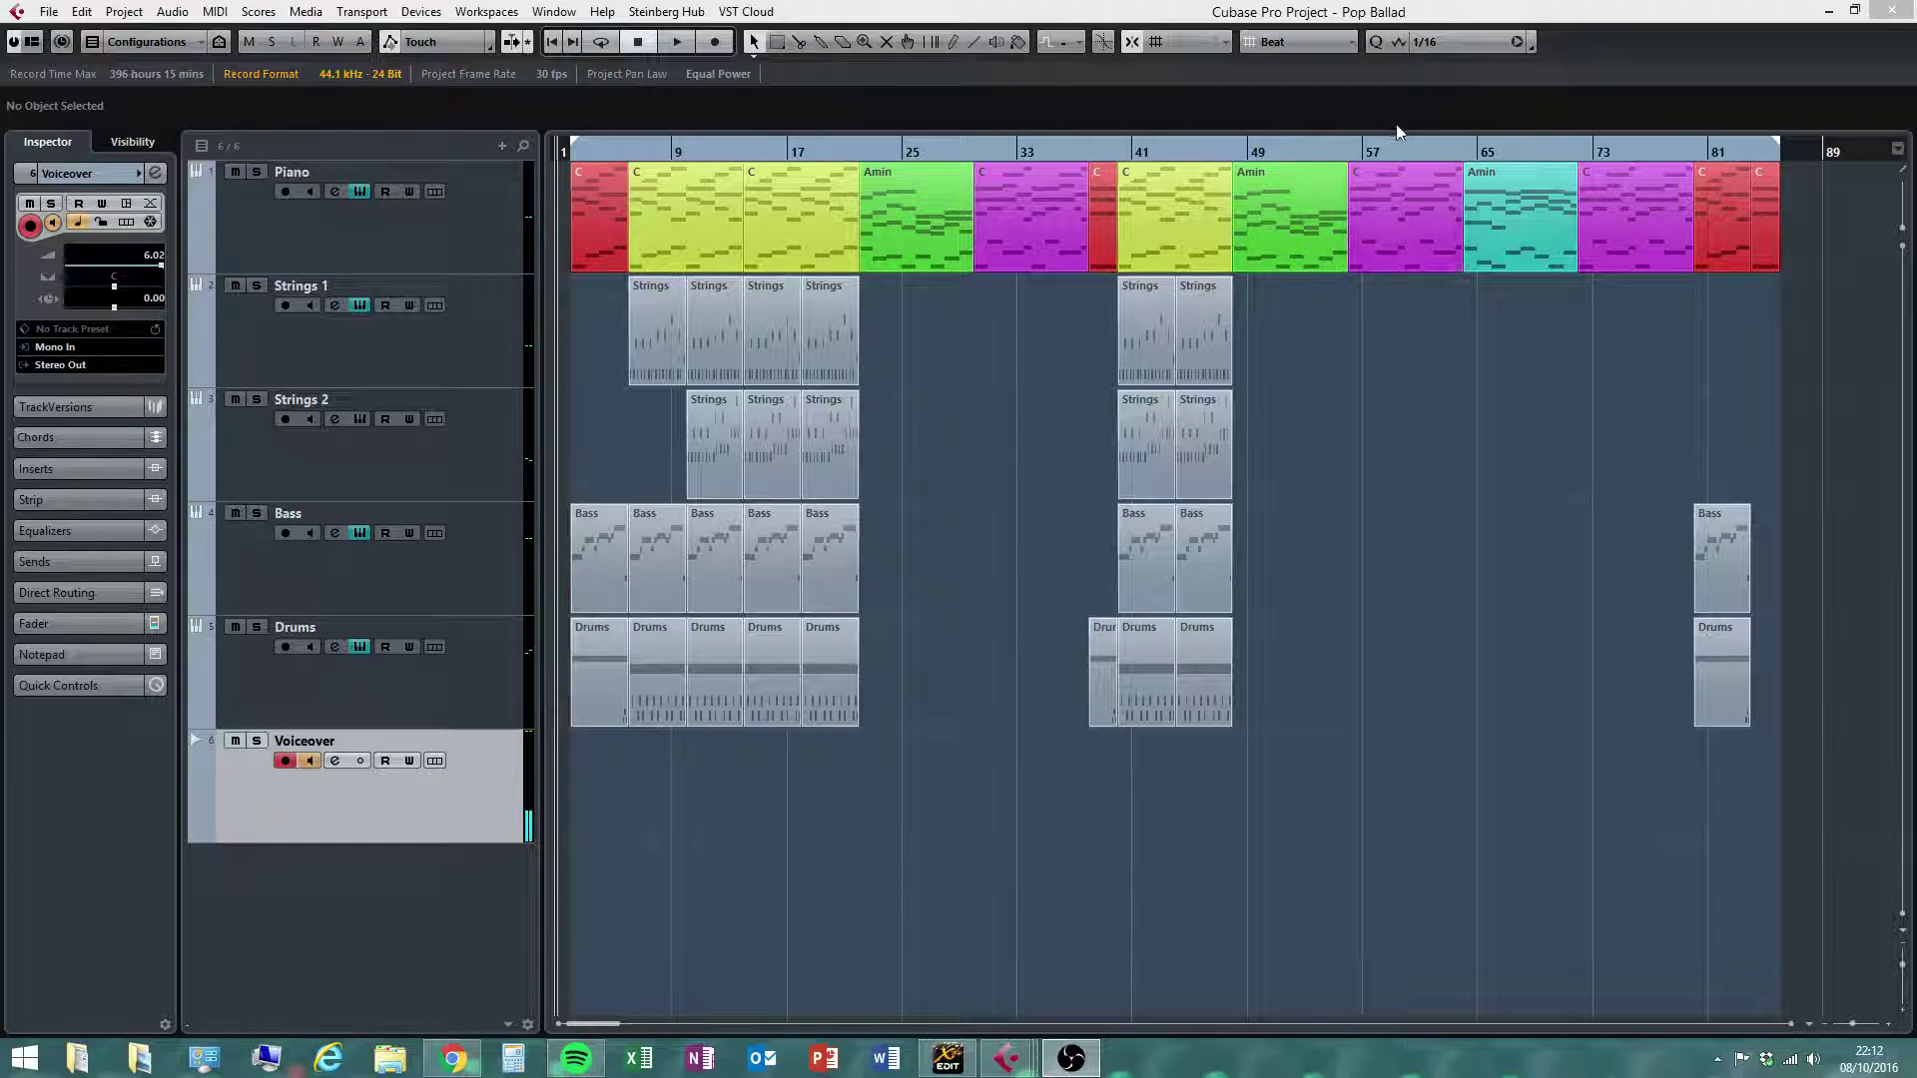
Review the final piano sections and the string parts, checking which sections have no strings, bass or drums
{"action": "left_click", "coordinate": [1516, 238]}
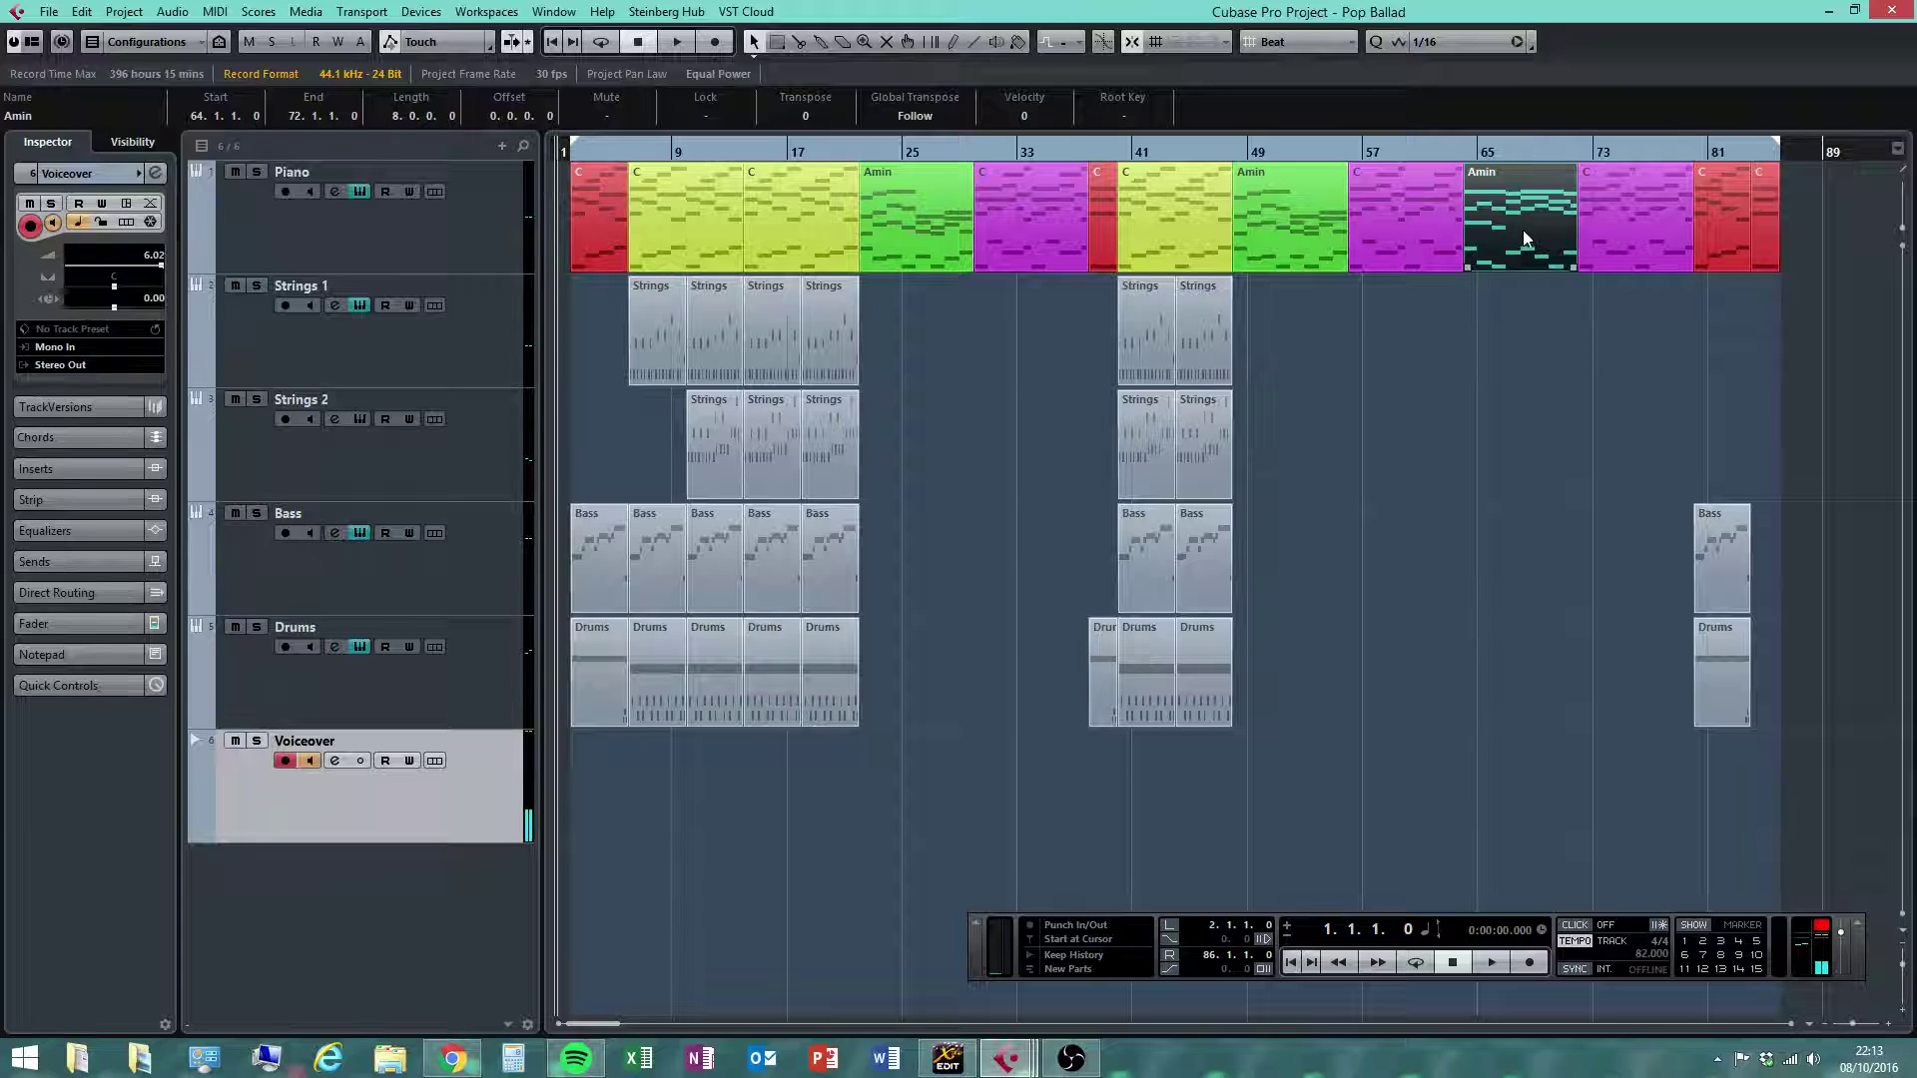
{"action": "left_click", "coordinate": [1637, 228]}
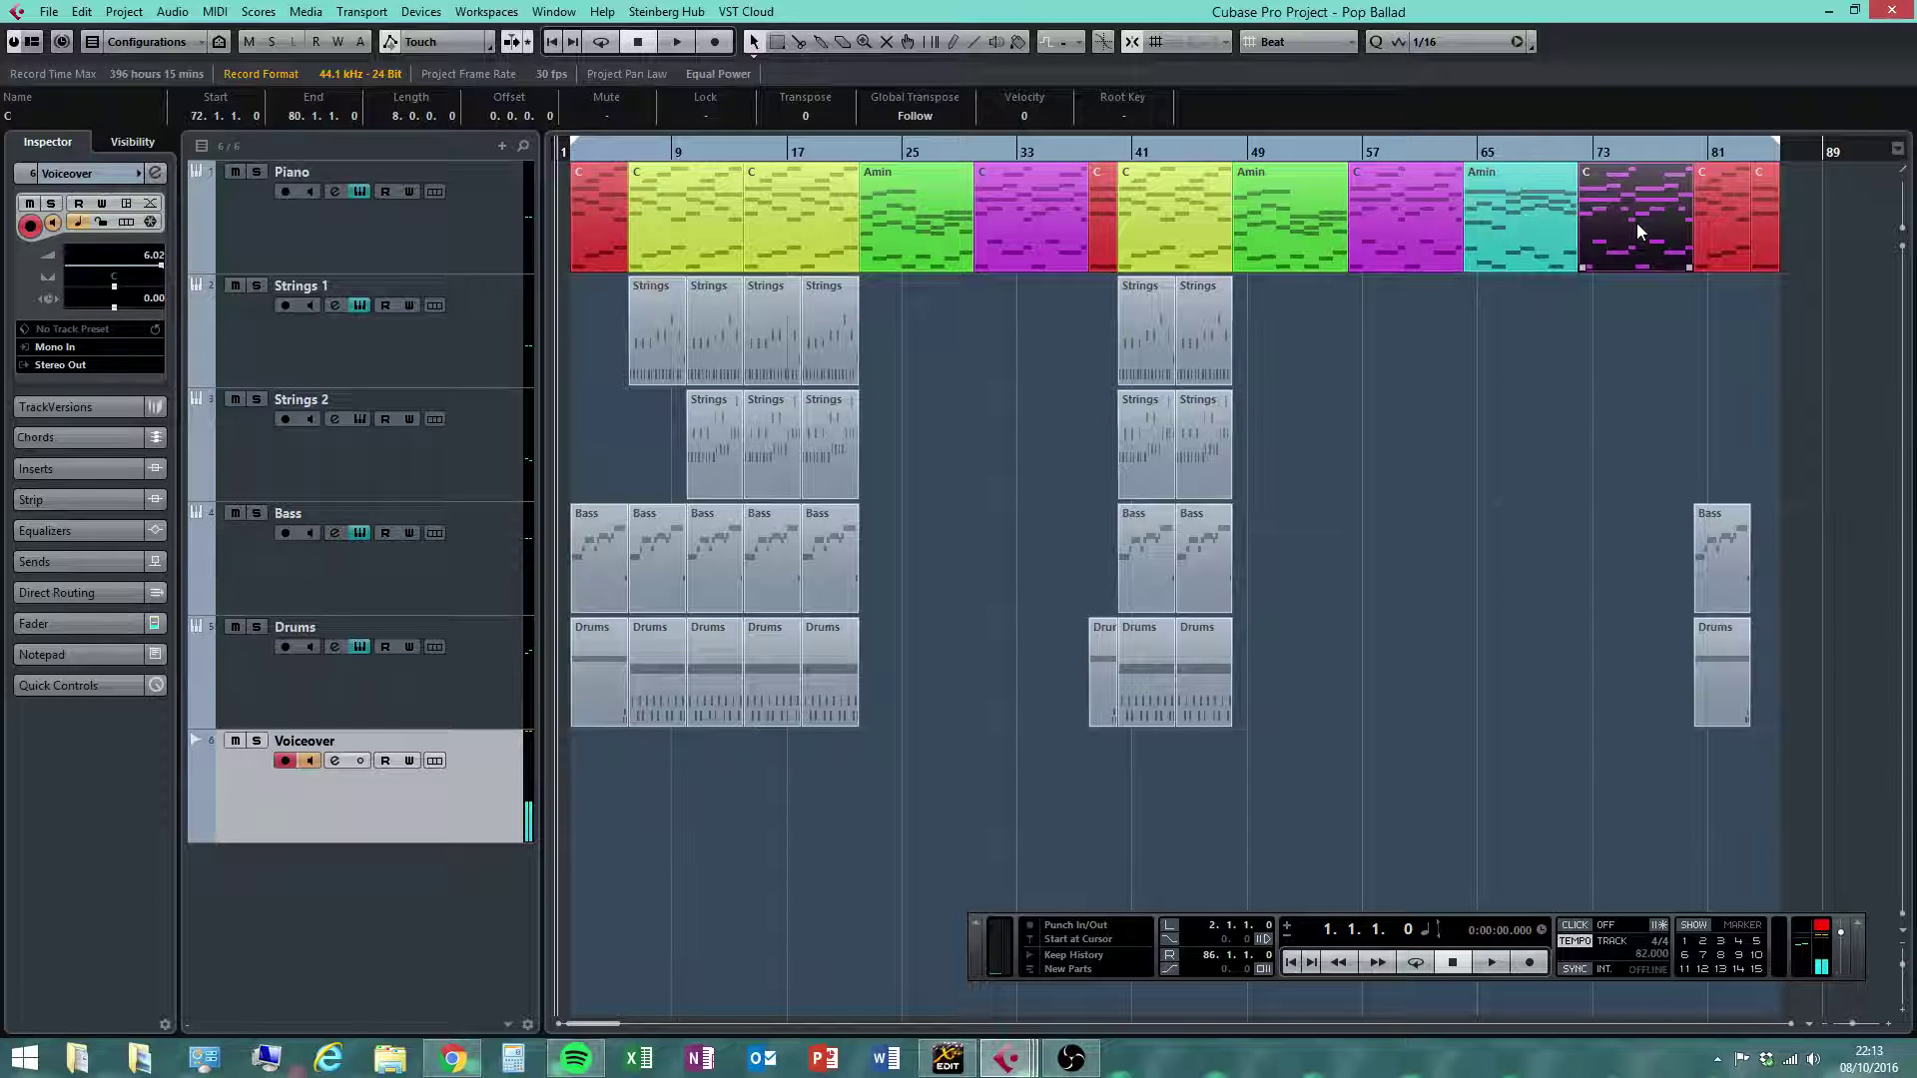
{"action": "left_click", "coordinate": [1767, 210]}
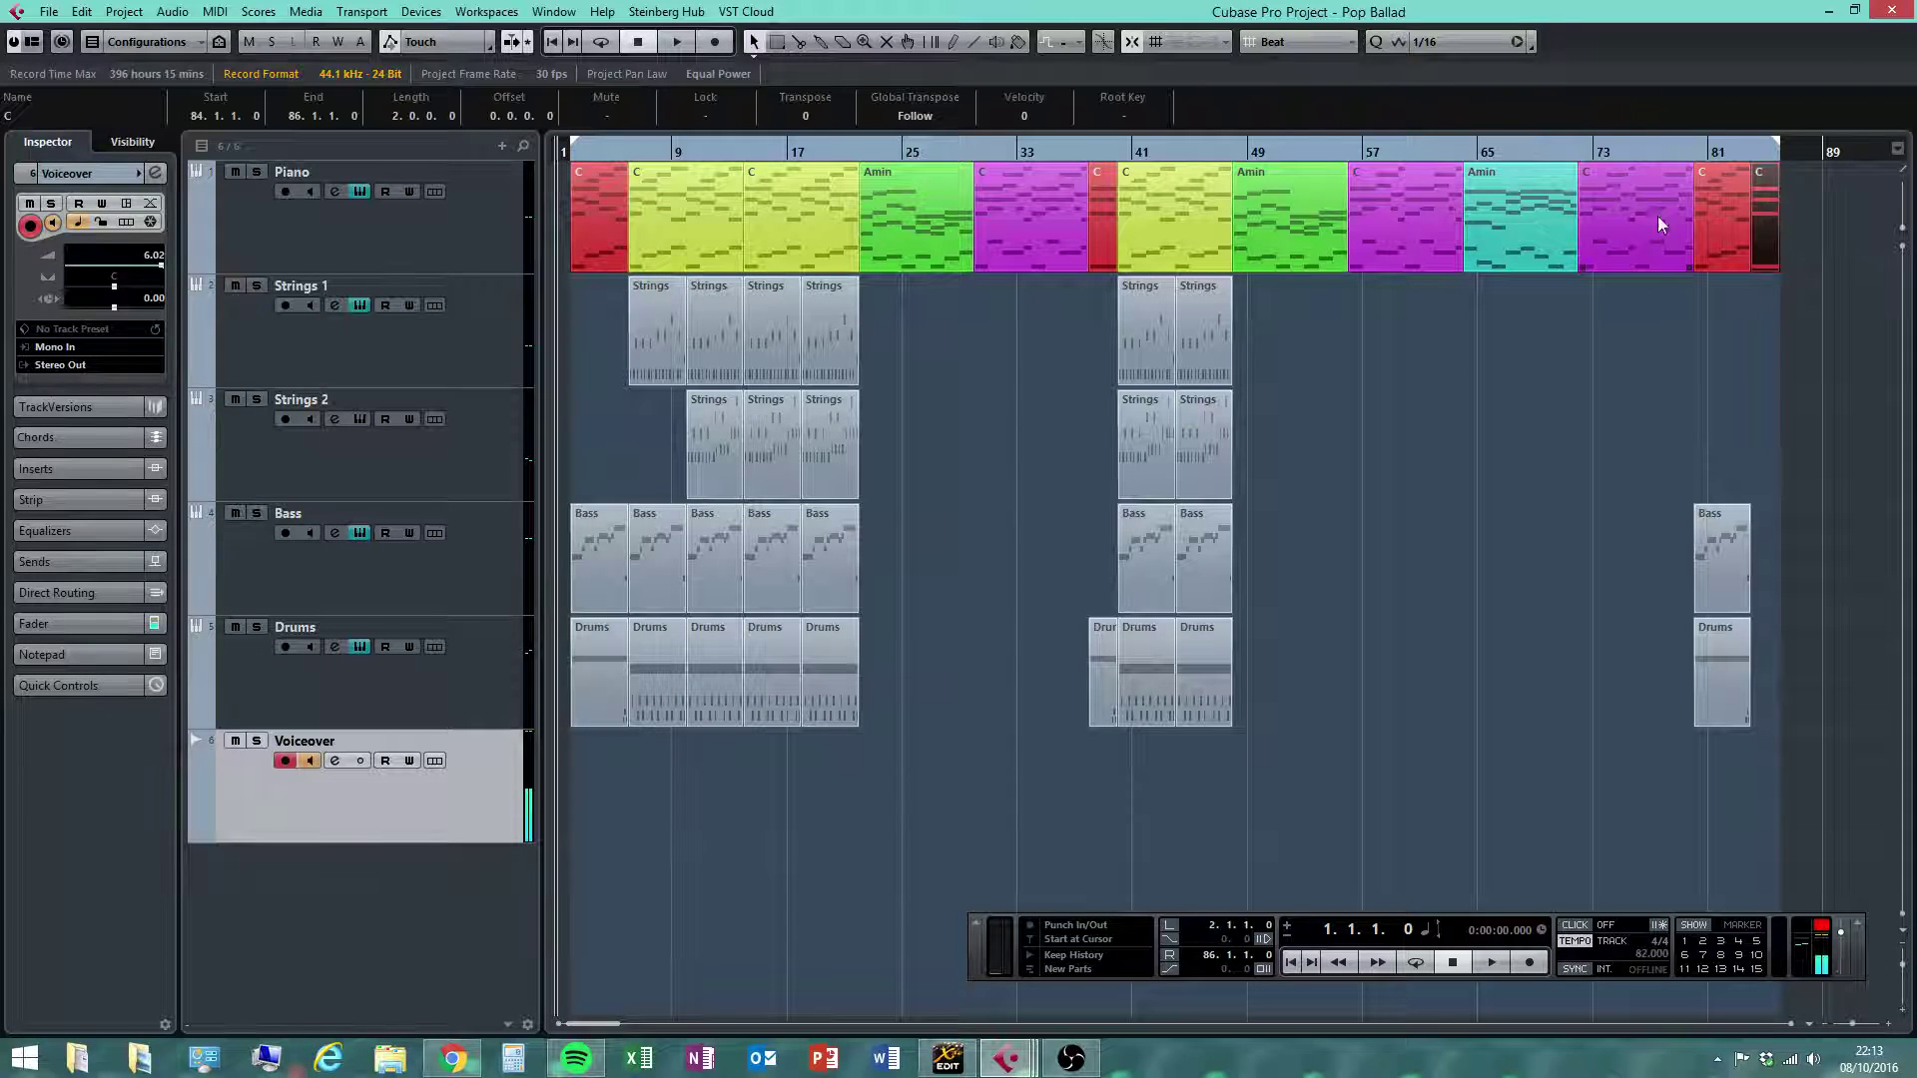
{"action": "left_click_drag", "start_coordinate": [1621, 309], "coordinate": [1813, 207]}
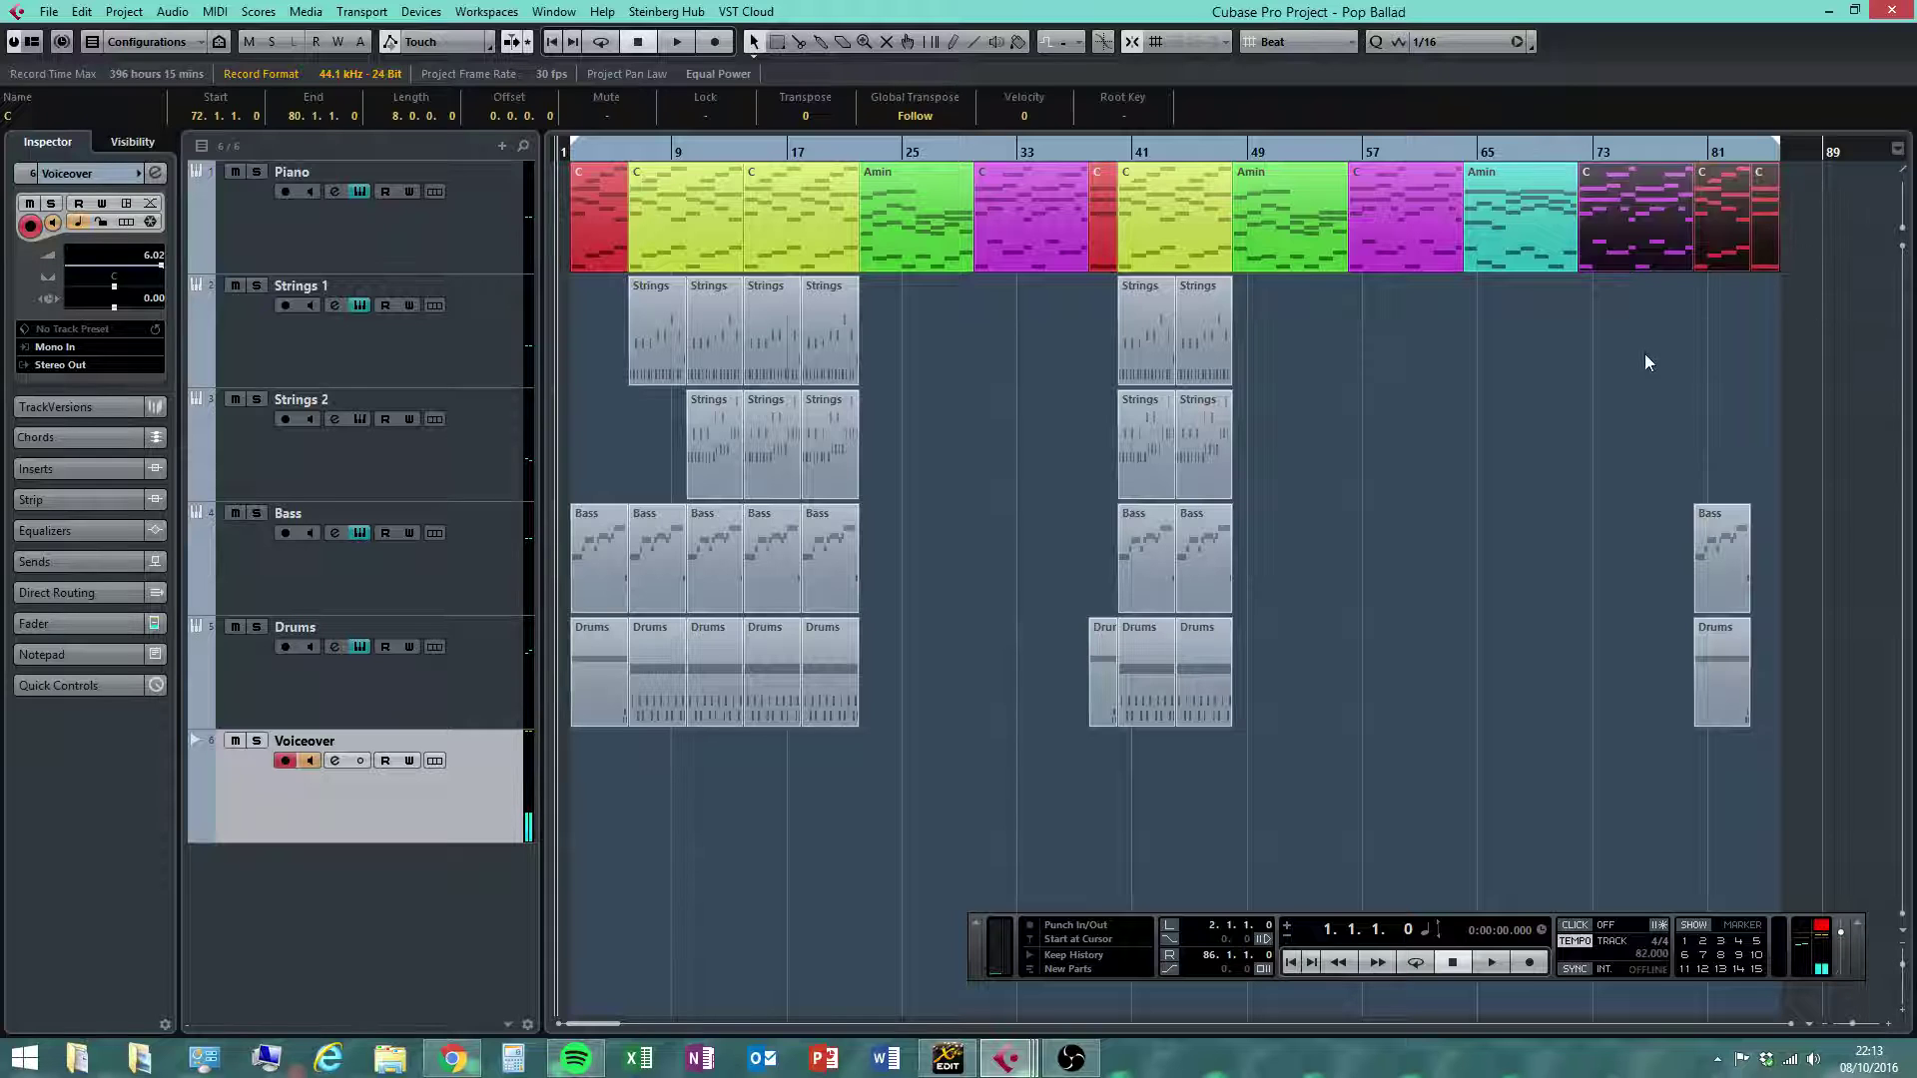
{"action": "left_click", "coordinate": [1604, 336]}
{"action": "left_click_drag", "start_coordinate": [1604, 335], "coordinate": [1788, 224]}
{"action": "left_click", "coordinate": [1452, 469]}
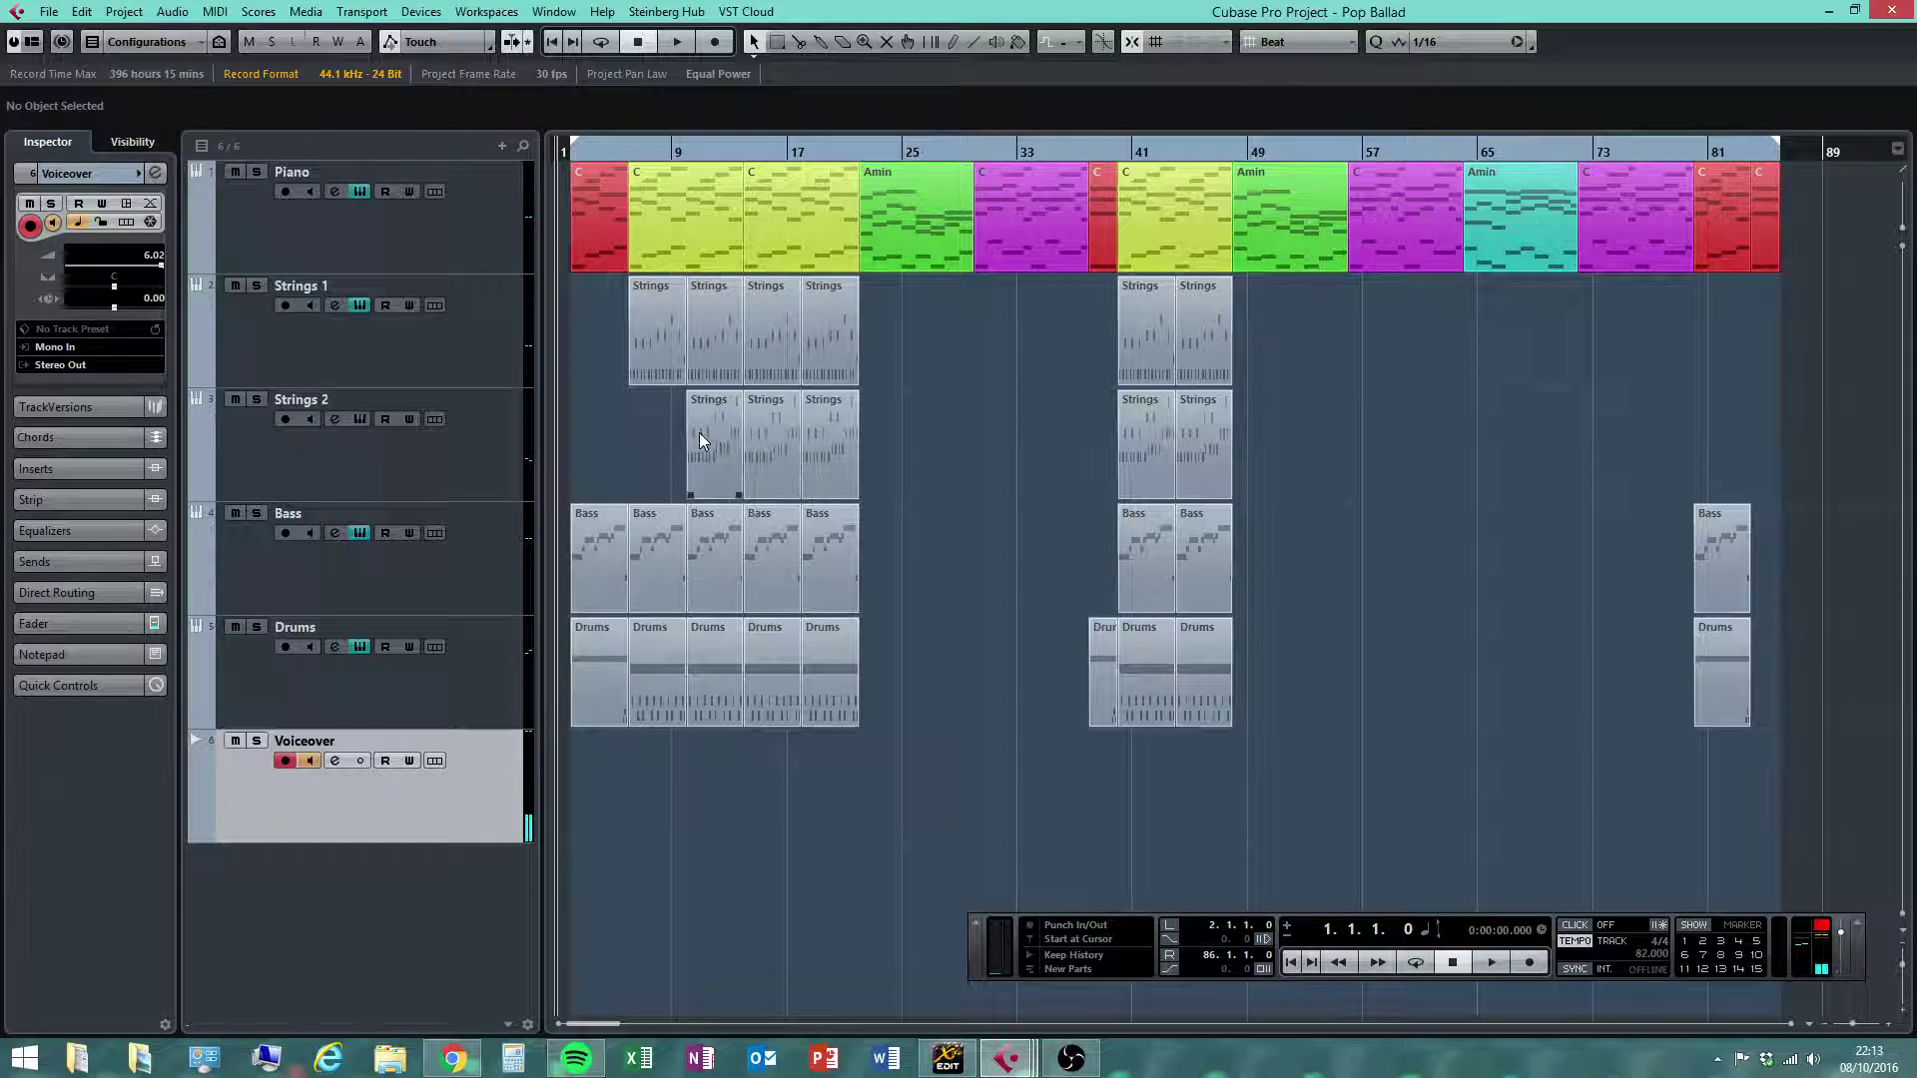
{"action": "left_click_drag", "start_coordinate": [871, 440], "coordinate": [659, 449]}
{"action": "left_click", "coordinate": [385, 451]}
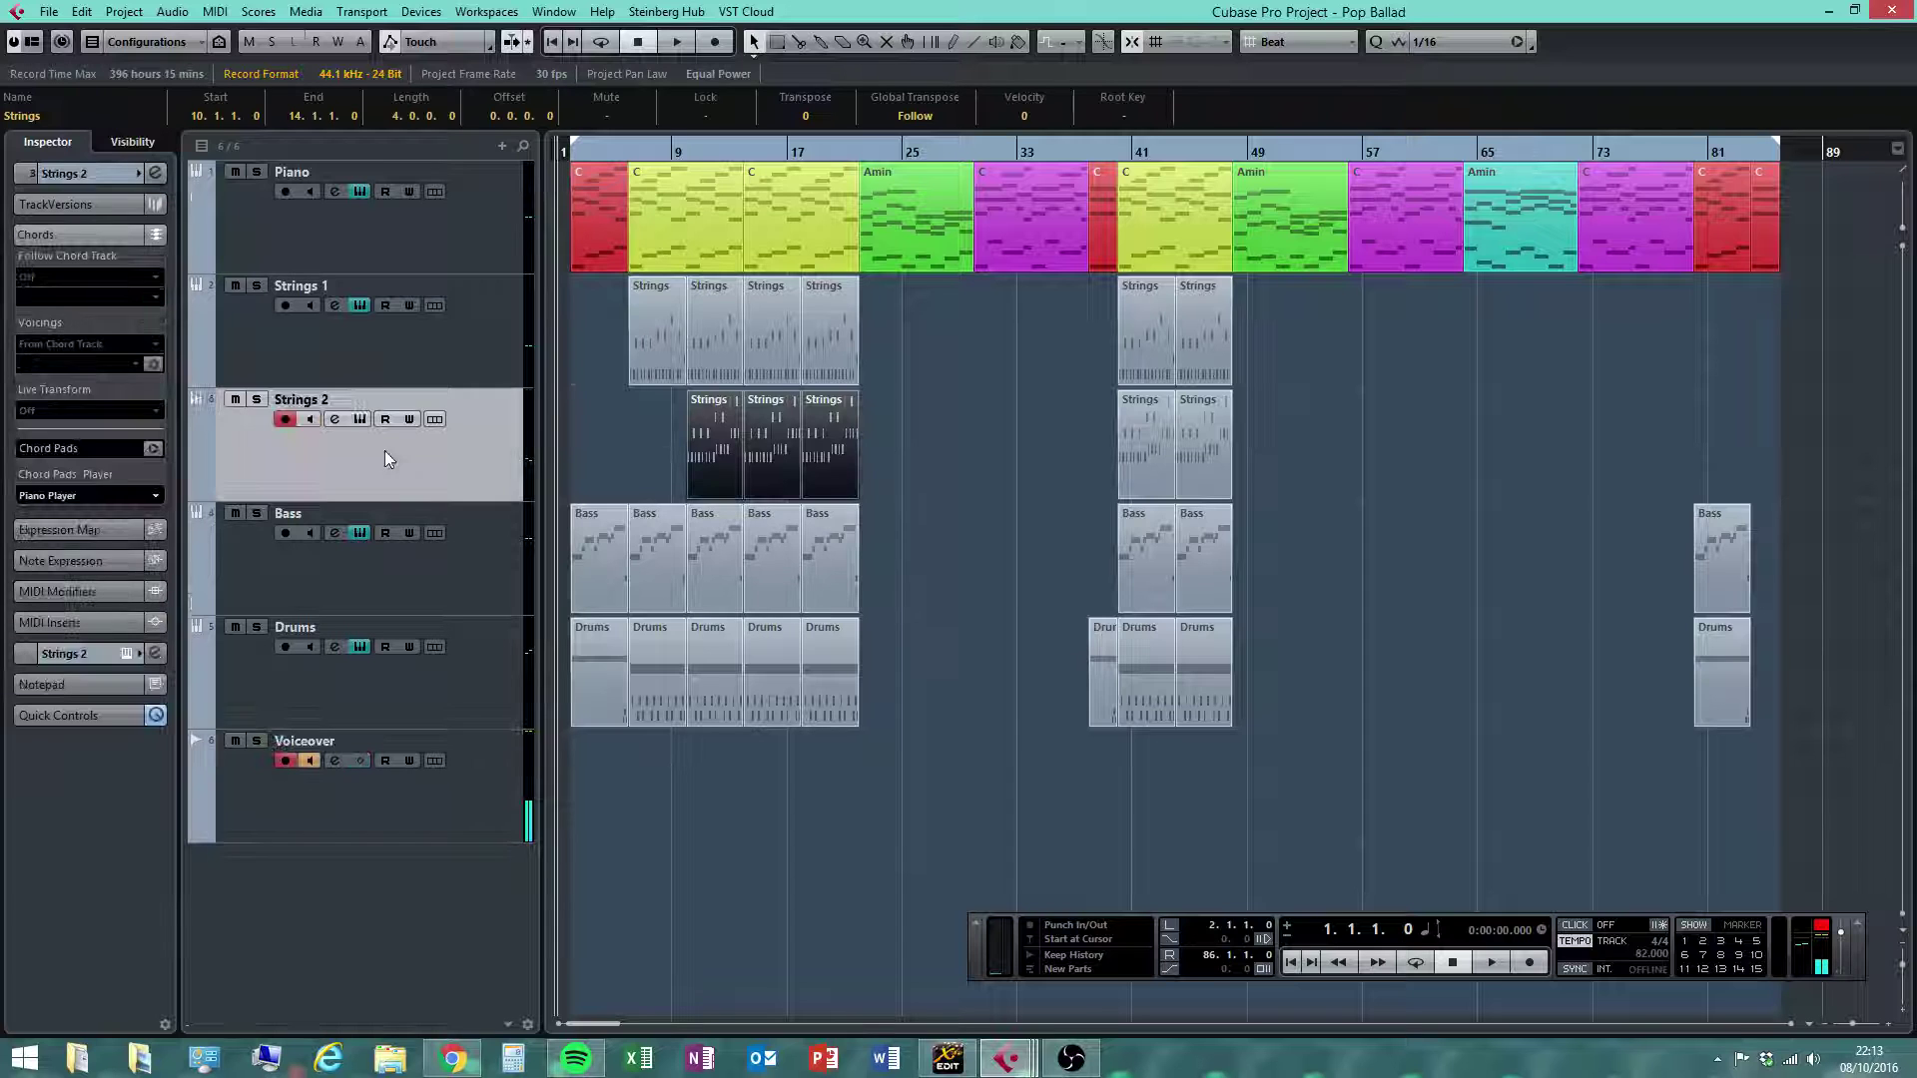
{"action": "left_click", "coordinate": [439, 349]}
{"action": "left_click", "coordinate": [471, 423]}
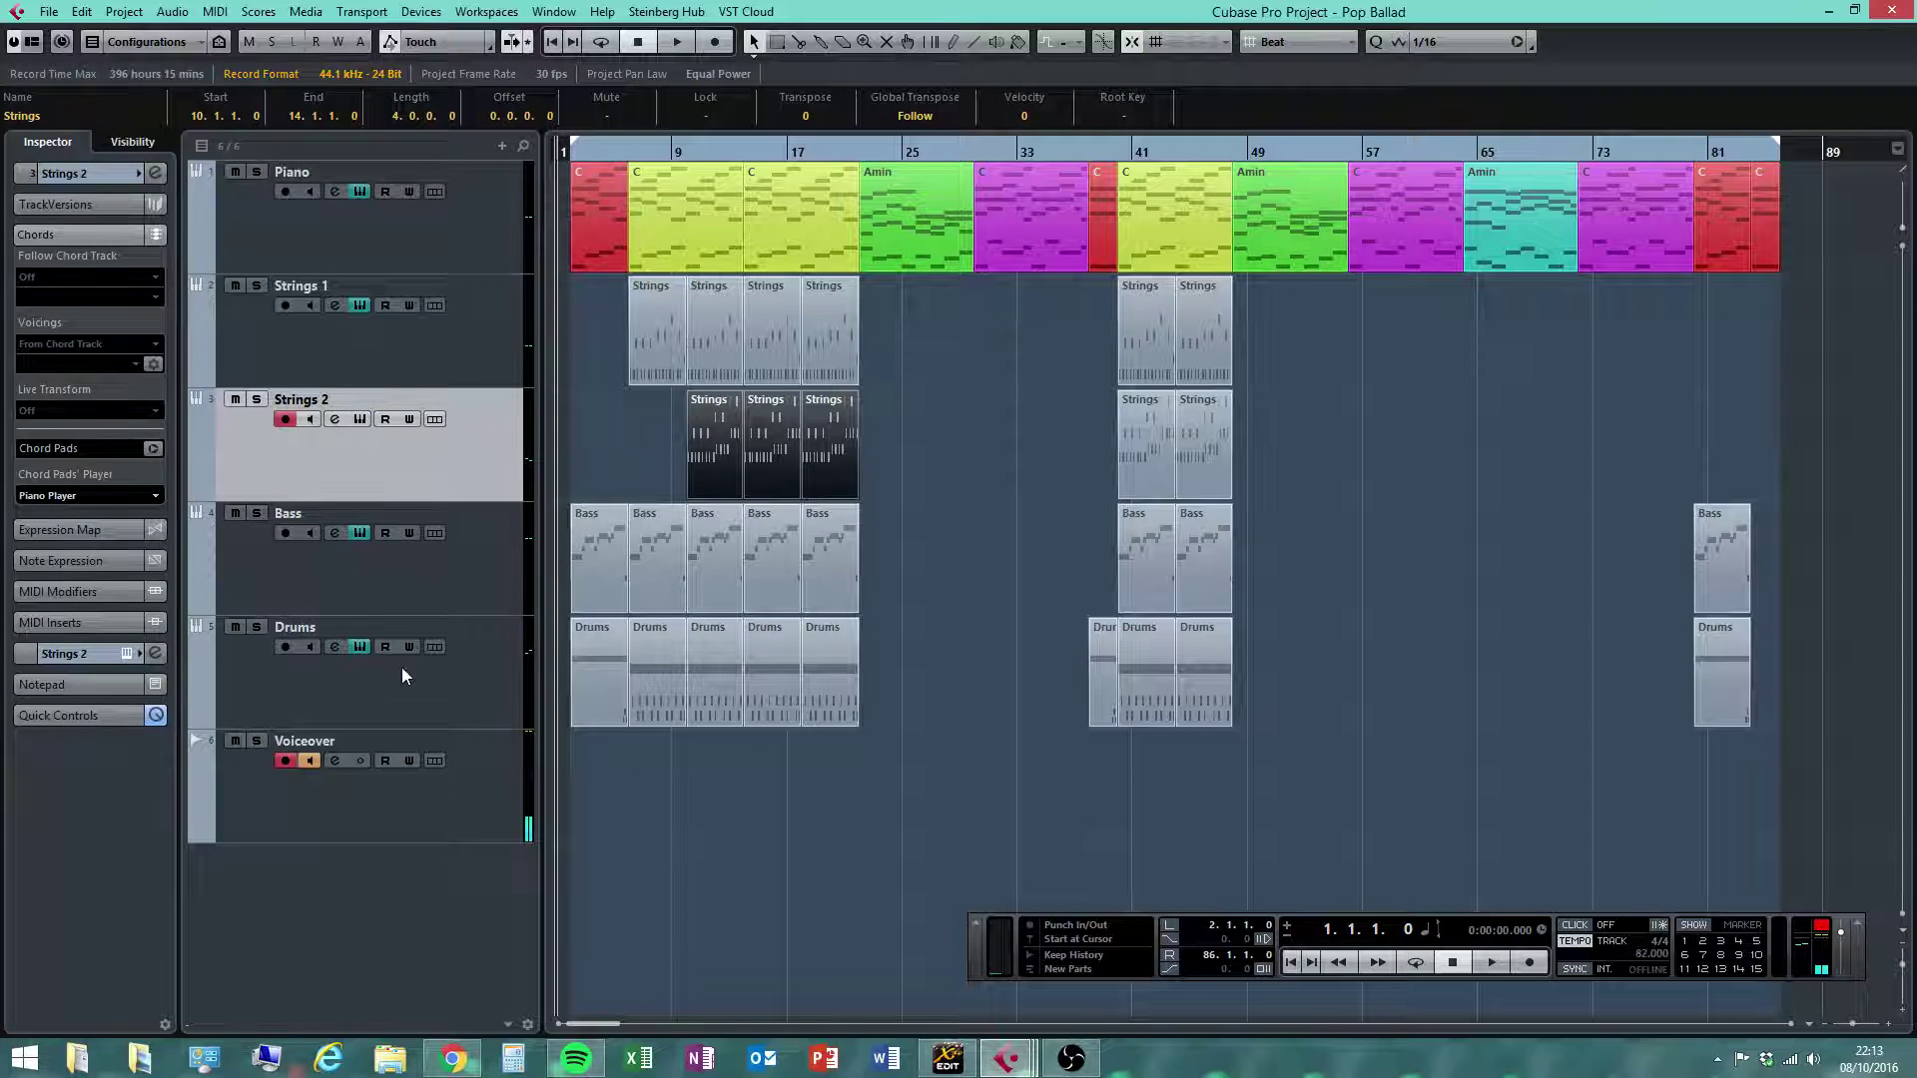
{"action": "left_click", "coordinate": [1006, 548]}
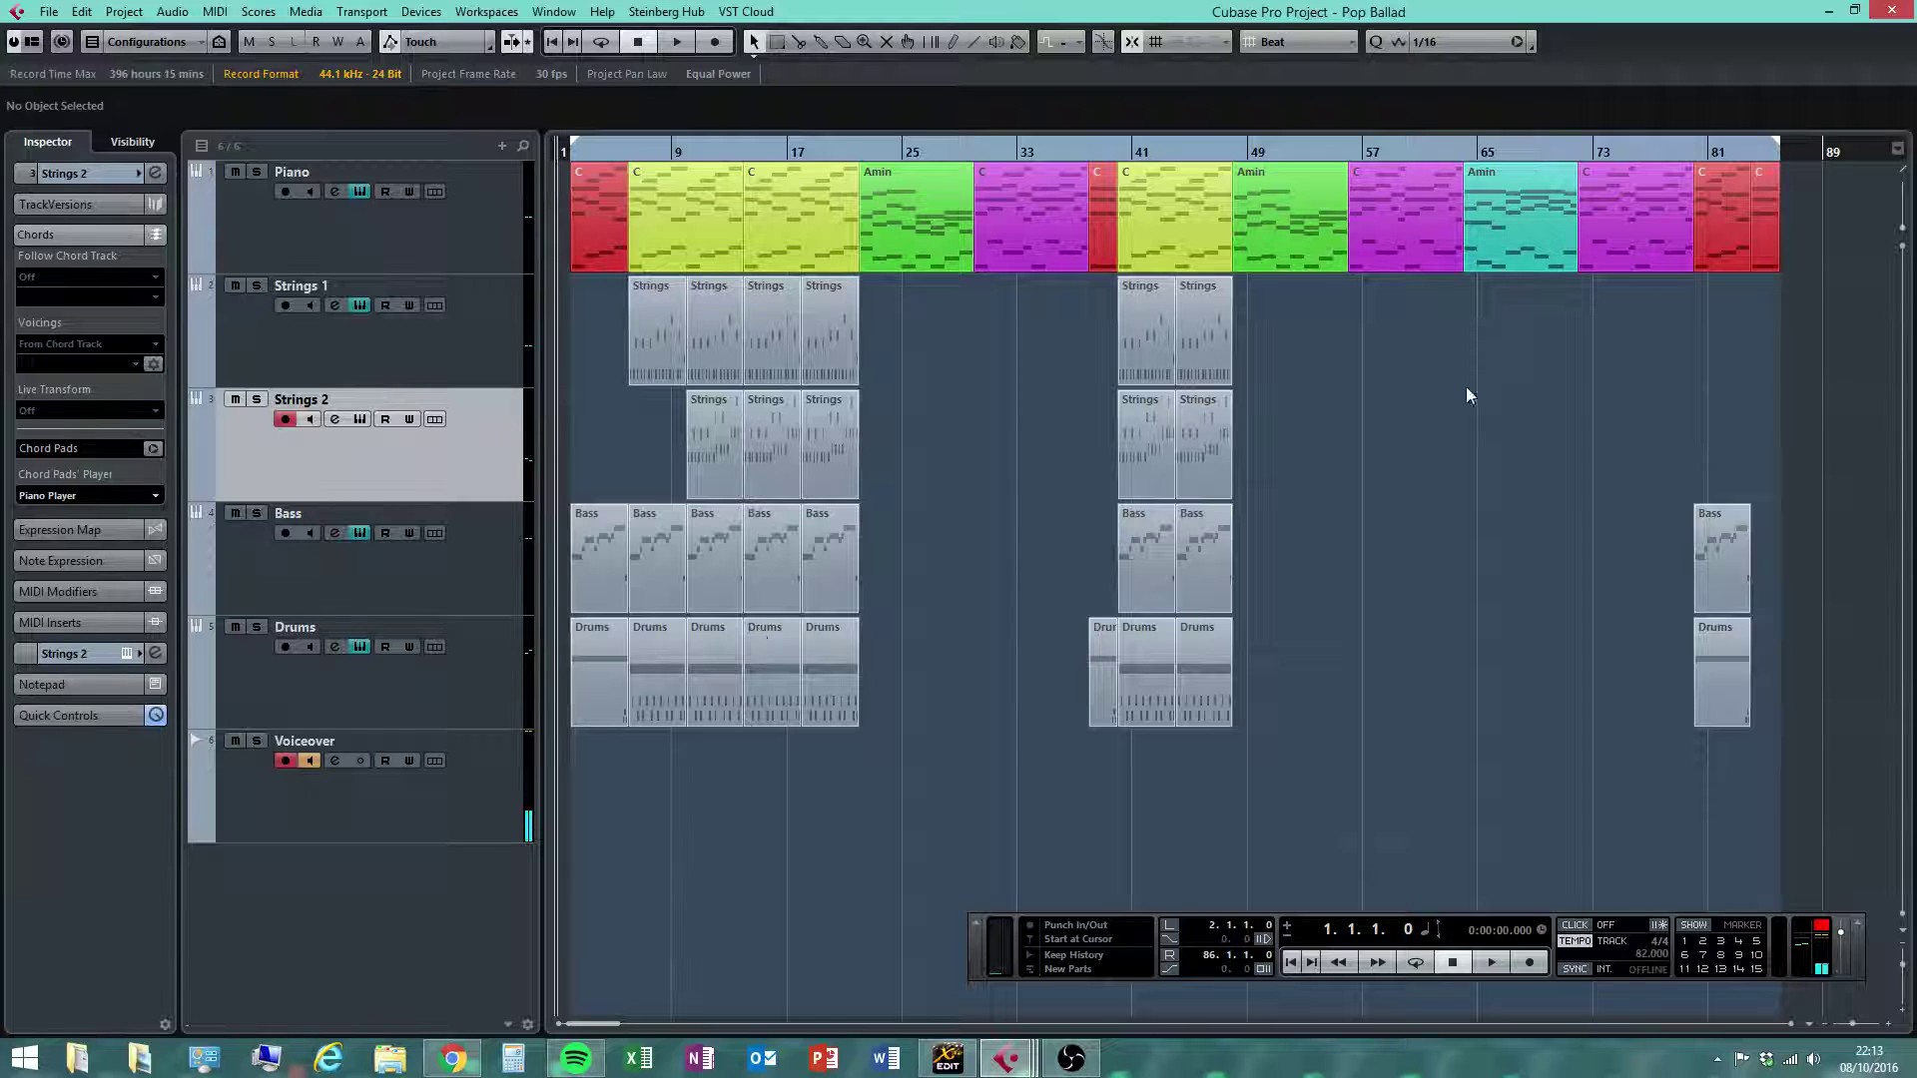
Play the arrangement from bar 14 through the green Amin piano section and stop at about bar 30
{"action": "left_click_drag", "start_coordinate": [789, 154], "coordinate": [655, 220]}
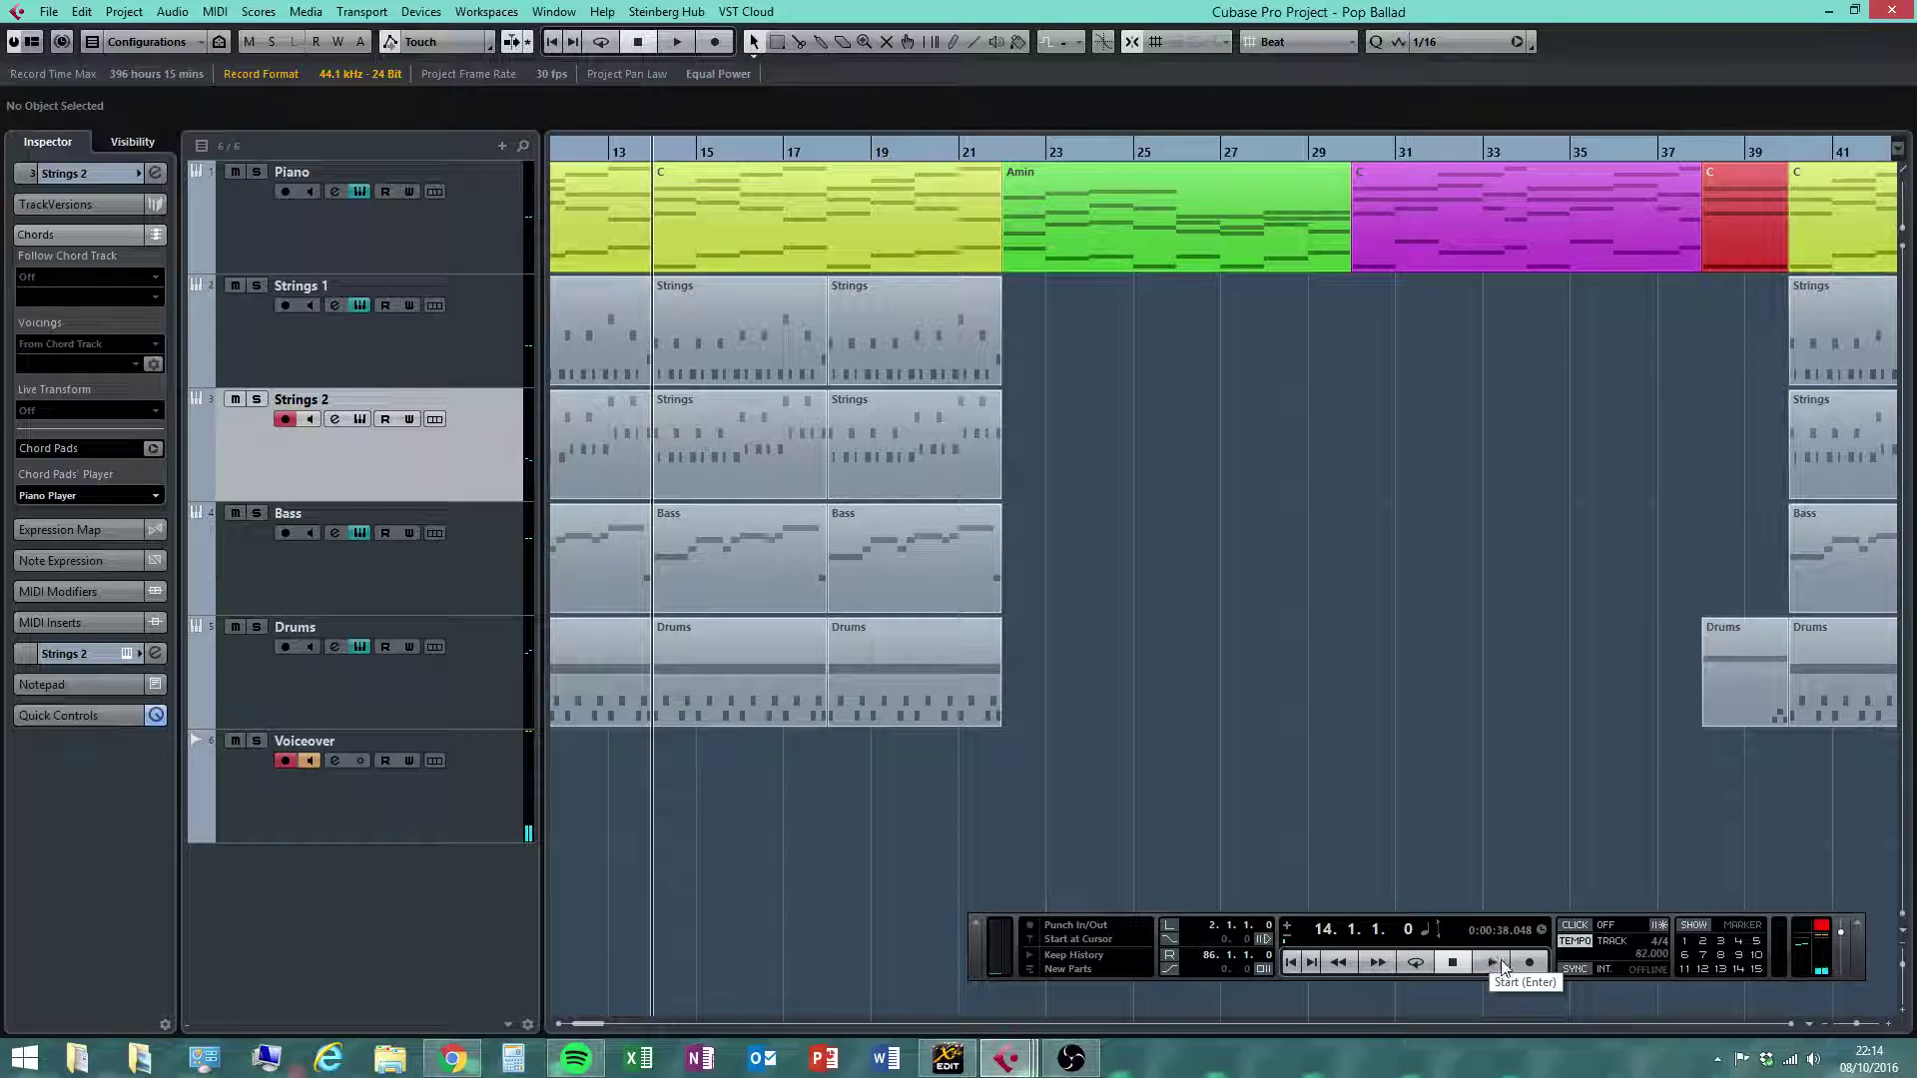
{"action": "left_click", "coordinate": [1501, 962]}
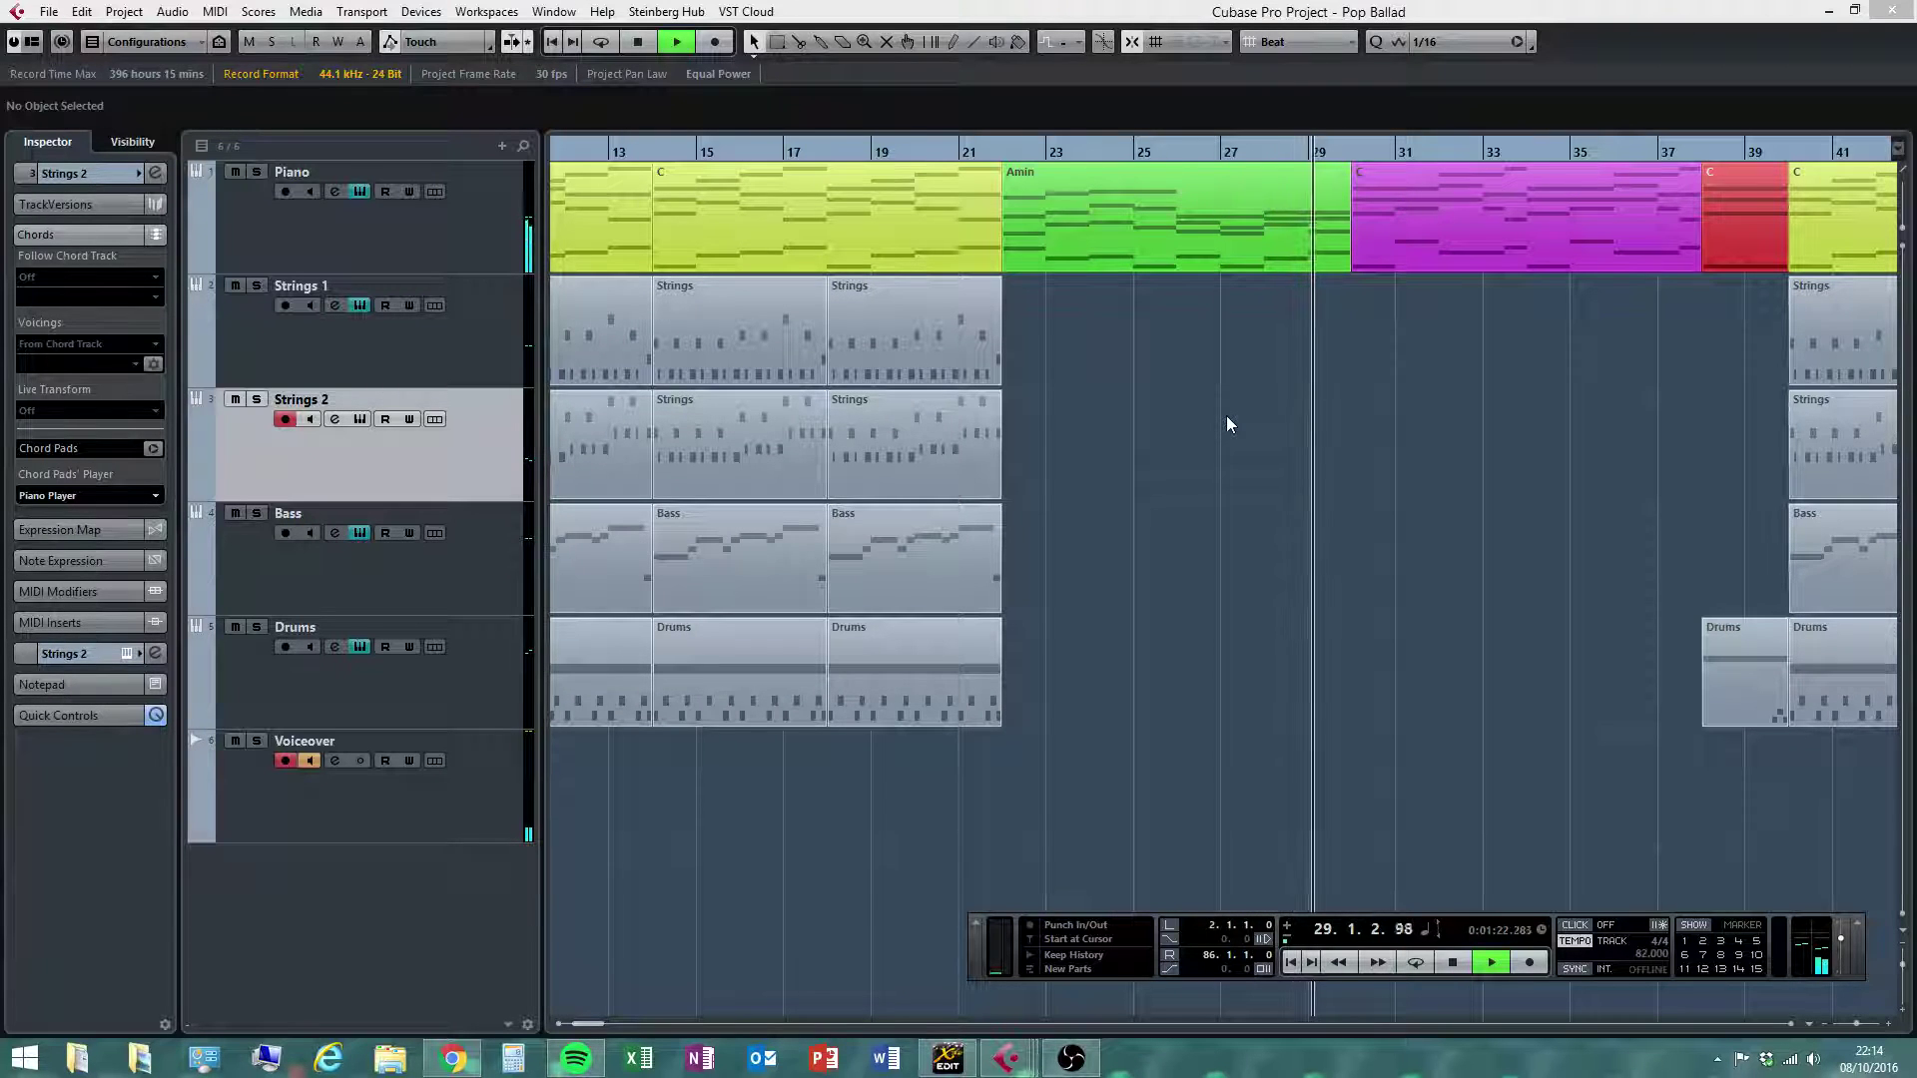
{"action": "left_click", "coordinate": [1454, 963]}
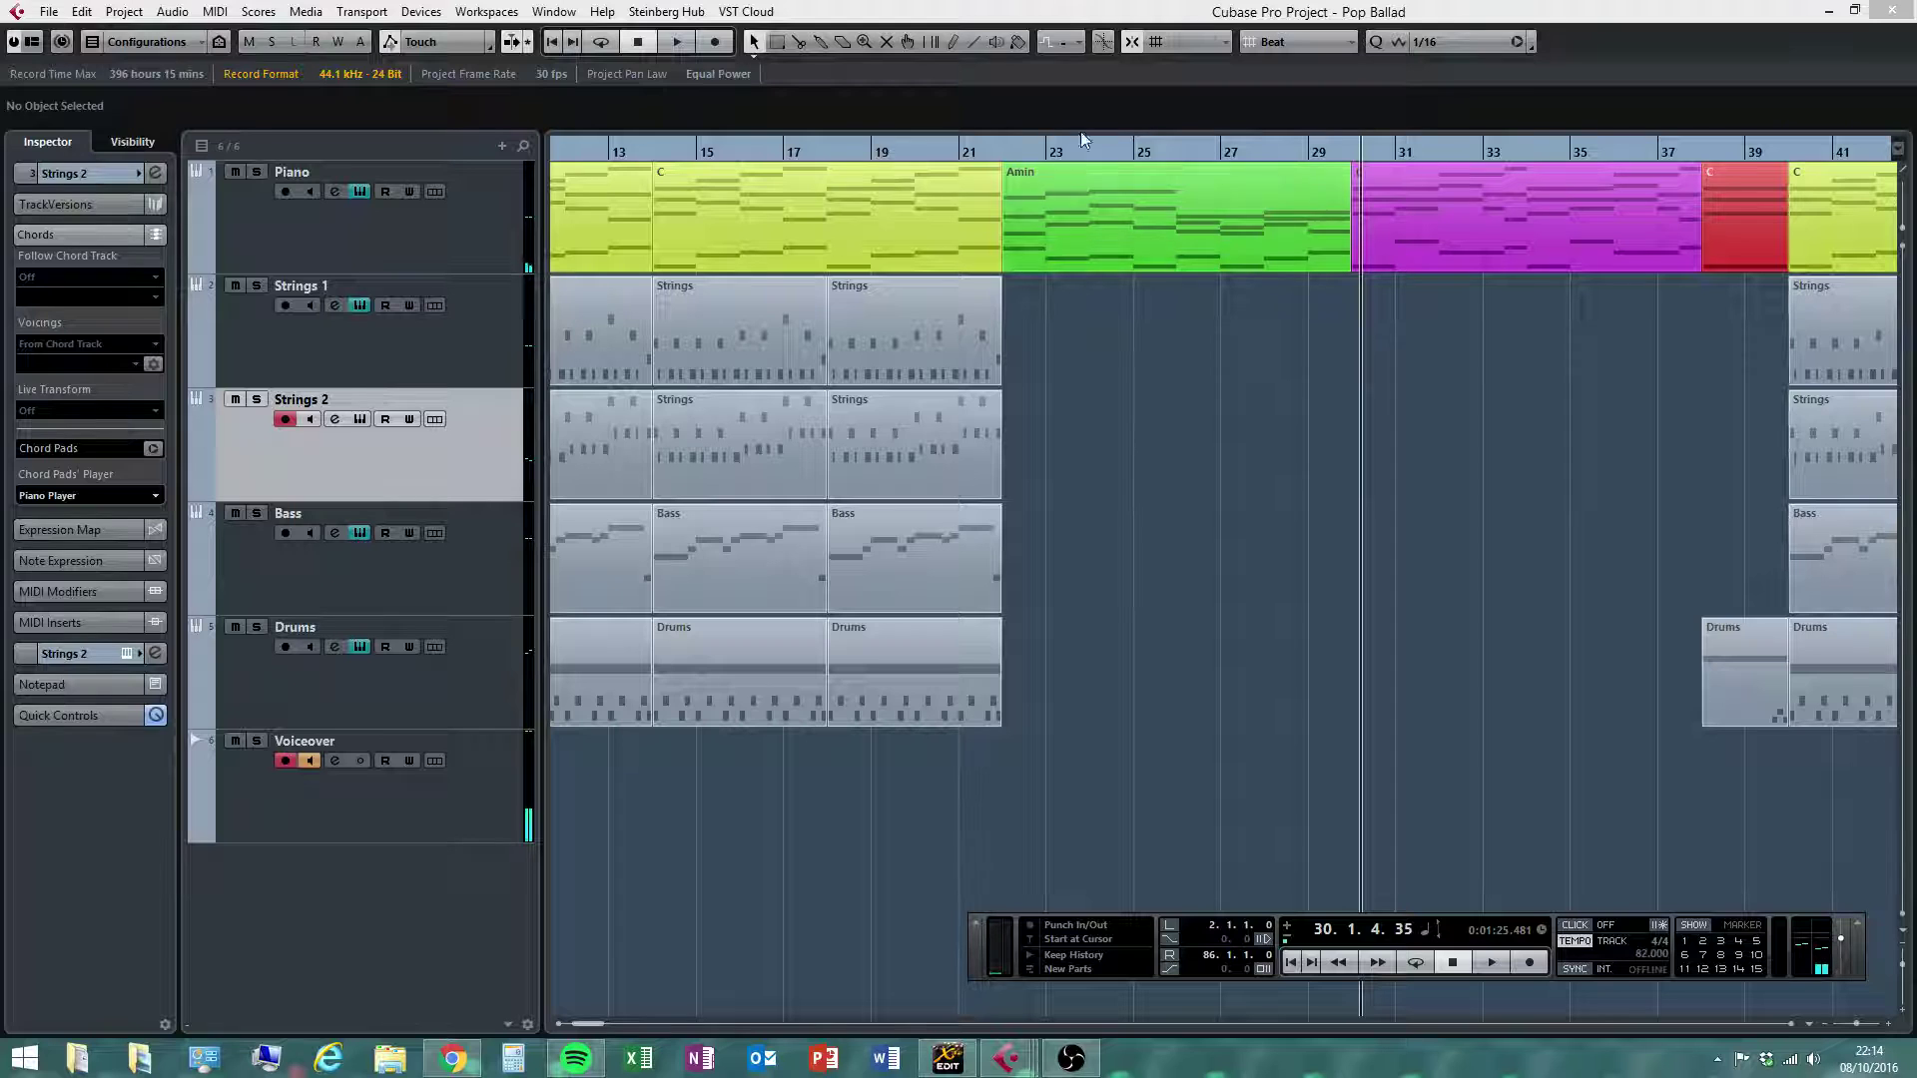
{"action": "left_click", "coordinate": [1027, 154]}
{"action": "left_click", "coordinate": [958, 160]}
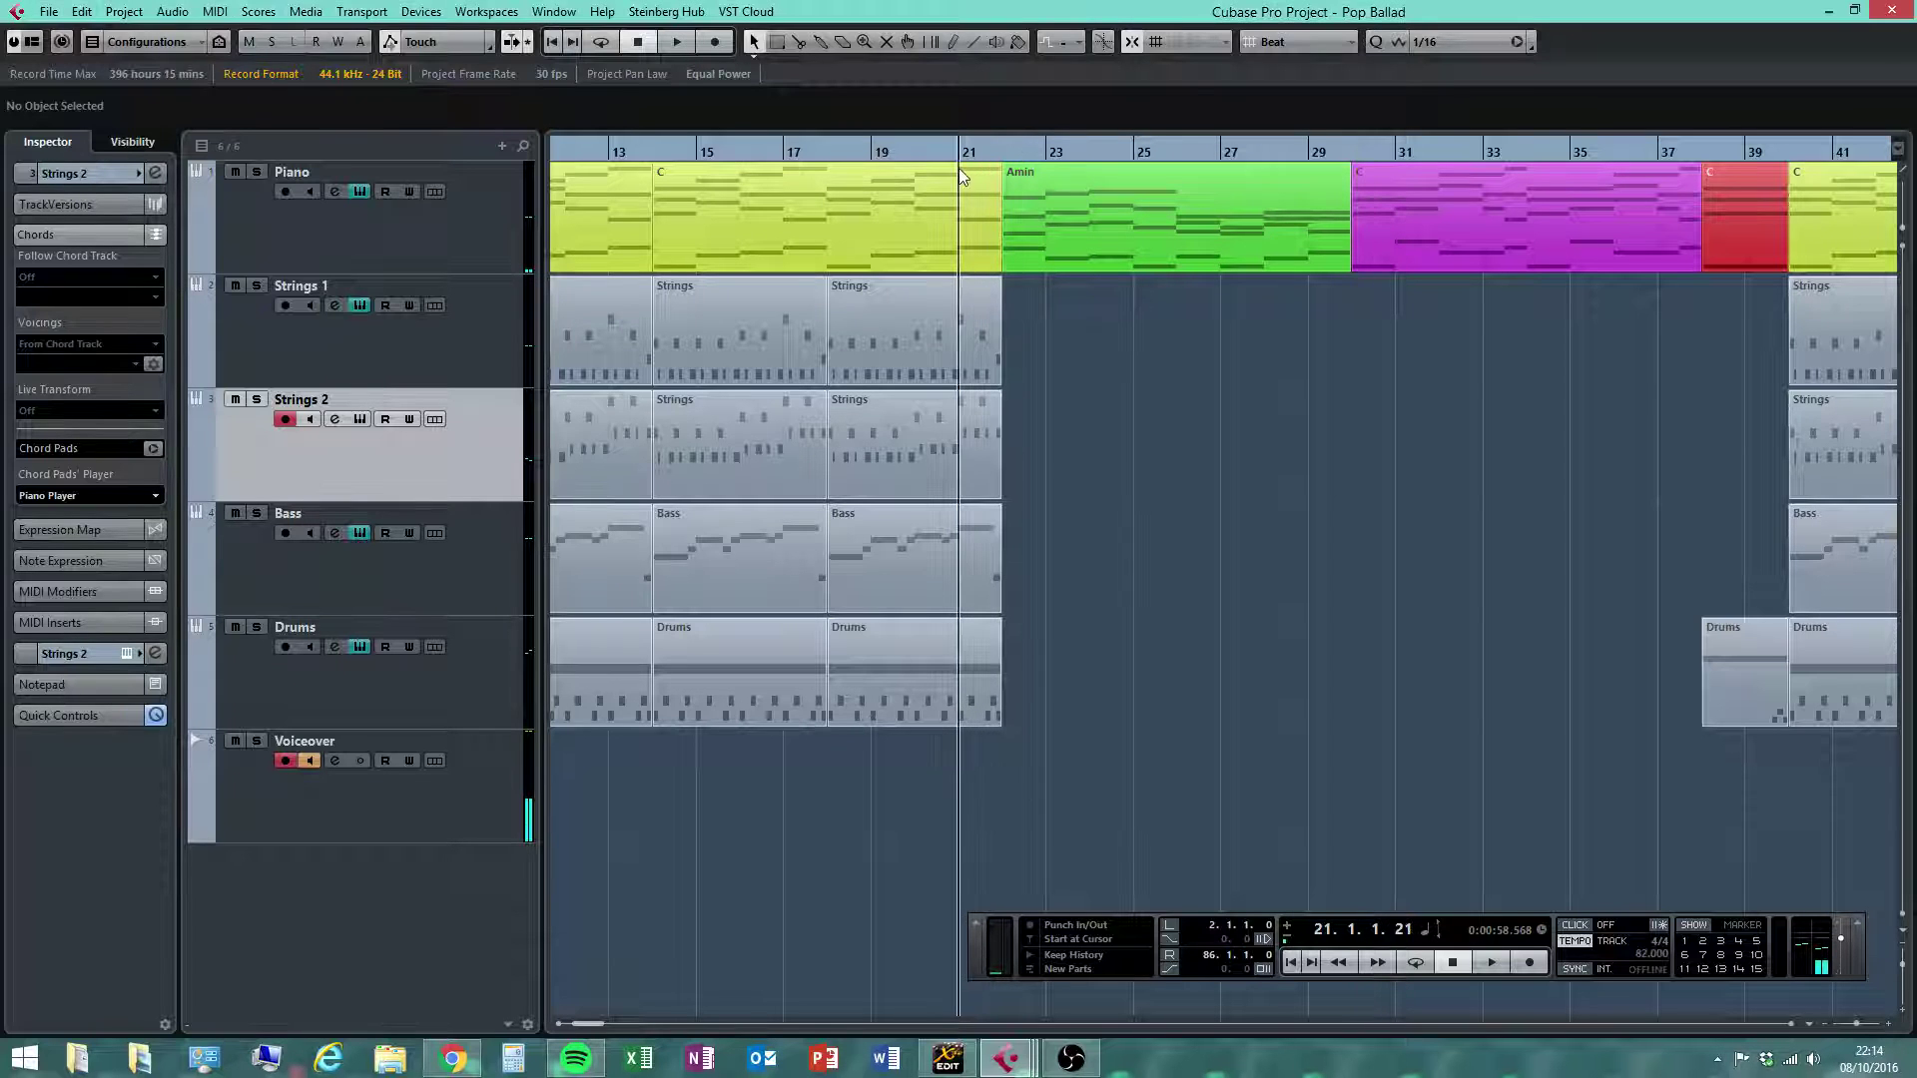
{"action": "left_click", "coordinate": [1351, 156]}
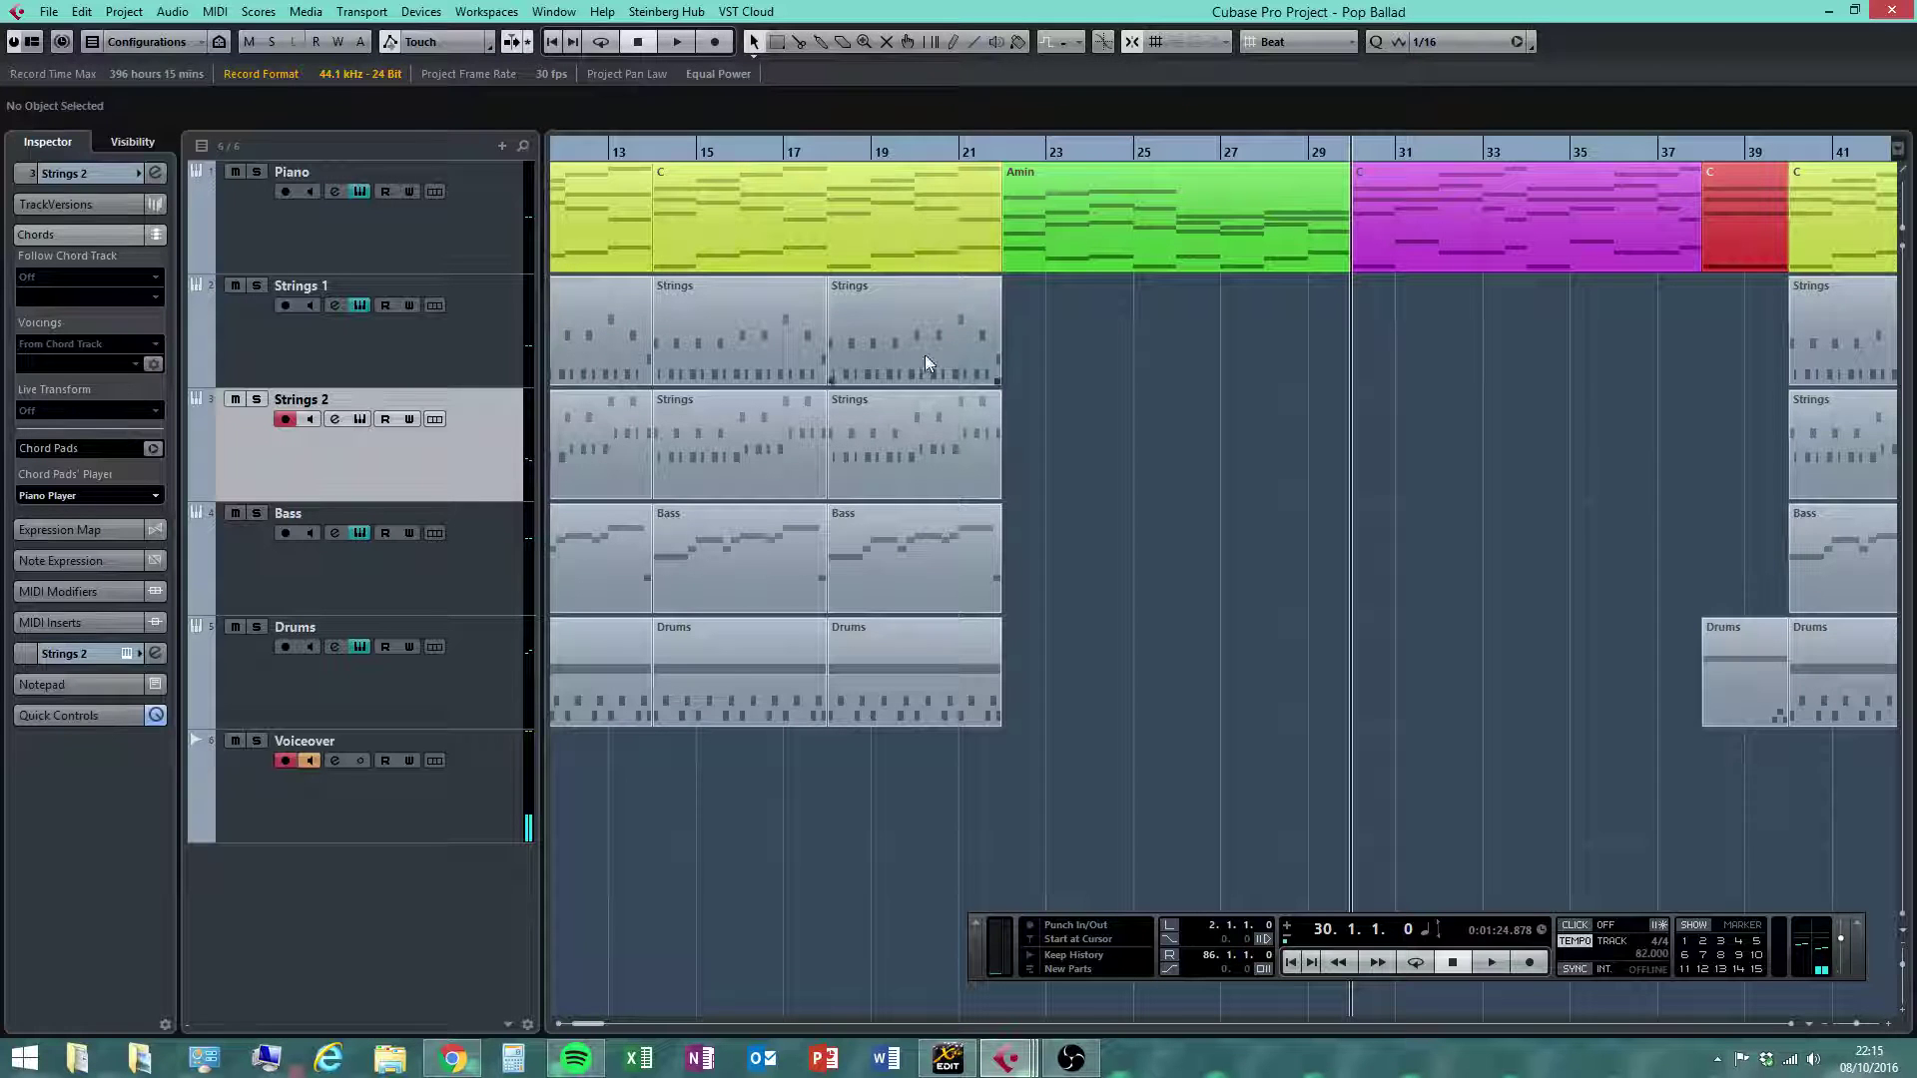
{"action": "left_click_drag", "start_coordinate": [1050, 381], "coordinate": [897, 448]}
{"action": "left_click", "coordinate": [1062, 388]}
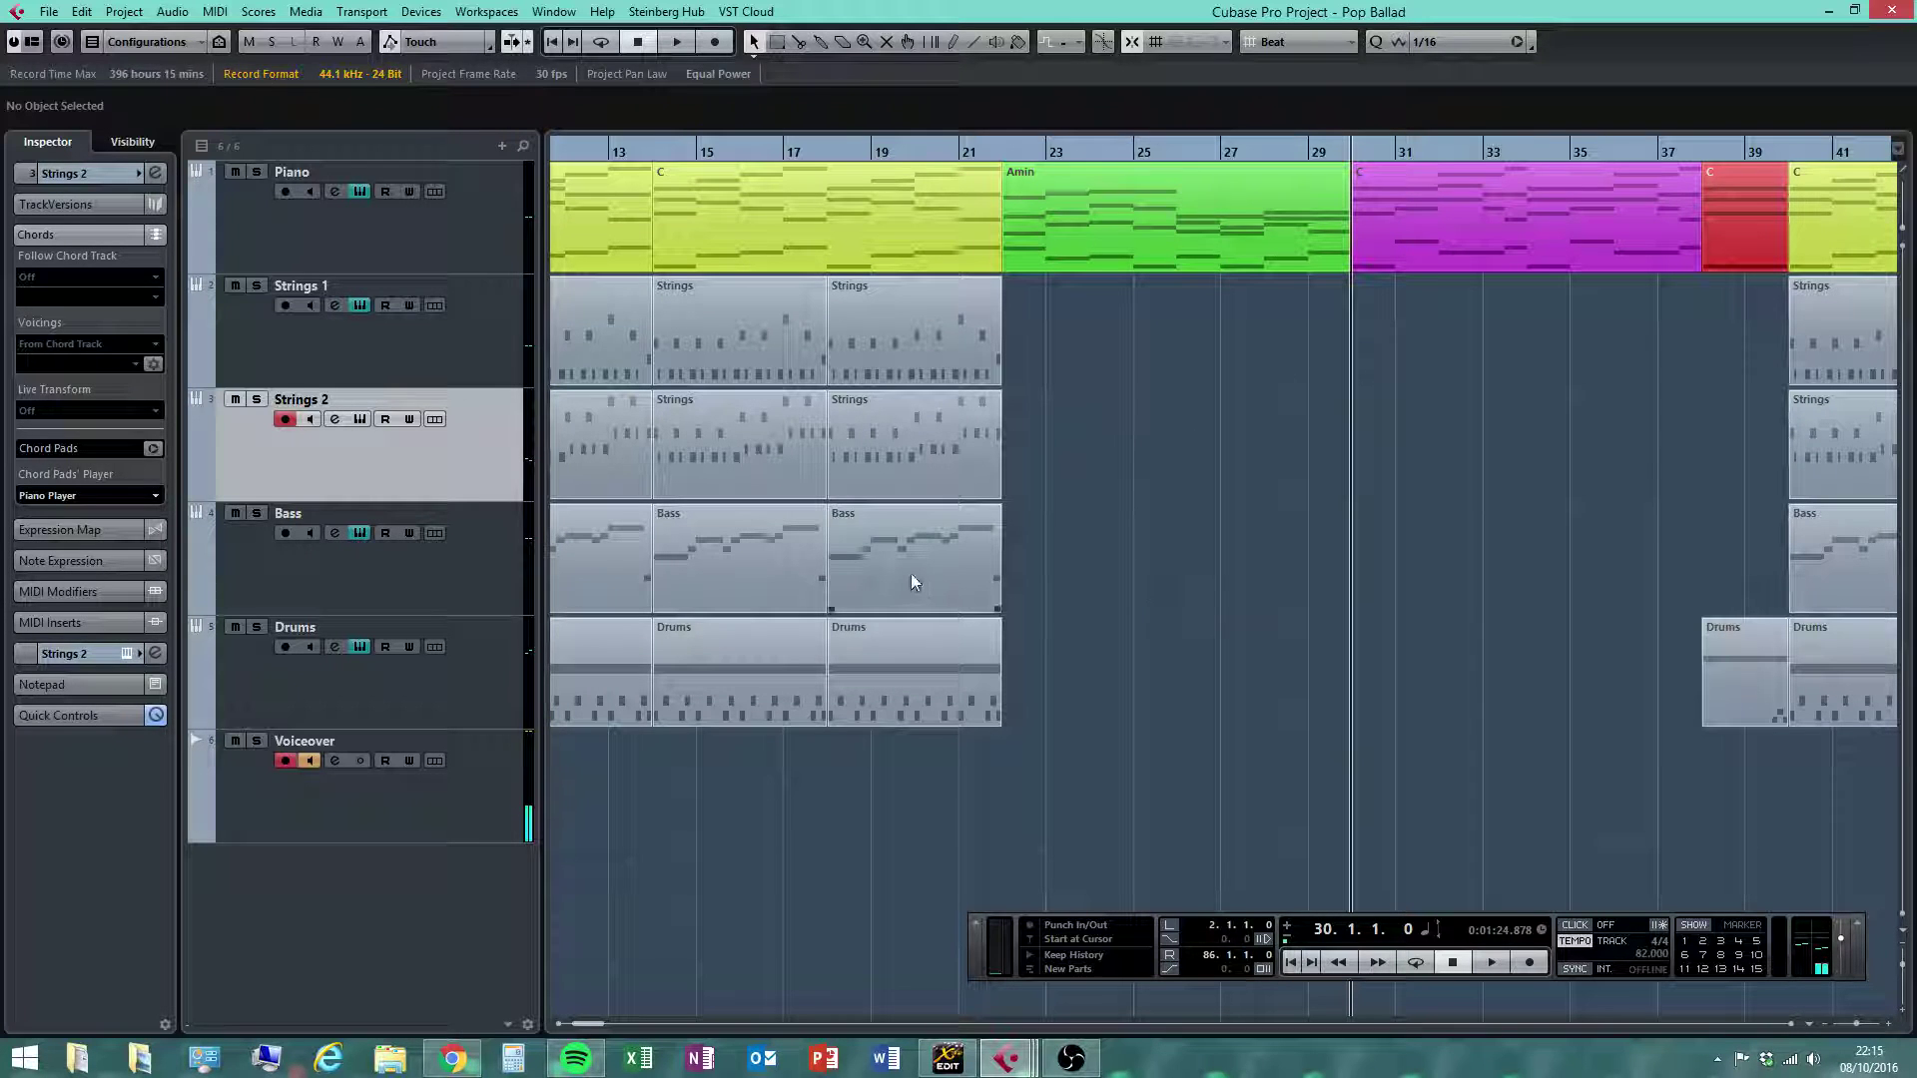
{"action": "left_click", "coordinate": [931, 708]}
{"action": "left_click", "coordinate": [926, 744]}
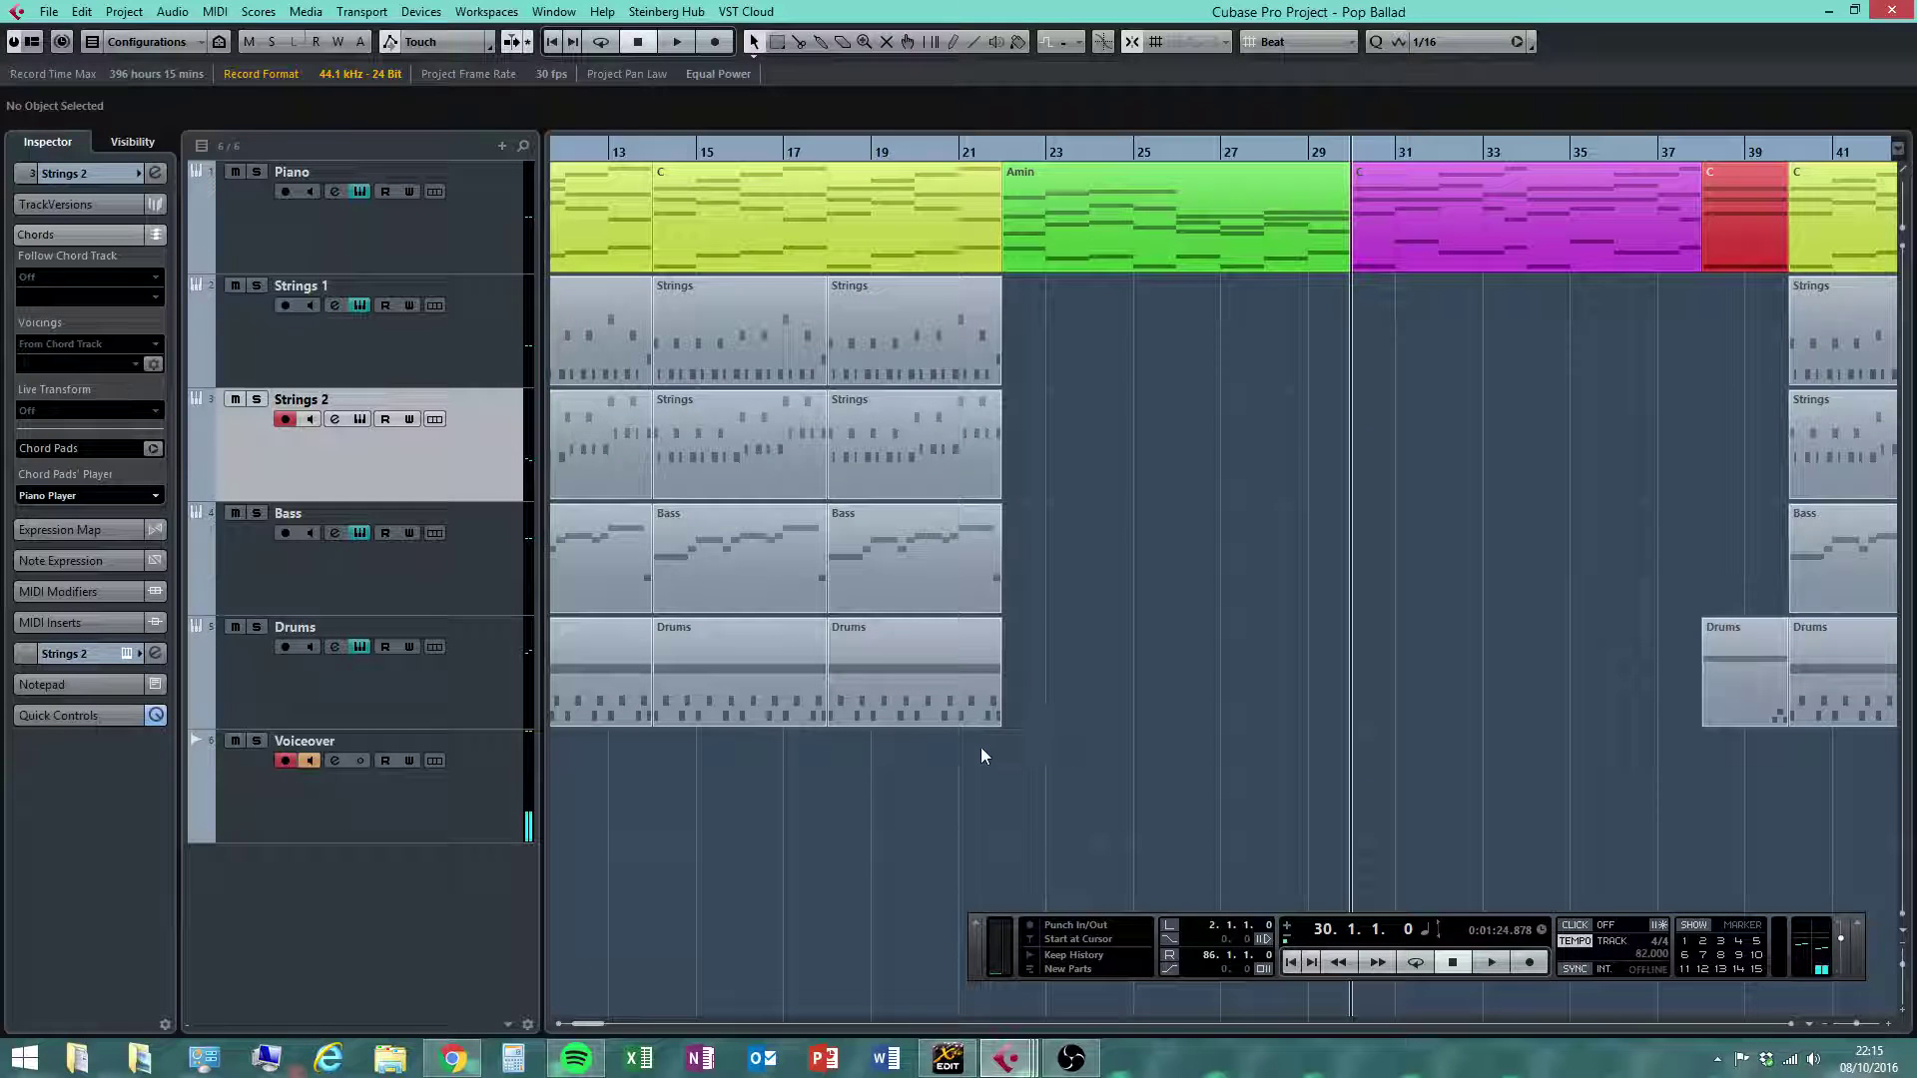
Copy the green Amin piano part at bar 22 onto the Strings 1 track at the same position
{"action": "left_click", "coordinate": [1056, 236]}
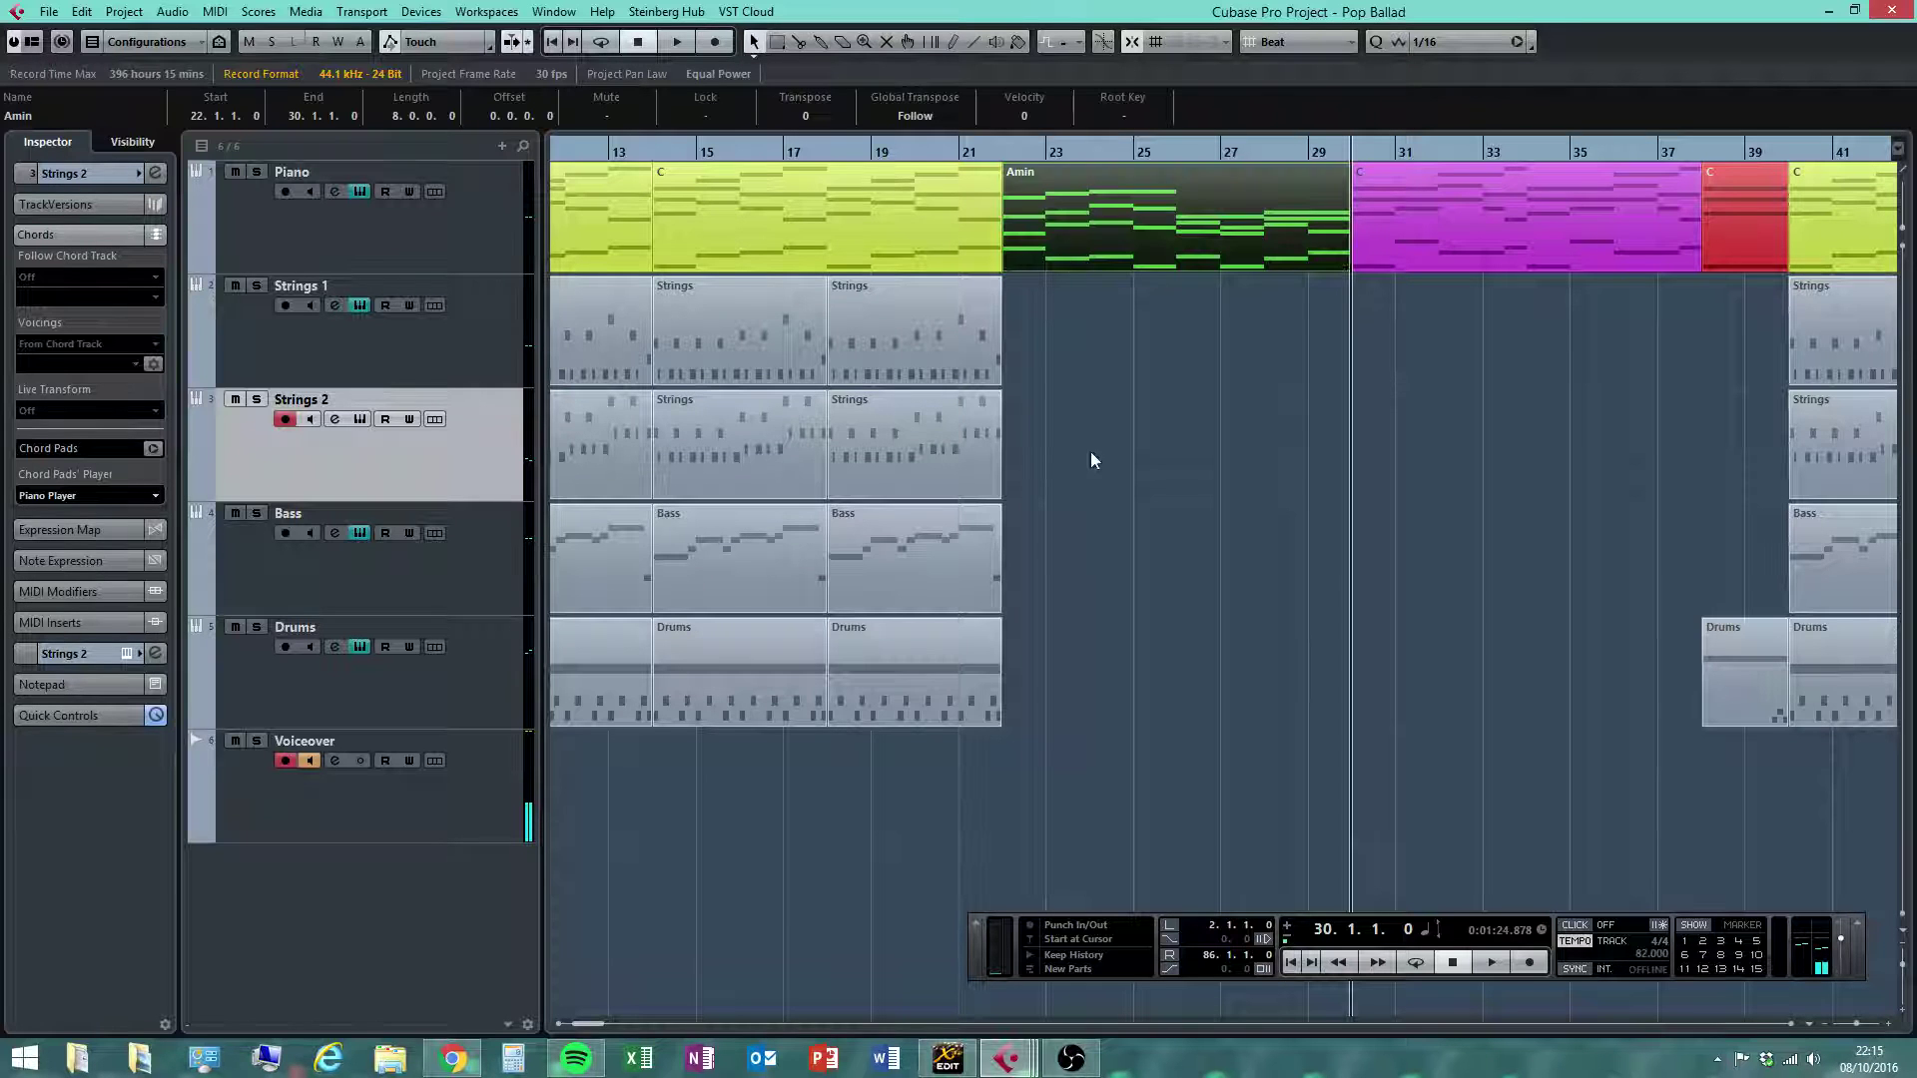
{"action": "left_click", "coordinate": [1090, 452]}
{"action": "left_click", "coordinate": [1069, 246]}
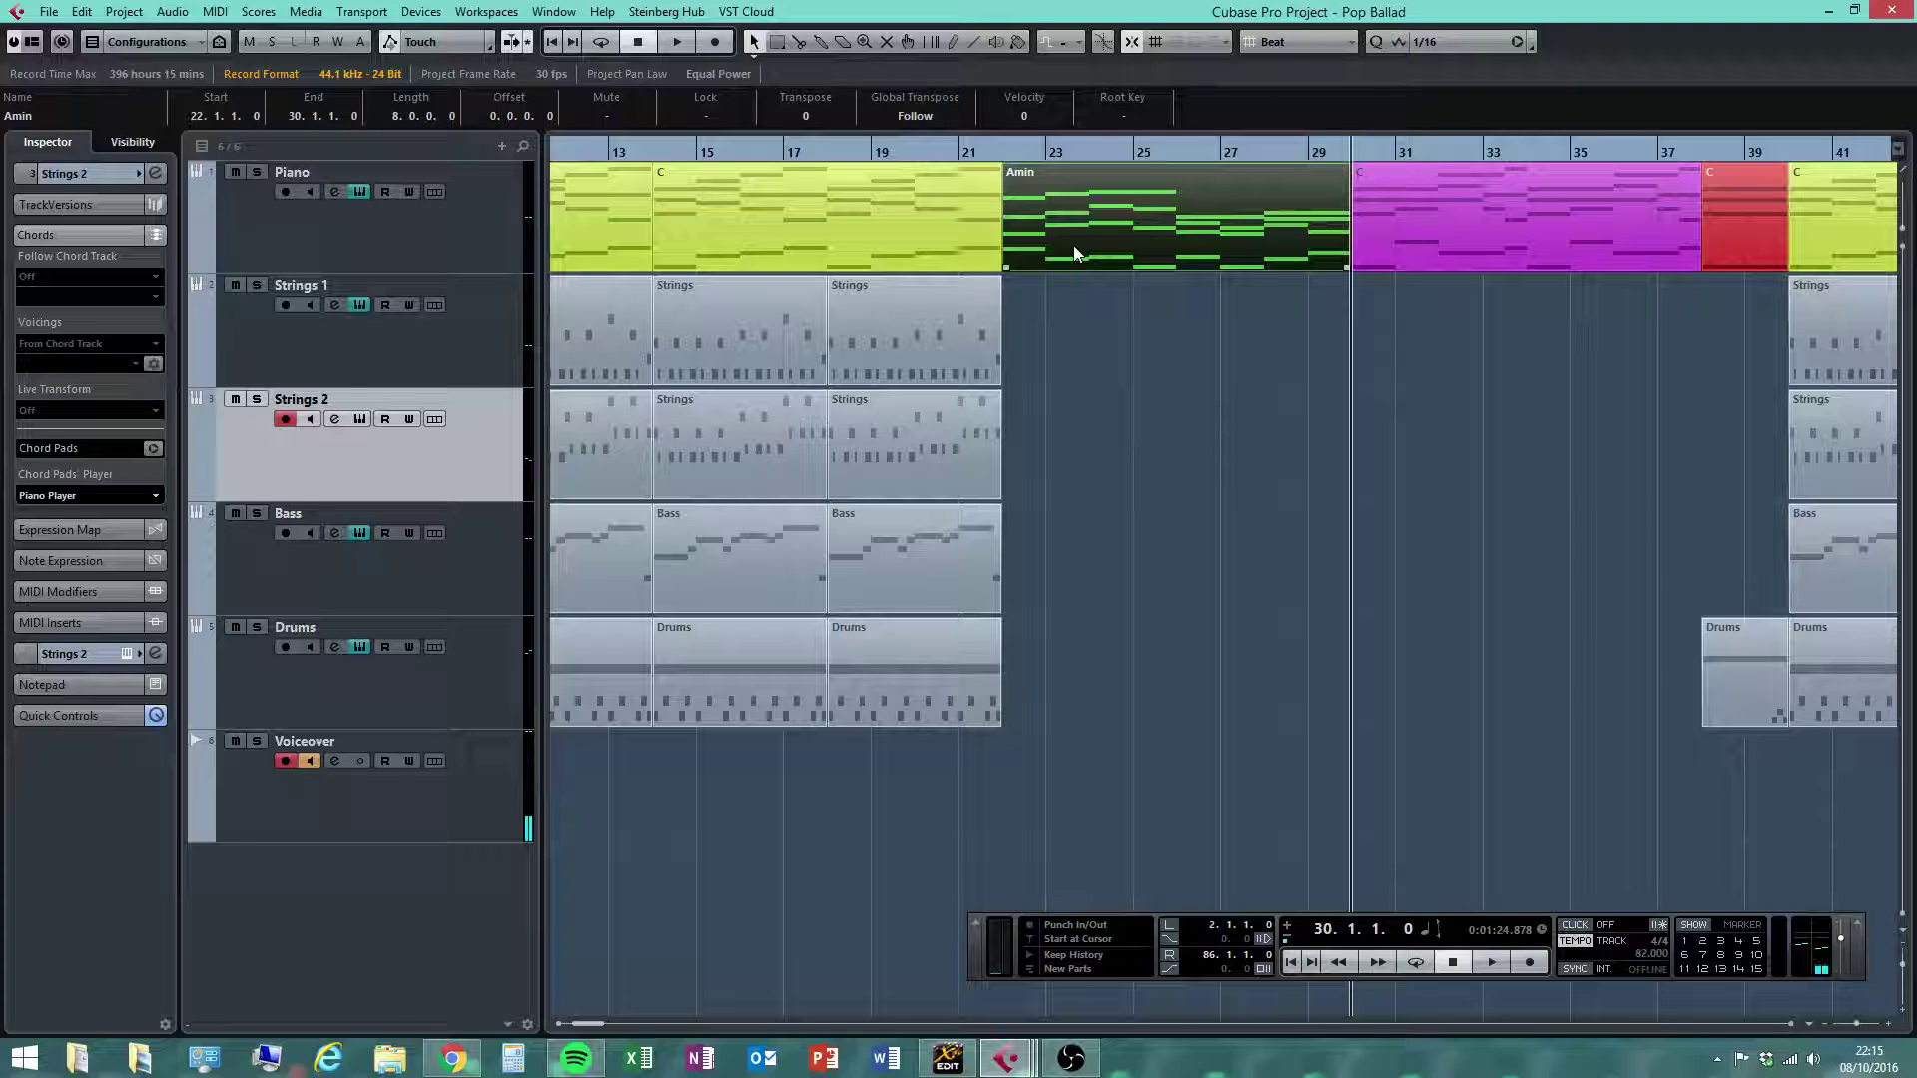
{"action": "left_click_drag", "start_coordinate": [1074, 244], "coordinate": [1071, 339]}
{"action": "left_click", "coordinate": [1154, 577]}
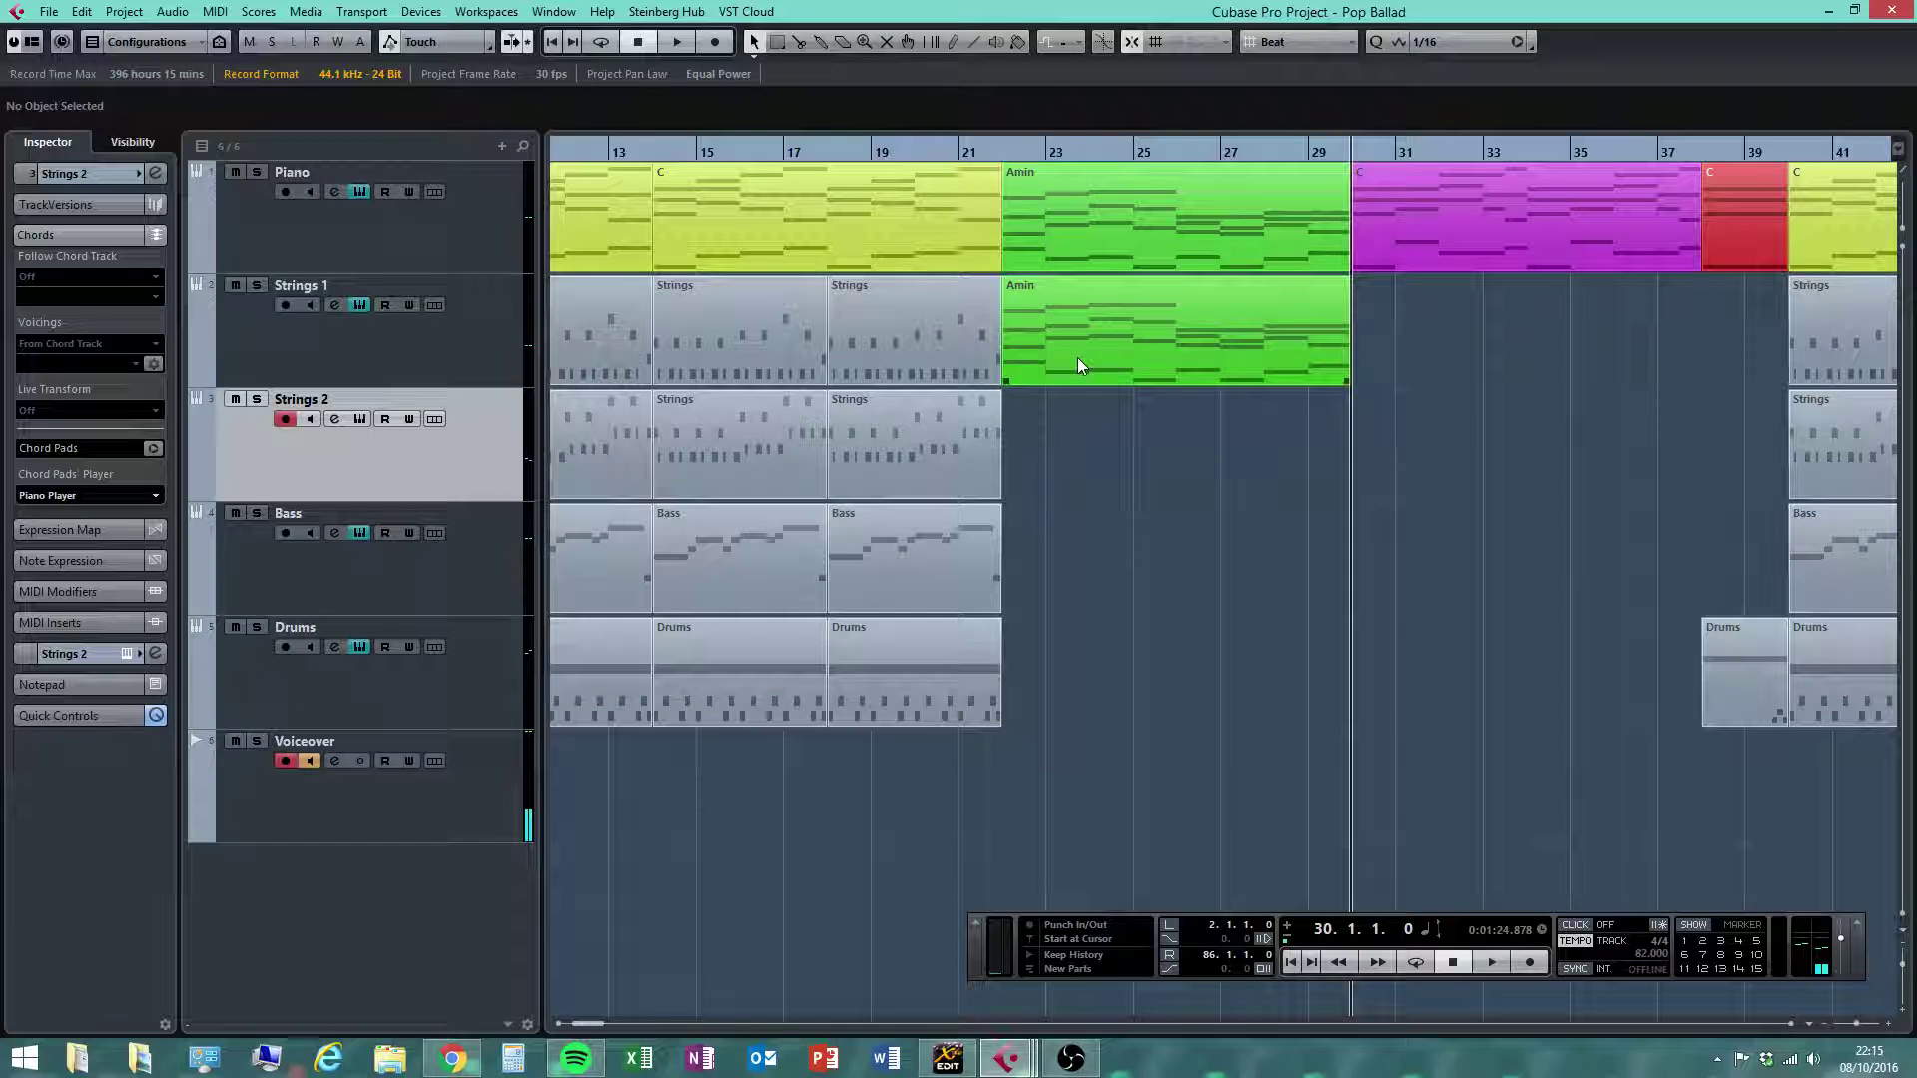
Select the Strings 1 track and play the copied Amin part from bar 22 to about bar 25
{"action": "left_click", "coordinate": [1002, 156]}
{"action": "left_click", "coordinate": [499, 333]}
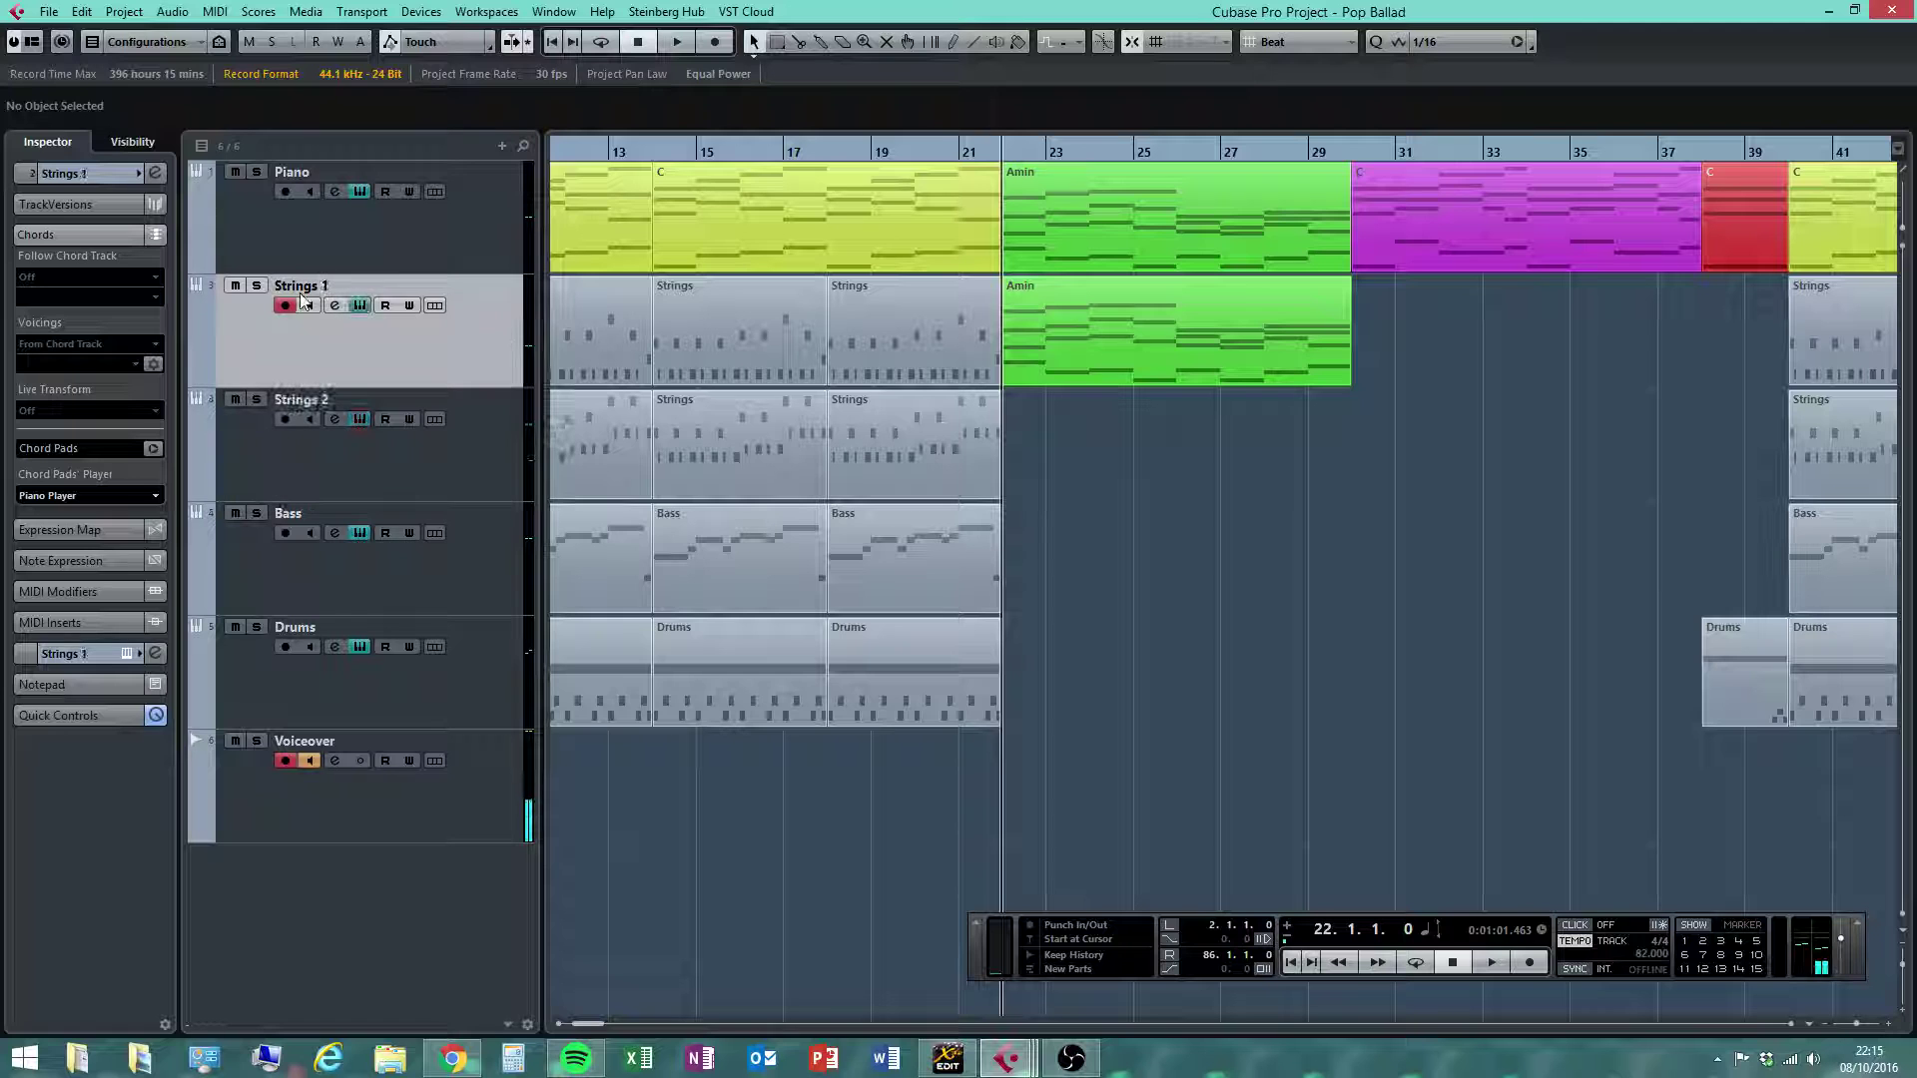
{"action": "left_click", "coordinate": [1491, 963]}
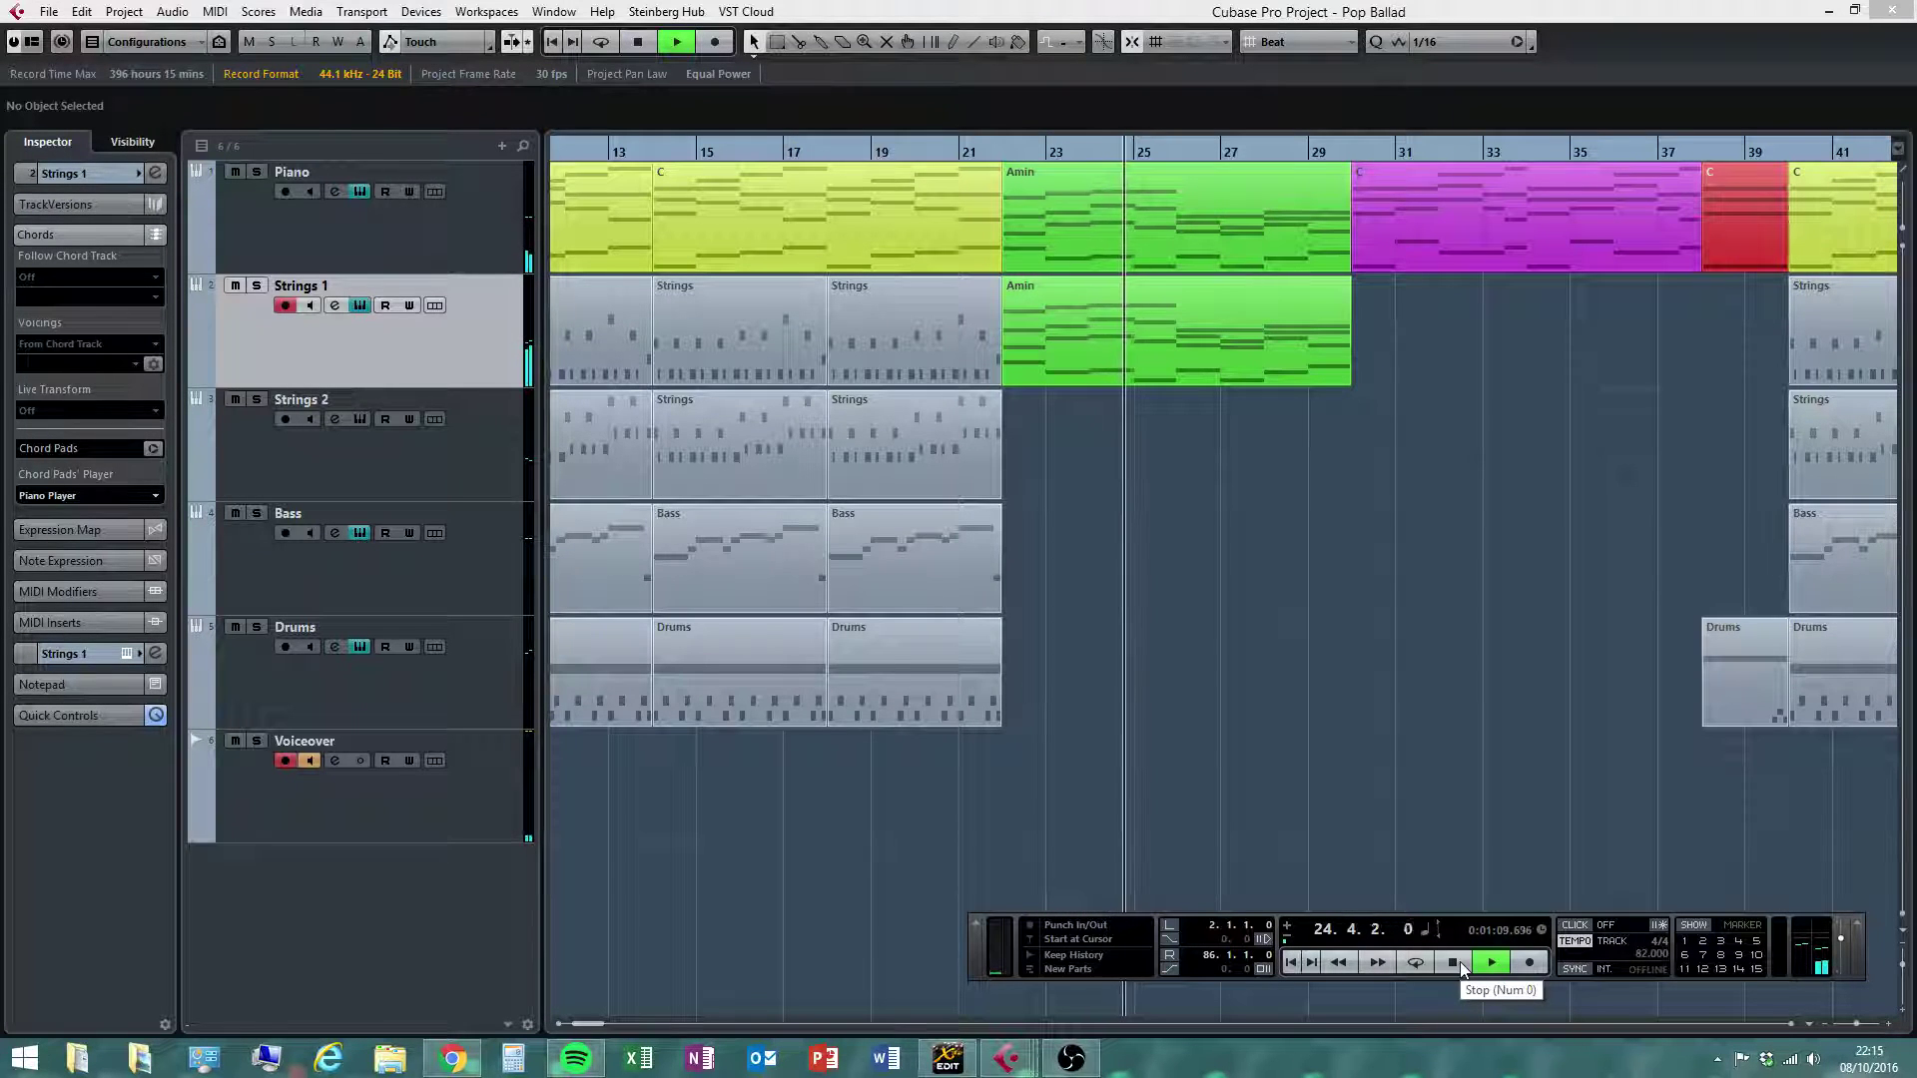
{"action": "left_click", "coordinate": [1458, 965]}
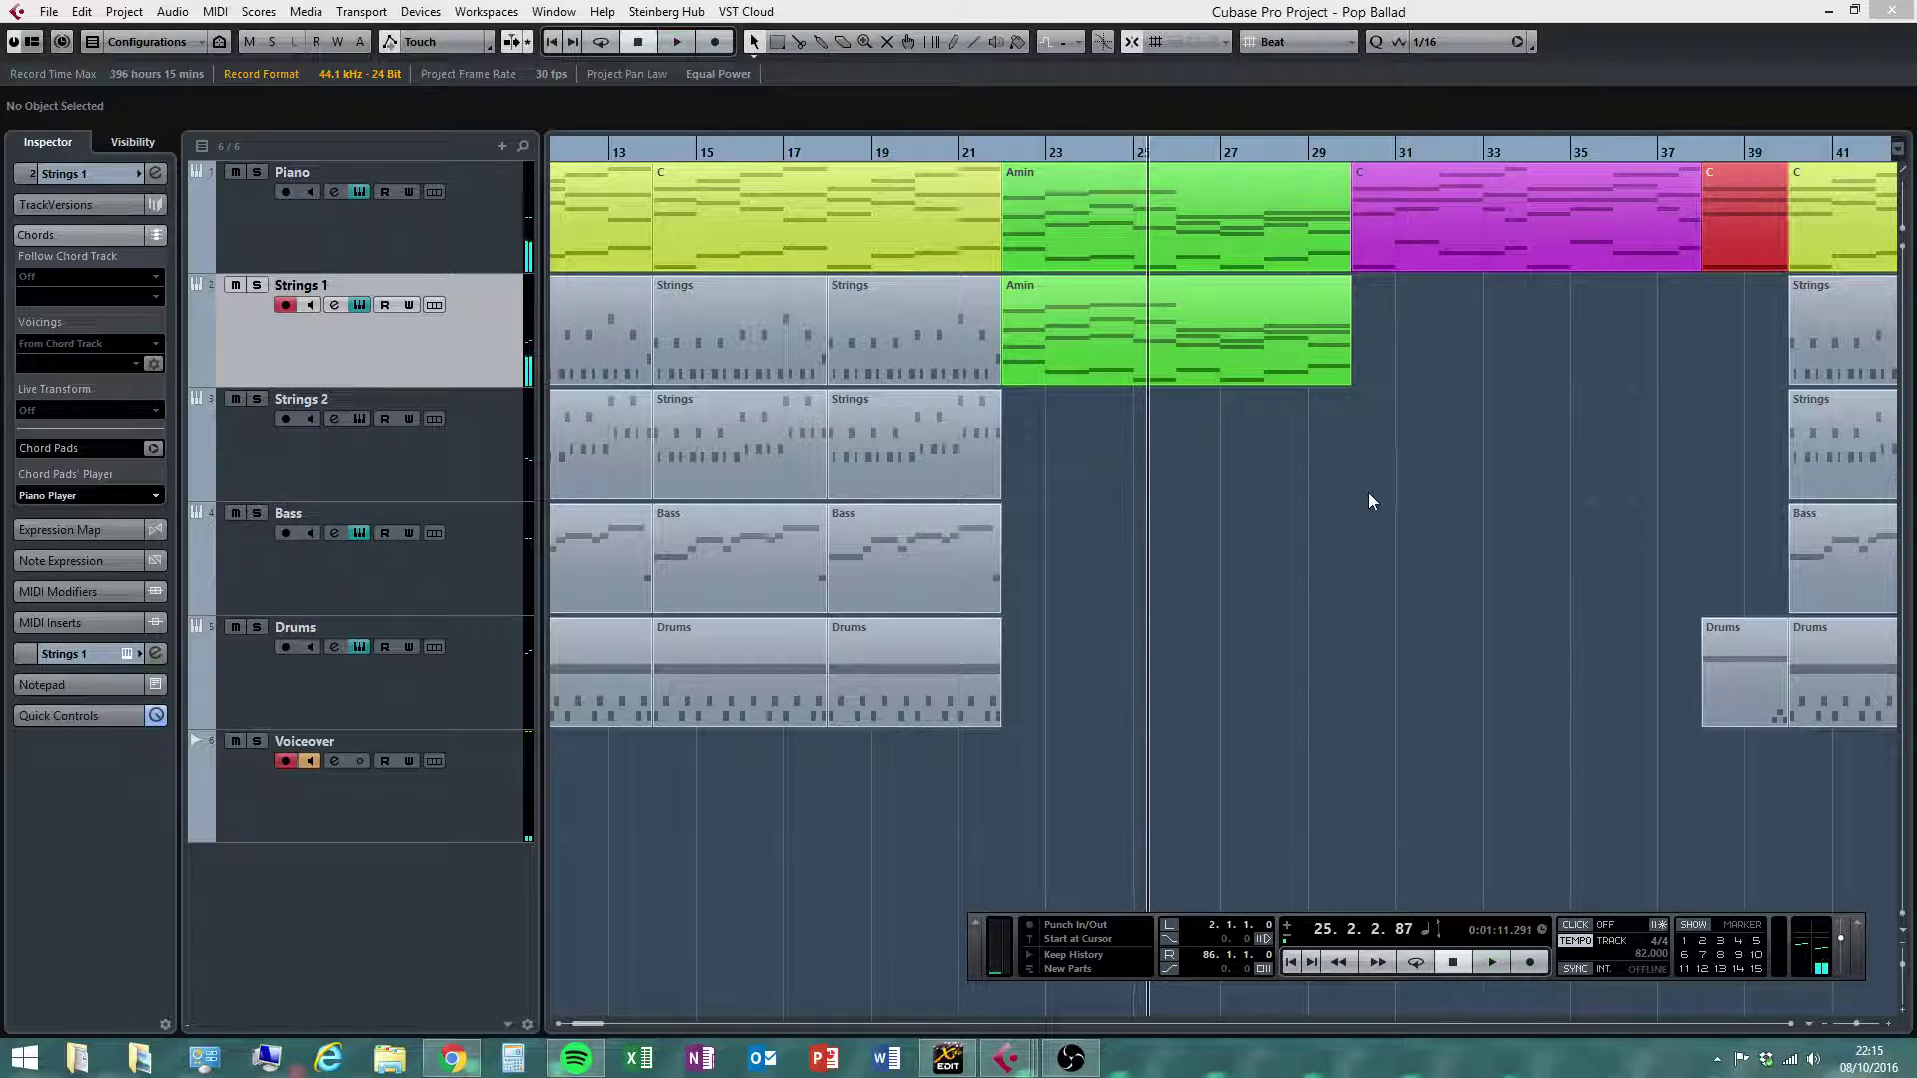
{"action": "left_click", "coordinate": [885, 155]}
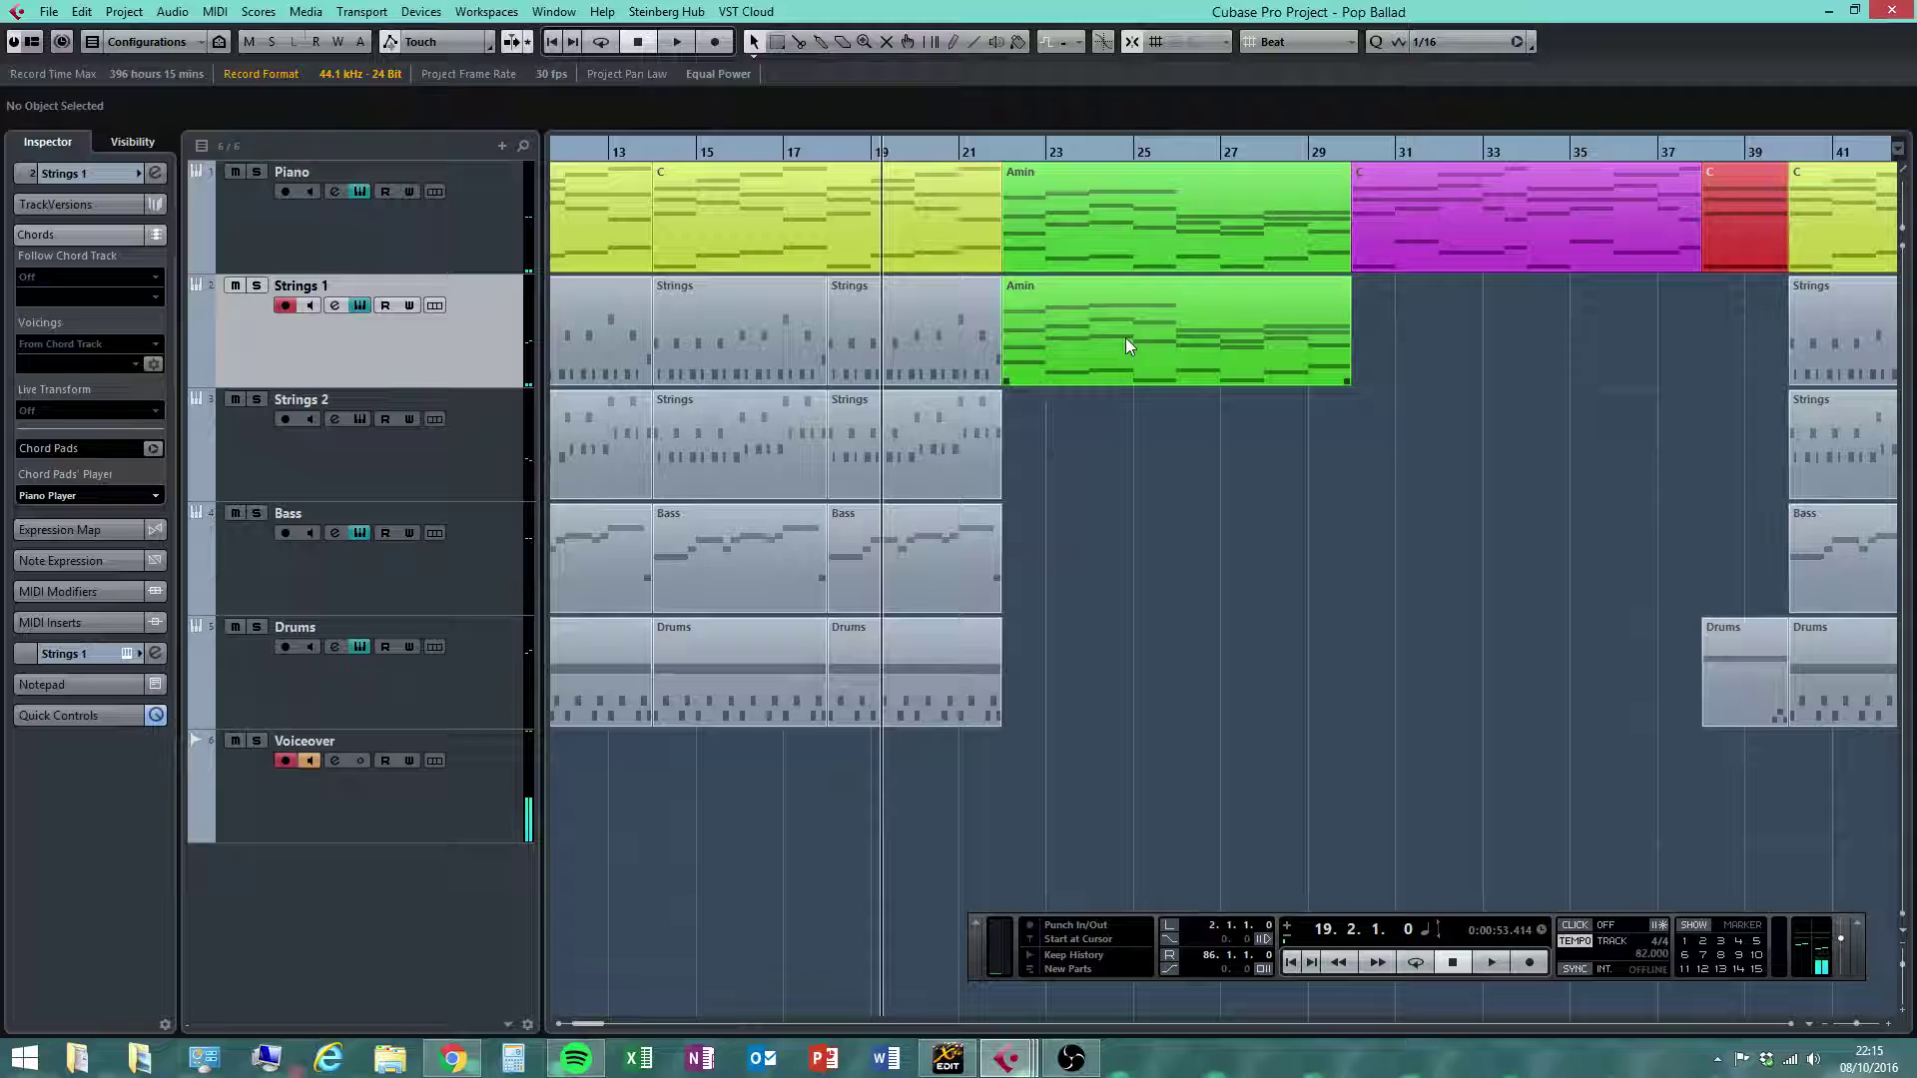
Open the Amin part on Strings 1 in the Key Editor and delete its lowest row of bass notes in every bar
{"action": "double_click", "coordinate": [1074, 363]}
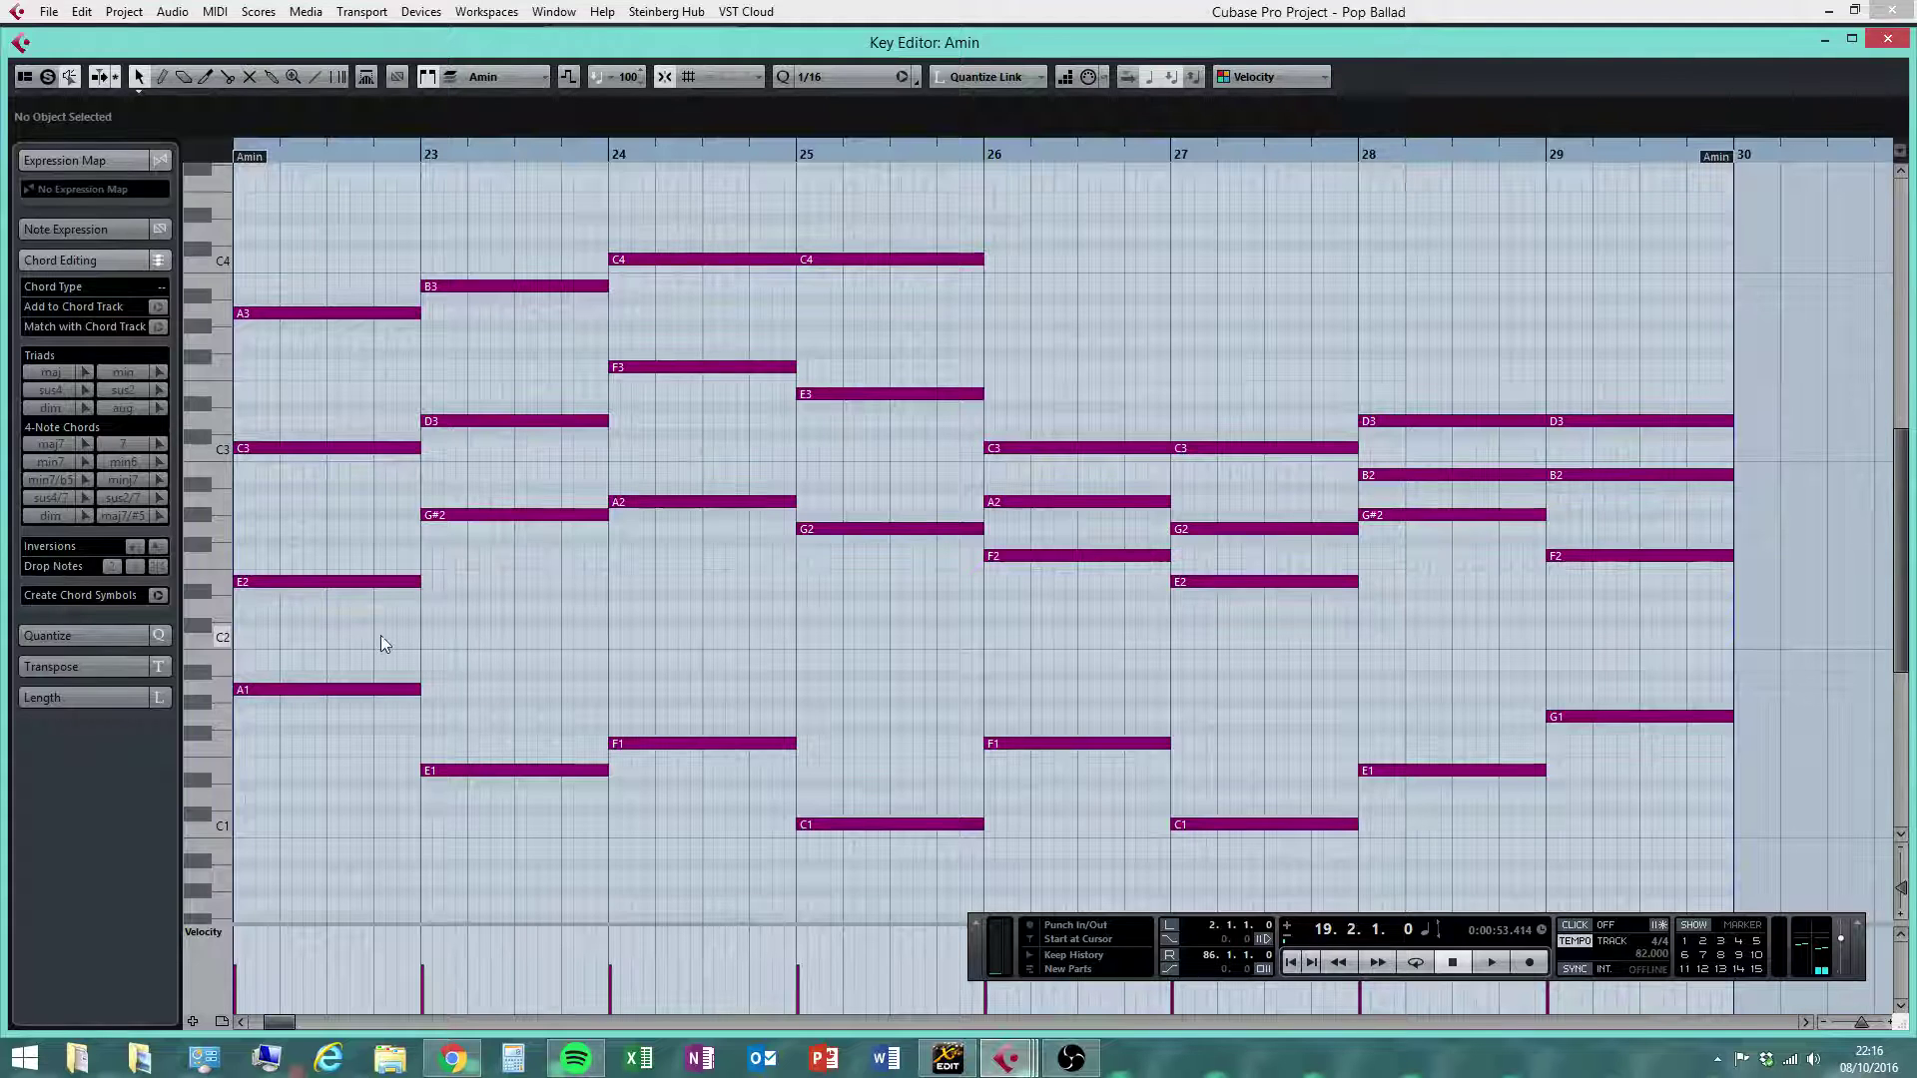
{"action": "left_click_drag", "start_coordinate": [361, 645], "coordinate": [949, 752]}
{"action": "left_click_drag", "start_coordinate": [1746, 845], "coordinate": [1699, 878]}
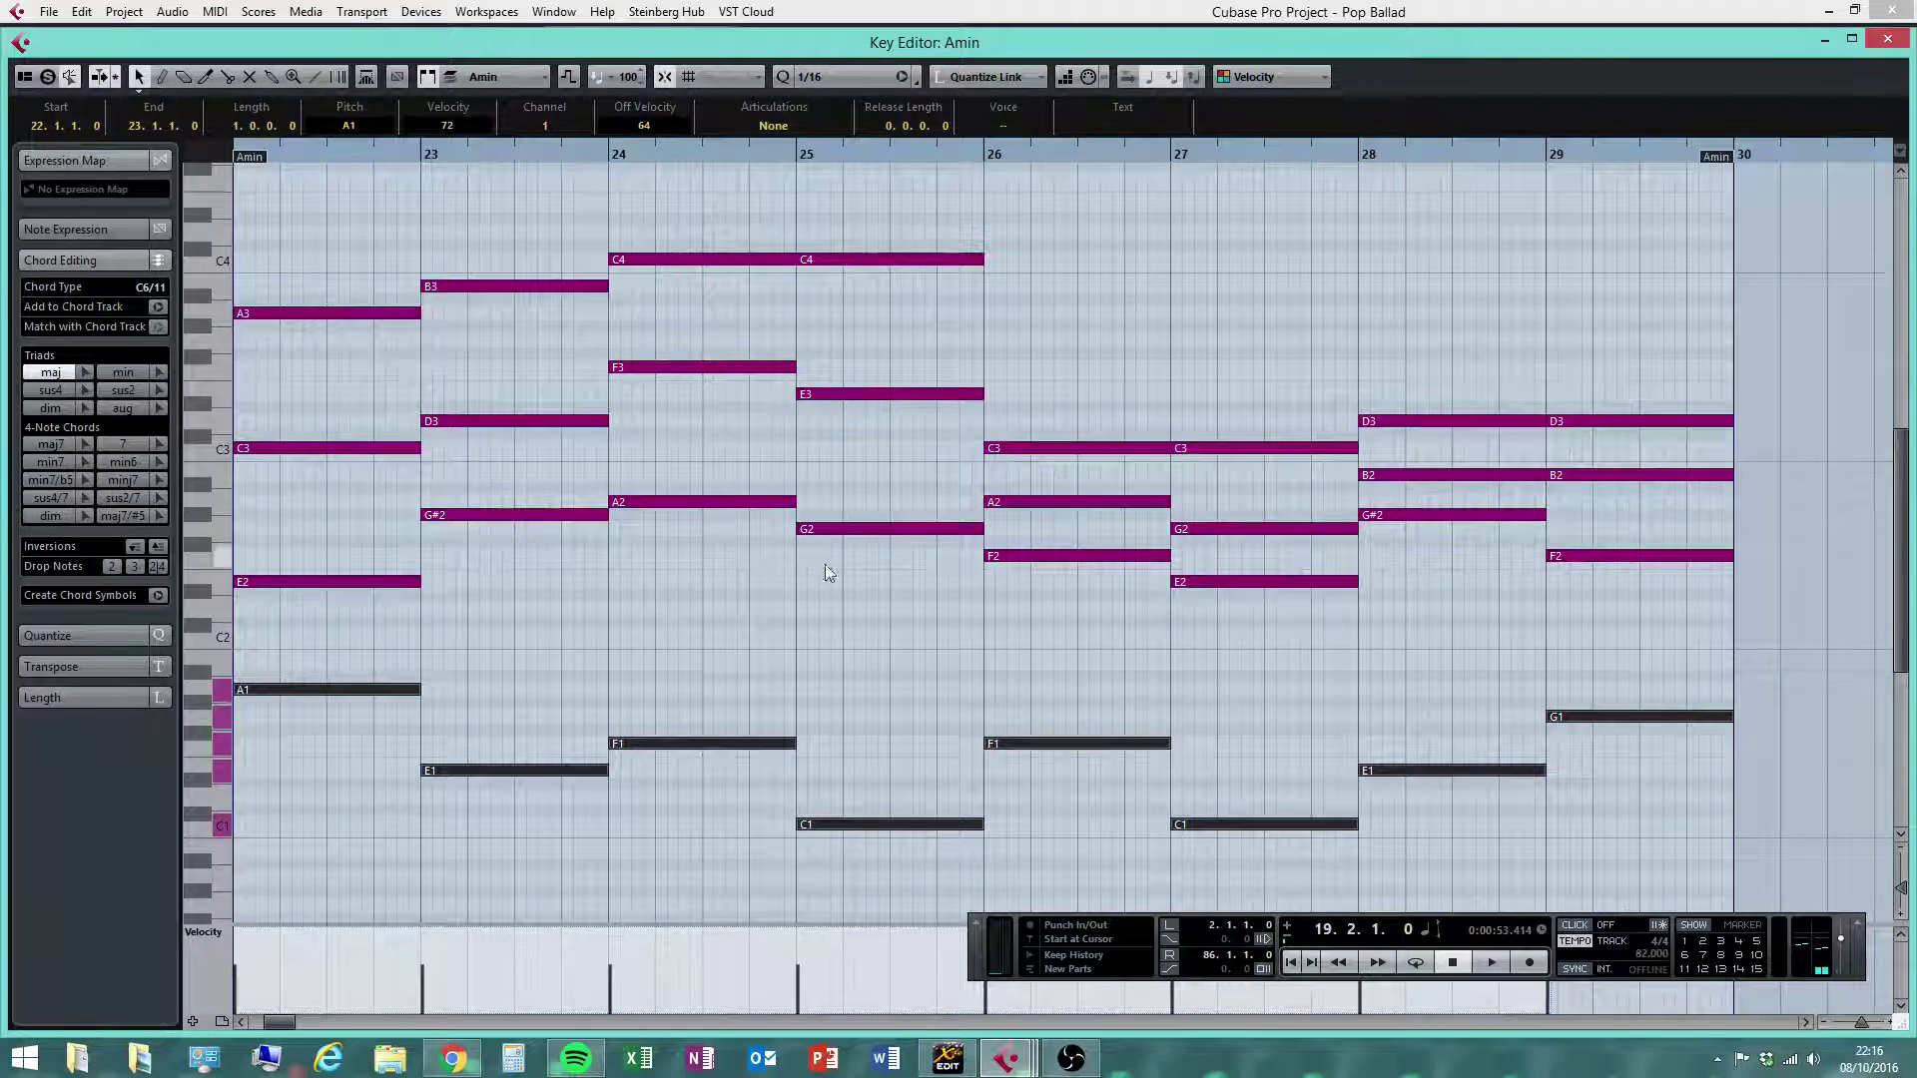
{"action": "left_click", "coordinate": [847, 699]}
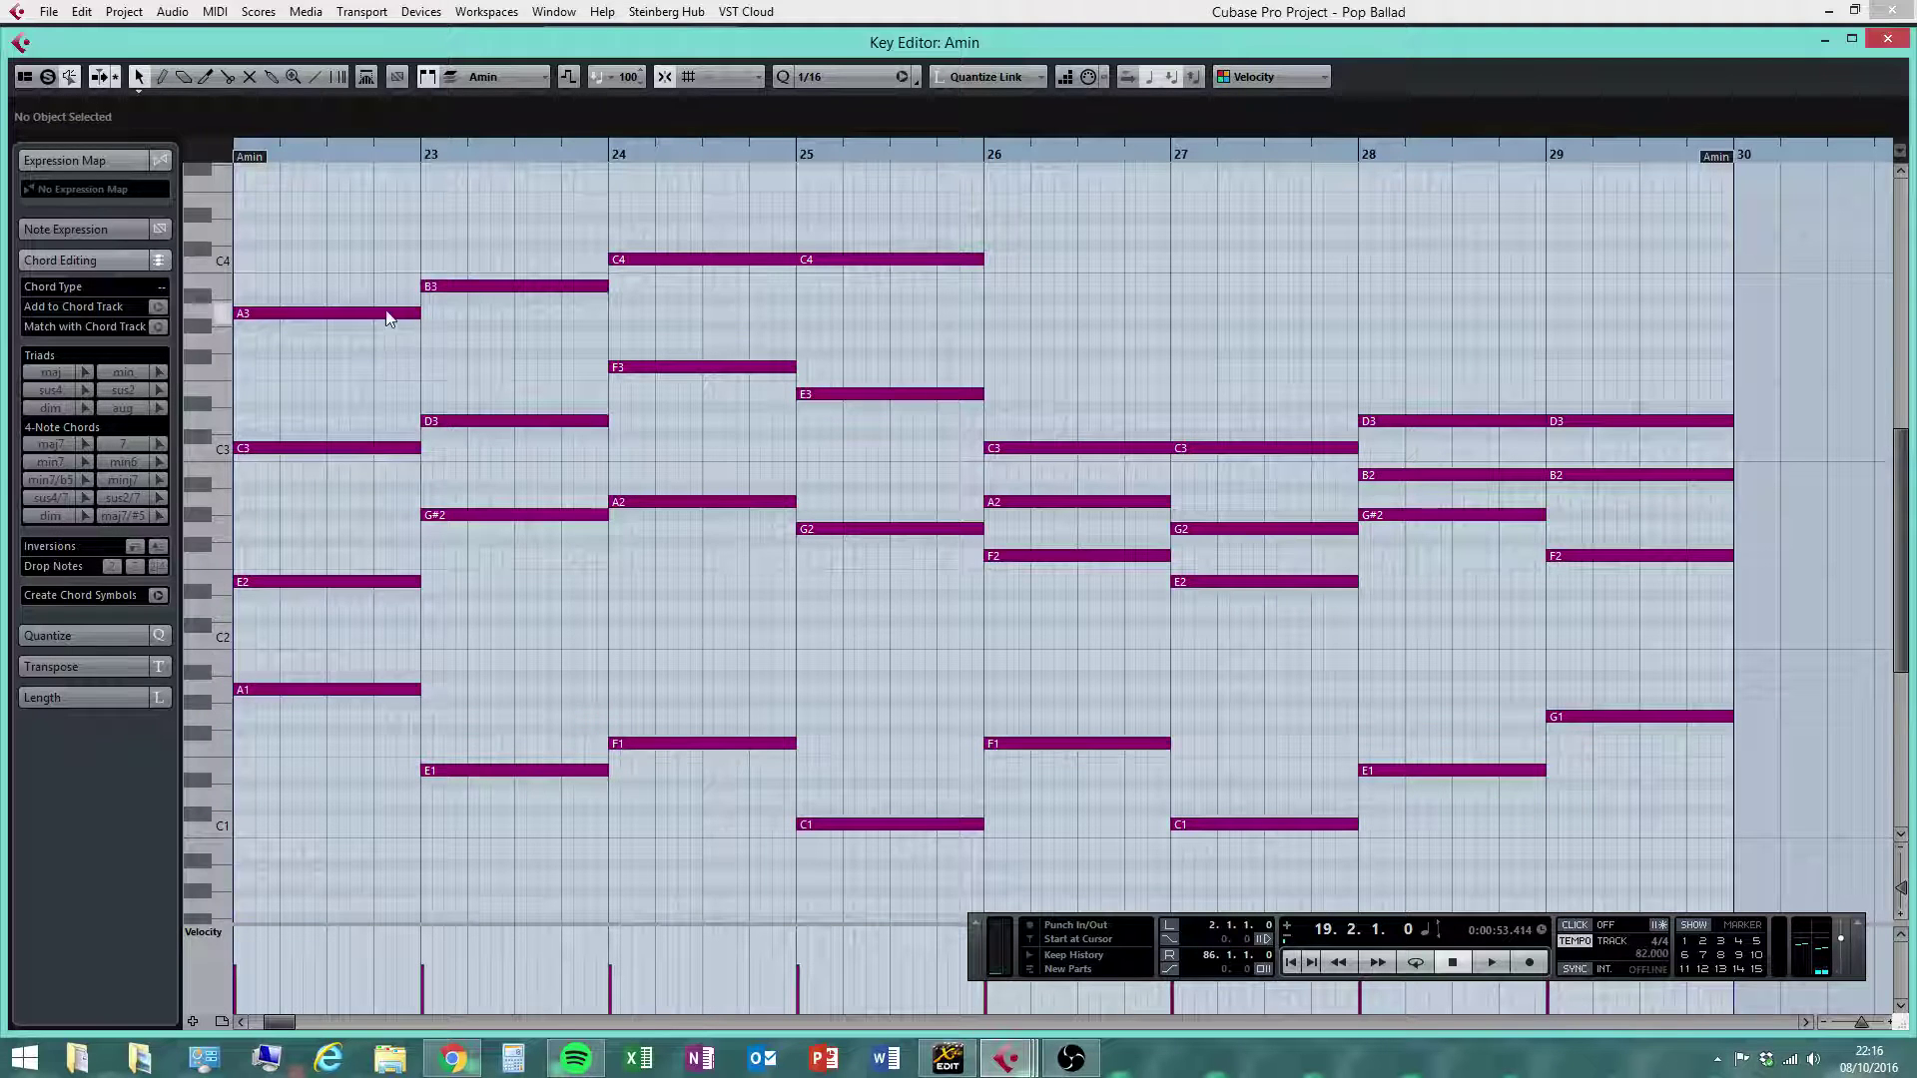
{"action": "left_click_drag", "start_coordinate": [326, 659], "coordinate": [1782, 917]}
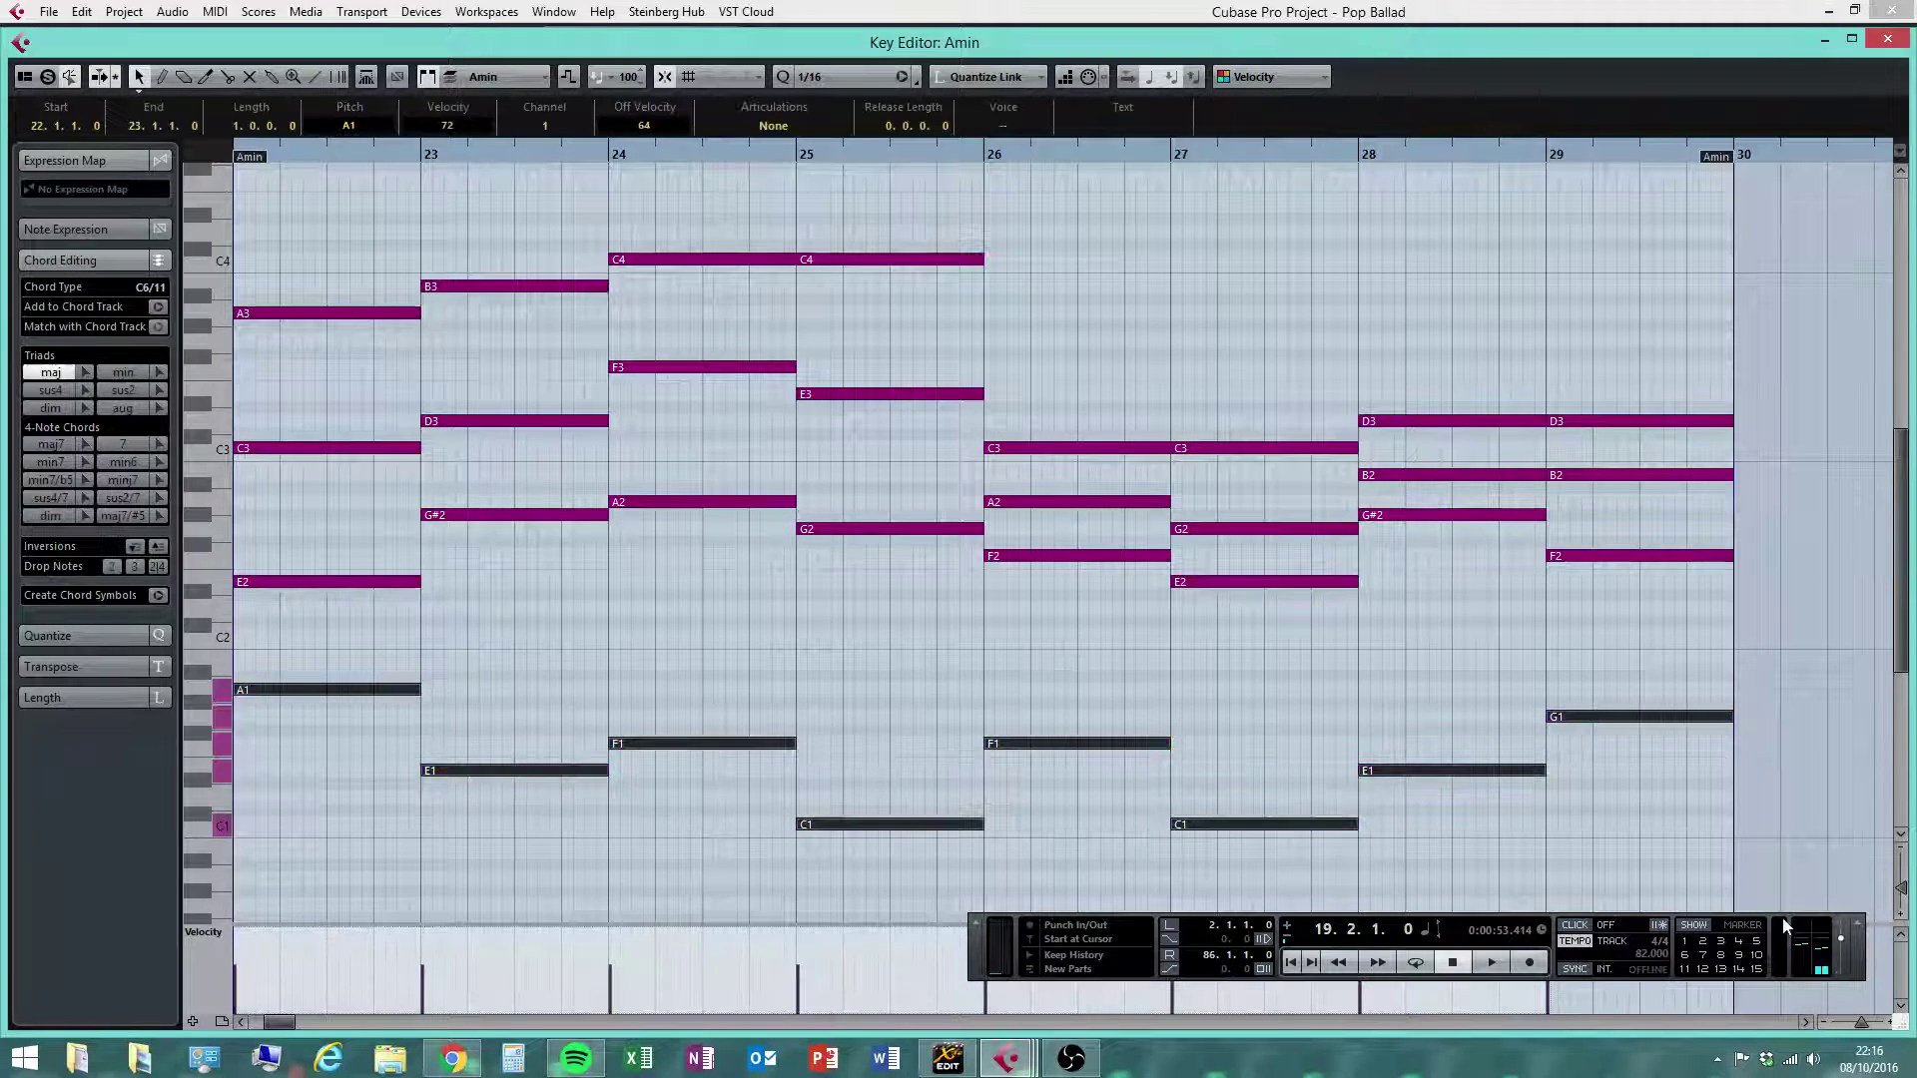
{"action": "key", "text": "Delete"}
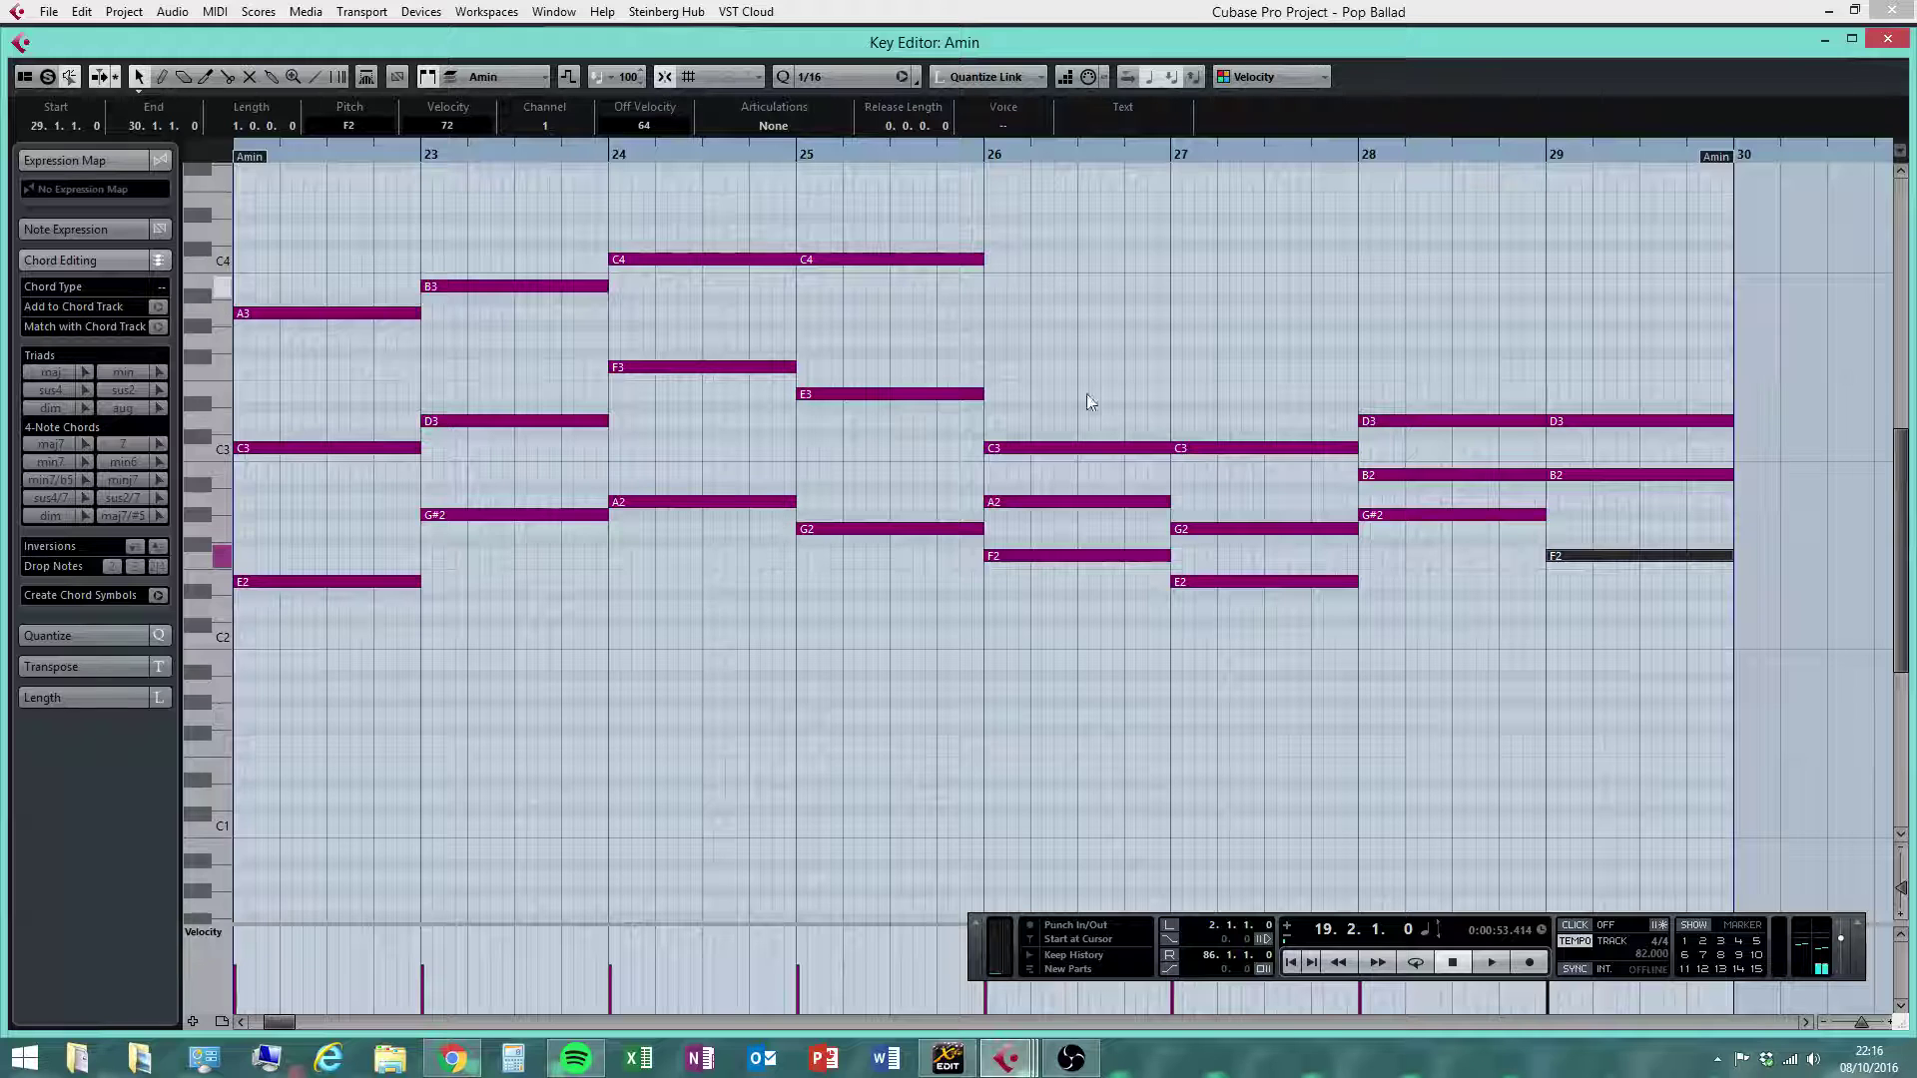
{"action": "left_click", "coordinate": [1358, 745]}
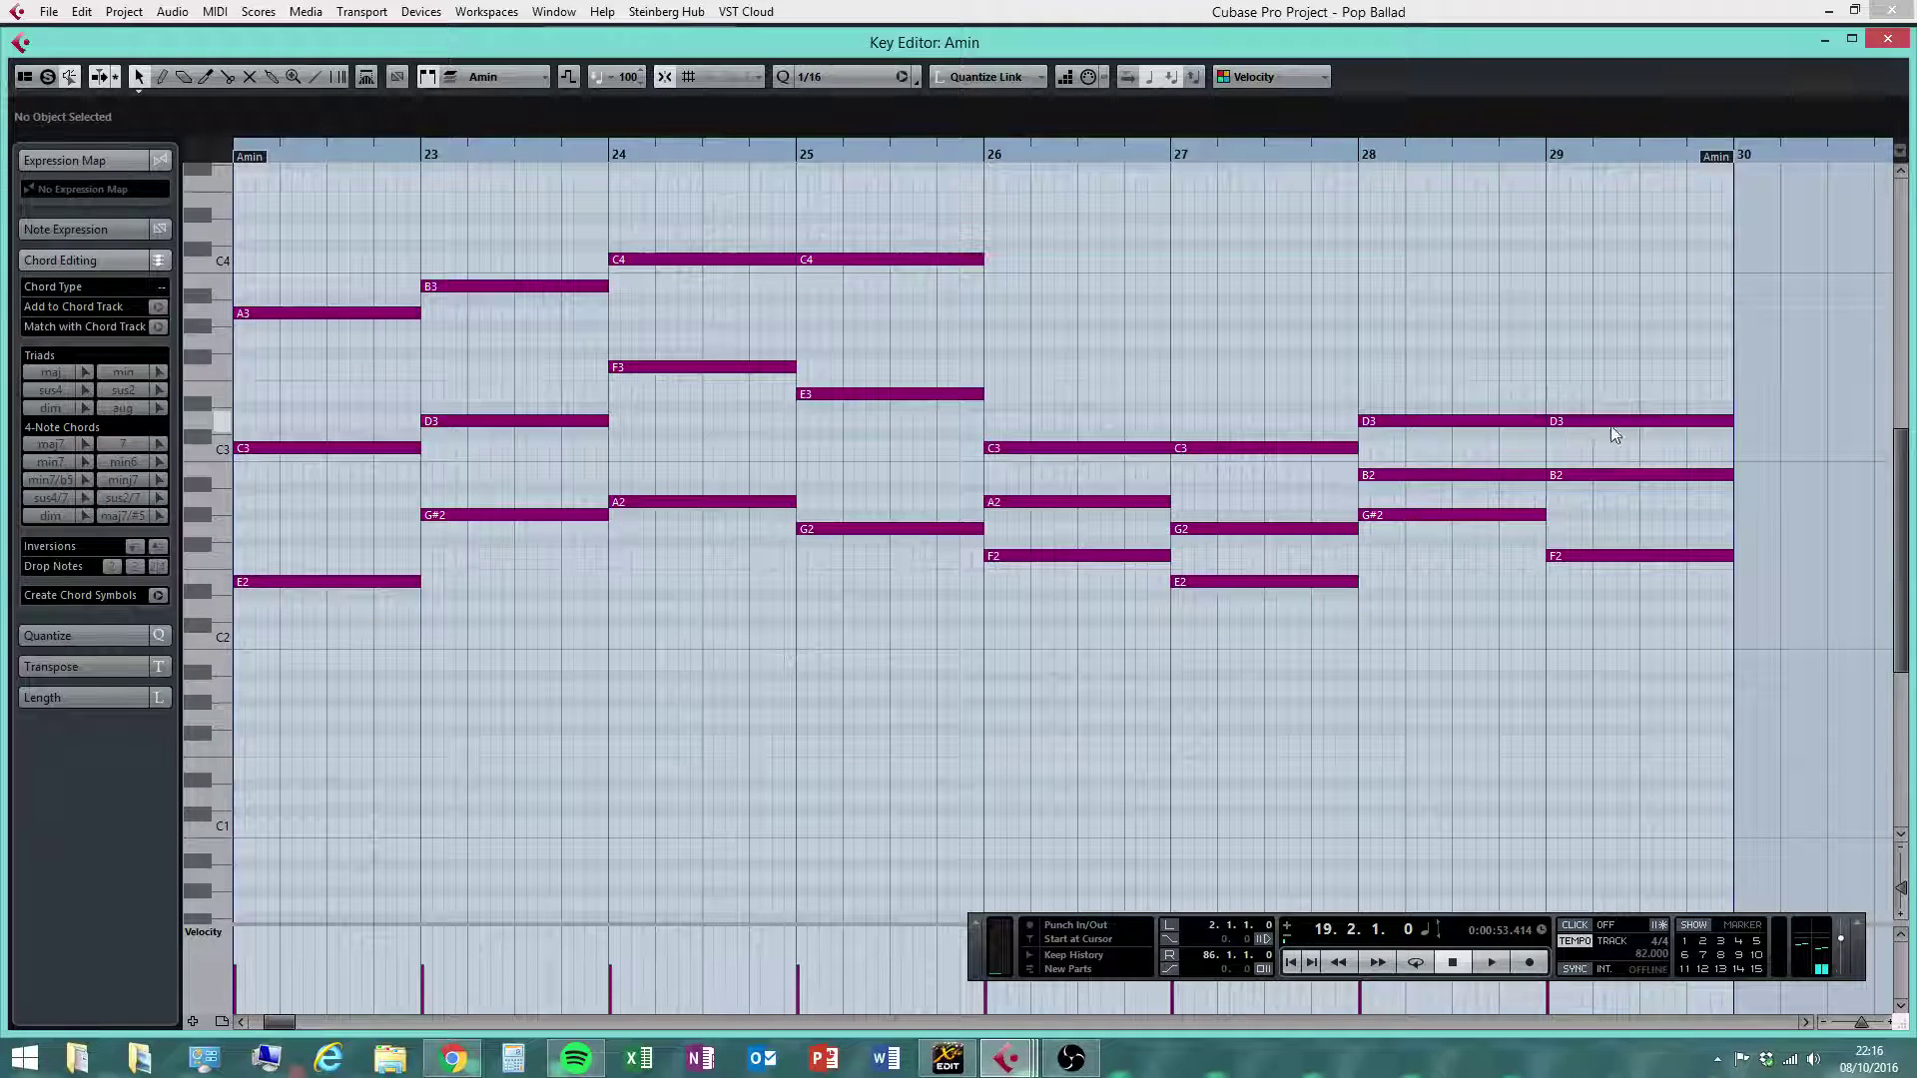
Play the edited strings chords from just before bar 22 and stop in bar 26
{"action": "left_click_drag", "start_coordinate": [357, 153], "coordinate": [231, 181]}
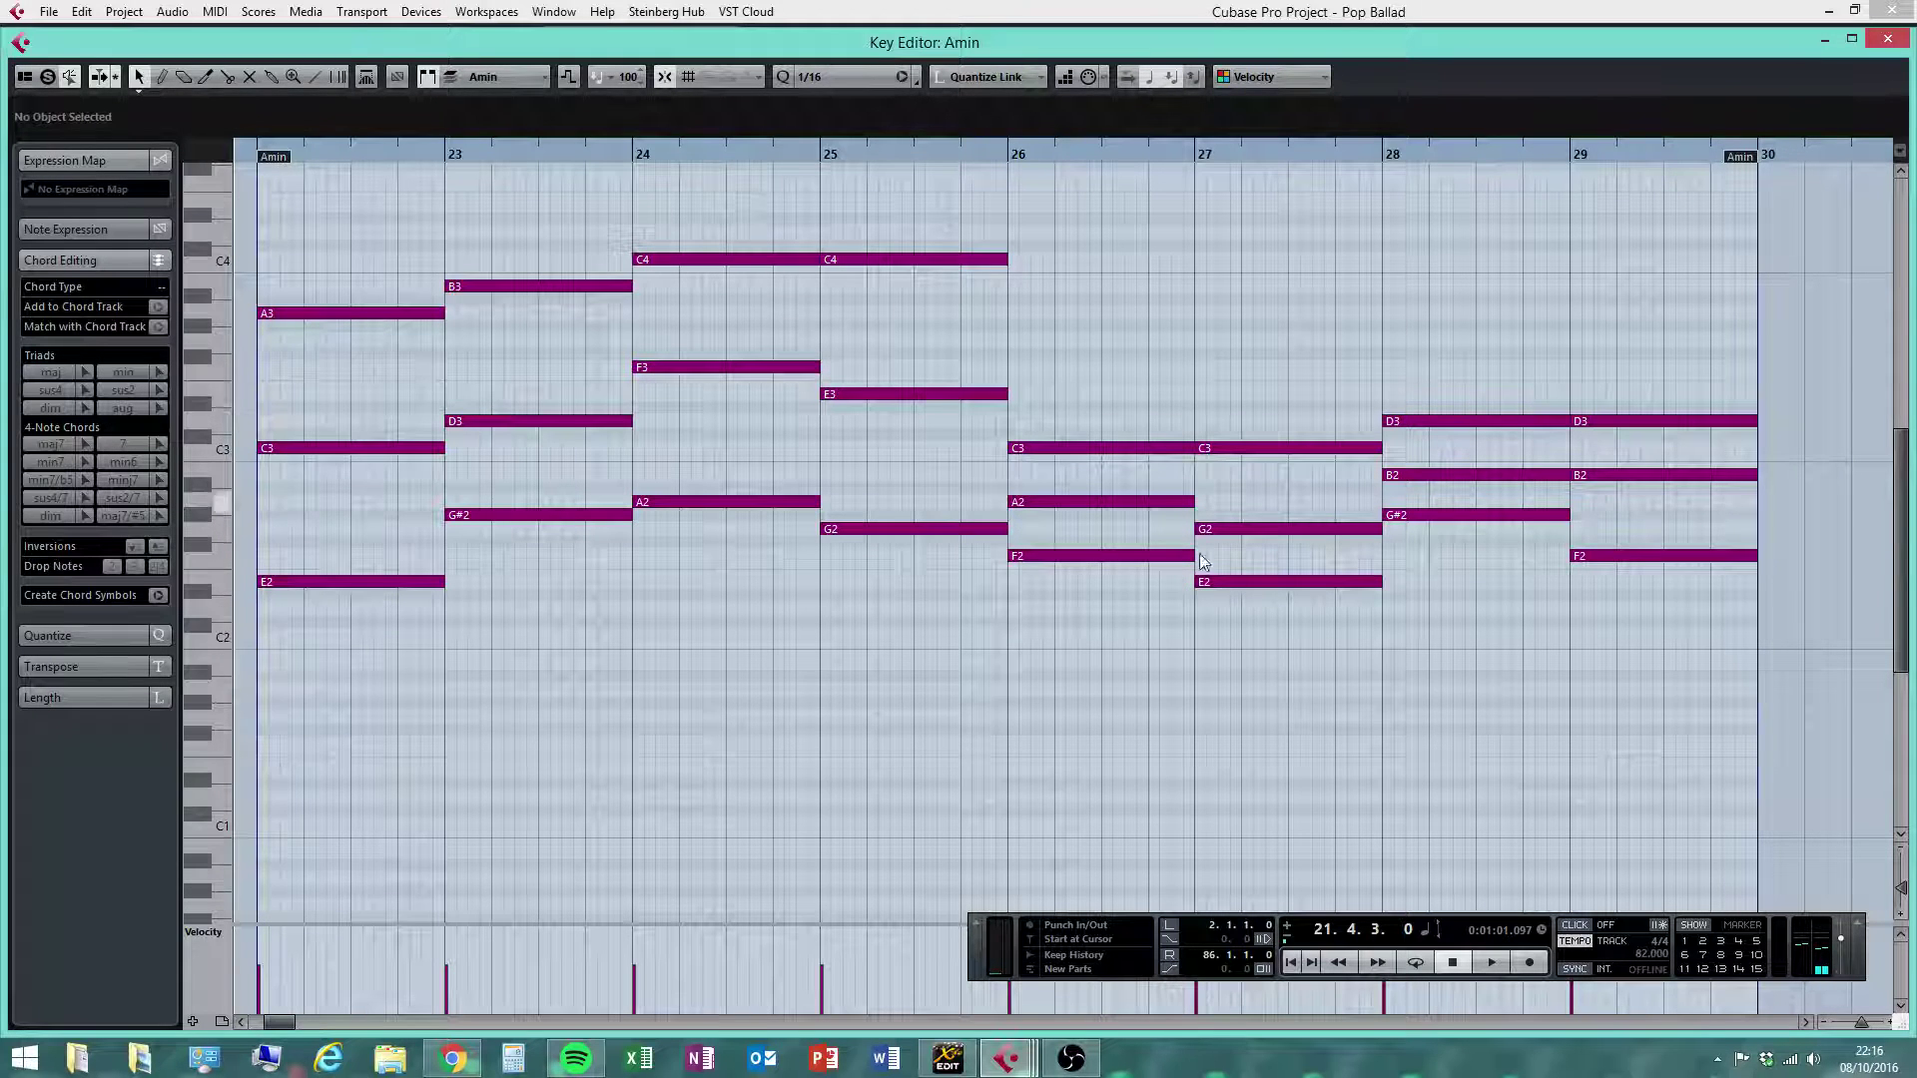
{"action": "left_click", "coordinate": [950, 260]}
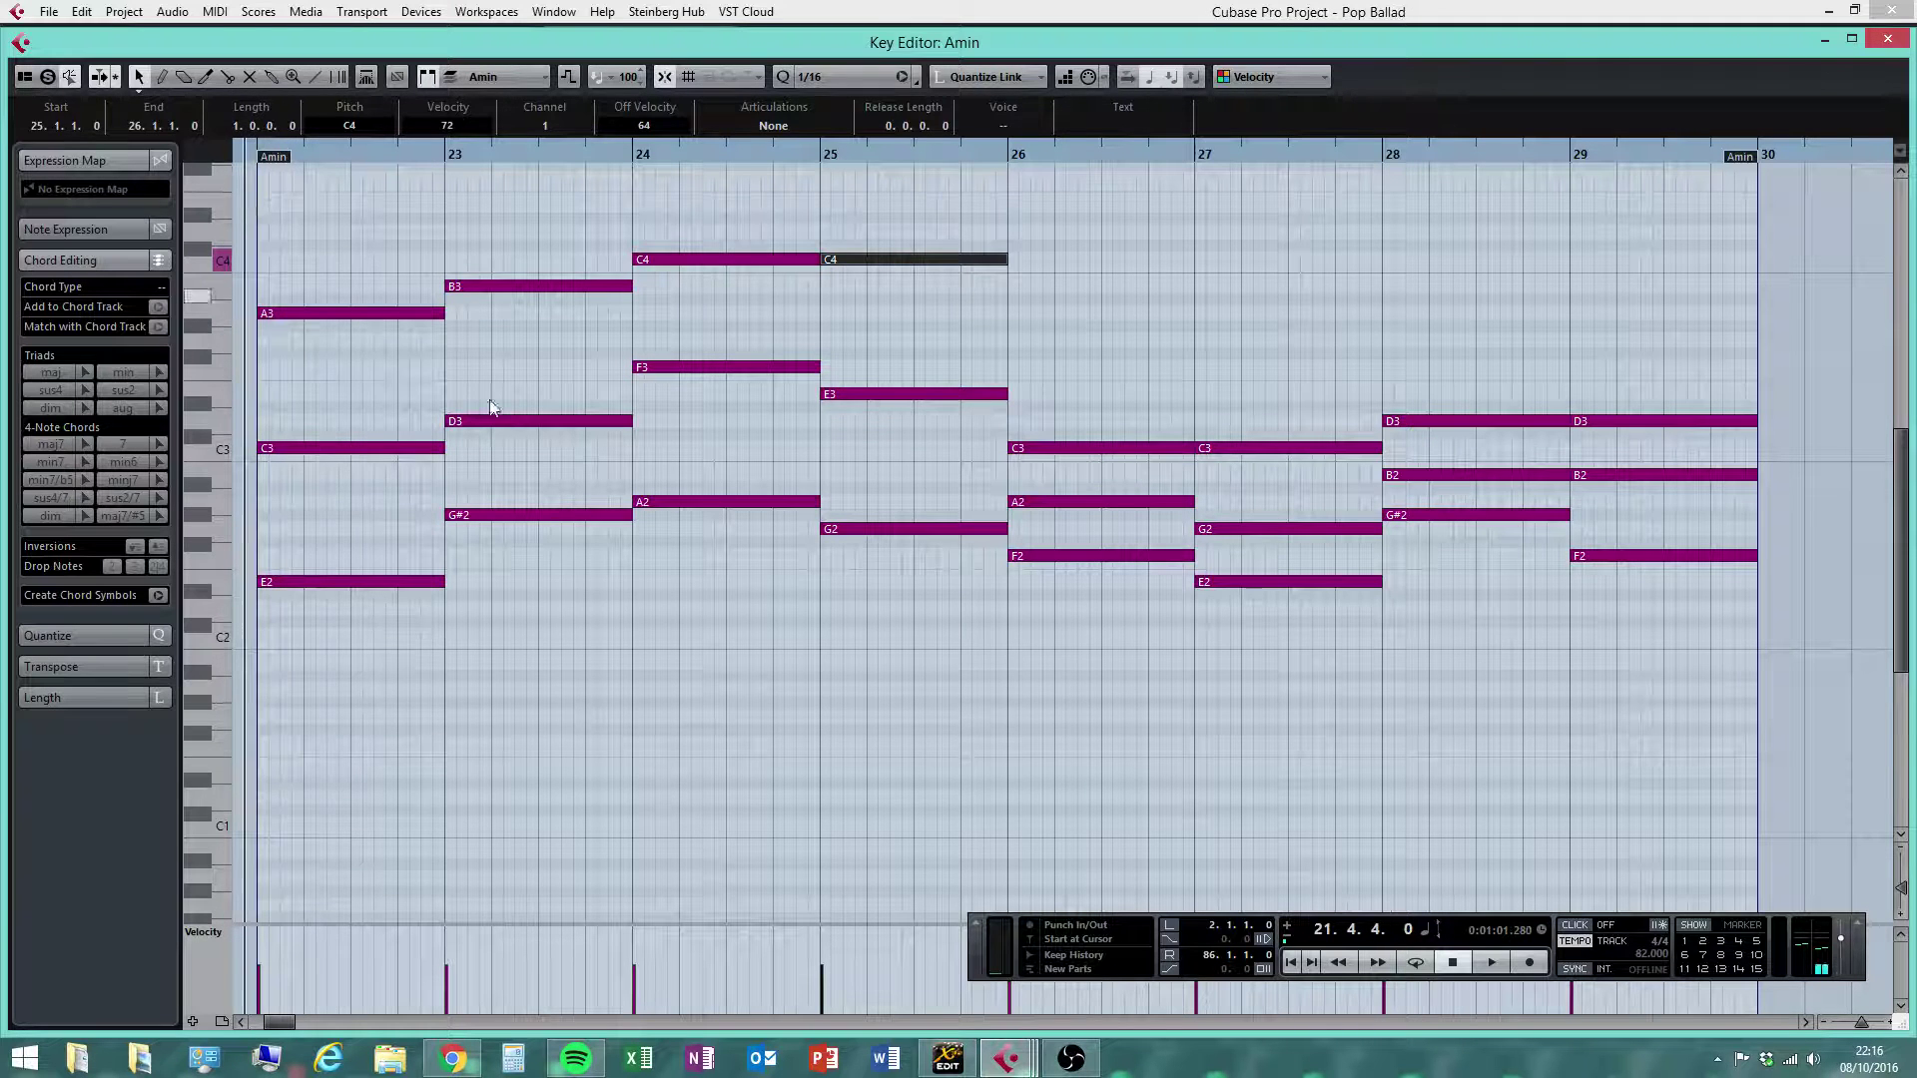
{"action": "left_click", "coordinate": [1012, 617]}
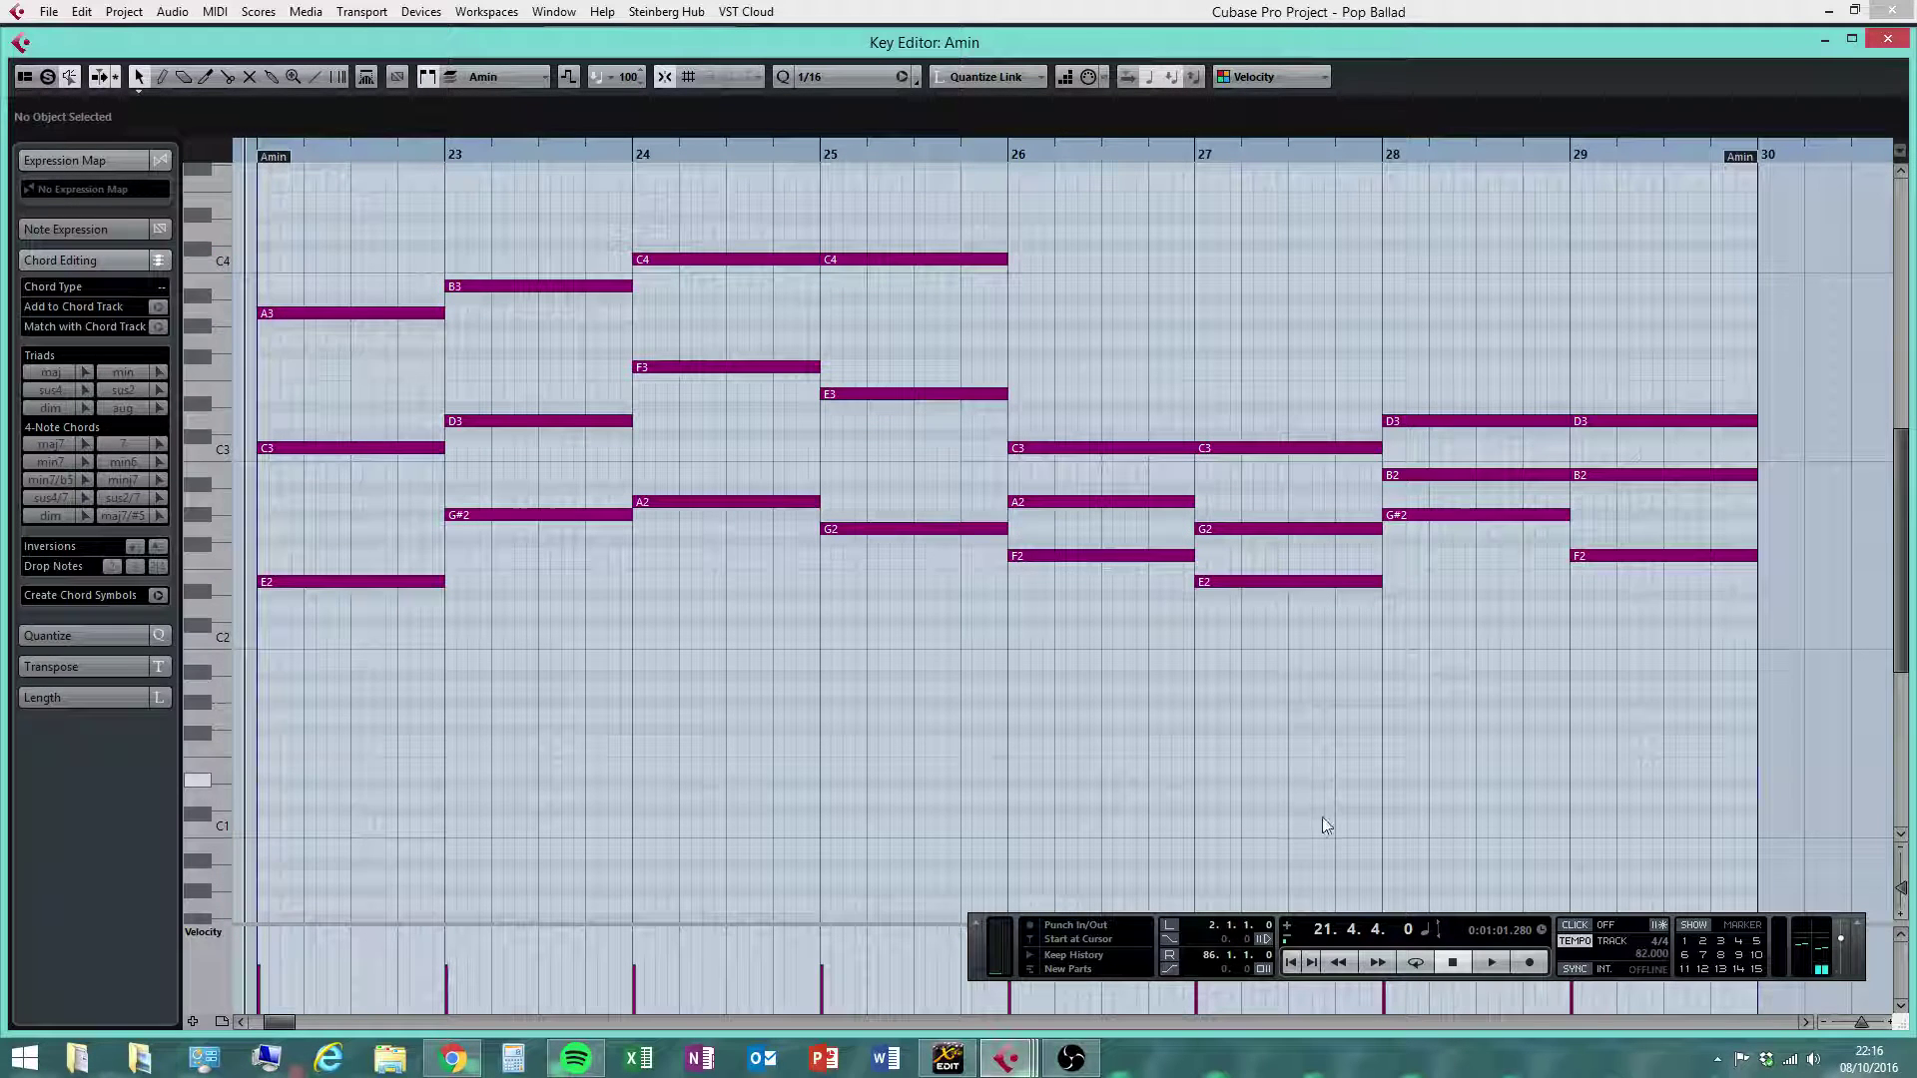
{"action": "left_click", "coordinate": [1493, 962]}
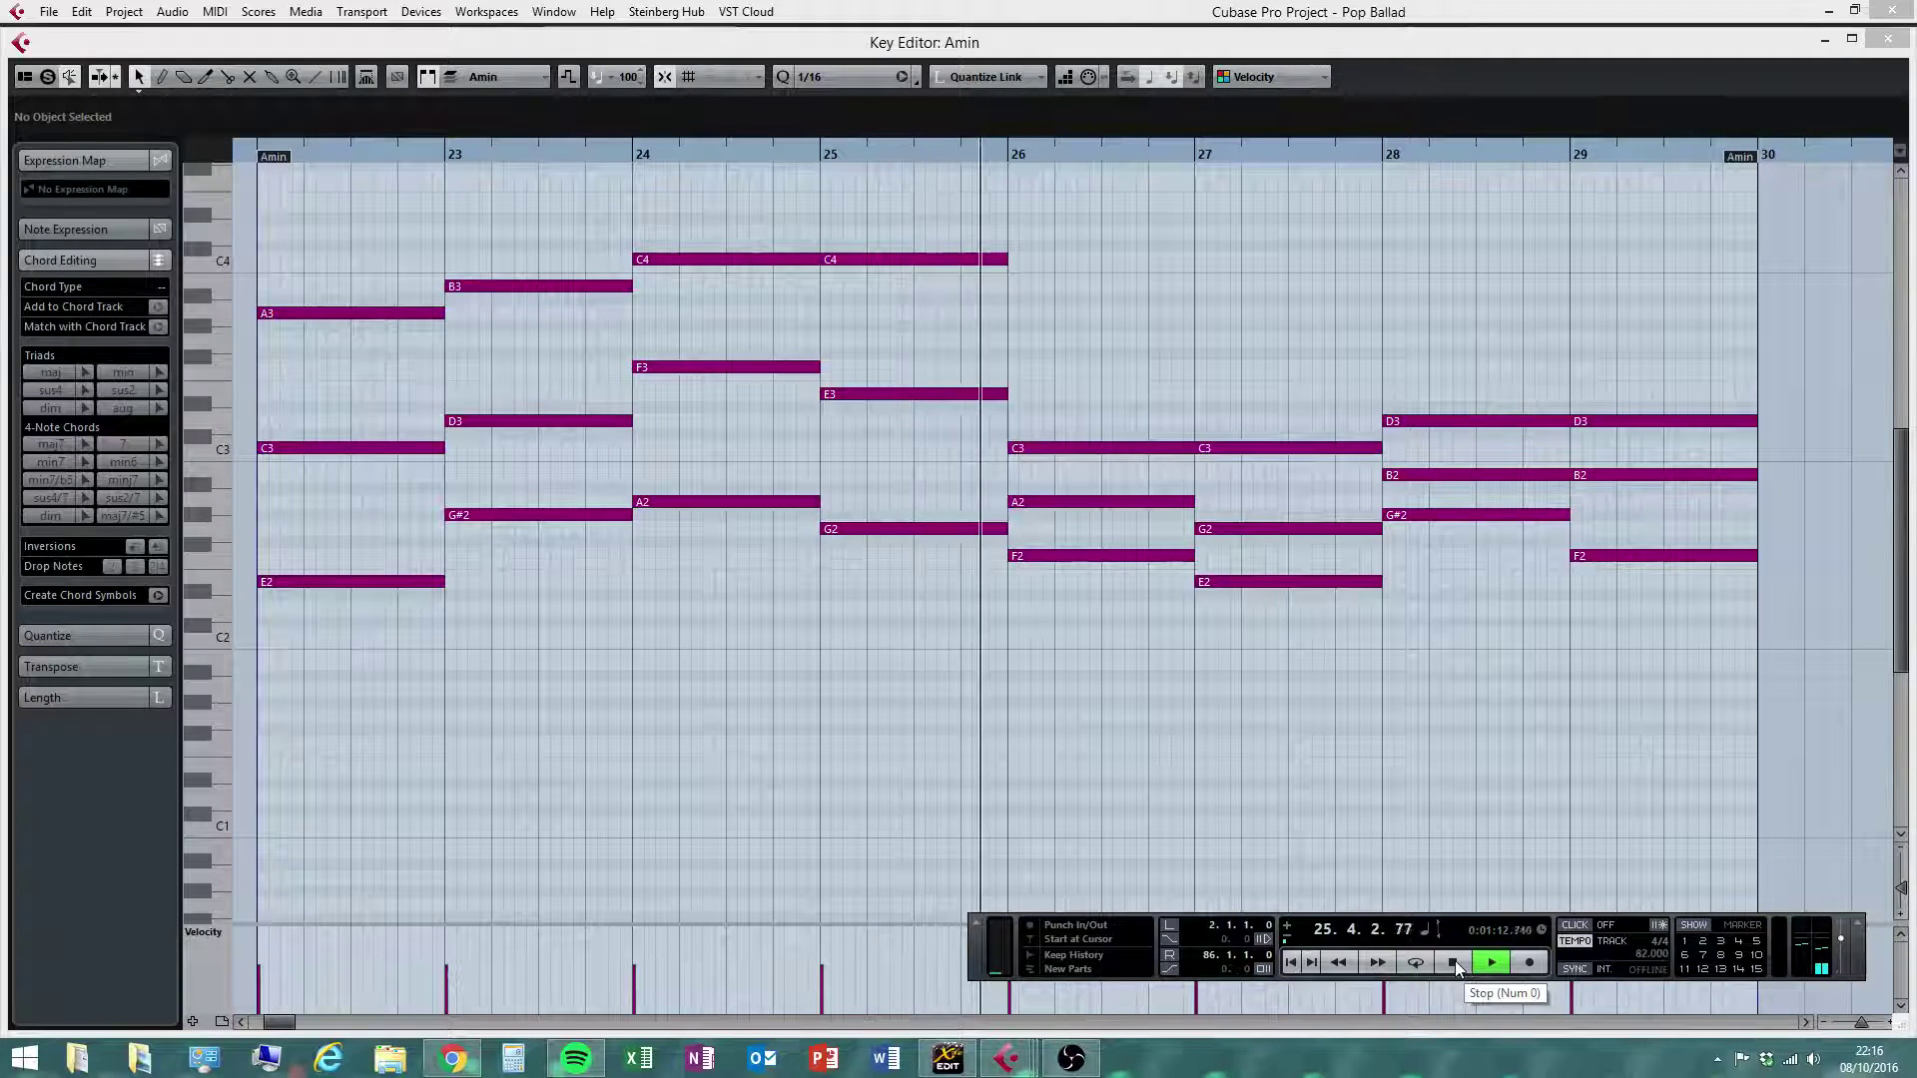
{"action": "left_click", "coordinate": [1453, 961]}
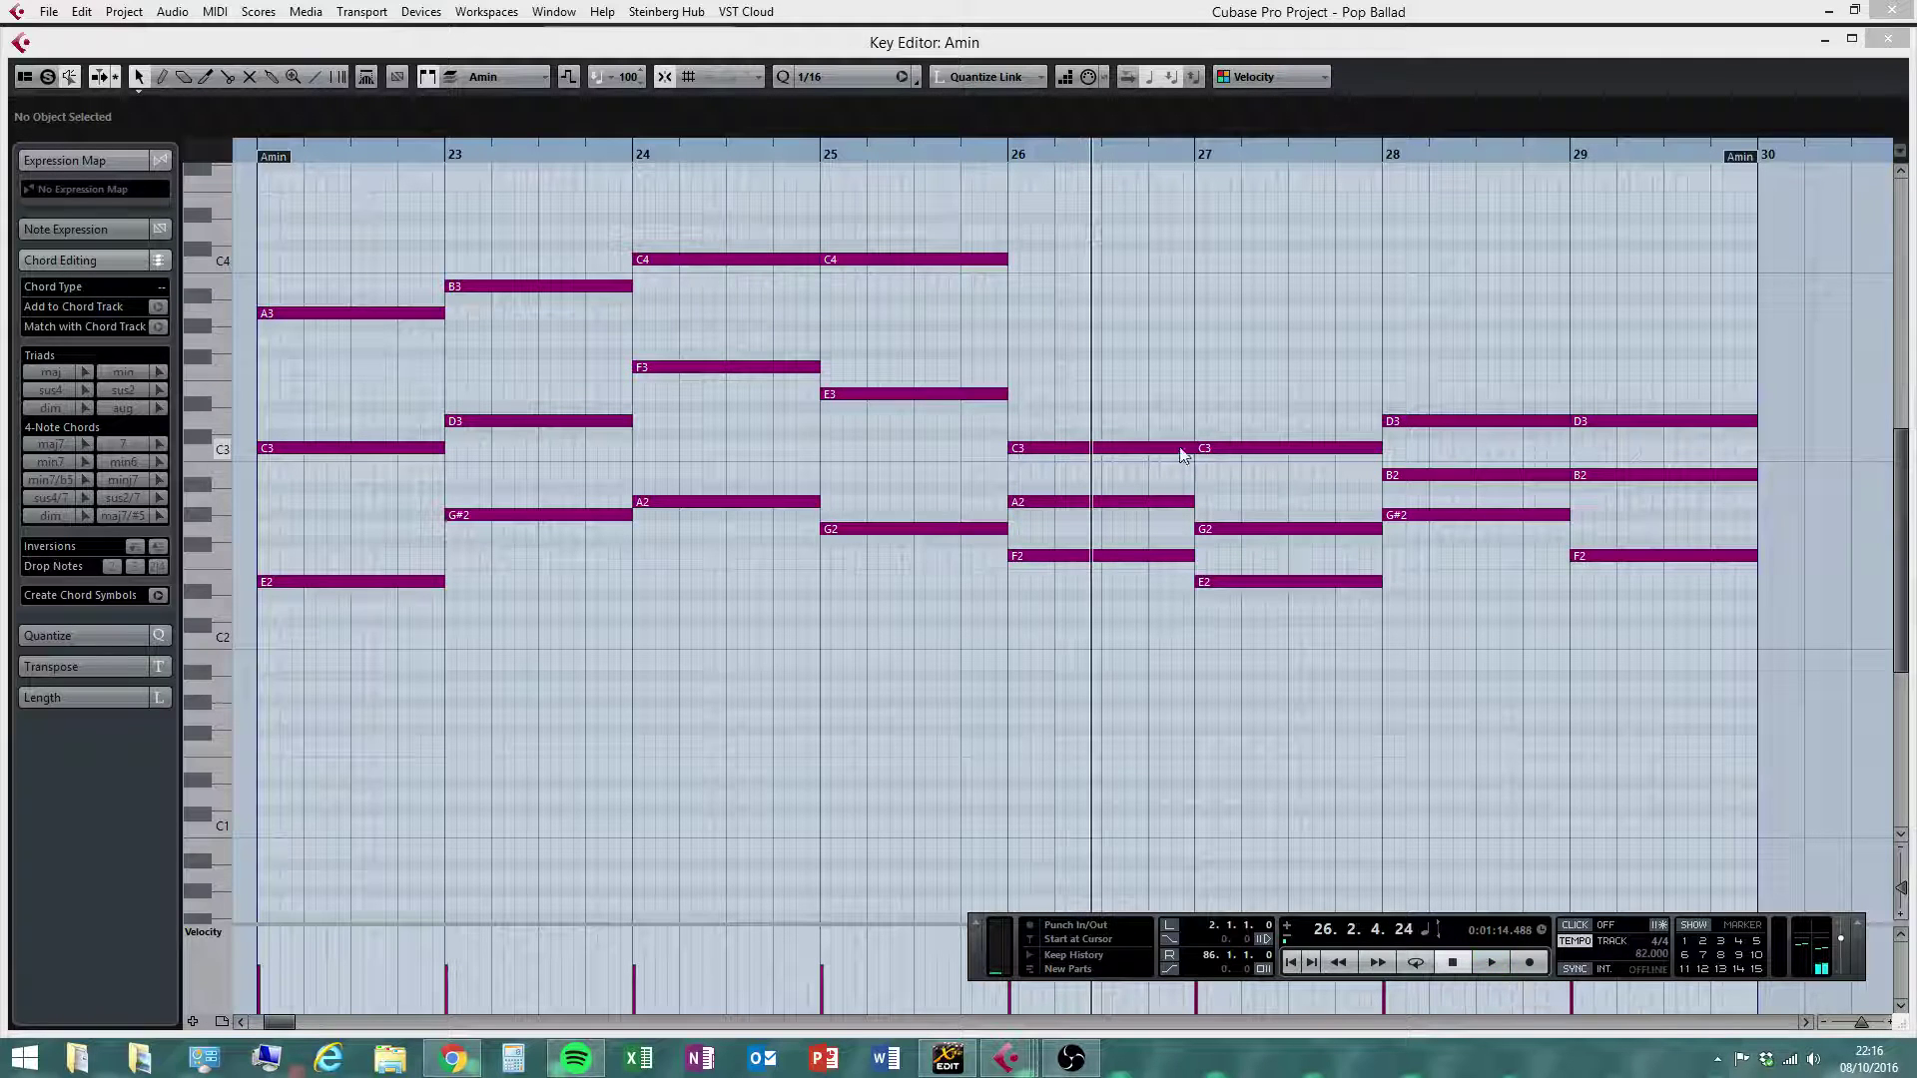
Raise the top notes of bars 26 to 29 by one octave, to C4, C4, D4 and D4
{"action": "left_click", "coordinate": [1150, 453]}
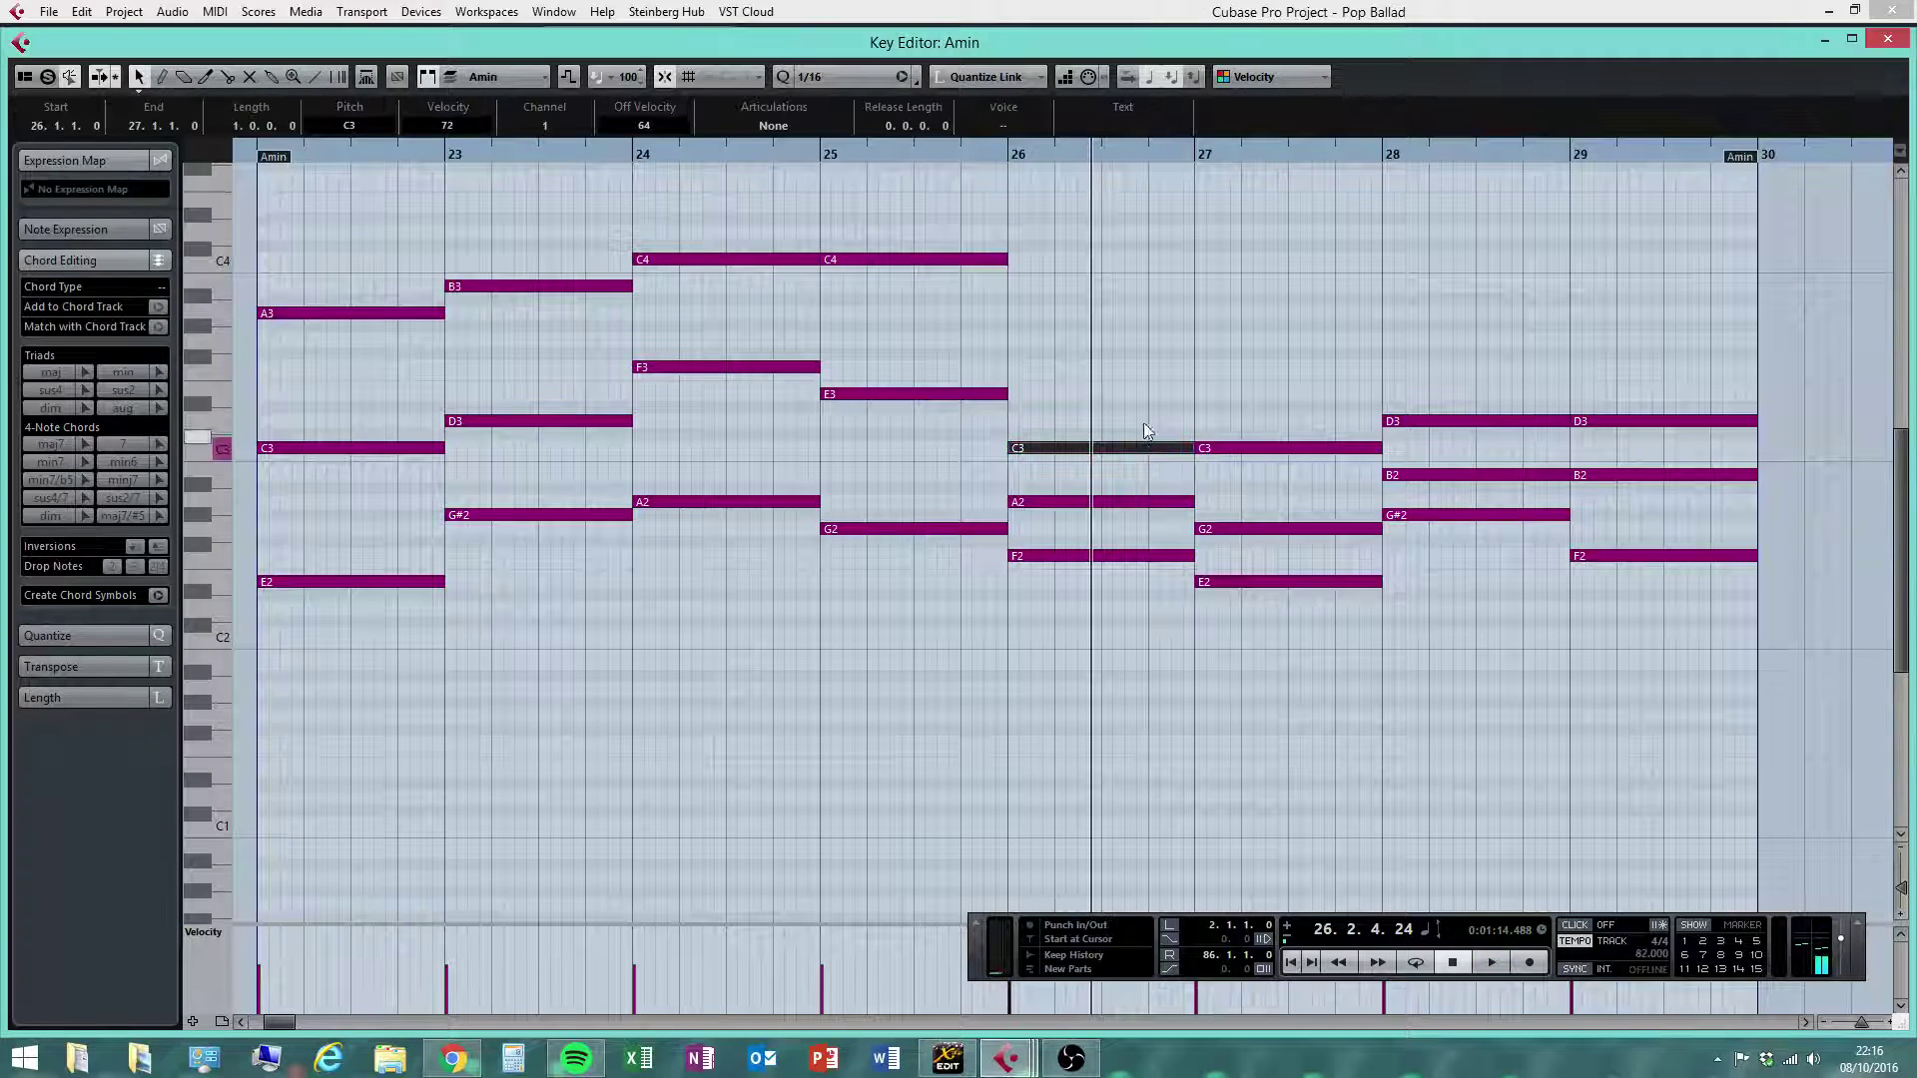
{"action": "left_click_drag", "start_coordinate": [1141, 395], "coordinate": [1819, 449]}
{"action": "left_click_drag", "start_coordinate": [1161, 455], "coordinate": [1164, 265]}
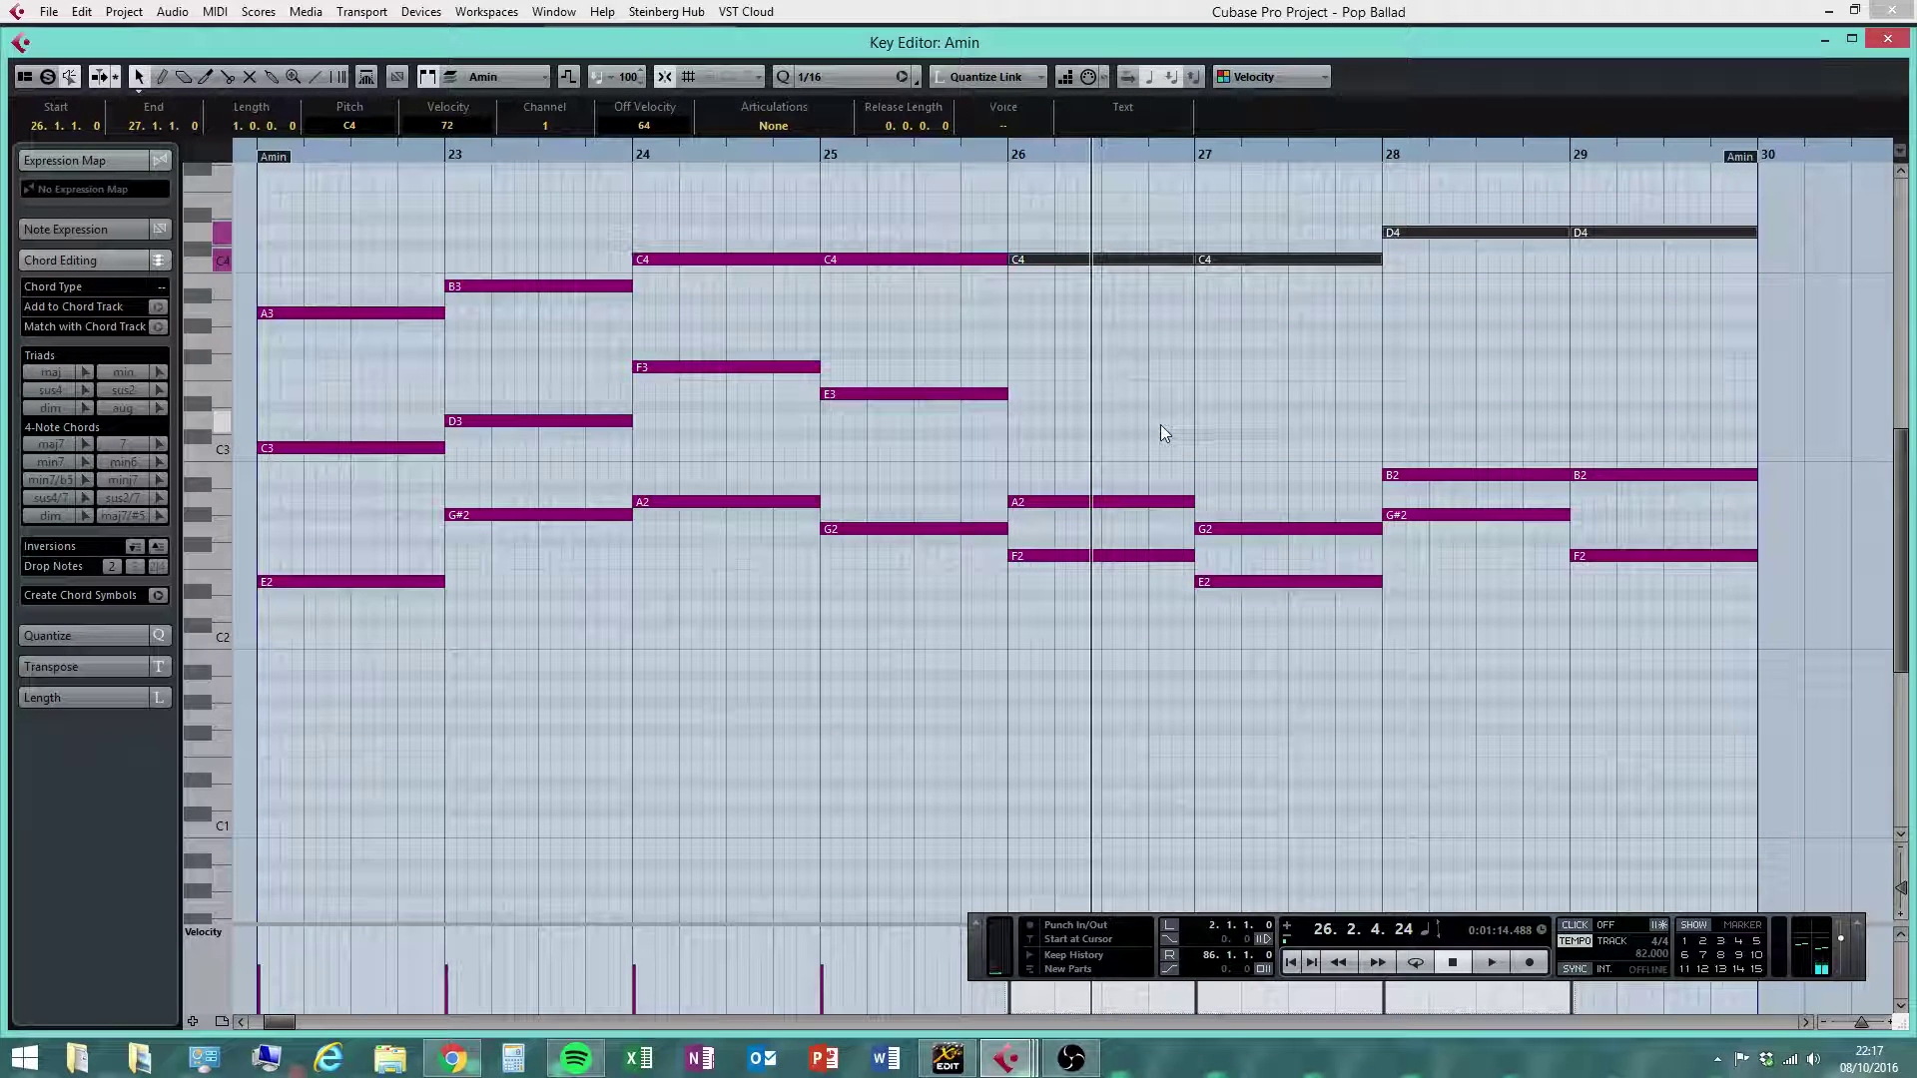
Raise the lowest notes of bars 26 to 29 by one octave, to F3, E3, G#3 and F3
{"action": "left_click", "coordinate": [1066, 543]}
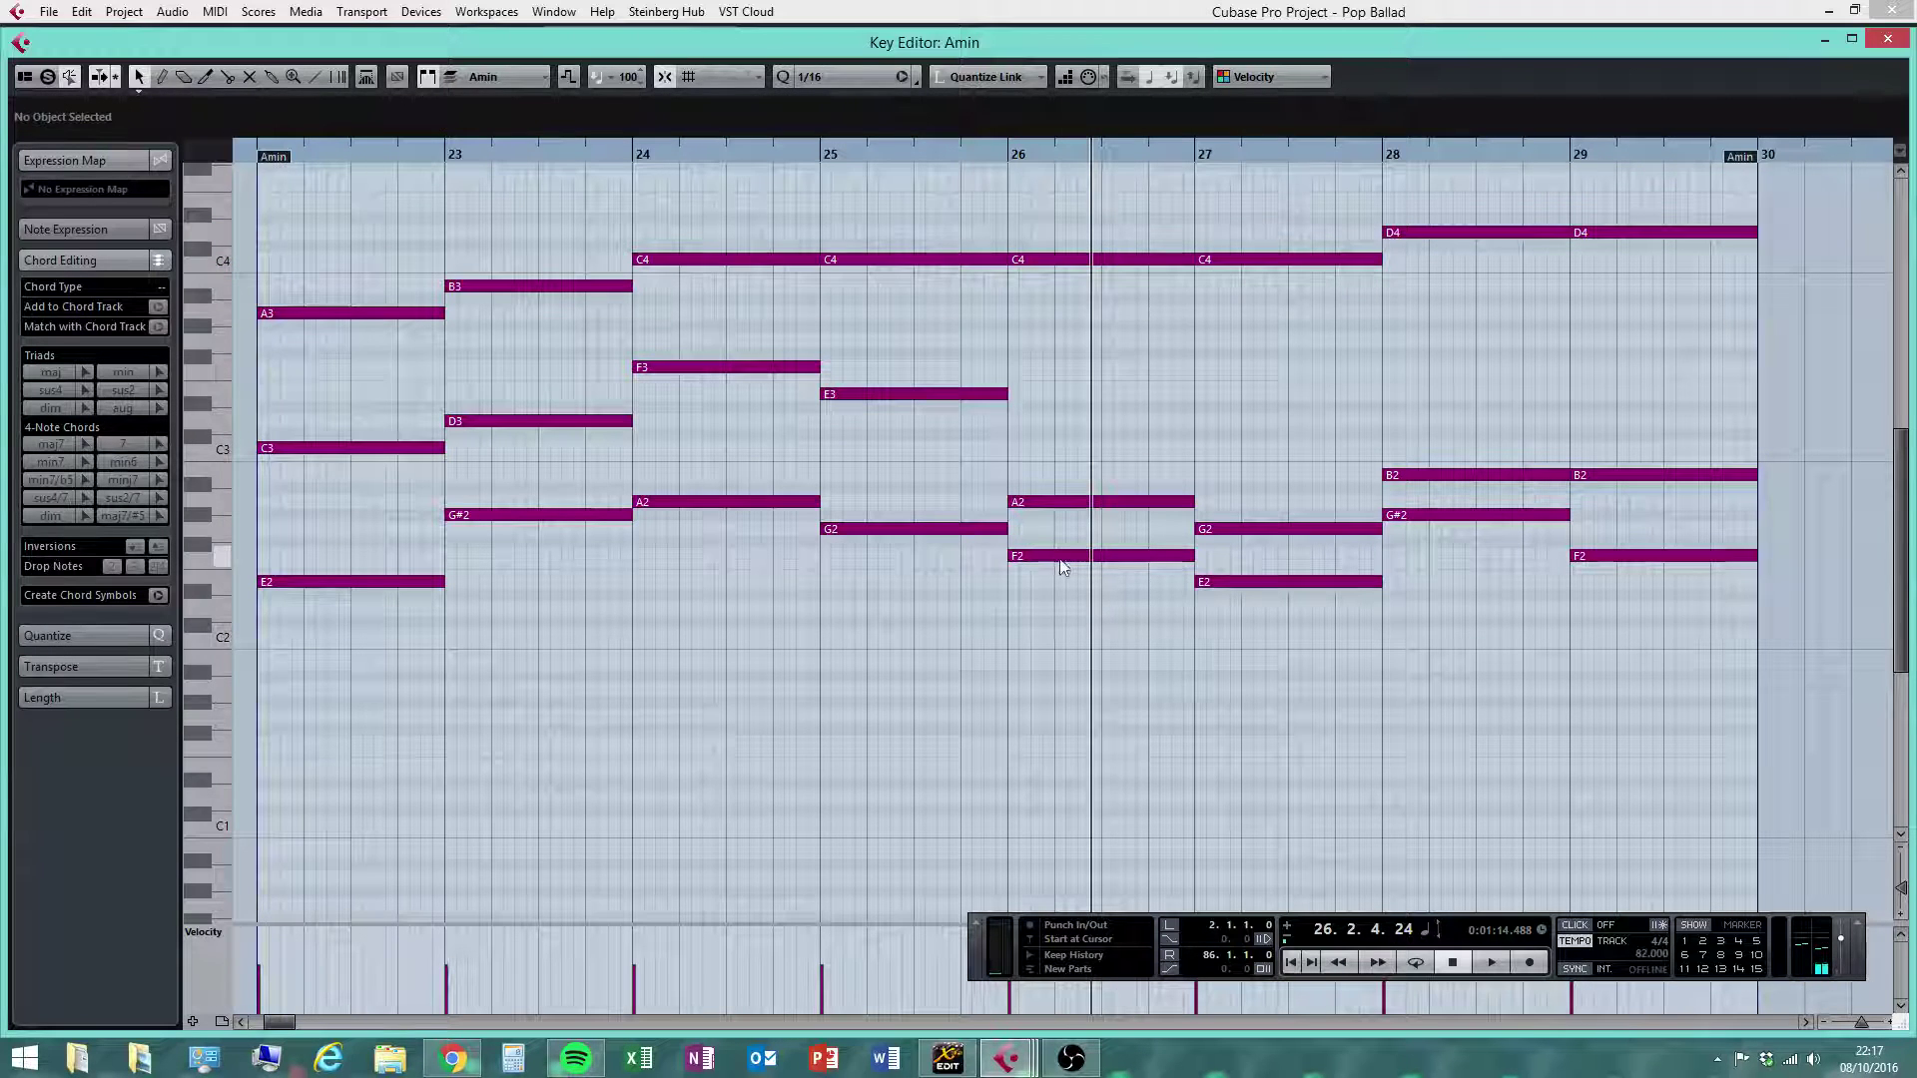
{"action": "left_click", "coordinate": [1062, 566]}
{"action": "left_click_drag", "start_coordinate": [1061, 566], "coordinate": [1066, 379]}
{"action": "left_click_drag", "start_coordinate": [1224, 583], "coordinate": [1228, 402]}
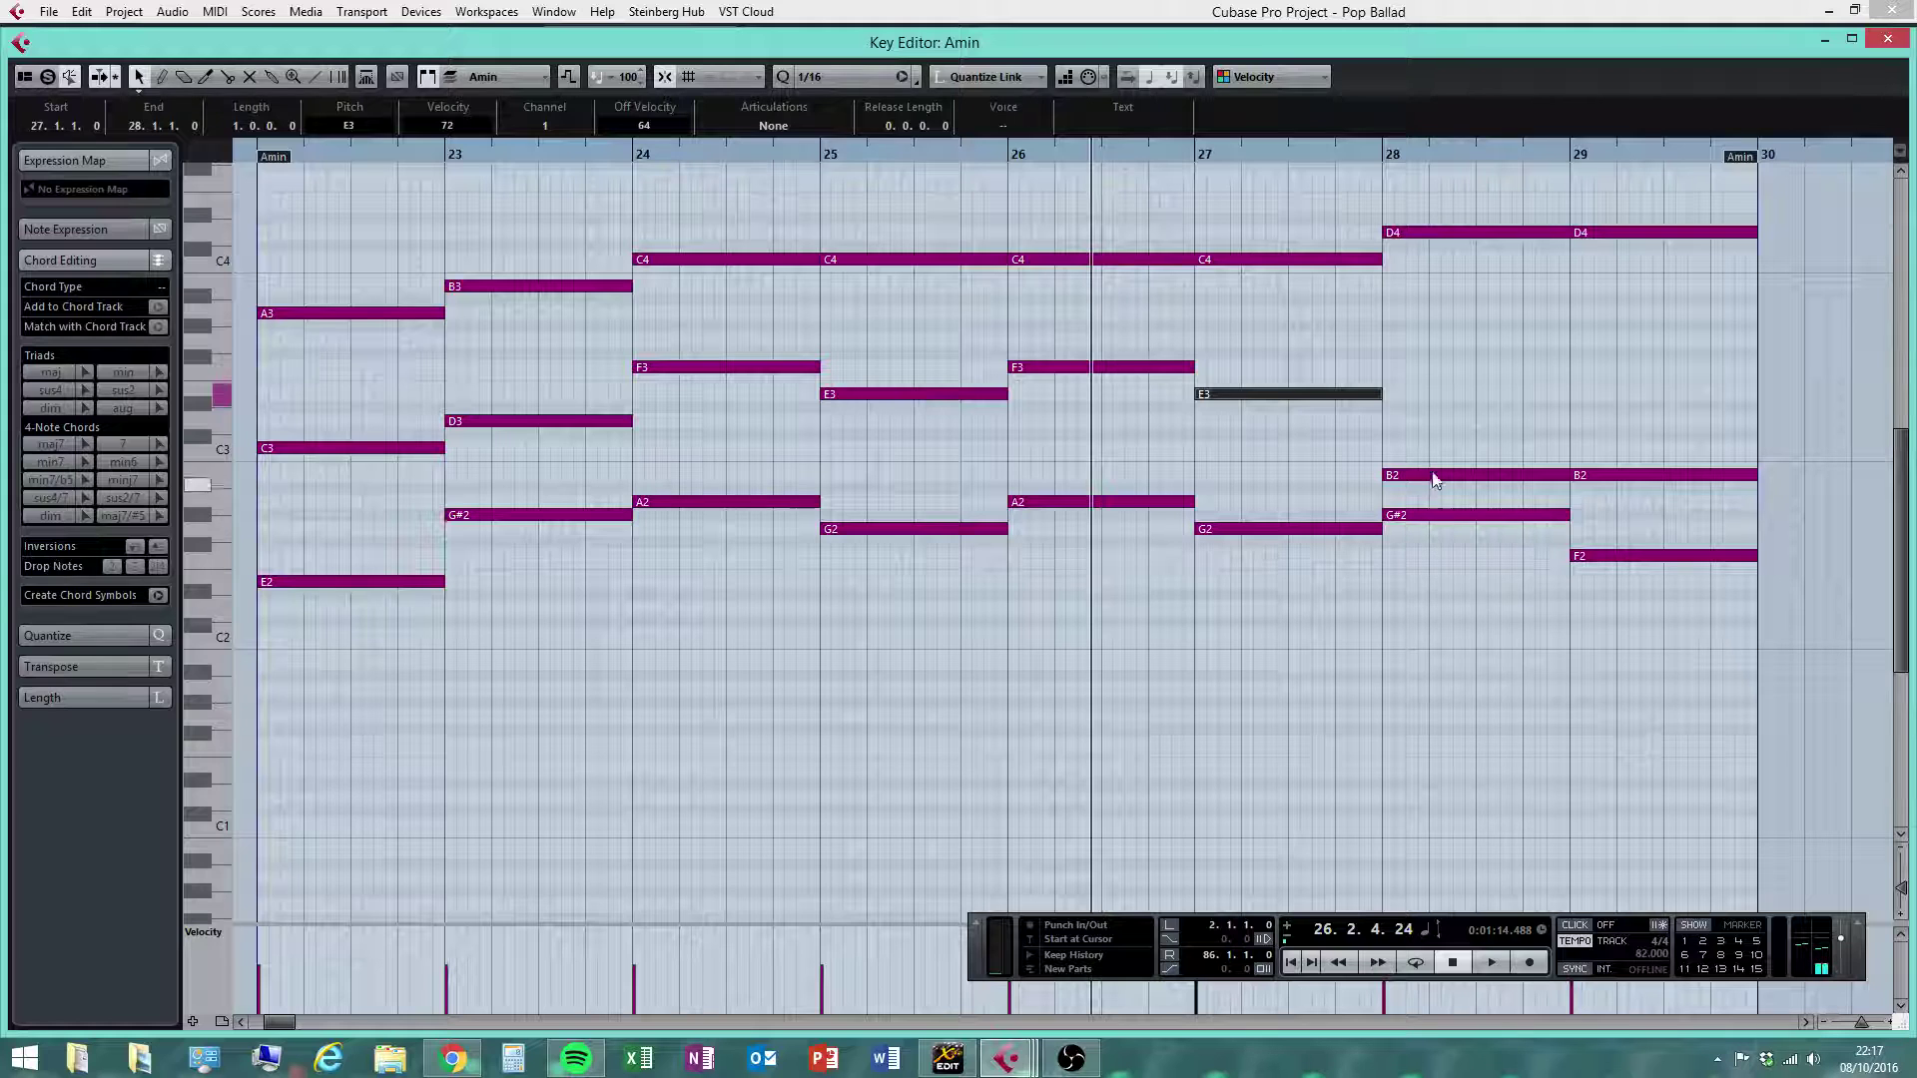
{"action": "left_click", "coordinate": [1430, 518]}
{"action": "left_click_drag", "start_coordinate": [1428, 519], "coordinate": [1435, 330]}
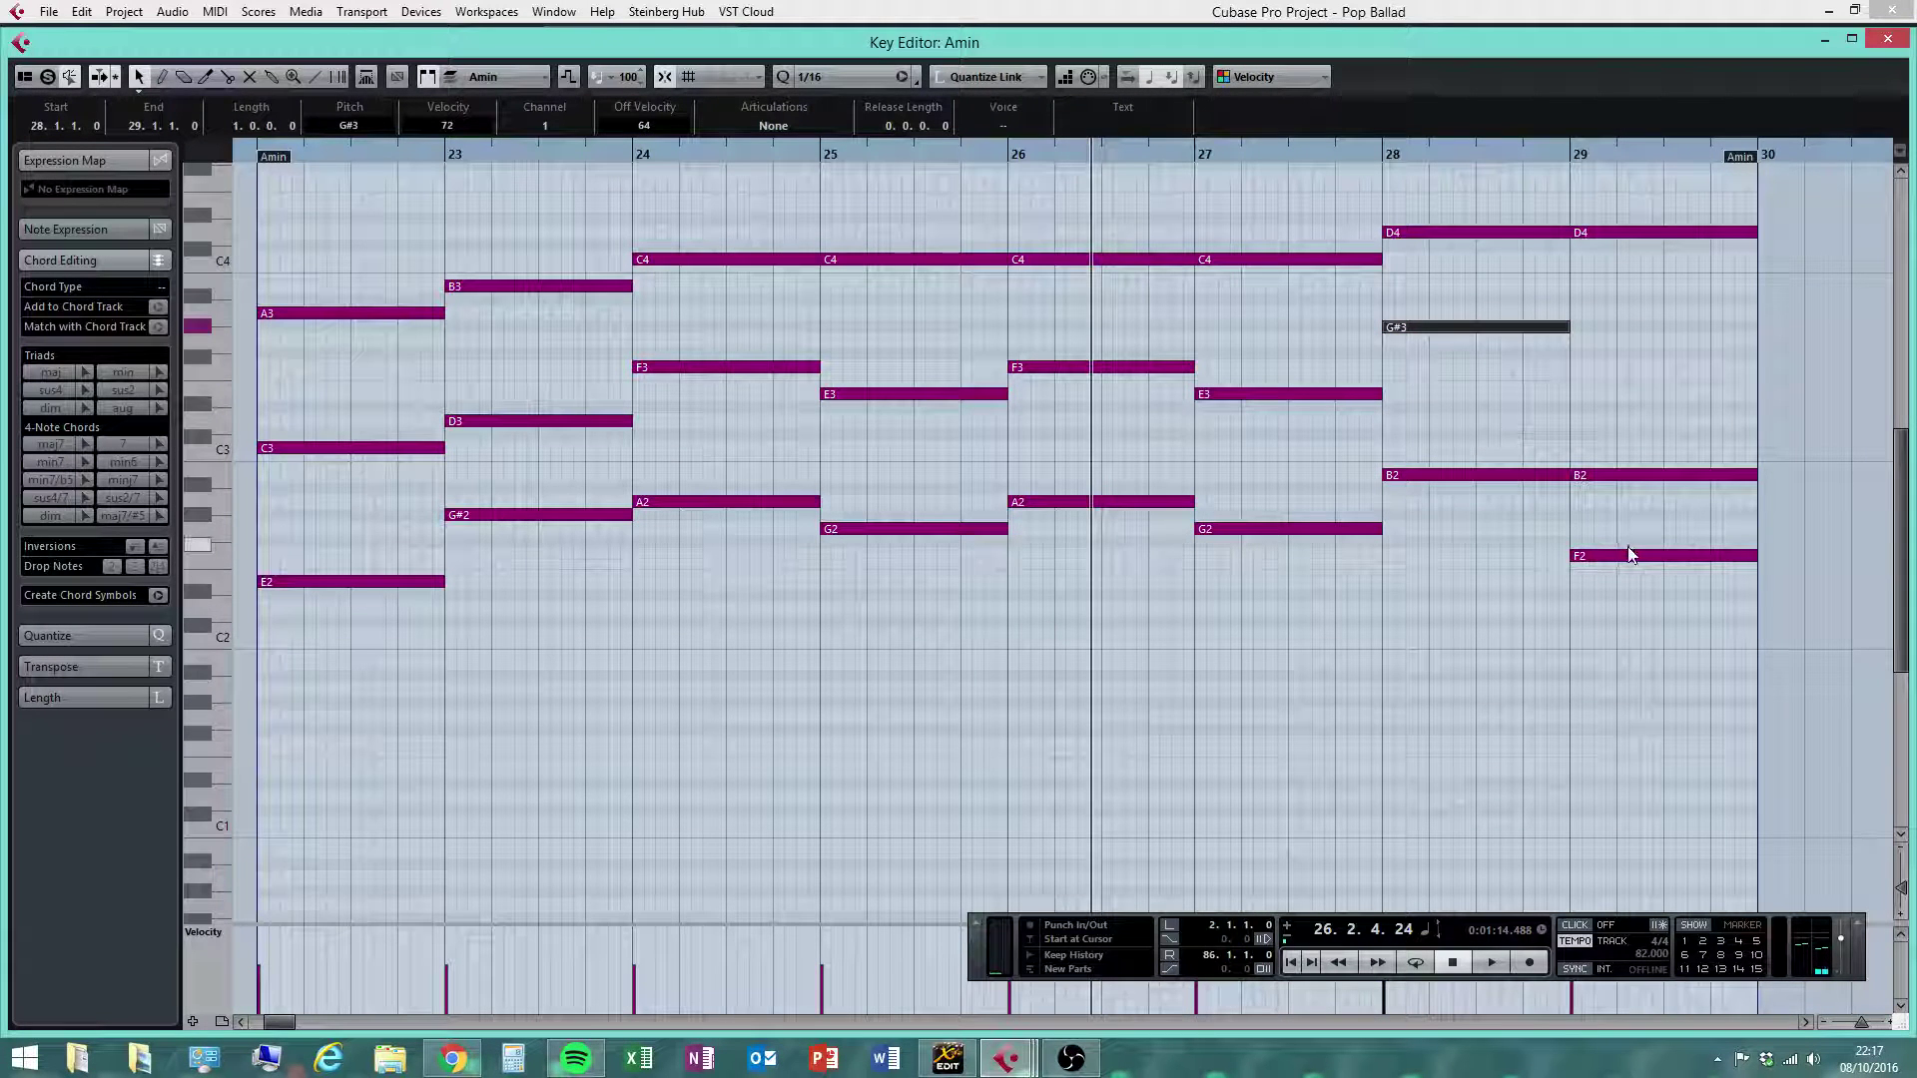
{"action": "left_click_drag", "start_coordinate": [1630, 555], "coordinate": [1618, 367]}
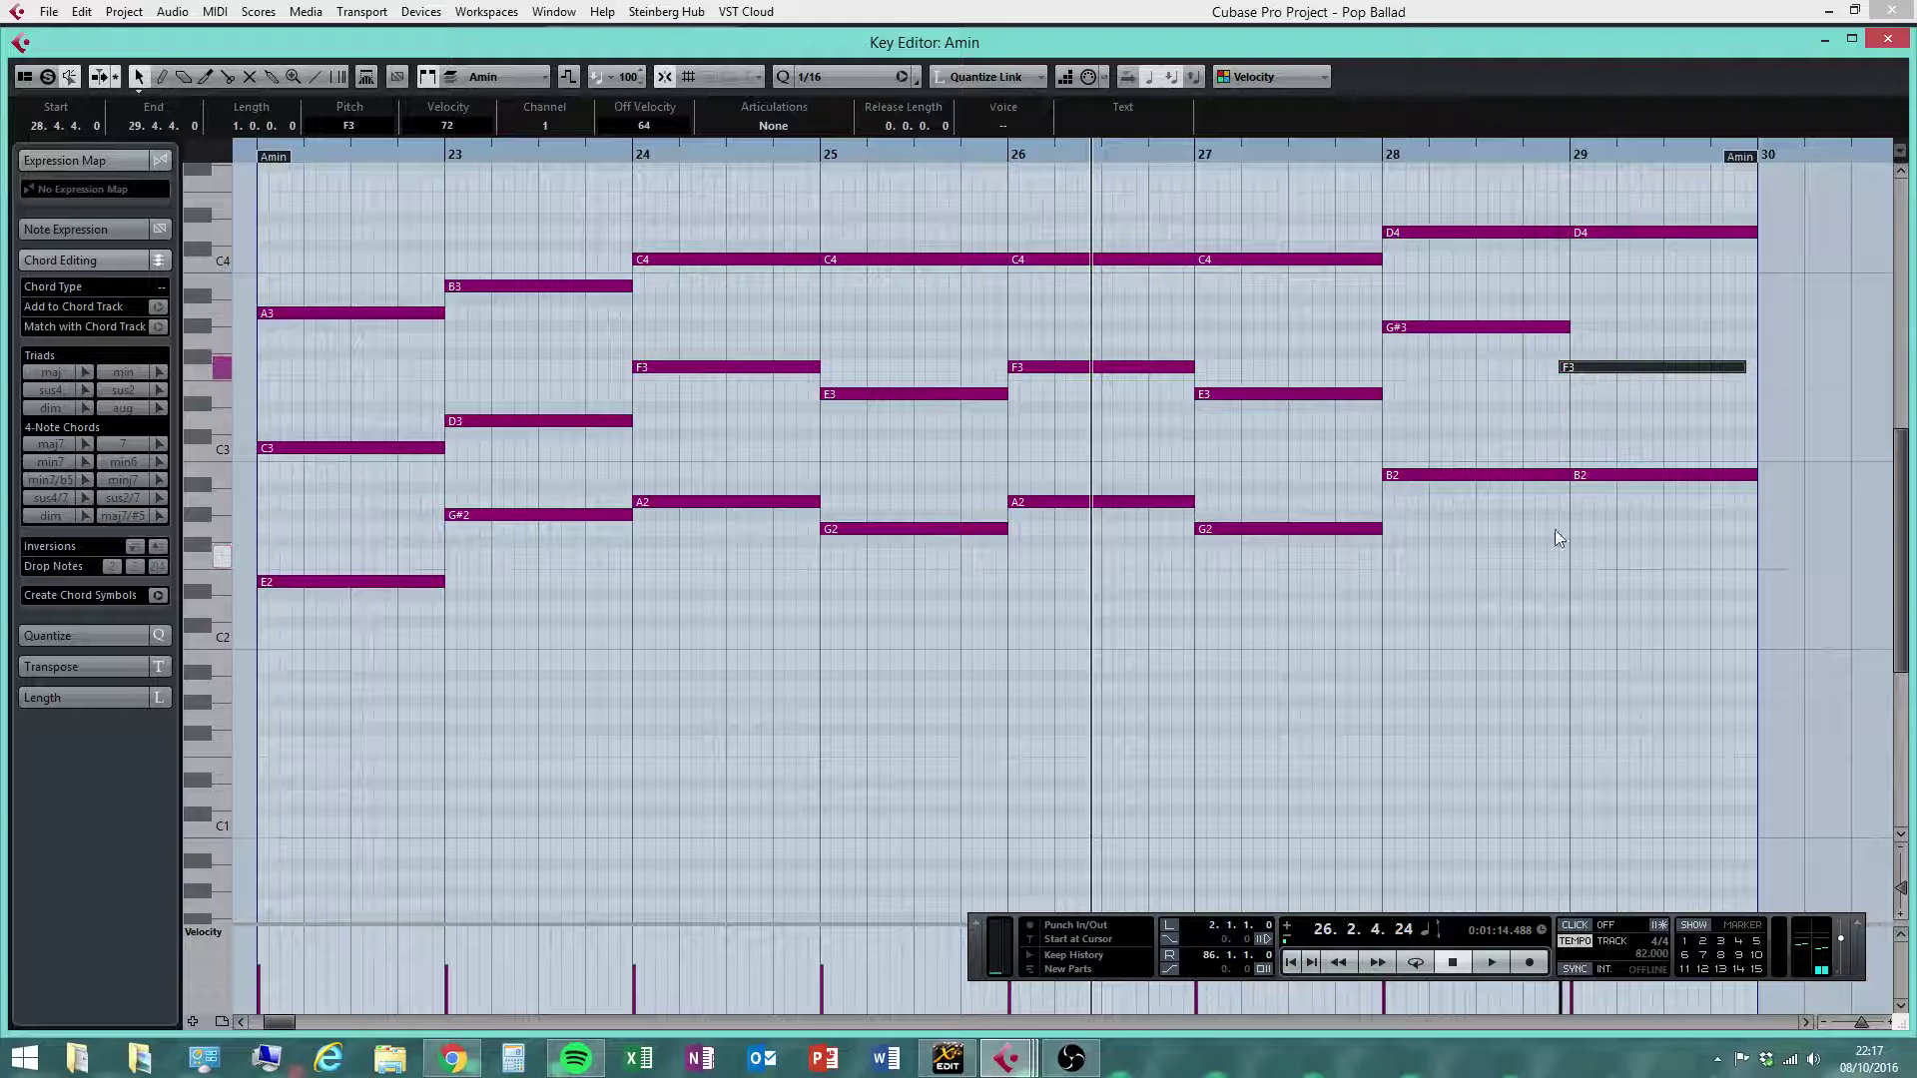
{"action": "left_click", "coordinate": [1236, 581]}
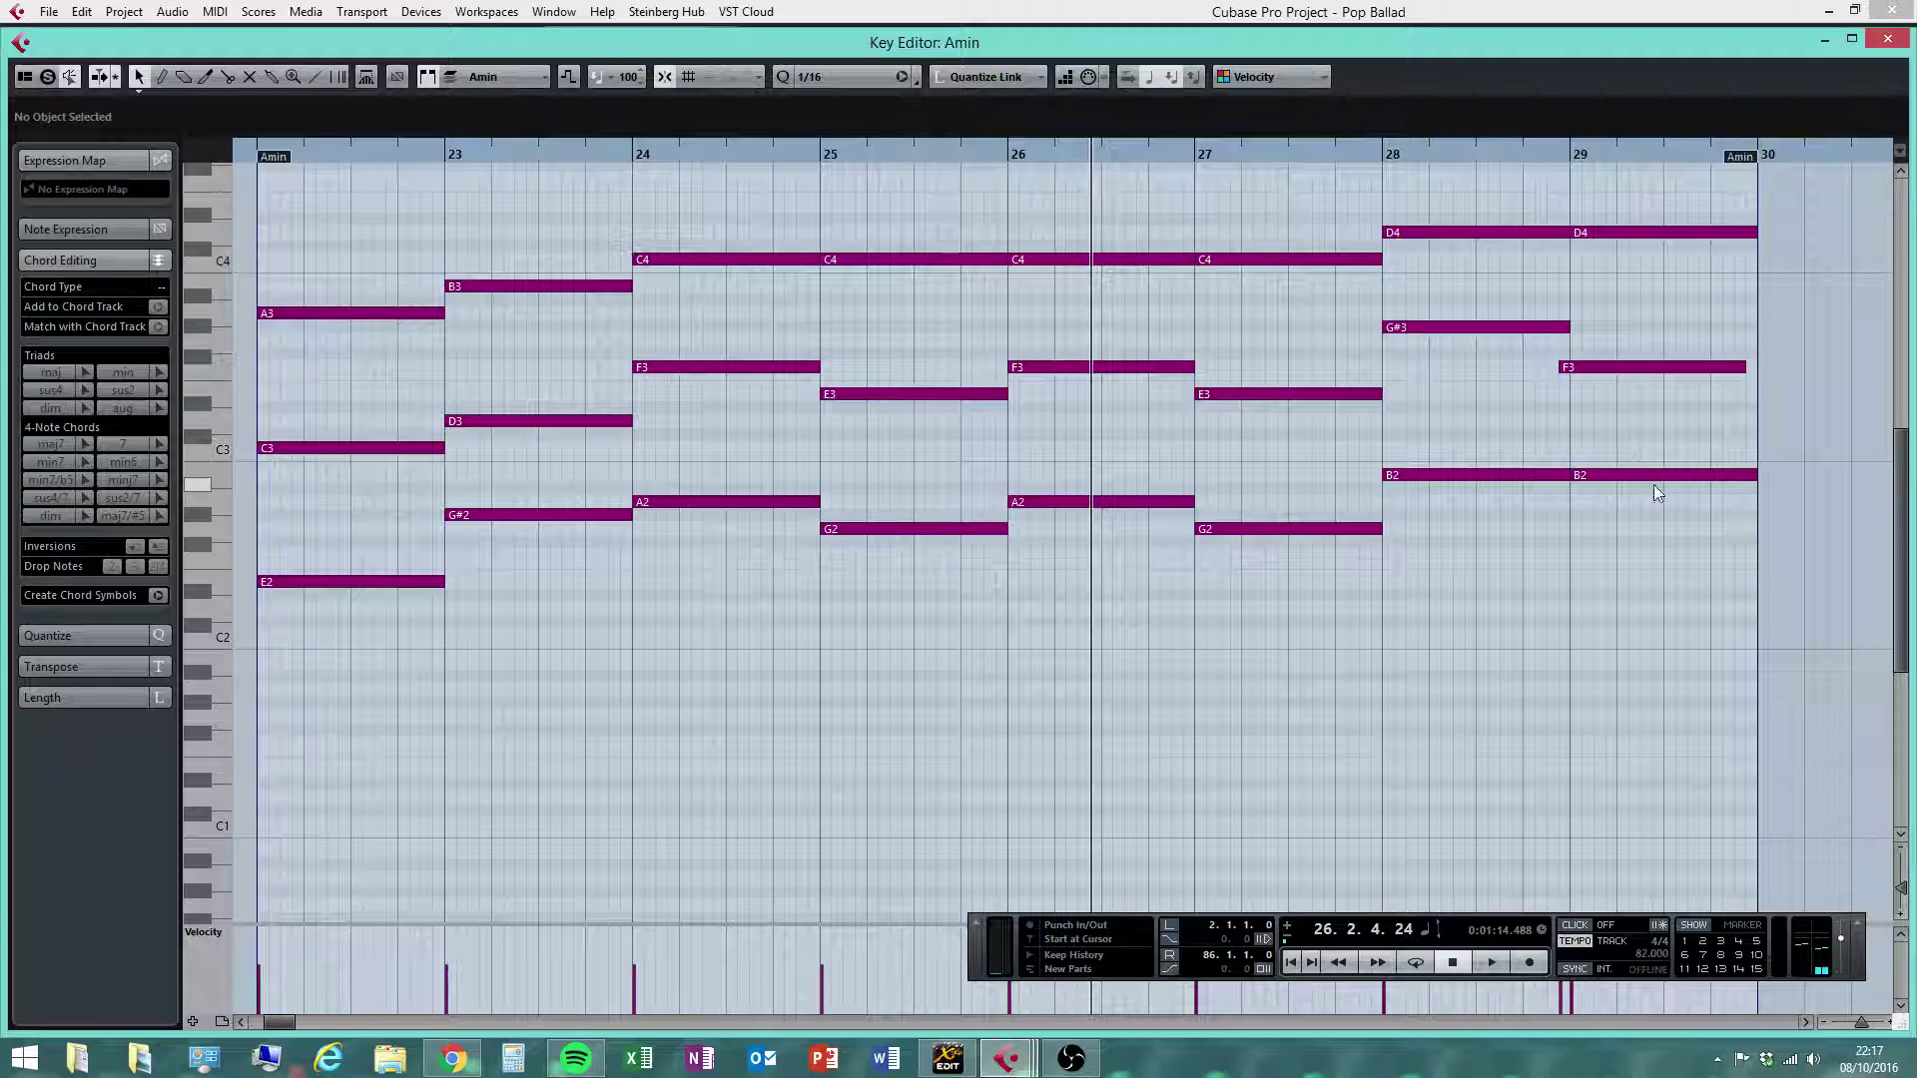
Play the revoiced strings chords from just before bar 22, then stop playback
{"action": "left_click_drag", "start_coordinate": [360, 156], "coordinate": [245, 225]}
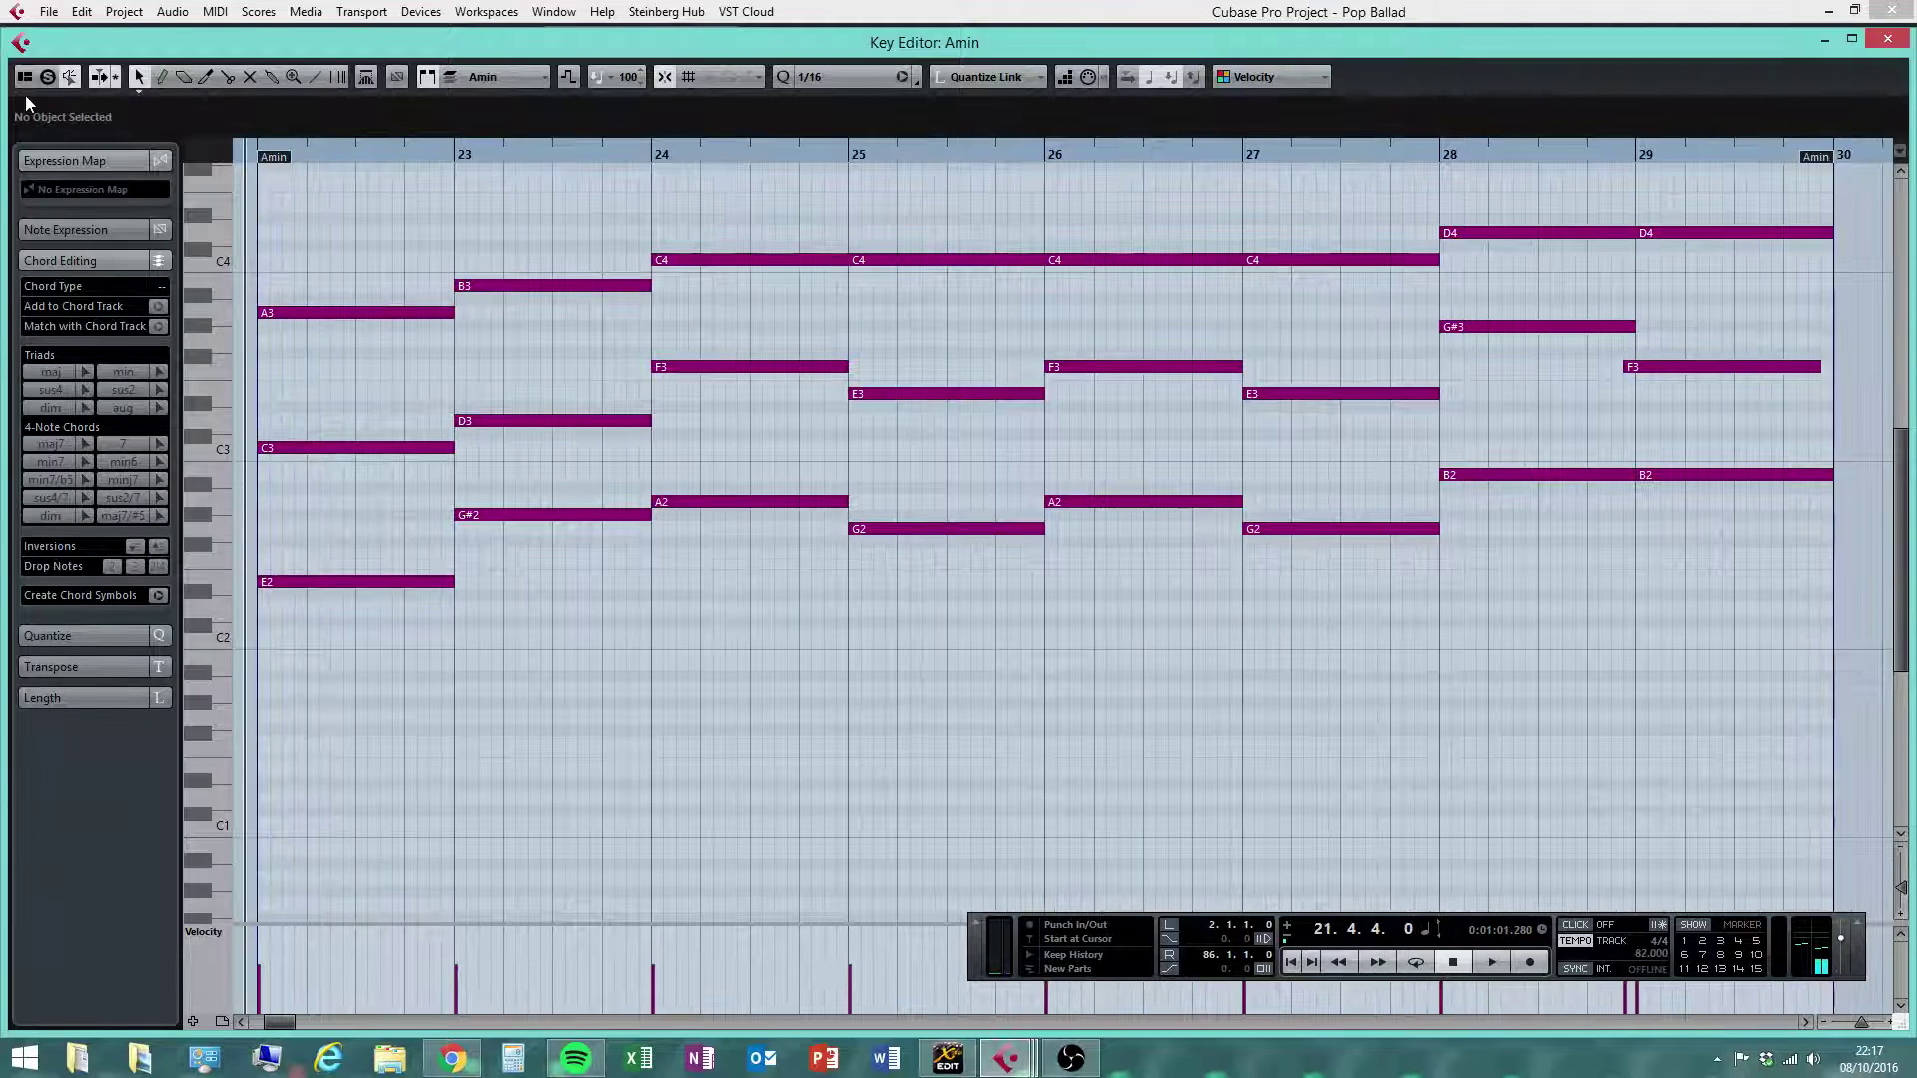
{"action": "left_click", "coordinate": [1492, 961]}
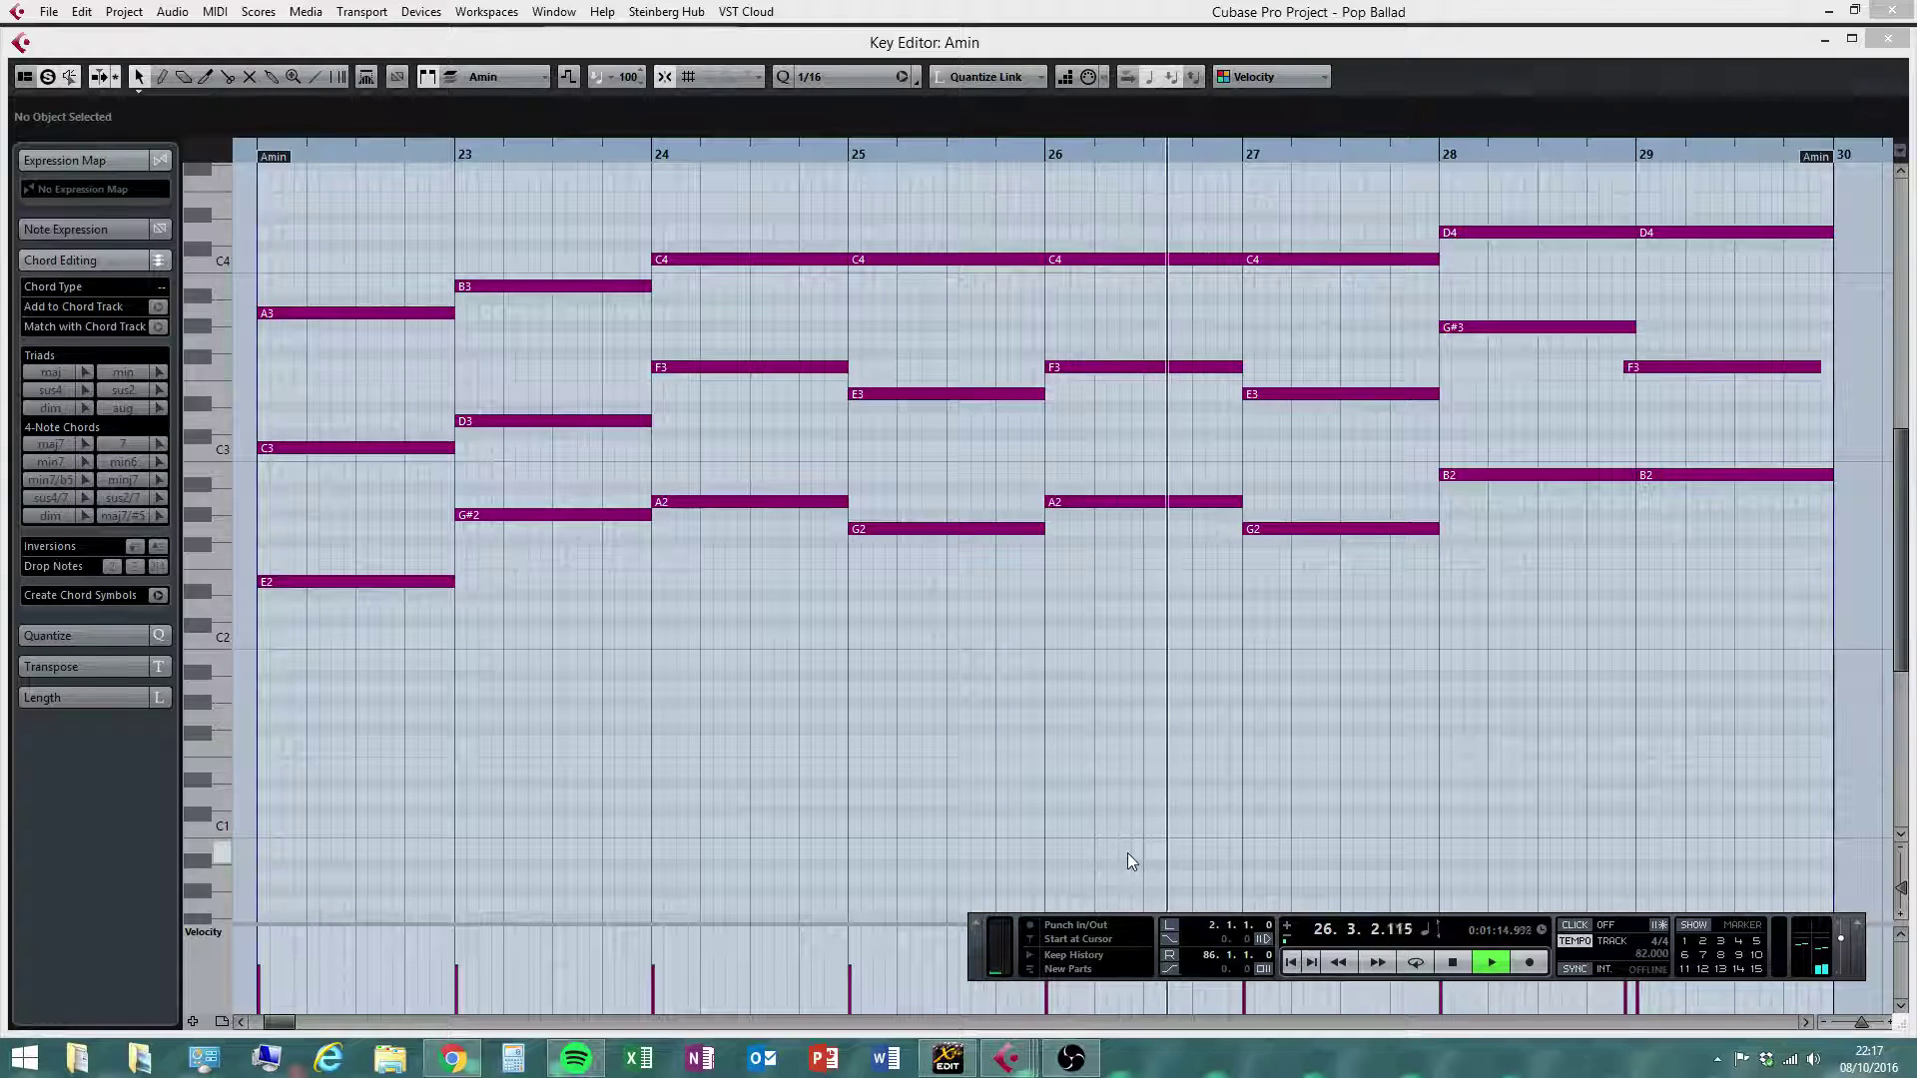
{"action": "left_click", "coordinate": [1452, 963]}
Align the F3 note with the start of bar 29 at 29.1.1.0 and replay that bar's chord
{"action": "left_click_drag", "start_coordinate": [1669, 372], "coordinate": [1684, 371]}
{"action": "left_click", "coordinate": [1476, 965]}
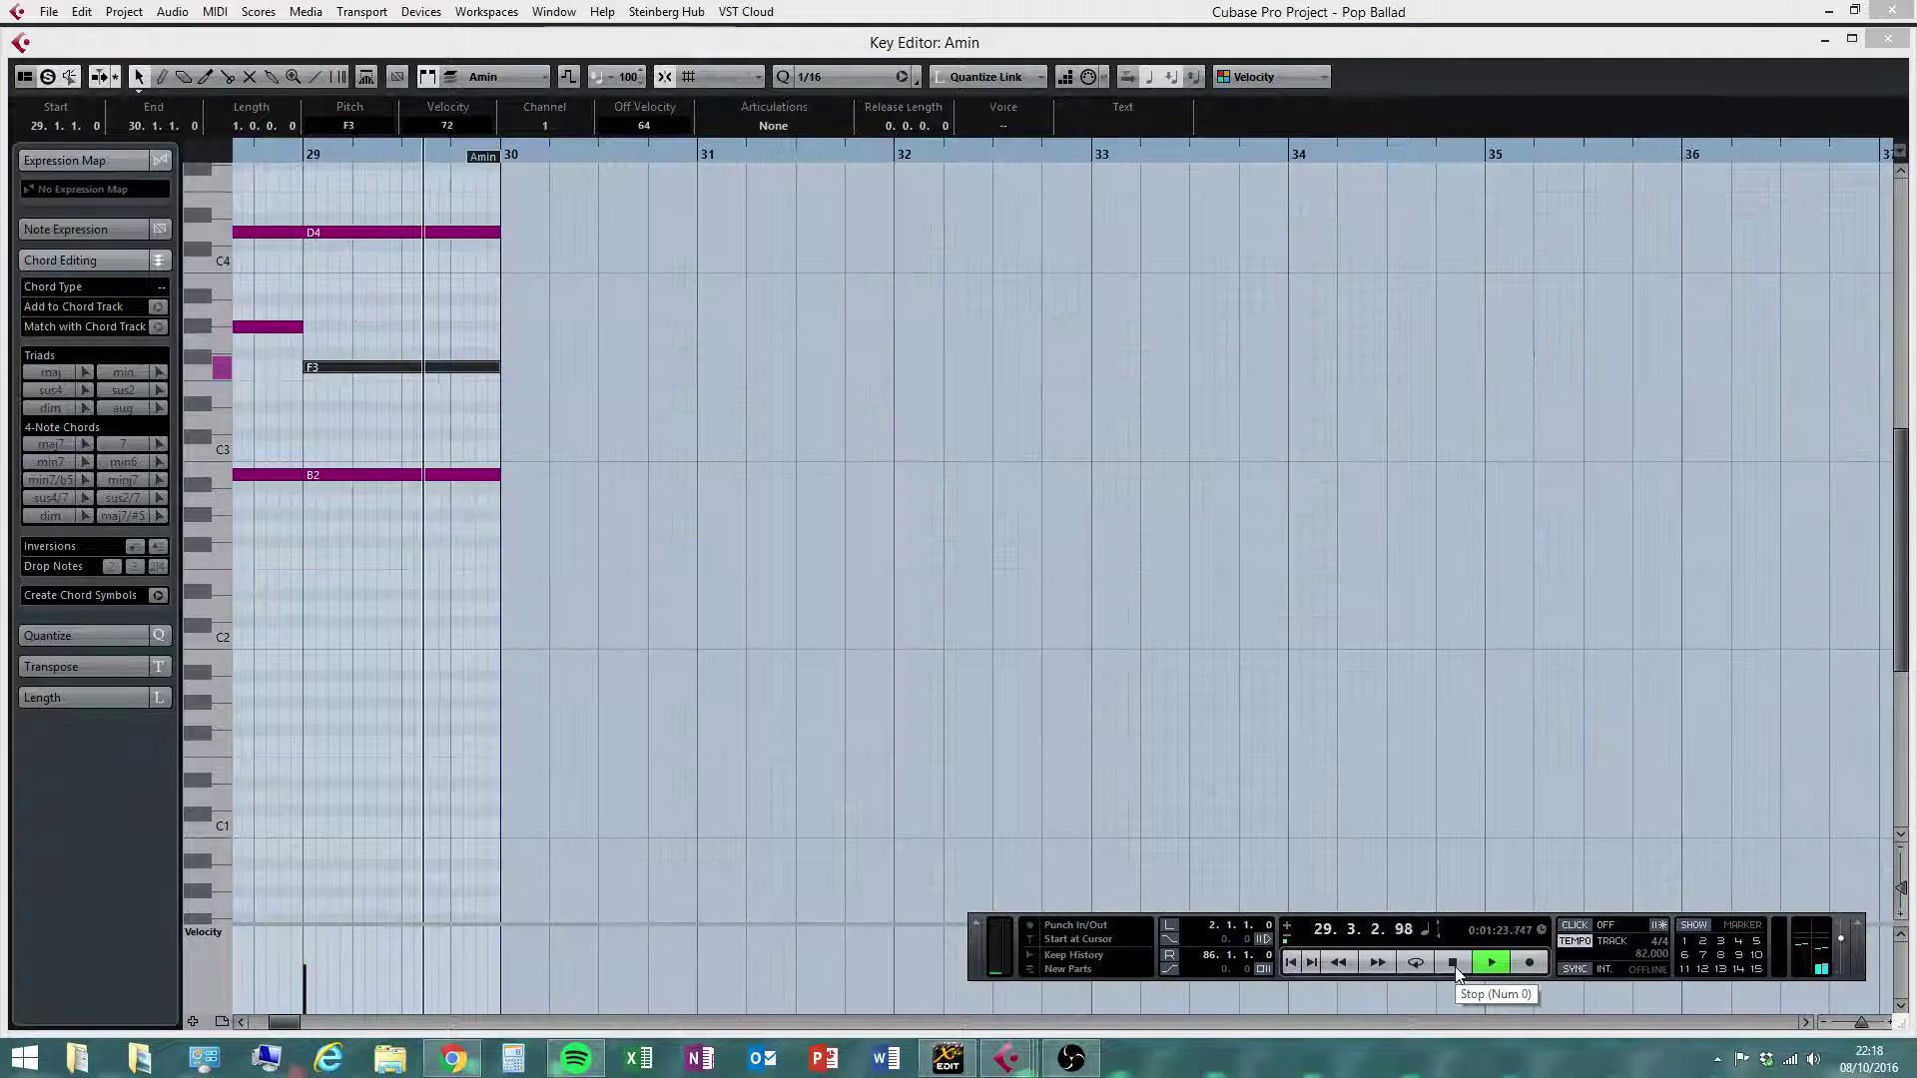
{"action": "left_click", "coordinate": [1455, 967]}
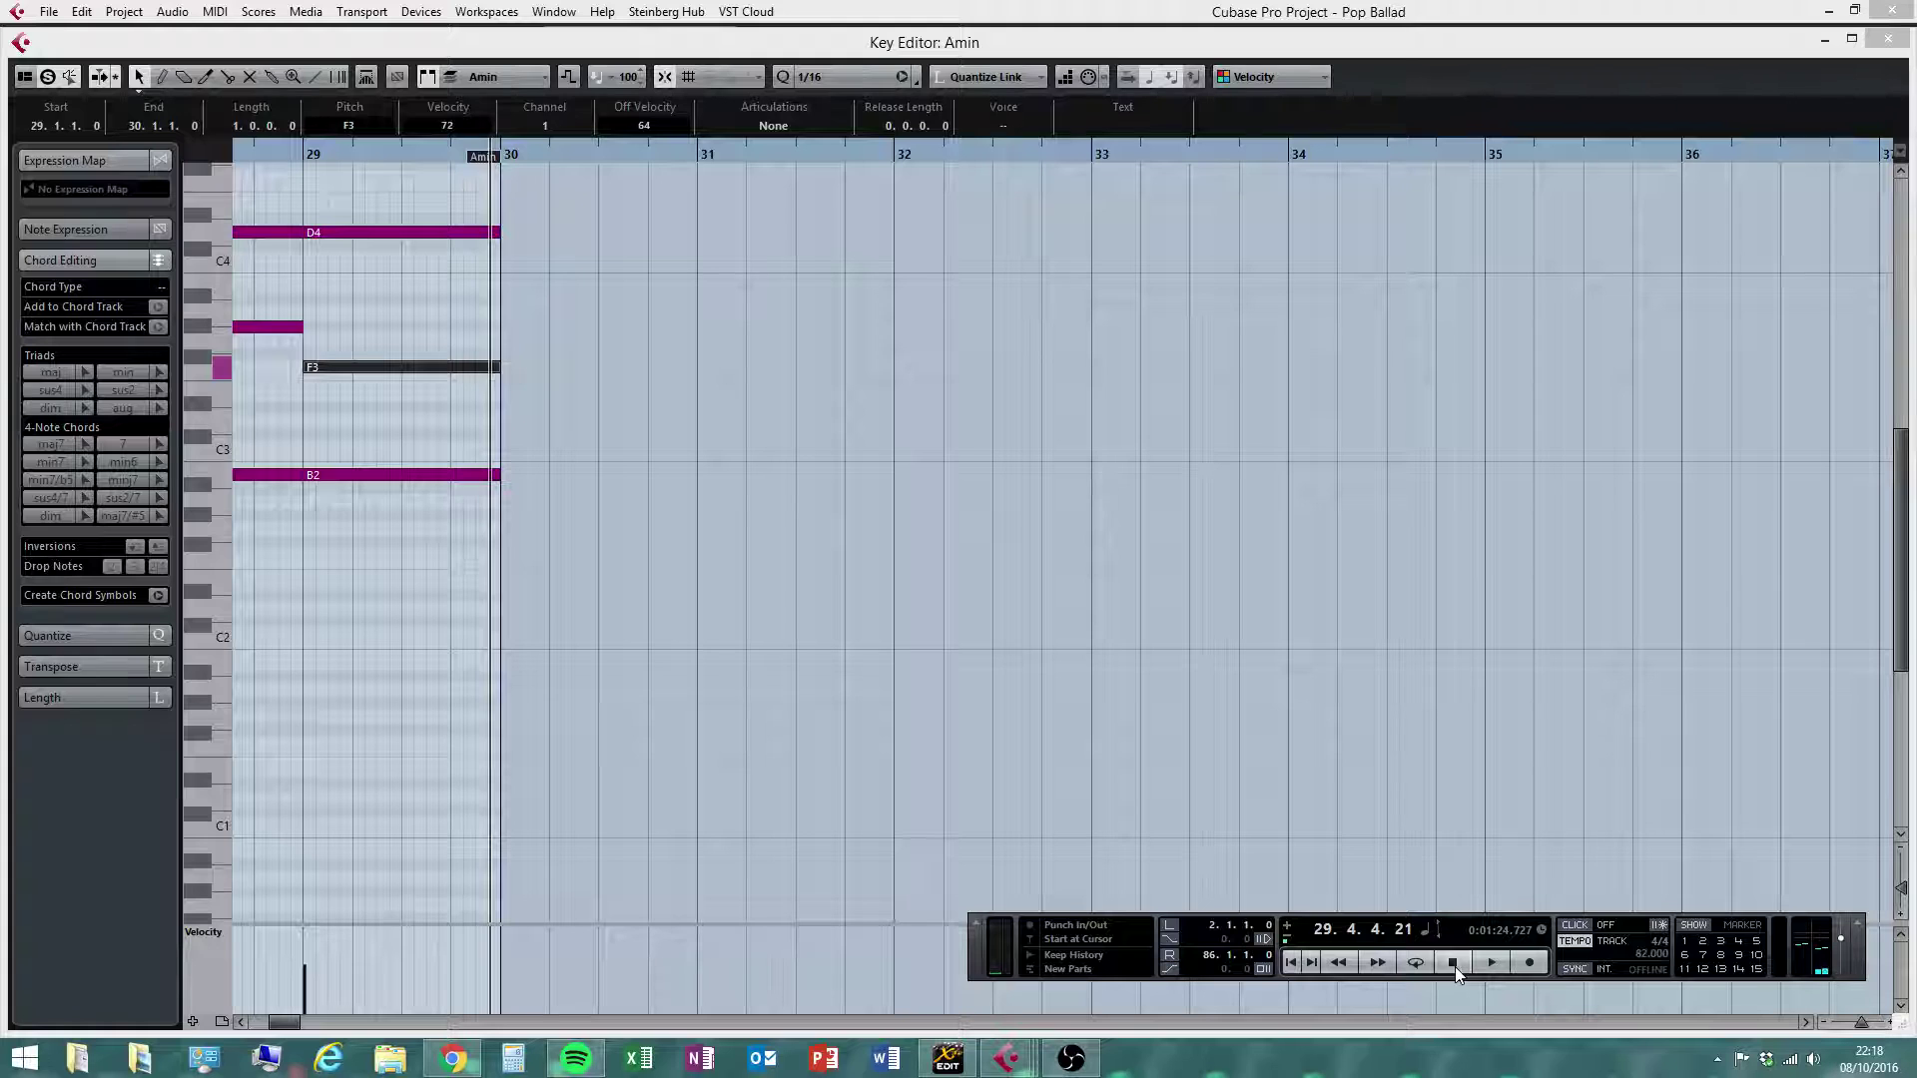
{"action": "left_click", "coordinate": [1455, 966]}
{"action": "left_click", "coordinate": [1482, 967]}
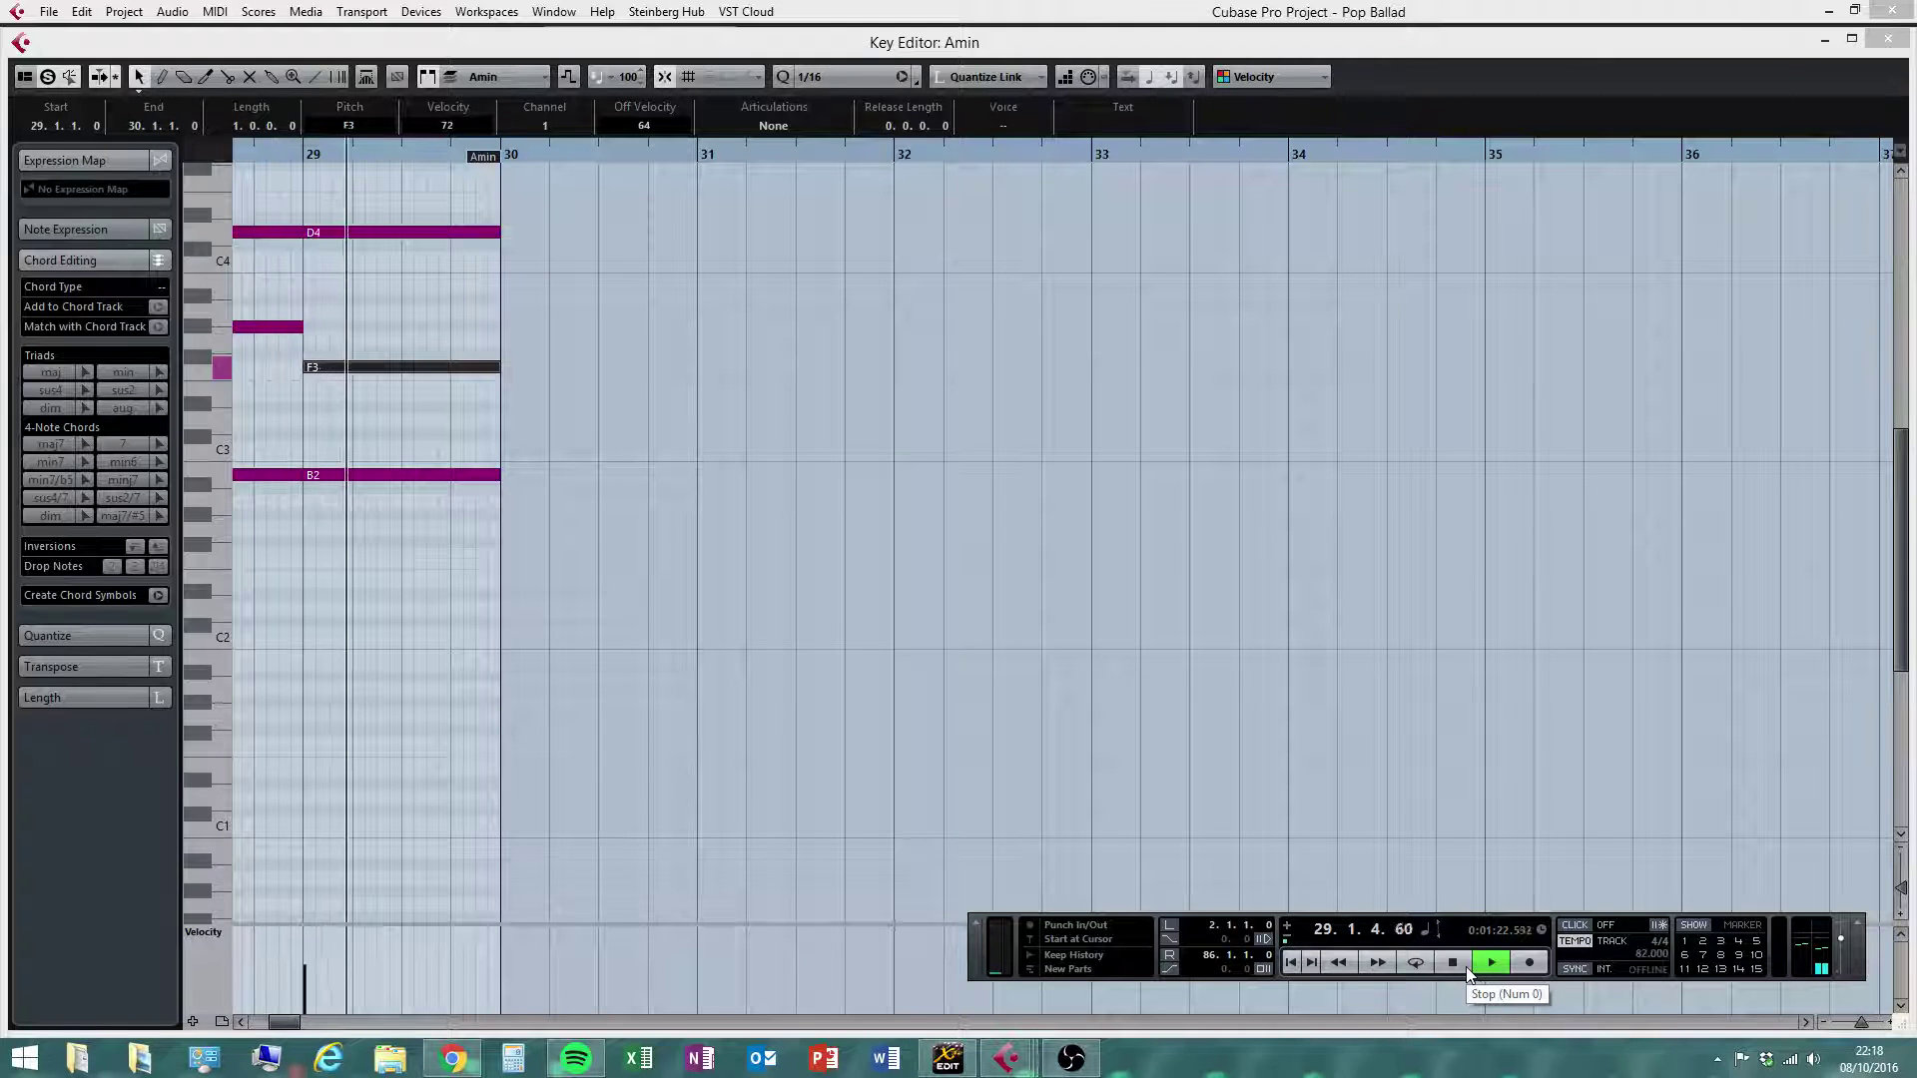
{"action": "left_click", "coordinate": [1463, 967]}
In bar 29, raise the top note to E4 and the middle note to G#3, and audition the chord's notes individually
{"action": "left_click_drag", "start_coordinate": [476, 231], "coordinate": [486, 208]}
{"action": "left_click", "coordinate": [385, 369]}
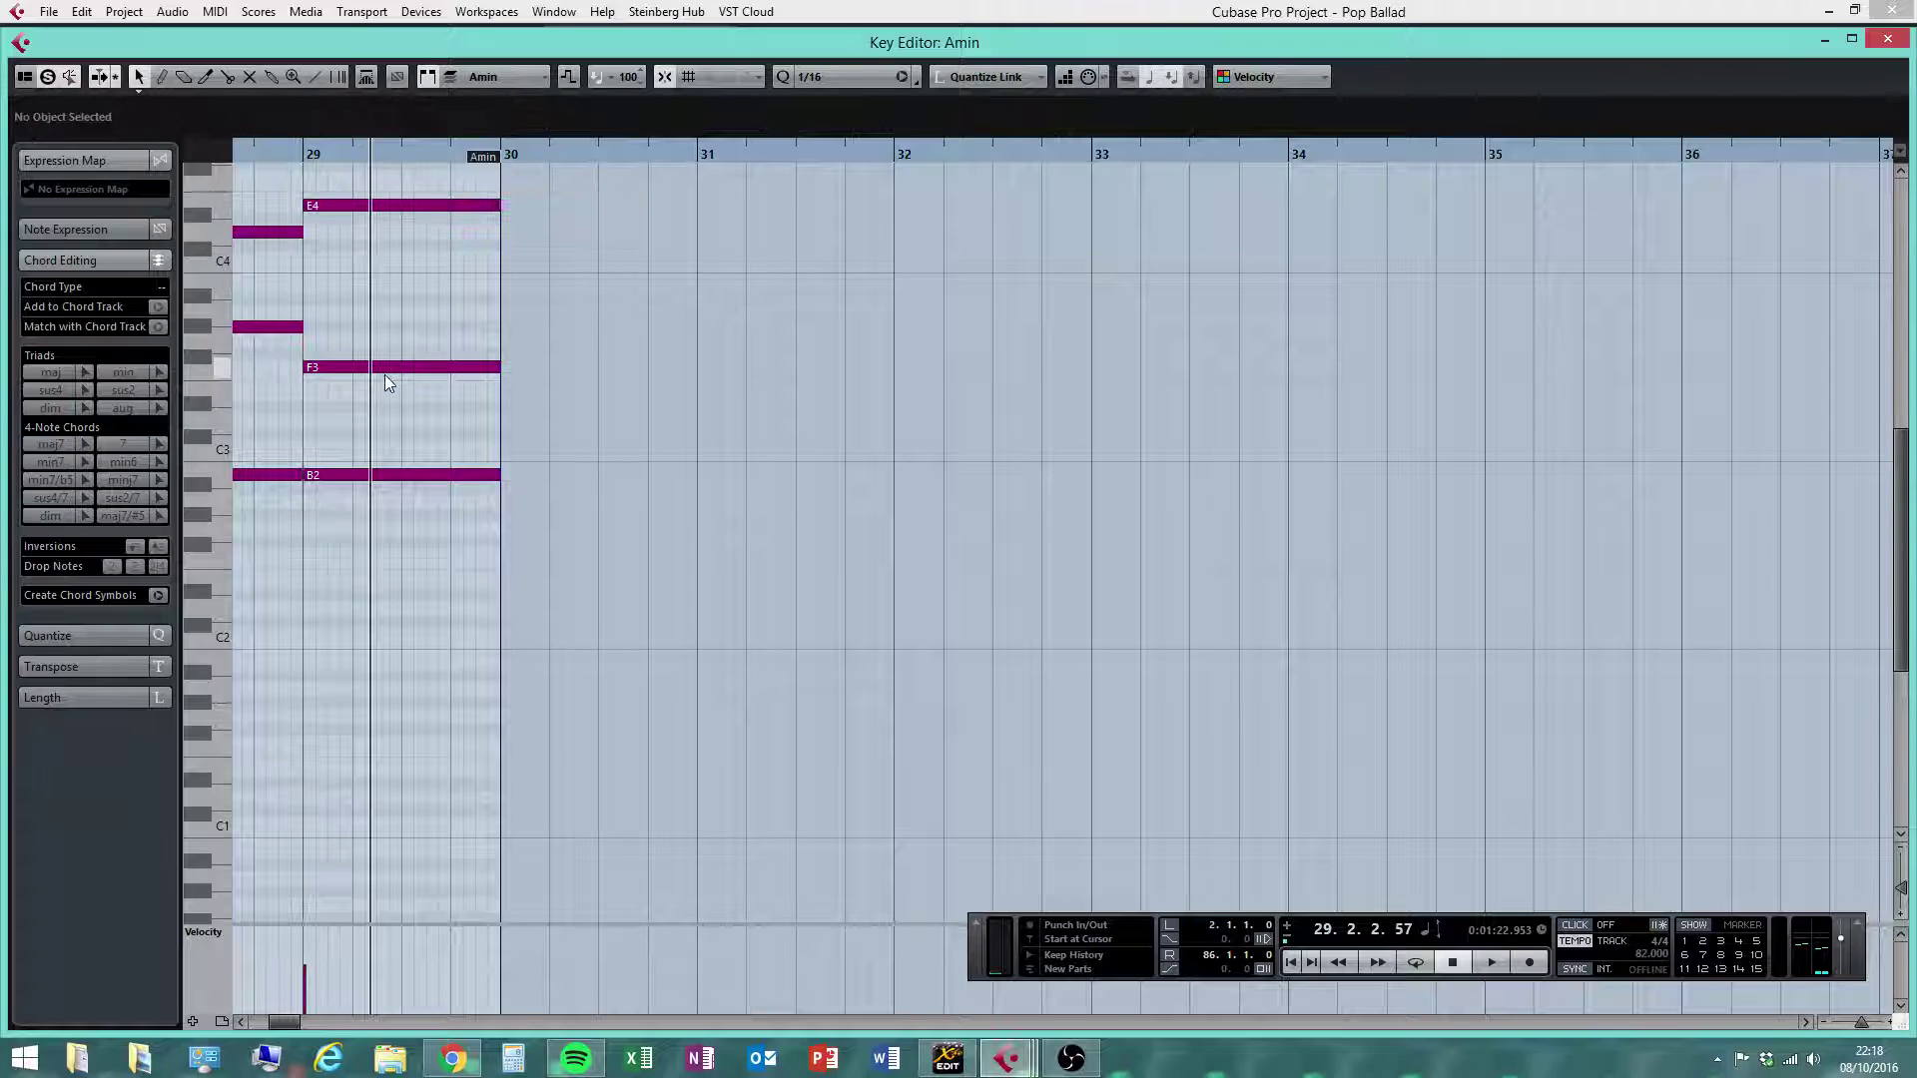
{"action": "left_click", "coordinate": [381, 476]}
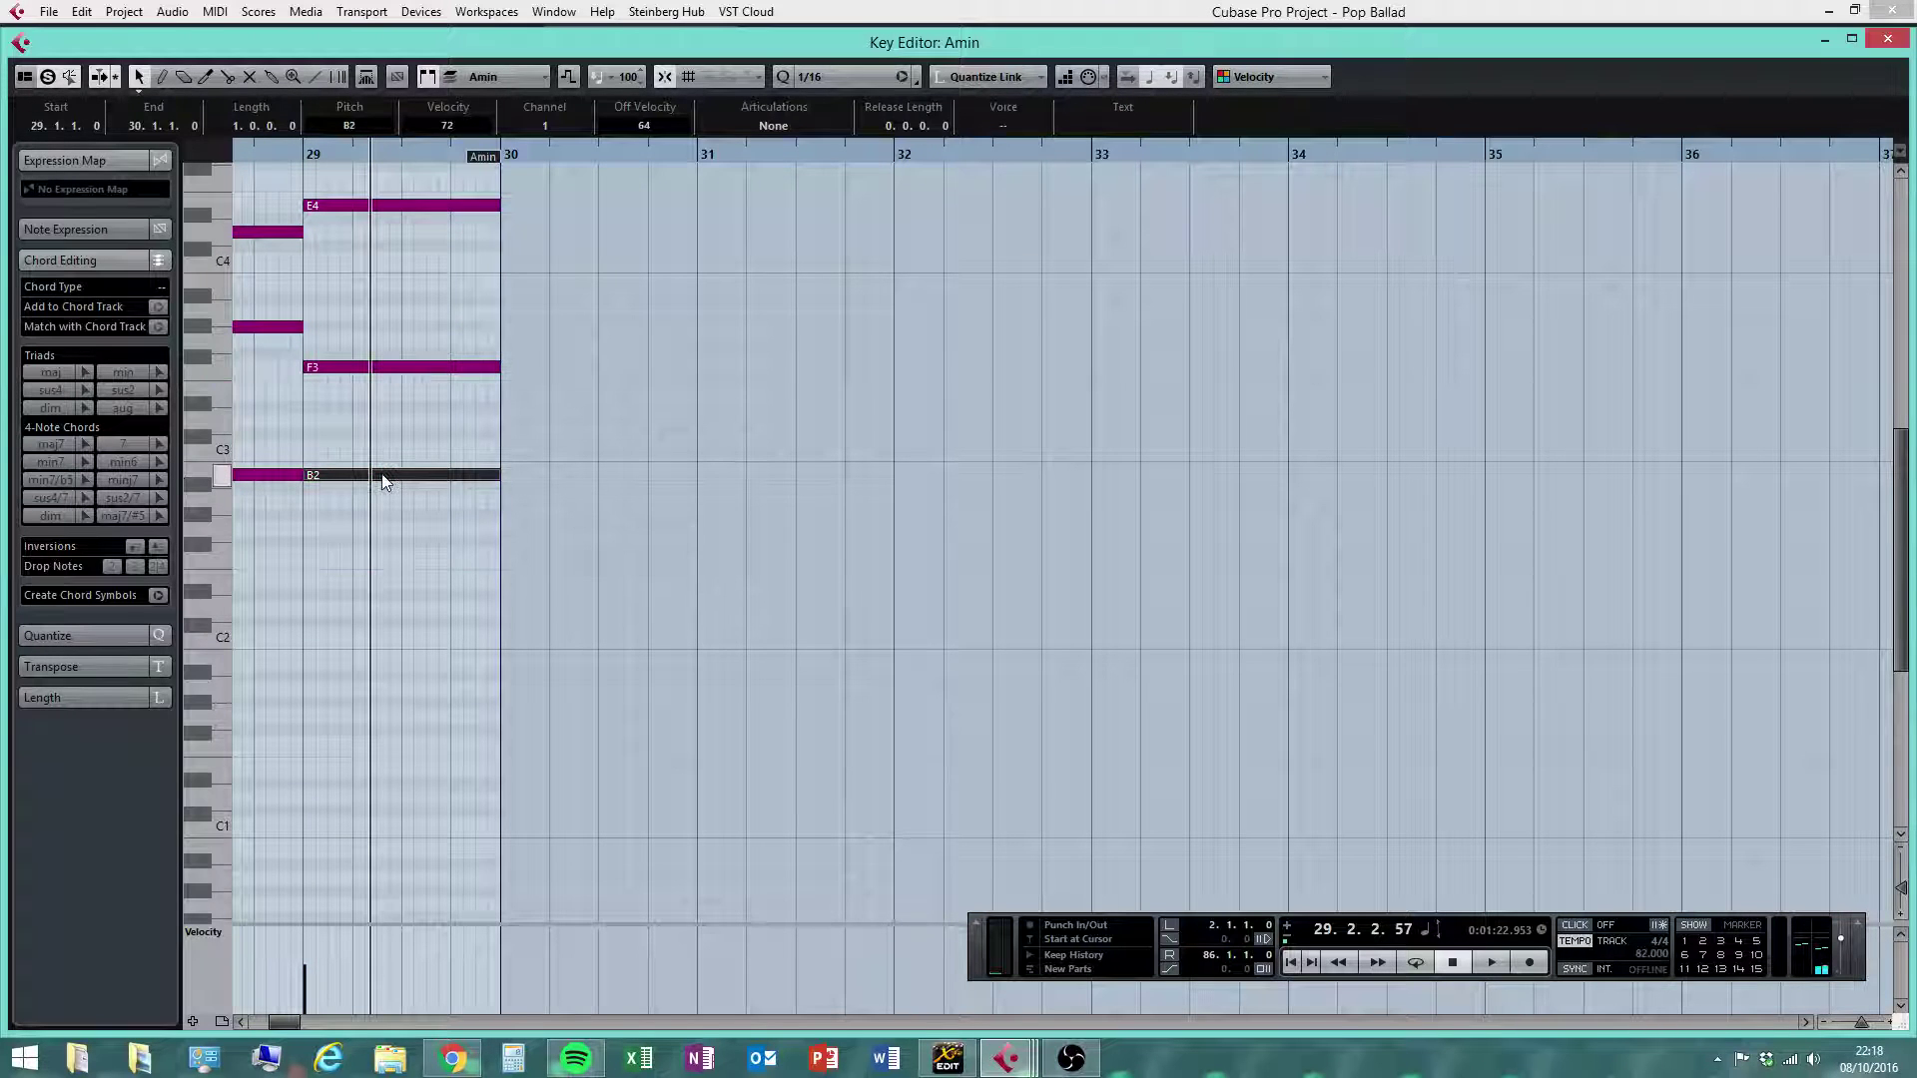
{"action": "mouse_move", "coordinate": [367, 372]}
{"action": "left_mouse_down"}
{"action": "mouse_move", "coordinate": [371, 311]}
{"action": "mouse_move", "coordinate": [374, 335]}
{"action": "left_mouse_up"}
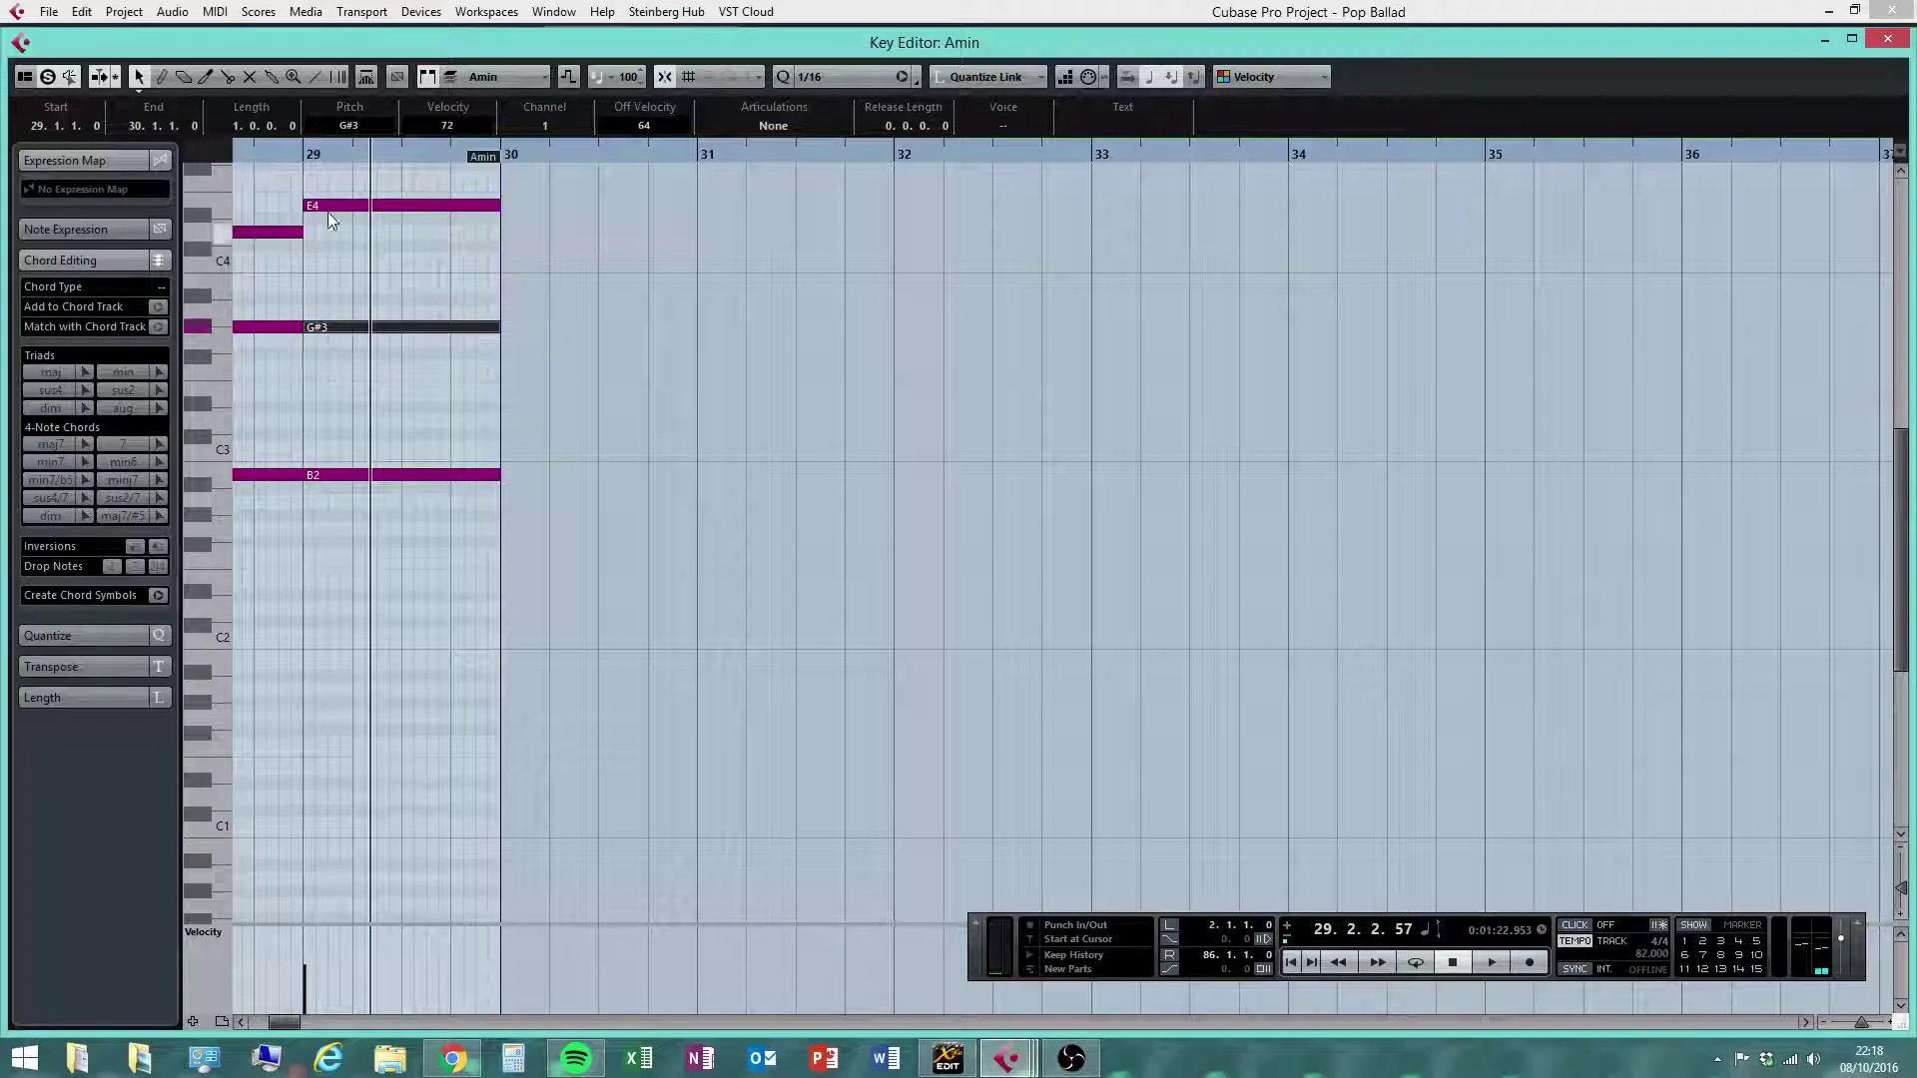
{"action": "left_click", "coordinate": [328, 212]}
{"action": "left_click", "coordinate": [333, 328]}
{"action": "left_click", "coordinate": [369, 477]}
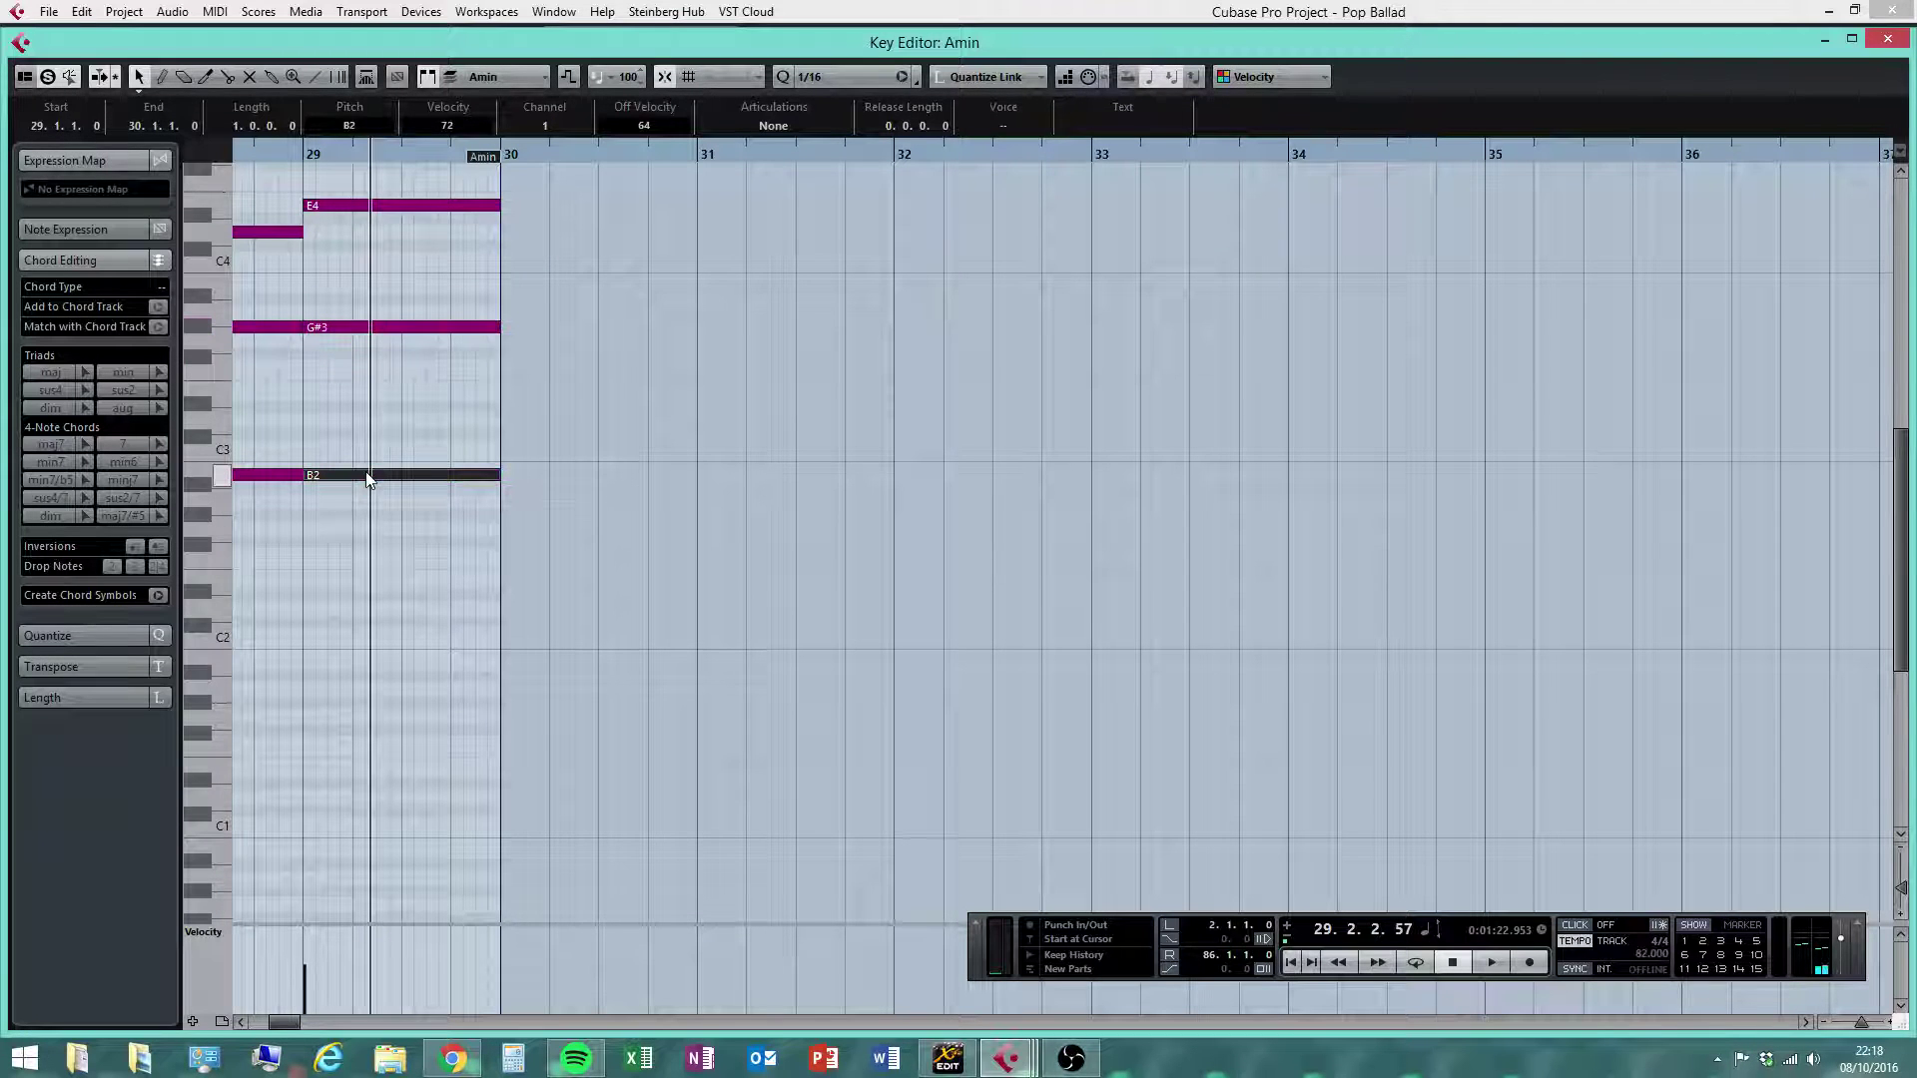
Play the whole strings part from just before bar 22 and stop at the end of bar 29
{"action": "left_click_drag", "start_coordinate": [273, 159], "coordinate": [321, 224]}
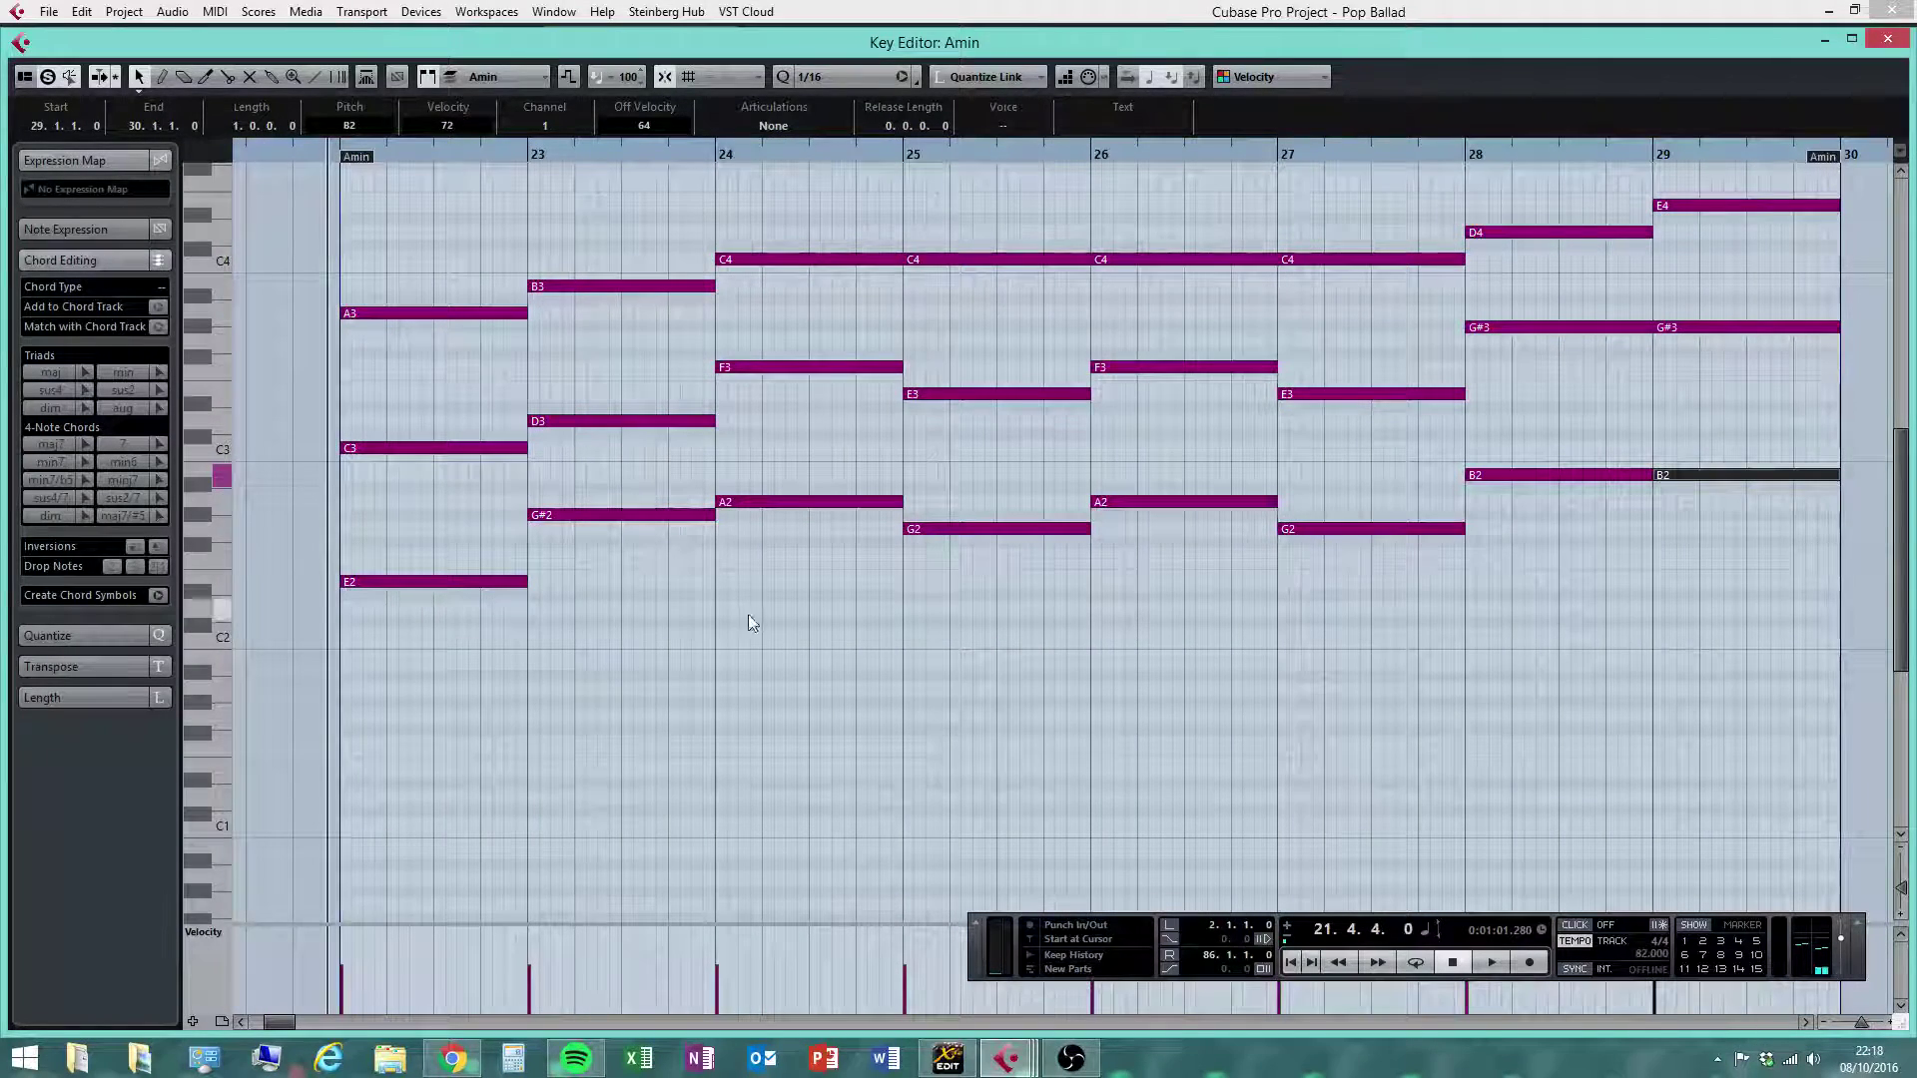
{"action": "left_click", "coordinate": [1701, 608]}
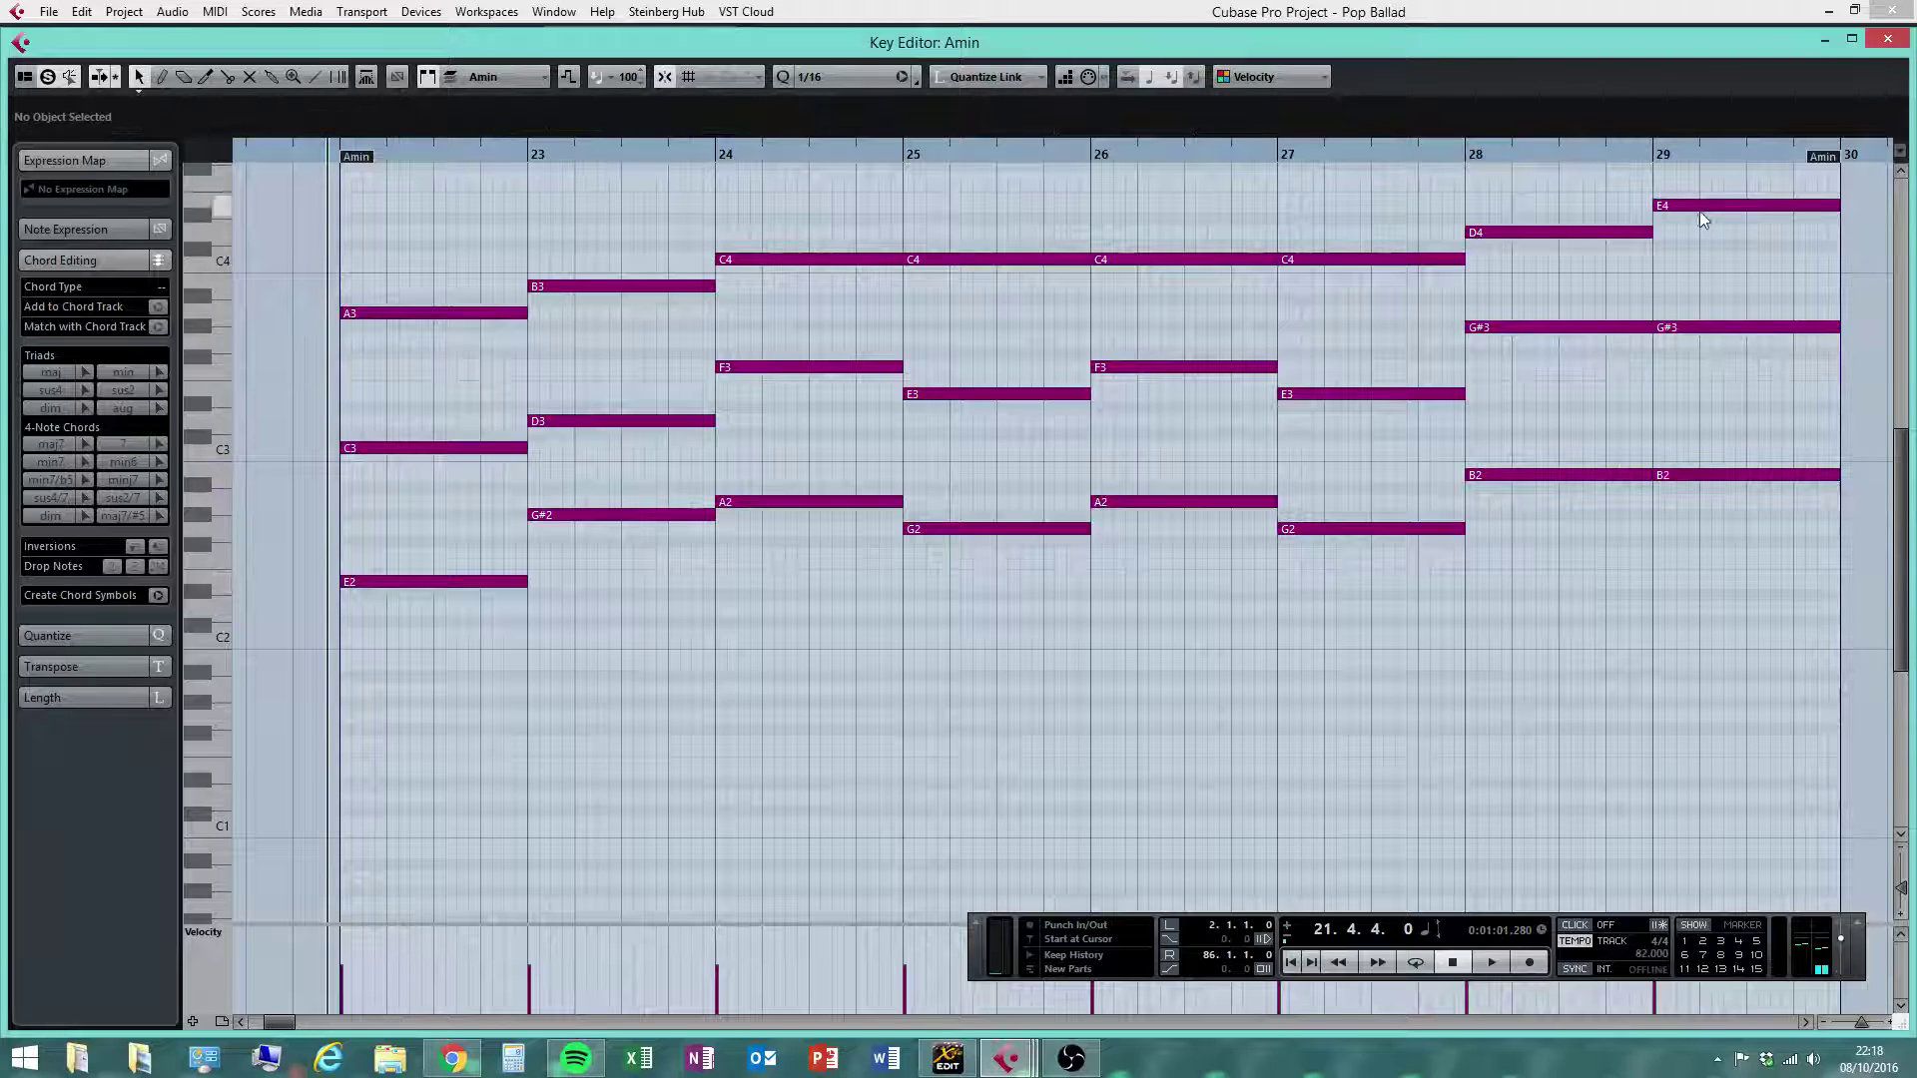
{"action": "left_click", "coordinate": [1495, 964]}
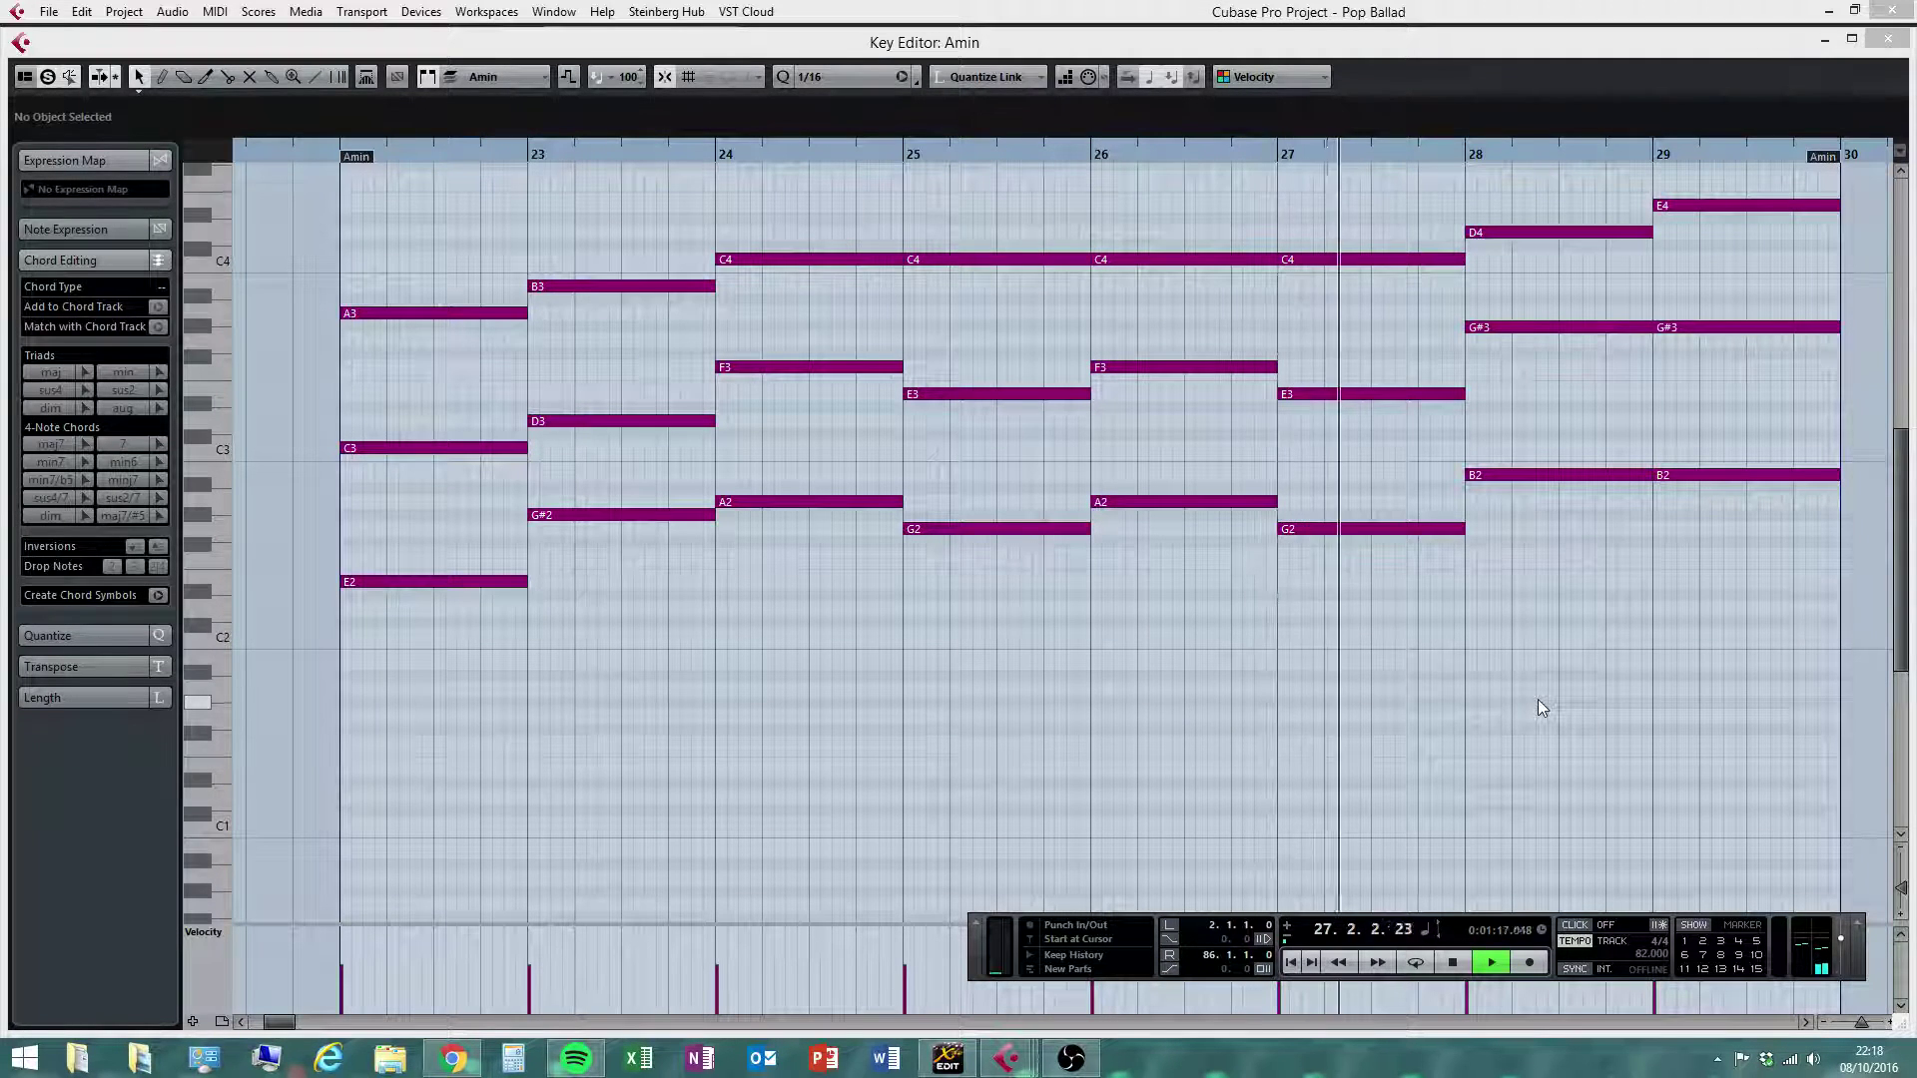
{"action": "left_click", "coordinate": [1805, 1021]}
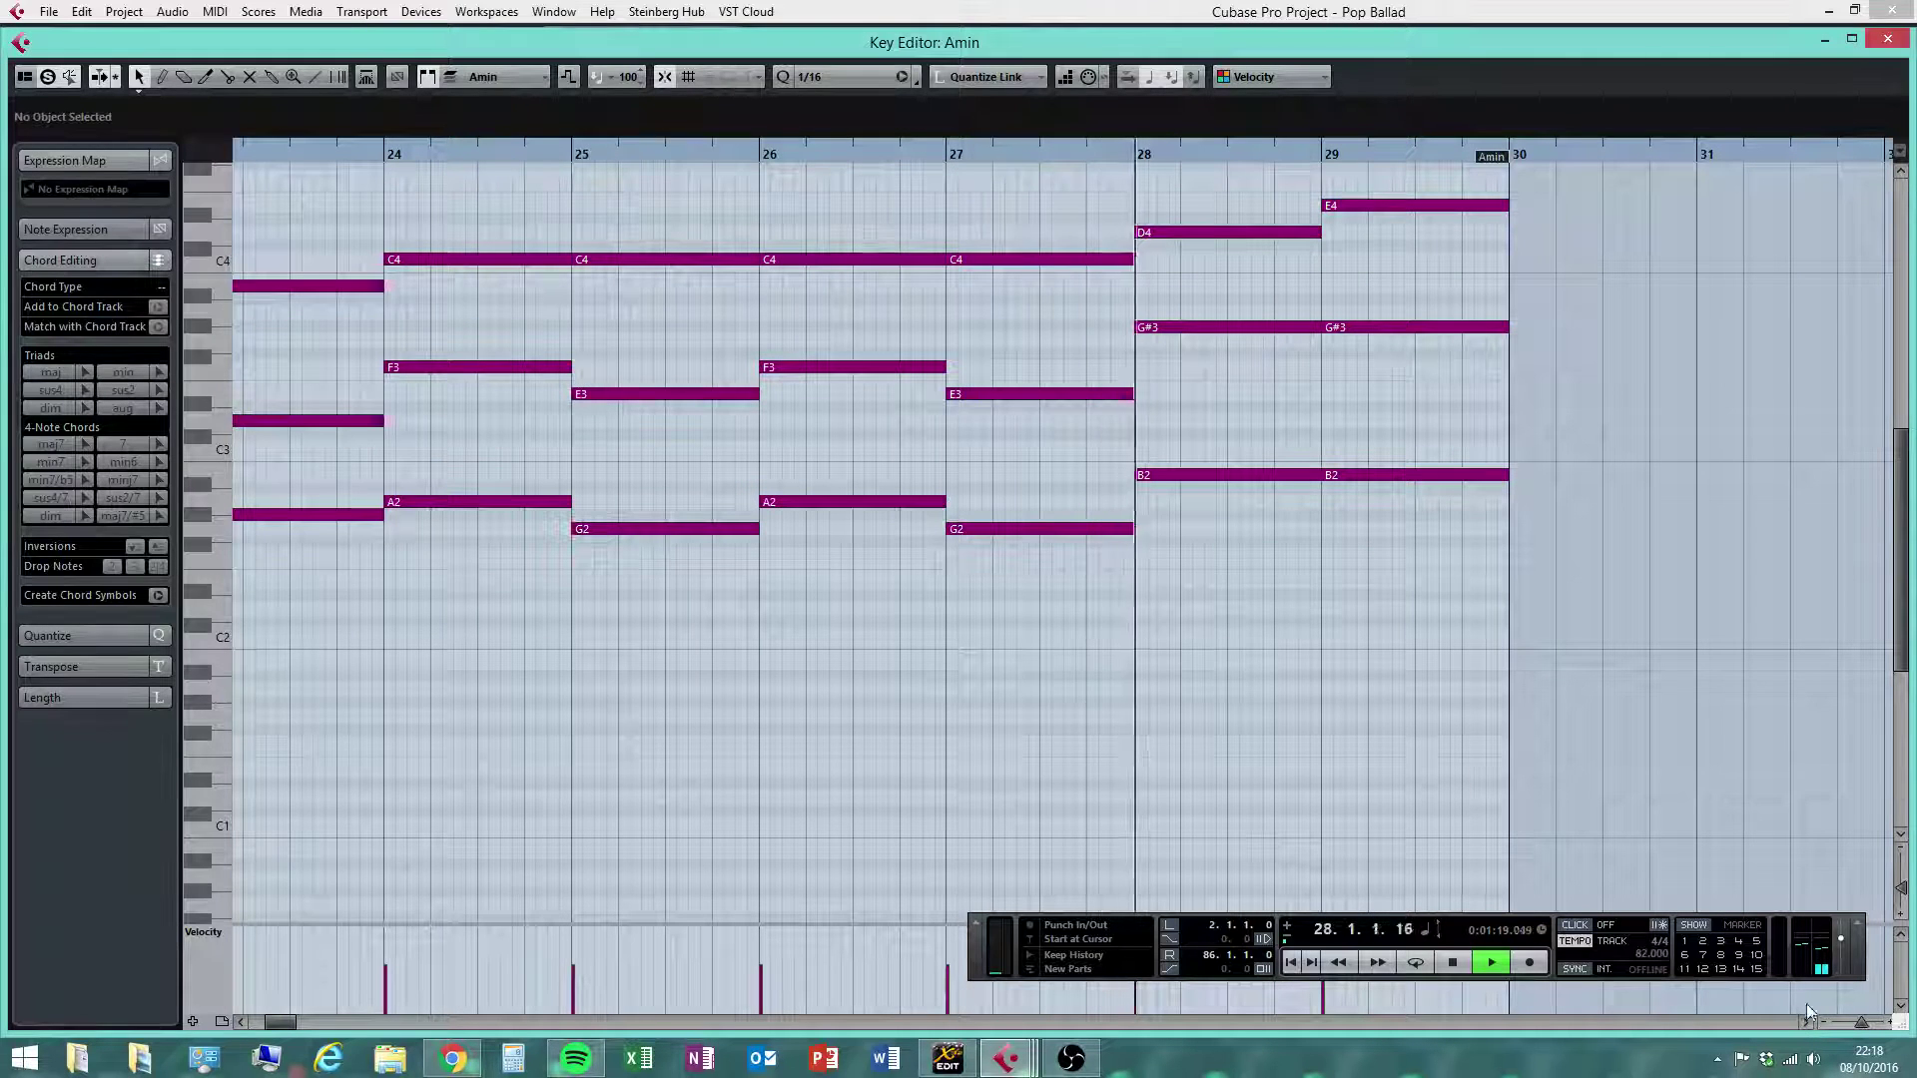
{"action": "scroll", "coordinate": [1408, 668], "scroll_direction": "up", "scroll_amount": 3}
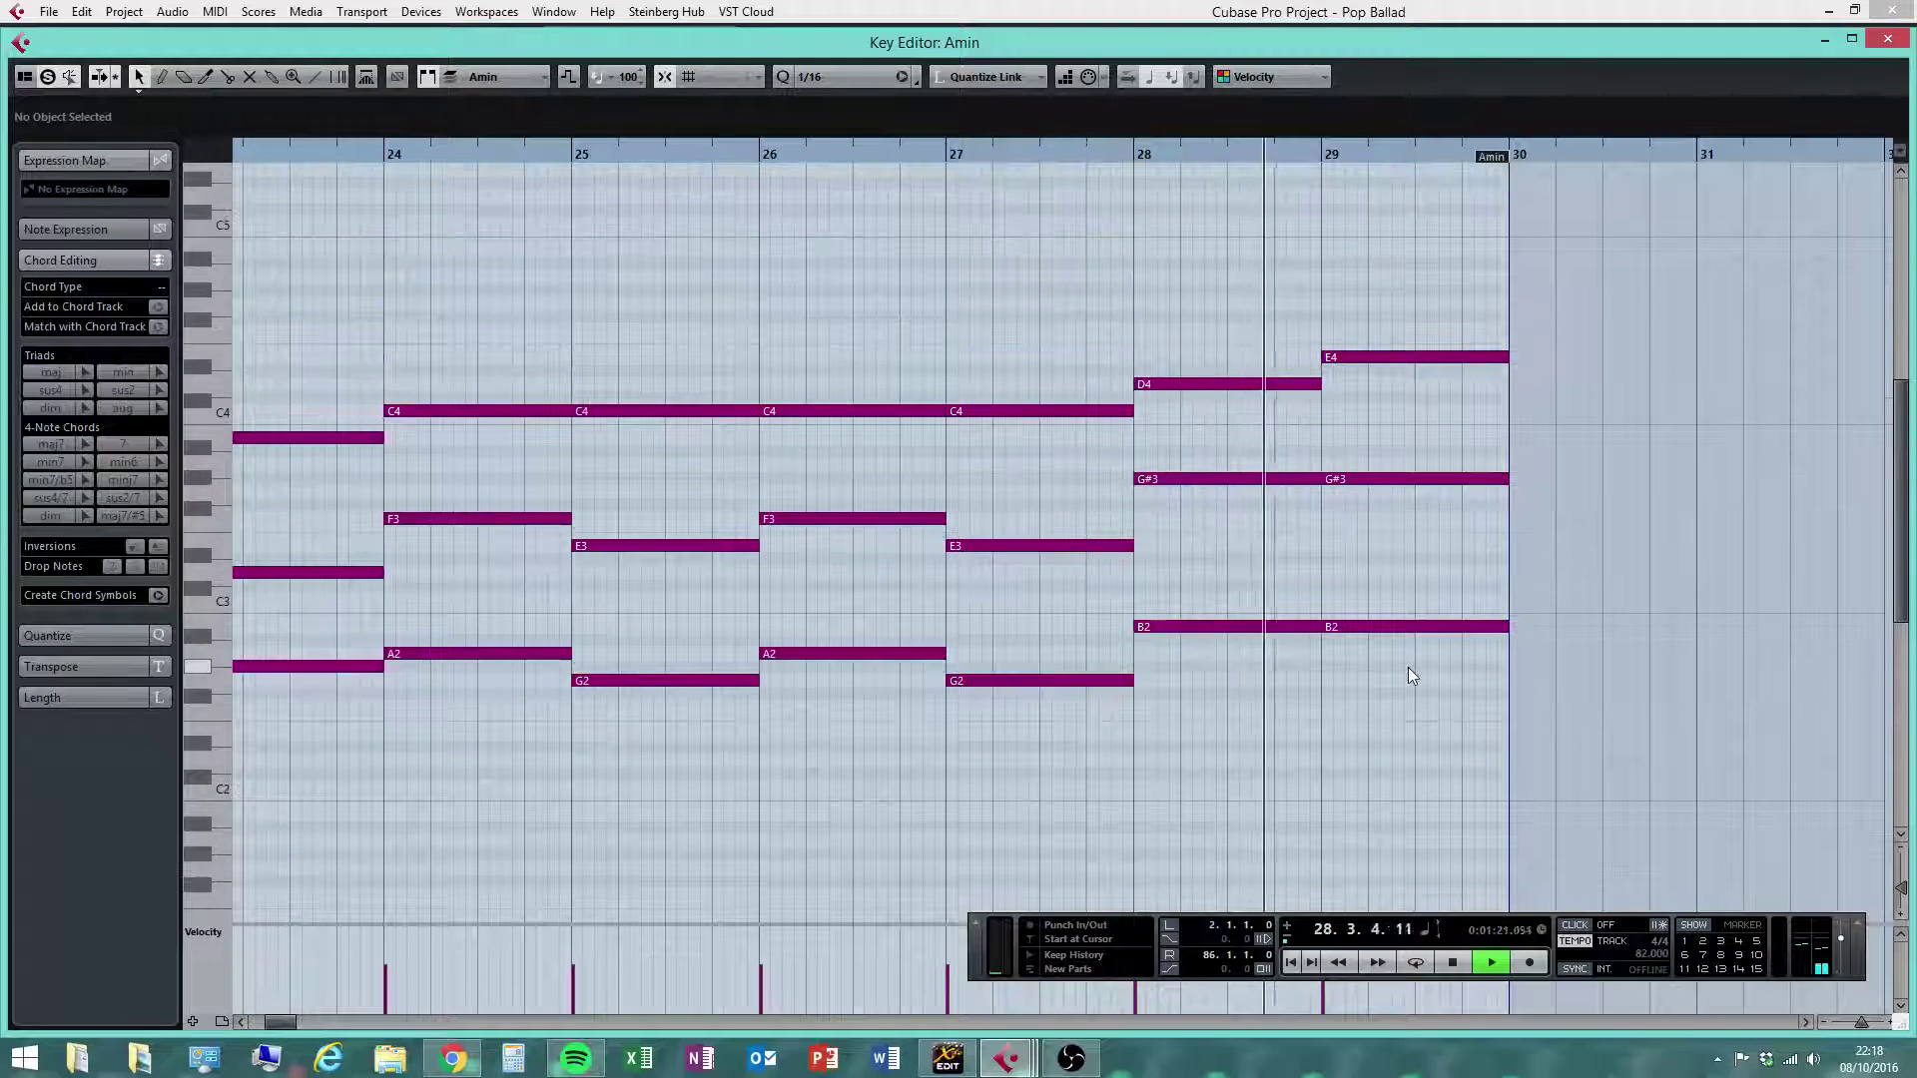
{"action": "left_click", "coordinate": [1454, 963]}
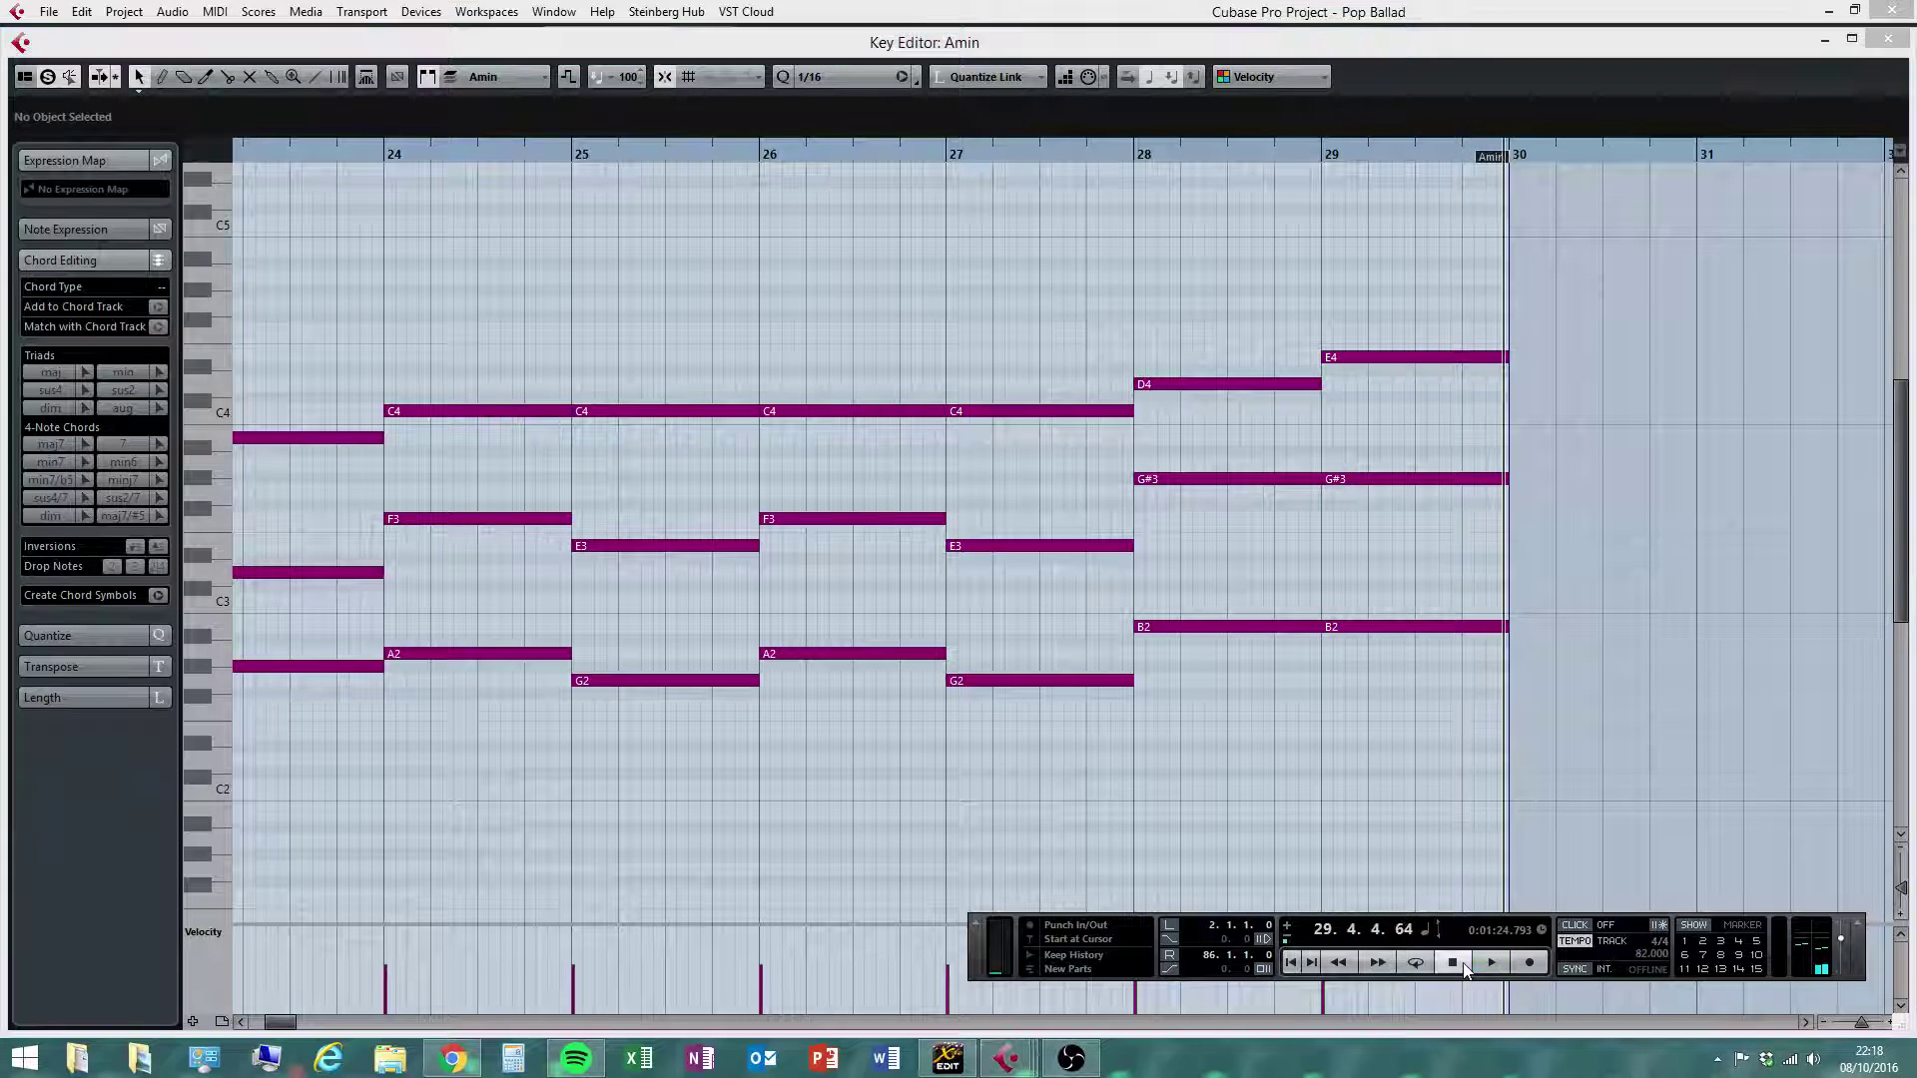
Select all of bar 29's strings notes to check their chord type, then close the Key Editor
{"action": "left_click_drag", "start_coordinate": [1438, 239], "coordinate": [1455, 809]}
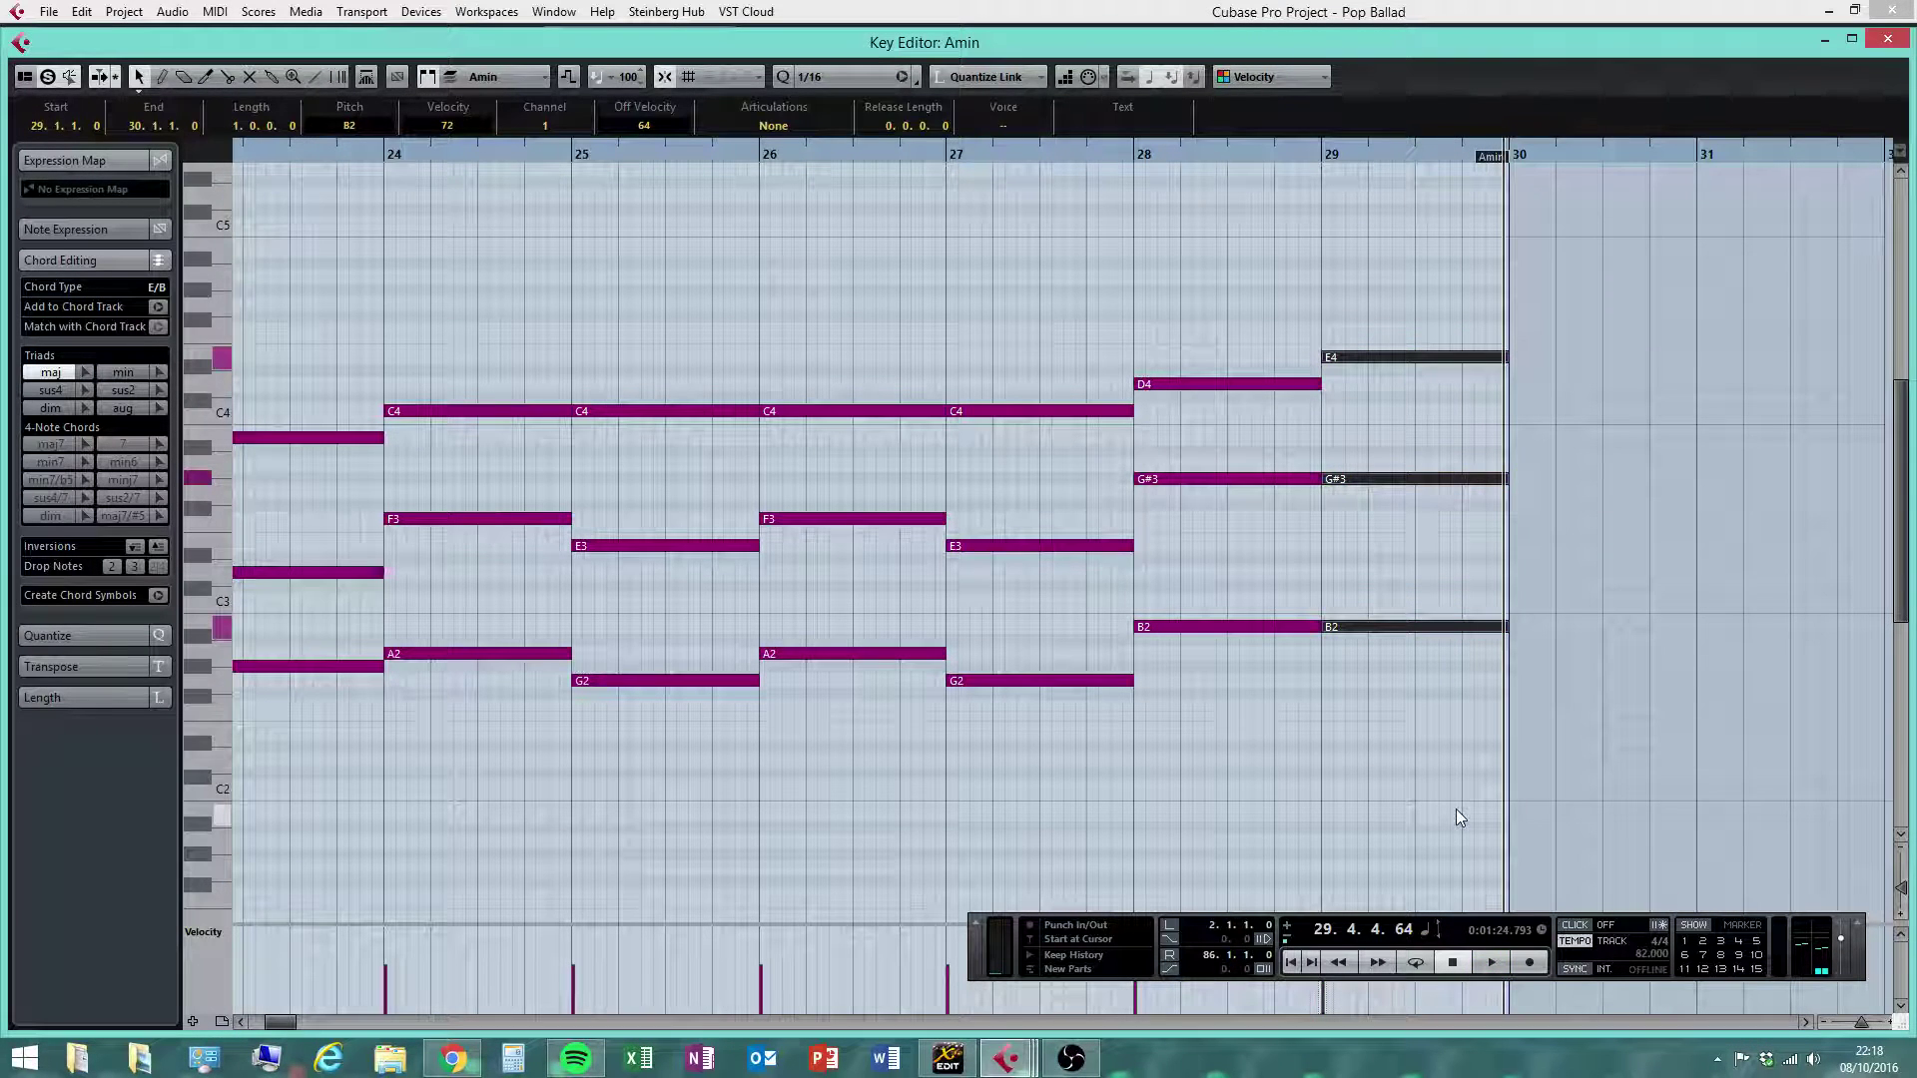
{"action": "left_click_drag", "start_coordinate": [1436, 287], "coordinate": [1425, 795]}
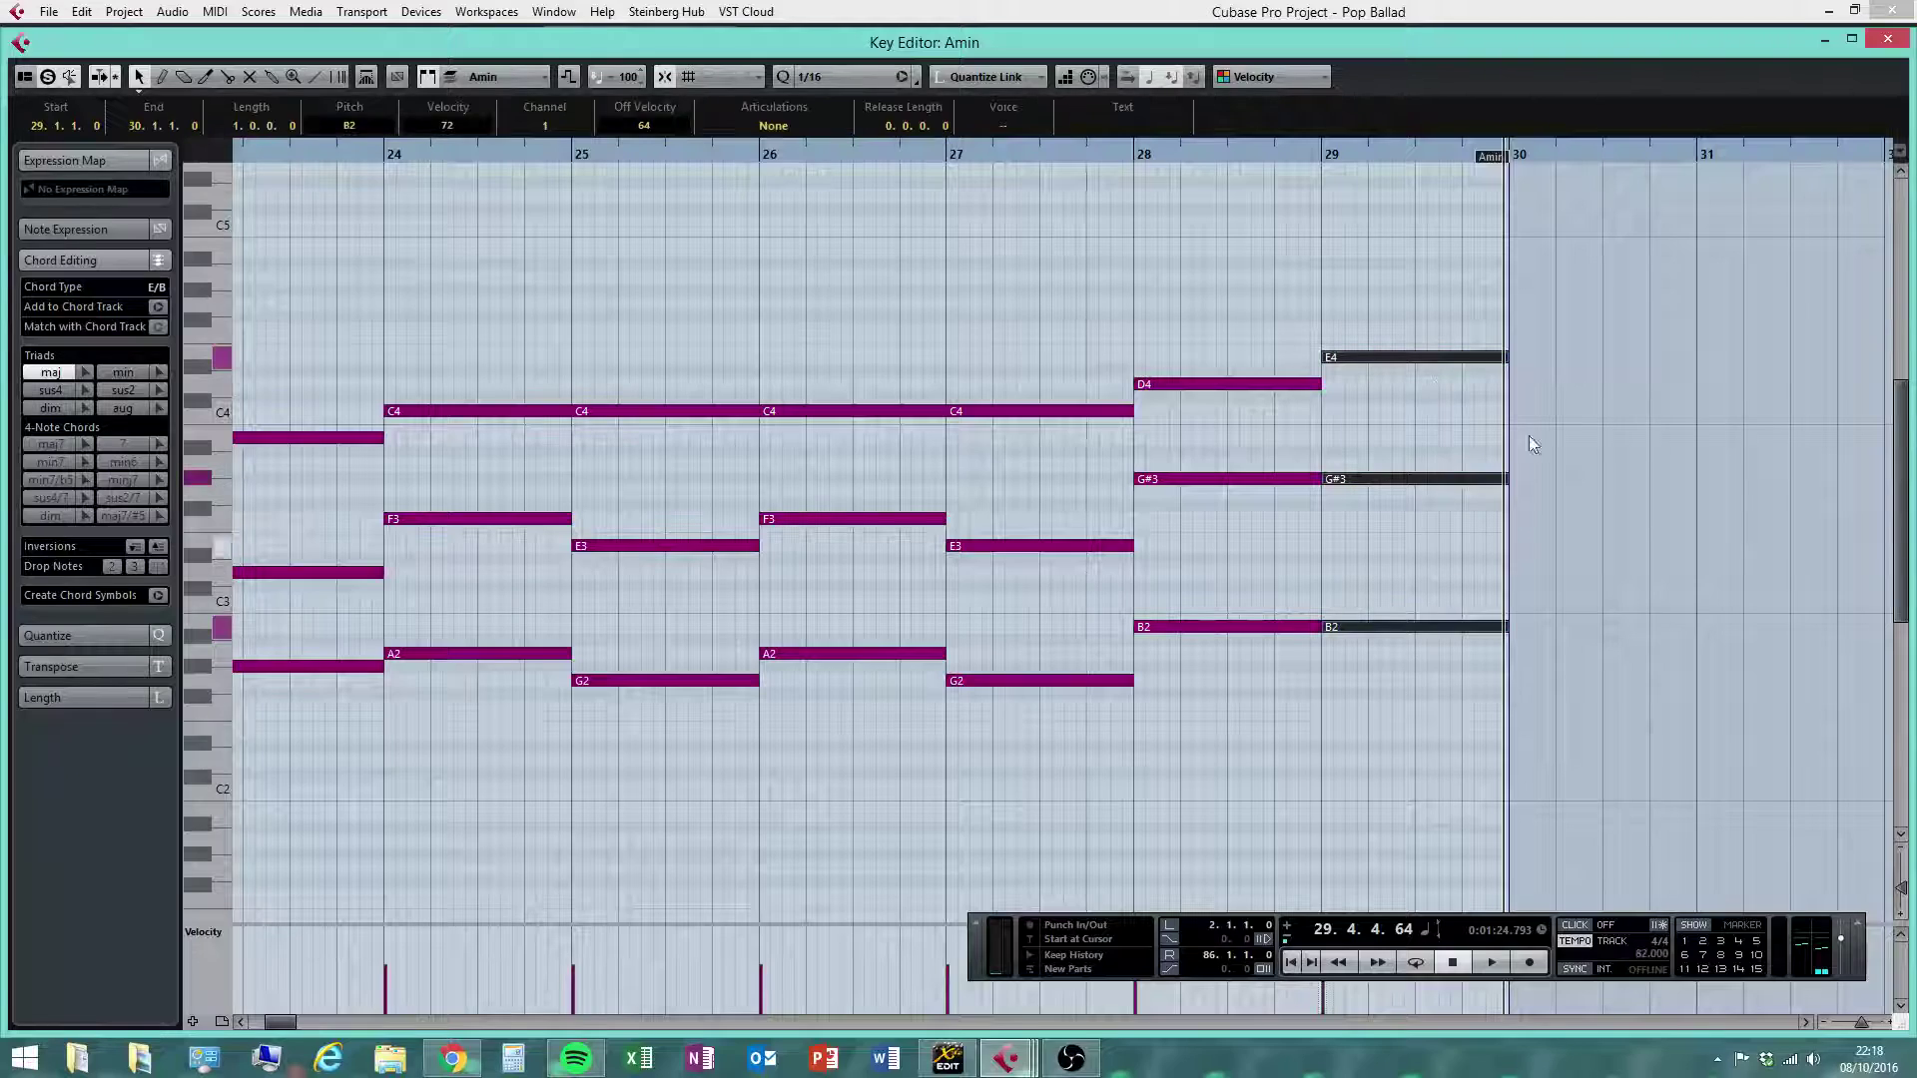
{"action": "left_click", "coordinate": [1890, 42]}
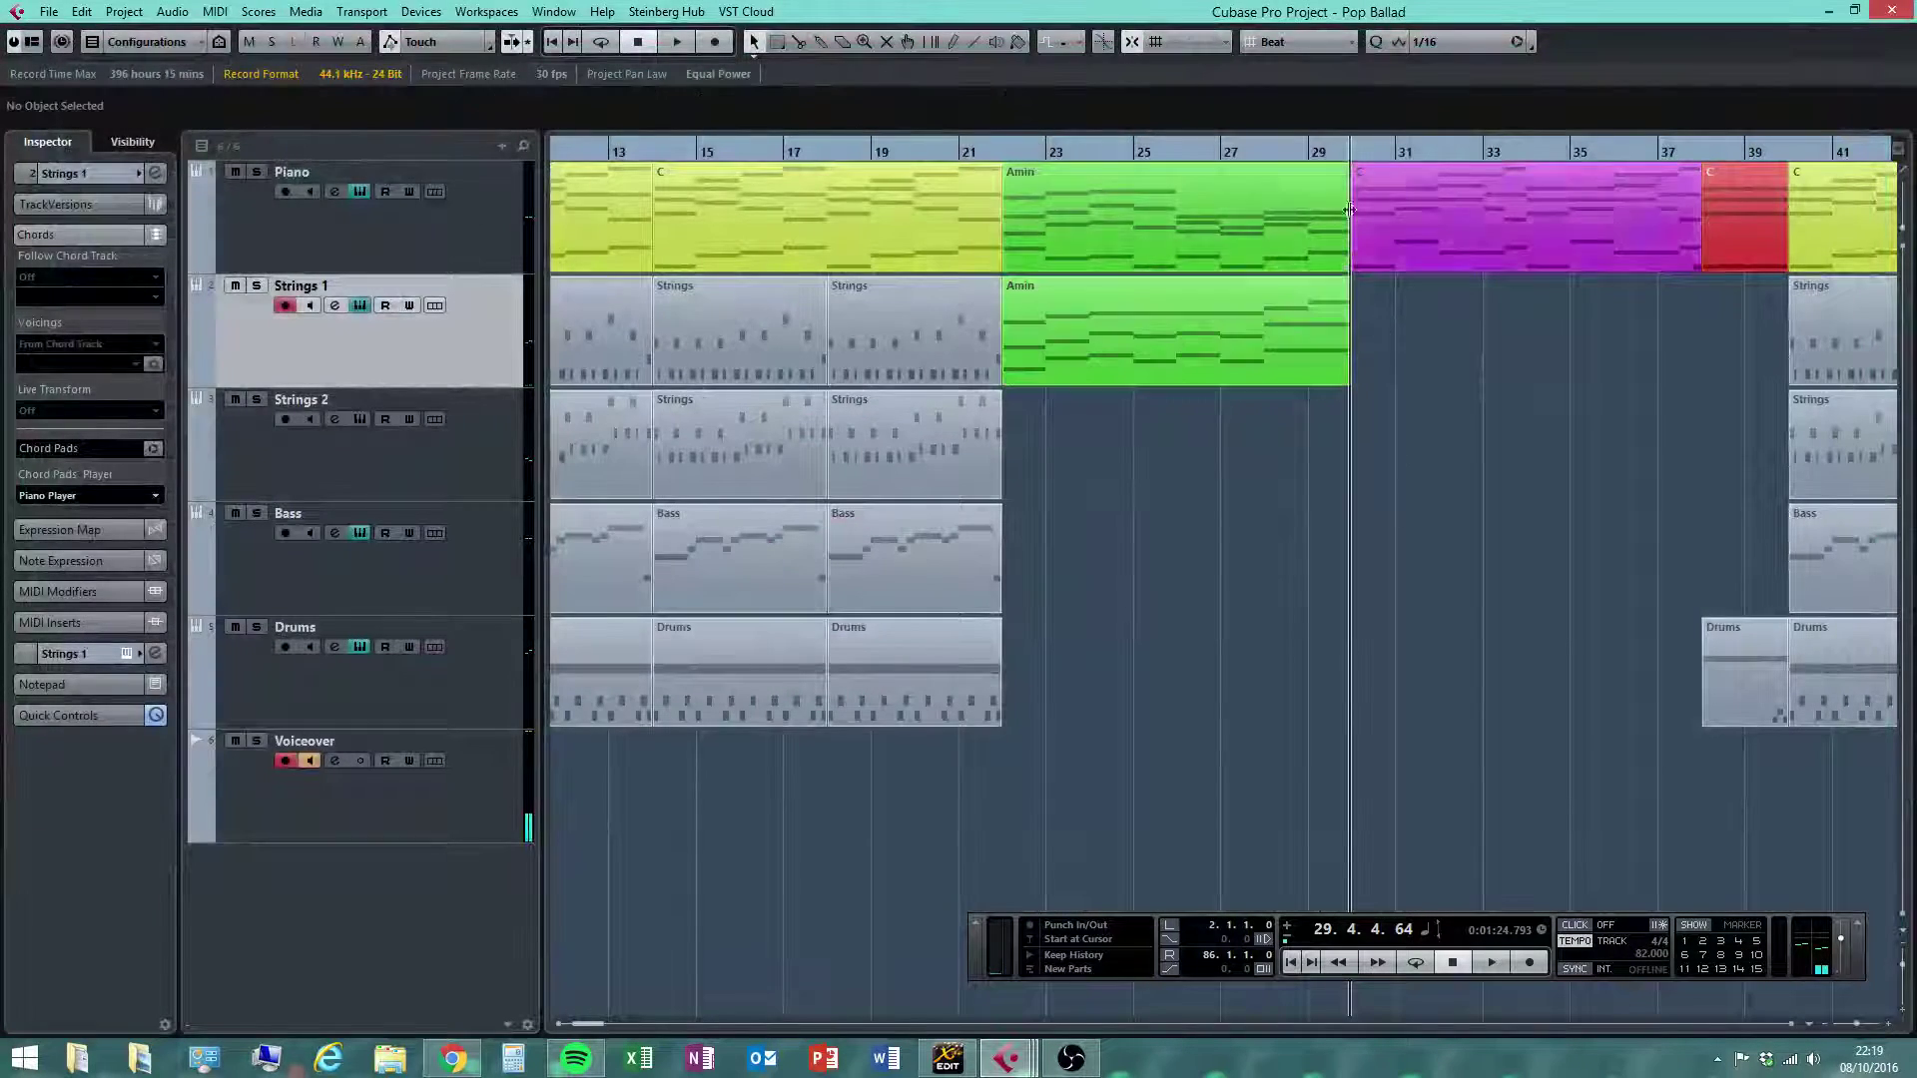
Set the playback position to bar 29, open the piano's Amin part in the Key Editor and check bar 29's chord type
{"action": "left_click", "coordinate": [1316, 157]}
{"action": "double_click", "coordinate": [1320, 237]}
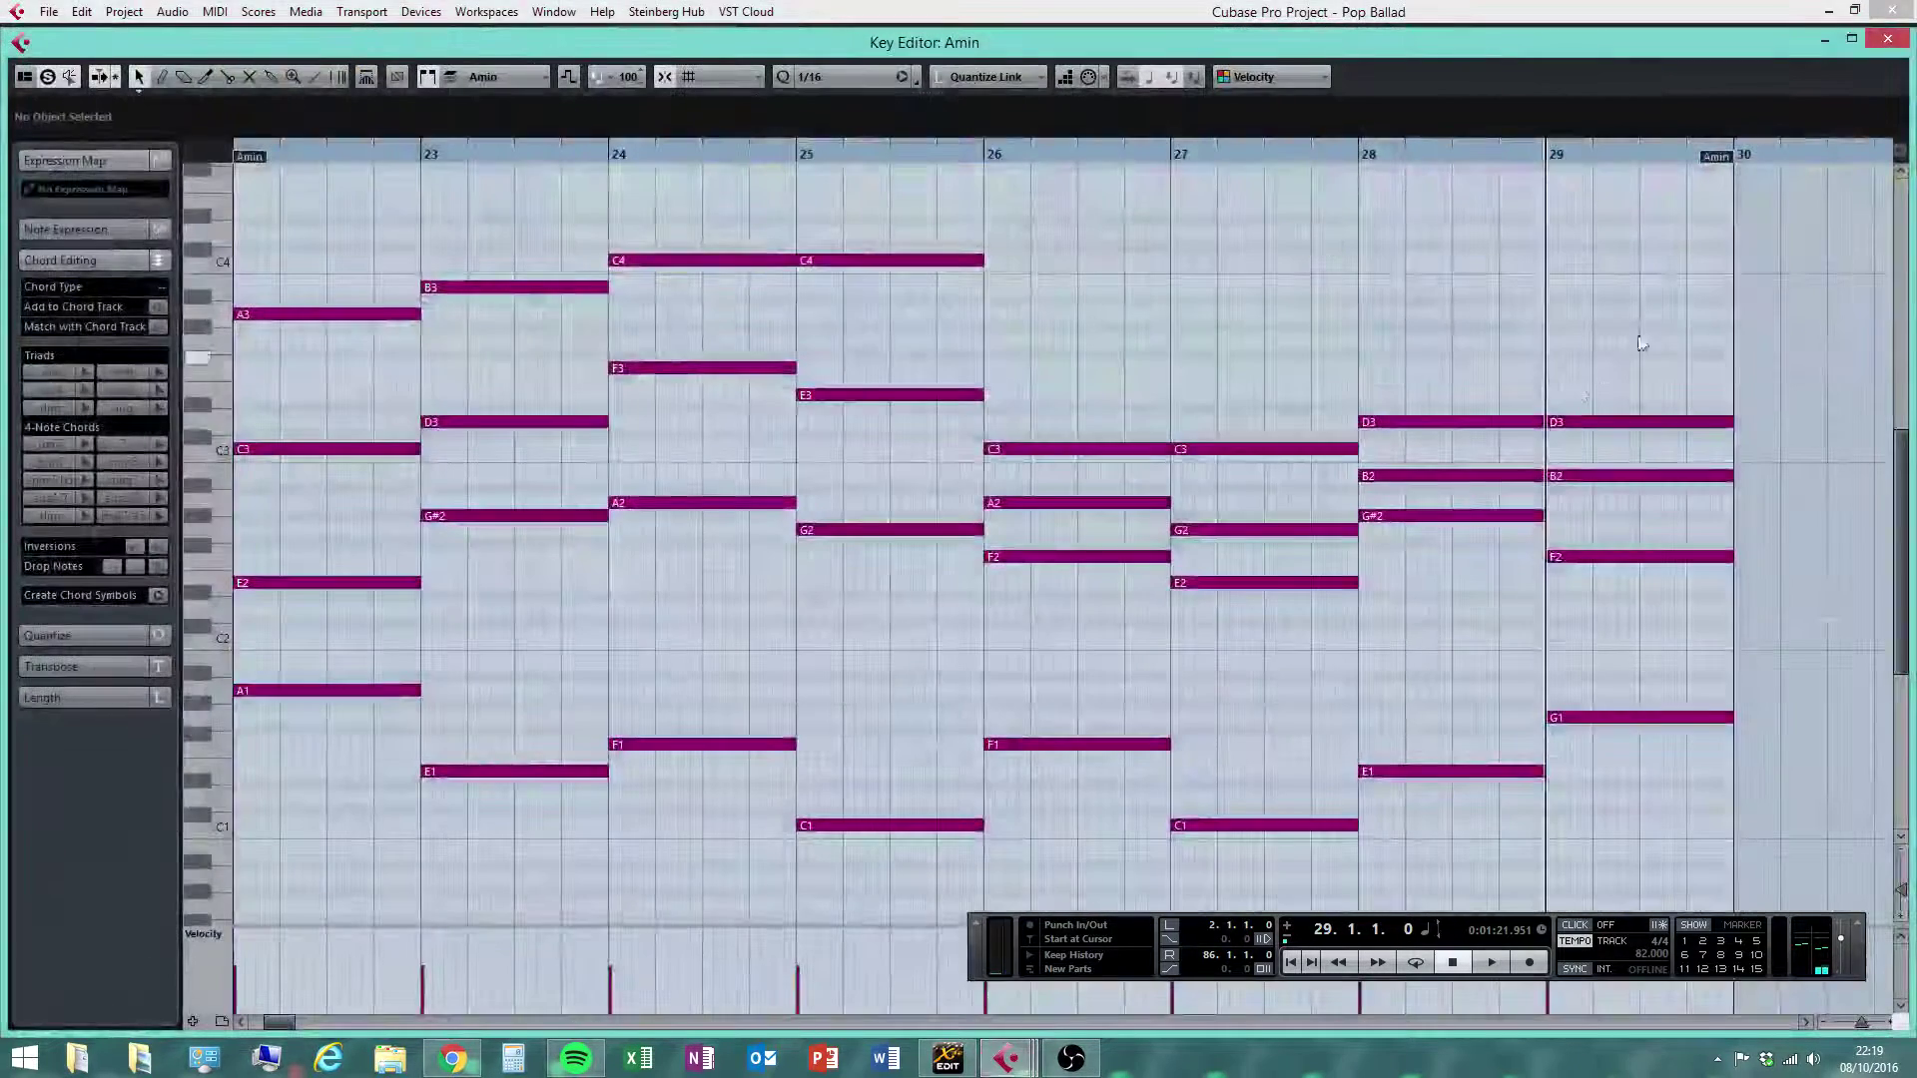
{"action": "left_click_drag", "start_coordinate": [1641, 316], "coordinate": [1693, 862]}
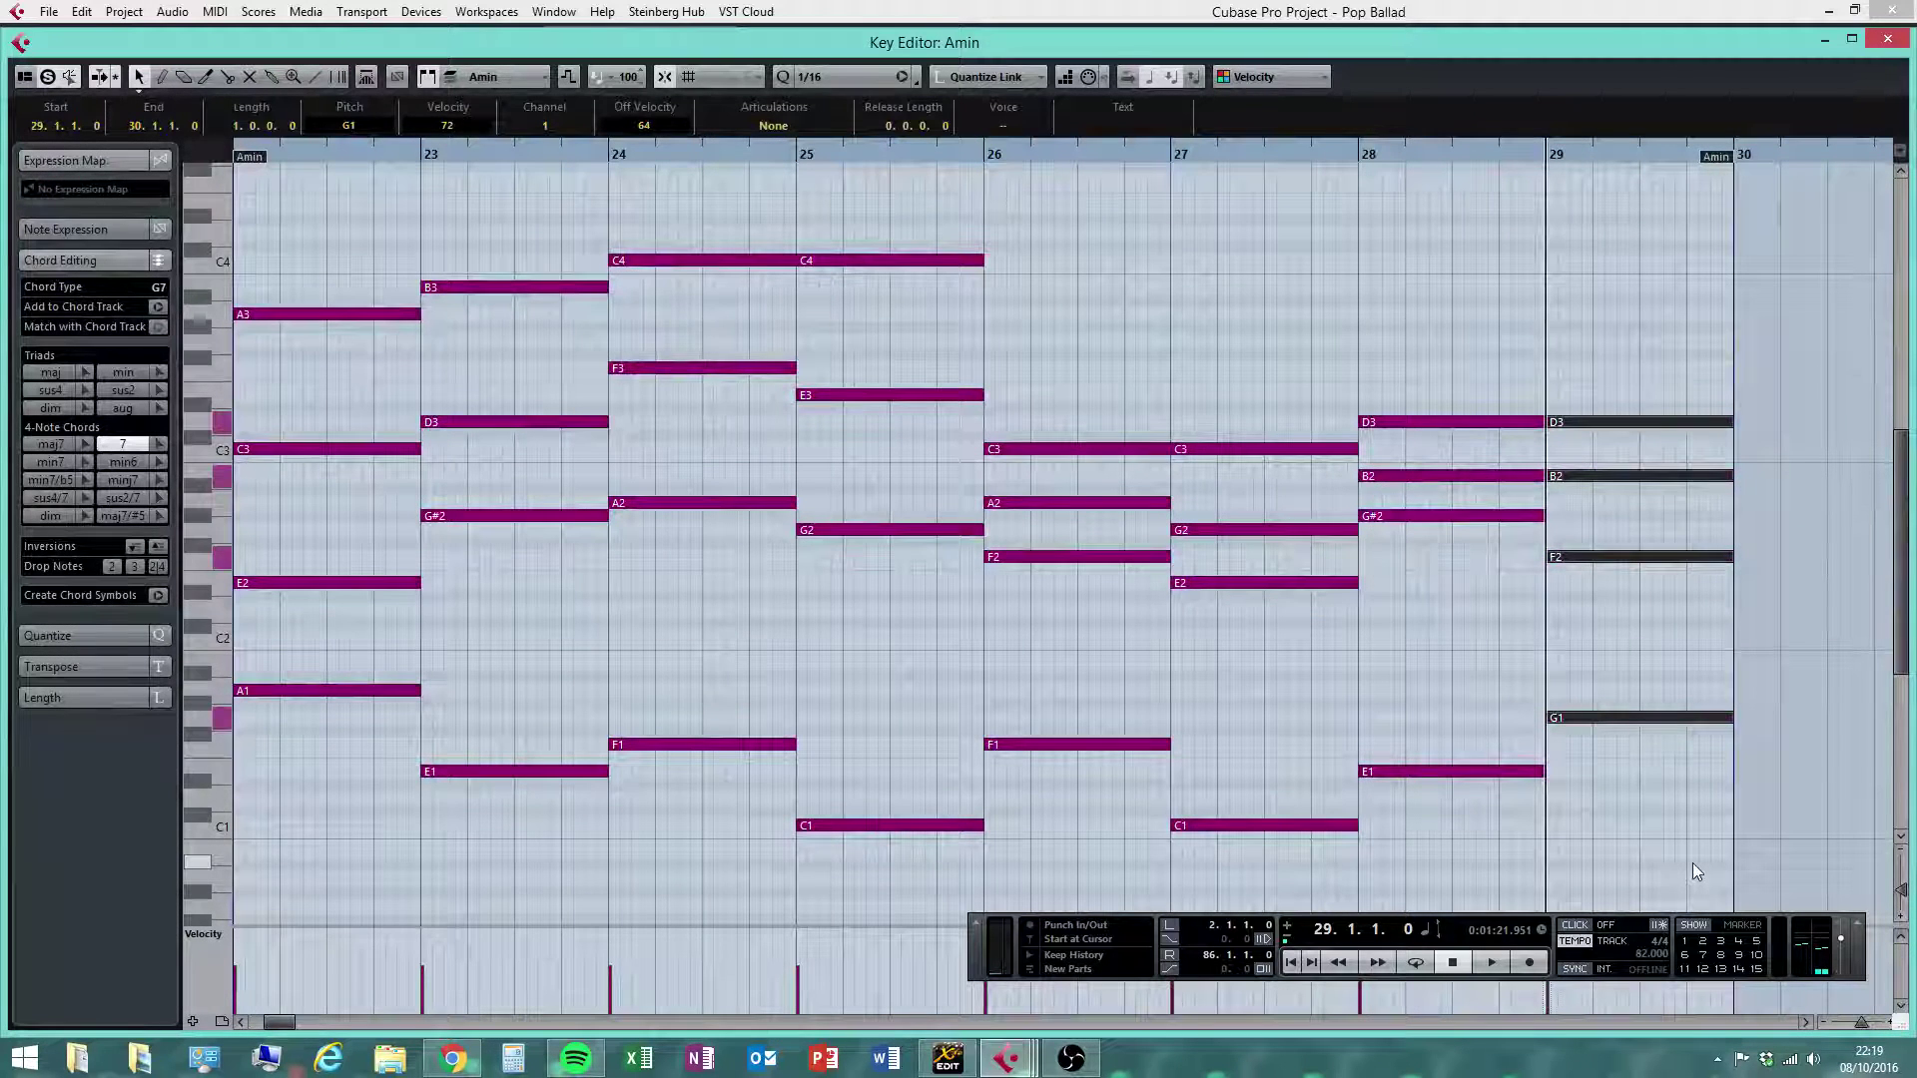
{"action": "left_click", "coordinate": [1649, 648]}
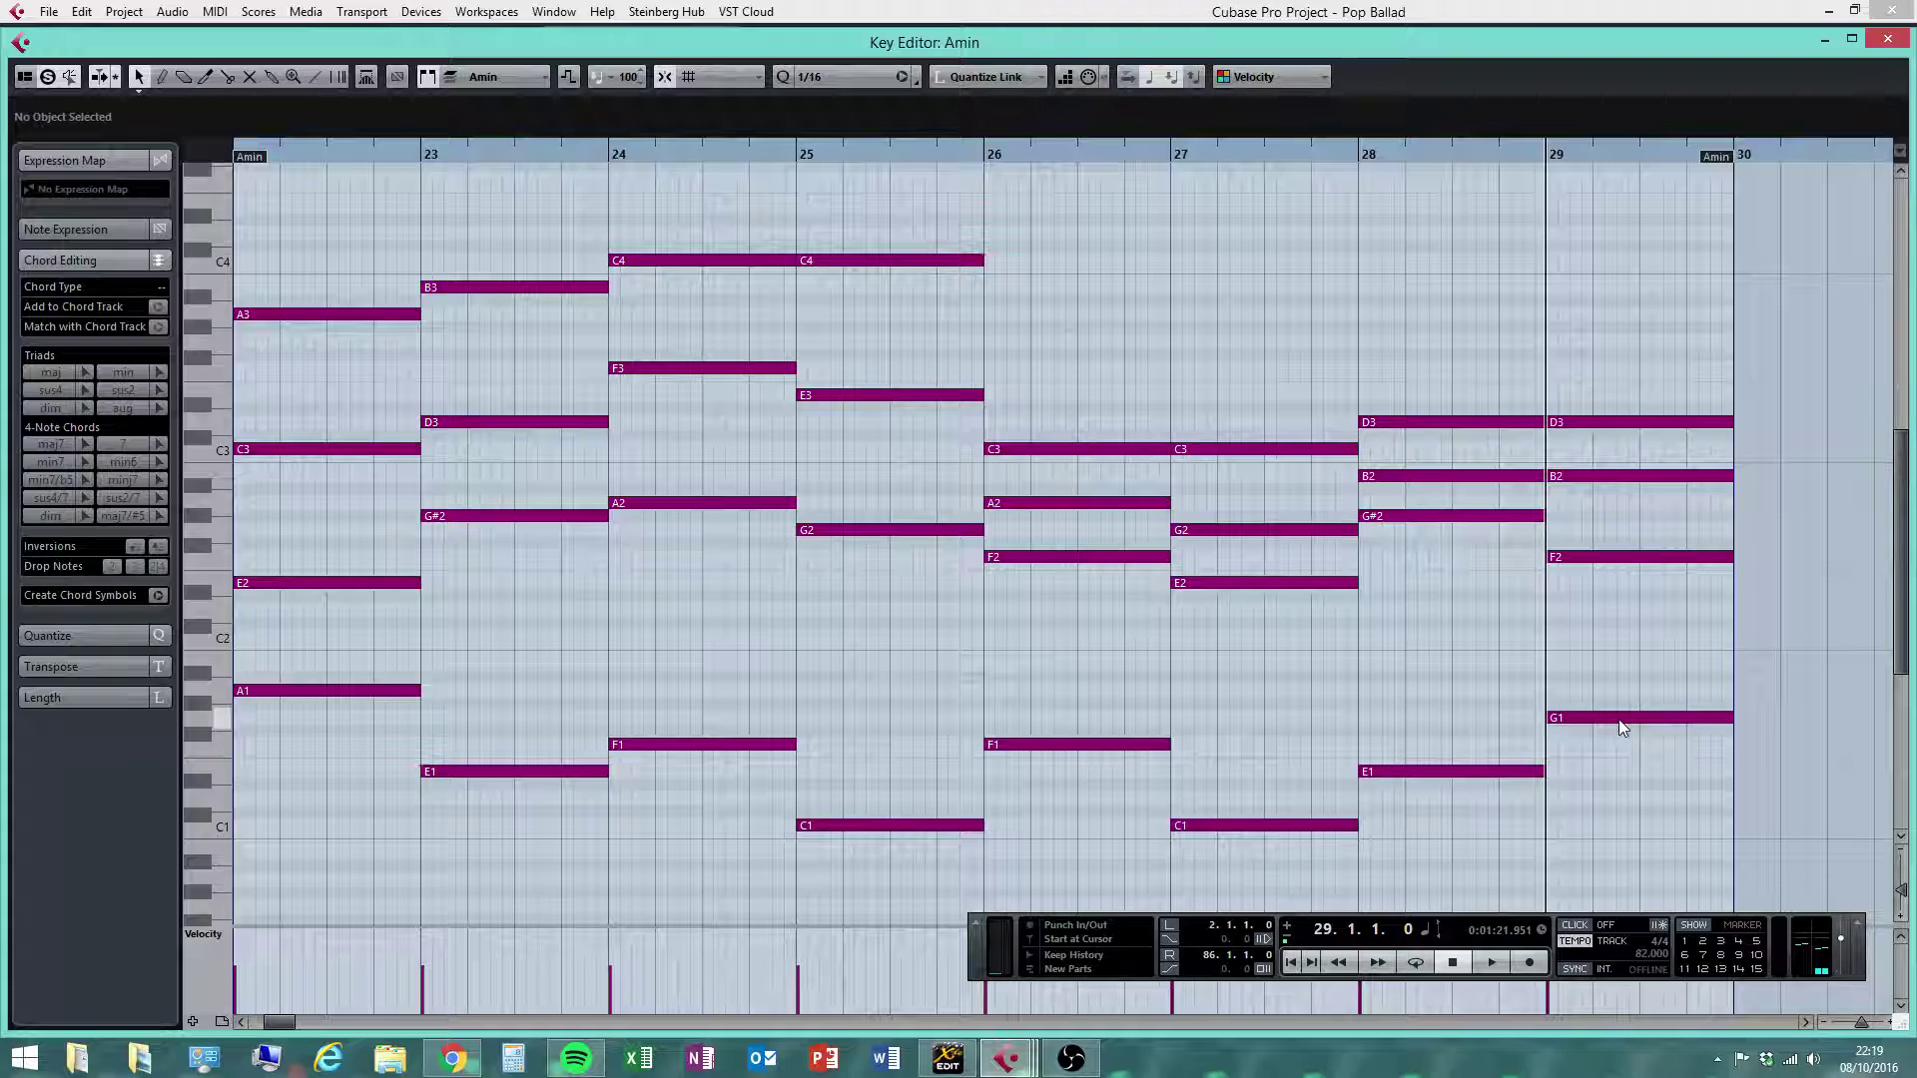
In the piano's bar 29, change G1 to G#1, F2 to E2 and D3 to E3, and check the chord type
{"action": "left_click_drag", "start_coordinate": [1620, 719], "coordinate": [1622, 713]}
{"action": "left_click_drag", "start_coordinate": [1591, 561], "coordinate": [1592, 584]}
{"action": "left_click", "coordinate": [1591, 477]}
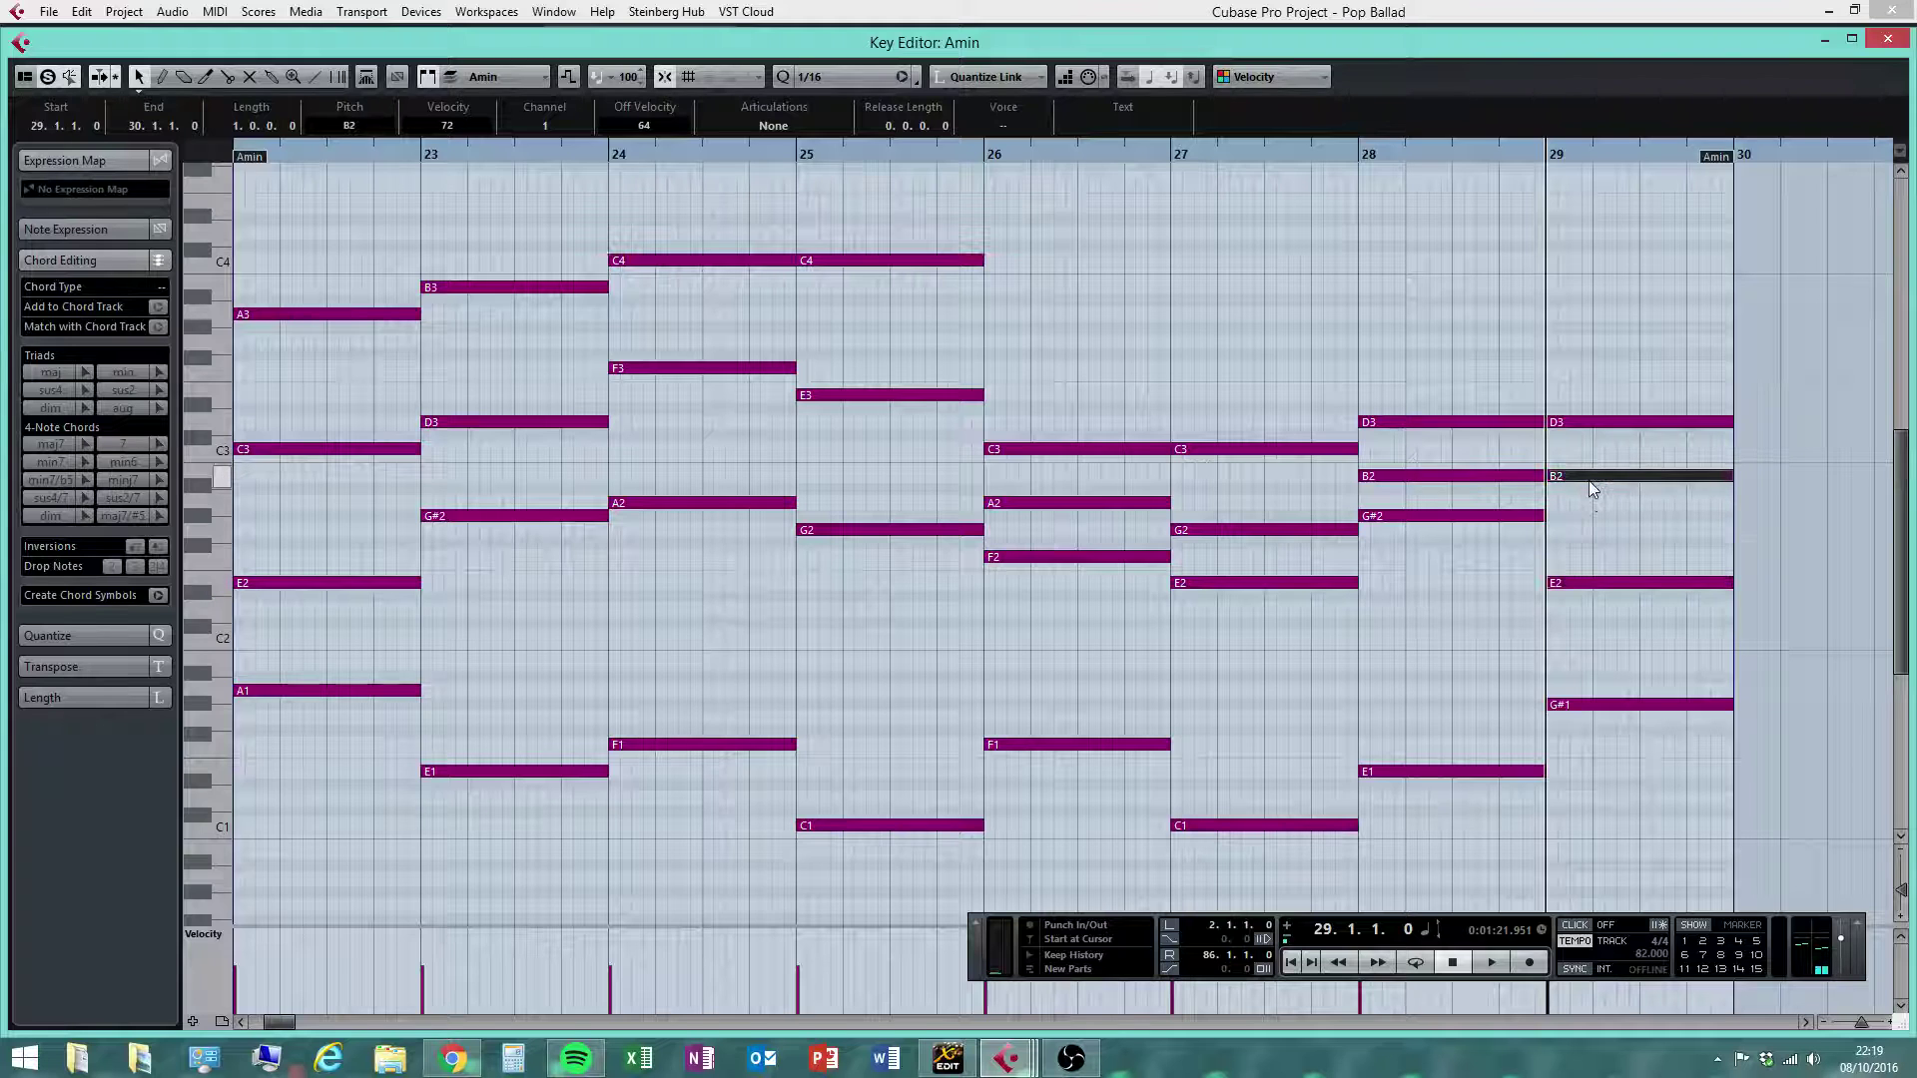
{"action": "left_click_drag", "start_coordinate": [1589, 424], "coordinate": [1592, 404]}
{"action": "left_click_drag", "start_coordinate": [1625, 296], "coordinate": [1607, 769]}
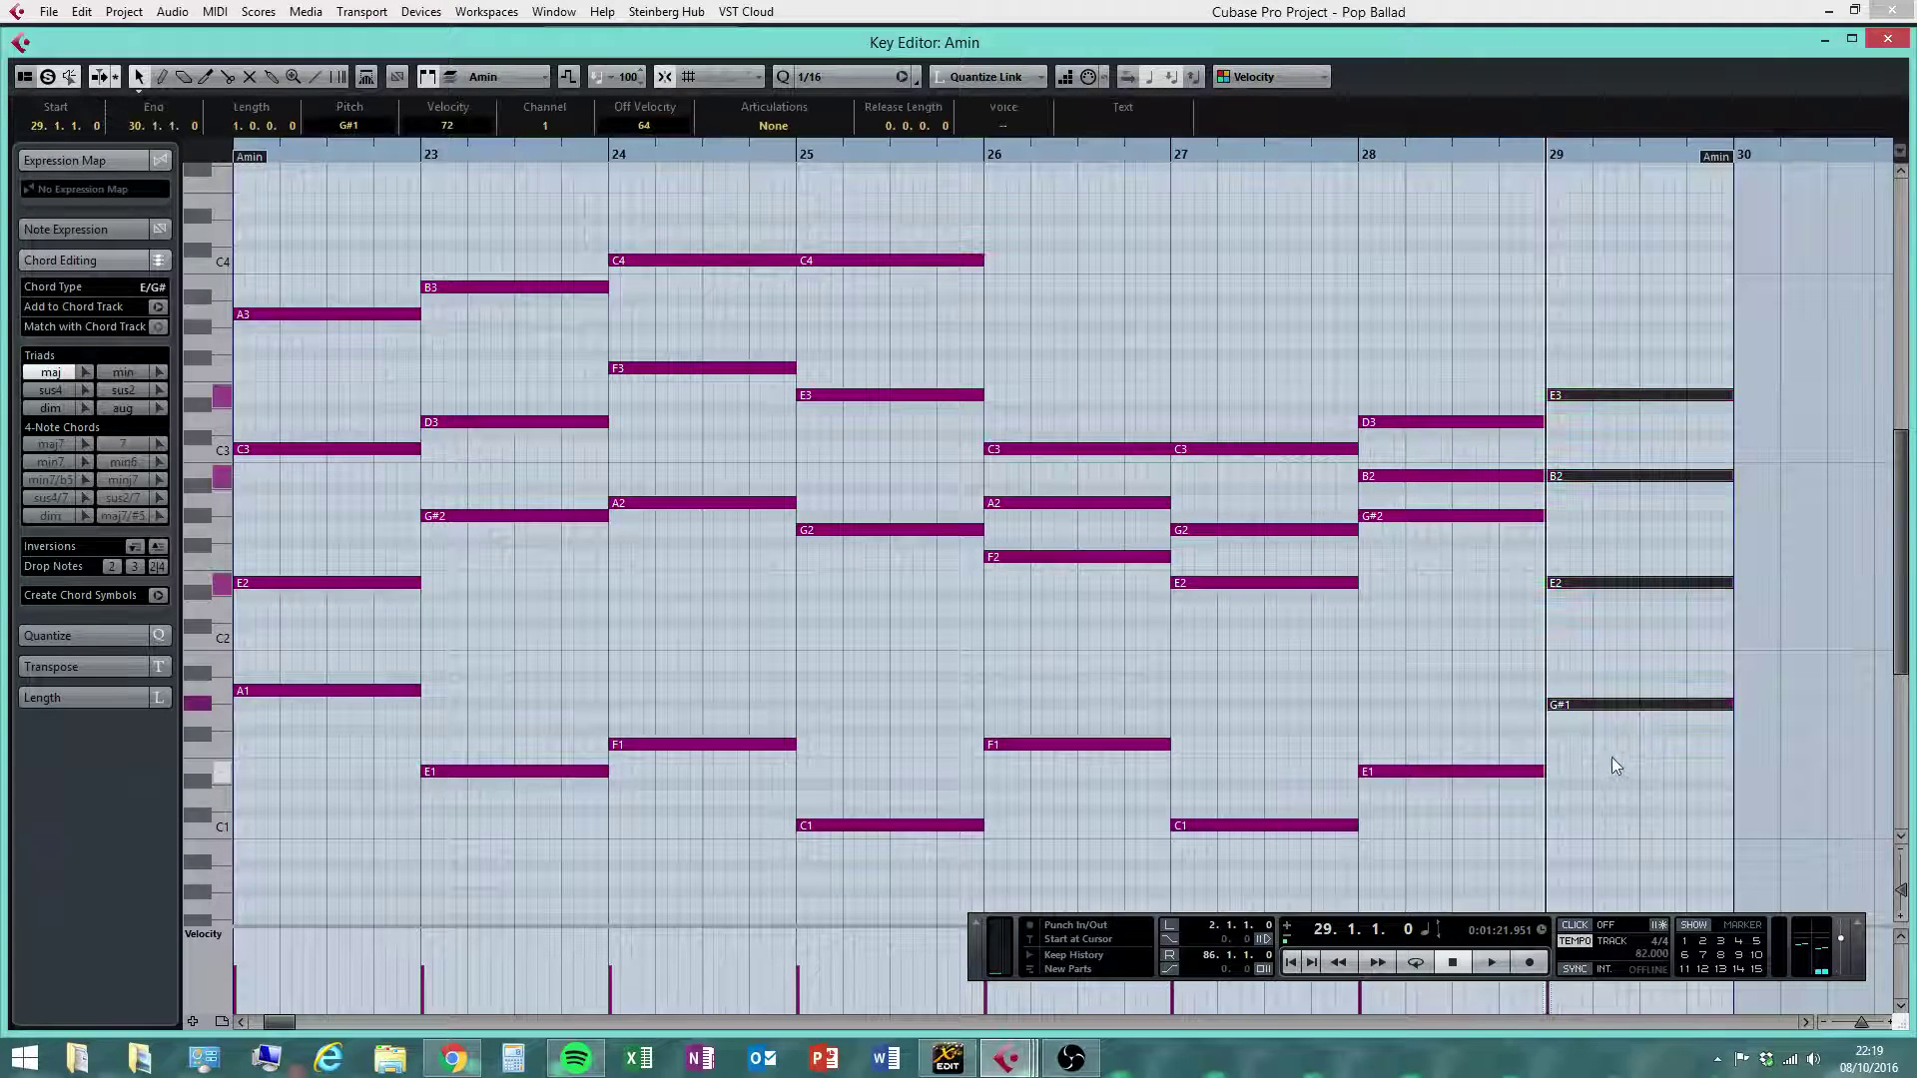
{"action": "left_click", "coordinate": [1649, 656]}
Lower bar 29's bass note to E1, raise its E2 to G#2, recheck the chord type and close the Key Editor
{"action": "left_click_drag", "start_coordinate": [1627, 704], "coordinate": [1624, 783]}
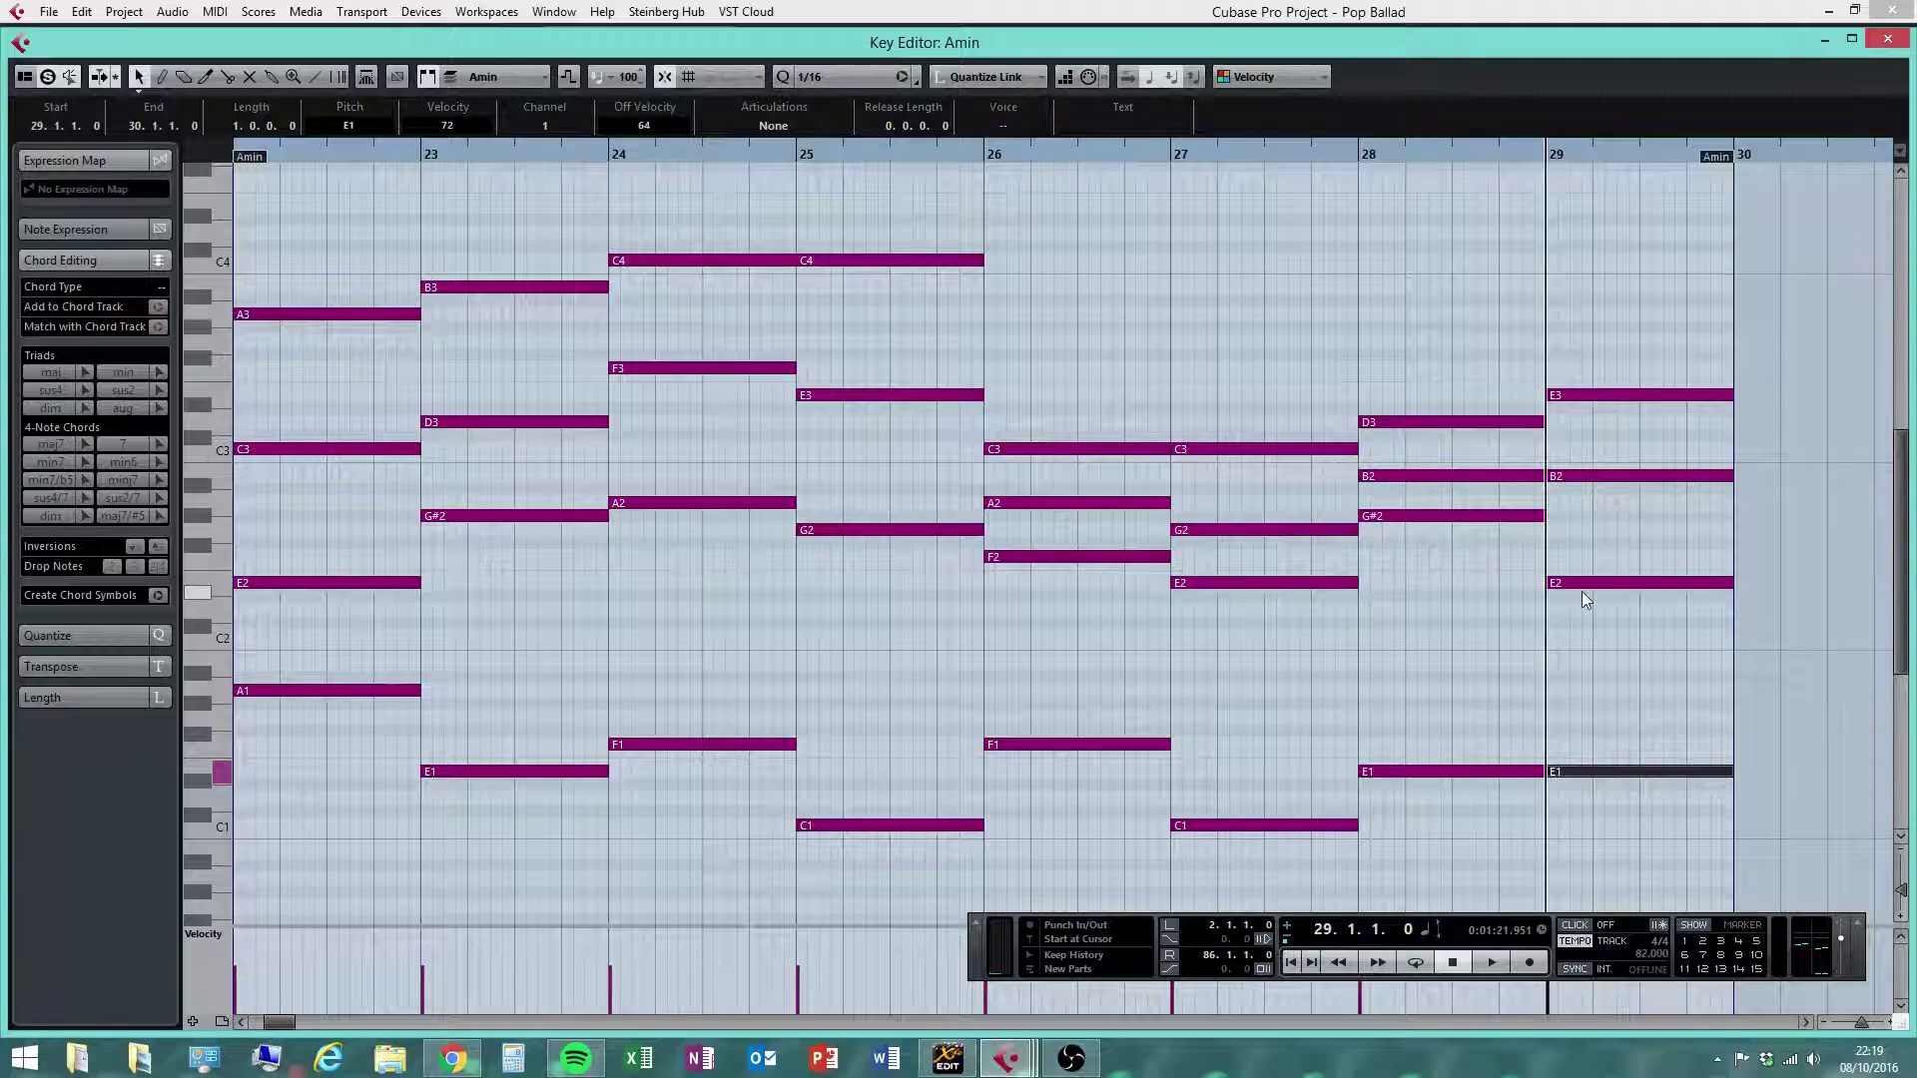
{"action": "left_click_drag", "start_coordinate": [1593, 583], "coordinate": [1626, 817]}
{"action": "left_click", "coordinate": [1602, 495]}
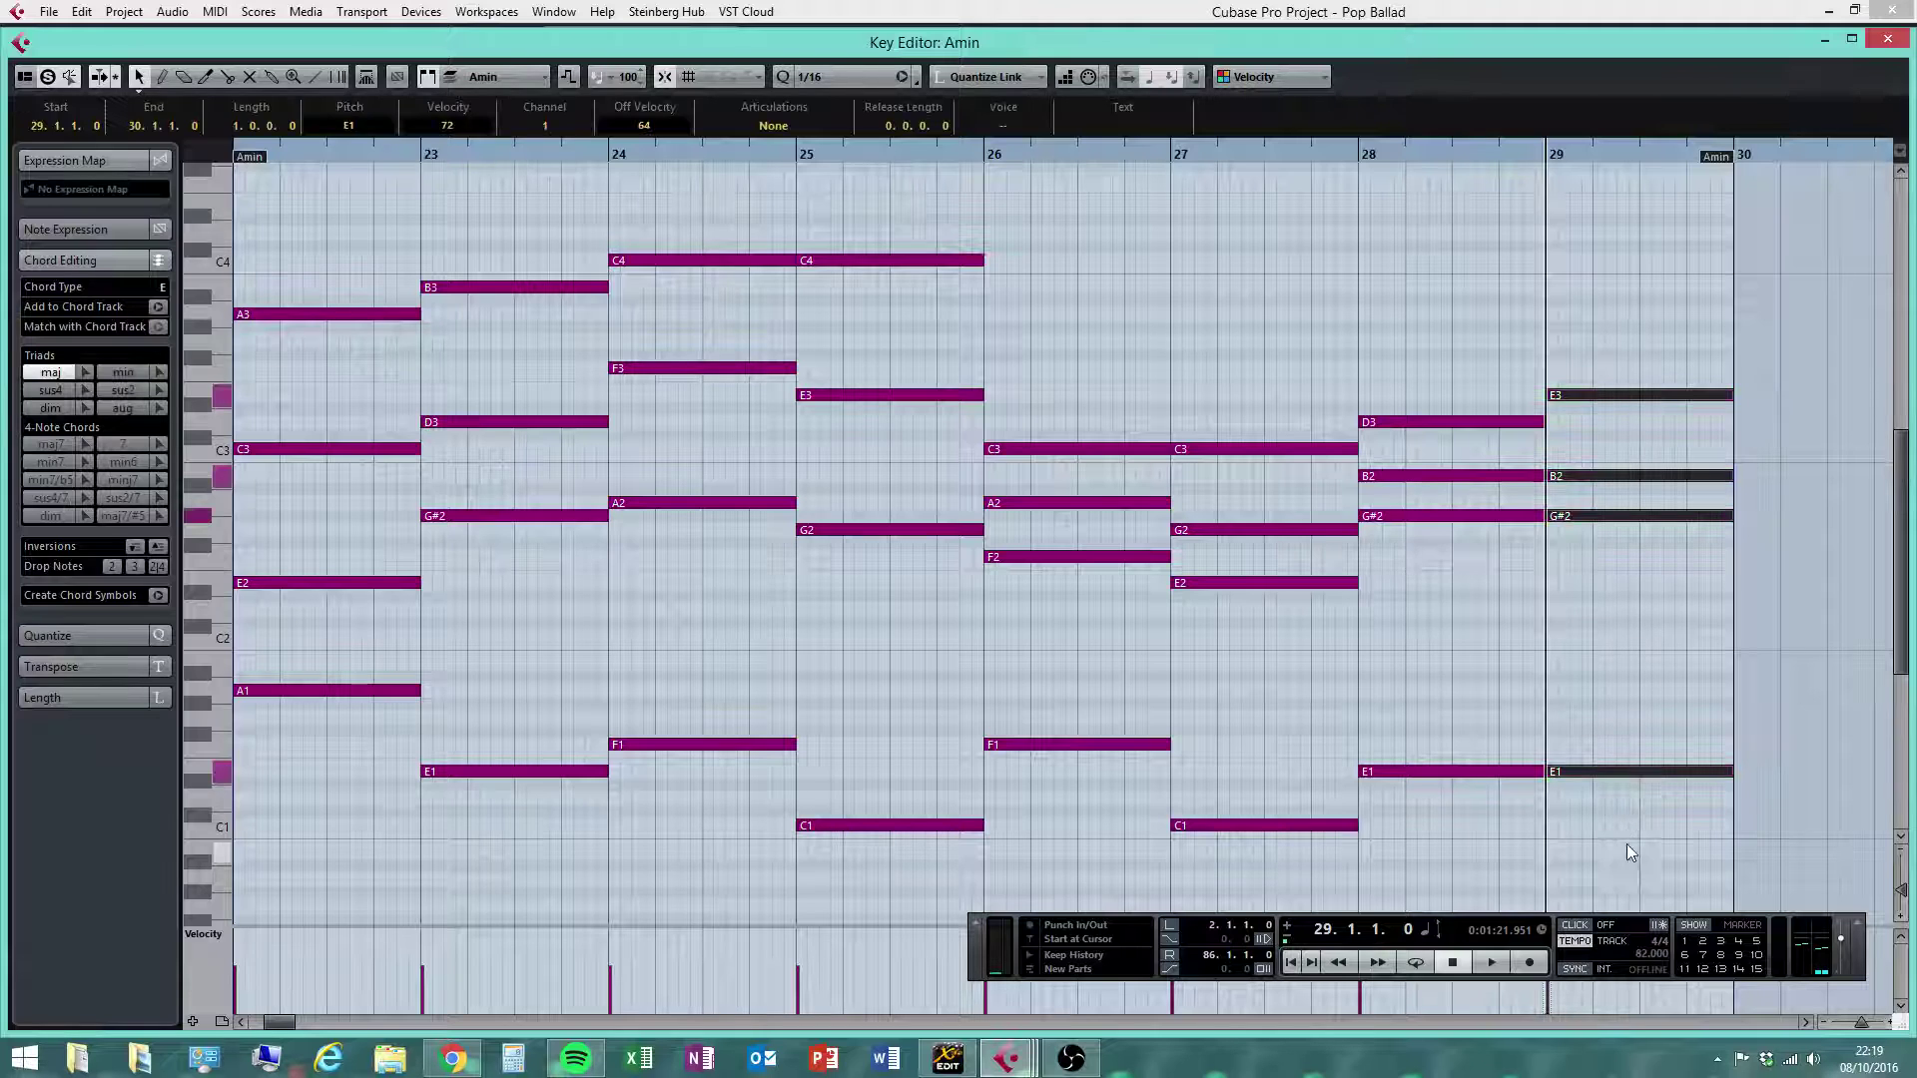
{"action": "left_click", "coordinate": [1626, 843]}
{"action": "left_click", "coordinate": [1890, 40]}
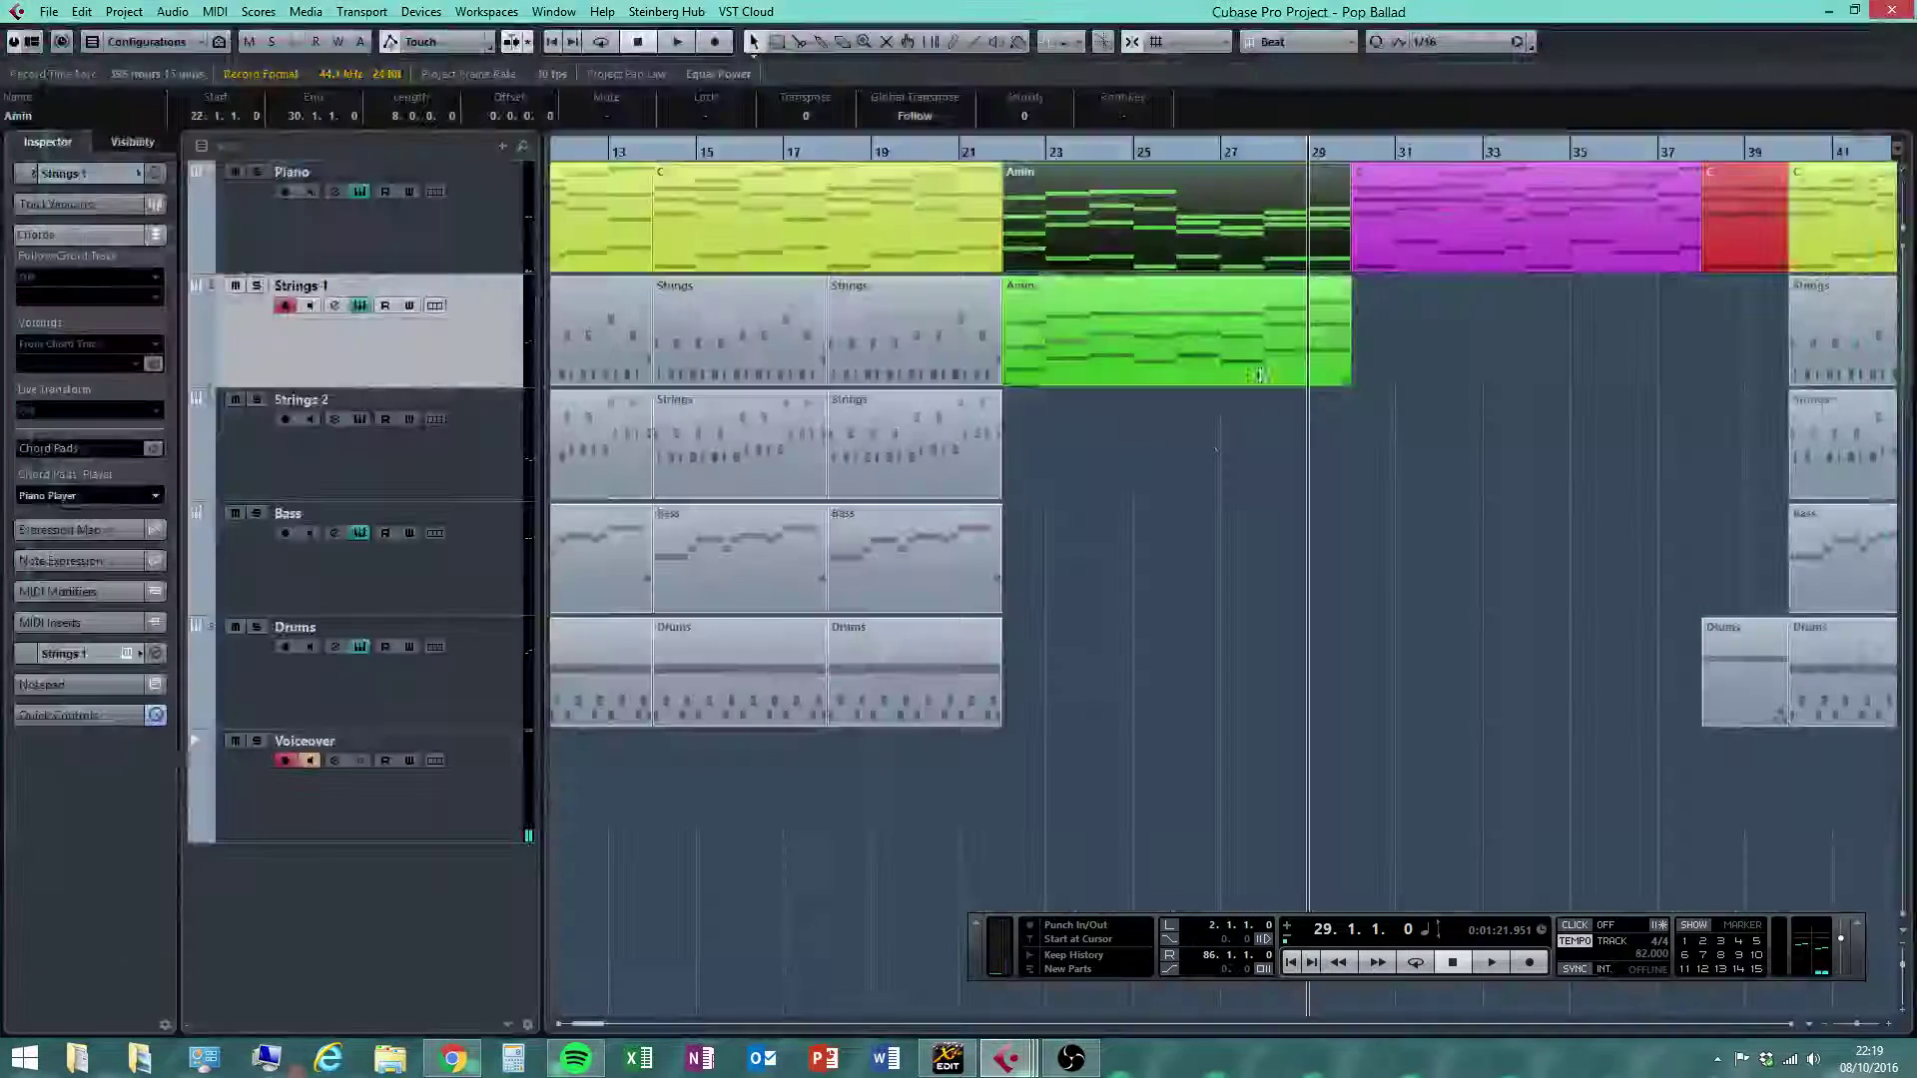
Set the playback position to bar 26, reopen the Strings 1 Amin part and select all notes in bars 28 and 29
{"action": "left_click", "coordinate": [1245, 158]}
{"action": "left_click_drag", "start_coordinate": [1245, 158], "coordinate": [1175, 158]}
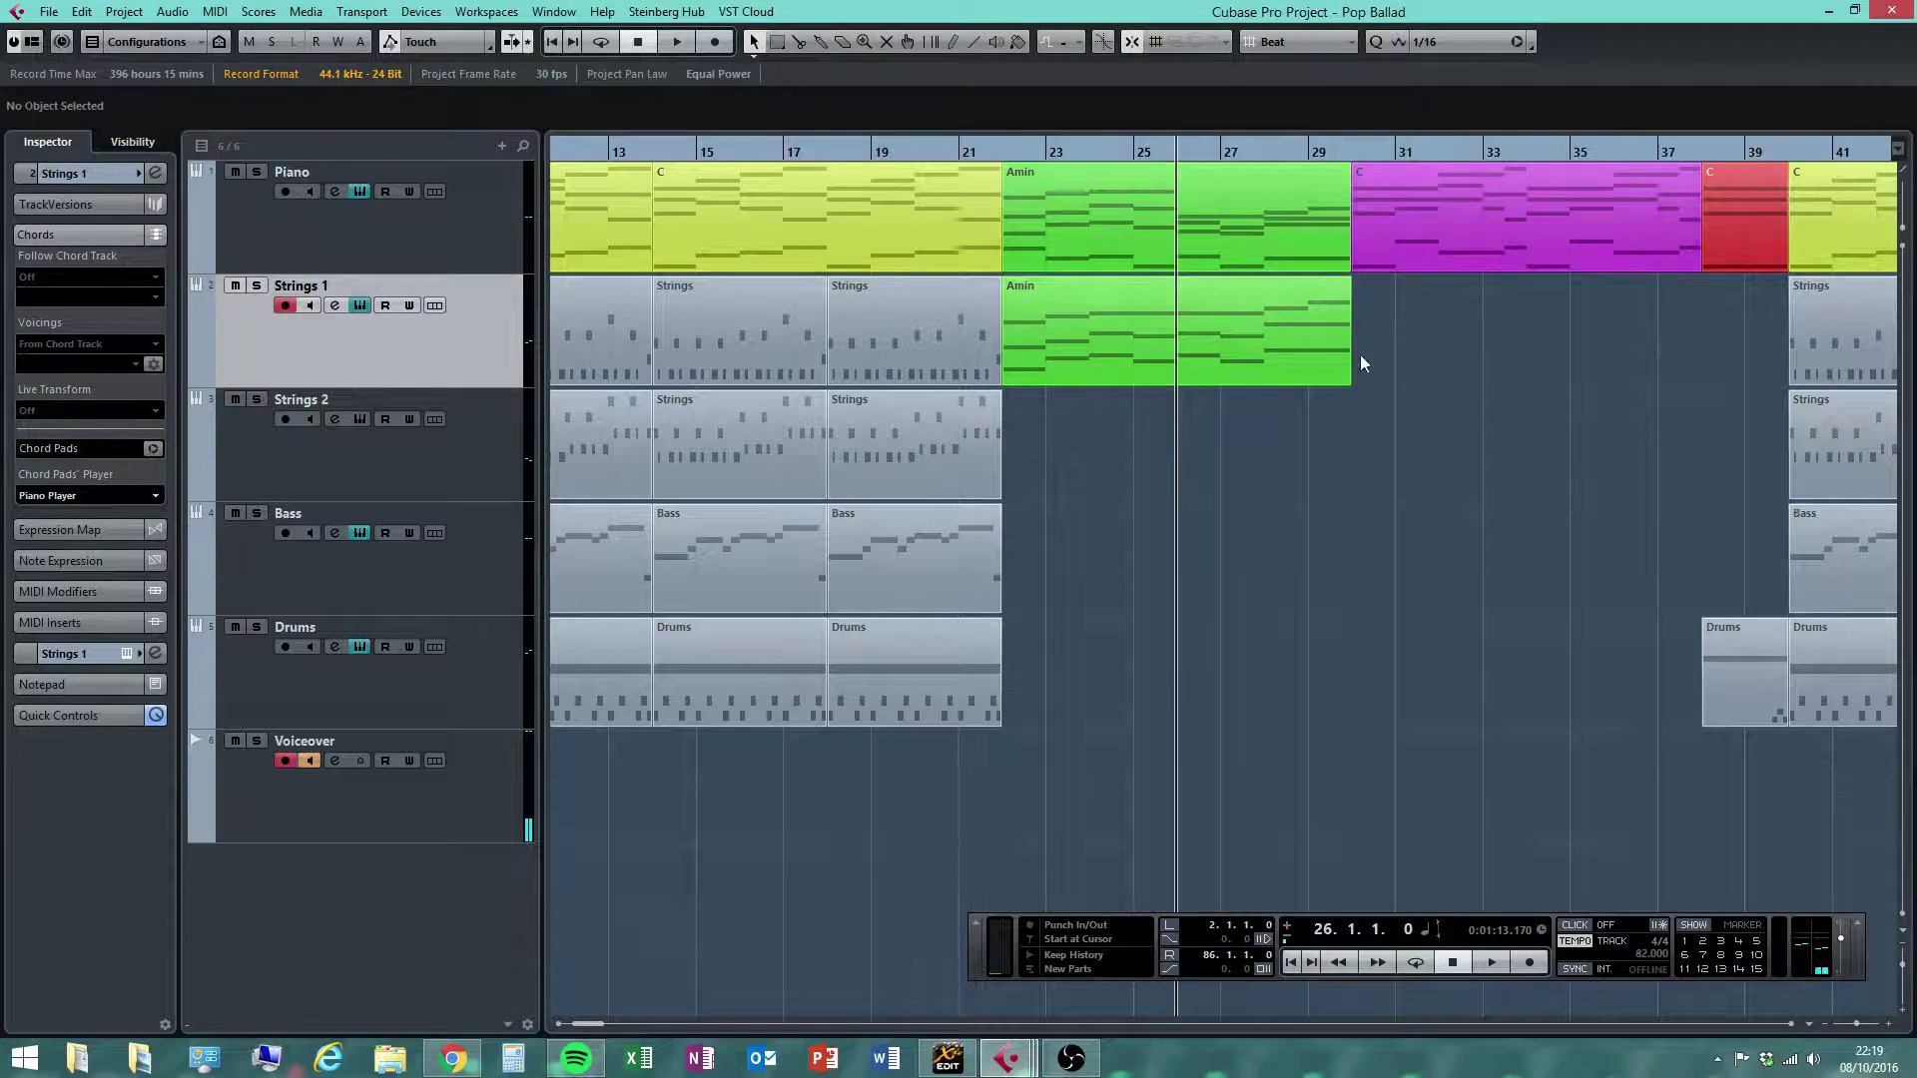
{"action": "double_click", "coordinate": [1328, 342]}
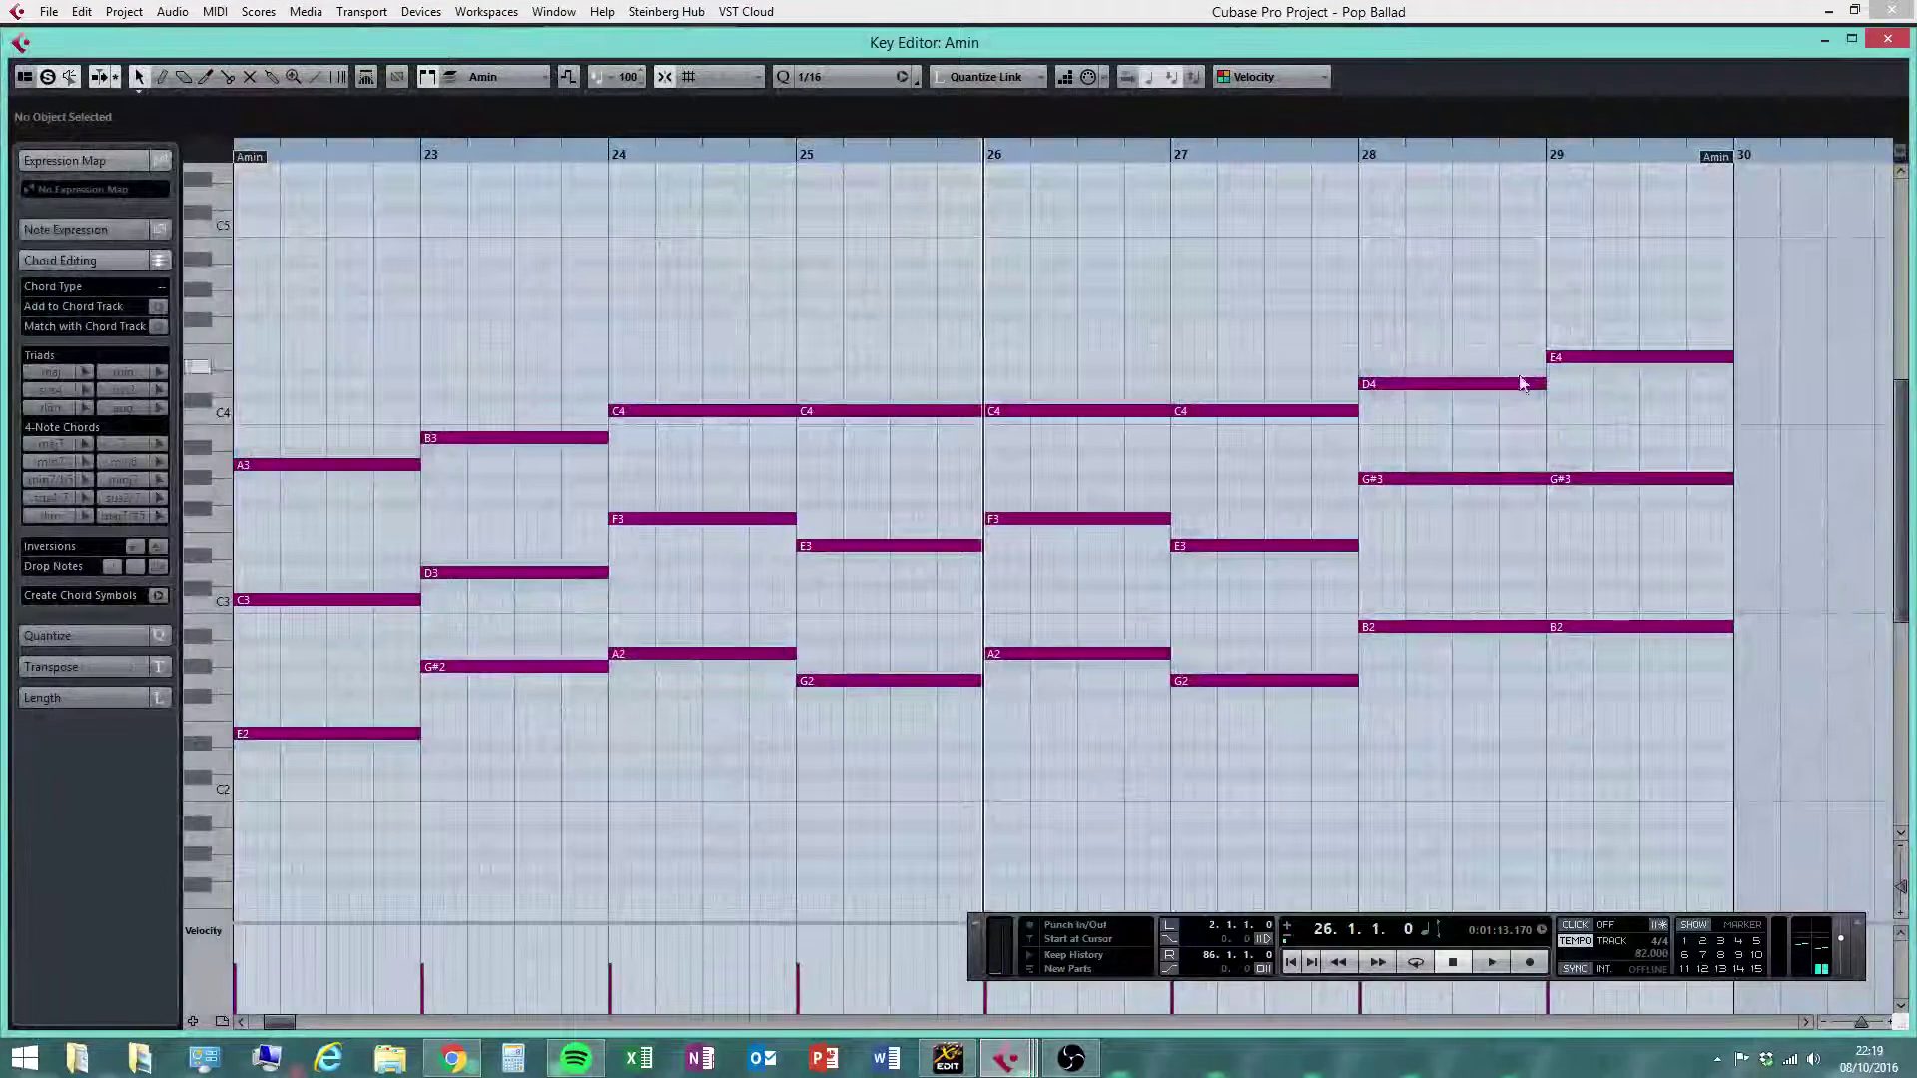
{"action": "left_click_drag", "start_coordinate": [1470, 447], "coordinate": [1639, 737]}
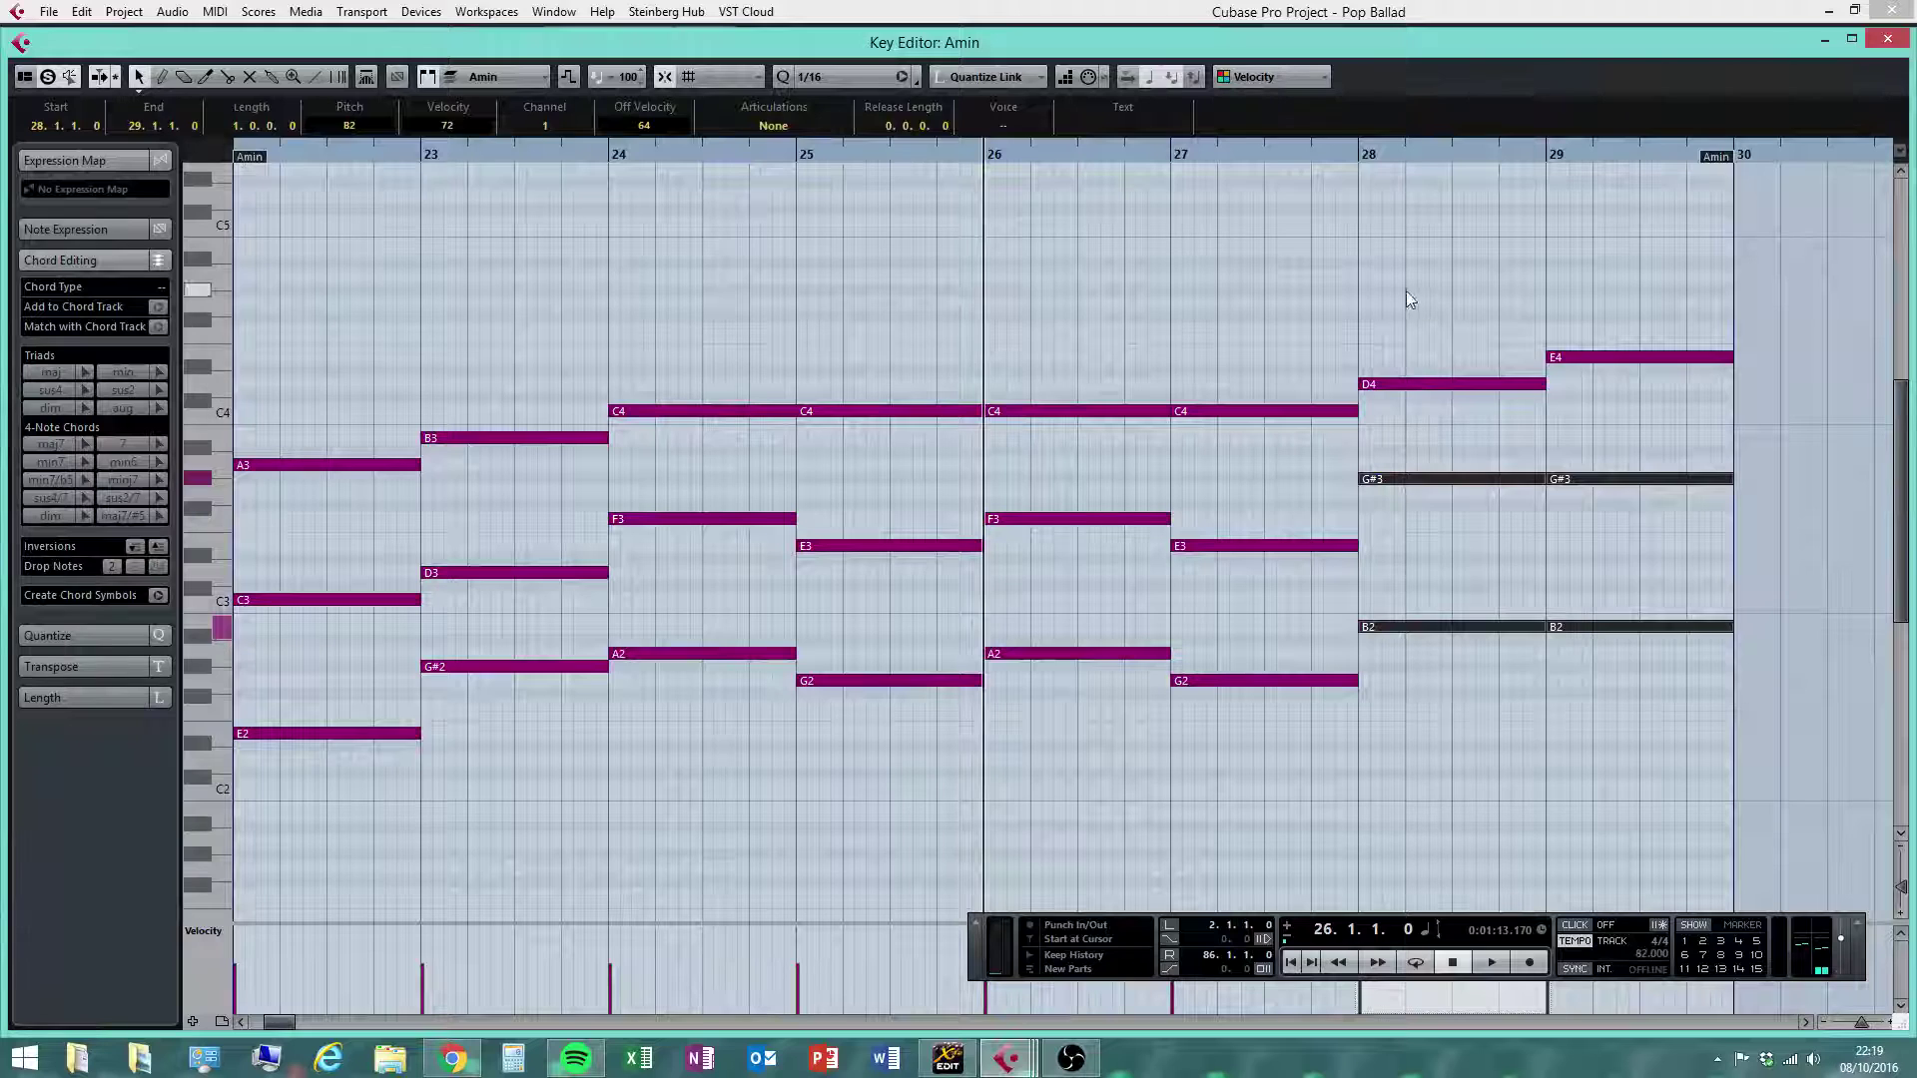
{"action": "left_click_drag", "start_coordinate": [1406, 291], "coordinate": [1663, 739]}
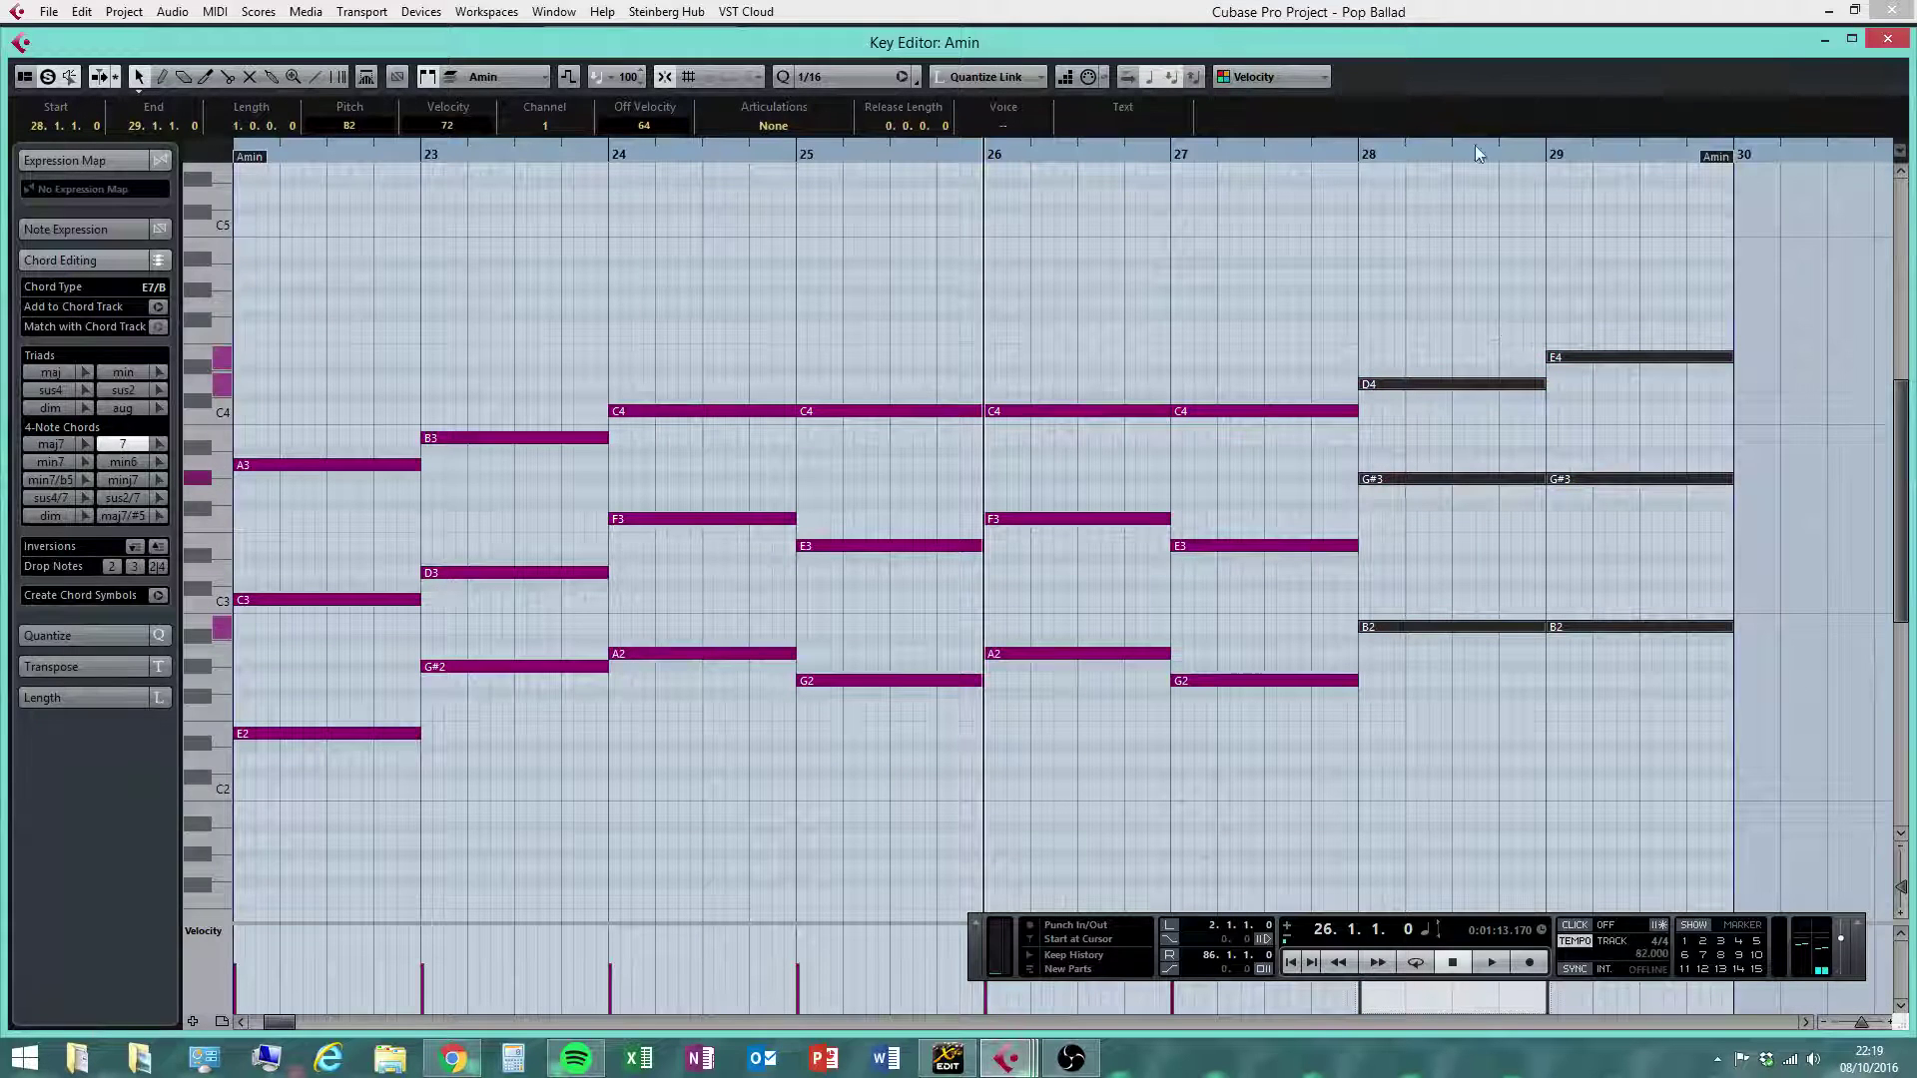
Close the Key Editor, play the Amin section from bar 26 until just past bar 30, and clear the selection
{"action": "left_click", "coordinate": [1891, 43]}
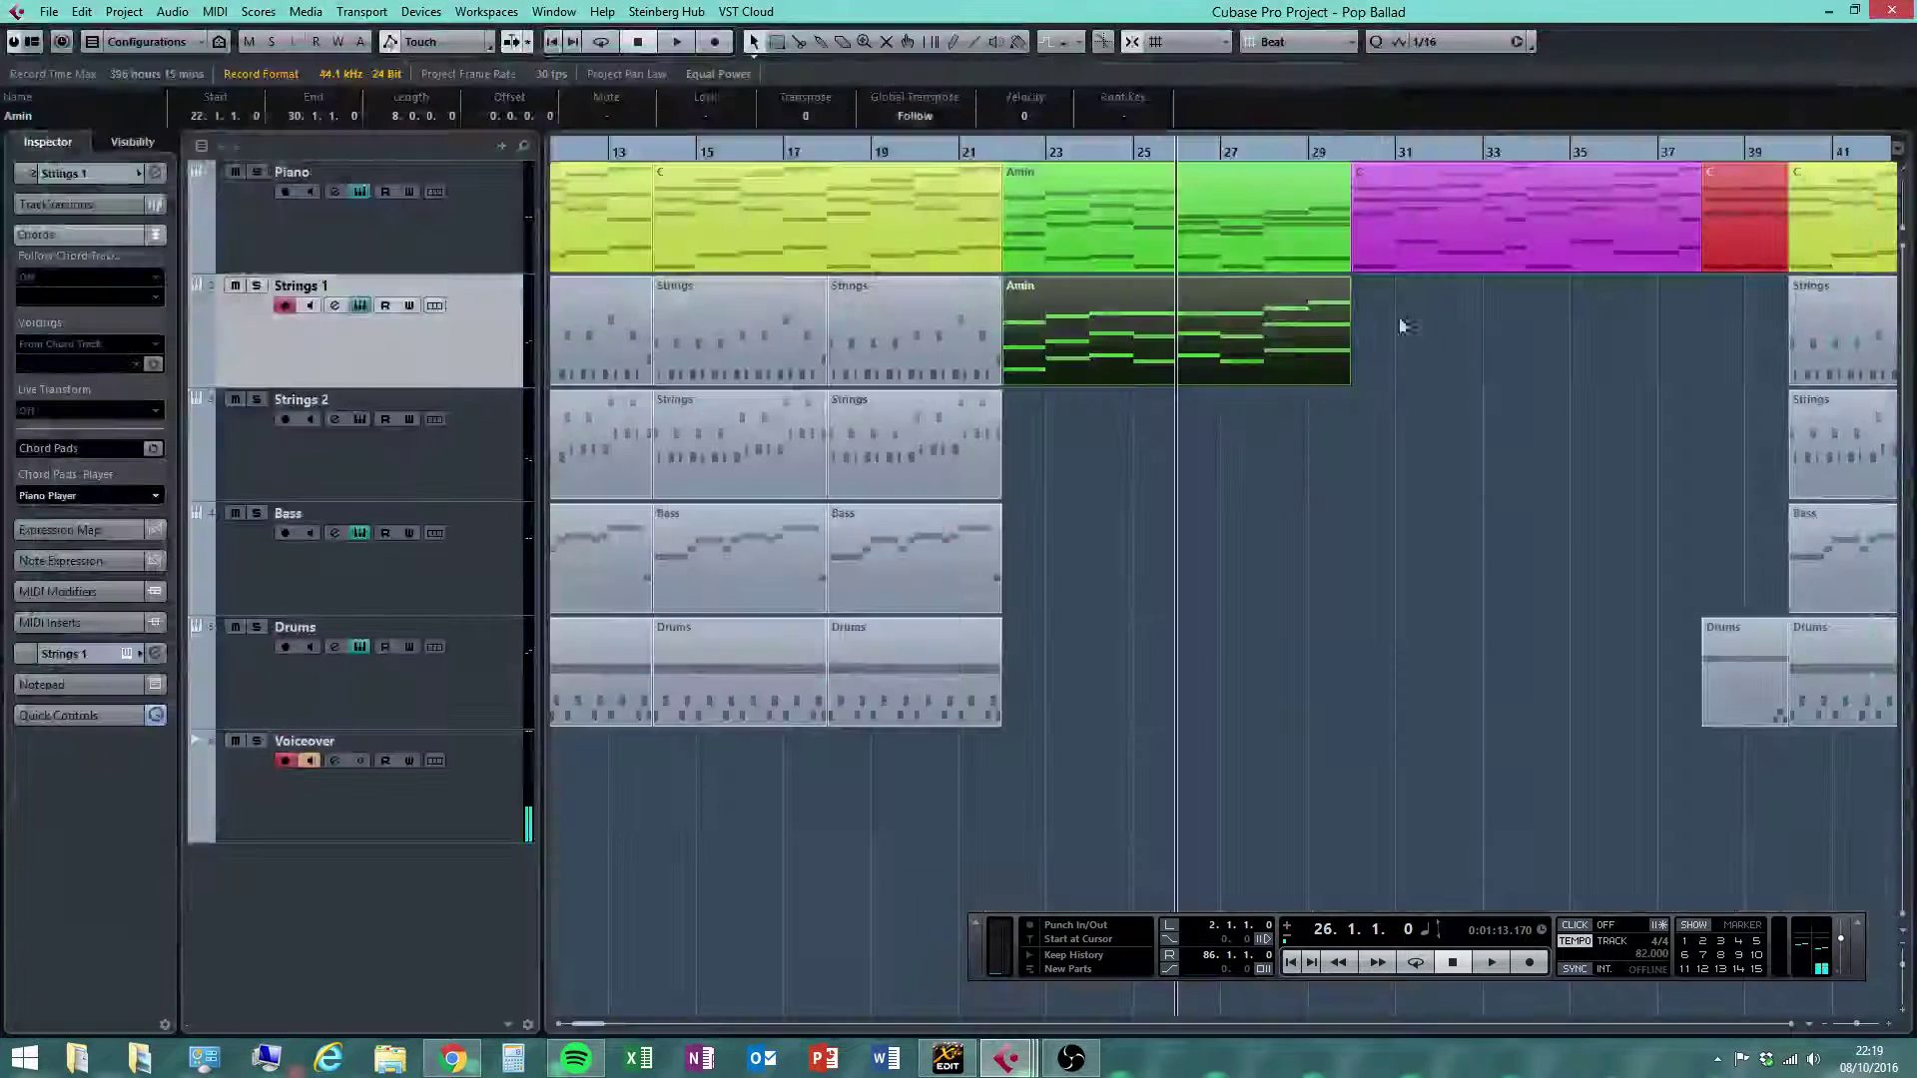
{"action": "left_click", "coordinate": [1229, 156]}
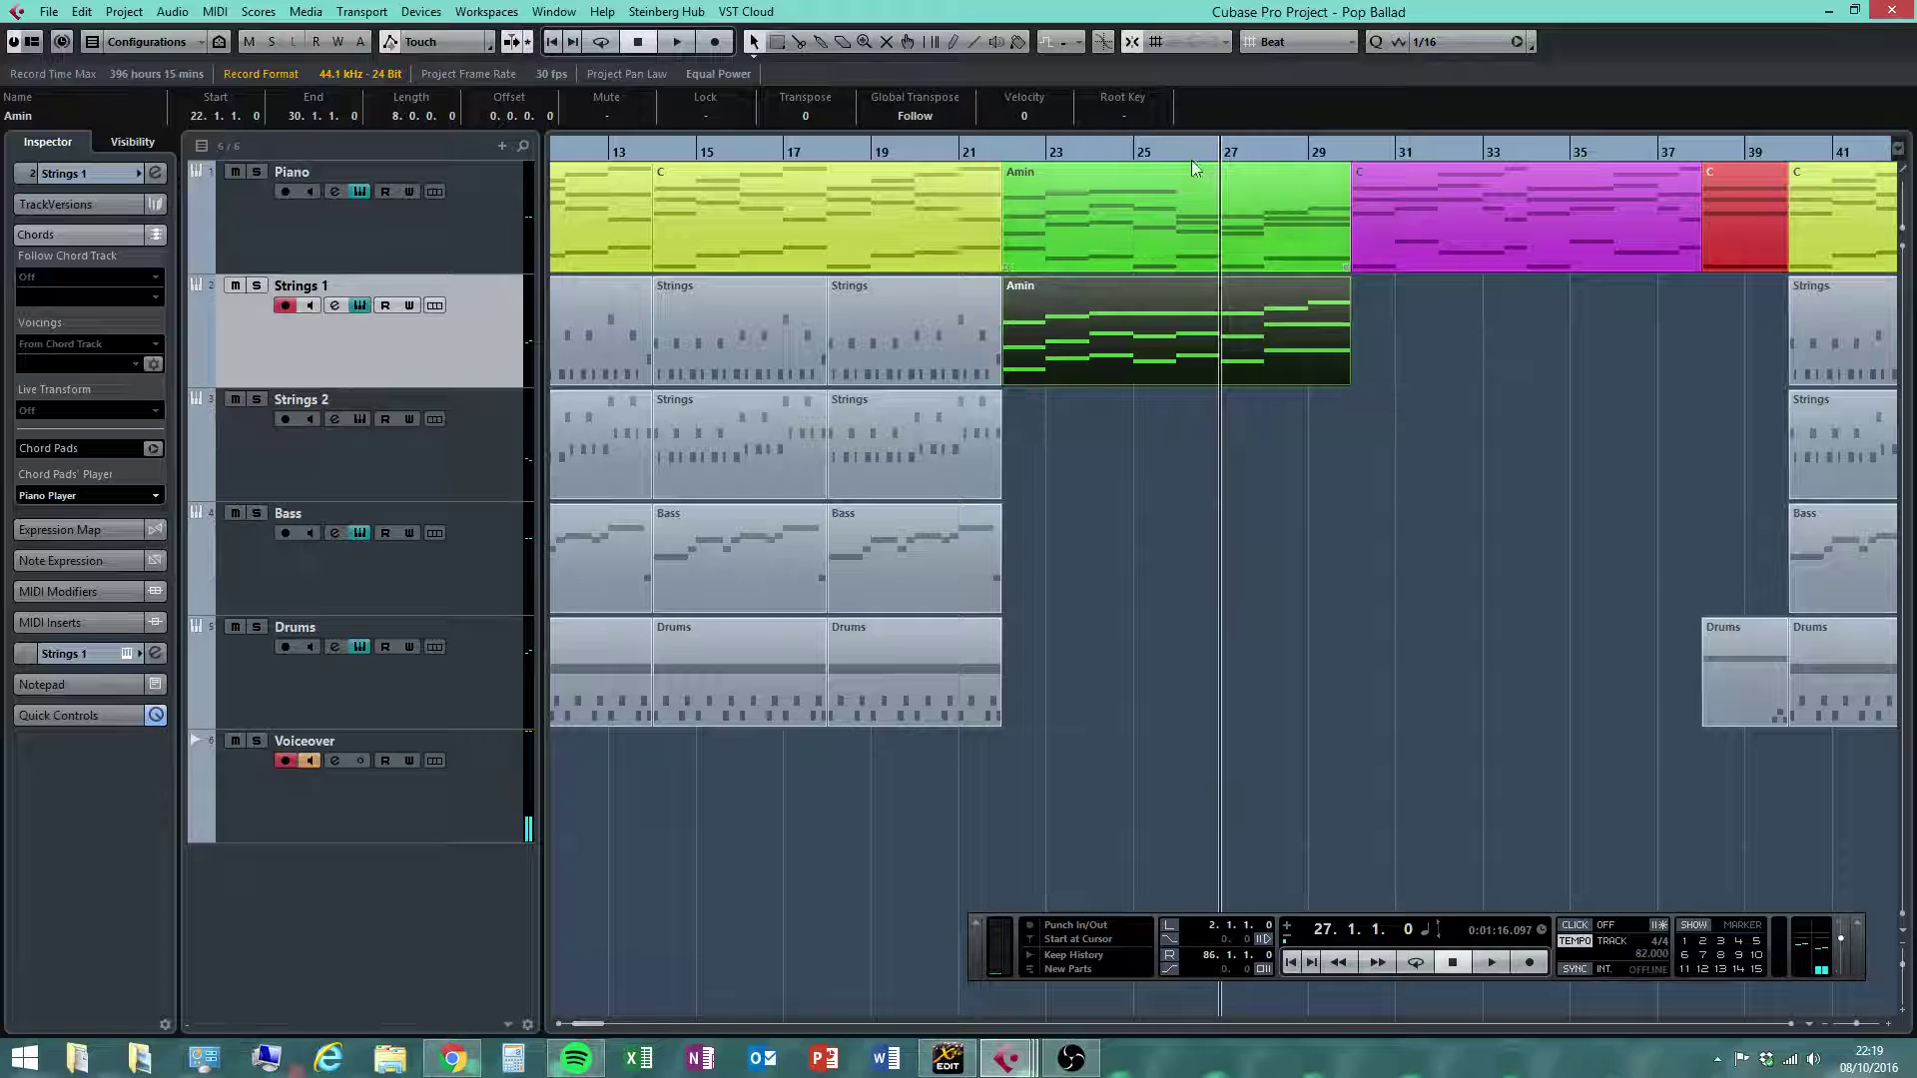
{"action": "left_click", "coordinate": [1182, 152]}
{"action": "left_click", "coordinate": [1493, 963]}
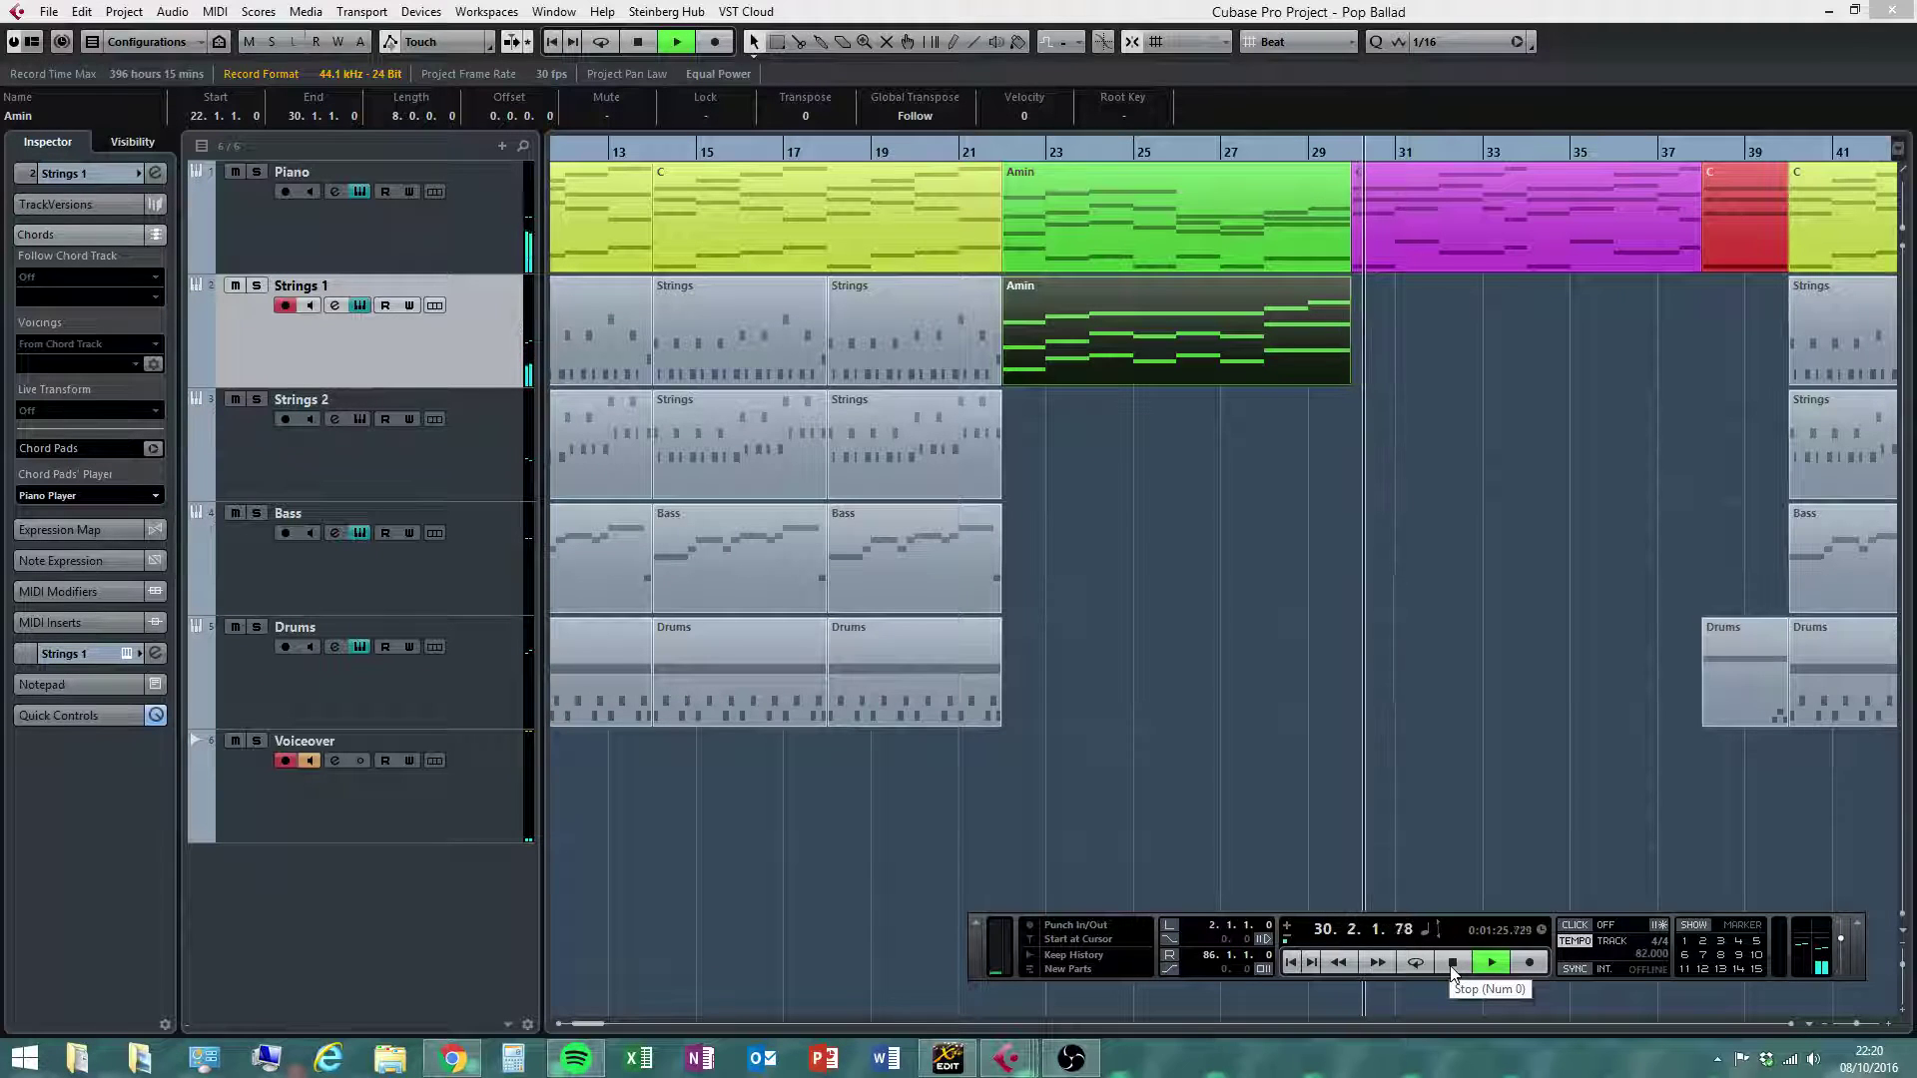
{"action": "left_click", "coordinate": [1452, 964]}
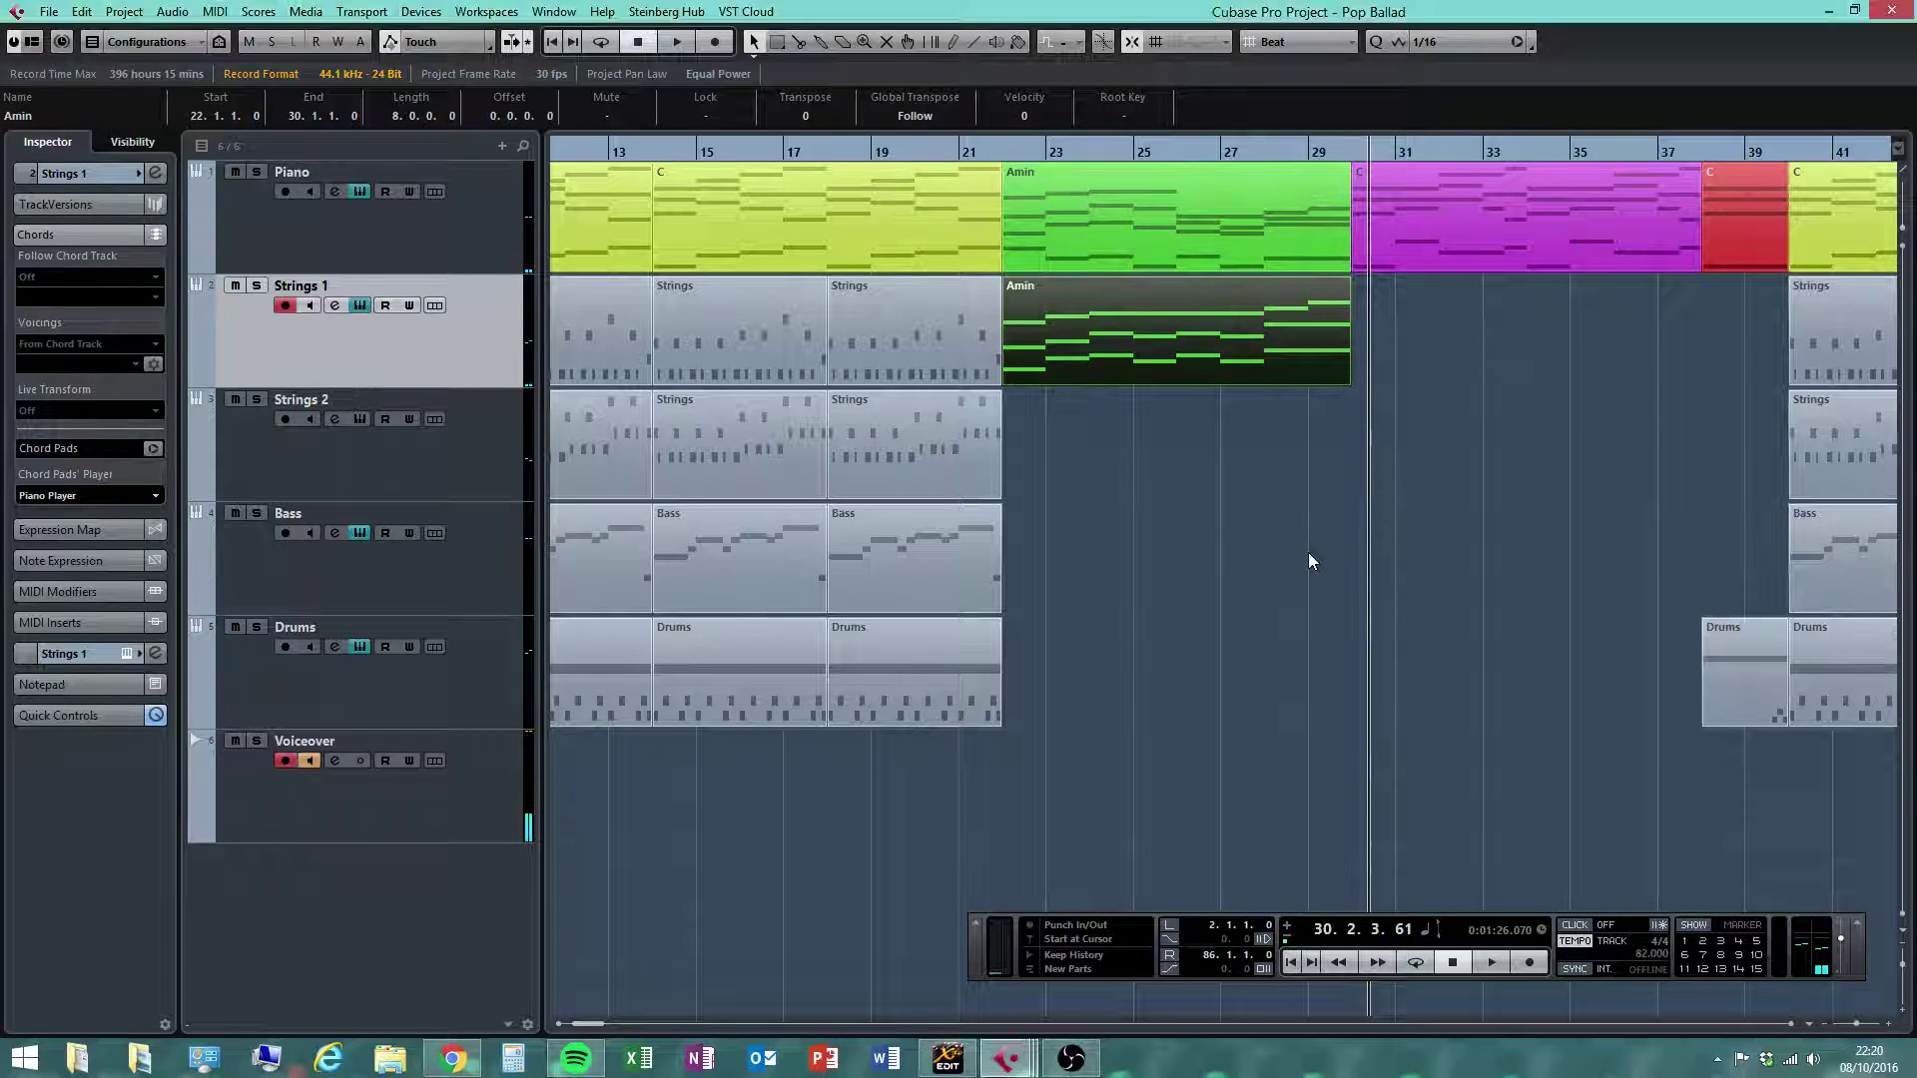
{"action": "left_click", "coordinate": [1372, 340]}
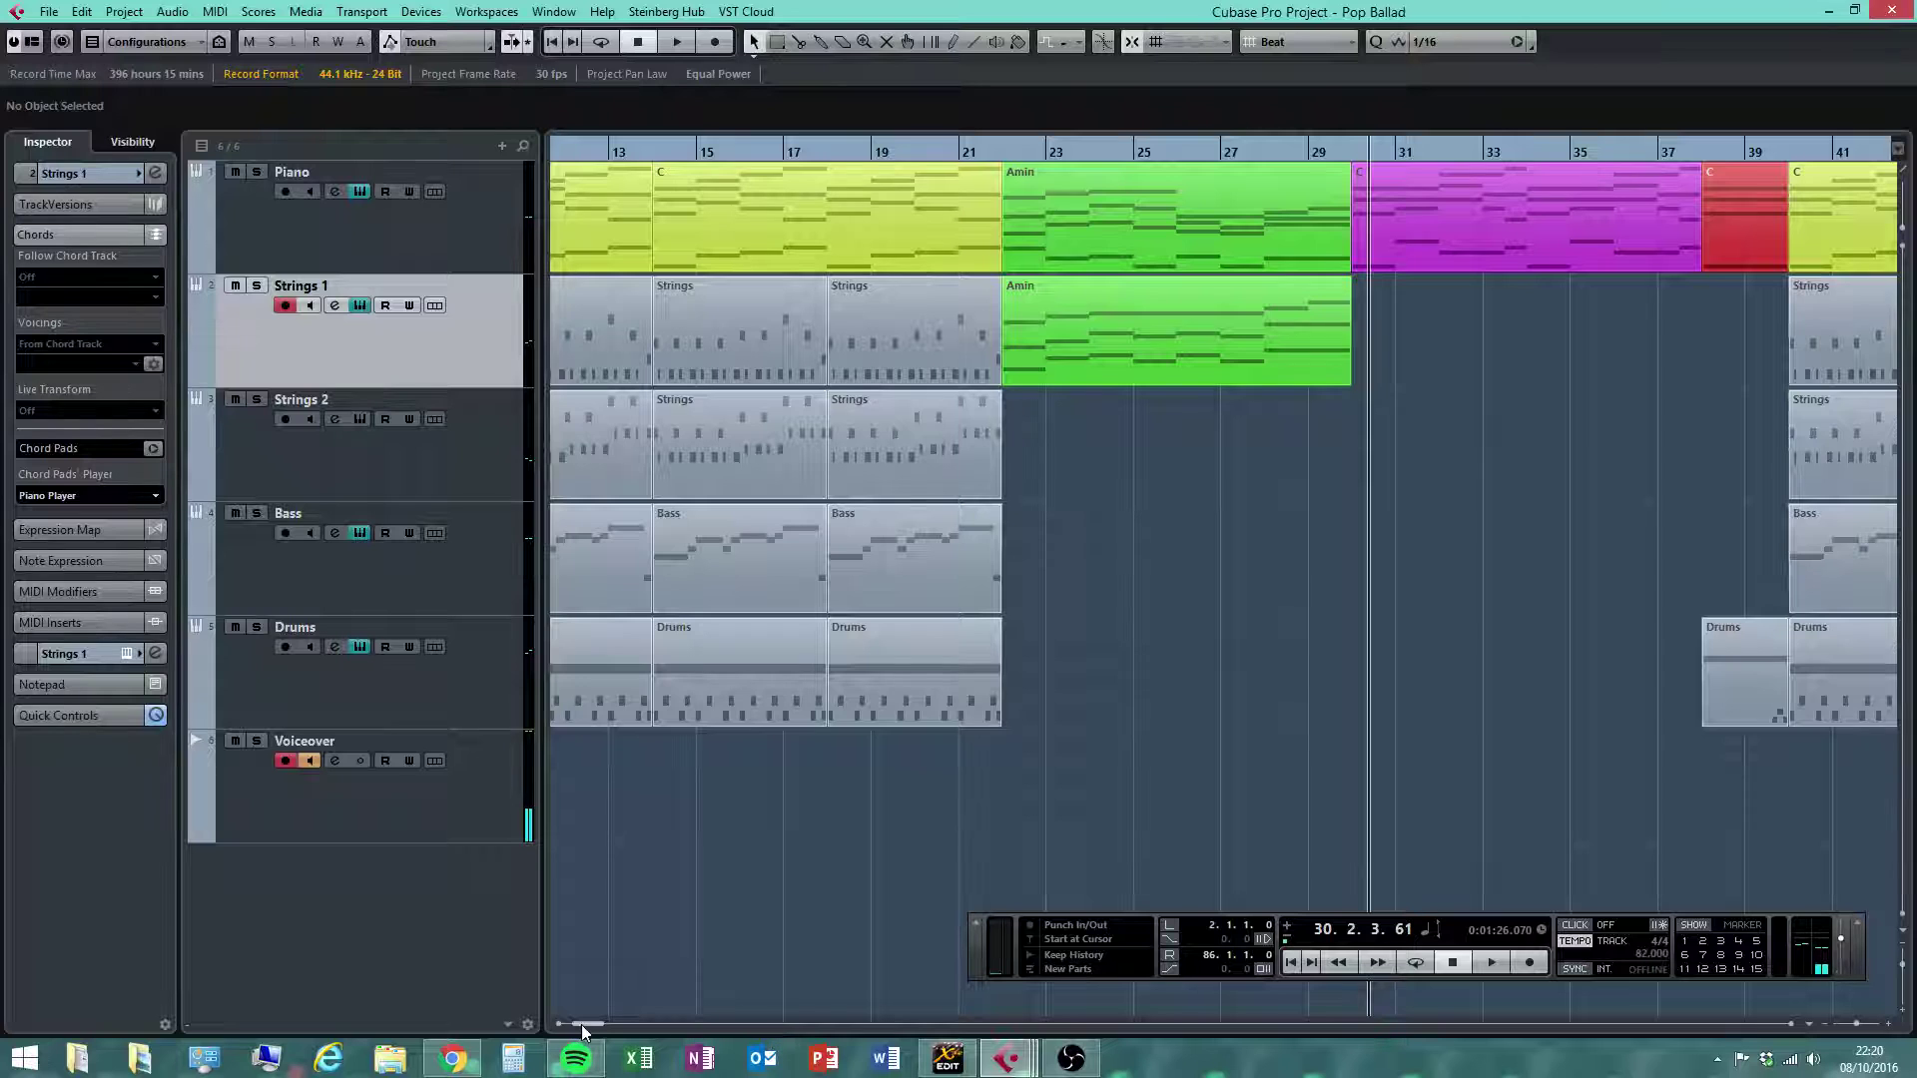
Review the existing parts on all tracks across the arrangement, placing the playback position at bar 18
{"action": "scroll", "coordinate": [581, 1024], "scroll_direction": "left", "scroll_amount": 6}
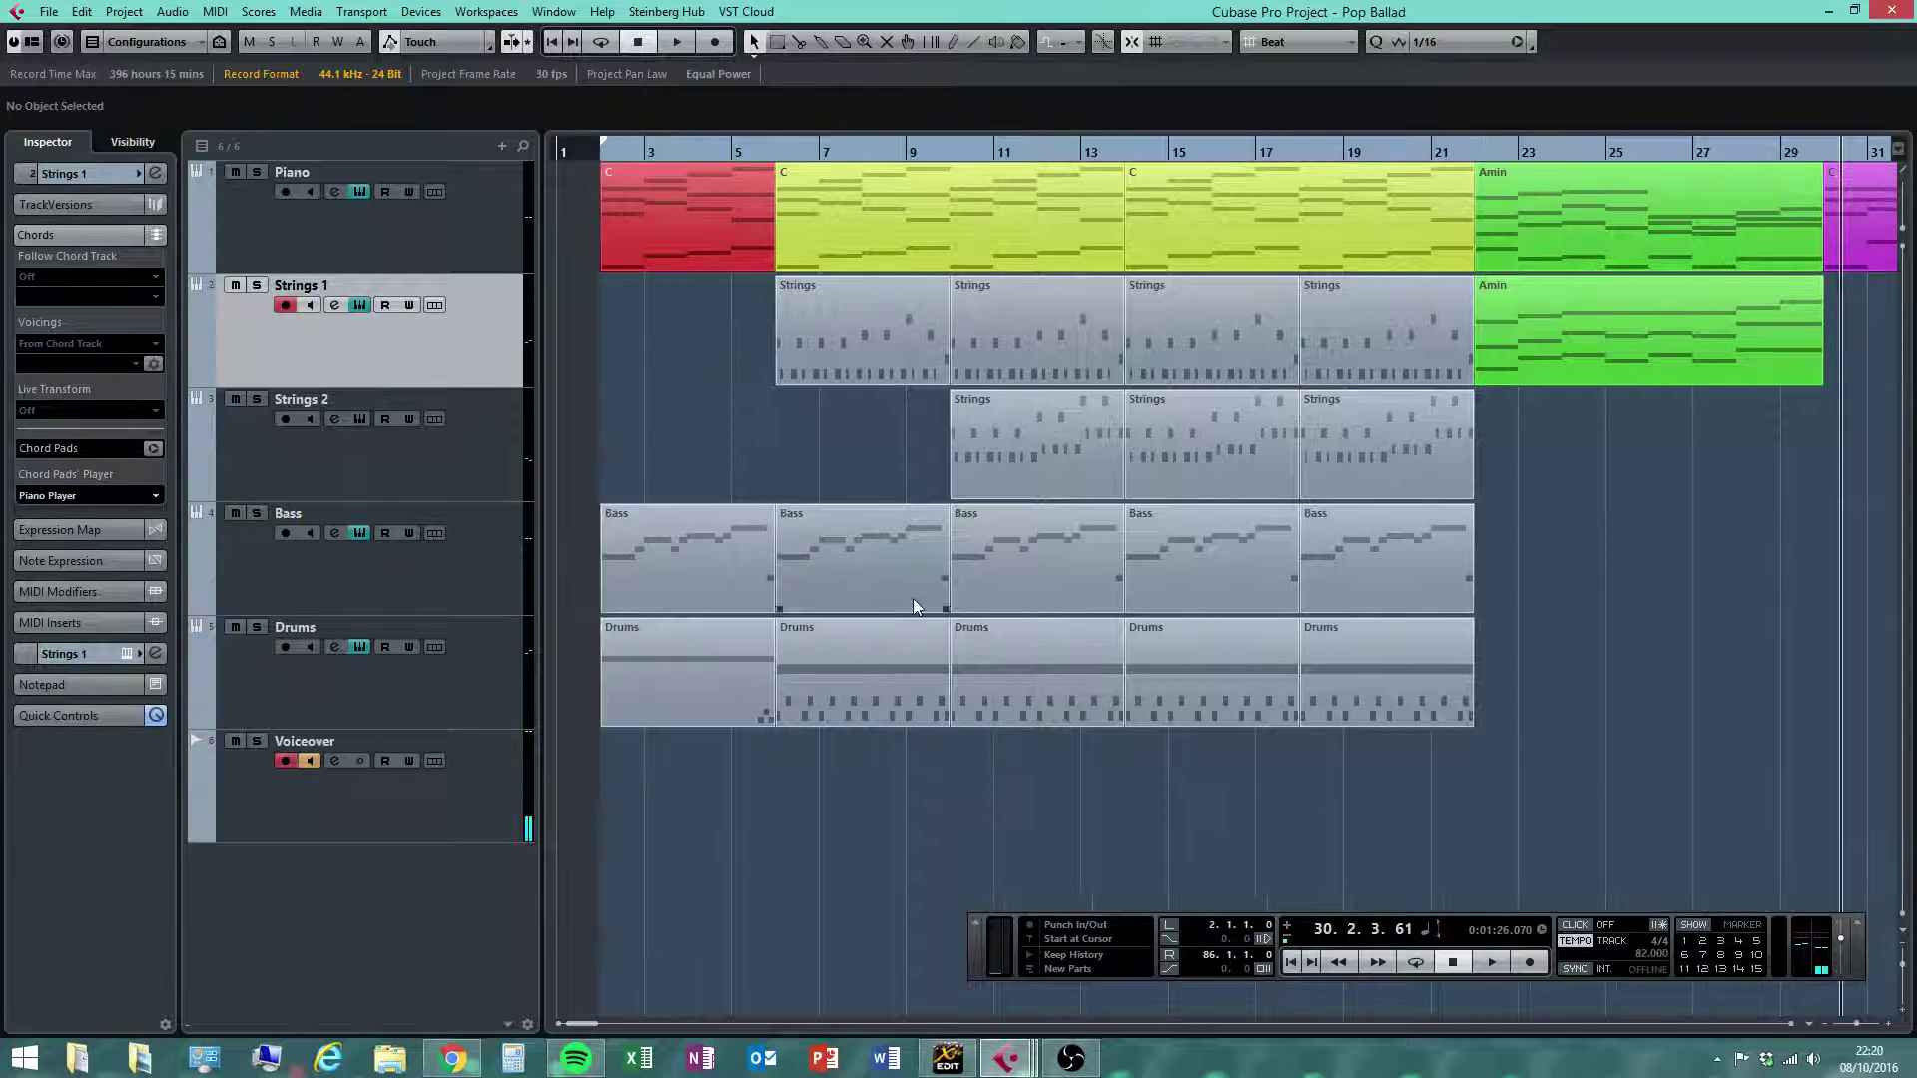
{"action": "left_click", "coordinate": [602, 149]}
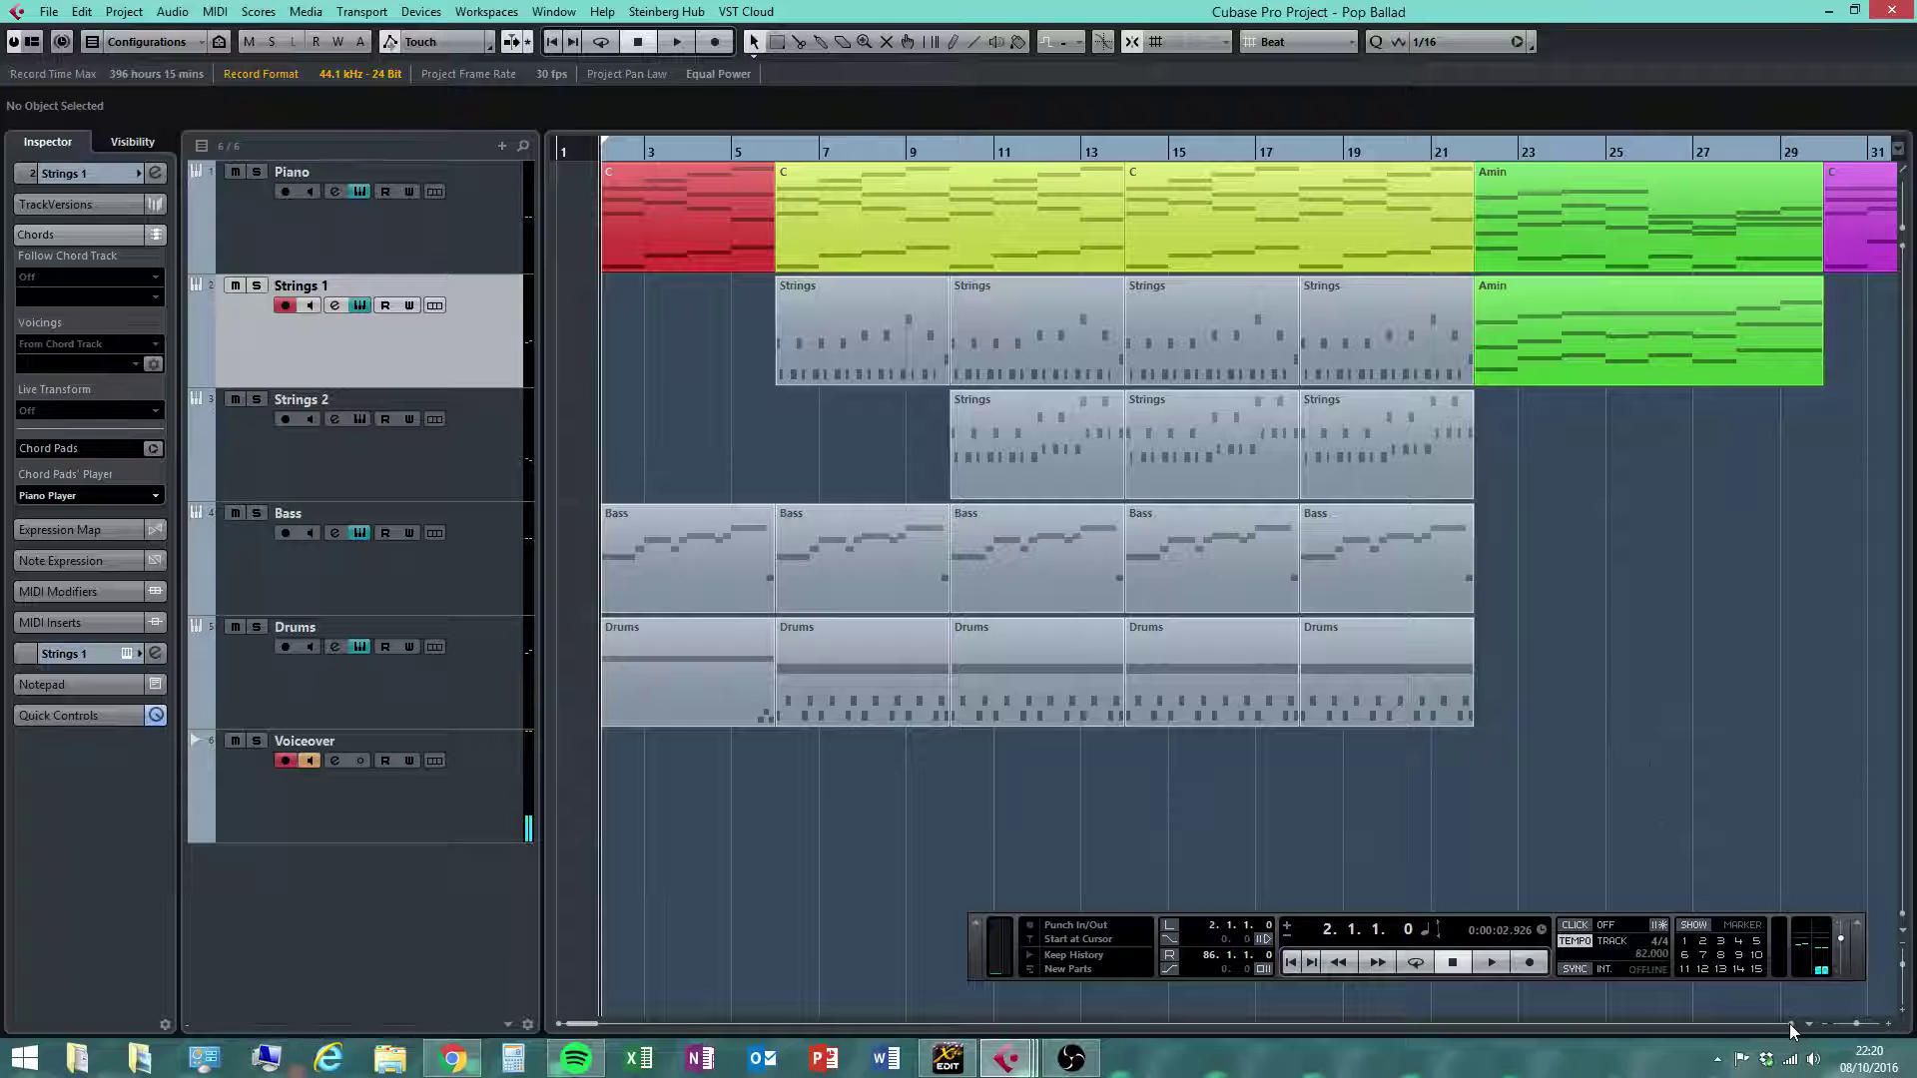
{"action": "scroll", "coordinate": [1792, 1032], "scroll_direction": "right", "scroll_amount": 6}
{"action": "left_click", "coordinate": [818, 152]}
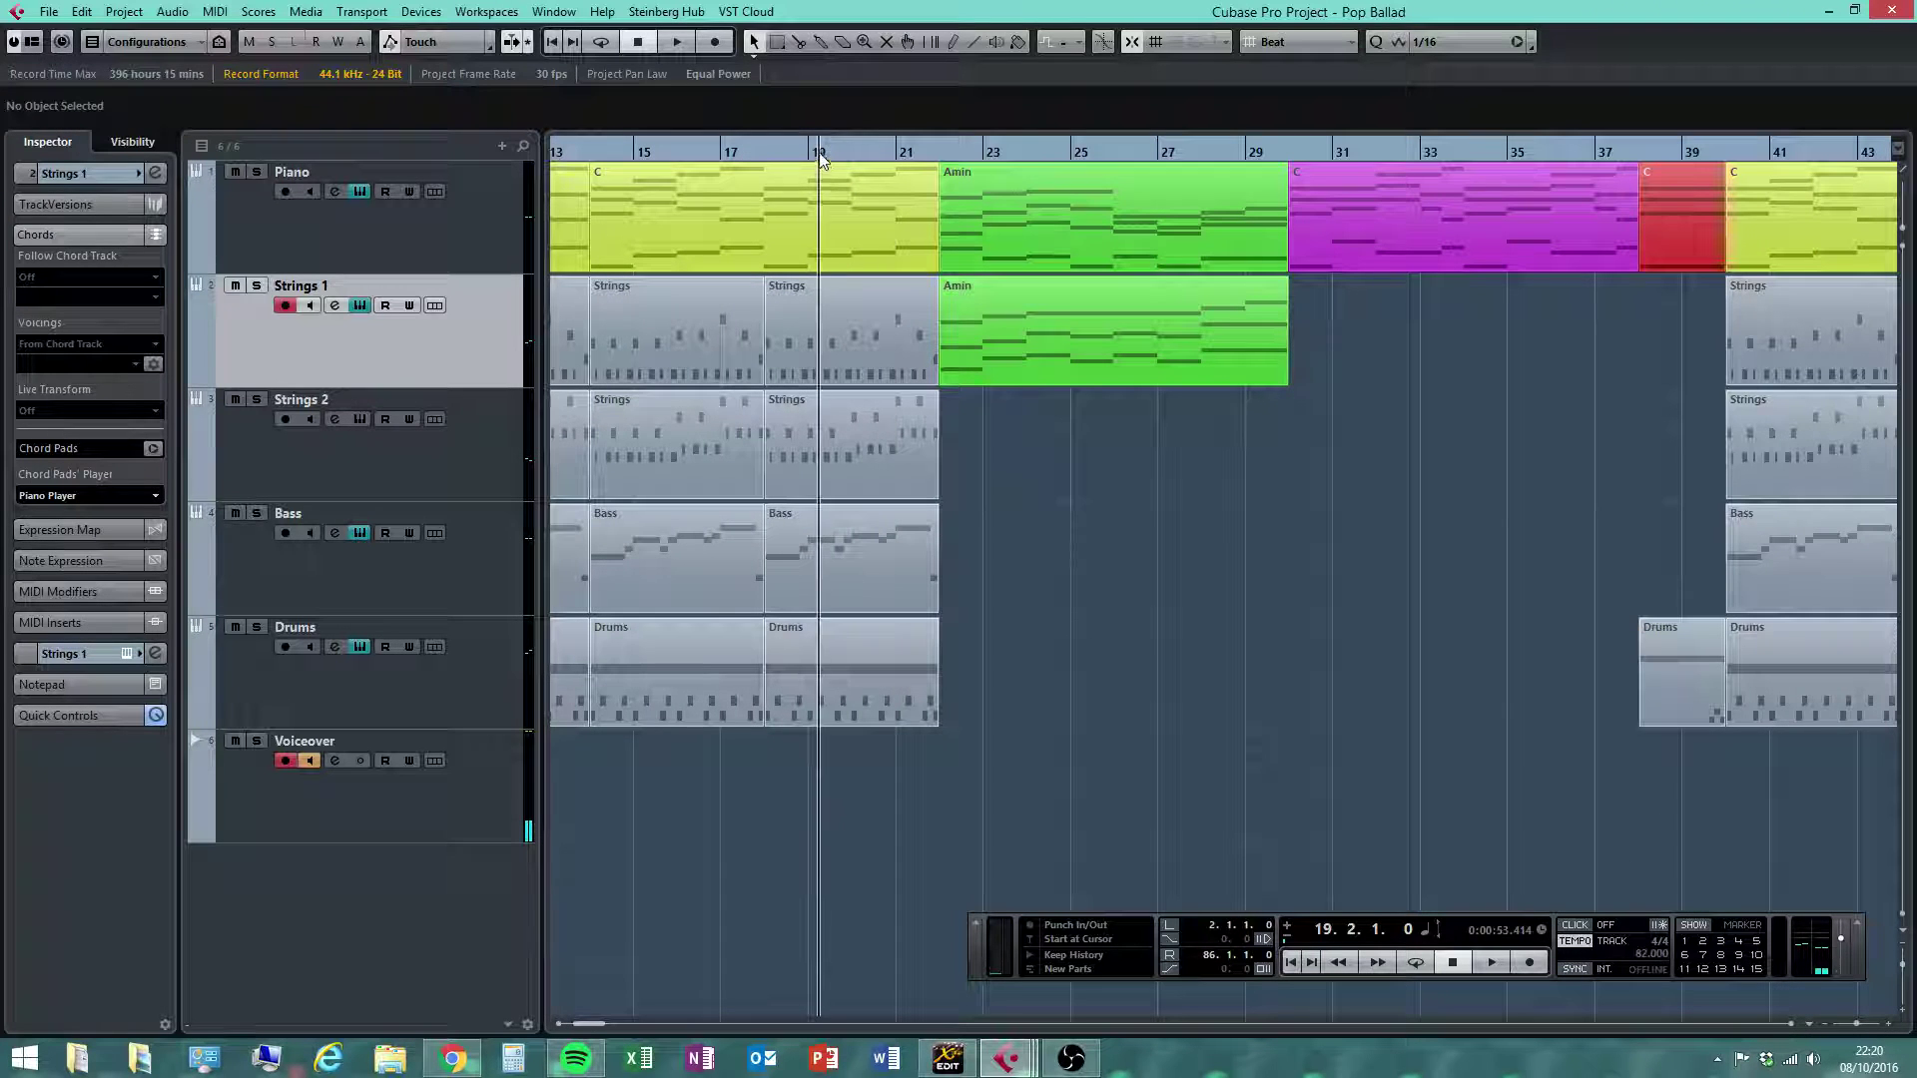
{"action": "left_click", "coordinate": [759, 153]}
{"action": "left_click", "coordinate": [765, 154]}
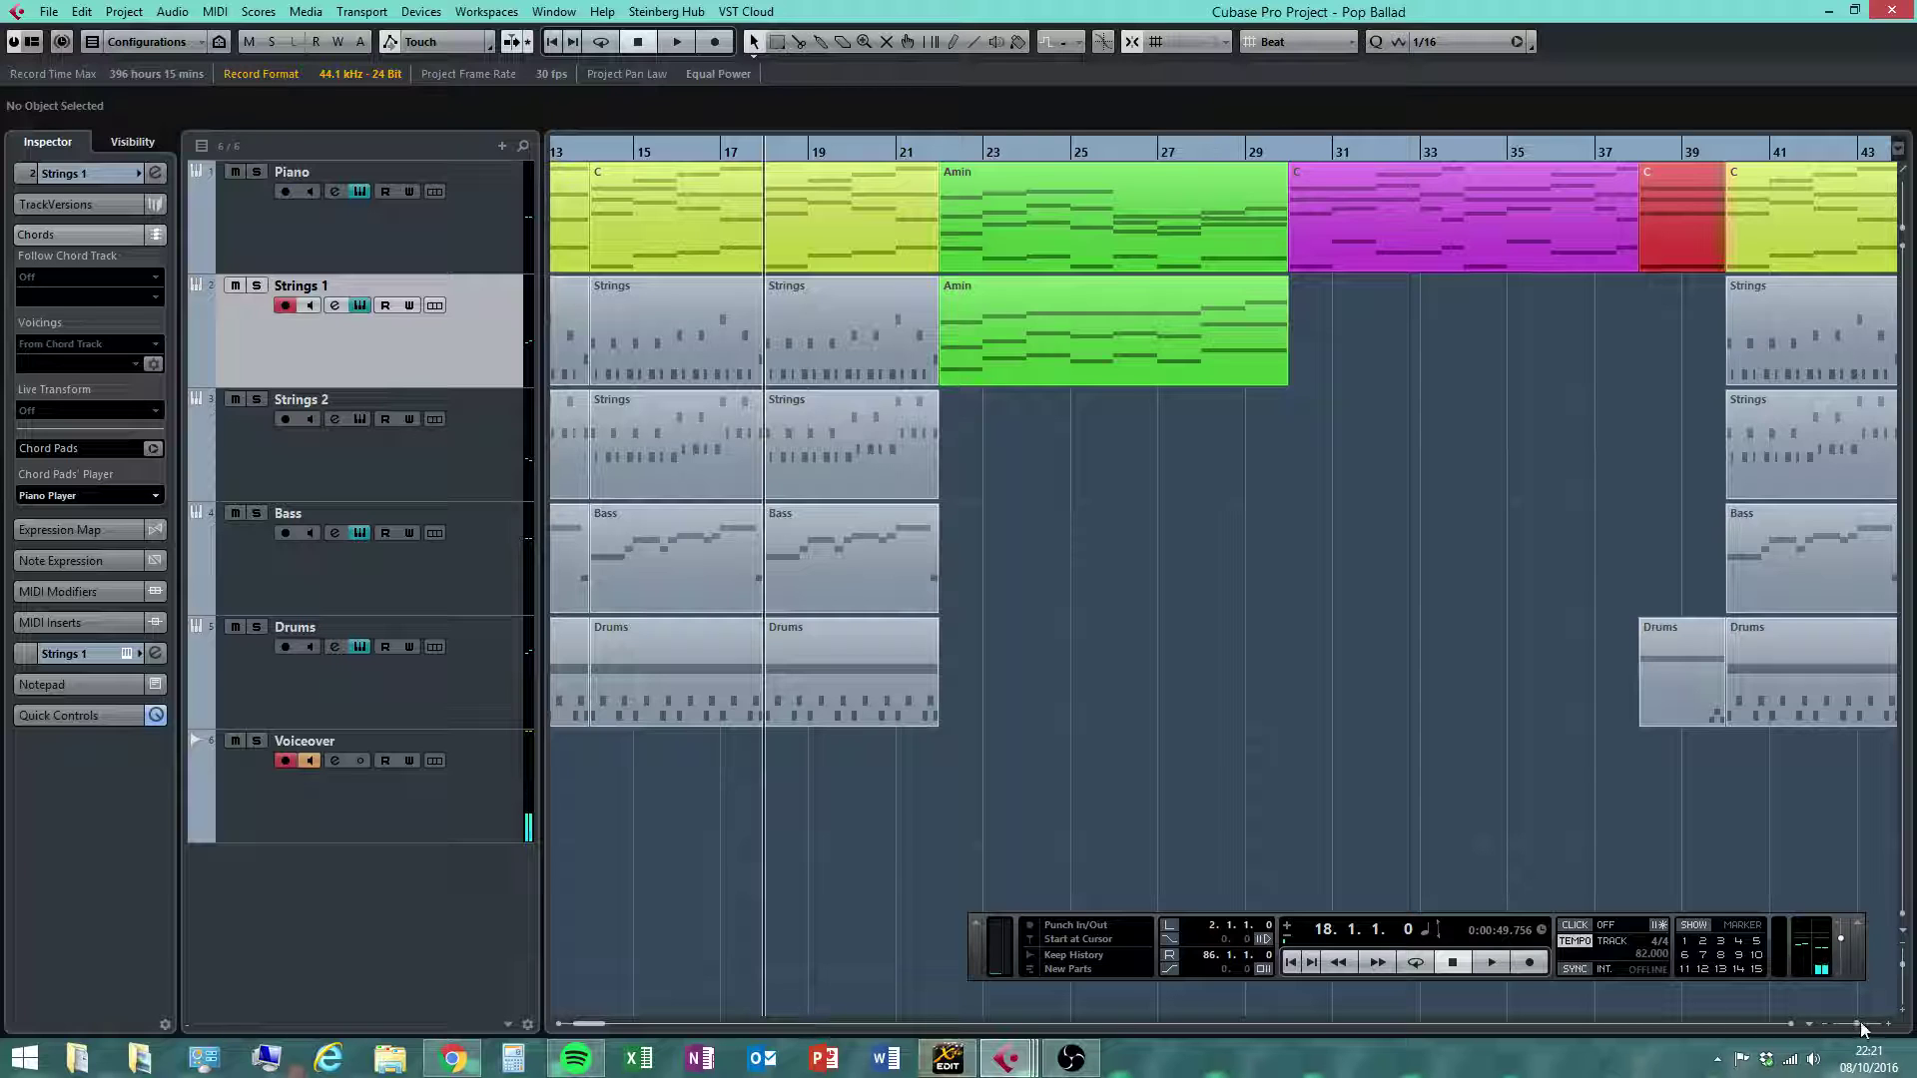
{"action": "left_click_drag", "start_coordinate": [1861, 1027], "coordinate": [1856, 1027]}
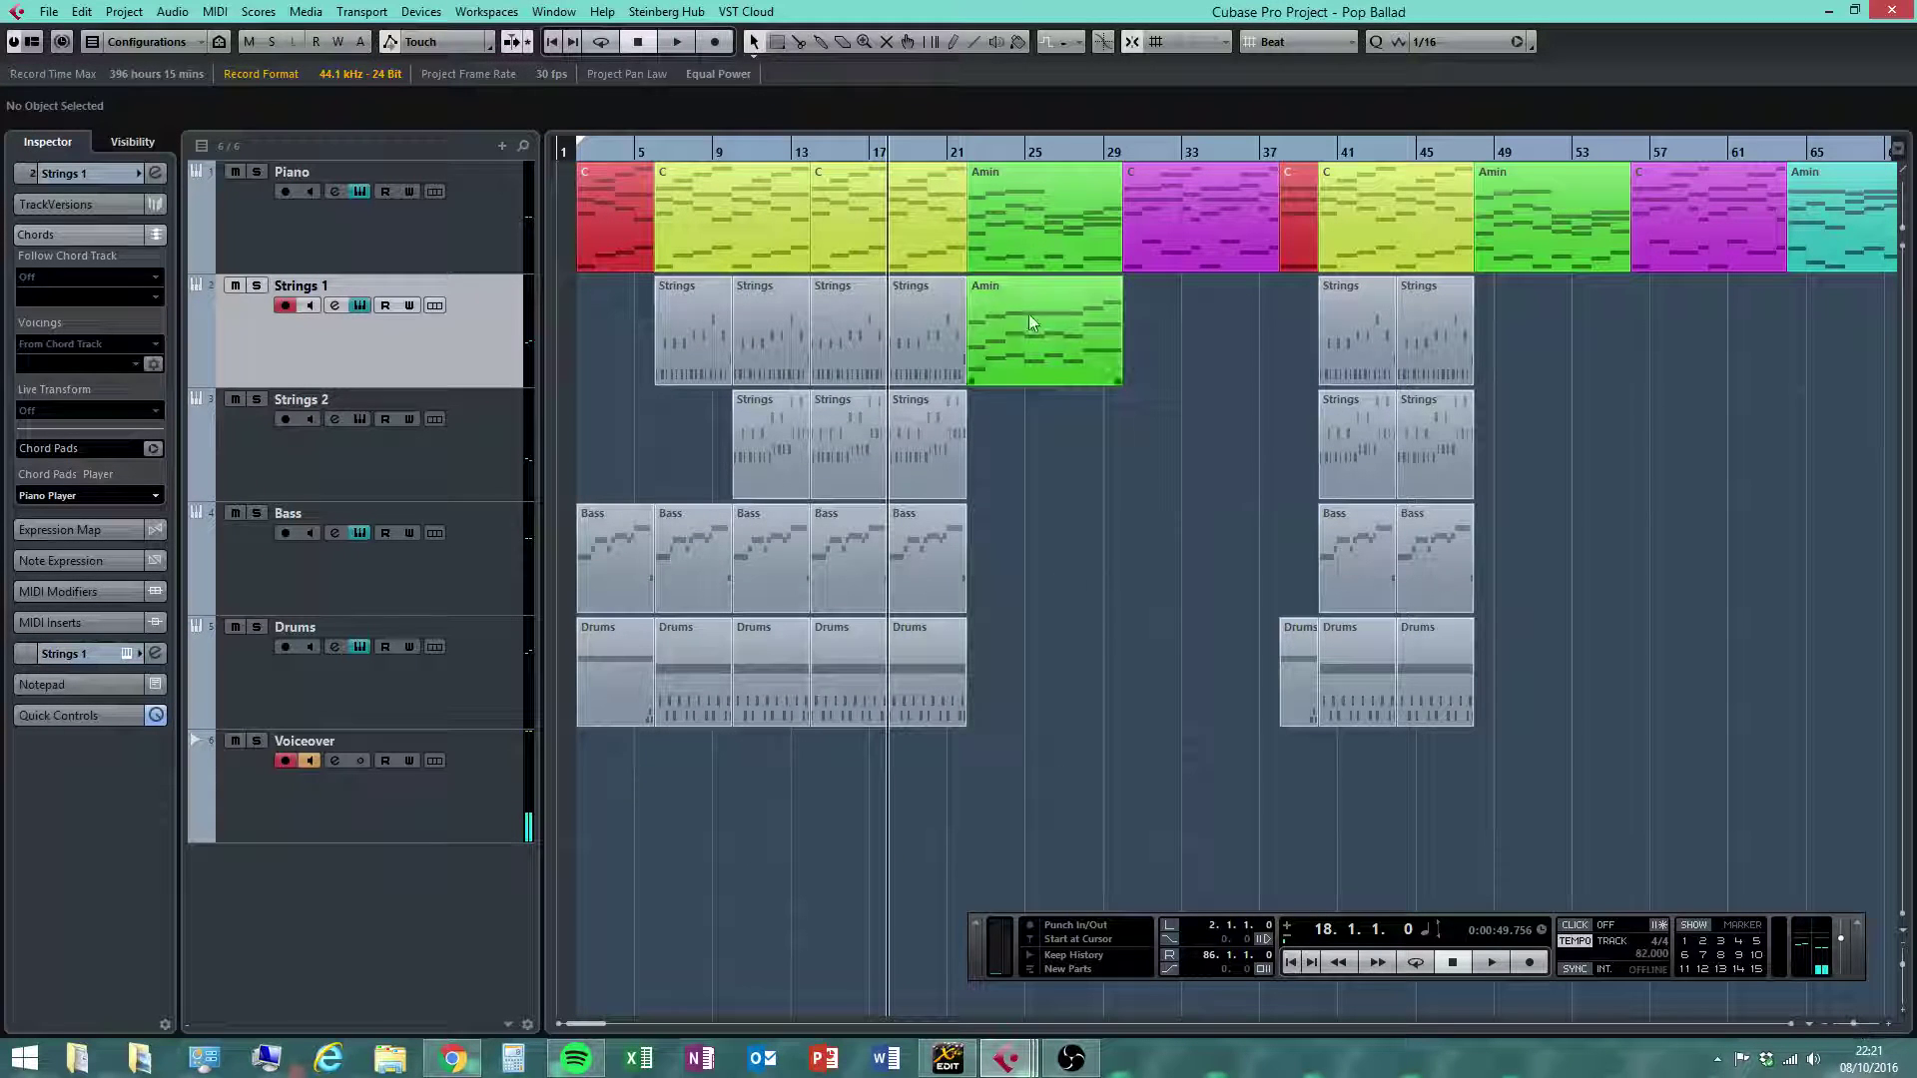
{"action": "left_click", "coordinate": [1108, 375]}
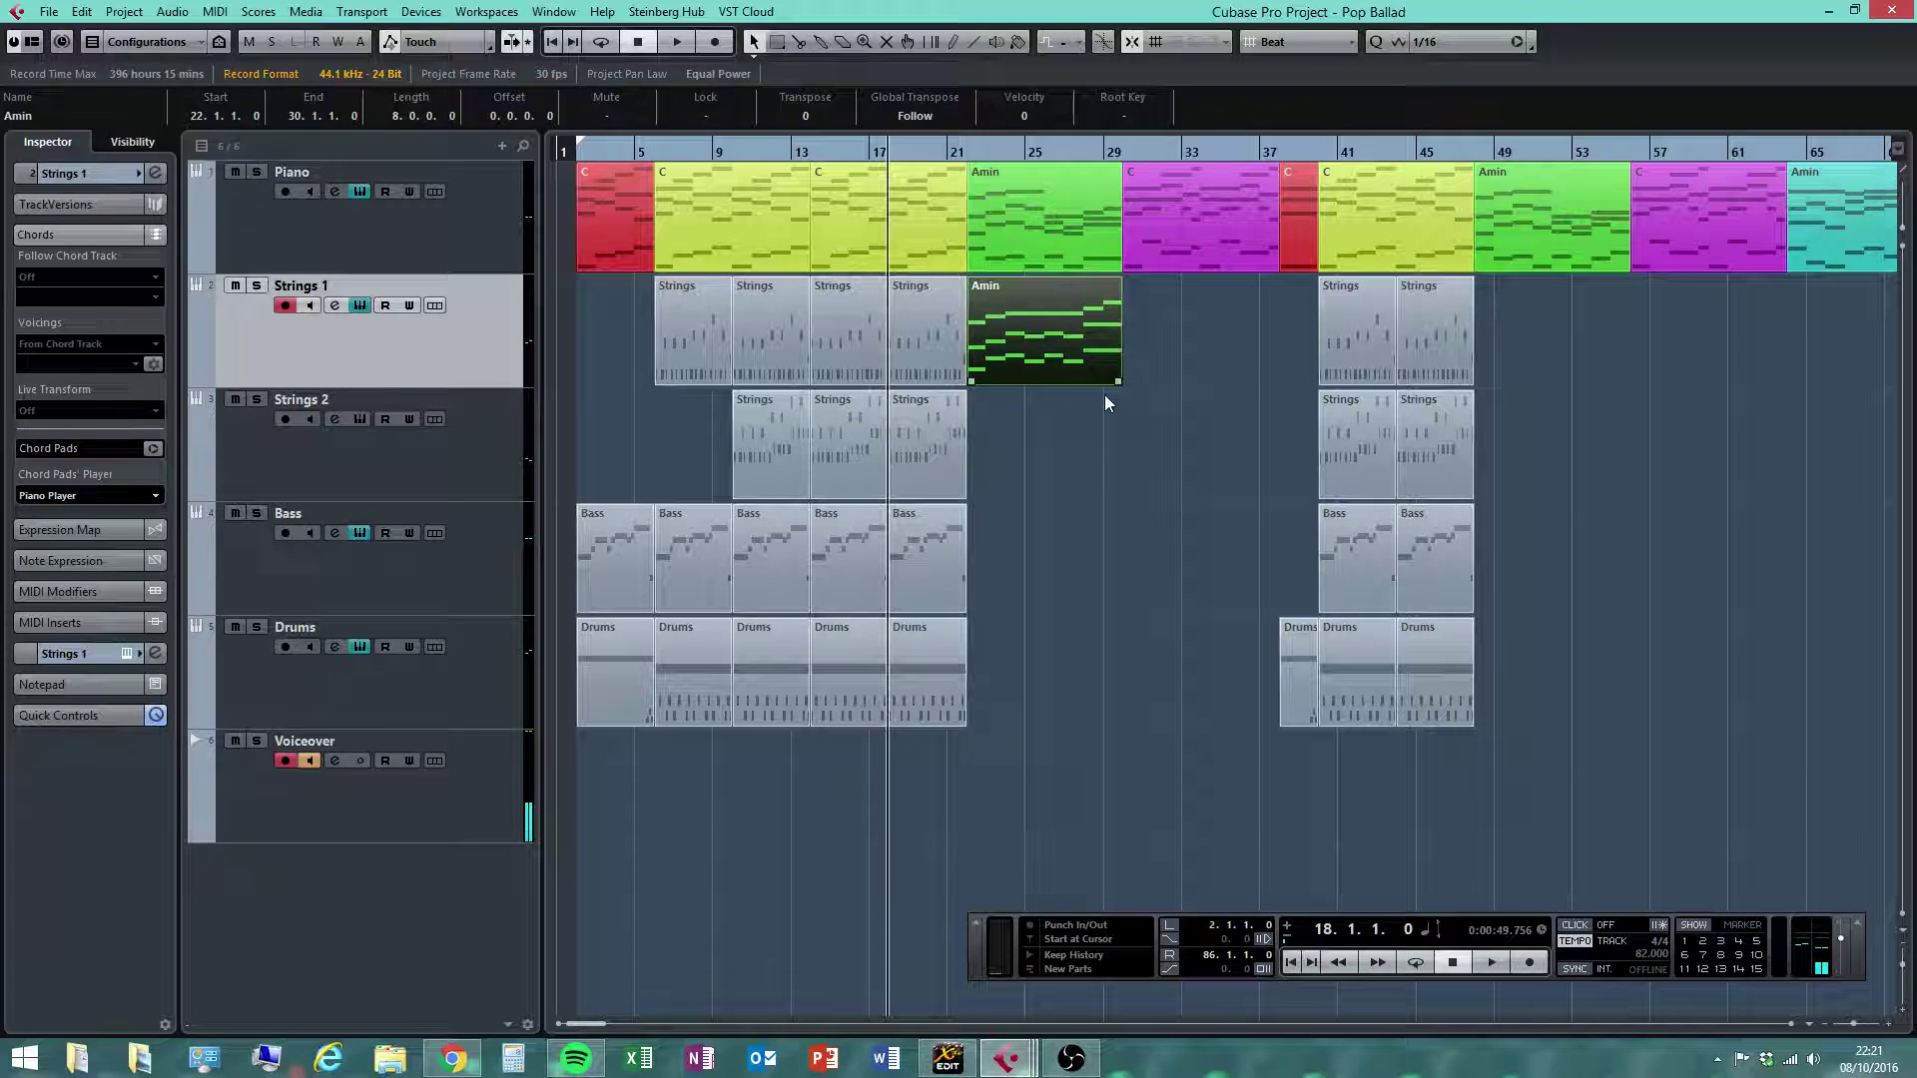
{"action": "left_click", "coordinate": [1184, 523]}
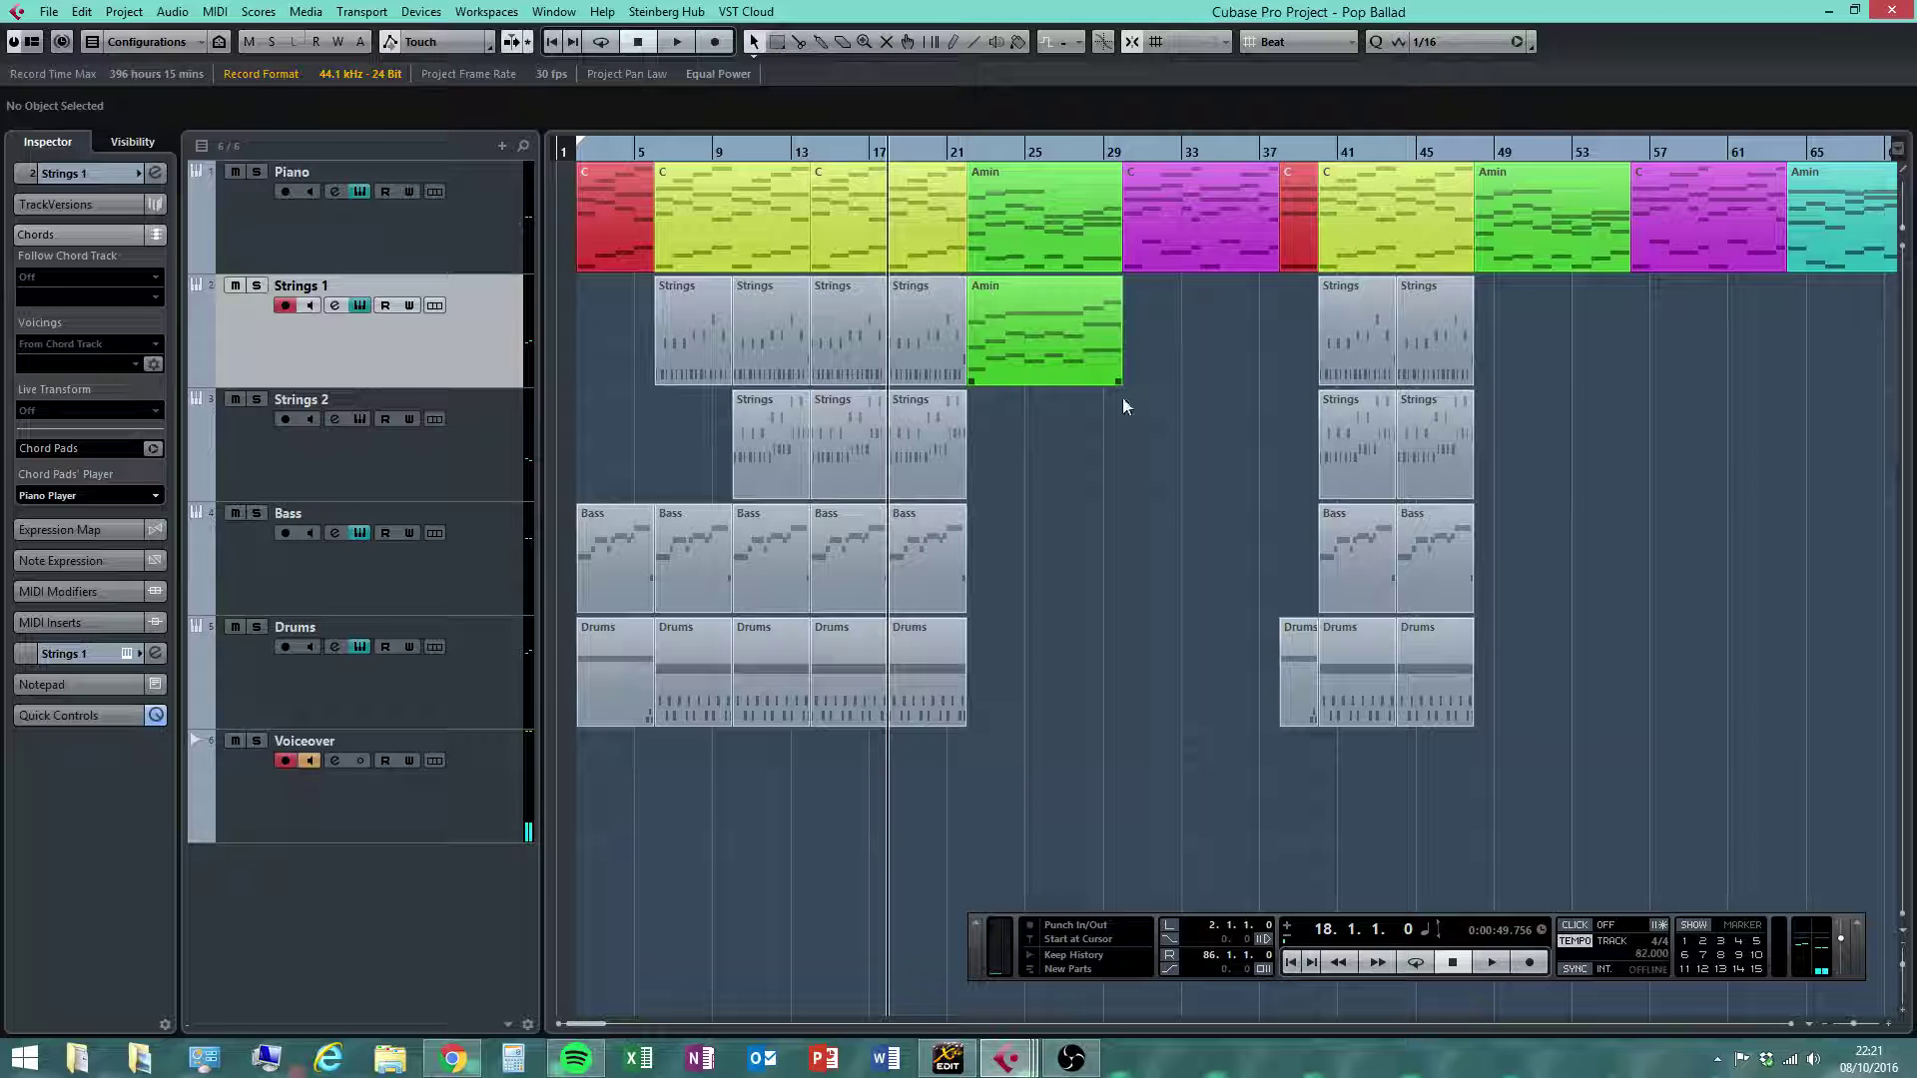
{"action": "left_click", "coordinate": [948, 601]}
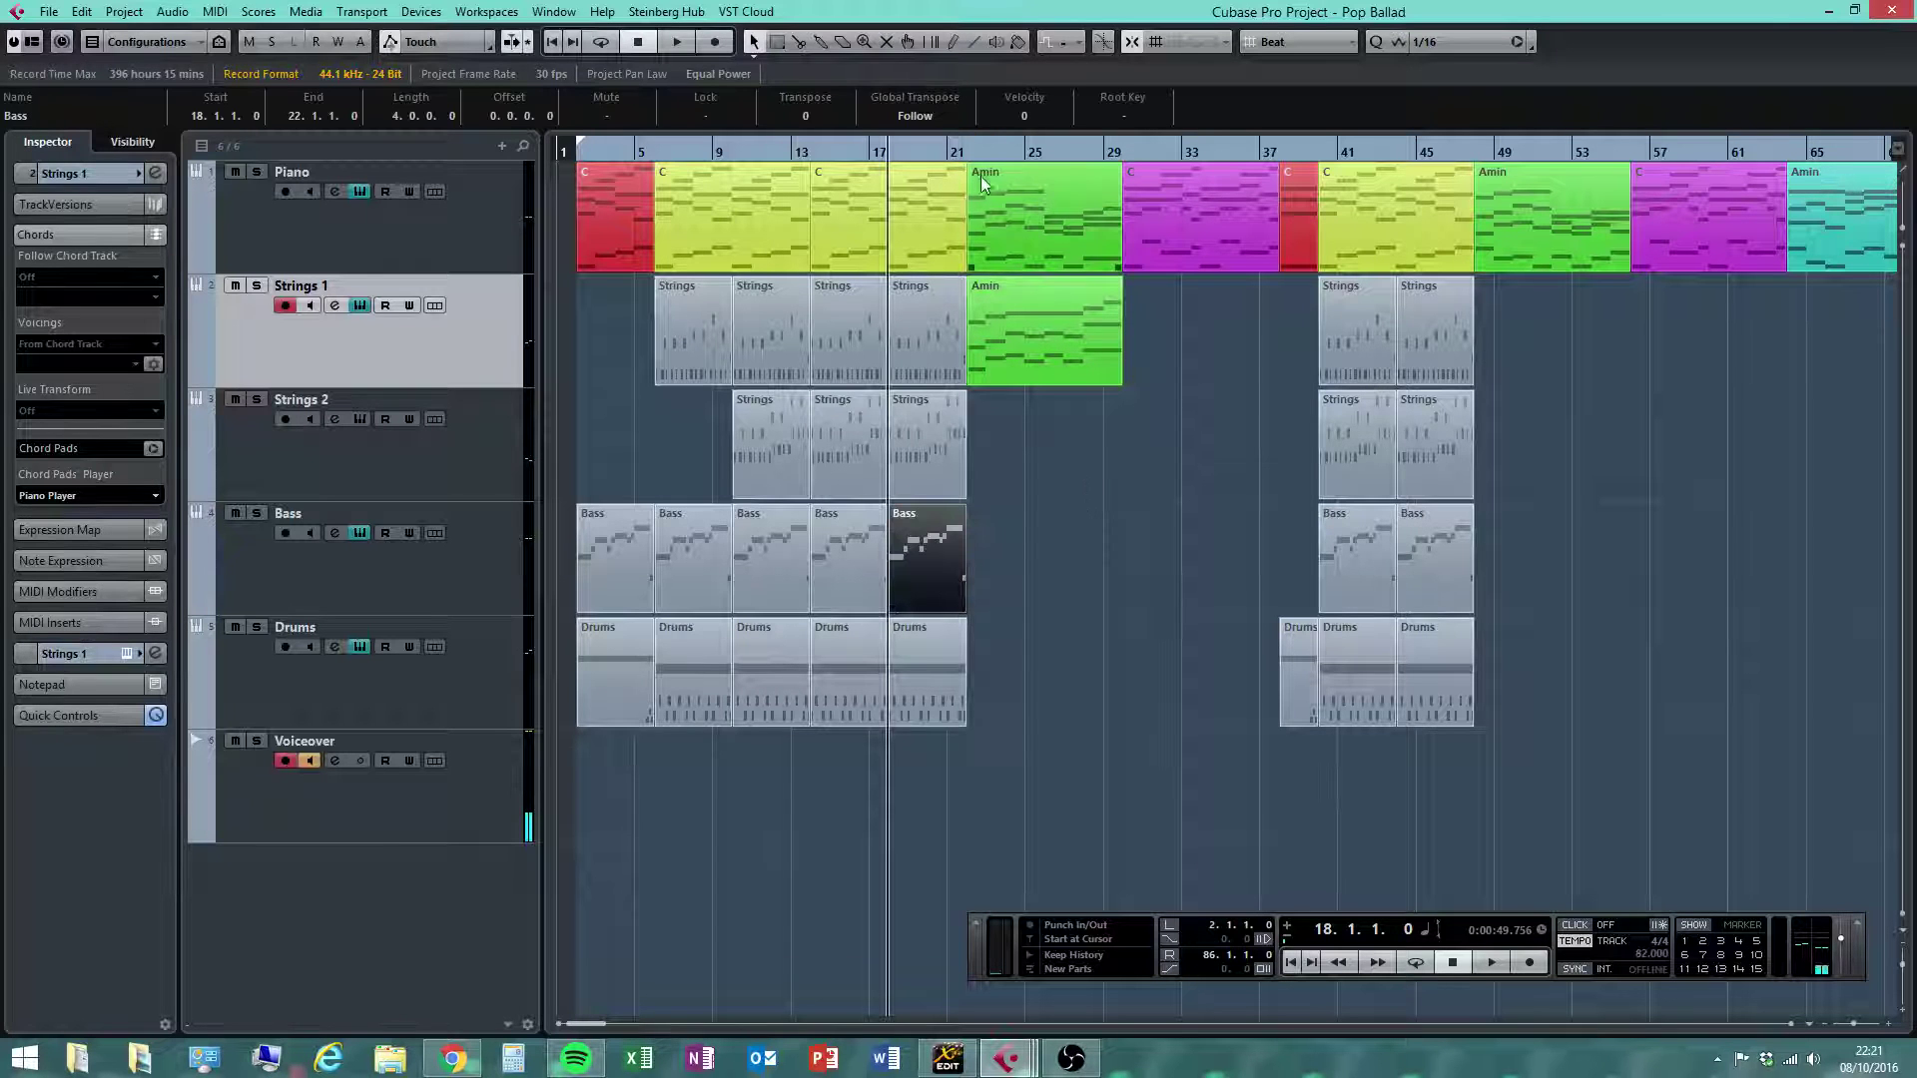
Copy all the lowest notes in bars 22 to 29 of the piano's Amin part and close the Key Editor
{"action": "double_click", "coordinate": [997, 244]}
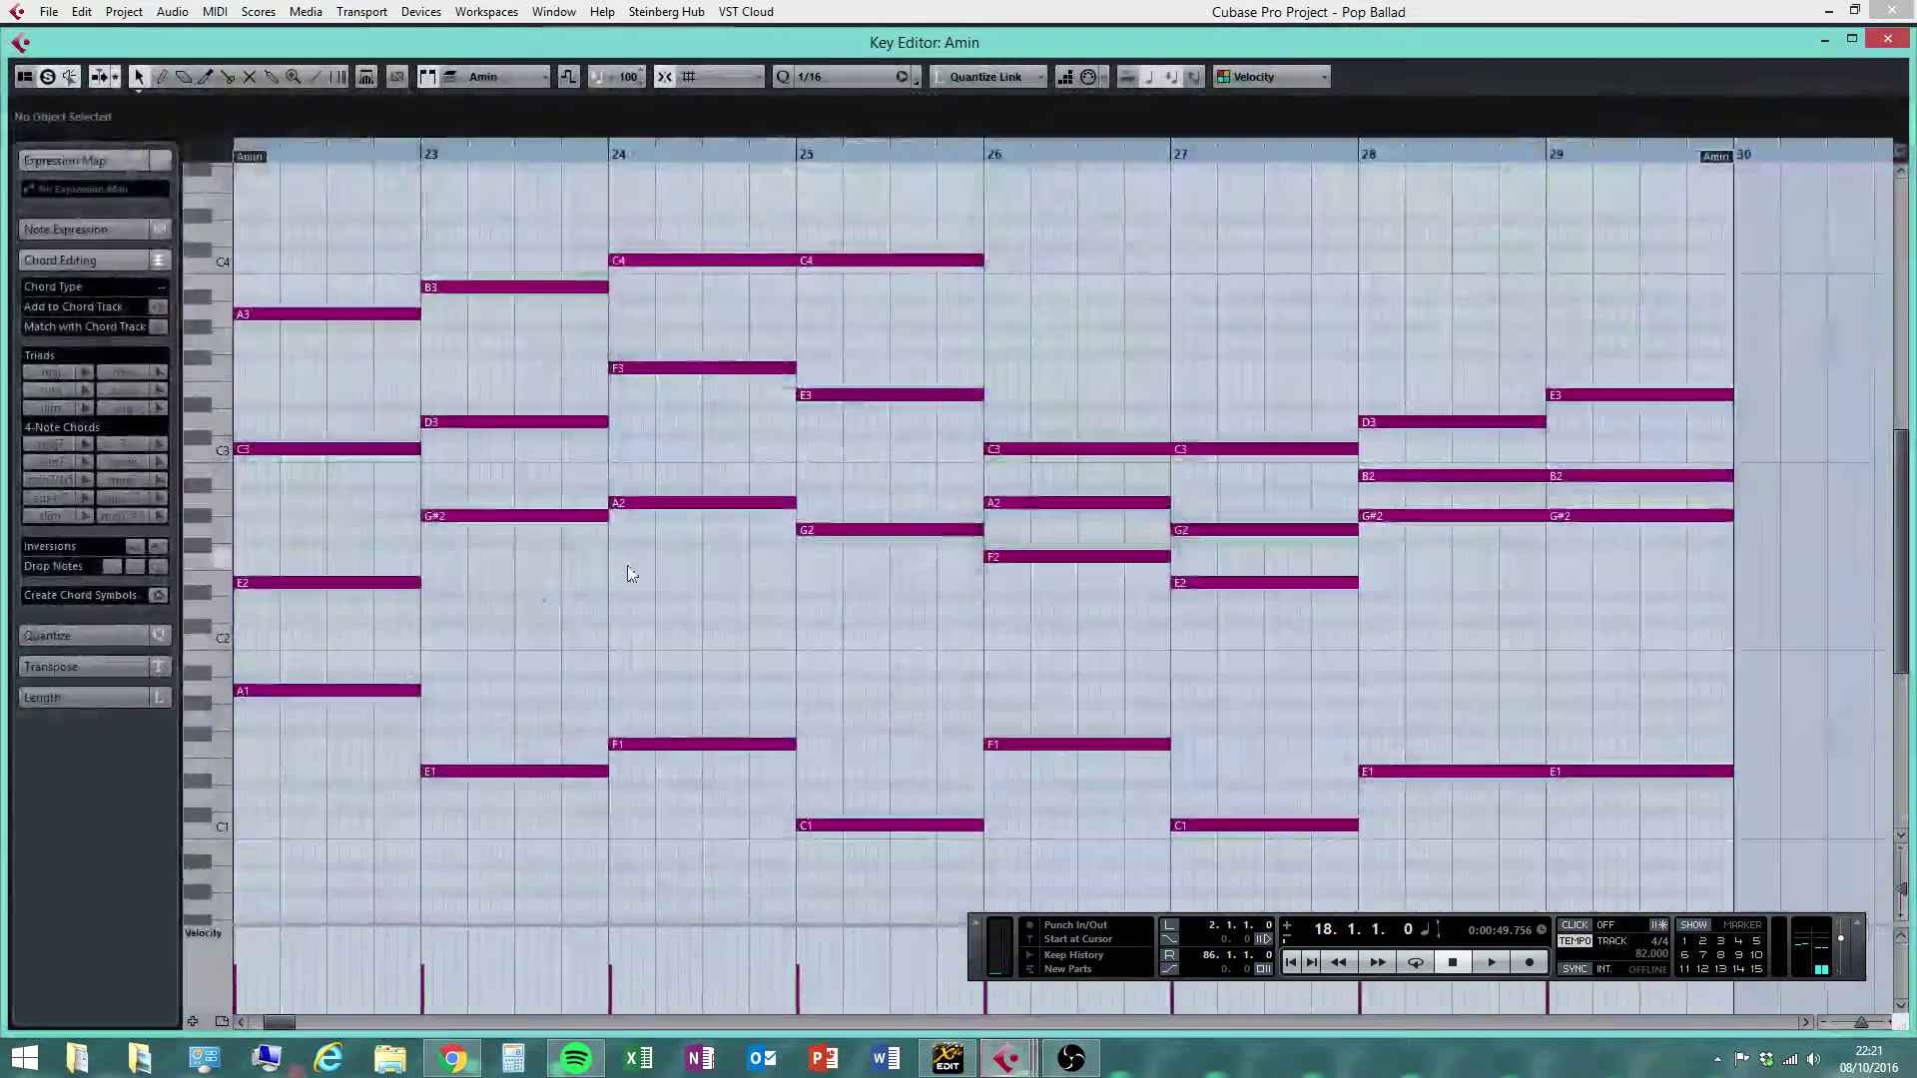
{"action": "left_click_drag", "start_coordinate": [357, 663], "coordinate": [1677, 911]}
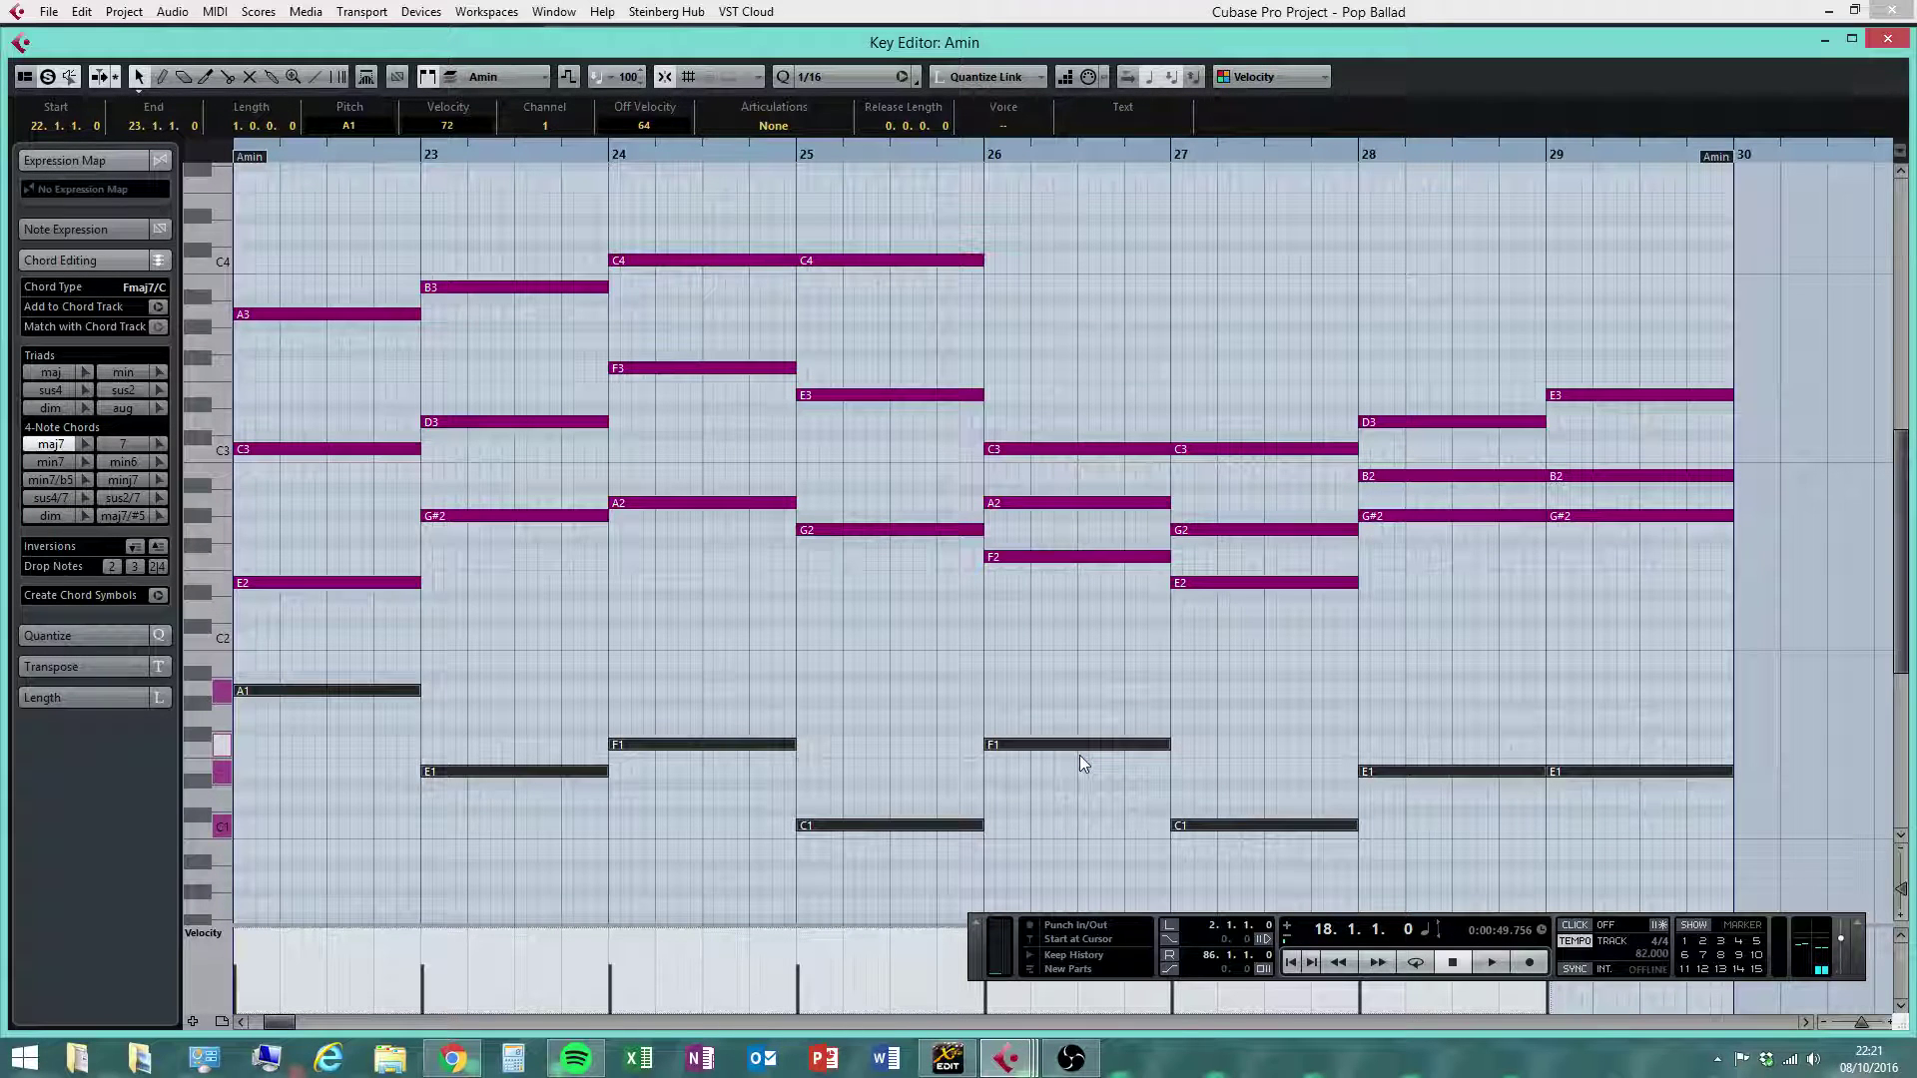
{"action": "left_click", "coordinate": [82, 11]}
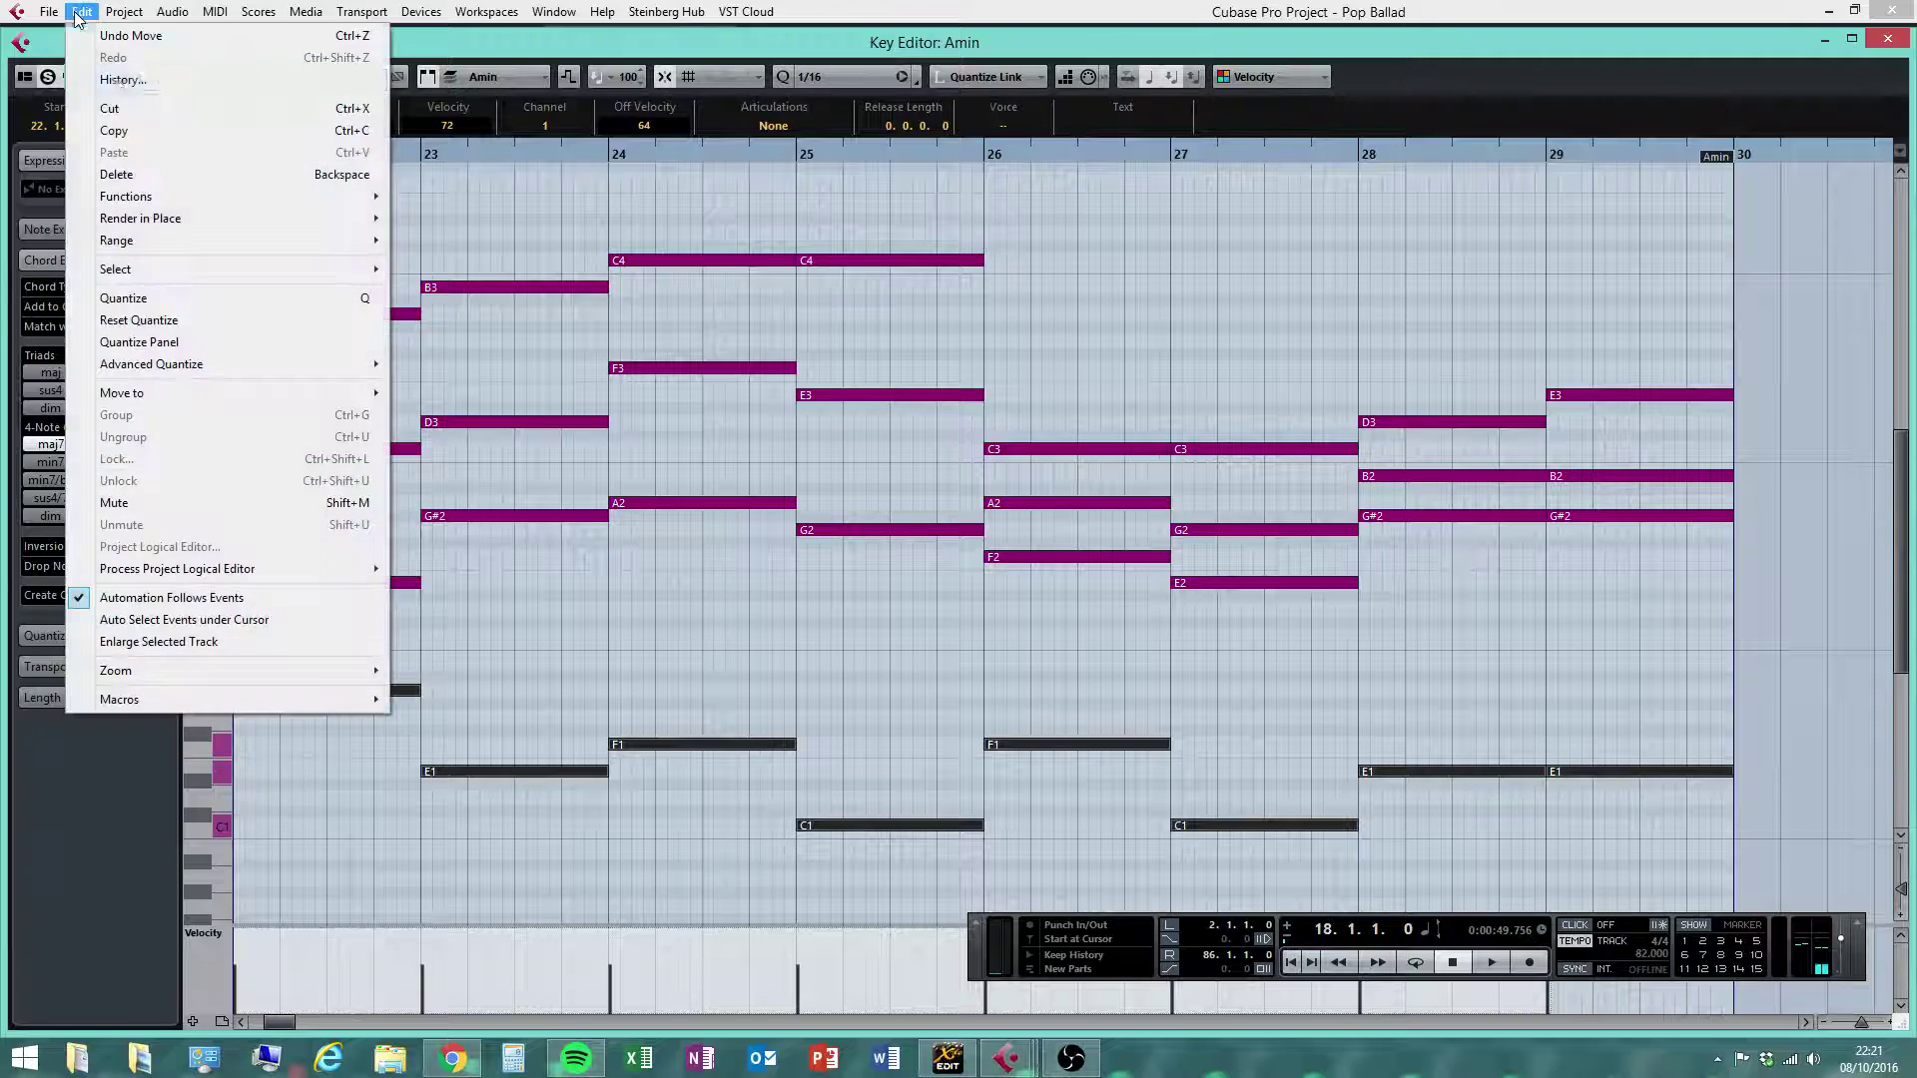
{"action": "left_click", "coordinate": [120, 128]}
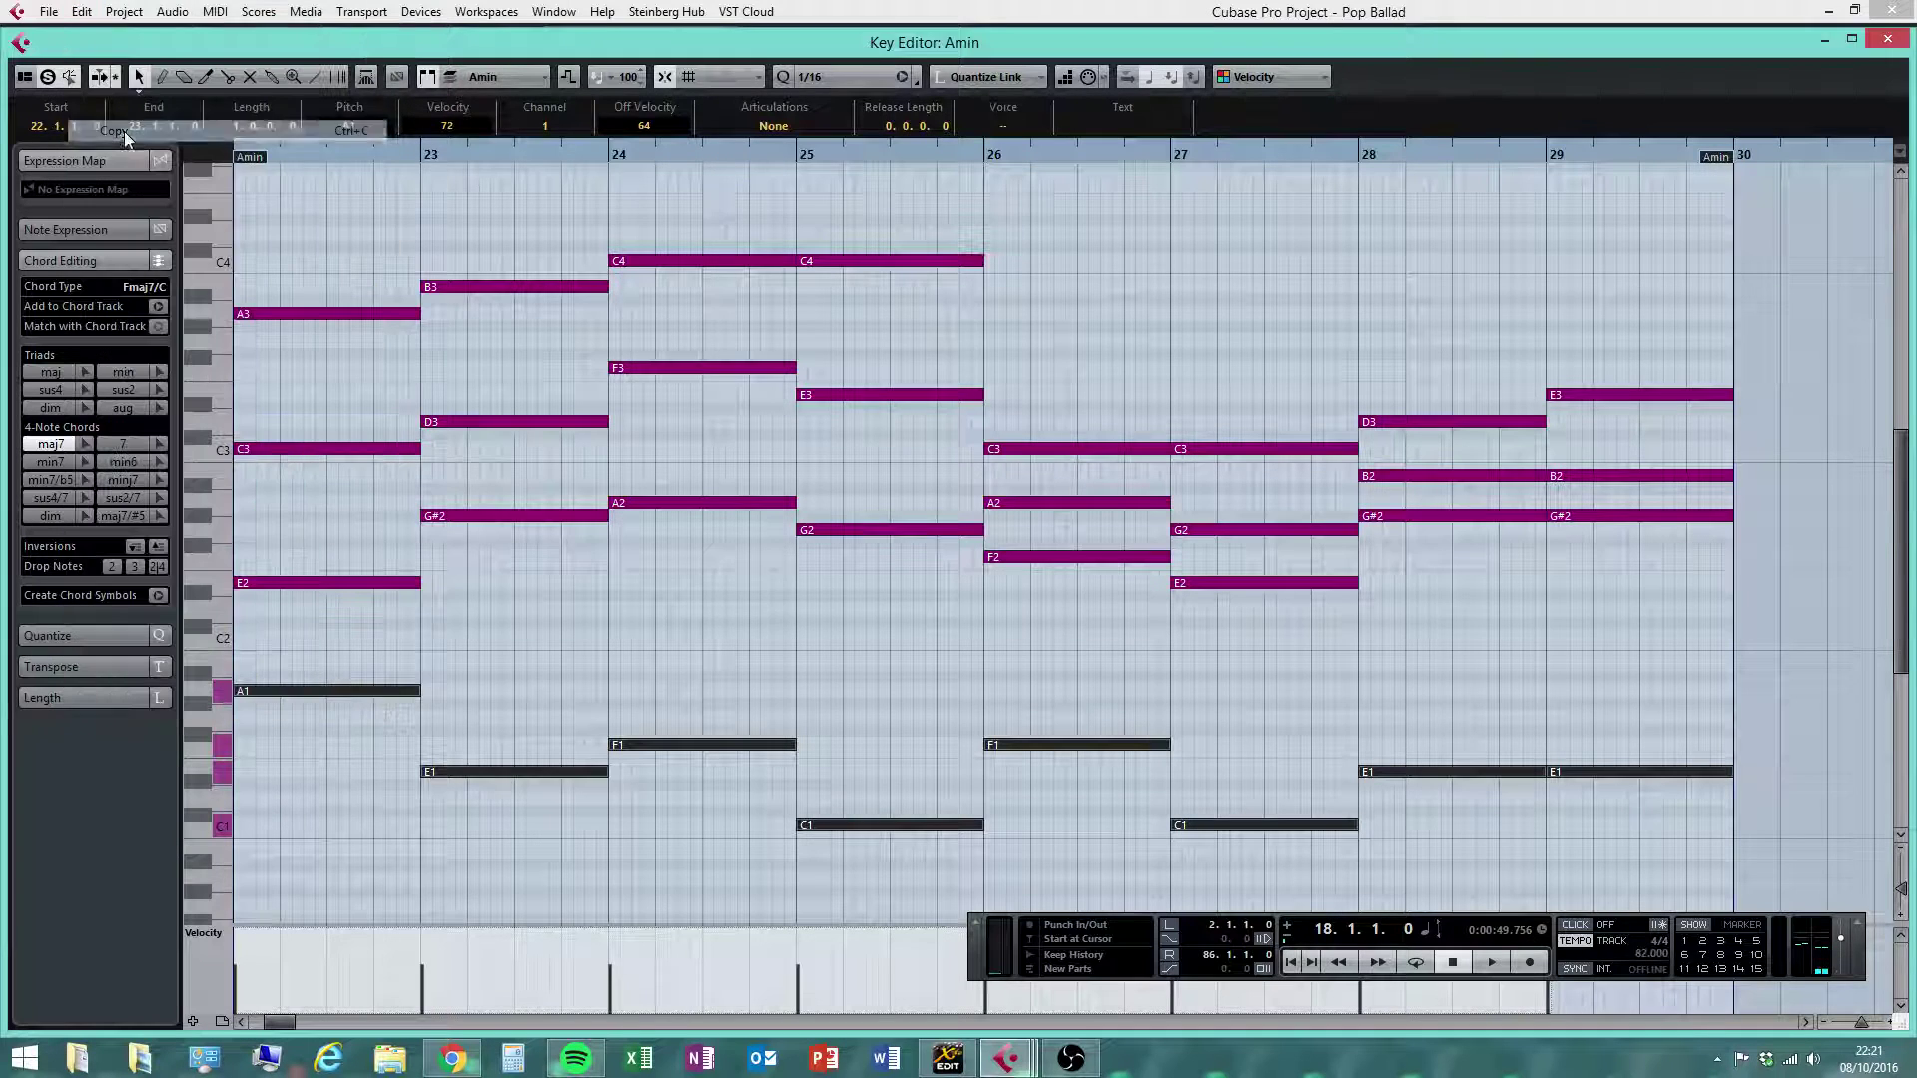
{"action": "left_click", "coordinate": [1888, 39]}
Paste the copied notes onto the Bass track at bar 22
{"action": "left_click", "coordinate": [969, 153]}
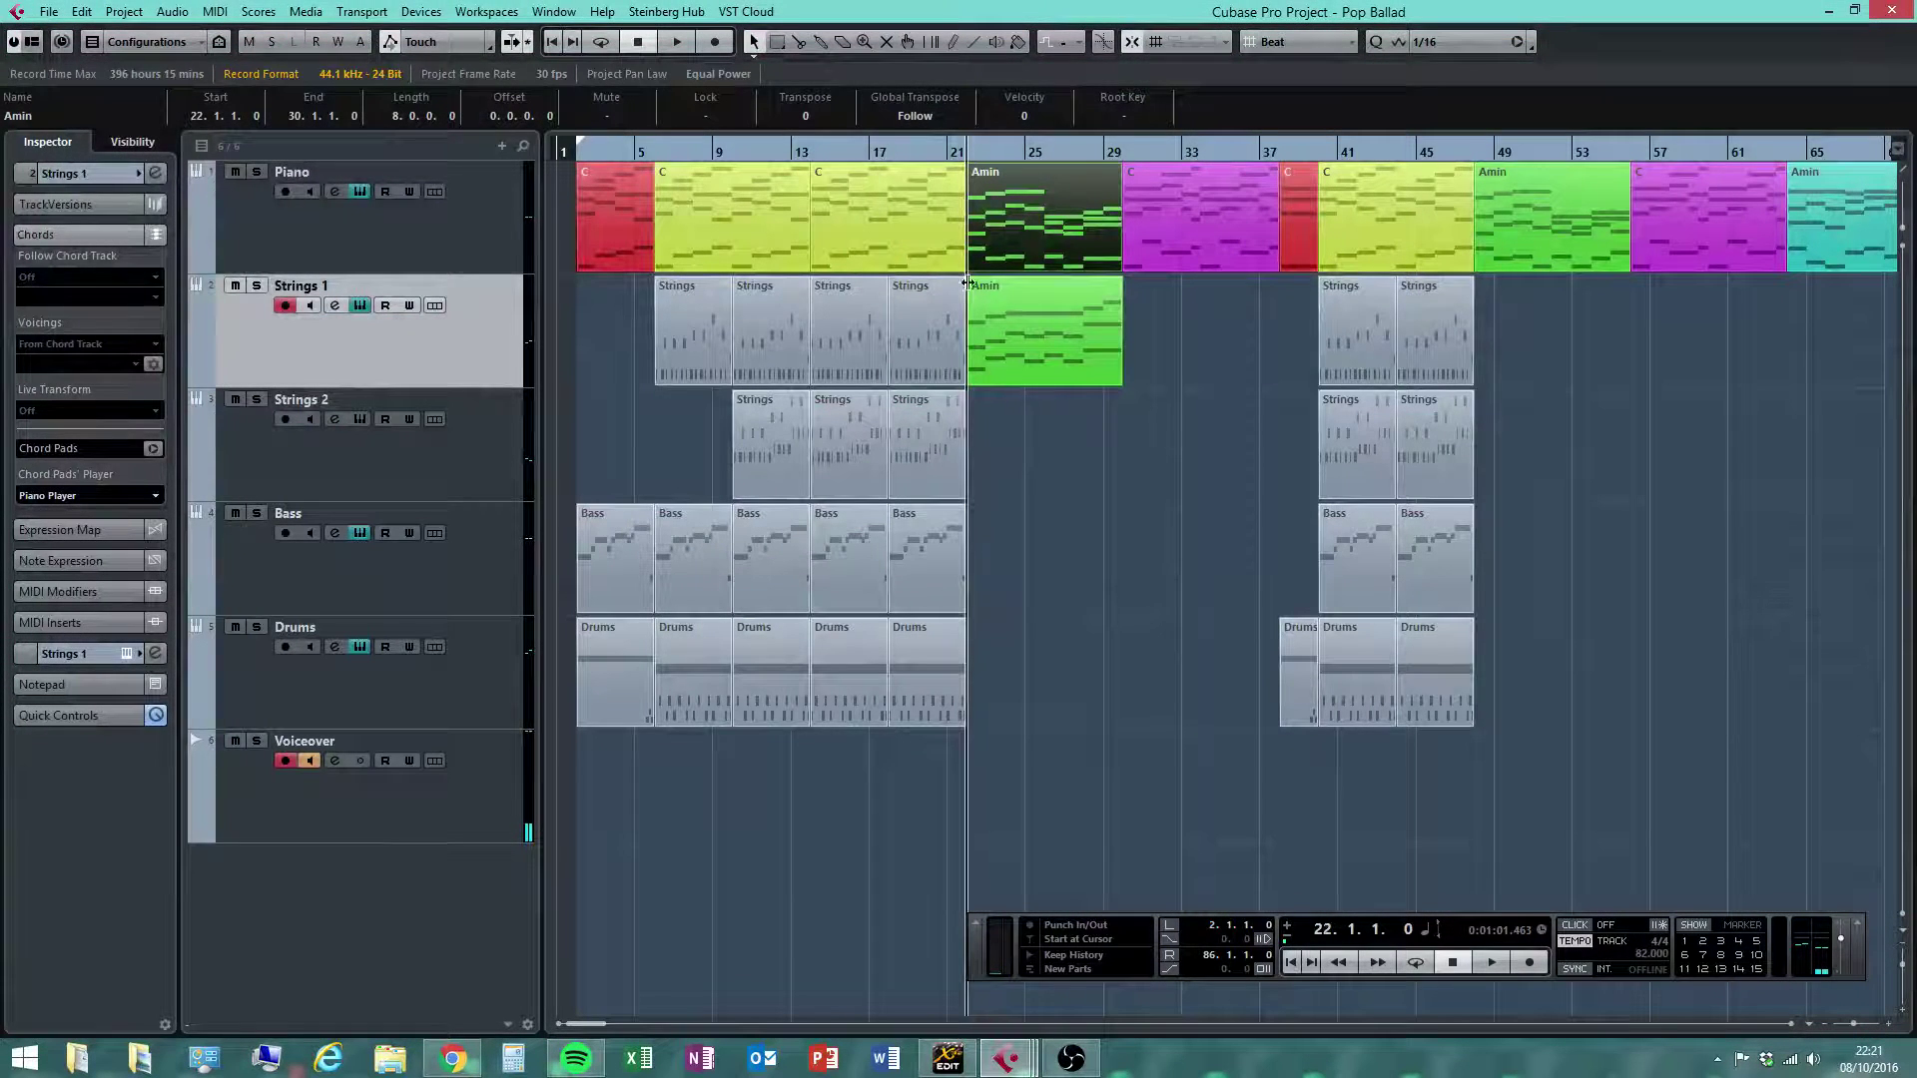
{"action": "left_click", "coordinate": [333, 586]}
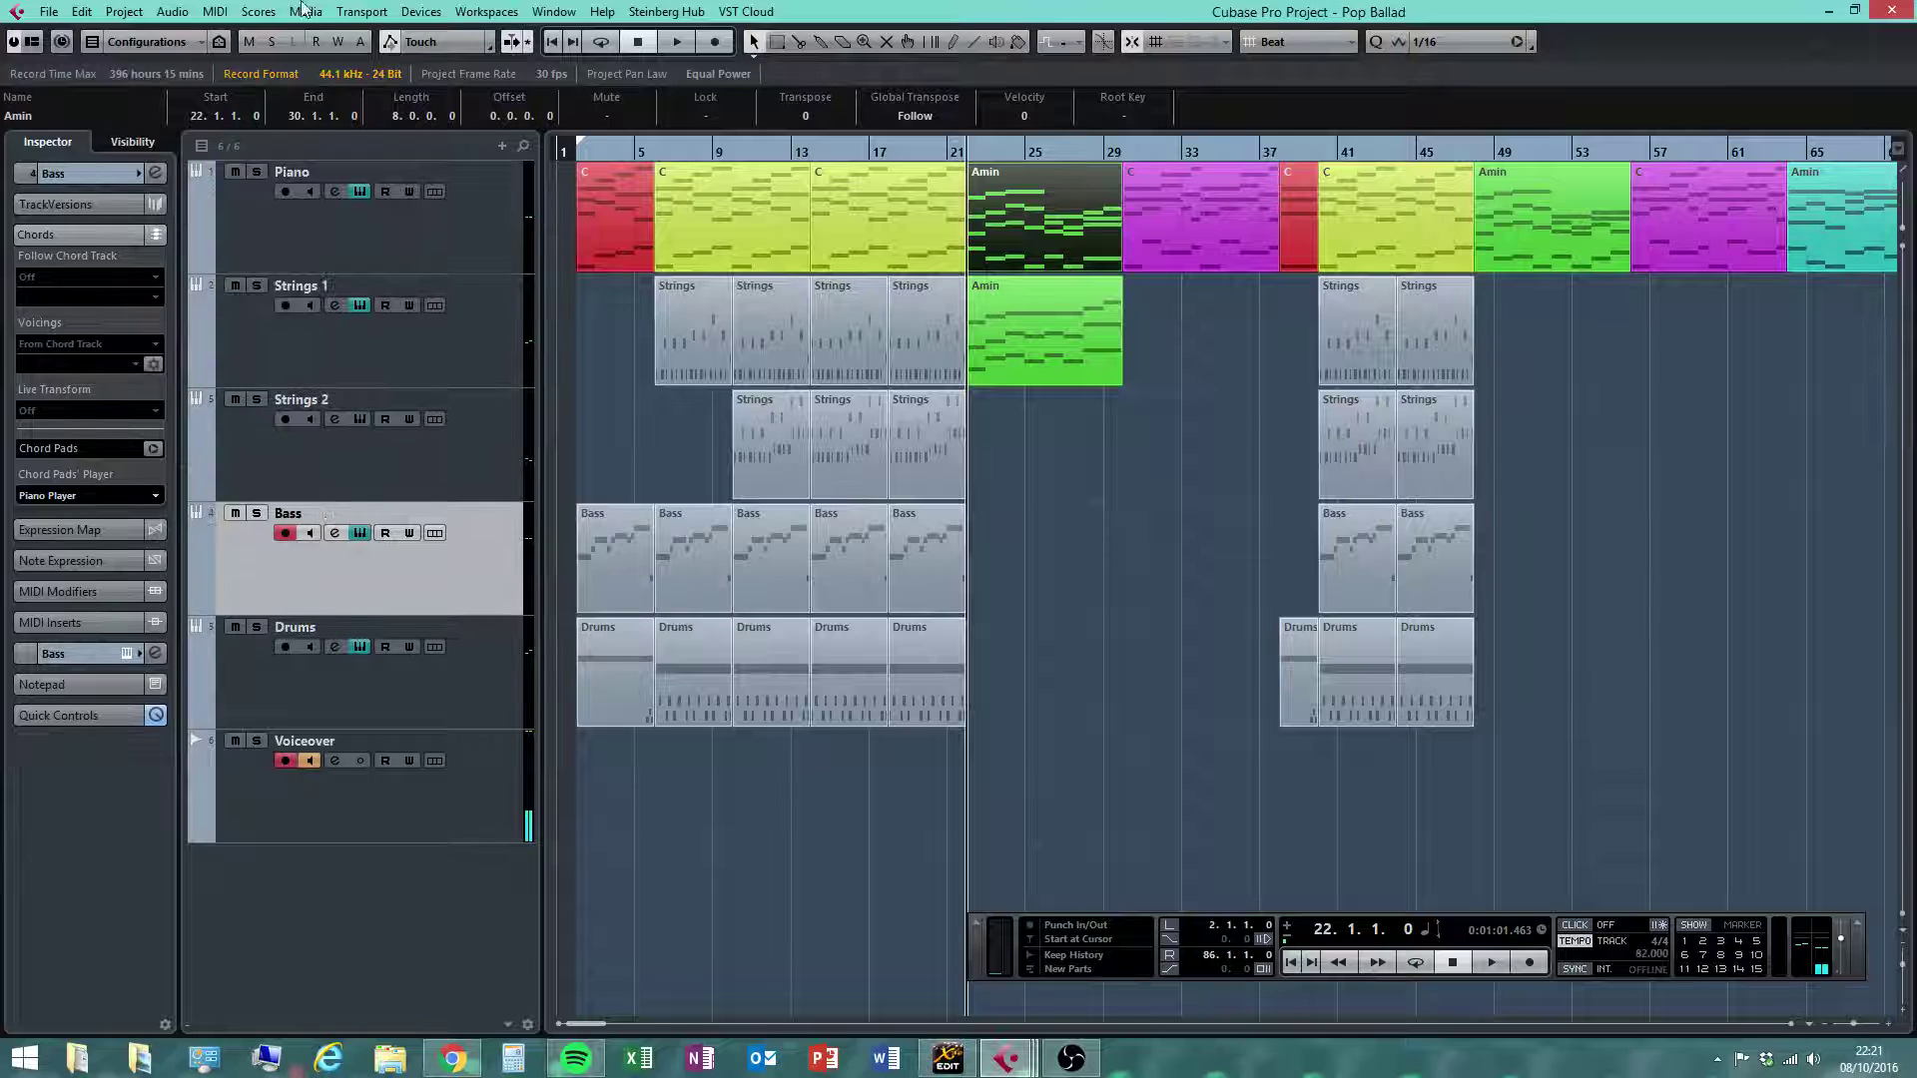
{"action": "left_click", "coordinate": [82, 11]}
{"action": "left_click", "coordinate": [140, 148]}
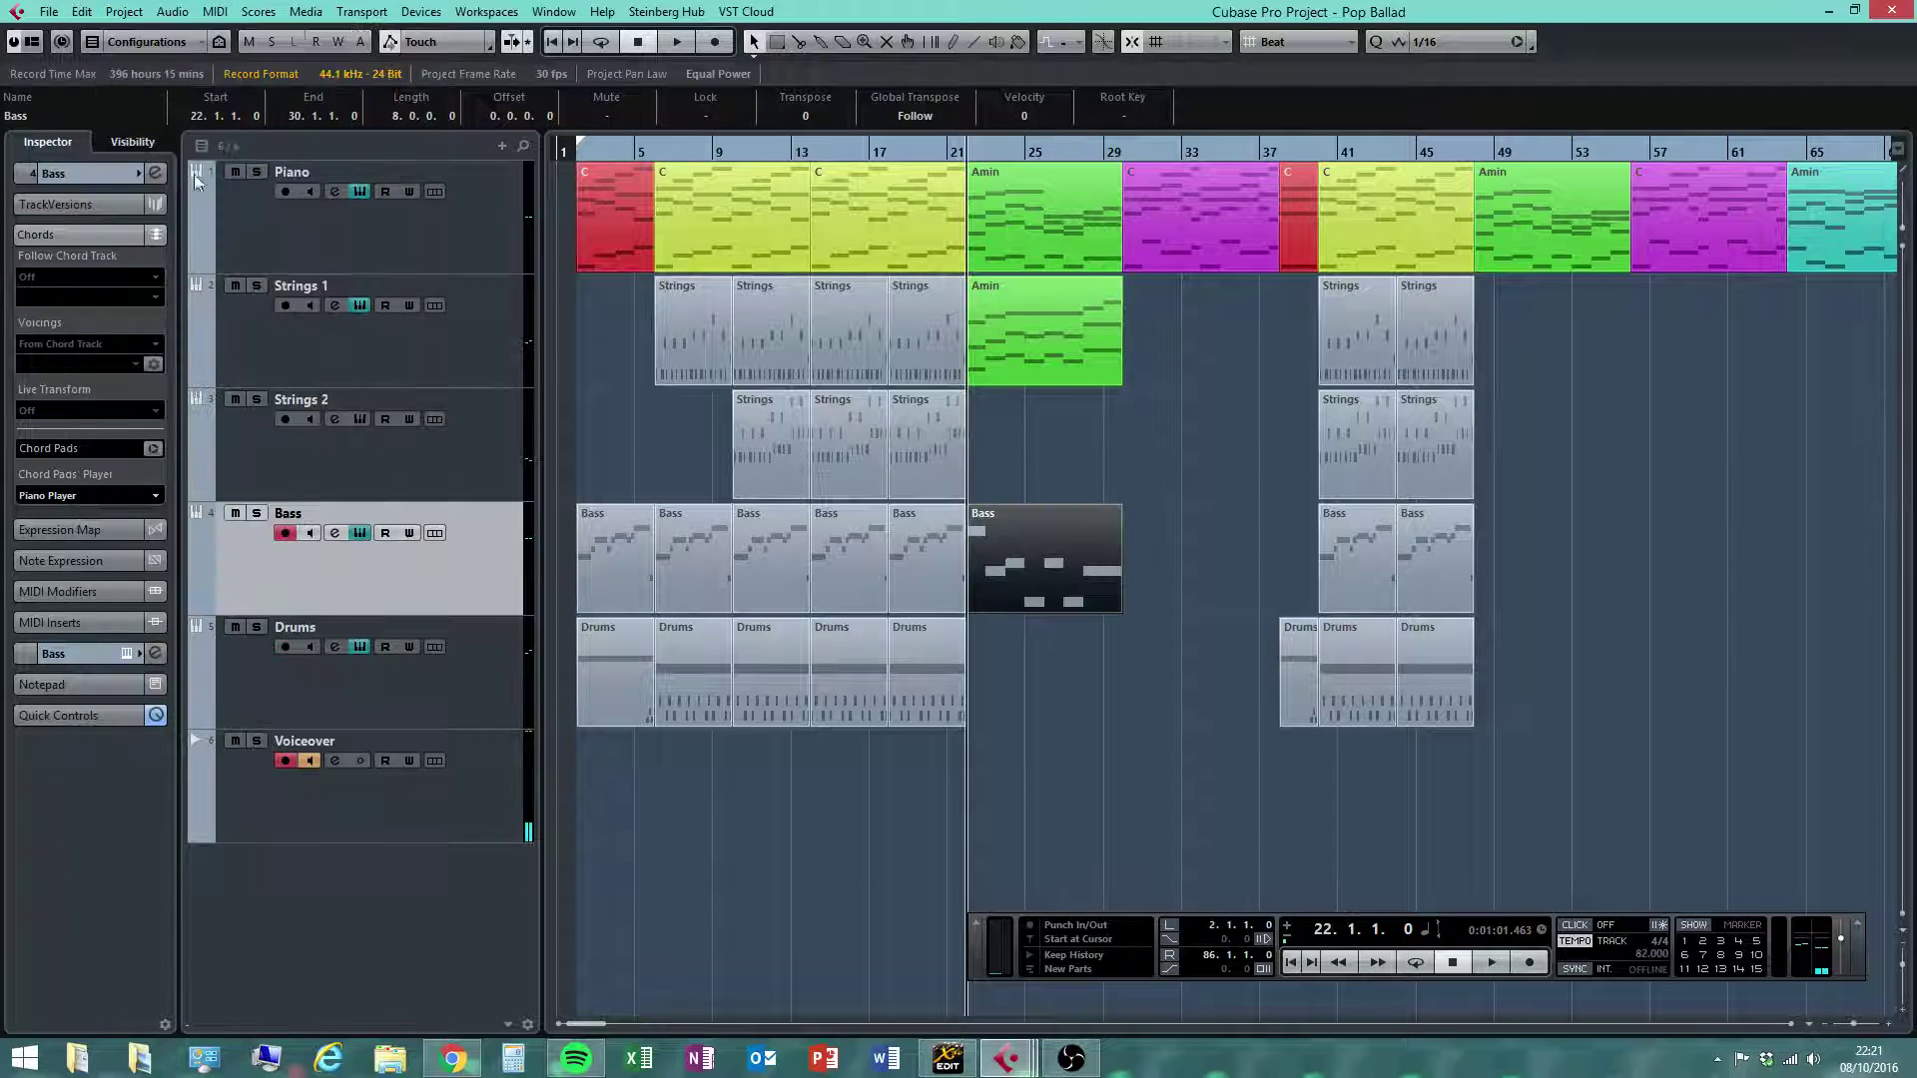
Open the pasted bar 22 Bass part in the Key Editor, select all its notes to check them, and close it
{"action": "double_click", "coordinate": [1015, 573]}
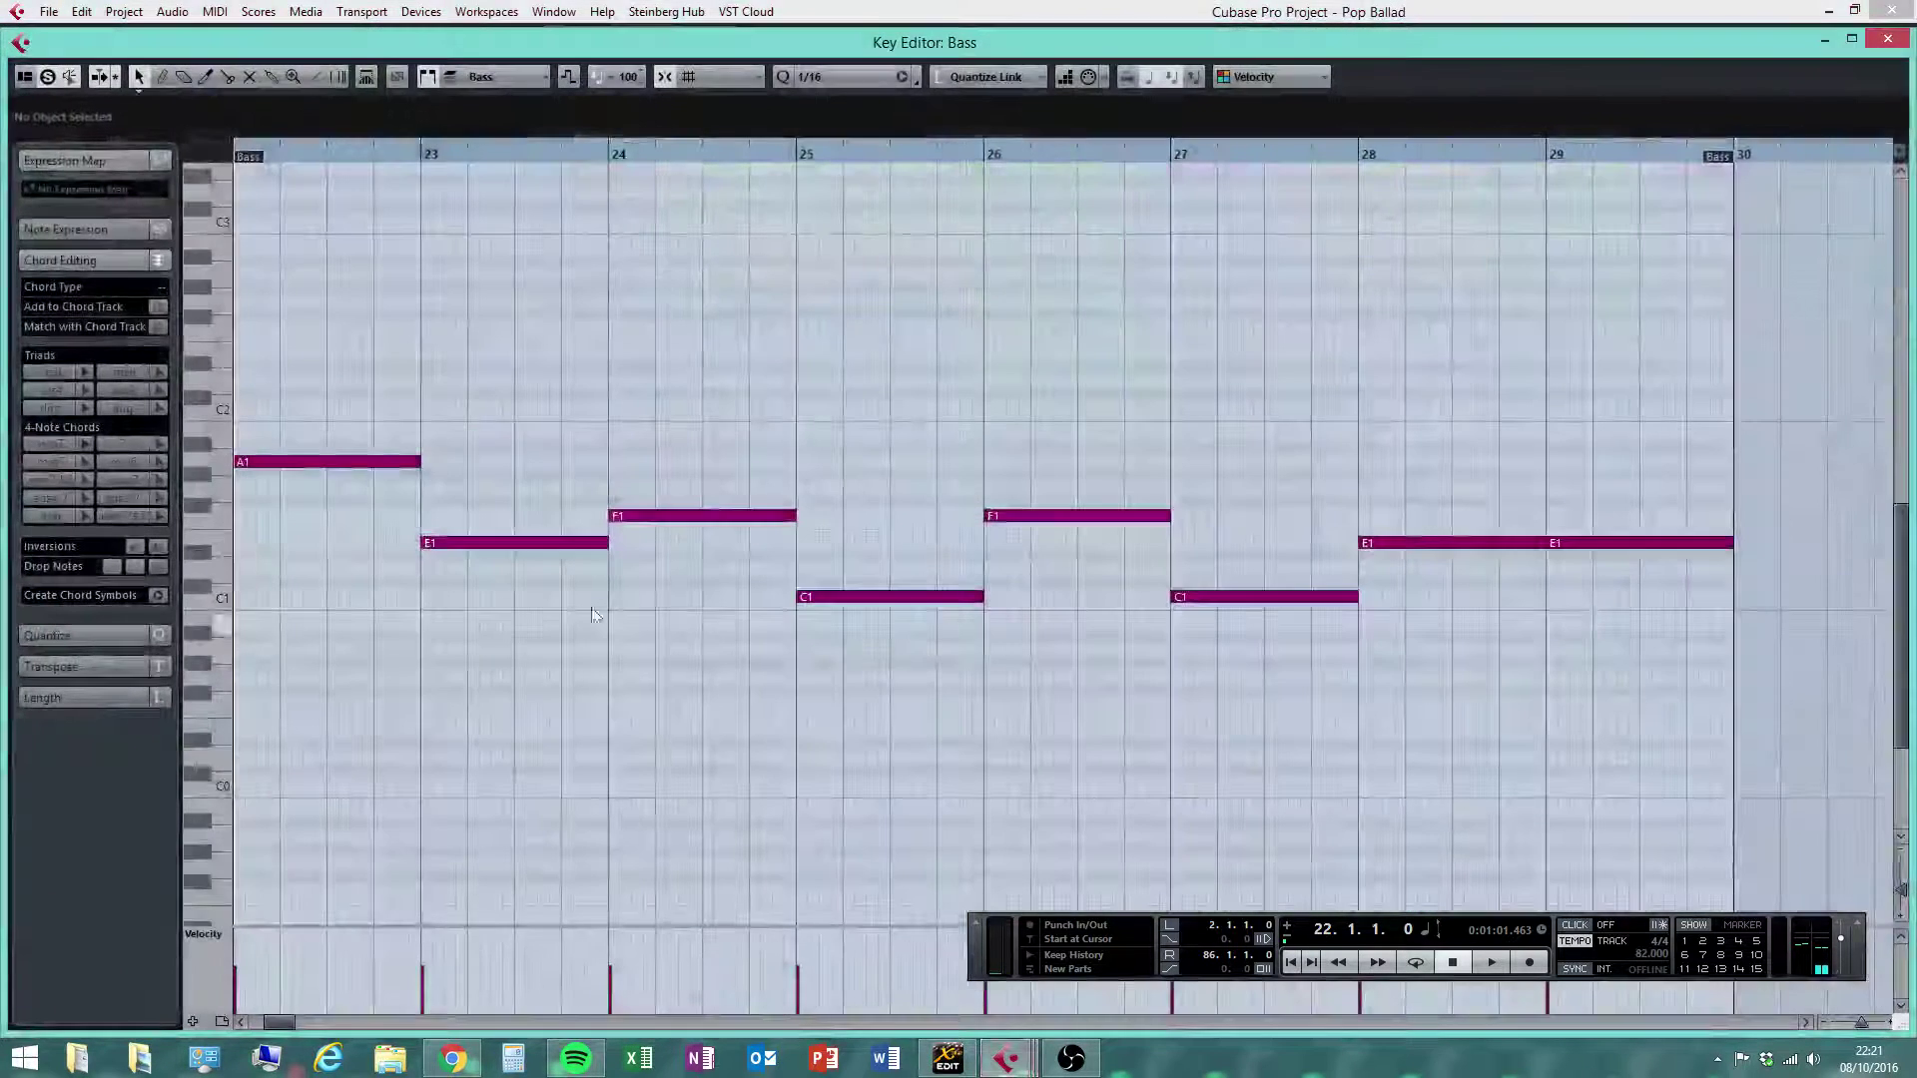
{"action": "left_click_drag", "start_coordinate": [333, 412], "coordinate": [1664, 681]}
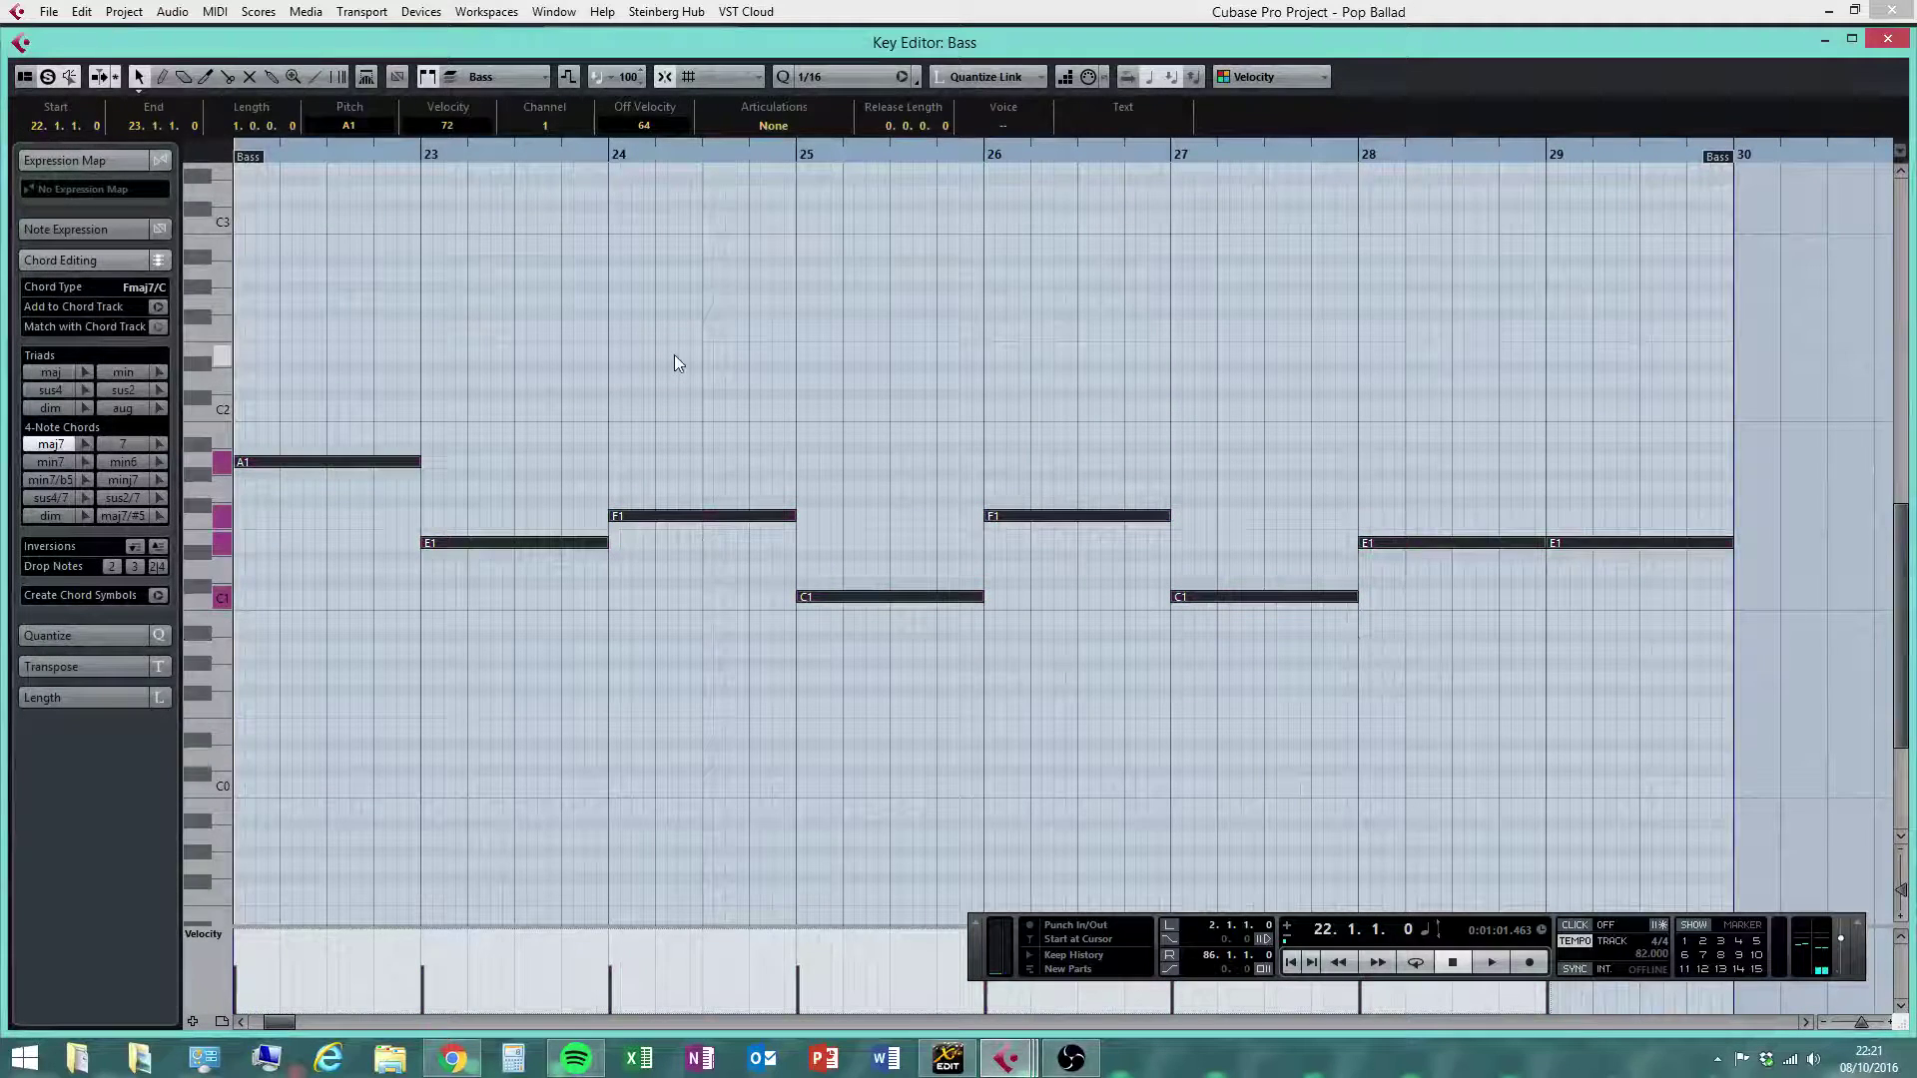
{"action": "left_click", "coordinate": [1589, 165]}
{"action": "left_click", "coordinate": [1887, 38]}
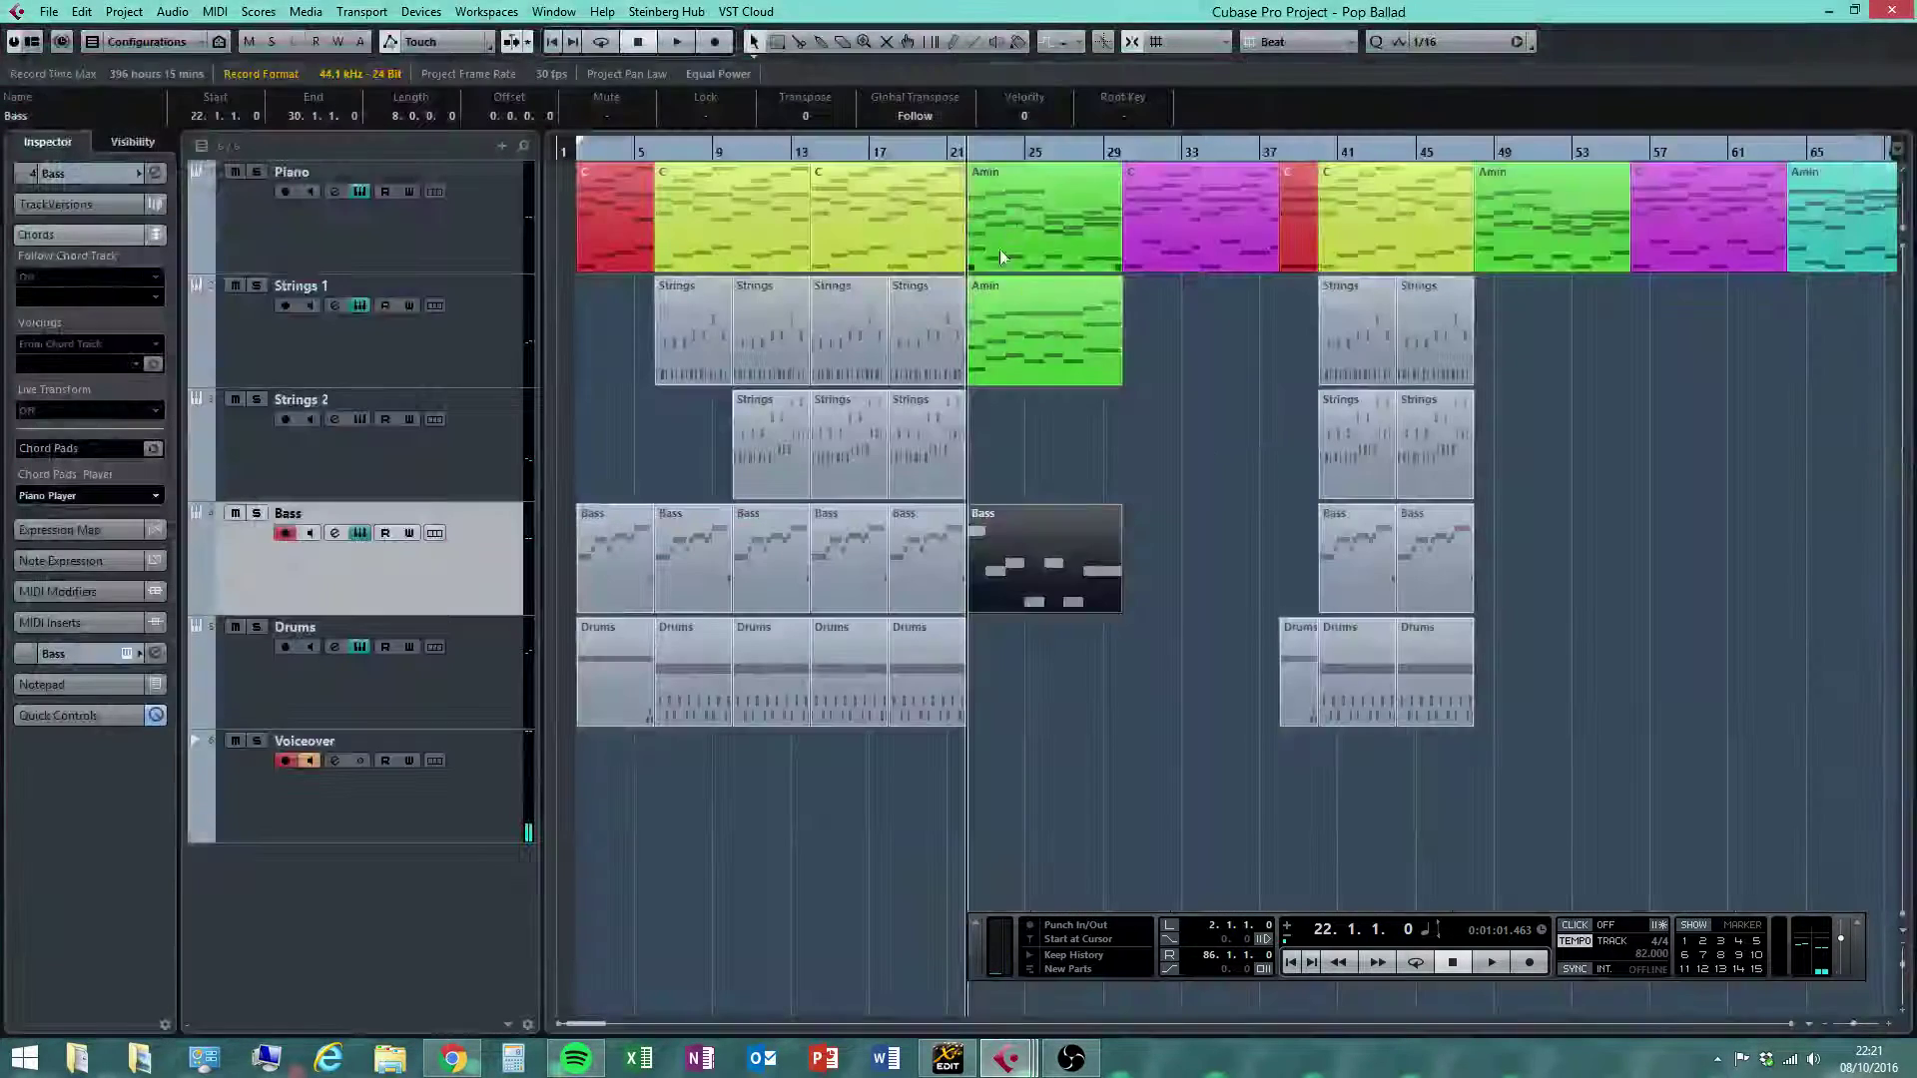
Play the arrangement from bar 21 to hear the pasted bass line, and stop in bar 24
{"action": "left_click", "coordinate": [954, 152]}
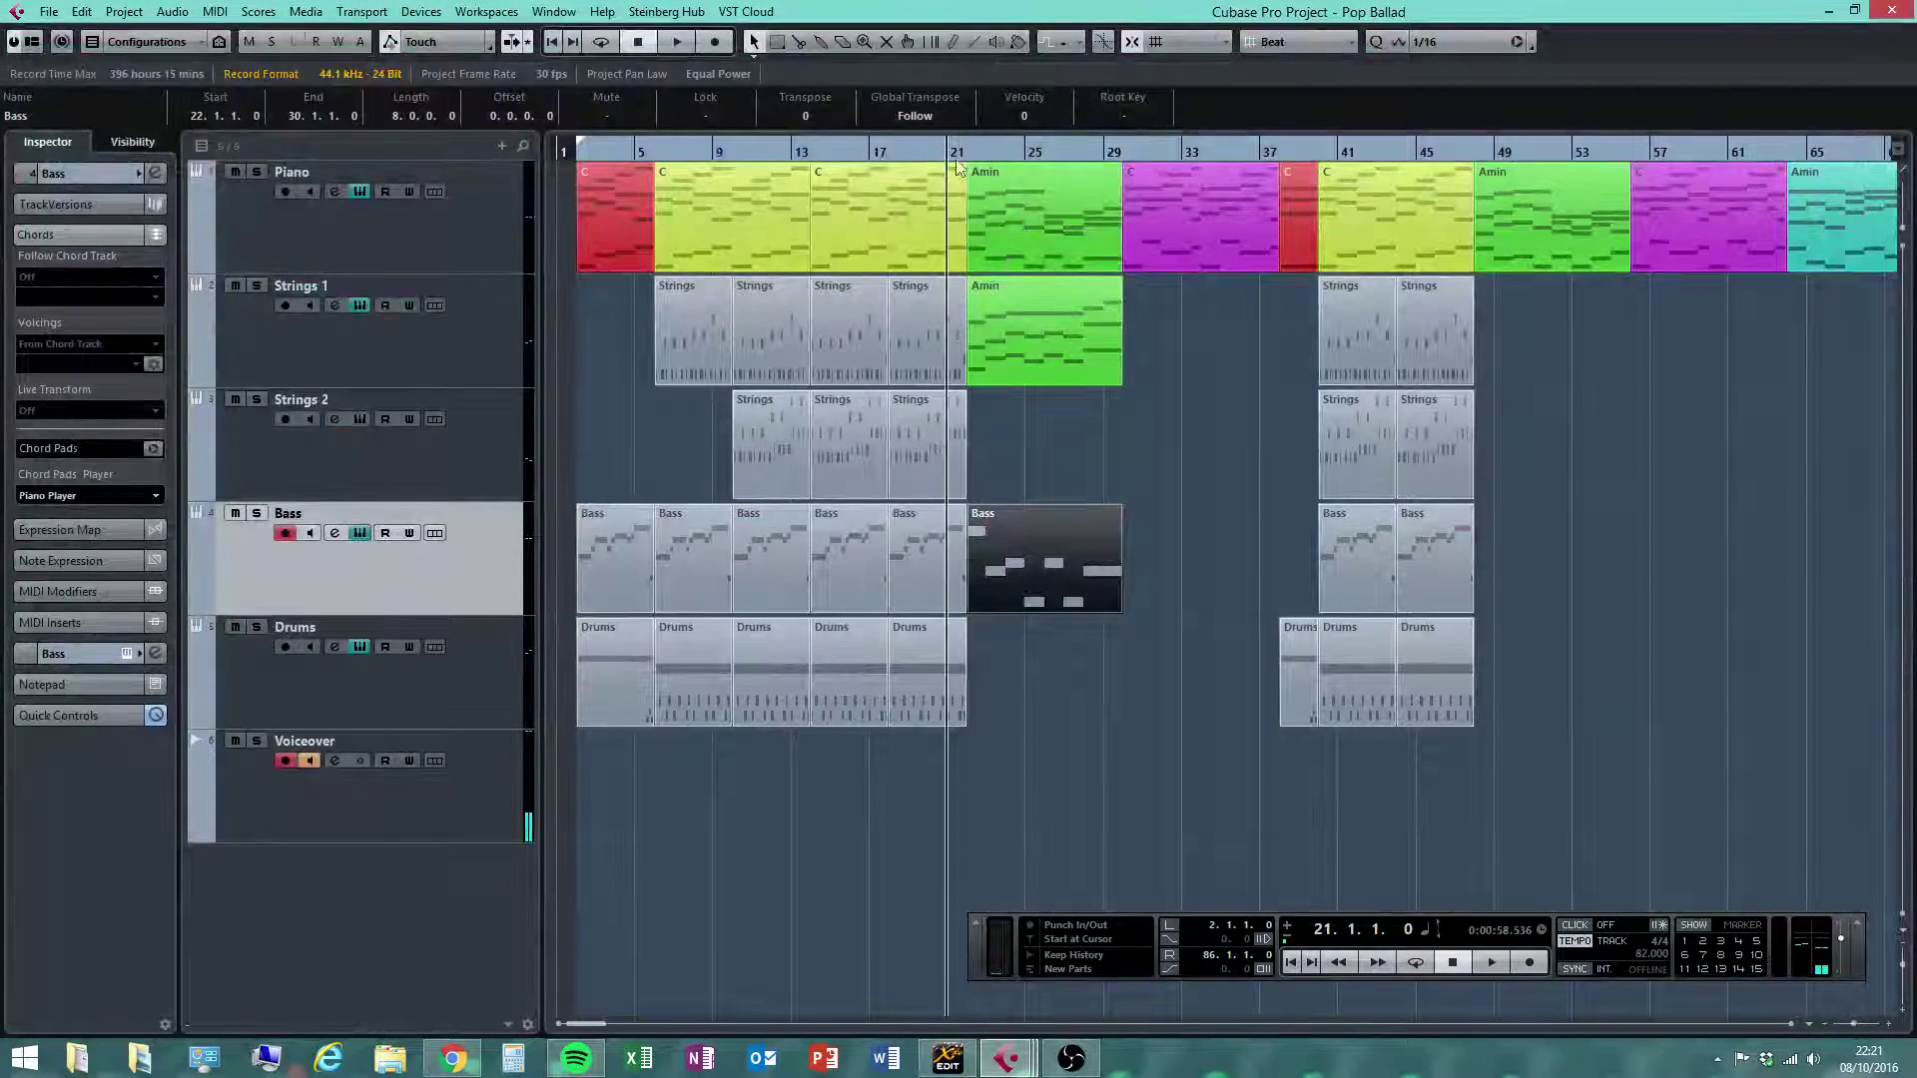
{"action": "left_click", "coordinate": [1495, 962]}
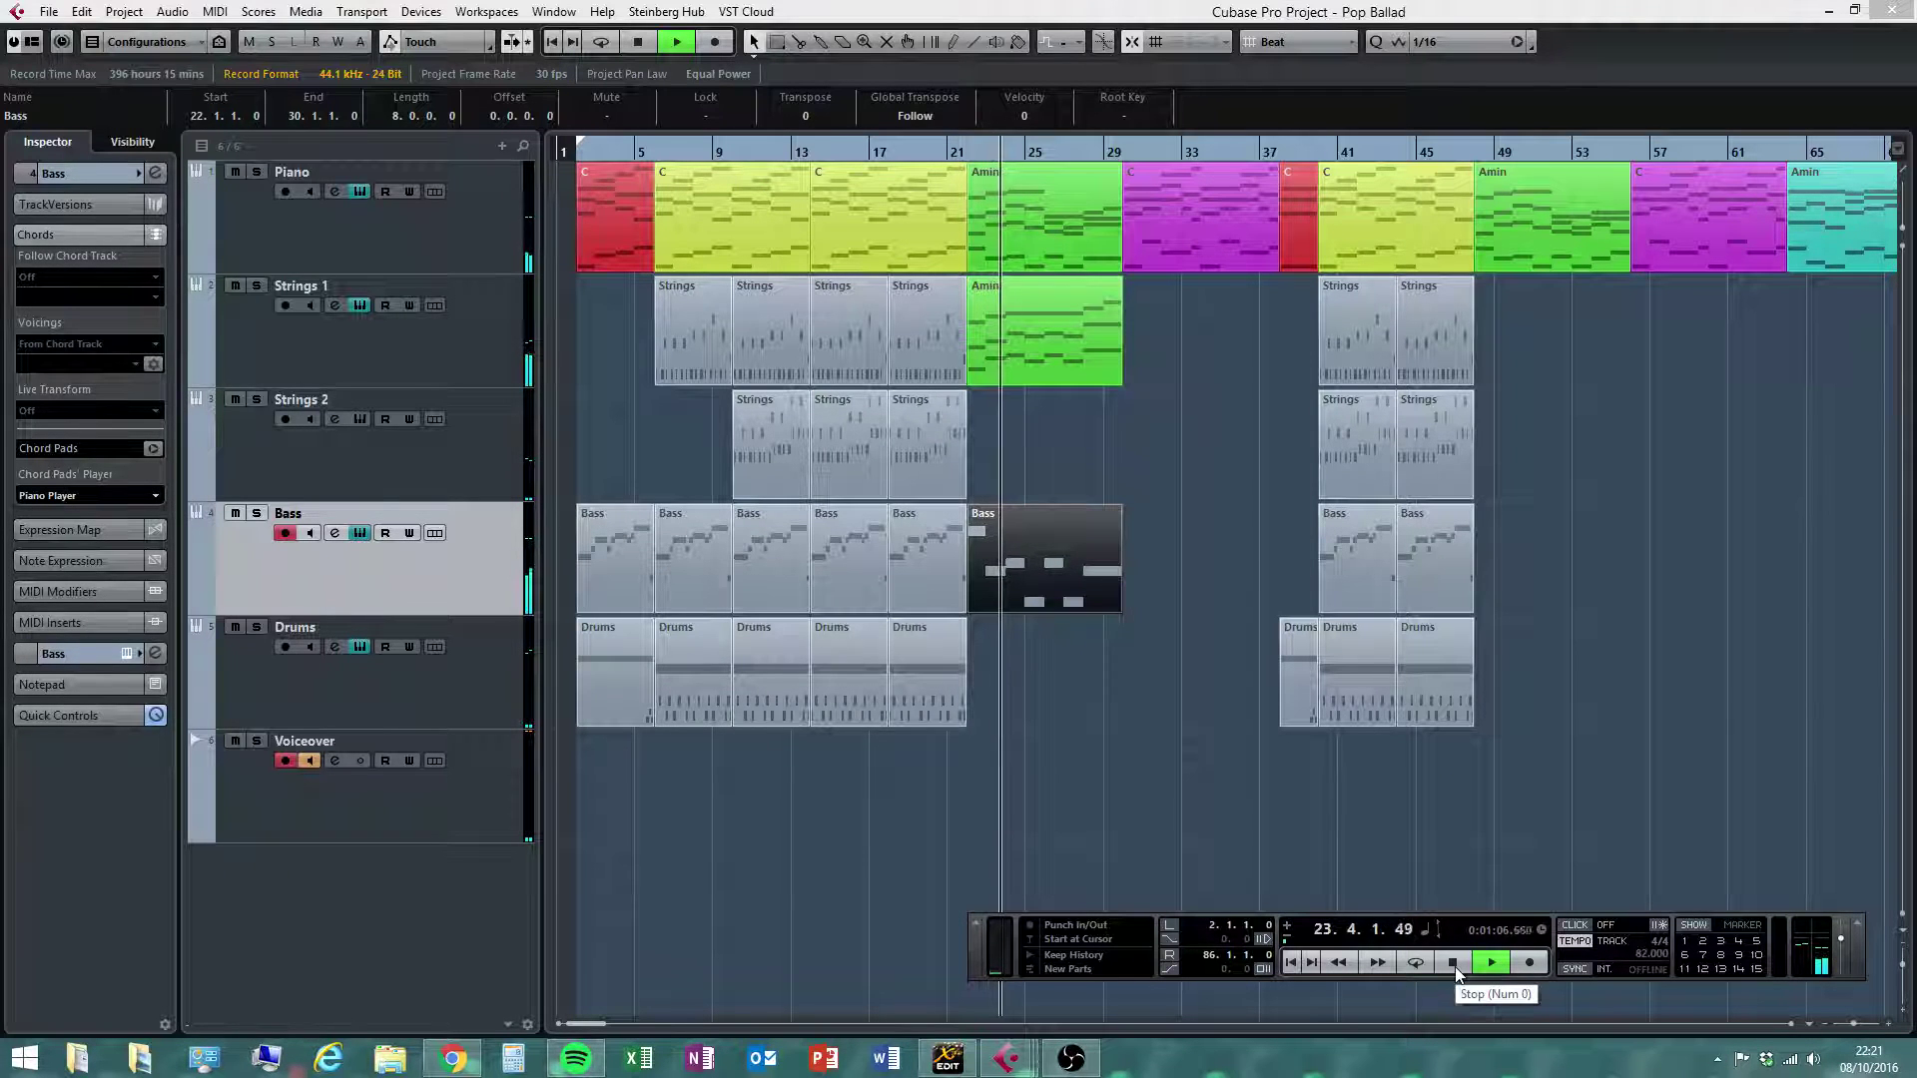
{"action": "left_click", "coordinate": [1453, 966]}
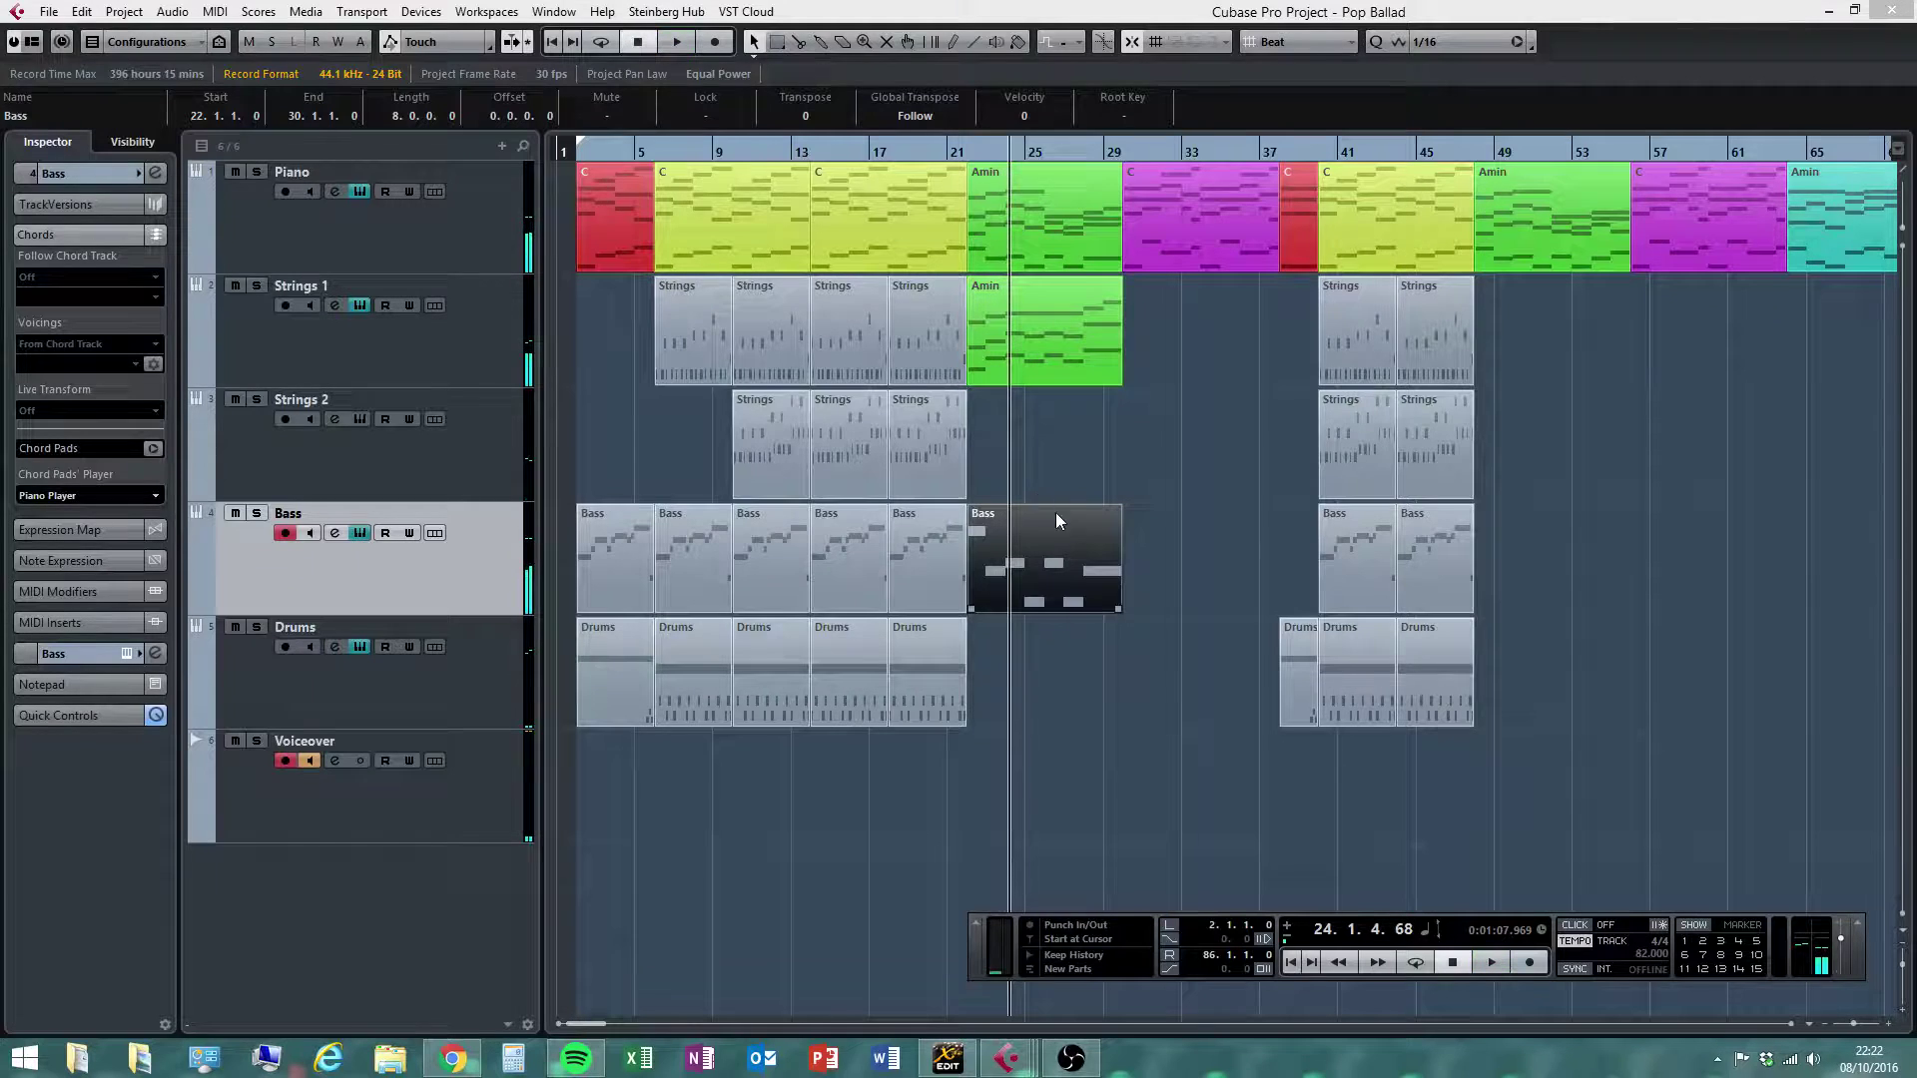
In the bar 22 Bass part, transpose all notes in bars 23 to 29 up 13 semitones, leaving bar 22's A1 as is
{"action": "double_click", "coordinate": [1006, 575]}
{"action": "left_click_drag", "start_coordinate": [487, 433], "coordinate": [1806, 739]}
{"action": "key", "text": "Up"}
{"action": "key", "text": "Up"}
{"action": "key", "text": "Up"}
{"action": "key", "text": "Up"}
{"action": "key", "text": "Up"}
{"action": "key", "text": "Up"}
{"action": "key", "text": "Up"}
{"action": "key", "text": "Up"}
{"action": "key", "text": "Up"}
{"action": "key", "text": "Up"}
{"action": "key", "text": "Up"}
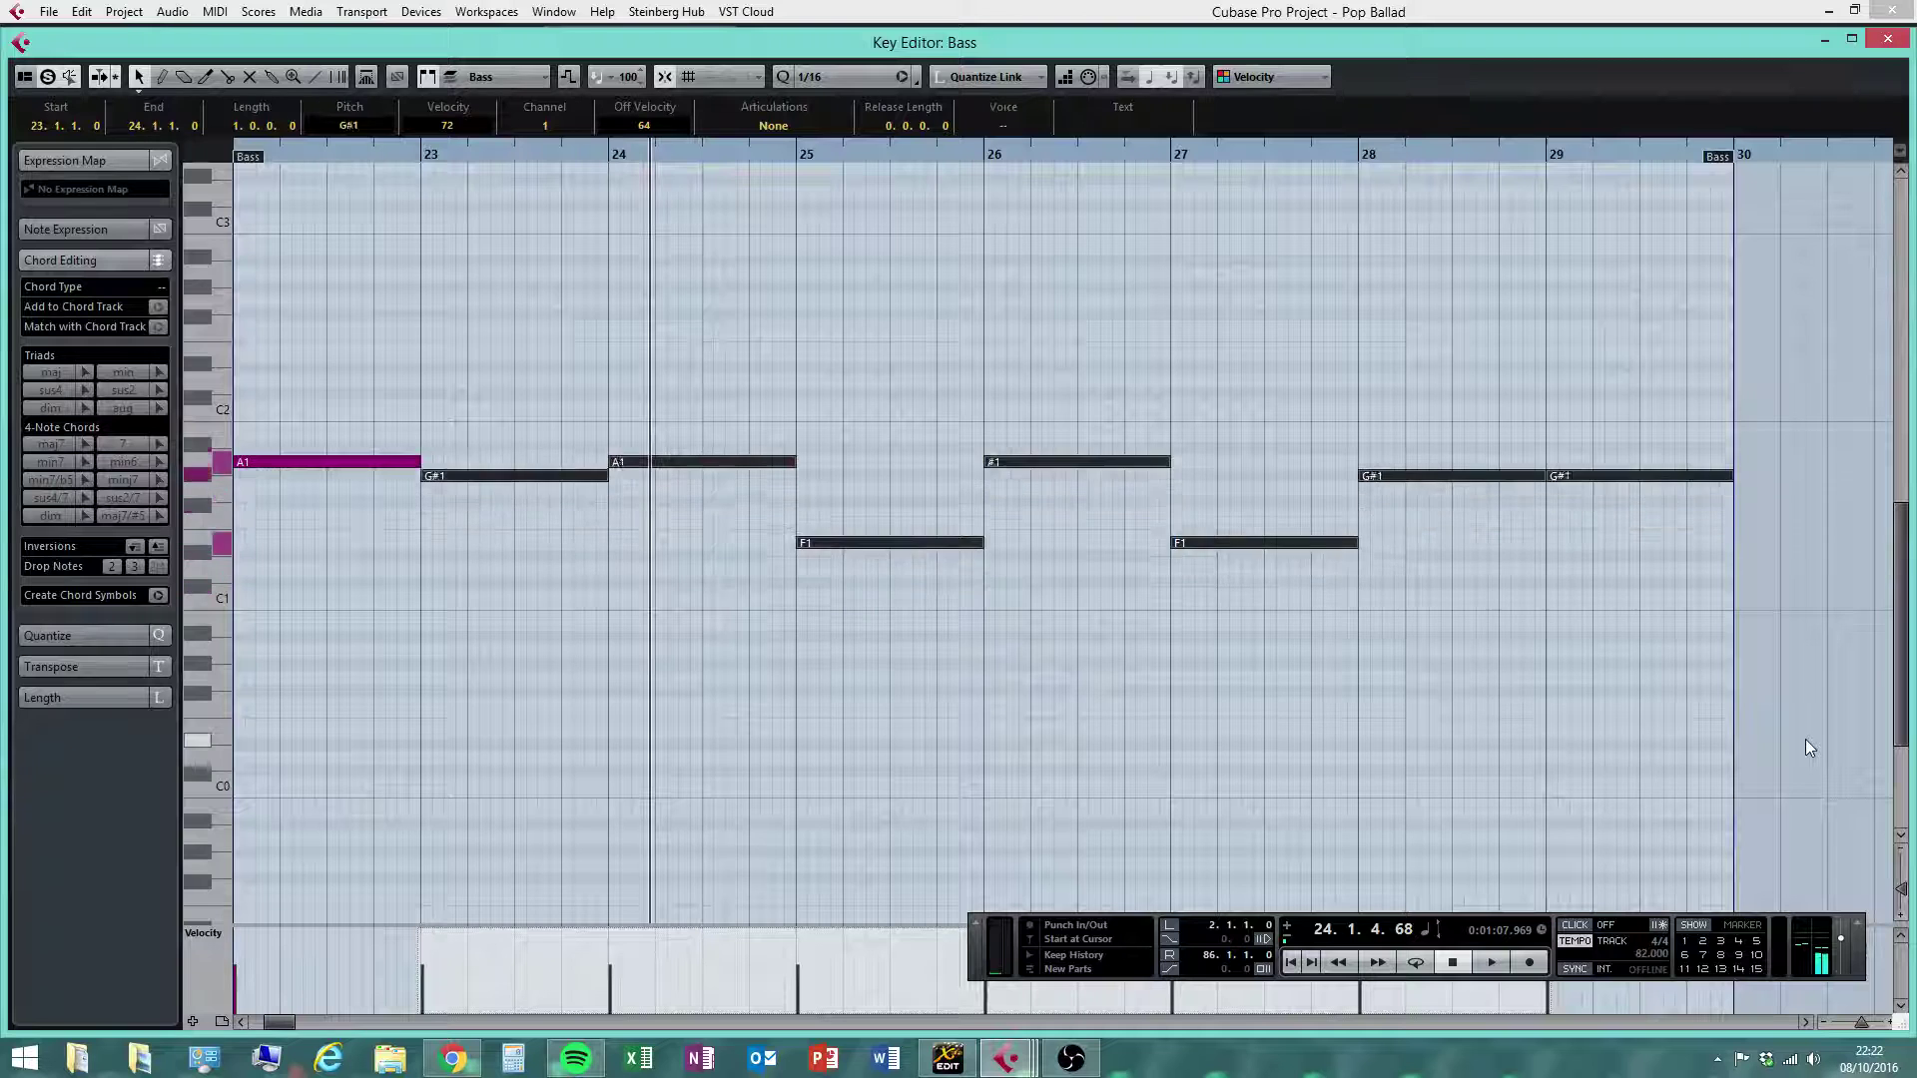
{"action": "key", "text": "Up"}
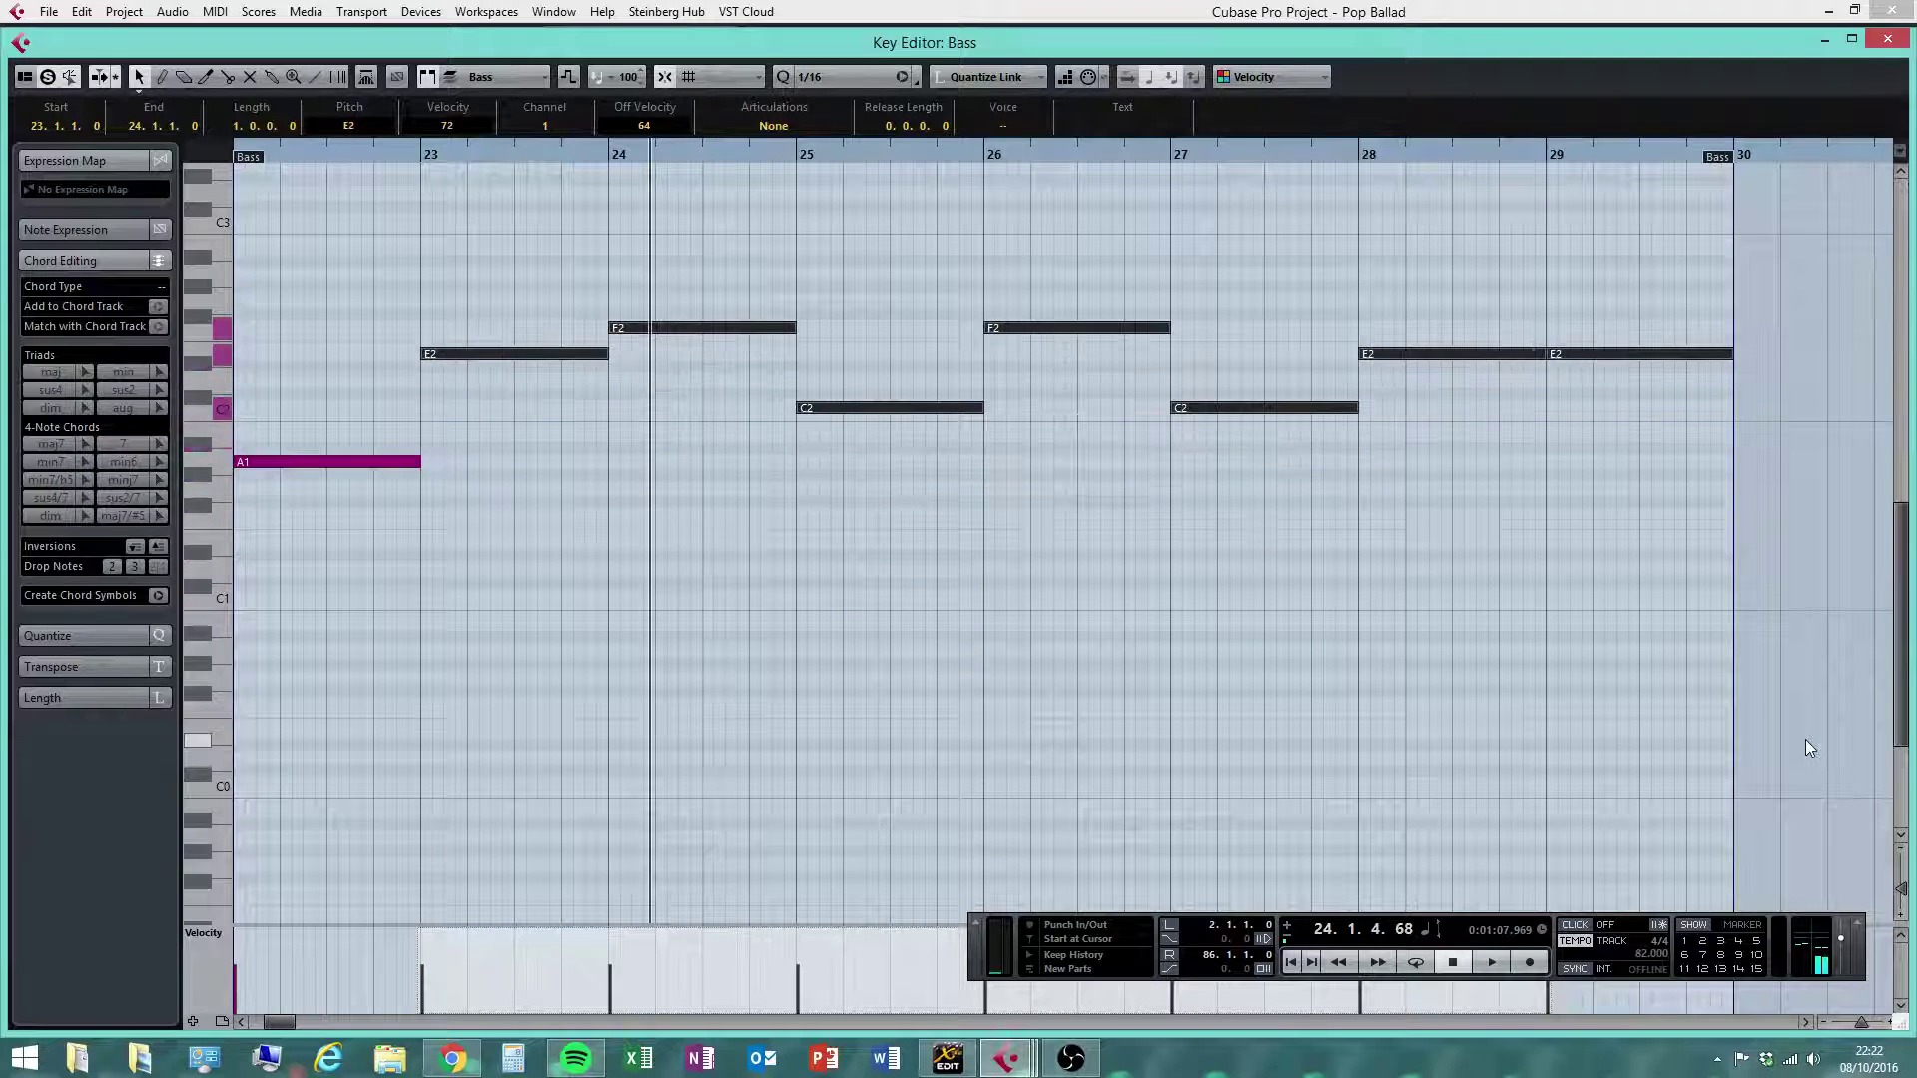
{"action": "key", "text": "Up"}
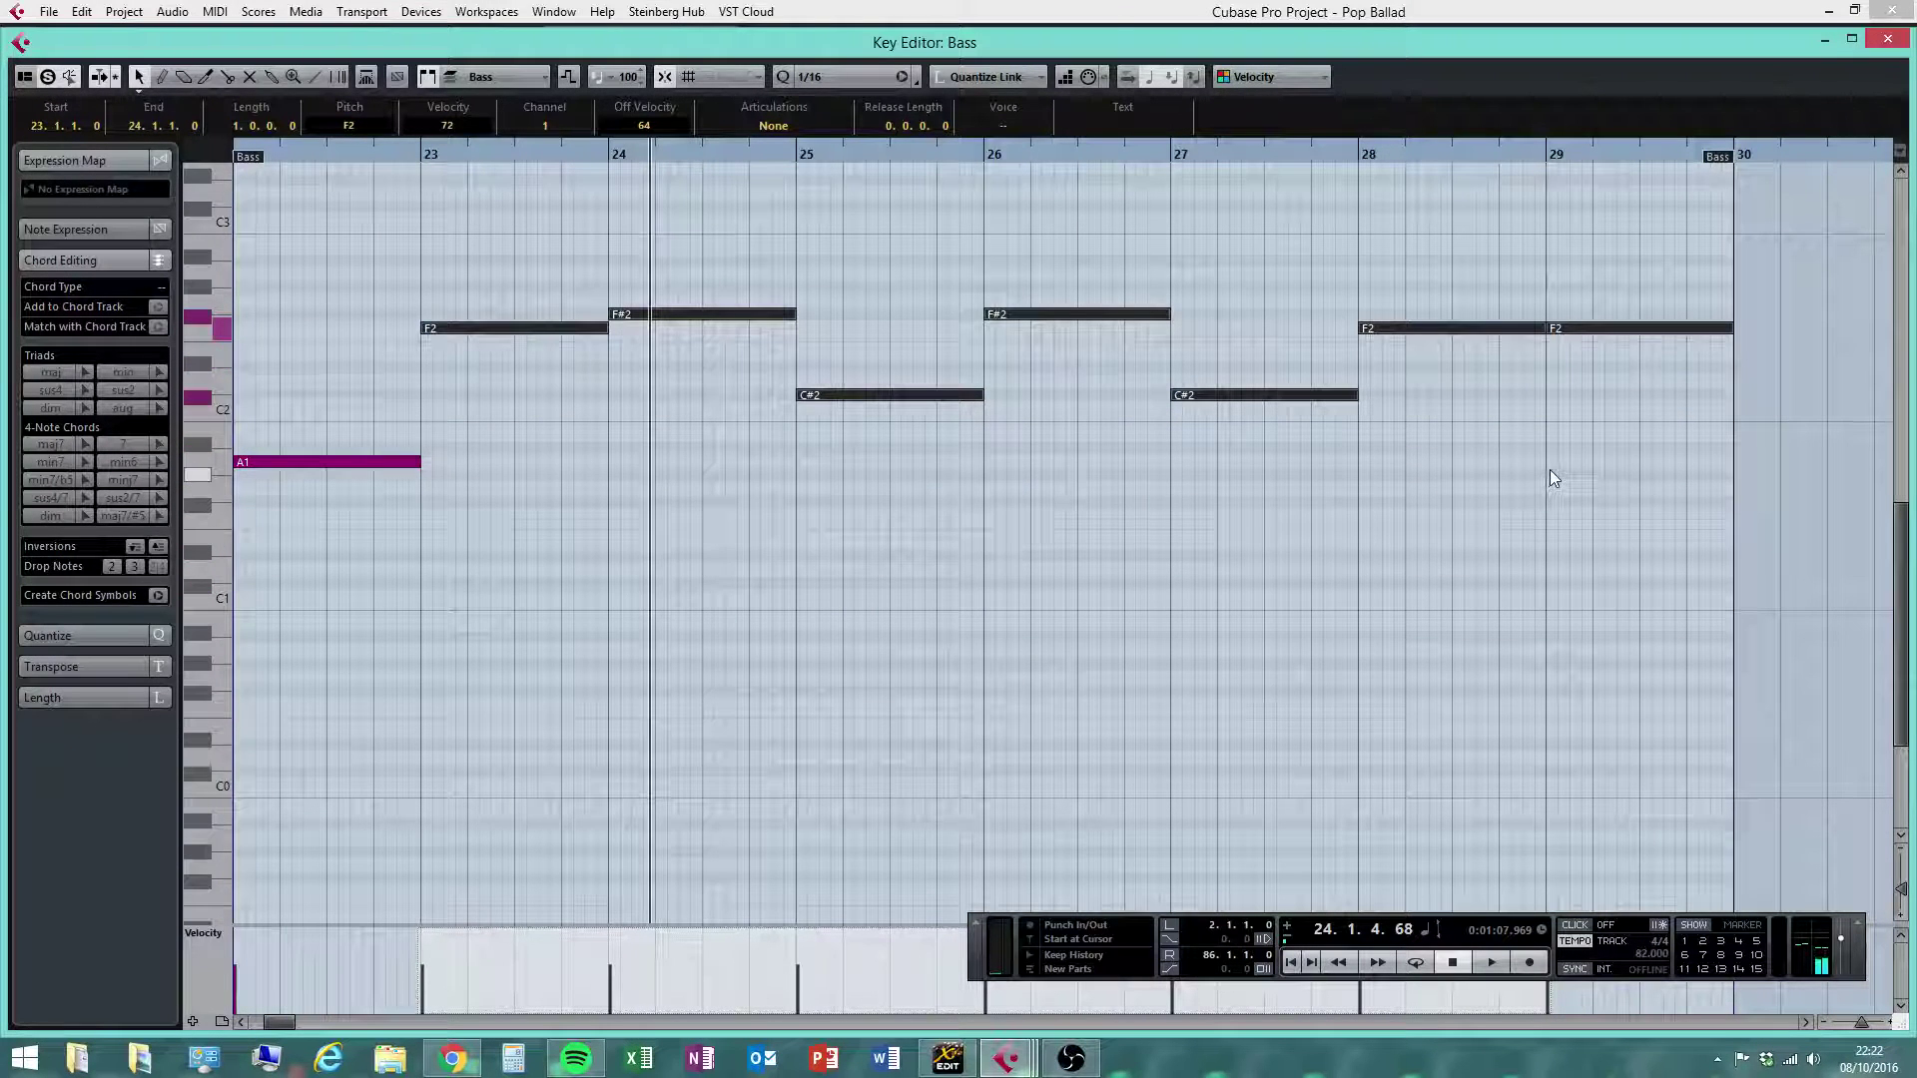
Play the transposed bass line from bar 21, deselect its notes, and stop in bar 23
{"action": "left_click", "coordinate": [1452, 963]}
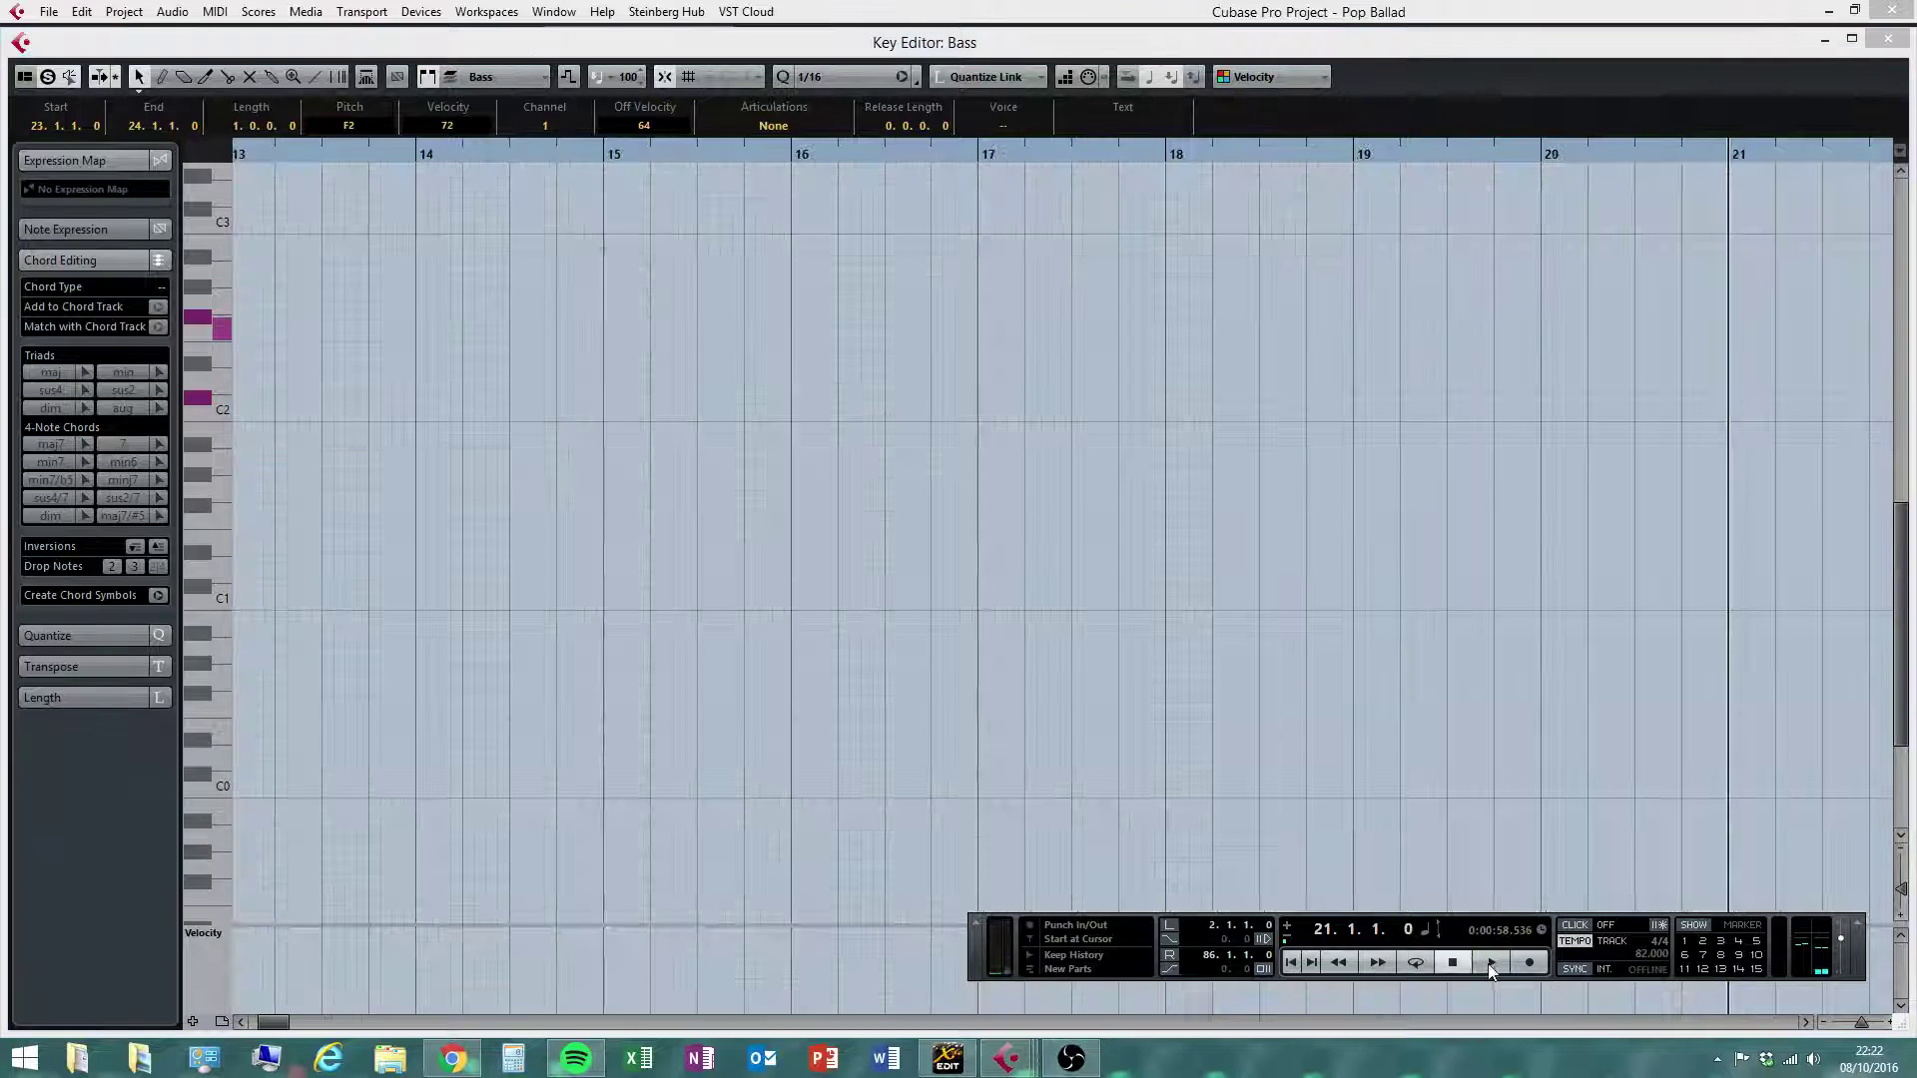
{"action": "left_click", "coordinate": [1490, 962]}
{"action": "left_click", "coordinate": [349, 232]}
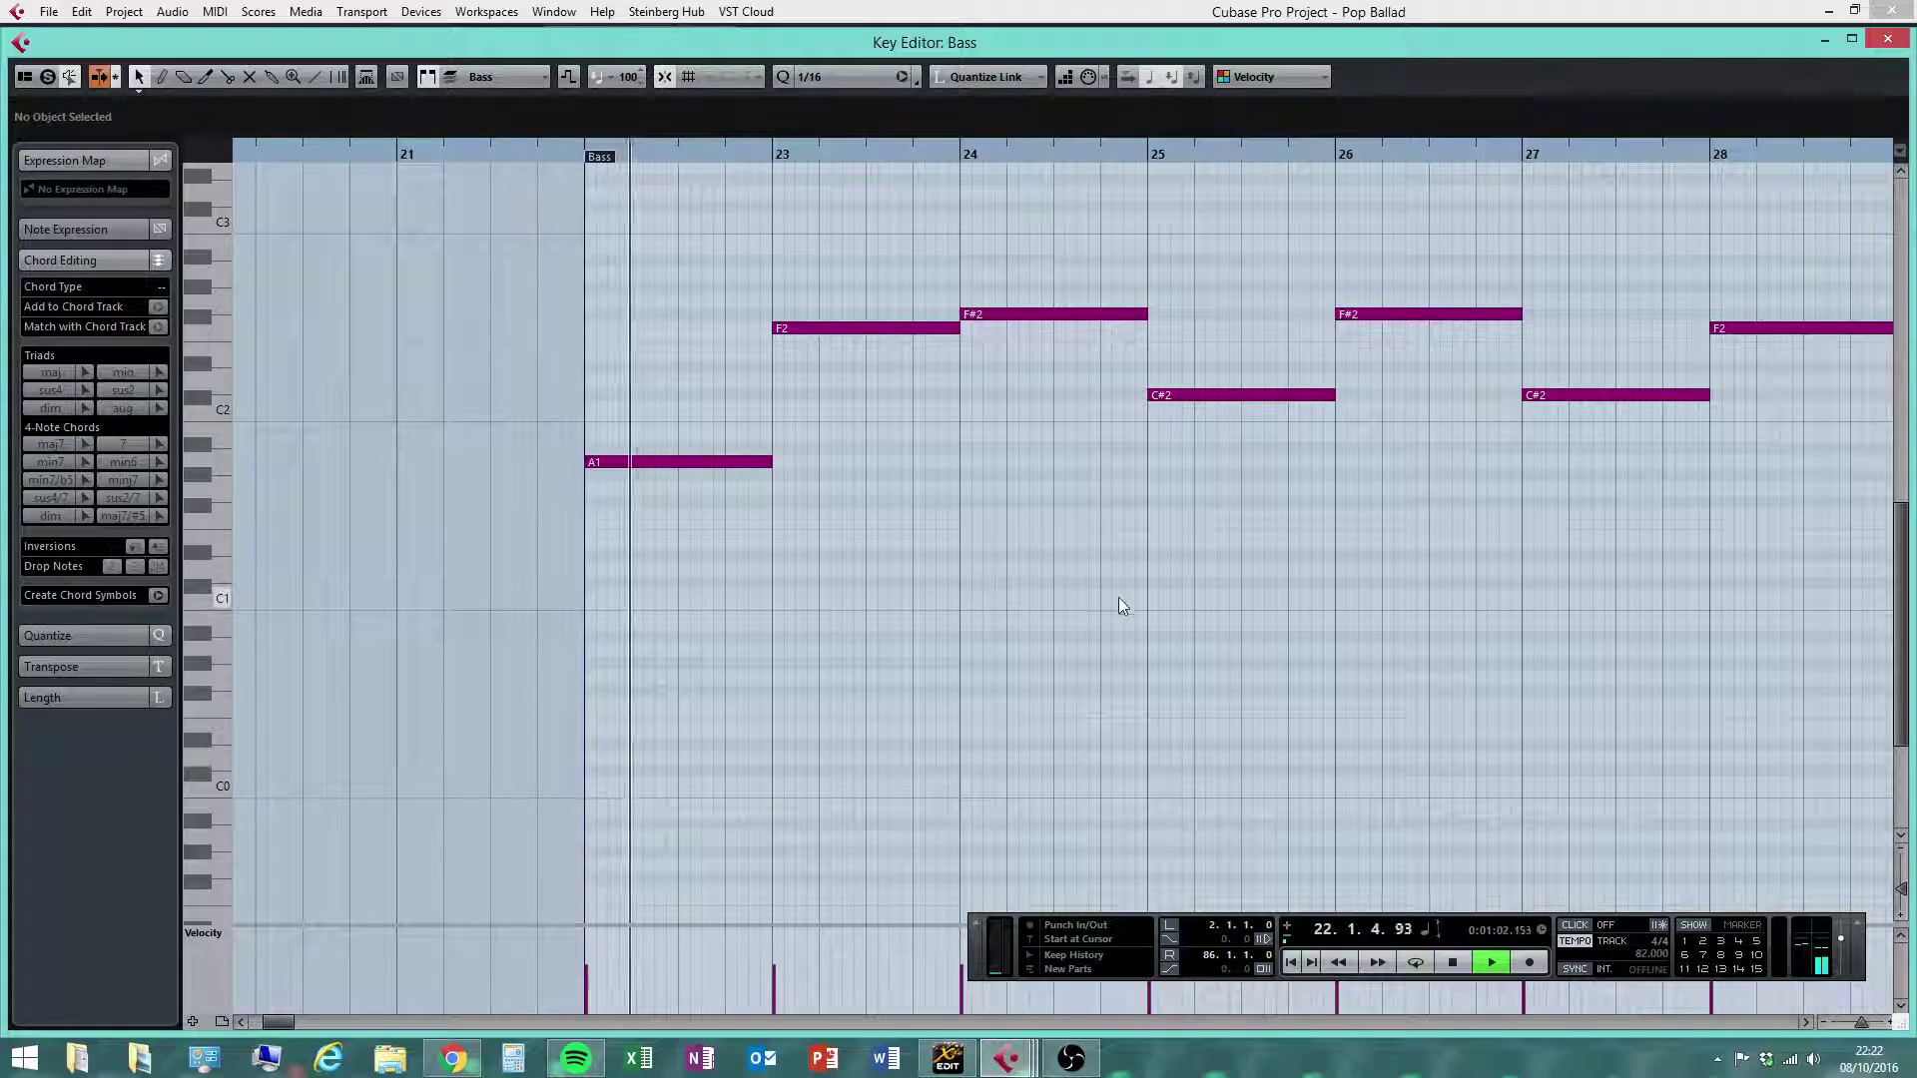
{"action": "left_click", "coordinate": [1452, 962]}
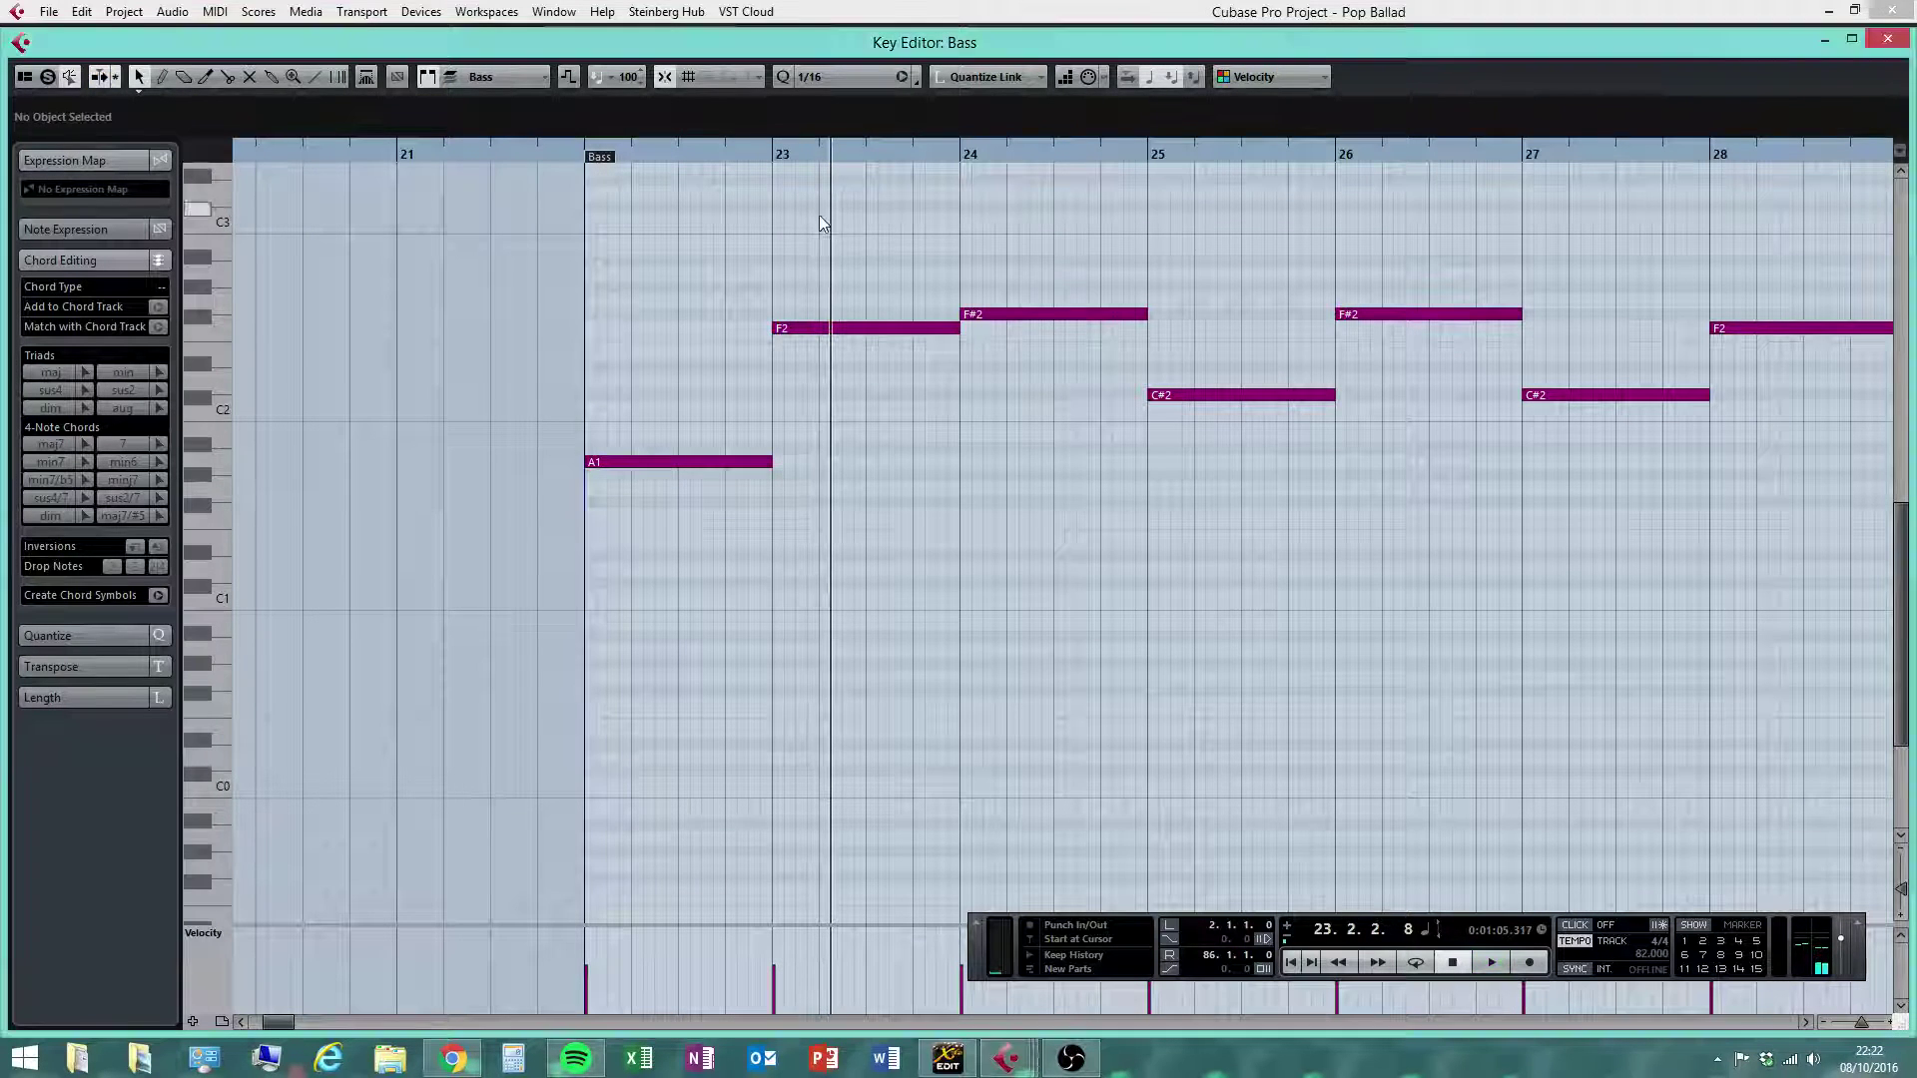
Lower the bass notes in bars 23 to 28 by one semitone and play from just before bar 22
{"action": "left_click_drag", "start_coordinate": [819, 213], "coordinate": [1769, 577]}
{"action": "key", "text": "Down"}
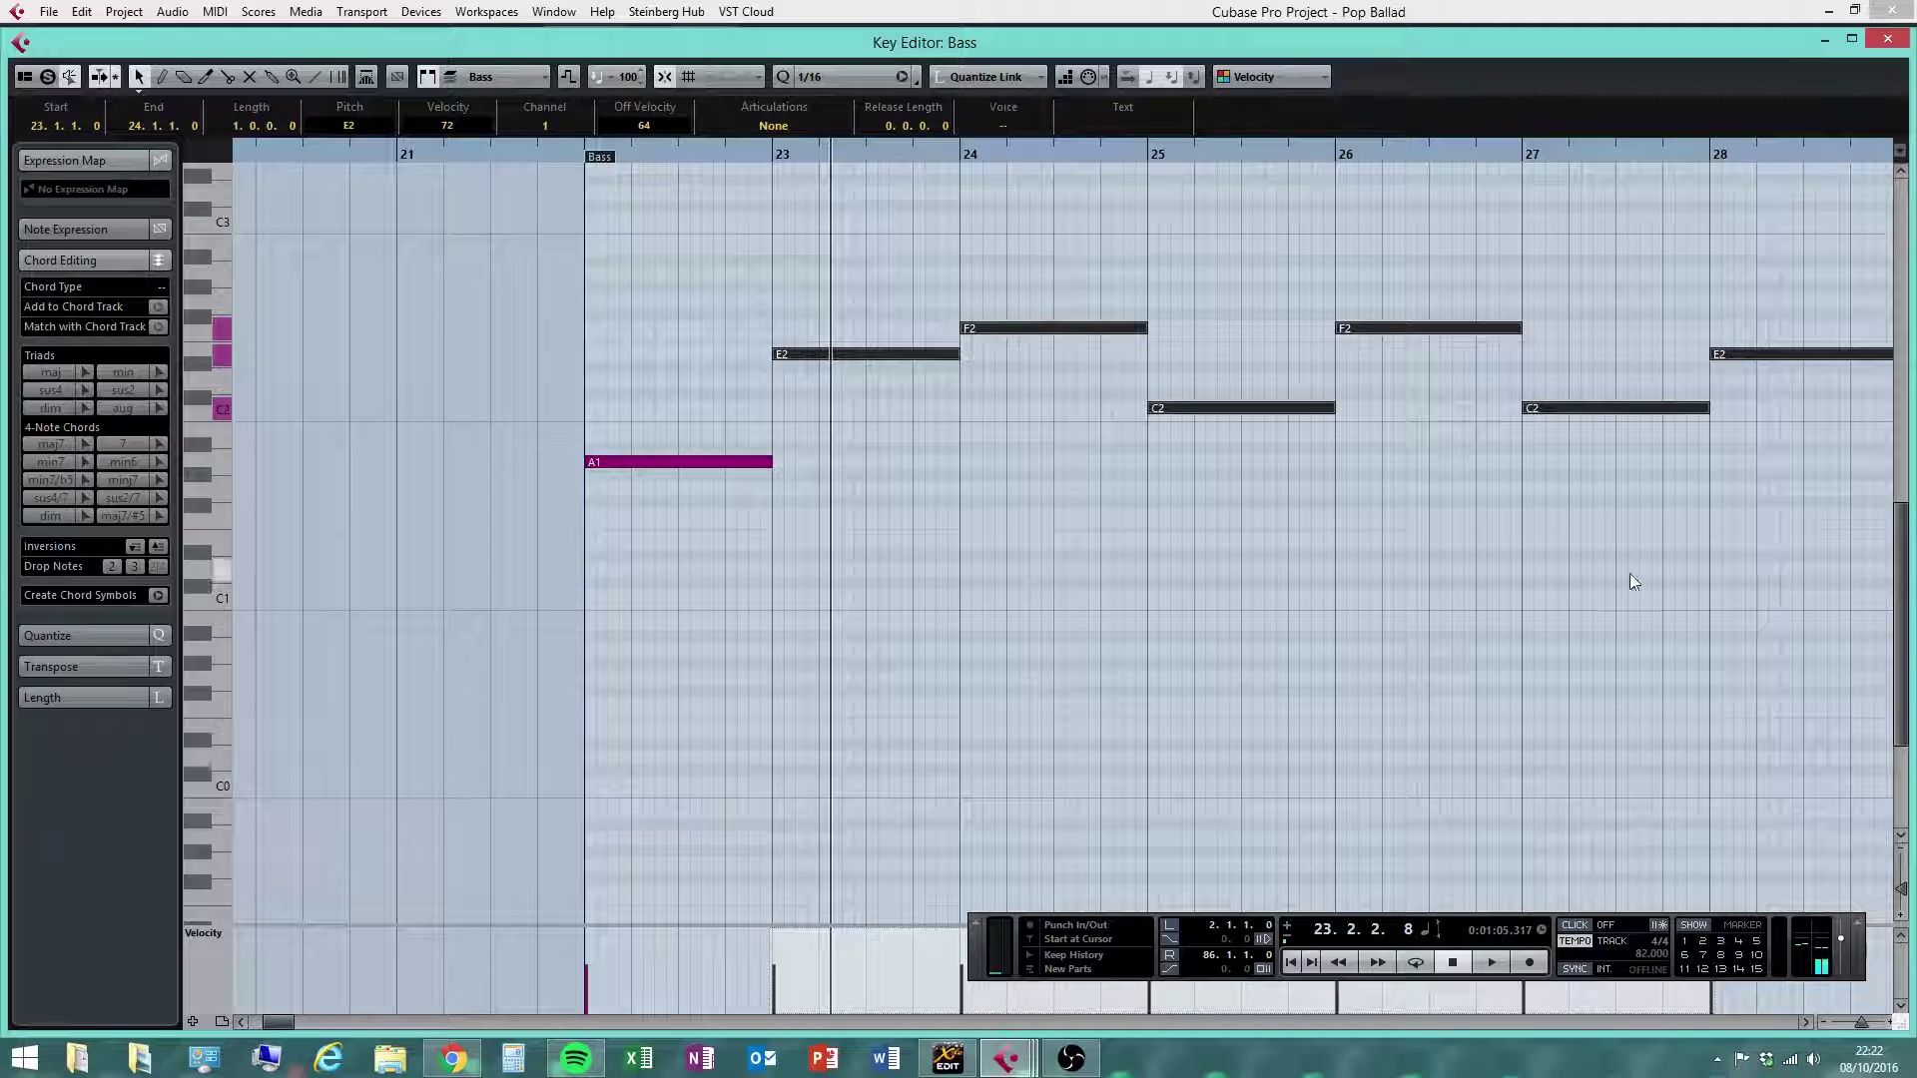
{"action": "left_click", "coordinate": [576, 155]}
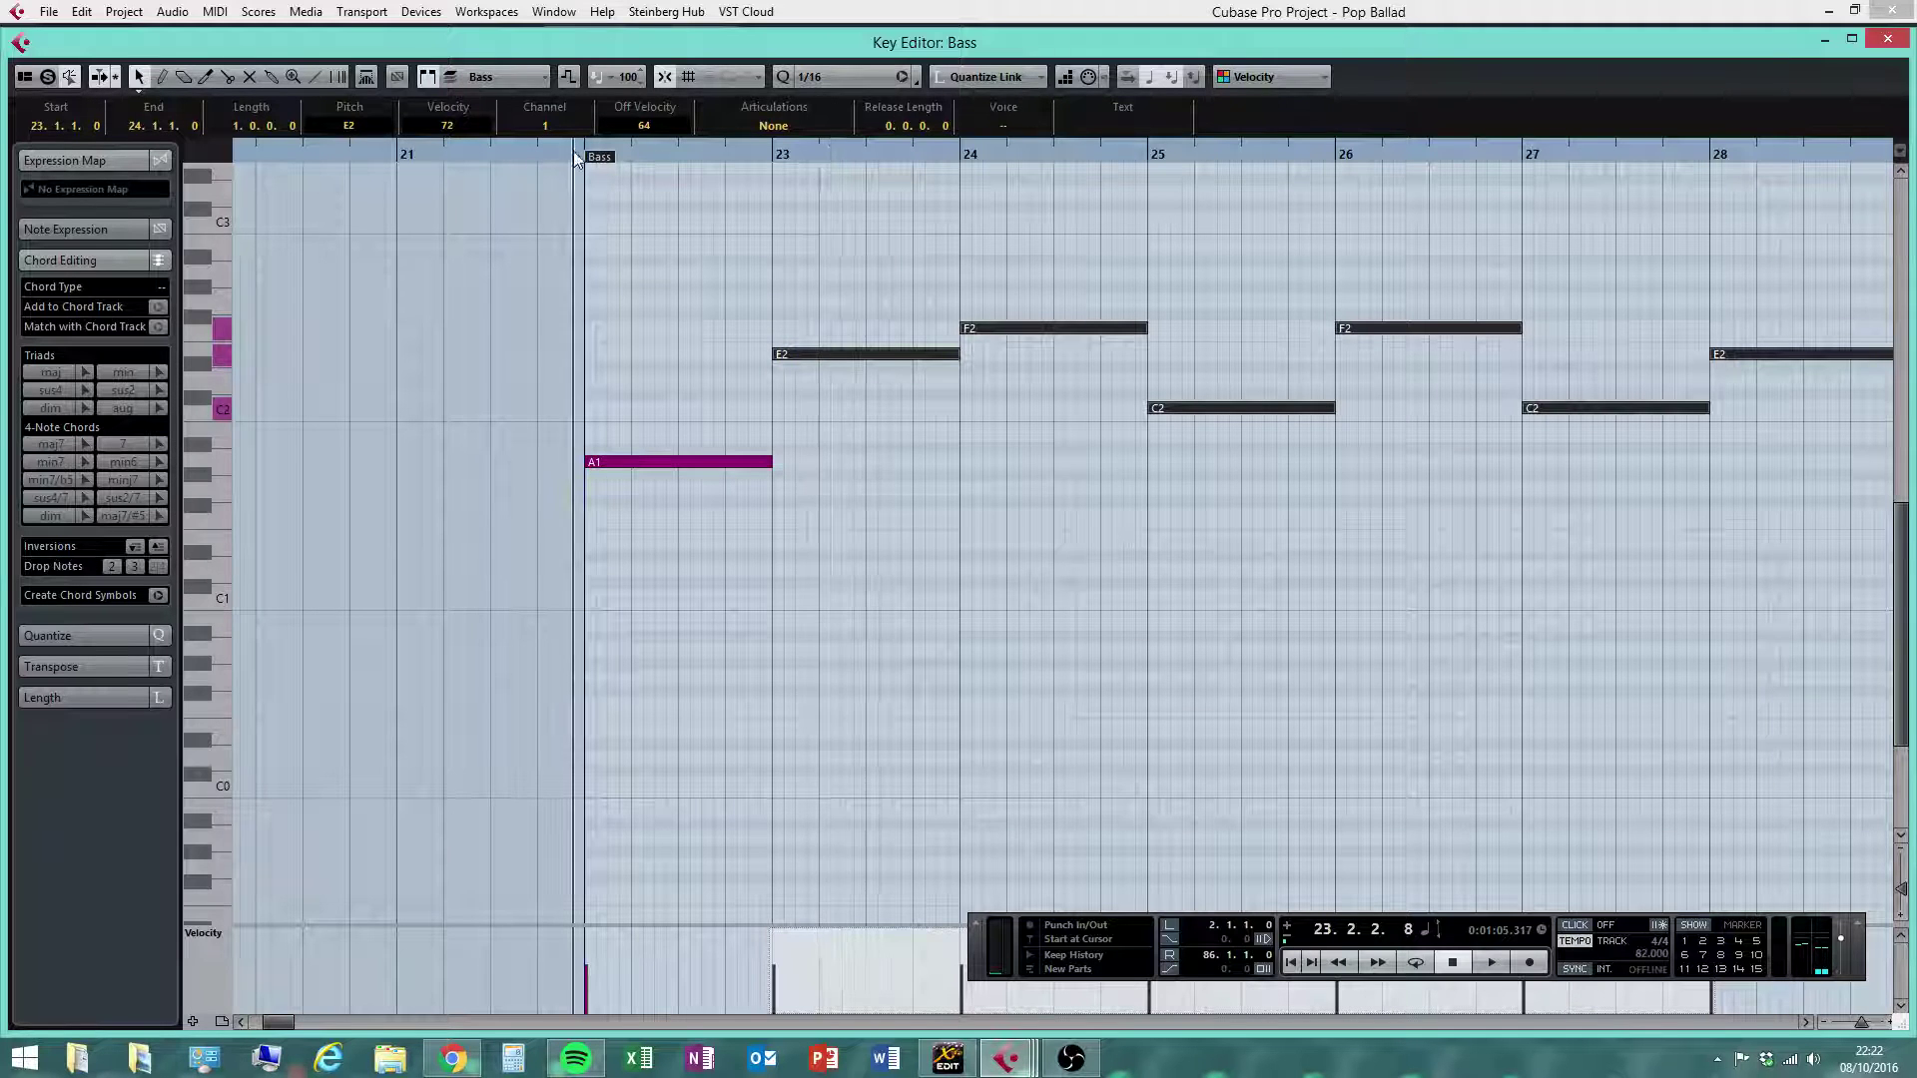
{"action": "left_click", "coordinate": [1491, 963]}
{"action": "left_click", "coordinate": [1244, 704]}
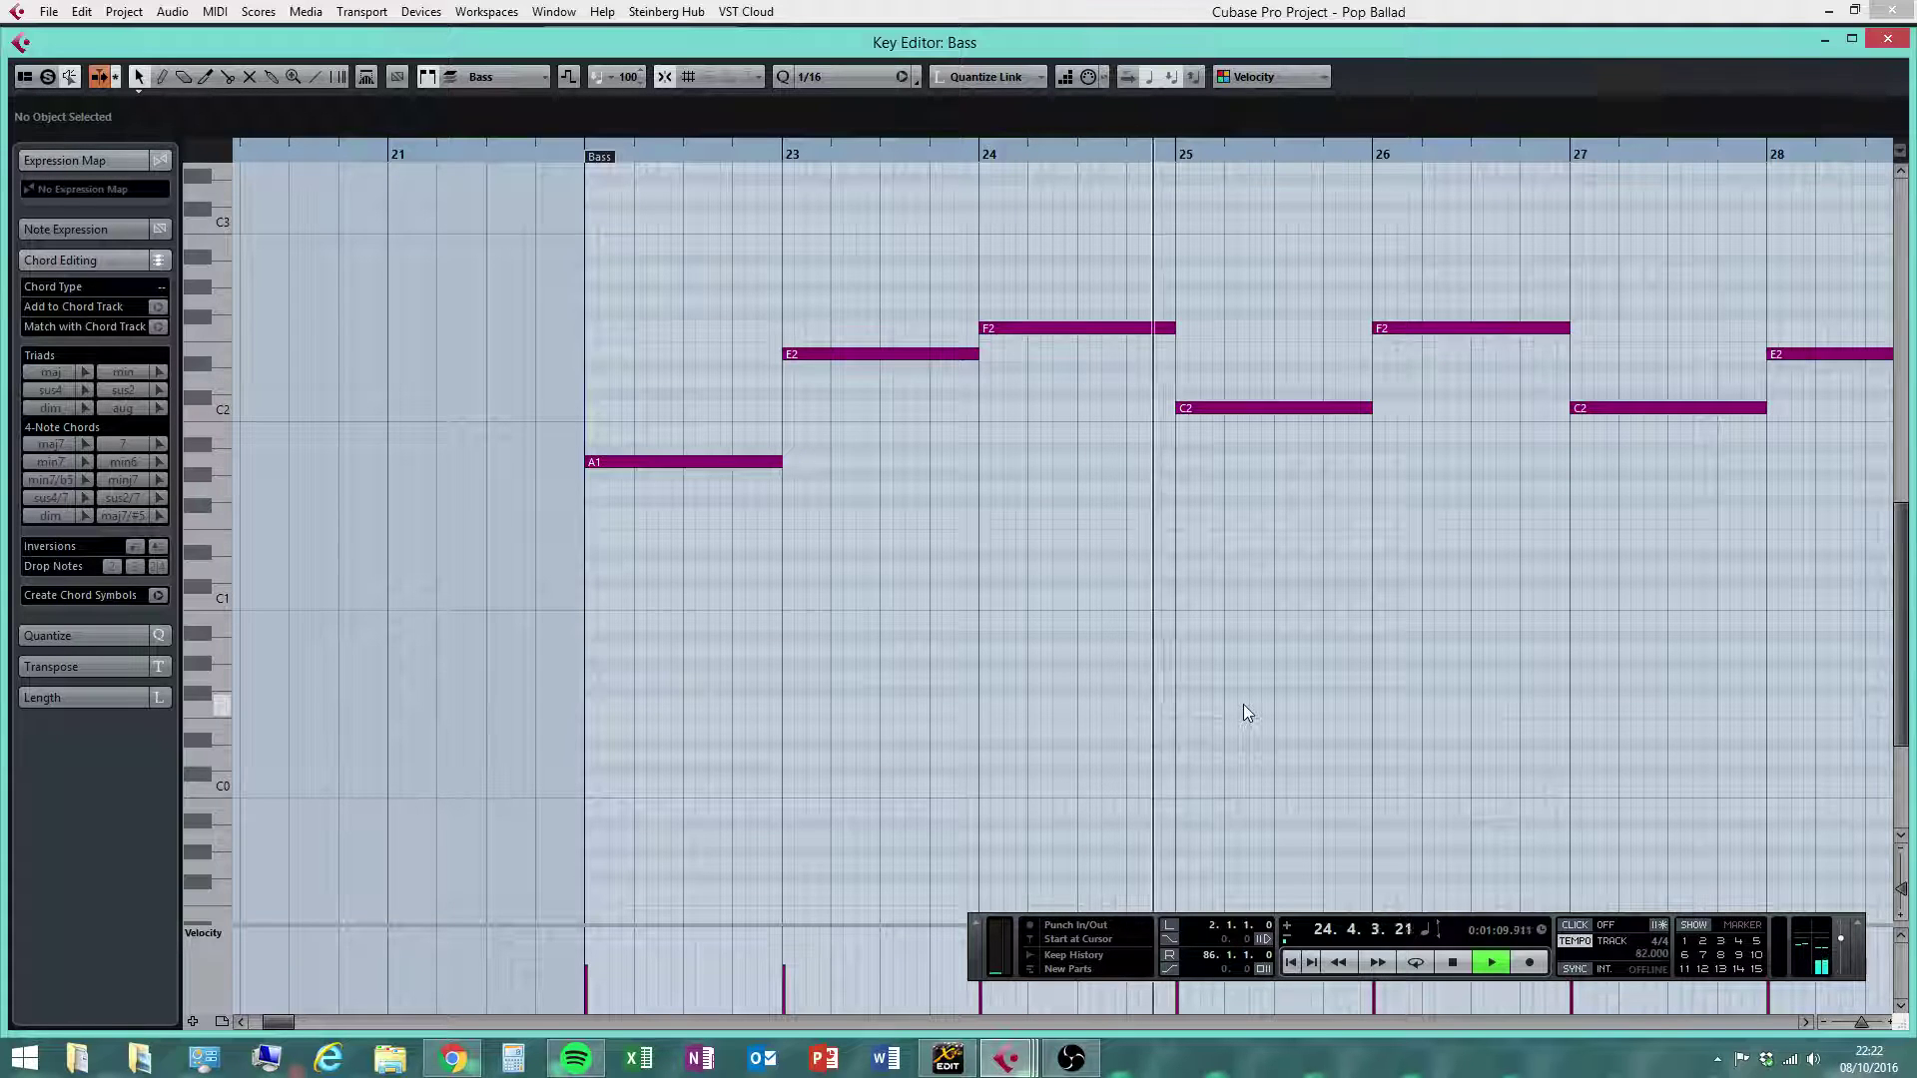
Stop playback in bar 29, then lower the bar 29 bass note to E2 and deselect it
{"action": "left_click", "coordinate": [1806, 1022]}
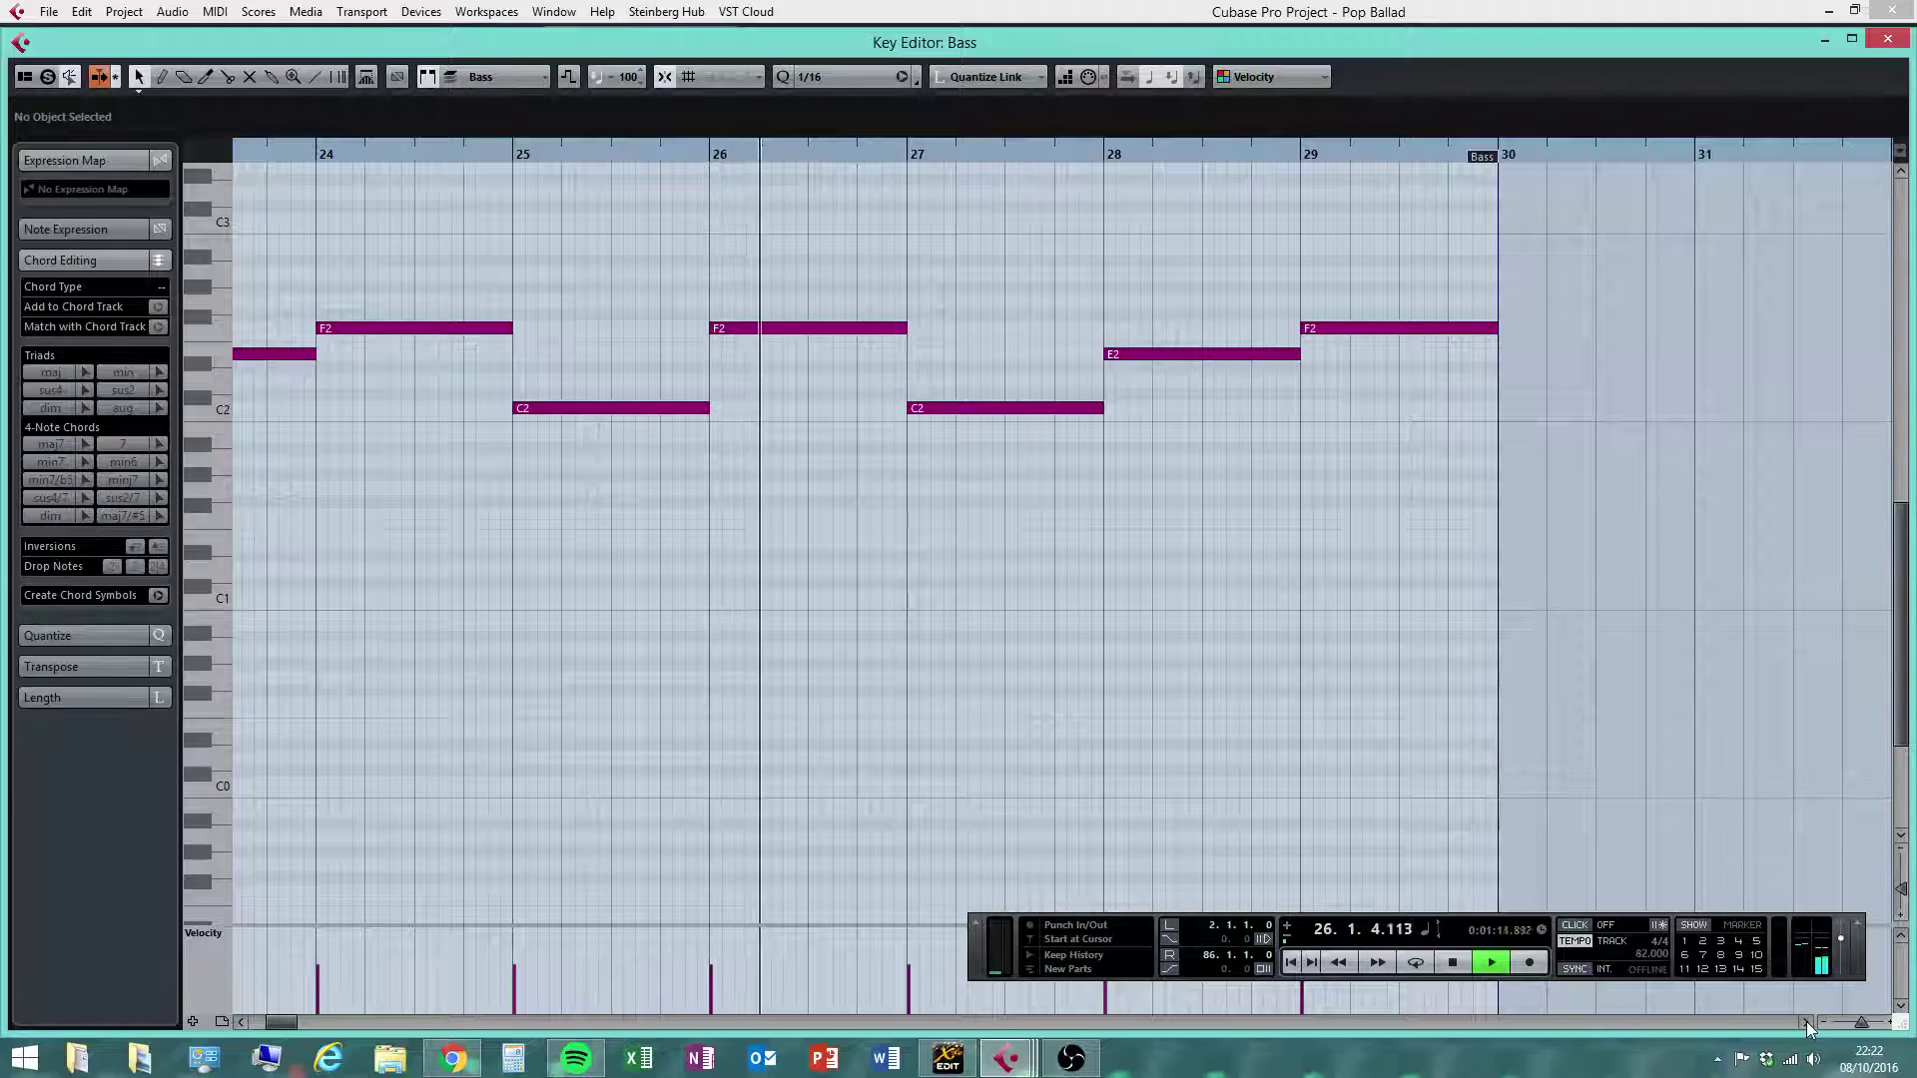
{"action": "left_click", "coordinate": [1455, 968]}
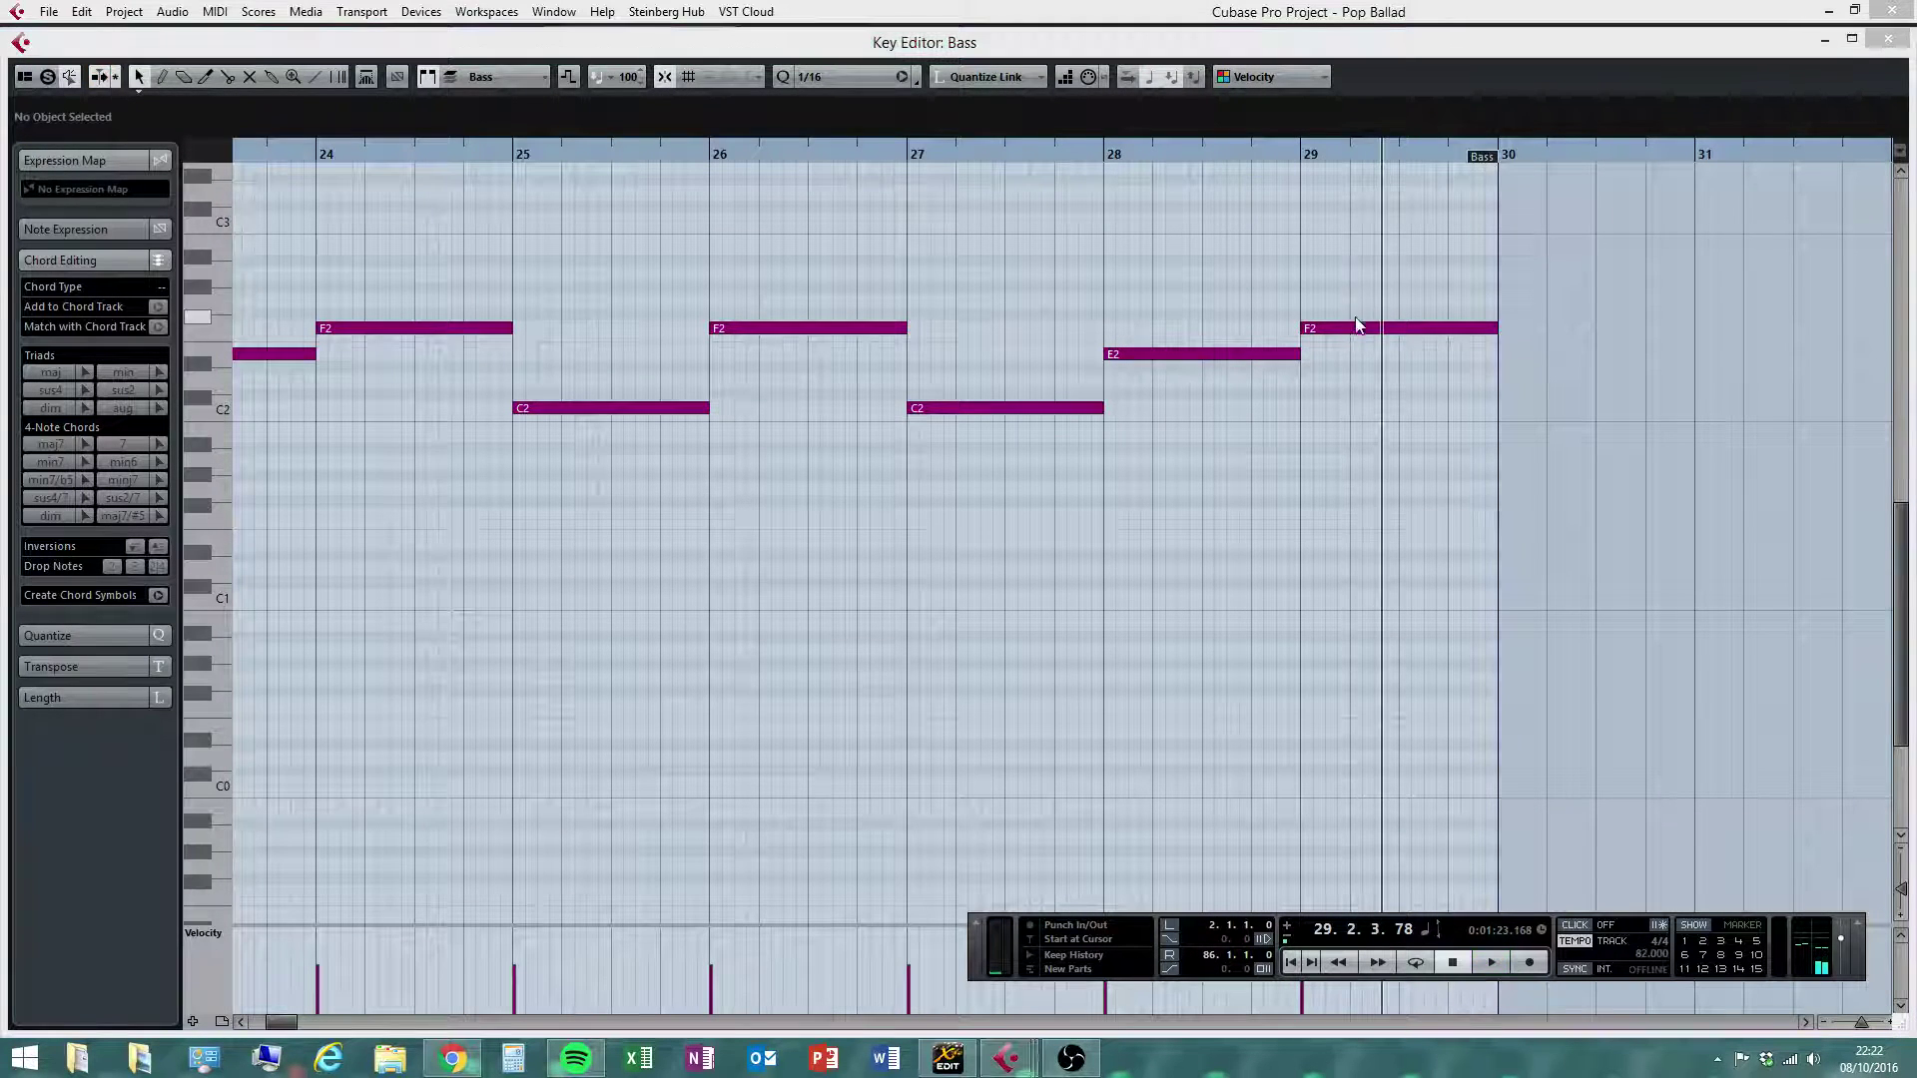
{"action": "left_click_drag", "start_coordinate": [1356, 324], "coordinate": [1361, 362]}
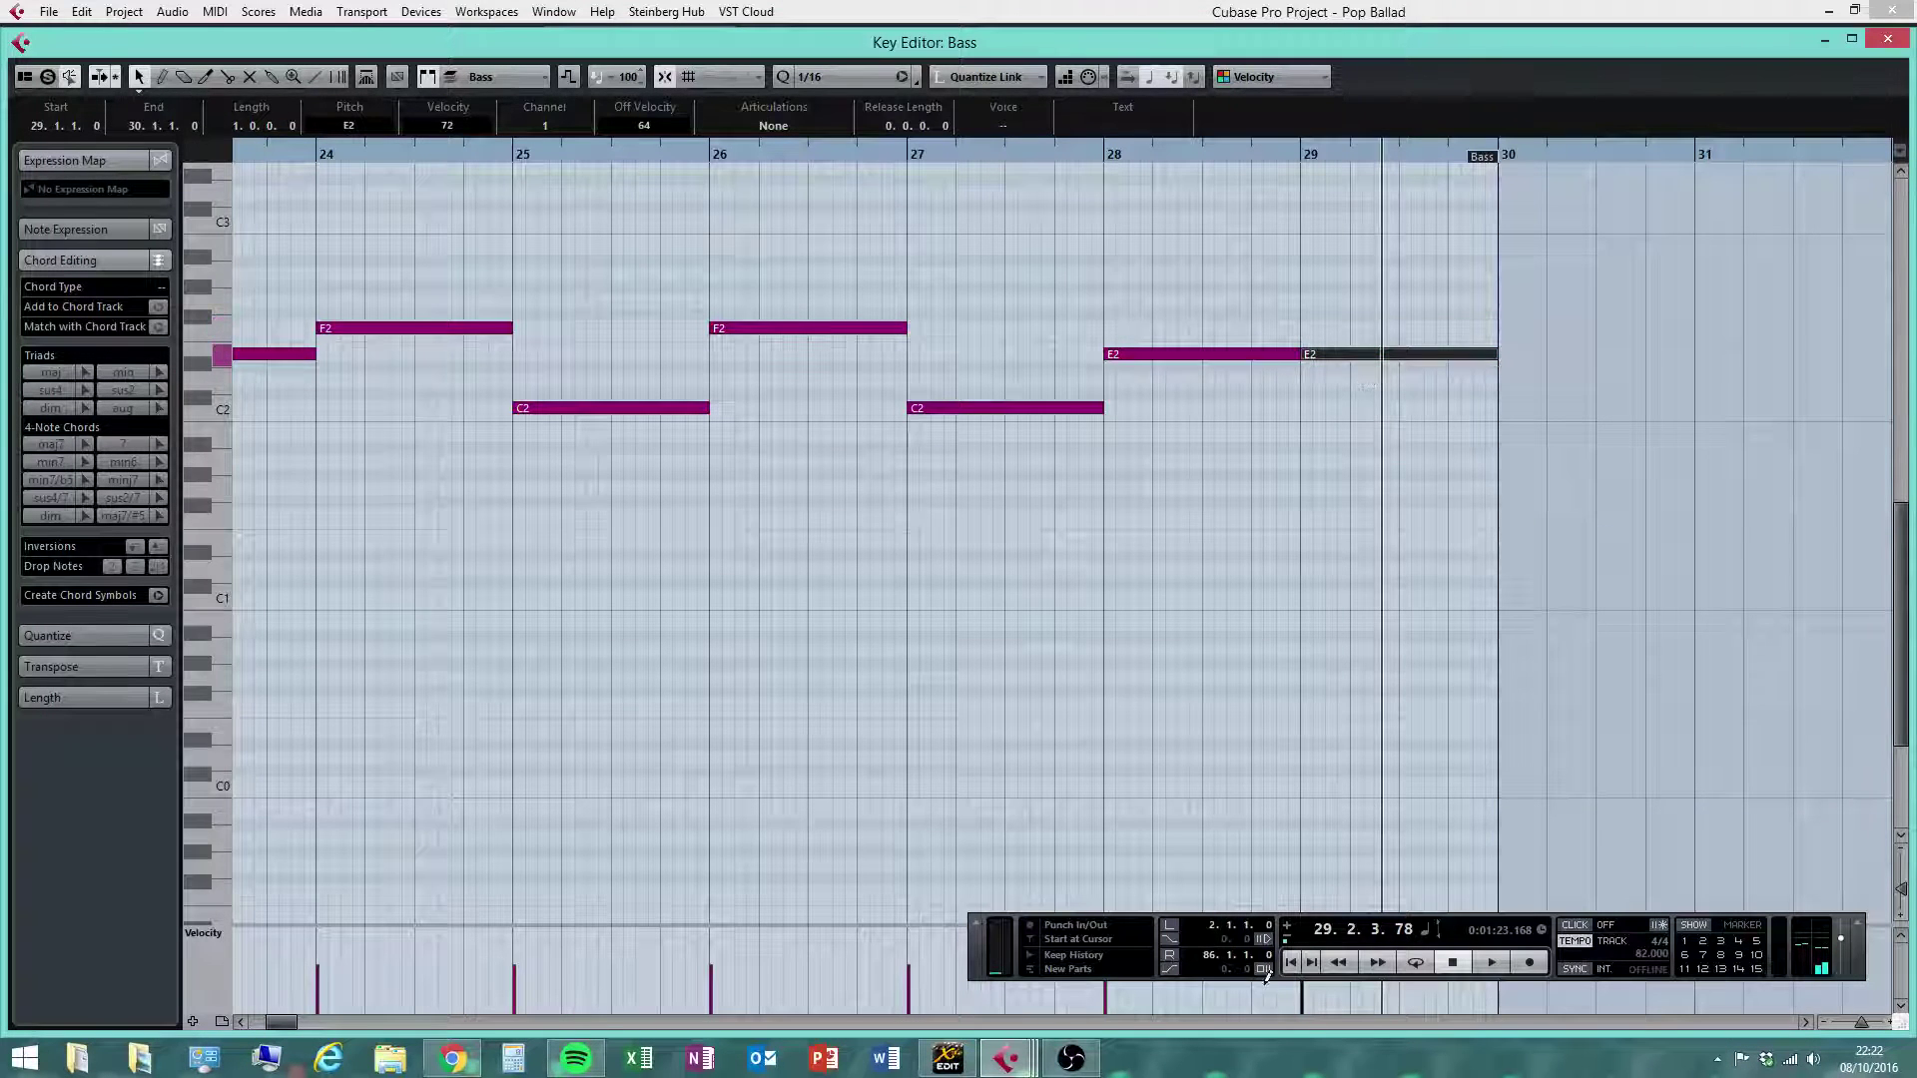
{"action": "left_click_drag", "start_coordinate": [285, 1025], "coordinate": [283, 1026]}
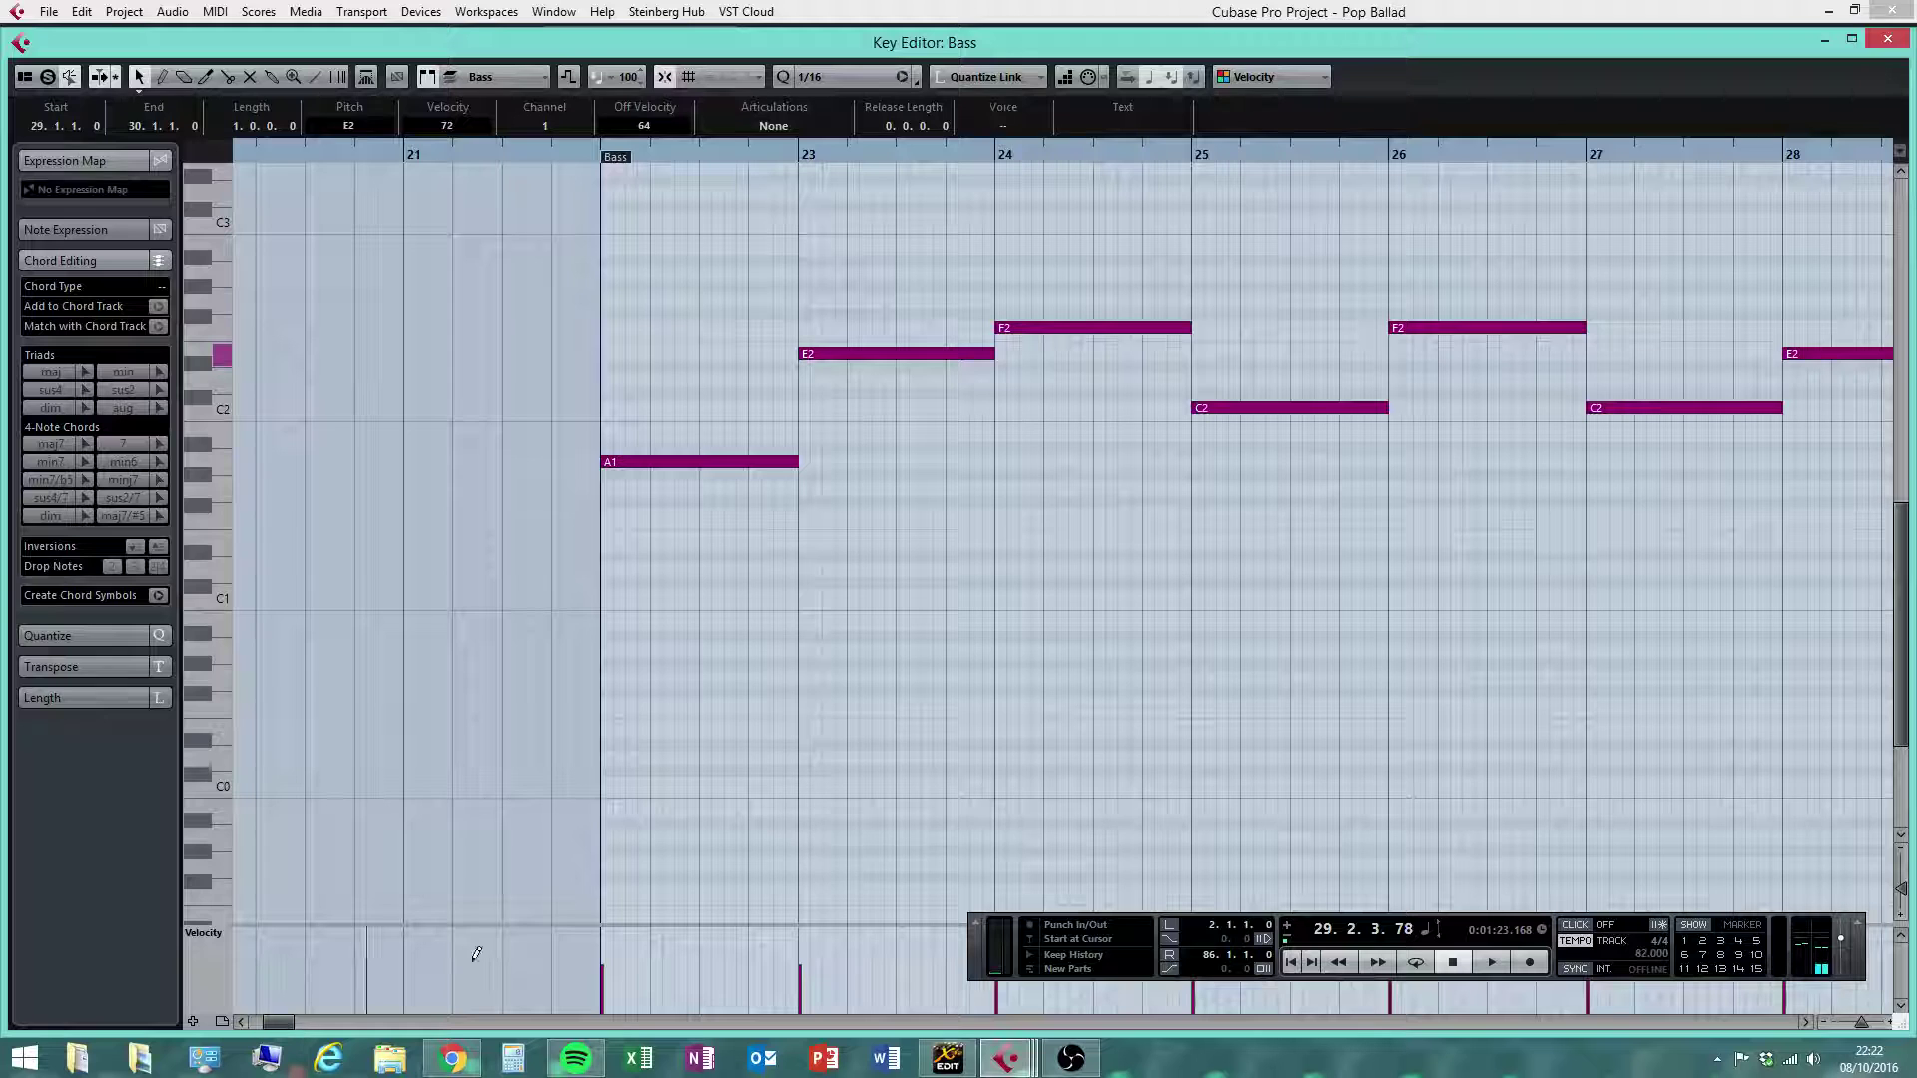
{"action": "left_click", "coordinate": [918, 625]}
Place the playback position at 21.2.2 and set the quantize value to 1/8
{"action": "left_click_drag", "start_coordinate": [509, 160], "coordinate": [466, 164]}
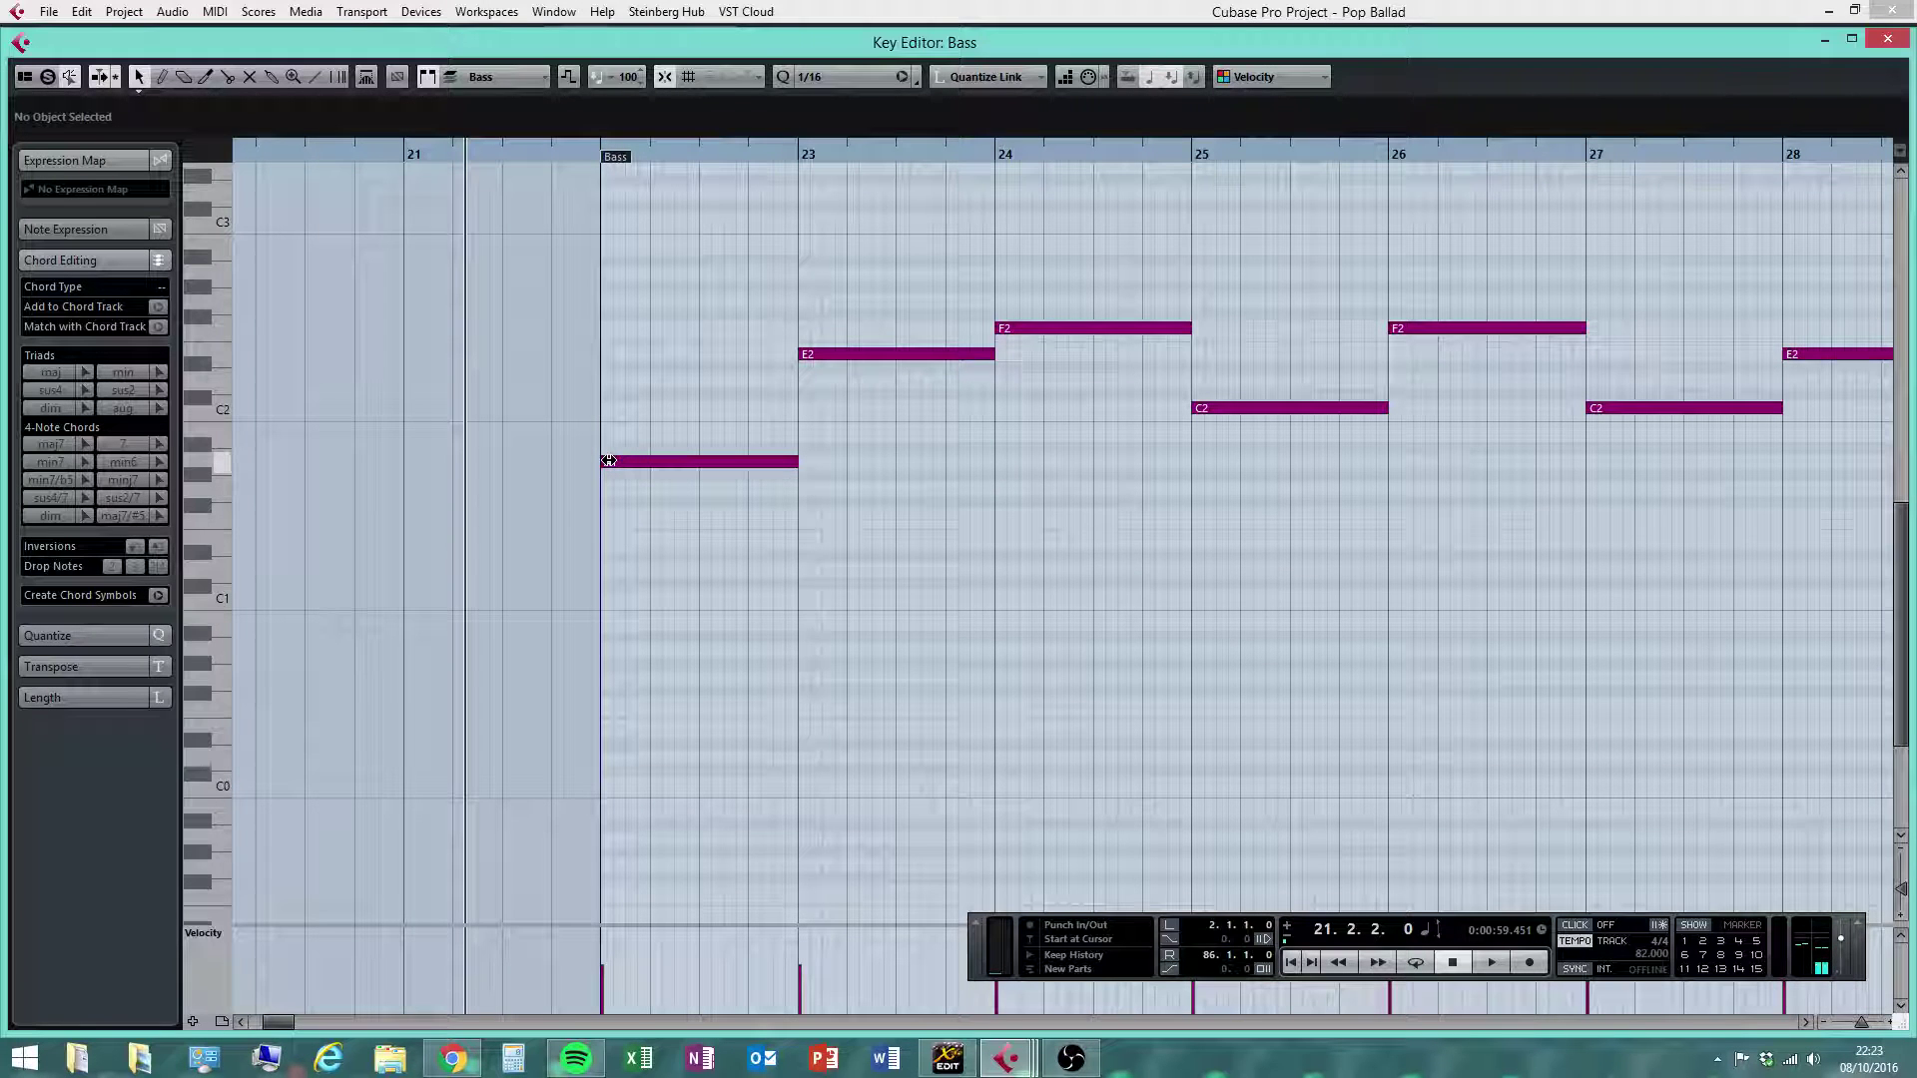
{"action": "left_click", "coordinate": [848, 76]}
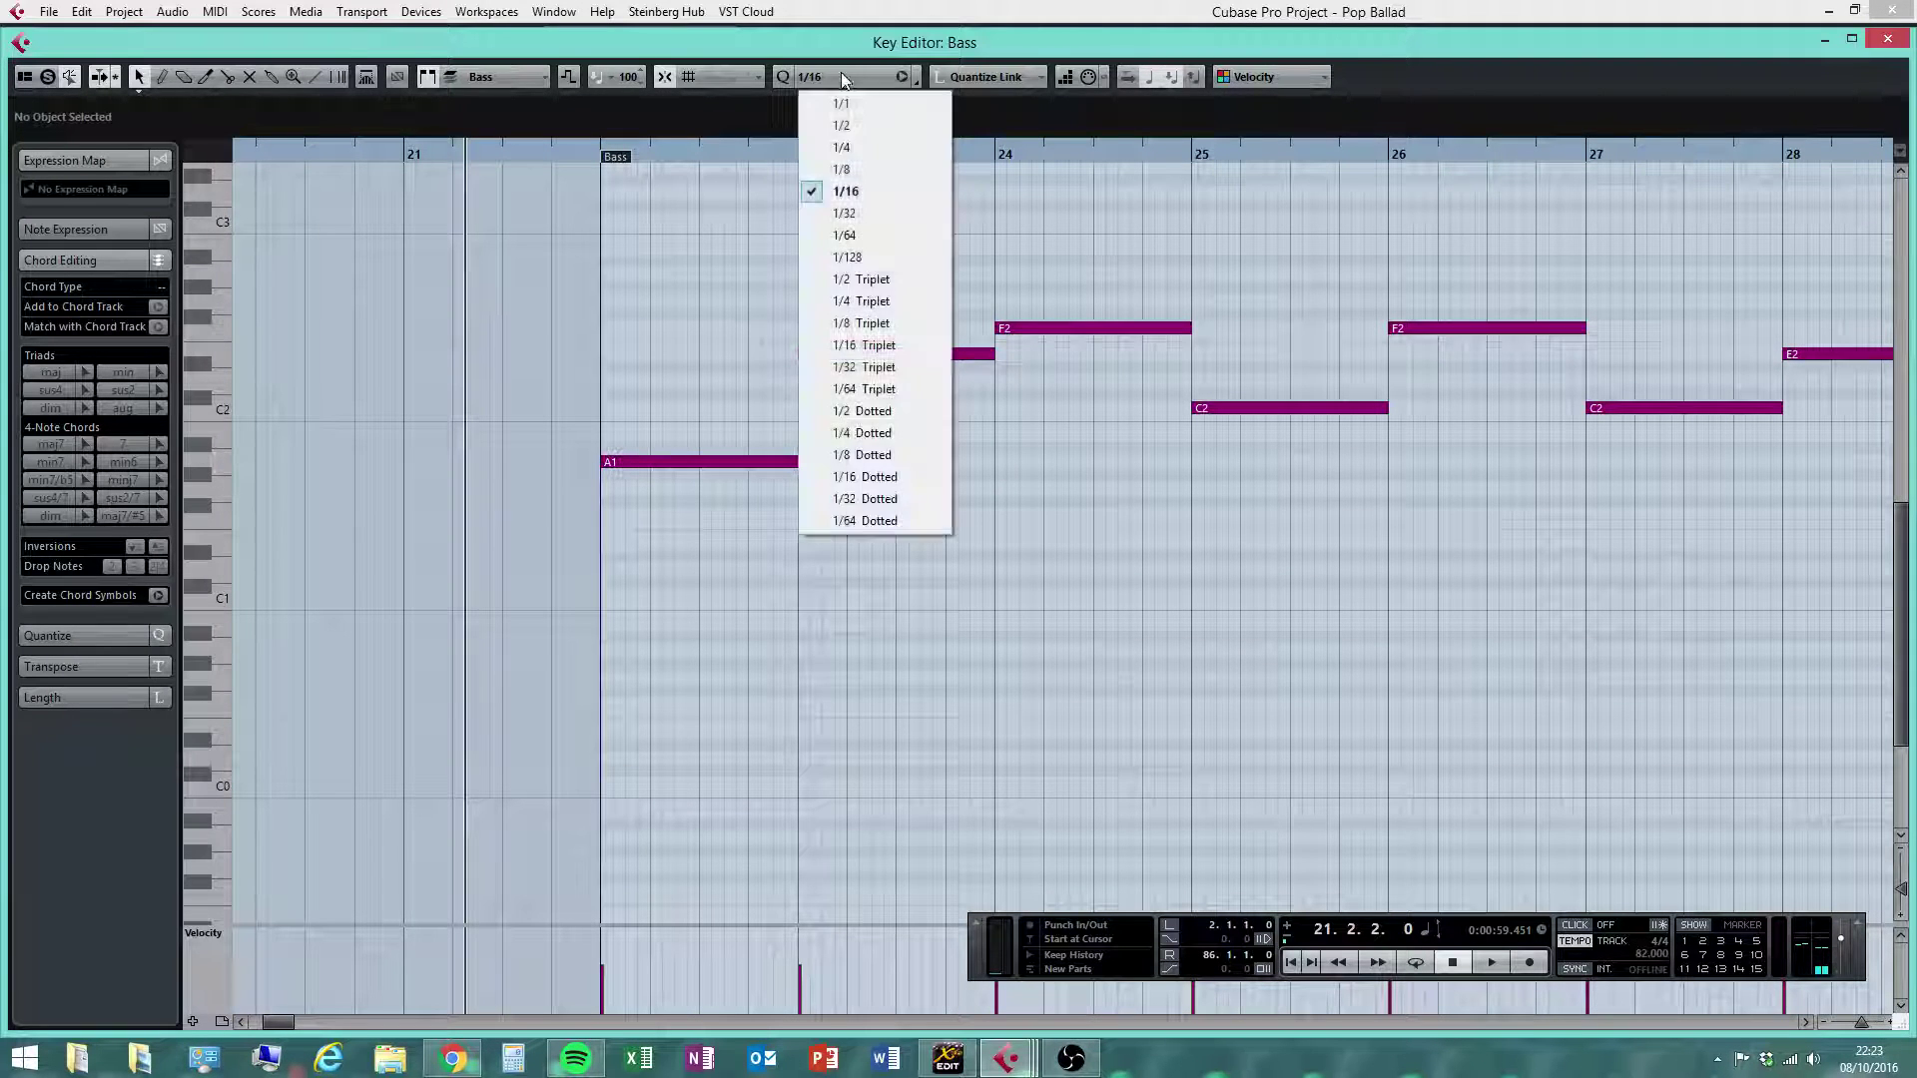
{"action": "left_click", "coordinate": [878, 170]}
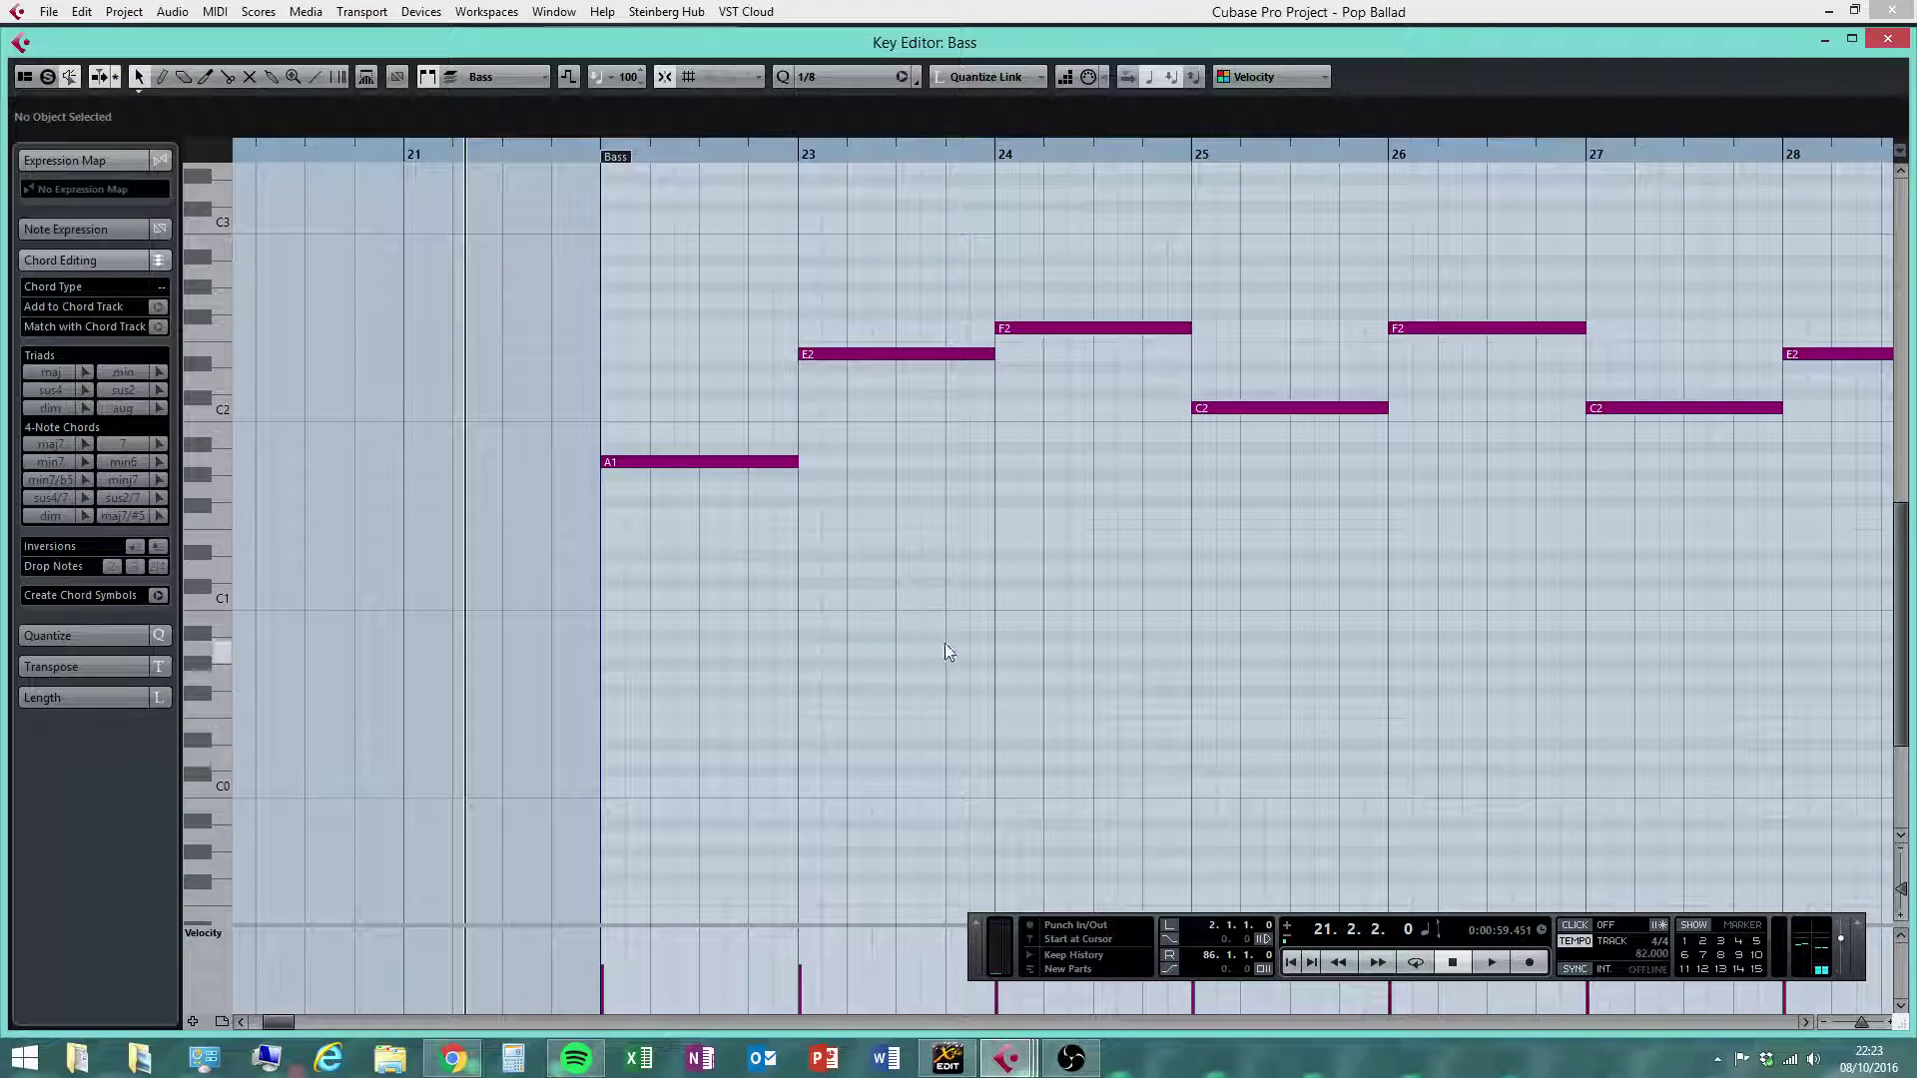
Shorten bar 22's A1 to three beats and draw an eighth-note C2 on beat 4
{"action": "left_click", "coordinate": [645, 463]}
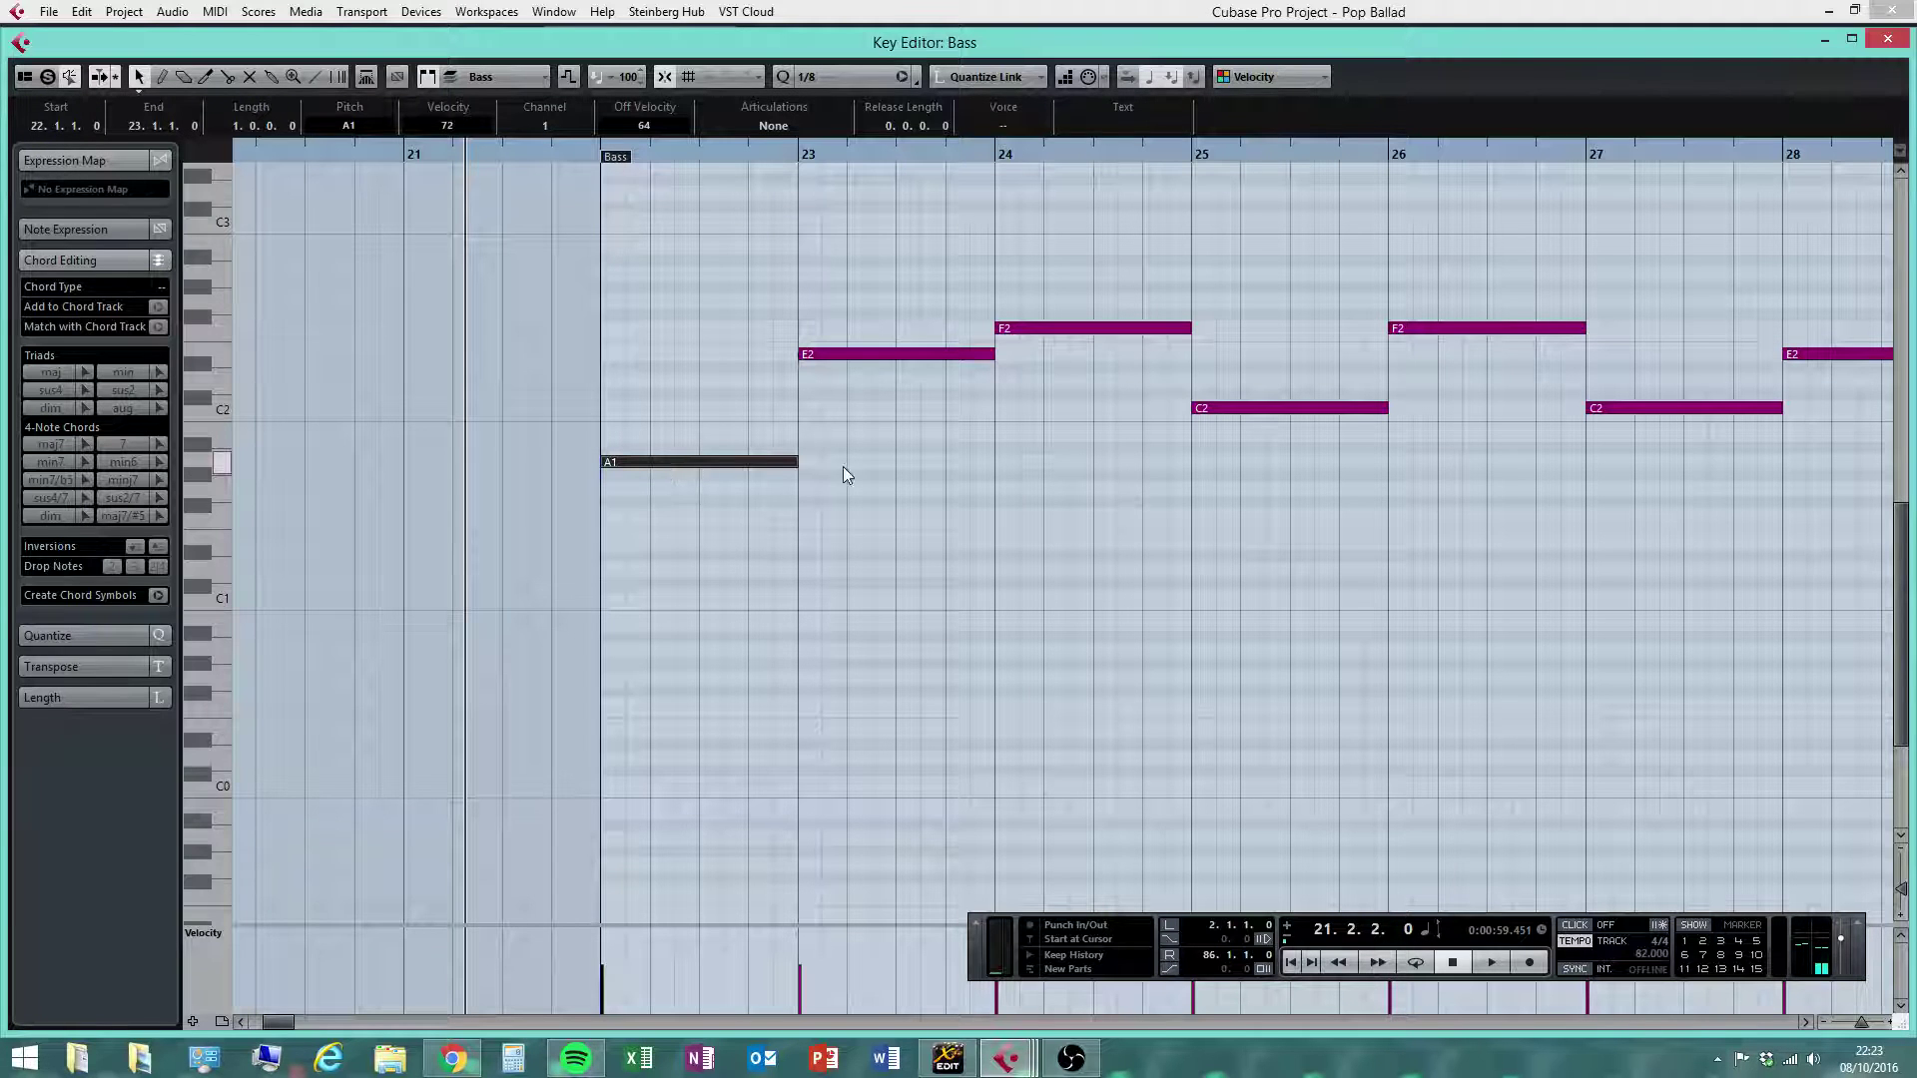
{"action": "left_click_drag", "start_coordinate": [799, 464], "coordinate": [748, 463]}
{"action": "right_click", "coordinate": [747, 513]}
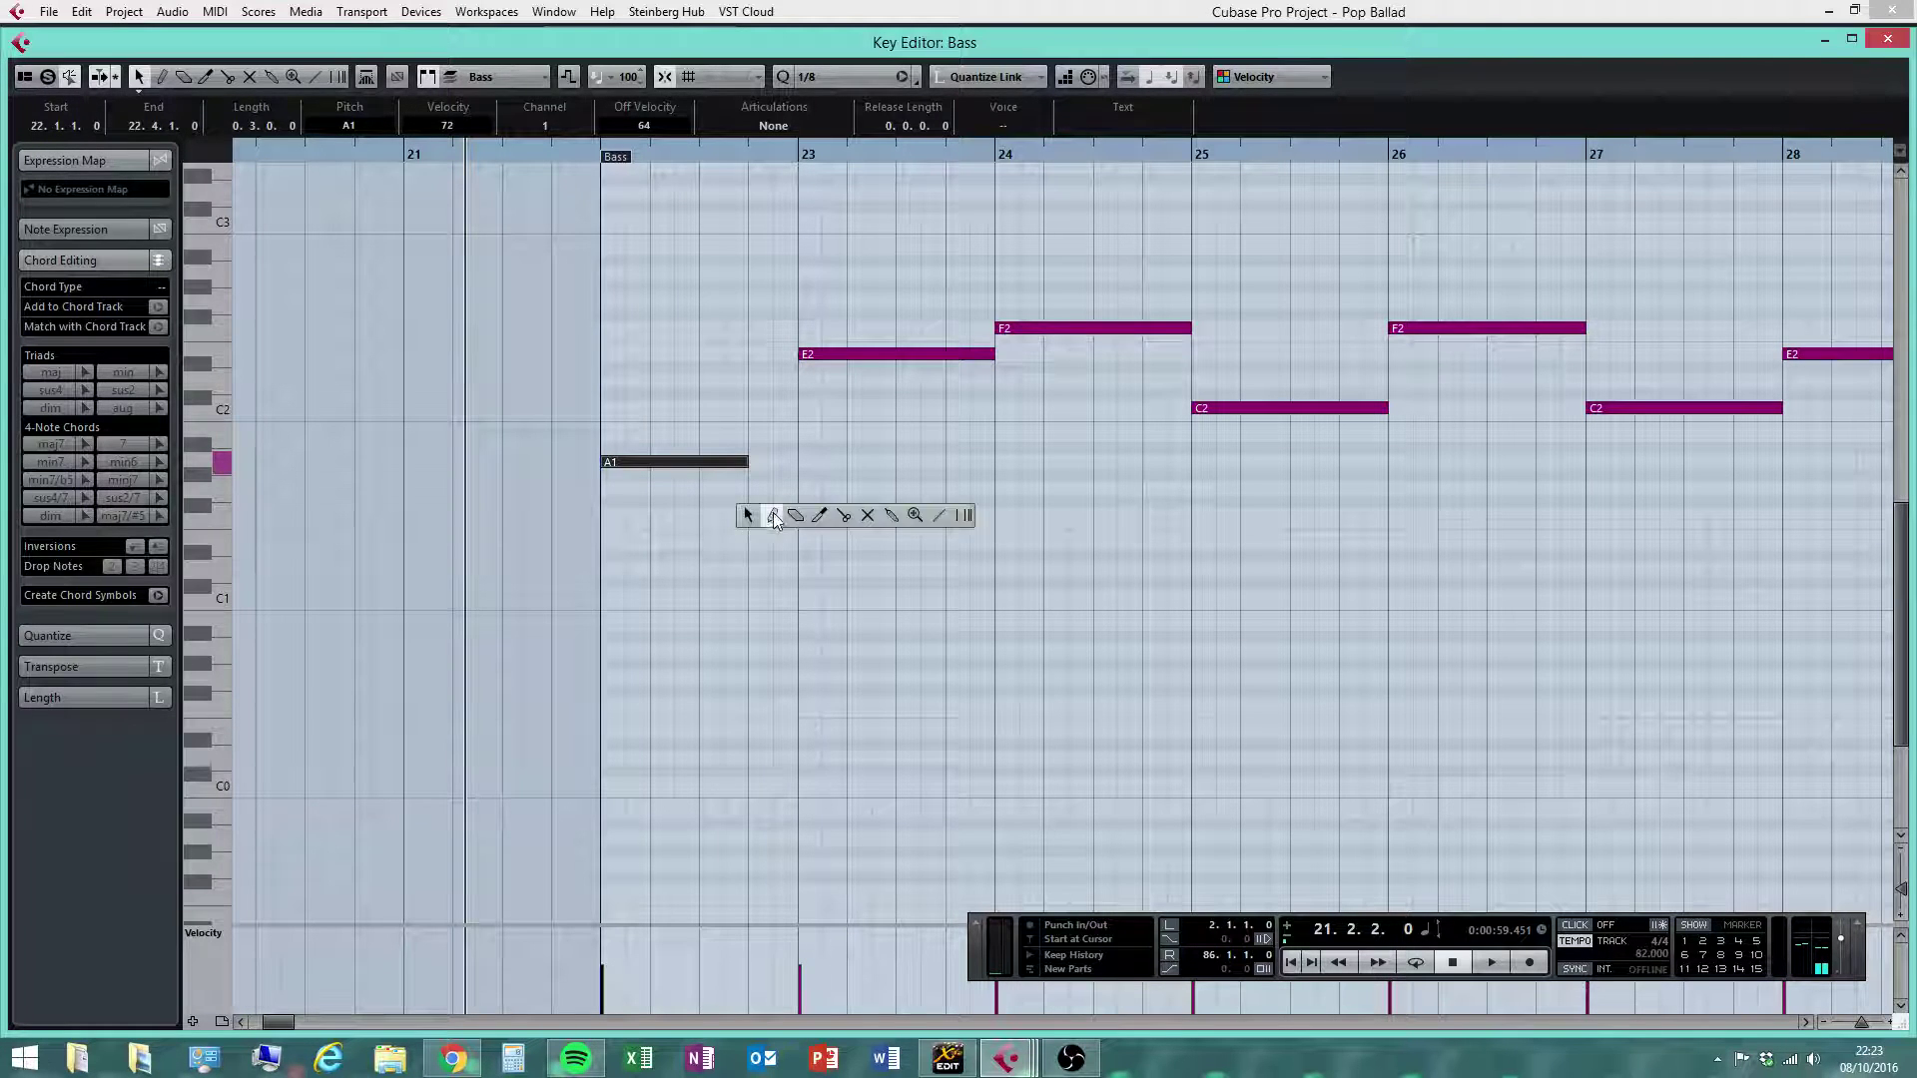
{"action": "left_click", "coordinate": [773, 515]}
{"action": "left_click", "coordinate": [763, 394]}
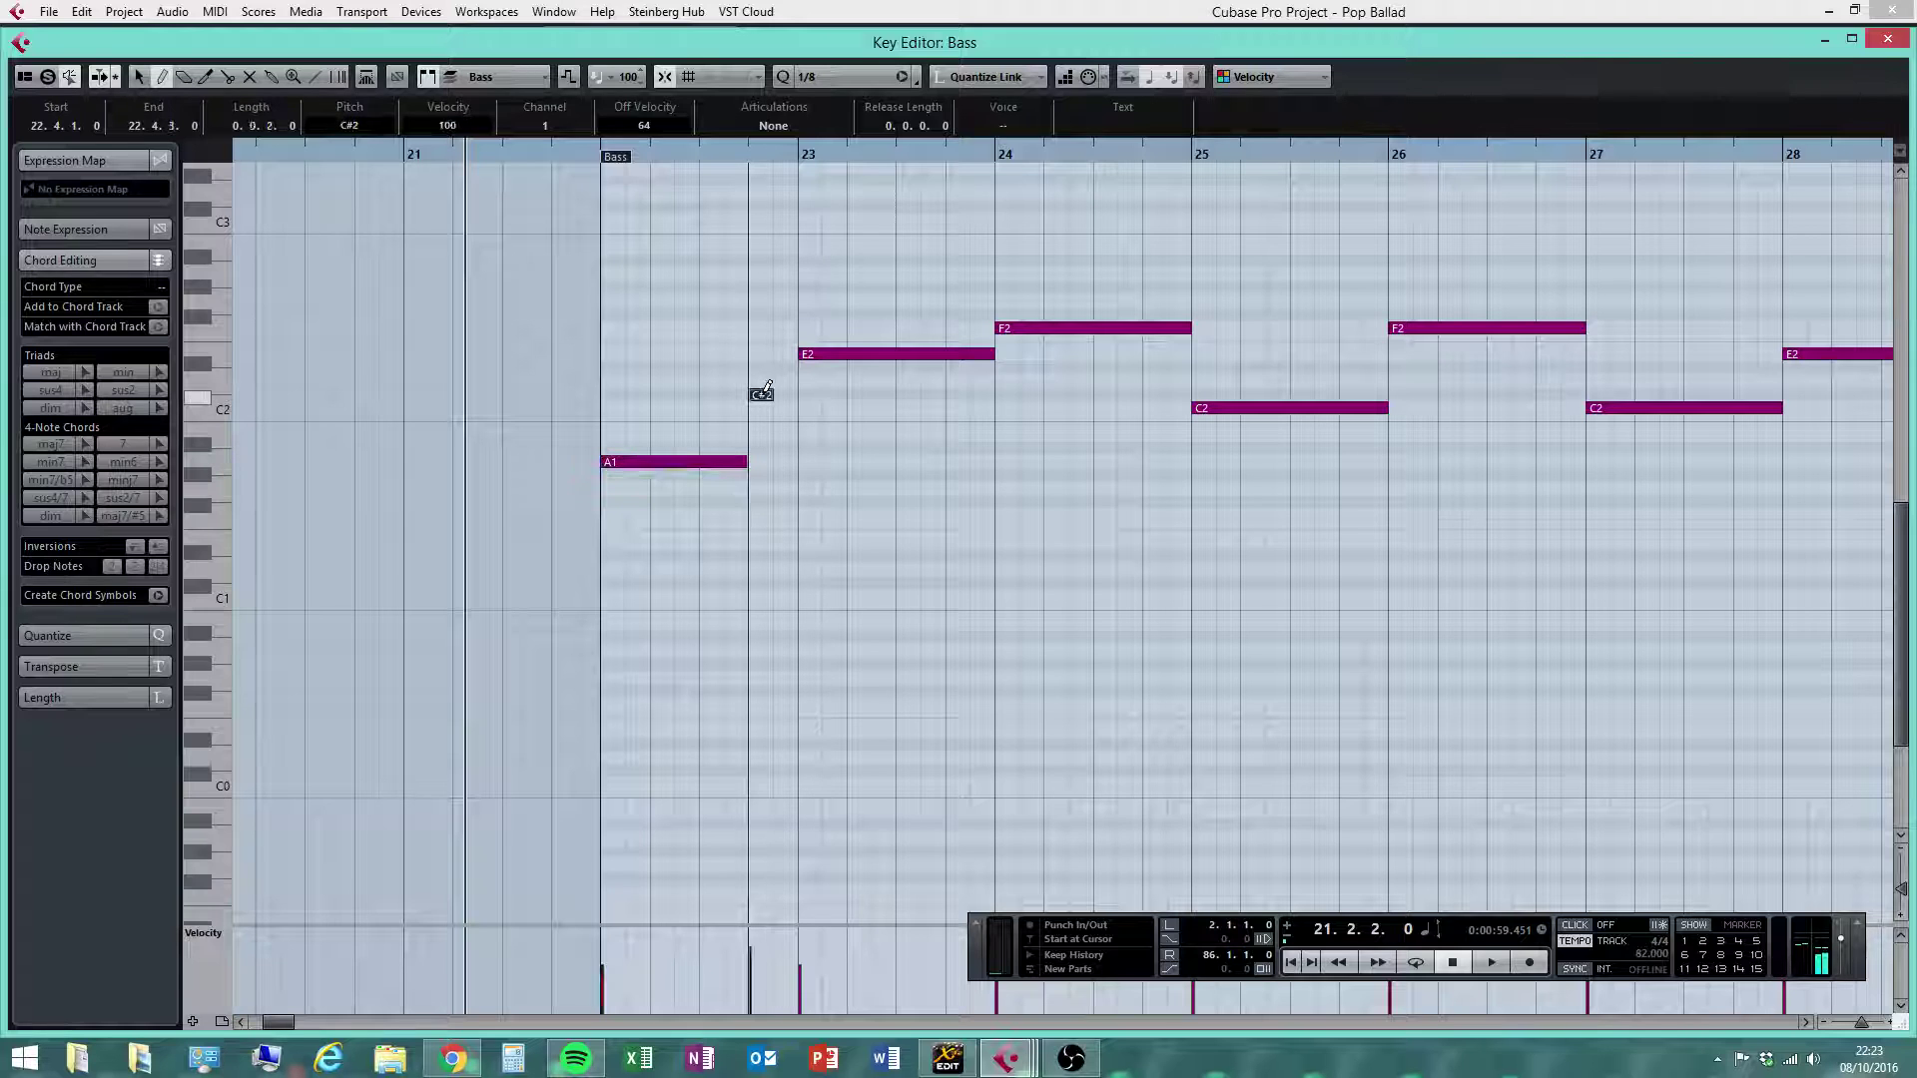
{"action": "left_click_drag", "start_coordinate": [763, 394], "coordinate": [766, 413]}
Add an eighth-note D2 on the last eighth of bar 22, directly after the C2
{"action": "right_click", "coordinate": [766, 412]}
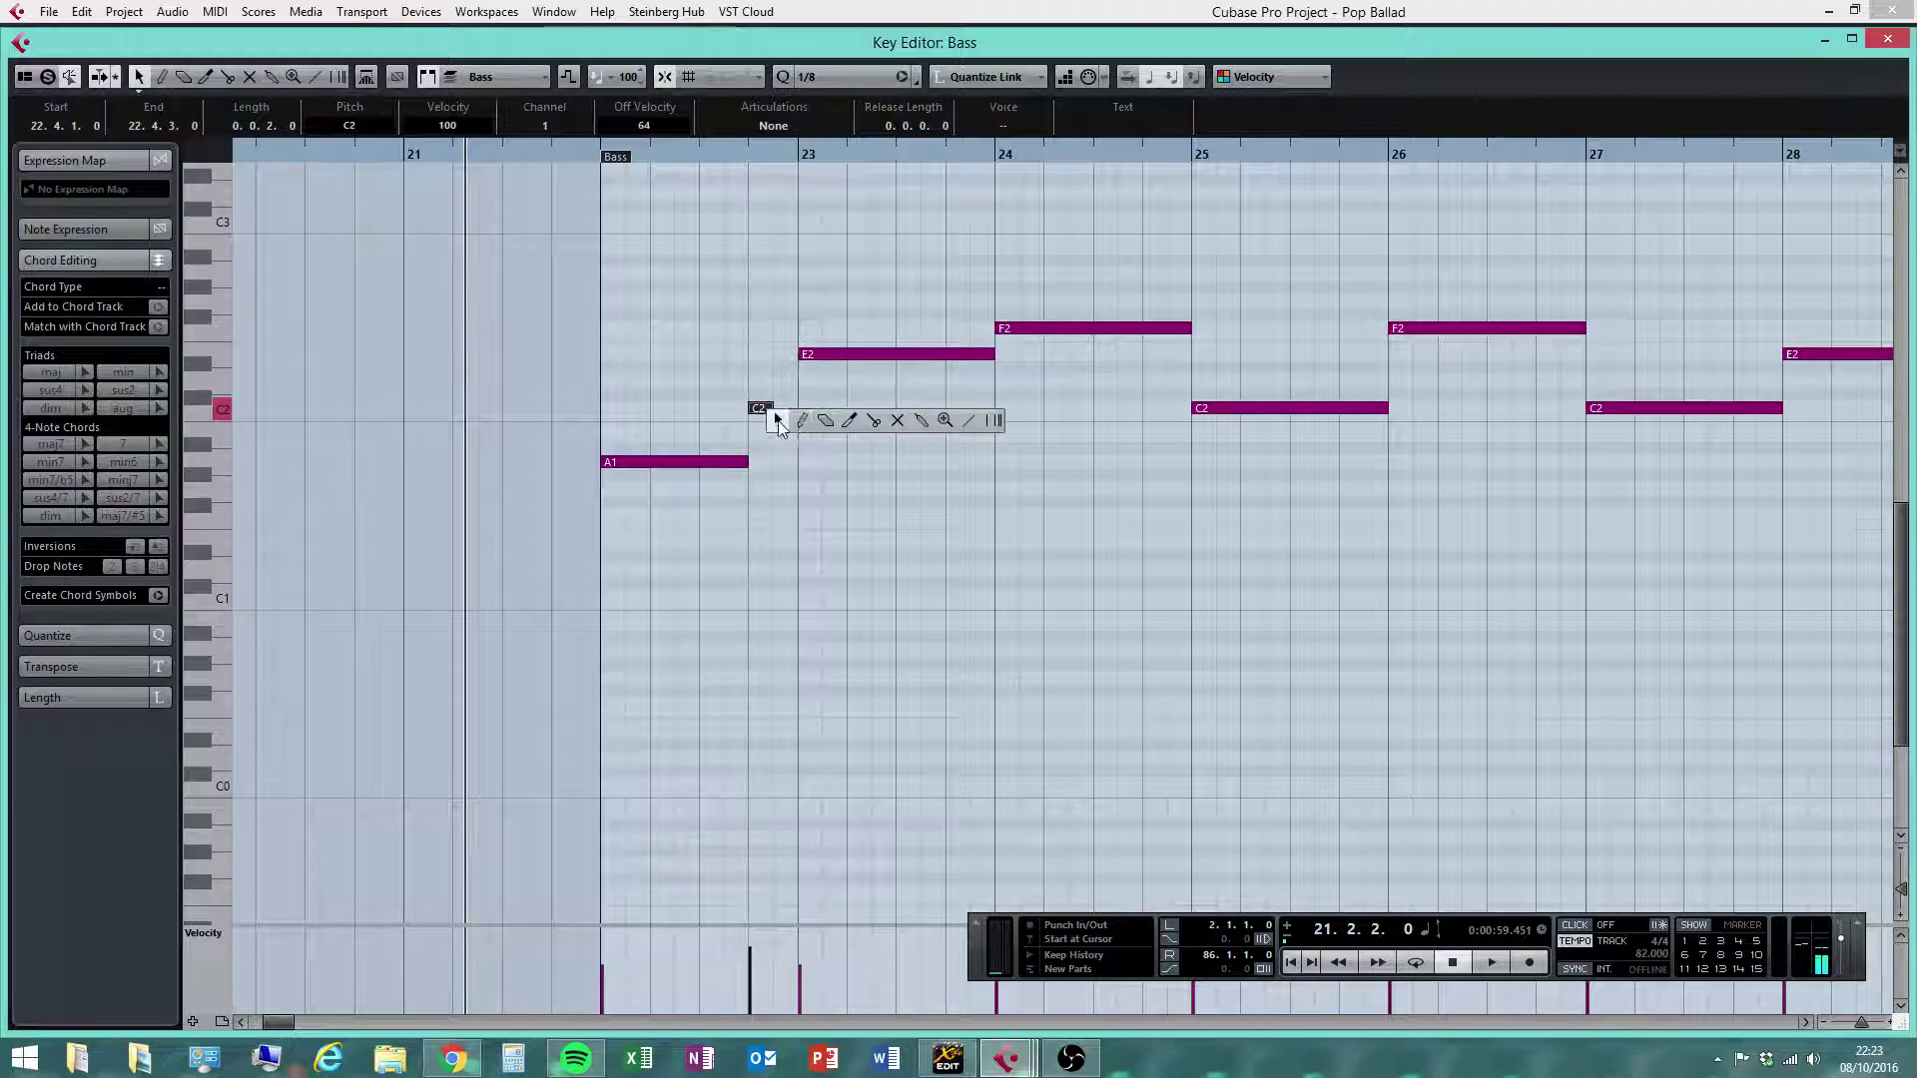
{"action": "left_click", "coordinate": [805, 422]}
{"action": "left_click", "coordinate": [808, 381]}
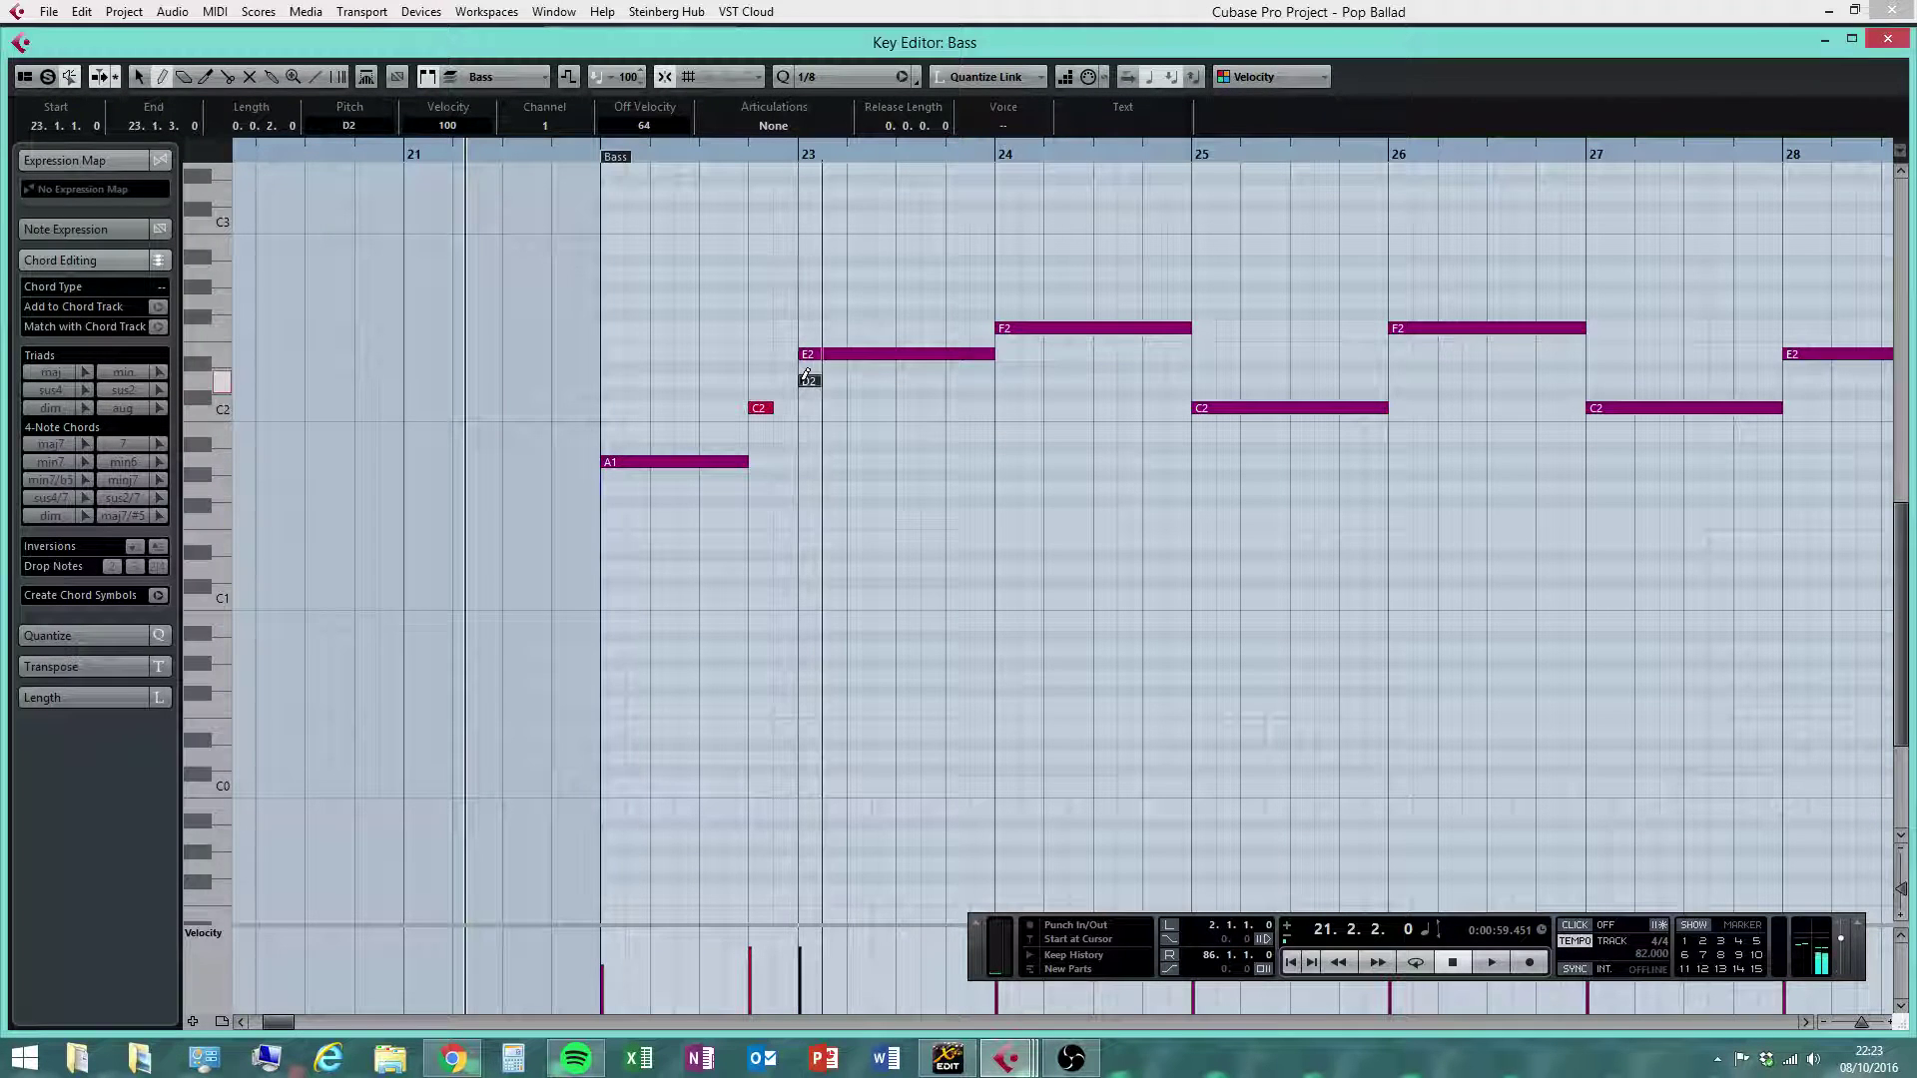
{"action": "right_click", "coordinate": [885, 459]}
{"action": "left_click", "coordinate": [888, 457]}
{"action": "left_click_drag", "start_coordinate": [809, 380], "coordinate": [791, 381]}
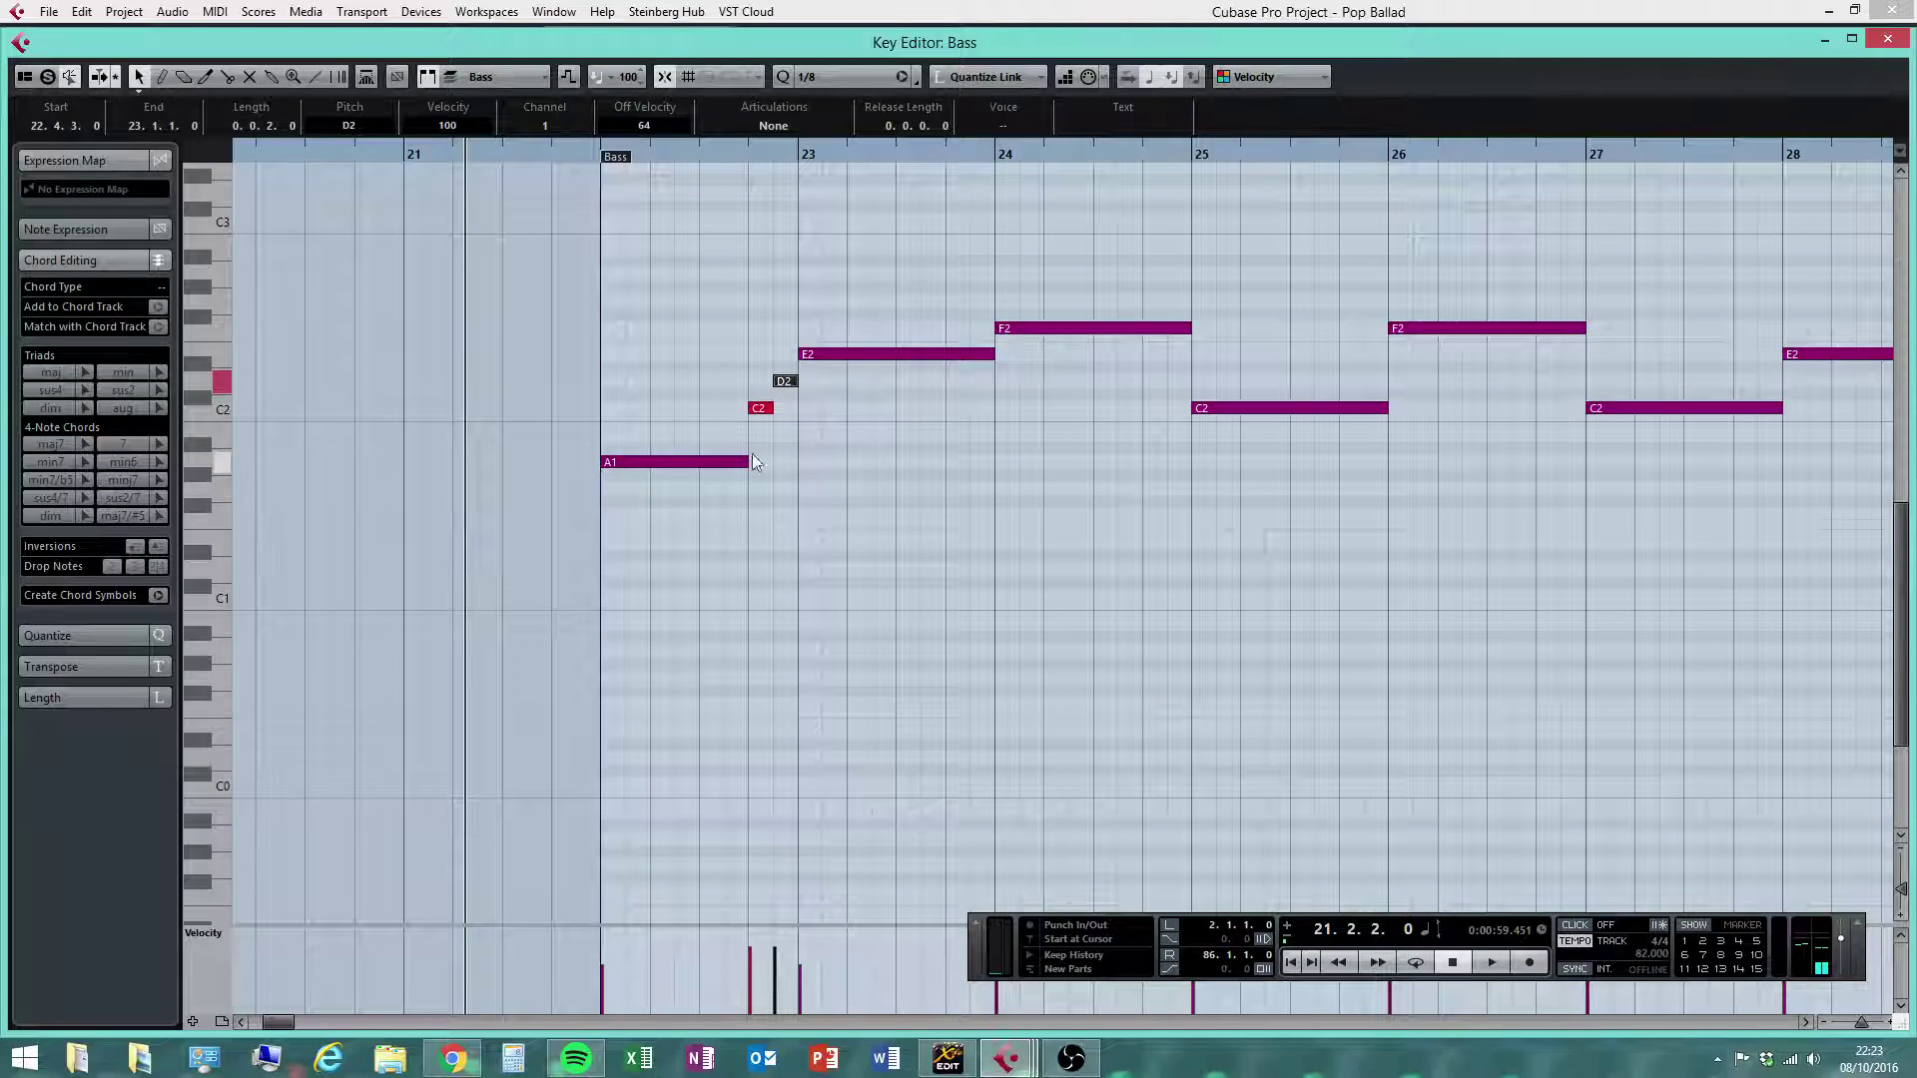
Shorten bar 23's E2 to three beats and draw an eighth-note D2 on beat 4
{"action": "left_click", "coordinate": [811, 362]}
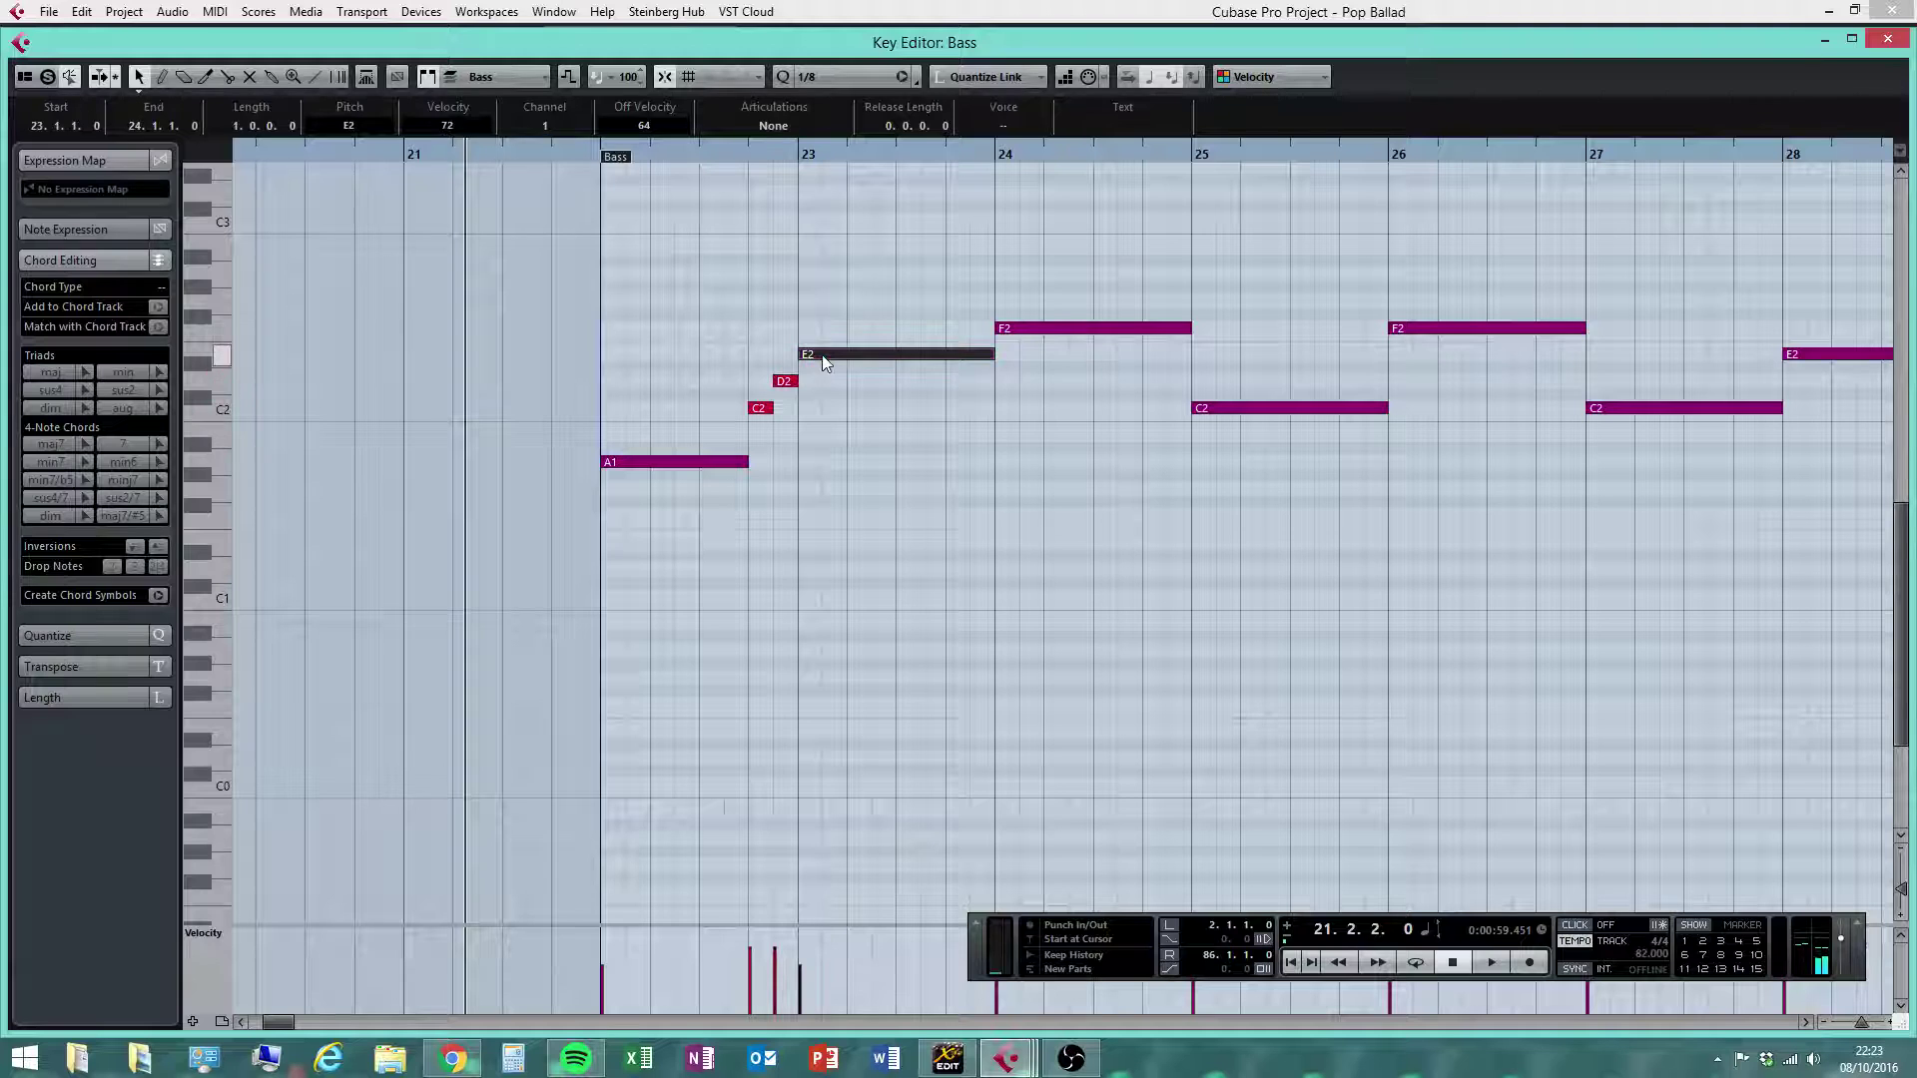
{"action": "mouse_move", "coordinate": [992, 354]}
{"action": "left_mouse_down"}
{"action": "mouse_move", "coordinate": [947, 354]}
{"action": "mouse_move", "coordinate": [1061, 391]}
{"action": "left_mouse_up"}
{"action": "right_click", "coordinate": [975, 428]}
{"action": "left_click", "coordinate": [1003, 428]}
{"action": "left_click", "coordinate": [957, 381]}
Add an E2 on the last eighth of bar 23 and trim it to an eighth note
{"action": "right_click", "coordinate": [1057, 398]}
{"action": "left_click", "coordinate": [1067, 357]}
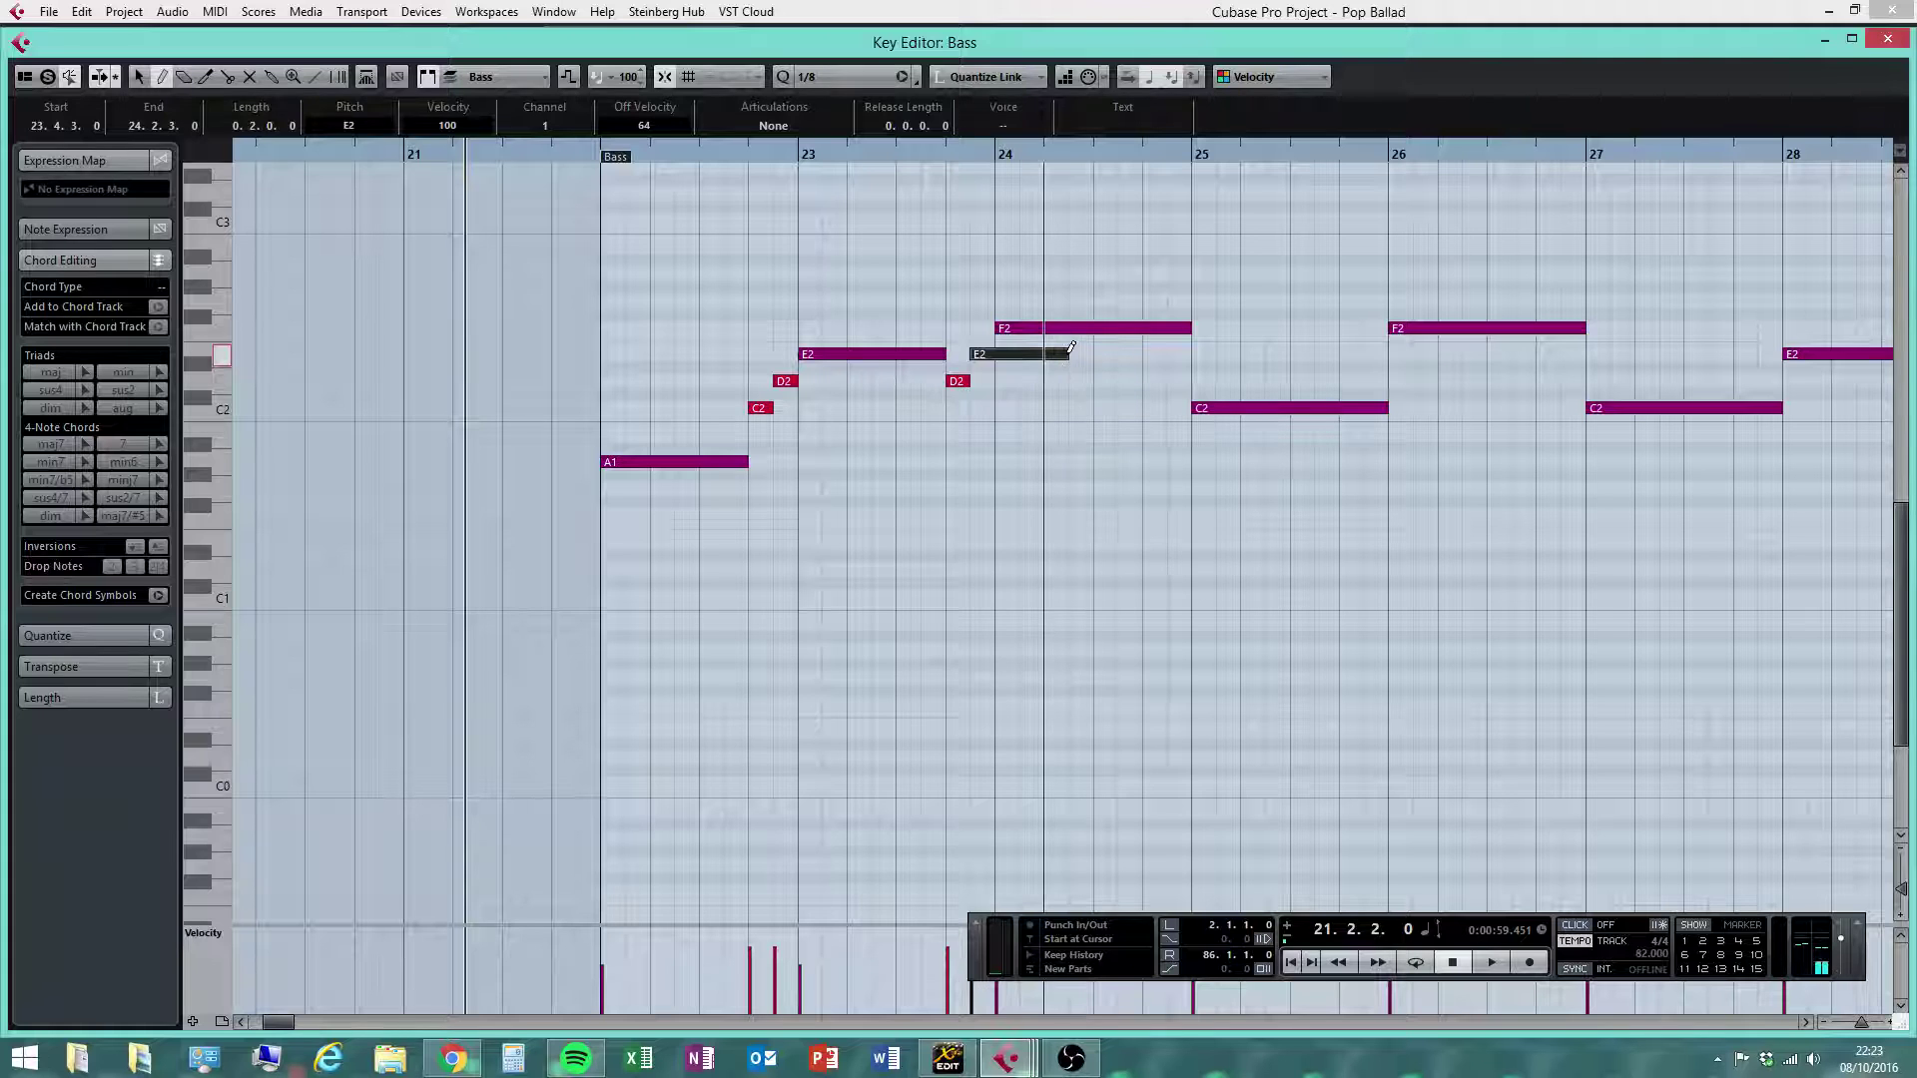
{"action": "right_click", "coordinate": [1066, 356]}
{"action": "left_click", "coordinate": [1068, 356]}
{"action": "left_click", "coordinate": [1067, 355]}
{"action": "left_click", "coordinate": [1068, 371]}
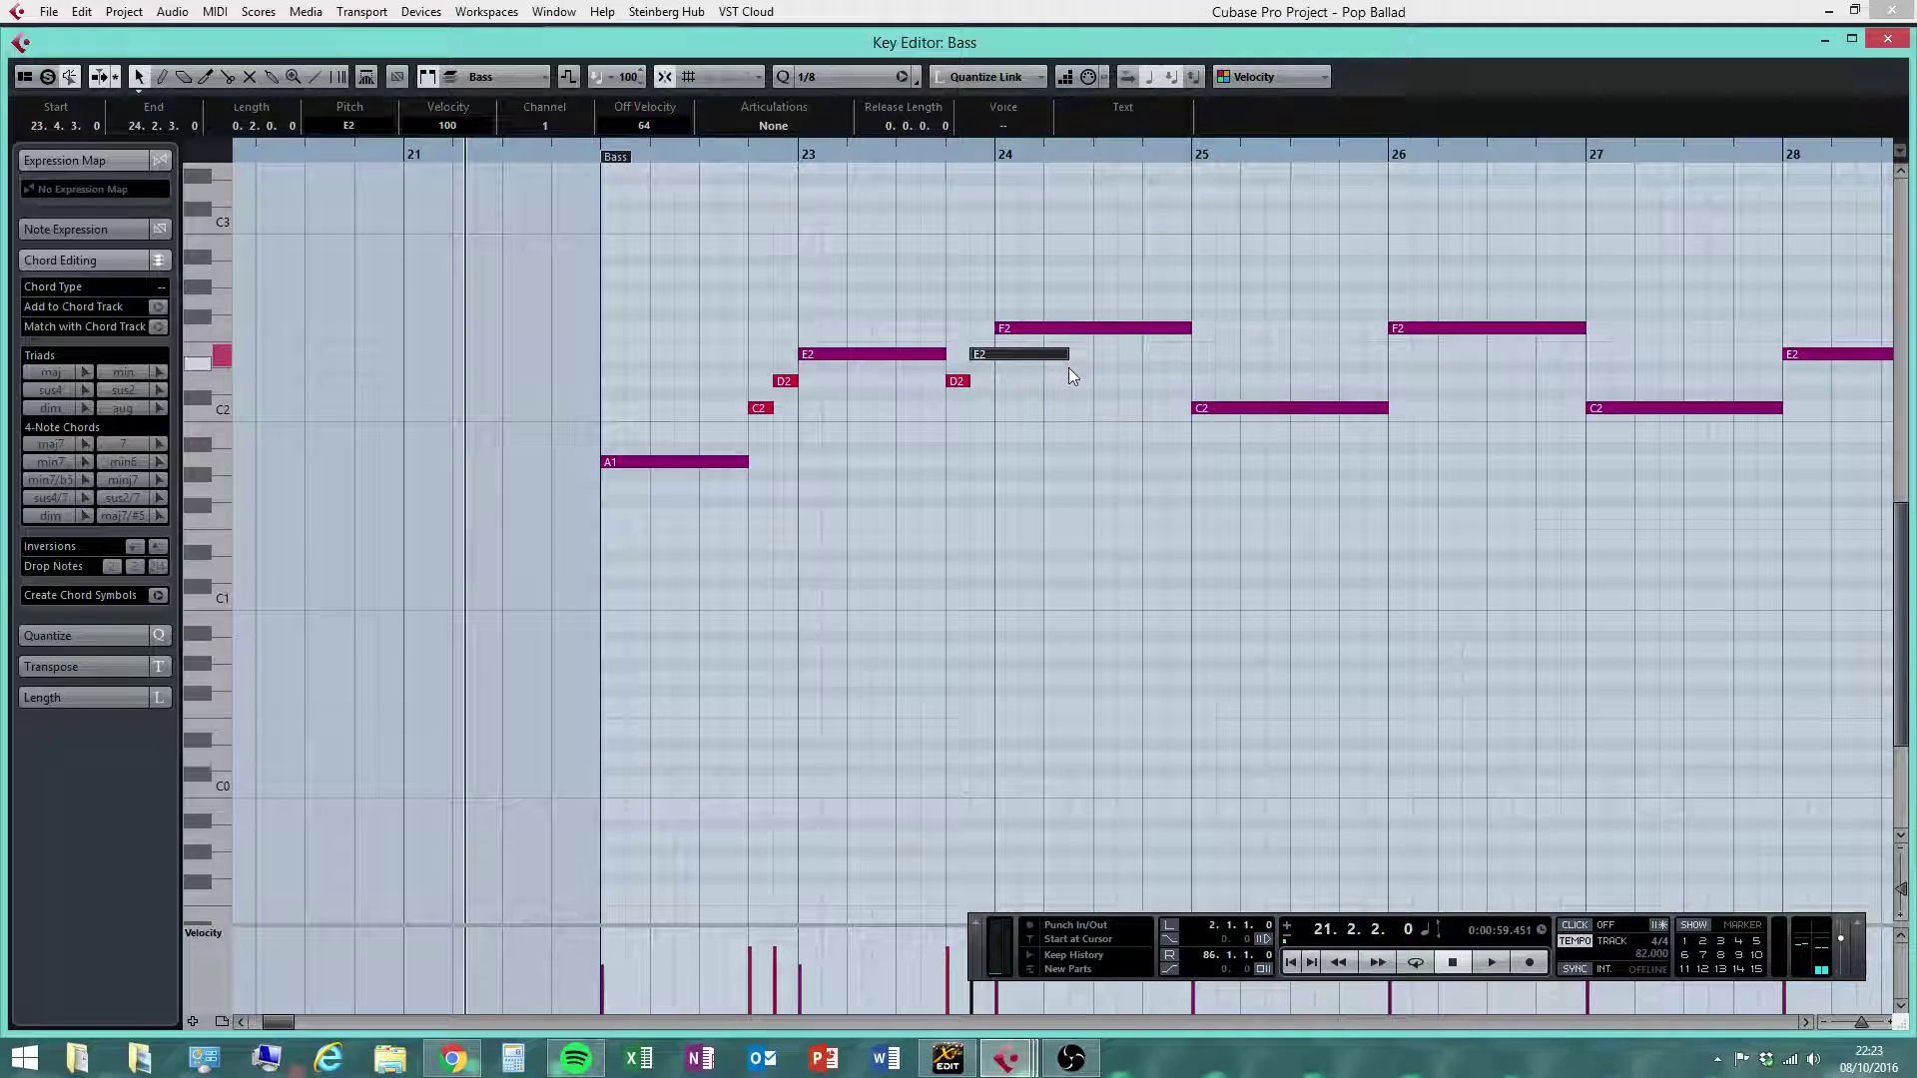
{"action": "left_click_drag", "start_coordinate": [1067, 357], "coordinate": [971, 371]}
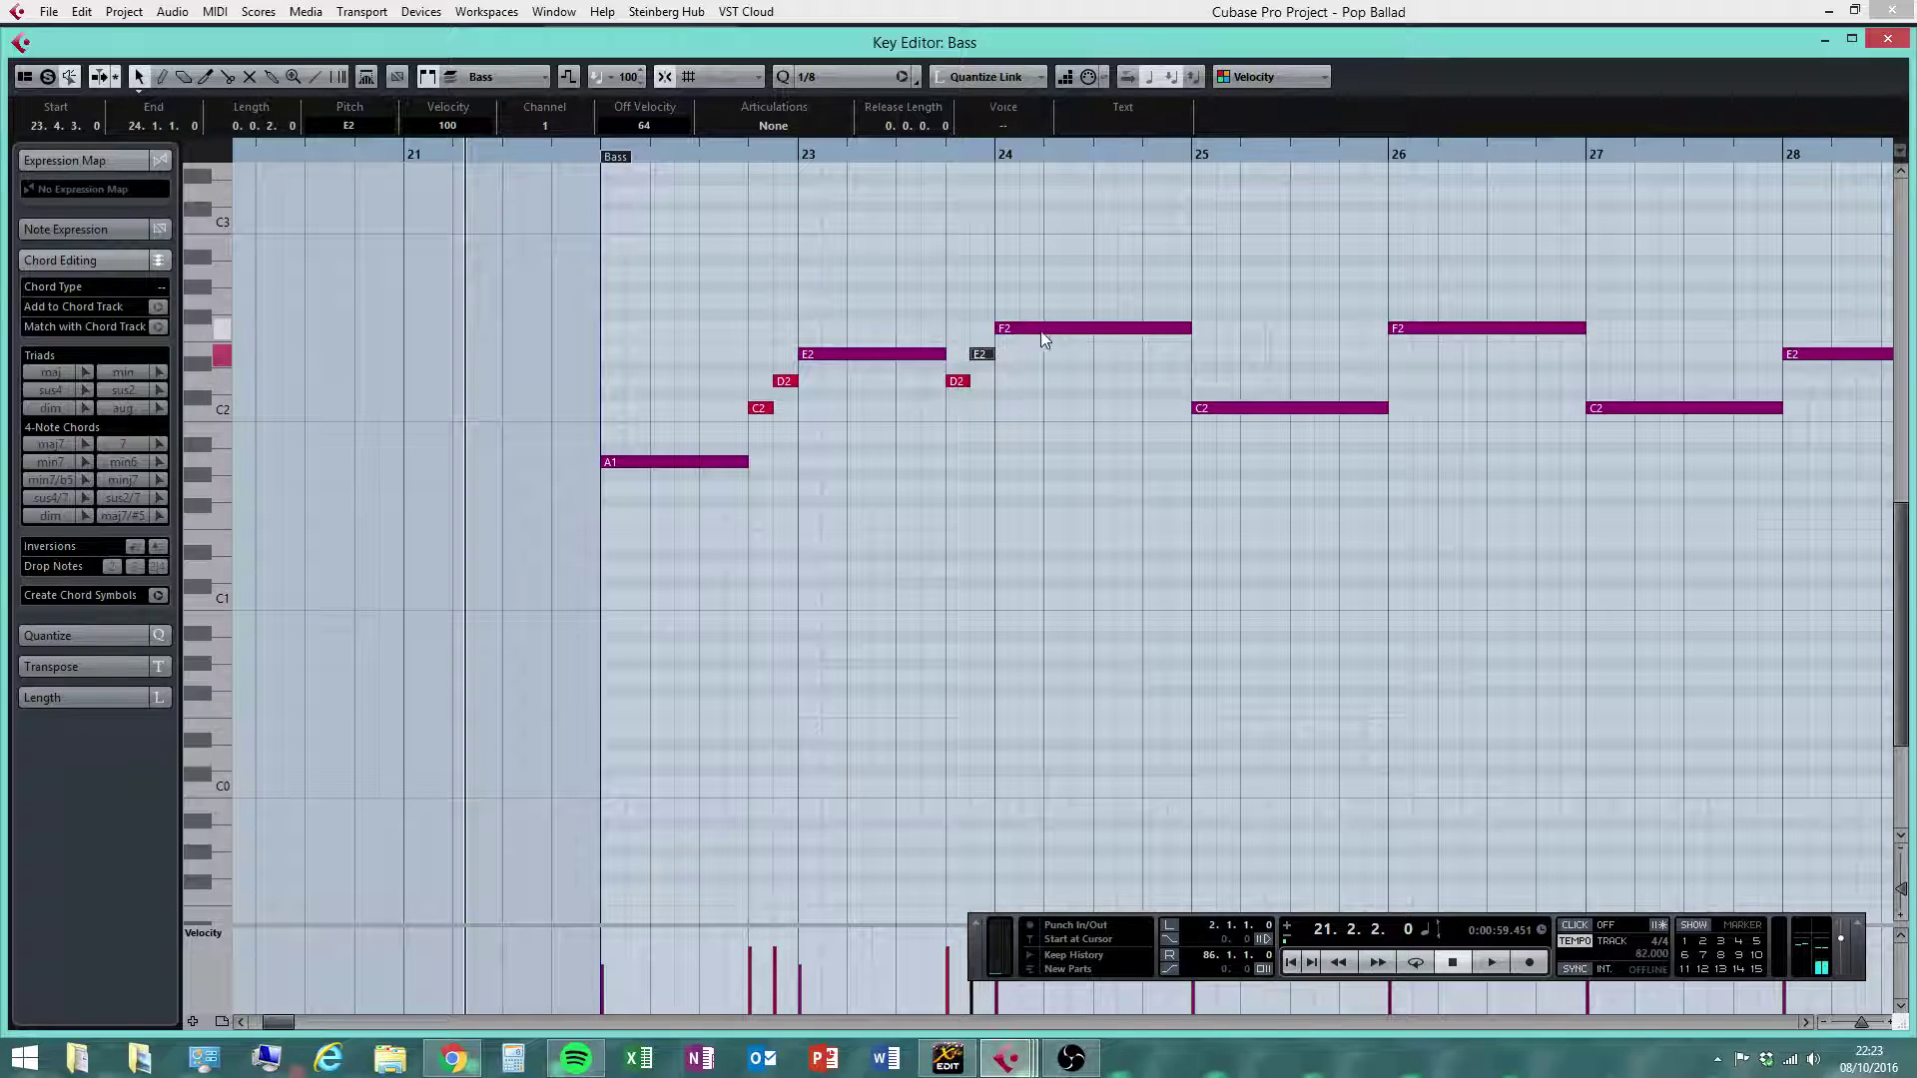
Shorten bar 24's F2 to three beats and fill beat 4 with eighth notes E2 and D2
{"action": "left_click_drag", "start_coordinate": [1189, 329], "coordinate": [1145, 328]}
{"action": "right_click", "coordinate": [1155, 424]}
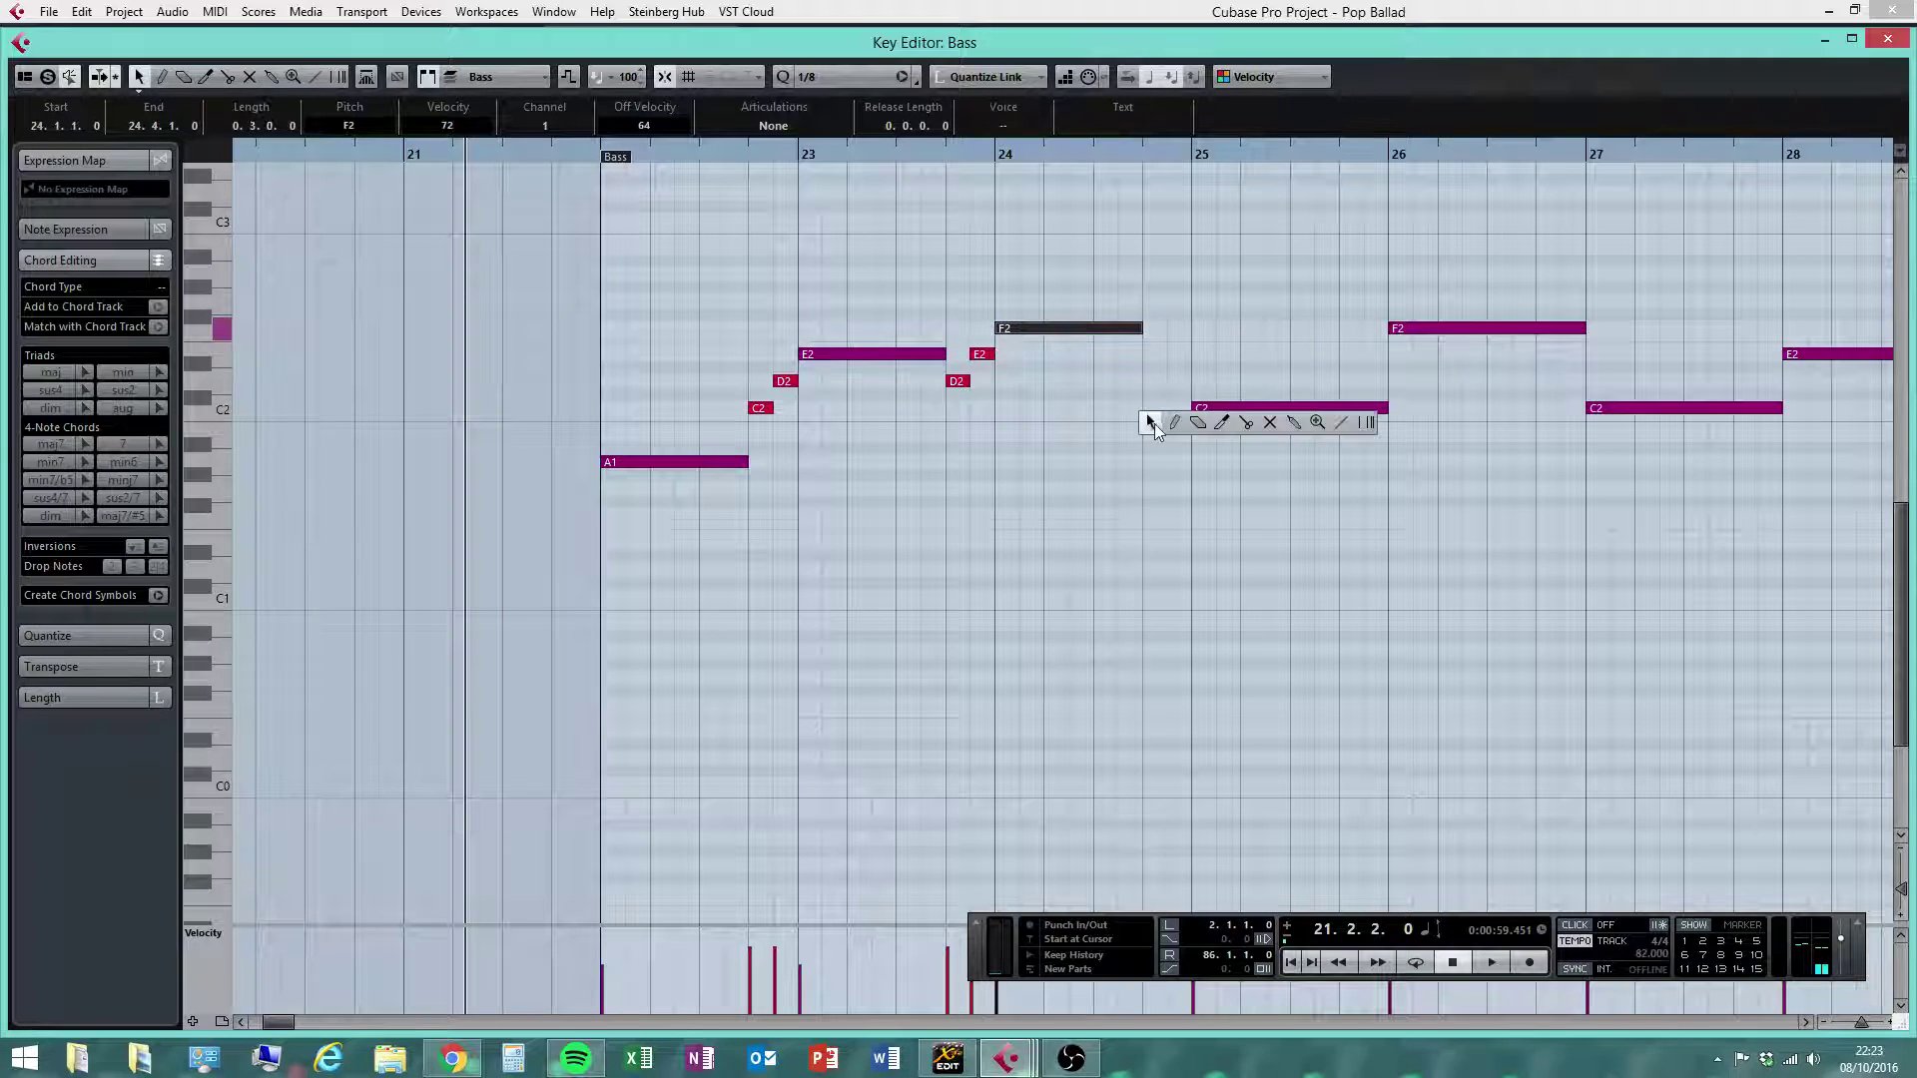
{"action": "left_click", "coordinate": [1178, 421]}
{"action": "left_click", "coordinate": [1154, 354]}
{"action": "left_click", "coordinate": [1178, 382]}
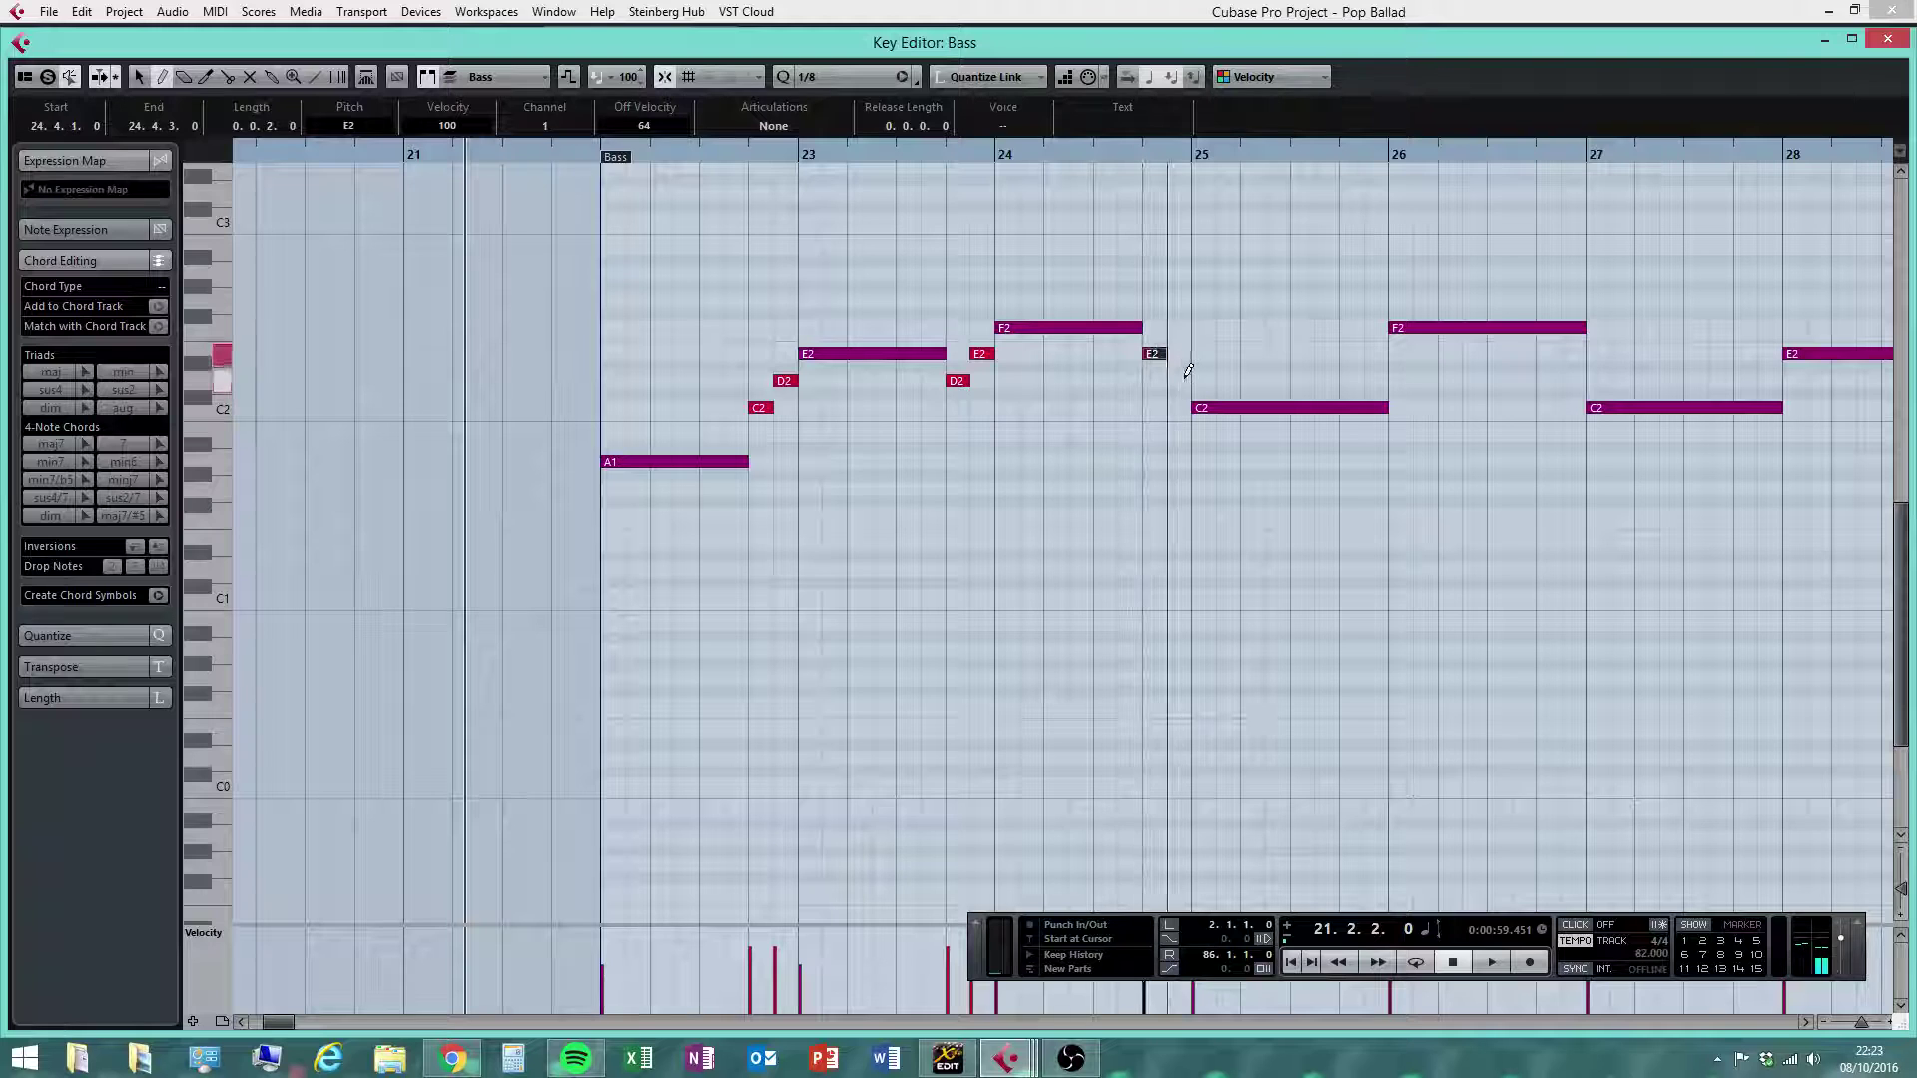
{"action": "right_click", "coordinate": [1222, 451]}
{"action": "left_click", "coordinate": [1222, 451]}
Shorten bar 25's C2 to three beats and fill beat 4 with eighth notes D2 and E2
{"action": "left_click", "coordinate": [1207, 409]}
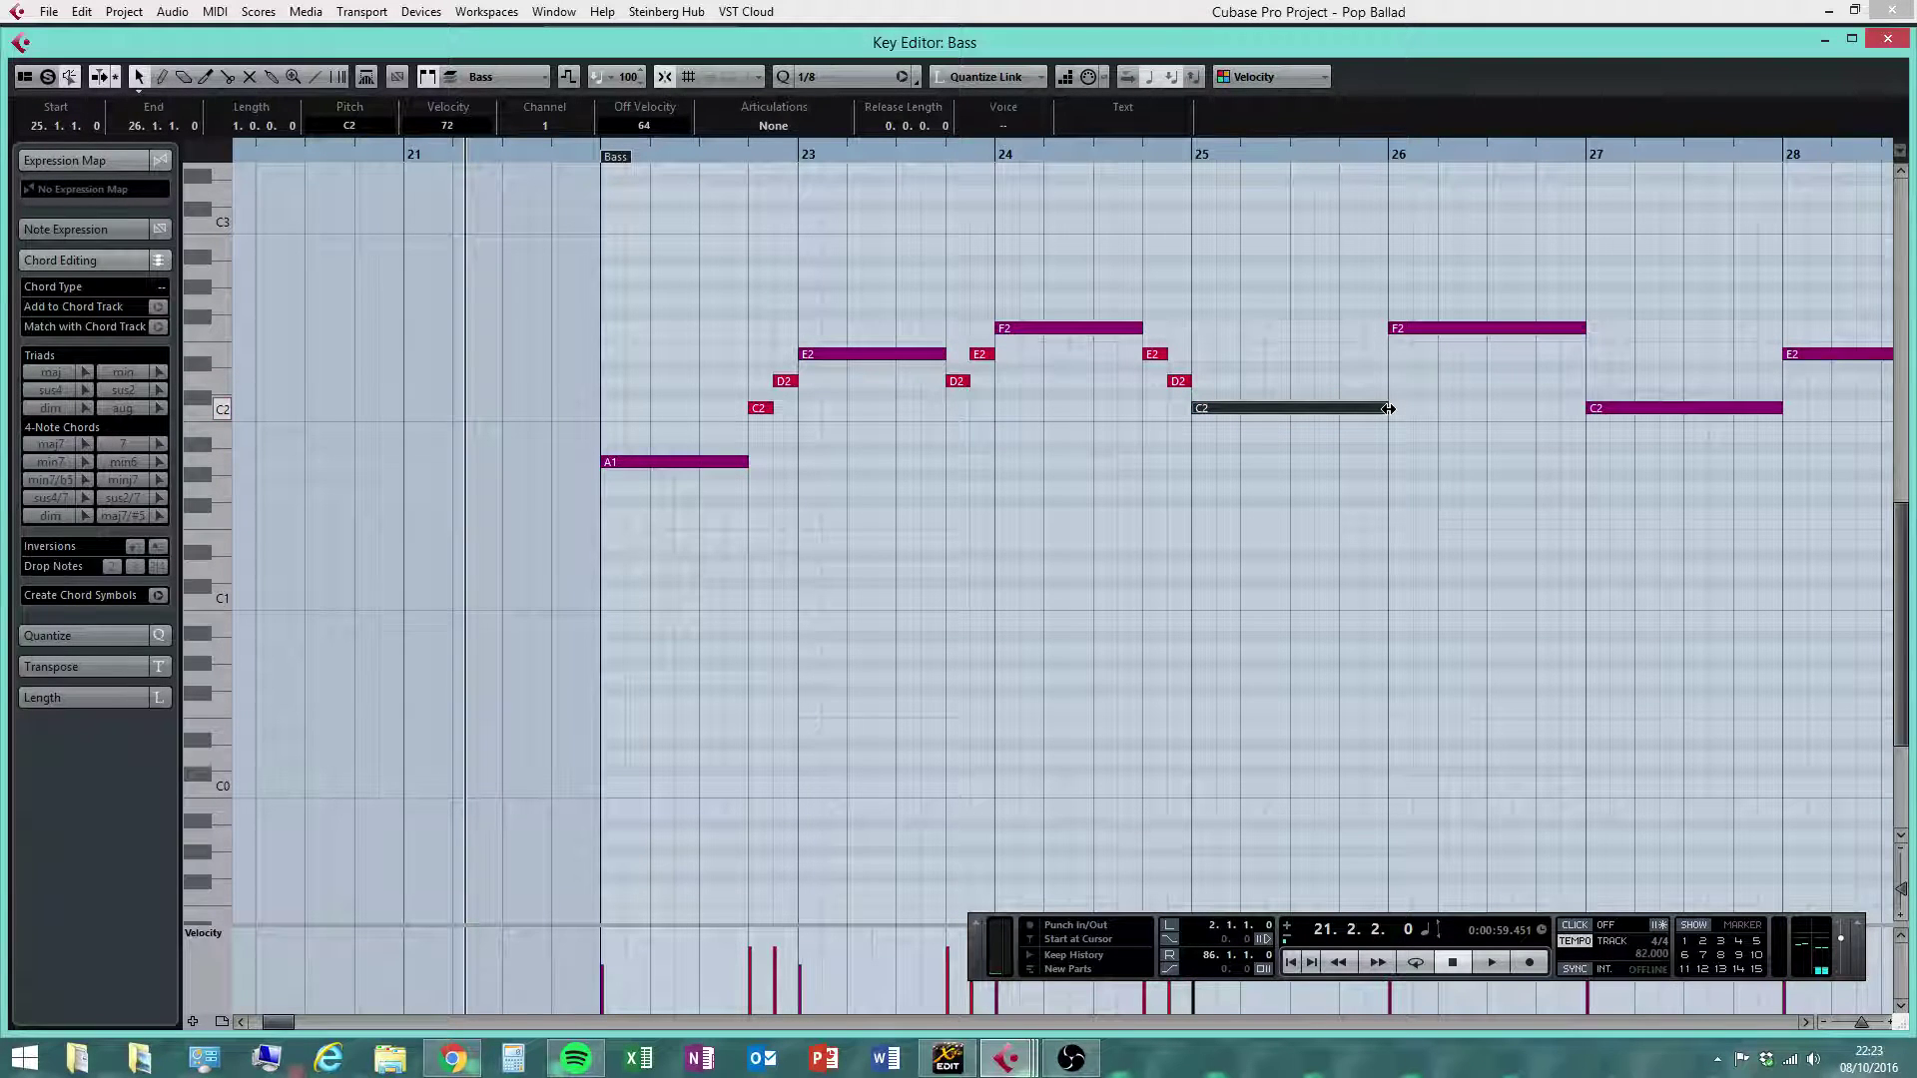
{"action": "left_click_drag", "start_coordinate": [1387, 408], "coordinate": [1344, 412]}
{"action": "right_click", "coordinate": [1362, 427]}
{"action": "left_click", "coordinate": [1396, 429]}
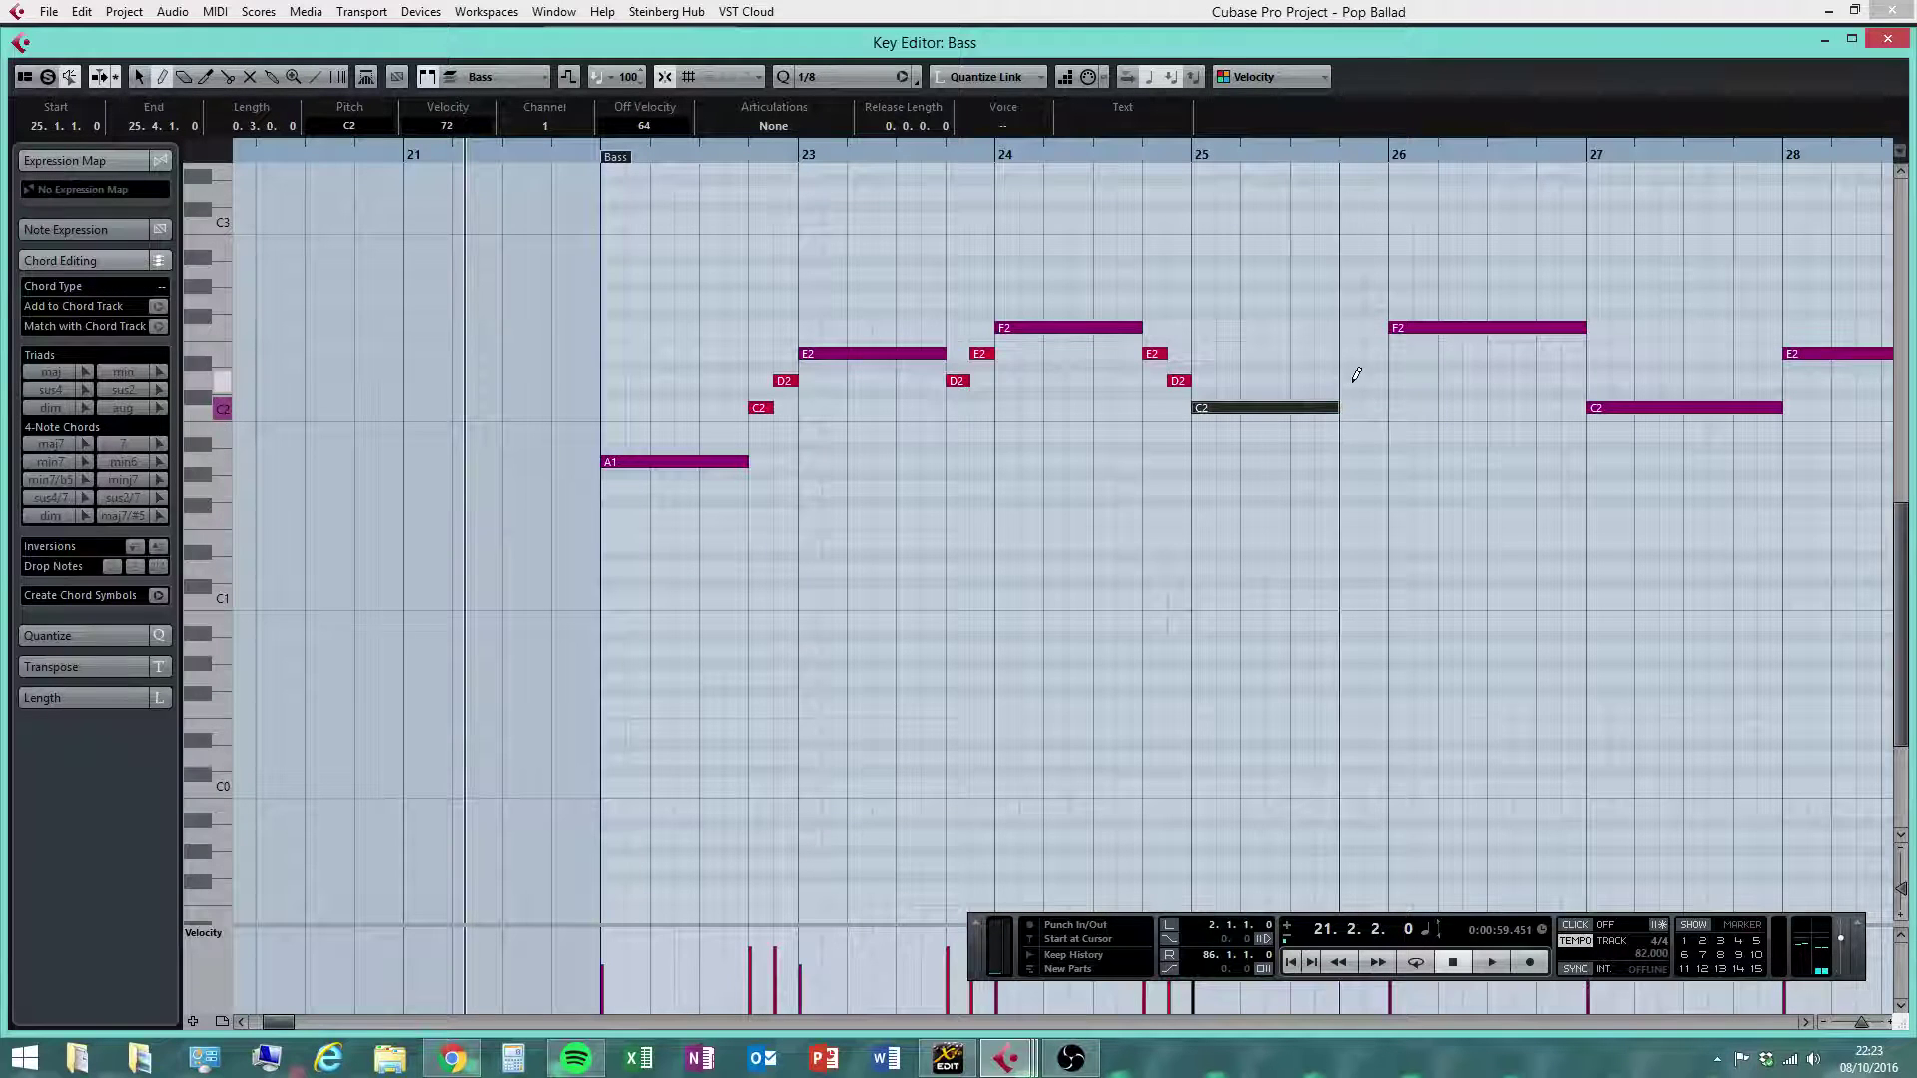
{"action": "left_click", "coordinate": [1351, 380]}
{"action": "left_click", "coordinate": [1375, 354]}
{"action": "key", "text": "1"}
Shorten bar 26's F2 to three beats and fill beat 4 with eighth notes G2 and F2
{"action": "left_click", "coordinate": [1438, 330]}
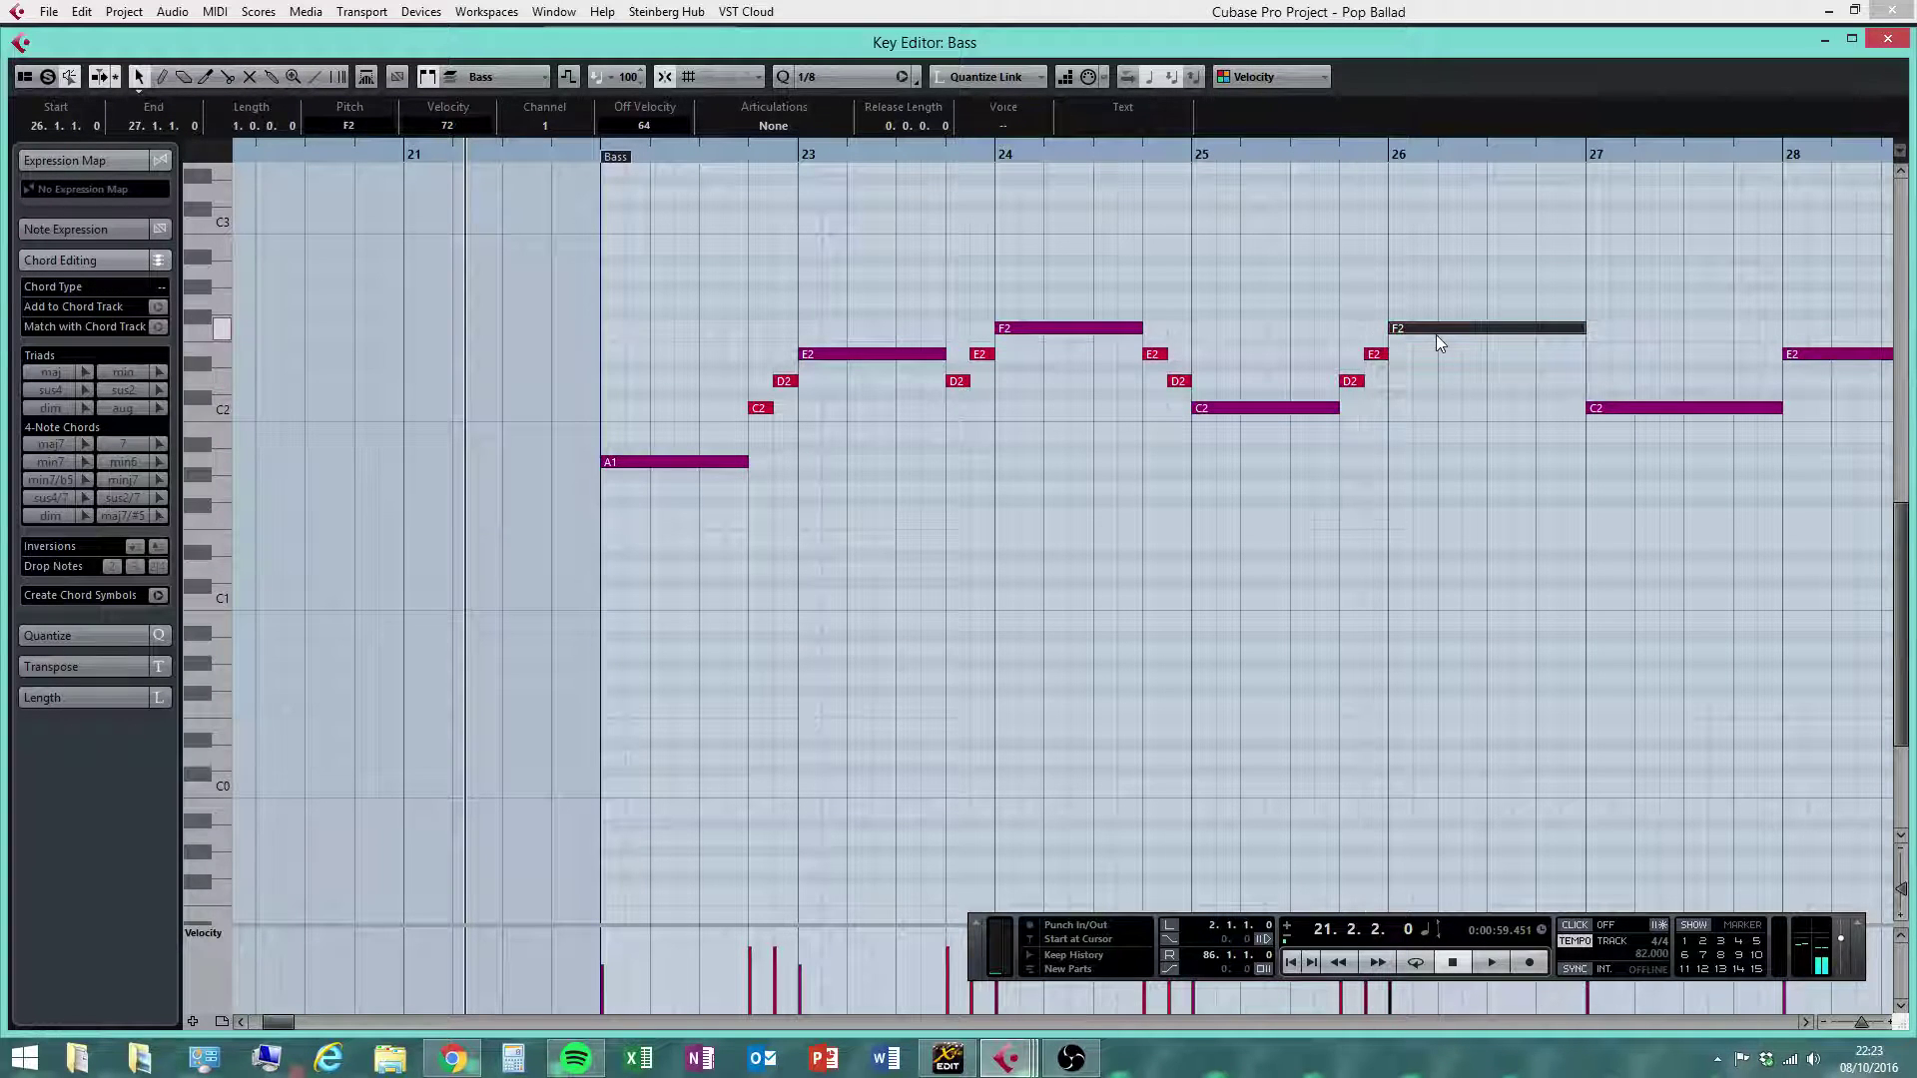
{"action": "left_click_drag", "start_coordinate": [1583, 330], "coordinate": [1535, 332]}
{"action": "right_click", "coordinate": [1547, 429]}
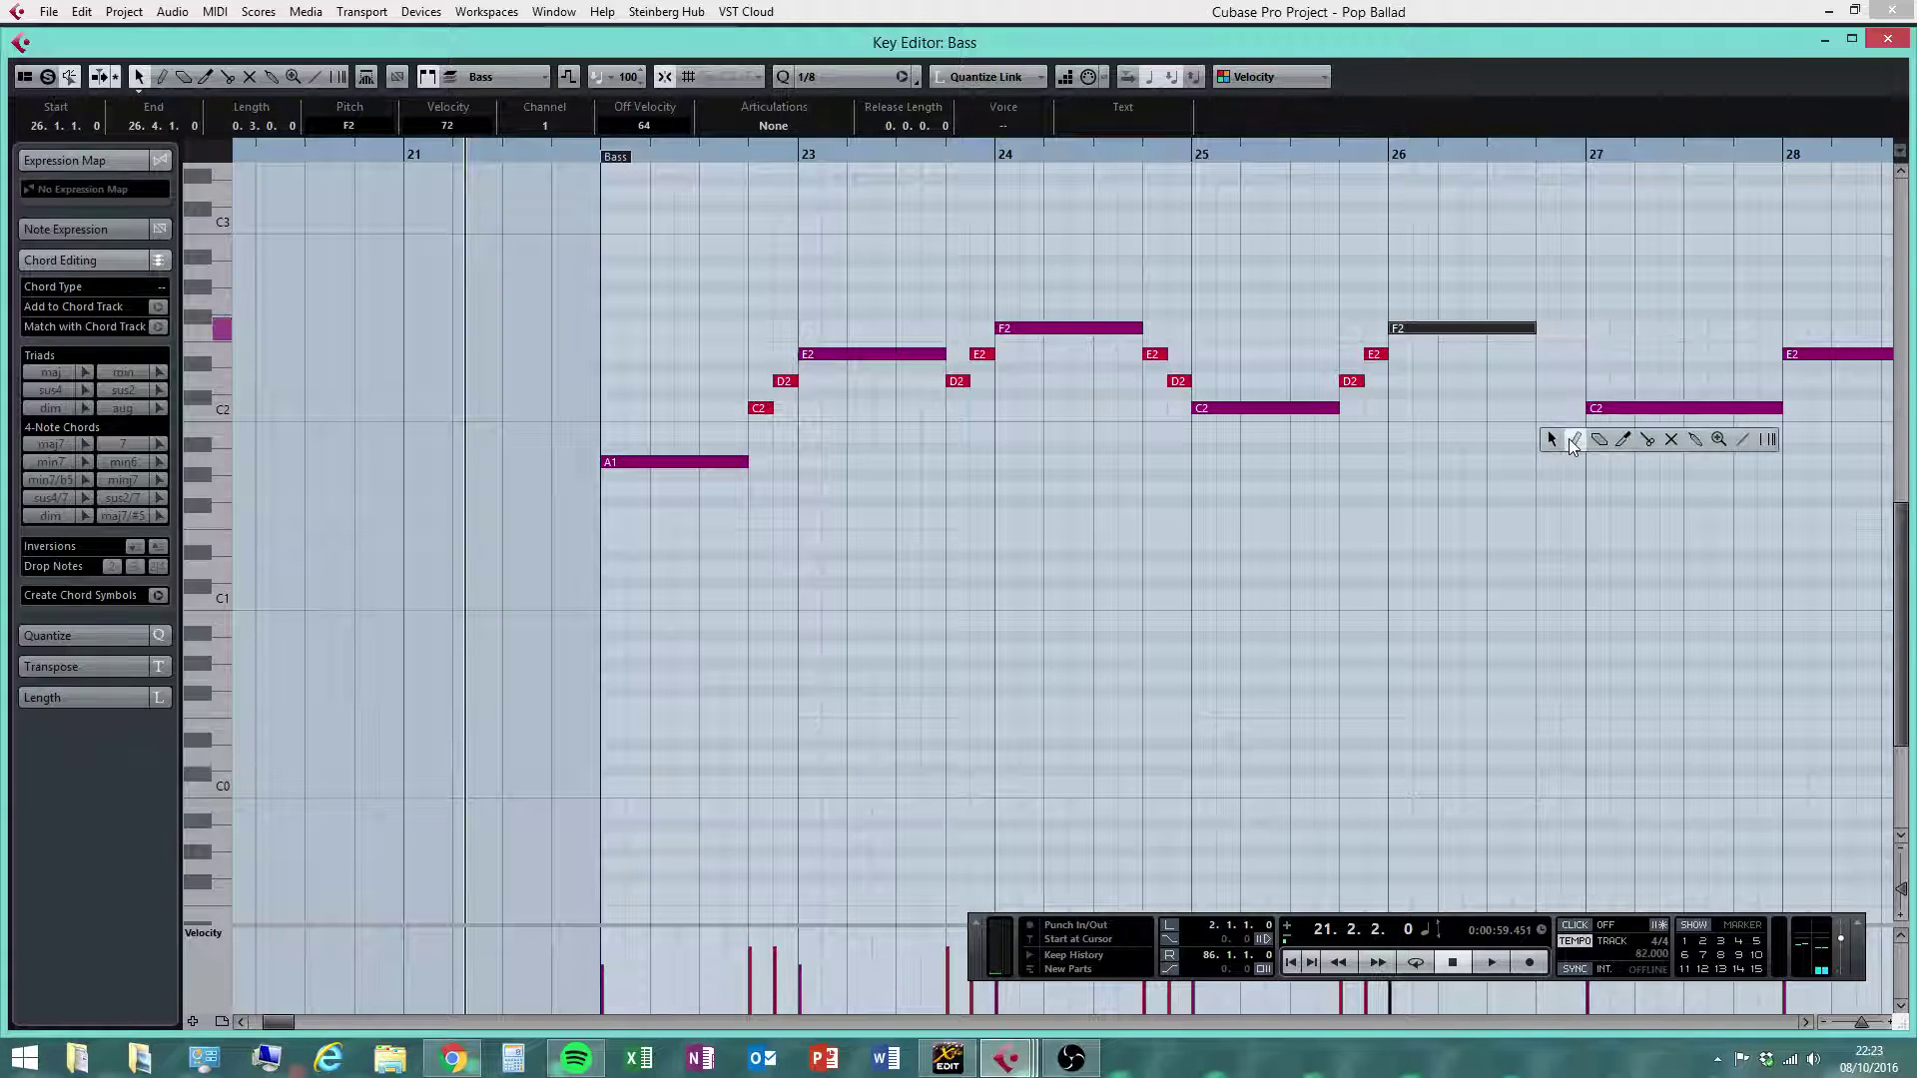
{"action": "left_click", "coordinate": [1579, 433]}
{"action": "left_click", "coordinate": [1548, 300]}
{"action": "left_click", "coordinate": [1569, 329]}
{"action": "key", "text": "1"}
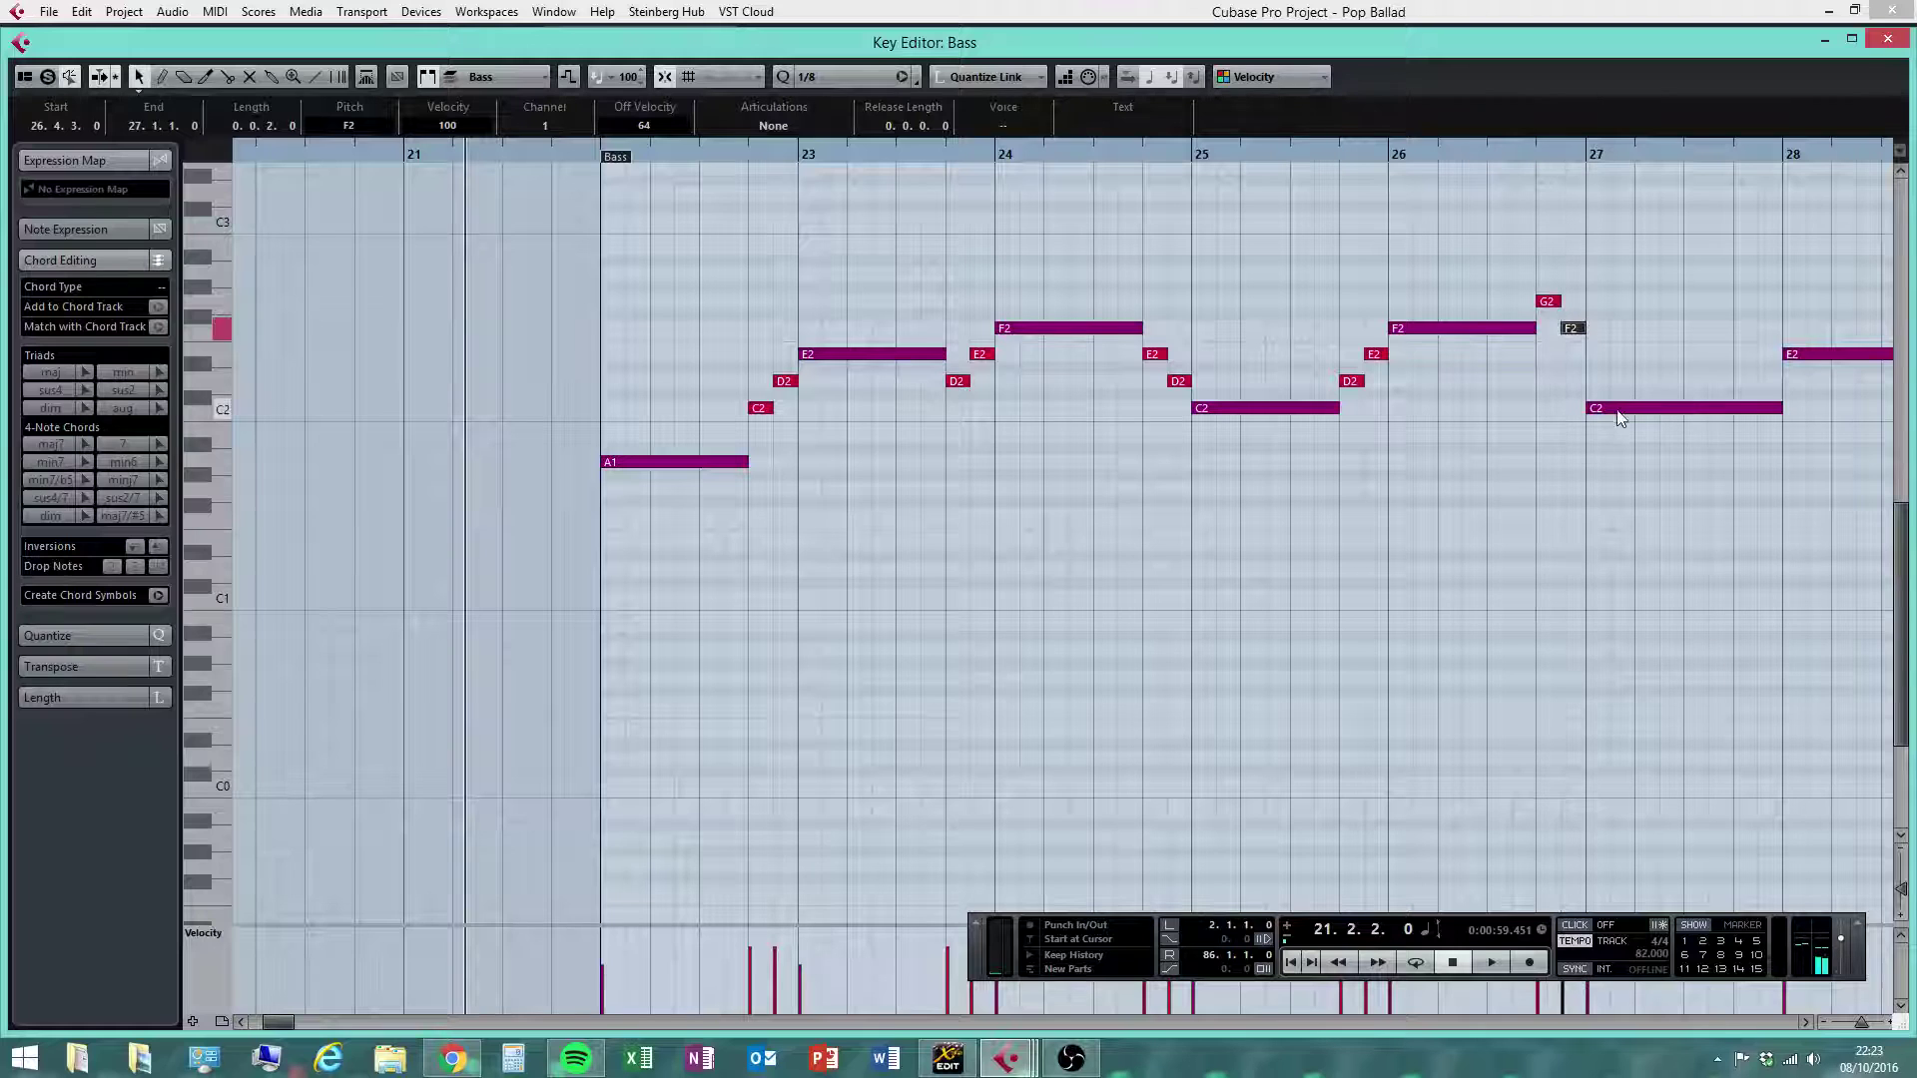
Shorten bar 27's C2 to three beats and fill beat 4 with eighth notes C2 and D2
{"action": "left_click", "coordinate": [1617, 408]}
{"action": "scroll", "coordinate": [1256, 489], "scroll_direction": "right", "scroll_amount": 5}
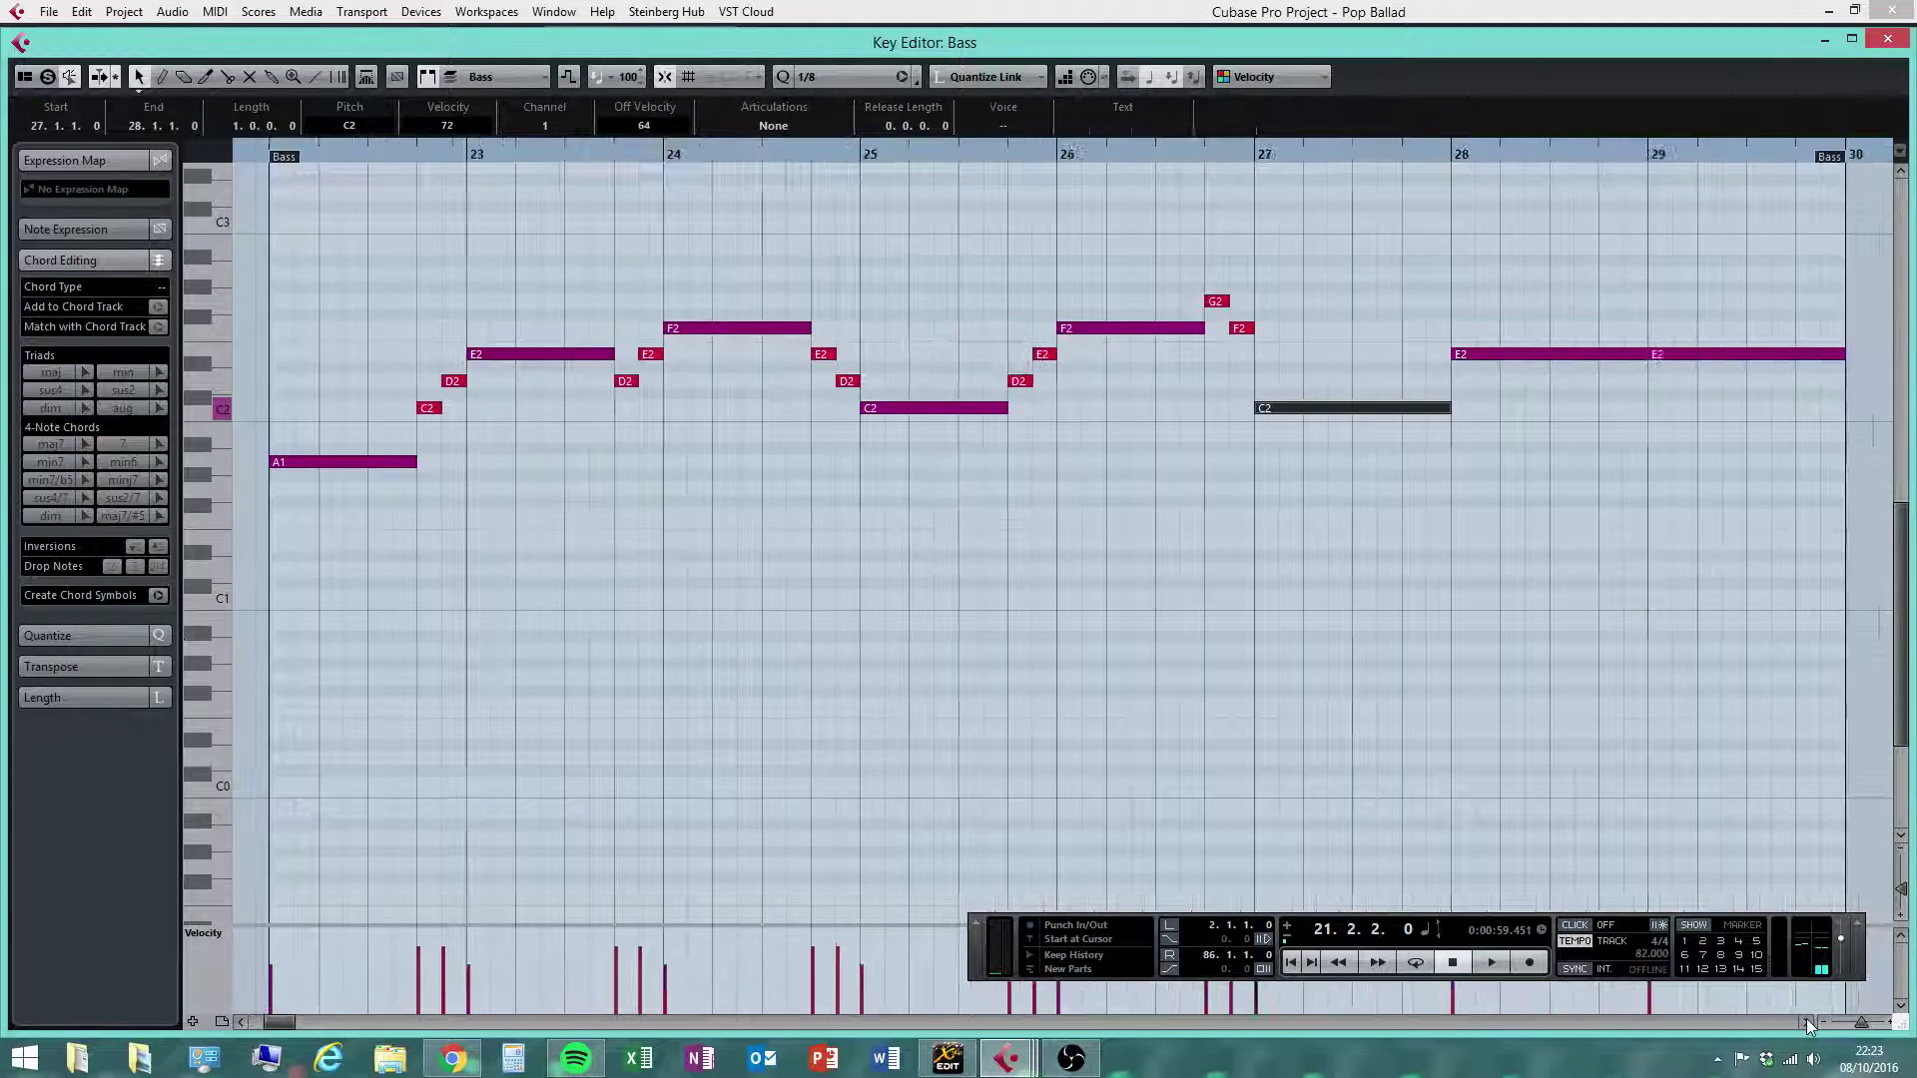
{"action": "left_click_drag", "start_coordinate": [1117, 408], "coordinate": [1075, 410]}
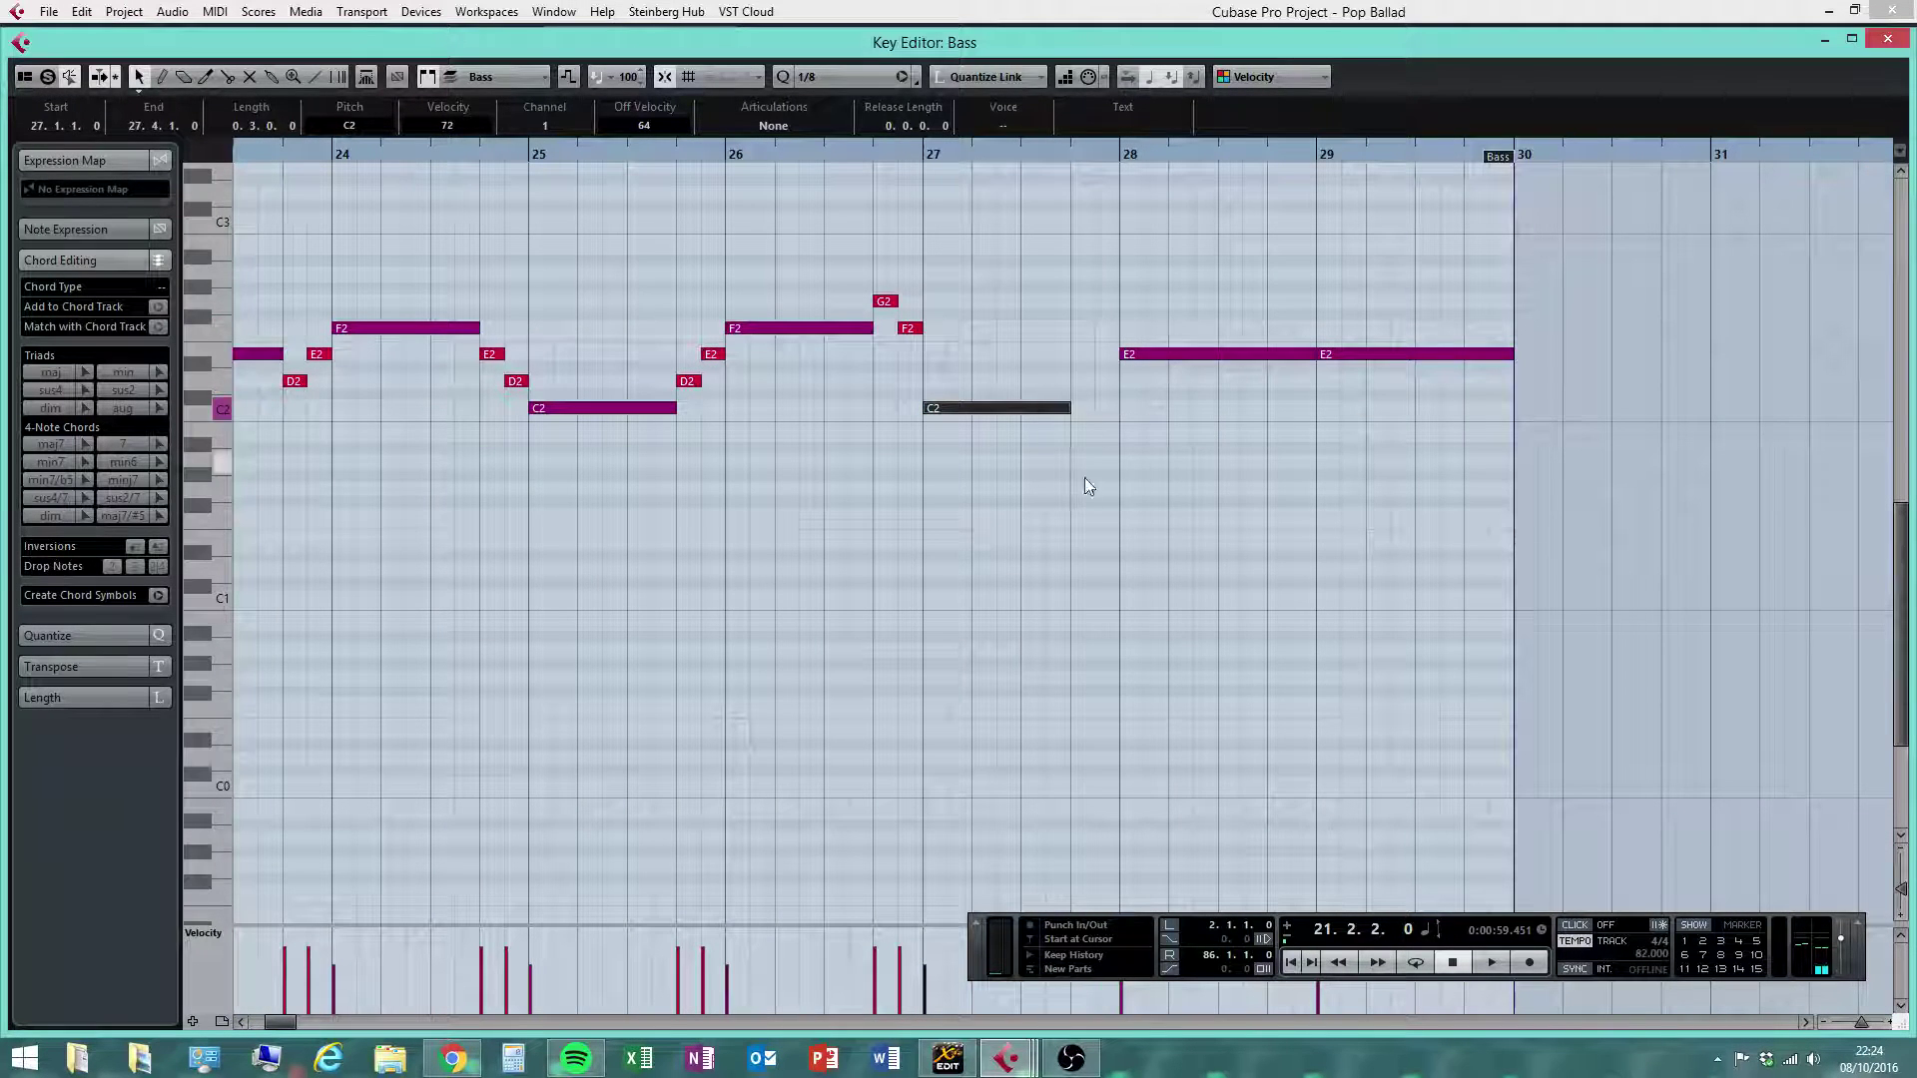
{"action": "right_click", "coordinate": [1085, 481]}
{"action": "left_click", "coordinate": [1105, 487]}
{"action": "left_click", "coordinate": [1083, 408]}
{"action": "left_click", "coordinate": [1105, 380]}
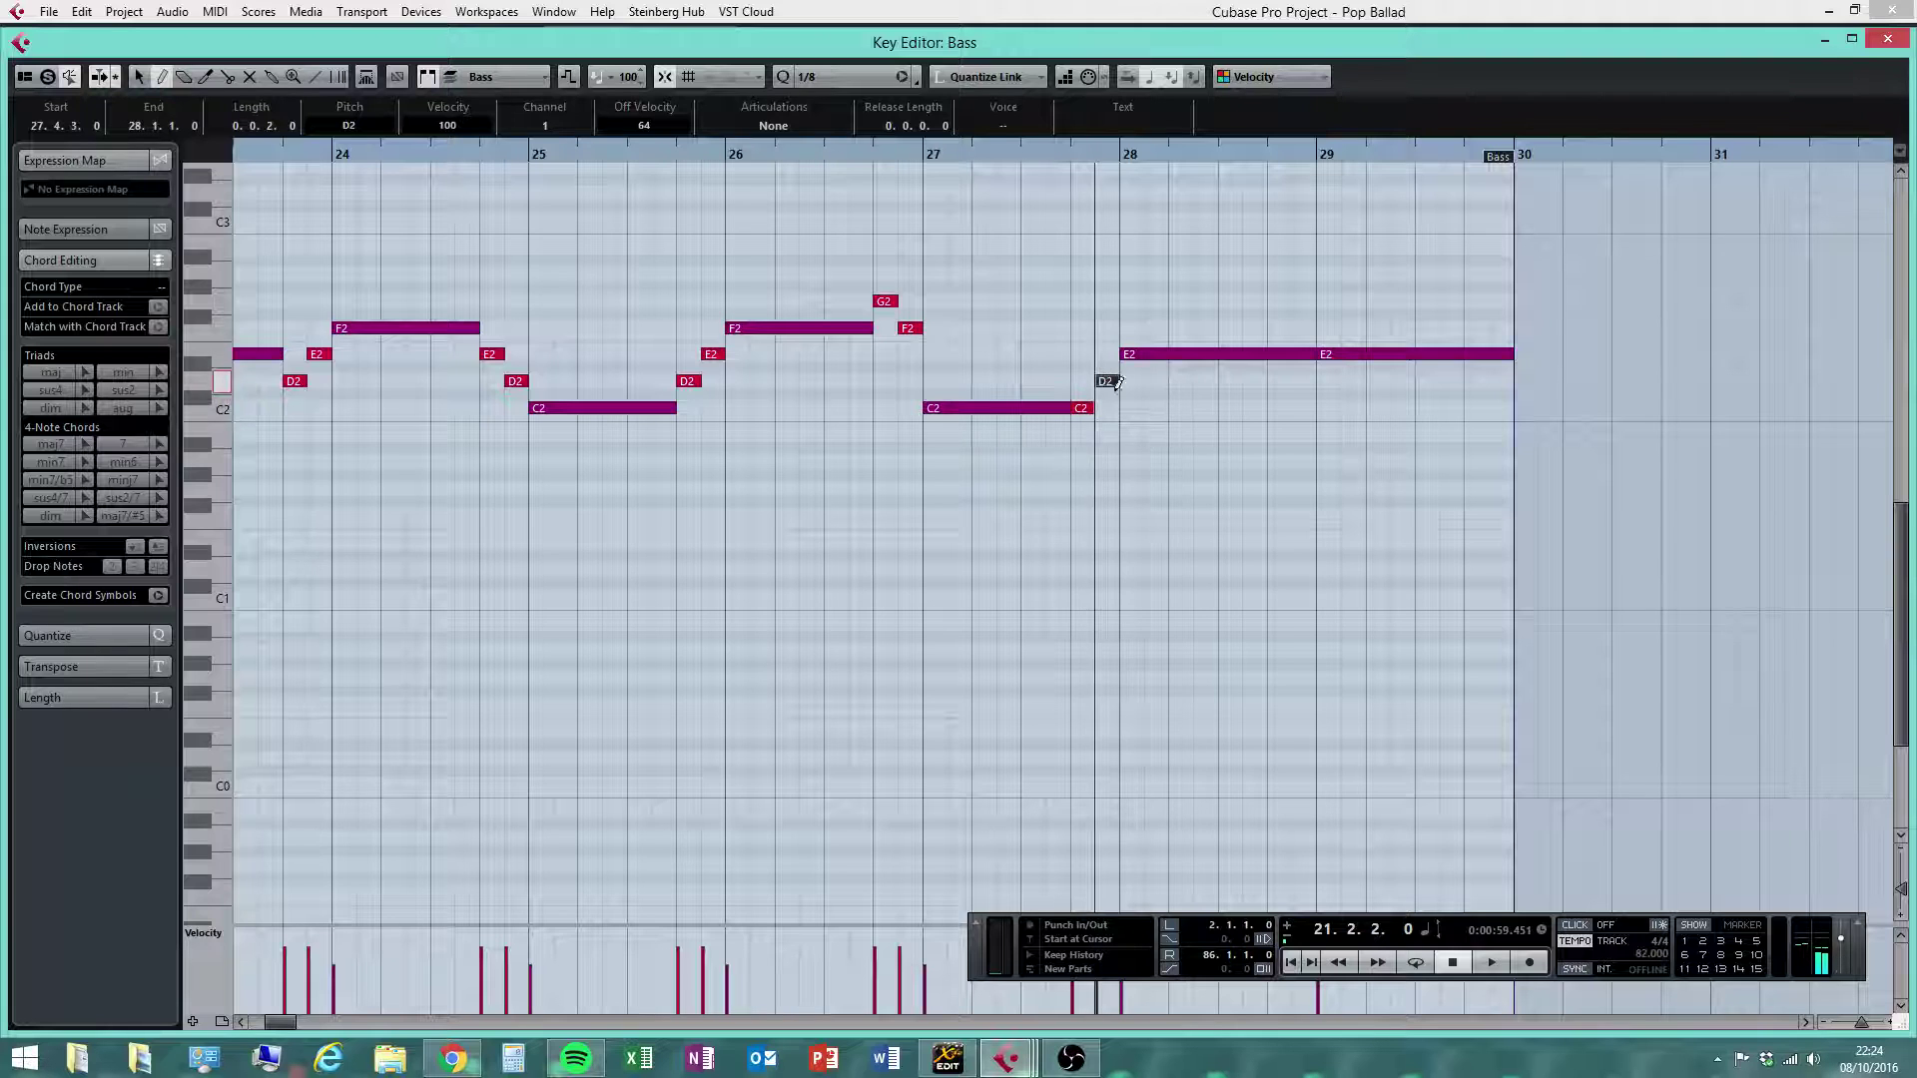
{"action": "key", "text": "1"}
Shorten bar 28's E2 to three beats and fill beat 4 with eighth notes E2 and F2
{"action": "left_click", "coordinate": [1172, 355]}
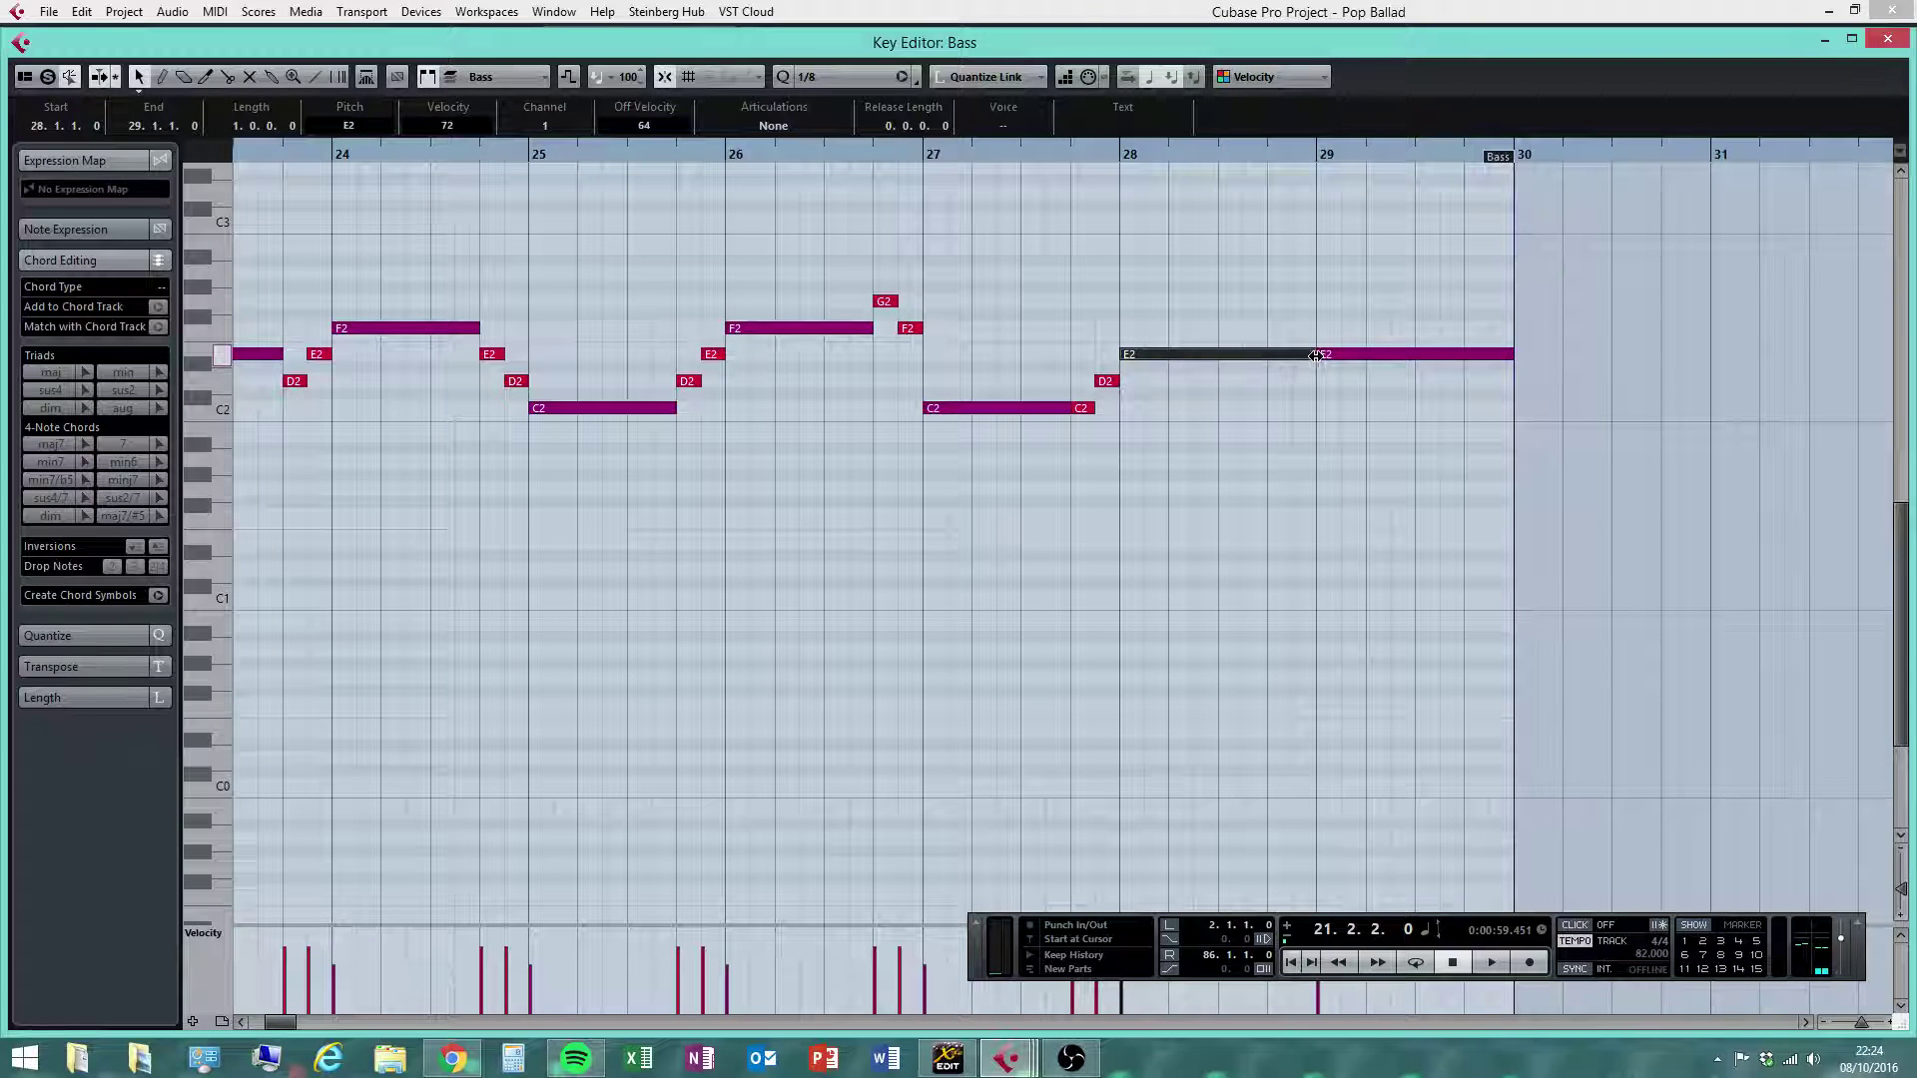
{"action": "left_click_drag", "start_coordinate": [1317, 355], "coordinate": [1267, 356]}
{"action": "right_click", "coordinate": [1275, 396]}
{"action": "left_click", "coordinate": [1297, 400]}
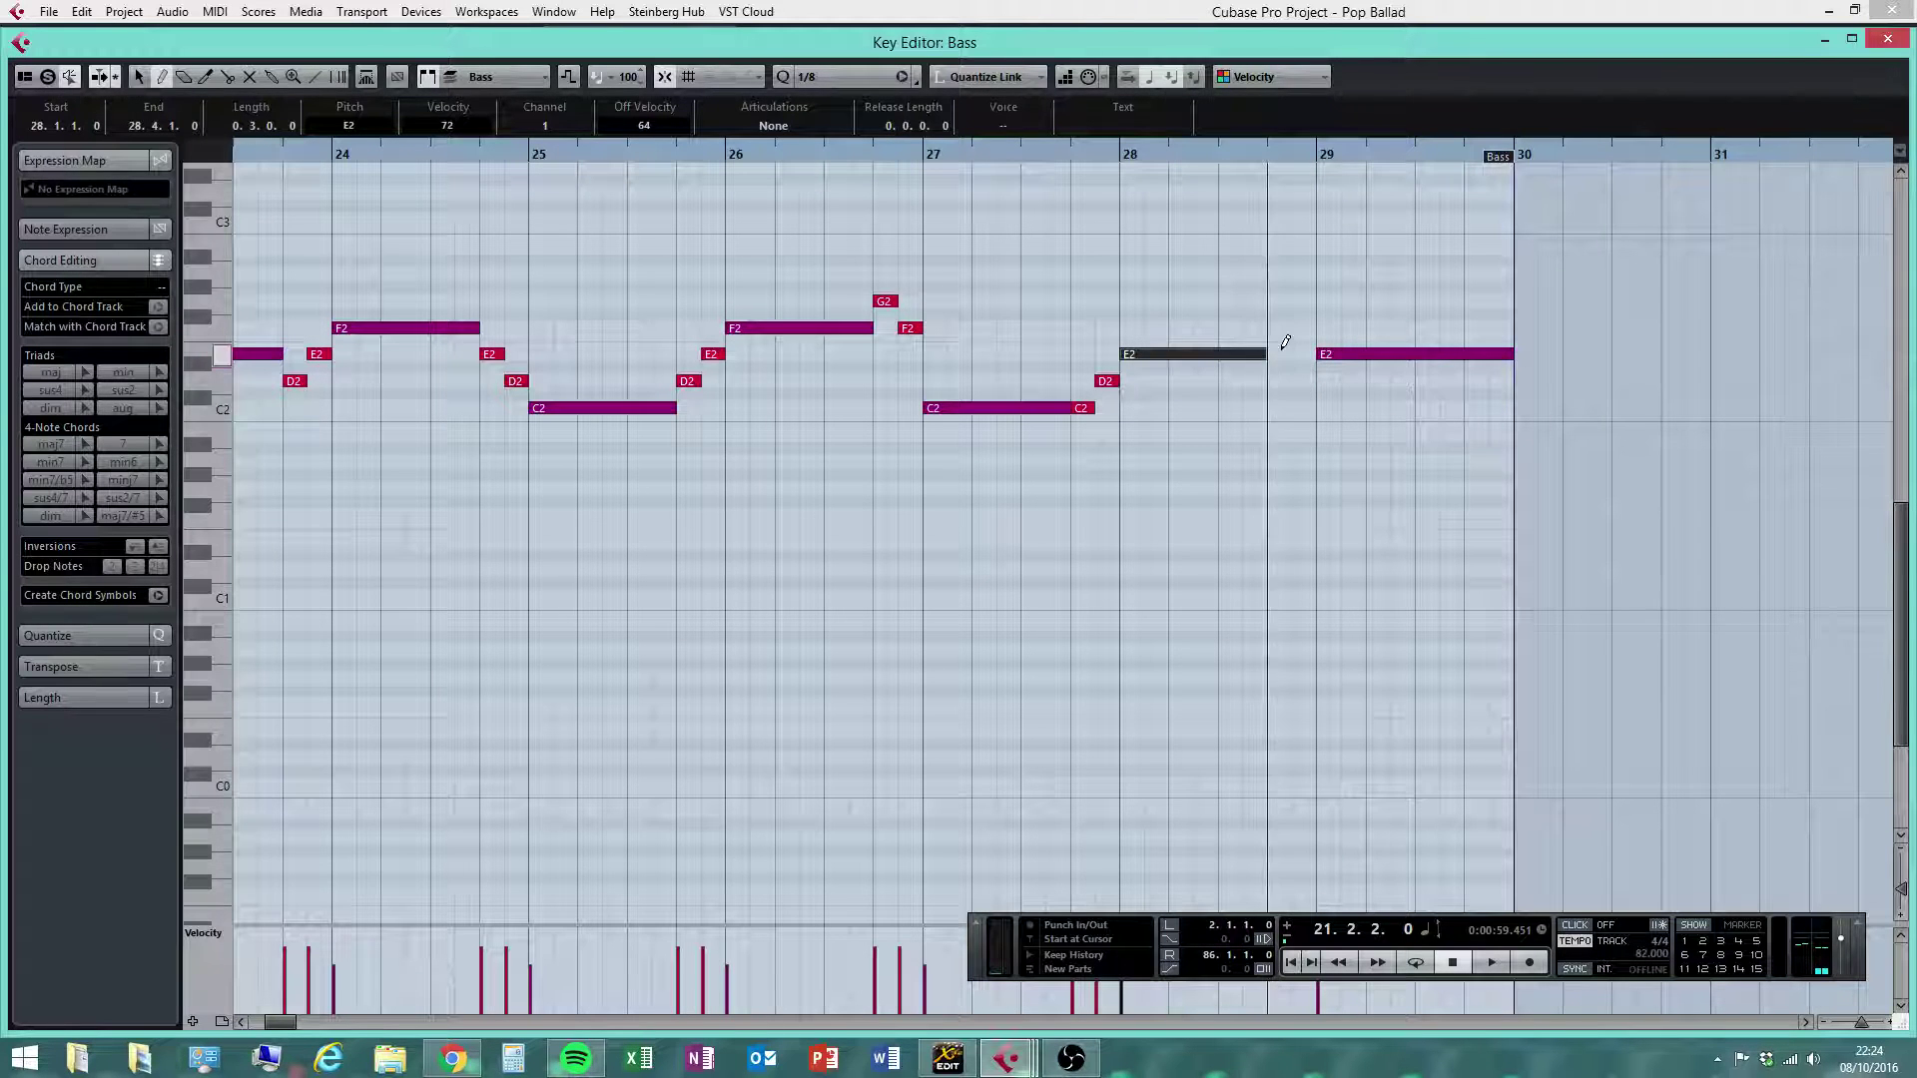
{"action": "left_click", "coordinate": [1281, 353]}
{"action": "left_click", "coordinate": [1304, 327]}
{"action": "right_click", "coordinate": [1382, 400]}
{"action": "left_click", "coordinate": [1388, 397]}
Shorten bar 29's E2 to an eighth note and fill the rest of the bar with repeated eighth-note E2s
{"action": "left_click", "coordinate": [1345, 355]}
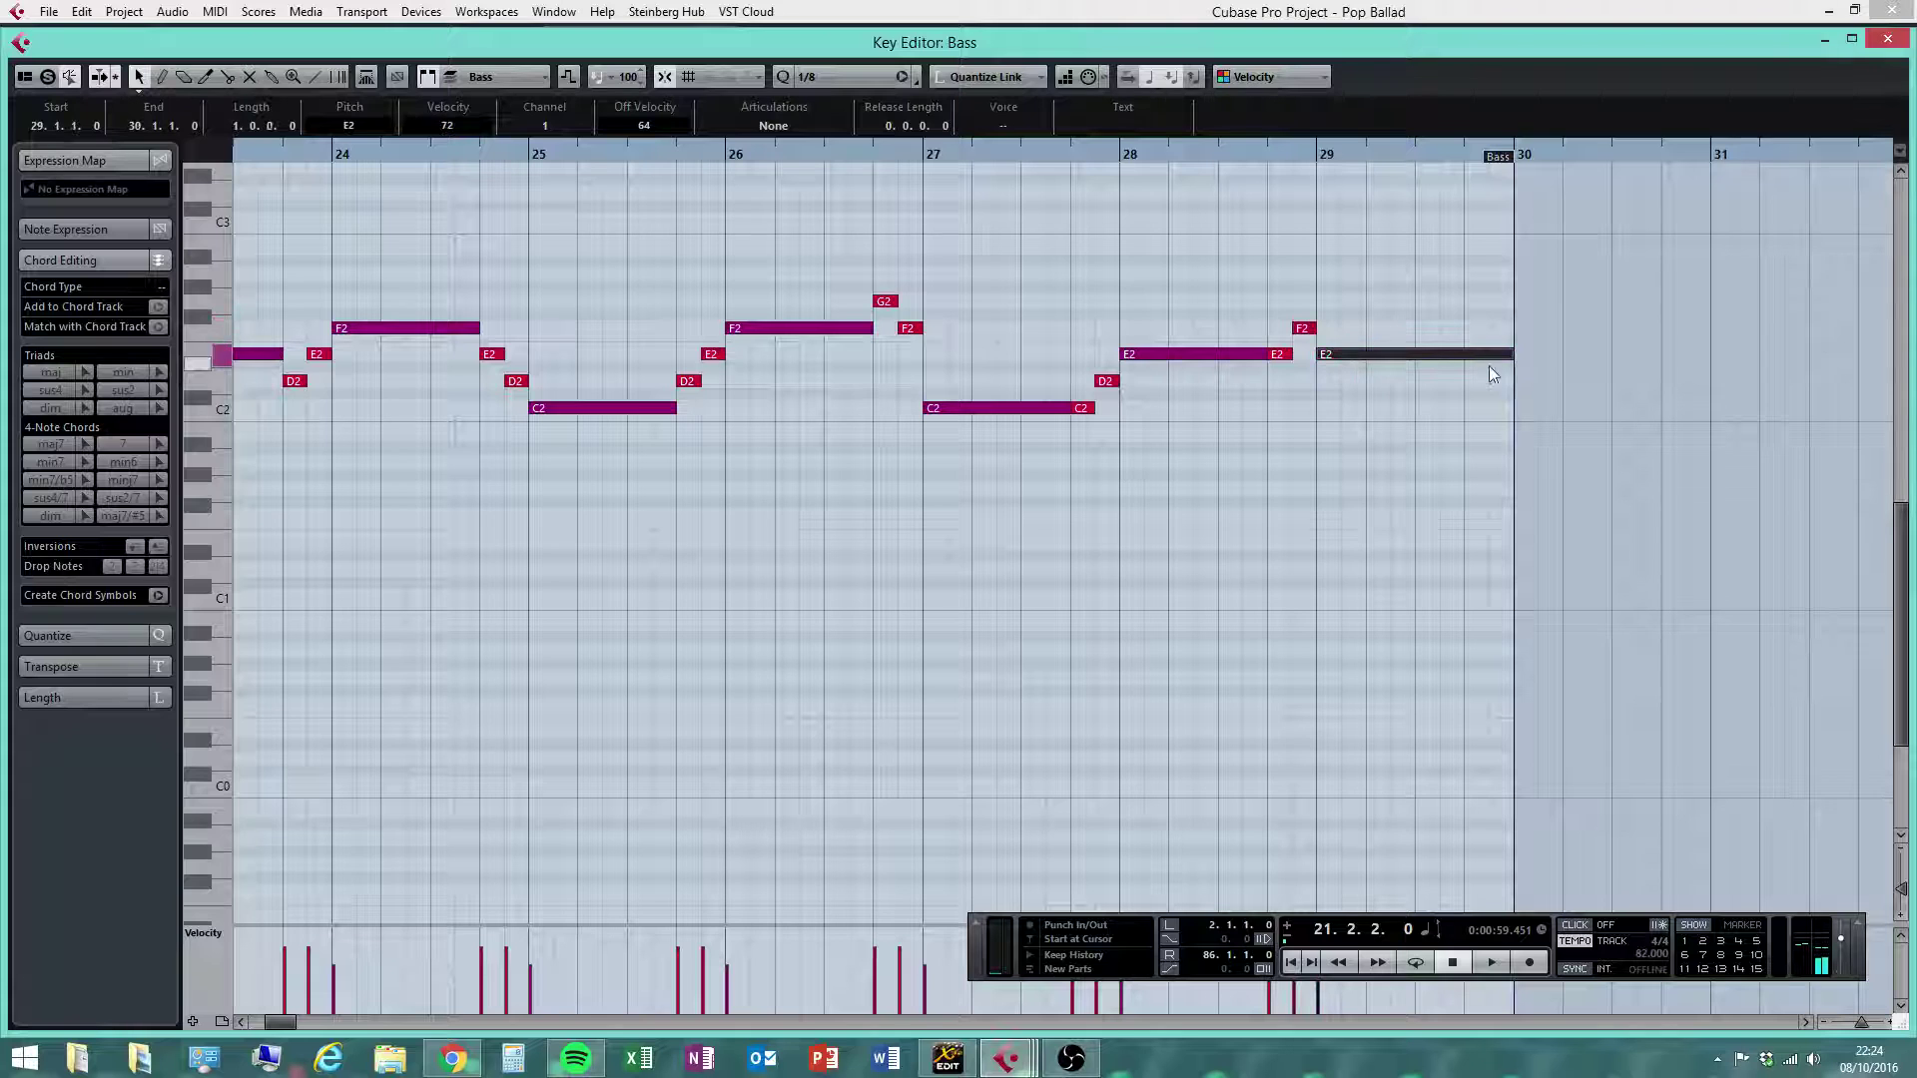
{"action": "left_click_drag", "start_coordinate": [1510, 355], "coordinate": [1340, 371]}
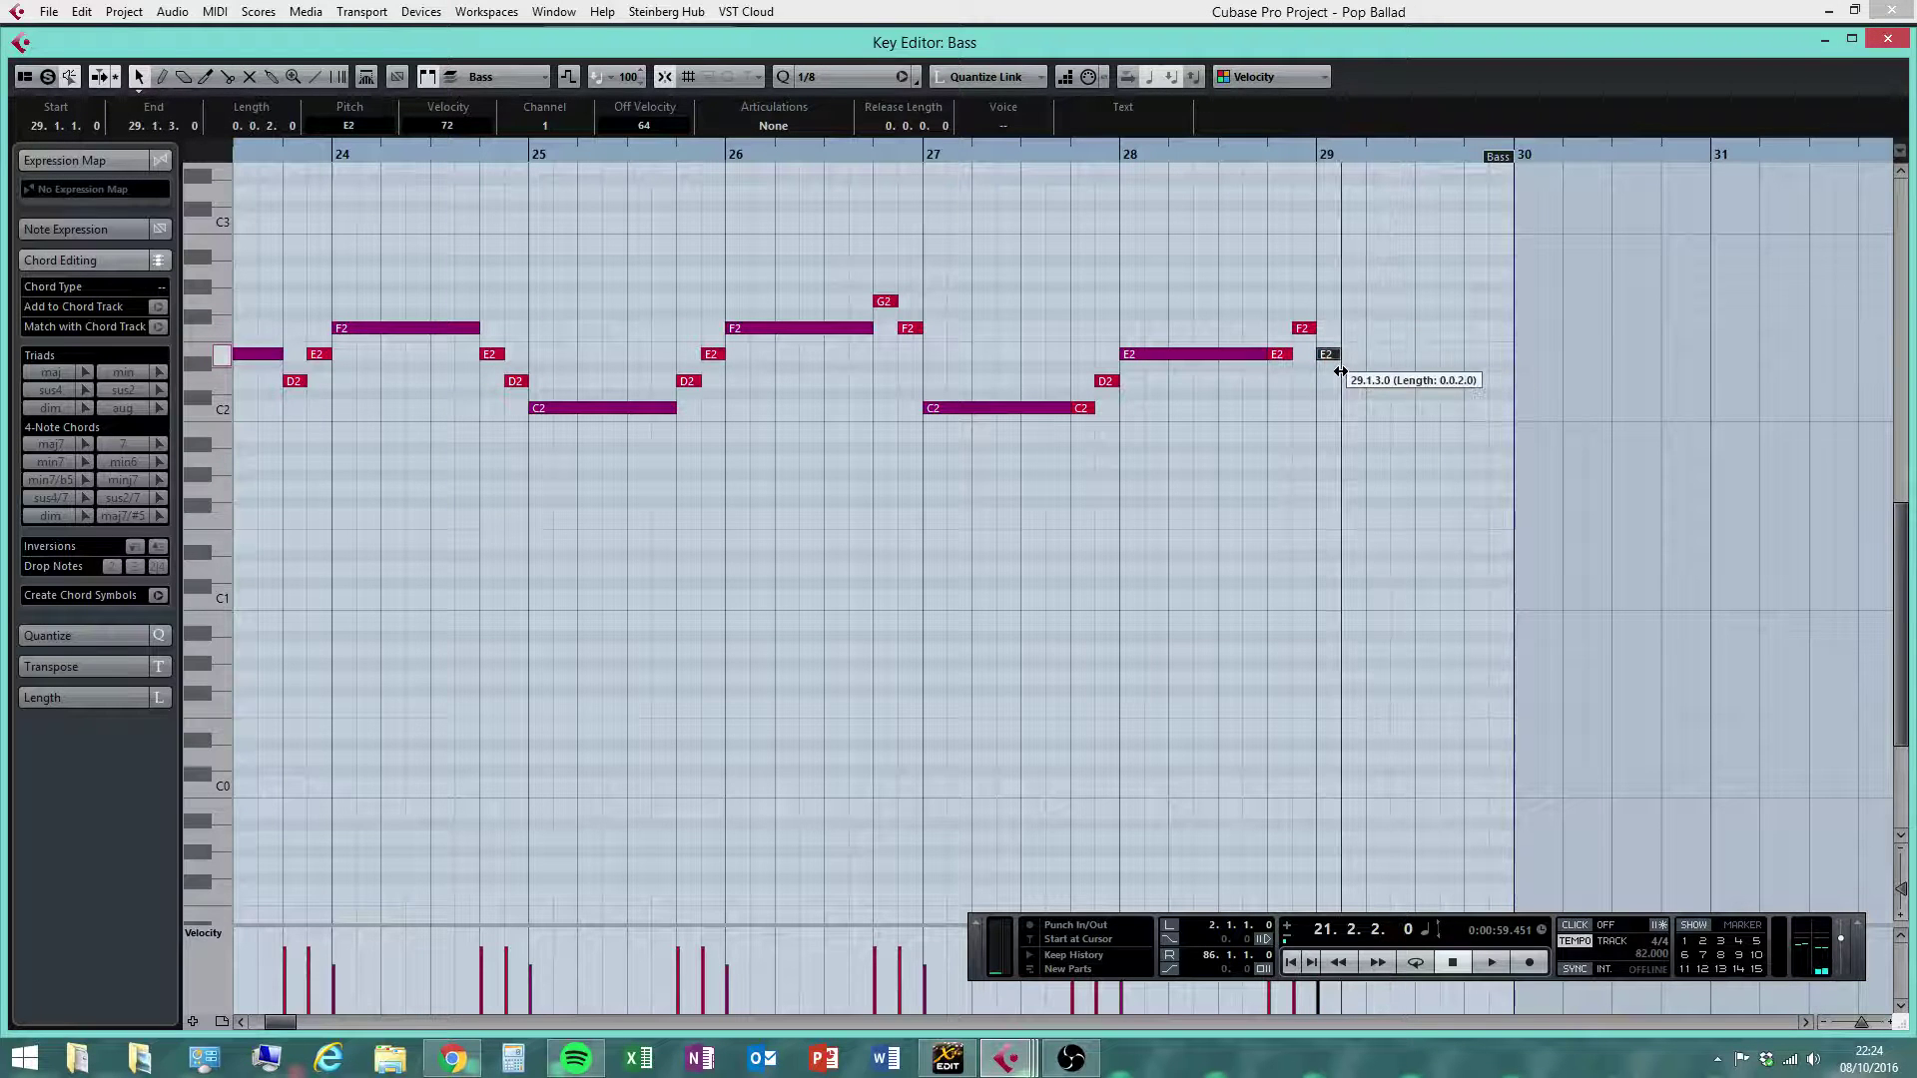
{"action": "key", "text": "8"}
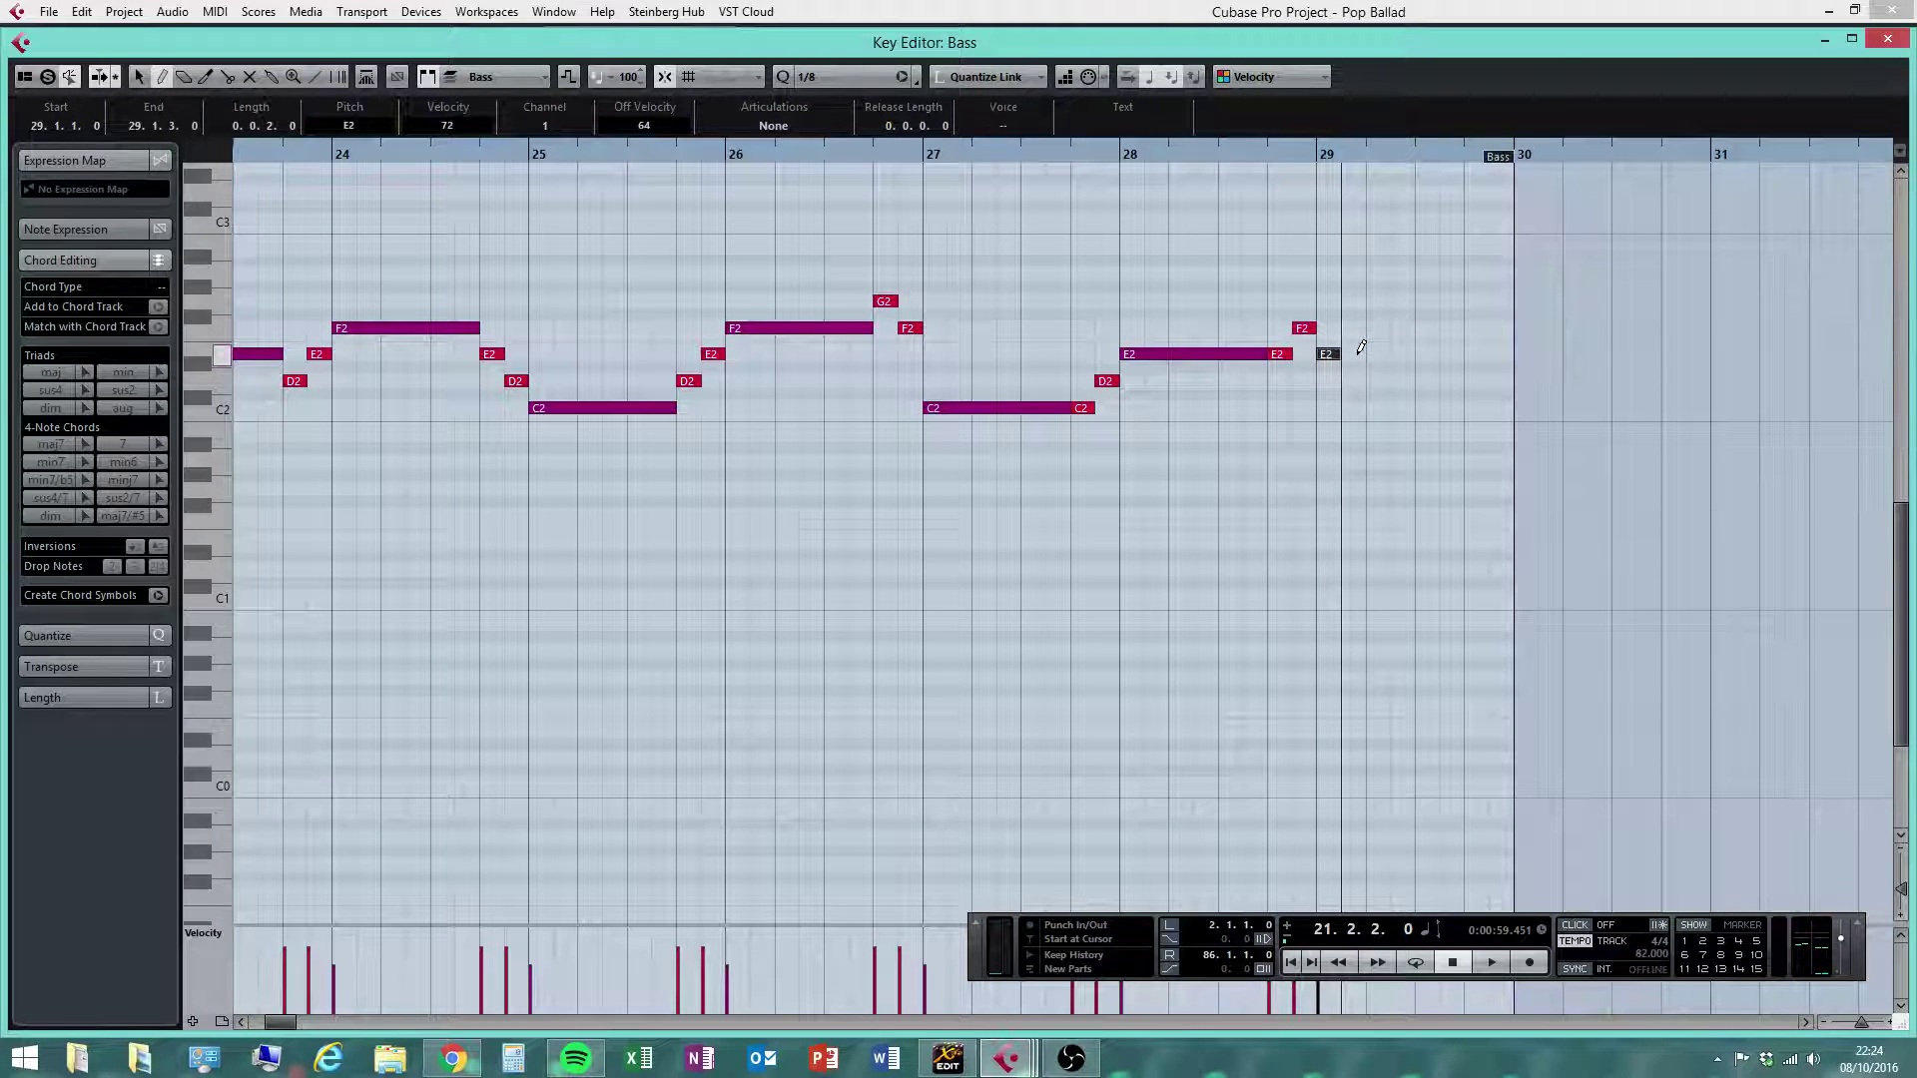
{"action": "left_click_drag", "start_coordinate": [1361, 349], "coordinate": [1508, 352]}
{"action": "key", "text": "1"}
{"action": "left_click", "coordinate": [1420, 423]}
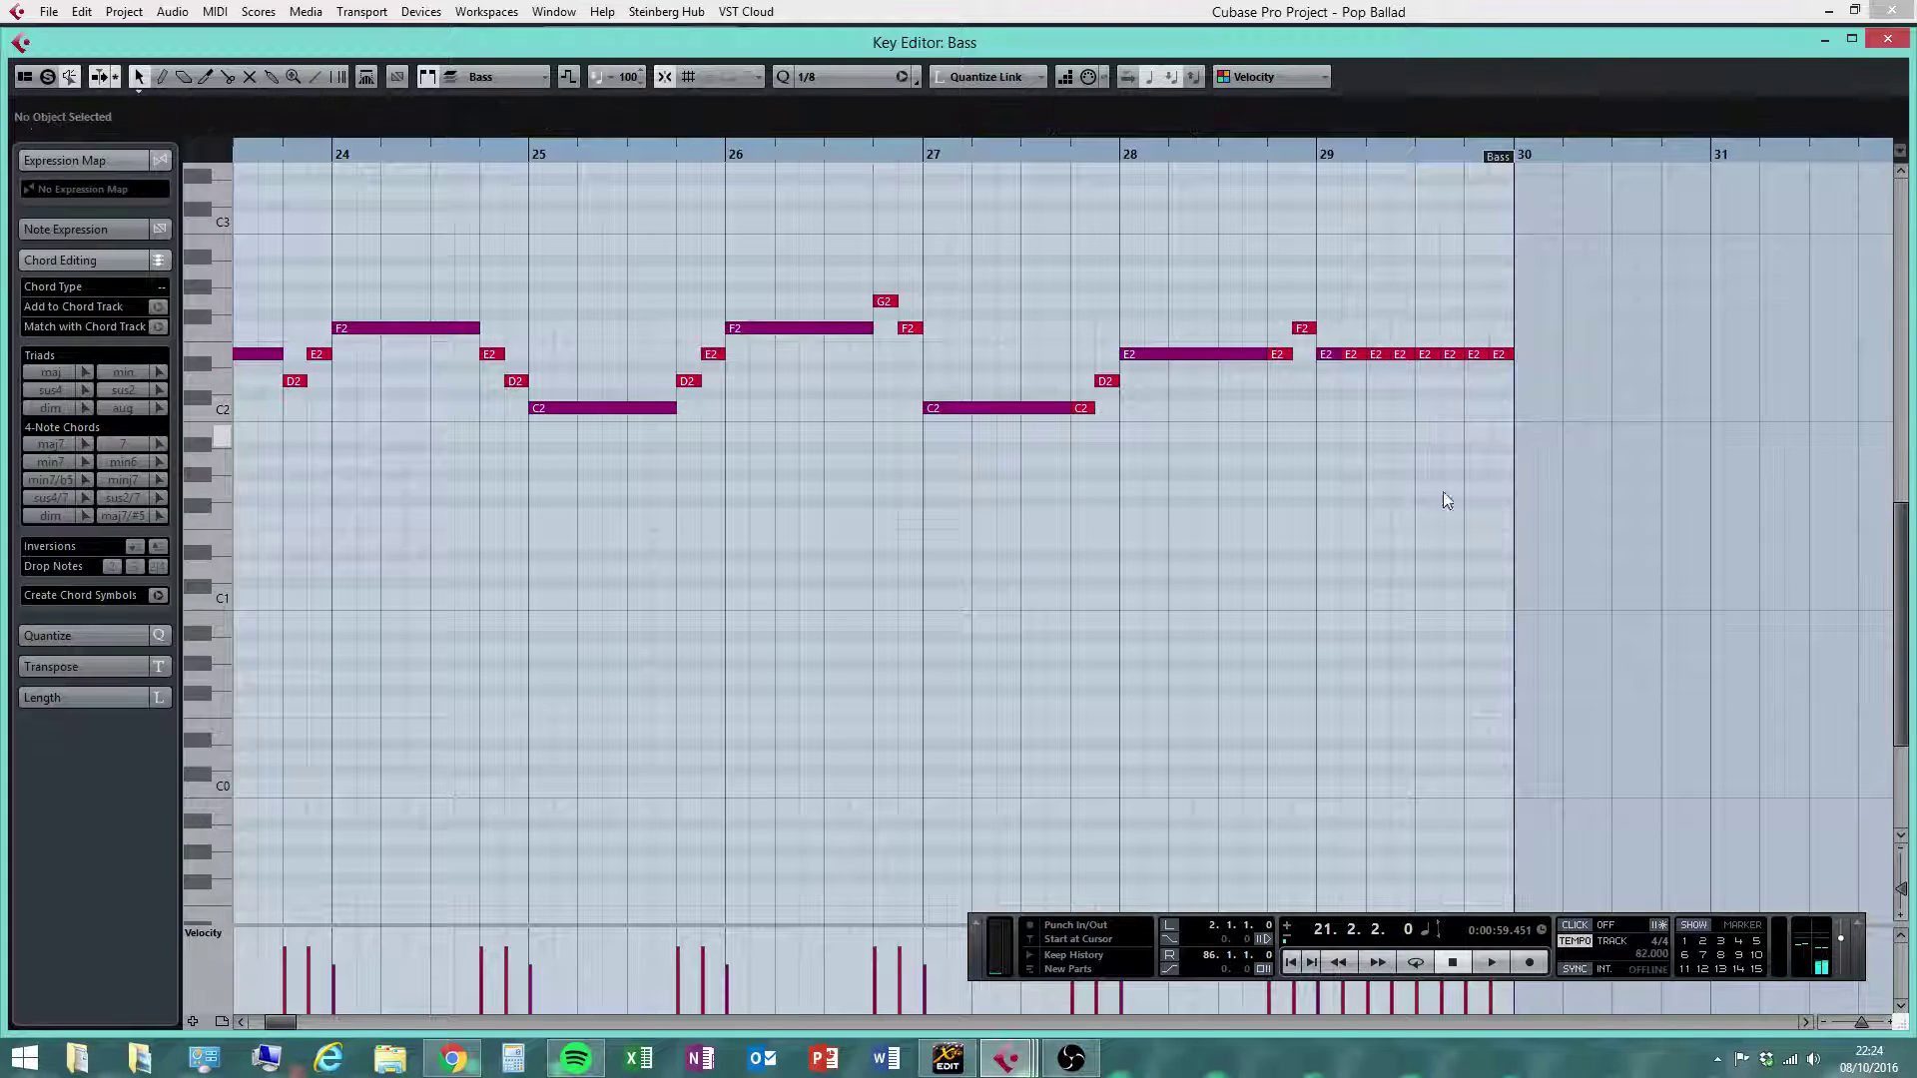
Move the transport panel off the velocity lane and zoom out to show the whole Bass part
{"action": "left_click_drag", "start_coordinate": [1862, 945], "coordinate": [1836, 679]}
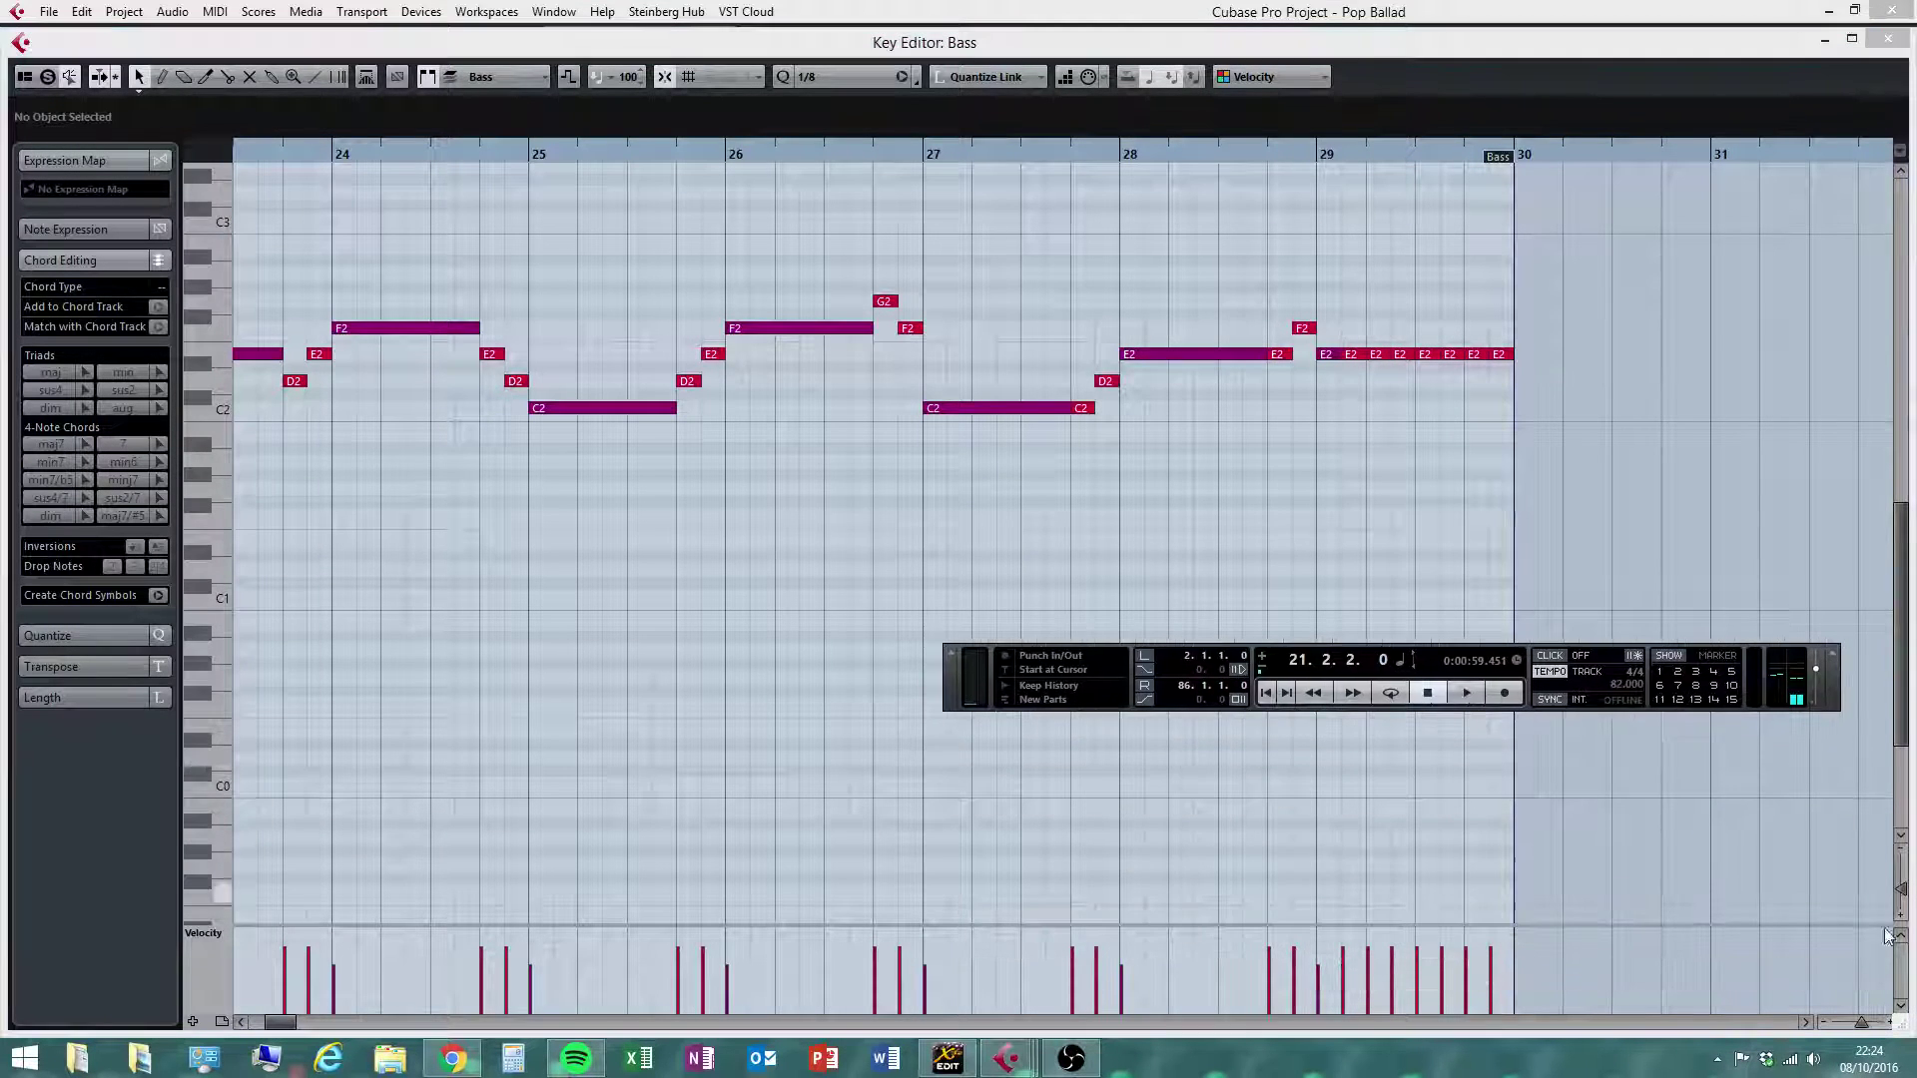
{"action": "left_click_drag", "start_coordinate": [1864, 1025], "coordinate": [1858, 1023]}
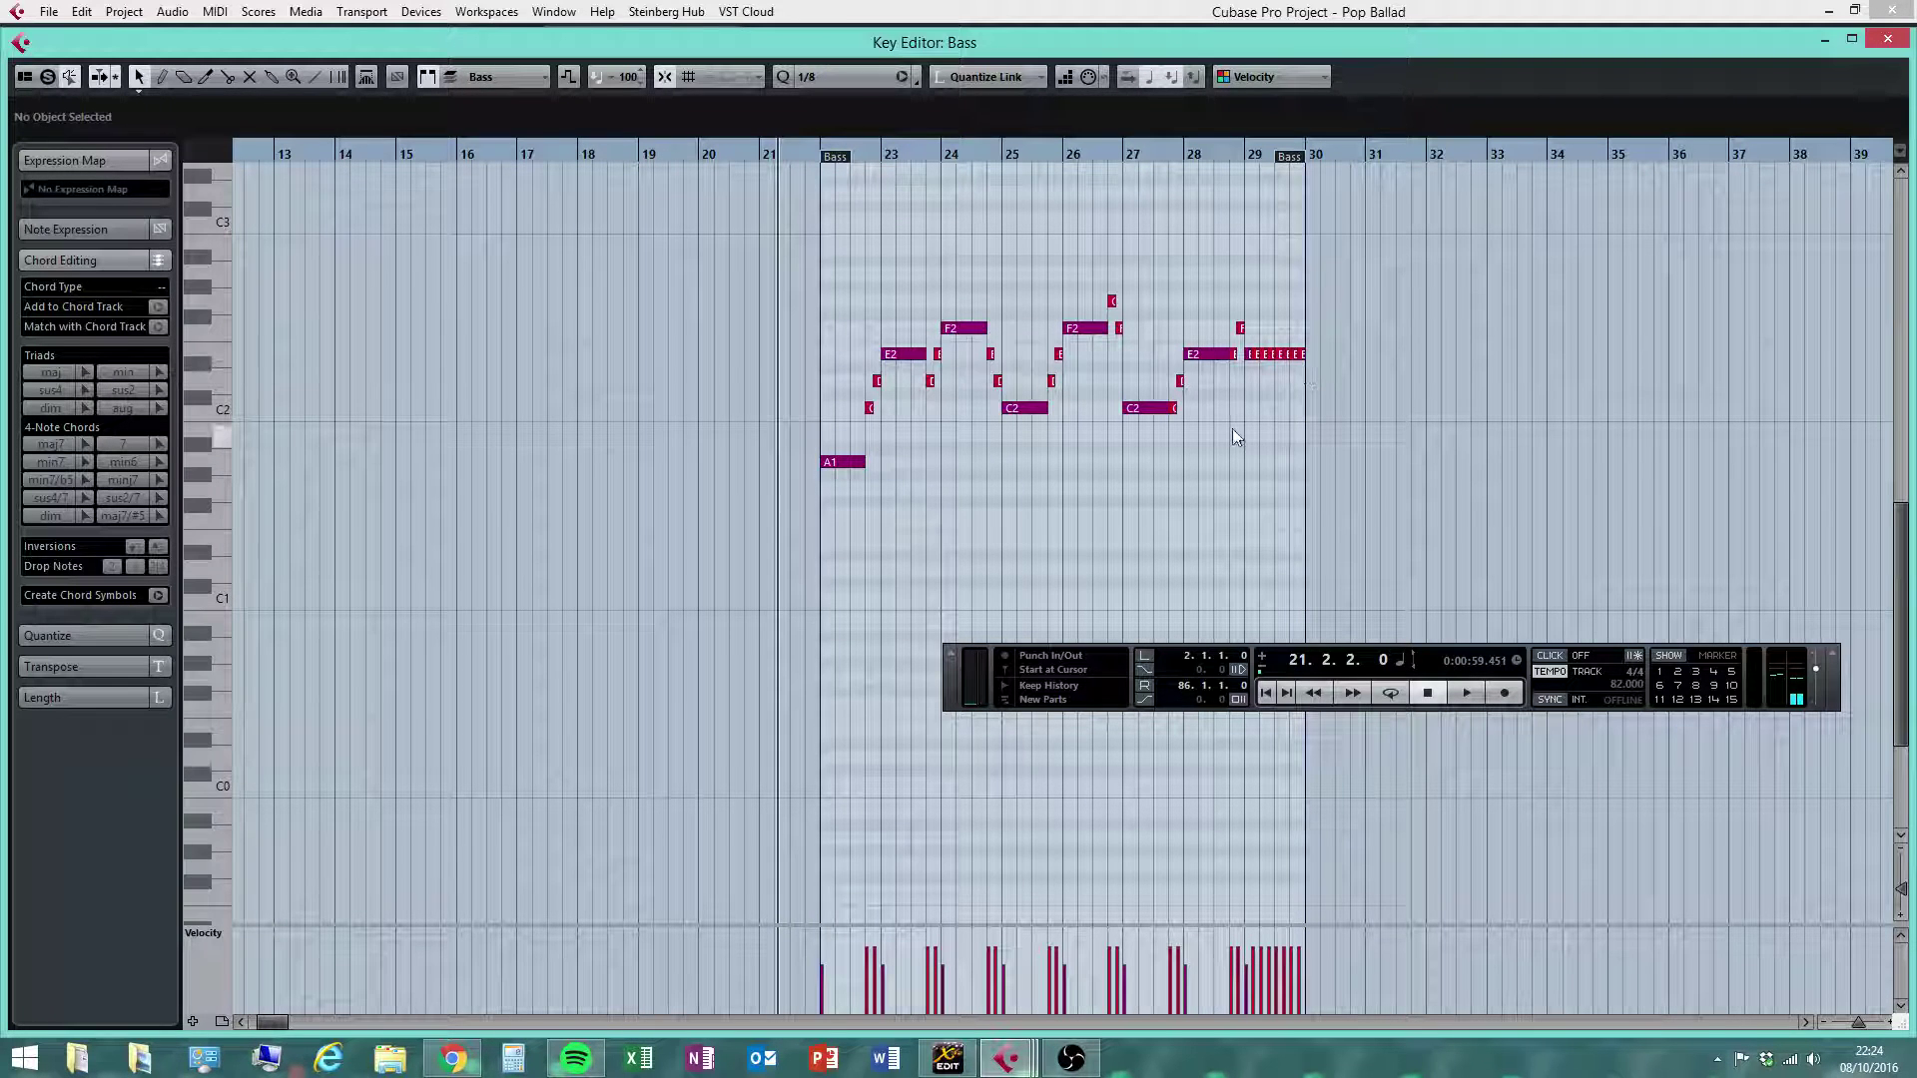
Lower the last eighth note of bar 29 in the Bass part to D2 and close the editor
{"action": "left_click_drag", "start_coordinate": [1256, 162], "coordinate": [1278, 431]}
{"action": "left_click", "coordinate": [1281, 355]}
{"action": "left_click", "coordinate": [1310, 356]}
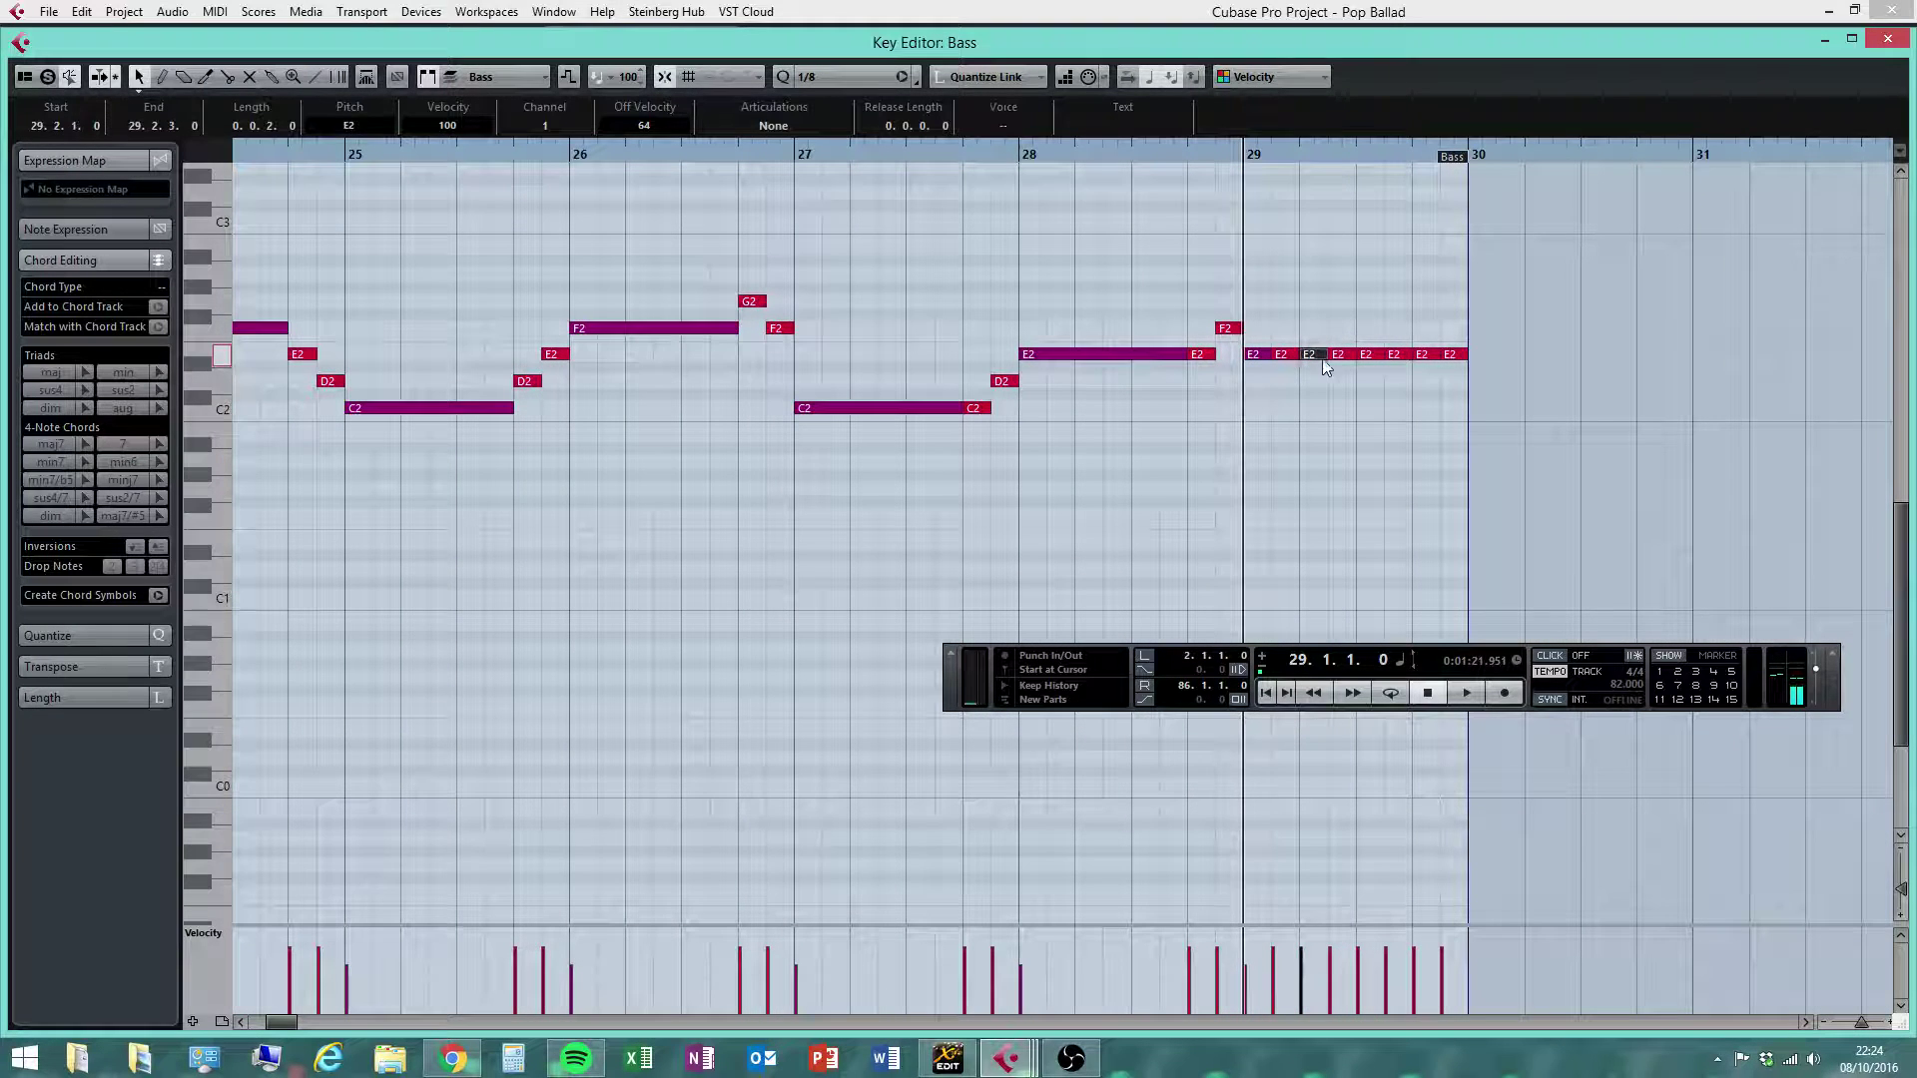
{"action": "left_click_drag", "start_coordinate": [1458, 355], "coordinate": [1461, 386]}
{"action": "left_click", "coordinate": [1439, 383]}
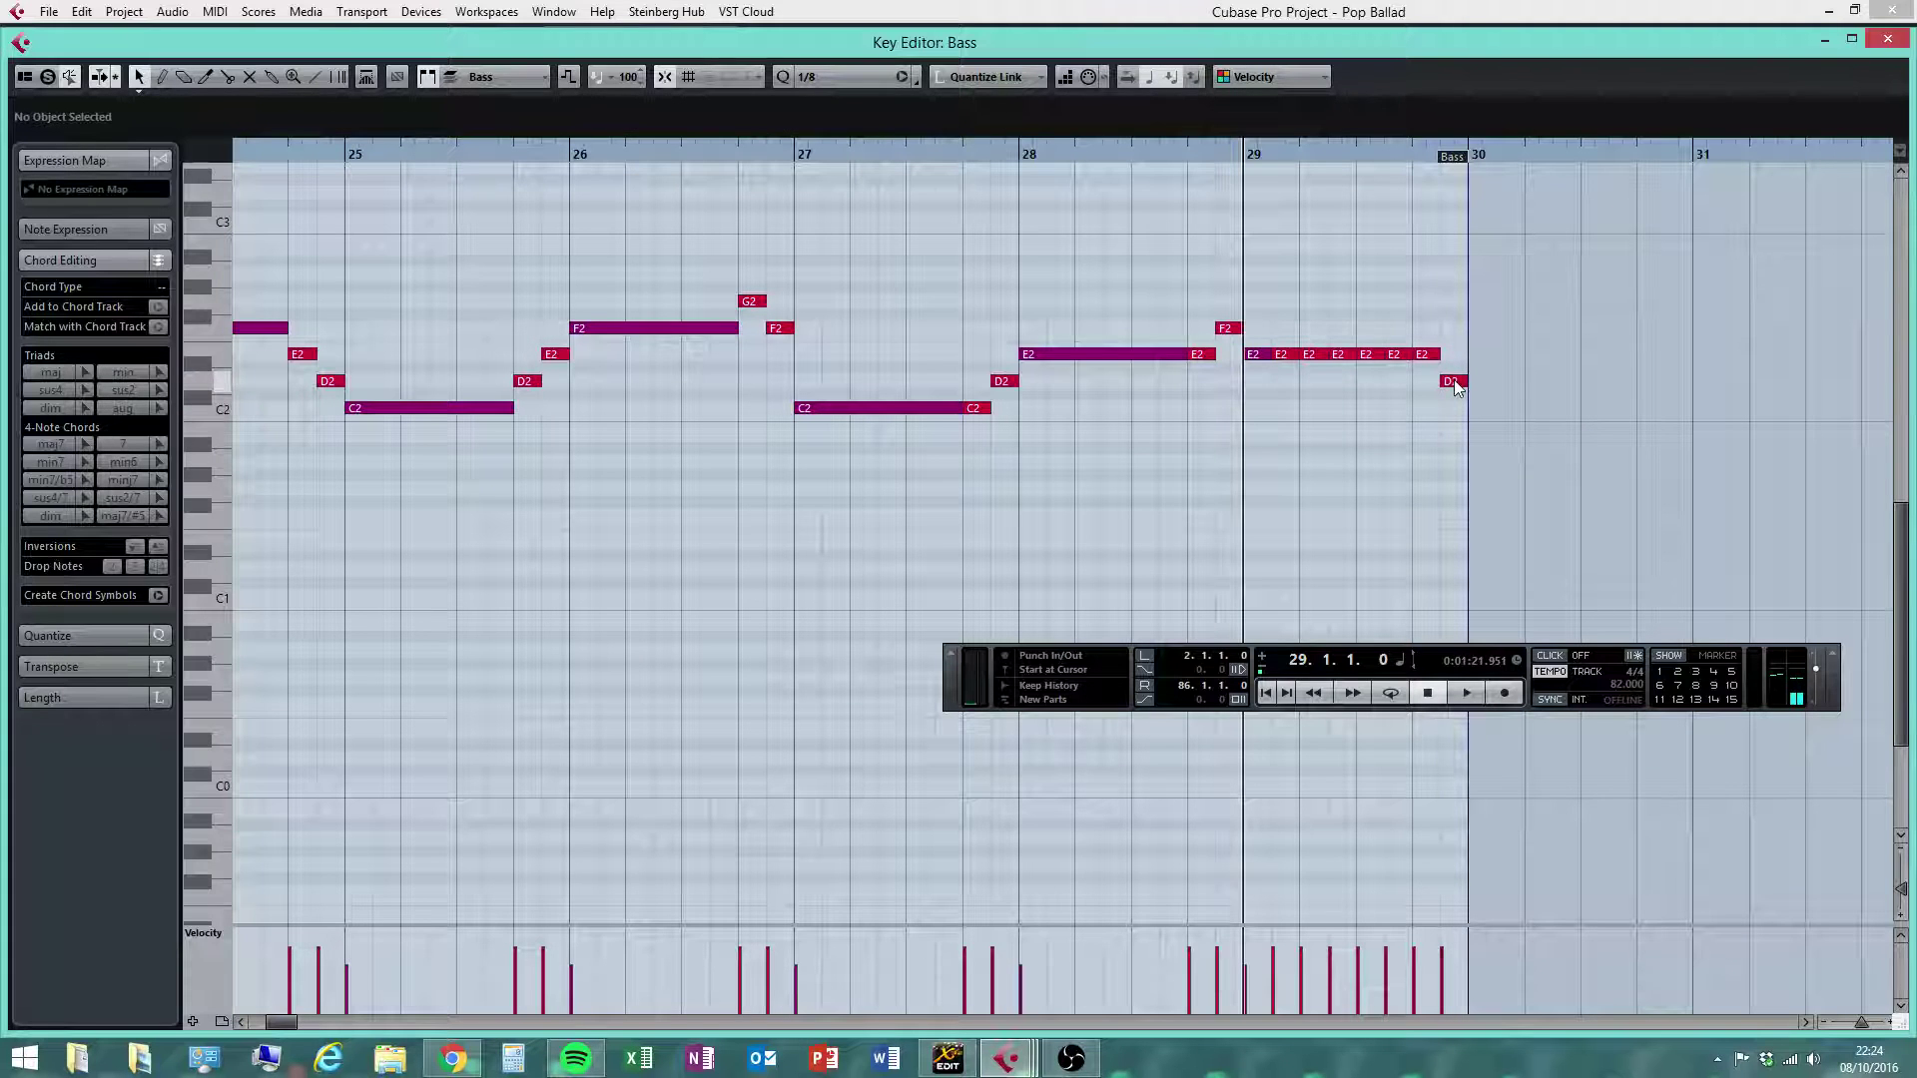
{"action": "left_click", "coordinate": [1887, 38]}
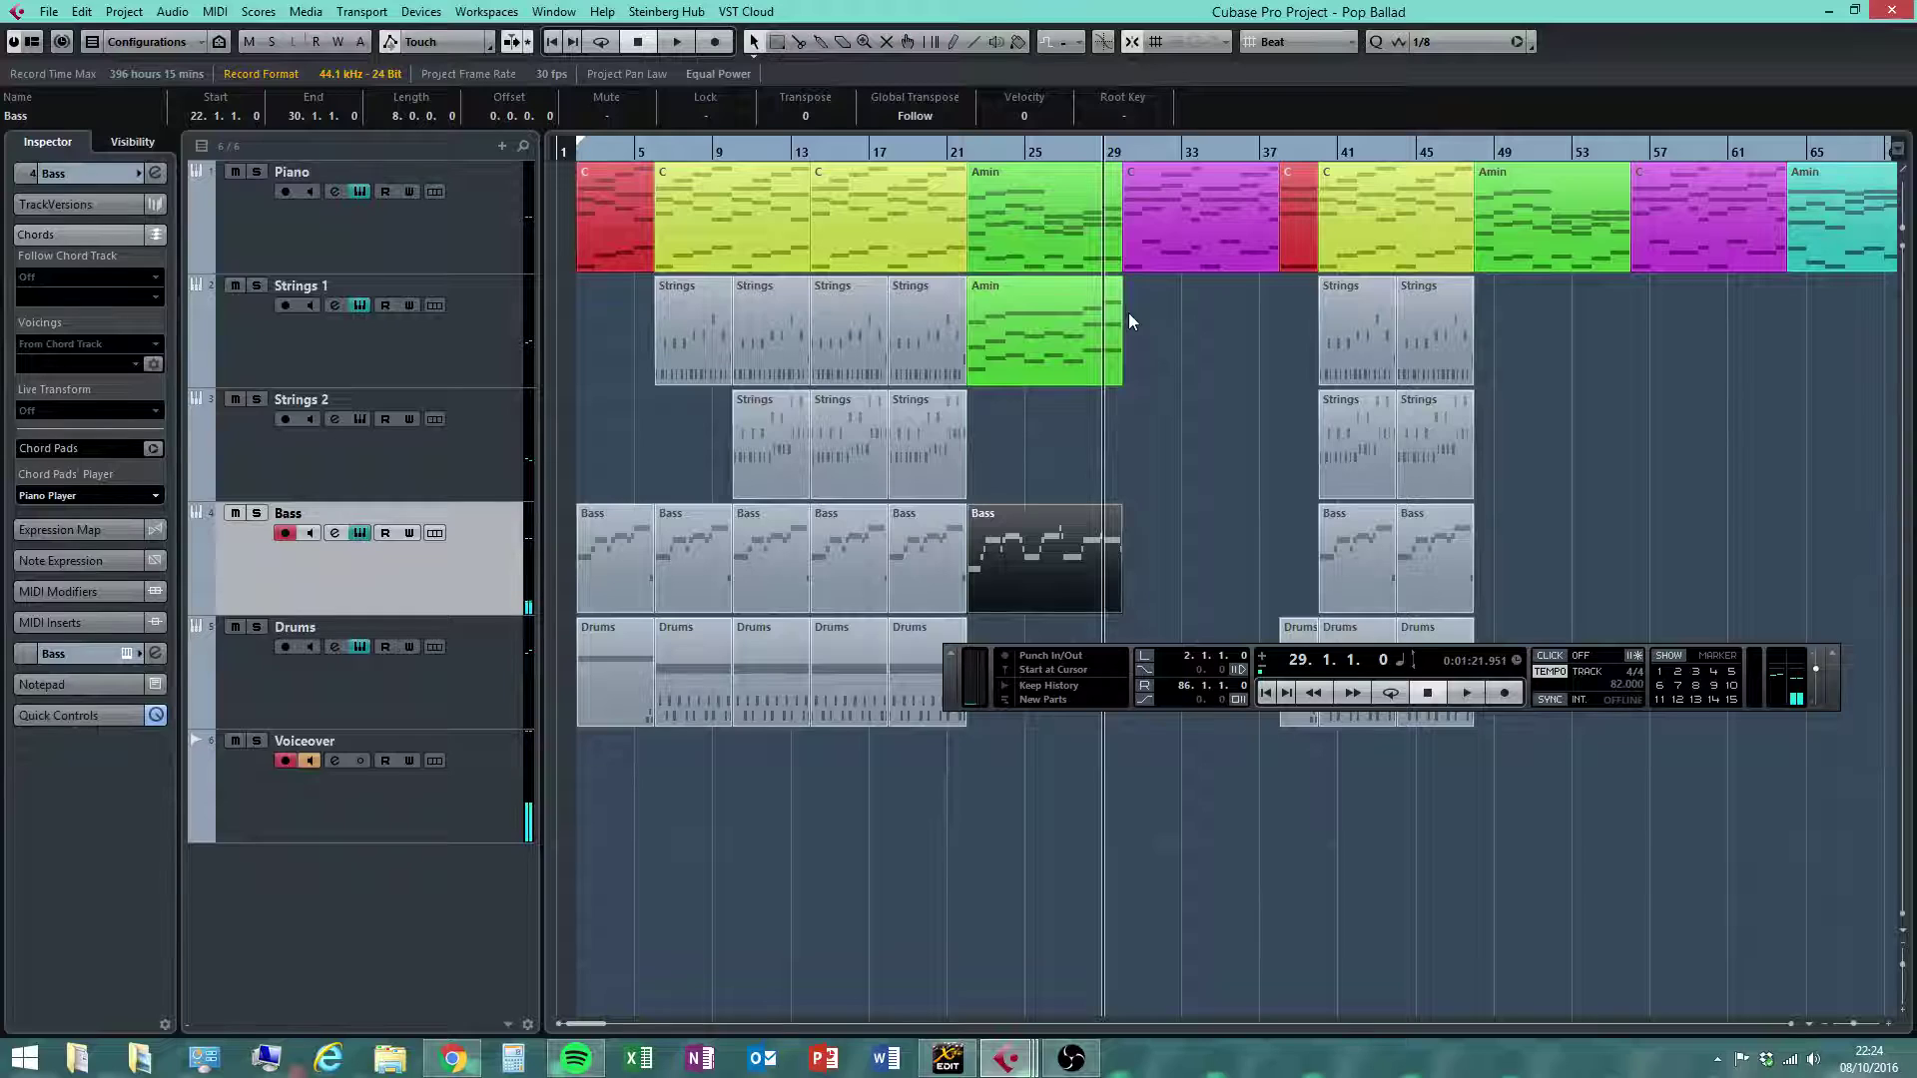
Reopen the bar 22 Bass part and level the velocities of all its notes to about 78 with the Line tool
{"action": "double_click", "coordinate": [1117, 548]}
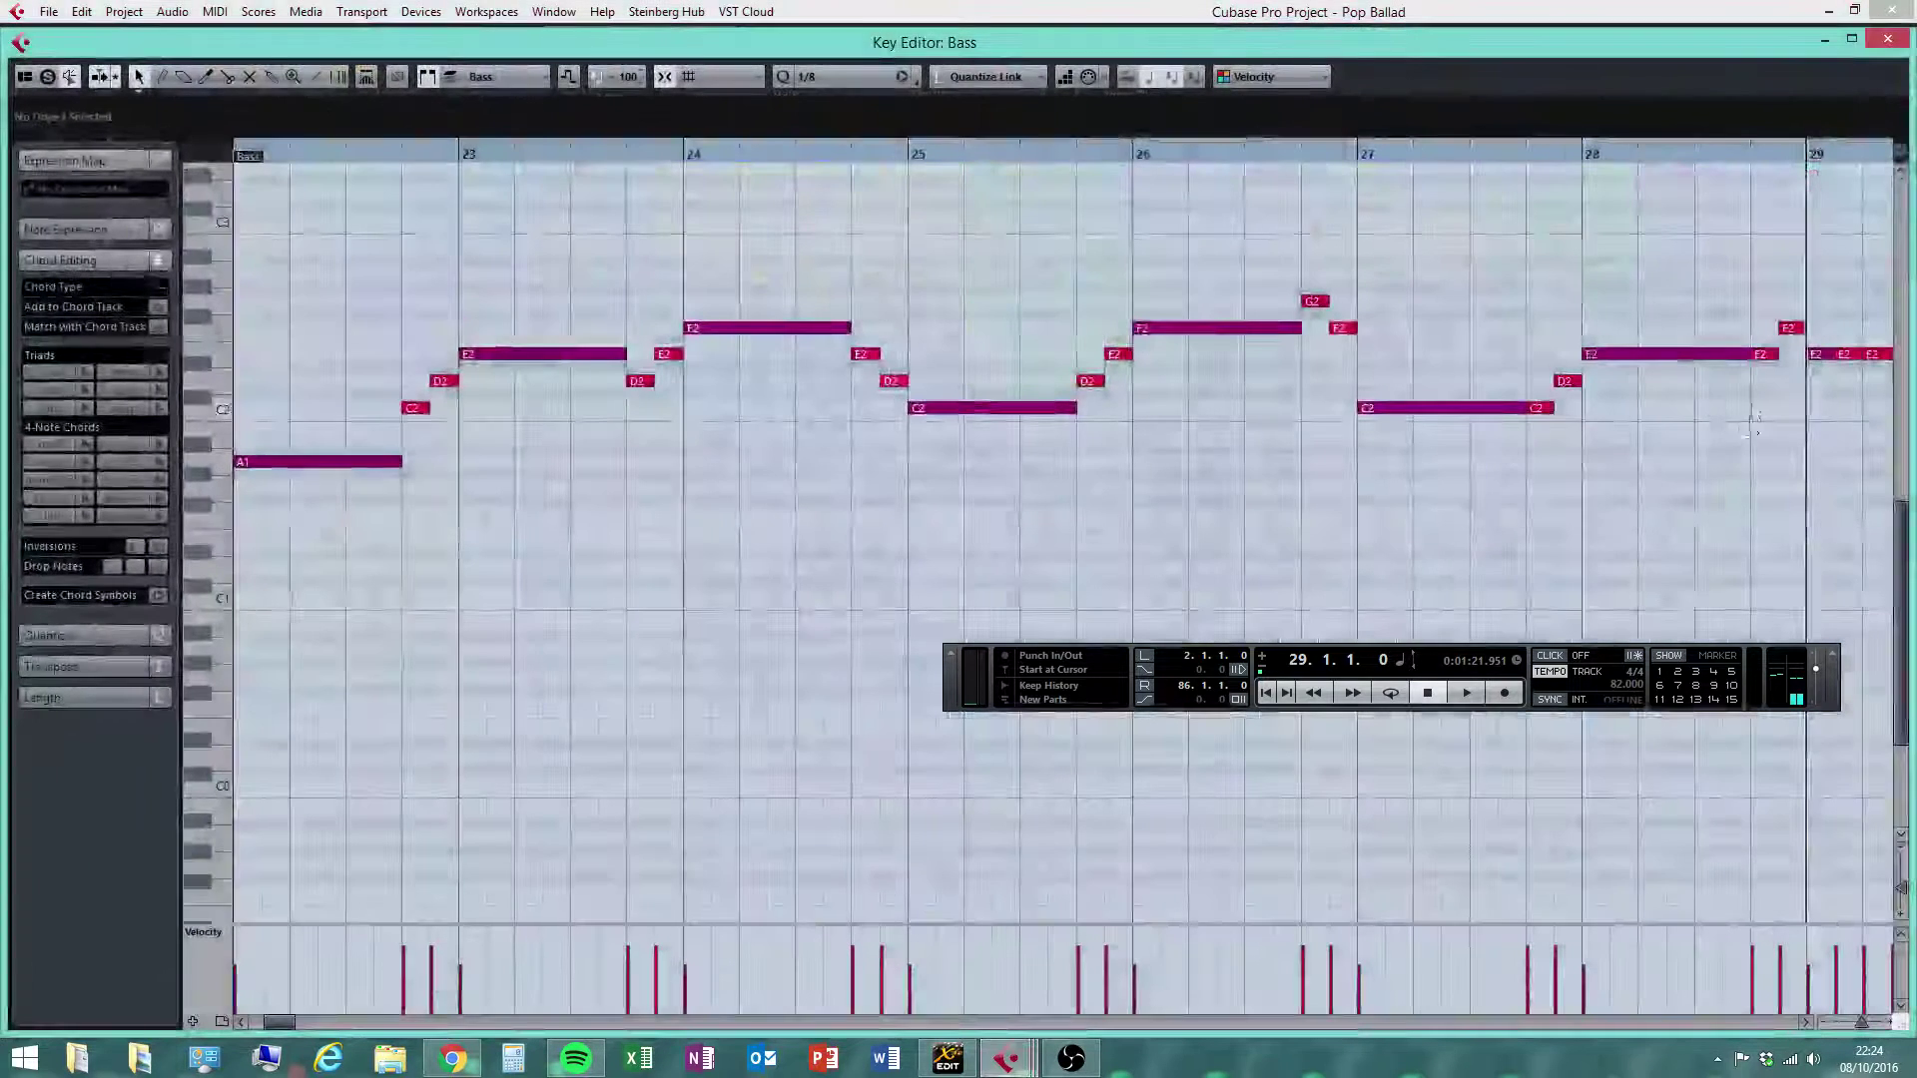
{"action": "left_click", "coordinate": [1806, 1022]}
{"action": "left_click", "coordinate": [1806, 1022]}
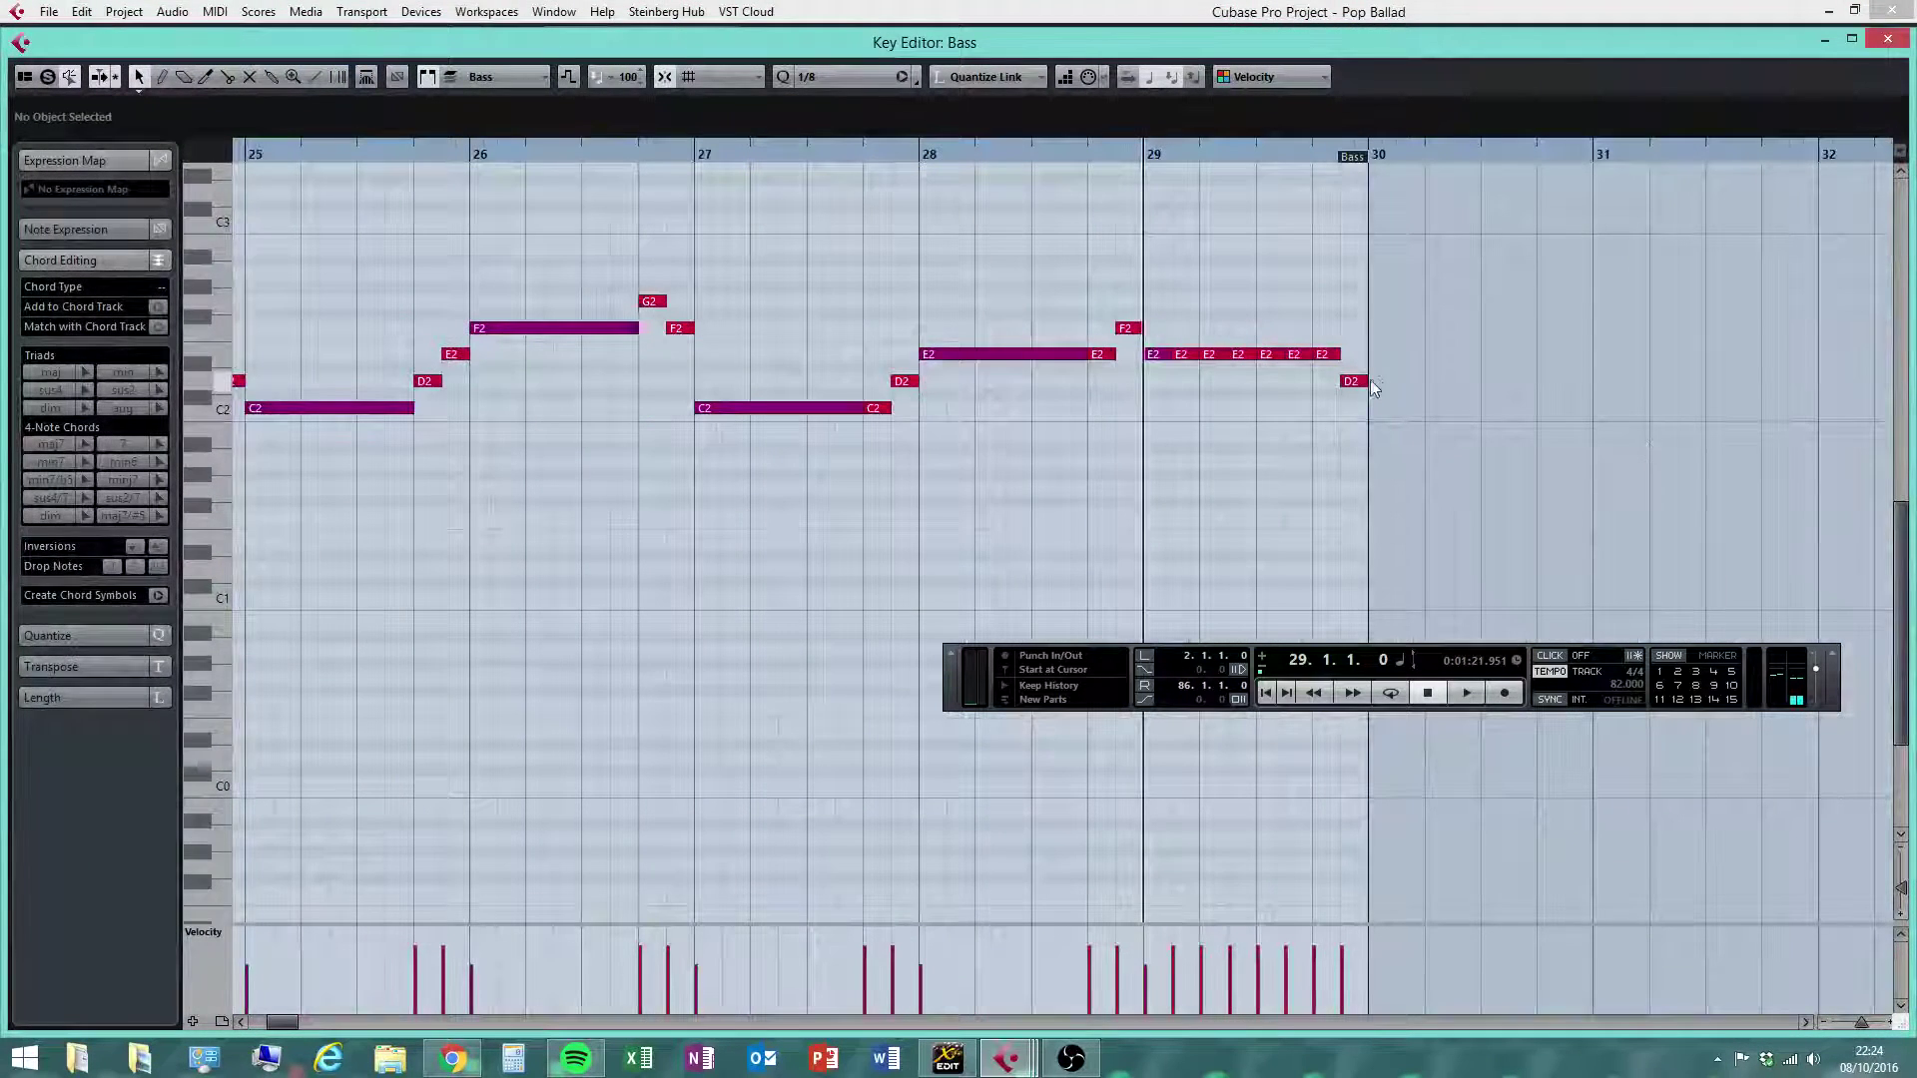
{"action": "left_click_drag", "start_coordinate": [1489, 216], "coordinate": [1288, 591]}
{"action": "left_click", "coordinate": [1841, 1014]}
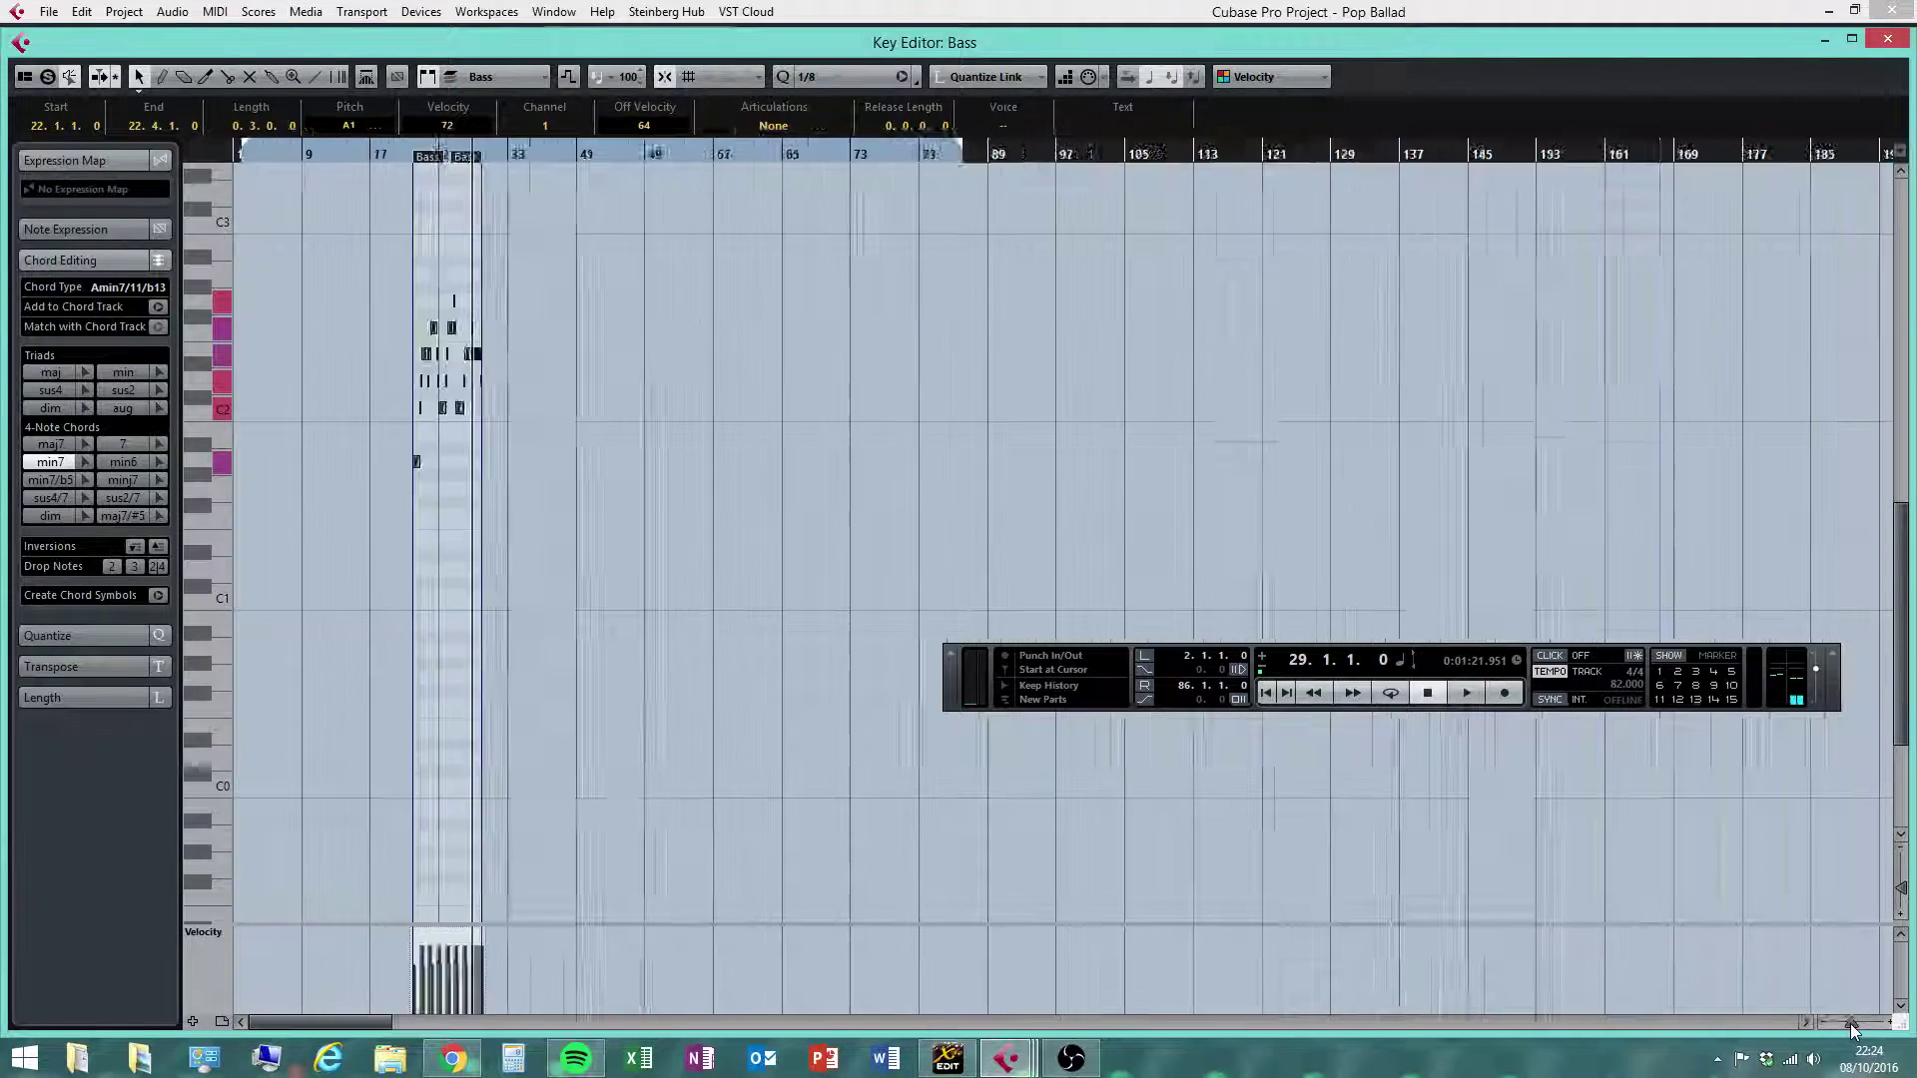
{"action": "left_click", "coordinate": [1841, 1015]}
{"action": "right_click", "coordinate": [649, 811]}
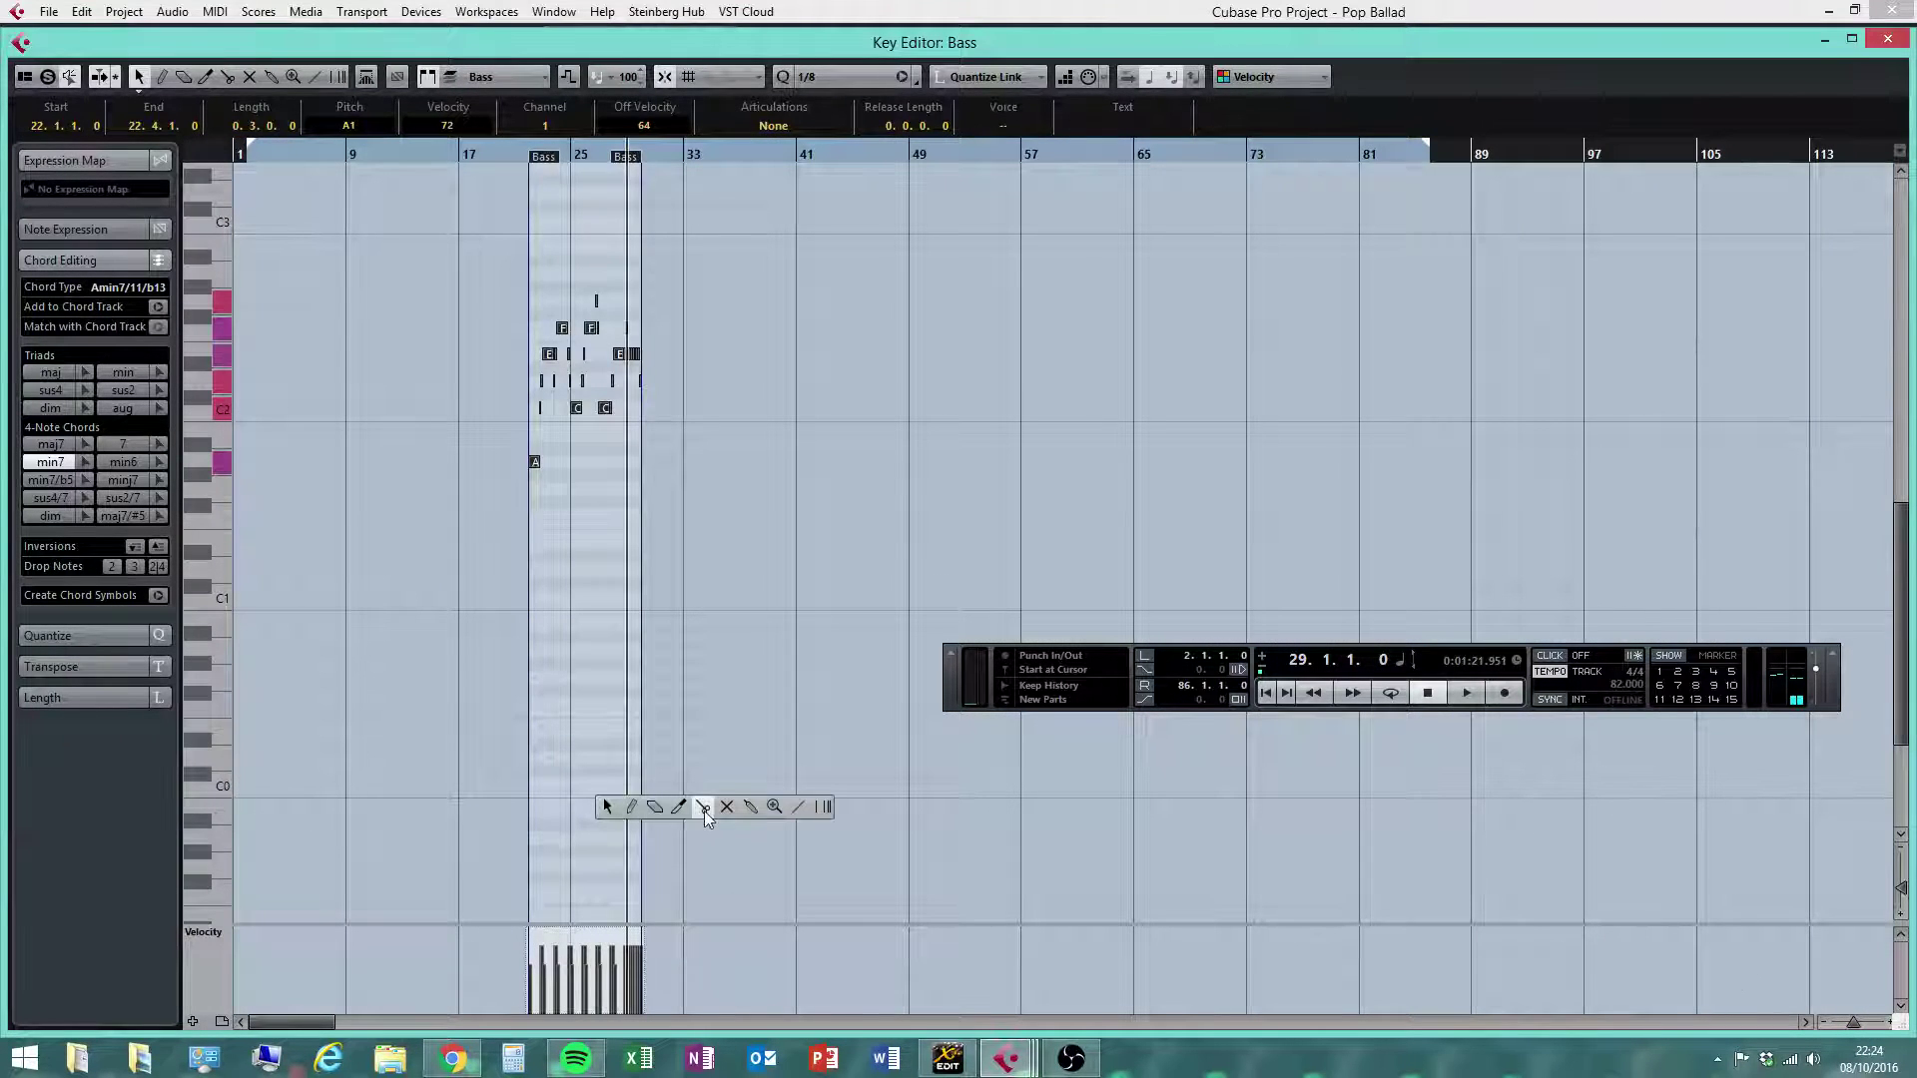
{"action": "left_click", "coordinate": [798, 806]}
{"action": "right_click", "coordinate": [693, 841]}
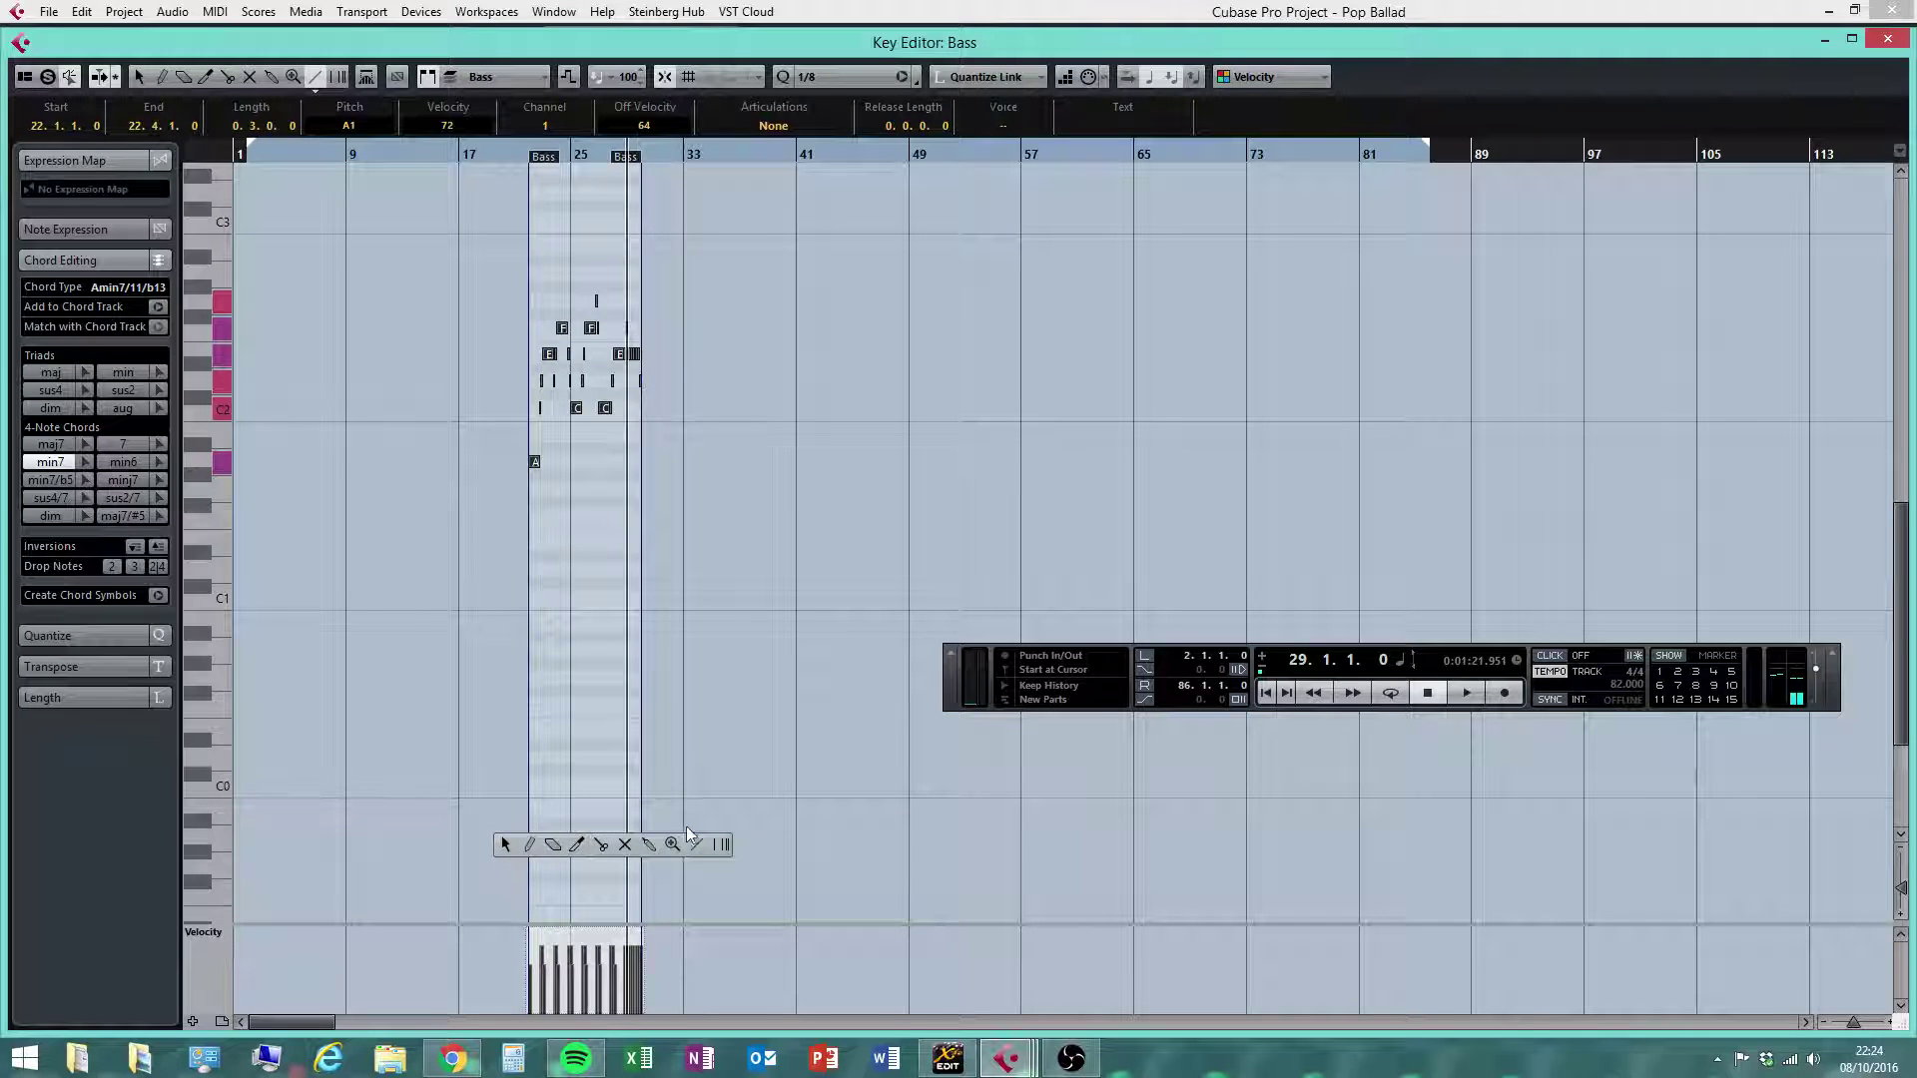
{"action": "left_click", "coordinate": [528, 846]}
{"action": "right_click", "coordinate": [668, 773]}
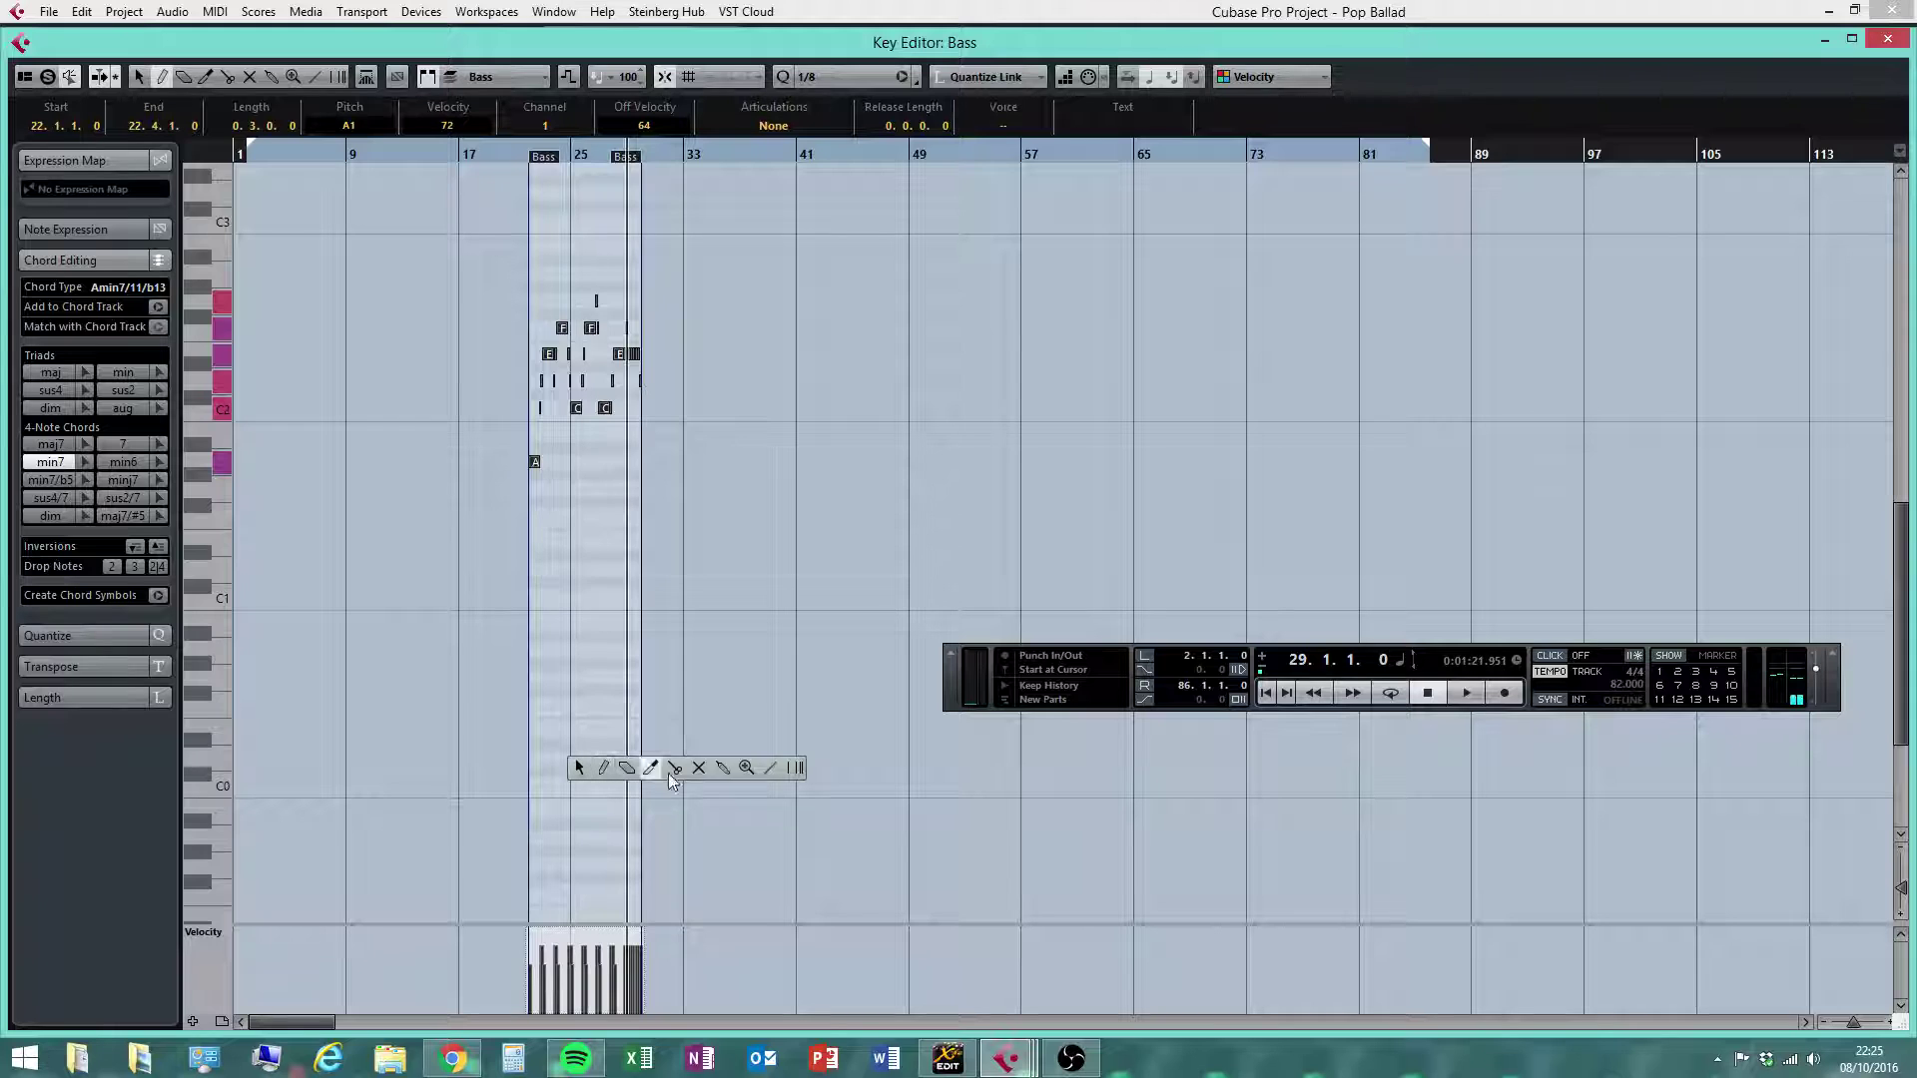
{"action": "left_click", "coordinate": [770, 769]}
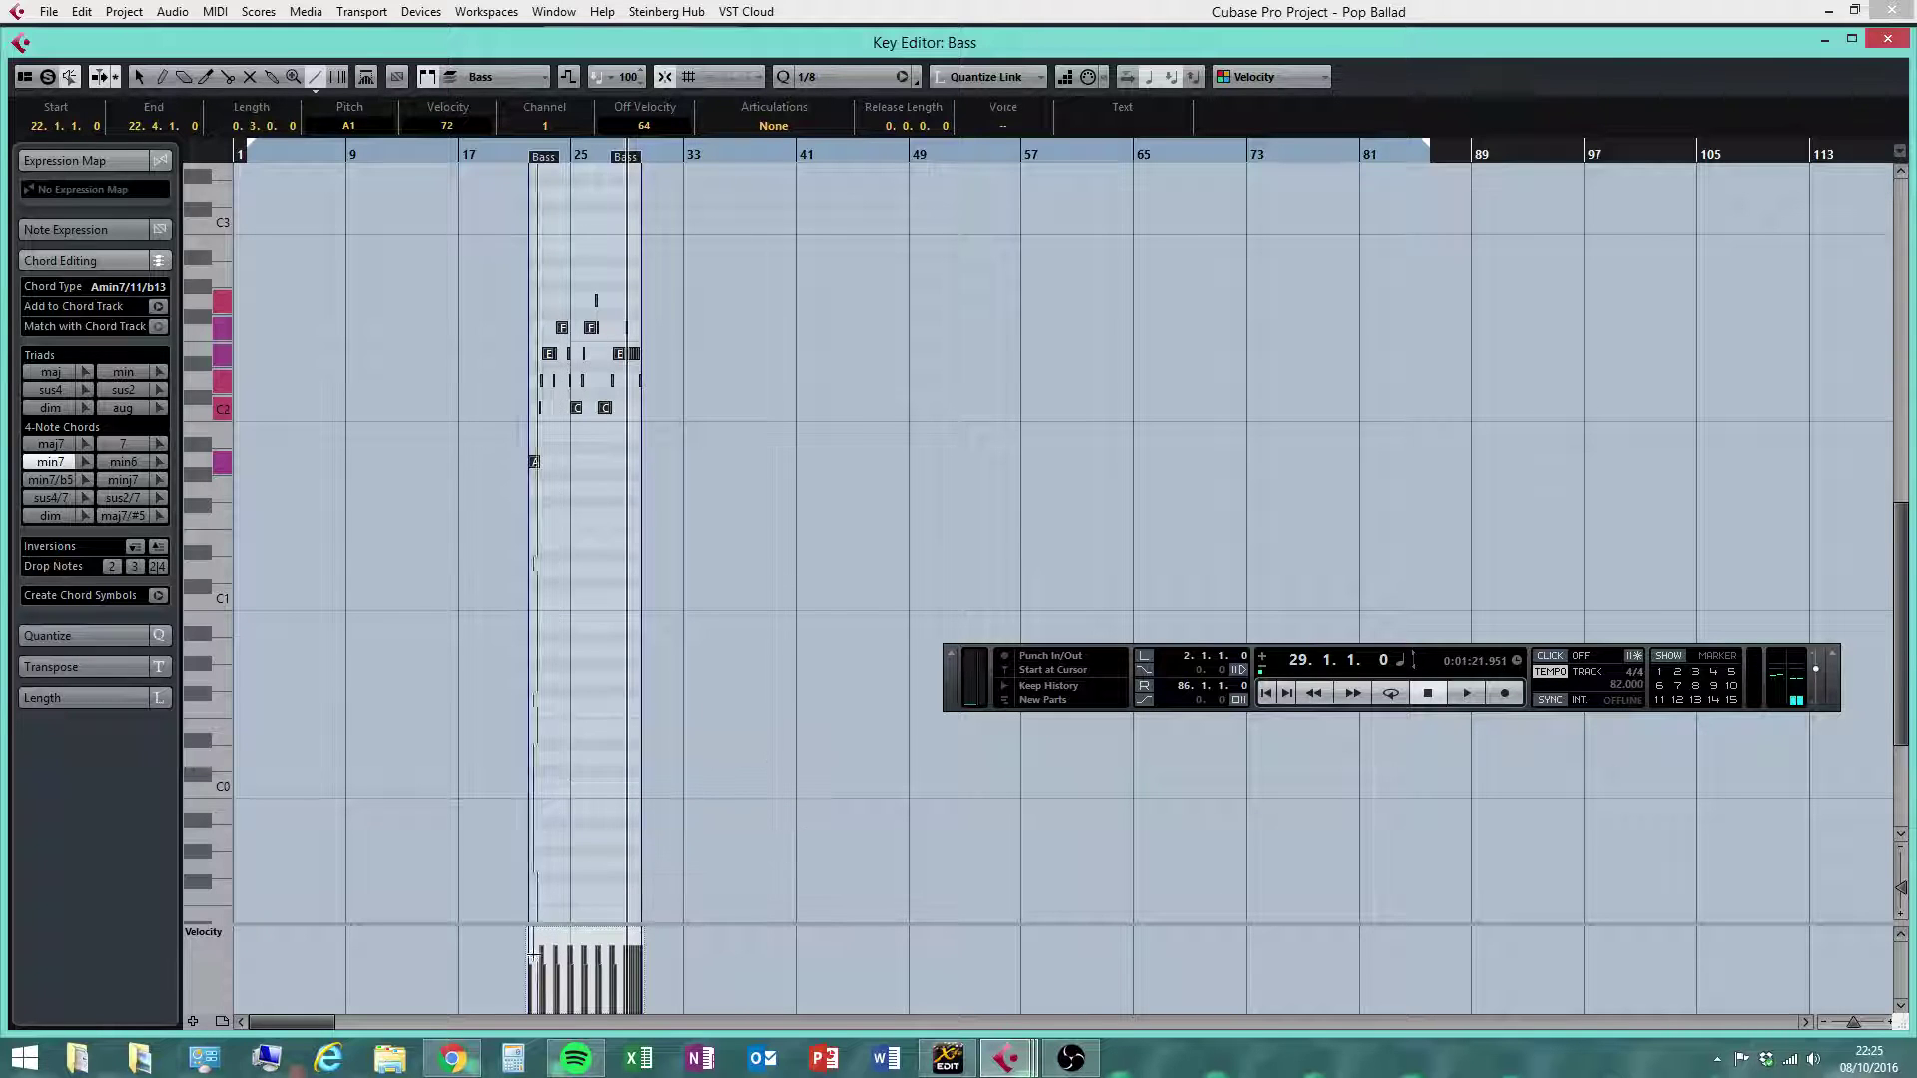
{"action": "left_click_drag", "start_coordinate": [526, 959], "coordinate": [755, 959]}
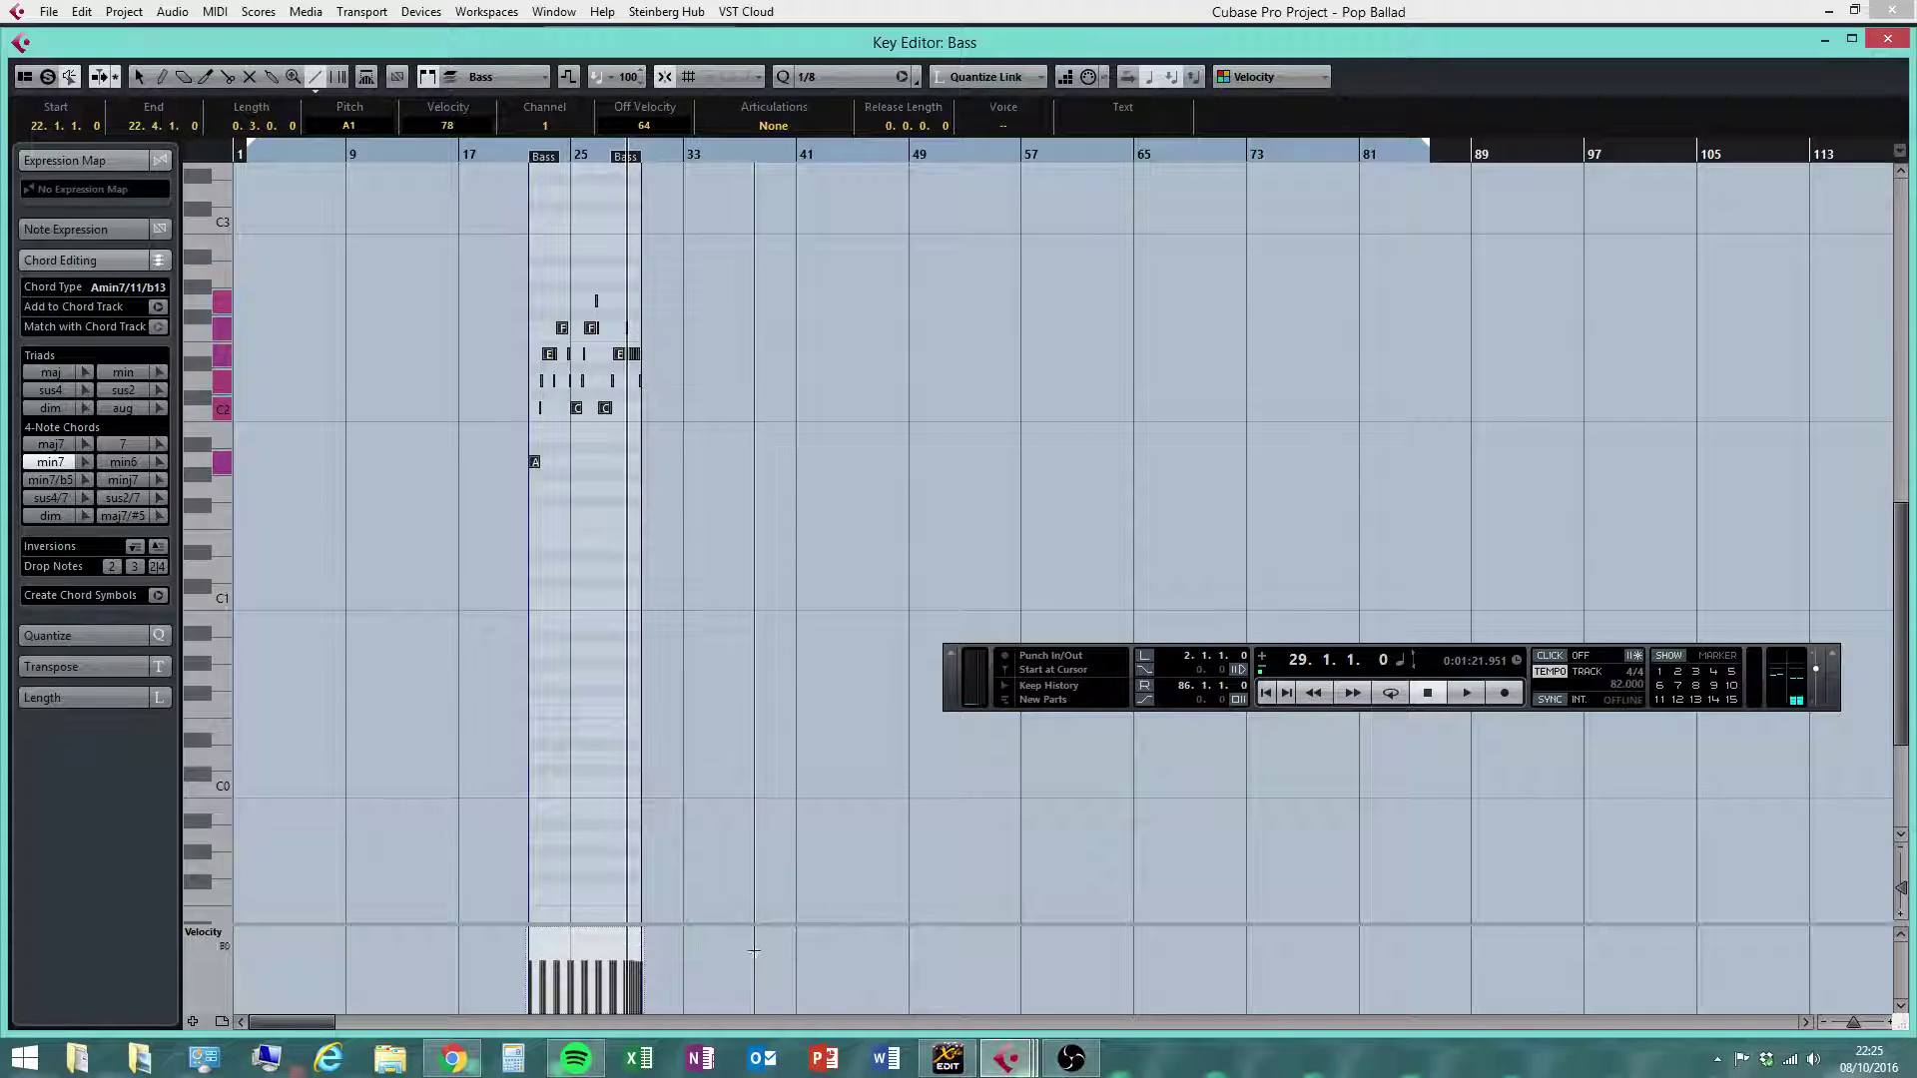
{"action": "key", "text": "1"}
{"action": "left_click", "coordinate": [565, 296]}
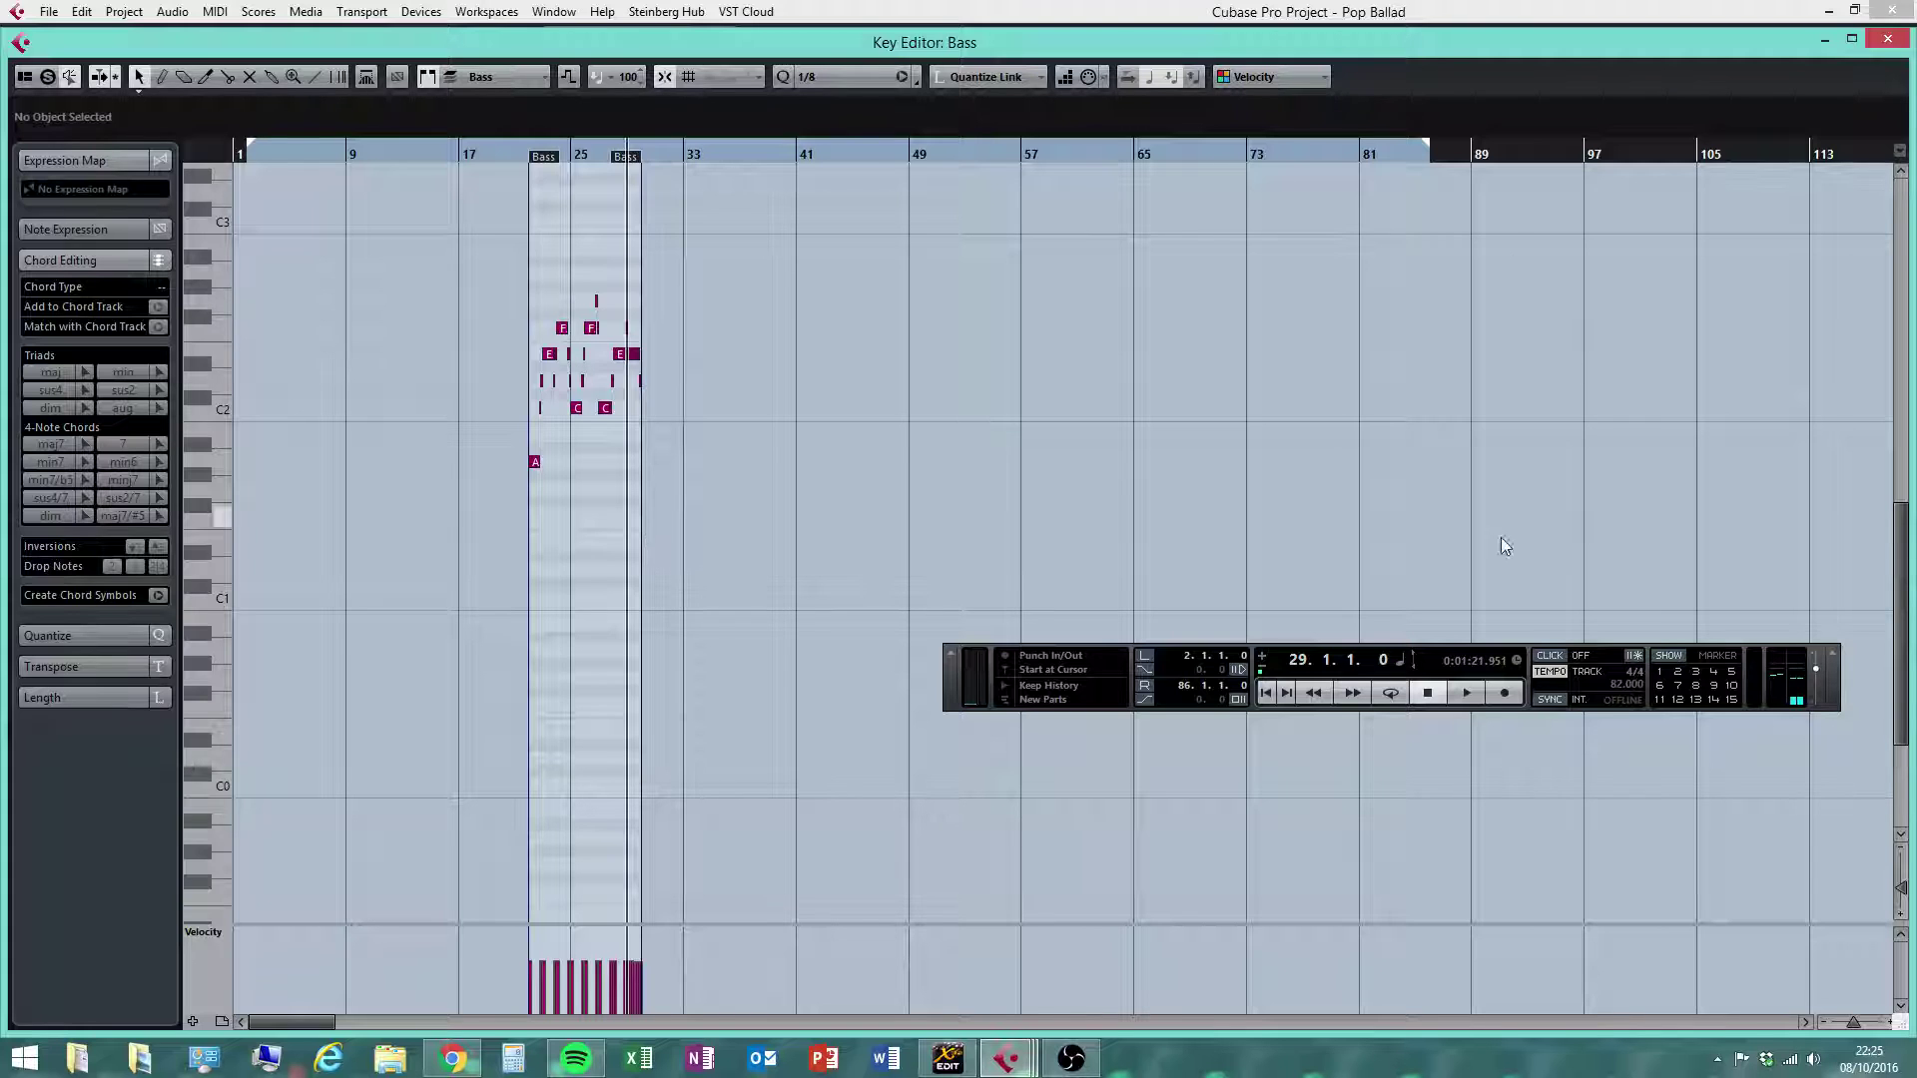
Close the Bass part's editor and move the transport panel below the tracks, clear of the drum parts
{"action": "left_click", "coordinate": [1865, 1022]}
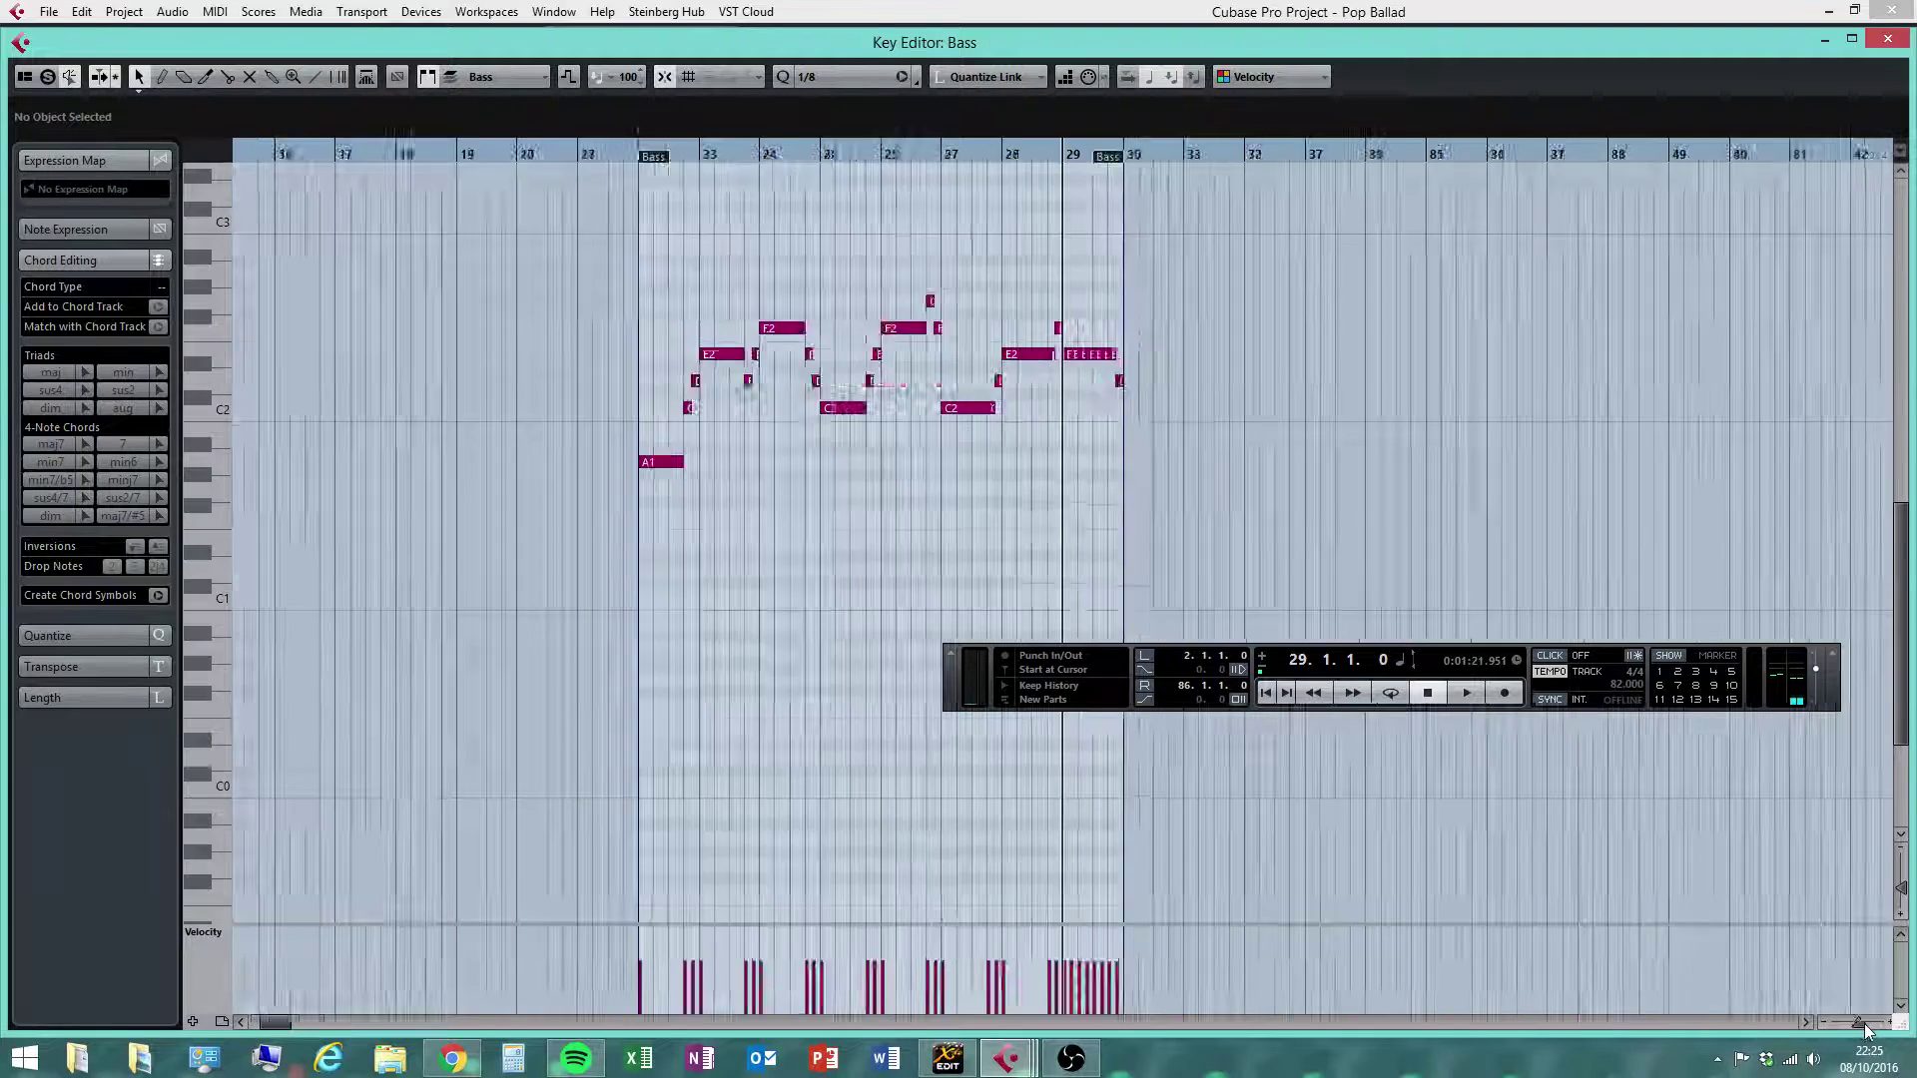
{"action": "left_click", "coordinate": [1865, 1023]}
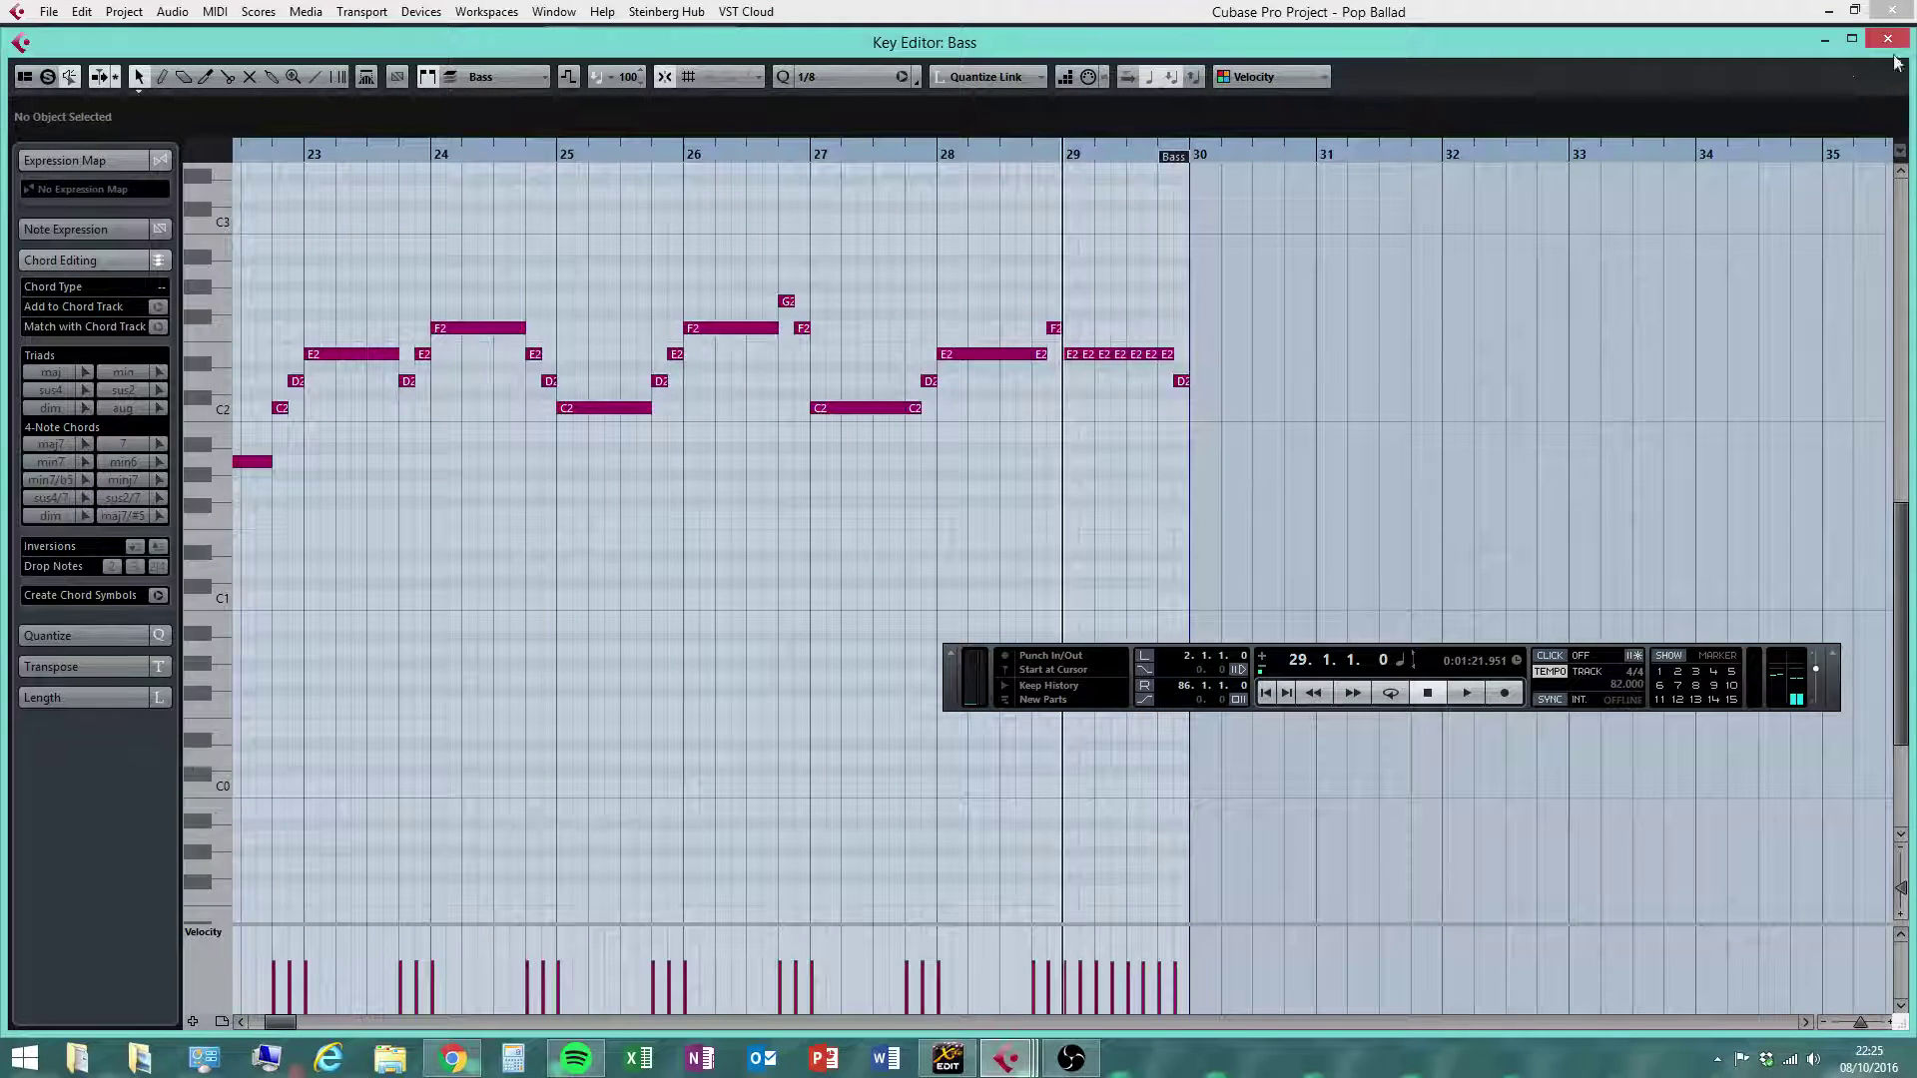
{"action": "left_click", "coordinate": [1887, 39]}
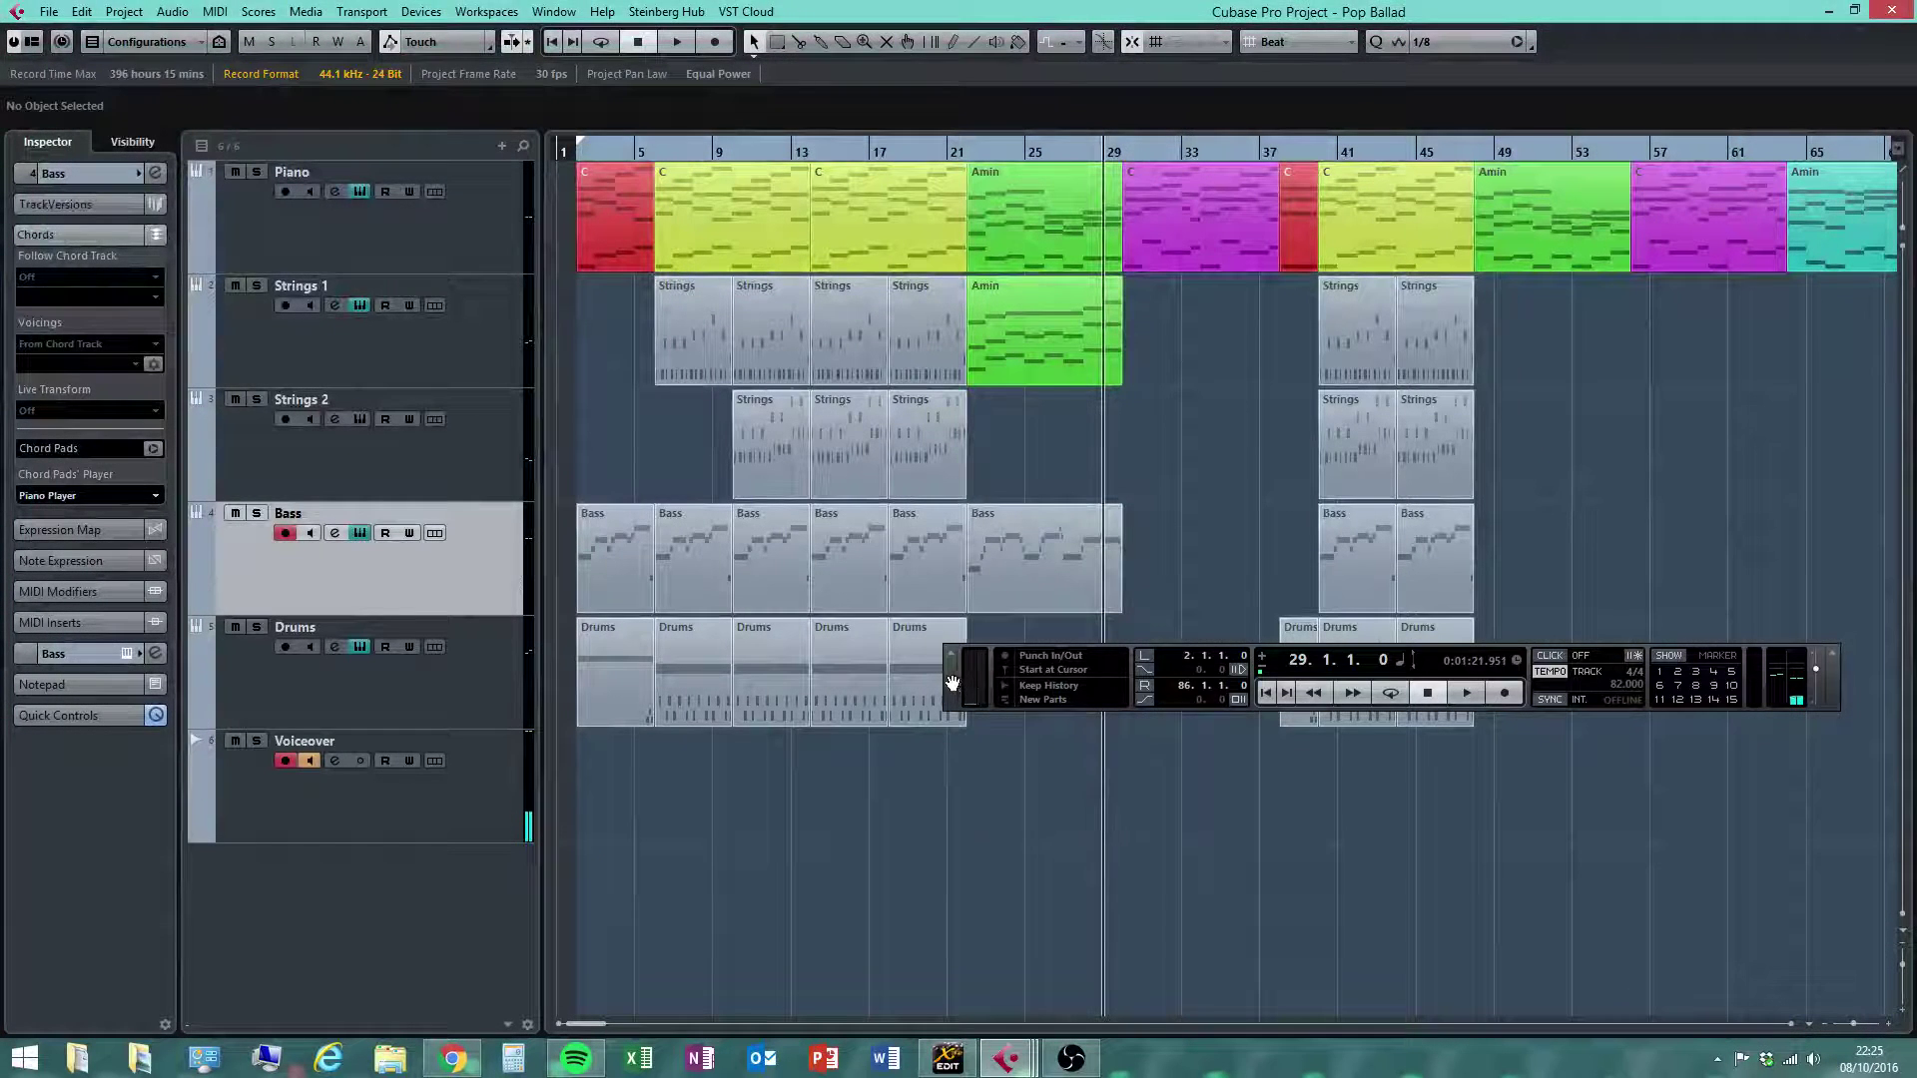
{"action": "left_click_drag", "start_coordinate": [952, 682], "coordinate": [993, 973]}
{"action": "left_click", "coordinate": [1058, 502]}
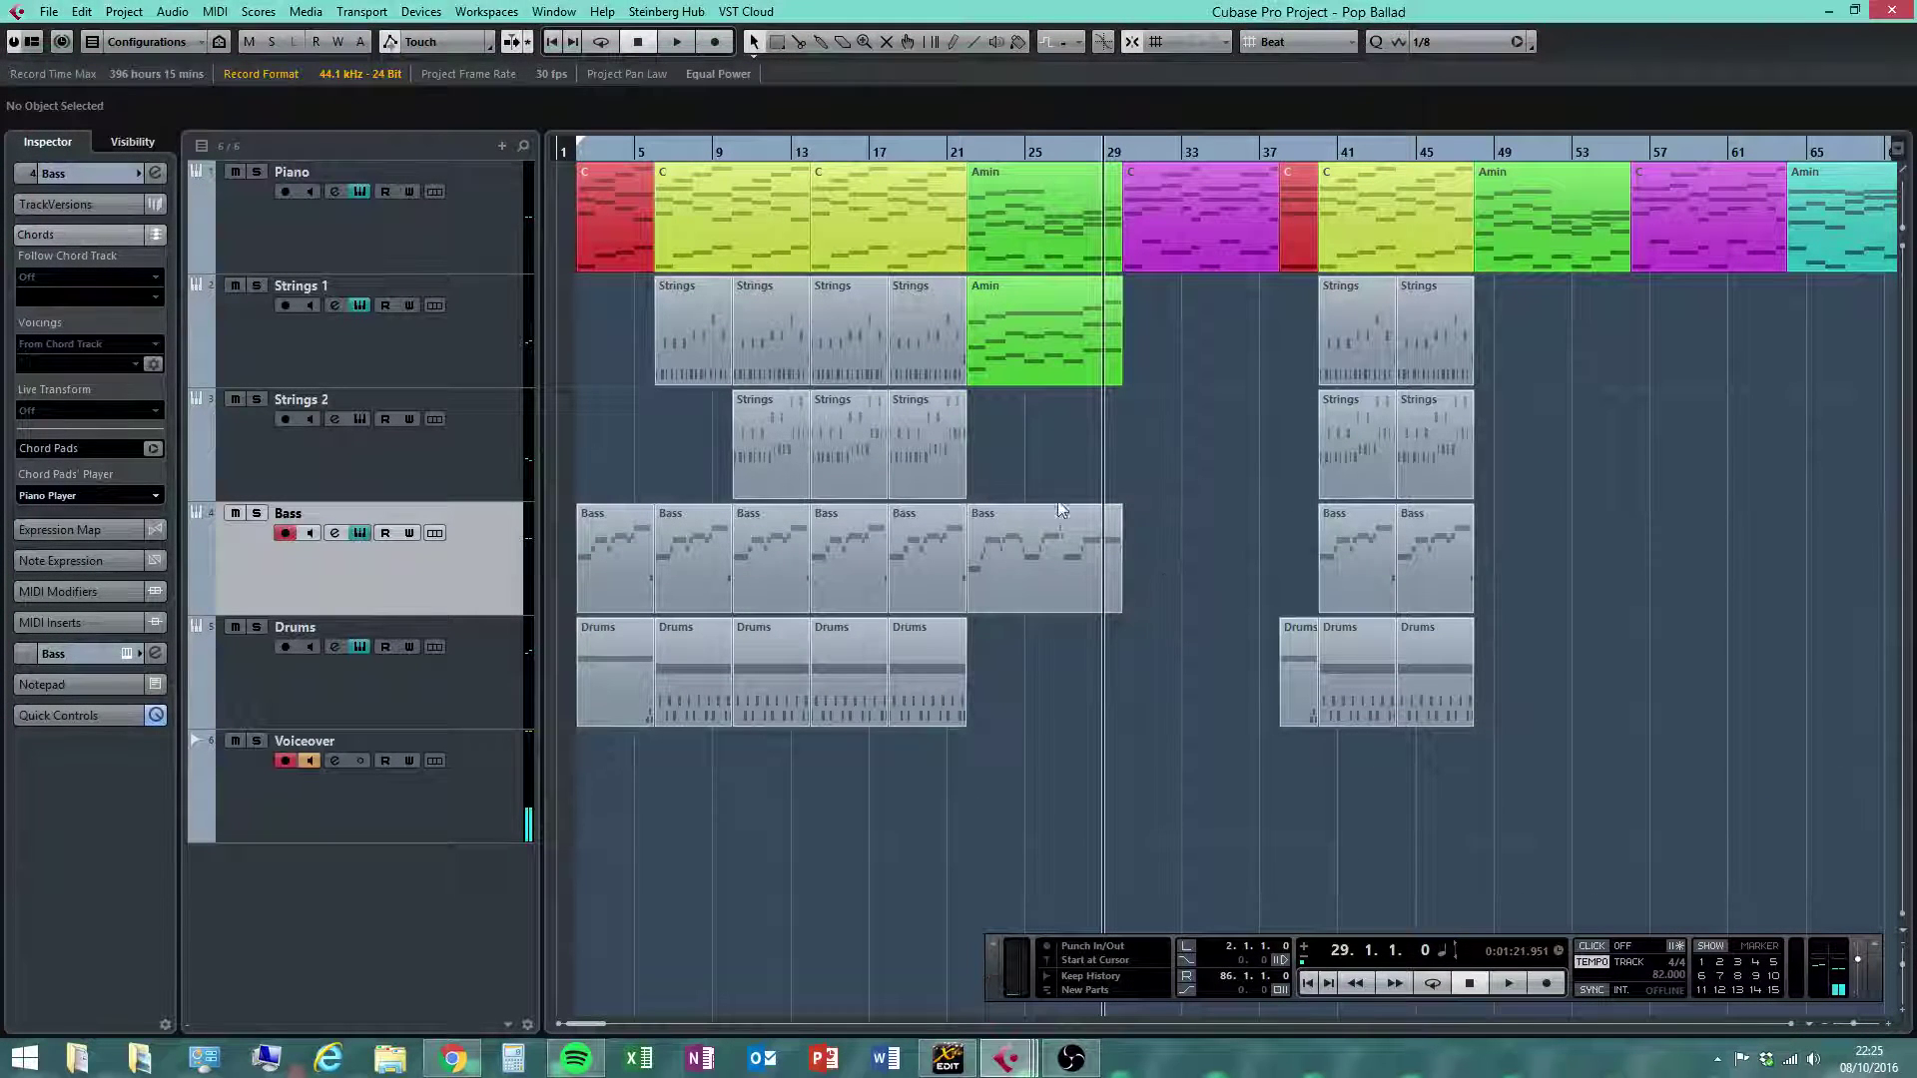
Play the first Amin section from bar 22 into bar 30 to check the strings and bass
{"action": "left_click", "coordinate": [968, 147]}
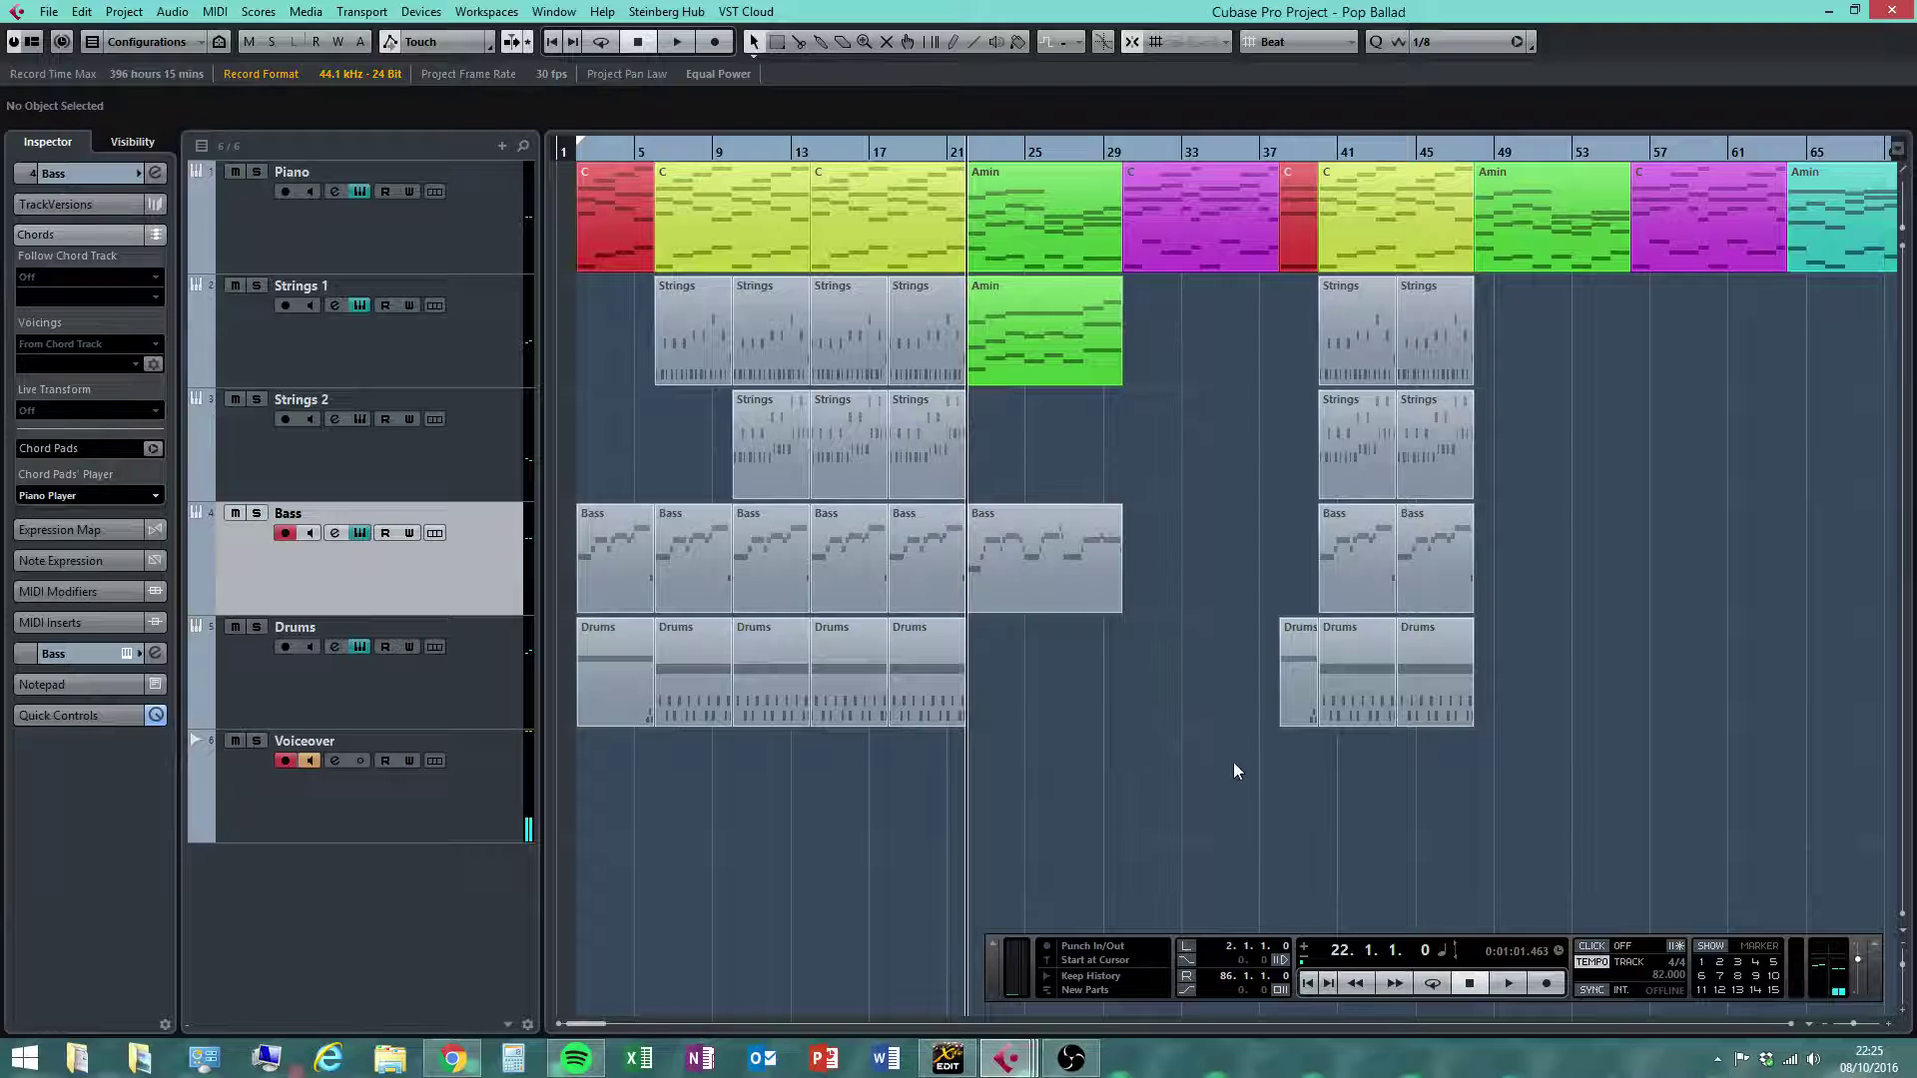
{"action": "left_click", "coordinate": [1510, 986]}
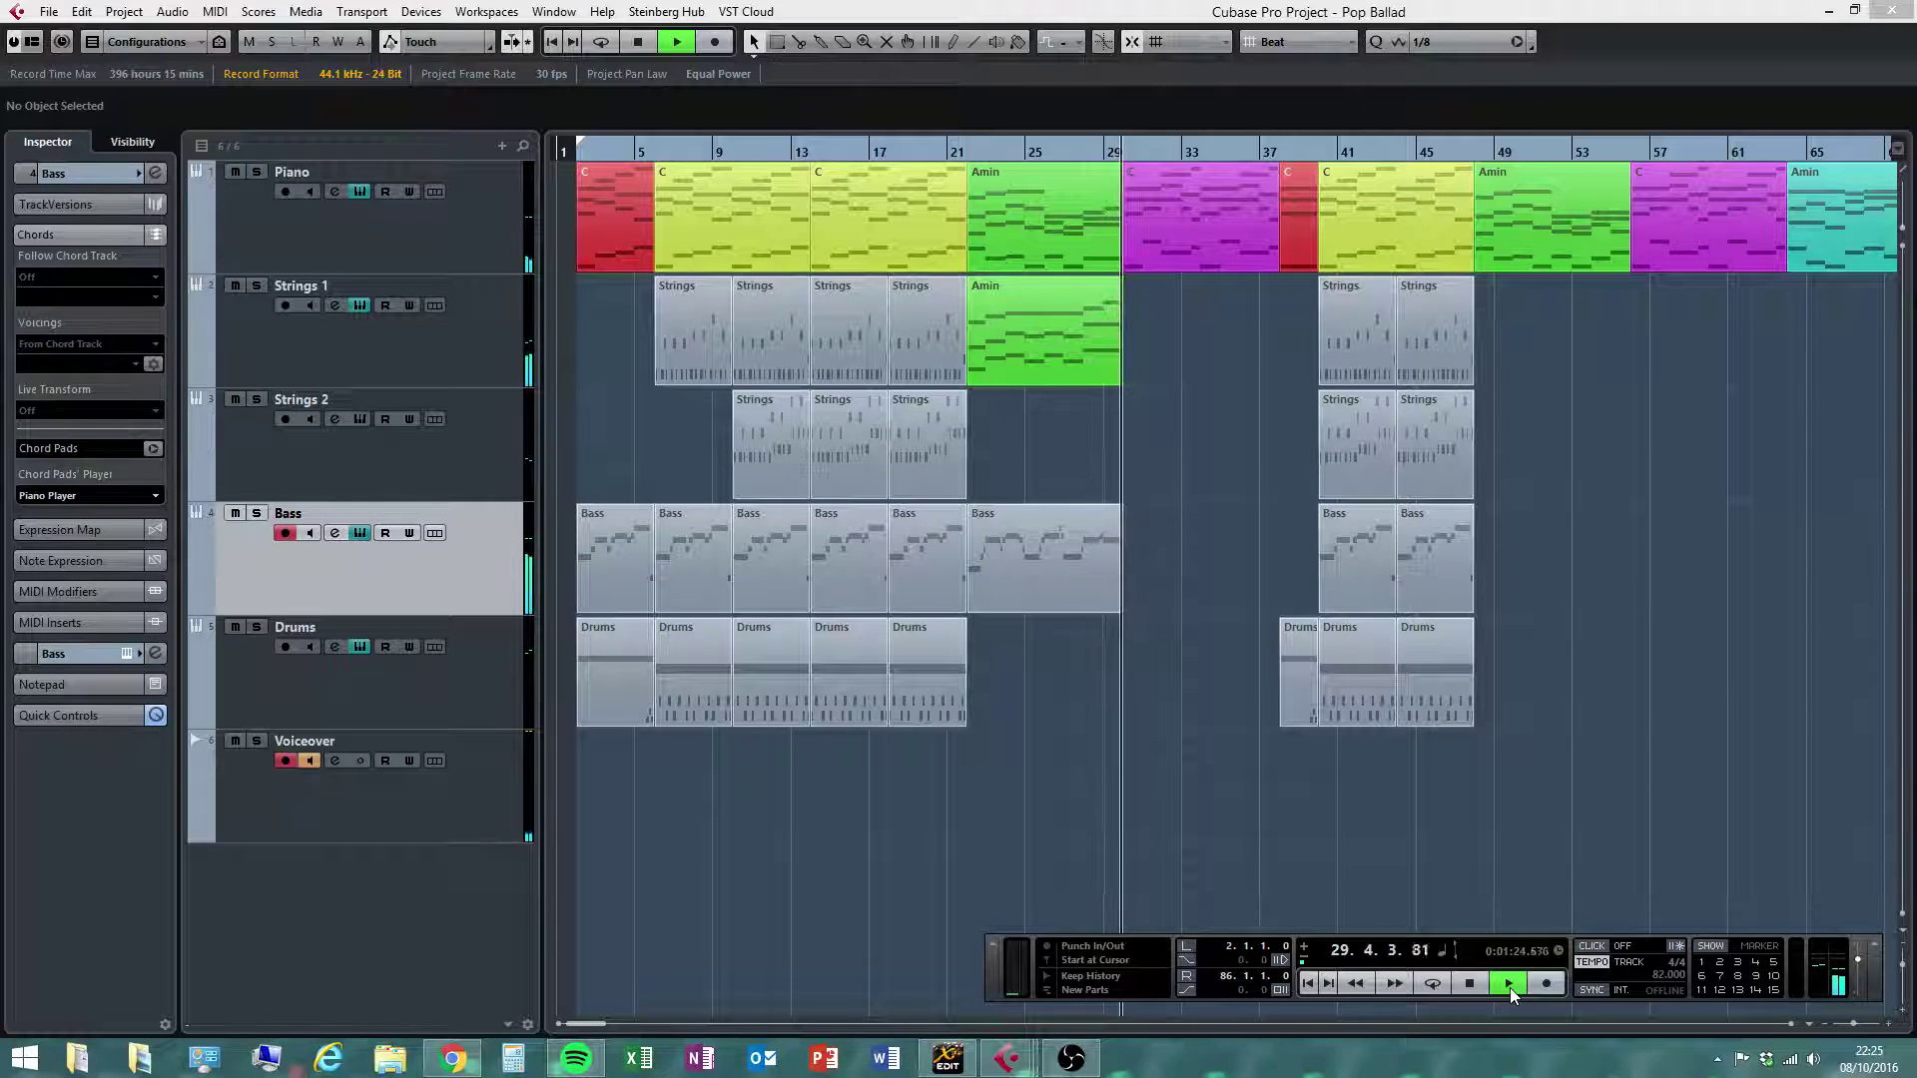
{"action": "left_click", "coordinate": [1470, 985]}
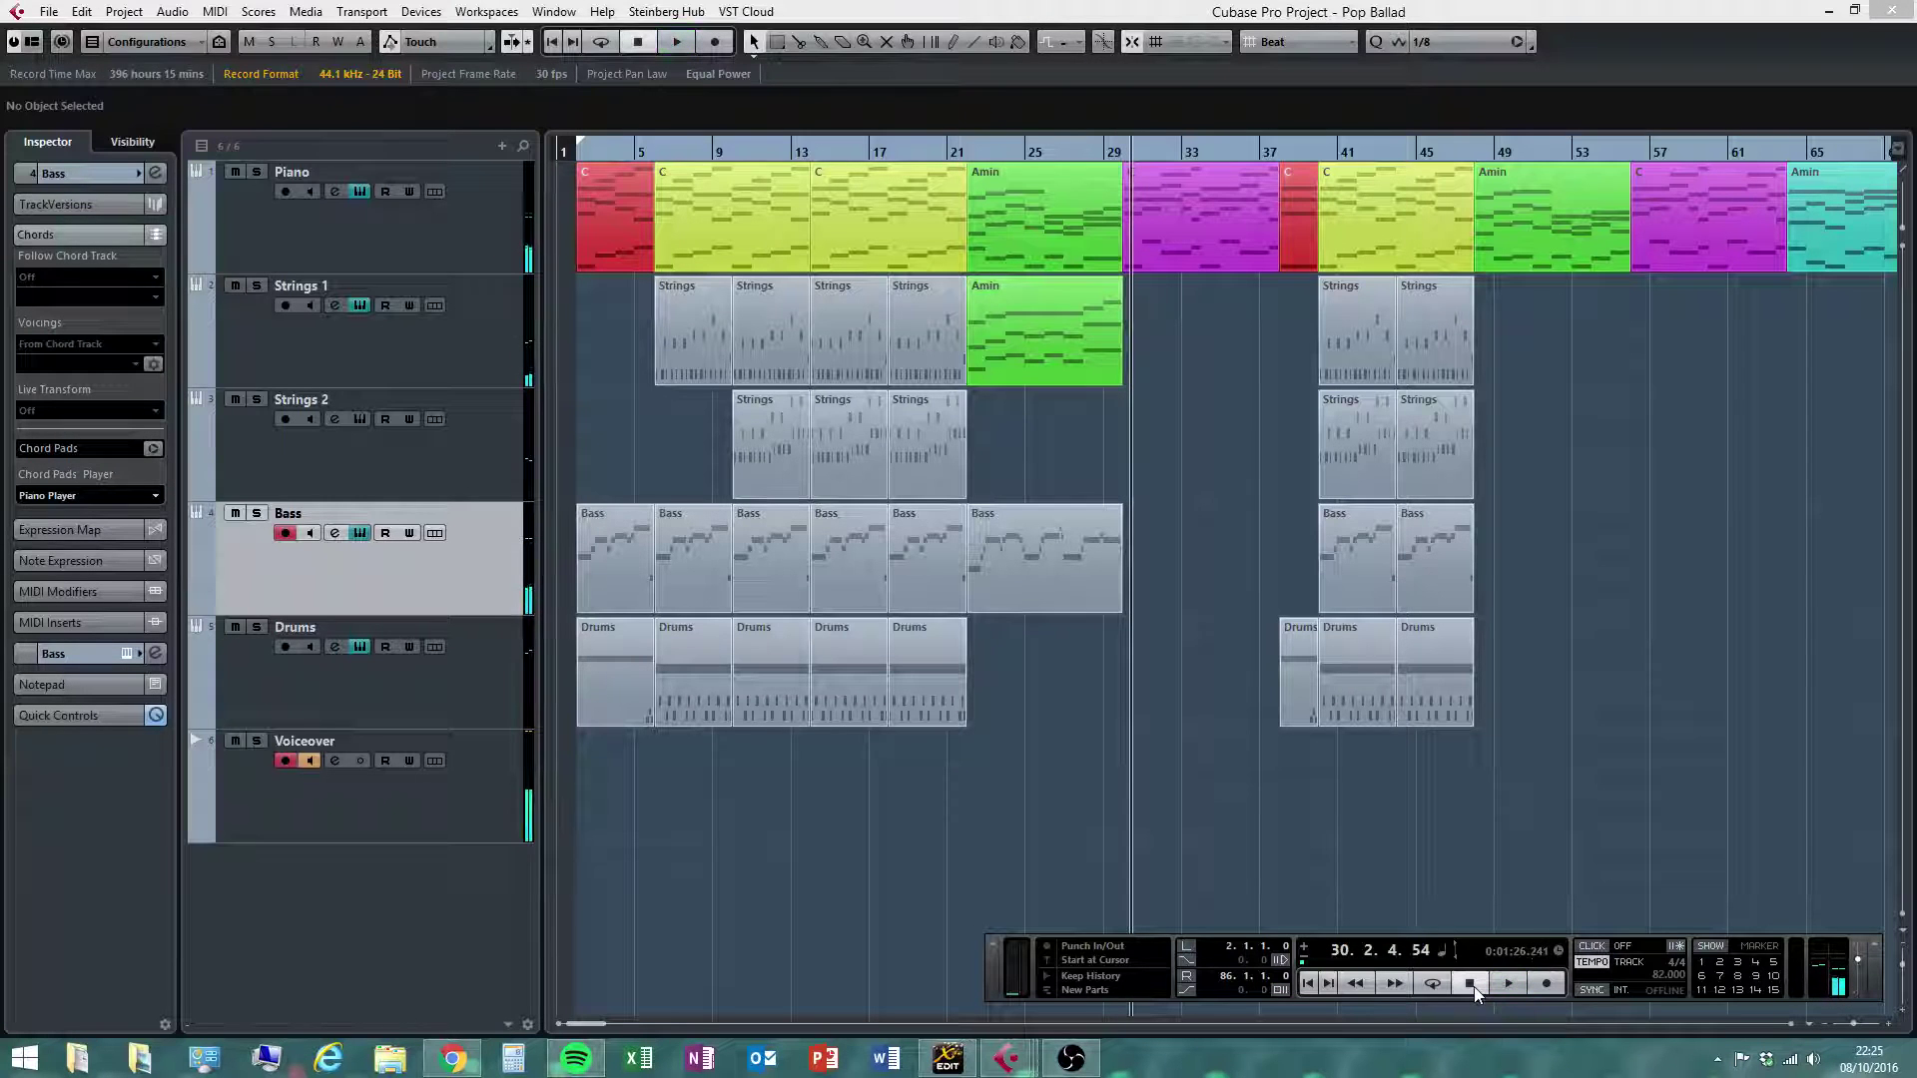
Copy the Strings 1 Amin part and its matching Bass part to the piano's second Amin section
{"action": "left_click", "coordinate": [1085, 569]}
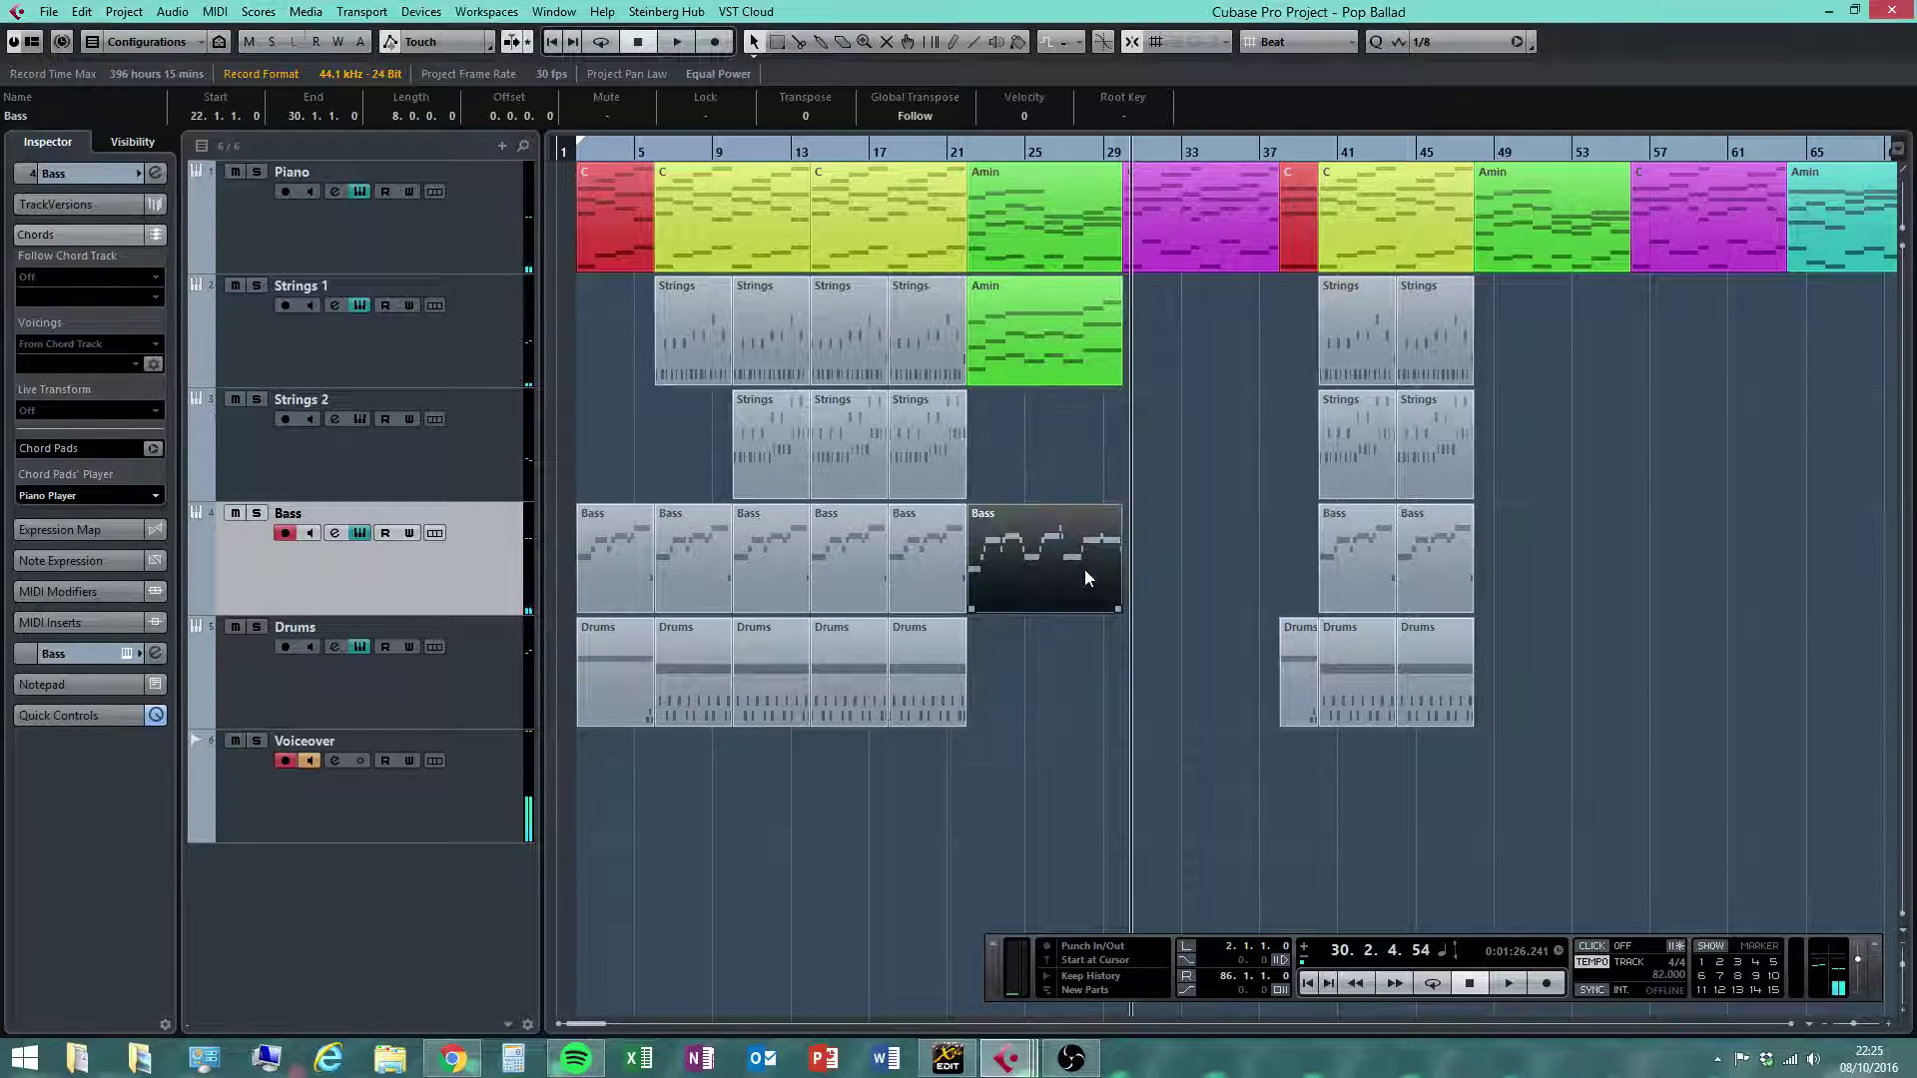
{"action": "left_click_drag", "start_coordinate": [1165, 313], "coordinate": [961, 619]}
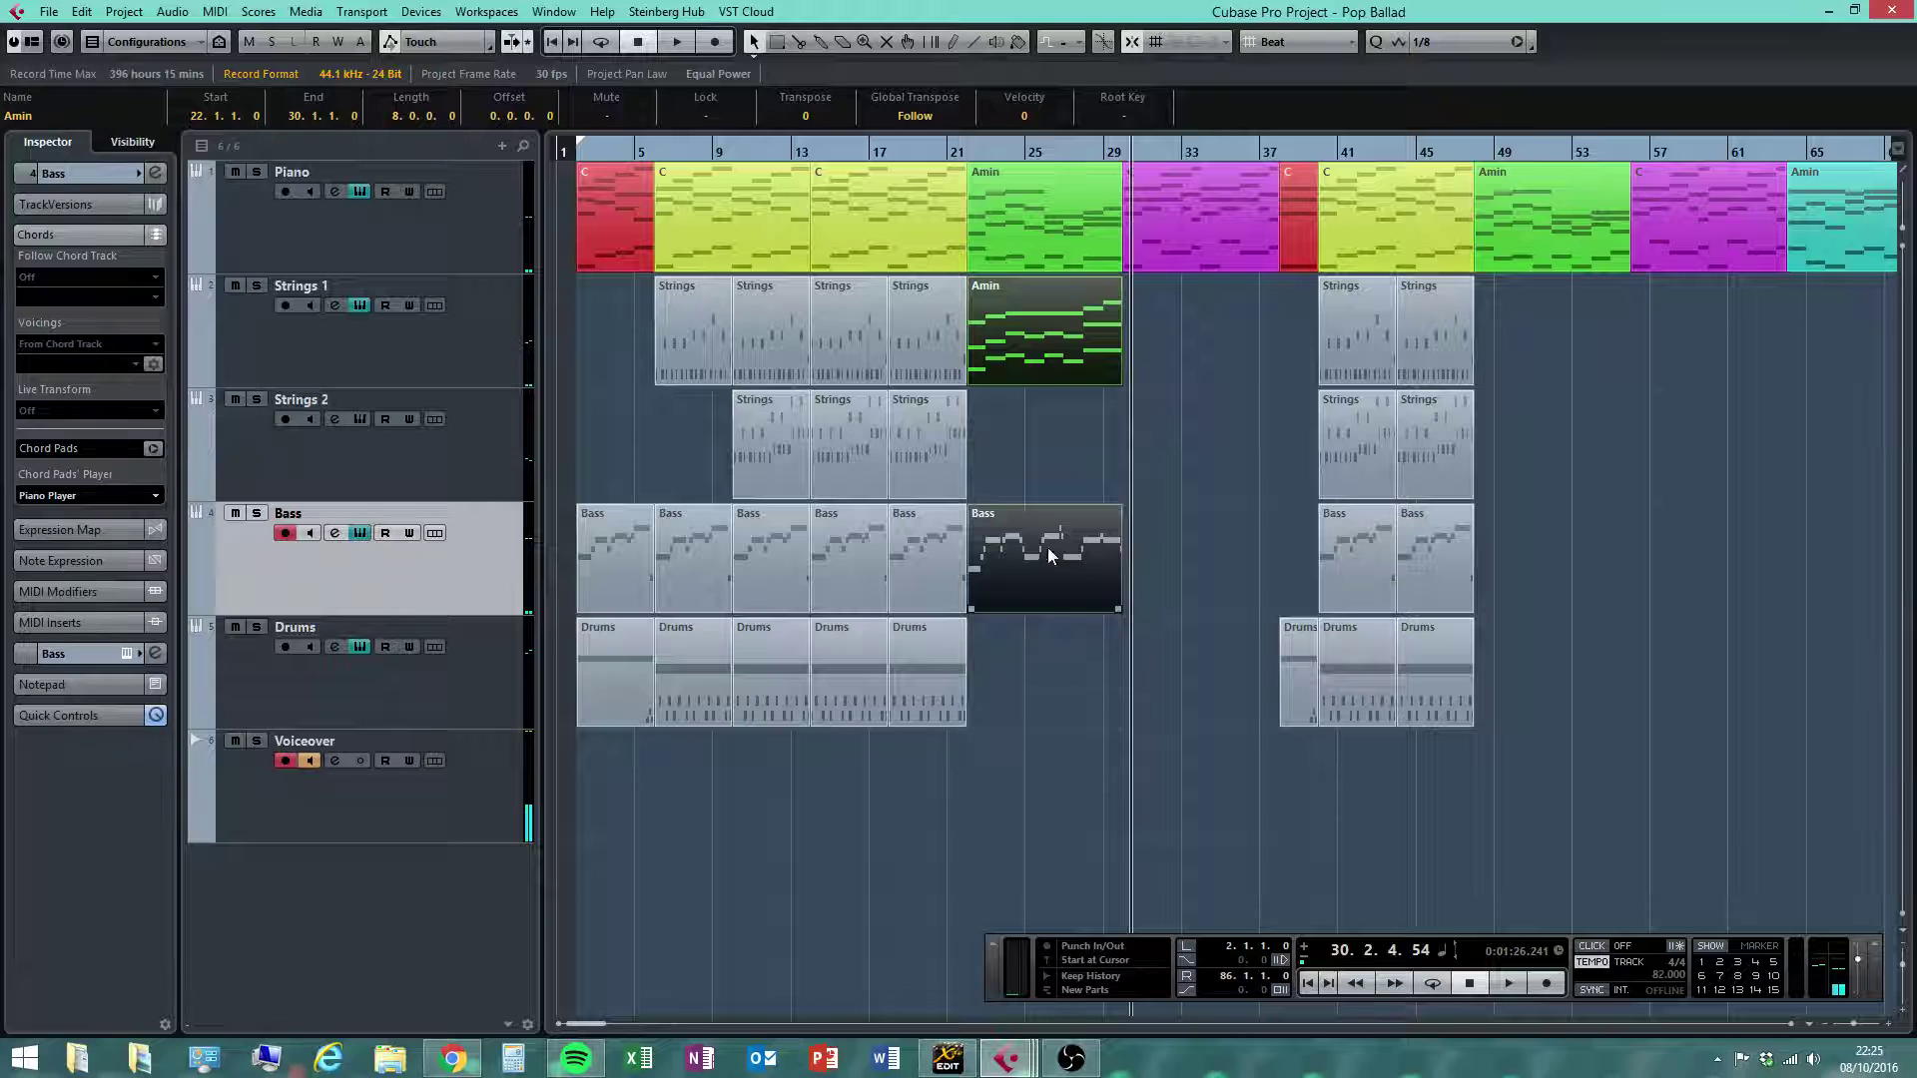
{"action": "left_click_drag", "start_coordinate": [1016, 550], "coordinate": [1514, 512]}
{"action": "left_click", "coordinate": [1651, 728]}
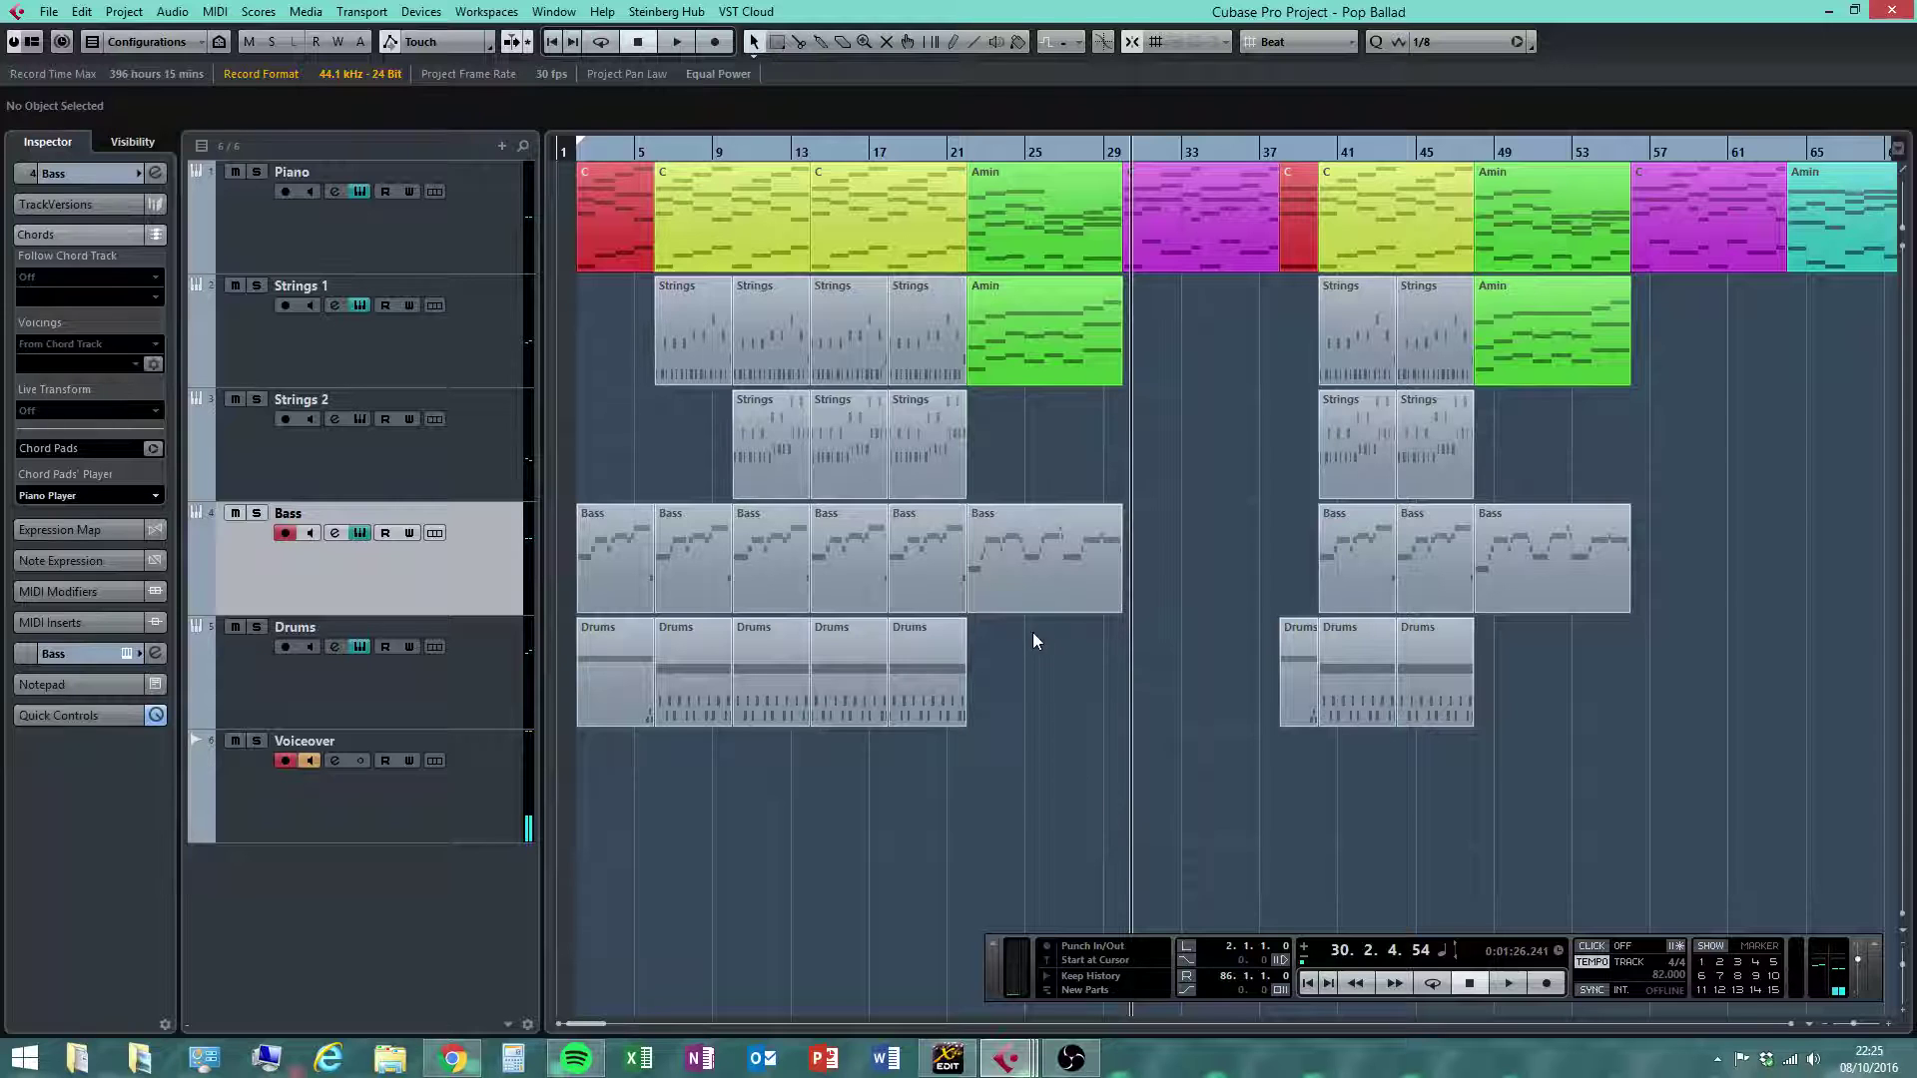
Play from bar 18 into the Amin section to hear the transition where the drum parts end
{"action": "left_click_drag", "start_coordinate": [956, 153], "coordinate": [943, 156]}
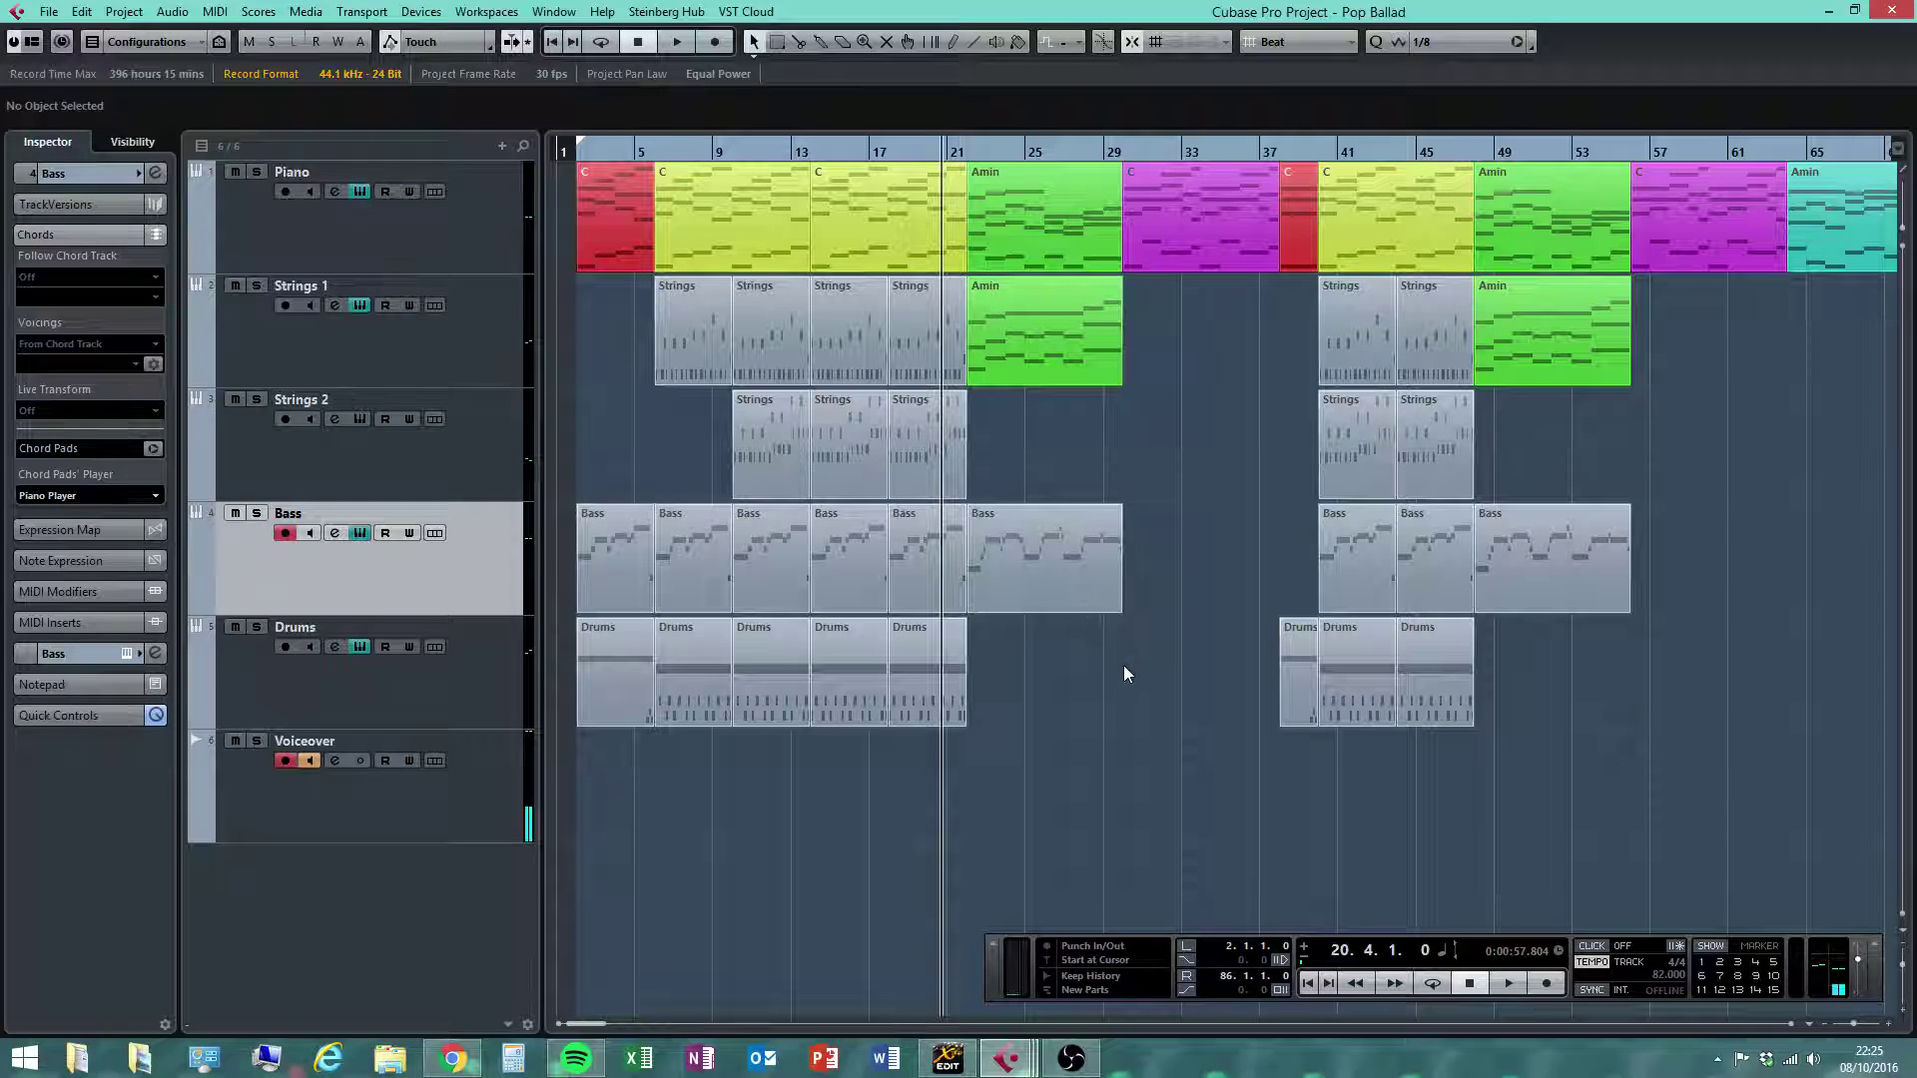
{"action": "left_click", "coordinate": [935, 675]}
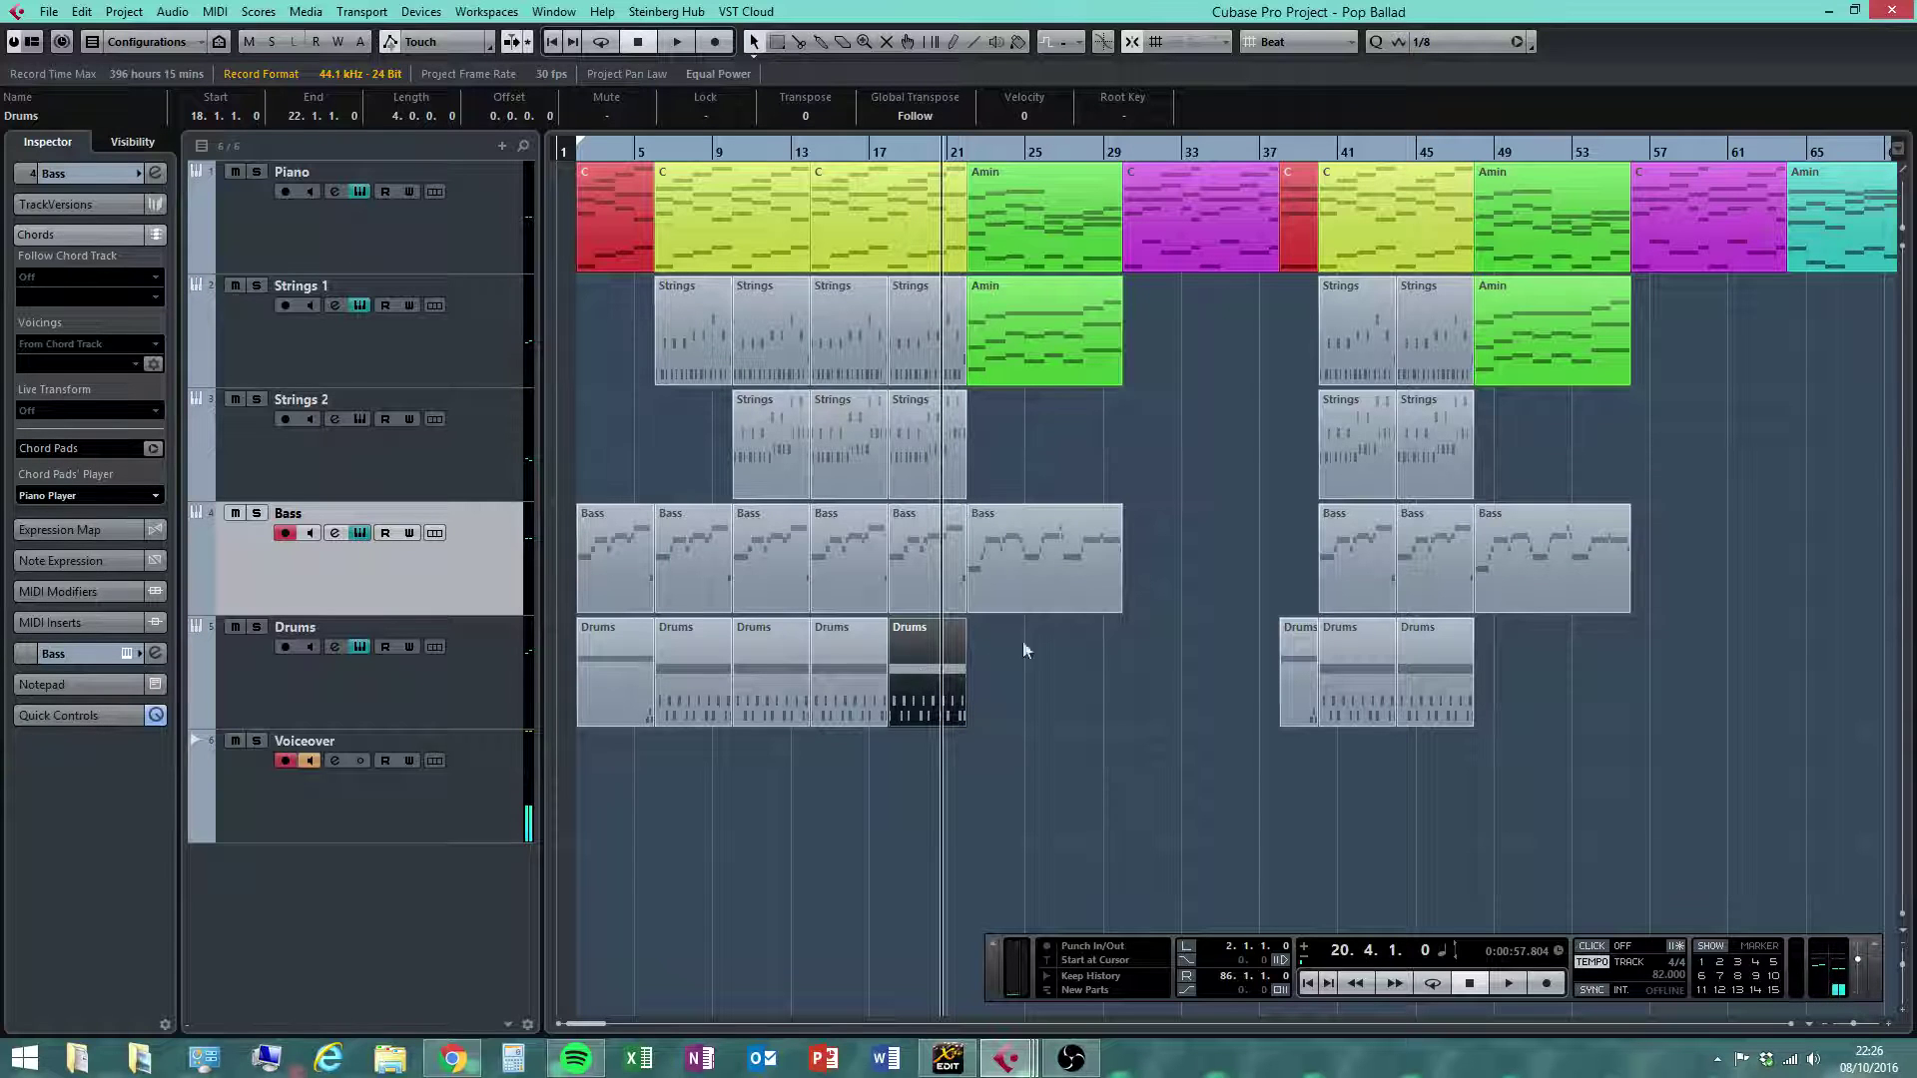
{"action": "left_click", "coordinate": [1077, 740]}
{"action": "left_click_drag", "start_coordinate": [944, 140], "coordinate": [807, 222]}
{"action": "mouse_move", "coordinate": [807, 224]}
{"action": "left_mouse_down"}
{"action": "mouse_move", "coordinate": [836, 237]}
{"action": "mouse_move", "coordinate": [802, 237]}
{"action": "left_mouse_up"}
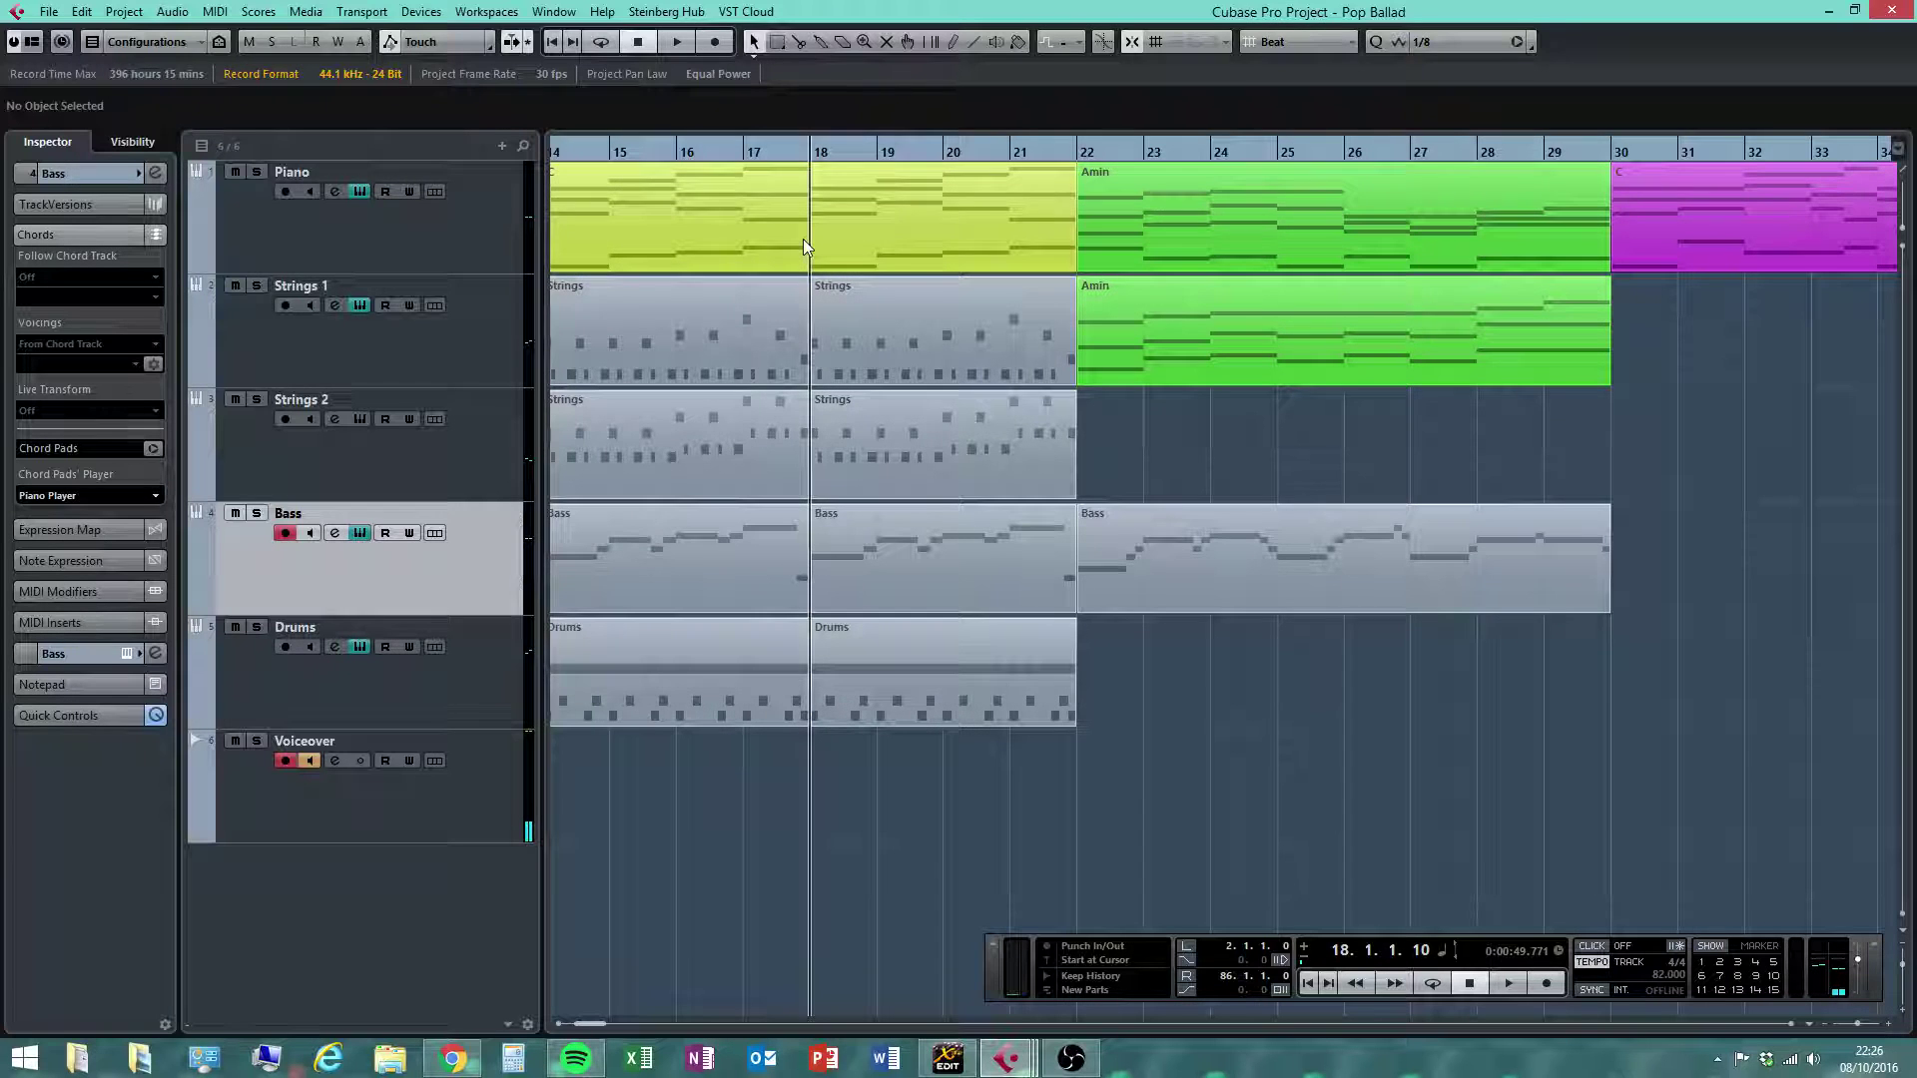
{"action": "left_click", "coordinate": [1505, 983]}
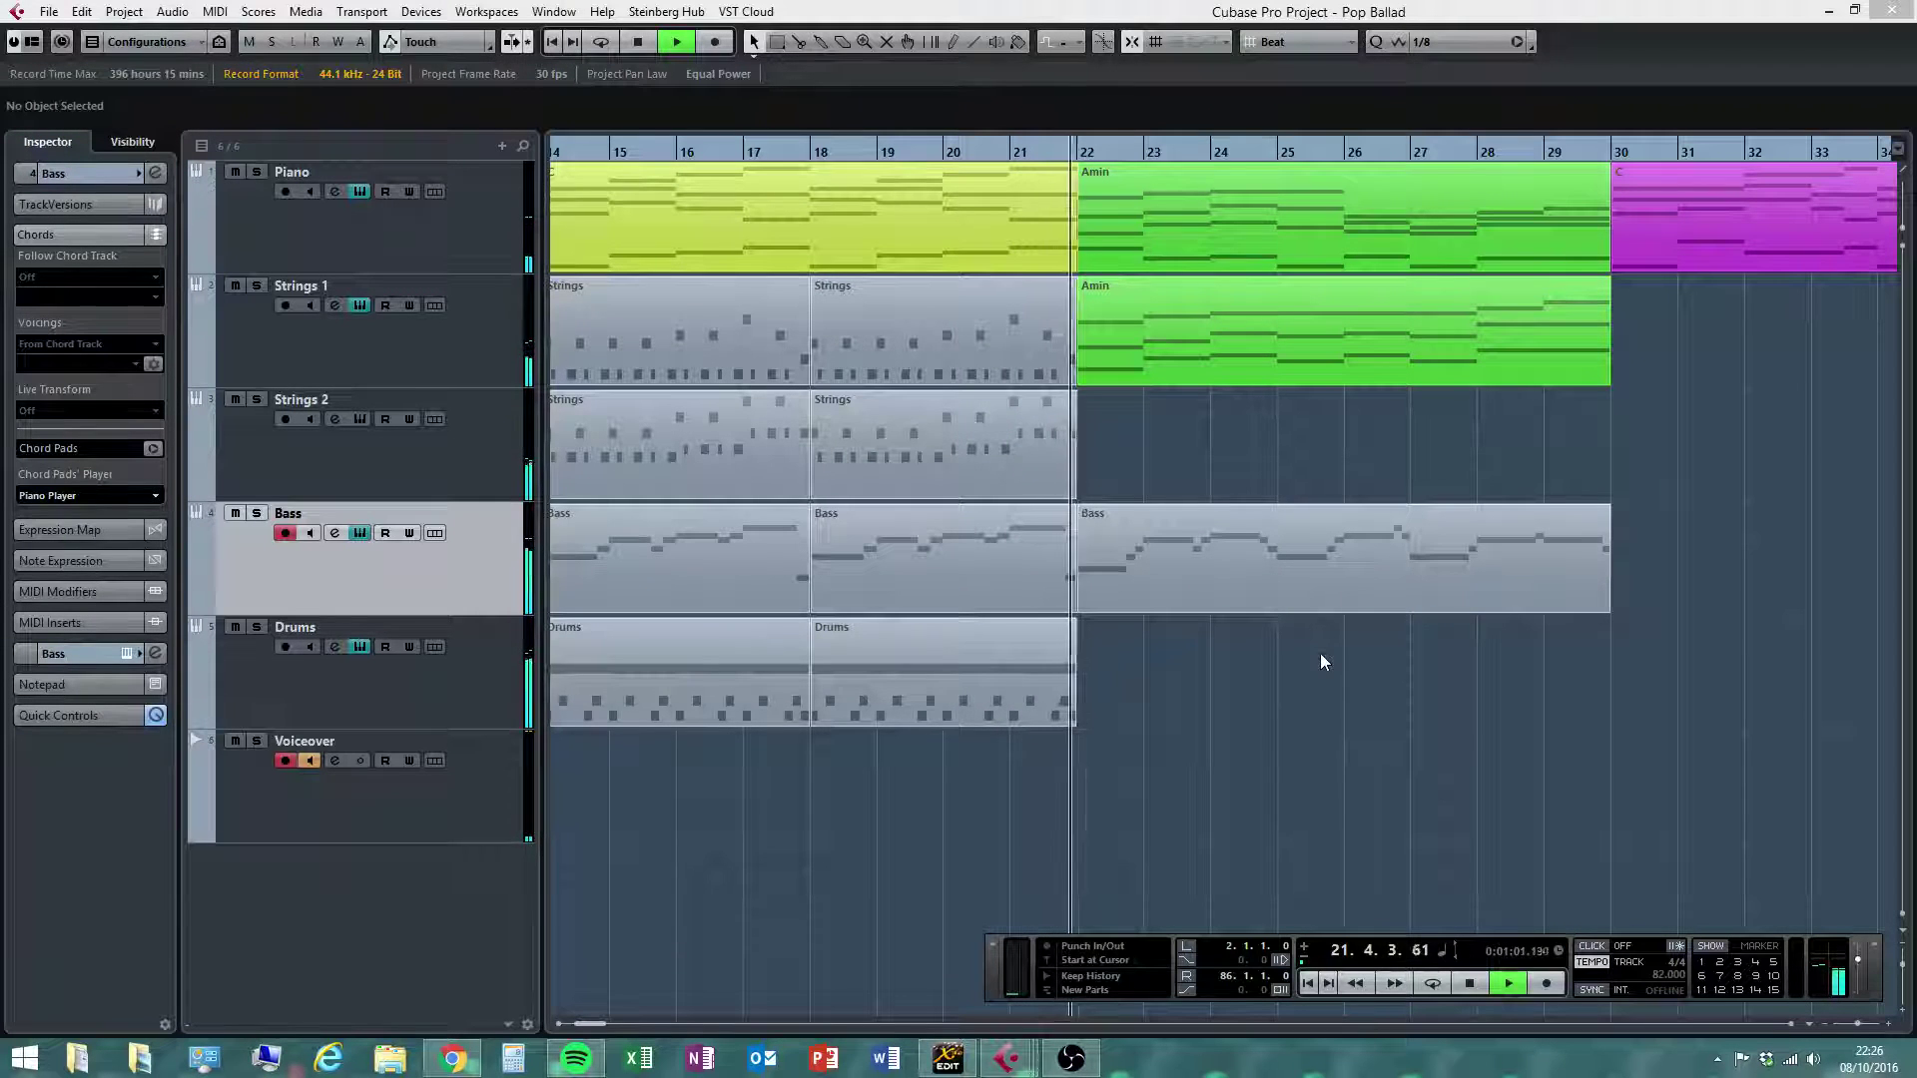
{"action": "left_click", "coordinate": [1472, 985]}
Draw an empty part on the Drums track spanning bars 22 to 30 under the Amin section
{"action": "left_click", "coordinate": [454, 689]}
{"action": "right_click", "coordinate": [1152, 709]}
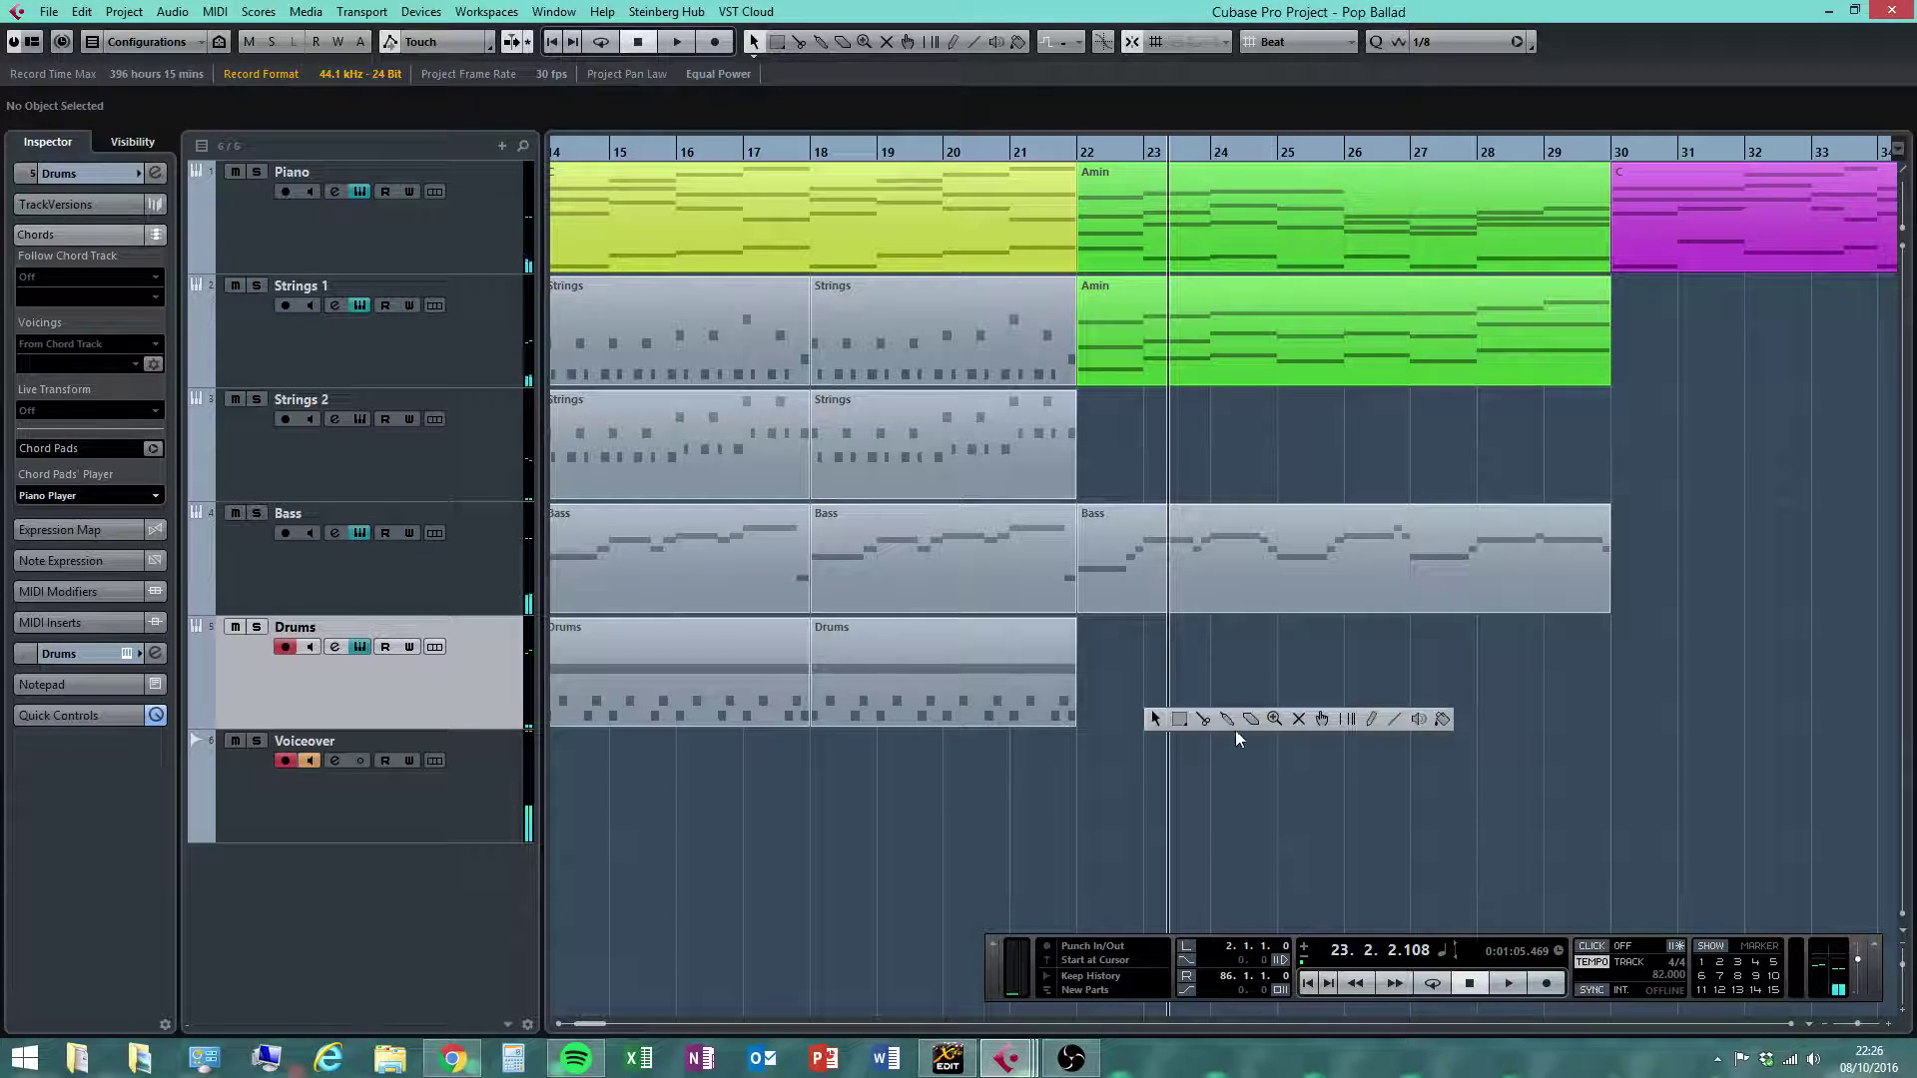
{"action": "left_click", "coordinate": [1368, 723]}
{"action": "mouse_move", "coordinate": [1093, 651]}
{"action": "left_mouse_down"}
{"action": "mouse_move", "coordinate": [1557, 659]}
{"action": "mouse_move", "coordinate": [1620, 683]}
{"action": "left_mouse_up"}
Open the new Drums part and draw three consecutive eighth-note F#1s from the start of bar 22
{"action": "double_click", "coordinate": [1124, 691]}
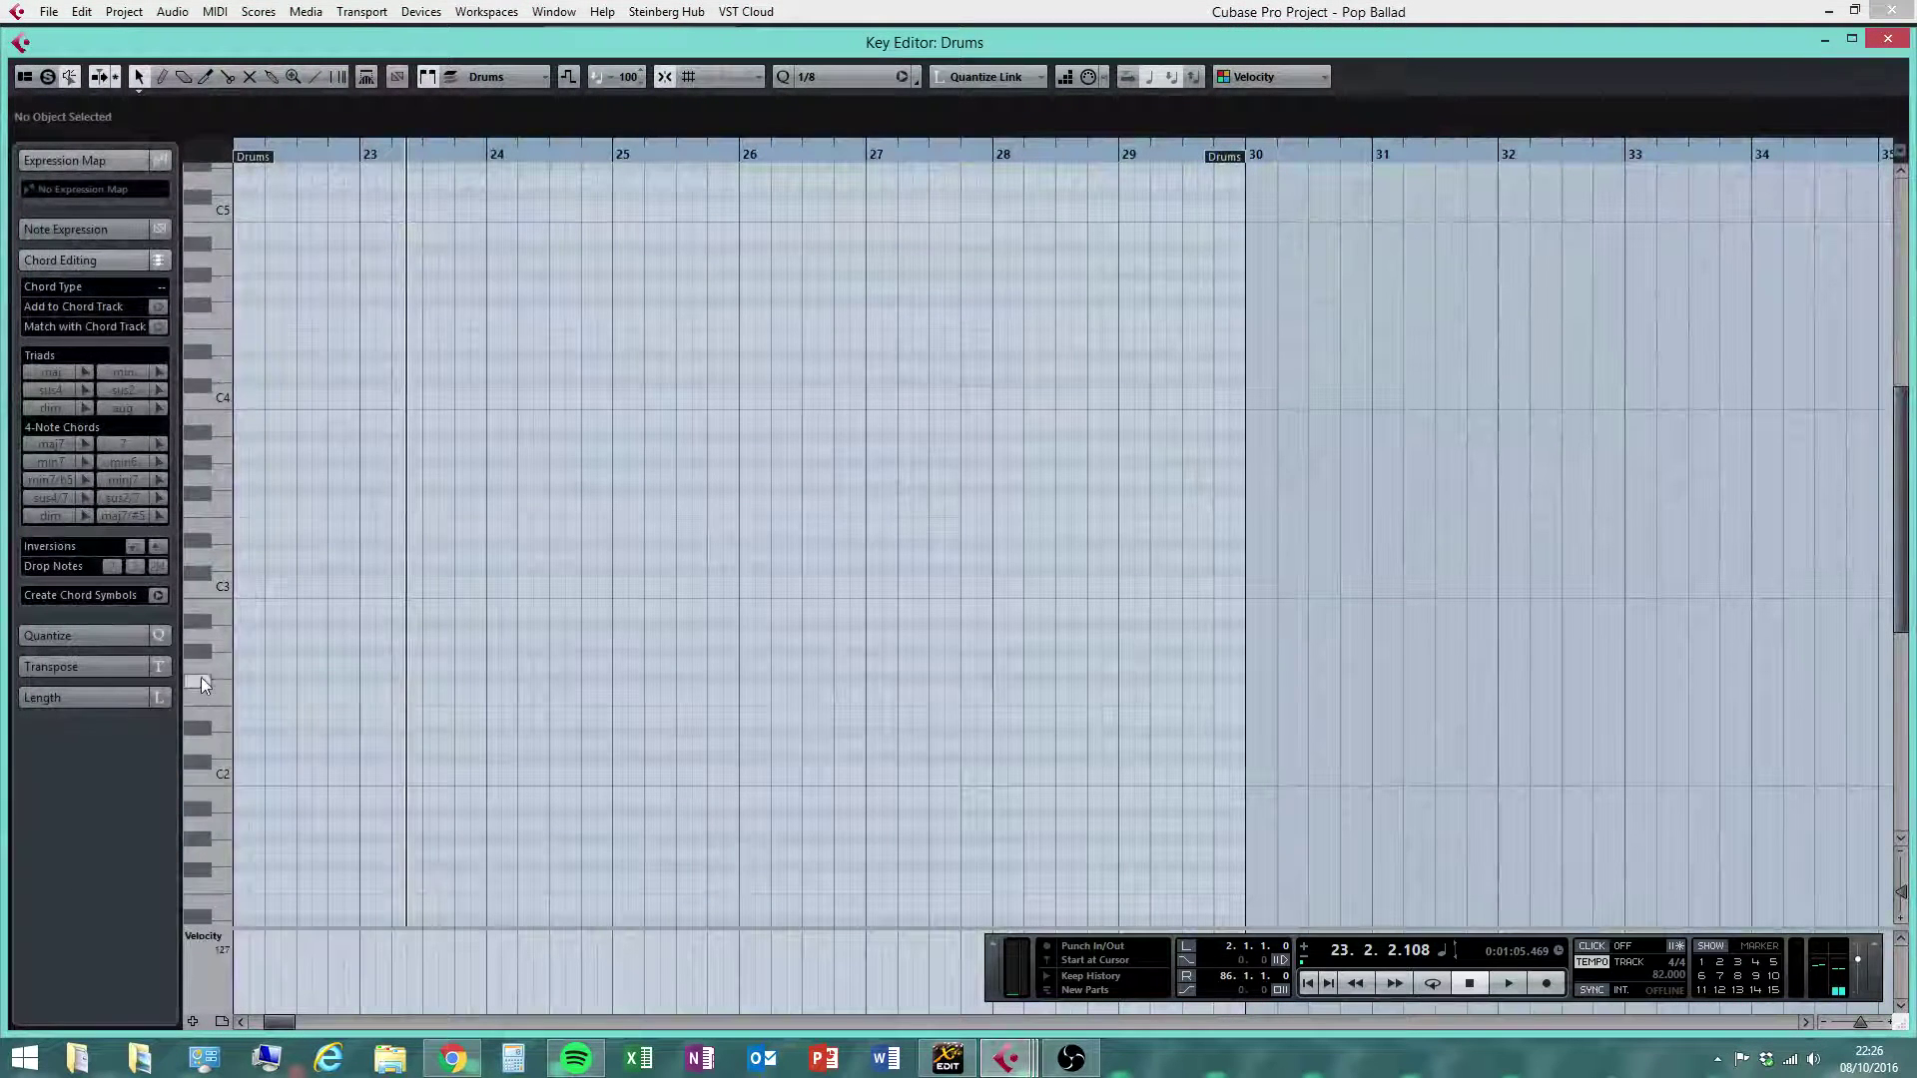
{"action": "scroll", "coordinate": [201, 677], "scroll_direction": "down", "scroll_amount": 6}
{"action": "scroll", "coordinate": [195, 559], "scroll_direction": "up", "scroll_amount": 2}
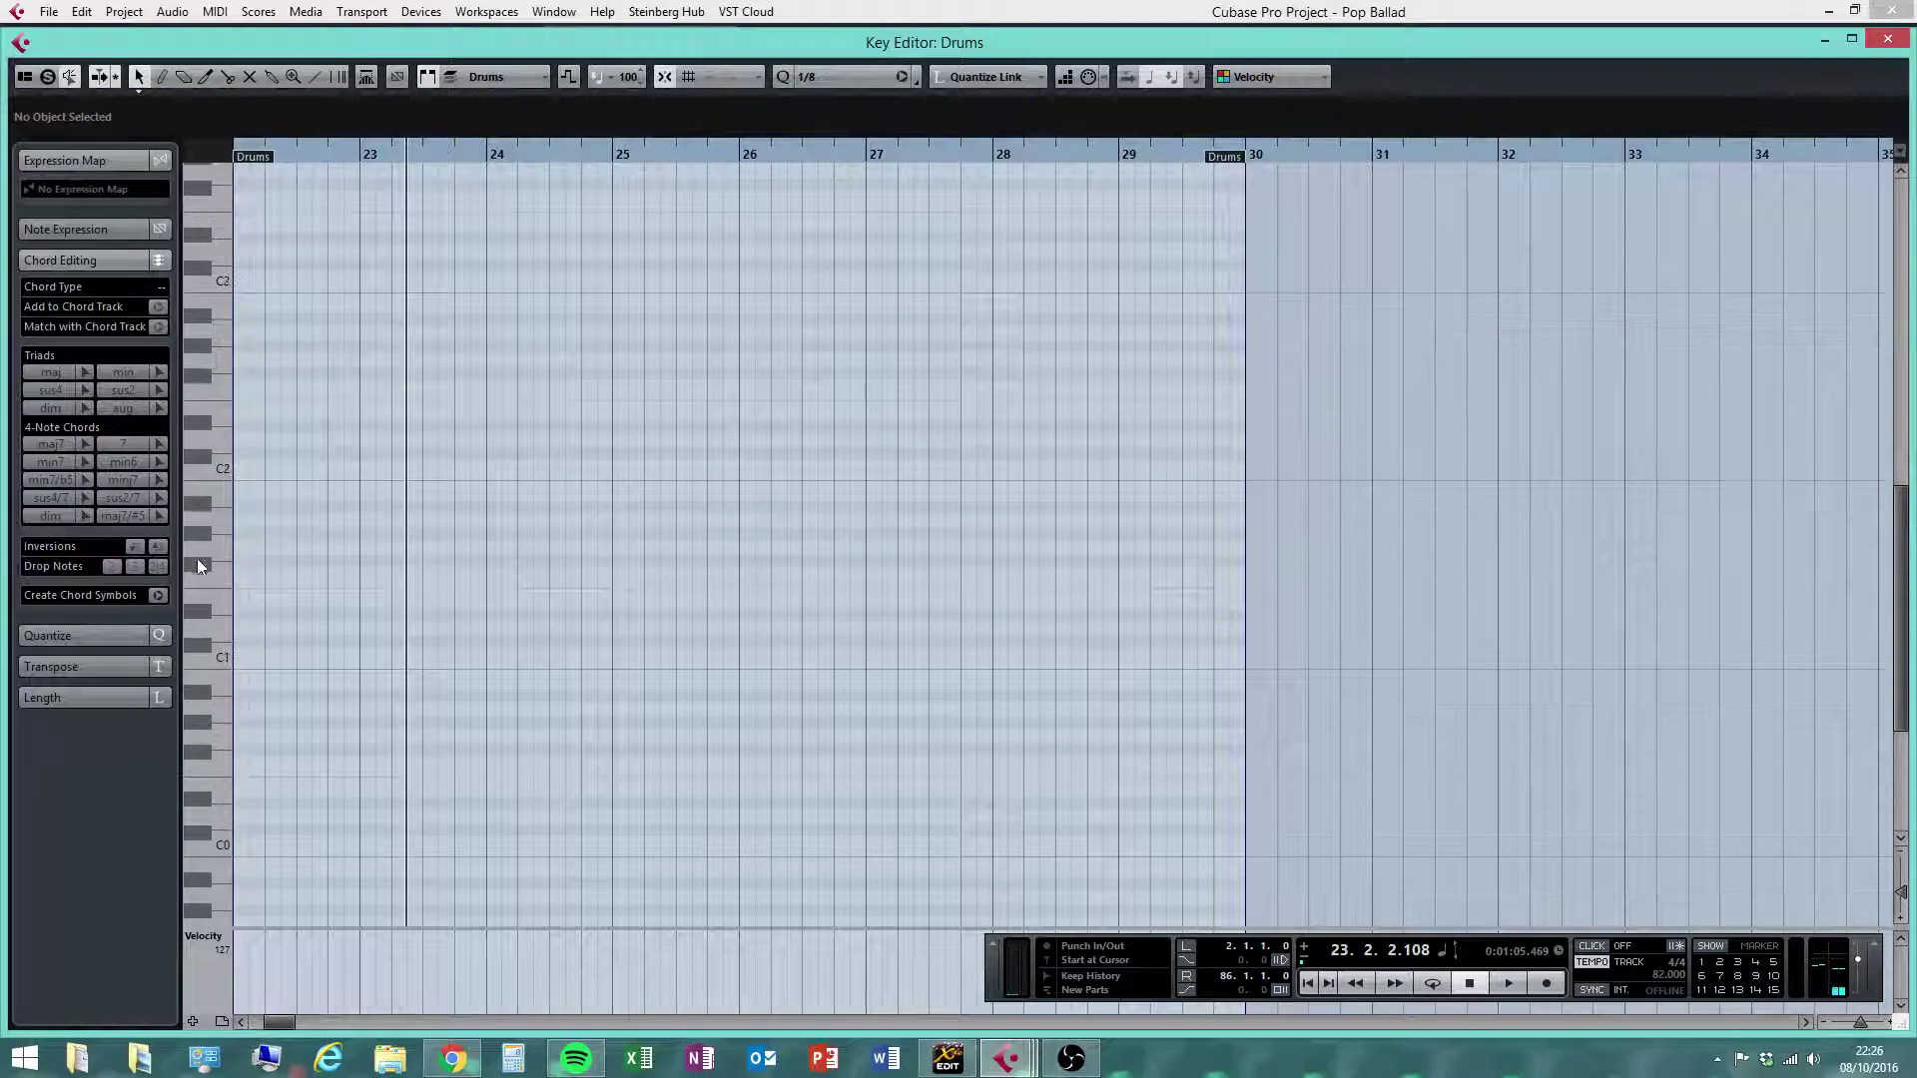
{"action": "right_click", "coordinate": [278, 644]}
{"action": "left_click", "coordinate": [298, 643]}
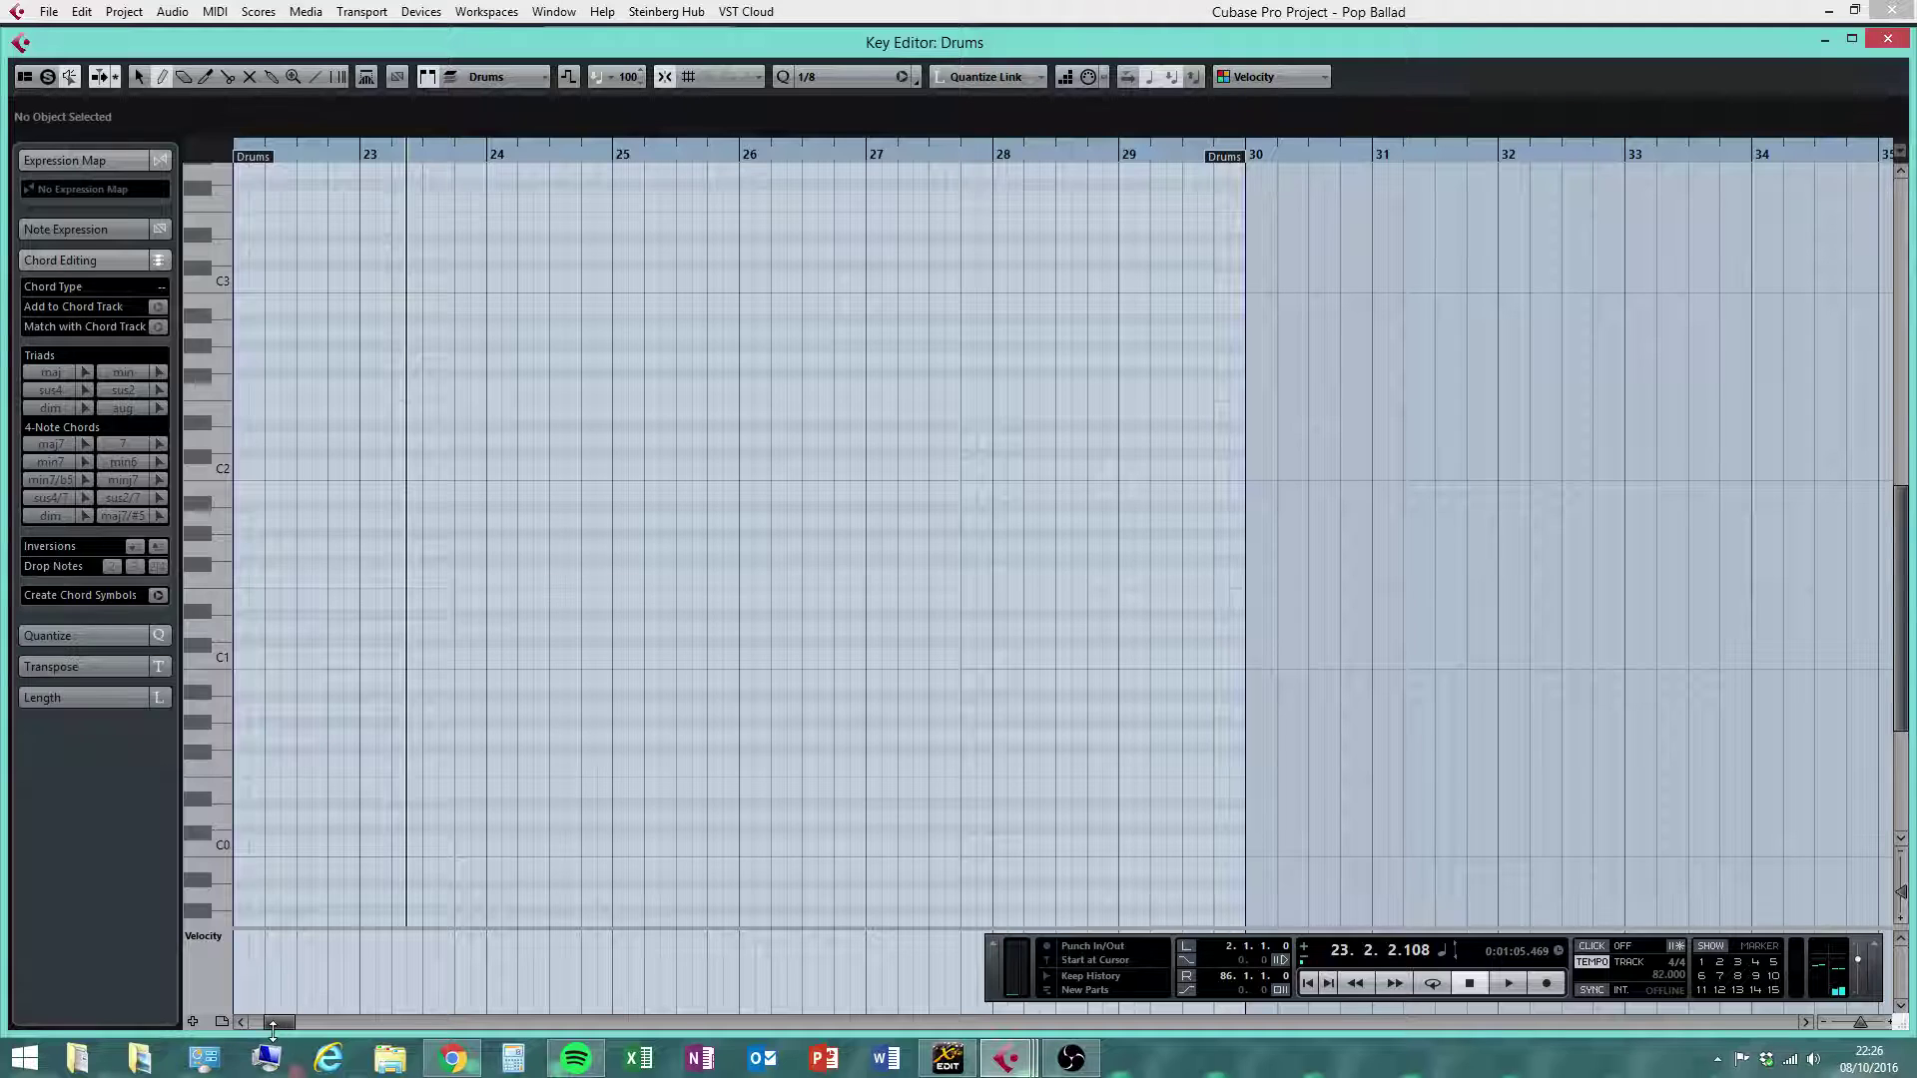
{"action": "left_click_drag", "start_coordinate": [279, 1024], "coordinate": [278, 1025]}
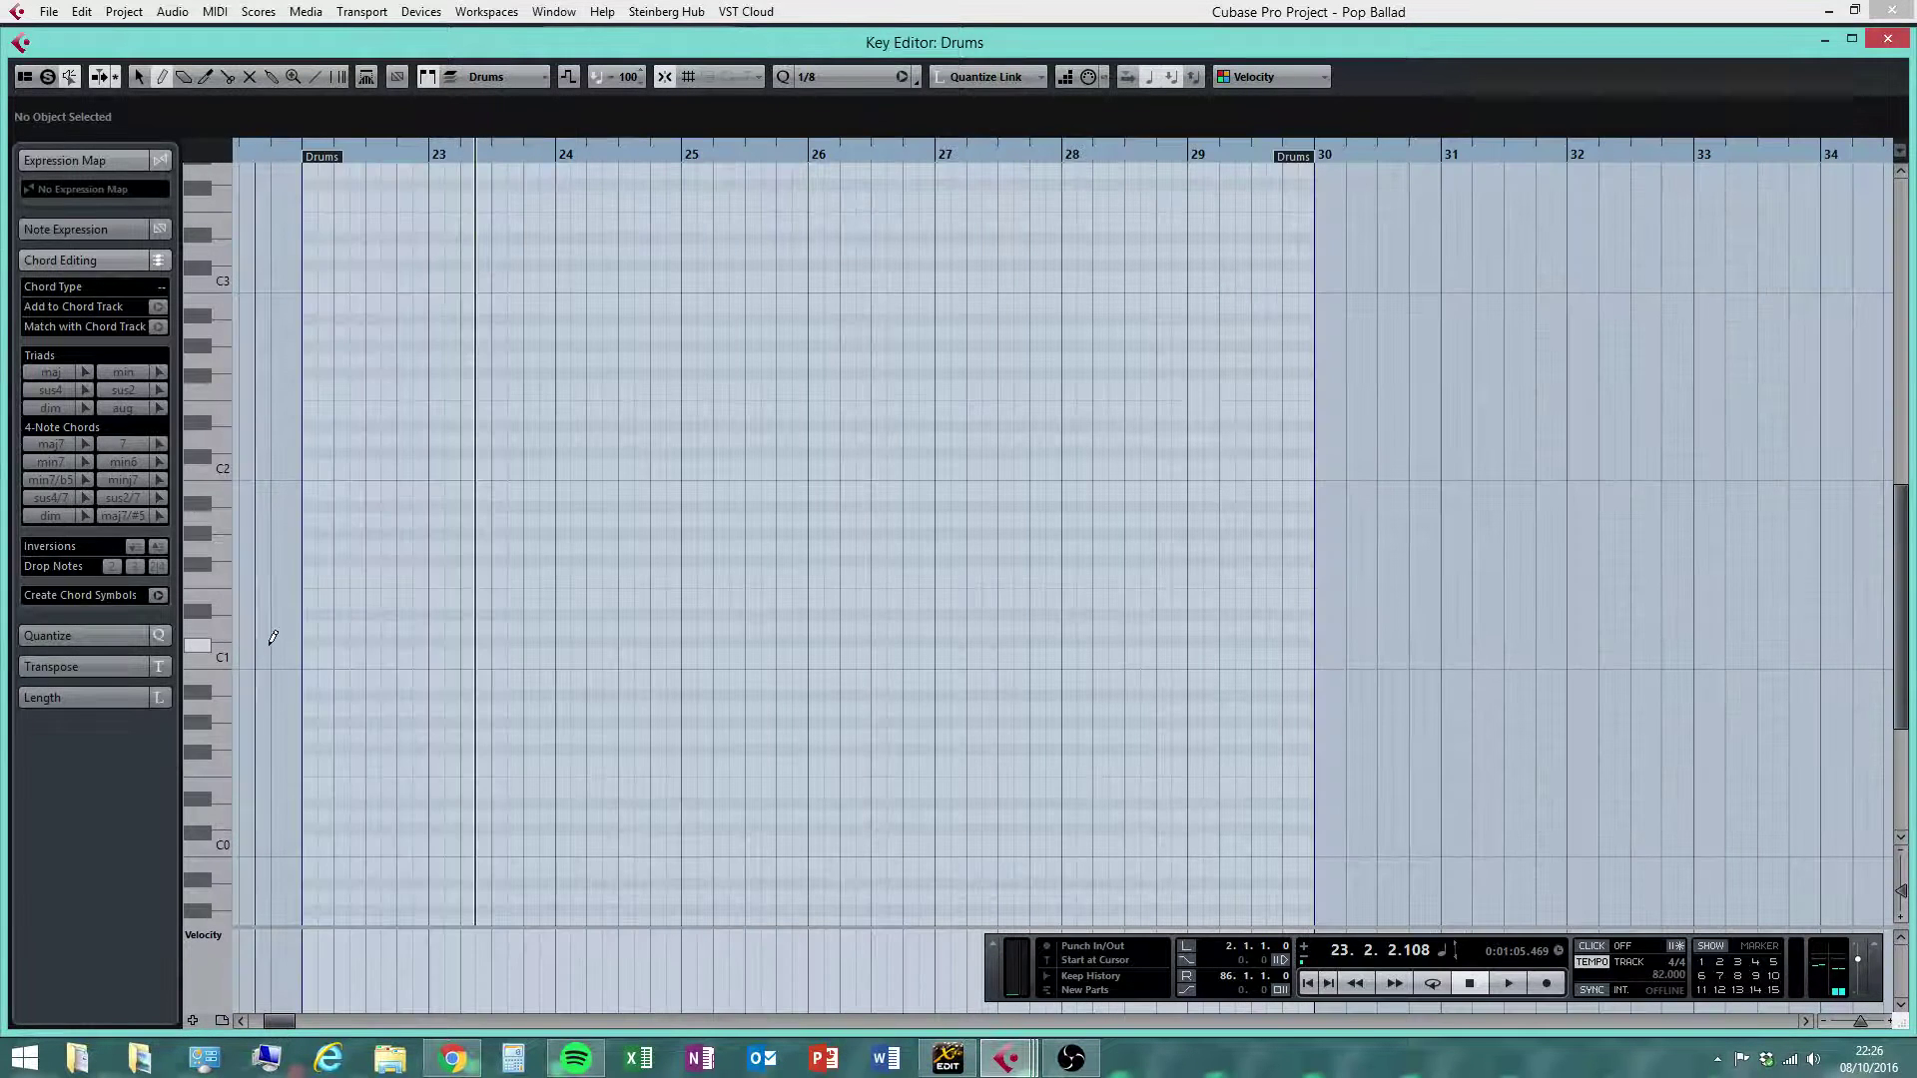
{"action": "left_click_drag", "start_coordinate": [311, 559], "coordinate": [346, 559]}
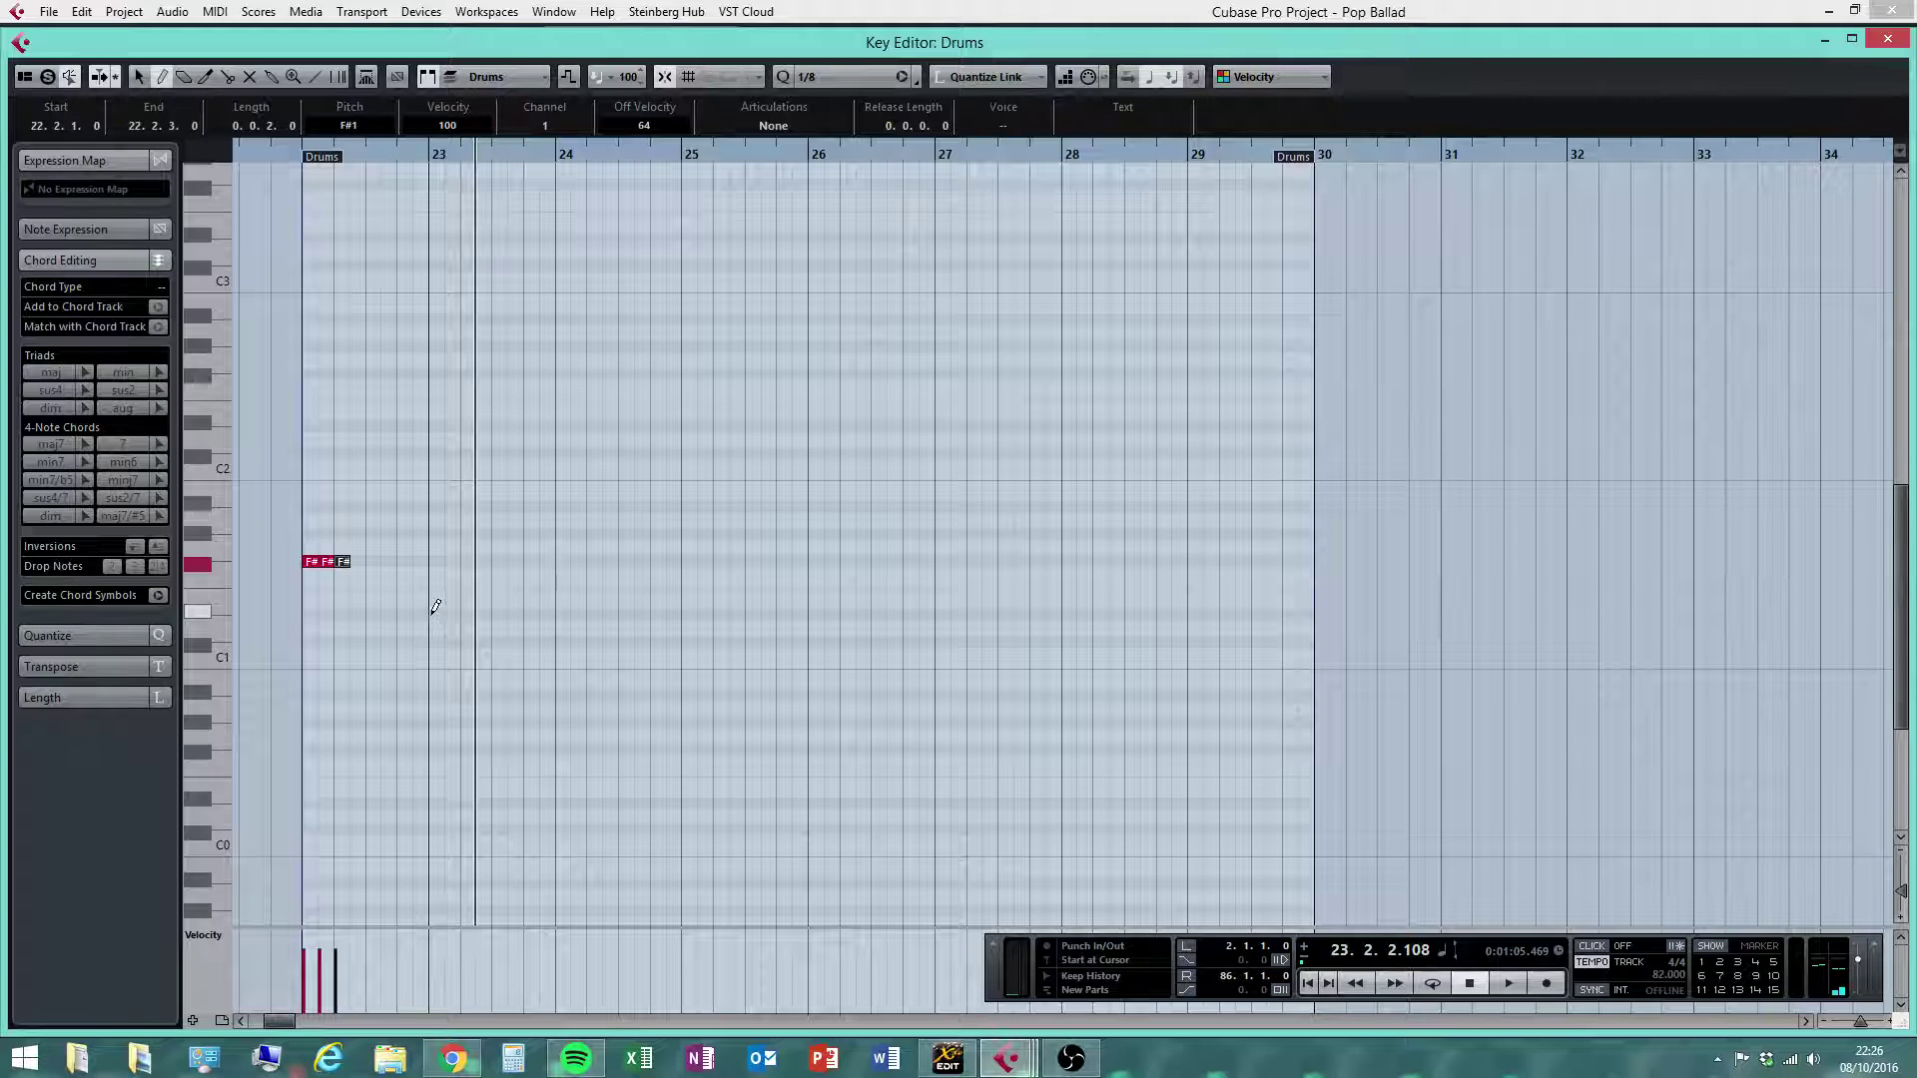
Draw two sixteenth-note F#1s on the second half of beat 2 in bar 22, using a 1/16 quantize value
{"action": "left_click", "coordinate": [824, 76]}
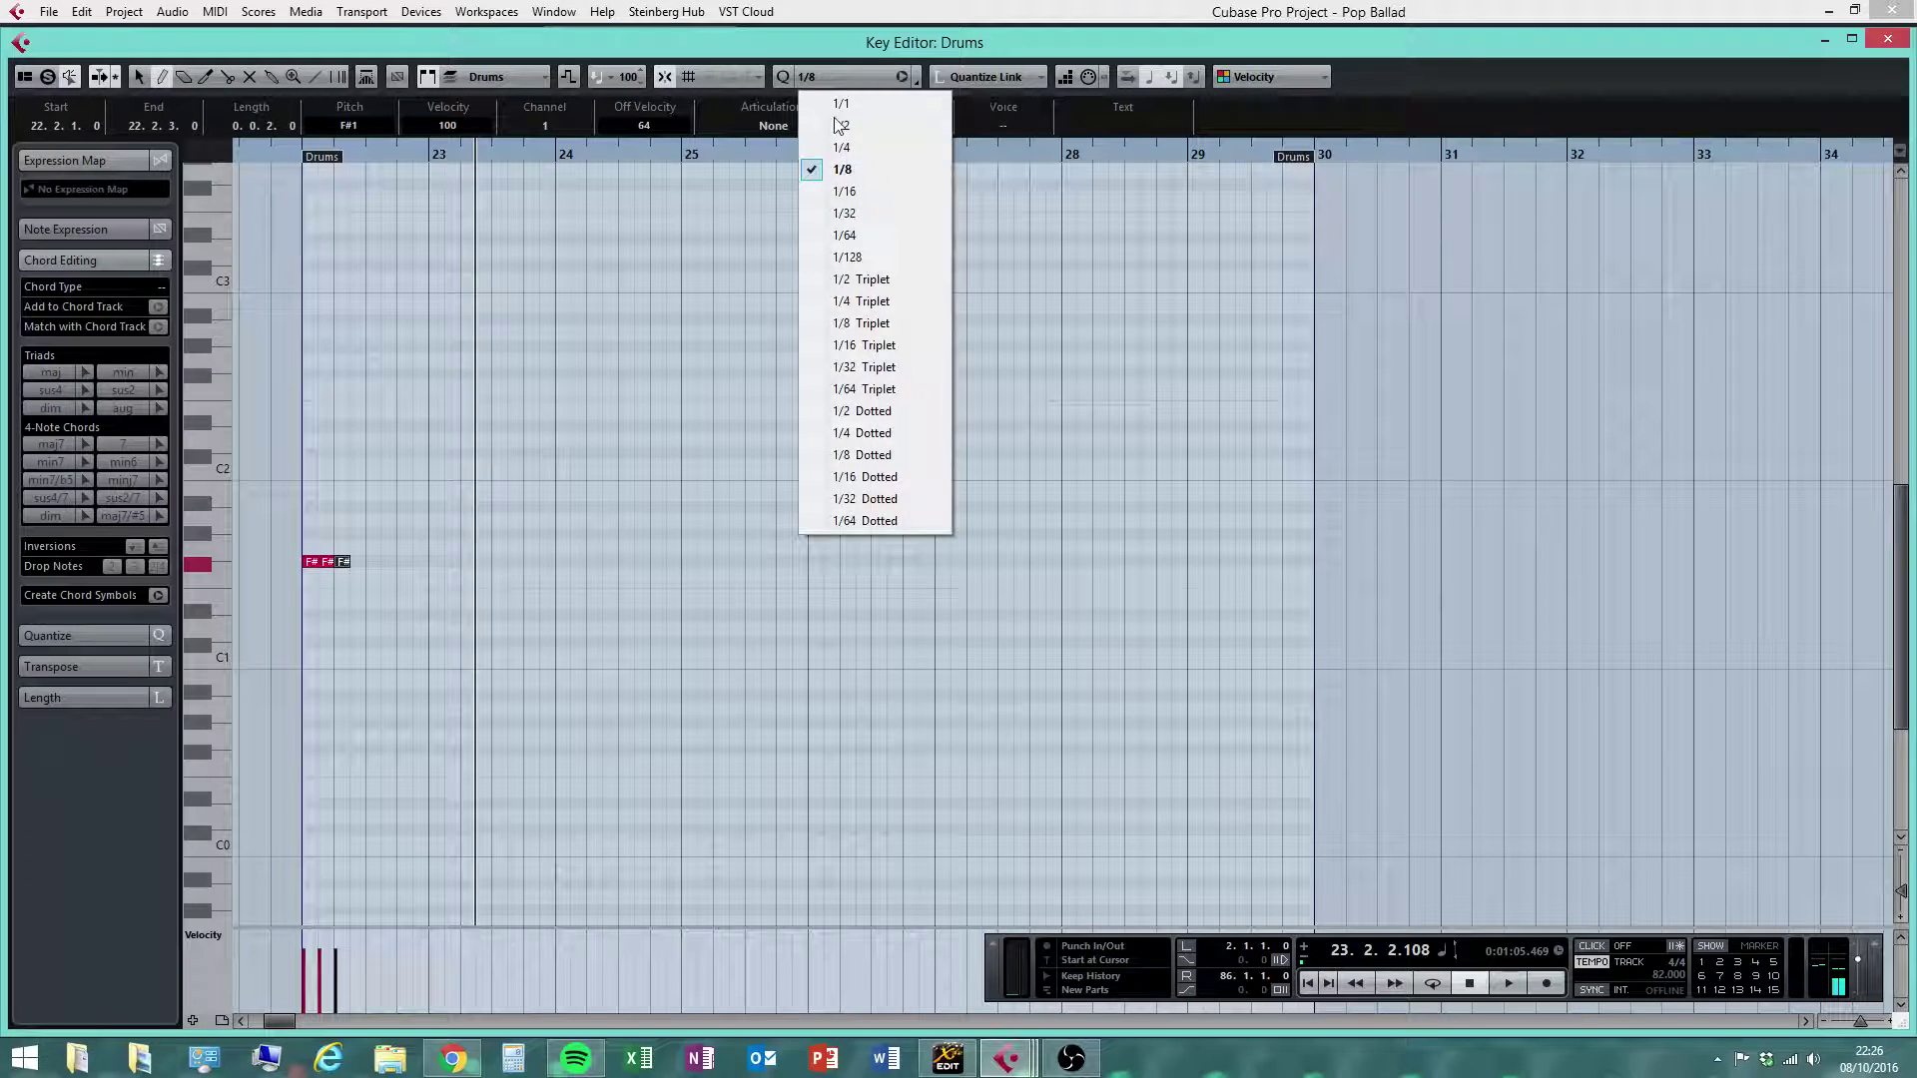
{"action": "left_click", "coordinate": [861, 189]}
{"action": "mouse_move", "coordinate": [385, 154]}
{"action": "left_mouse_down"}
{"action": "mouse_move", "coordinate": [300, 190]}
{"action": "mouse_move", "coordinate": [300, 209]}
{"action": "left_mouse_up"}
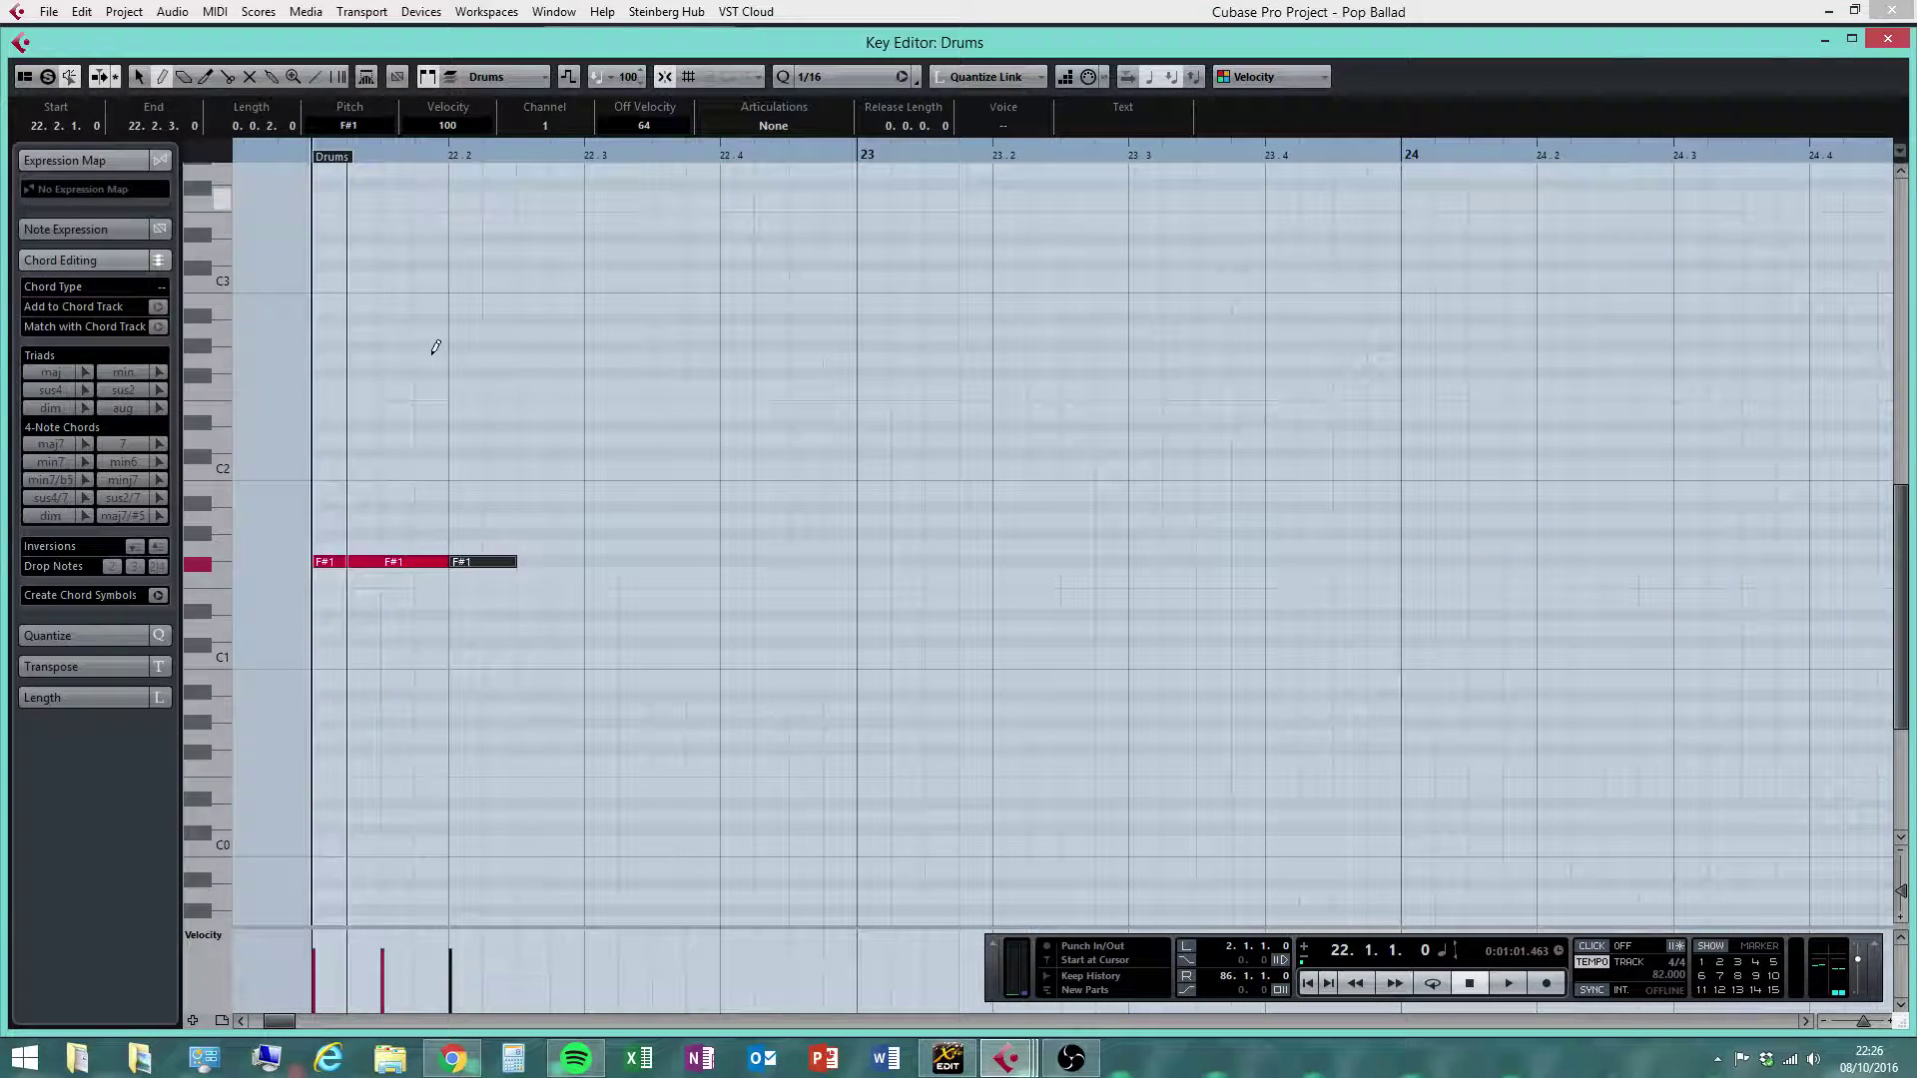
{"action": "left_click", "coordinate": [529, 562]}
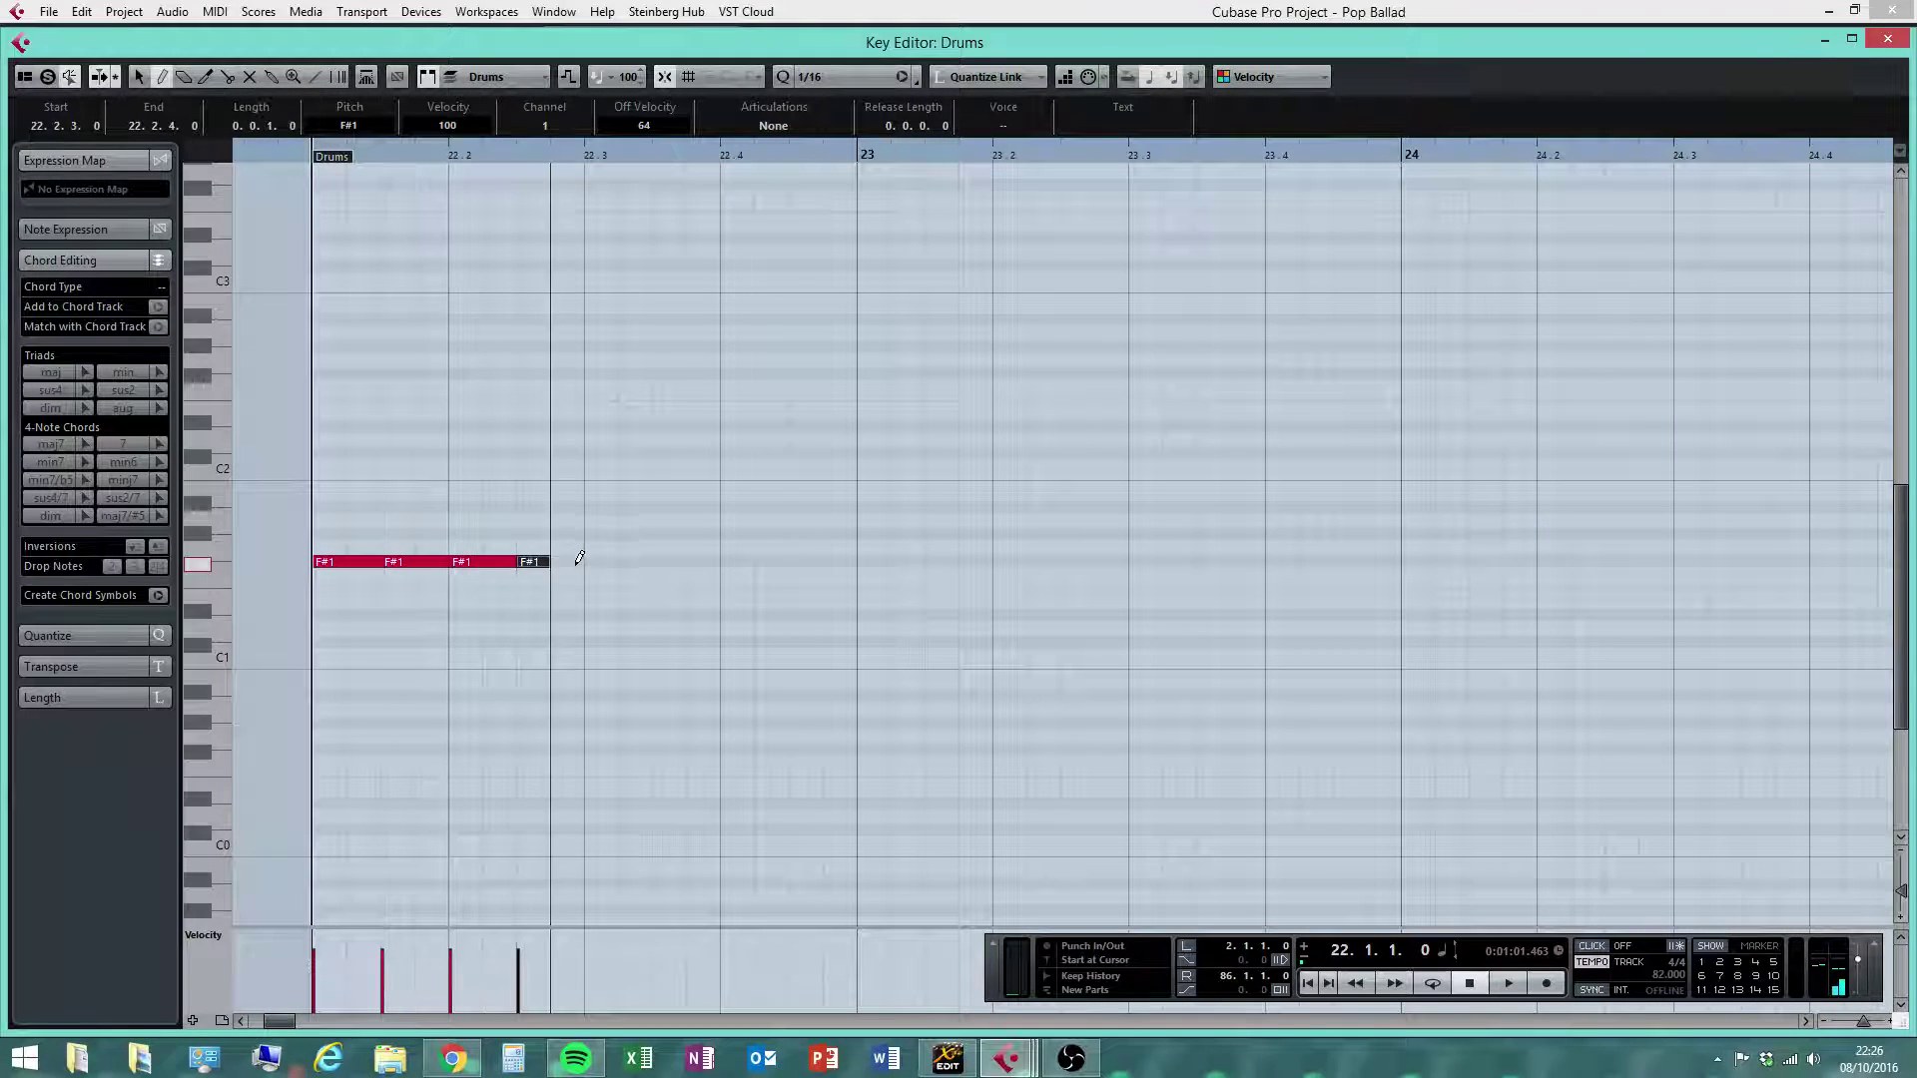
{"action": "left_click", "coordinate": [578, 562]}
Set the quantize value to 1/8 and draw three consecutive eighth-note F#1s from beat 3 of bar 22
{"action": "left_click", "coordinate": [817, 77]}
{"action": "left_click", "coordinate": [841, 165]}
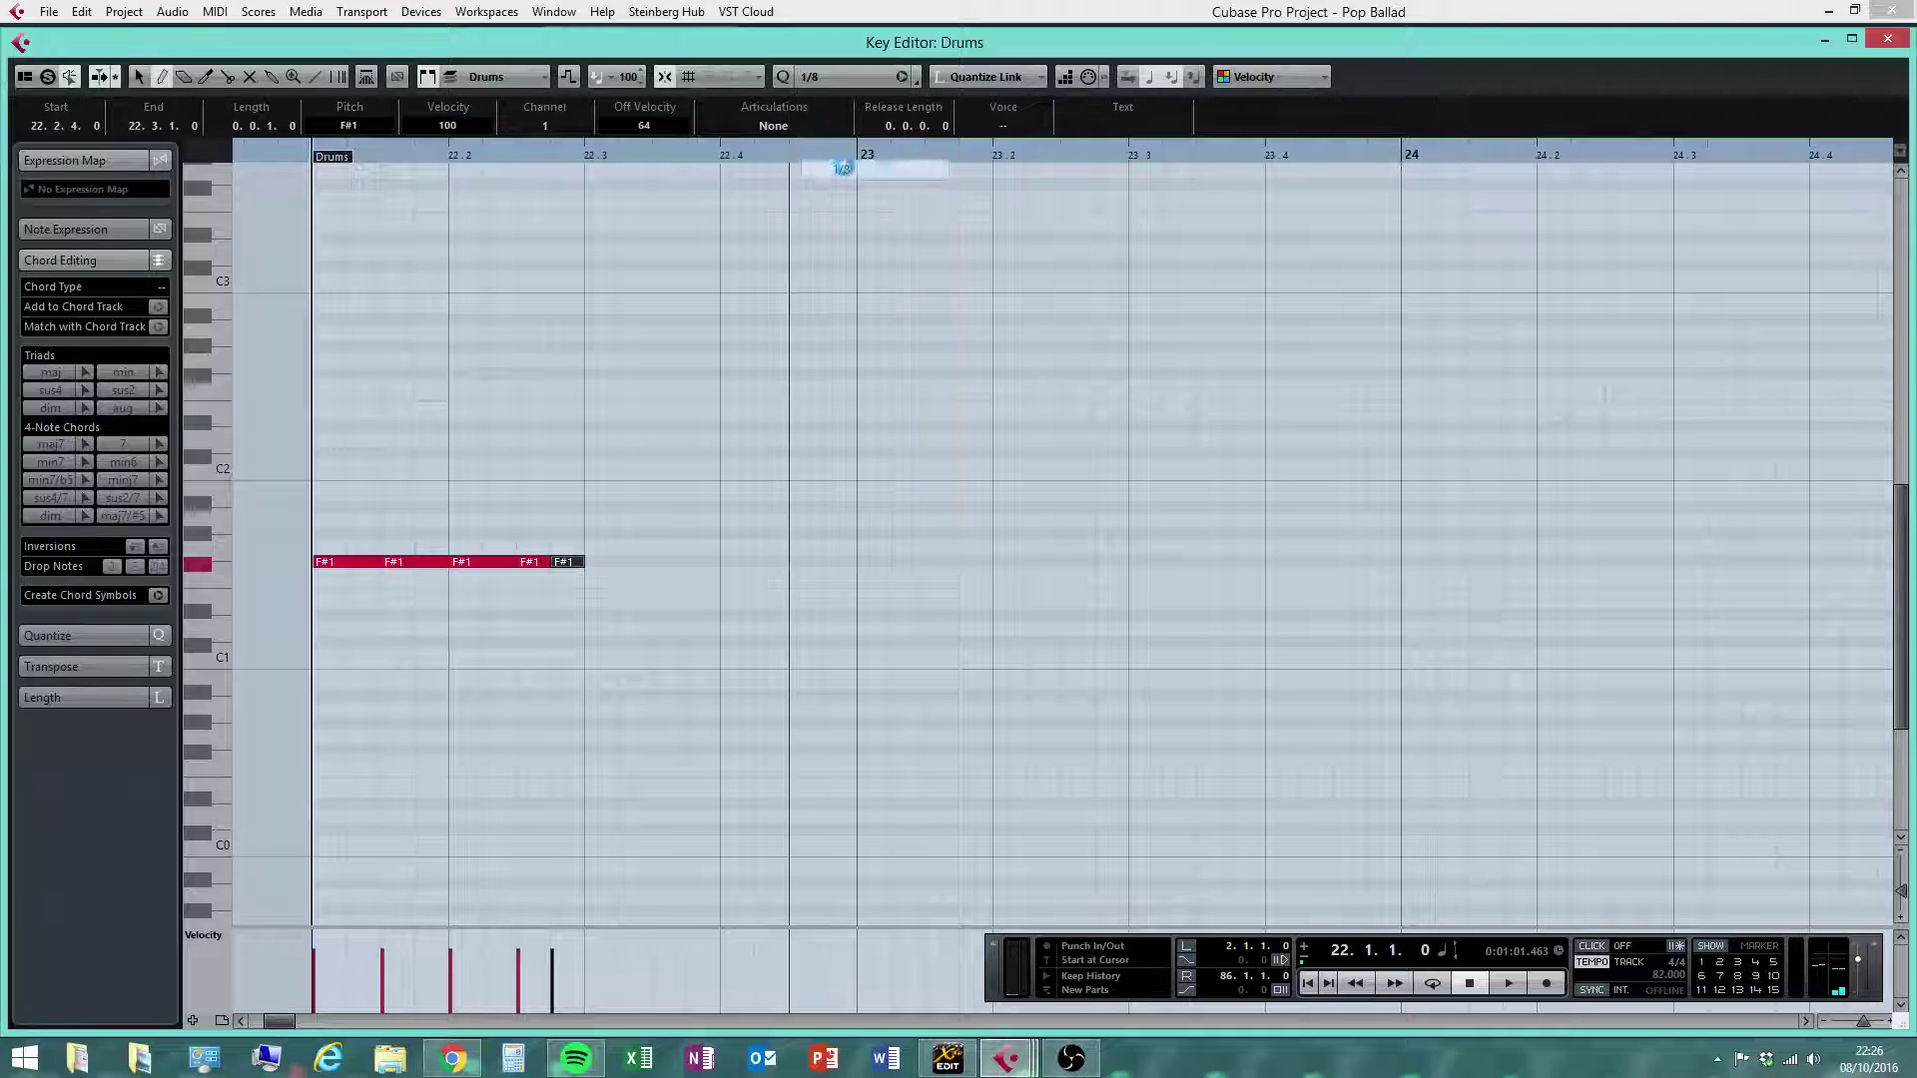
{"action": "left_click", "coordinate": [621, 562]}
{"action": "left_click", "coordinate": [685, 561]}
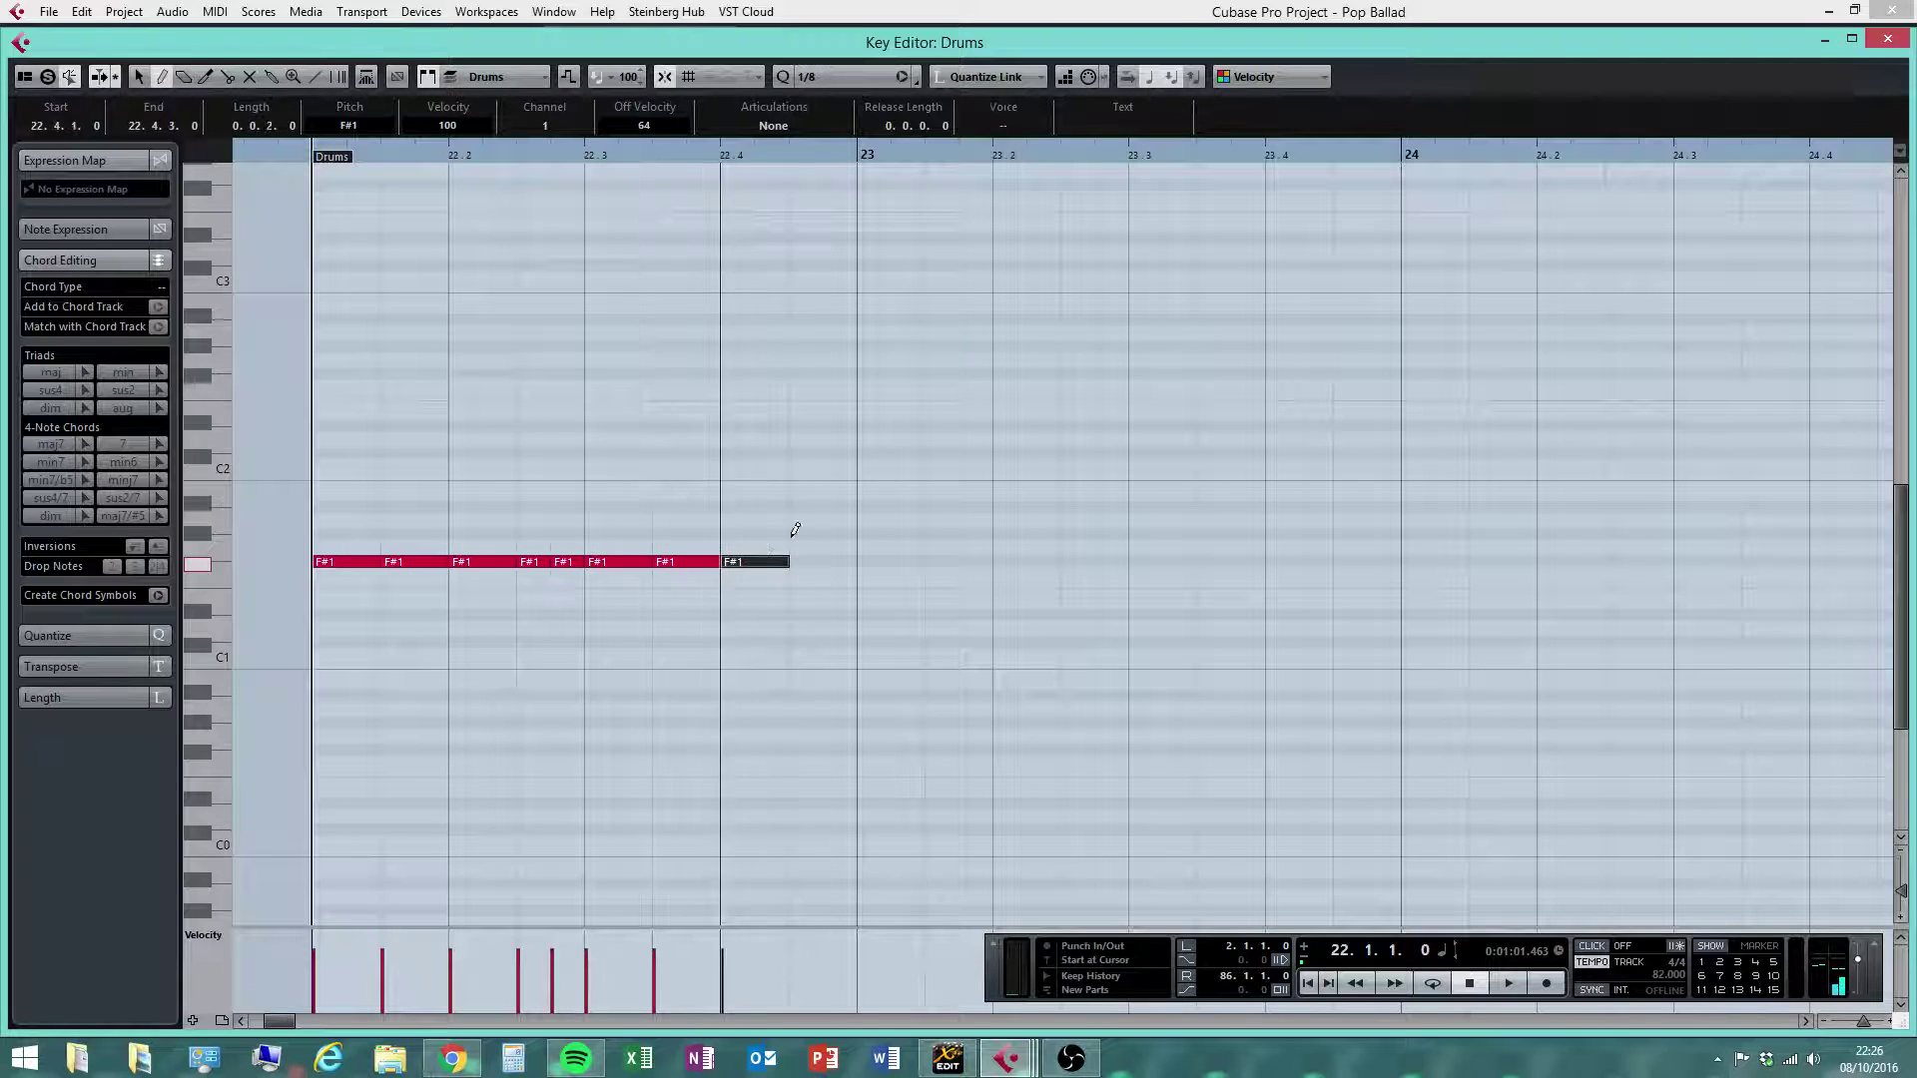
Complete bar 22 with two sixteenth-note F#1s on the second half of beat 4, and play the bar back
{"action": "left_click", "coordinate": [844, 77]}
{"action": "left_click", "coordinate": [844, 189]}
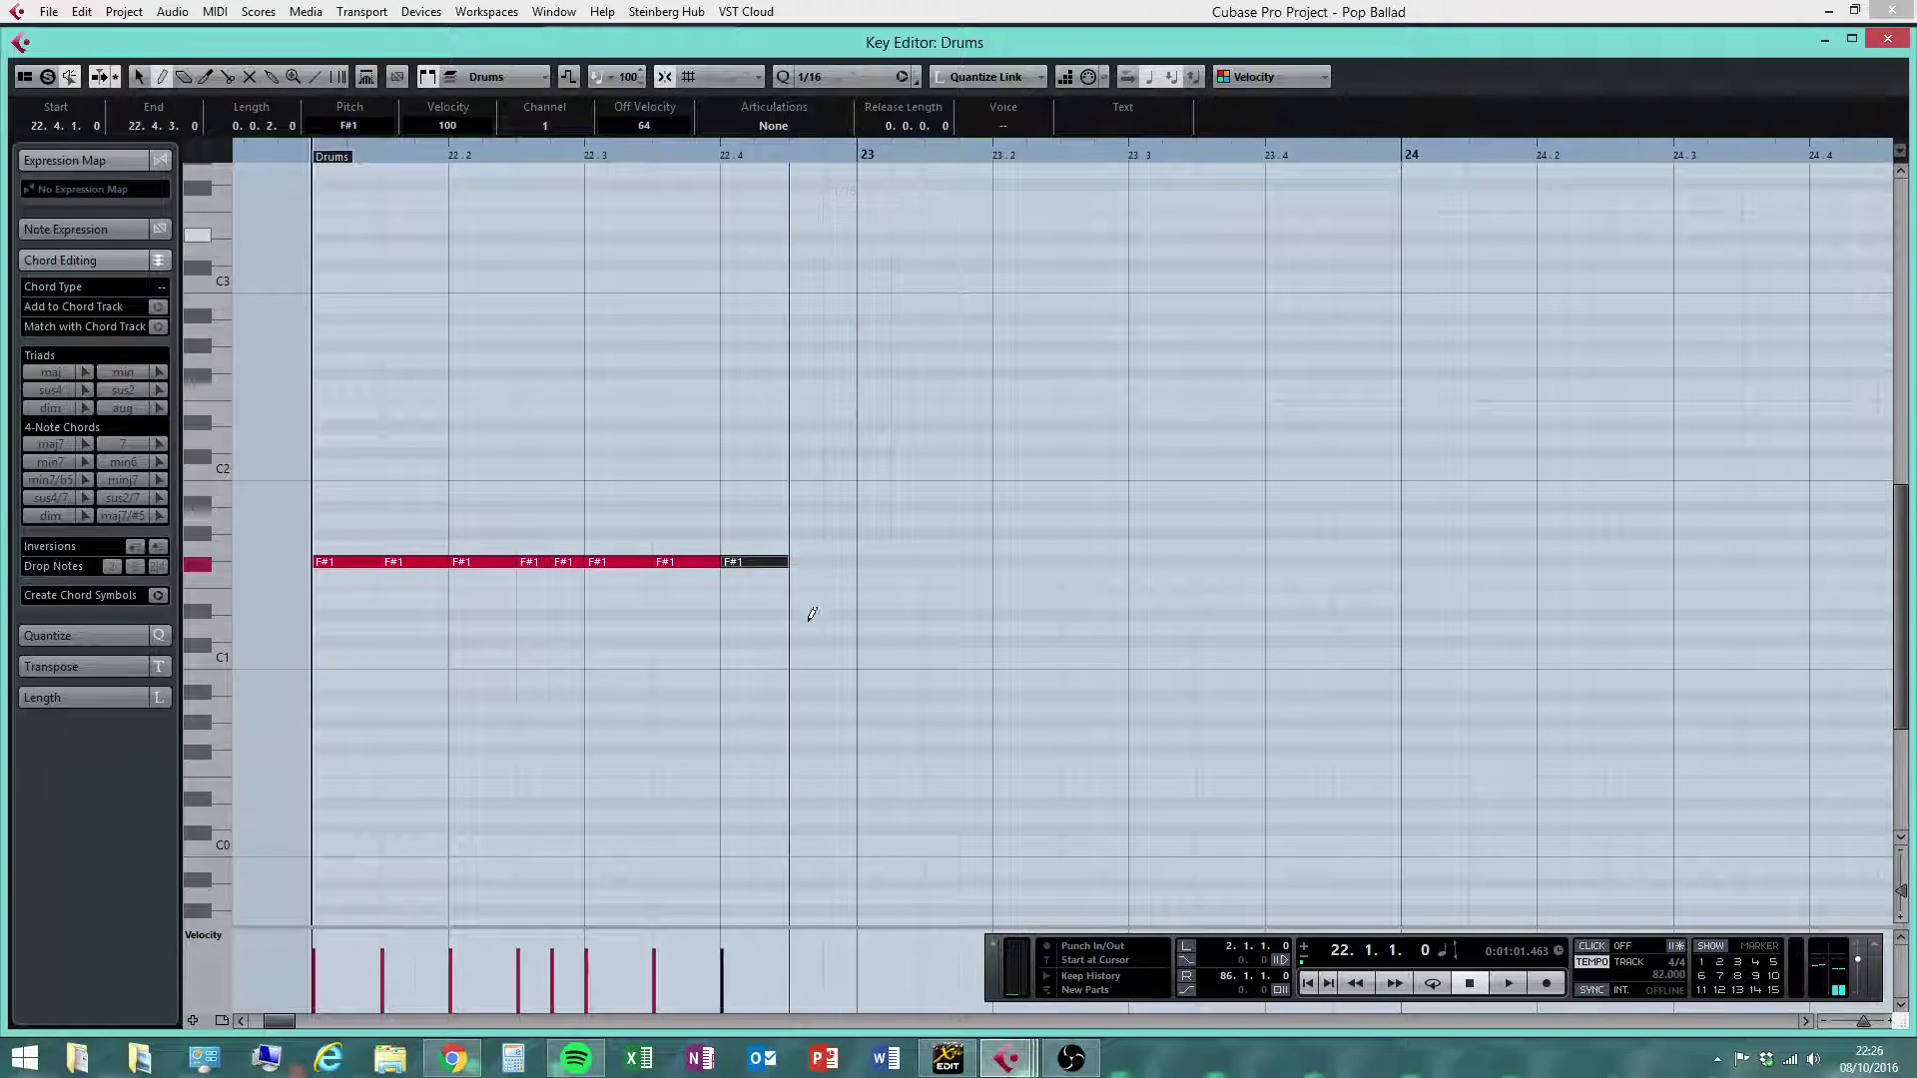
{"action": "left_click", "coordinate": [805, 574]}
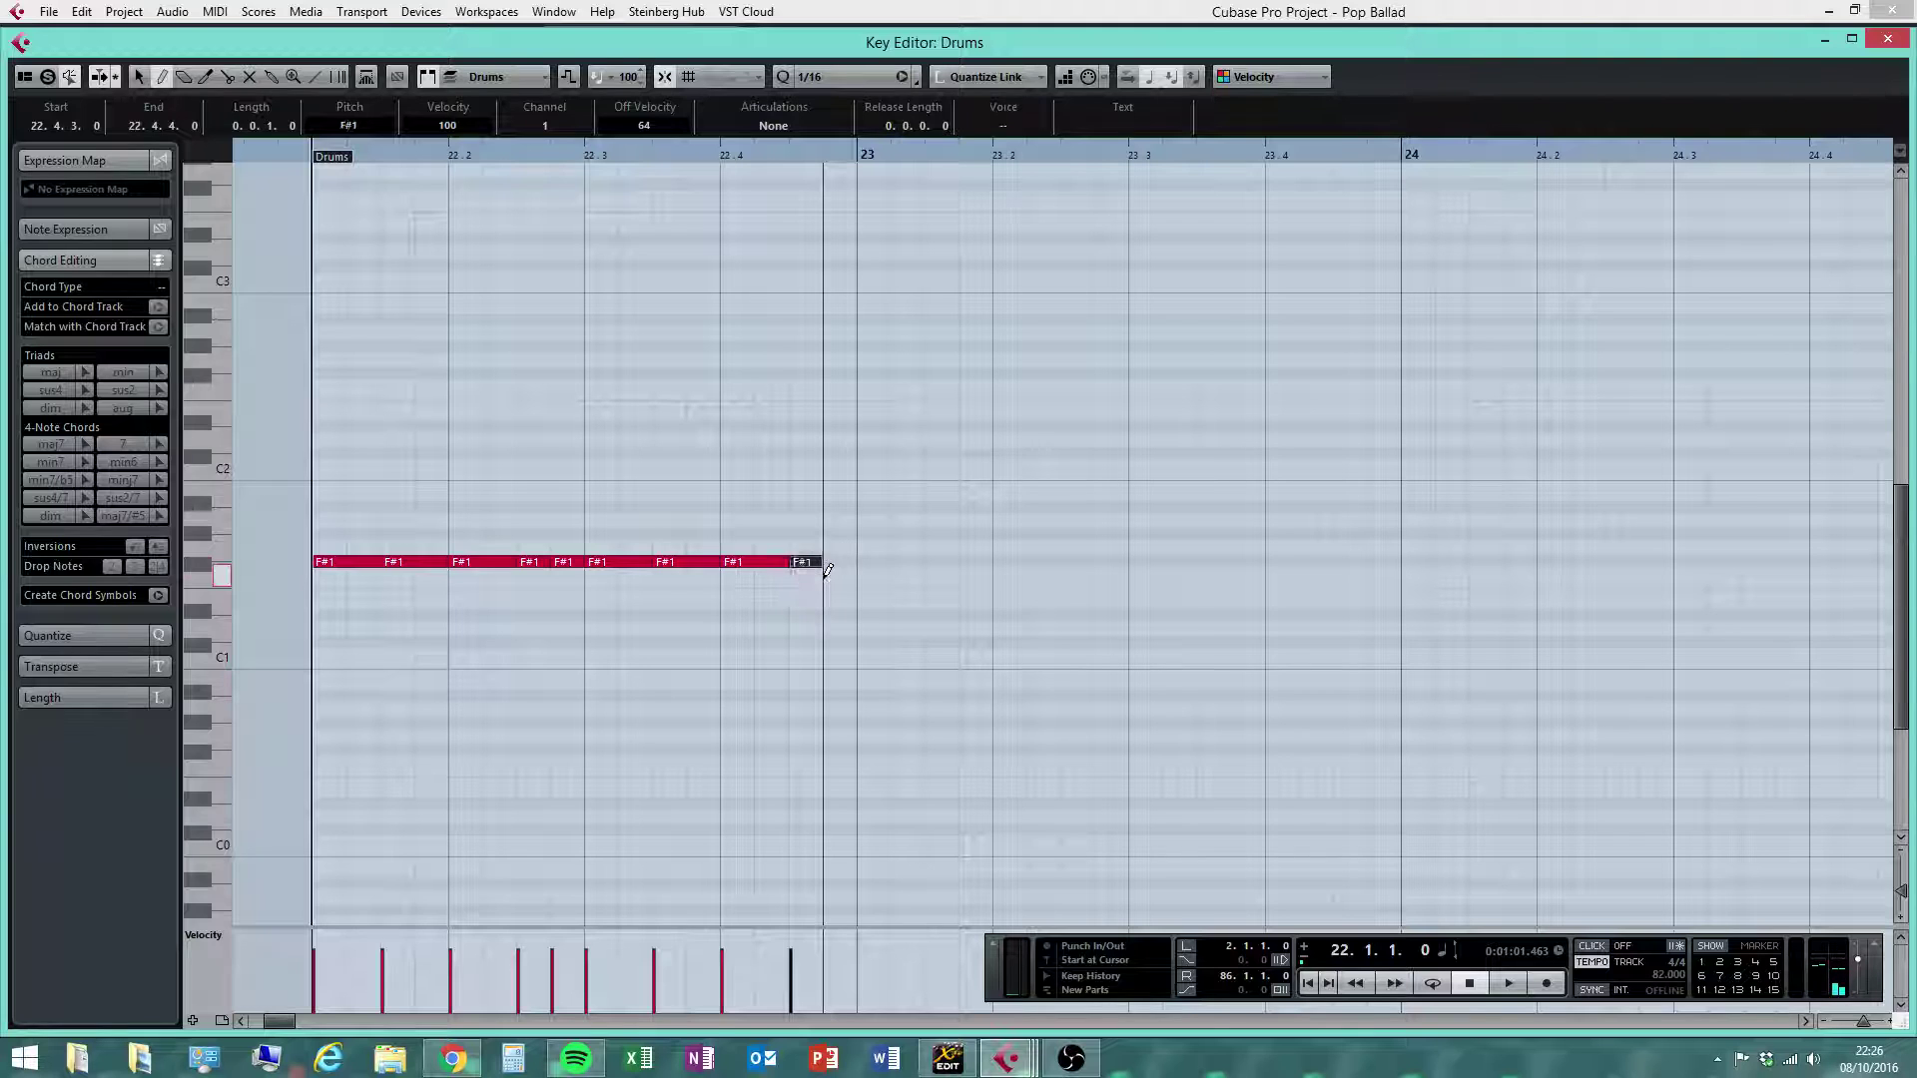
{"action": "left_click", "coordinate": [842, 562]}
{"action": "right_click", "coordinate": [710, 448]}
{"action": "left_click", "coordinate": [715, 454]}
{"action": "left_click", "coordinate": [644, 440]}
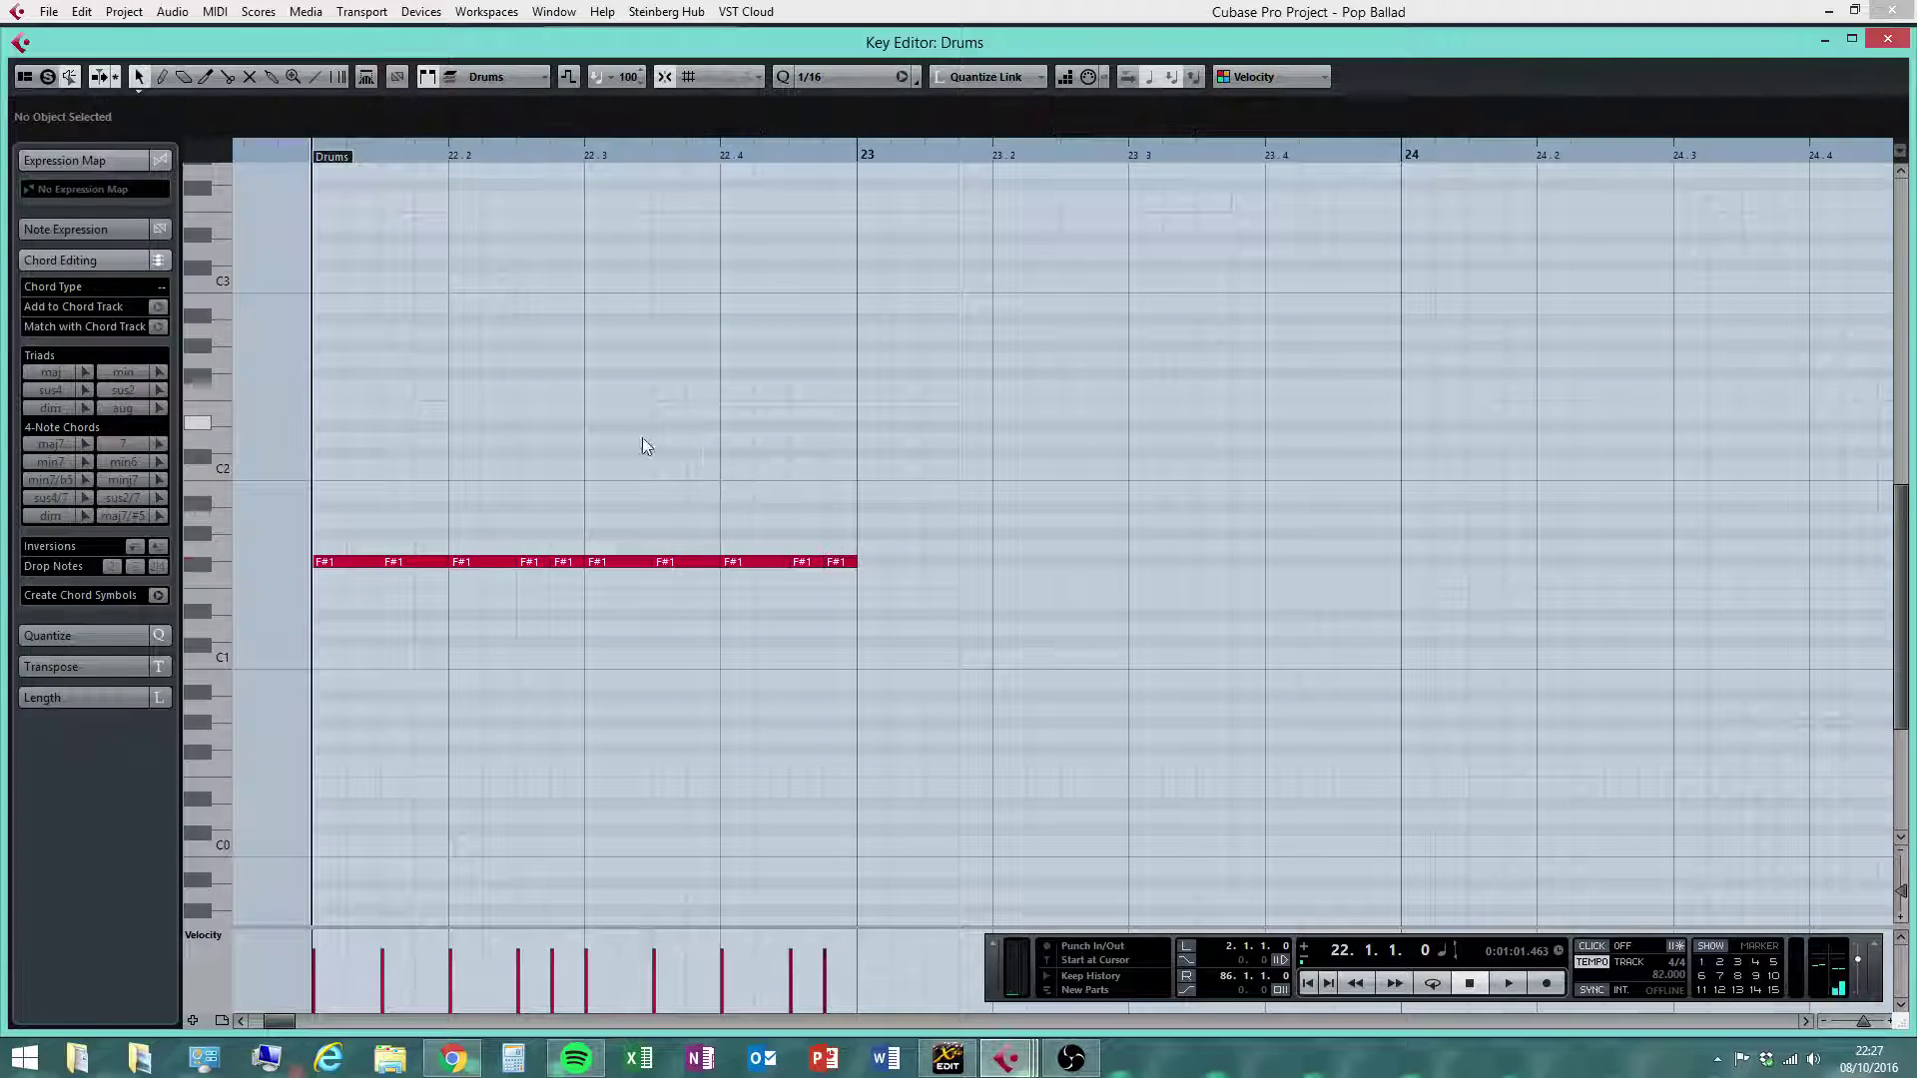
{"action": "left_click", "coordinate": [1507, 984]}
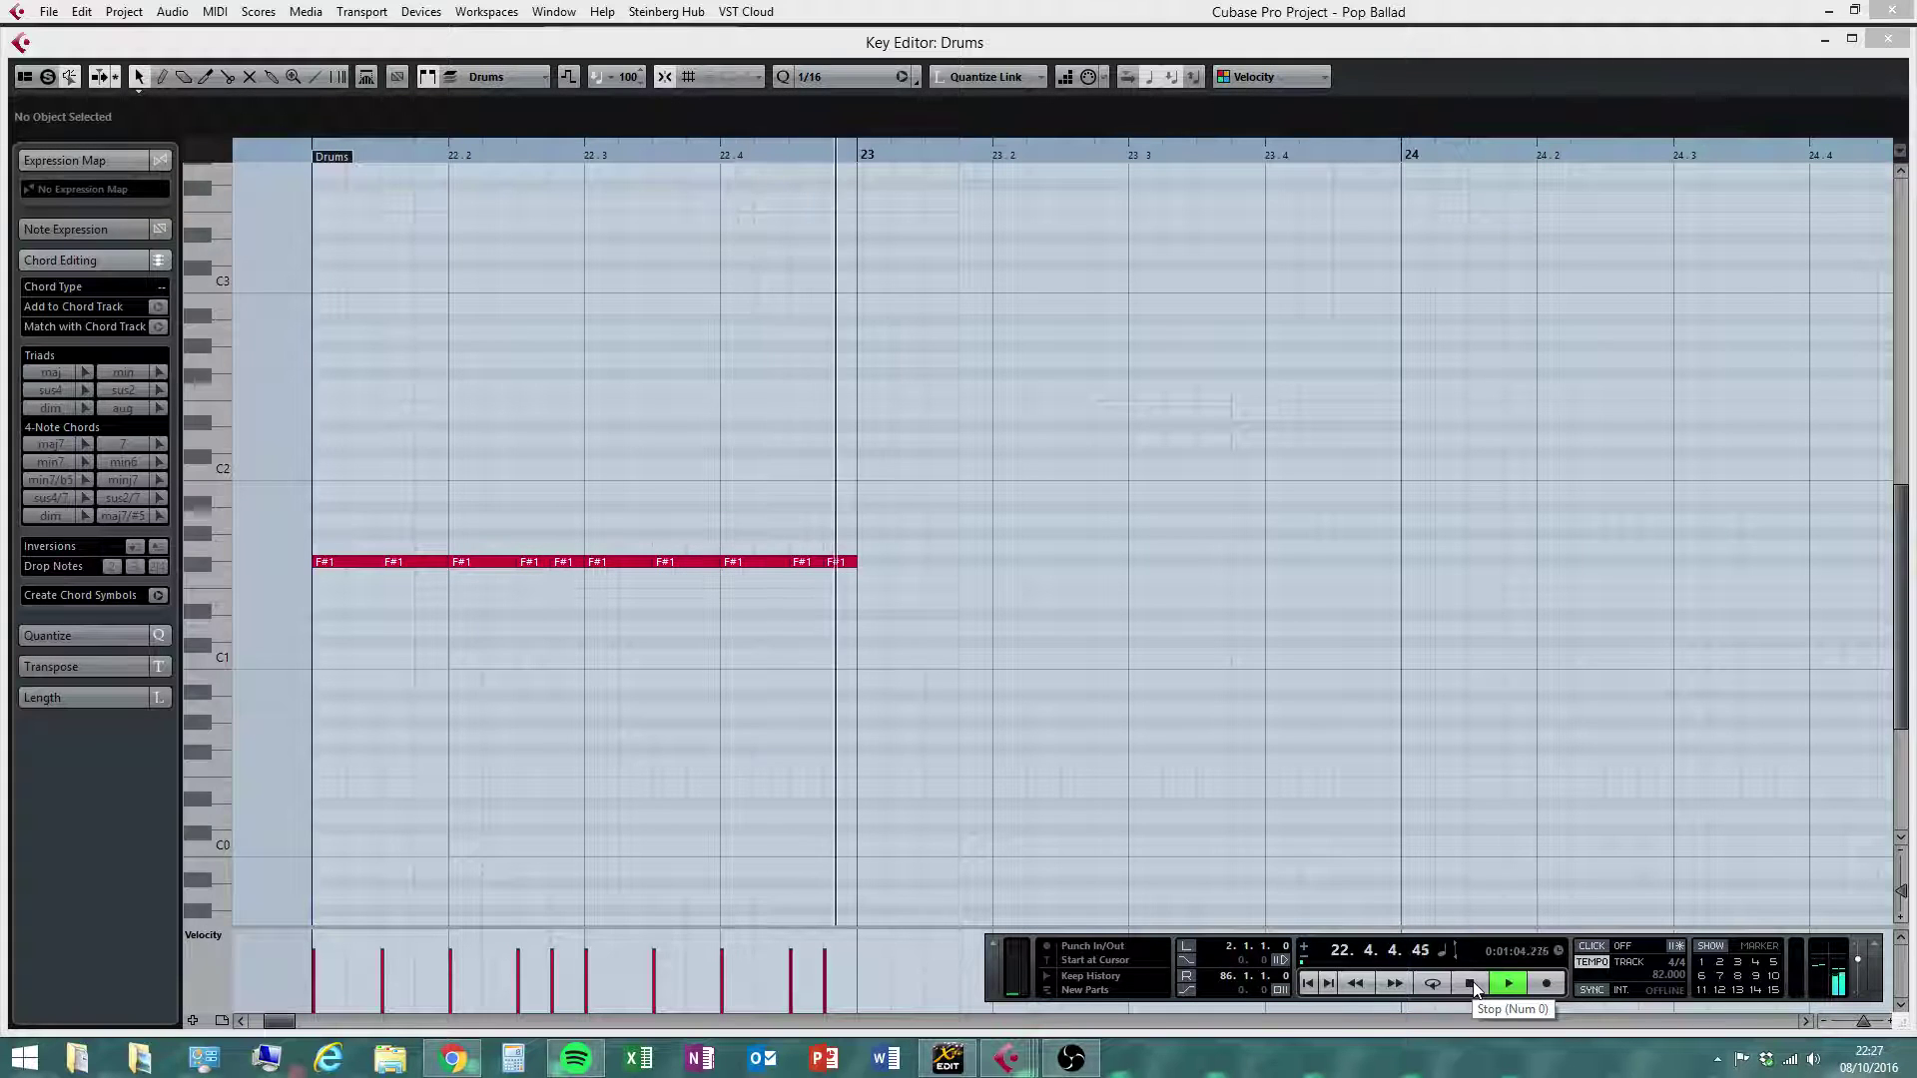
{"action": "left_click", "coordinate": [1471, 984]}
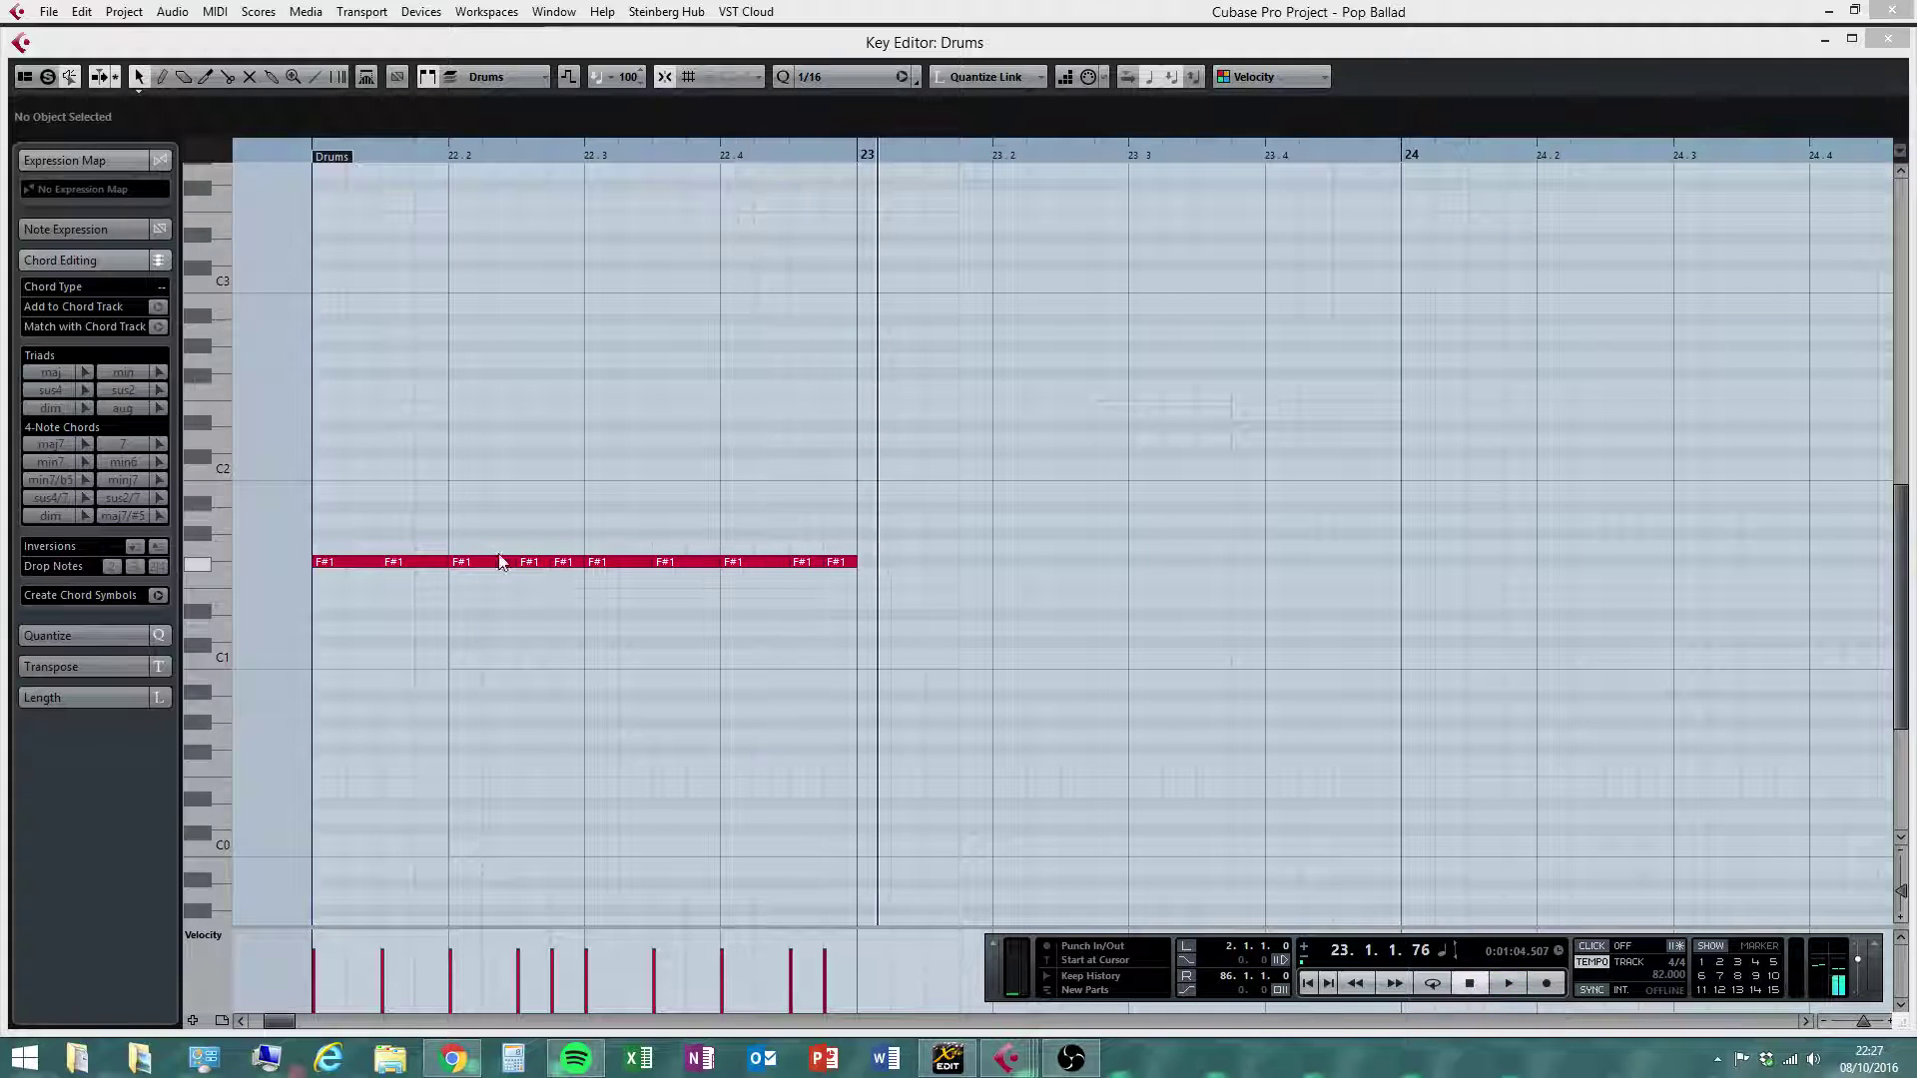
Accent the F#1s at 22.1.1, 22.2.3, 22.3.1 and 22.4.3 with velocity 120 and replay bar 22
{"action": "left_click", "coordinate": [342, 562]}
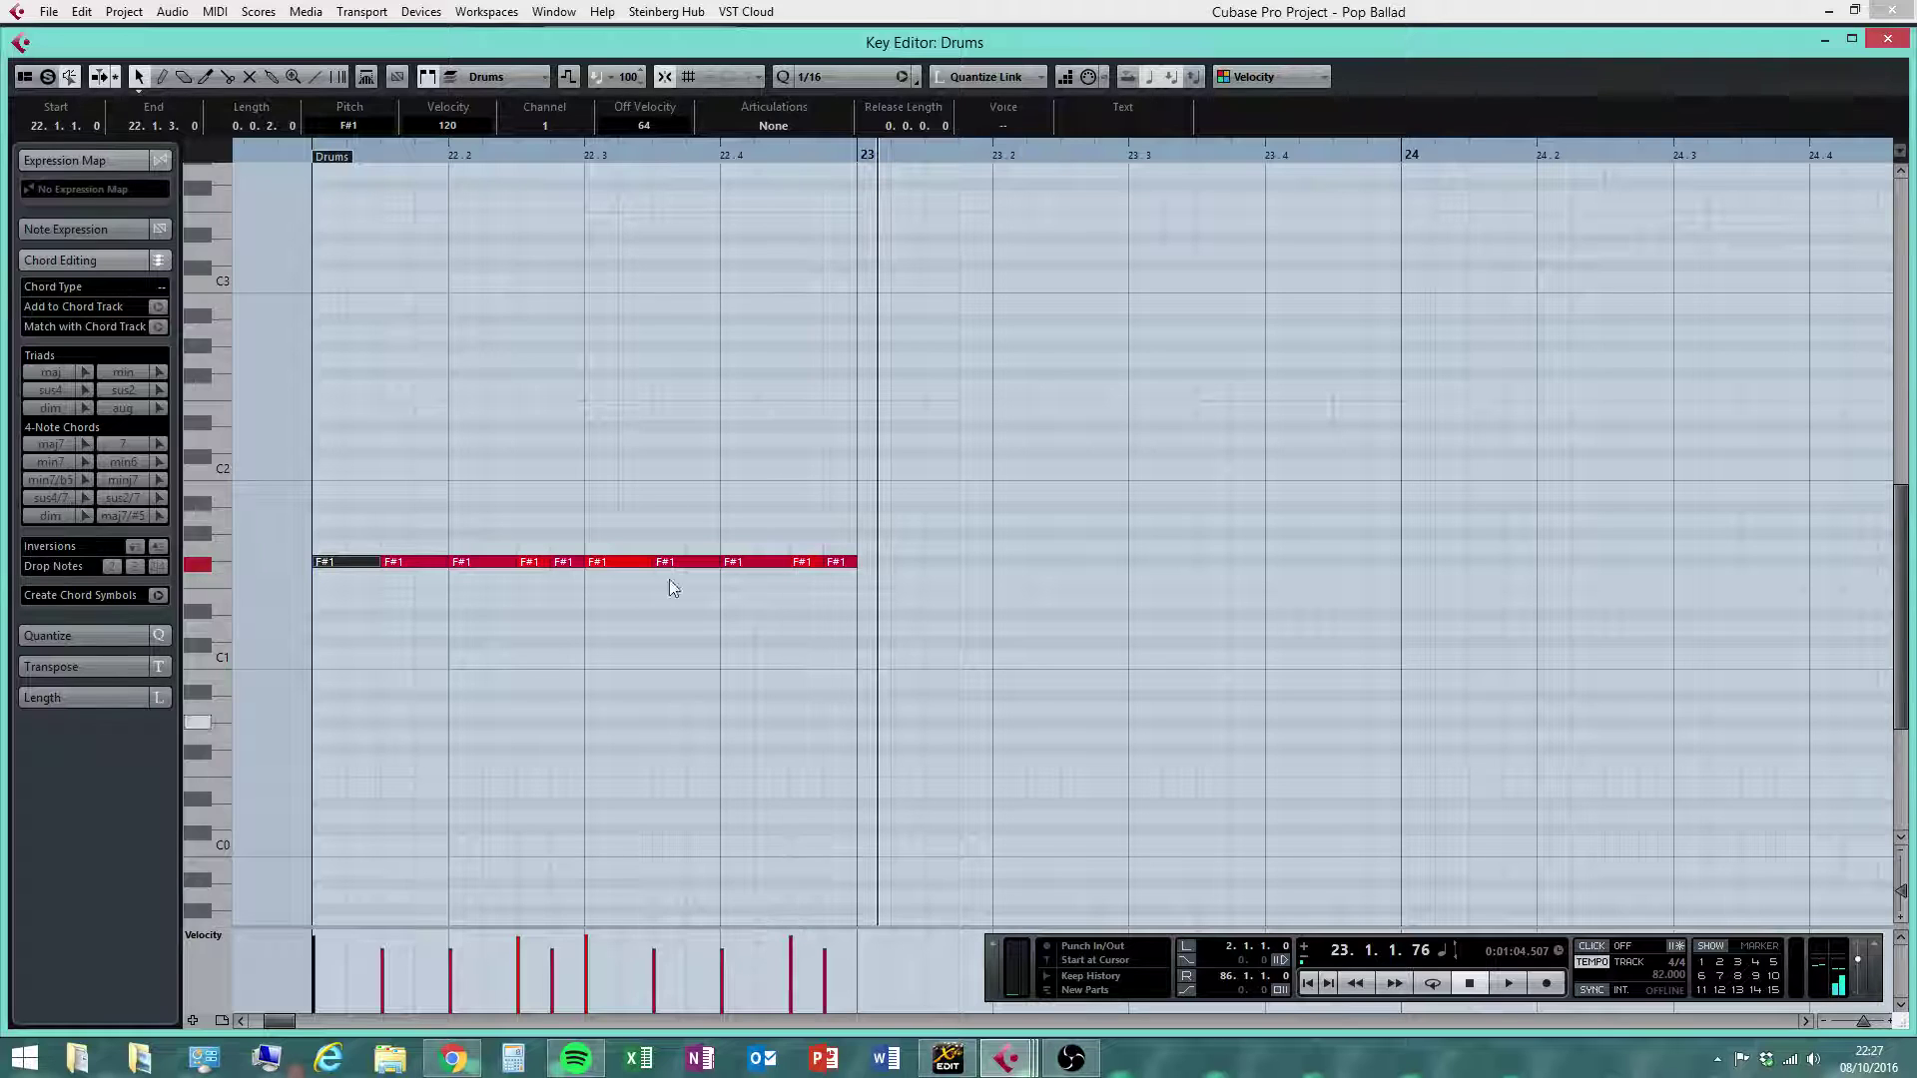
{"action": "left_click", "coordinate": [687, 367]}
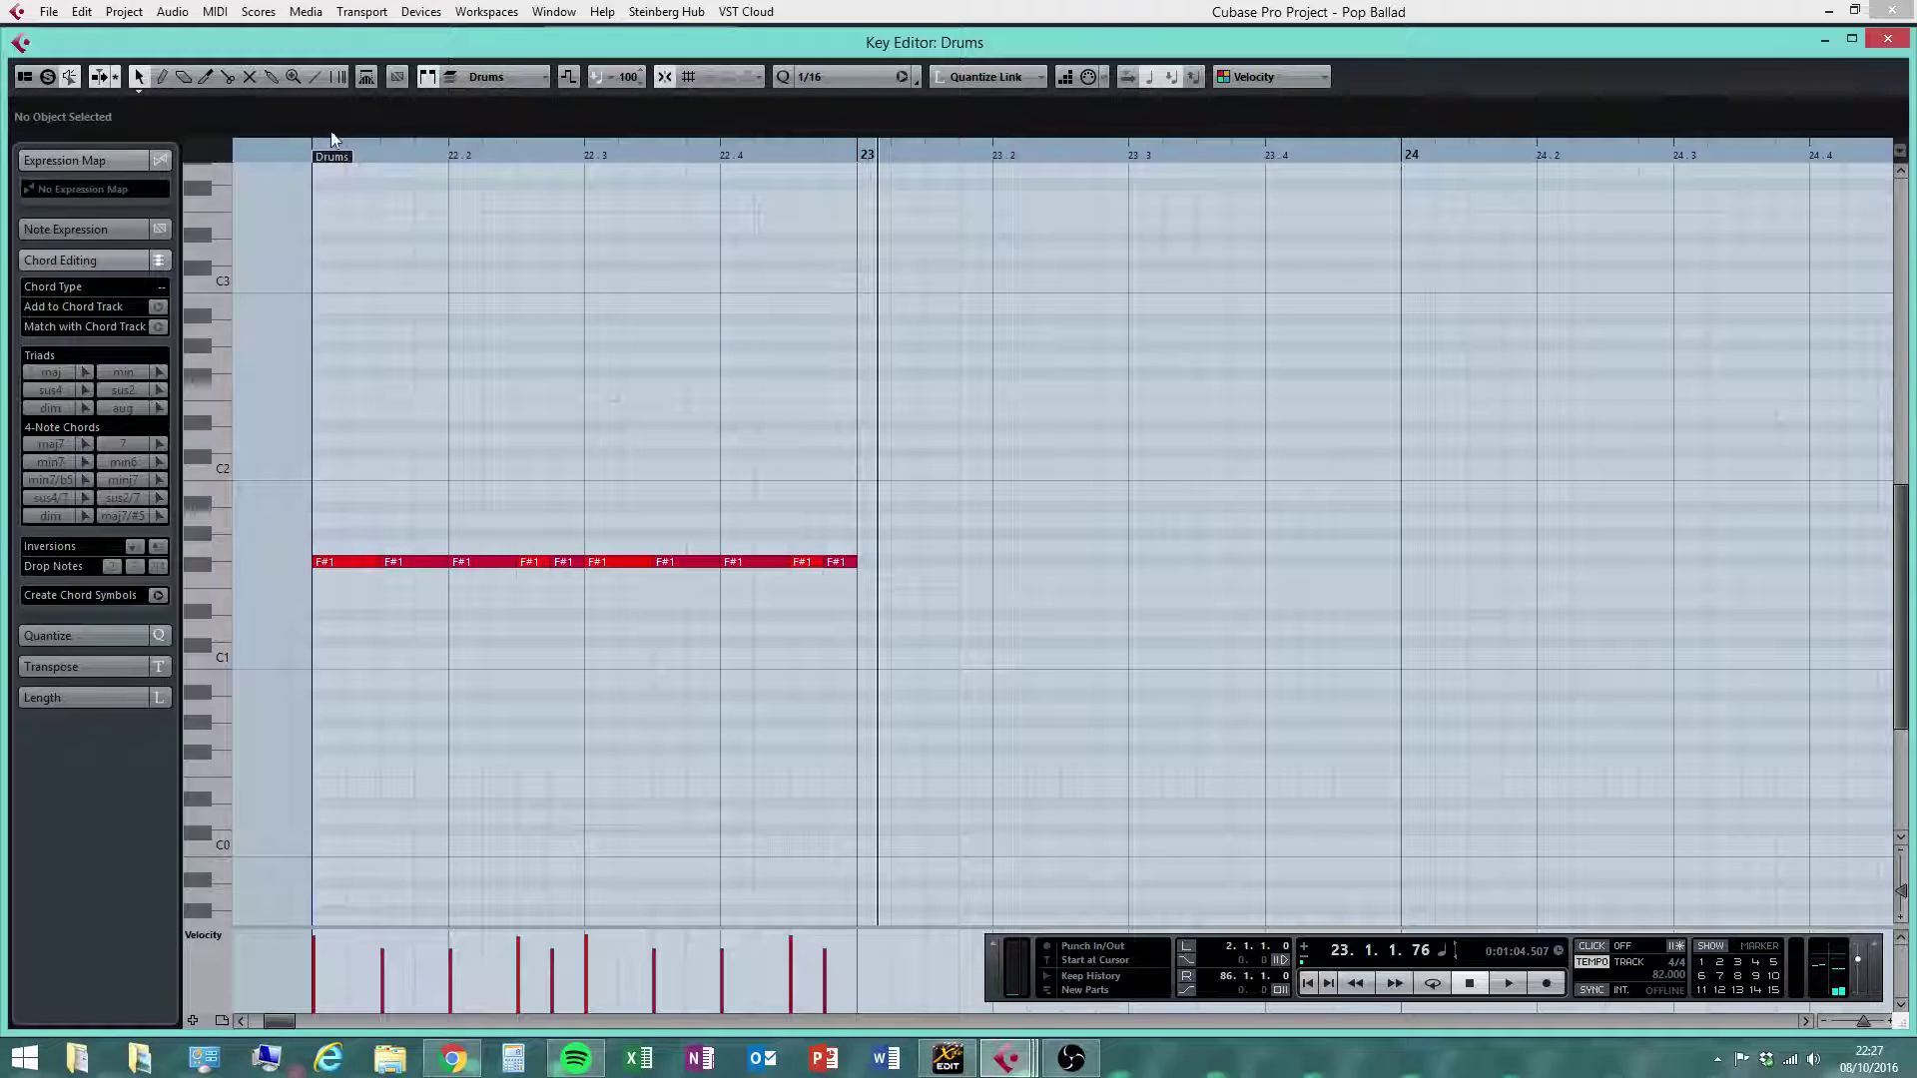
{"action": "left_click", "coordinate": [305, 148]}
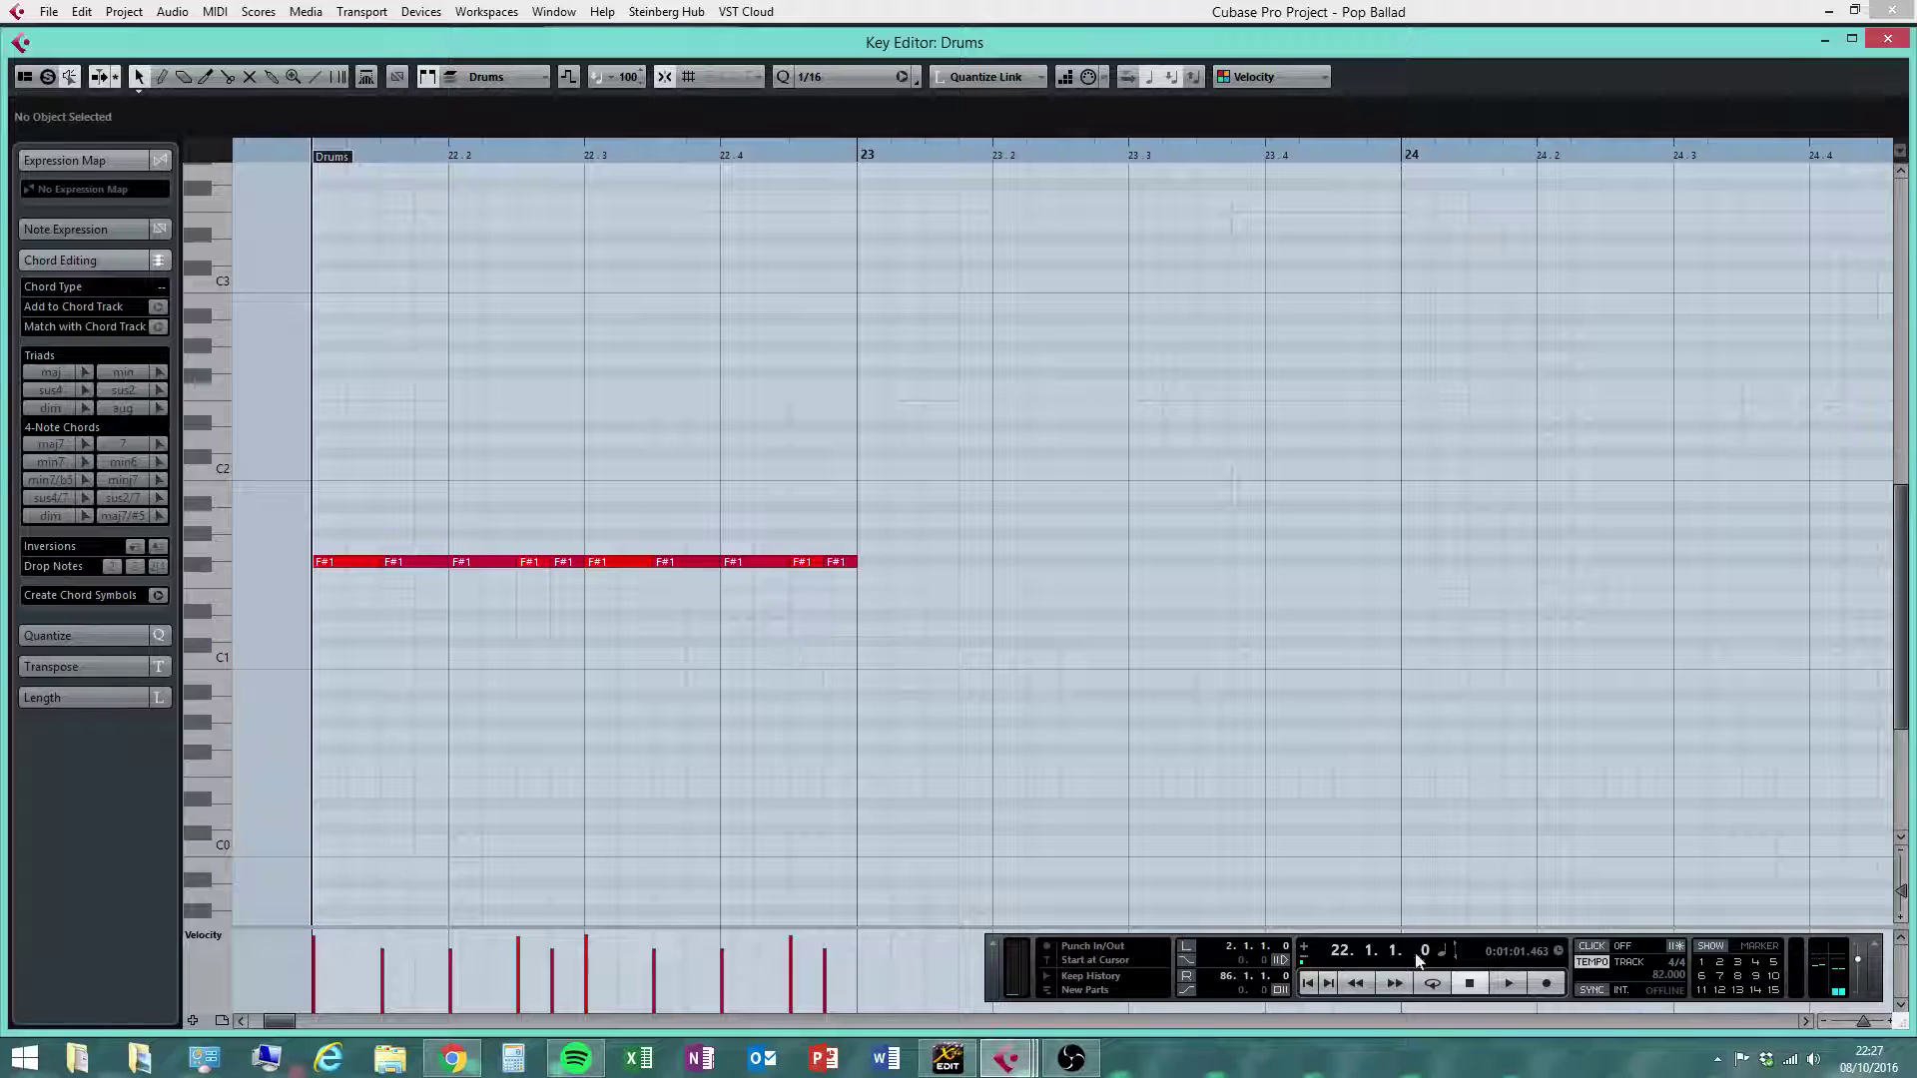
{"action": "left_click", "coordinate": [1467, 983]}
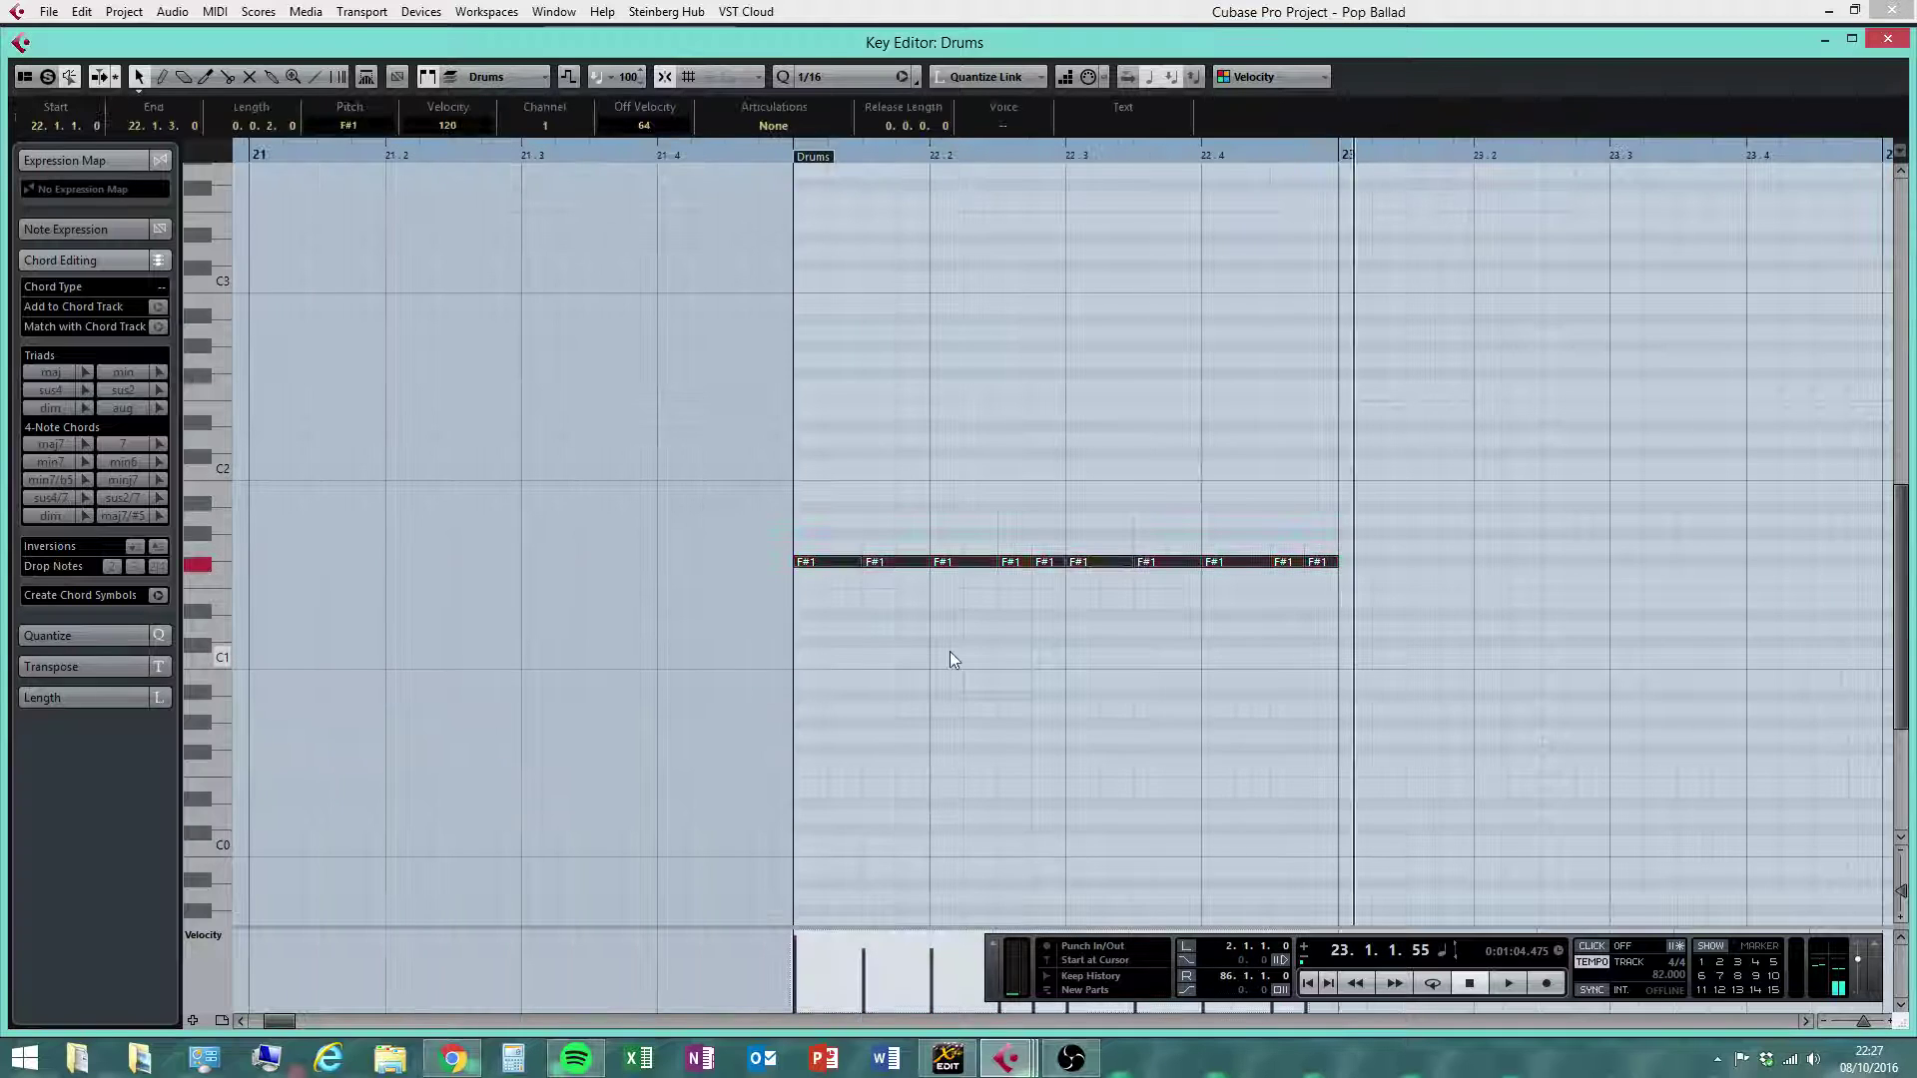
Duplicate the bar 22 F#1 pattern into bars 23, 24 and 25, and play the result up to bar 26
{"action": "key", "text": "ctrl+d"}
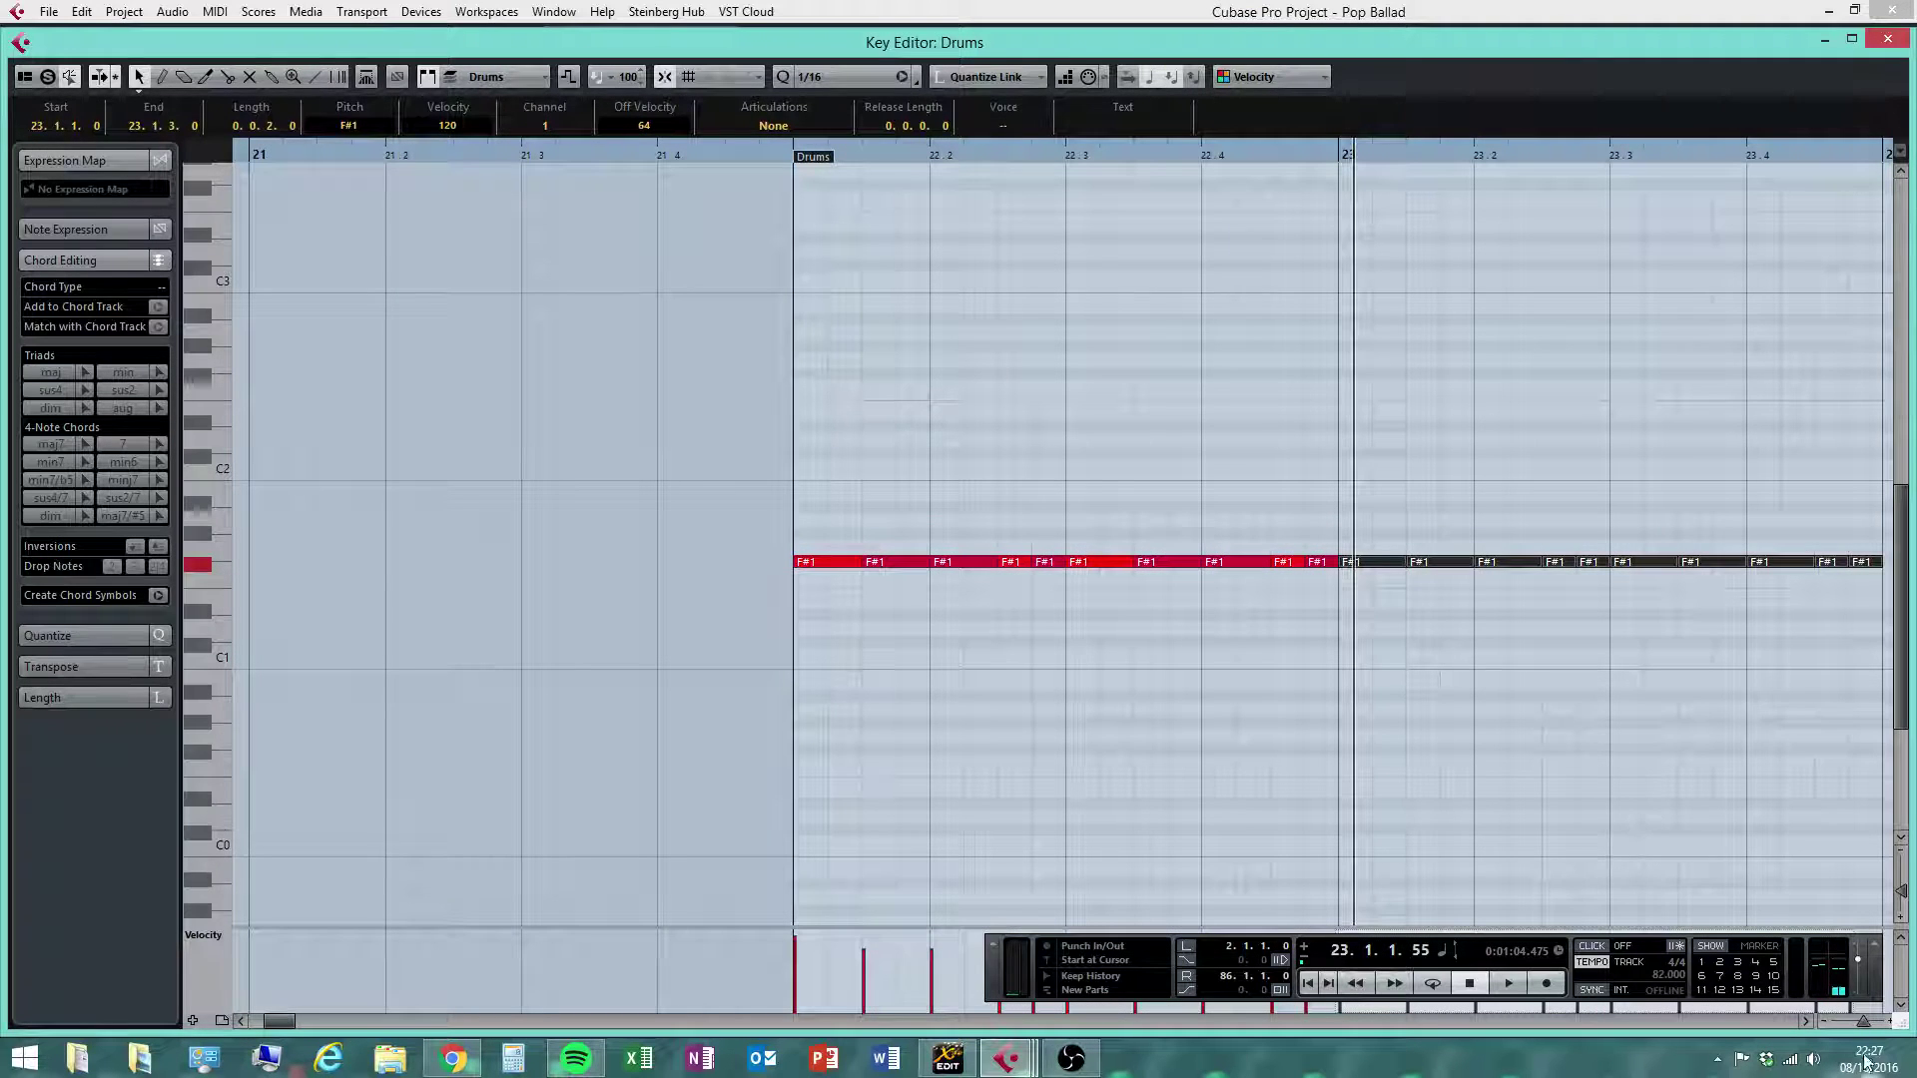
{"action": "key", "text": "g"}
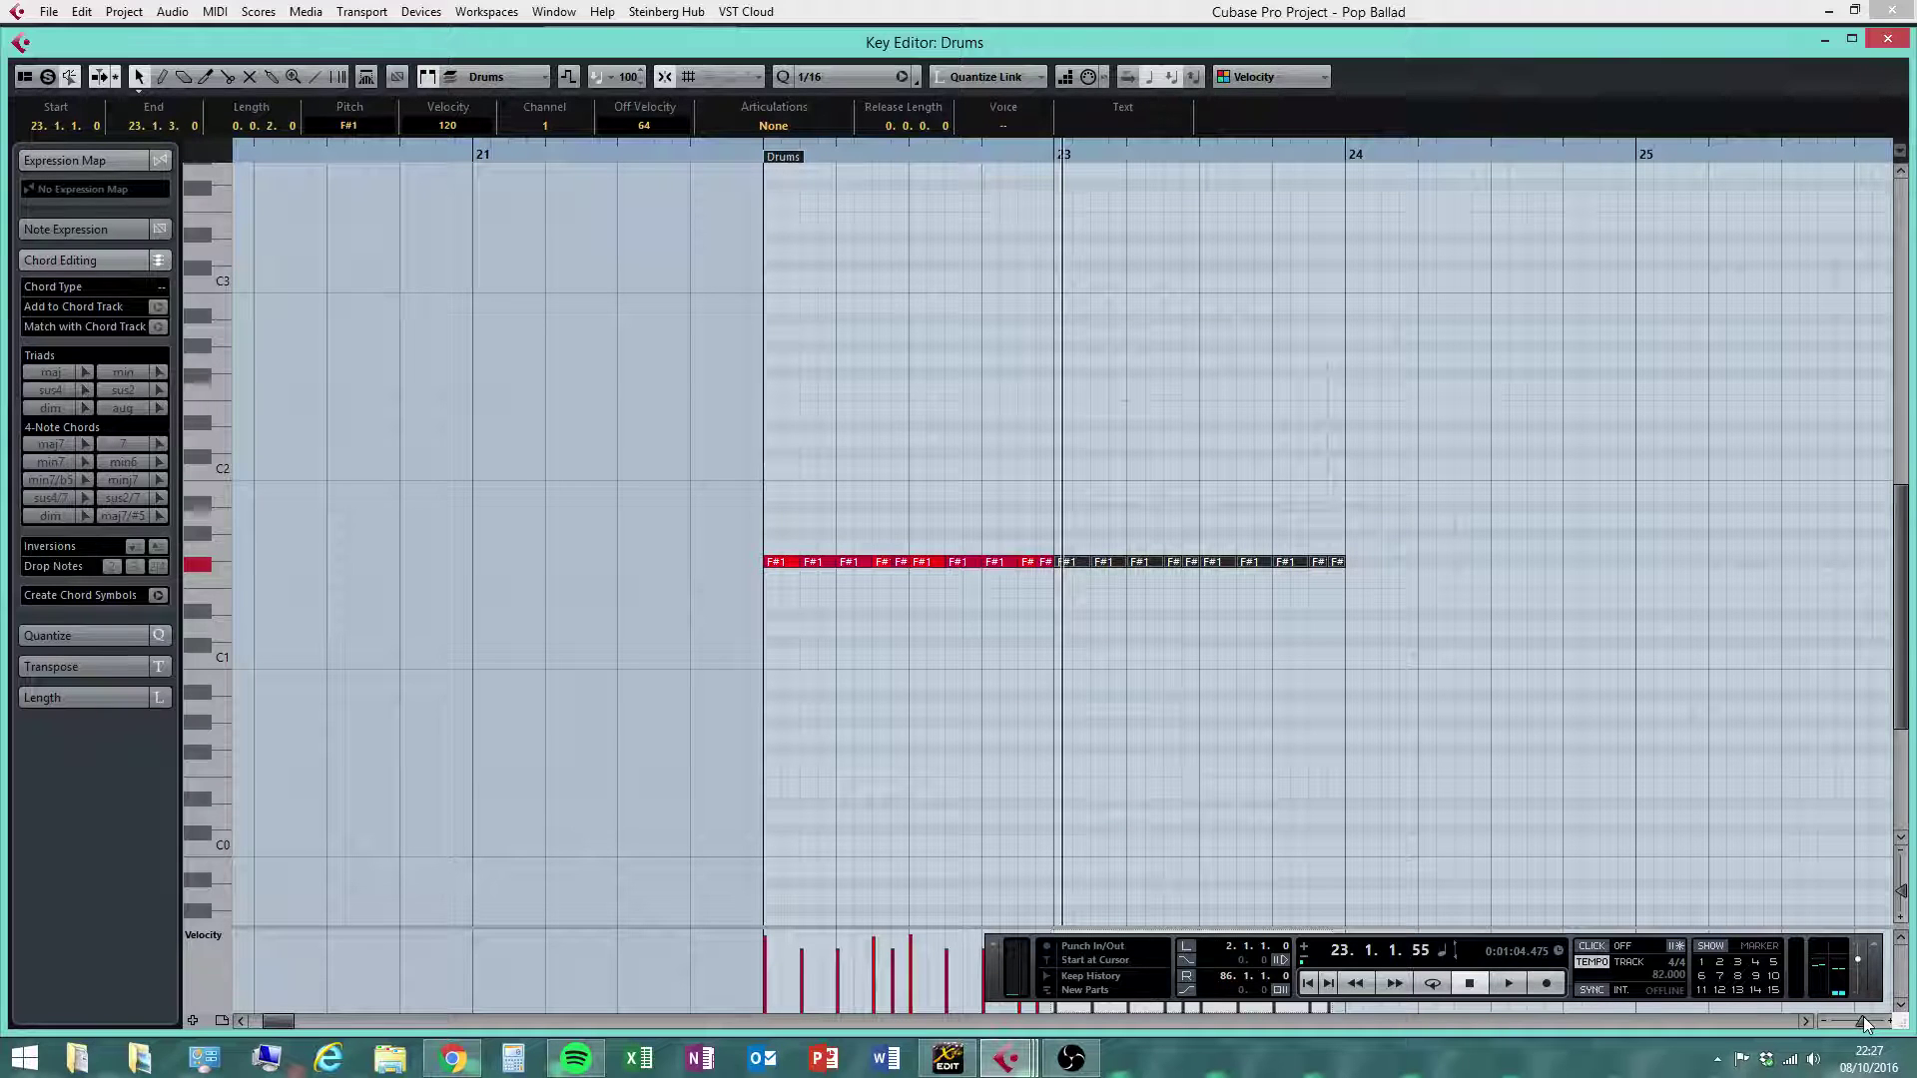
{"action": "key", "text": "ctrl+d"}
{"action": "key", "text": "ctrl+d"}
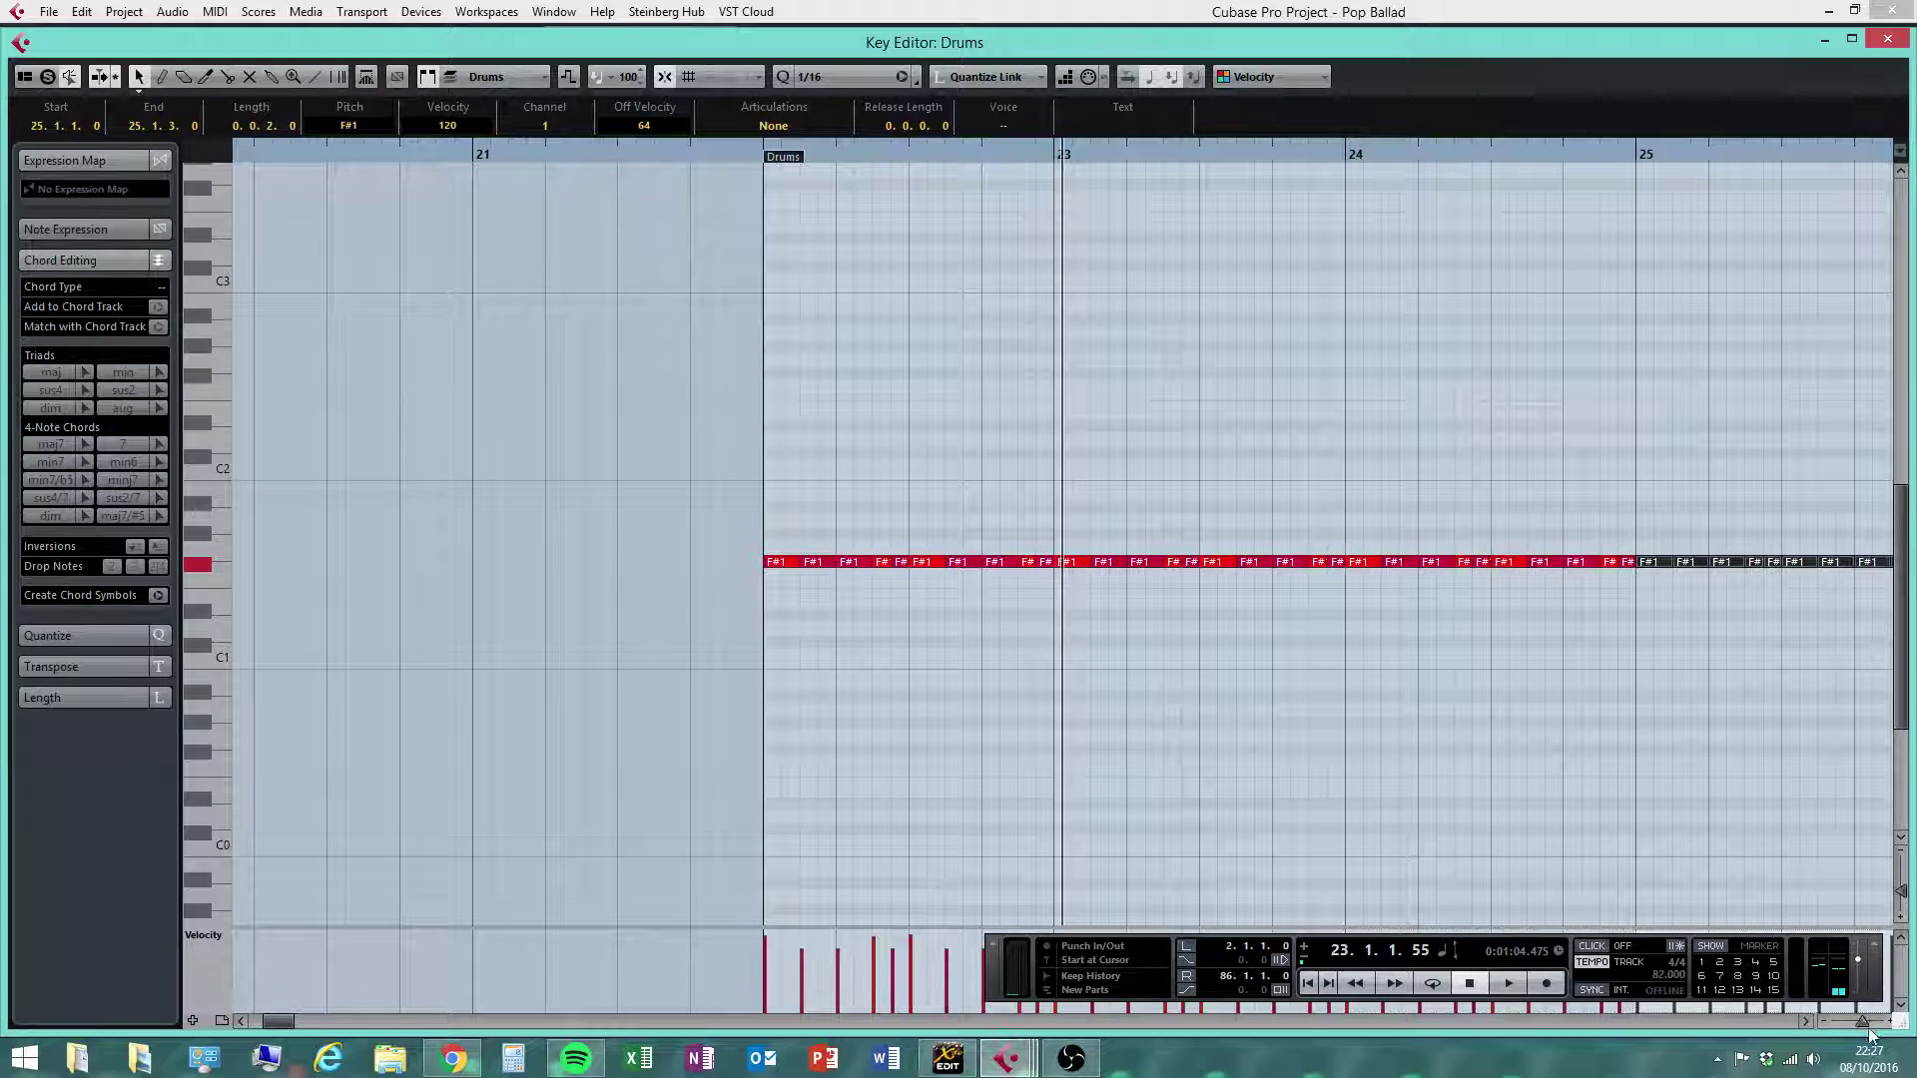
{"action": "left_click_drag", "start_coordinate": [1866, 1022], "coordinate": [1866, 1018]}
{"action": "left_click", "coordinate": [1290, 643]}
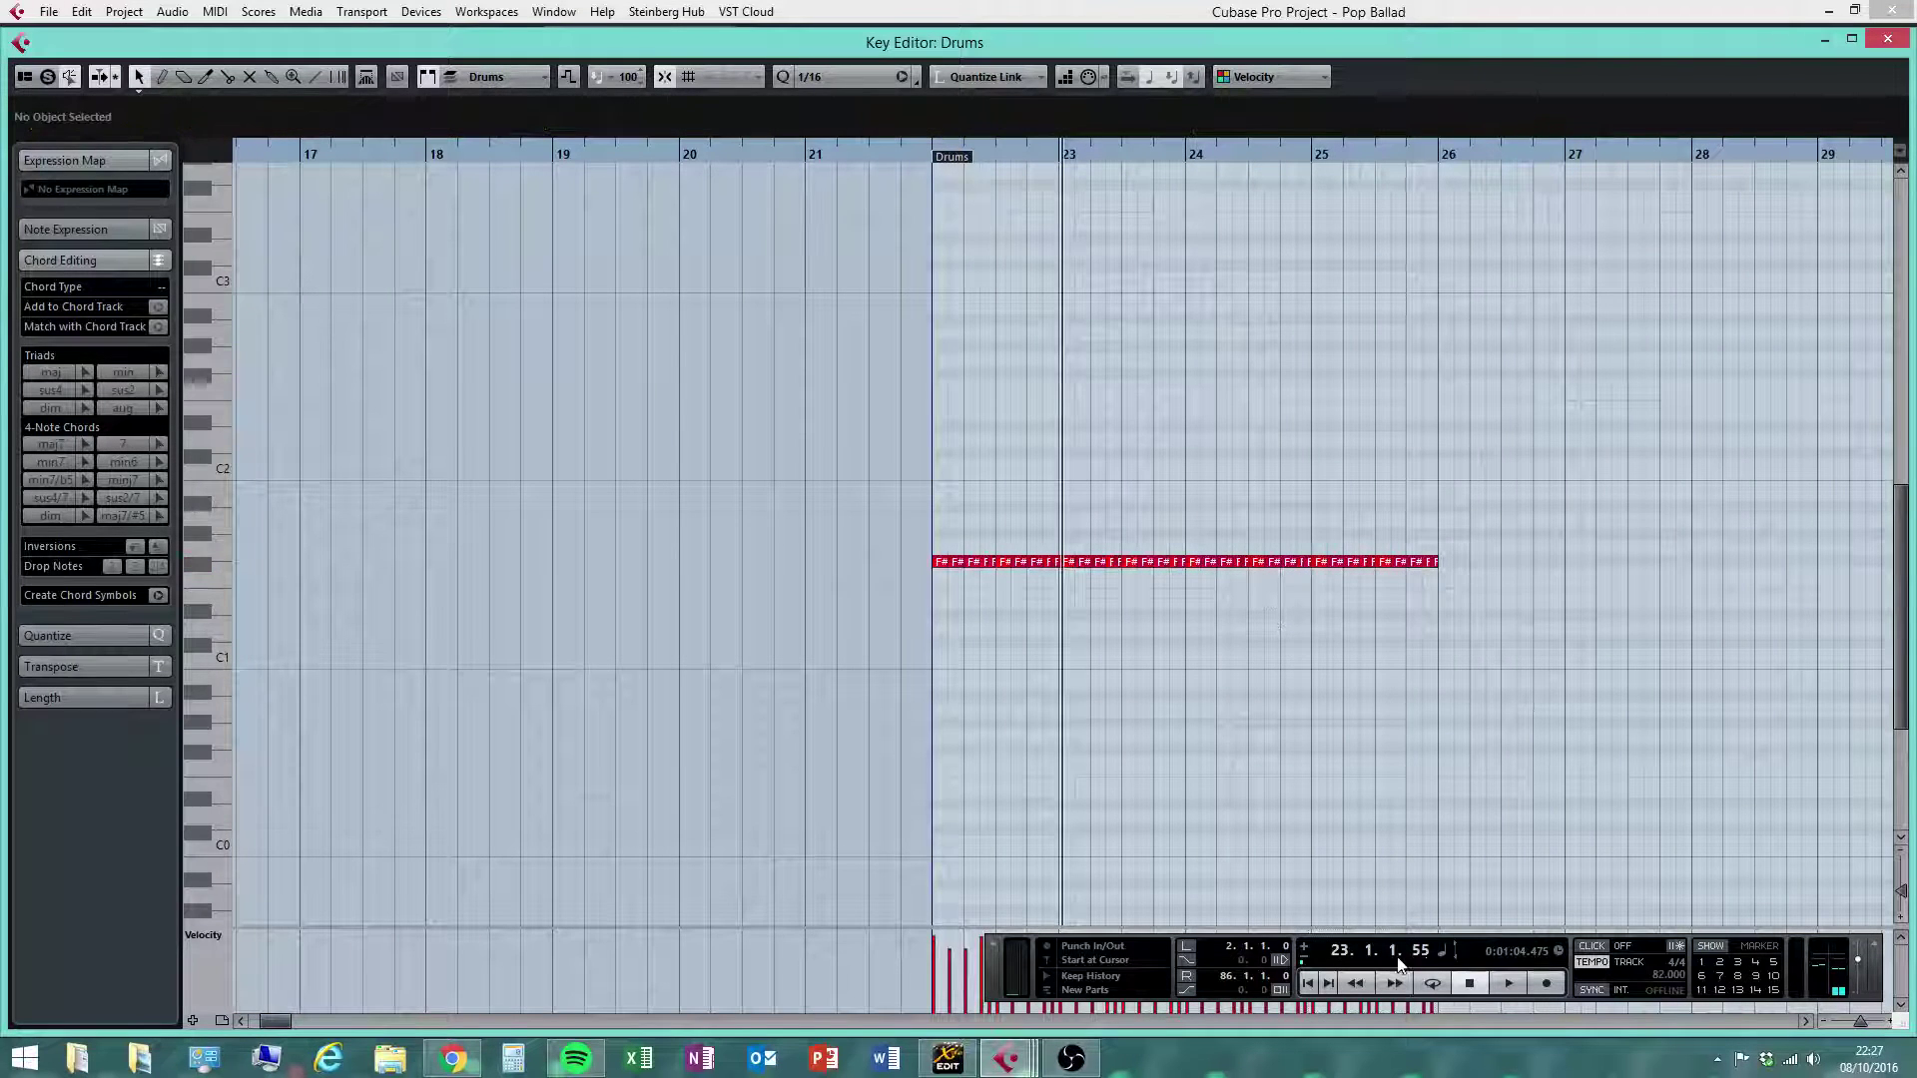
{"action": "left_click", "coordinate": [1510, 983]}
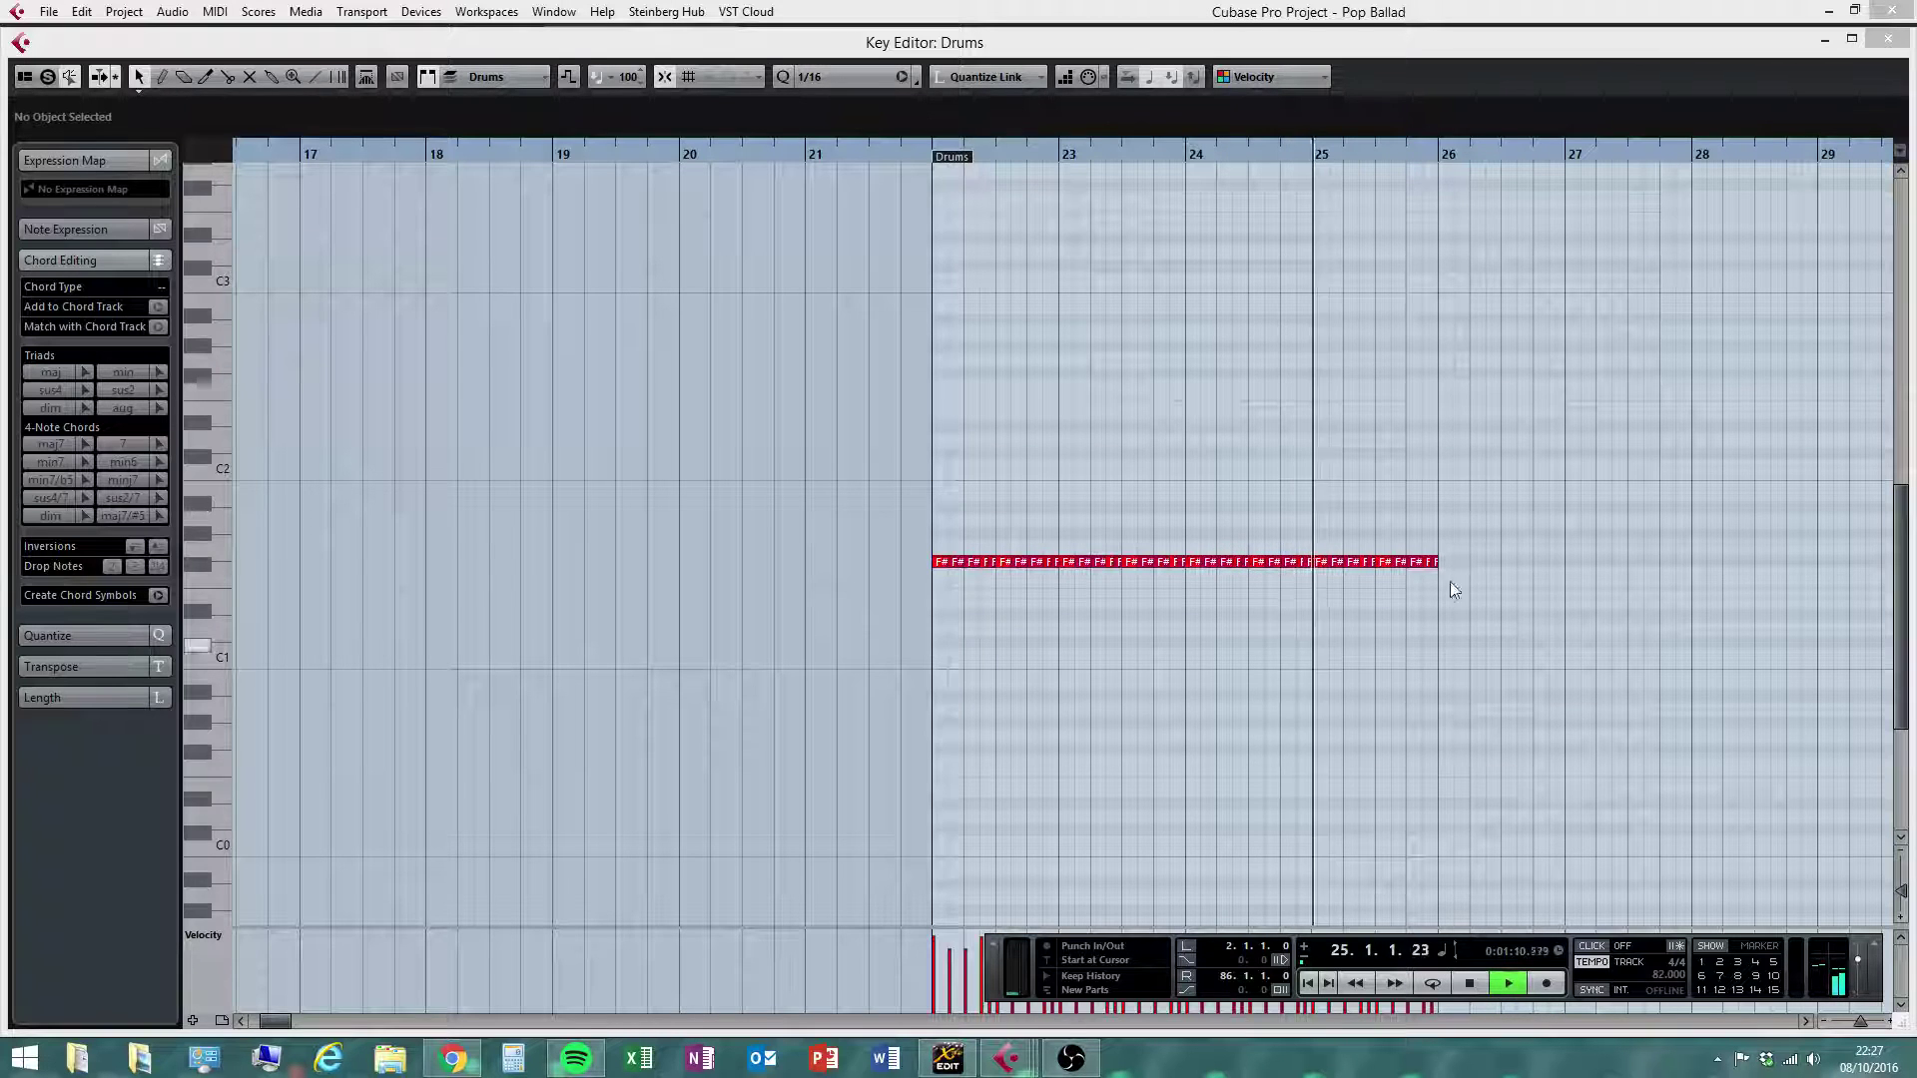
{"action": "left_click", "coordinate": [1471, 984]}
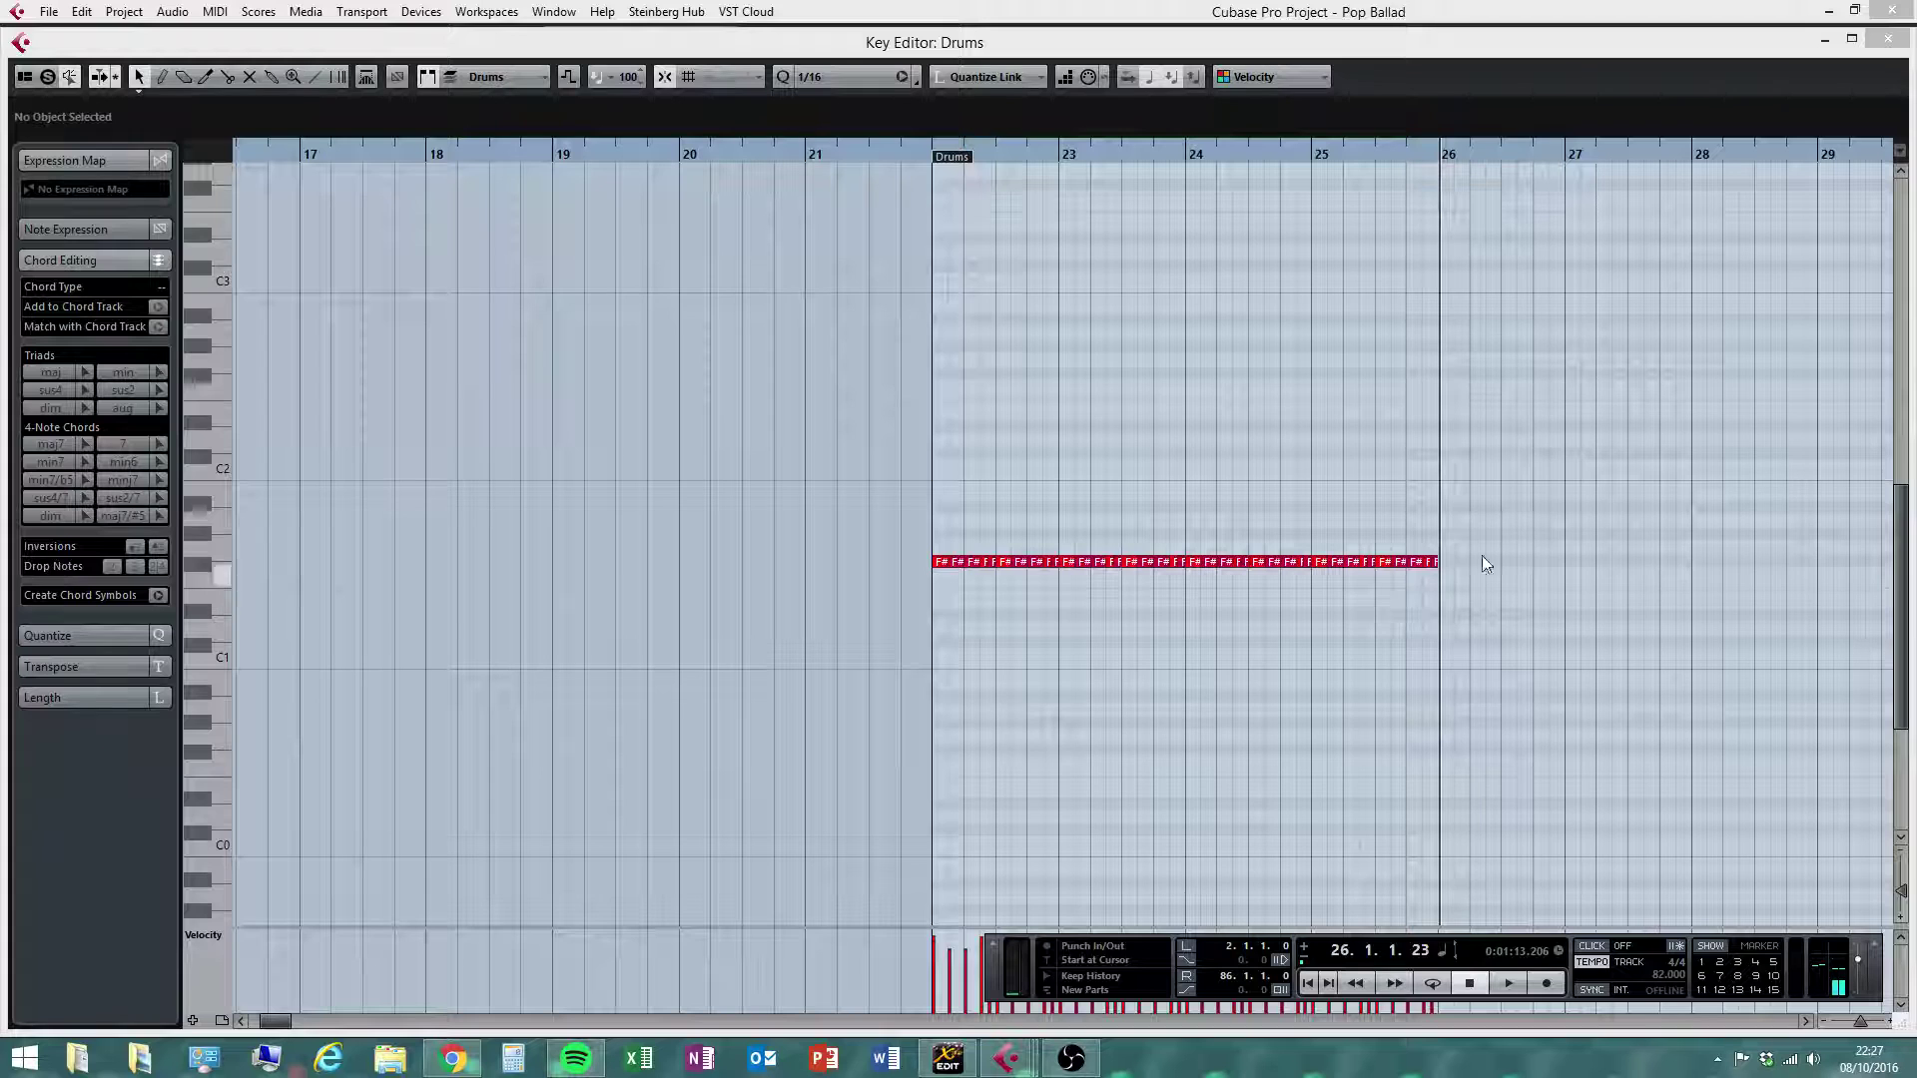
Duplicate the F#1 pattern from bars 24 and 25 into bars 26 and 27
{"action": "left_click_drag", "start_coordinate": [1506, 535], "coordinate": [1192, 615]}
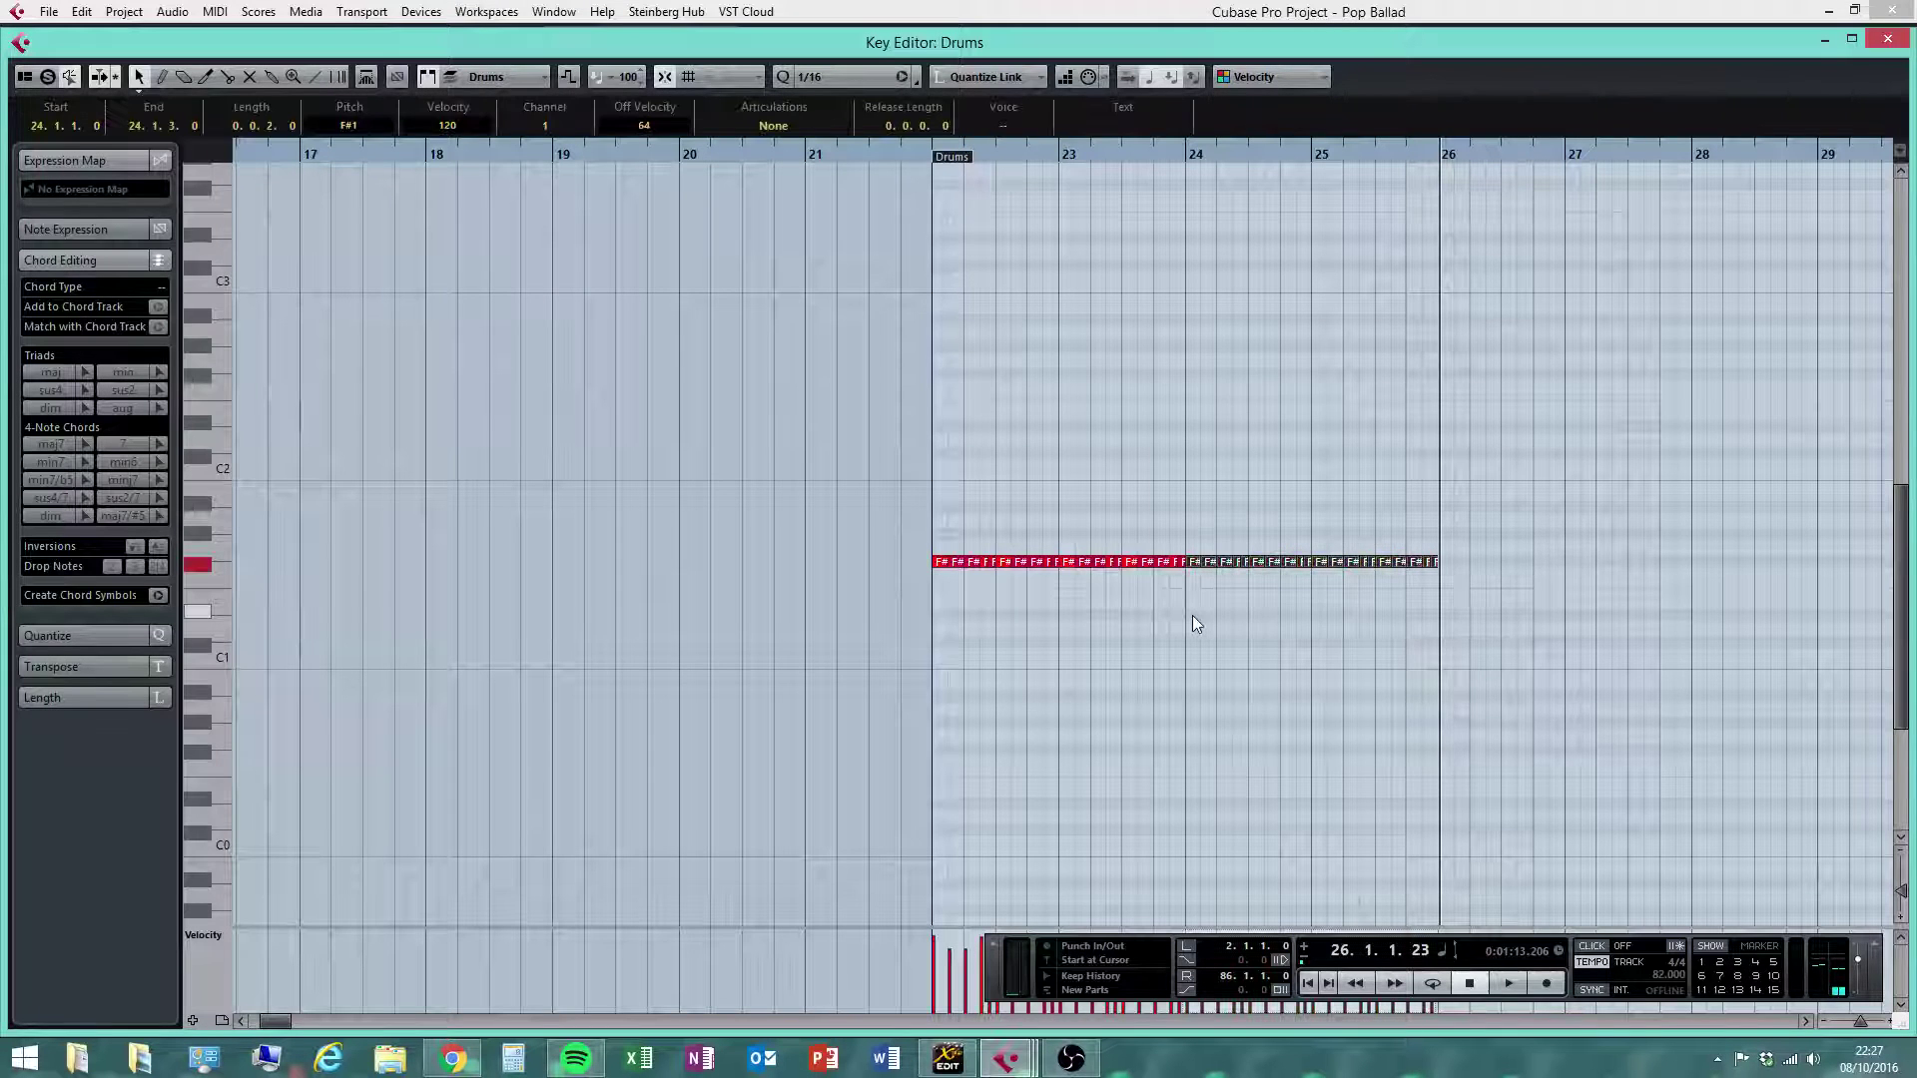
{"action": "key", "text": "ctrl+d"}
{"action": "left_click", "coordinate": [1557, 744]}
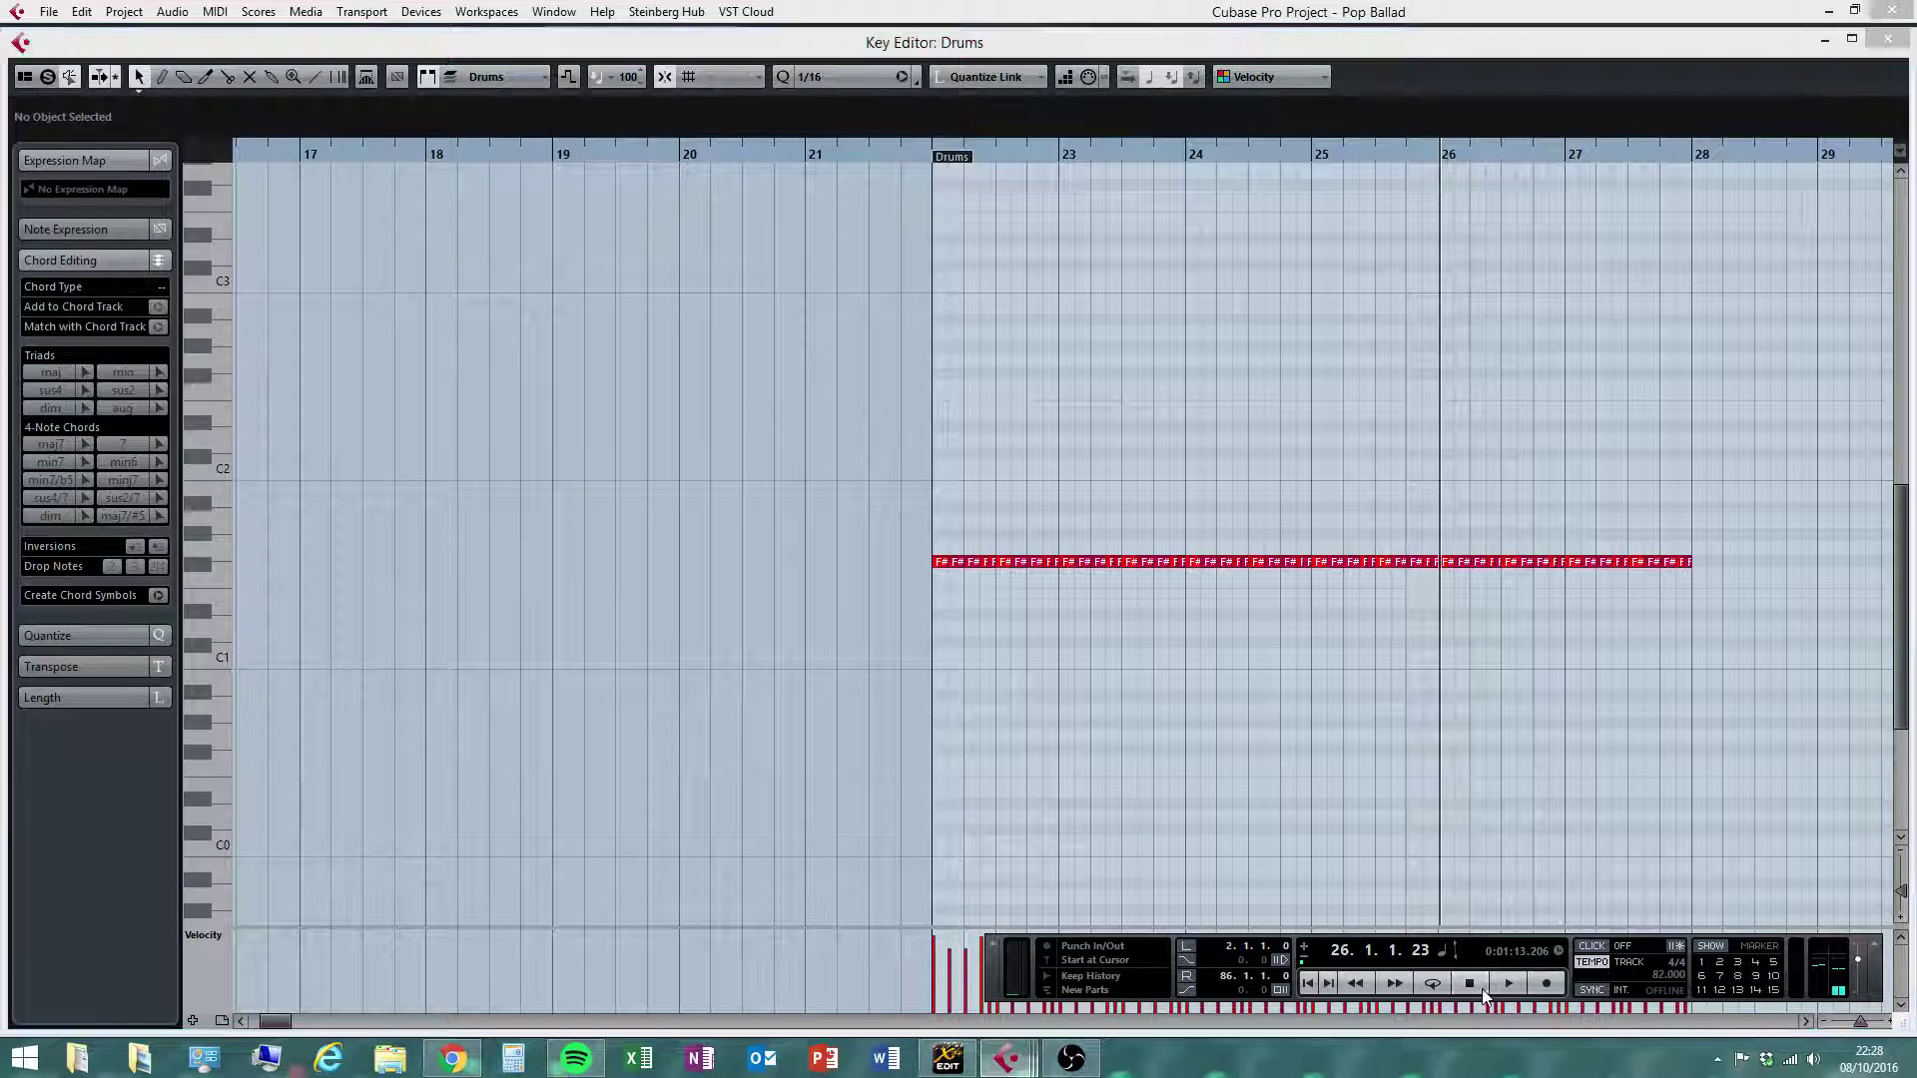
{"action": "key", "text": "space"}
Draw an eighth-note C1 on the first beat of bars 22 and 23, using a 1/8 quantize value
{"action": "left_click_drag", "start_coordinate": [1861, 1021], "coordinate": [1866, 1023]}
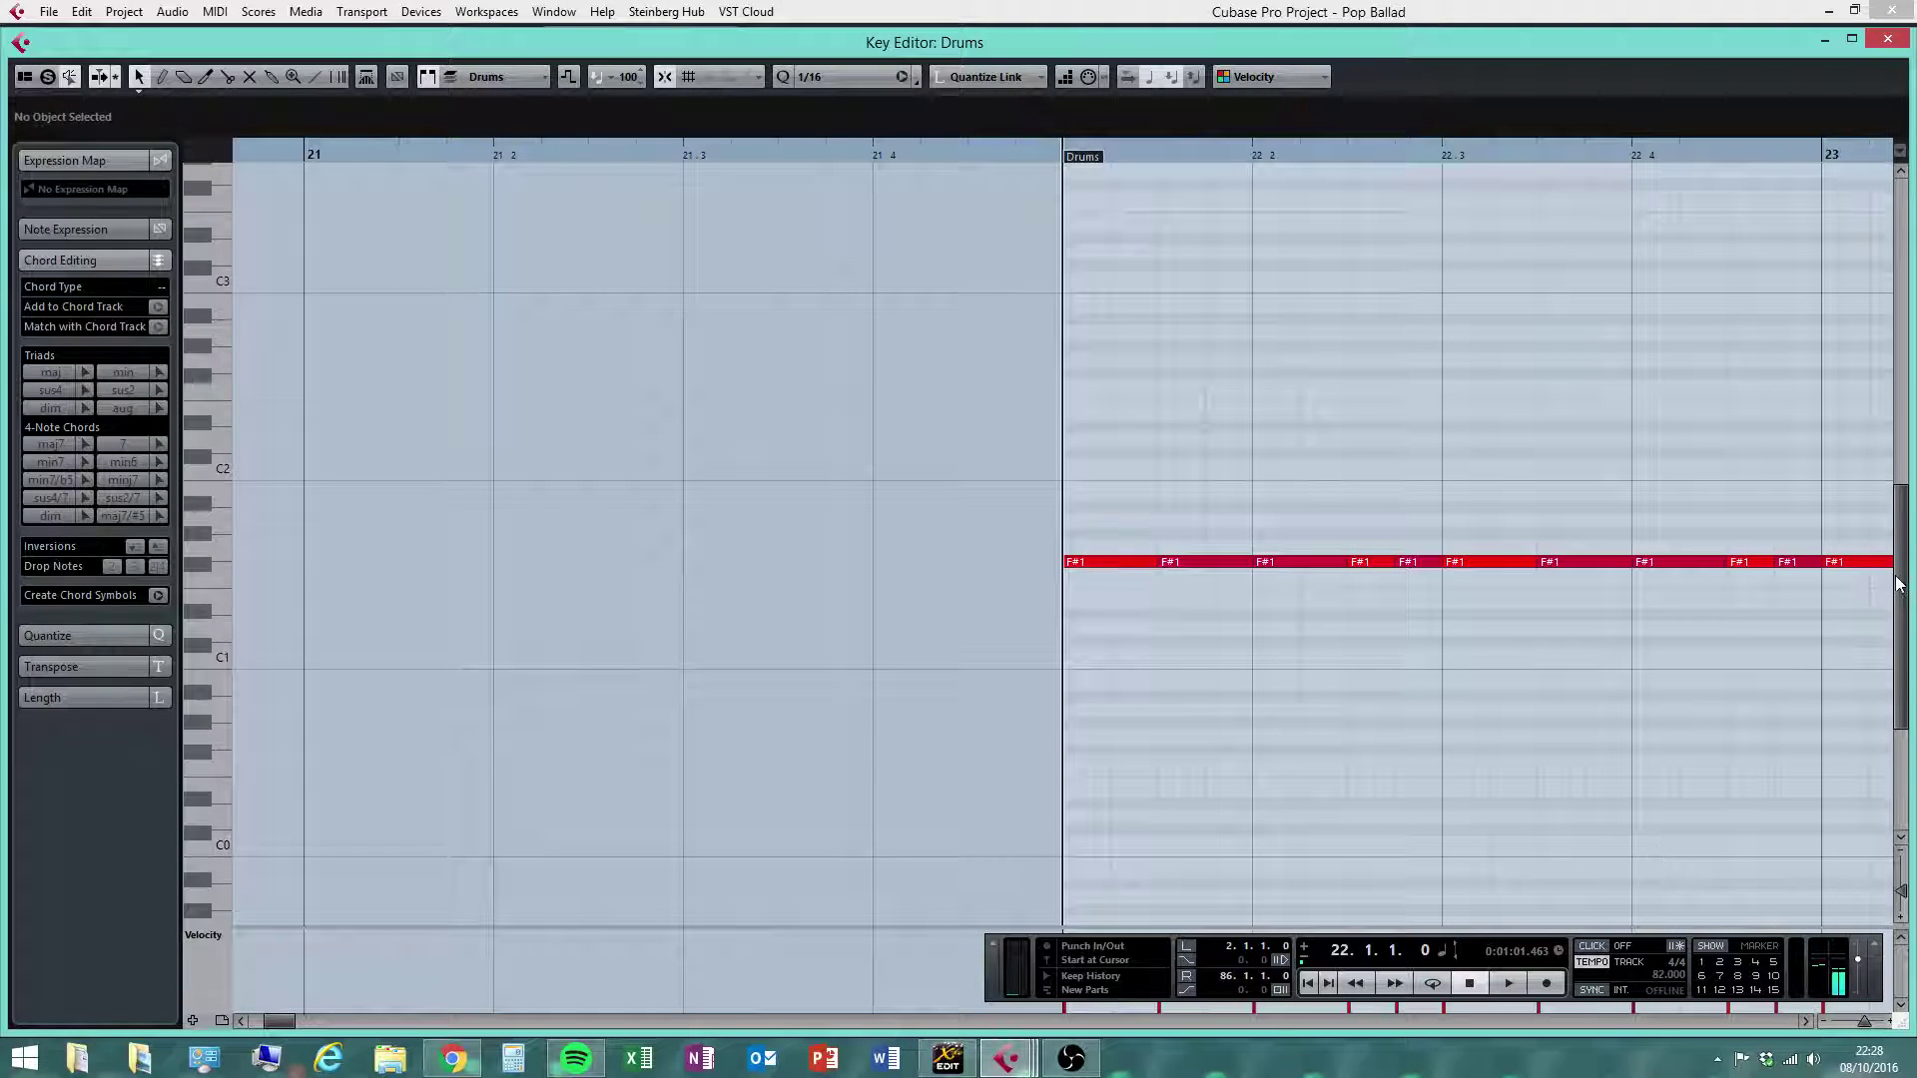
{"action": "scroll", "coordinate": [1898, 584], "scroll_direction": "down", "scroll_amount": 2}
{"action": "left_click", "coordinate": [1803, 1021]}
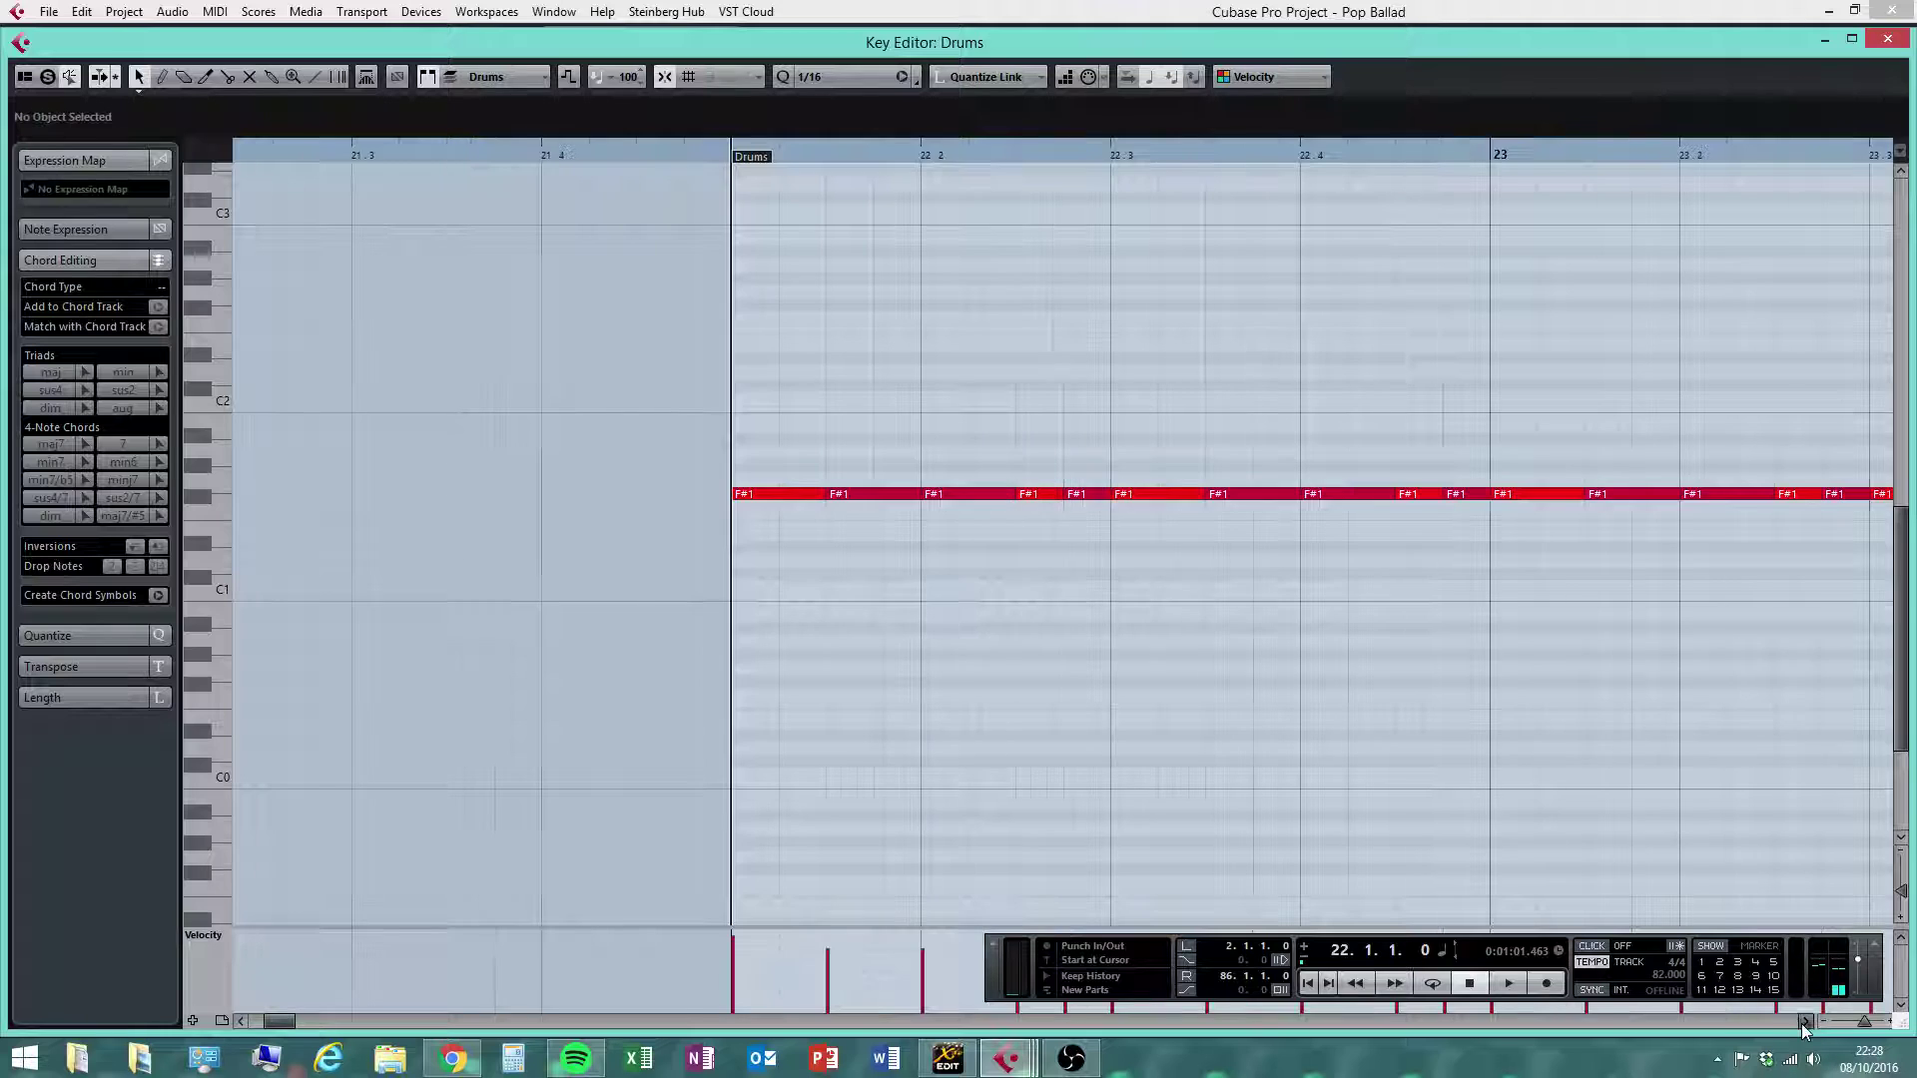
{"action": "left_click", "coordinate": [1803, 1022]}
{"action": "right_click", "coordinate": [479, 622]}
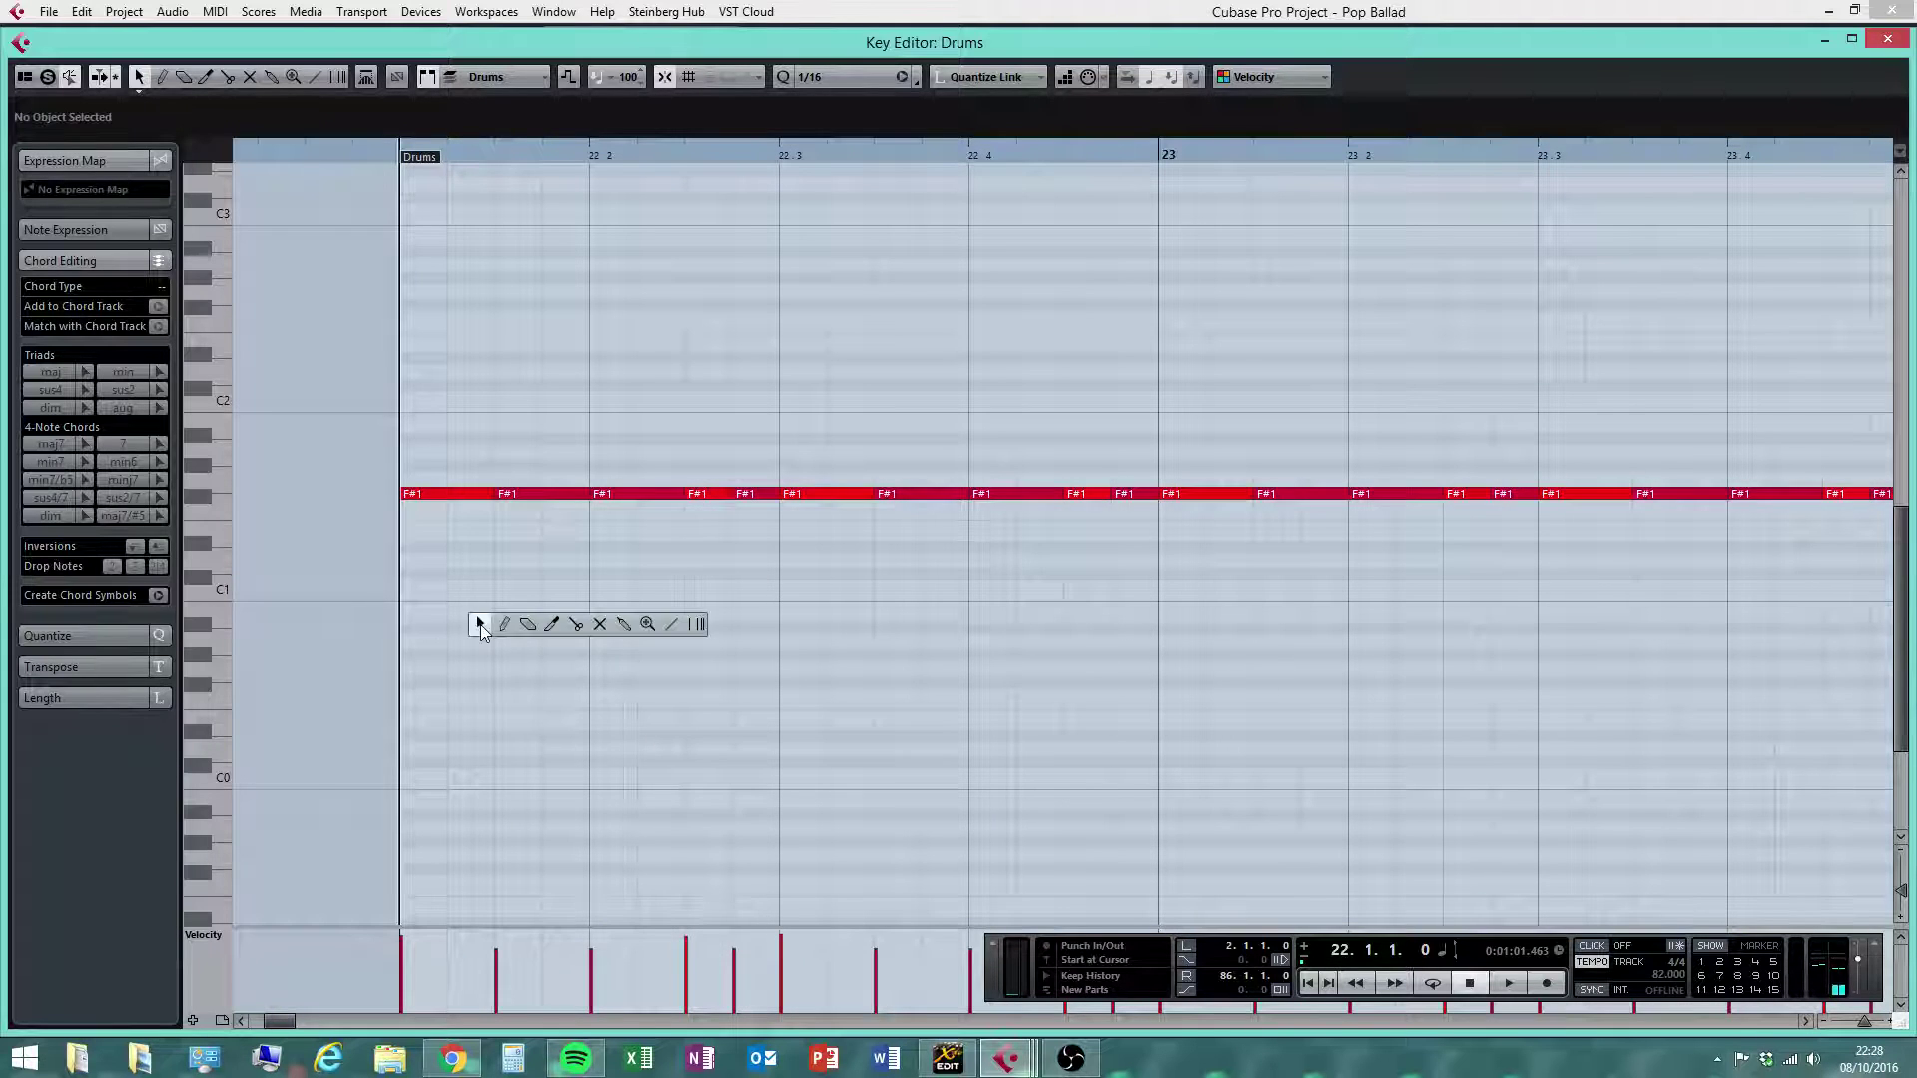
{"action": "left_click", "coordinate": [506, 625]}
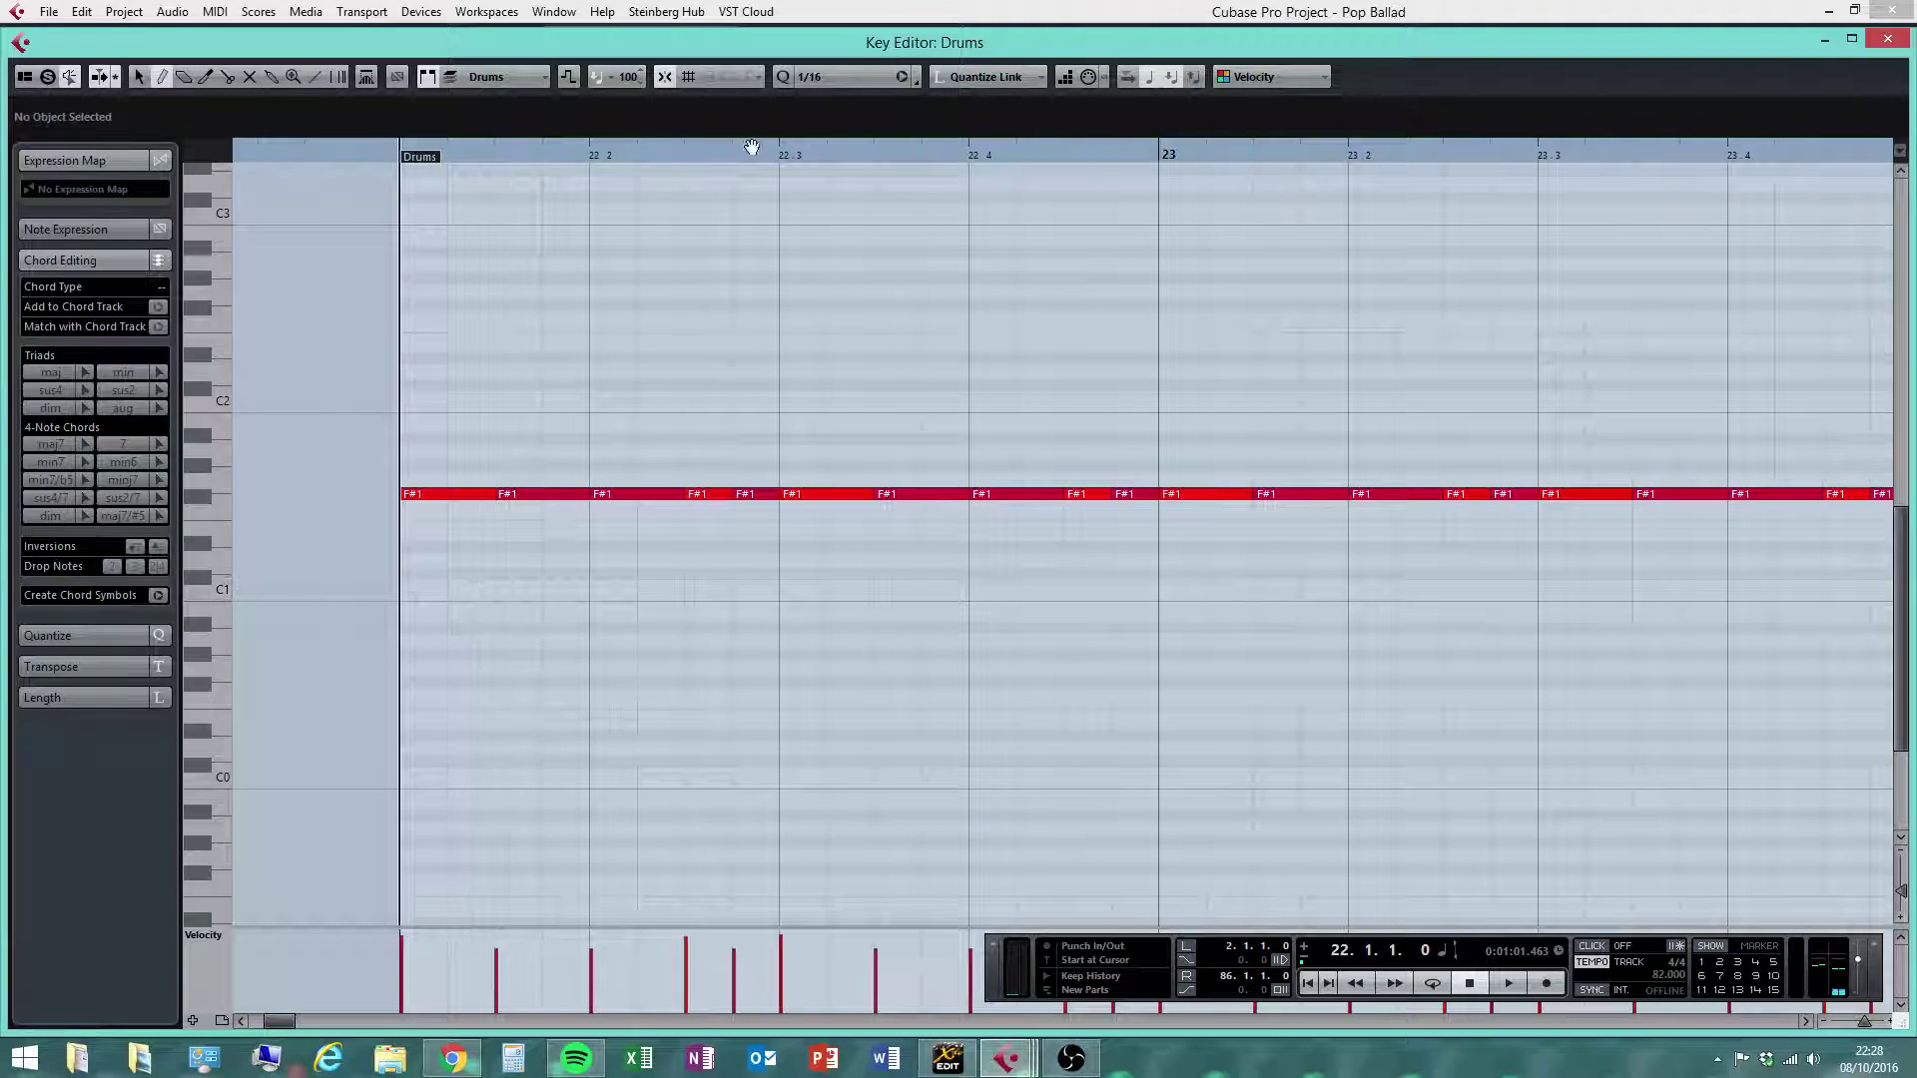
{"action": "left_click", "coordinate": [817, 78]}
{"action": "left_click", "coordinate": [829, 161]}
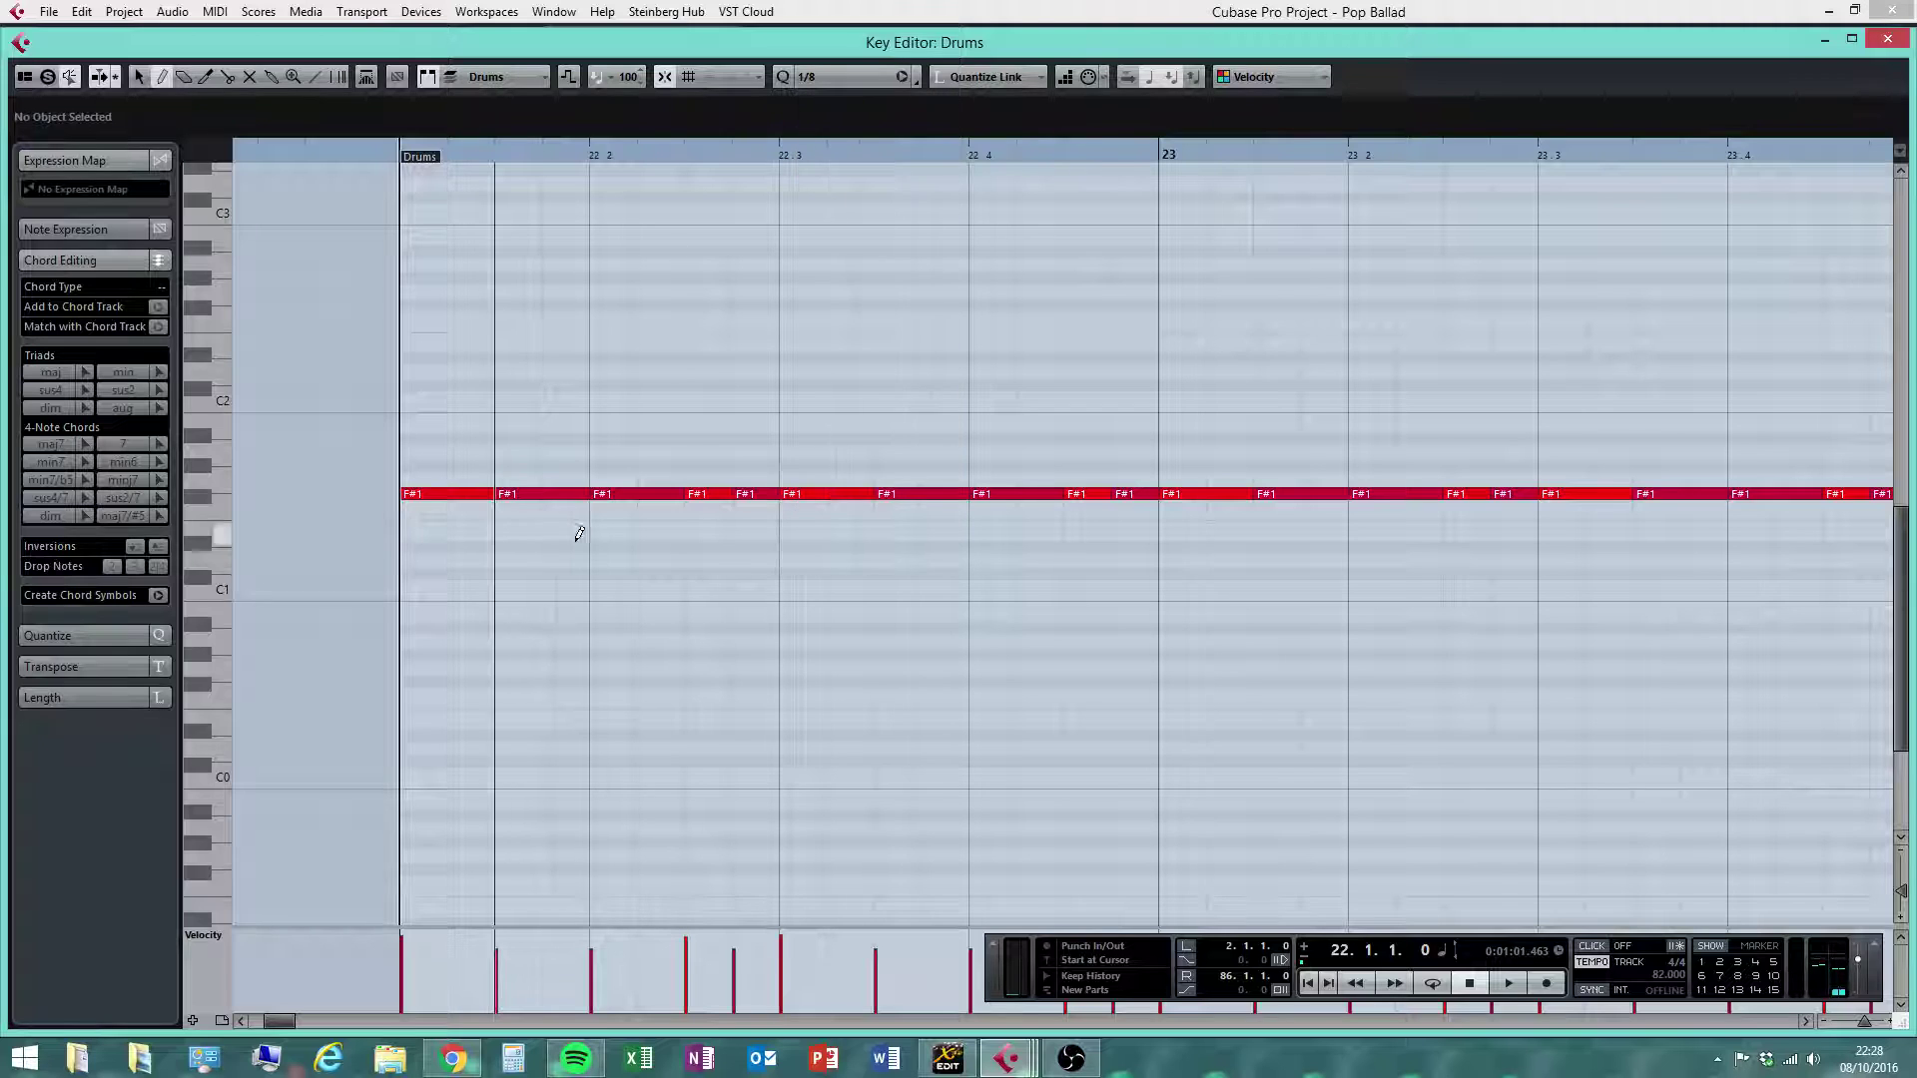
{"action": "left_click", "coordinate": [420, 587]}
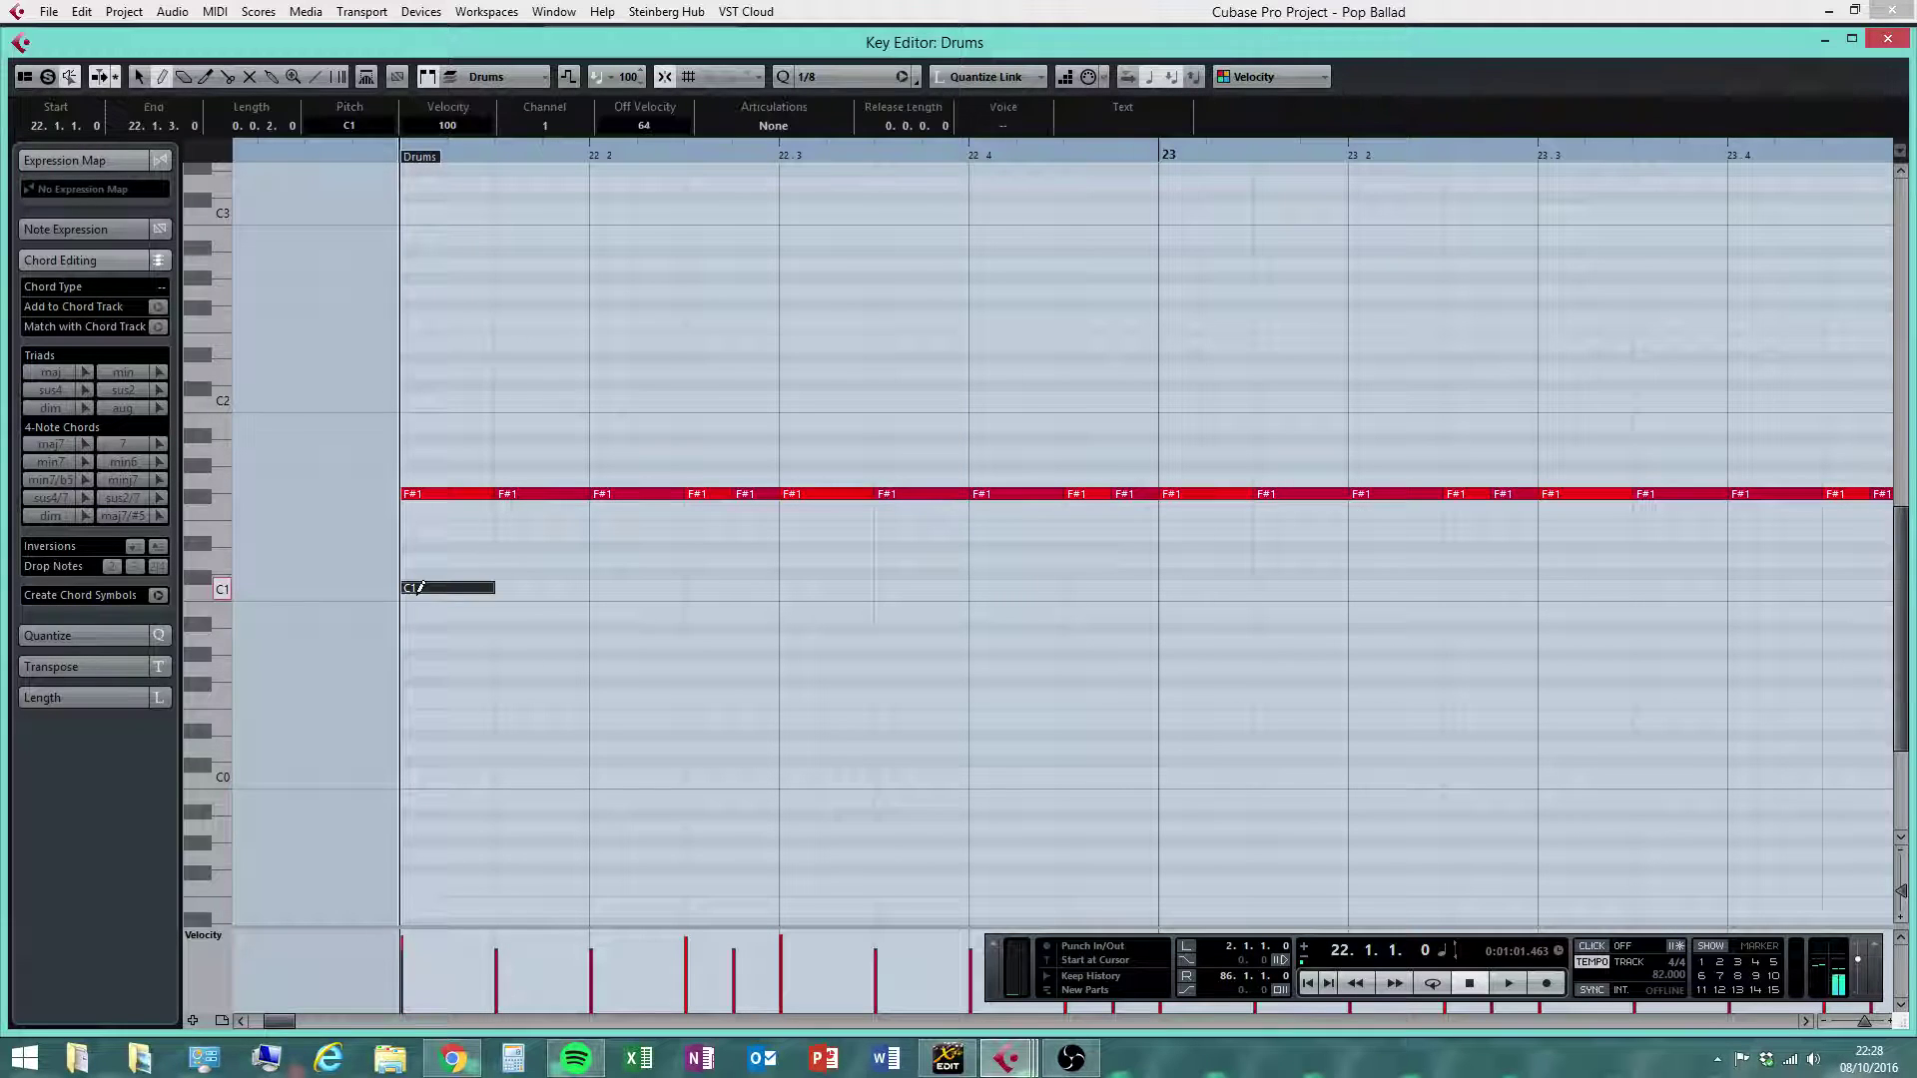
{"action": "left_click", "coordinate": [1203, 587]}
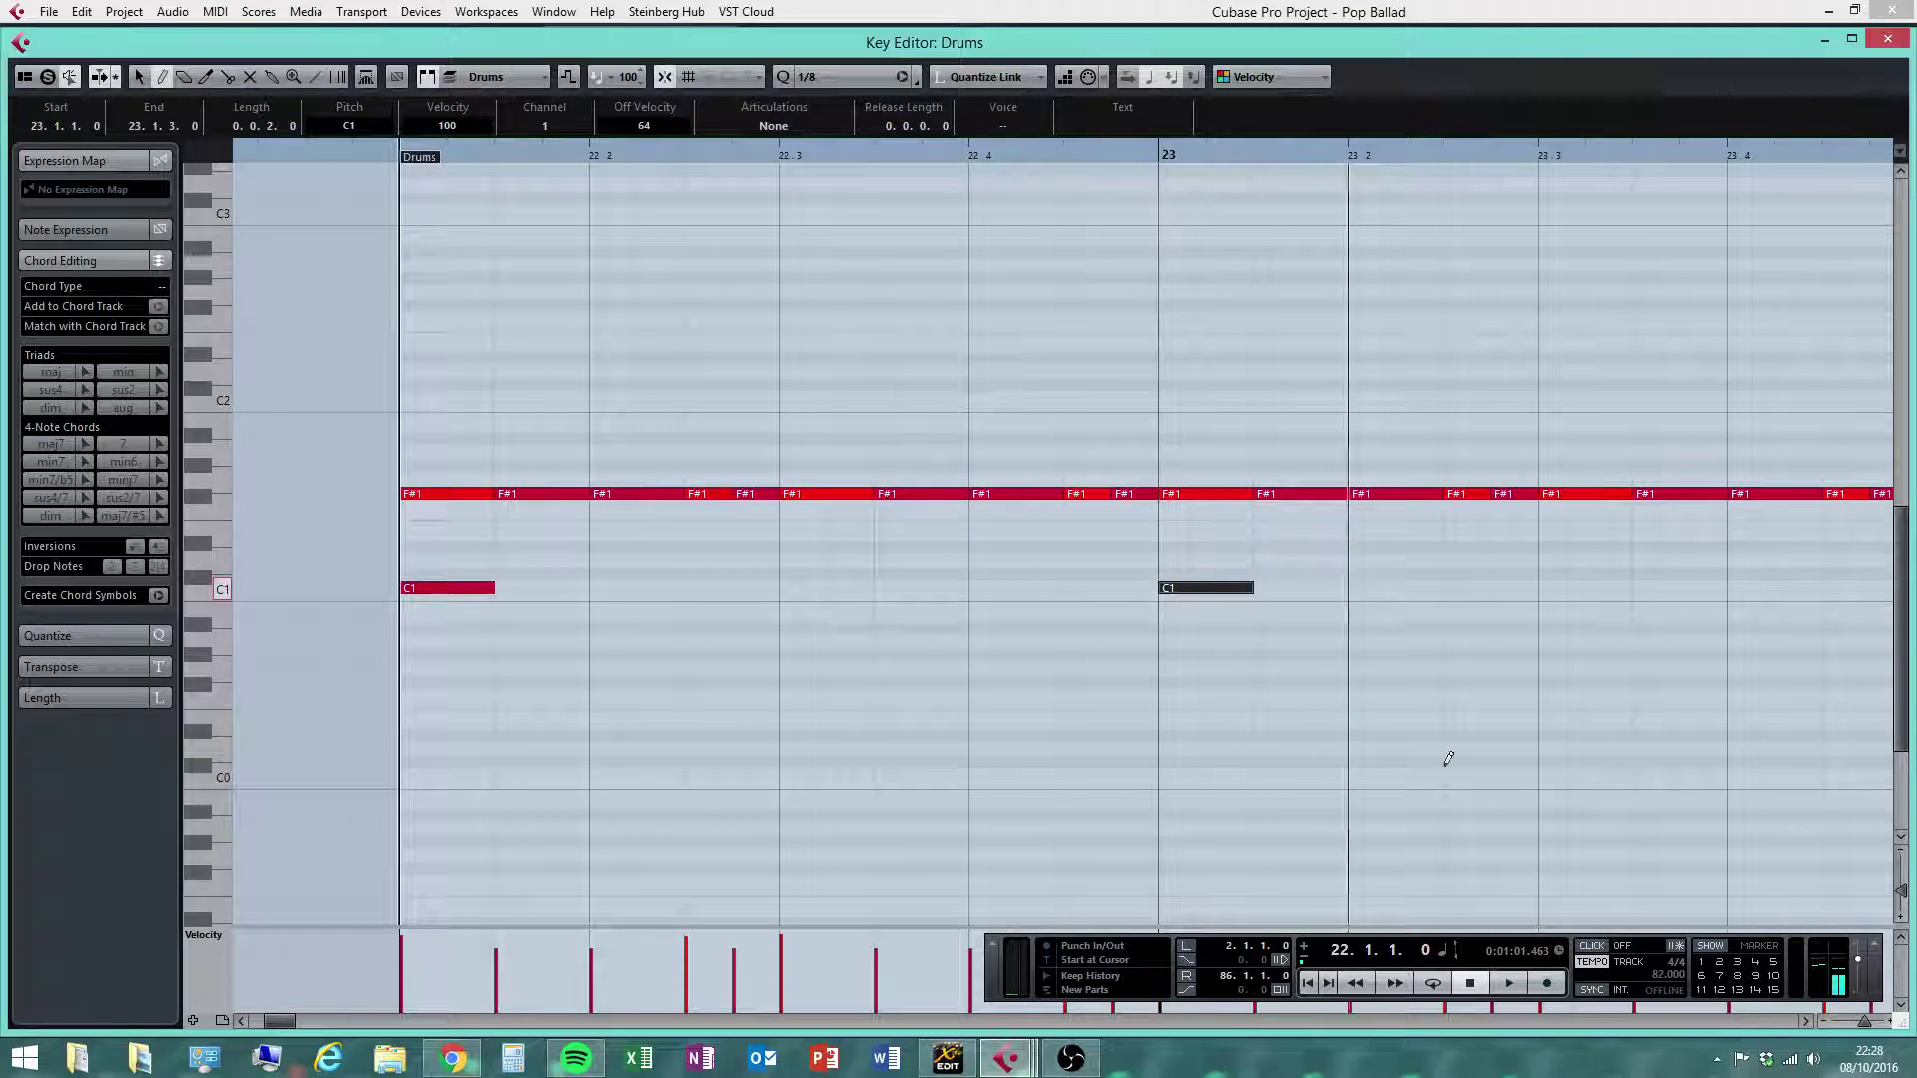
Add an eighth-note C1 on the first beat of each of bars 24, 25, 26 and 27
{"action": "left_click", "coordinate": [1824, 1023]}
{"action": "left_click", "coordinate": [1824, 1023]}
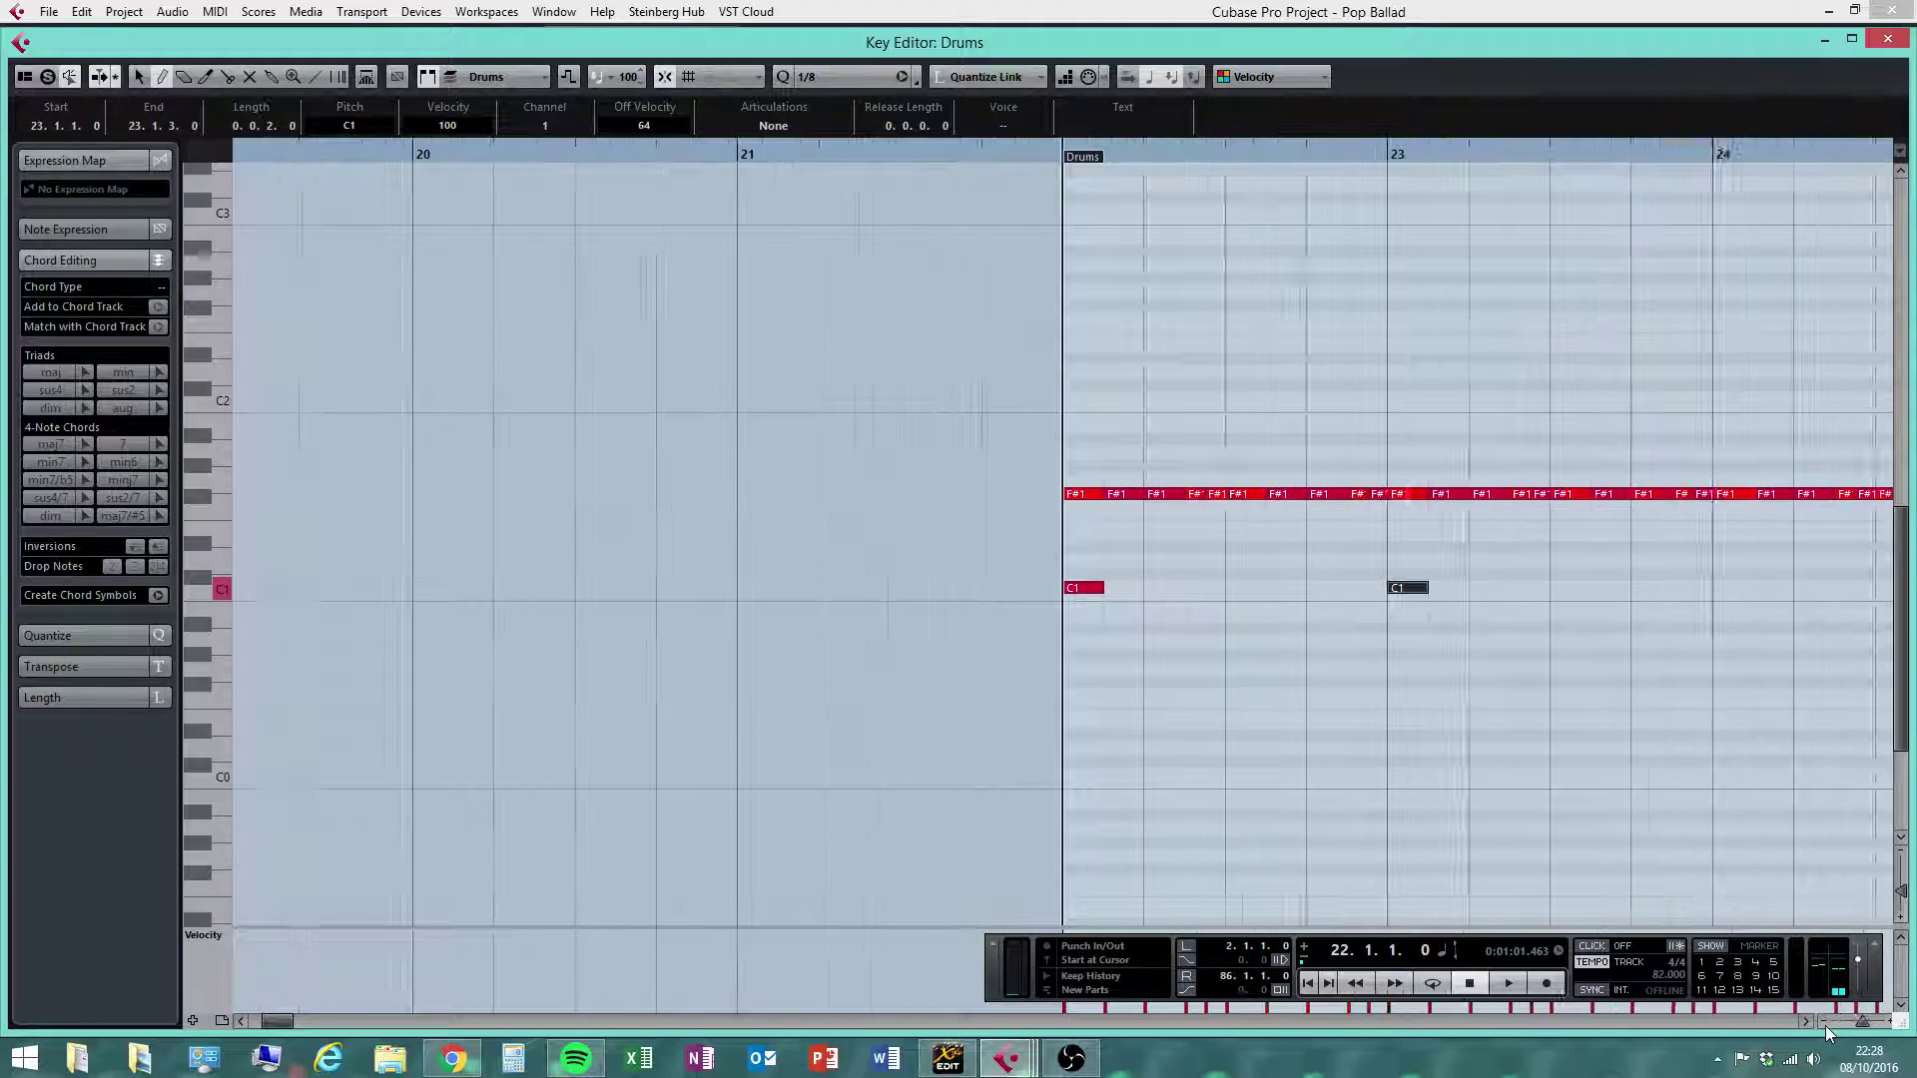
{"action": "left_click", "coordinate": [1824, 1022]}
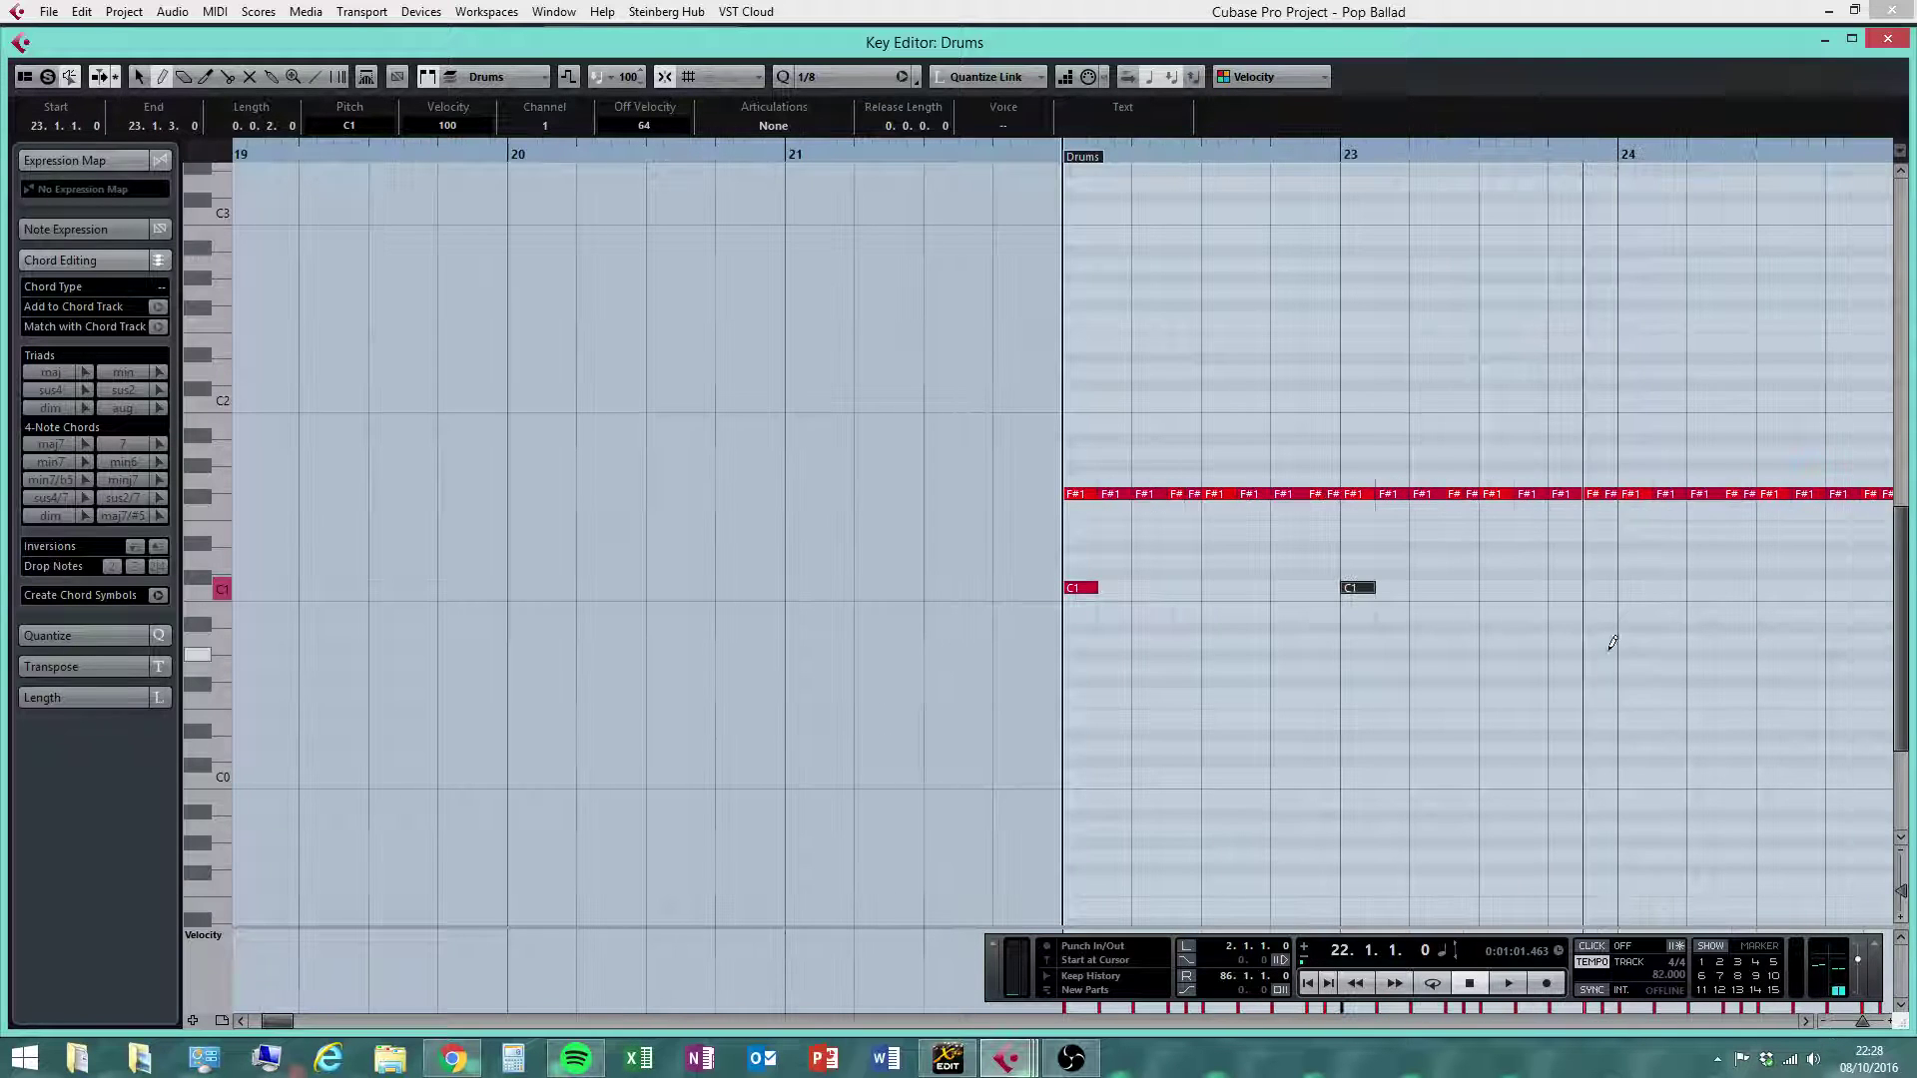
{"action": "left_click", "coordinate": [1821, 1020]}
{"action": "left_click", "coordinate": [1821, 1020]}
{"action": "left_click", "coordinate": [1821, 1021]}
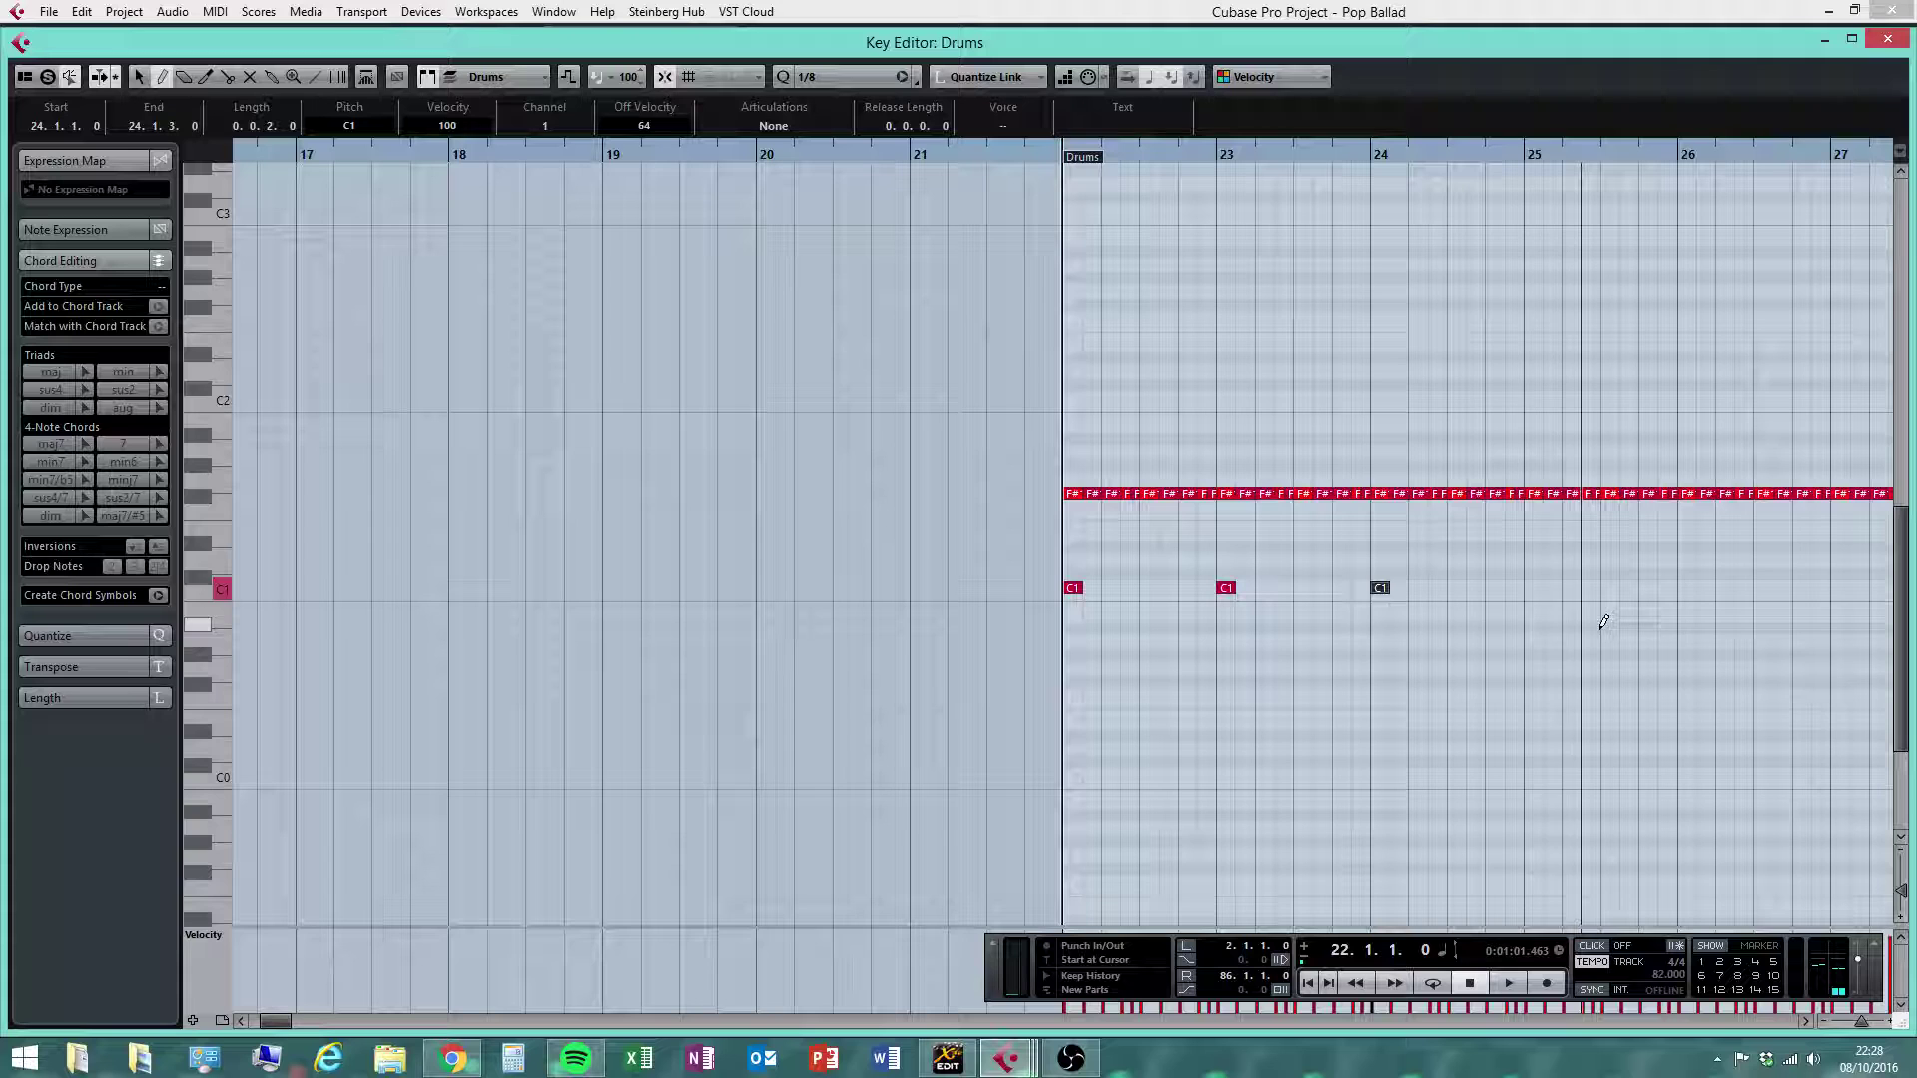
{"action": "left_click", "coordinate": [1536, 587]}
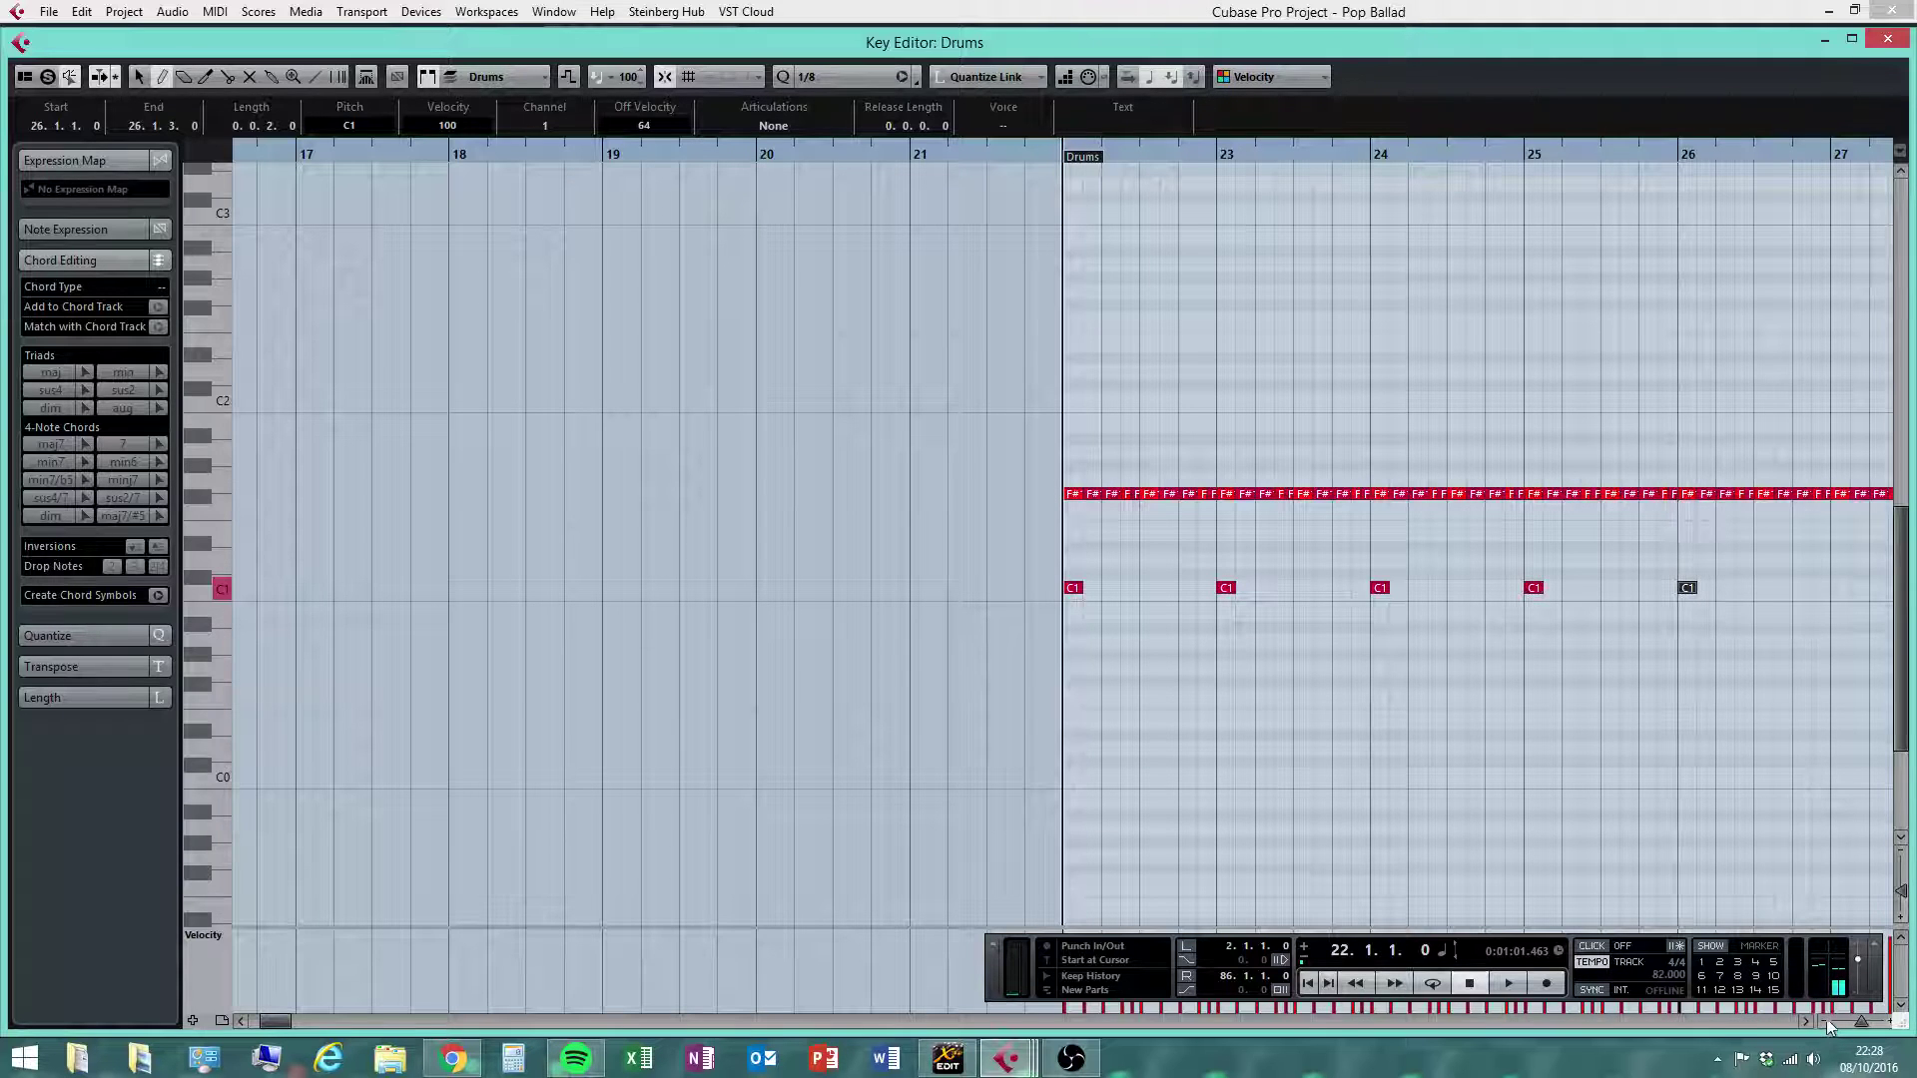
{"action": "left_click", "coordinate": [1825, 1019]}
{"action": "left_click", "coordinate": [1825, 1018]}
{"action": "left_click", "coordinate": [1825, 1019]}
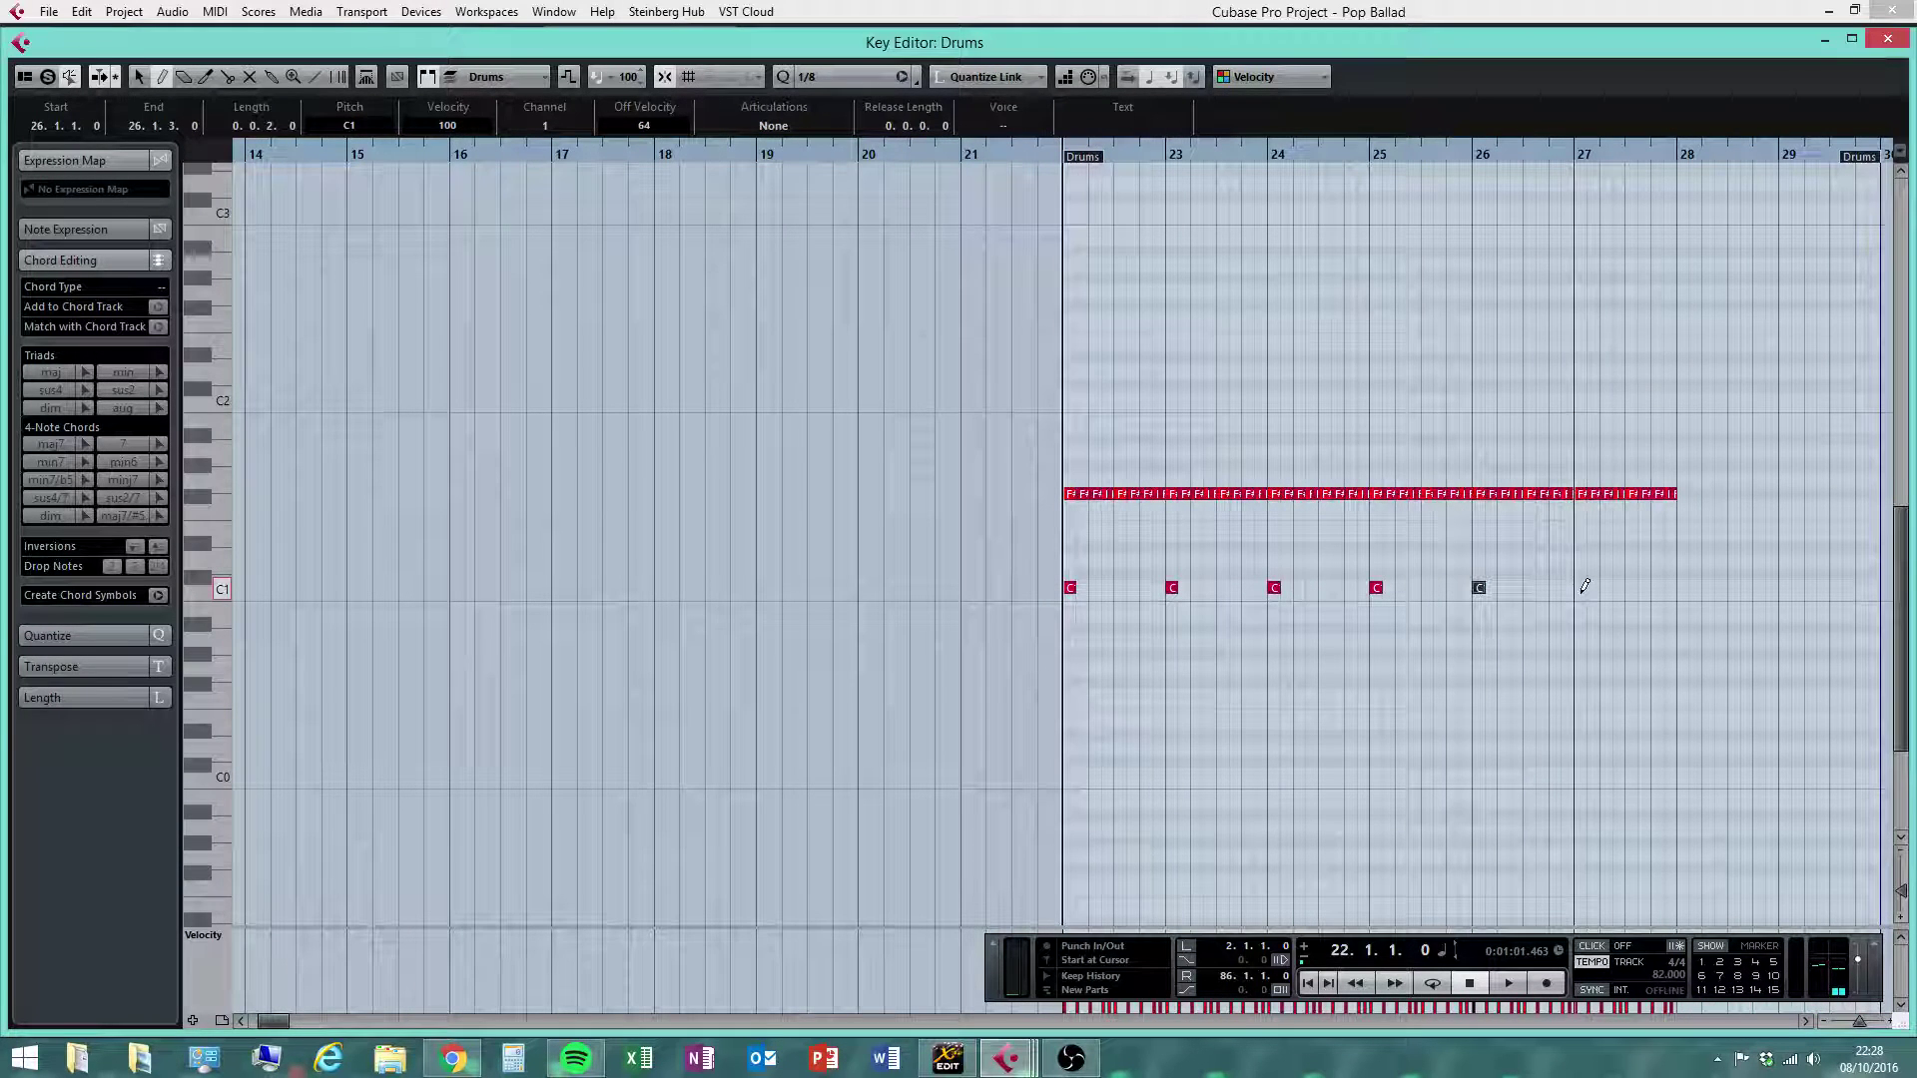
{"action": "left_click", "coordinate": [1583, 587]}
Play the drum part from just before bar 21 into bar 22
{"action": "key", "text": "1"}
{"action": "left_click", "coordinate": [1506, 983]}
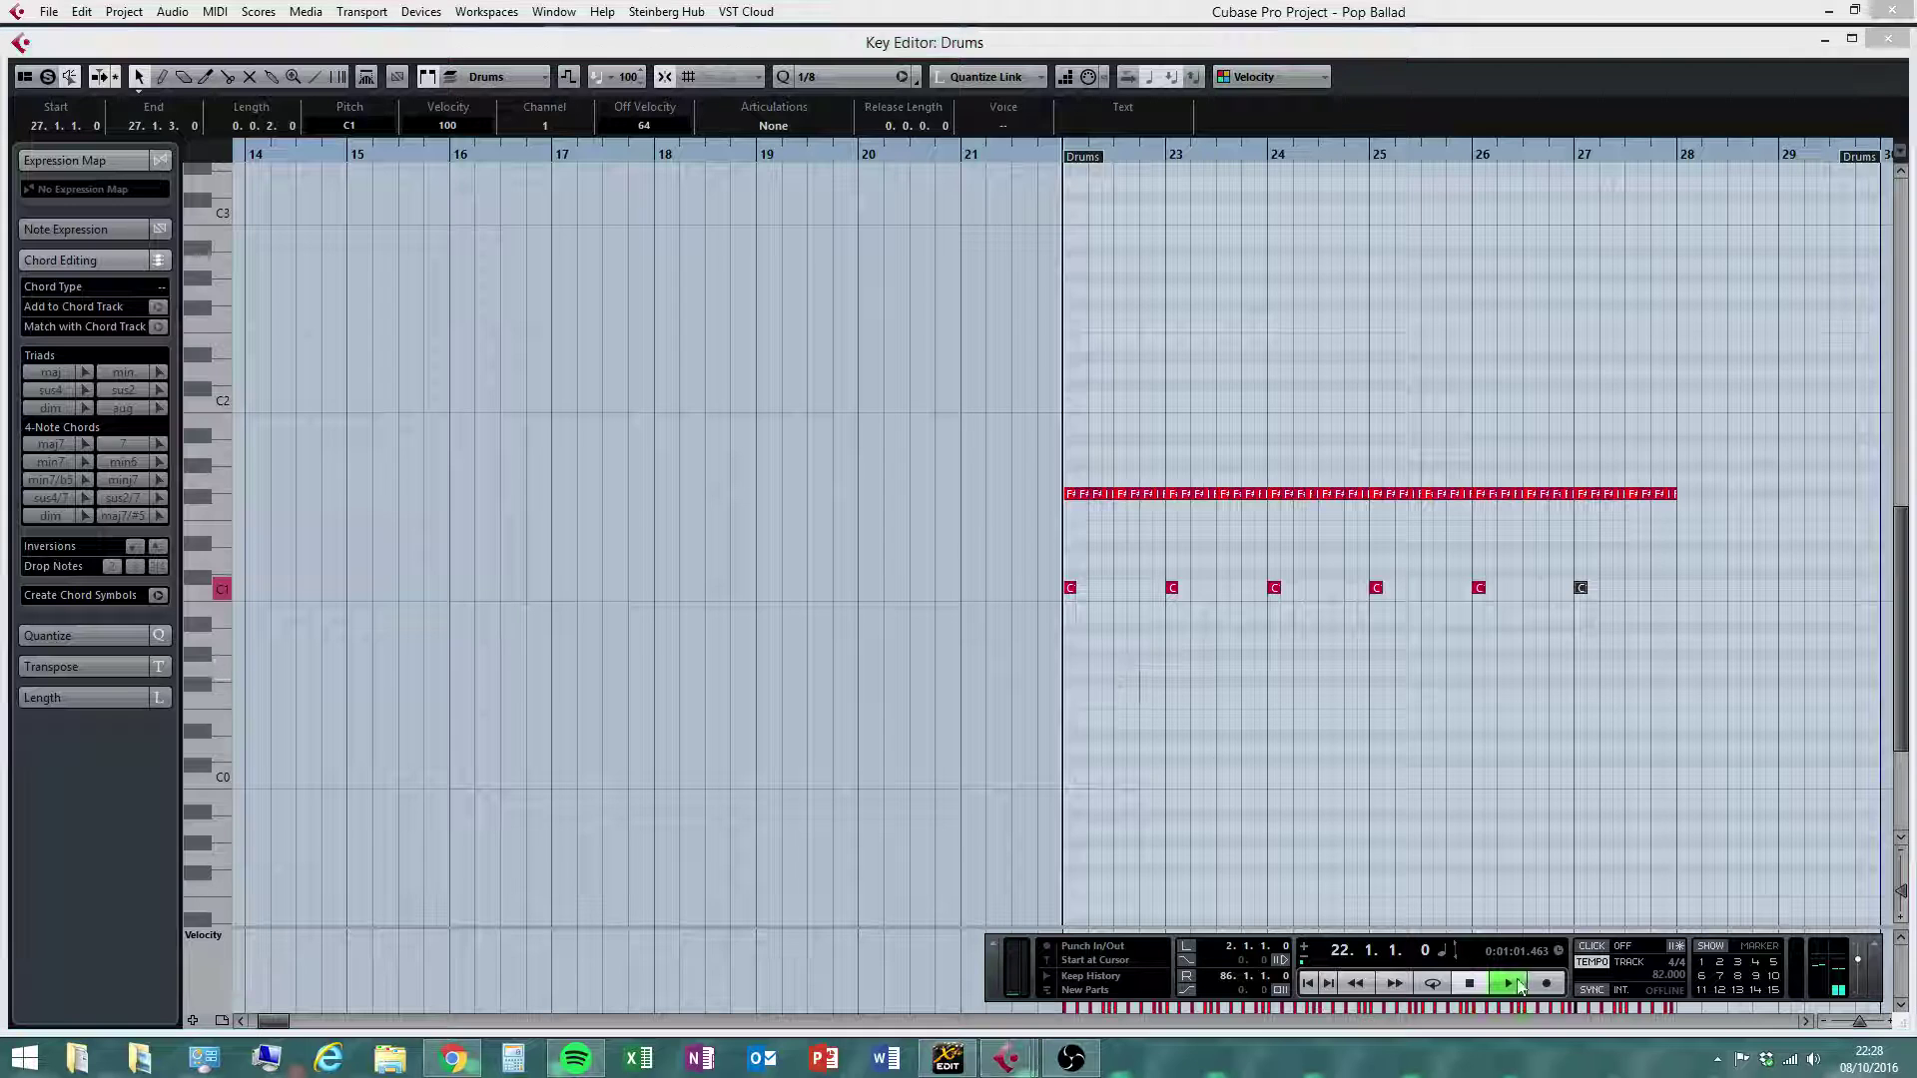
{"action": "left_click", "coordinate": [1469, 984]}
{"action": "left_click", "coordinate": [947, 157]}
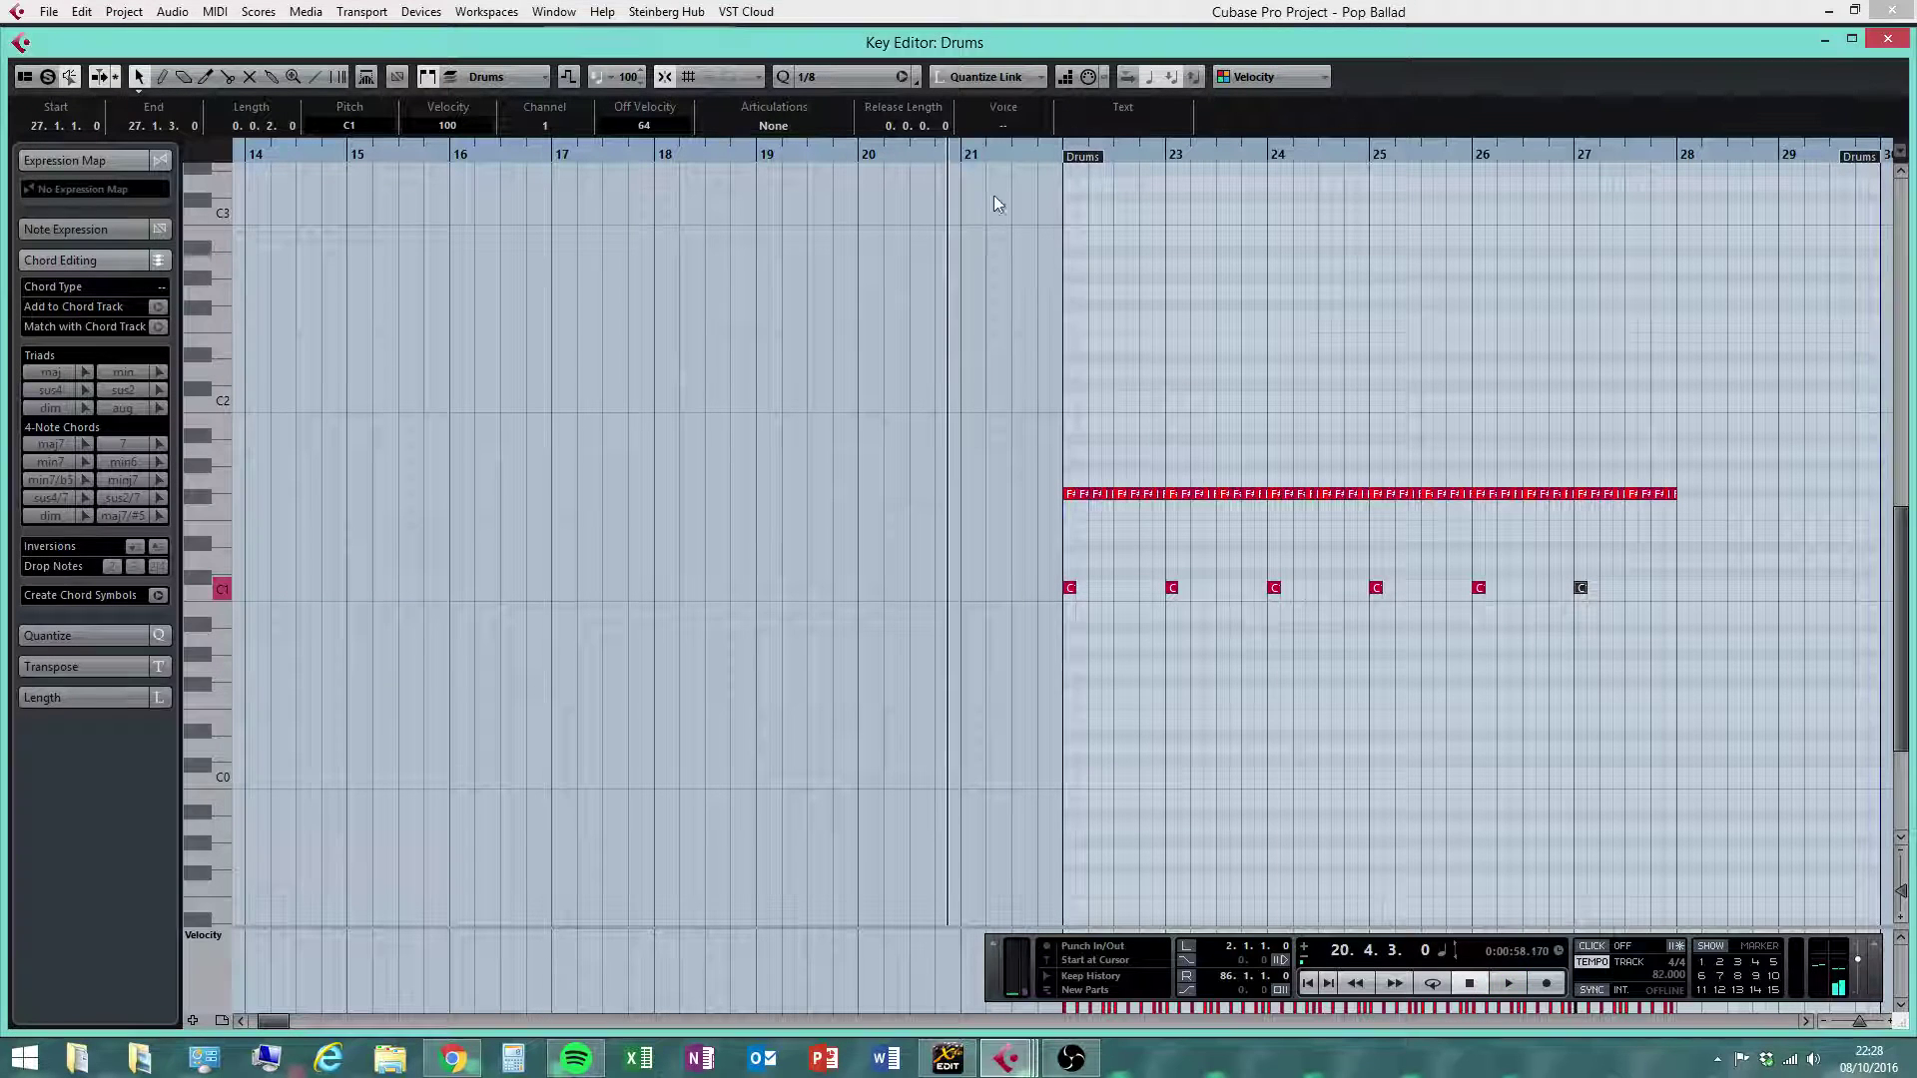
{"action": "left_click", "coordinate": [1506, 985]}
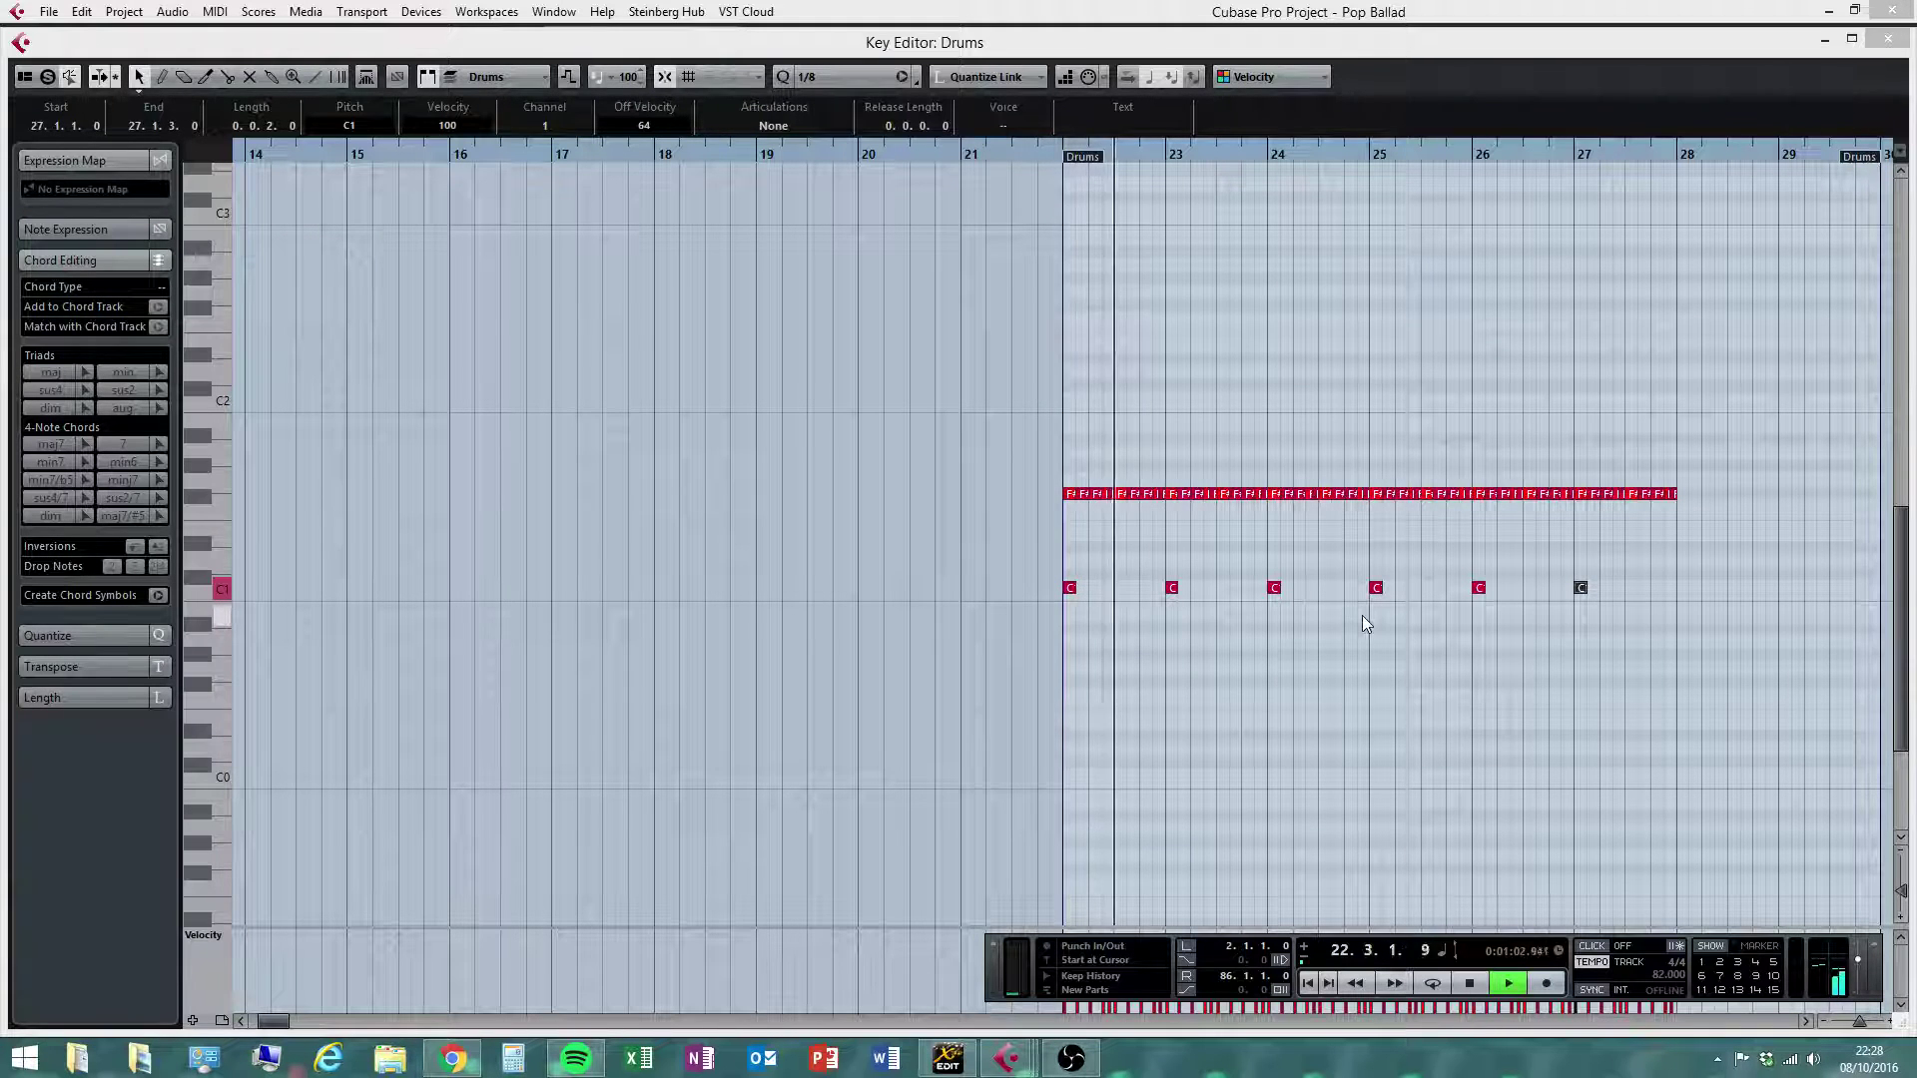
{"action": "left_click", "coordinate": [1469, 984]}
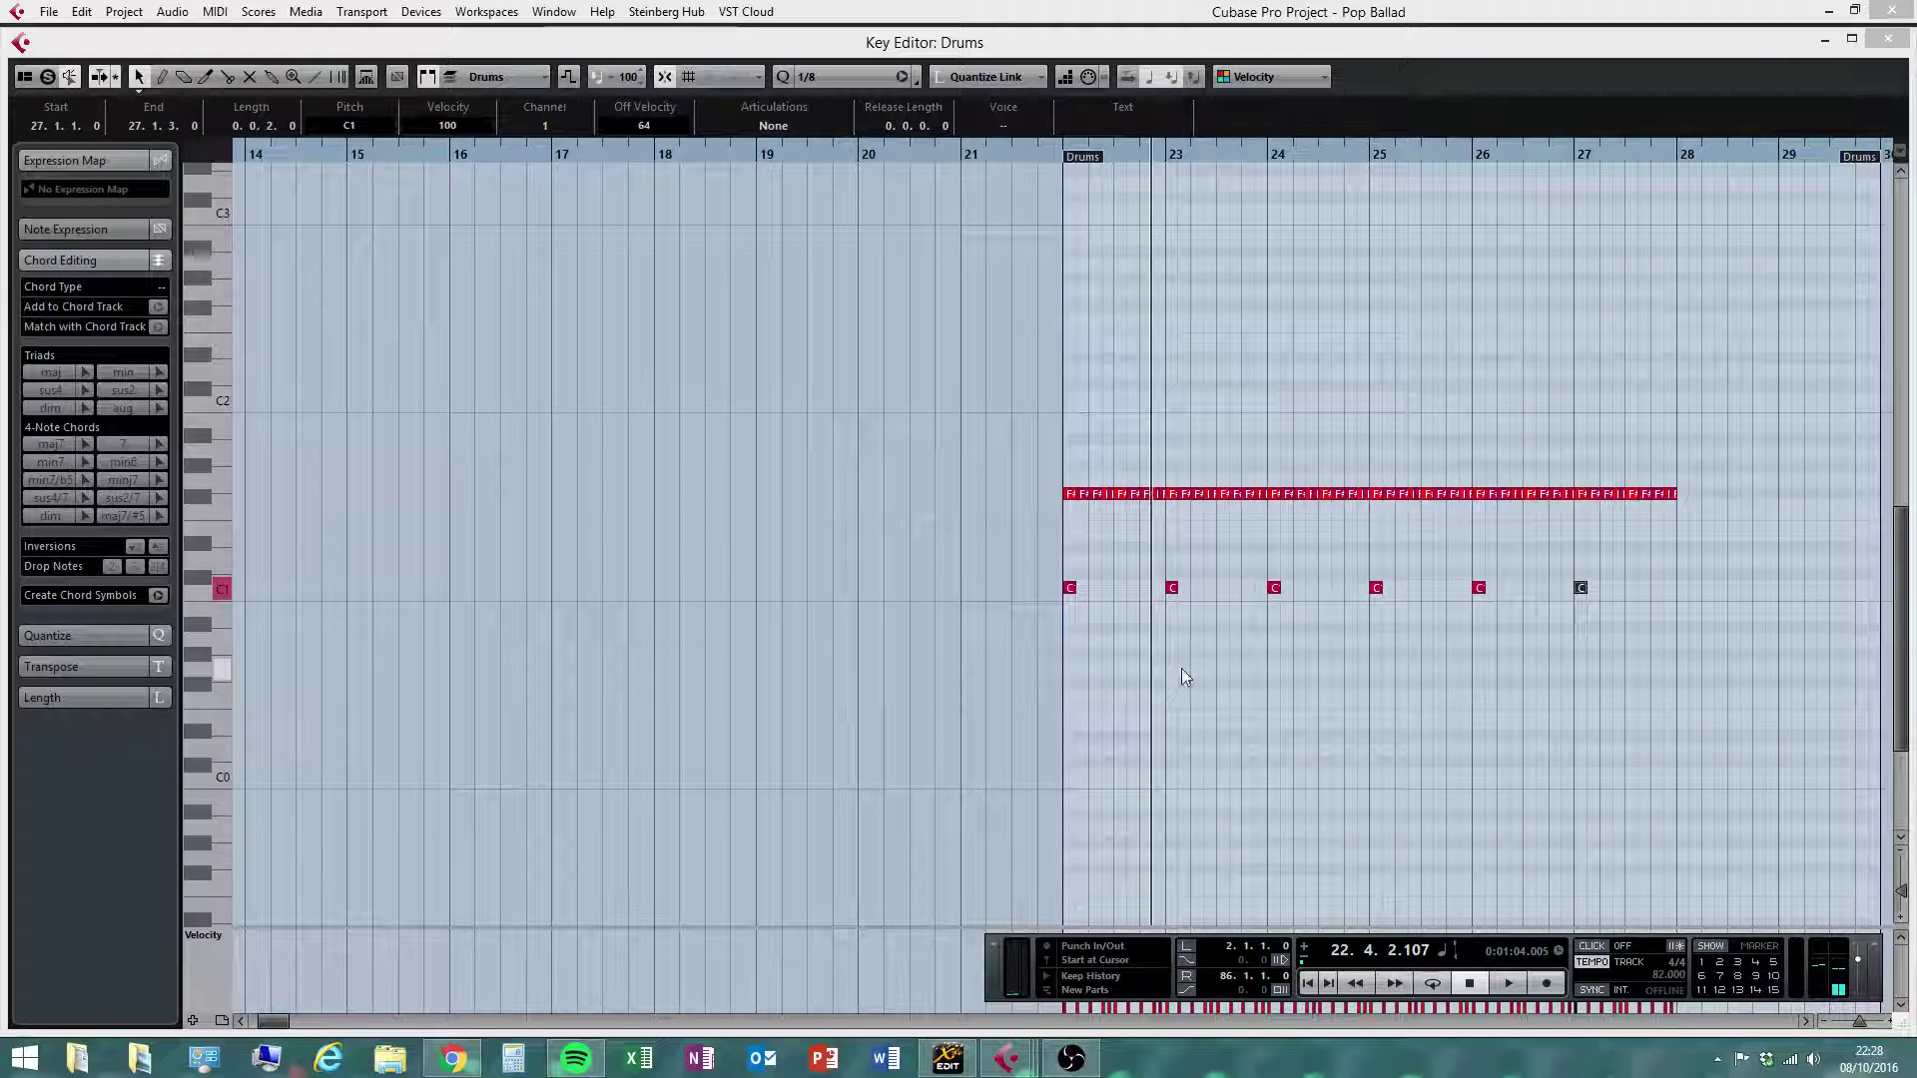
Close the drum note editor and play the full arrangement briefly from bar 18
{"action": "right_click", "coordinate": [1146, 704]}
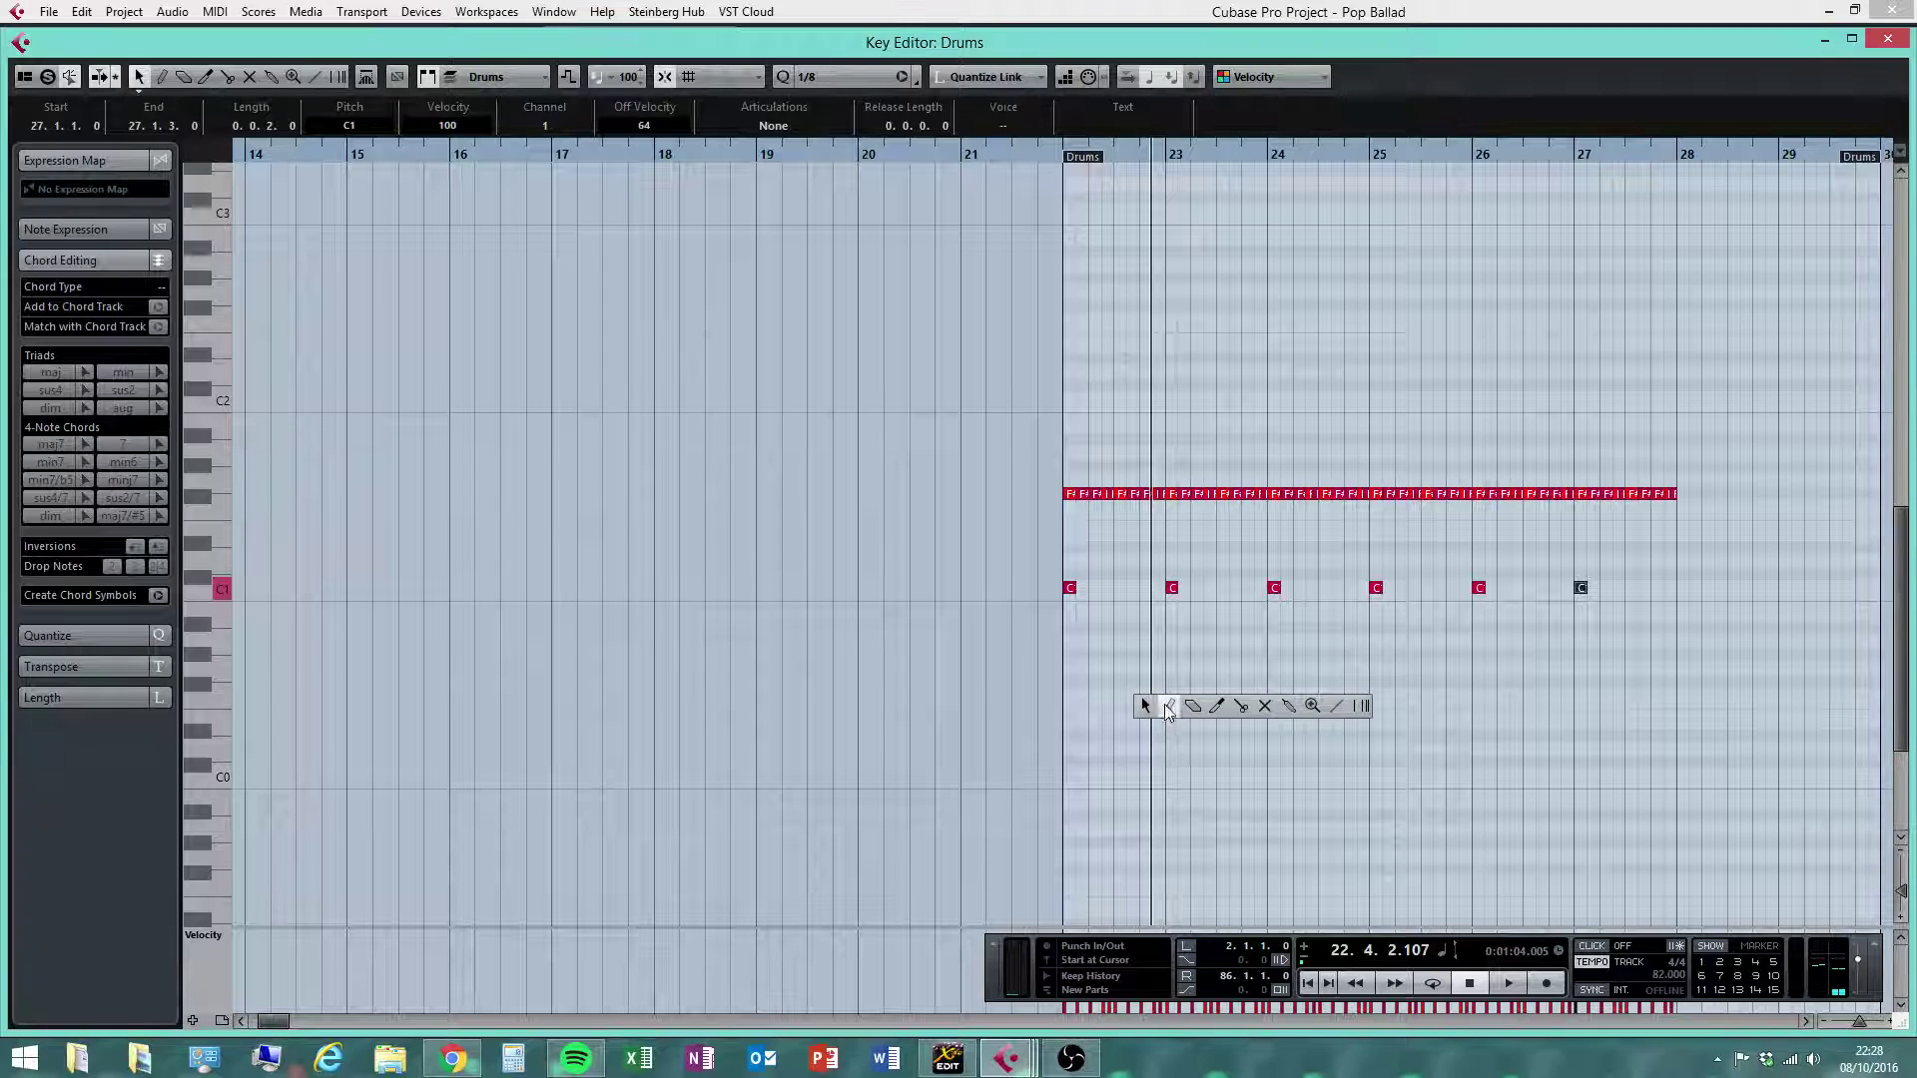
{"action": "left_click", "coordinate": [1168, 706]}
{"action": "left_click", "coordinate": [1887, 38]}
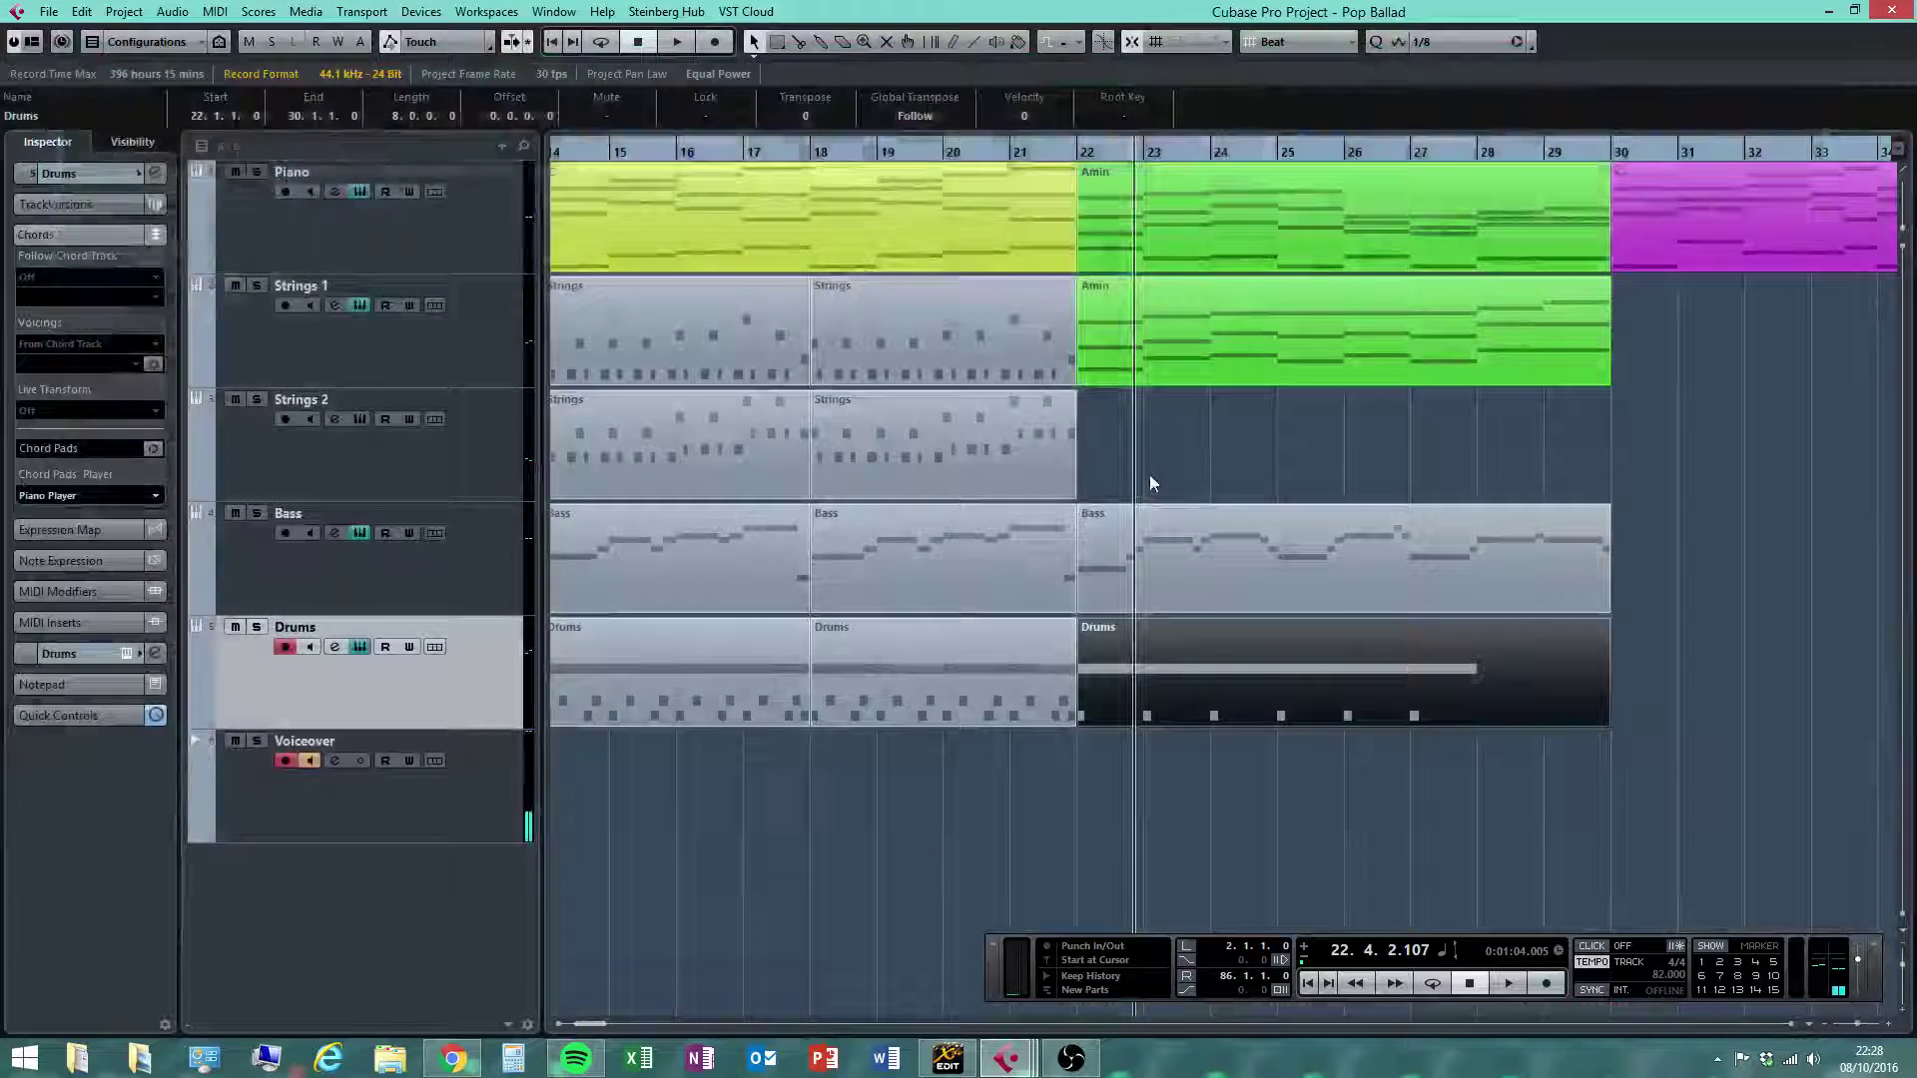
{"action": "left_click", "coordinate": [813, 157]}
{"action": "left_click", "coordinate": [673, 42]}
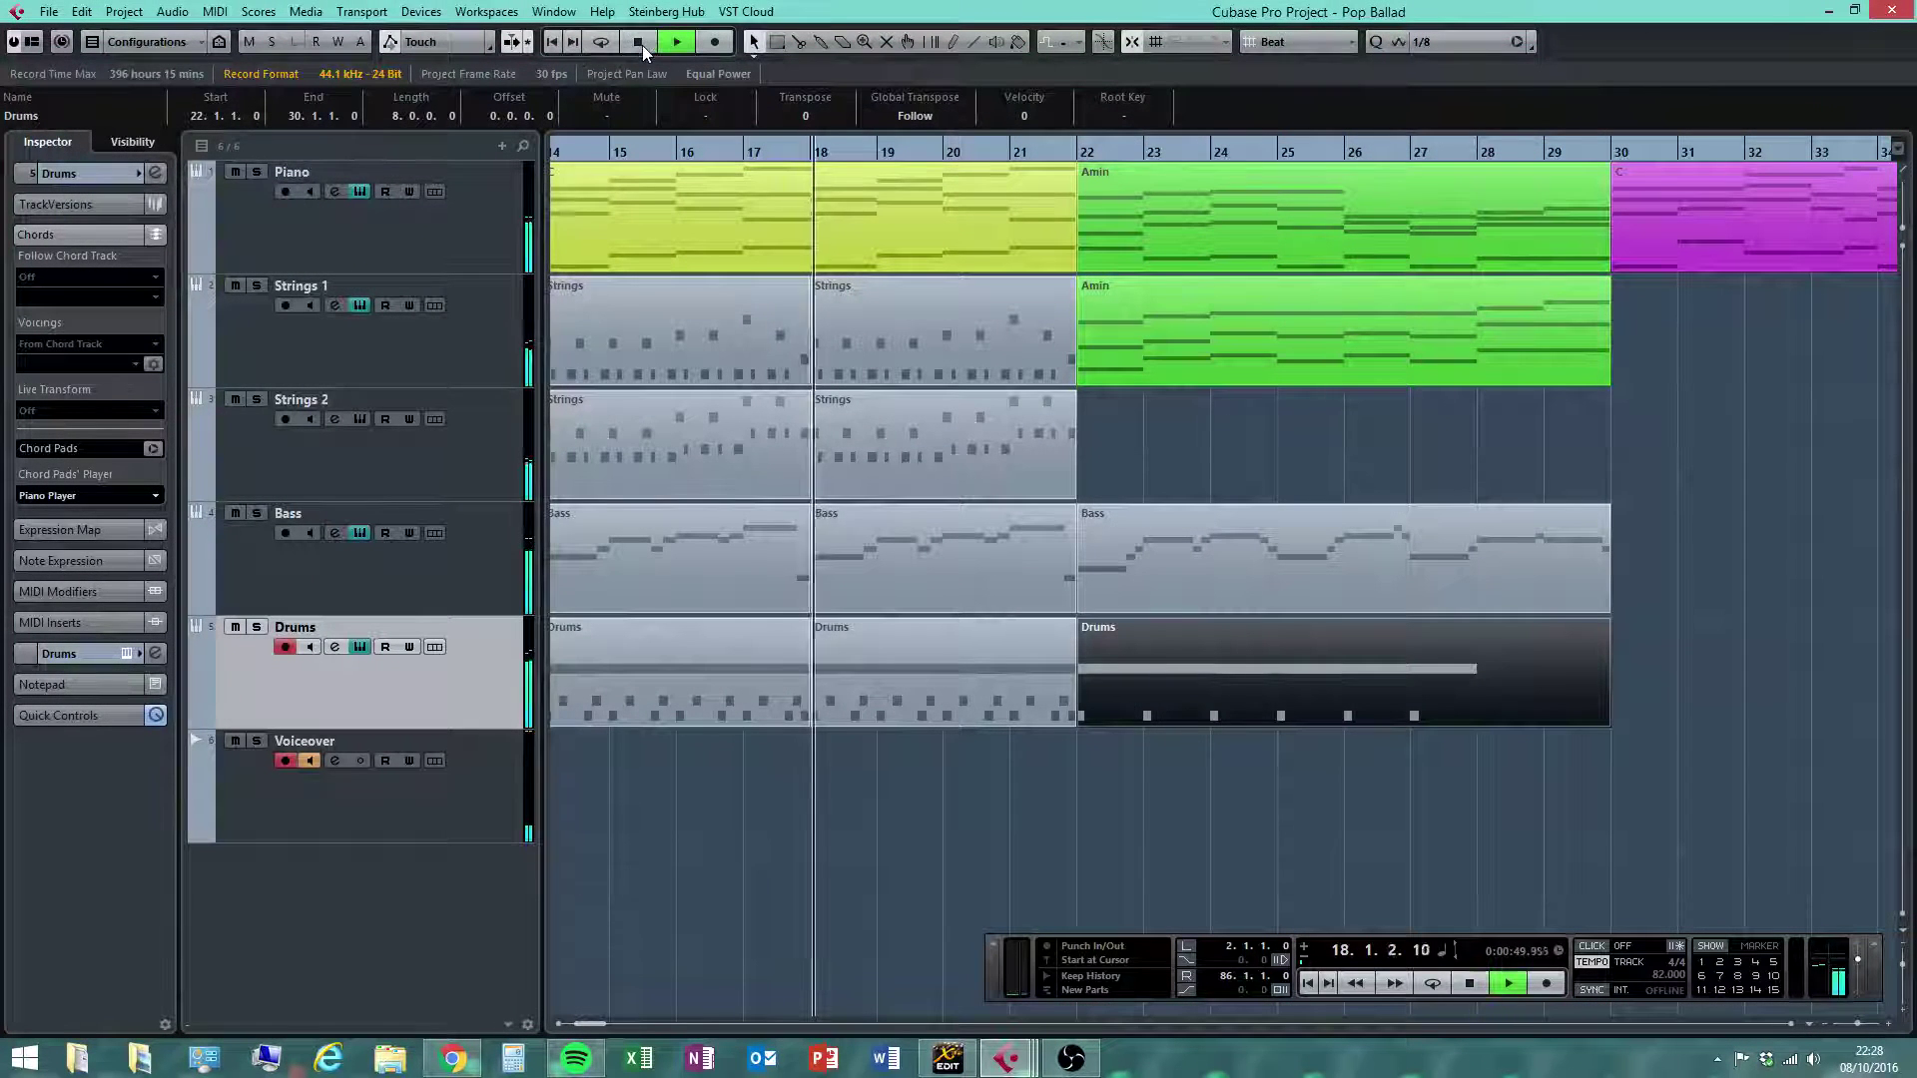
{"action": "key", "text": "space"}
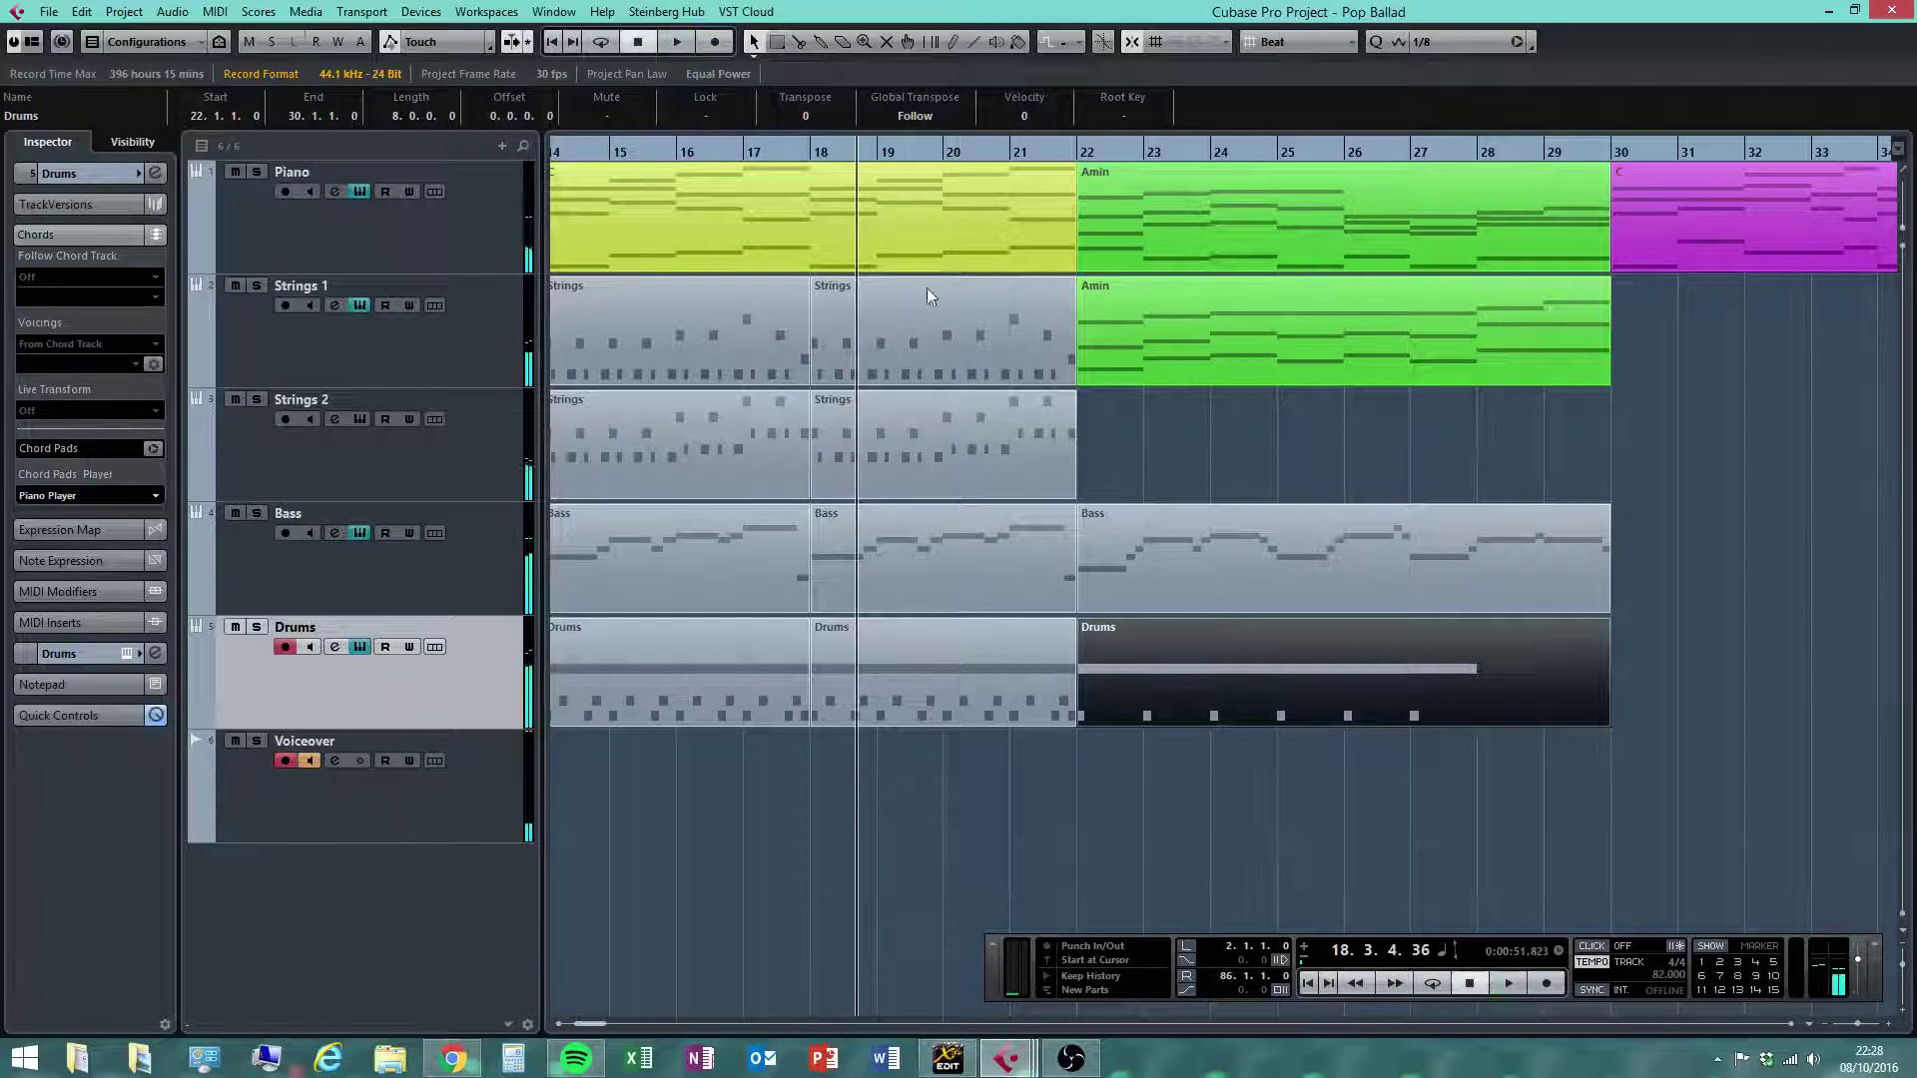
Reopen the bar 22 Drums part and add eighth-note C1s at 22.2.3 and 22.4.3 and an eighth-note D1 on beat 3
{"action": "double_click", "coordinate": [1120, 702]}
{"action": "left_click", "coordinate": [521, 156]}
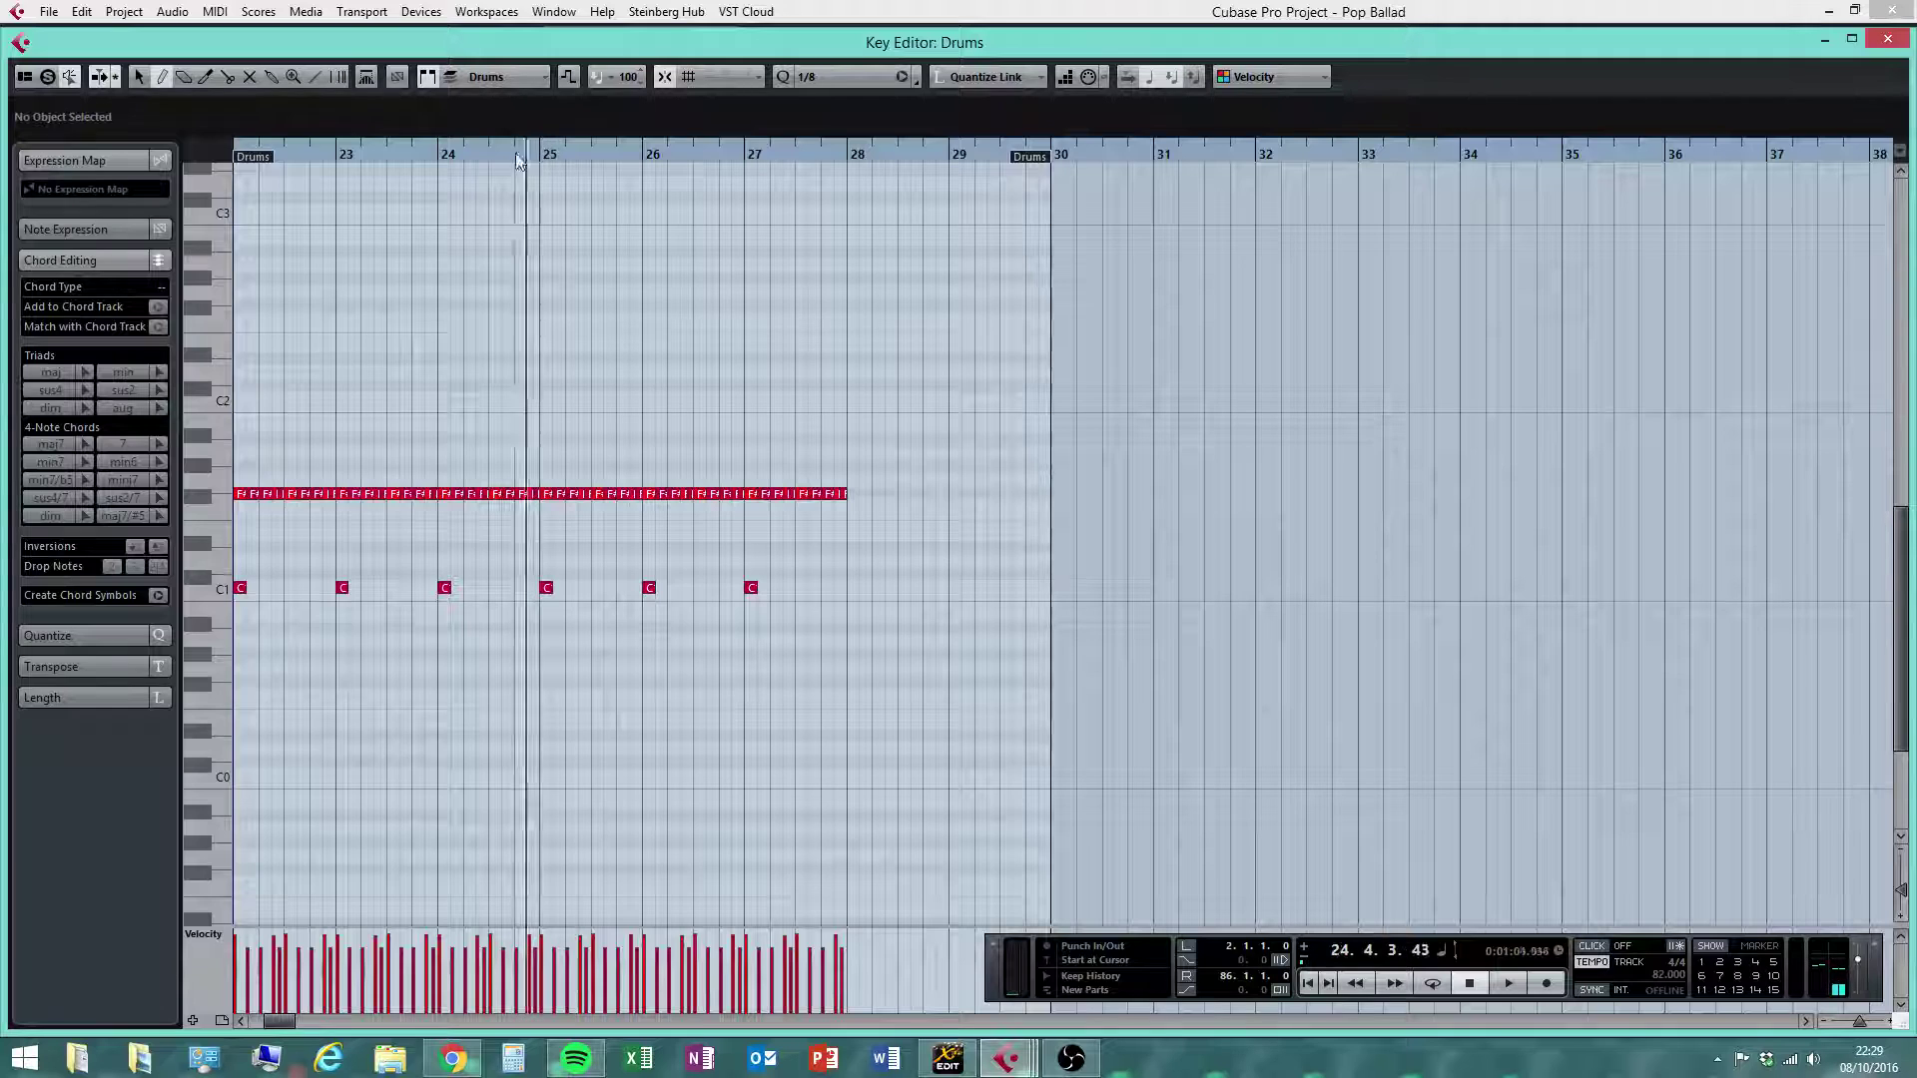
{"action": "mouse_move", "coordinate": [516, 155]}
{"action": "left_mouse_down"}
{"action": "mouse_move", "coordinate": [262, 199]}
{"action": "mouse_move", "coordinate": [230, 236]}
{"action": "mouse_move", "coordinate": [267, 254]}
{"action": "mouse_move", "coordinate": [262, 295]}
{"action": "left_mouse_up"}
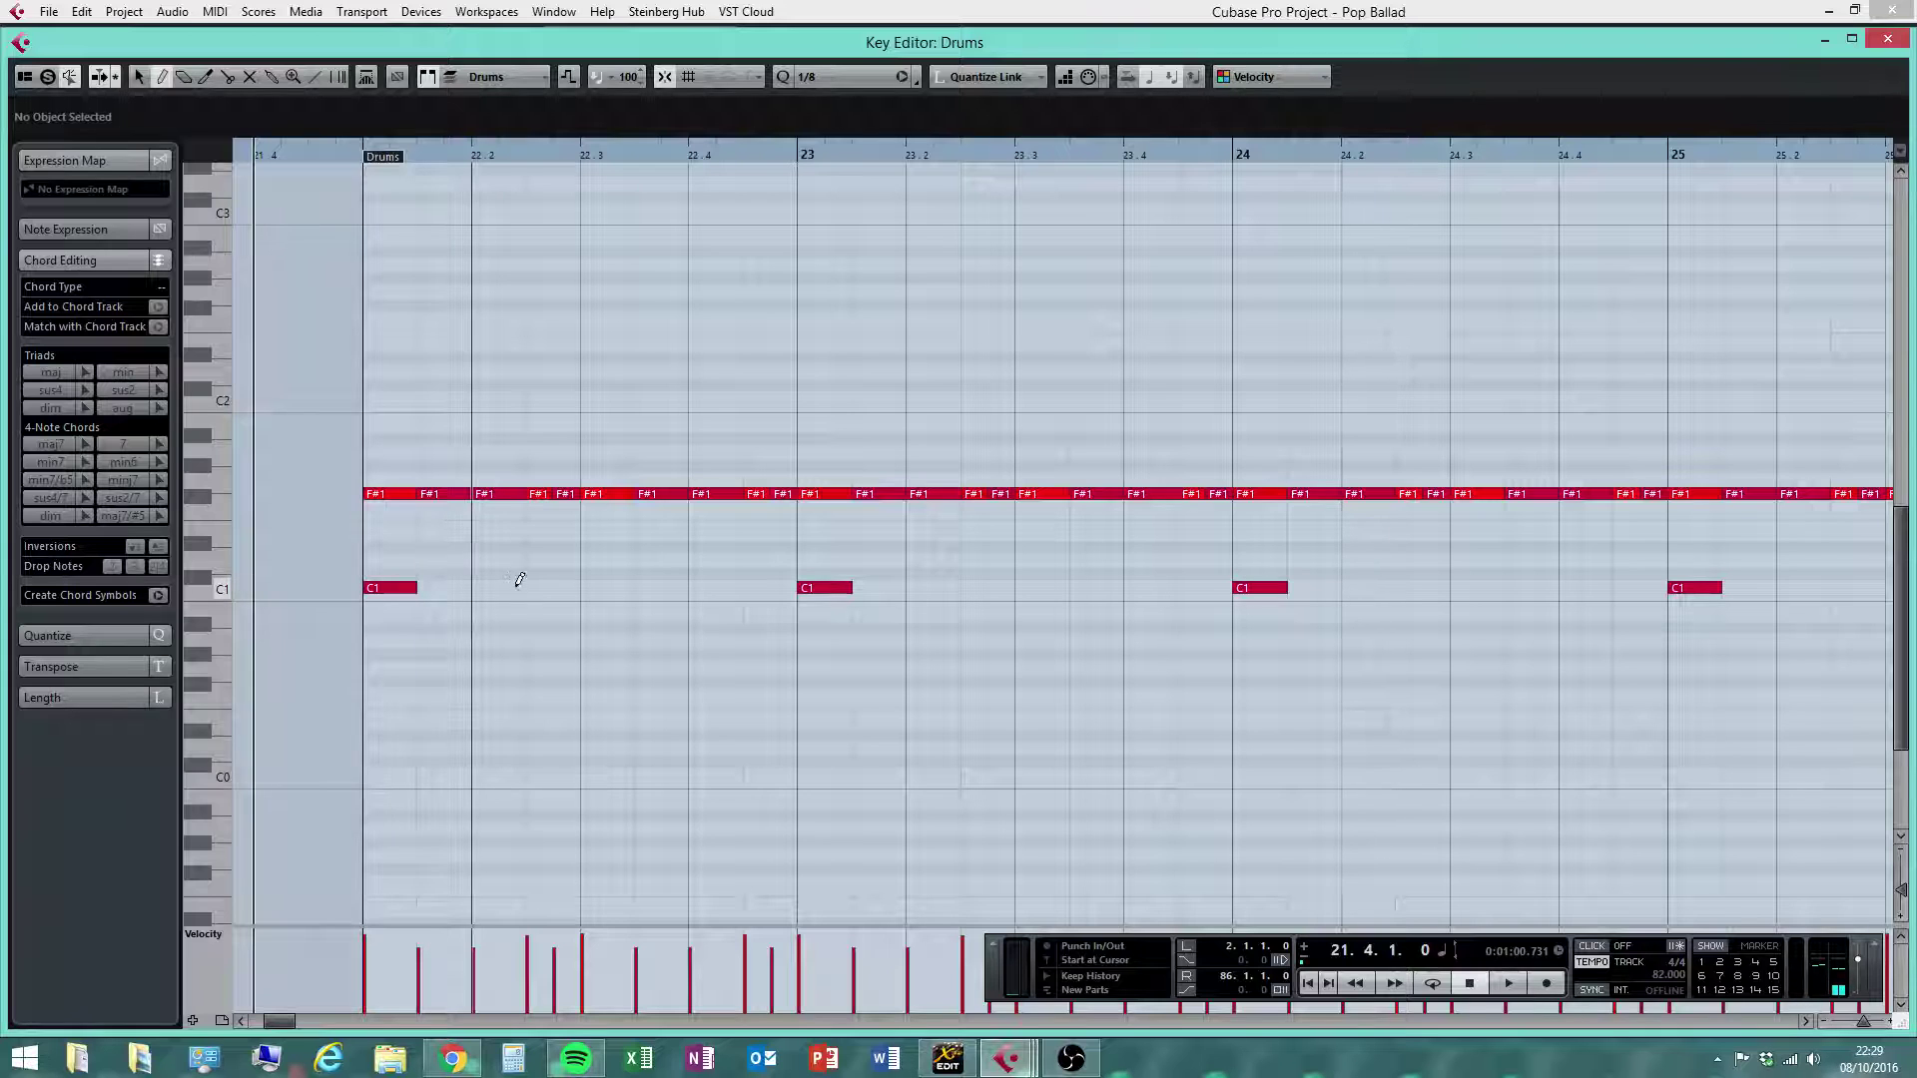
{"action": "left_click", "coordinate": [560, 589]}
{"action": "left_click", "coordinate": [615, 561]}
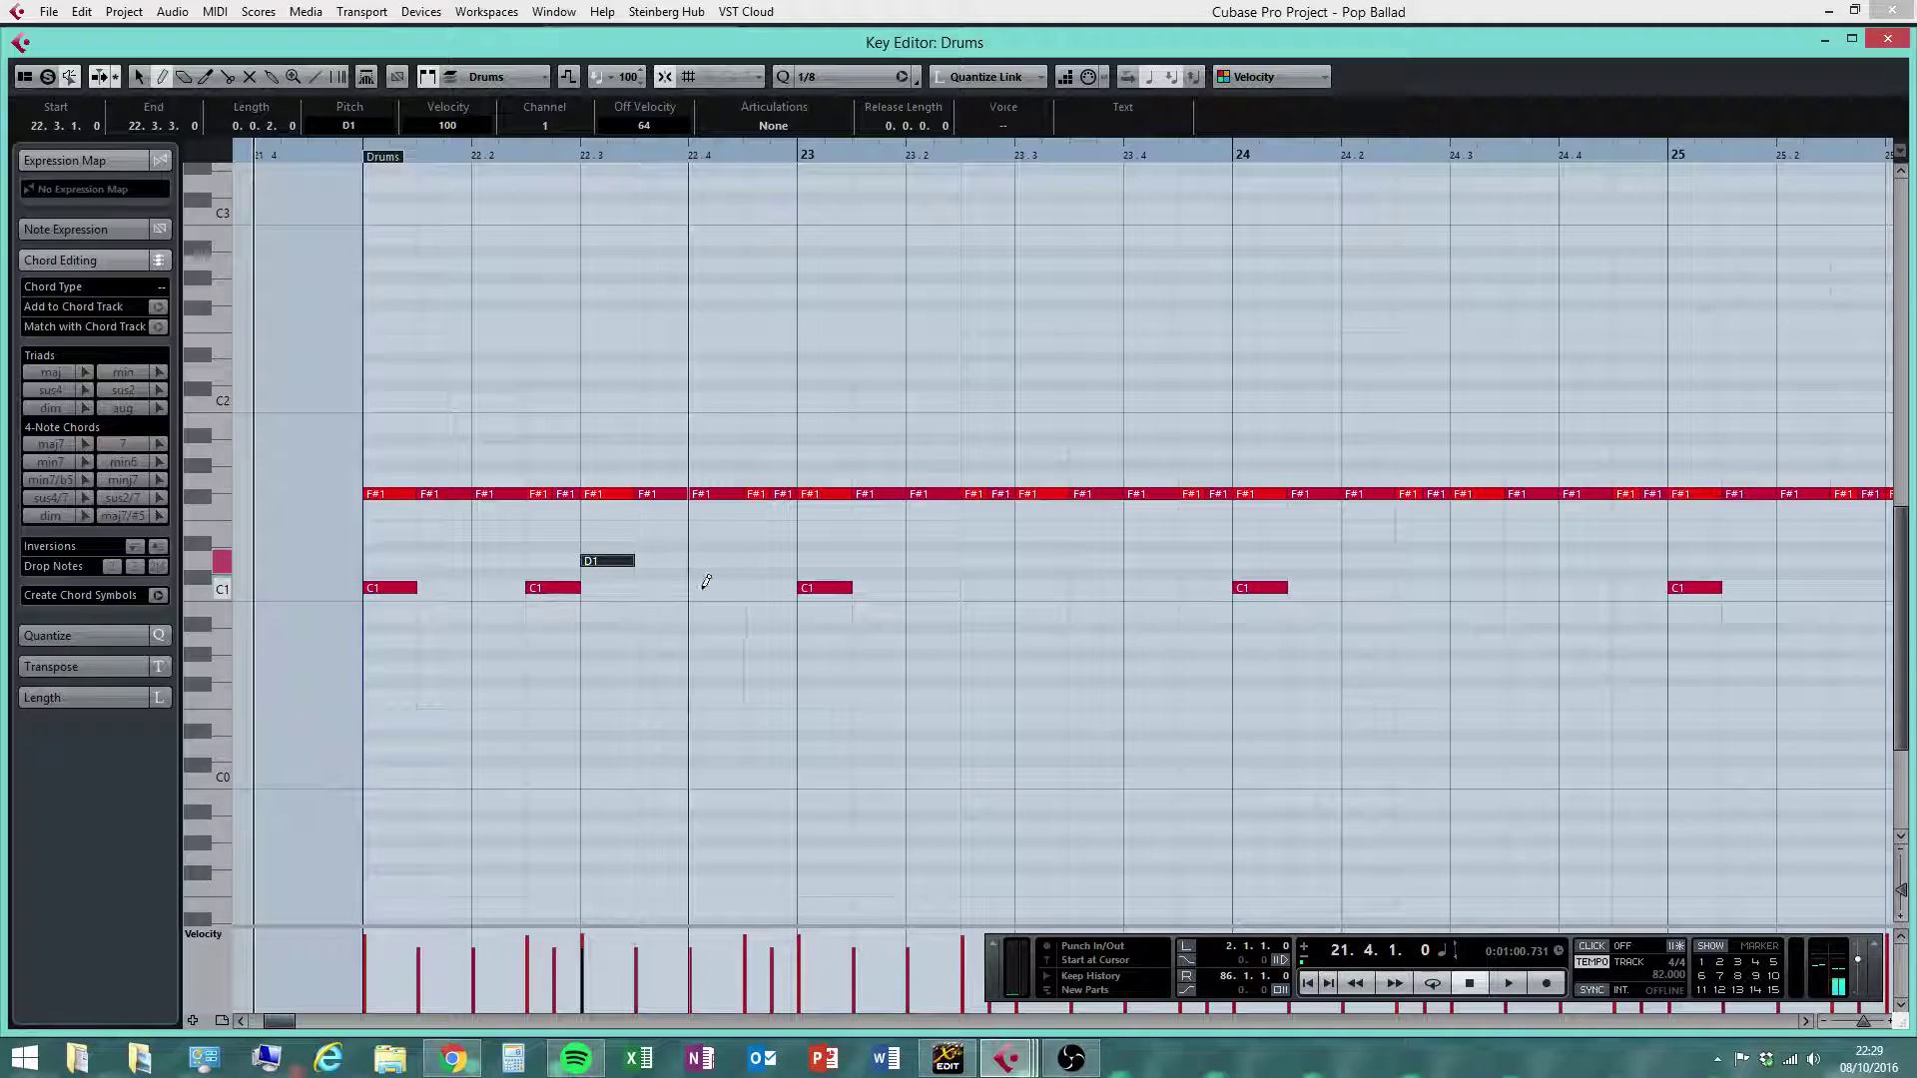
{"action": "left_click", "coordinate": [763, 588]}
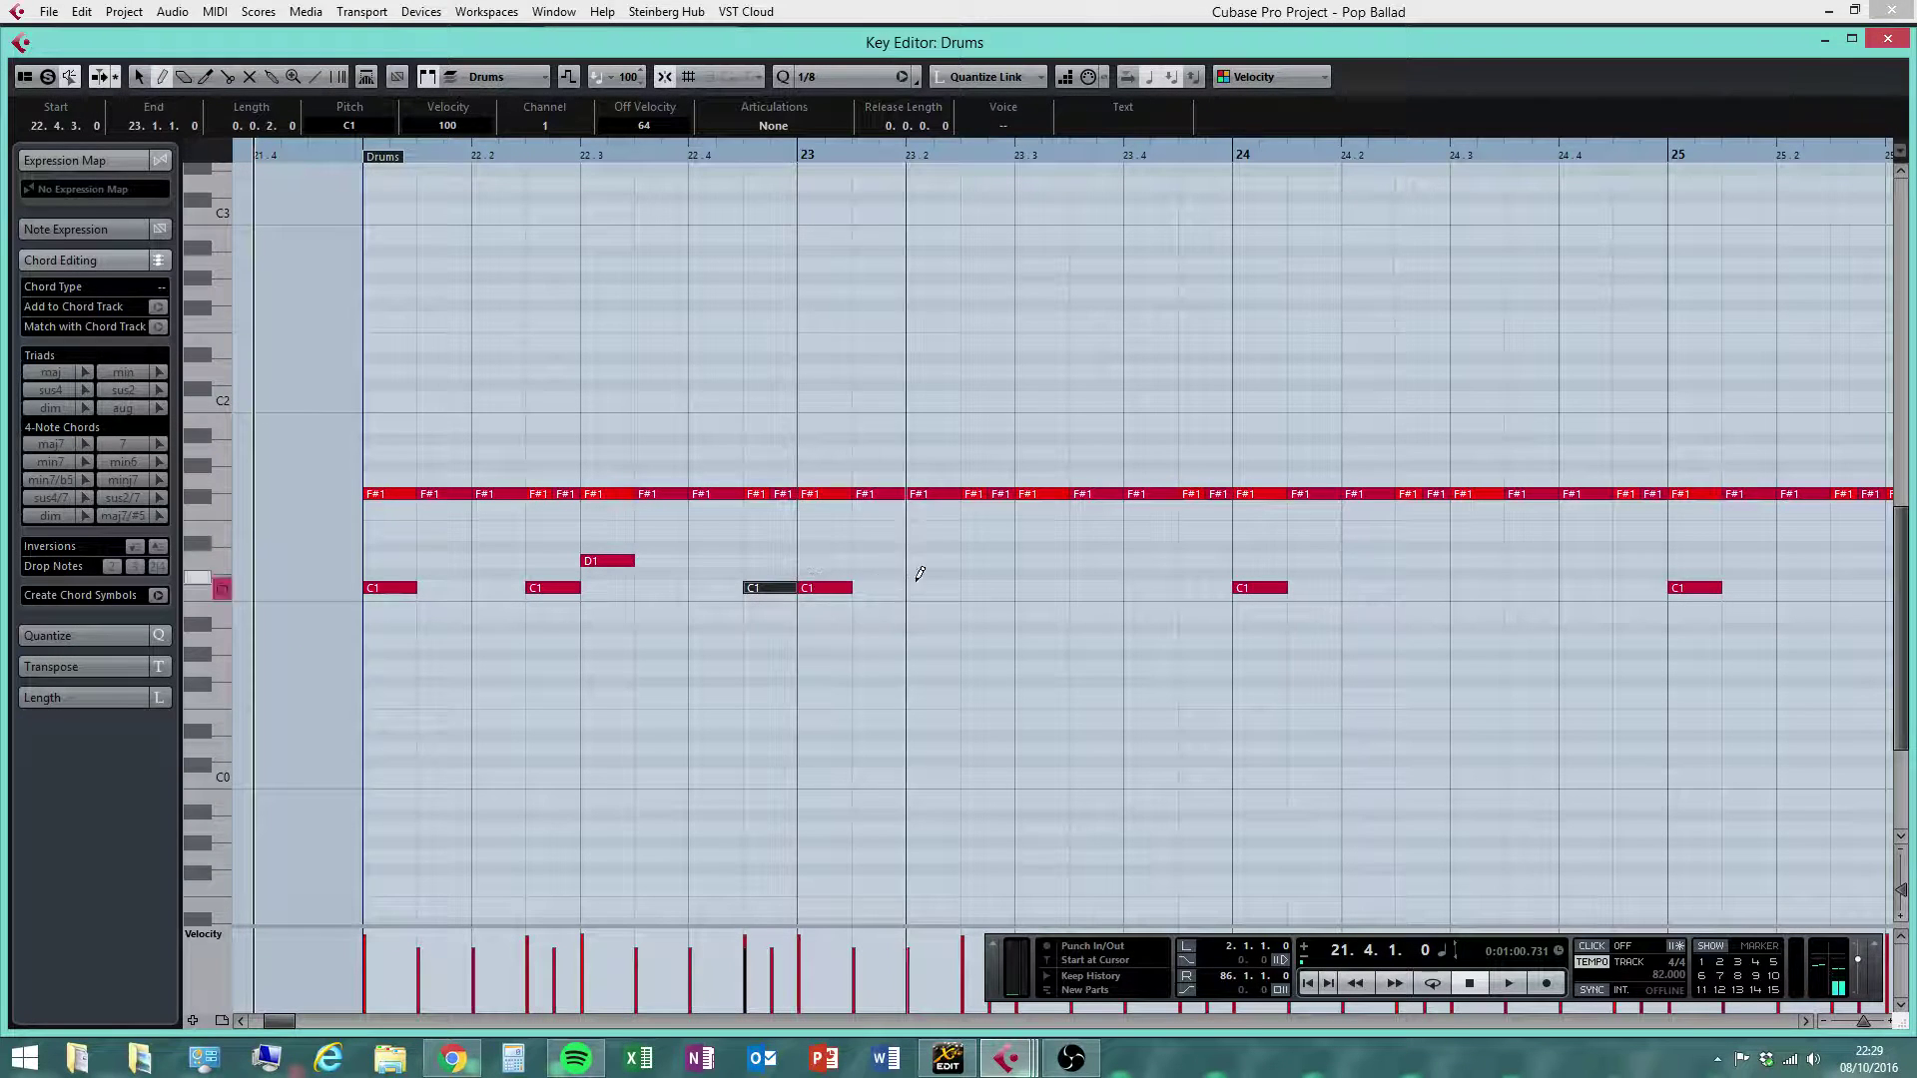
In bar 23, add an eighth-note C1 on the offbeat of beat 2 and an eighth-note D1 on beat 3
{"action": "left_click", "coordinate": [987, 588]}
{"action": "left_click", "coordinate": [1043, 547]}
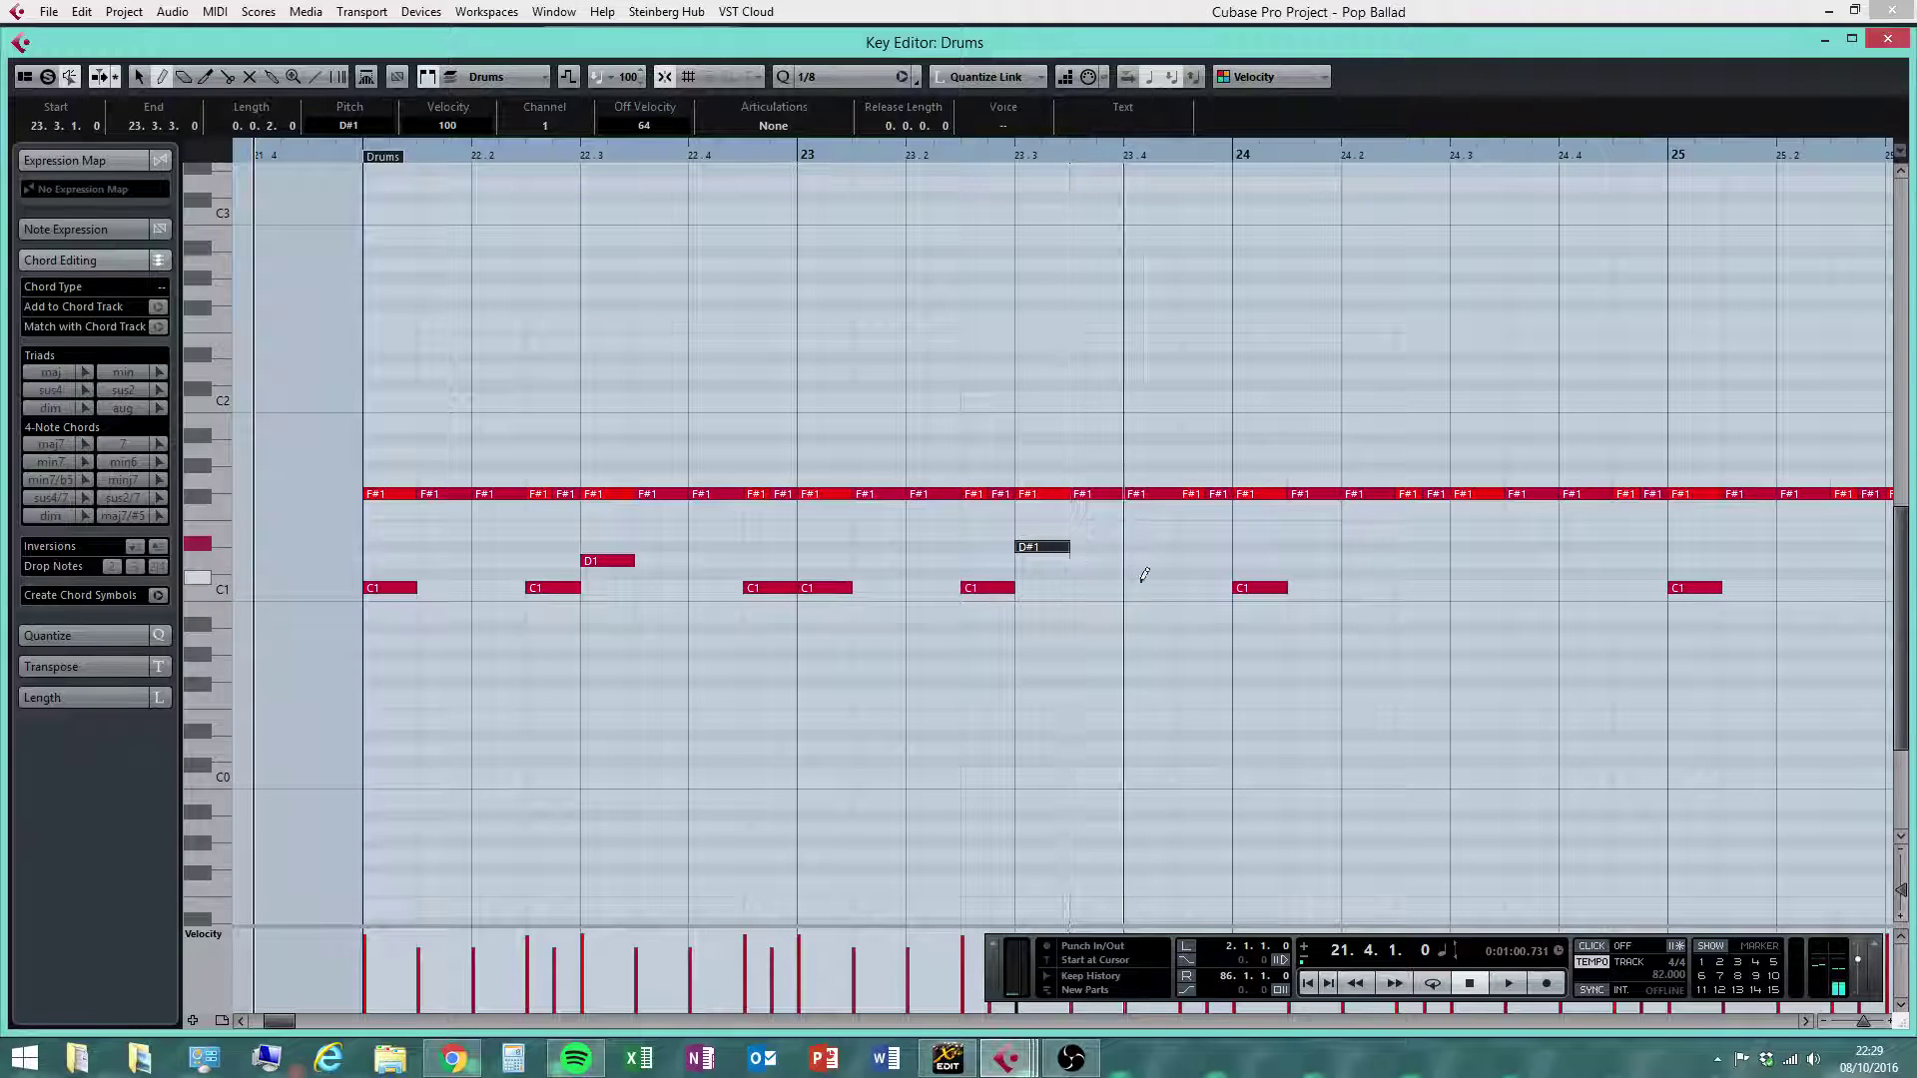
{"action": "right_click", "coordinate": [1040, 709]}
{"action": "left_click", "coordinate": [1038, 720]}
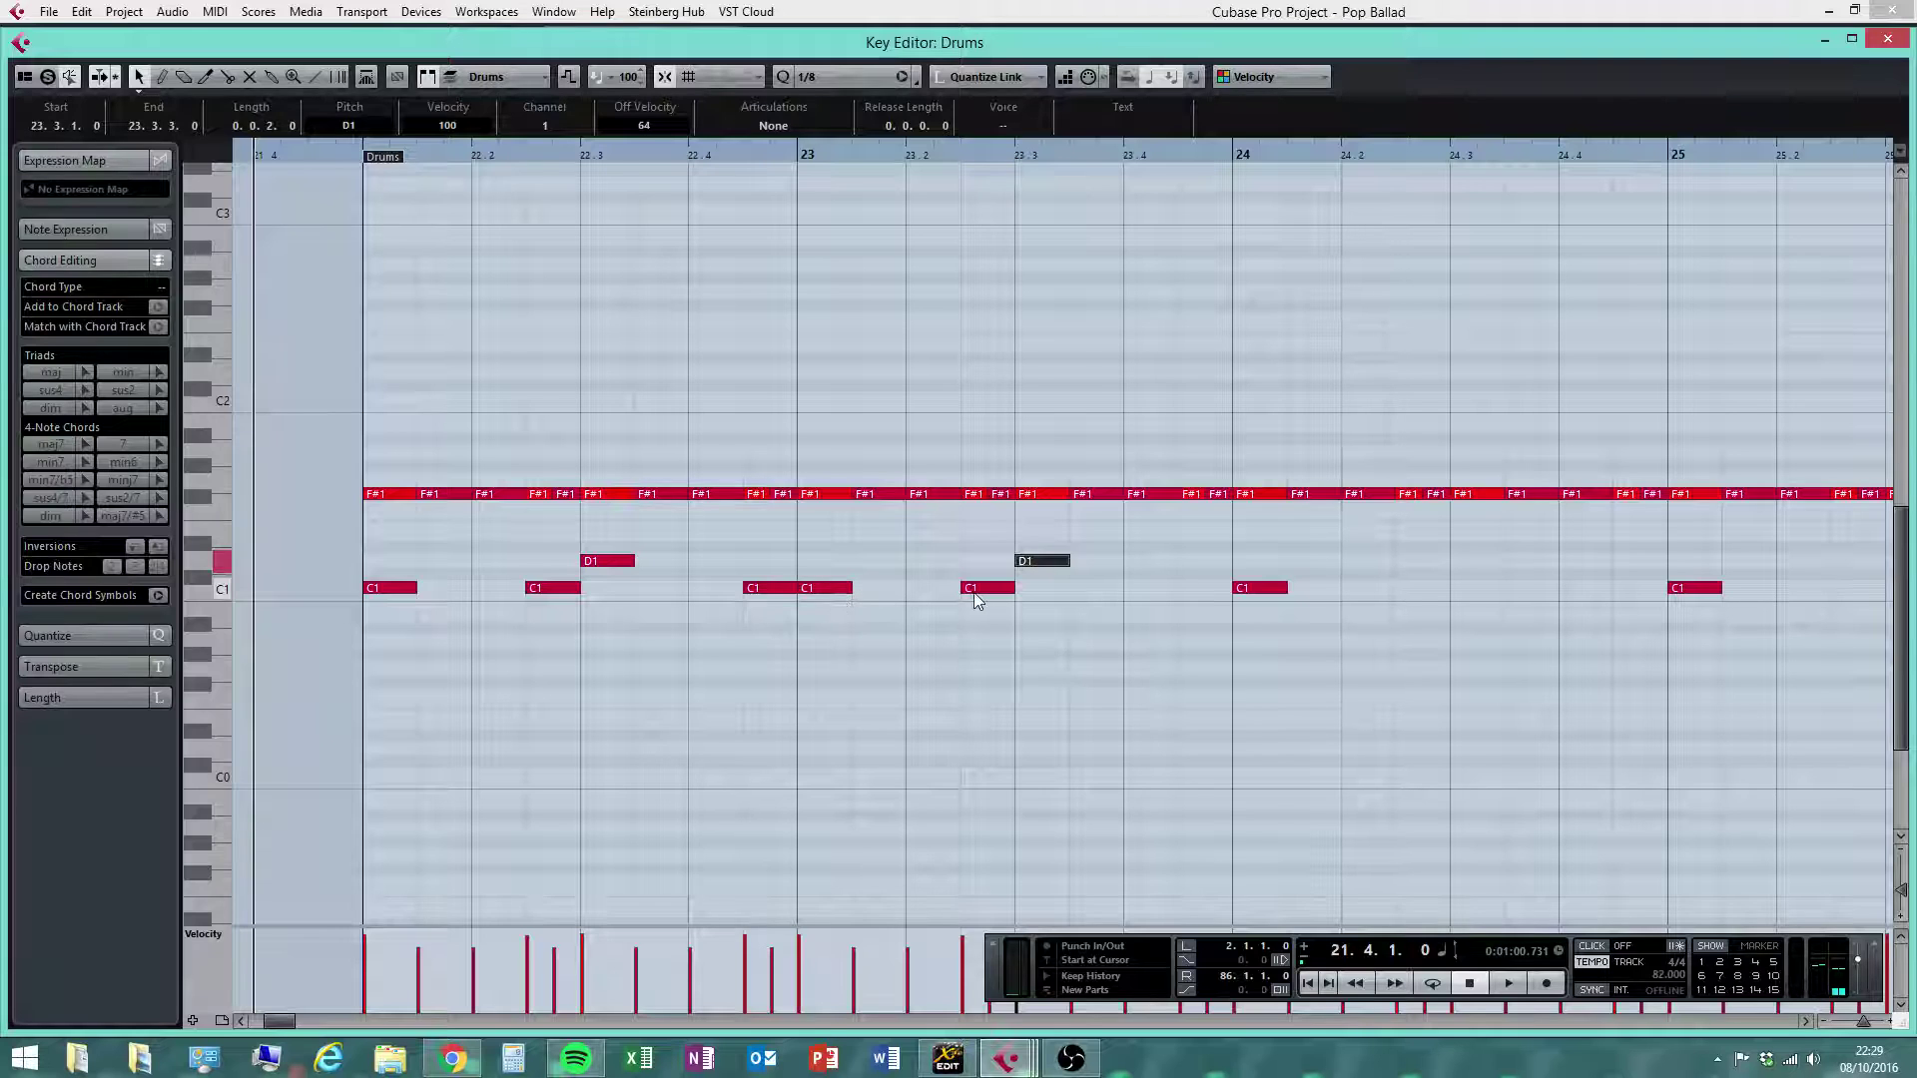
{"action": "left_click", "coordinate": [1316, 587]}
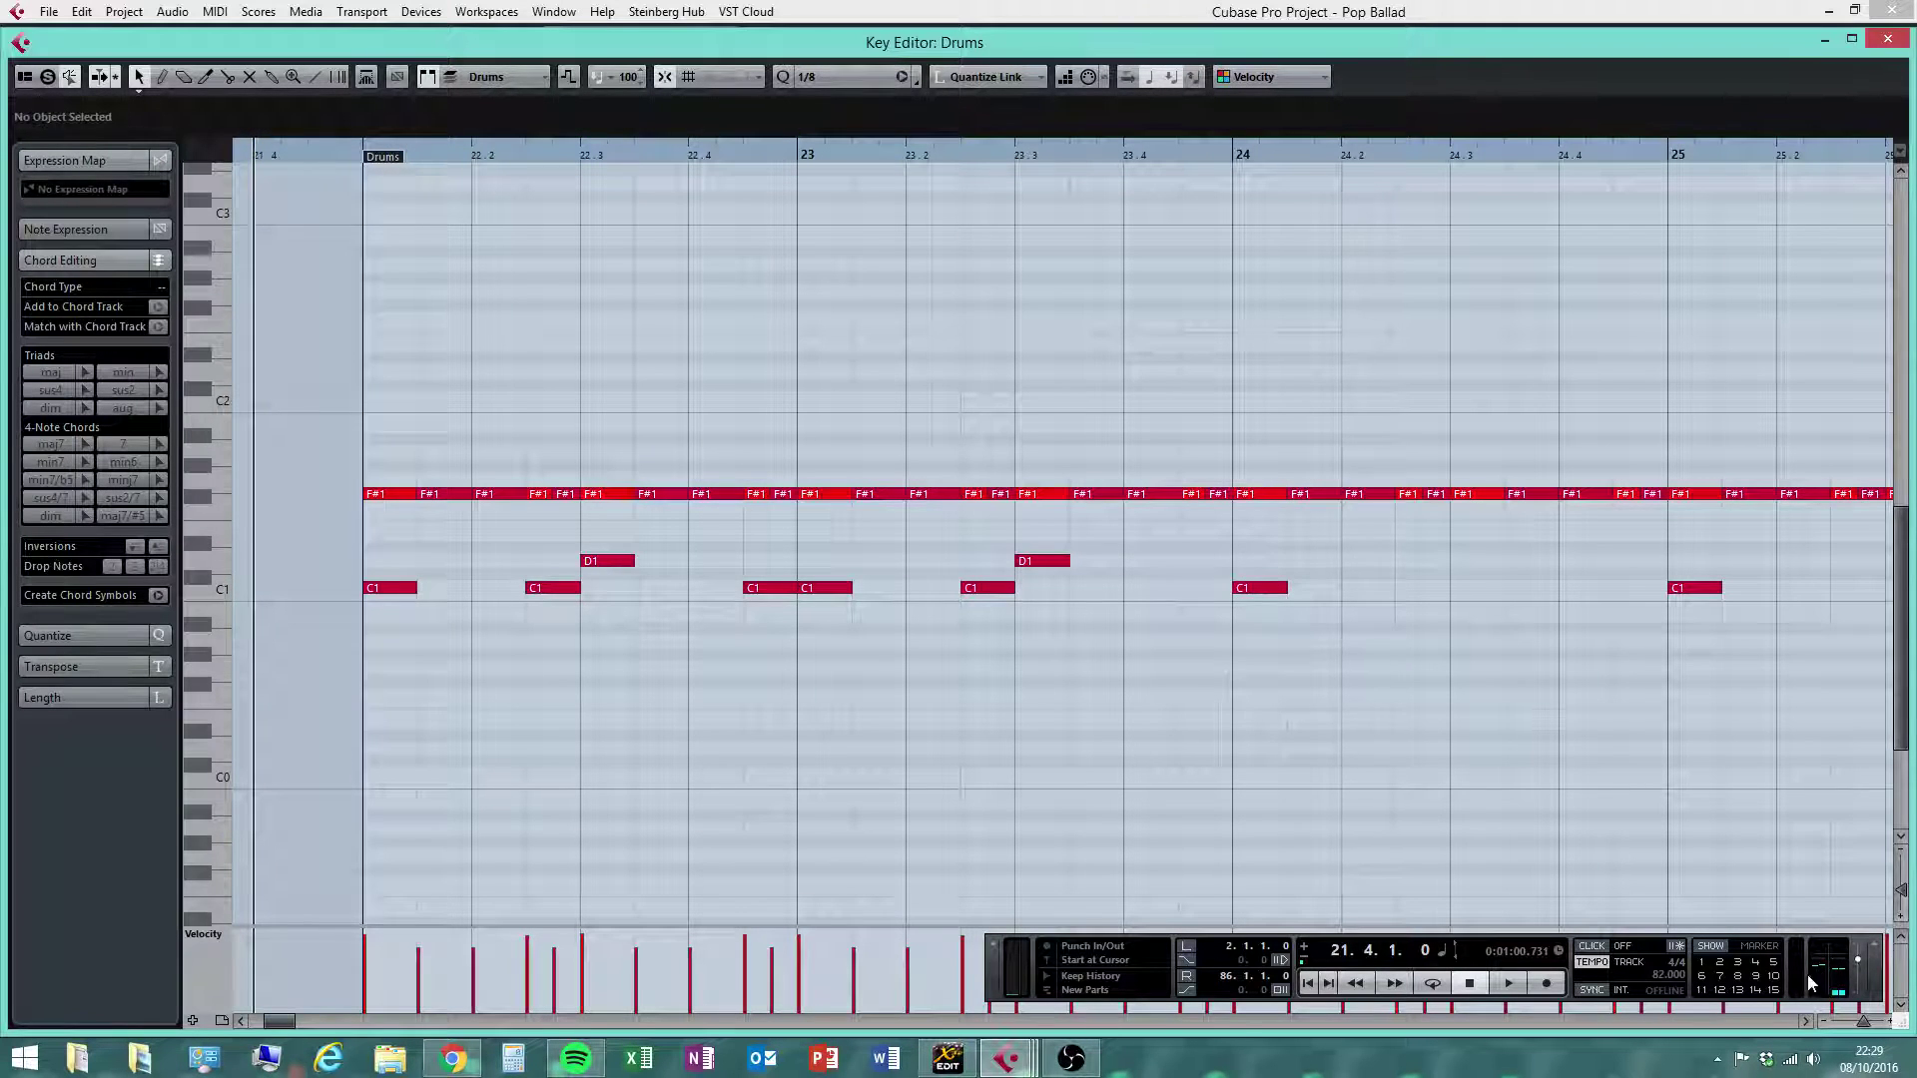
Delete the single C1 notes on the first beats of bars 24 to 27
{"action": "left_click_drag", "start_coordinate": [1870, 1025], "coordinate": [1863, 1021]}
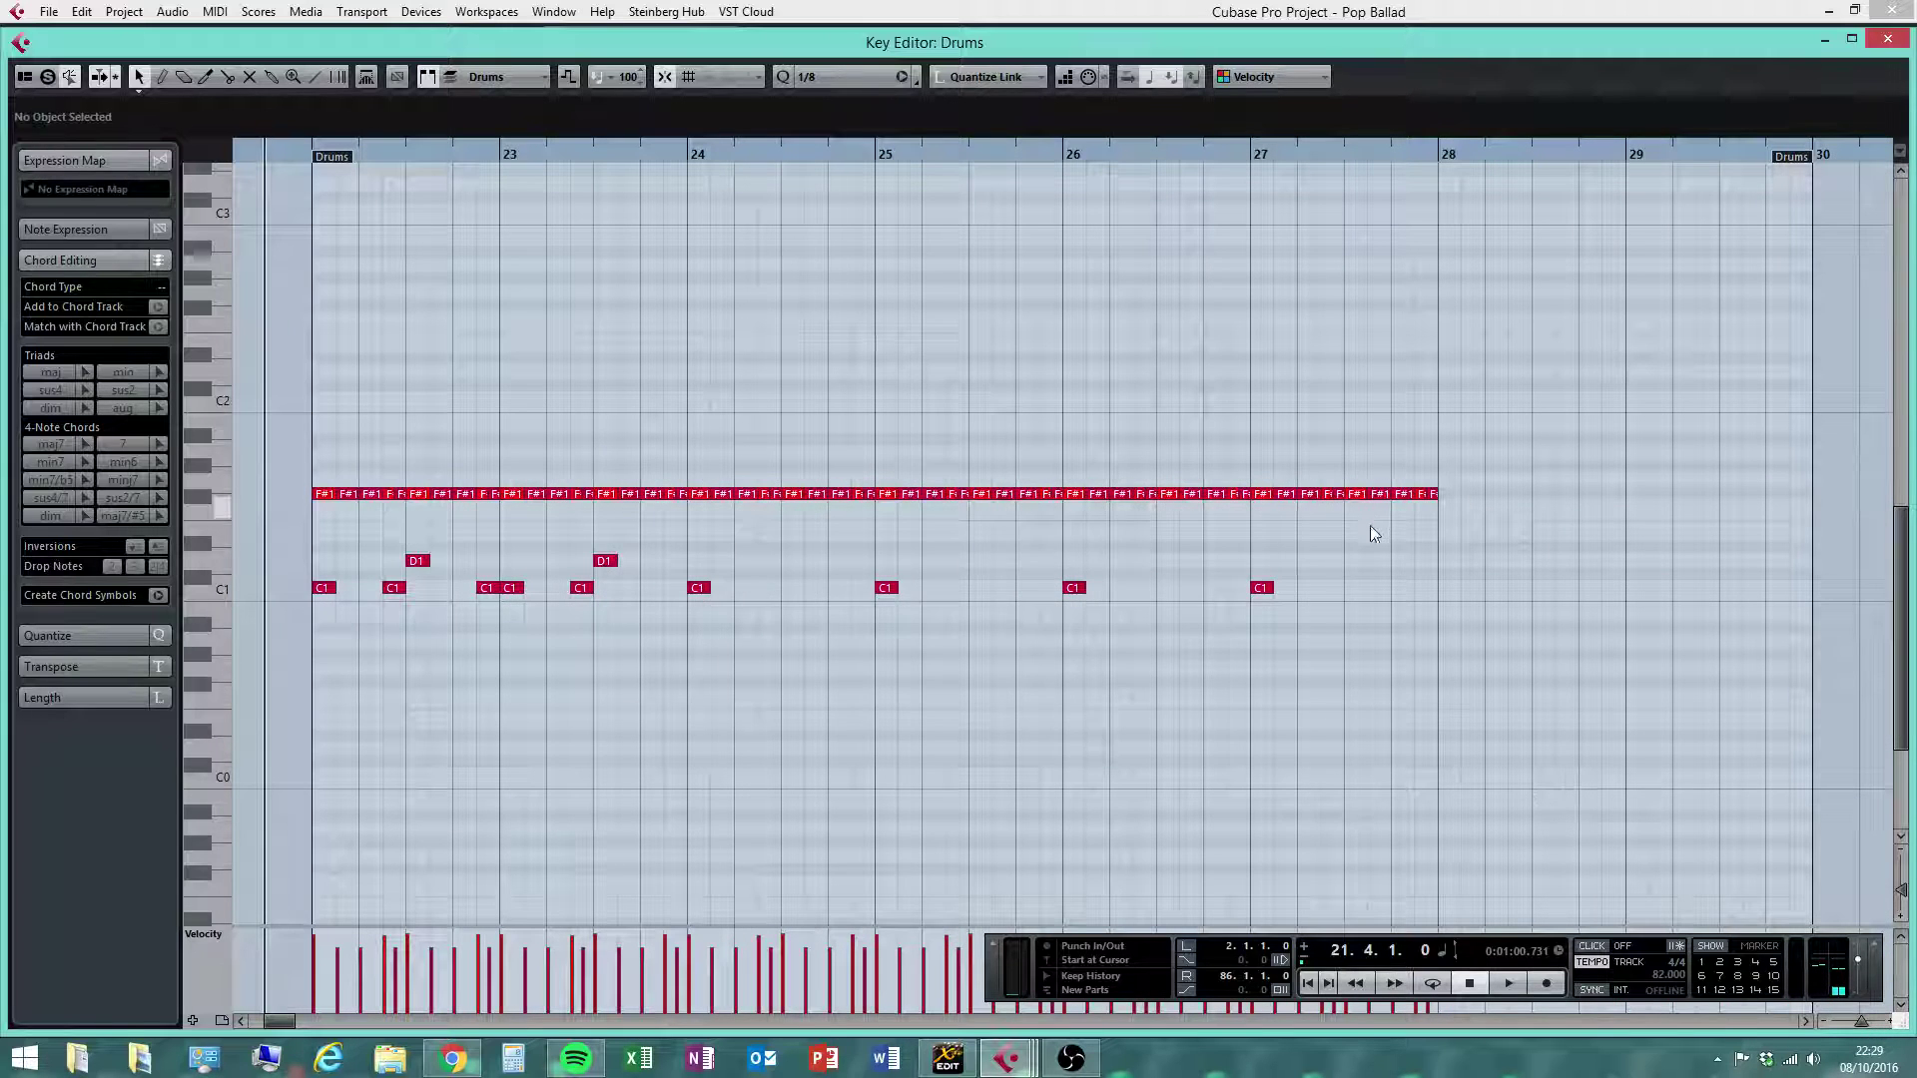
{"action": "left_click_drag", "start_coordinate": [1370, 529], "coordinate": [683, 711]}
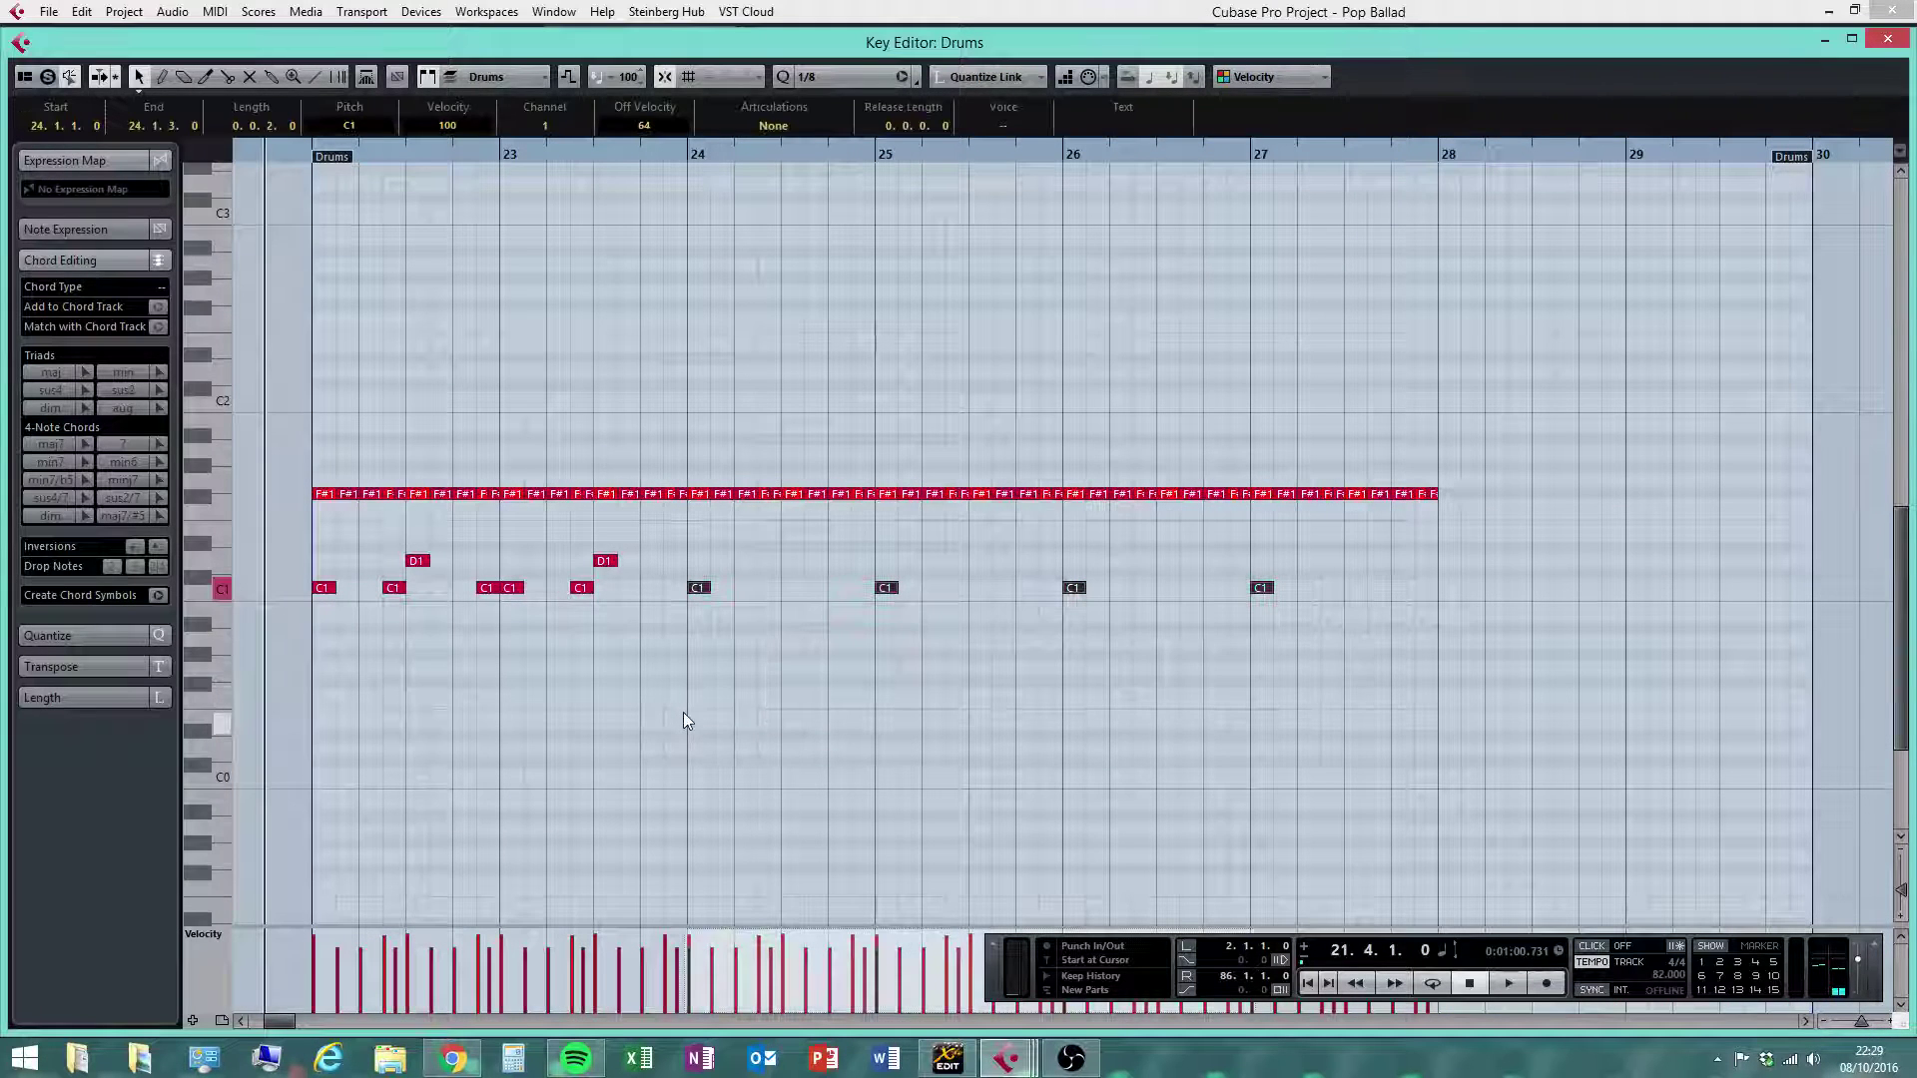
{"action": "key", "text": "Delete"}
Add an eighth-note C1 on the last eighth of bar 23
{"action": "left_click_drag", "start_coordinate": [291, 529], "coordinate": [721, 645]}
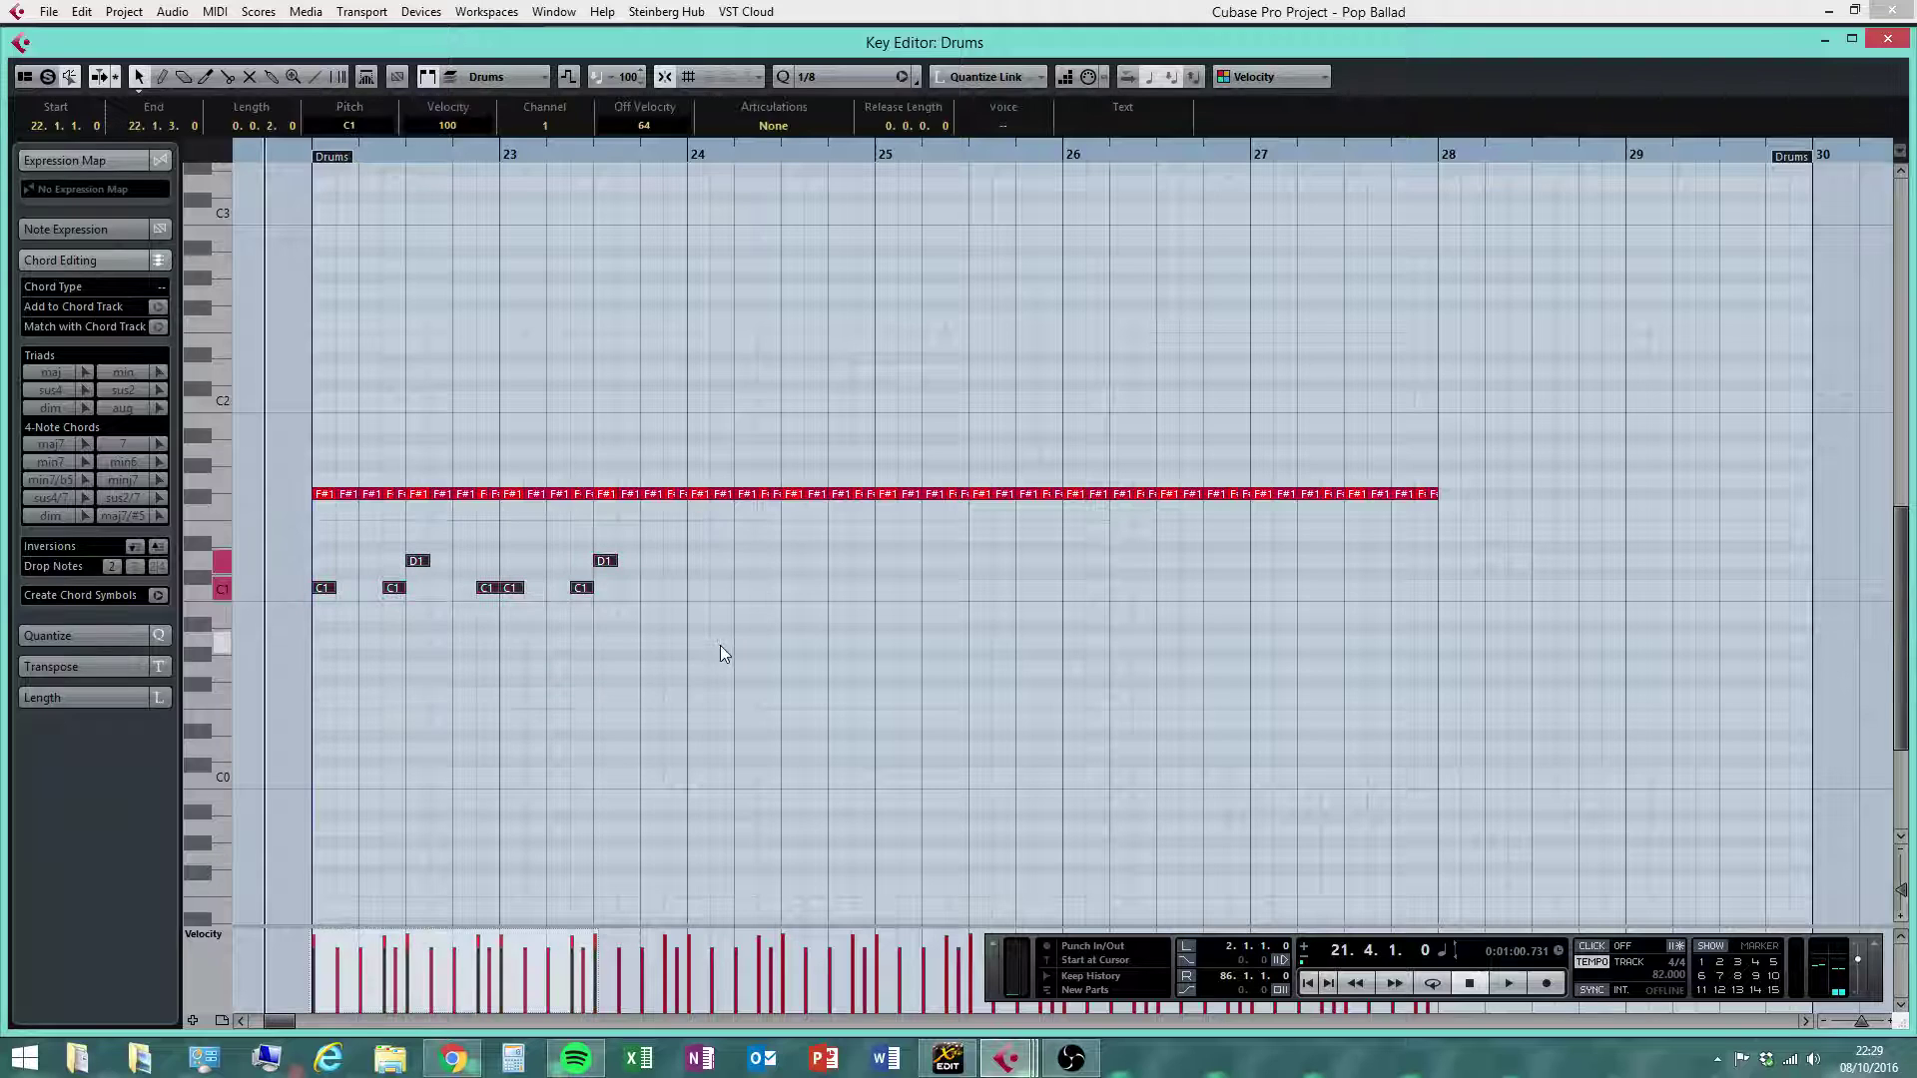
{"action": "left_click", "coordinate": [721, 645]}
{"action": "right_click", "coordinate": [607, 607]}
{"action": "left_click", "coordinate": [637, 609]}
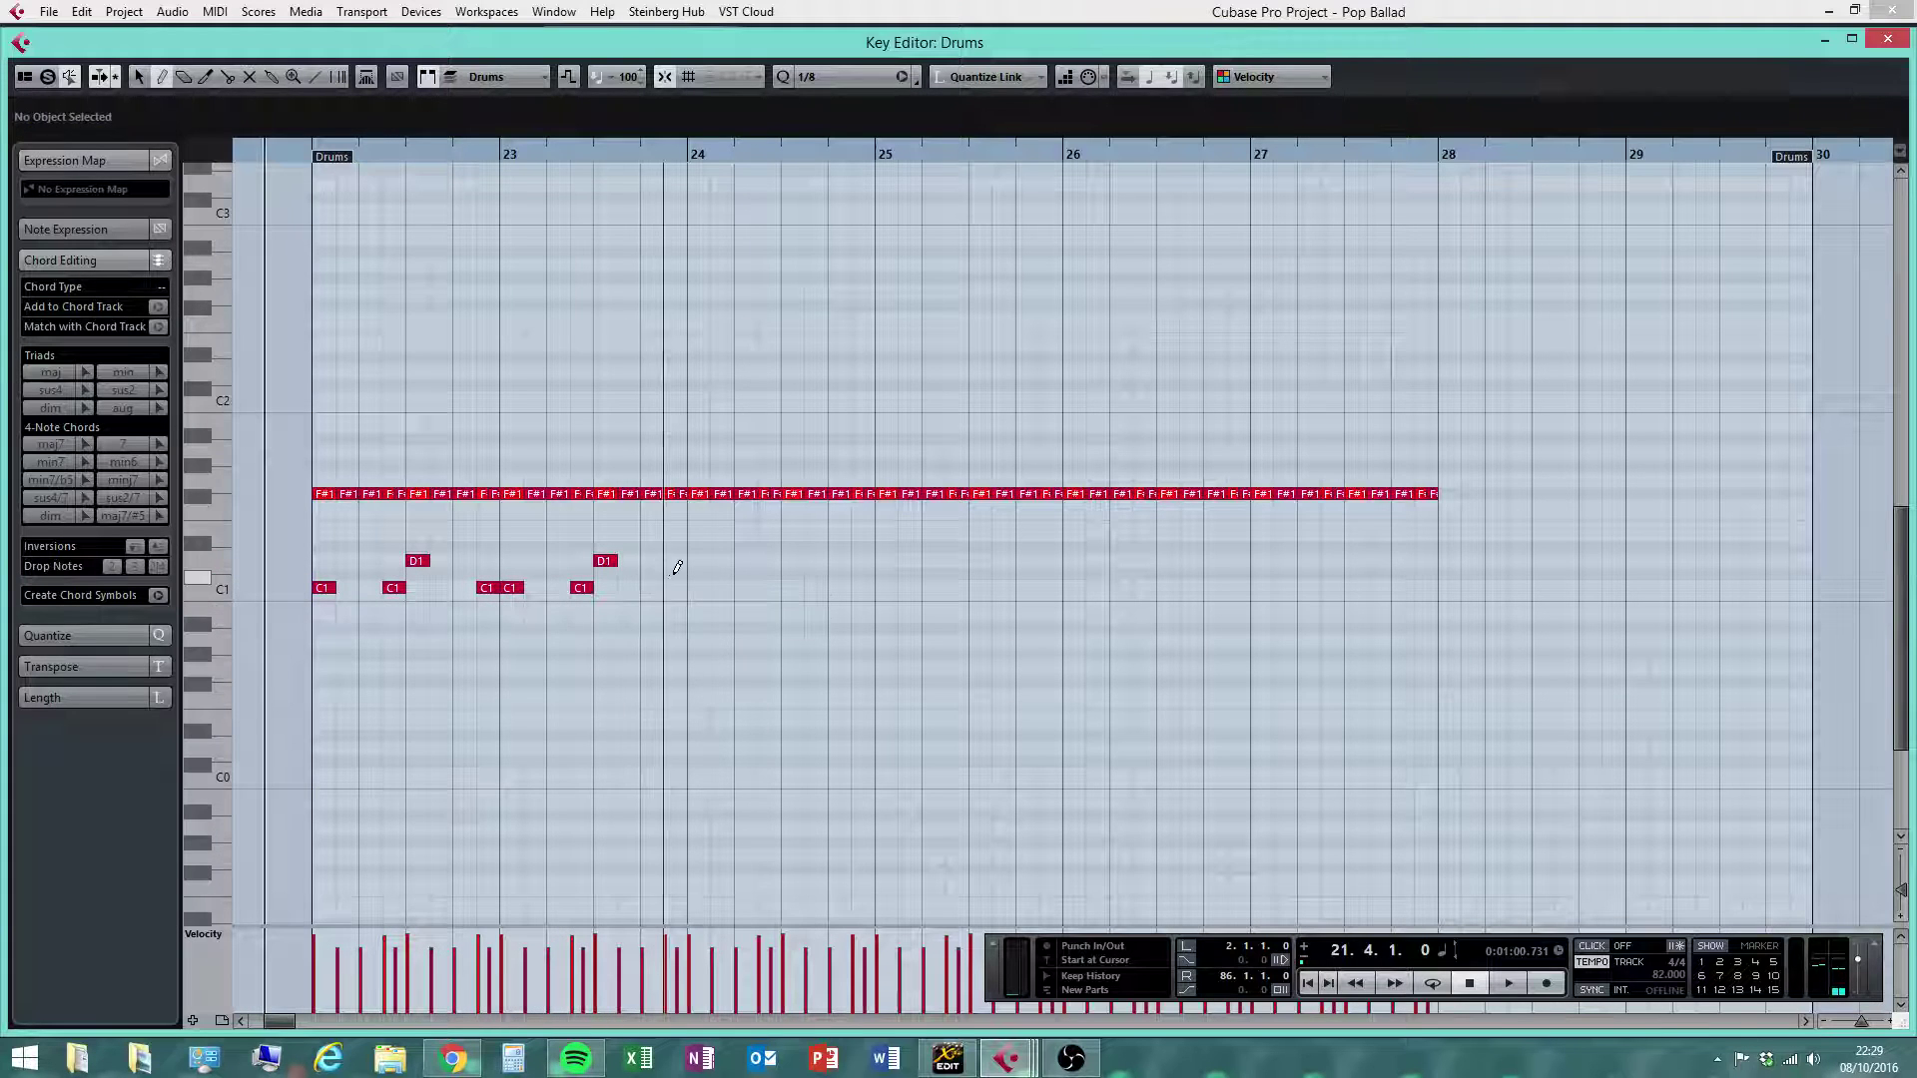
{"action": "left_click", "coordinate": [671, 587]}
Duplicate the two-bar C1 and D1 pattern from bars 22 and 23 twice to fill bars 24 to 27
{"action": "key", "text": "1"}
{"action": "left_click_drag", "start_coordinate": [739, 544], "coordinate": [311, 643]}
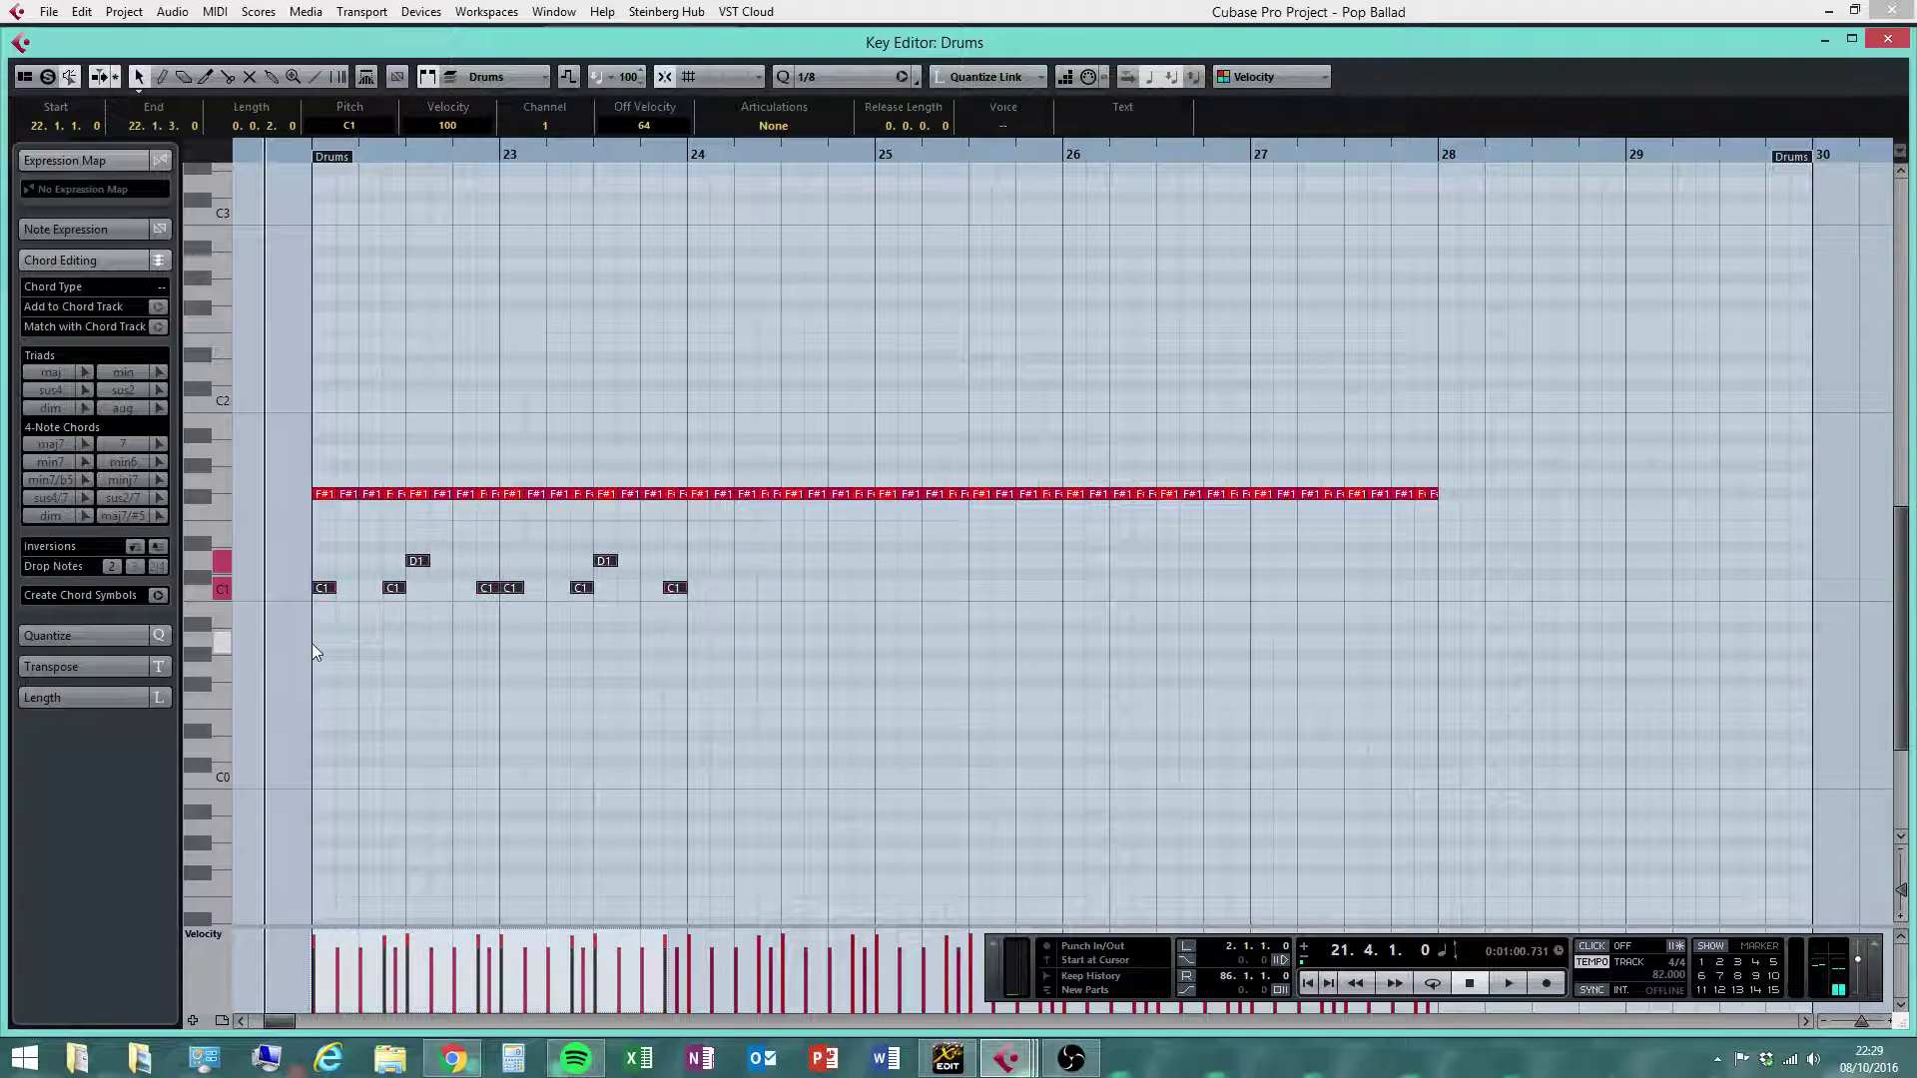
{"action": "key", "text": "alt+d"}
{"action": "key", "text": "alt+d"}
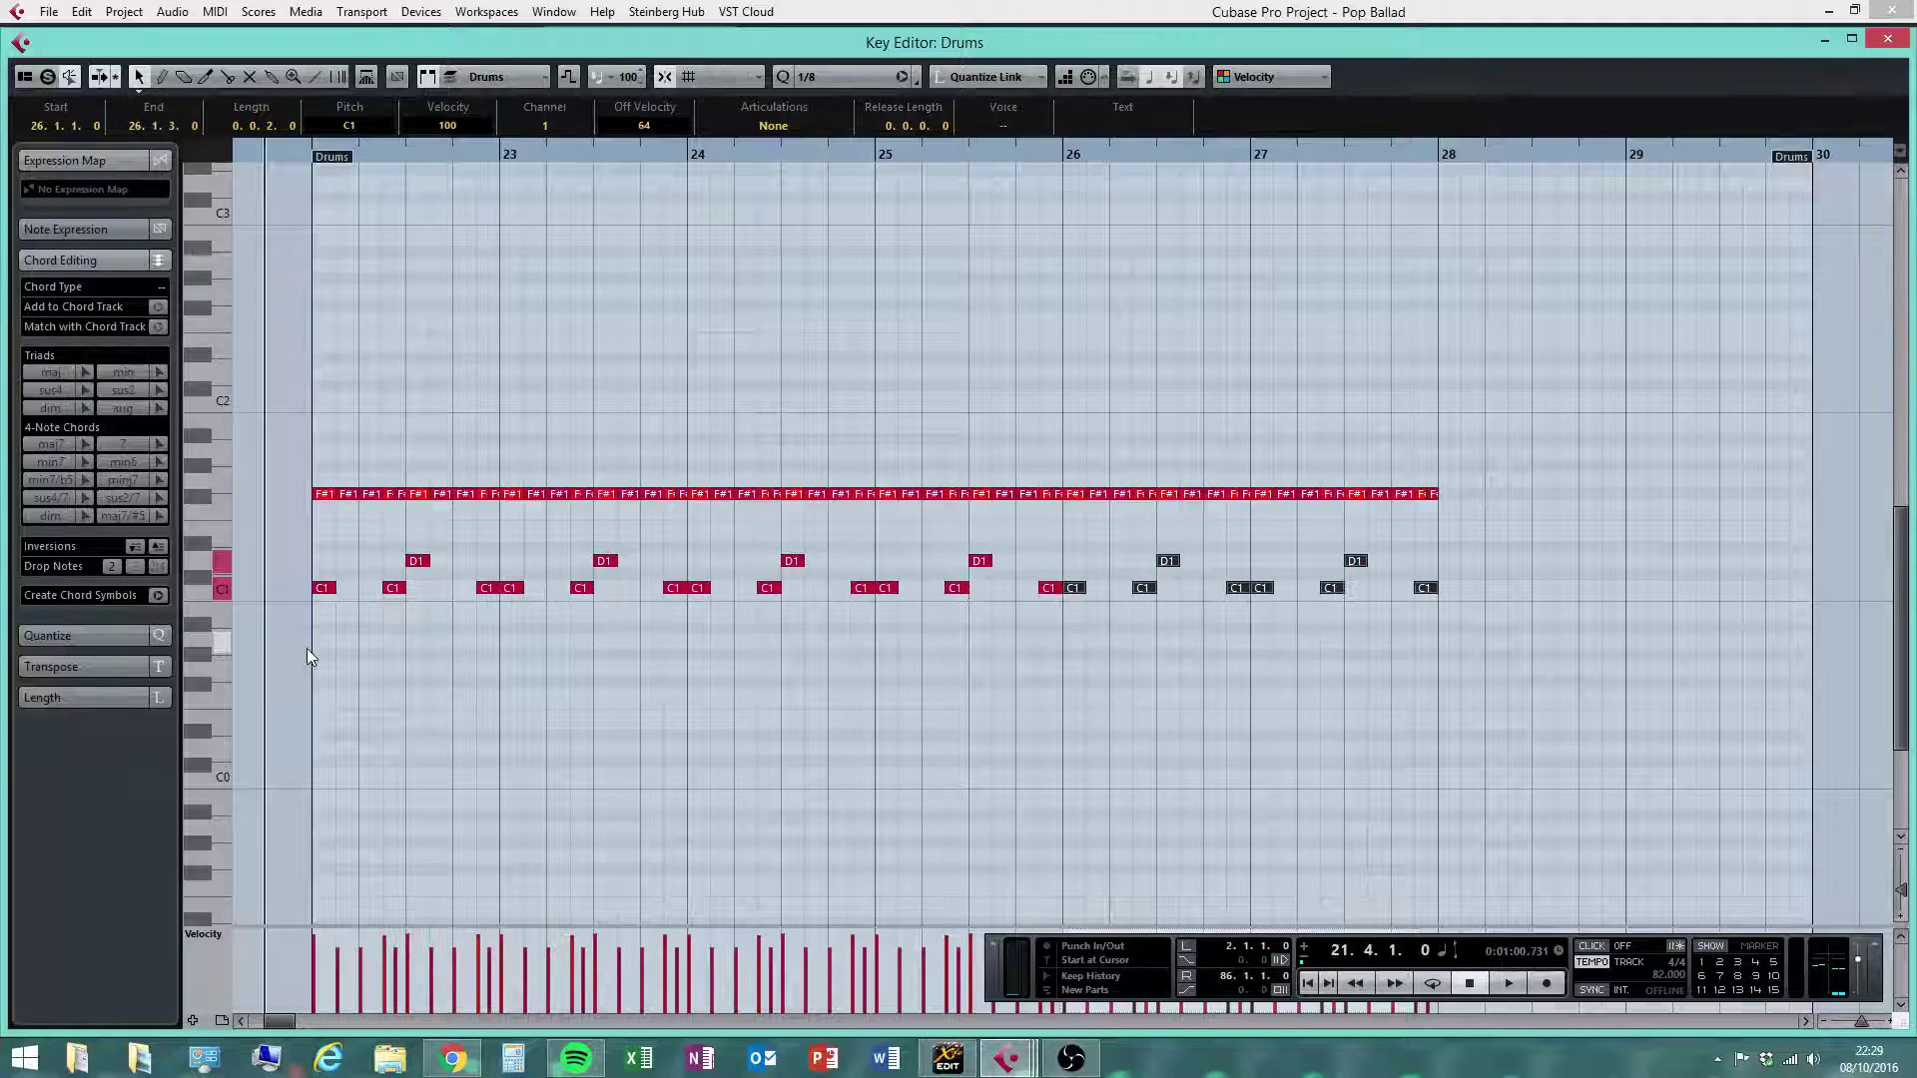
Play the drum pattern from just before bar 22 through to bar 28
{"action": "left_click", "coordinate": [1500, 981]}
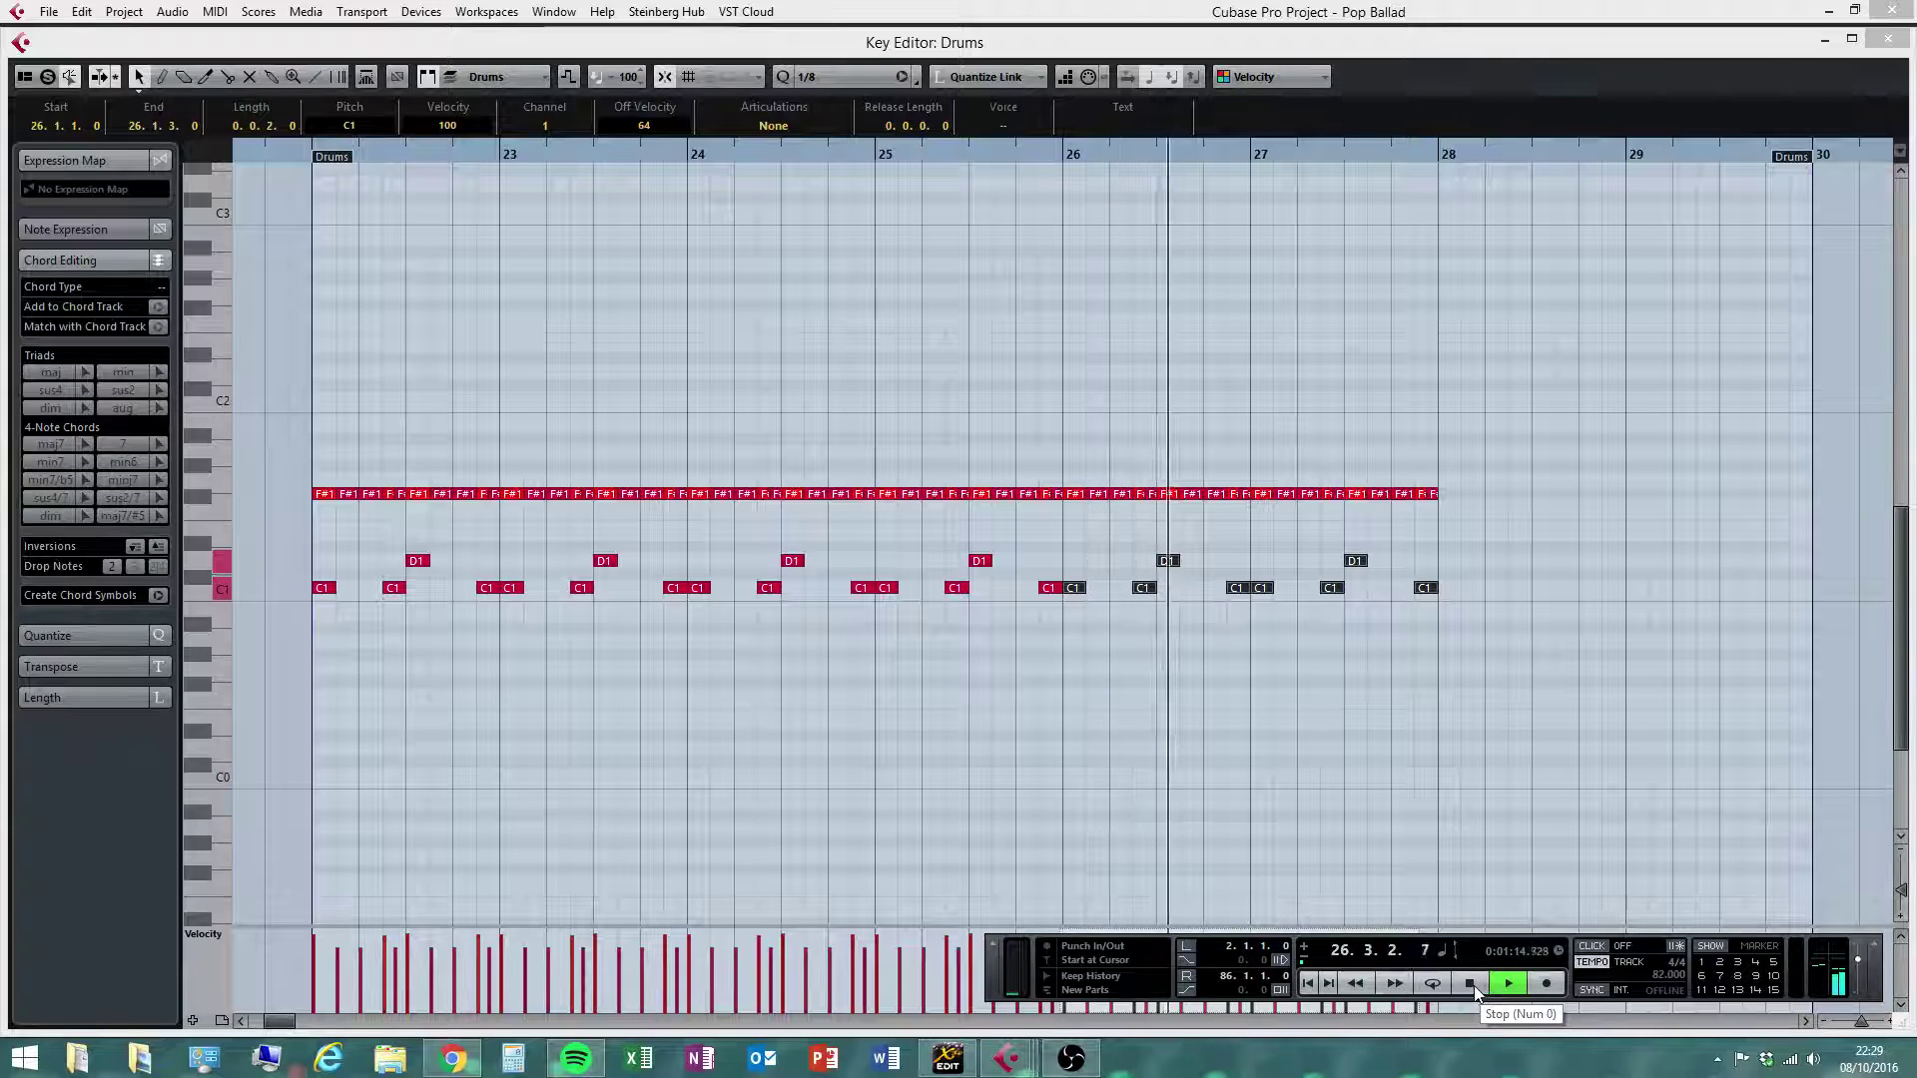
{"action": "left_click", "coordinate": [1806, 1021]}
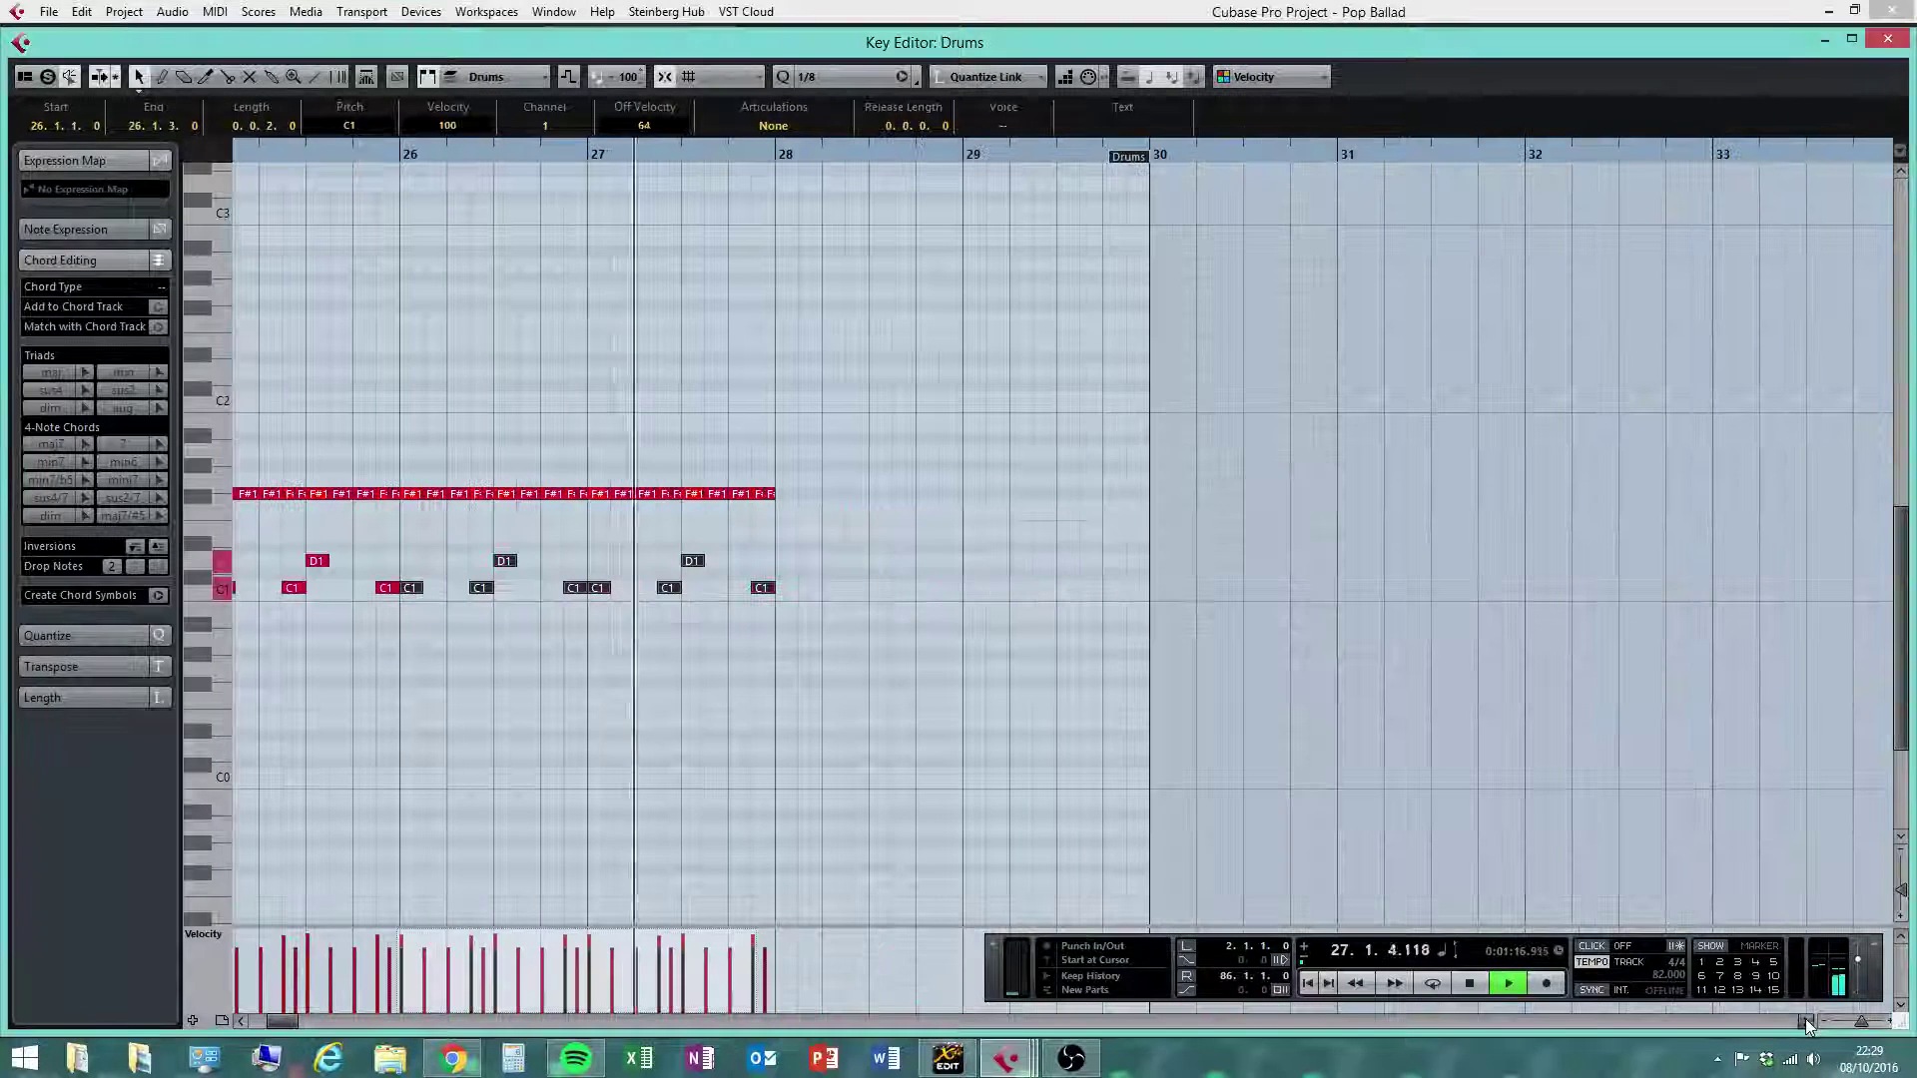
{"action": "left_click", "coordinate": [1468, 984]}
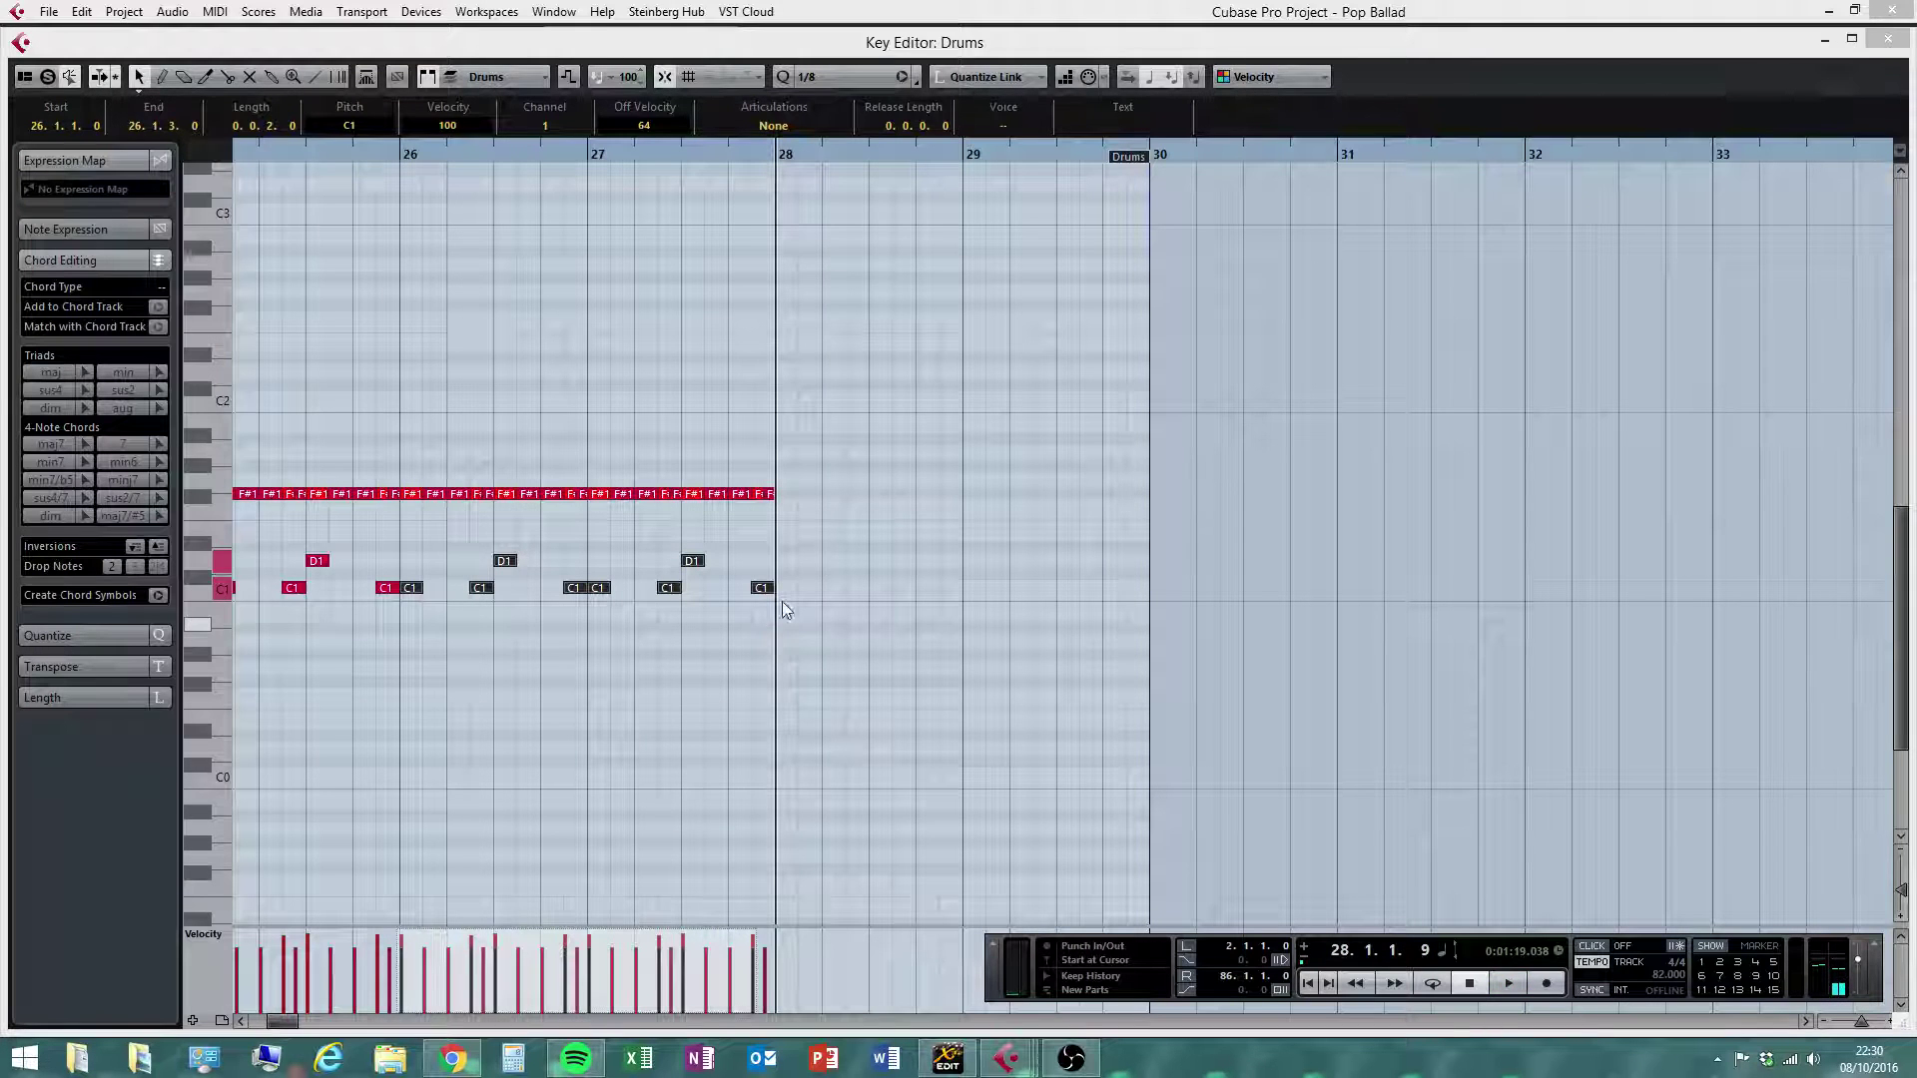
{"action": "left_click", "coordinate": [805, 489]}
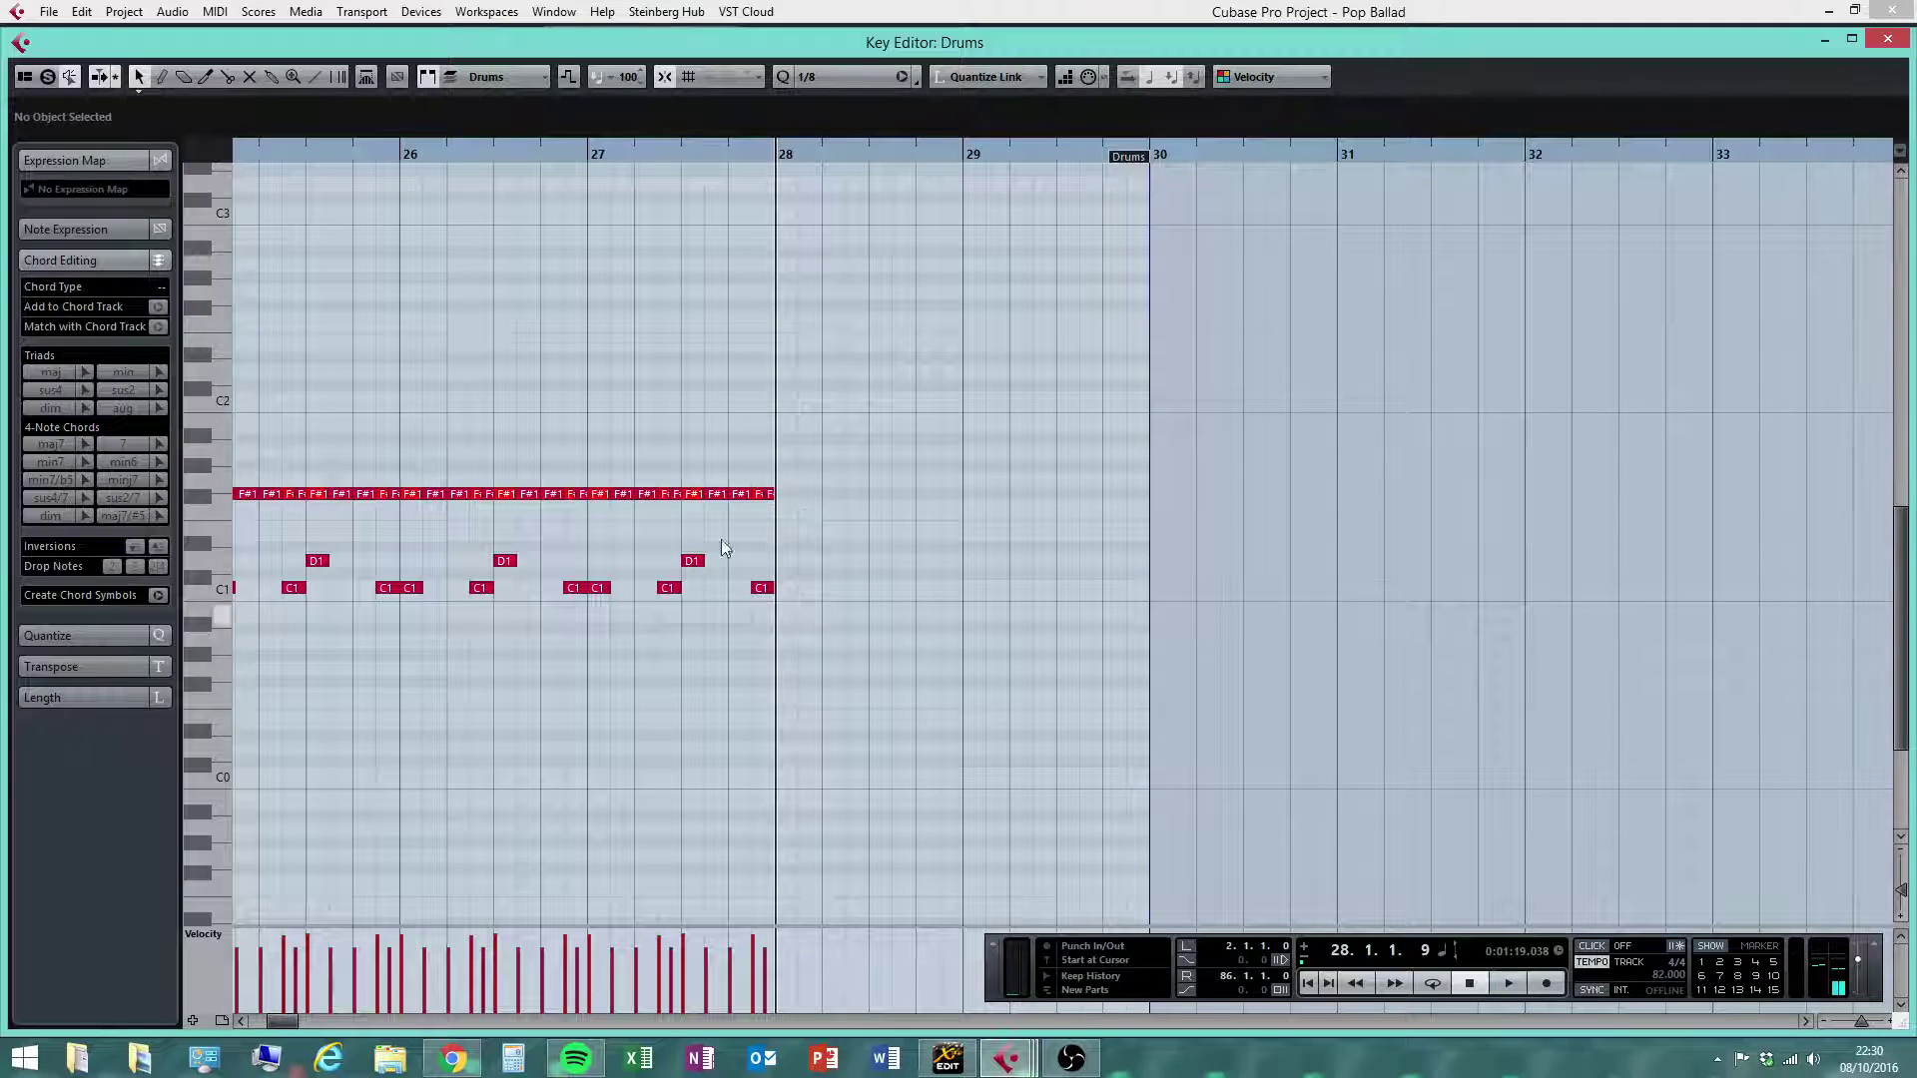
Using 1/16 quantize, draw an eighth-note and two sixteenth-note F#1s on bar 28's first beat, raising the first note's velocity to 120
{"action": "right_click", "coordinate": [823, 590]}
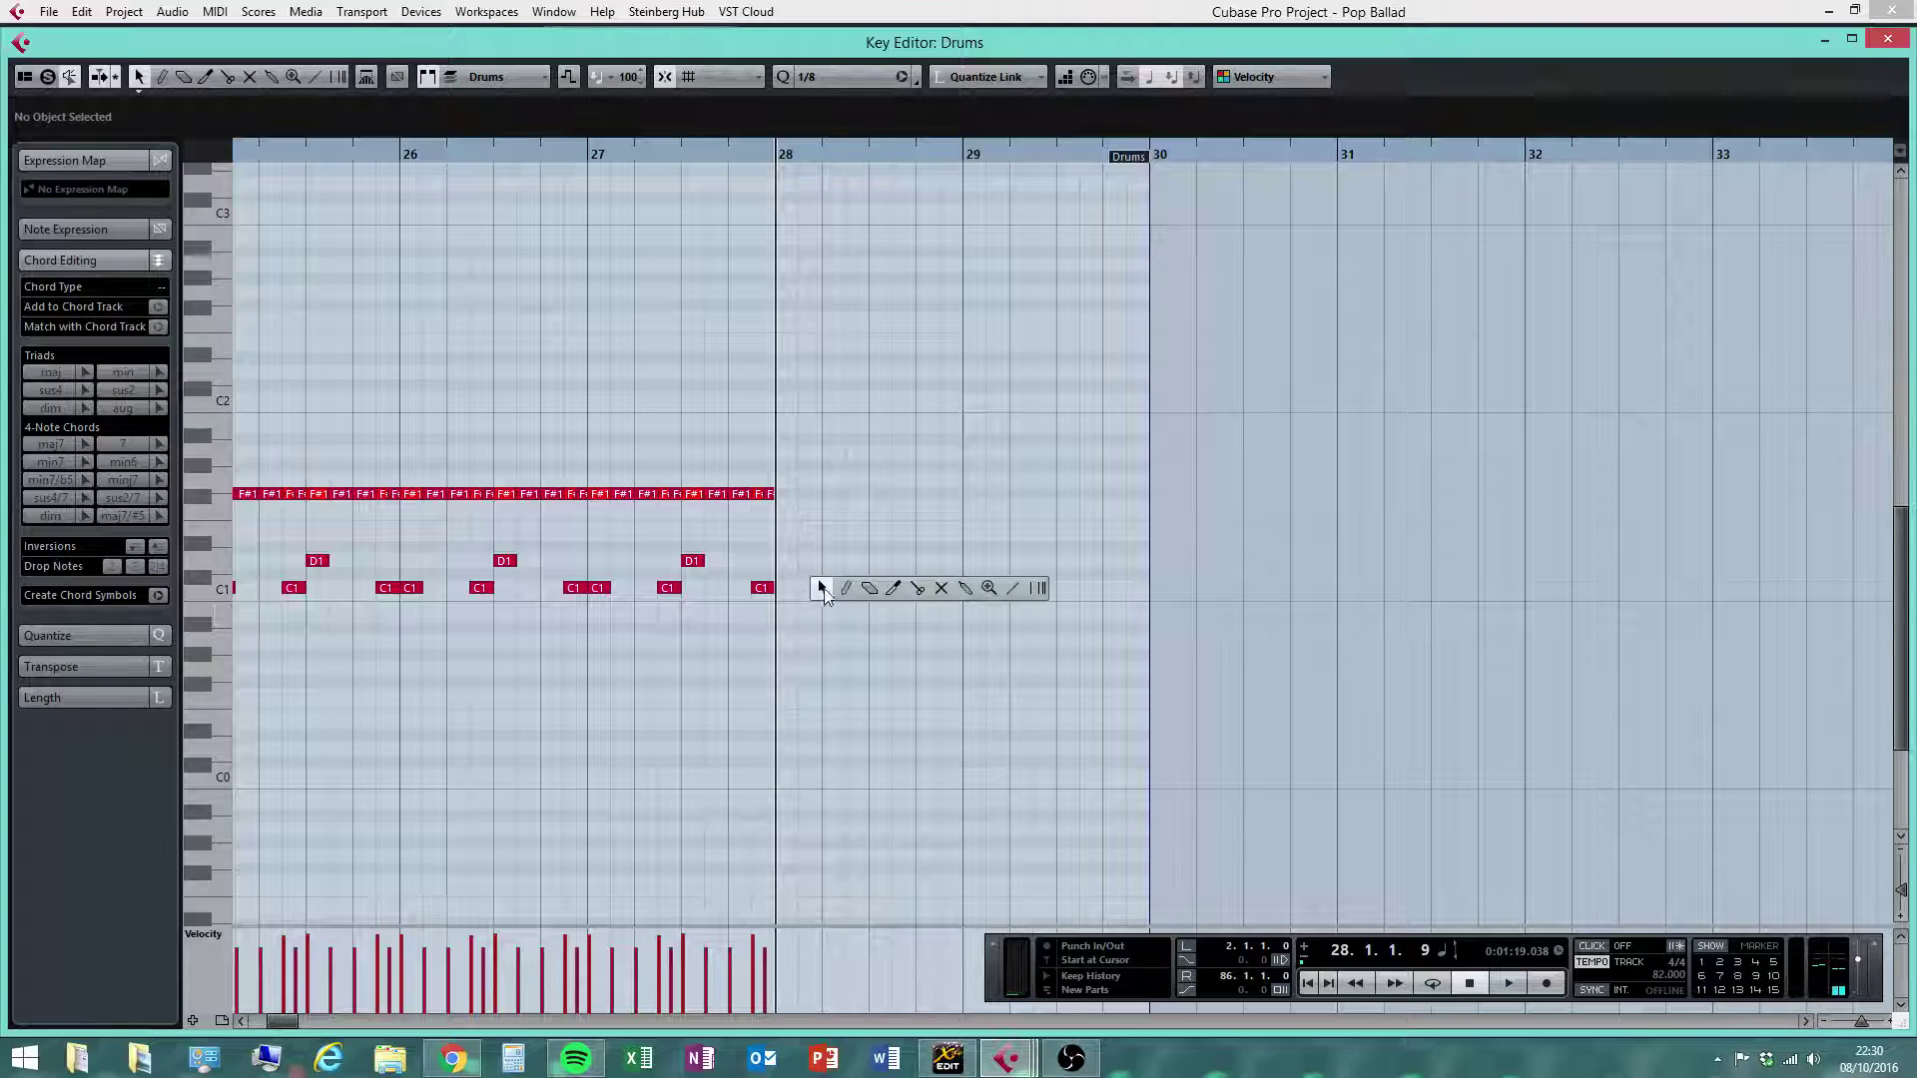
{"action": "left_click", "coordinate": [843, 591]}
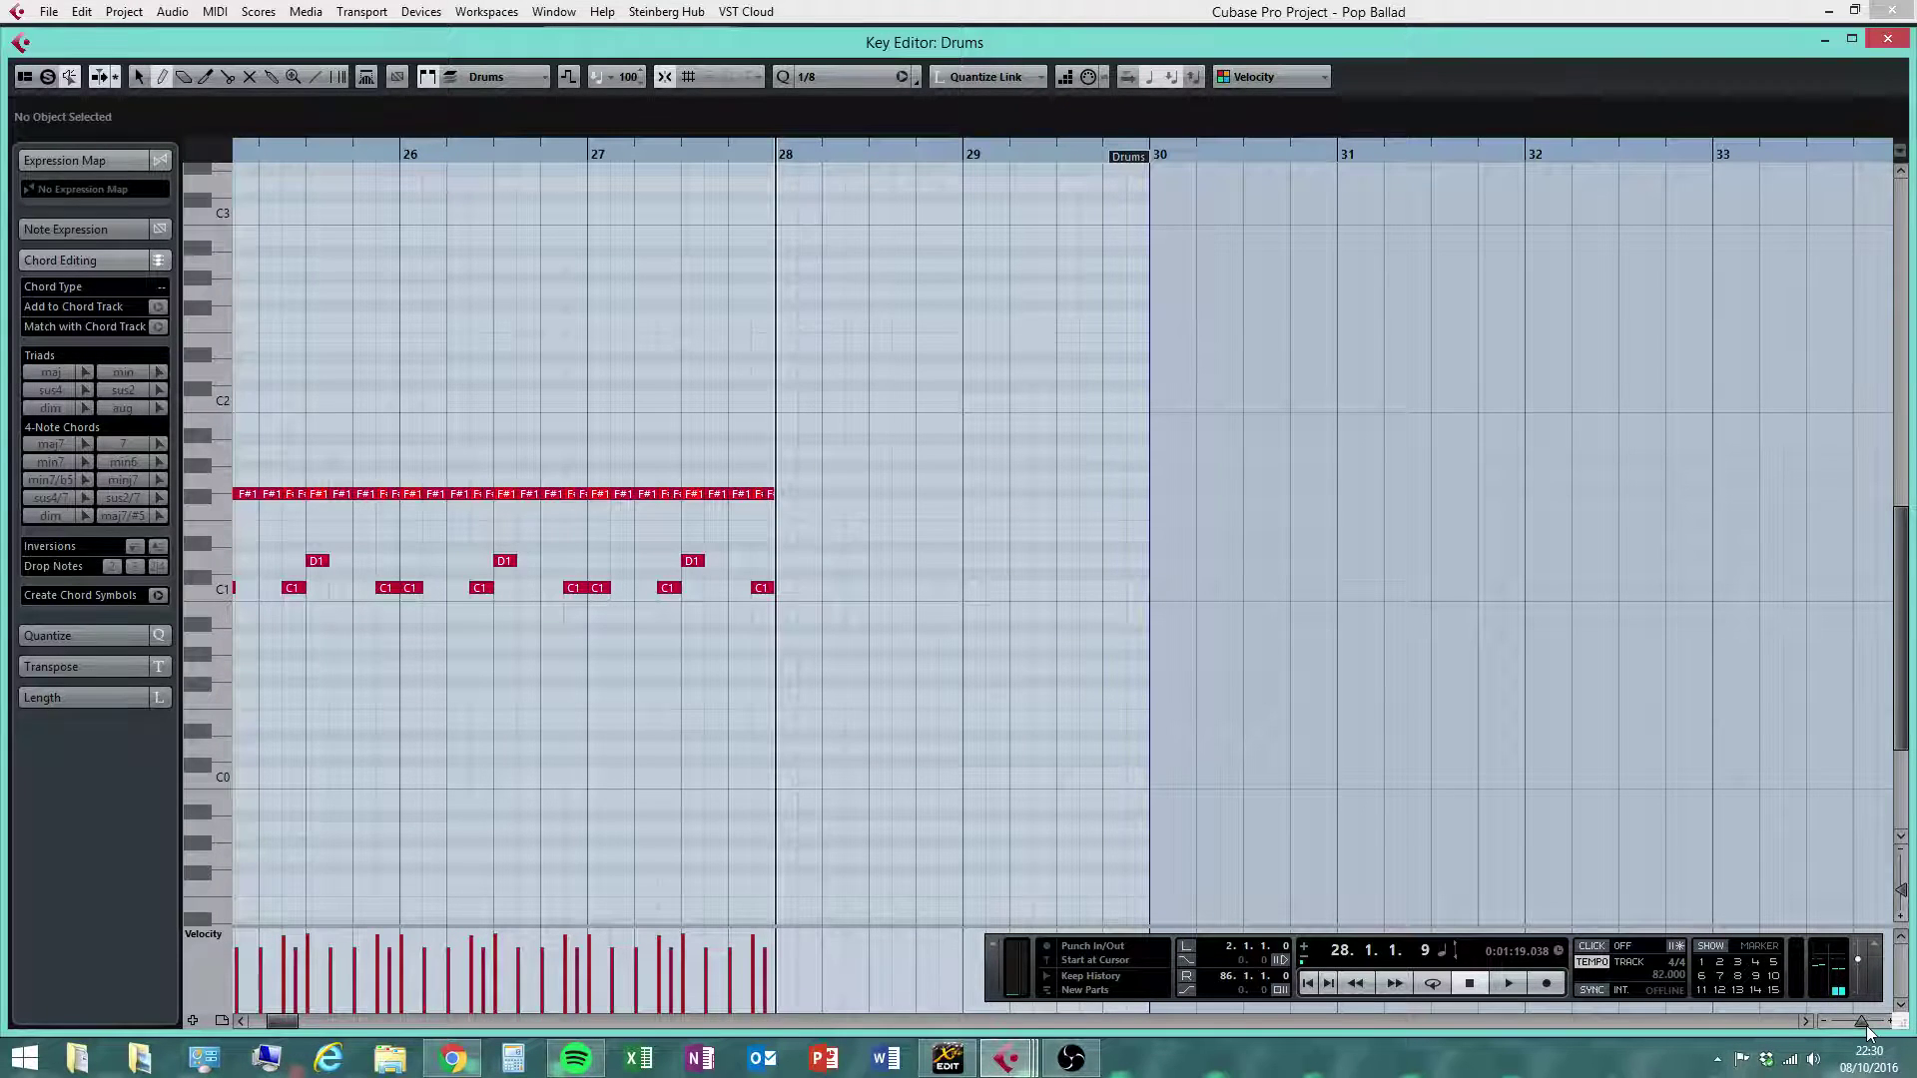
{"action": "left_click_drag", "start_coordinate": [1867, 1027], "coordinate": [1869, 1026]}
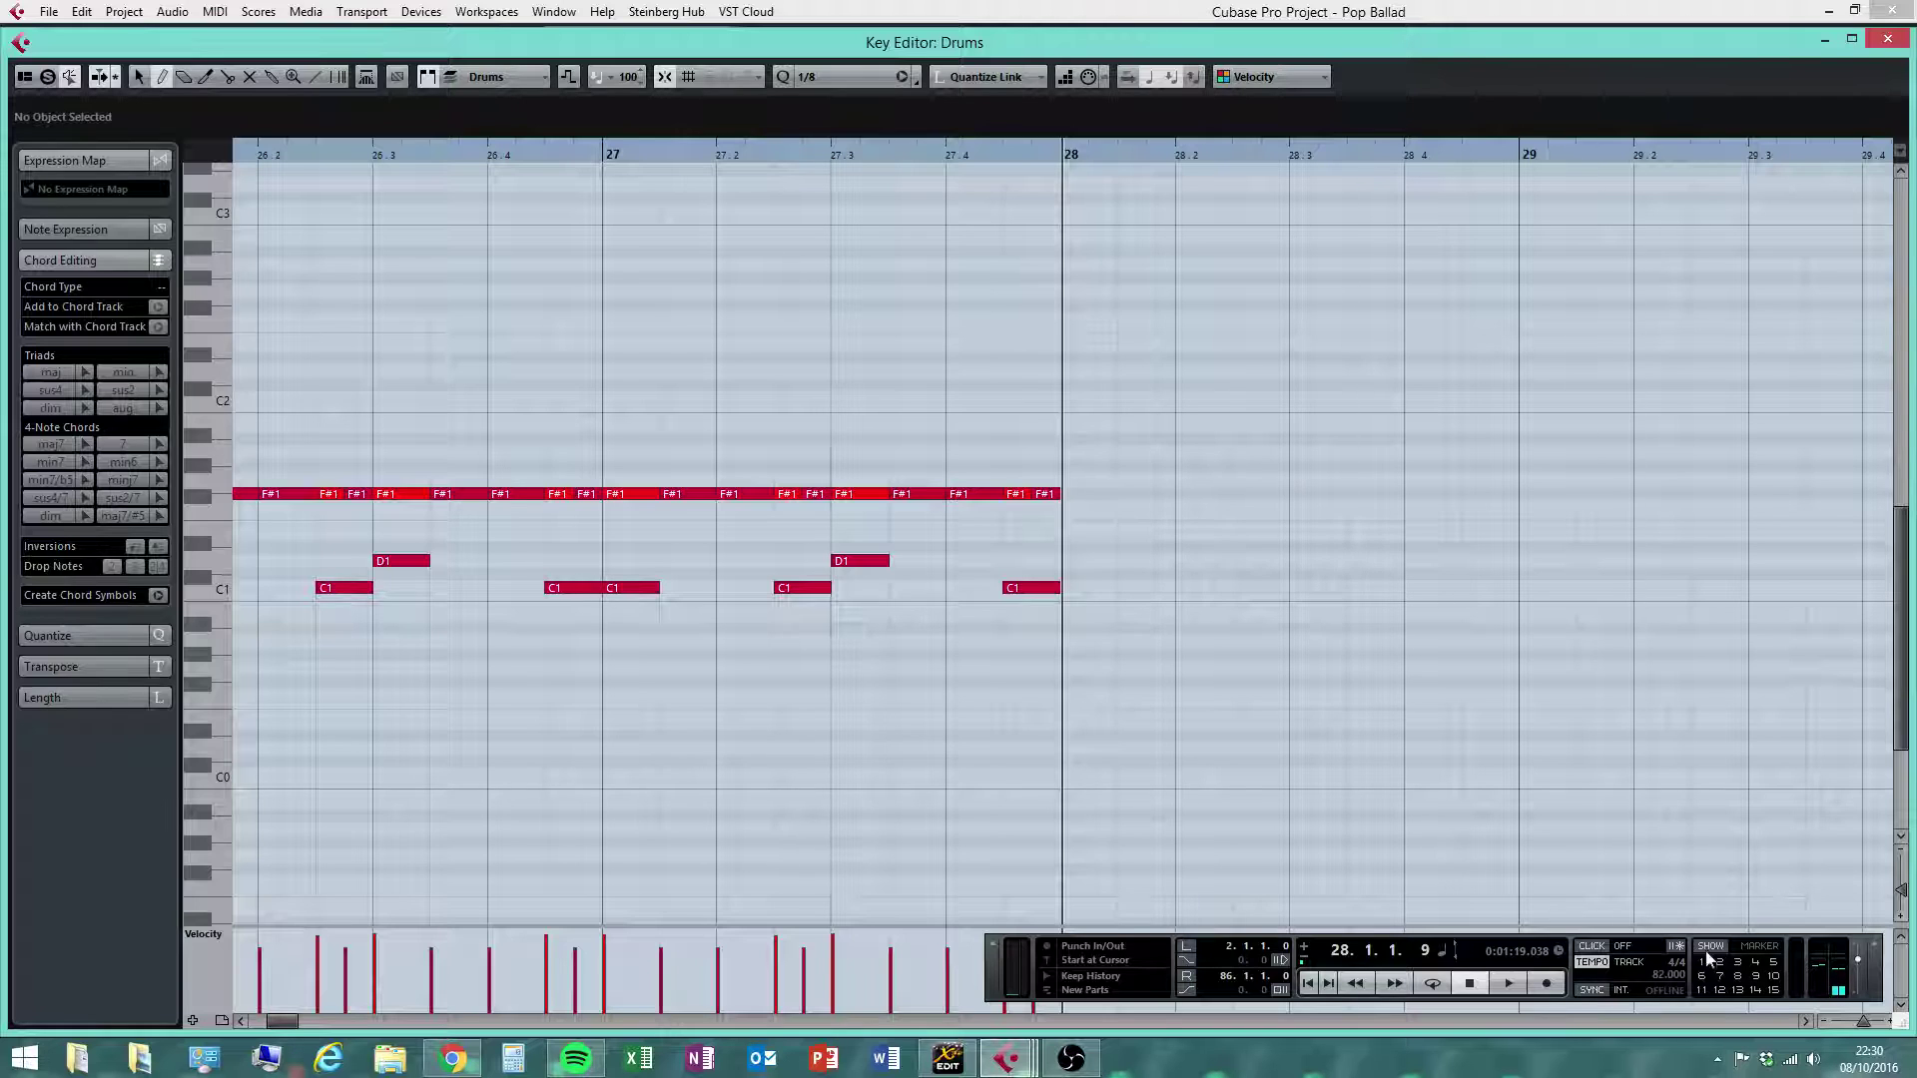
{"action": "left_click", "coordinate": [1806, 1023]}
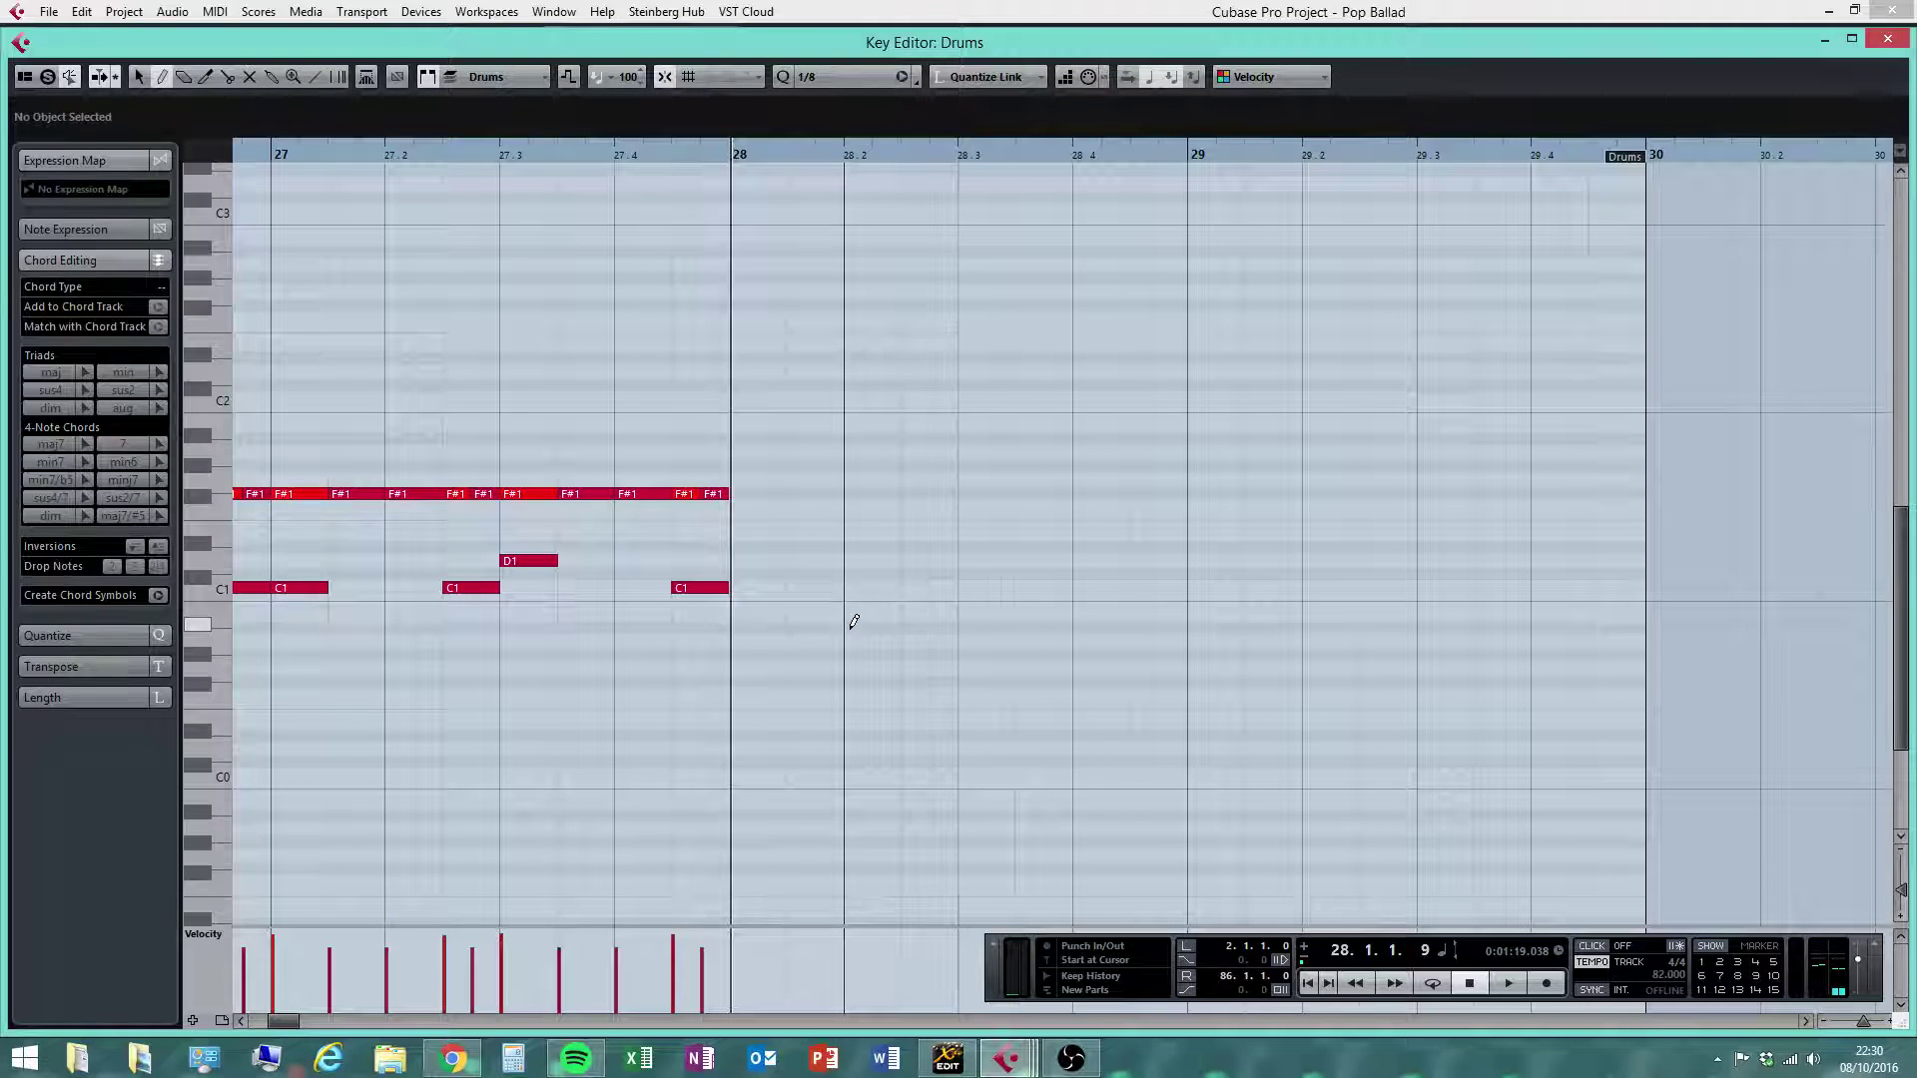
{"action": "left_click", "coordinate": [814, 77]}
{"action": "left_click", "coordinate": [868, 195]}
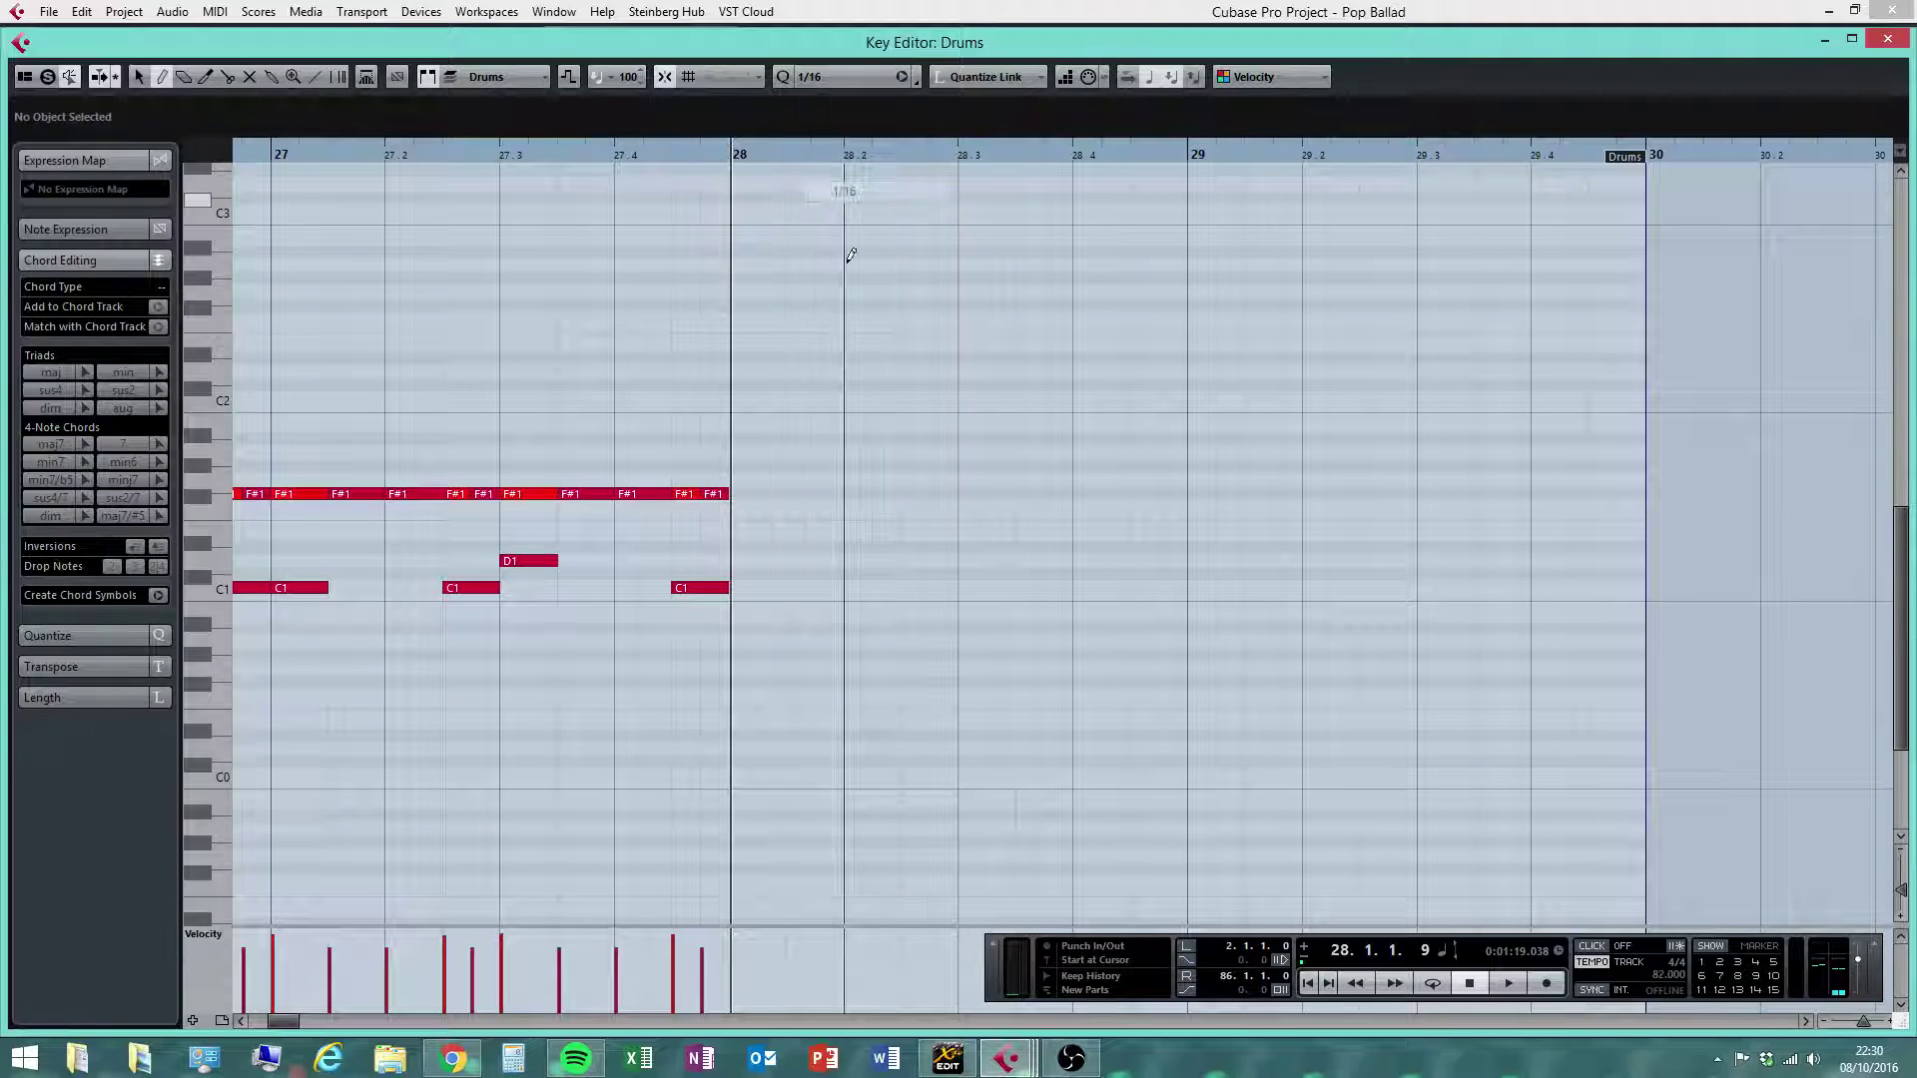
{"action": "mouse_move", "coordinate": [744, 493]}
{"action": "left_mouse_down"}
{"action": "mouse_move", "coordinate": [845, 495]}
{"action": "mouse_move", "coordinate": [737, 513]}
{"action": "left_mouse_up"}
{"action": "right_click", "coordinate": [773, 493]}
{"action": "left_click", "coordinate": [774, 494]}
{"action": "left_click", "coordinate": [758, 503]}
{"action": "left_click", "coordinate": [767, 497]}
{"action": "right_click", "coordinate": [785, 543]}
{"action": "left_click", "coordinate": [807, 543]}
{"action": "right_click", "coordinate": [881, 550]}
{"action": "left_click", "coordinate": [884, 557]}
{"action": "left_click", "coordinate": [841, 589]}
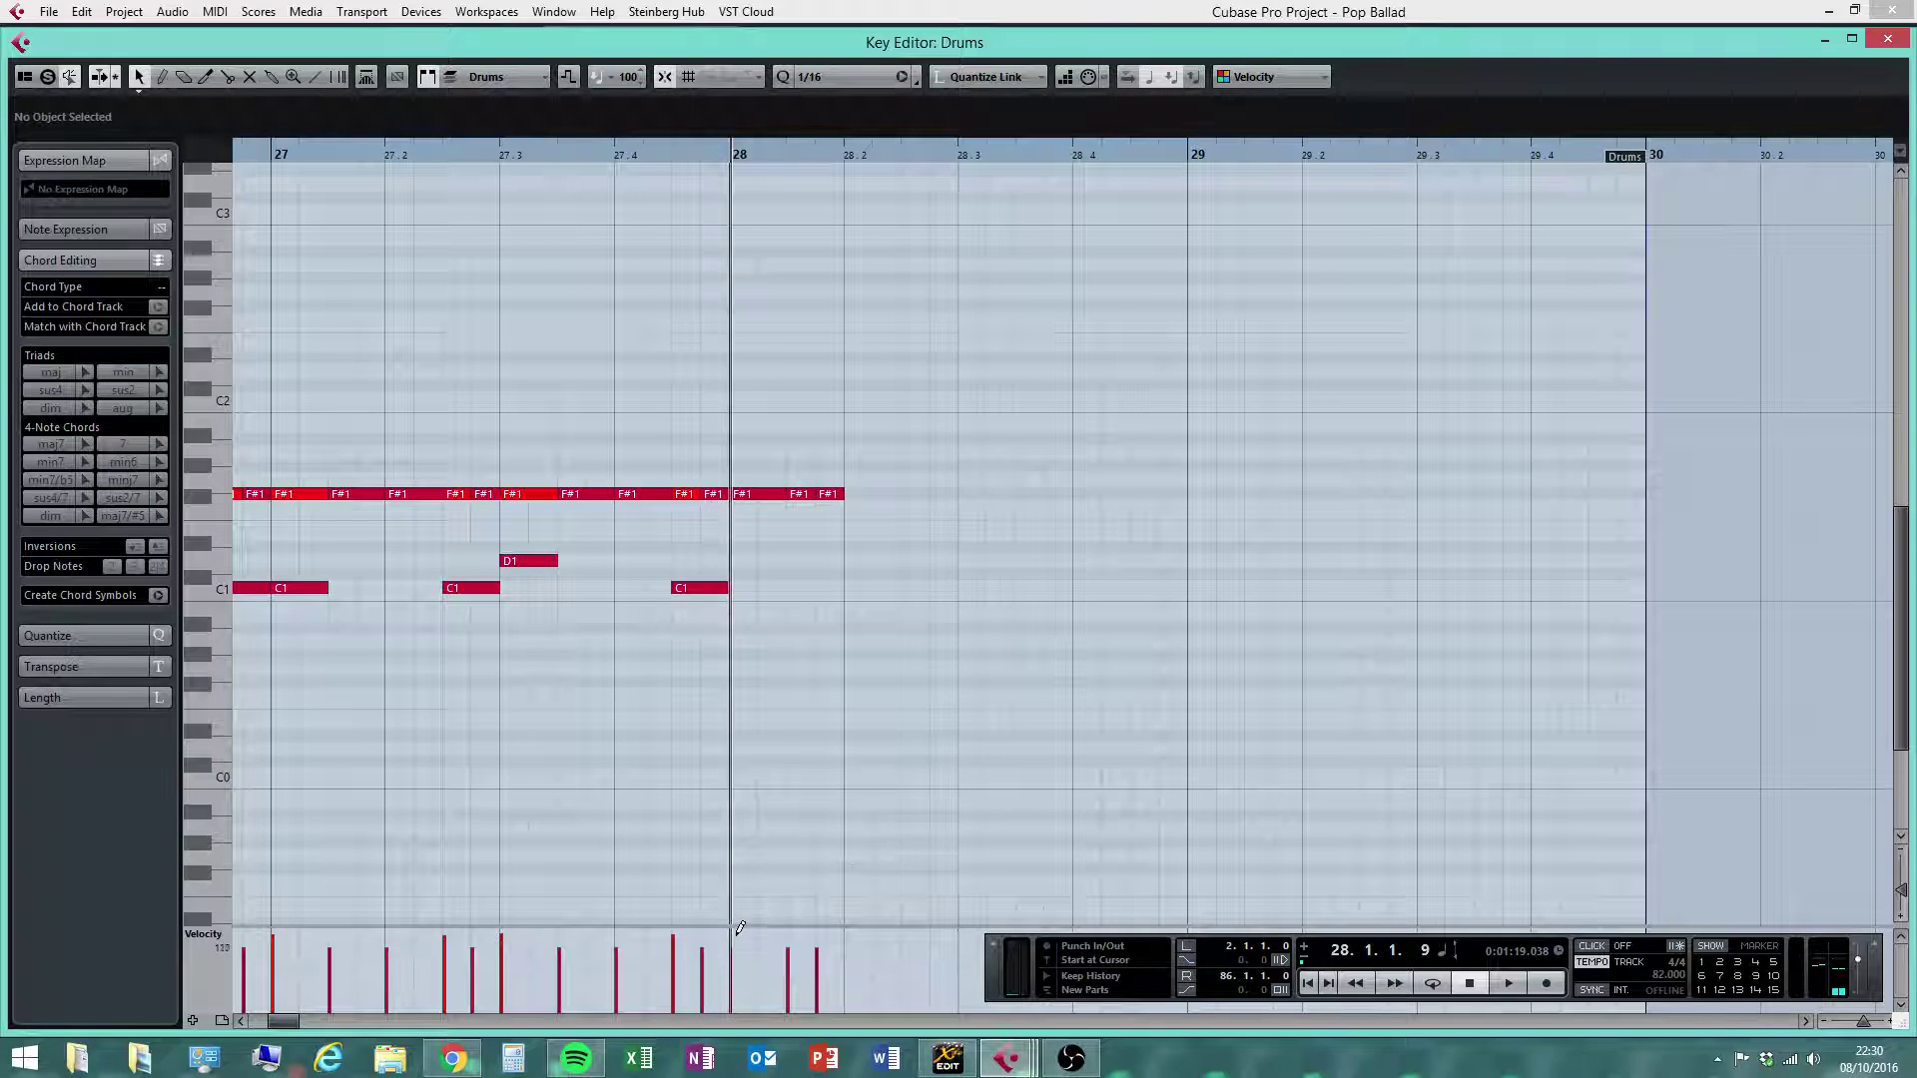
{"action": "left_click", "coordinate": [736, 935]}
Duplicate the one-beat F#1 figure seven times to fill the rest of bars 28 and 29
{"action": "right_click", "coordinate": [838, 626]}
{"action": "left_click", "coordinate": [843, 631]}
{"action": "left_click_drag", "start_coordinate": [895, 444], "coordinate": [770, 541]}
{"action": "key", "text": "alt+d"}
{"action": "key", "text": "alt+d"}
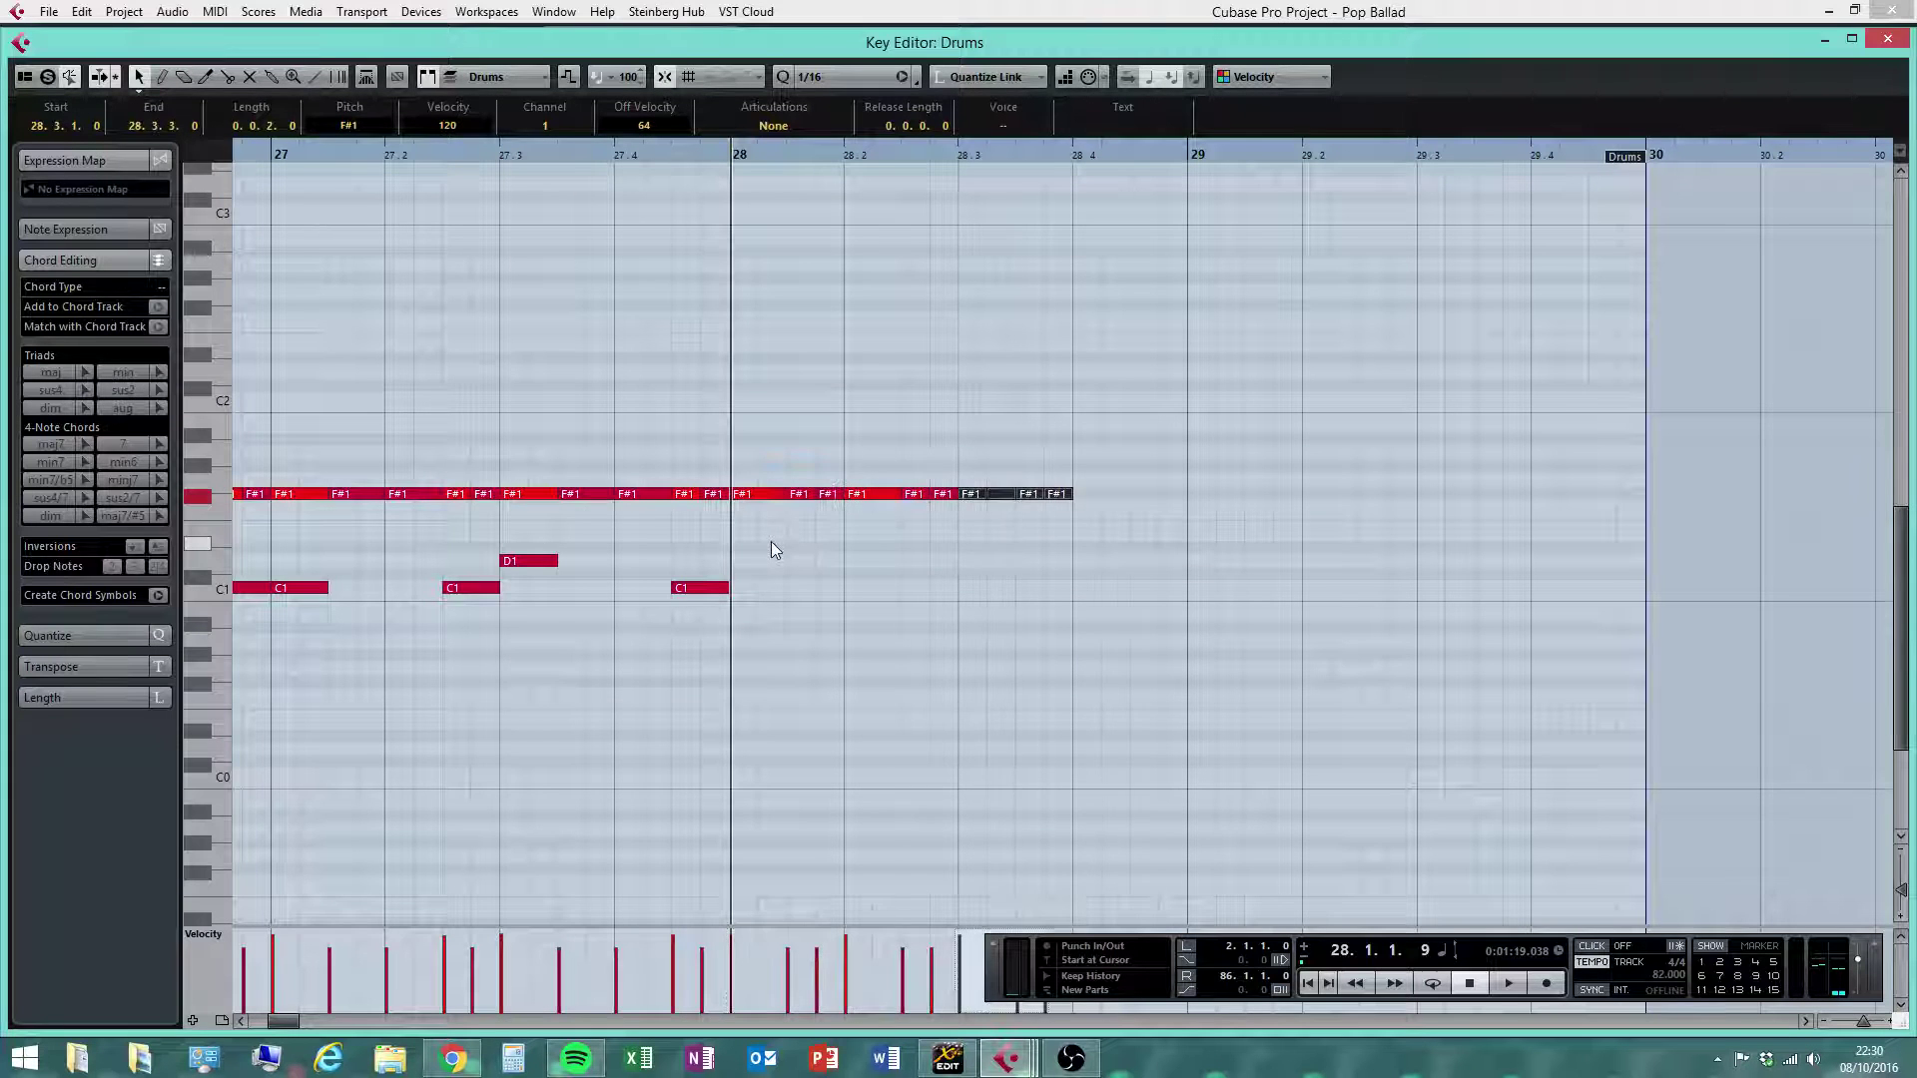
{"action": "key", "text": "alt+d"}
{"action": "key", "text": "alt+d"}
{"action": "key", "text": "alt+d"}
{"action": "key", "text": "alt+d"}
{"action": "key", "text": "alt+d"}
{"action": "left_click", "coordinate": [748, 210]}
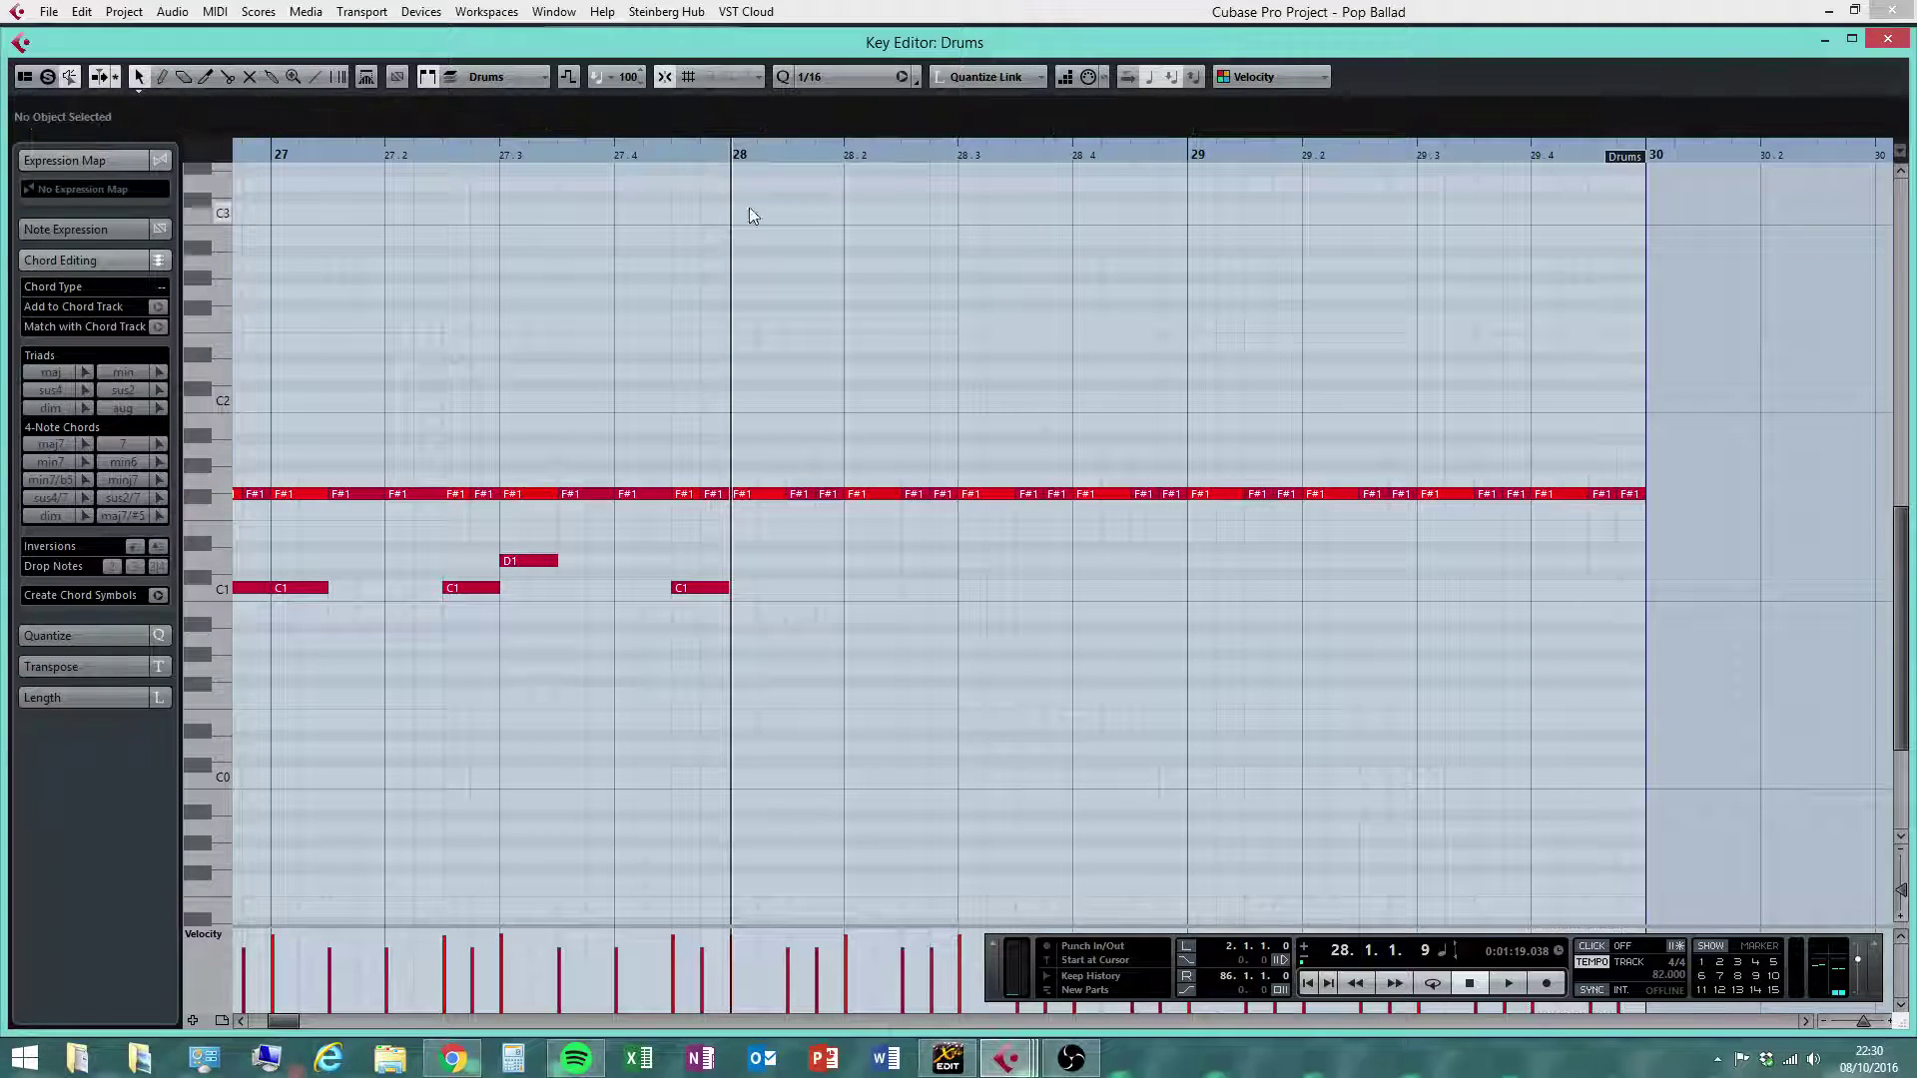
Play the drum pattern from just after the start of bar 27 through to bar 29's third beat
{"action": "left_click_drag", "start_coordinate": [599, 146], "coordinate": [357, 152]}
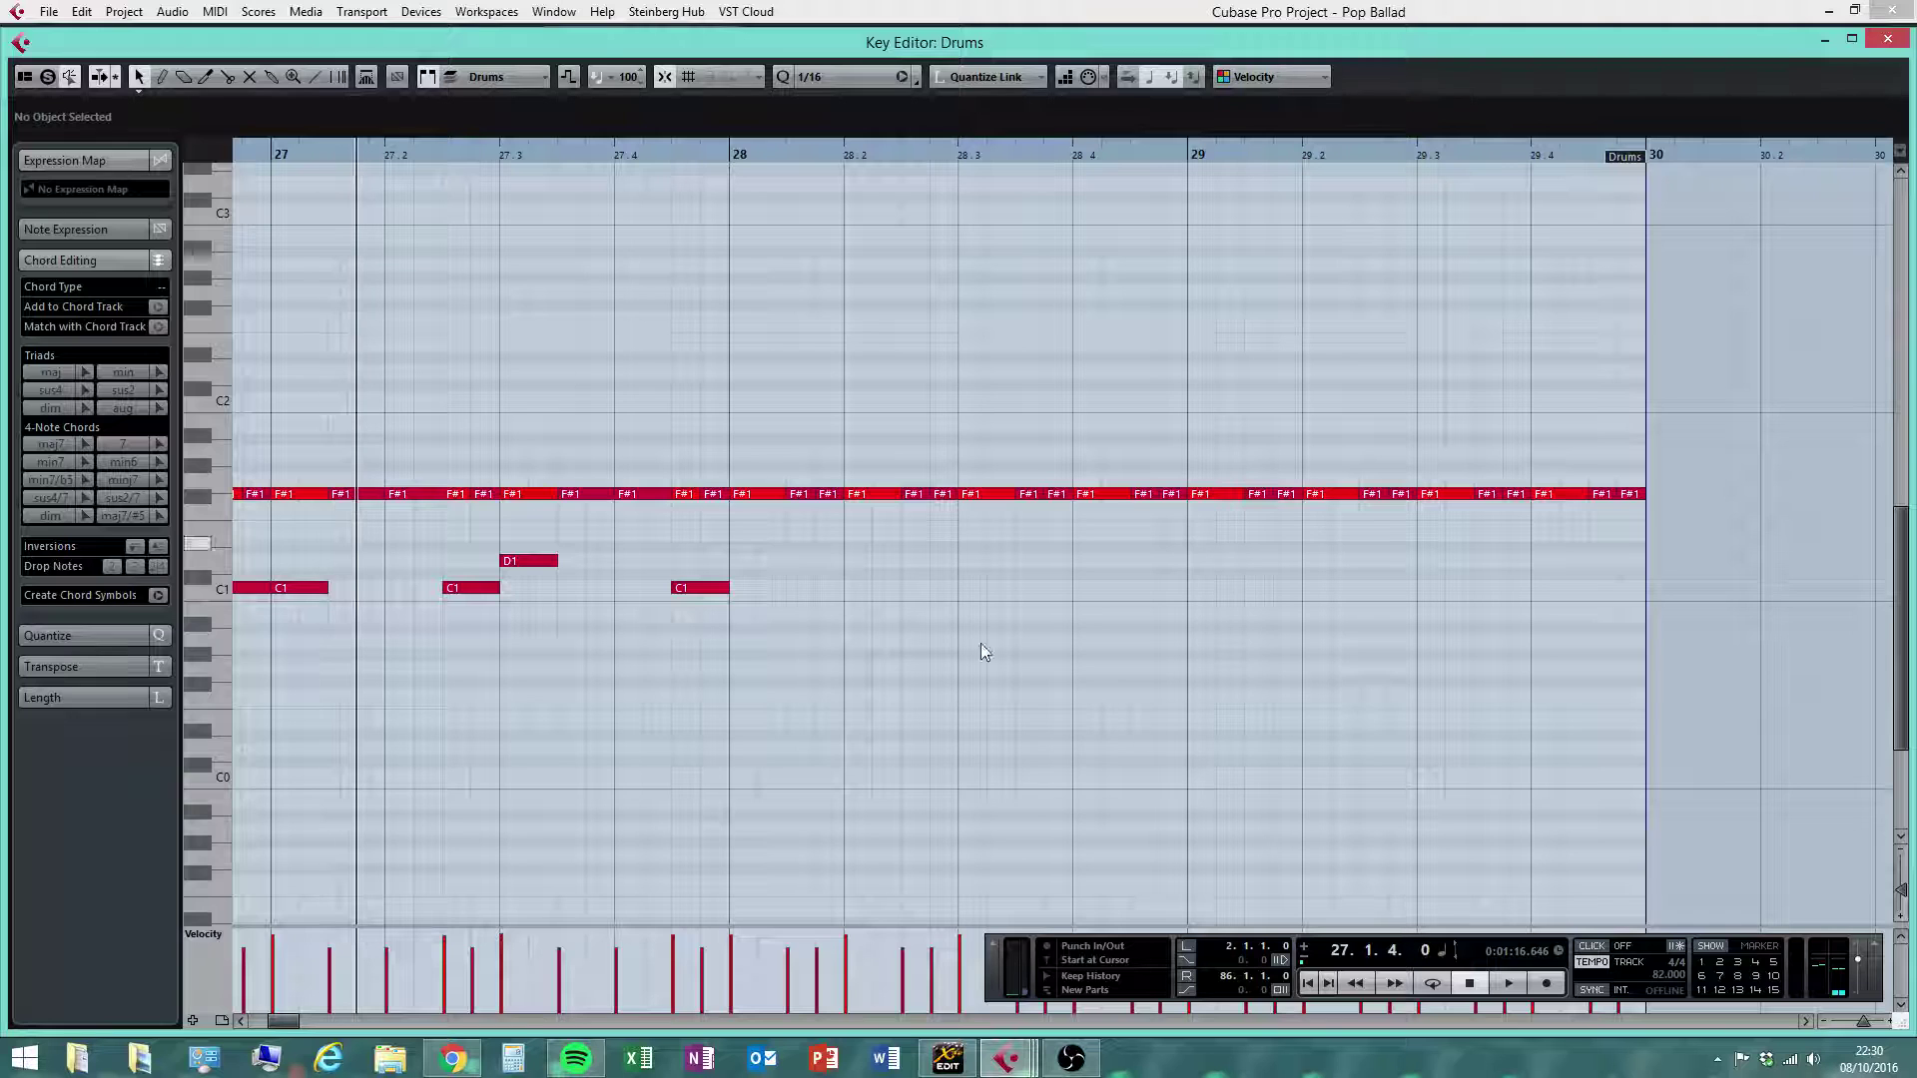
{"action": "left_click", "coordinate": [1506, 981]}
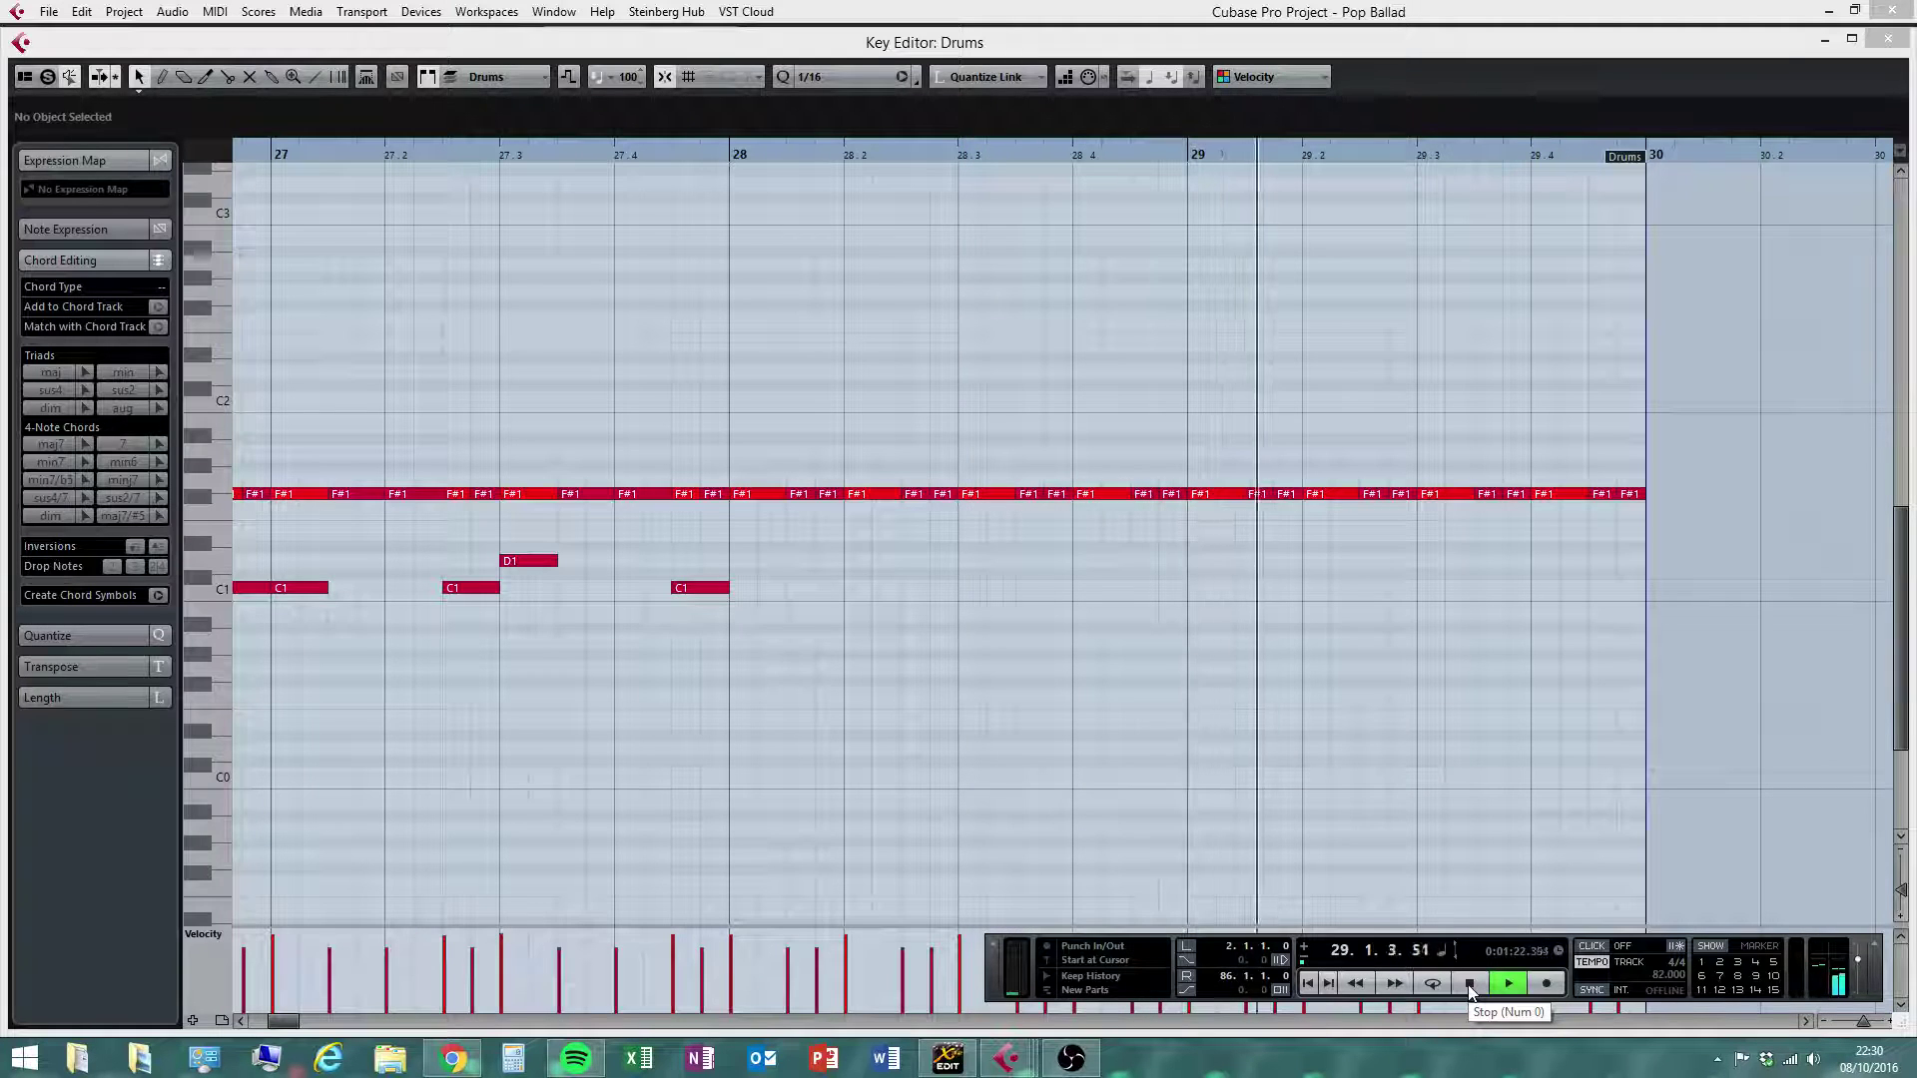
{"action": "left_click", "coordinate": [1468, 983]}
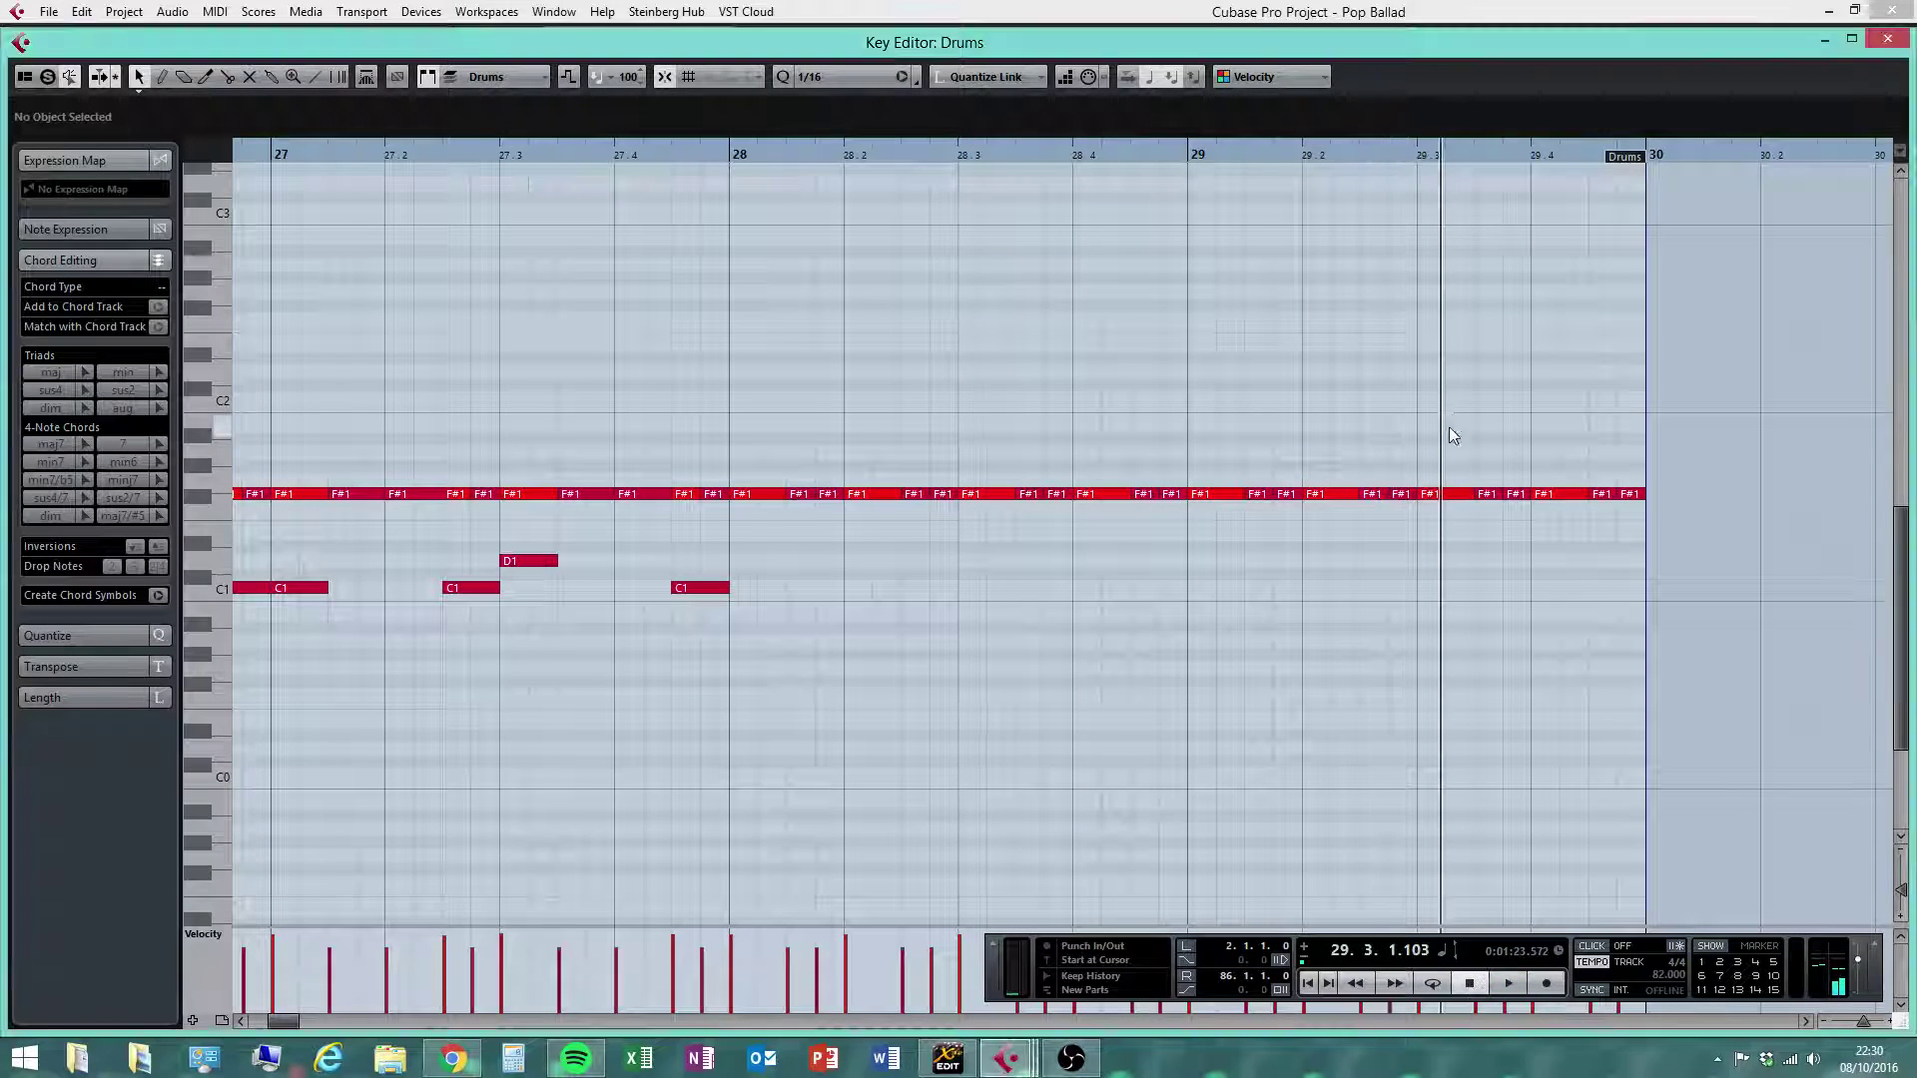
Replace the F#1 notes on the last two beats of bar 29 with a continuous run of sixteenth-note F#1s
{"action": "left_click_drag", "start_coordinate": [1444, 416], "coordinate": [1767, 539]}
{"action": "key", "text": "Delete"}
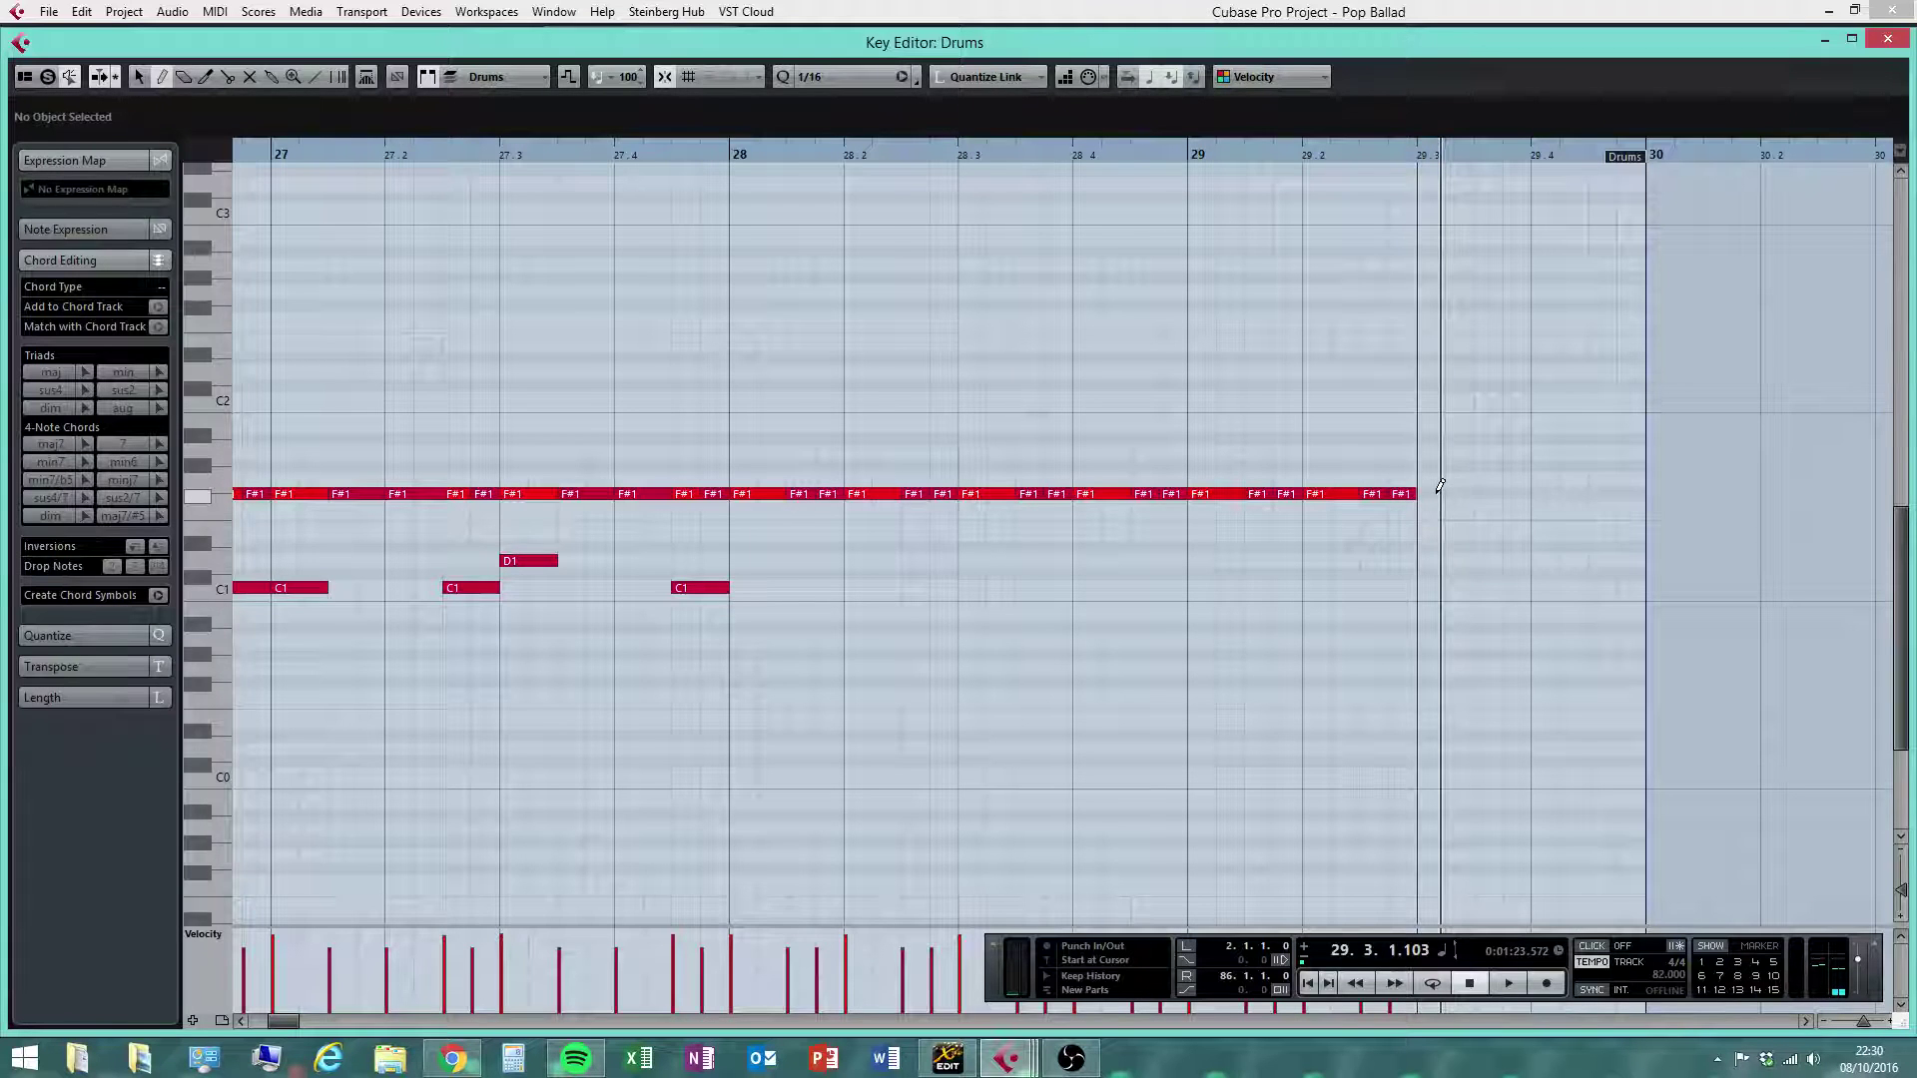
{"action": "left_click_drag", "start_coordinate": [1440, 486], "coordinate": [1650, 489]}
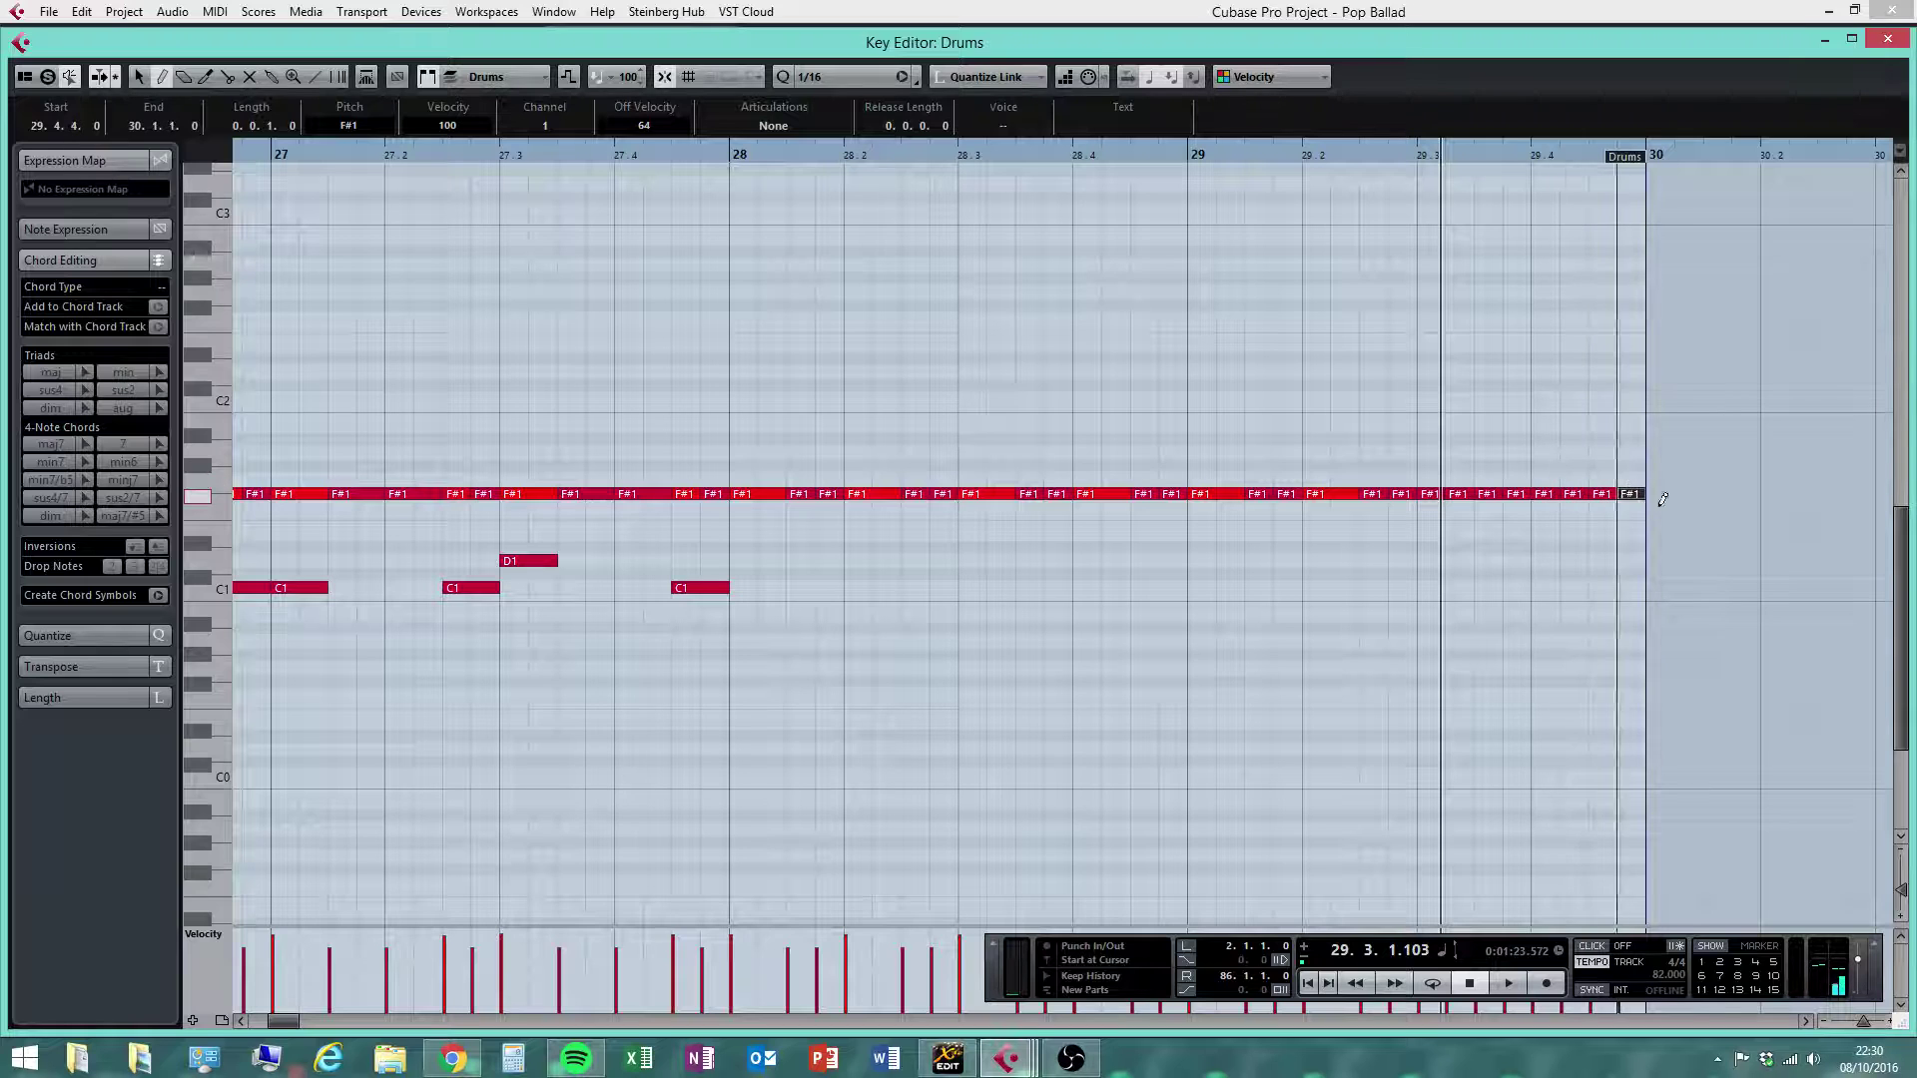
Accent the F#1s on beats 3 and 4 of bar 29 by raising their velocities to about 123
{"action": "left_click_drag", "start_coordinate": [1849, 957], "coordinate": [1833, 807]}
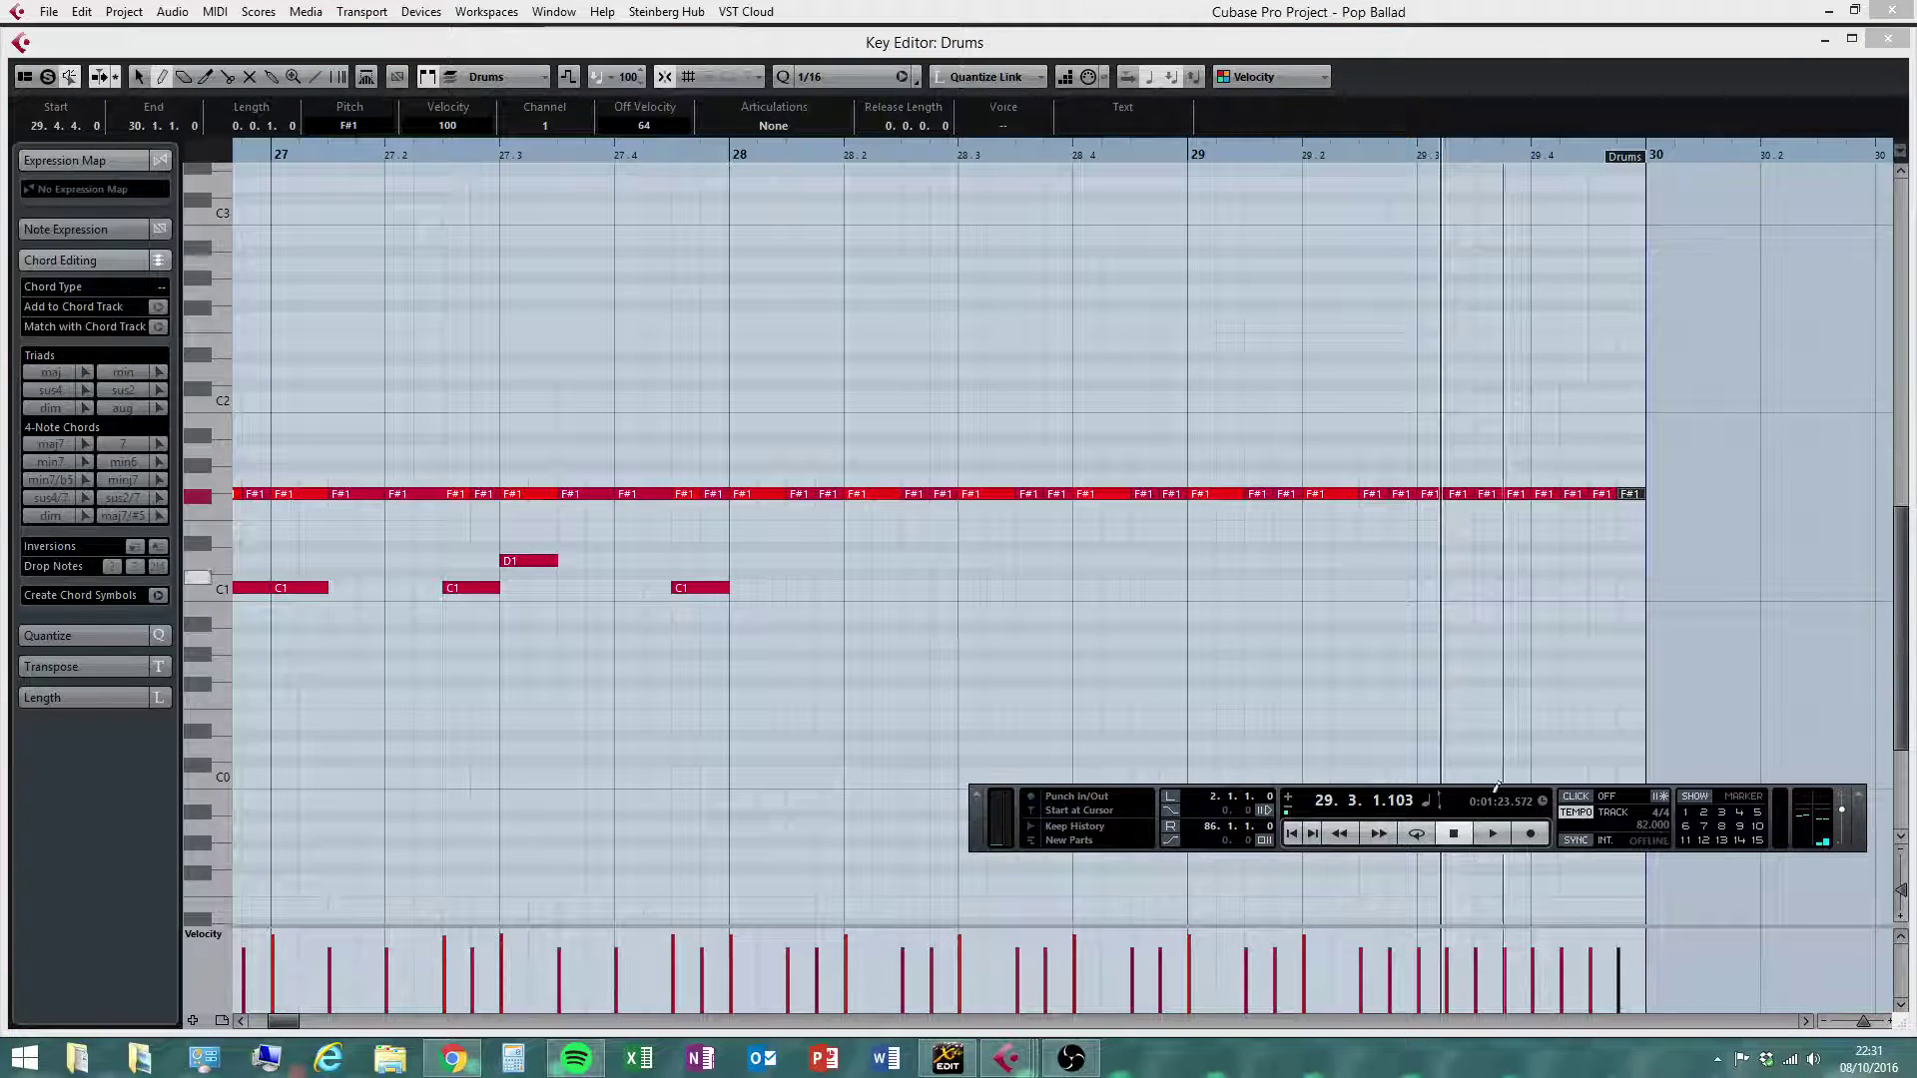
{"action": "left_click", "coordinate": [1448, 934]}
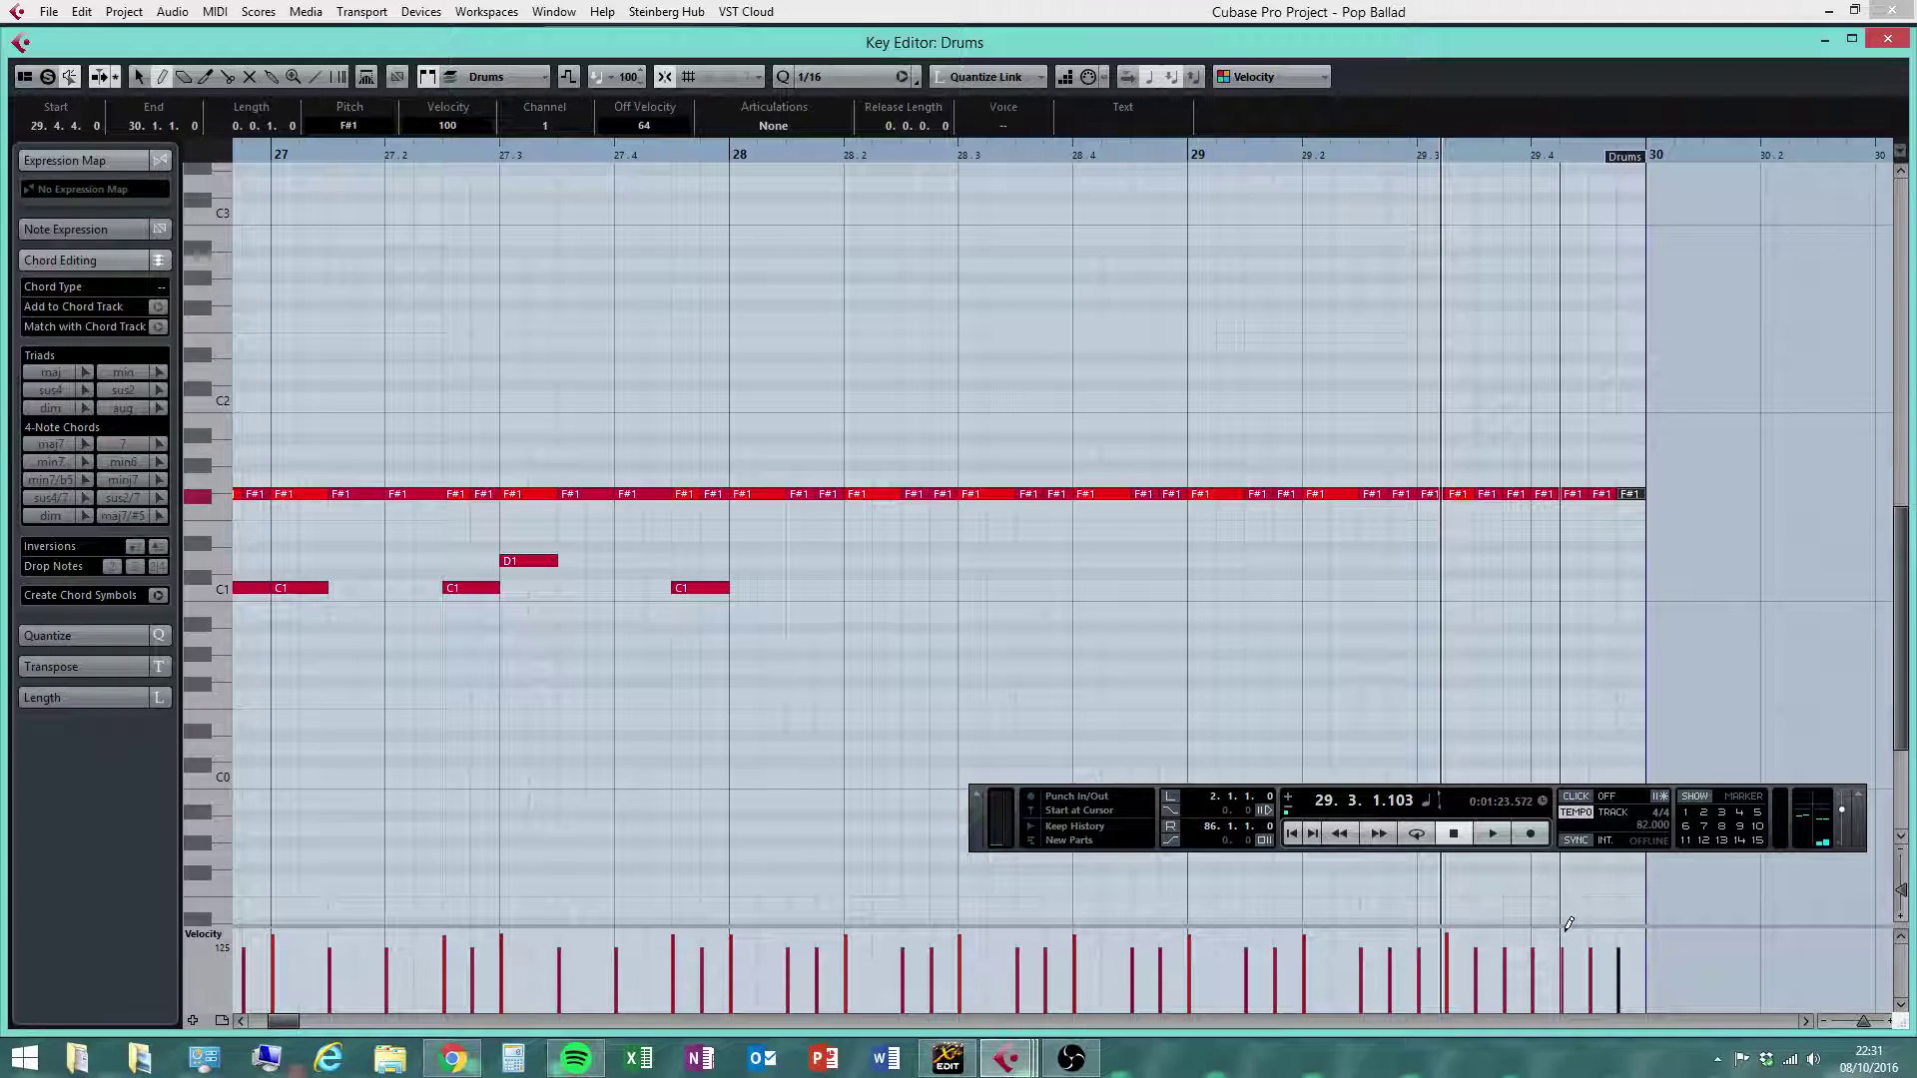
{"action": "left_click", "coordinate": [1420, 930]}
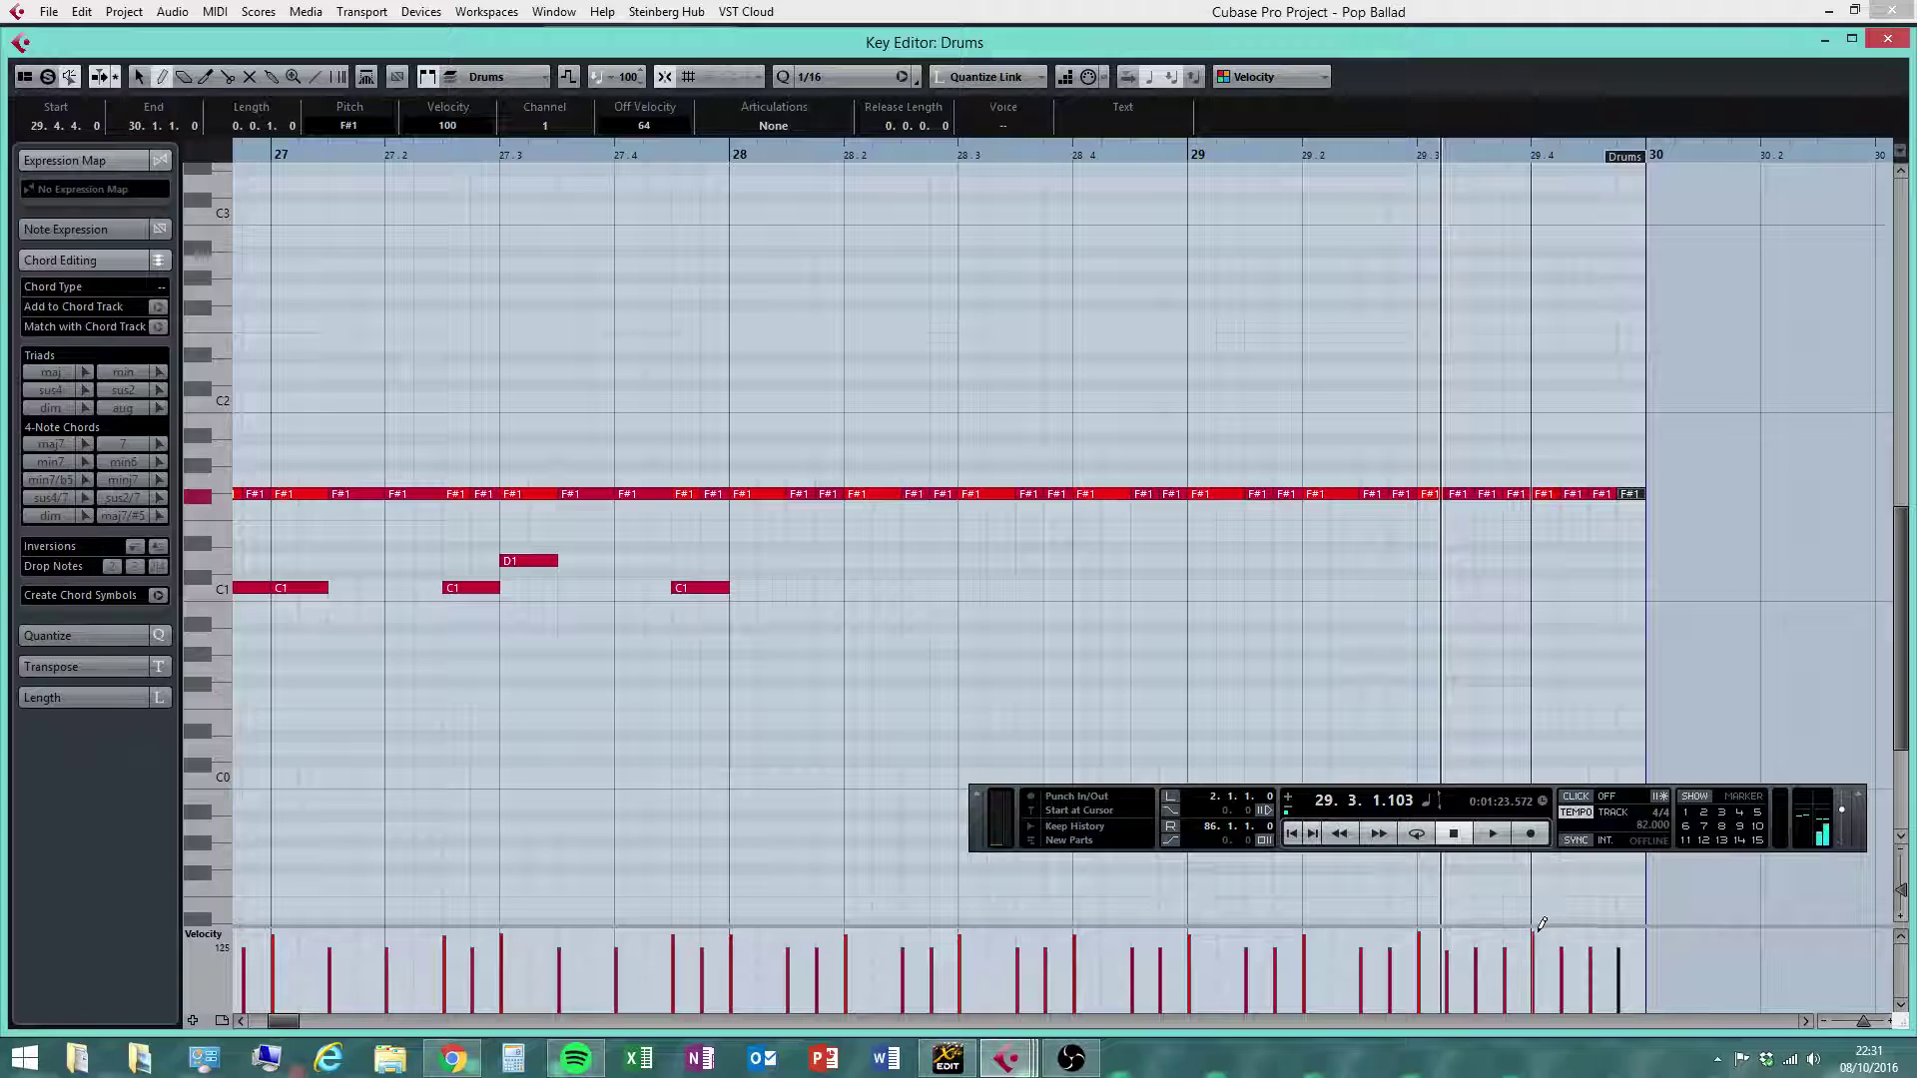
{"action": "key", "text": "1"}
{"action": "left_click", "coordinate": [1506, 525]}
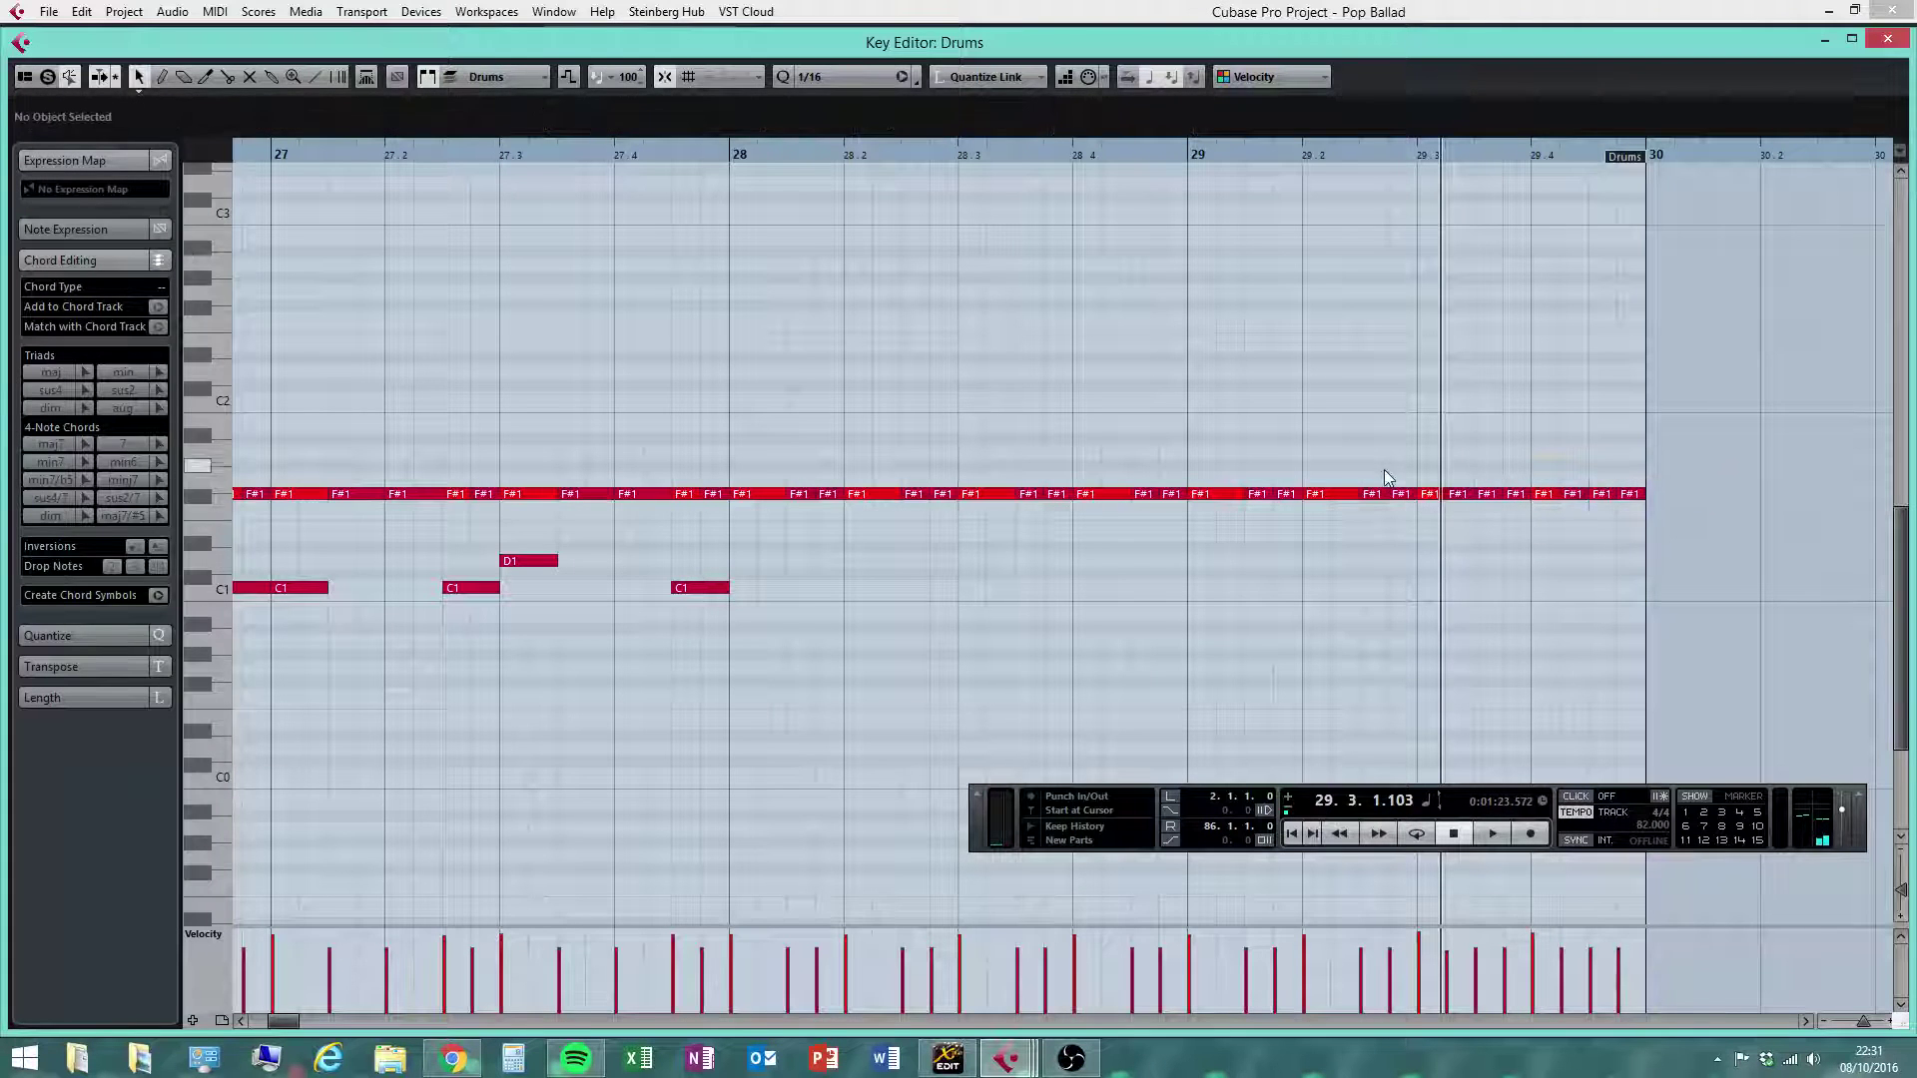
{"action": "left_click", "coordinate": [1430, 493]}
{"action": "left_click", "coordinate": [1545, 493]}
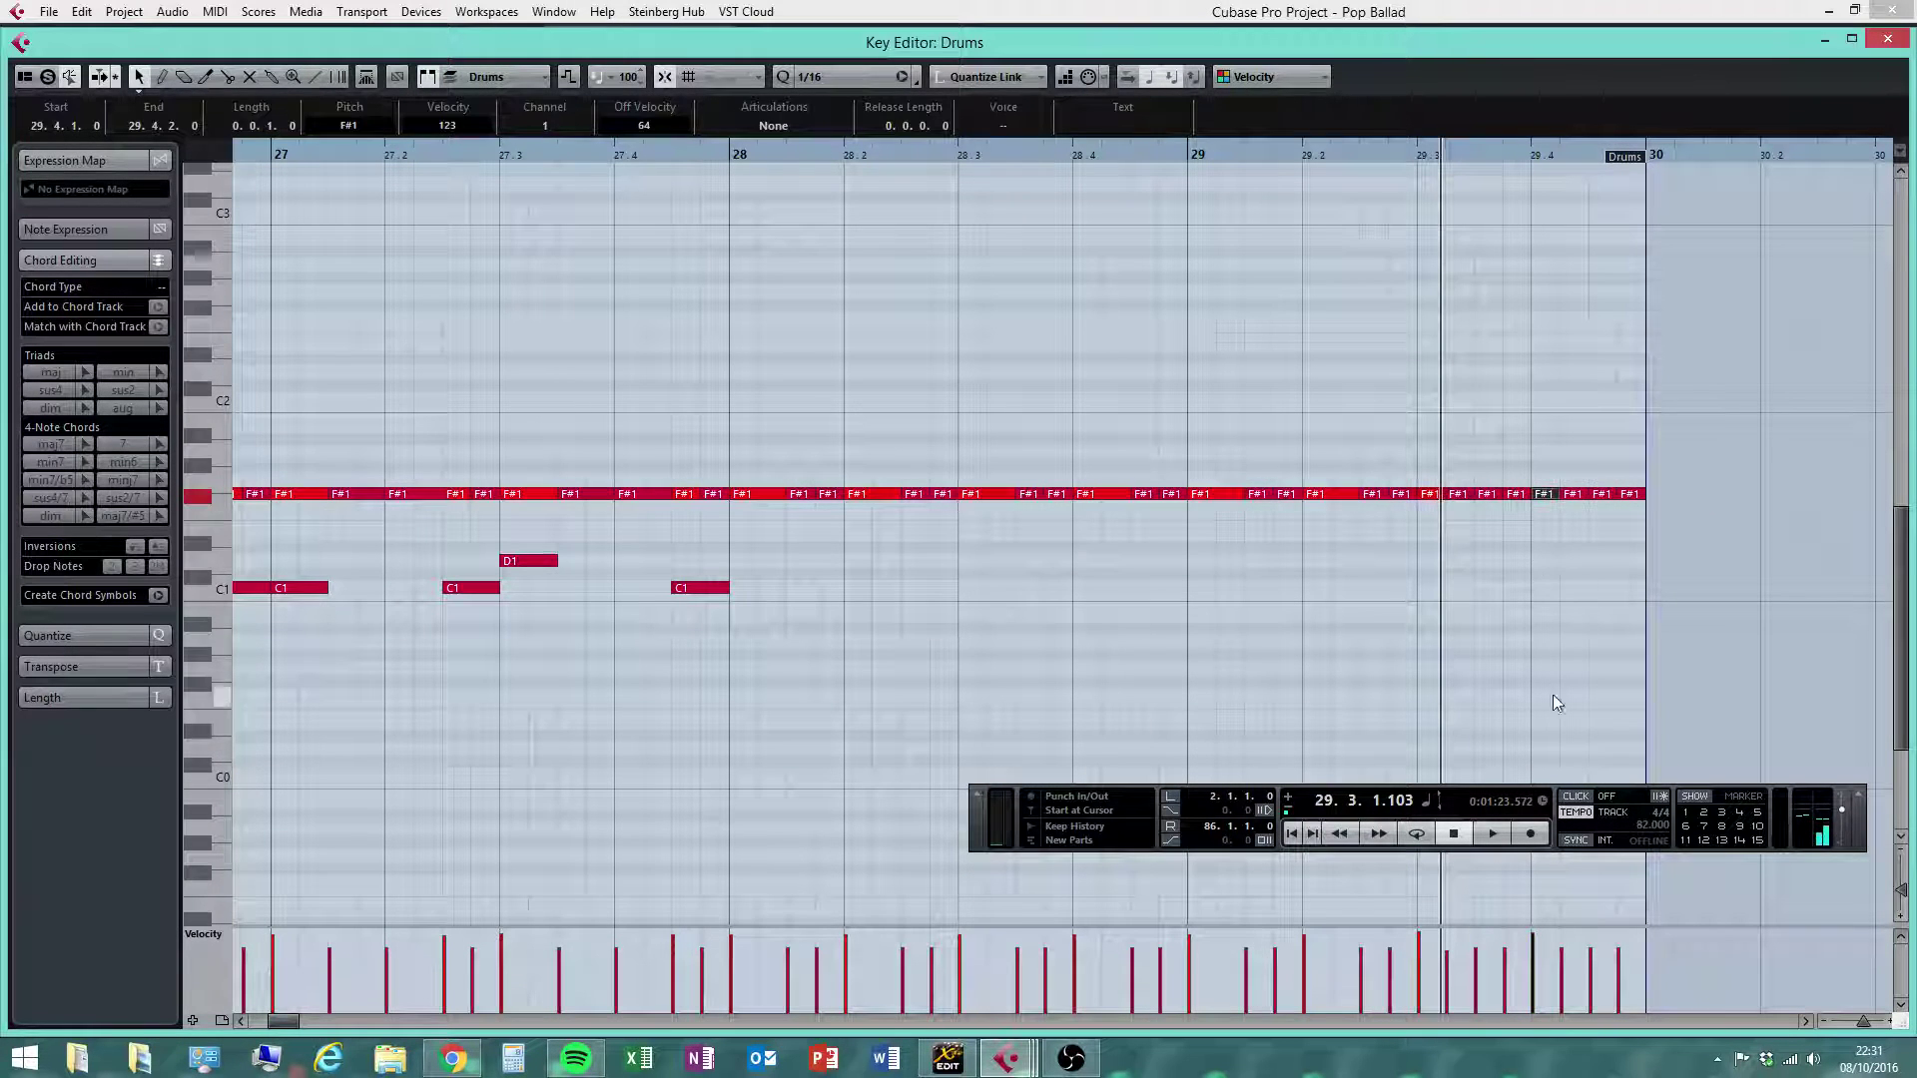
{"action": "left_click", "coordinate": [724, 235]}
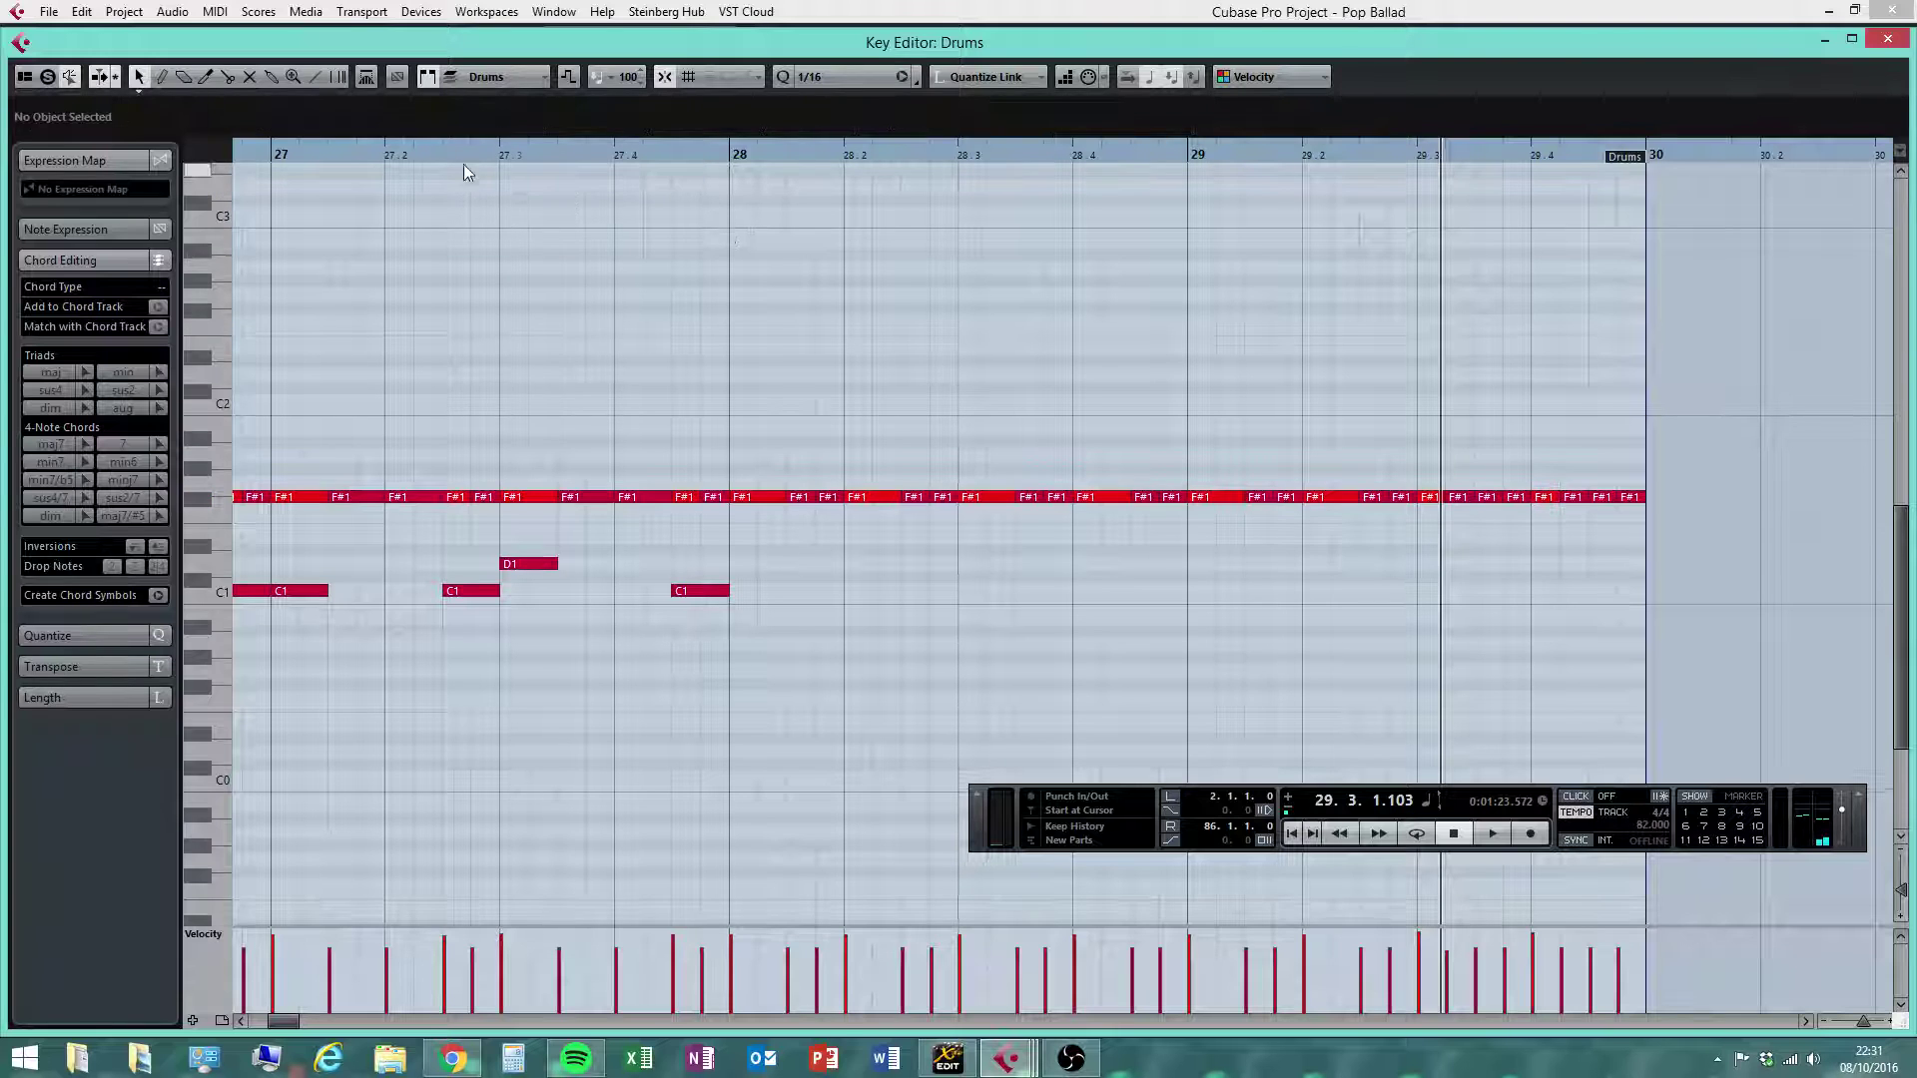
Play the drums from the start of bar 27 to just past bar 30 to check the sixteenth-note ending
{"action": "left_click", "coordinate": [278, 163]}
{"action": "left_click", "coordinate": [1498, 833]}
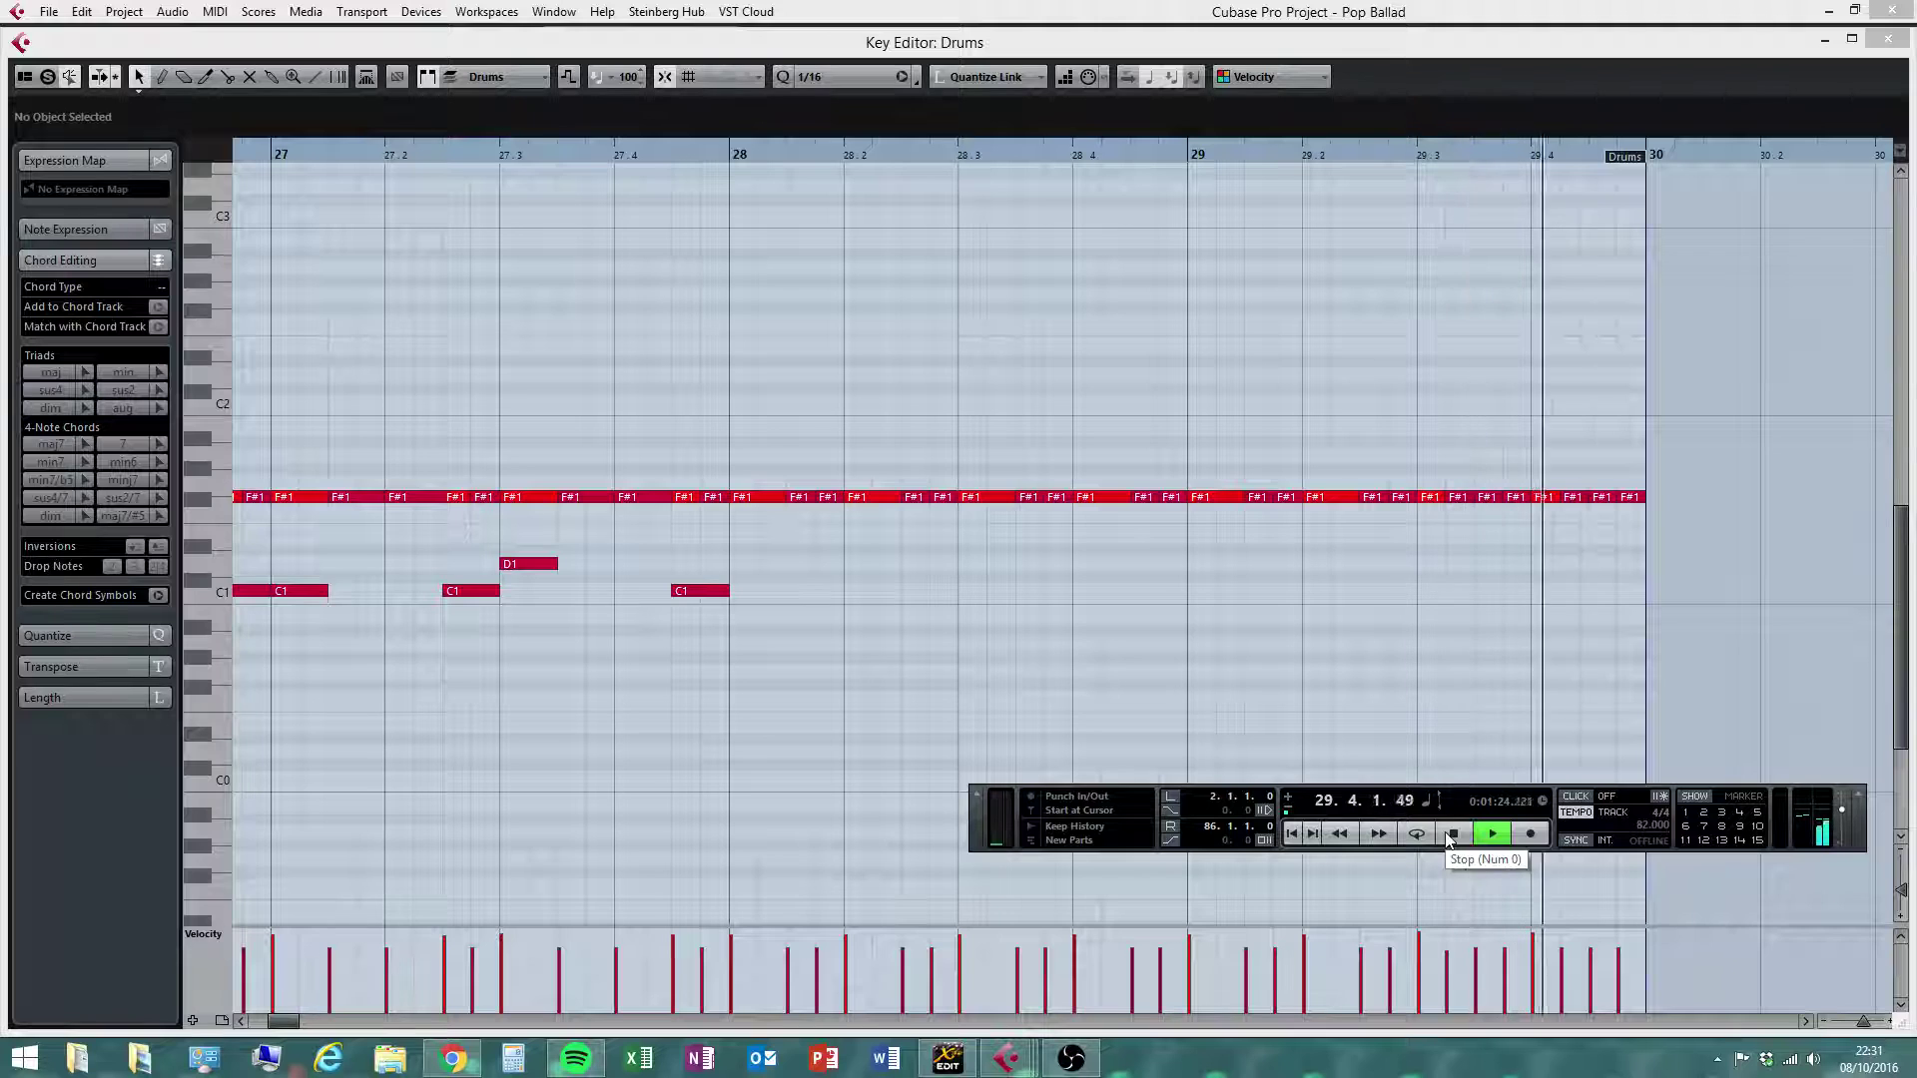
{"action": "left_click", "coordinate": [1453, 833]}
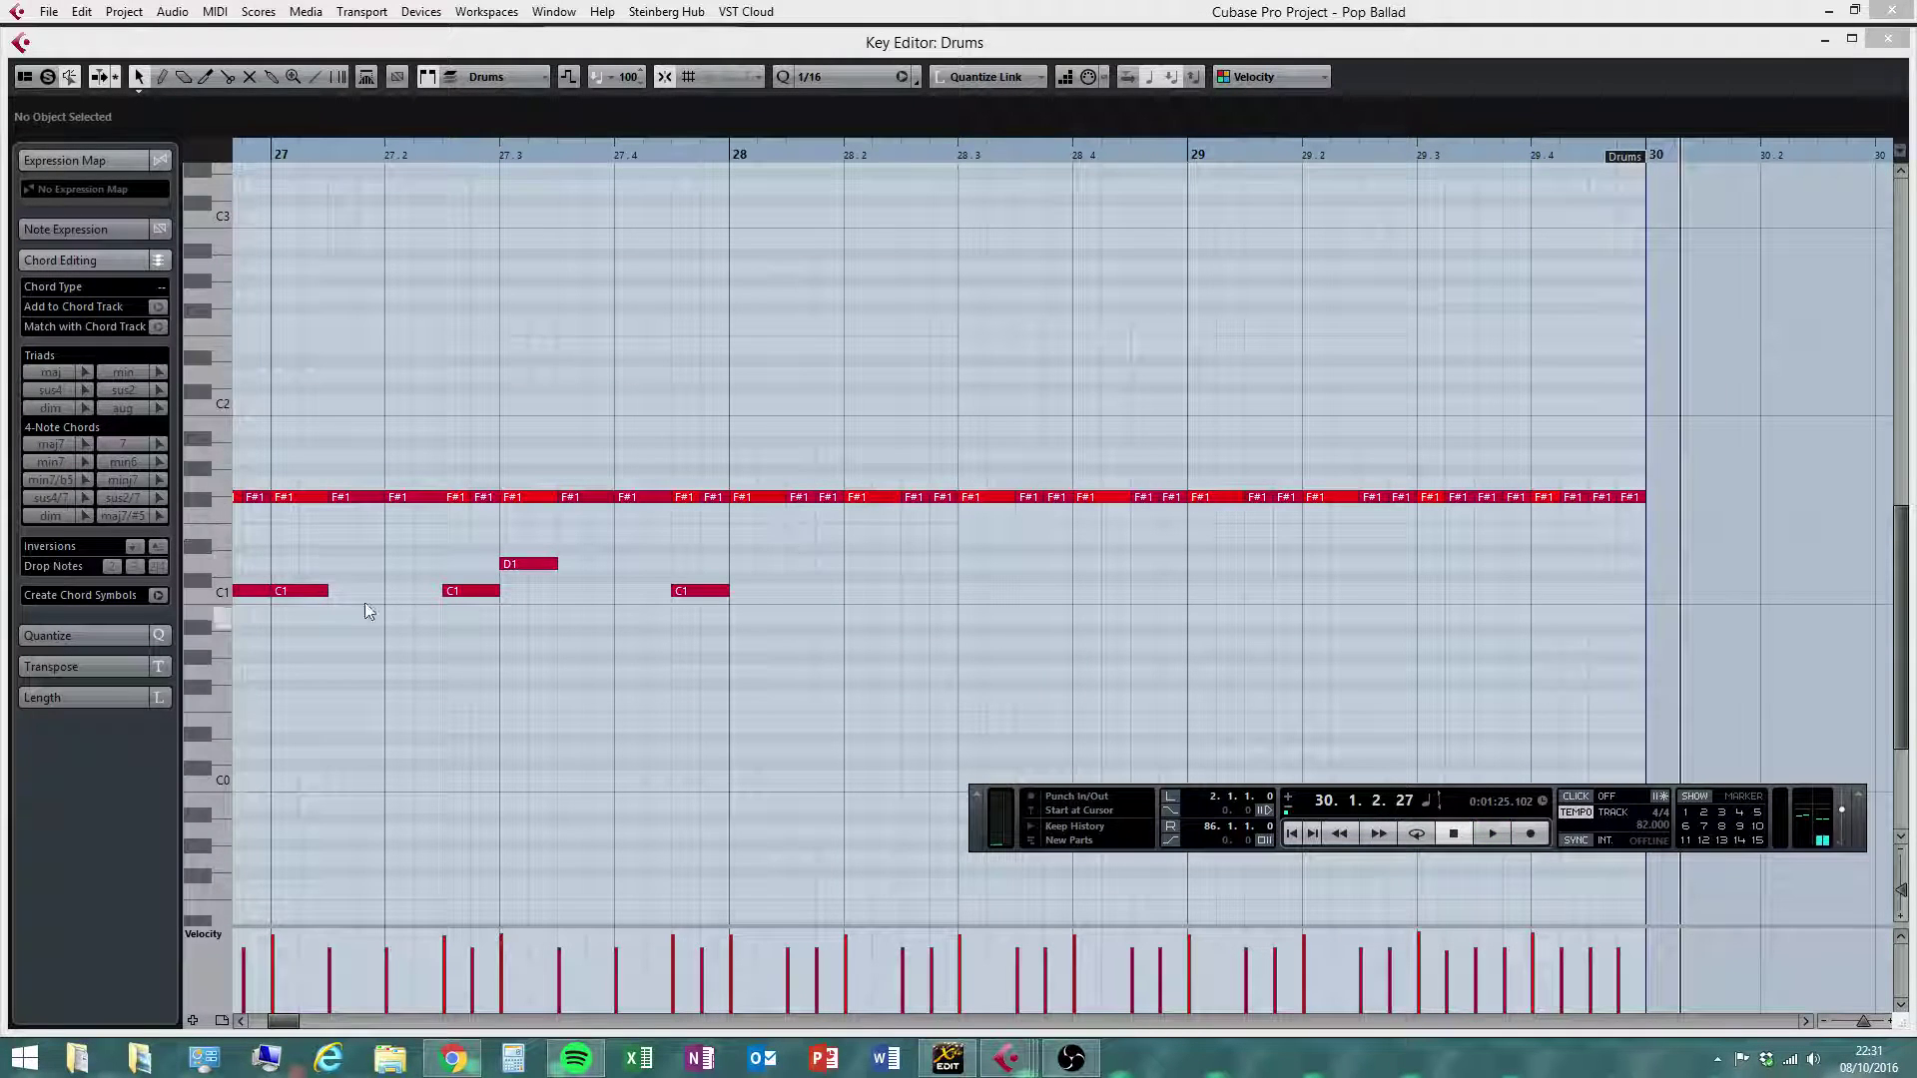
Using 1/8 quantize, draw eighth-note C1s in bar 28 at 28.1, 28.2.3 and 28.4.3, and a D1 at 28.3
{"action": "right_click", "coordinate": [423, 617]}
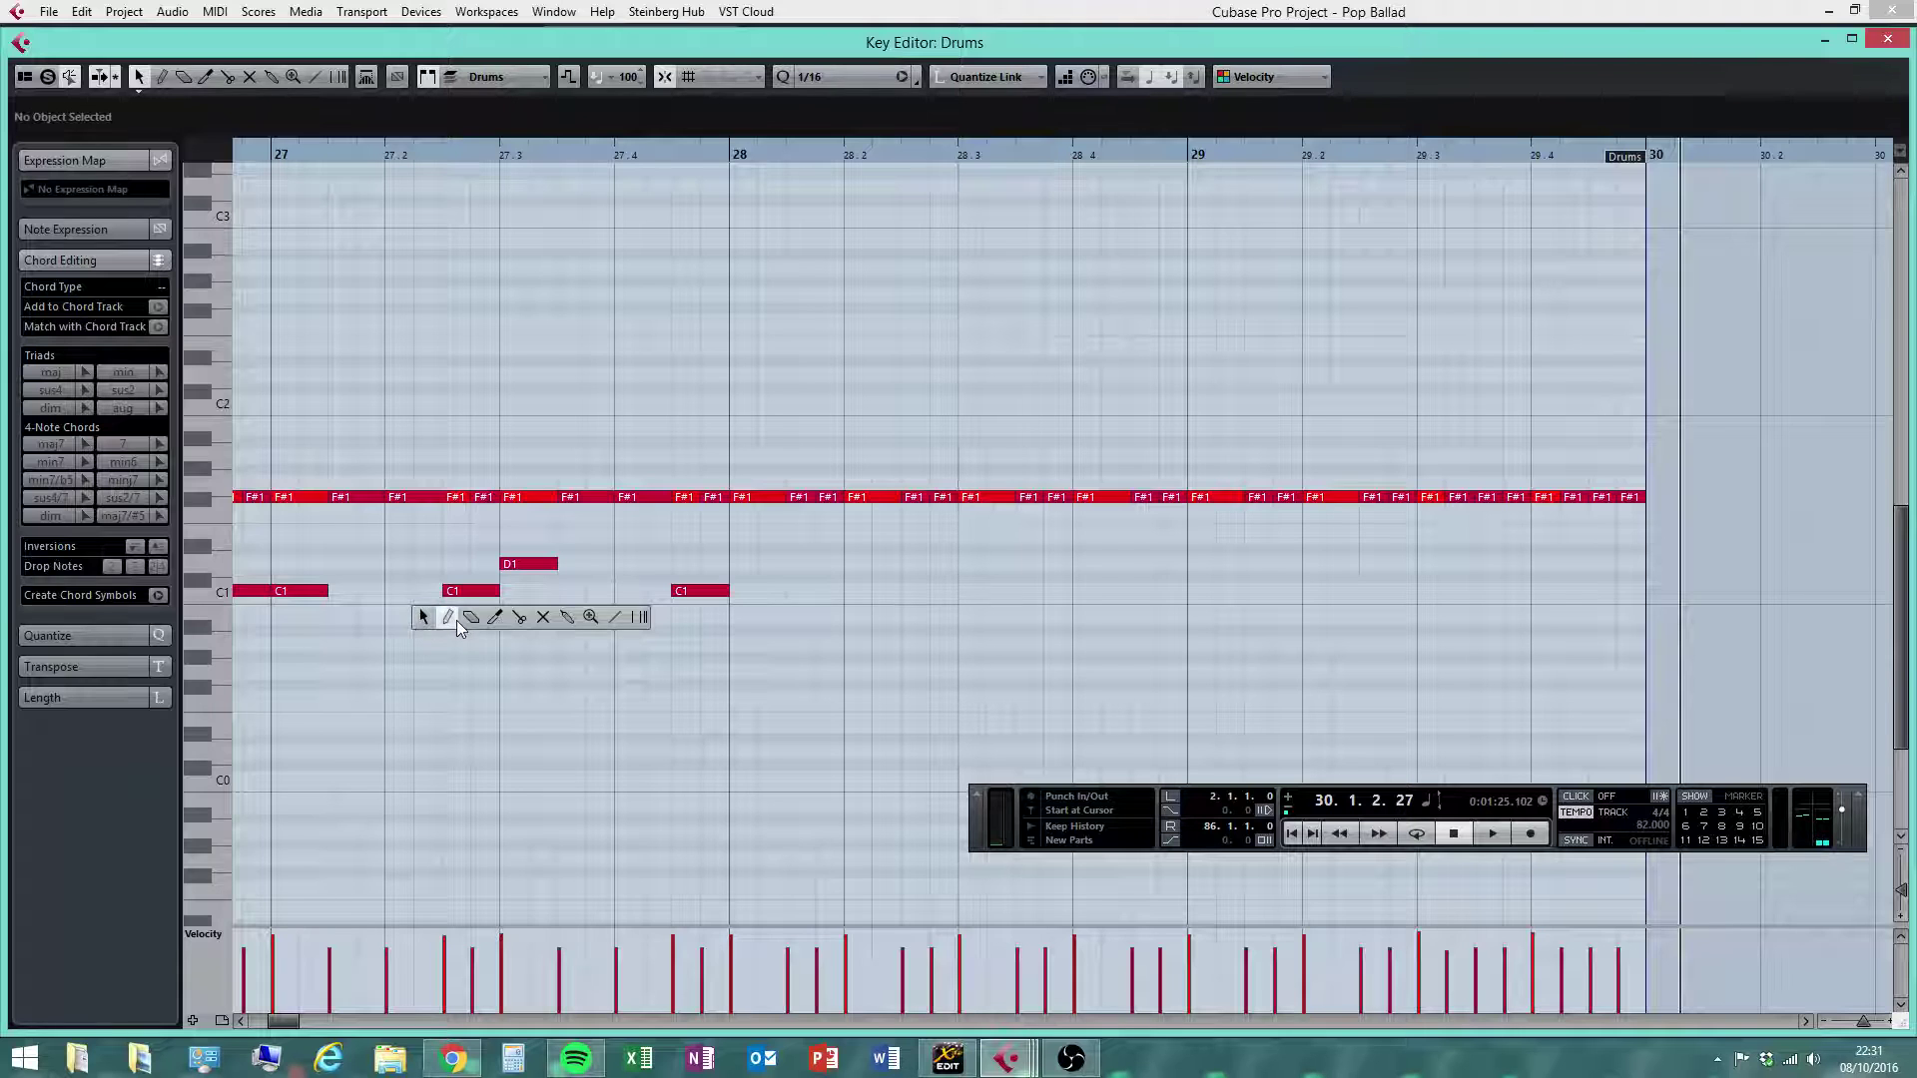
{"action": "left_click", "coordinate": [456, 619]}
{"action": "mouse_move", "coordinate": [744, 590]}
{"action": "left_mouse_down"}
{"action": "mouse_move", "coordinate": [828, 584]}
{"action": "mouse_move", "coordinate": [784, 578]}
{"action": "left_mouse_up"}
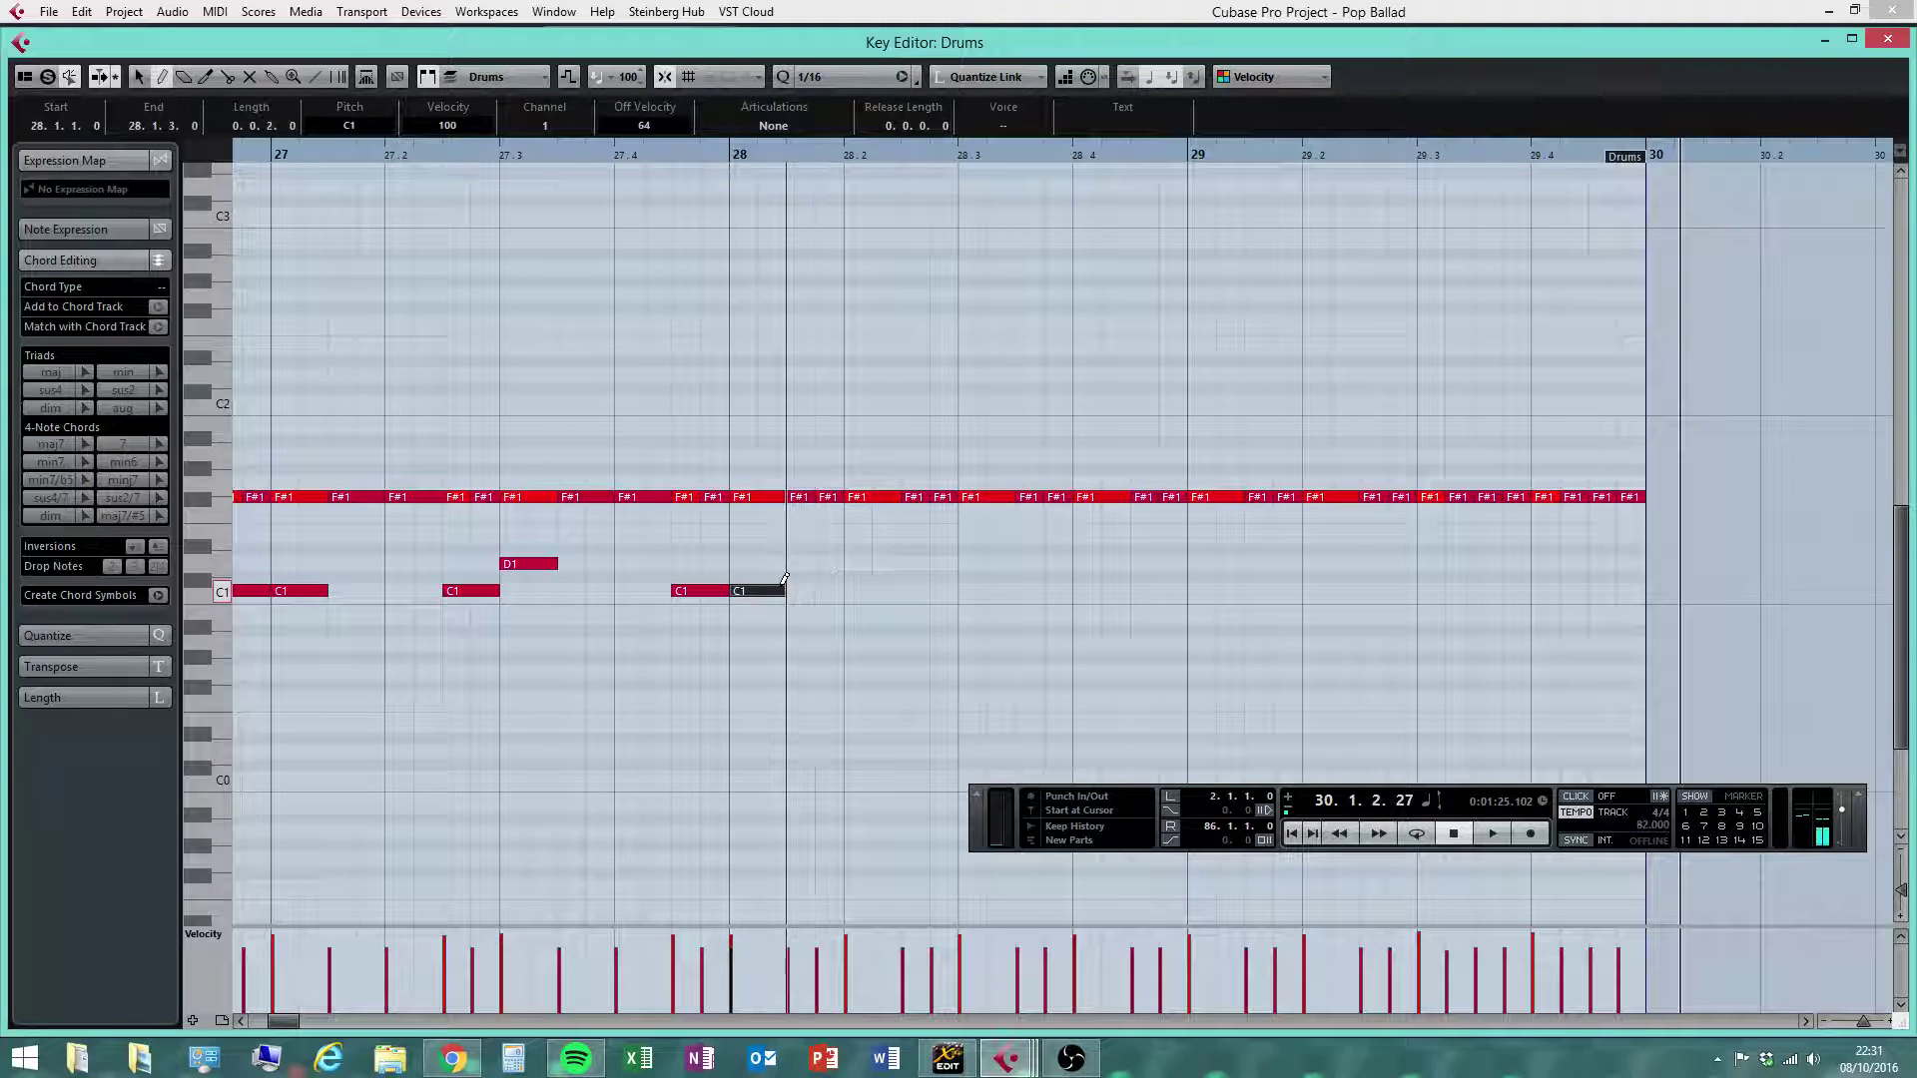
{"action": "left_click", "coordinate": [801, 80]}
{"action": "left_click", "coordinate": [813, 159]}
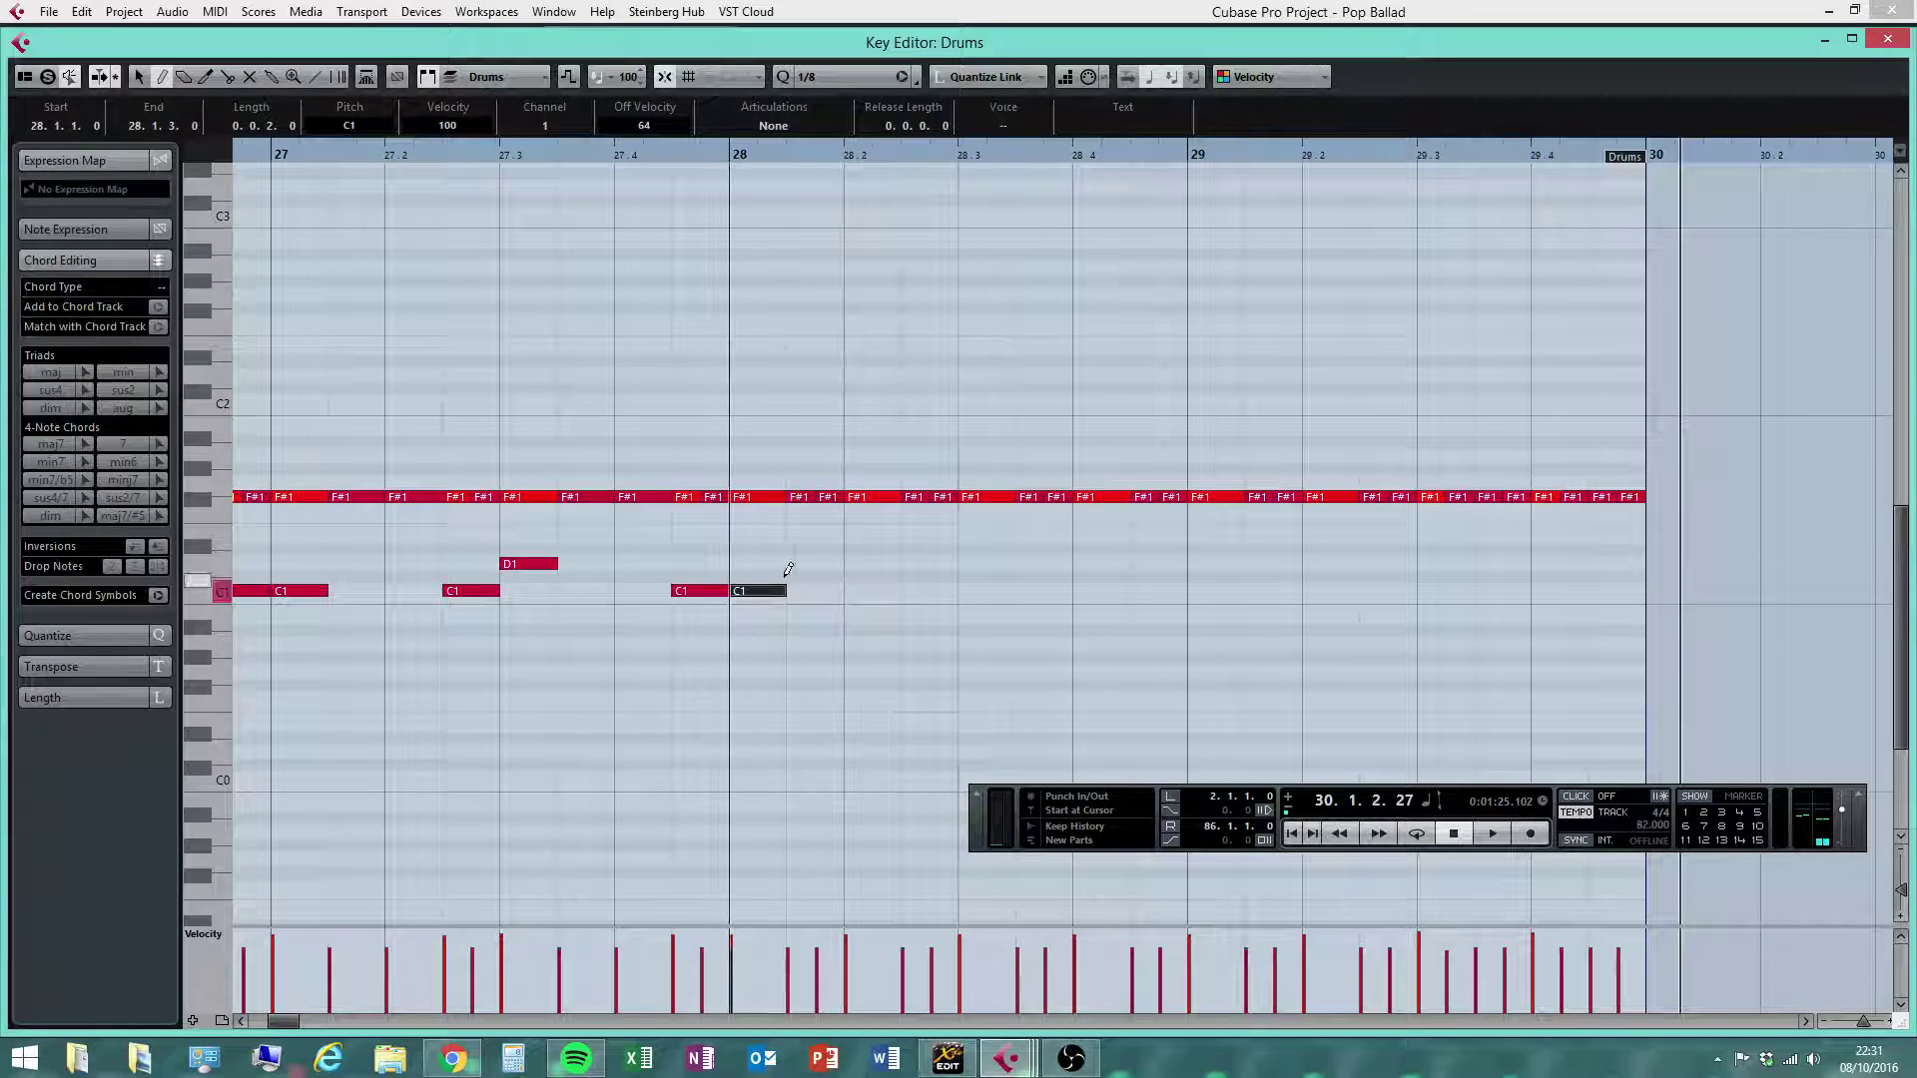
{"action": "left_click", "coordinate": [928, 590]}
{"action": "left_click", "coordinate": [984, 565]}
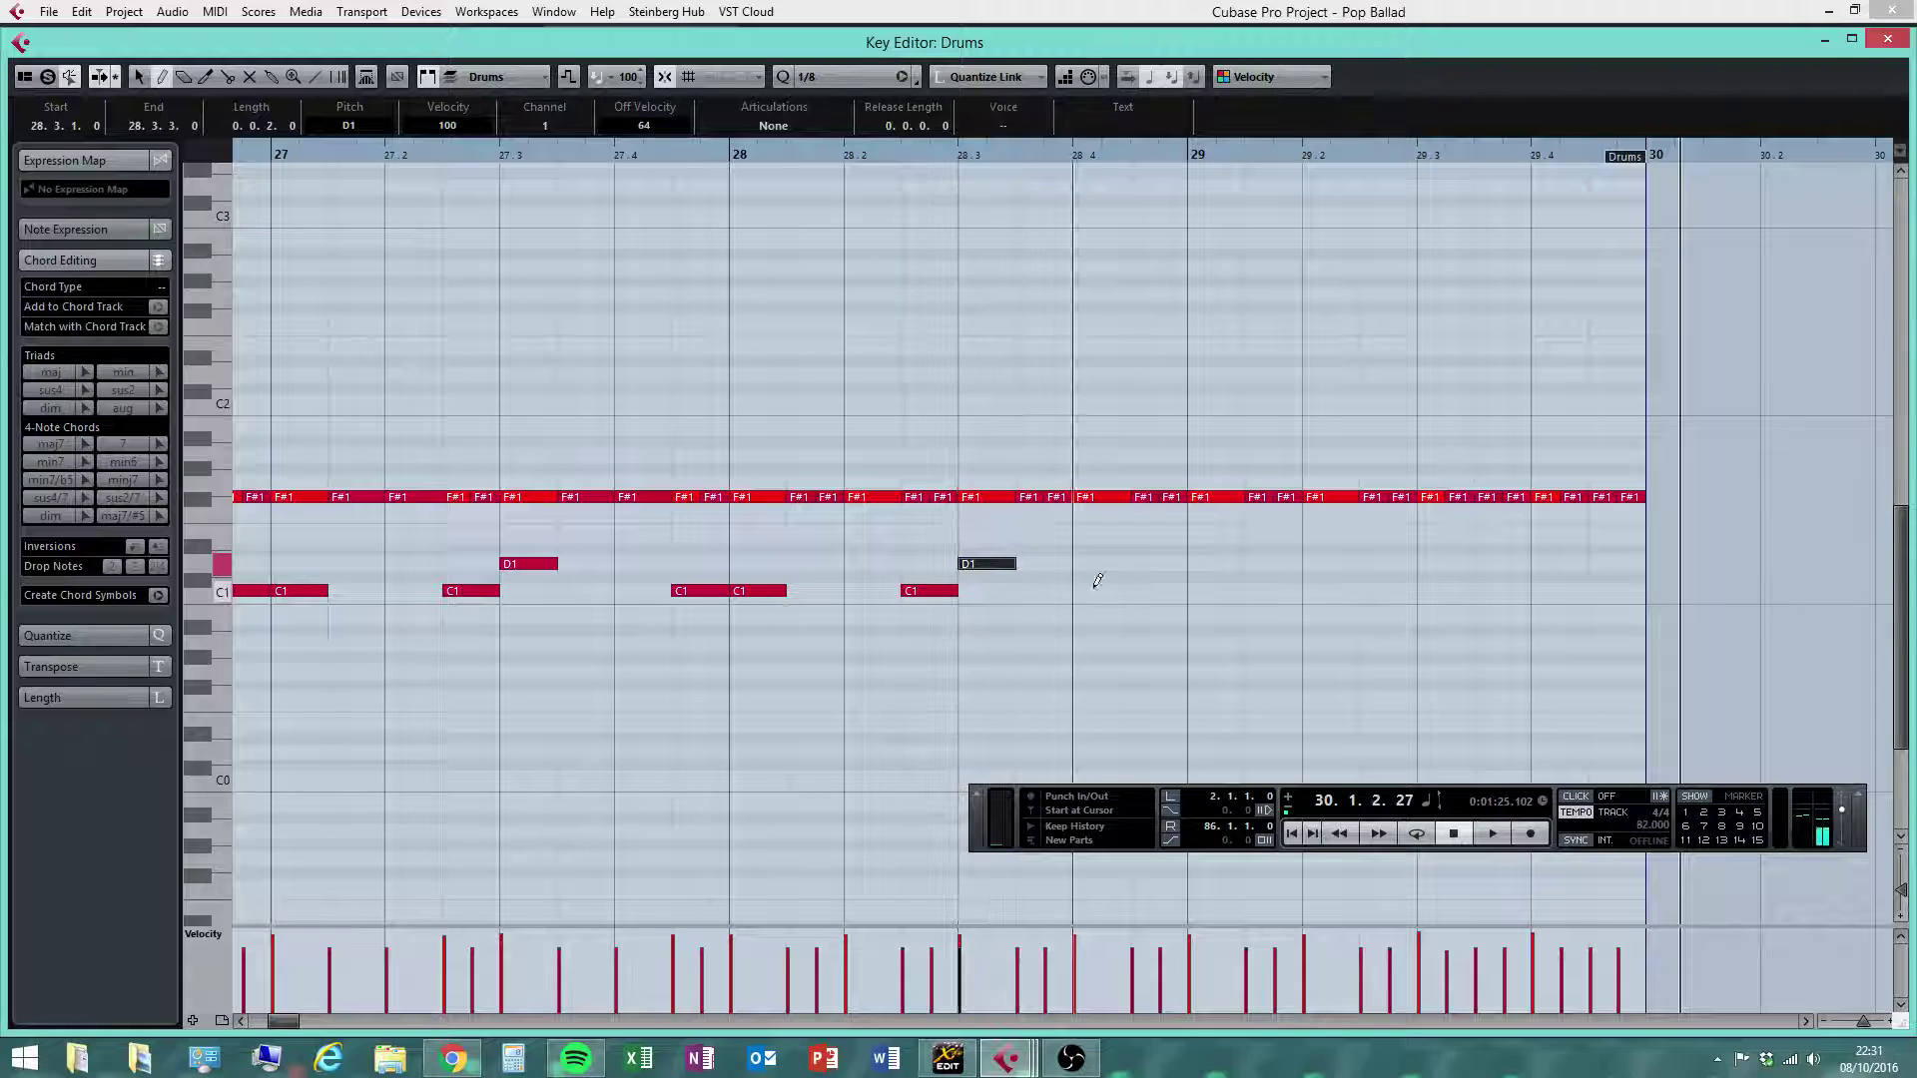
{"action": "left_click", "coordinate": [1148, 590]}
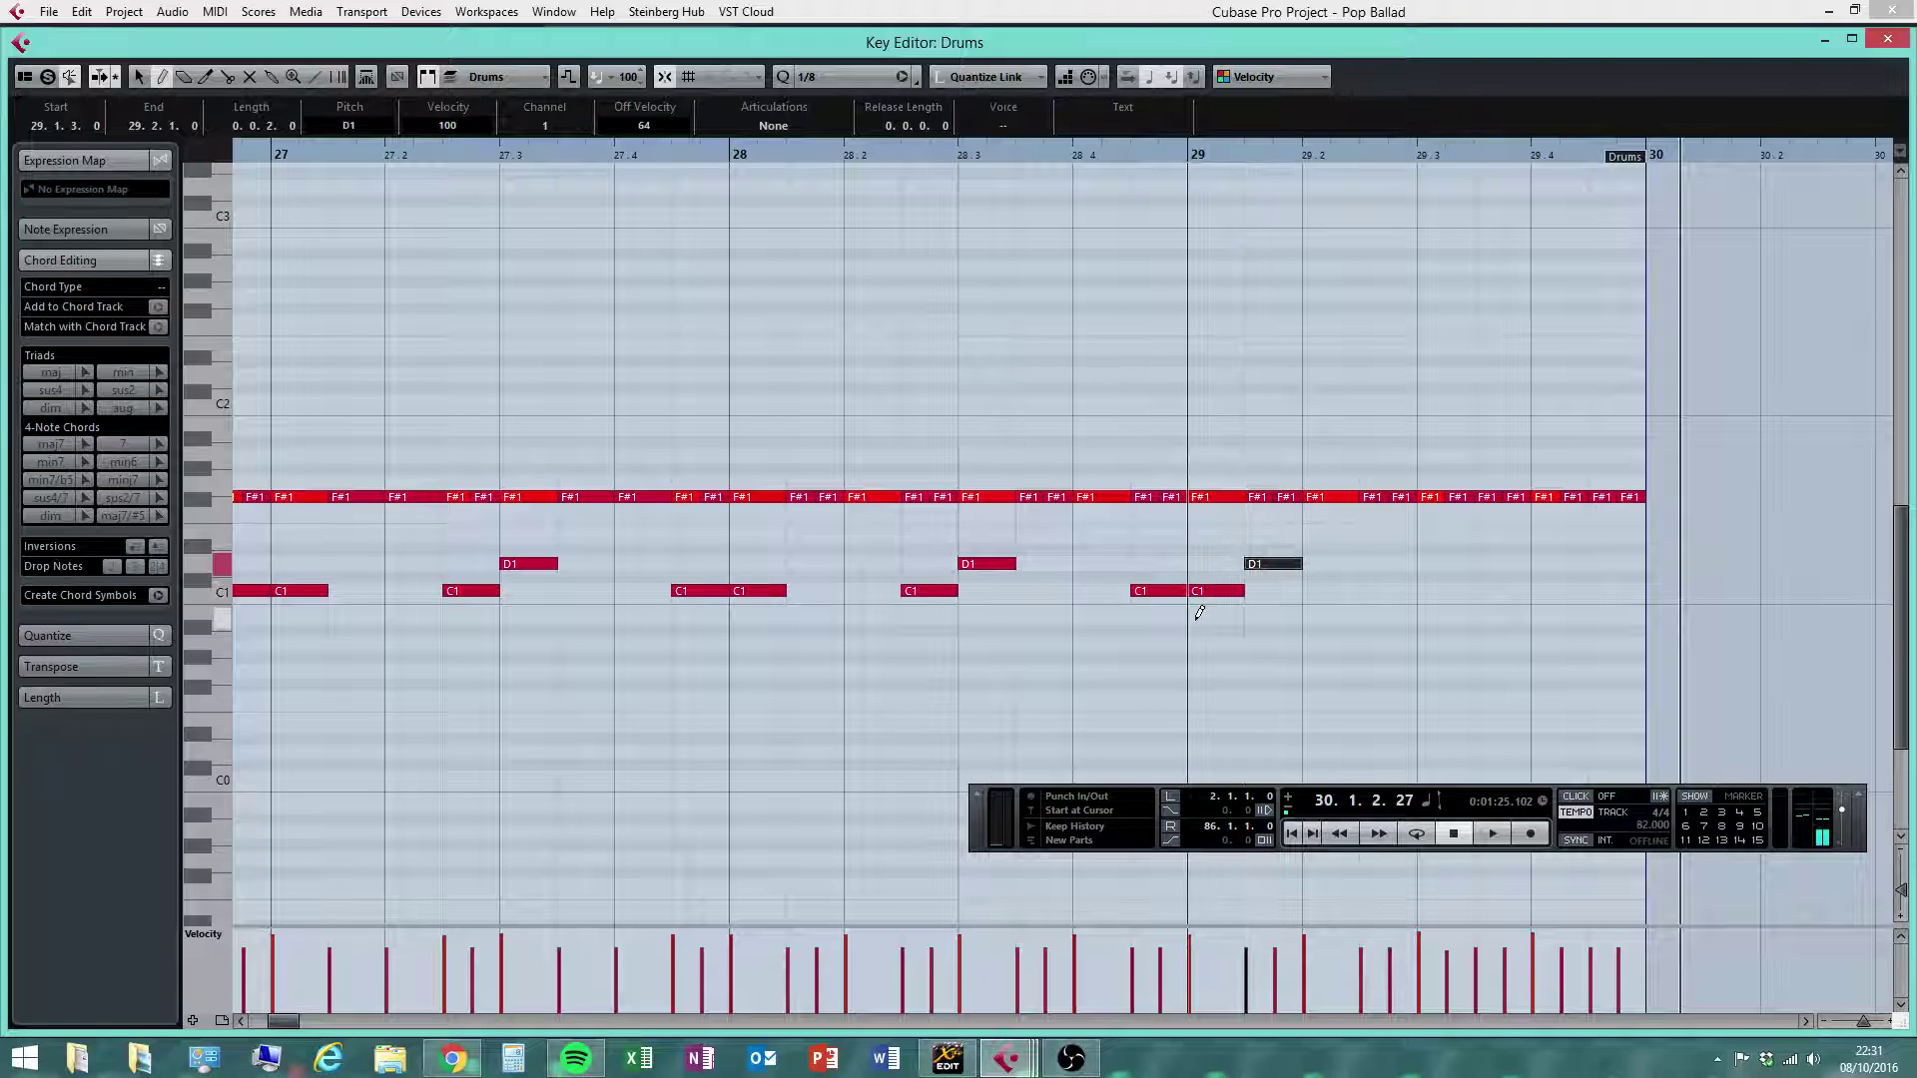
Complete bar 29's eighth-note fill with C1s at 29.1, 29.2.3 and 29.3.3, and D1s at 29.1.3, 29.3, 29.4 and 29.4.3
{"action": "left_click", "coordinate": [1396, 590]}
{"action": "left_click", "coordinate": [1430, 564]}
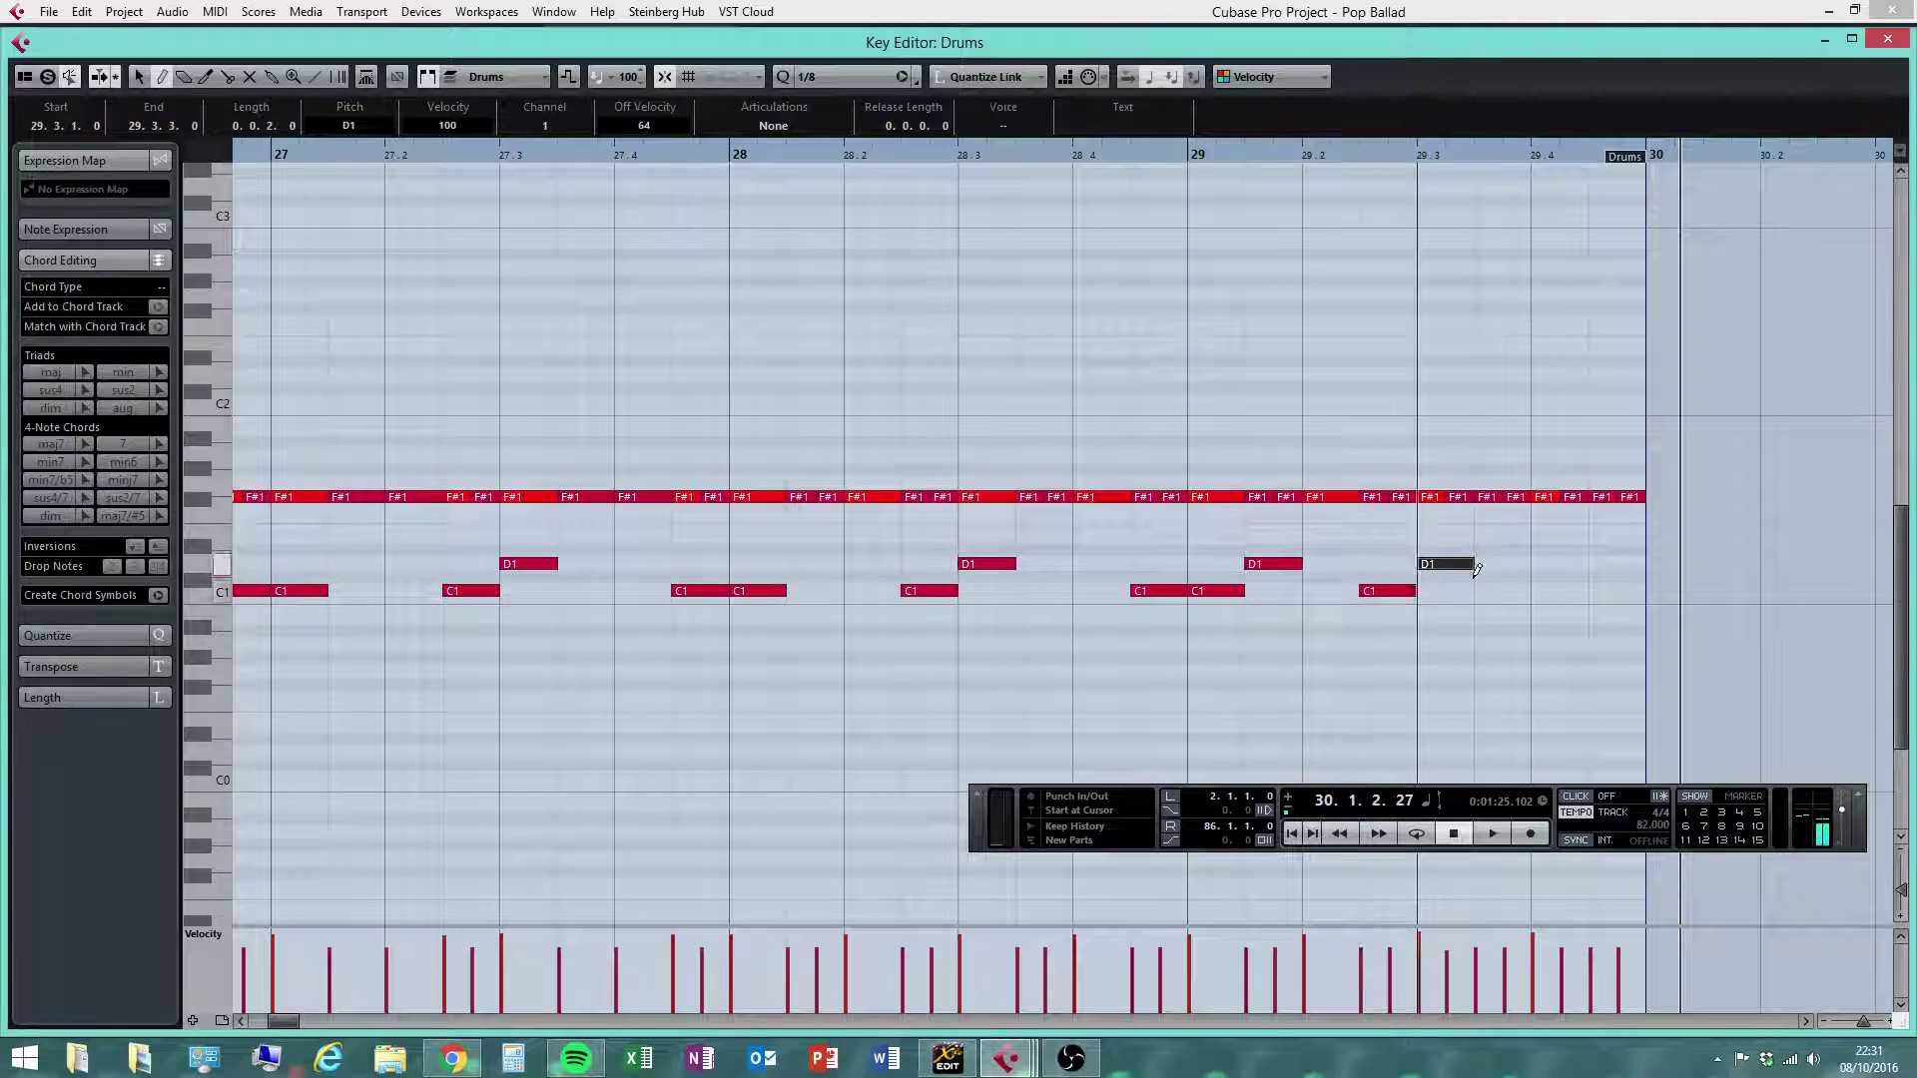
{"action": "left_click", "coordinate": [1521, 590]}
{"action": "left_click", "coordinate": [1559, 564]}
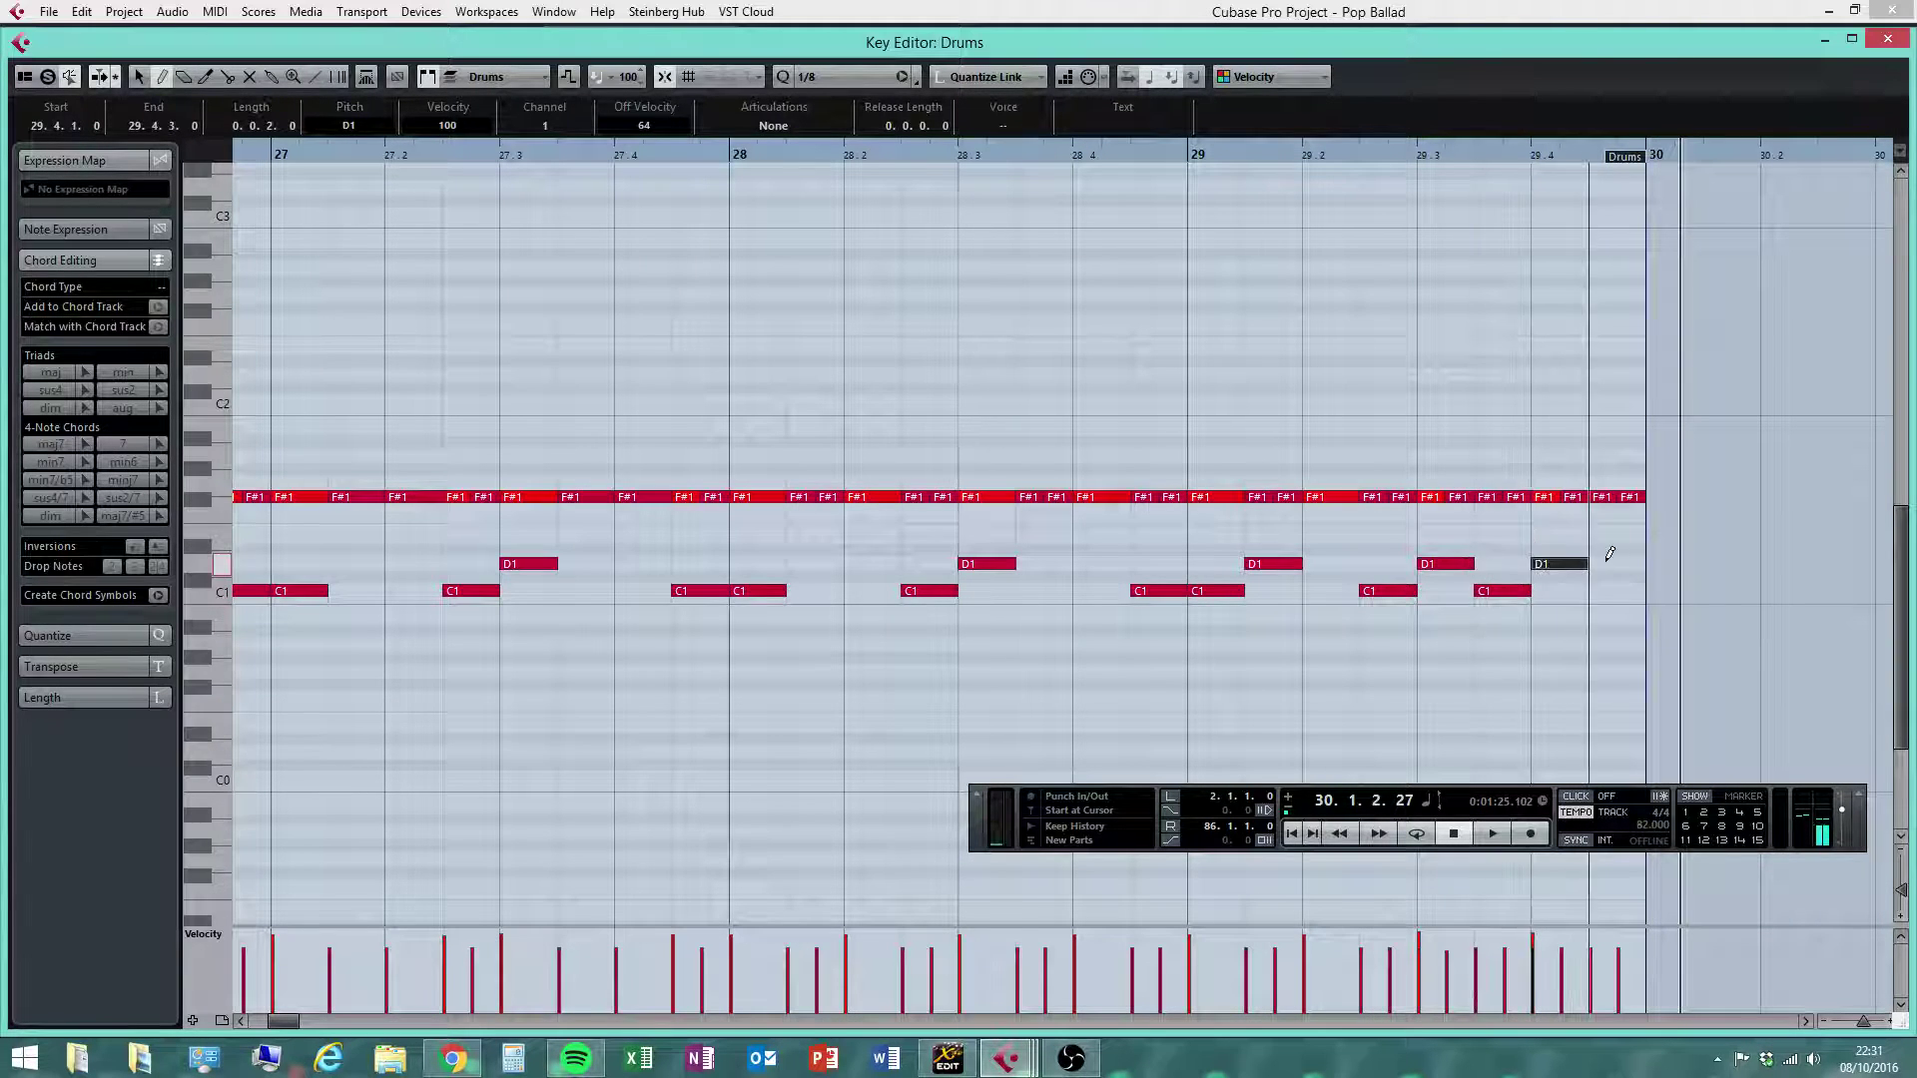
{"action": "left_click", "coordinate": [1610, 565]}
Play the finished drum fill from the second beat of bar 27 through to bar 30
{"action": "left_click", "coordinate": [644, 157]}
{"action": "left_click", "coordinate": [442, 156]}
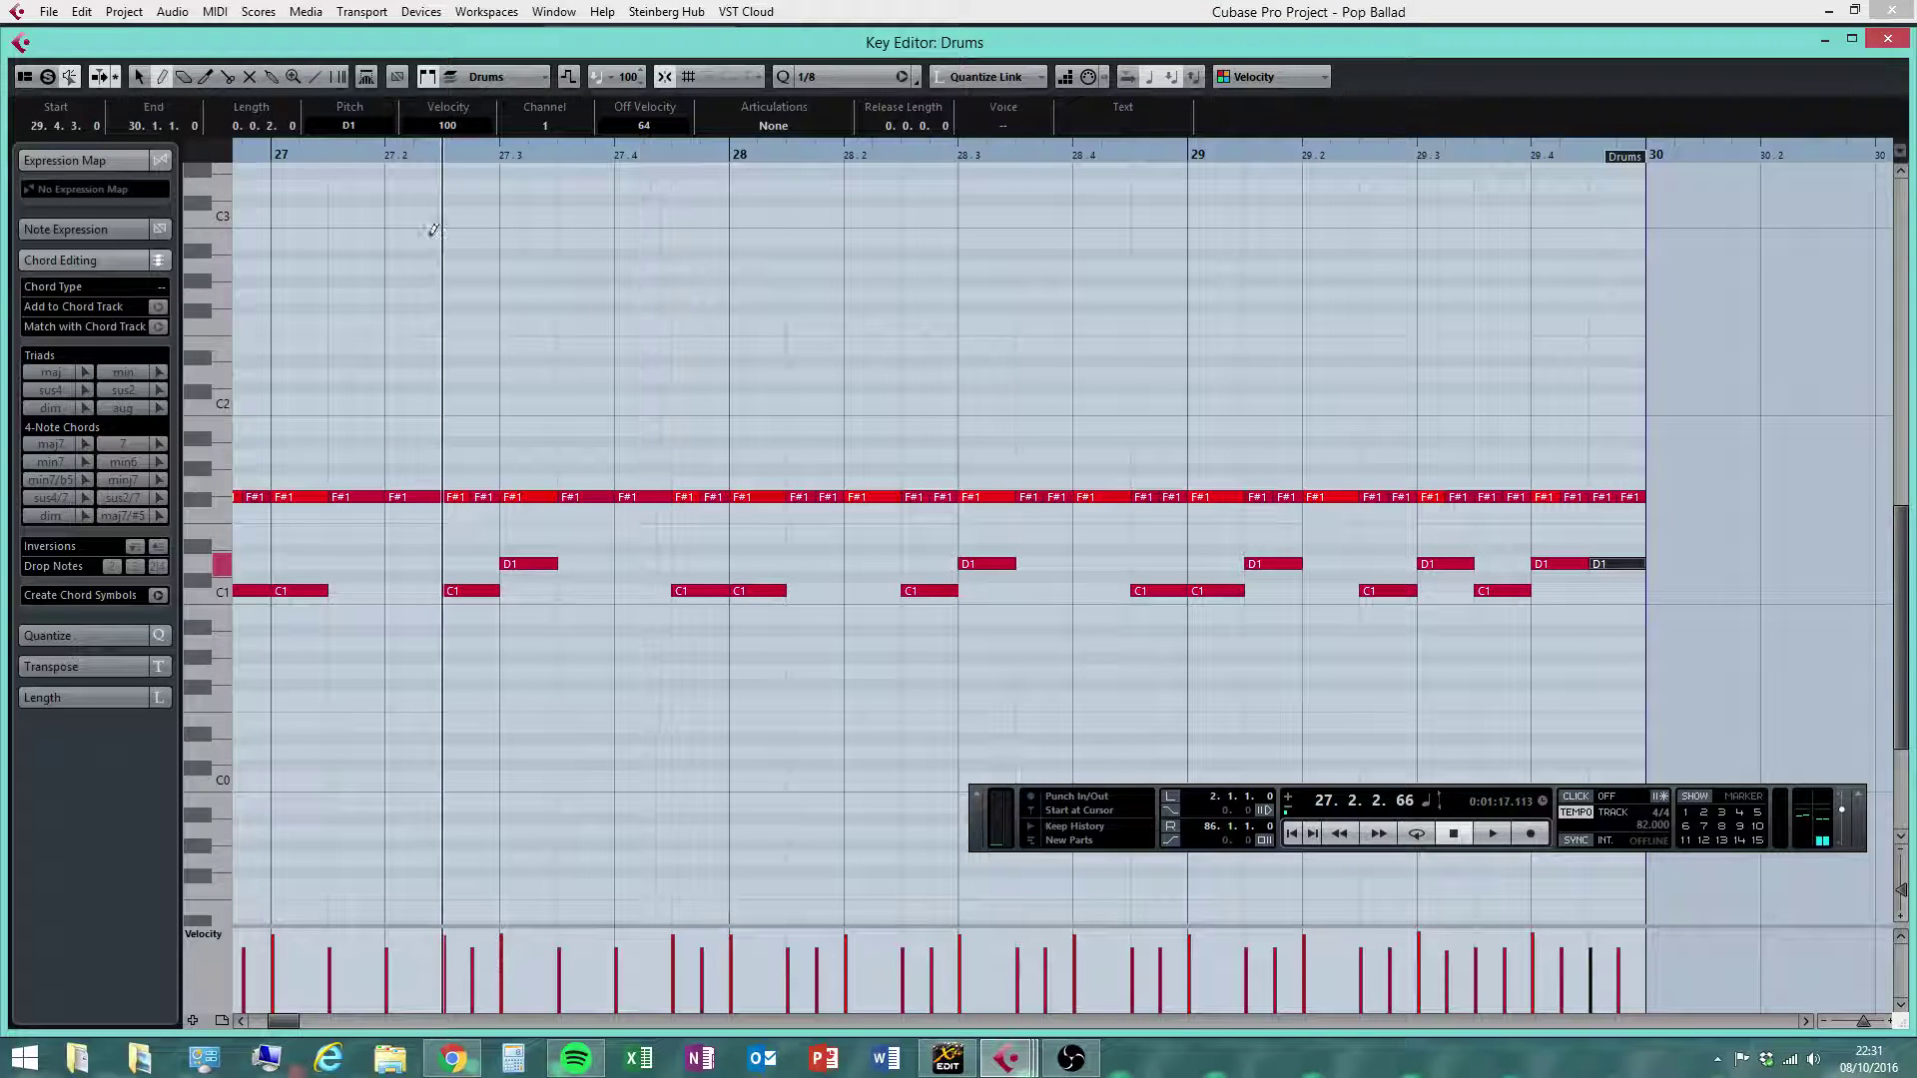
{"action": "left_click", "coordinate": [1494, 834]}
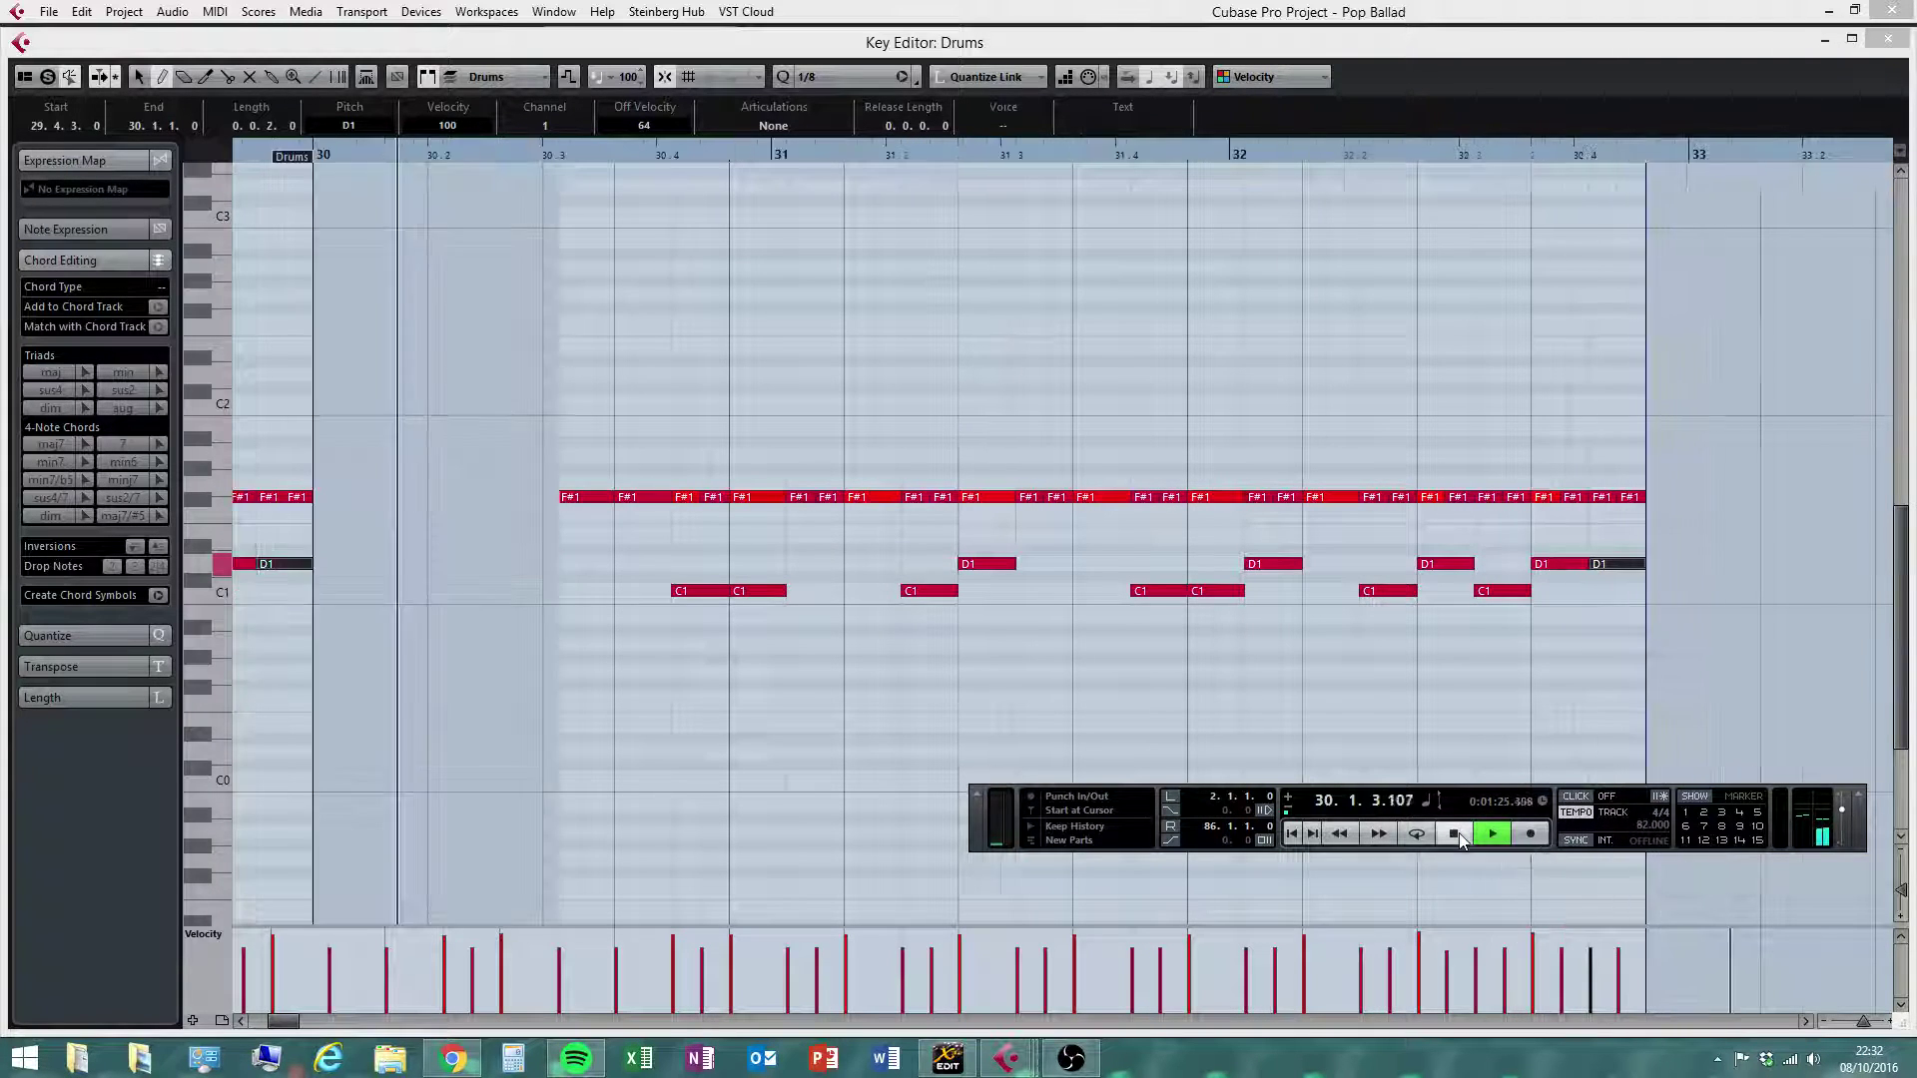
{"action": "left_click", "coordinate": [1455, 834]}
{"action": "left_click", "coordinate": [1454, 834]}
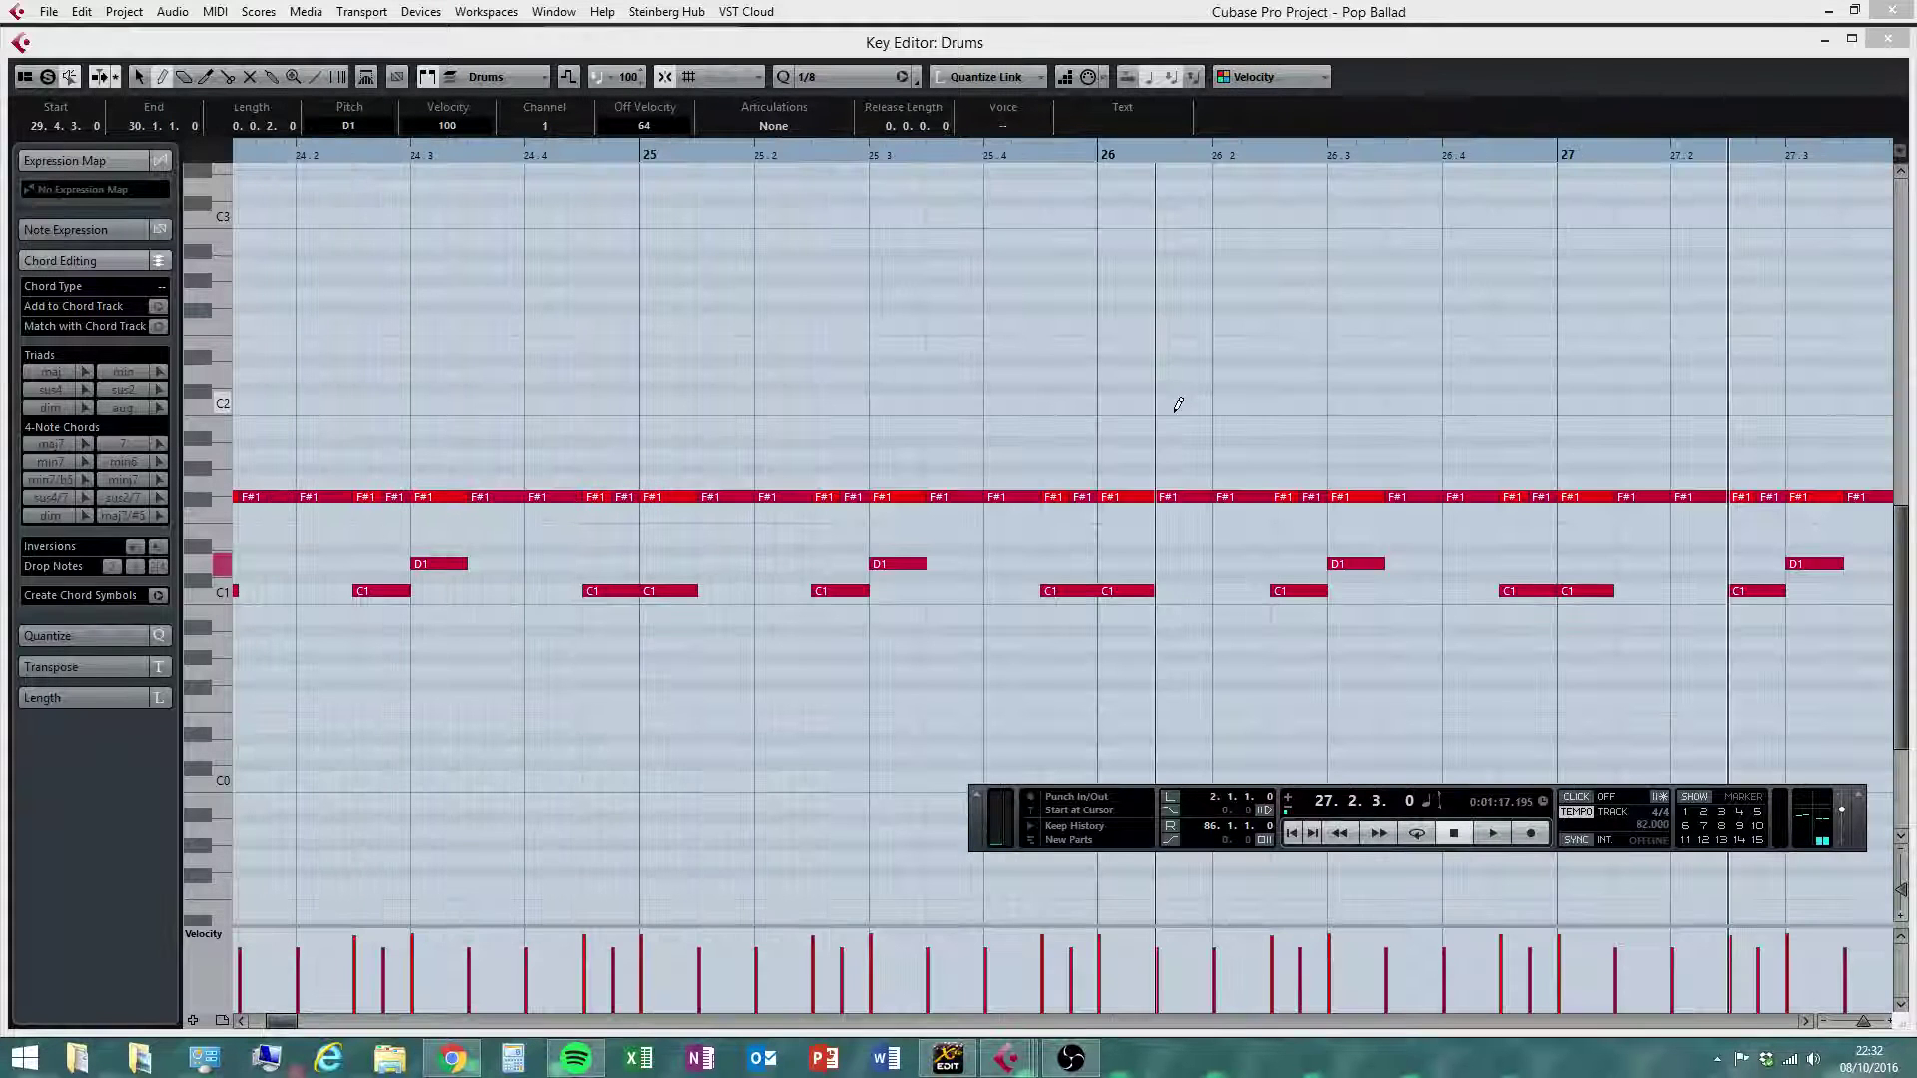
Switch back to the object selection tool, deselect the last D1 note, and close the Drums Key Editor
{"action": "left_click", "coordinate": [1807, 1027]}
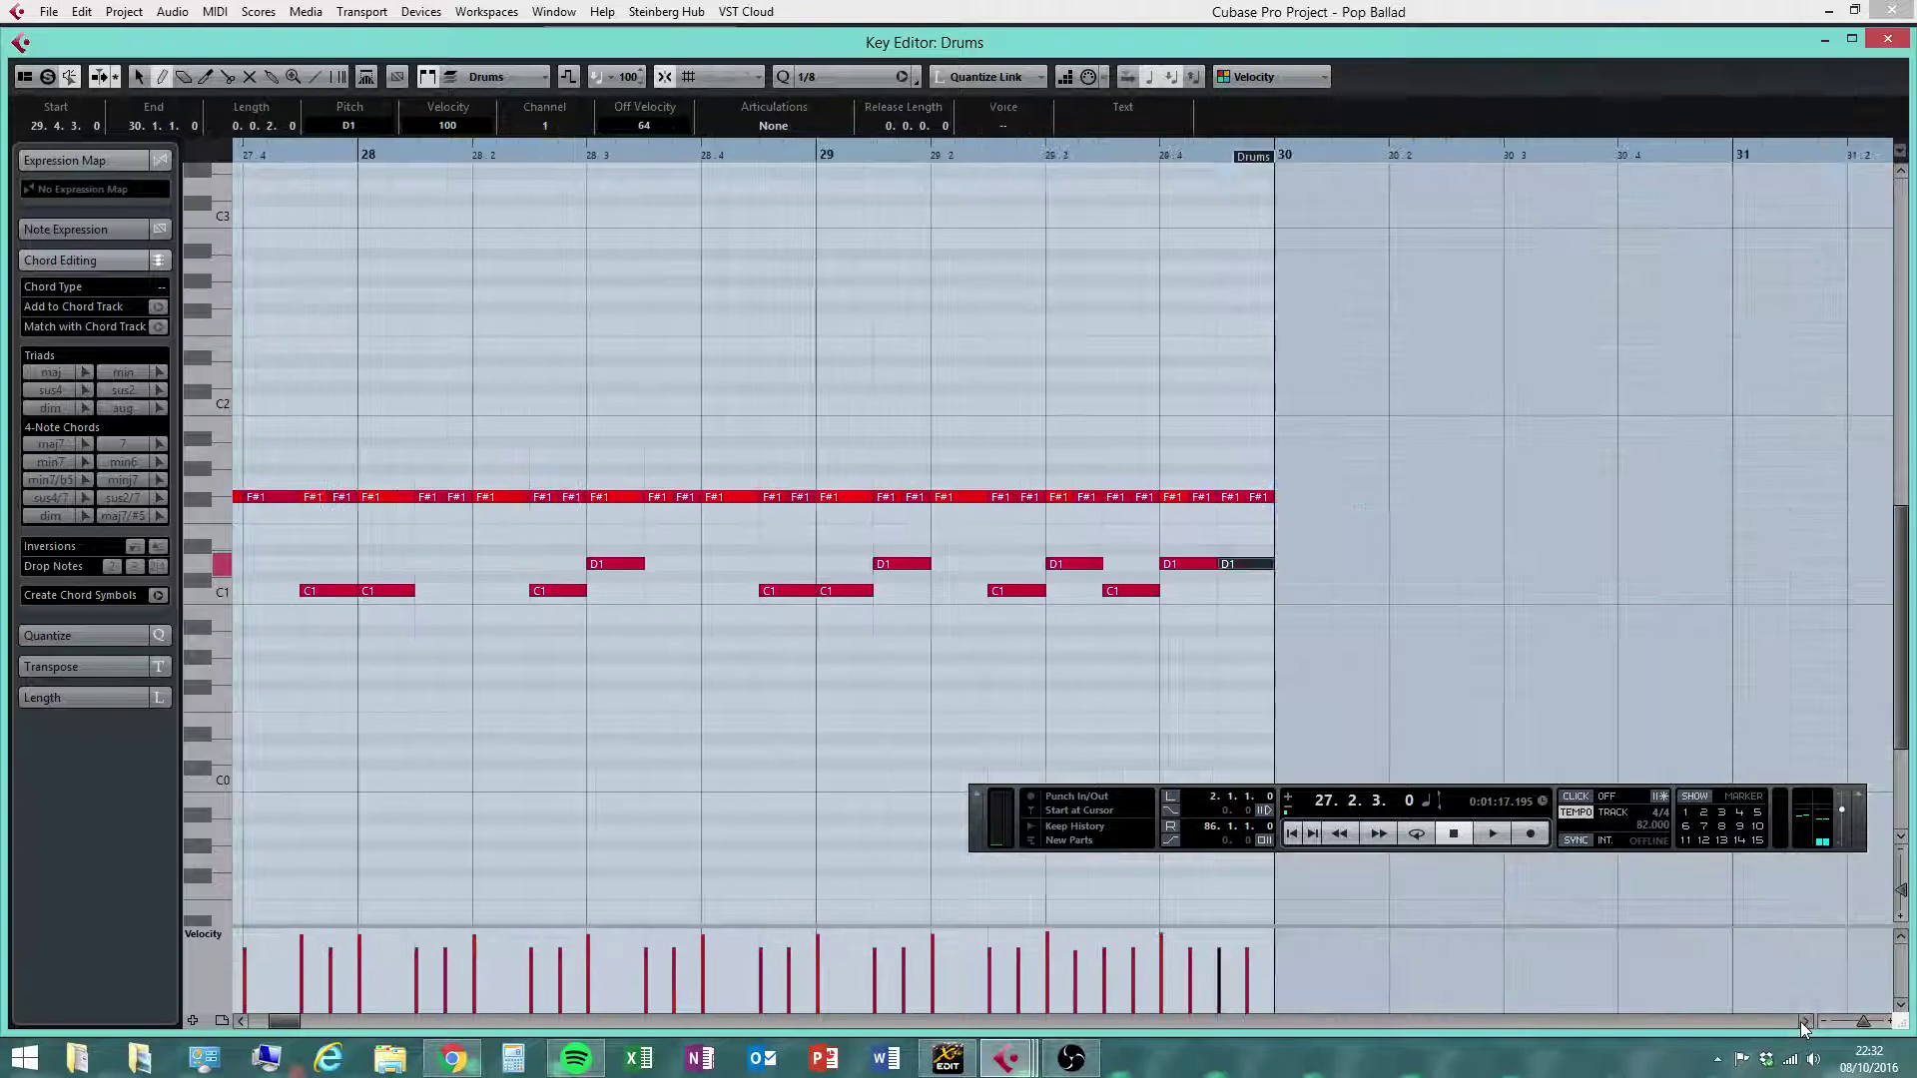
{"action": "right_click", "coordinate": [822, 345]}
{"action": "left_click", "coordinate": [831, 351]}
{"action": "left_click", "coordinate": [771, 348]}
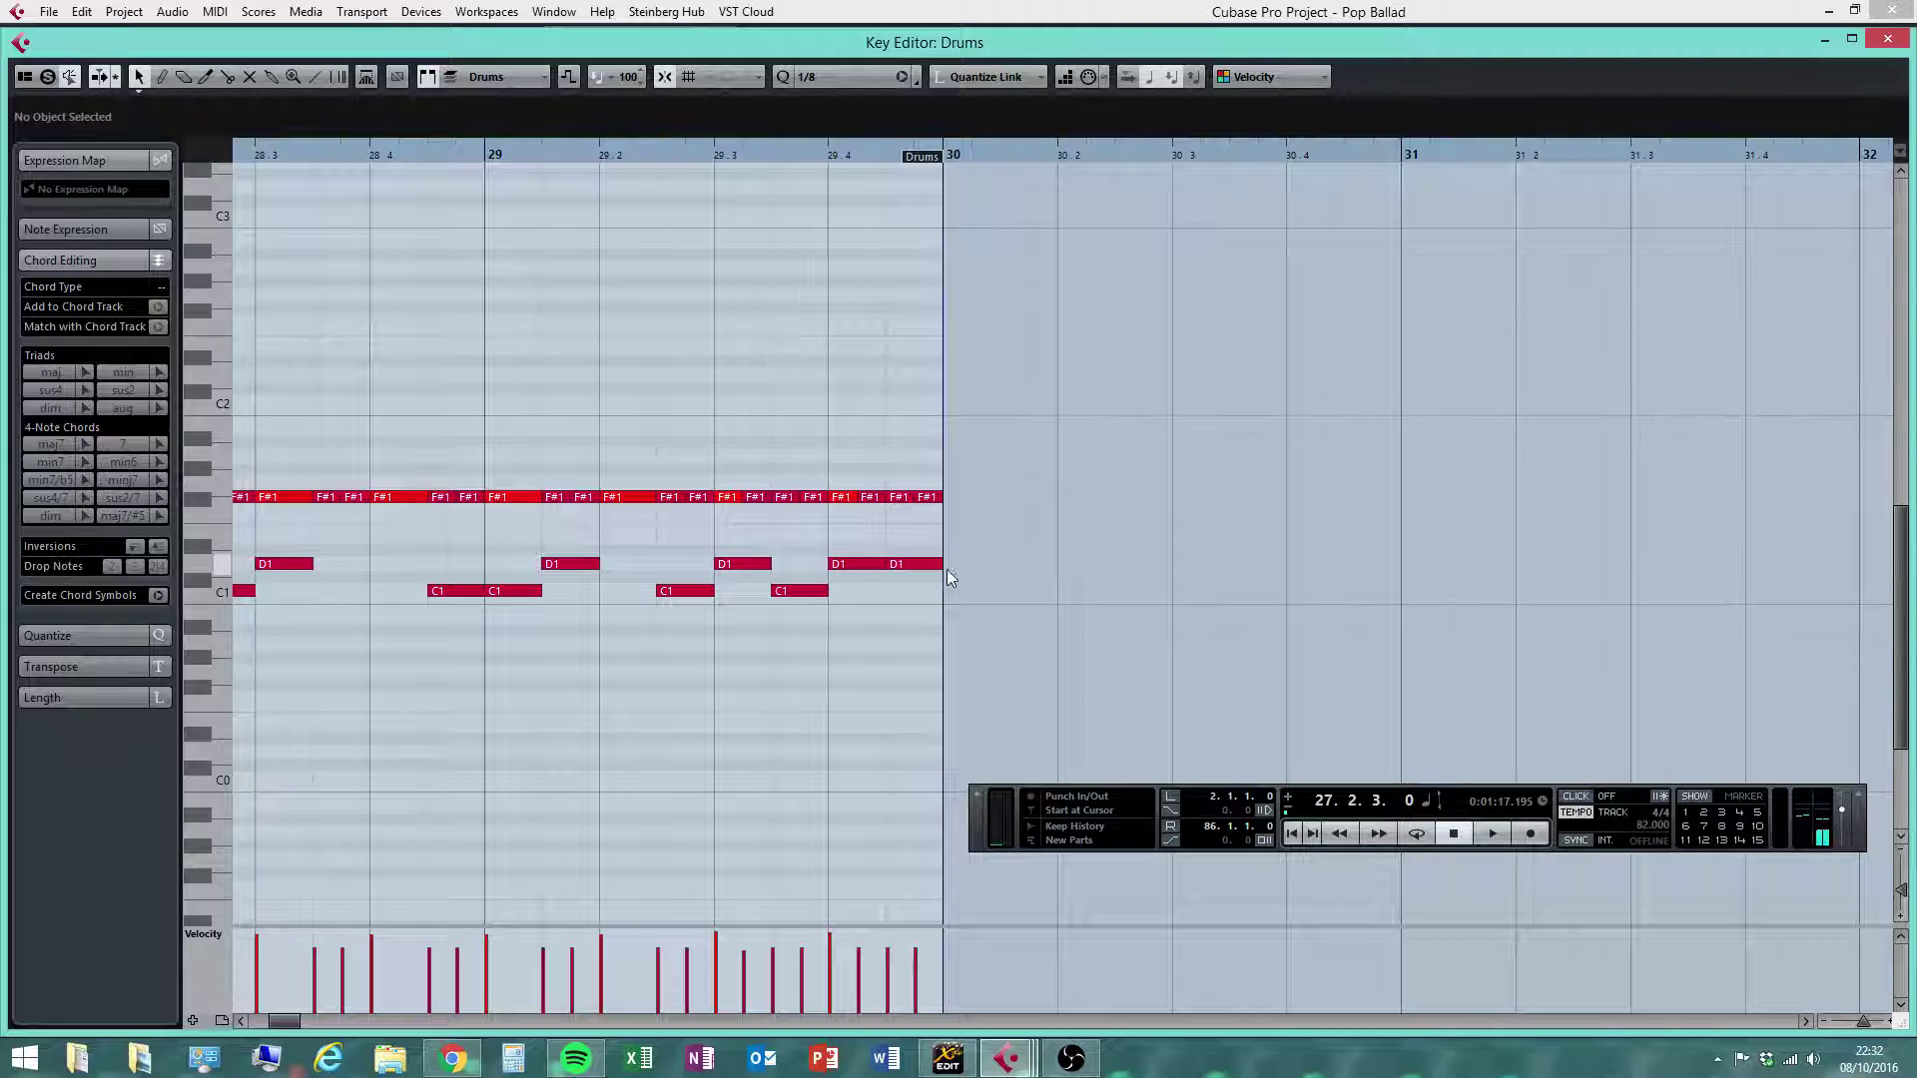
{"action": "left_click", "coordinate": [1889, 40]}
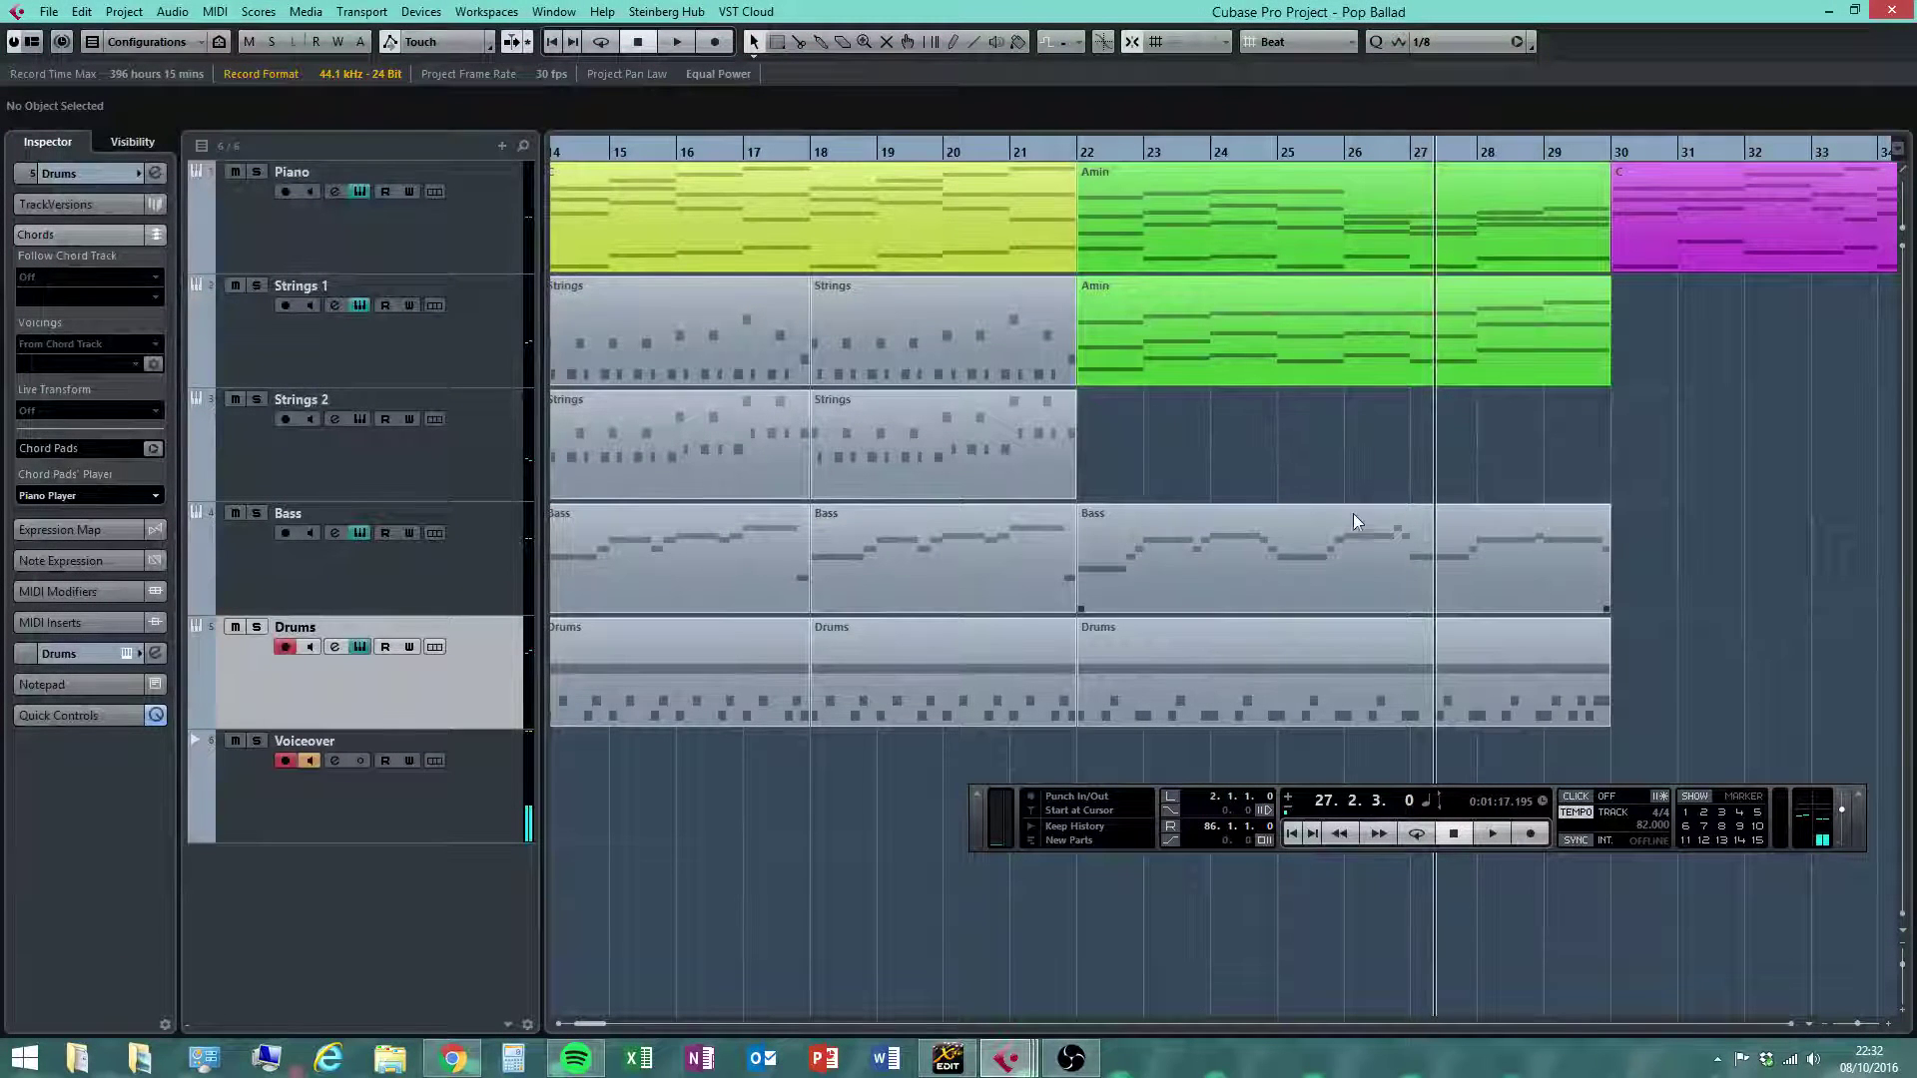
Copy the Drums part from bar 22 to bar 48, beneath the second Amin section
{"action": "left_click_drag", "start_coordinate": [1858, 1023], "coordinate": [1854, 1029]}
{"action": "left_click", "coordinate": [1058, 709]}
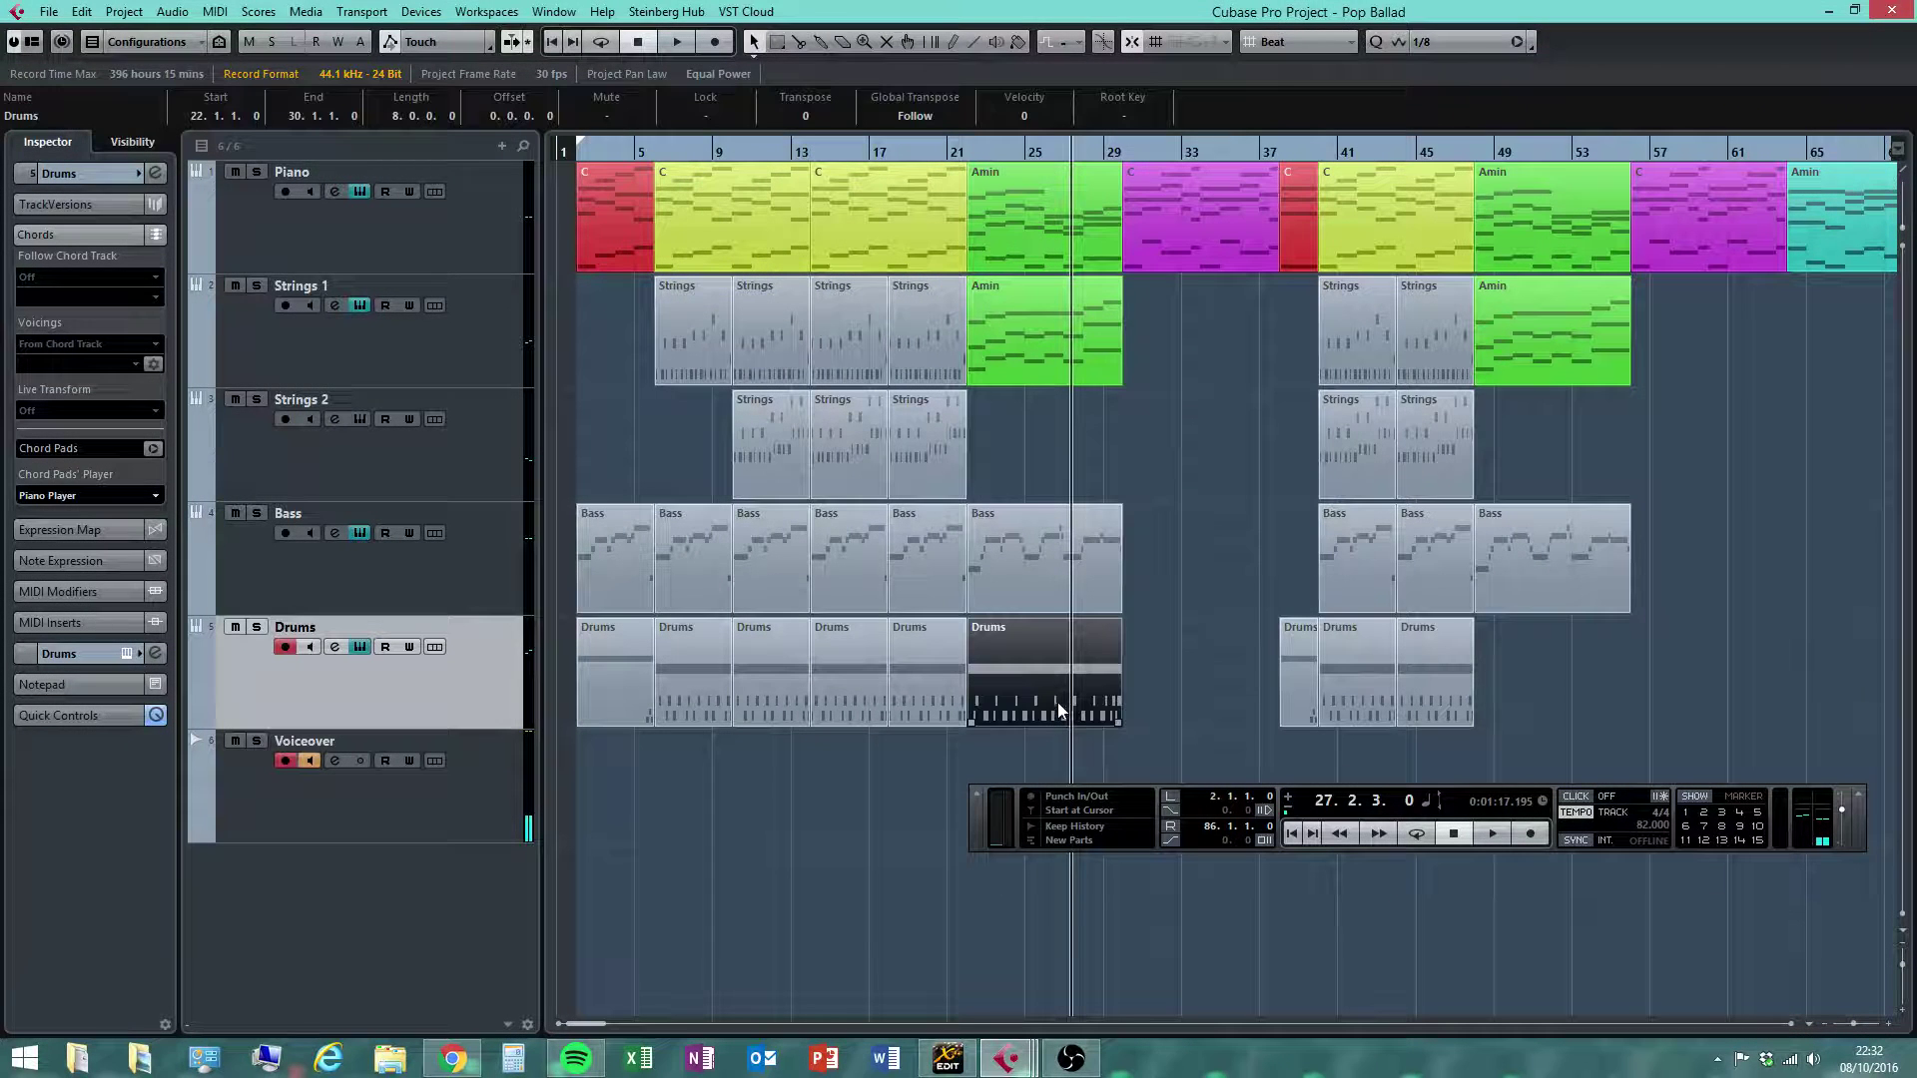
{"action": "left_click_drag", "start_coordinate": [1108, 698], "coordinate": [1553, 665]}
{"action": "left_click", "coordinate": [1708, 591]}
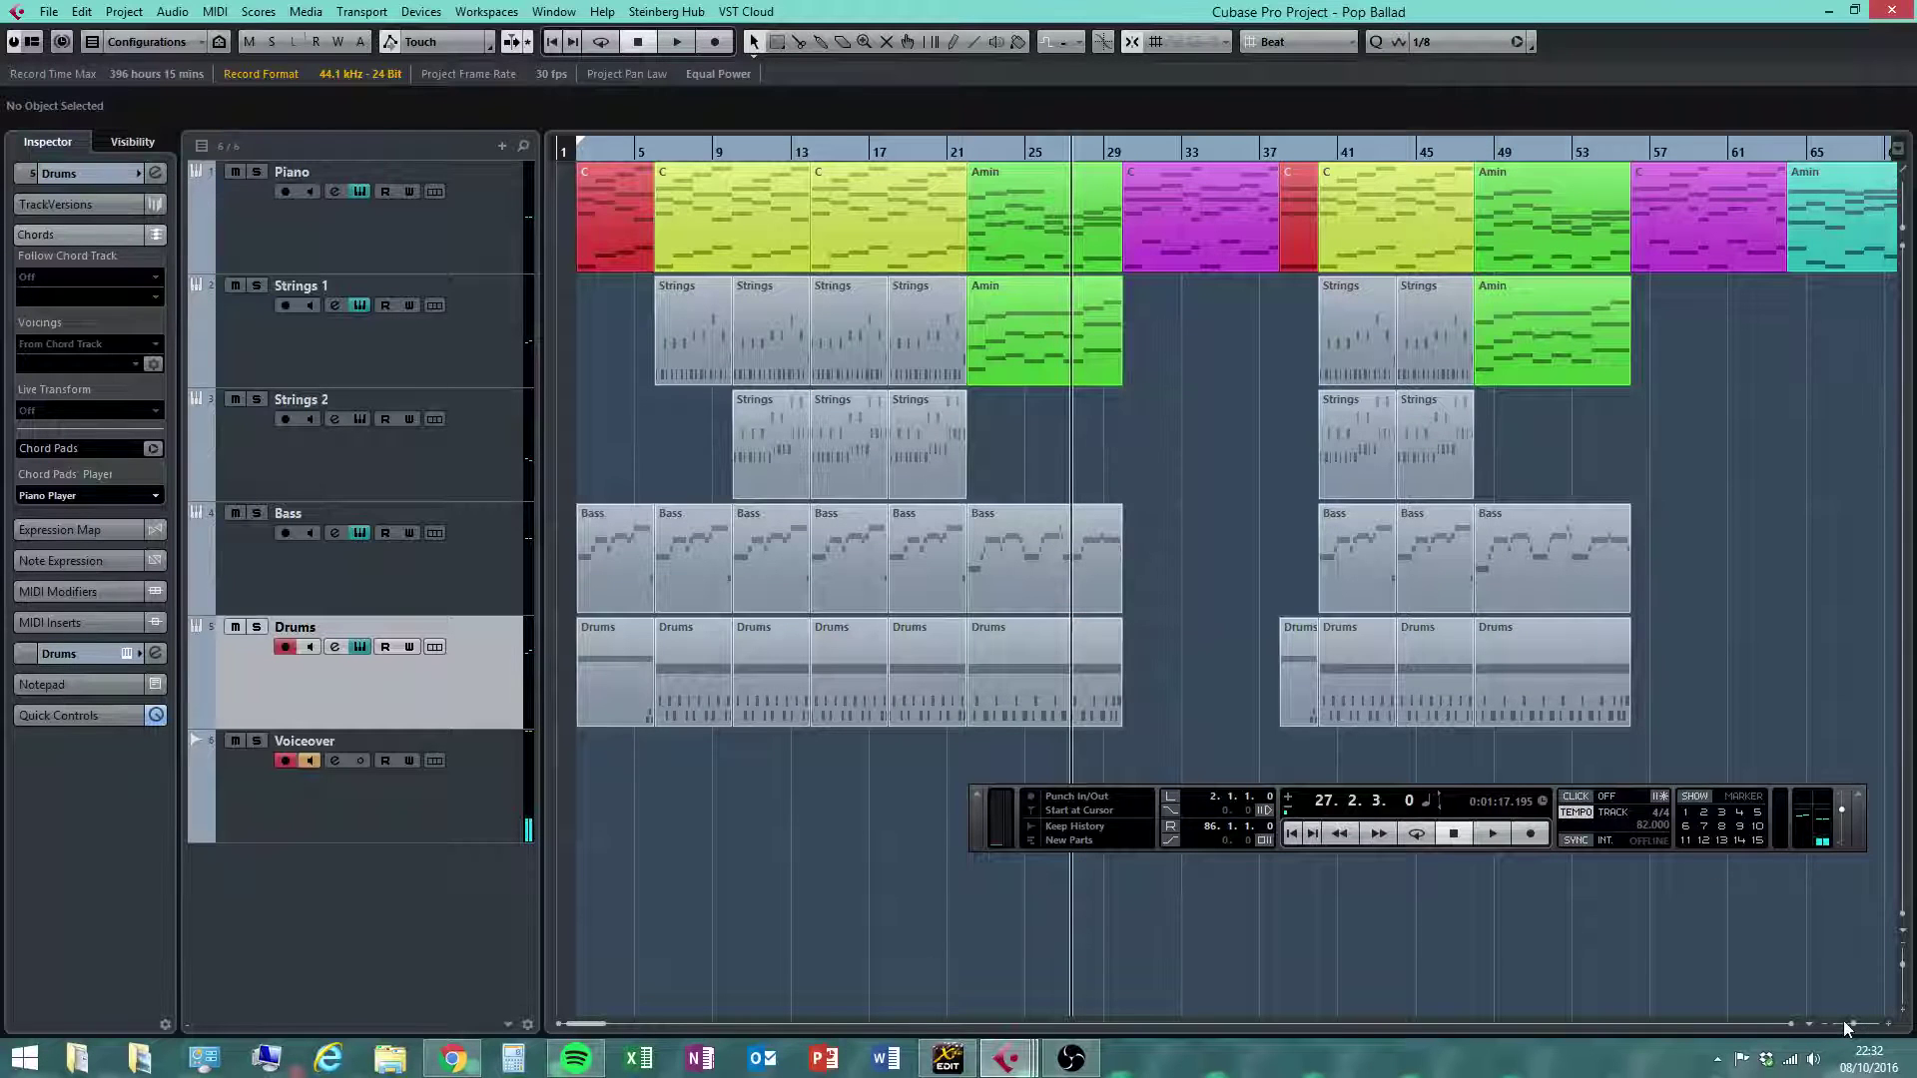
Play the full arrangement from just before bar 18 through the Amin section to bar 31
{"action": "left_click", "coordinate": [1855, 1024]}
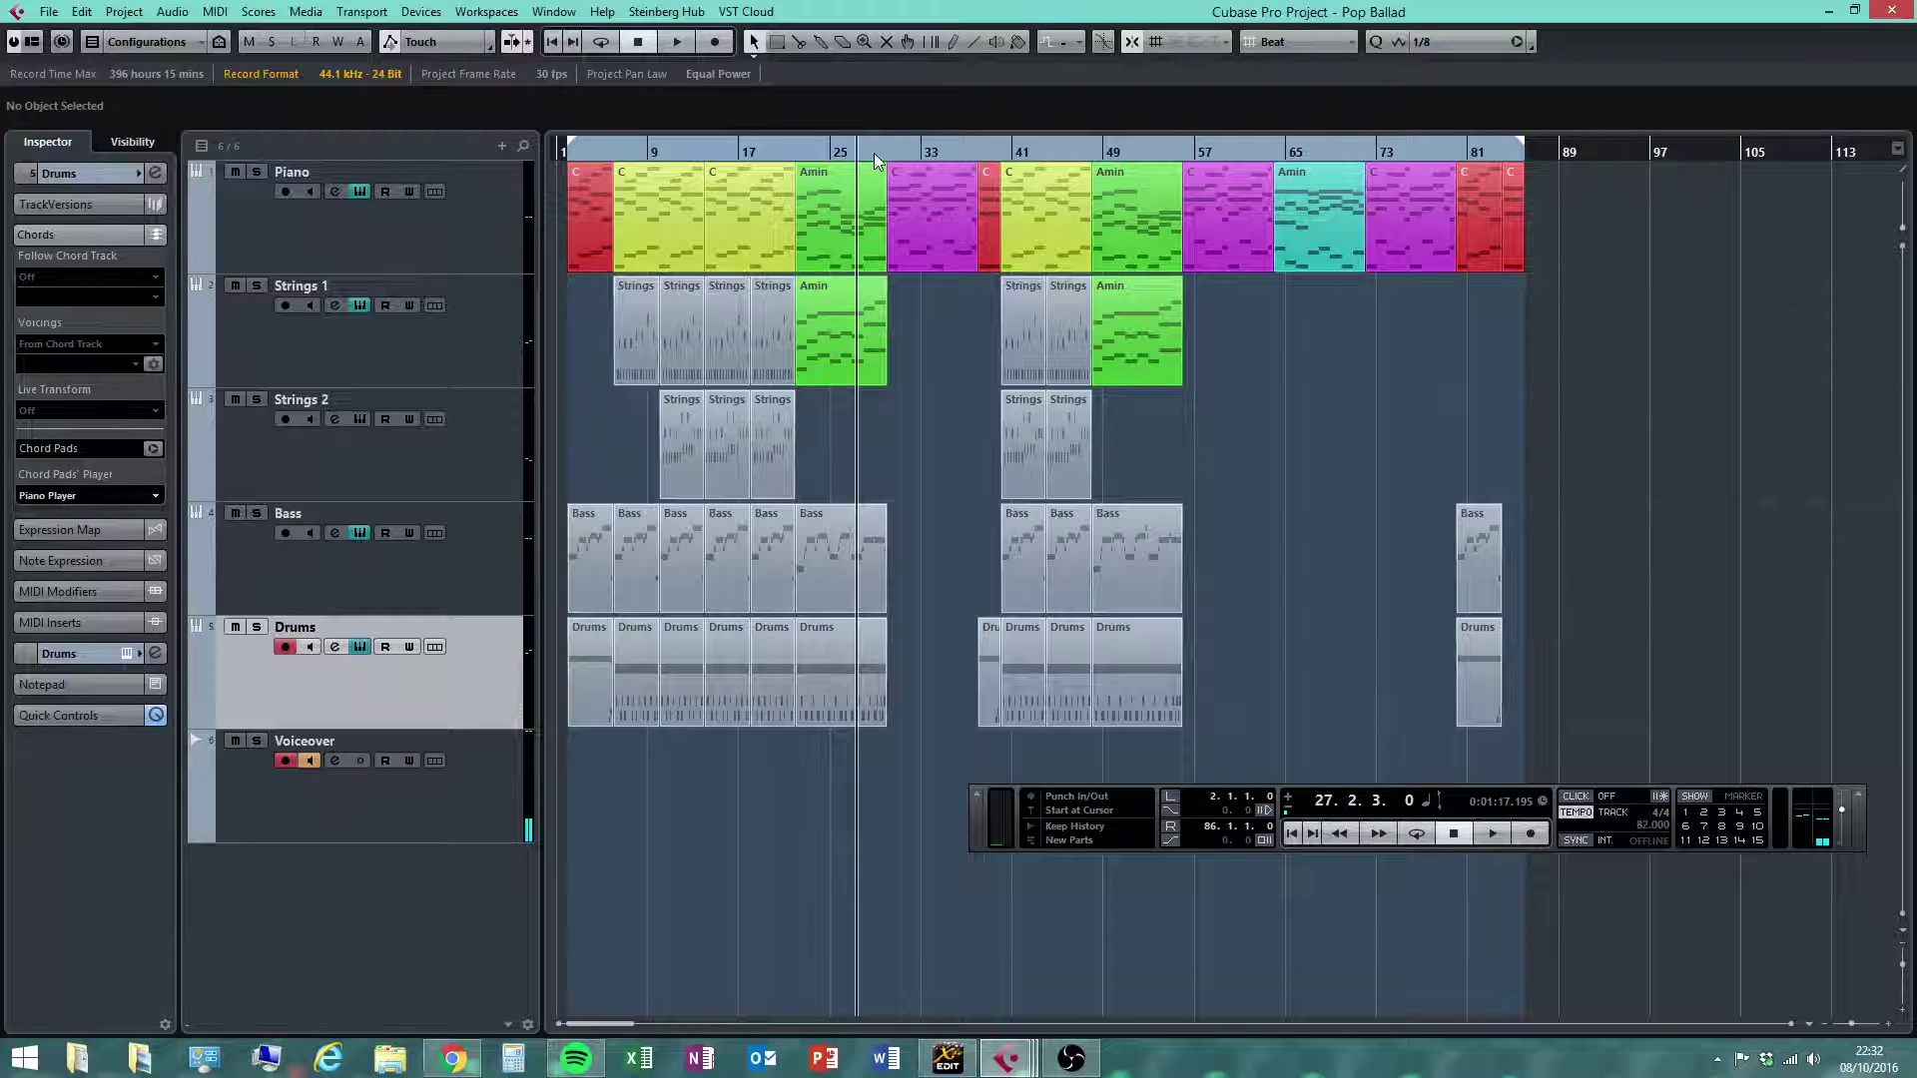
{"action": "left_click_drag", "start_coordinate": [849, 153], "coordinate": [1088, 269]}
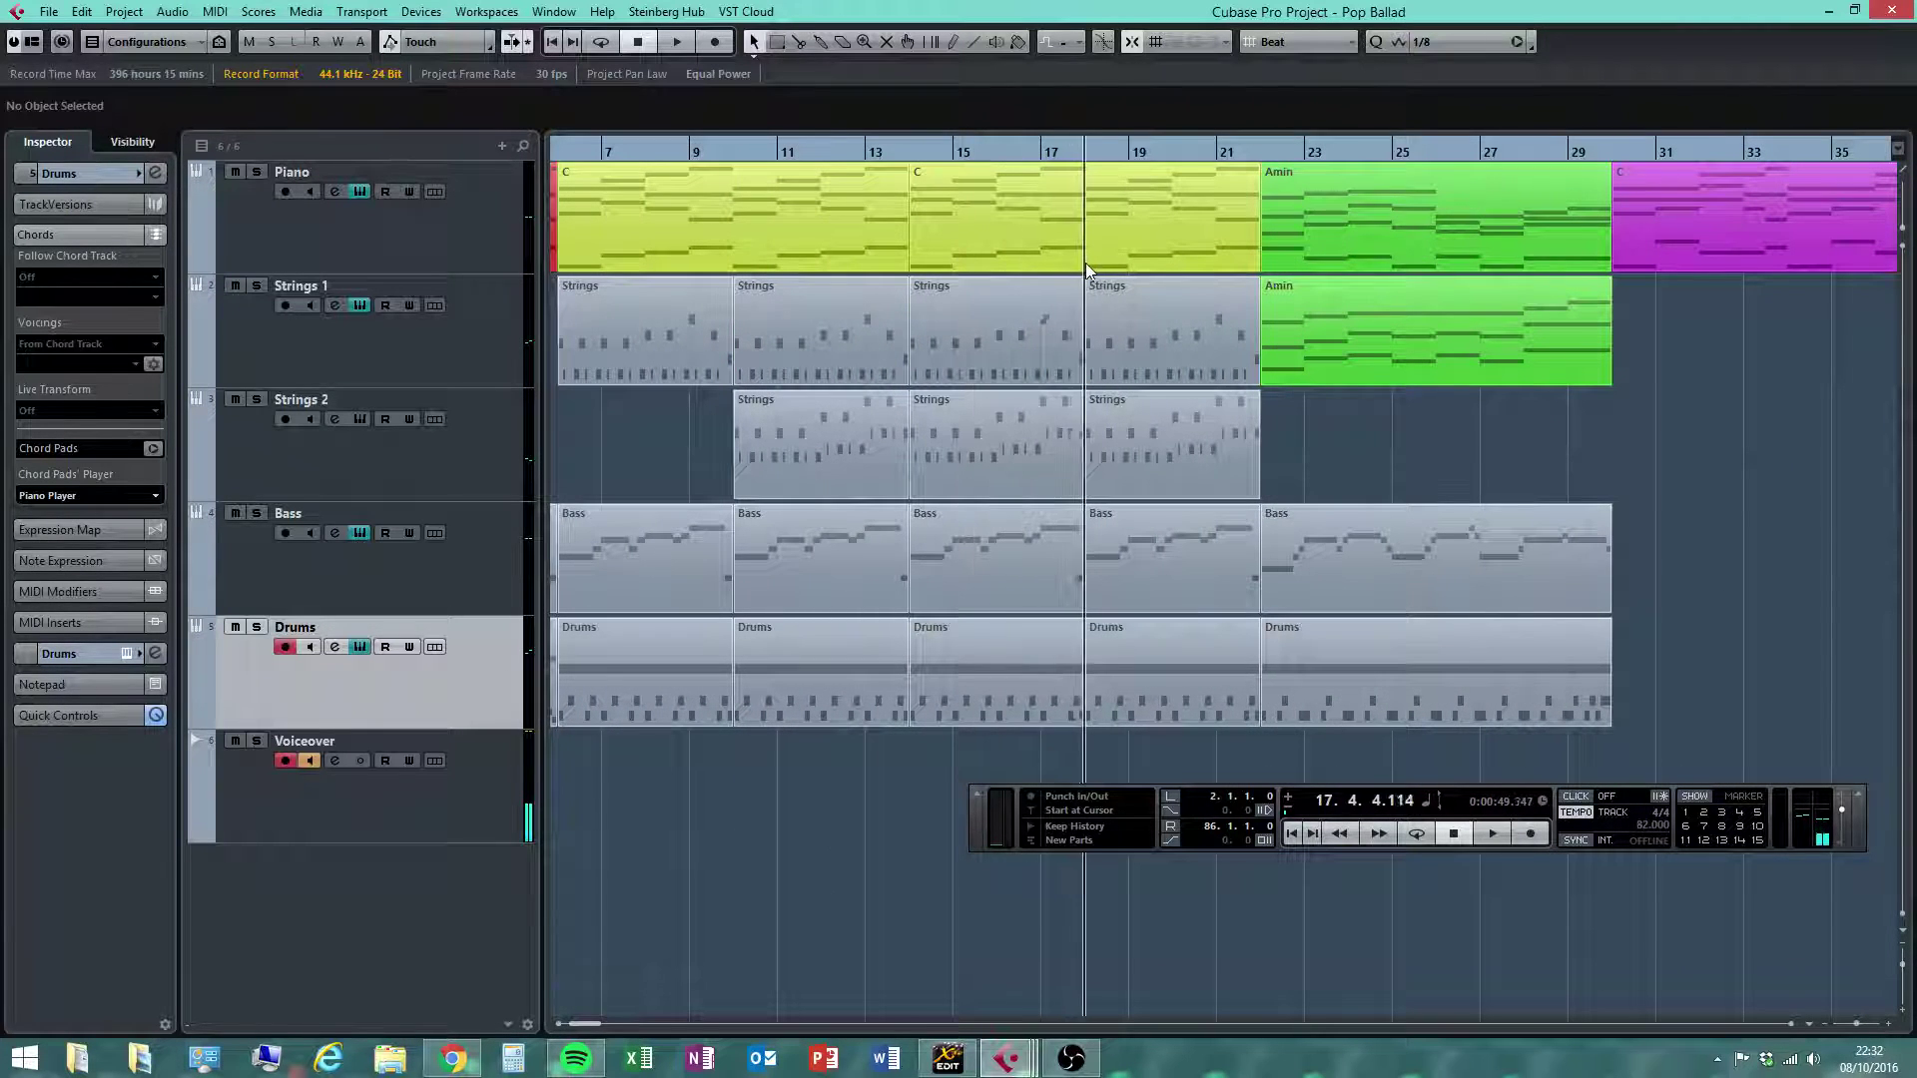
{"action": "left_click", "coordinate": [1490, 833]}
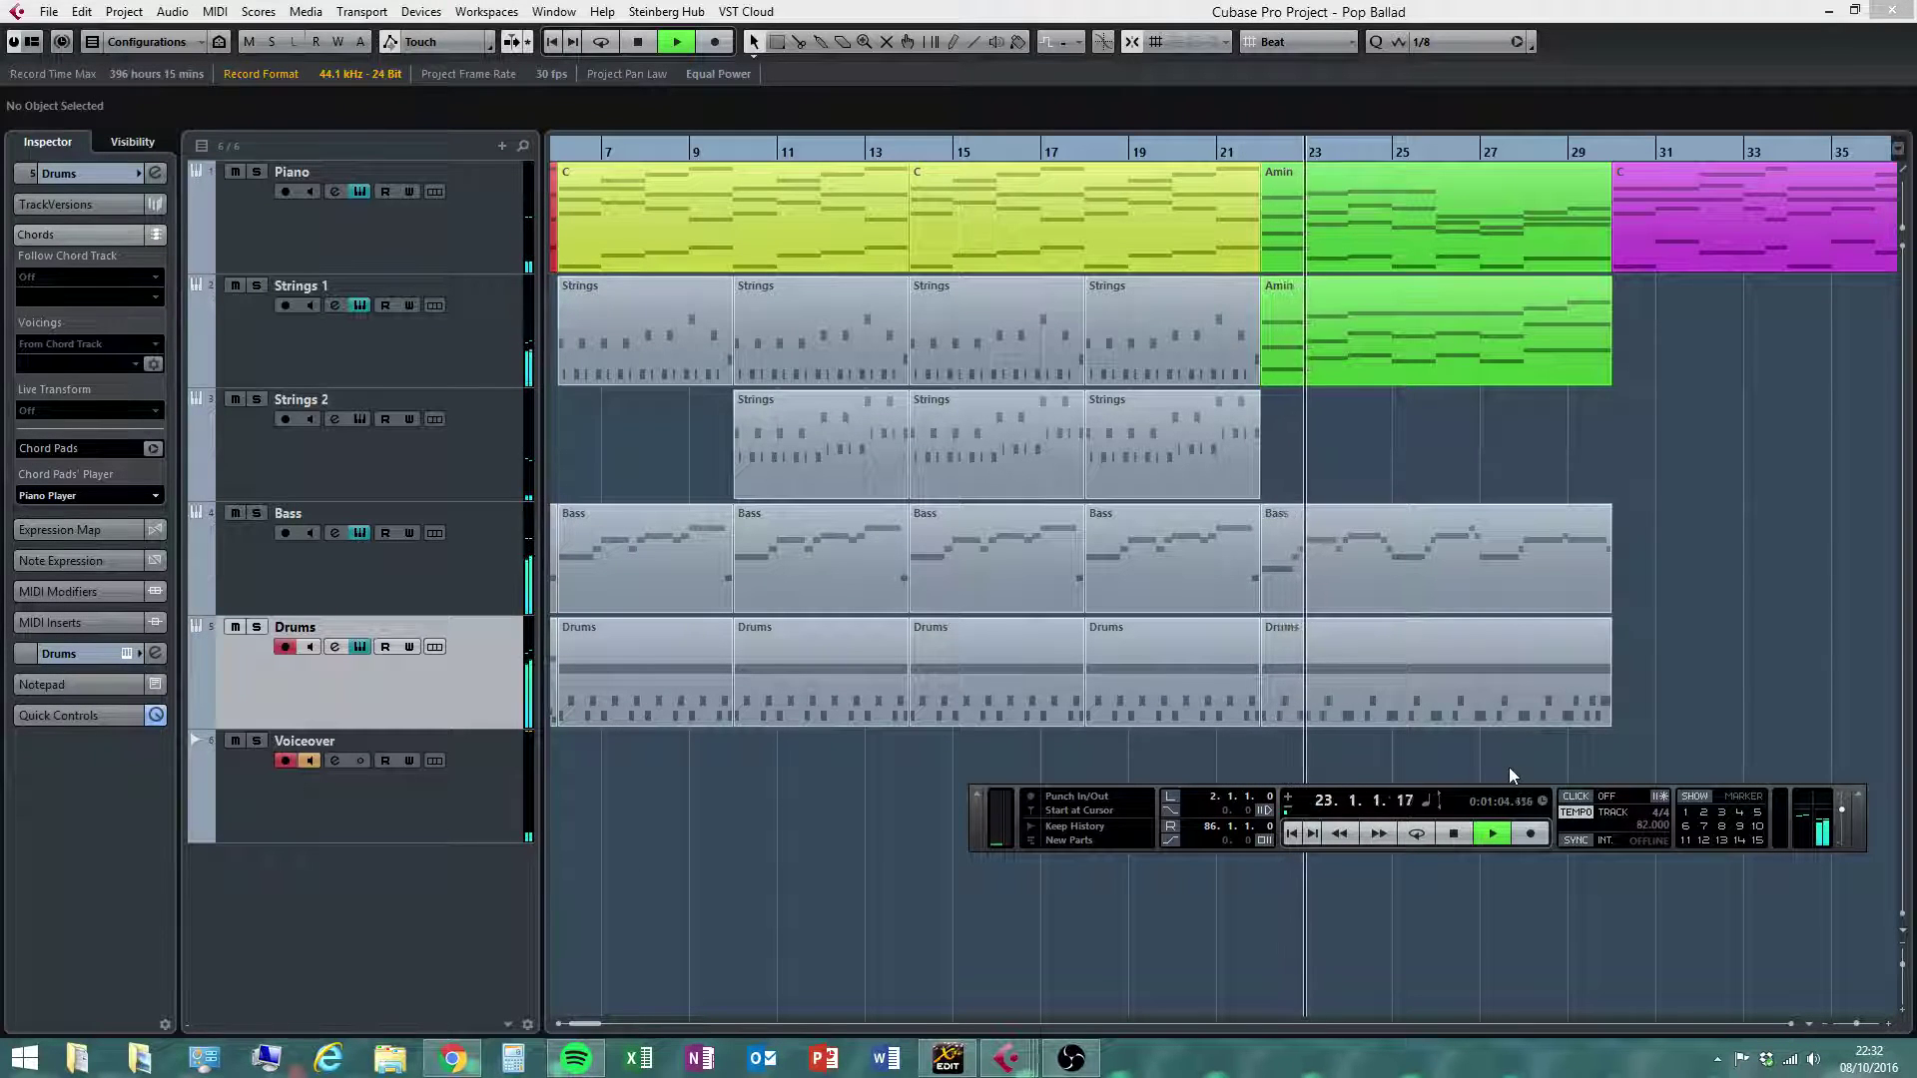
{"action": "left_click", "coordinate": [1791, 1024]}
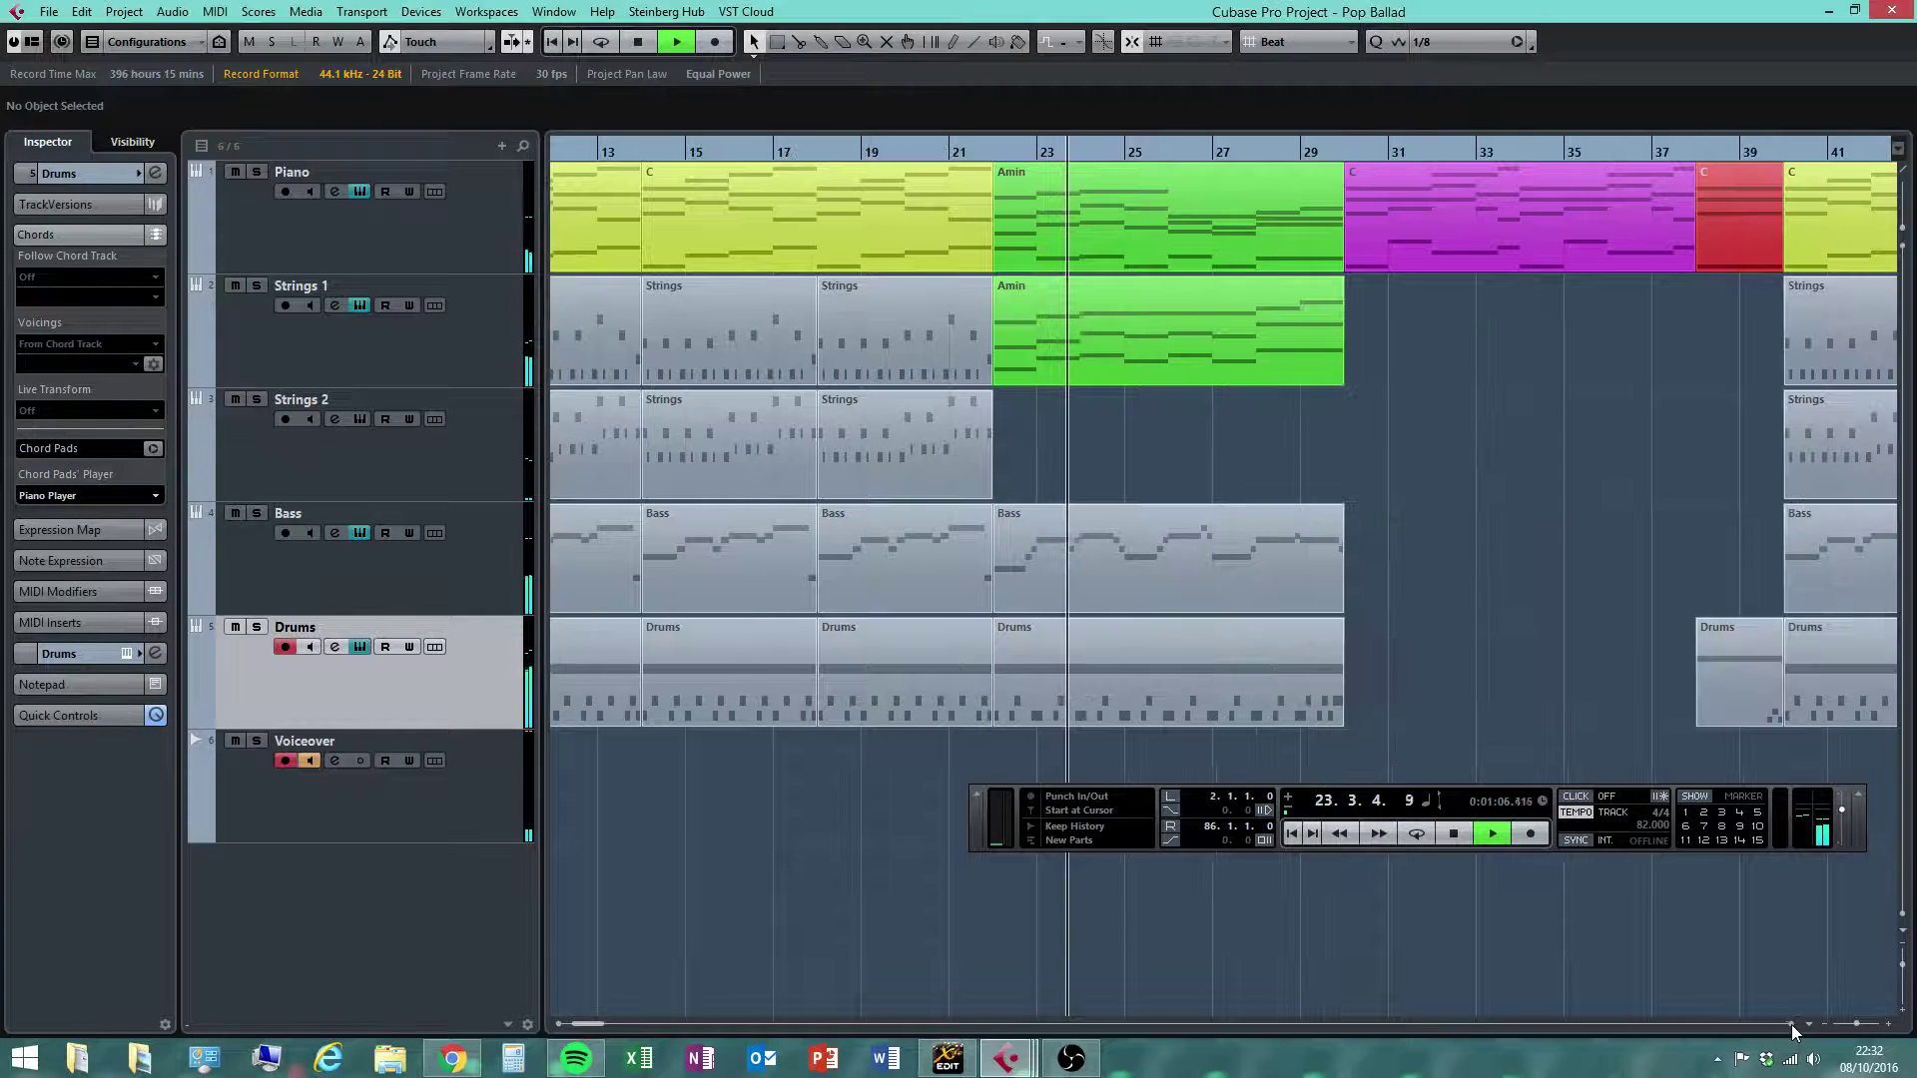
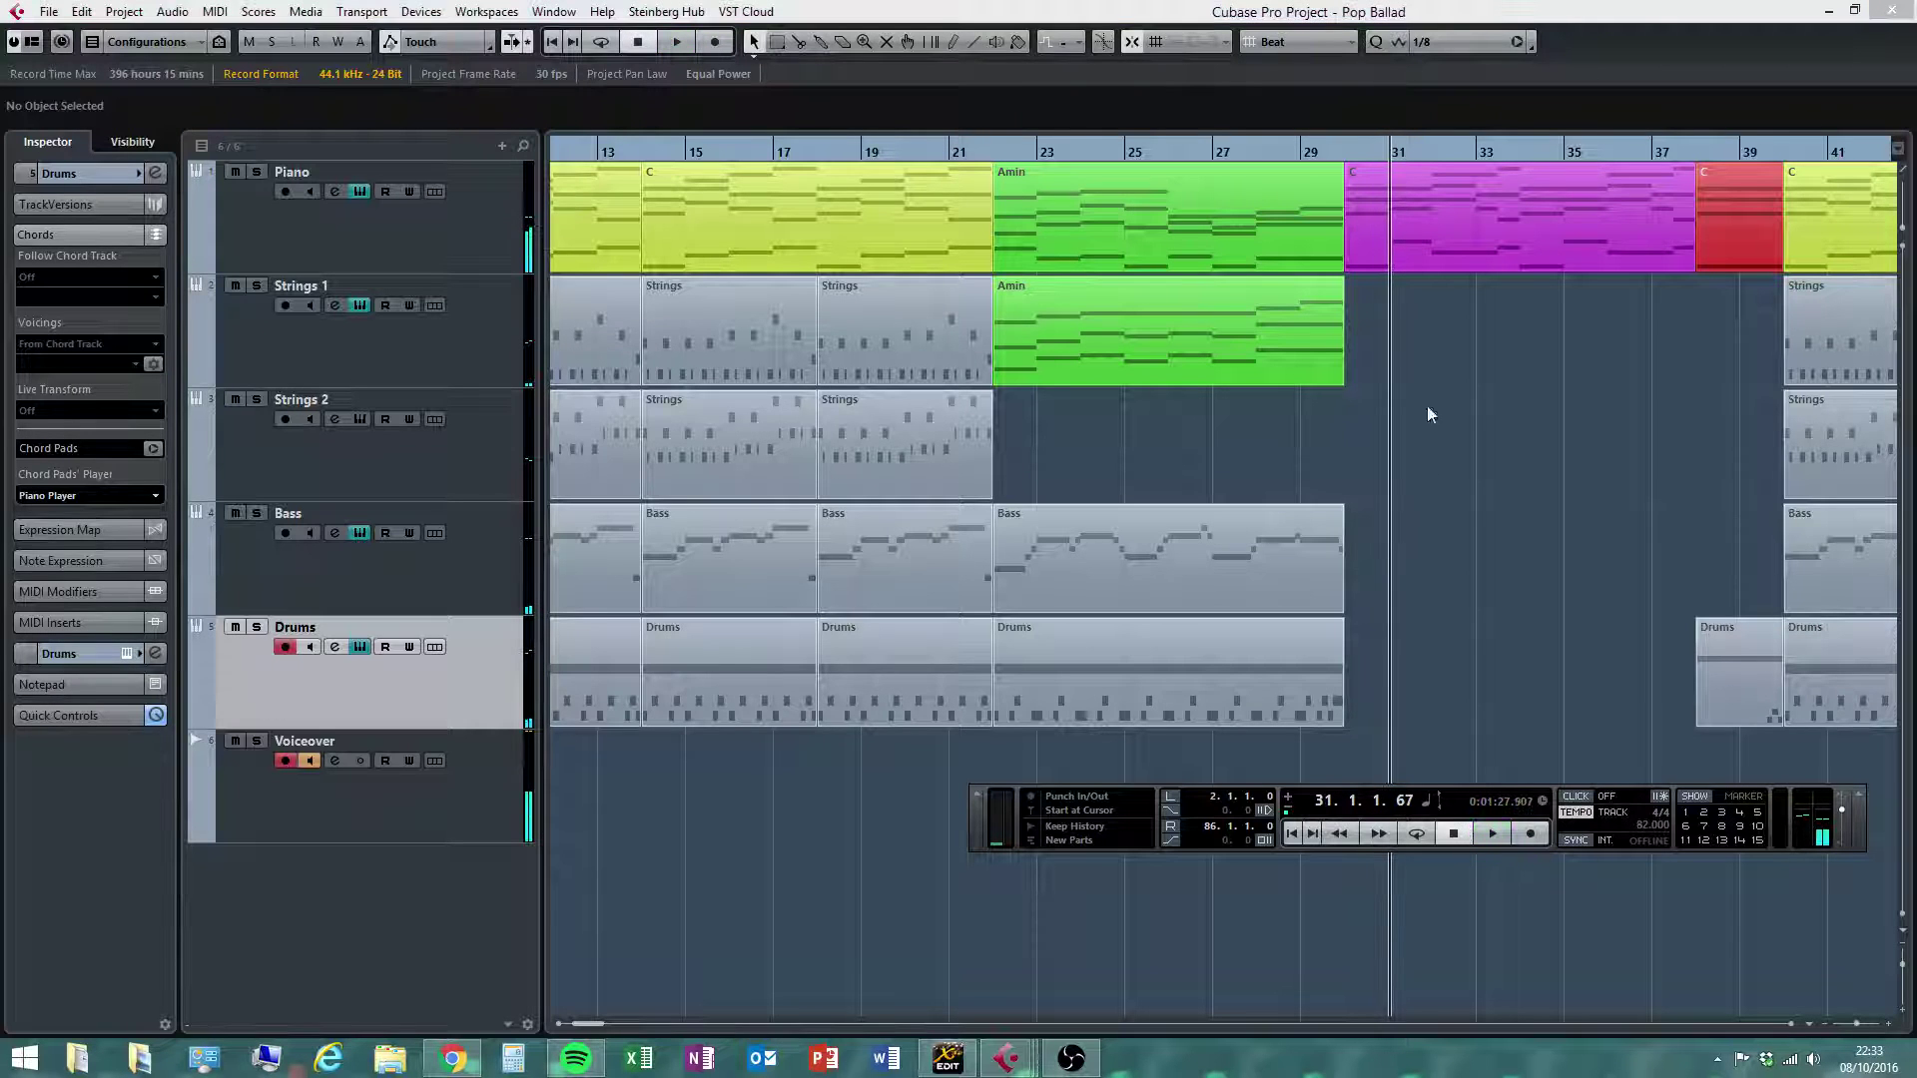
Save the project
{"action": "left_click", "coordinate": [1789, 1024]}
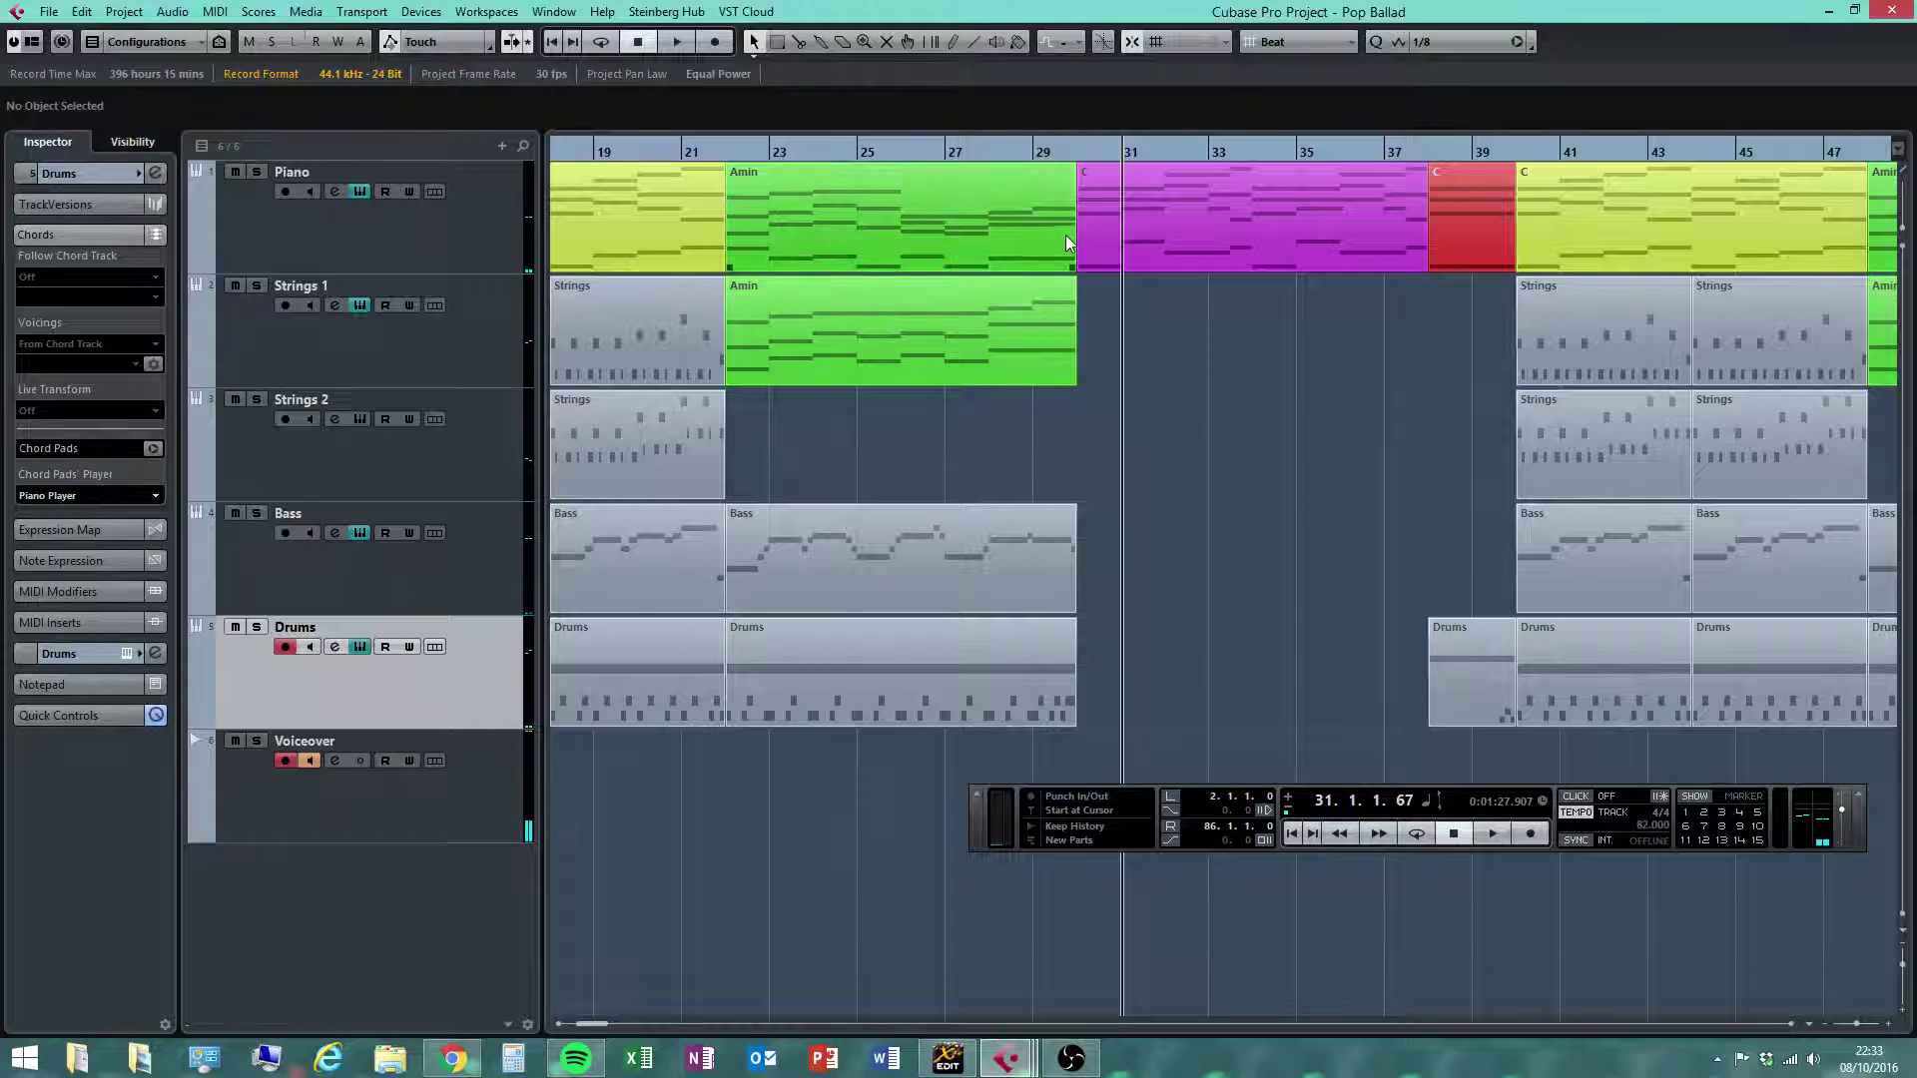
{"action": "left_click", "coordinate": [48, 13]}
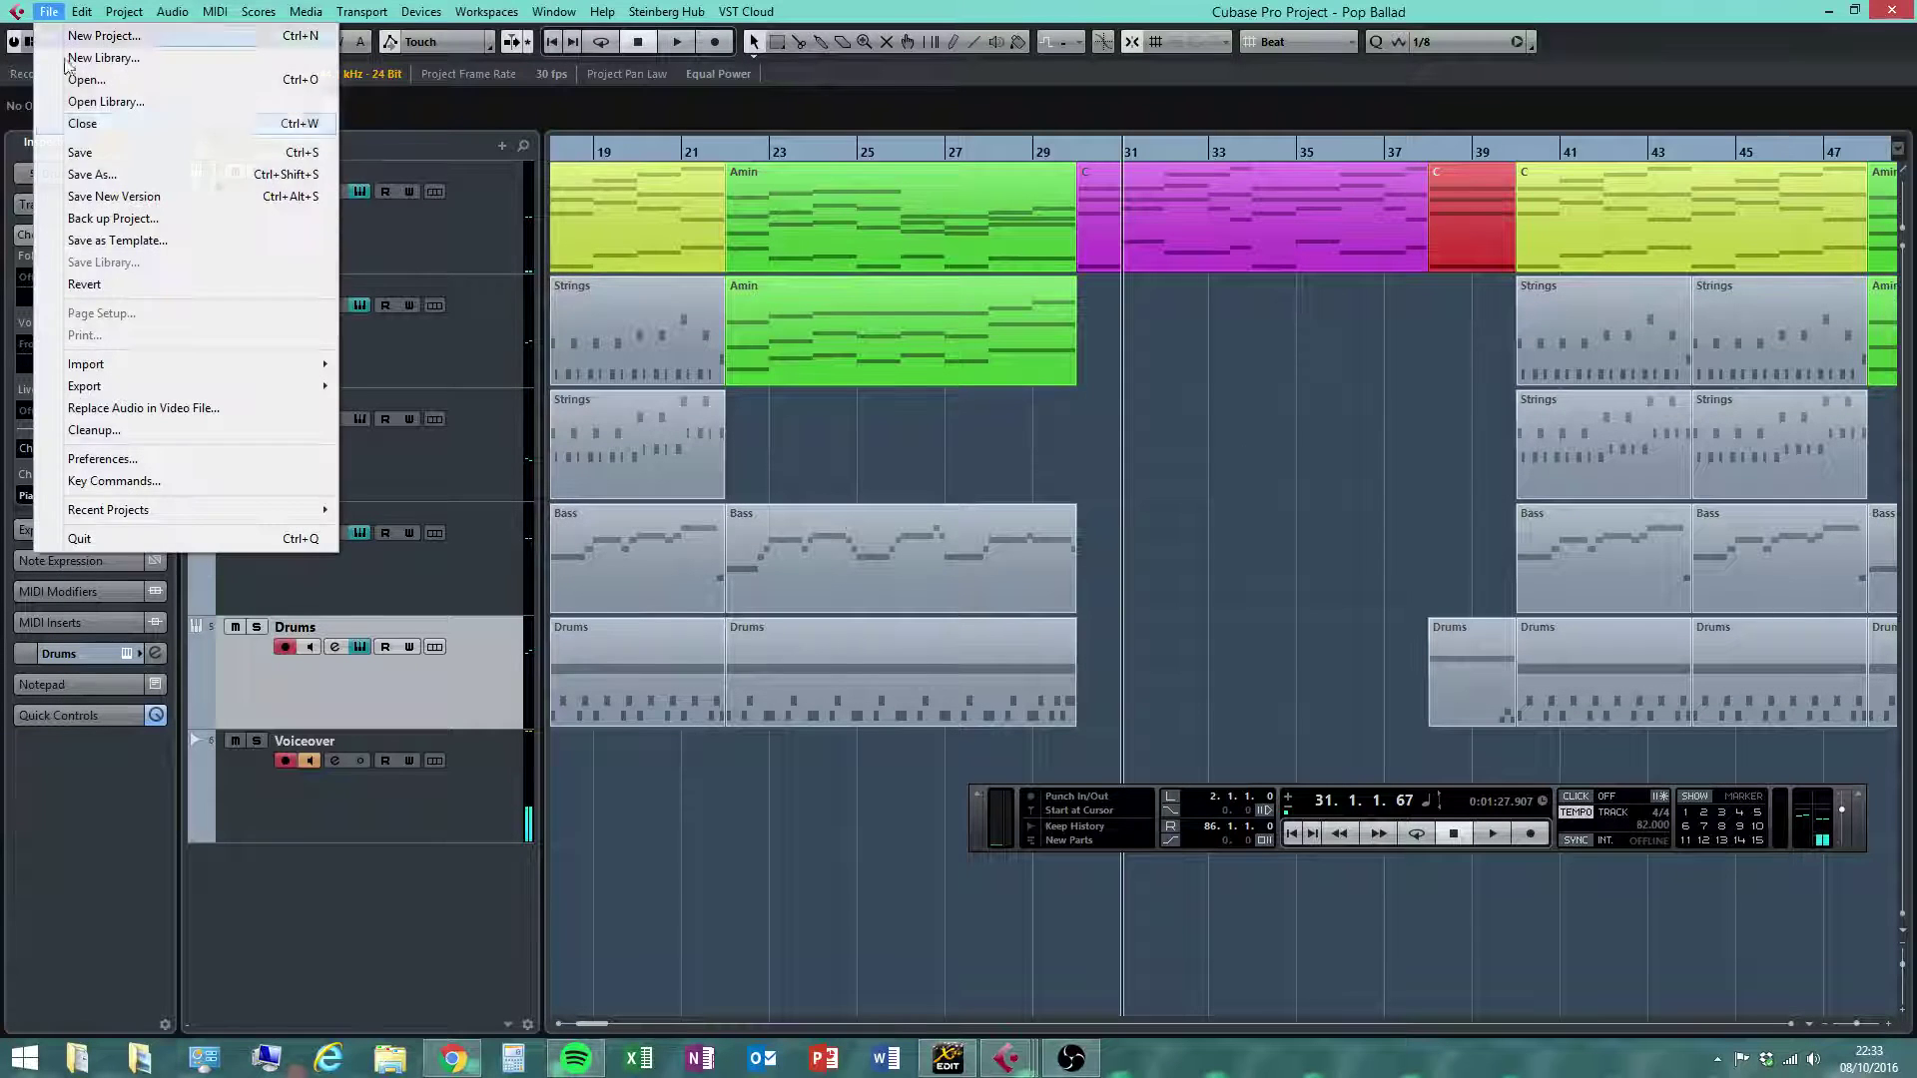
{"action": "left_click", "coordinate": [86, 156]}
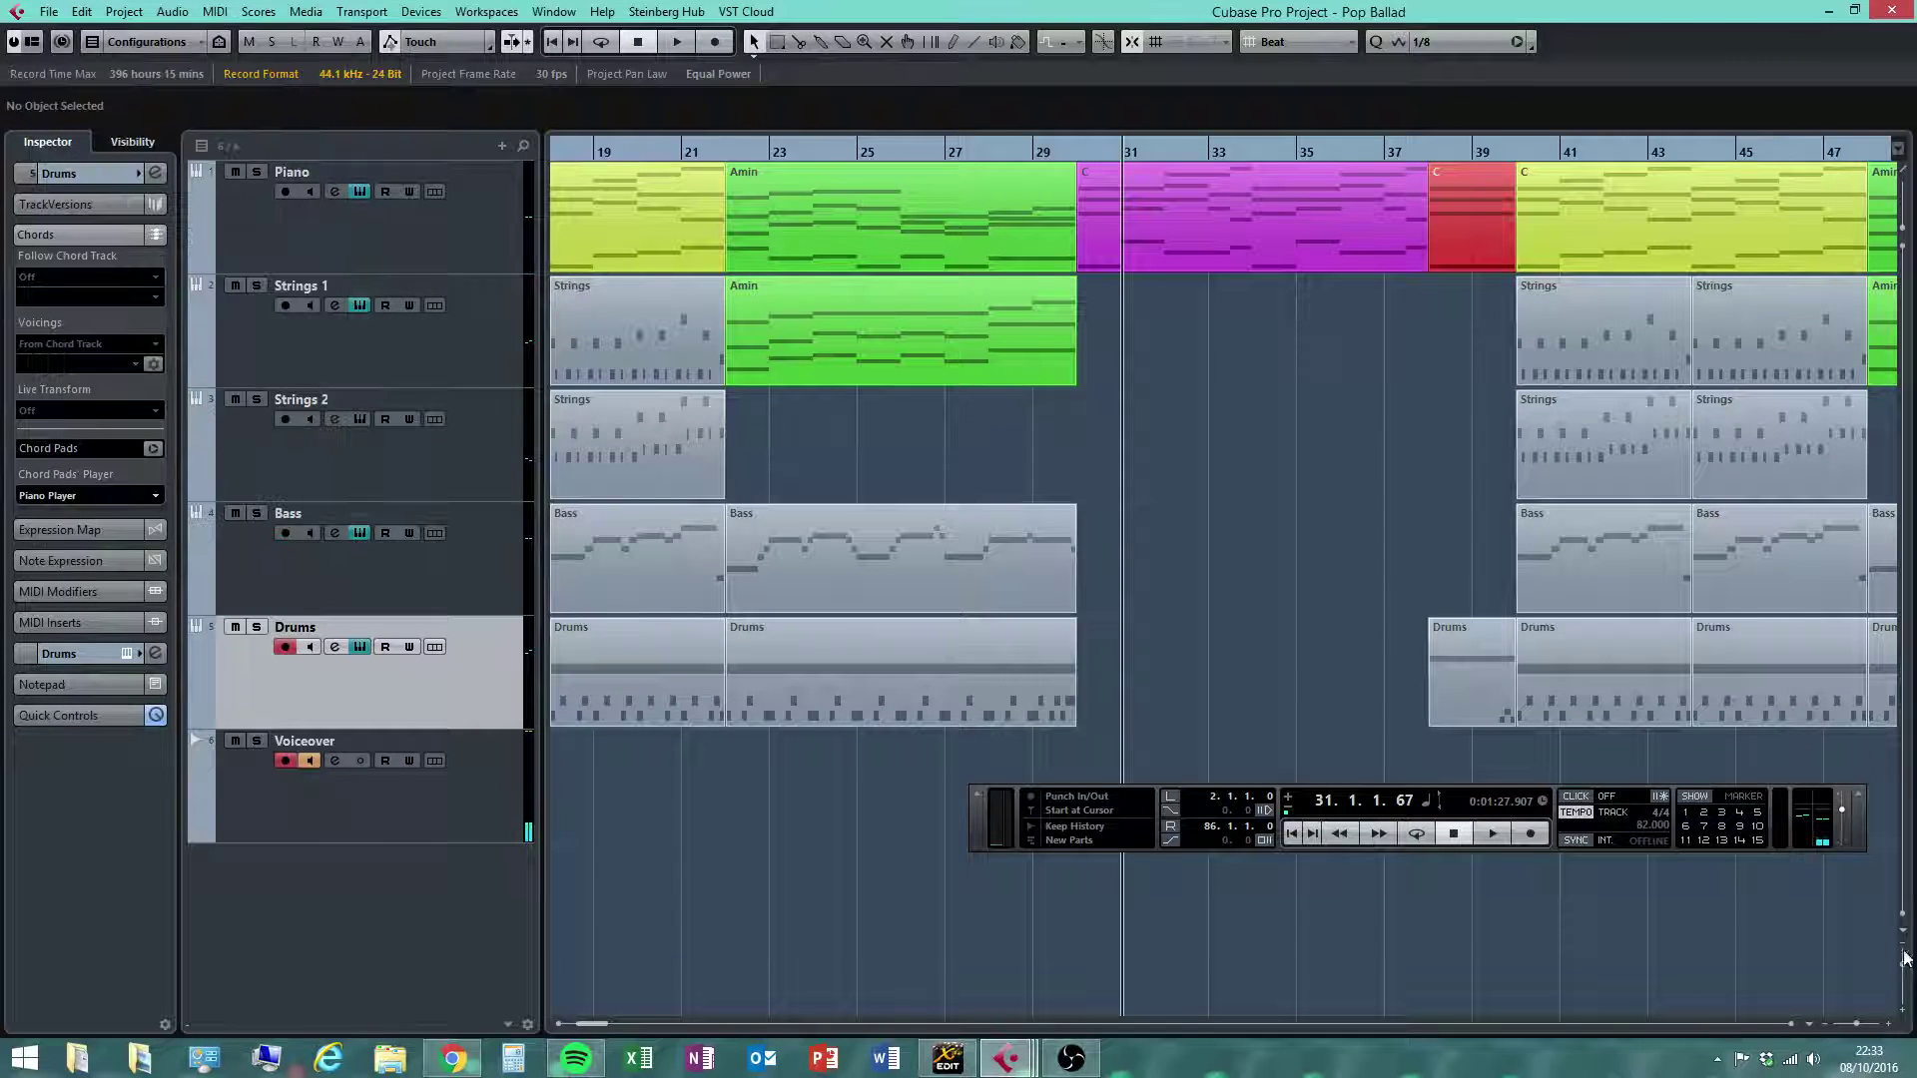
Examine the strings, bass and drums parts of the first Amin section and where they stop at bar 30
{"action": "left_click_drag", "start_coordinate": [1857, 1023], "coordinate": [1852, 1024]}
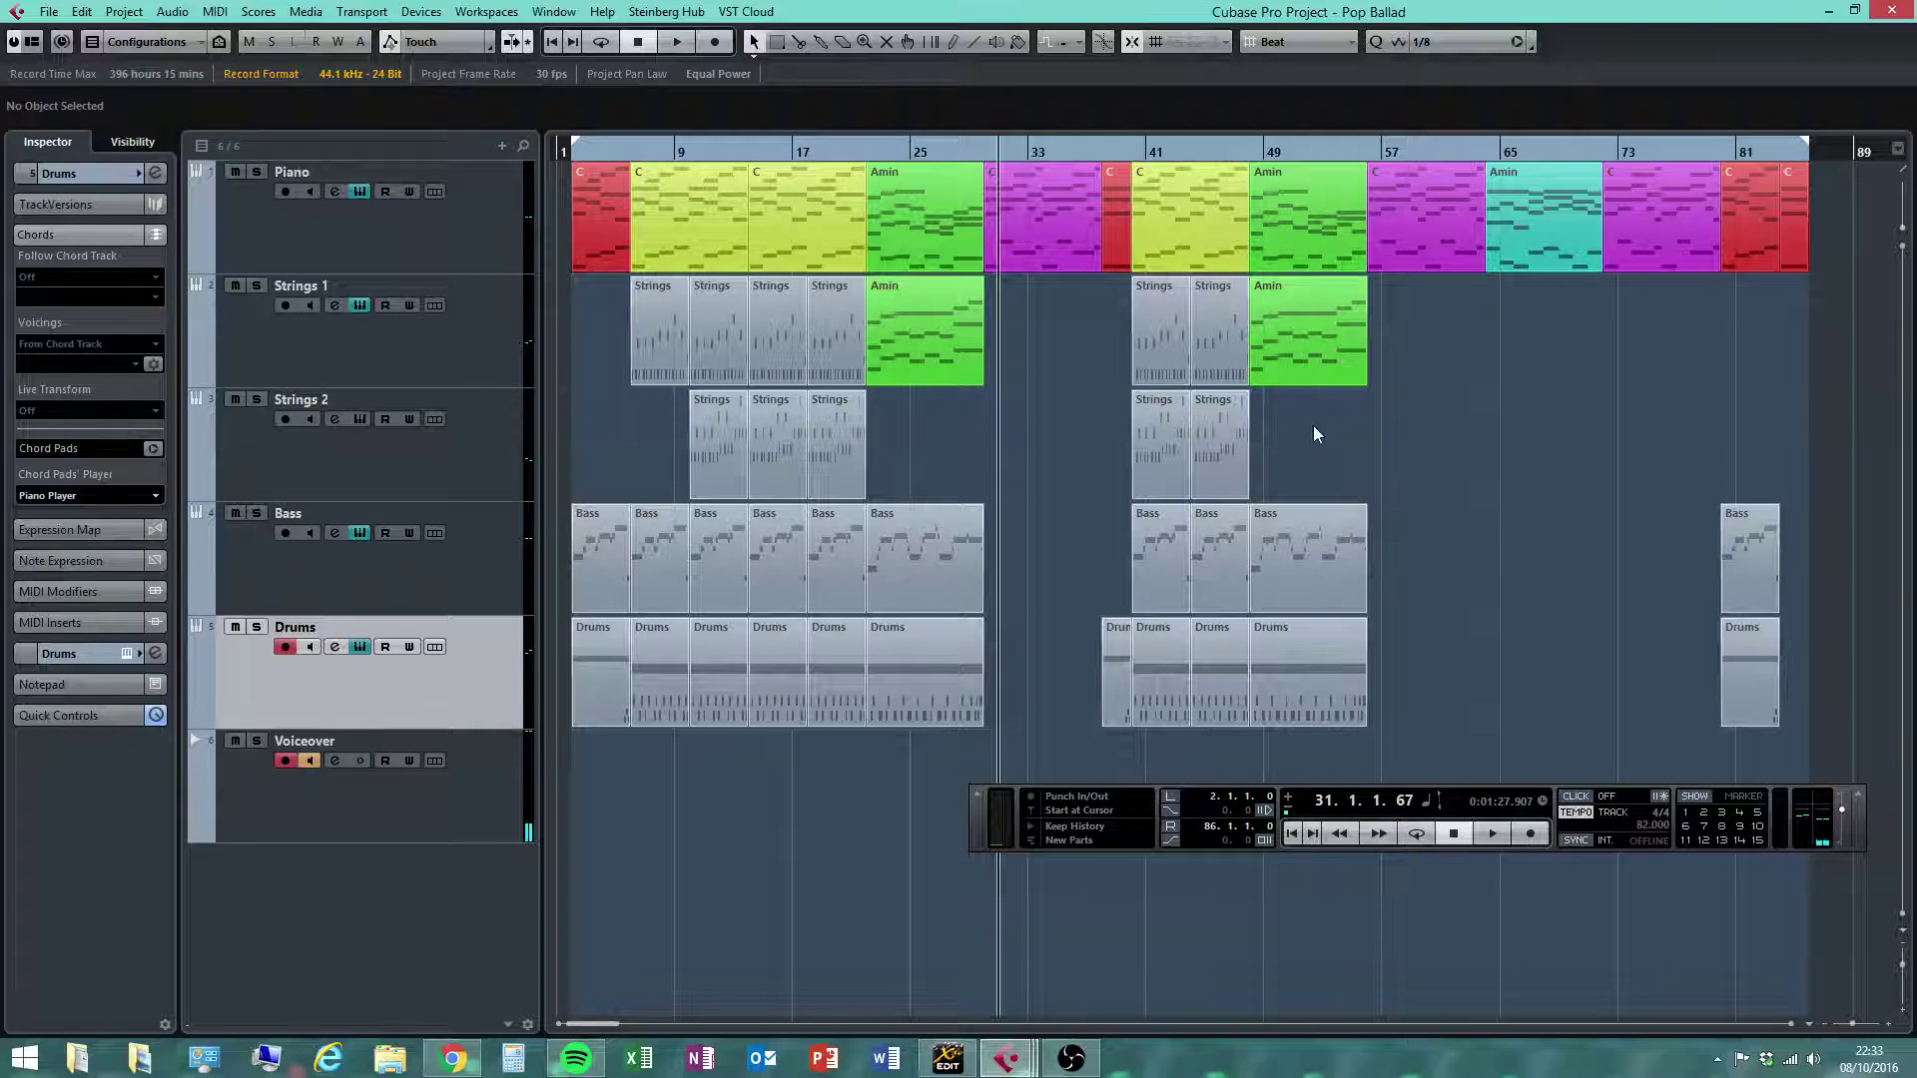
{"action": "left_click_drag", "start_coordinate": [980, 151], "coordinate": [981, 189]}
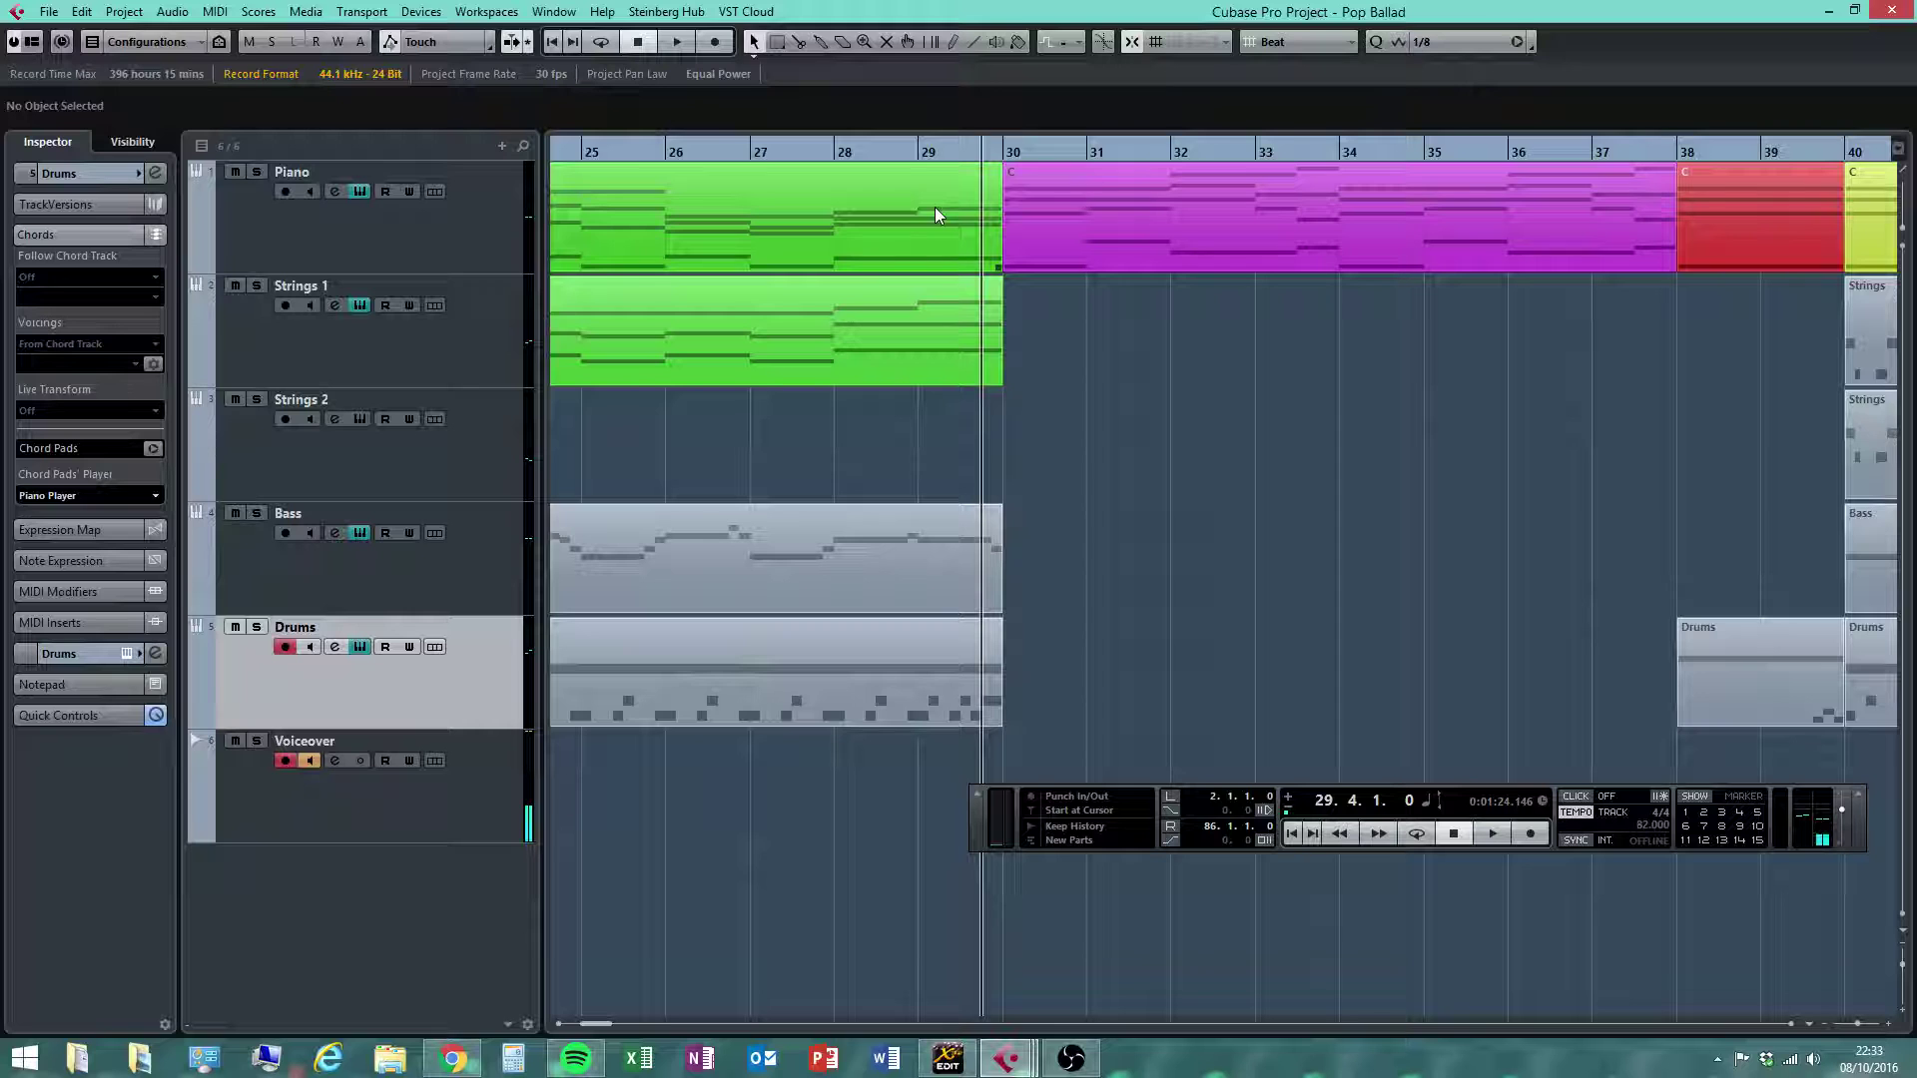
{"action": "left_click", "coordinate": [920, 157]}
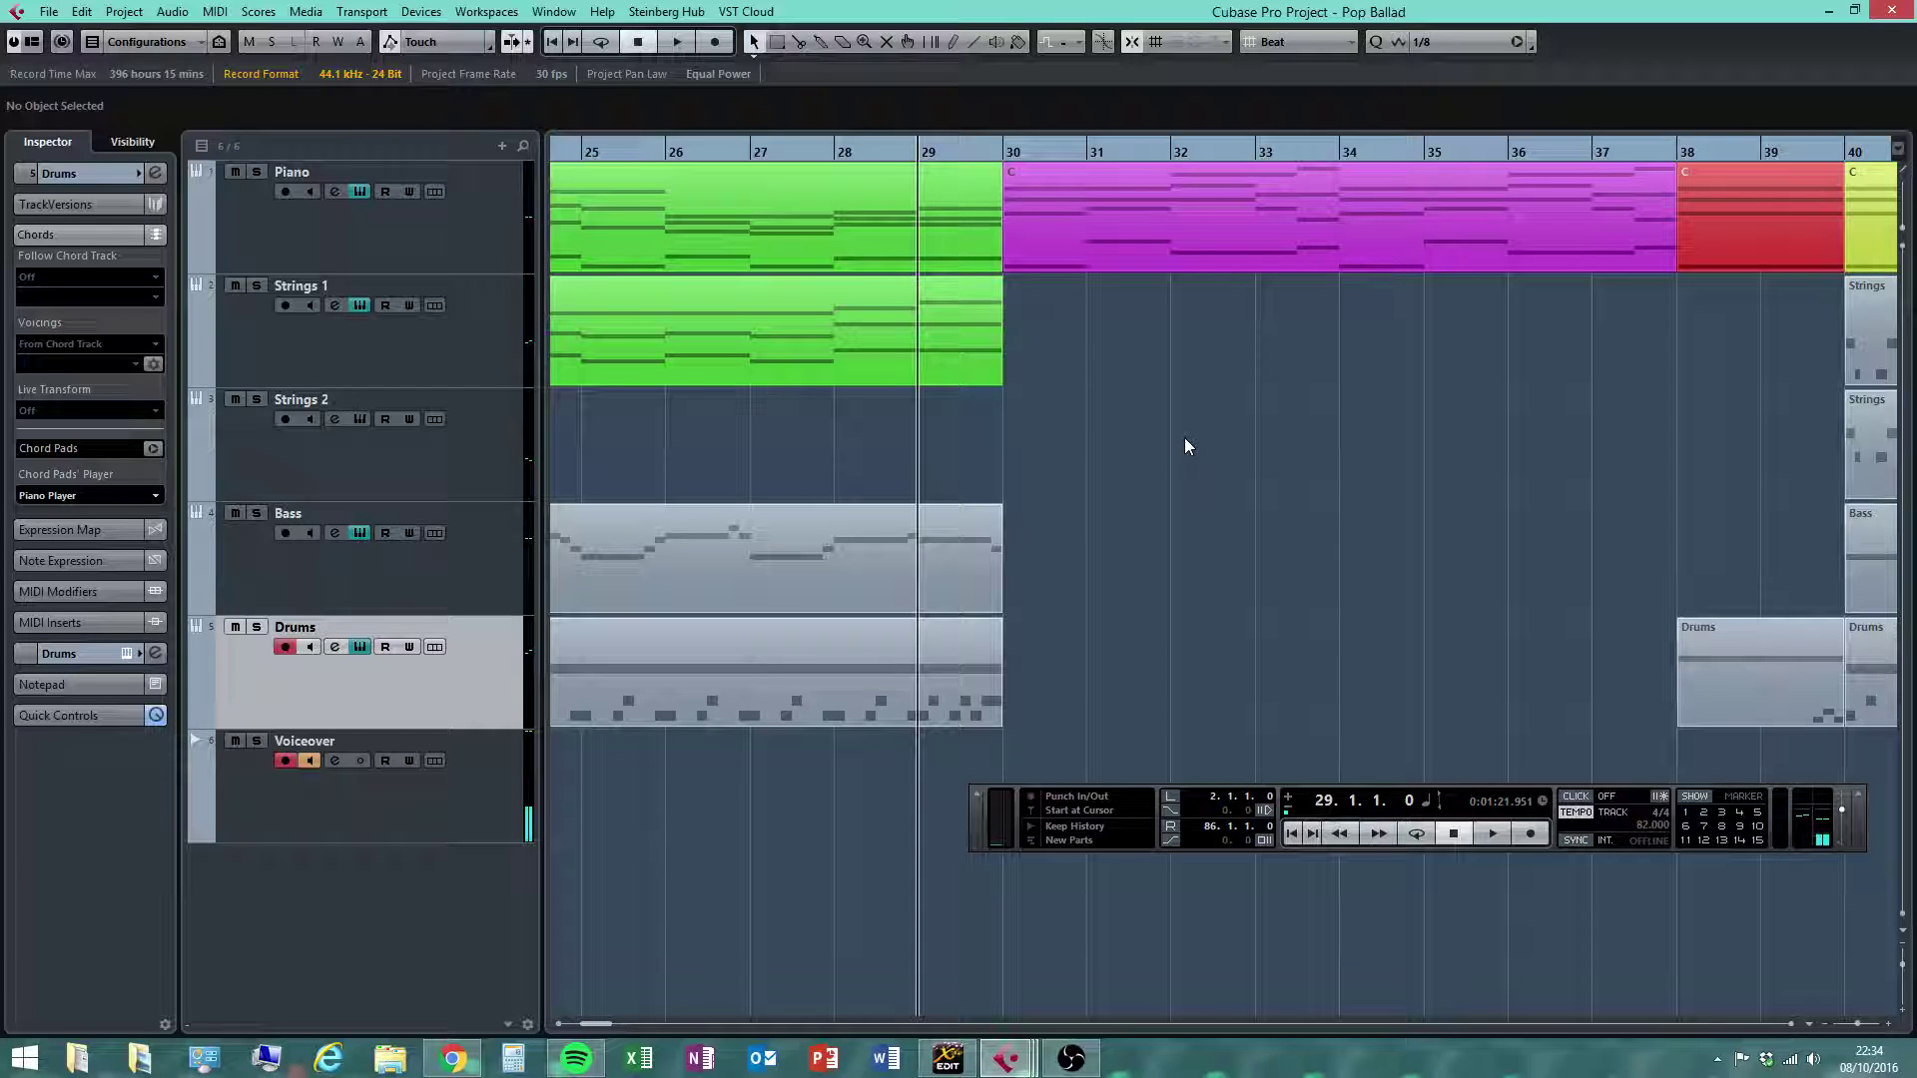
{"action": "left_click", "coordinate": [834, 160]}
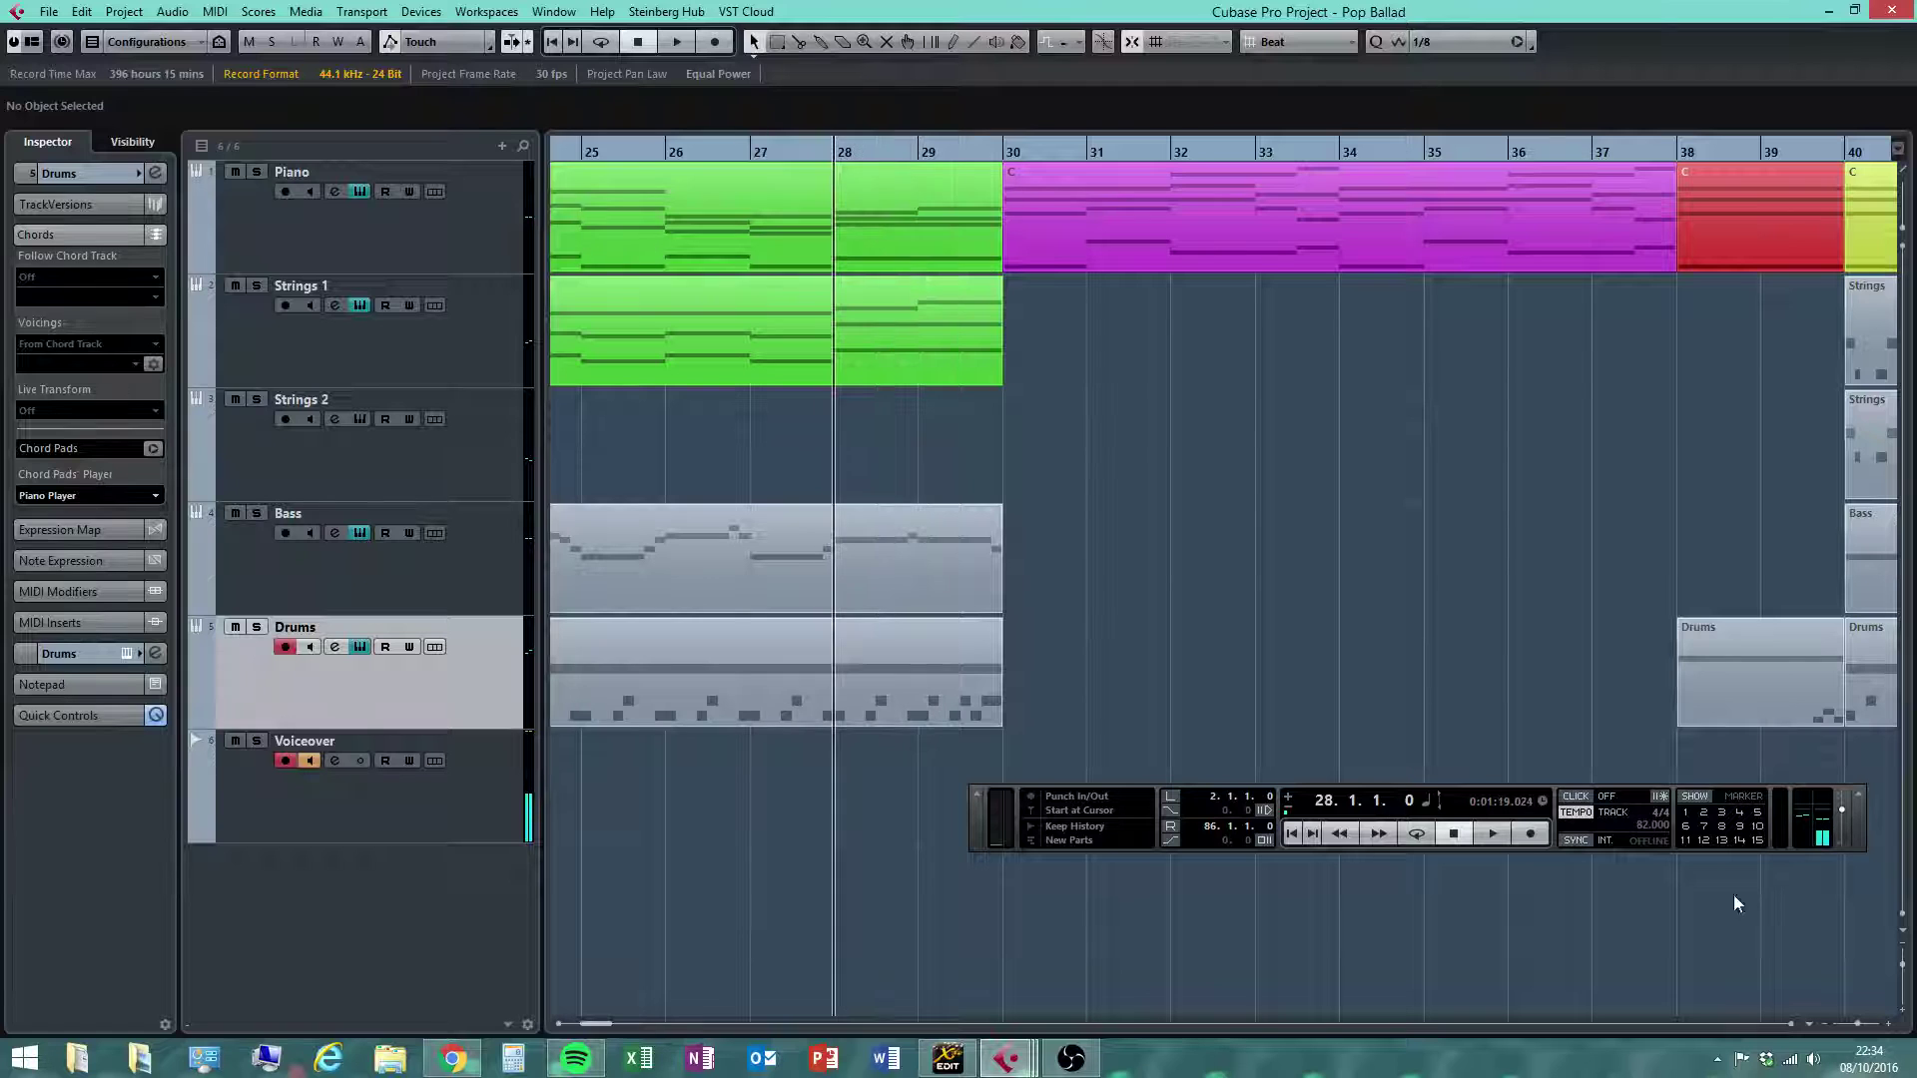
{"action": "left_click_drag", "start_coordinate": [1856, 1029], "coordinate": [1854, 1031]}
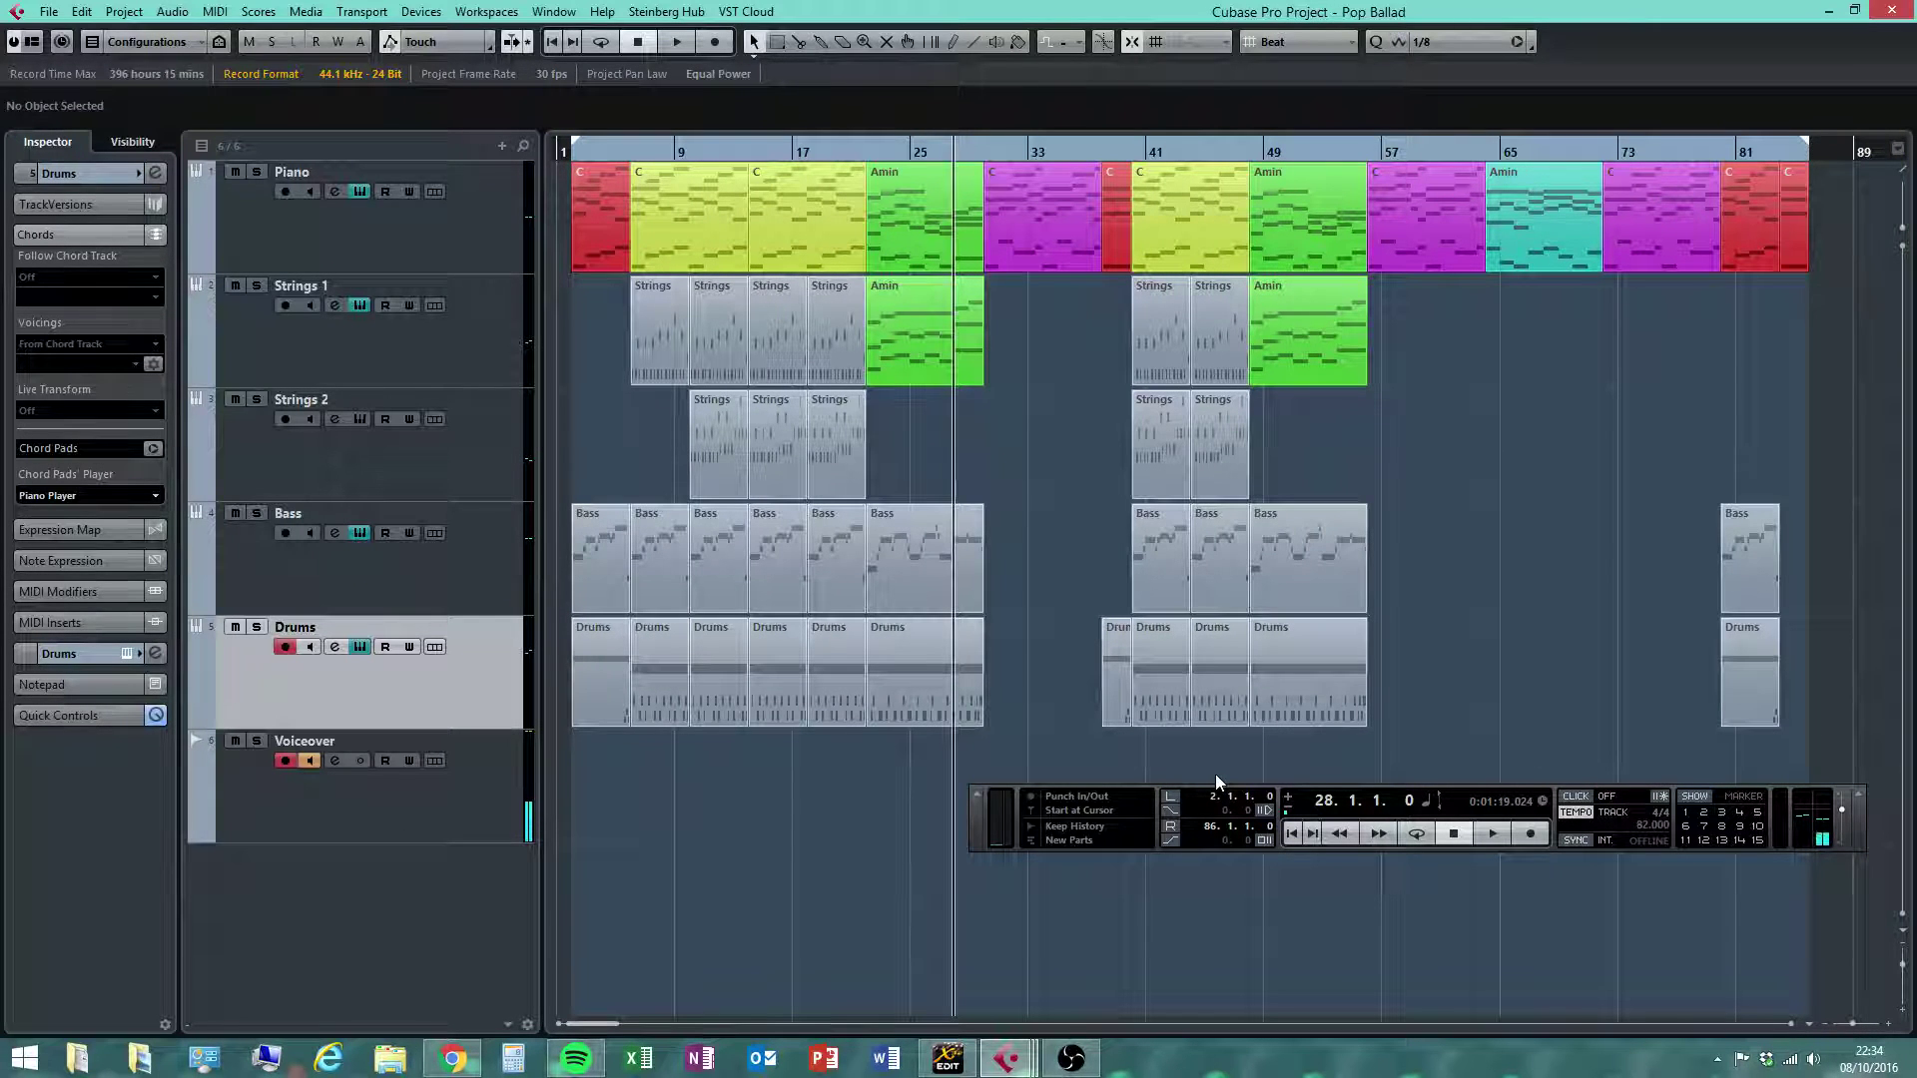
{"action": "left_click_drag", "start_coordinate": [1015, 299], "coordinate": [903, 792]}
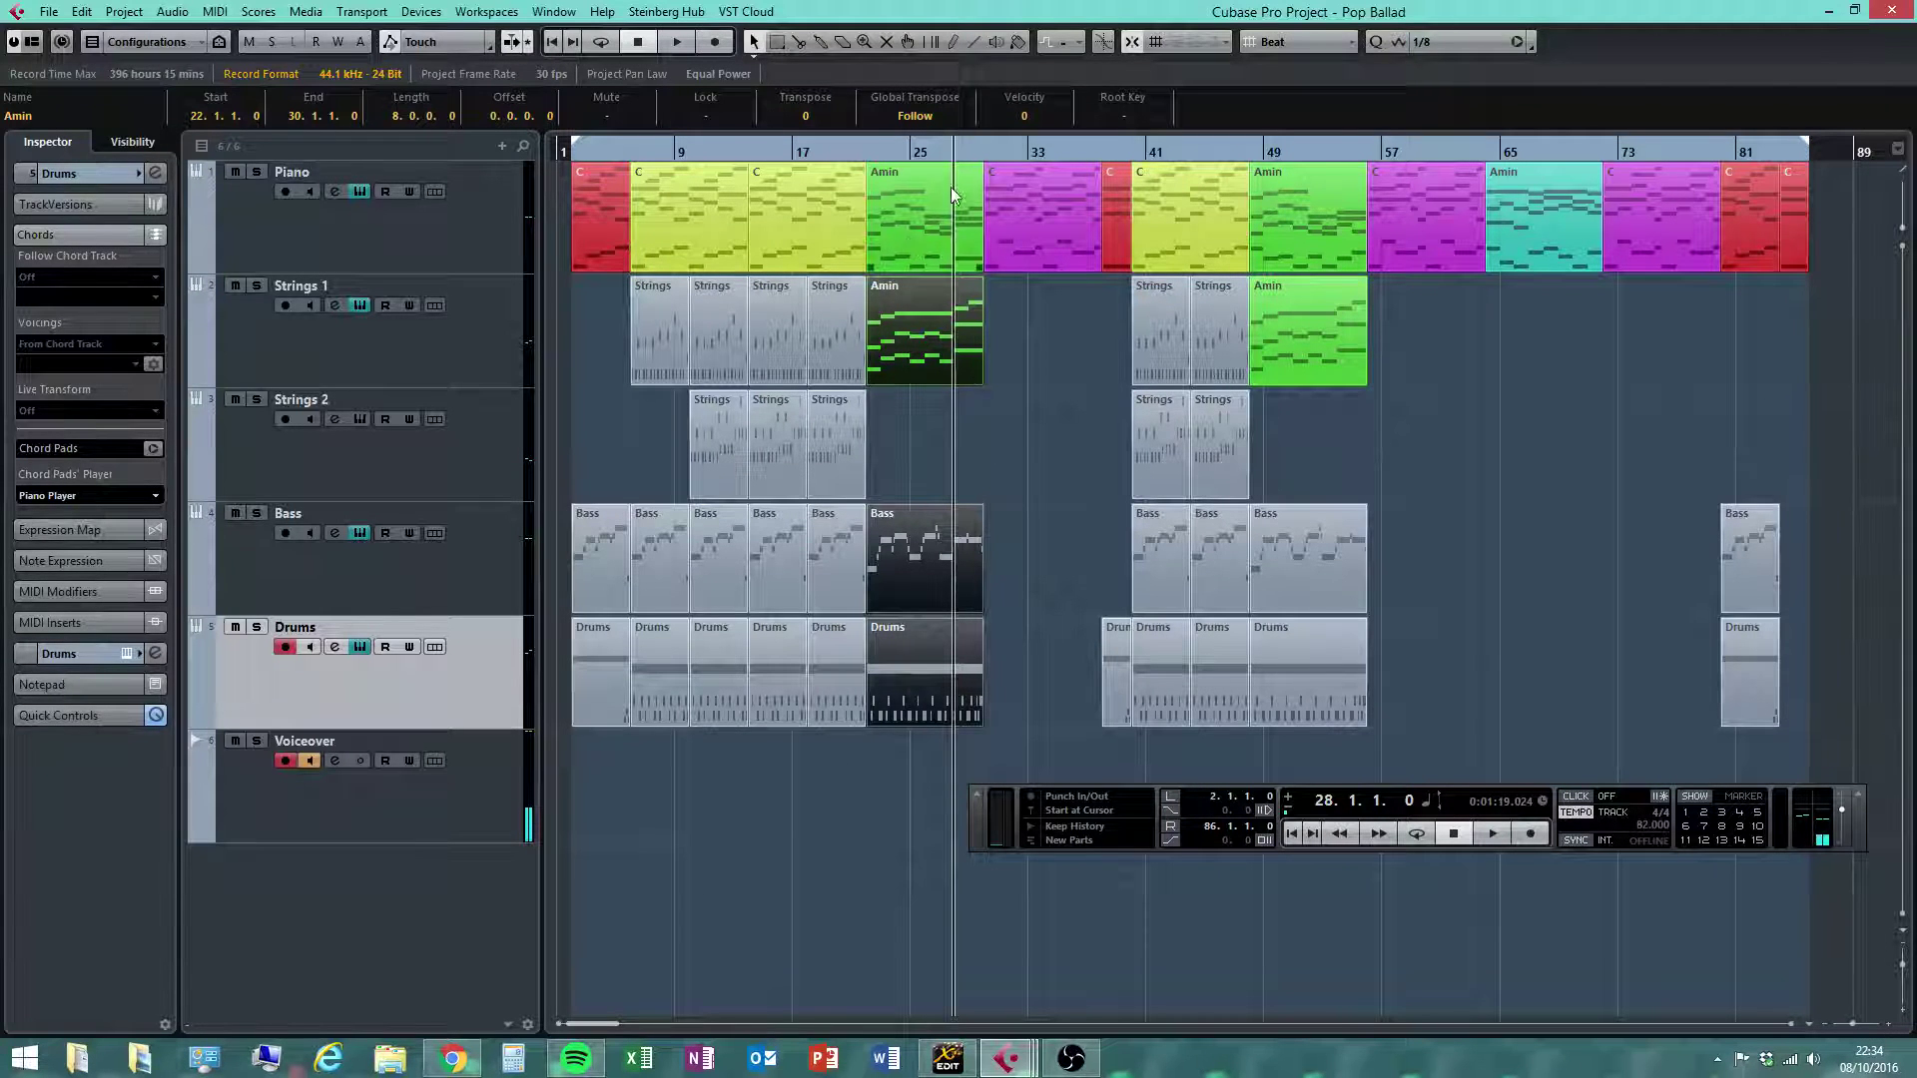
{"action": "left_click", "coordinate": [909, 830]}
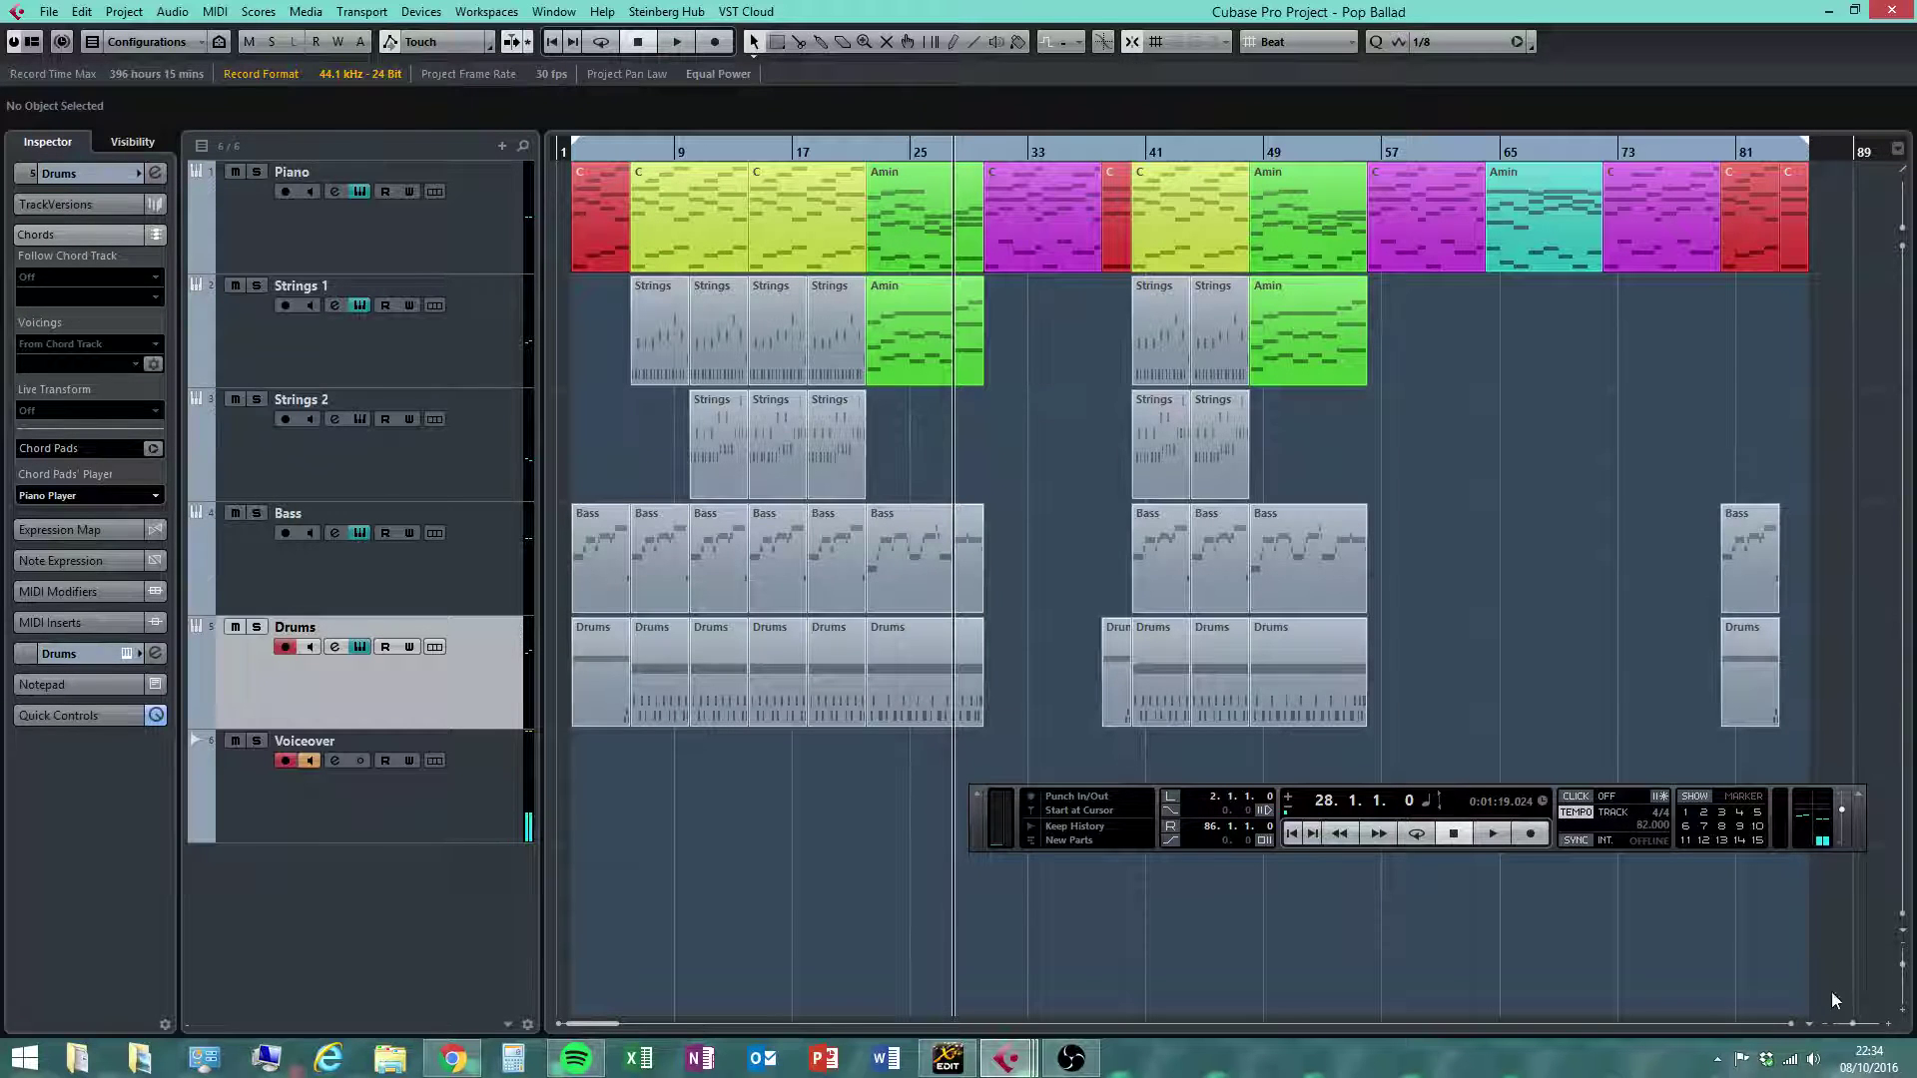
Play the transition from bar 28 into the purple C section, stopping near the end of bar 31
{"action": "left_click_drag", "start_coordinate": [1852, 1025], "coordinate": [1854, 1025]}
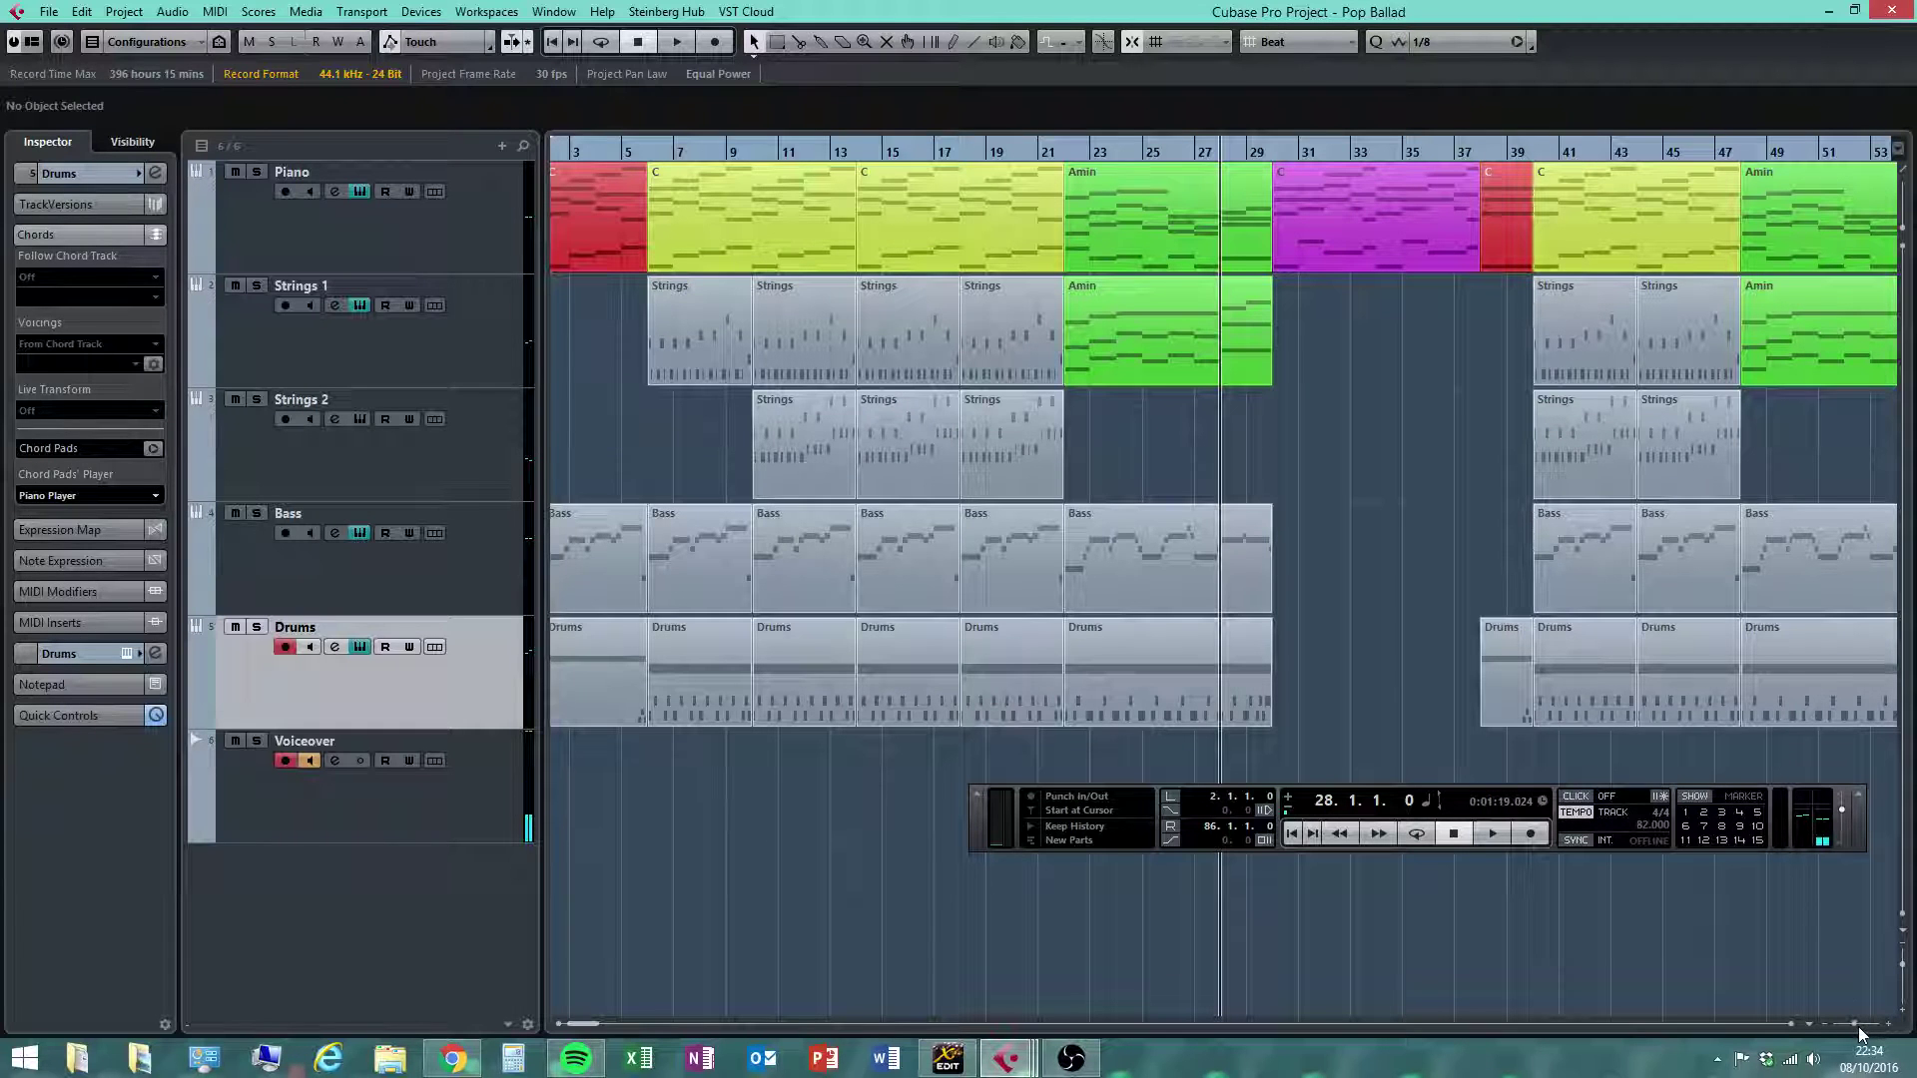
{"action": "left_click_drag", "start_coordinate": [1859, 1026], "coordinate": [1860, 1027]}
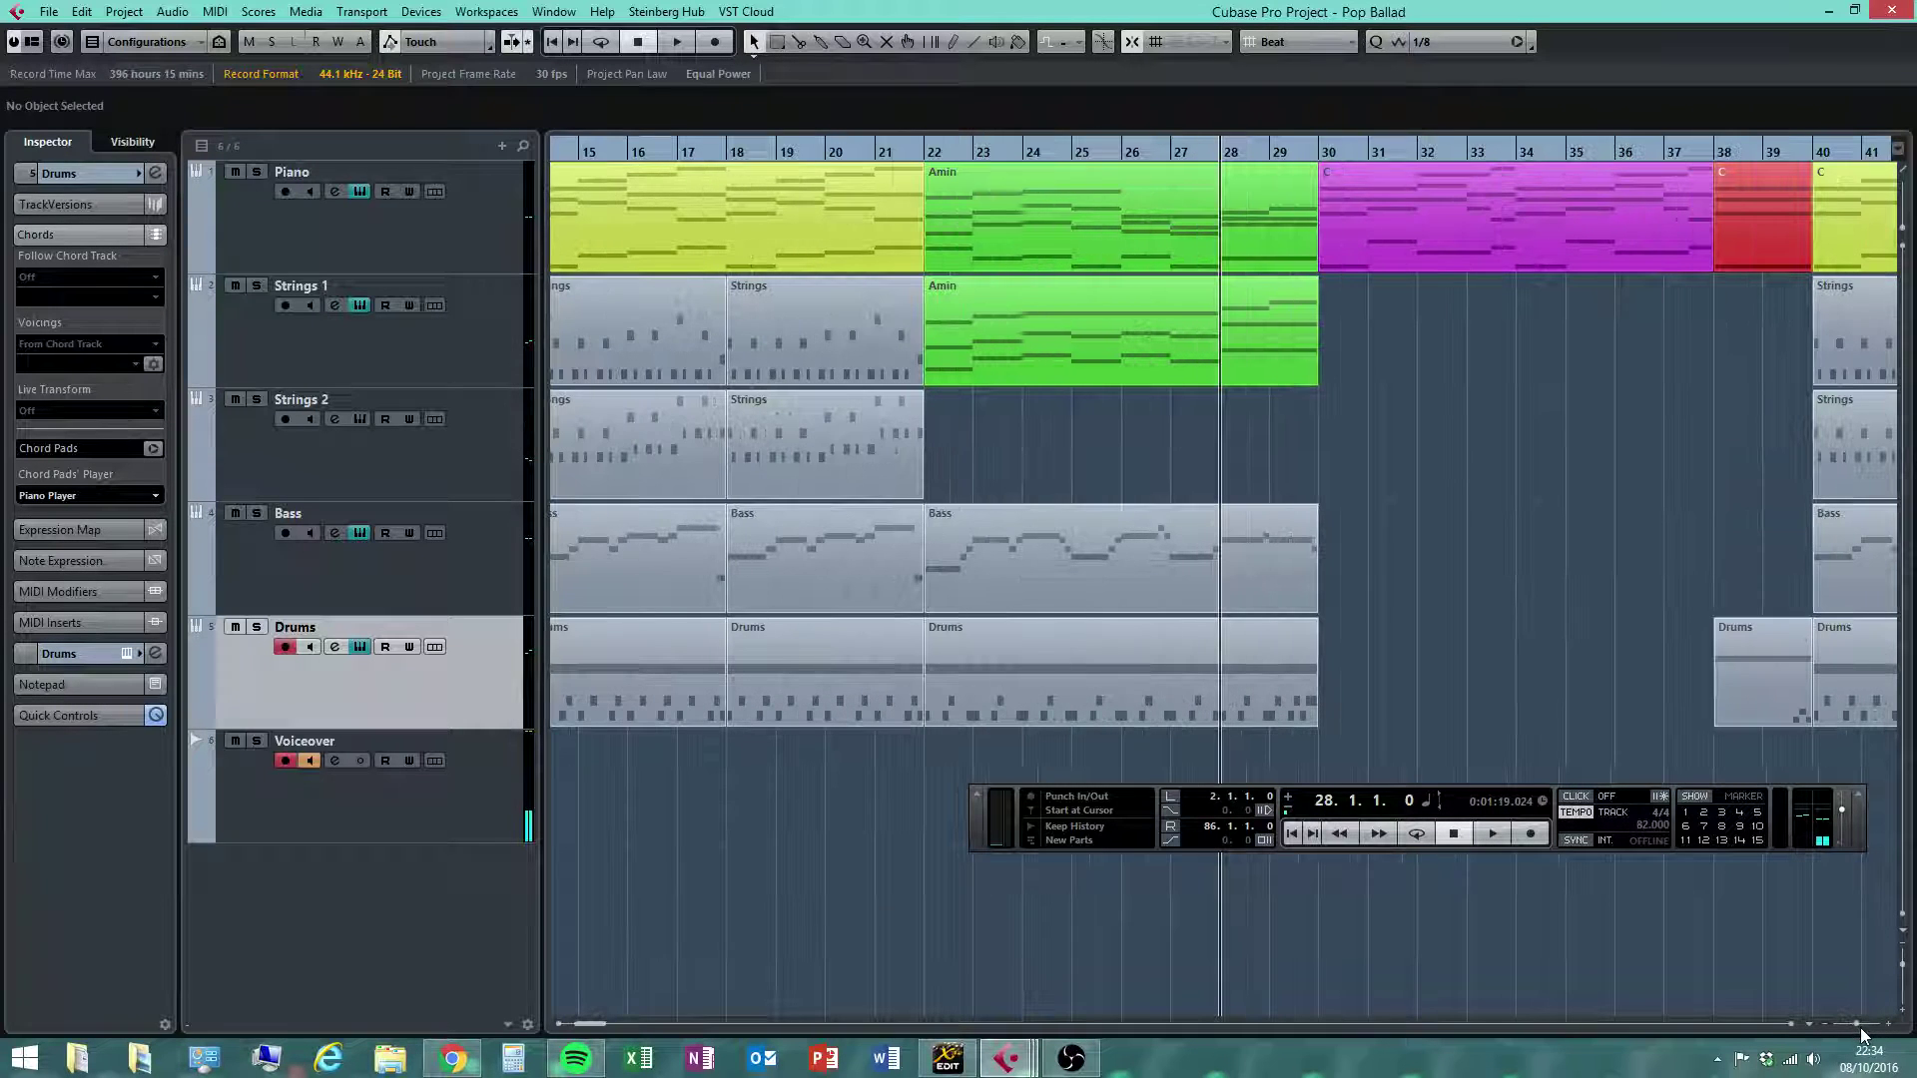
{"action": "left_click", "coordinate": [1793, 1024]}
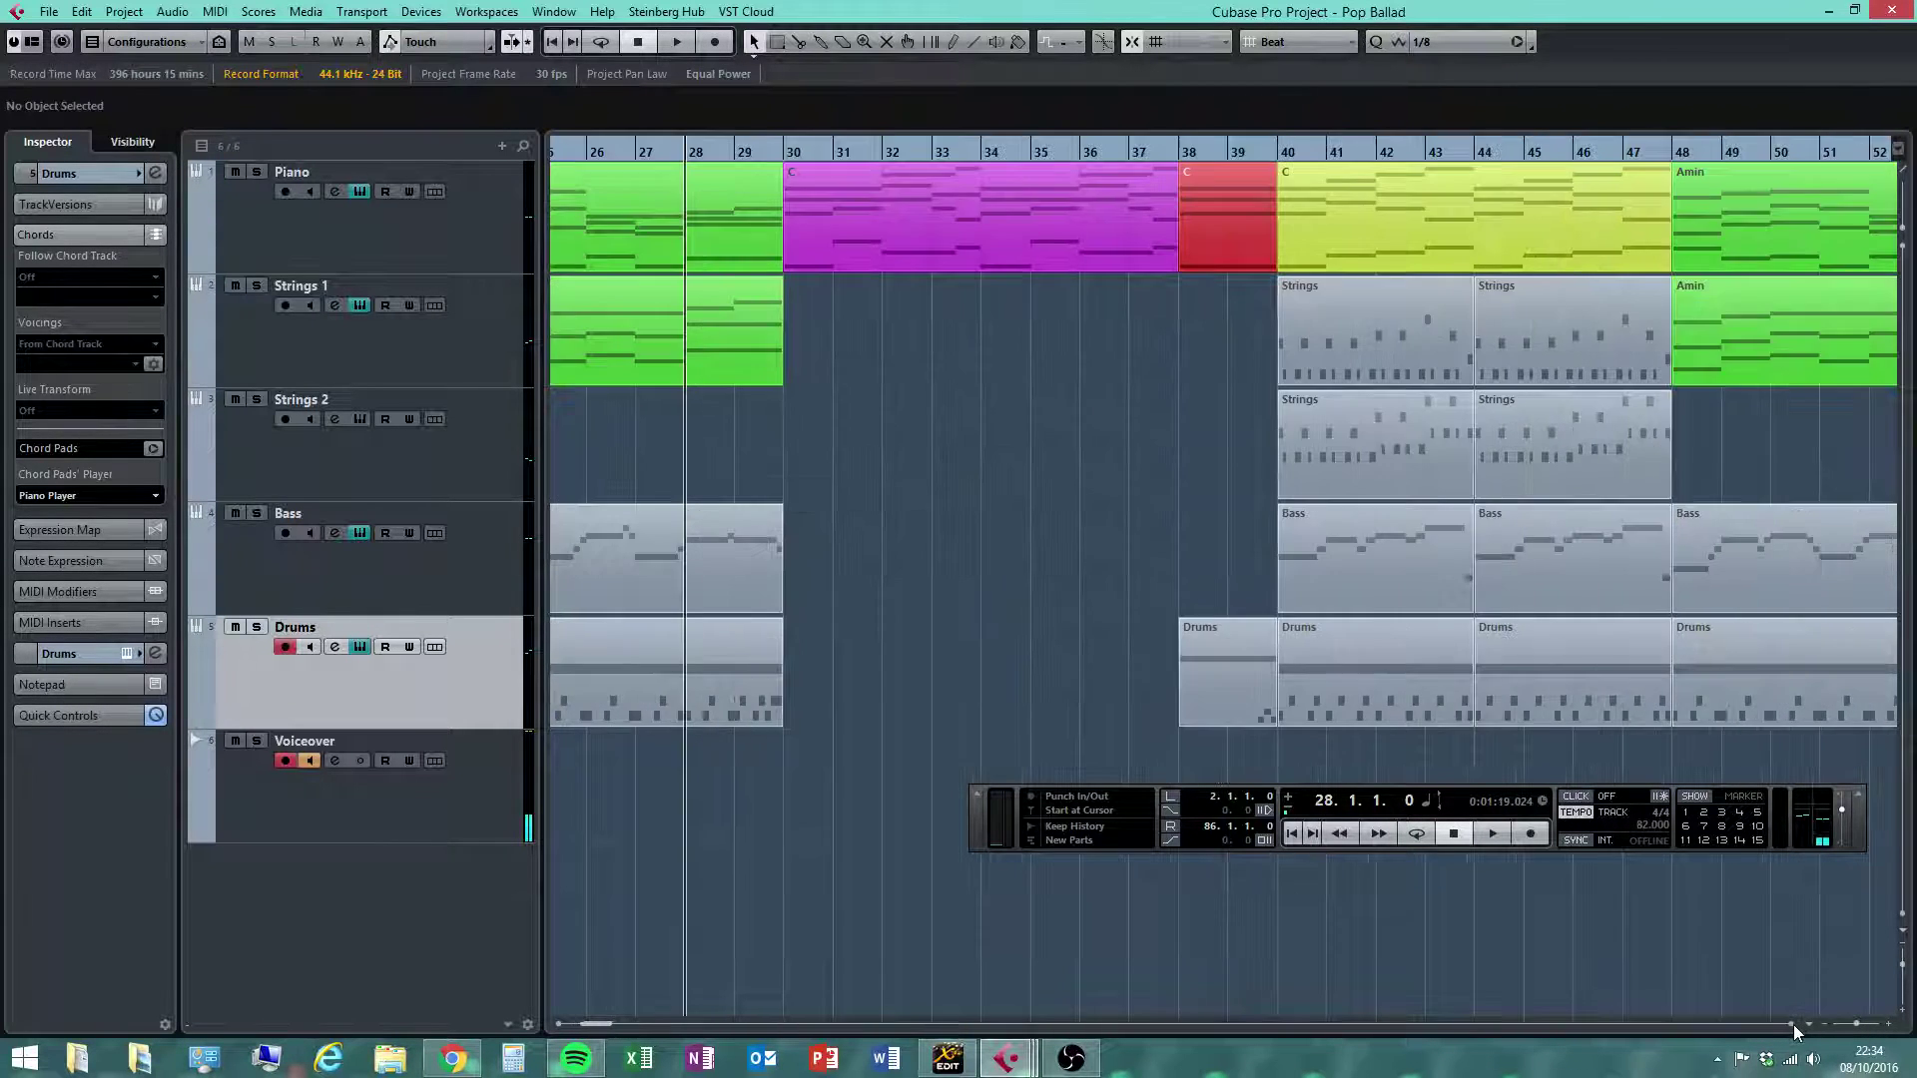
{"action": "left_click", "coordinate": [721, 150]}
{"action": "left_click", "coordinate": [681, 152]}
{"action": "left_click", "coordinate": [1493, 837]}
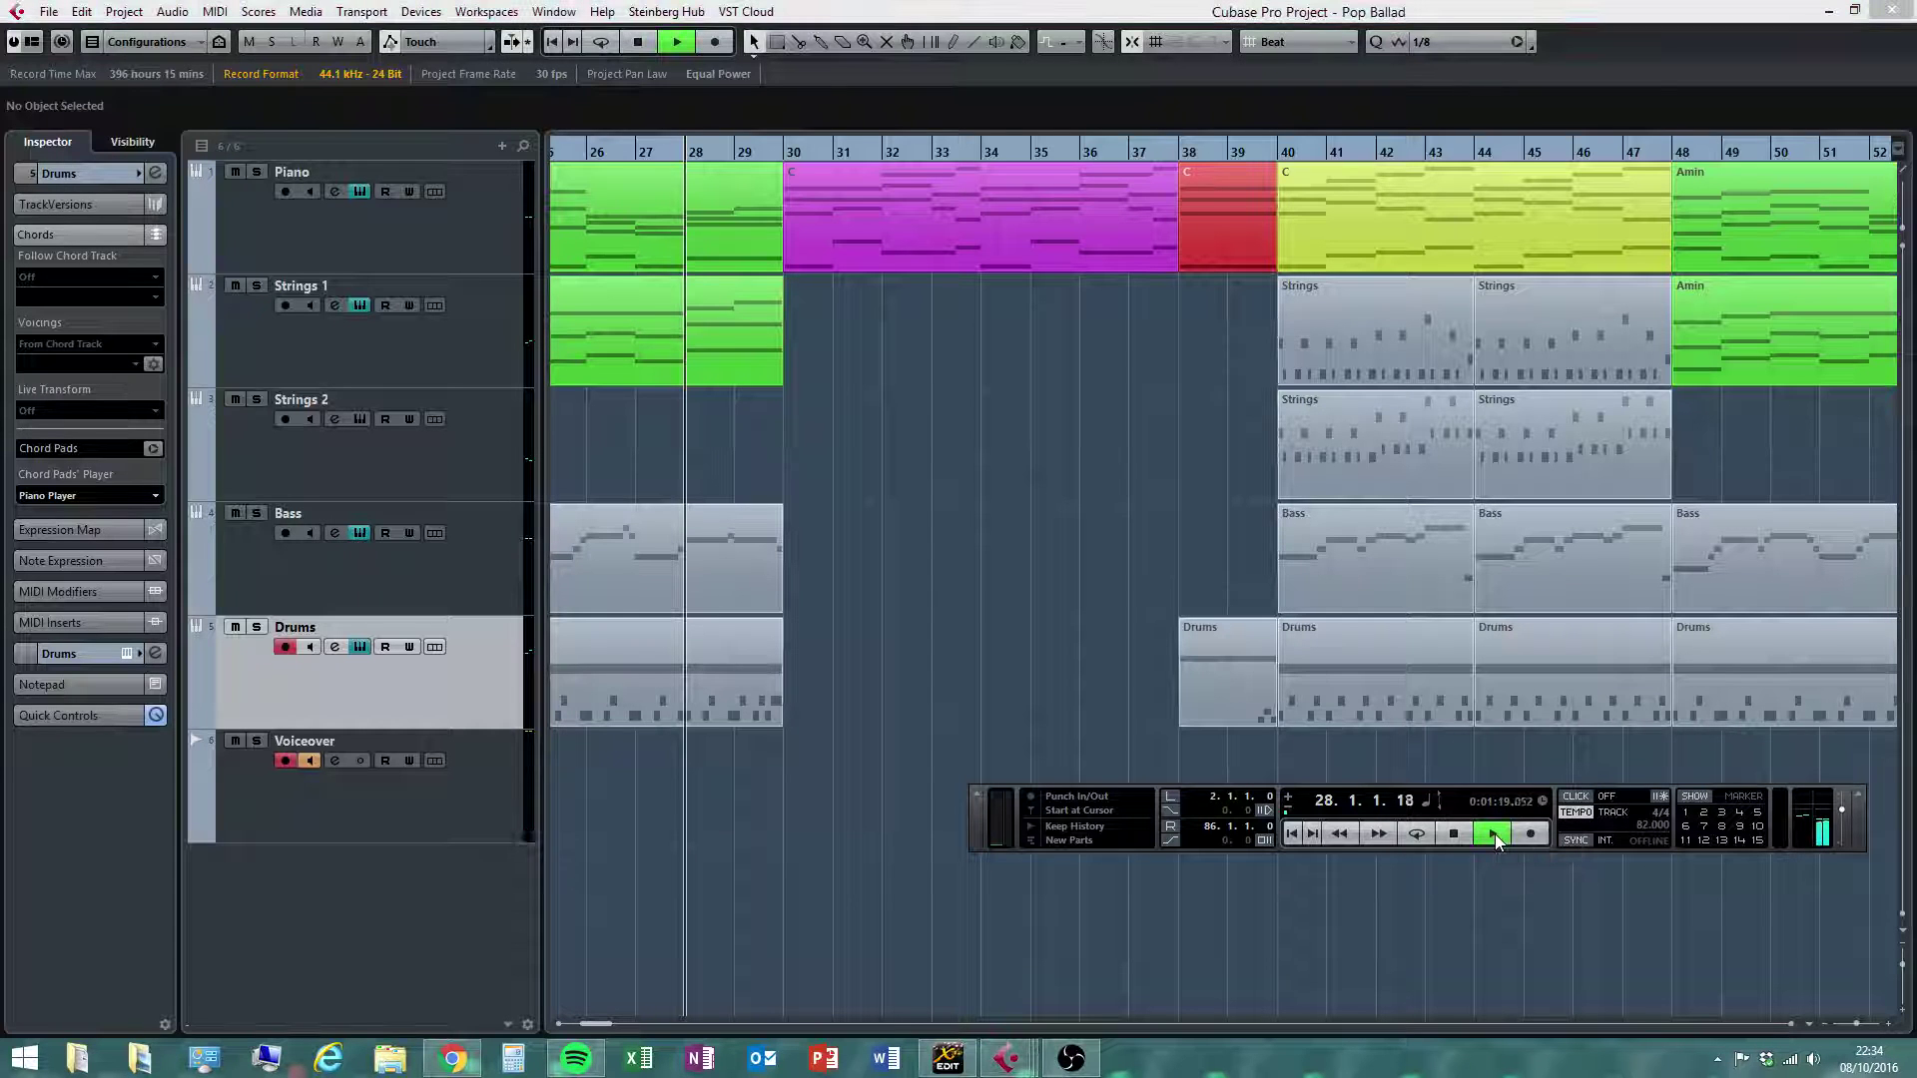
{"action": "left_click", "coordinate": [1456, 838]}
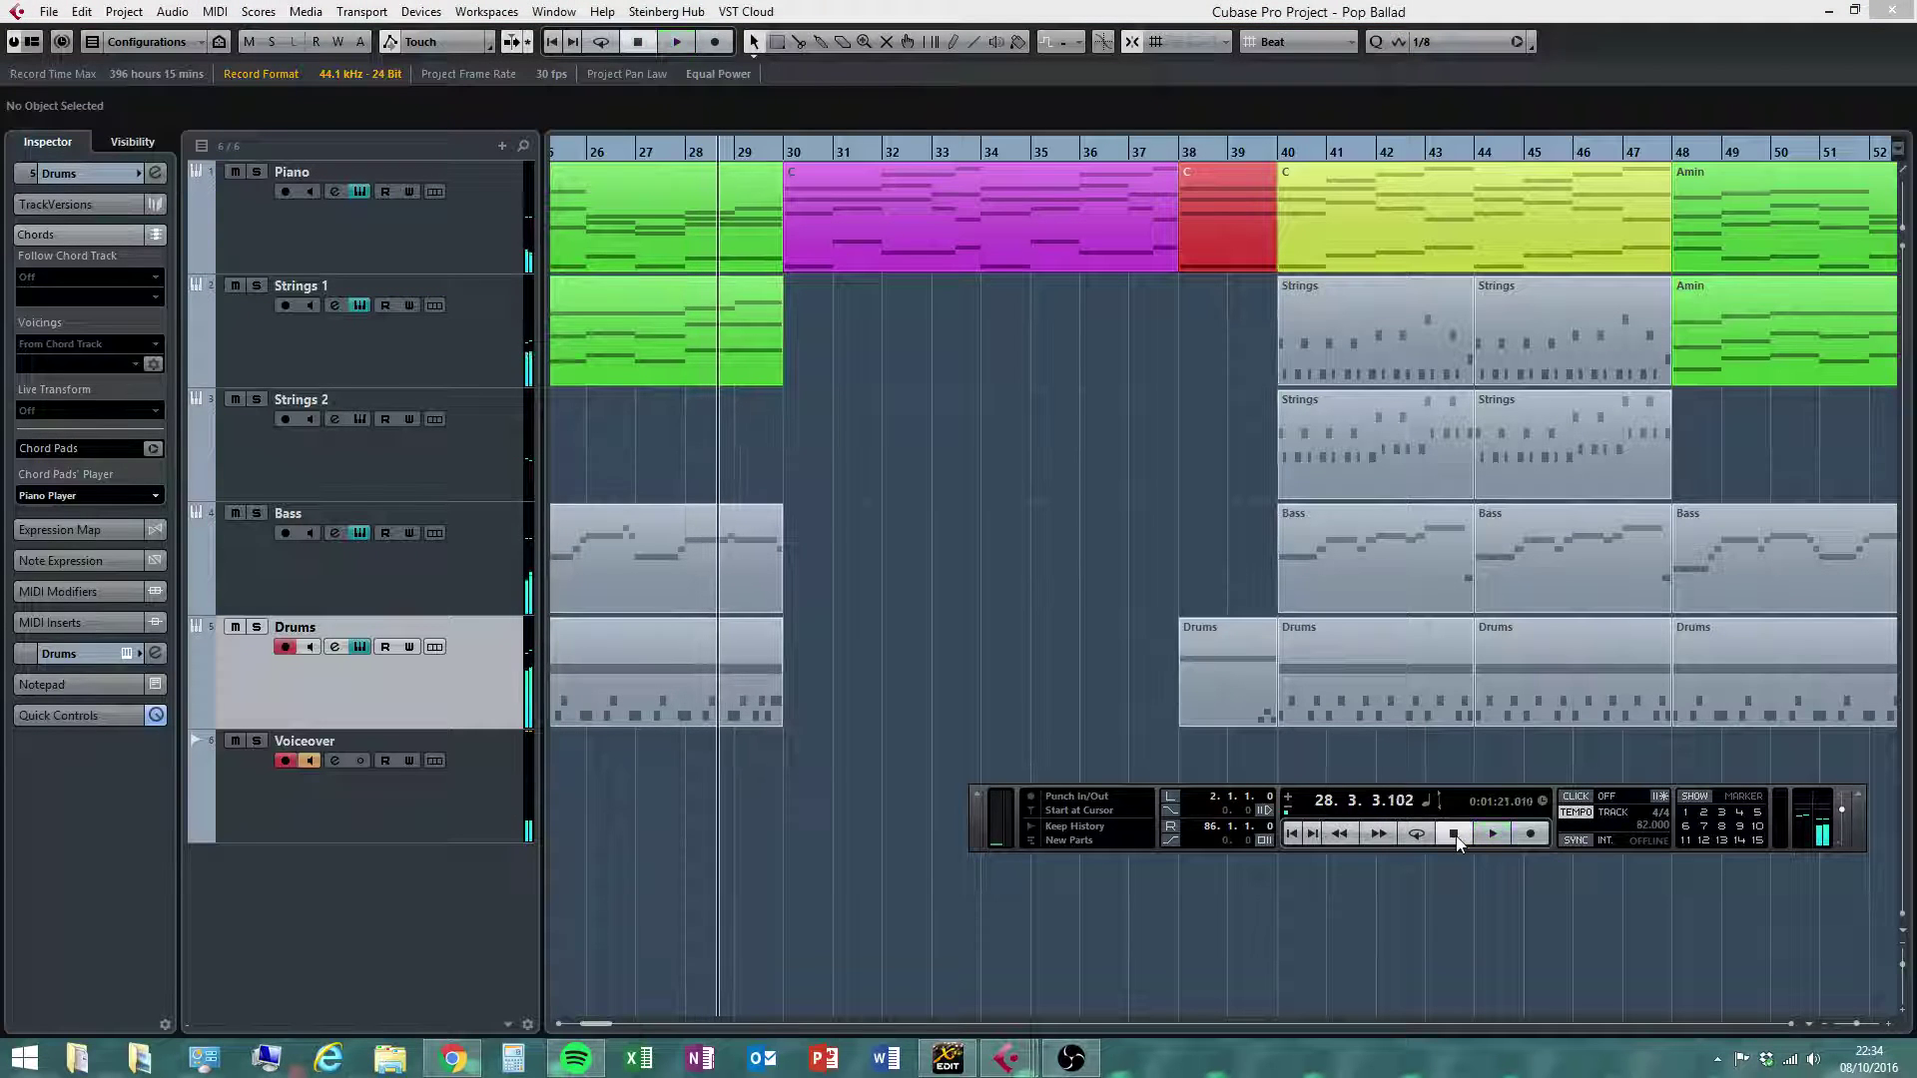
{"action": "left_click", "coordinate": [1493, 835]}
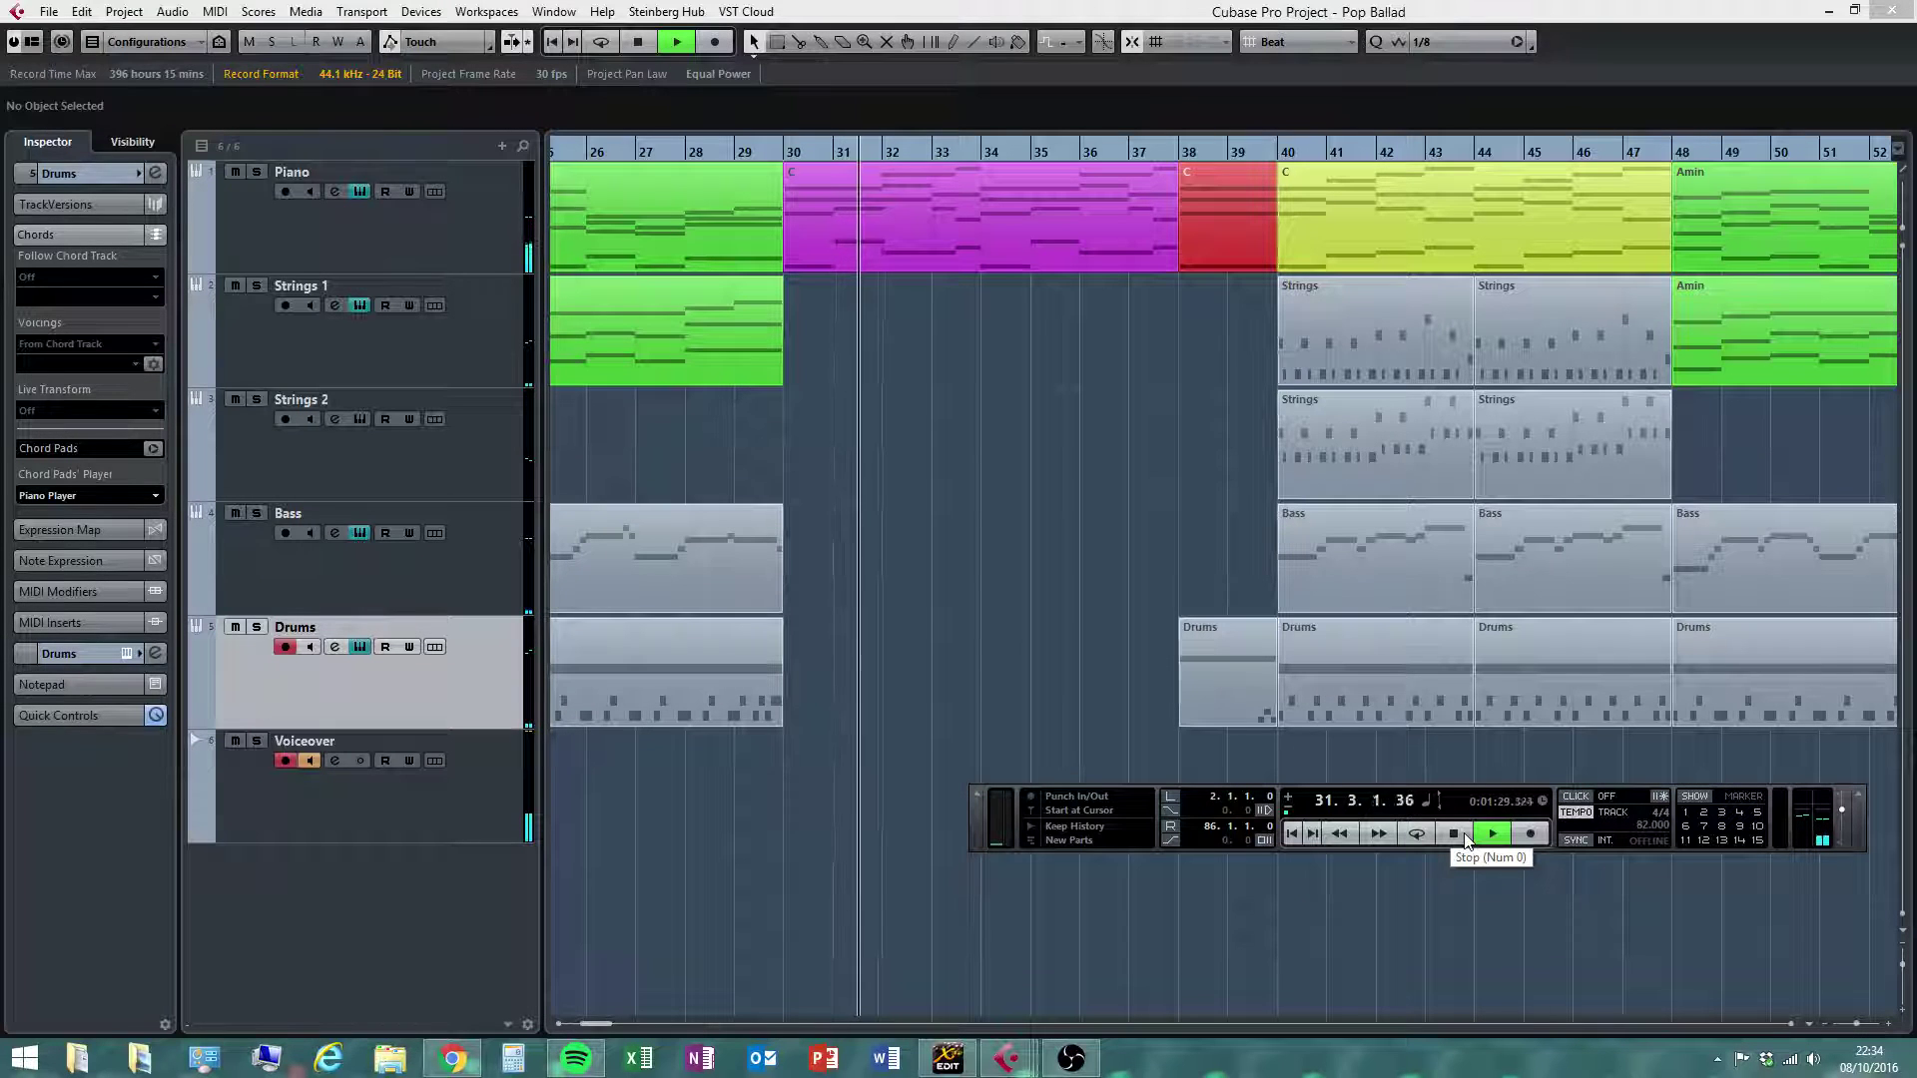
{"action": "left_click", "coordinate": [1467, 842]}
Draw an empty Drums part from bar 30 to bar 38 and open it in the Key Editor
{"action": "right_click", "coordinate": [901, 619]}
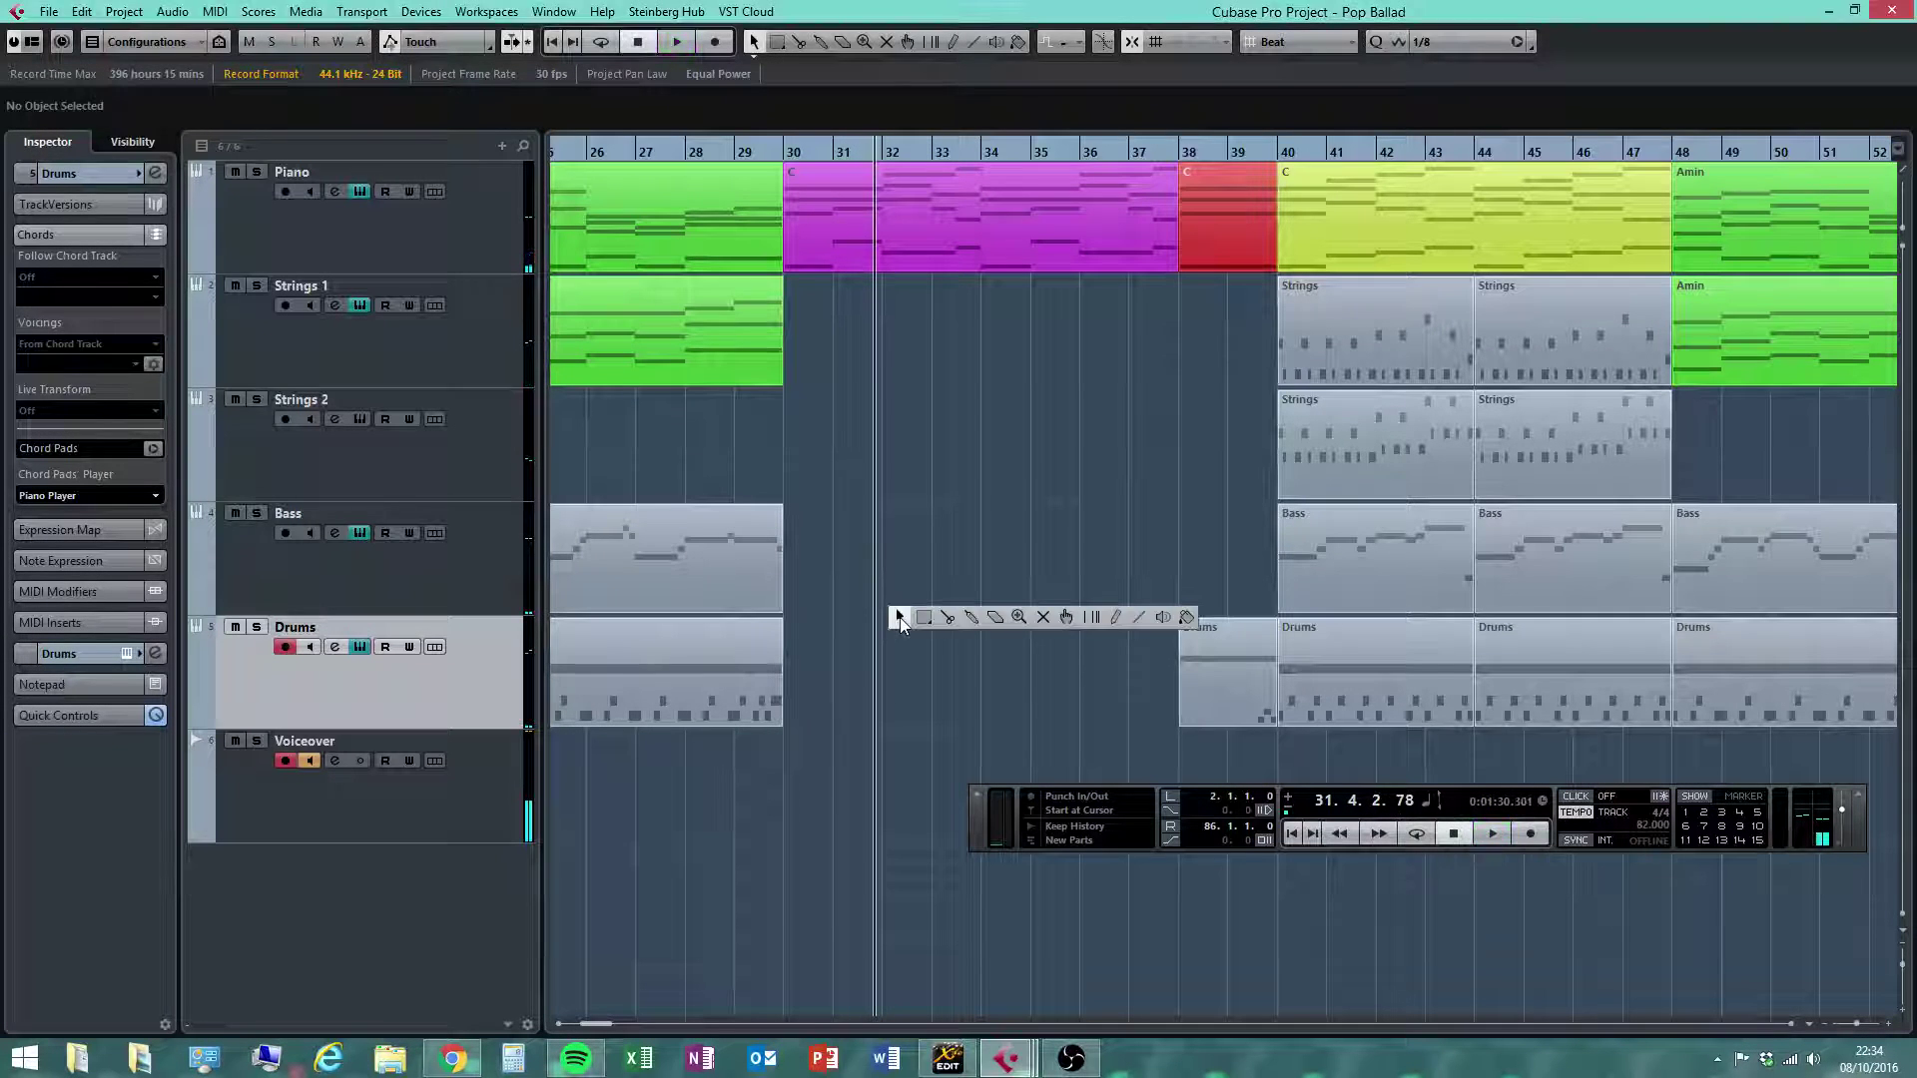
{"action": "left_click", "coordinate": [1116, 618]}
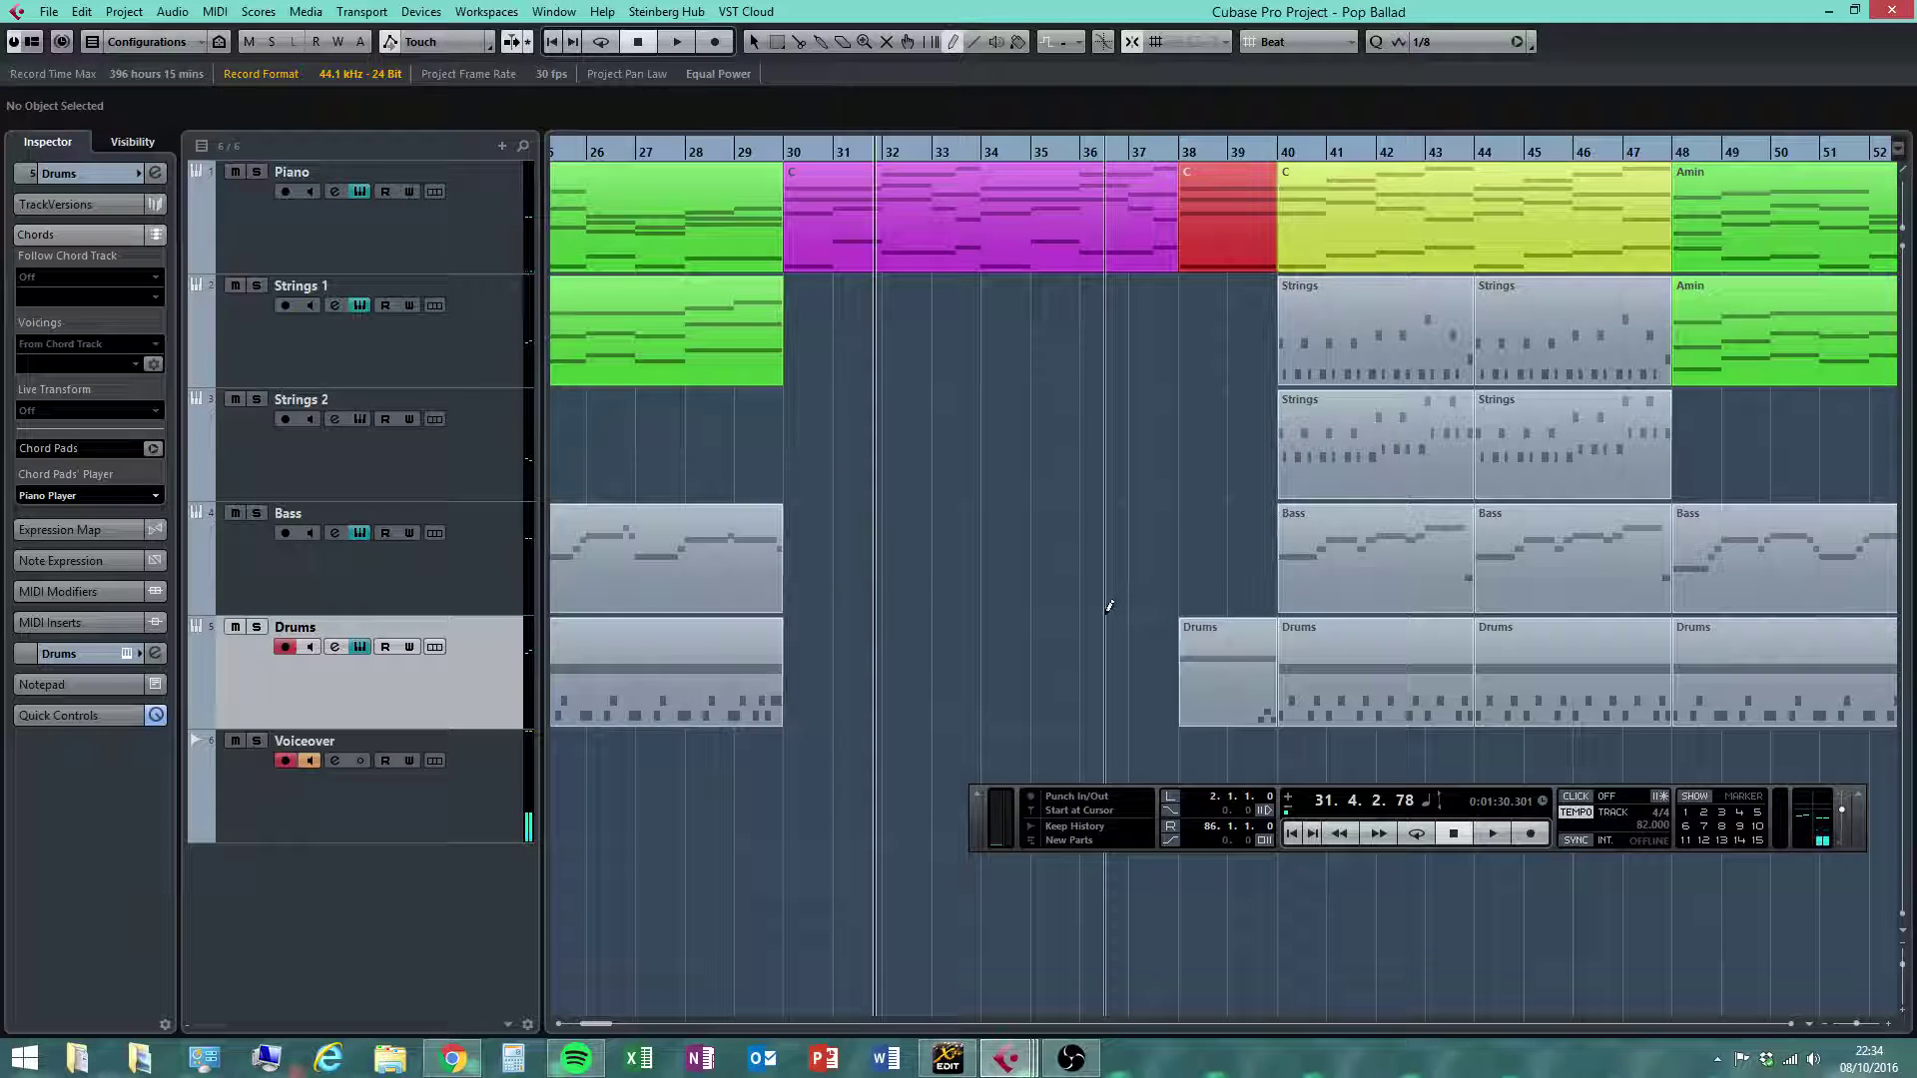
{"action": "right_click", "coordinate": [887, 645]}
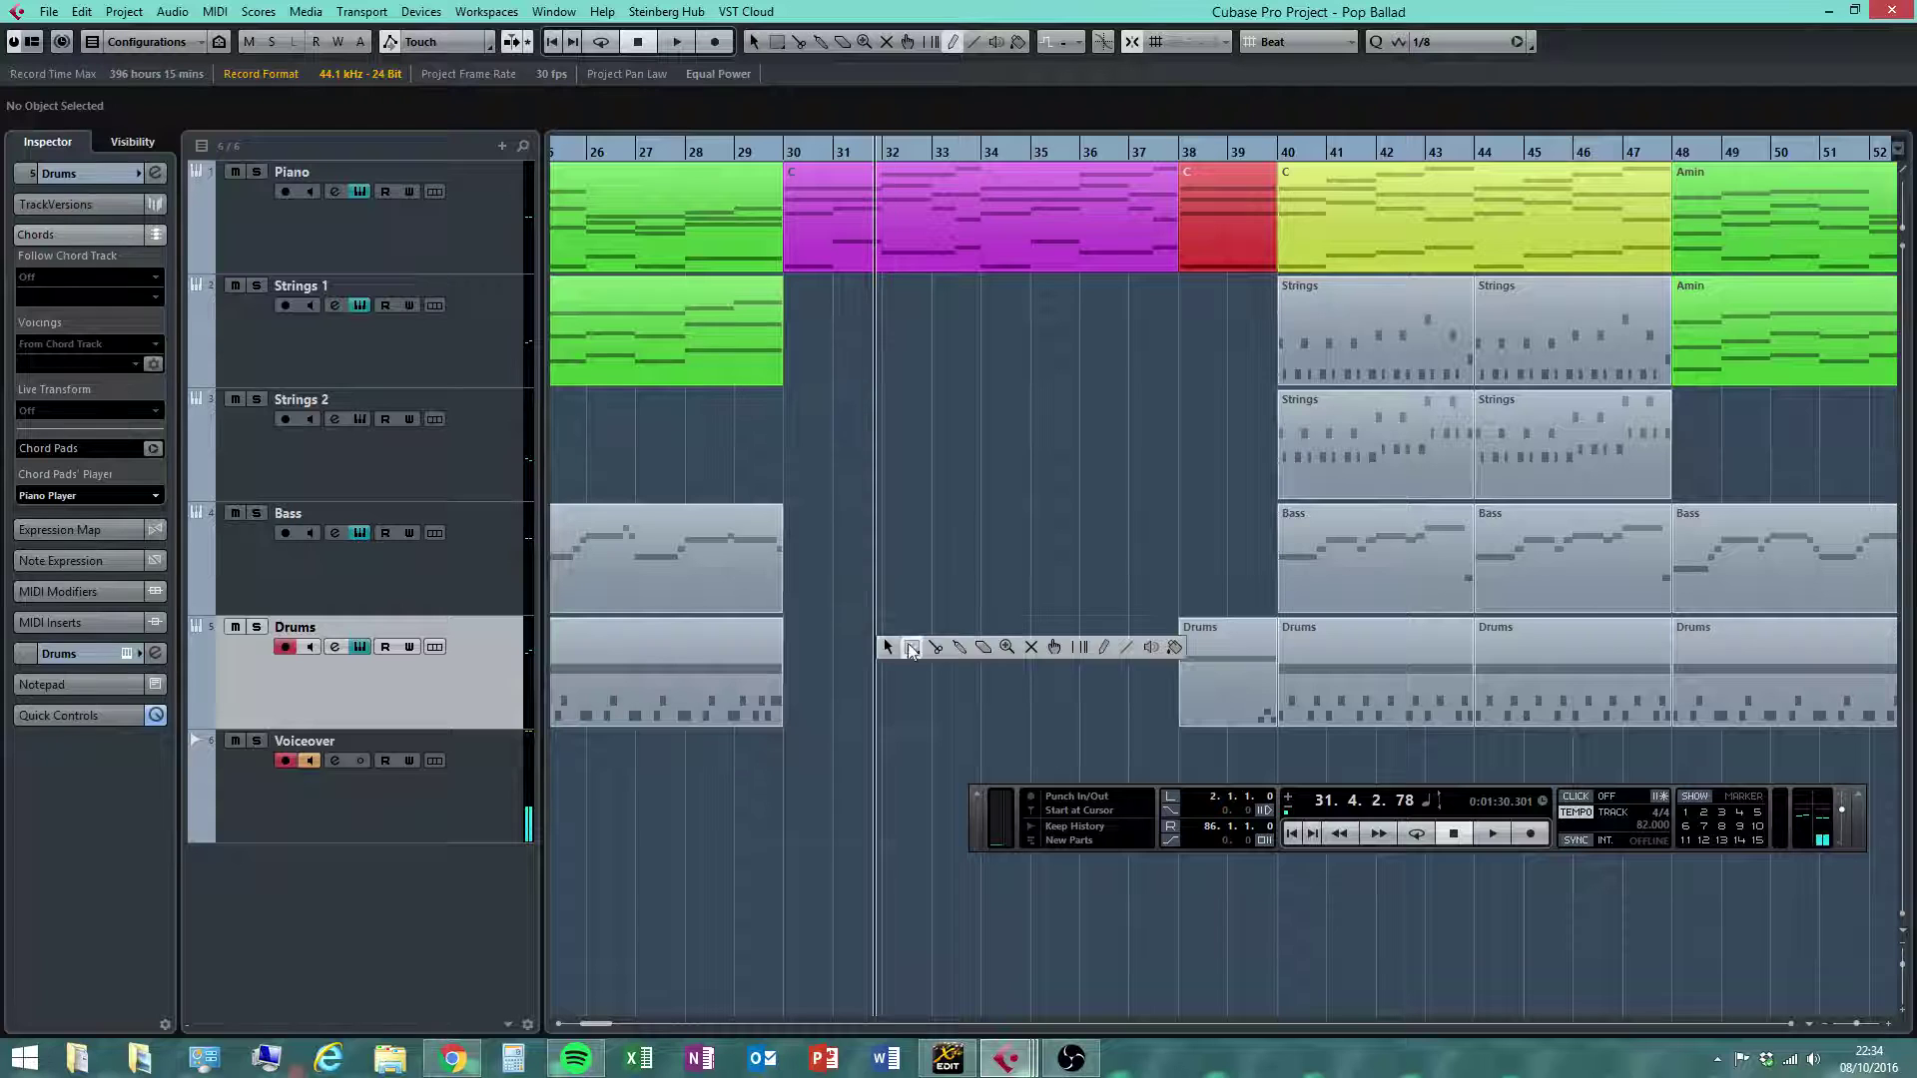
{"action": "left_click", "coordinate": [1106, 645]}
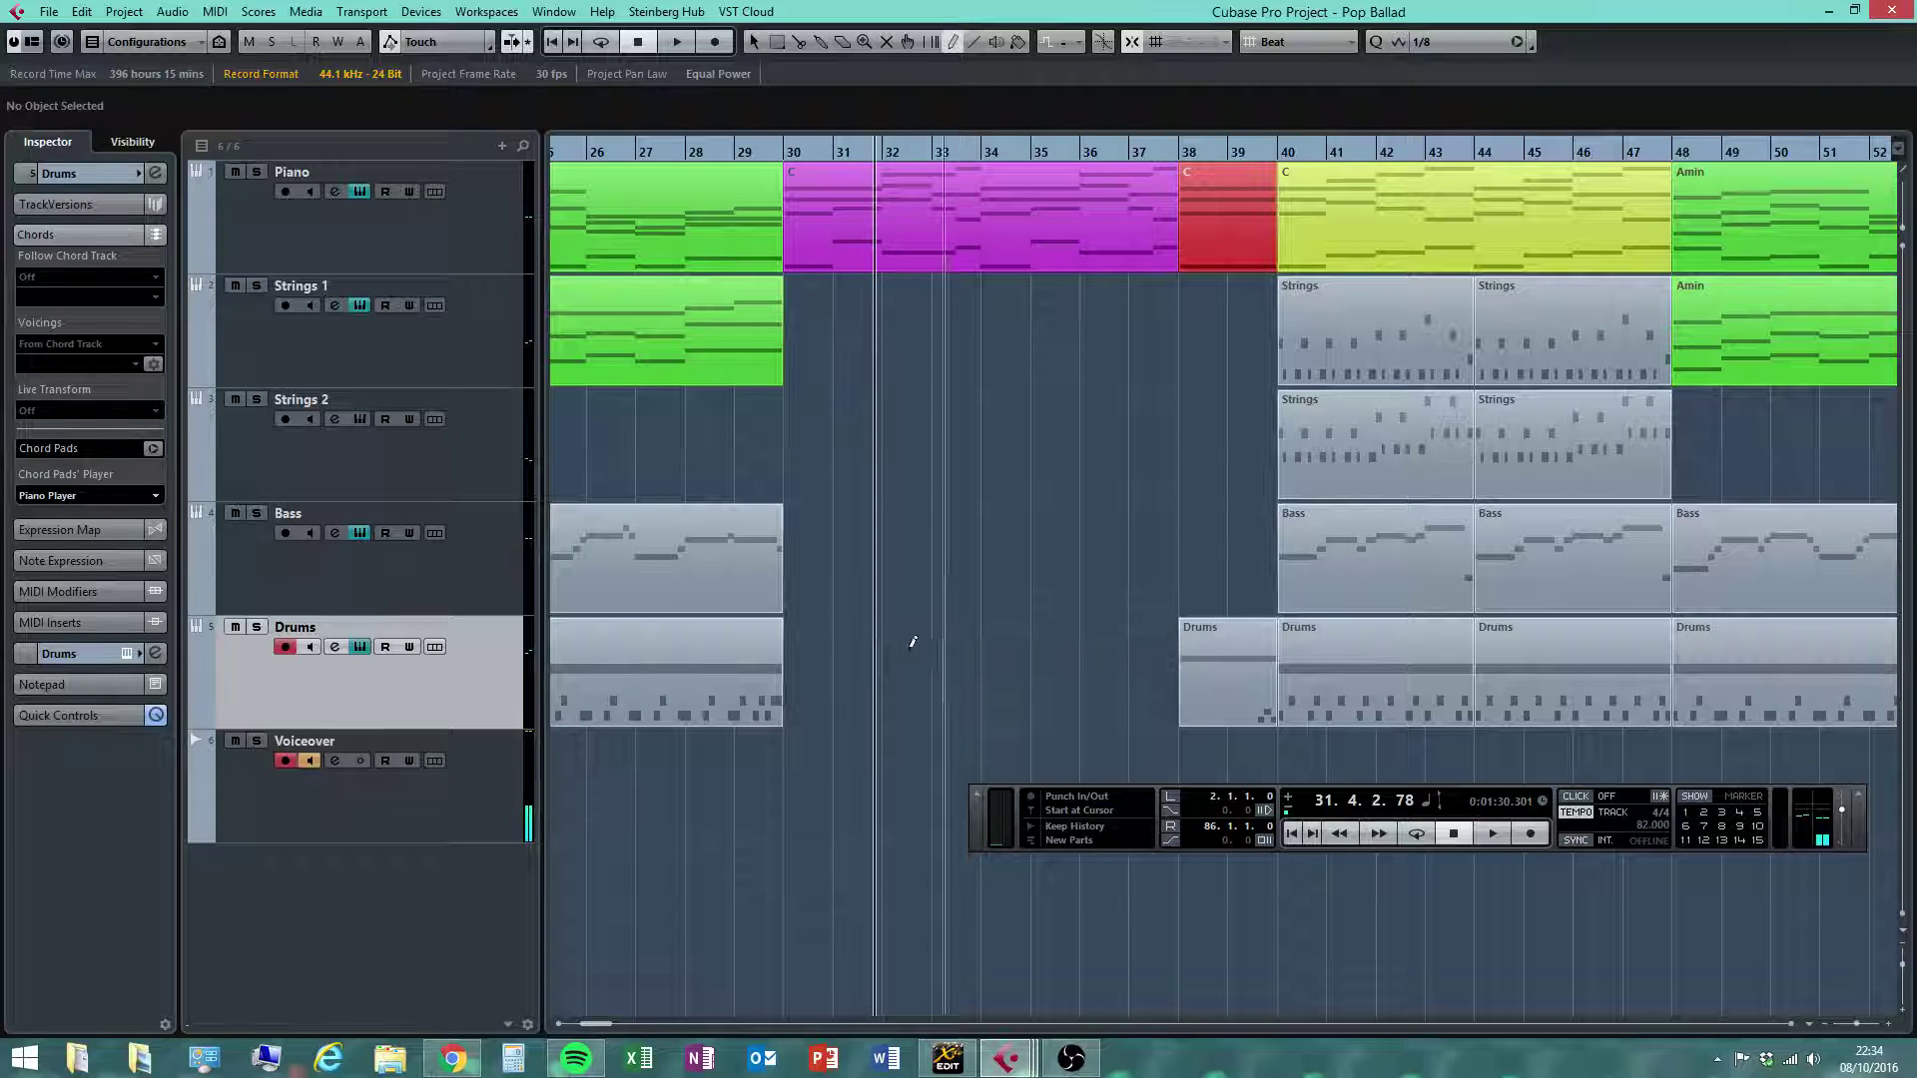
{"action": "mouse_move", "coordinate": [788, 659]}
{"action": "left_mouse_down"}
{"action": "mouse_move", "coordinate": [1213, 647]}
{"action": "mouse_move", "coordinate": [1180, 647]}
{"action": "left_mouse_up"}
{"action": "key", "text": "1"}
{"action": "double_click", "coordinate": [810, 667]}
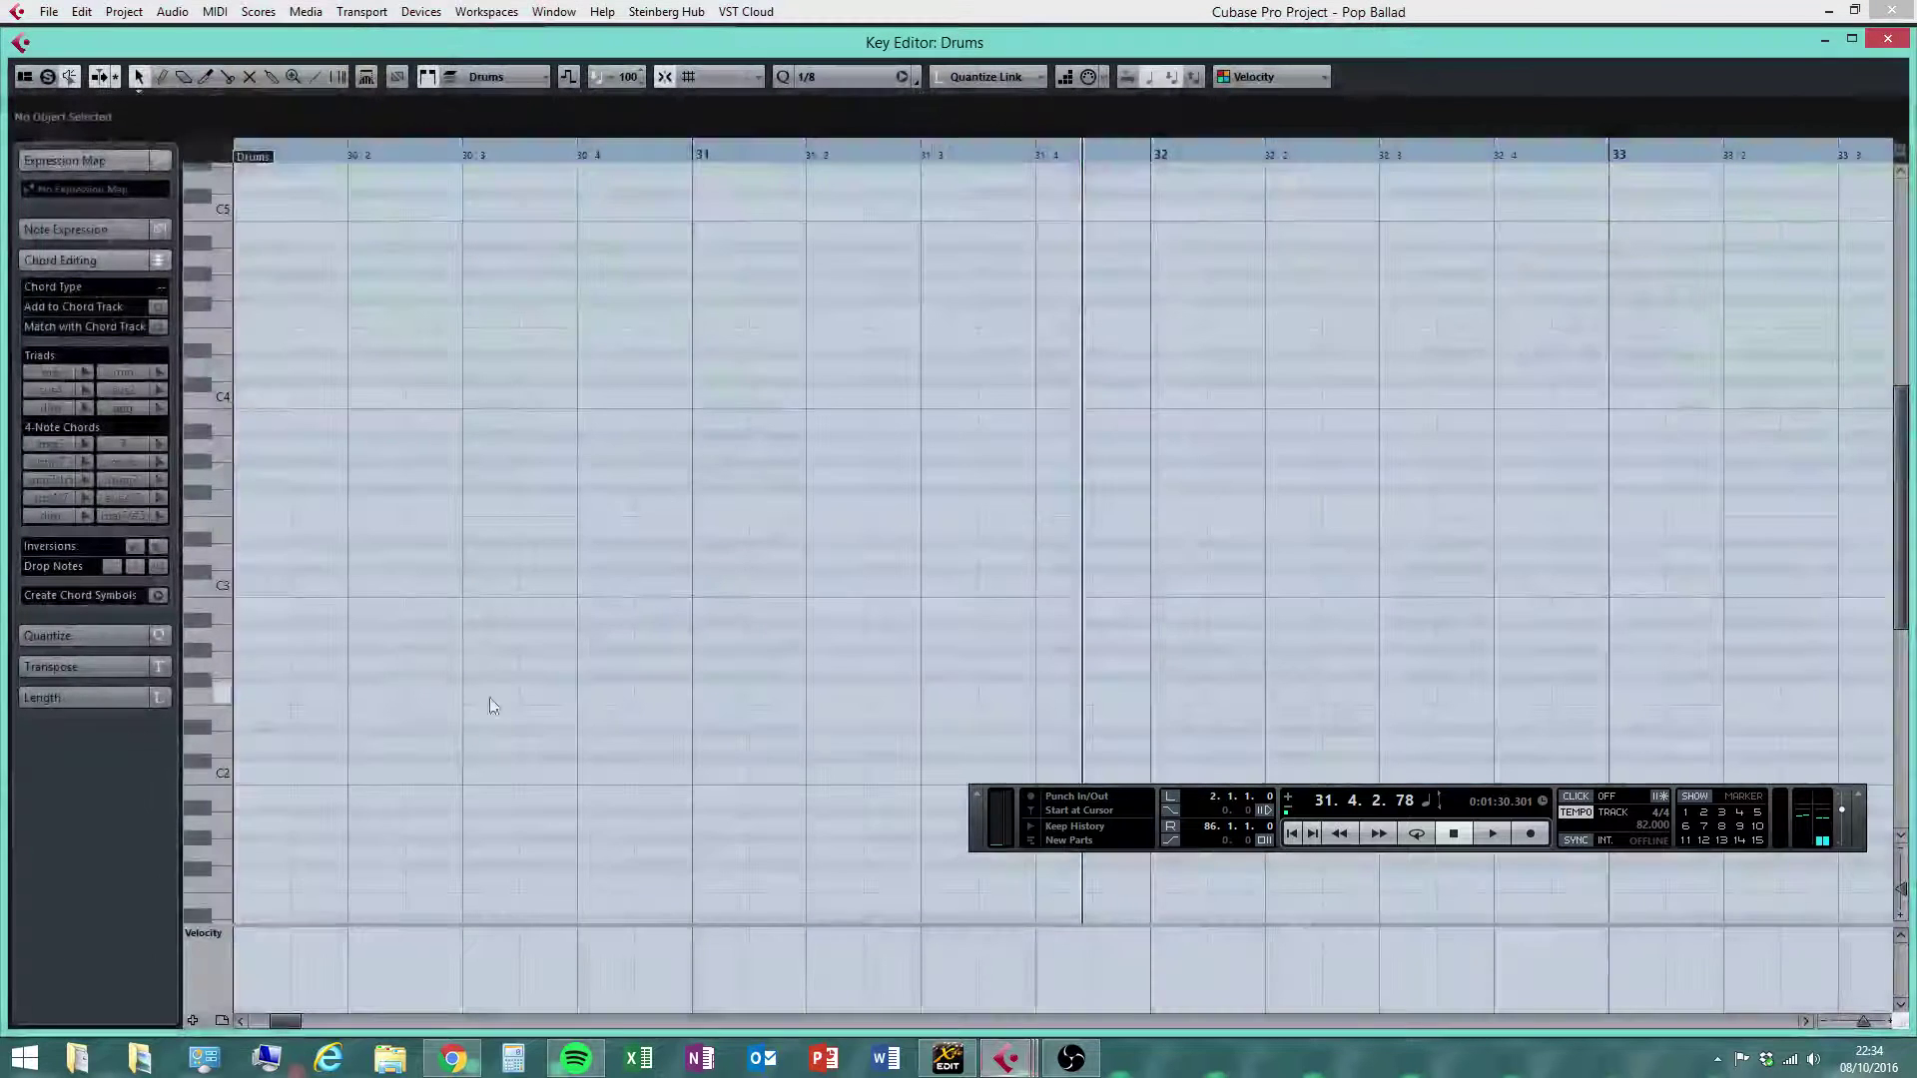
Draw two eighth-note C1 kicks on beat 1 of bar 30 and an eighth-note D1 snare on beat 2
{"action": "scroll", "coordinate": [219, 776], "scroll_direction": "down", "scroll_amount": 4}
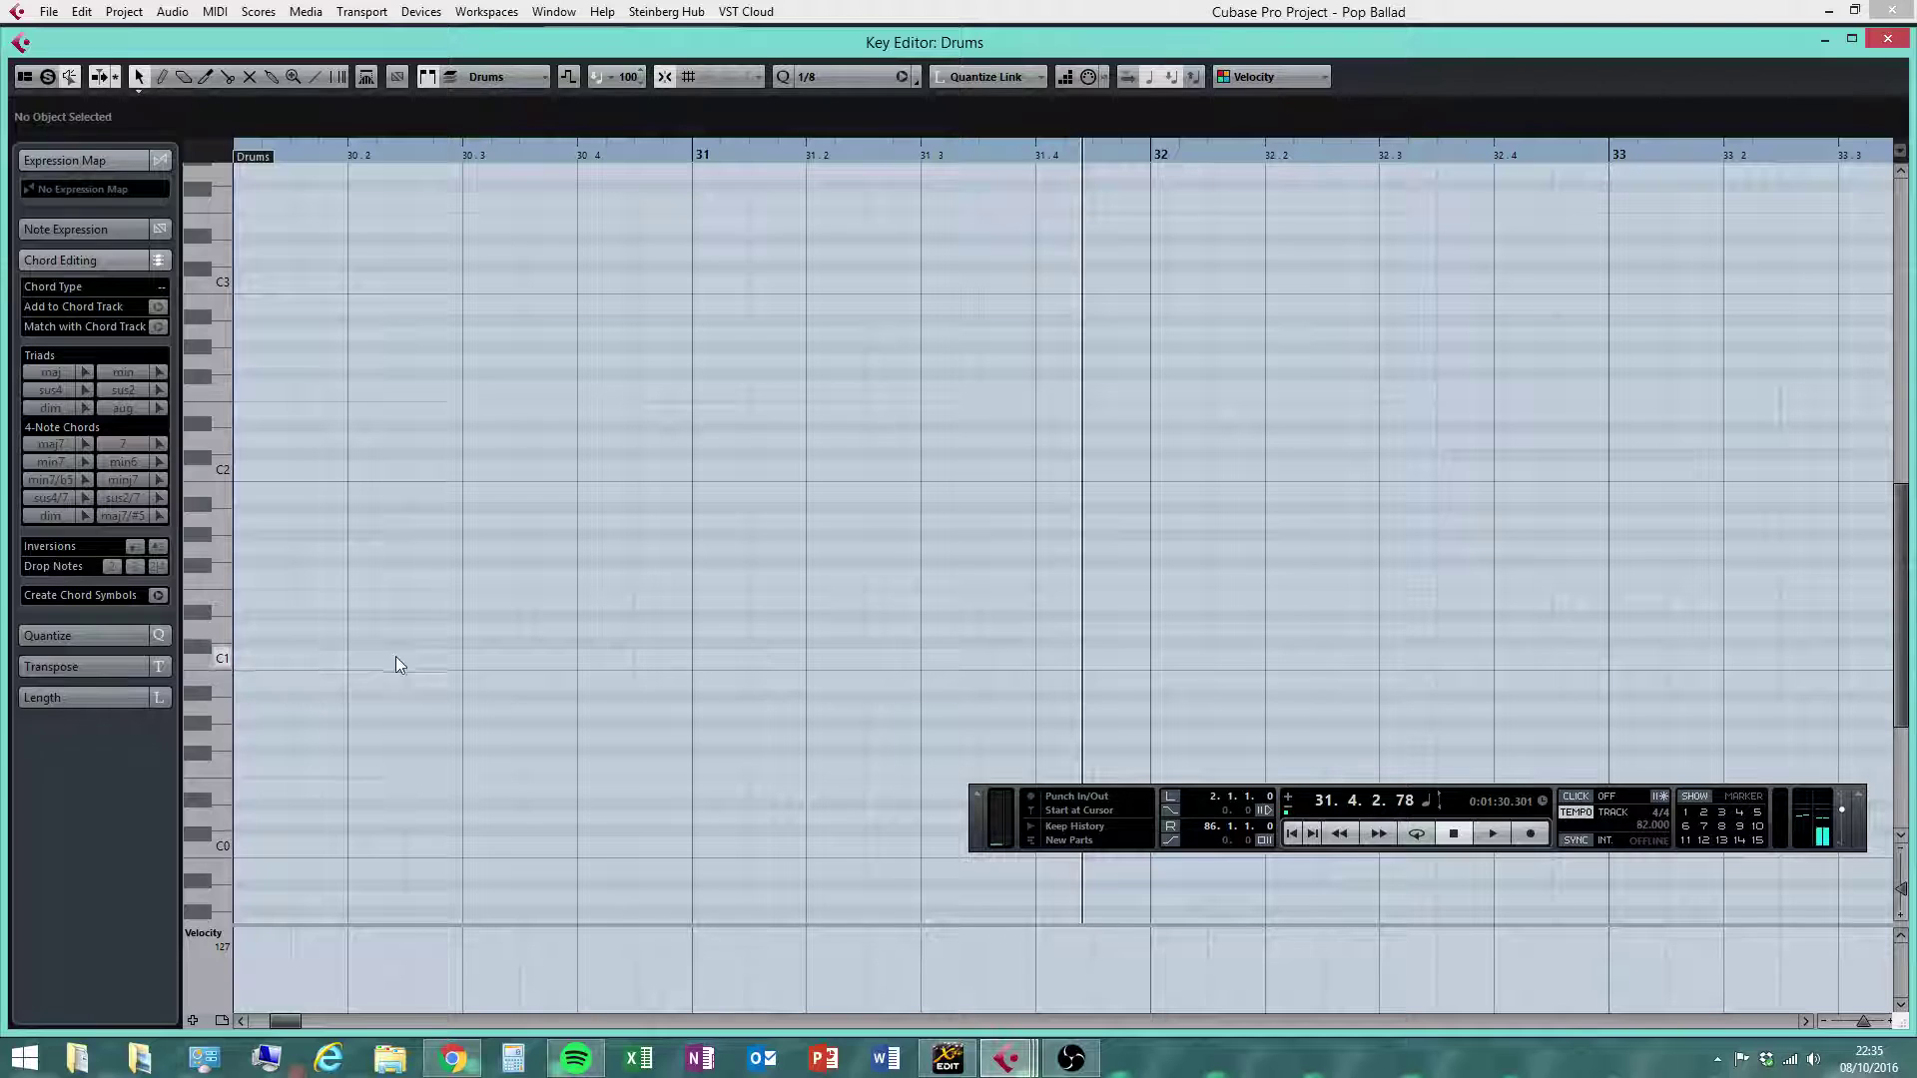
{"action": "left_click", "coordinate": [241, 1020]}
{"action": "left_click", "coordinate": [241, 1021]}
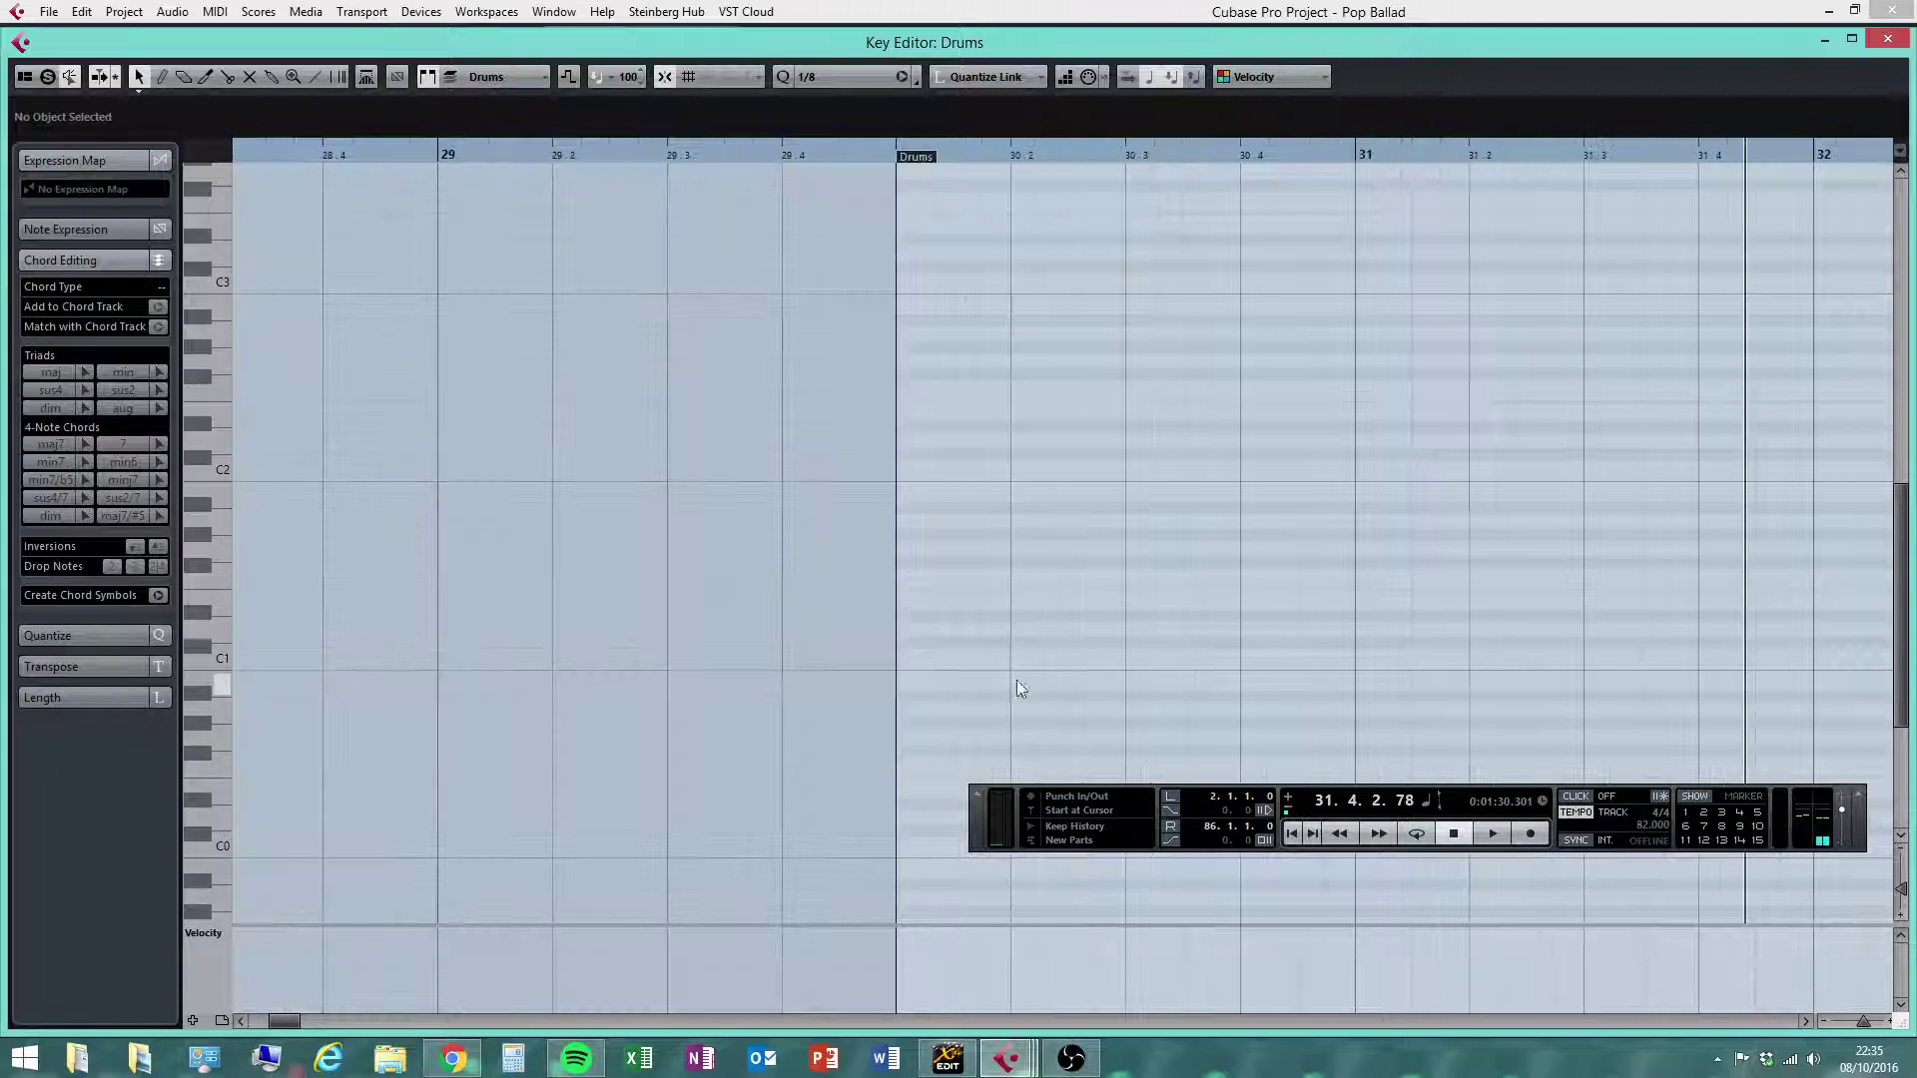
{"action": "left_click", "coordinate": [1805, 1020]}
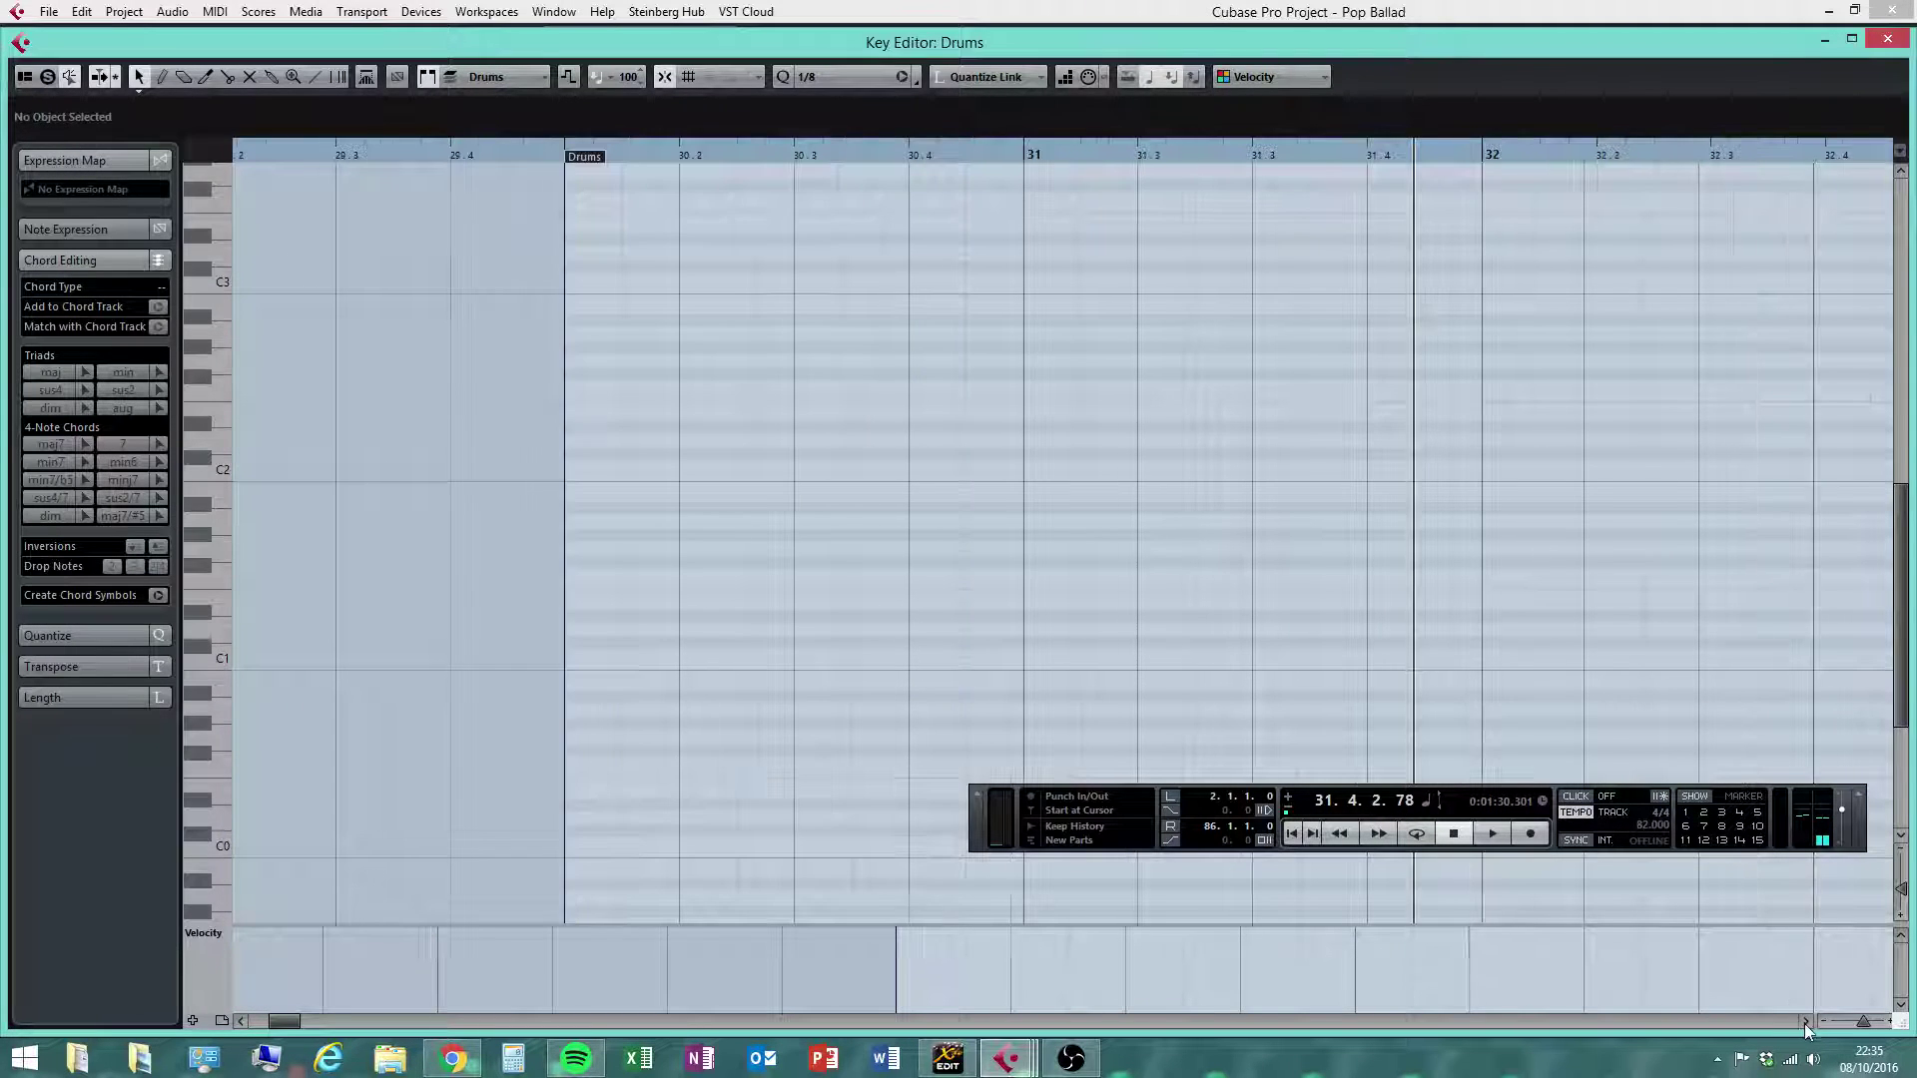
{"action": "left_click", "coordinate": [788, 78]}
{"action": "left_click", "coordinate": [797, 679]}
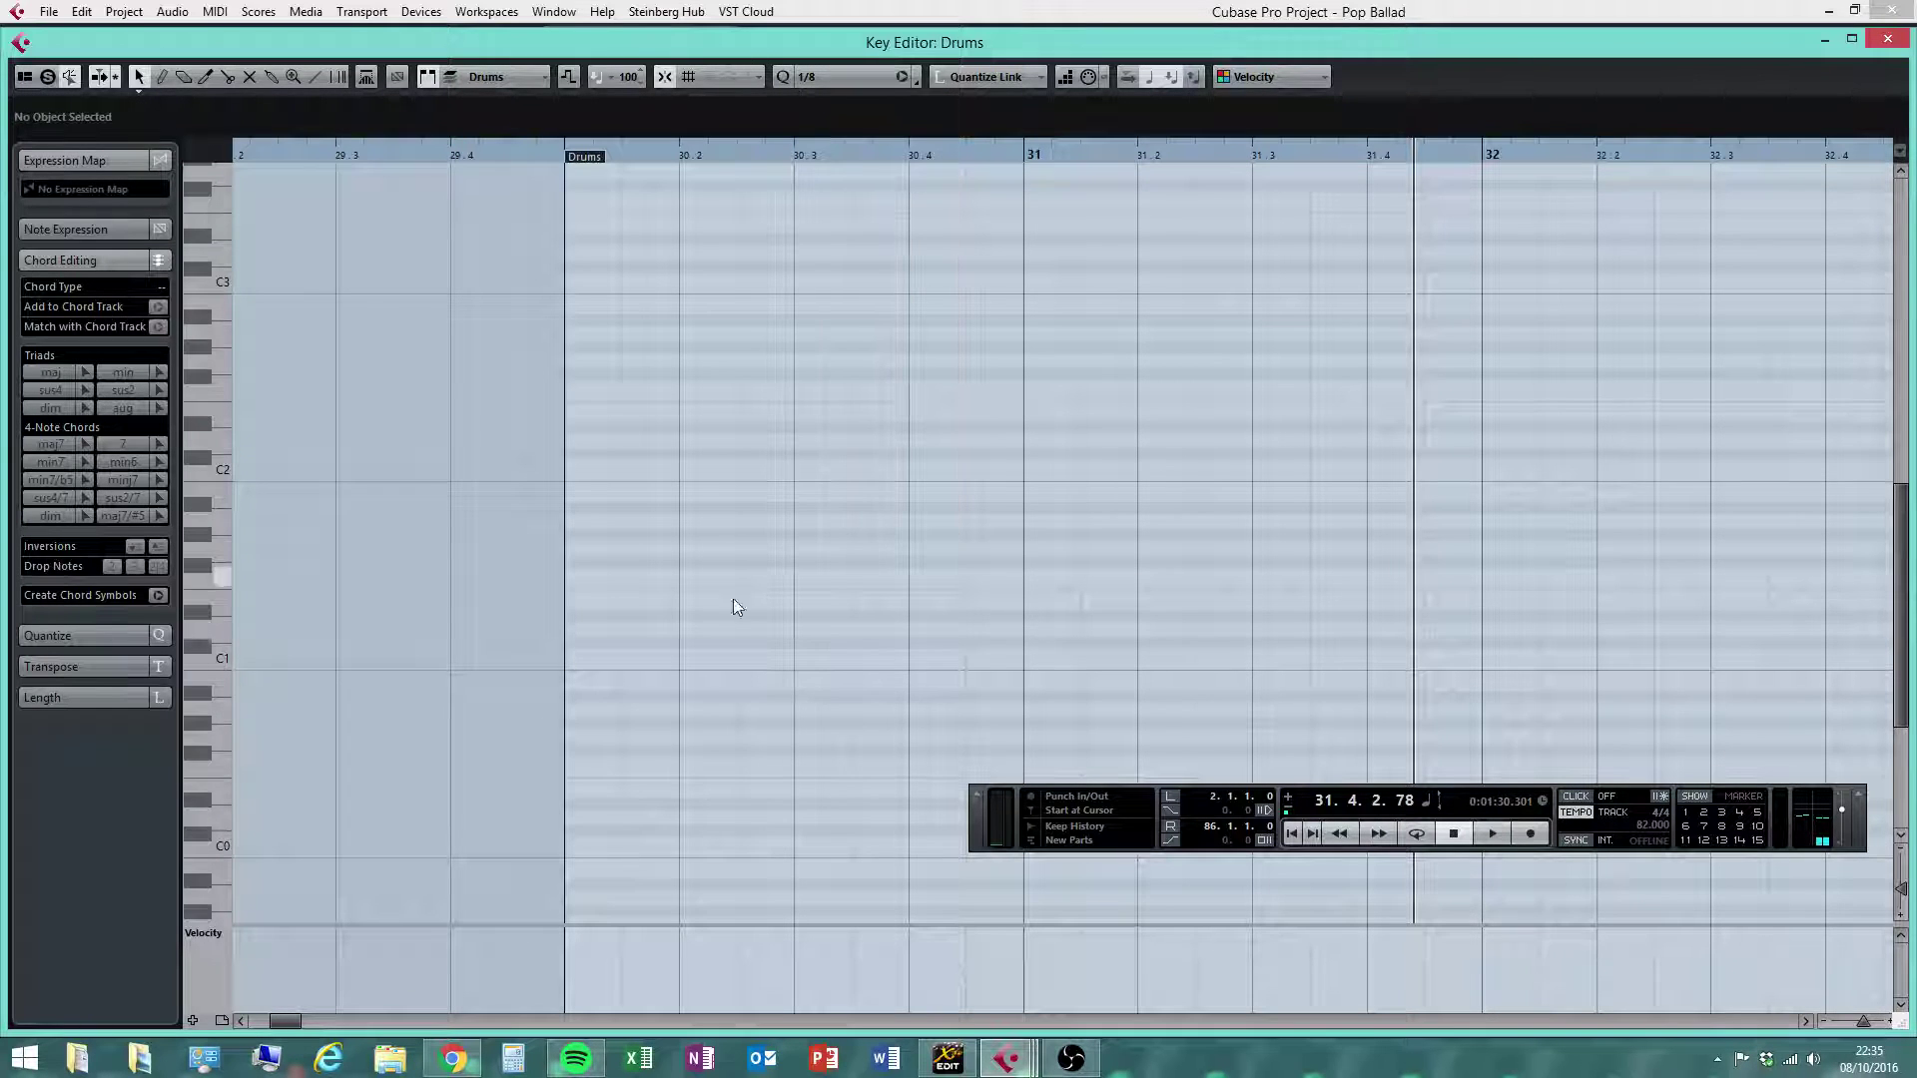
{"action": "right_click", "coordinate": [673, 691]}
{"action": "left_click", "coordinate": [699, 691]}
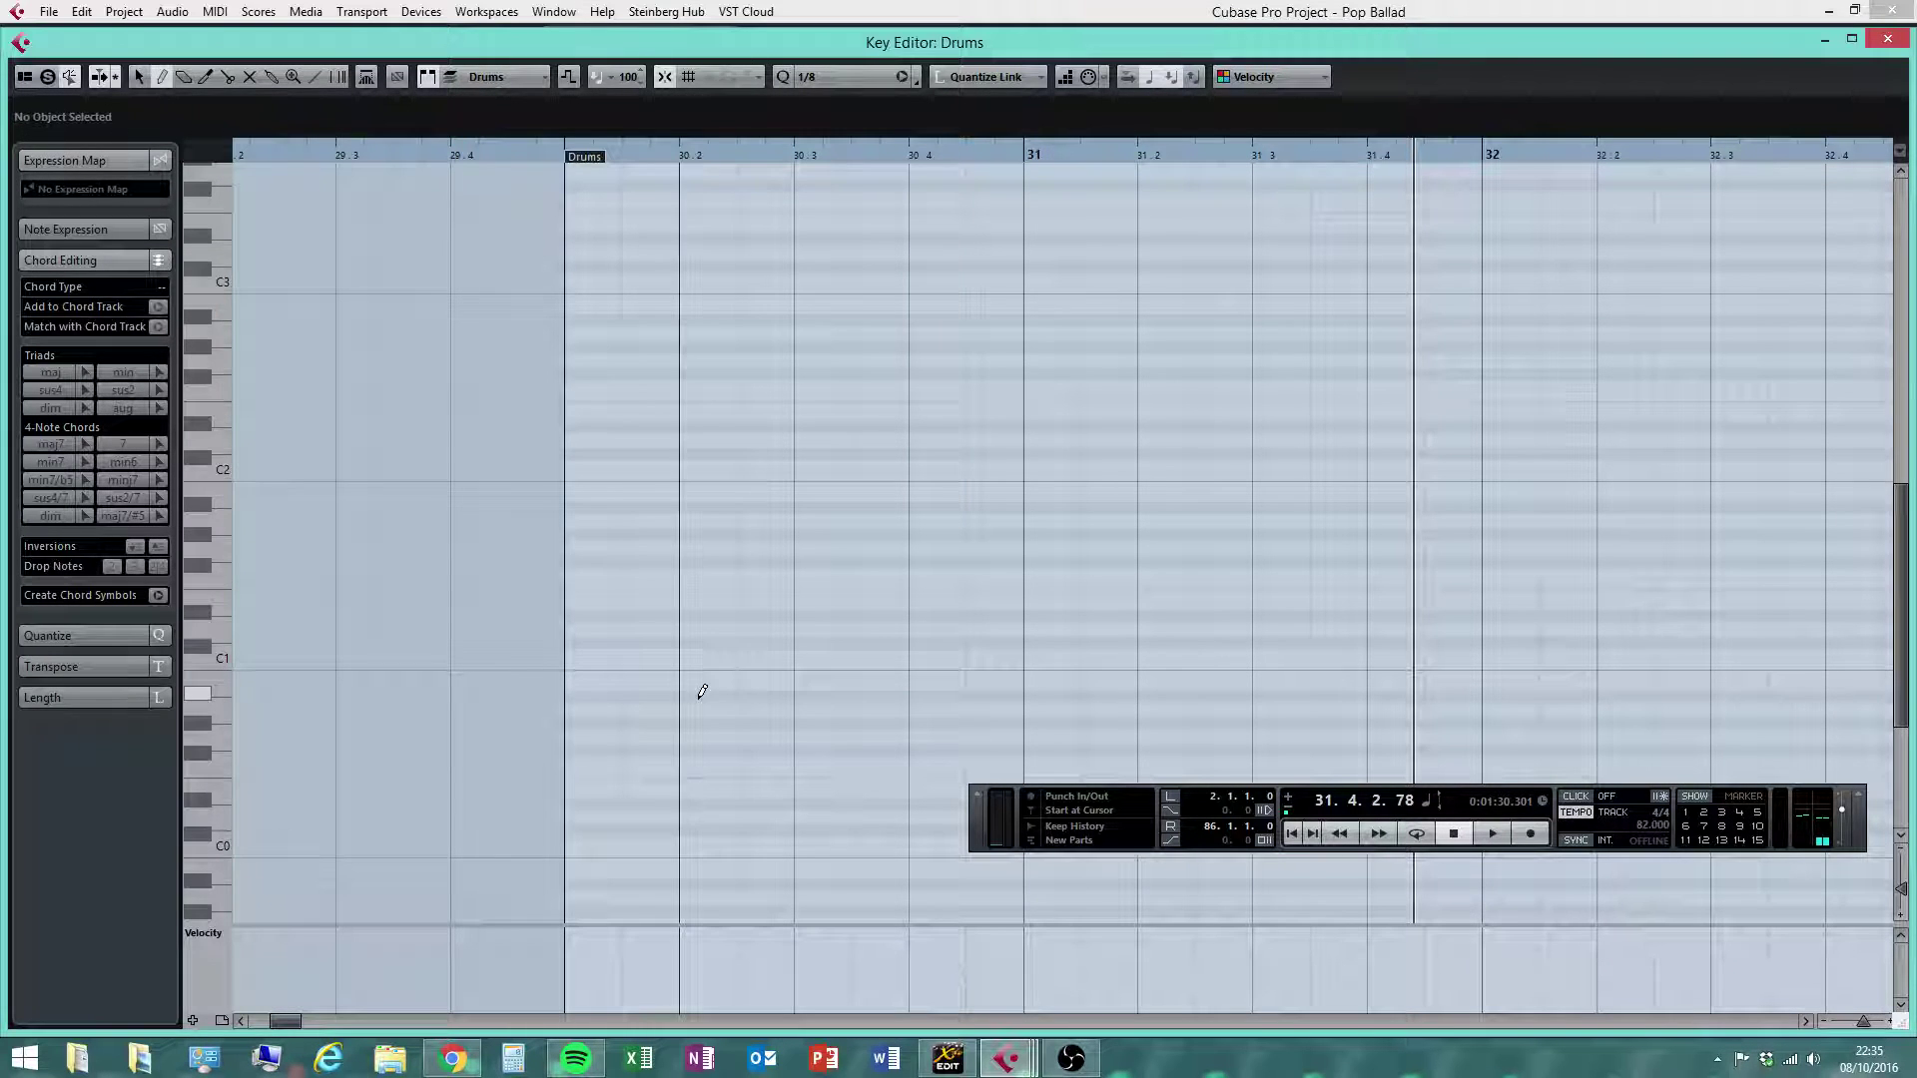
{"action": "left_click", "coordinate": [593, 656]}
{"action": "left_click", "coordinate": [649, 656]}
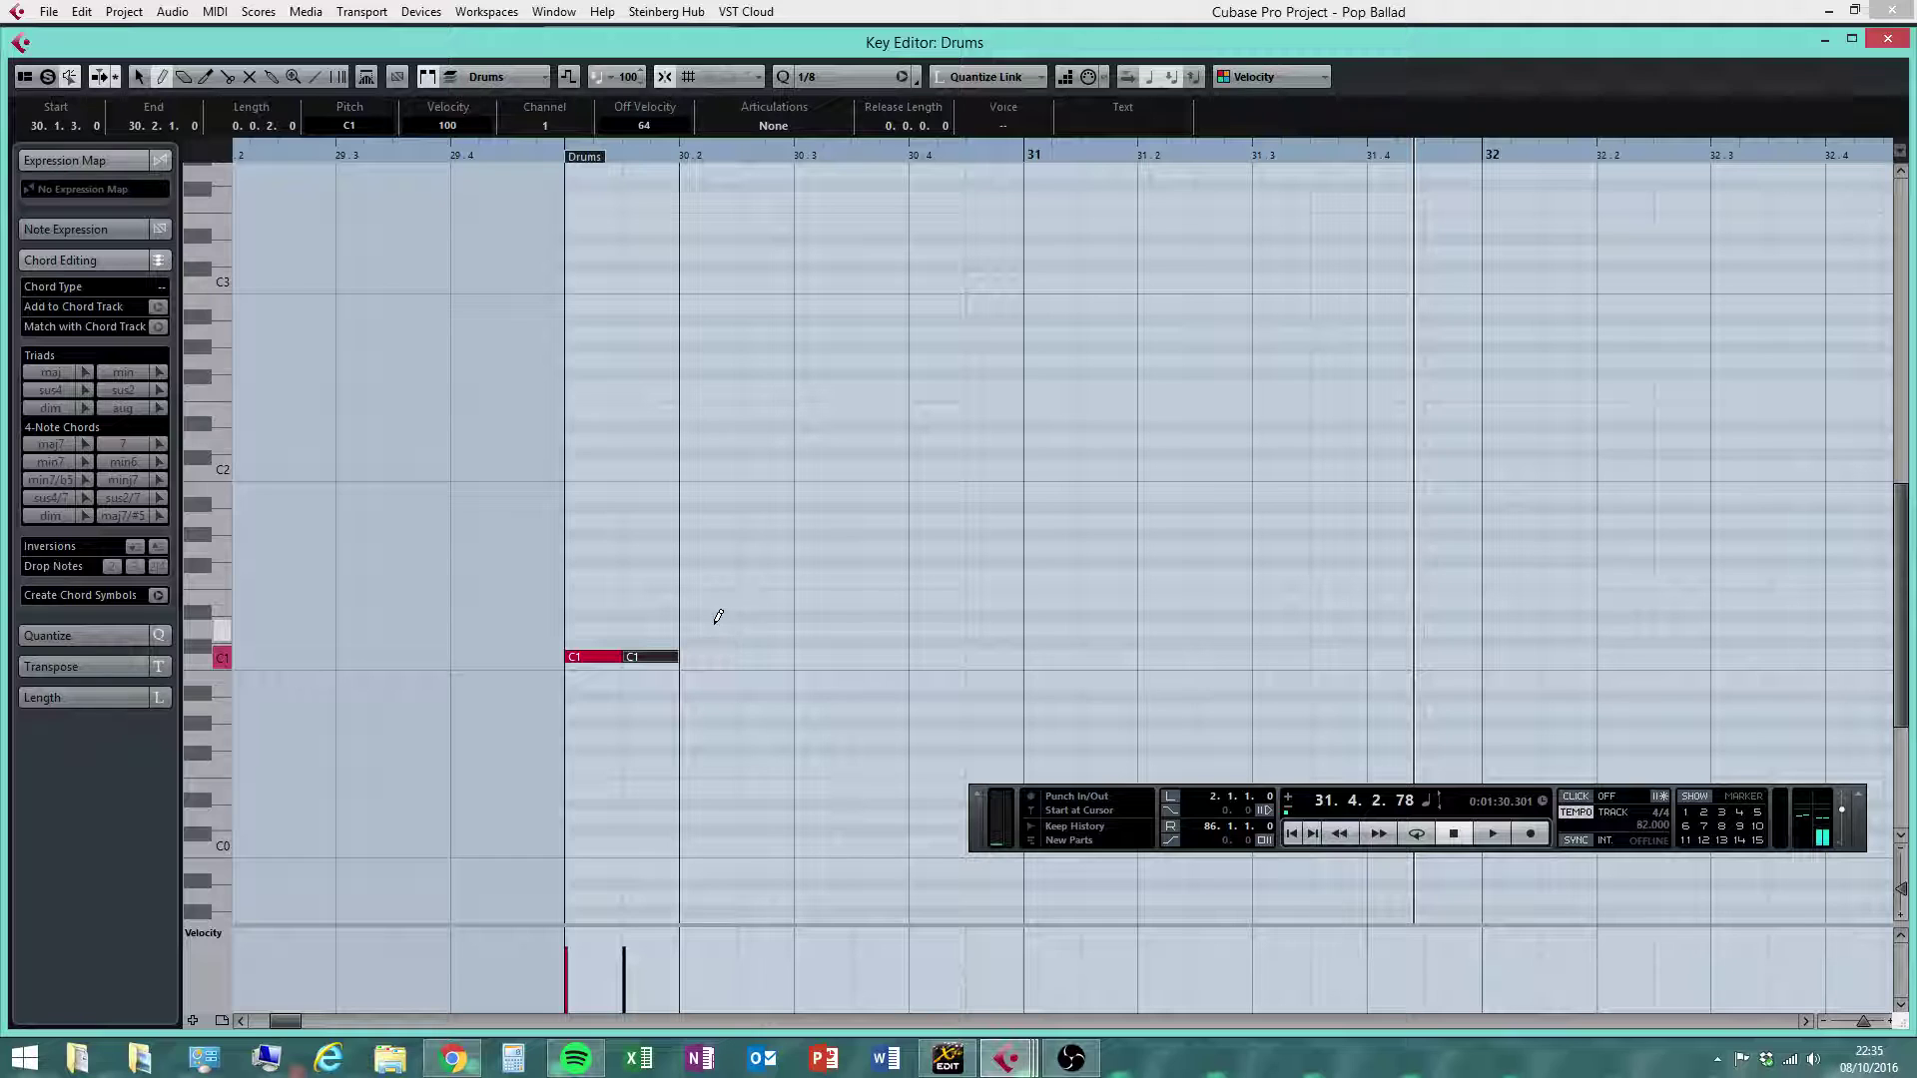
{"action": "left_click", "coordinate": [719, 629]}
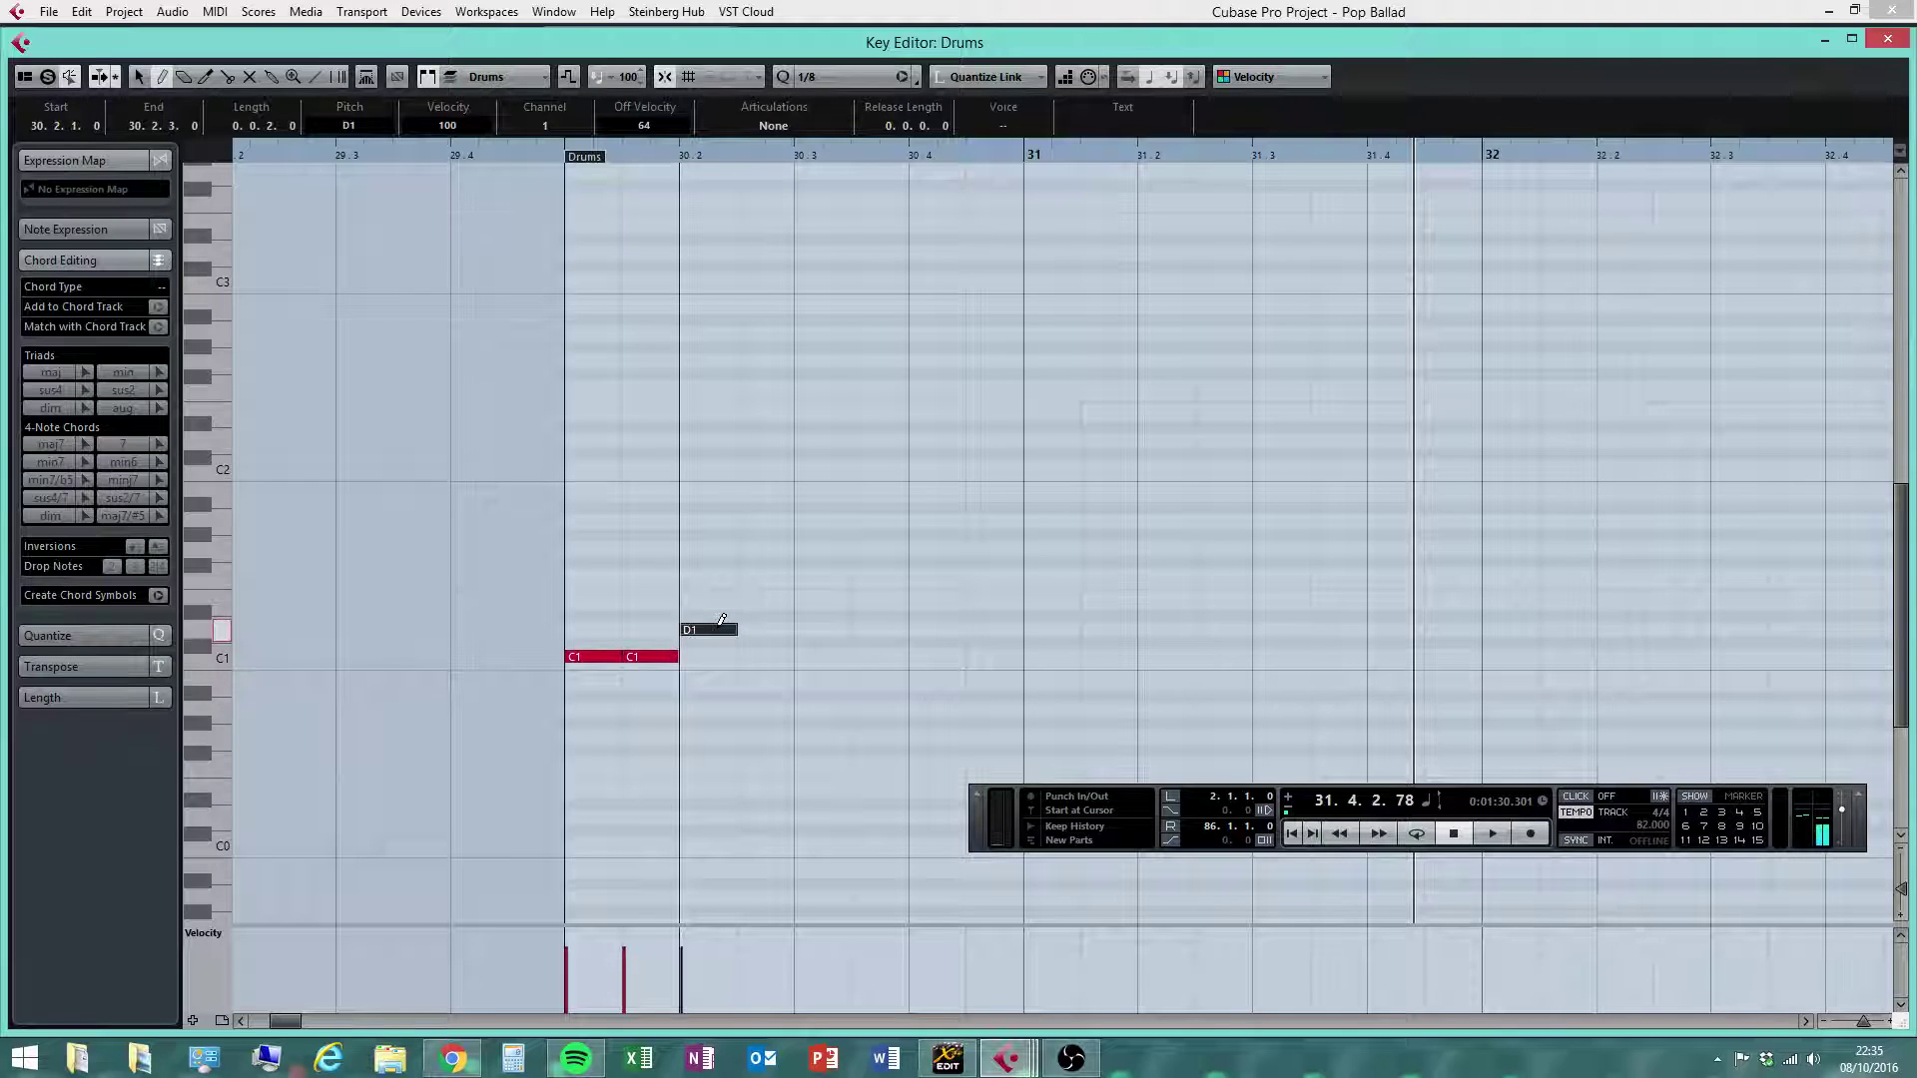
Set the quantize value to 1/16 and add a sixteenth-note C1 at 30.2.4
{"action": "left_click", "coordinate": [825, 74]}
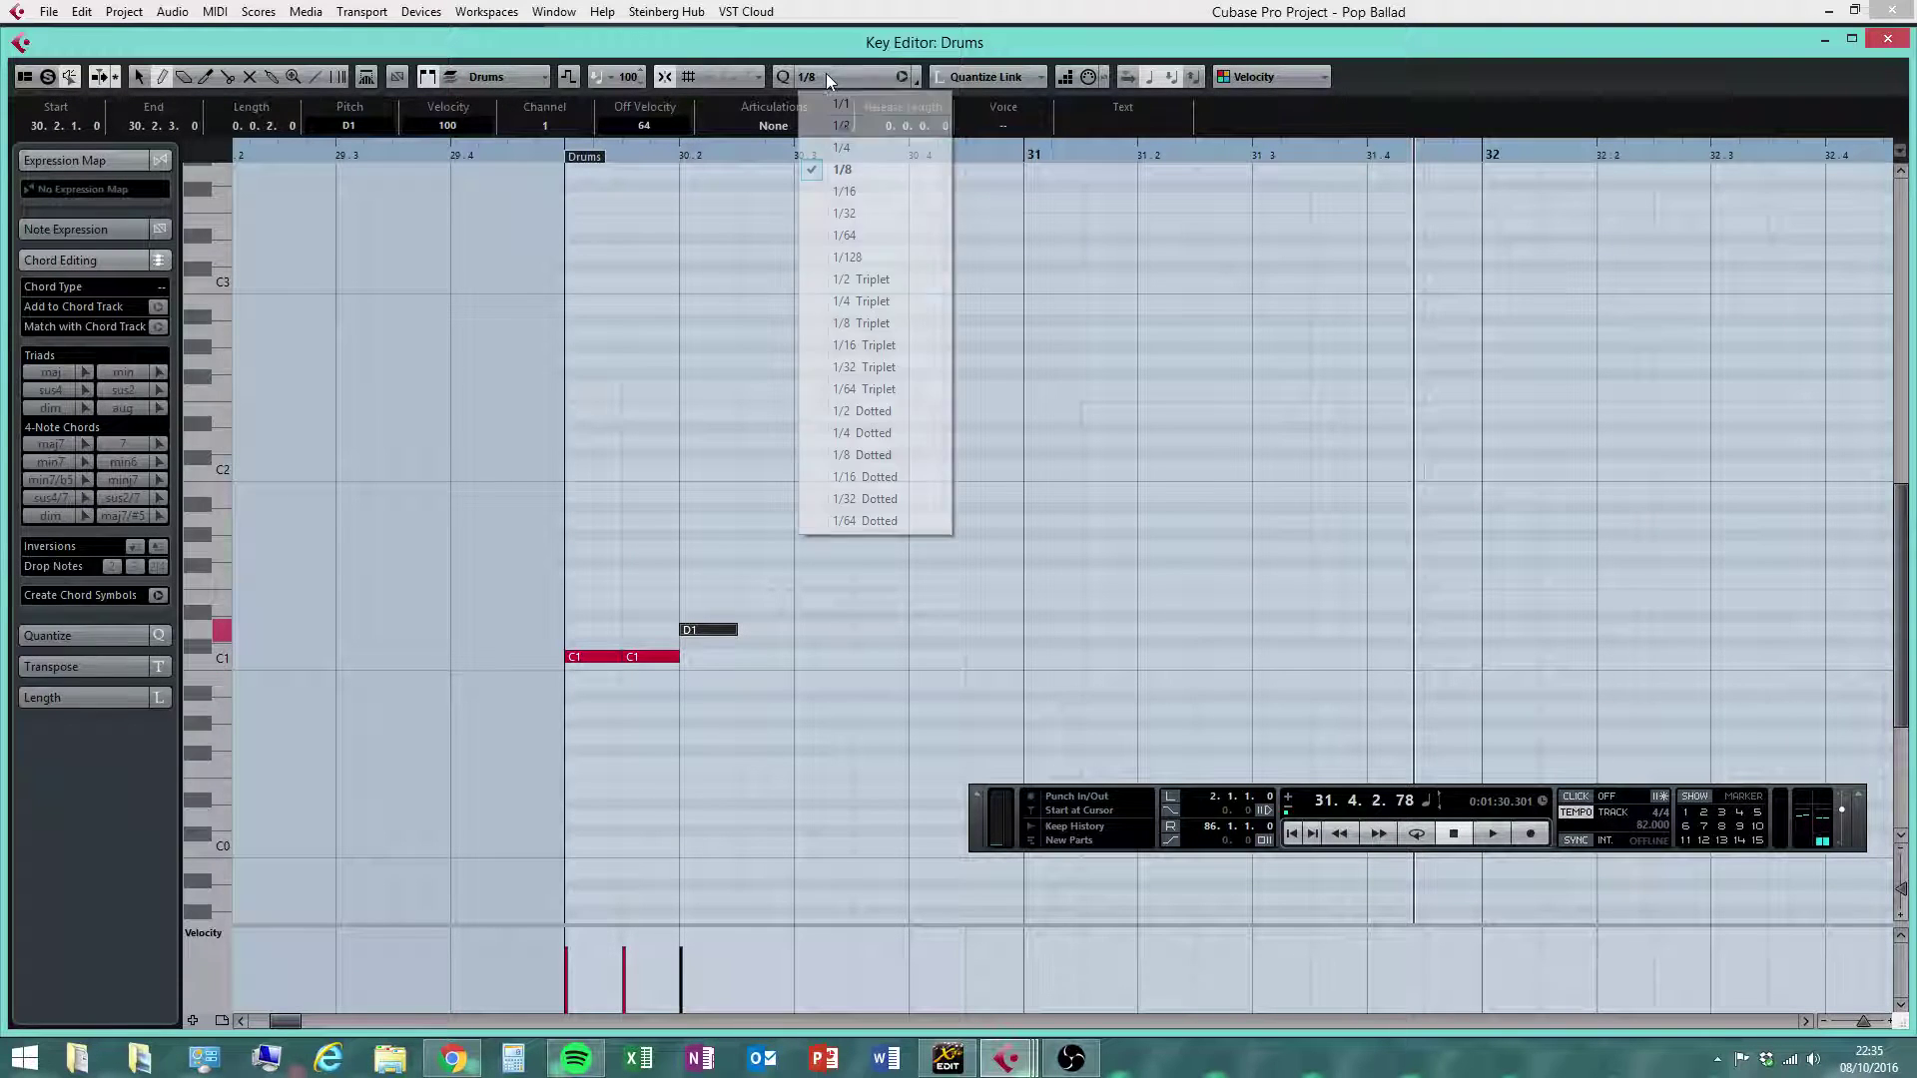
{"action": "left_click", "coordinate": [848, 195]}
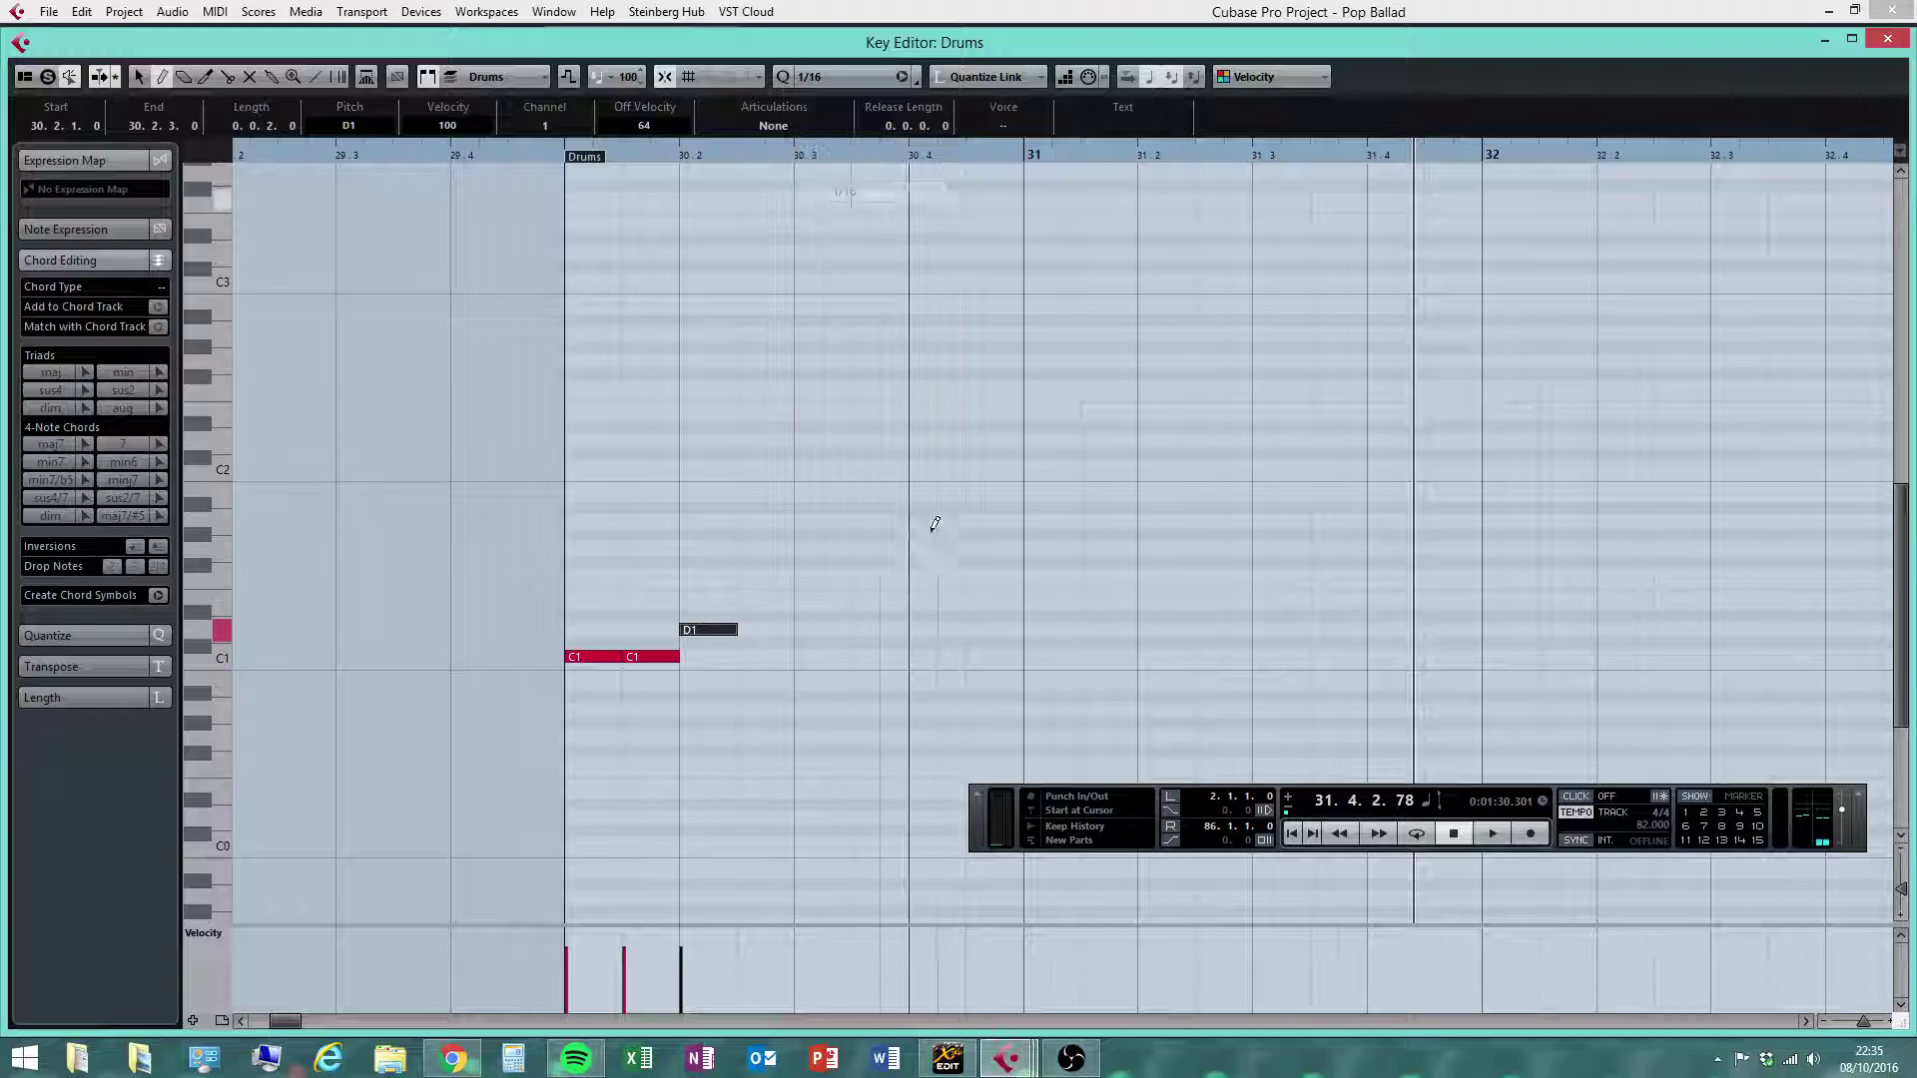
{"action": "left_click", "coordinate": [785, 656]}
{"action": "left_click", "coordinate": [822, 78]}
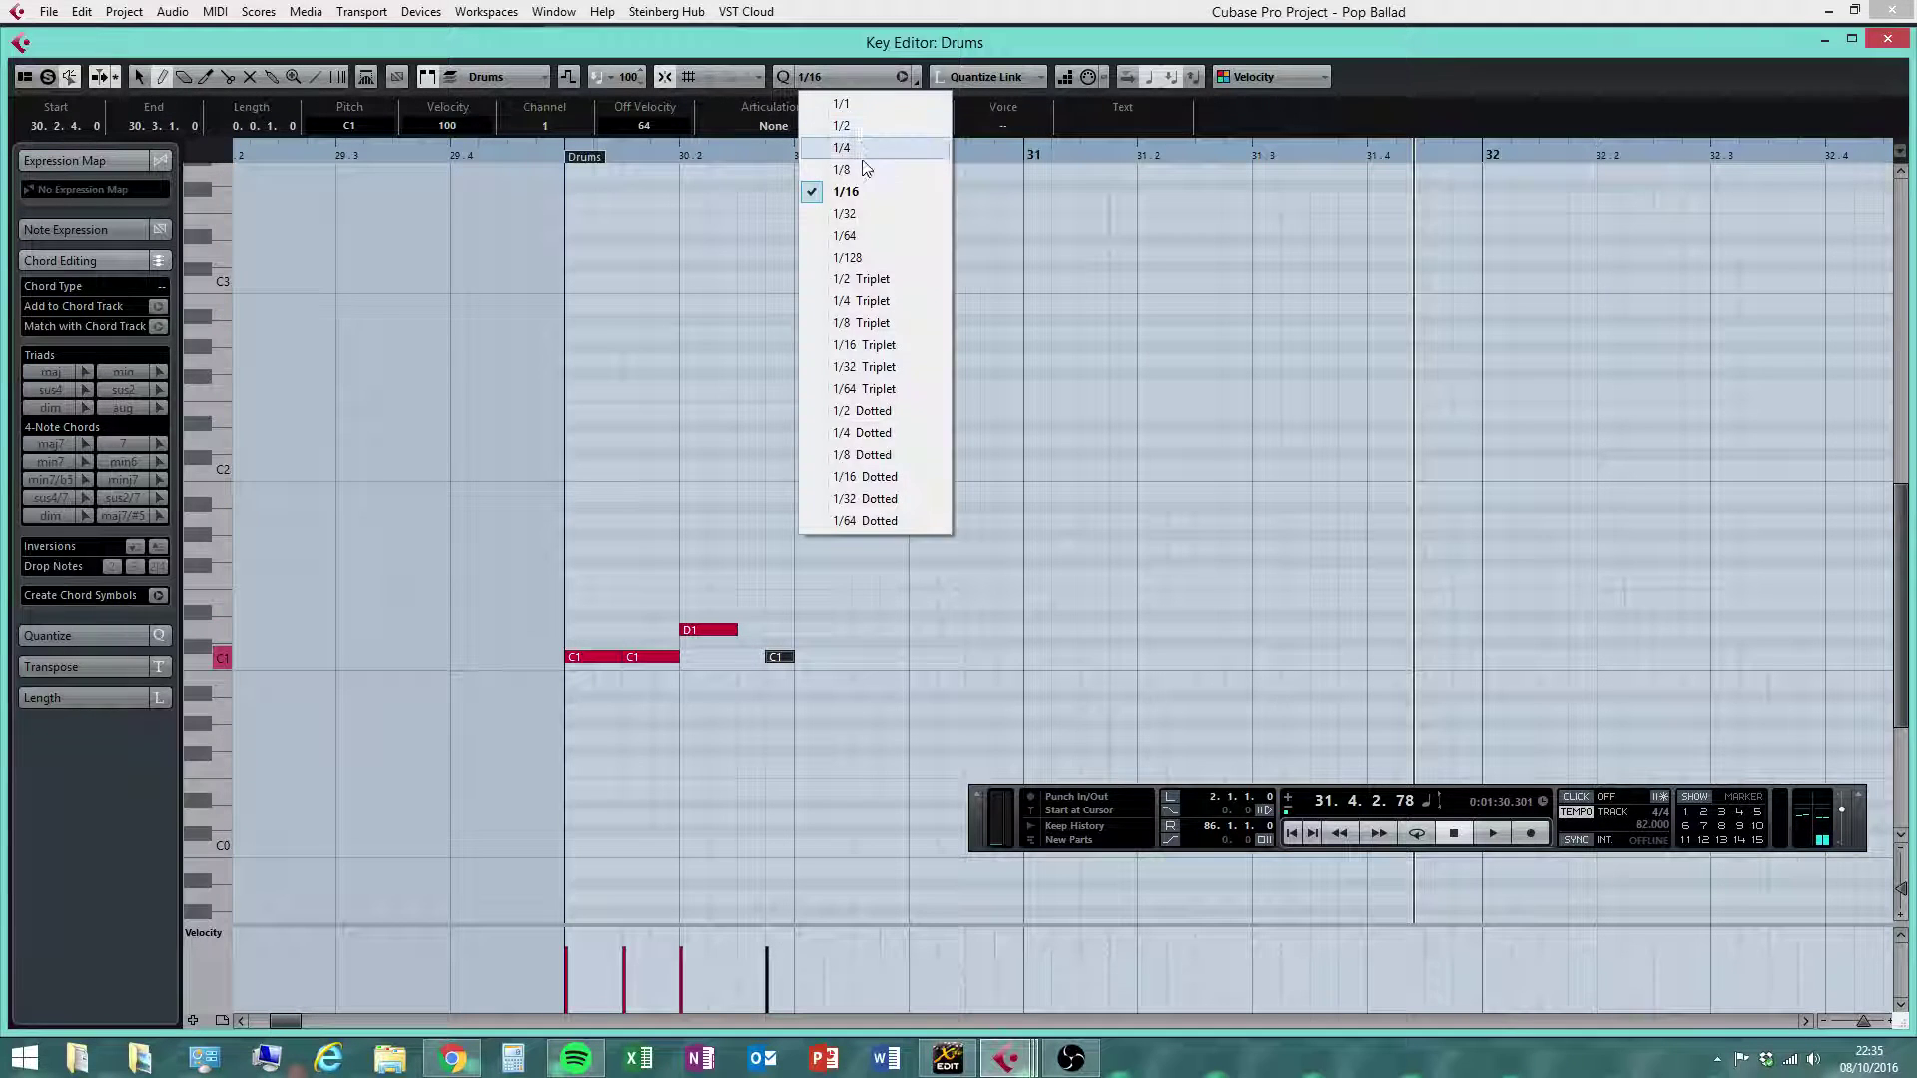
{"action": "left_click", "coordinate": [862, 191]}
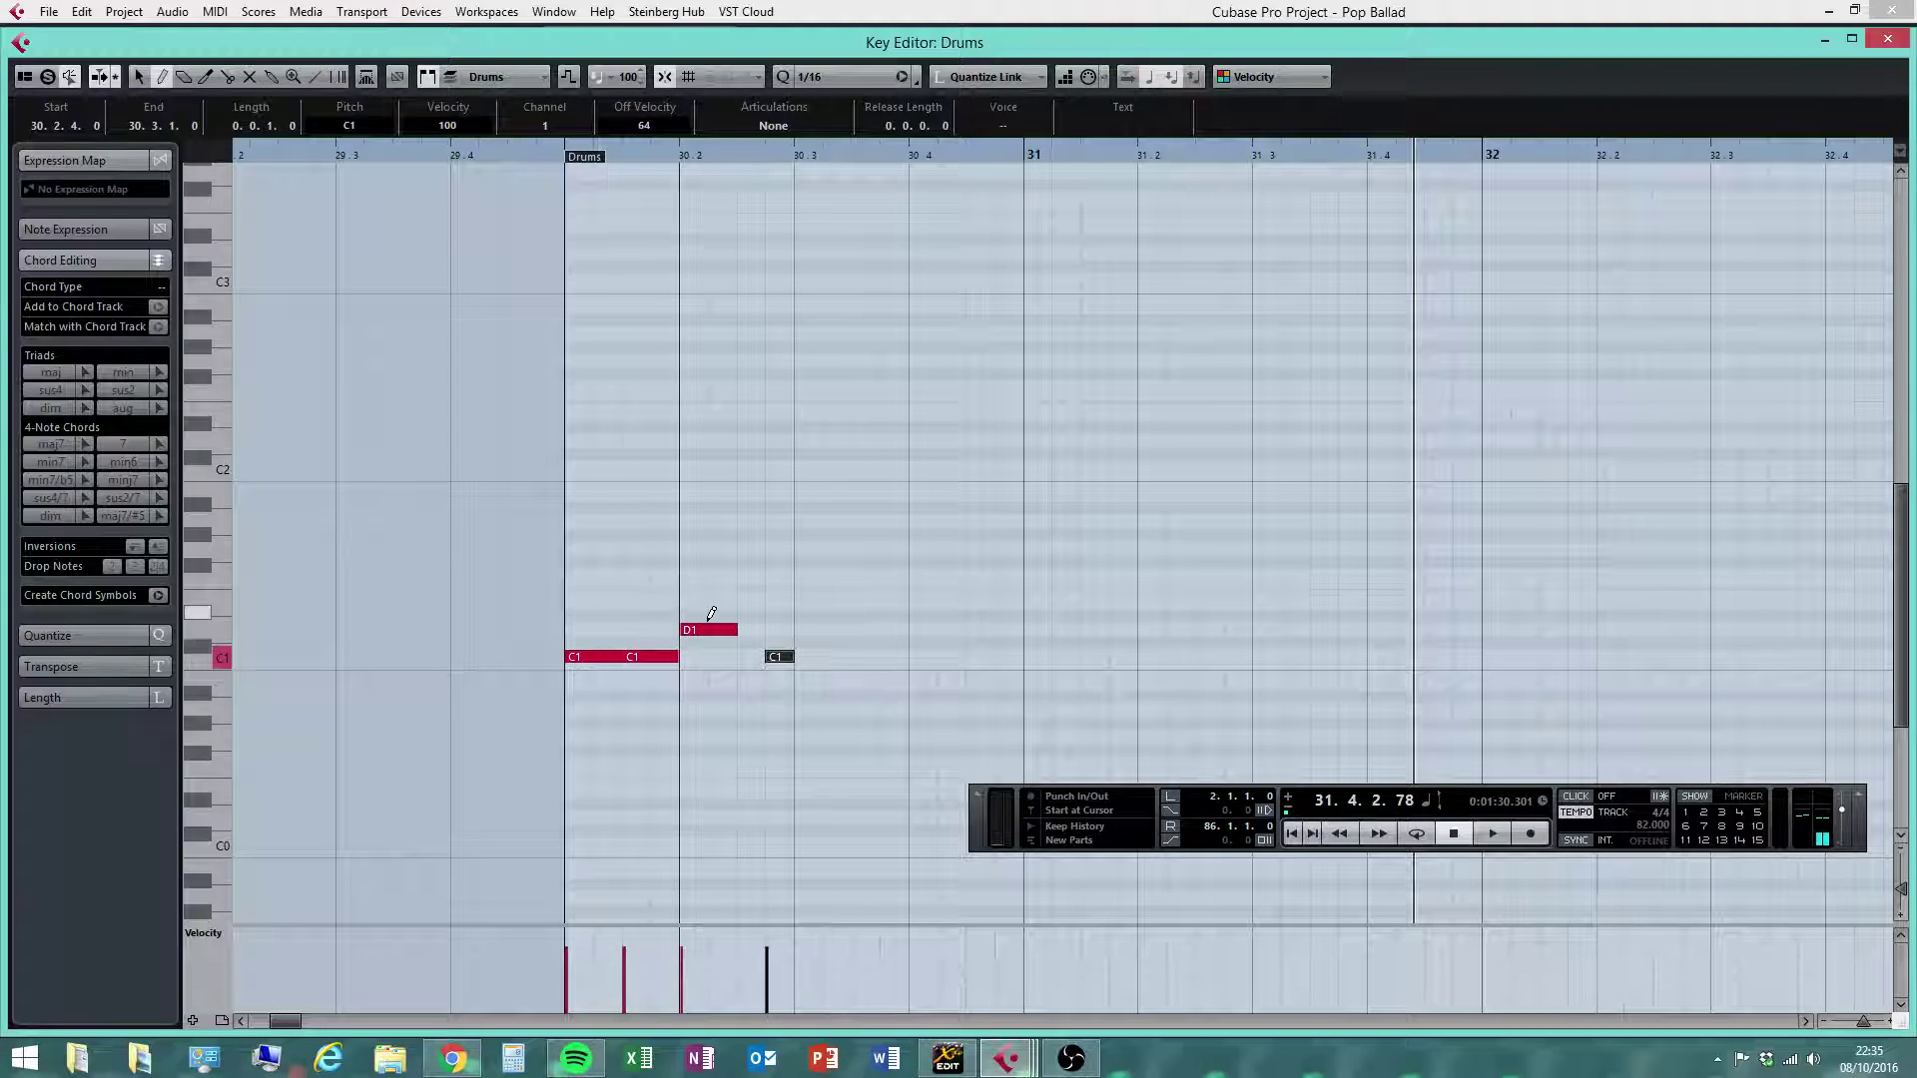
Continue the C1 and D1 pattern from 30.3 through 31.2, with paired sixteenth-note C1s following the D1s on 30.4 and 31.2
{"action": "mouse_move", "coordinate": [820, 656]}
{"action": "left_mouse_down"}
{"action": "mouse_move", "coordinate": [953, 629]}
{"action": "mouse_move", "coordinate": [1140, 654]}
{"action": "mouse_move", "coordinate": [1196, 629]}
{"action": "left_mouse_up"}
{"action": "left_click", "coordinate": [979, 656]}
{"action": "left_click", "coordinate": [1007, 656]}
{"action": "left_click", "coordinate": [1203, 656]}
{"action": "left_click", "coordinate": [1230, 656]}
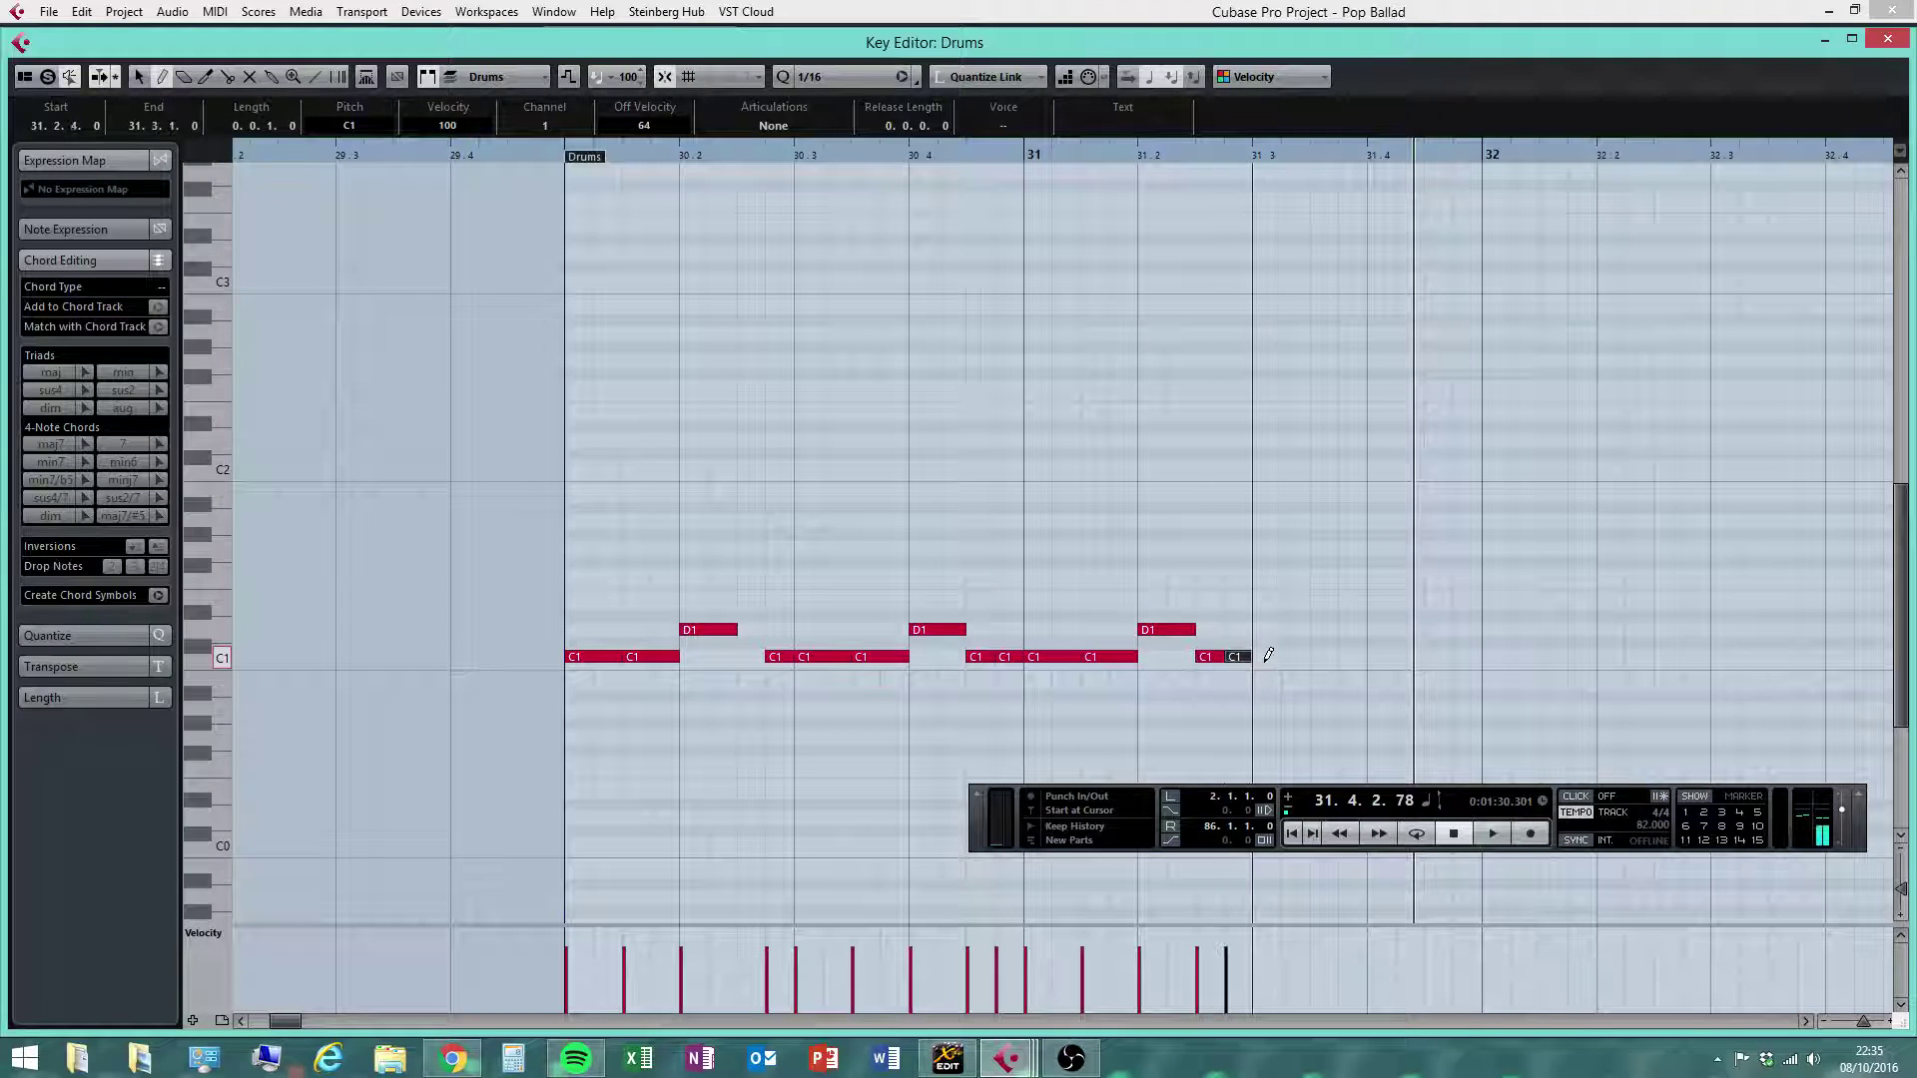
Delete the two sixteenth-note C1s after the D1 on beat 2 of bar 31
{"action": "key", "text": "1"}
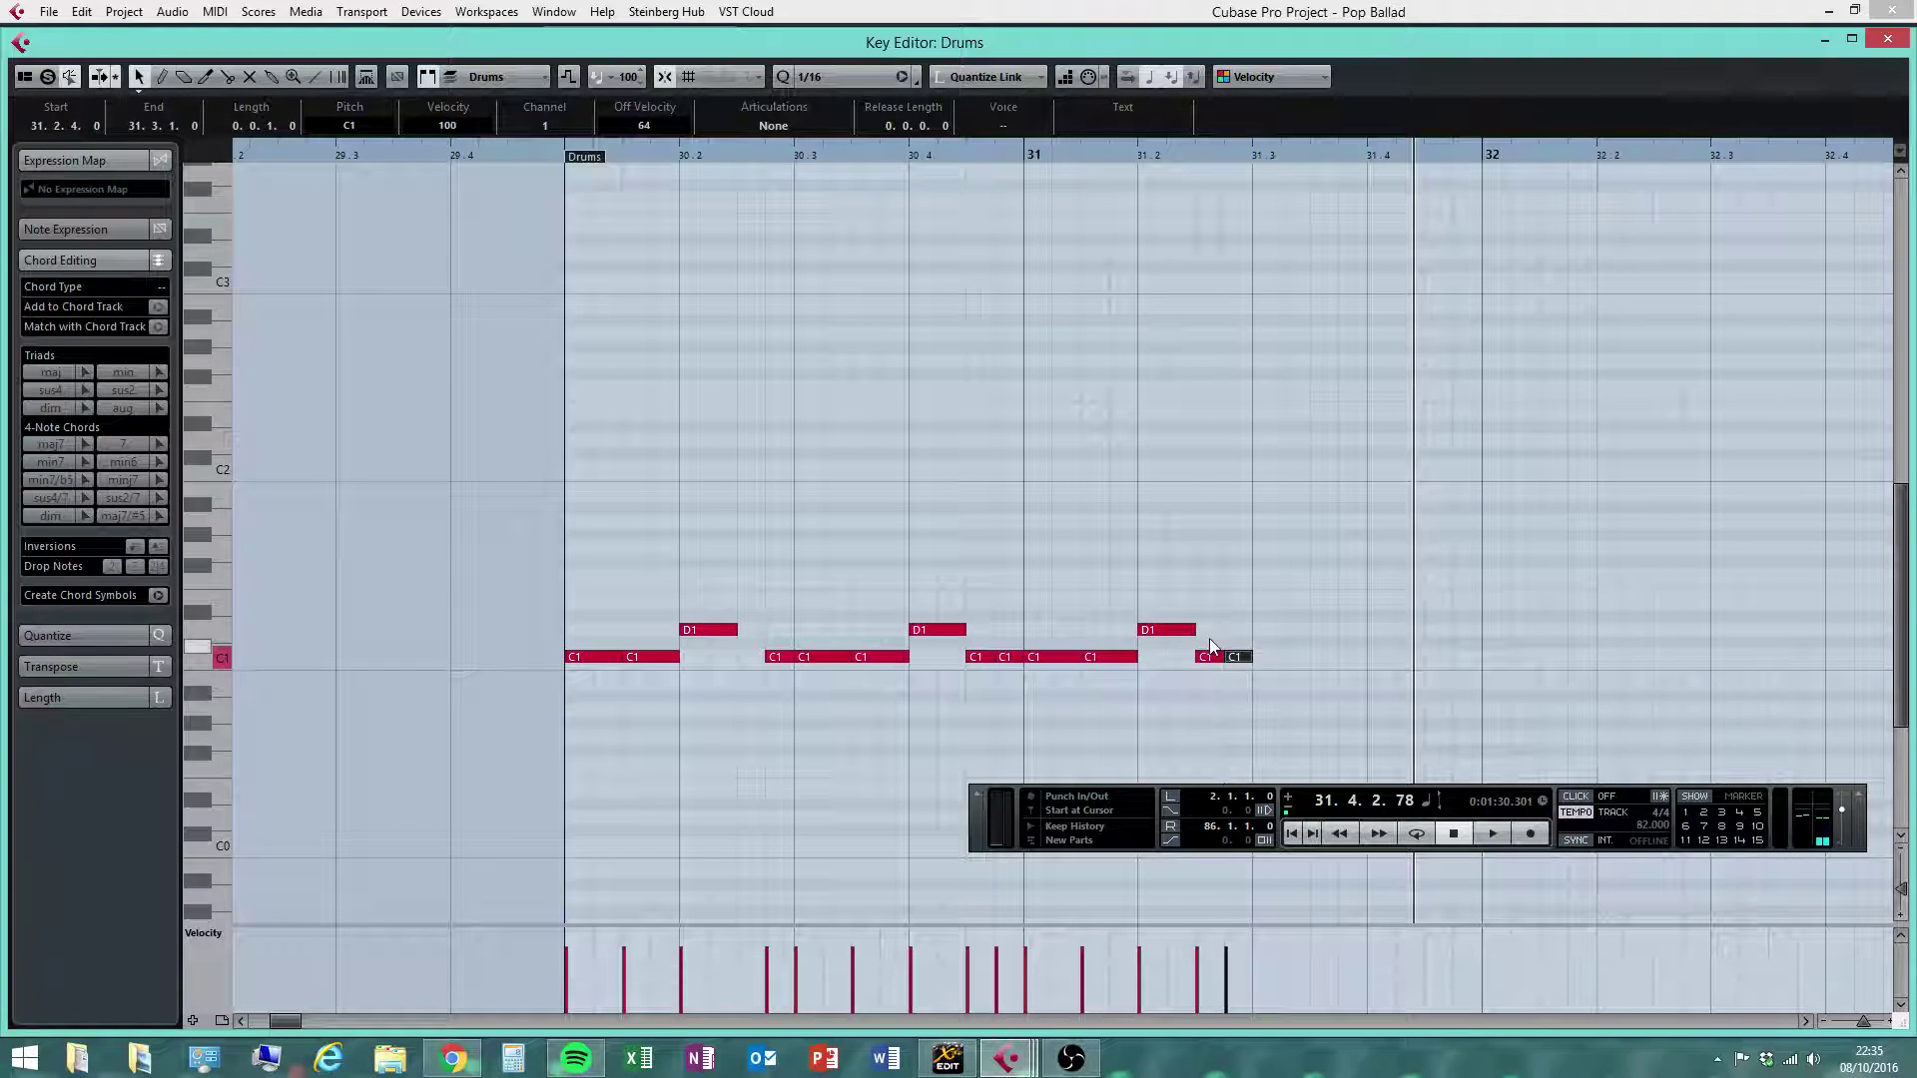
{"action": "left_click_drag", "start_coordinate": [1209, 640], "coordinate": [1272, 659]}
{"action": "key", "text": "Delete"}
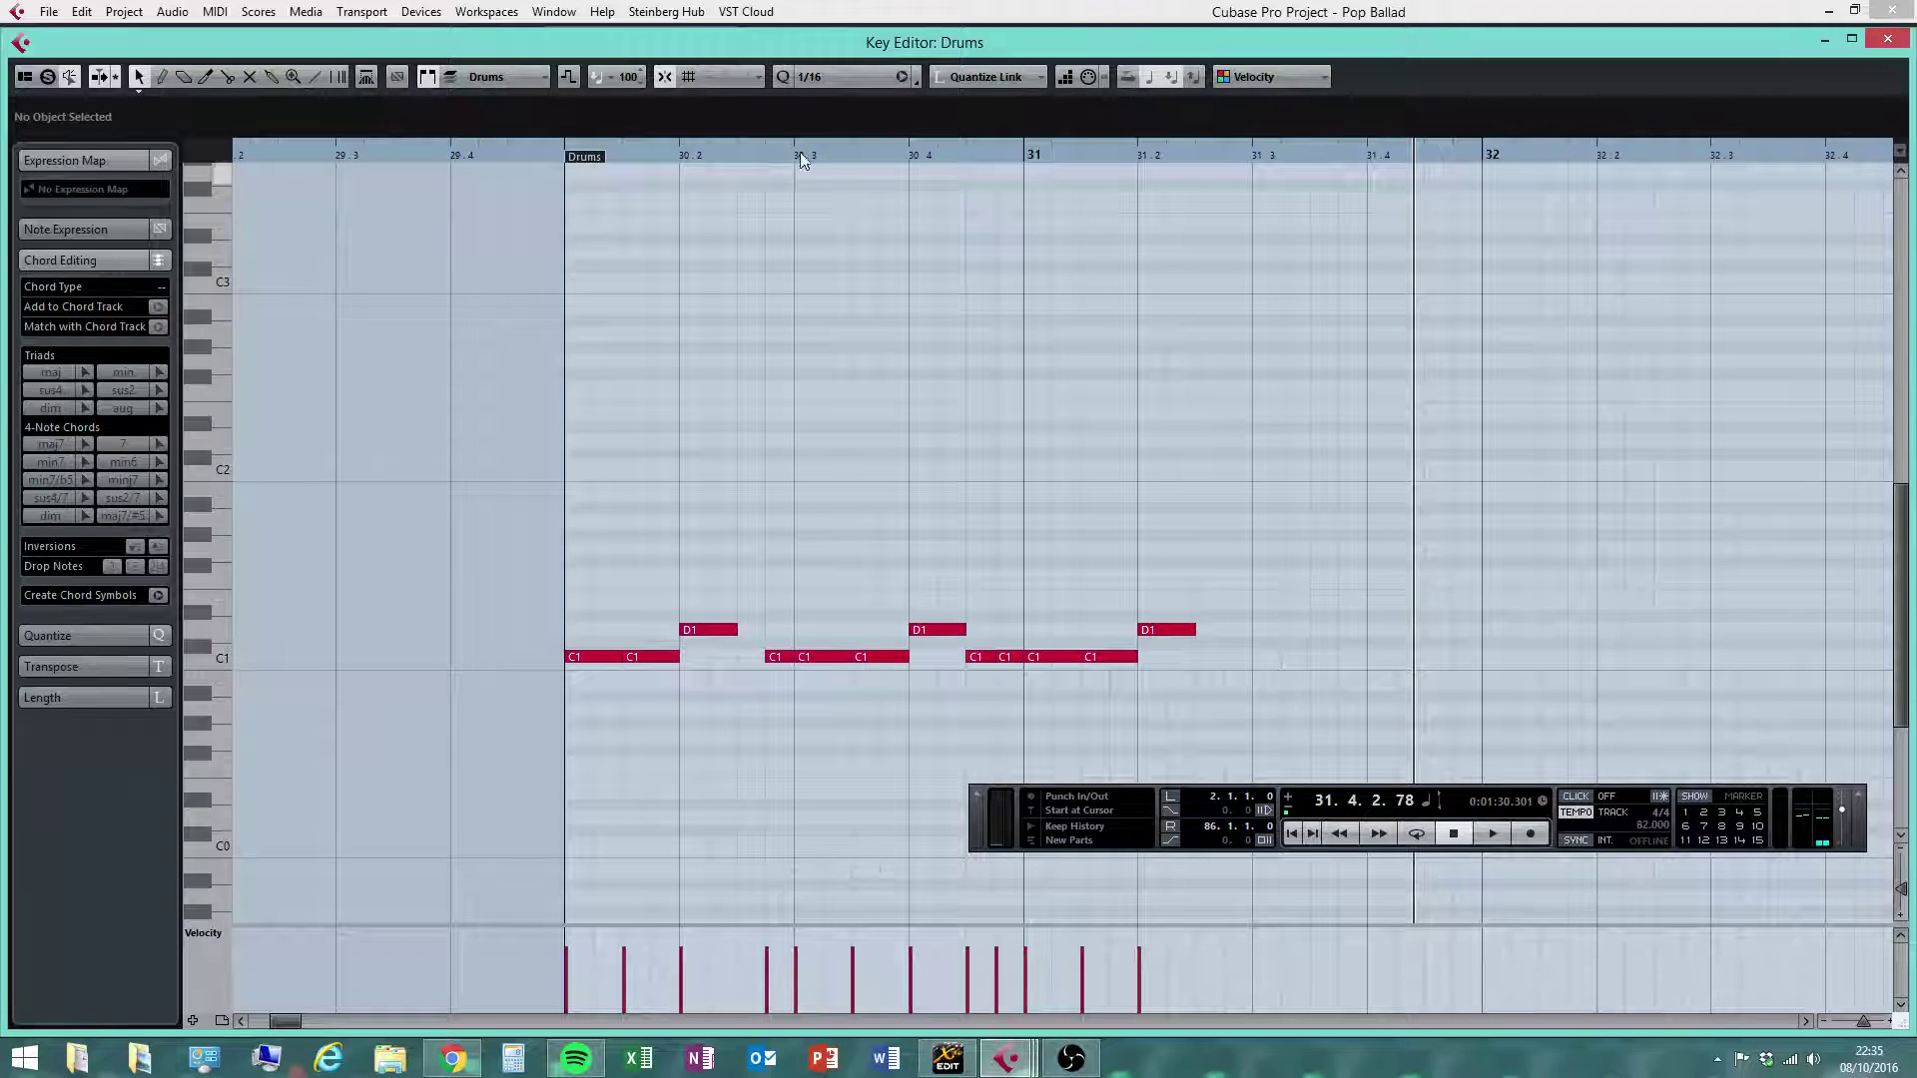
Play back the drum pattern from the start of bar 30
{"action": "left_click", "coordinate": [568, 166]}
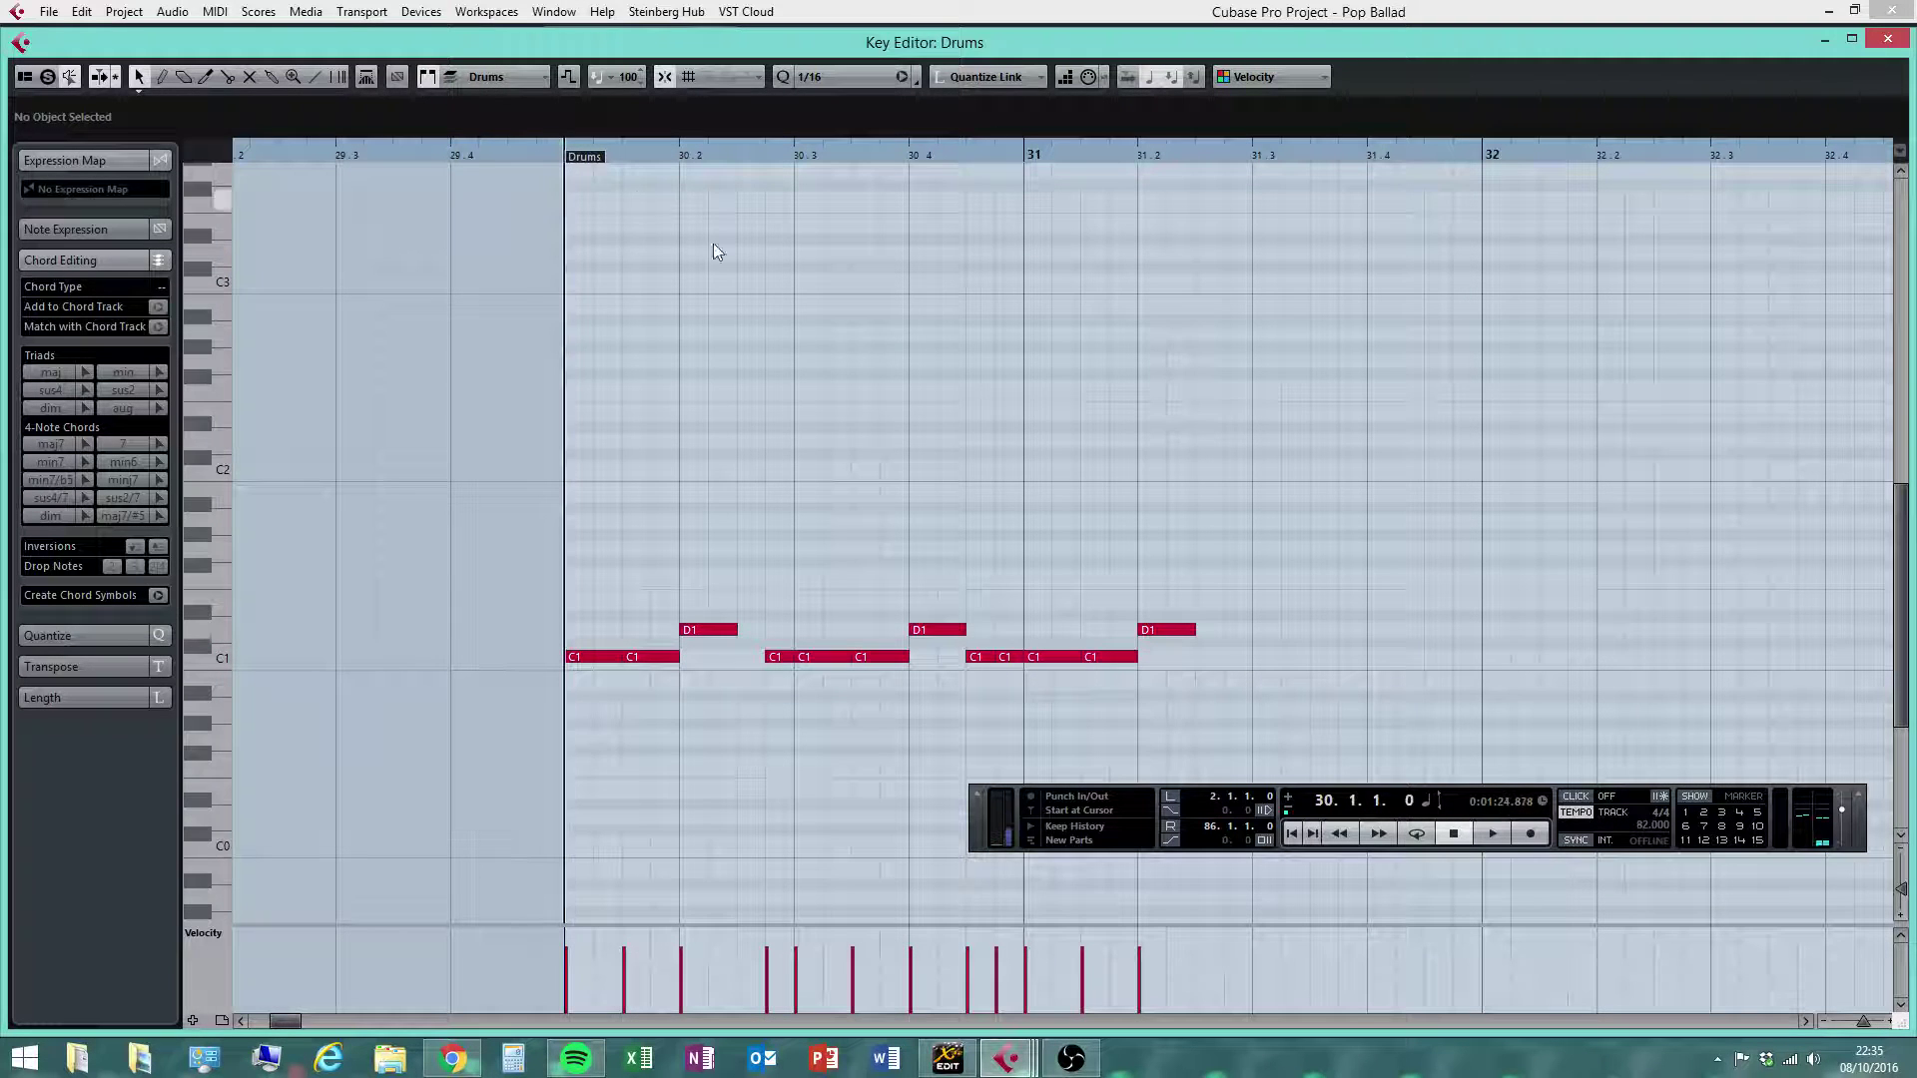
{"action": "left_click", "coordinate": [1495, 834]}
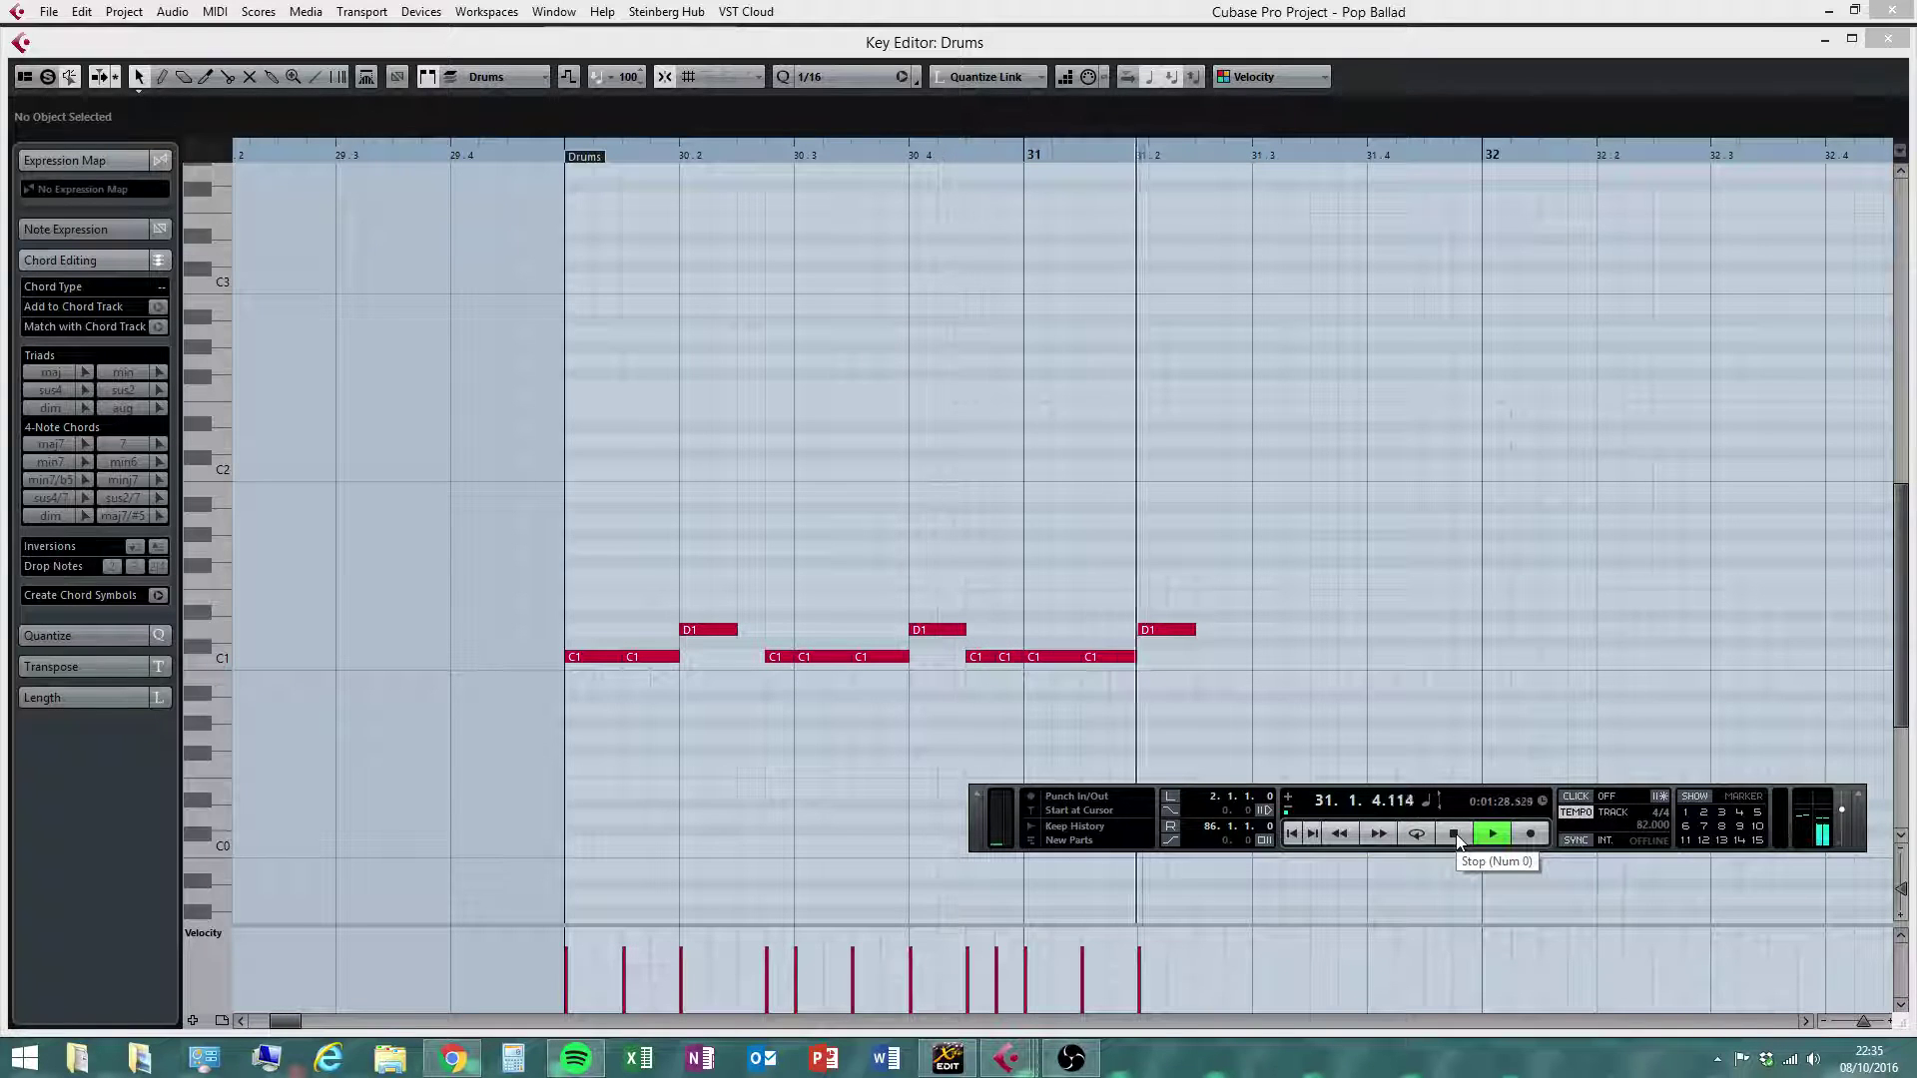
Complete bar 31 with a sixteenth-note C1 at 31.2.4, two eighth-note C1s on beat 3, and an eighth-note D1 plus two sixteenth-note C1s on beat 4
{"action": "right_click", "coordinate": [1234, 722]}
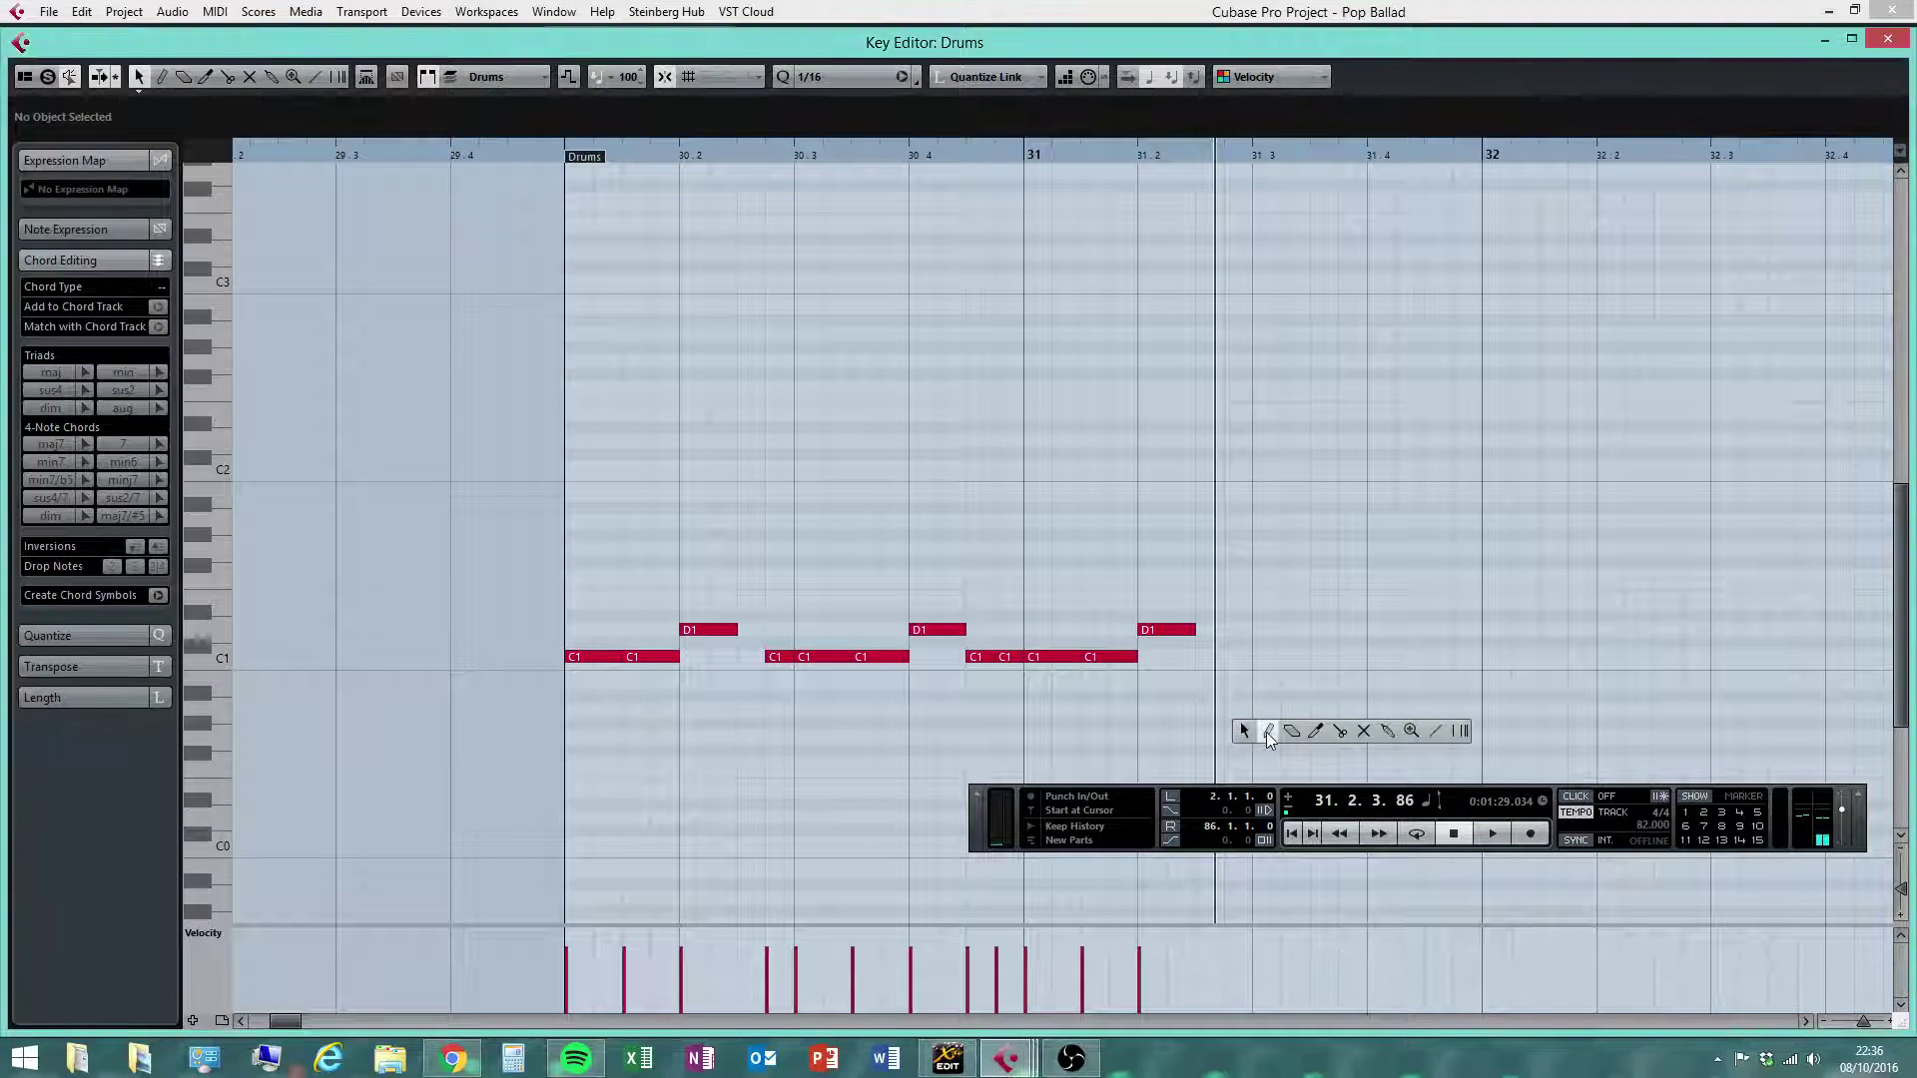
{"action": "left_click", "coordinate": [1266, 732]}
{"action": "left_click", "coordinate": [1236, 656]}
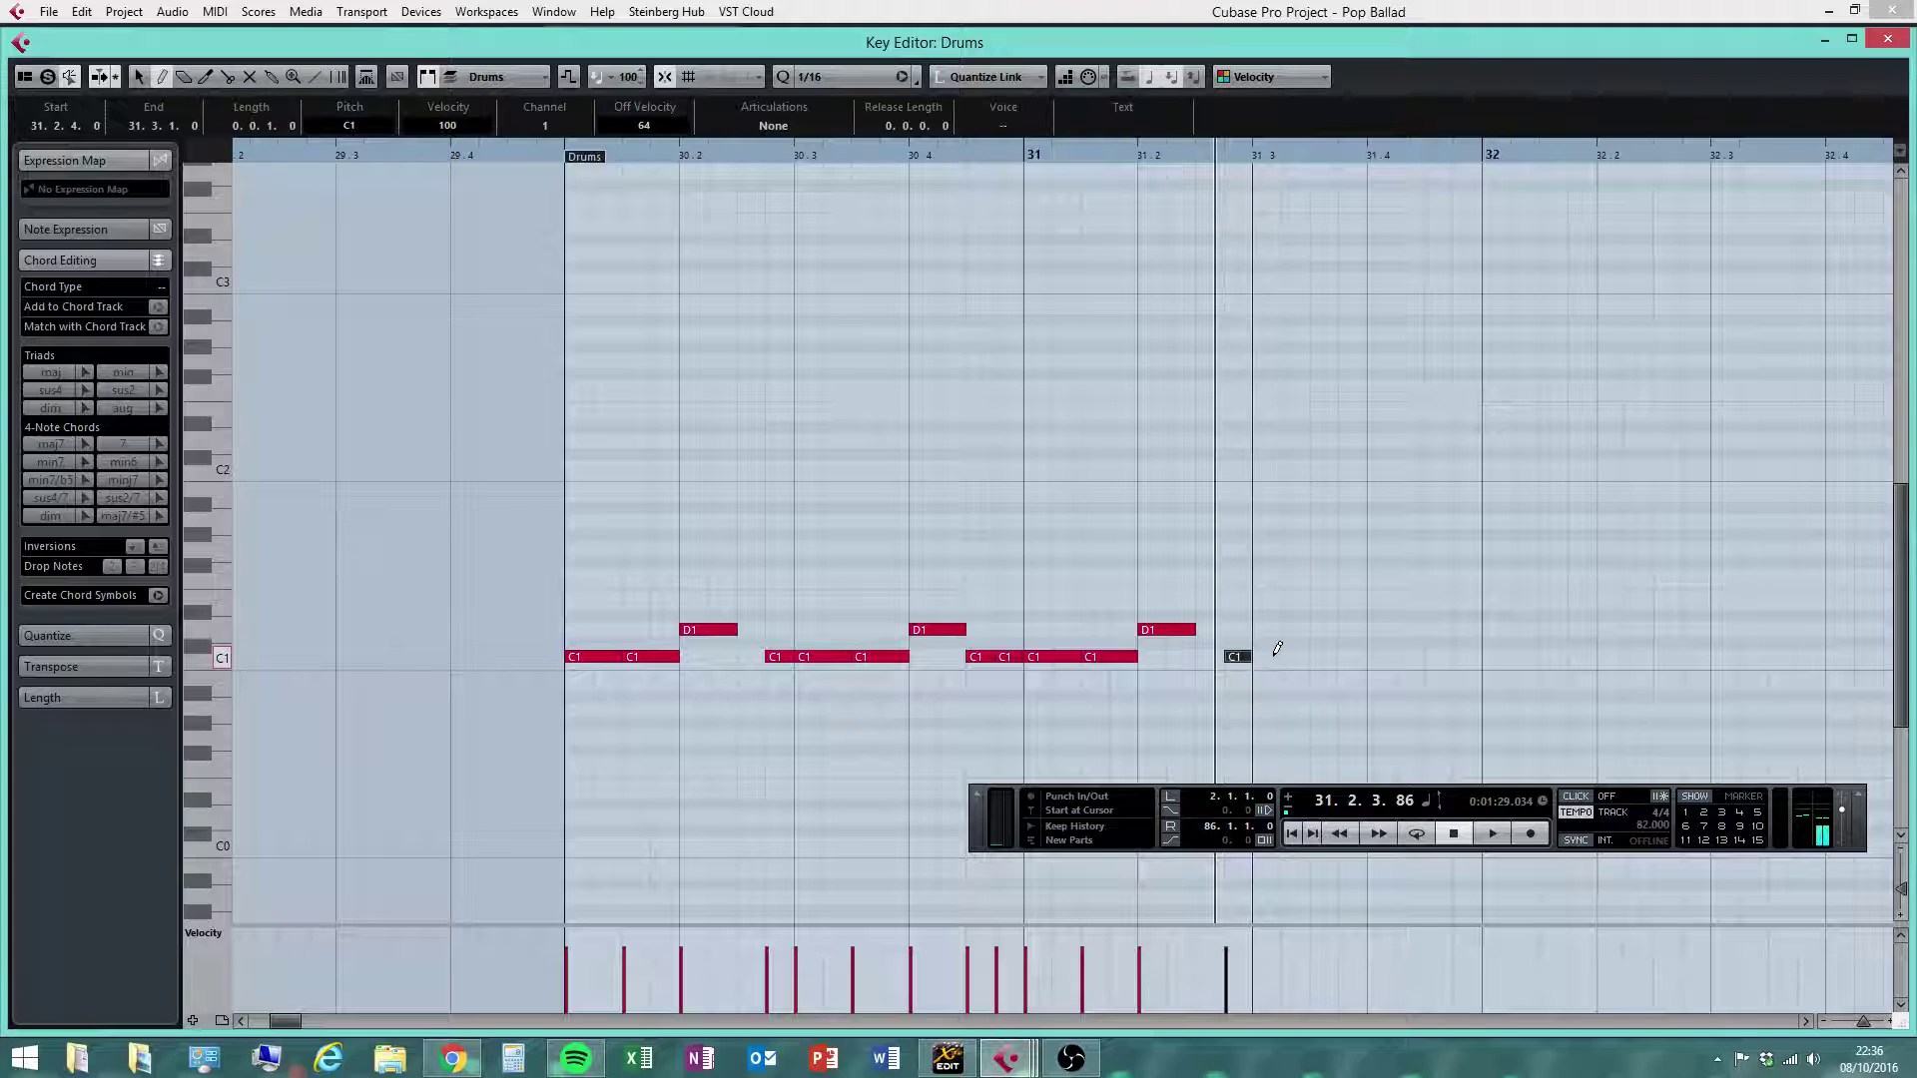
{"action": "left_click_drag", "start_coordinate": [1258, 656], "coordinate": [1338, 656]}
{"action": "right_click", "coordinate": [1314, 699]}
{"action": "mouse_move", "coordinate": [1330, 657]}
{"action": "left_mouse_down"}
{"action": "mouse_move", "coordinate": [1308, 659]}
{"action": "mouse_move", "coordinate": [1398, 631]}
{"action": "mouse_move", "coordinate": [1462, 655]}
{"action": "left_mouse_up"}
{"action": "right_click", "coordinate": [1306, 696]}
{"action": "left_click", "coordinate": [1327, 707]}
{"action": "left_click", "coordinate": [1465, 655]}
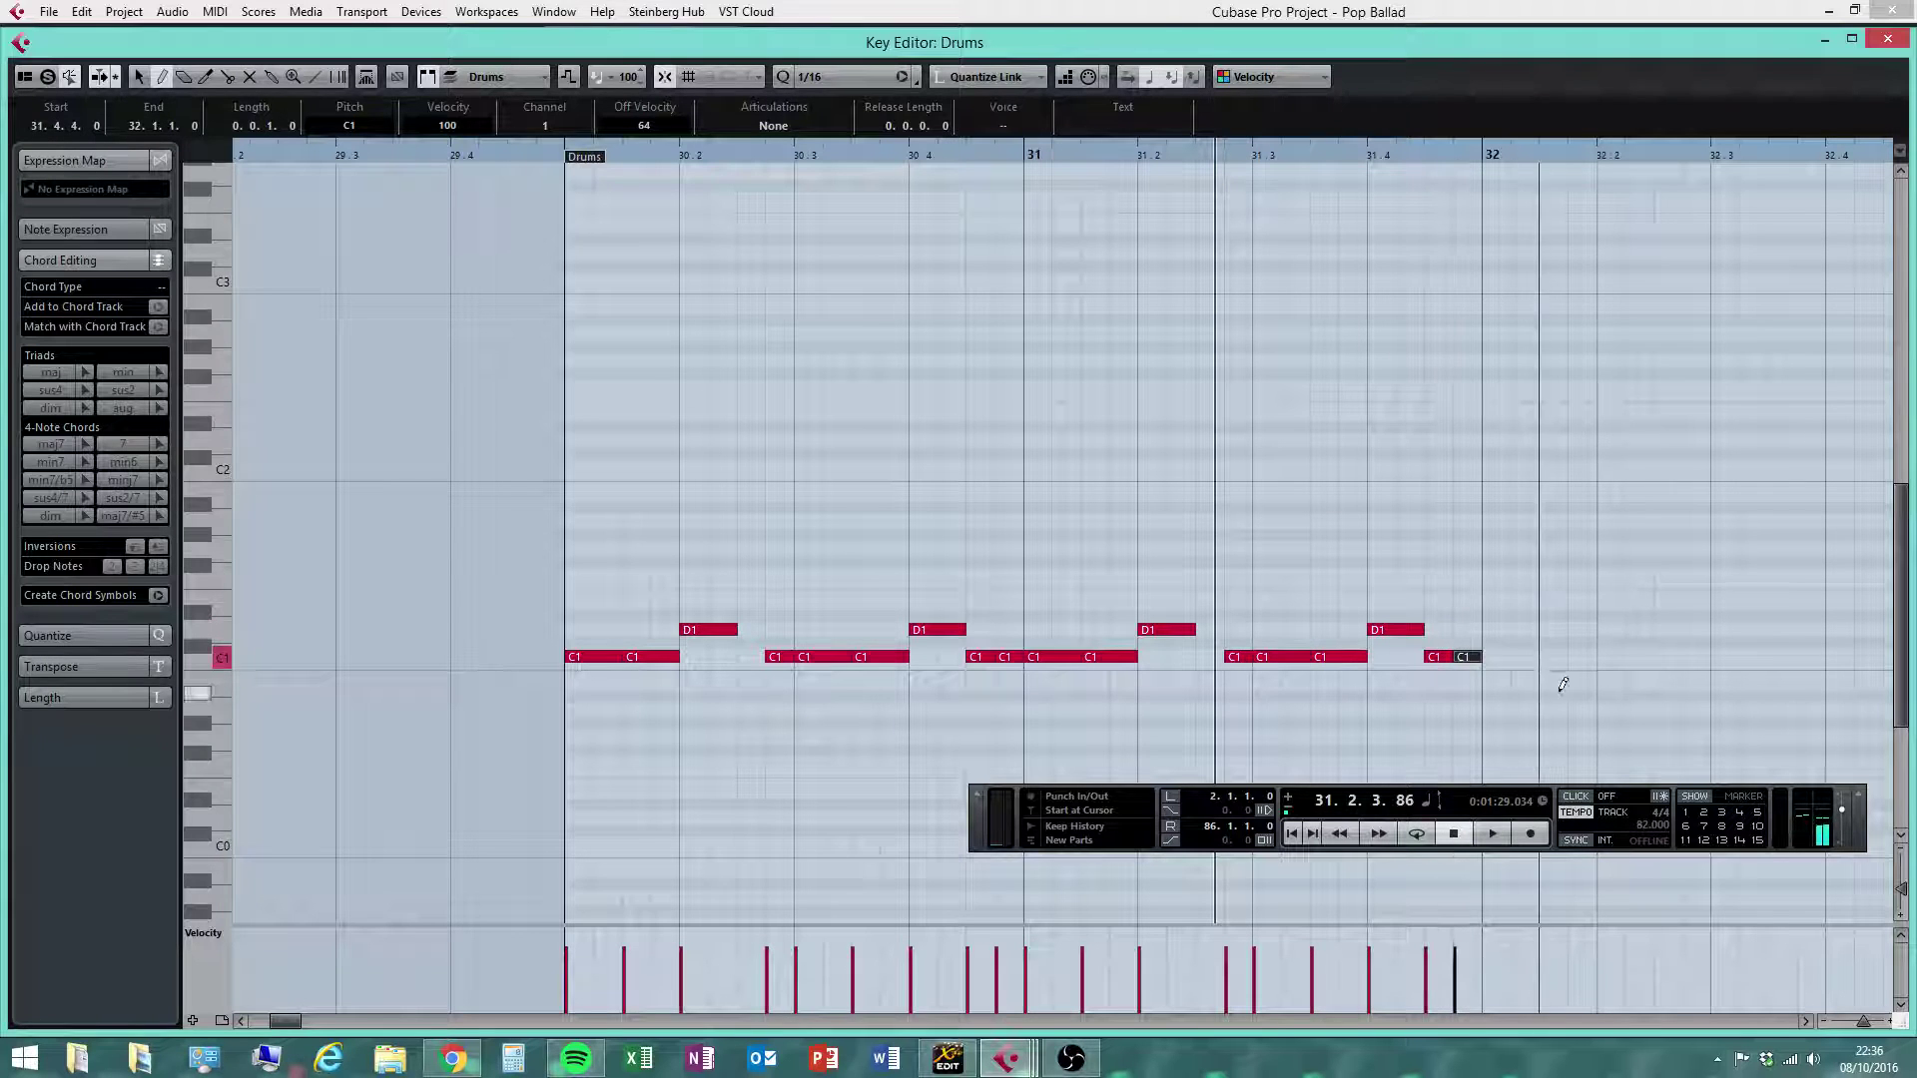
Select all drum notes in bars 30 and 31 and duplicate them twice, filling the pattern through bar 35
{"action": "right_click", "coordinate": [1525, 552]}
{"action": "left_click", "coordinate": [1525, 552]}
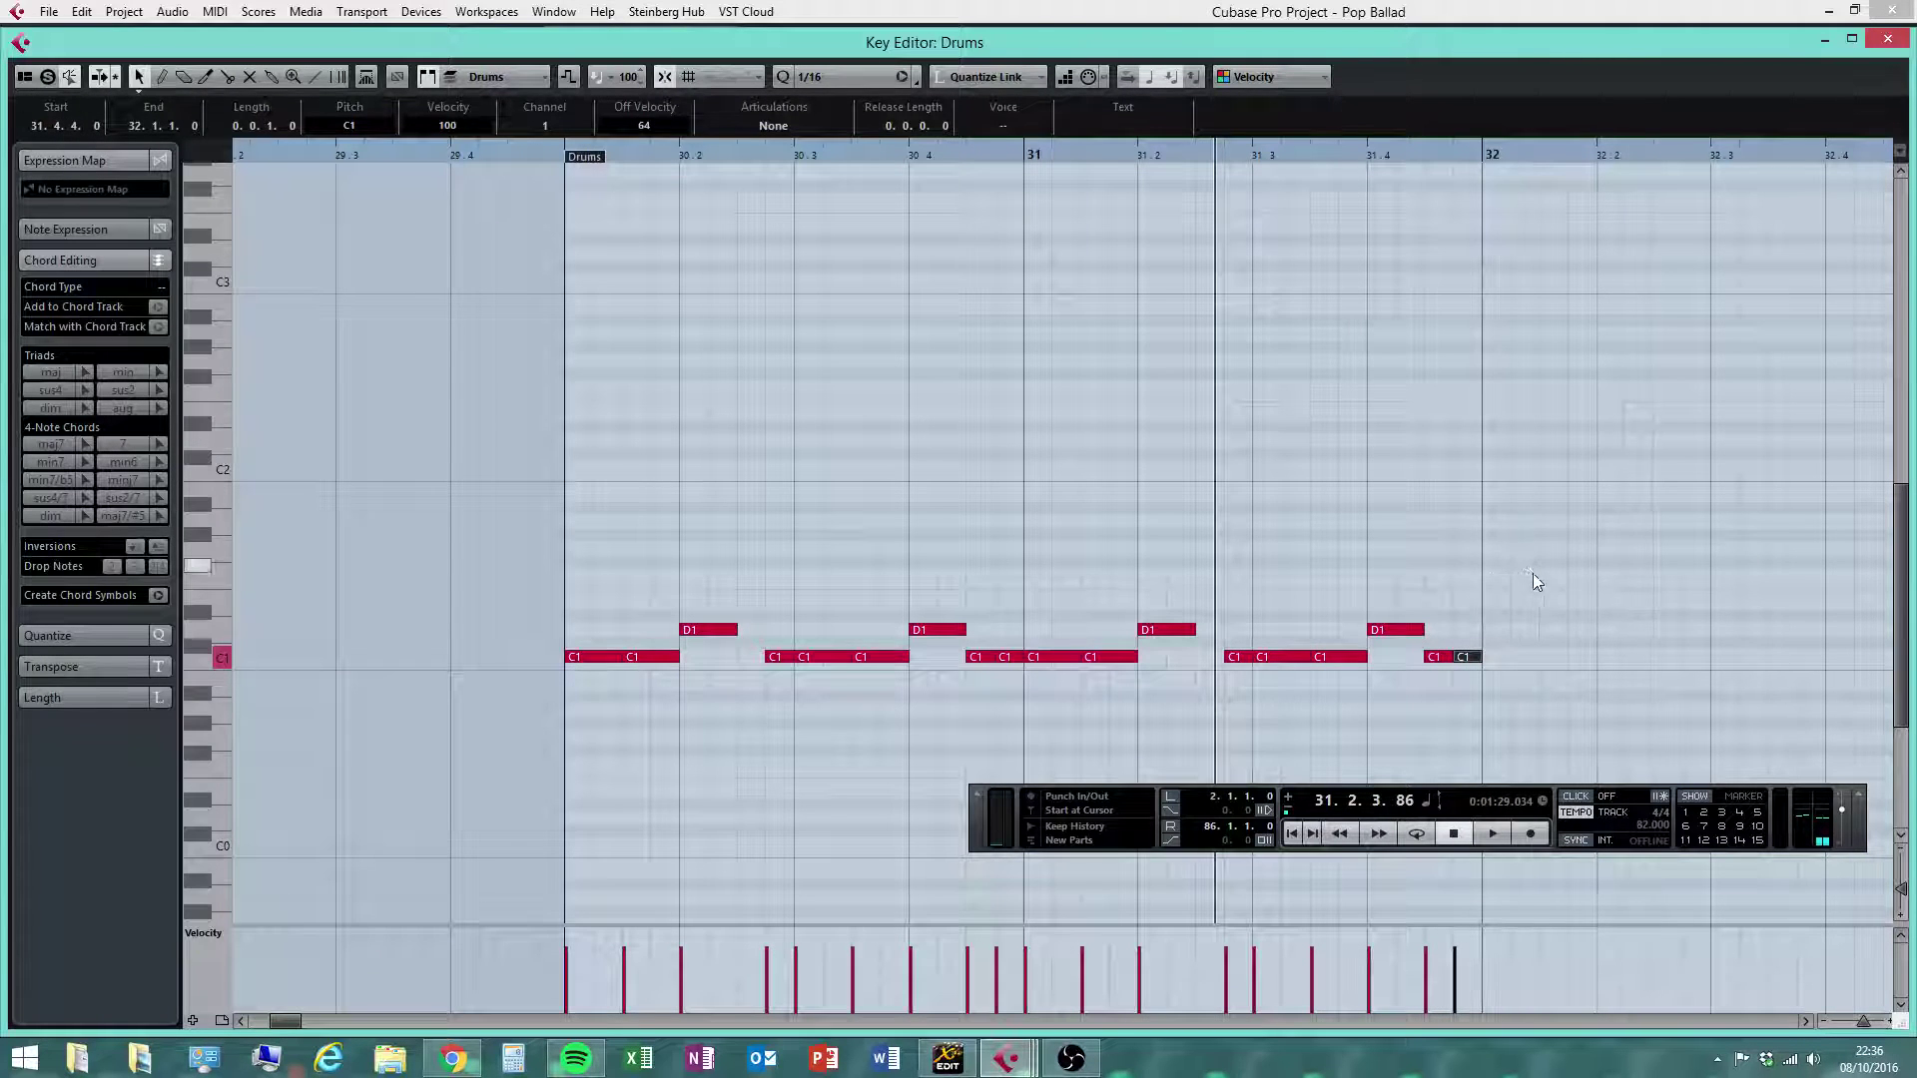
{"action": "left_click_drag", "start_coordinate": [1532, 574], "coordinate": [567, 711]}
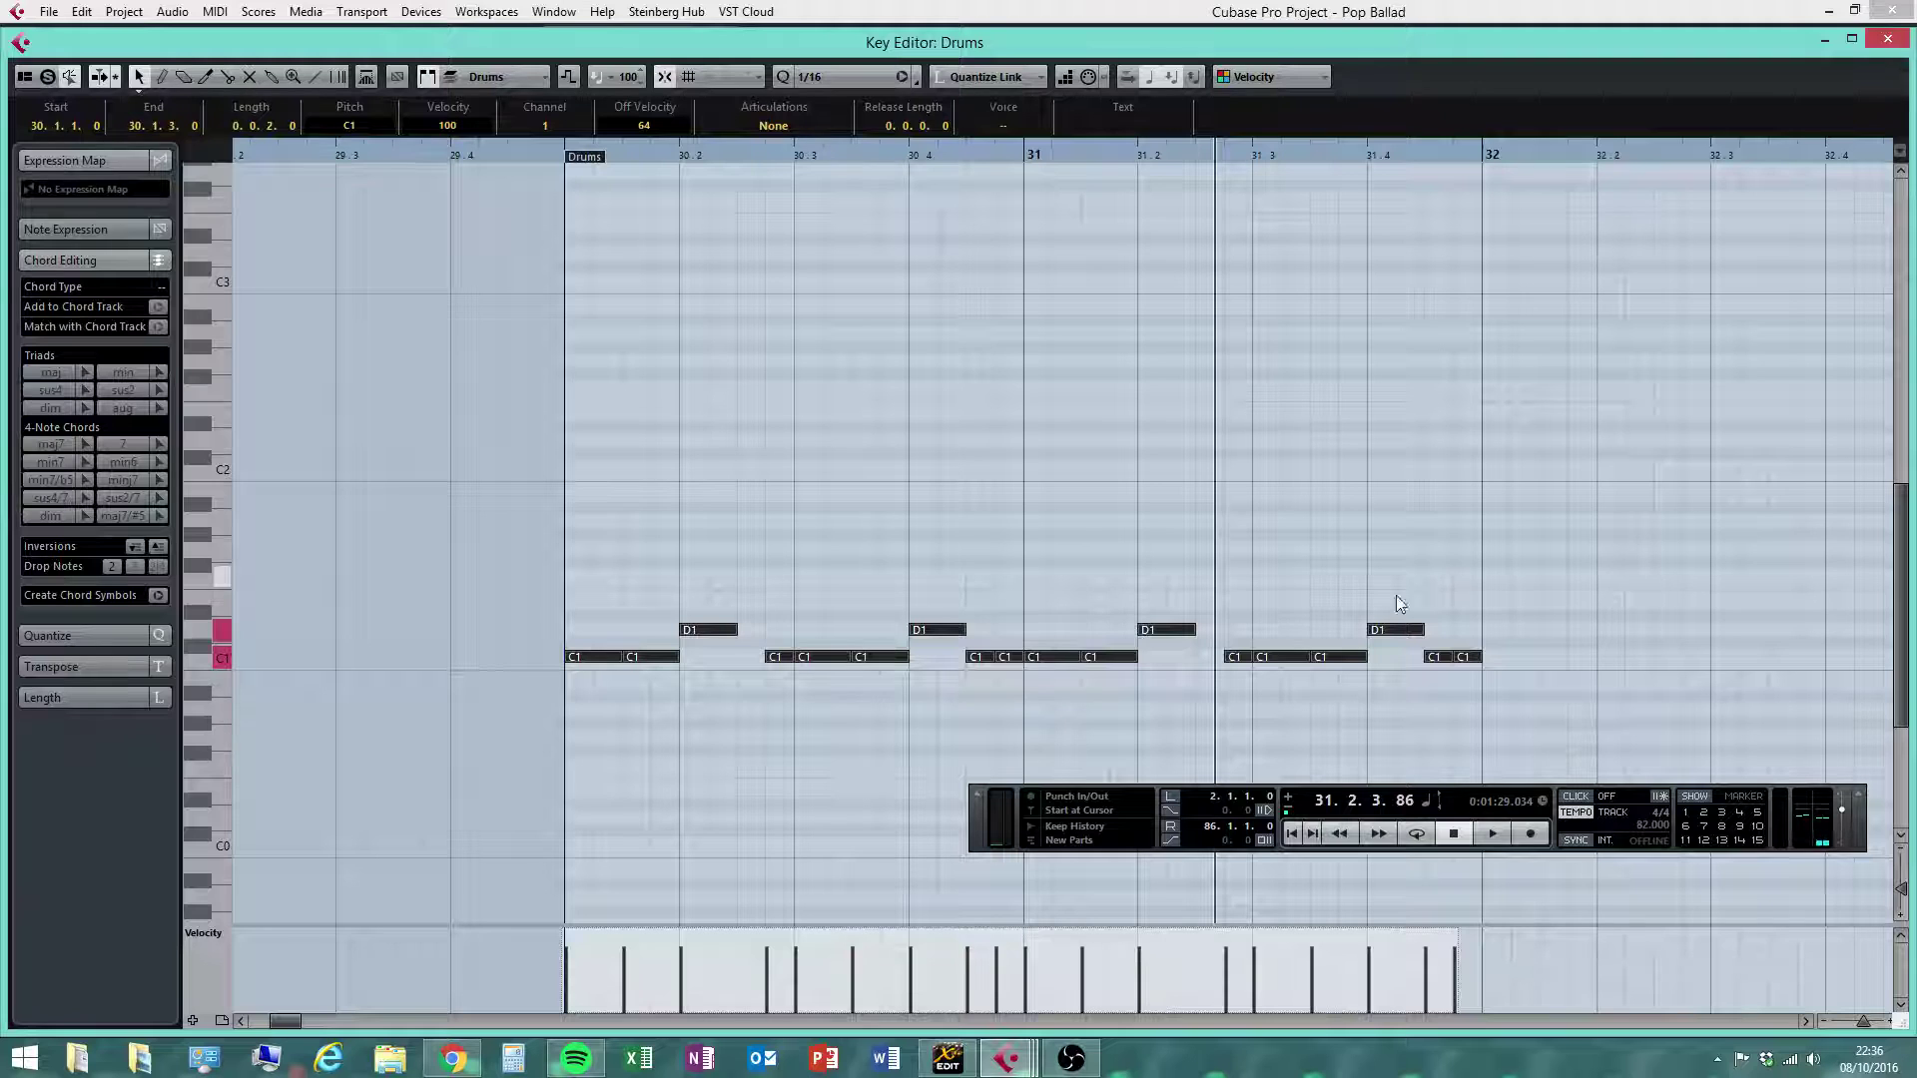
{"action": "left_click_drag", "start_coordinate": [1863, 1021], "coordinate": [1861, 1025]}
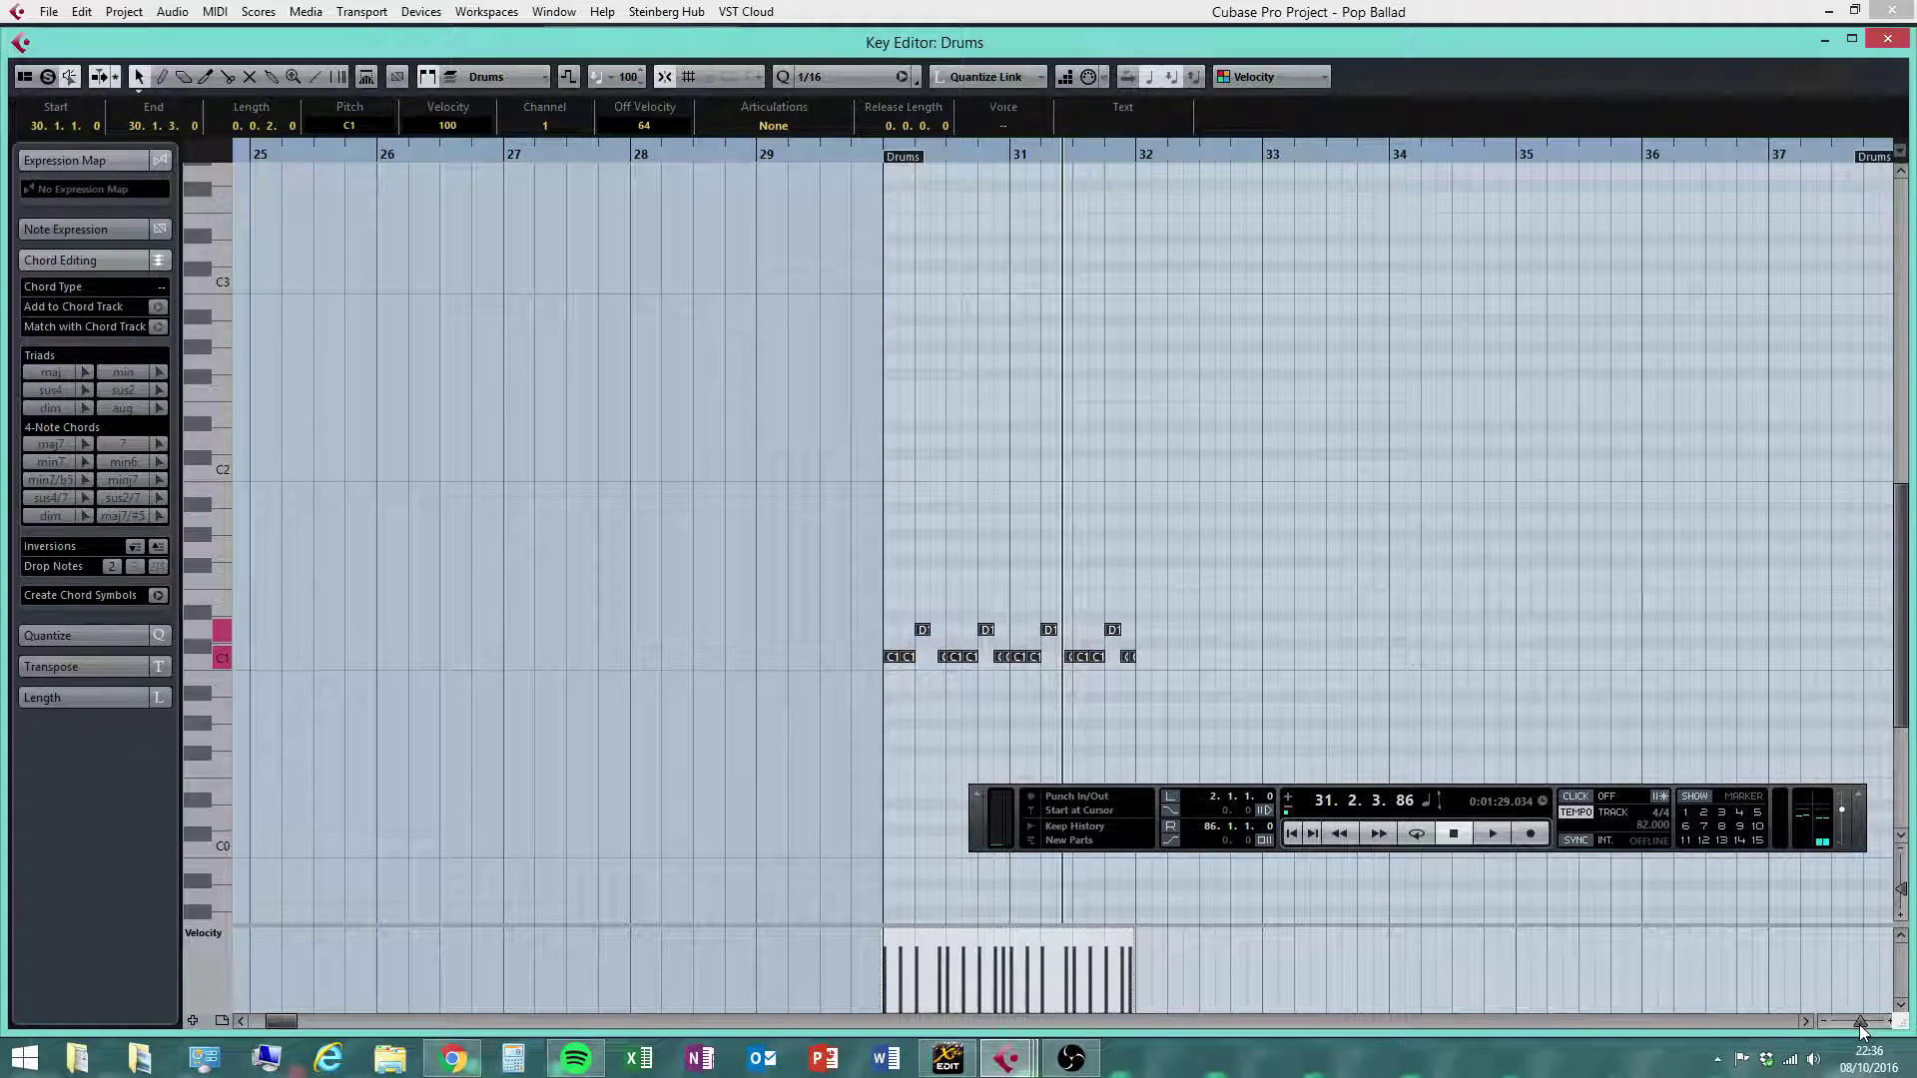
{"action": "key", "text": "alt+d"}
{"action": "key", "text": "alt+d"}
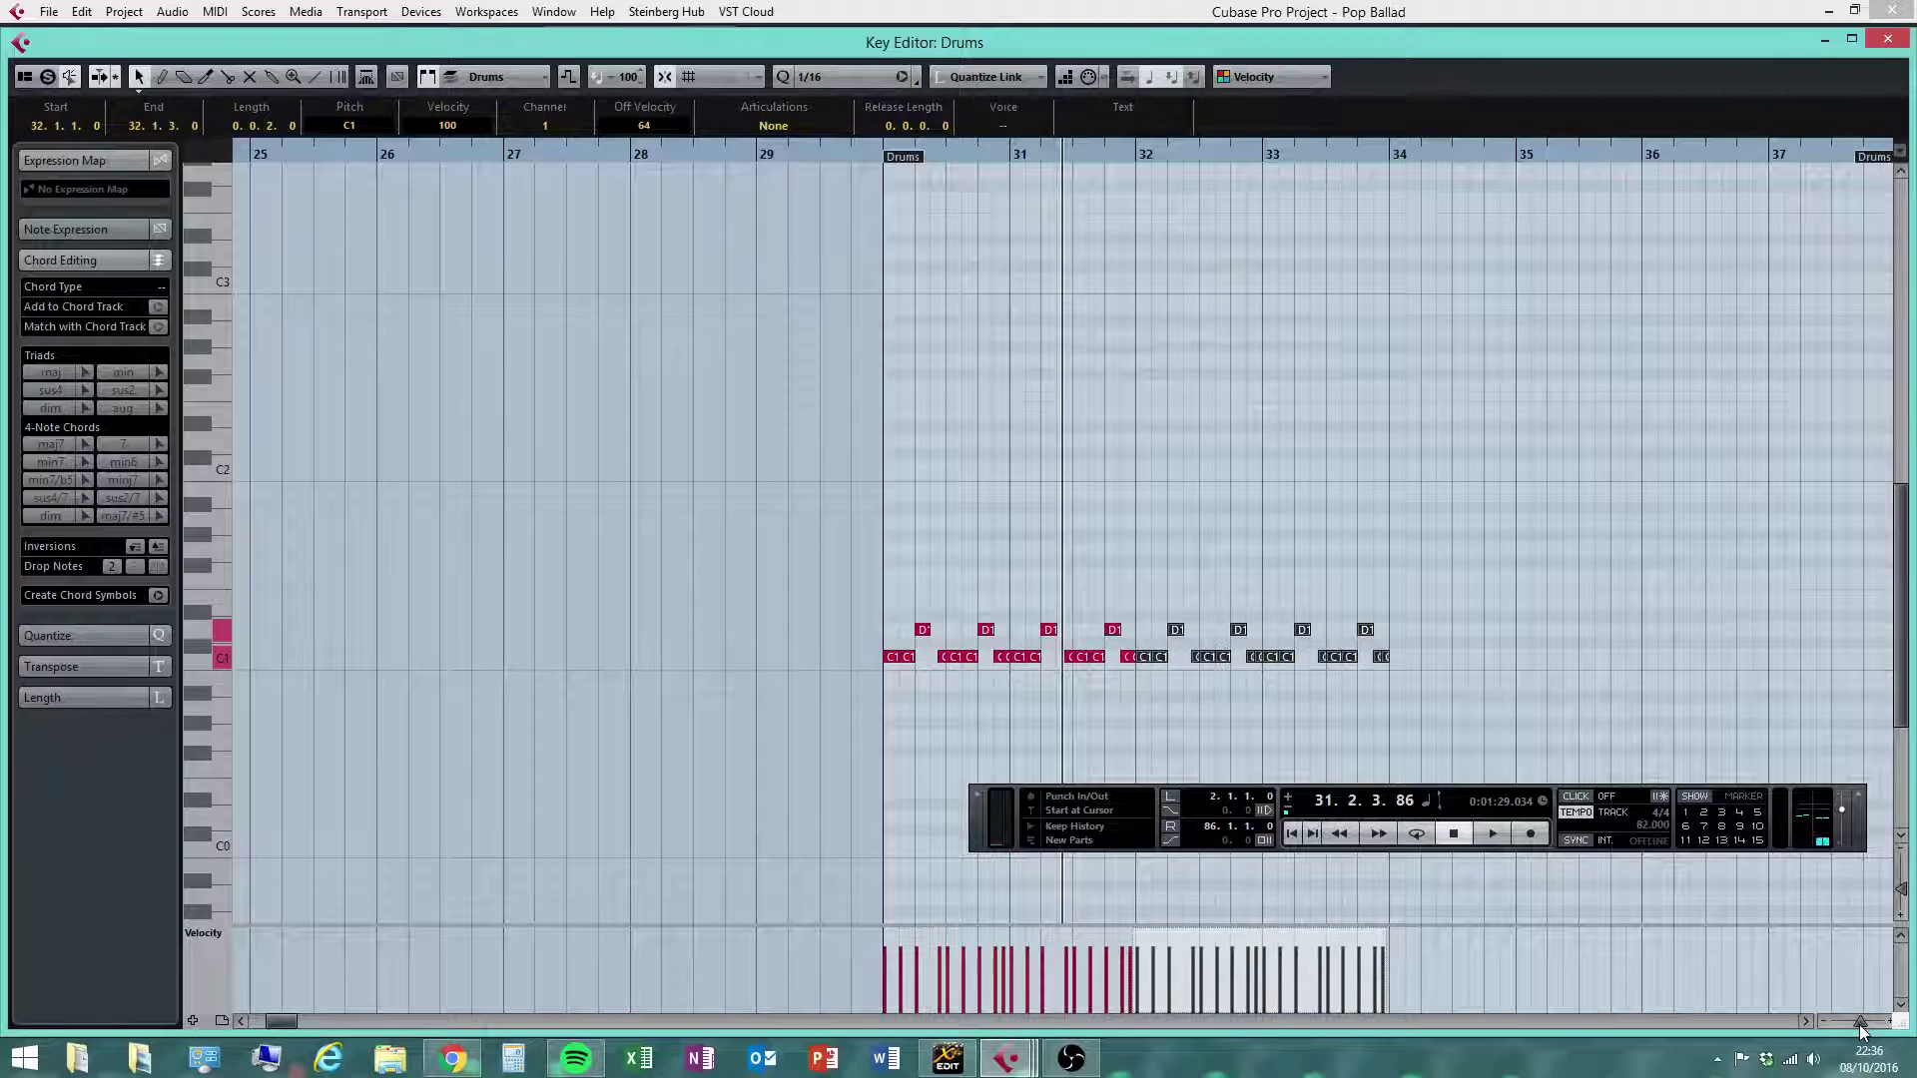
Play back the duplicated drum pattern from just before bar 30 and stop at bar 36
{"action": "left_click", "coordinate": [875, 157]}
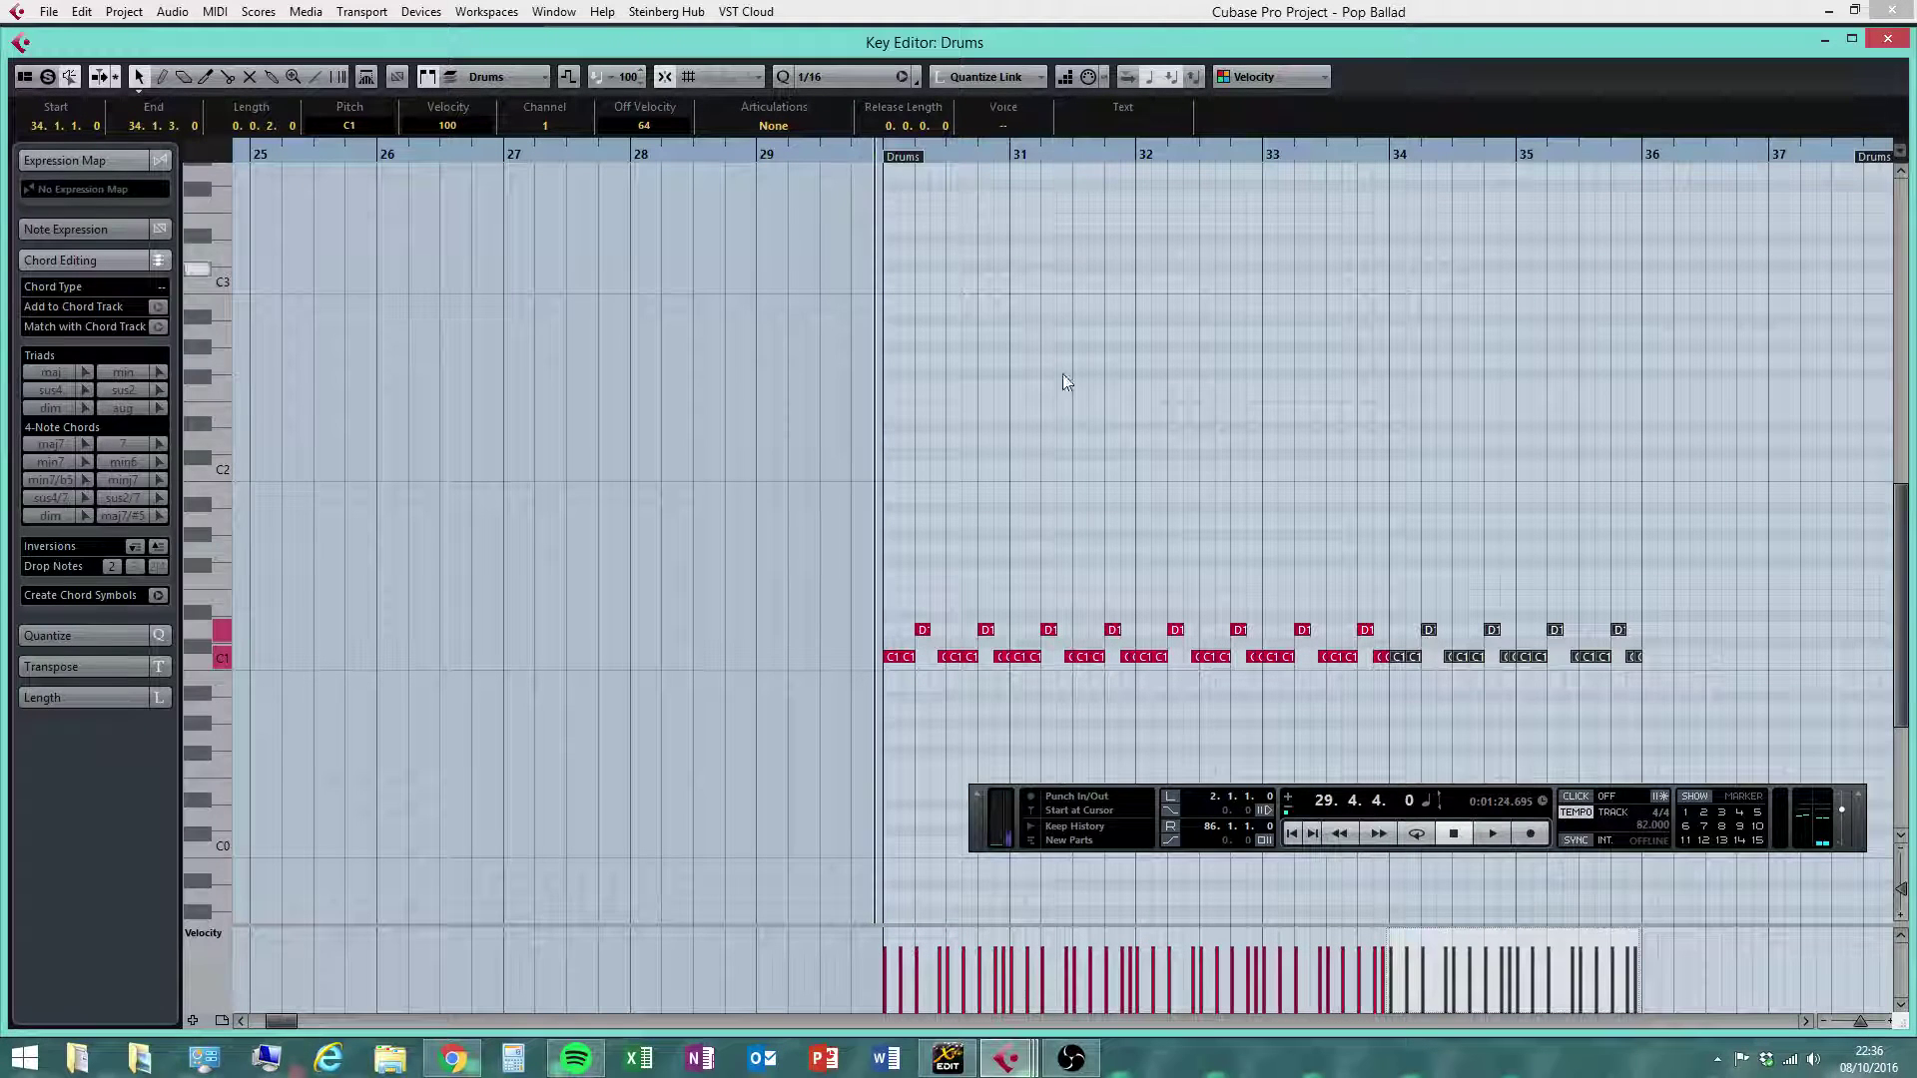
{"action": "left_click", "coordinate": [1495, 839]}
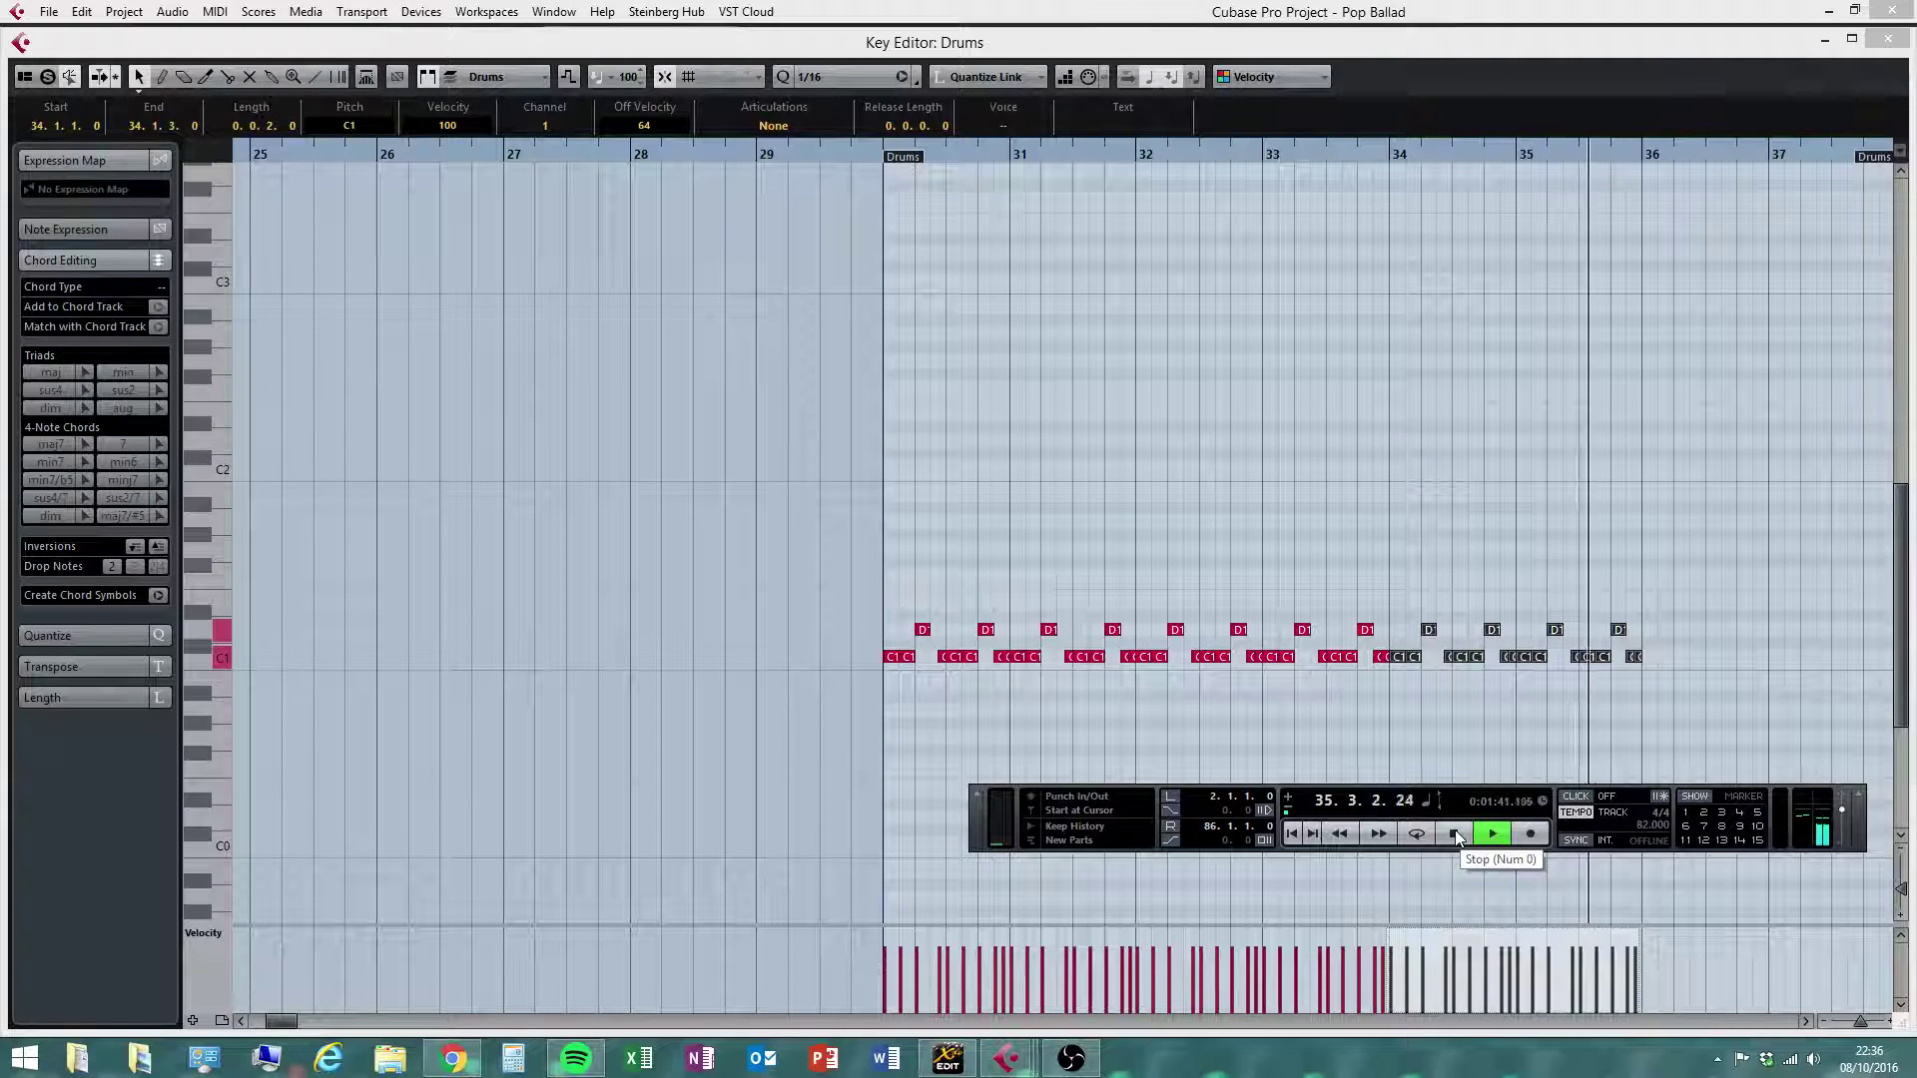
{"action": "left_click", "coordinate": [1454, 829]}
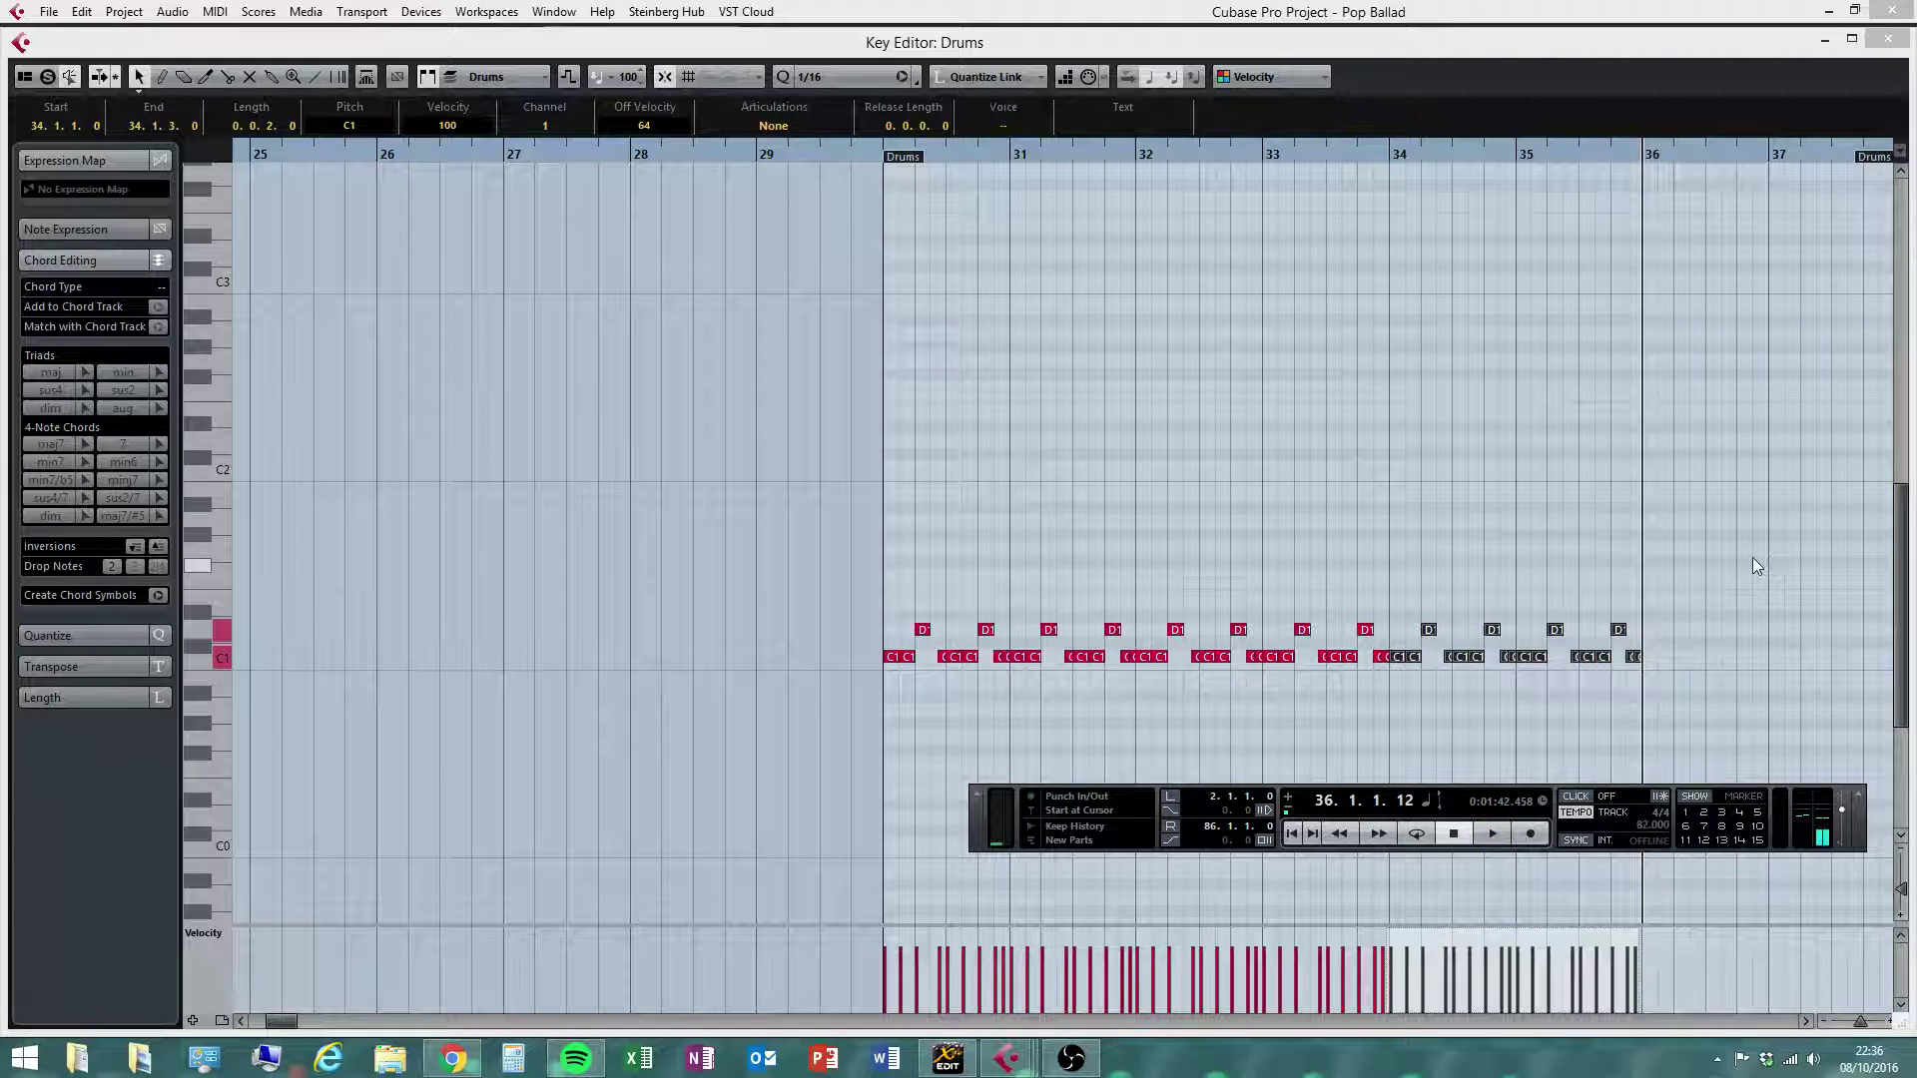
Select the drum notes of bar 35 and duplicate them into bar 36
{"action": "left_click_drag", "start_coordinate": [1752, 557], "coordinate": [1566, 700]}
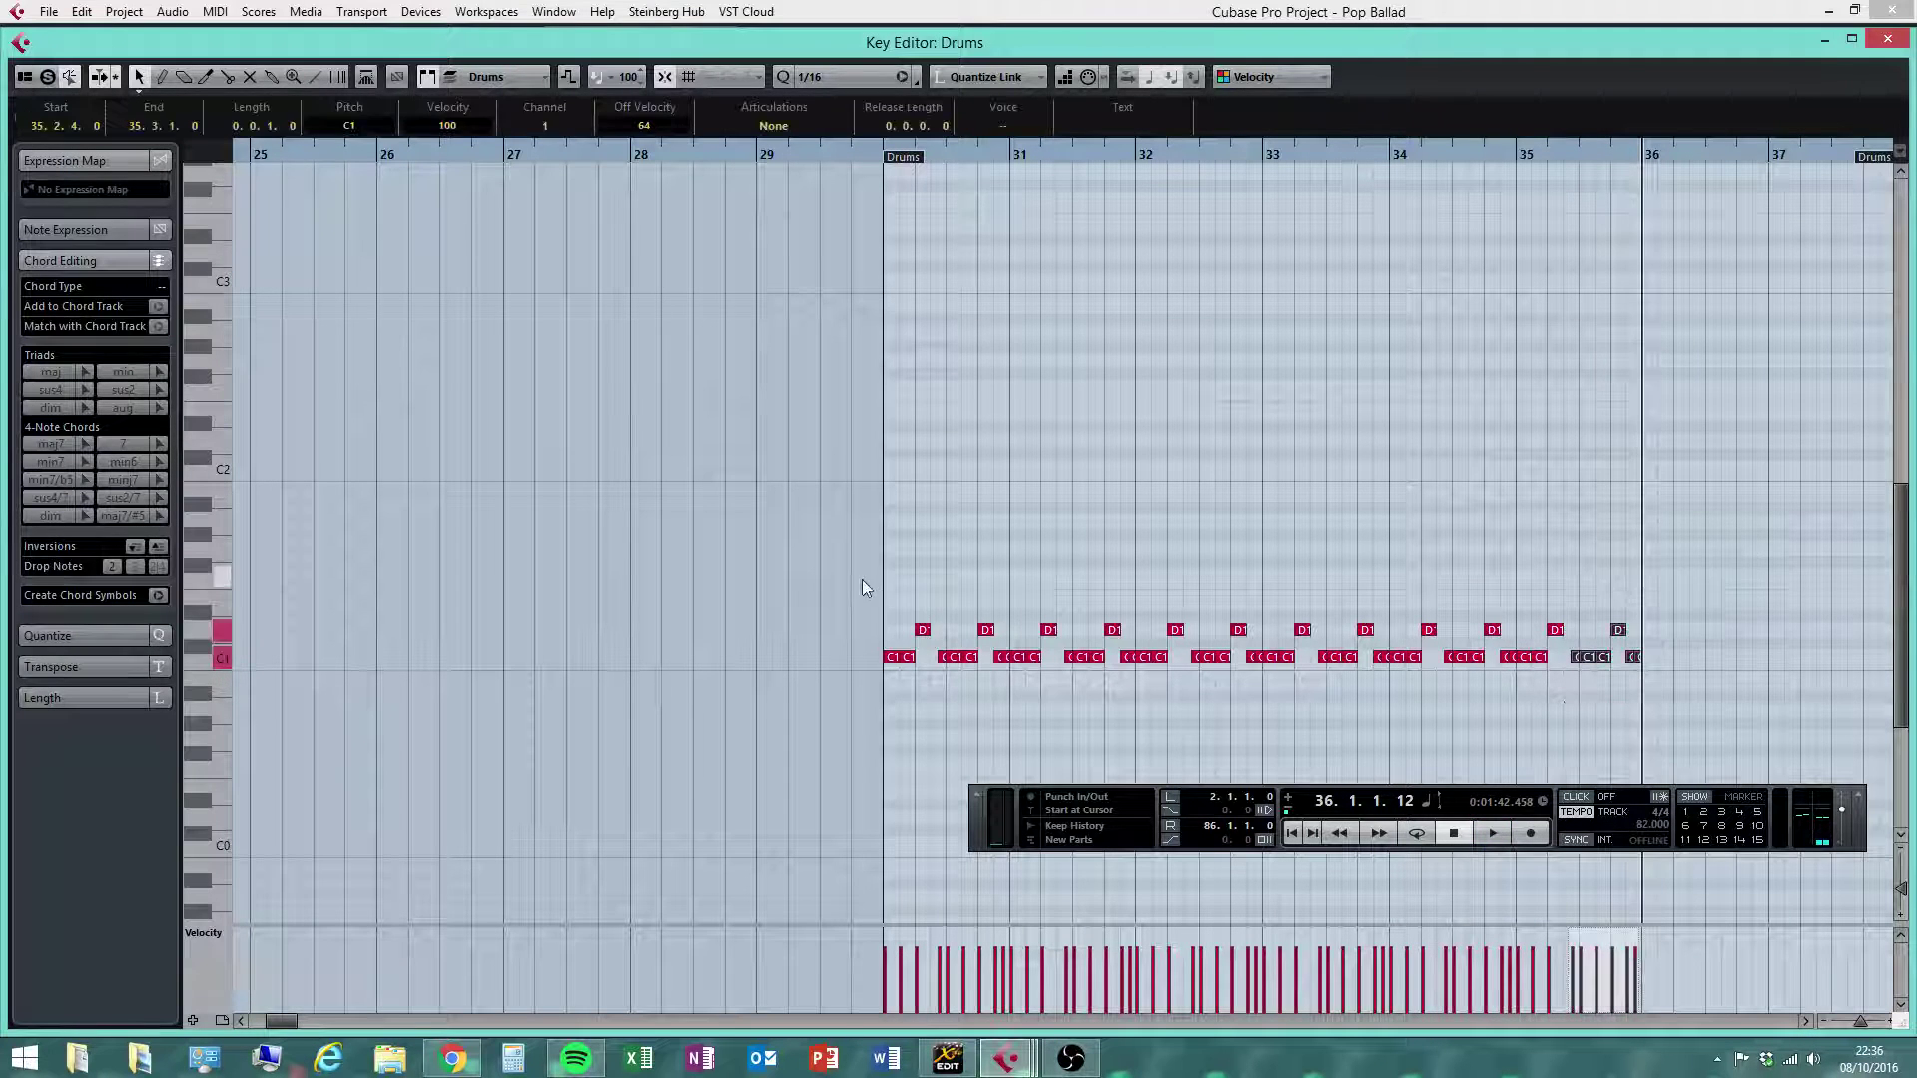
{"action": "left_click_drag", "start_coordinate": [860, 580], "coordinate": [868, 636]}
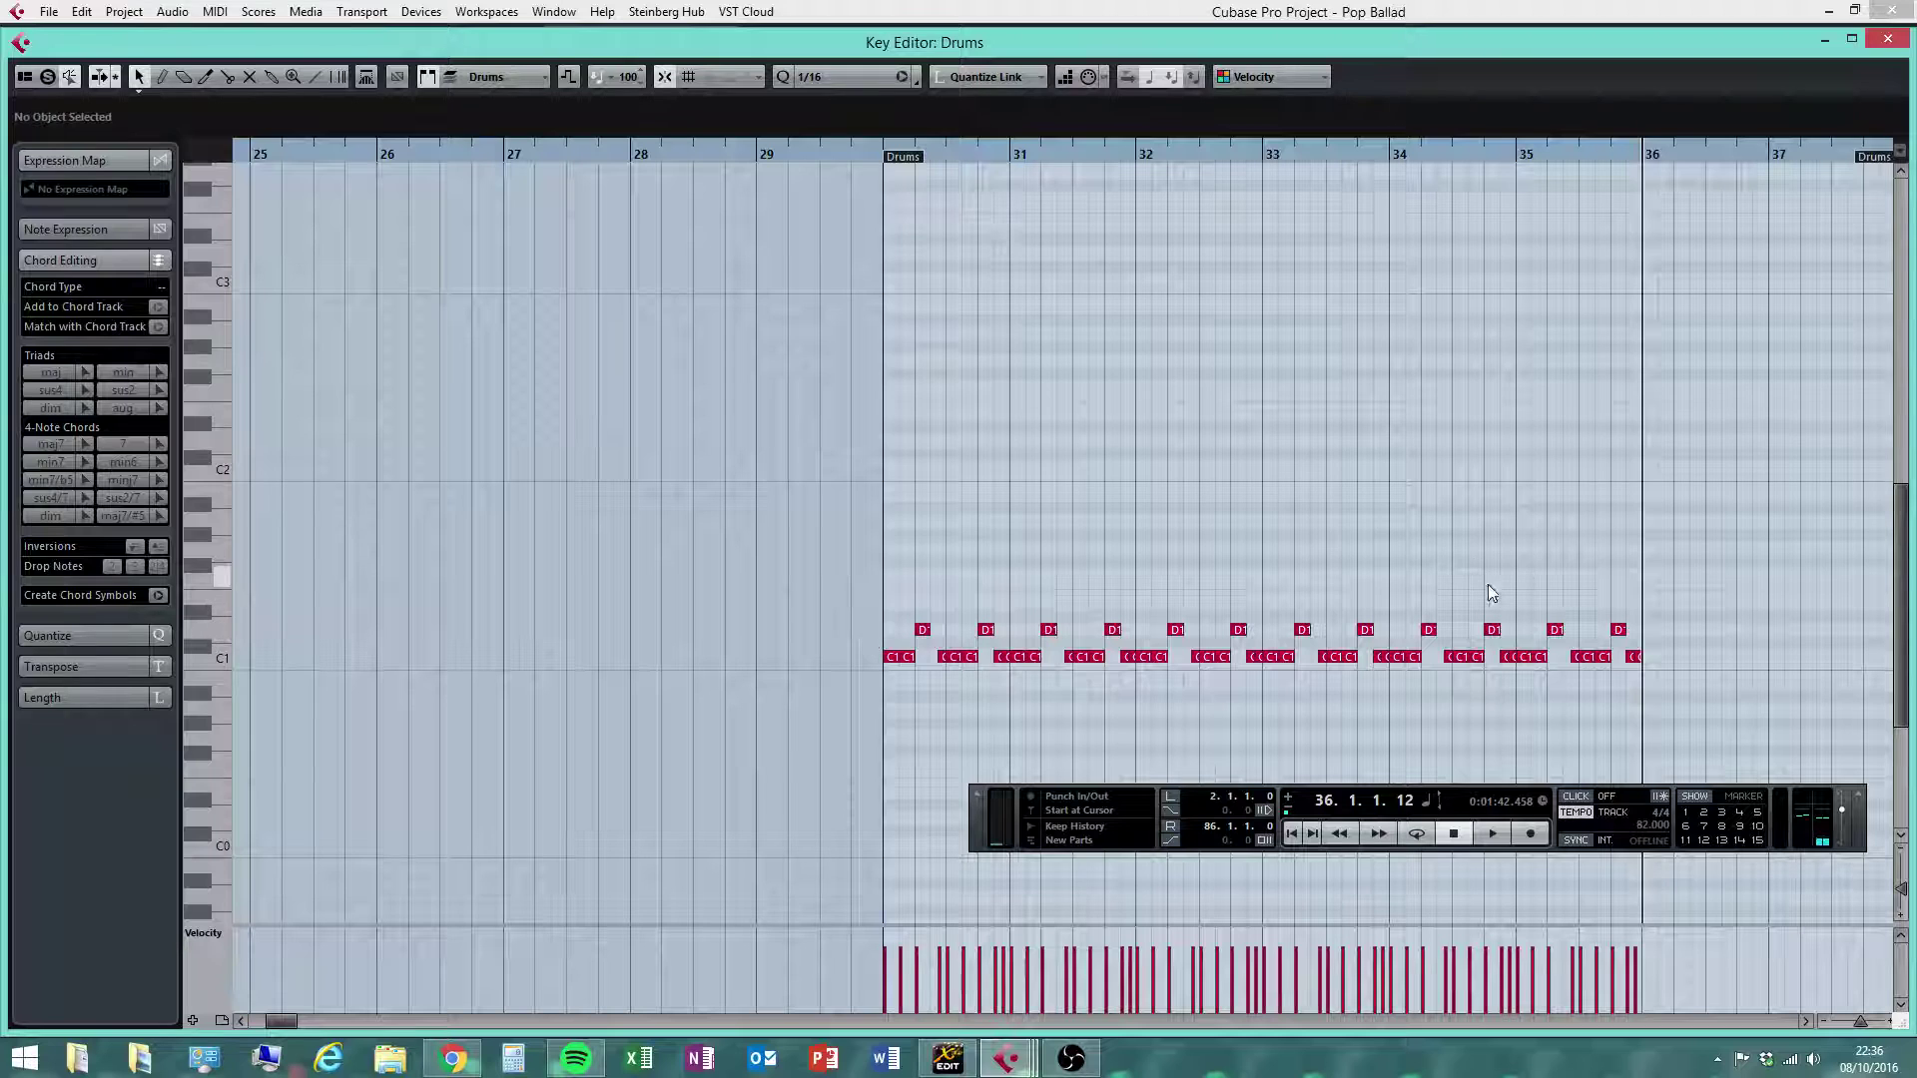
{"action": "left_click_drag", "start_coordinate": [1519, 609], "coordinate": [1704, 687]}
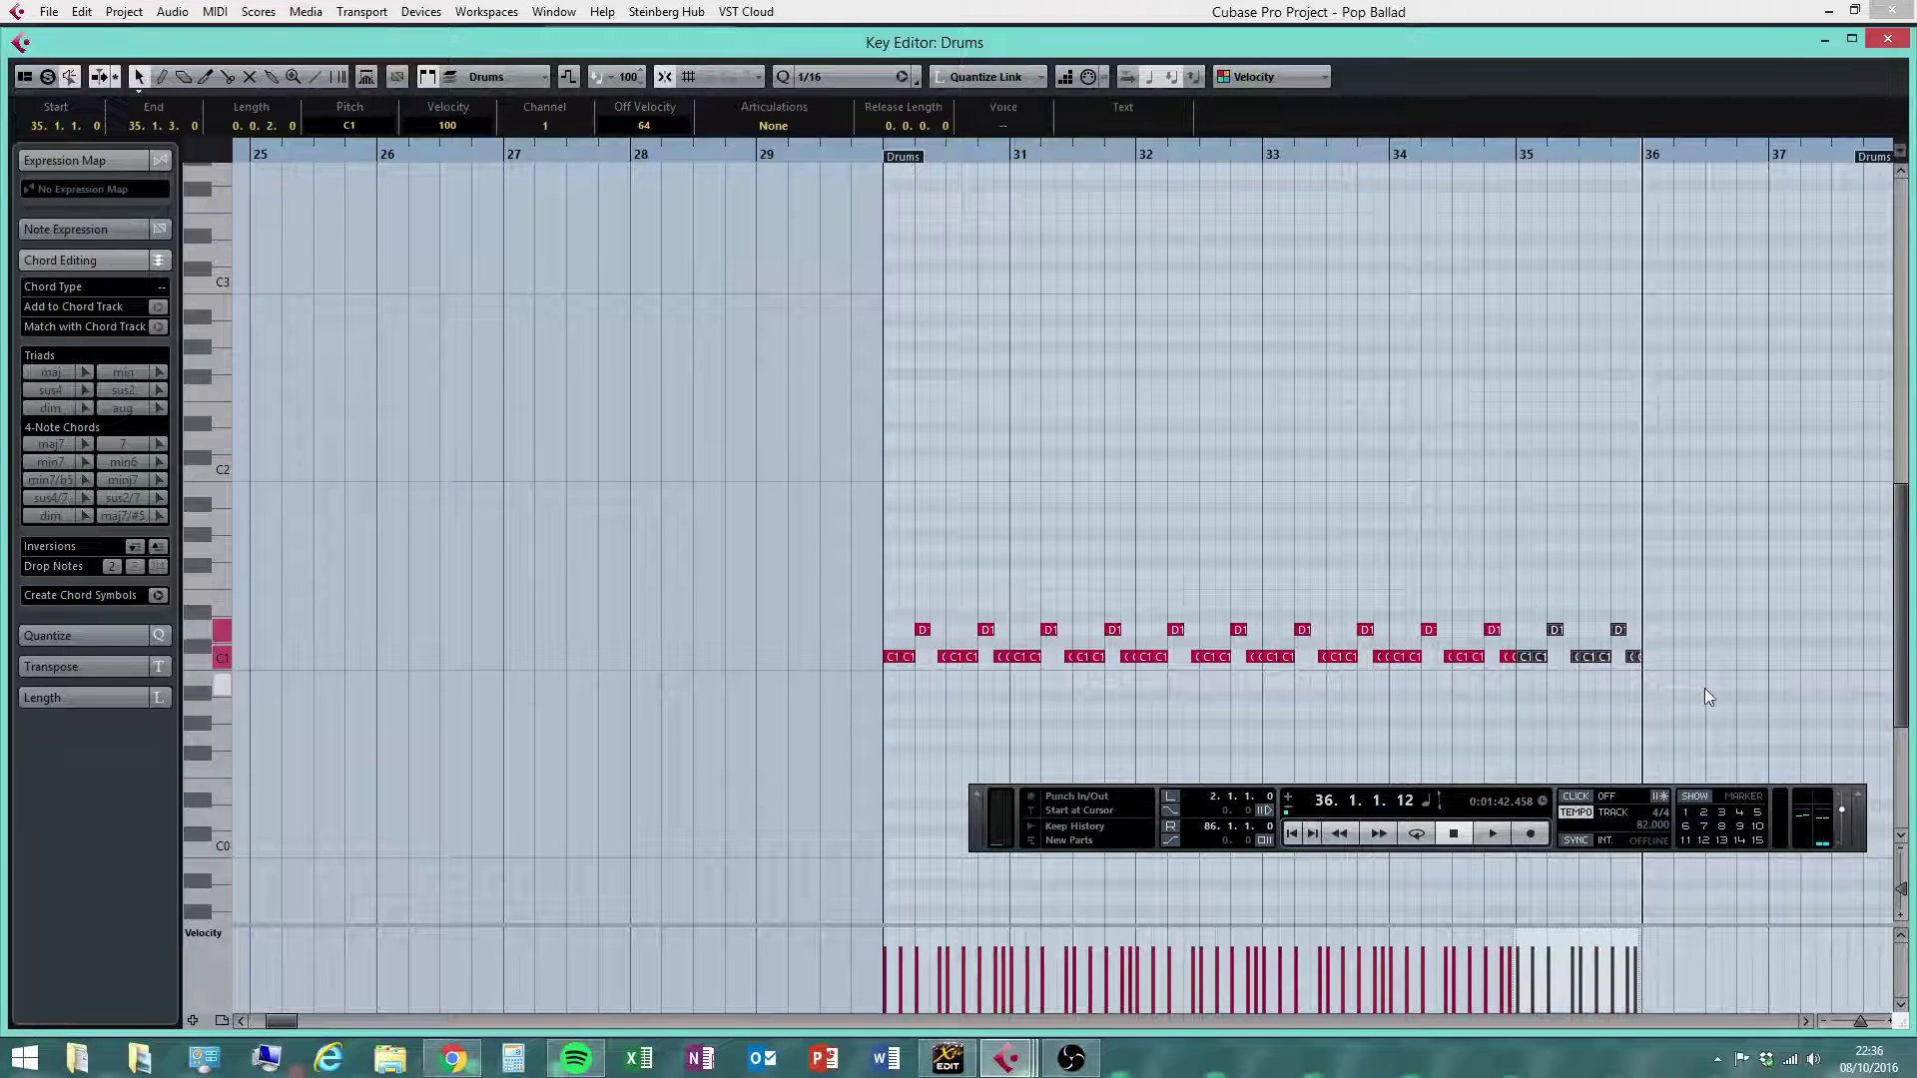
{"action": "key", "text": "ctrl+d"}
{"action": "left_click", "coordinate": [1861, 421]}
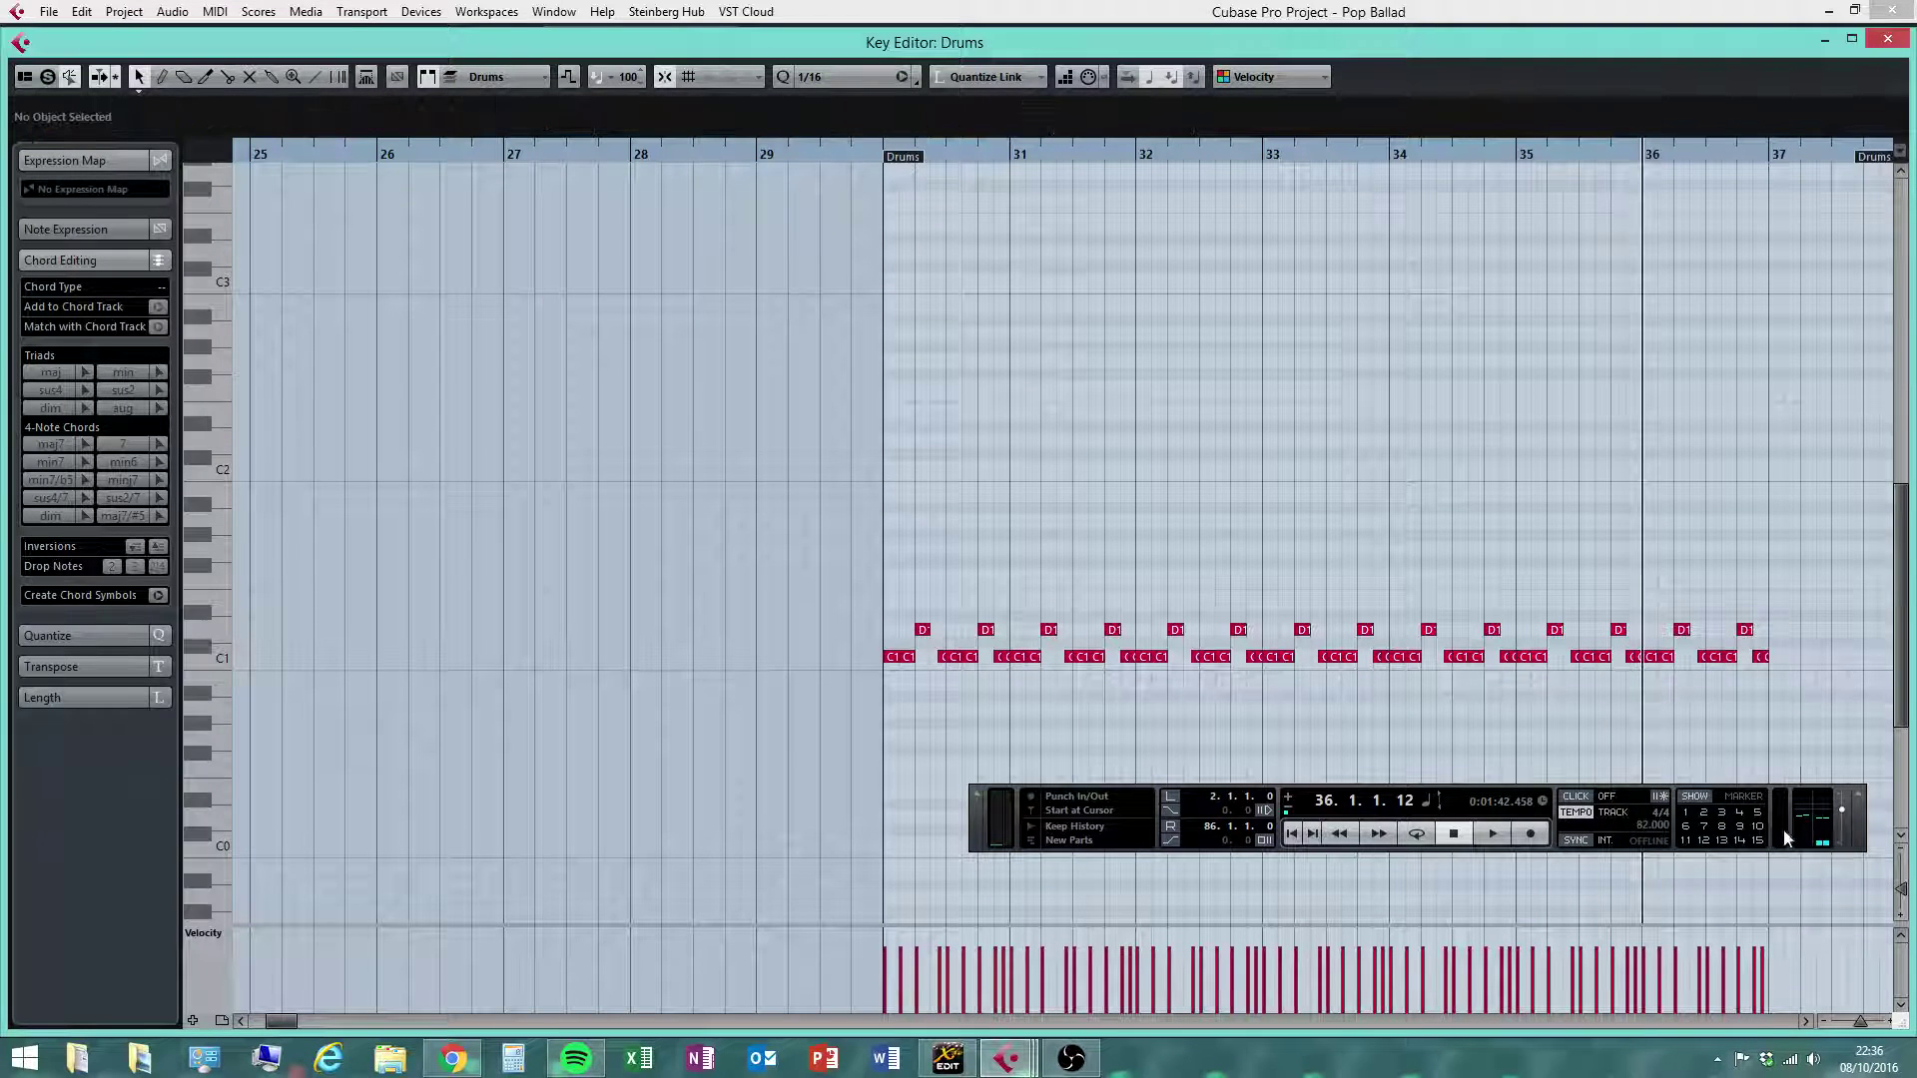
Draw a half-note C#2 cymbal at the start of bar 30, above the kick and snare pattern
{"action": "left_click", "coordinate": [1805, 1021]}
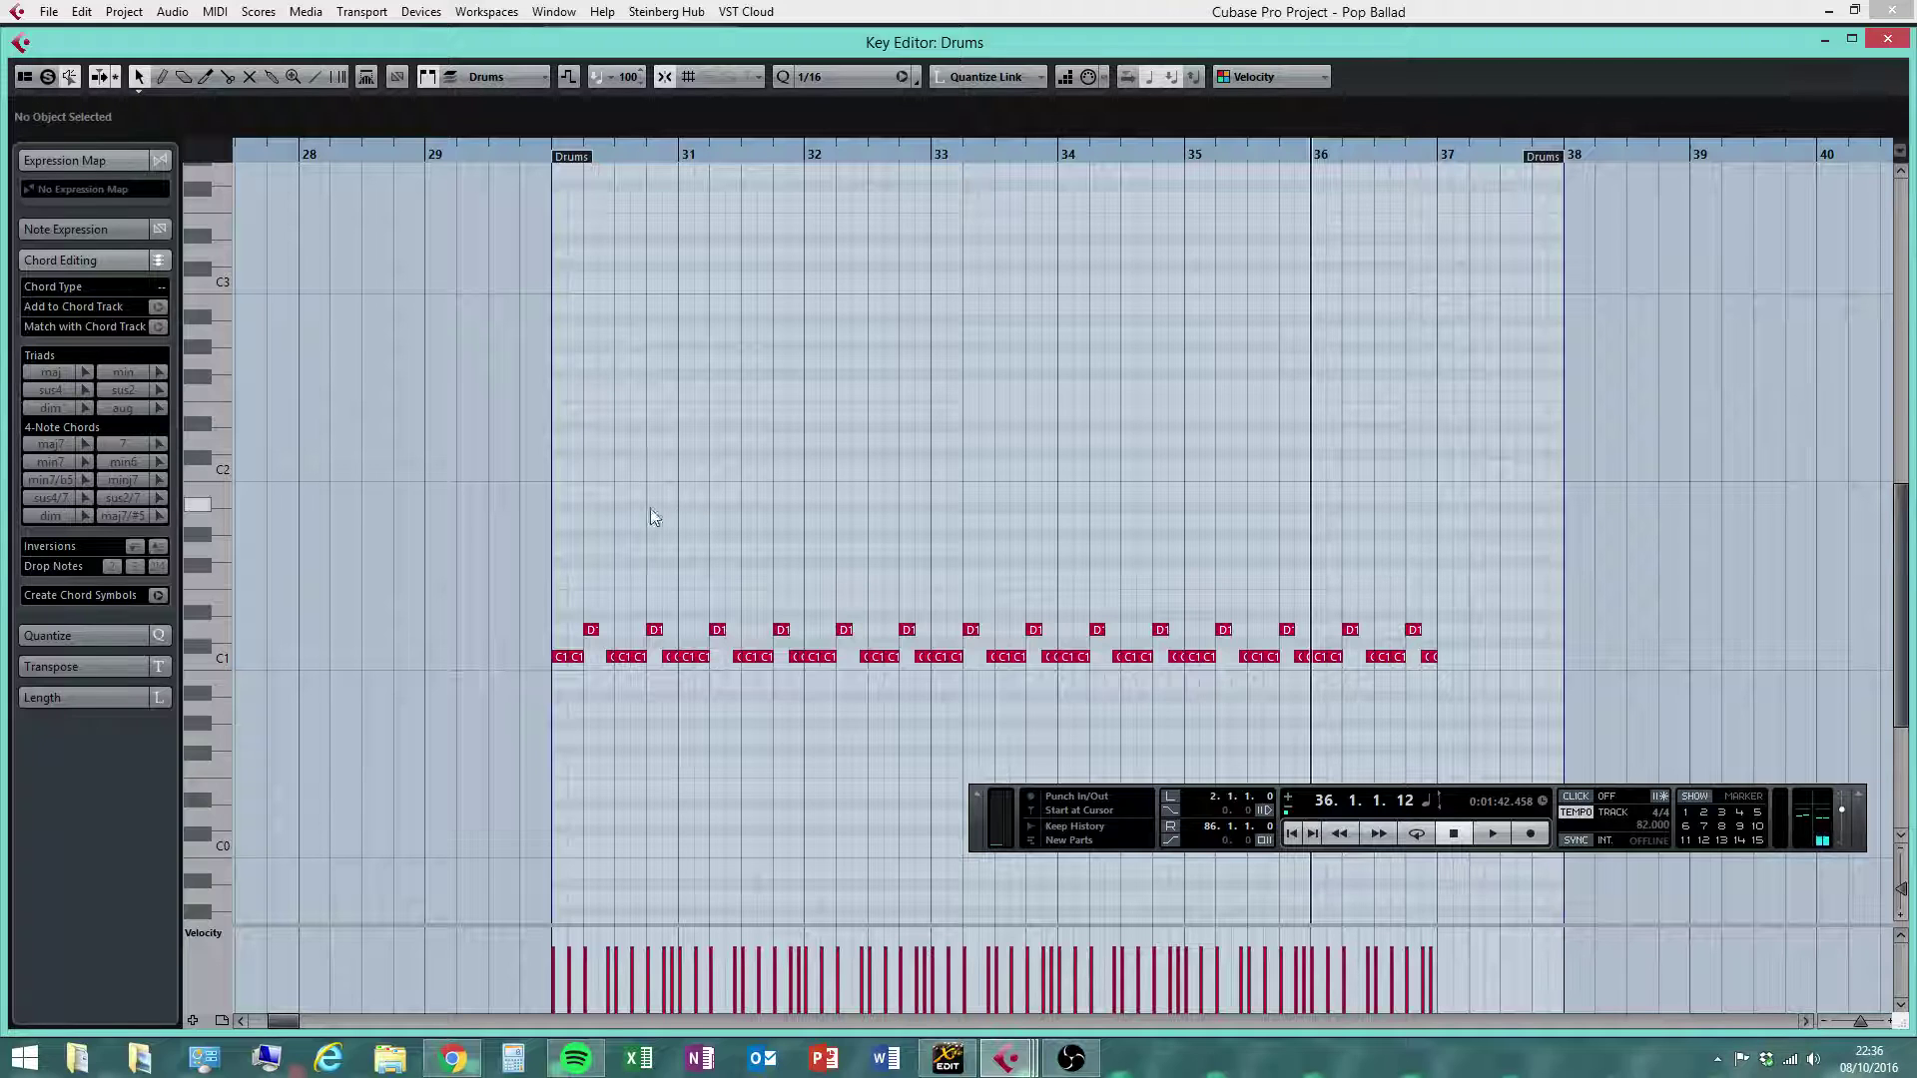
{"action": "right_click", "coordinate": [579, 595]}
{"action": "left_click", "coordinate": [599, 593]}
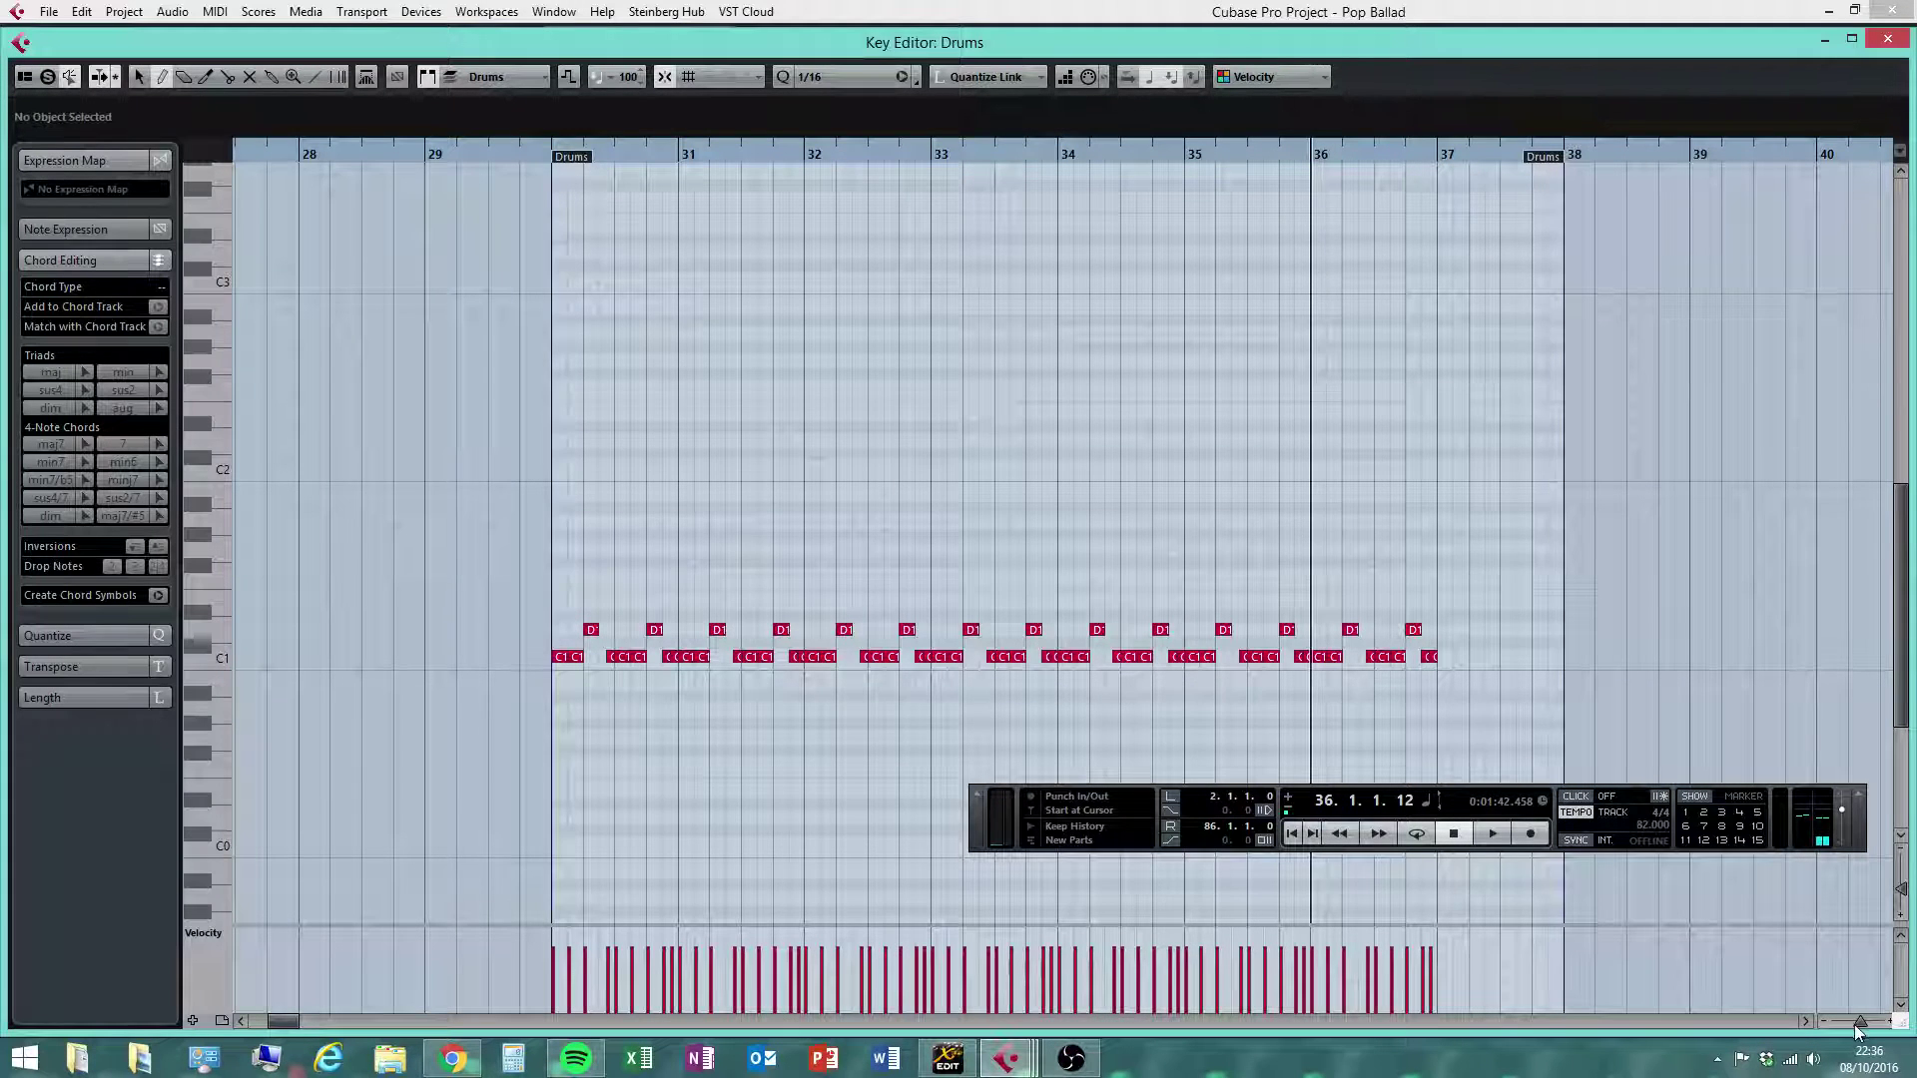
{"action": "left_click_drag", "start_coordinate": [1857, 1028], "coordinate": [1863, 1025]}
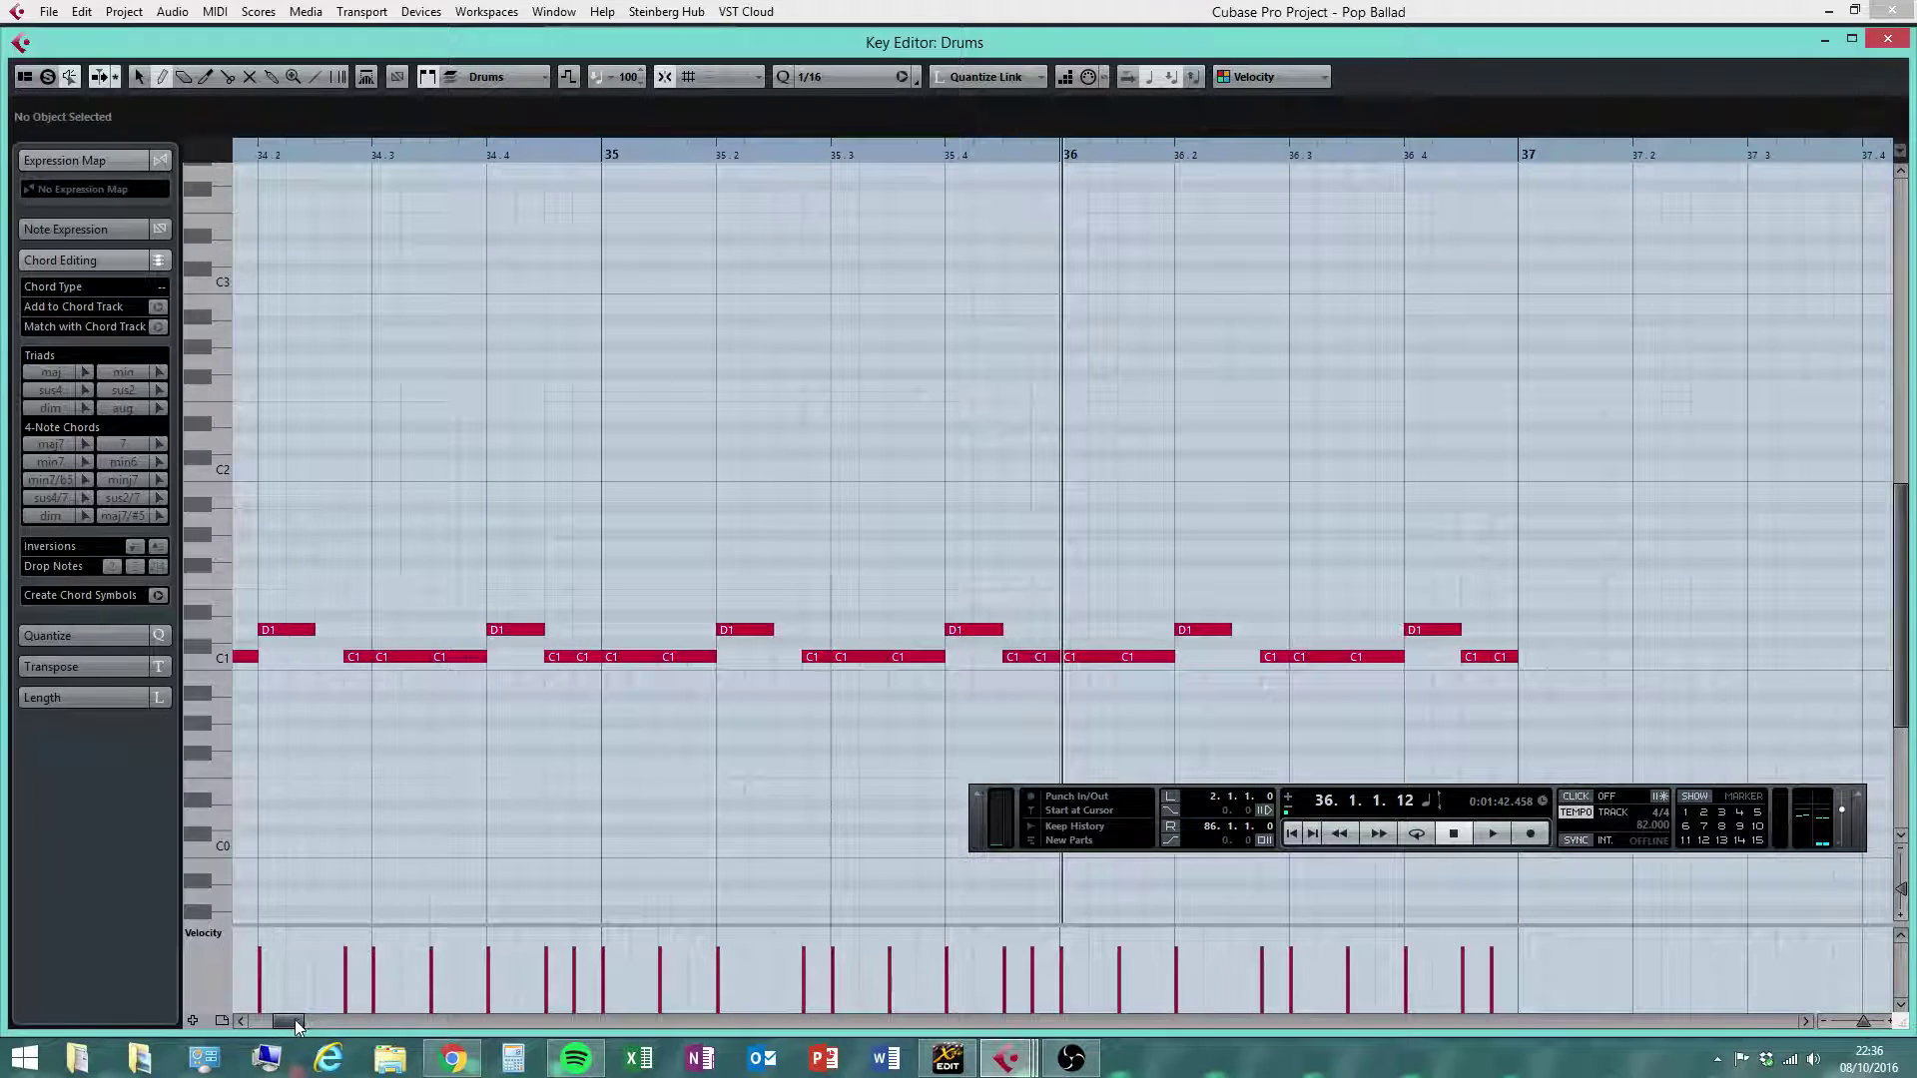
{"action": "left_click_drag", "start_coordinate": [295, 1021], "coordinate": [288, 1021]}
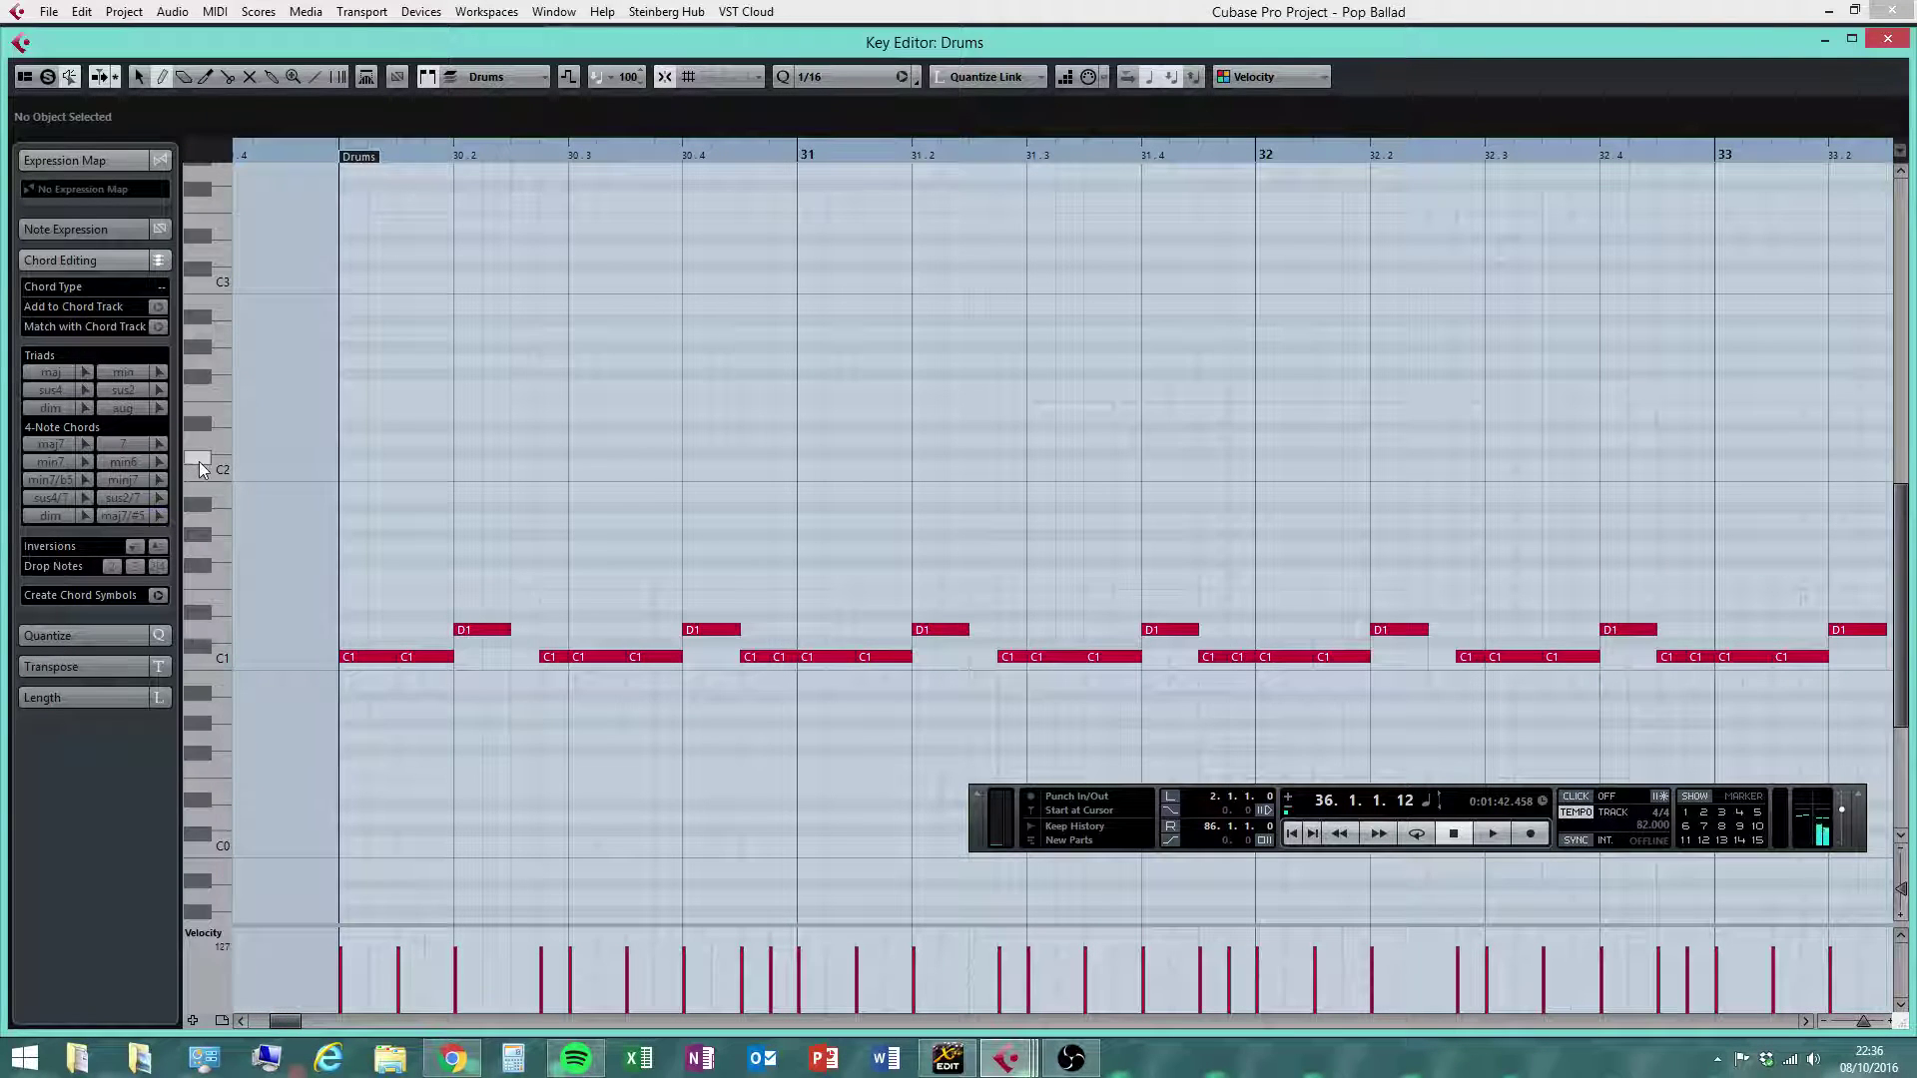
{"action": "left_click", "coordinate": [240, 1021]}
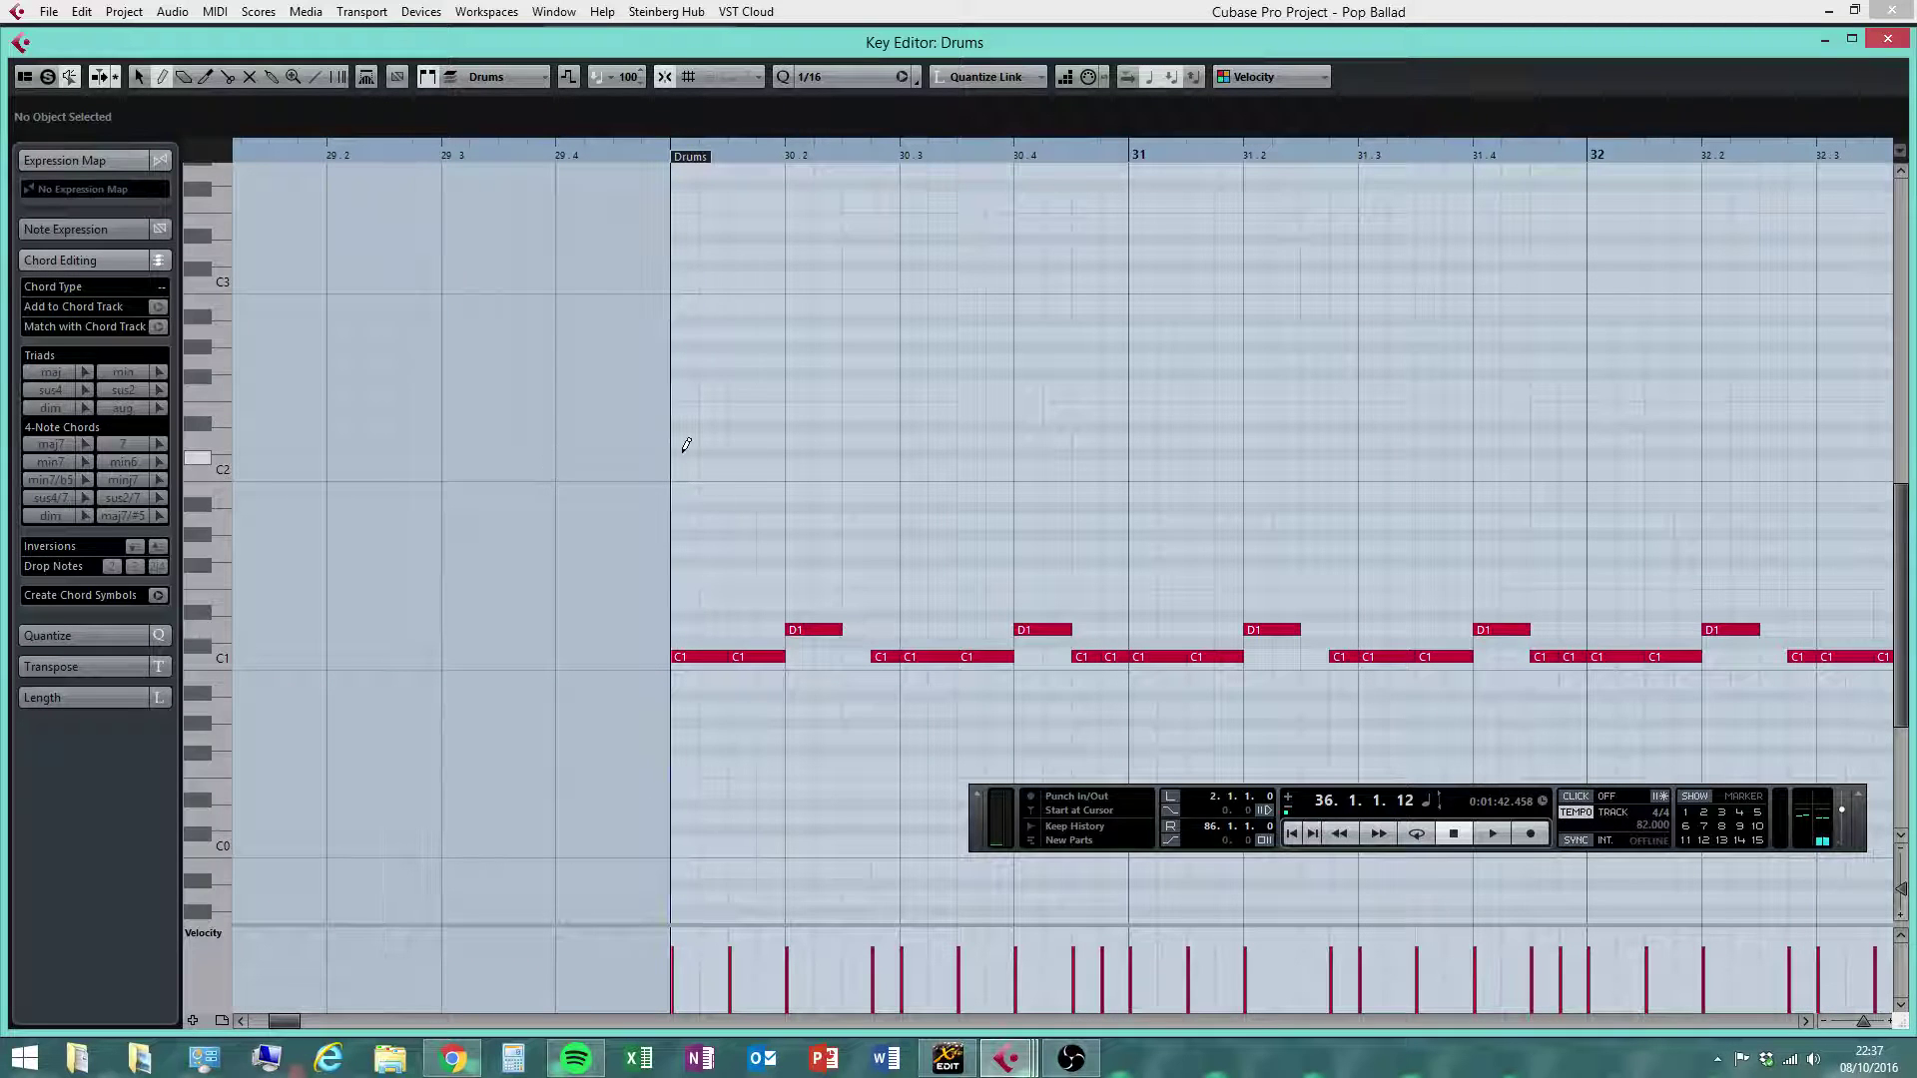
{"action": "left_click_drag", "start_coordinate": [686, 445], "coordinate": [896, 441]}
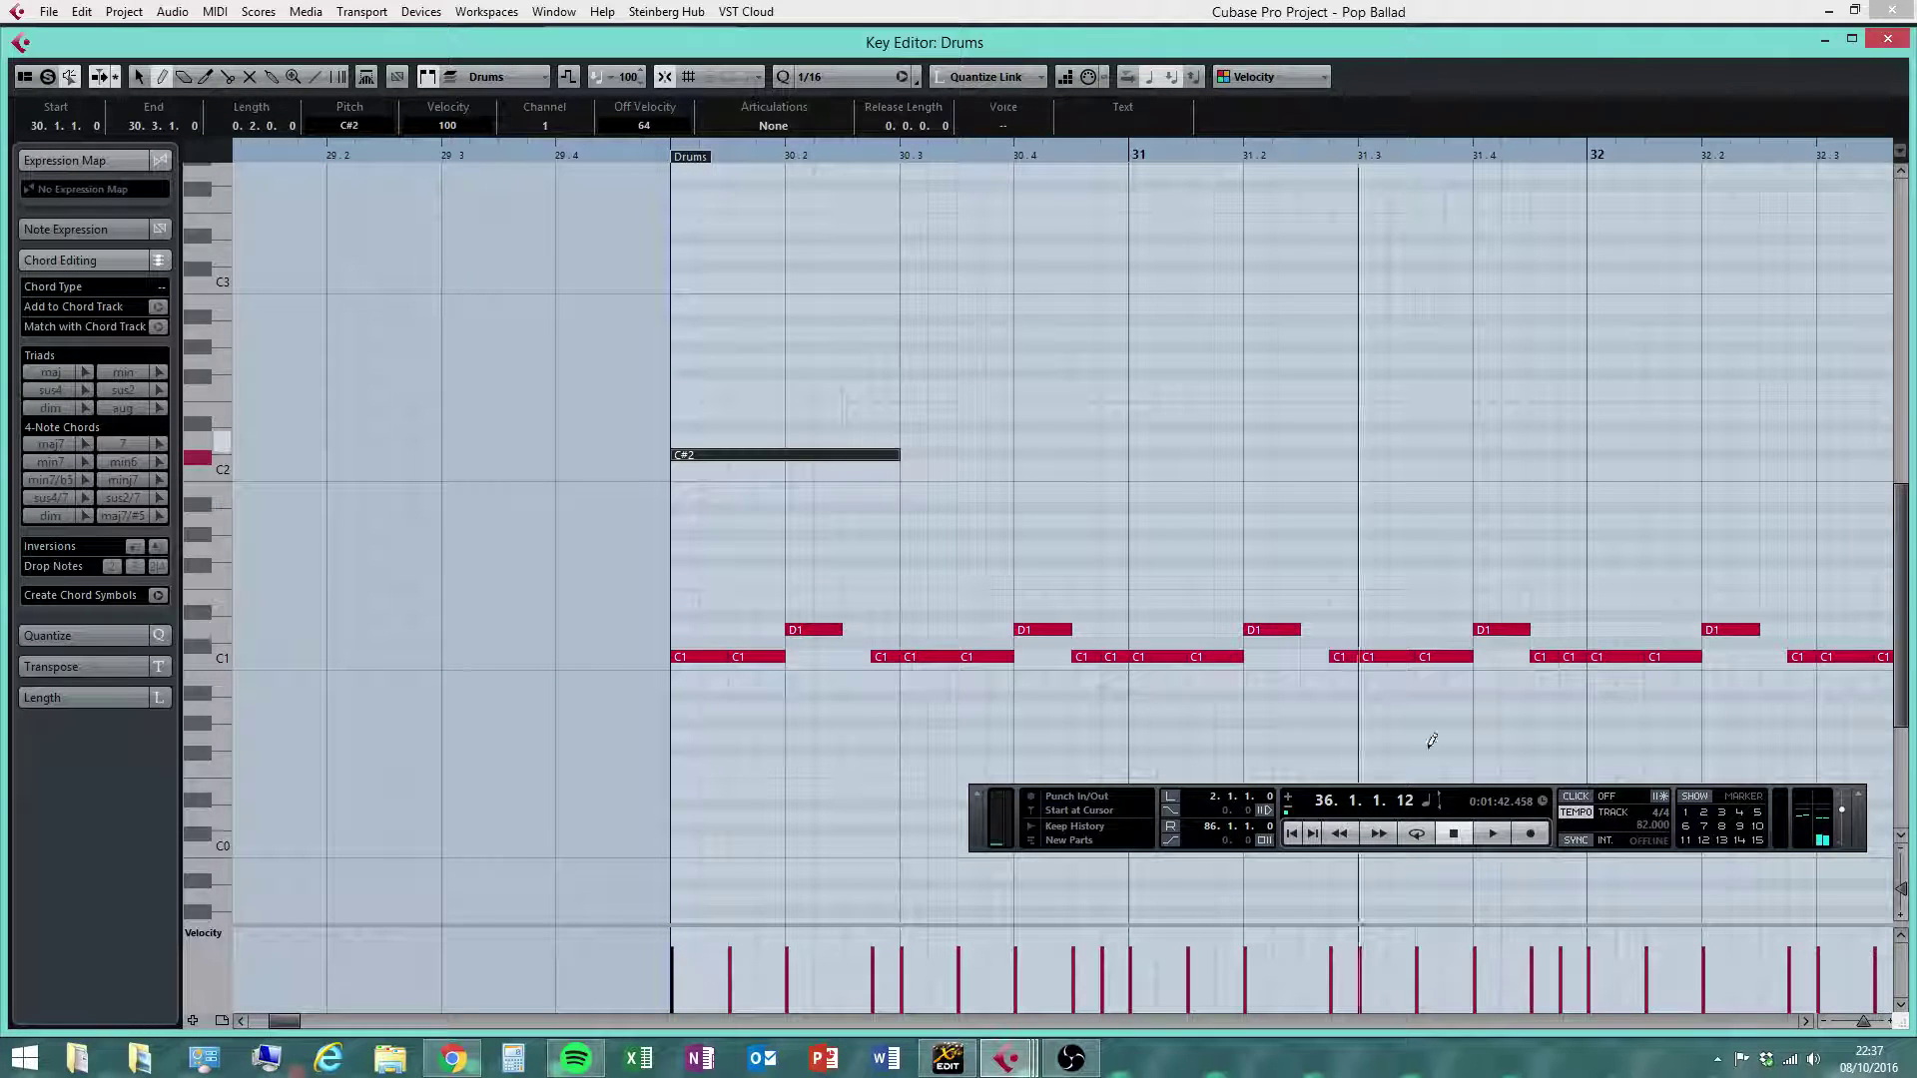
Switch to the selection tool and play the drum part from bar 29 beat 2 through most of bar 30
{"action": "right_click", "coordinate": [1101, 460]}
{"action": "left_click", "coordinate": [1069, 461]}
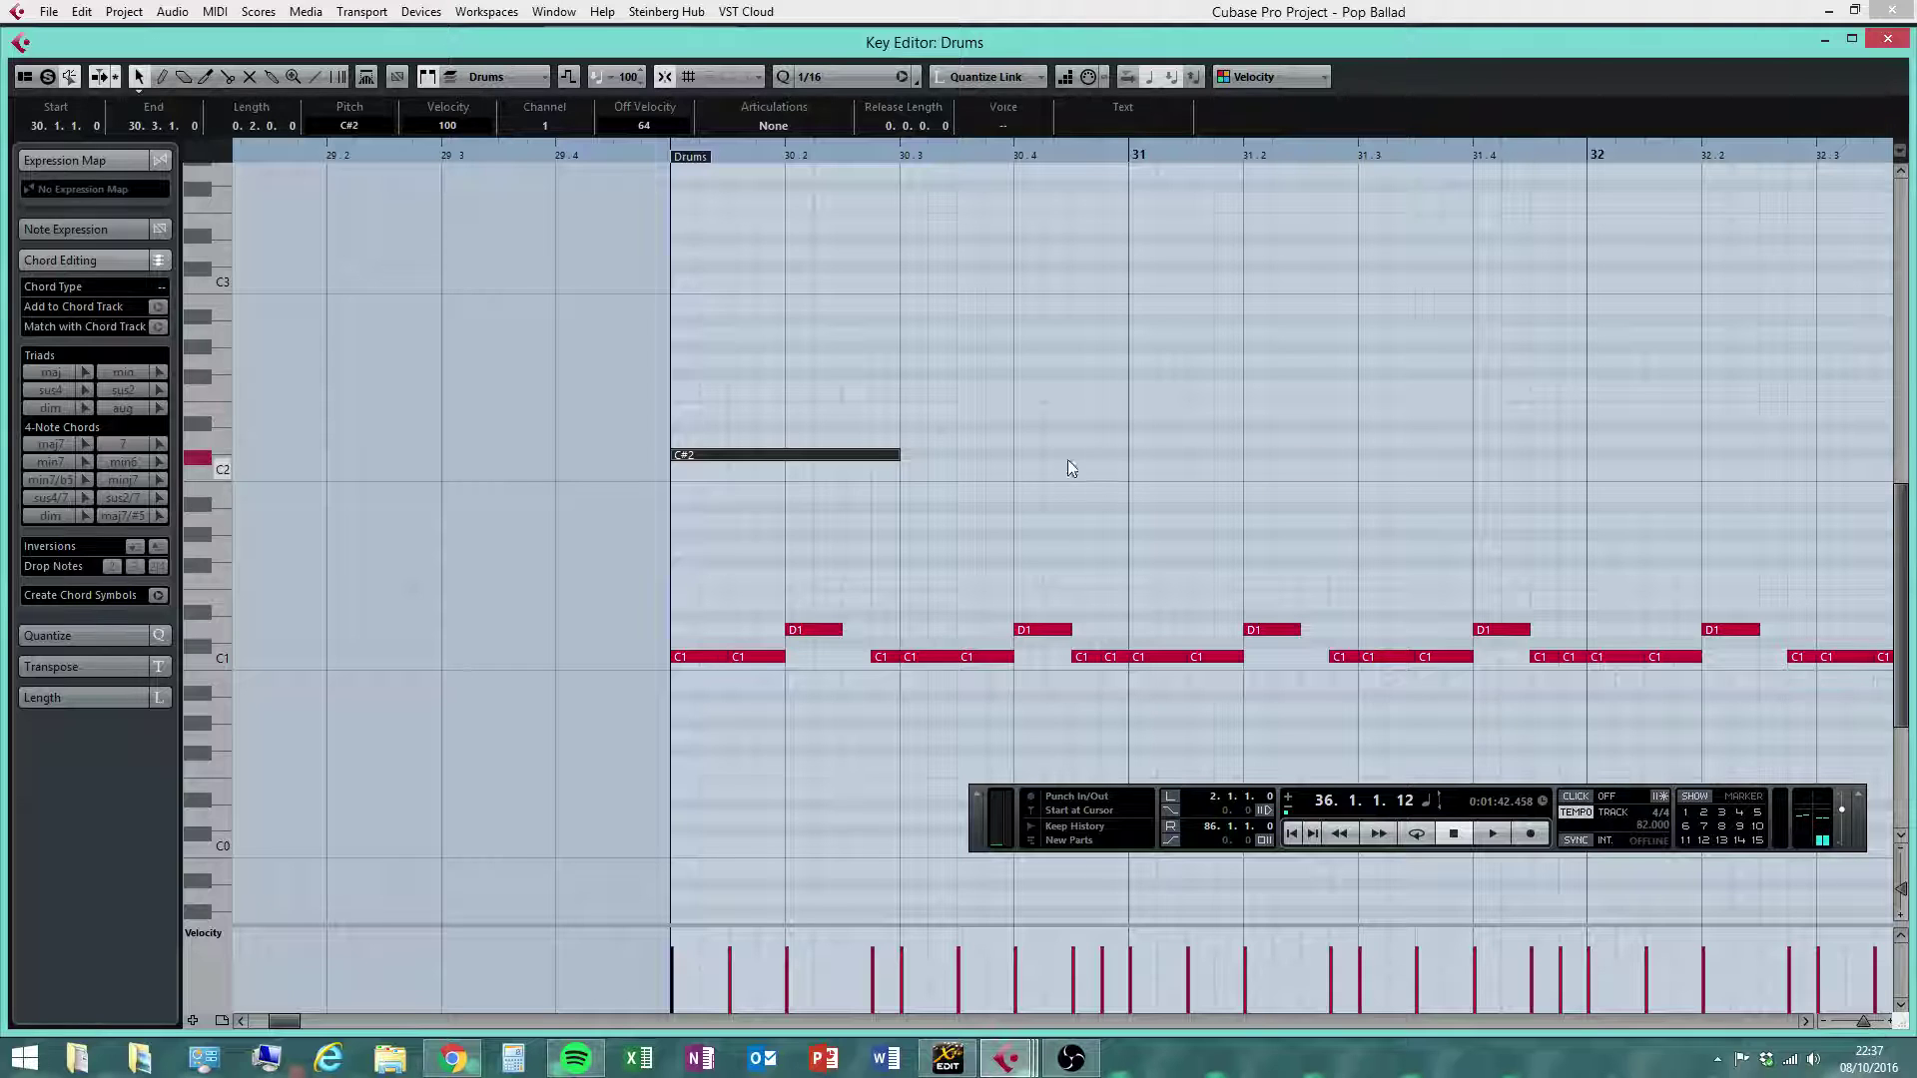
{"action": "left_click", "coordinate": [327, 156]}
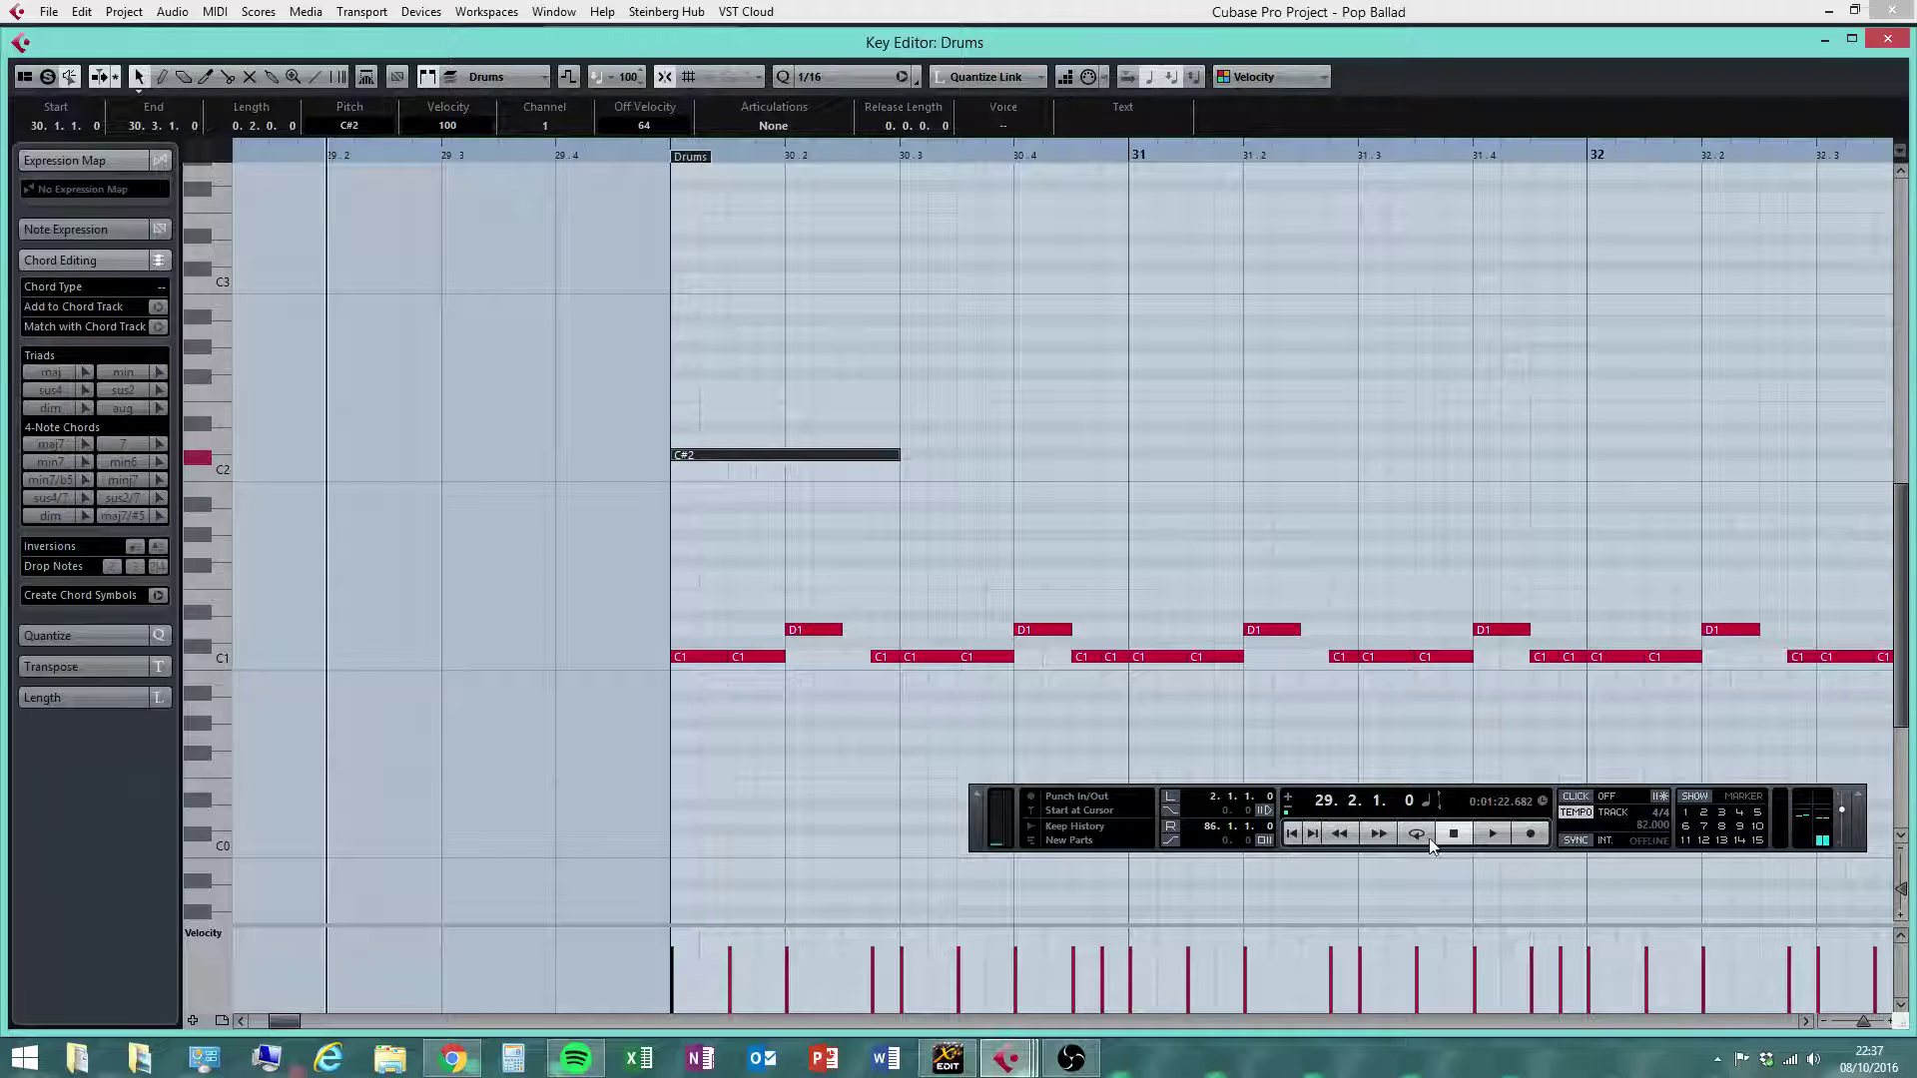
{"action": "left_click", "coordinate": [1489, 832]}
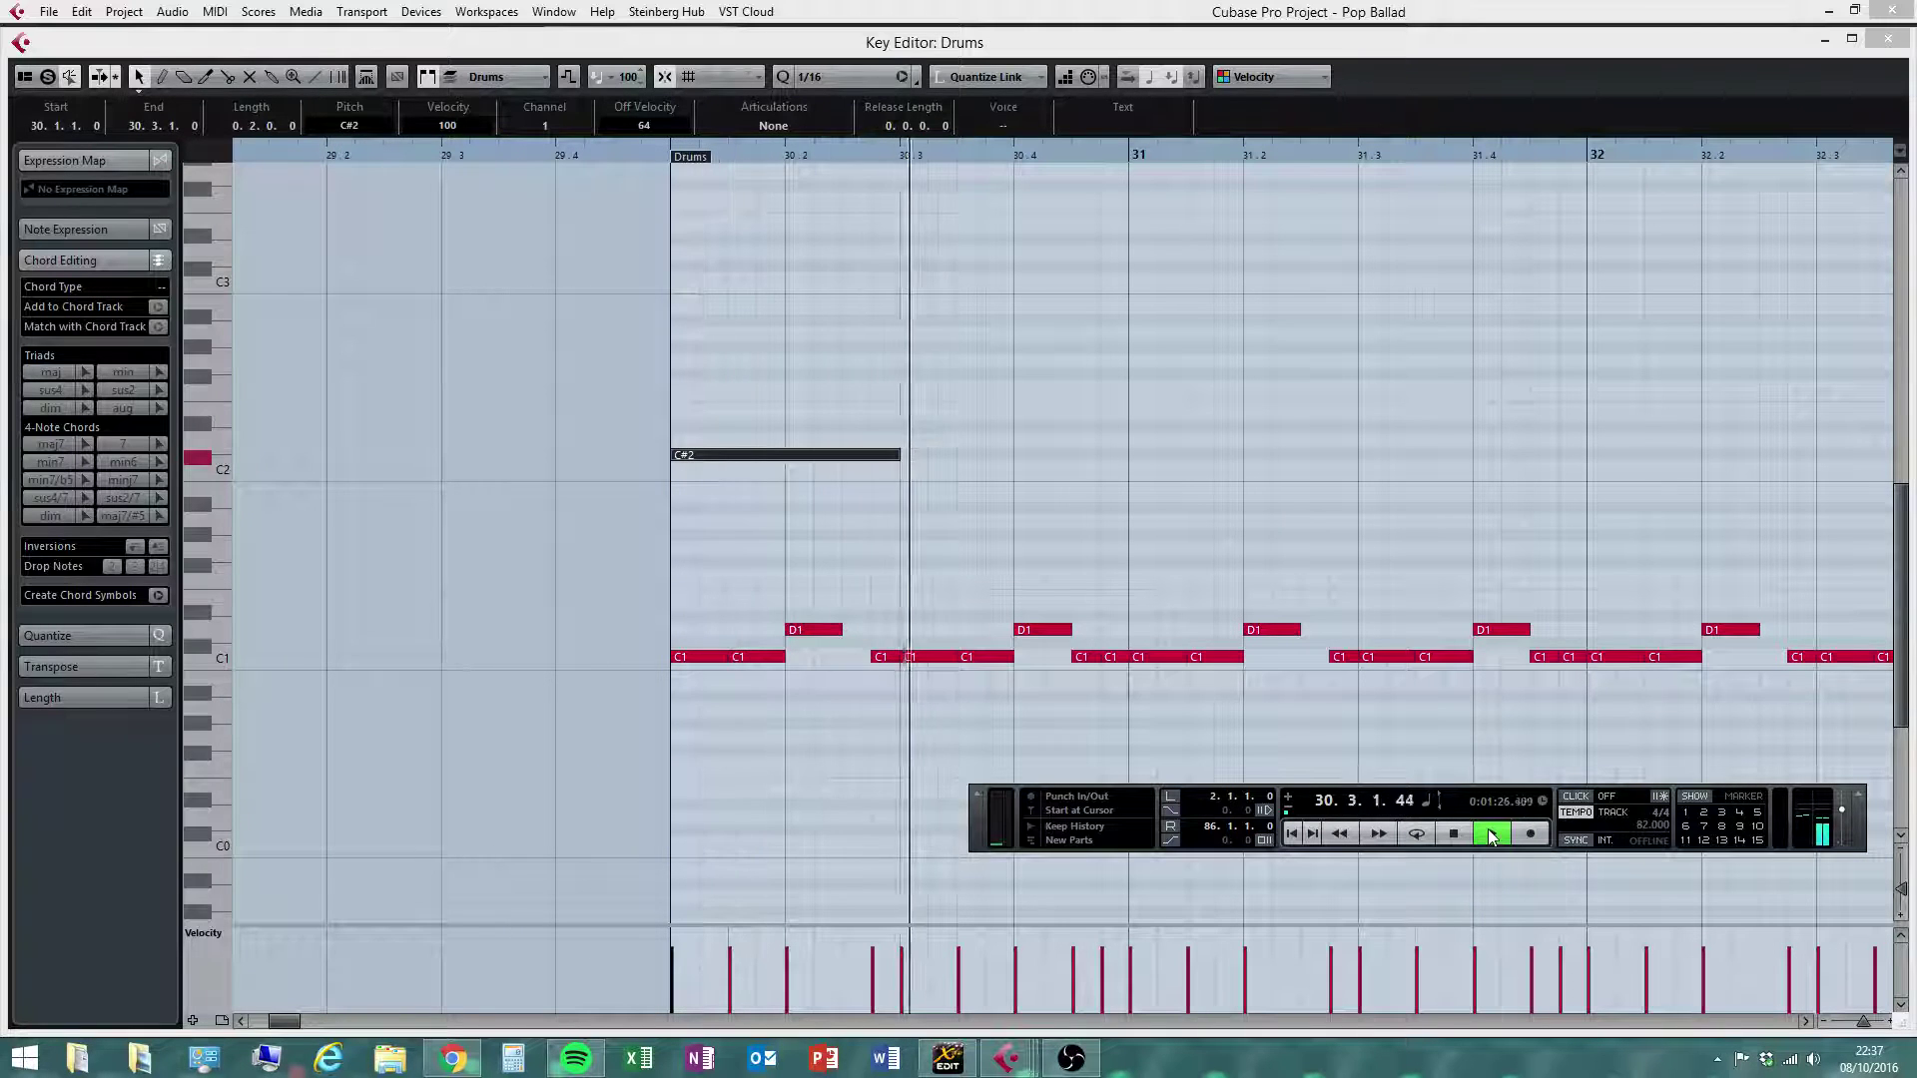
{"action": "key", "text": "space"}
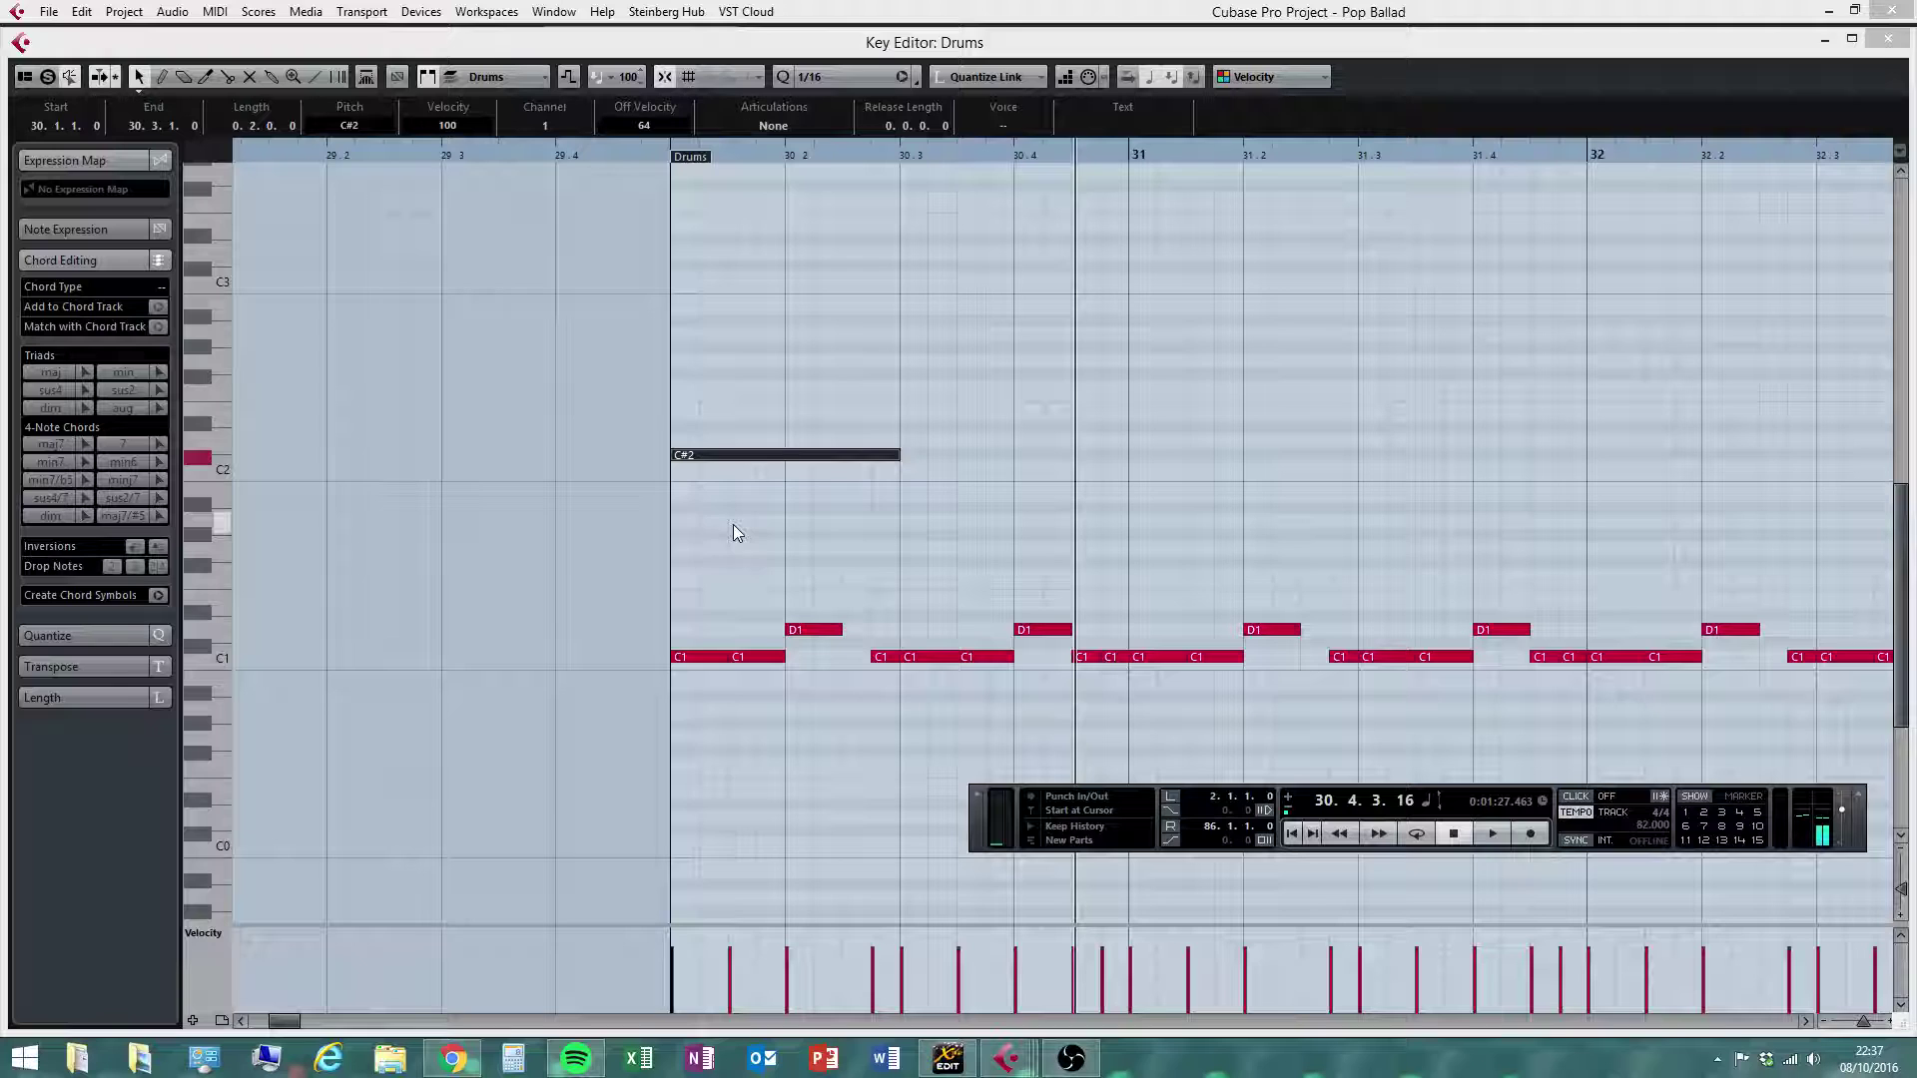
Lower the velocity of the C#2 note at the start of bar 30 to 63
{"action": "left_click", "coordinate": [683, 963]}
{"action": "left_click", "coordinate": [770, 496]}
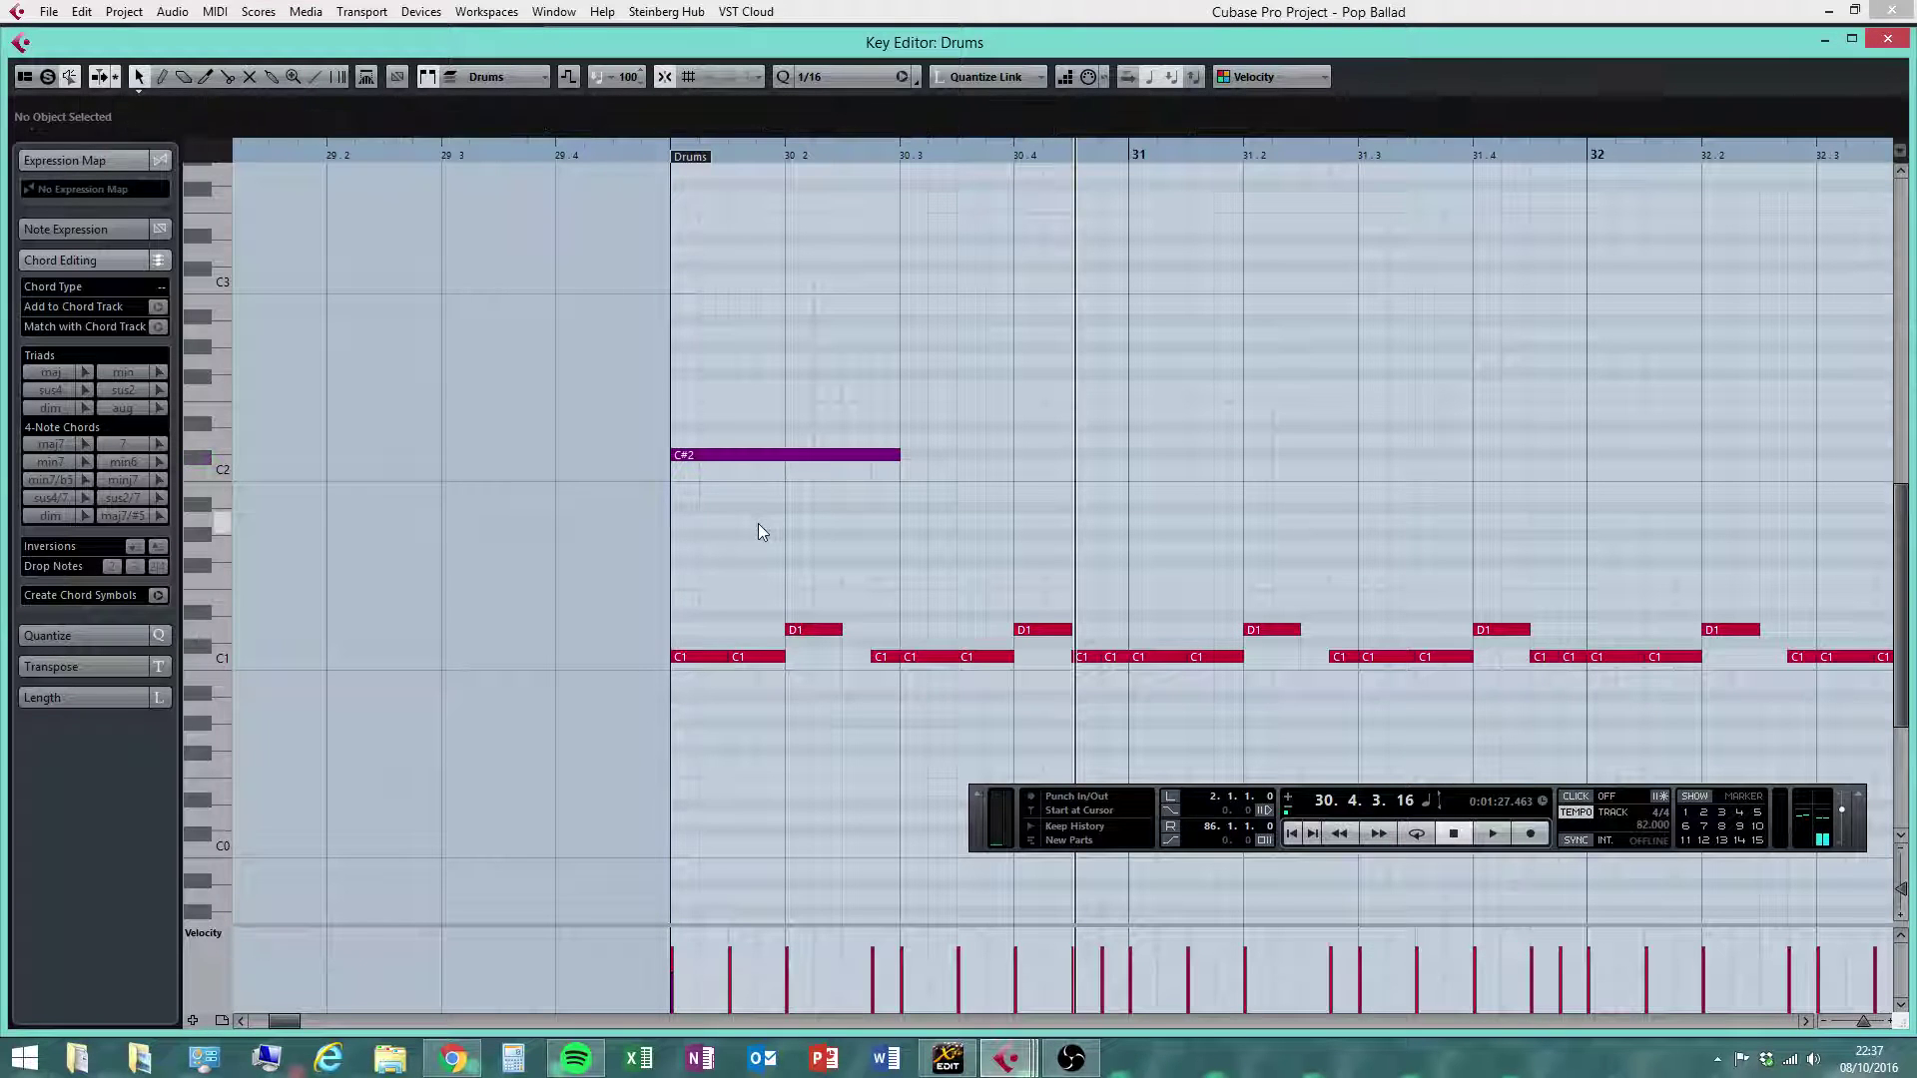
{"action": "left_click", "coordinate": [769, 458]}
{"action": "left_click", "coordinate": [871, 545]}
{"action": "left_click_drag", "start_coordinate": [758, 371], "coordinate": [739, 549]}
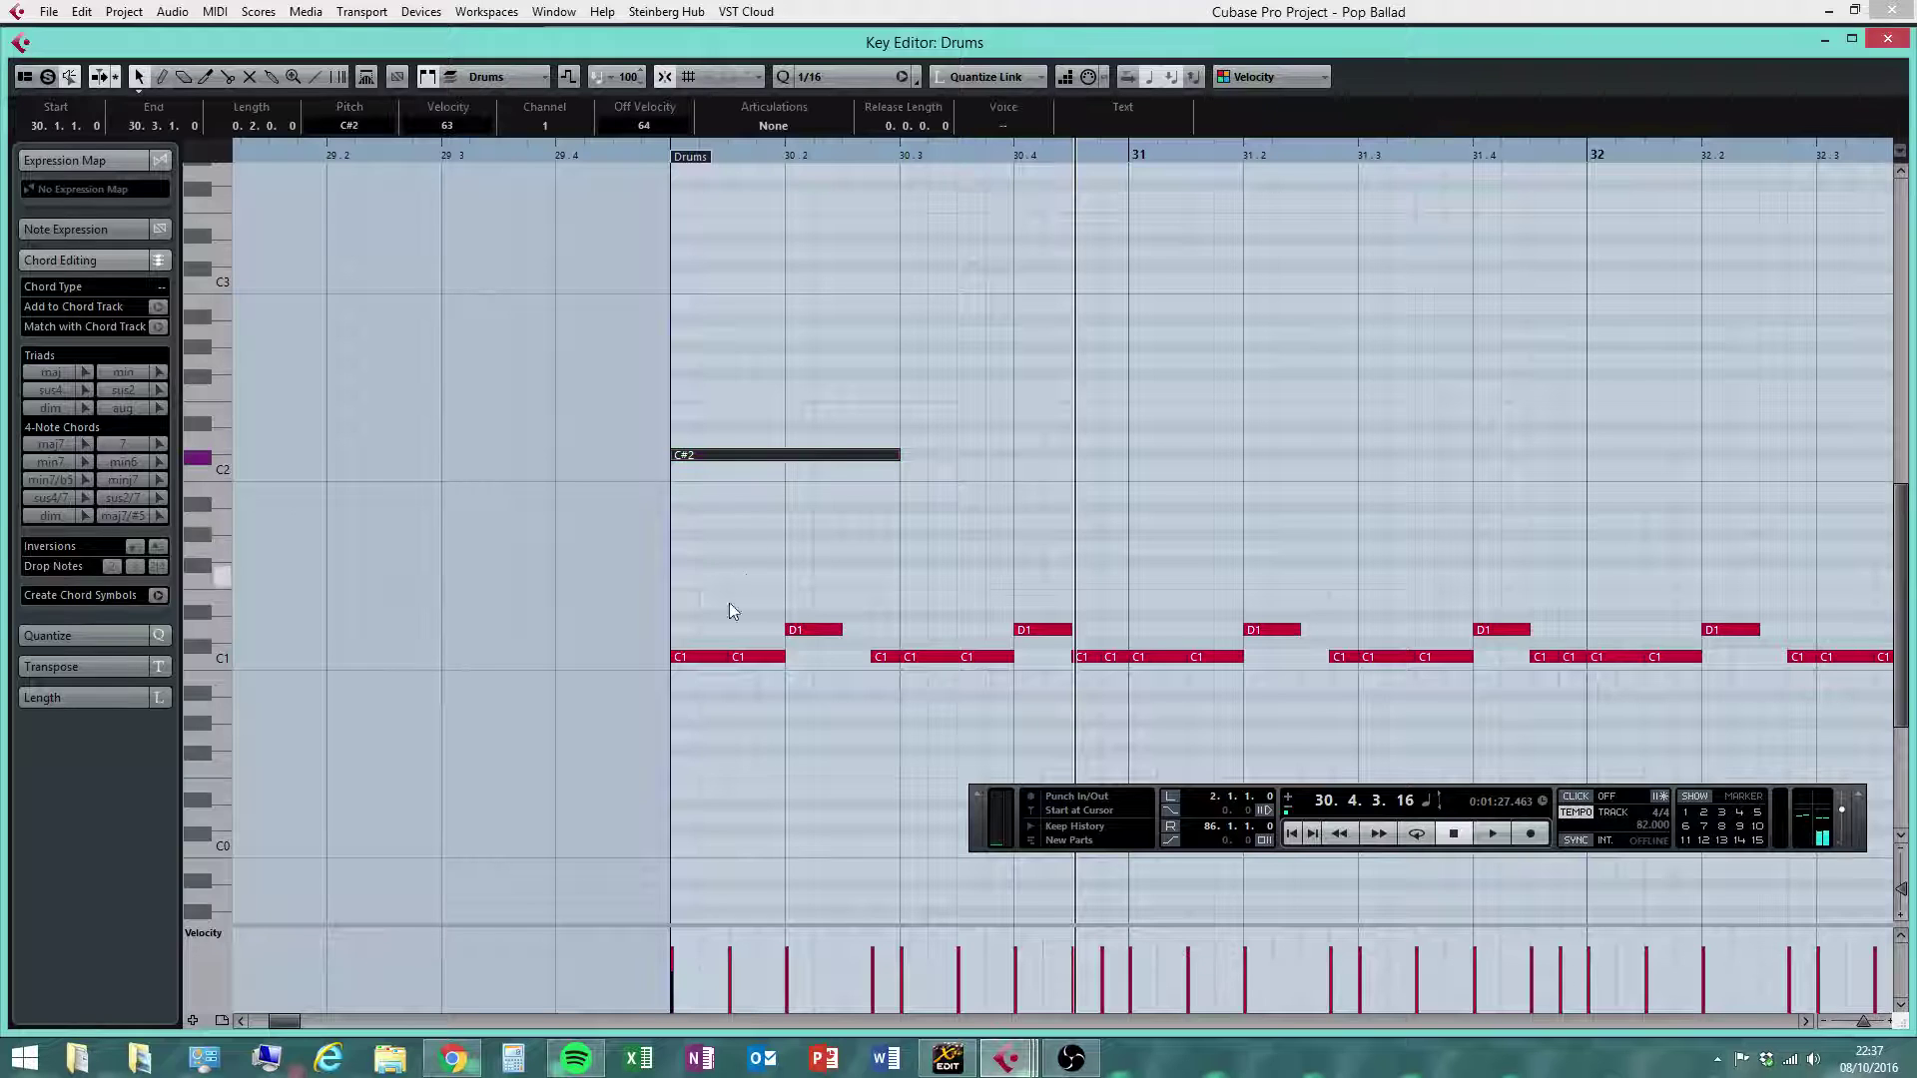
With quantize at 1/16, draw D#2 notes over beats 1 and 2 of bar 30, one eighth plus two sixteenths per beat
{"action": "right_click", "coordinate": [732, 528]}
{"action": "left_click", "coordinate": [764, 532]}
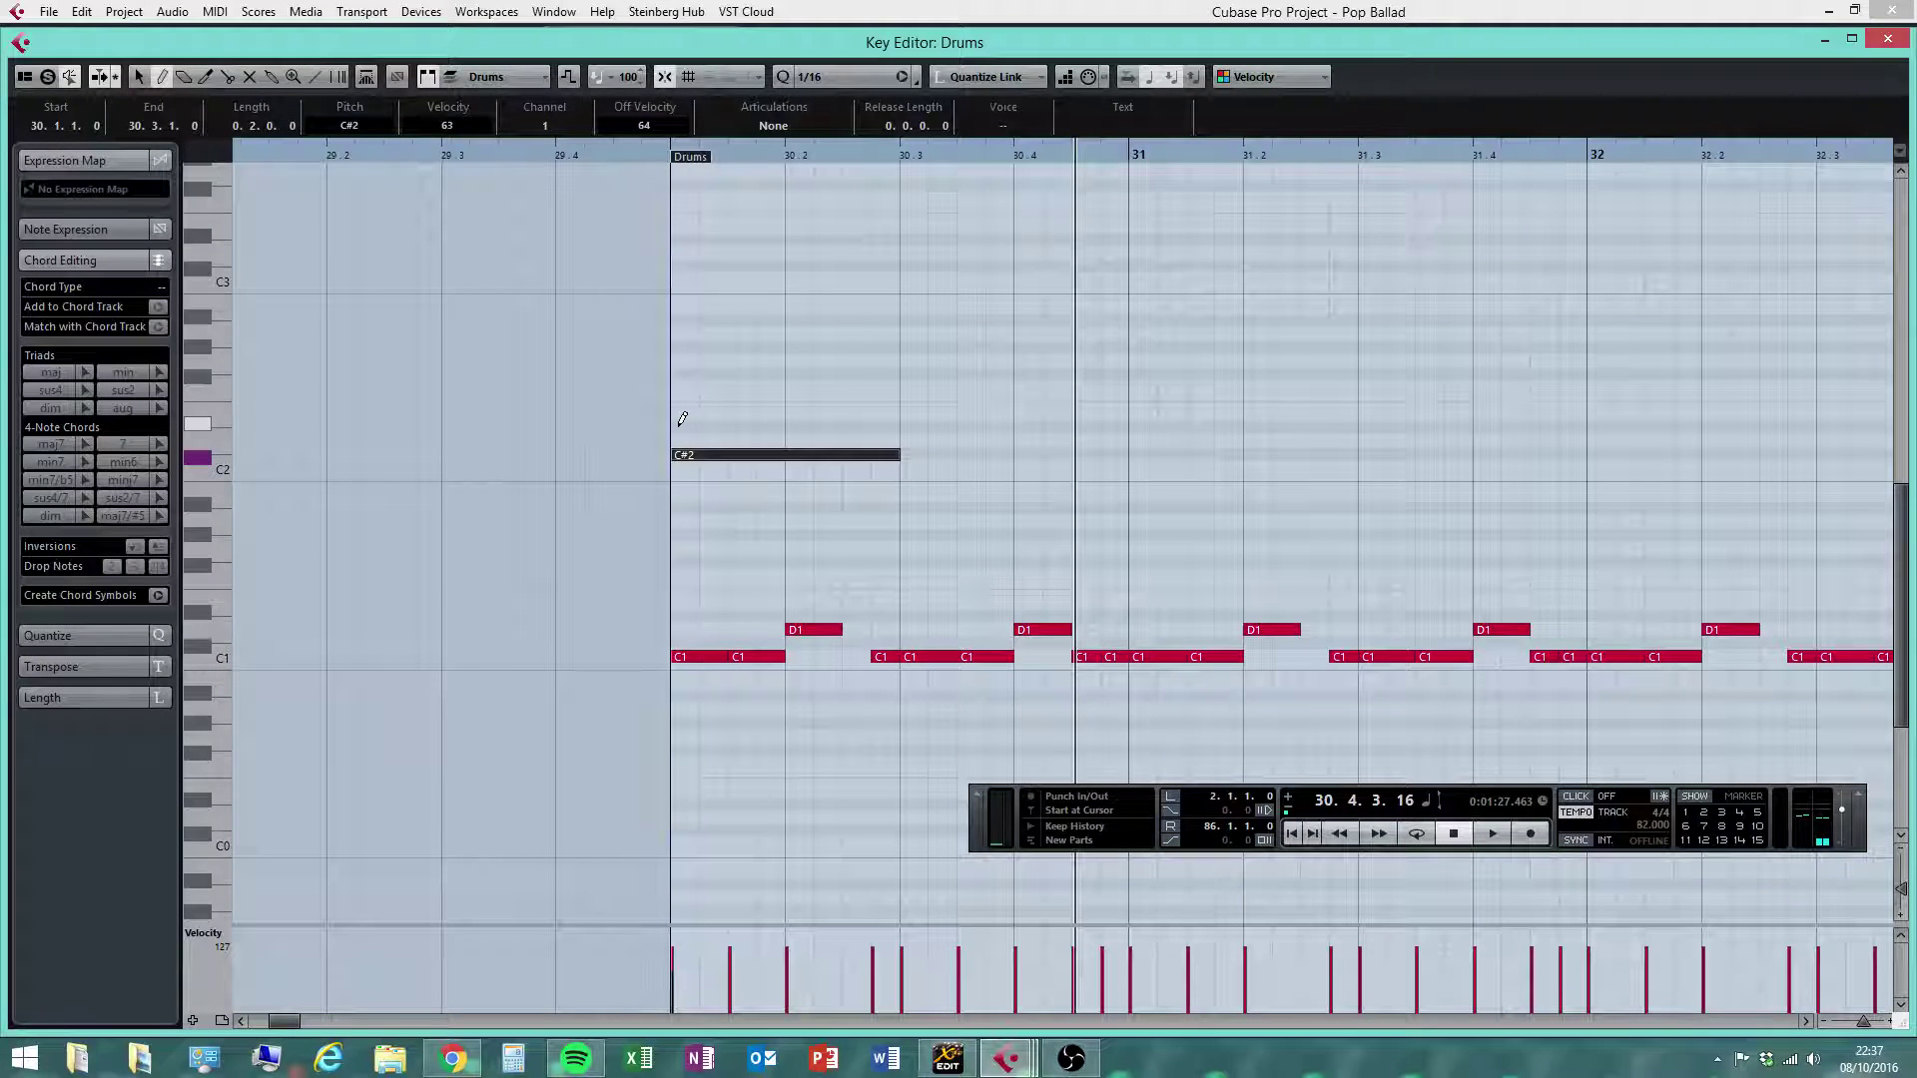
{"action": "left_click", "coordinate": [825, 80]}
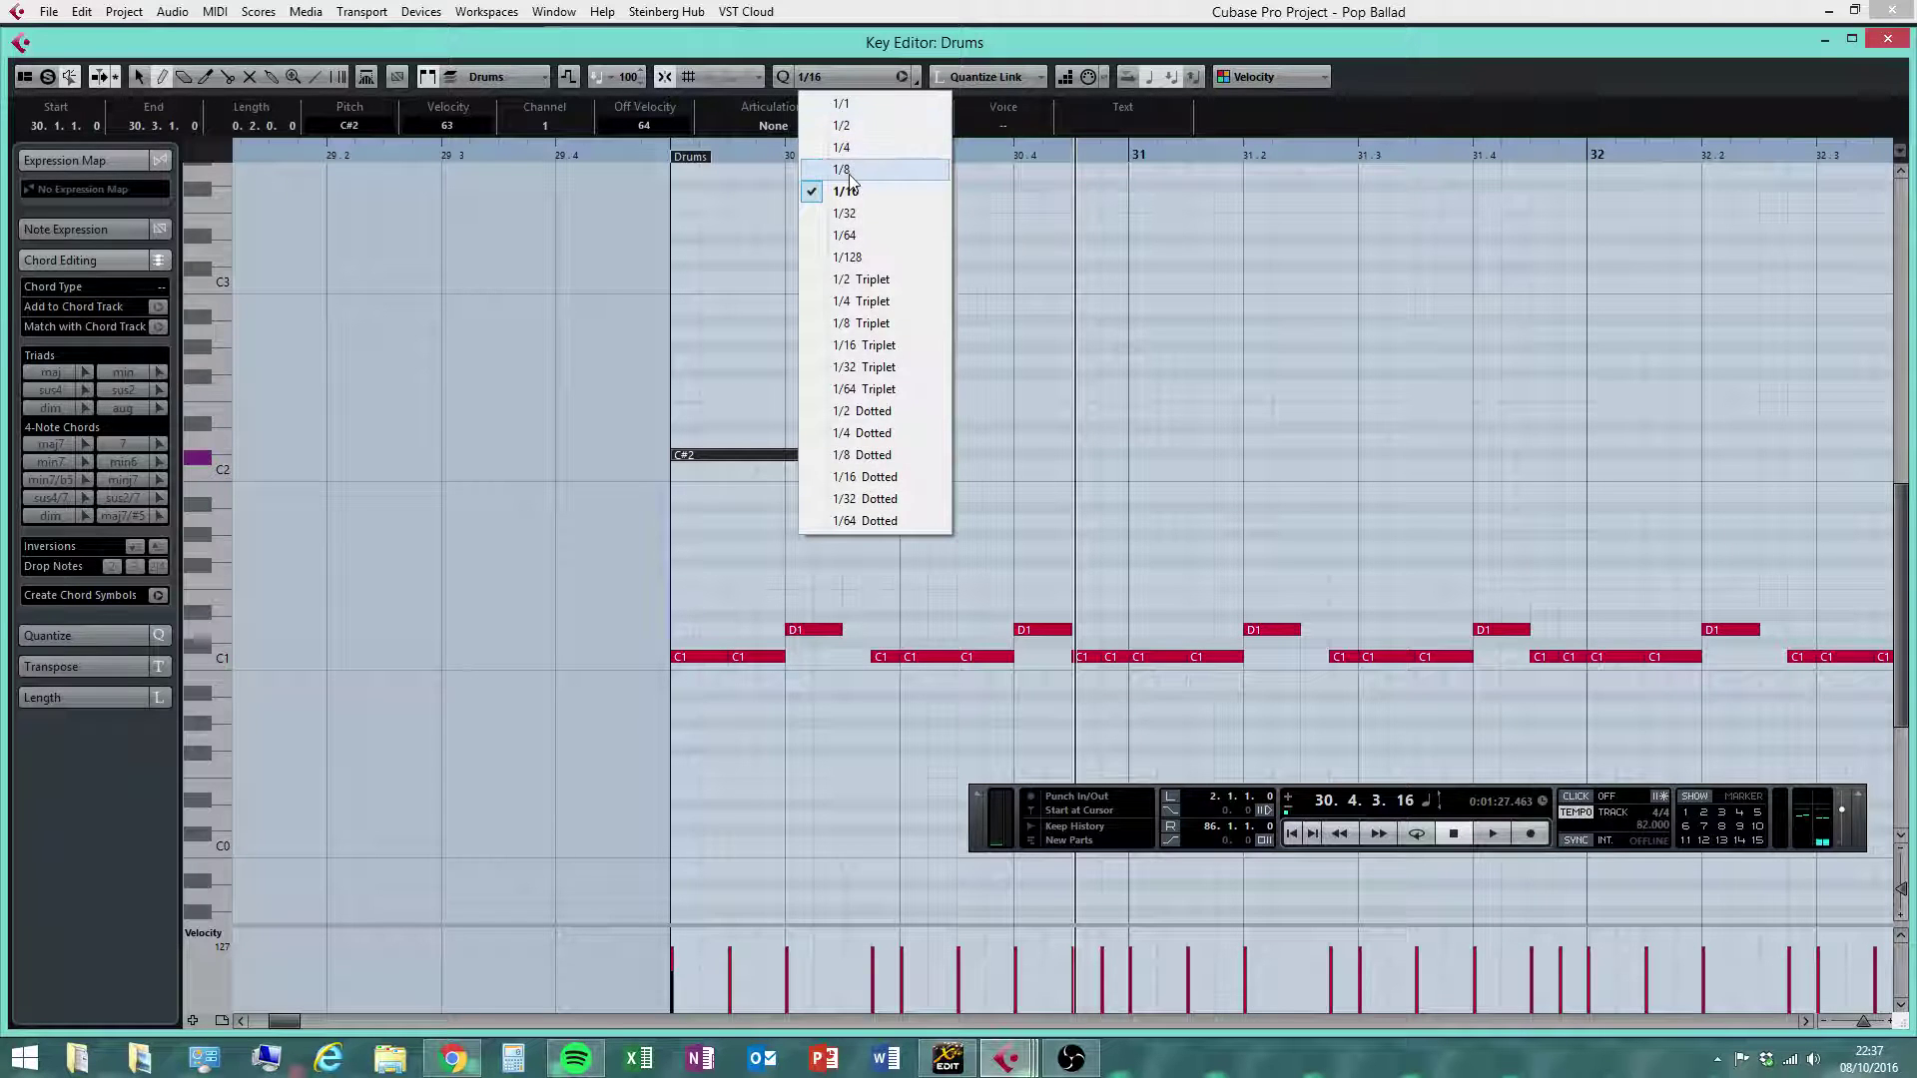
{"action": "left_click", "coordinate": [857, 171]}
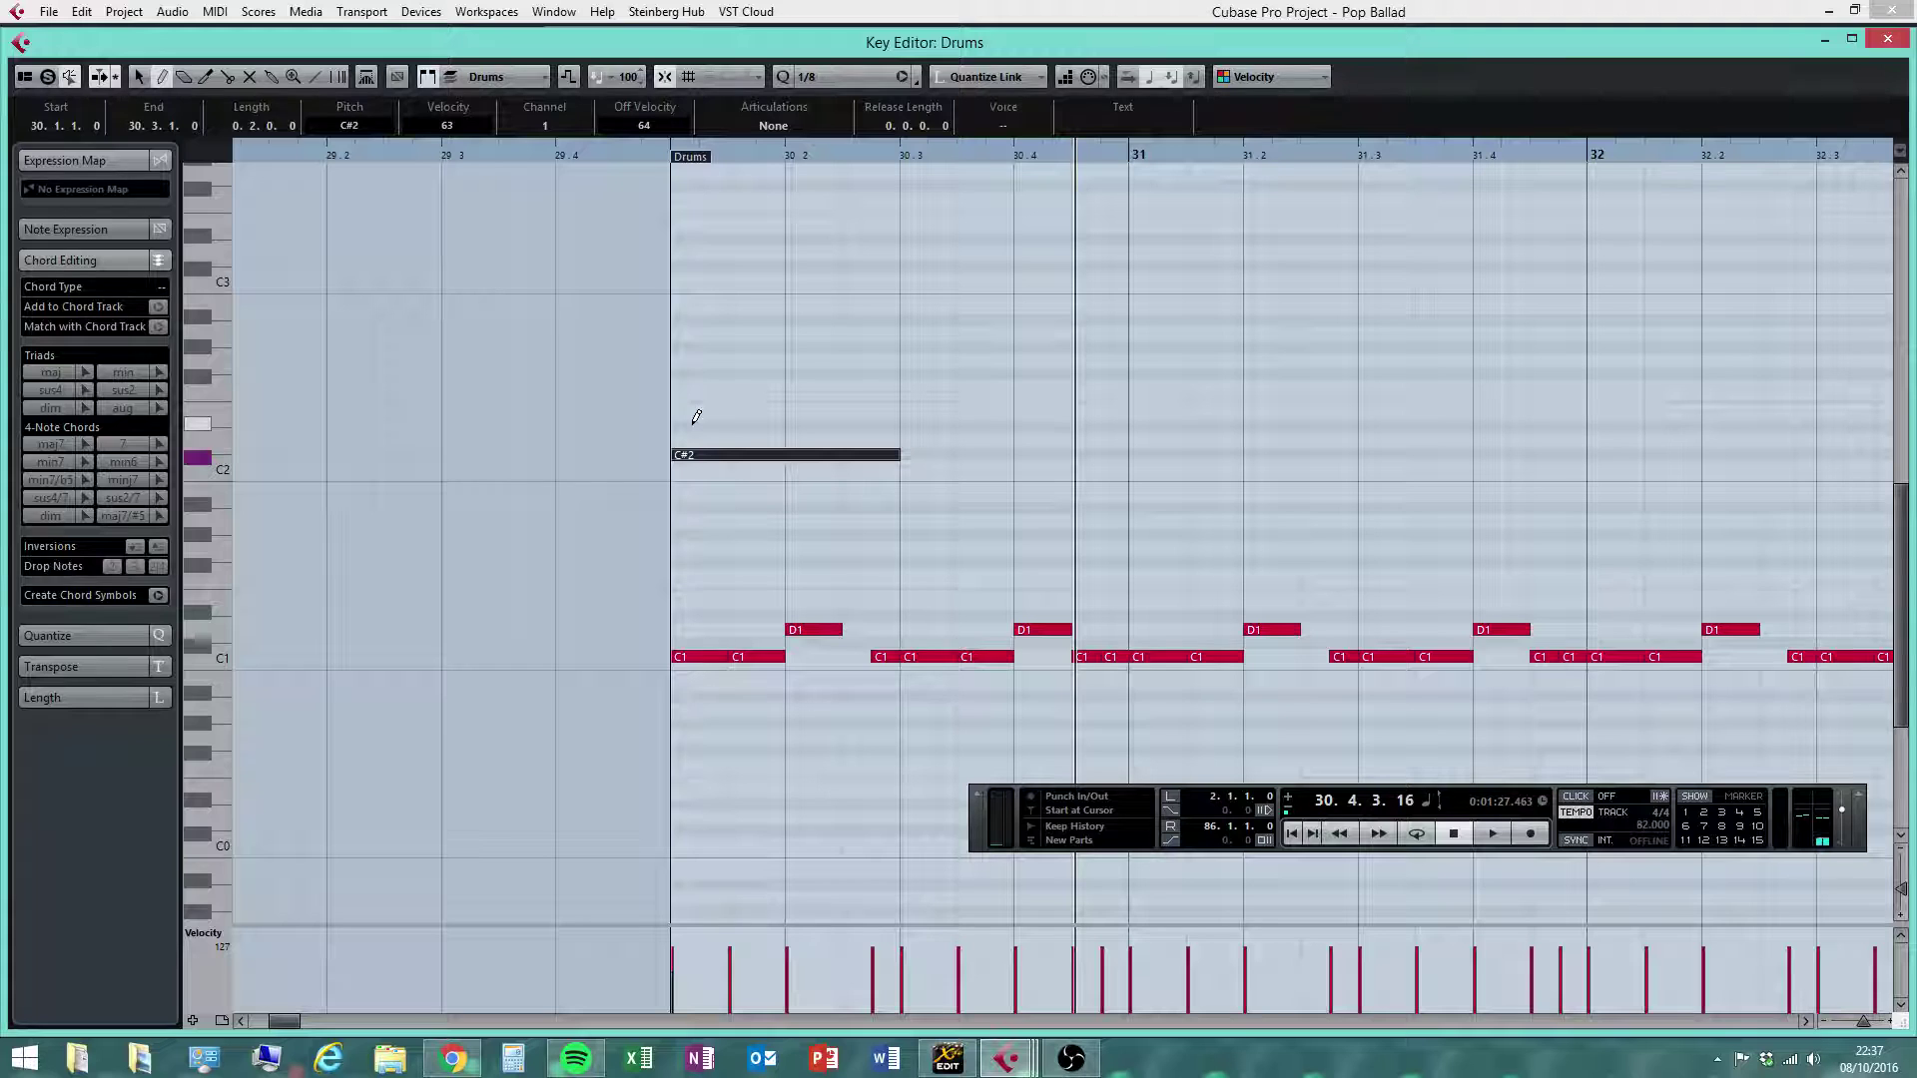
{"action": "left_click", "coordinate": [829, 78]}
{"action": "left_click", "coordinate": [844, 190]}
{"action": "left_click_drag", "start_coordinate": [687, 425], "coordinate": [838, 426]}
{"action": "left_click", "coordinate": [762, 425]}
{"action": "left_click", "coordinate": [751, 425]}
{"action": "left_click", "coordinate": [856, 425]}
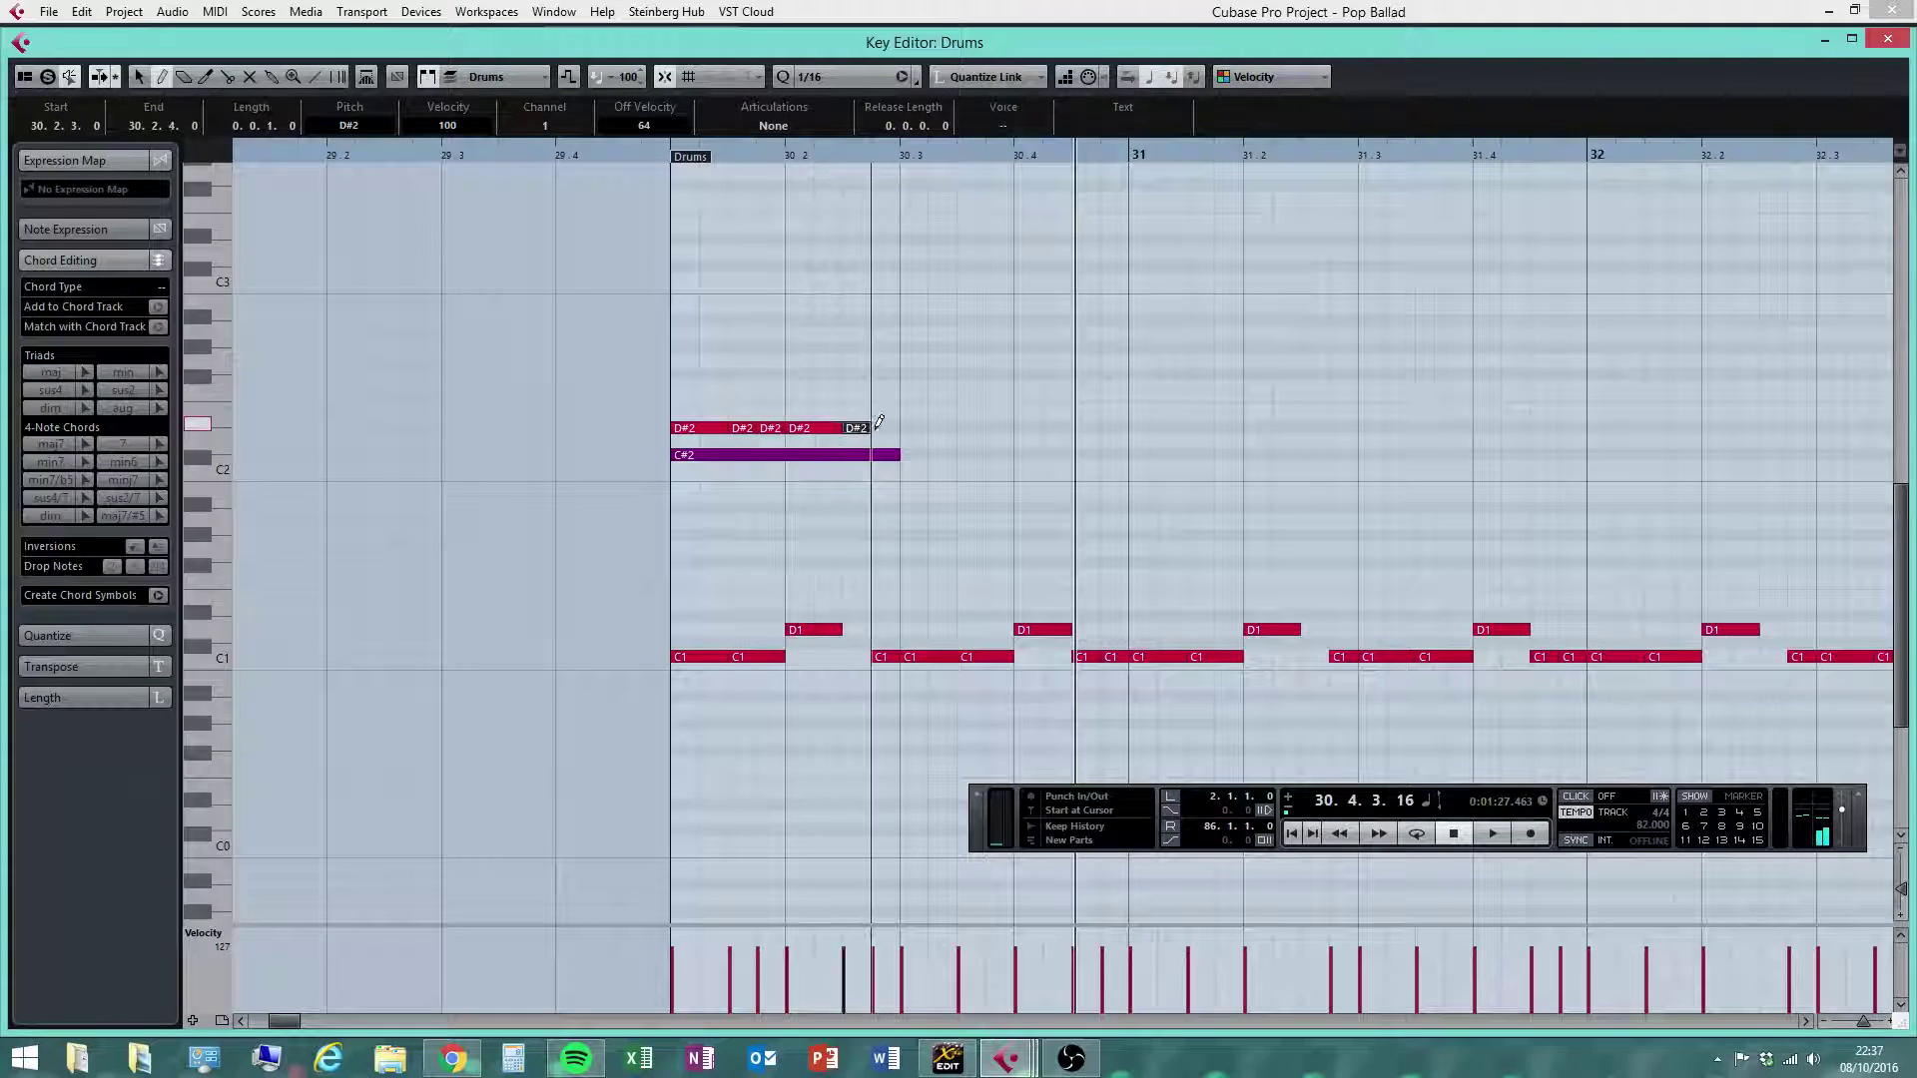
{"action": "left_click", "coordinate": [884, 414]}
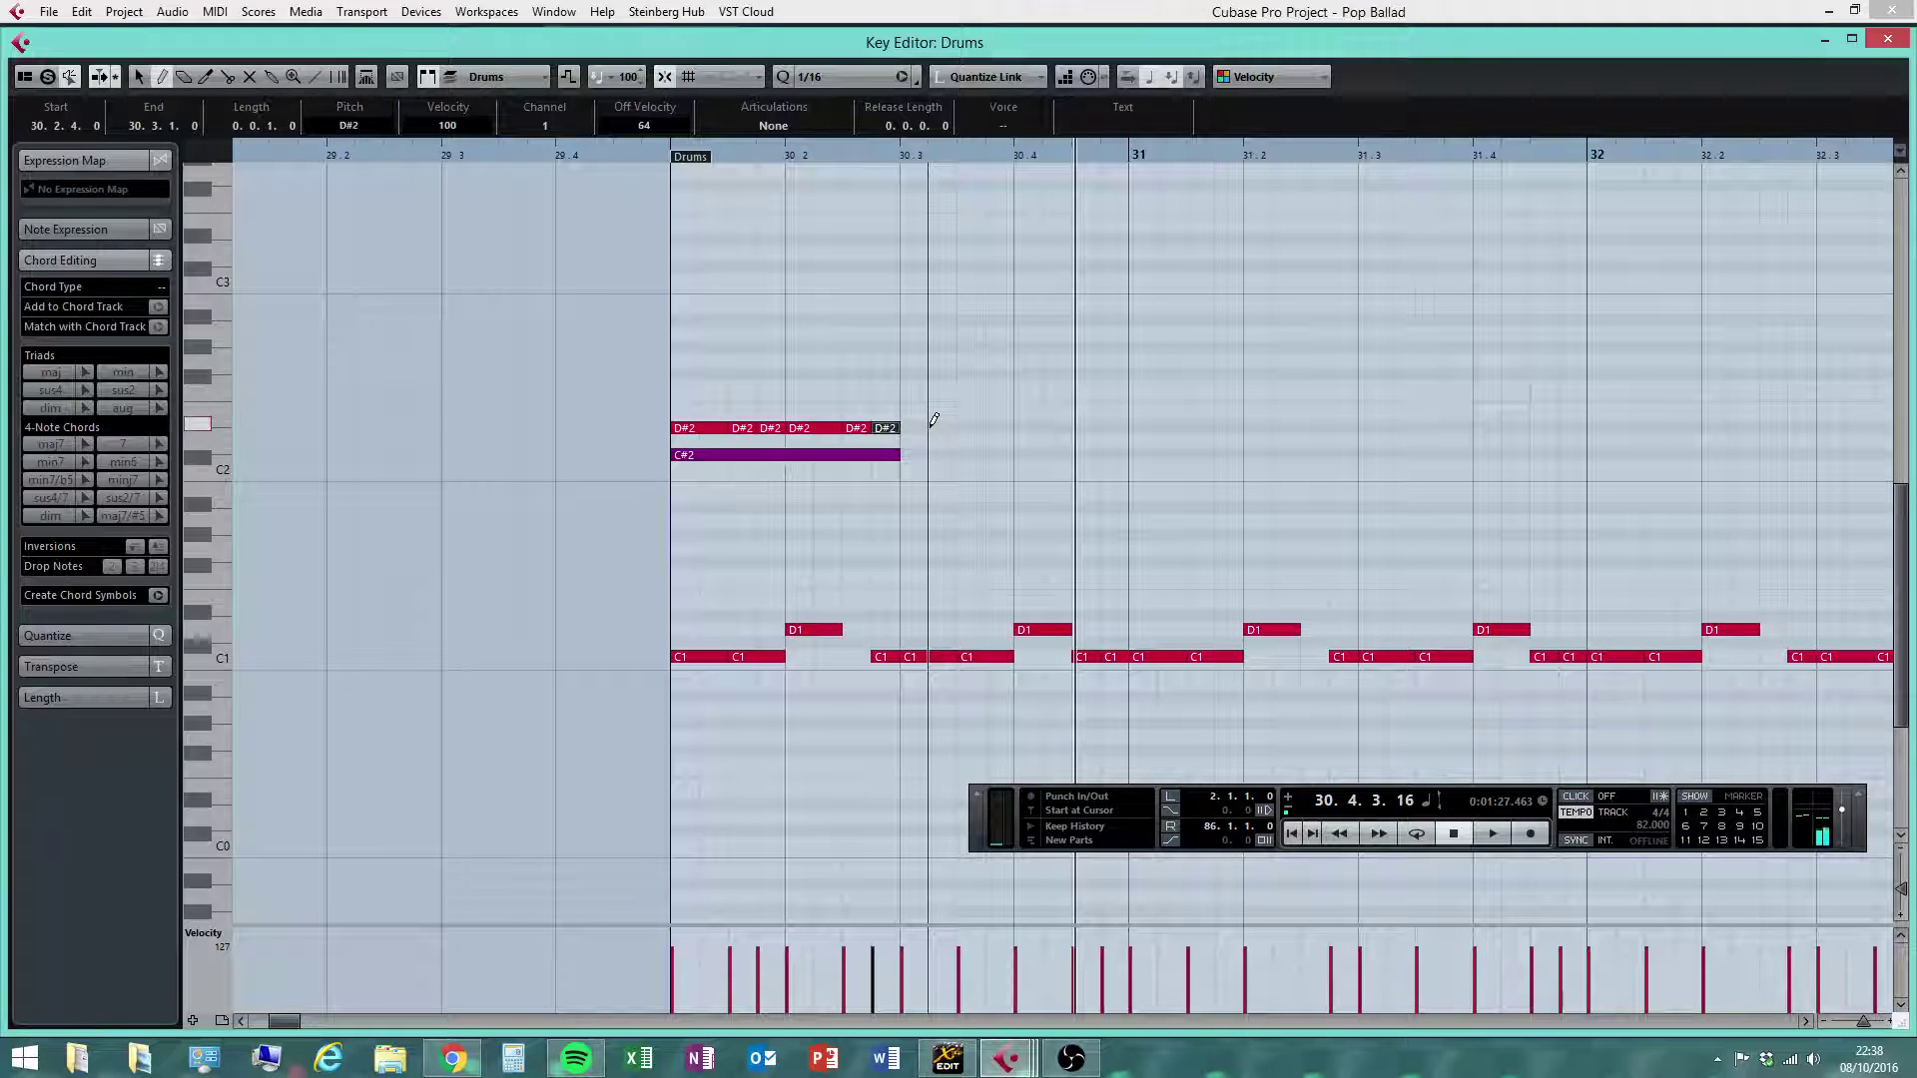
Continue the D#2 pattern of one eighth plus two sixteenths over beats 3 and 4 of bar 30, and return to the selection tool
{"action": "left_click", "coordinate": [914, 425]}
{"action": "left_click", "coordinate": [962, 426]}
{"action": "left_click", "coordinate": [993, 425]}
{"action": "left_click", "coordinate": [1029, 425]}
{"action": "left_click", "coordinate": [1057, 425]}
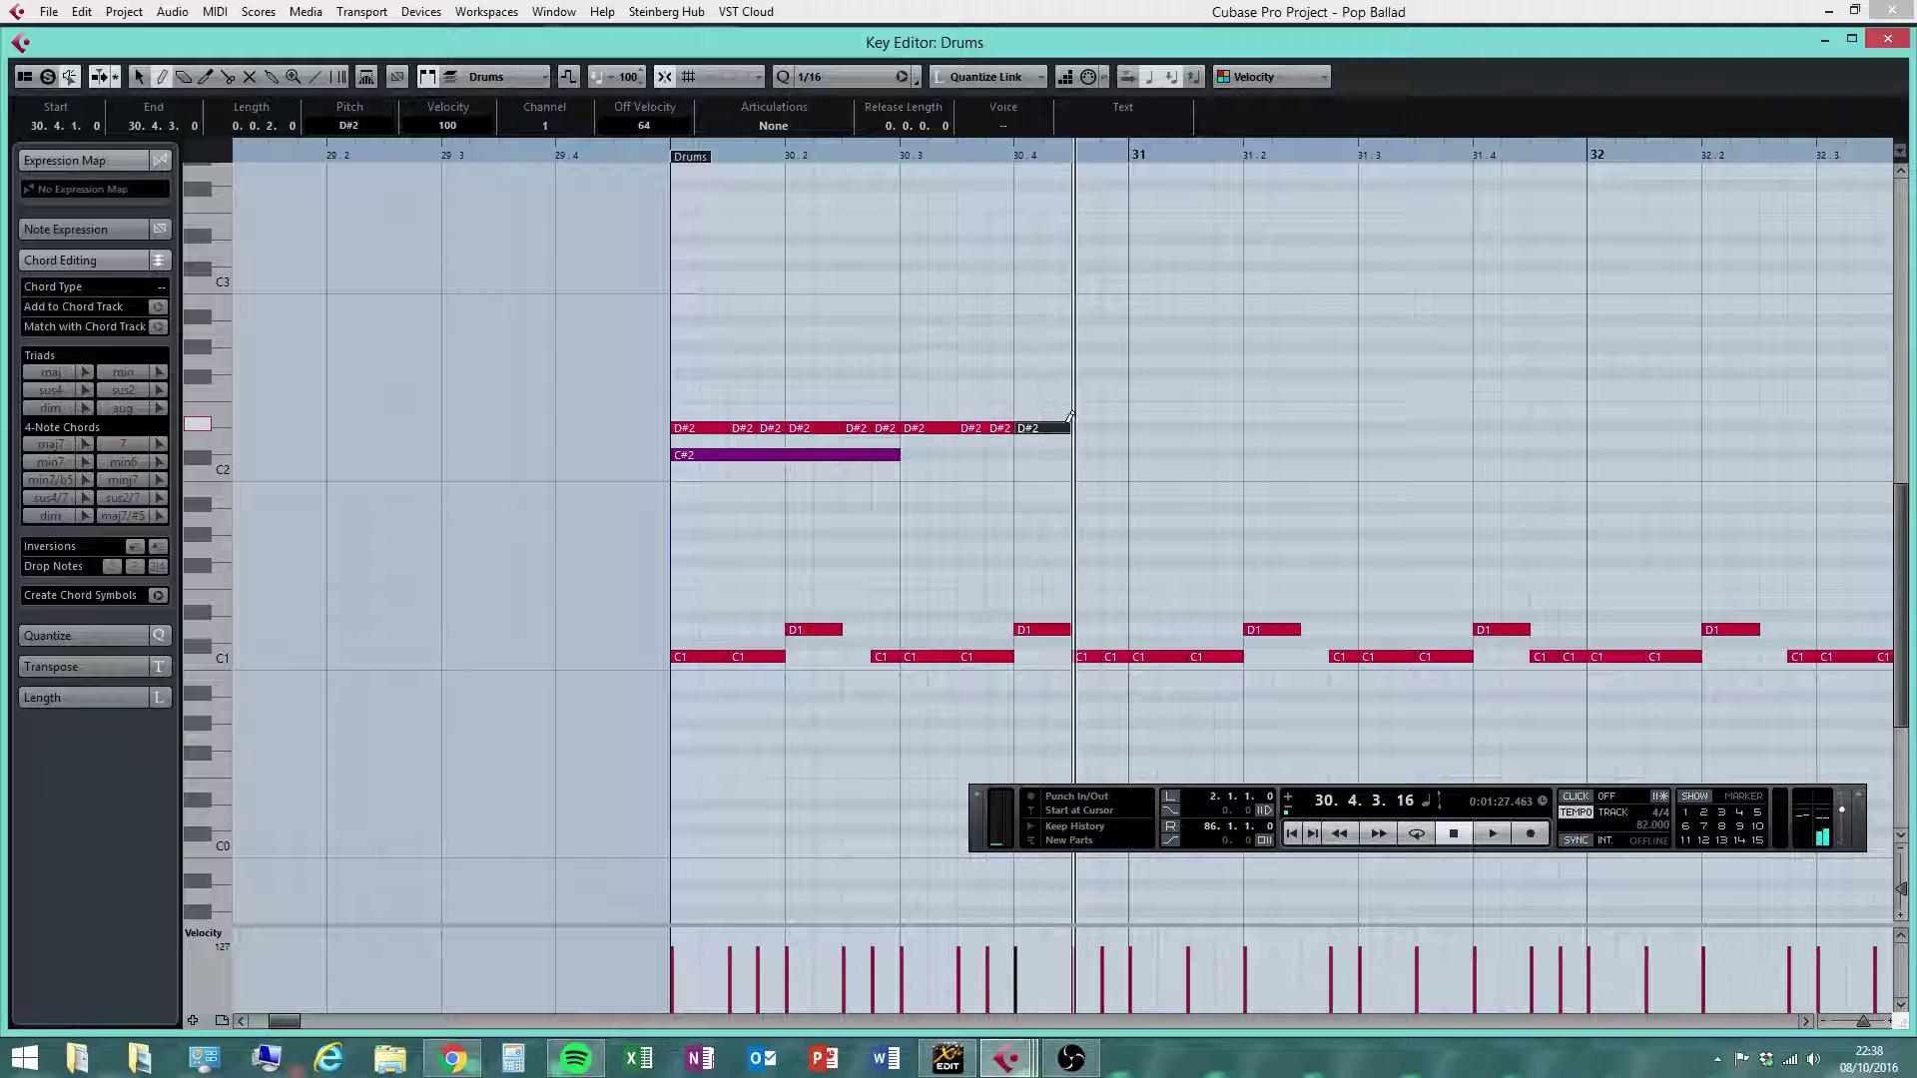
{"action": "left_click", "coordinate": [1086, 425]}
{"action": "left_click", "coordinate": [1114, 425]}
{"action": "right_click", "coordinate": [1064, 417]}
{"action": "left_click", "coordinate": [1063, 417]}
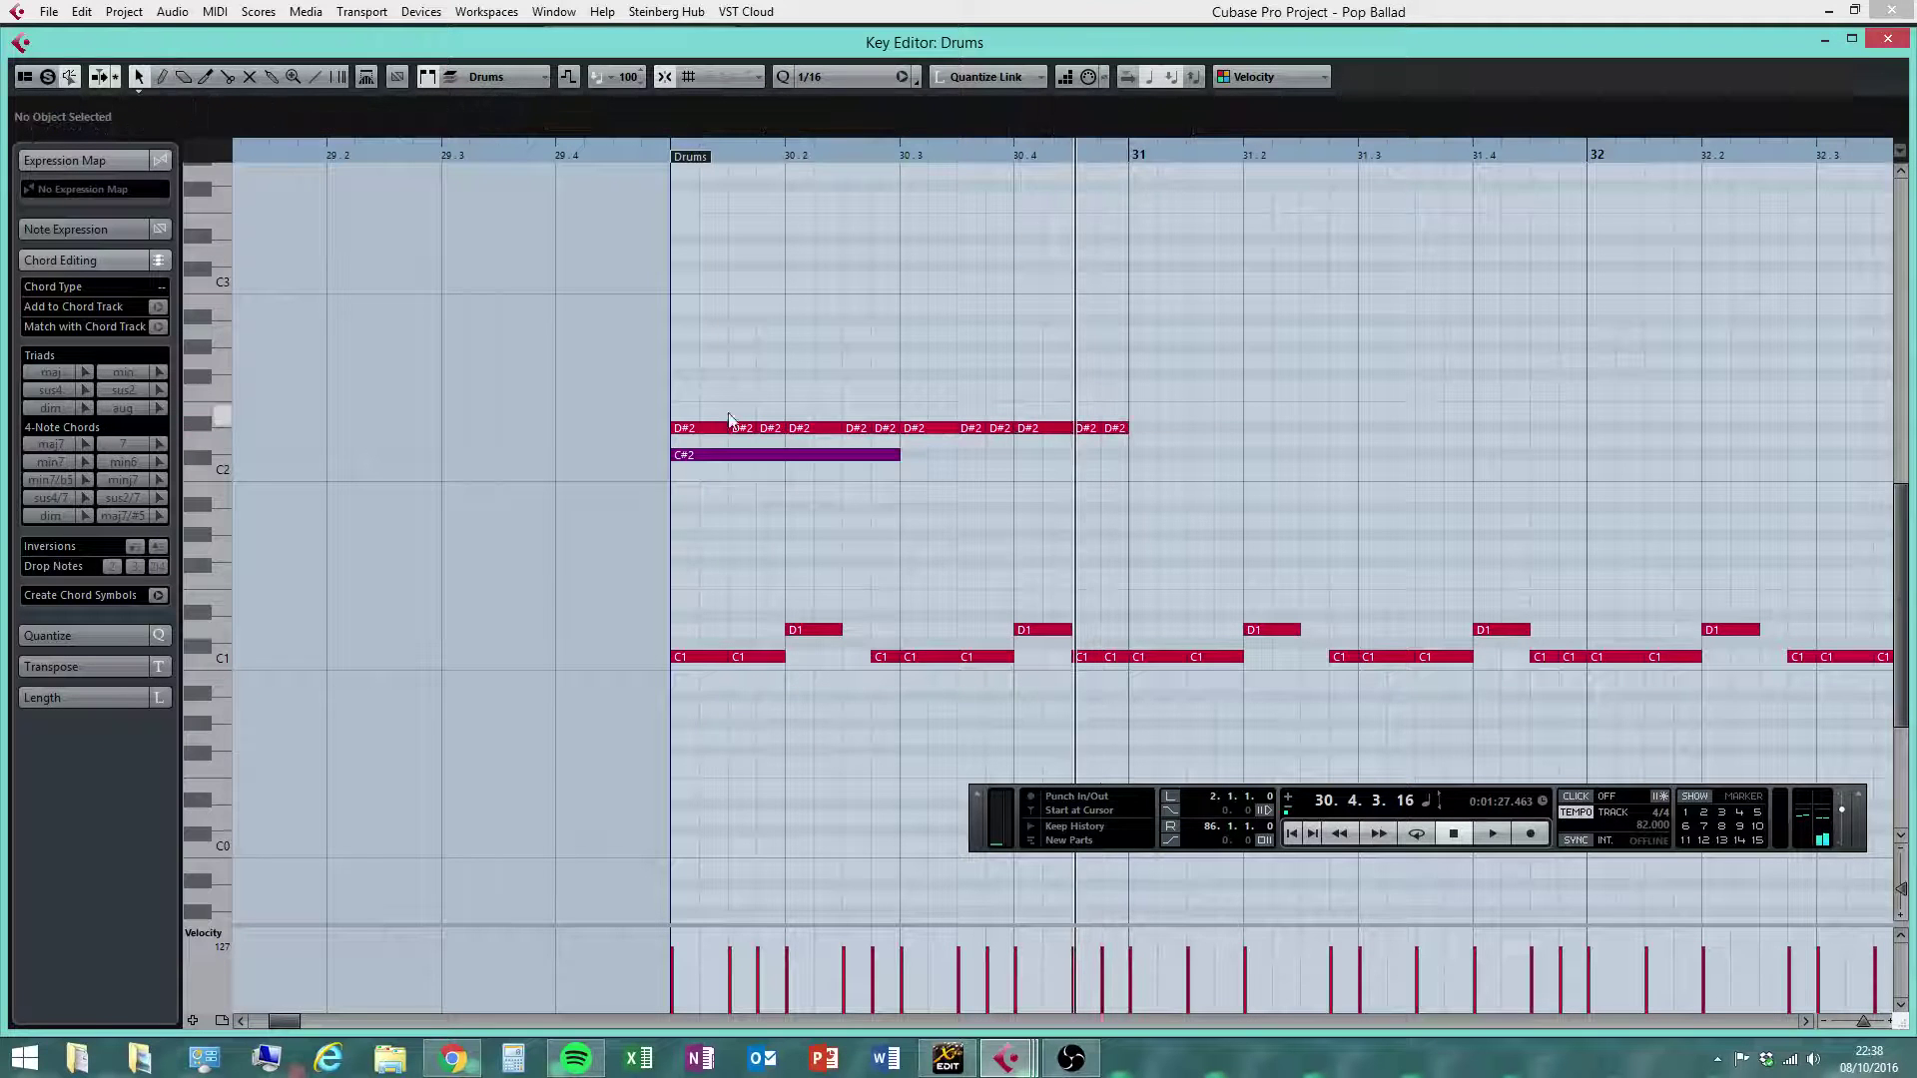
Try raising the velocity at the start of bar 30 and undo that edit
{"action": "left_click_drag", "start_coordinate": [677, 418], "coordinate": [1192, 433]}
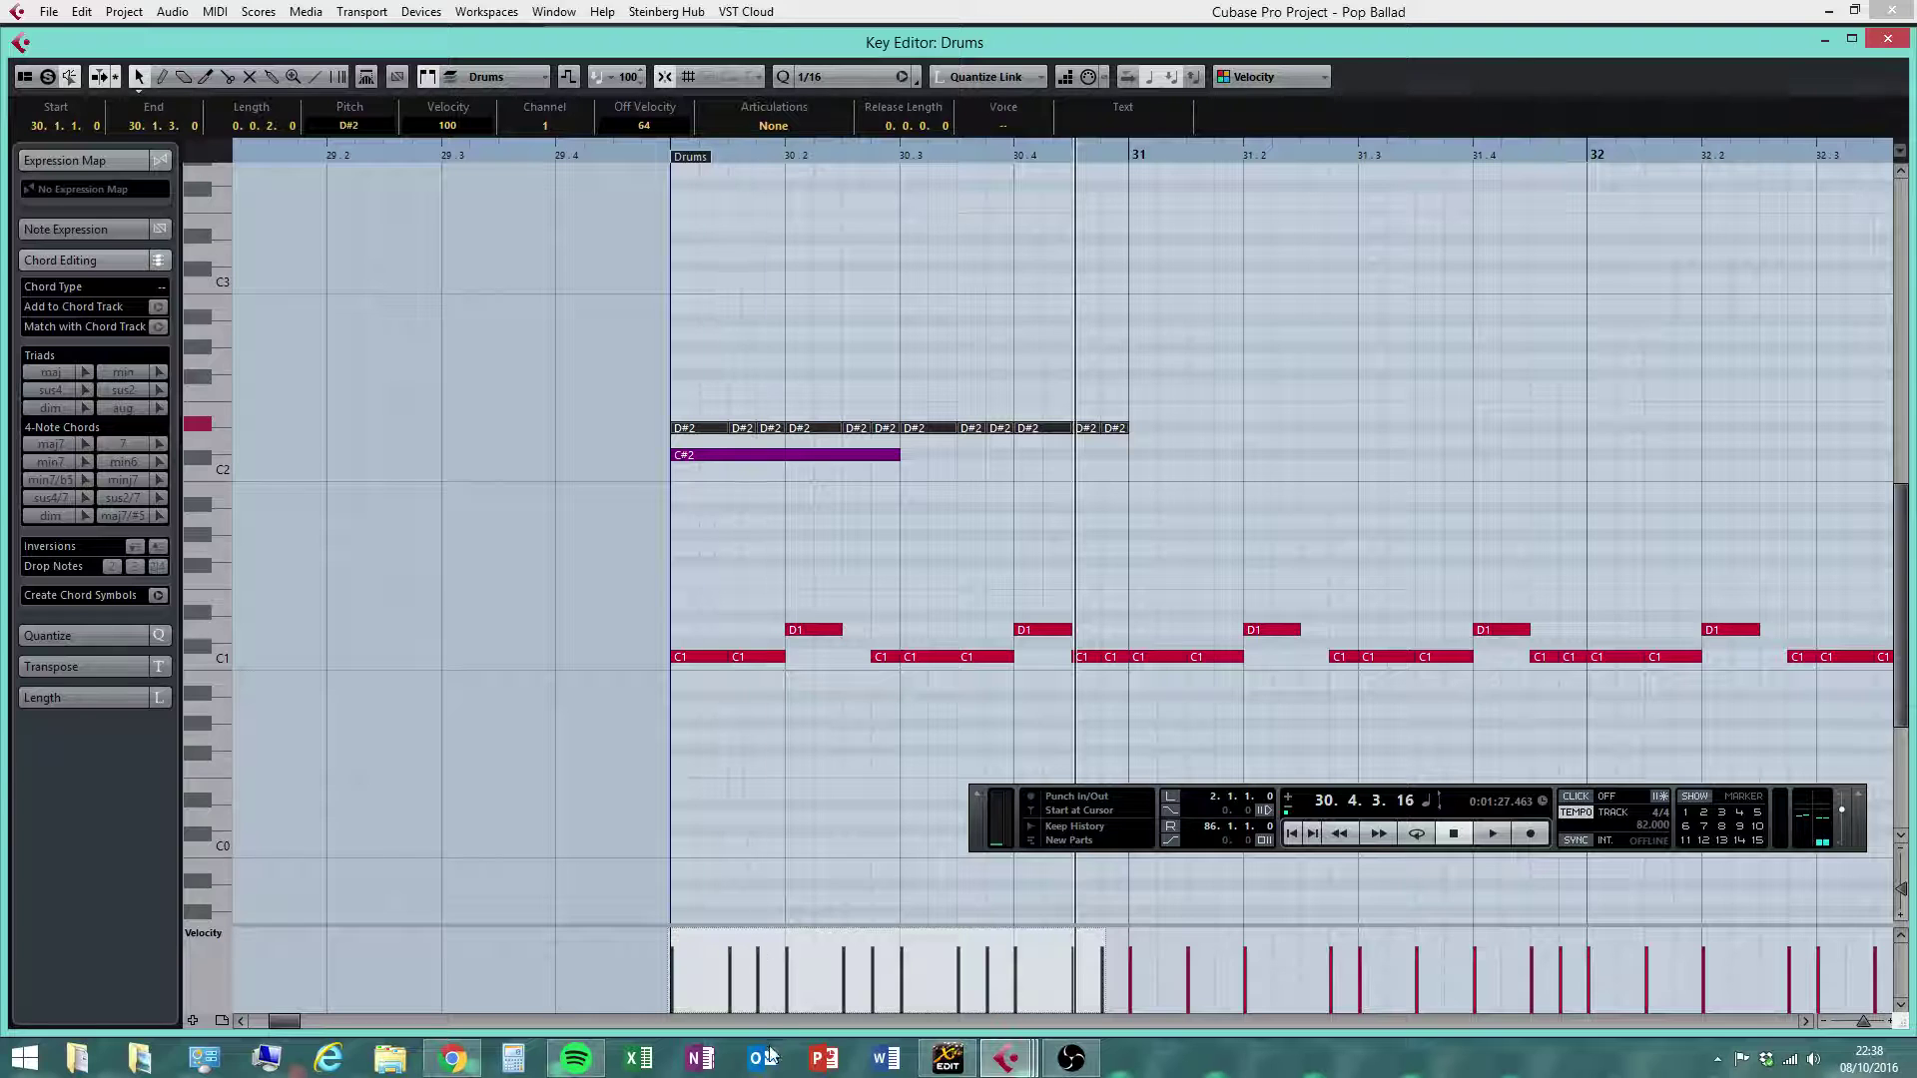
{"action": "left_click", "coordinate": [713, 538]}
{"action": "left_click", "coordinate": [674, 925]}
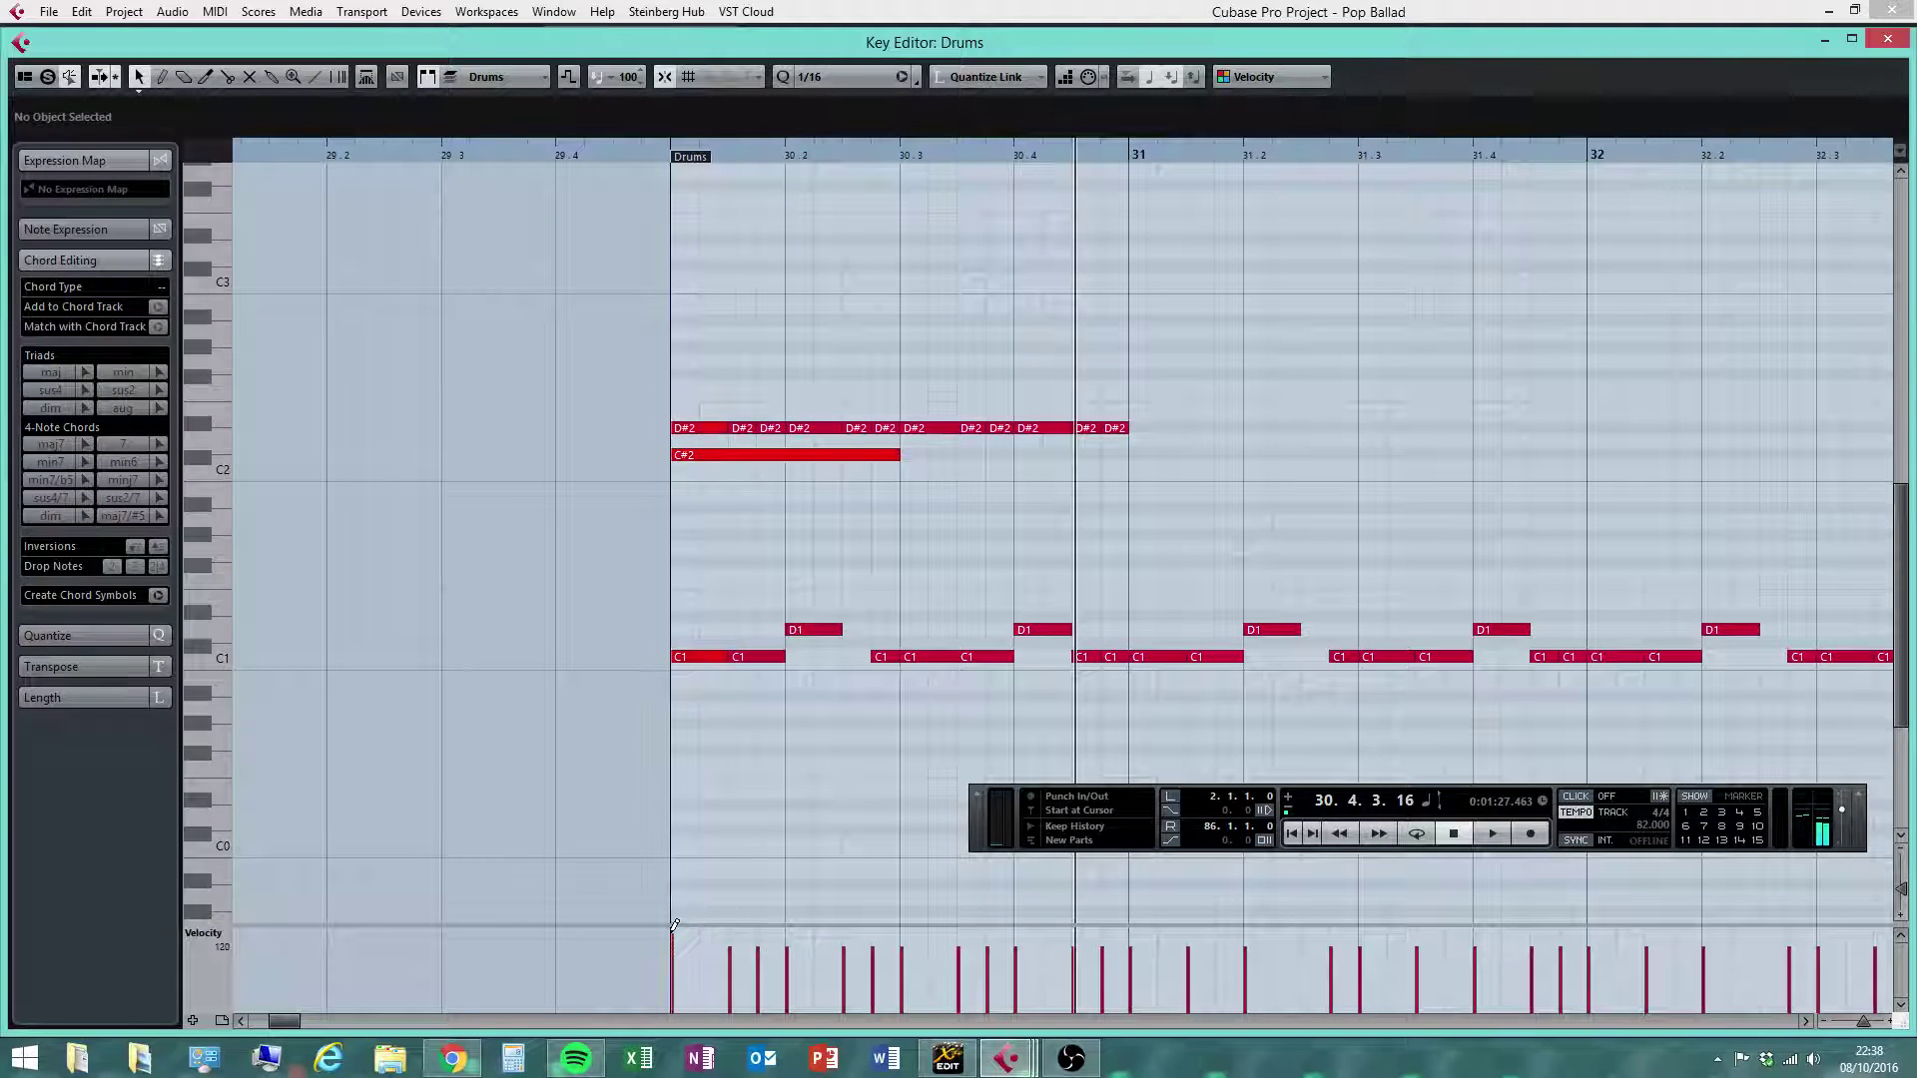
{"action": "left_click", "coordinate": [82, 12]}
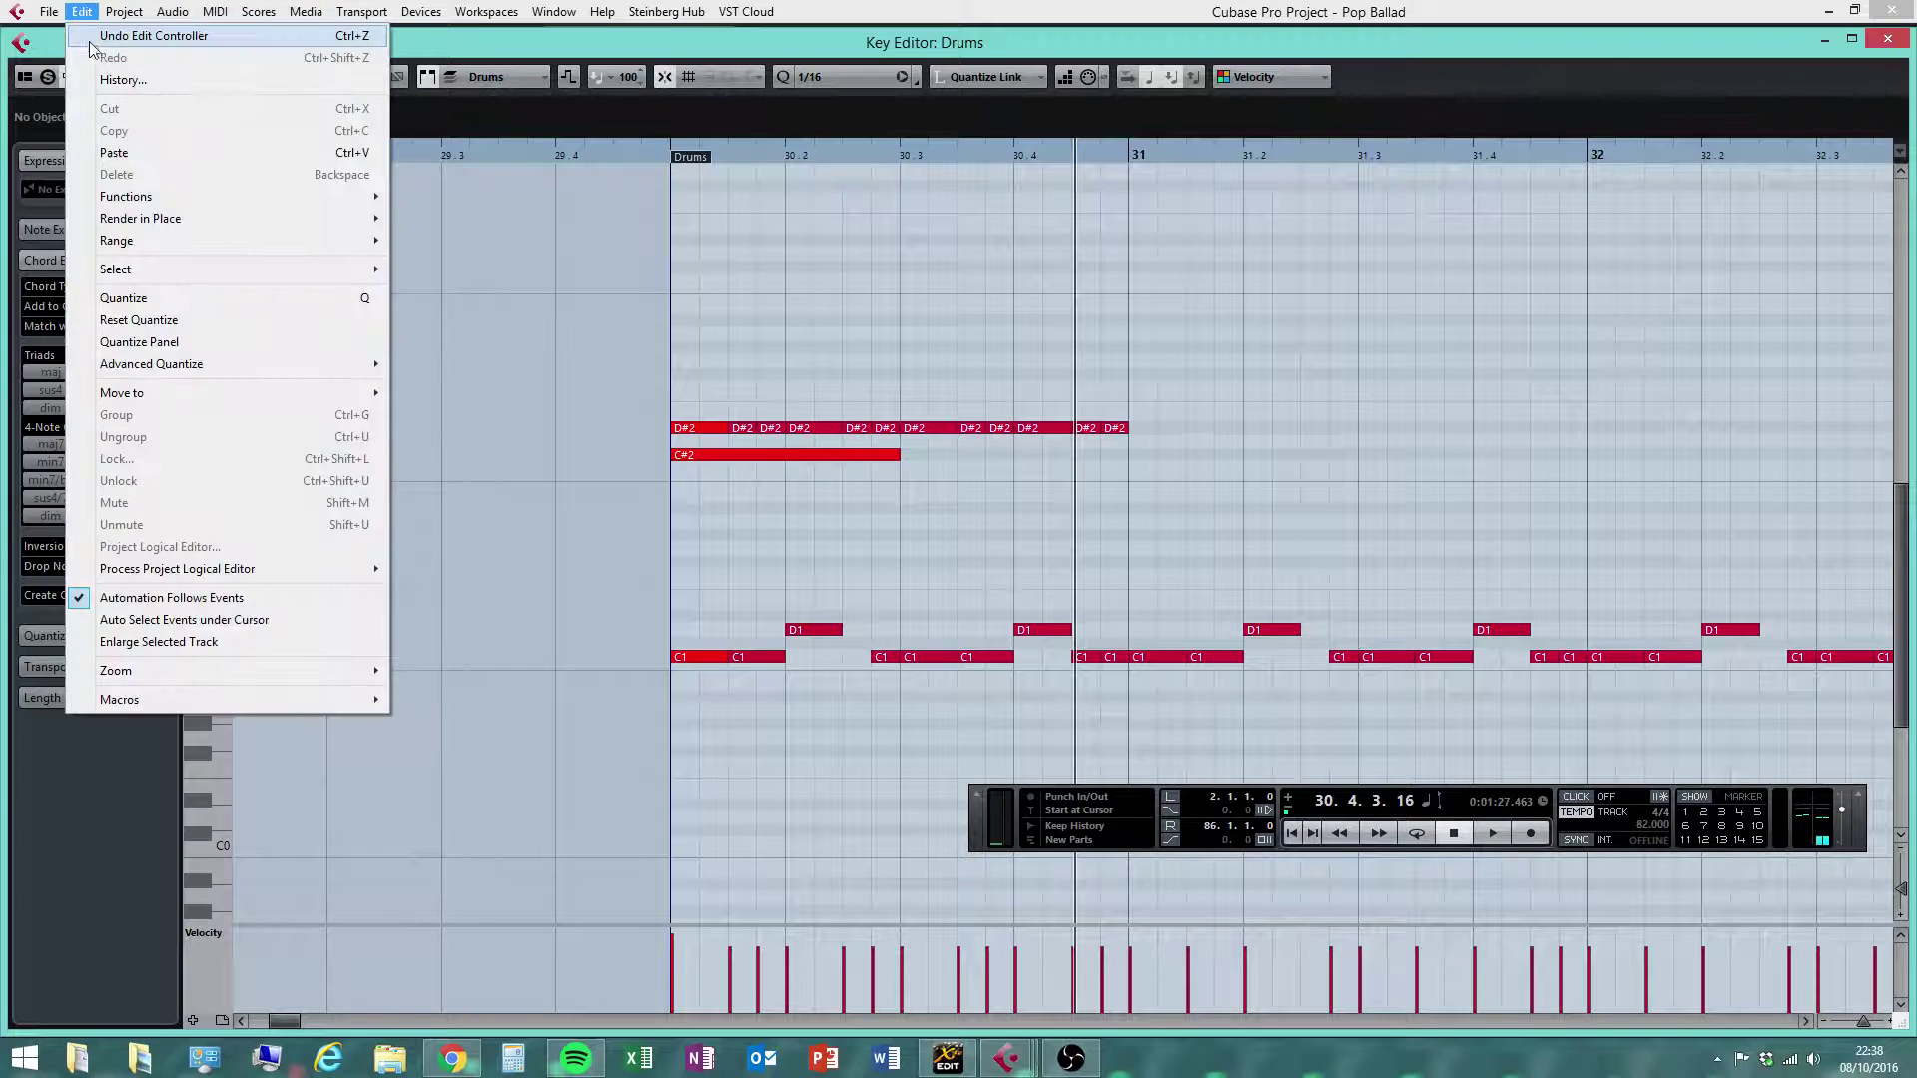
{"action": "left_click", "coordinate": [149, 36]}
Select the D#2 notes in bar 30 and raise the velocity of those falling on each beat to 127
{"action": "left_click_drag", "start_coordinate": [1218, 386], "coordinate": [547, 432]}
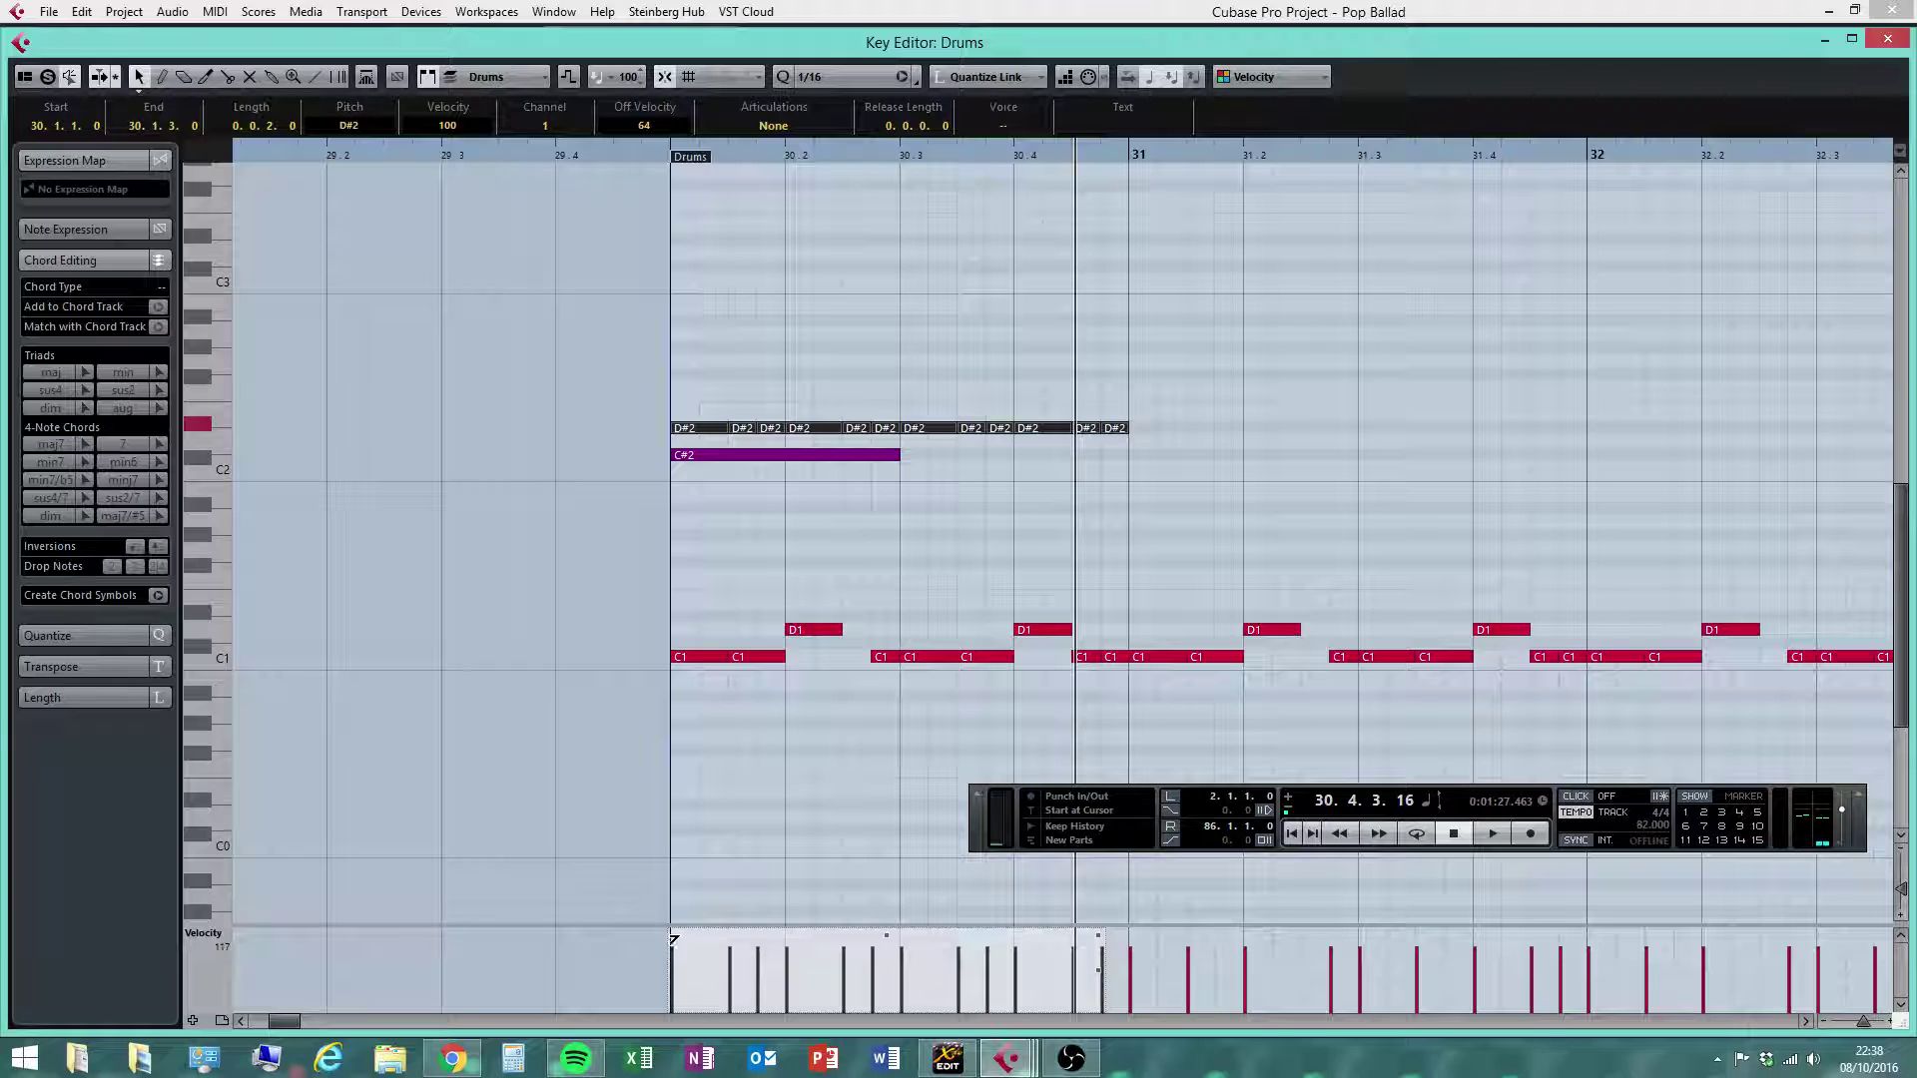
{"action": "right_click", "coordinate": [685, 939]}
{"action": "left_click", "coordinate": [704, 937]}
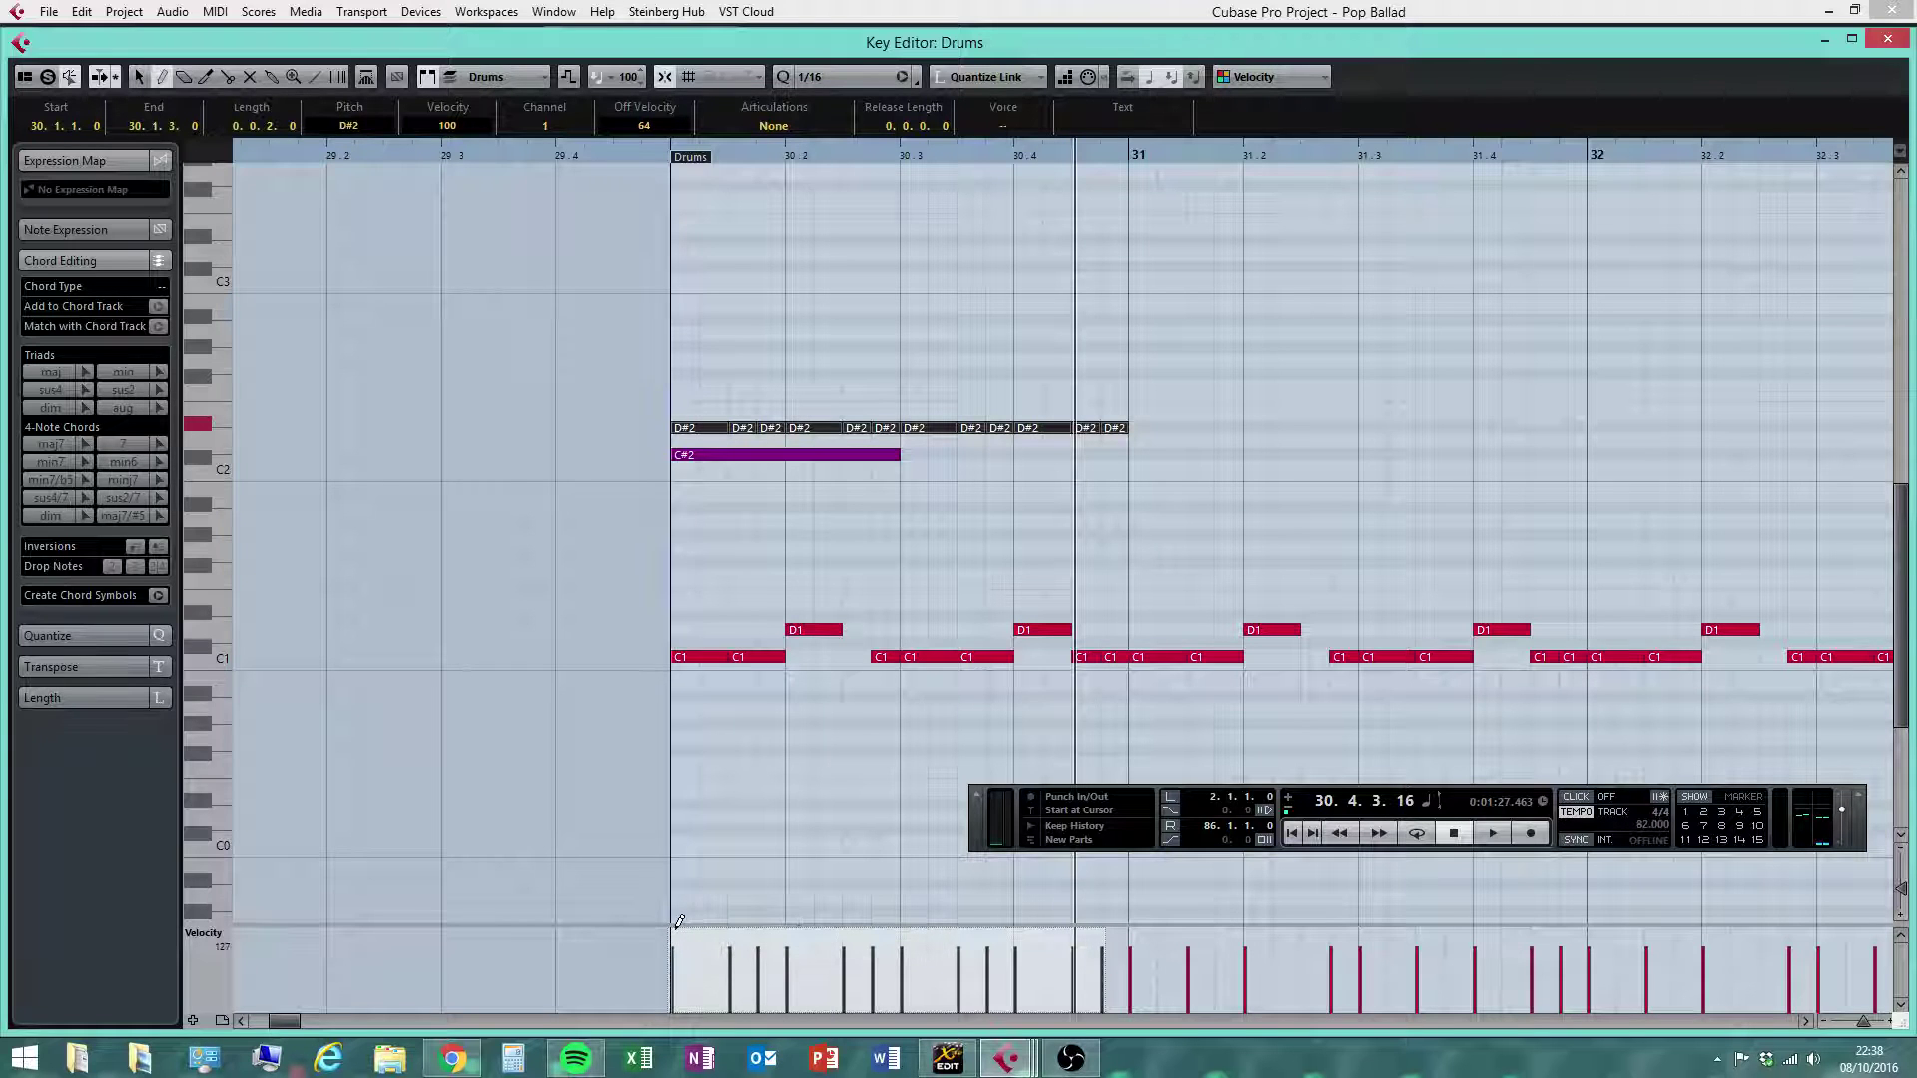
{"action": "left_click_drag", "start_coordinate": [678, 921], "coordinate": [1044, 926]}
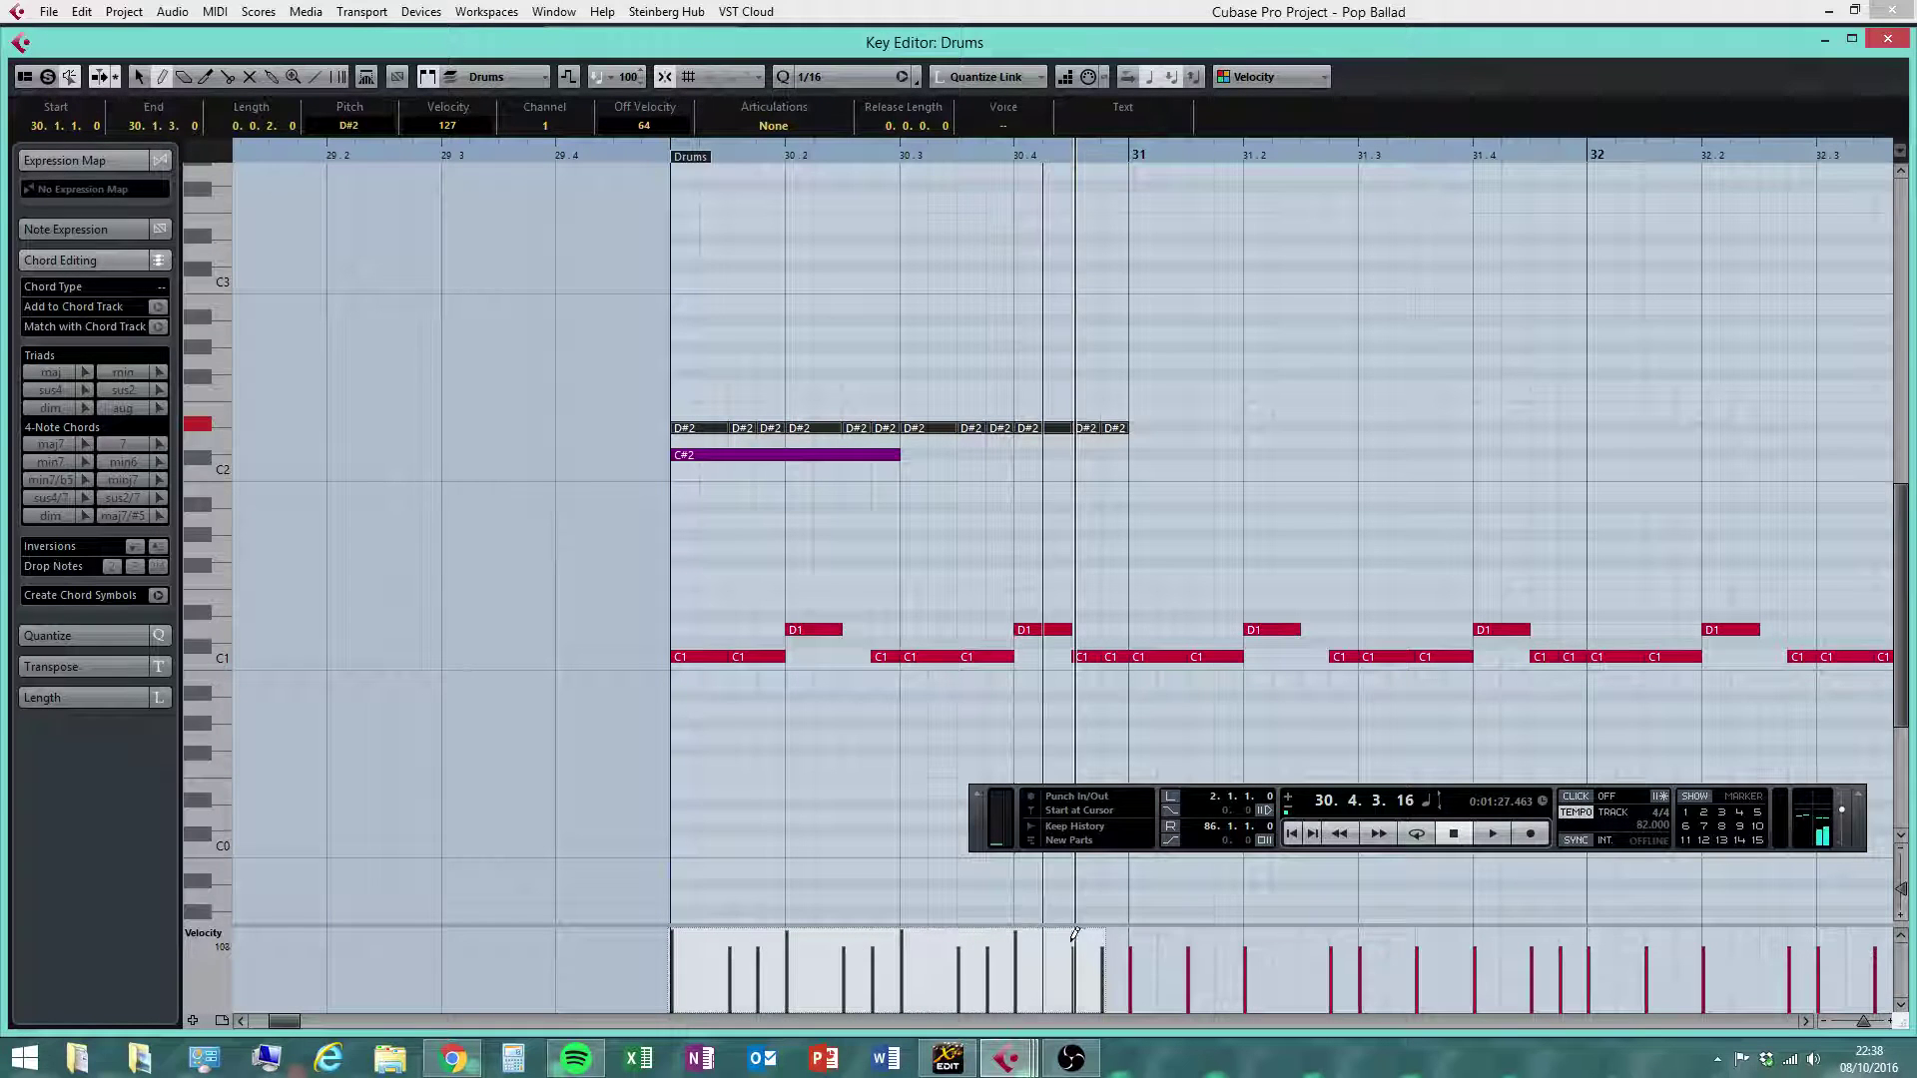
{"action": "key", "text": "1"}
Duplicate the D#2 notes of bar 30 six times so the pattern runs through the end of bar 36
{"action": "left_click_drag", "start_coordinate": [1221, 399], "coordinate": [625, 433]}
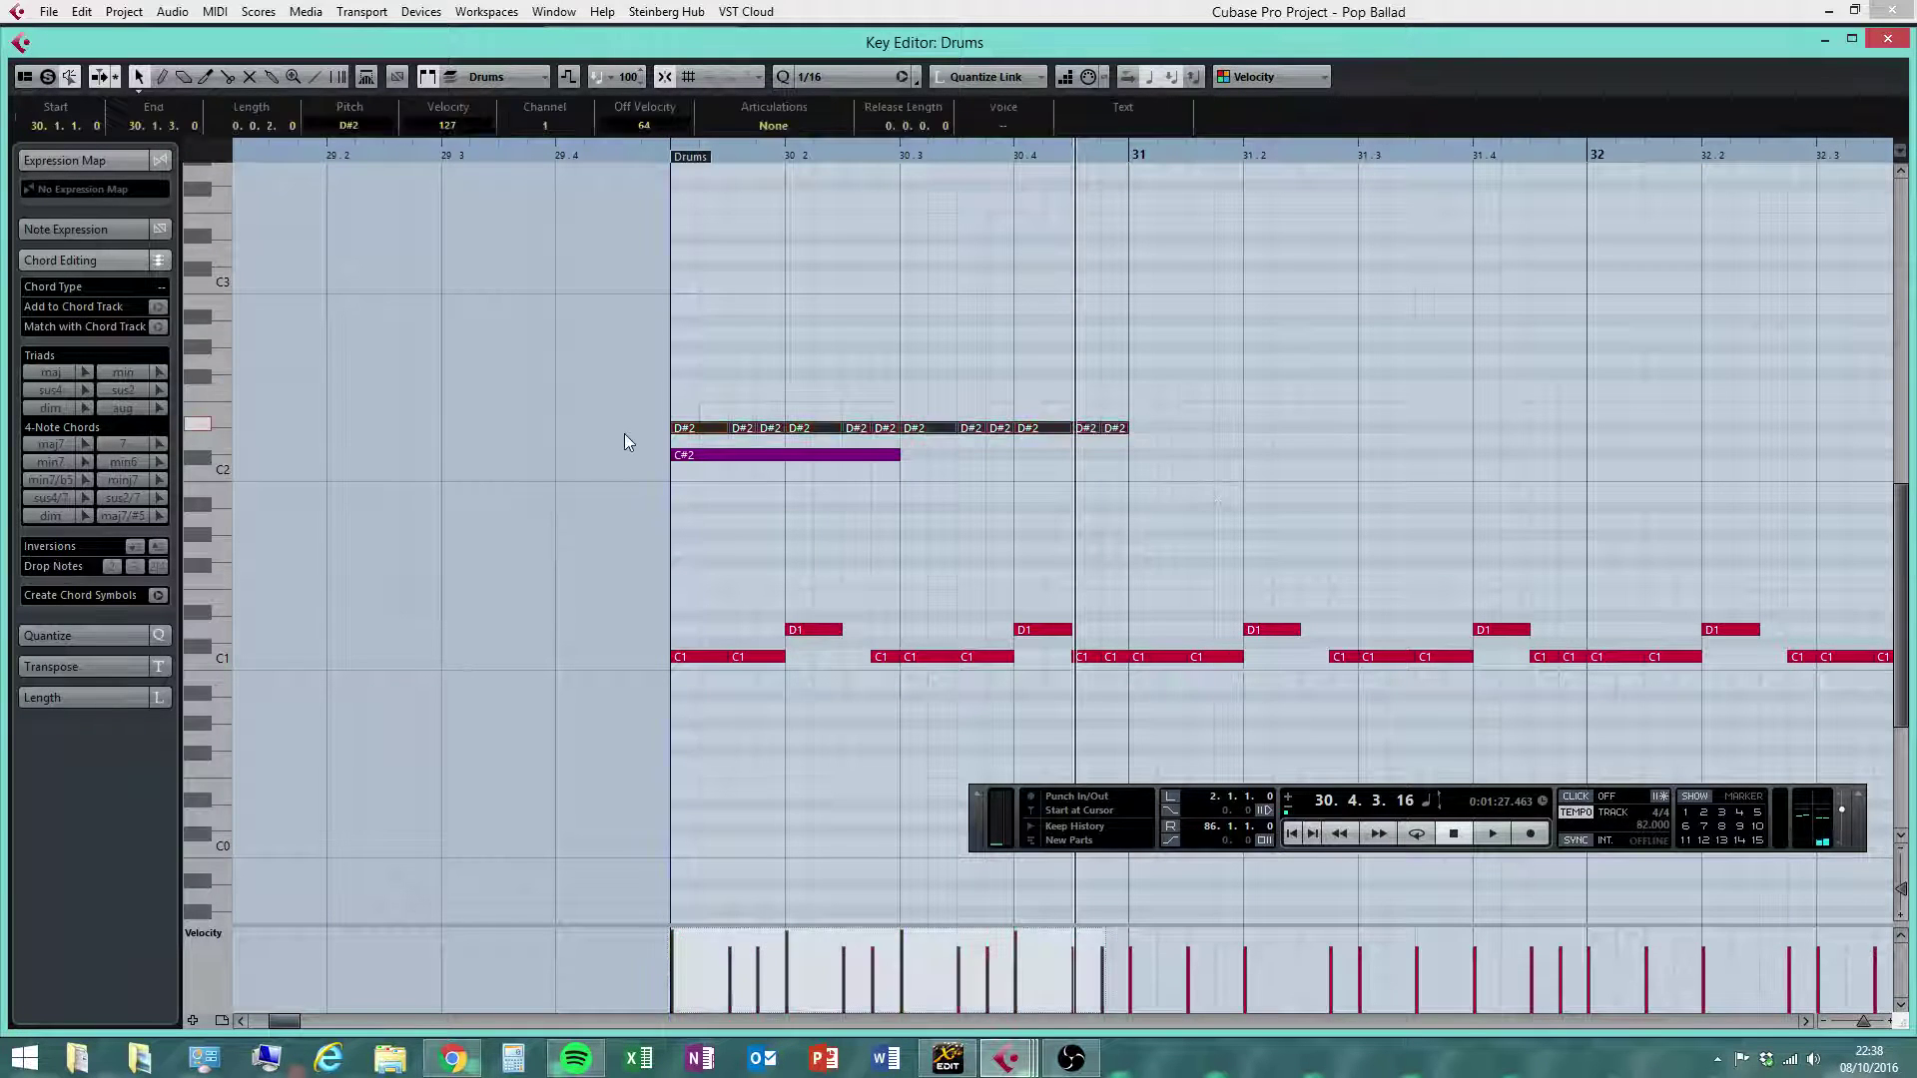
{"action": "key", "text": "alt+d"}
{"action": "key", "text": "alt+d"}
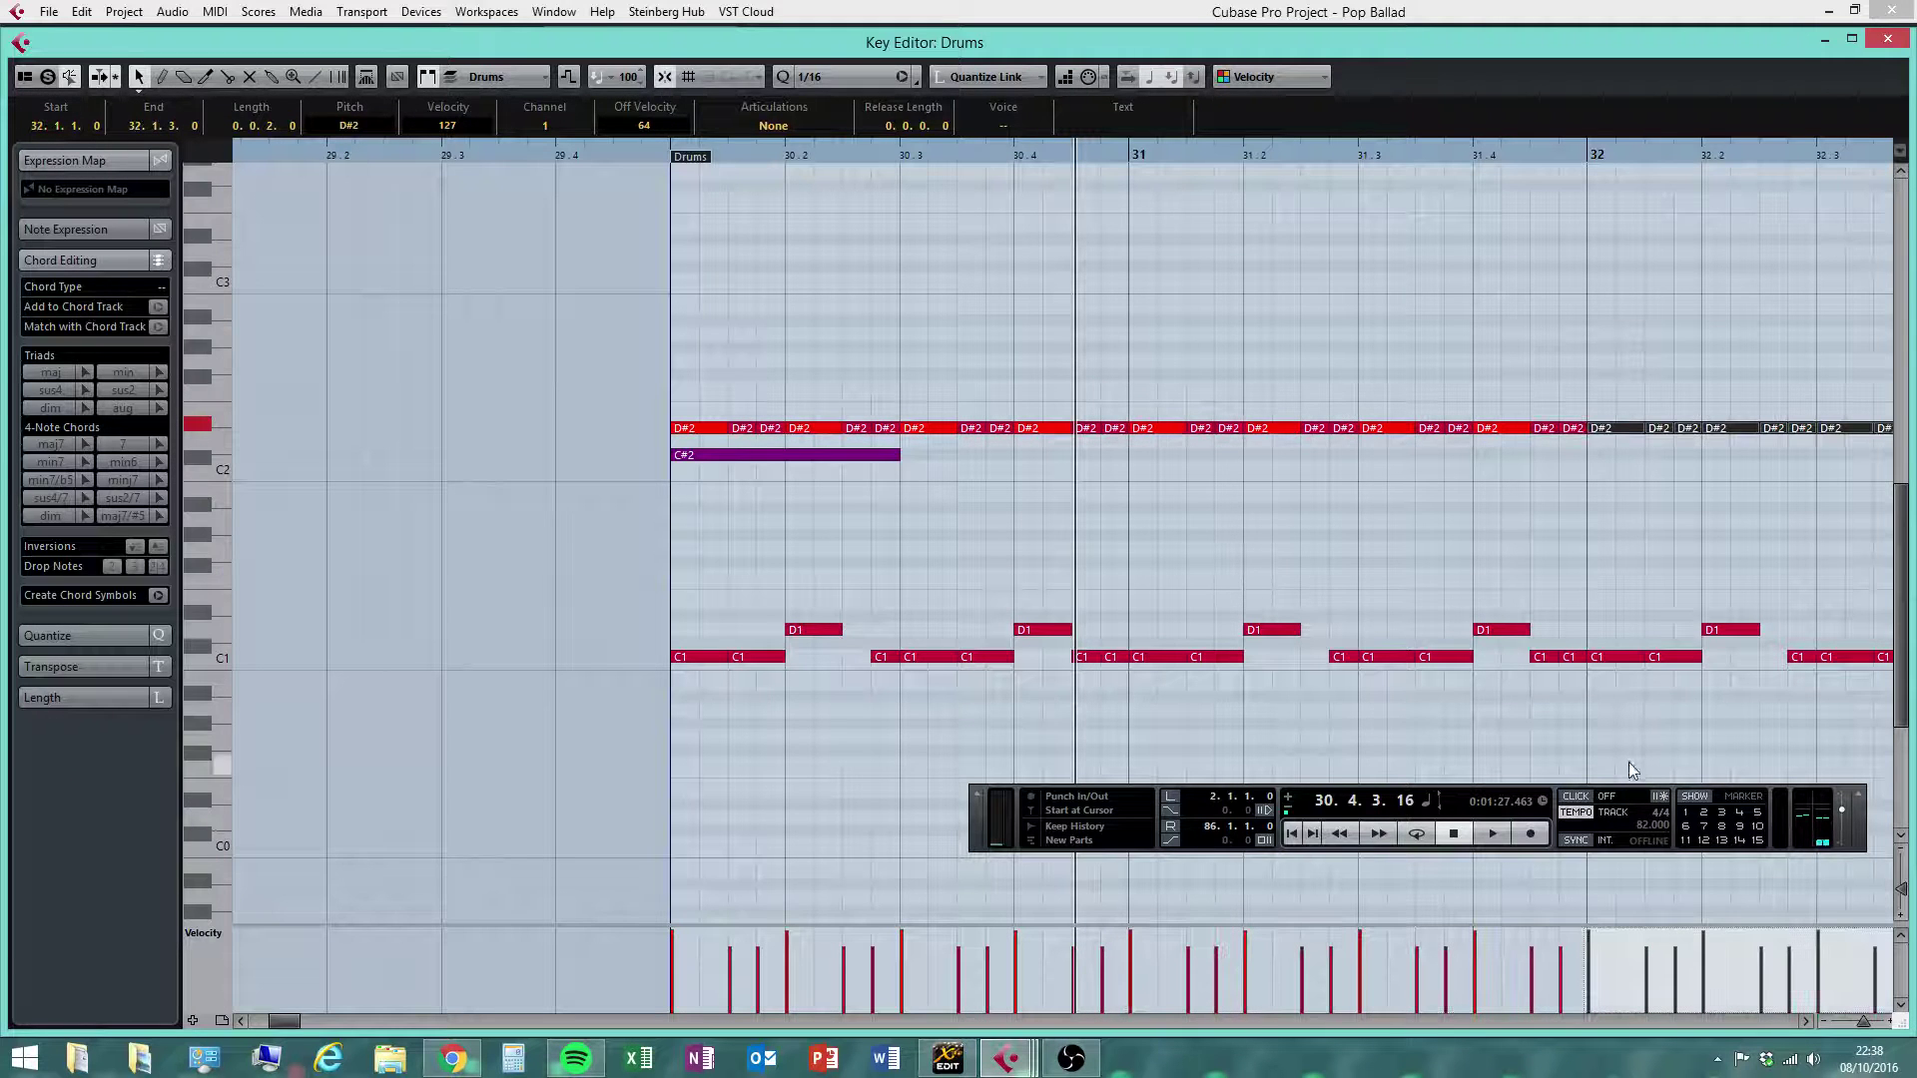
{"action": "left_click_drag", "start_coordinate": [1871, 1021], "coordinate": [1859, 1024]}
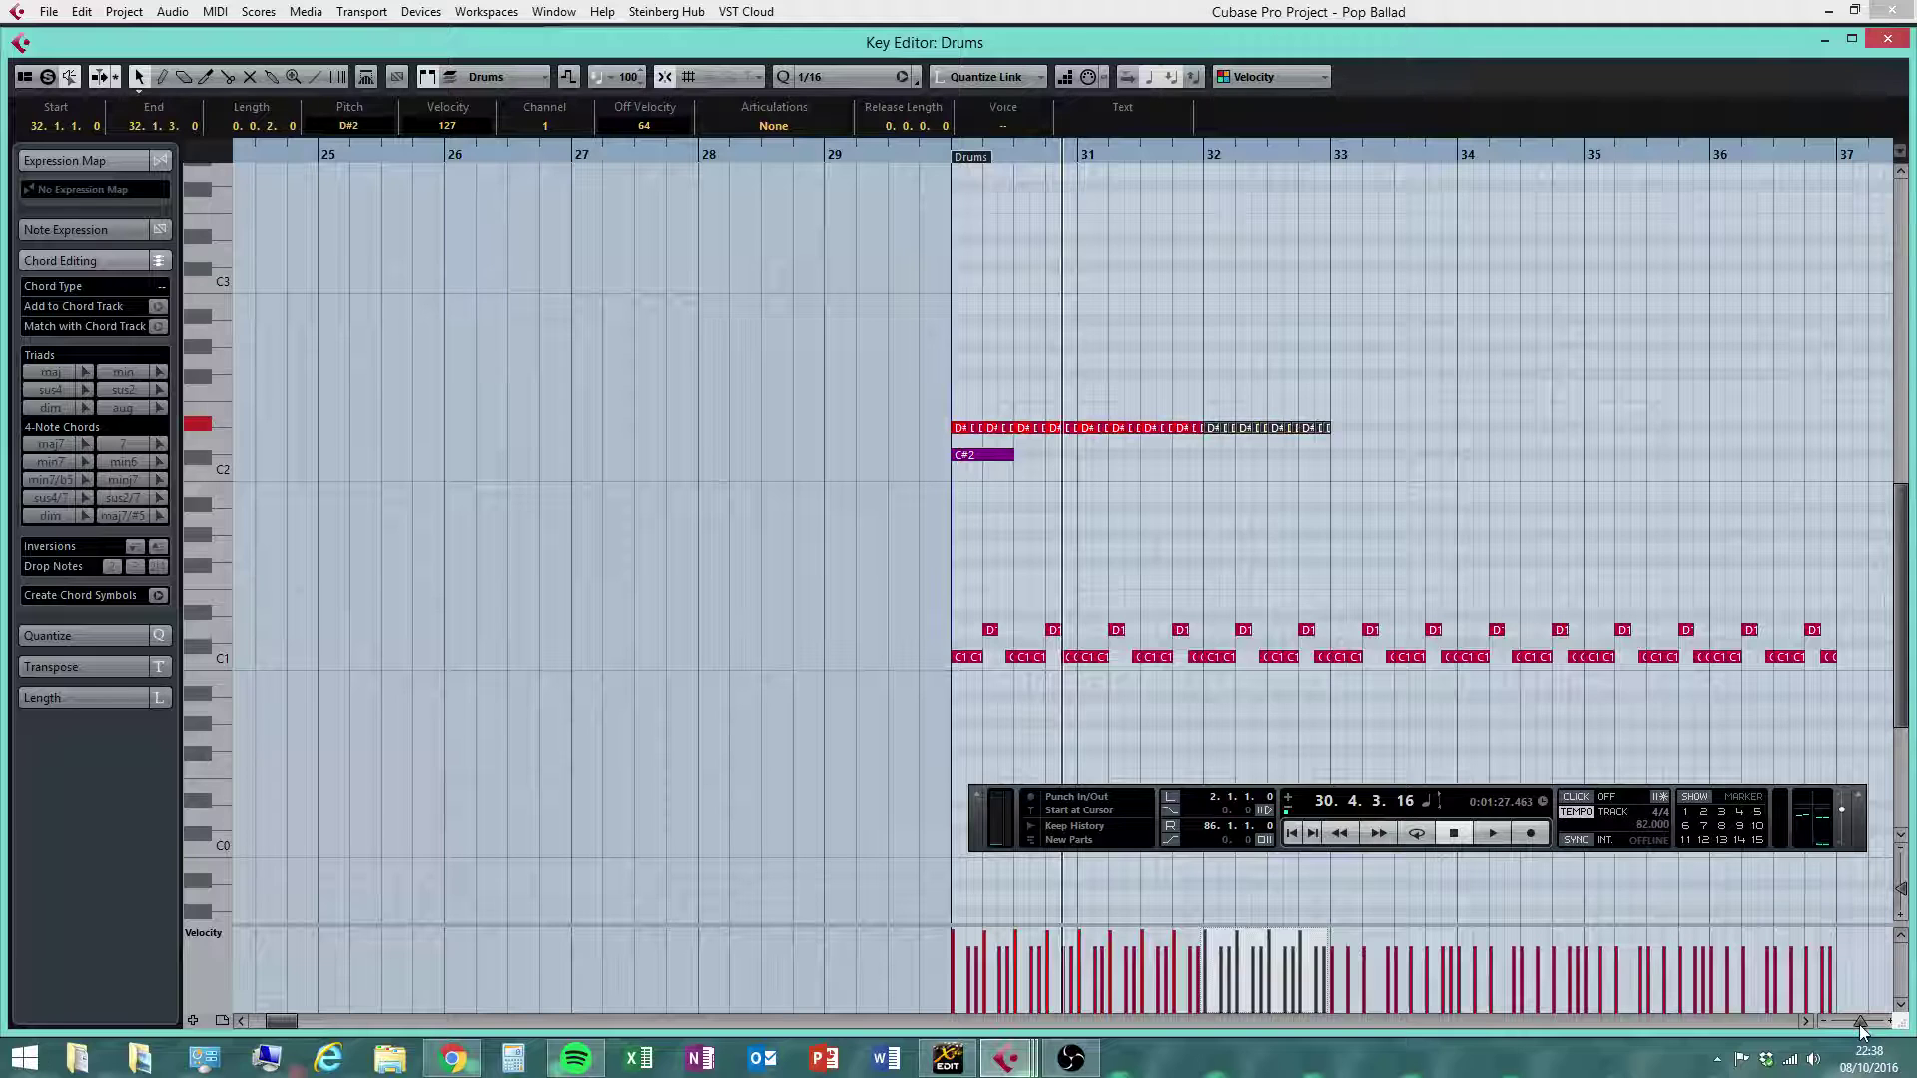
{"action": "key", "text": "alt+d"}
{"action": "key", "text": "alt+d"}
{"action": "key", "text": "alt+d"}
{"action": "key", "text": "alt+d"}
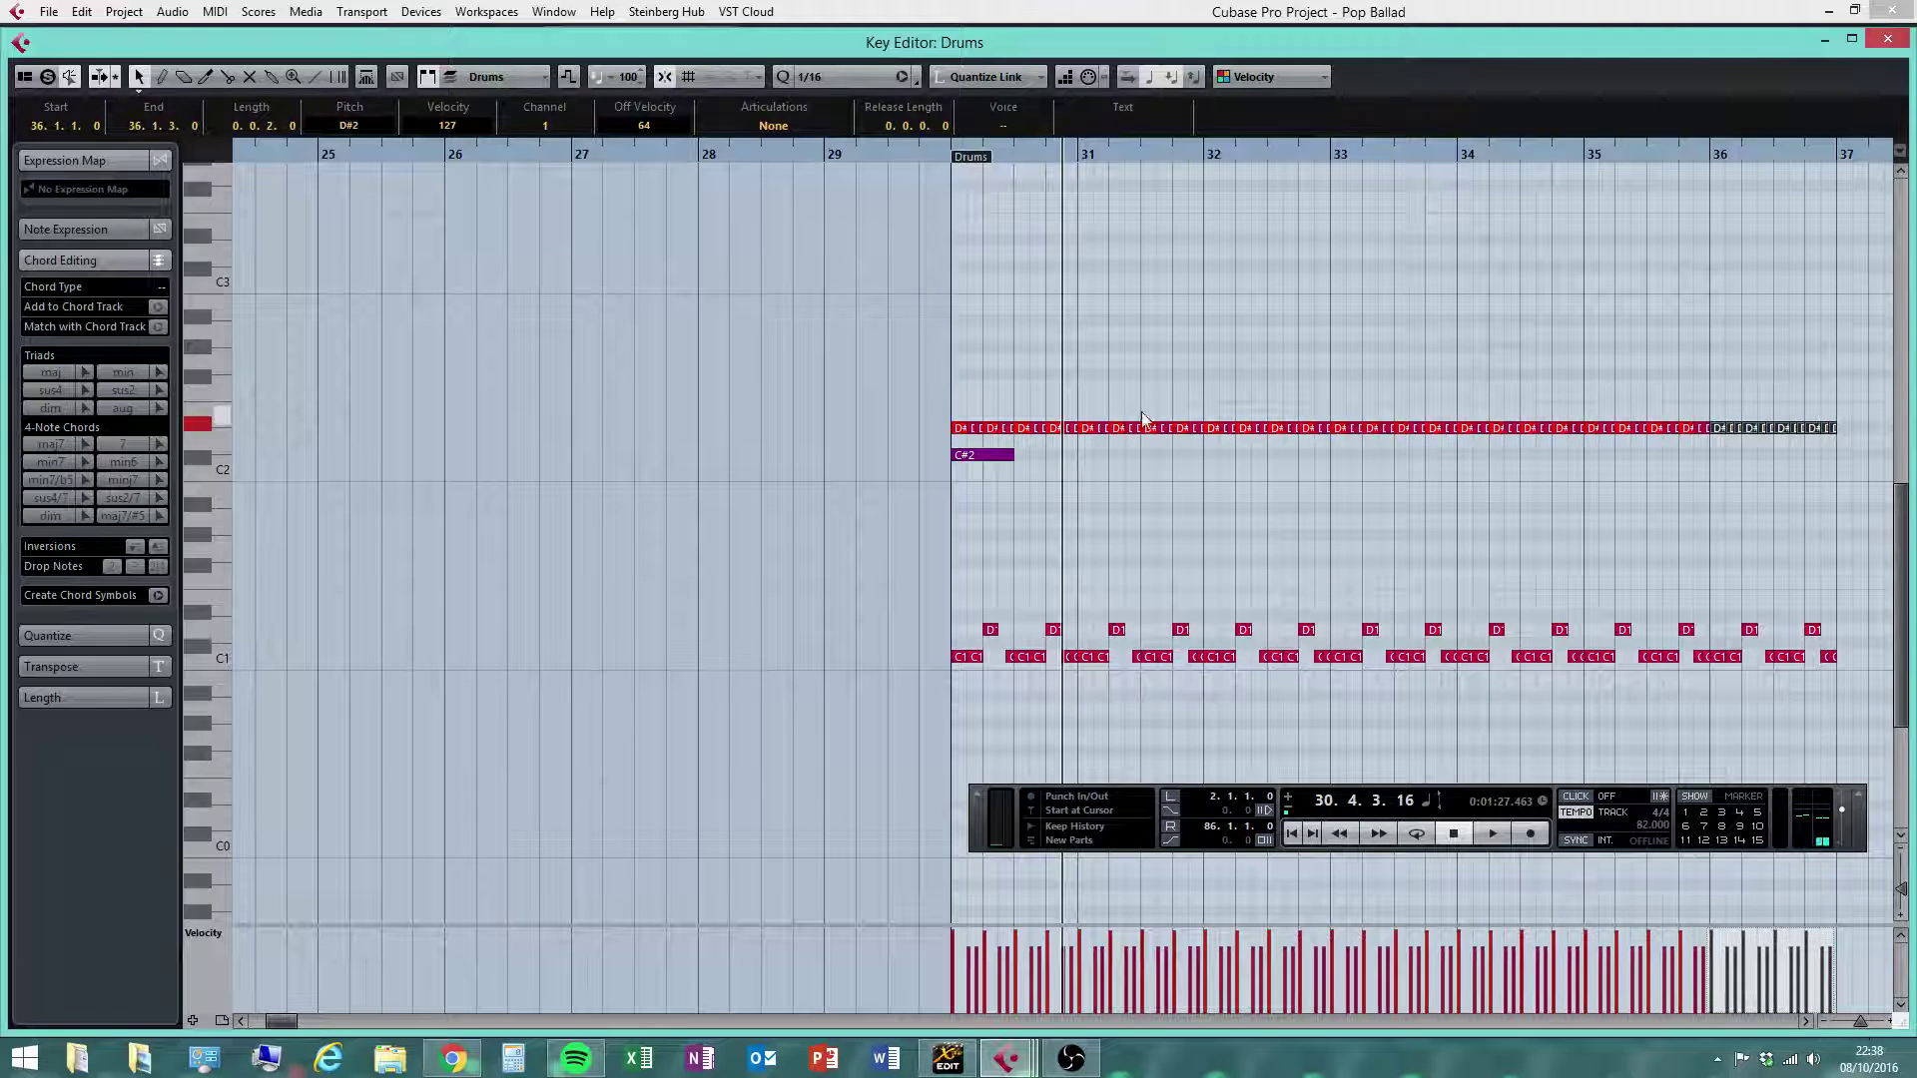
Play the drum part from bar 28 into bar 32 and select all the D#2 notes
{"action": "left_click_drag", "start_coordinate": [904, 154], "coordinate": [754, 155]}
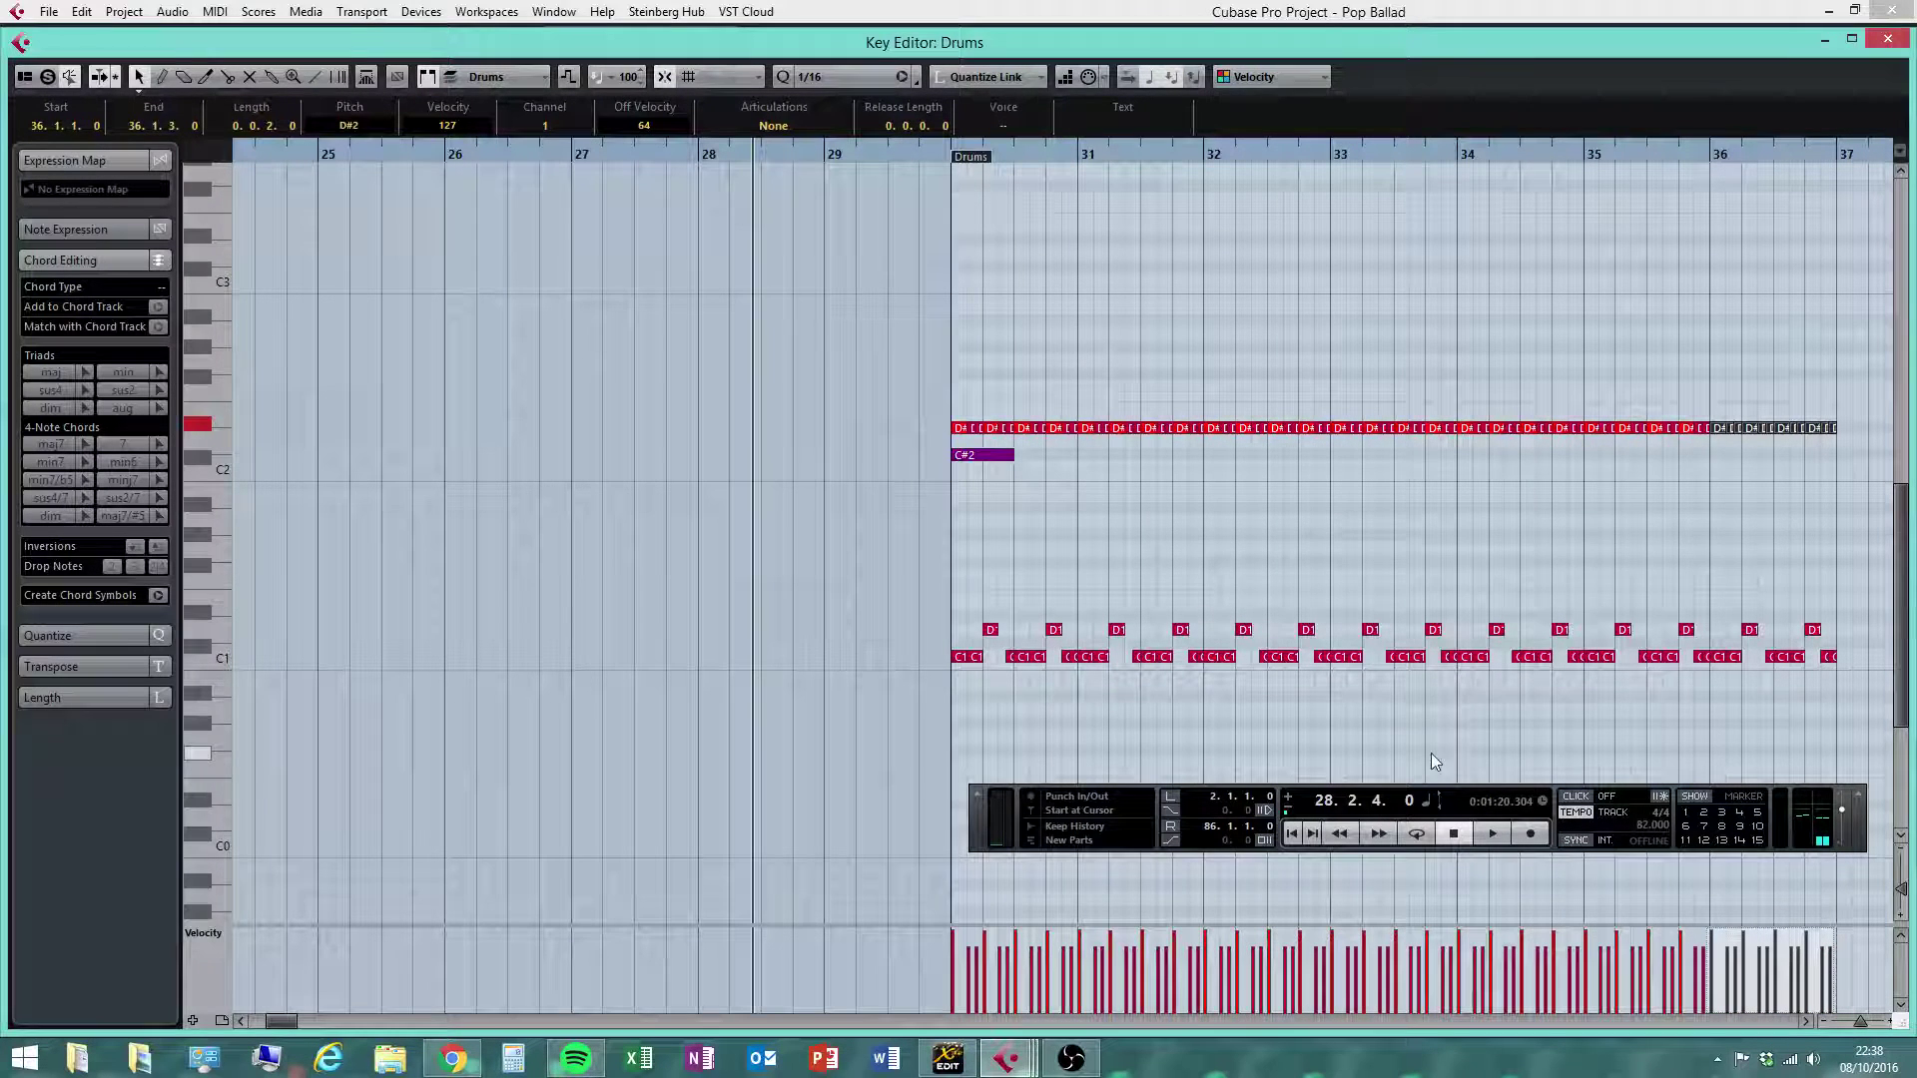
{"action": "left_click", "coordinate": [1503, 830]}
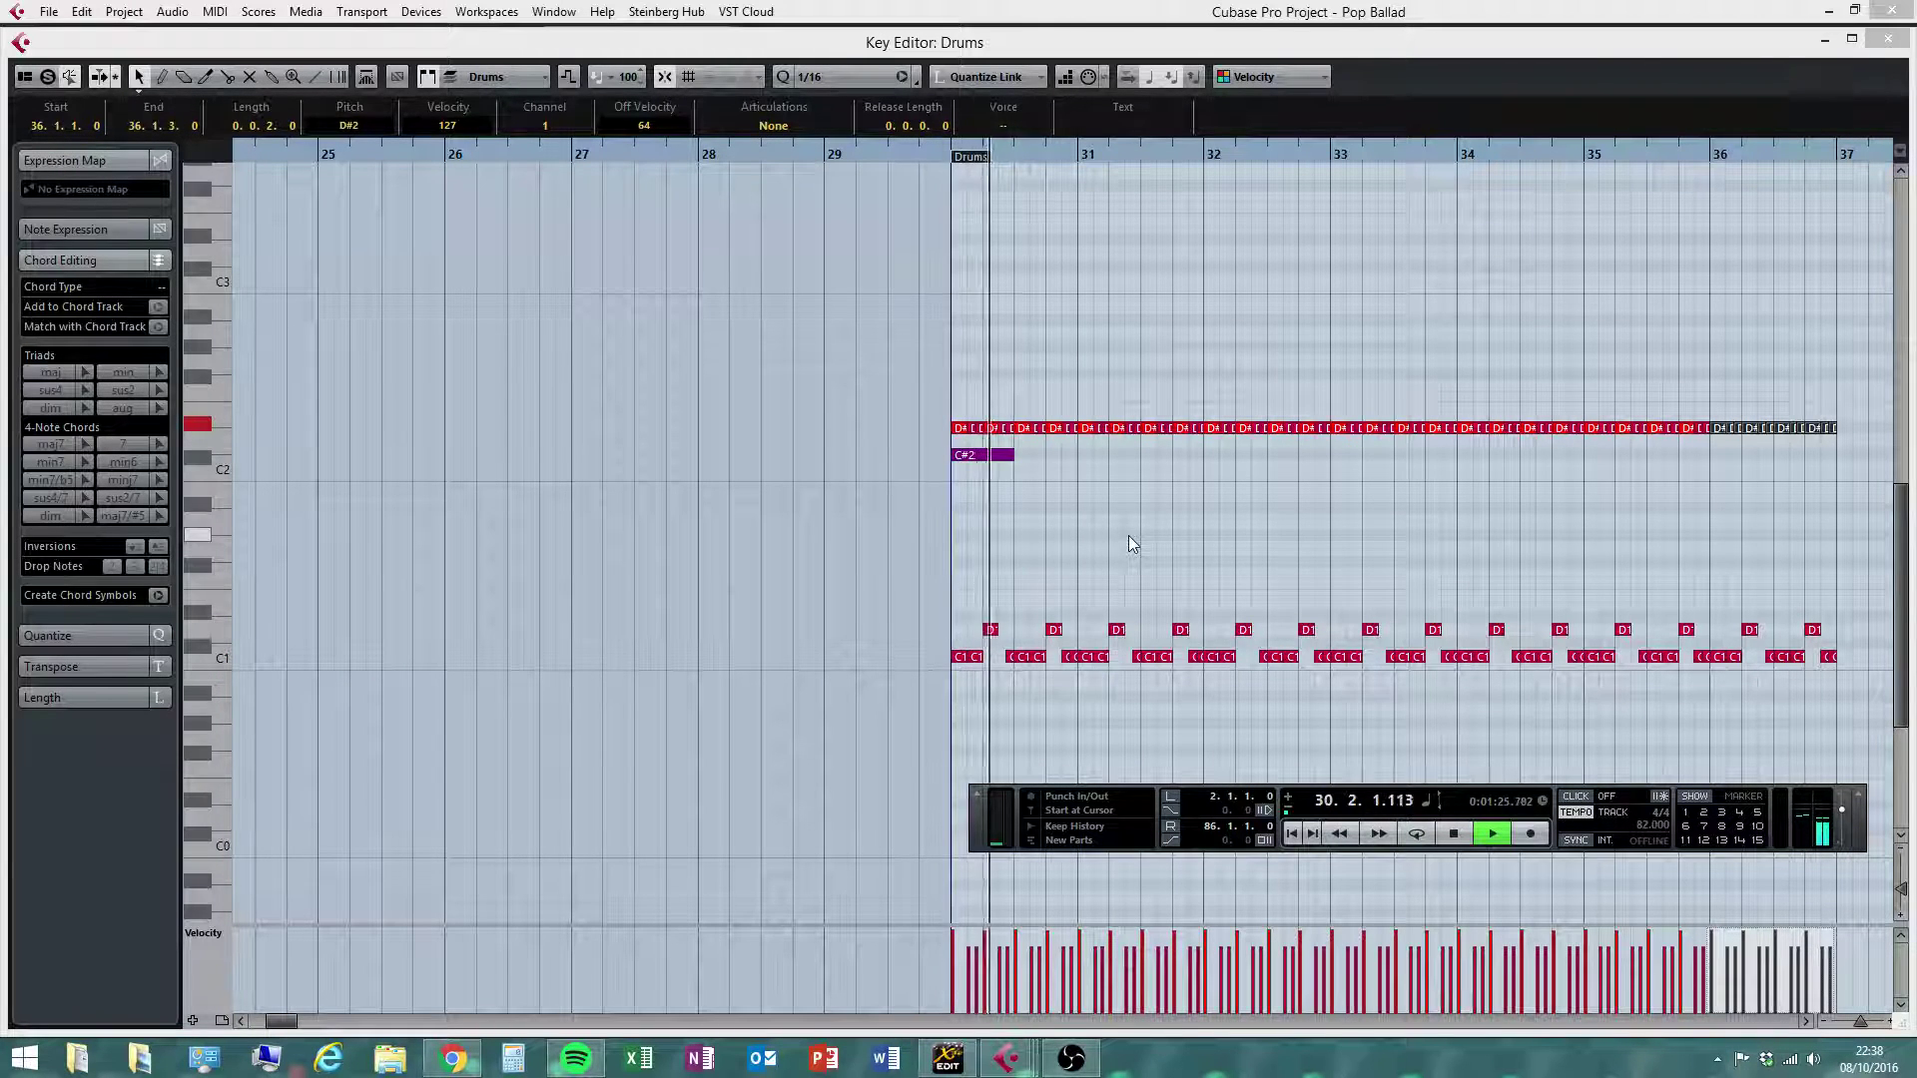
{"action": "left_click_drag", "start_coordinate": [922, 414], "coordinate": [1862, 440]}
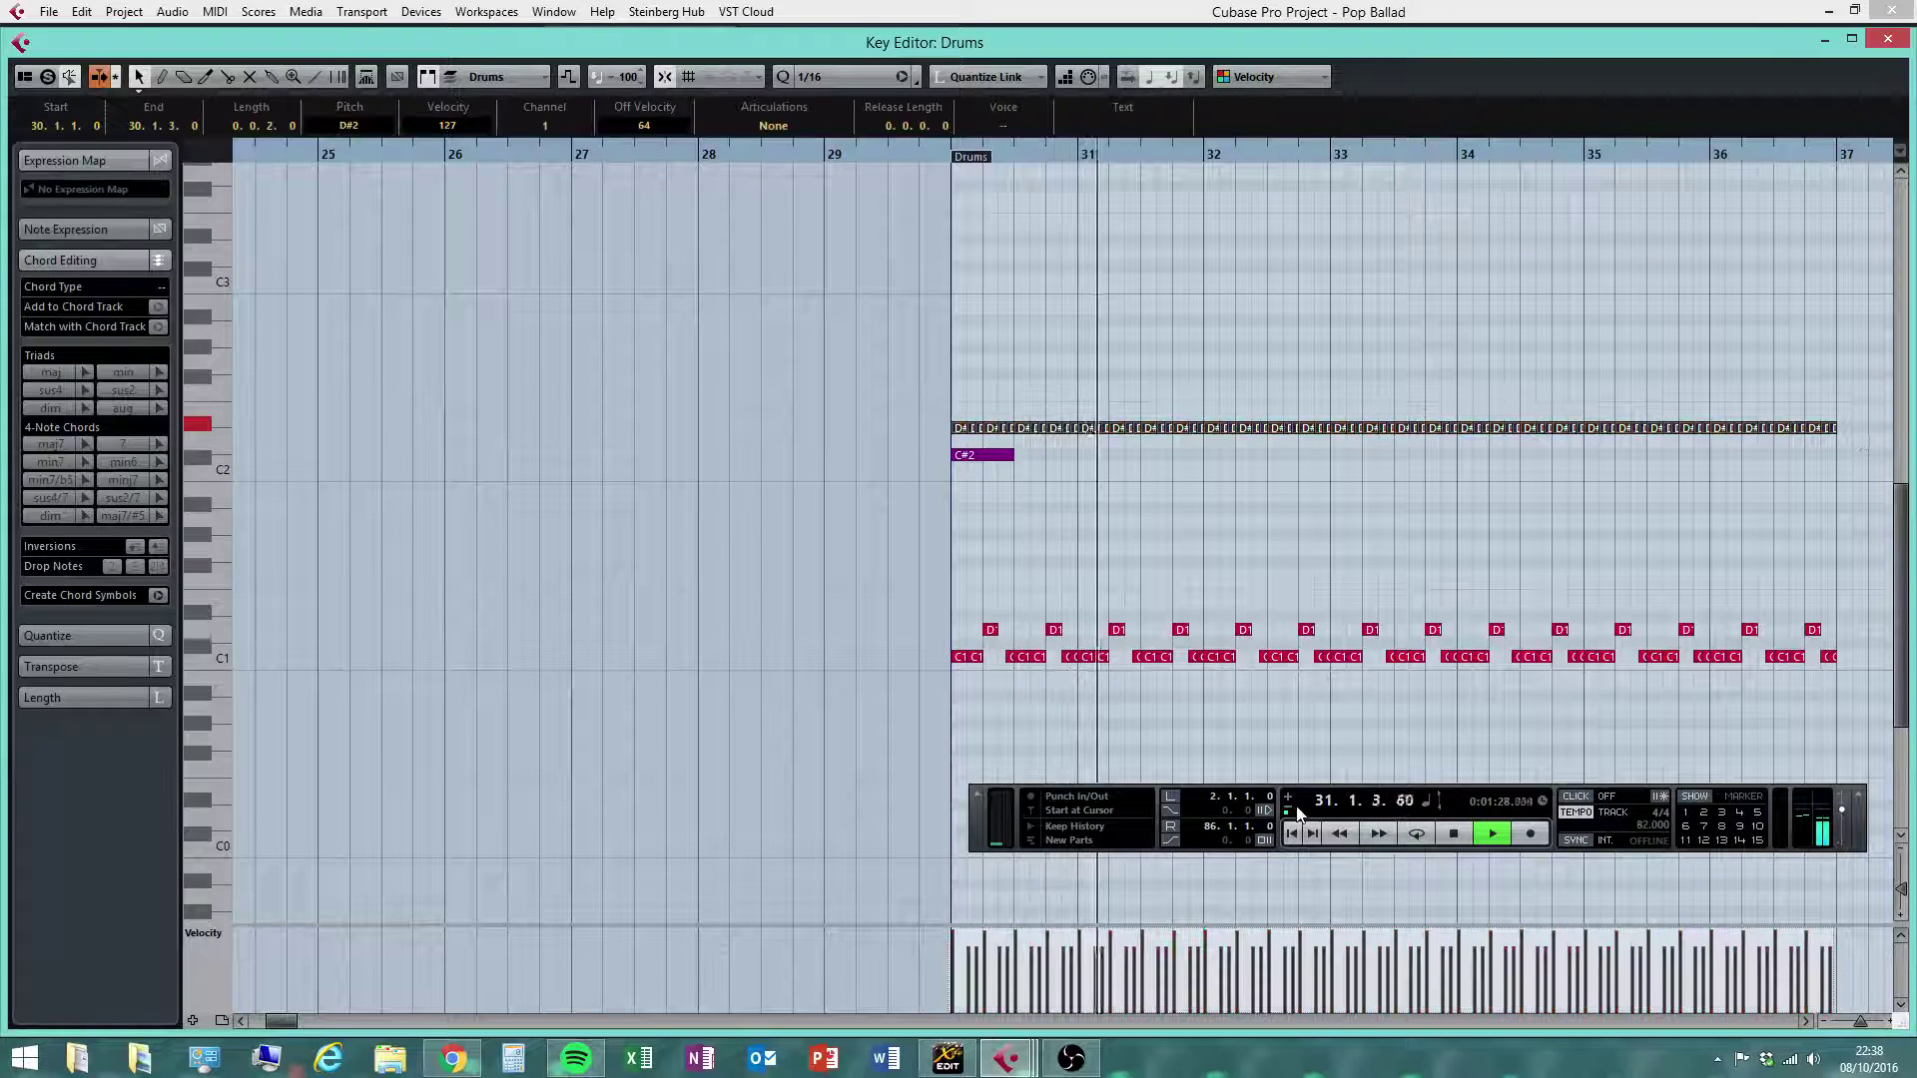
{"action": "left_click", "coordinate": [1453, 833]}
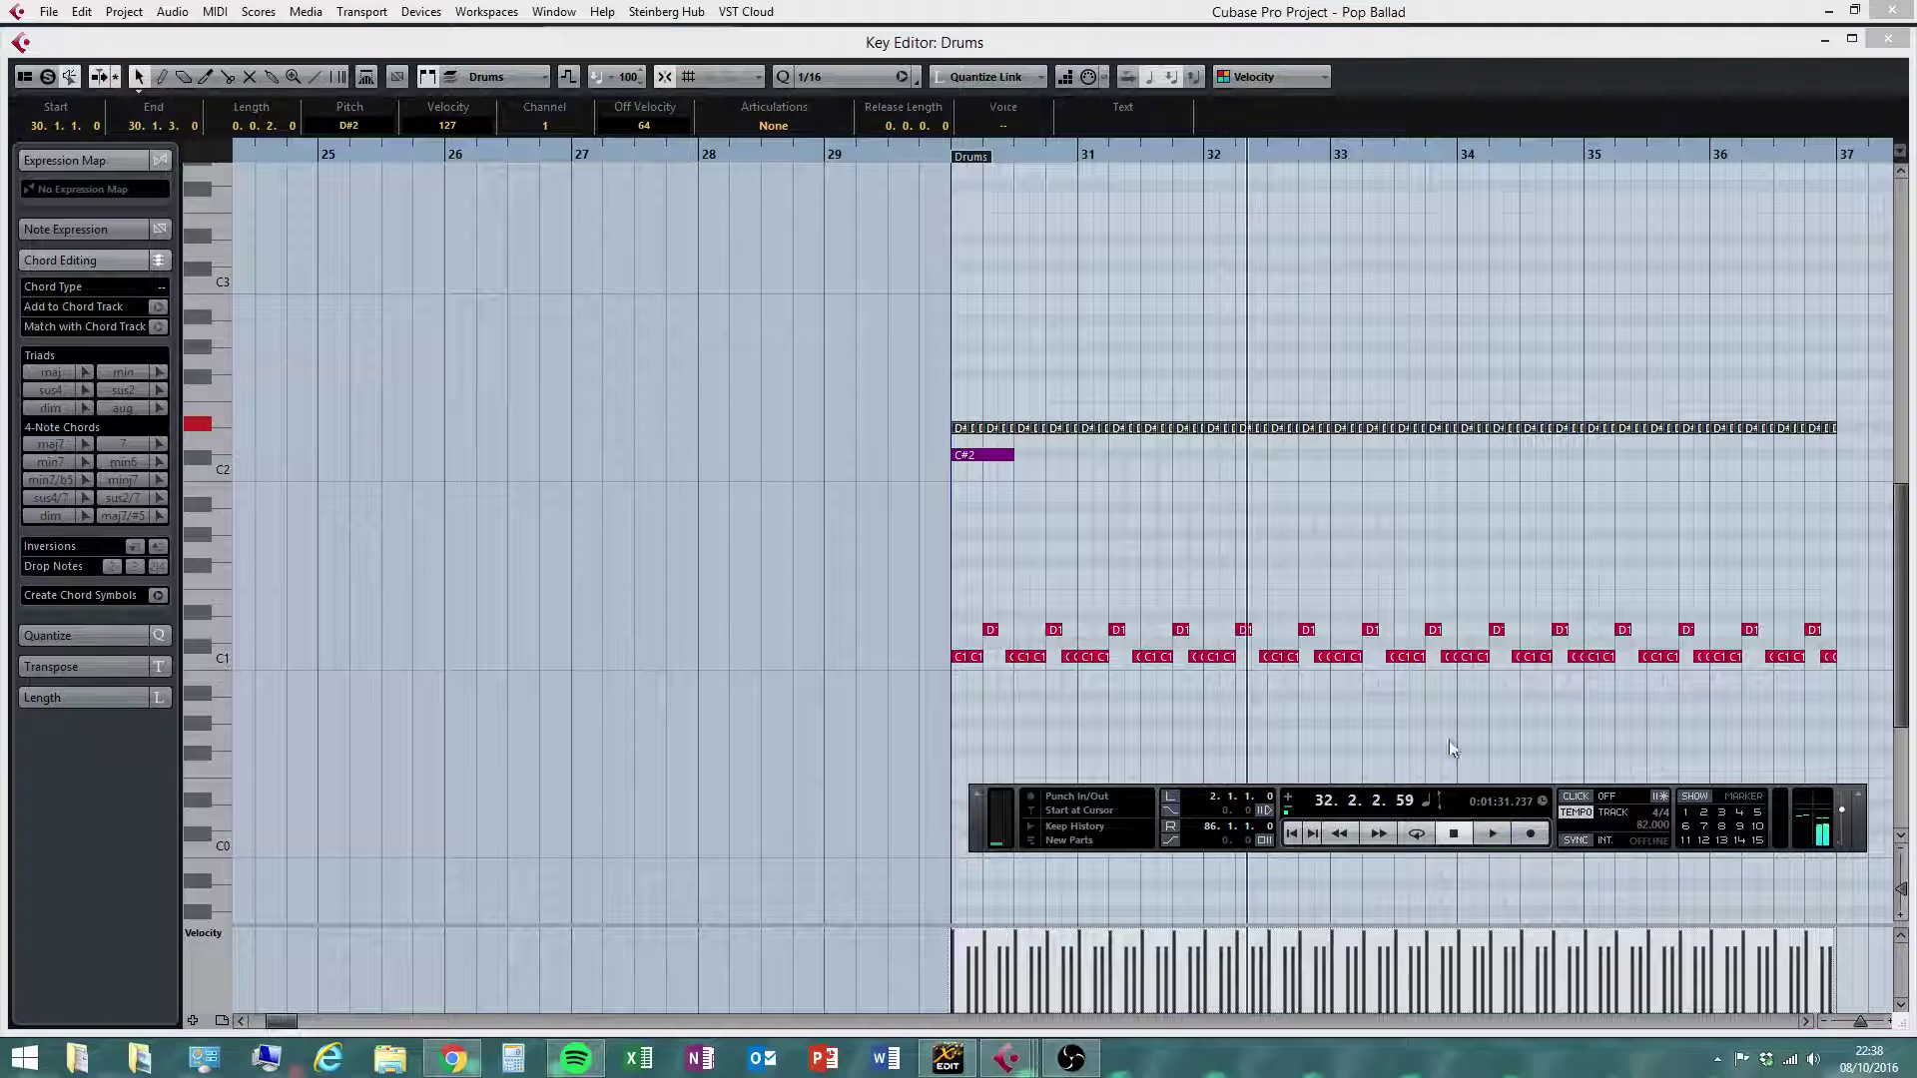
Transpose the selected D#2 notes down nine semitones to F#1
{"action": "key", "text": "Down"}
{"action": "key", "text": "Down"}
{"action": "key", "text": "Down"}
{"action": "key", "text": "Down"}
{"action": "key", "text": "Down"}
{"action": "key", "text": "Down"}
{"action": "key", "text": "Down"}
{"action": "key", "text": "Down"}
{"action": "key", "text": "Down"}
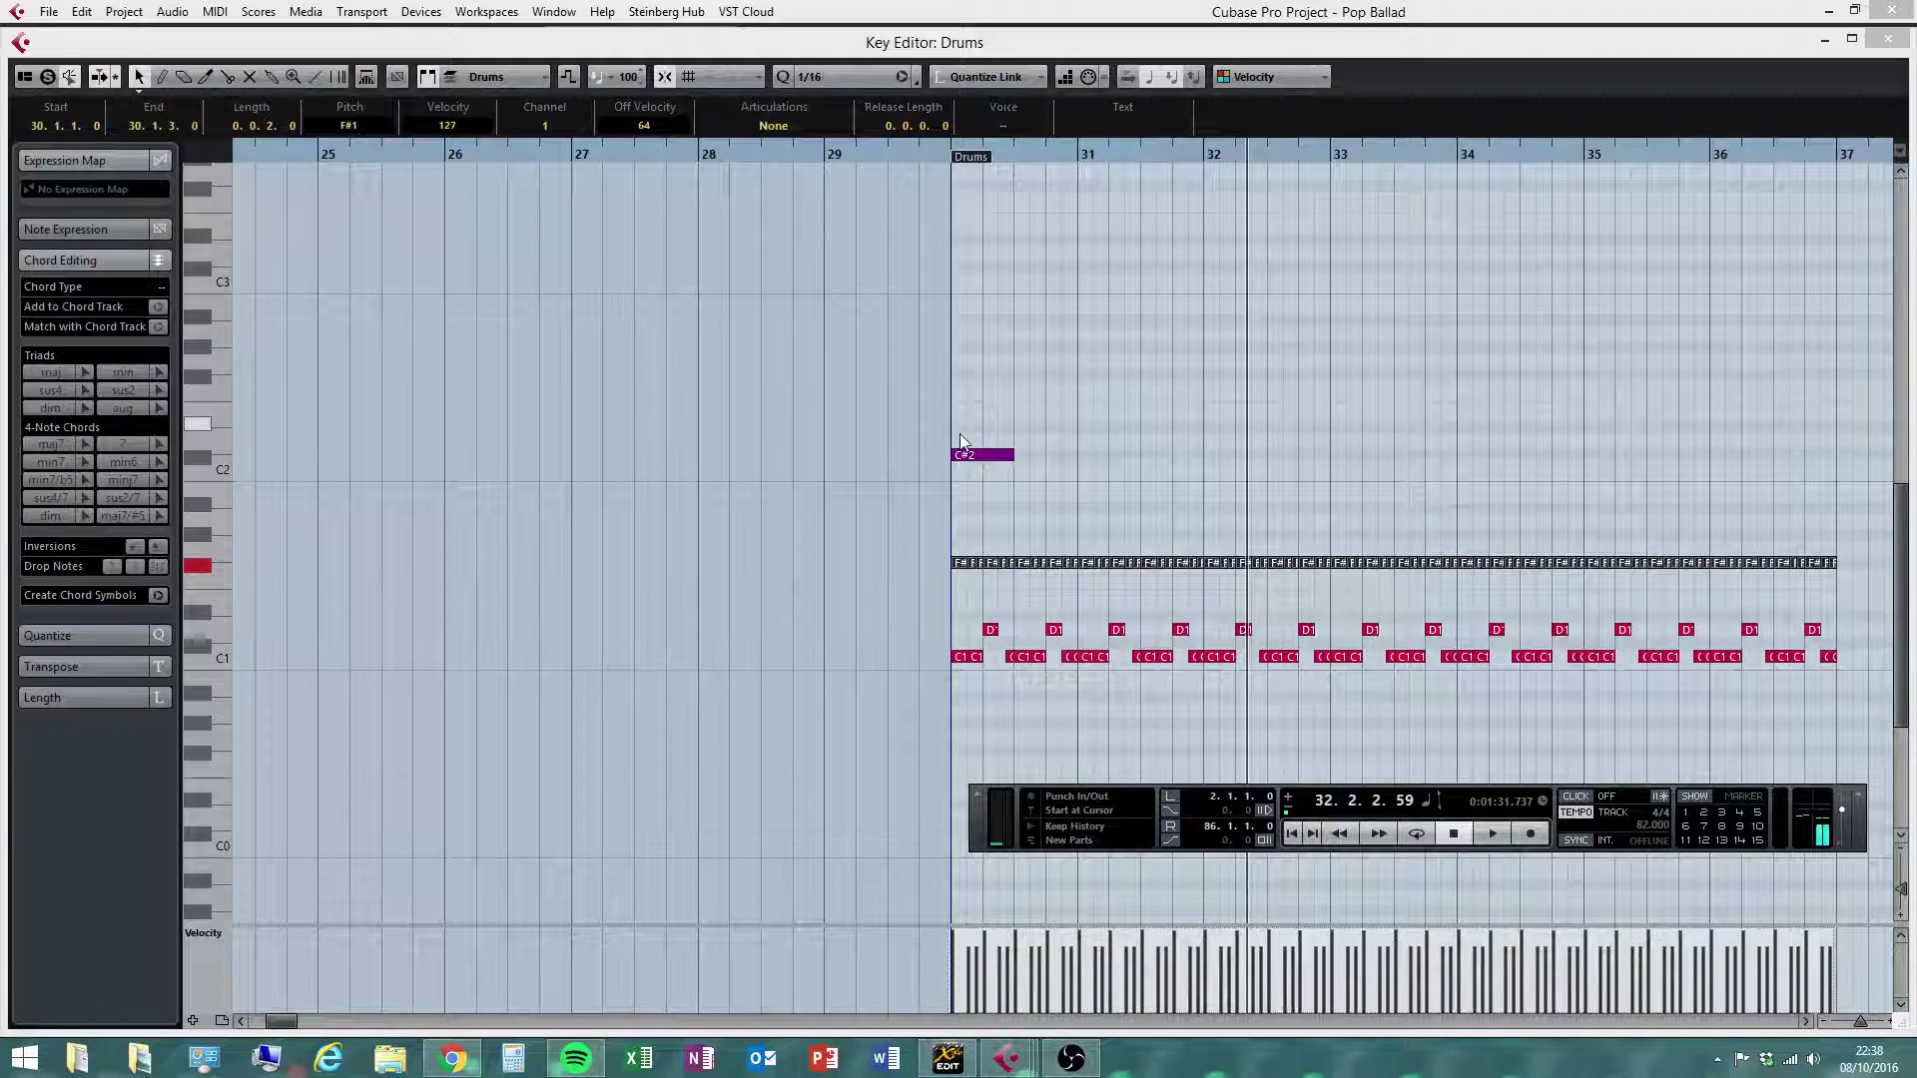
Play the drum part from bar 29 through bar 33 to hear the F#1 pattern, and clear the note selection
{"action": "left_click", "coordinate": [941, 155]}
{"action": "left_click_drag", "start_coordinate": [940, 152], "coordinate": [864, 153]}
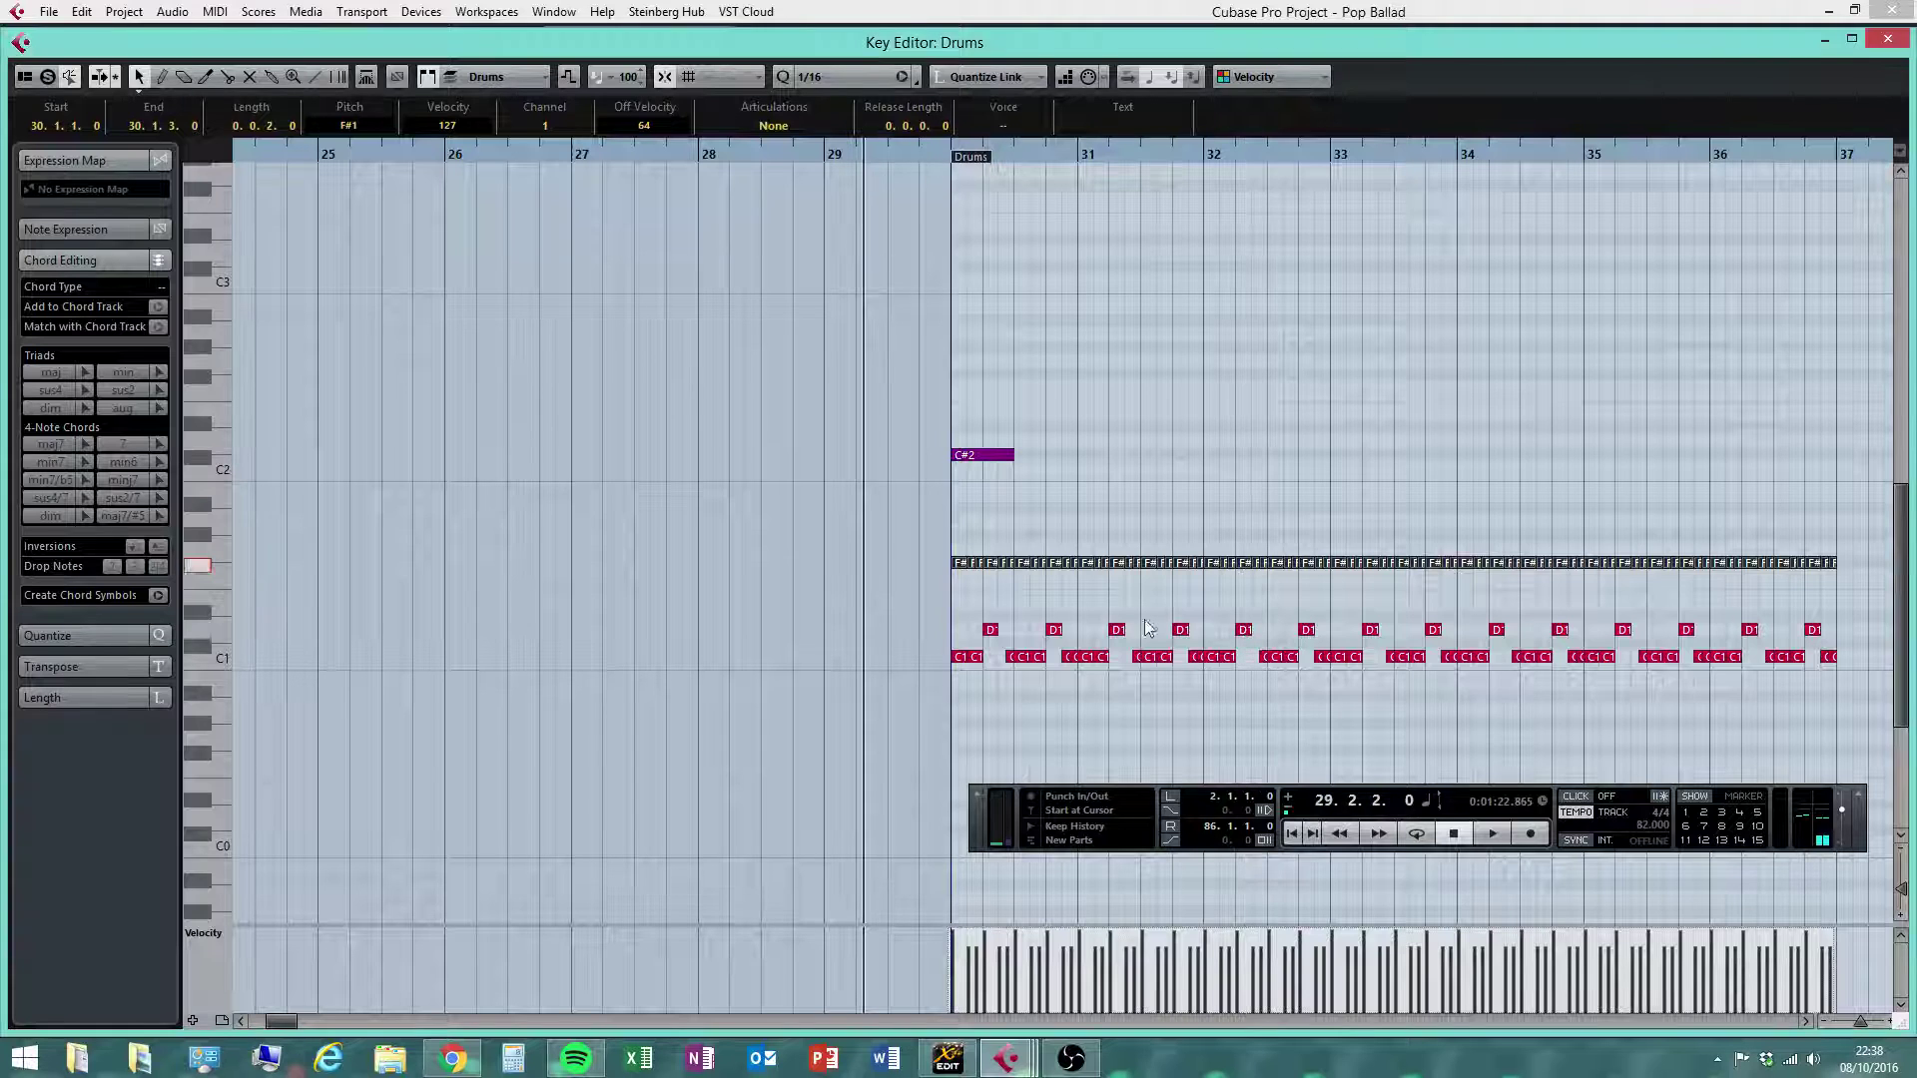
{"action": "left_click", "coordinate": [1504, 832]}
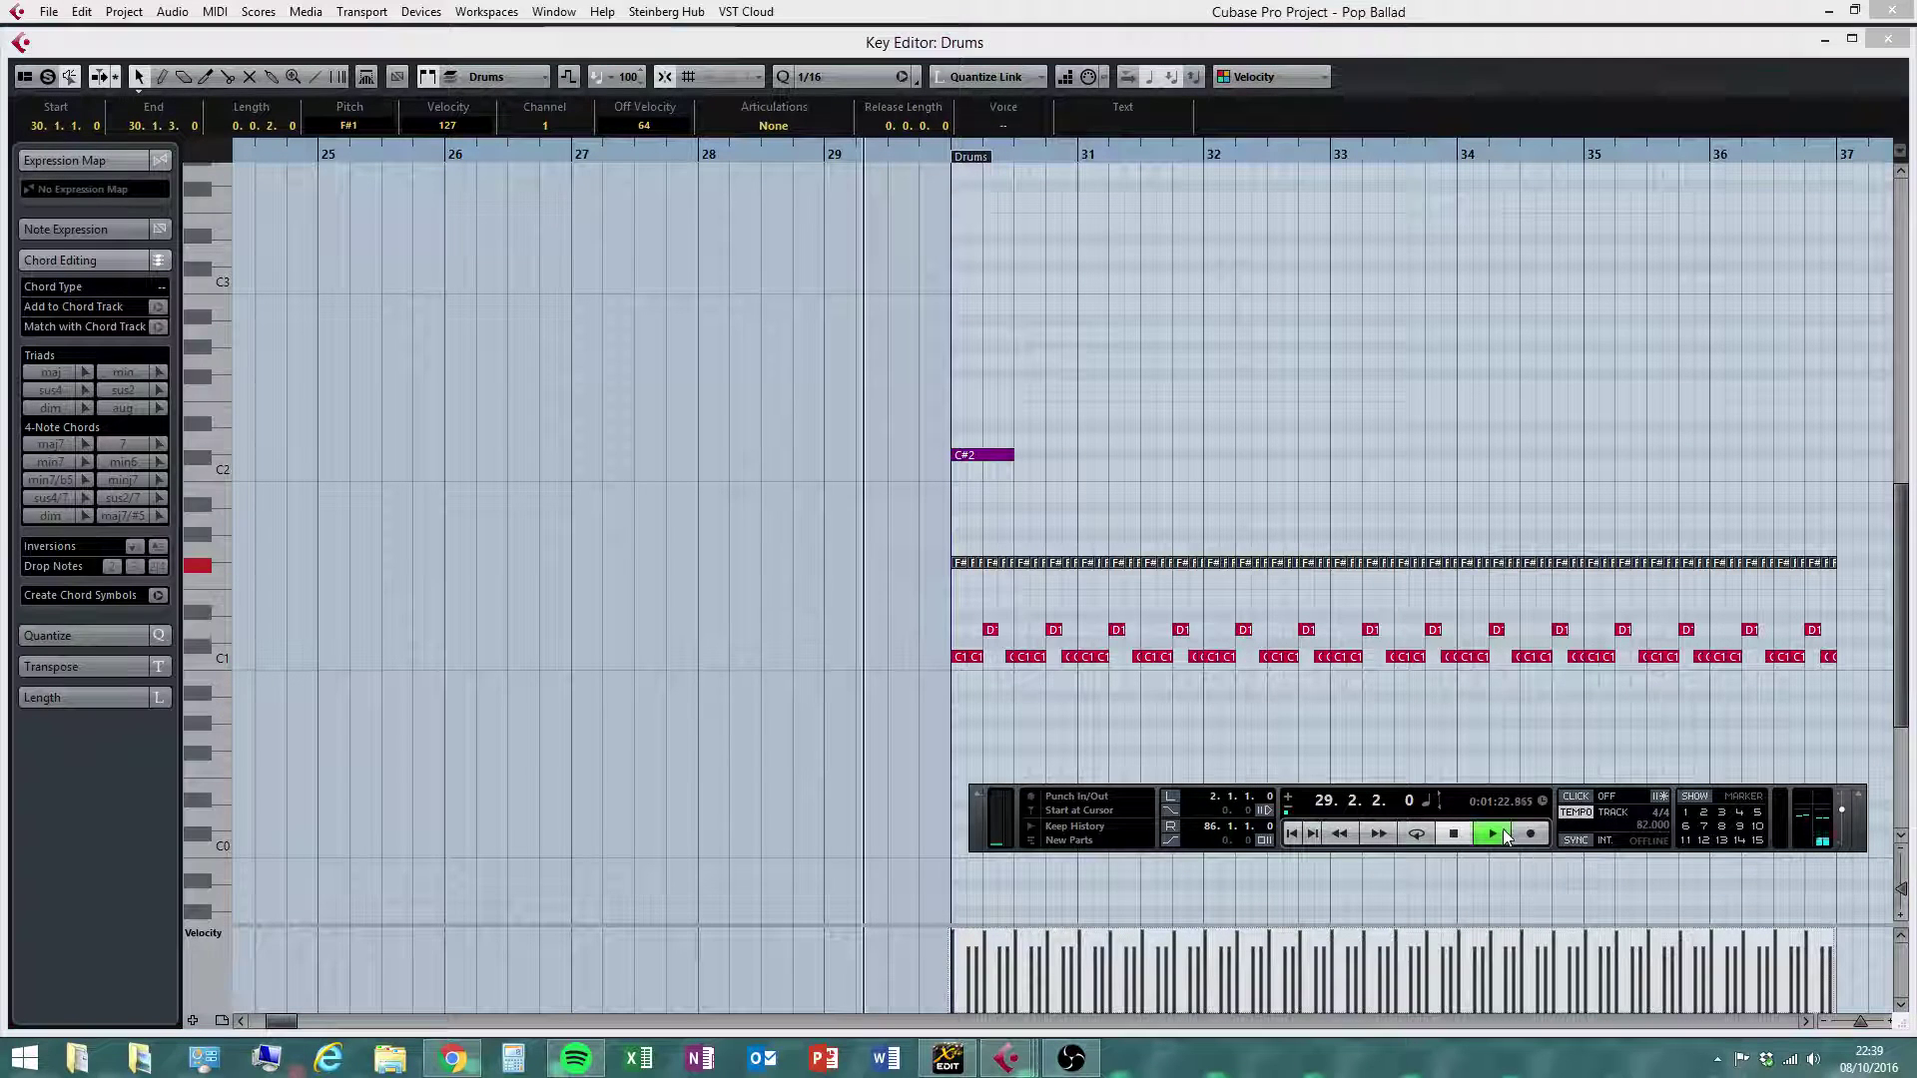
{"action": "left_click", "coordinate": [1369, 431]}
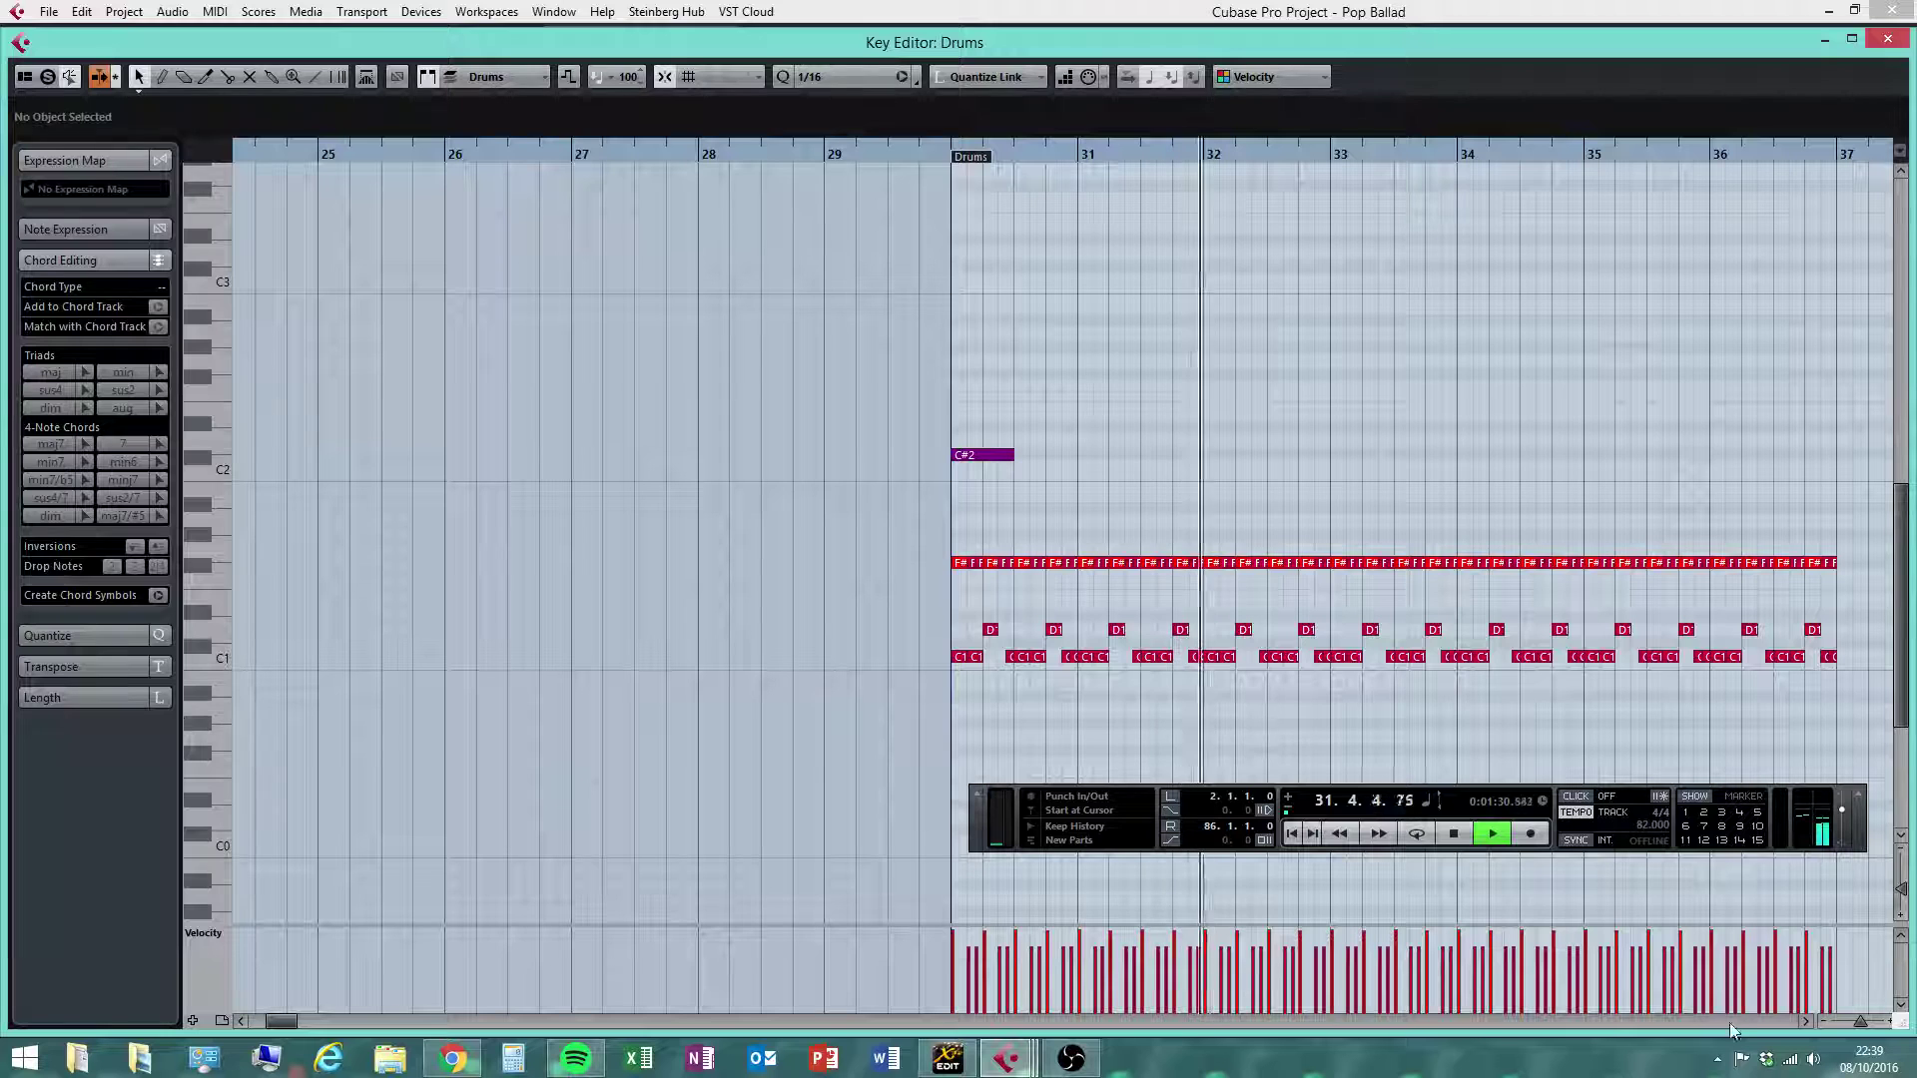
{"action": "left_click", "coordinate": [1806, 1020]}
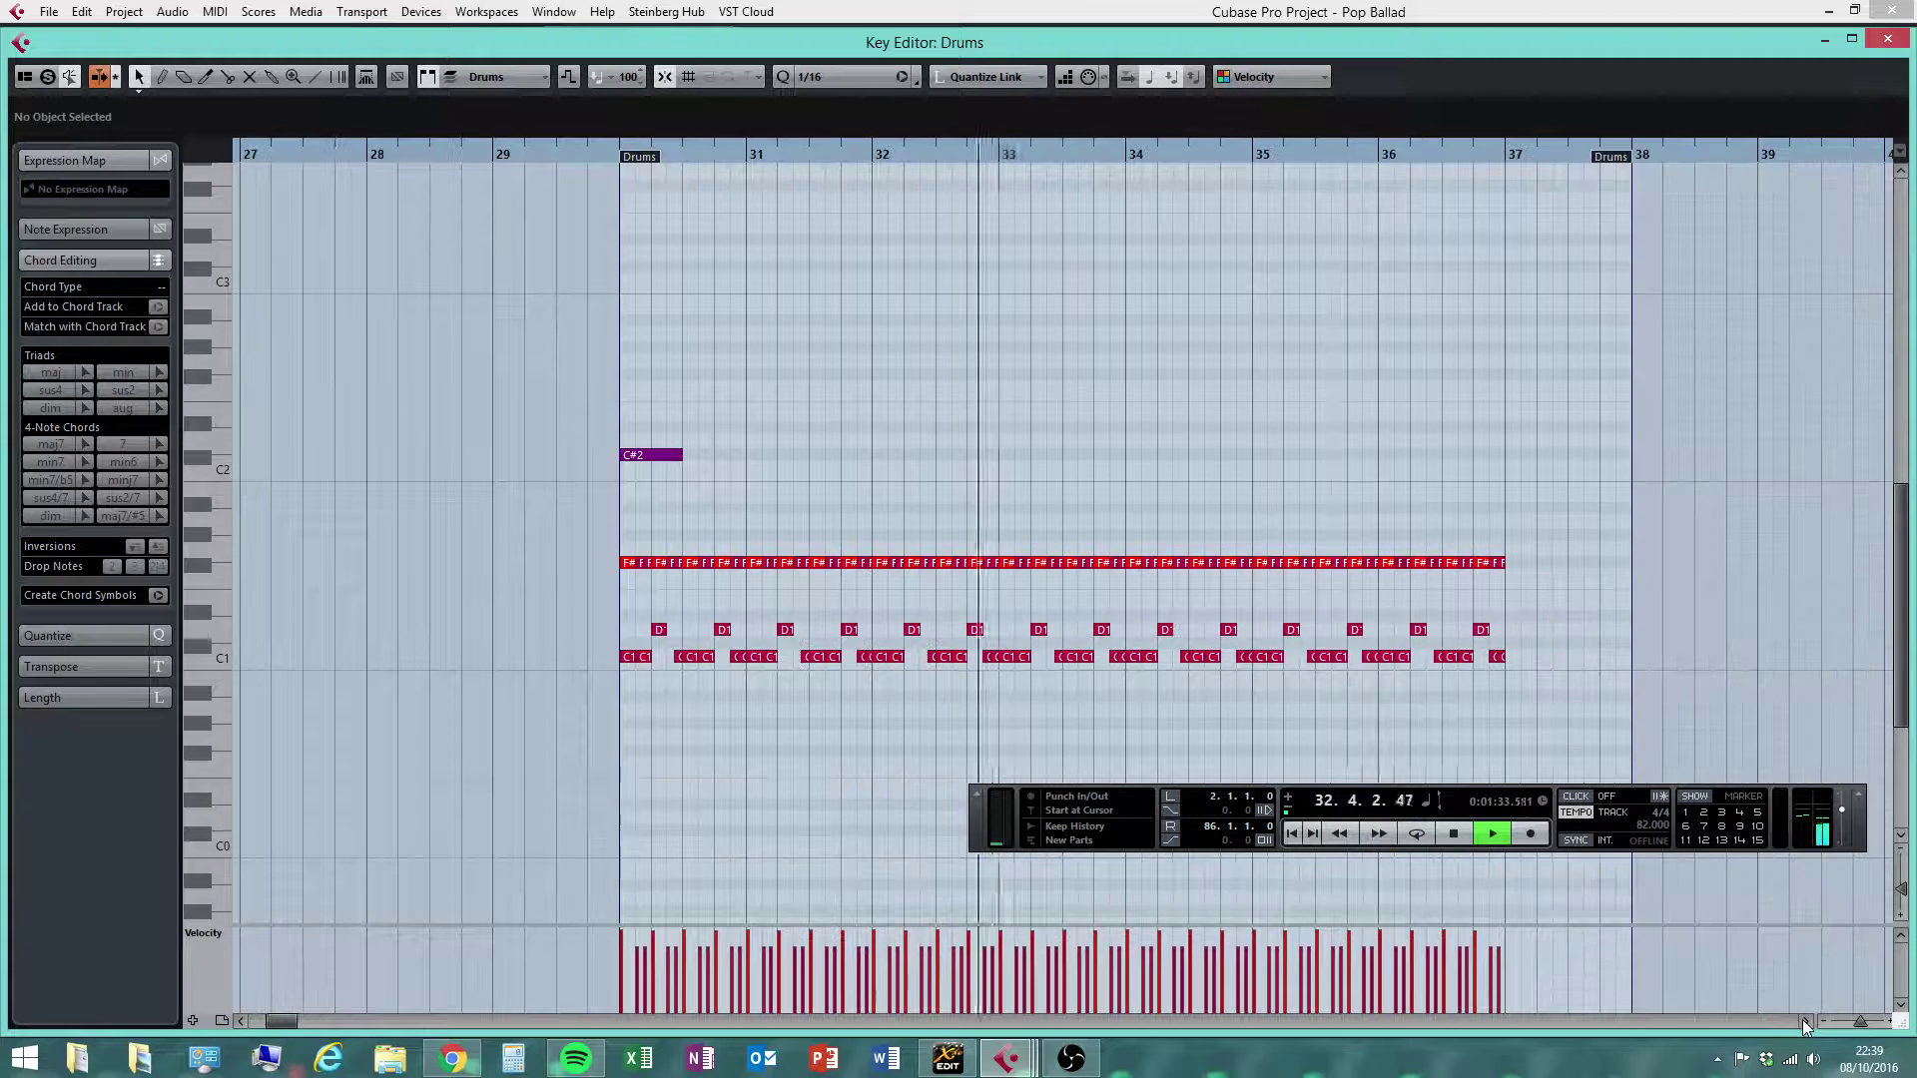
{"action": "left_click", "coordinate": [1456, 834]}
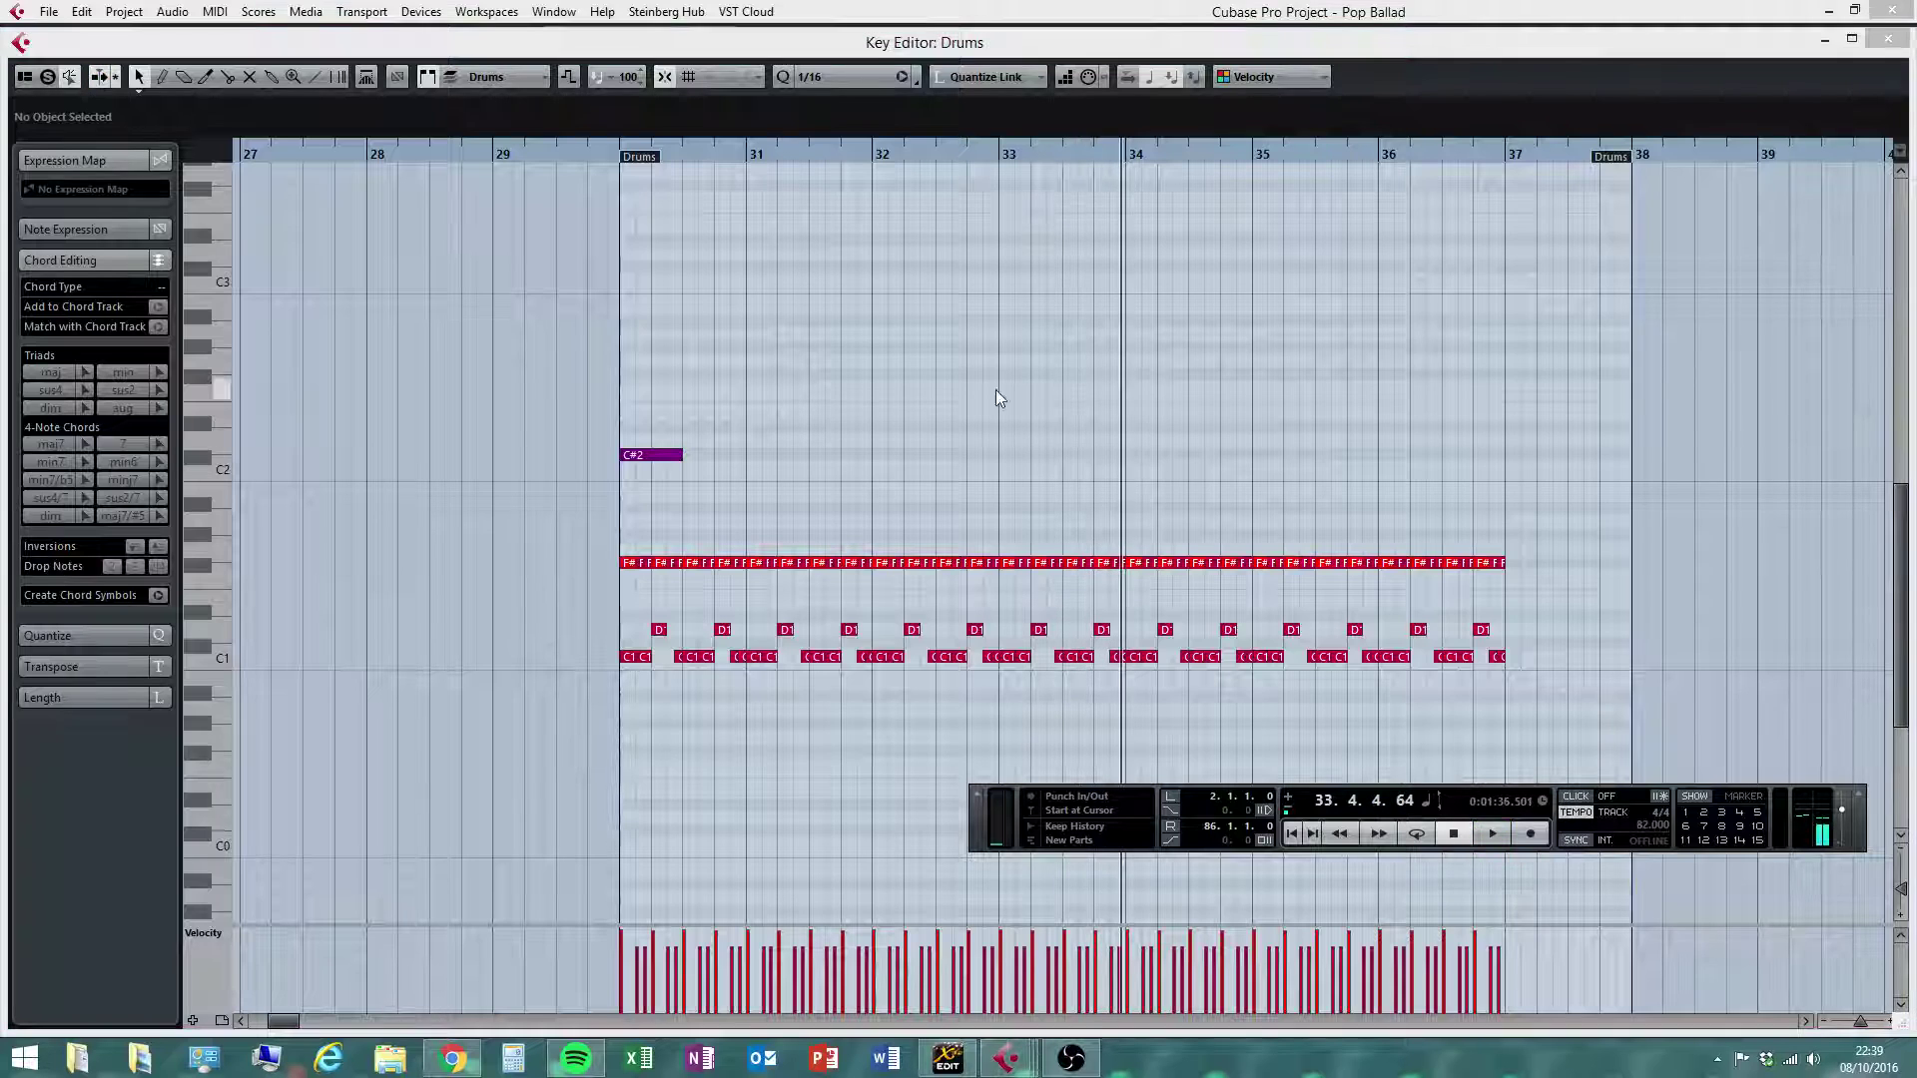
Rework the end of bar 33 by raising the C1 notes at 33.3.3 and 33.4.3 to D1 and lowering the 33.4.1 D1 to C1
{"action": "left_click_drag", "start_coordinate": [1060, 155], "coordinate": [1056, 192]}
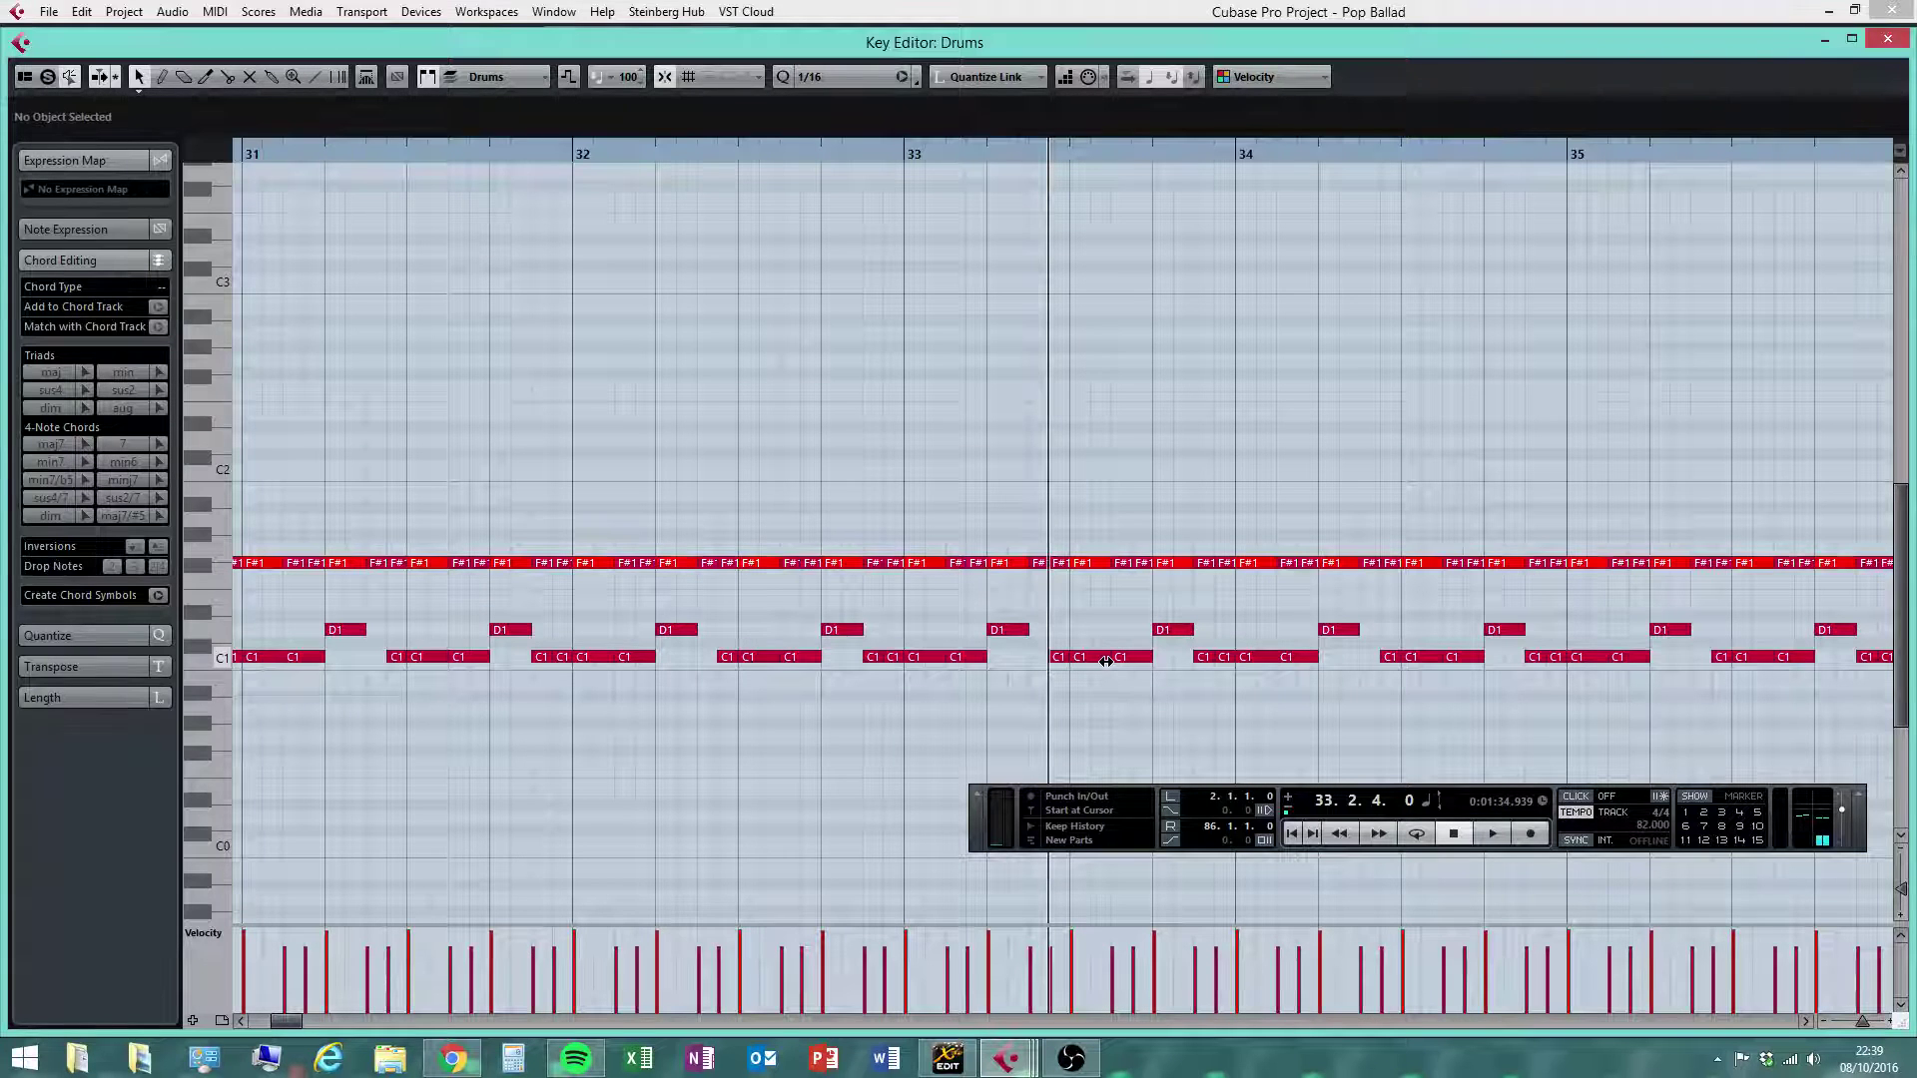
{"action": "left_click", "coordinate": [1059, 658]}
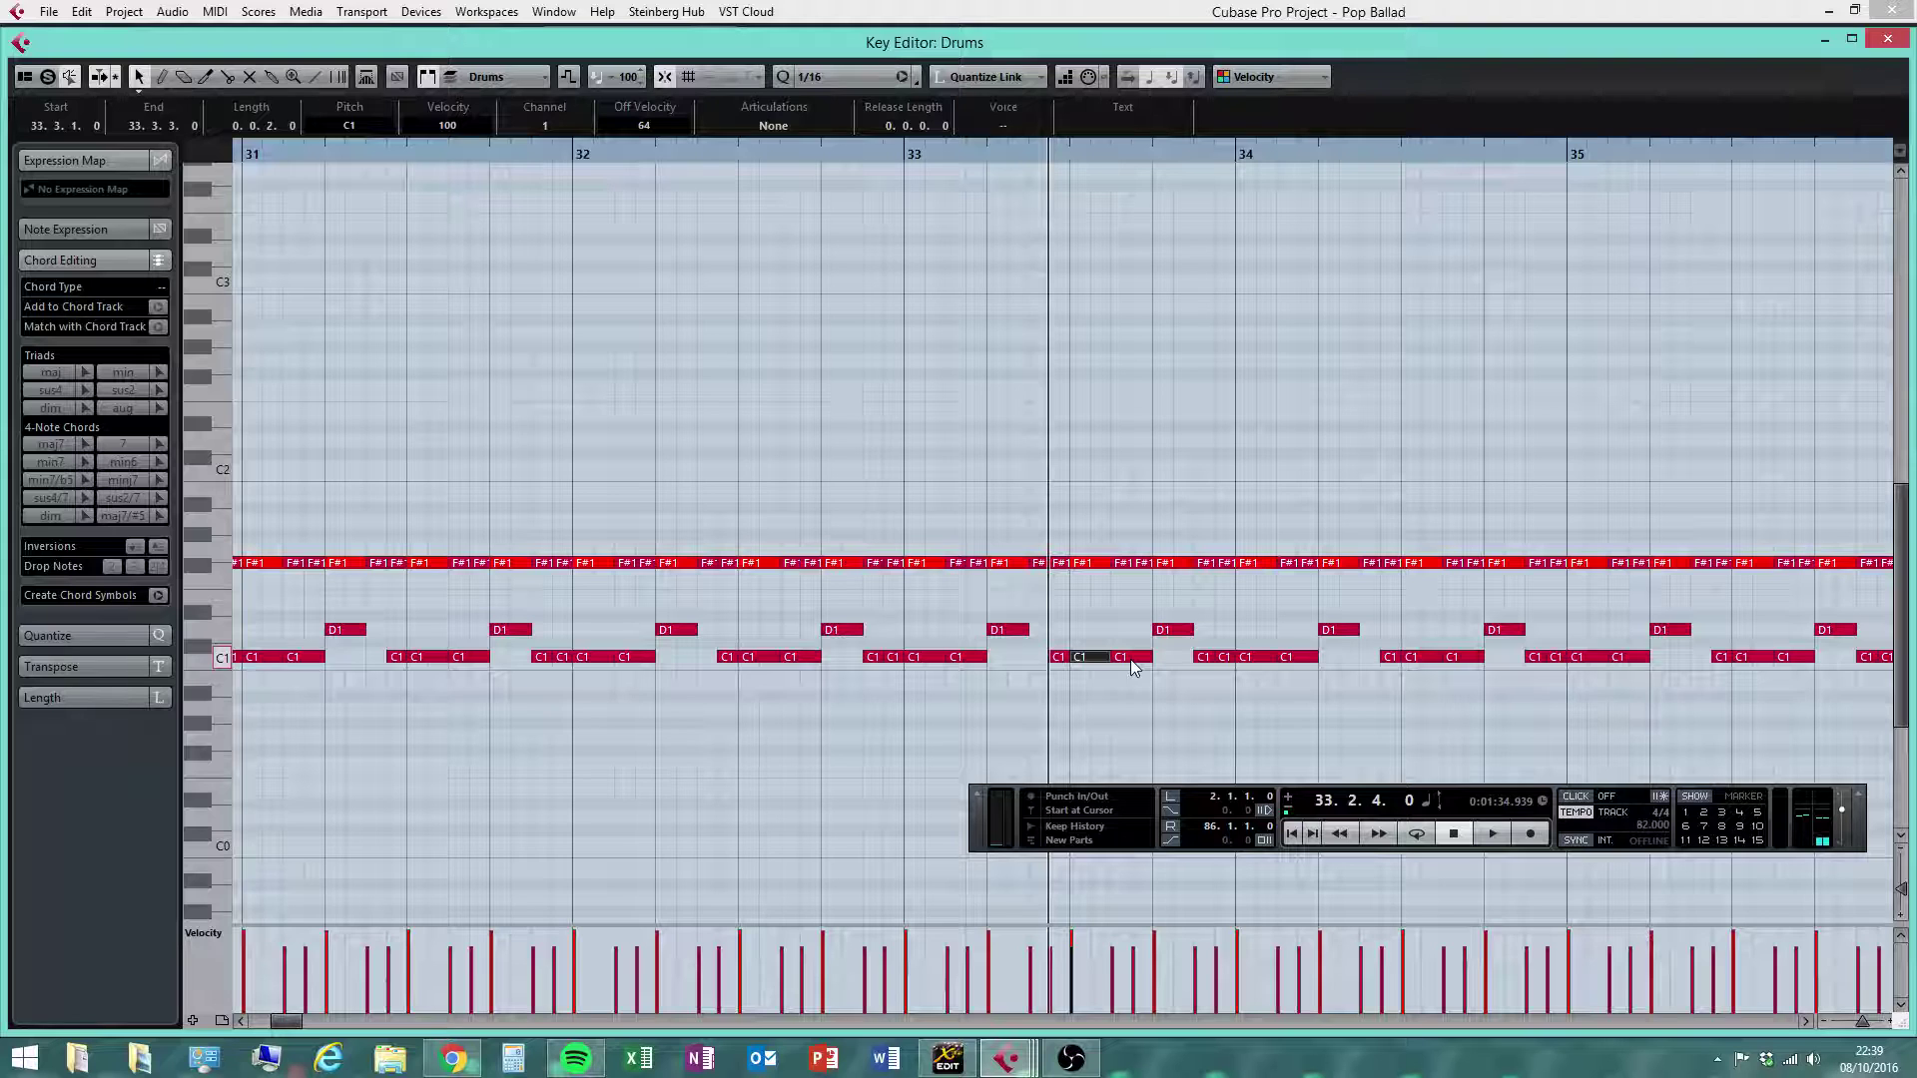
{"action": "left_click_drag", "start_coordinate": [1132, 667], "coordinate": [1205, 630]}
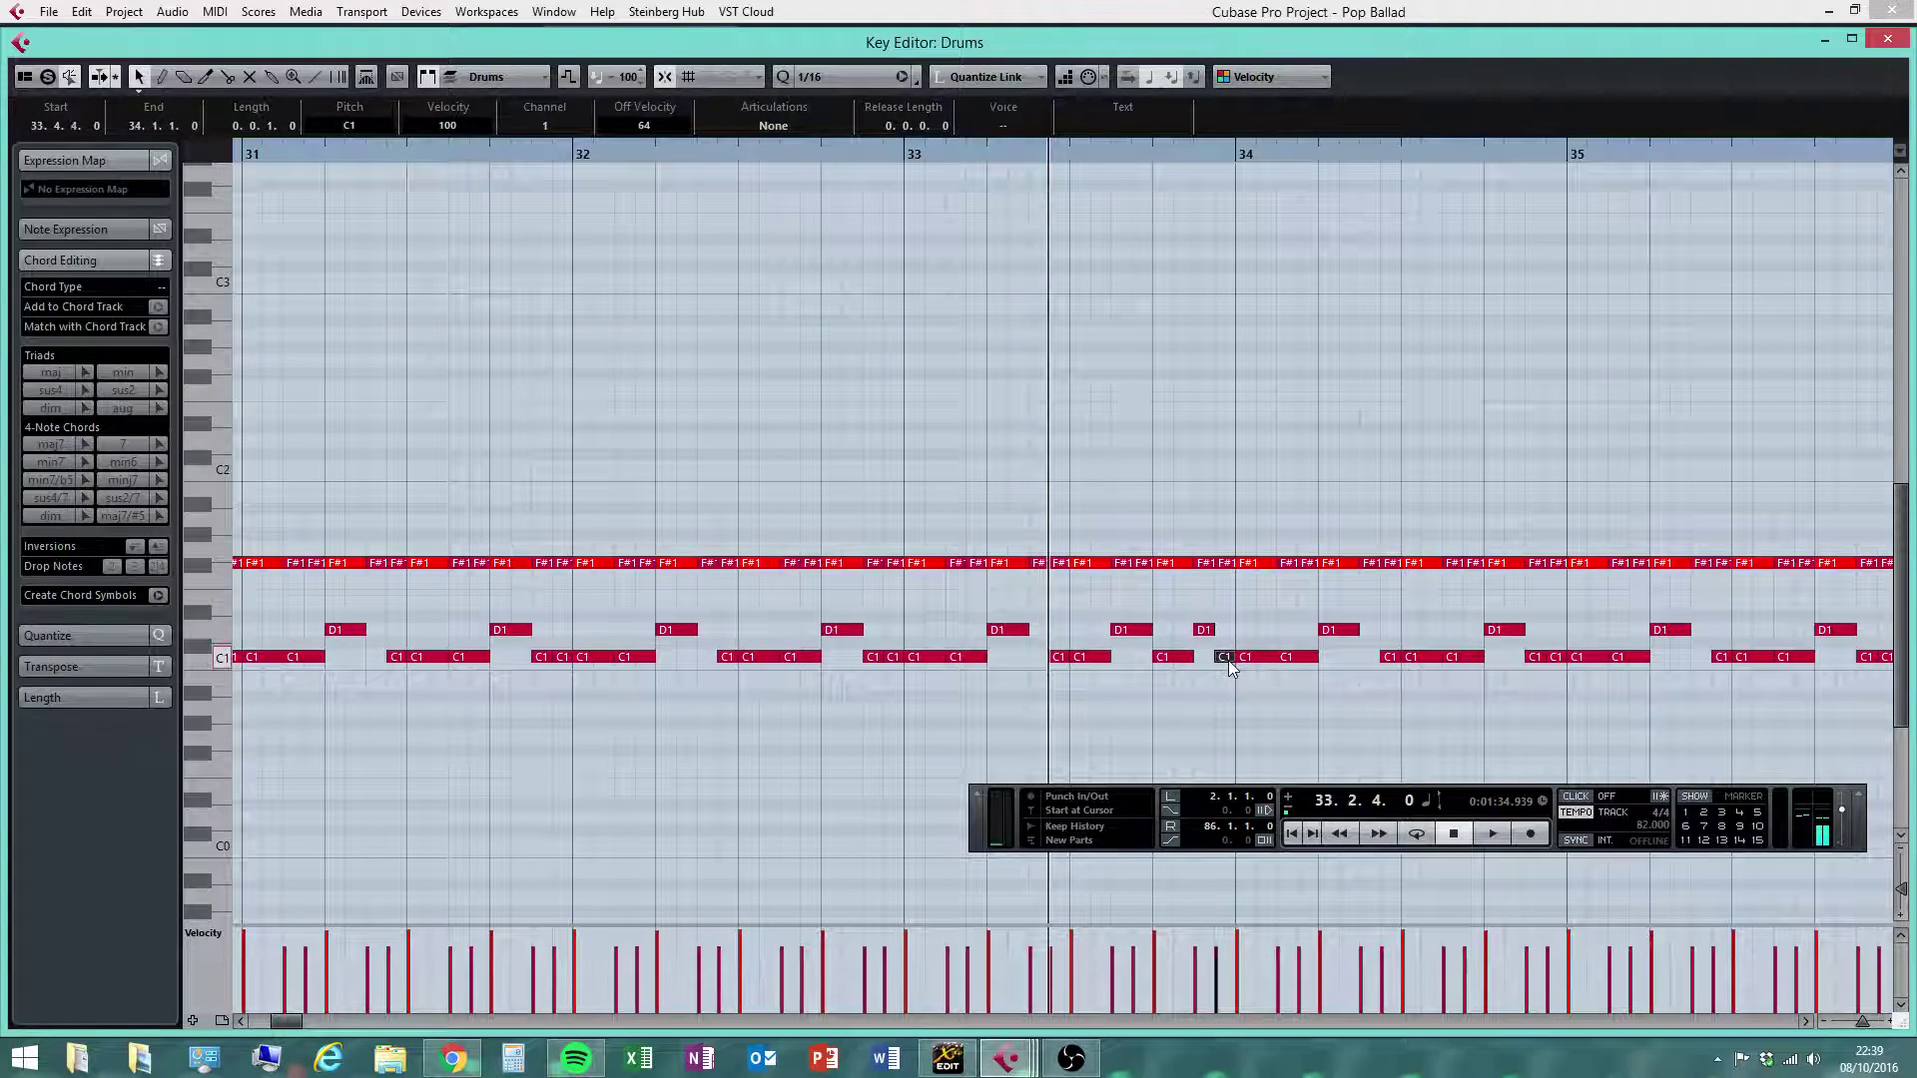
Play the drum part from the end of bar 31 through bar 33 to hear the changed beats
{"action": "left_click", "coordinate": [799, 150]}
{"action": "left_click", "coordinate": [555, 151]}
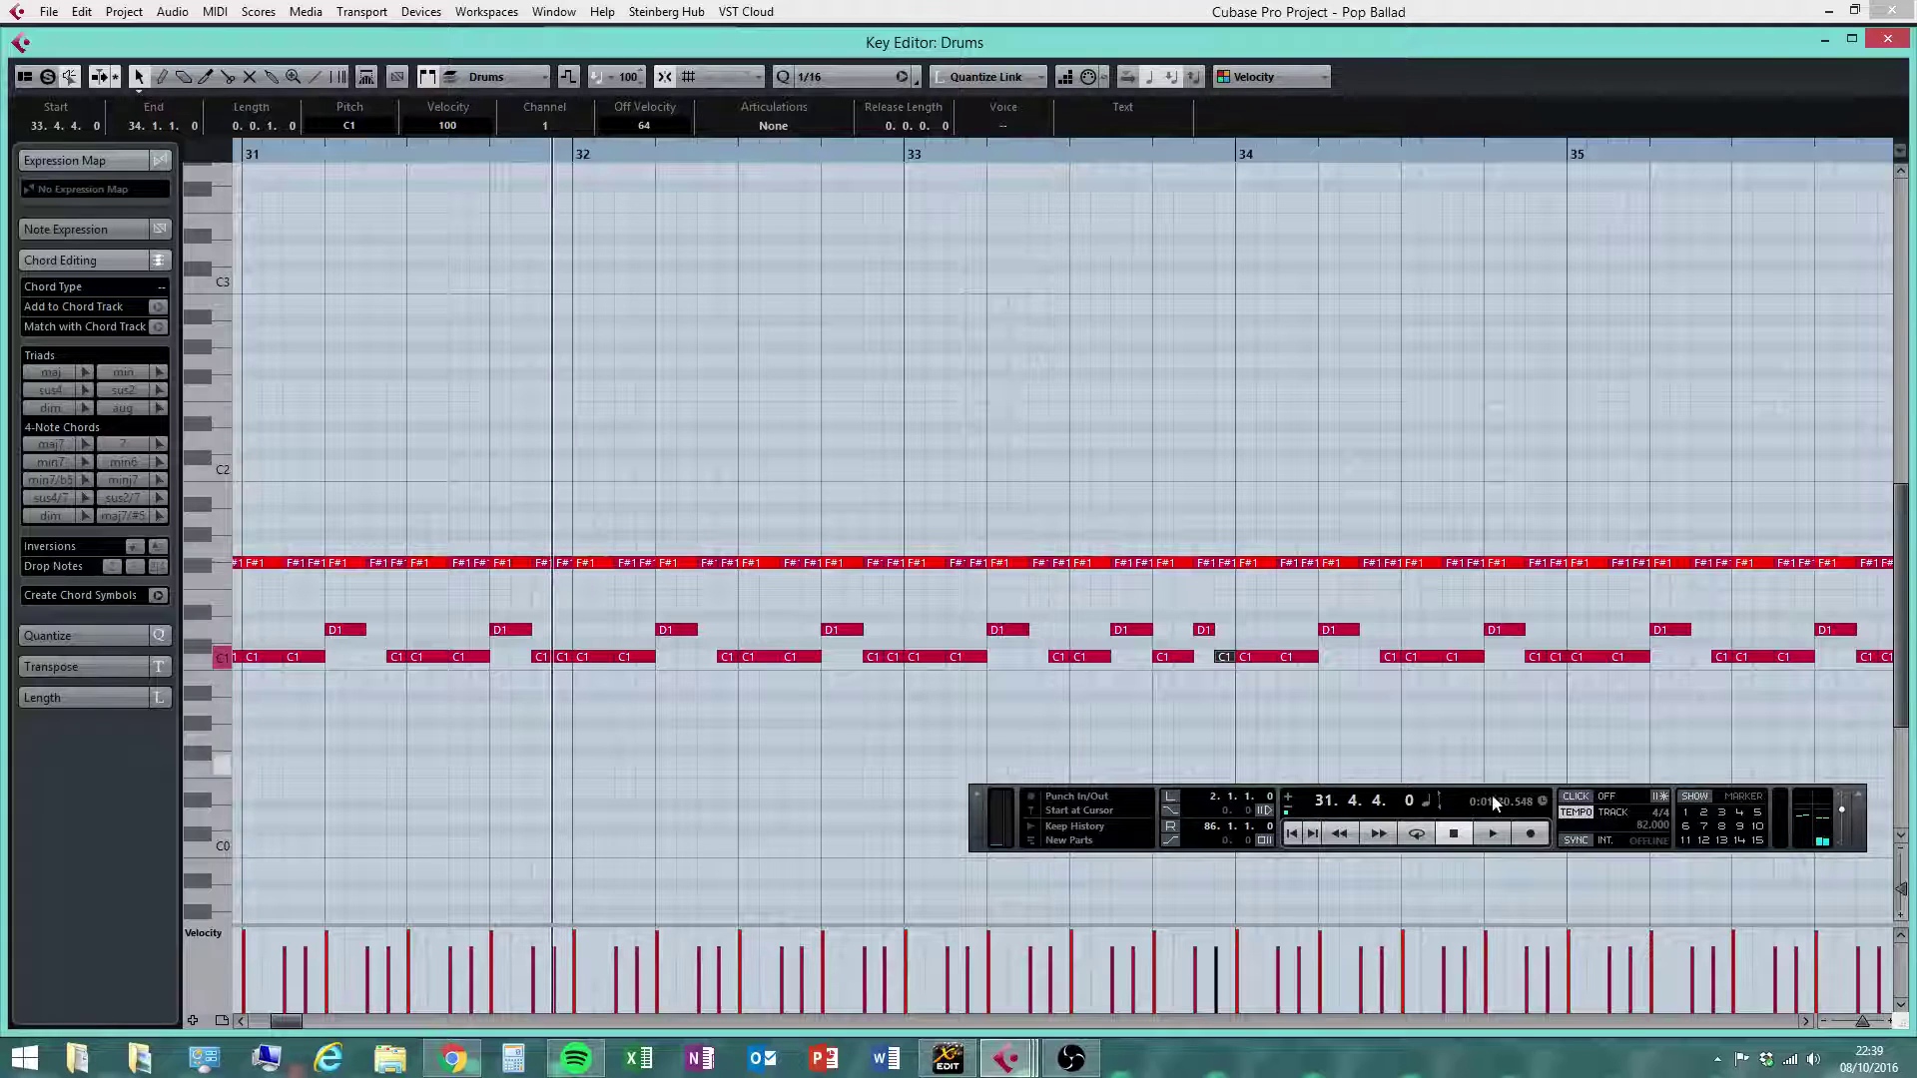
{"action": "left_click", "coordinate": [1494, 835]}
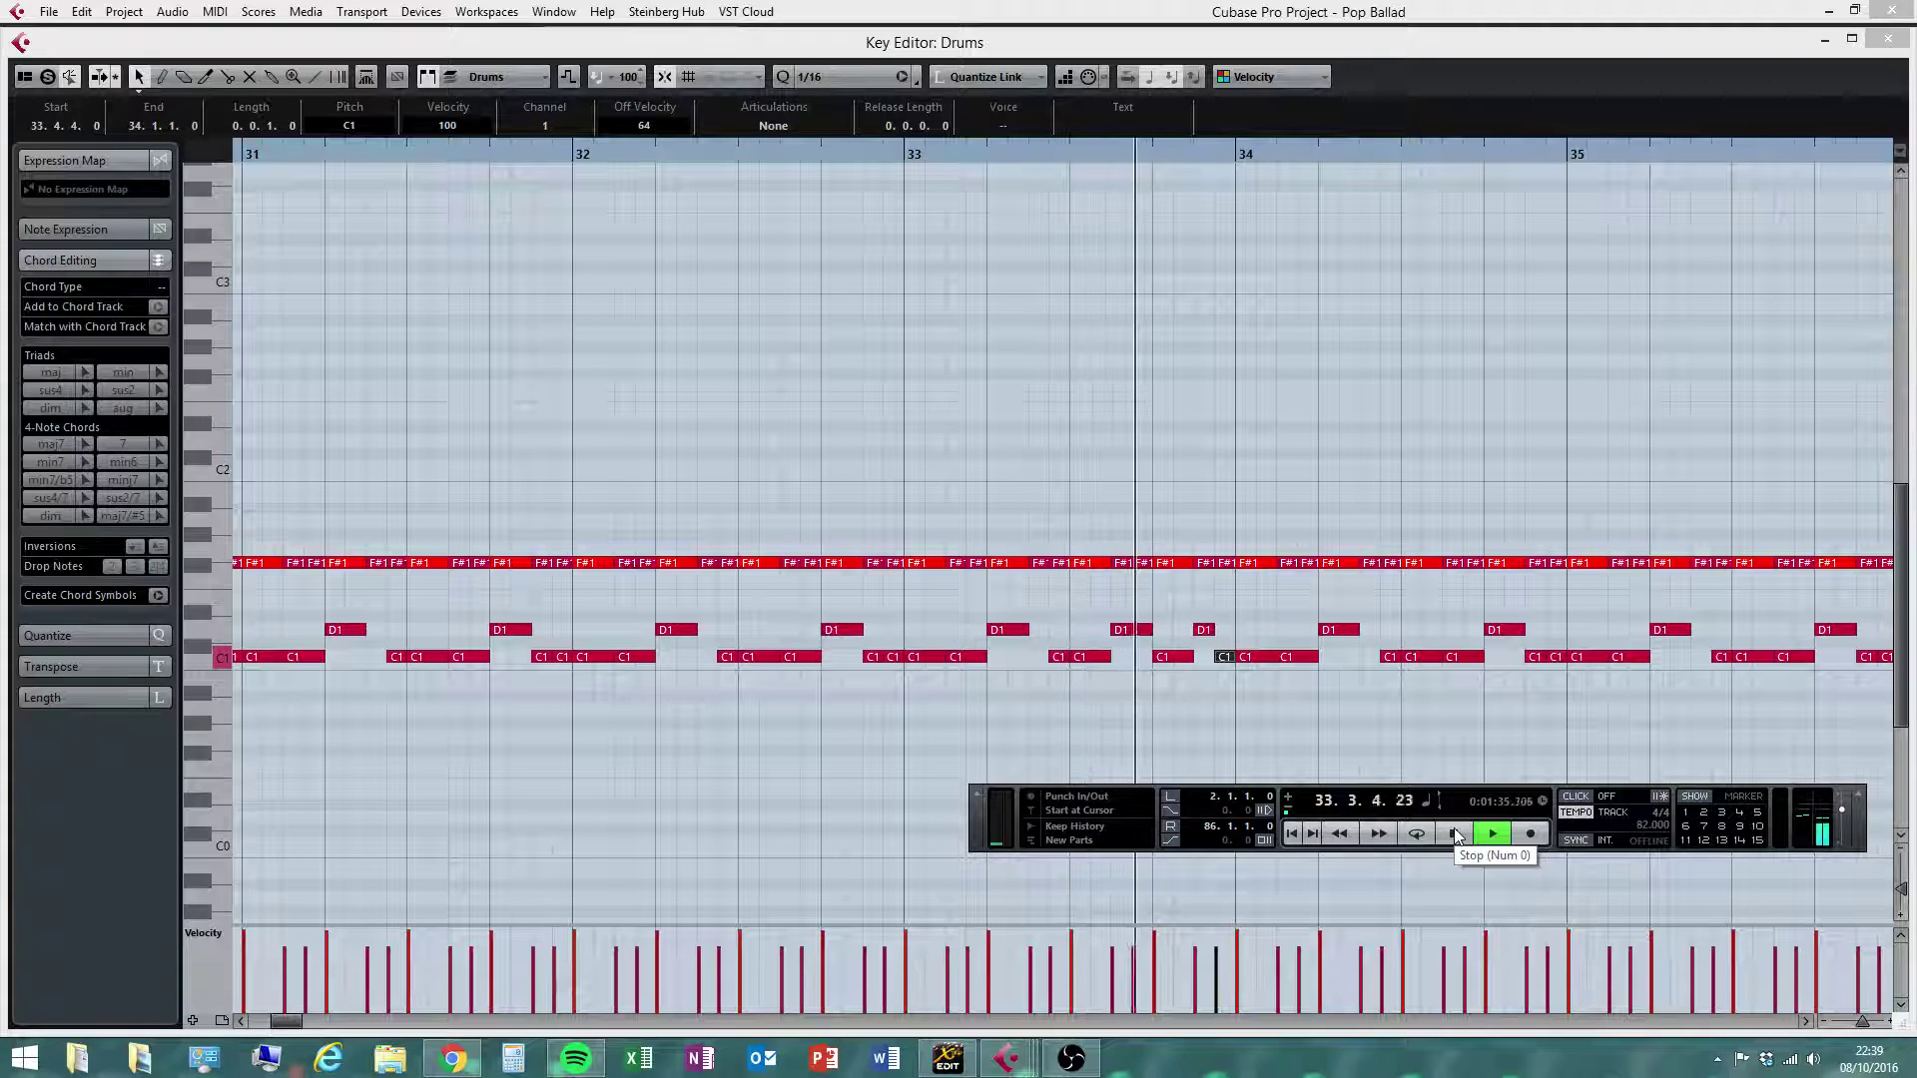
{"action": "left_click", "coordinate": [1454, 833]}
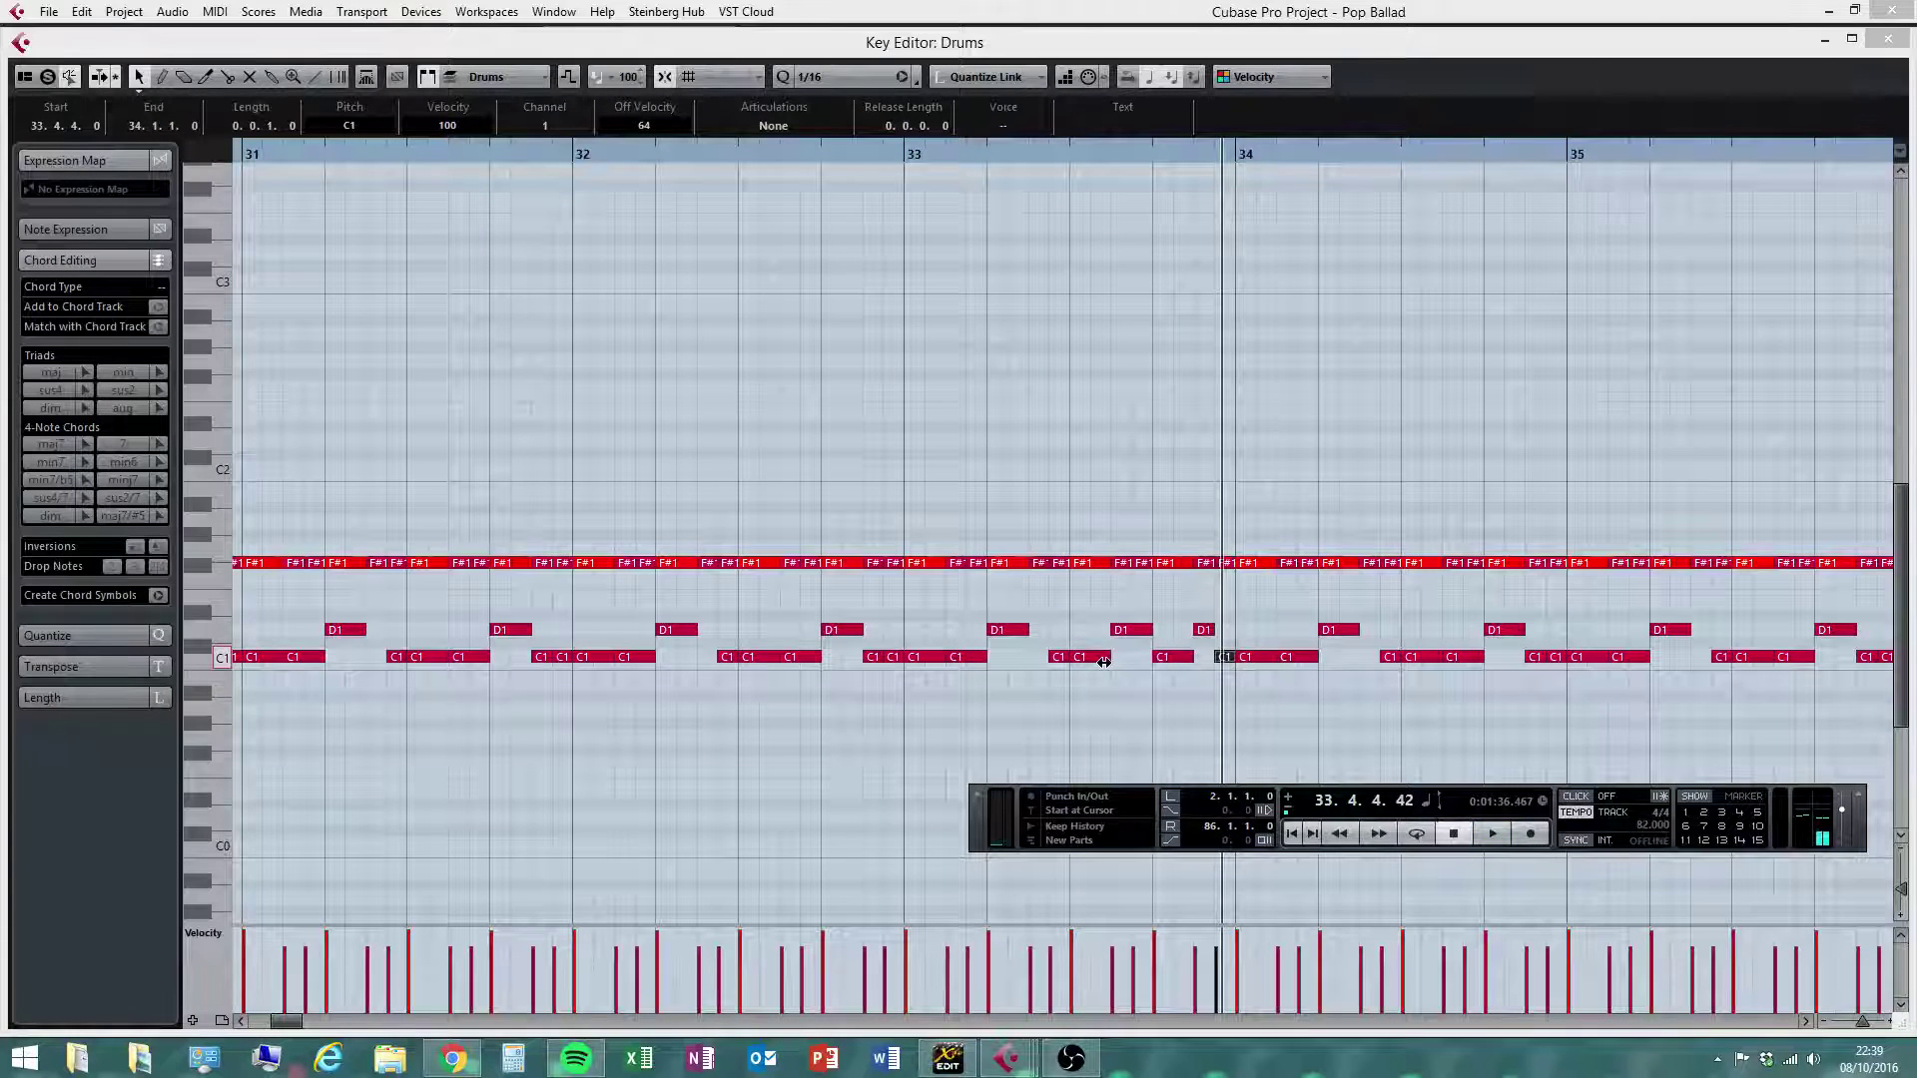
Rearrange the last two beats of bar 33 with D1 notes at 33.3.2 and 33.4.1 and C1 notes at 33.3.4 and 33.4.3
{"action": "left_click_drag", "start_coordinate": [1105, 662], "coordinate": [1111, 635]}
{"action": "right_click", "coordinate": [1148, 679]}
{"action": "left_click", "coordinate": [1177, 684]}
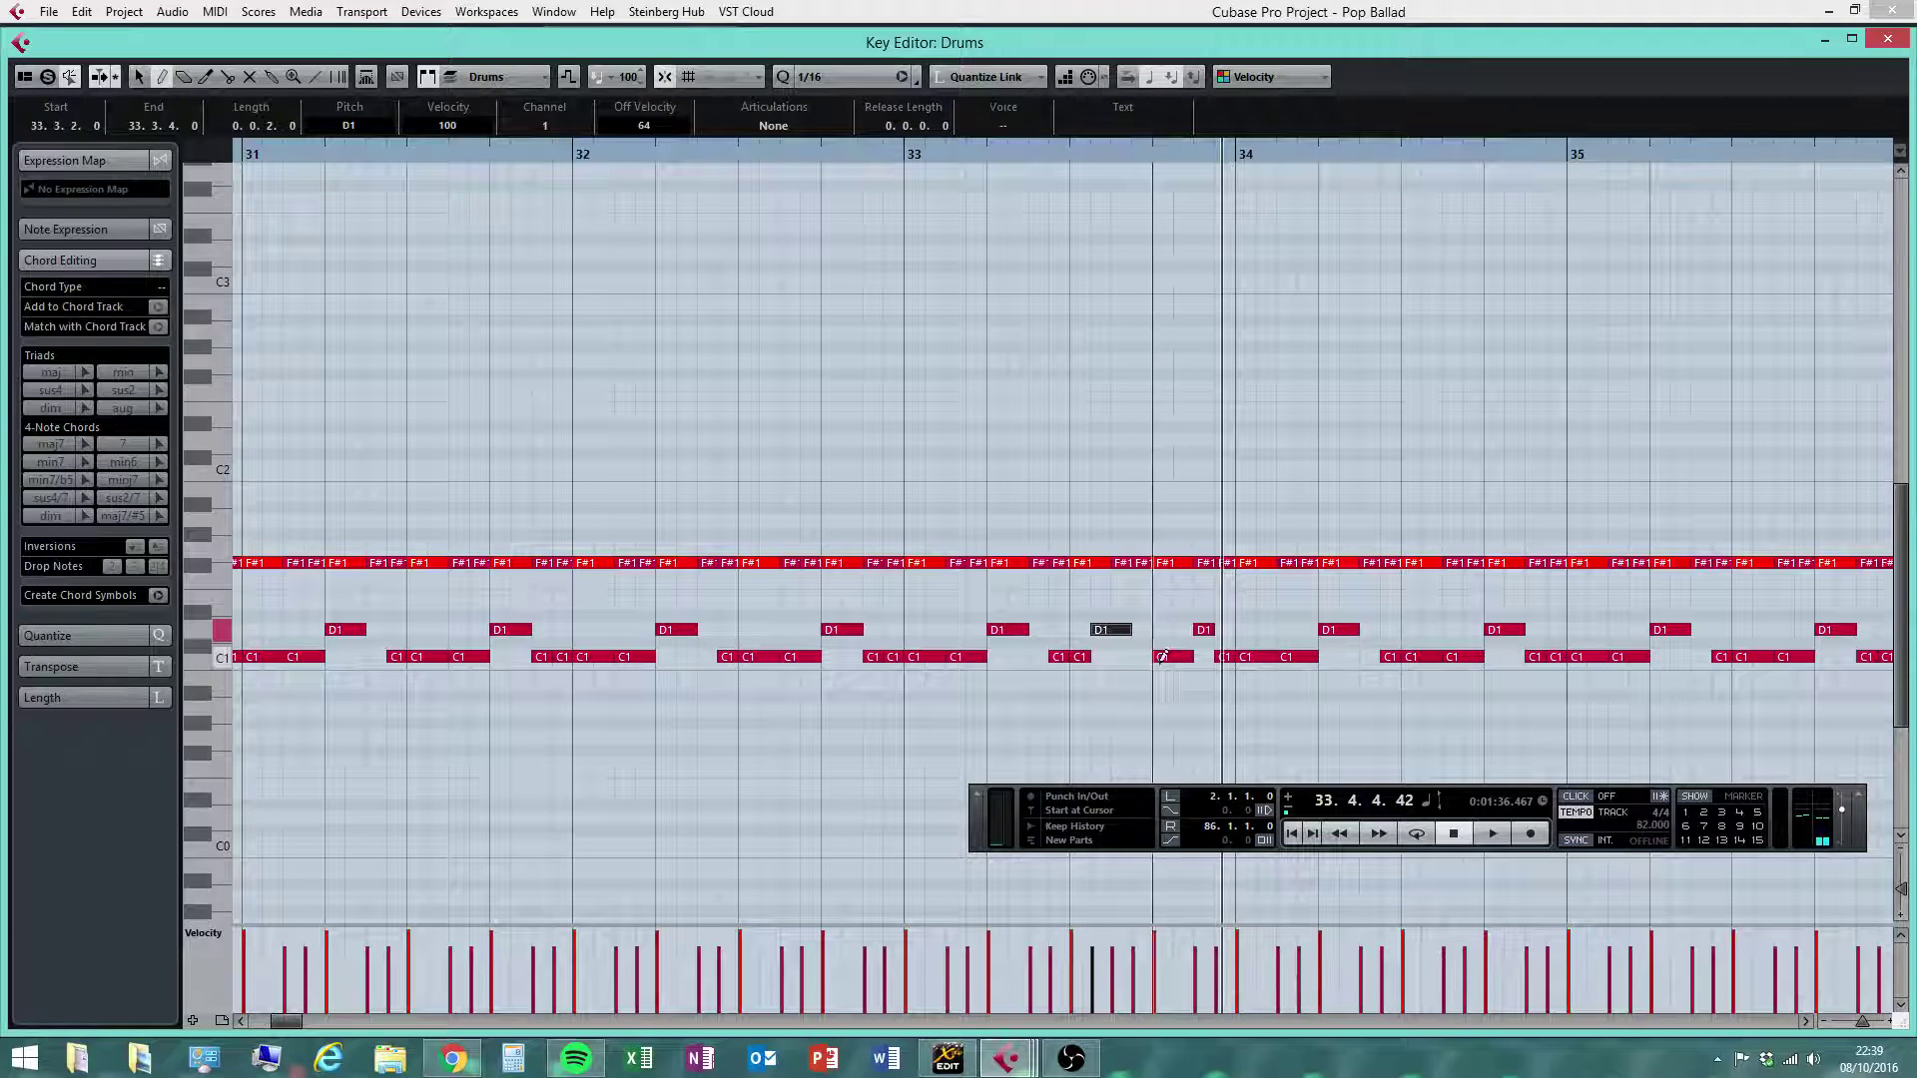
{"action": "left_click", "coordinate": [1136, 658]}
{"action": "key", "text": "1"}
{"action": "mouse_move", "coordinate": [1173, 656]}
{"action": "left_mouse_down"}
{"action": "mouse_move", "coordinate": [1188, 627]}
{"action": "mouse_move", "coordinate": [1202, 657]}
{"action": "left_mouse_up"}
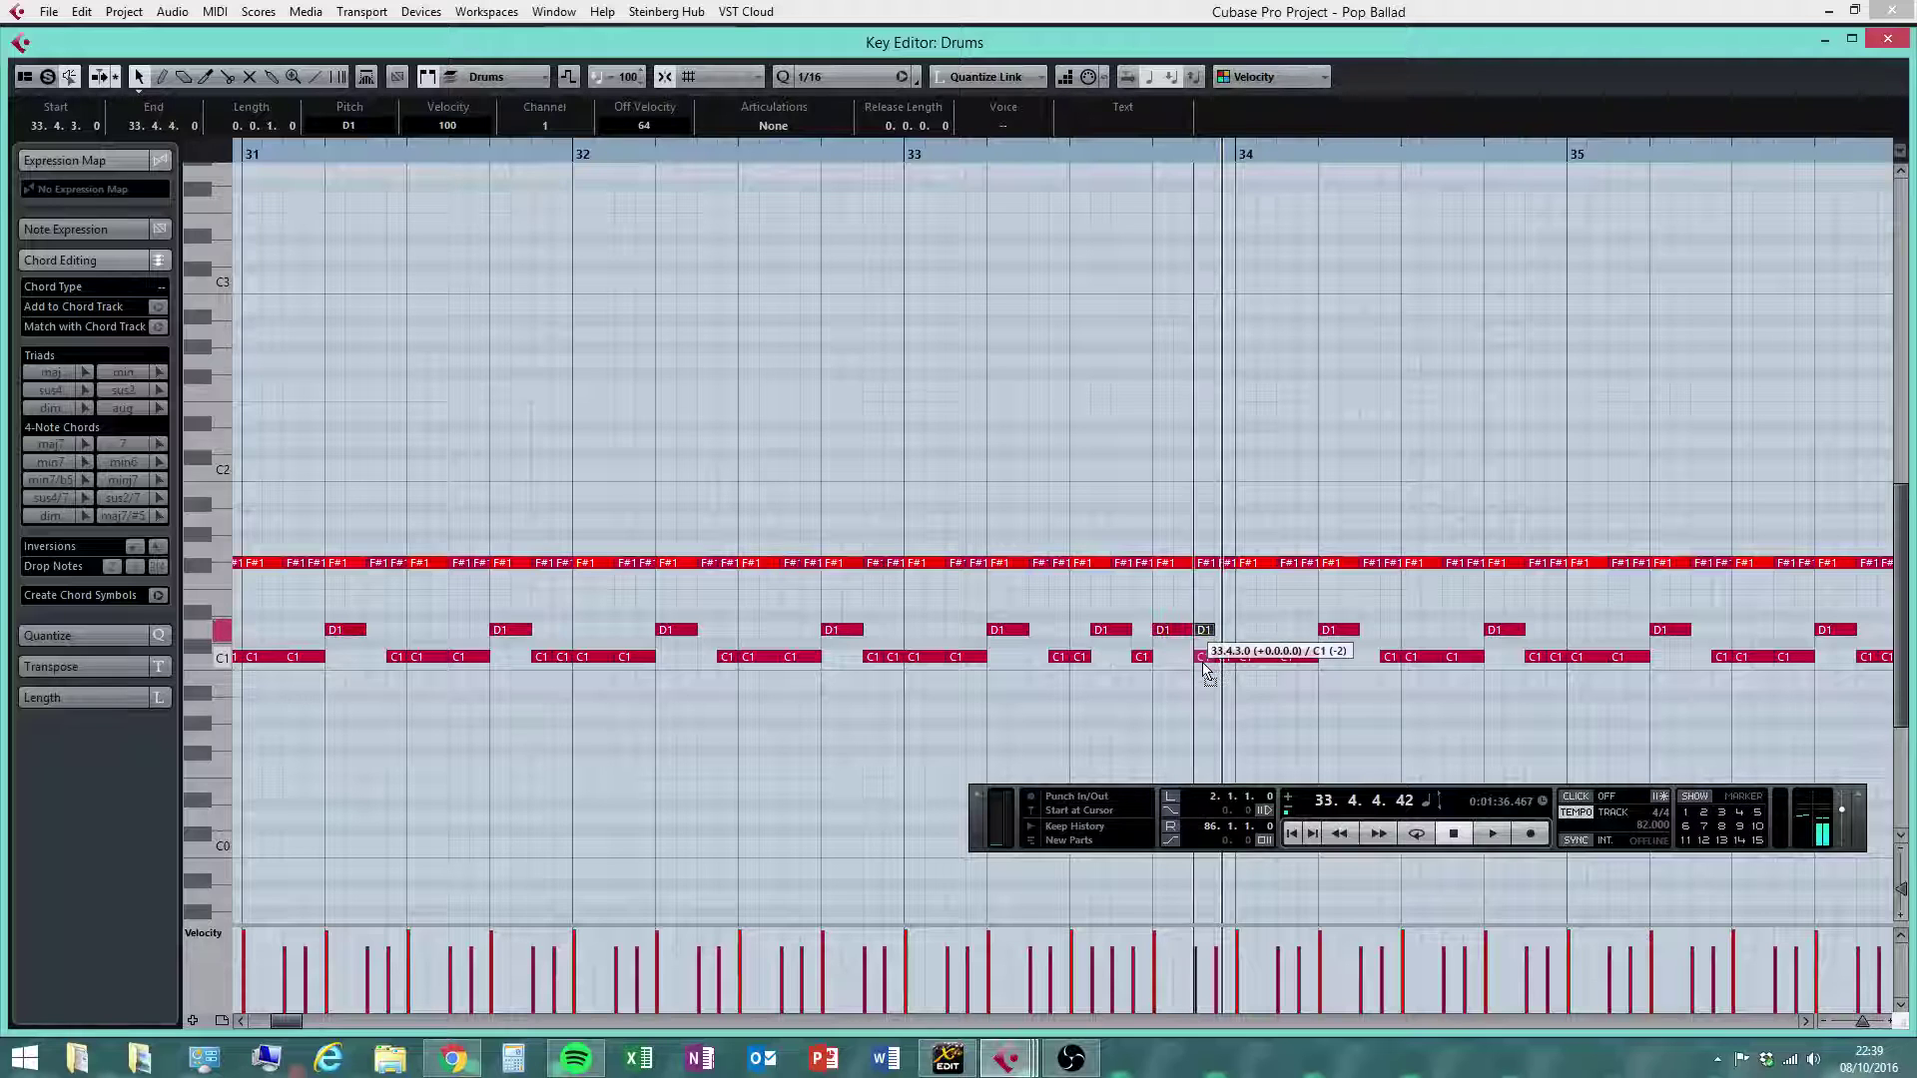
Play the drum part up to the start of bar 34 to hear the rearranged kick and snare
{"action": "left_click", "coordinate": [739, 152]}
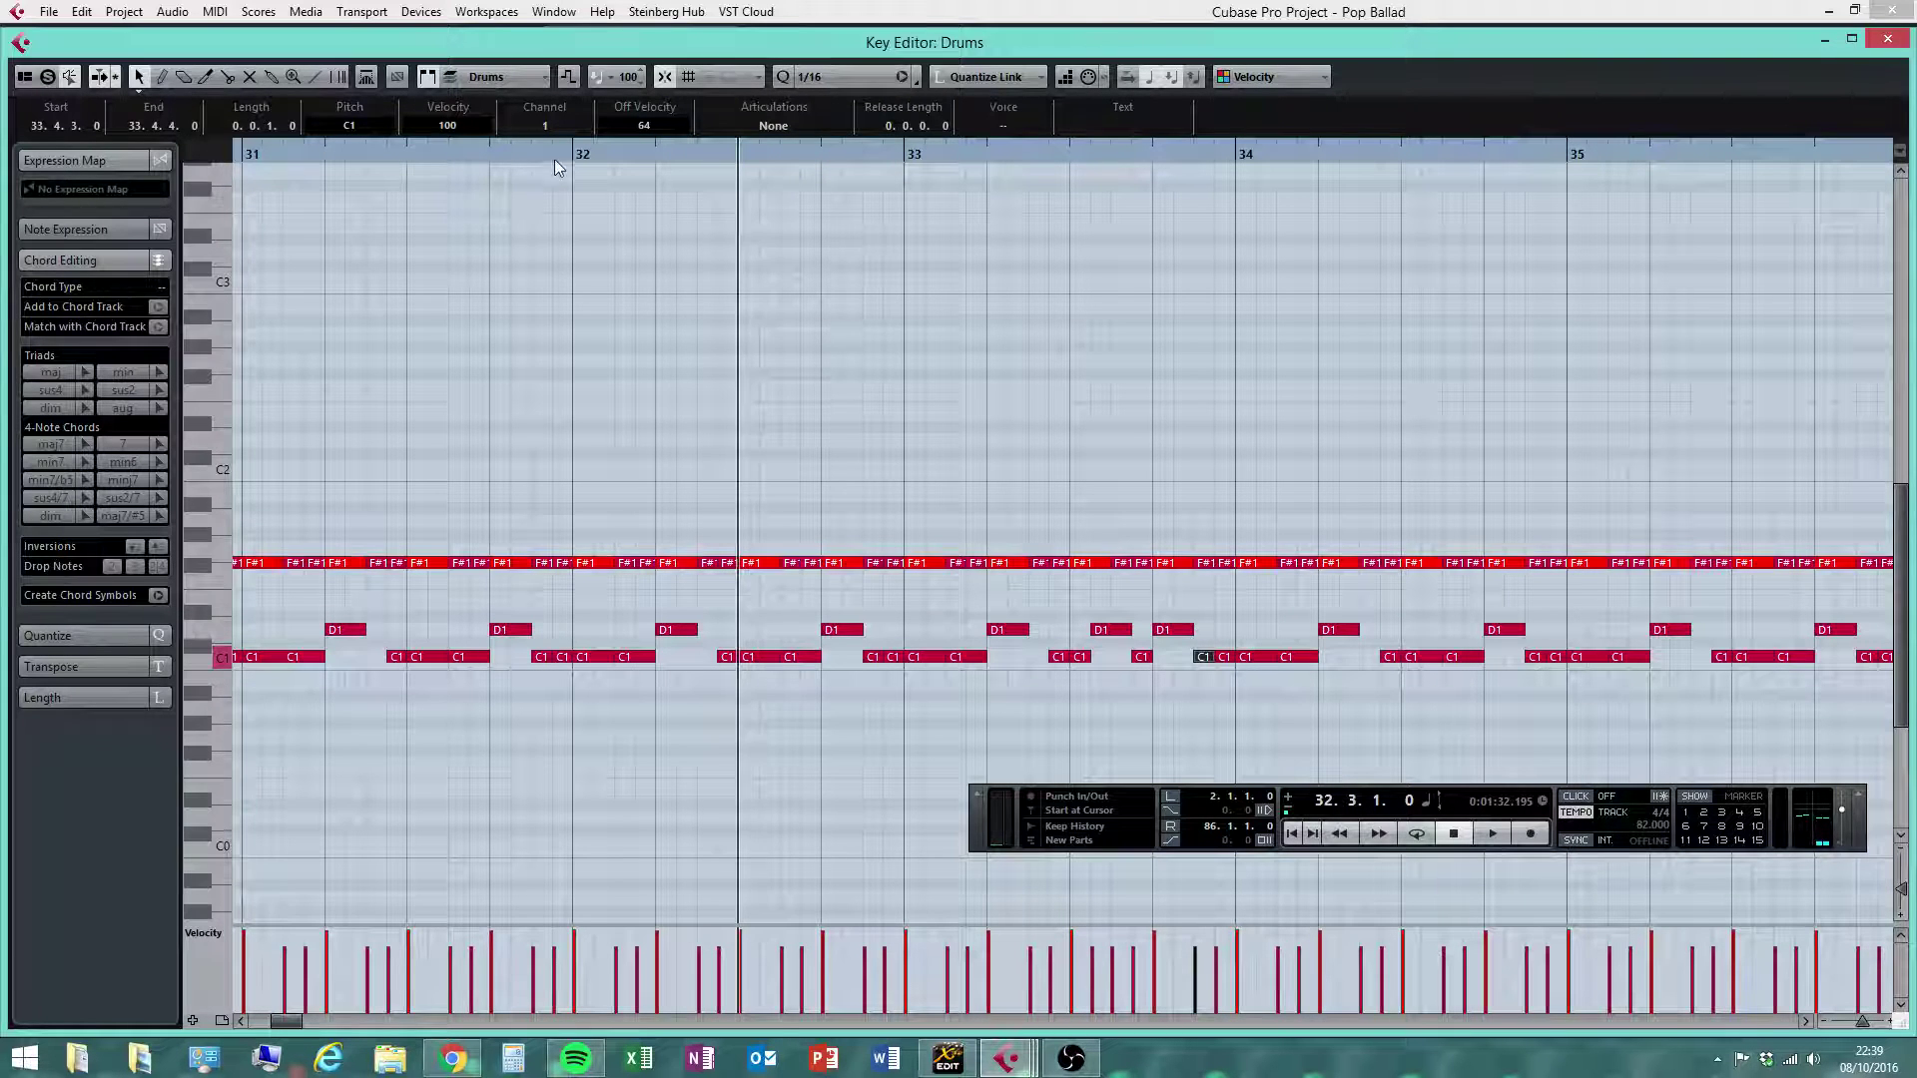
{"action": "left_click", "coordinate": [507, 202]}
{"action": "left_click", "coordinate": [1493, 835]}
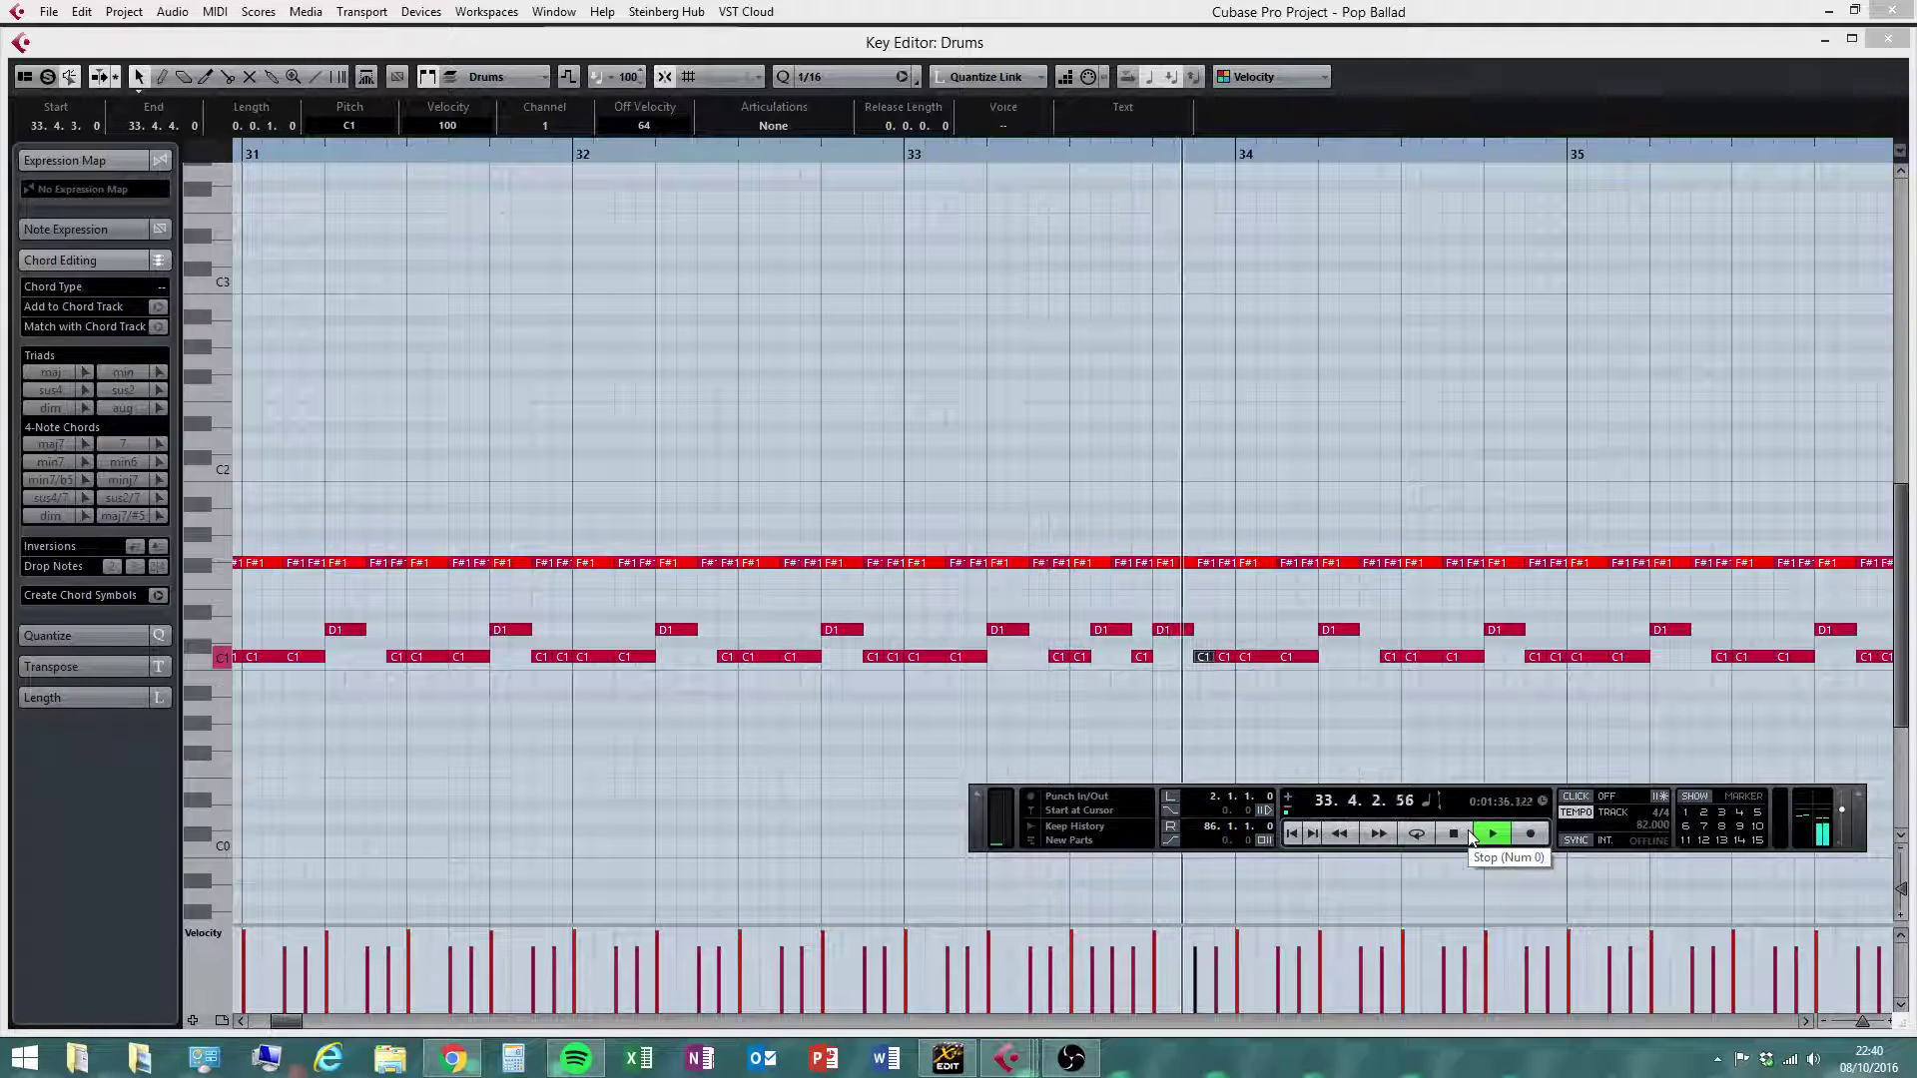
{"action": "left_click", "coordinate": [1468, 837]}
Transpose the last two C1 notes of bar 33 up two semitones to D1 and clear the selection
{"action": "key", "text": "Up"}
{"action": "key", "text": "Up"}
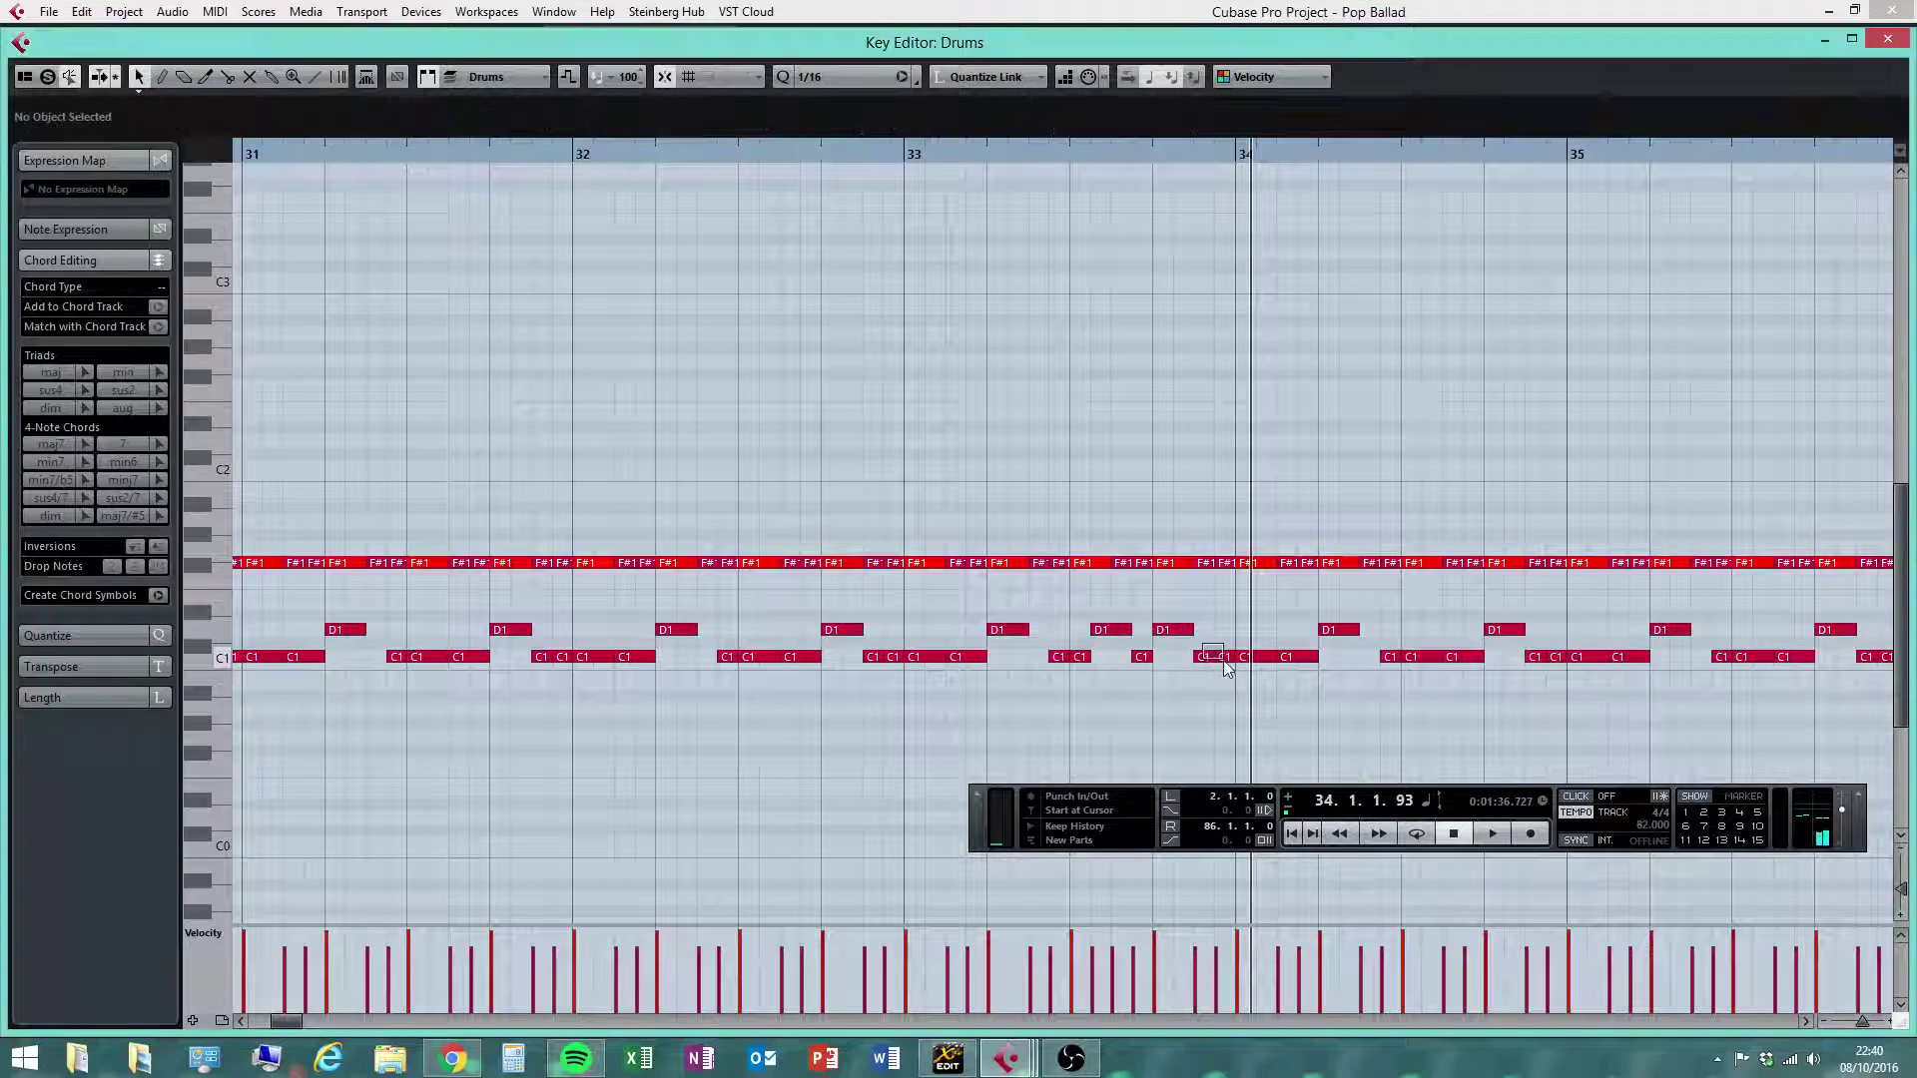
{"action": "left_click", "coordinate": [1140, 547]}
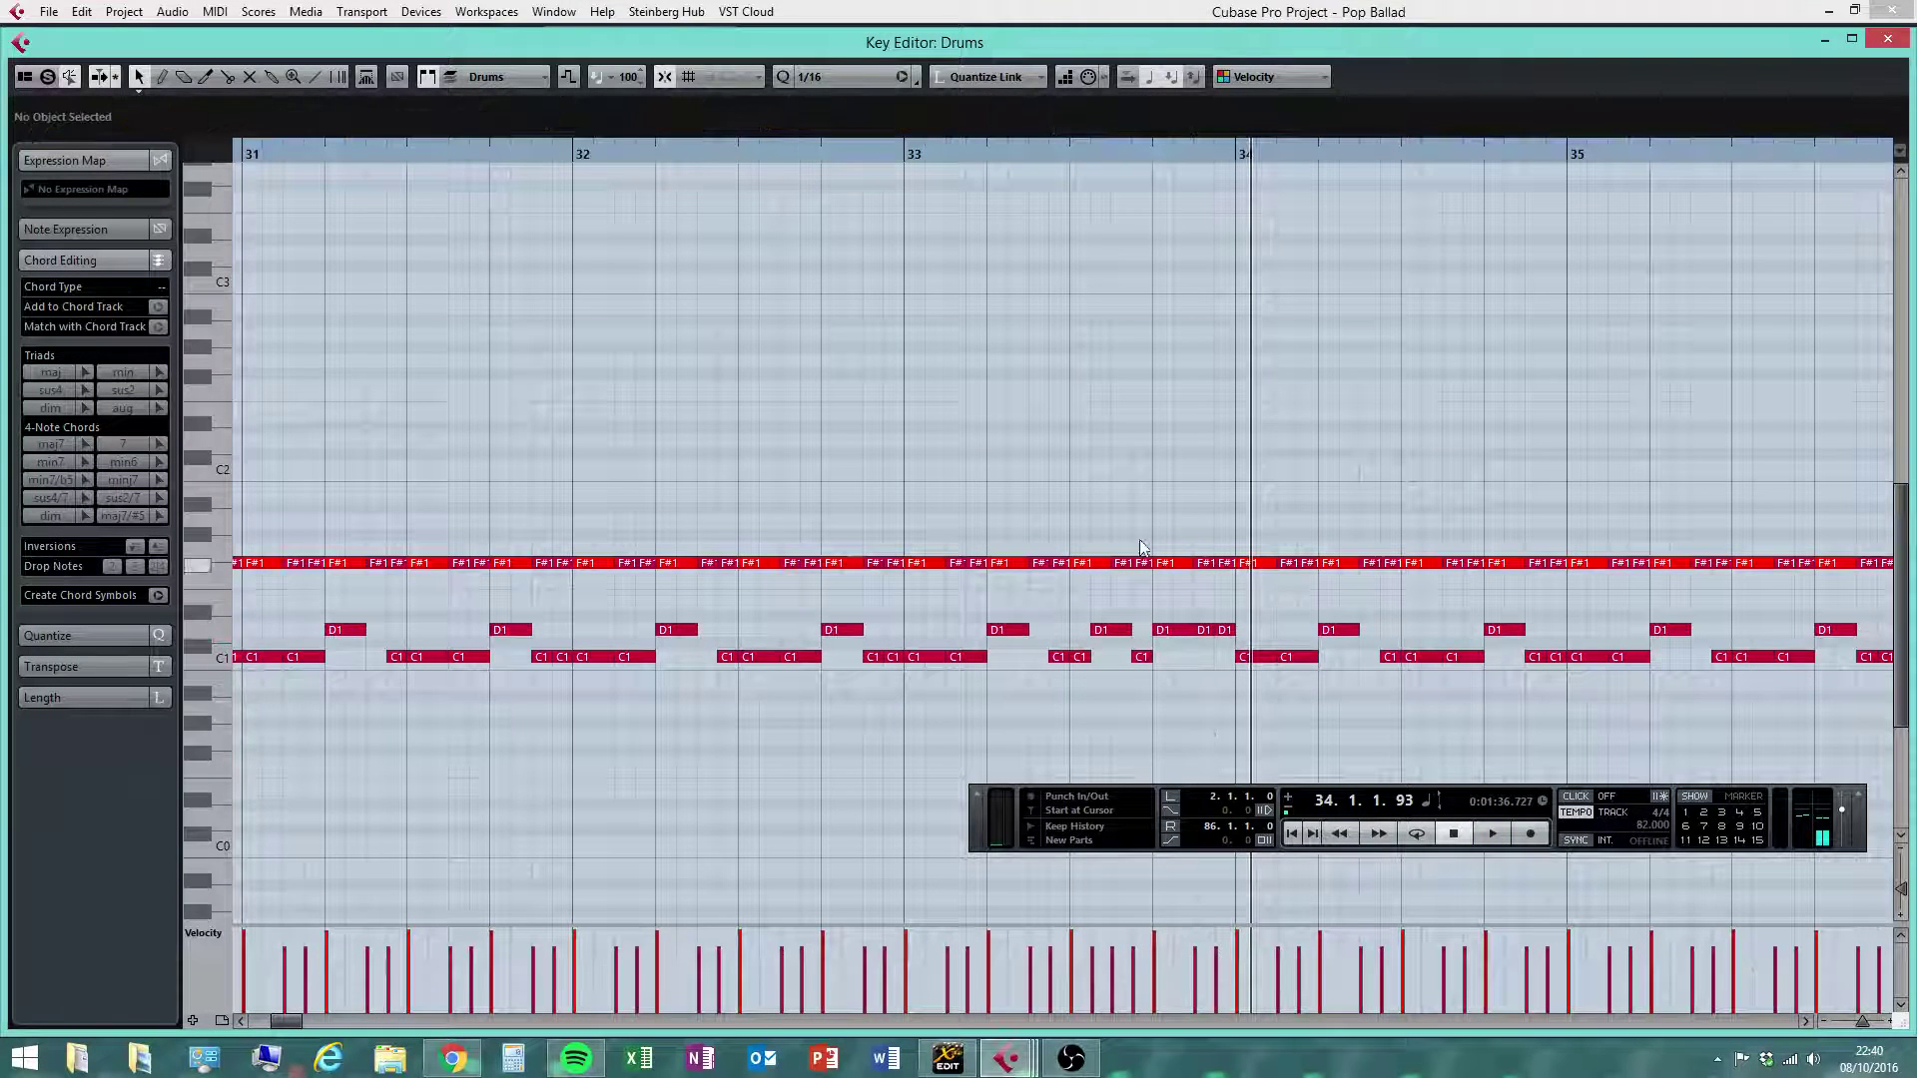
Play the drum part from the end of bar 31 into bar 34 to hear the snare ending of bar 33
{"action": "left_click", "coordinate": [554, 155]}
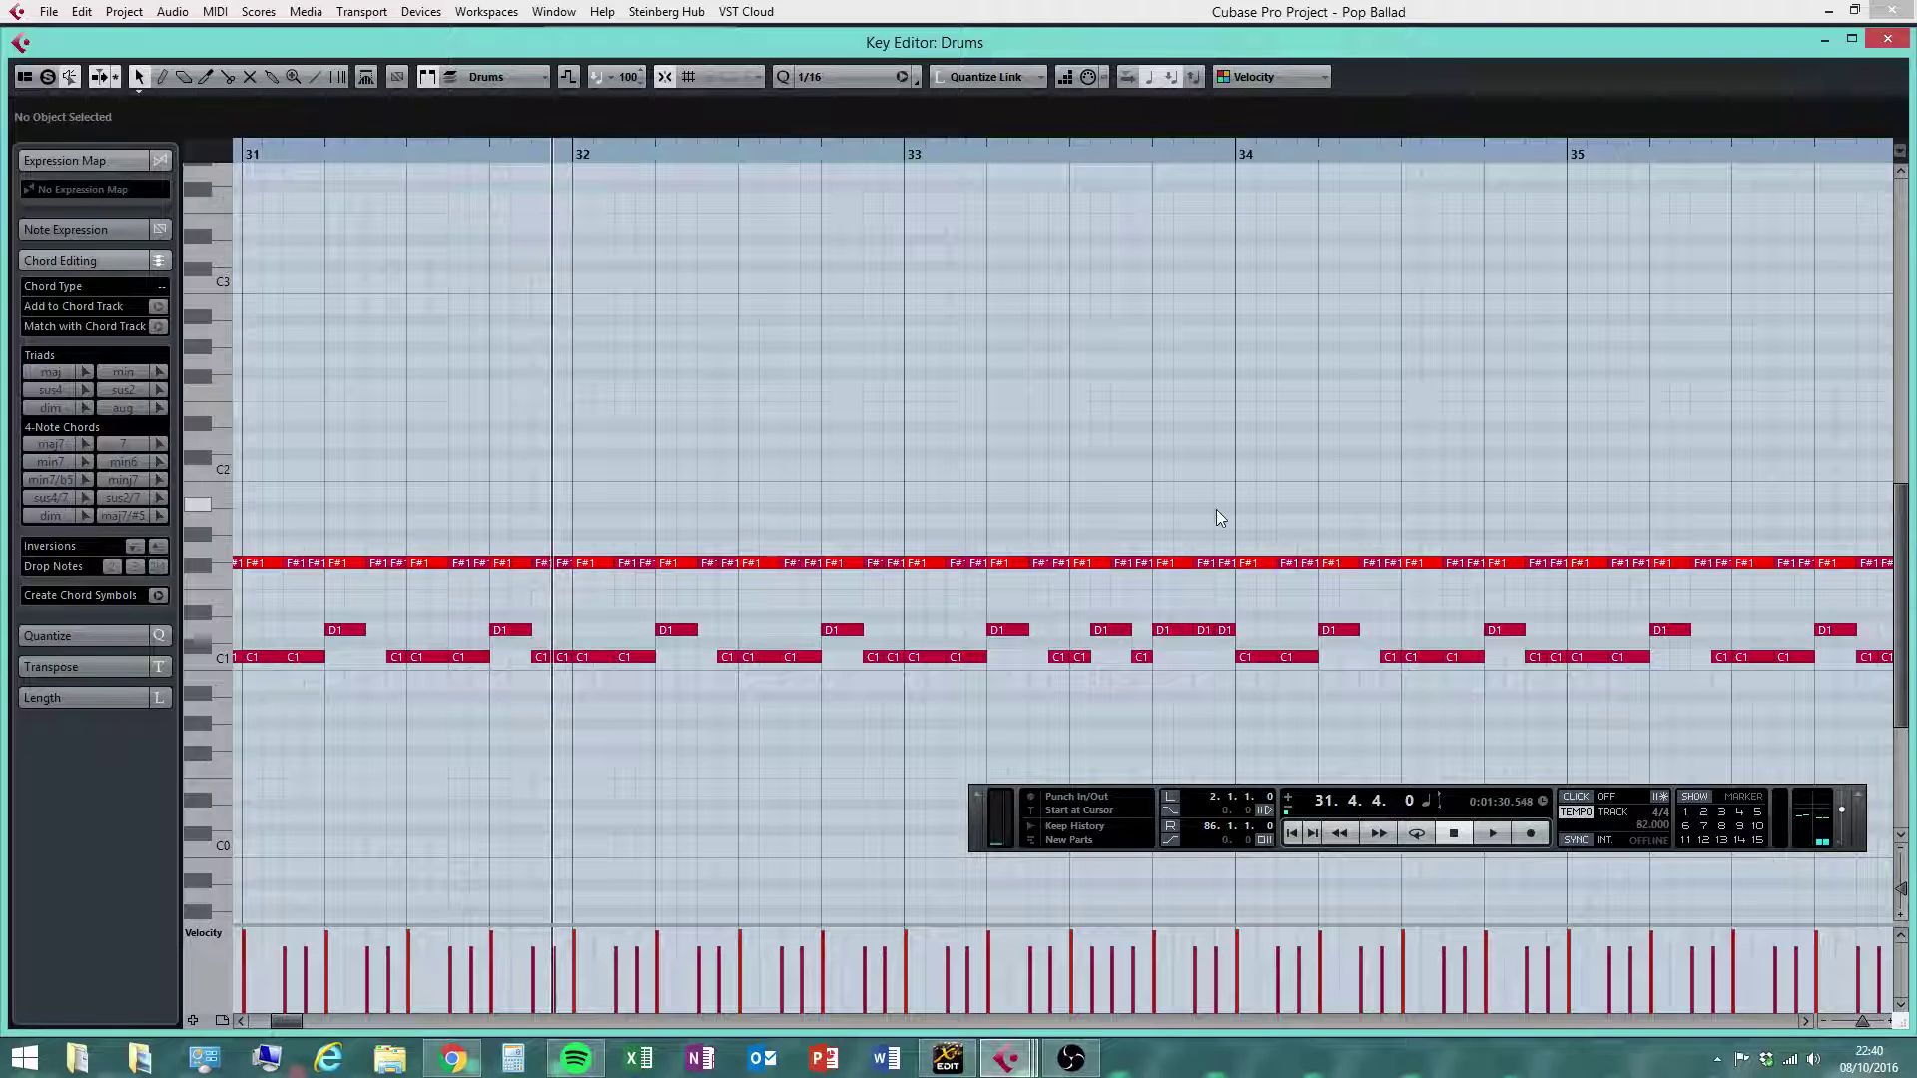
{"action": "left_click", "coordinate": [1485, 837]}
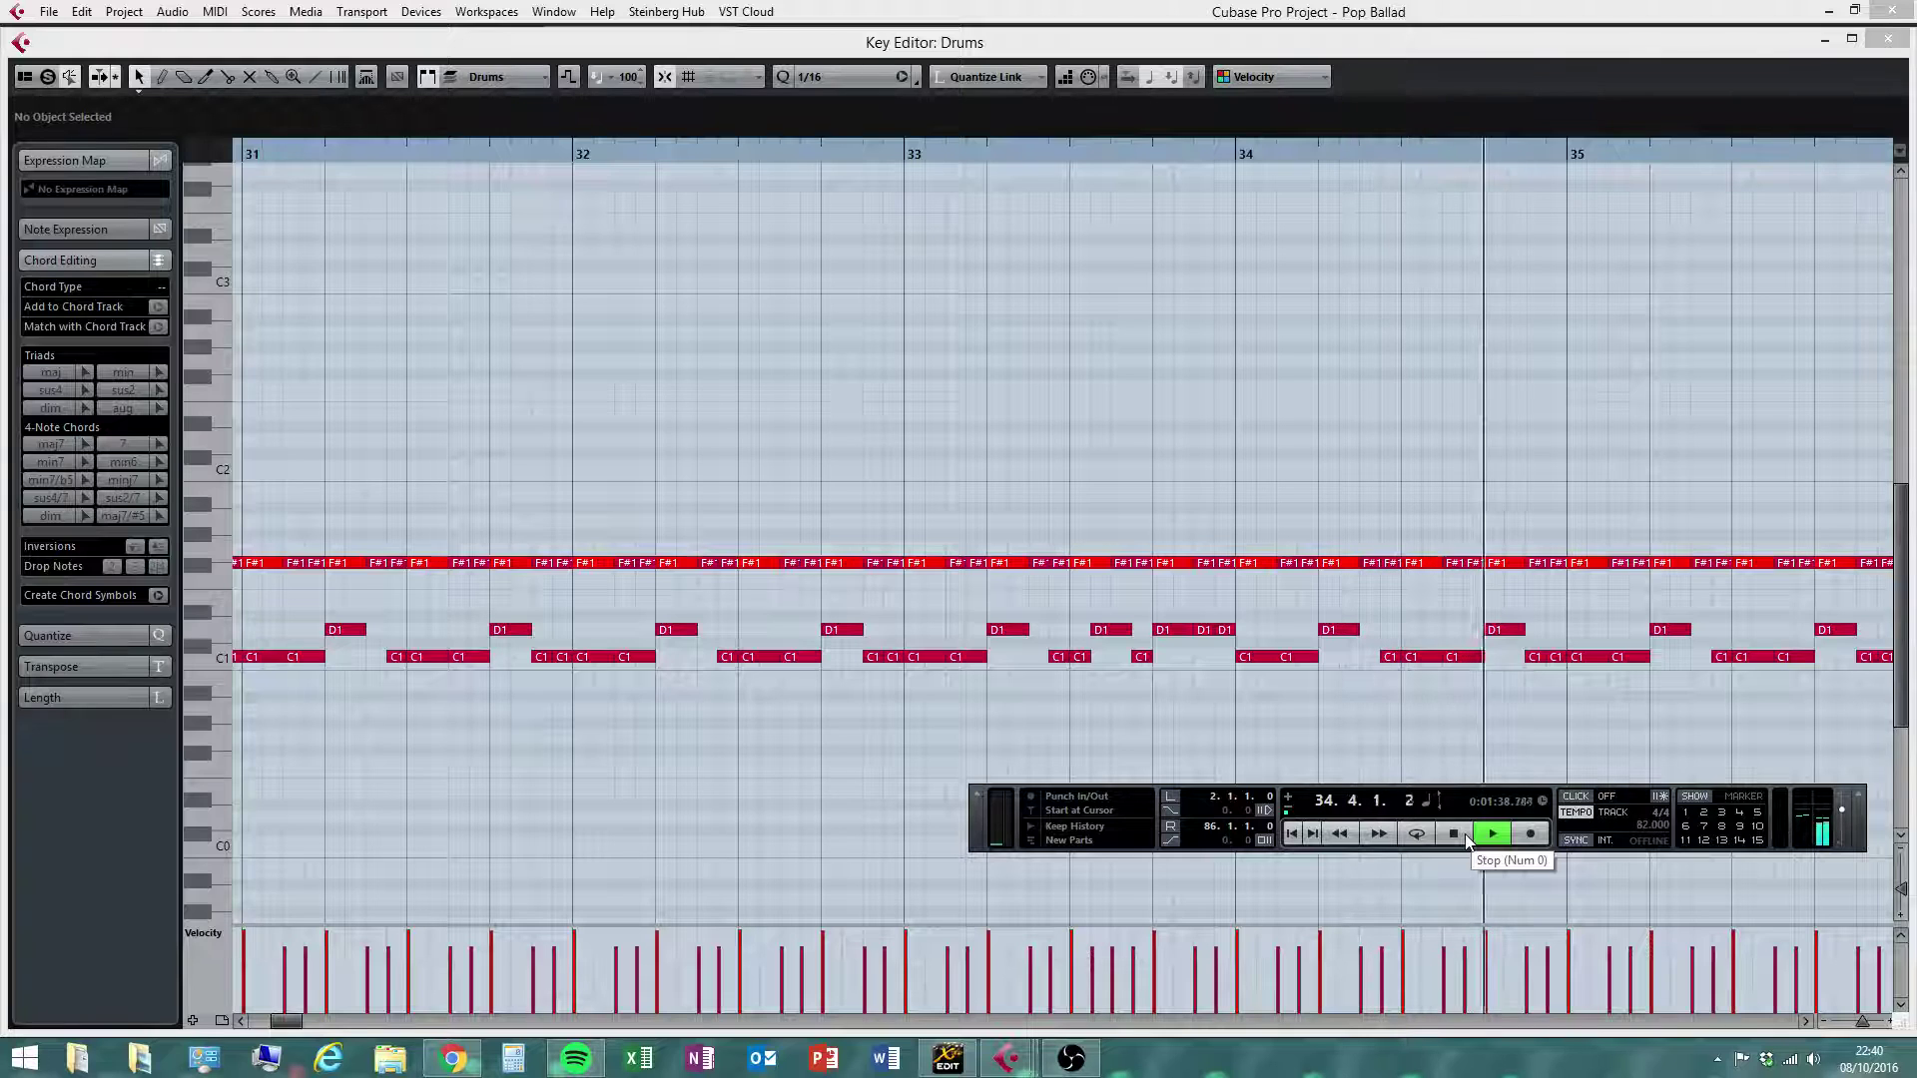
{"action": "left_click", "coordinate": [1464, 837]}
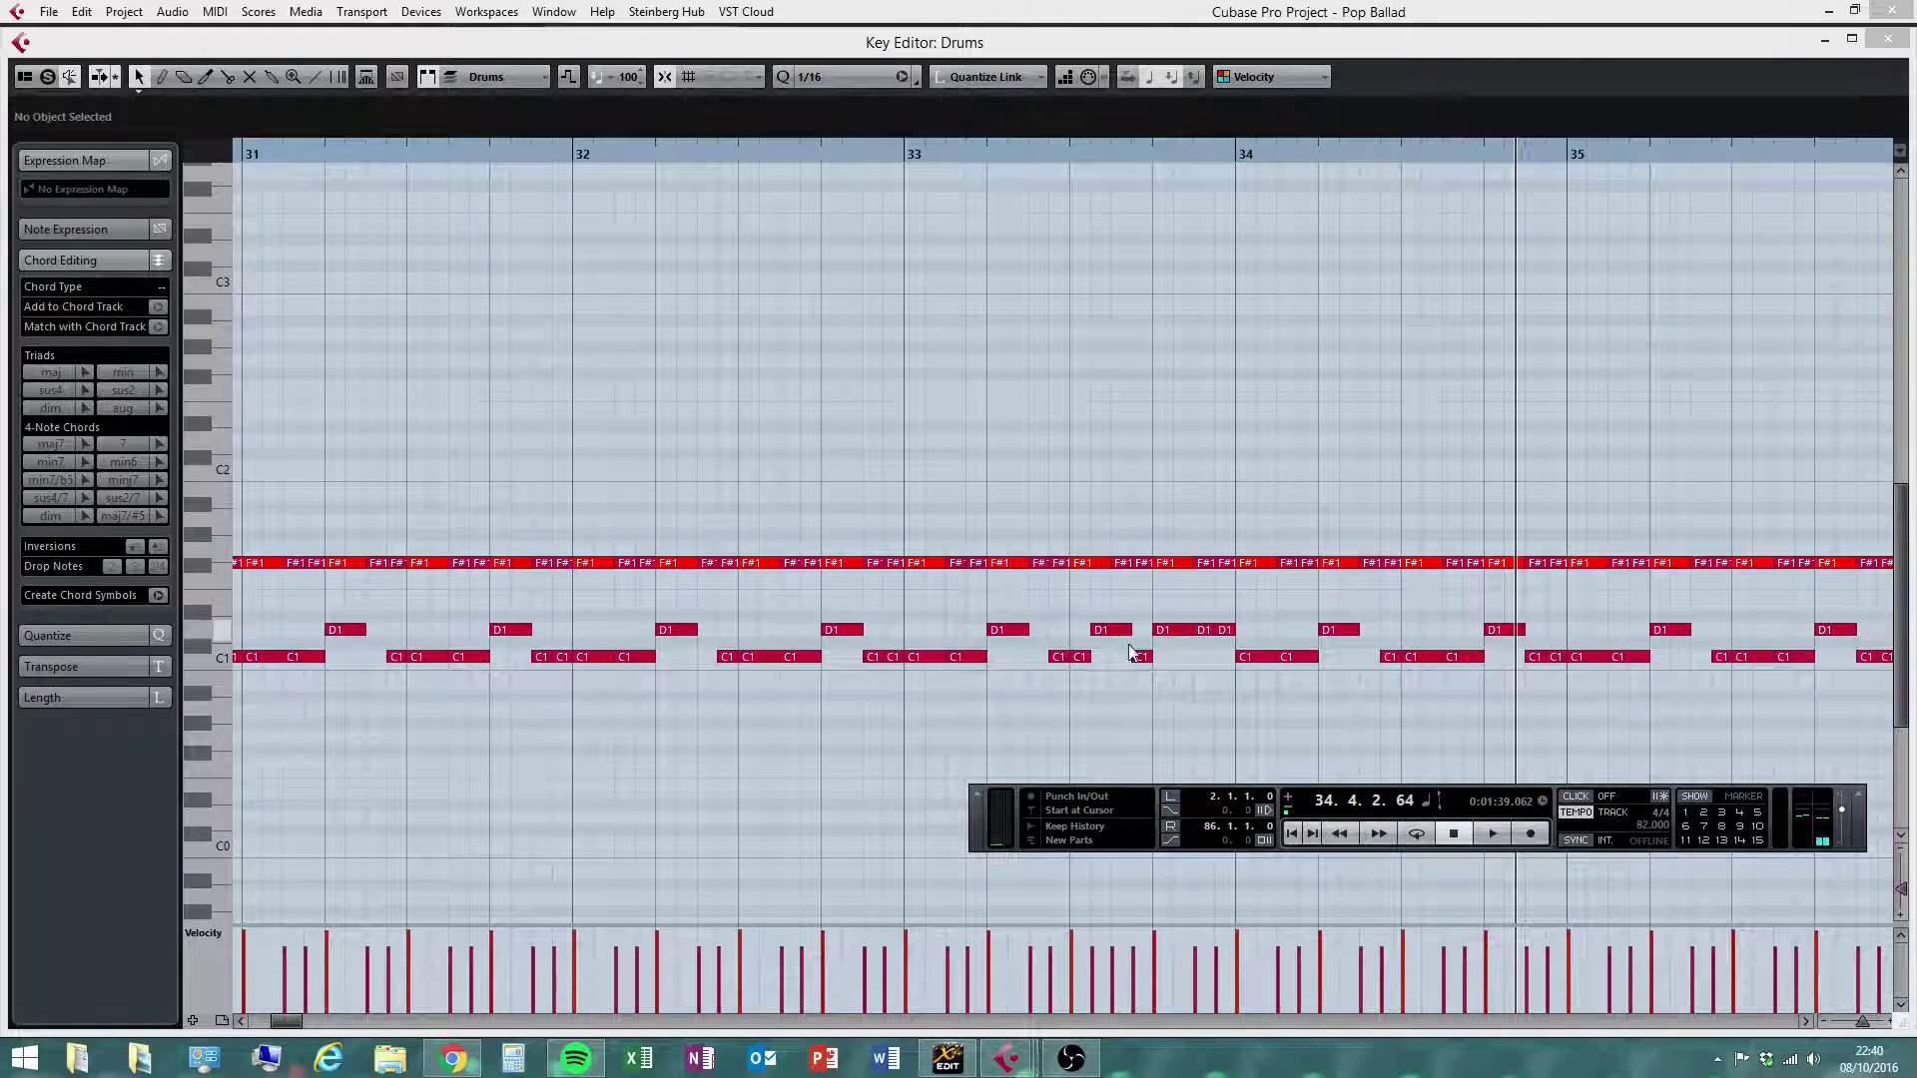
Draw a C1 note on the last sixteenth of bar 33, below the D1, and return to the selection tool
{"action": "right_click", "coordinate": [1230, 740]}
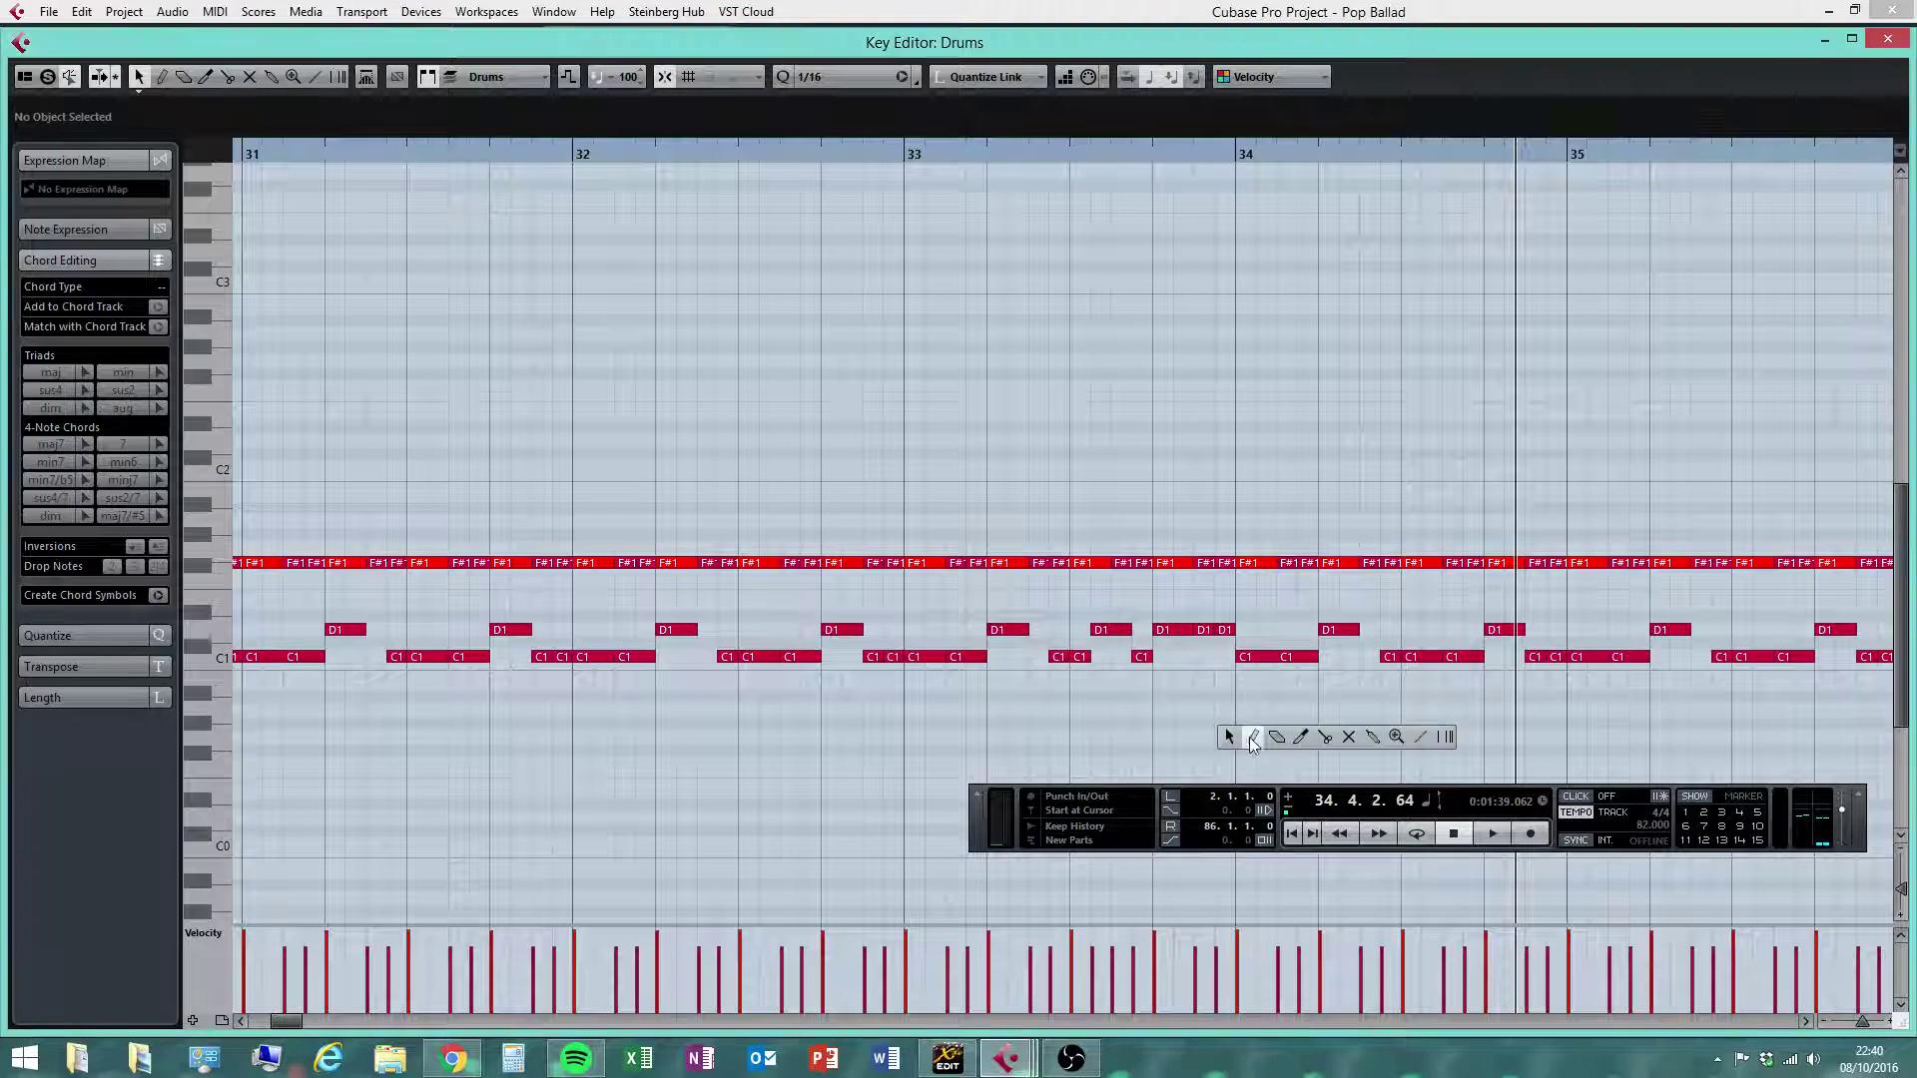
{"action": "left_click", "coordinate": [1254, 739]}
{"action": "left_click", "coordinate": [1236, 652]}
{"action": "key", "text": "1"}
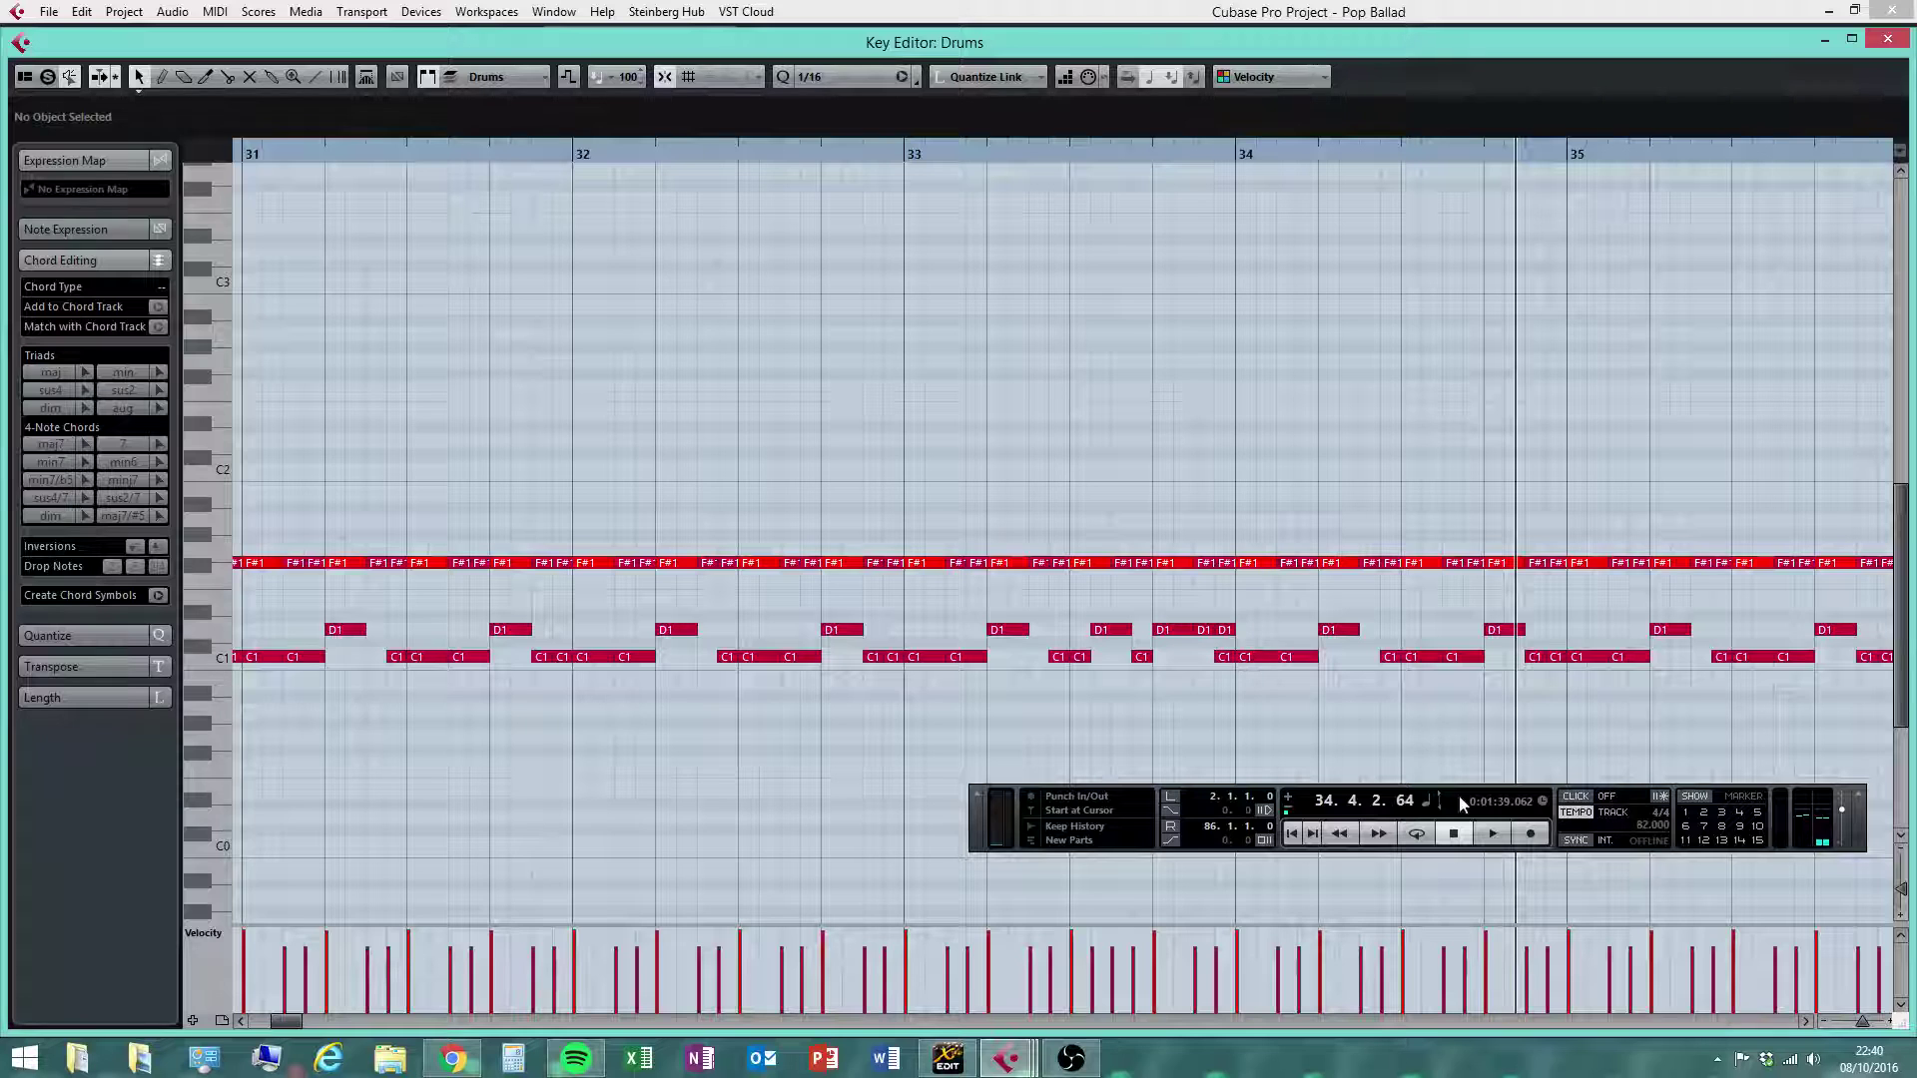
Copy all the C1 and D1 notes of bar 33 into bar 37 and clear the selection
{"action": "left_click", "coordinate": [1807, 1020]}
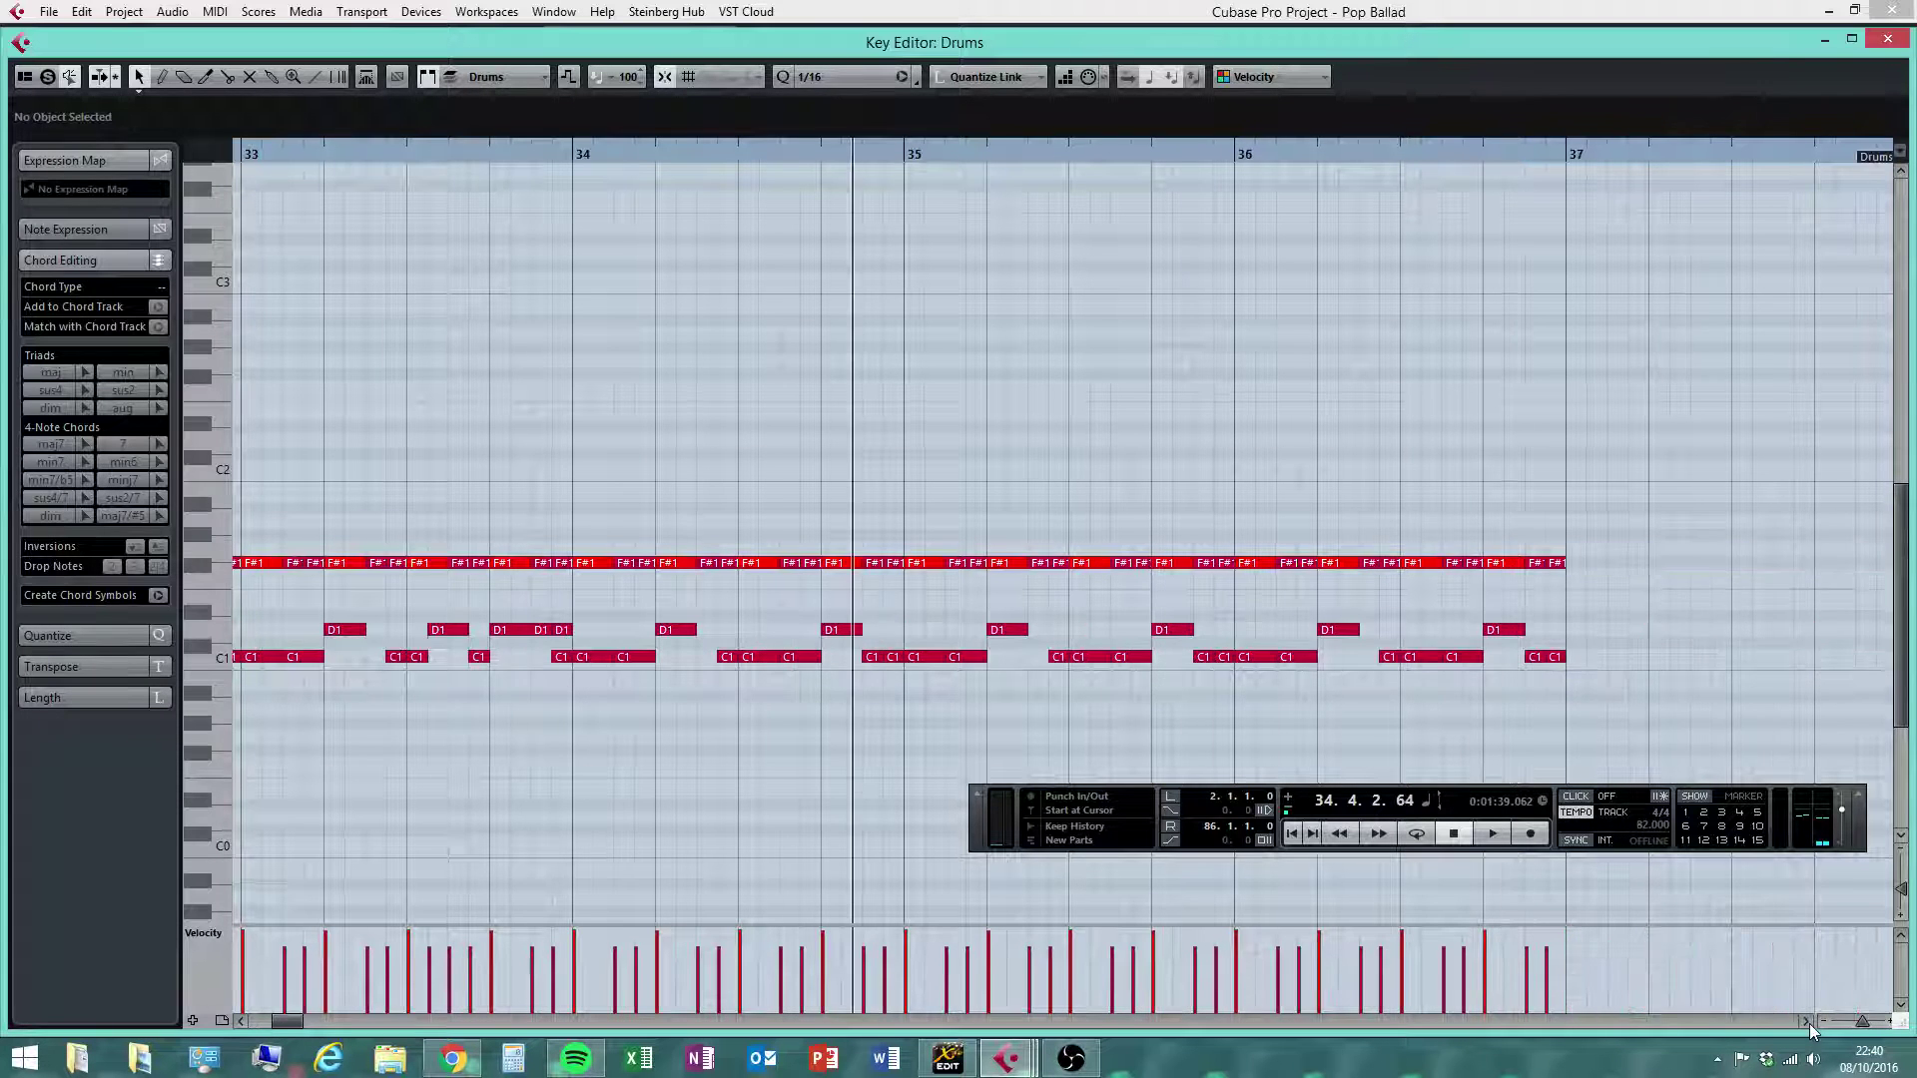
{"action": "left_click", "coordinate": [1859, 1020]}
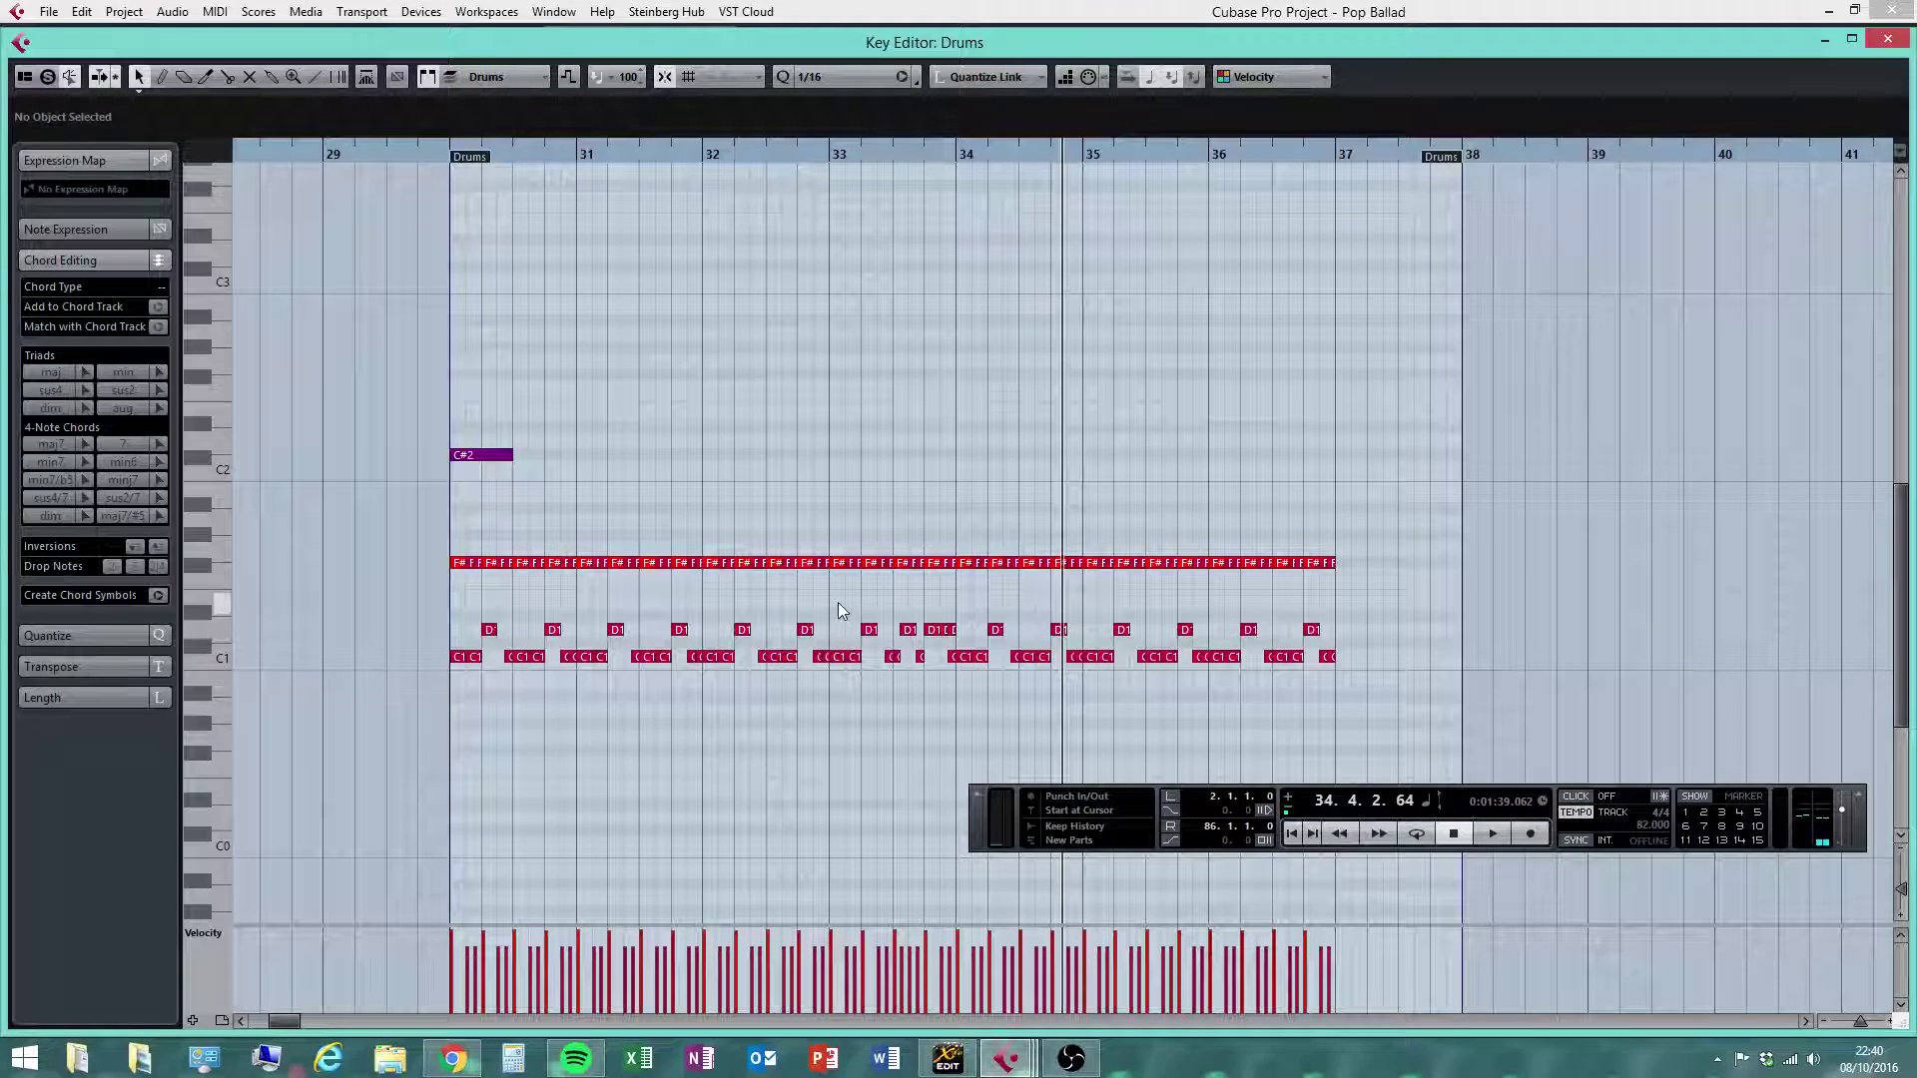
{"action": "left_click_drag", "start_coordinate": [837, 602], "coordinate": [955, 680]}
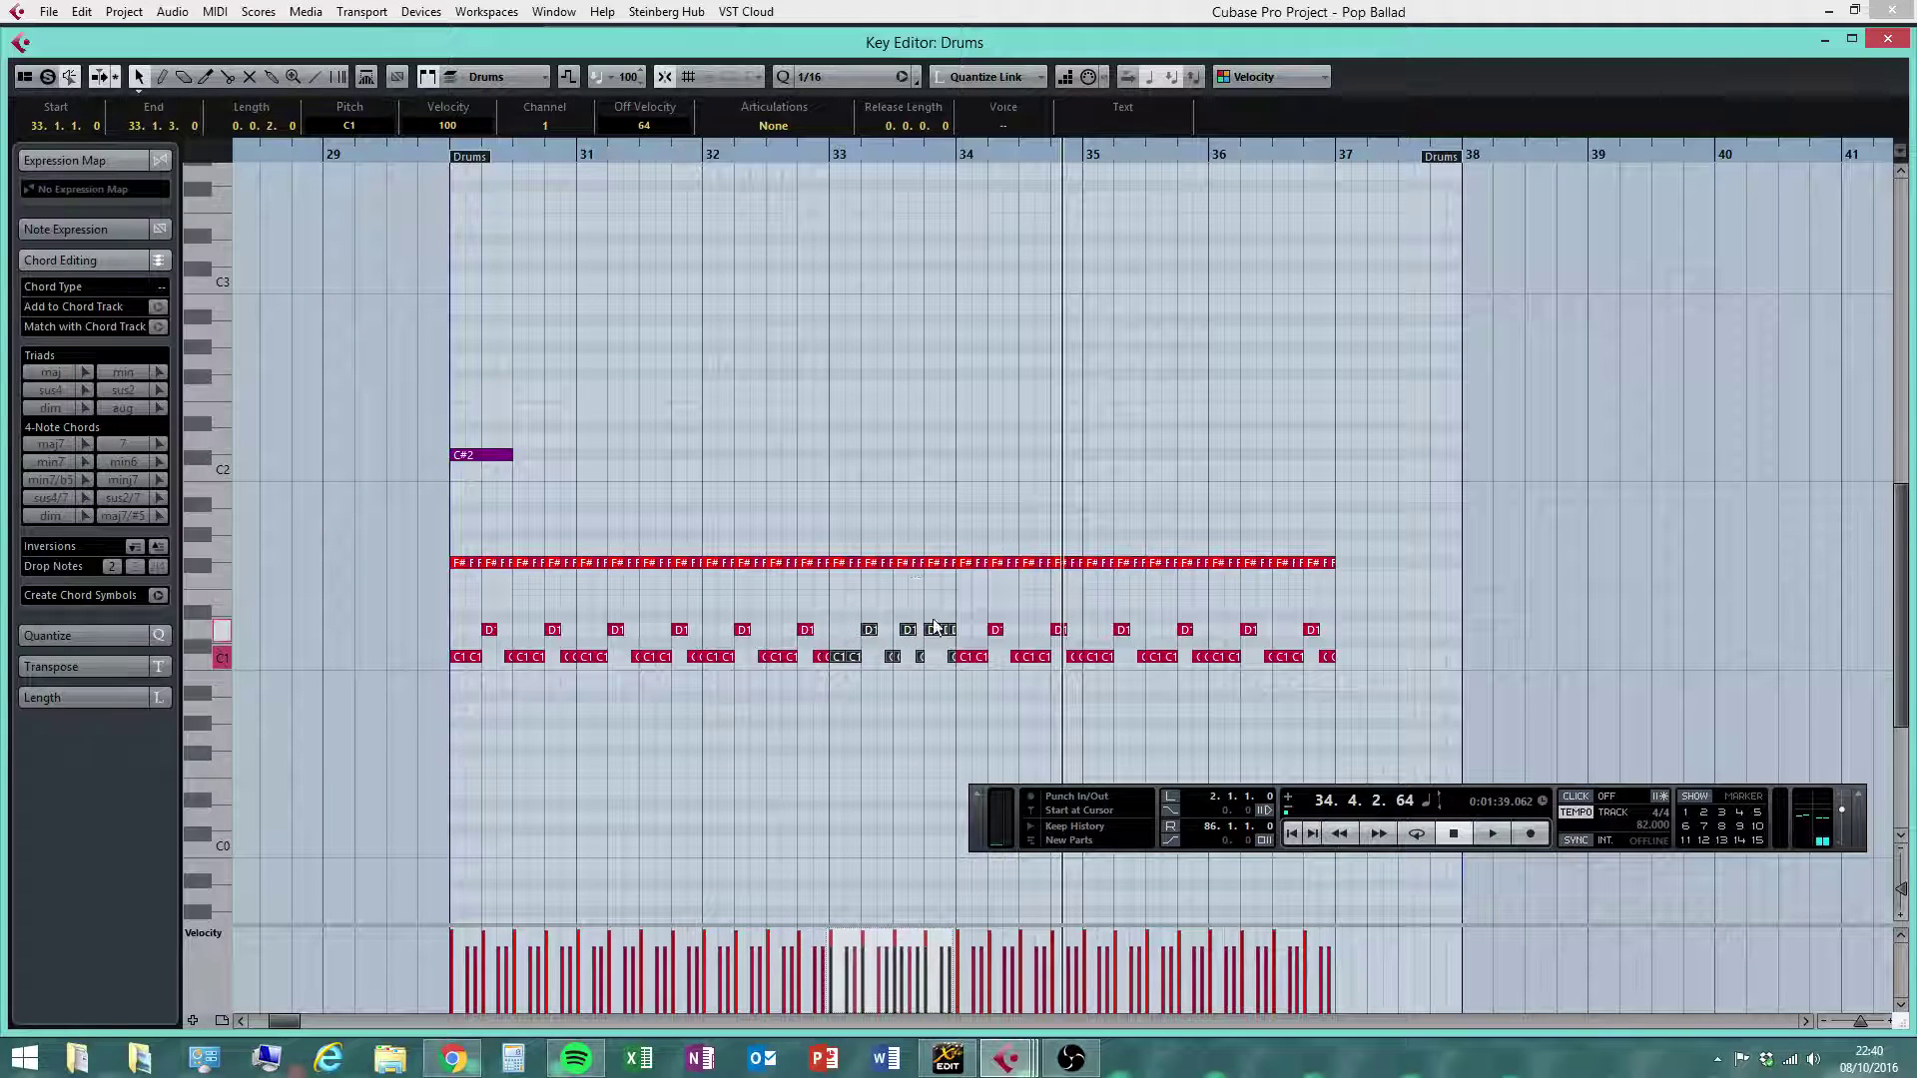
{"action": "left_click_drag", "start_coordinate": [849, 656], "coordinate": [1355, 656]}
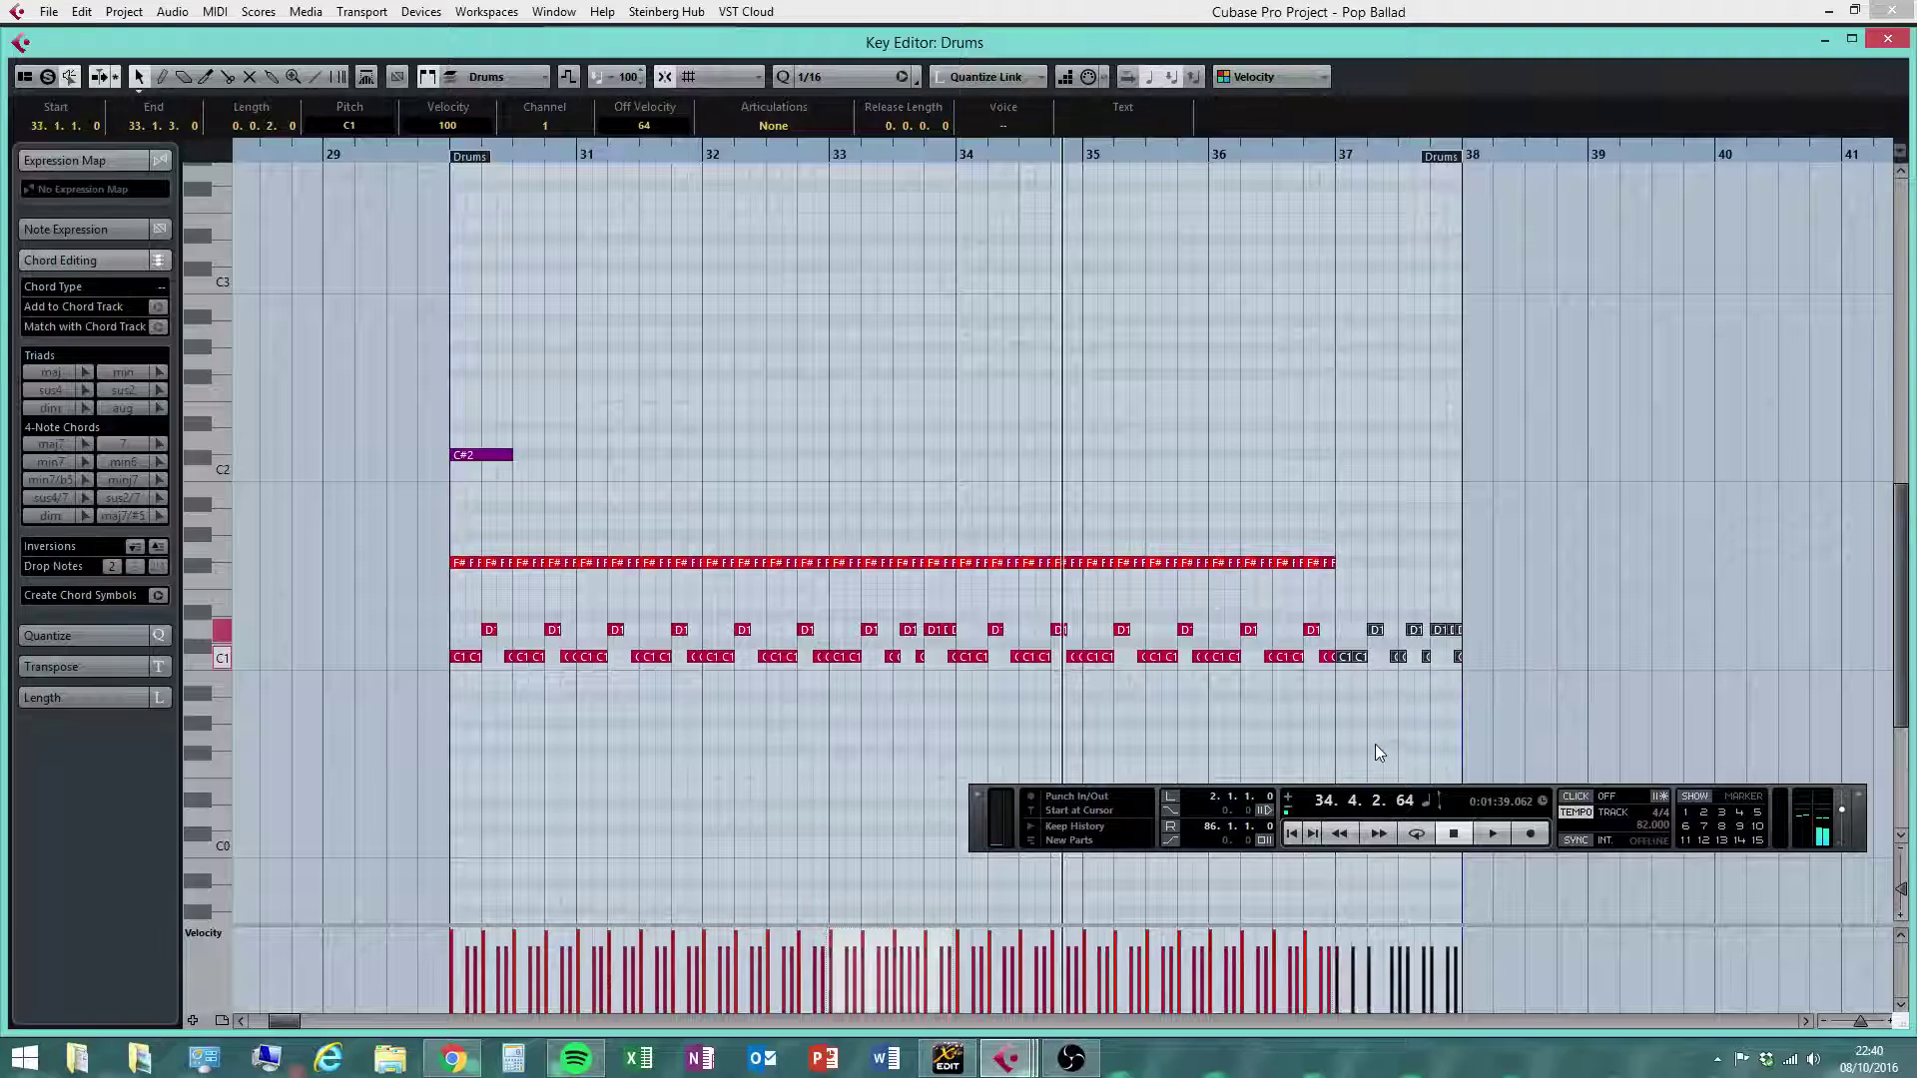
{"action": "left_click", "coordinate": [1390, 745]}
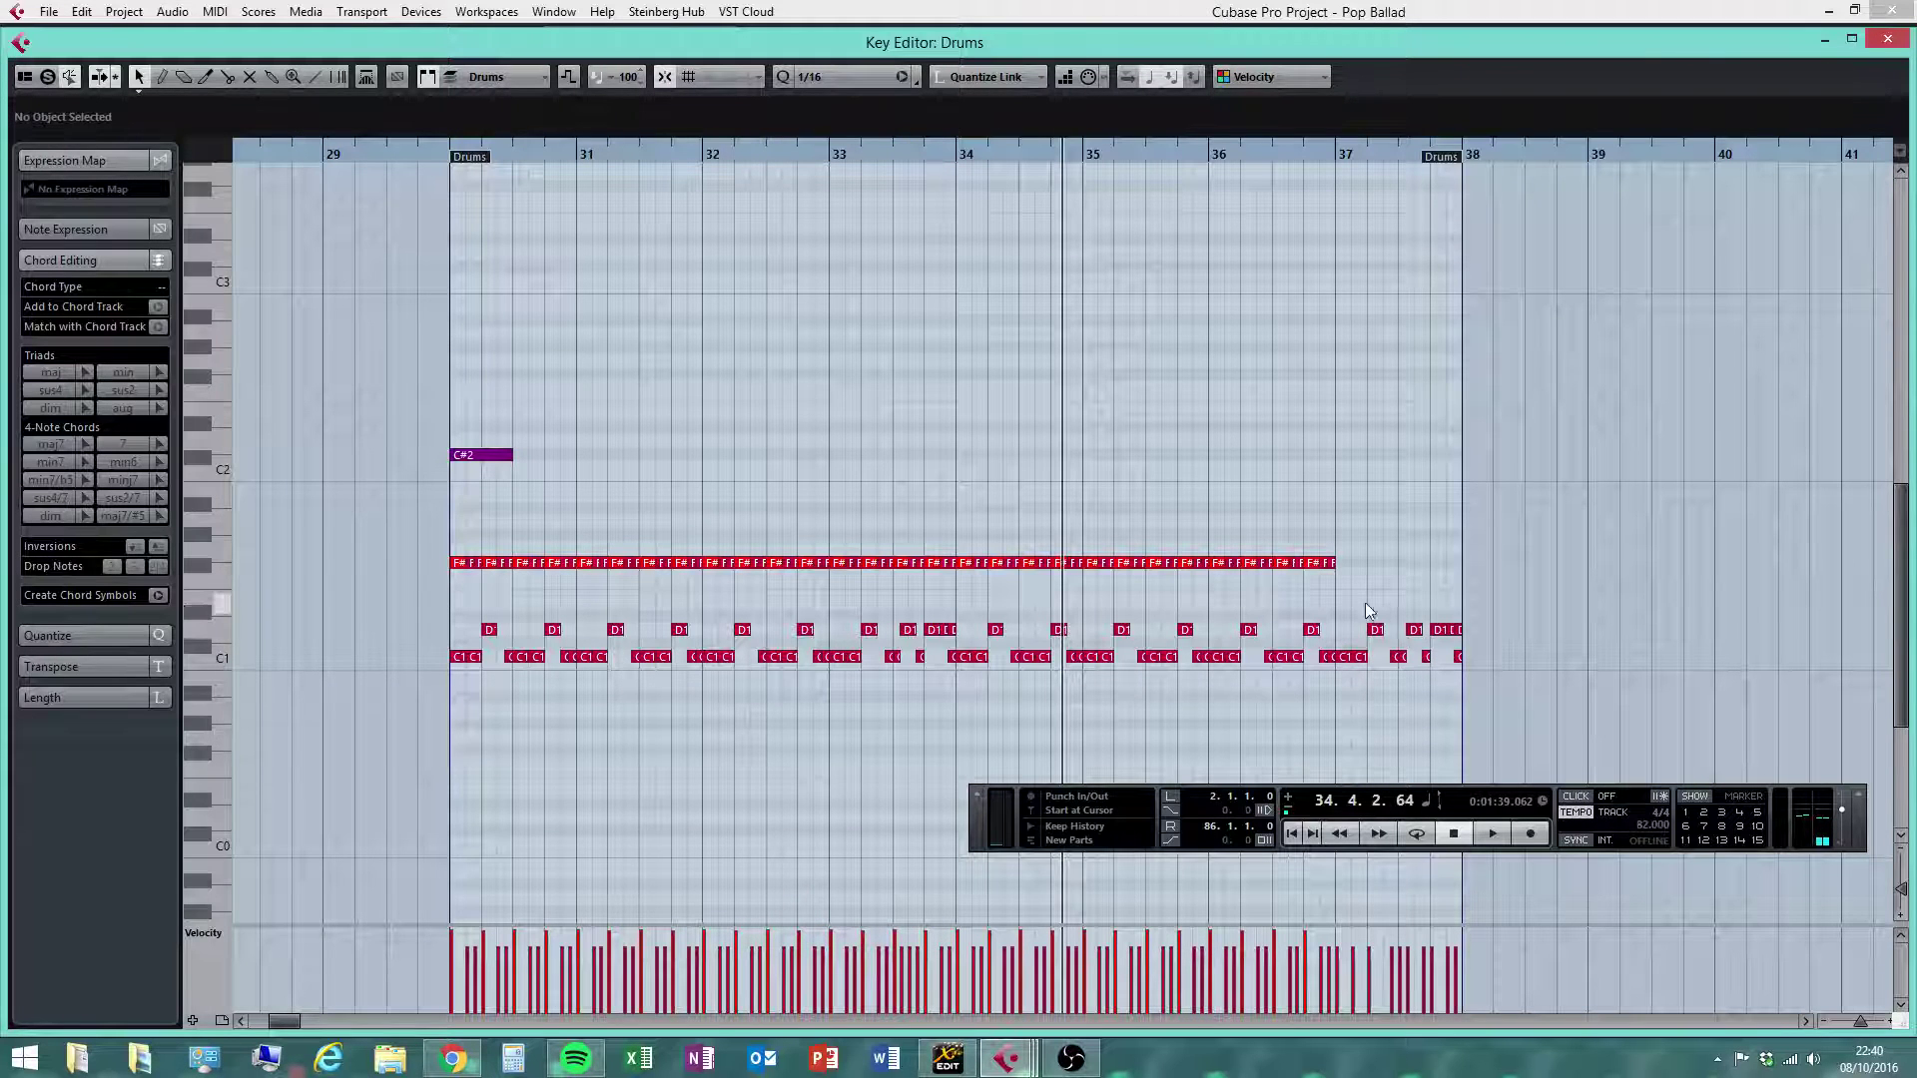
Duplicate the F#1 notes of bar 36 into bar 37 and clear the selection
{"action": "left_click_drag", "start_coordinate": [1222, 590], "coordinate": [1219, 590]}
{"action": "key", "text": "alt+d"}
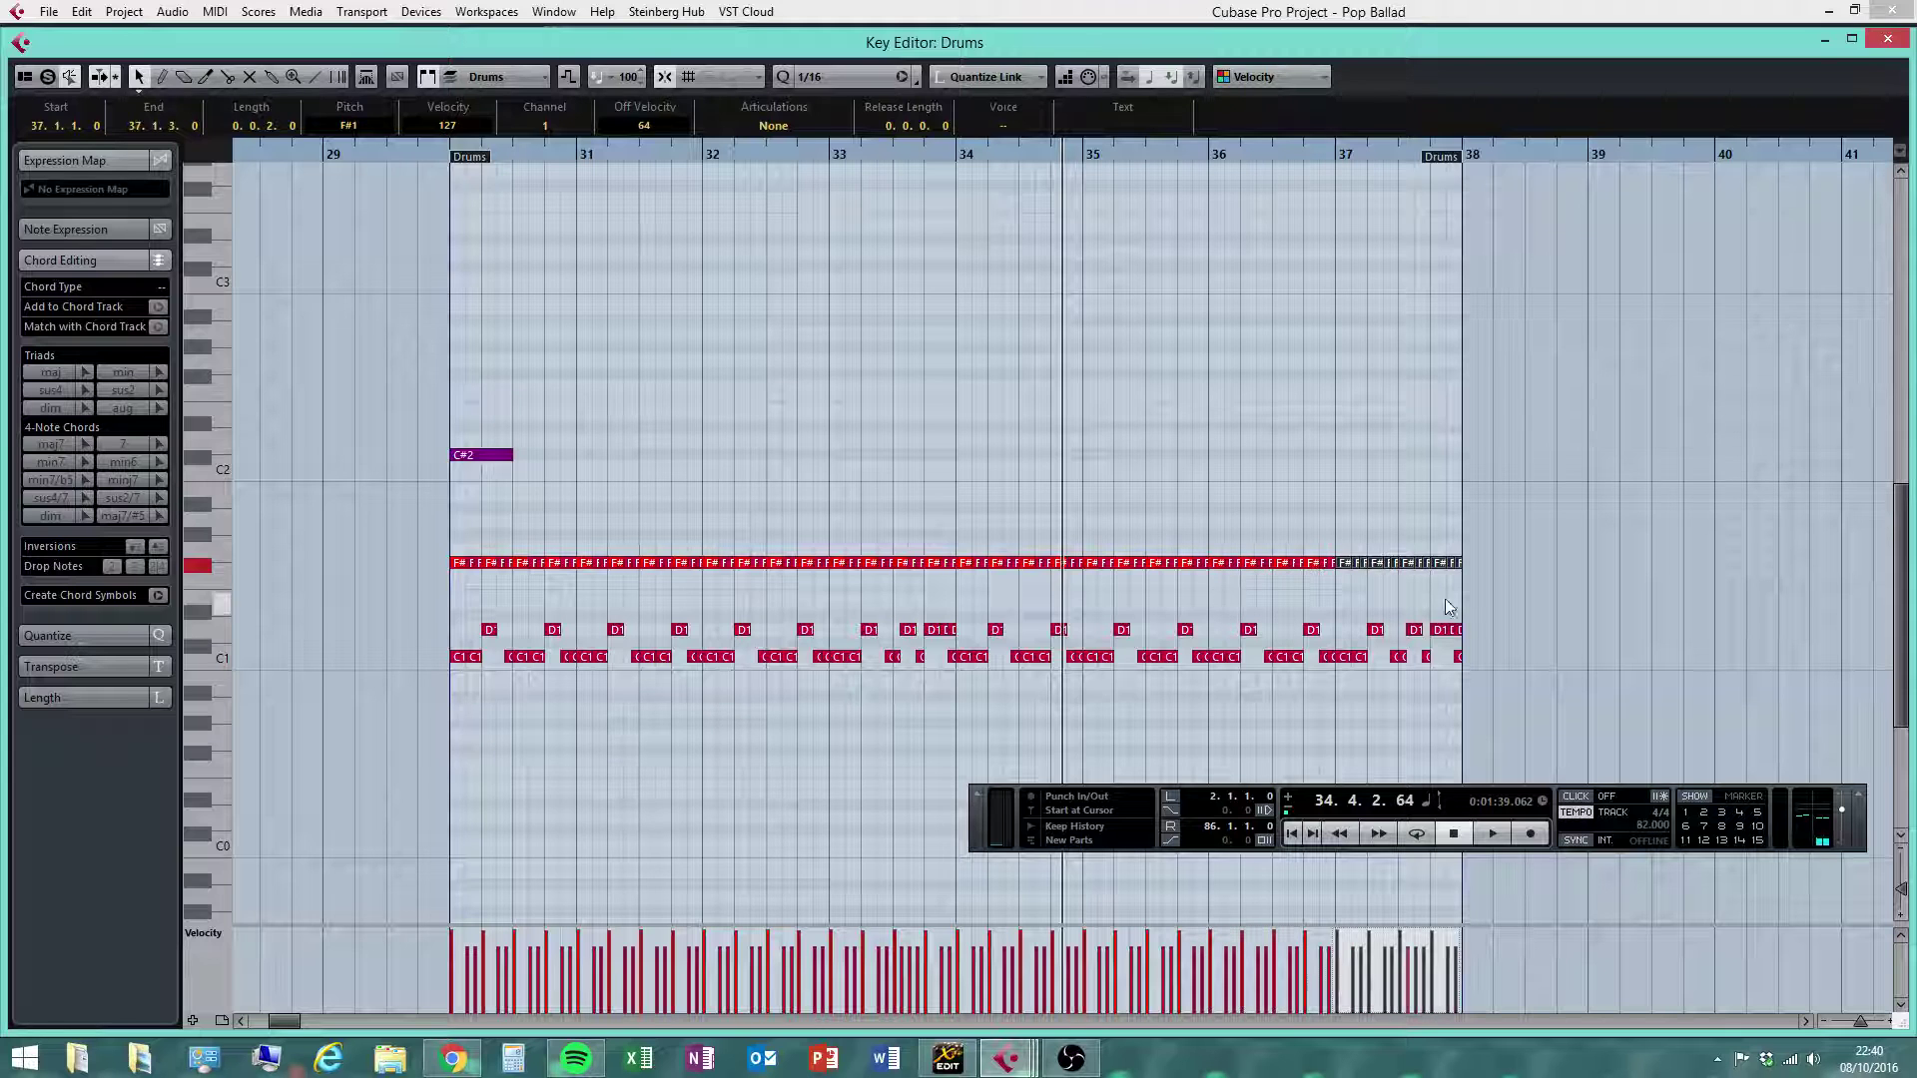
{"action": "left_click", "coordinate": [1549, 601]}
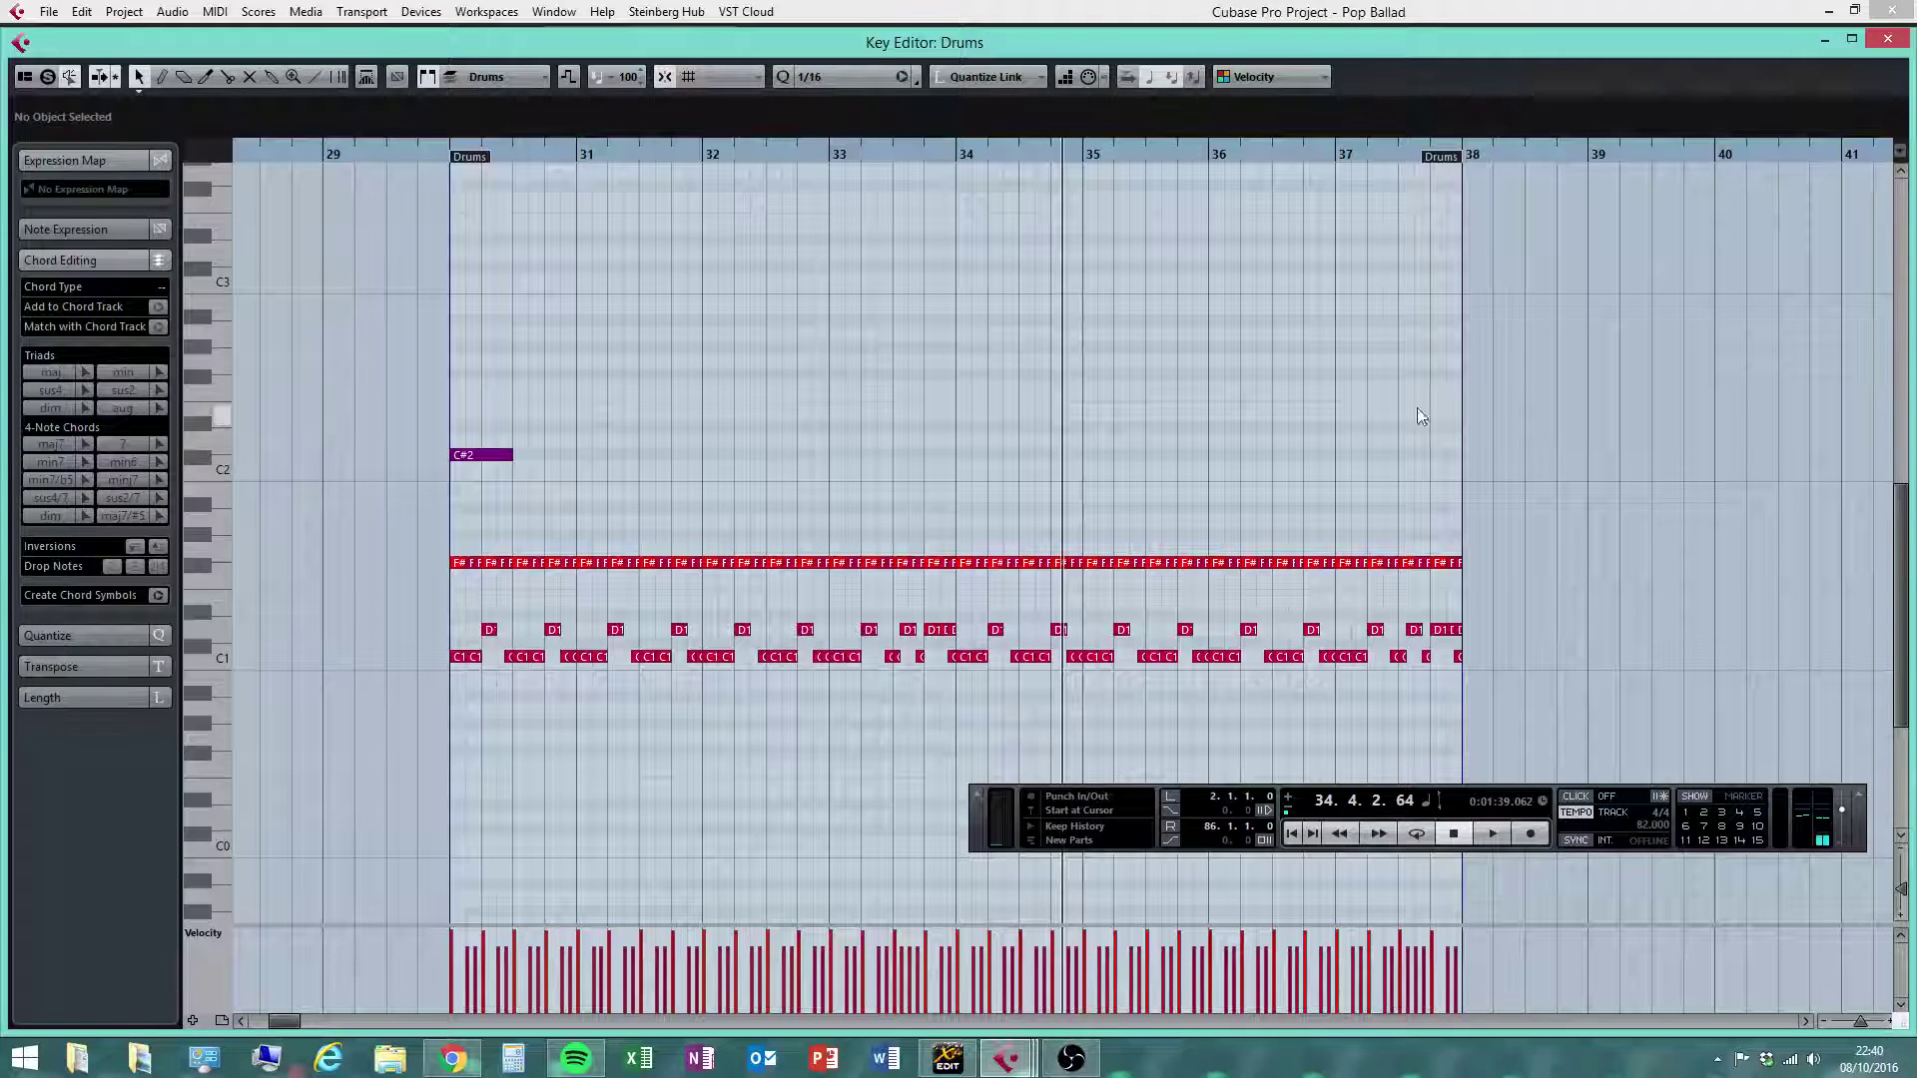
Play the drum part from bar 35 to the start of bar 38 to hear the completed ending
{"action": "left_click_drag", "start_coordinate": [1383, 157], "coordinate": [1111, 359]}
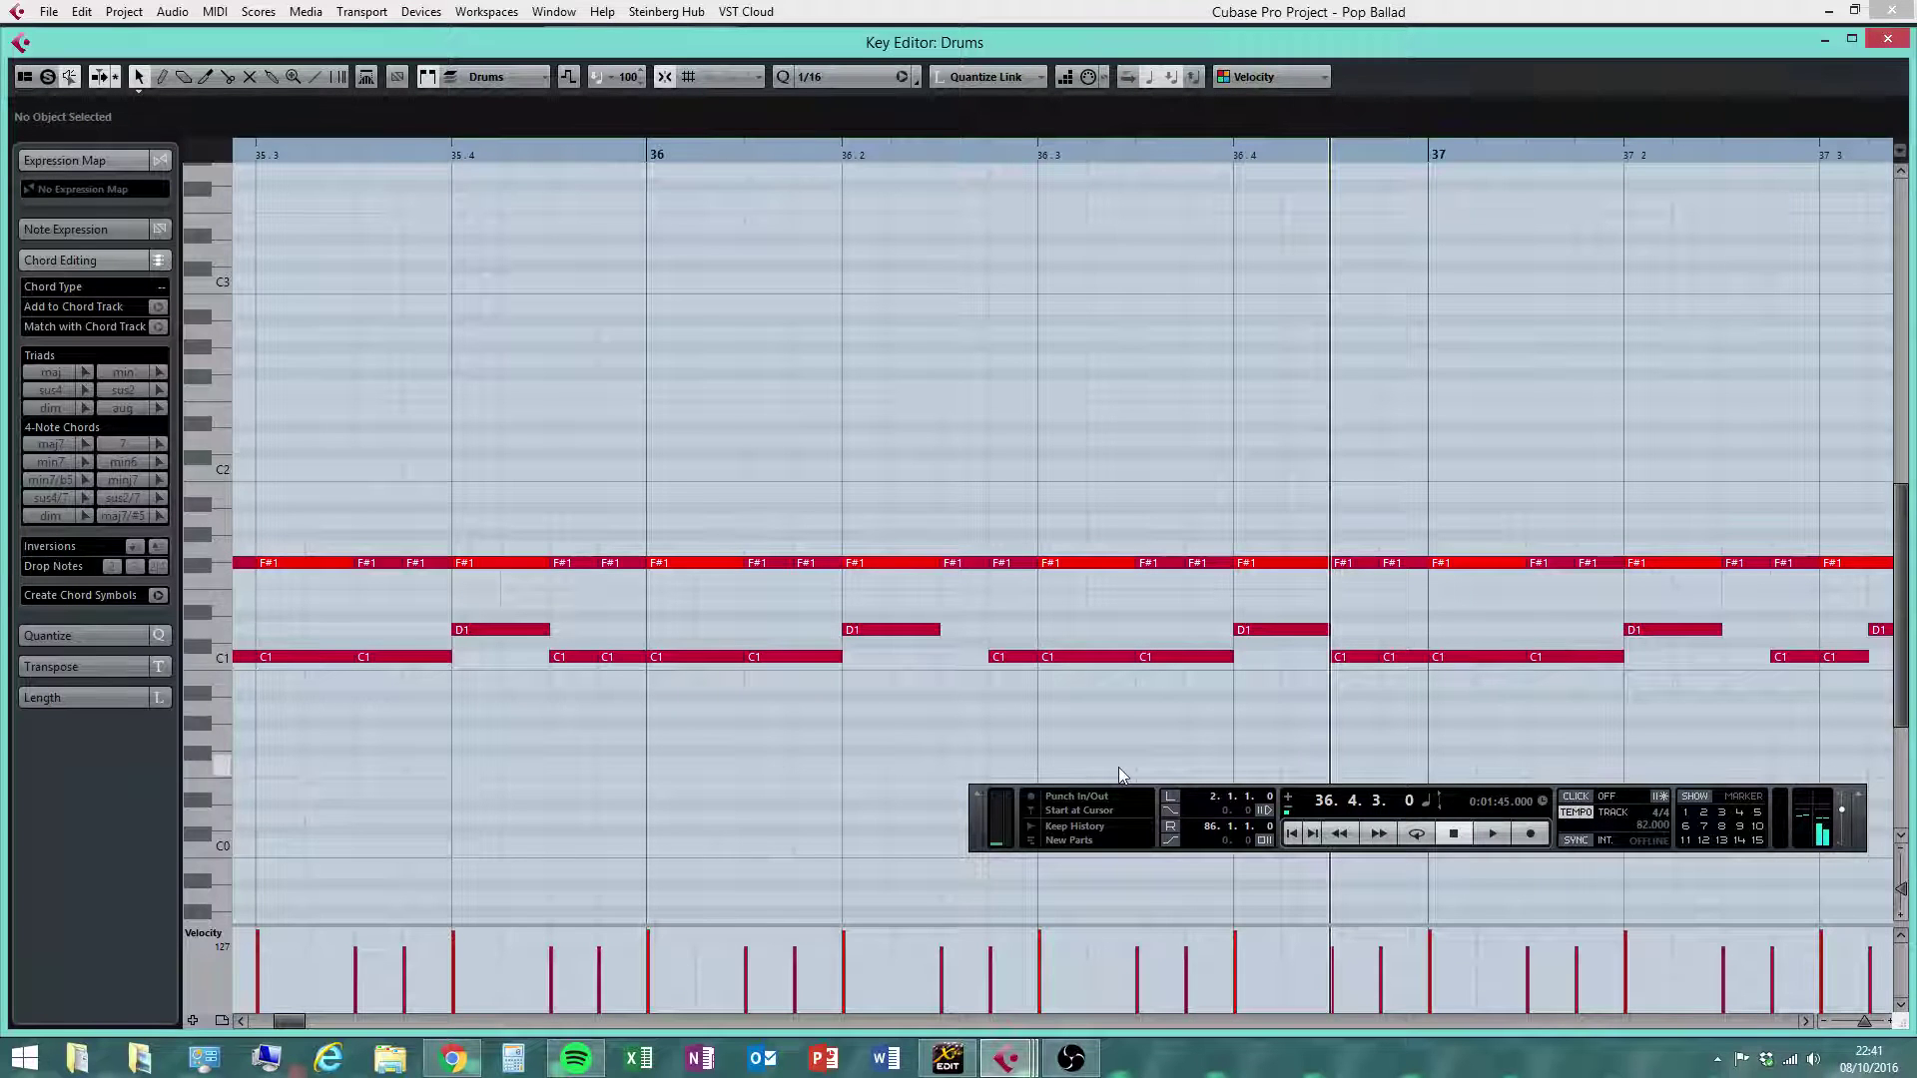
{"action": "left_click", "coordinate": [1805, 1022]}
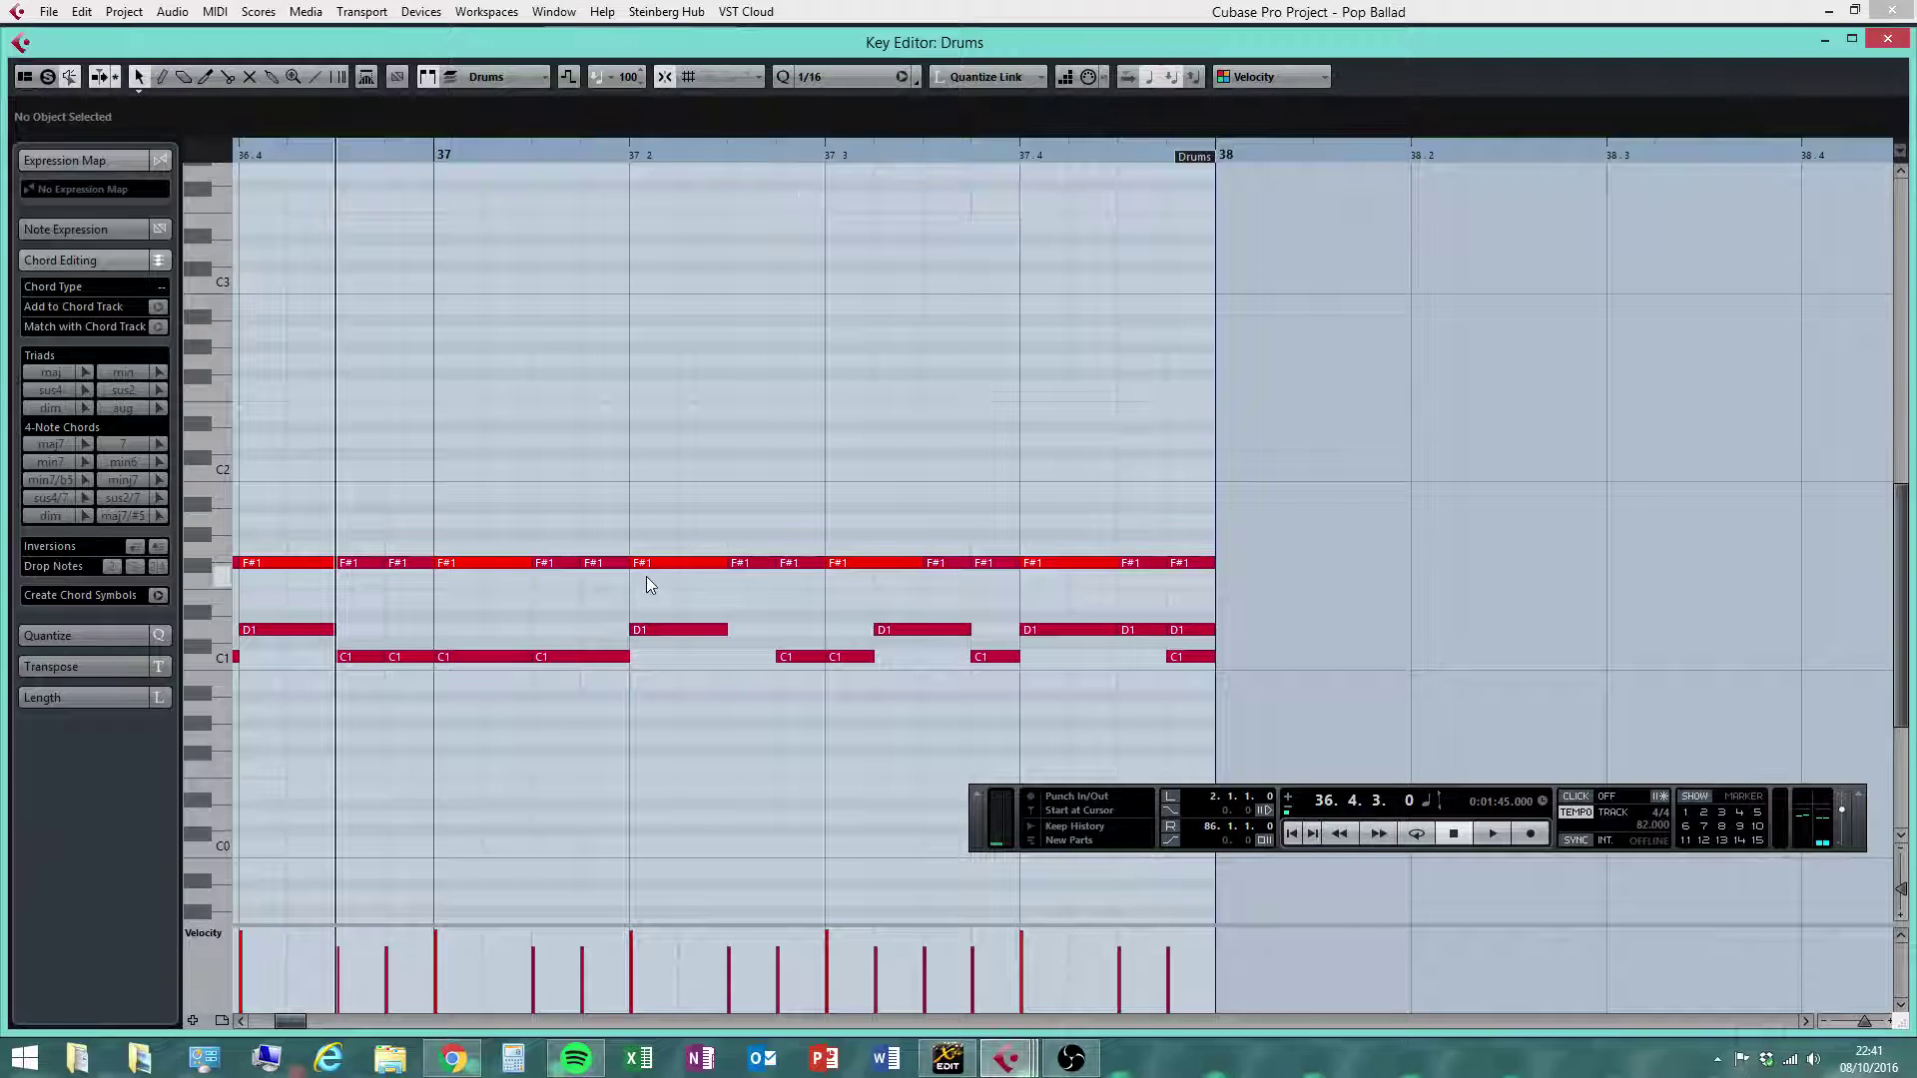
{"action": "left_click_drag", "start_coordinate": [411, 154], "coordinate": [920, 263]}
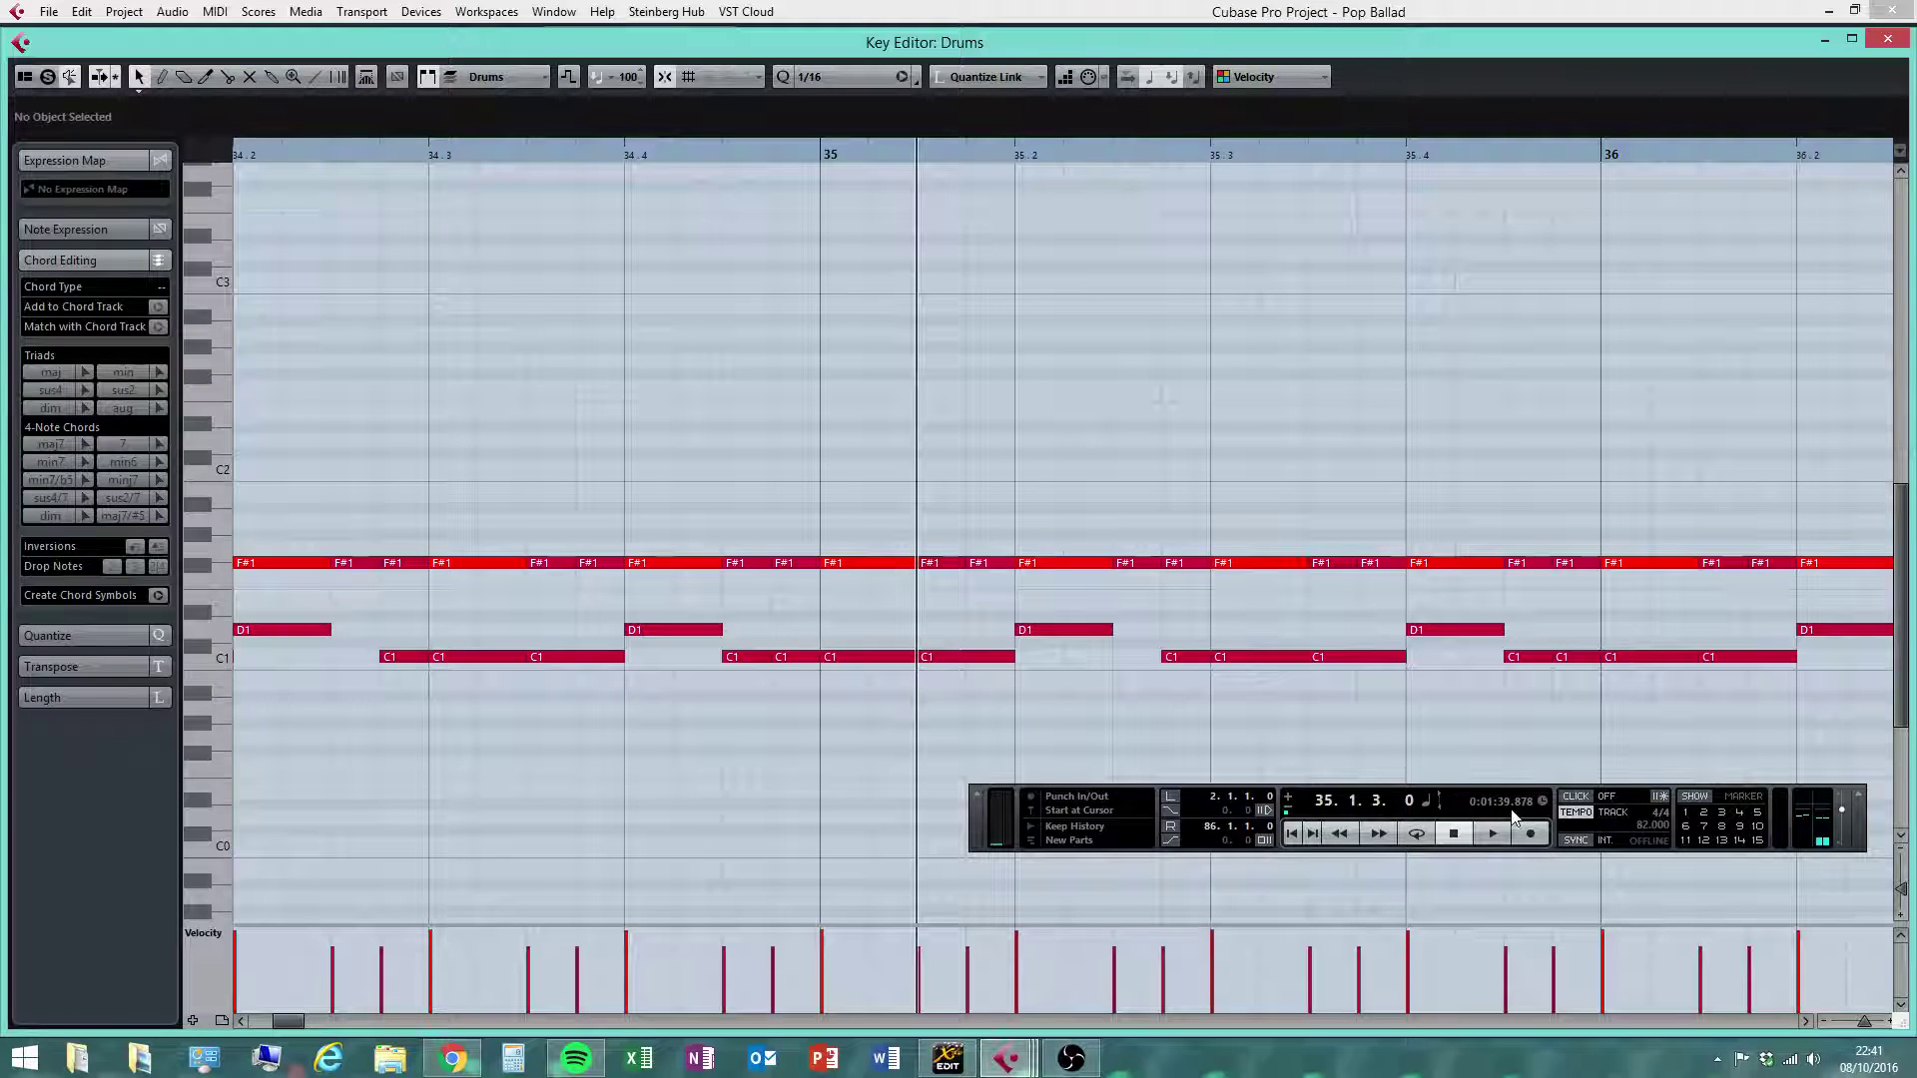
{"action": "left_click", "coordinate": [1825, 1023]}
{"action": "left_click", "coordinate": [1826, 1022]}
{"action": "left_click", "coordinate": [1827, 1022]}
{"action": "left_click", "coordinate": [1805, 1021]}
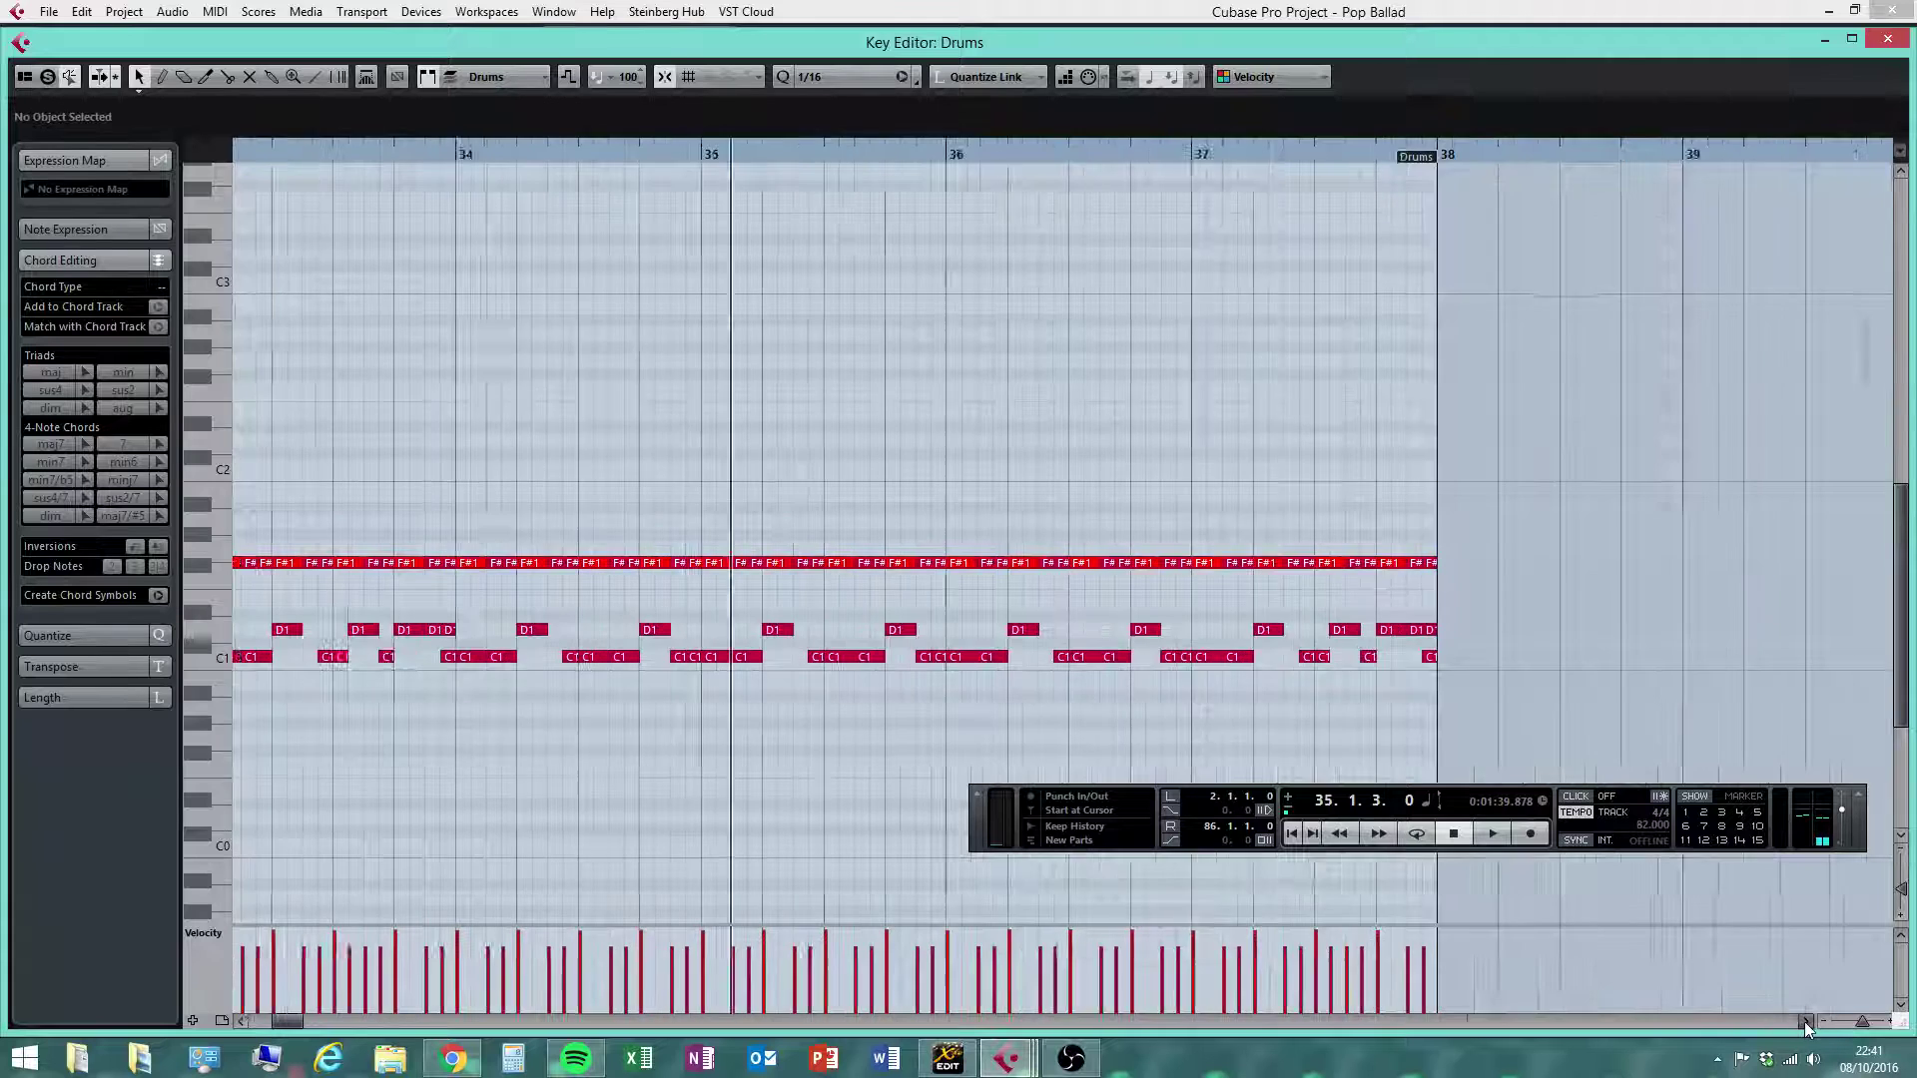
{"action": "left_click", "coordinate": [1805, 1021]}
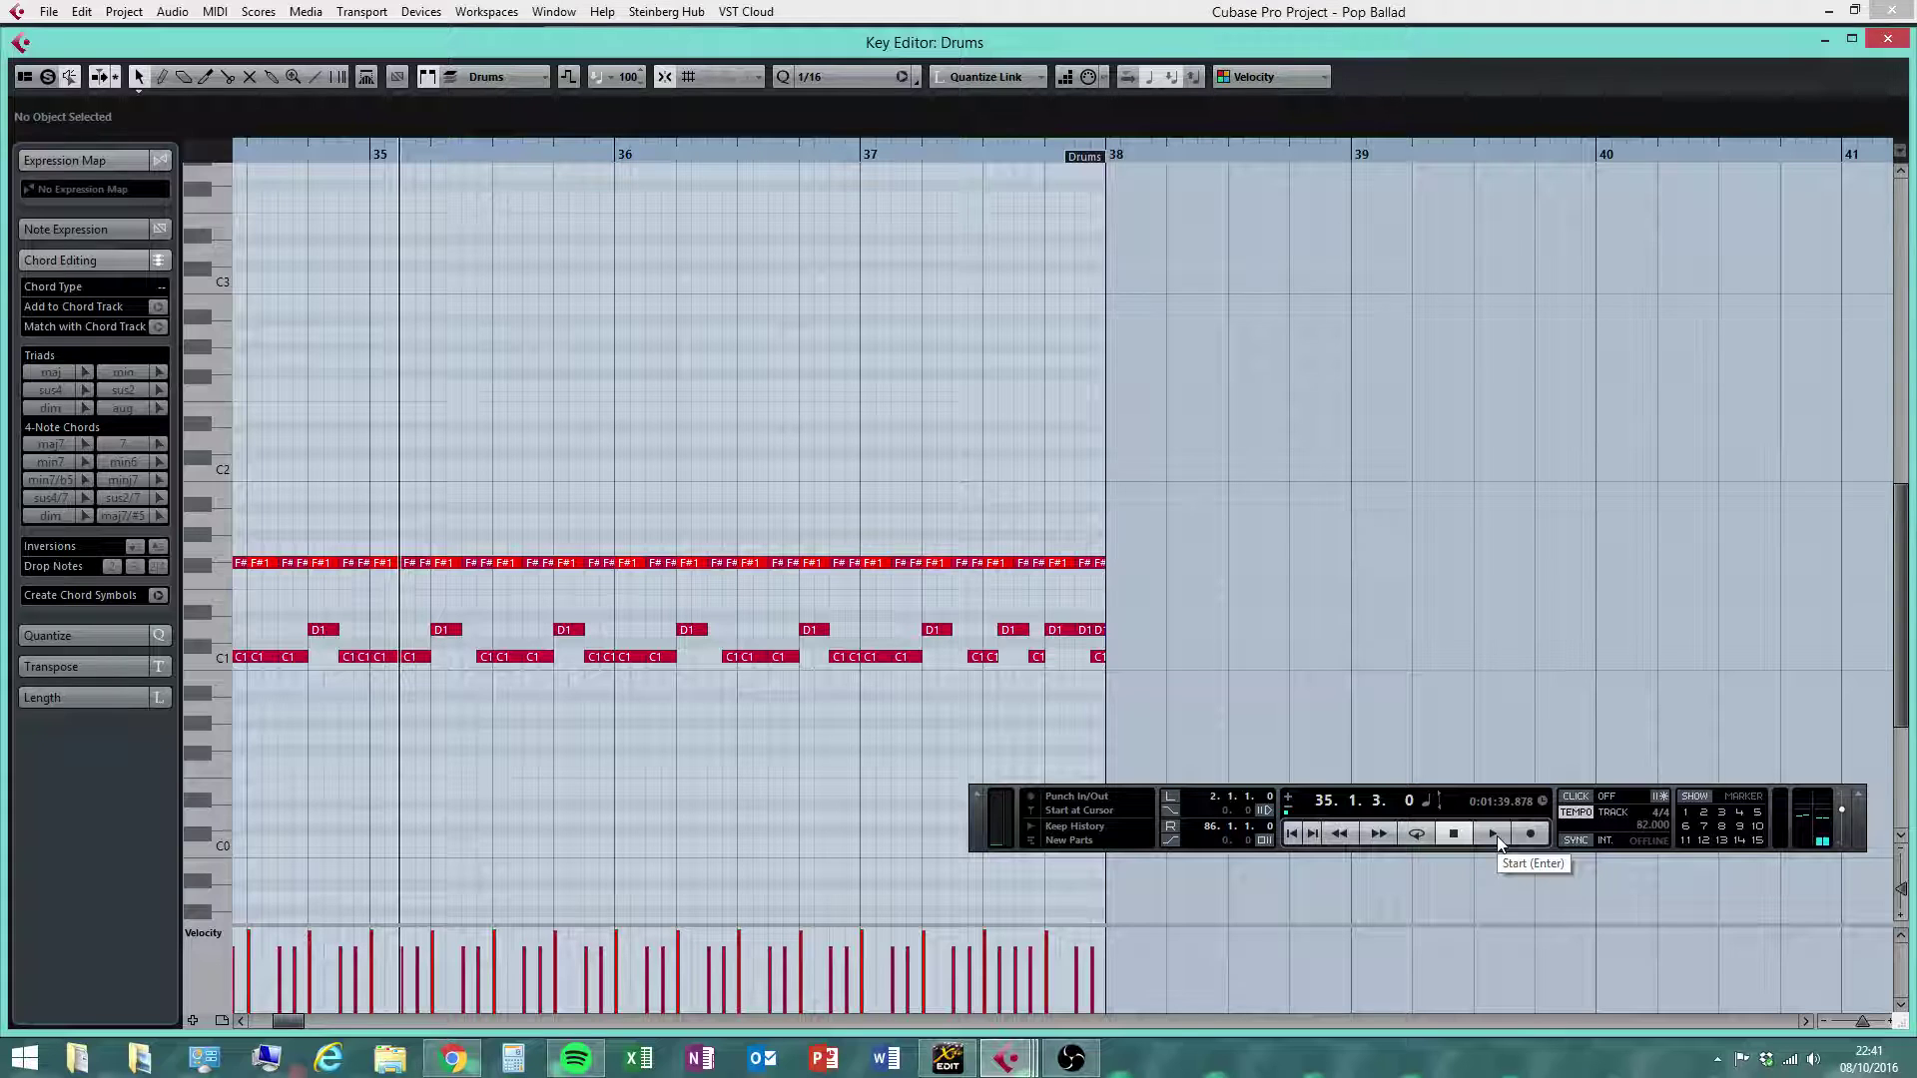
{"action": "left_click", "coordinate": [1496, 835]}
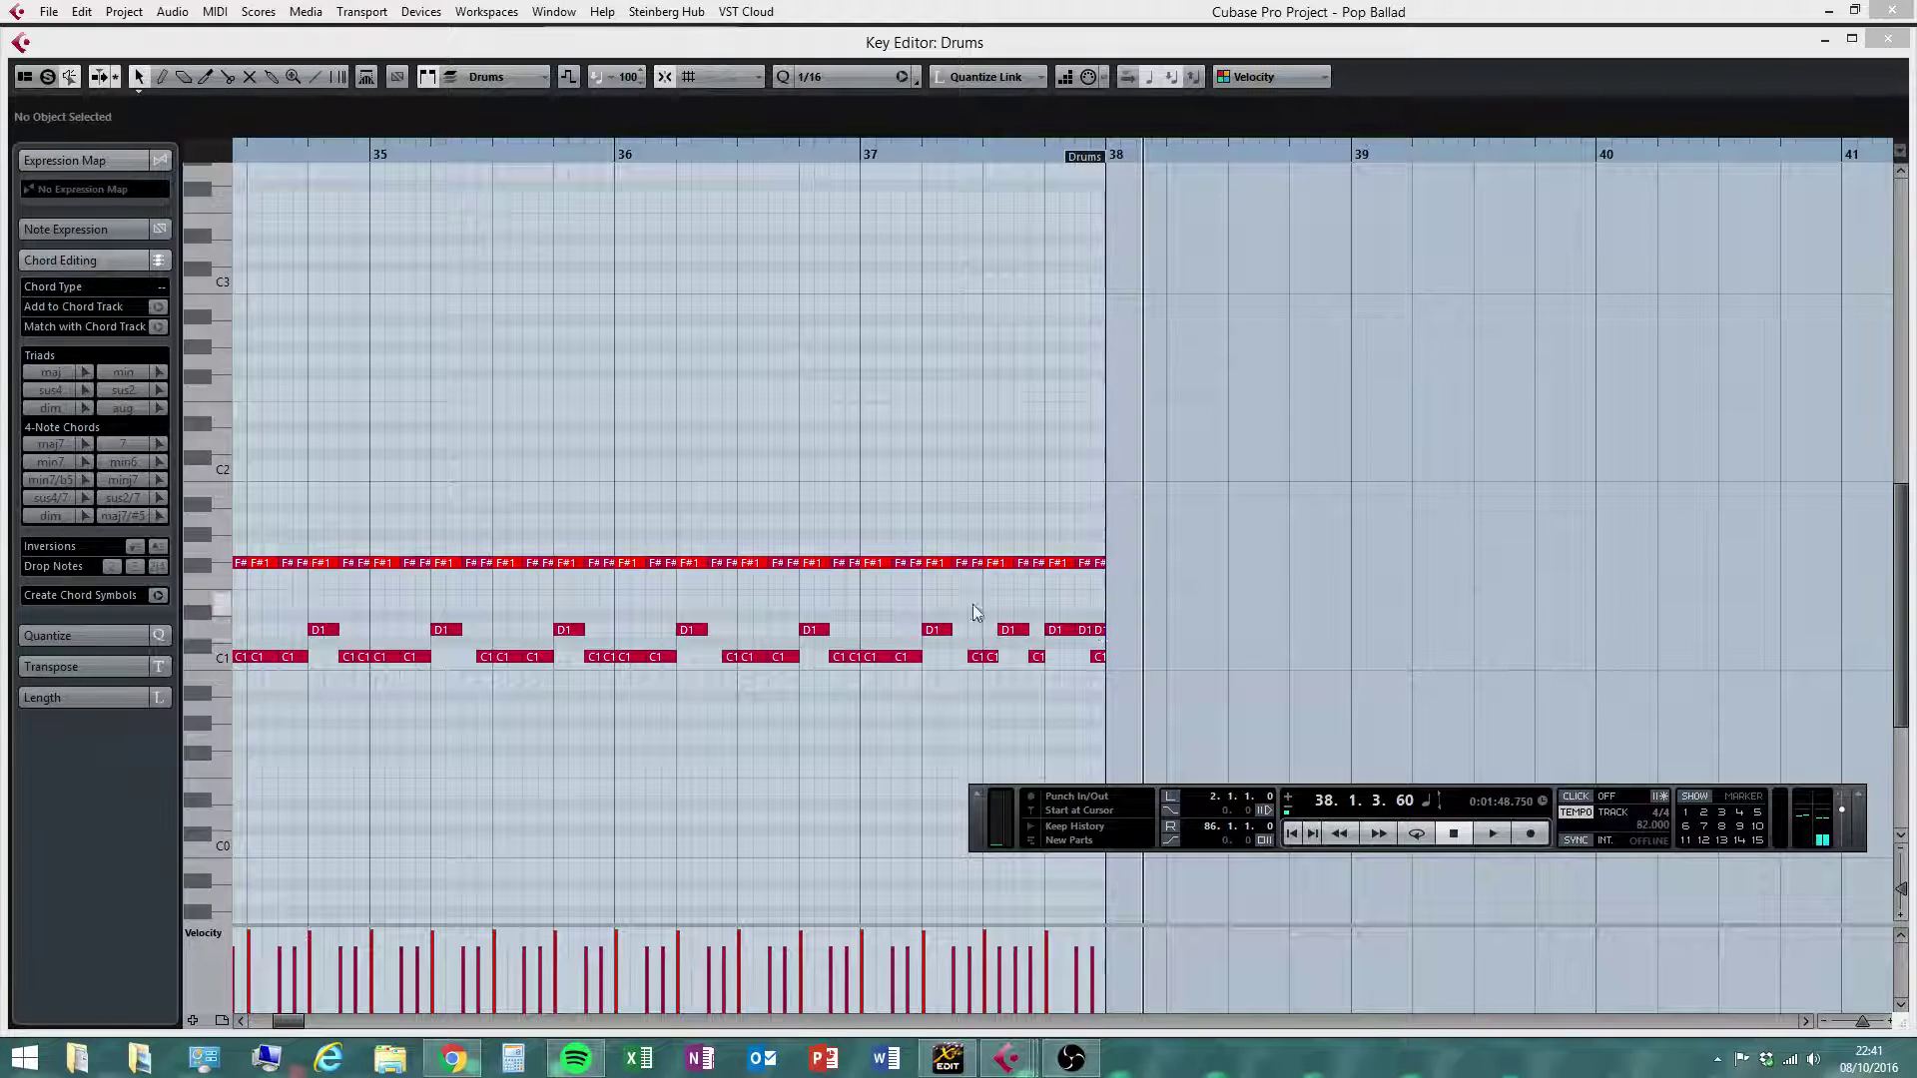
Audition the drum sounds on the keys from A1 up to B1
{"action": "left_click", "coordinate": [219, 533]}
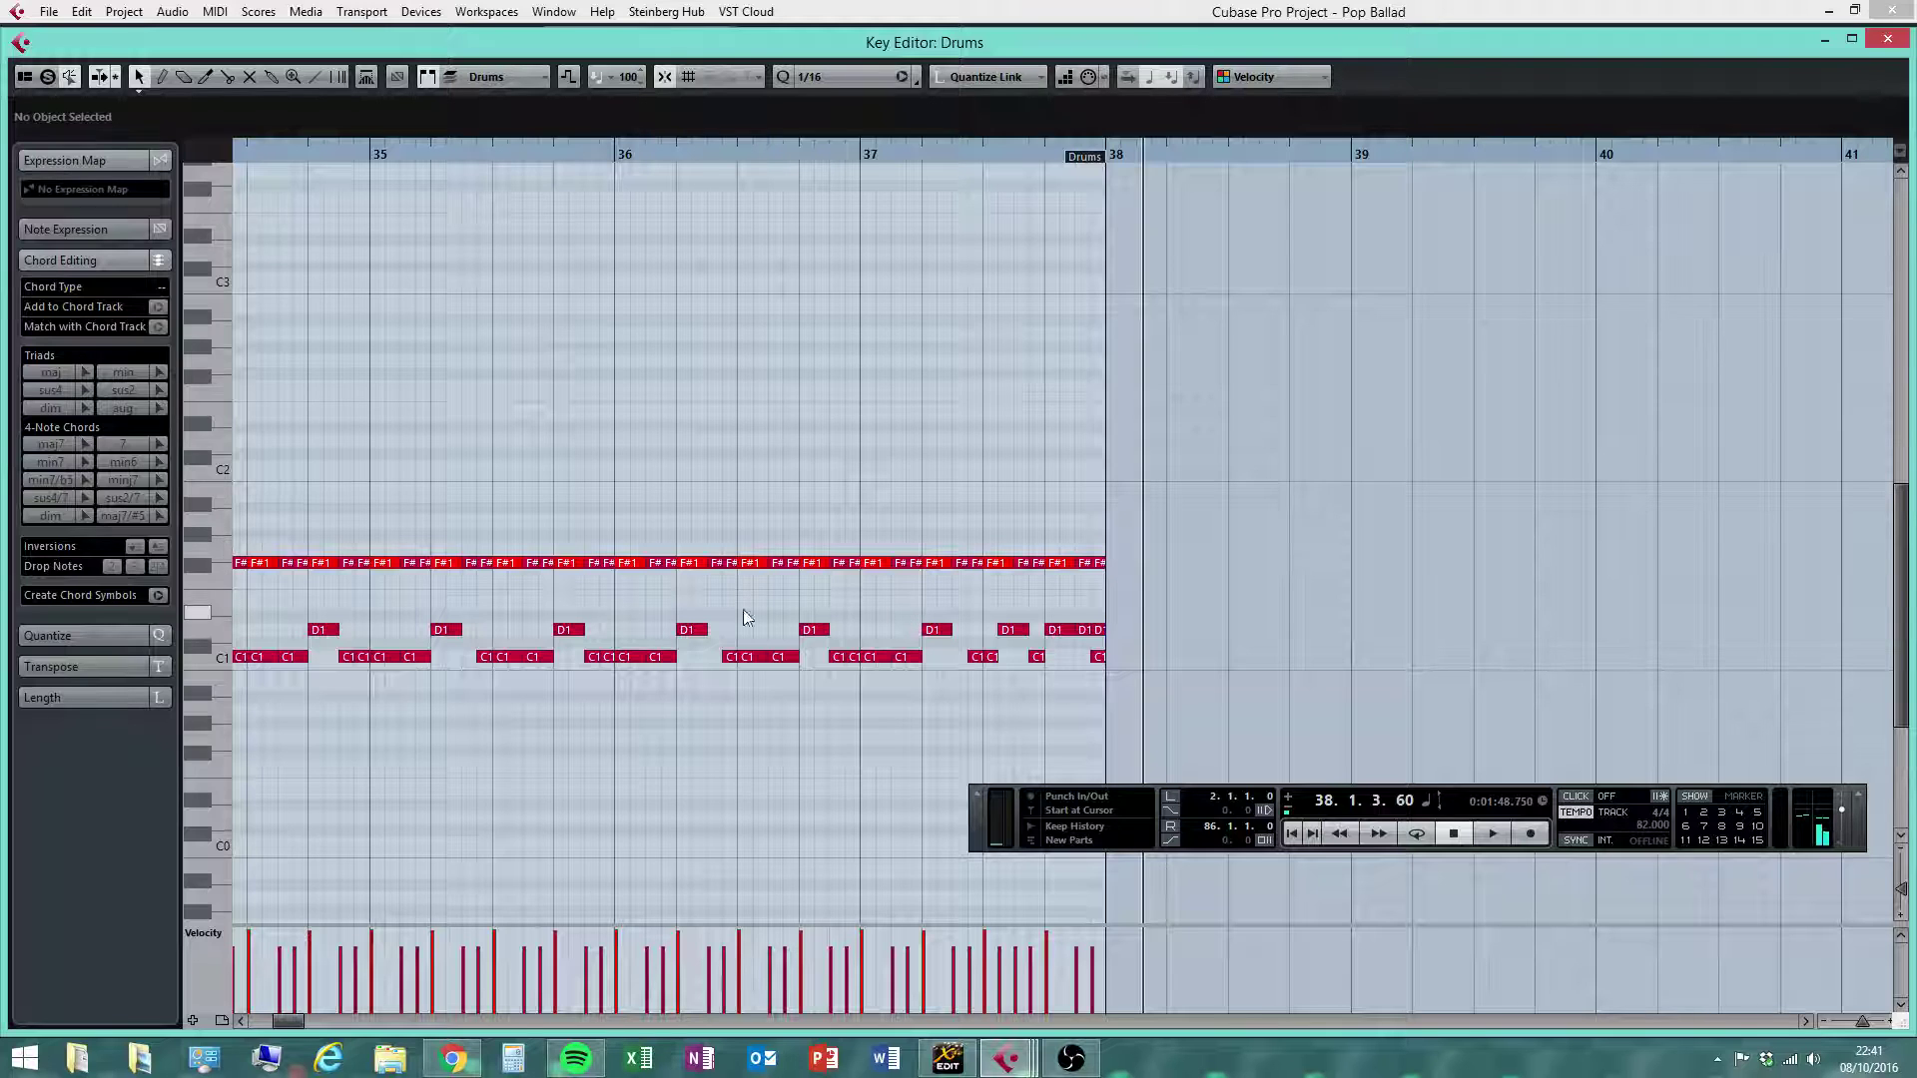
{"action": "left_click", "coordinate": [219, 503]}
{"action": "left_click", "coordinate": [220, 495]}
Draw a descending tom fill across beats 3 and 4 of bar 37 with two B1, two A1 and two G1 notes
{"action": "right_click", "coordinate": [919, 507]}
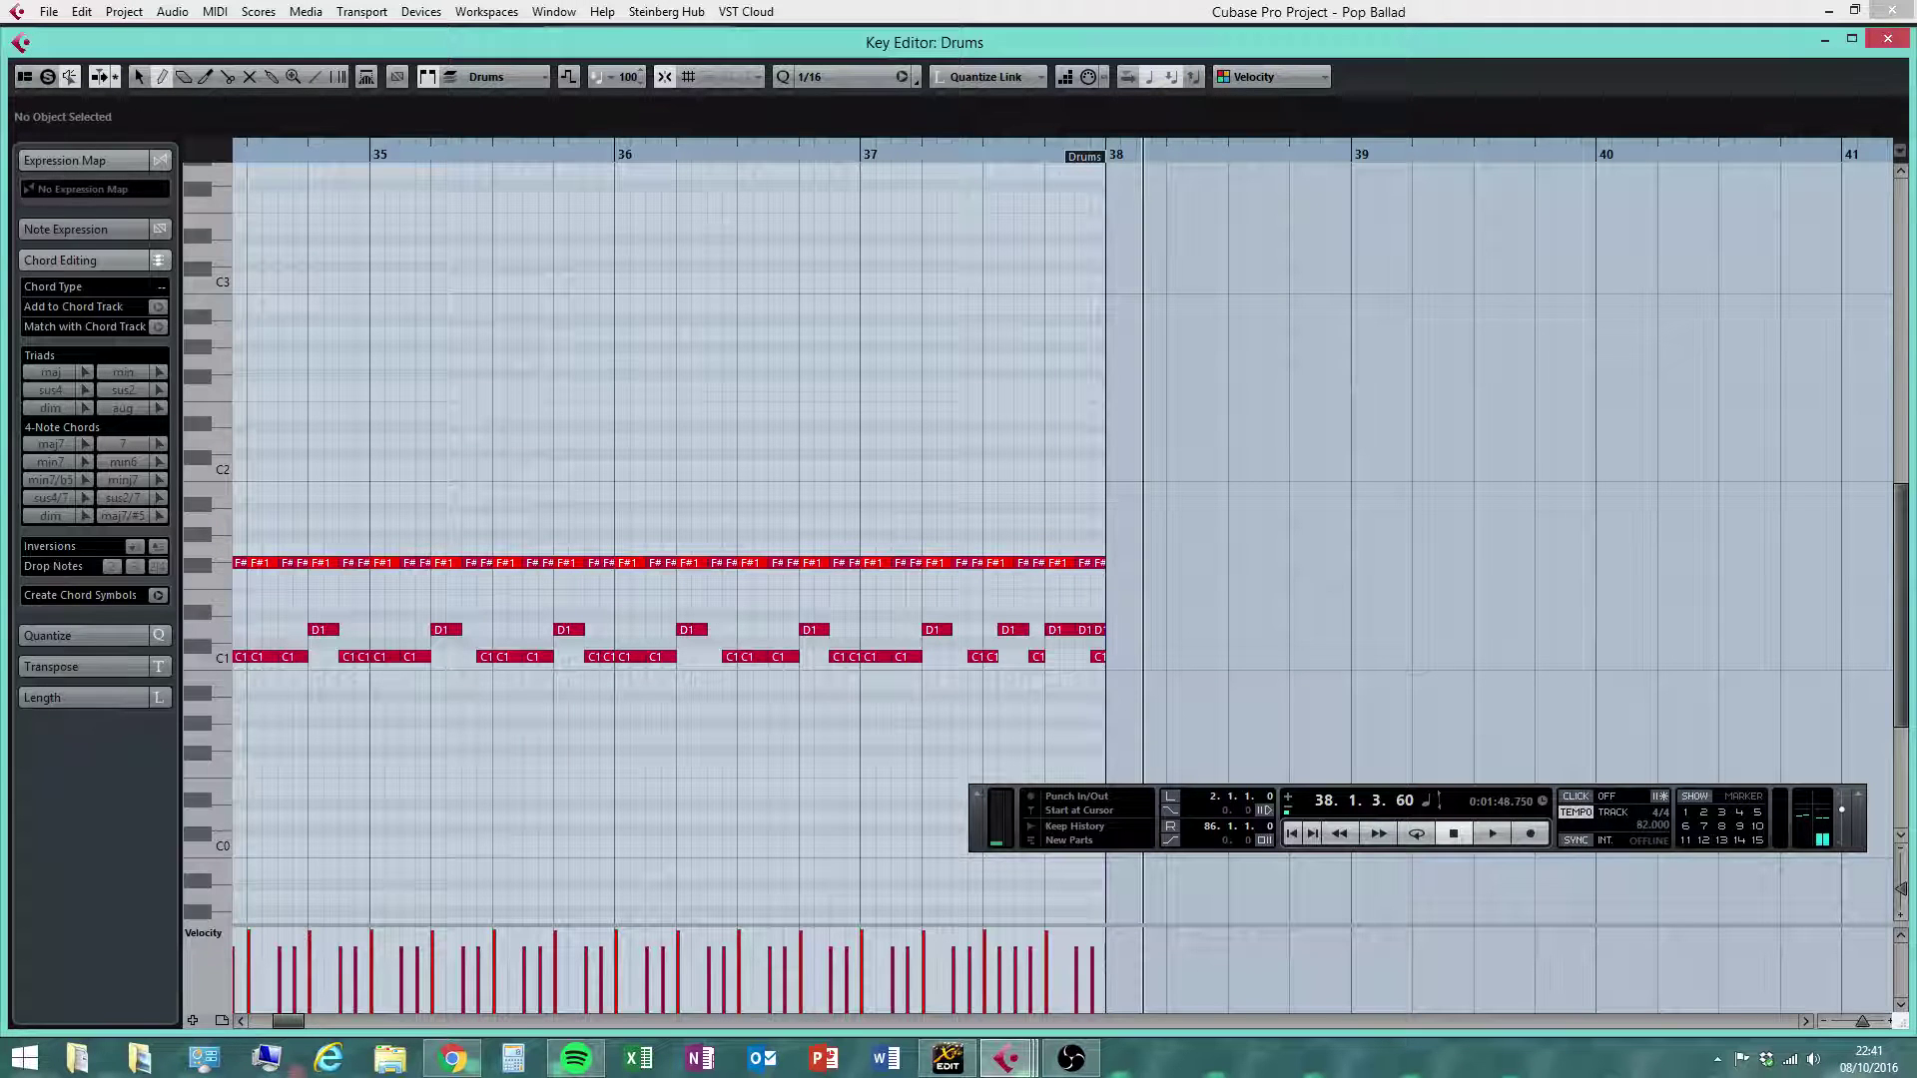
{"action": "left_click_drag", "start_coordinate": [1870, 1030], "coordinate": [1872, 1030]}
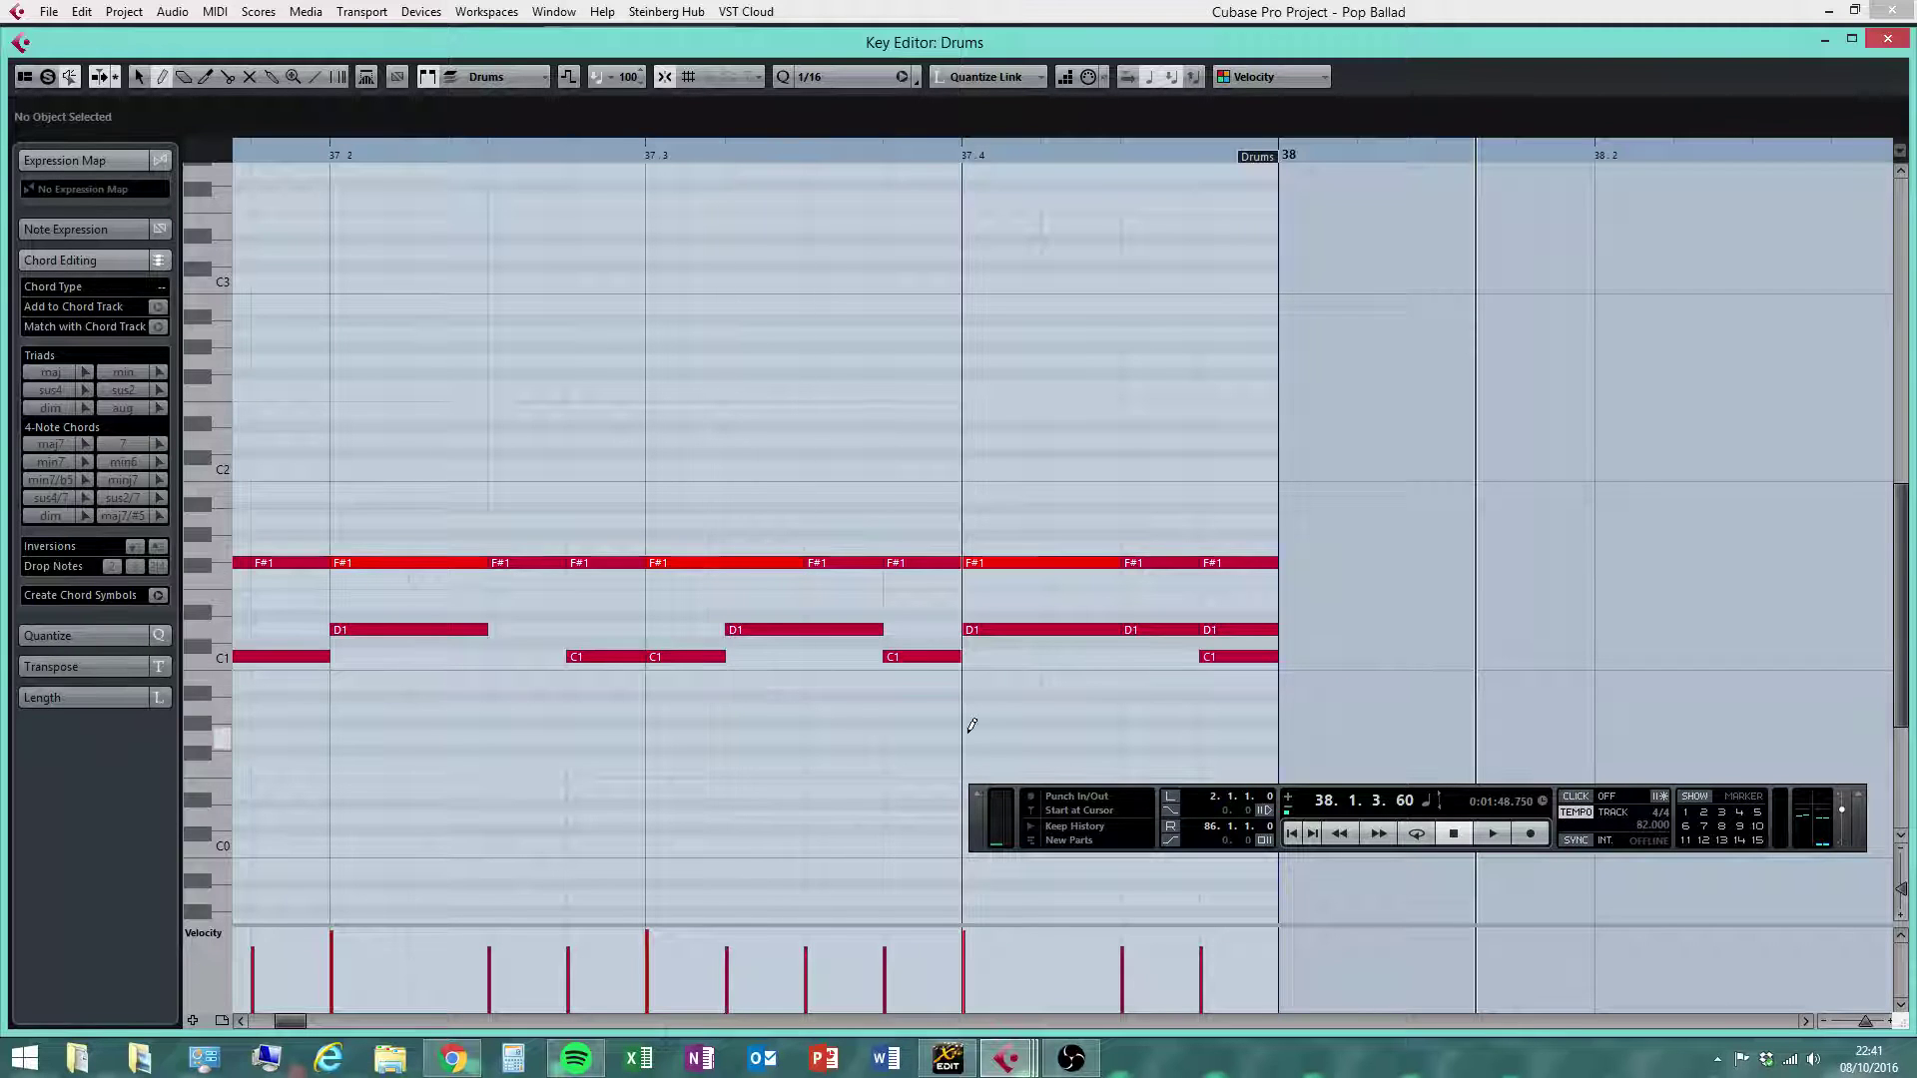
{"action": "left_click", "coordinate": [691, 491]}
{"action": "left_click_drag", "start_coordinate": [762, 491], "coordinate": [857, 487]}
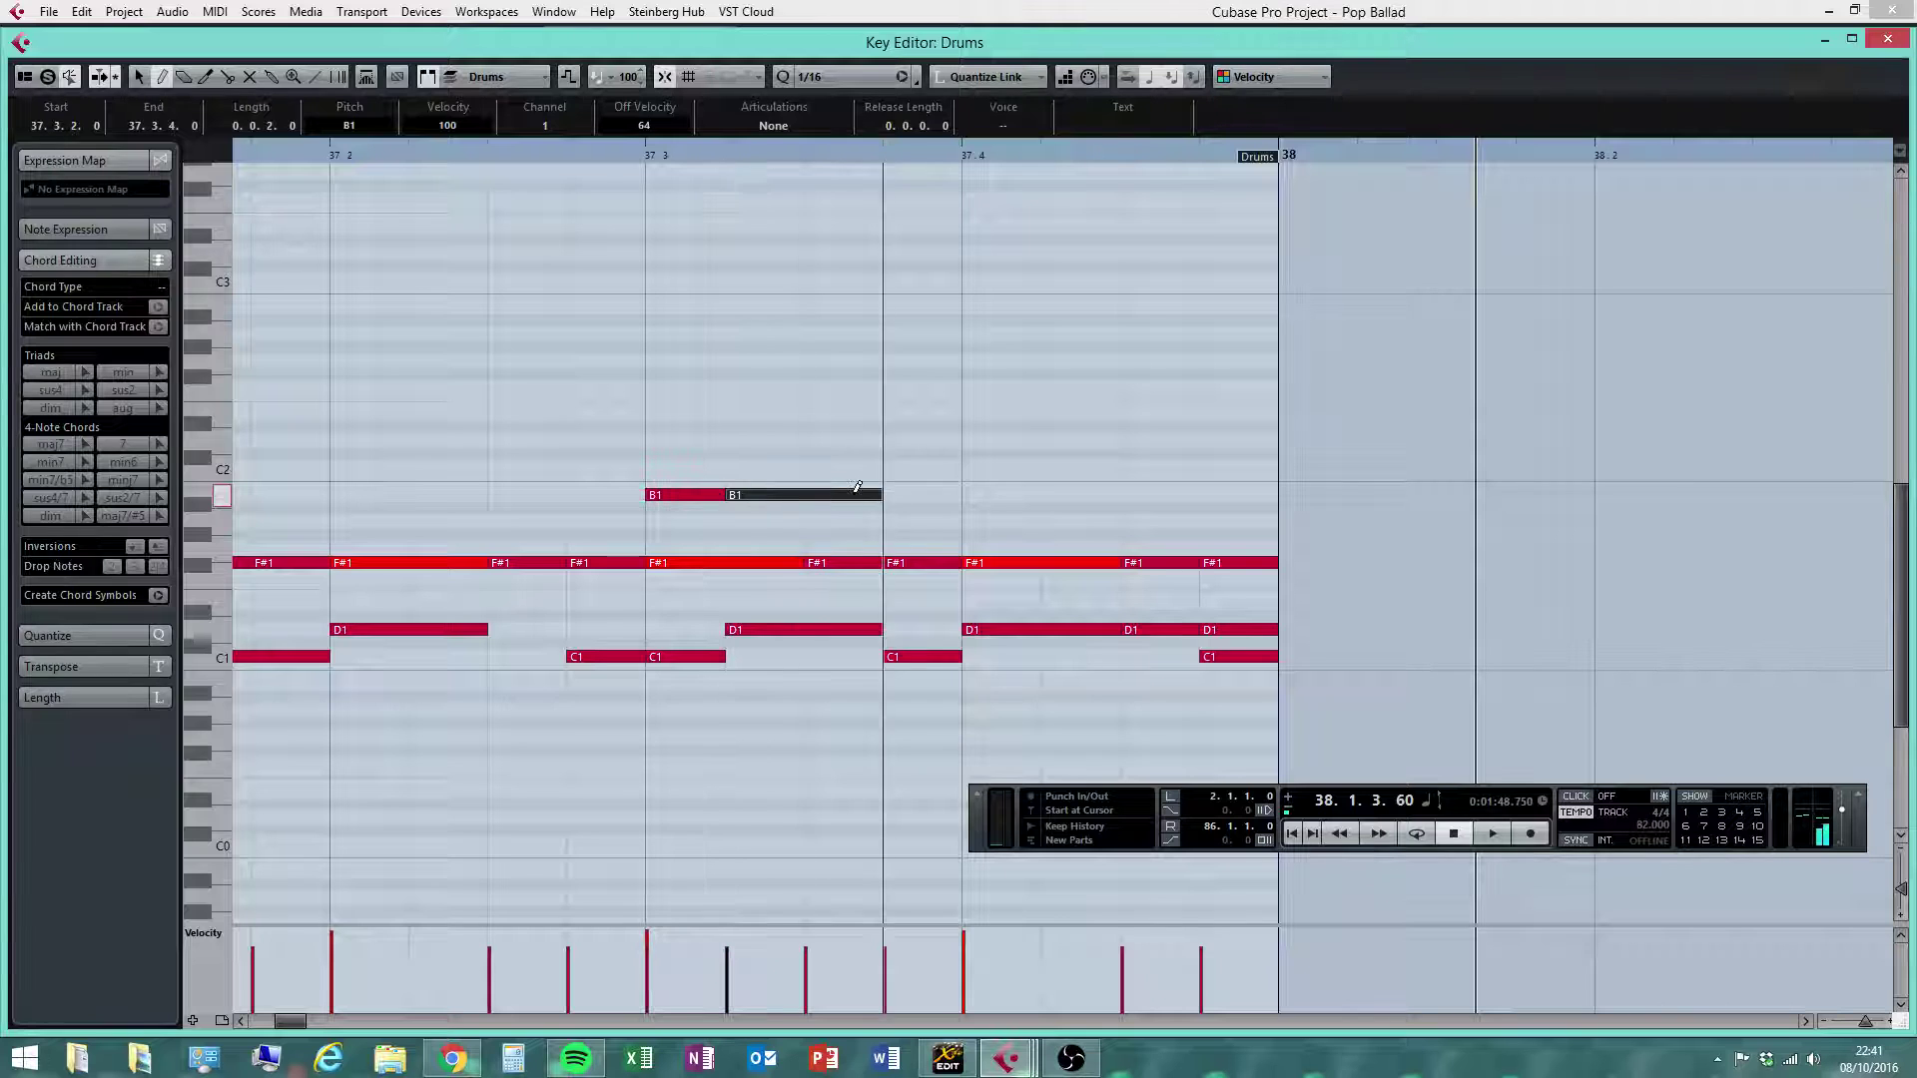
{"action": "left_click", "coordinate": [898, 521]}
{"action": "left_click_drag", "start_coordinate": [993, 520], "coordinate": [1113, 521]}
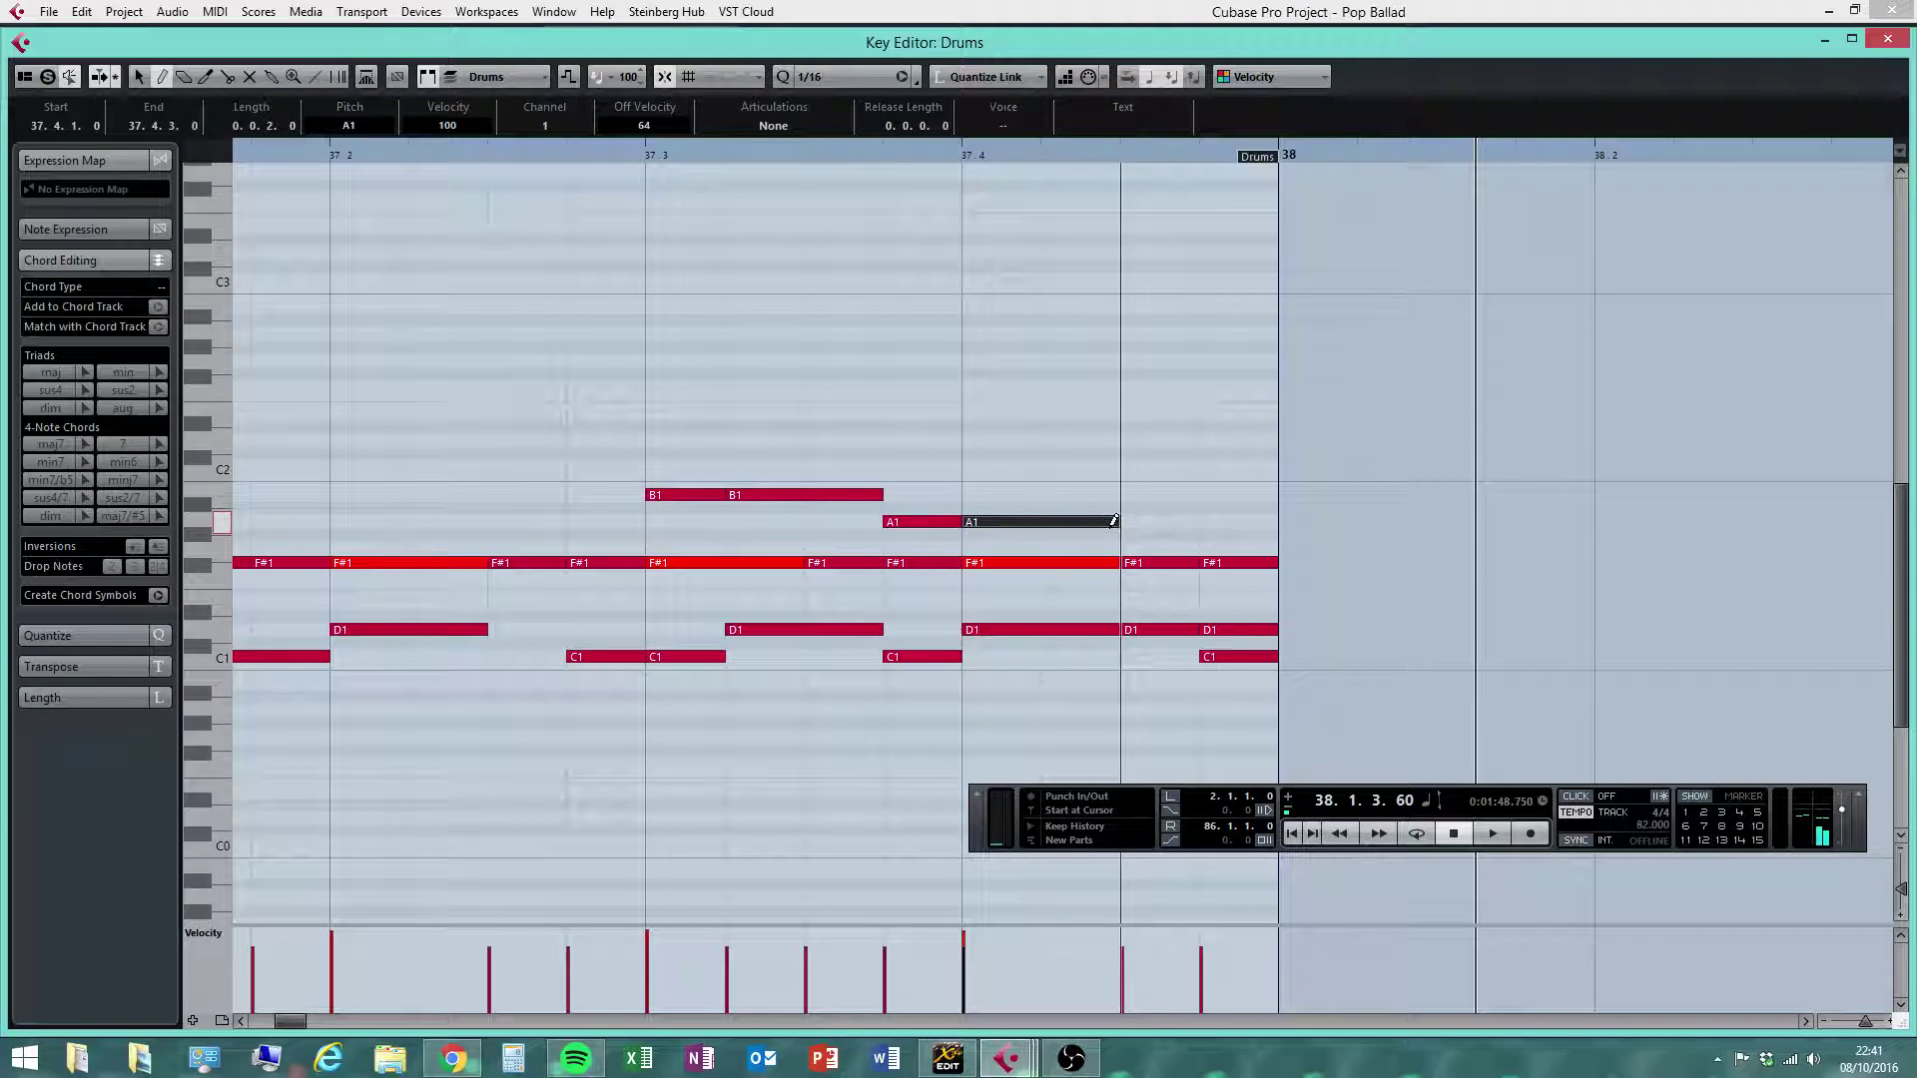
{"action": "left_click", "coordinate": [1163, 548]}
{"action": "left_click", "coordinate": [1238, 549]}
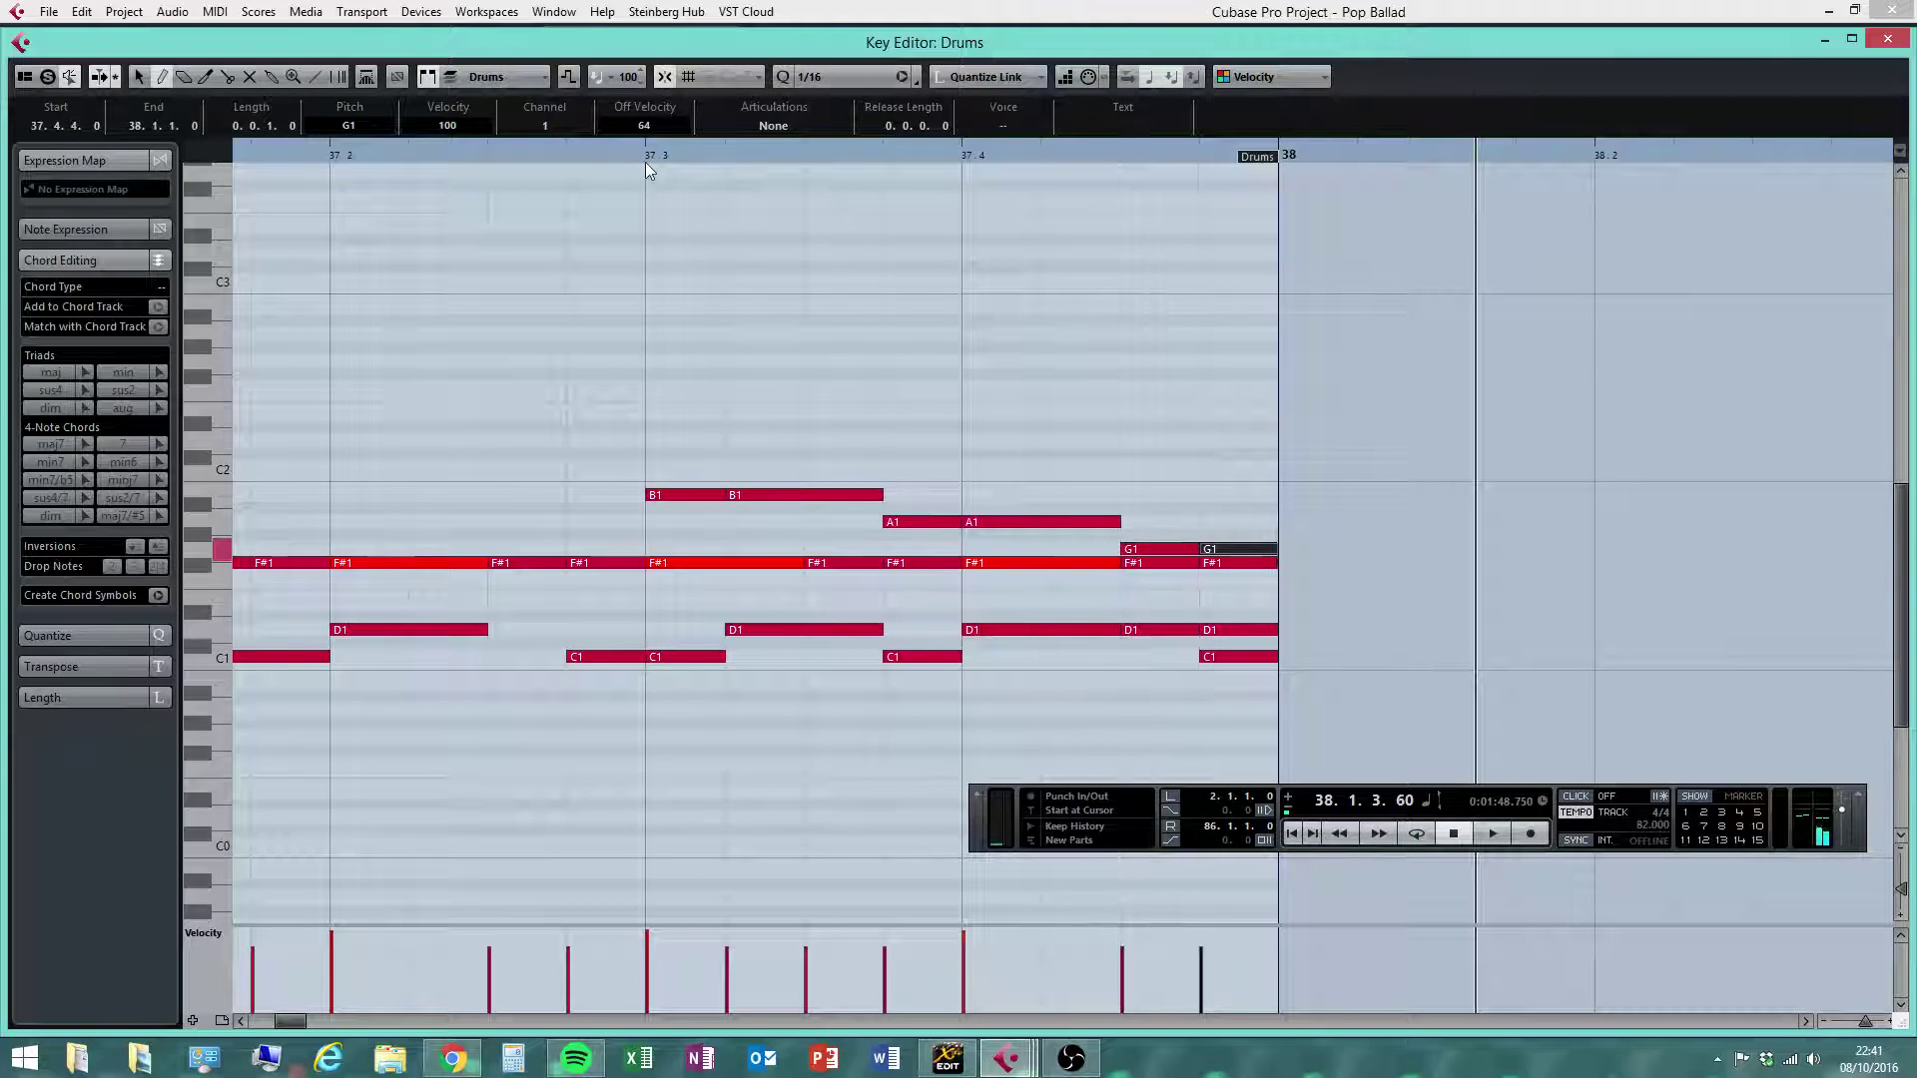
Play the drum part repeatedly from beat 4 of bar 36 to hear the tom fill in bar 37
{"action": "key", "text": "KP_Subtract"}
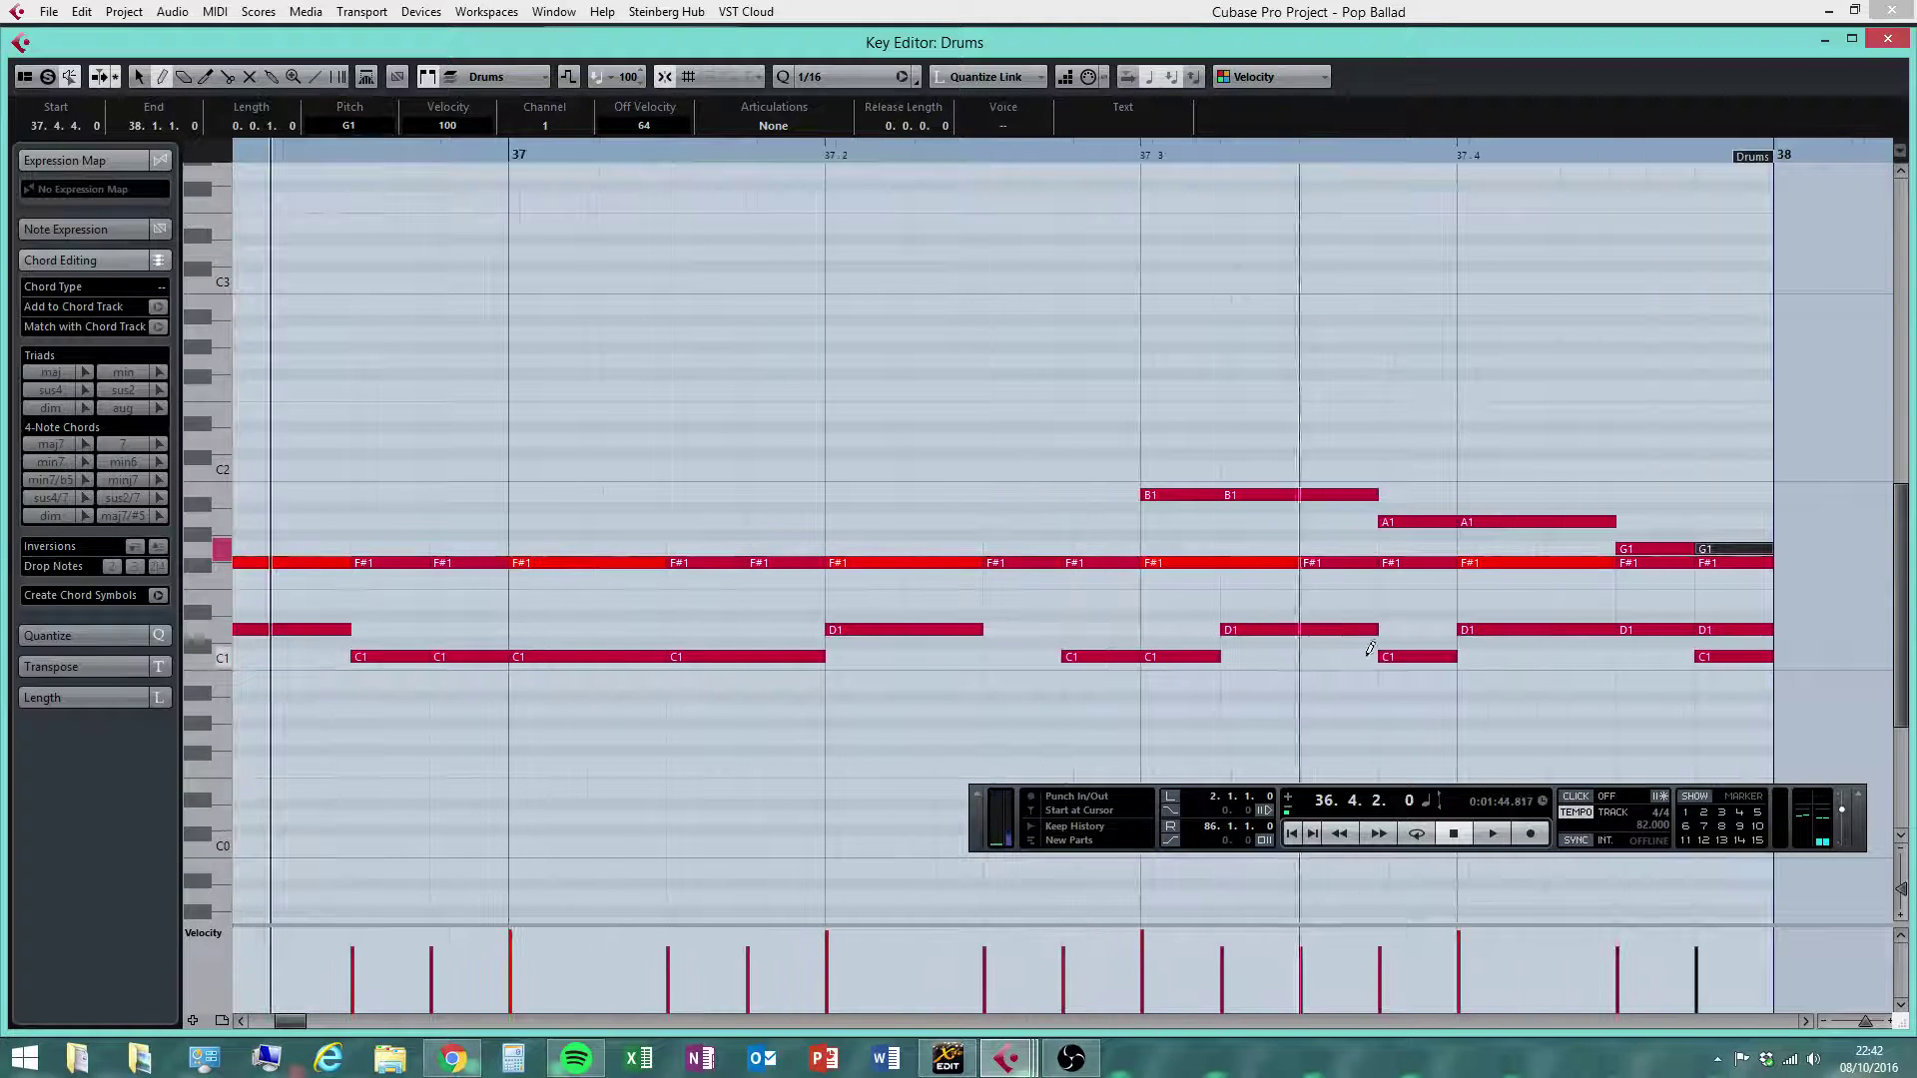
{"action": "left_click", "coordinate": [1491, 833]}
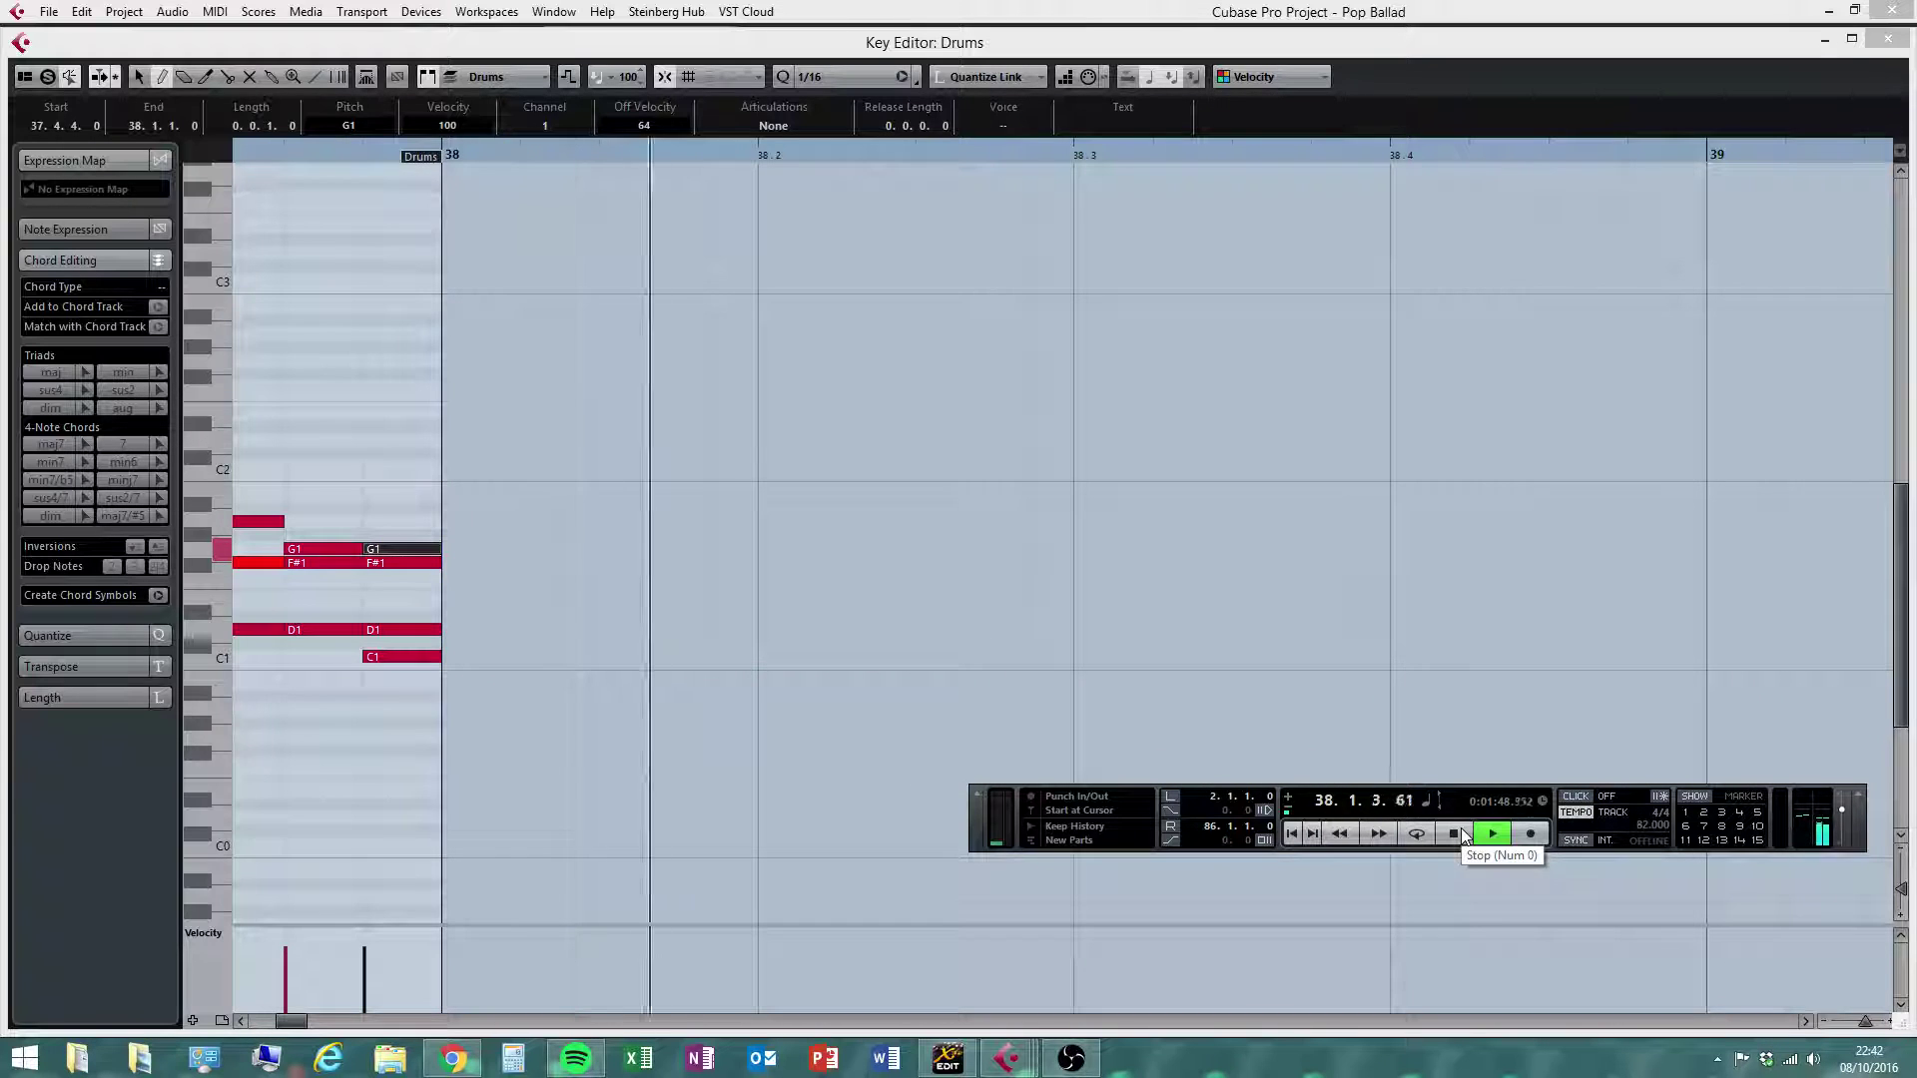
{"action": "left_click", "coordinate": [1463, 837]}
{"action": "left_click", "coordinate": [1459, 837]}
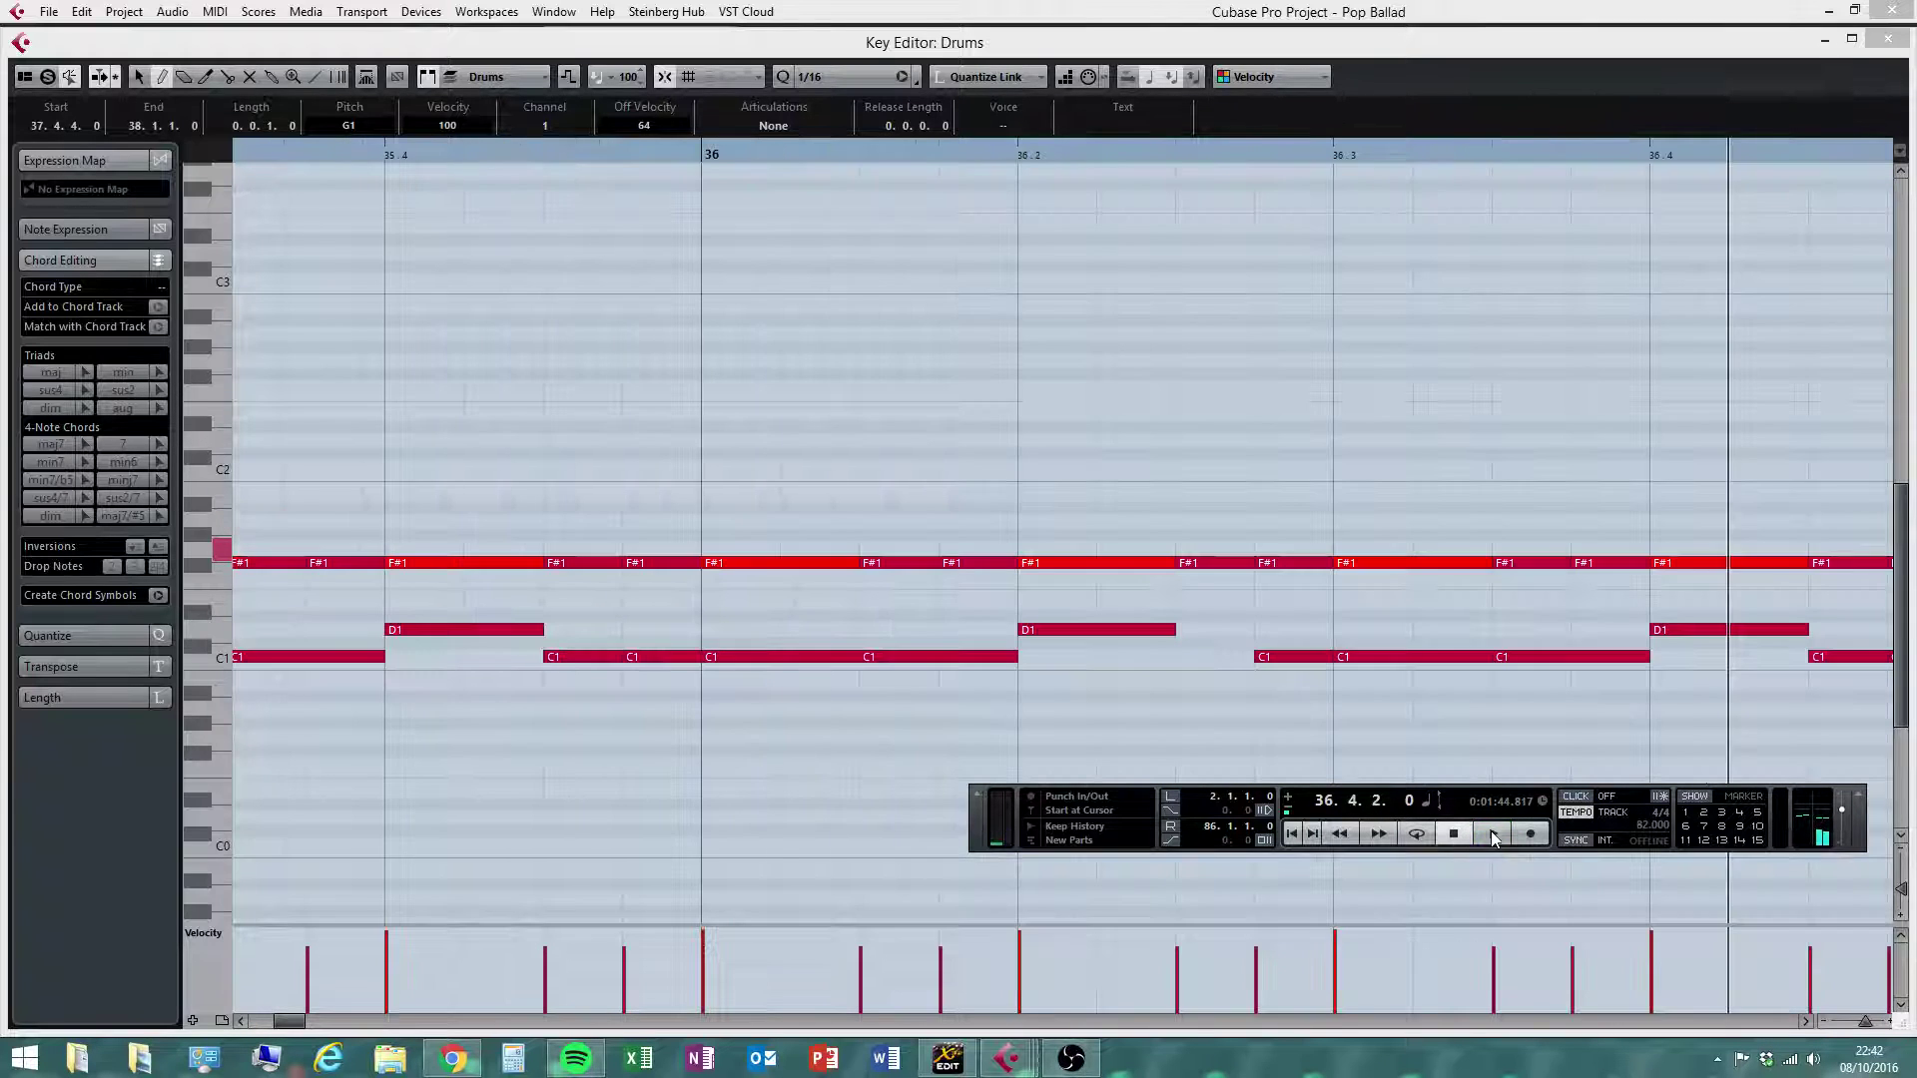
{"action": "key", "text": "space"}
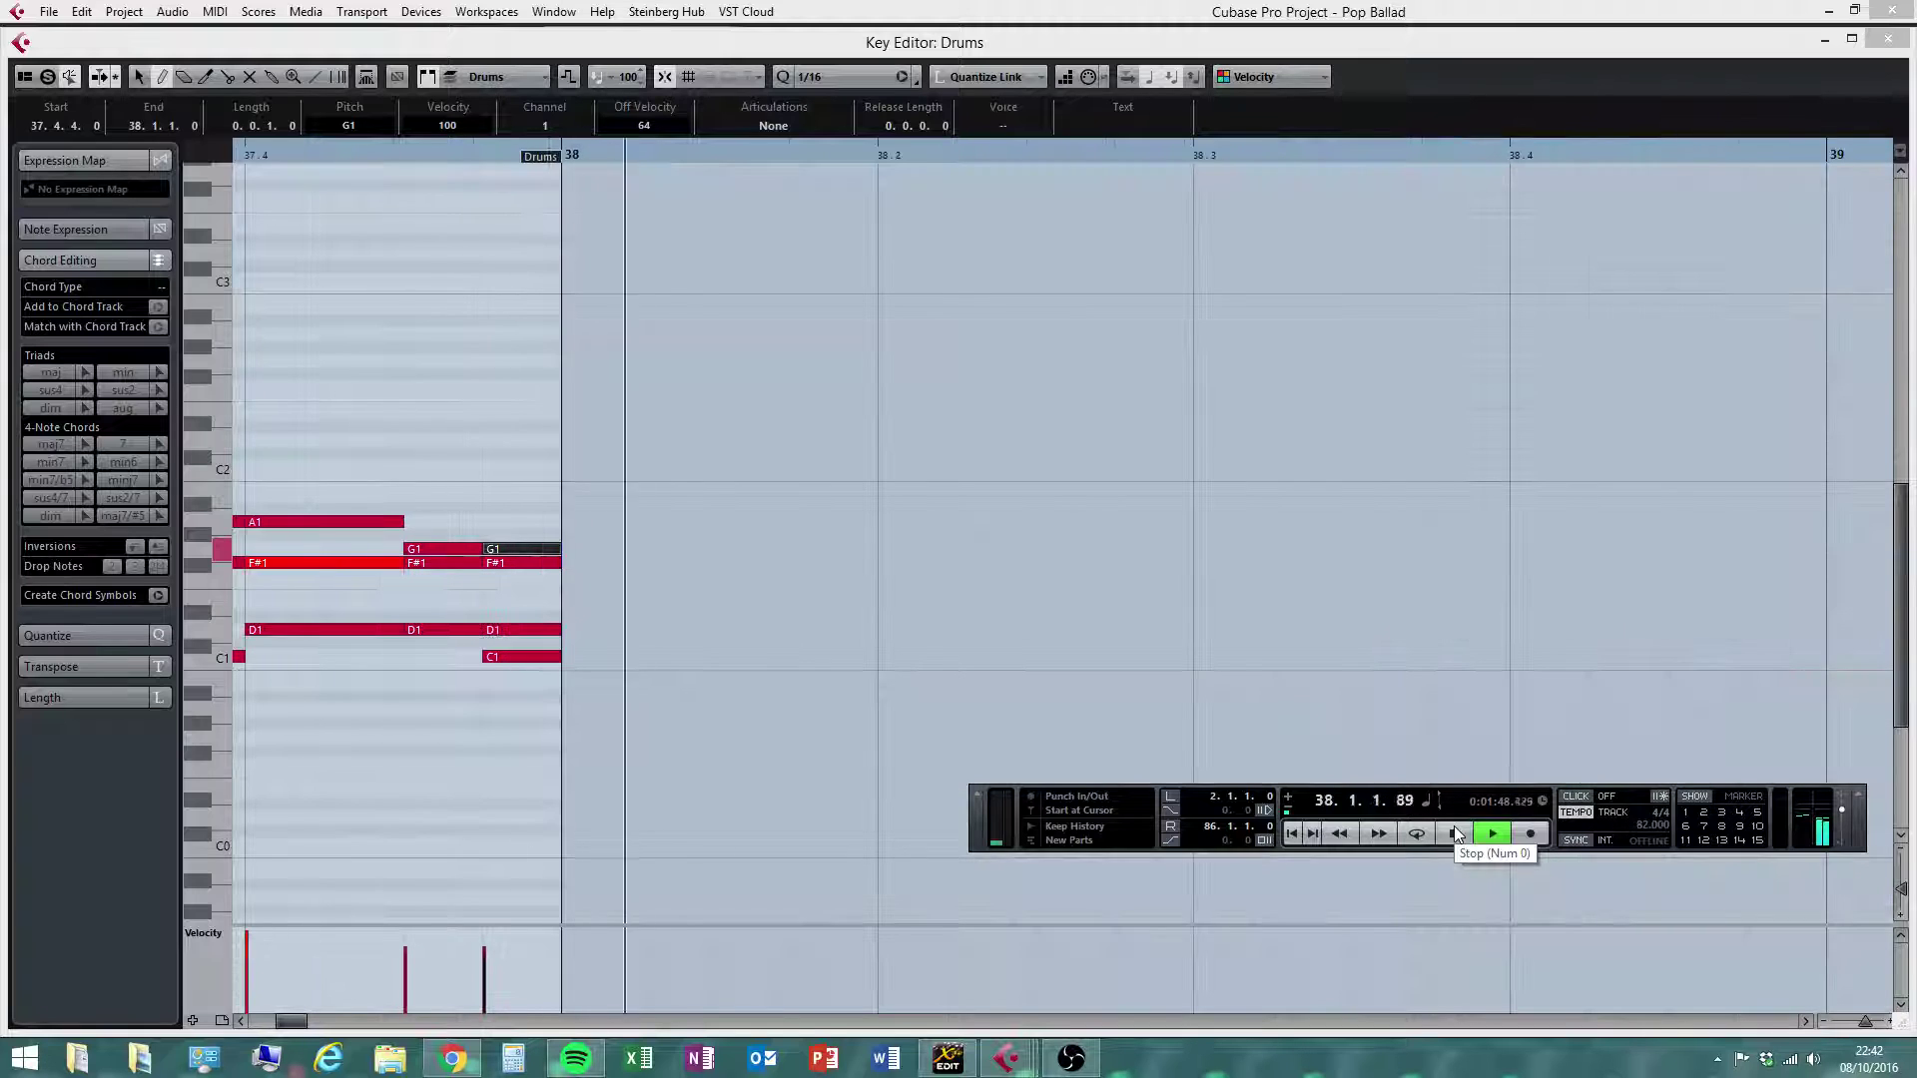
{"action": "left_click", "coordinate": [1455, 834]}
{"action": "left_click", "coordinate": [1491, 837]}
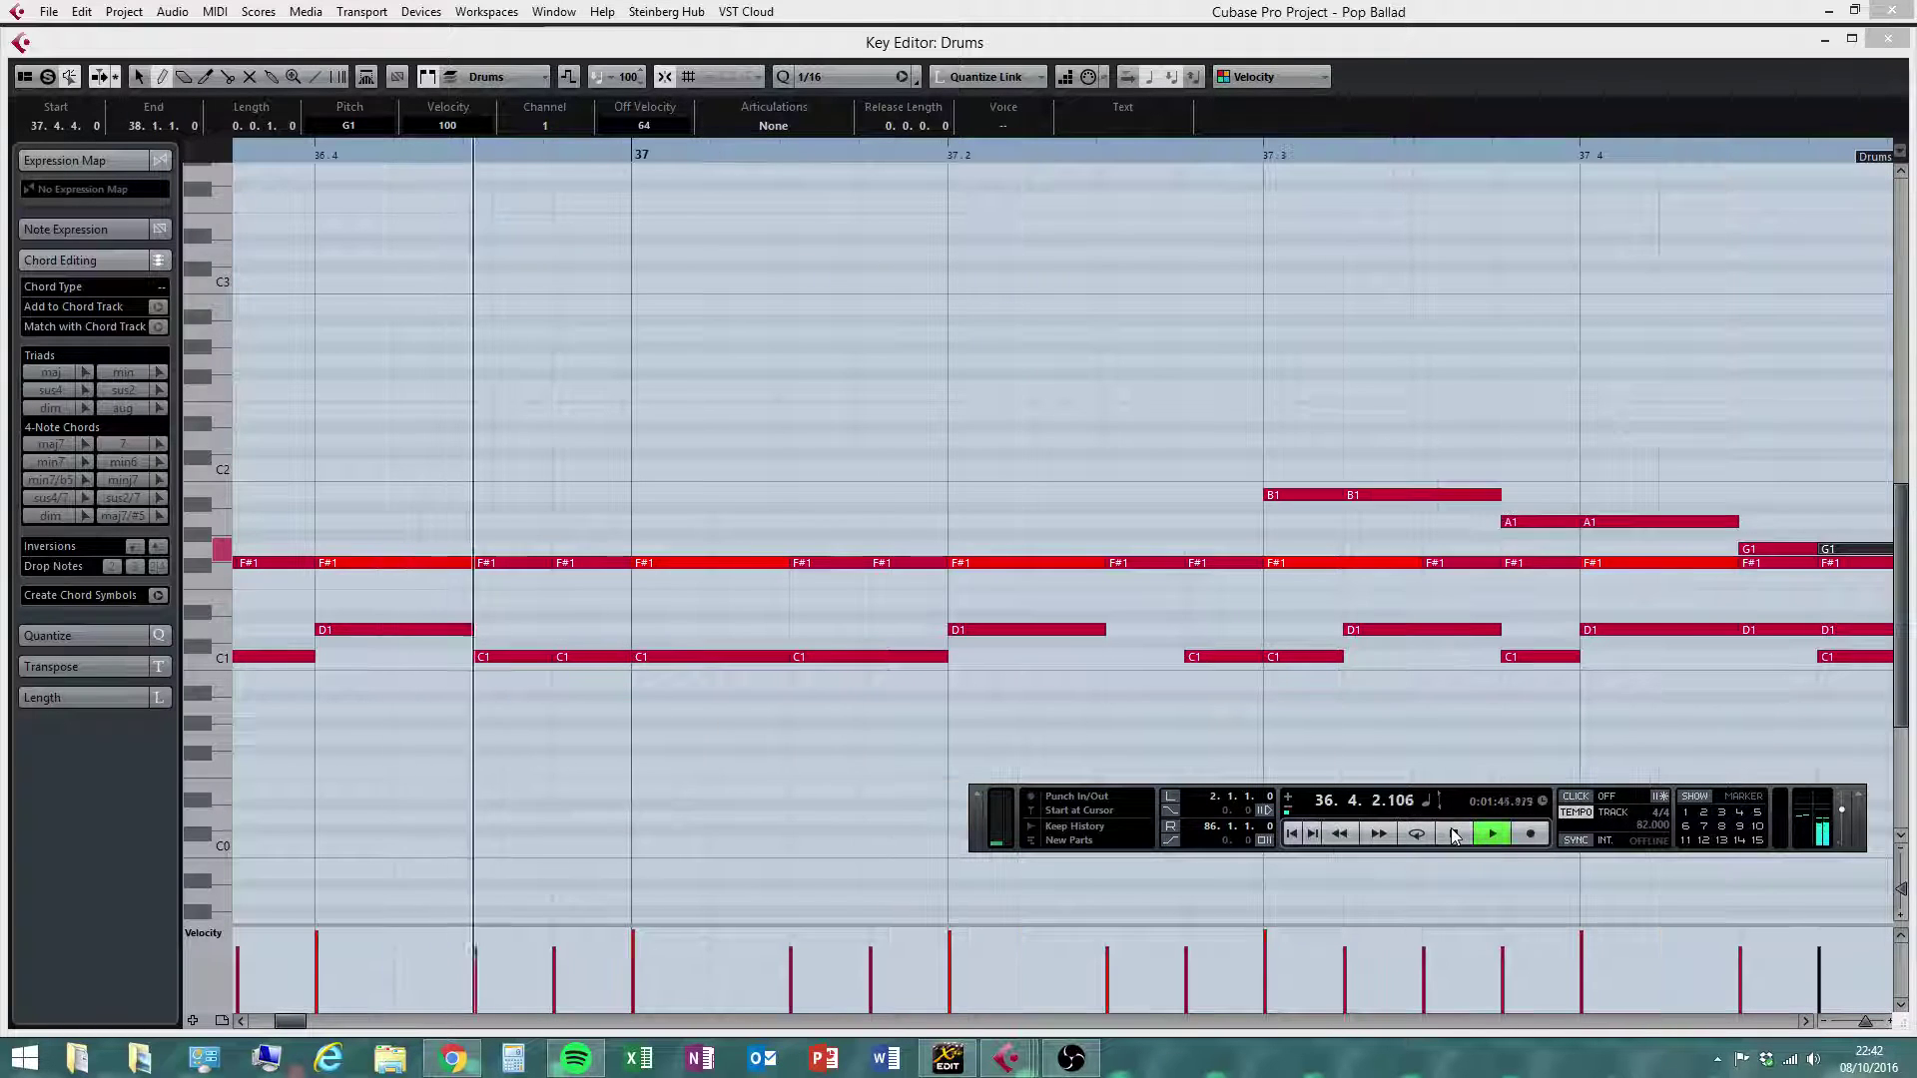
{"action": "left_click", "coordinate": [1454, 833]}
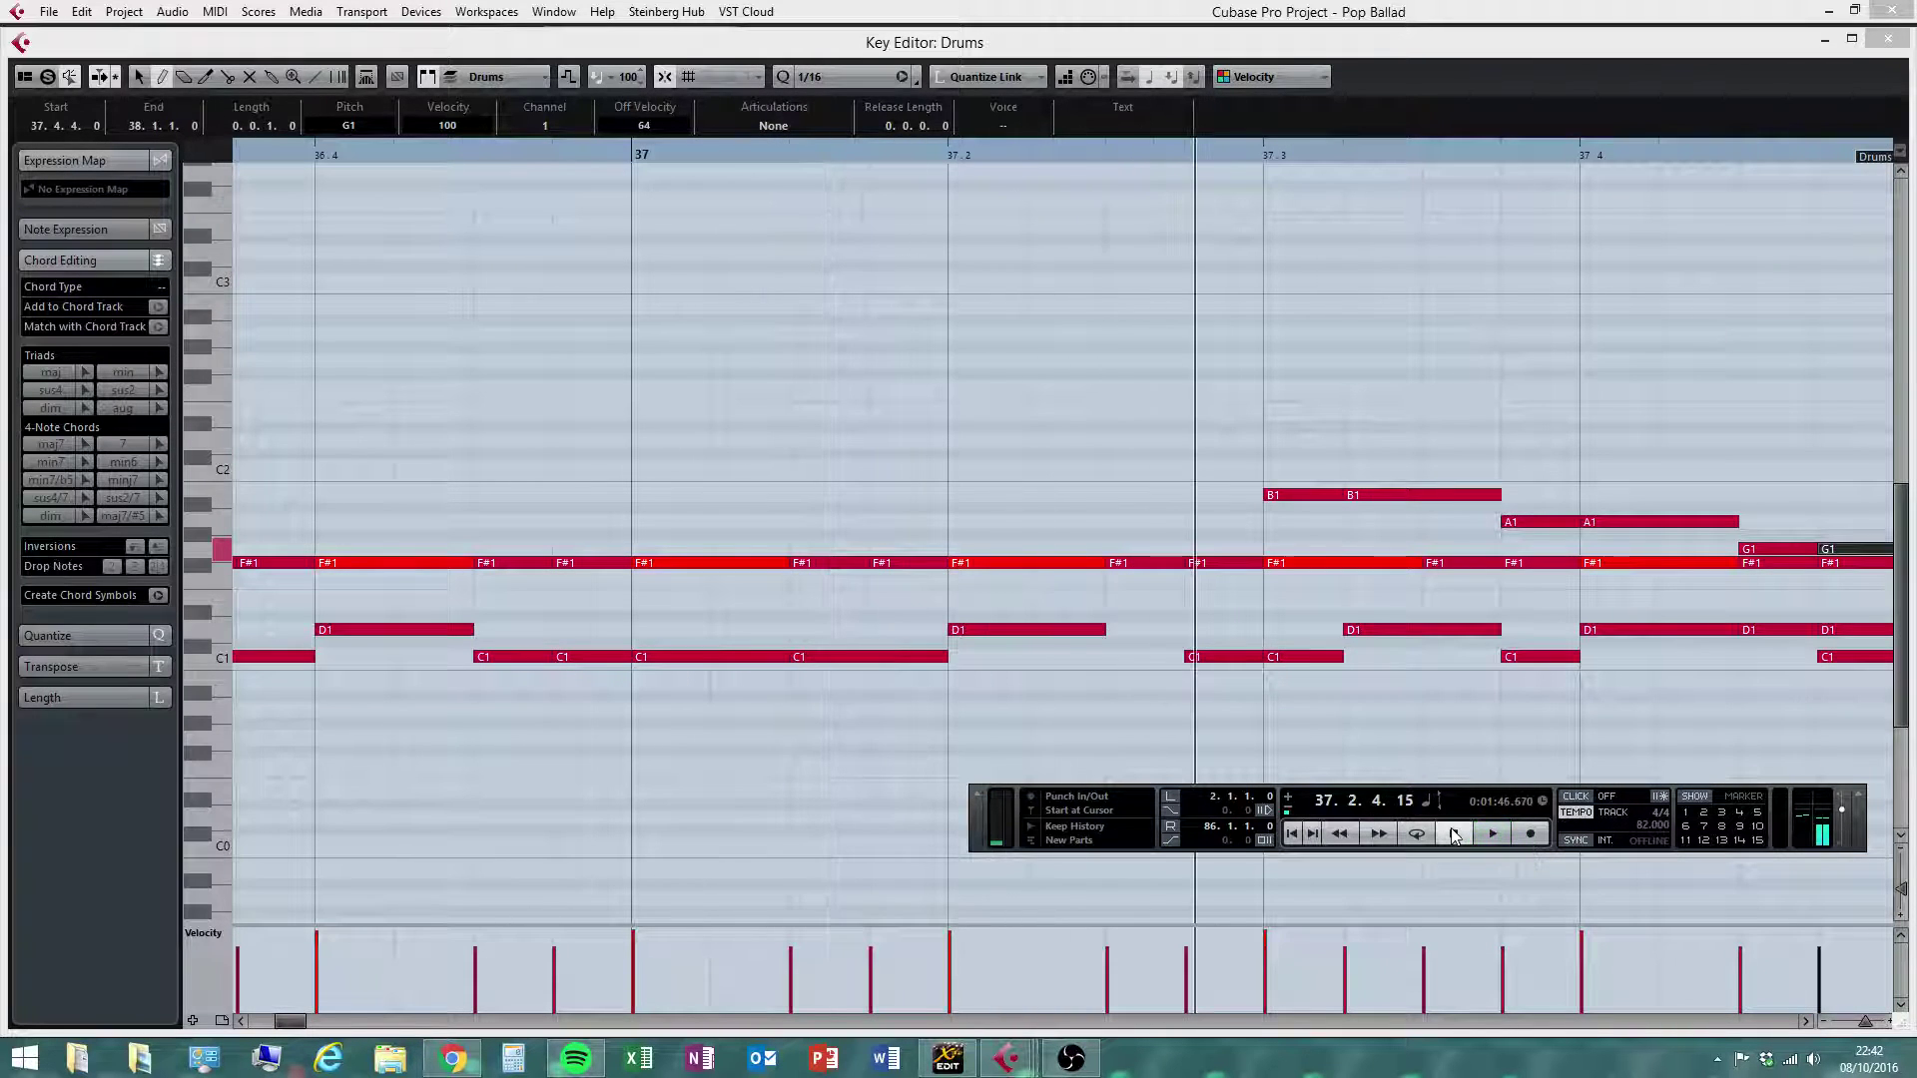
Play the drum part from beat 4 of bar 35 through bar 37 to hear the fill in context
{"action": "left_click", "coordinate": [461, 159]}
{"action": "left_click_drag", "start_coordinate": [462, 166], "coordinate": [203, 214]}
{"action": "left_click", "coordinate": [1497, 832]}
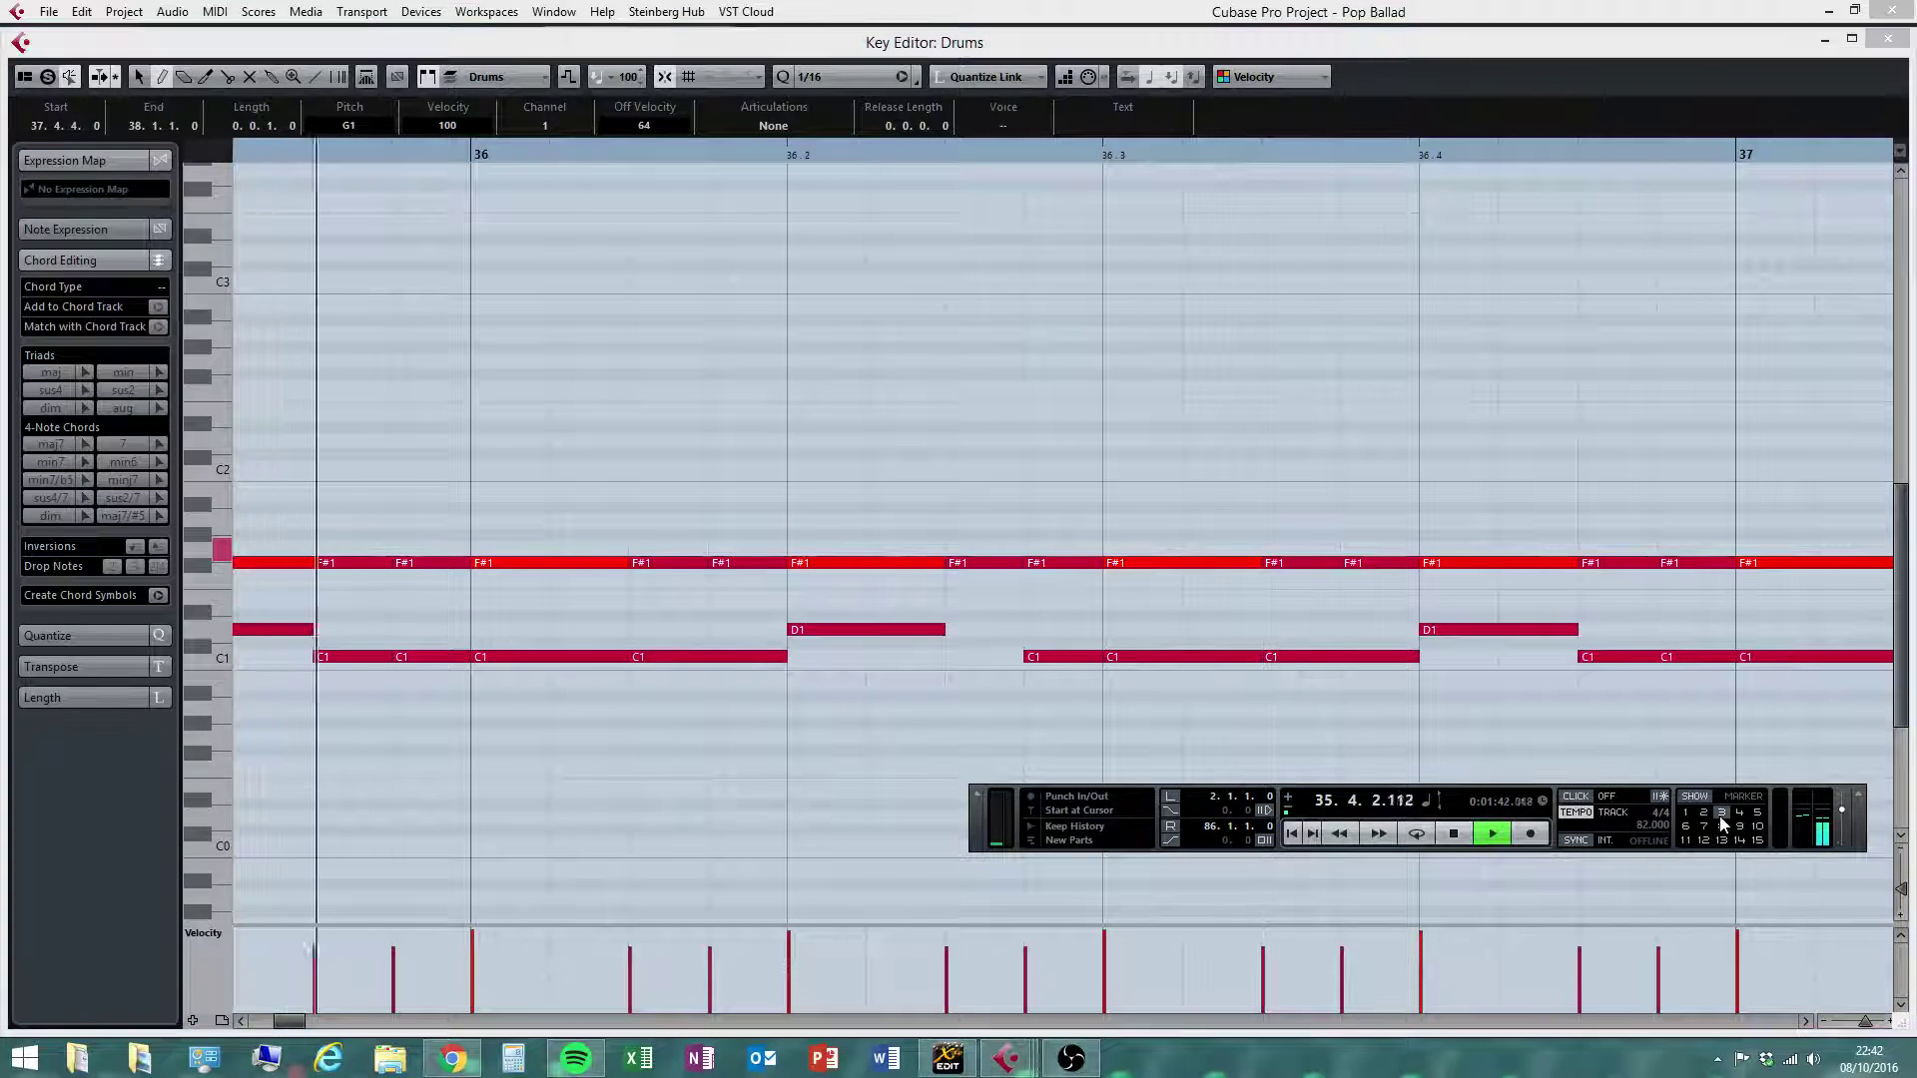
{"action": "left_click", "coordinate": [1823, 1022]}
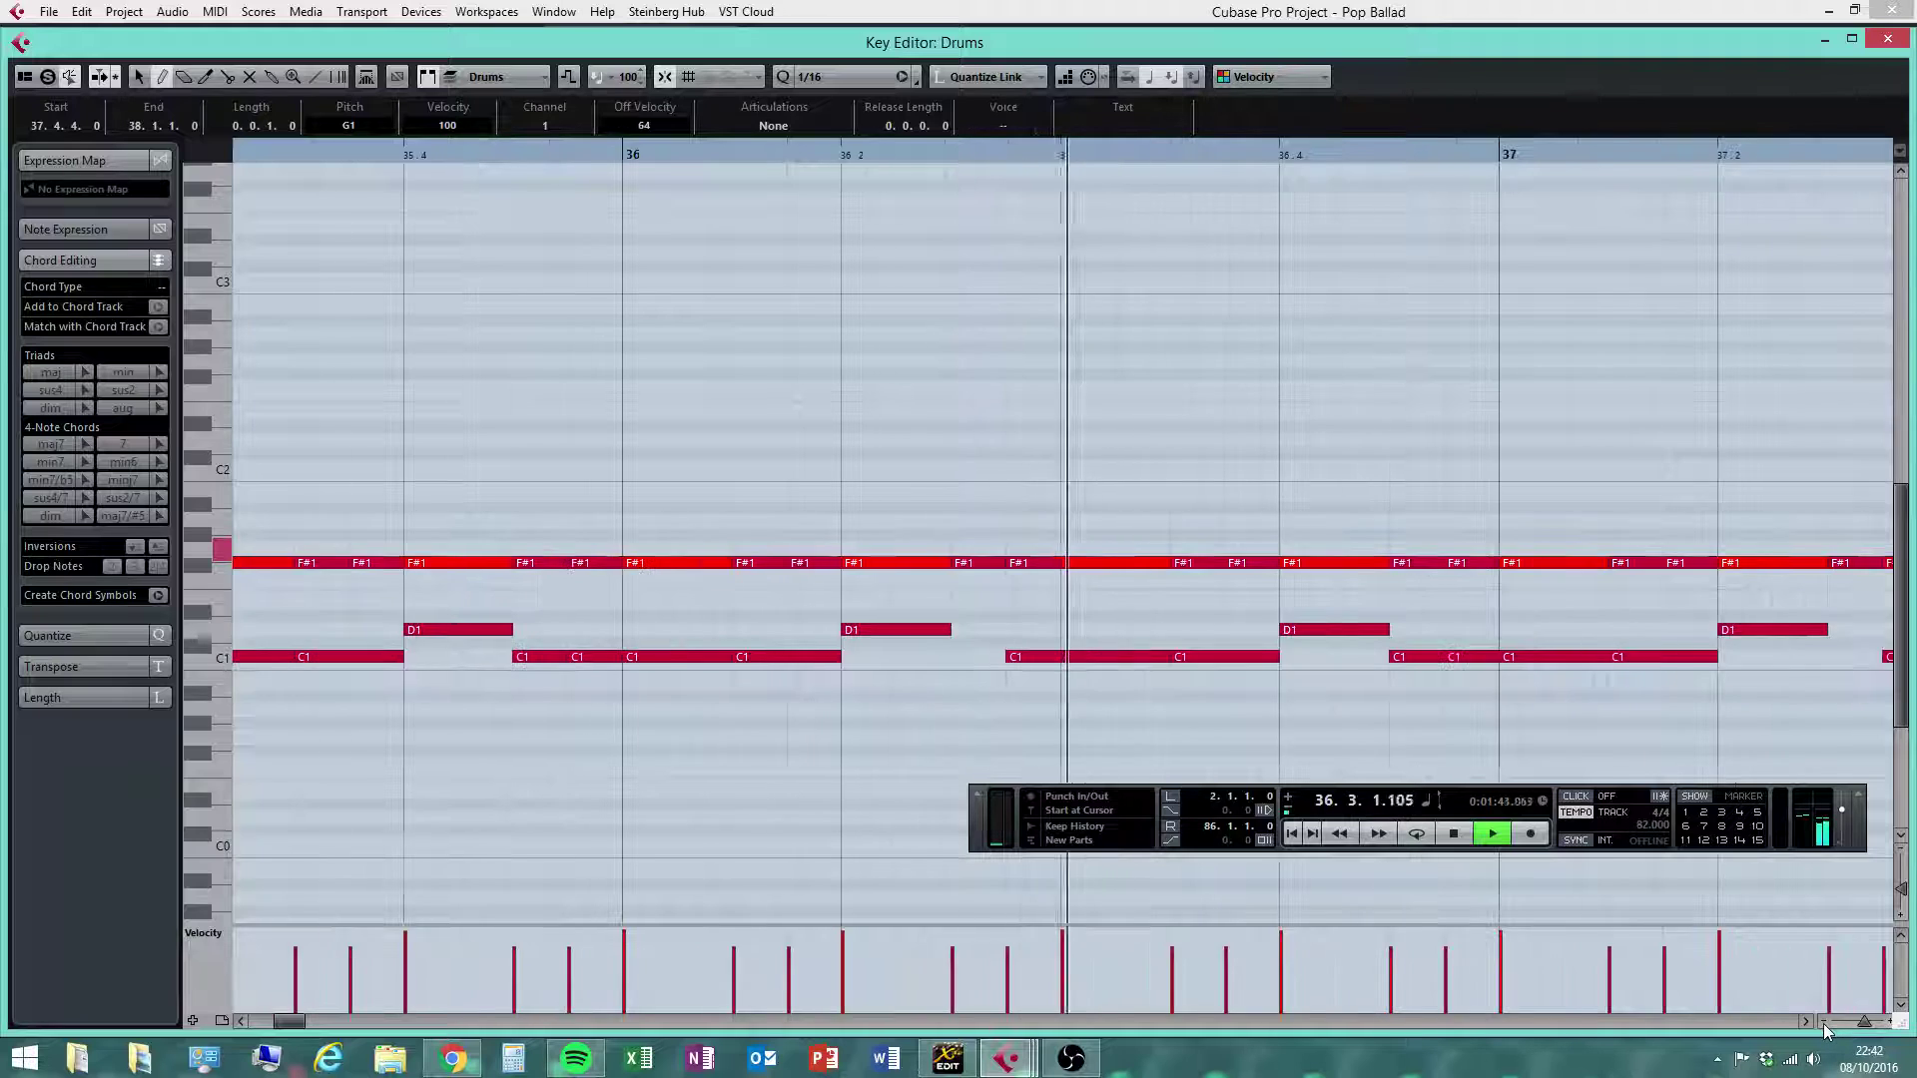
{"action": "left_click", "coordinate": [1823, 1022]}
{"action": "left_click", "coordinate": [1808, 1022]}
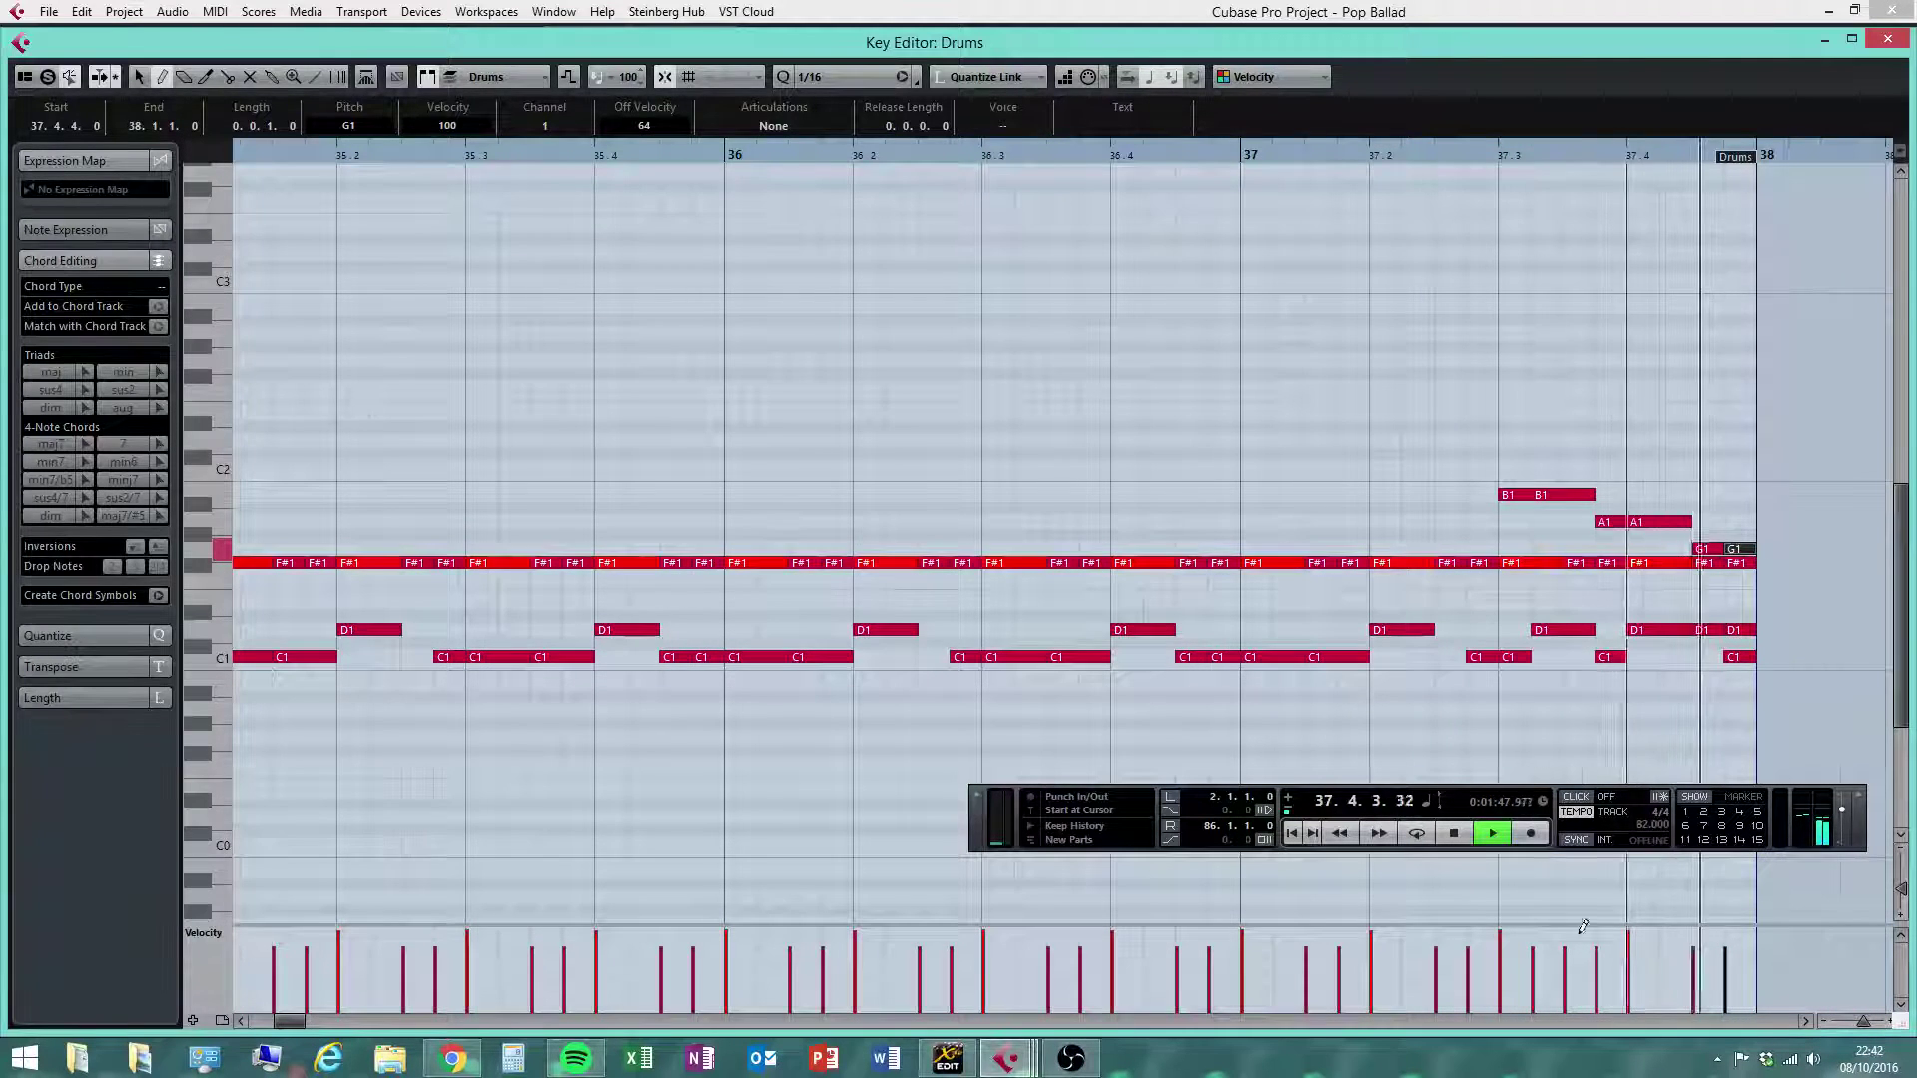
{"action": "key", "text": "space"}
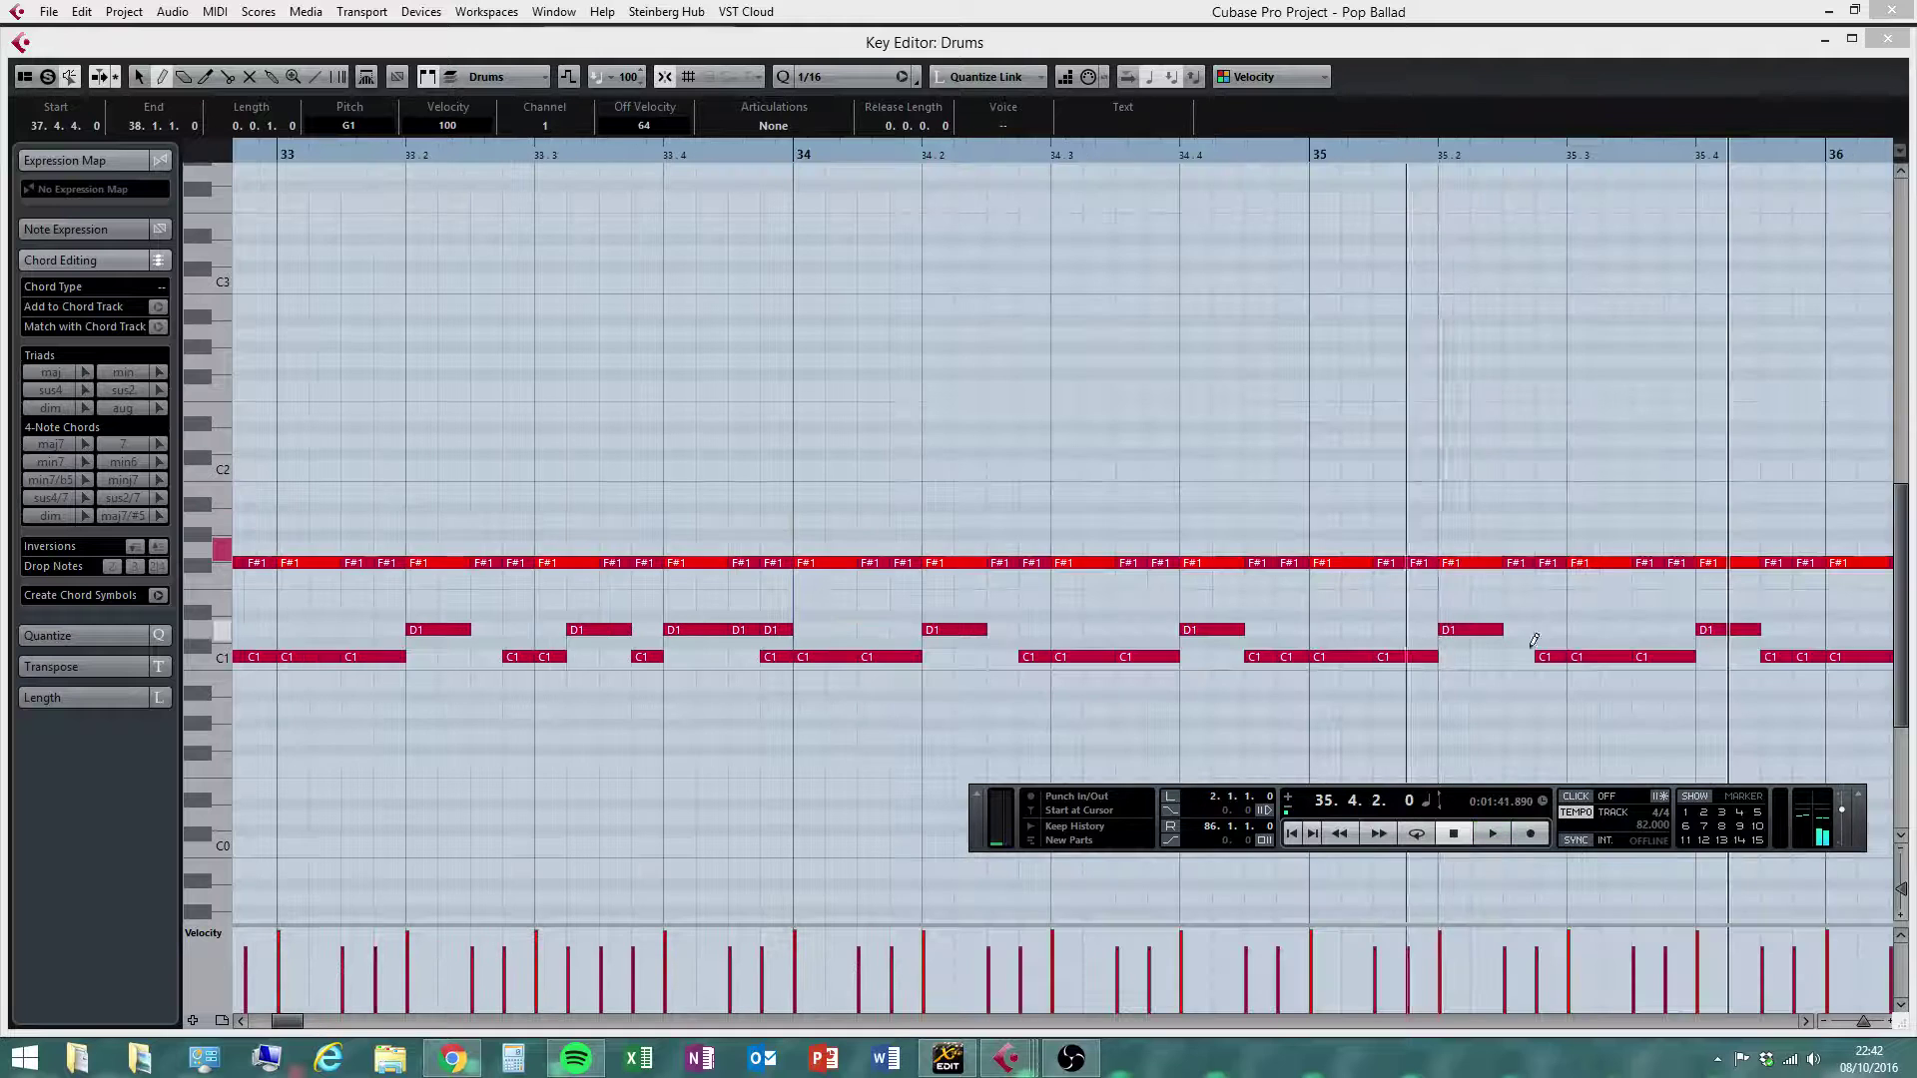
Draw a descending tom fill from the start of bar 37 with two B1, two A1 and two G1 notes
{"action": "left_click", "coordinate": [1807, 1021]}
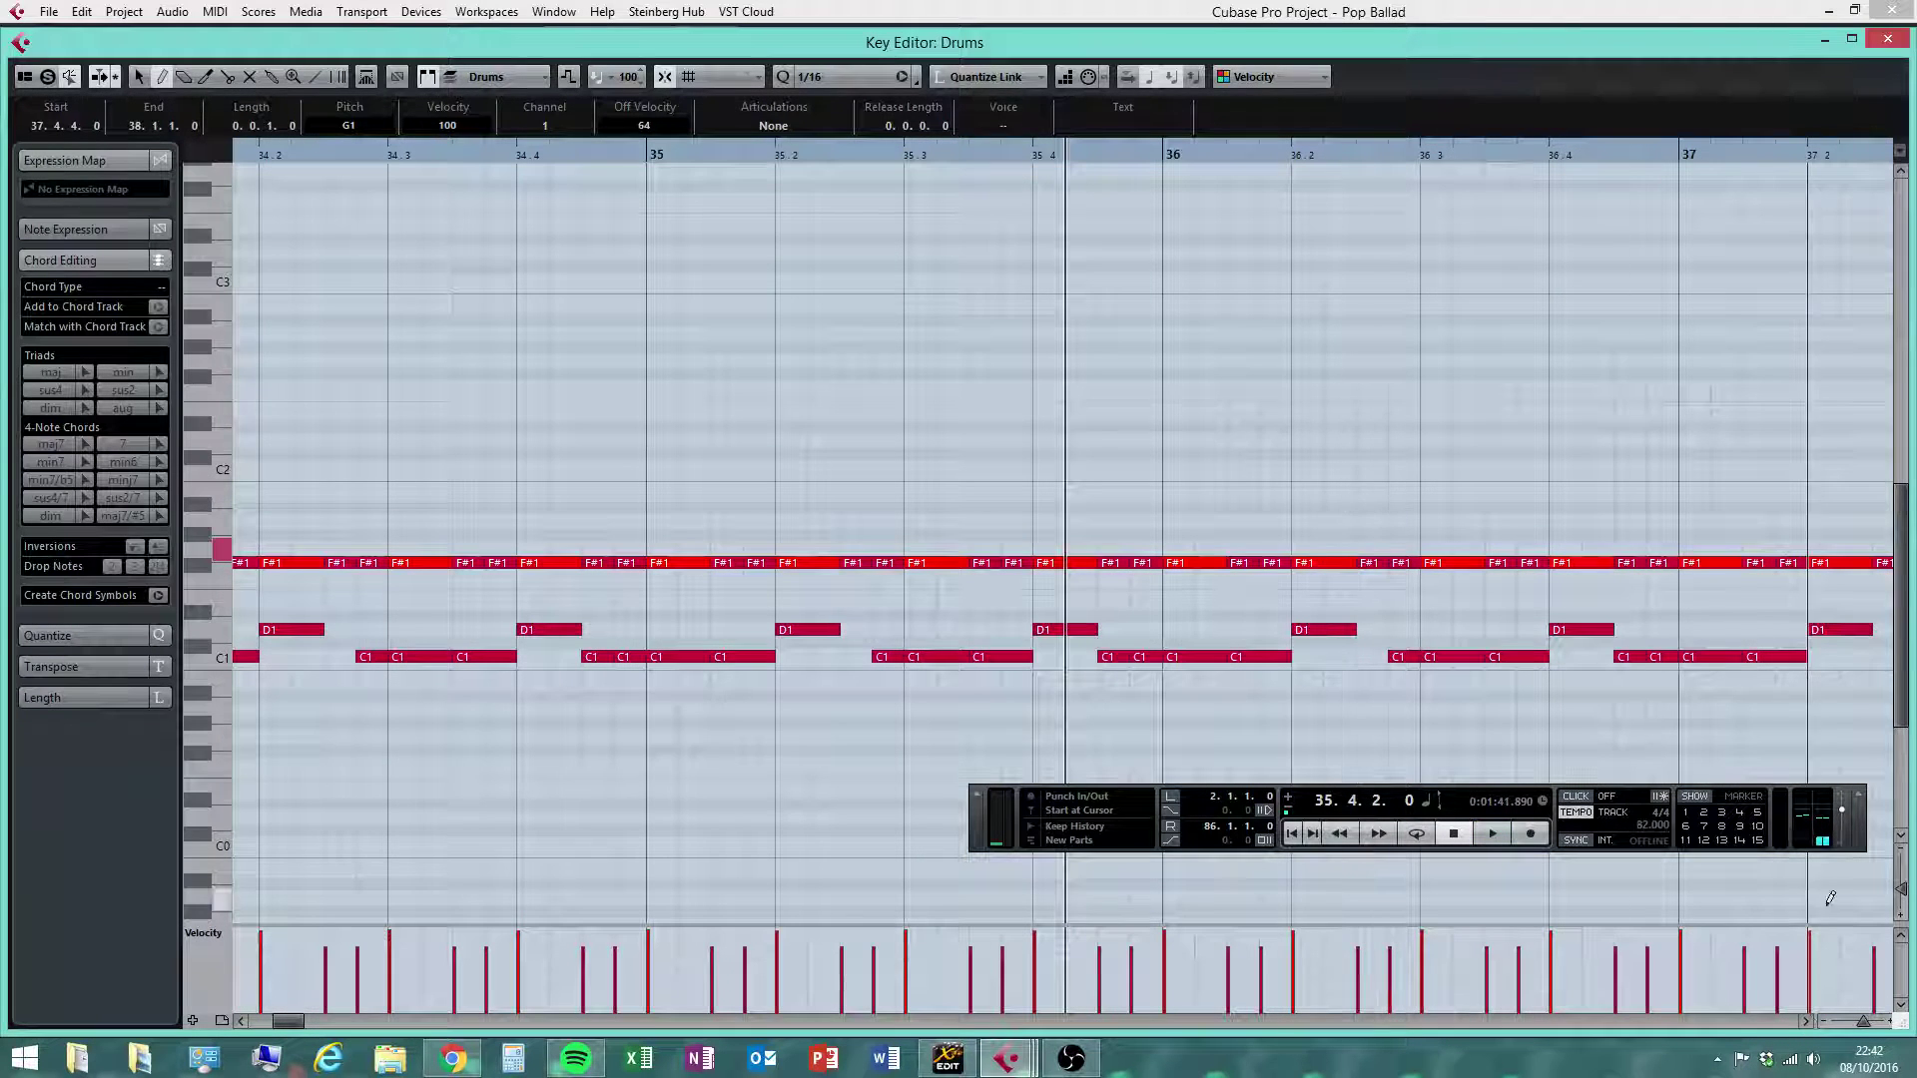
{"action": "left_click", "coordinate": [1807, 1022]}
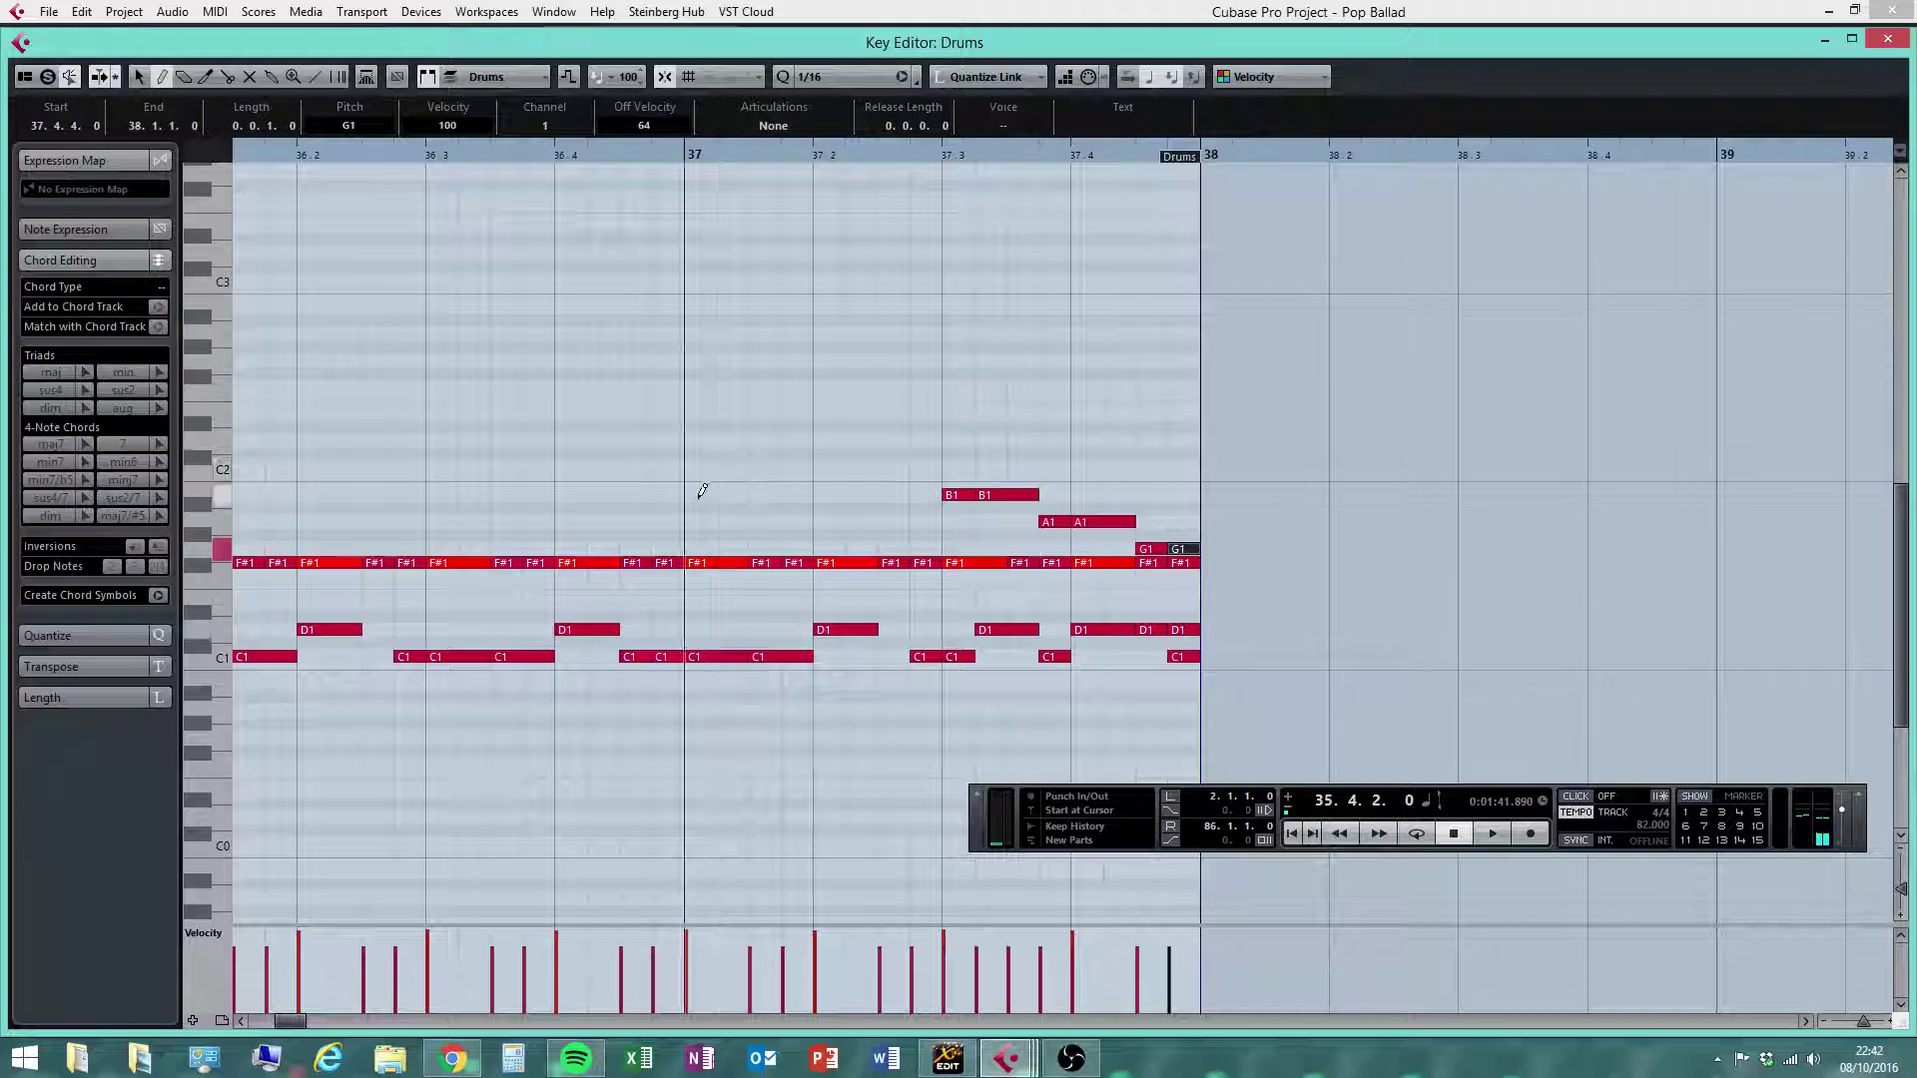
{"action": "left_click_drag", "start_coordinate": [702, 494], "coordinate": [971, 549]}
{"action": "left_click", "coordinate": [804, 520]}
{"action": "left_click", "coordinate": [891, 548]}
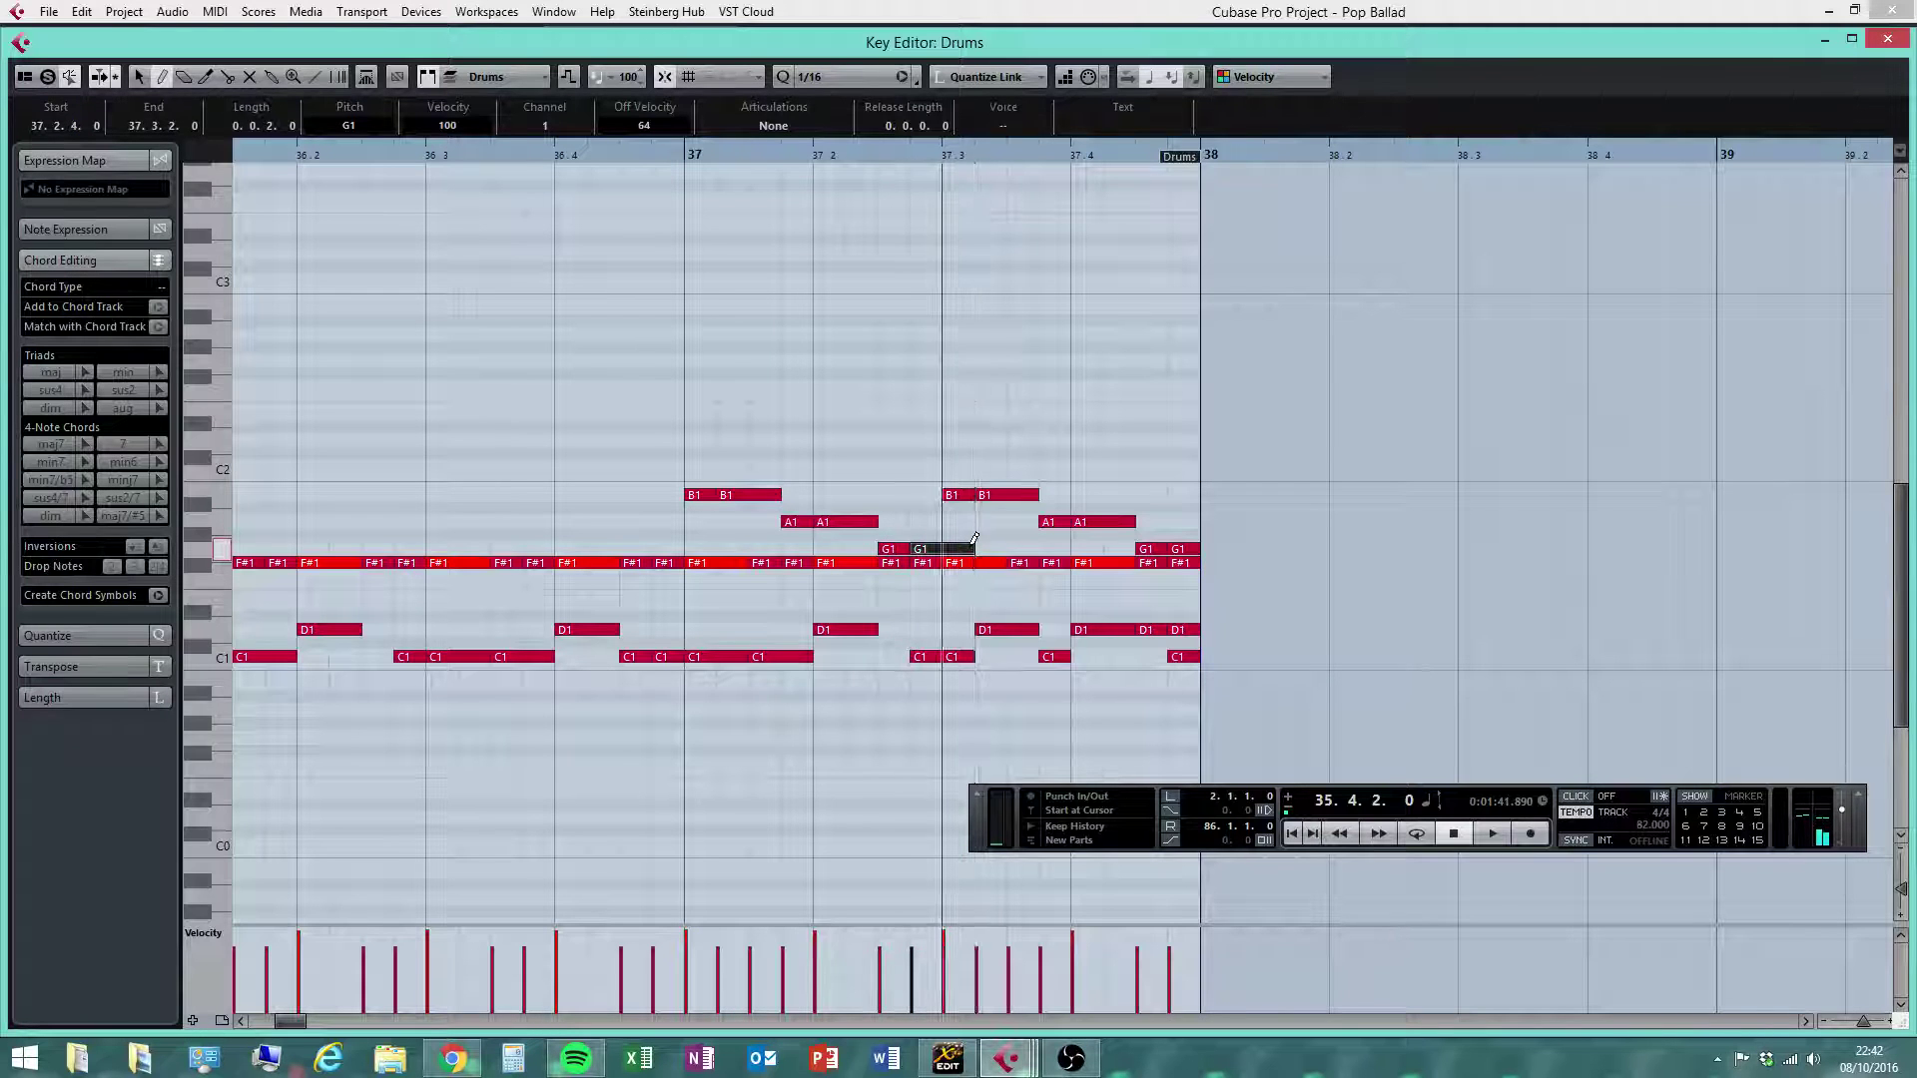
Delete the earlier B1, A1 and G1 fill notes from beats 3 and 4 of bar 37
{"action": "key", "text": "1"}
{"action": "mouse_move", "coordinate": [944, 458]}
{"action": "left_mouse_down"}
{"action": "mouse_move", "coordinate": [1258, 543]}
{"action": "mouse_move", "coordinate": [1202, 522]}
{"action": "mouse_move", "coordinate": [973, 541]}
{"action": "left_mouse_up"}
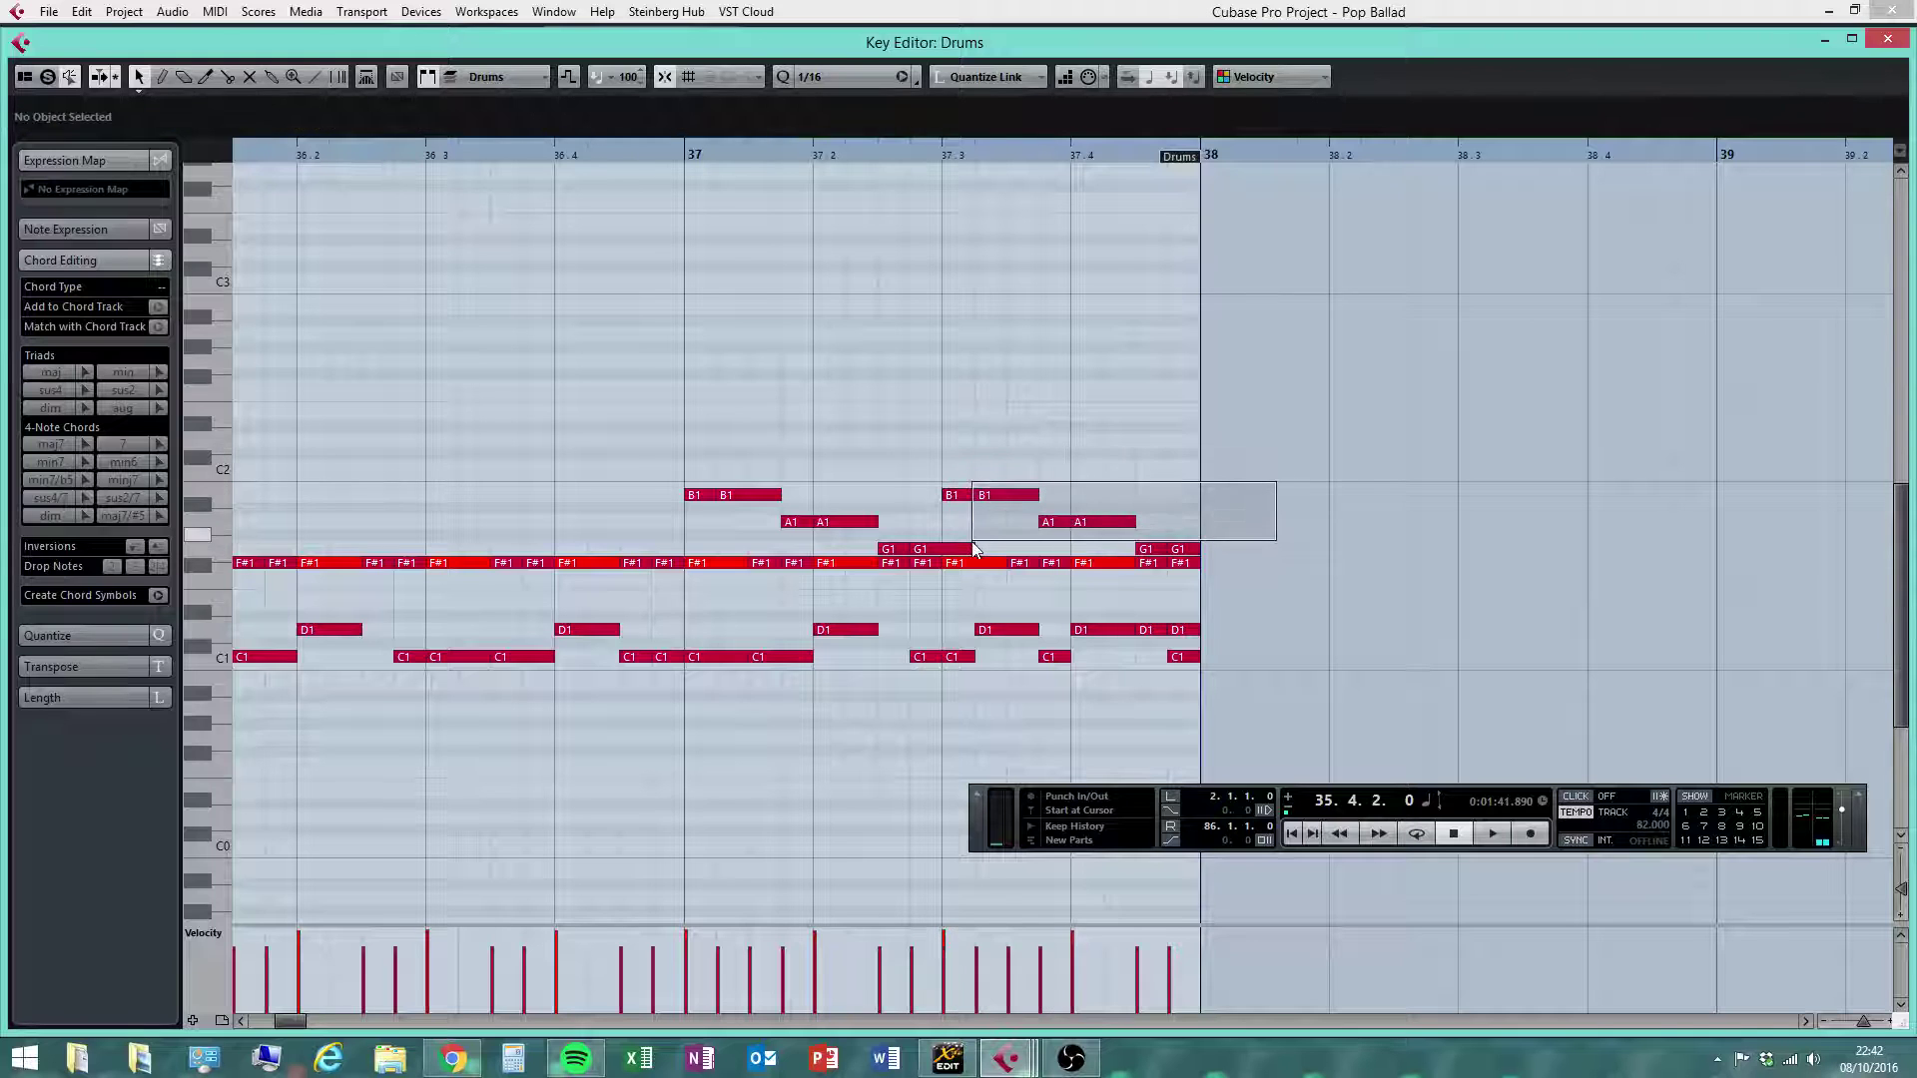
{"action": "key", "text": "Delete"}
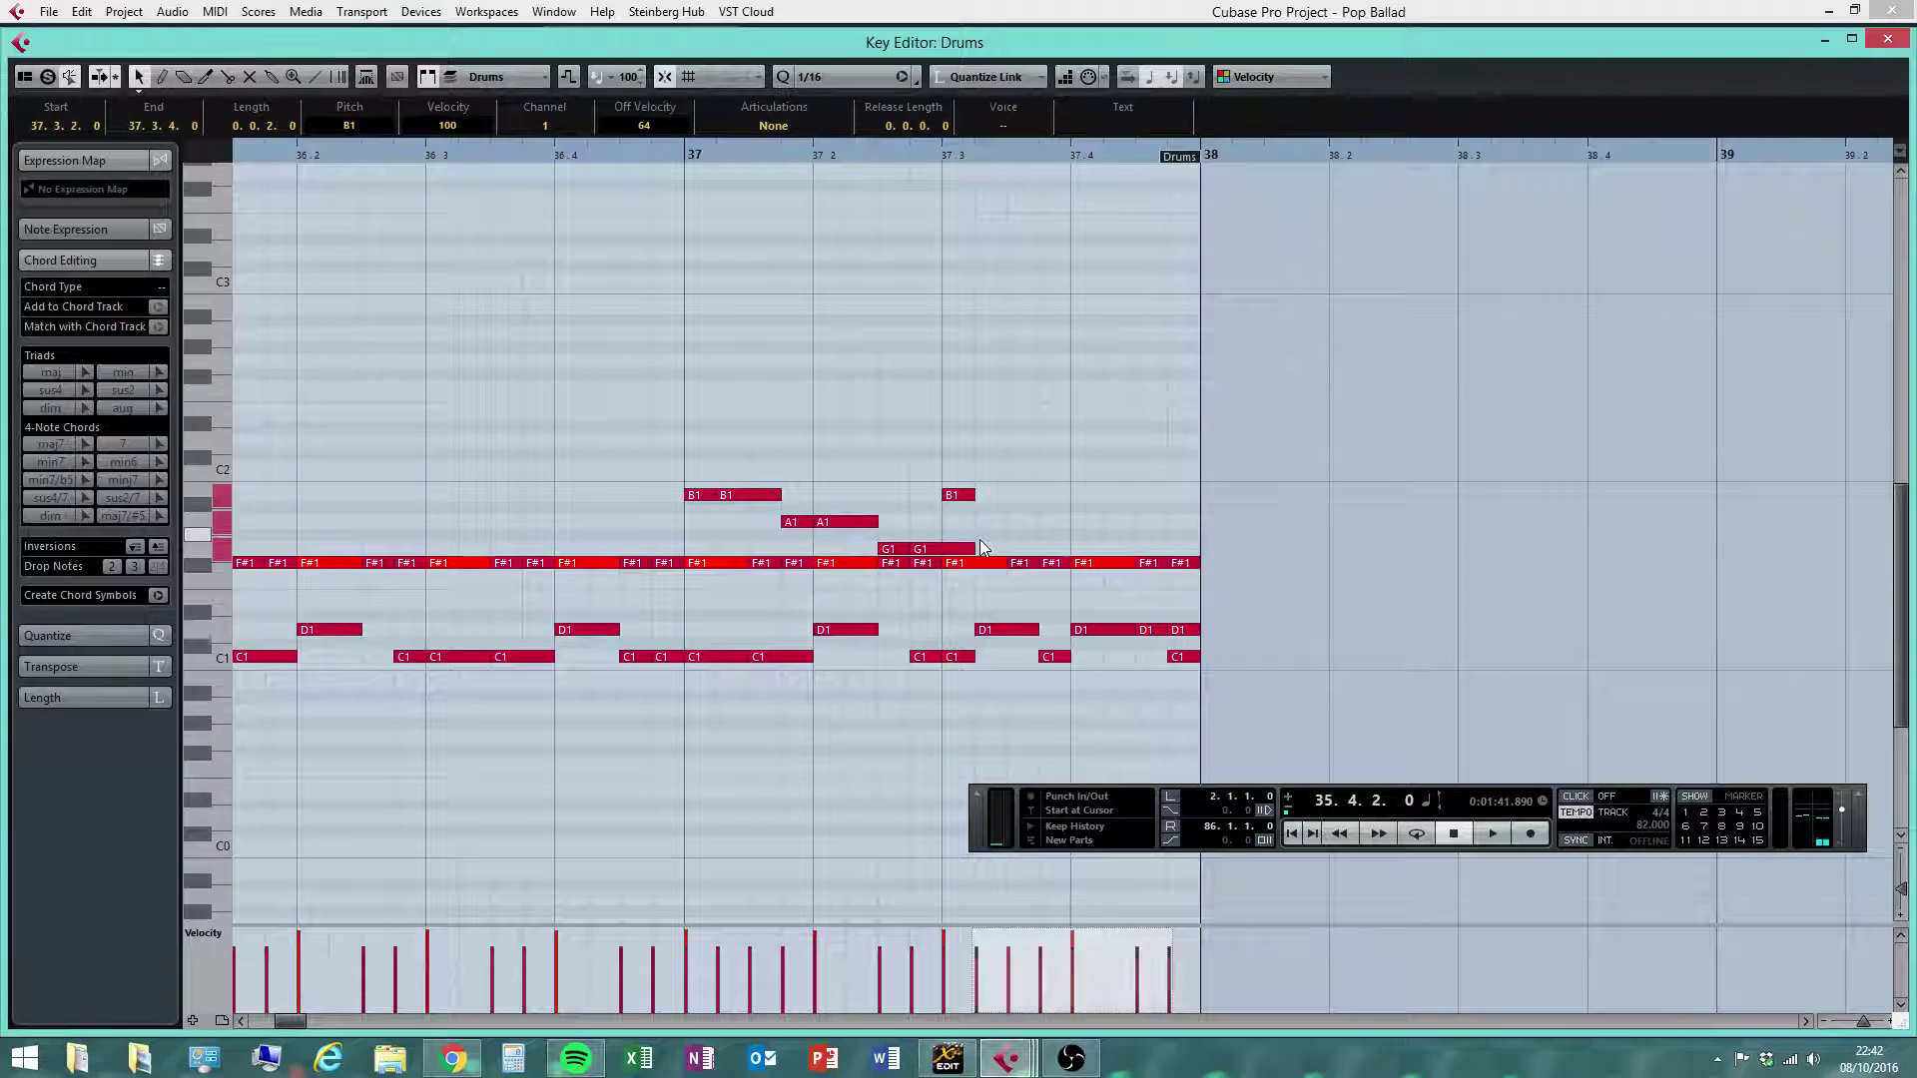
{"action": "left_click", "coordinate": [955, 496]}
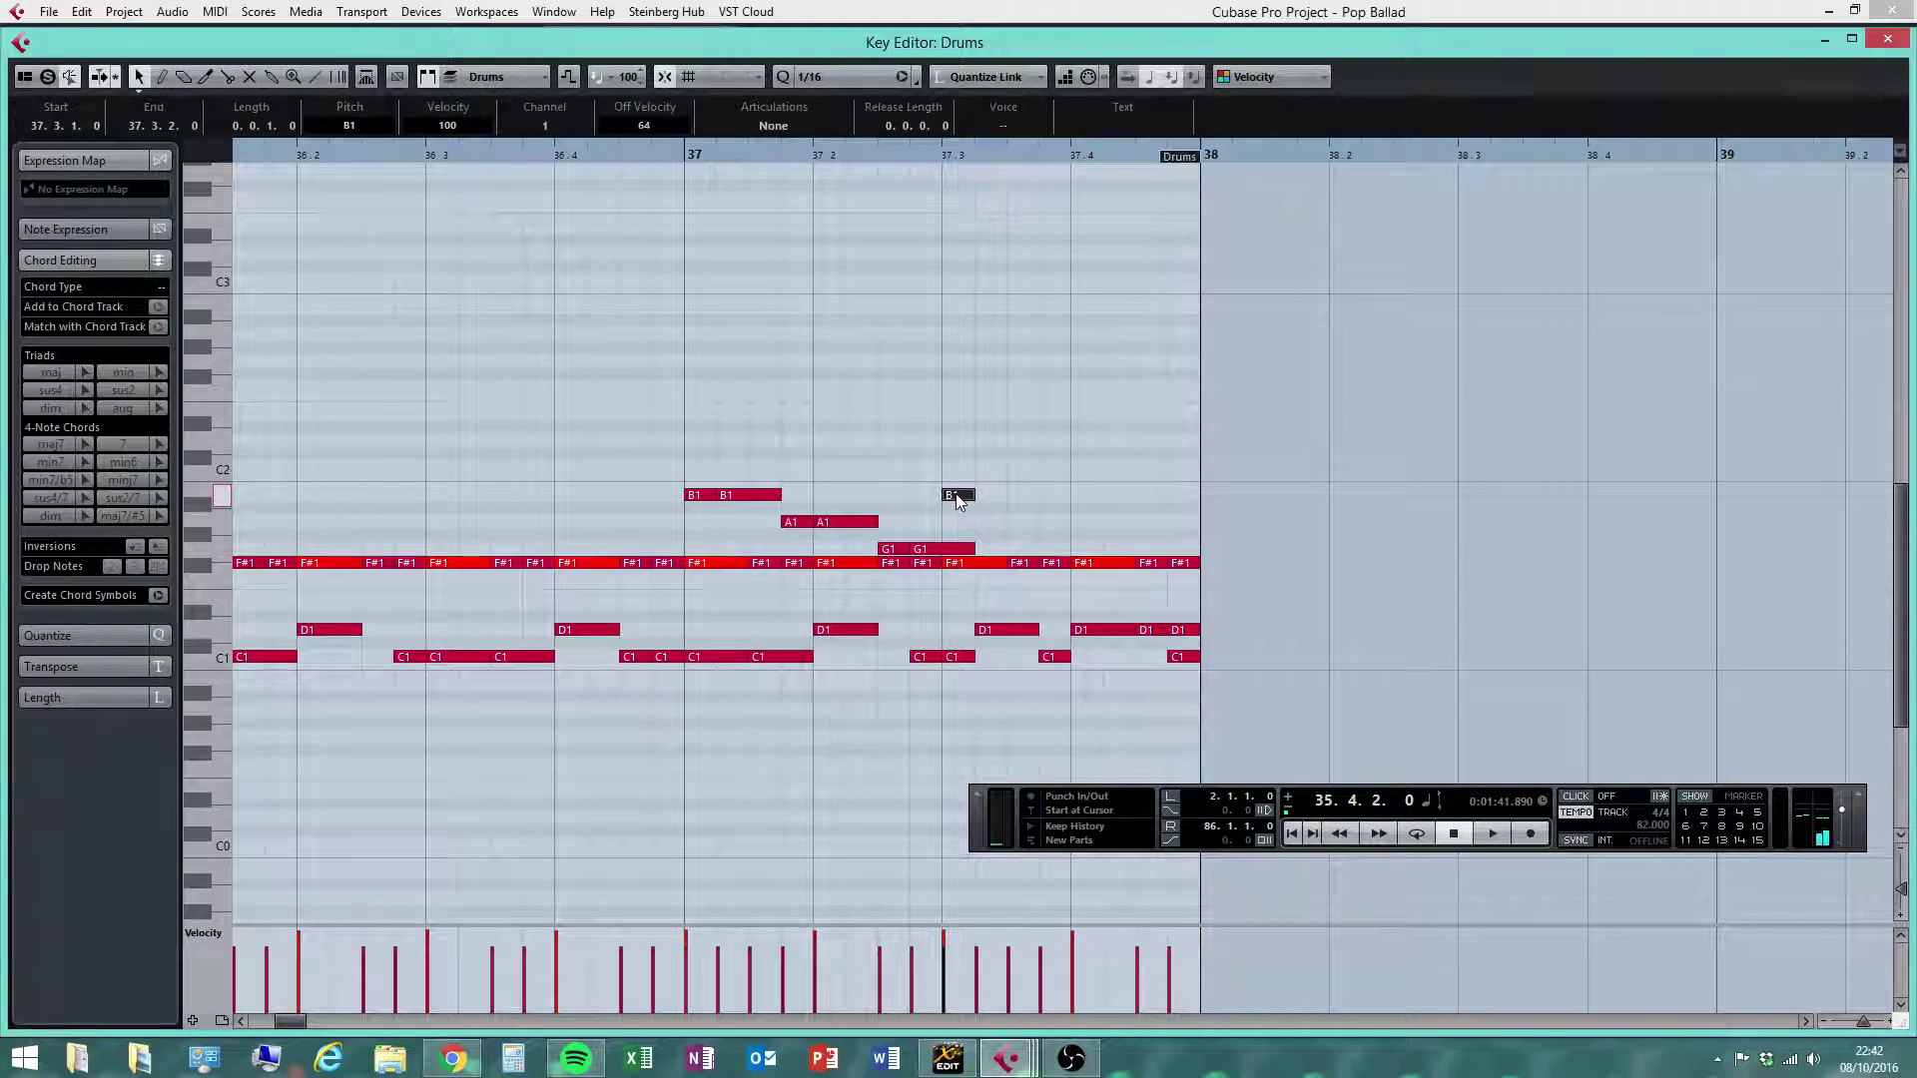
{"action": "key", "text": "Delete"}
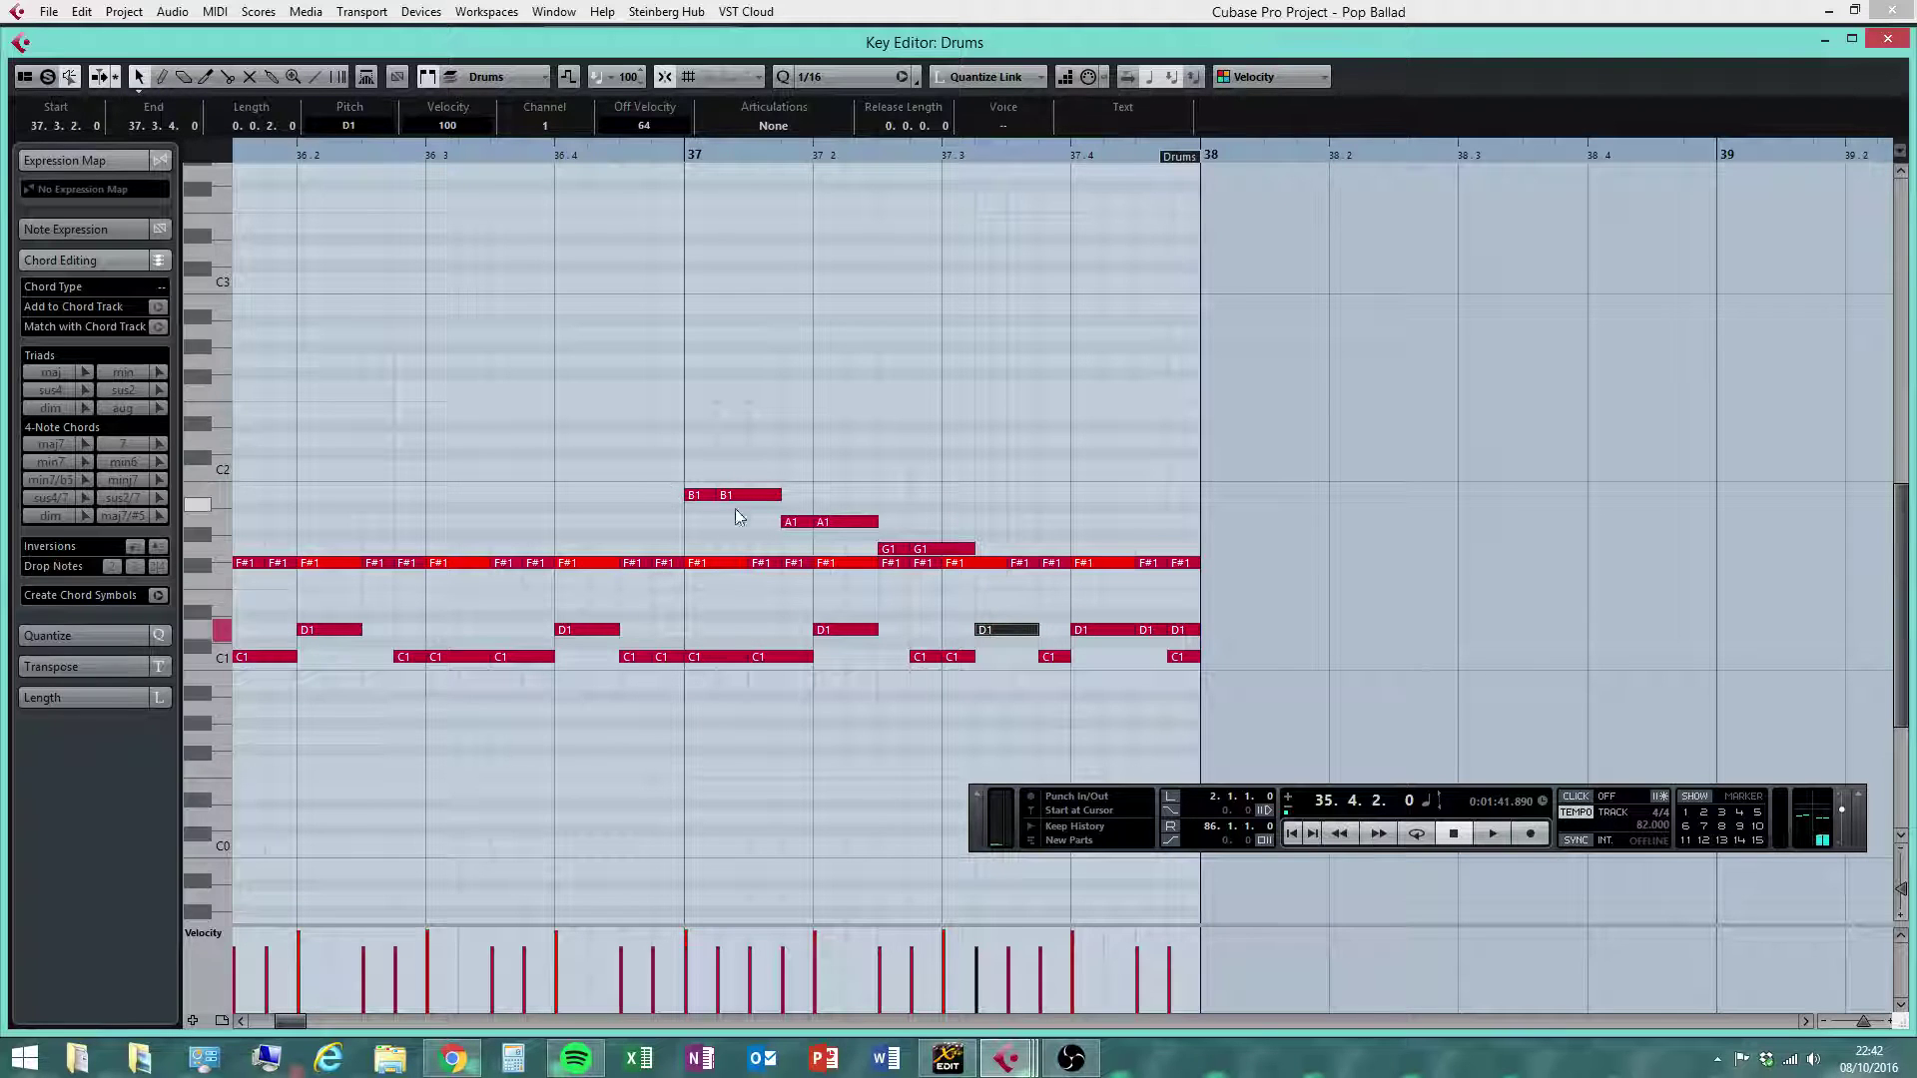
Extend the tom fill in bar 37 with two F1 notes from 37.3.2 and four sixteenth G1 notes on beat 4
{"action": "right_click", "coordinate": [1009, 555]}
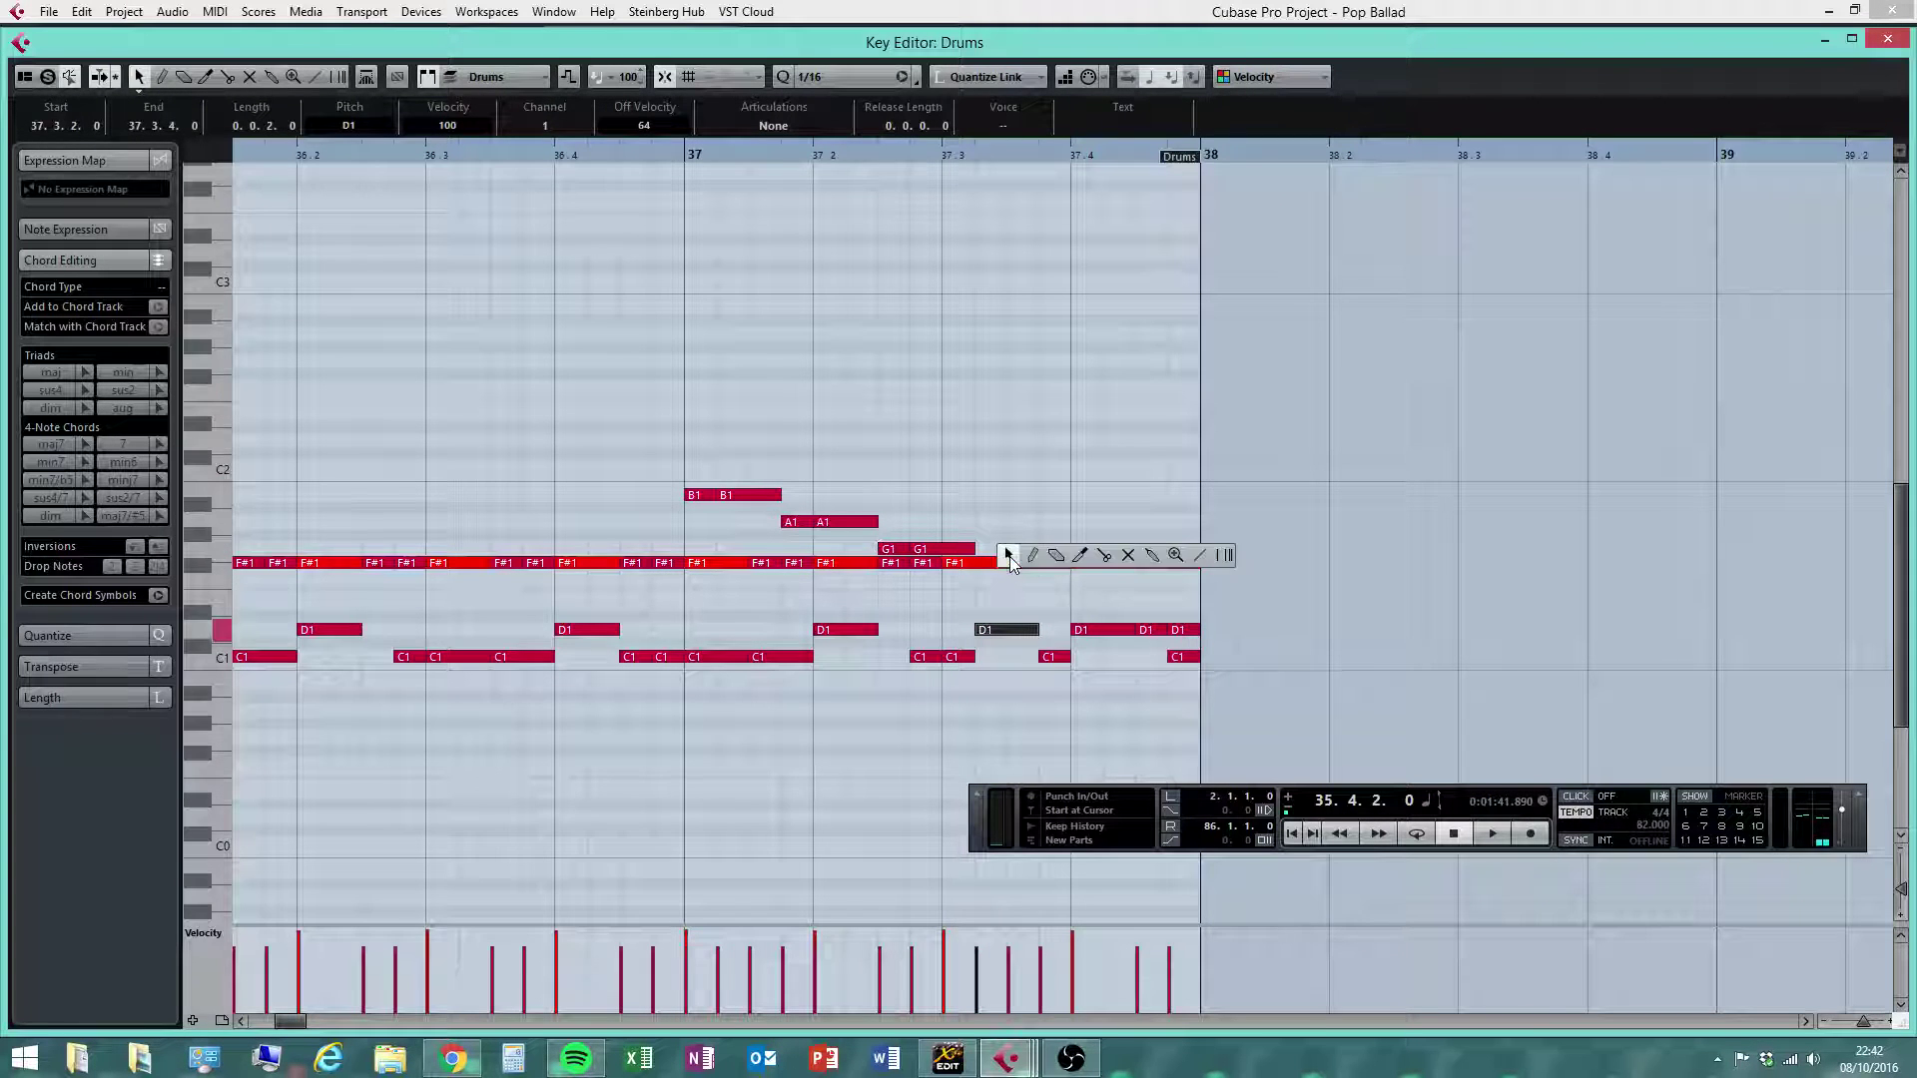
{"action": "left_click", "coordinate": [1031, 556]}
{"action": "left_click", "coordinate": [992, 579]}
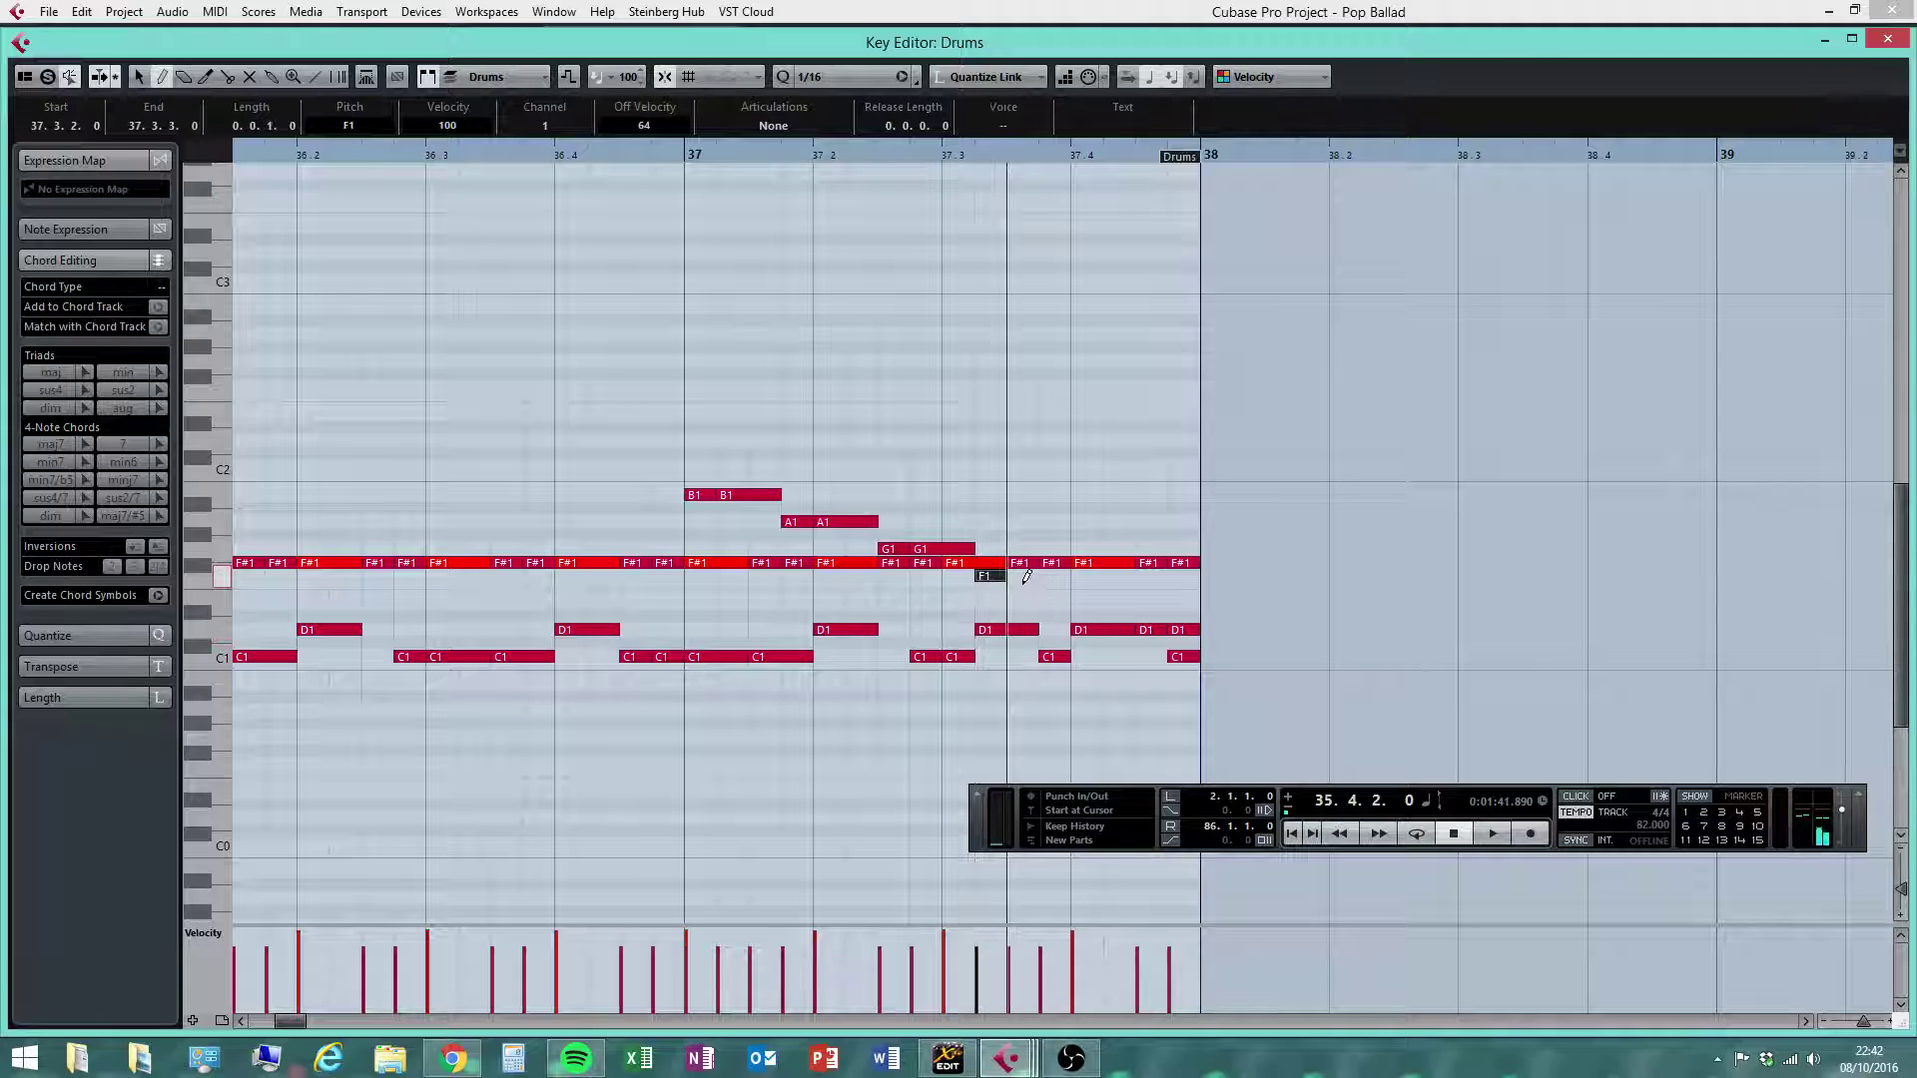
{"action": "left_click_drag", "start_coordinate": [1024, 578], "coordinate": [1064, 577]}
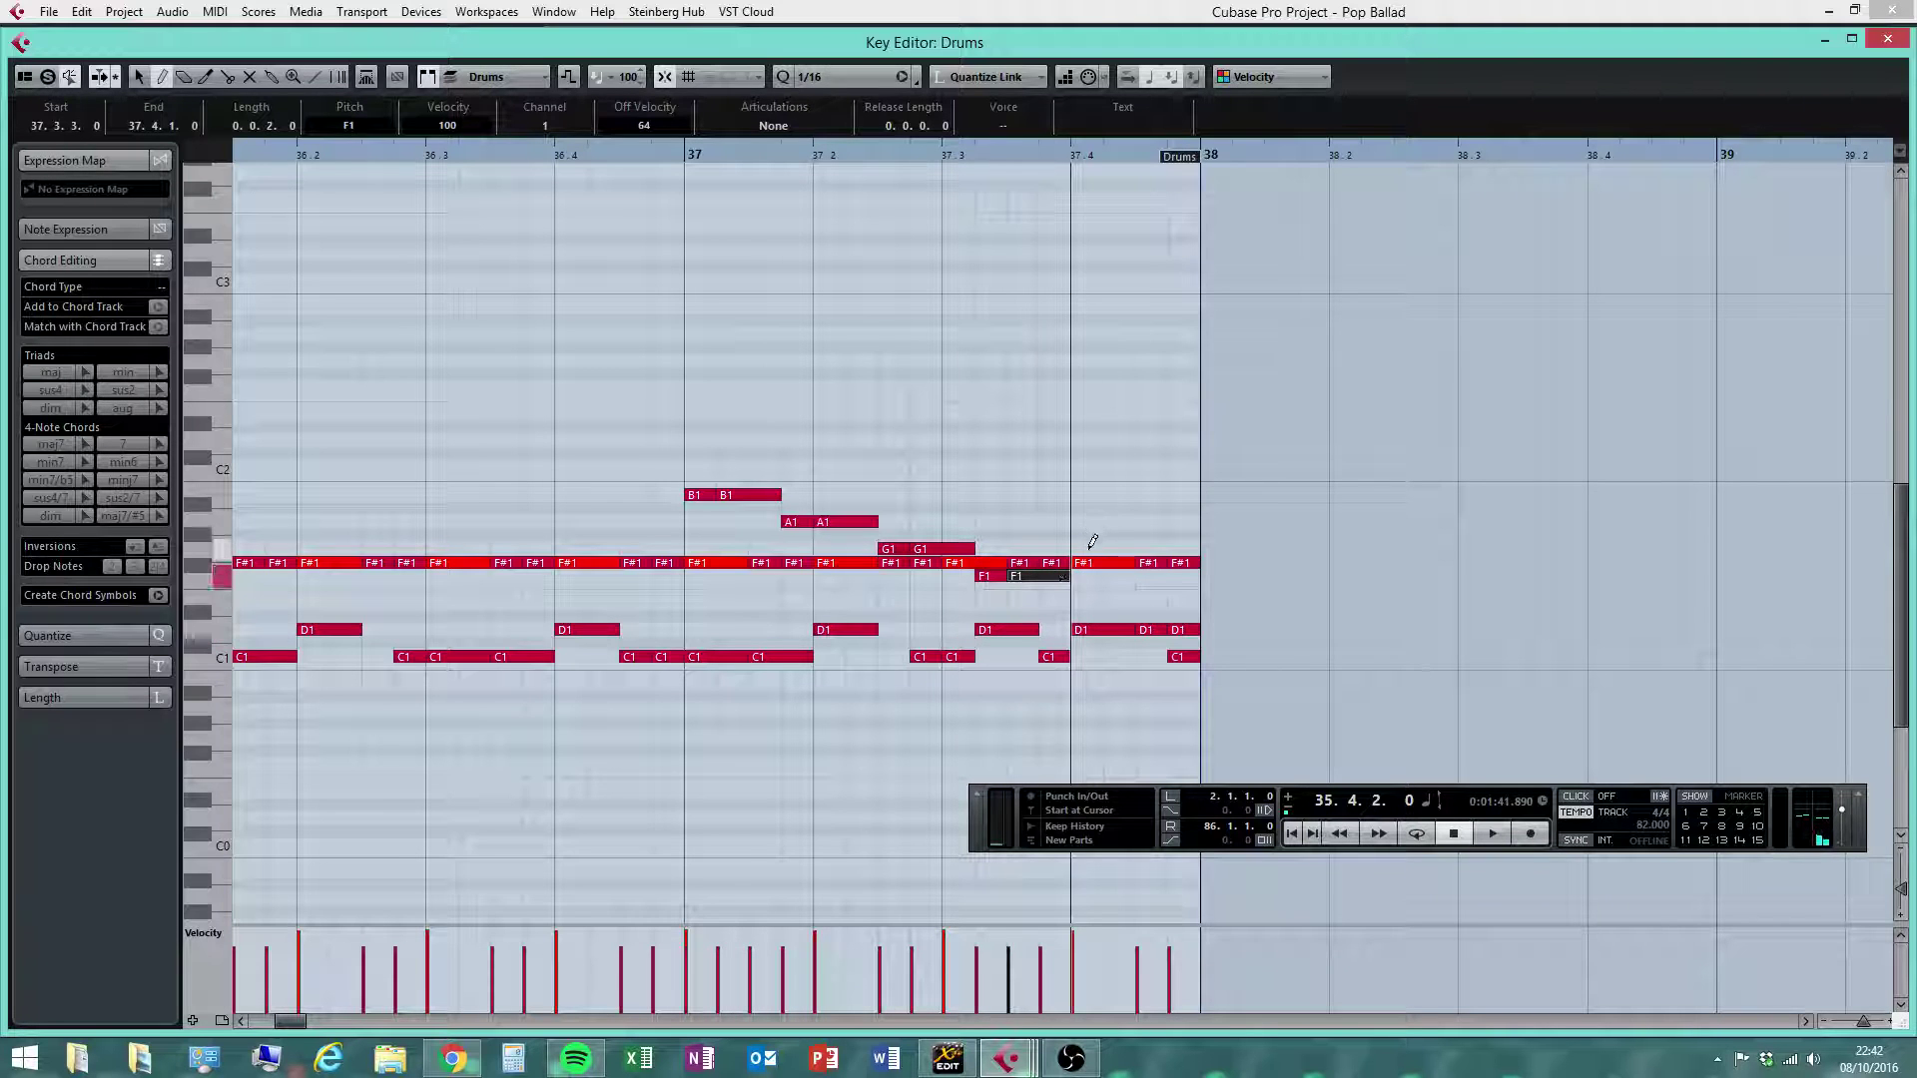
{"action": "left_click", "coordinate": [1085, 550]}
{"action": "left_click", "coordinate": [1116, 549]}
{"action": "left_click", "coordinate": [1148, 549]}
{"action": "left_click", "coordinate": [1184, 549]}
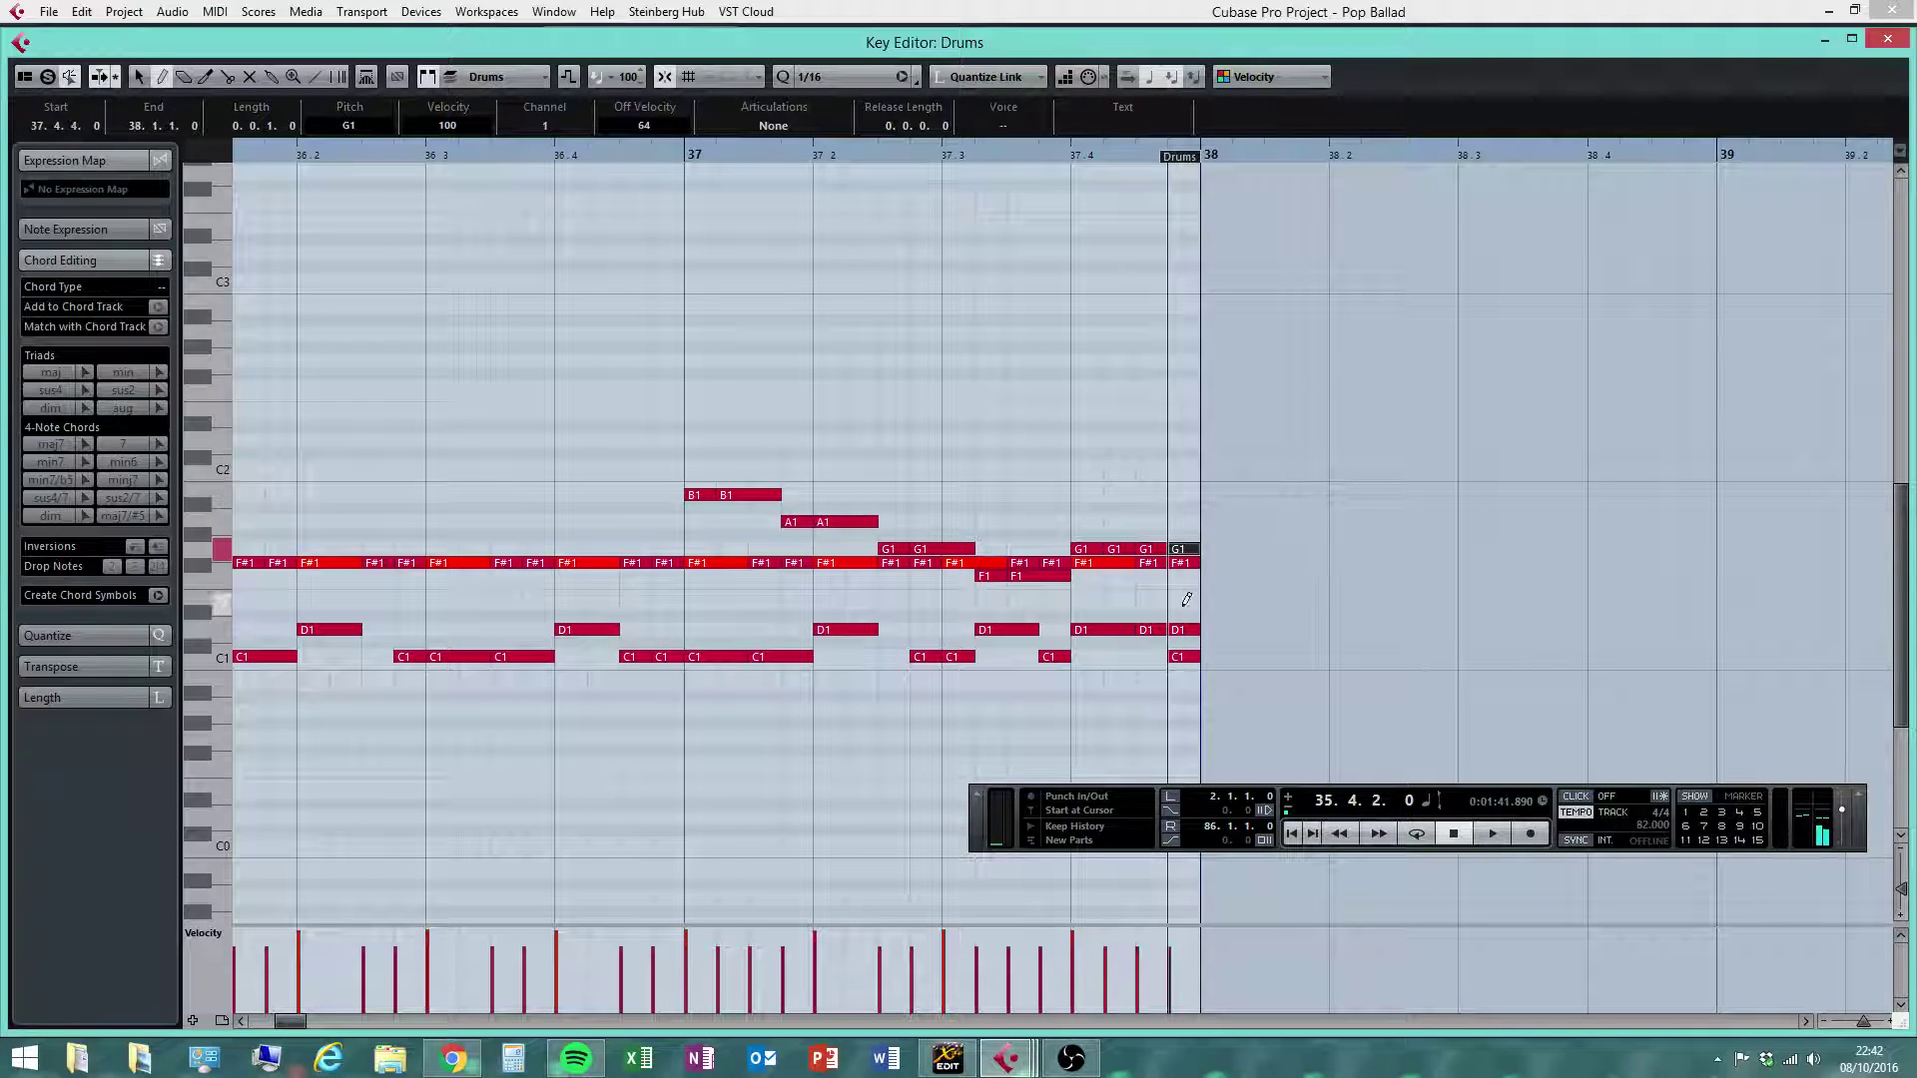
Play the drum part from bar 36 to the start of bar 38 to hear the full-bar tom fill
{"action": "key", "text": "1"}
{"action": "left_click", "coordinate": [650, 170]}
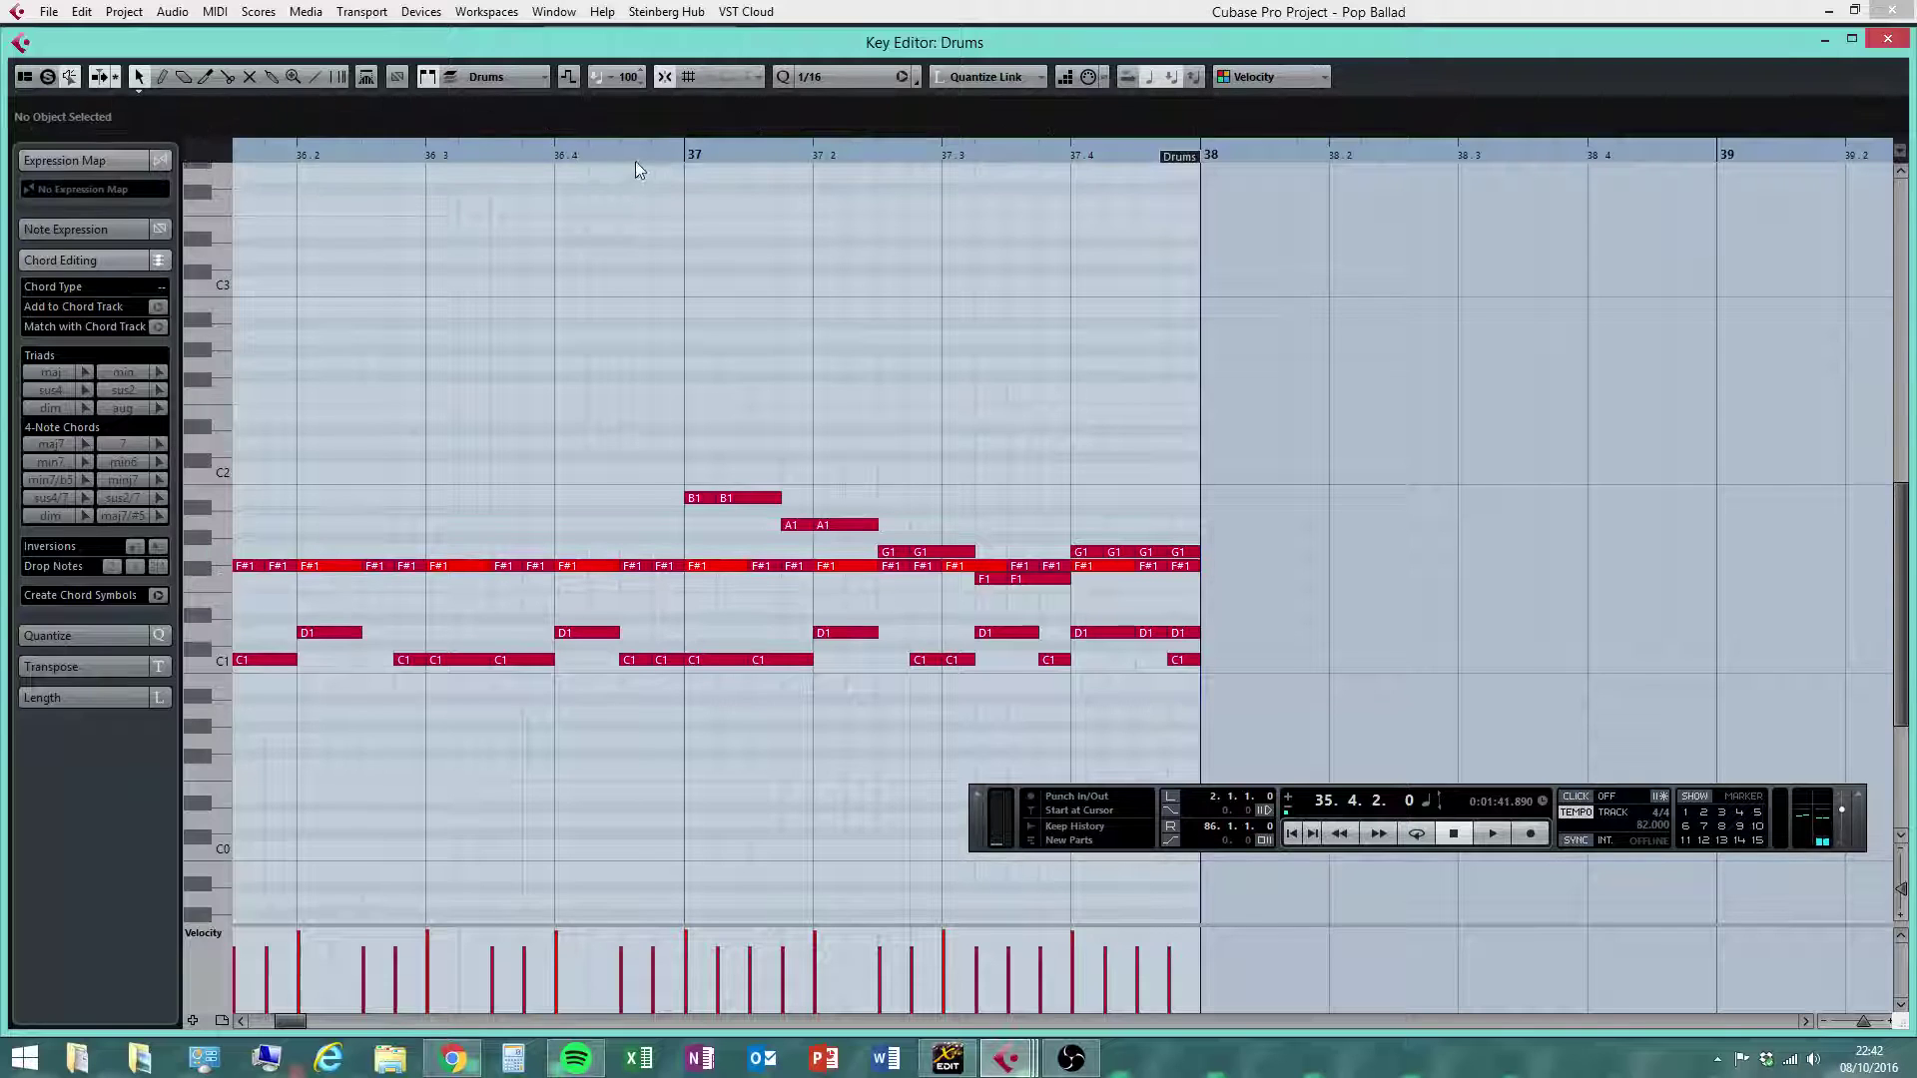
{"action": "left_click_drag", "start_coordinate": [633, 155], "coordinate": [531, 166]}
{"action": "left_click", "coordinate": [1494, 835]}
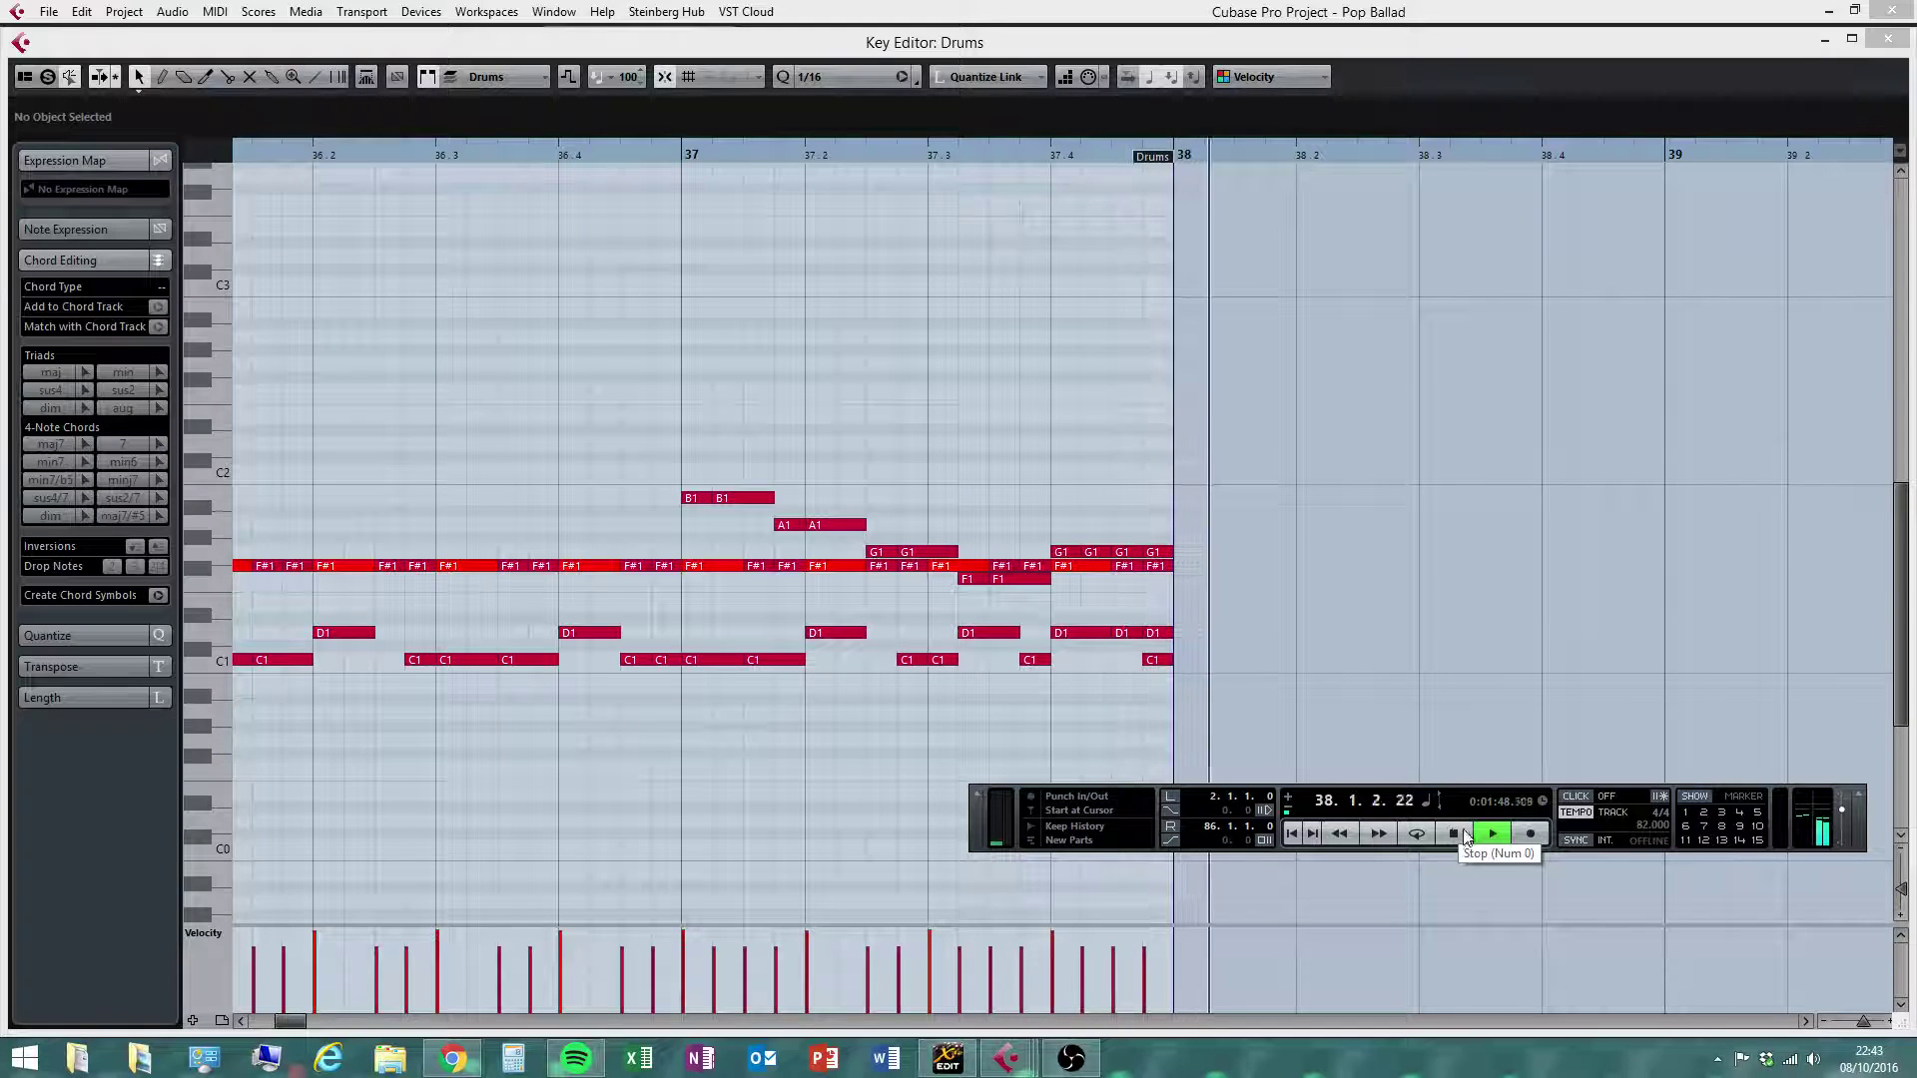
{"action": "left_click", "coordinate": [1456, 834]}
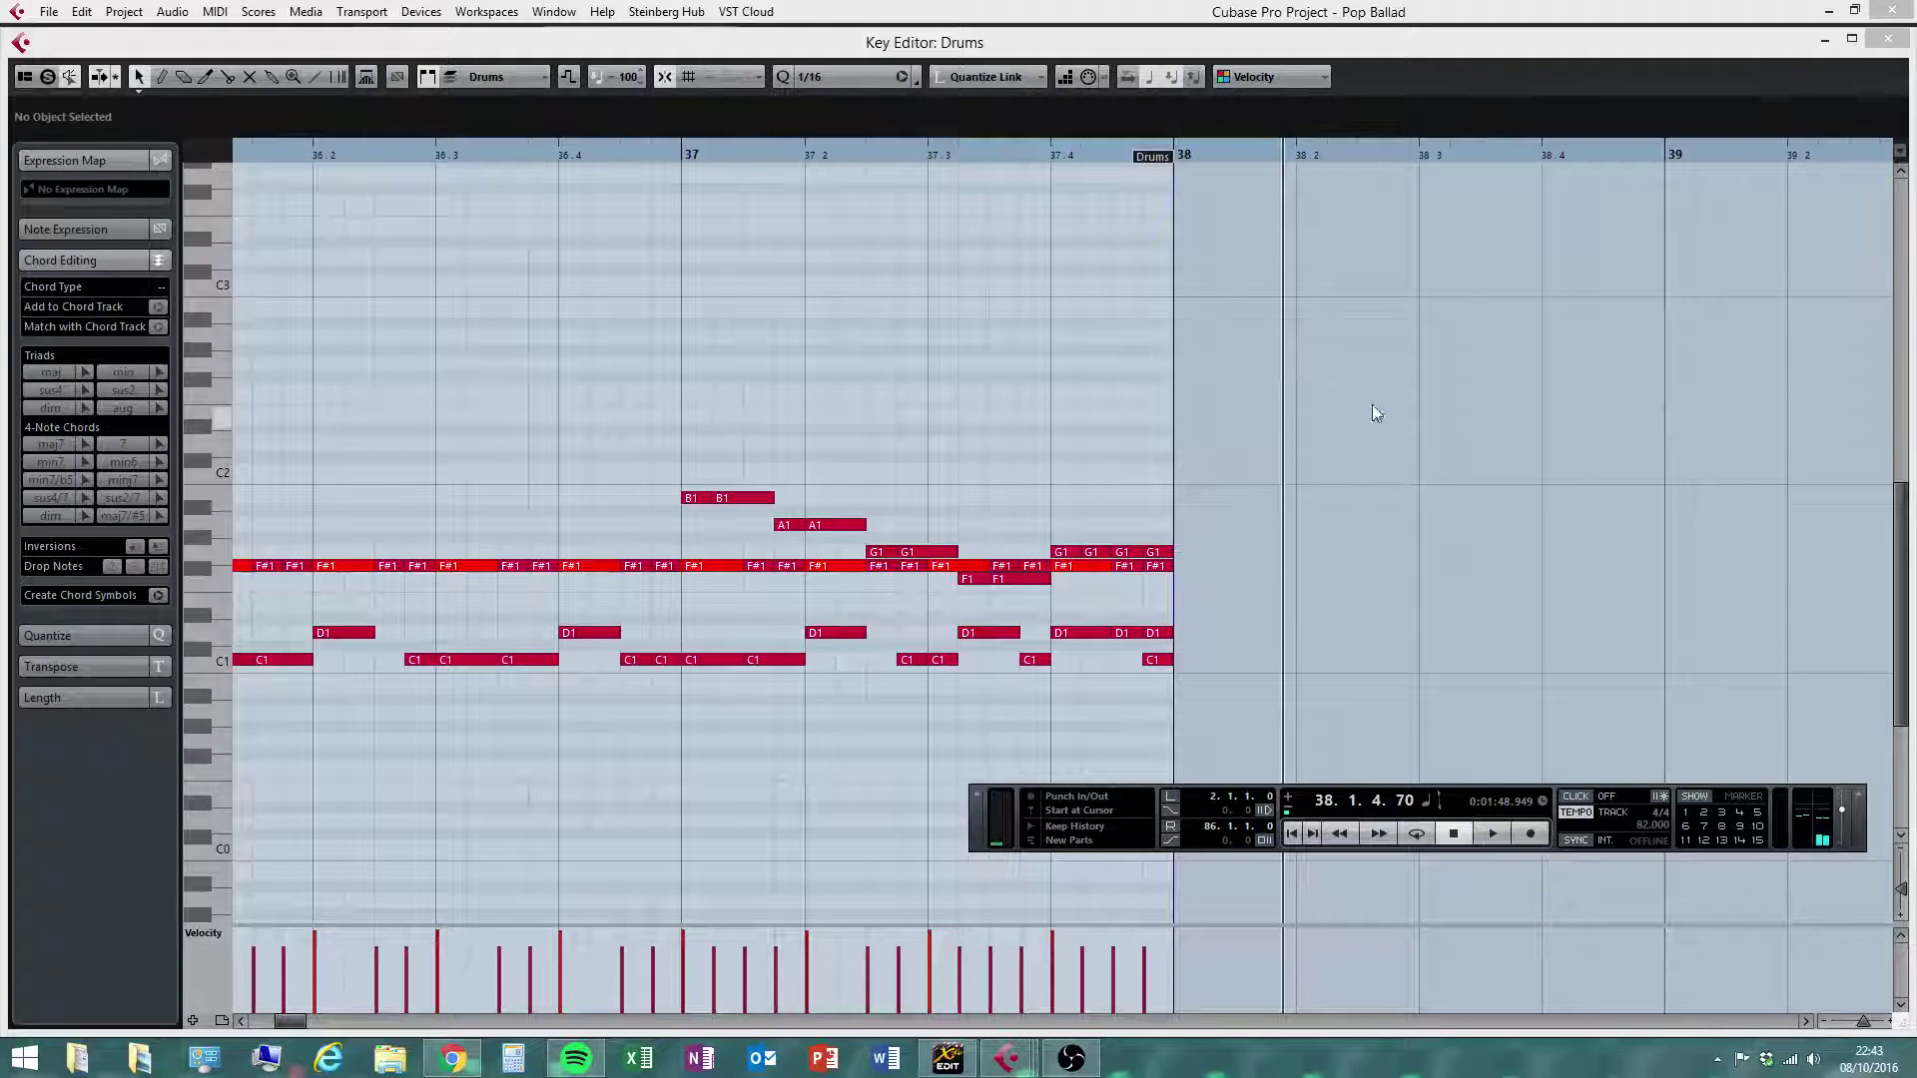
Close the drum Key Editor and save the project
{"action": "left_click", "coordinate": [1892, 45]}
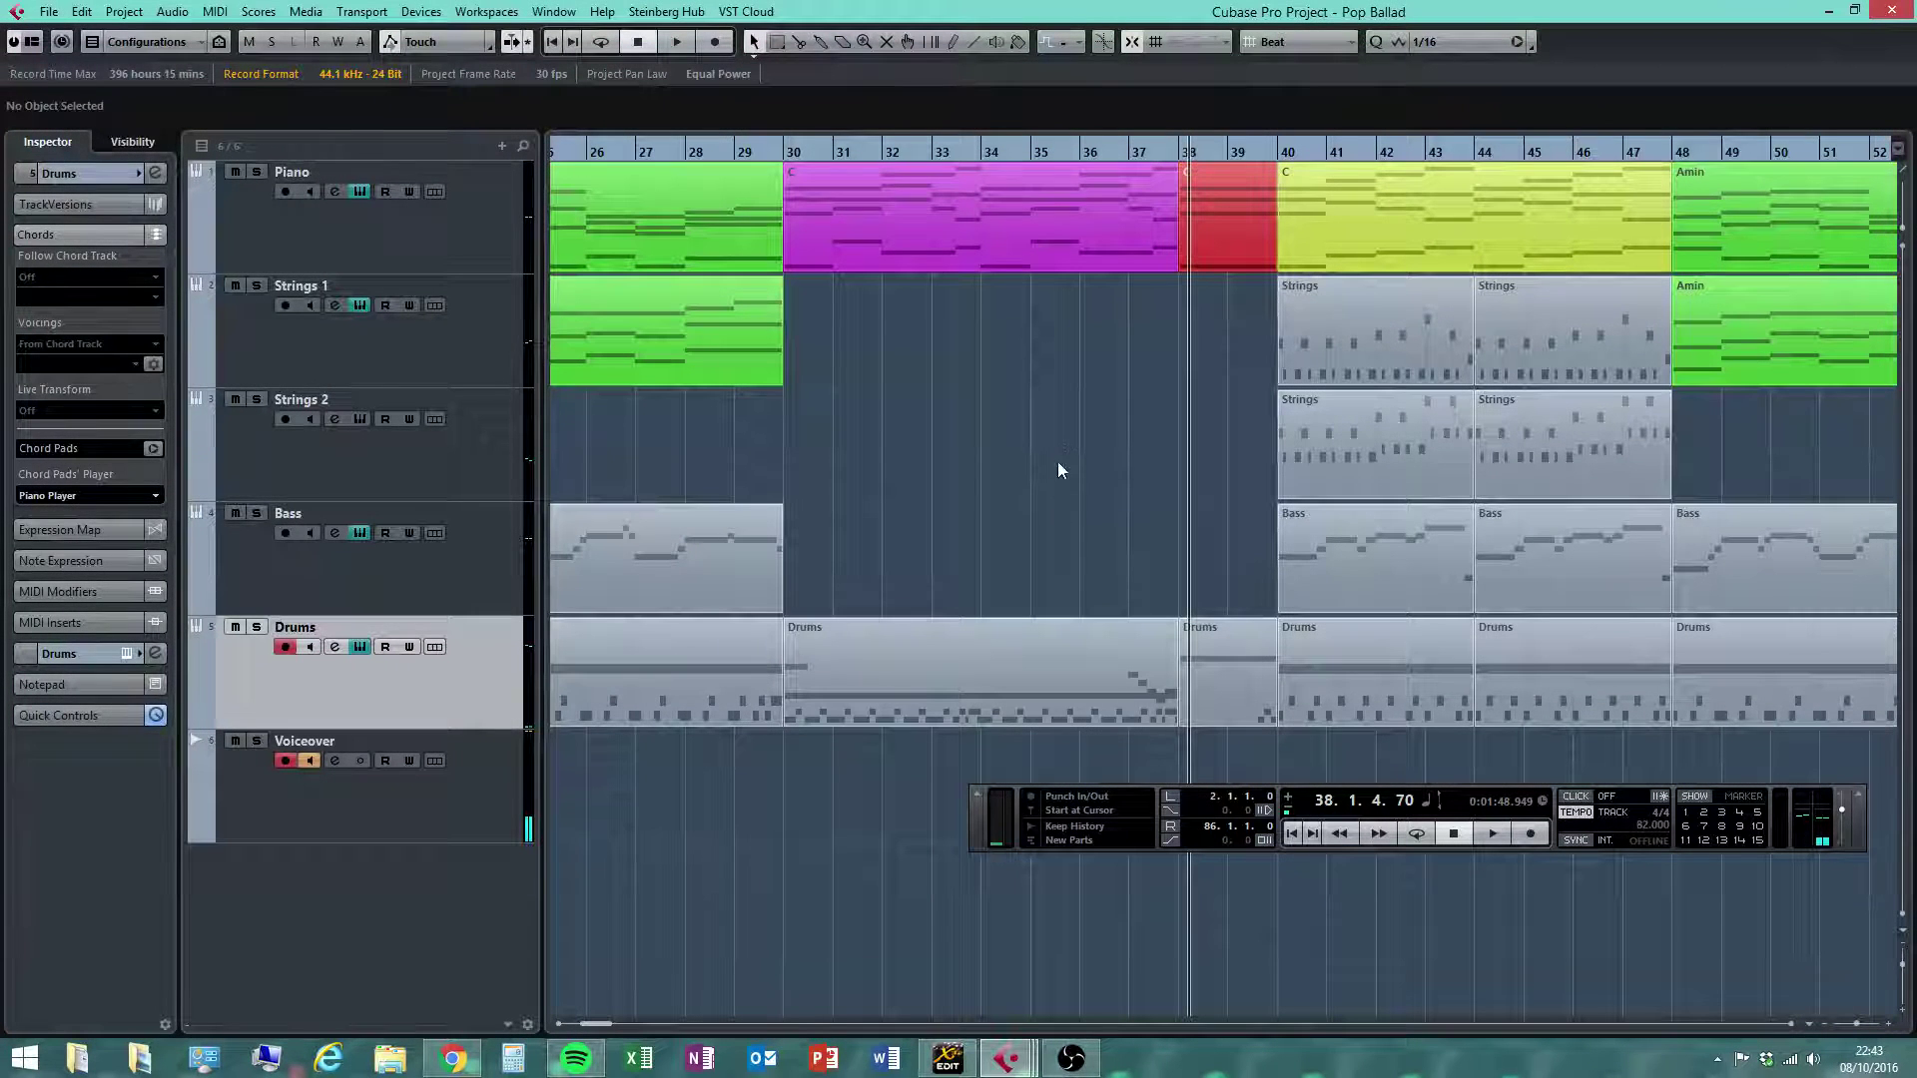
{"action": "left_click", "coordinate": [781, 145]}
{"action": "left_click_drag", "start_coordinate": [753, 147], "coordinate": [730, 203]}
{"action": "left_click", "coordinate": [890, 345]}
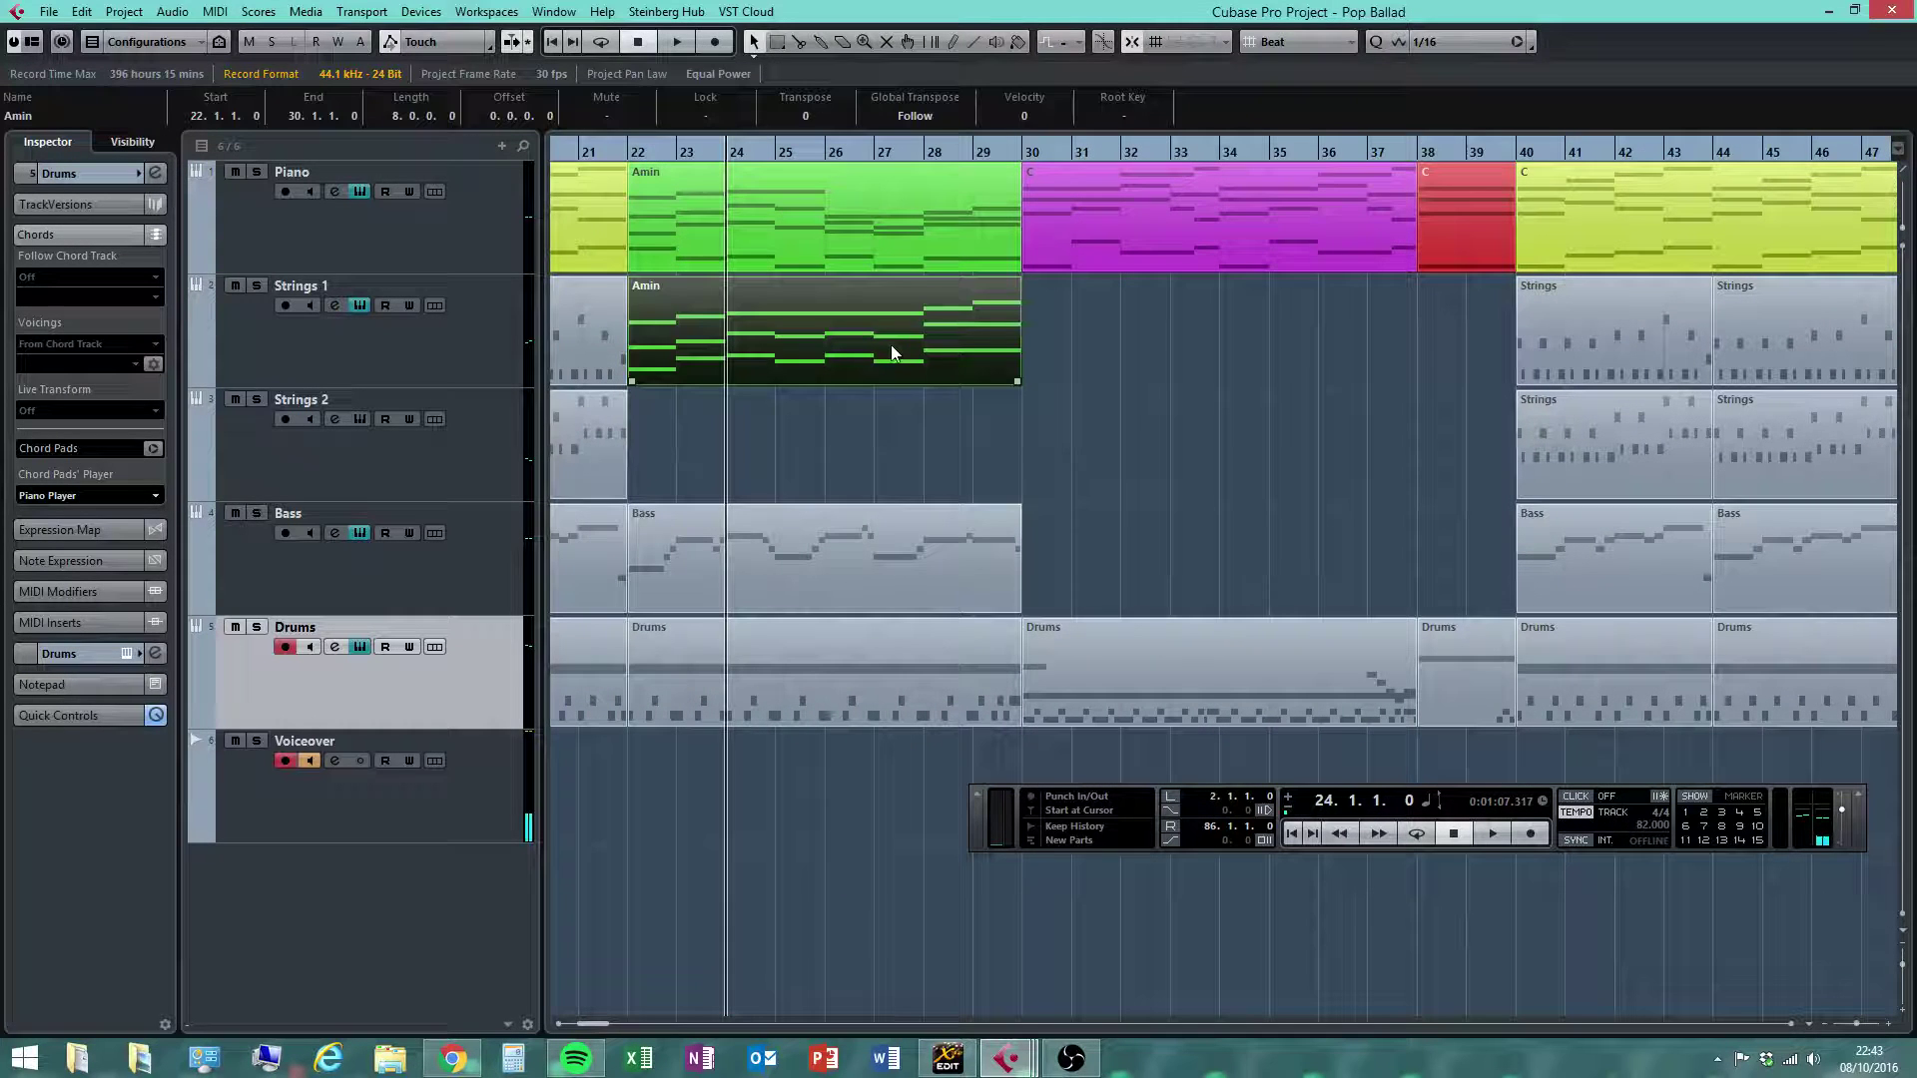
{"action": "left_click", "coordinate": [1201, 374]}
{"action": "left_click", "coordinate": [52, 12]}
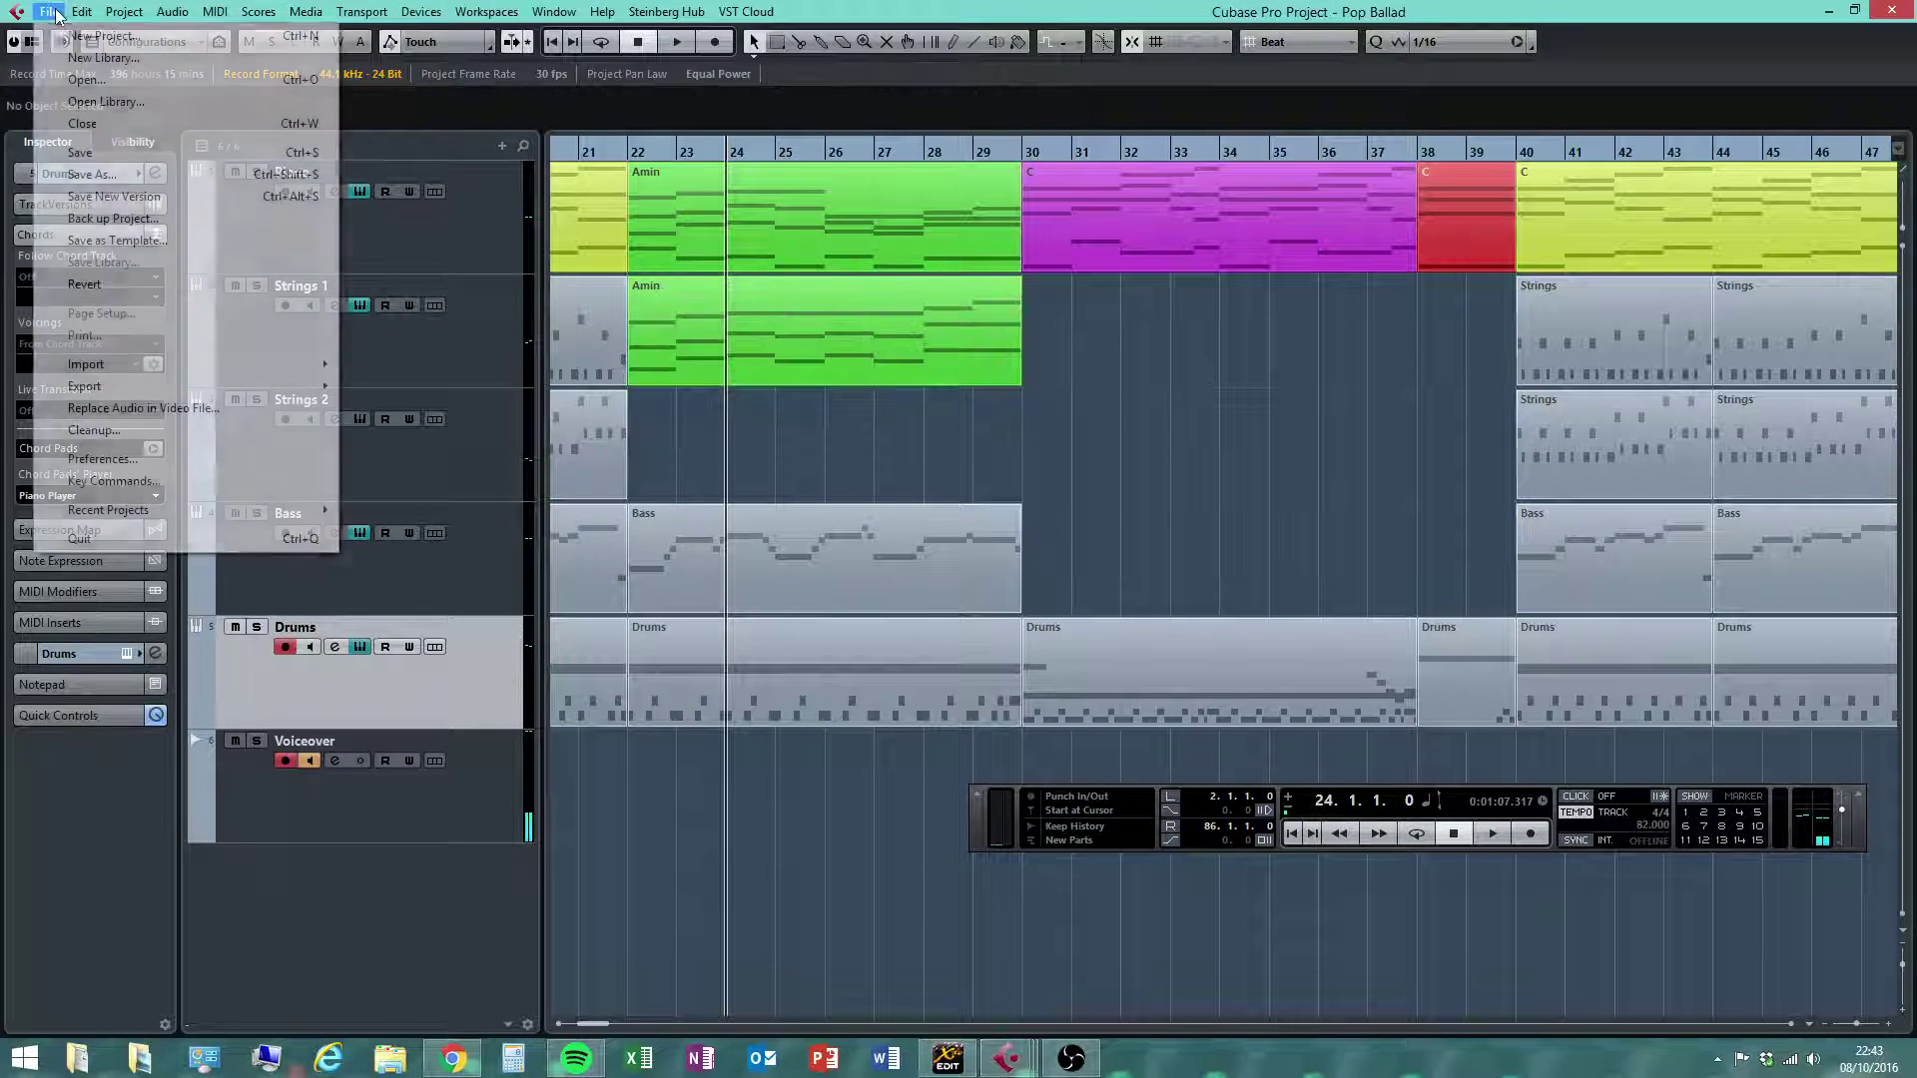
{"action": "left_click", "coordinate": [103, 155]}
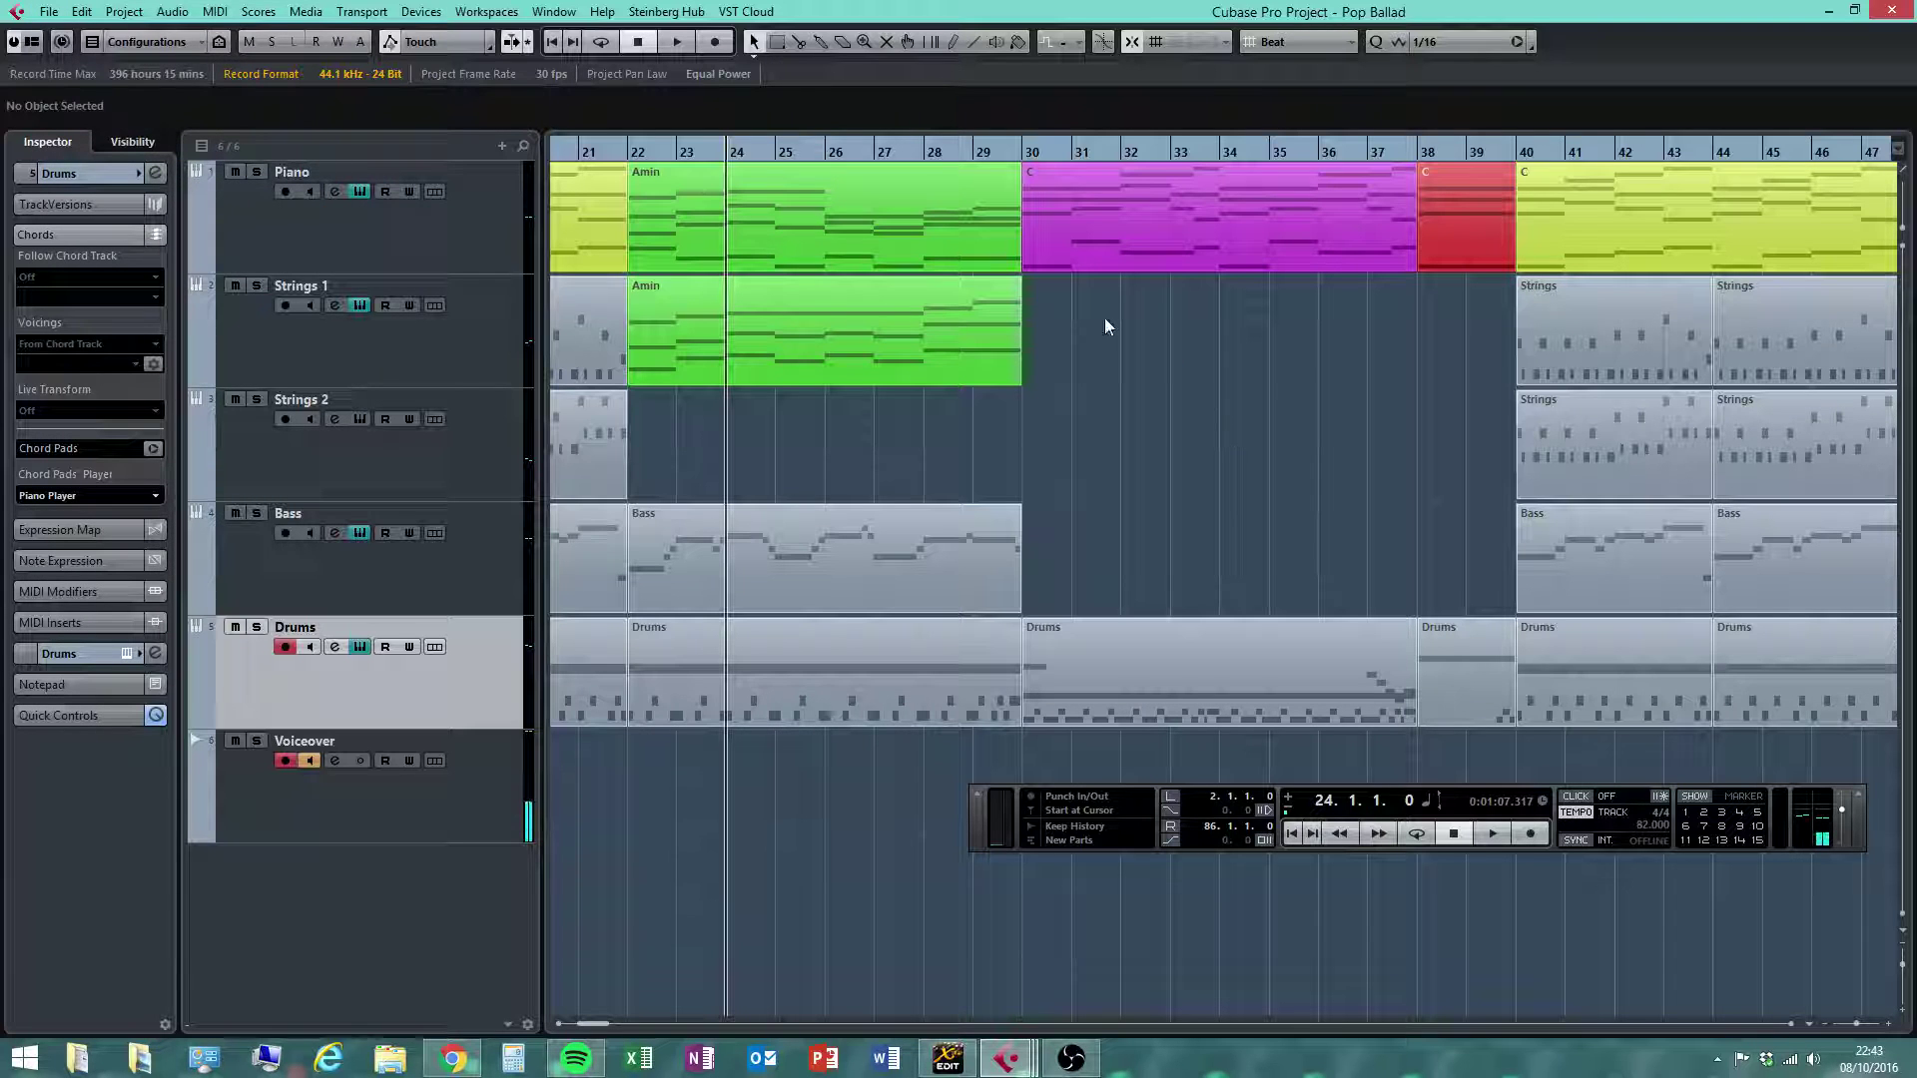
Move the playhead to bar 28 and select the Strings 1 track
{"action": "left_click_drag", "start_coordinate": [1012, 150], "coordinate": [925, 150]}
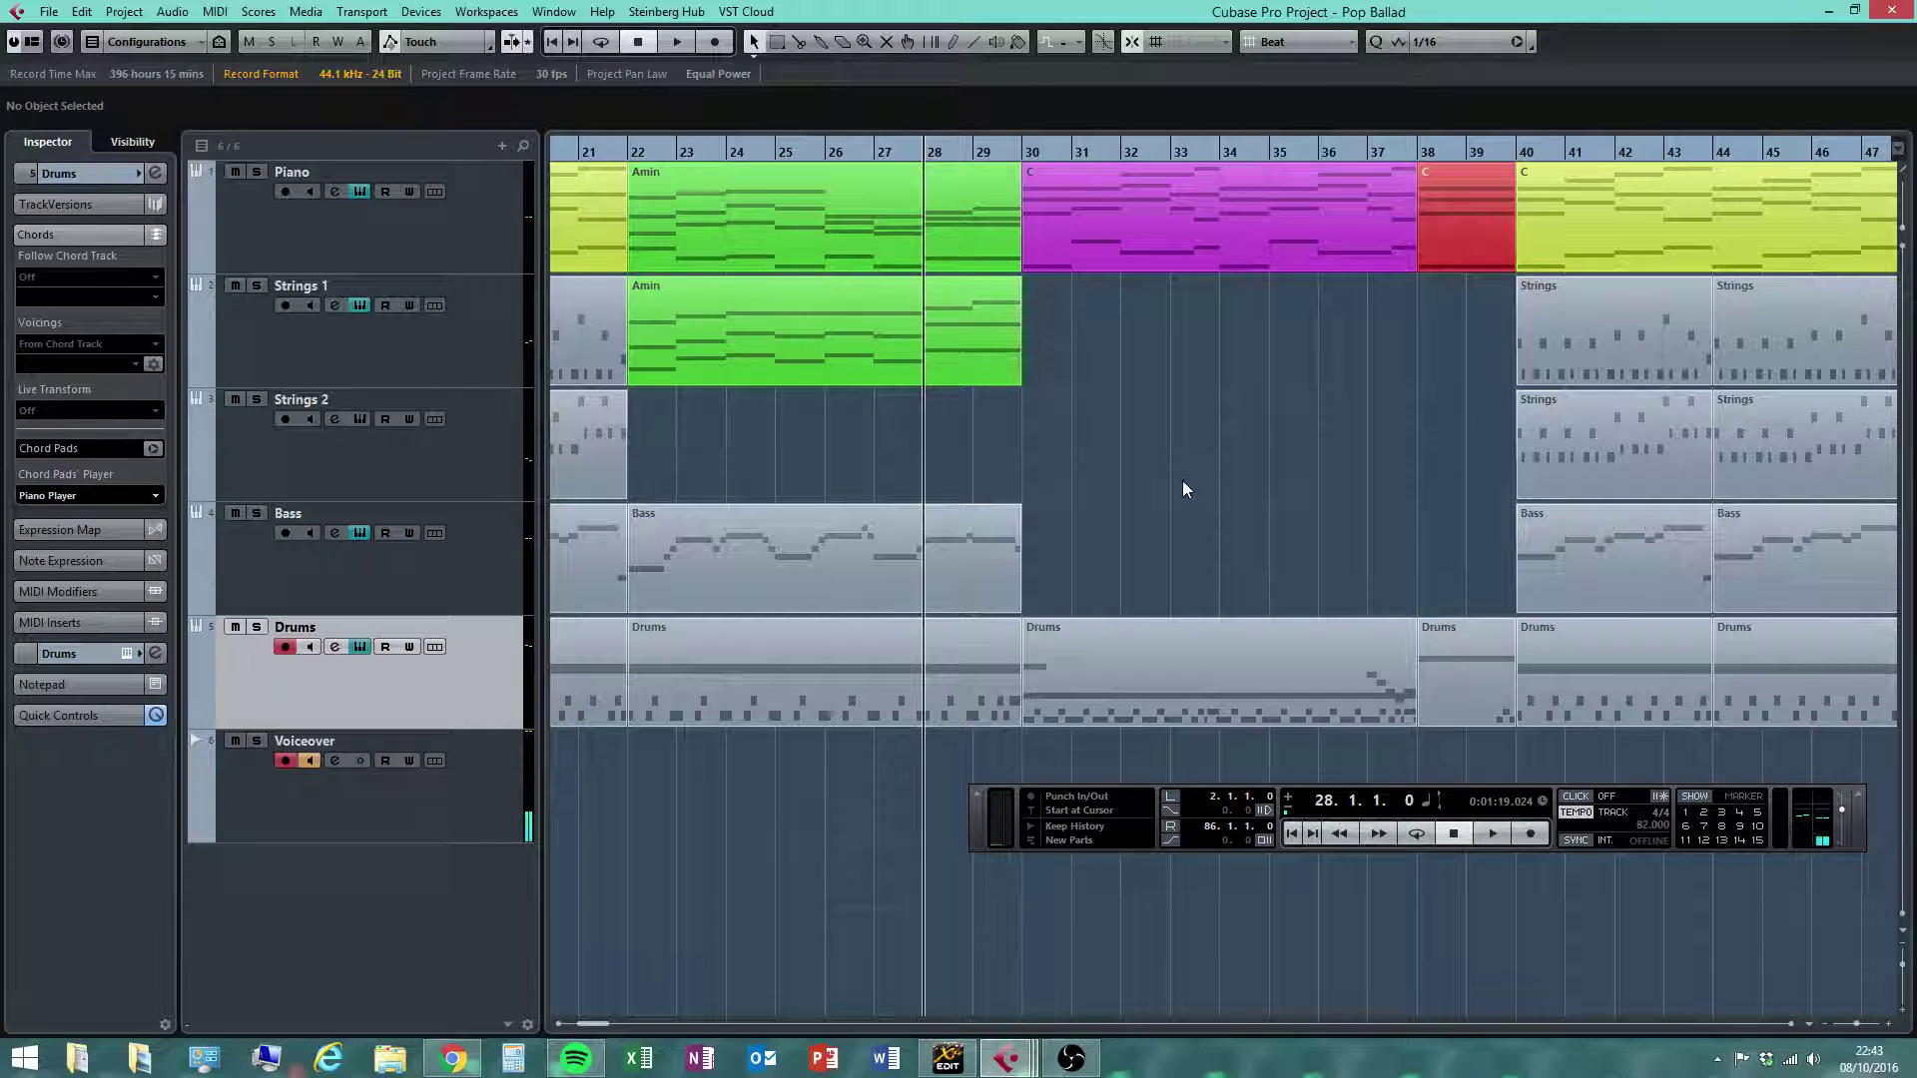
{"action": "left_click", "coordinate": [900, 380]}
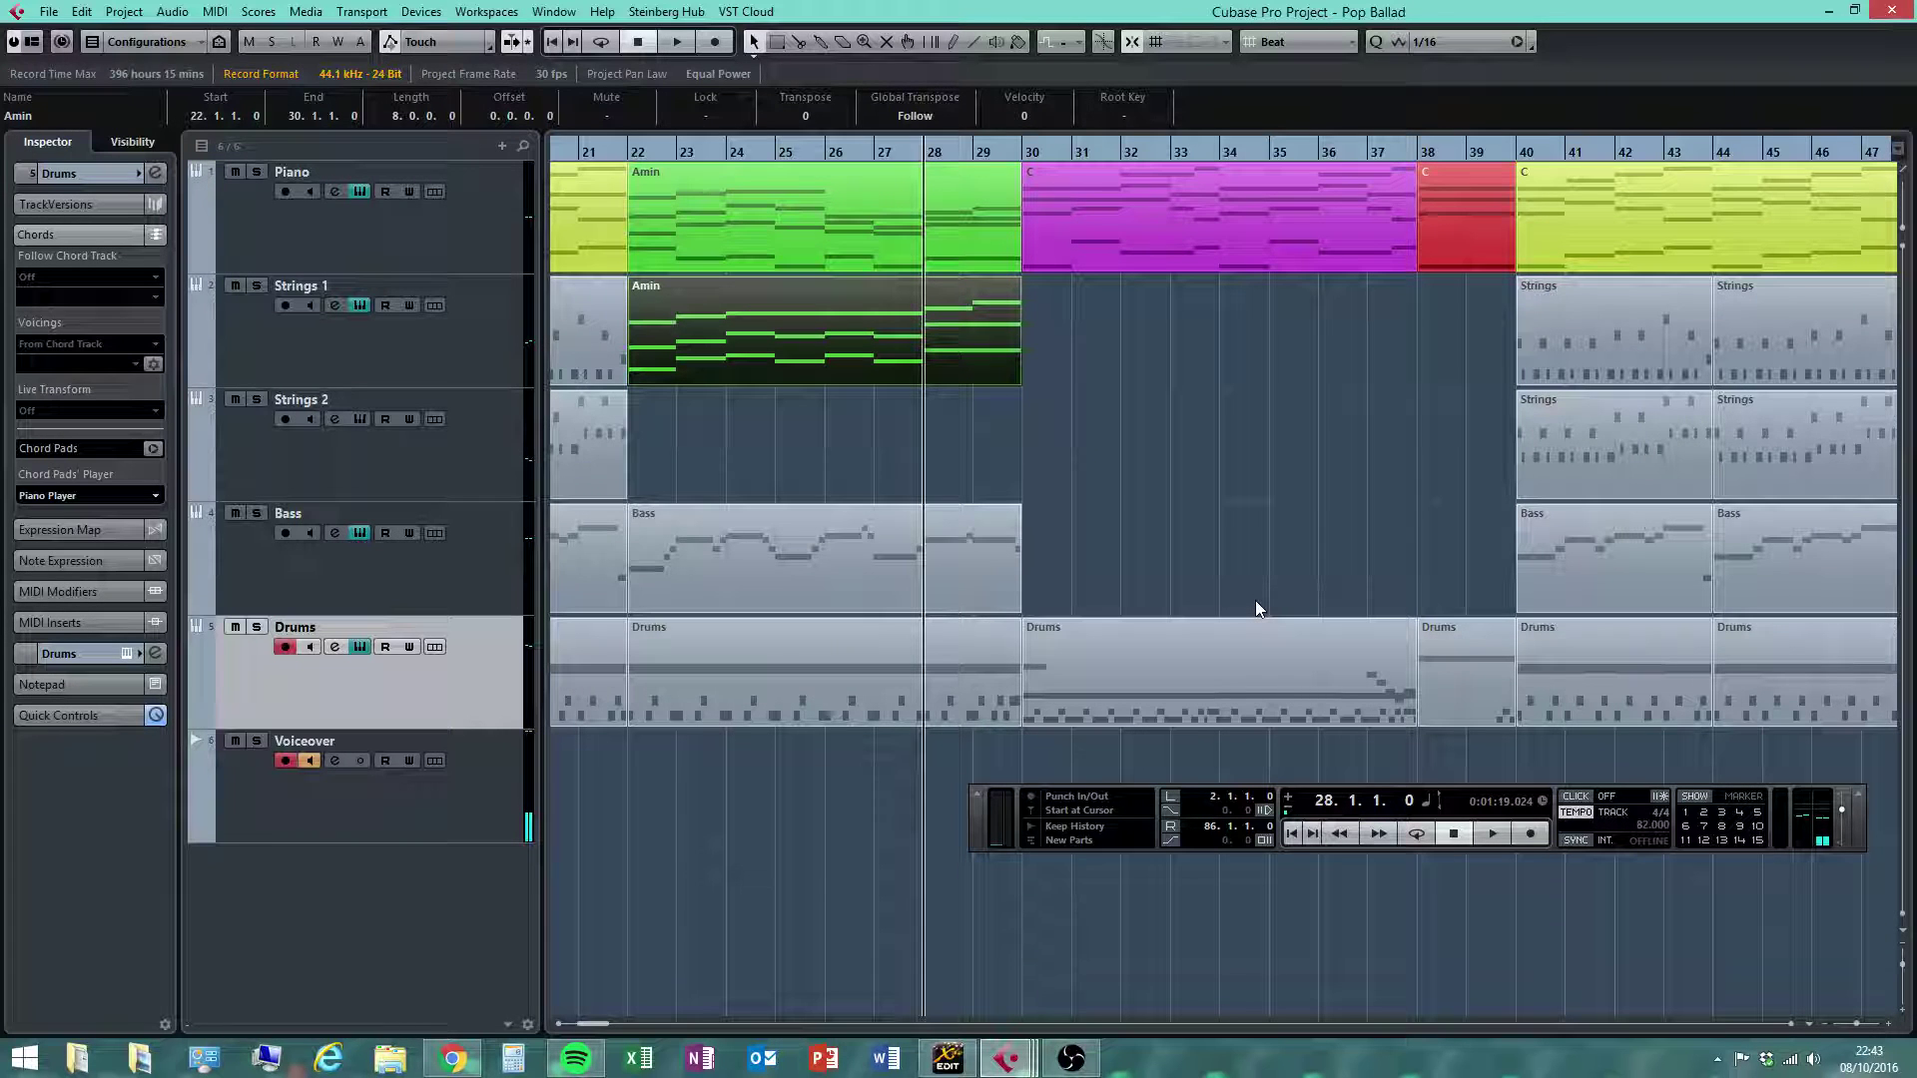
{"action": "left_click", "coordinate": [415, 341]}
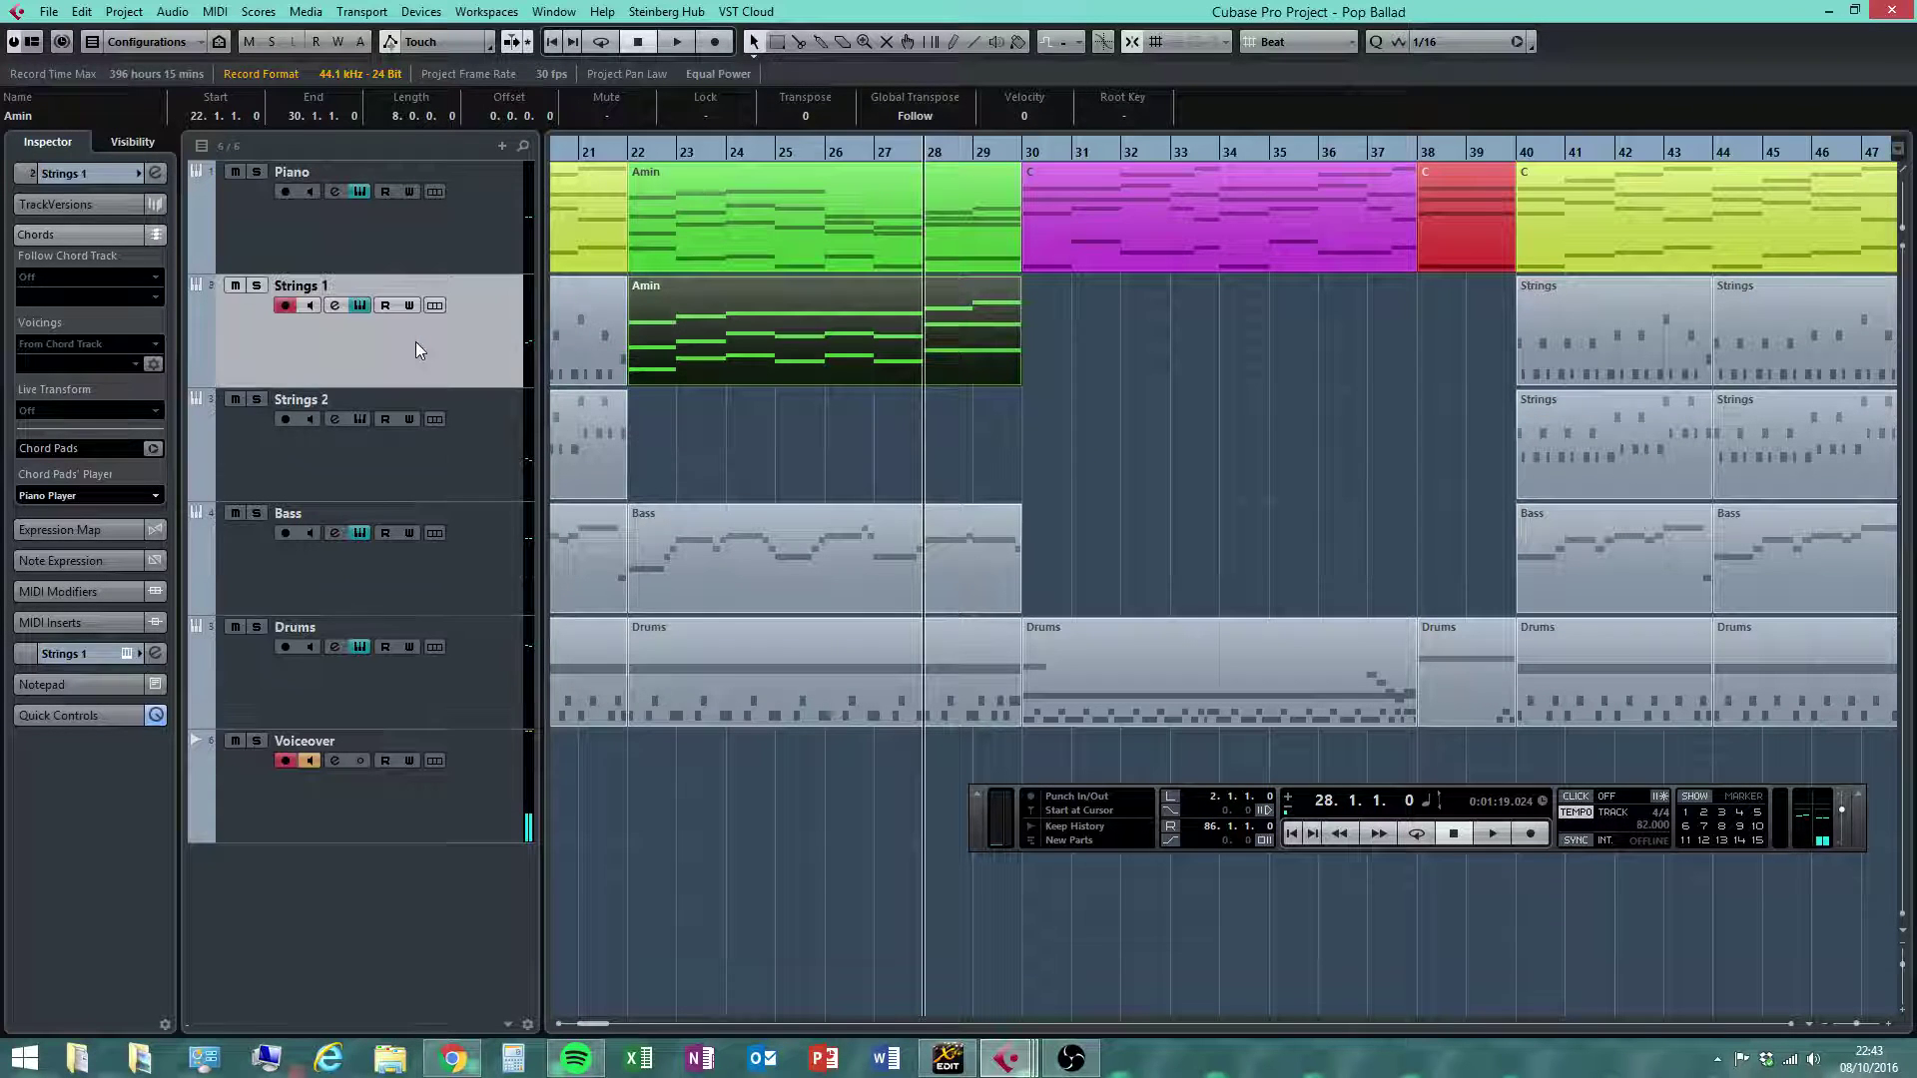
{"action": "left_click", "coordinate": [1303, 395]}
{"action": "left_click", "coordinate": [436, 489]}
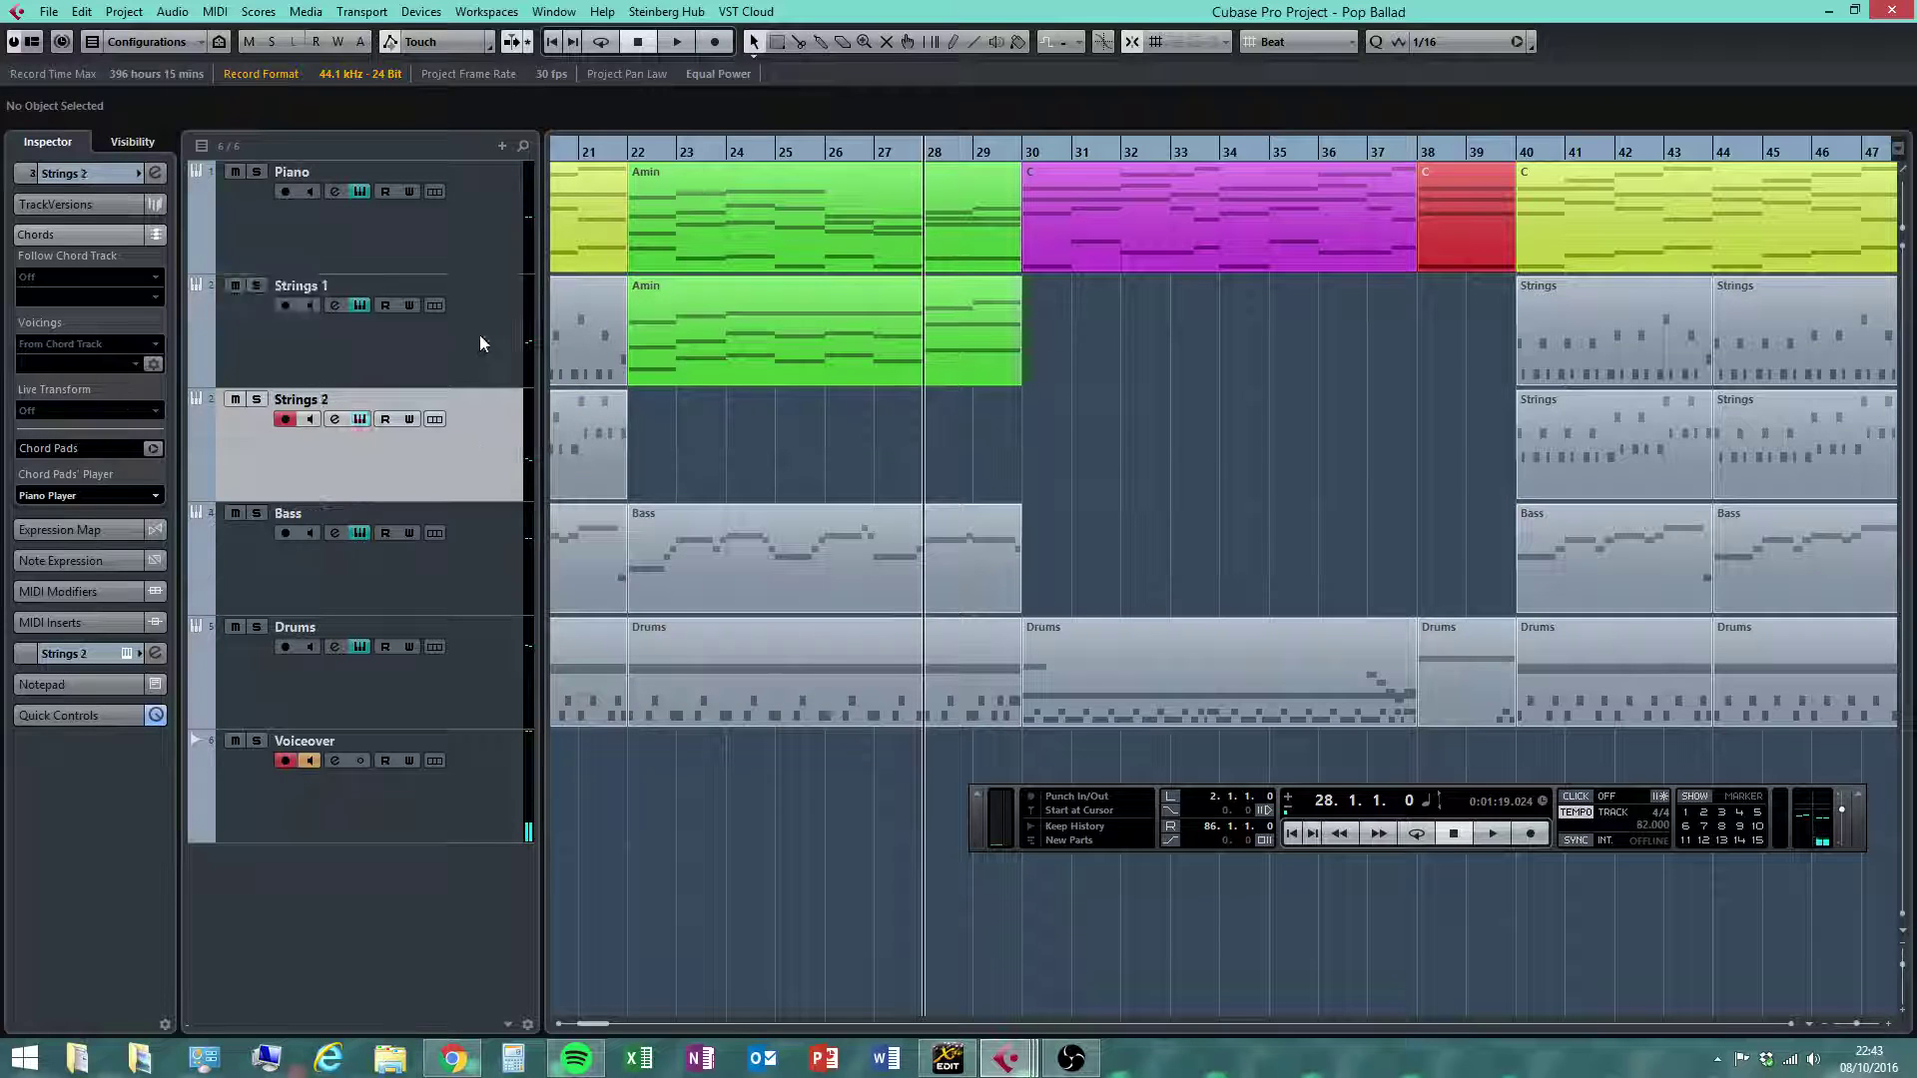
{"action": "left_click", "coordinate": [480, 333]}
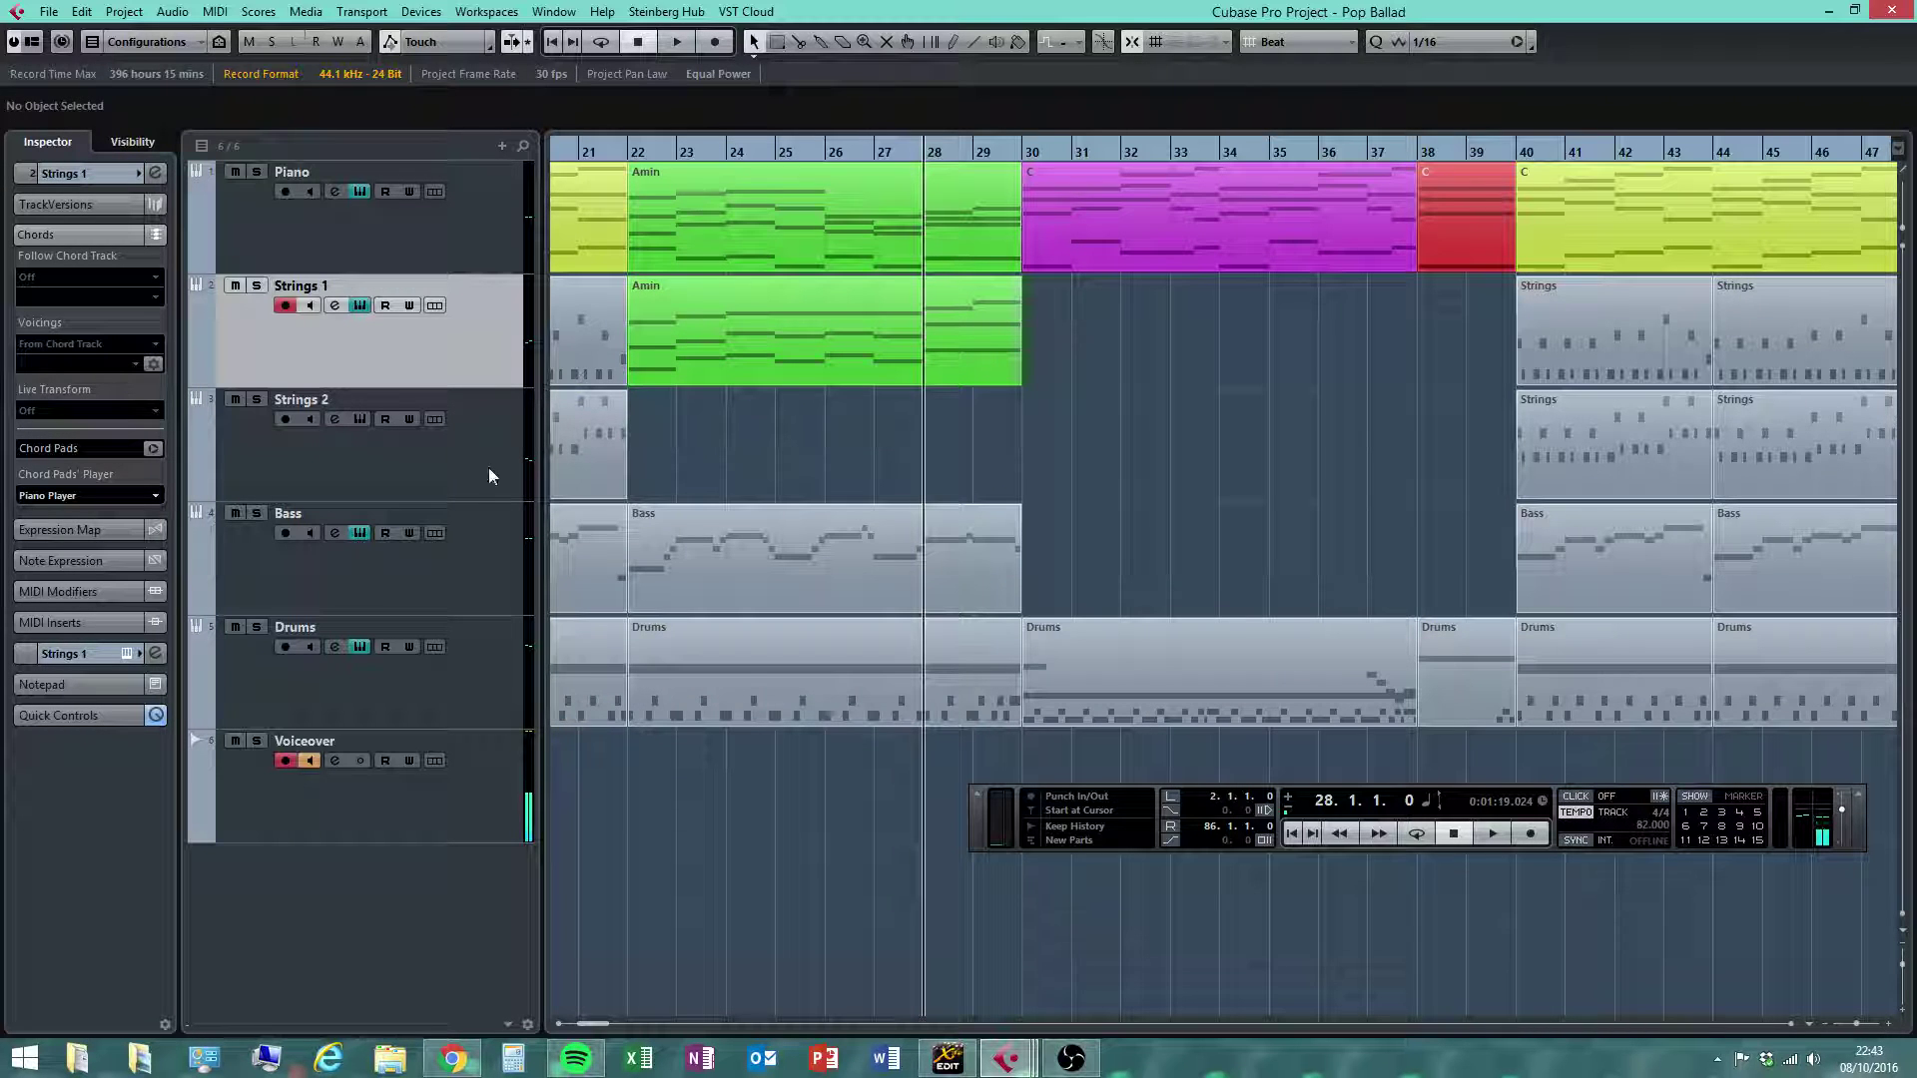
{"action": "left_click", "coordinate": [488, 467]}
{"action": "left_click", "coordinate": [501, 358]}
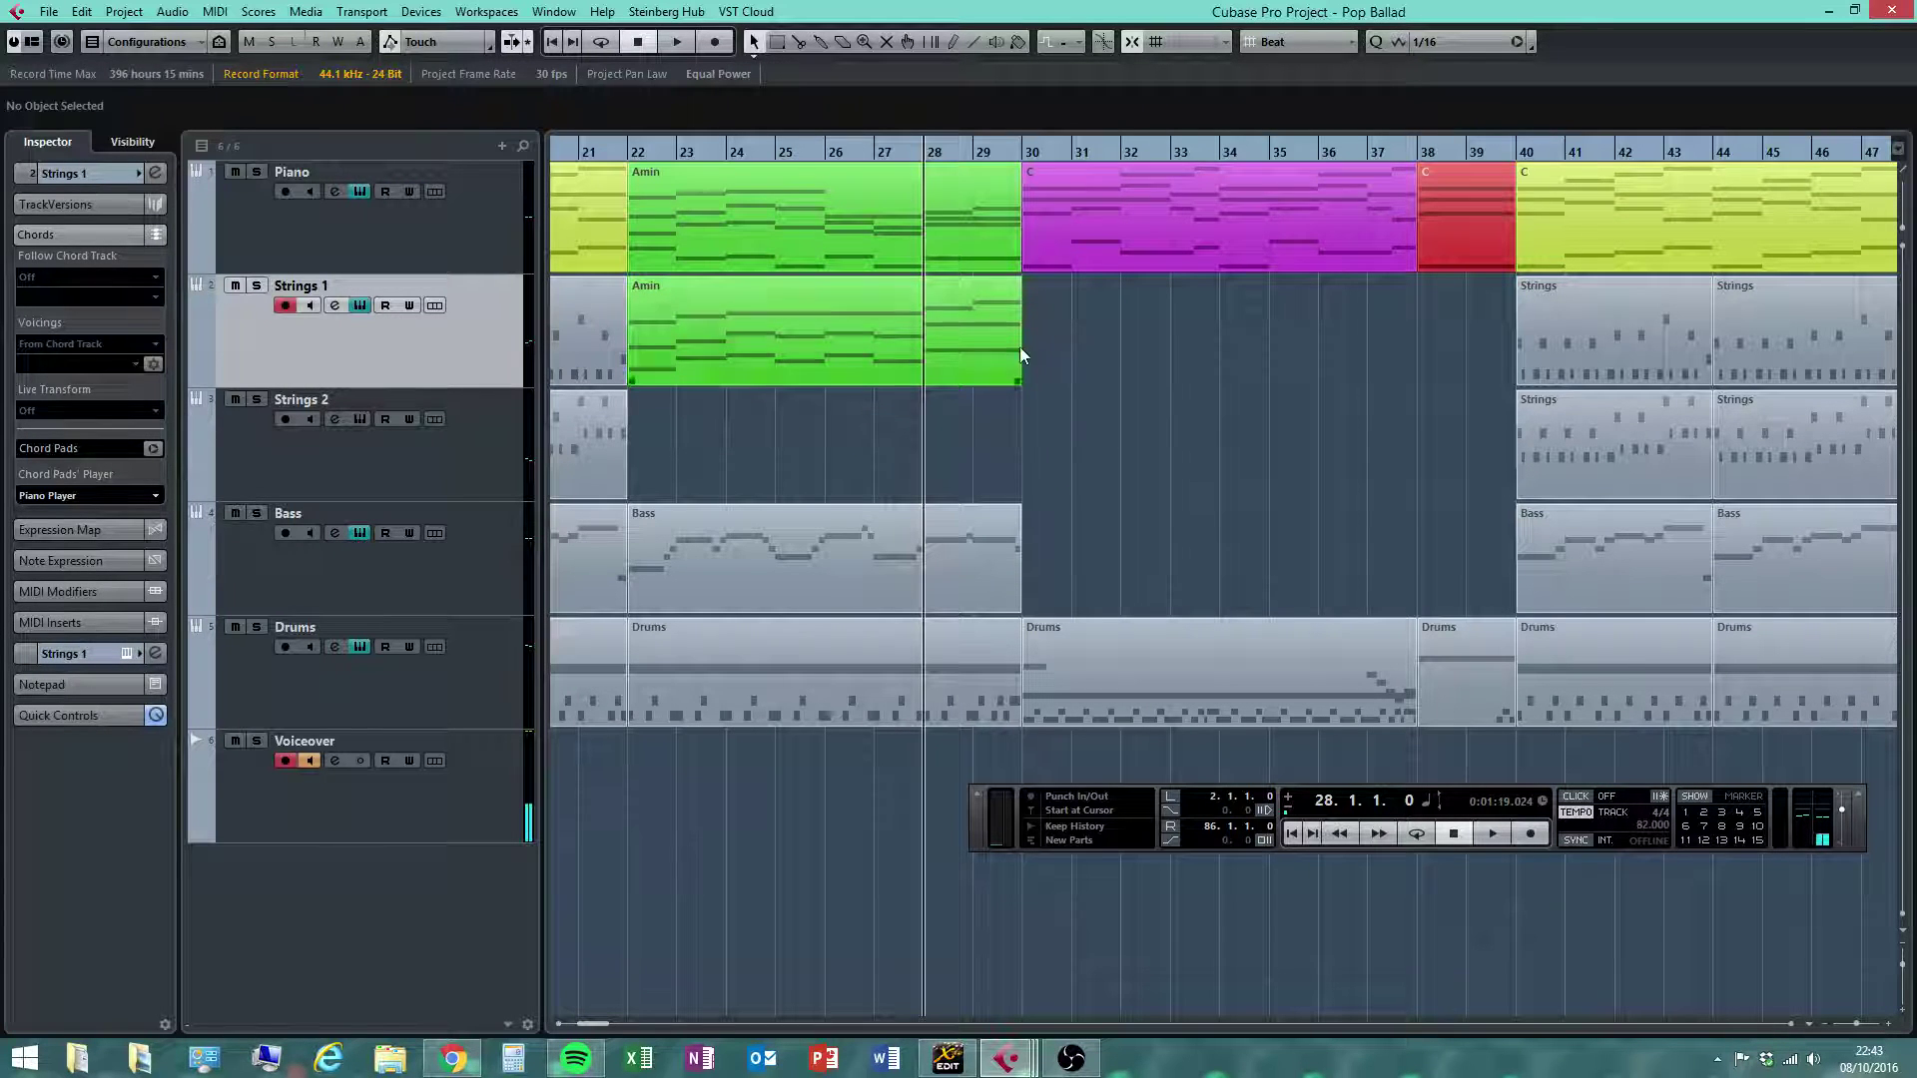
Copy the piano's C part from bars 30 to 38 onto the Strings 1 track at the same position
{"action": "left_click", "coordinate": [1150, 232]}
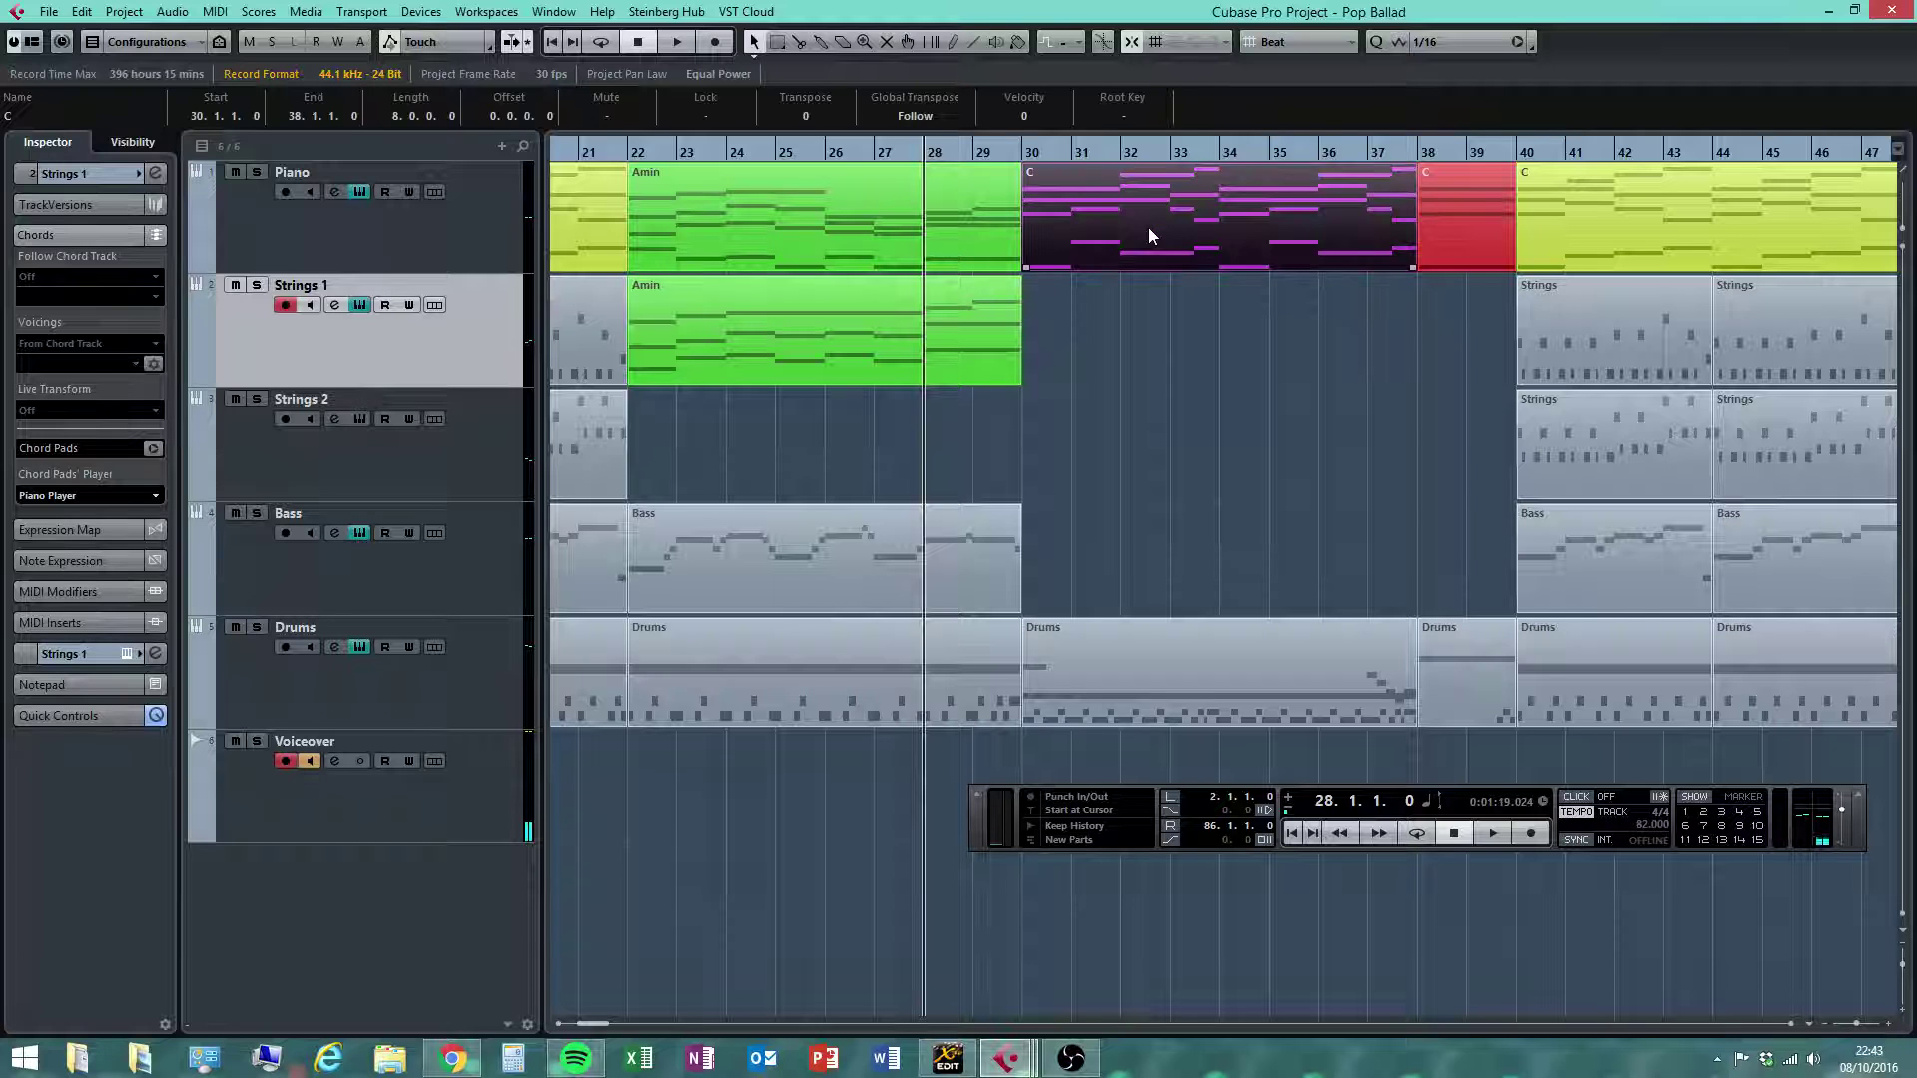
{"action": "left_click_drag", "start_coordinate": [1148, 226], "coordinate": [1144, 329]}
{"action": "left_click", "coordinate": [1203, 544]}
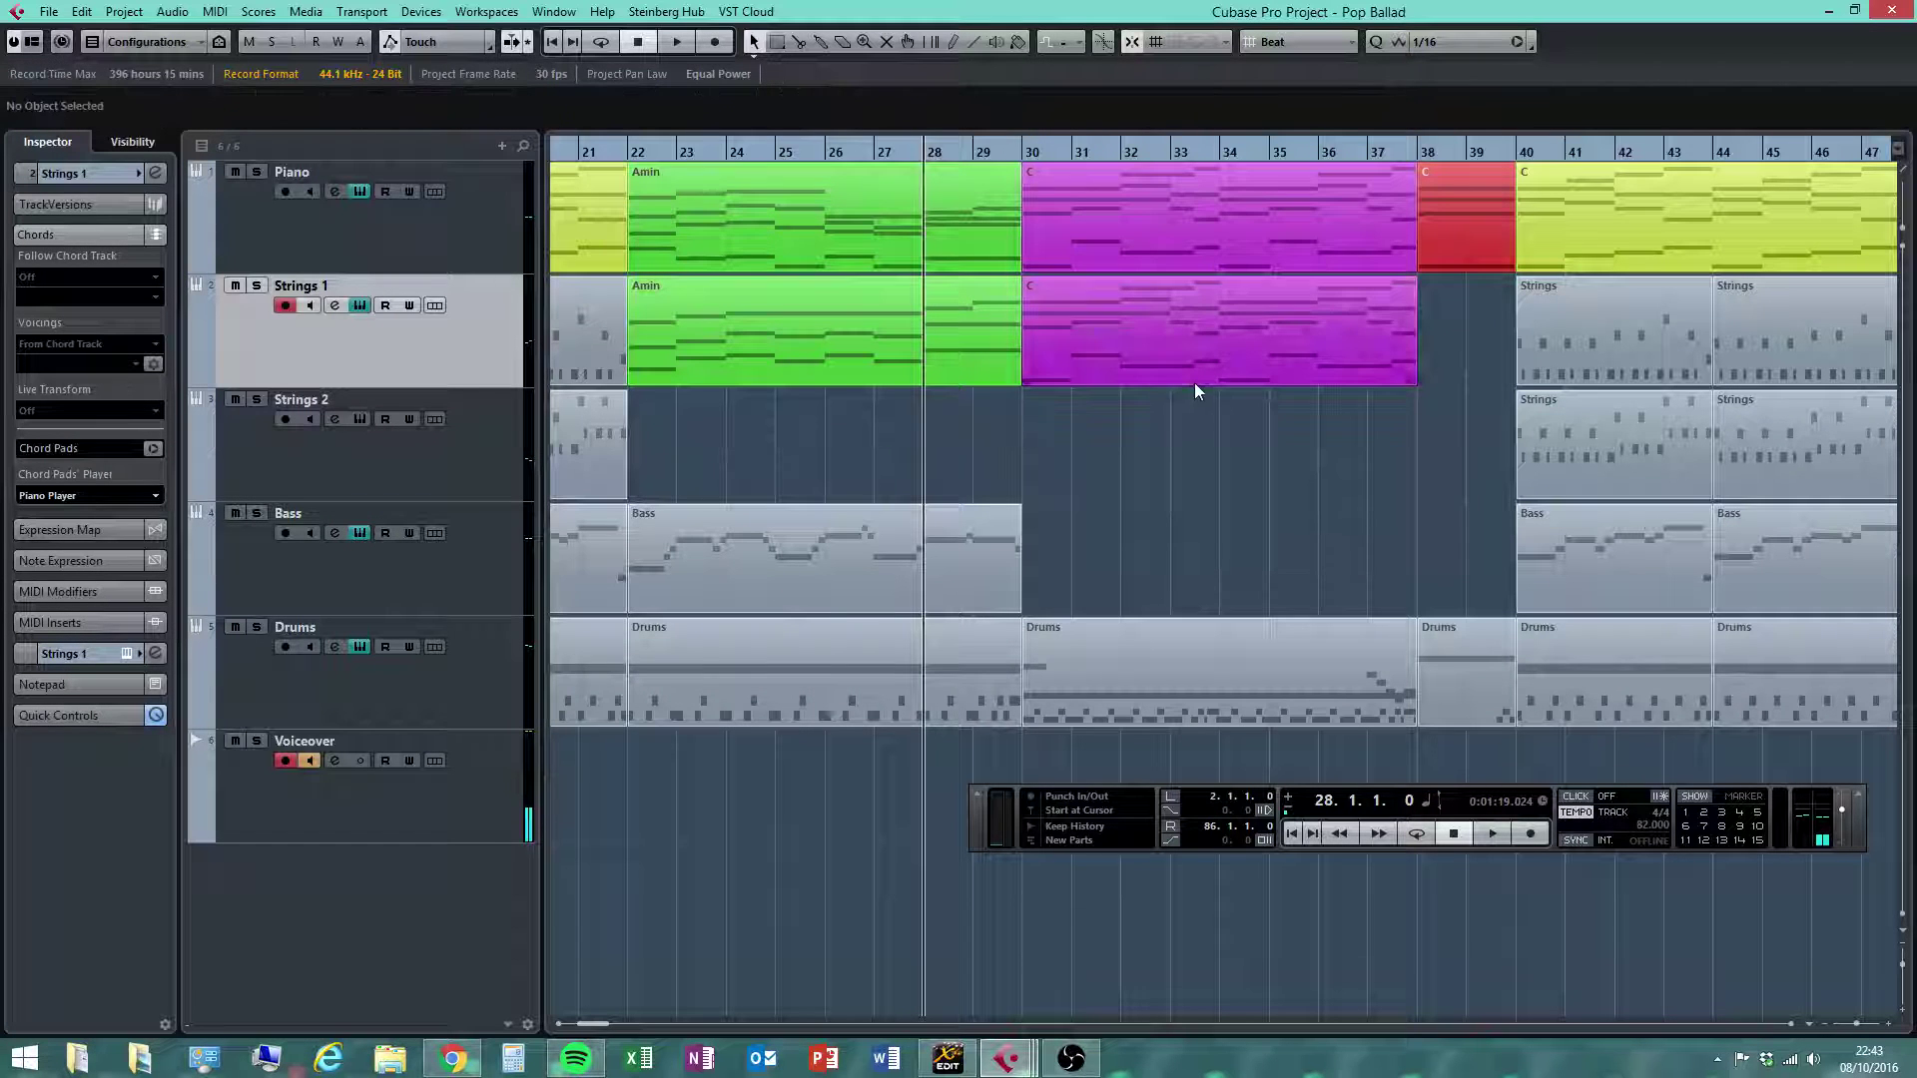
Delete the low C1, A1, F1 and G1 bass notes from the new Strings 1 part in bars 30 to 37
{"action": "double_click", "coordinate": [1086, 345]}
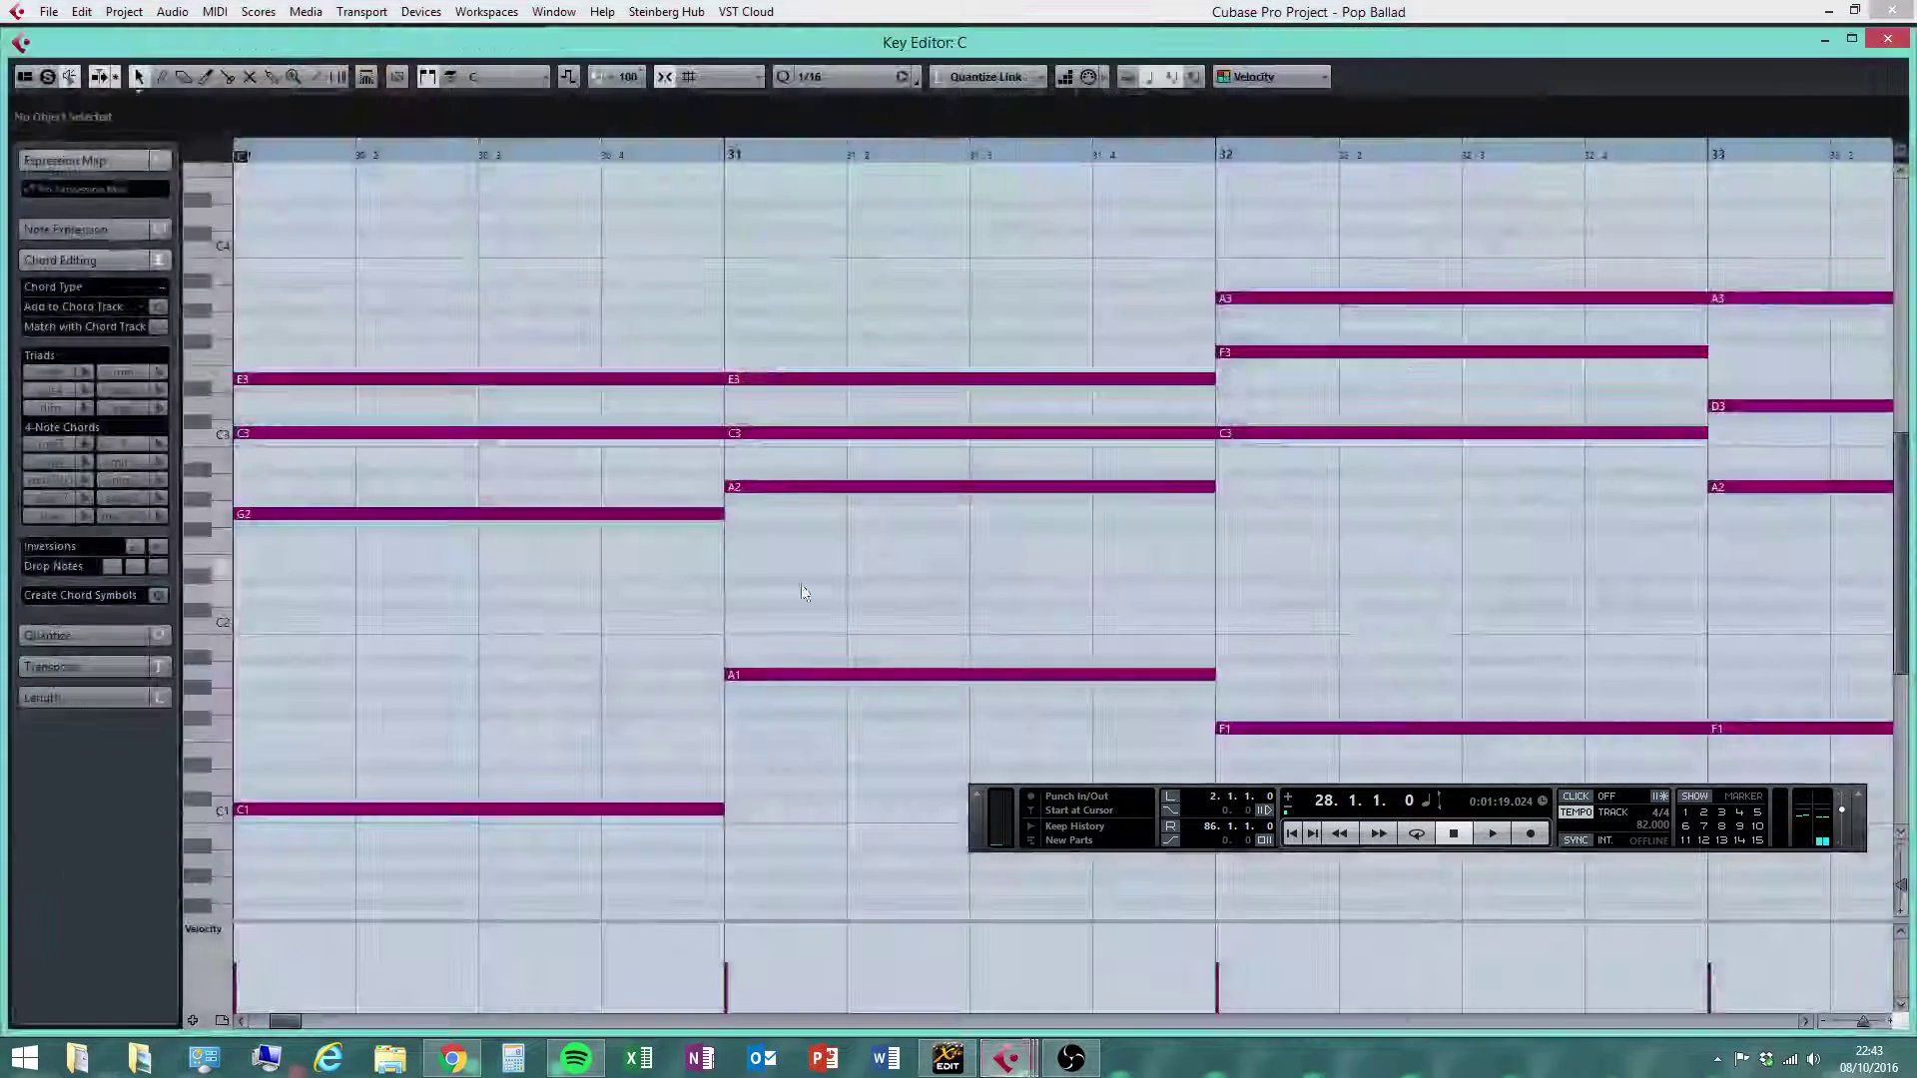
{"action": "left_click_drag", "start_coordinate": [1863, 1029], "coordinate": [1859, 1030]}
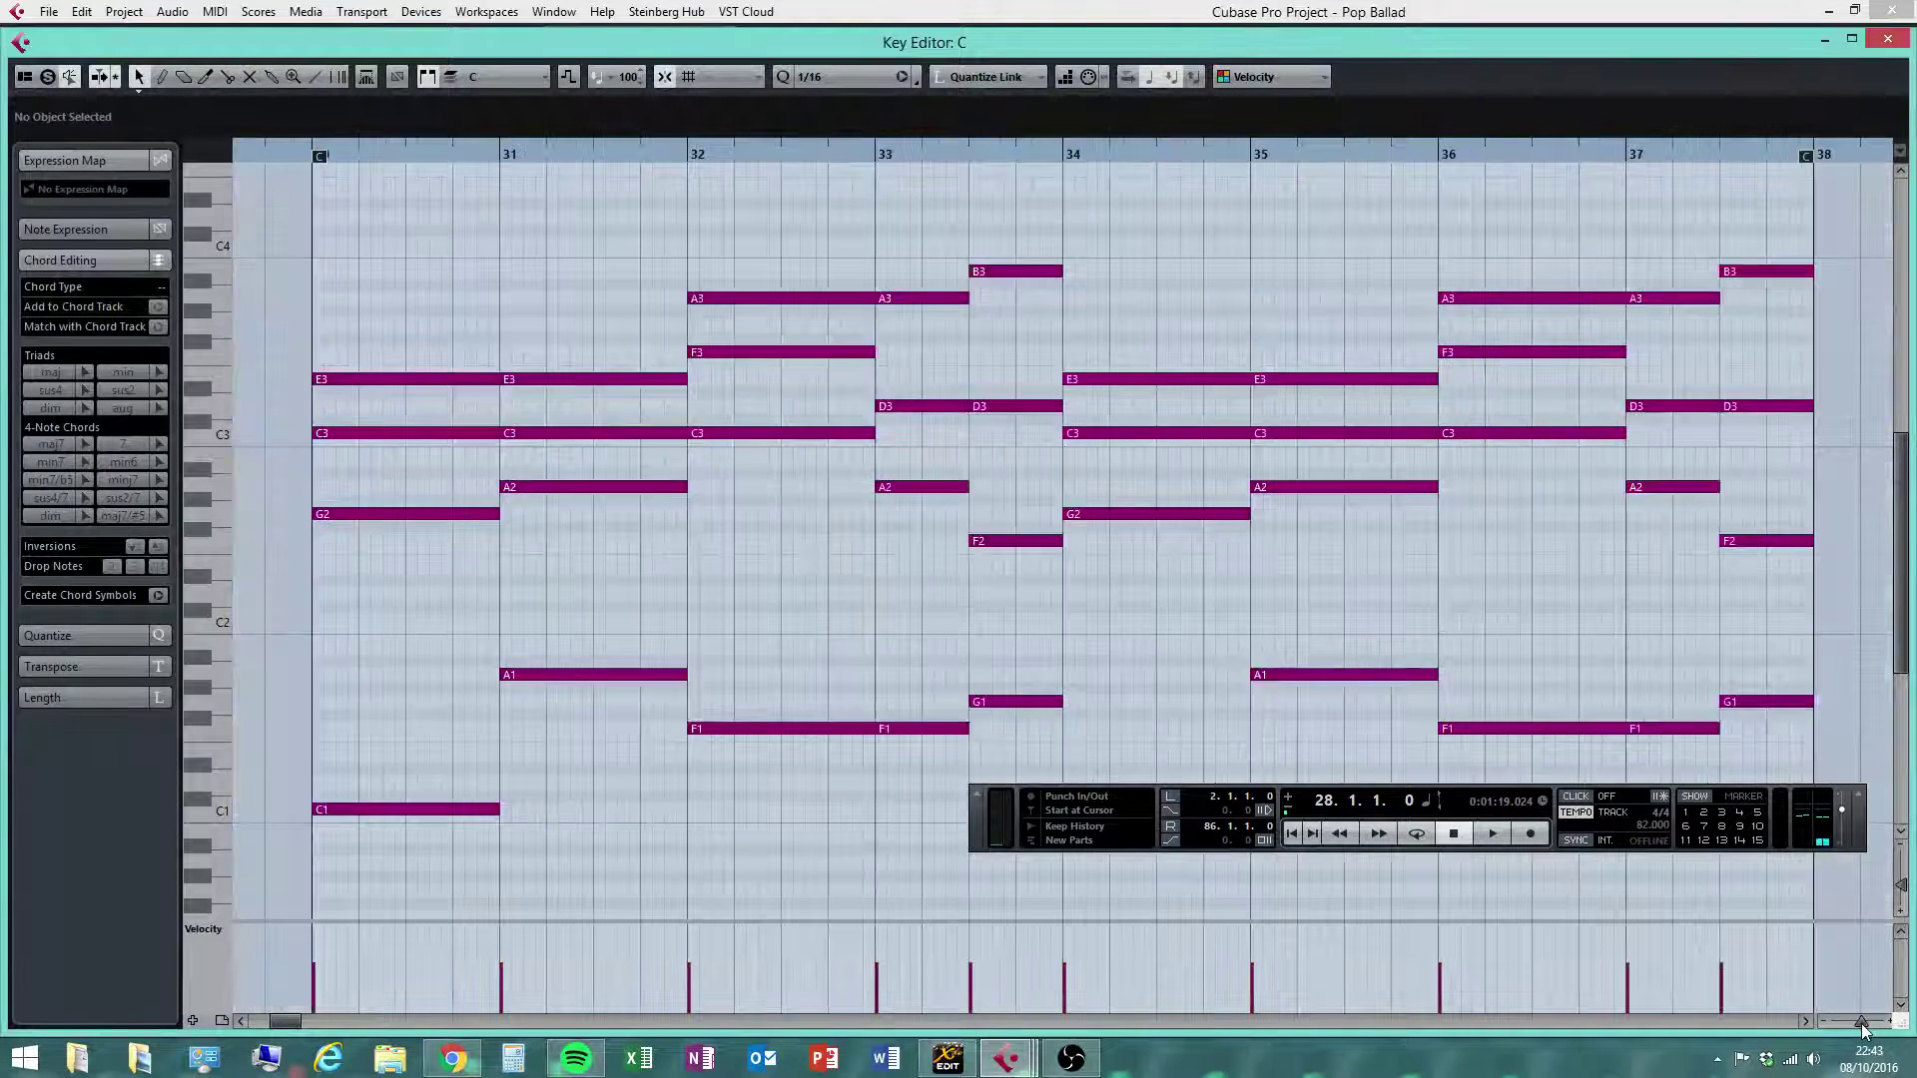
{"action": "left_click_drag", "start_coordinate": [350, 631], "coordinate": [1823, 846]}
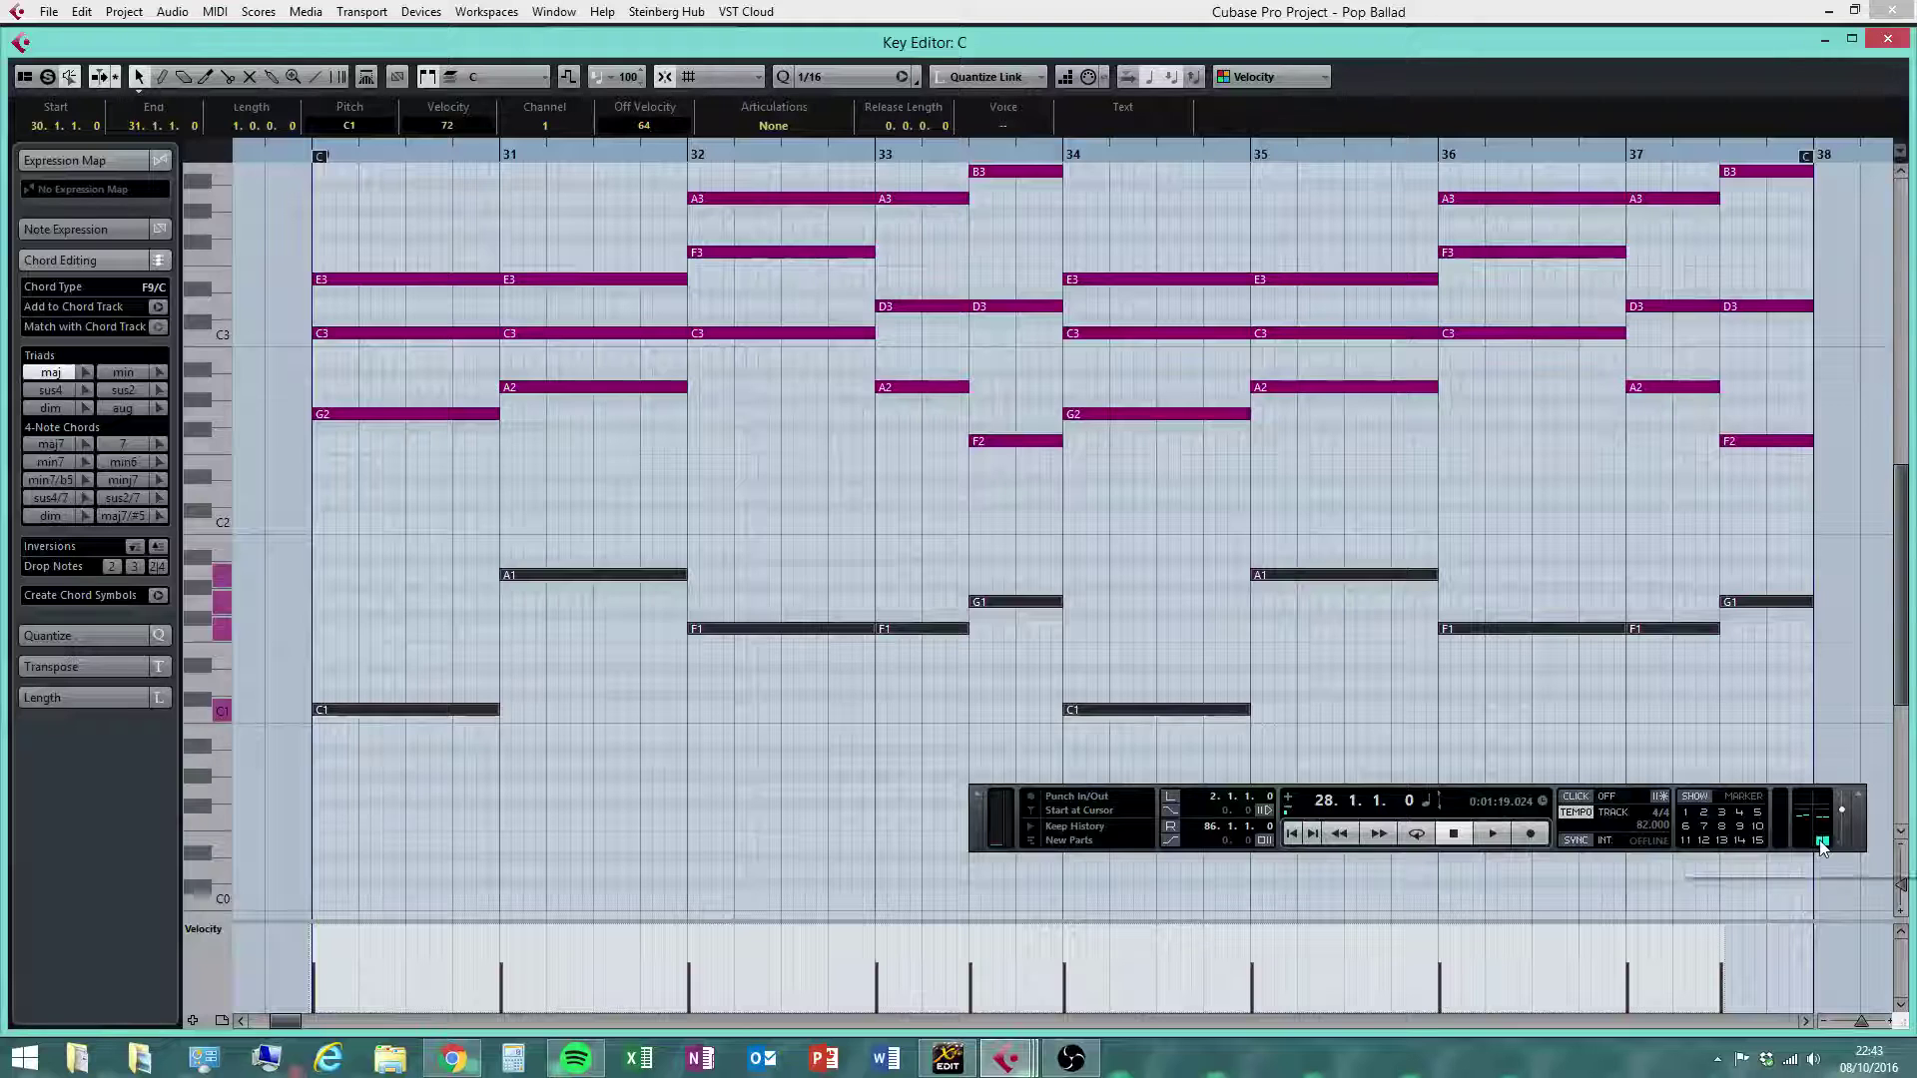
{"action": "key", "text": "Delete"}
{"action": "scroll", "coordinate": [978, 543], "scroll_direction": "up", "scroll_amount": 3}
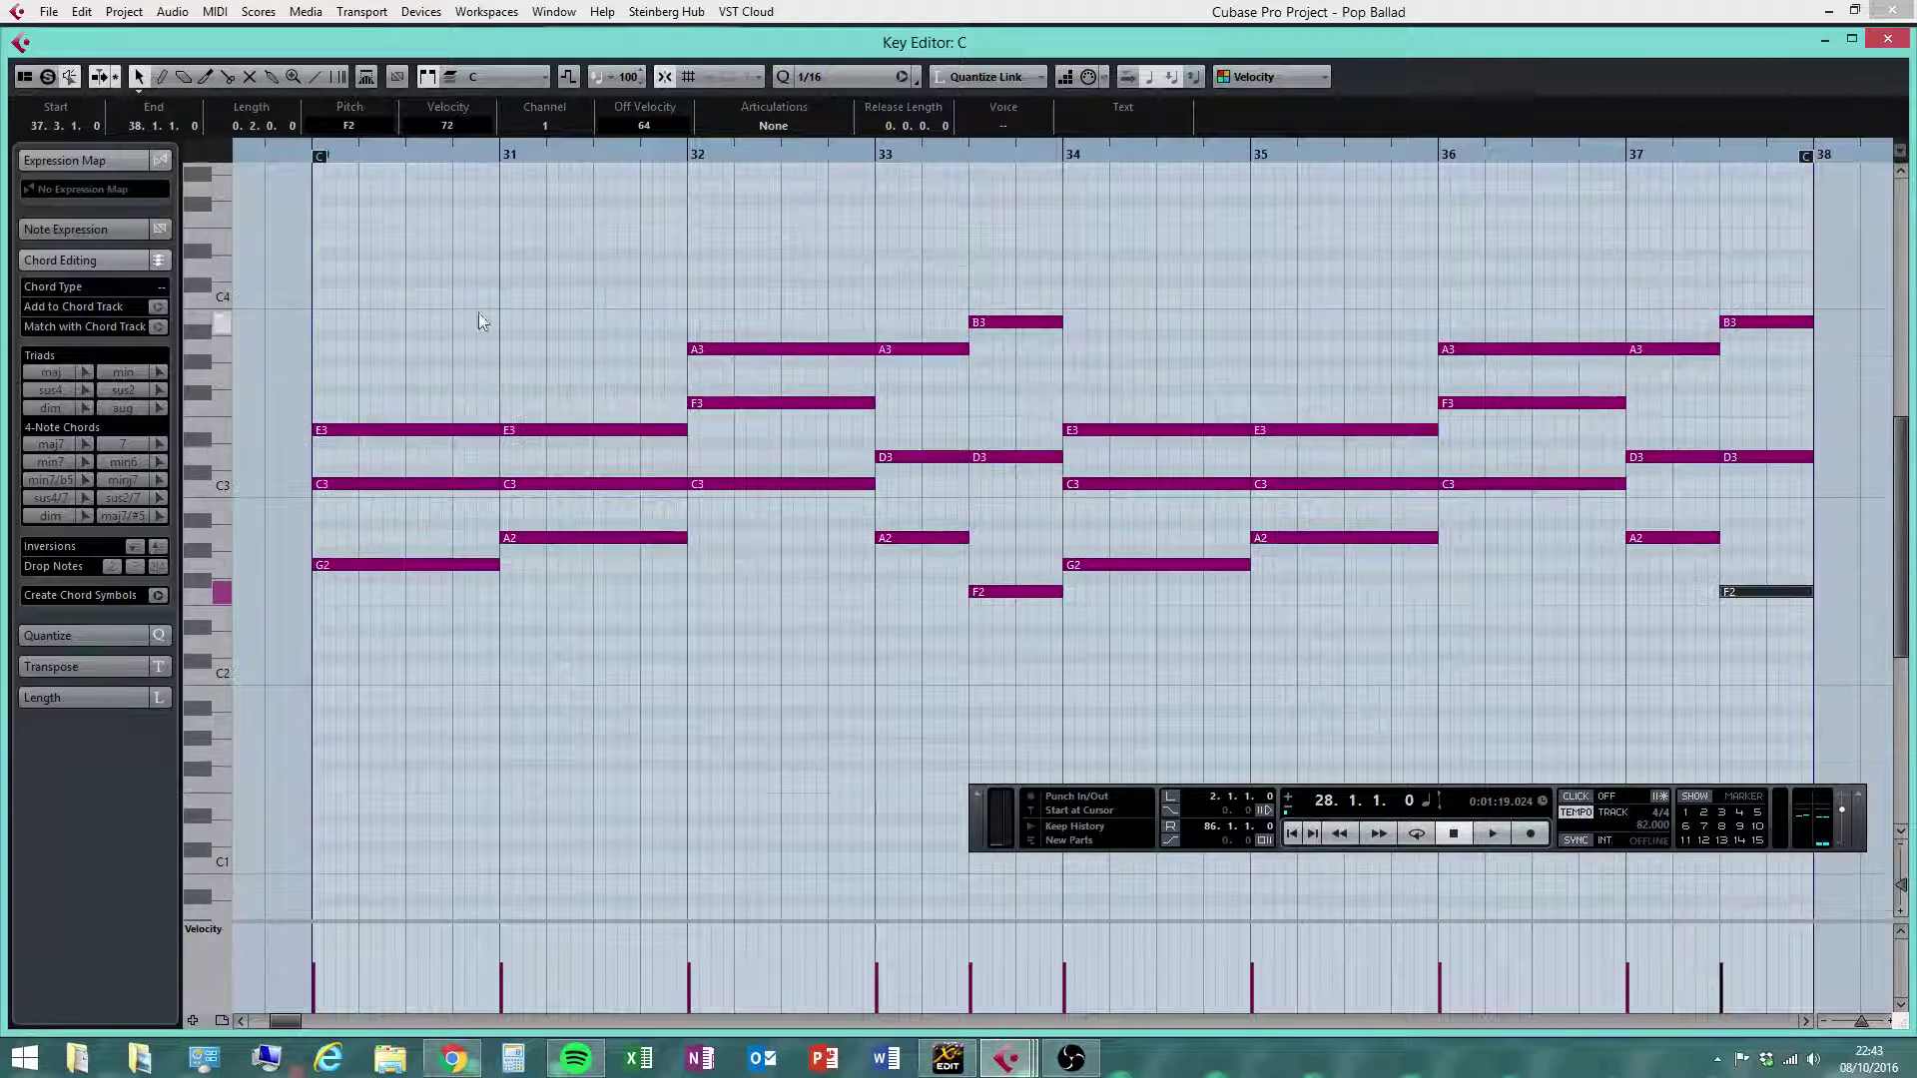
Transpose all remaining notes of the Strings 1 part up one octave and close the Key Editor
{"action": "left_click_drag", "start_coordinate": [342, 219], "coordinate": [1872, 709]}
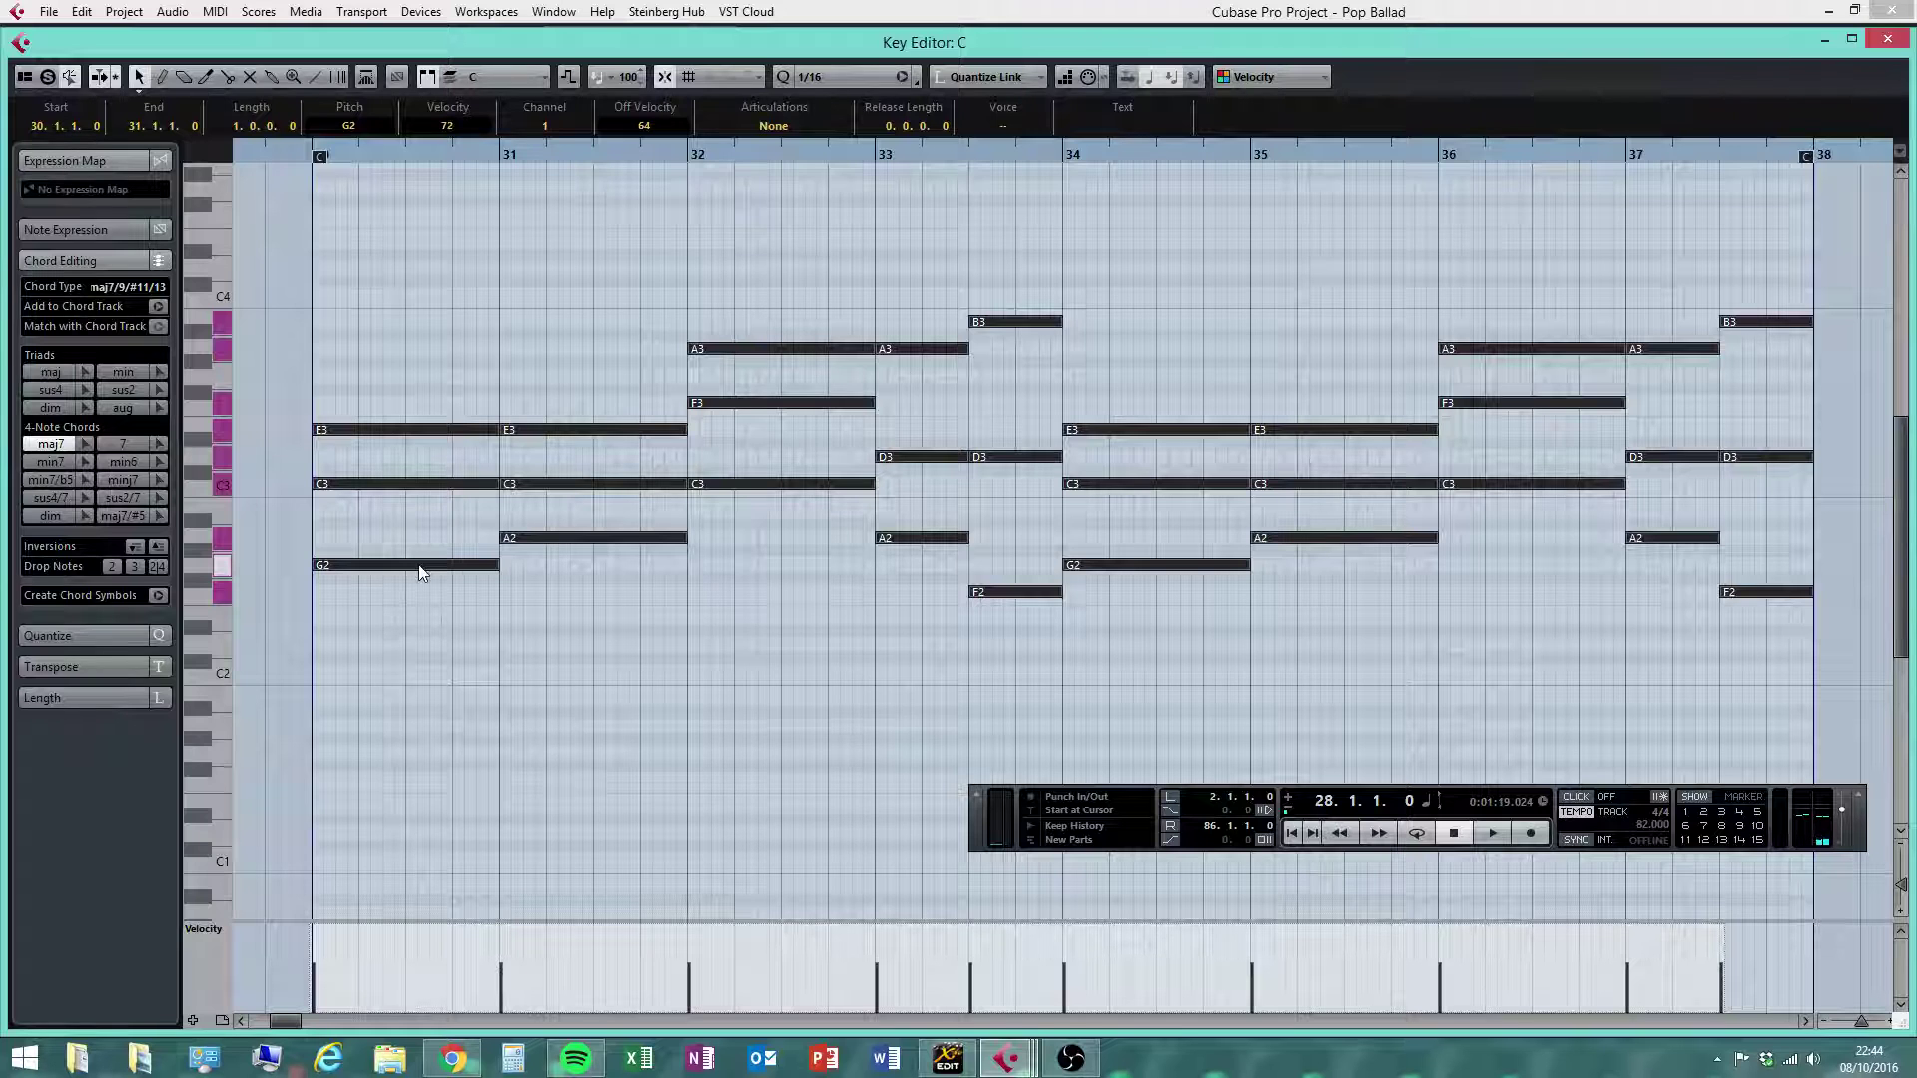
{"action": "left_click_drag", "start_coordinate": [419, 572], "coordinate": [428, 383]}
{"action": "scroll", "coordinate": [486, 505], "scroll_direction": "up", "scroll_amount": 3}
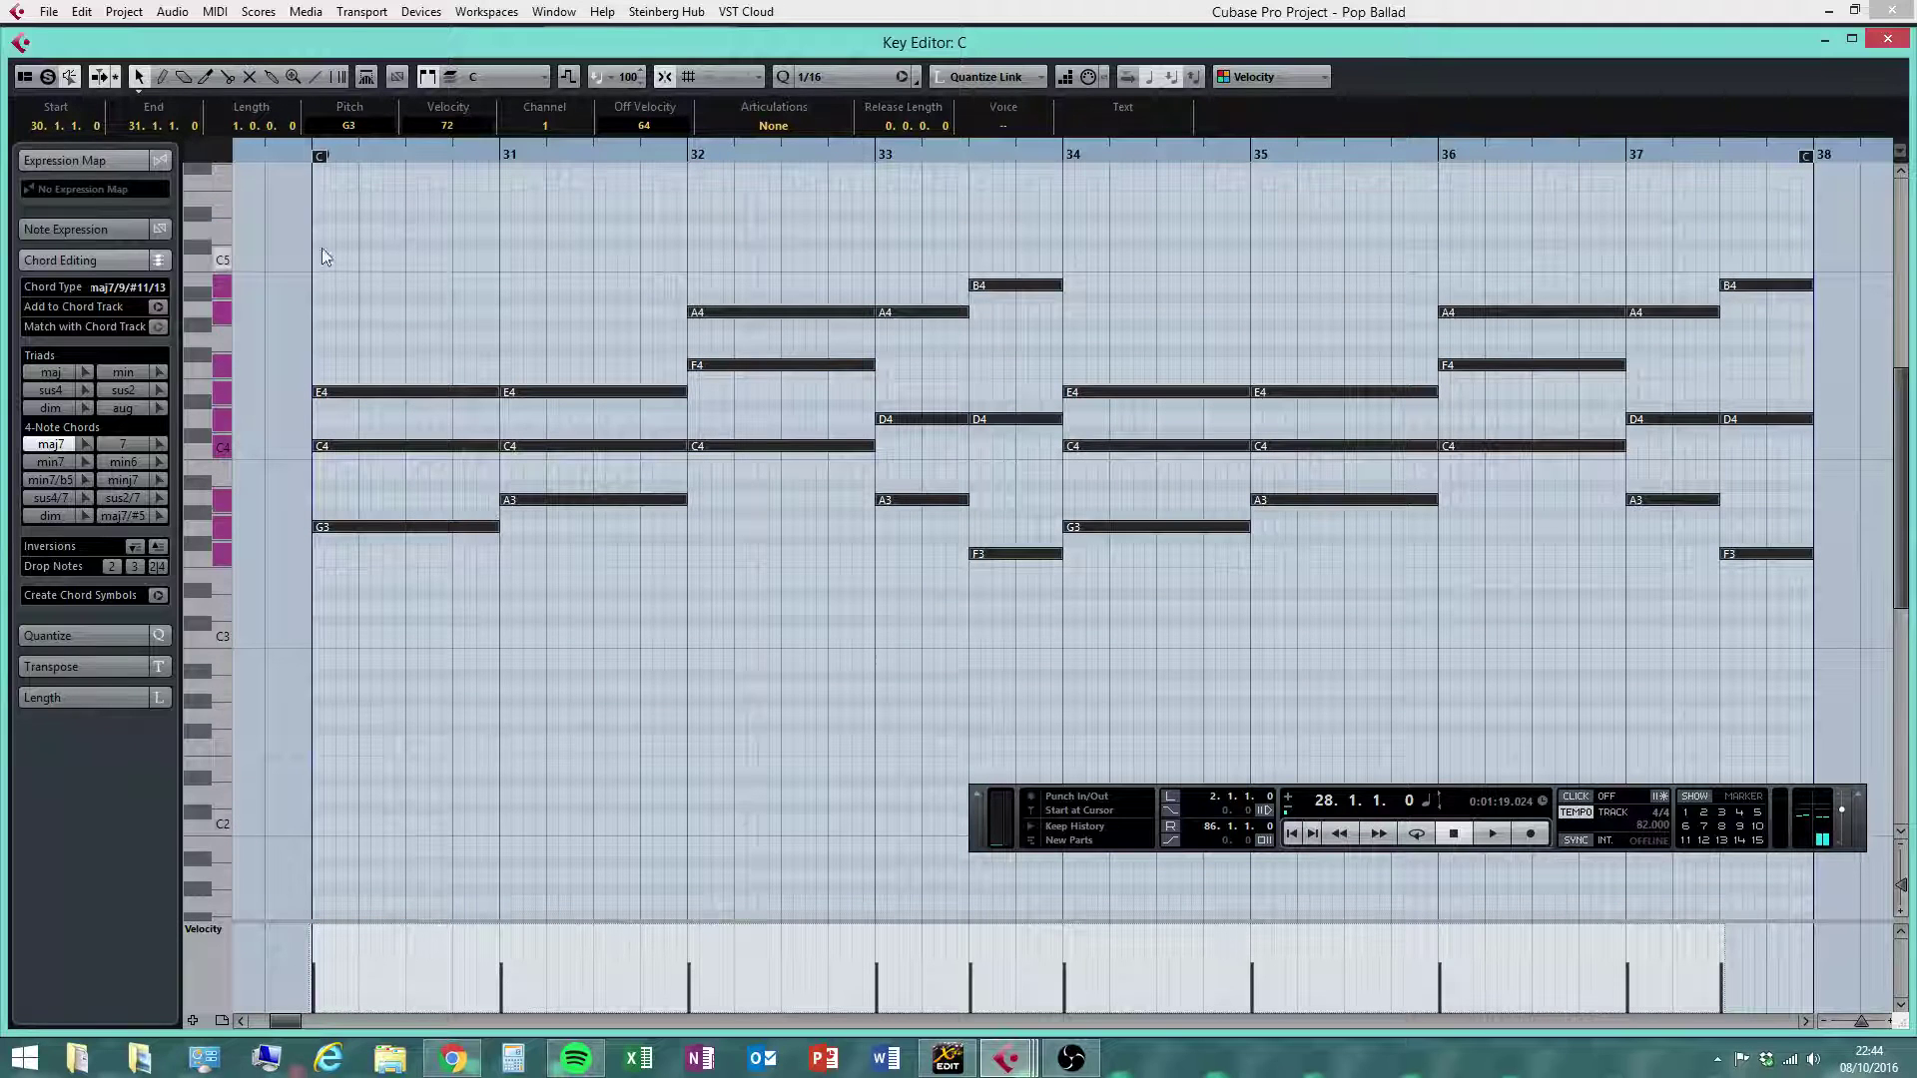
{"action": "left_click", "coordinate": [298, 155]}
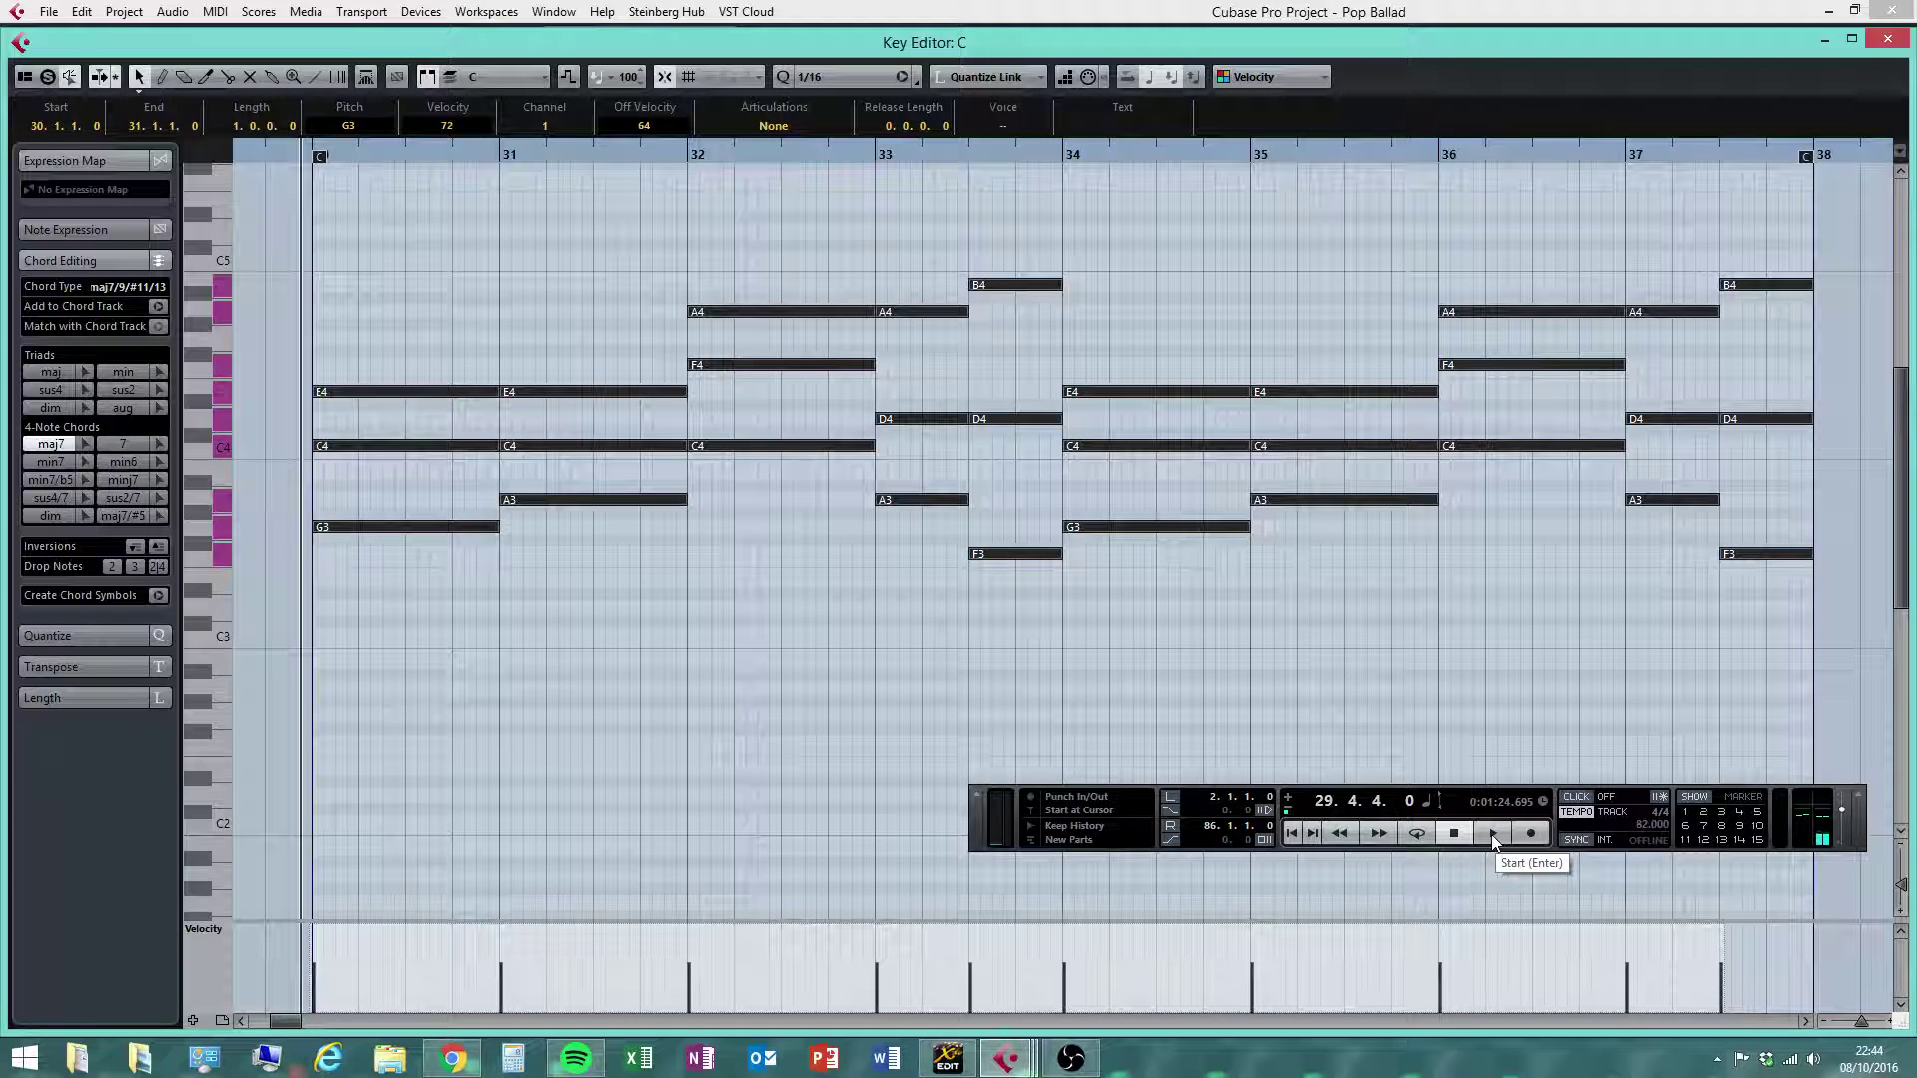
{"action": "left_click", "coordinate": [1887, 38]}
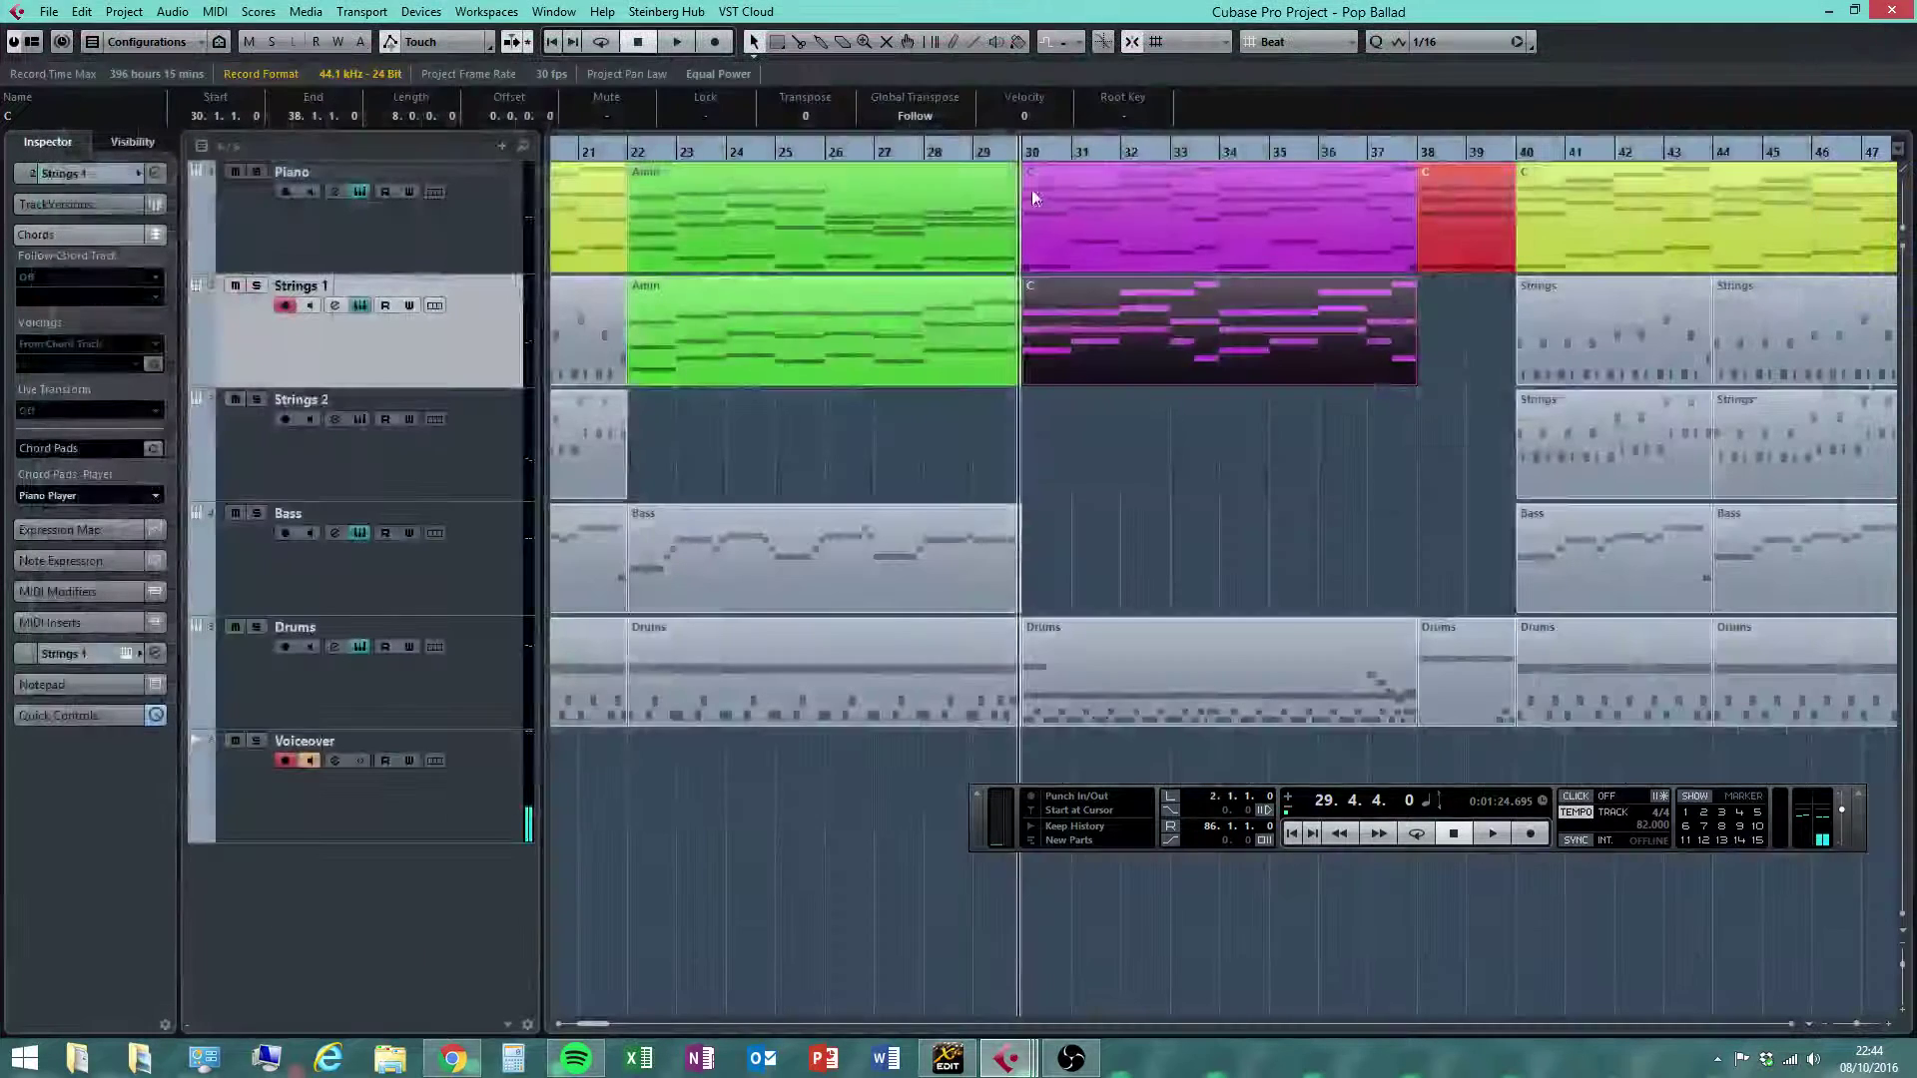
Play the arrangement from bar 27 into bar 34 to hear the new Strings 1 part
{"action": "left_click_drag", "start_coordinate": [934, 152], "coordinate": [875, 153]}
{"action": "left_click", "coordinate": [961, 219]}
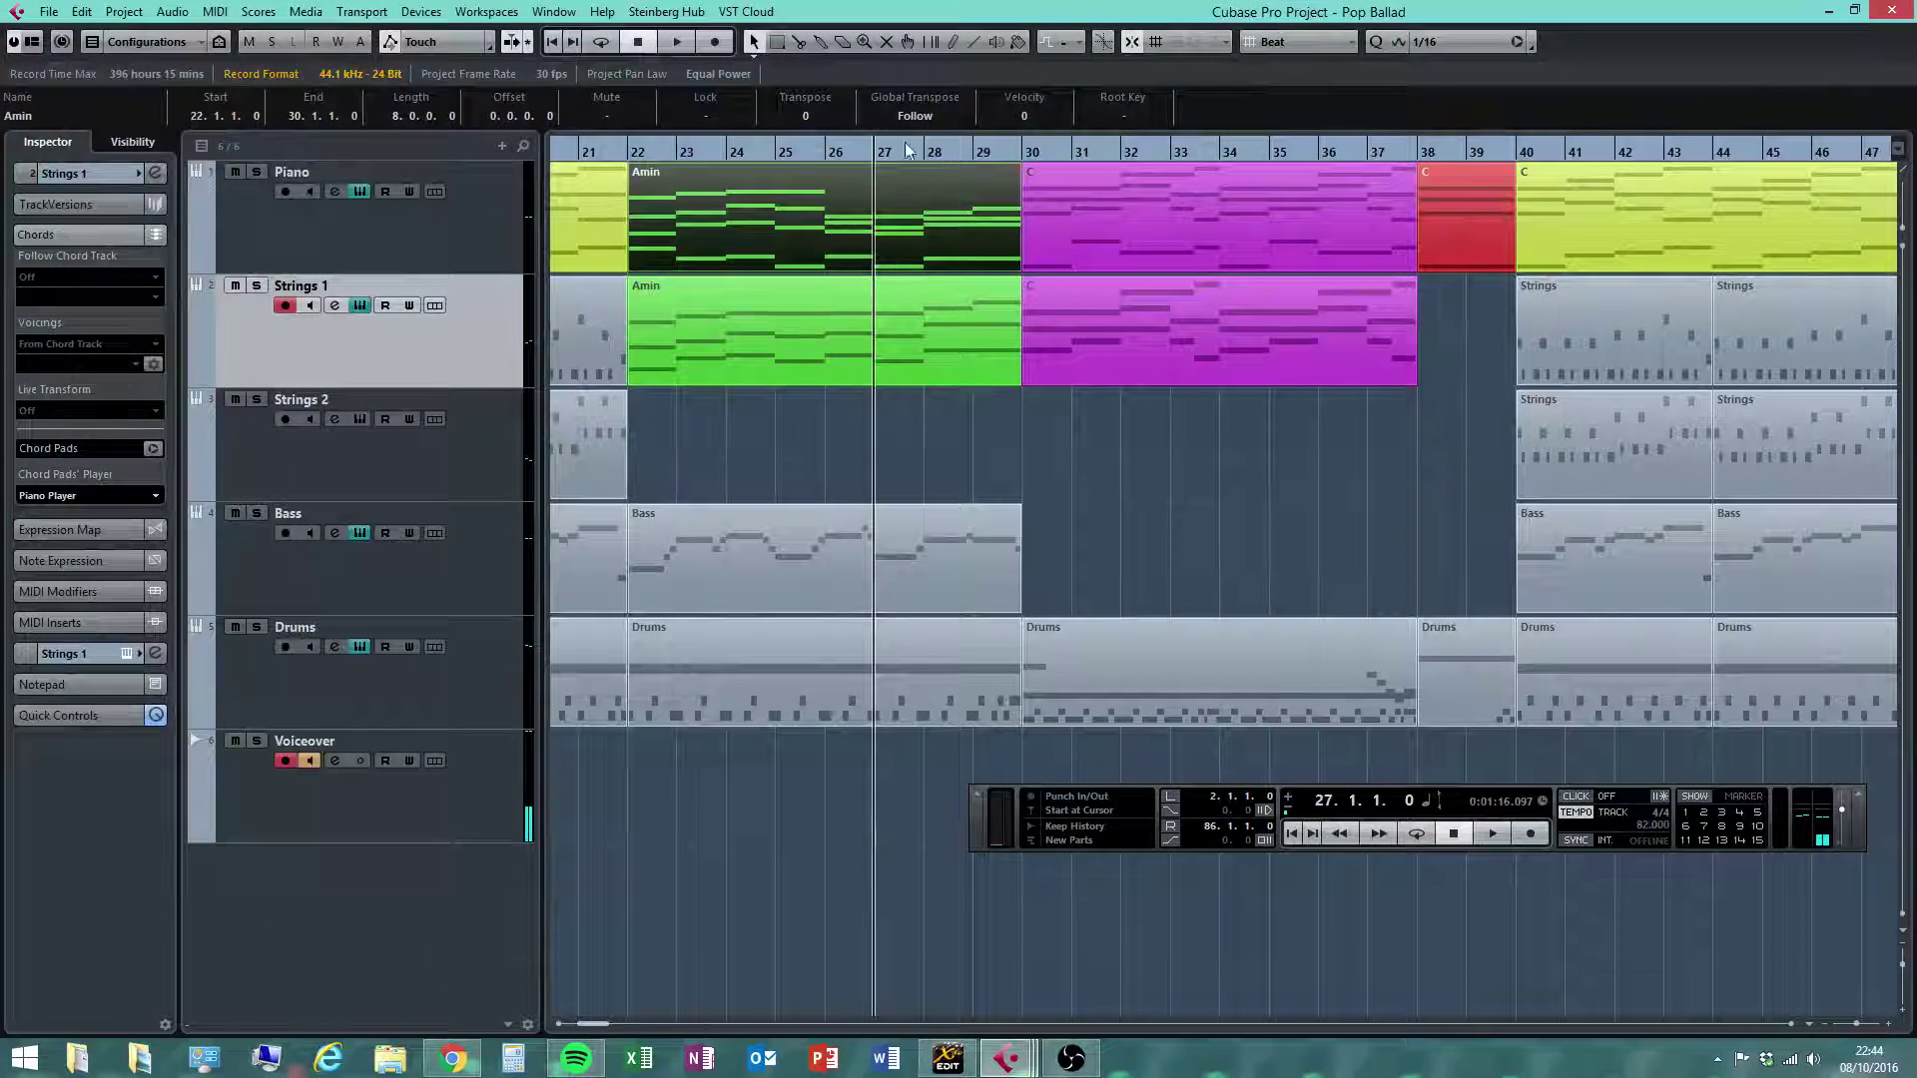
{"action": "key", "text": "space"}
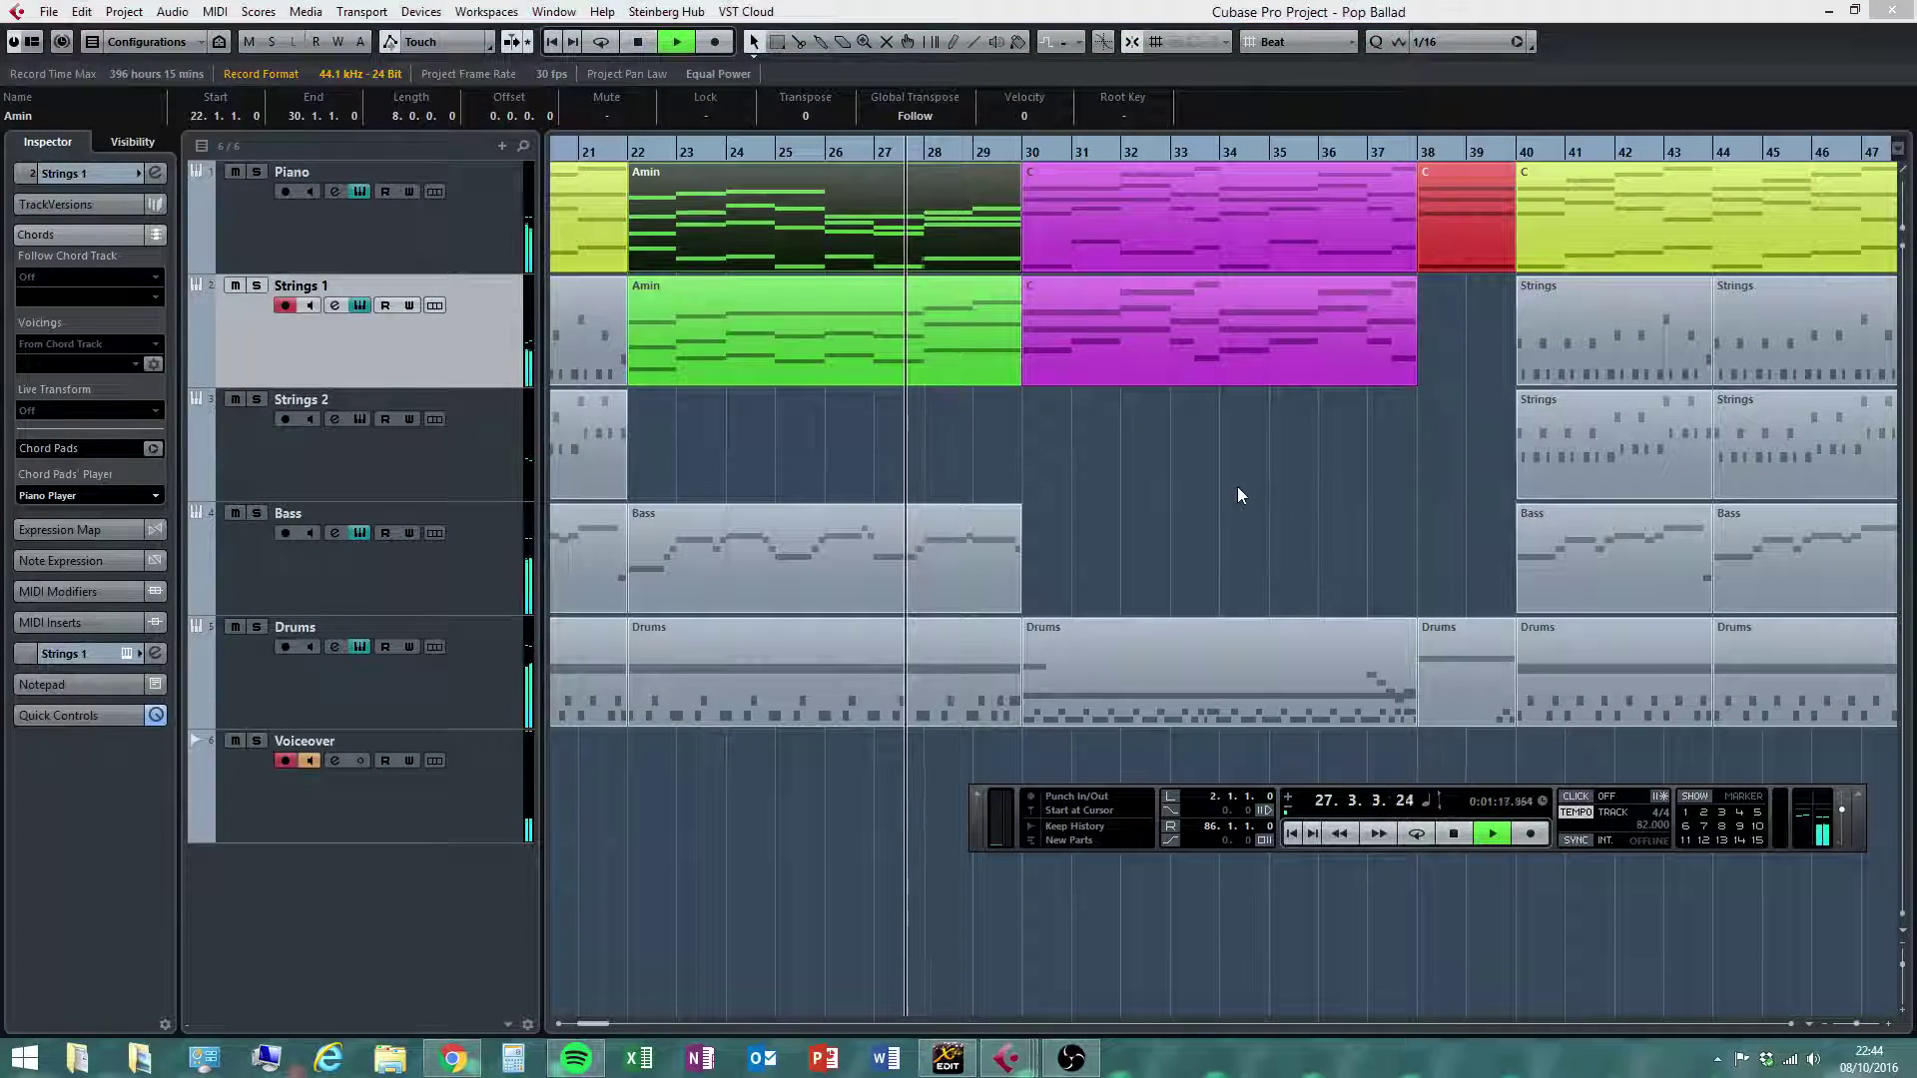
{"action": "left_click", "coordinate": [1237, 488]}
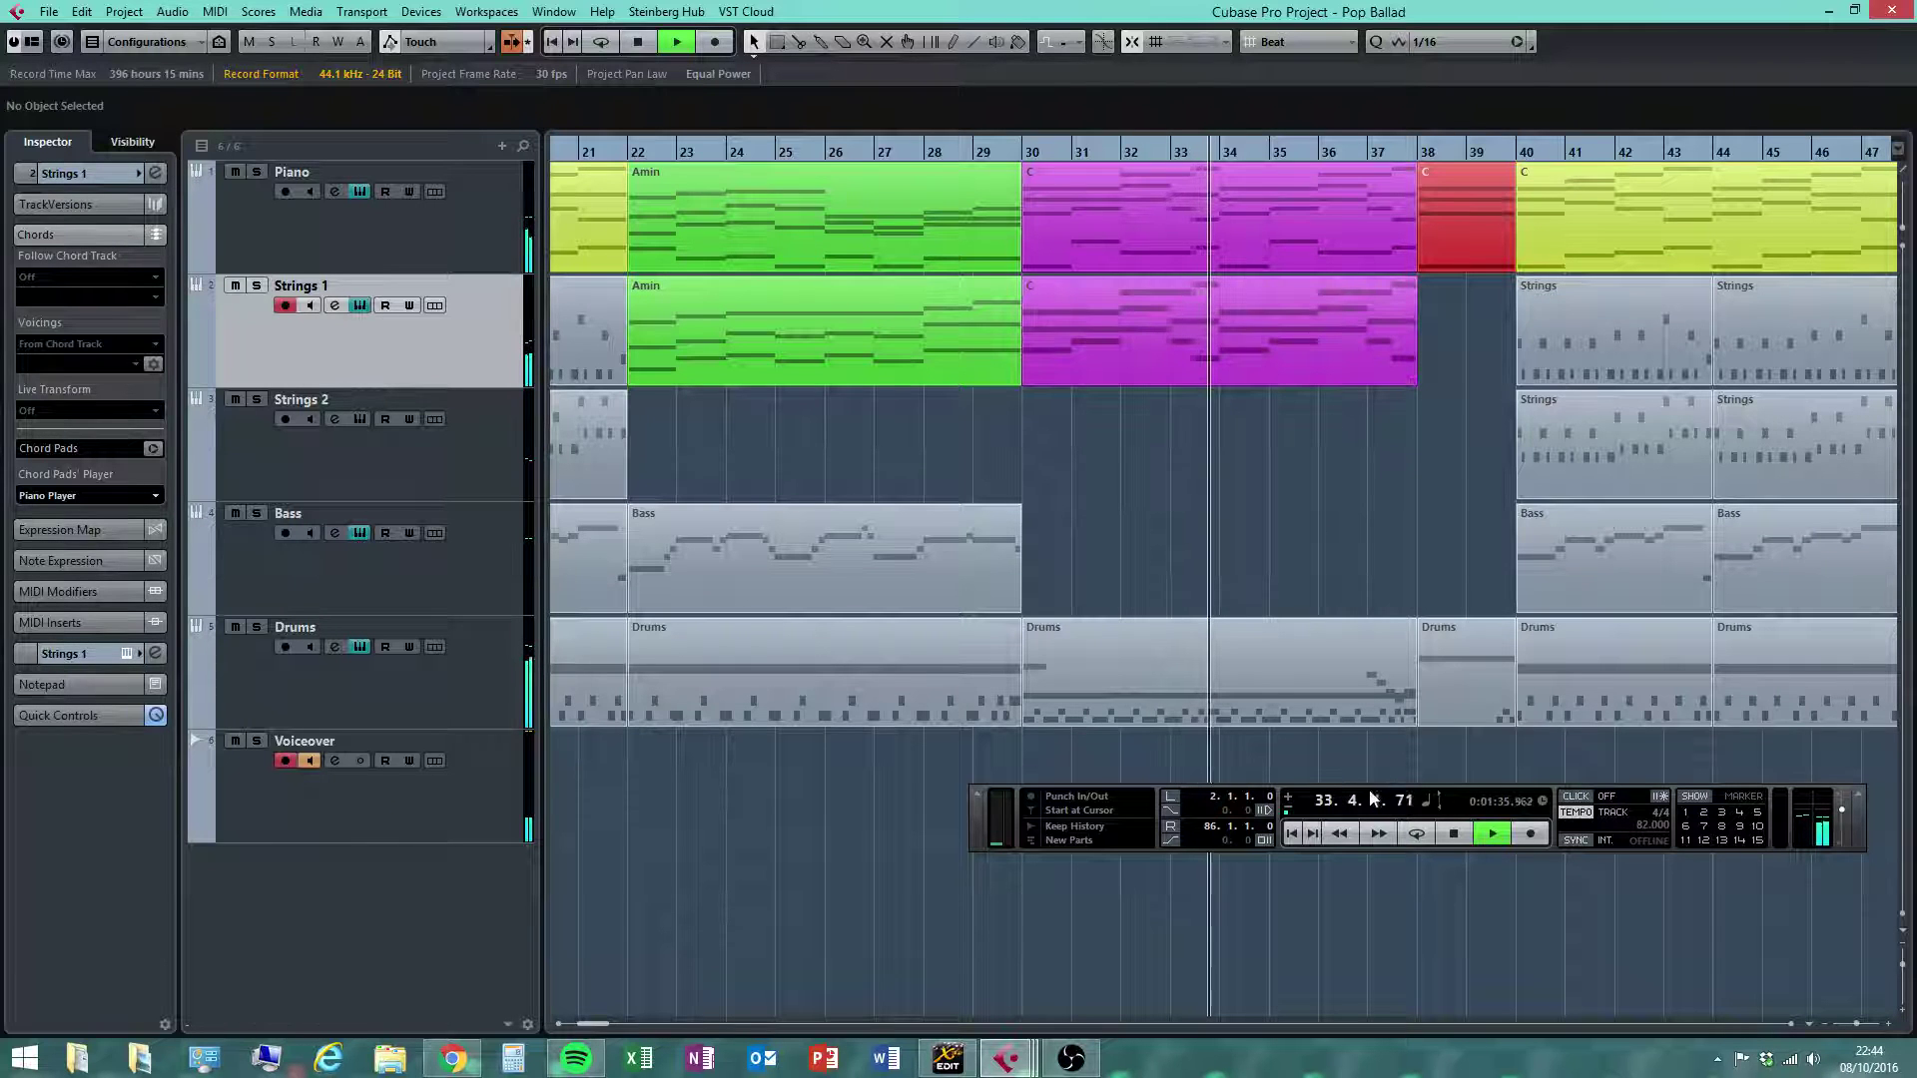
{"action": "left_click", "coordinate": [1454, 833]}
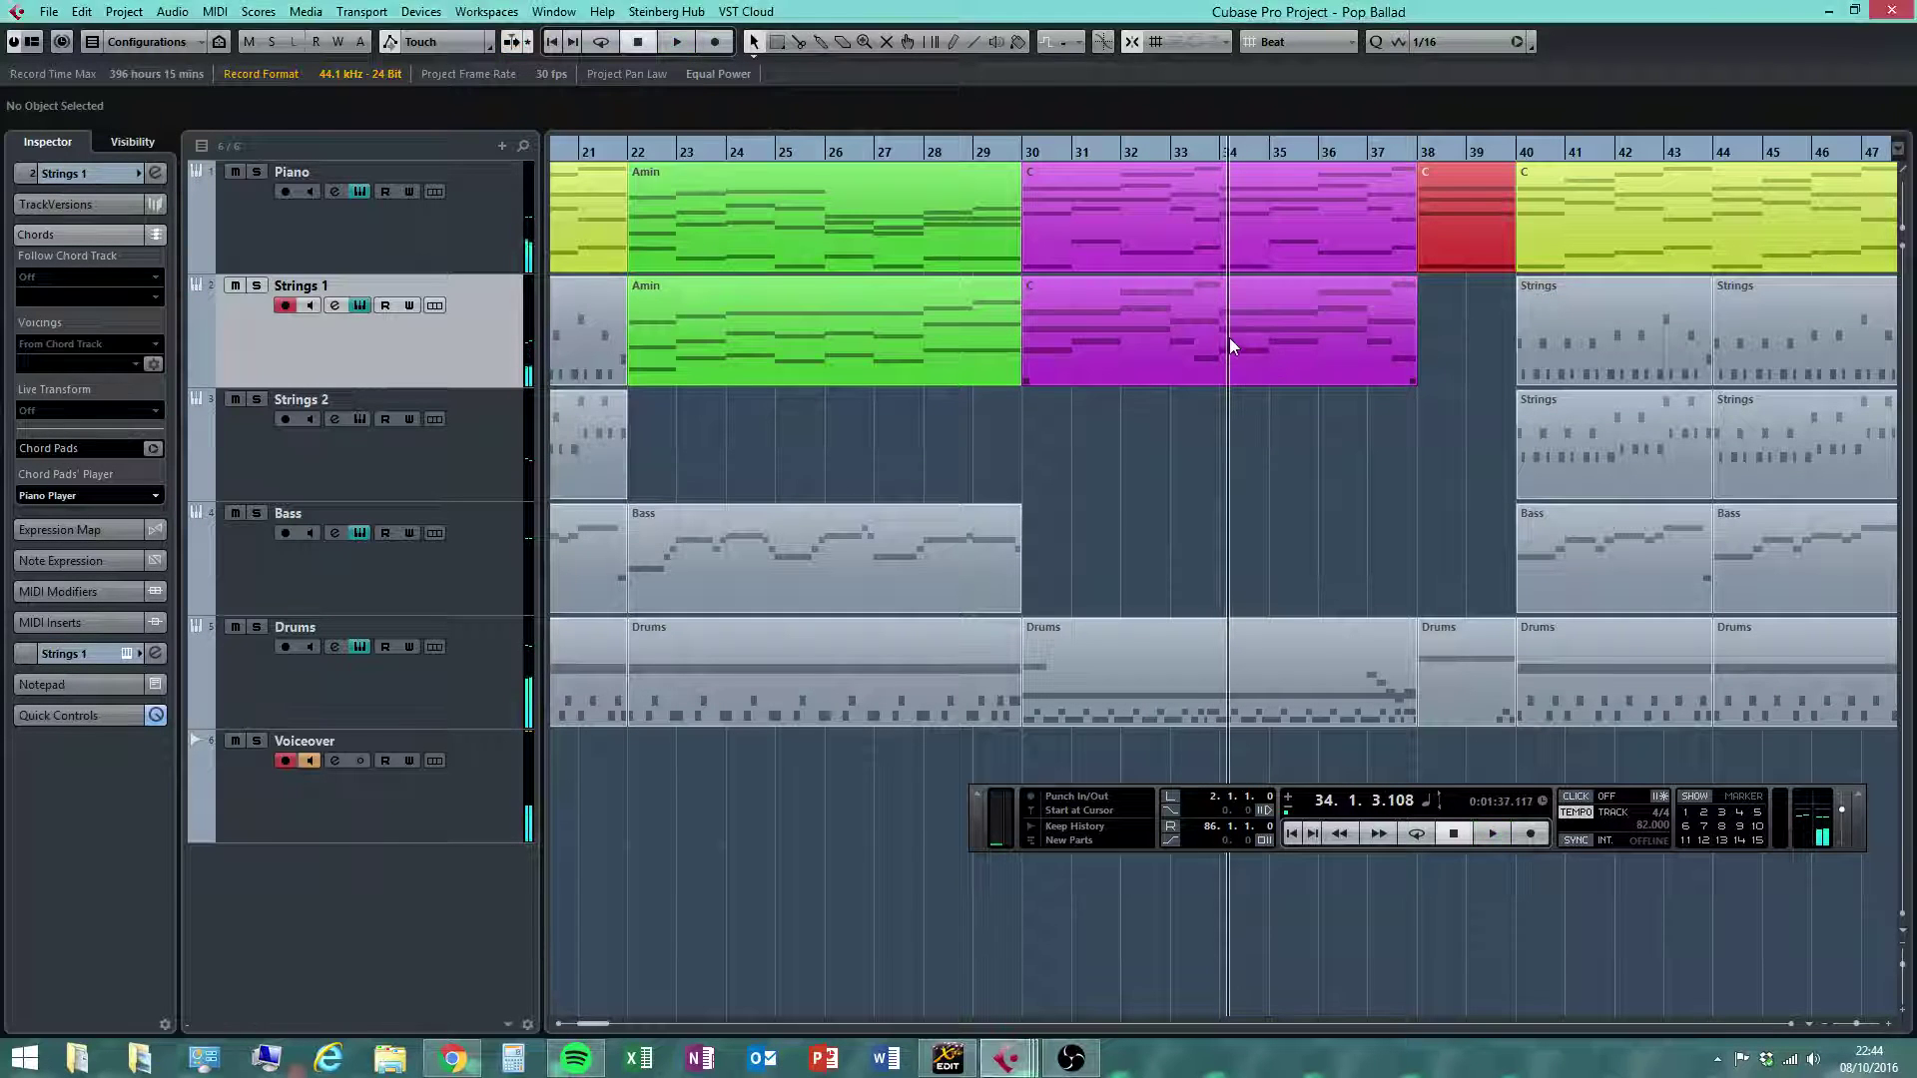
Reopen the Strings 1 part and raise bar 30's G3 and bar 31's A3 by an octave to G4 and A4
{"action": "double_click", "coordinate": [1230, 341]}
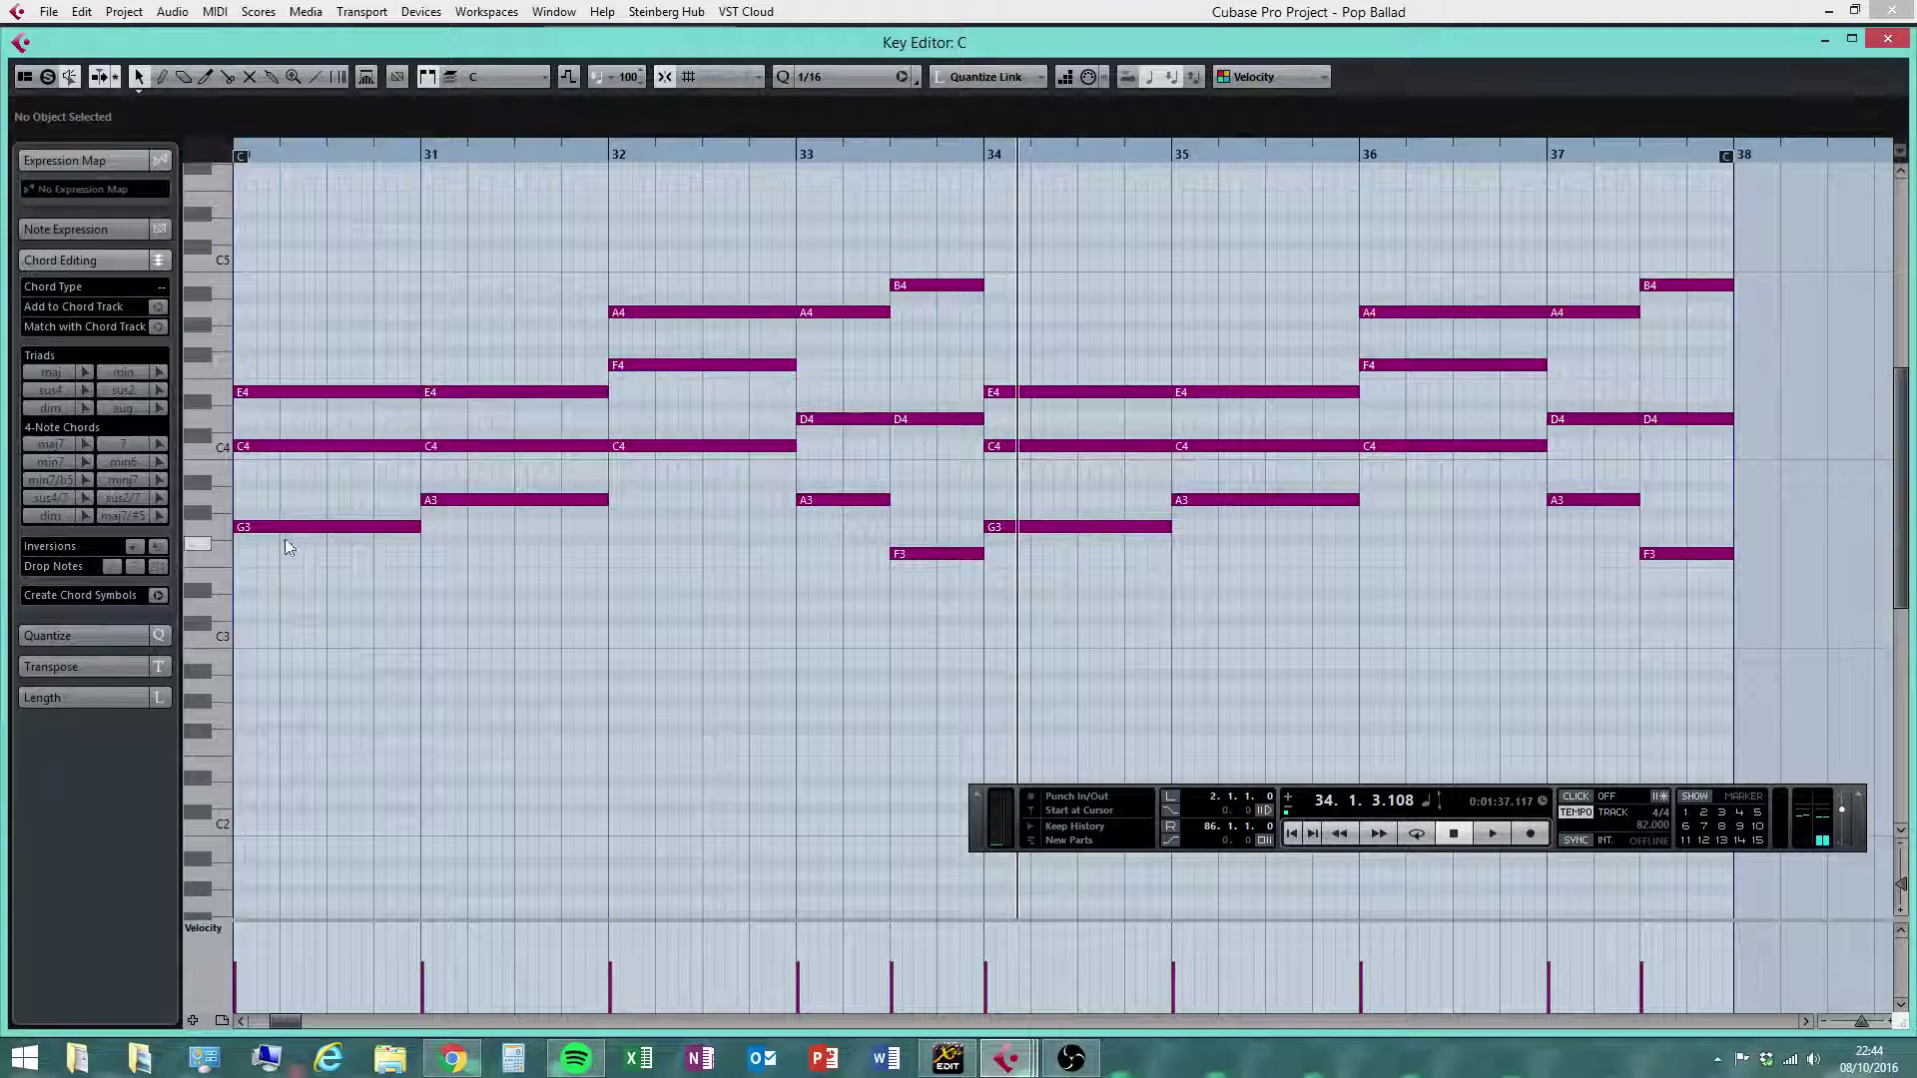
{"action": "left_click_drag", "start_coordinate": [347, 327], "coordinate": [364, 559]}
{"action": "left_click", "coordinate": [544, 586]}
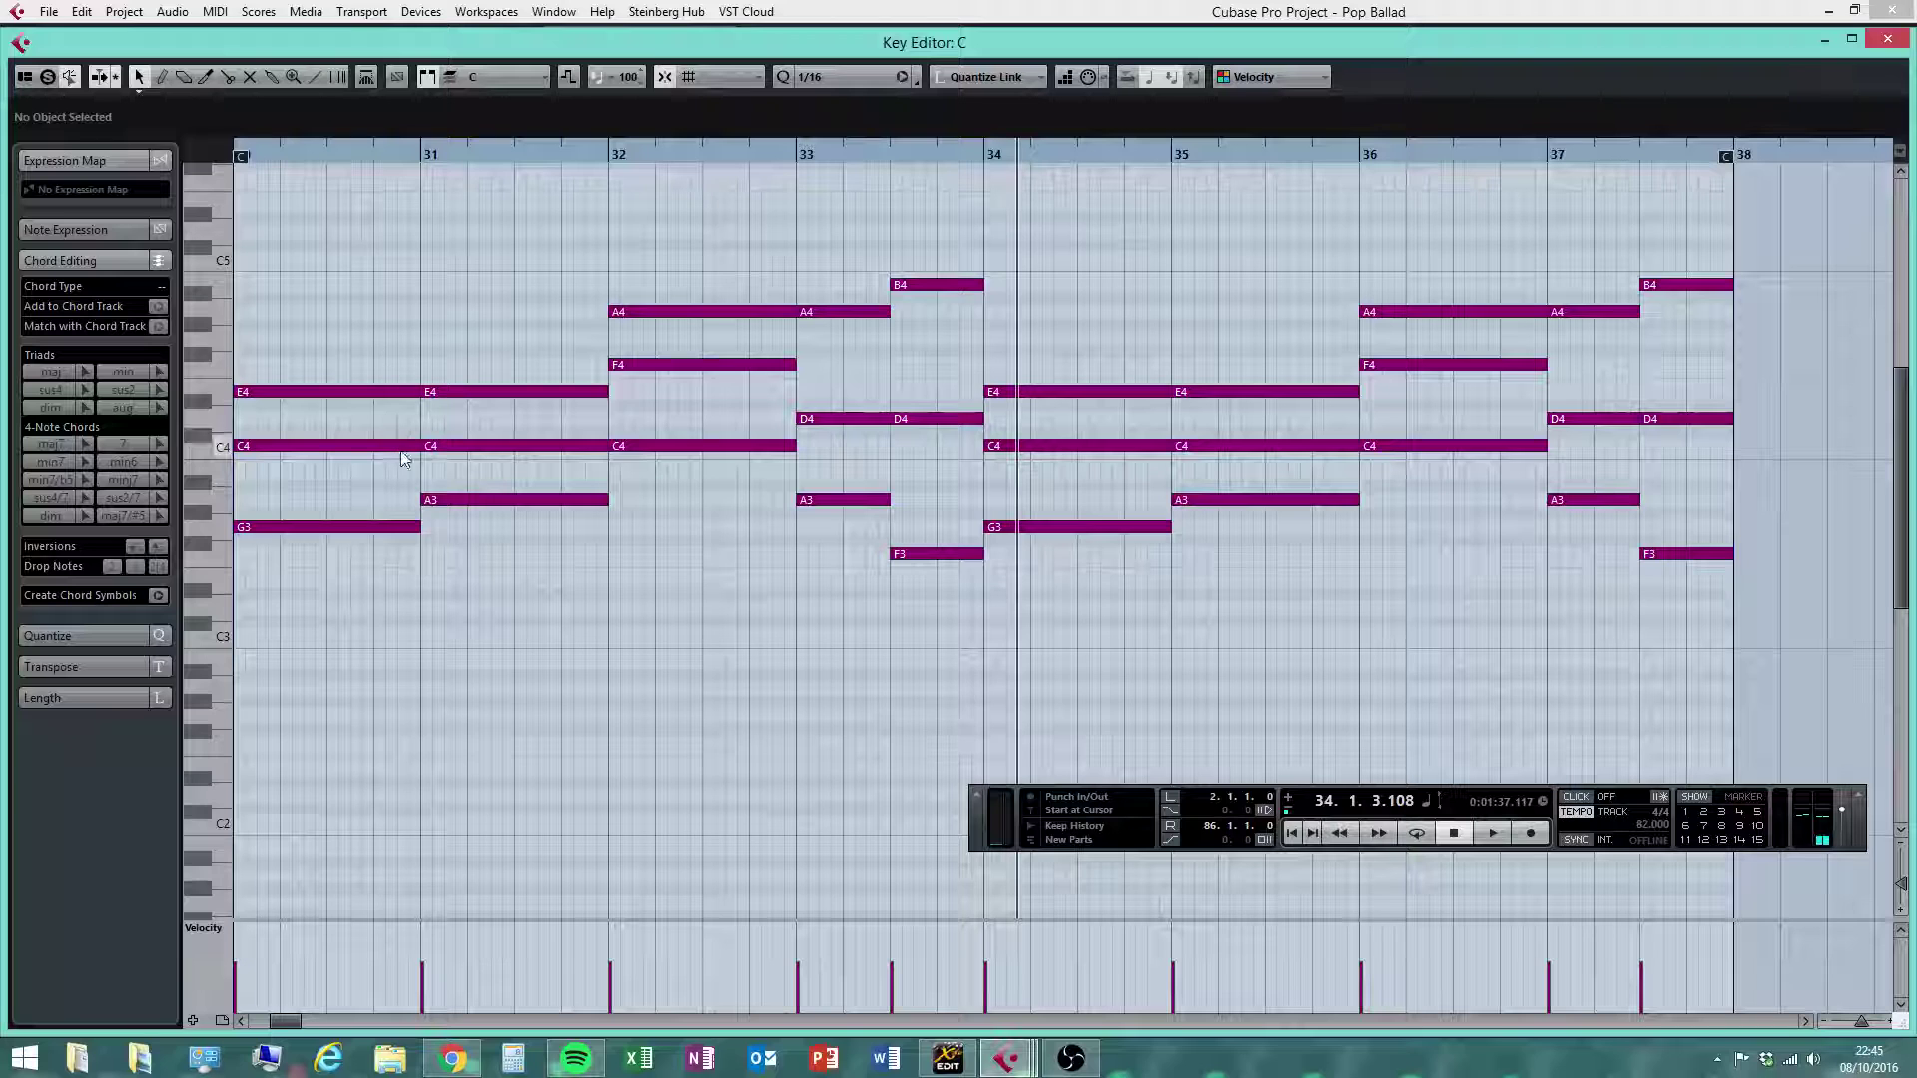
{"action": "left_click", "coordinate": [347, 397]}
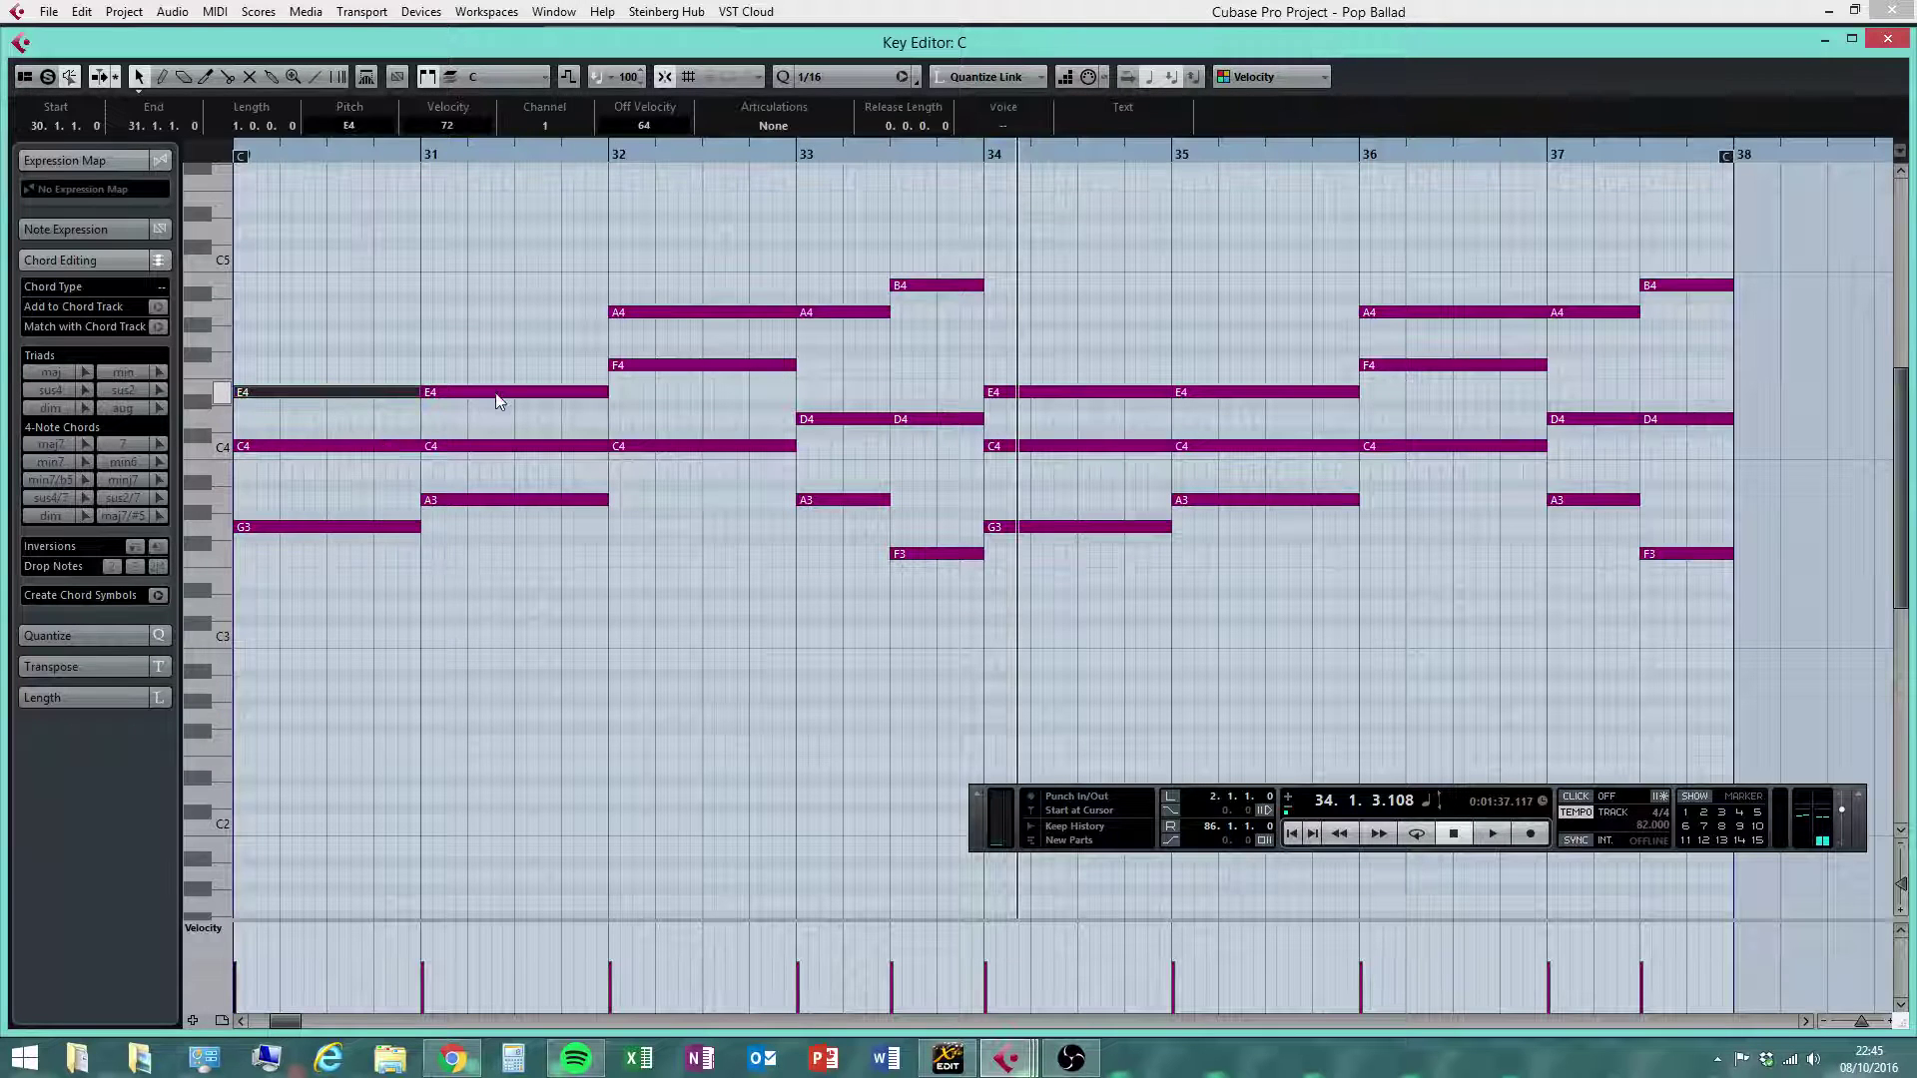
{"action": "left_click", "coordinate": [492, 395]}
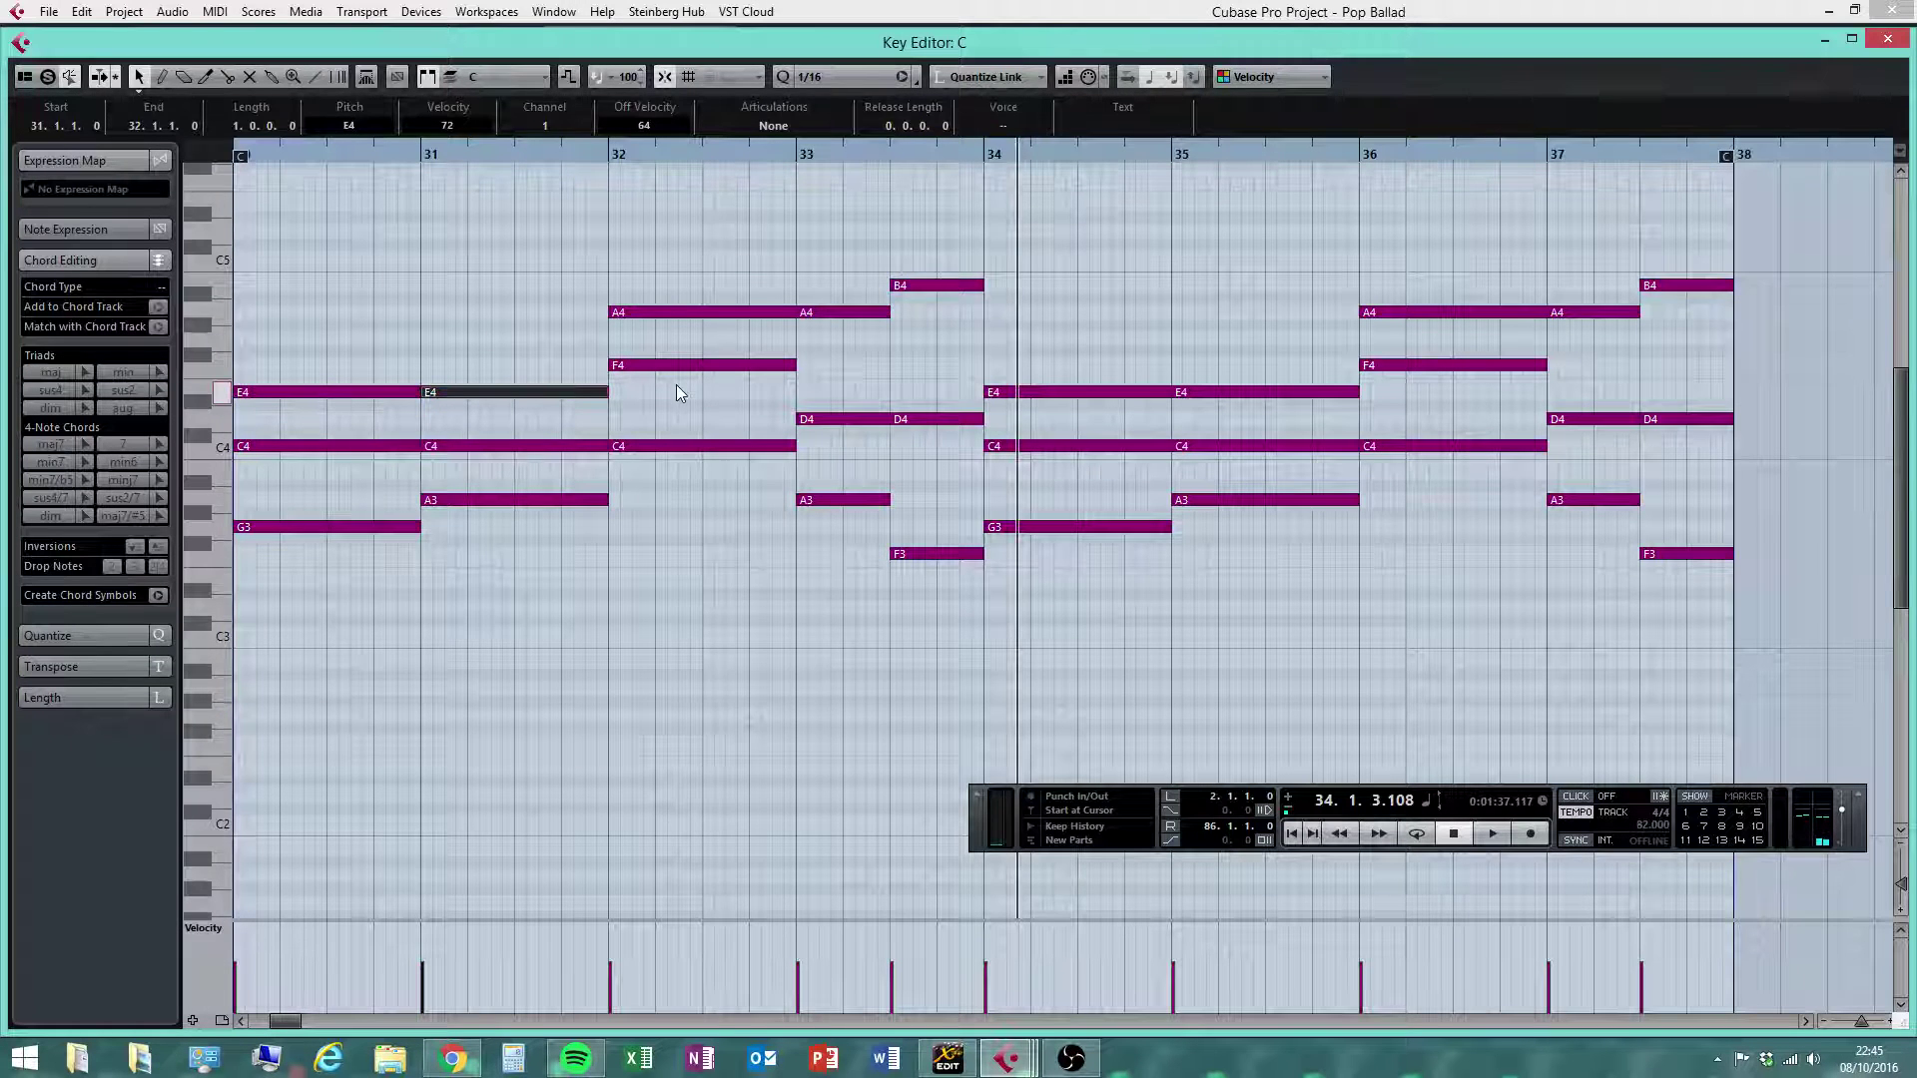
{"action": "left_click", "coordinate": [671, 313]}
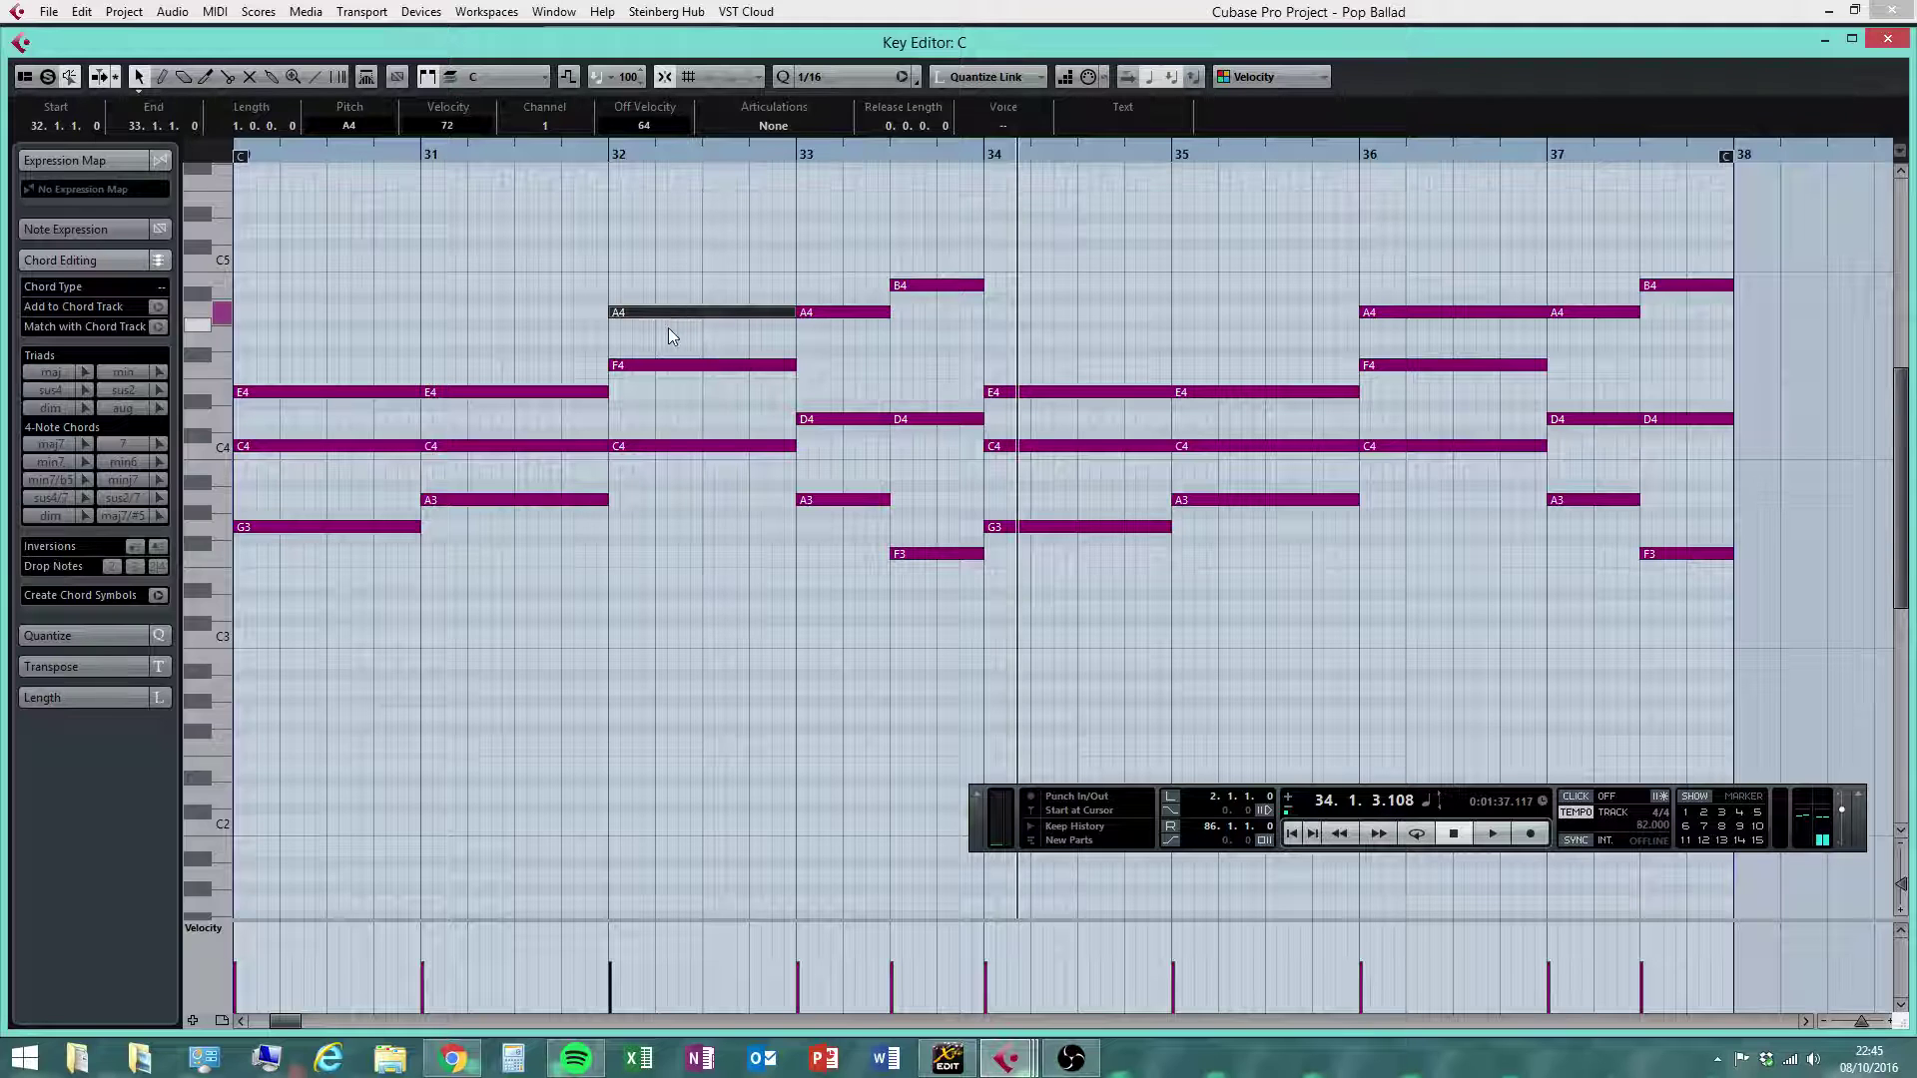
{"action": "left_click_drag", "start_coordinate": [327, 494], "coordinate": [504, 566]}
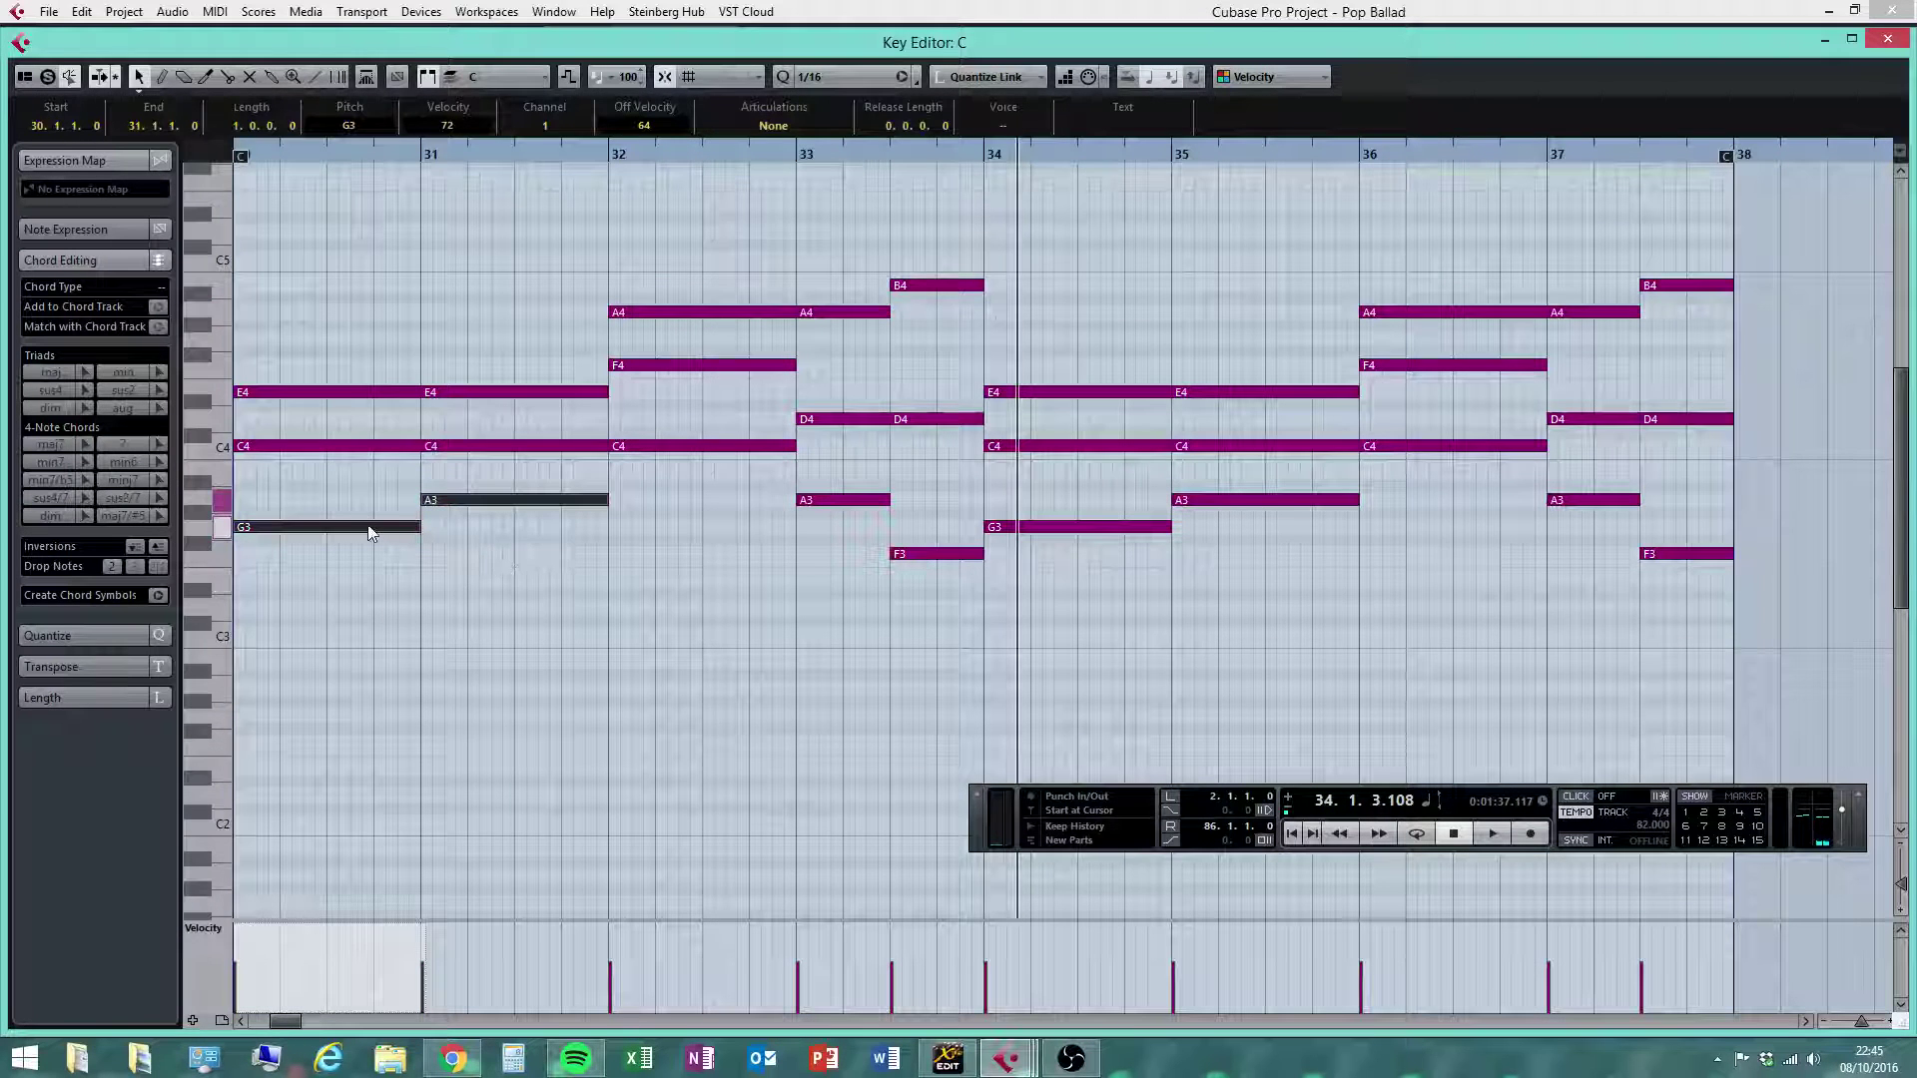
{"action": "left_click_drag", "start_coordinate": [369, 531], "coordinate": [364, 340]}
{"action": "left_click", "coordinate": [638, 340]}
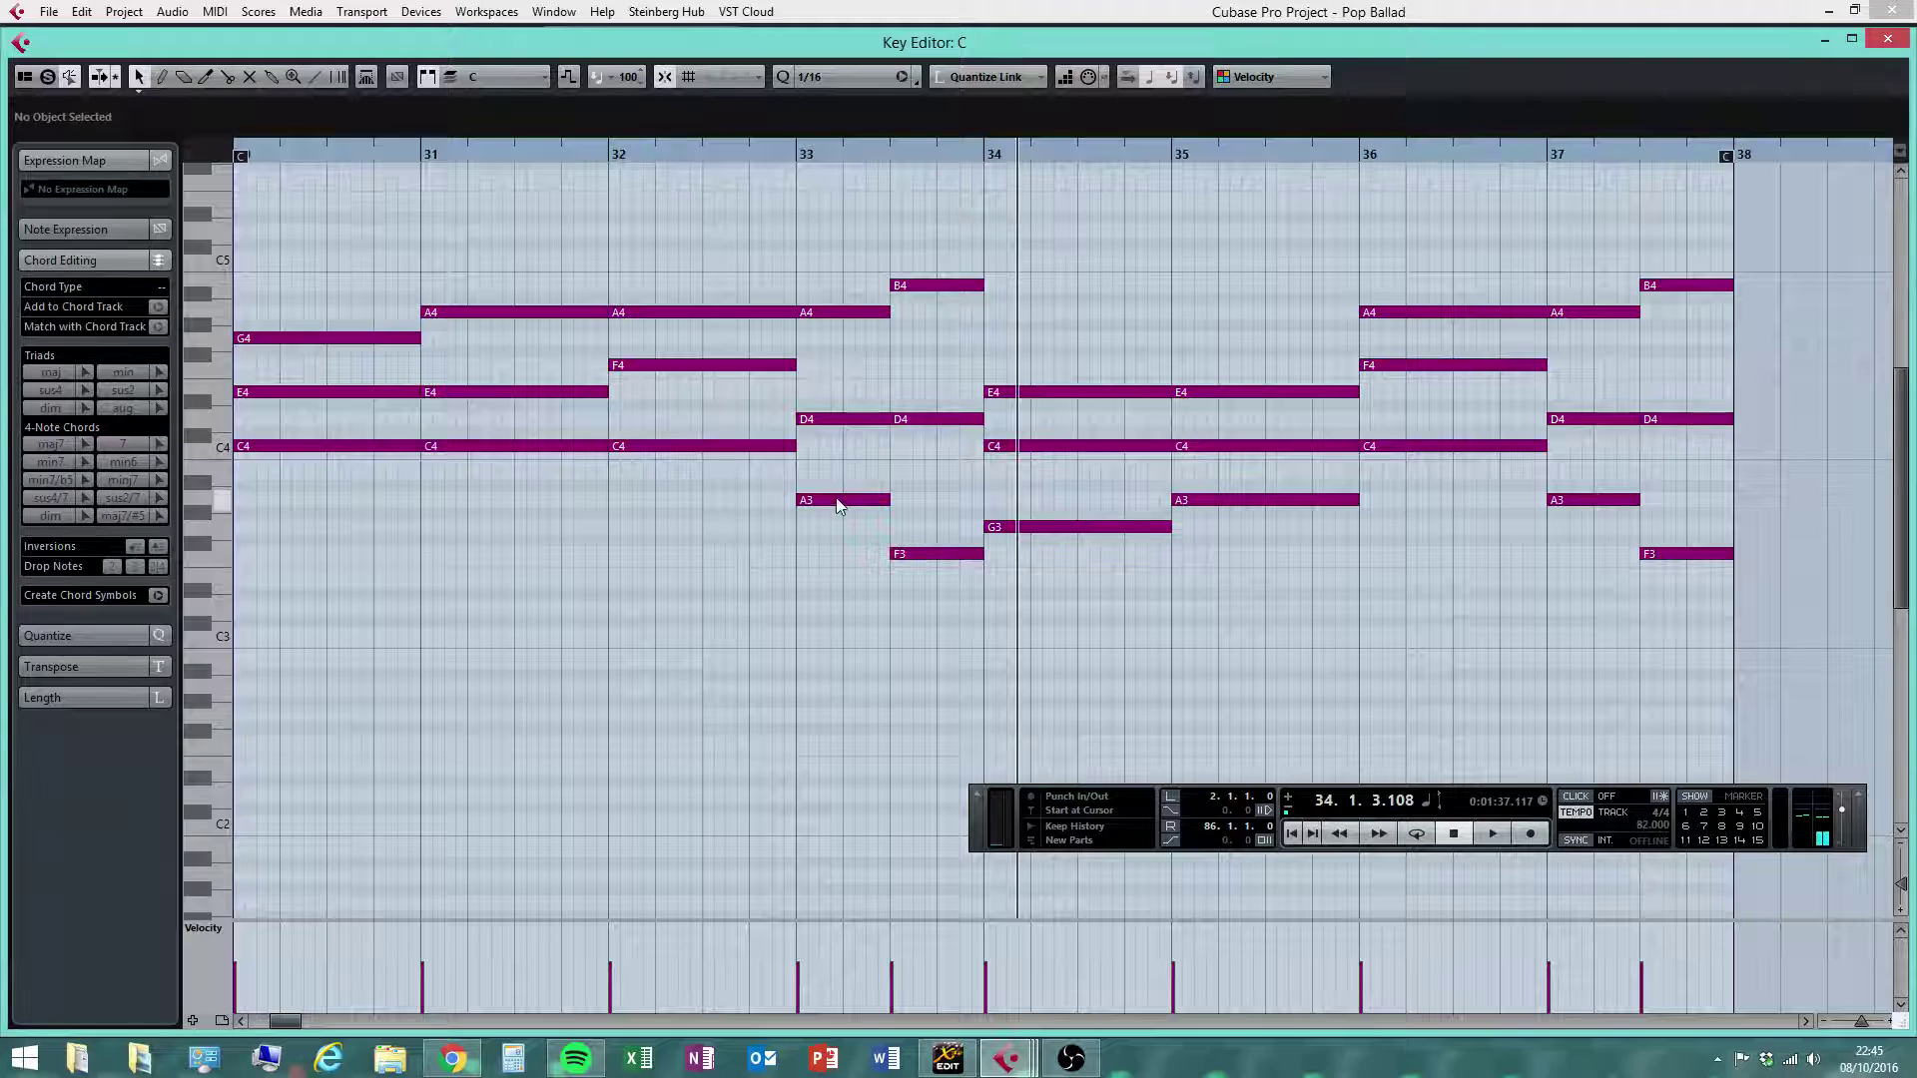
Move the A3 note in the first half of bar 33 up to F4 and select the chord to check it
{"action": "left_click_drag", "start_coordinate": [836, 506], "coordinate": [825, 322]}
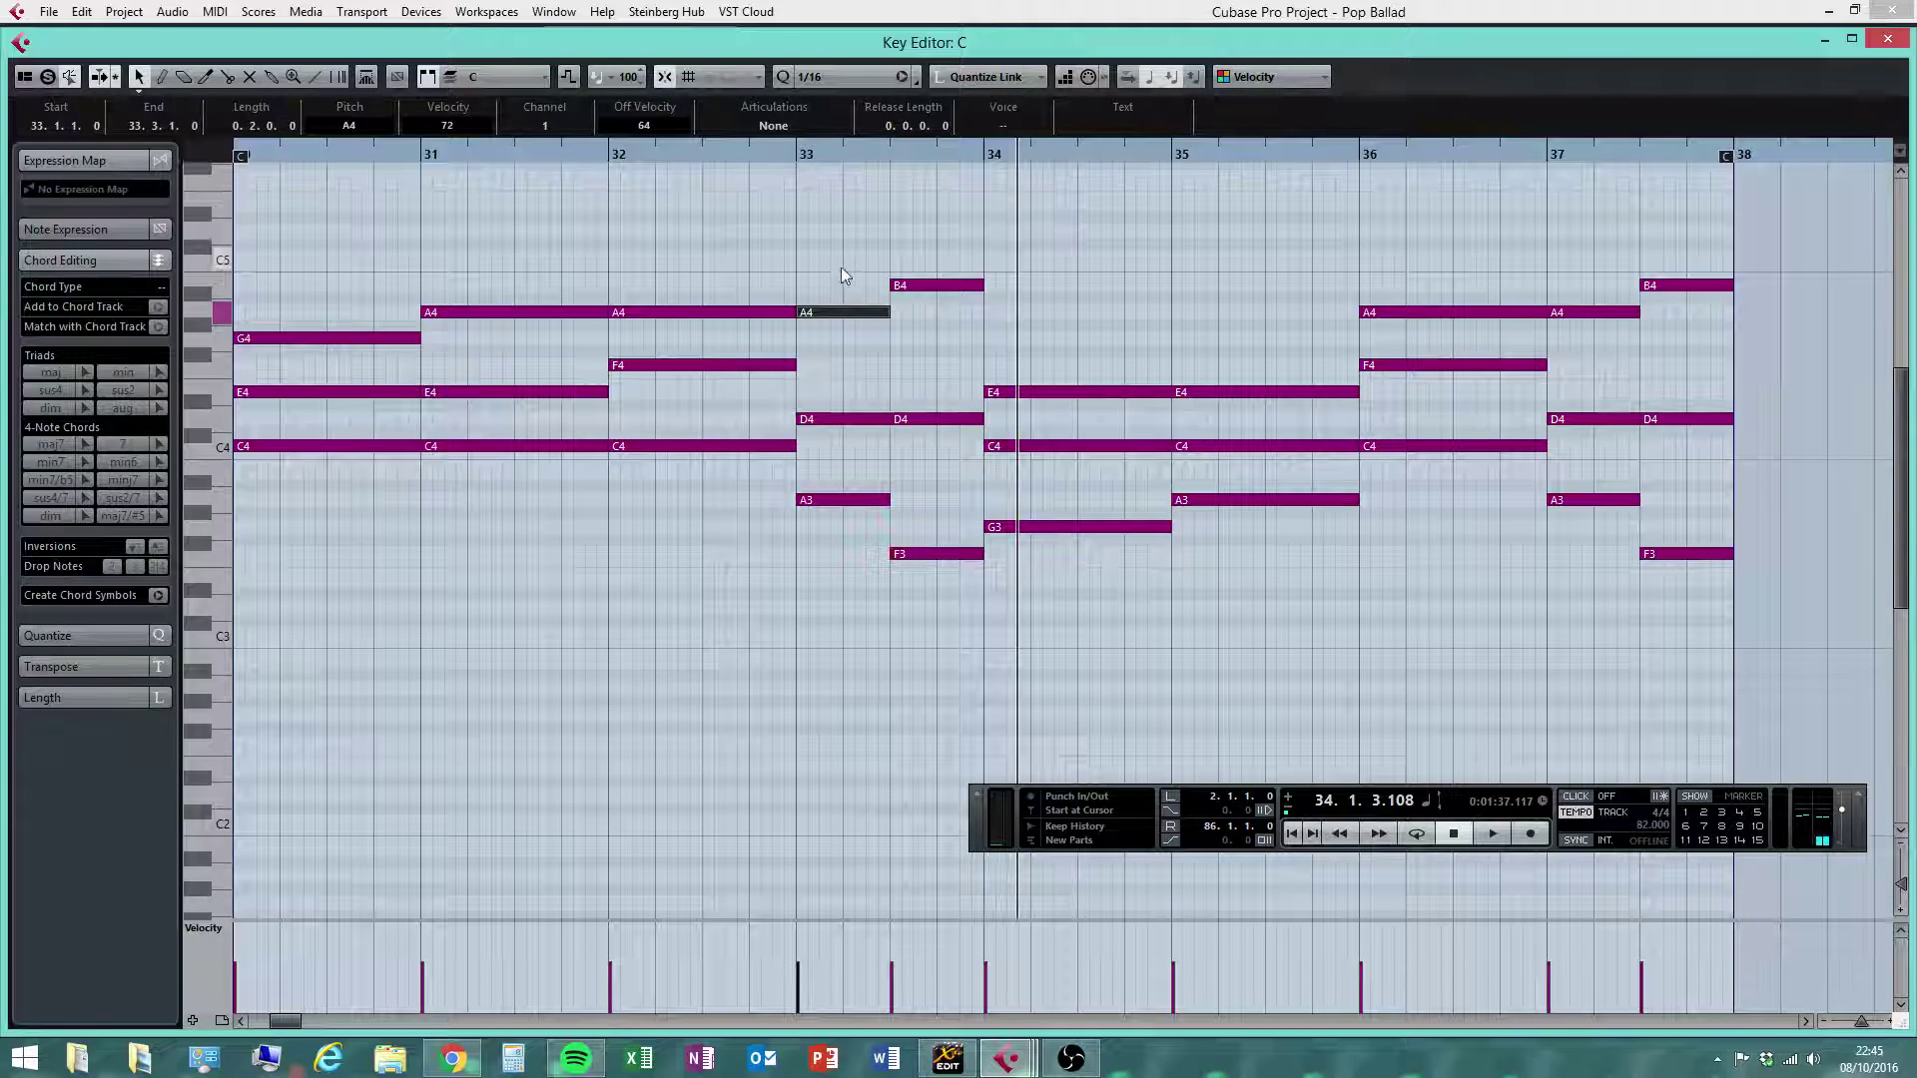
{"action": "left_click_drag", "start_coordinate": [842, 266], "coordinate": [849, 693]}
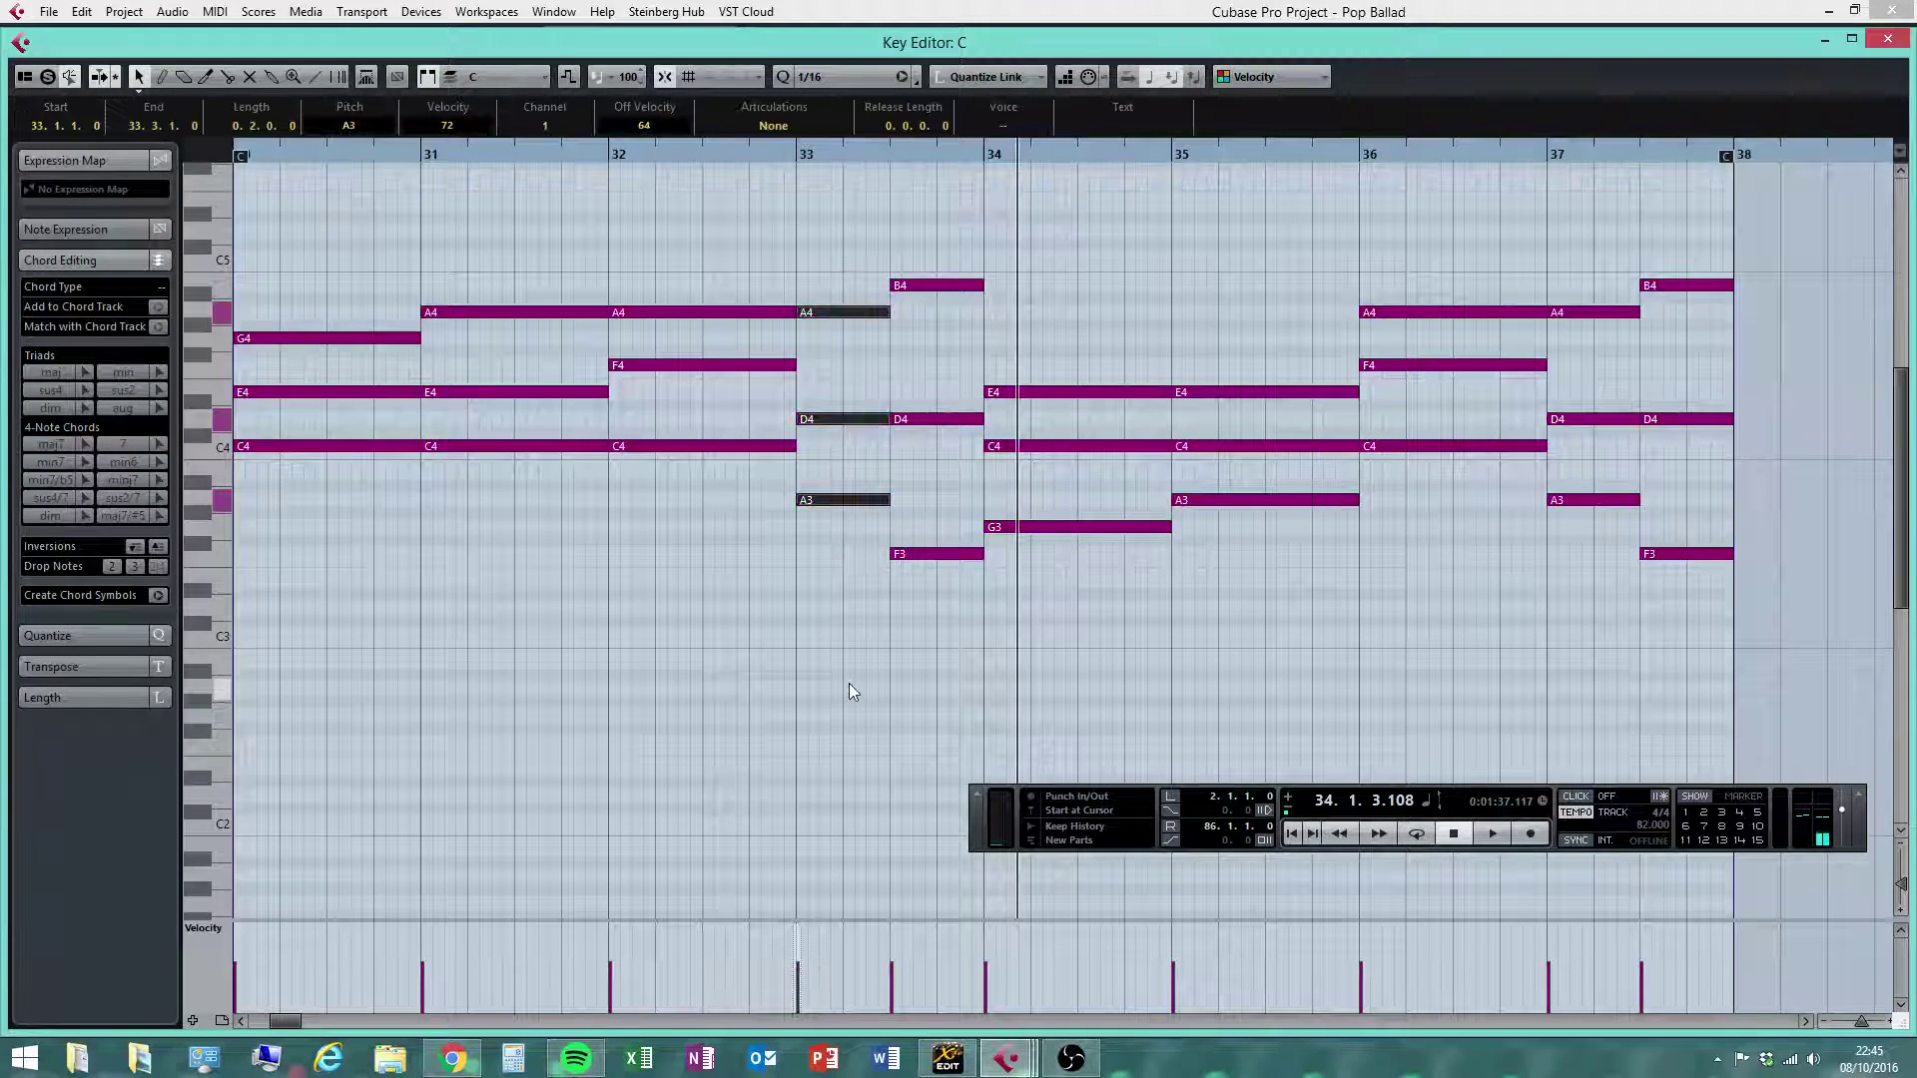
{"action": "left_click", "coordinate": [824, 363]}
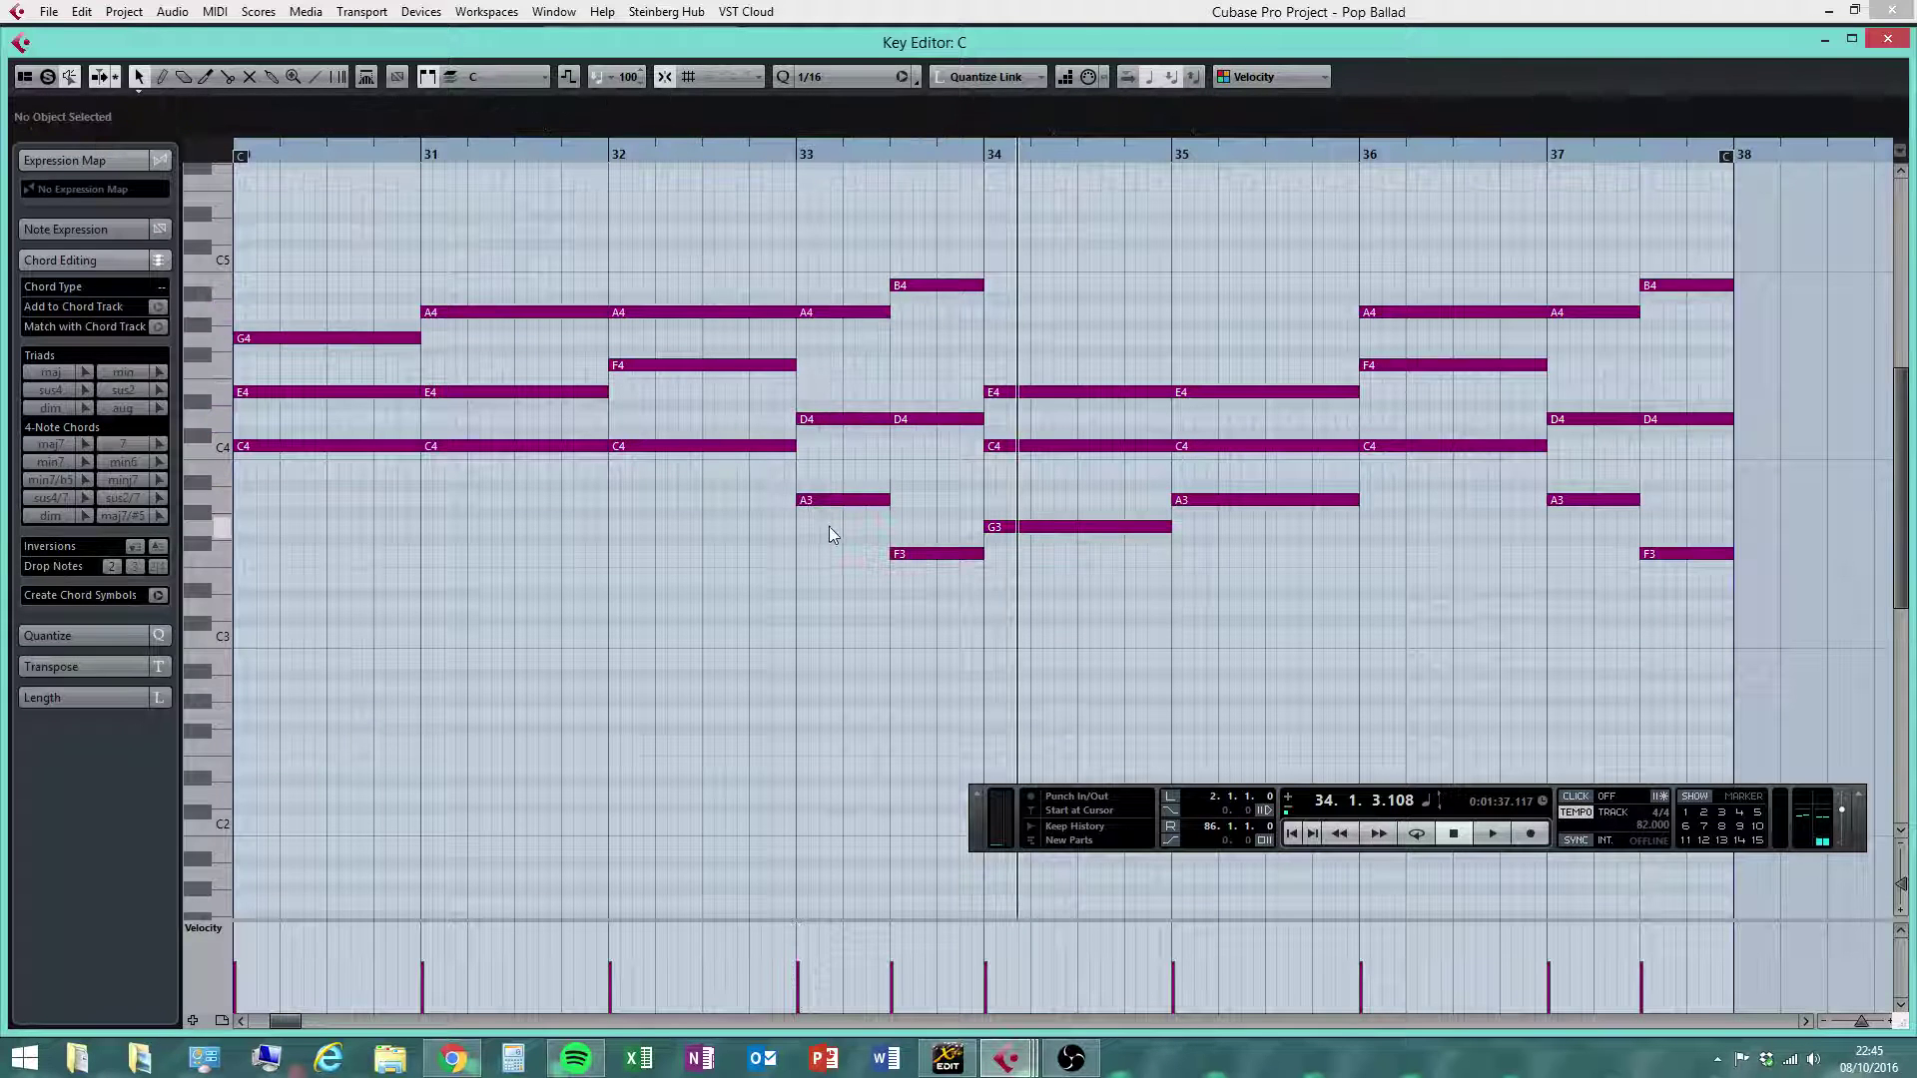
{"action": "left_click_drag", "start_coordinate": [825, 506], "coordinate": [826, 372]}
{"action": "left_click_drag", "start_coordinate": [841, 231], "coordinate": [842, 600]}
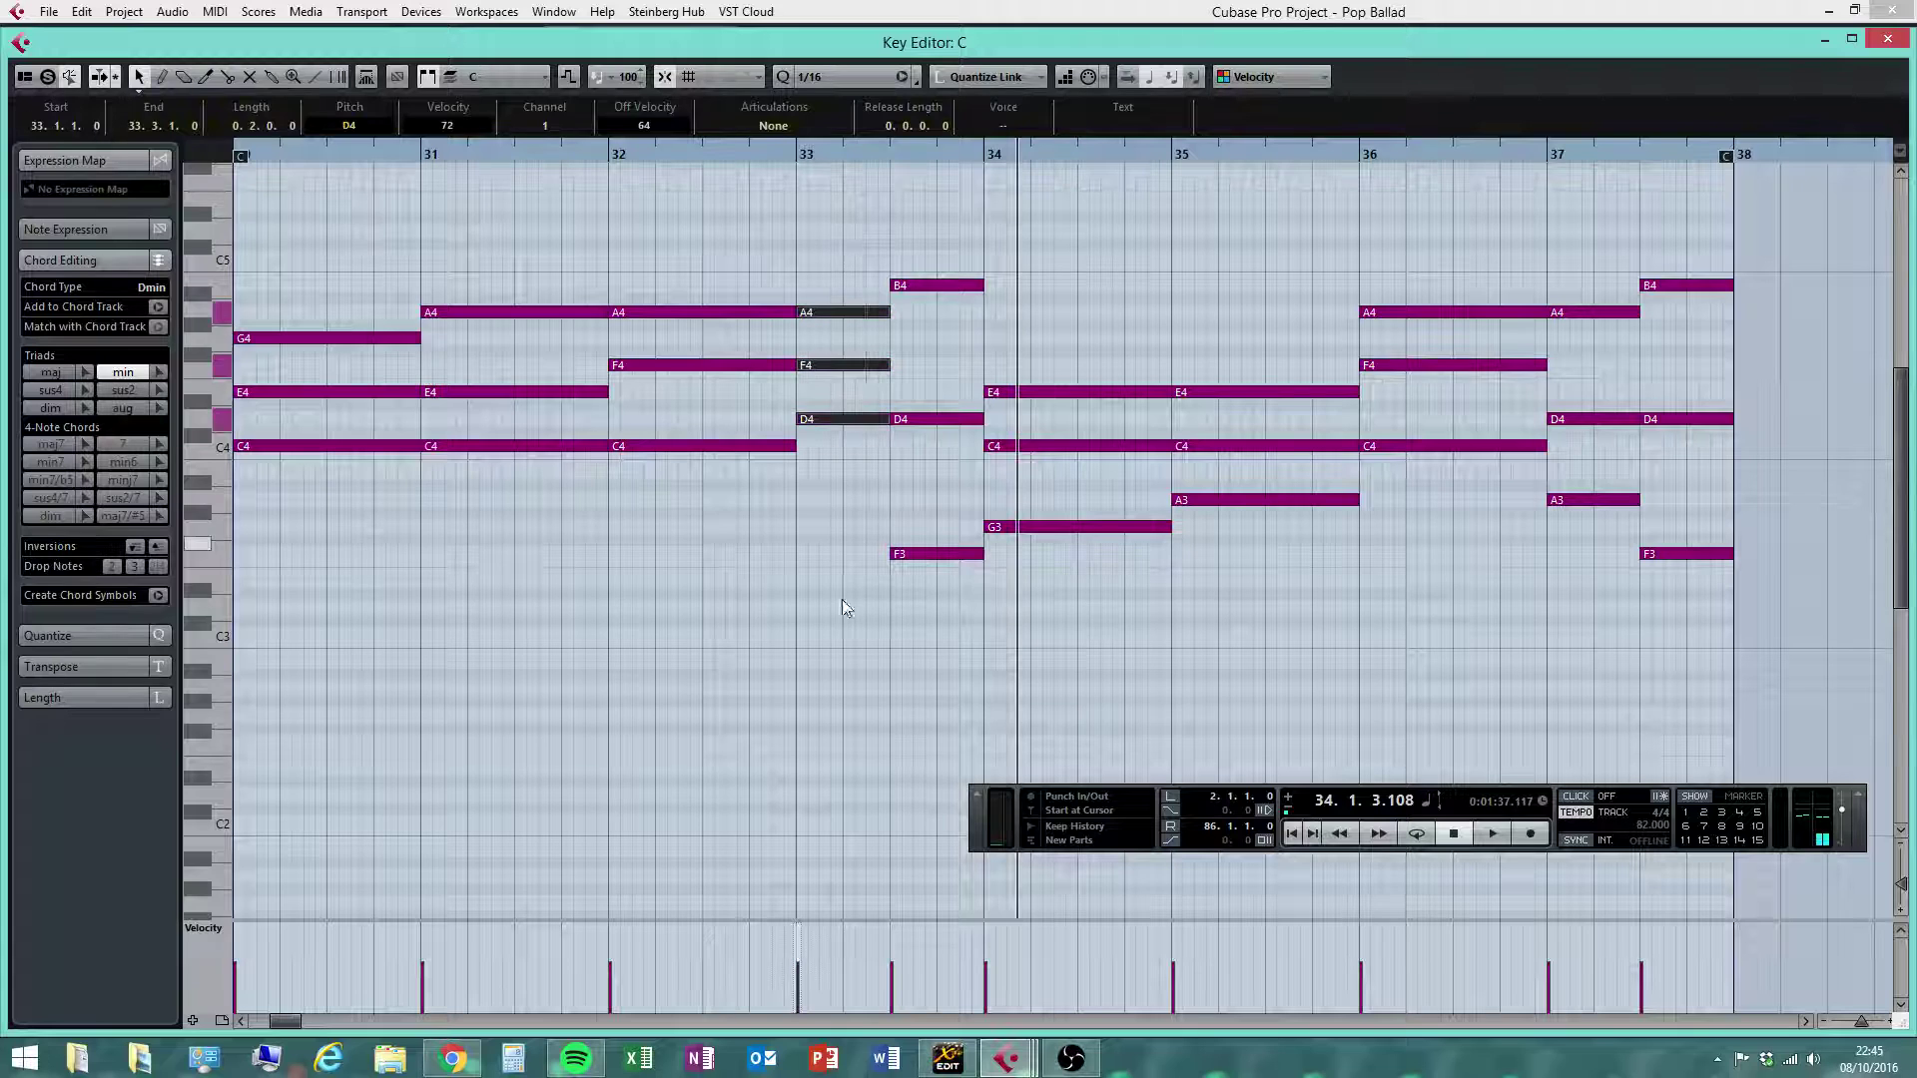
{"action": "left_click", "coordinate": [903, 744]}
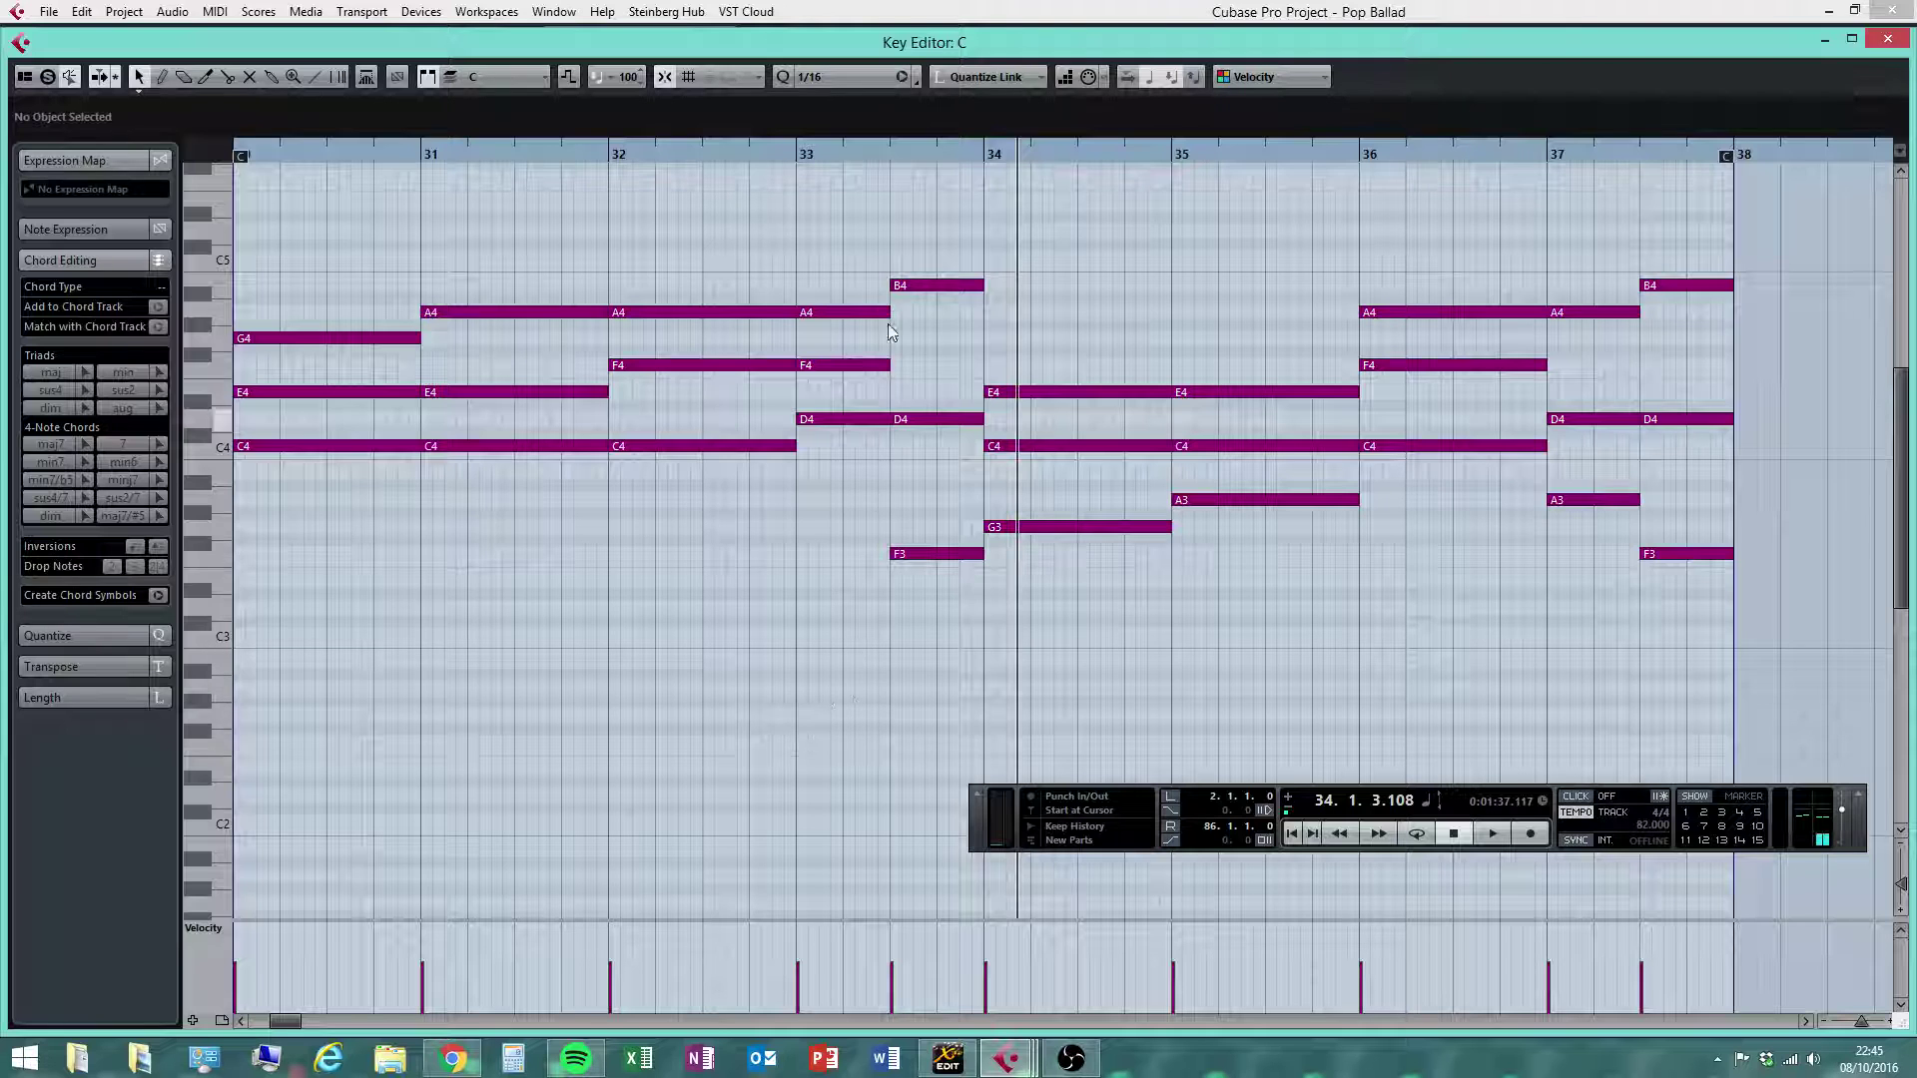
Raise the F3 in the second half of bar 33 to F4 and bar 34's G3 to G4
{"action": "left_click", "coordinate": [855, 365]}
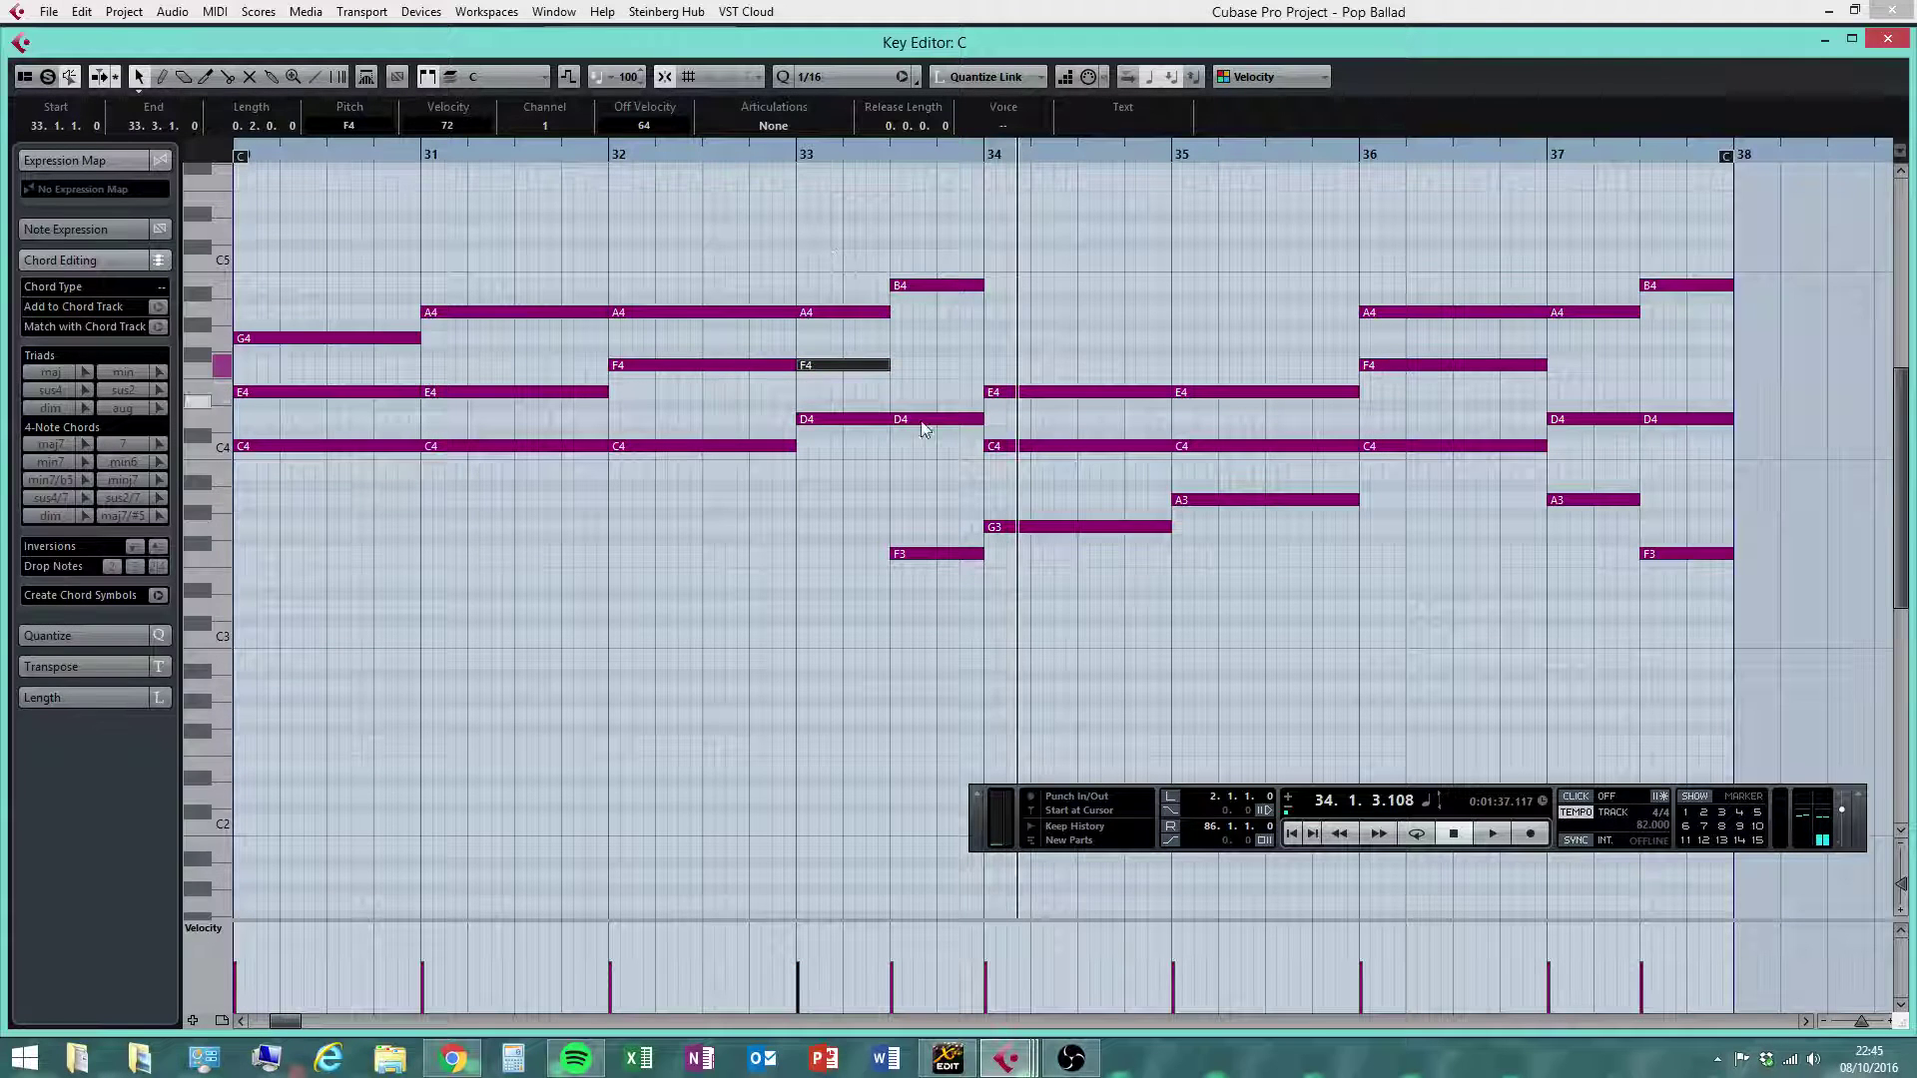
{"action": "left_click_drag", "start_coordinate": [943, 555], "coordinate": [926, 371]}
{"action": "left_click", "coordinate": [922, 565]}
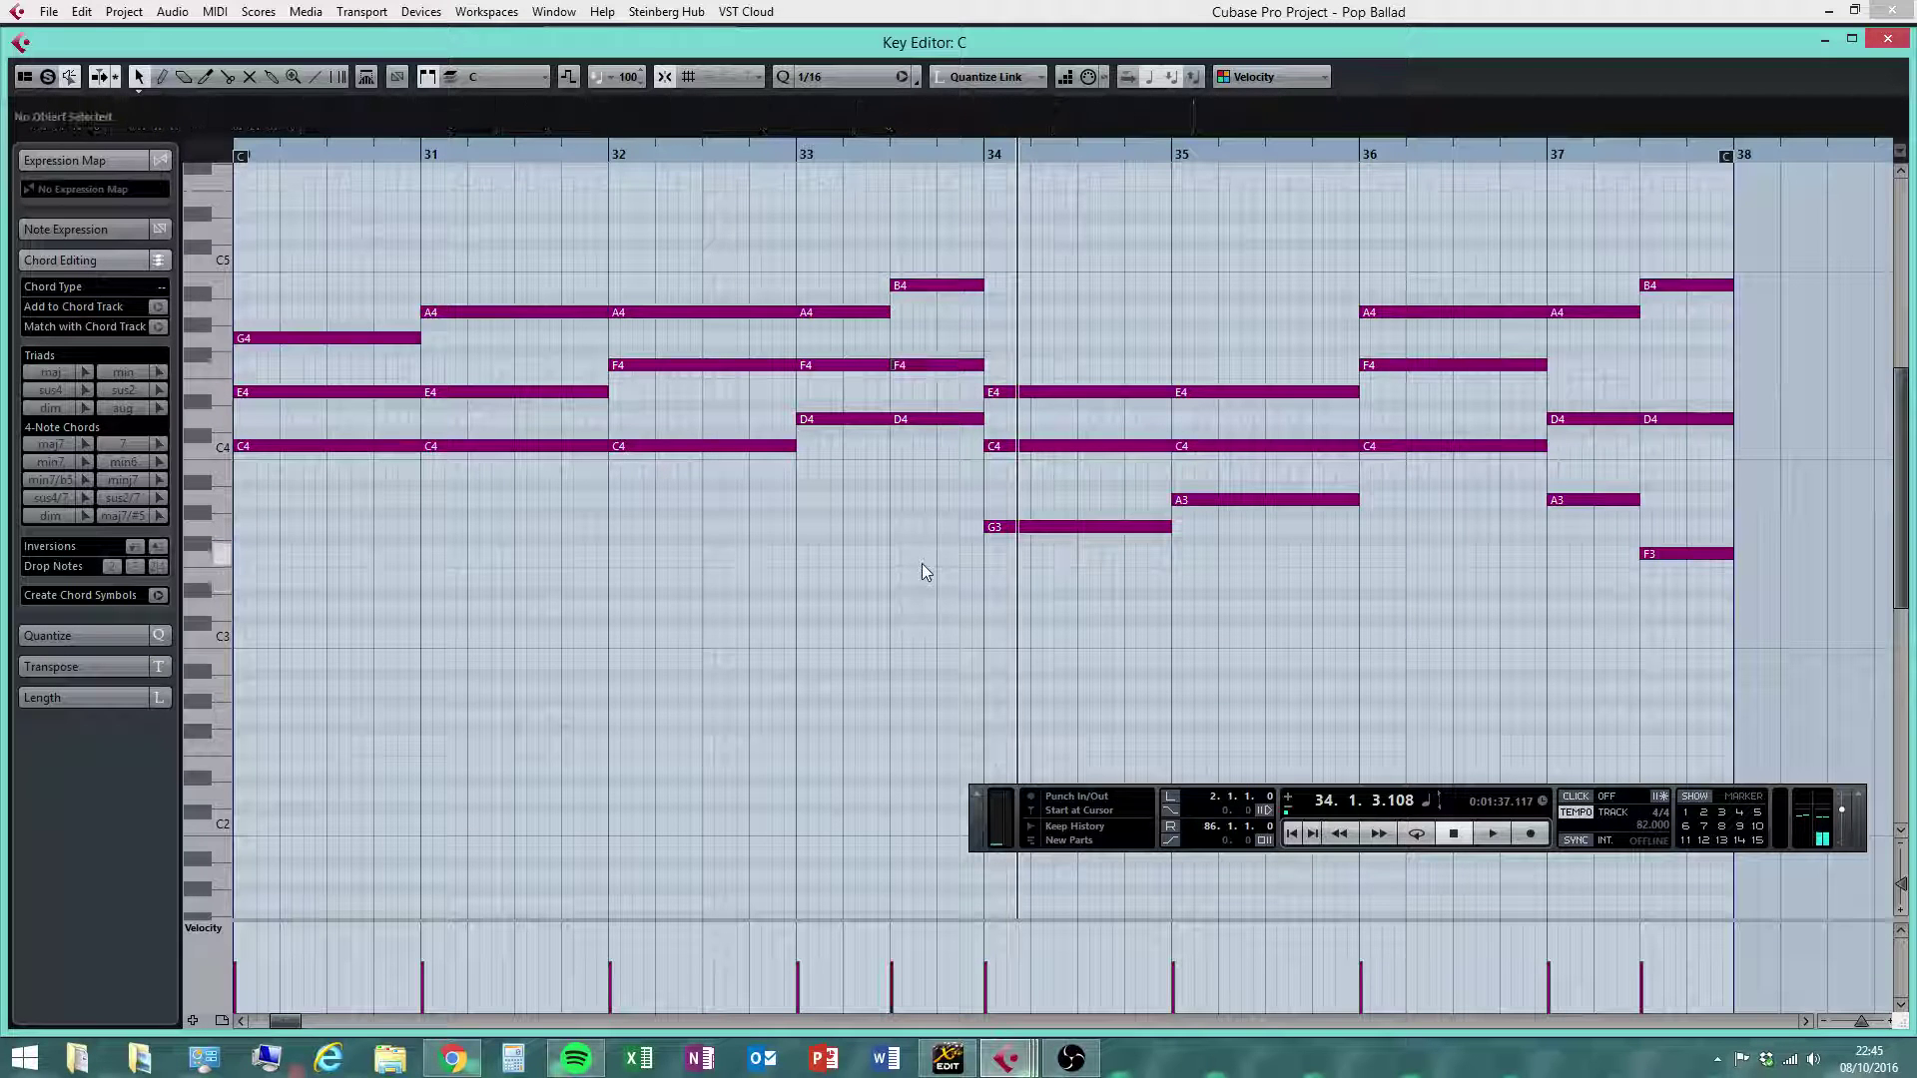
{"action": "left_click_drag", "start_coordinate": [1052, 529], "coordinate": [1012, 334]}
{"action": "left_click", "coordinate": [1068, 609]}
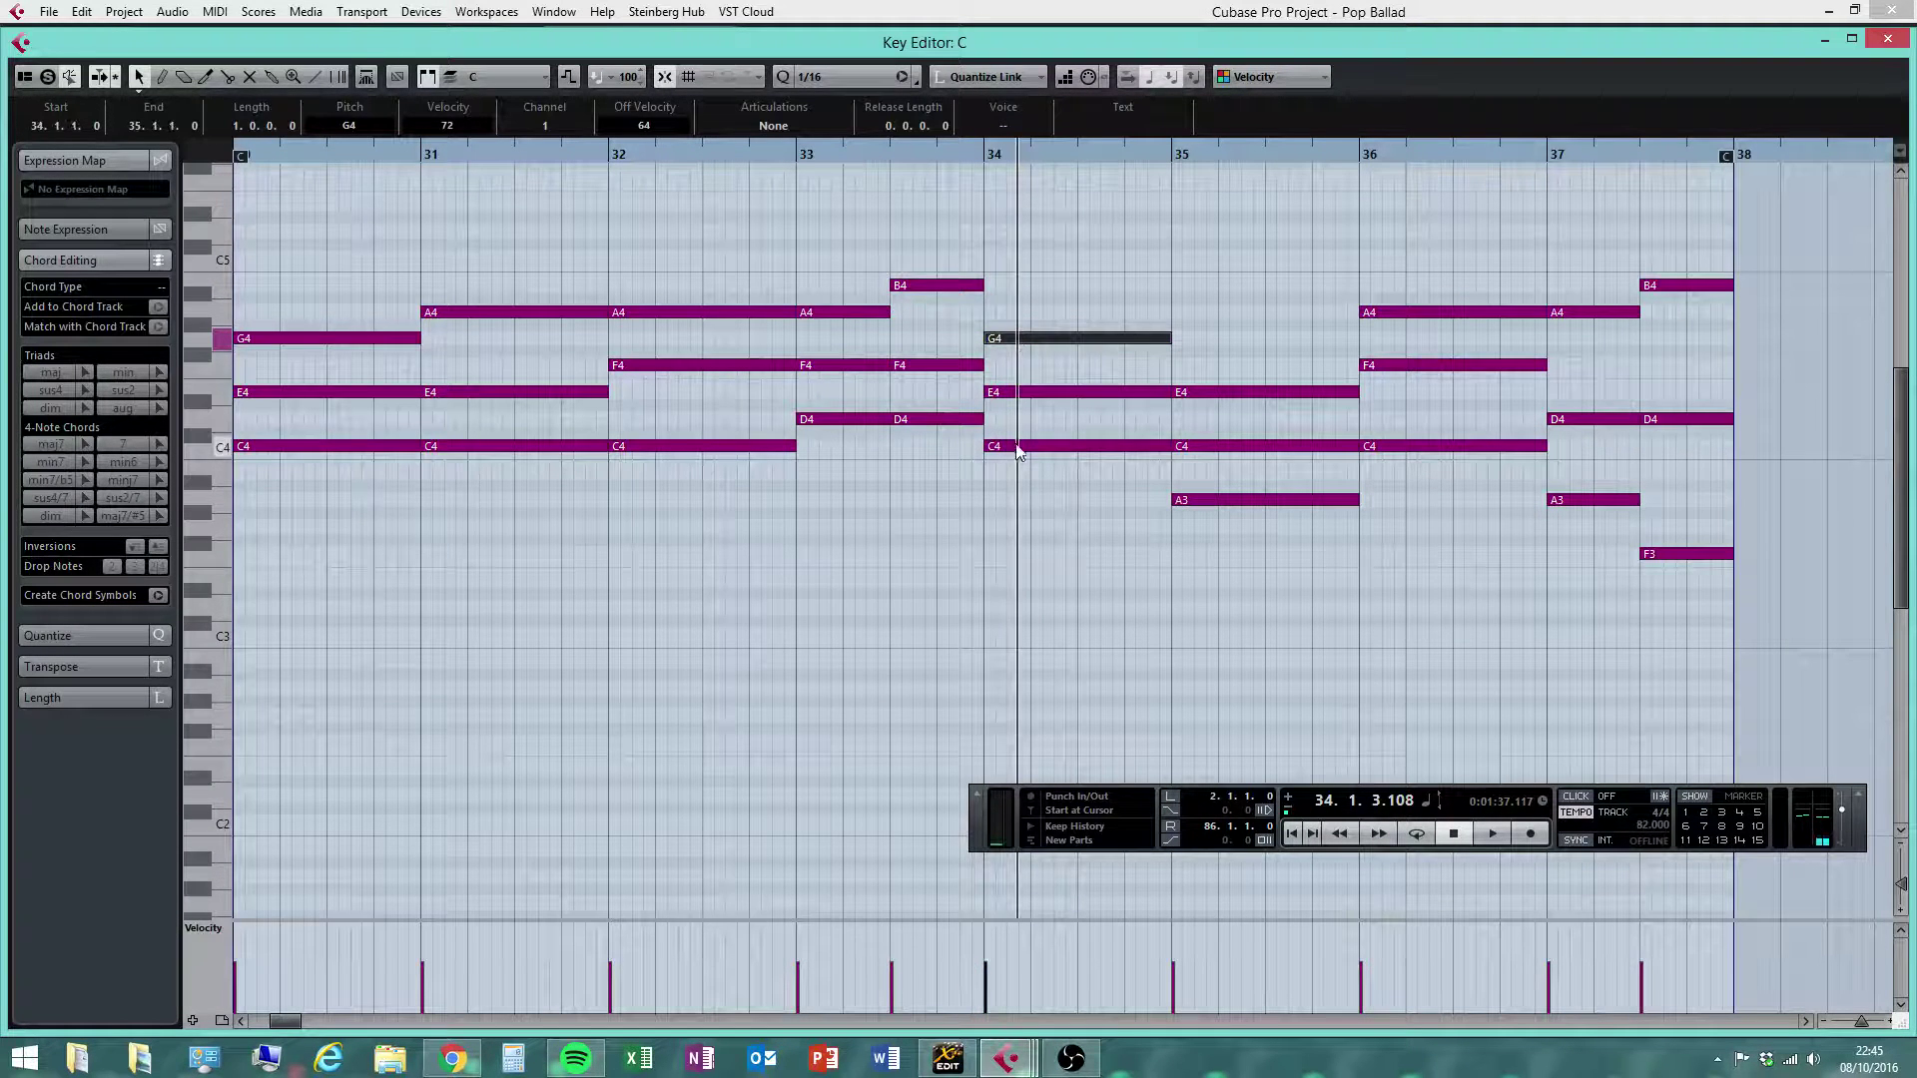
Raise bar 34's C4 to C5, bar 35's A3 and C4 to A4 and C5, and bar 36's C4 to C5
{"action": "left_click_drag", "start_coordinate": [1026, 451], "coordinate": [1027, 264]}
{"action": "left_click", "coordinate": [1086, 538]}
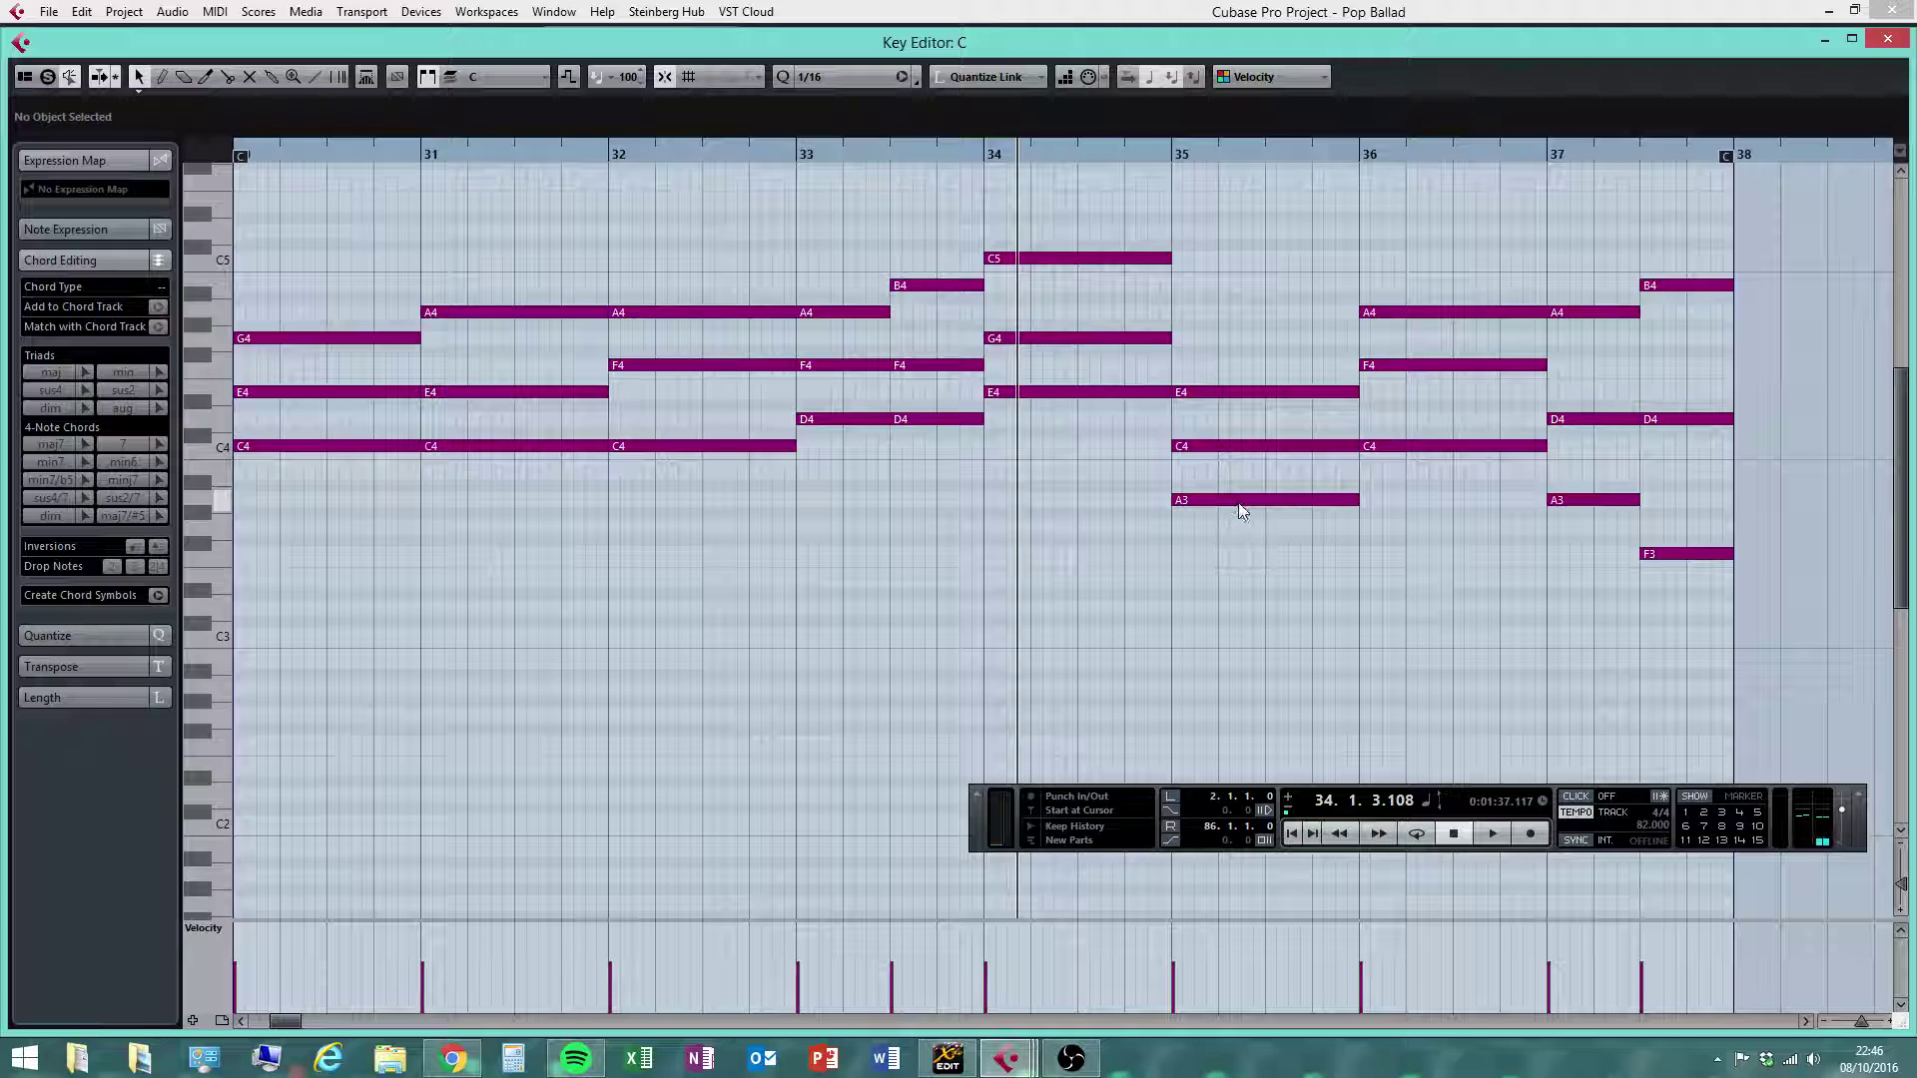
{"action": "left_click_drag", "start_coordinate": [1238, 501], "coordinate": [1225, 331]}
{"action": "left_click_drag", "start_coordinate": [1241, 440], "coordinate": [1236, 312]}
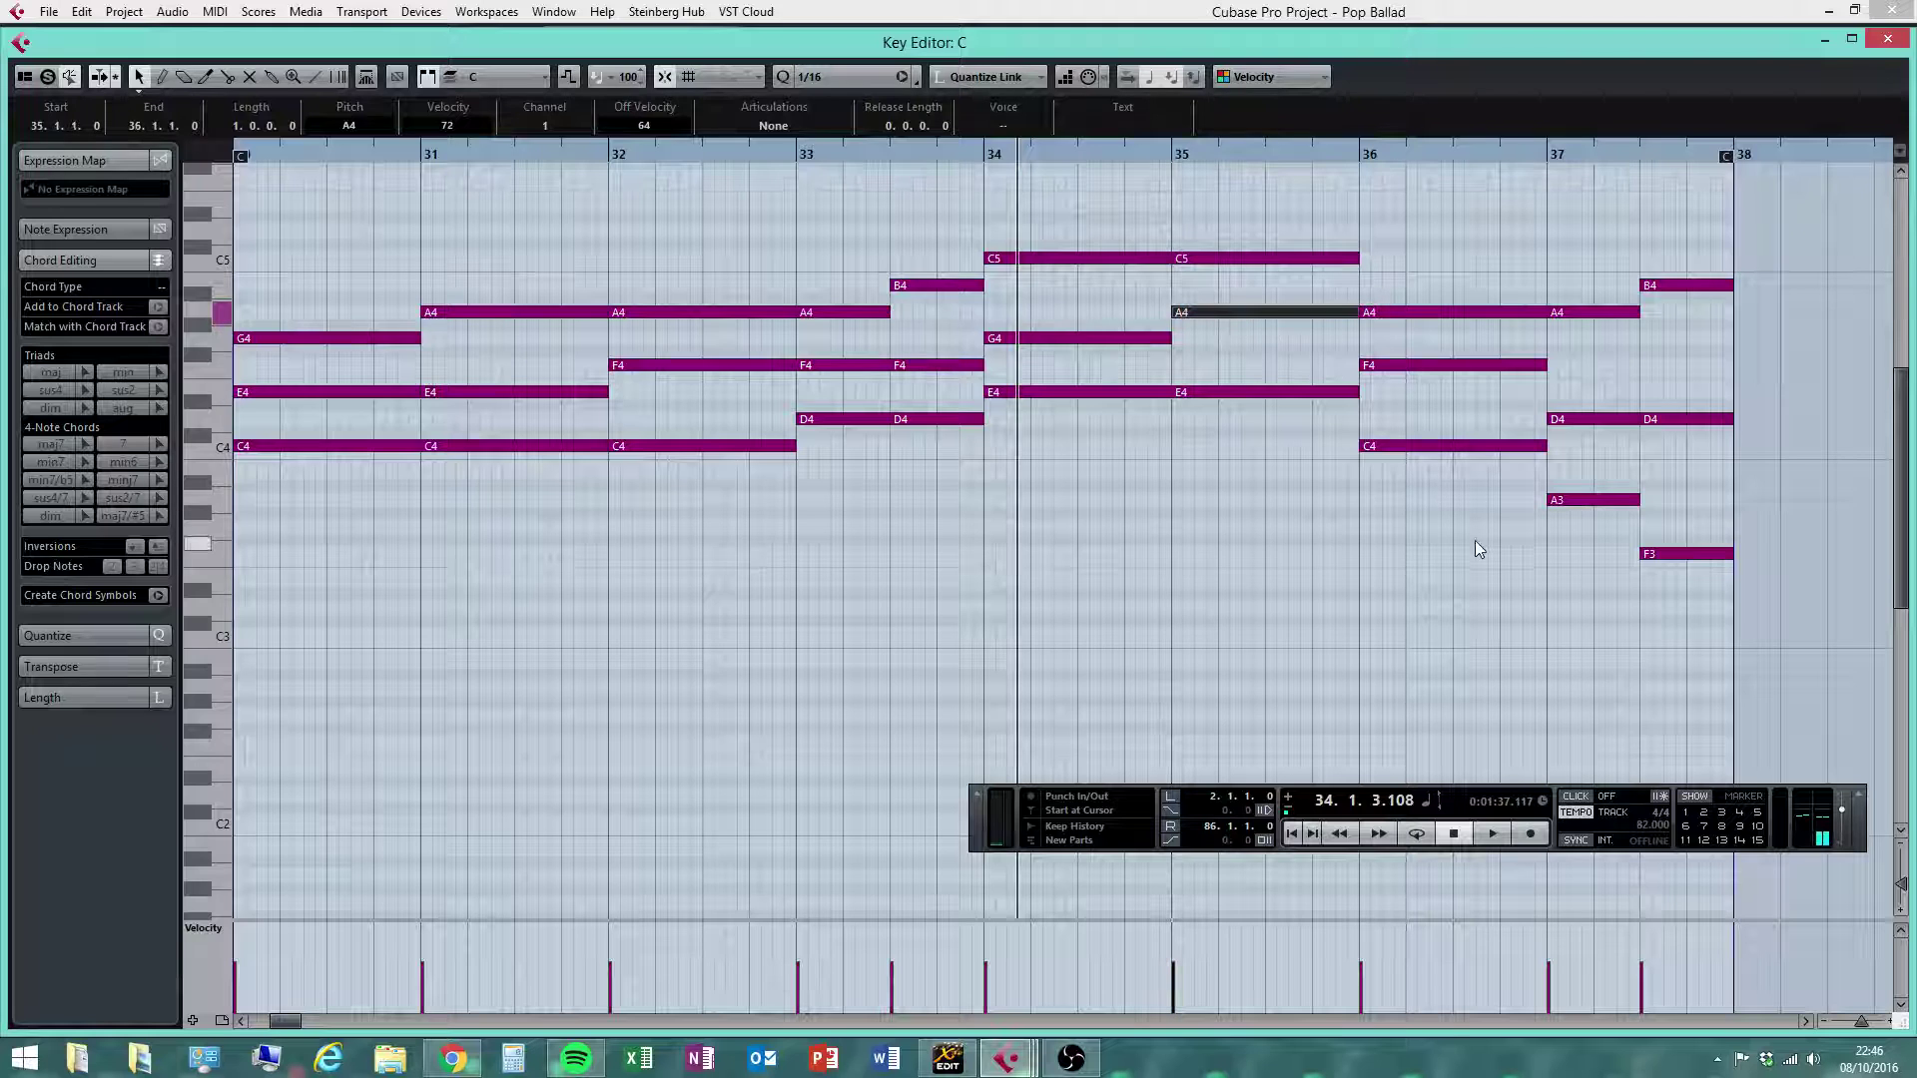
{"action": "left_click", "coordinate": [1450, 446]}
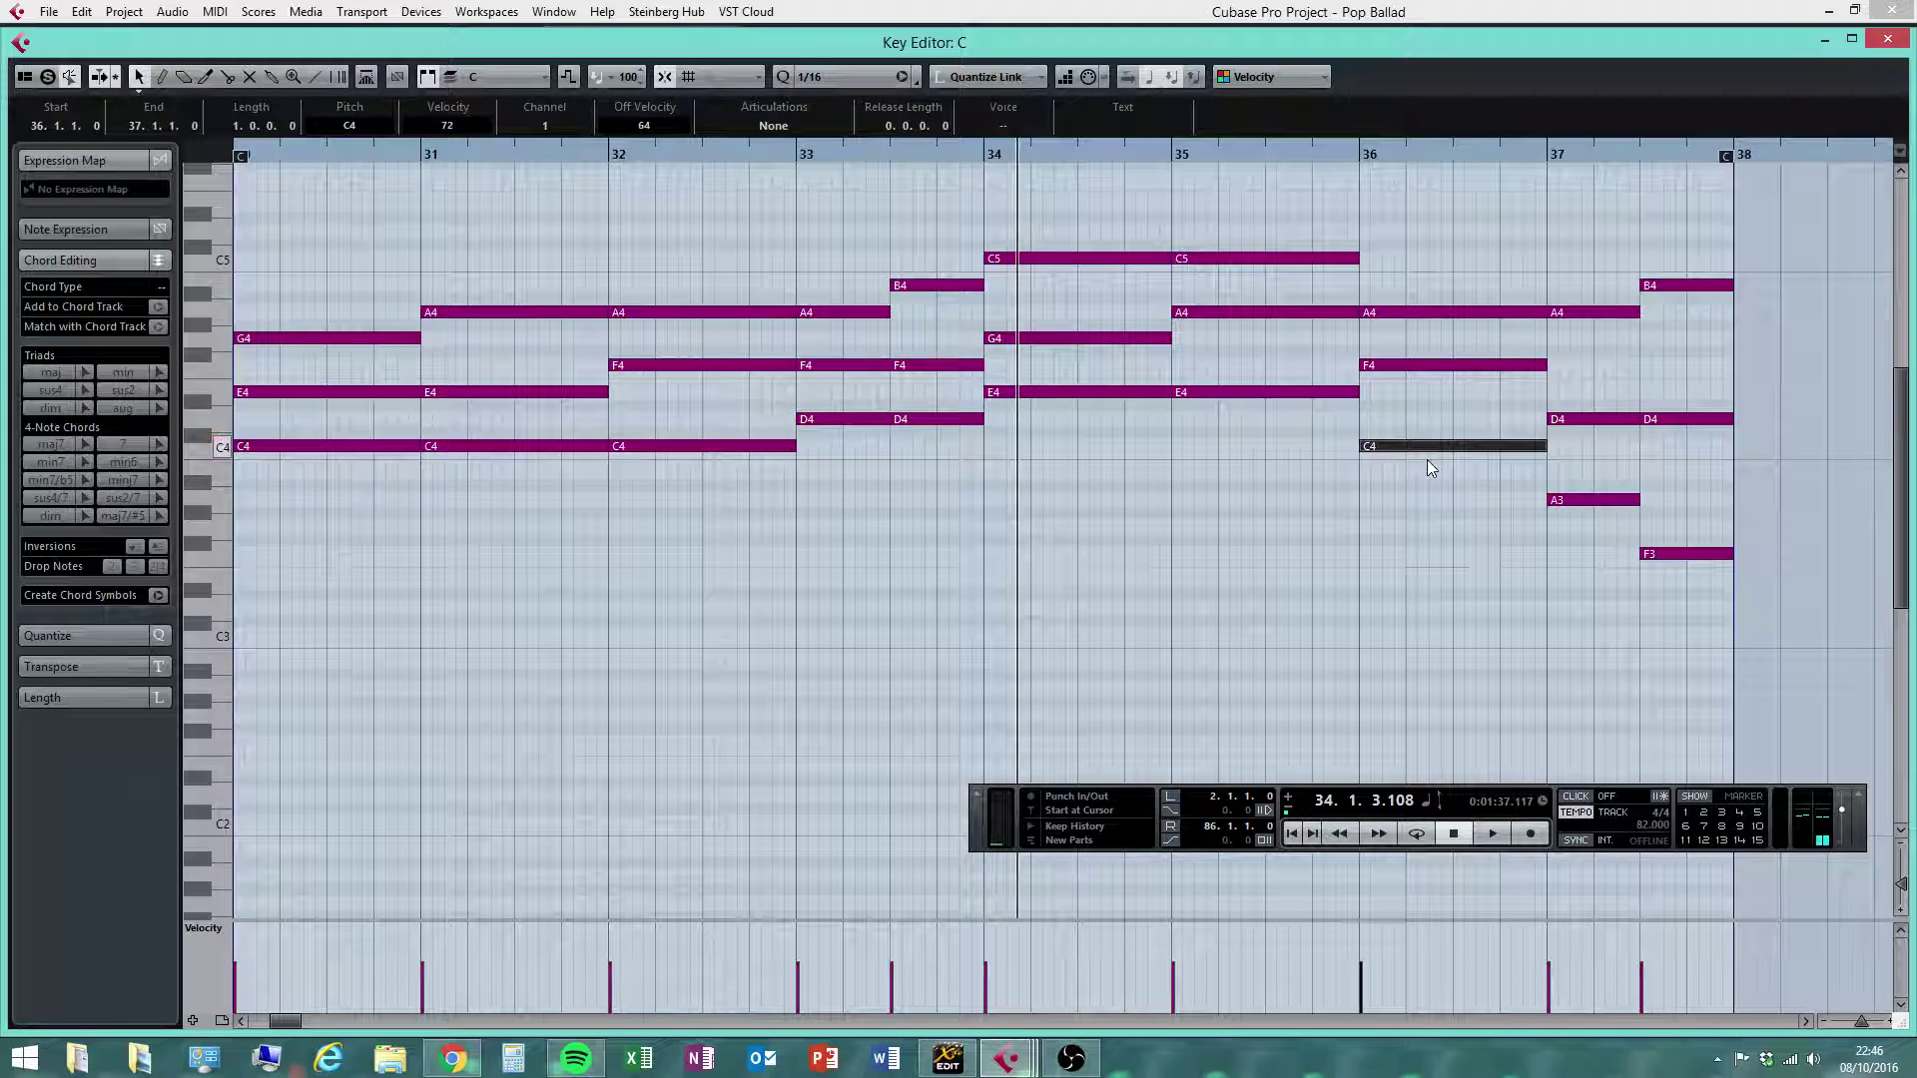
{"action": "left_click_drag", "start_coordinate": [1428, 450], "coordinate": [1427, 264]}
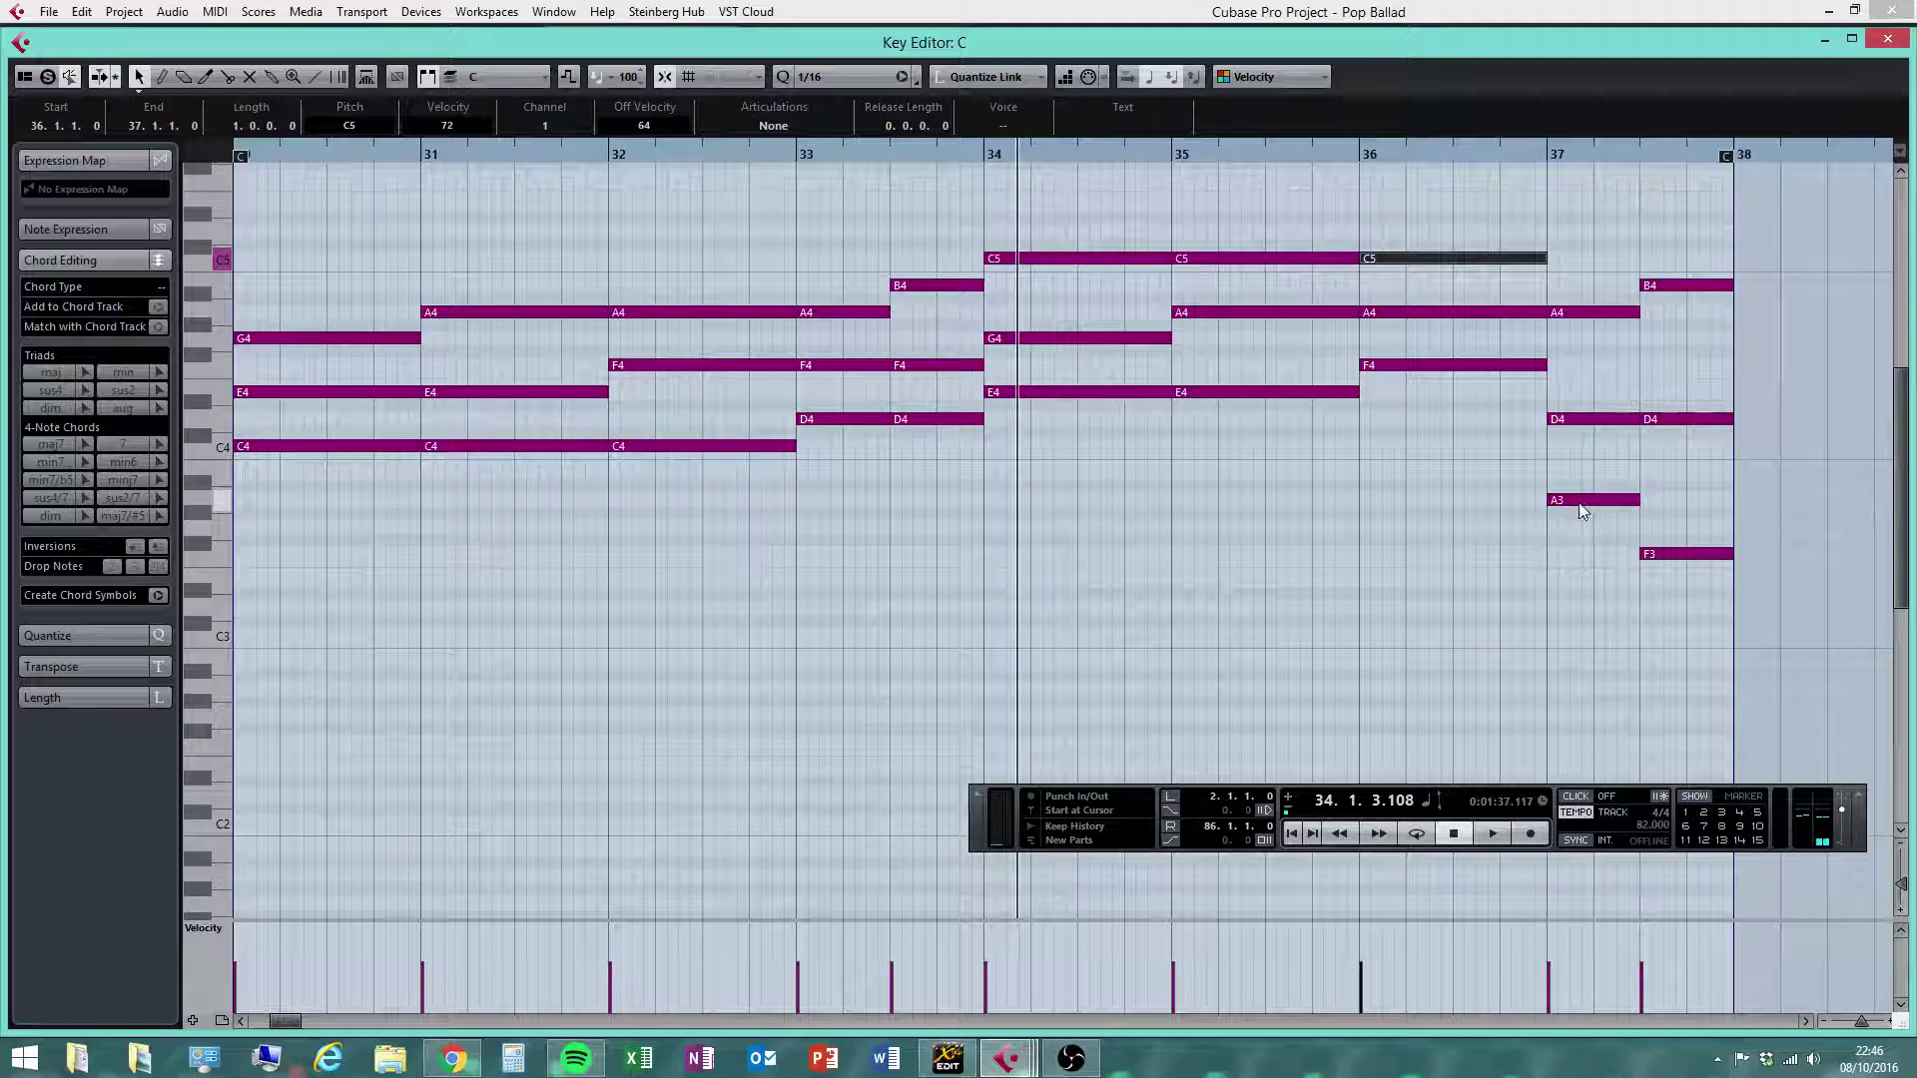
Revoice both bar 37 chords by raising each D4 to D5 and moving the low A3 and F3 to F4
{"action": "left_click_drag", "start_coordinate": [1582, 505], "coordinate": [1573, 231]}
{"action": "left_click", "coordinate": [1670, 423]}
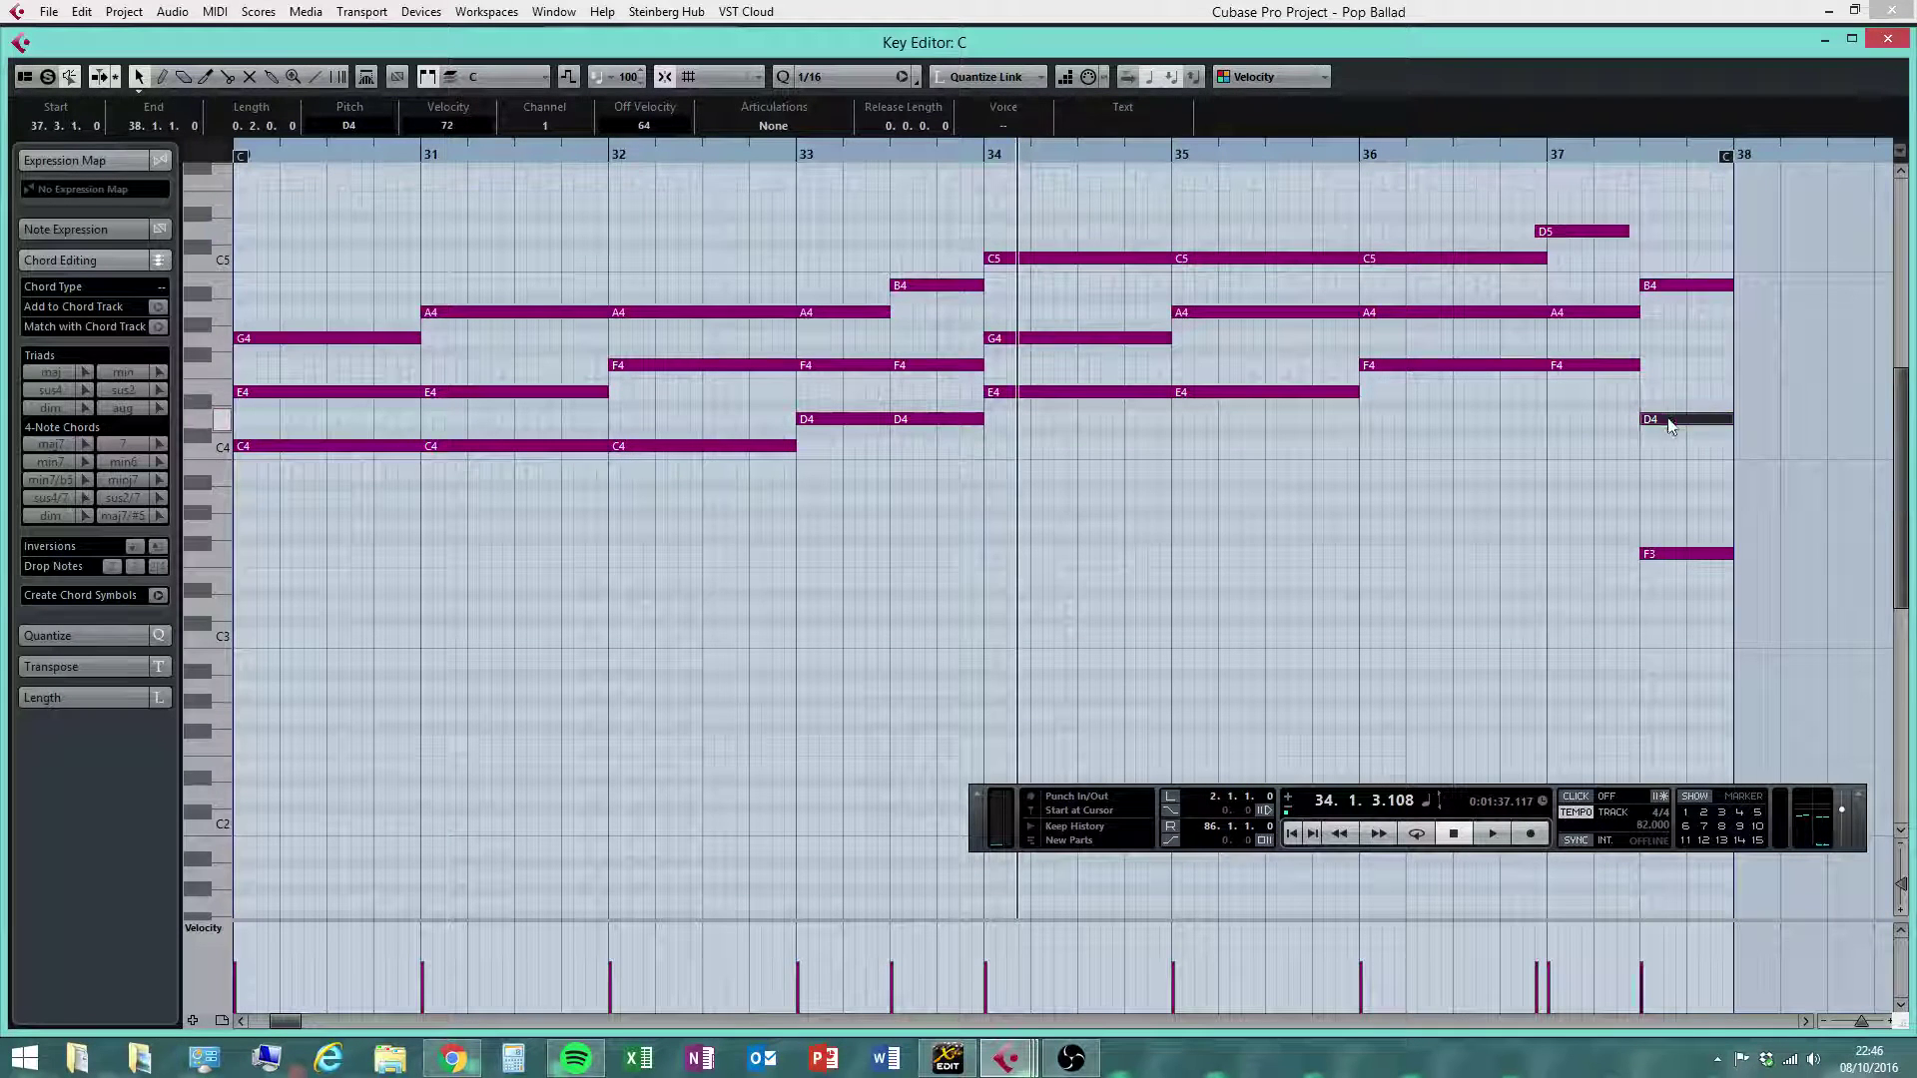
{"action": "left_click_drag", "start_coordinate": [1670, 424], "coordinate": [1619, 243]}
{"action": "left_click_drag", "start_coordinate": [1661, 551], "coordinate": [1655, 367]}
{"action": "left_click", "coordinate": [1354, 539]}
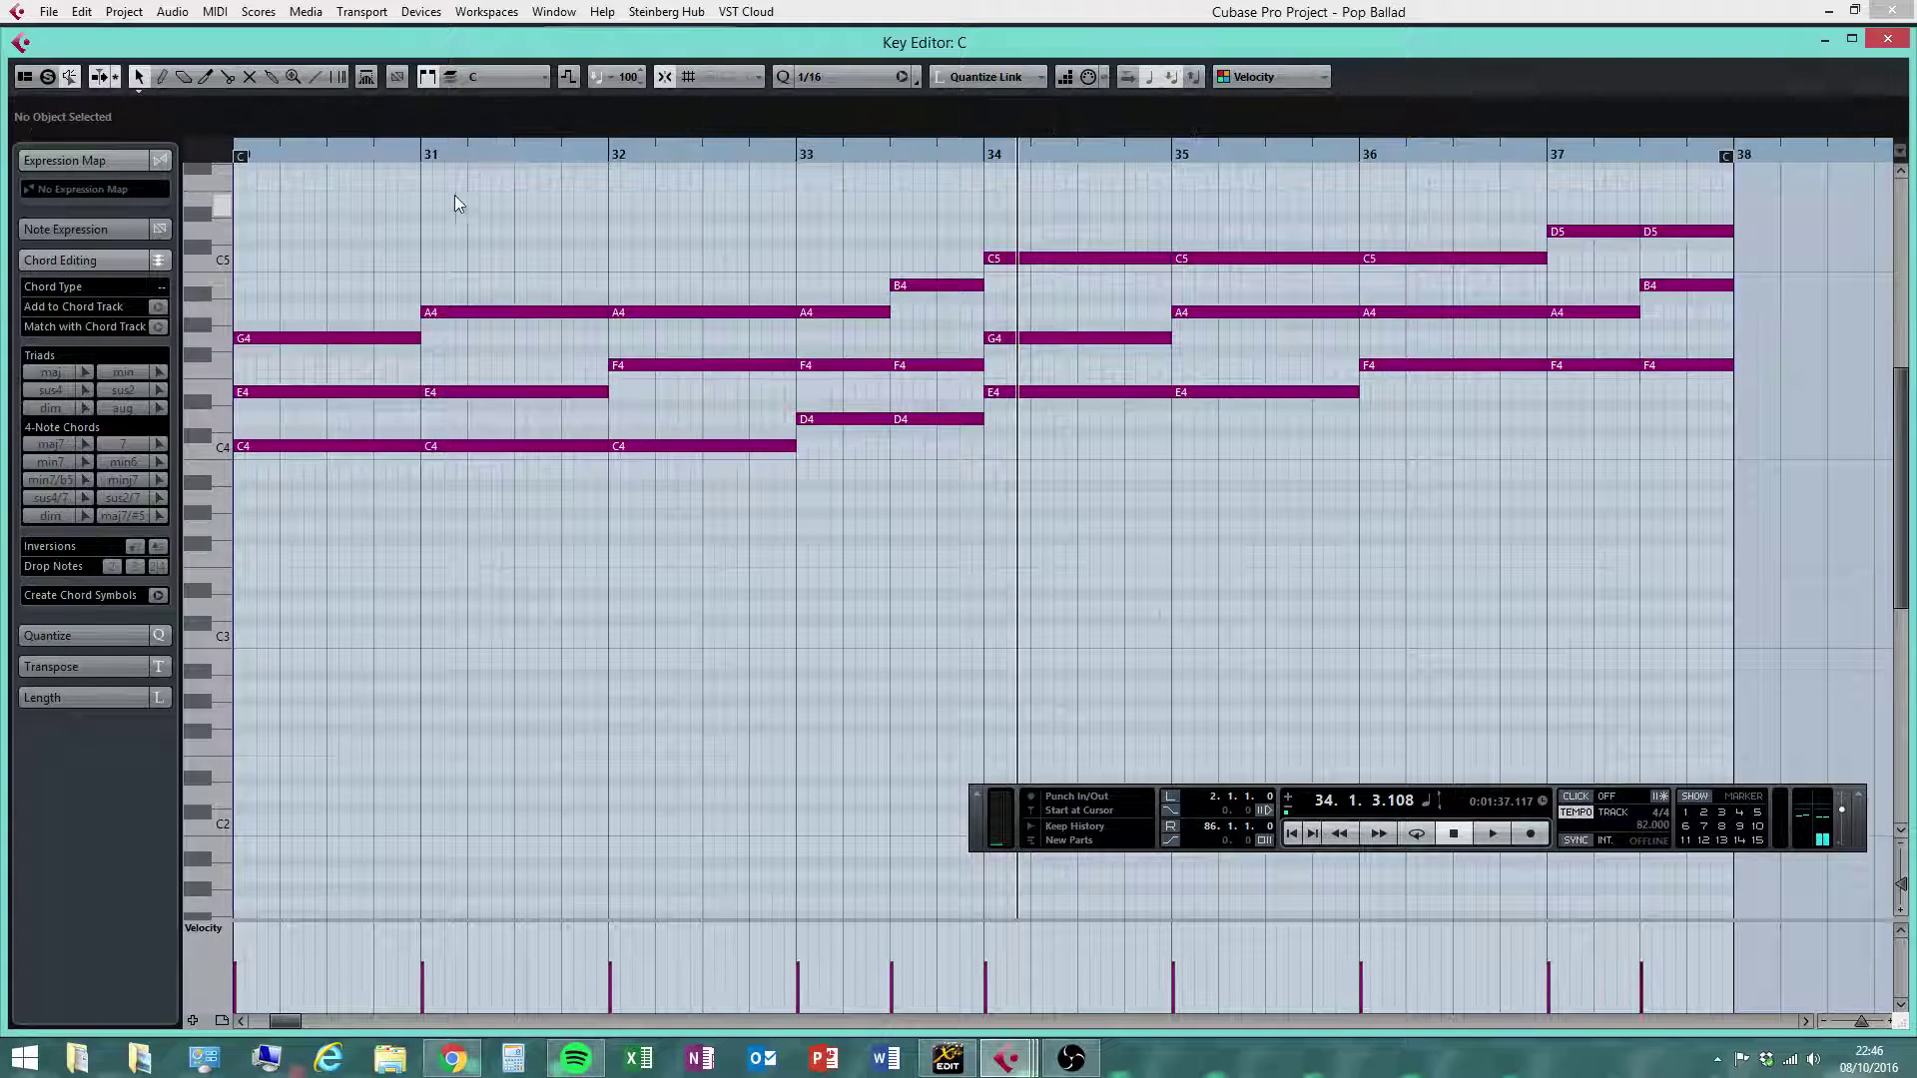
Play the revoiced Strings 1 part from the start of bar 30 through bar 38
{"action": "left_click_drag", "start_coordinate": [339, 155], "coordinate": [290, 182]}
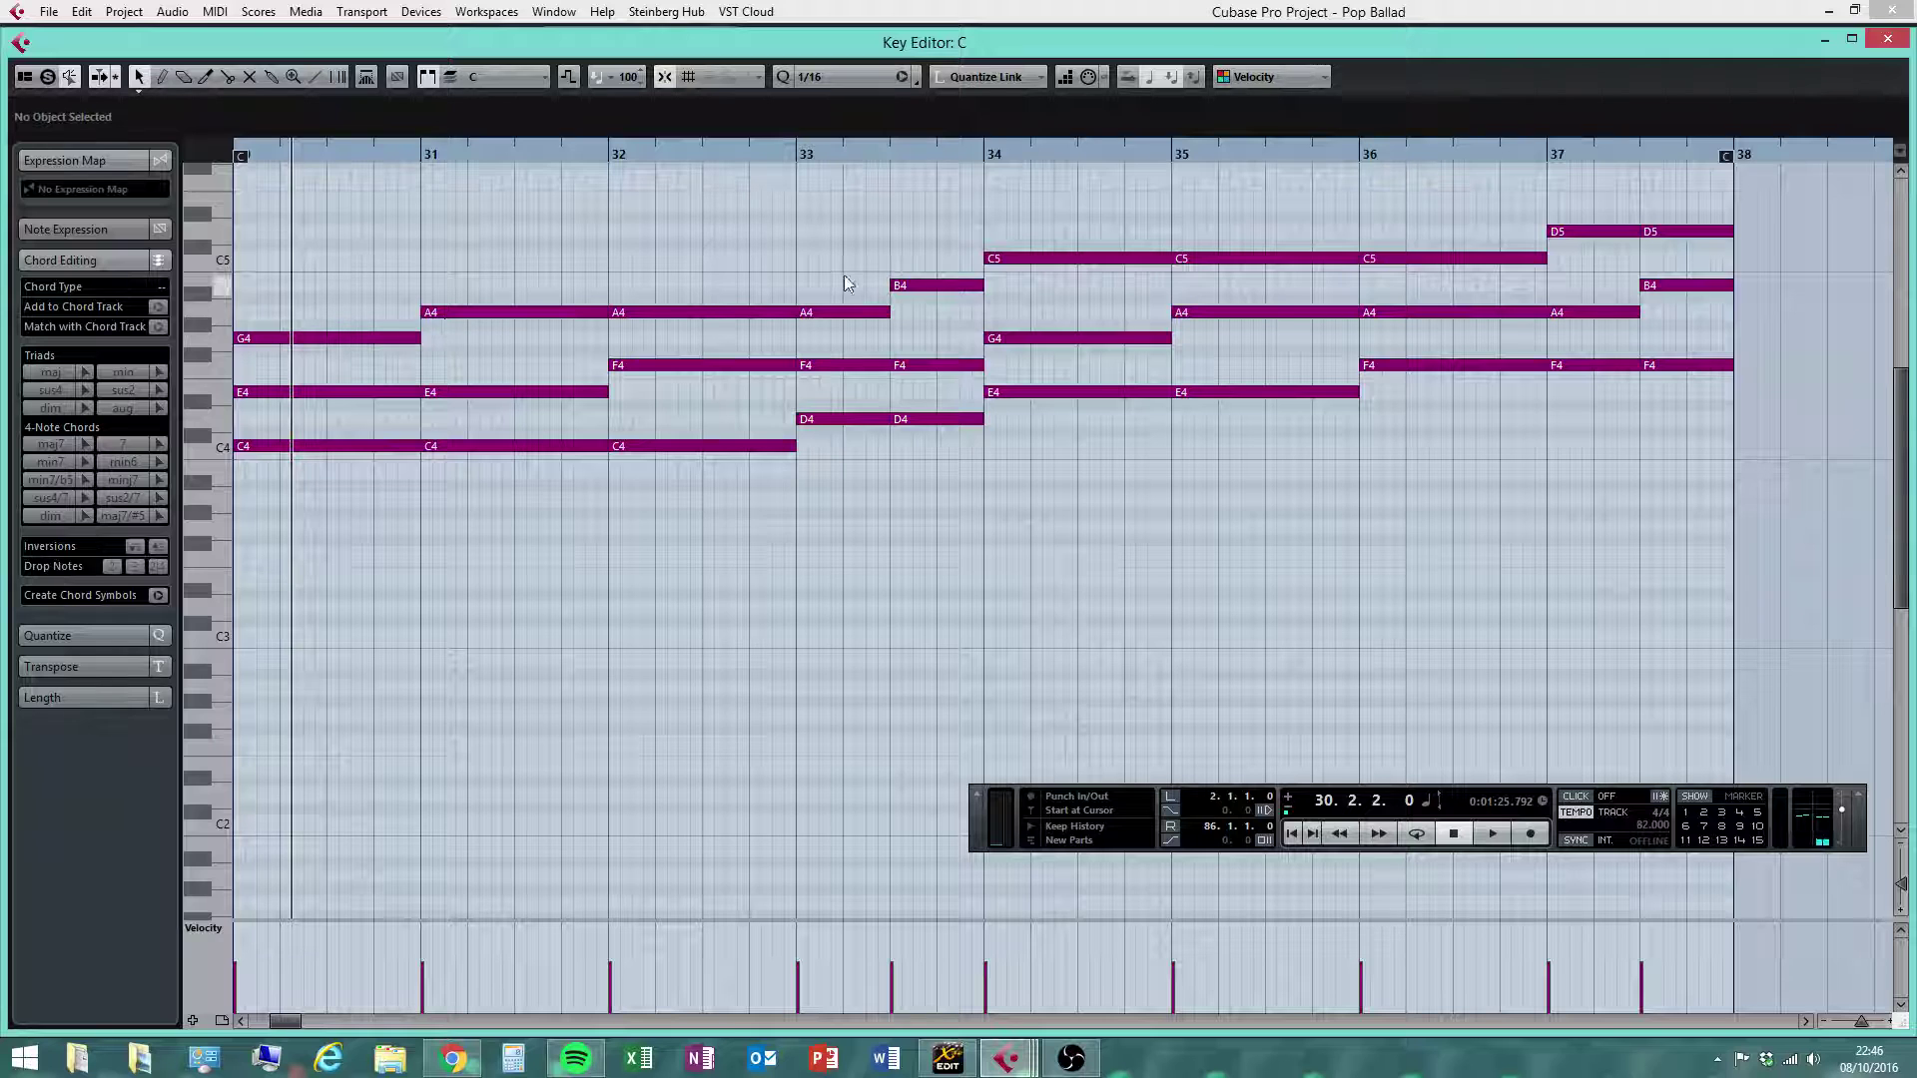
{"action": "left_click_drag", "start_coordinate": [423, 156], "coordinate": [288, 229]}
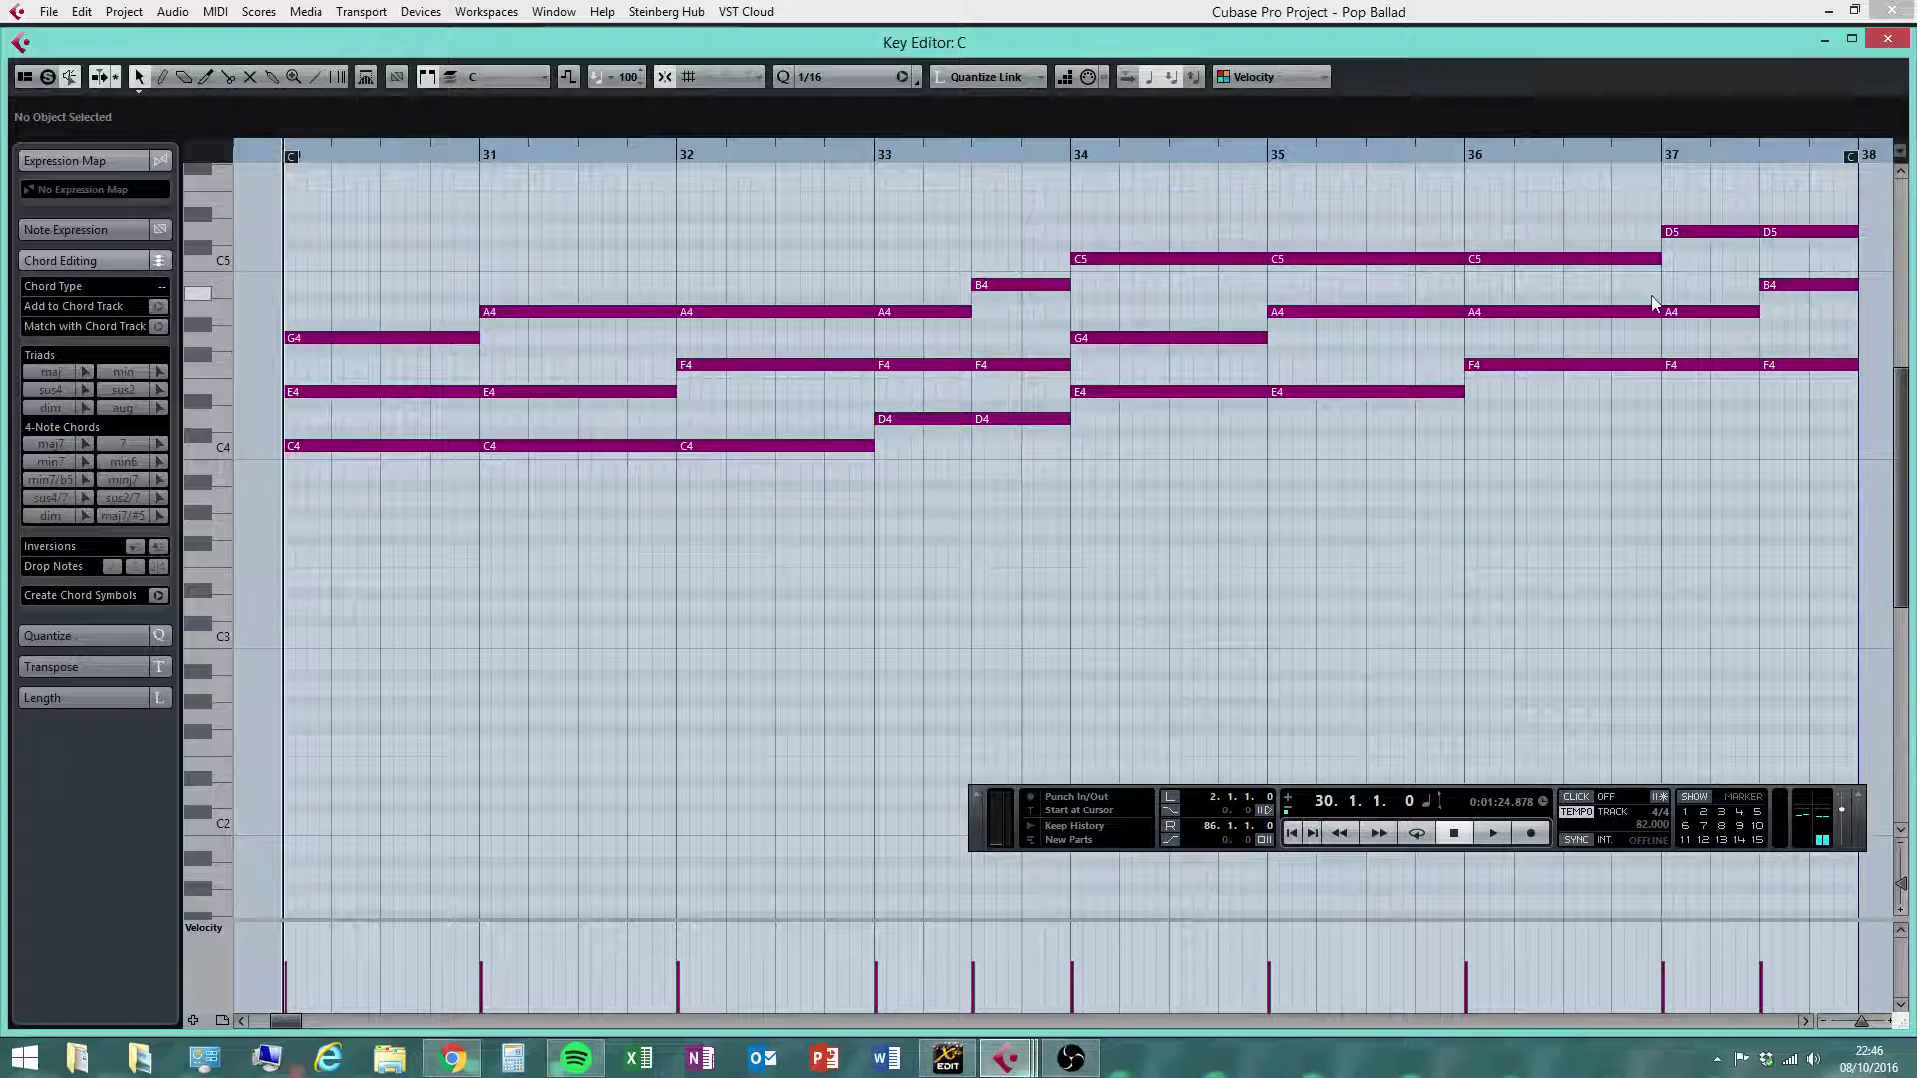
{"action": "left_click", "coordinate": [1495, 834]}
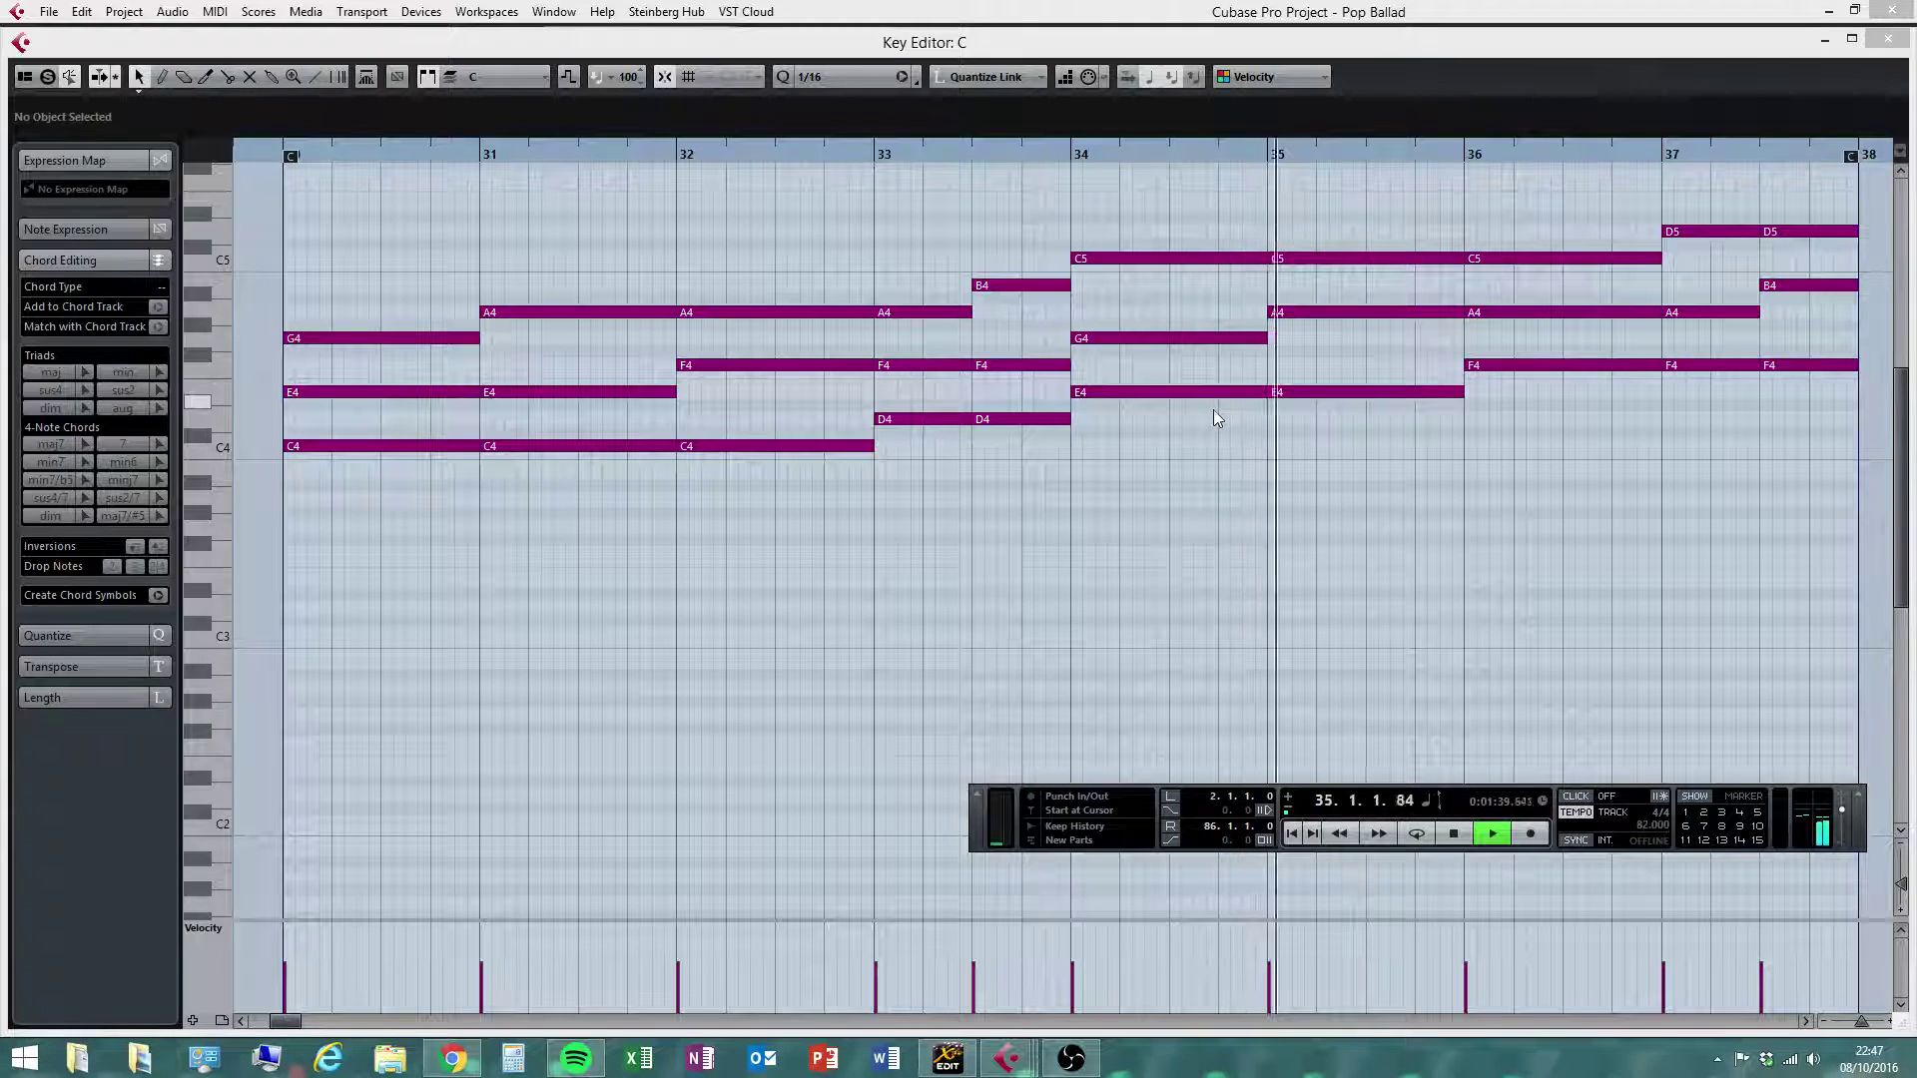
{"action": "left_click", "coordinate": [1806, 1020]}
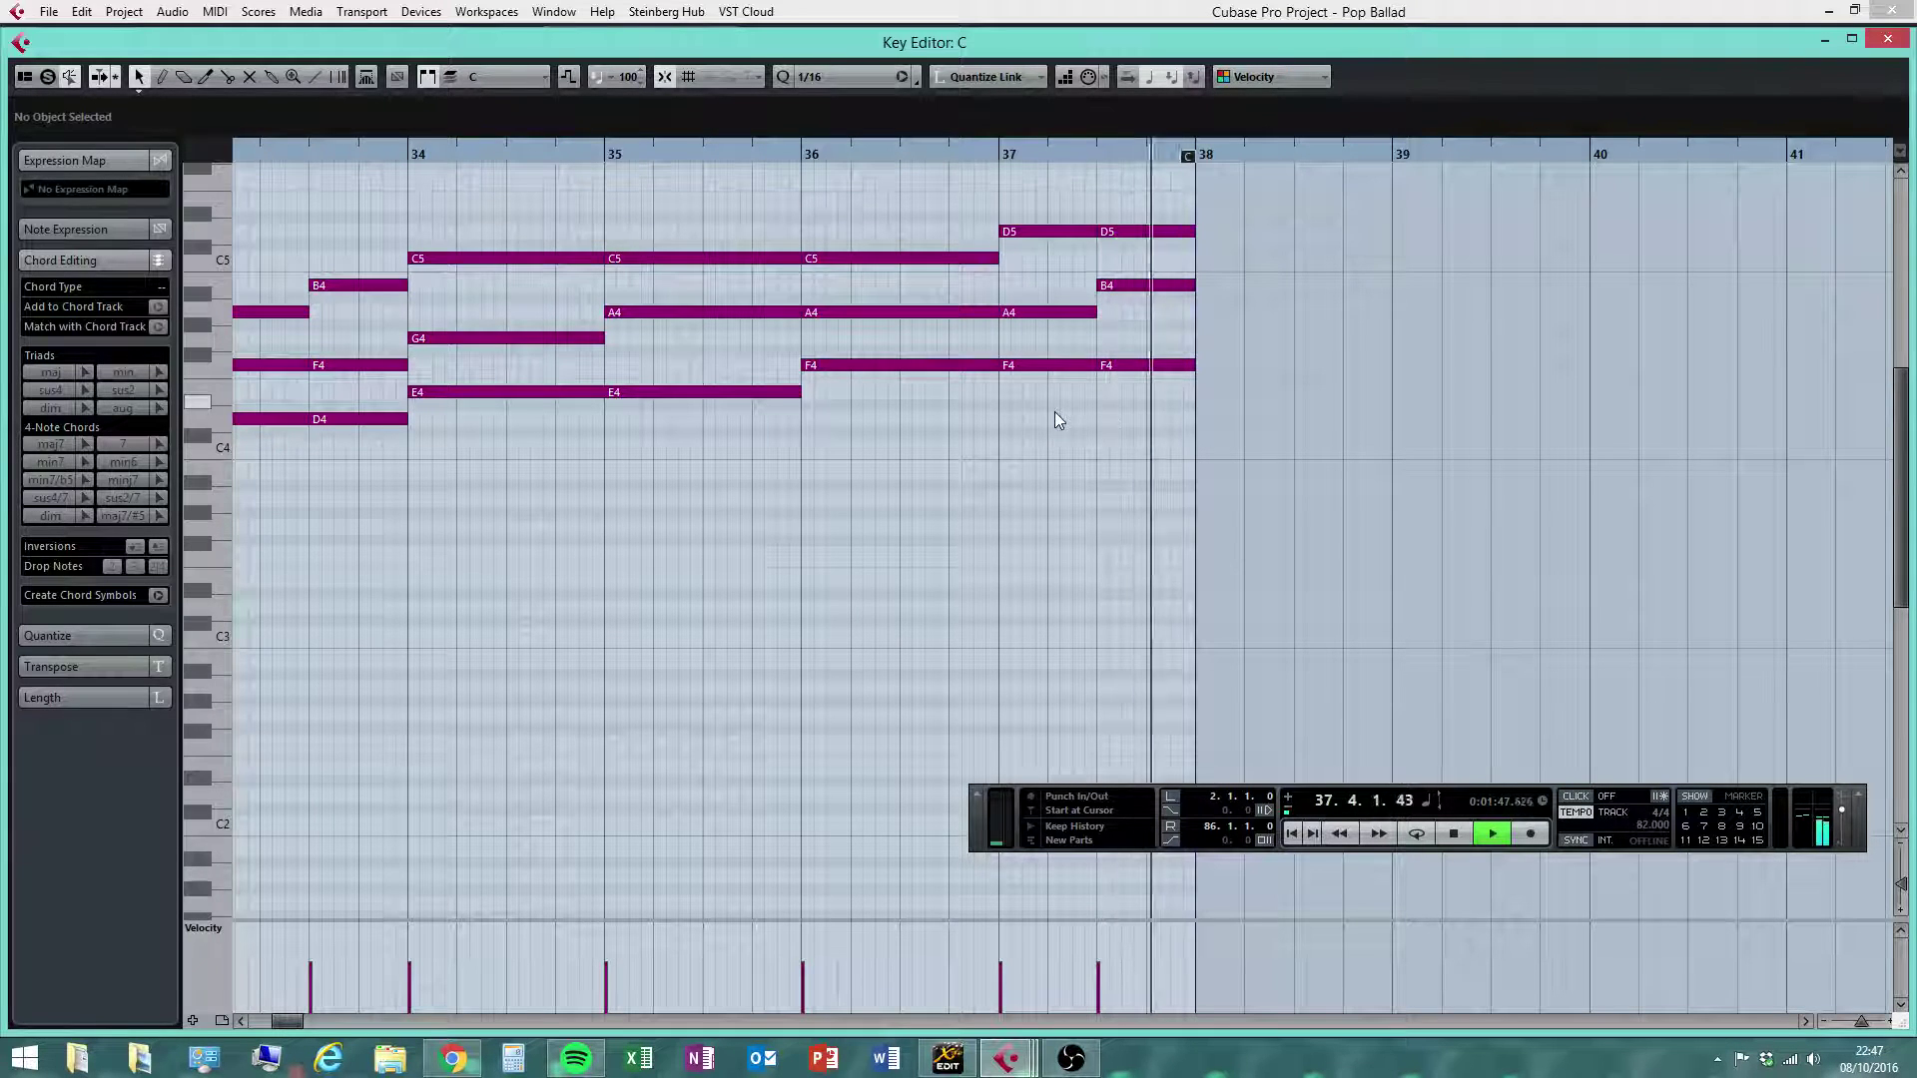
{"action": "left_click", "coordinate": [1455, 833]}
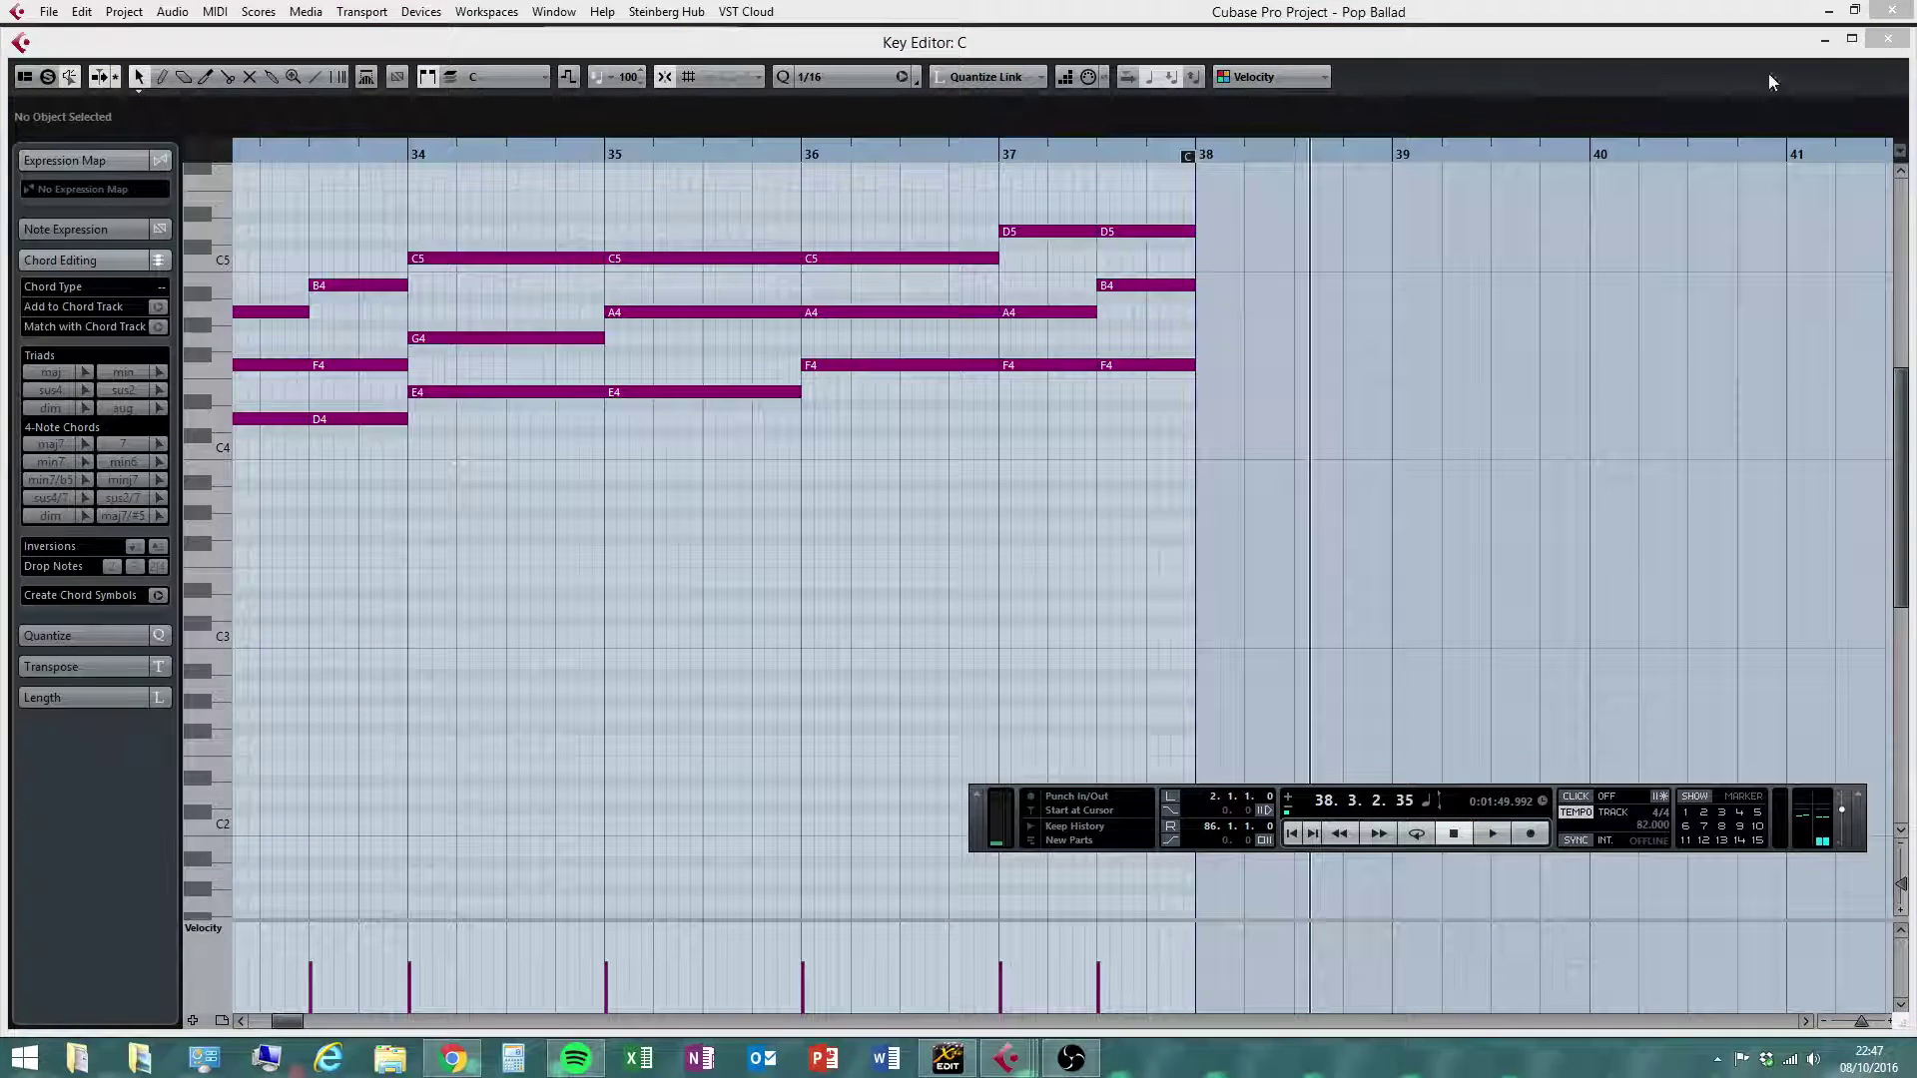
Close the Strings 1 part, set the playback position to 28.2.1.0 and save the project
{"action": "left_click", "coordinate": [1889, 42]}
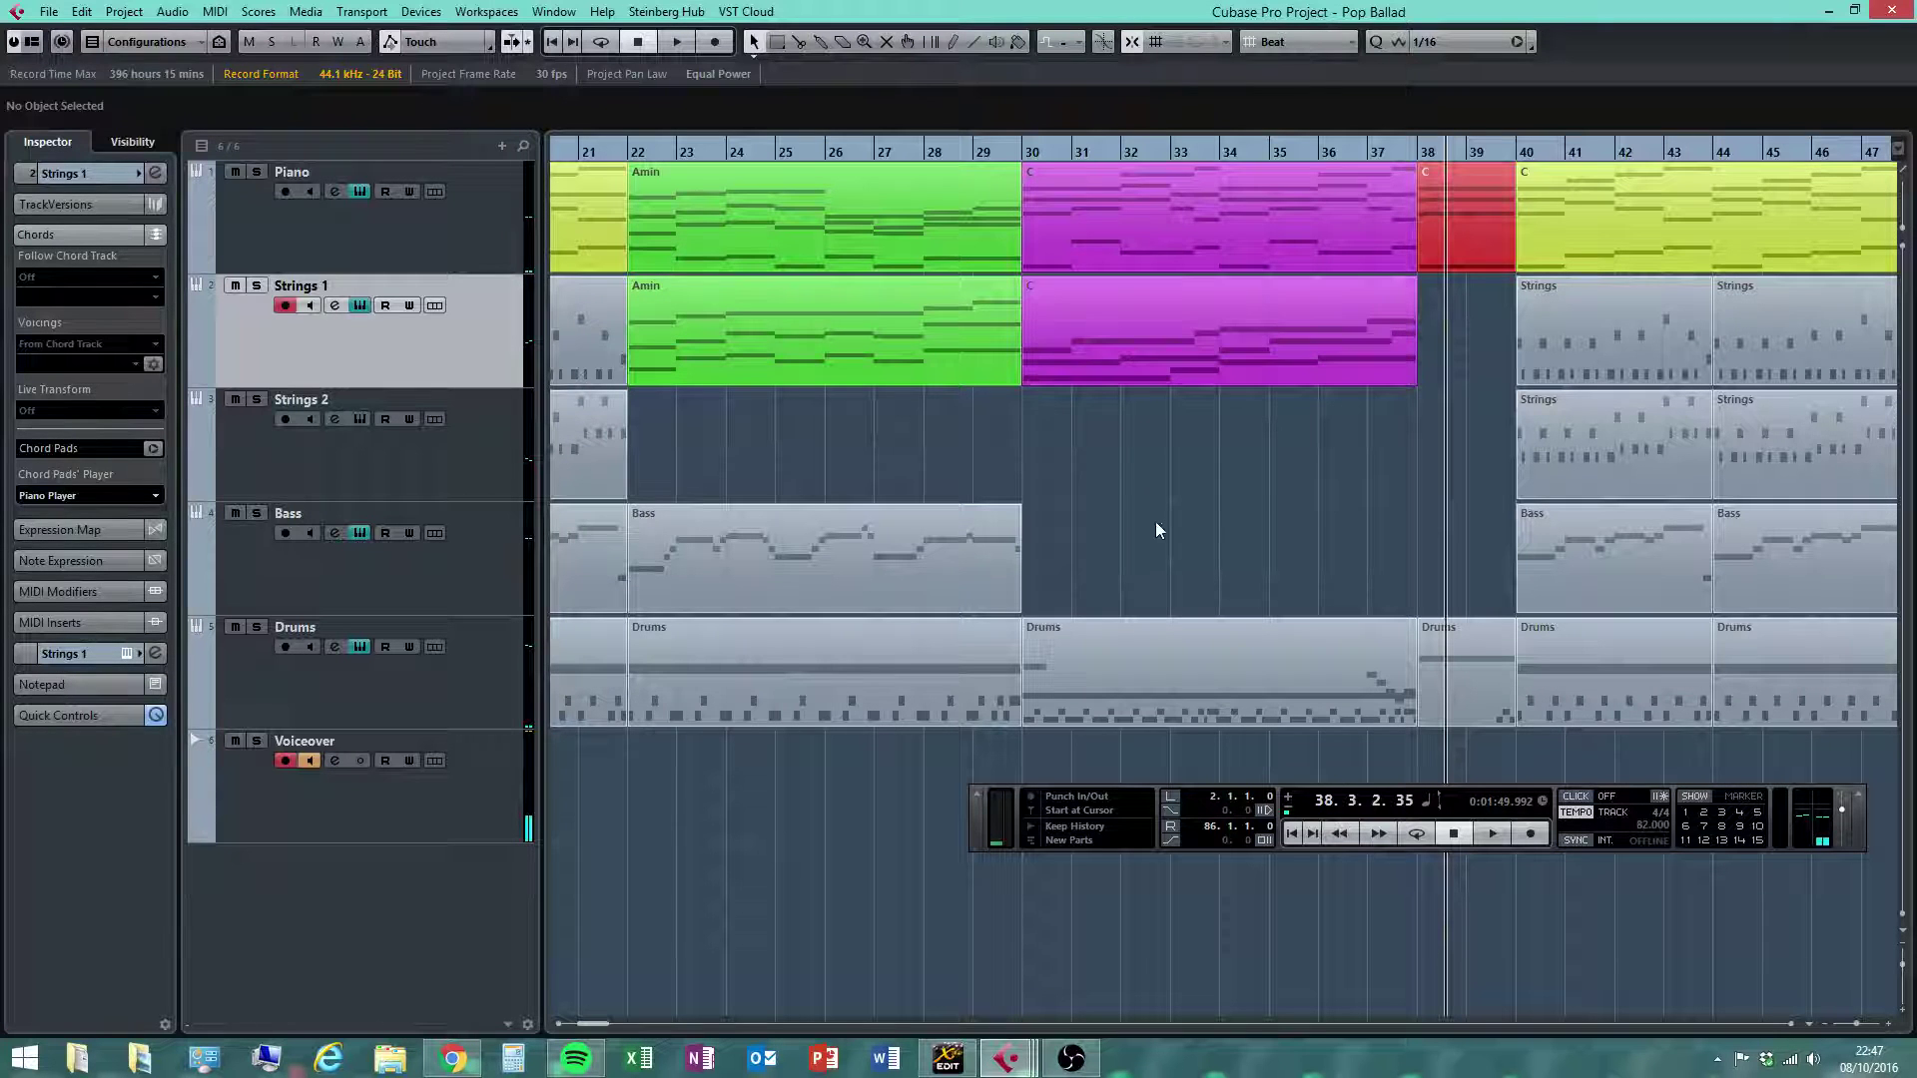
{"action": "left_click_drag", "start_coordinate": [959, 152], "coordinate": [936, 150]}
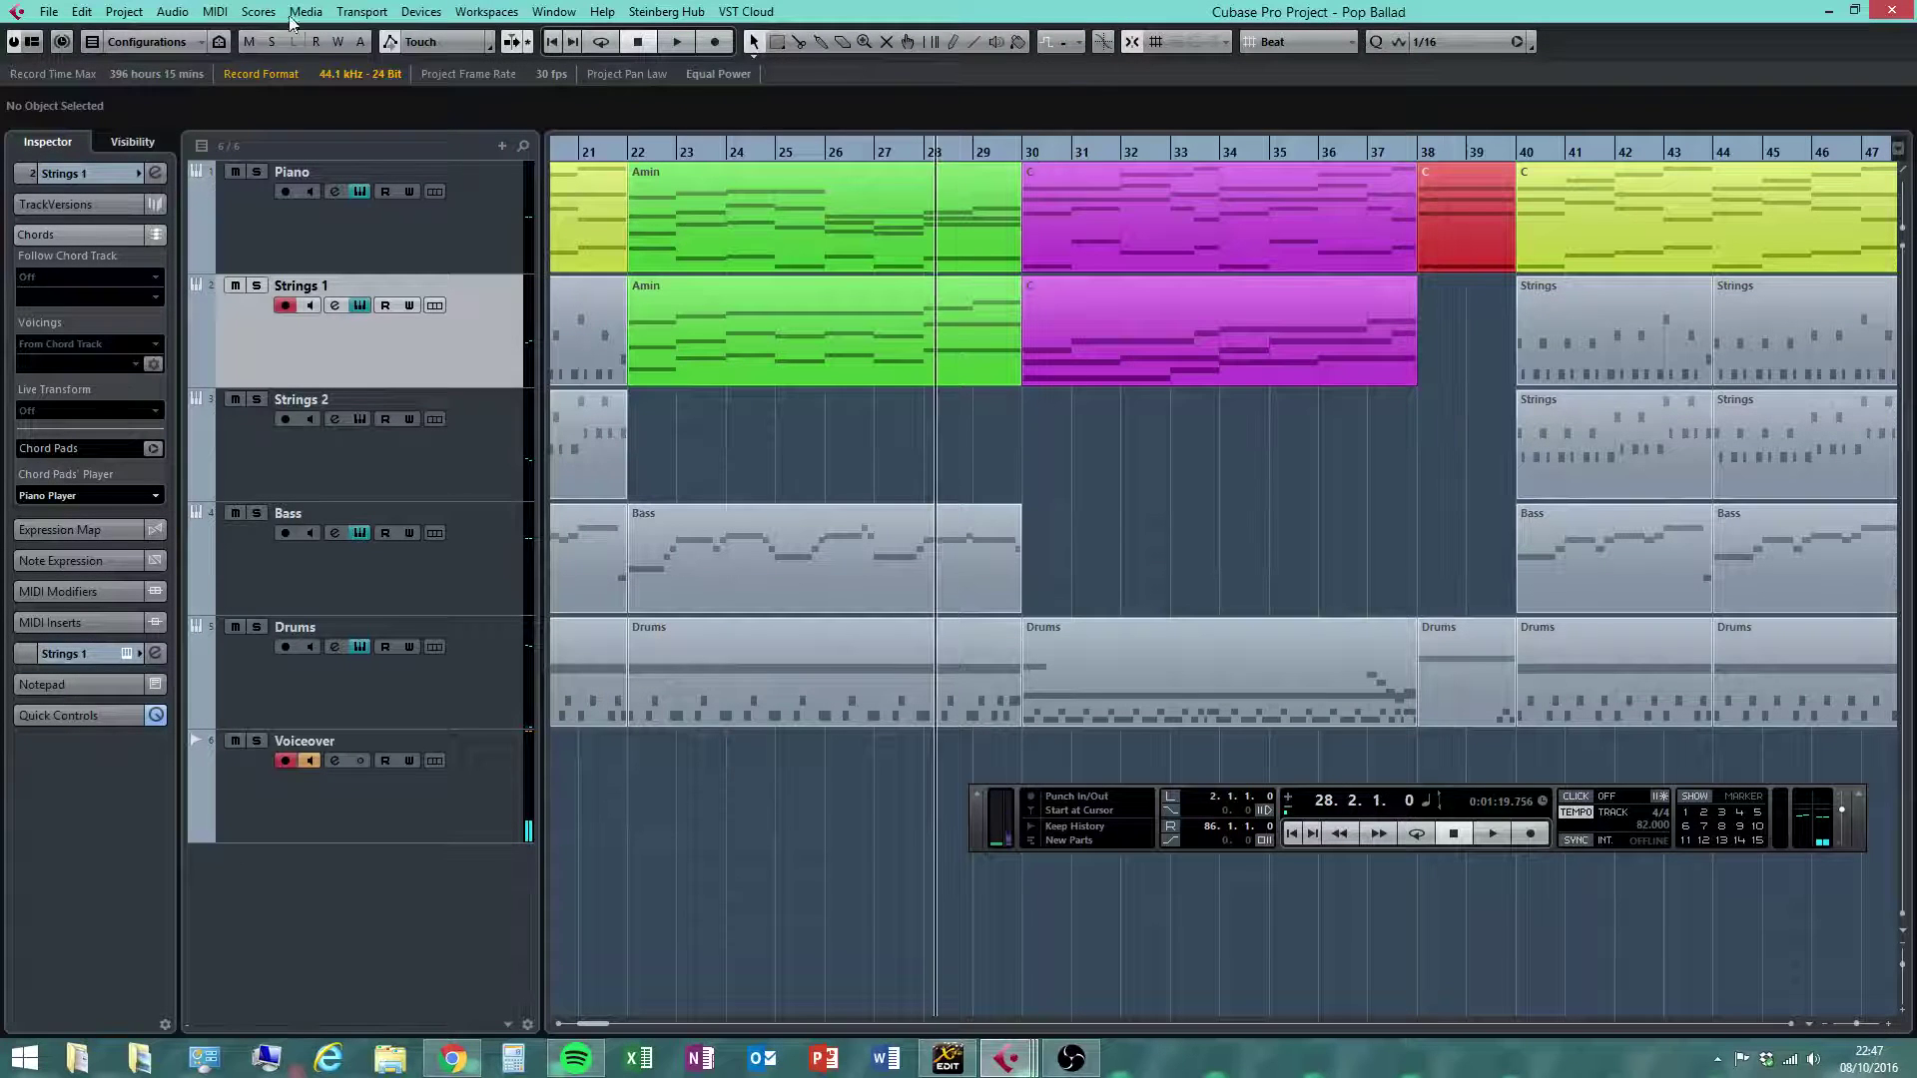
{"action": "left_click", "coordinate": [54, 14]}
{"action": "left_click", "coordinate": [88, 153]}
Reopen the purple Strings 1 part, step through its opening chords to check the voicing, and close it
{"action": "left_click", "coordinate": [1250, 356]}
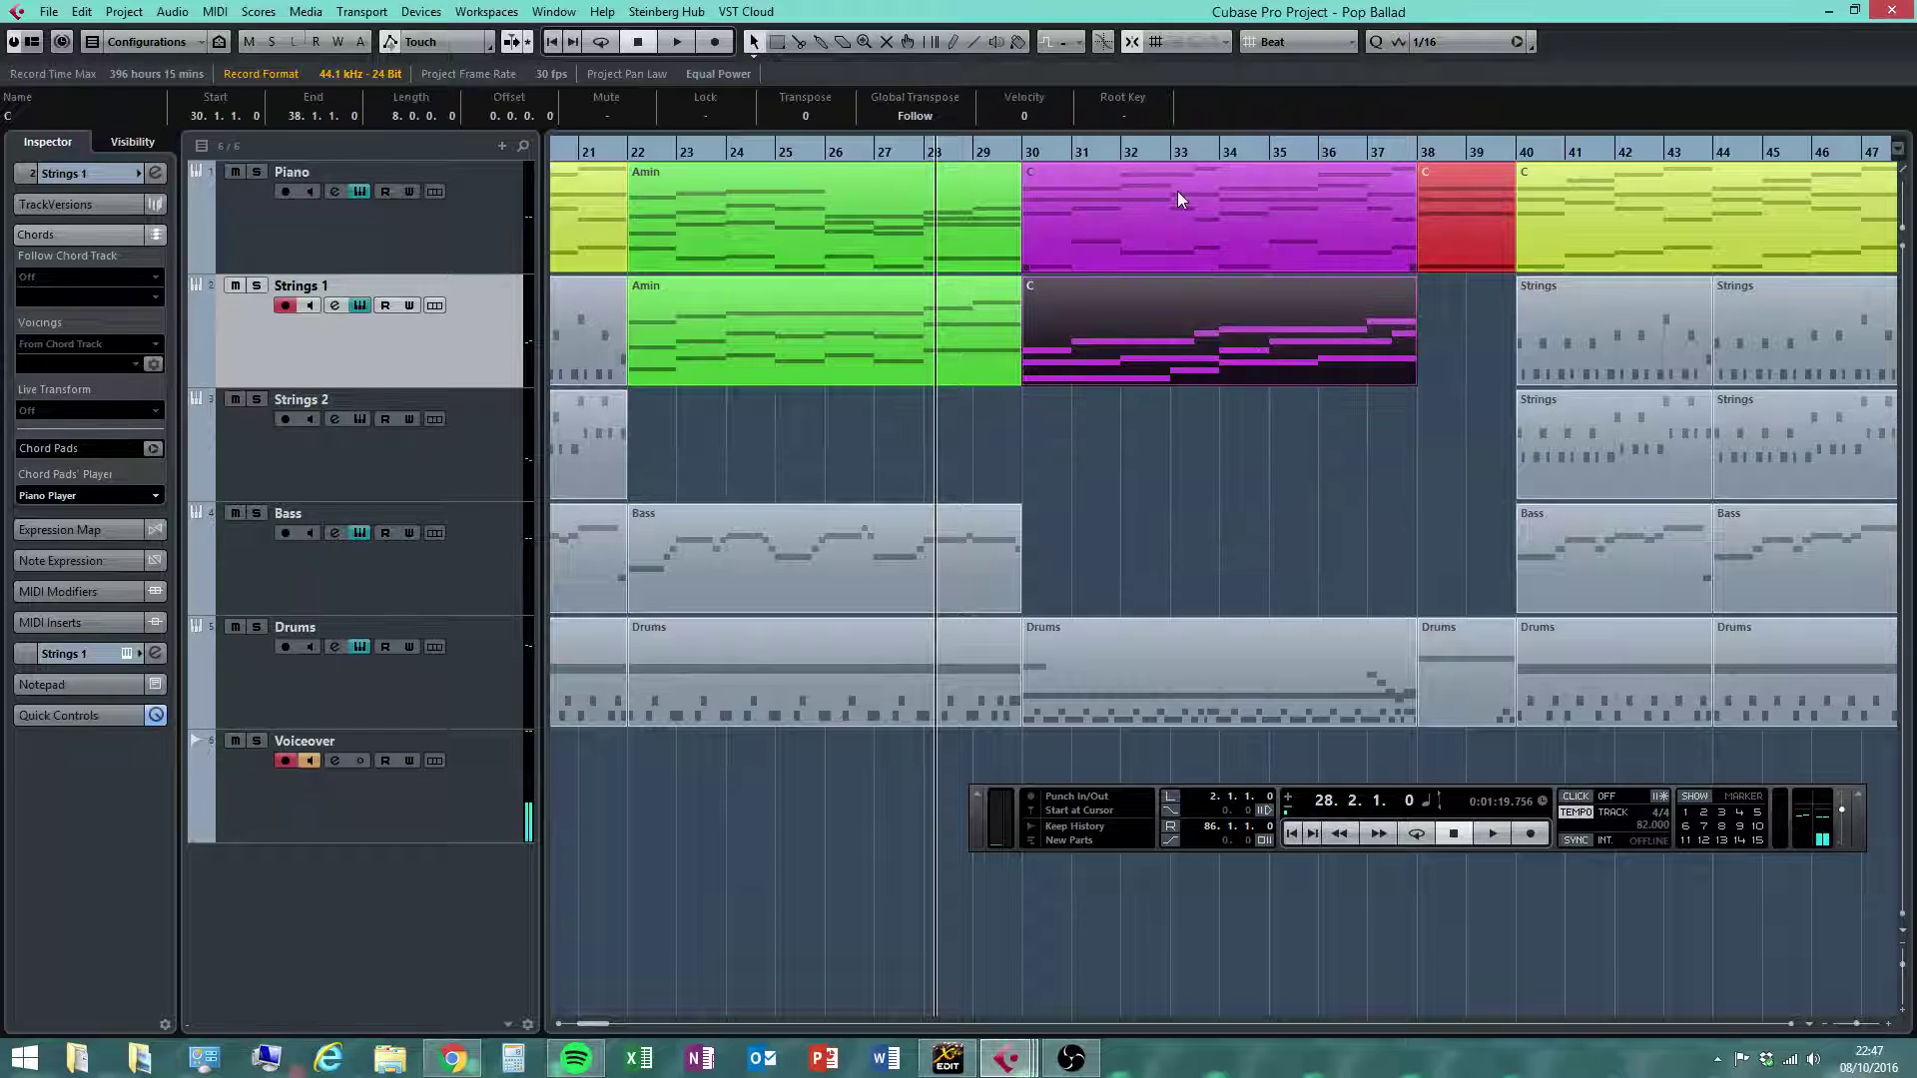
{"action": "left_click", "coordinate": [1118, 322]}
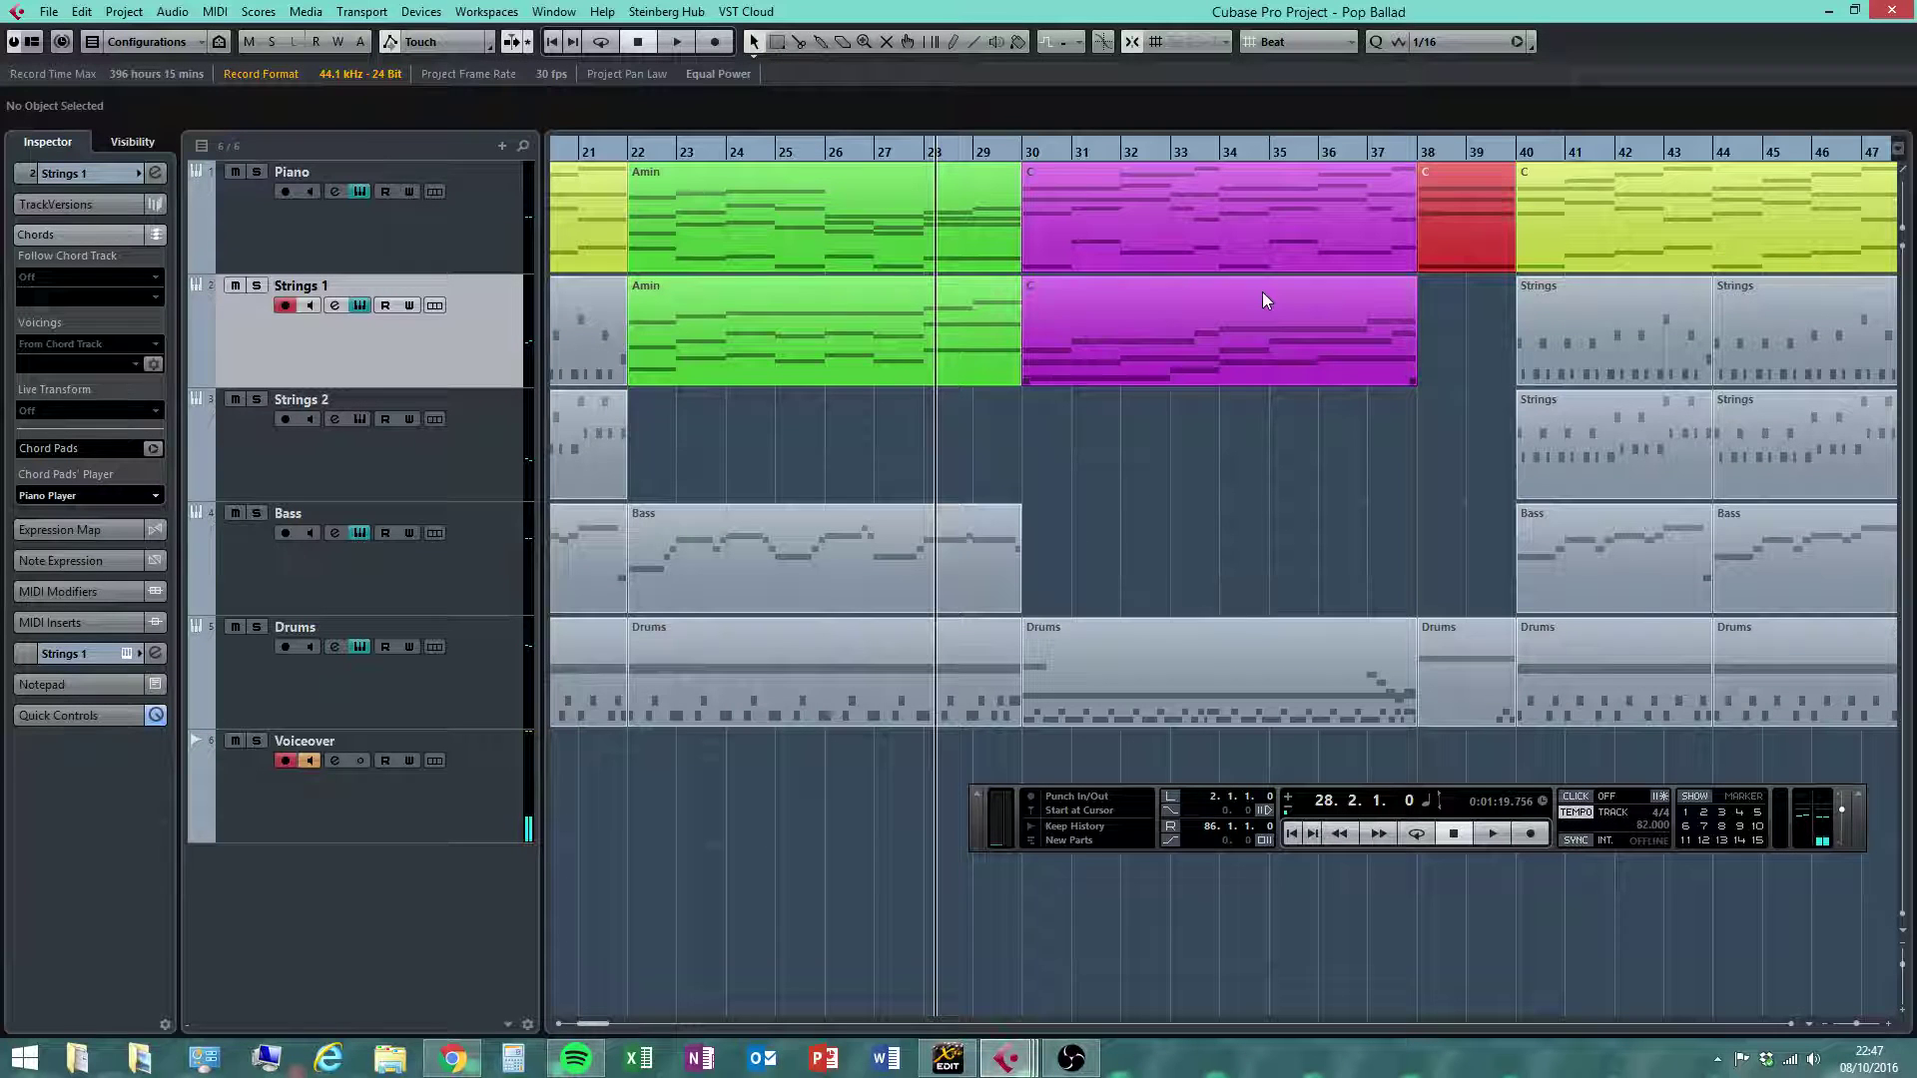
{"action": "left_click", "coordinate": [1203, 345]}
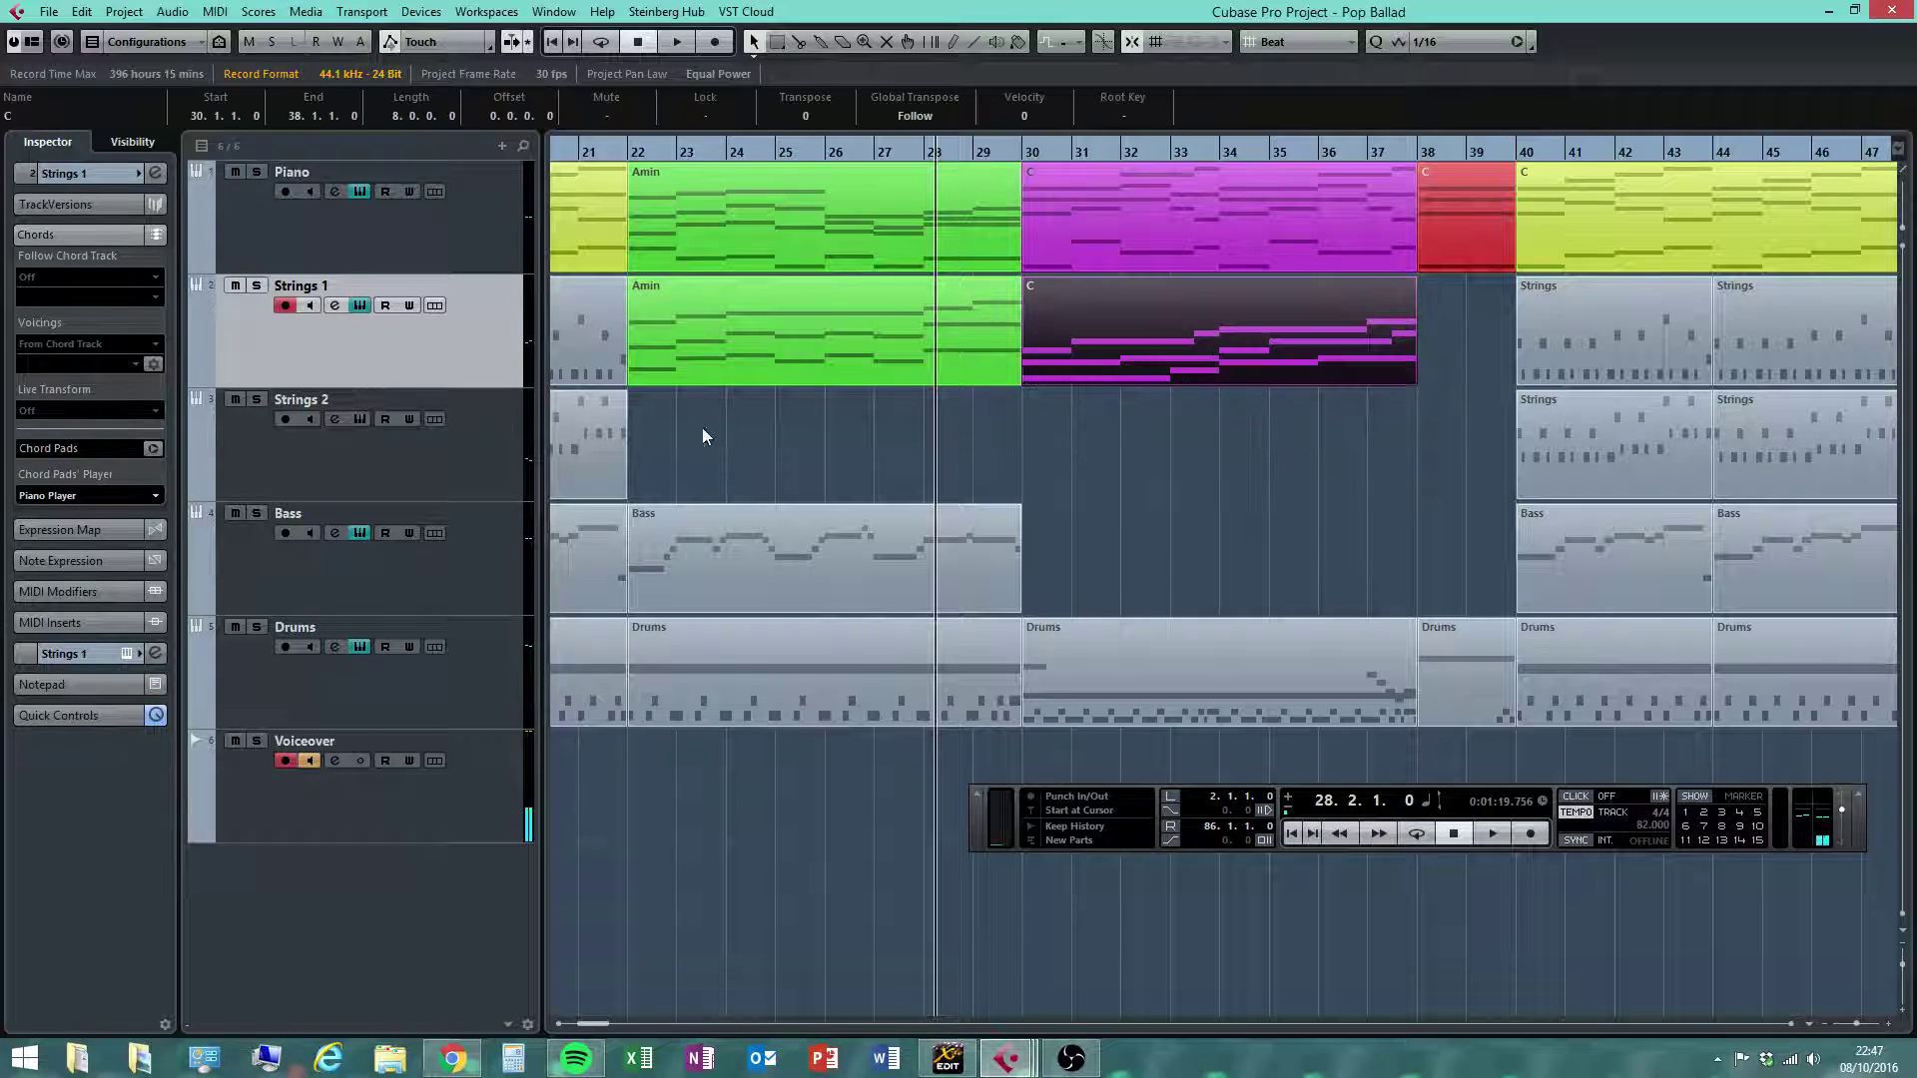
{"action": "double_click", "coordinate": [1154, 327]}
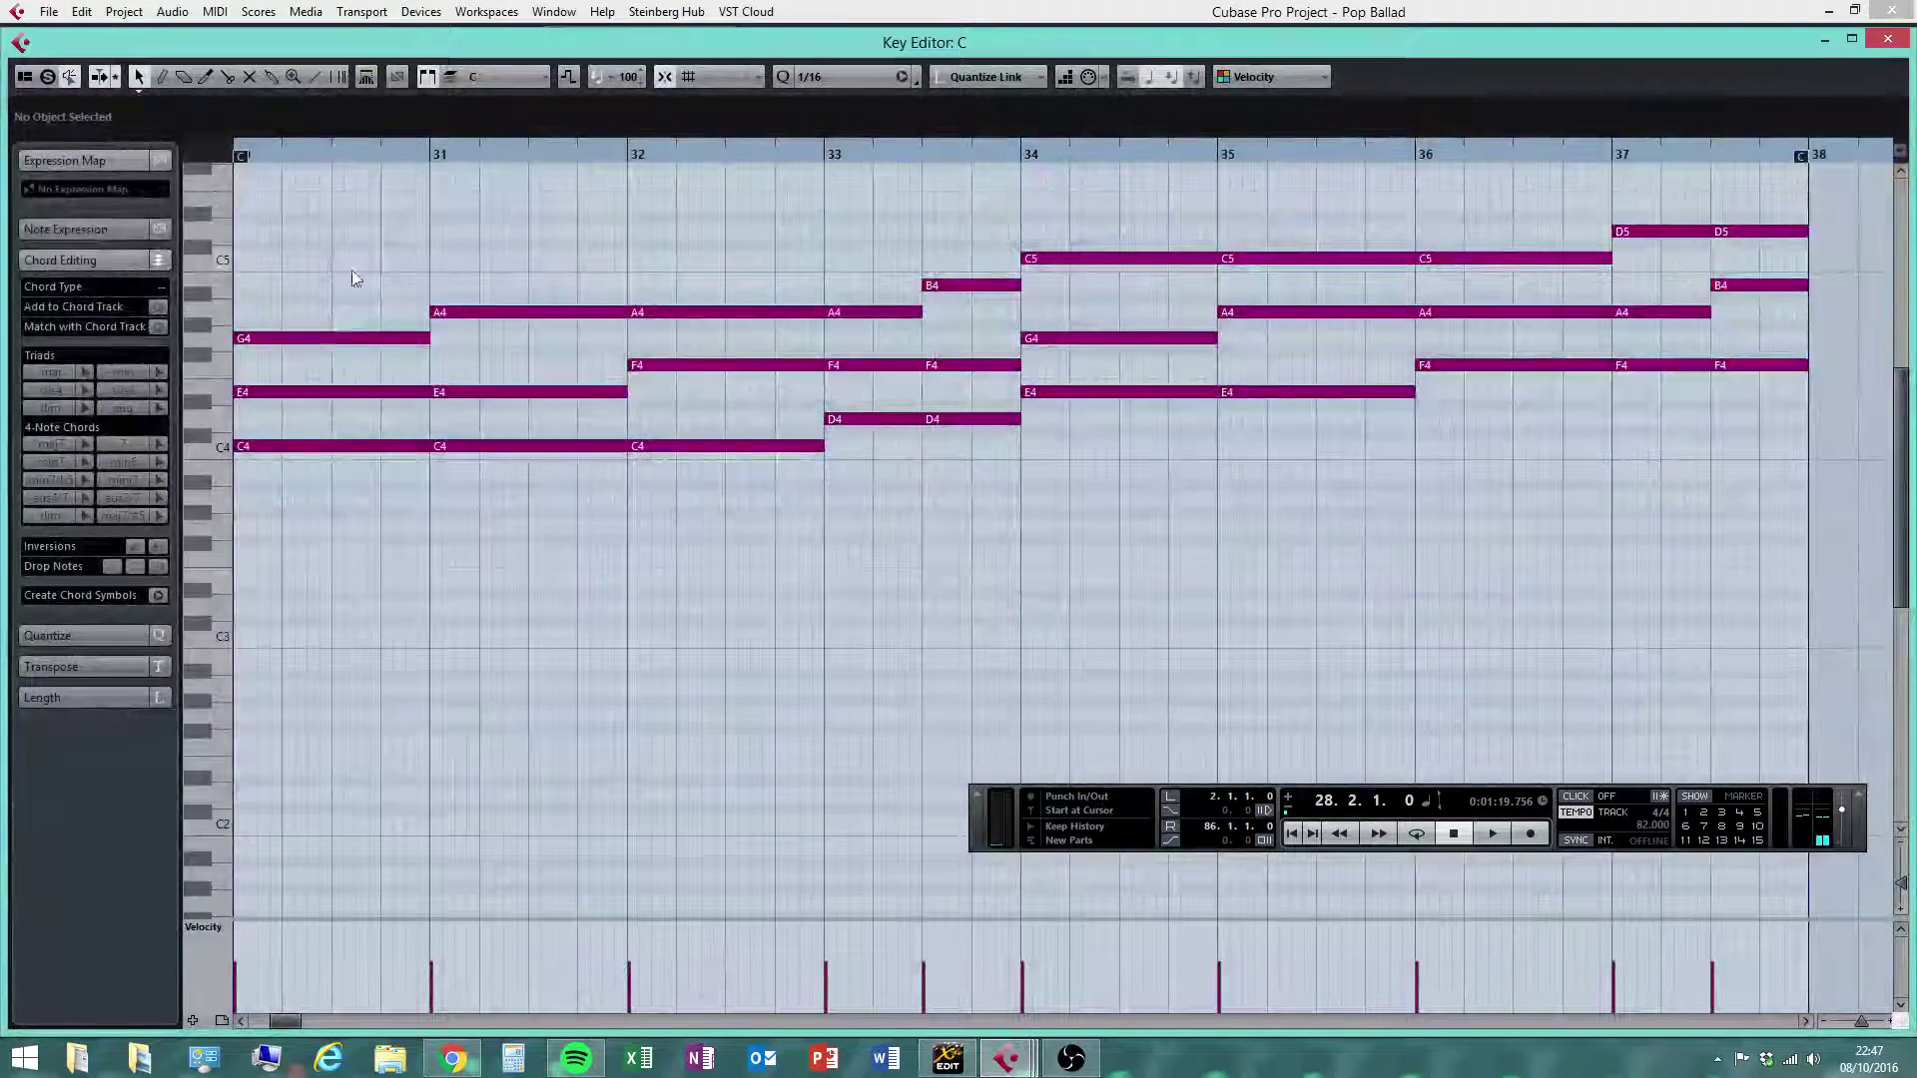
{"action": "key", "text": "Right"}
{"action": "key", "text": "Right"}
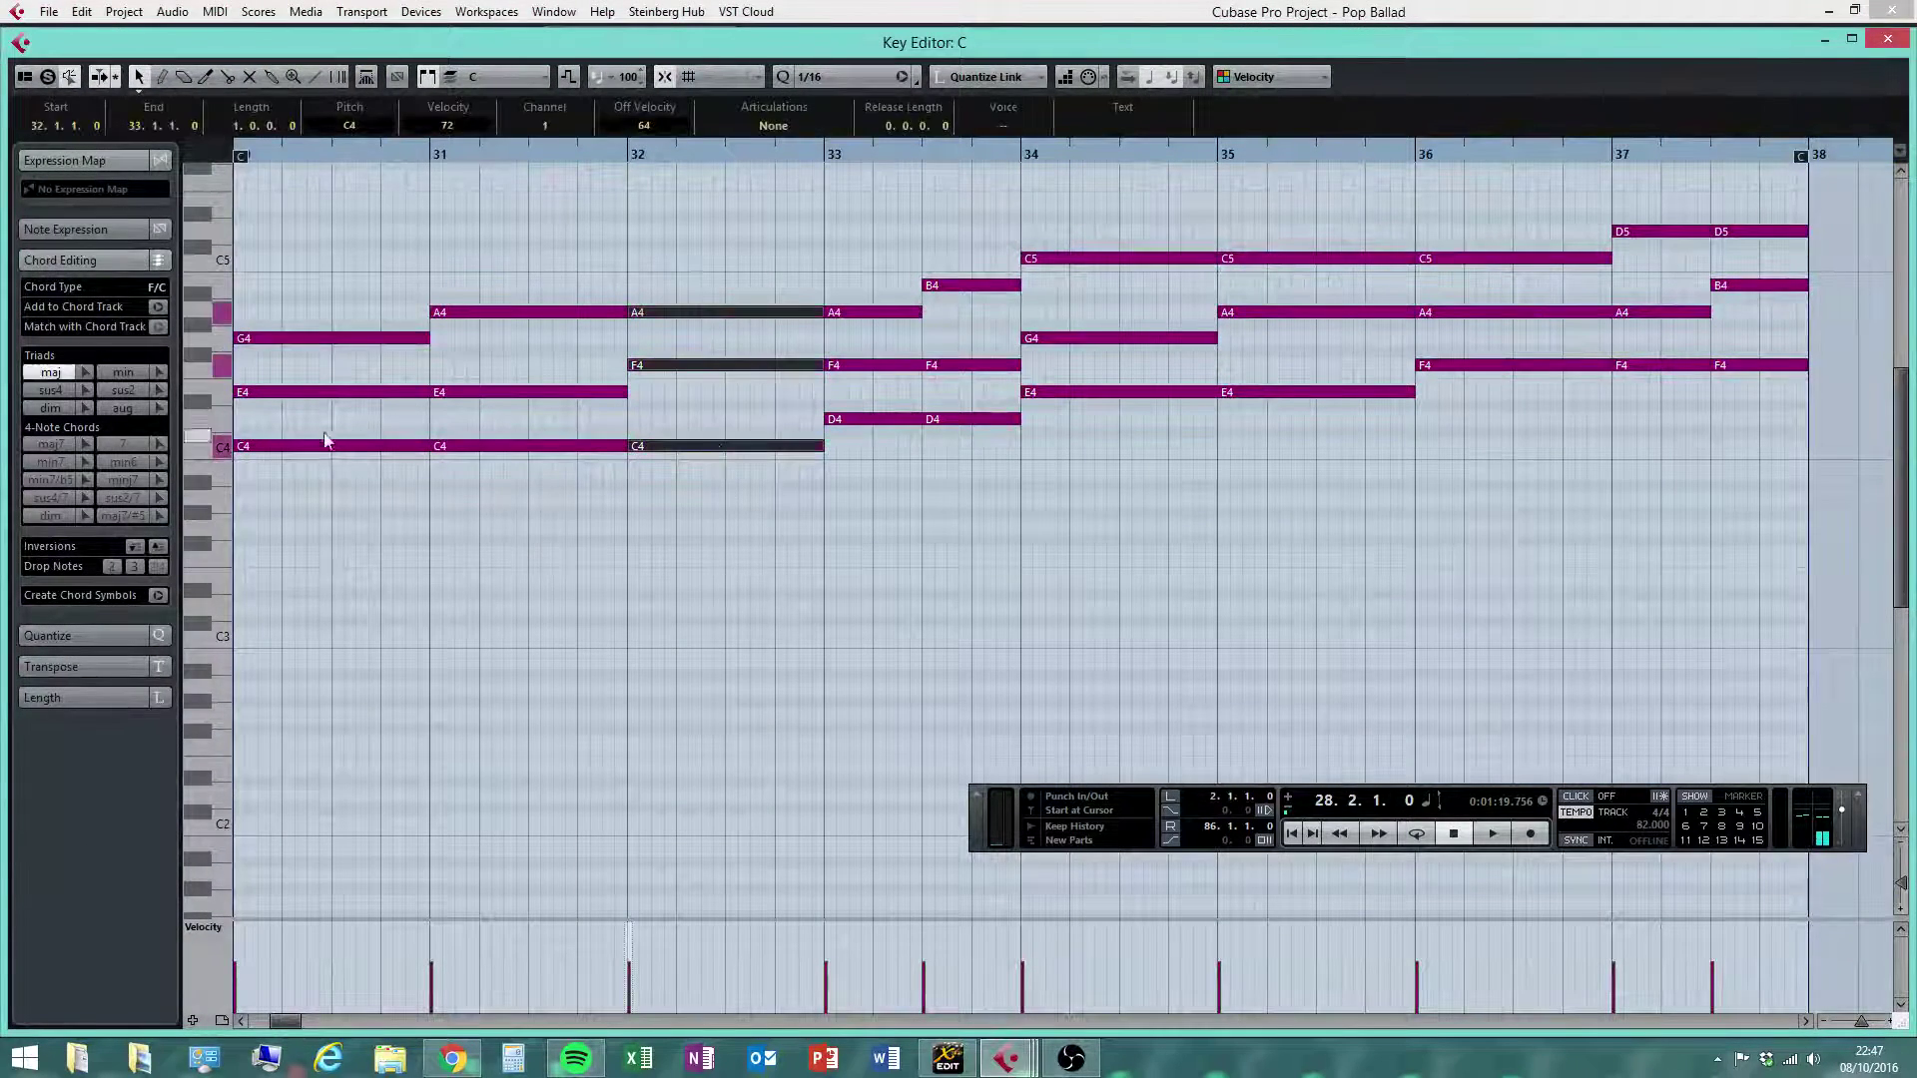
{"action": "left_click", "coordinate": [956, 549]}
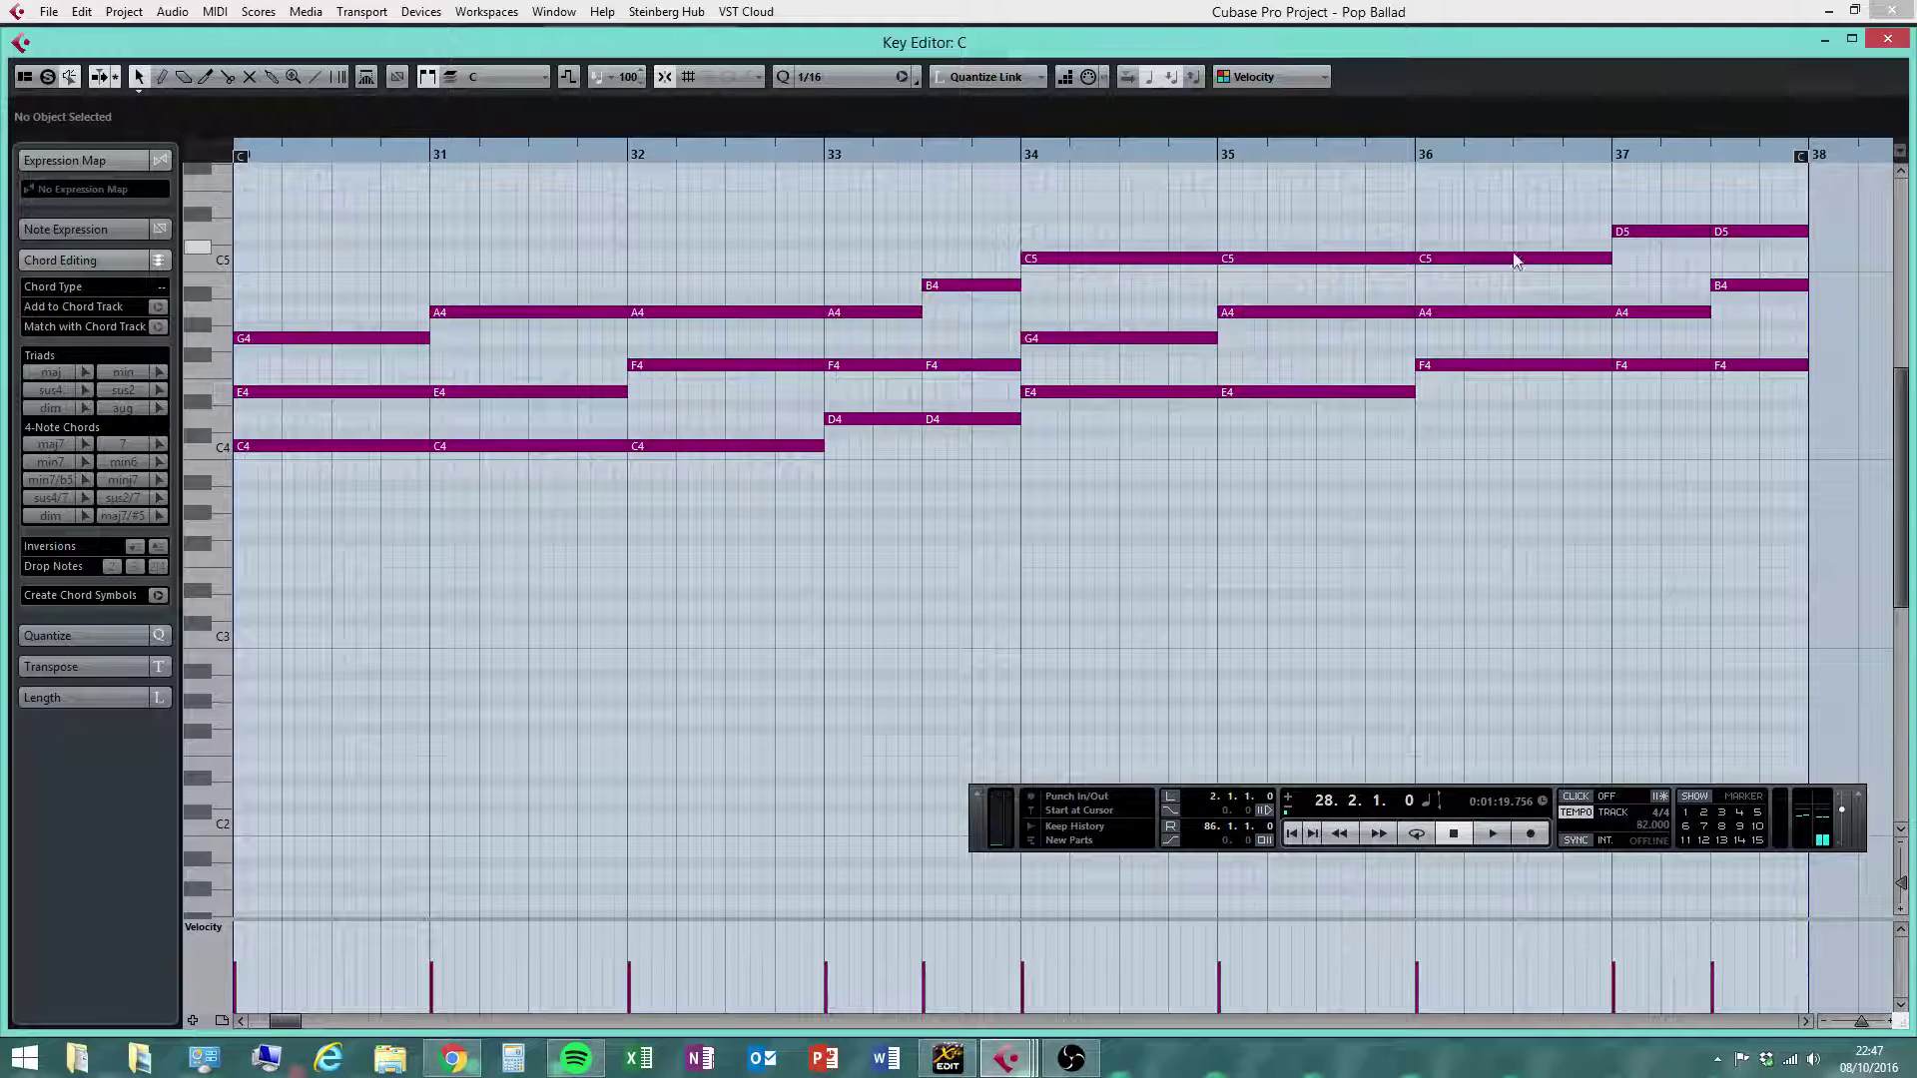
{"action": "left_click", "coordinate": [1889, 39]}
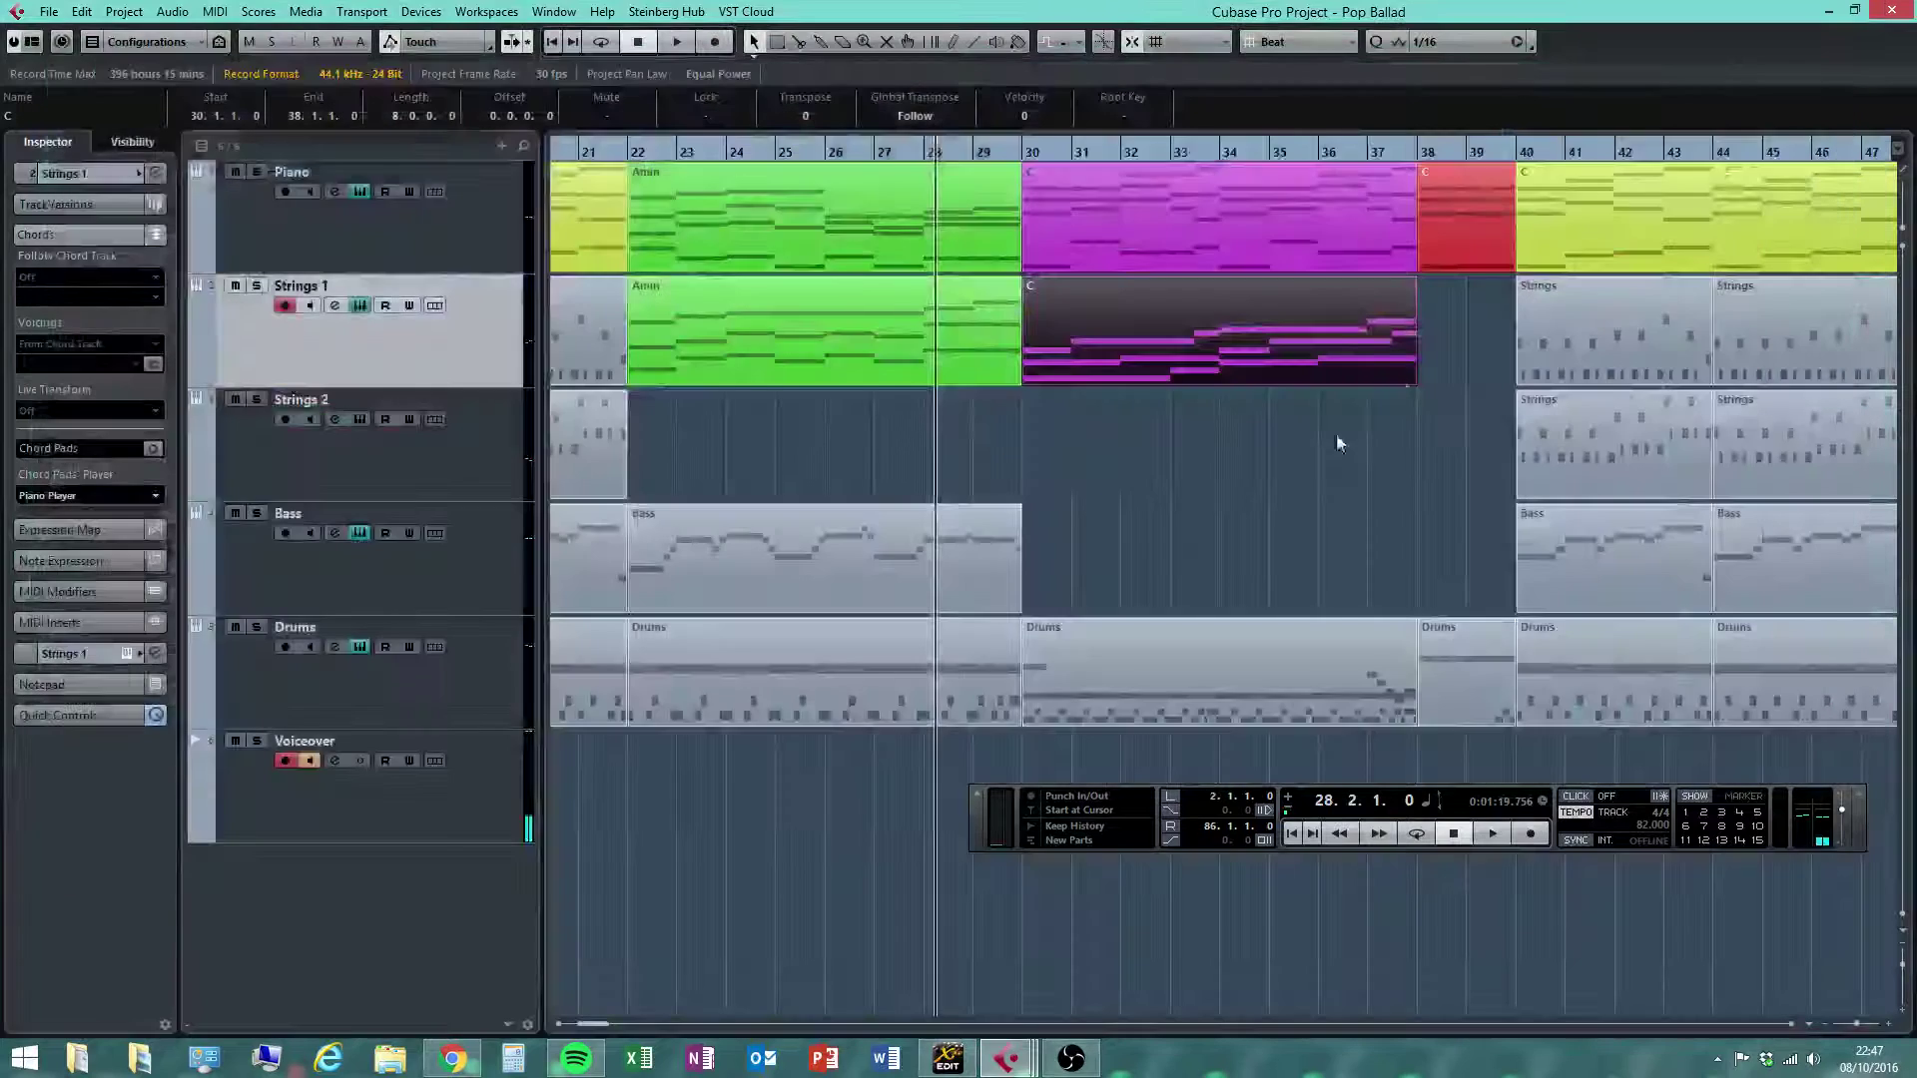
Draw an empty part on the Bass track and extend its start so it spans bars 30 to 38
{"action": "right_click", "coordinate": [866, 479]}
{"action": "left_click", "coordinate": [1083, 469]}
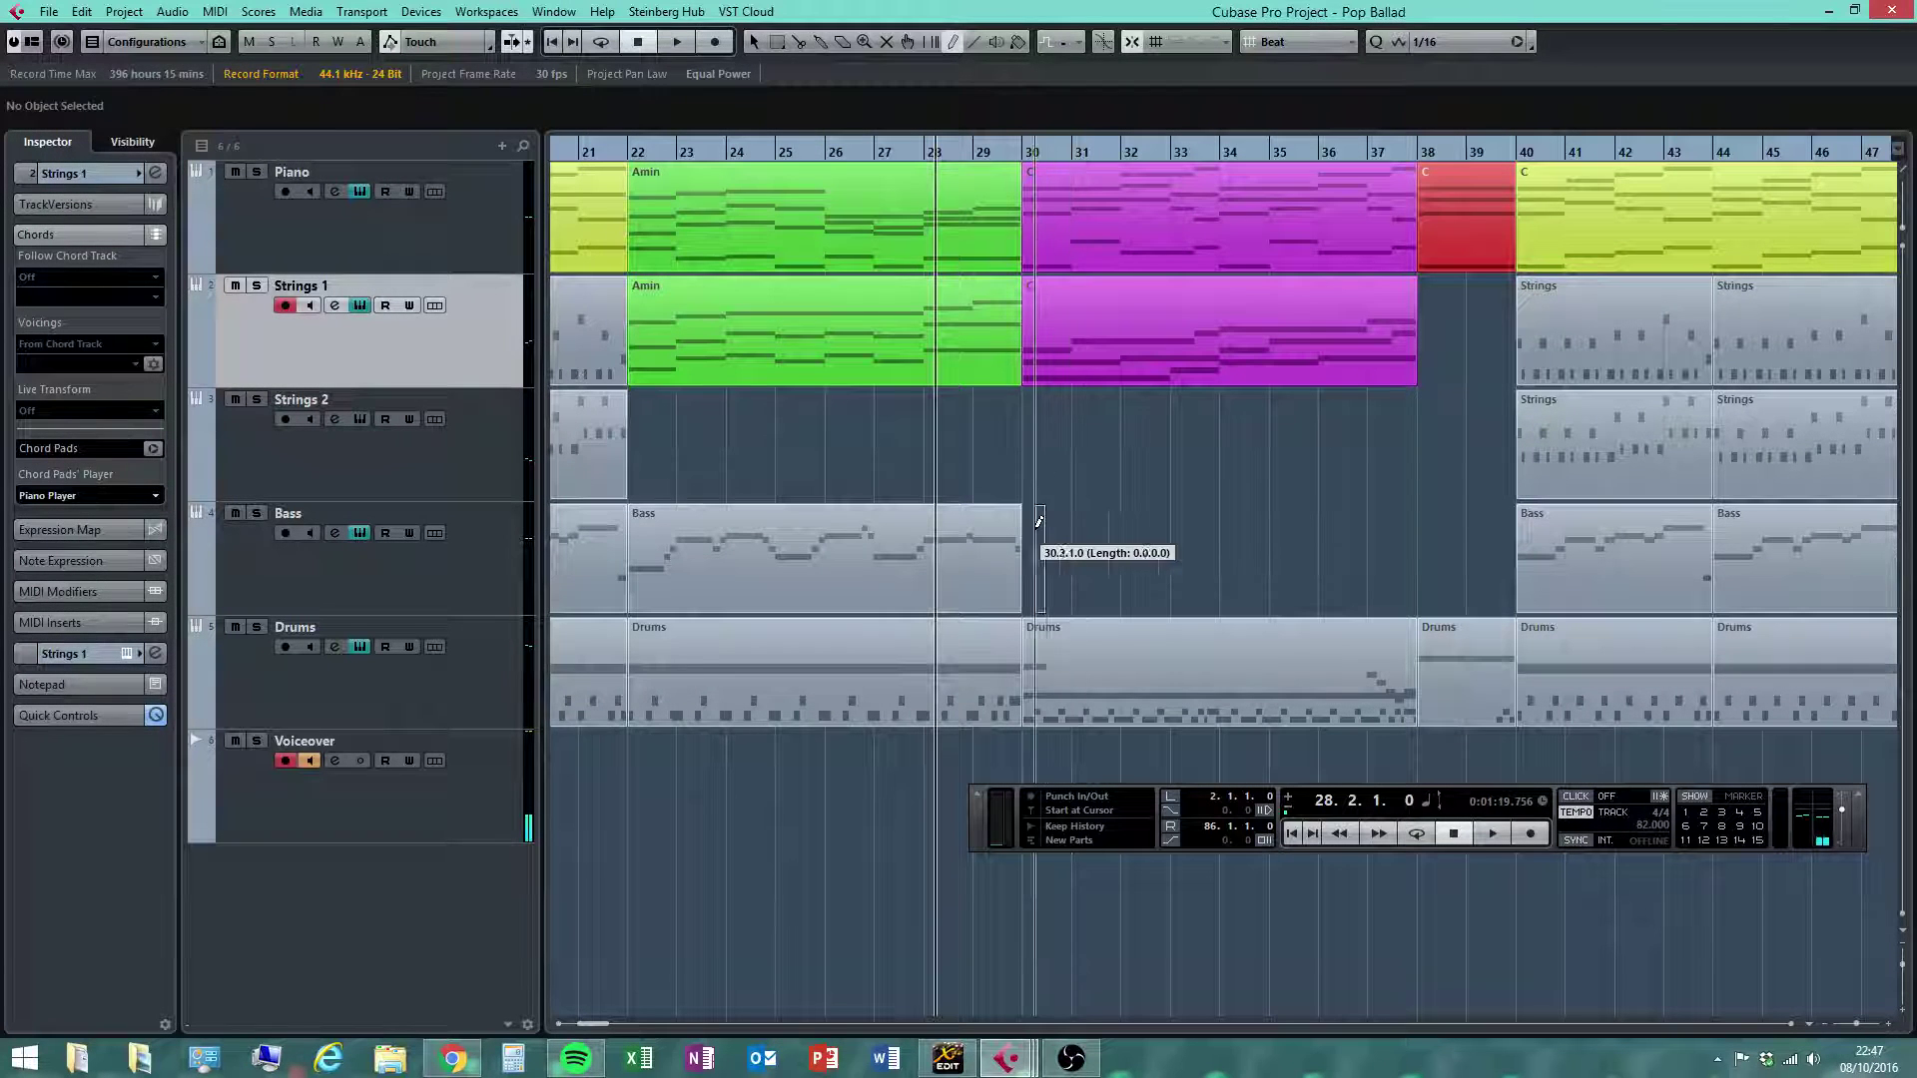
{"action": "mouse_move", "coordinate": [1040, 519]}
{"action": "left_mouse_down"}
{"action": "mouse_move", "coordinate": [1436, 515]}
{"action": "mouse_move", "coordinate": [1418, 519]}
{"action": "left_mouse_up"}
{"action": "right_click", "coordinate": [1148, 545]}
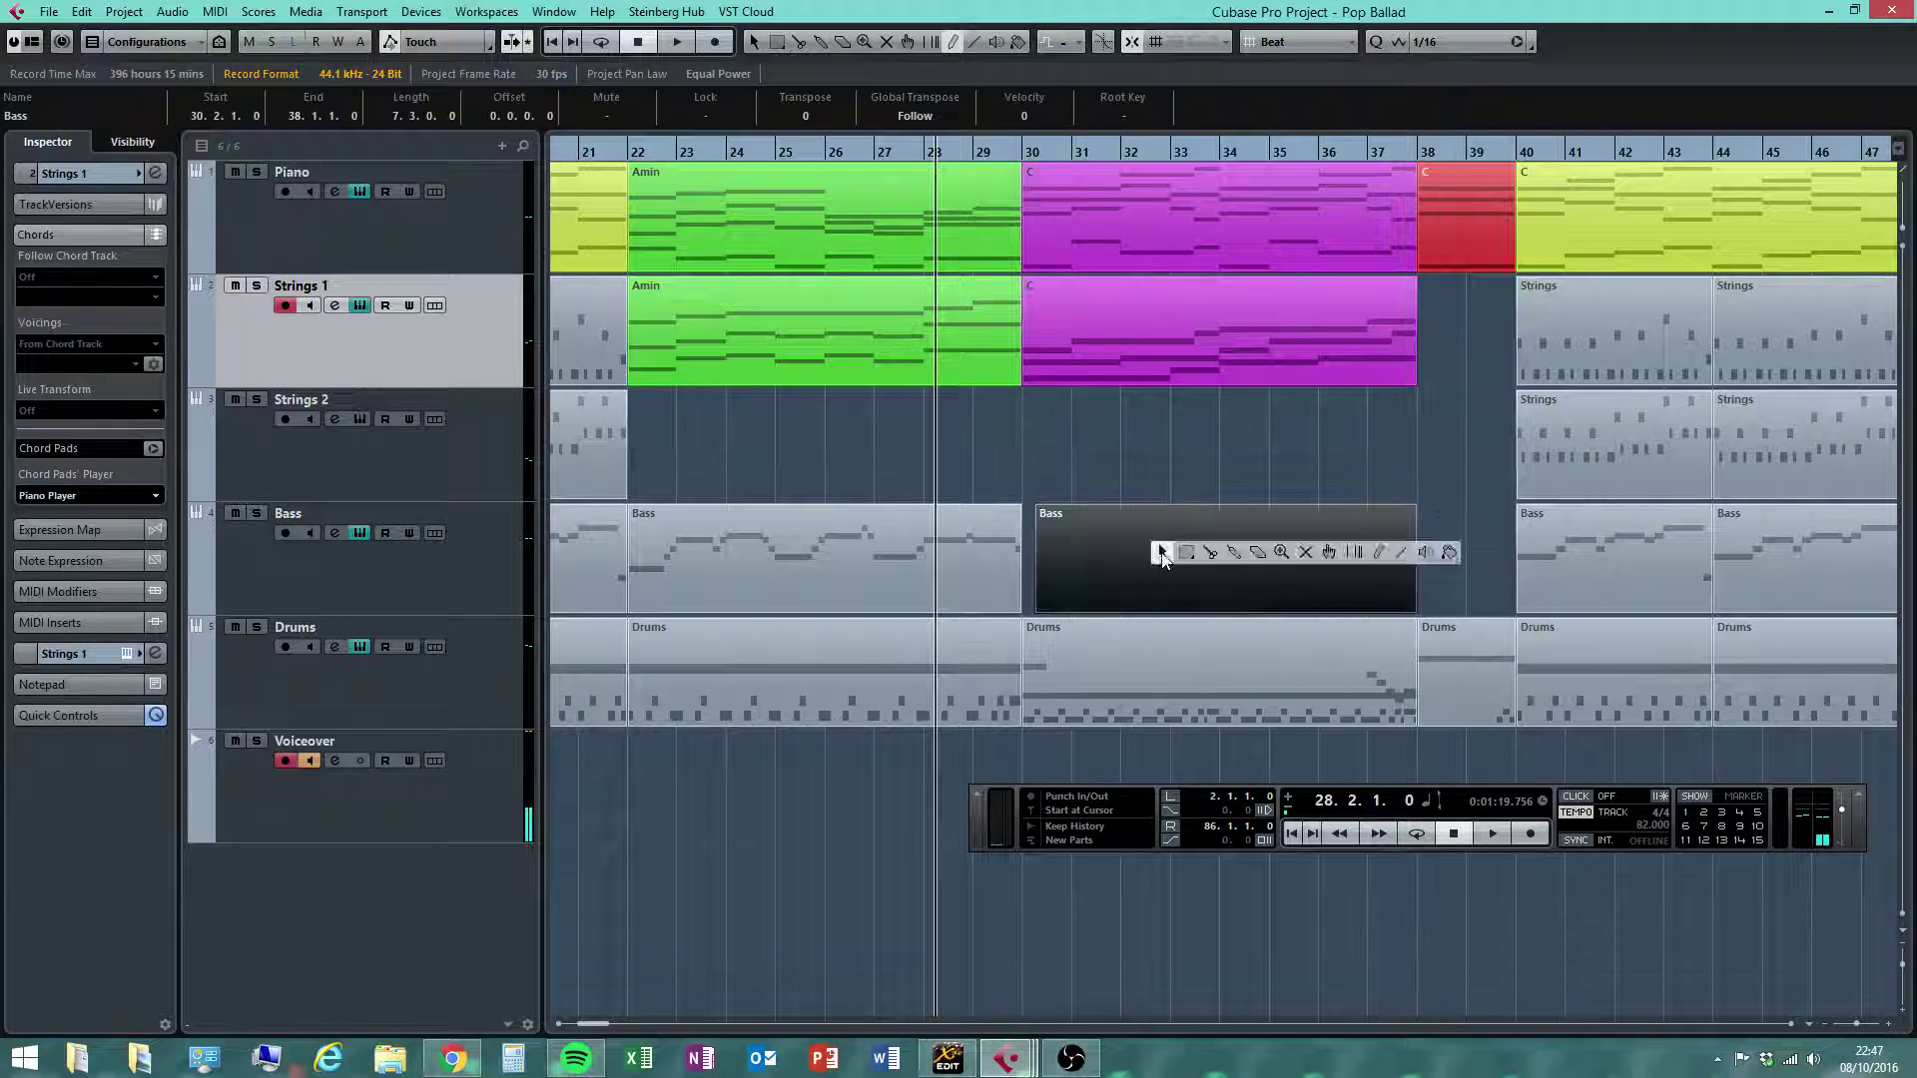
{"action": "left_click", "coordinate": [1158, 552]}
{"action": "left_click_drag", "start_coordinate": [1043, 611], "coordinate": [1023, 611]}
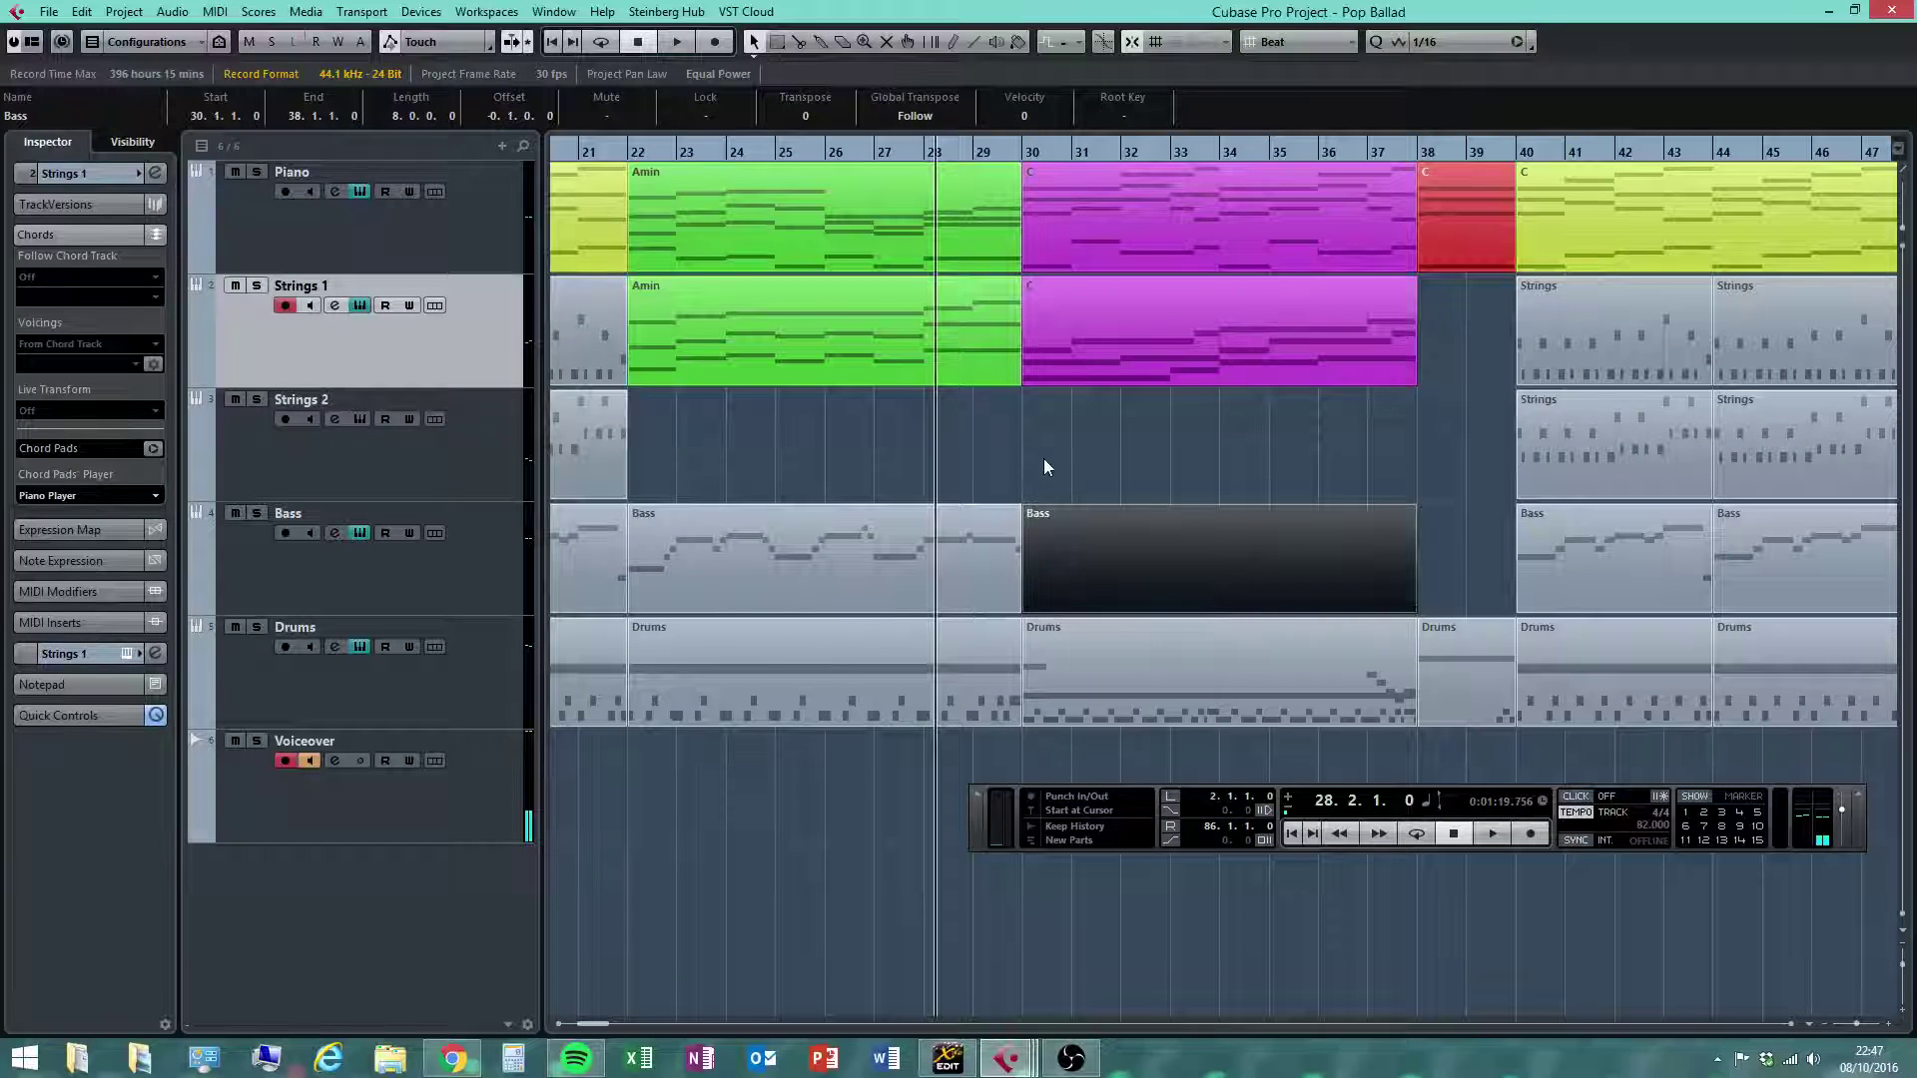
{"action": "left_click", "coordinate": [1078, 463]}
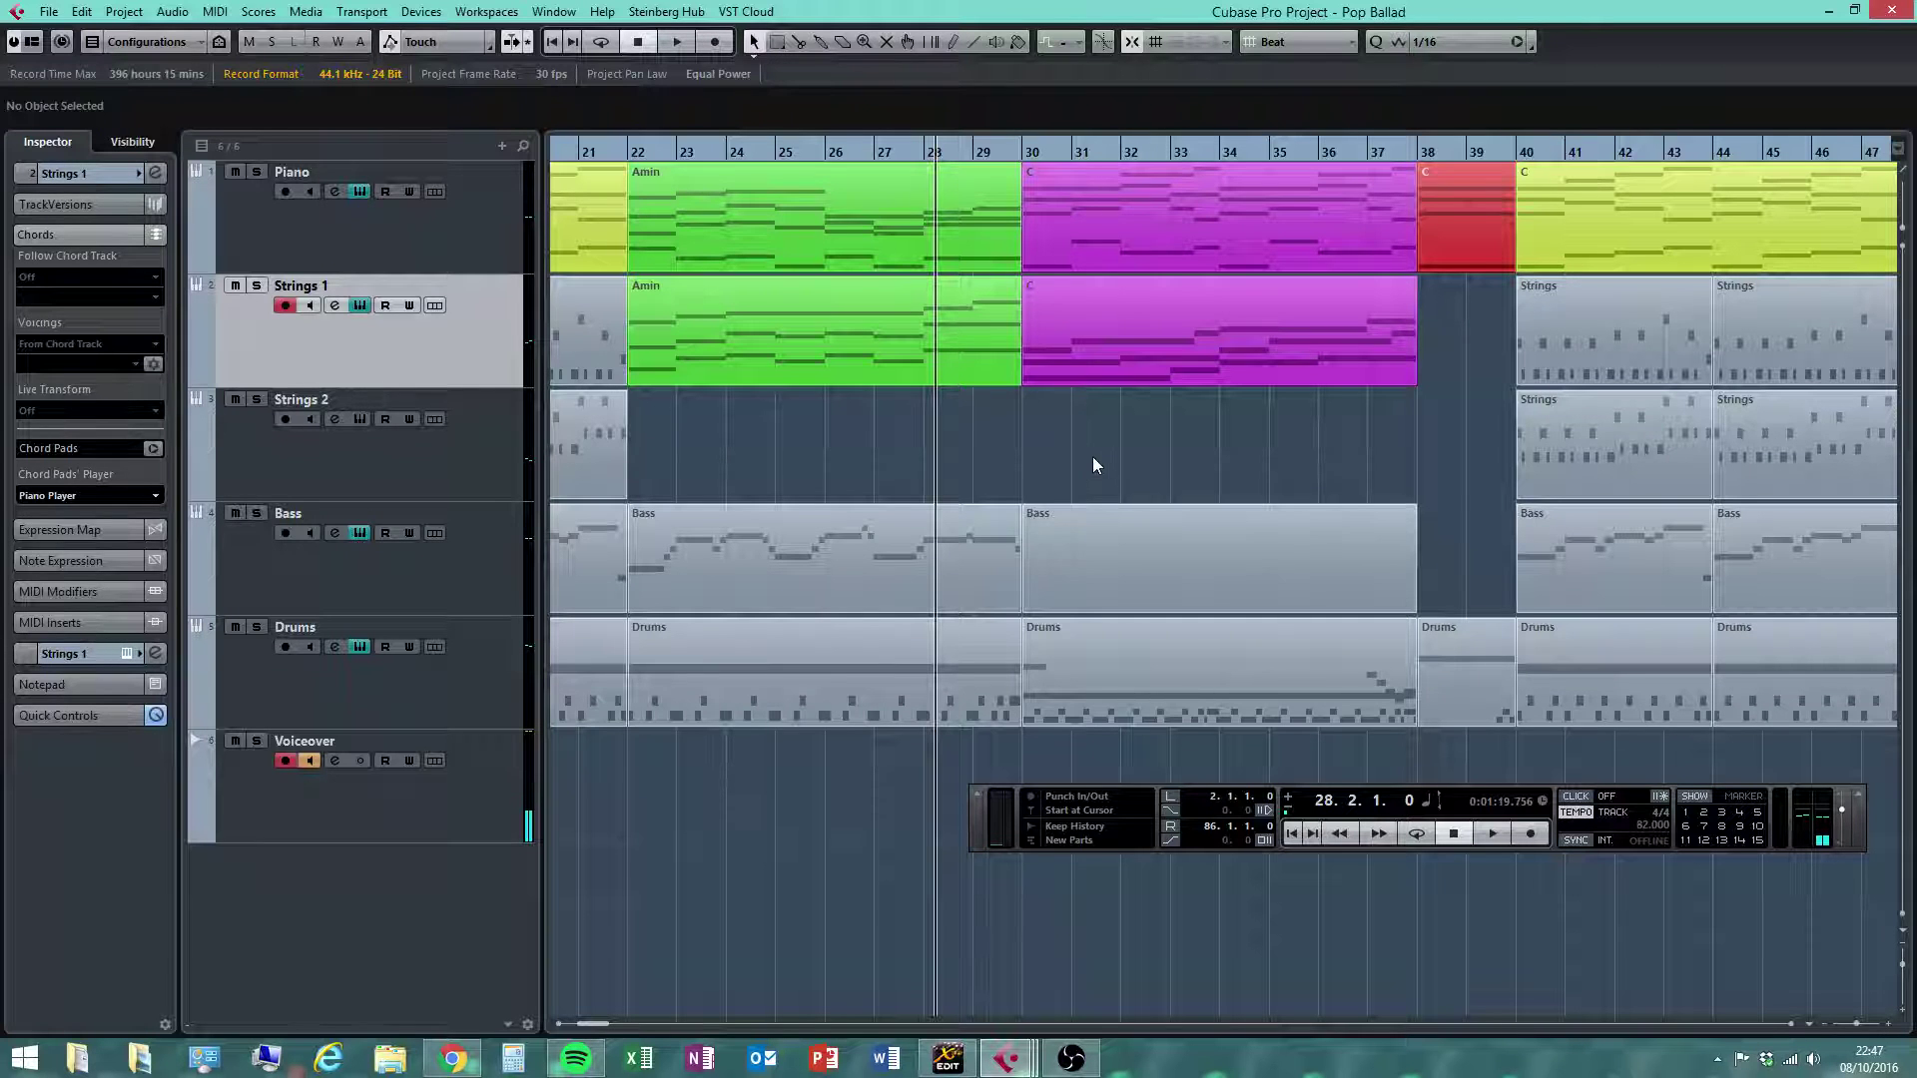
Open the empty Bass part at bar 30 to look over its note grid, and close it
{"action": "left_click", "coordinate": [1166, 551]}
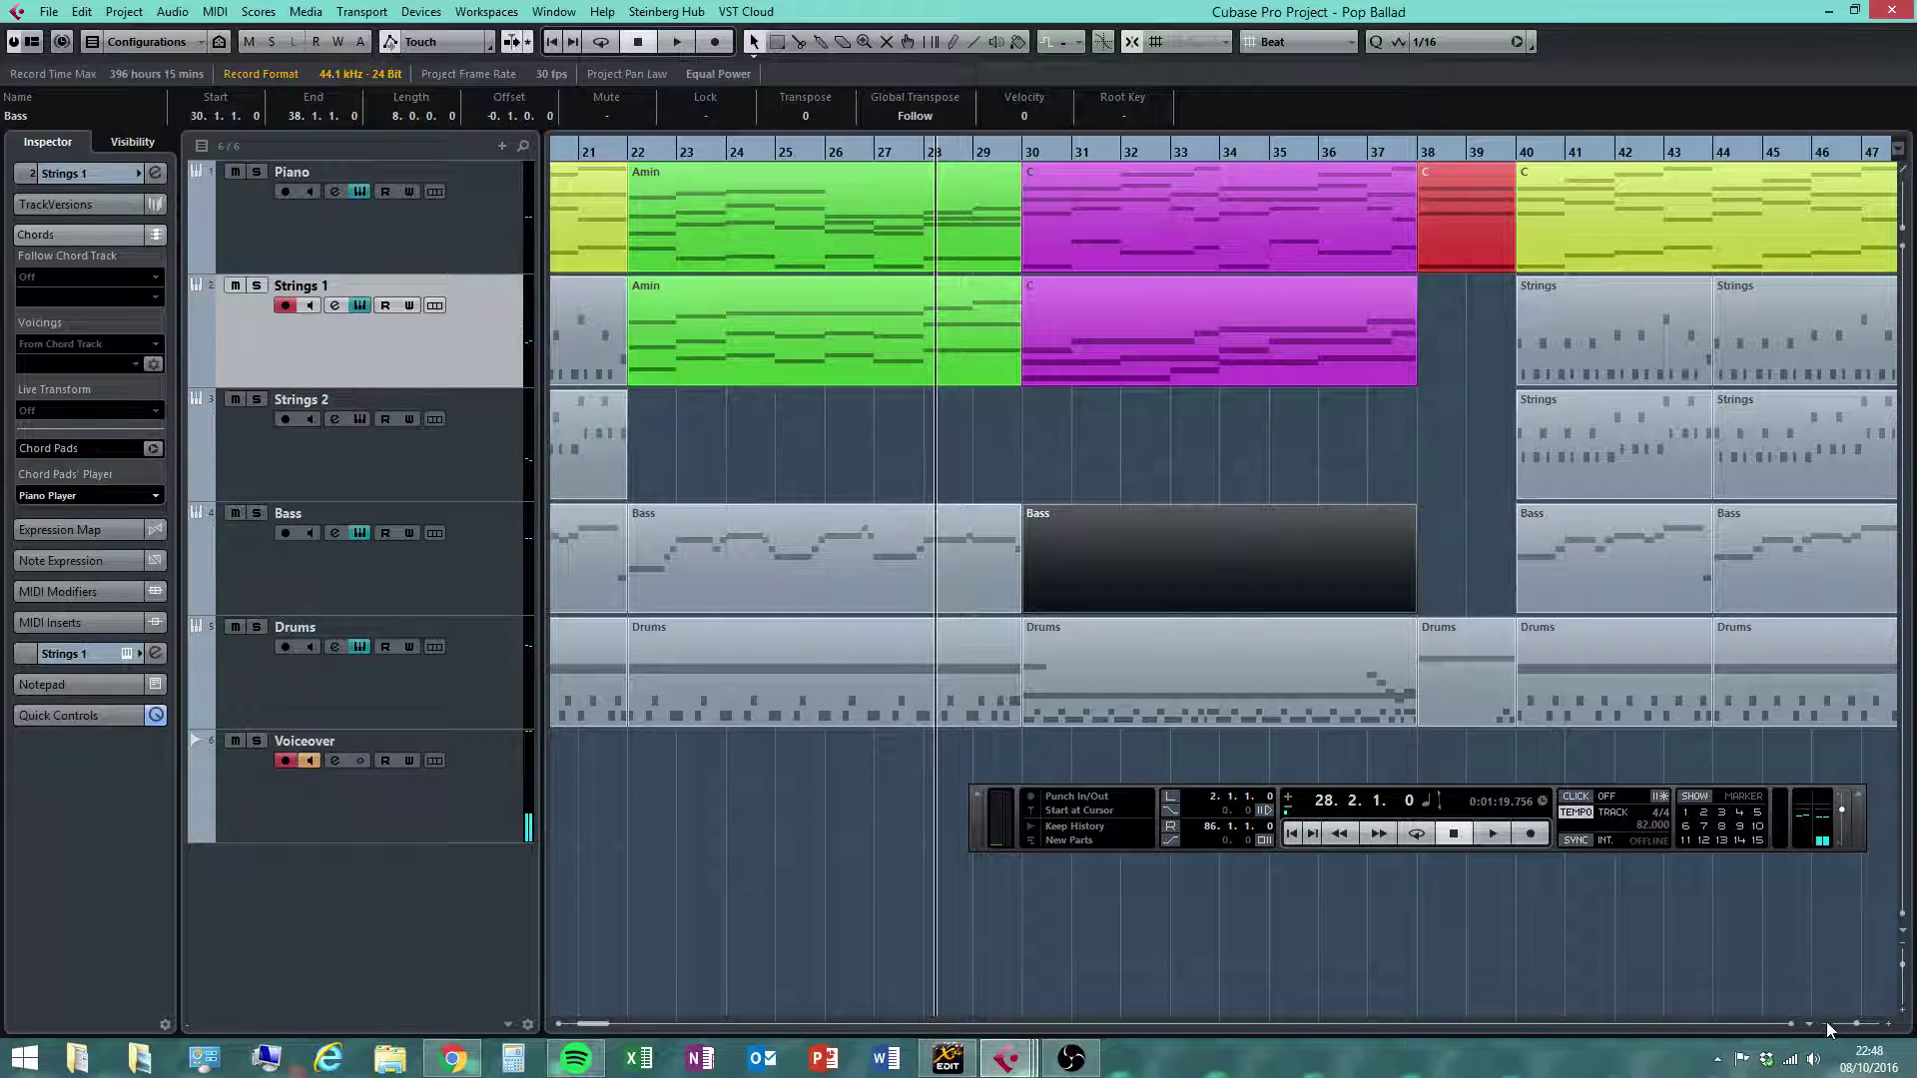
{"action": "left_click", "coordinate": [1282, 467]}
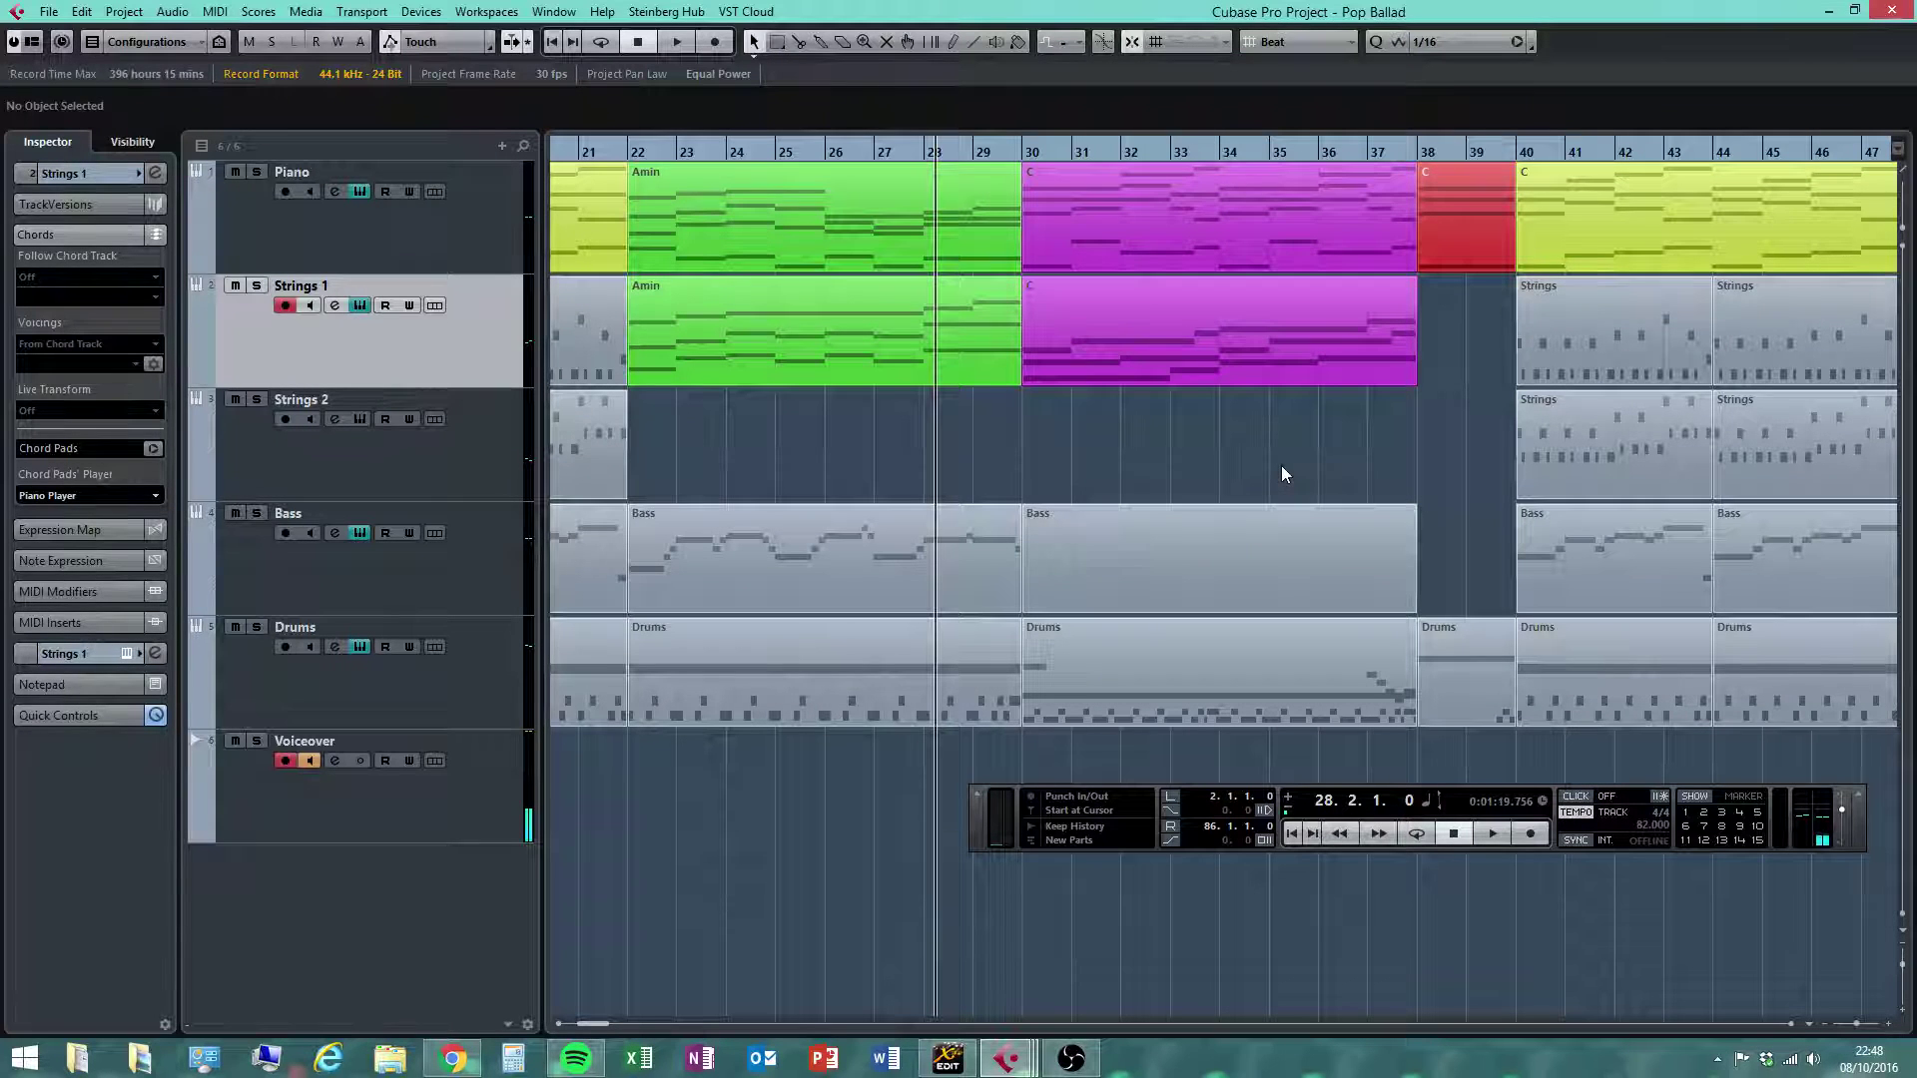
{"action": "left_click", "coordinate": [1825, 1023]}
{"action": "left_click", "coordinate": [1825, 1022]}
{"action": "left_click", "coordinate": [1825, 1022]}
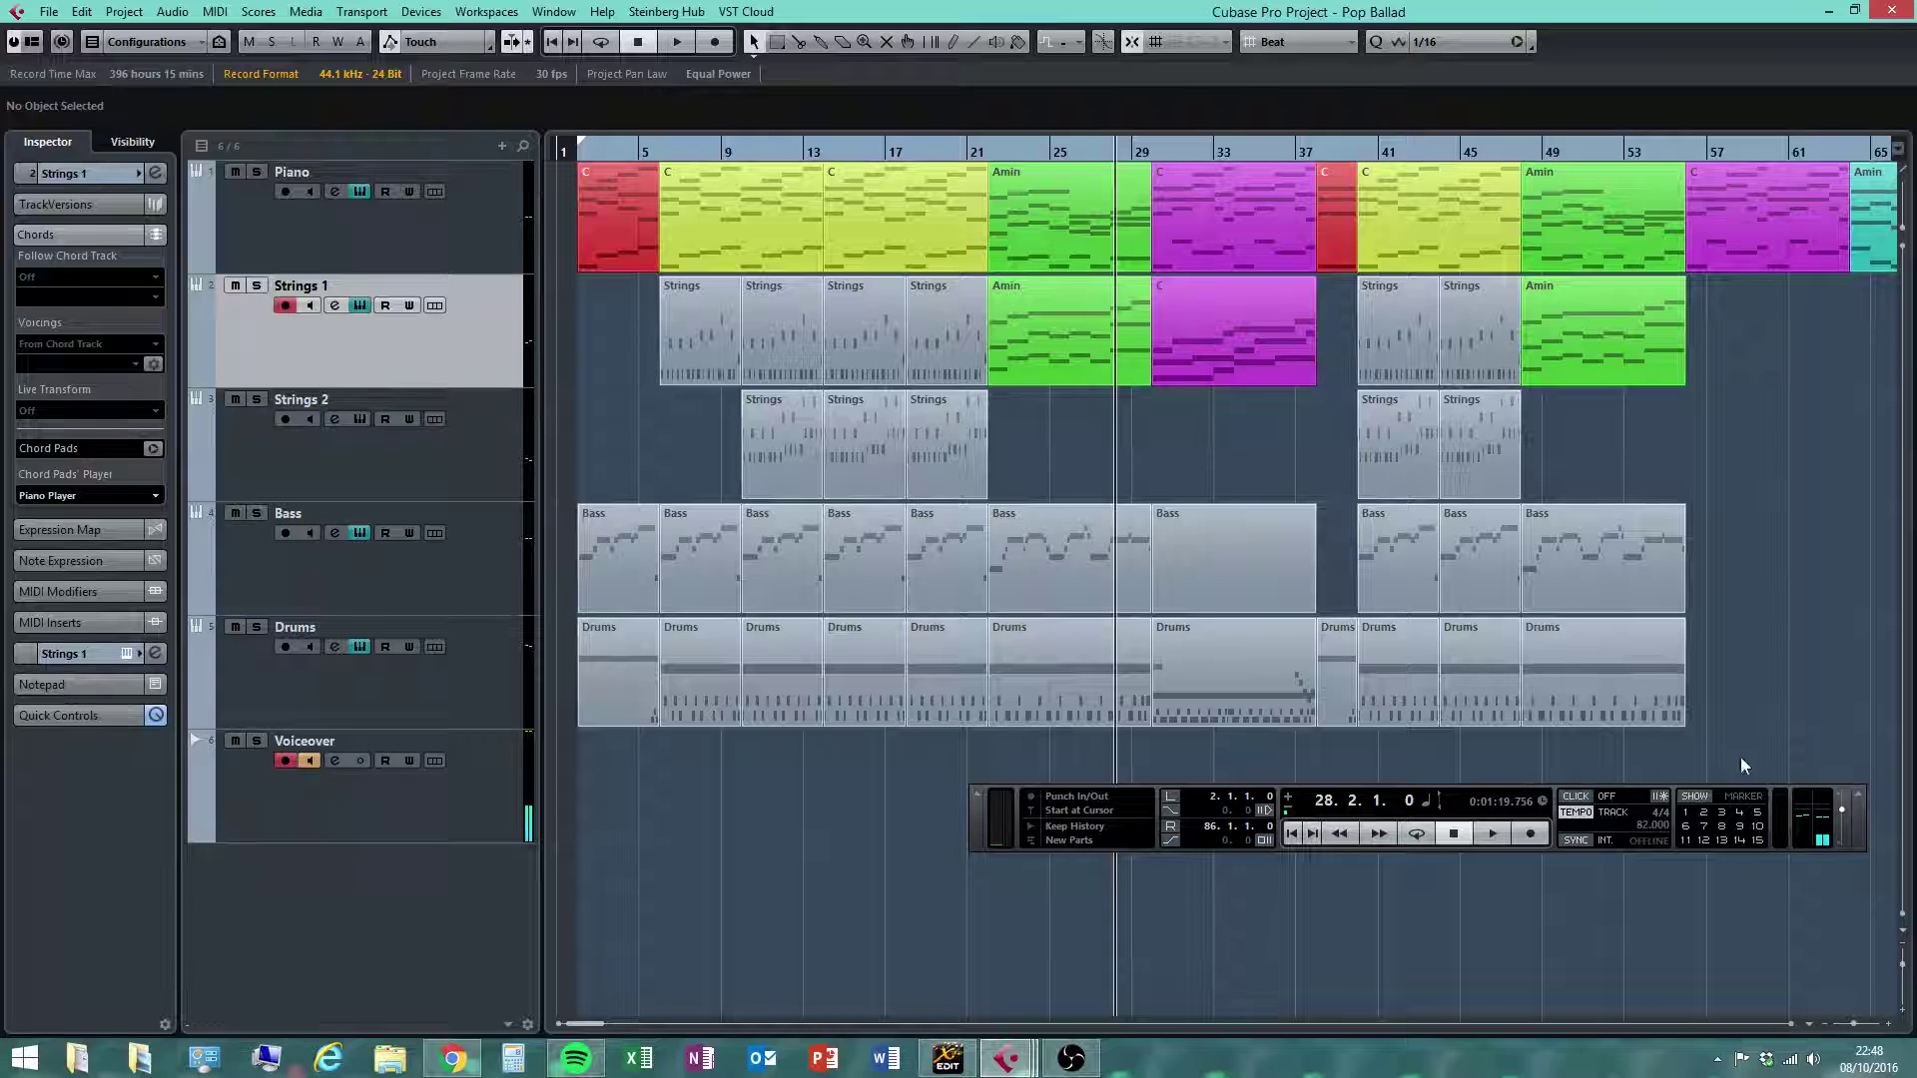
{"action": "double_click", "coordinate": [1224, 560]}
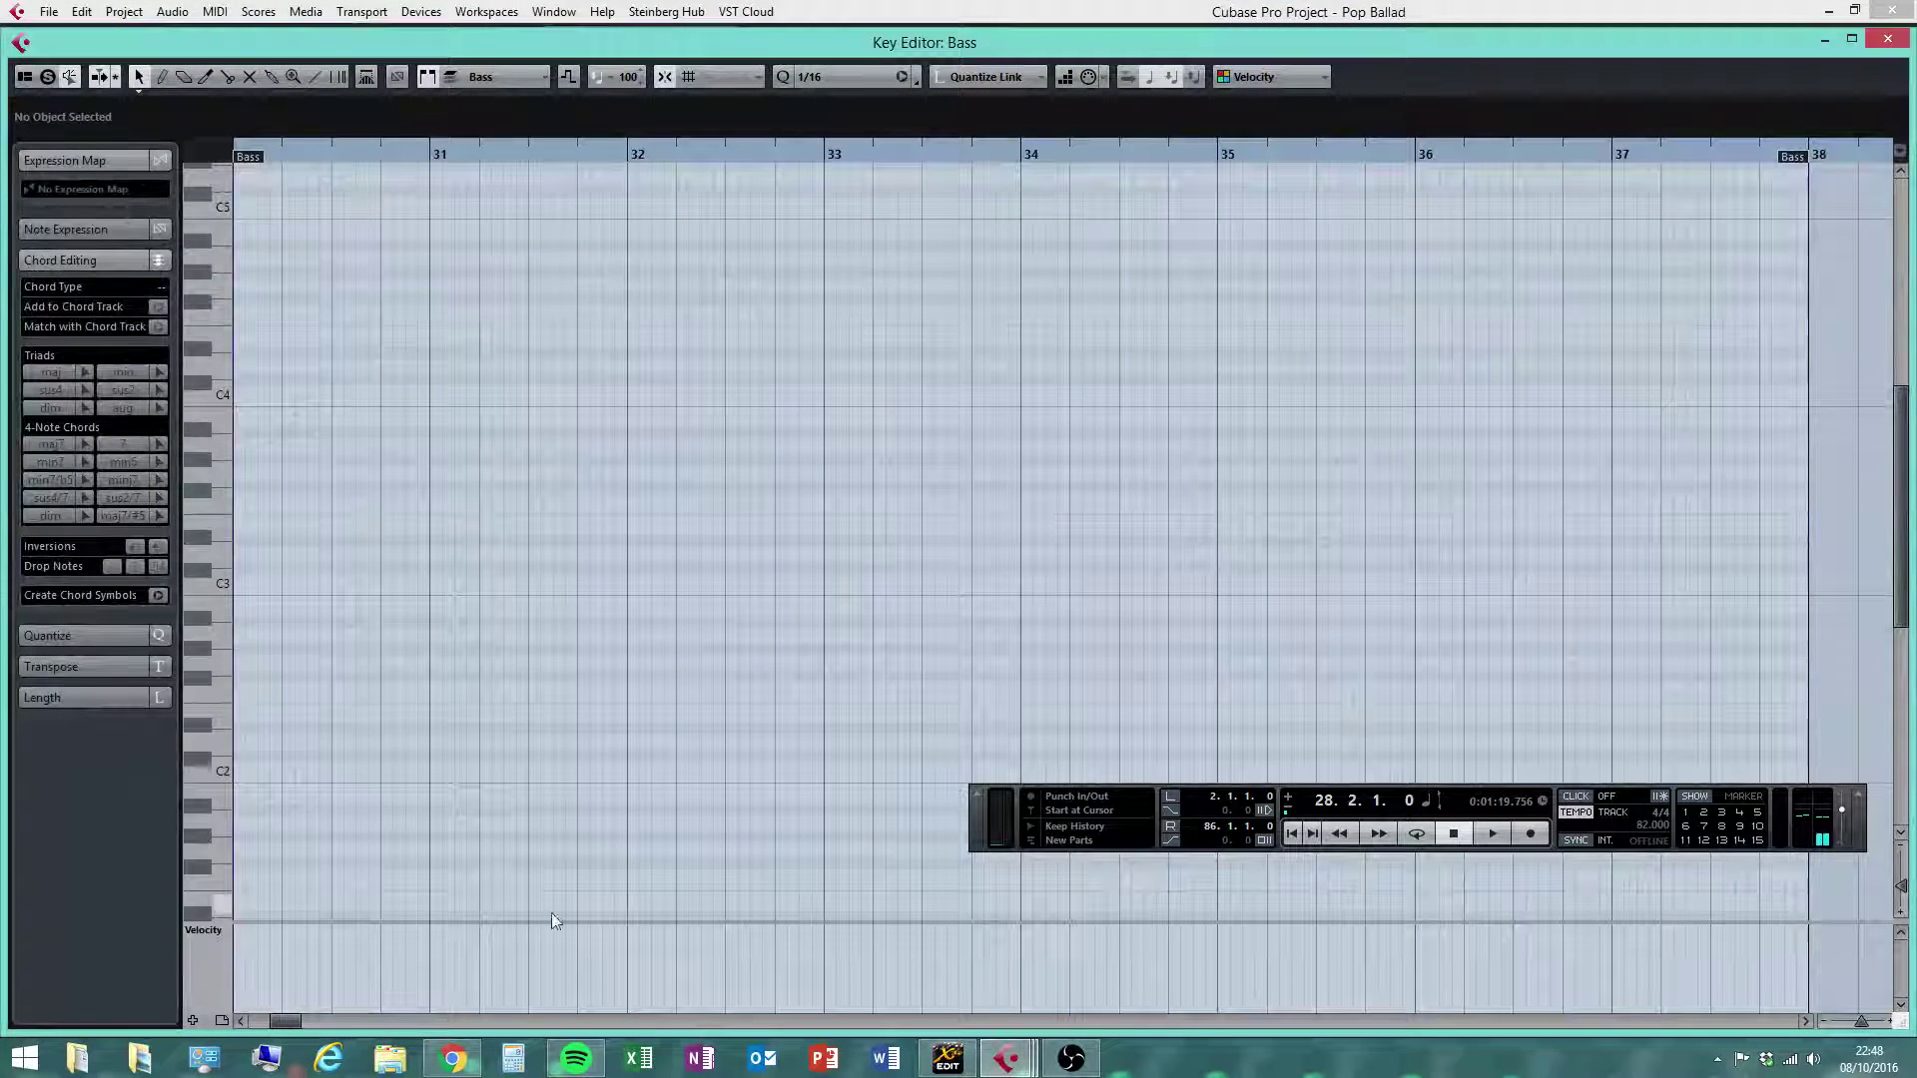
{"action": "left_click", "coordinate": [243, 1021]}
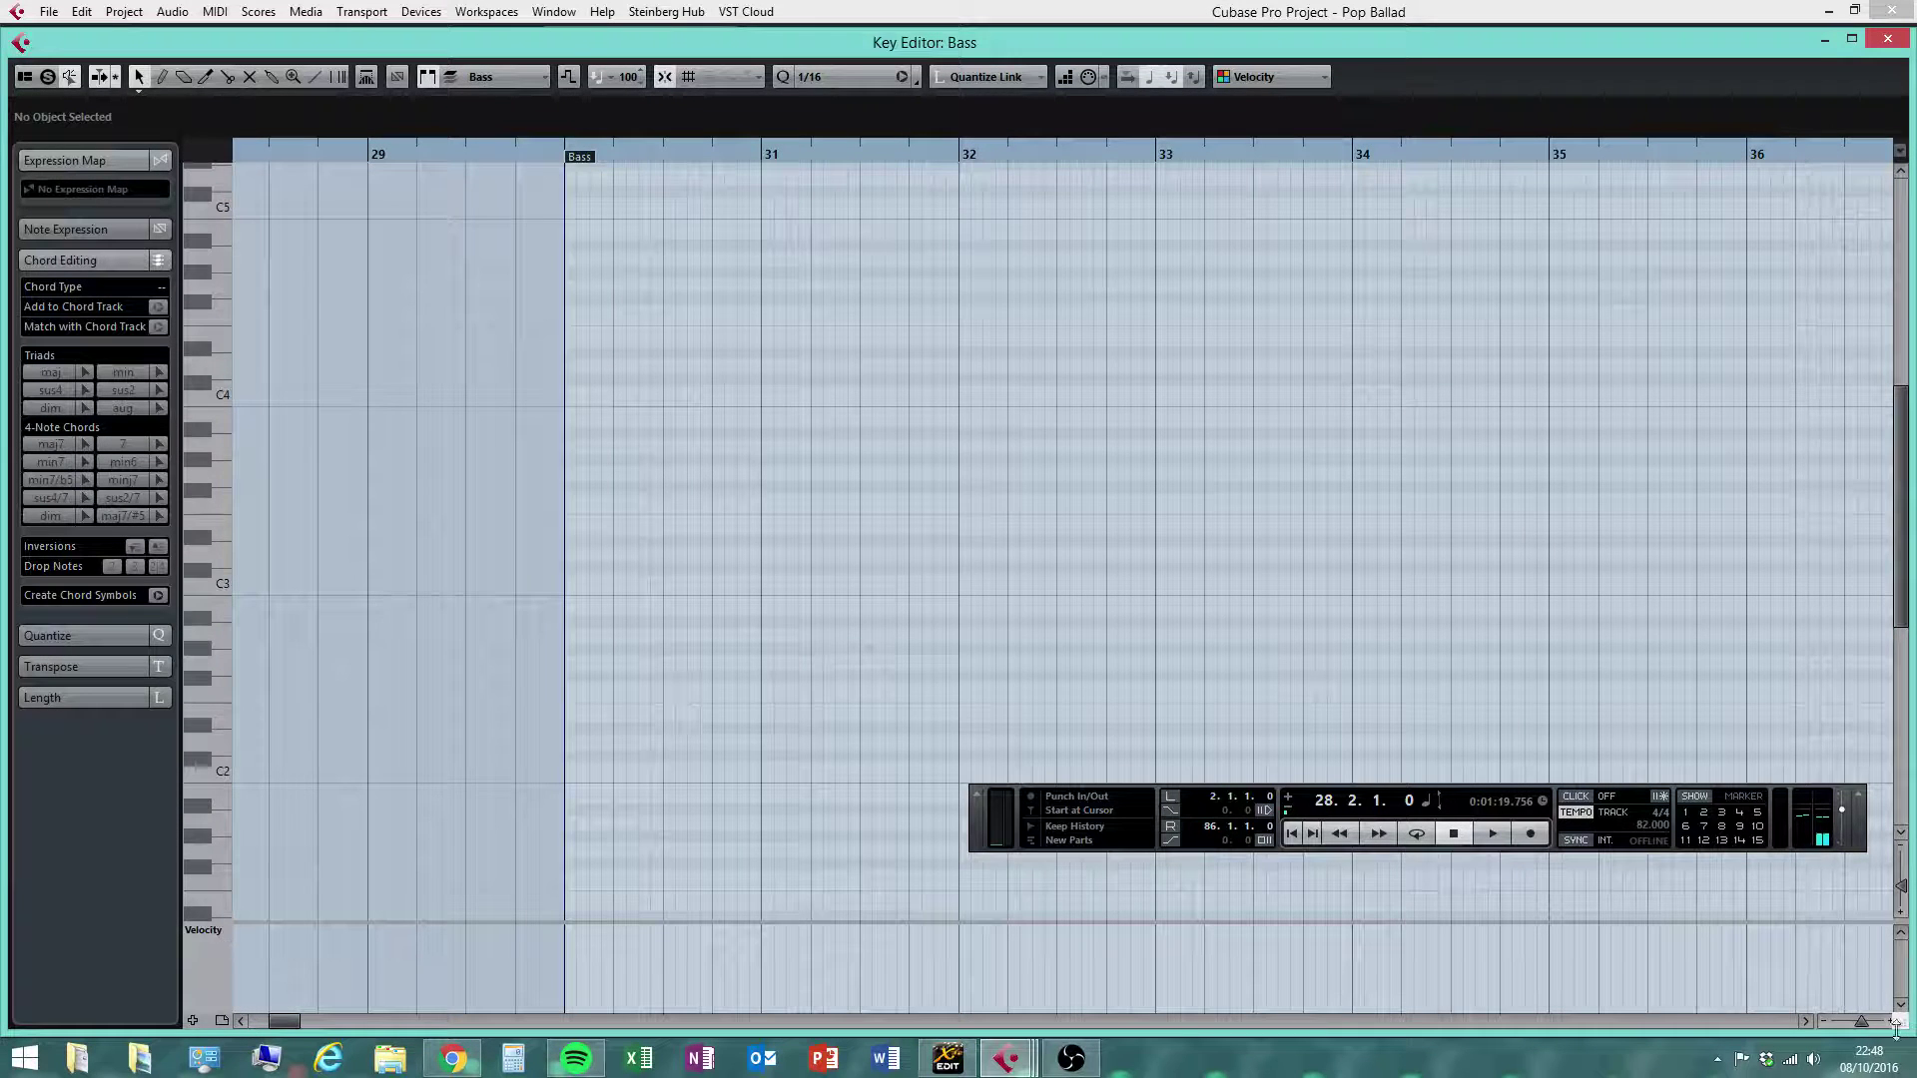
{"action": "left_click", "coordinate": [1887, 38]}
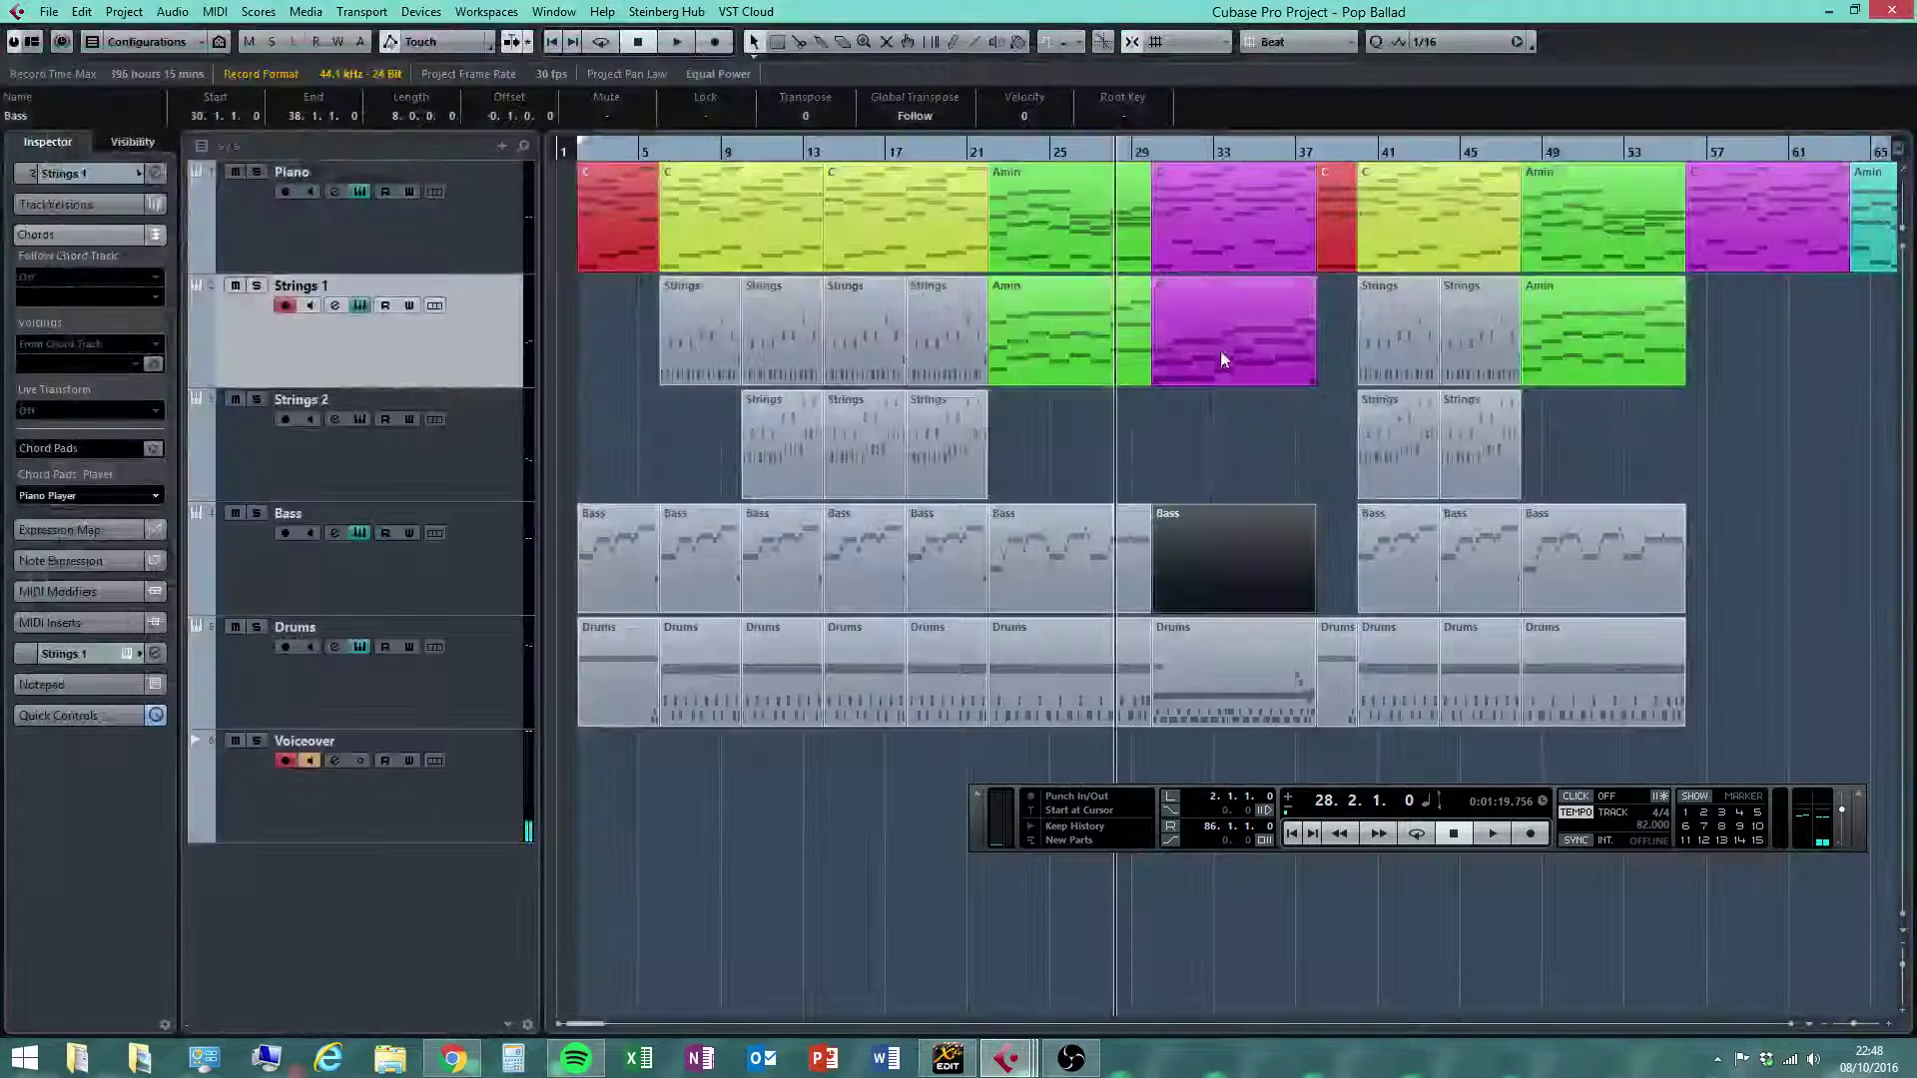
Copy the lowest line of notes, C1 to A1, from the Piano part in bars 30 to 38
{"action": "double_click", "coordinate": [1213, 249]}
{"action": "left_click_drag", "start_coordinate": [244, 620], "coordinate": [1761, 927]}
{"action": "left_click_drag", "start_coordinate": [344, 573], "coordinate": [1722, 921]}
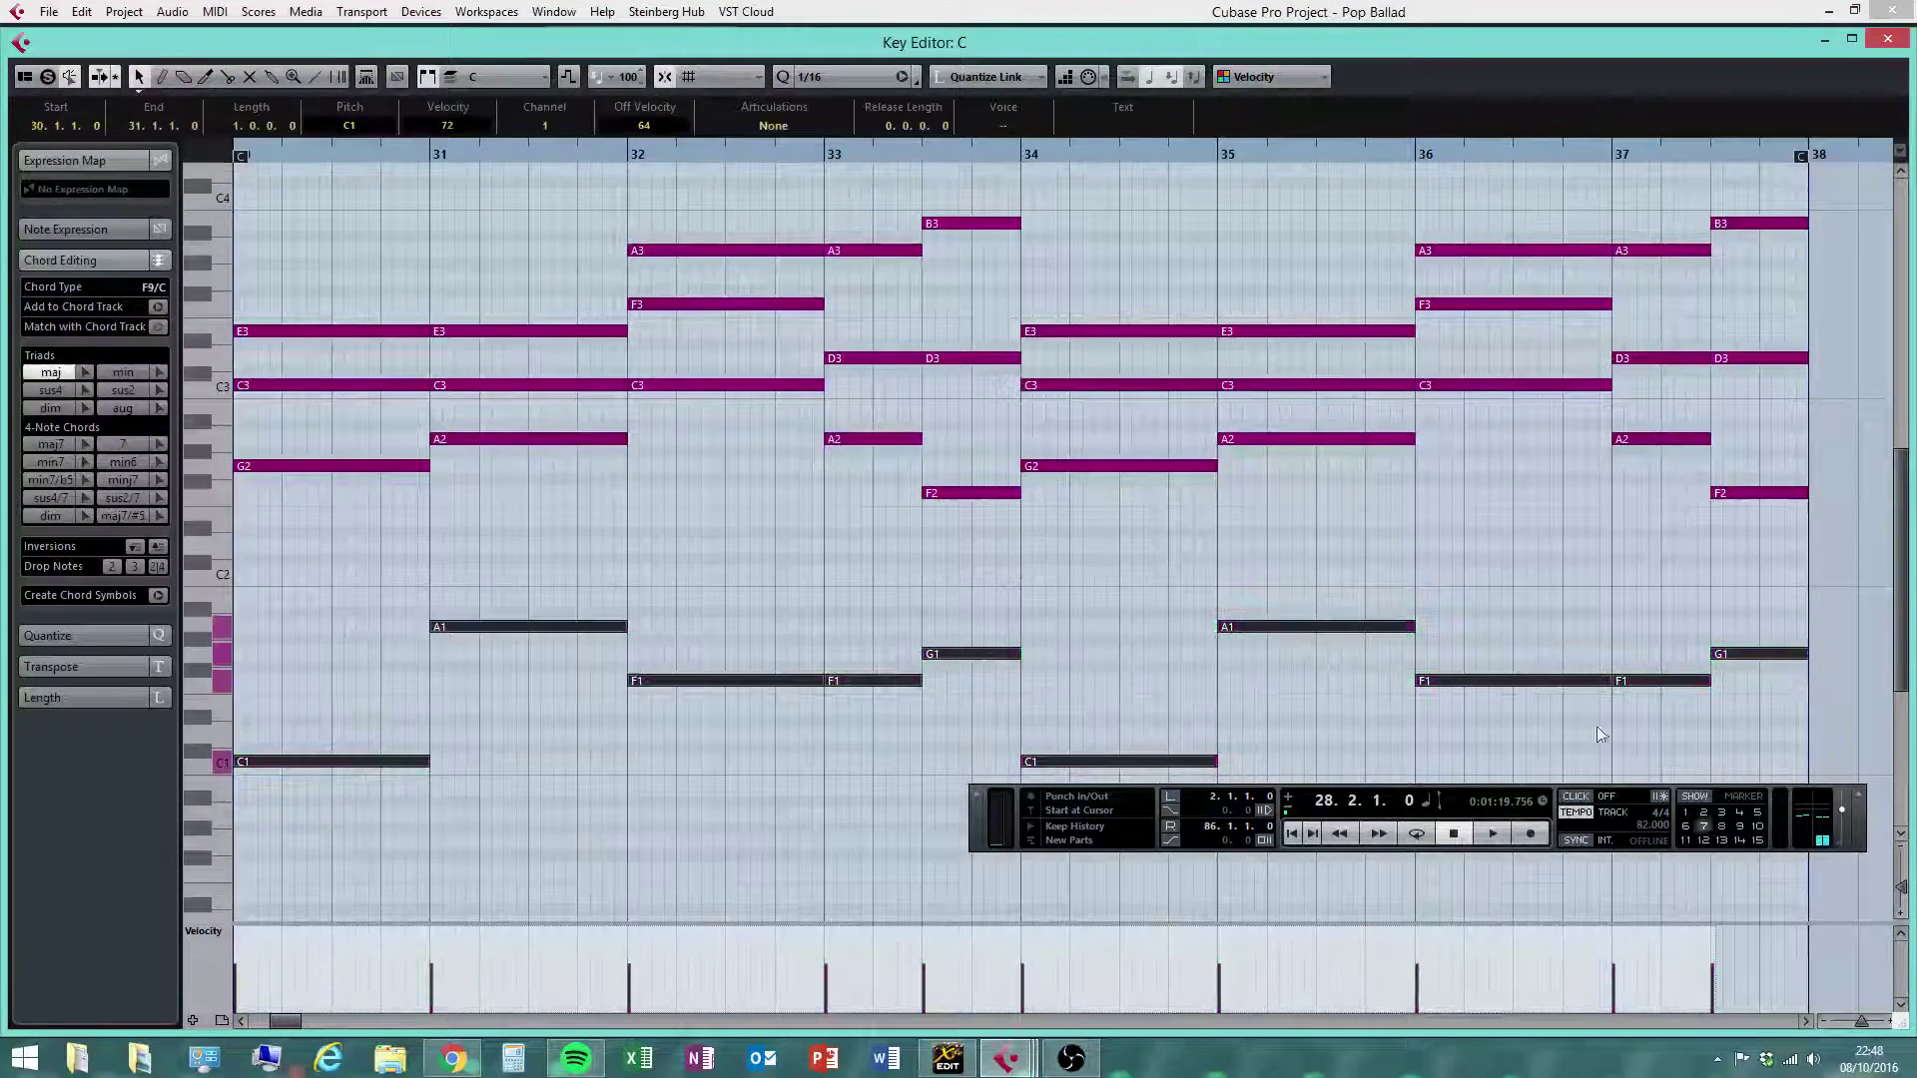
{"action": "left_click", "coordinate": [86, 14]}
{"action": "left_click", "coordinate": [122, 133]}
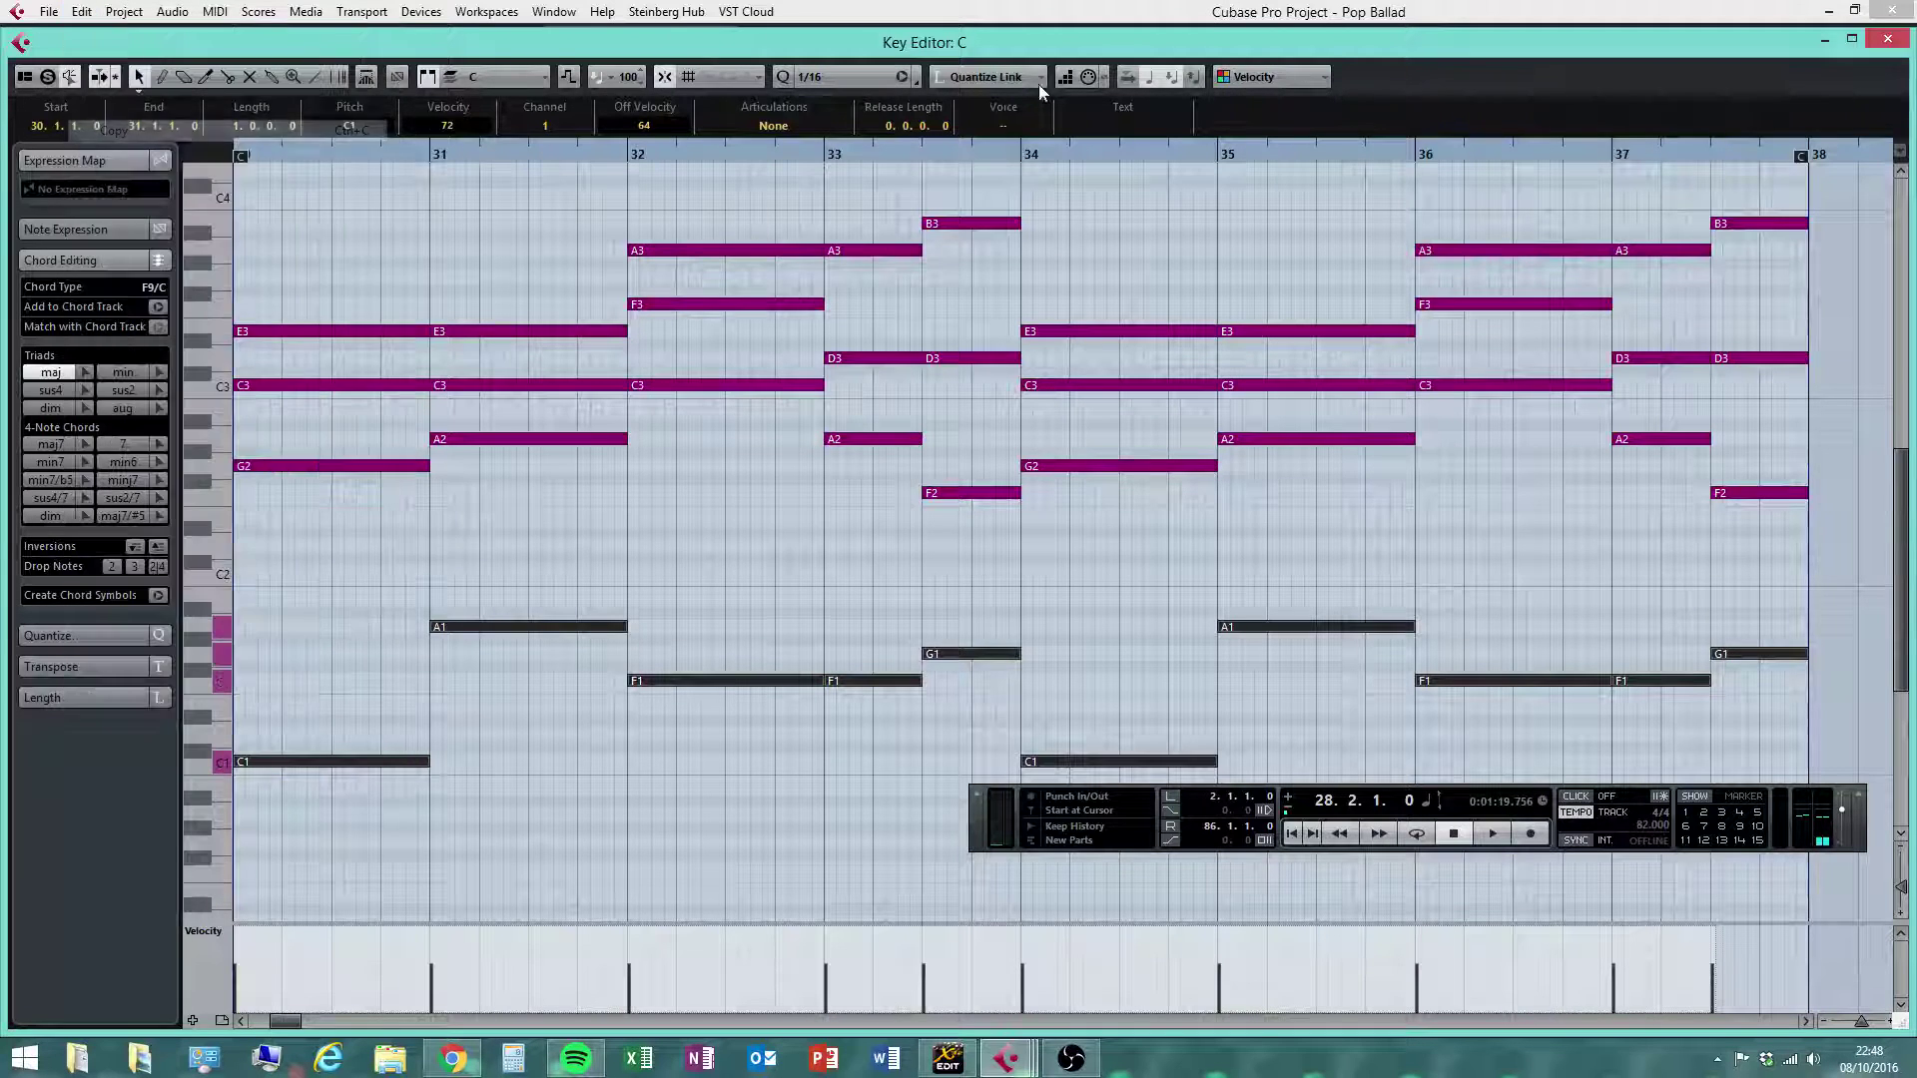
{"action": "left_click", "coordinate": [1887, 40]}
Delete the empty Bass part at bar 30, set the playback position to 30.1.1.0 and select the Bass track
{"action": "left_click", "coordinate": [1208, 529]}
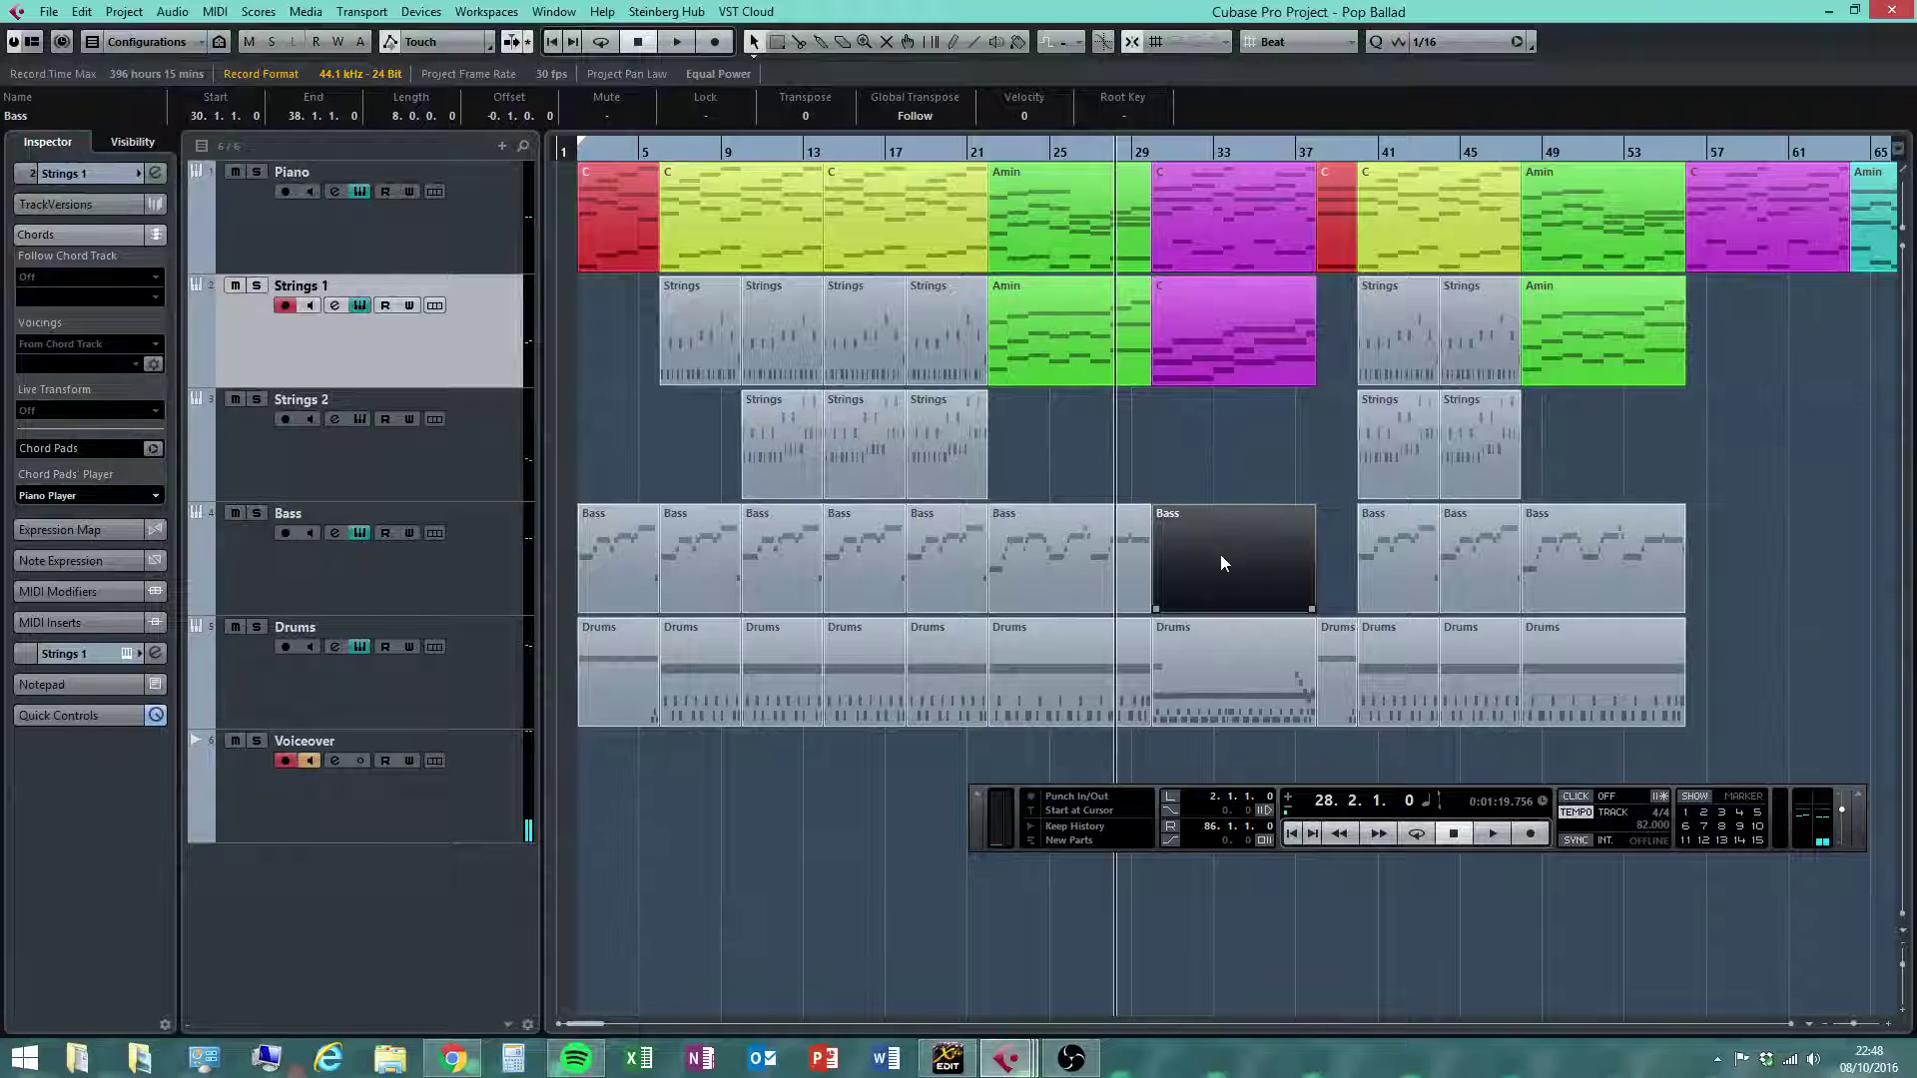
{"action": "key", "text": "Delete"}
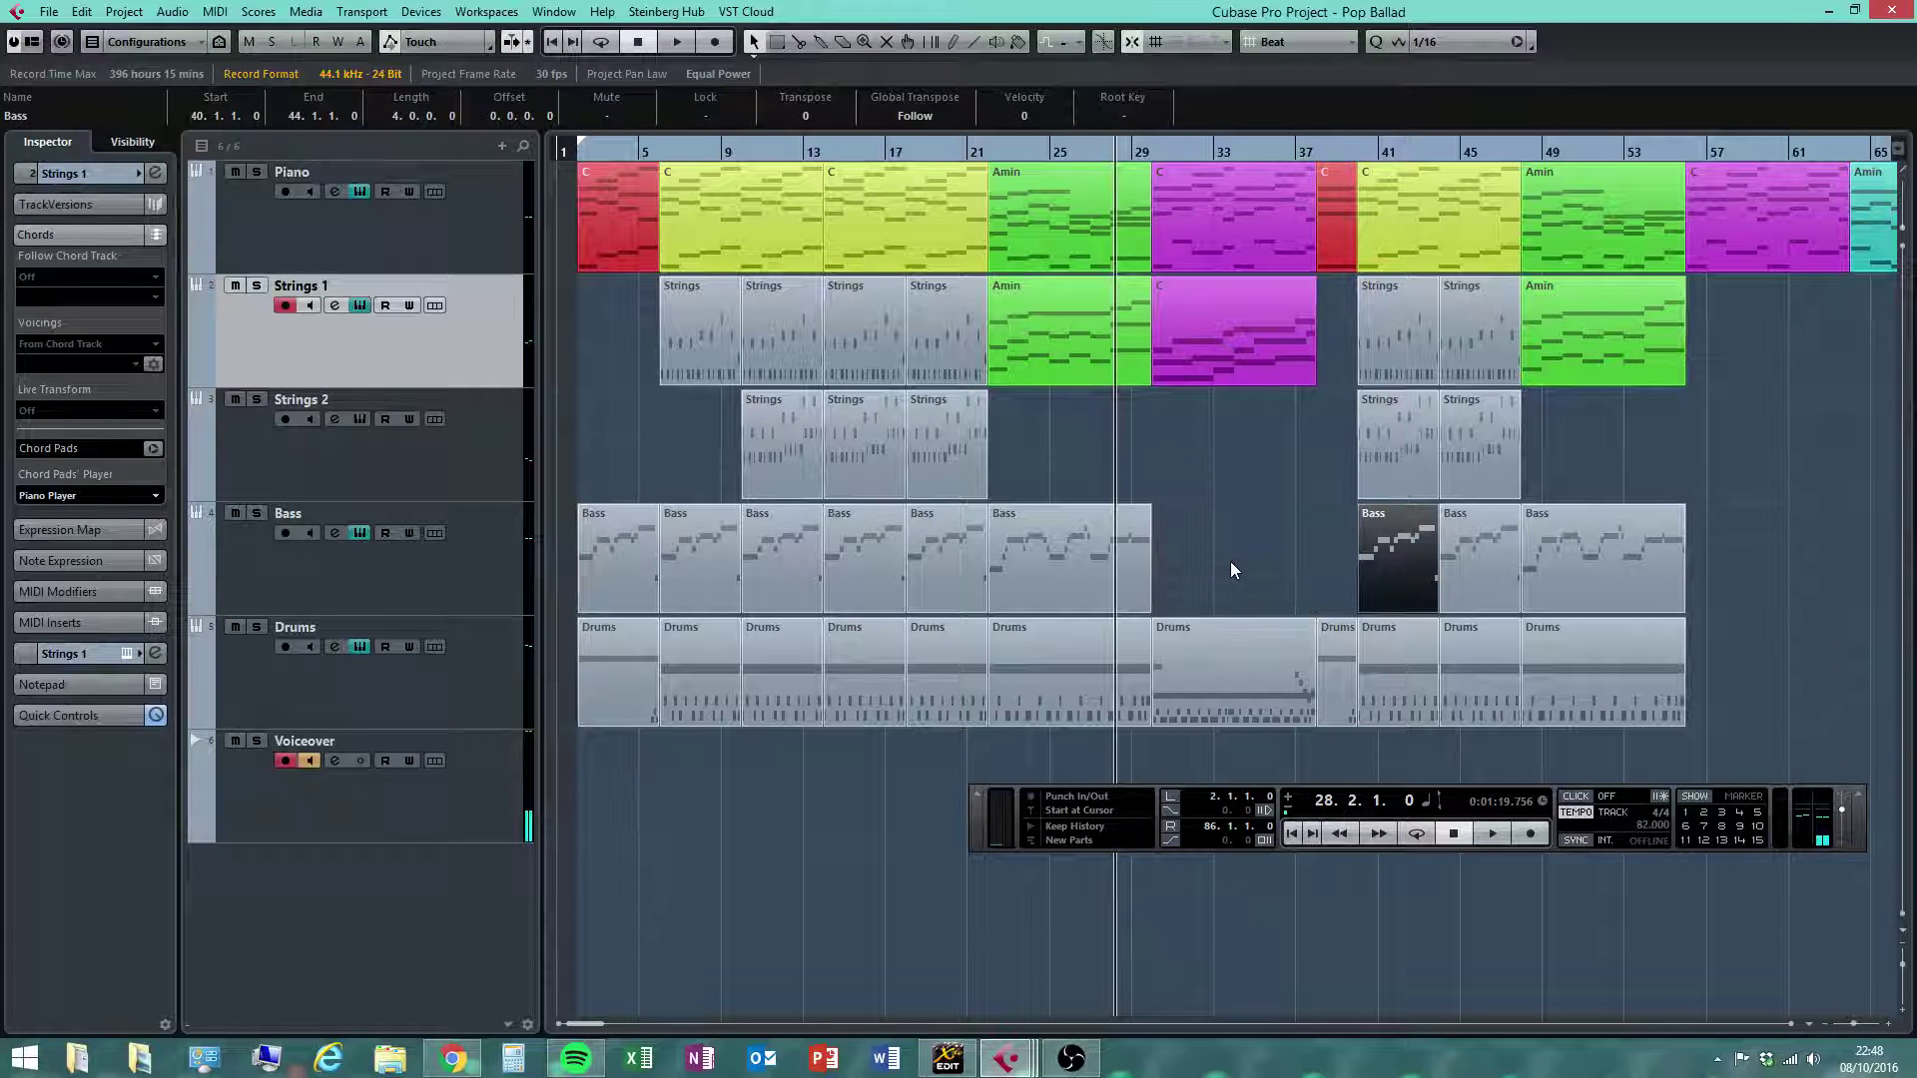
{"action": "left_click", "coordinate": [1150, 158]}
{"action": "left_click", "coordinate": [421, 597]}
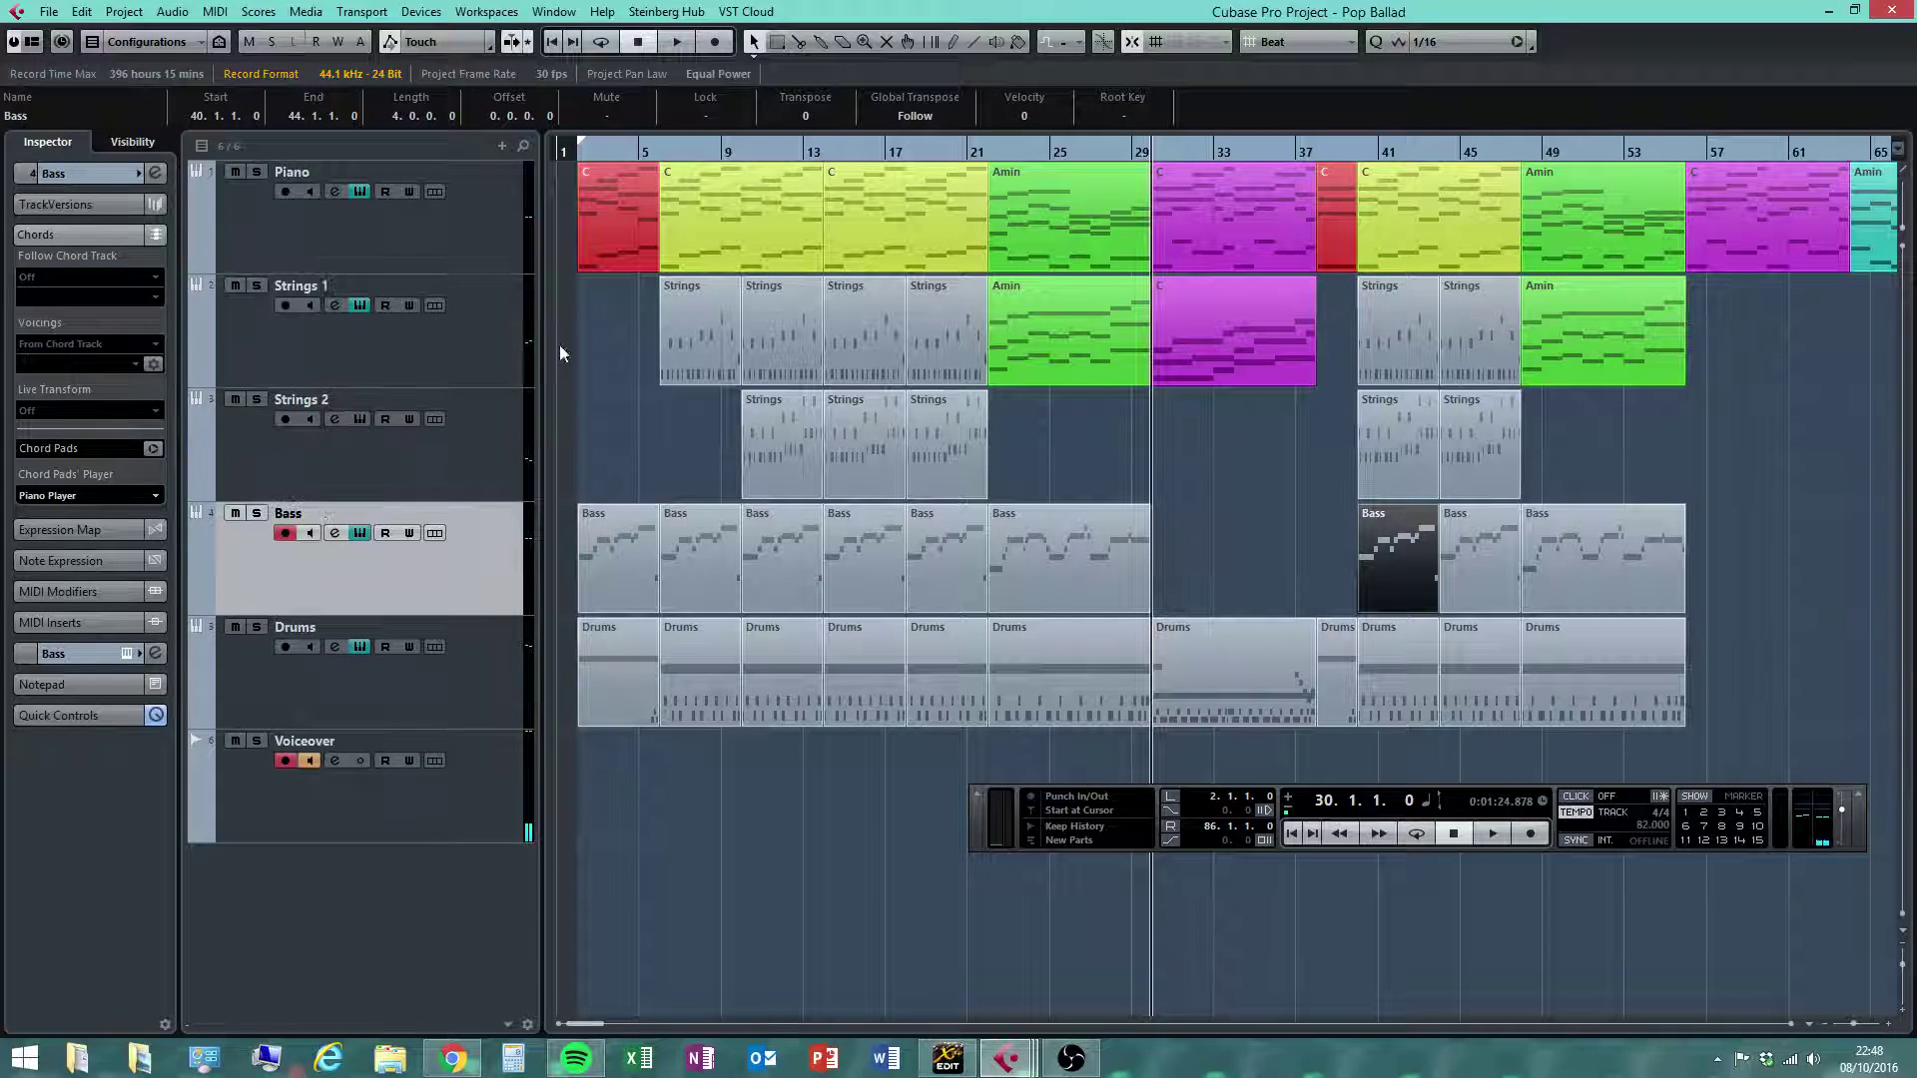
Paste the copied lowest notes onto the Bass track at bar 30 and open the resulting part for note editing
{"action": "left_click", "coordinate": [84, 14]}
{"action": "left_click", "coordinate": [129, 154]}
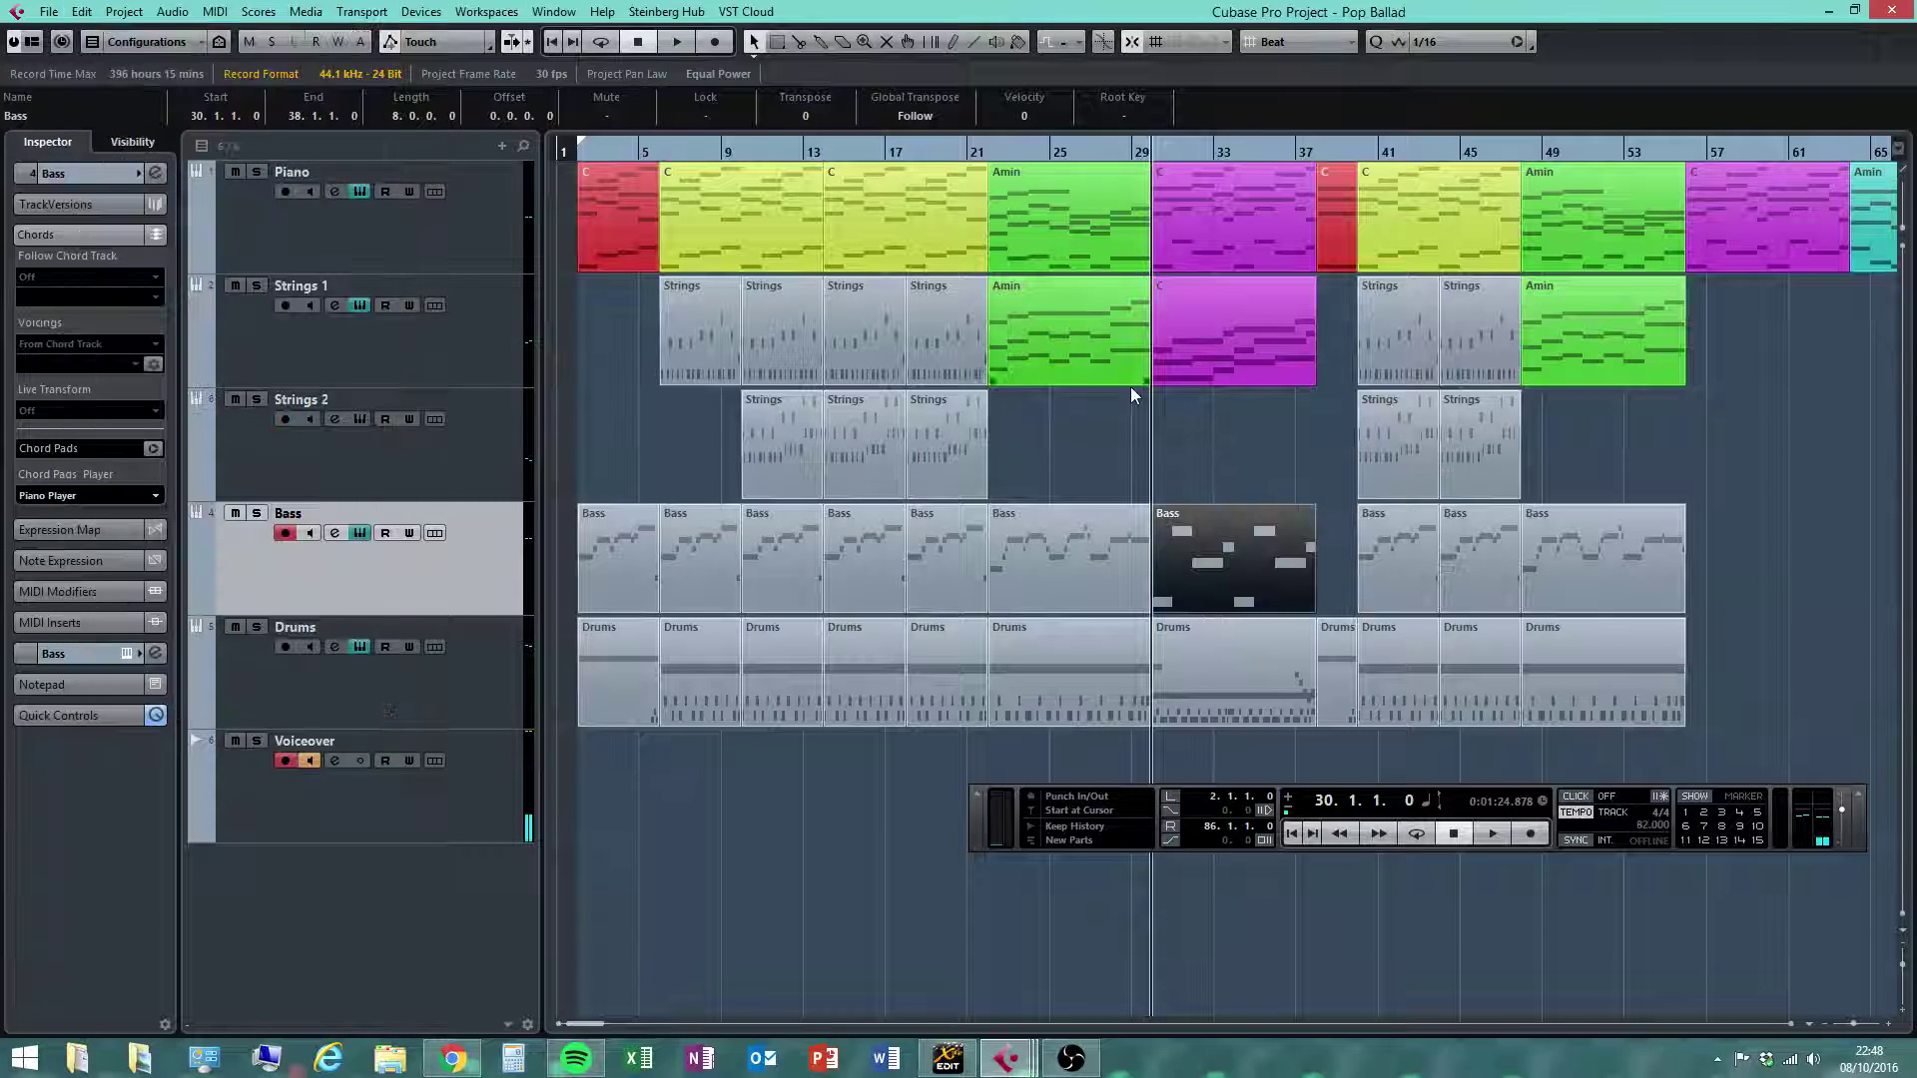
{"action": "left_click", "coordinate": [1298, 468]}
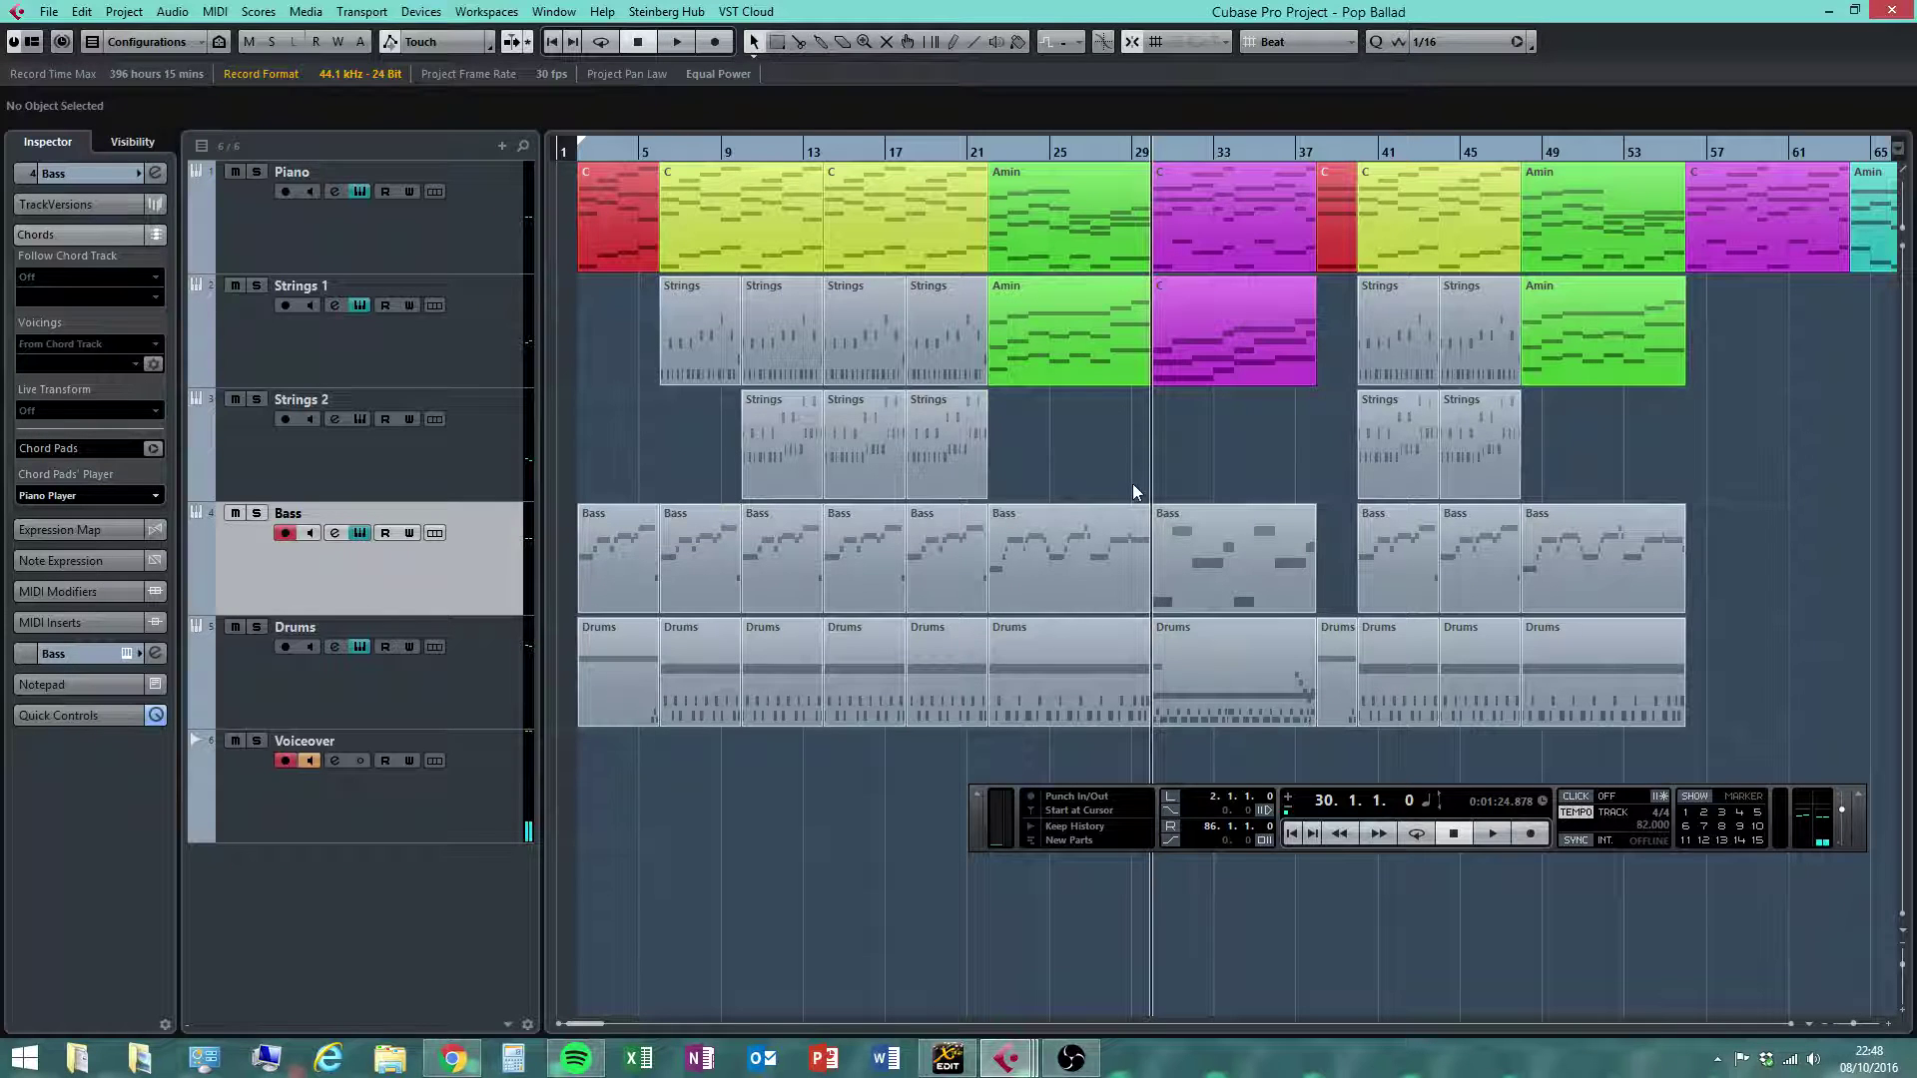
{"action": "double_click", "coordinate": [1254, 585]}
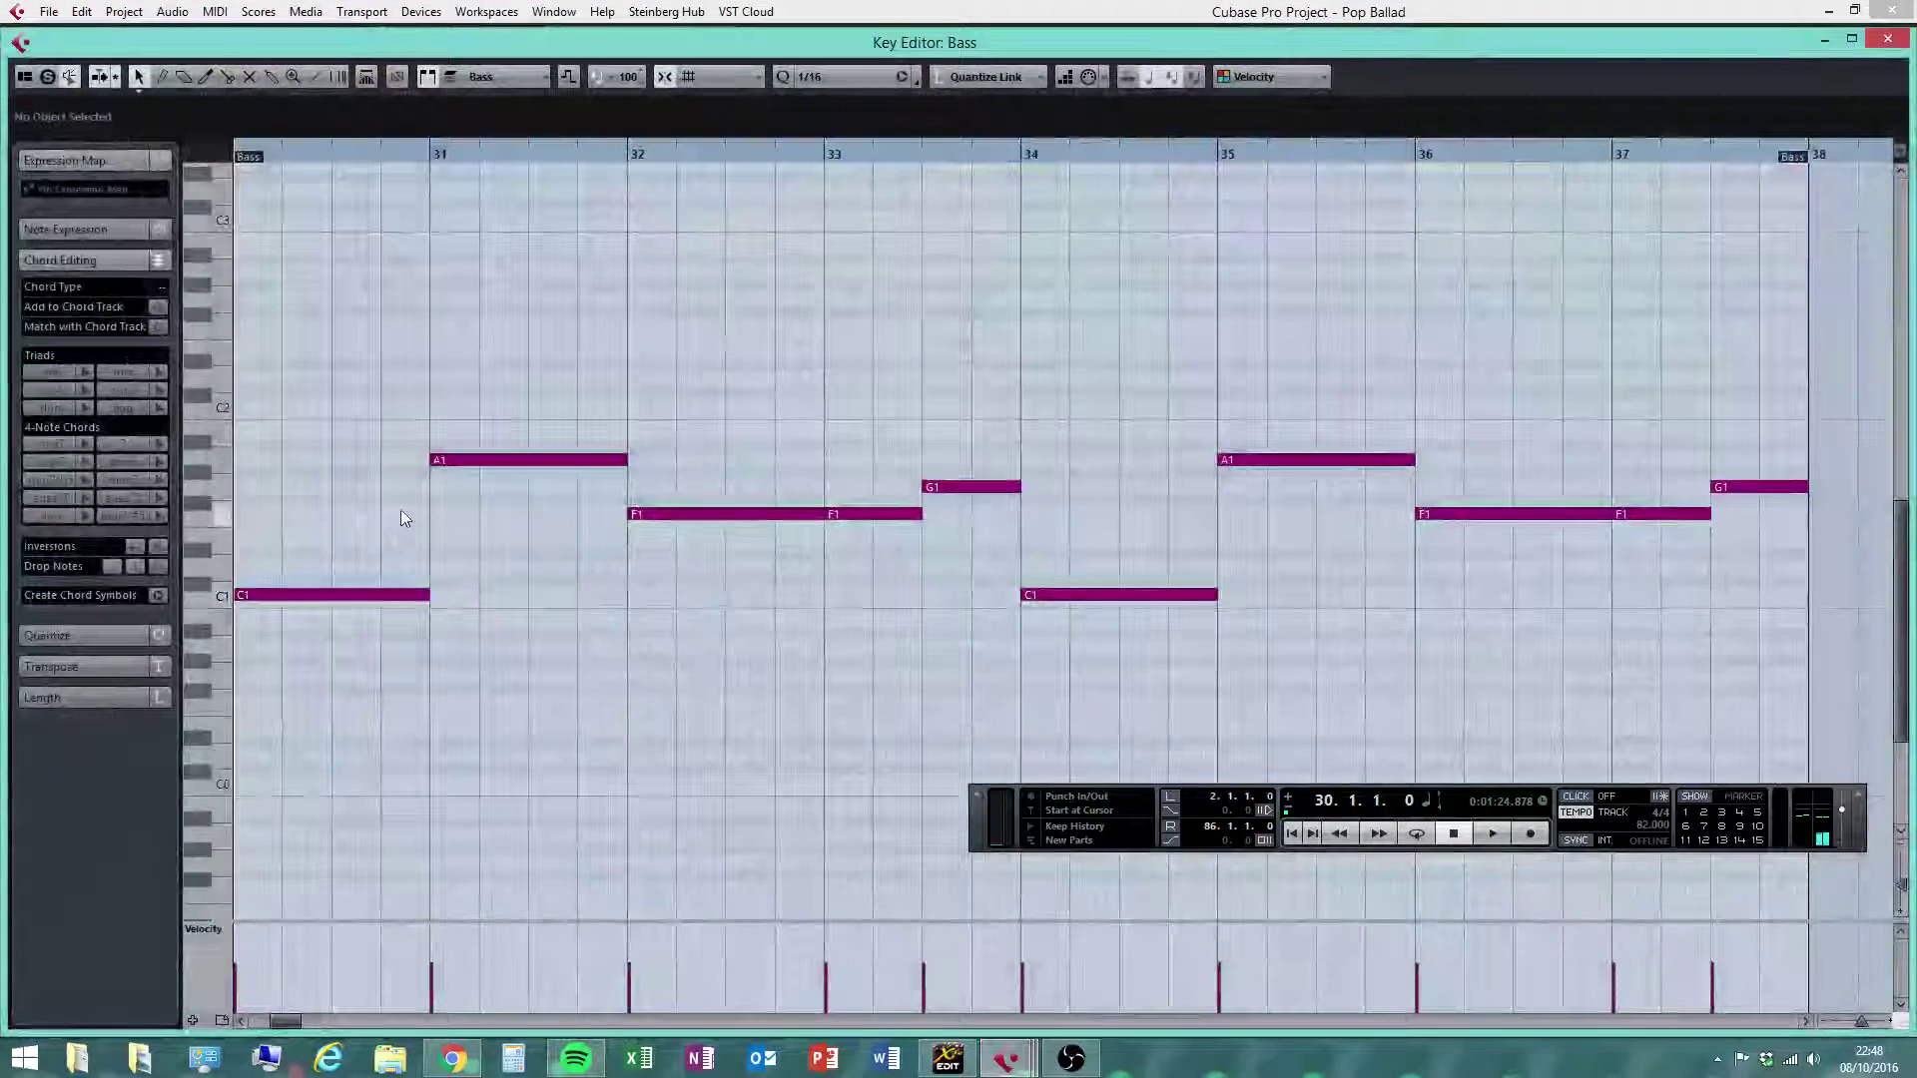
Raise the C1 notes in bars 30 and 34 one octave to C2 and audition the other bass notes
{"action": "left_click", "coordinate": [335, 595]}
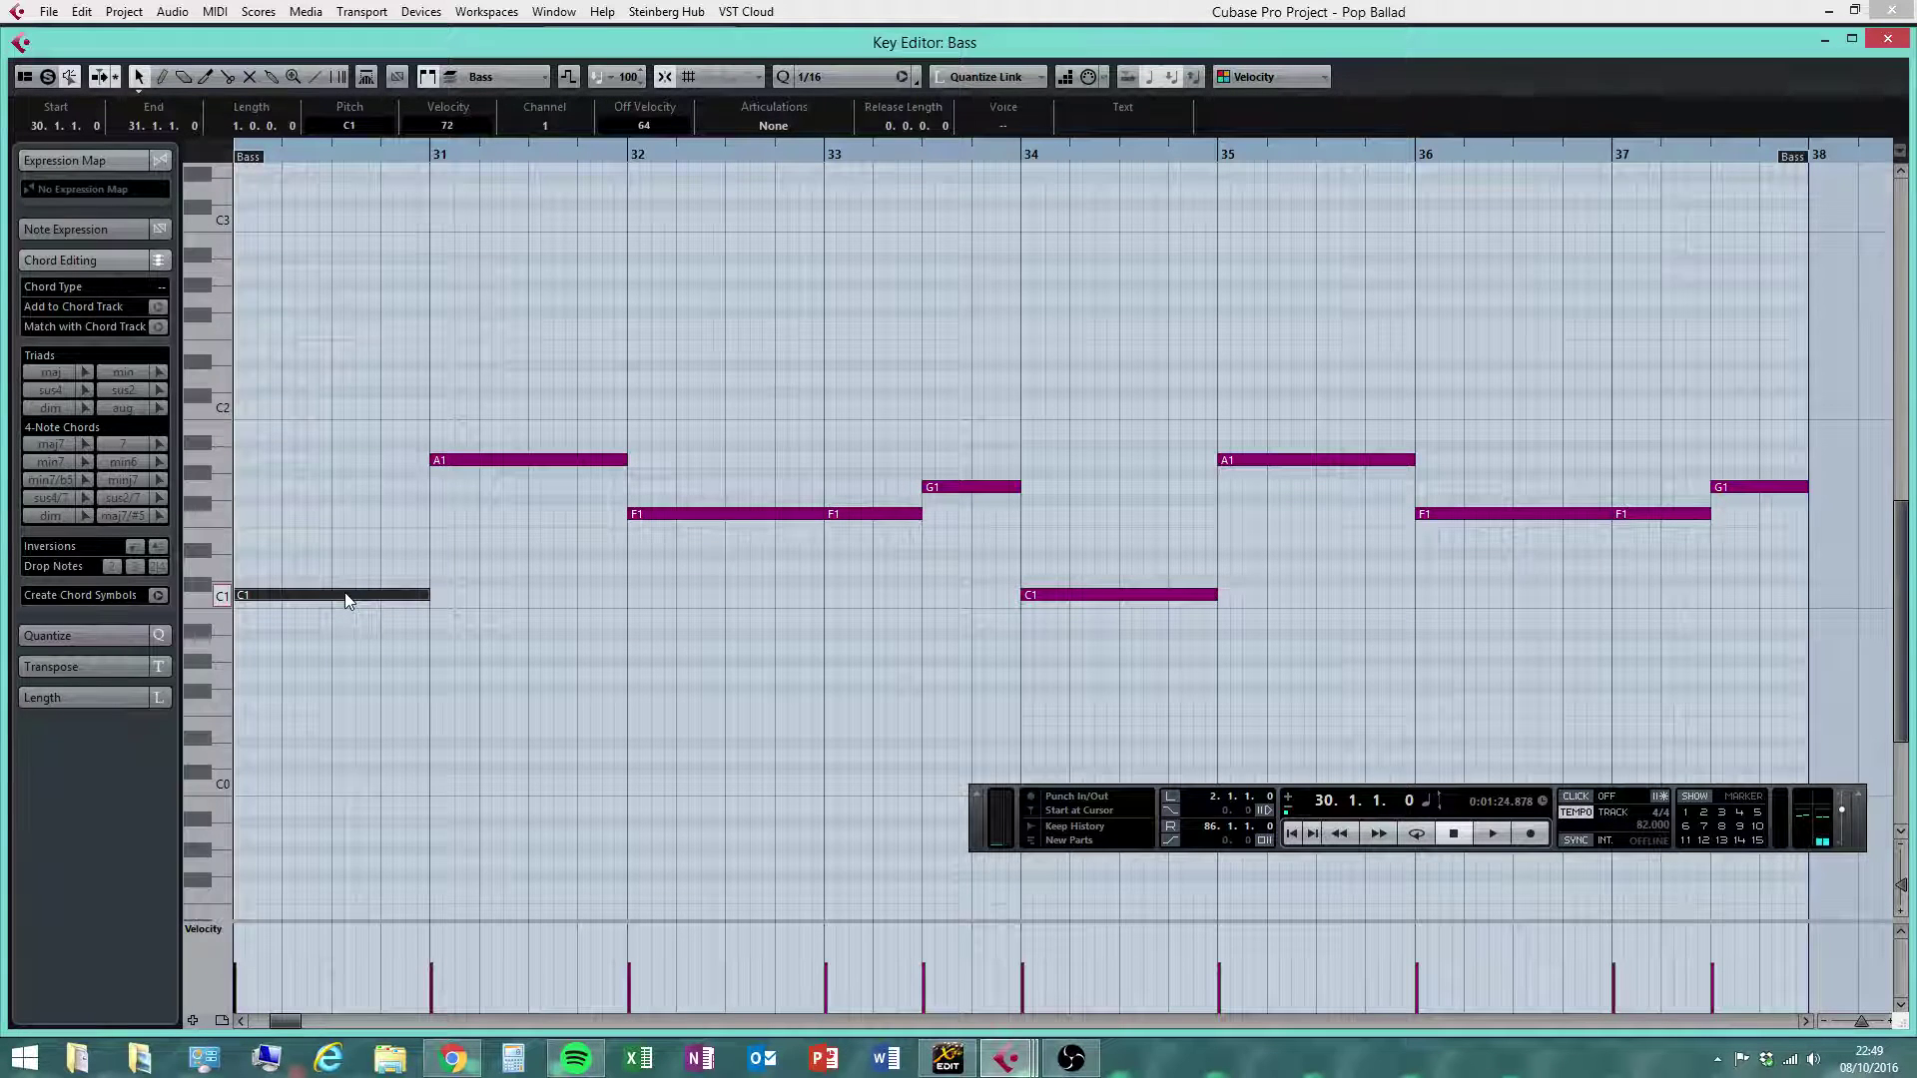
{"action": "left_click_drag", "start_coordinate": [345, 596], "coordinate": [349, 417]}
{"action": "left_click", "coordinate": [503, 460]}
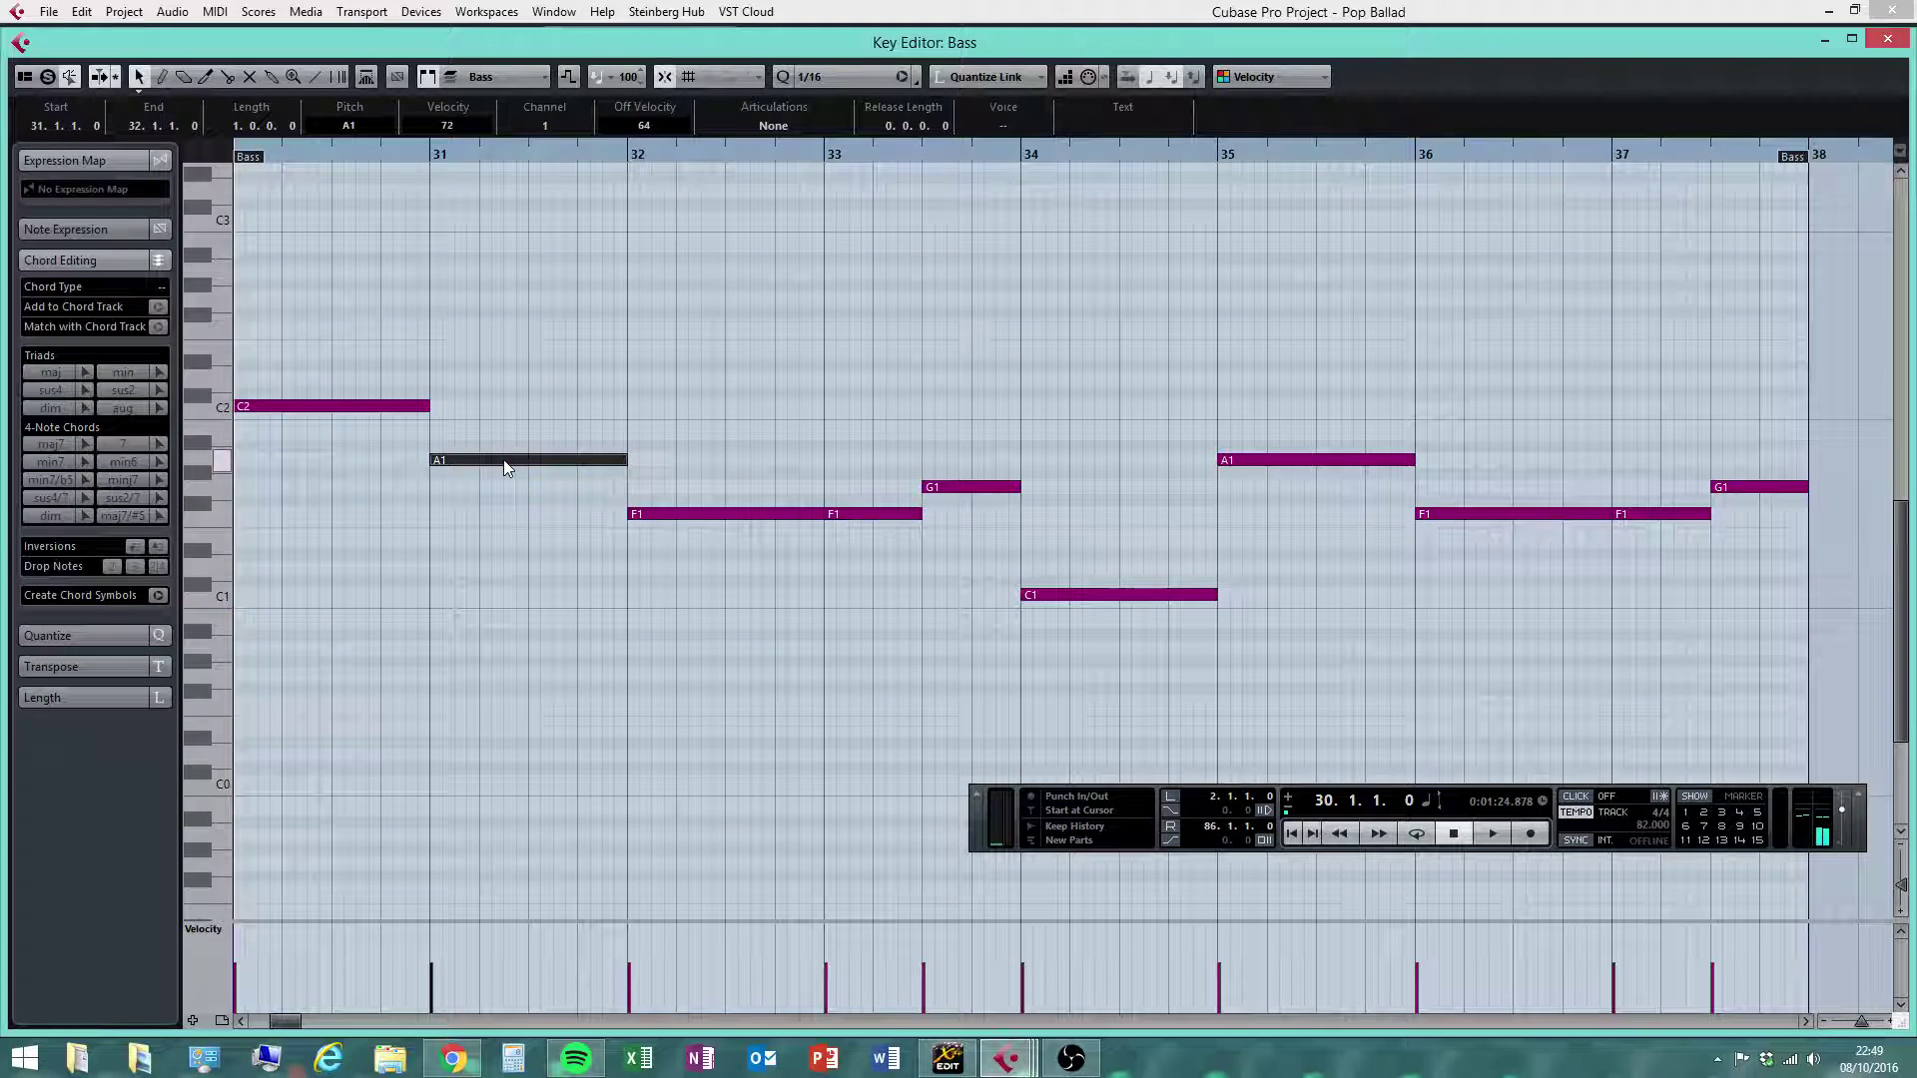
{"action": "left_click", "coordinate": [693, 516]}
{"action": "left_click", "coordinate": [973, 487]}
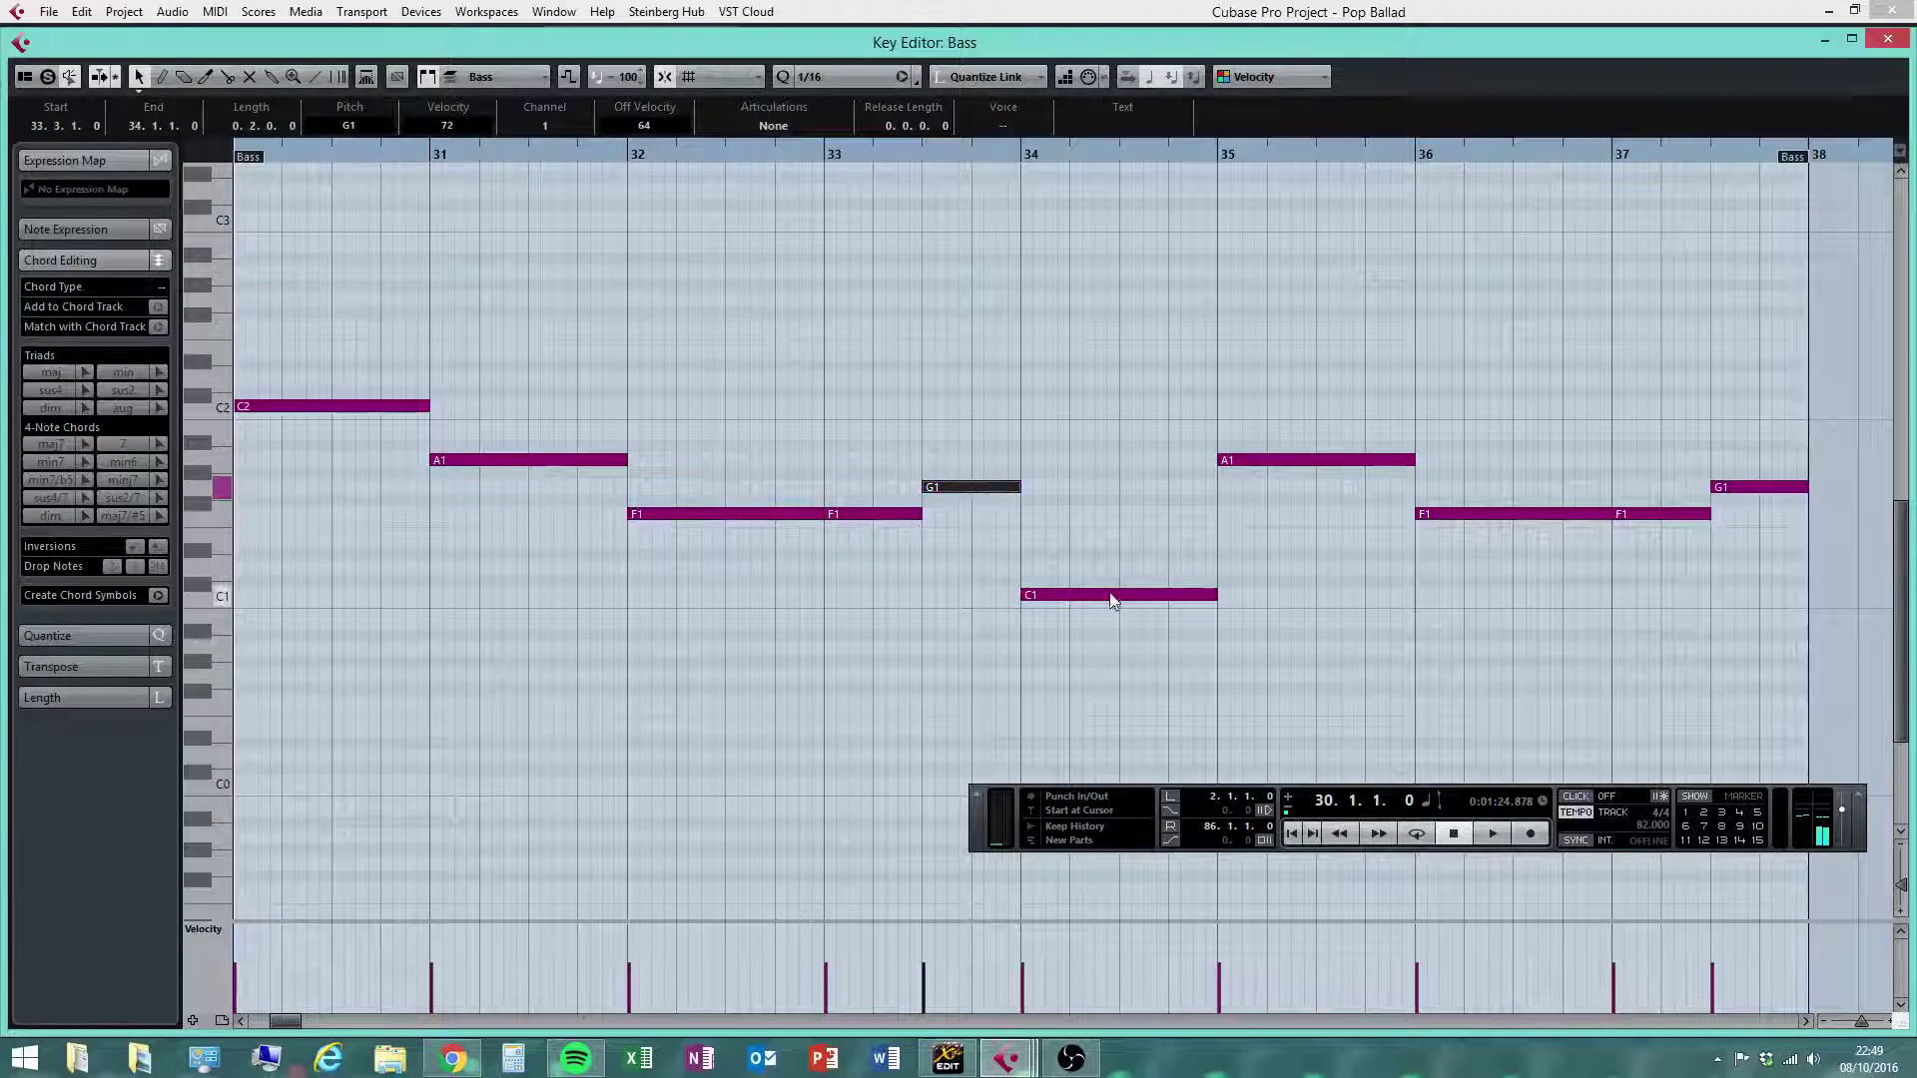
{"action": "left_click_drag", "start_coordinate": [1112, 596], "coordinate": [1112, 407]}
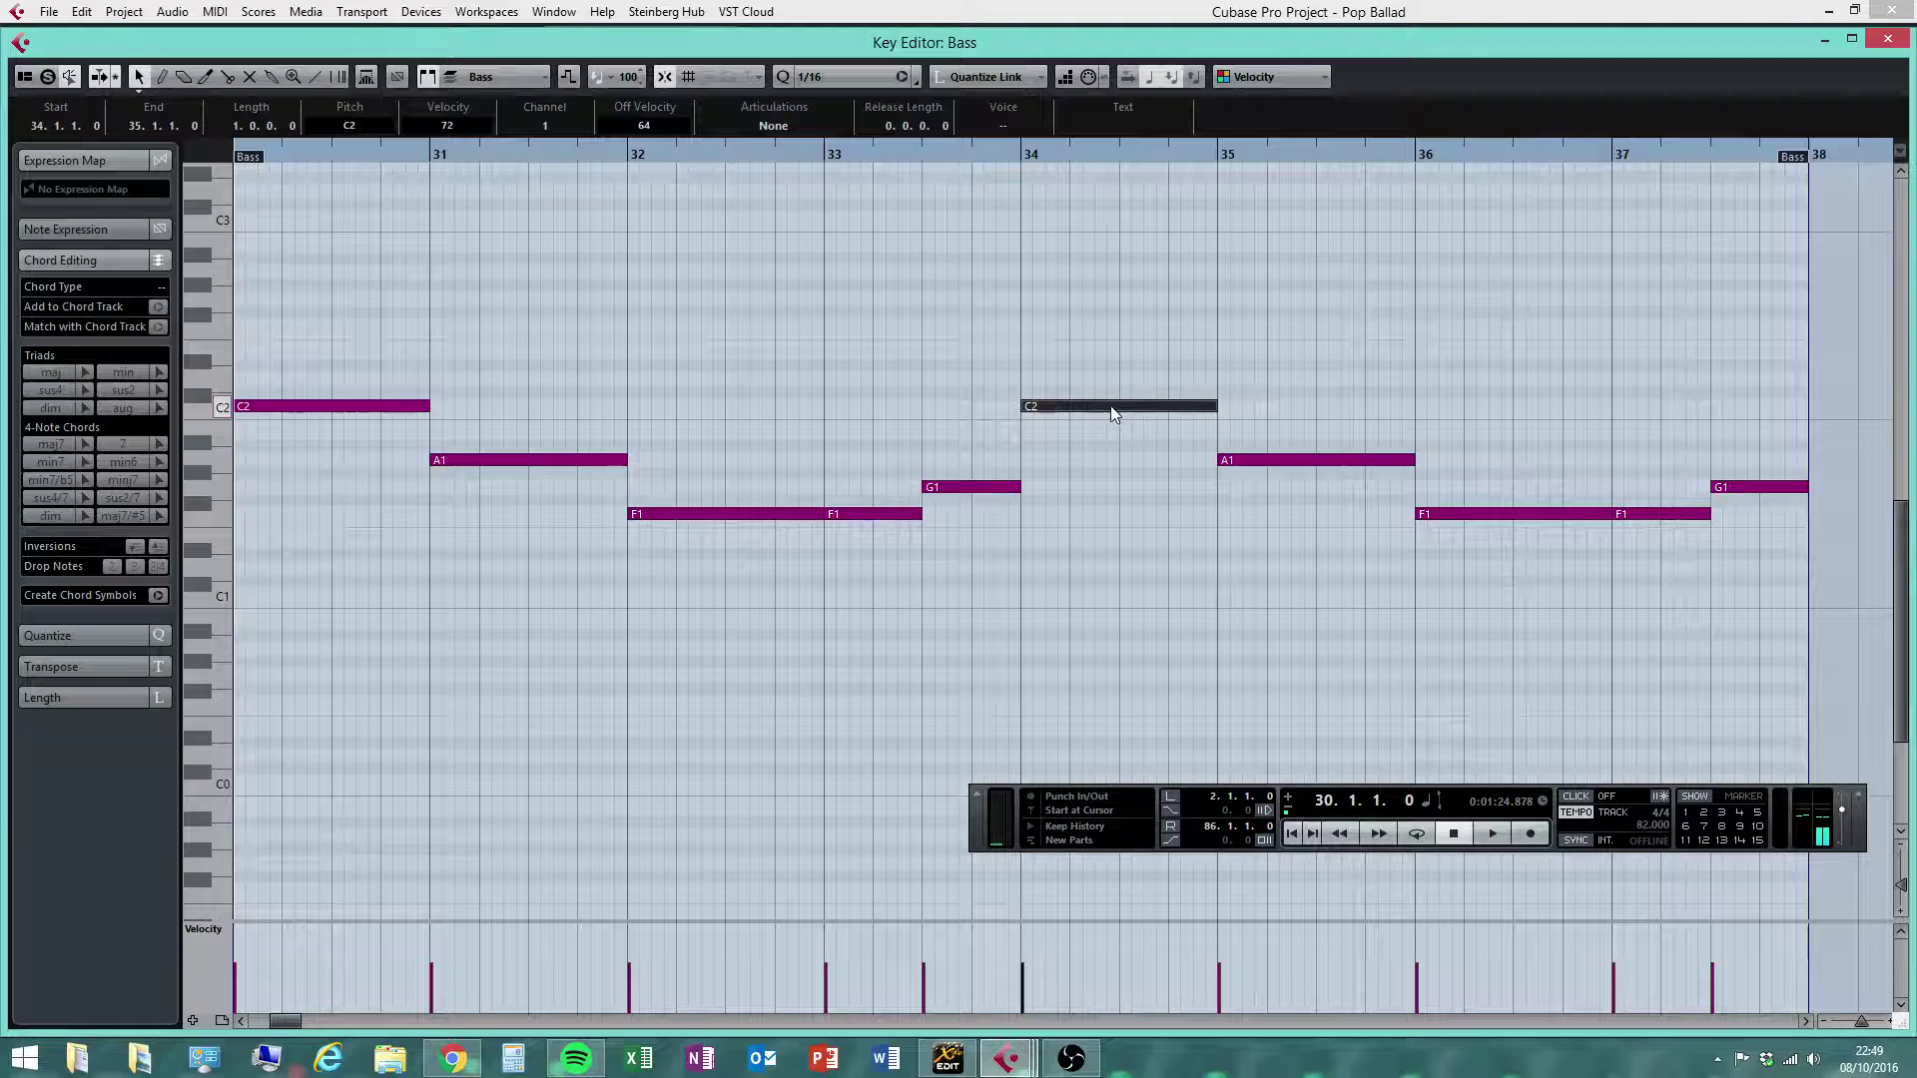
{"action": "left_click", "coordinate": [1262, 460]}
{"action": "left_click", "coordinate": [1466, 515]}
{"action": "left_click", "coordinate": [1663, 514]}
{"action": "left_click", "coordinate": [1757, 488]}
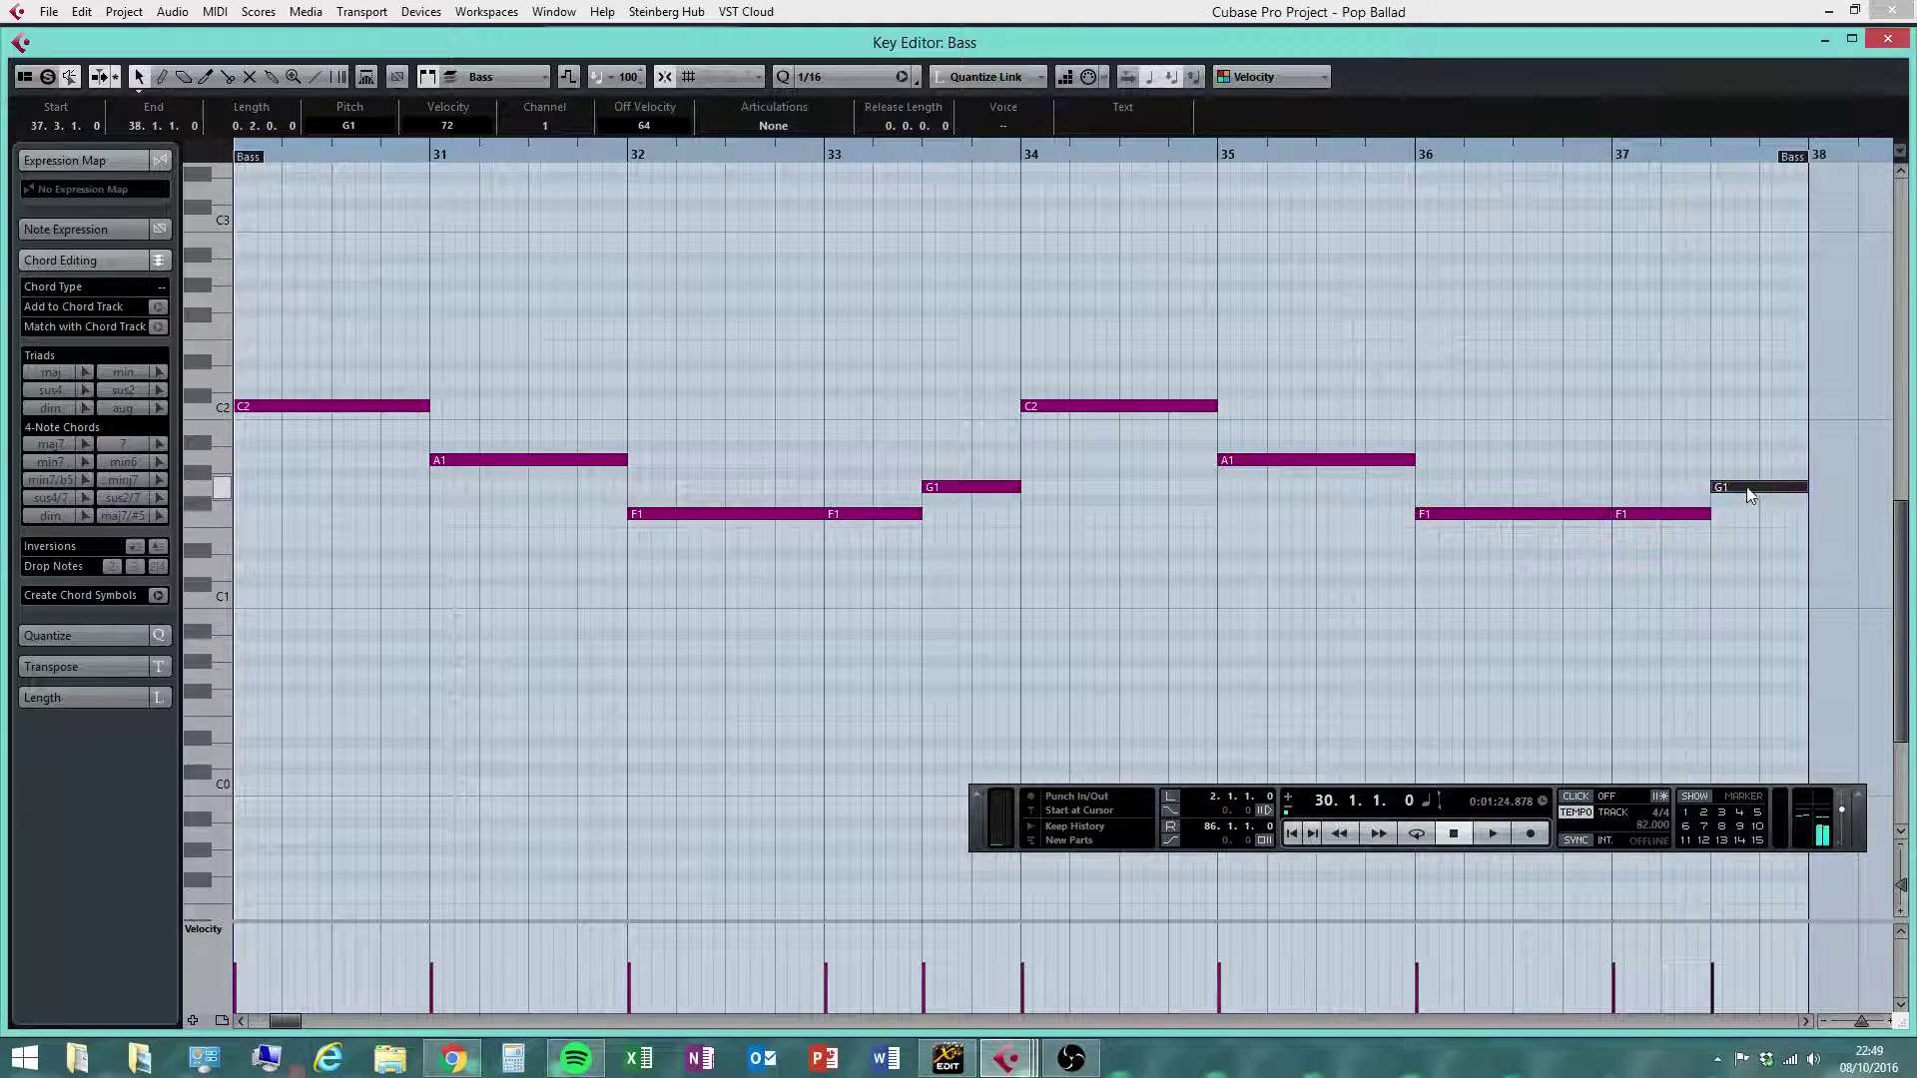
{"action": "left_click", "coordinate": [1235, 325]}
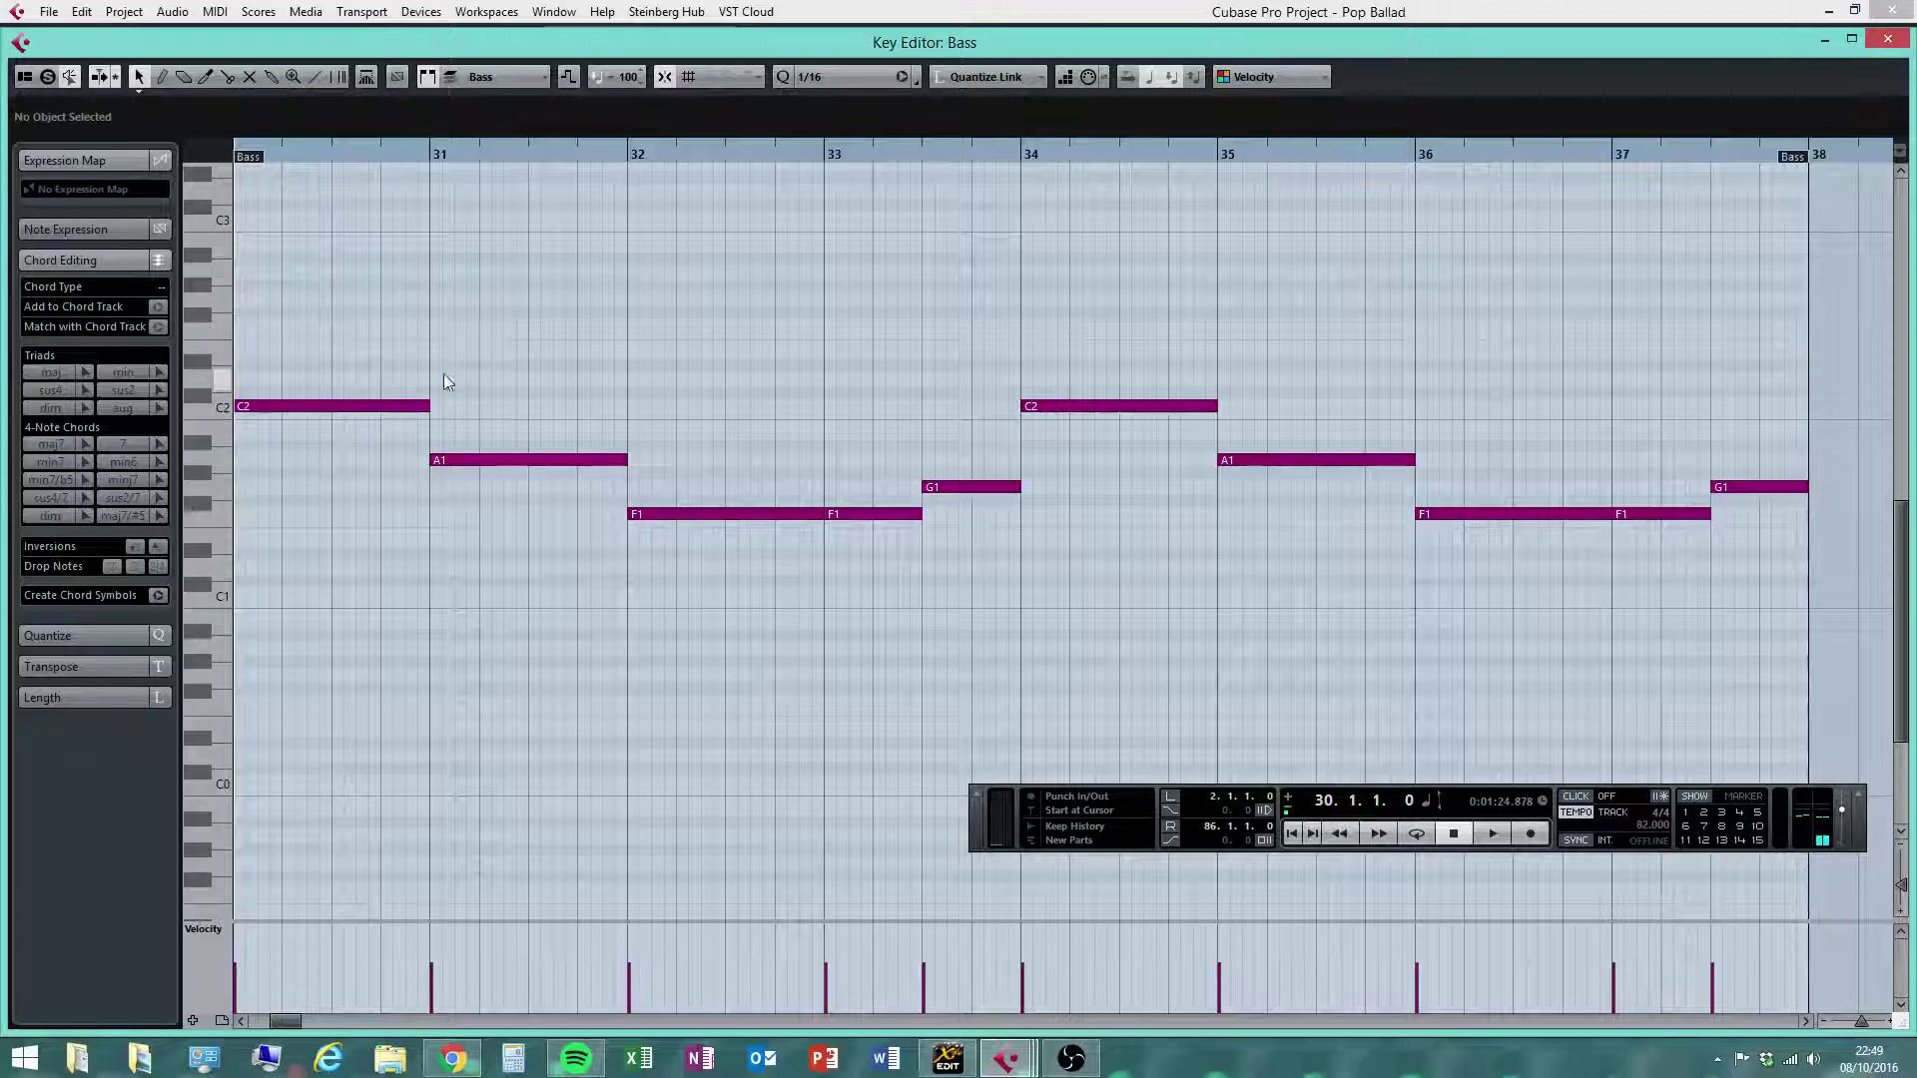
Shorten bar 30's C2 to end at 30.4.3 and add a sixteenth-note C2 and B1 in the bar's last two sixteenths
{"action": "left_click_drag", "start_coordinate": [249, 167], "coordinate": [231, 176]}
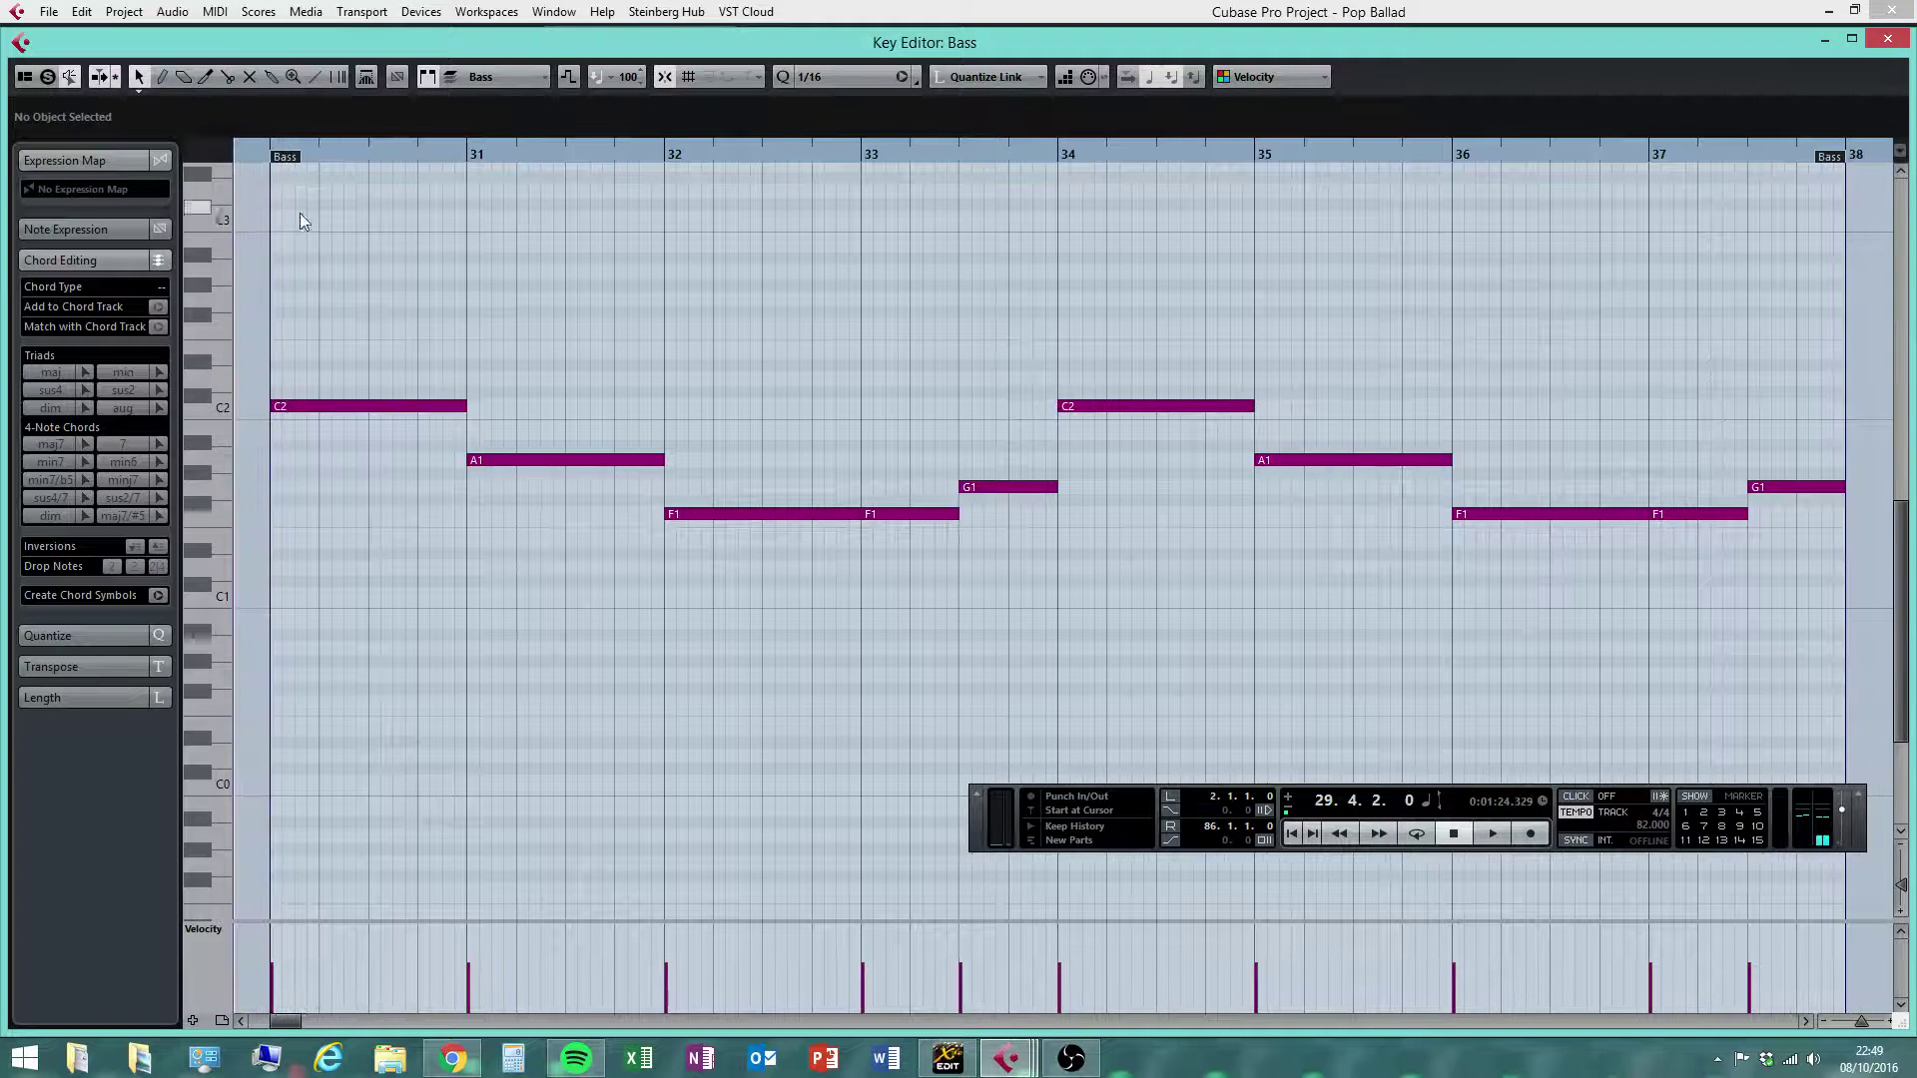
{"action": "left_click_drag", "start_coordinate": [464, 406], "coordinate": [439, 410]}
{"action": "right_click", "coordinate": [443, 434]}
{"action": "left_click", "coordinate": [472, 438]}
{"action": "left_click", "coordinate": [452, 407]}
{"action": "left_click", "coordinate": [471, 431]}
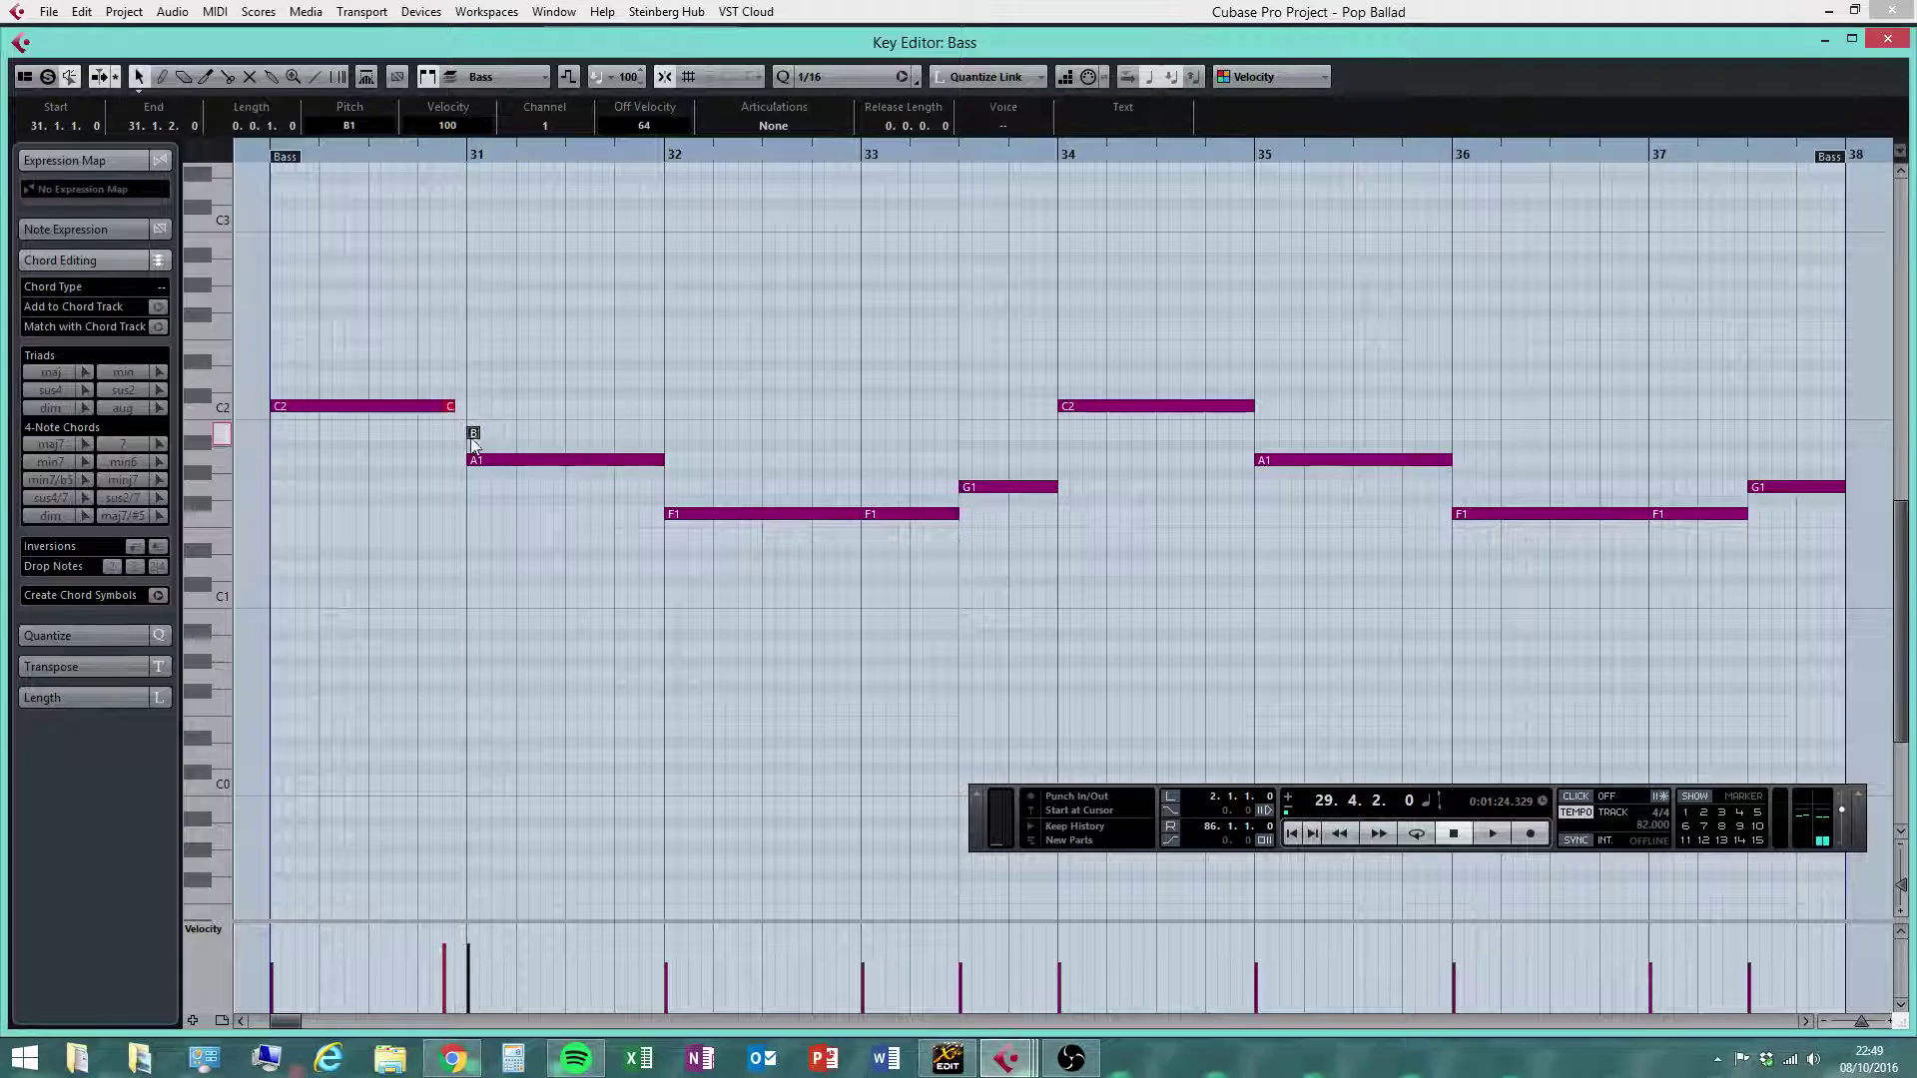
{"action": "left_click_drag", "start_coordinate": [473, 437], "coordinate": [462, 437]}
Set the quantize to 1/8, shorten bar 30's long C2 to an eighth and fill up to 30.4.3 with eighth-note C2s
{"action": "right_click", "coordinate": [307, 427]}
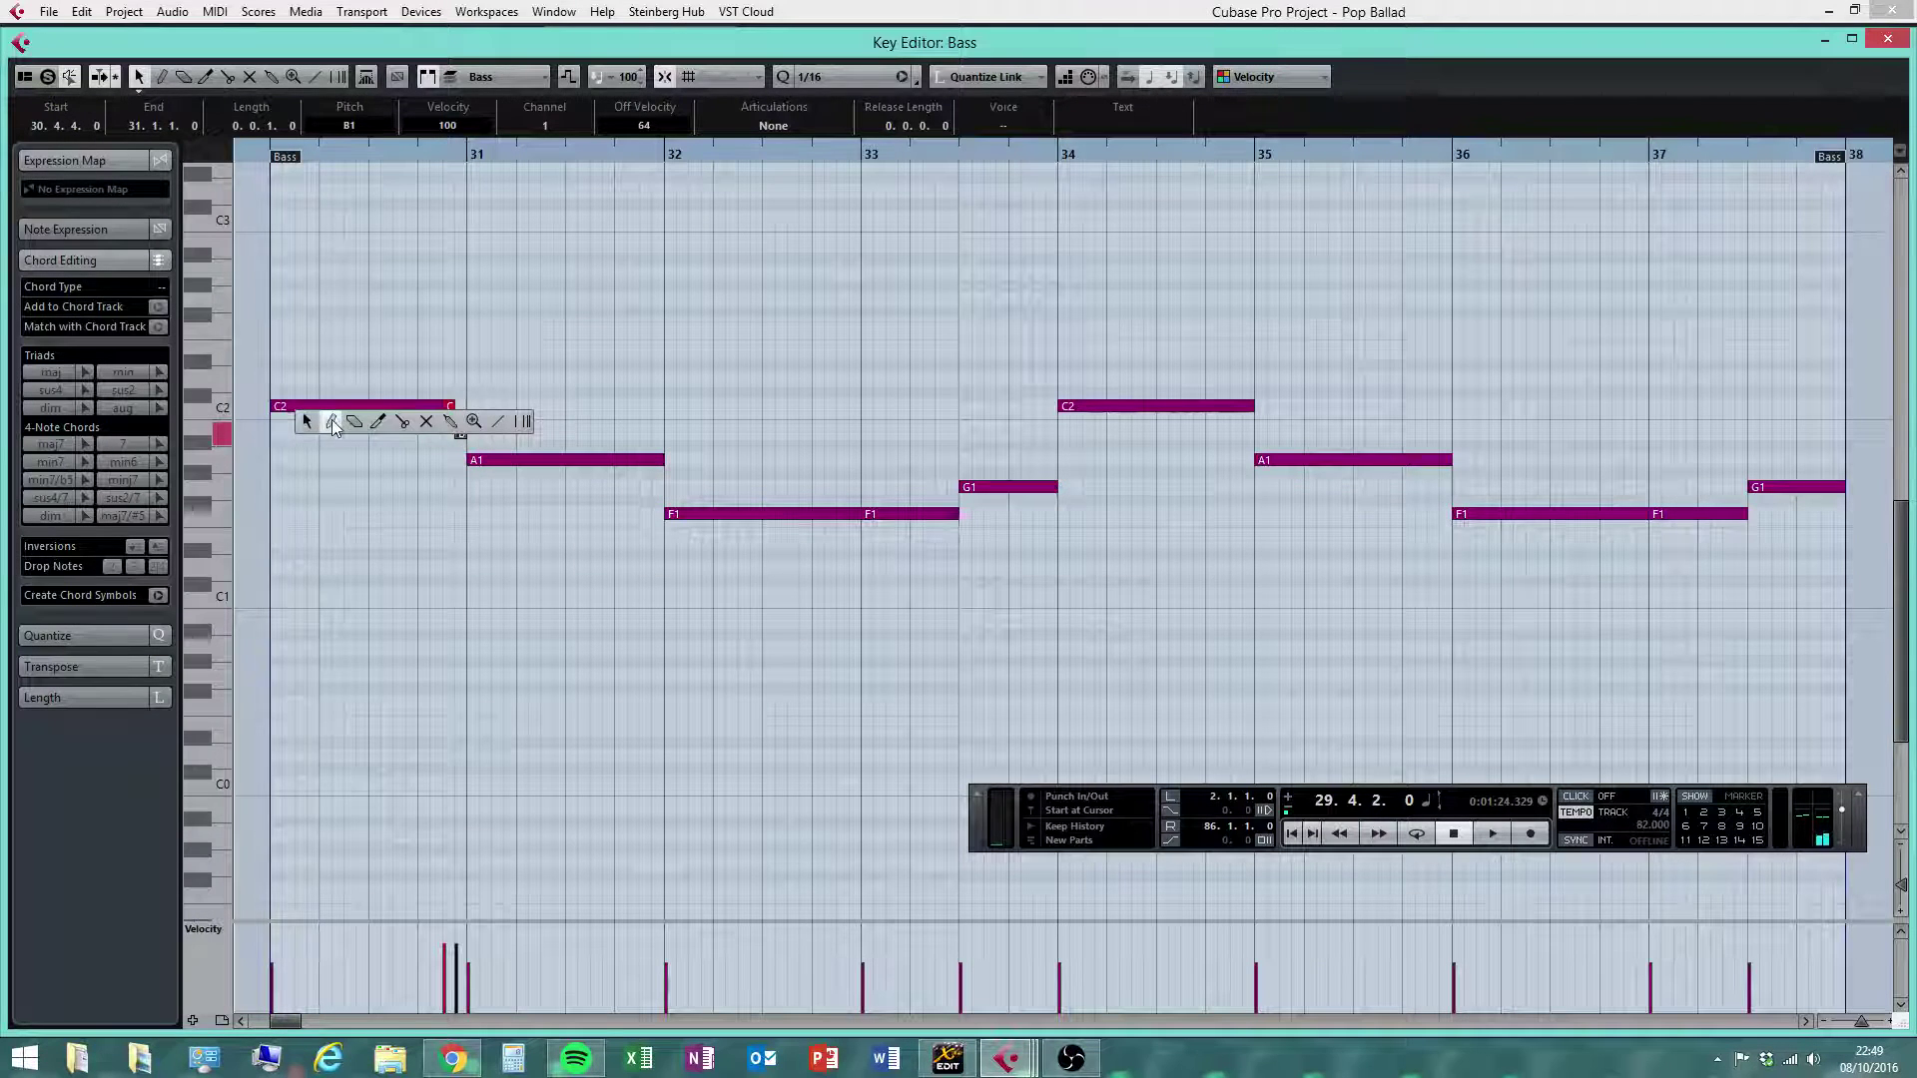
{"action": "left_click", "coordinate": [332, 421]}
{"action": "left_click", "coordinate": [886, 76]}
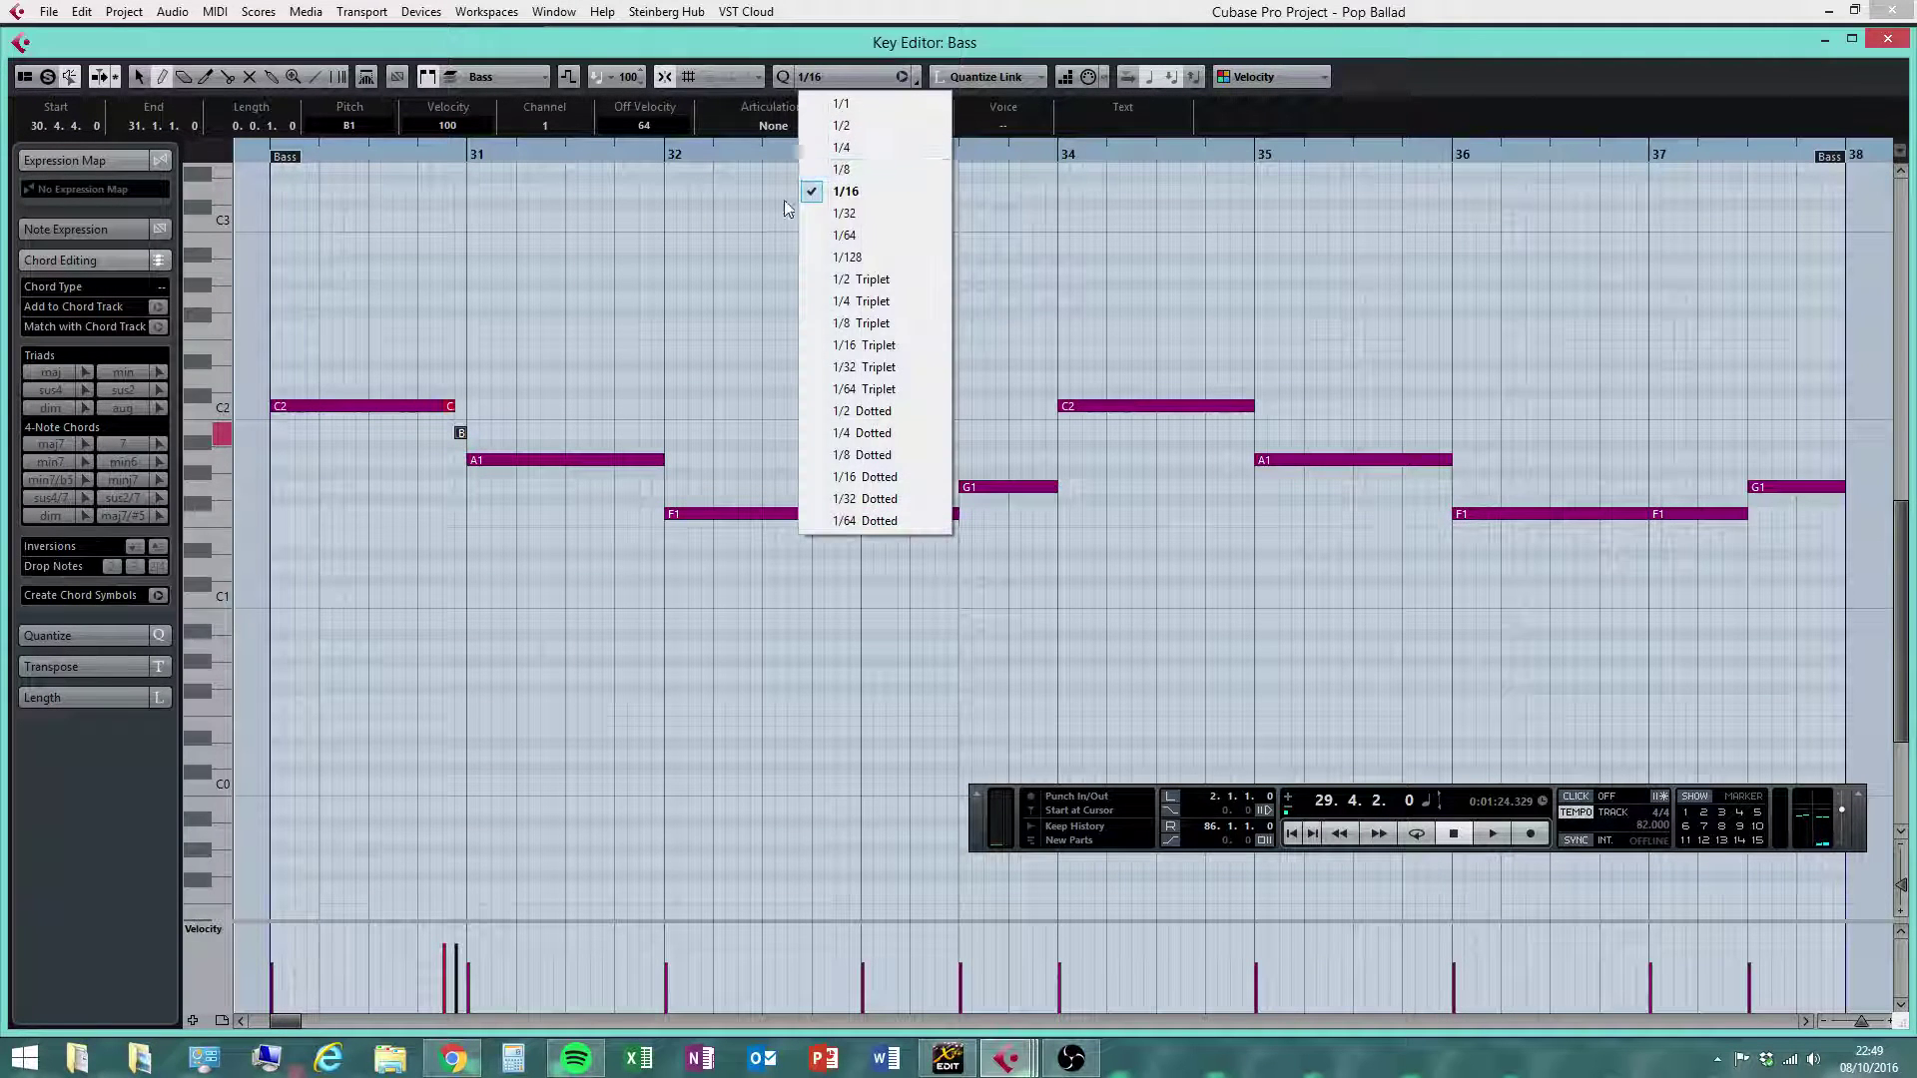
{"action": "left_click", "coordinate": [842, 169]}
{"action": "left_click", "coordinate": [284, 403]}
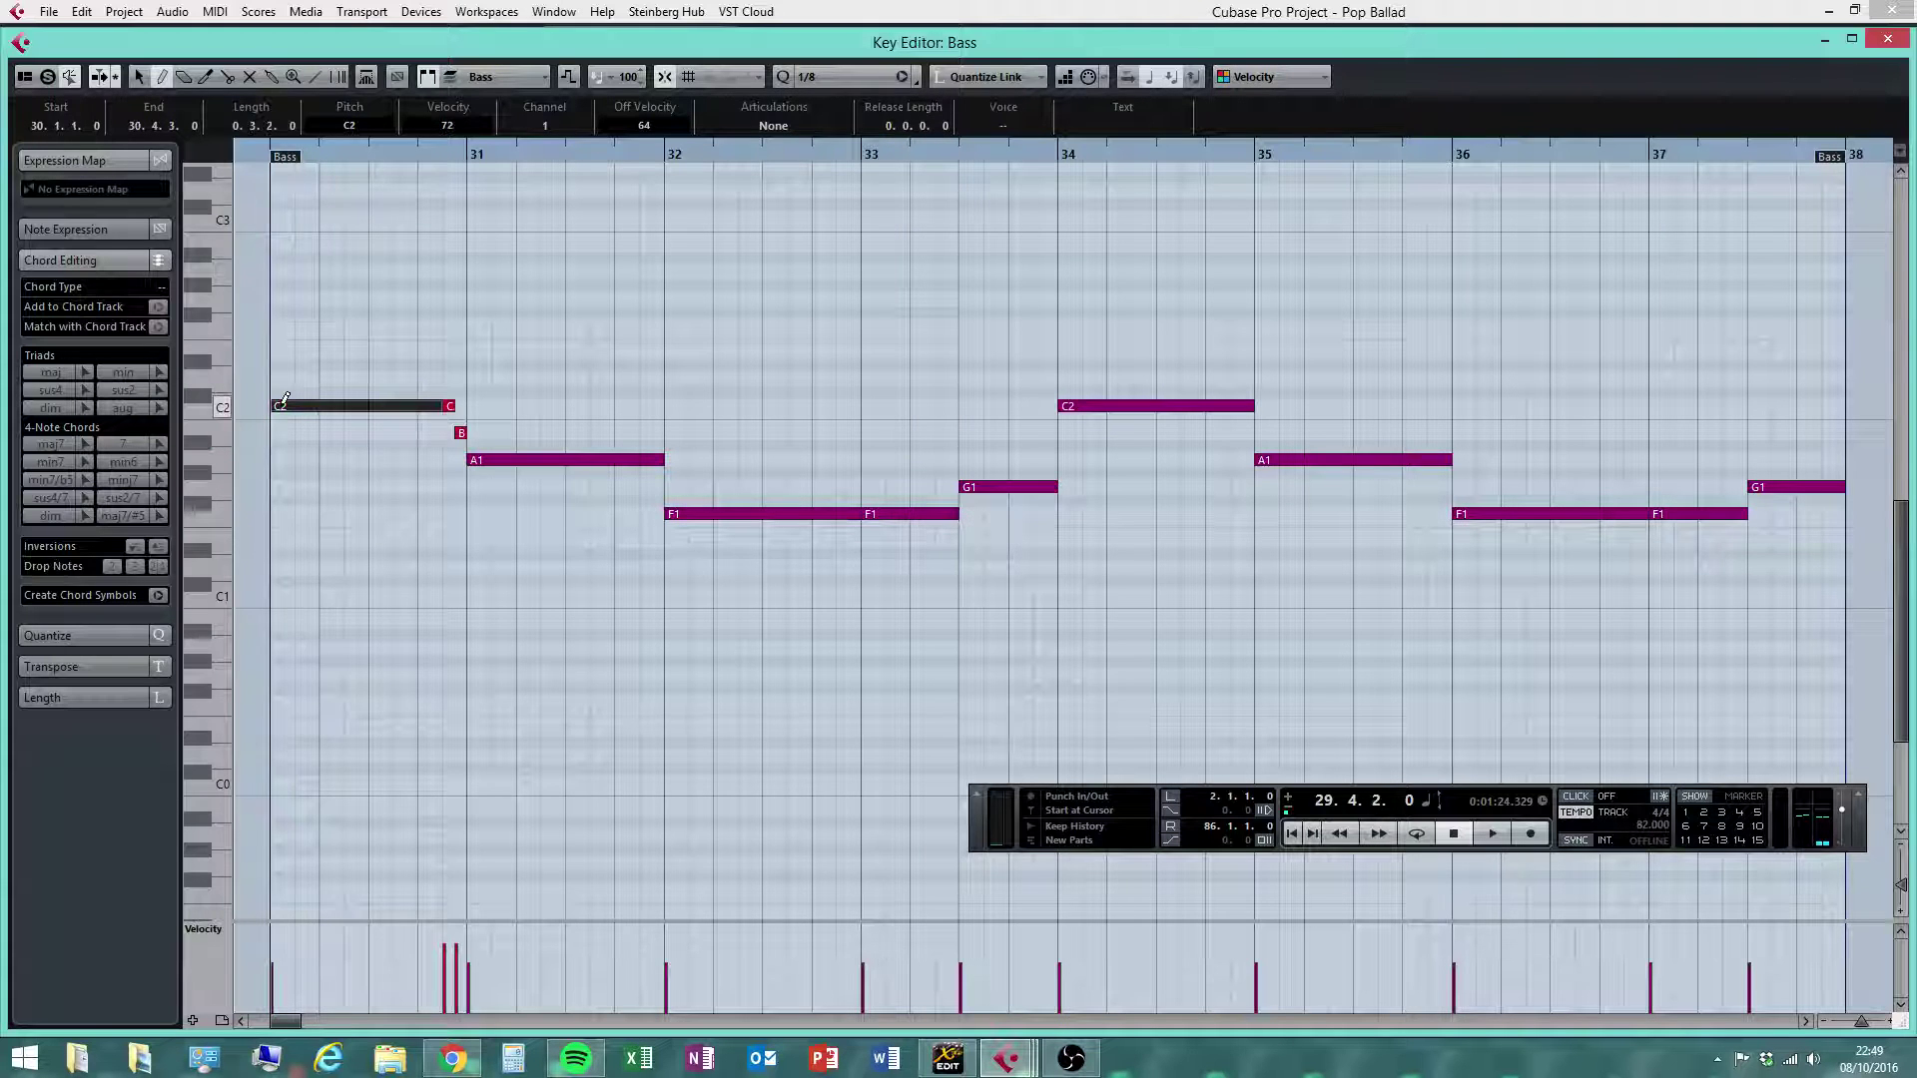
{"action": "left_click_drag", "start_coordinate": [283, 404], "coordinate": [304, 402]}
{"action": "left_click", "coordinate": [307, 404]}
{"action": "left_click", "coordinate": [328, 404]}
{"action": "left_click", "coordinate": [350, 403]}
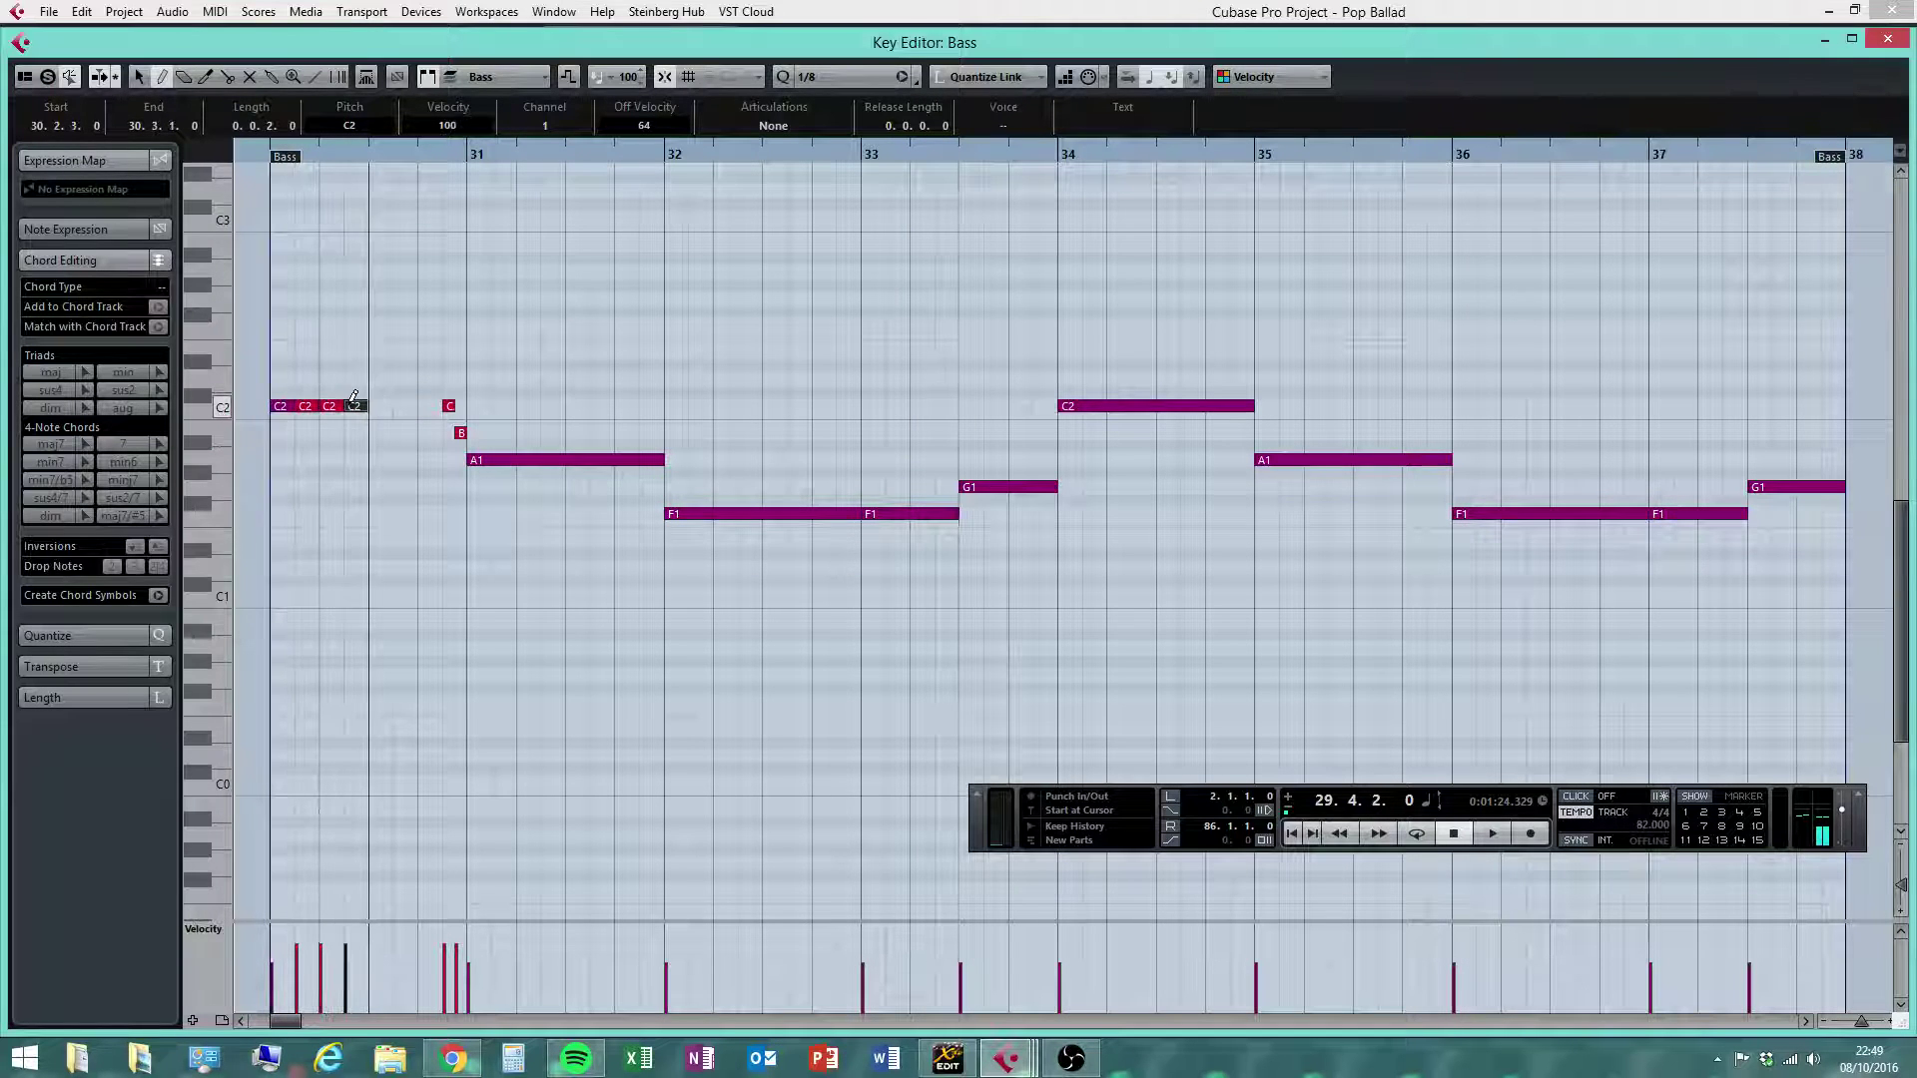
{"action": "left_click", "coordinate": [378, 403]}
{"action": "left_click", "coordinate": [402, 403]}
{"action": "left_click", "coordinate": [427, 403]}
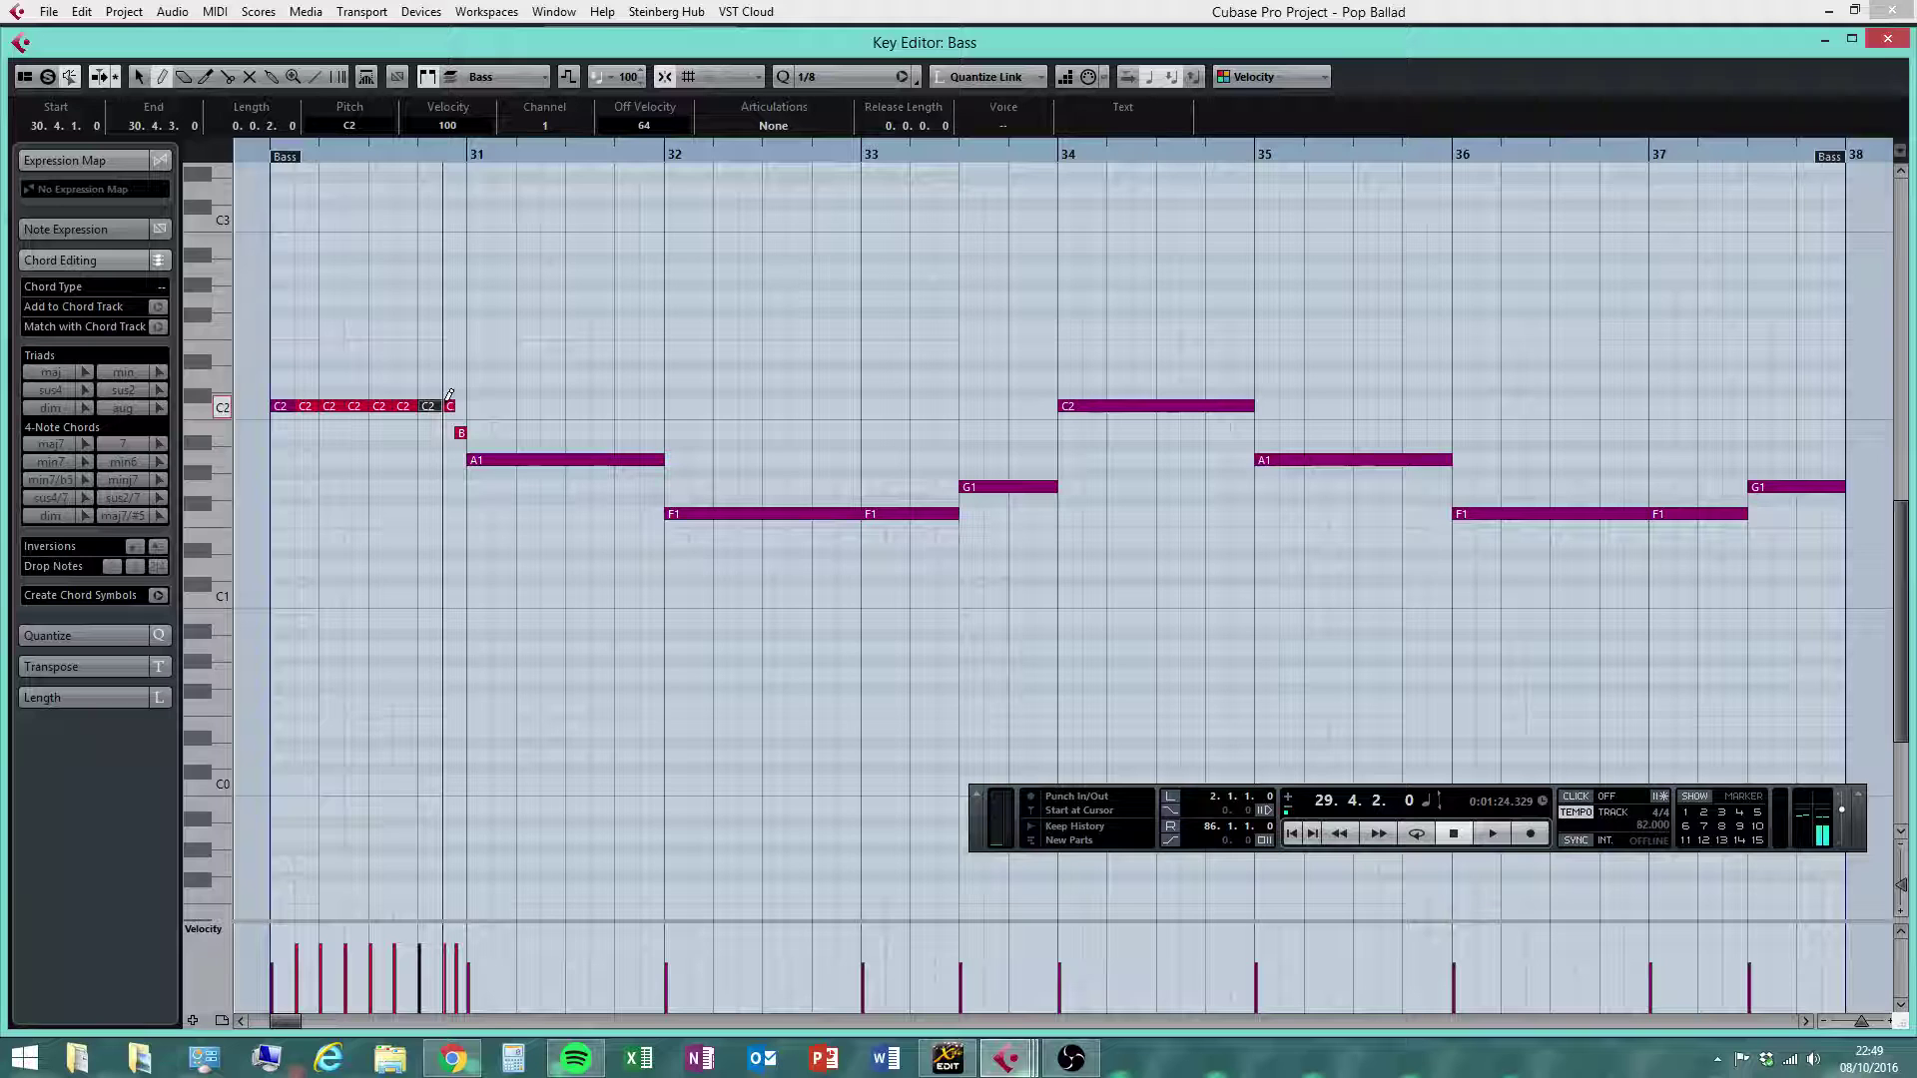
Shorten the long A1 in bar 31 to an eighth and fill up to 31.4.3 with eighth-note A1s
{"action": "left_click_drag", "start_coordinate": [499, 455], "coordinate": [496, 453]}
{"action": "left_click", "coordinate": [504, 459]}
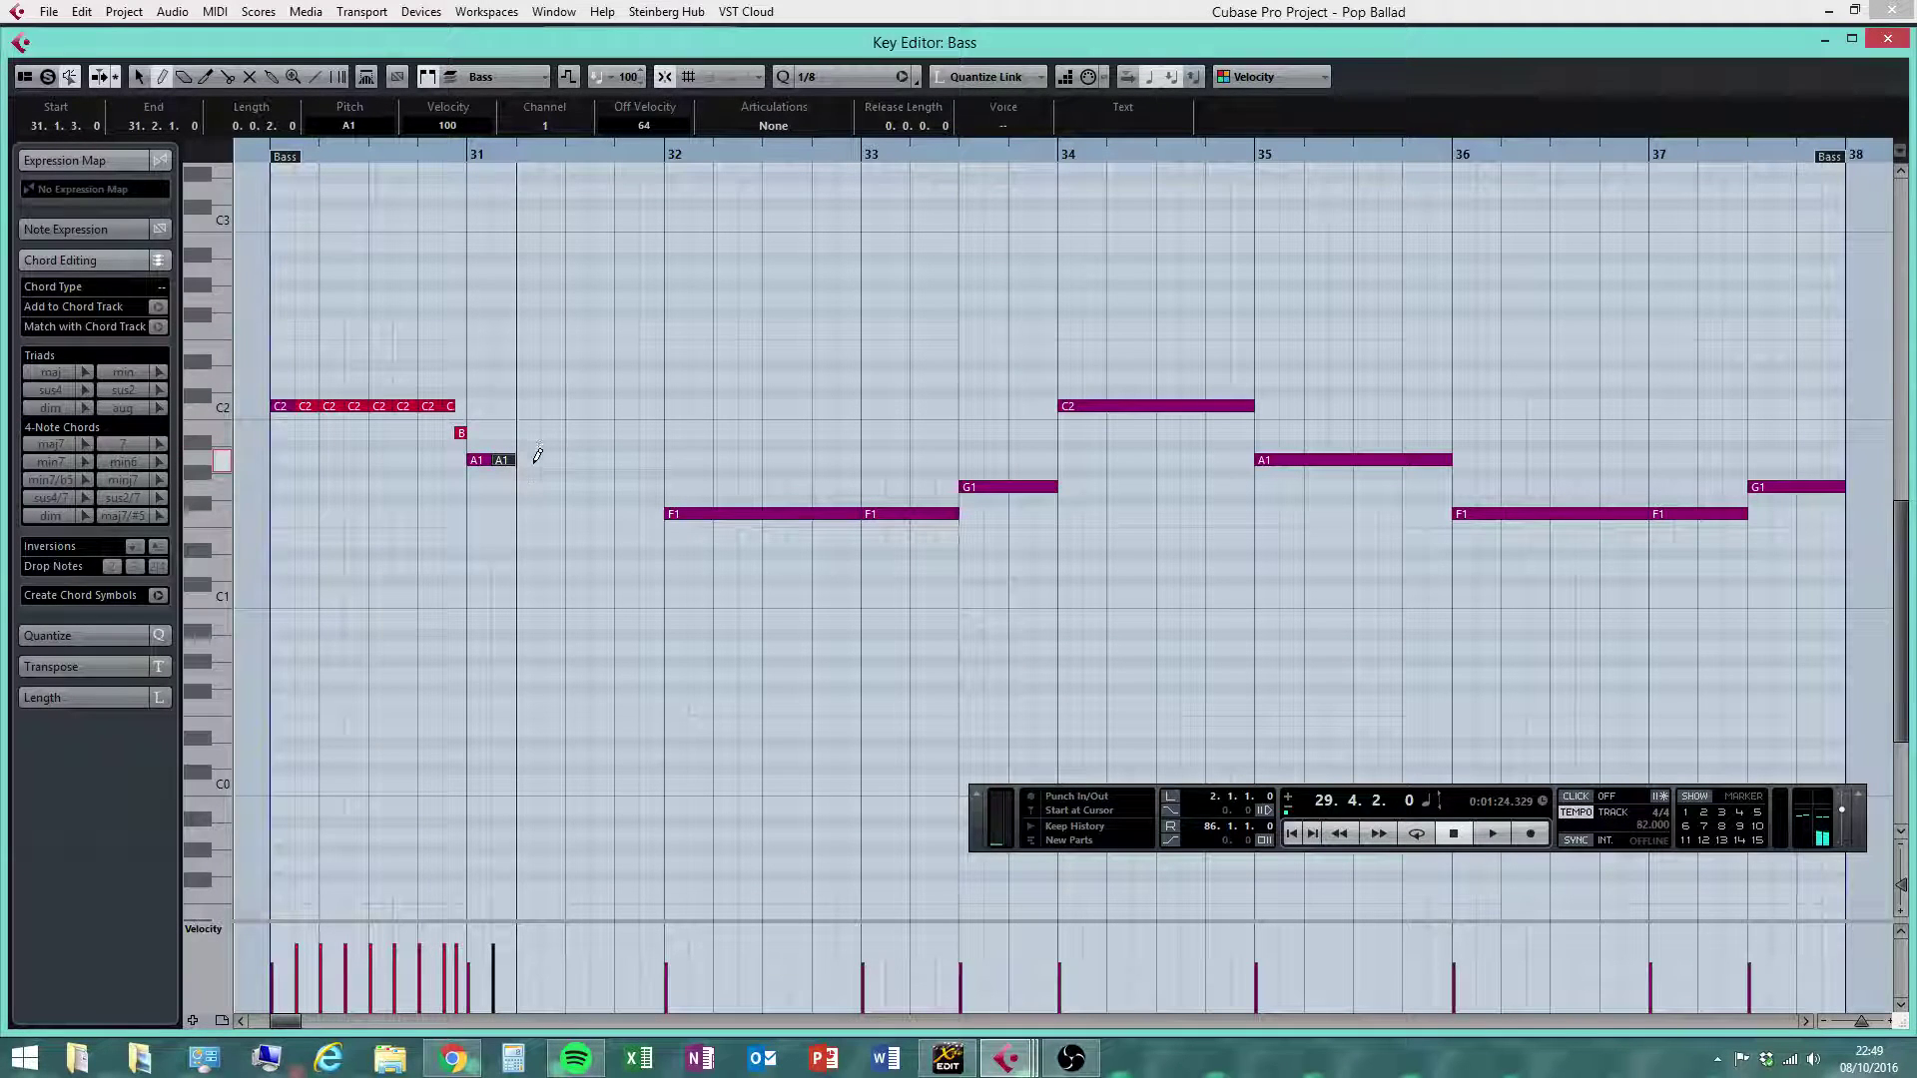
{"action": "left_click", "coordinate": [526, 459]}
{"action": "left_click", "coordinate": [550, 459]}
{"action": "left_click", "coordinate": [575, 460]}
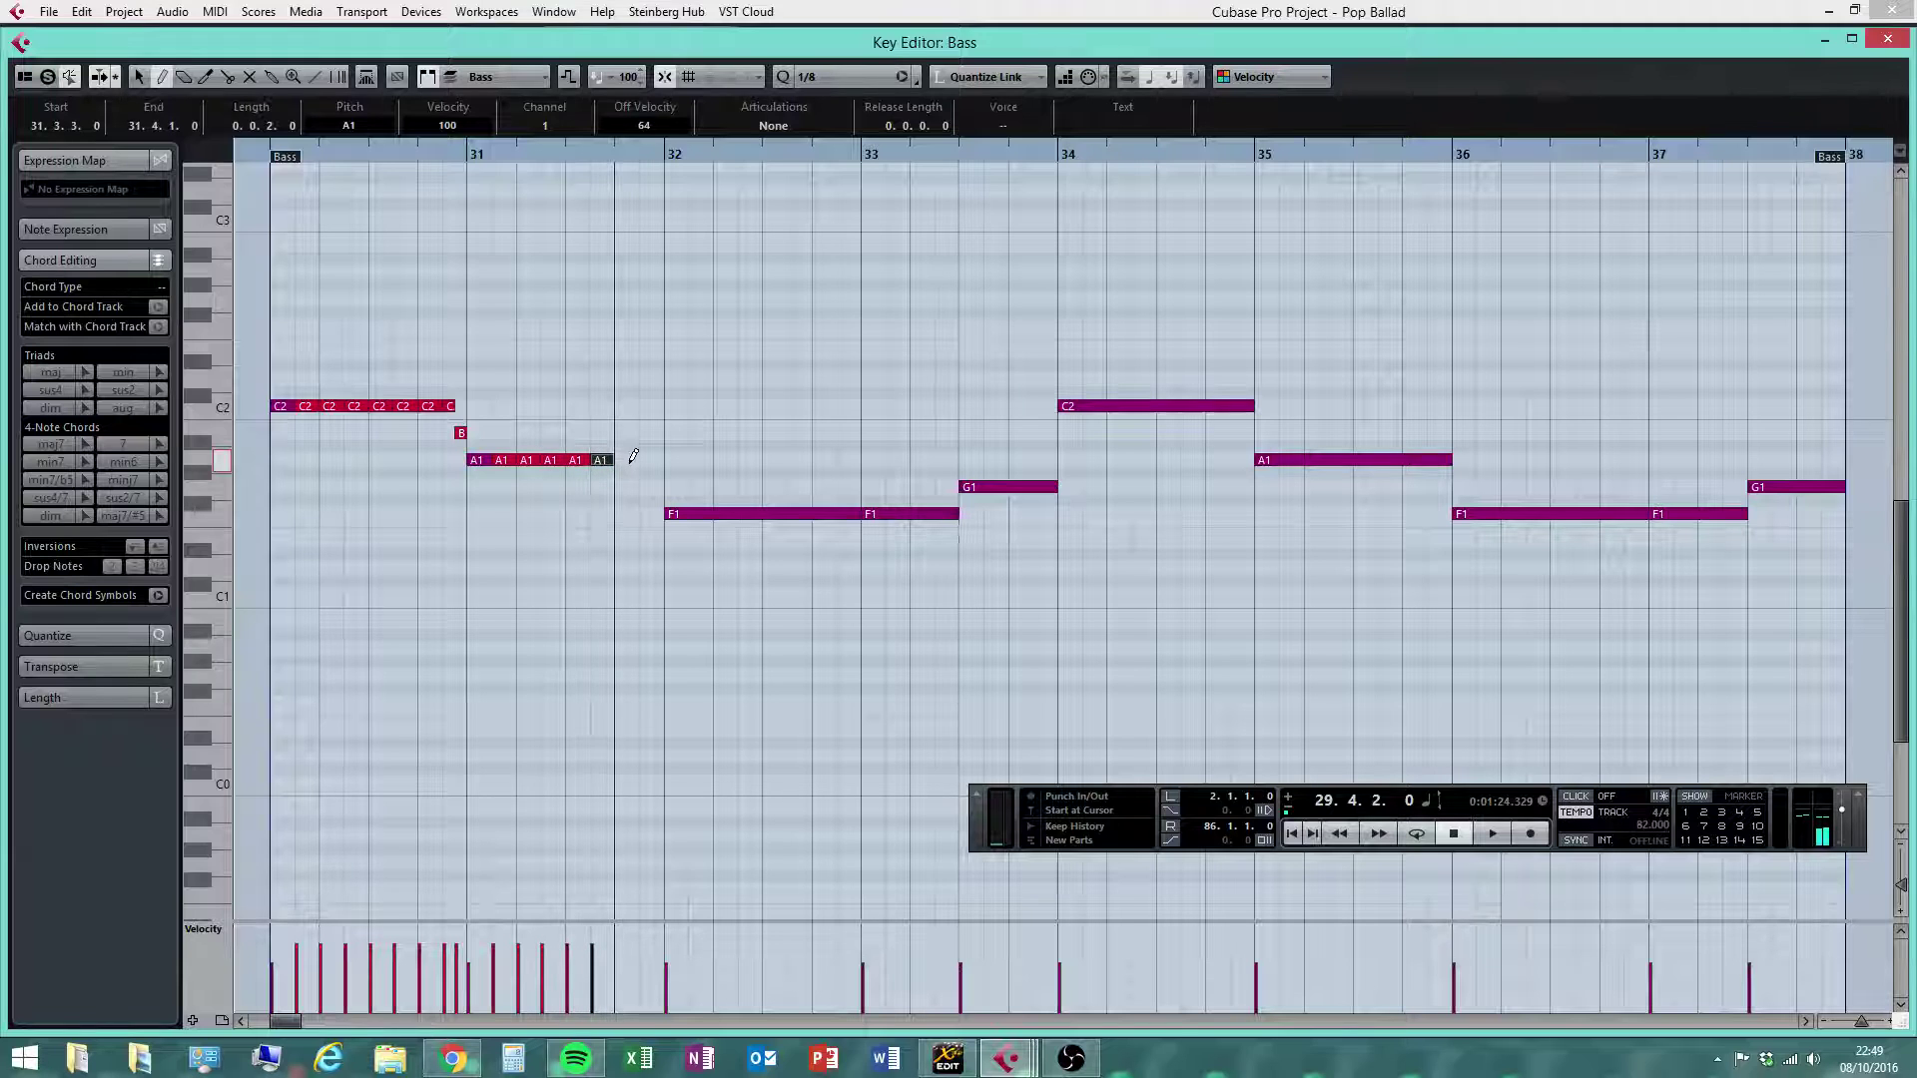
{"action": "left_click", "coordinate": [631, 459]}
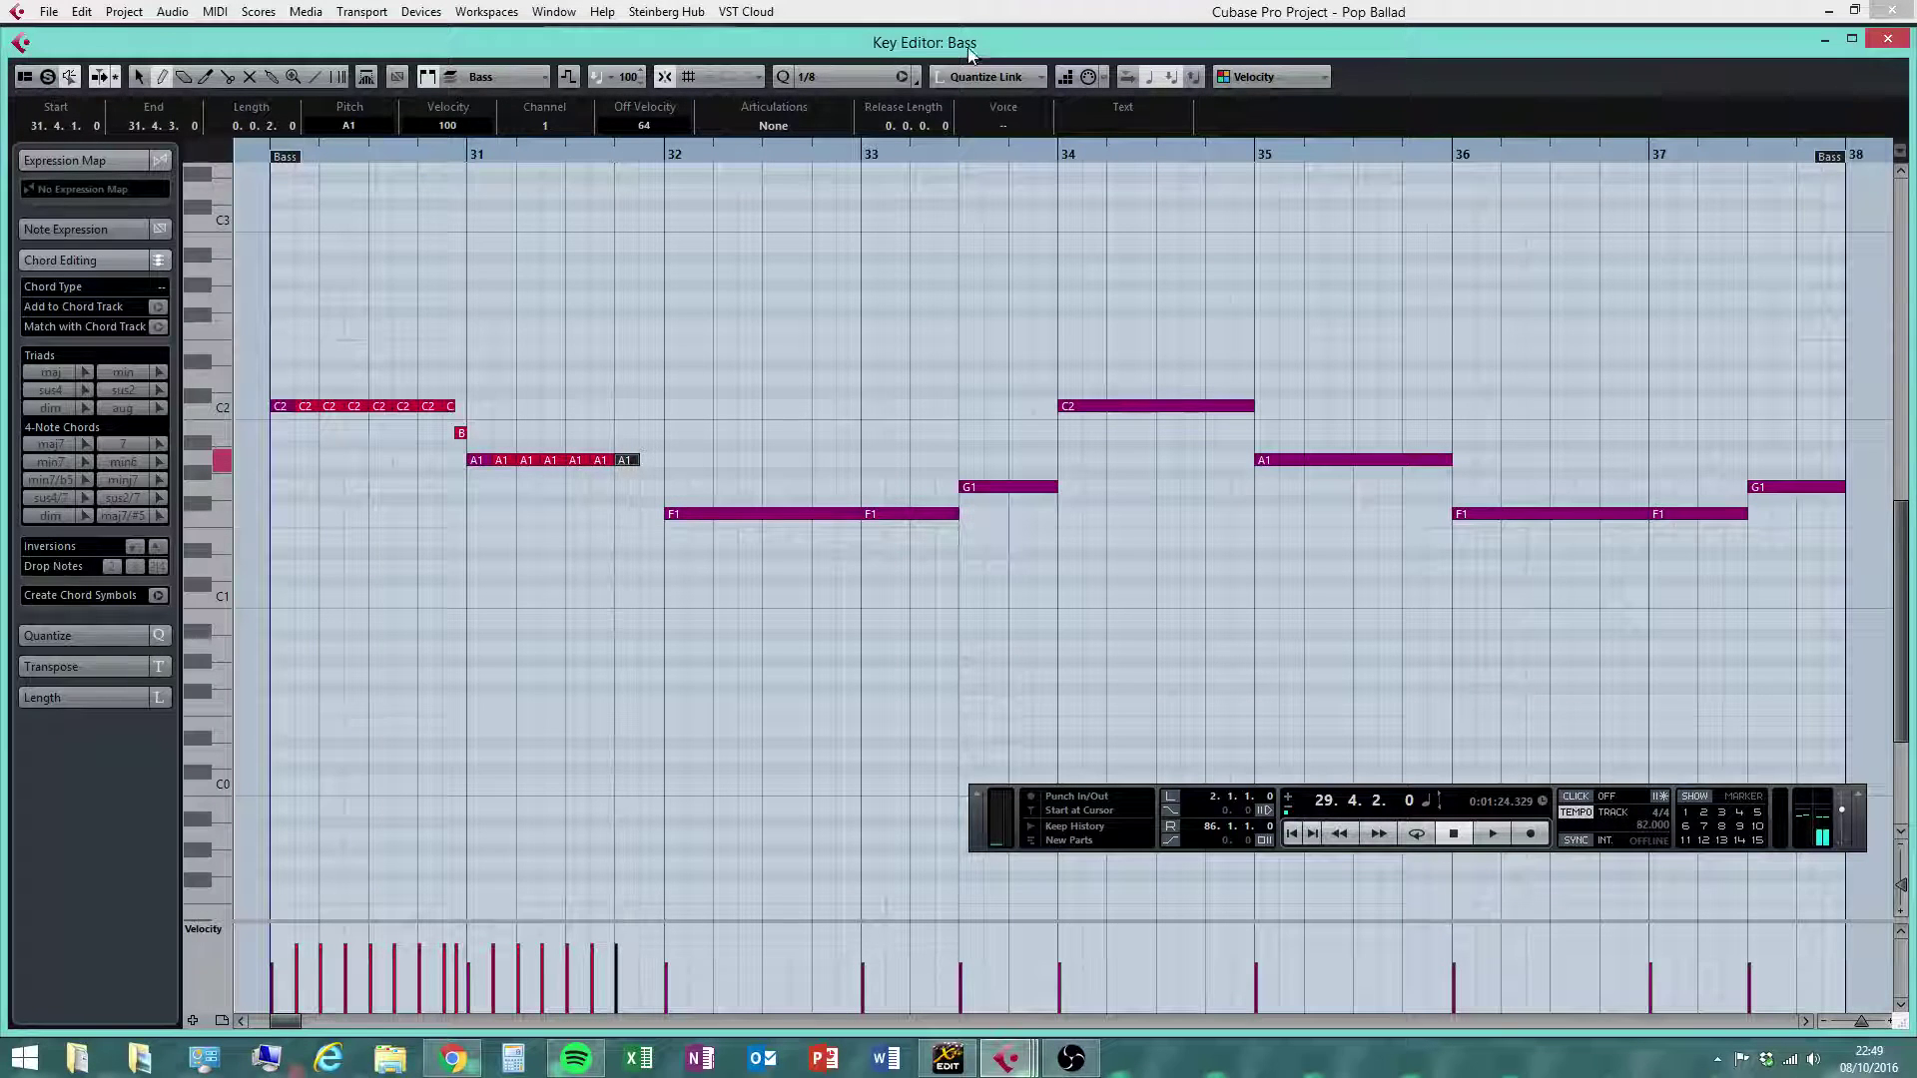
Set the quantize to 1/16 and end bar 31 with a sixteenth-note A1 followed by a sixteenth-note G1
{"action": "left_click", "coordinate": [849, 77]}
{"action": "left_click", "coordinate": [858, 192]}
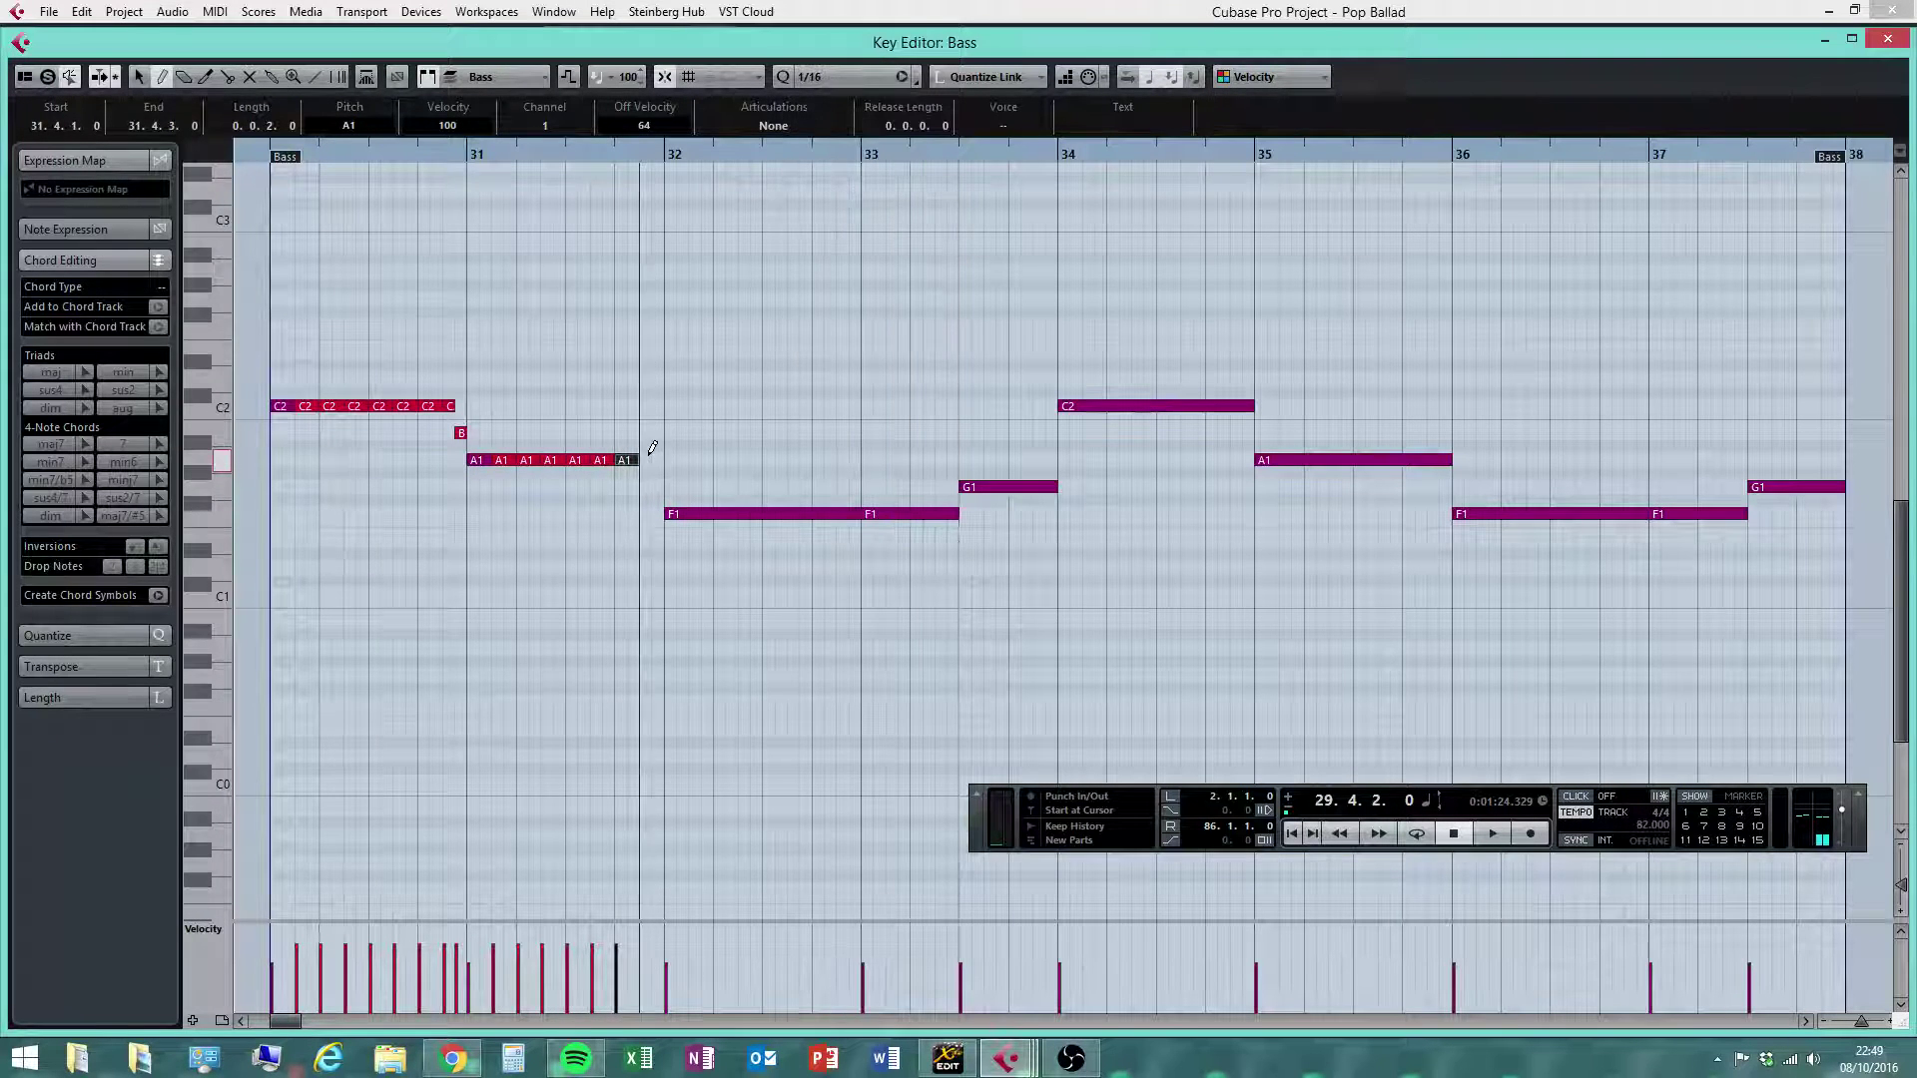
{"action": "left_click", "coordinate": [645, 459]}
{"action": "left_click", "coordinate": [659, 487]}
{"action": "key", "text": "1"}
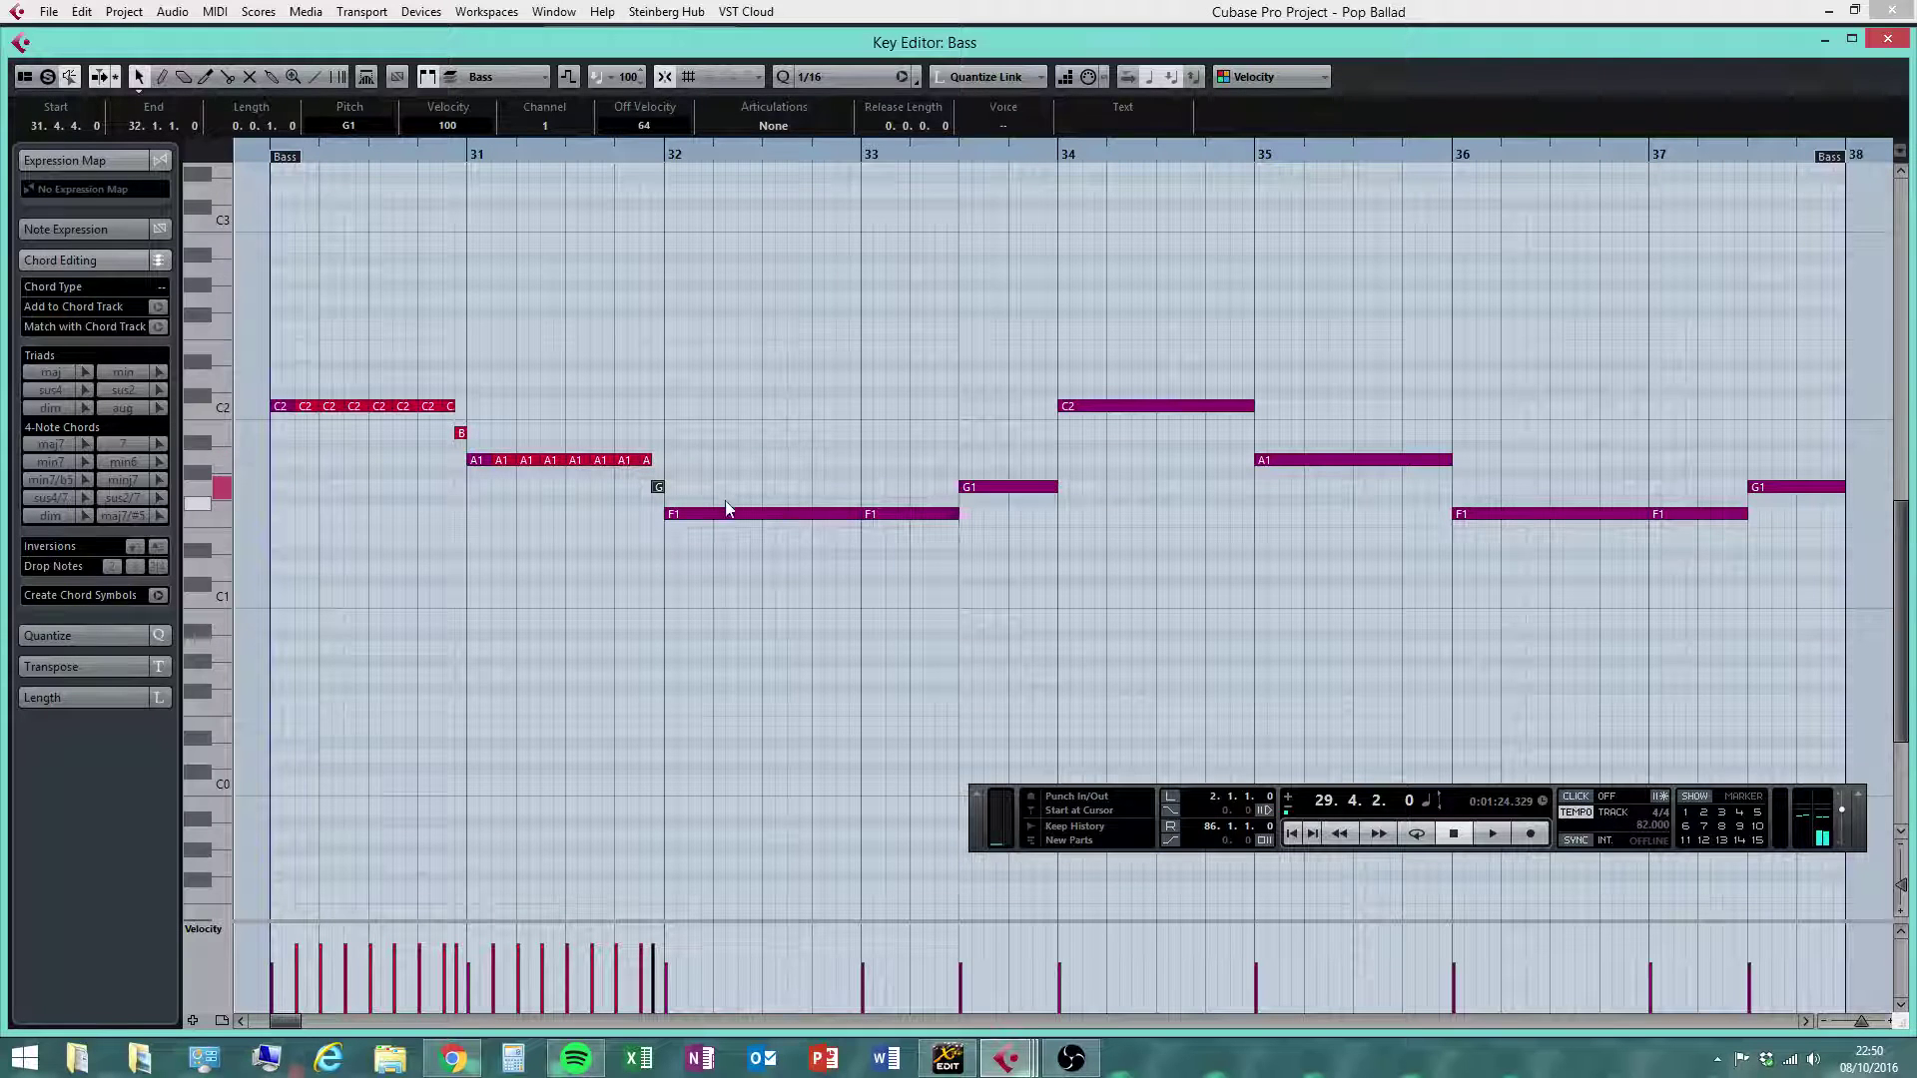
Shorten bar 32's long F1 to an eighth, set the quantize to 1/8 and fill up to 32.4.1 with eighth-note F1s
{"action": "left_click", "coordinate": [725, 507]}
{"action": "left_click_drag", "start_coordinate": [854, 513], "coordinate": [689, 513]}
{"action": "left_click", "coordinate": [846, 77]}
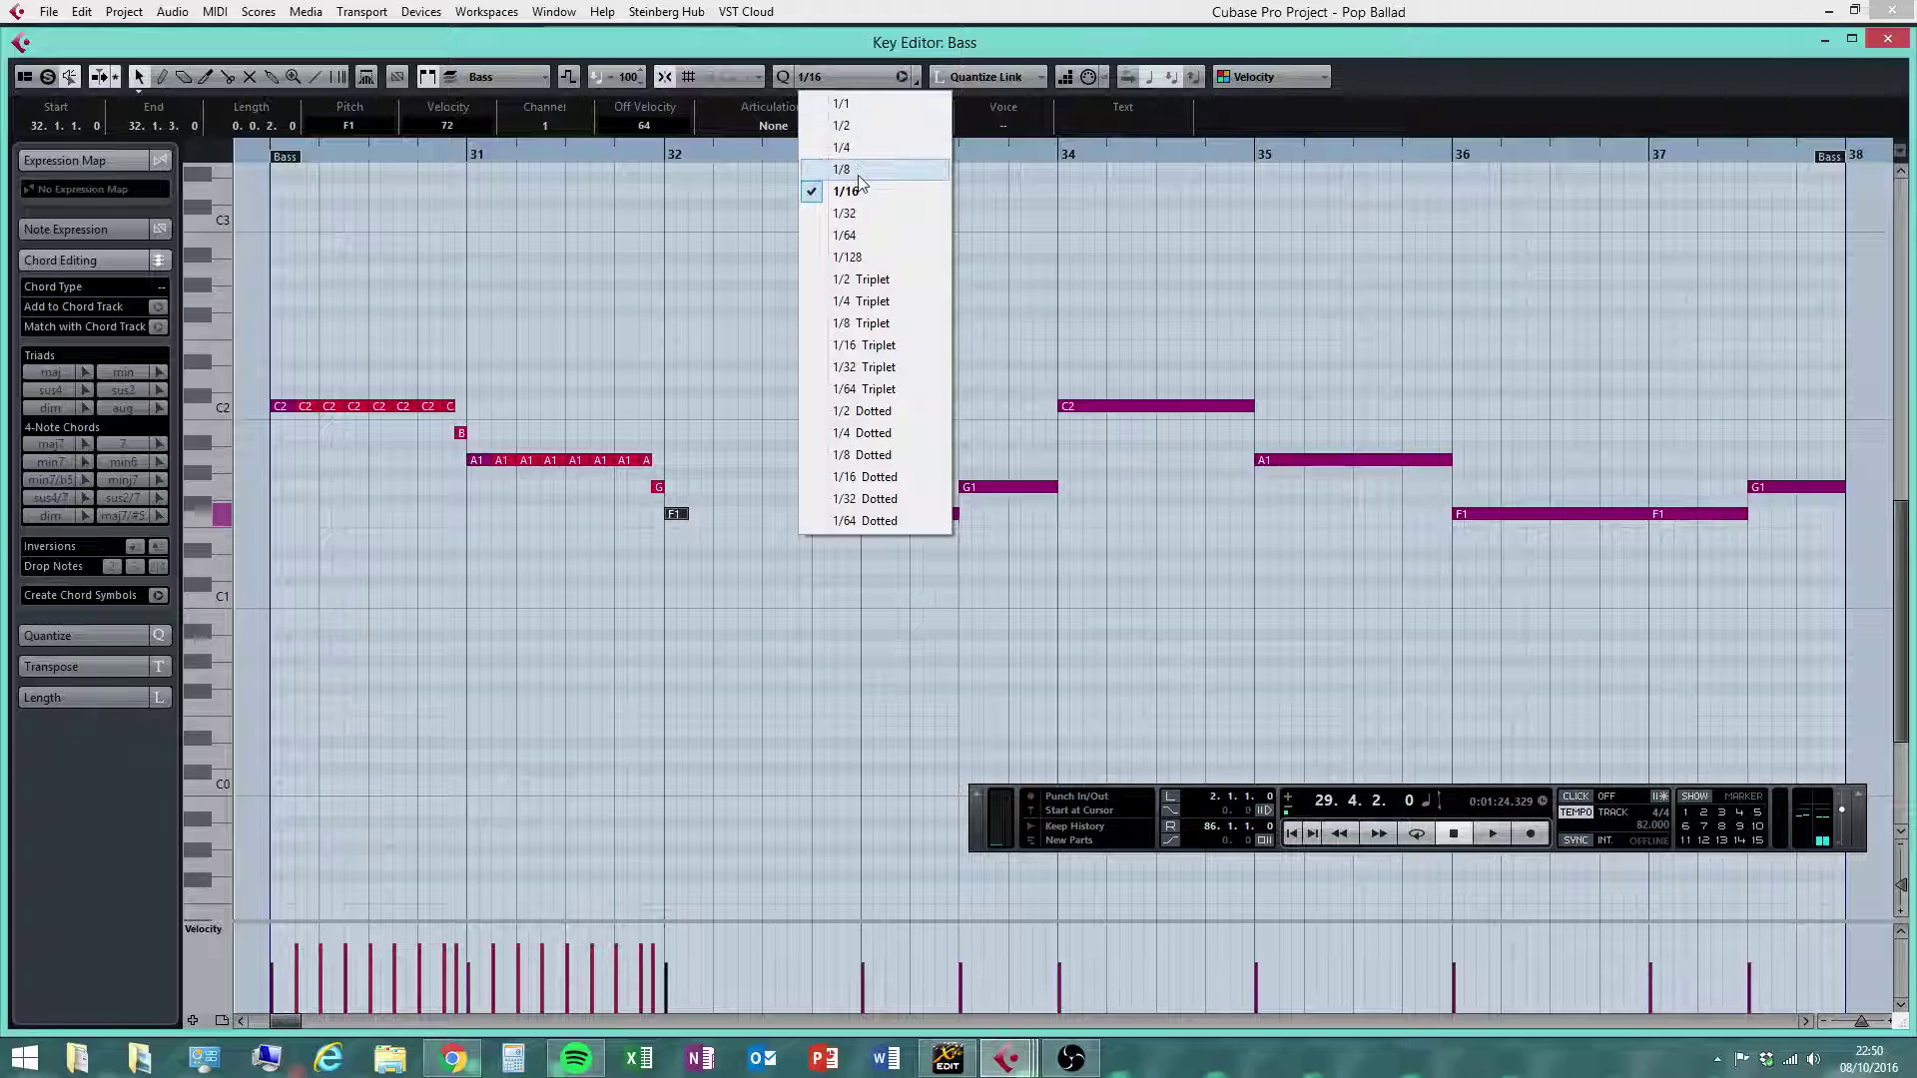
{"action": "left_click", "coordinate": [843, 169]}
{"action": "right_click", "coordinate": [789, 432]}
{"action": "left_click", "coordinate": [813, 432]}
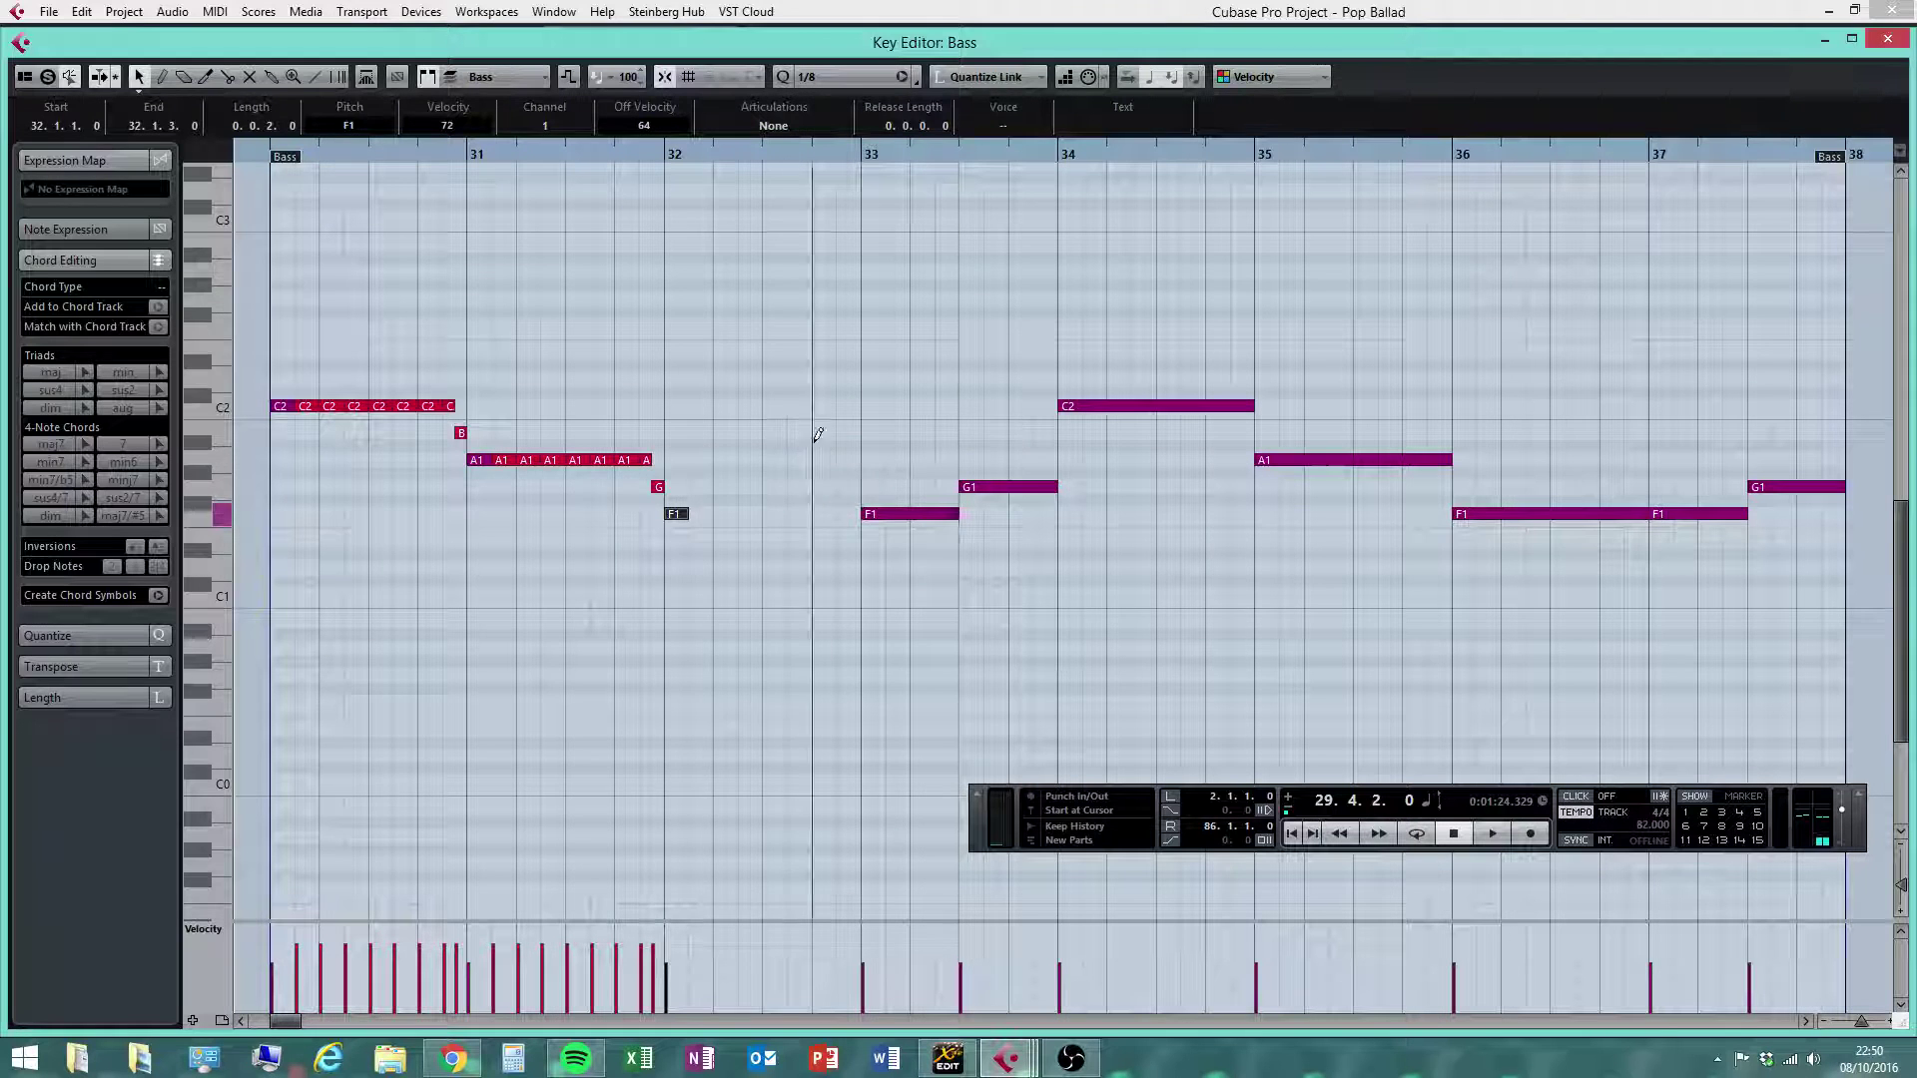
{"action": "left_click", "coordinate": [699, 513]}
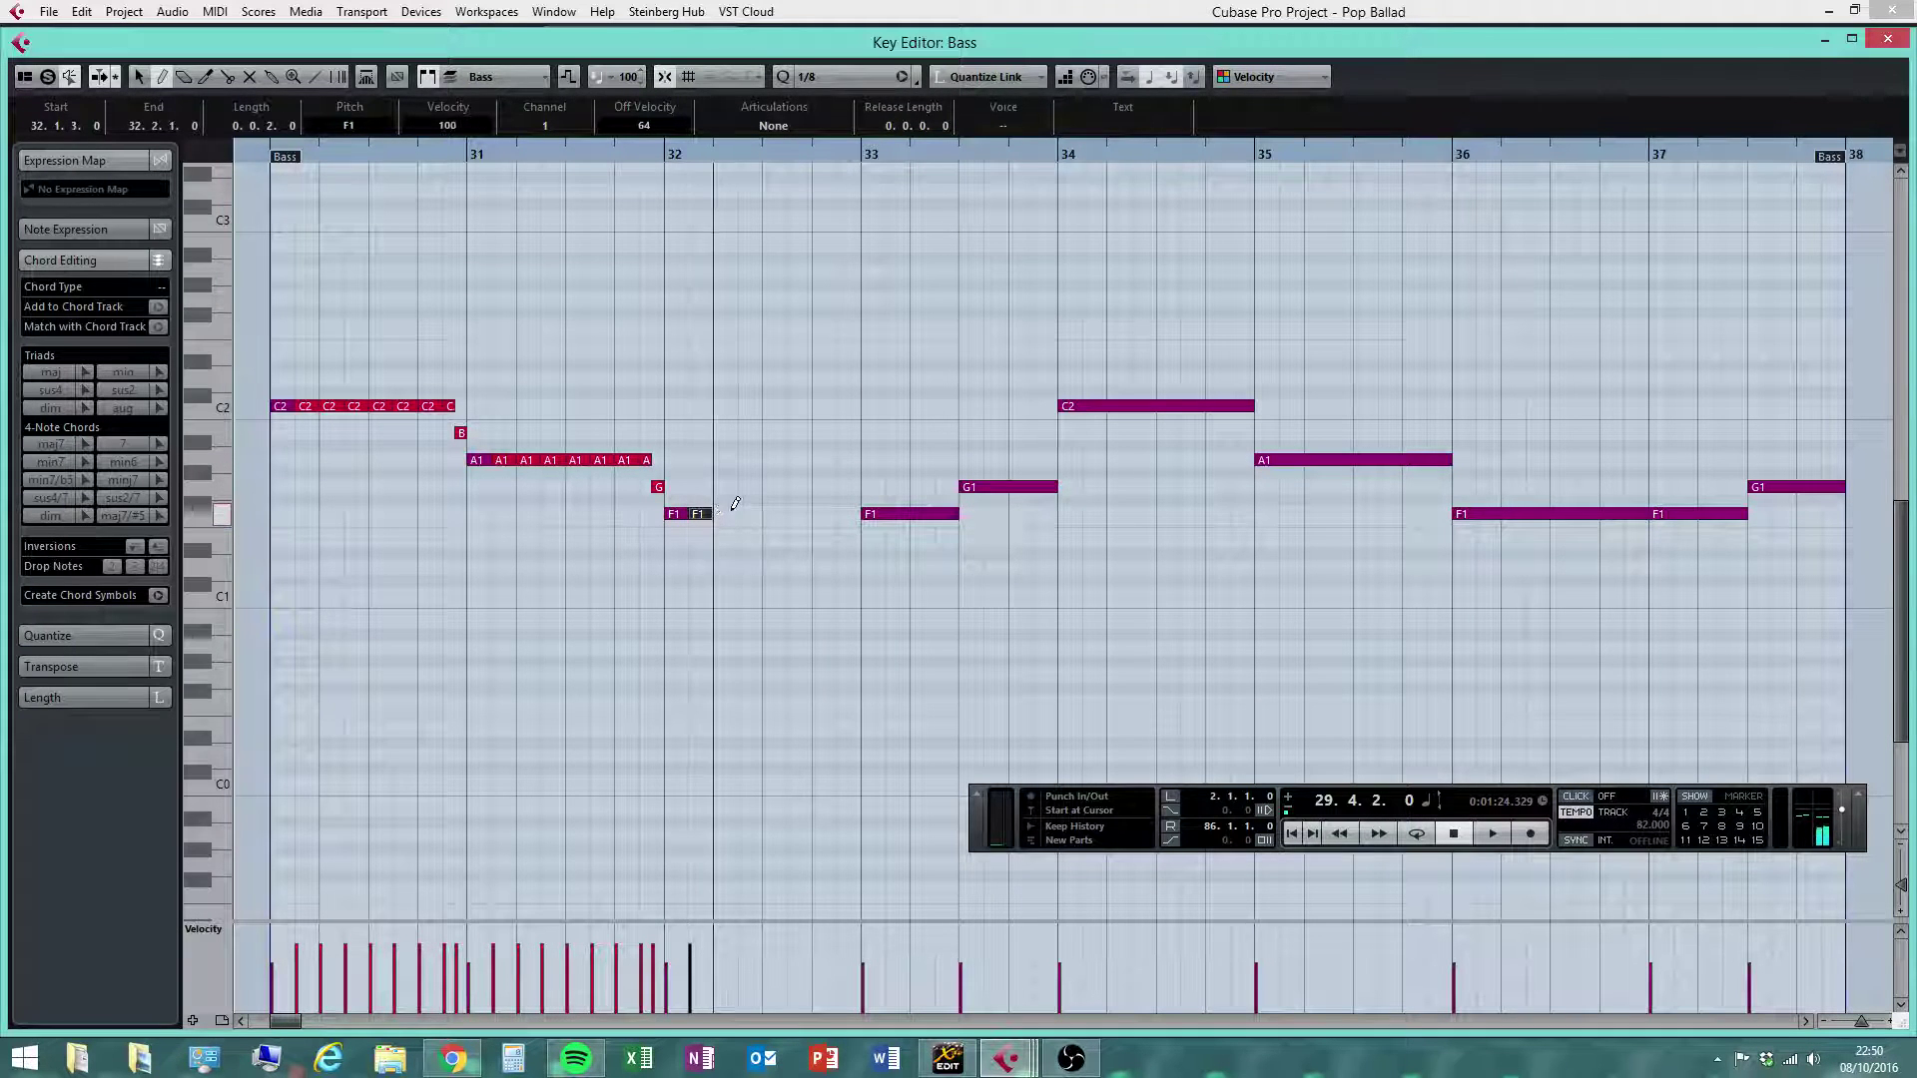
{"action": "left_click", "coordinate": [723, 513]}
{"action": "left_click", "coordinate": [749, 513]}
{"action": "left_click", "coordinate": [775, 513]}
{"action": "left_click", "coordinate": [798, 513]}
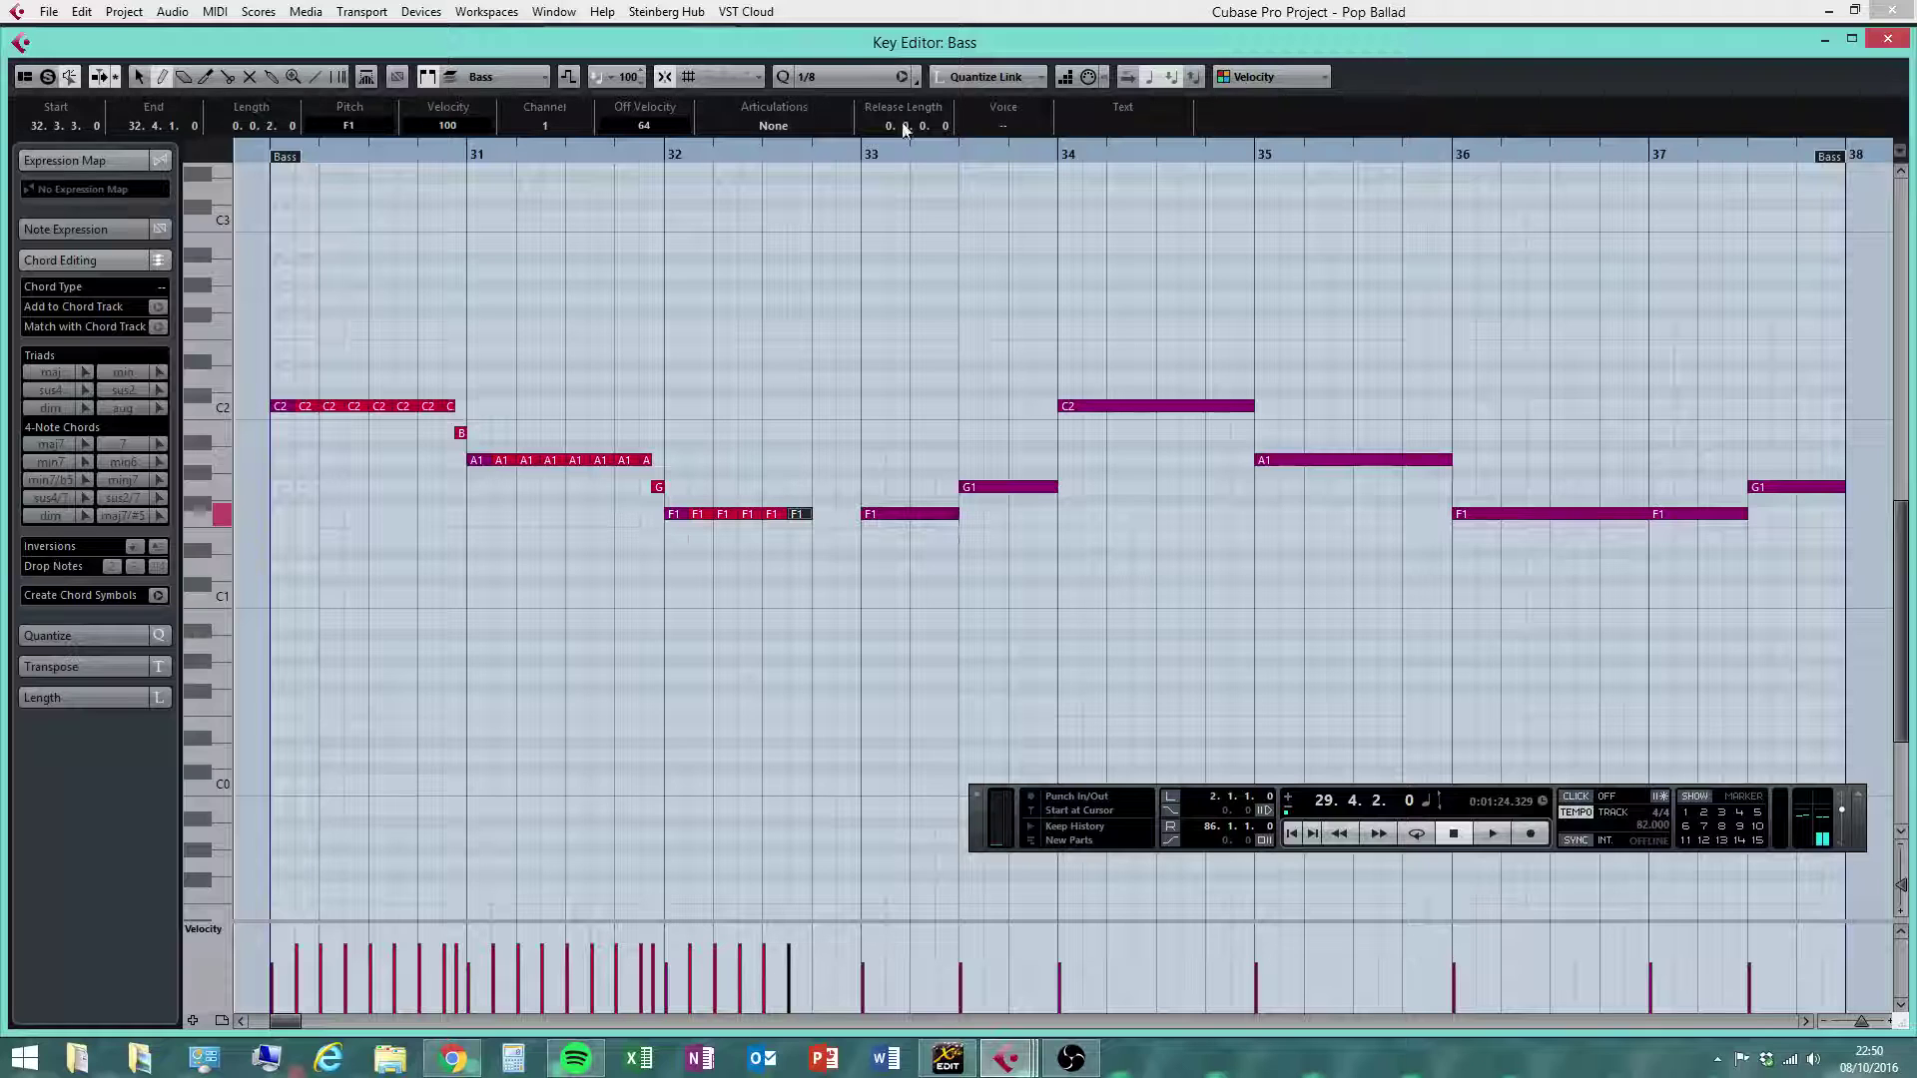
{"action": "left_click", "coordinate": [825, 219]}
{"action": "left_click", "coordinate": [1194, 579]}
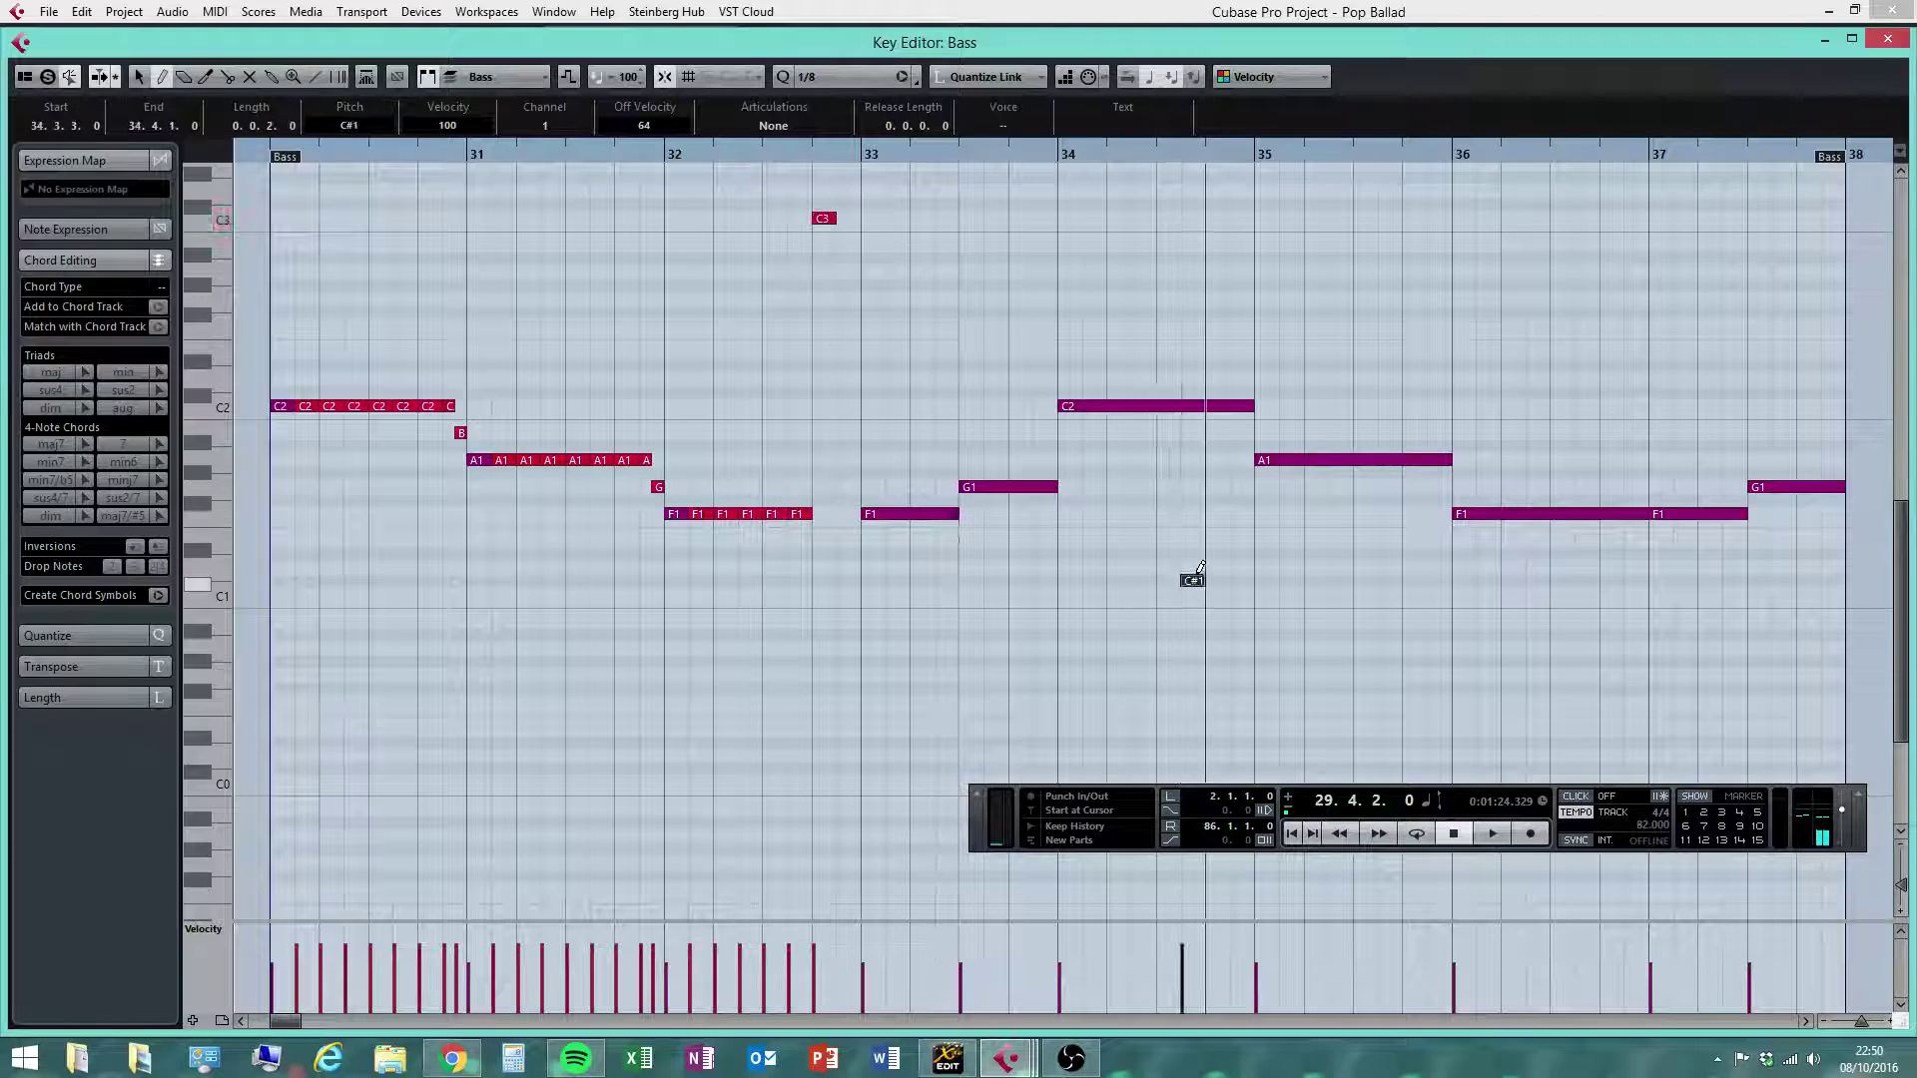
{"action": "right_click", "coordinate": [905, 278]}
{"action": "left_click", "coordinate": [954, 285]}
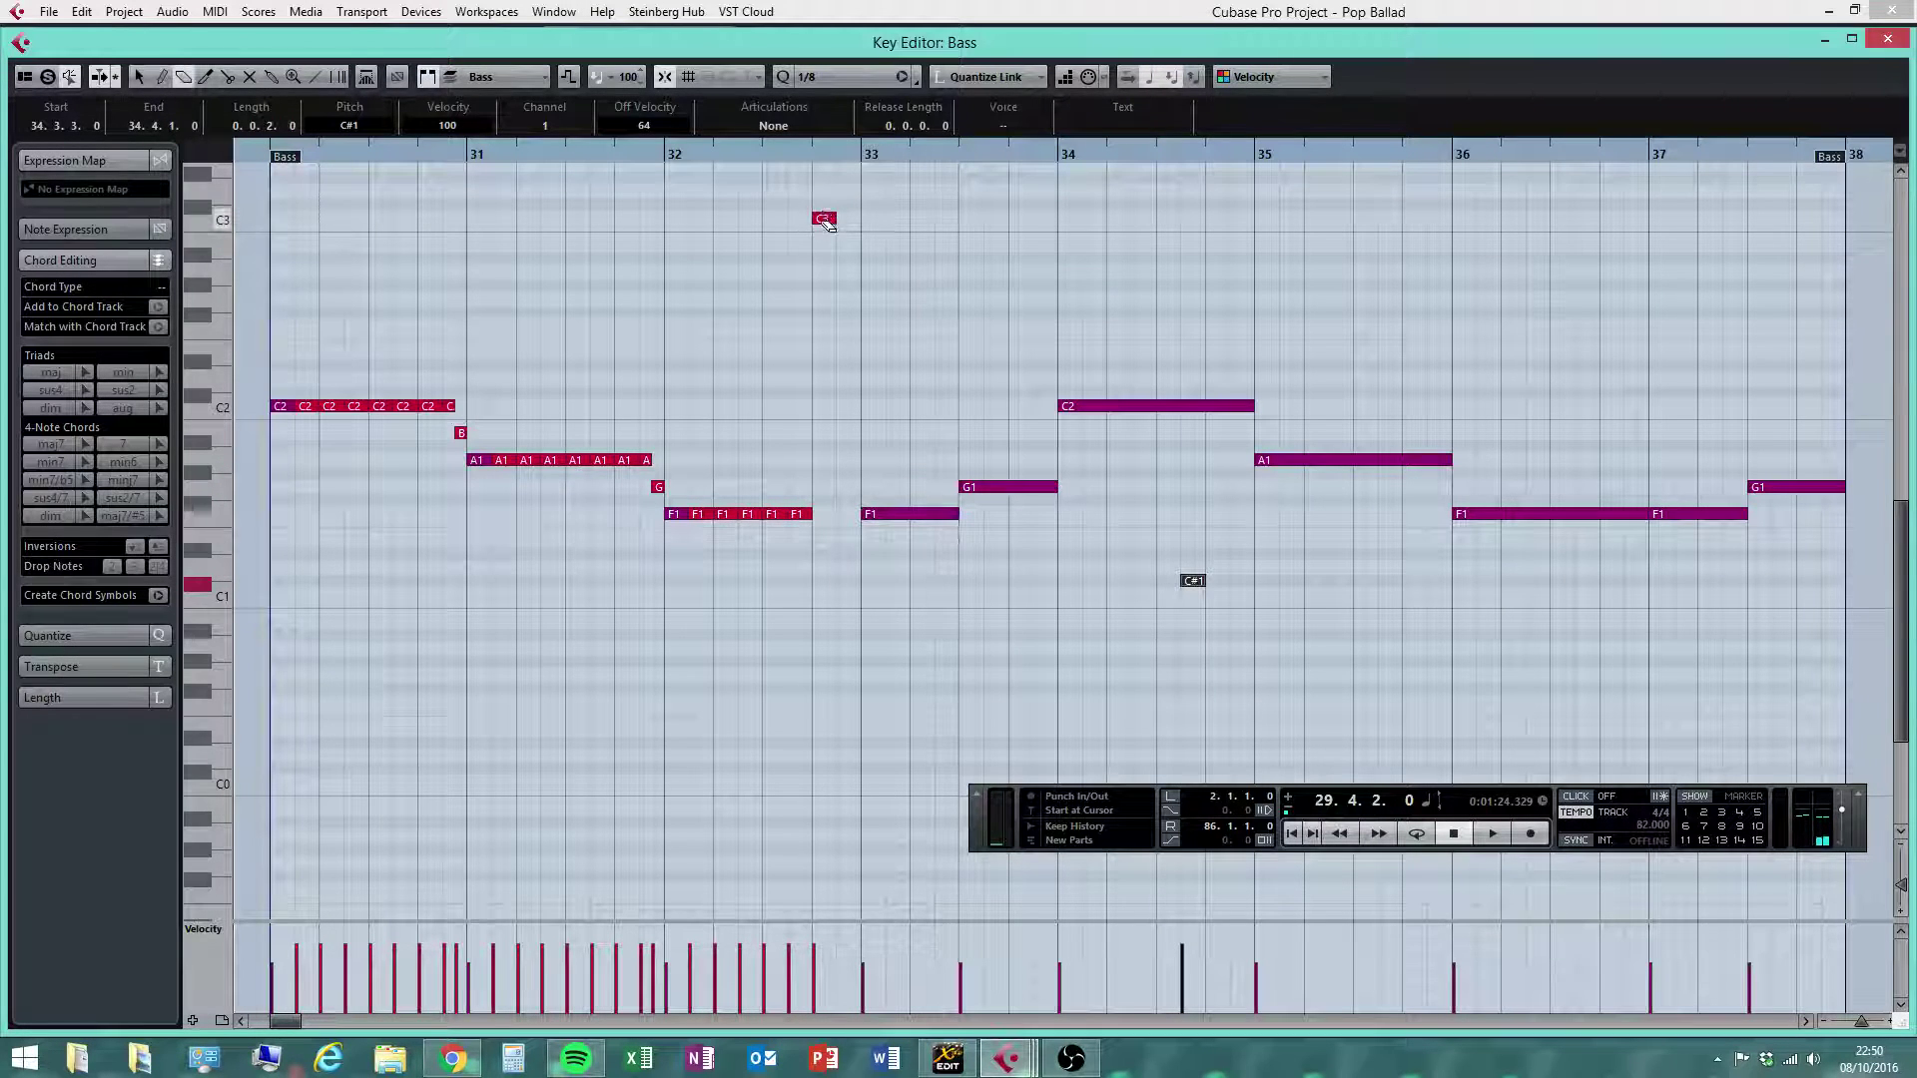
{"action": "left_click", "coordinate": [1193, 580]}
{"action": "right_click", "coordinate": [861, 351]}
{"action": "left_click", "coordinate": [863, 342]}
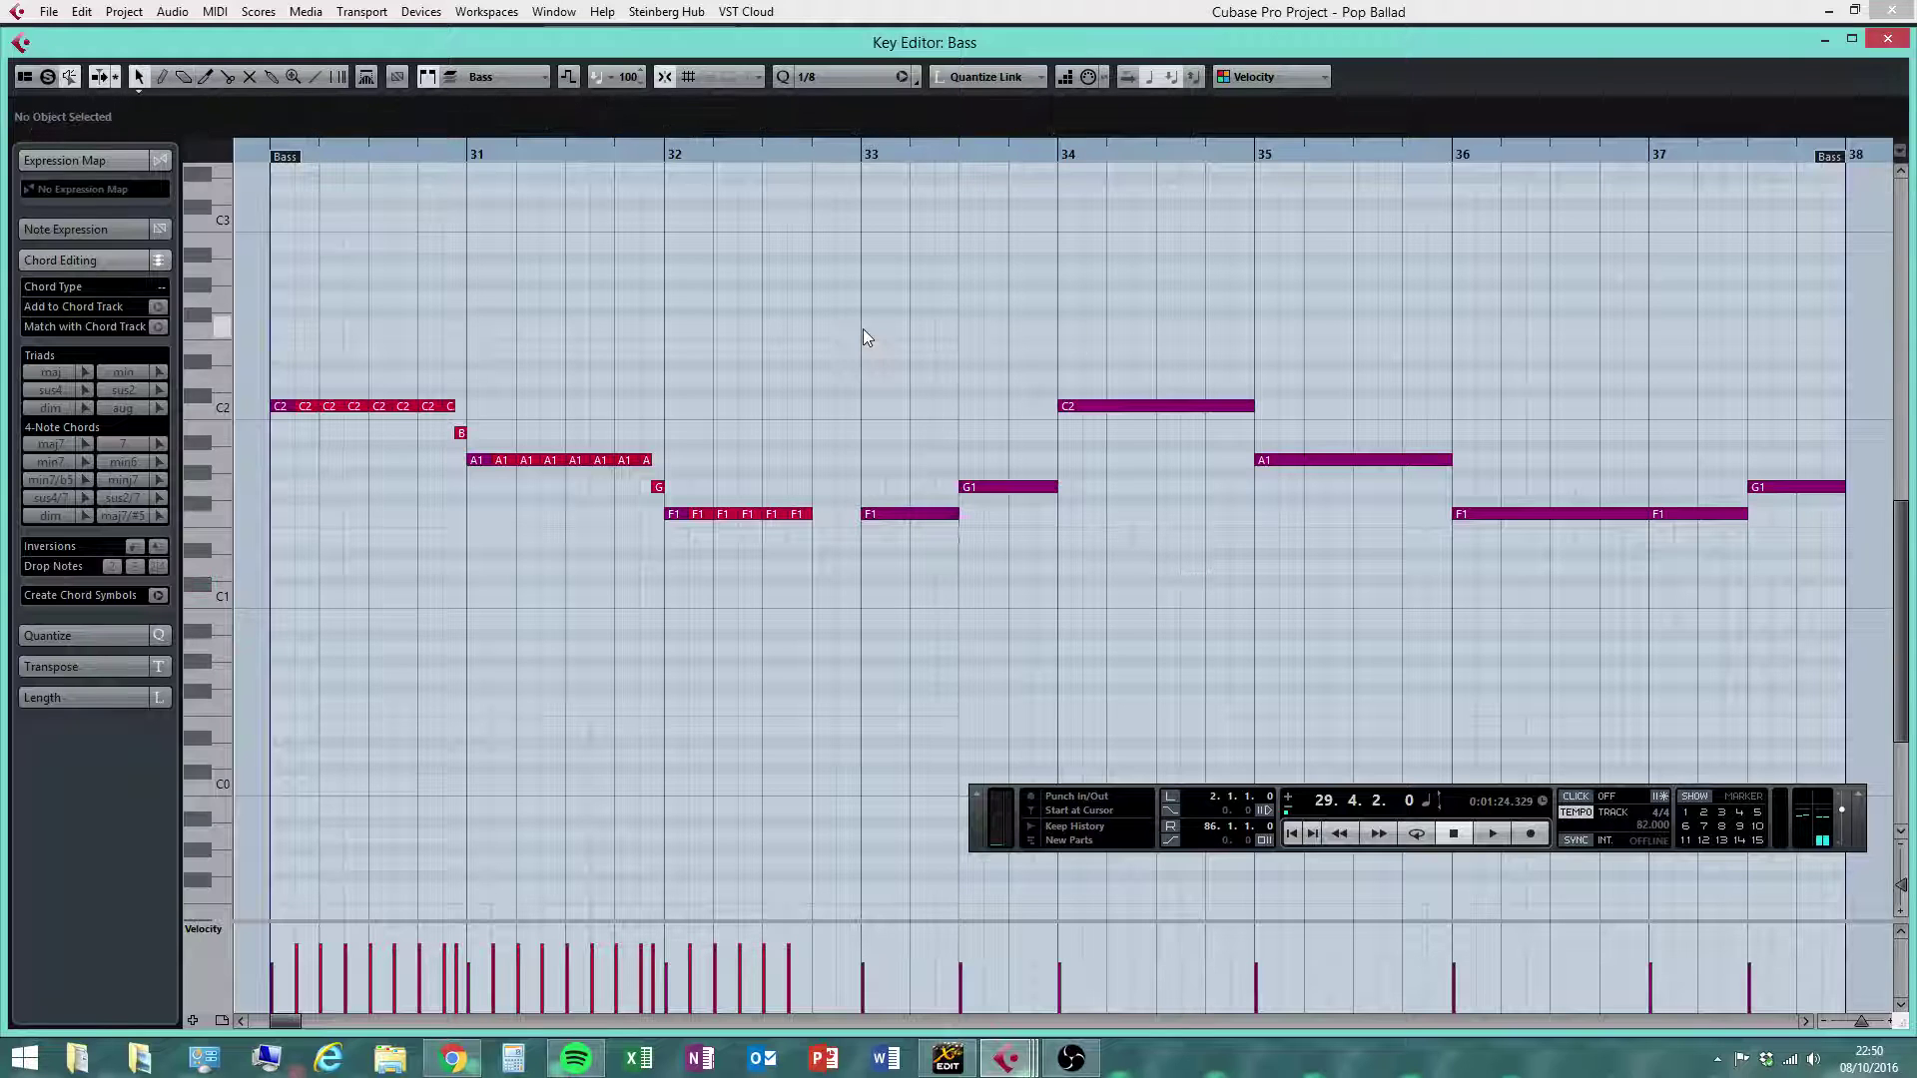
{"action": "right_click", "coordinate": [861, 334]}
{"action": "left_click", "coordinate": [885, 330]}
{"action": "left_click", "coordinate": [838, 77]}
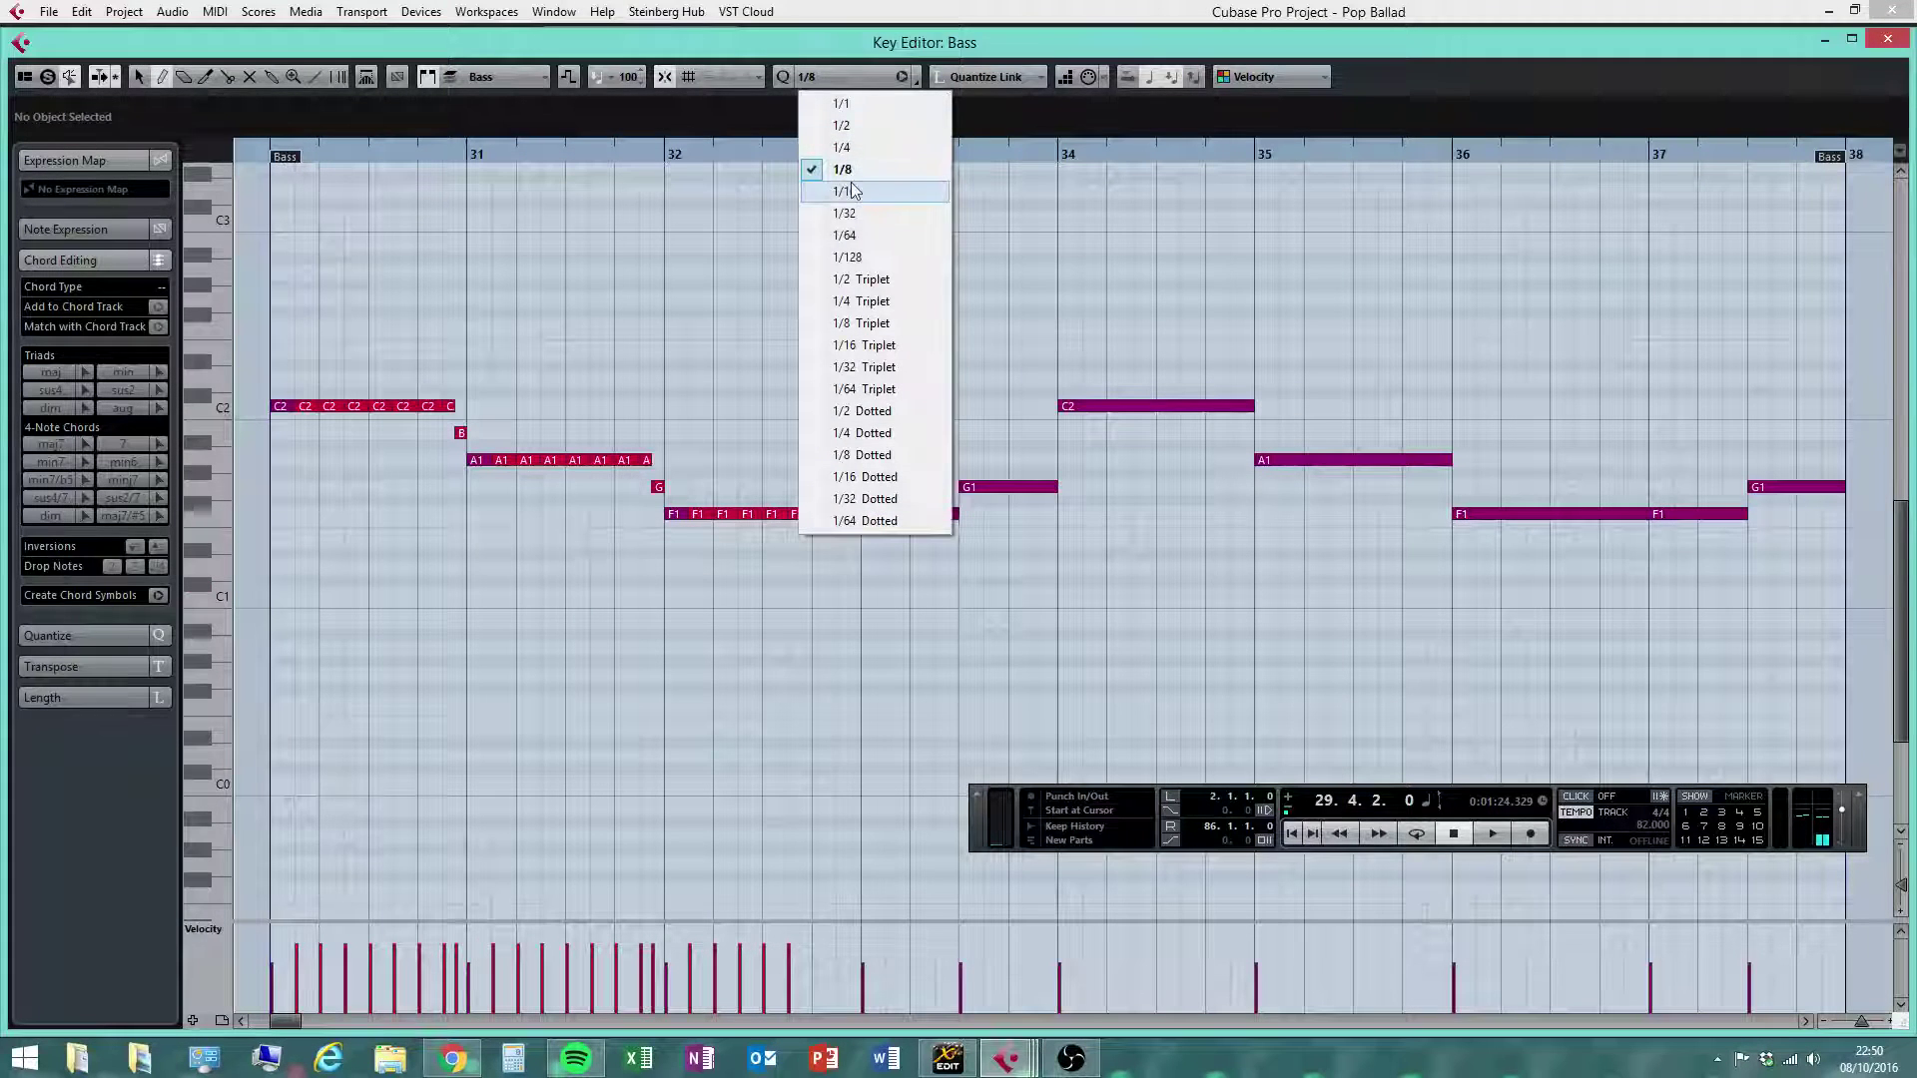
{"action": "left_click", "coordinate": [881, 197]}
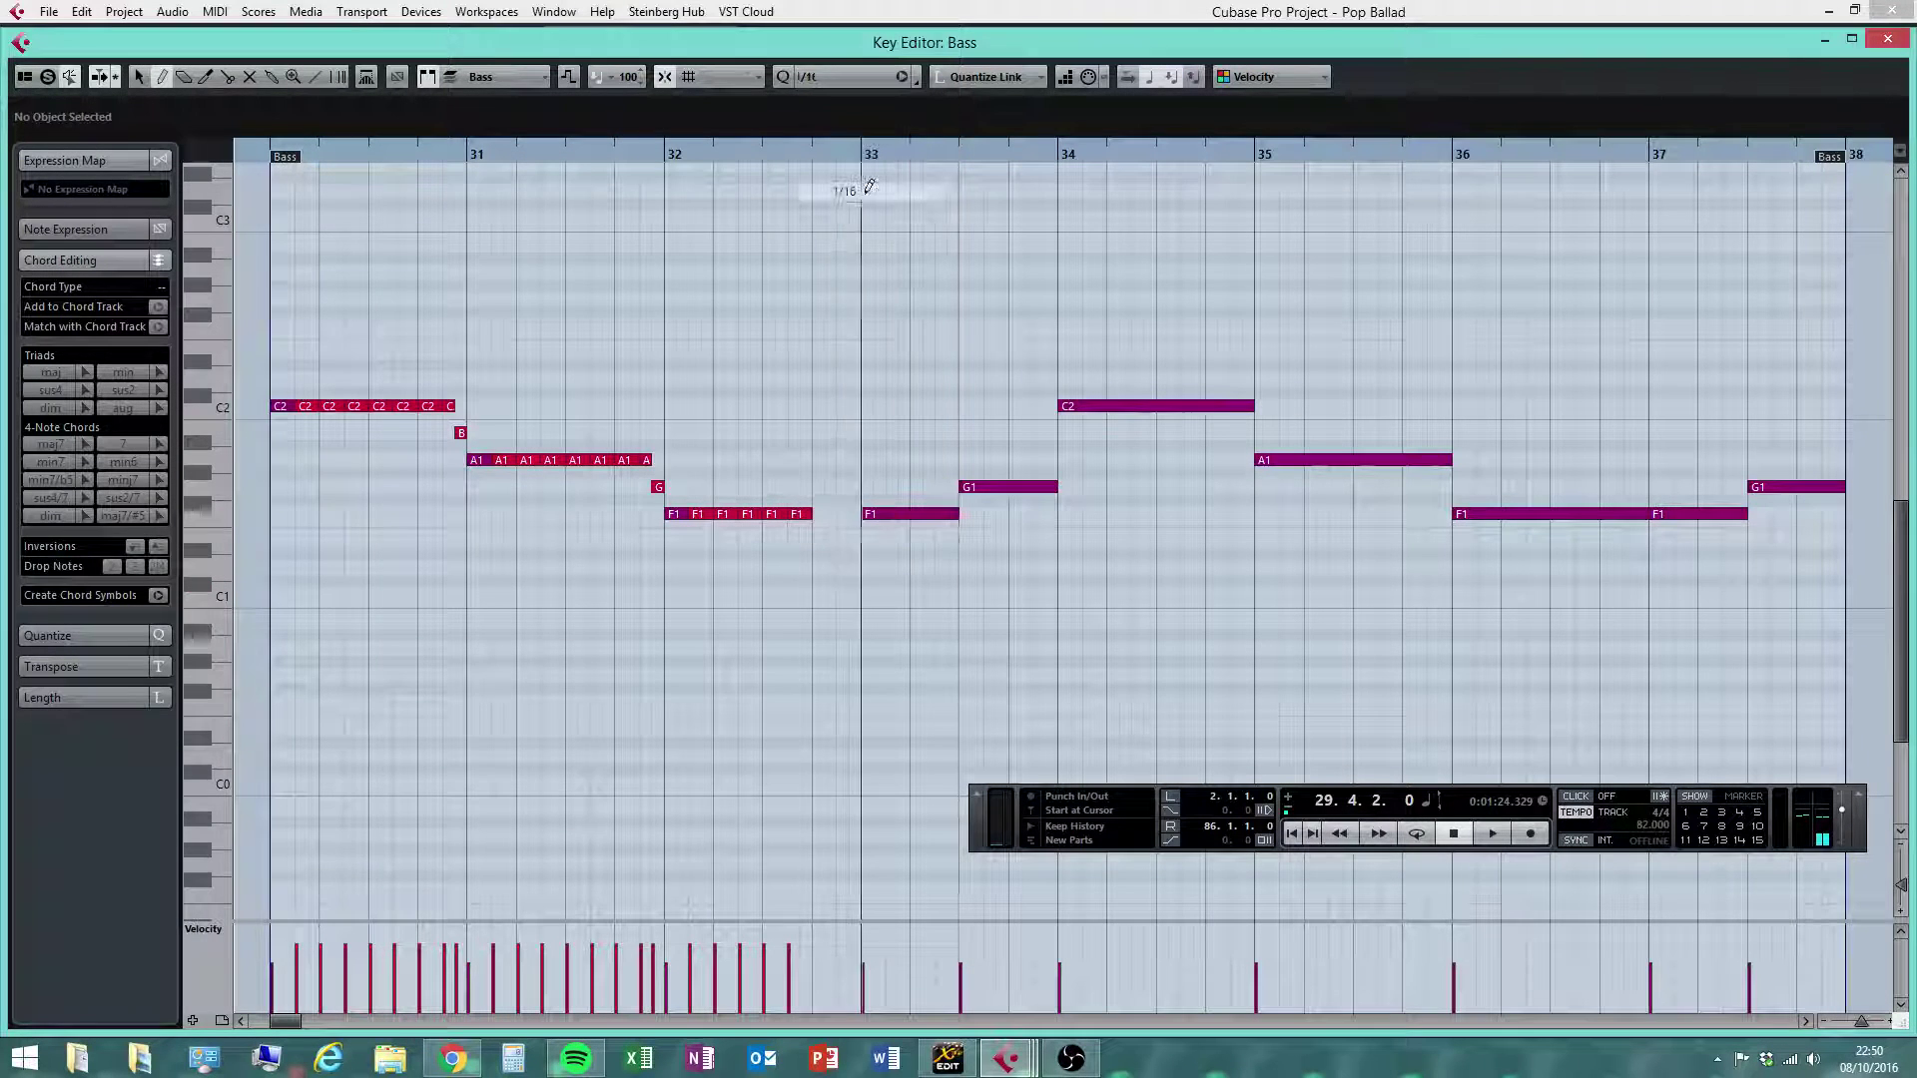
{"action": "left_click", "coordinate": [820, 511]}
{"action": "right_click", "coordinate": [850, 623]}
{"action": "left_click", "coordinate": [852, 625]}
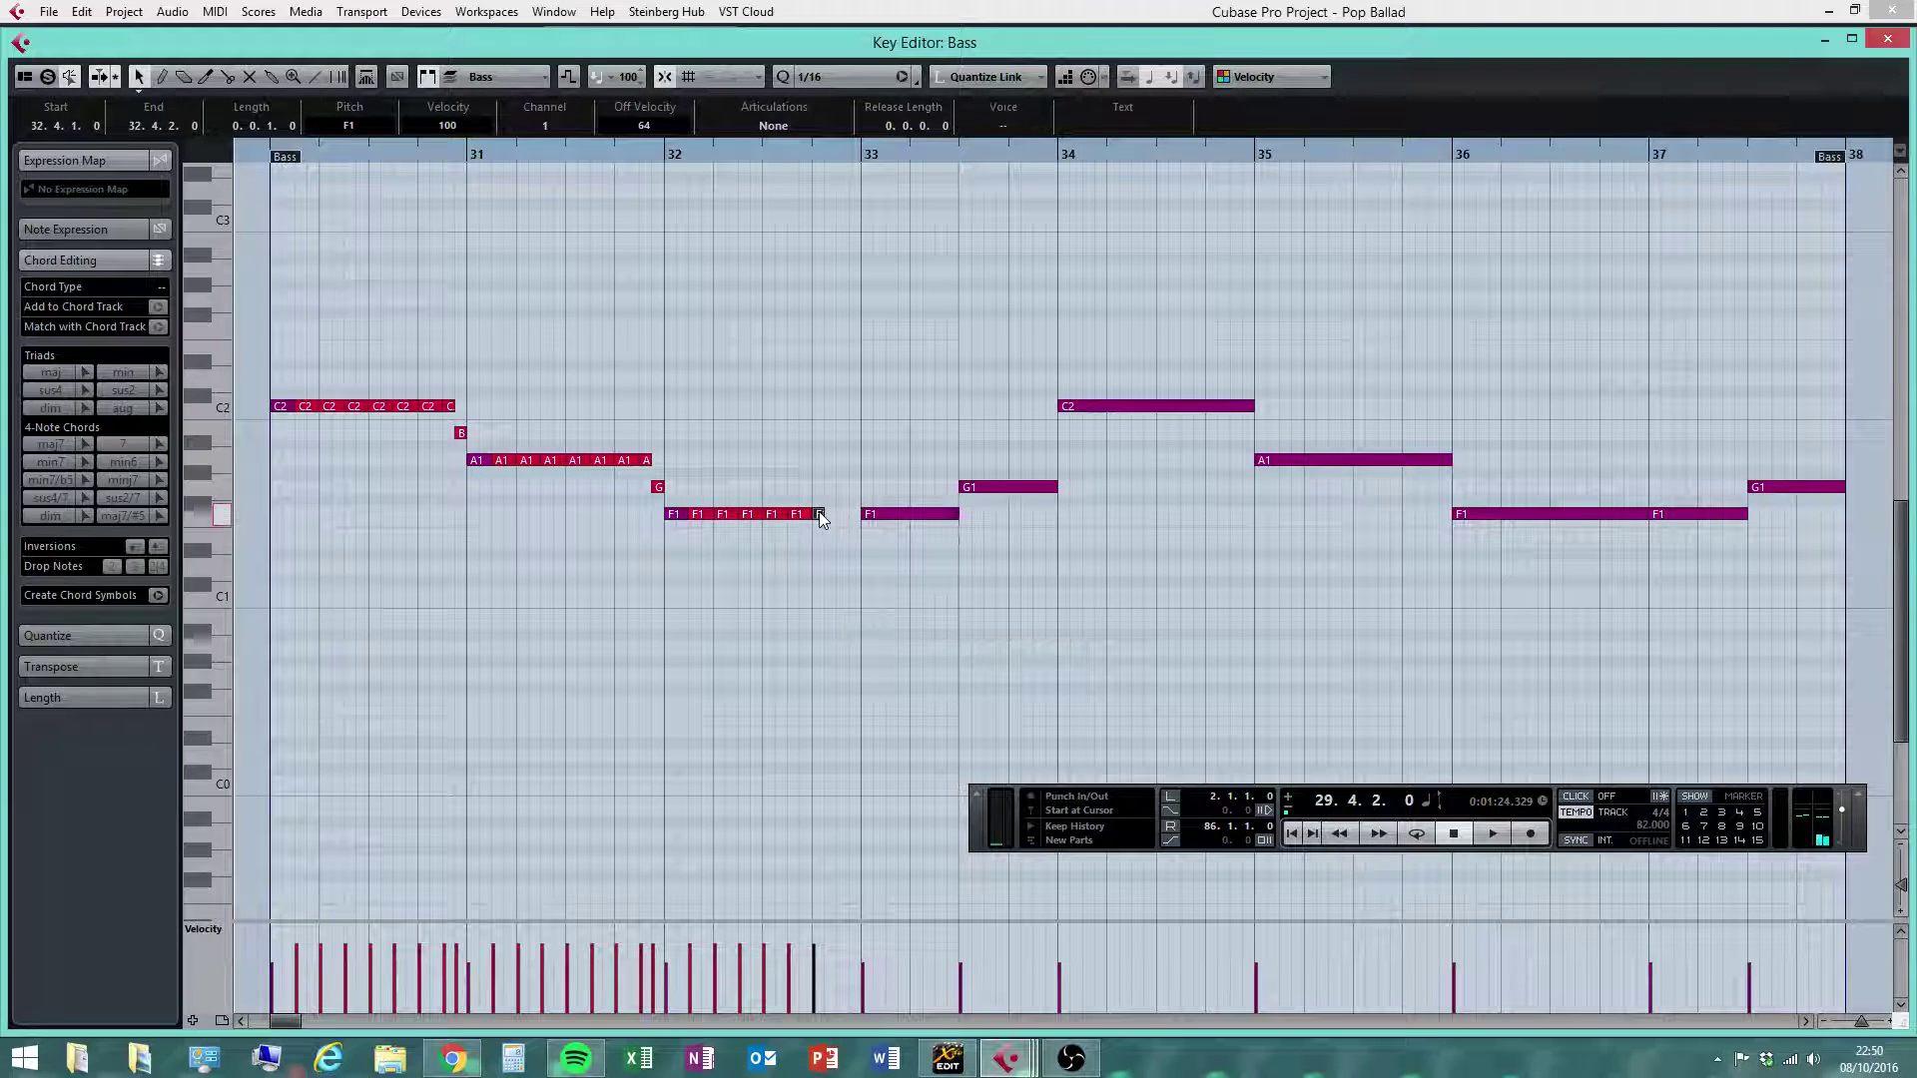
{"action": "key", "text": "Delete"}
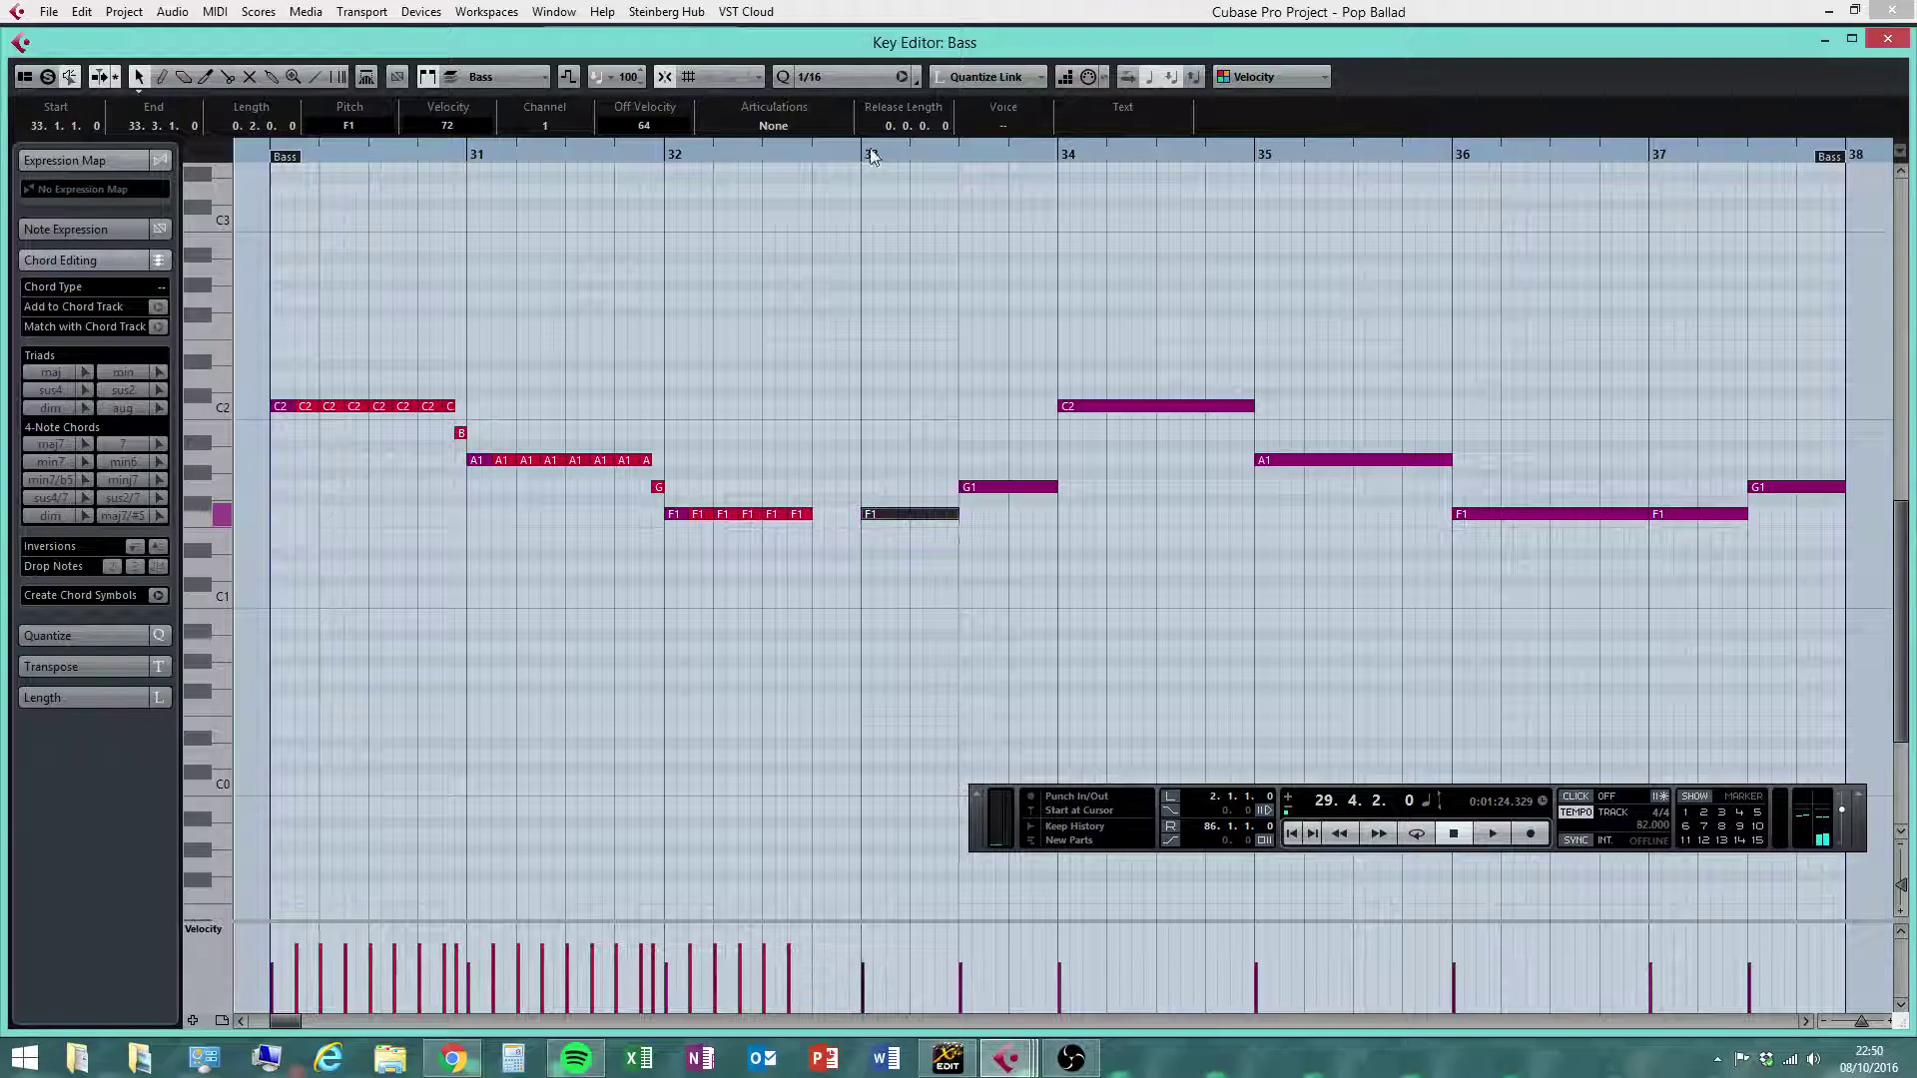
Add an eighth-note F1 at 32.4.1 with the quantize at 1/8, and return to the selection tool
{"action": "left_click", "coordinate": [844, 80]}
{"action": "left_click", "coordinate": [856, 177]}
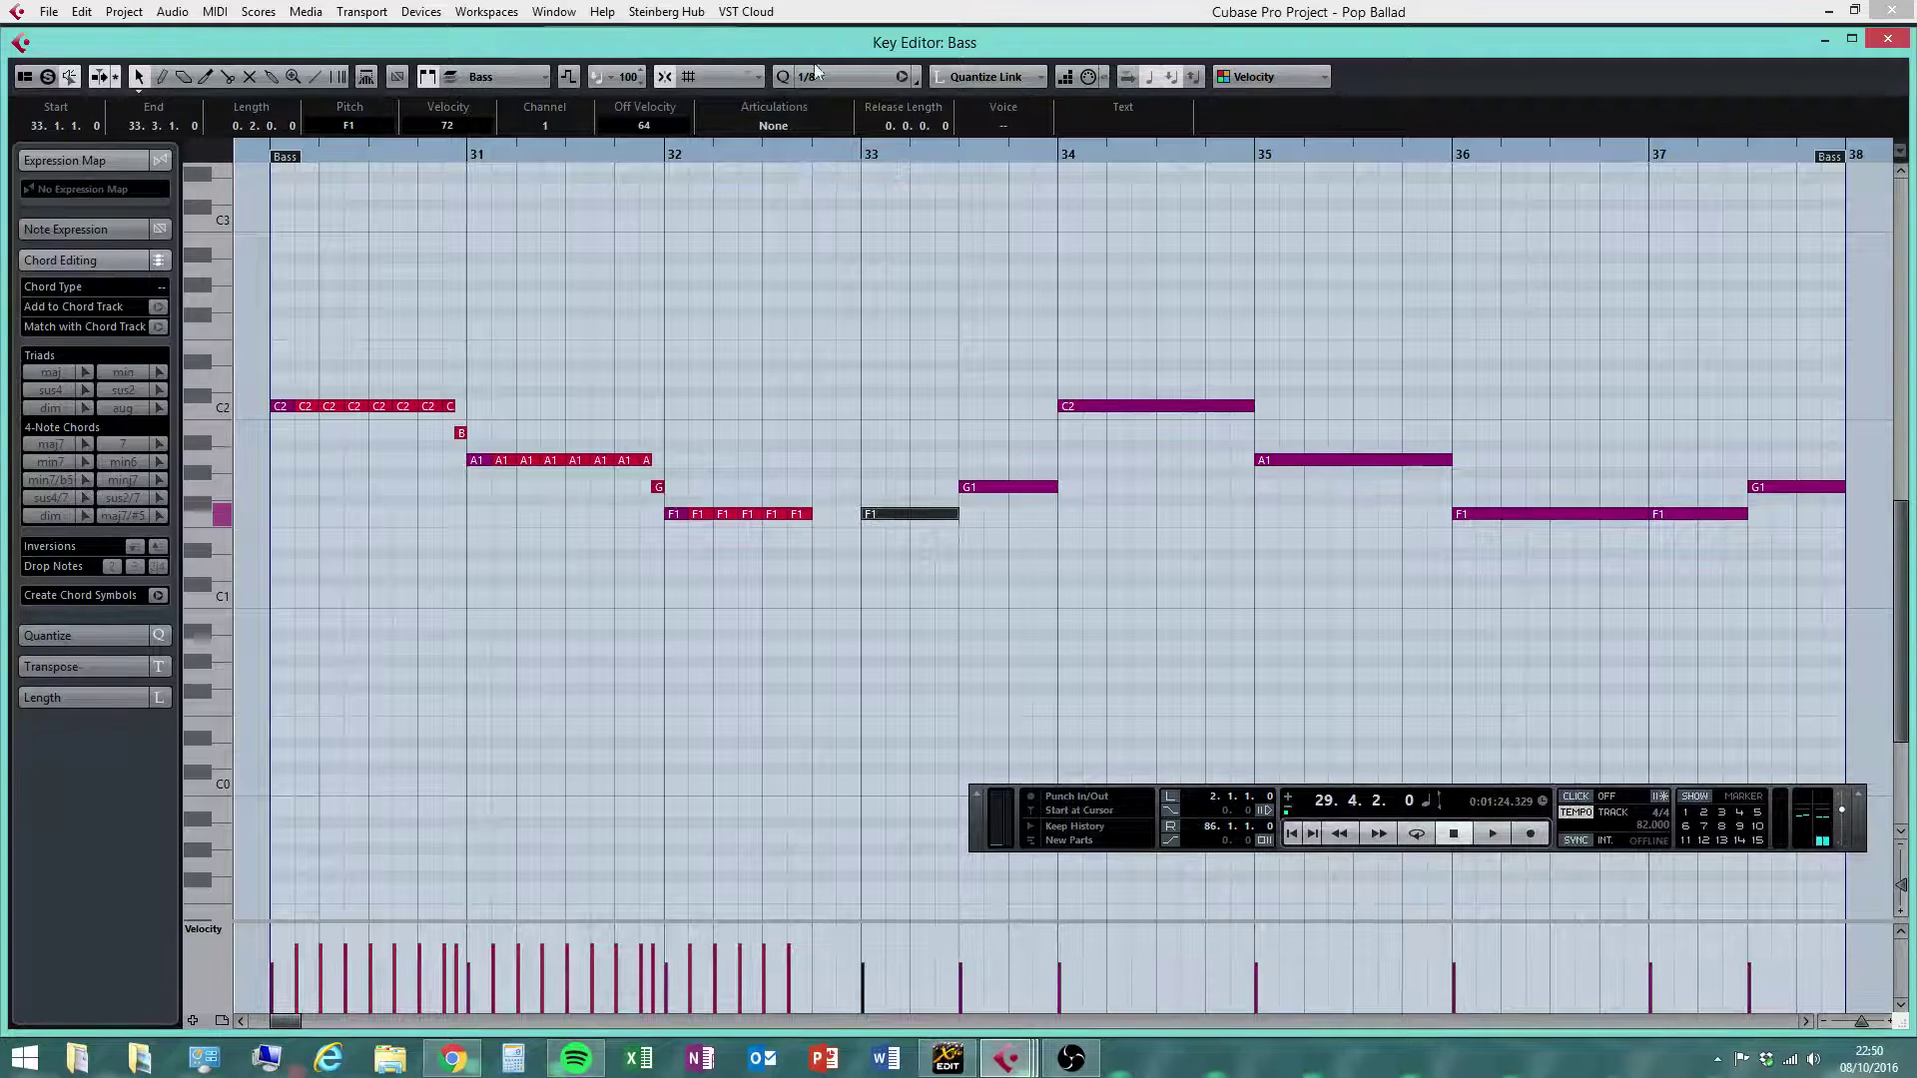
{"action": "right_click", "coordinate": [847, 470]}
{"action": "left_click", "coordinate": [872, 468]}
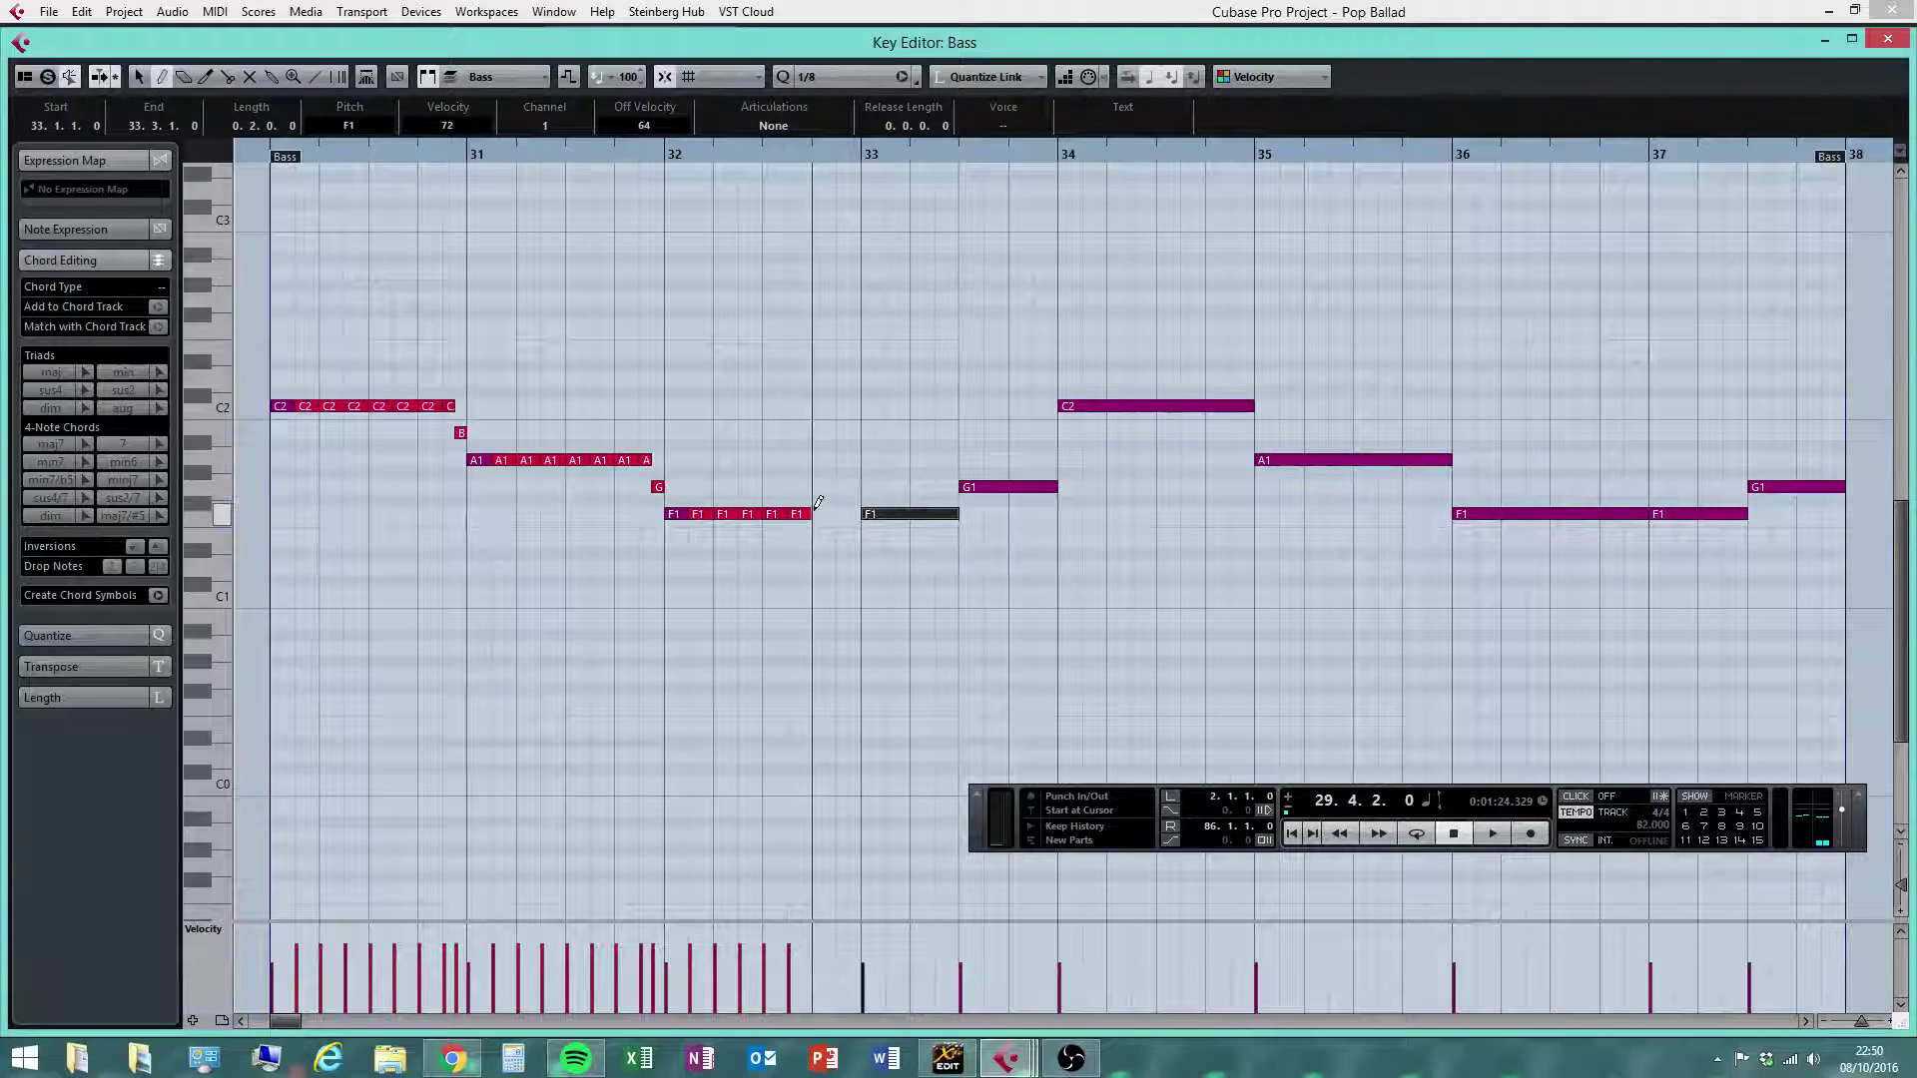
{"action": "left_click", "coordinate": [817, 513]}
{"action": "right_click", "coordinate": [865, 411]}
{"action": "left_click", "coordinate": [841, 411]}
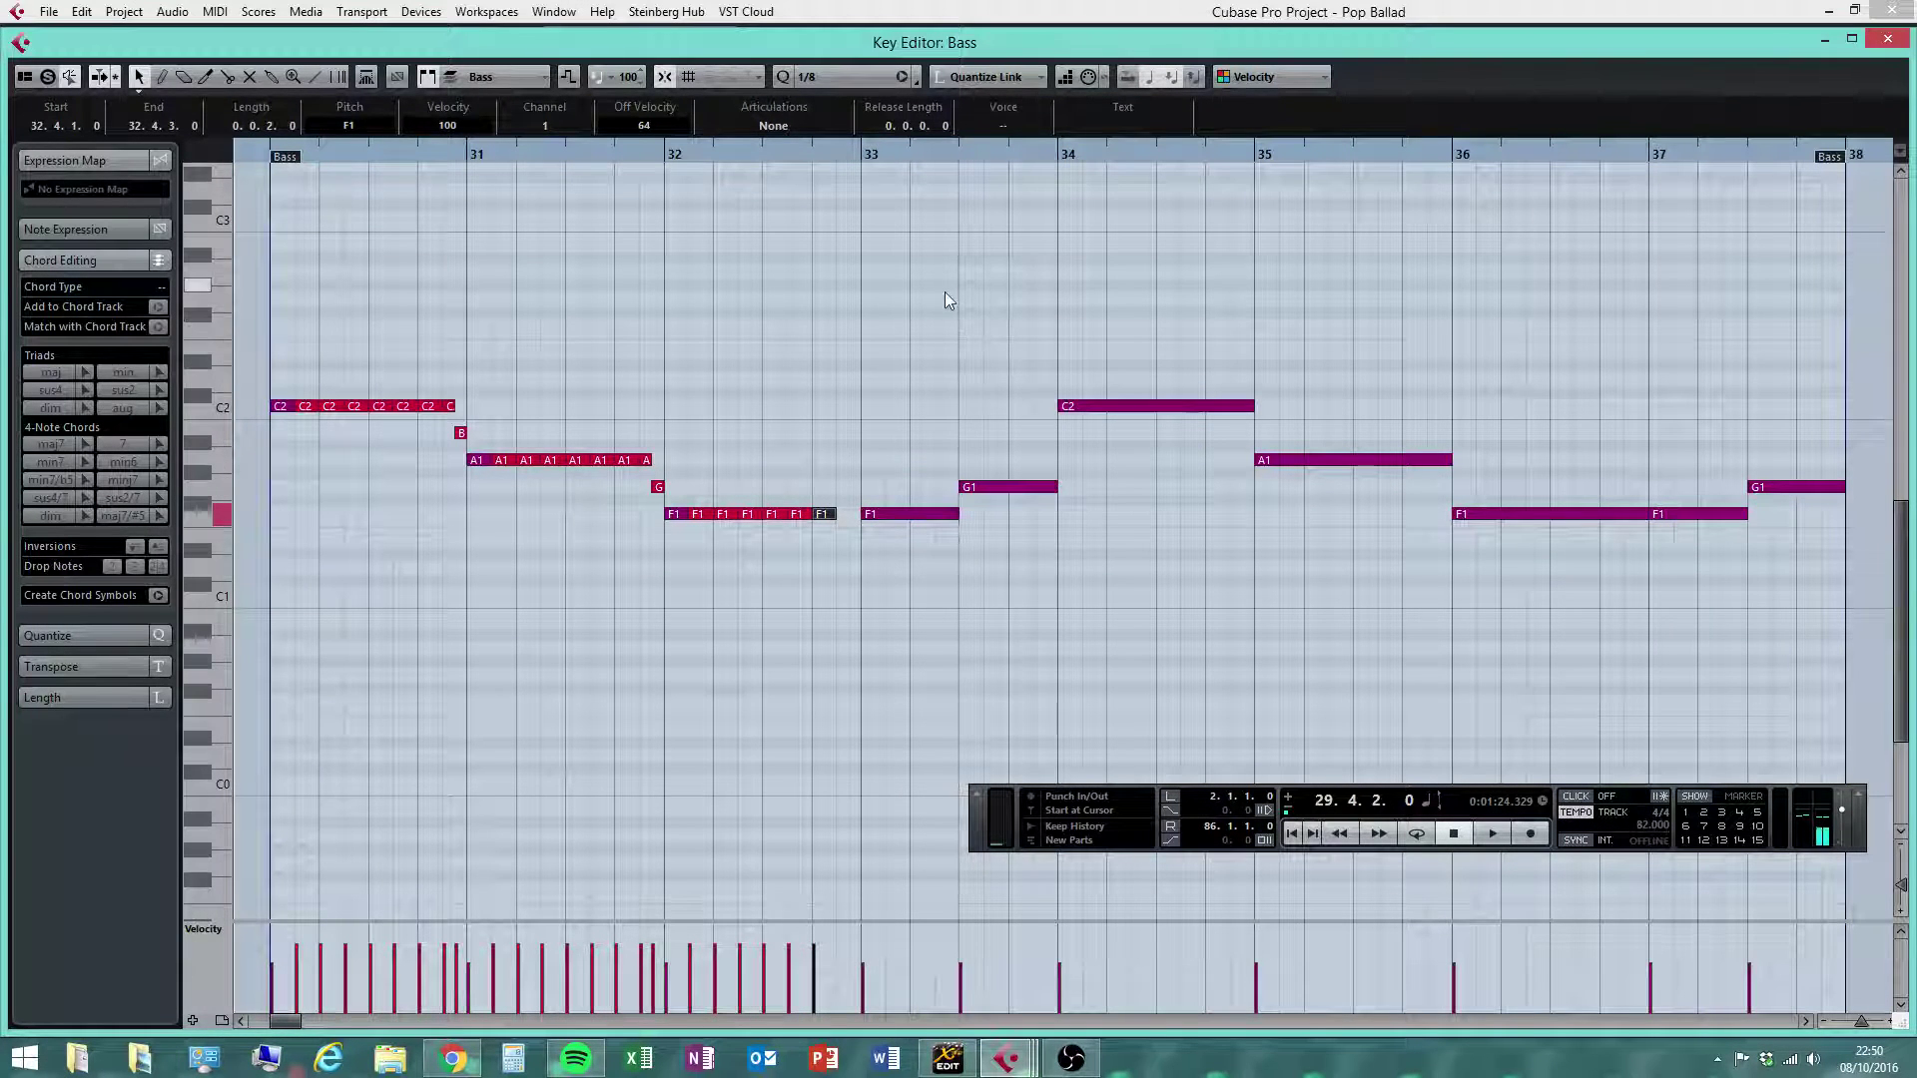
Set the quantize to 1/16, end bar 32 with a sixteenth-note F1 followed by a sixteenth-note E1, and return to the selection tool
{"action": "left_click", "coordinate": [833, 77]}
{"action": "left_click", "coordinate": [874, 200]}
{"action": "right_click", "coordinate": [841, 517]}
{"action": "left_click", "coordinate": [867, 515]}
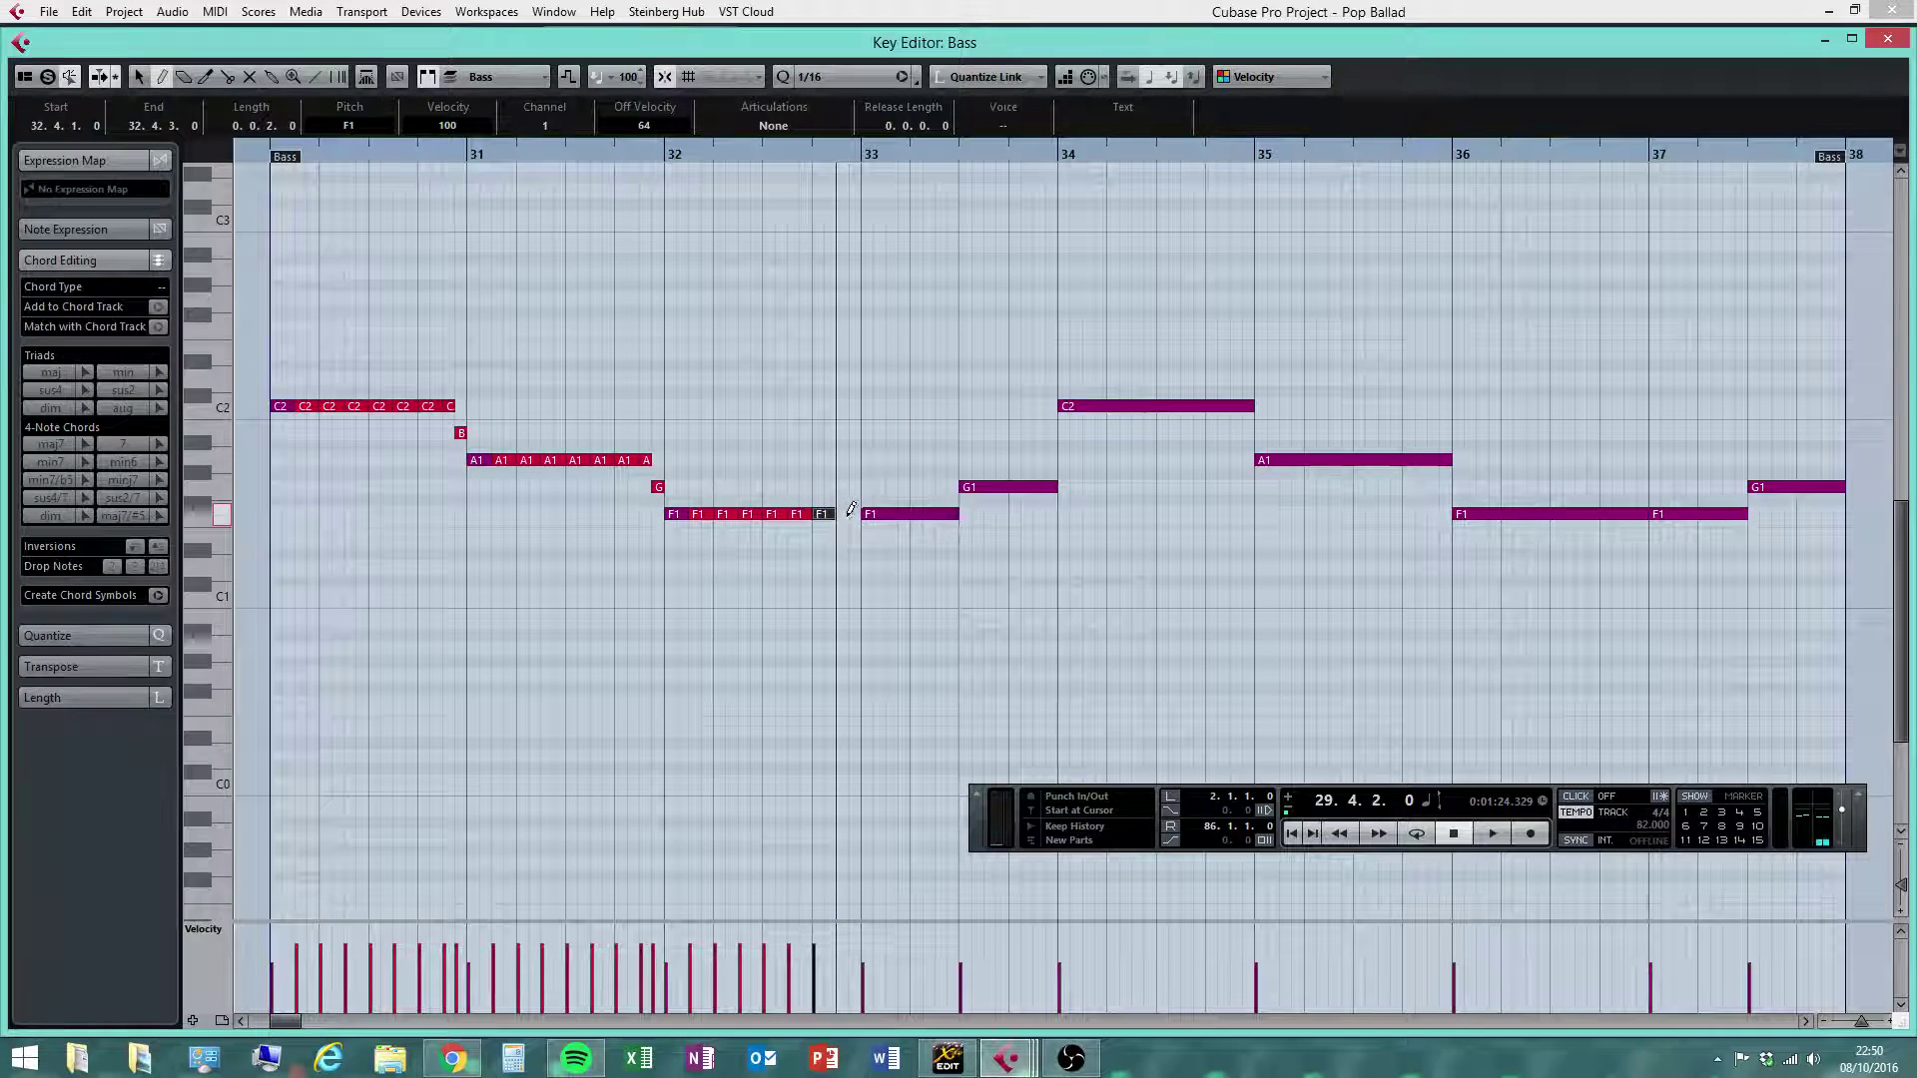
{"action": "left_click", "coordinate": [846, 515]}
{"action": "left_click", "coordinate": [853, 540]}
{"action": "right_click", "coordinate": [942, 567]}
{"action": "left_click", "coordinate": [951, 569]}
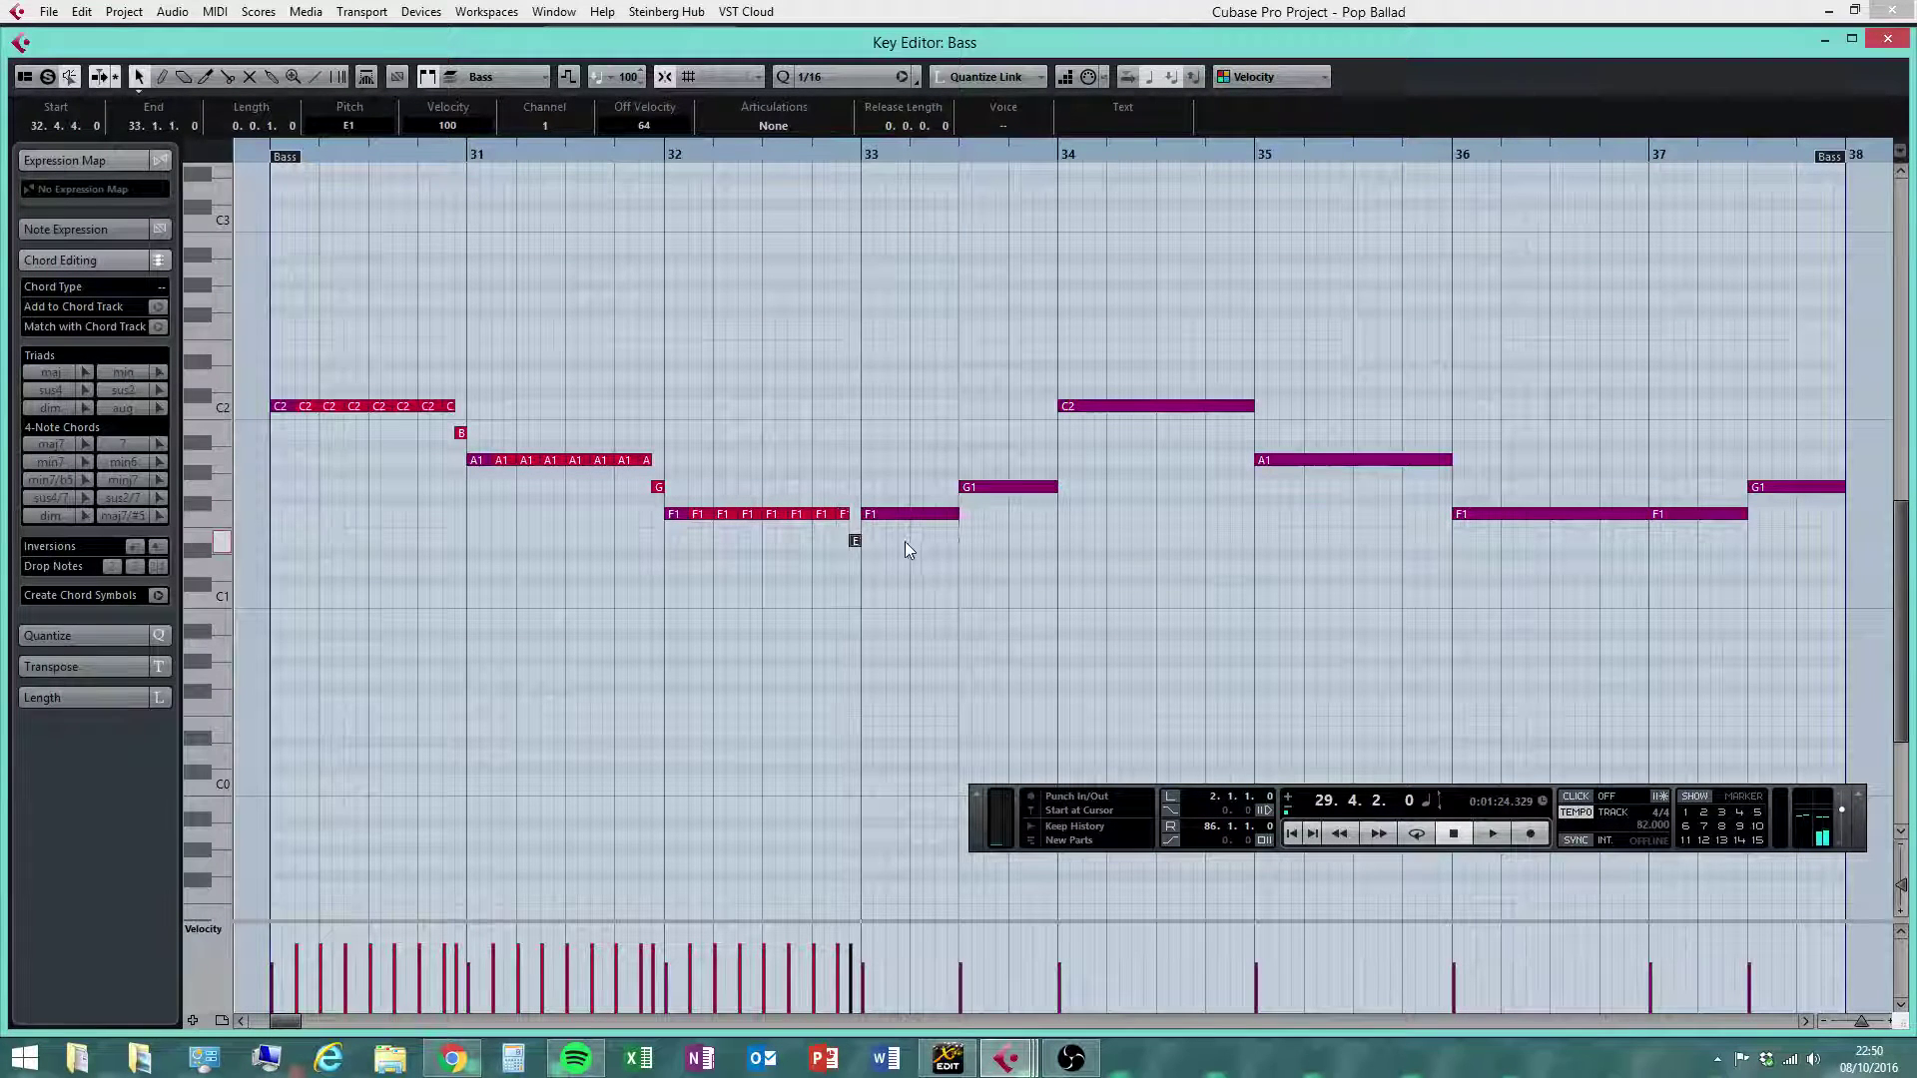
{"action": "left_click", "coordinate": [907, 550]}
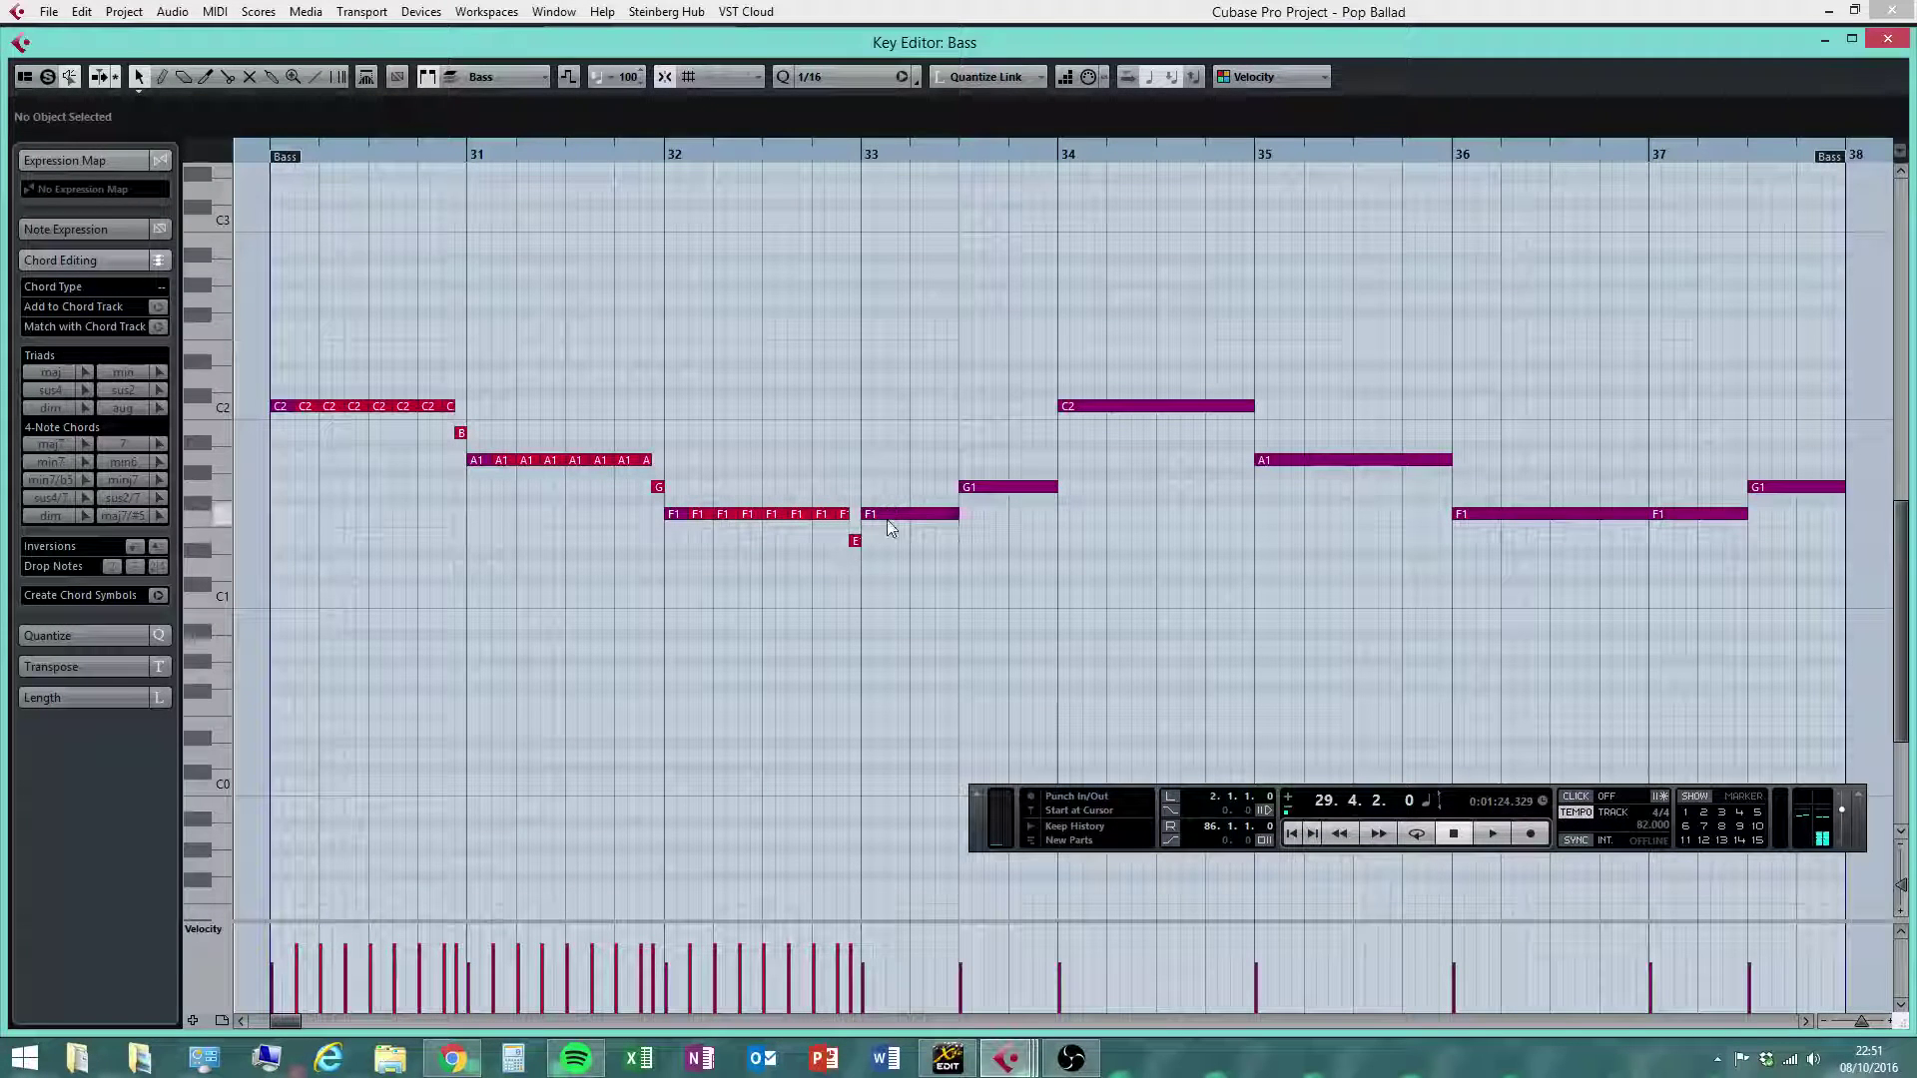
Set the quantize to 1/8, shorten bar 33's long F1 to an eighth and add eighth-note F1s up to 33.2.3
{"action": "left_click", "coordinate": [949, 517]}
{"action": "left_click", "coordinate": [821, 88]}
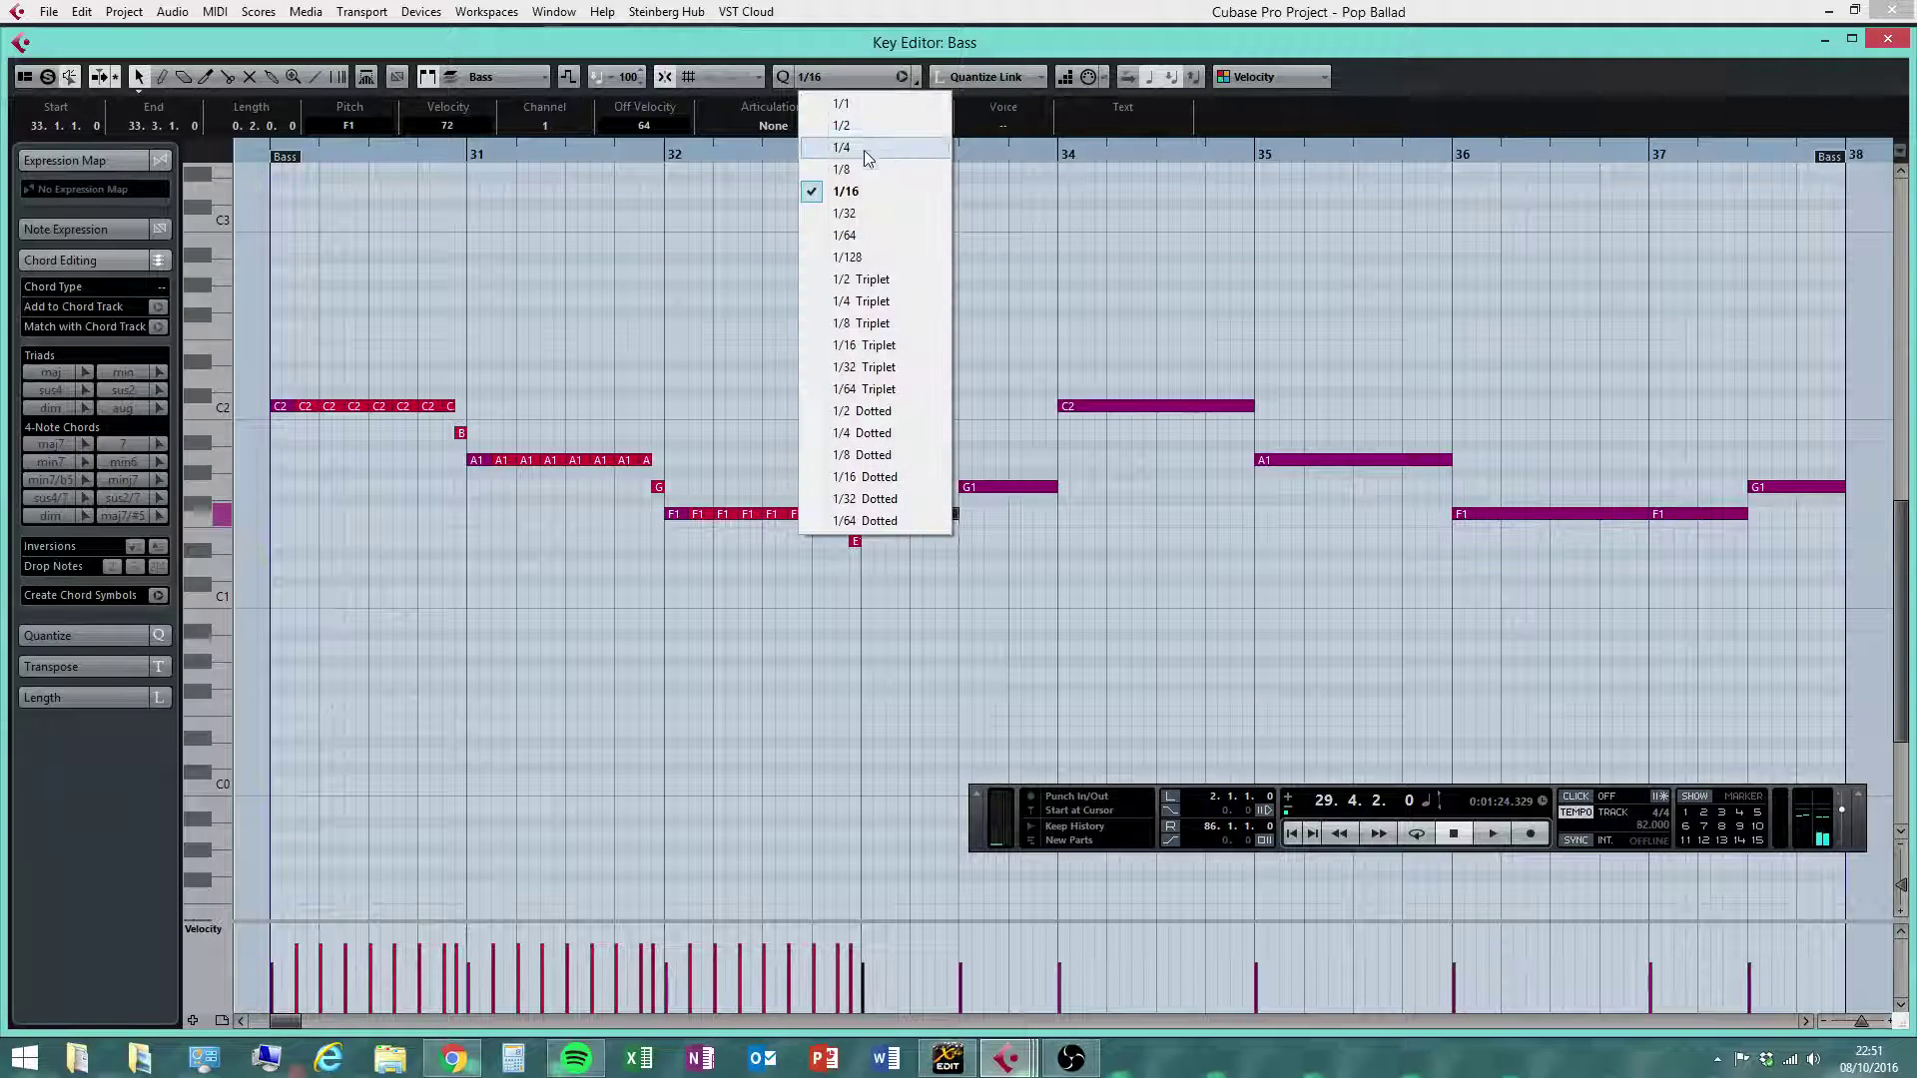
{"action": "left_click", "coordinate": [851, 150]}
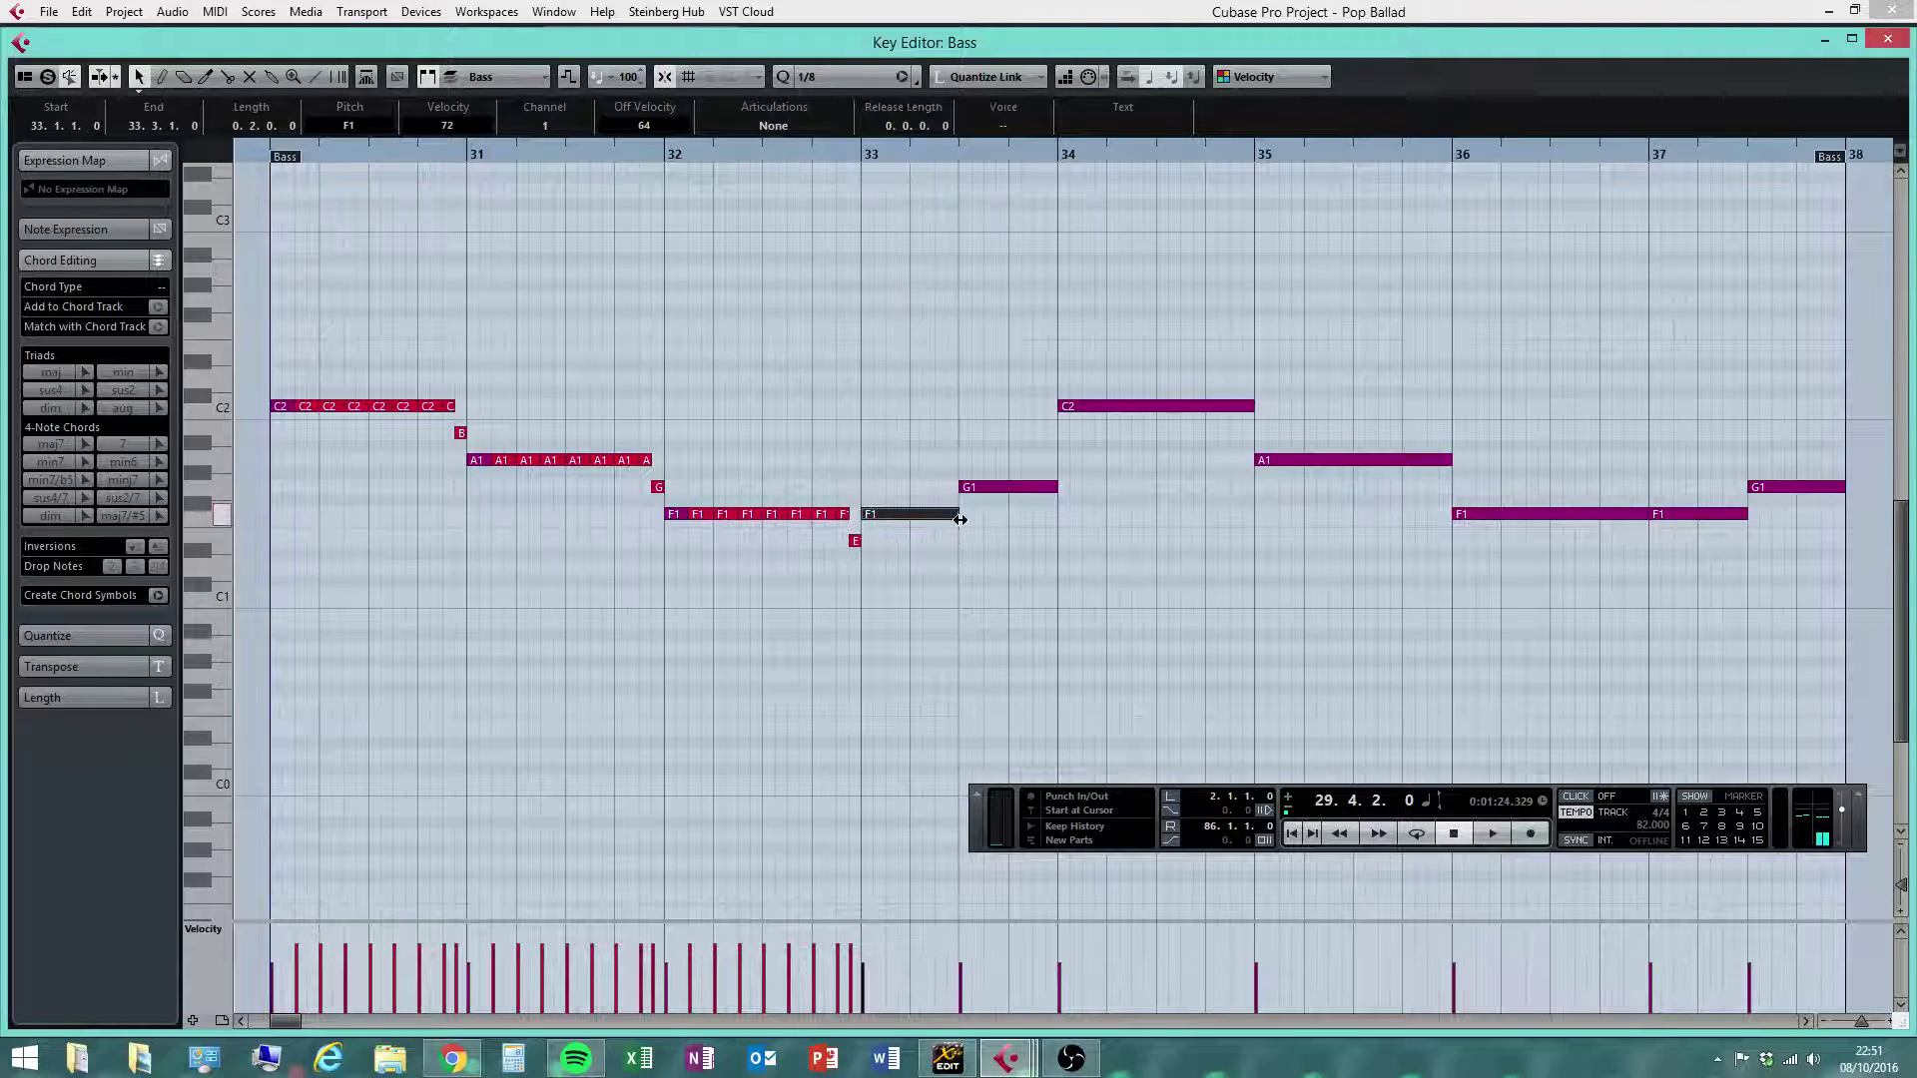
{"action": "mouse_move", "coordinate": [959, 515]}
{"action": "left_mouse_down"}
{"action": "mouse_move", "coordinate": [886, 515]}
{"action": "mouse_move", "coordinate": [922, 514]}
{"action": "left_mouse_up"}
{"action": "right_click", "coordinate": [891, 561]}
{"action": "left_click", "coordinate": [935, 577]}
{"action": "left_click", "coordinate": [897, 513]}
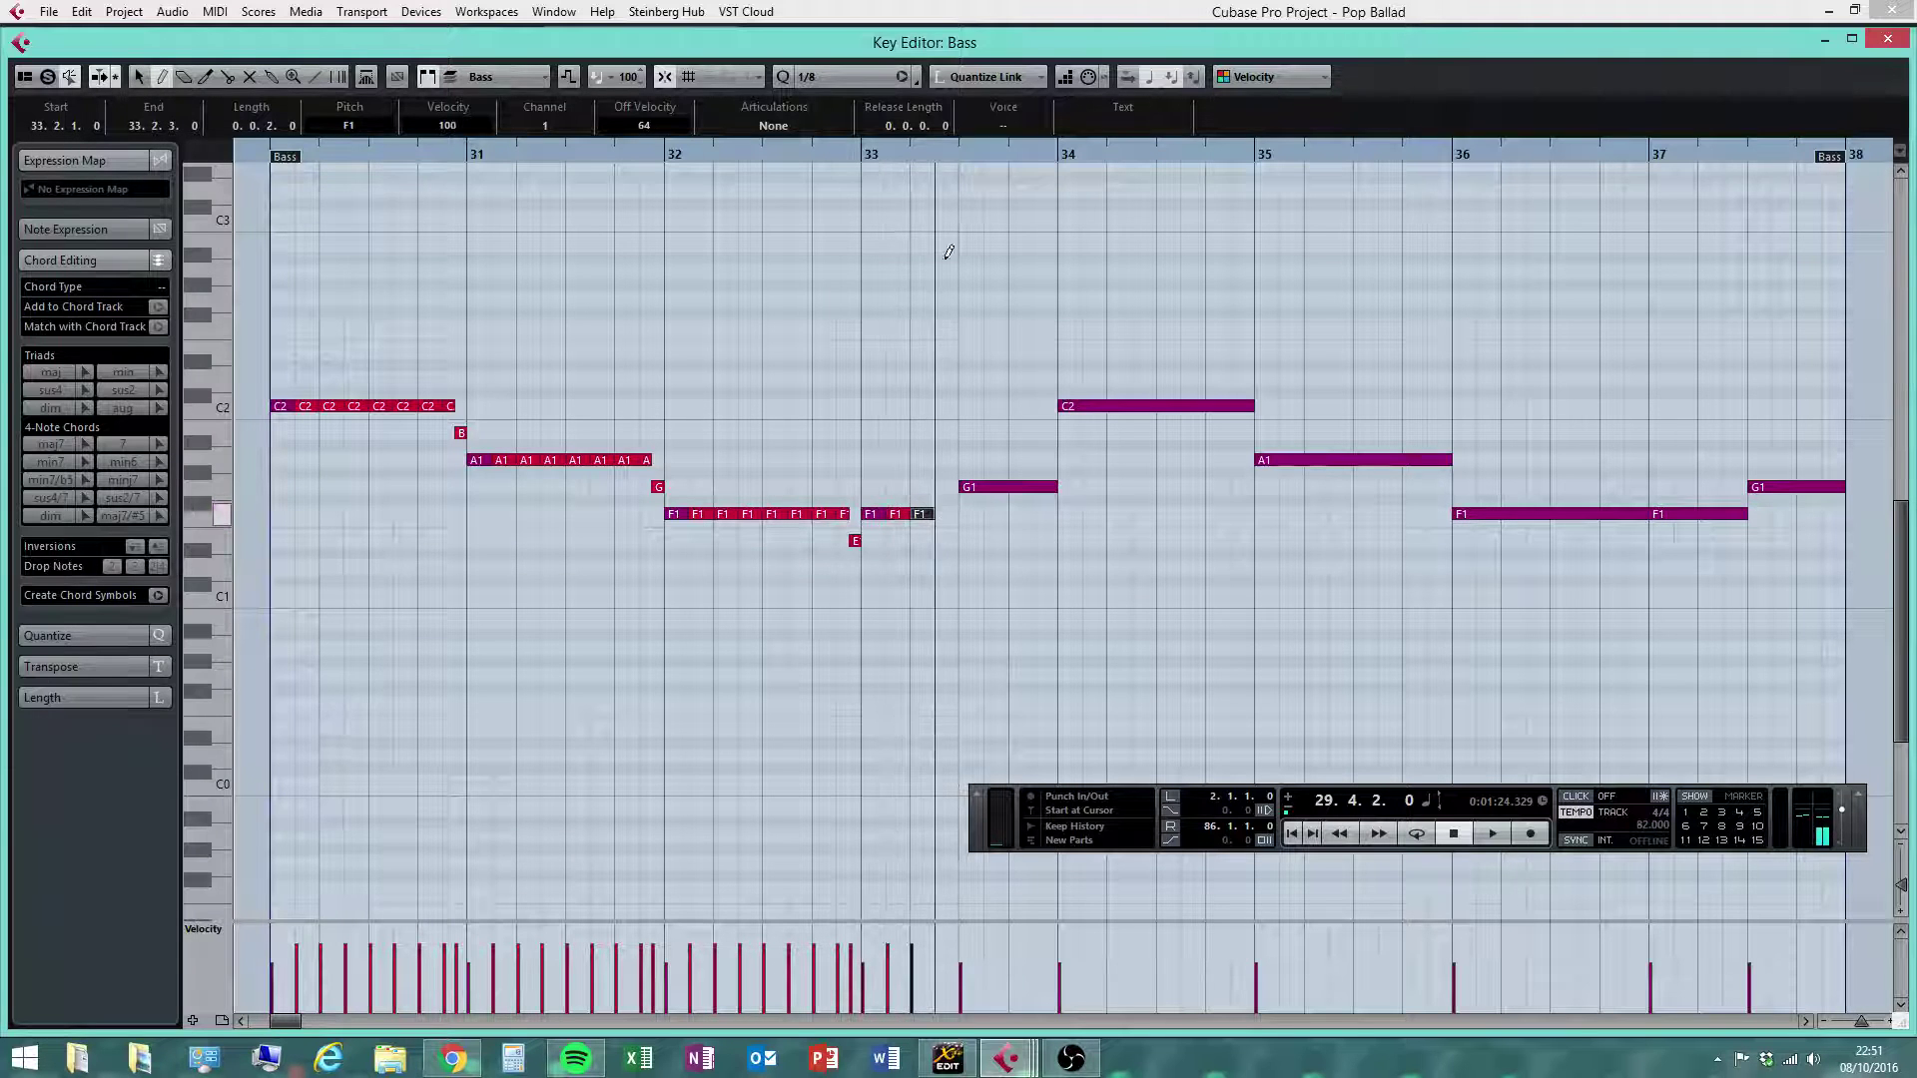
Set the quantize to 1/16, add a sixteenth-note F1 at 33.2.3 and an A1 at 33.2.4, and return to the selection tool
{"action": "left_click", "coordinate": [827, 82]}
{"action": "left_click", "coordinate": [844, 191]}
{"action": "left_click", "coordinate": [940, 514]}
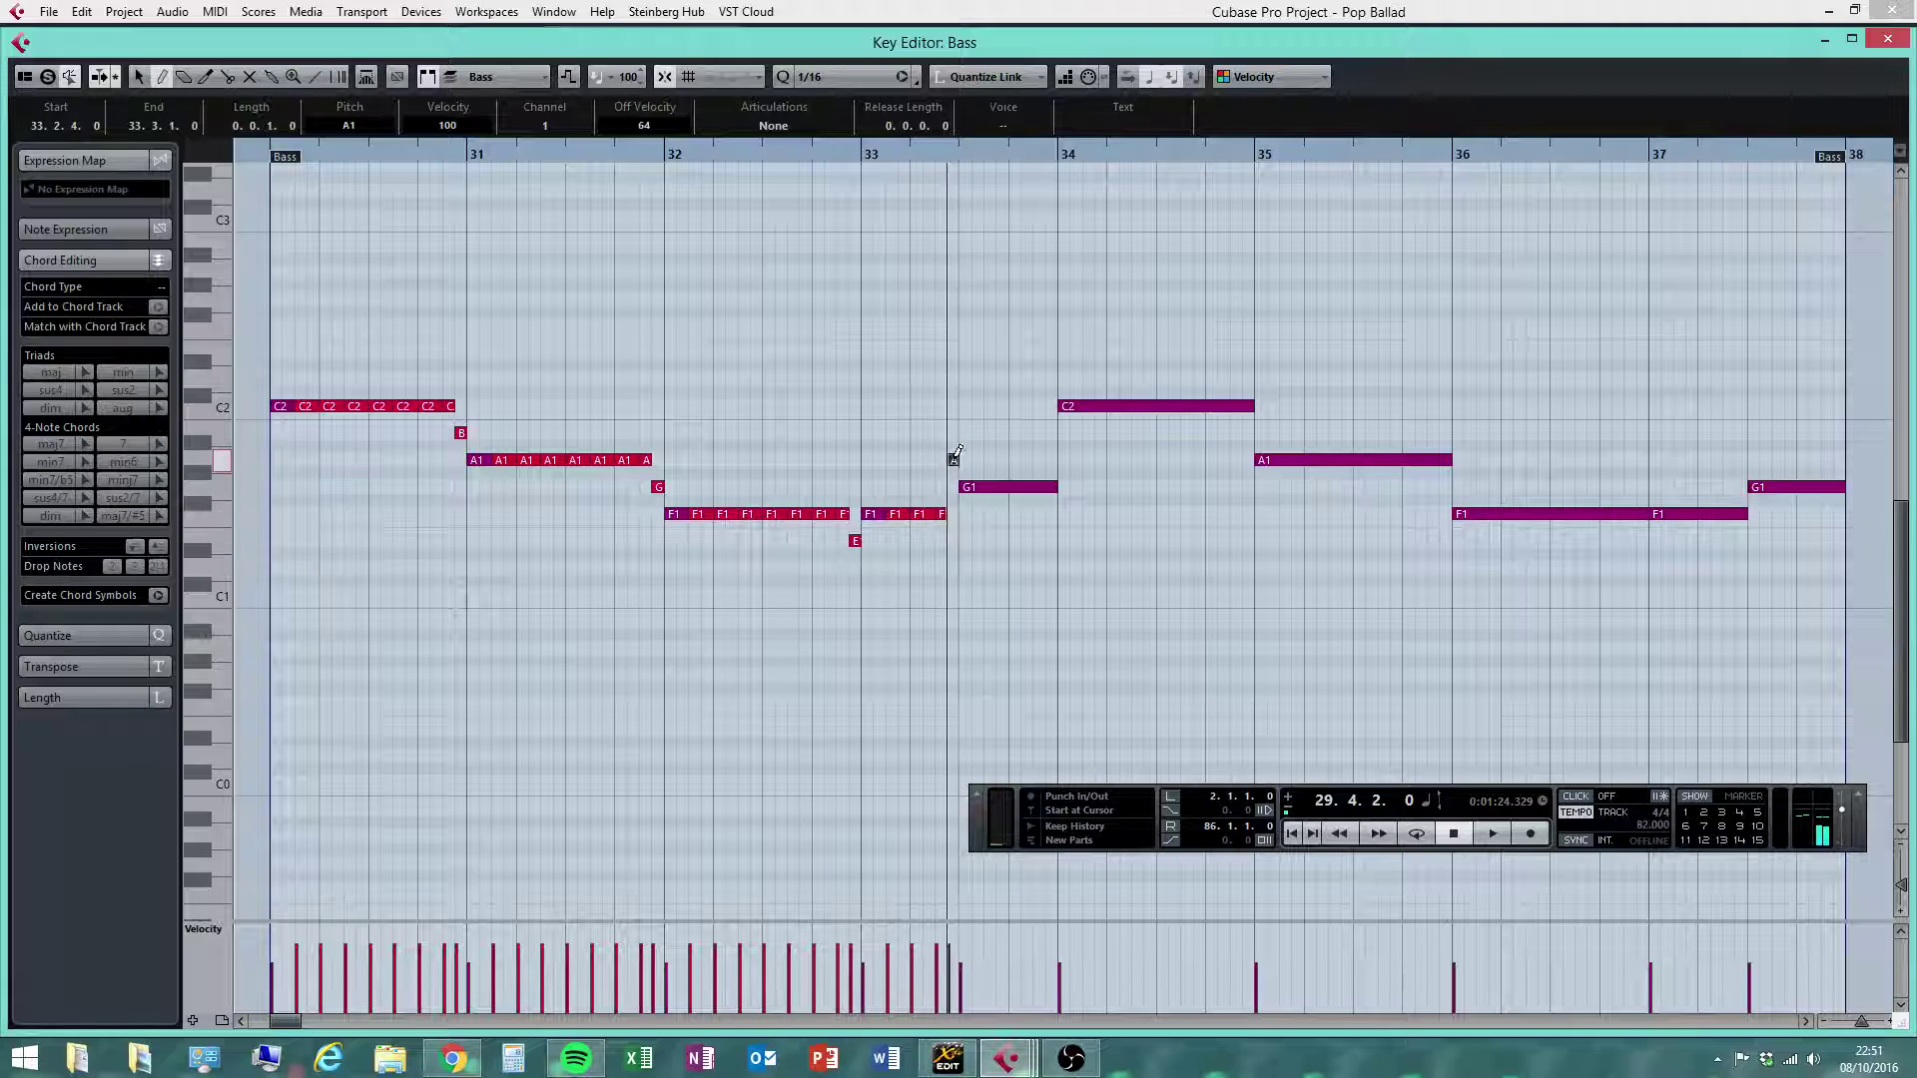
{"action": "key", "text": "1"}
Set the quantize to 1/8, shorten the long G1 at 33.3.1 to an eighth and add an eighth-note G1 at 33.3.3
{"action": "left_click", "coordinate": [974, 487]}
{"action": "left_click", "coordinate": [829, 80]}
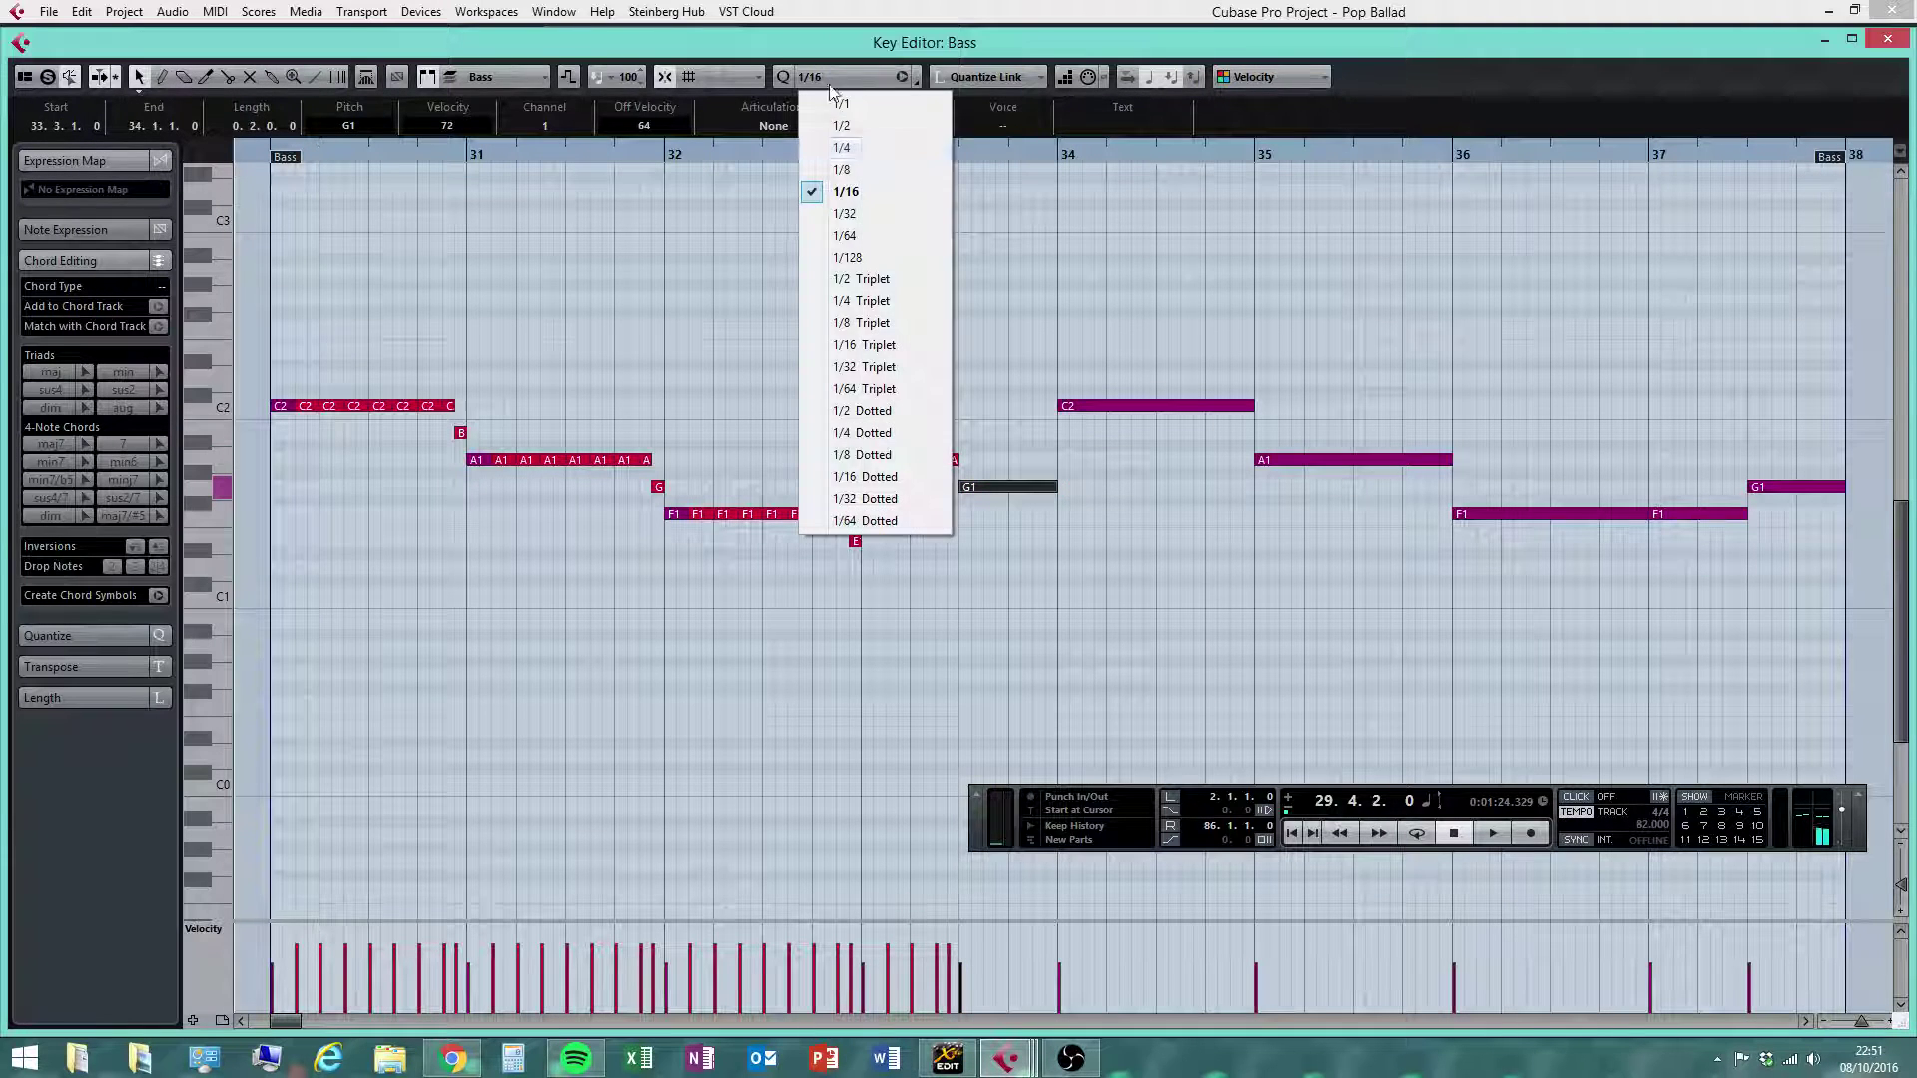
{"action": "left_click", "coordinate": [842, 169]}
{"action": "left_click_drag", "start_coordinate": [1049, 499], "coordinate": [984, 499]}
{"action": "right_click", "coordinate": [989, 547]}
{"action": "left_click", "coordinate": [1015, 548]}
{"action": "left_click", "coordinate": [993, 488]}
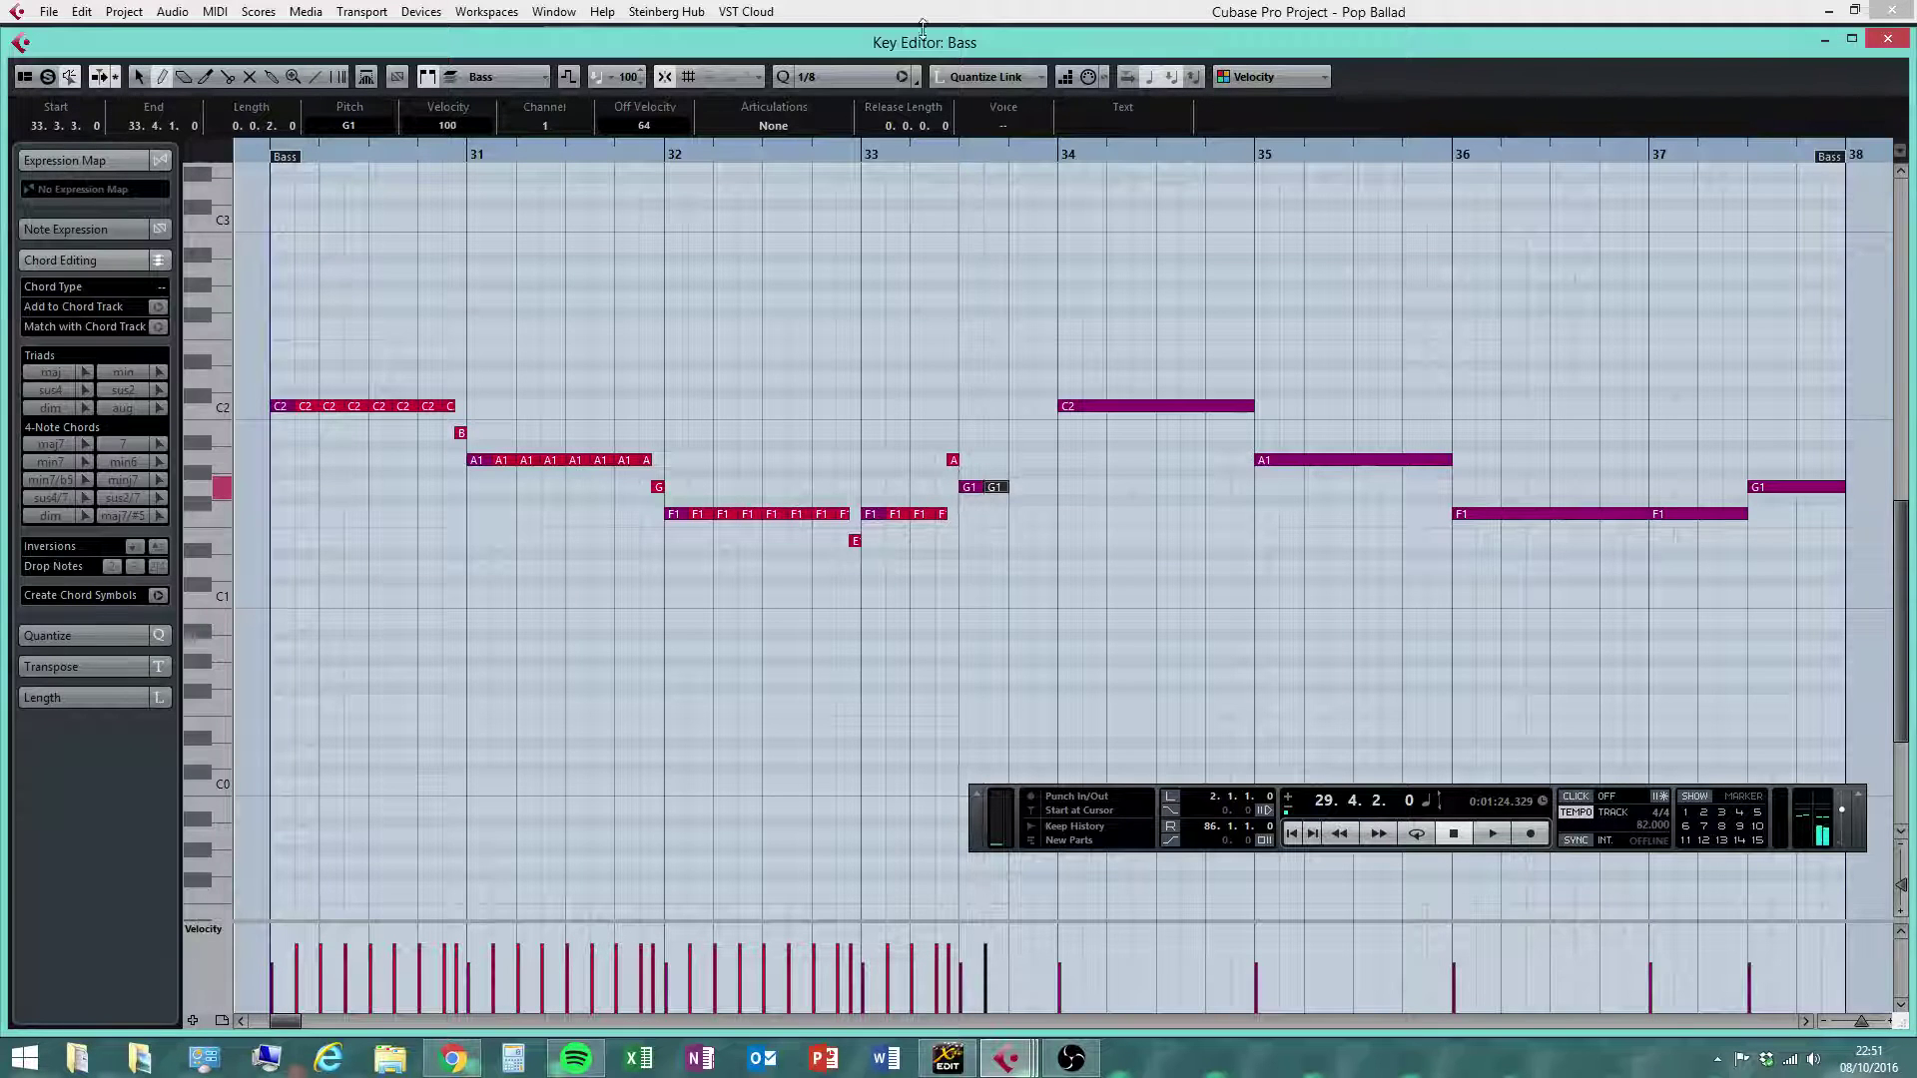
Set the quantize to 1/16 and fill beat 33.4 with sixteenth notes G1, A1, B1 and G1, then return to the selection tool
{"action": "left_click", "coordinate": [857, 80]}
{"action": "left_click", "coordinate": [898, 193]}
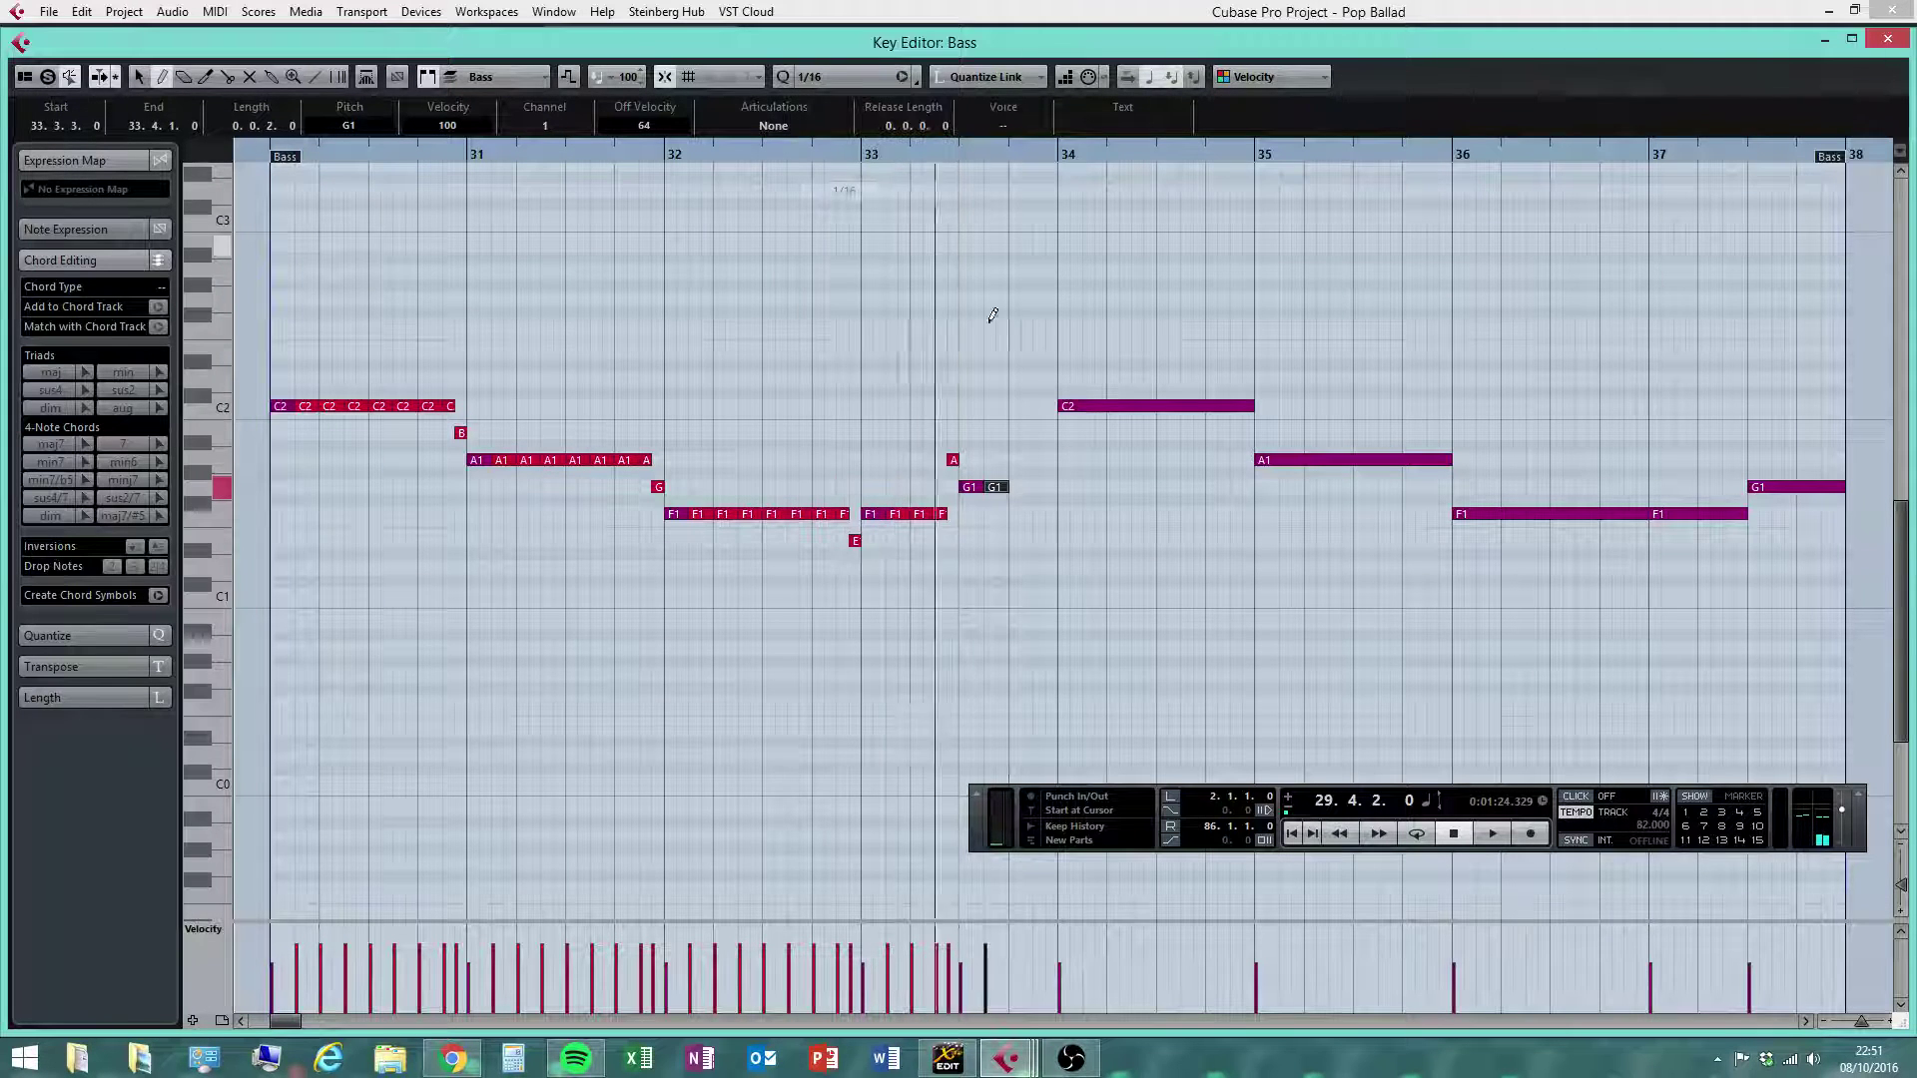
{"action": "left_click", "coordinate": [1016, 487]}
{"action": "left_click", "coordinate": [1026, 460]}
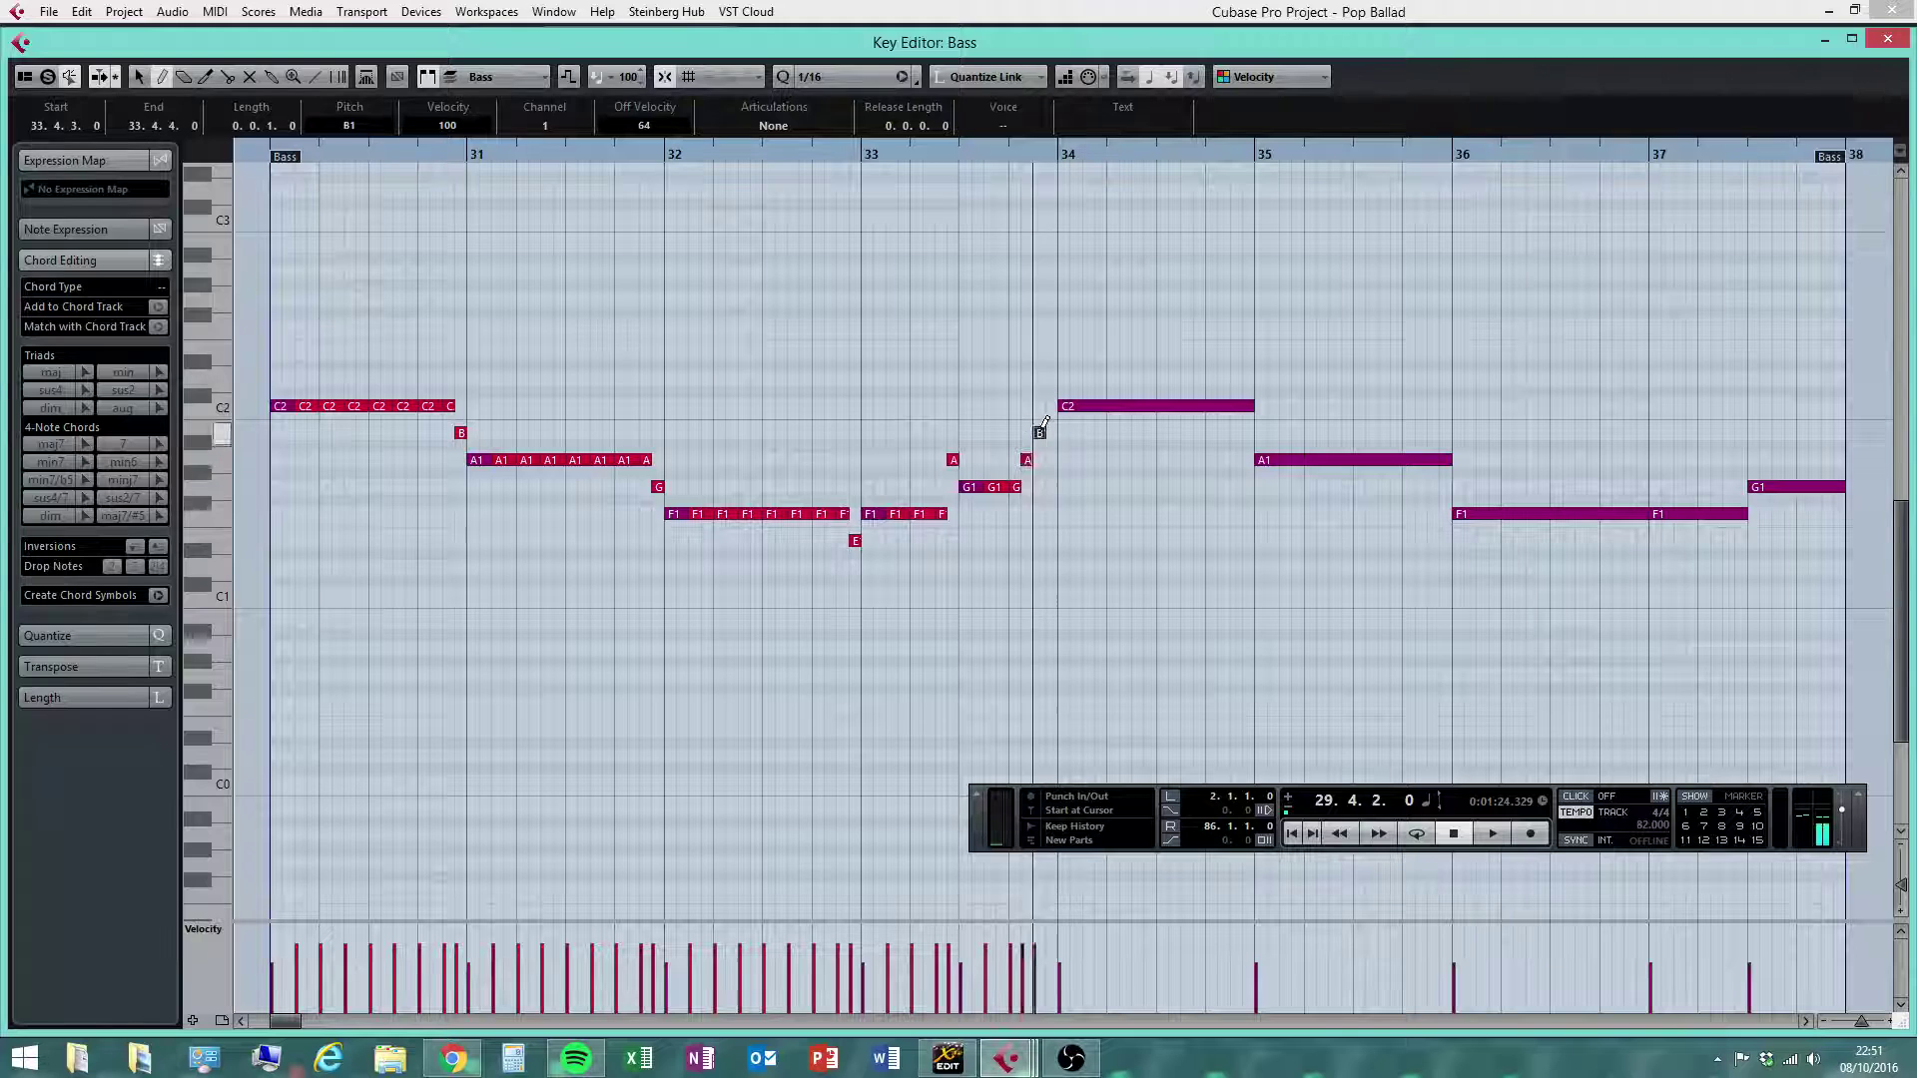
{"action": "left_click", "coordinate": [1053, 487]}
{"action": "right_click", "coordinate": [1088, 513]}
{"action": "left_click", "coordinate": [1095, 517]}
Delete the remaining long bass notes in bars 34 to 37
{"action": "left_click", "coordinate": [1082, 407]}
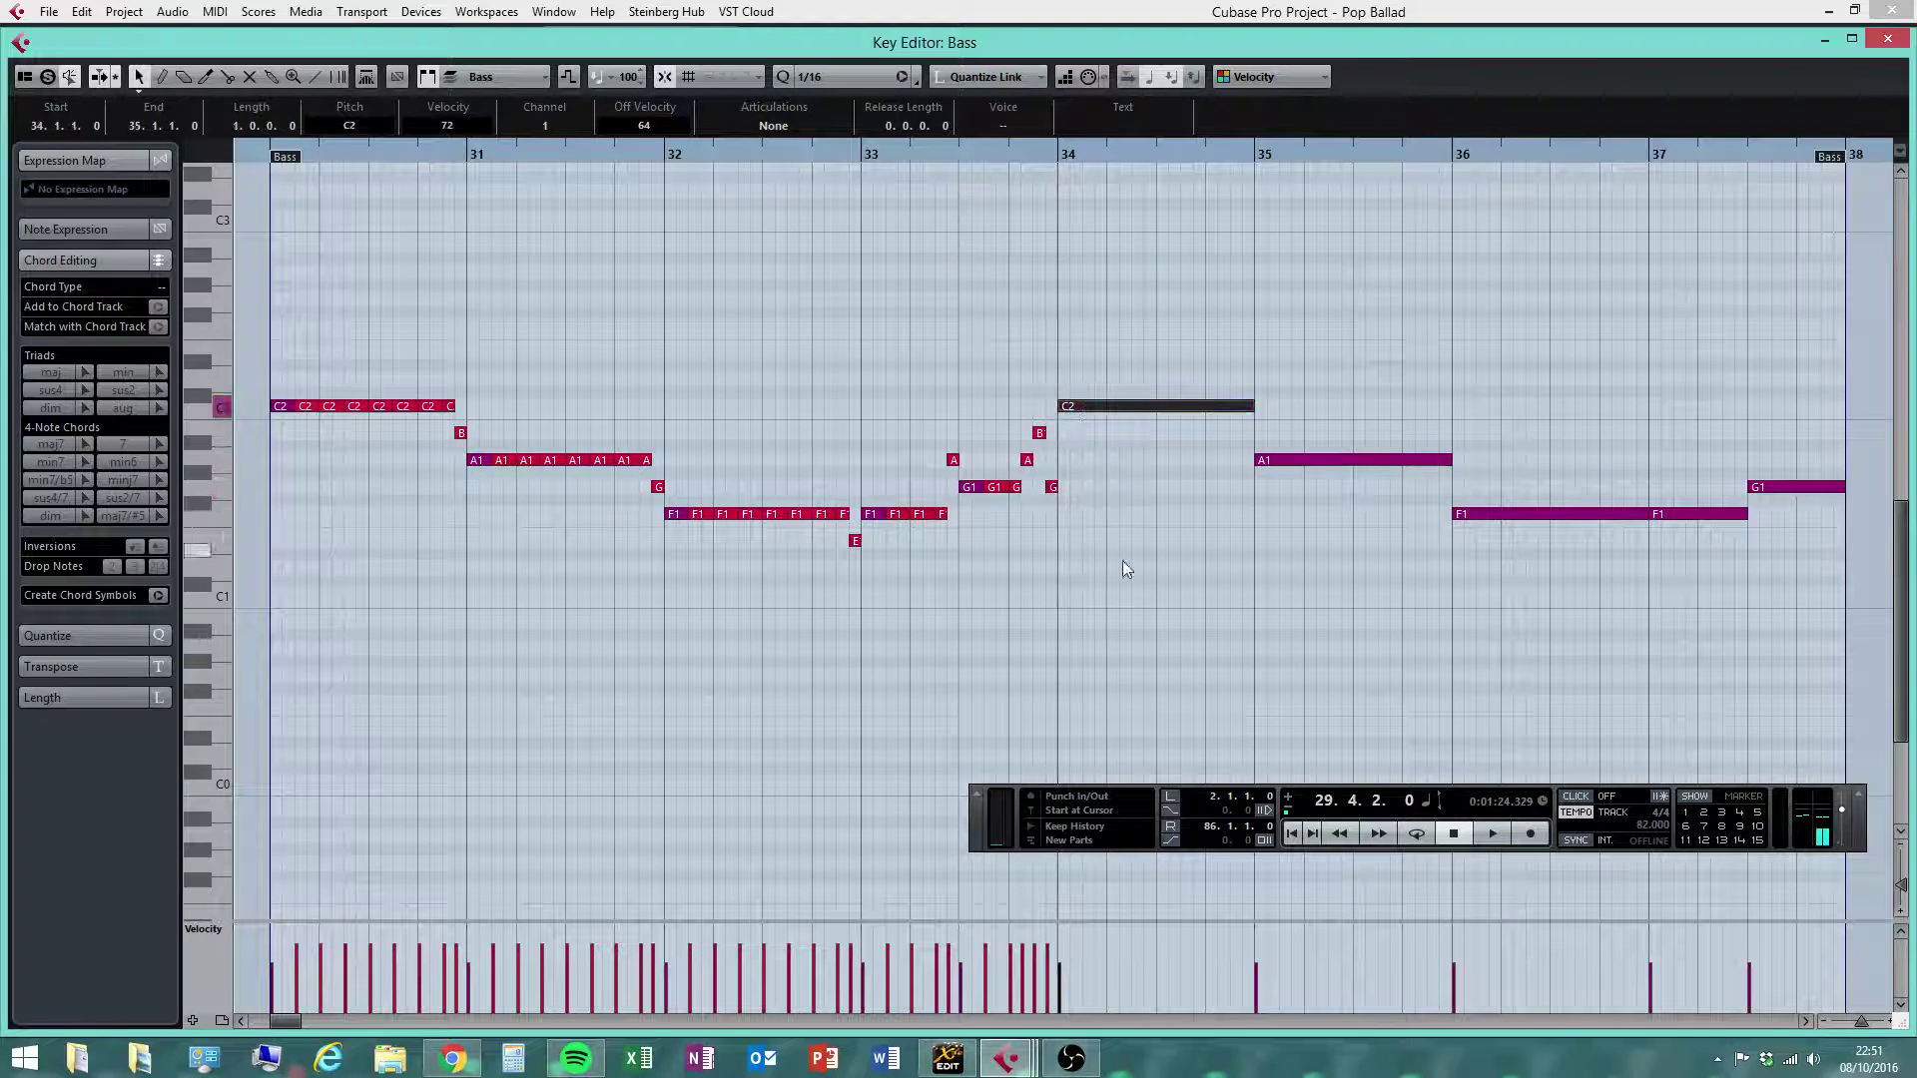
{"action": "left_click_drag", "start_coordinate": [1114, 337], "coordinate": [1807, 619]}
{"action": "key", "text": "Delete"}
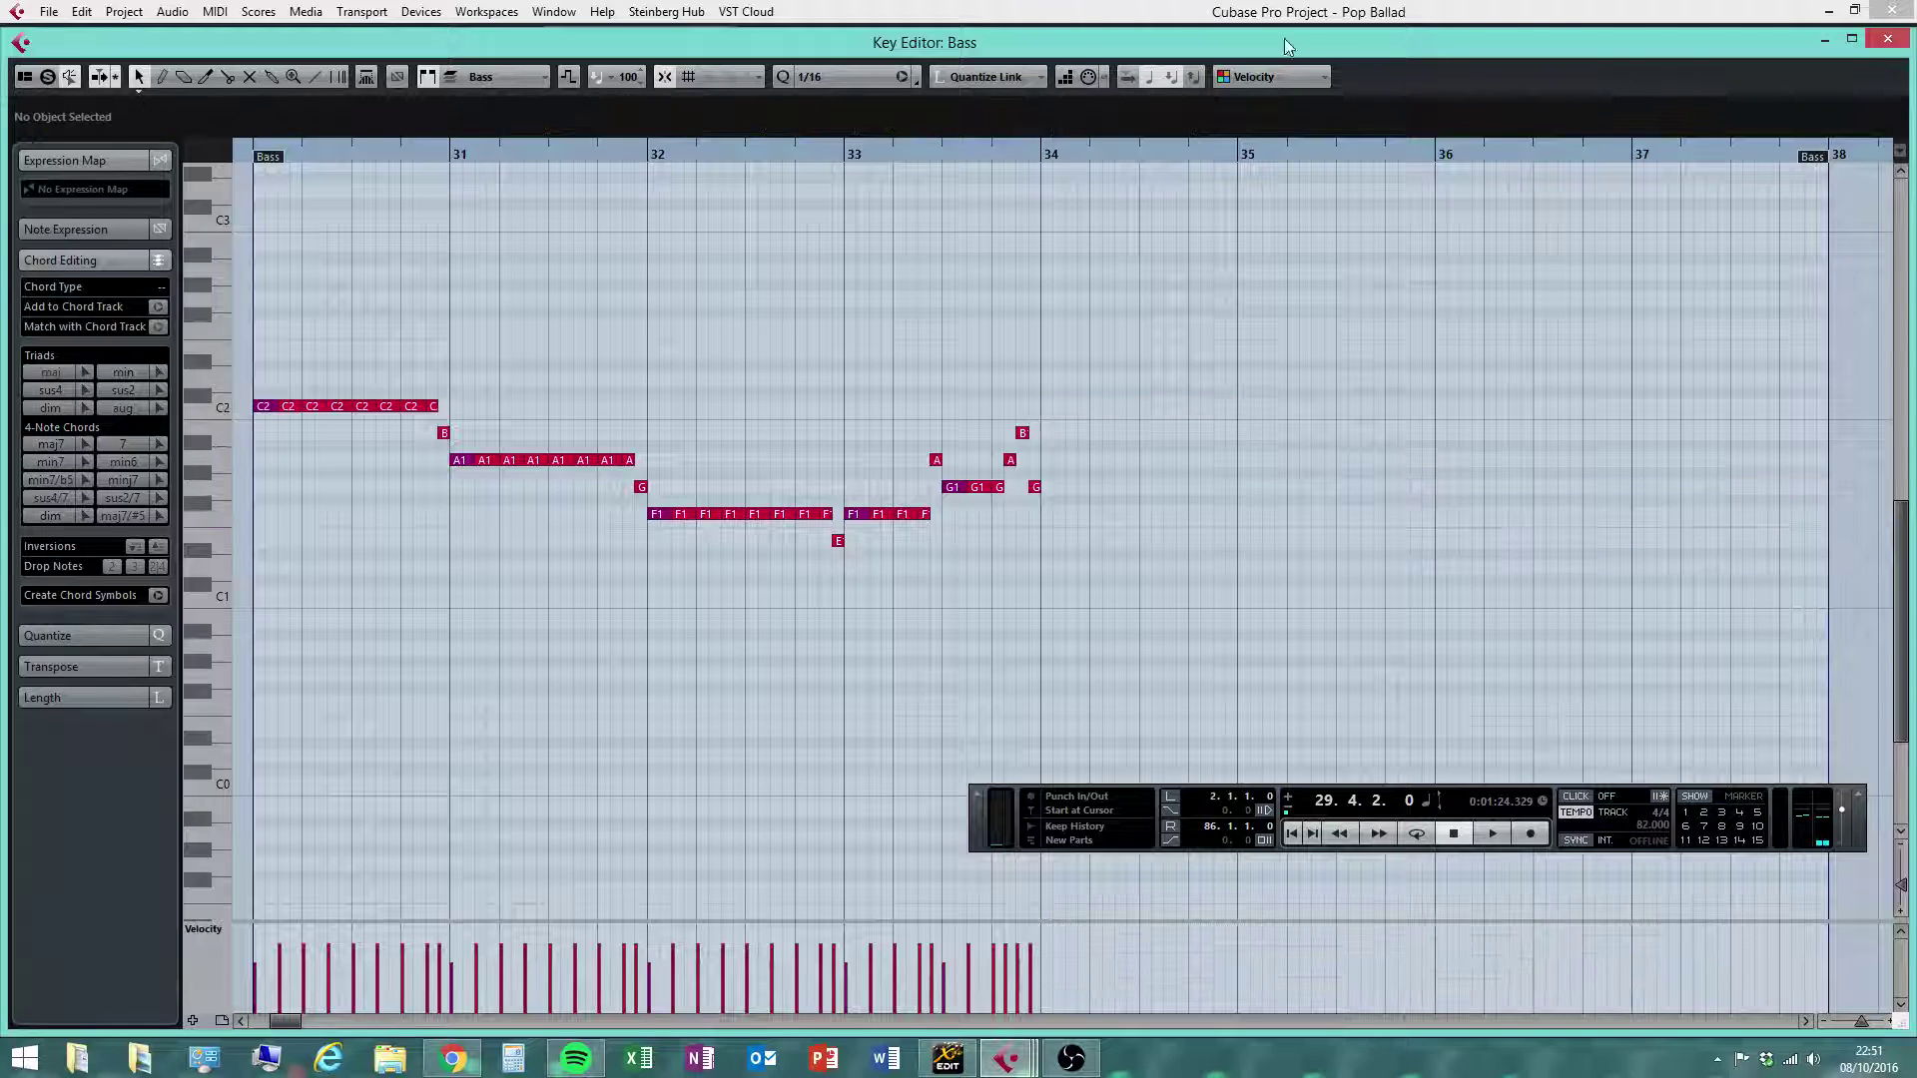
Try repeating the bass notes of bars 30 to 33 into bars 34 to 37, and undo the repeat
{"action": "left_click_drag", "start_coordinate": [1279, 293], "coordinate": [238, 661]}
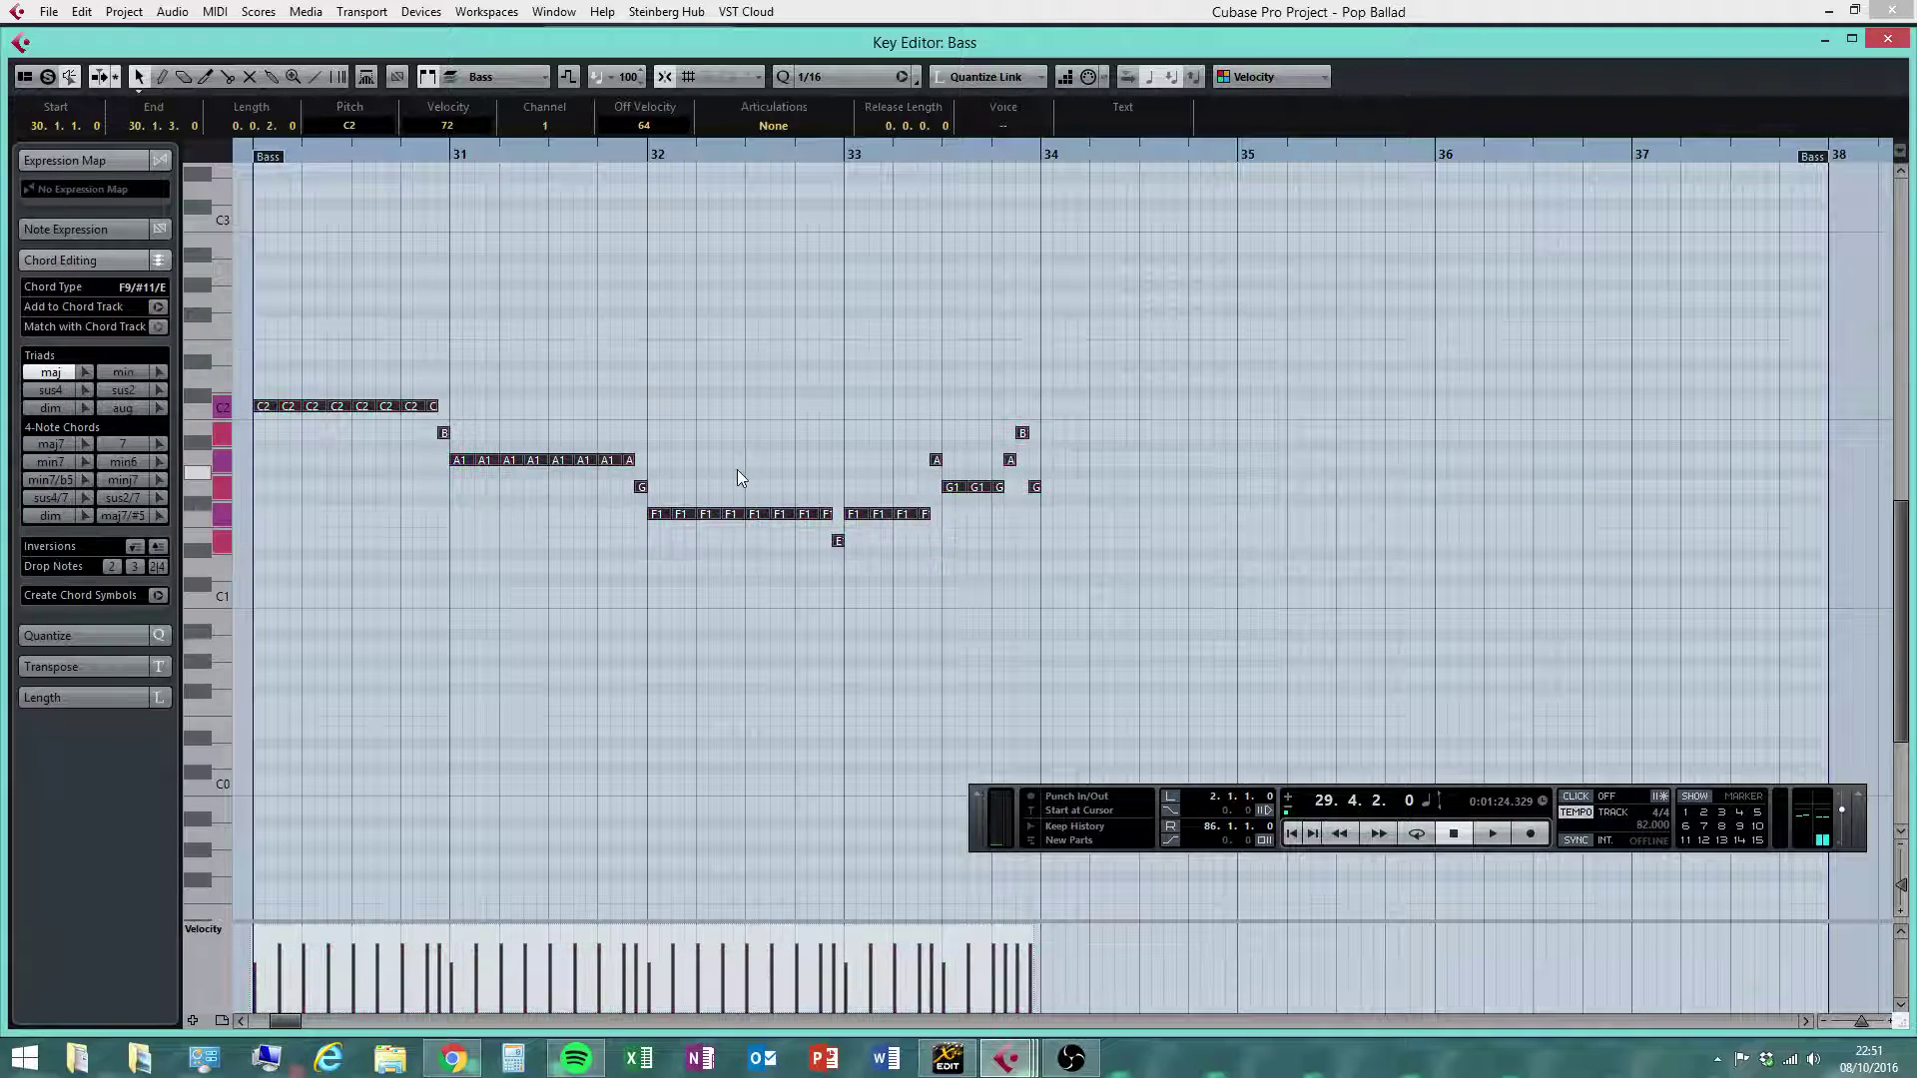
{"action": "key", "text": "alt+d"}
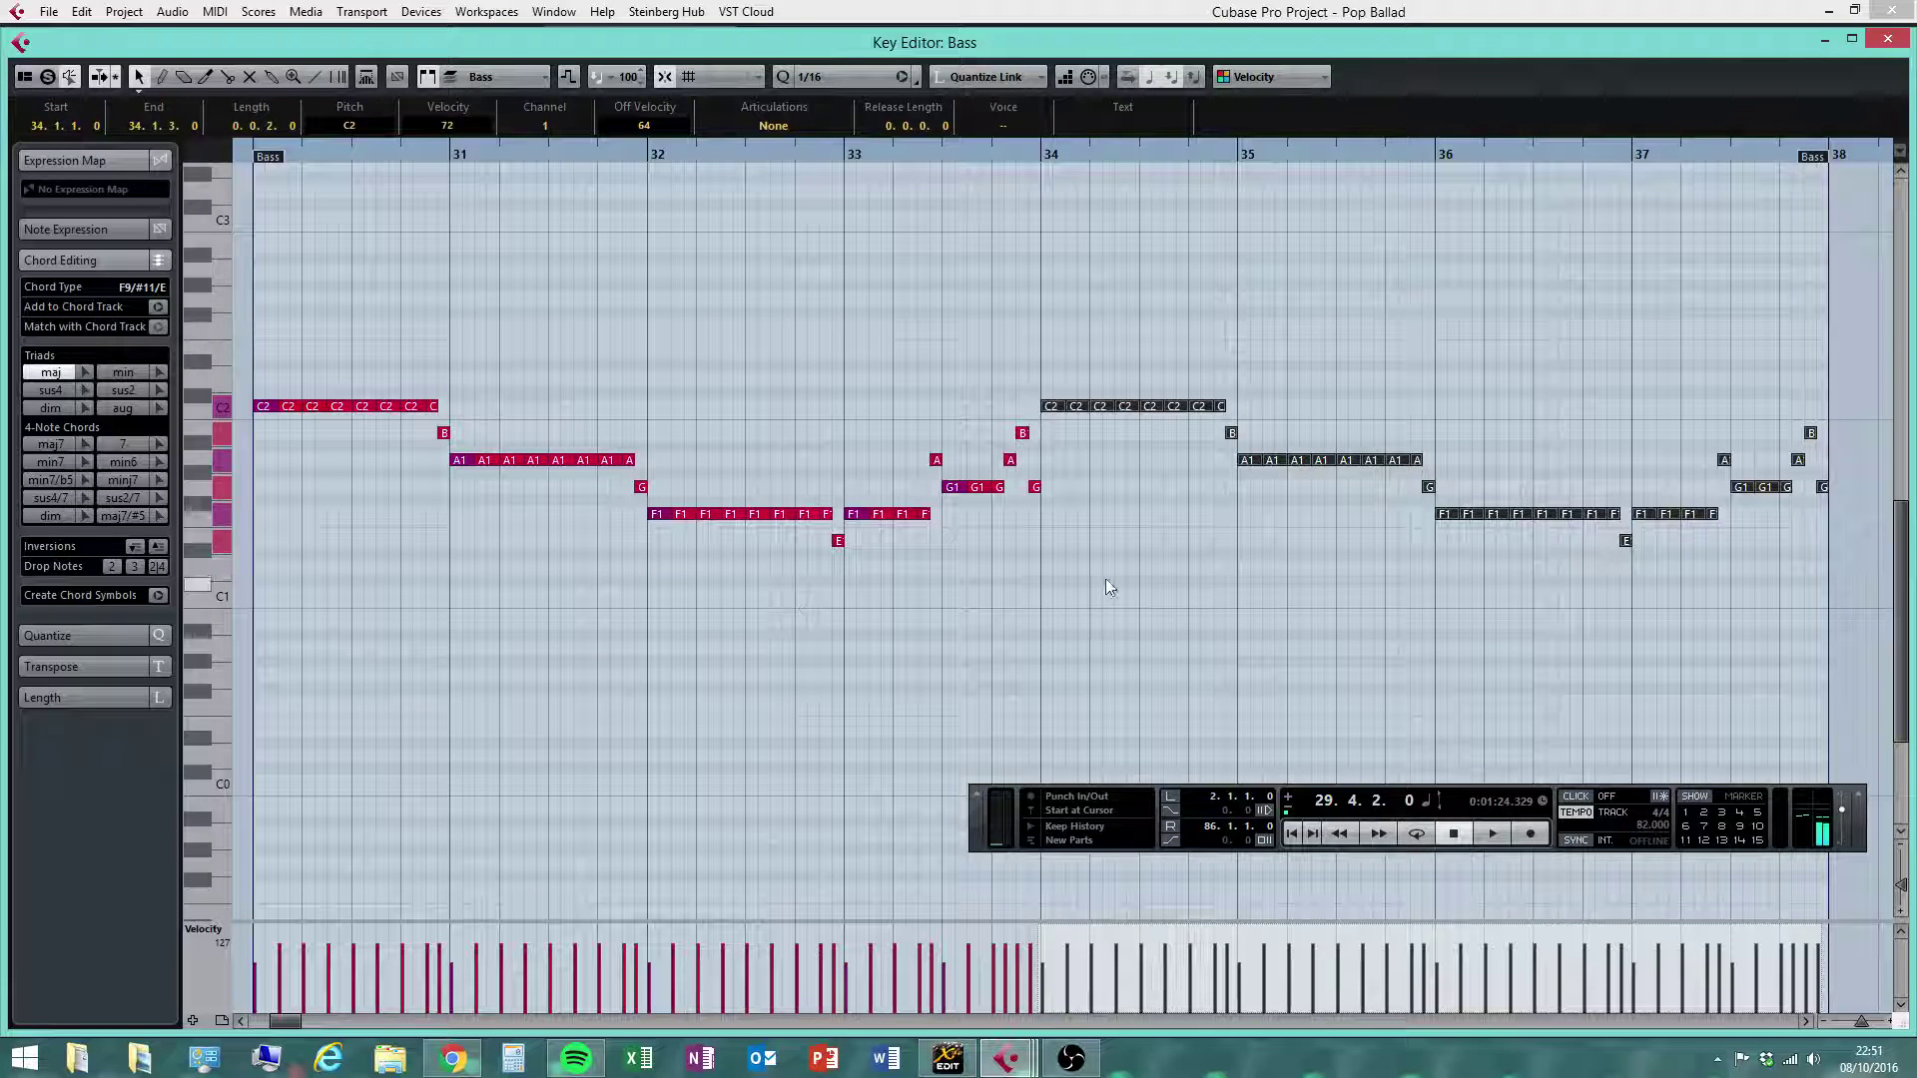
{"action": "left_click", "coordinate": [82, 11]}
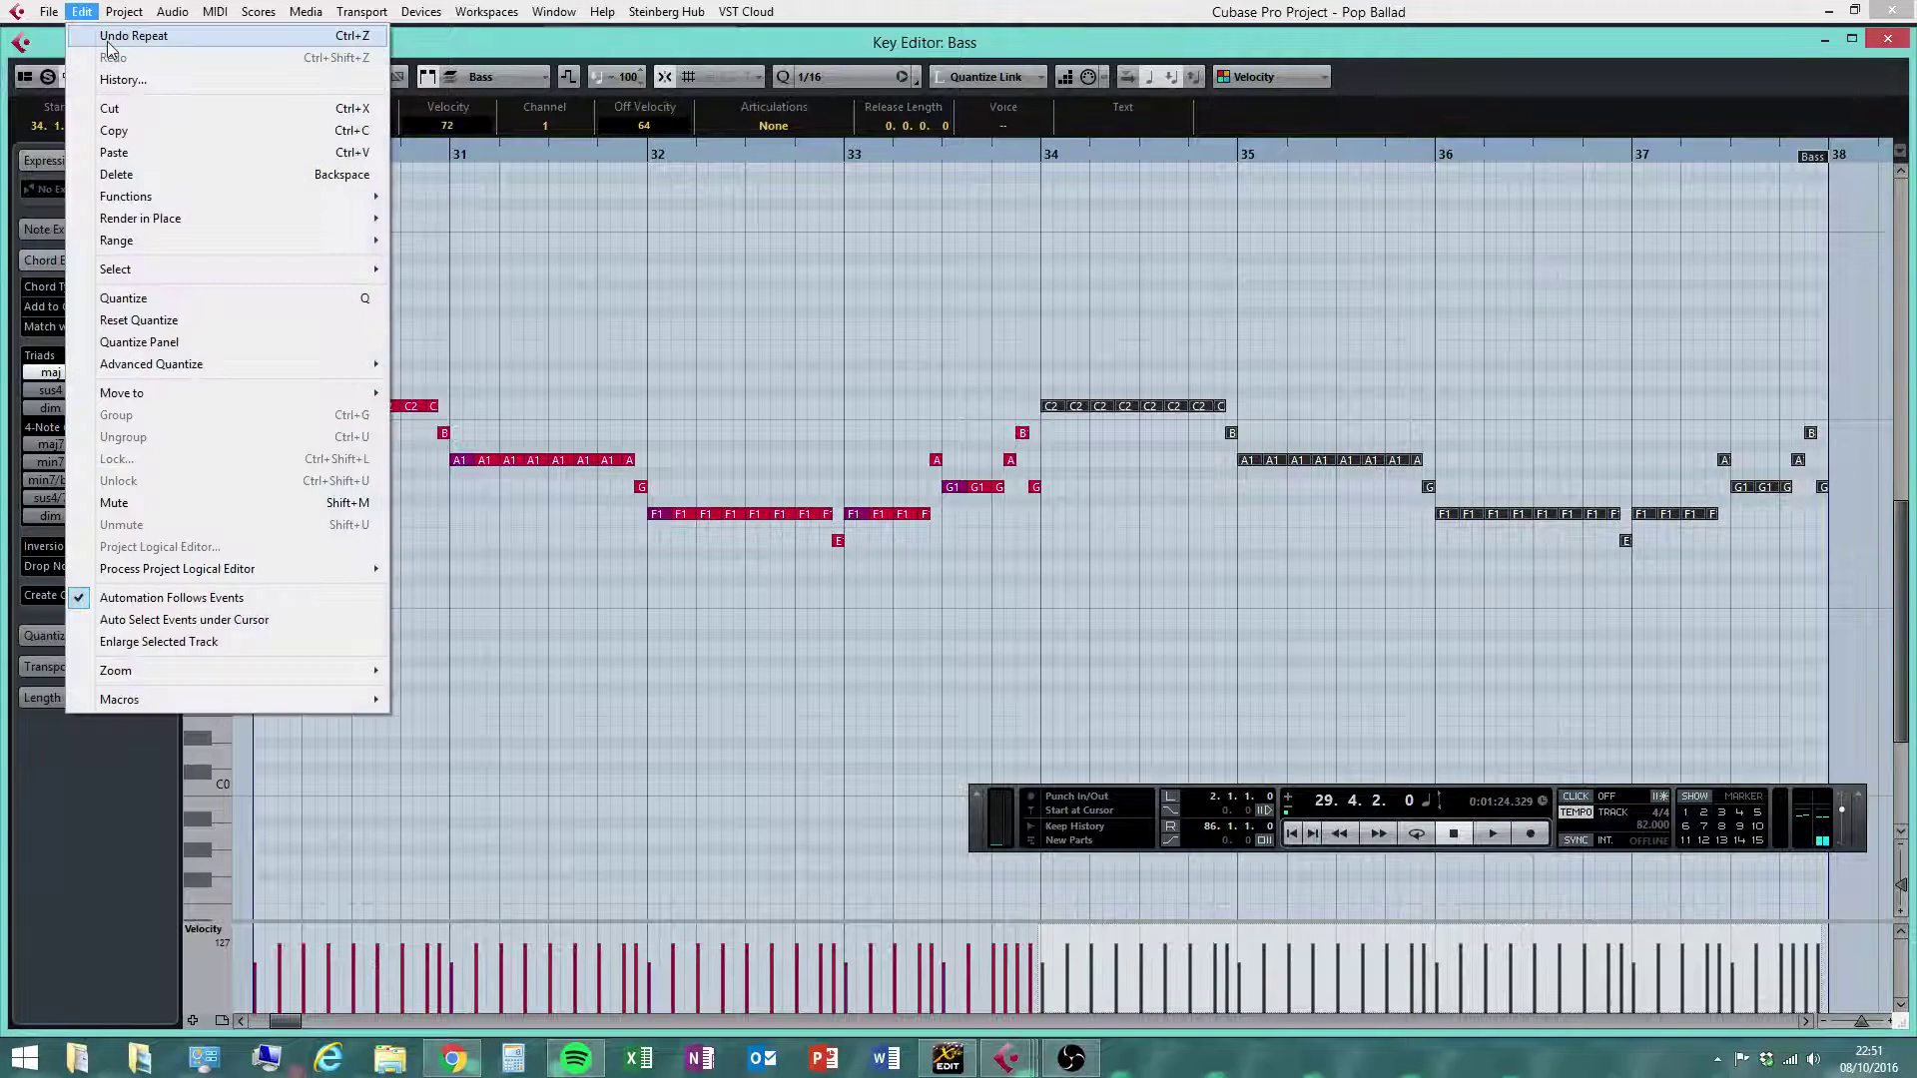
{"action": "left_click", "coordinate": [110, 45]}
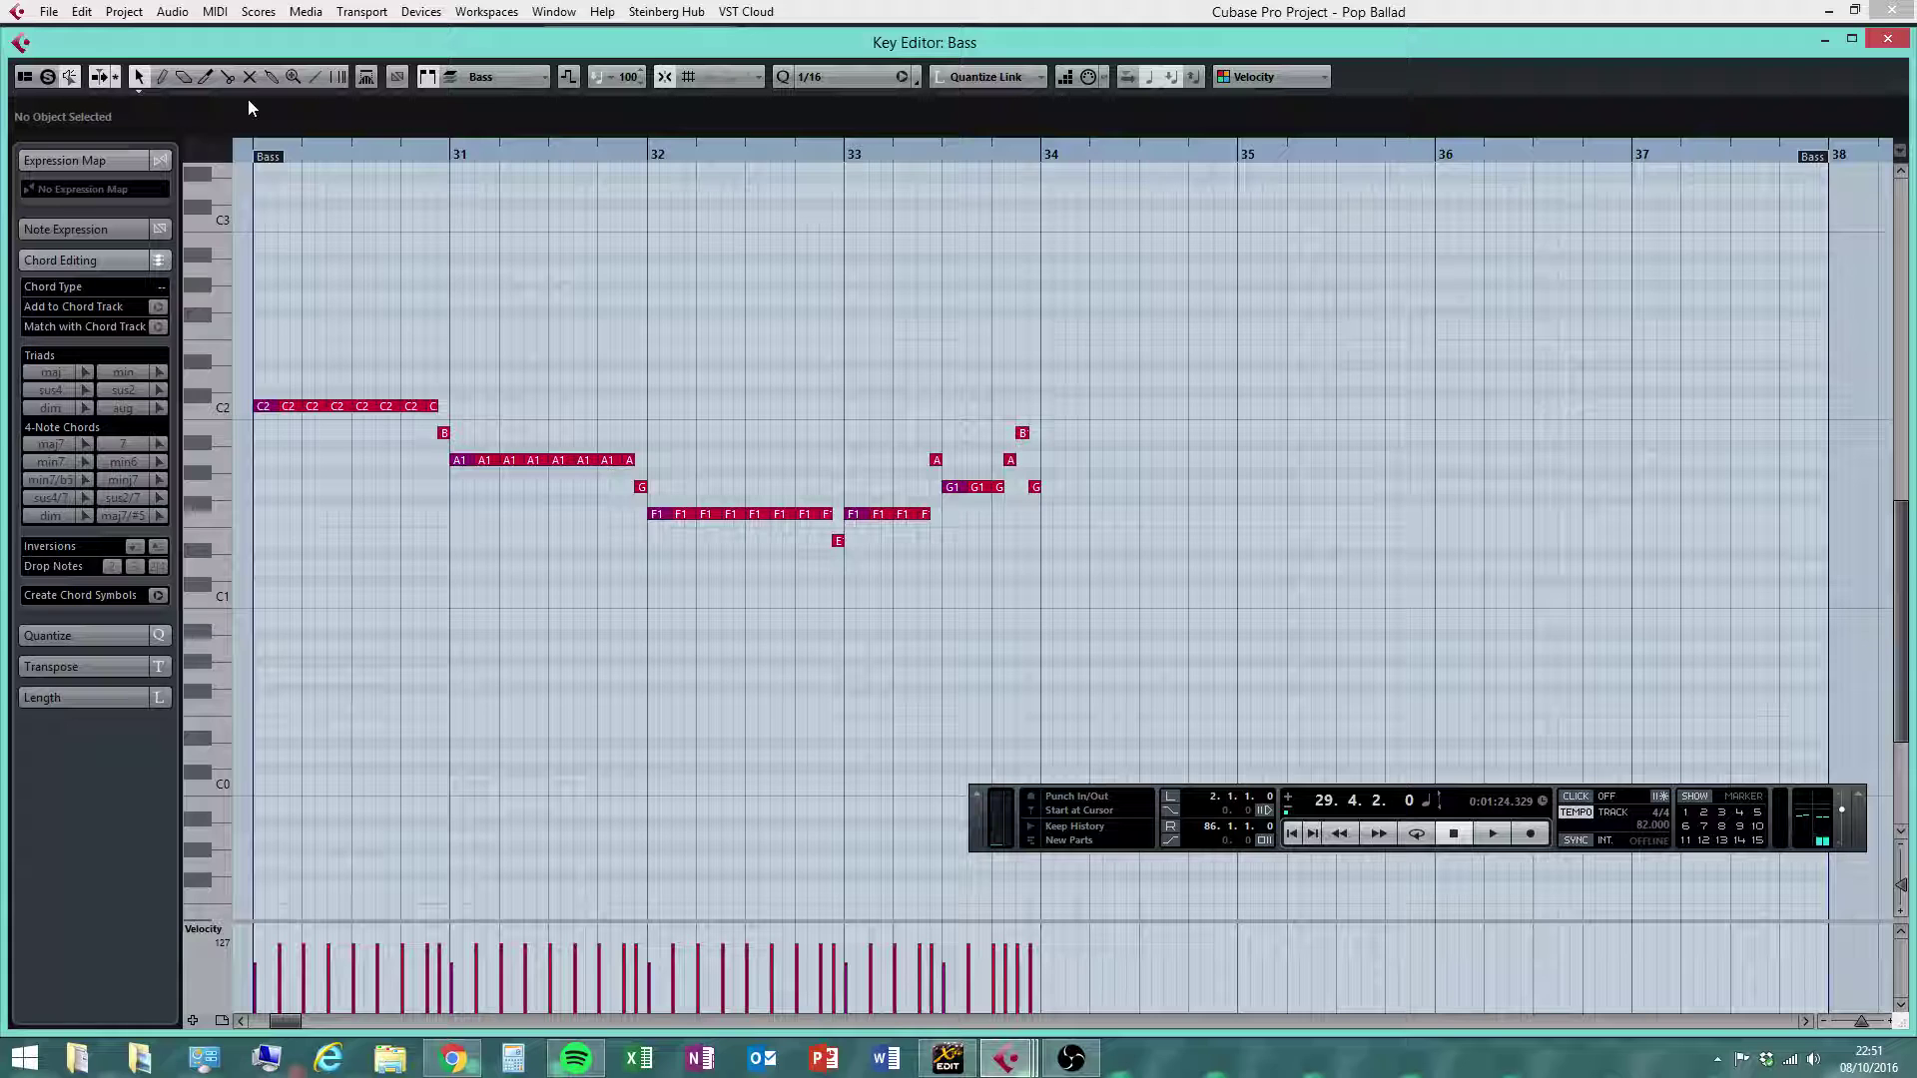
Duplicate all the bass notes of bars 30 to 33 into bars 34 to 37
{"action": "left_click_drag", "start_coordinate": [1297, 283], "coordinate": [268, 620]}
{"action": "key", "text": "ctrl+d"}
{"action": "left_click", "coordinate": [1029, 341]}
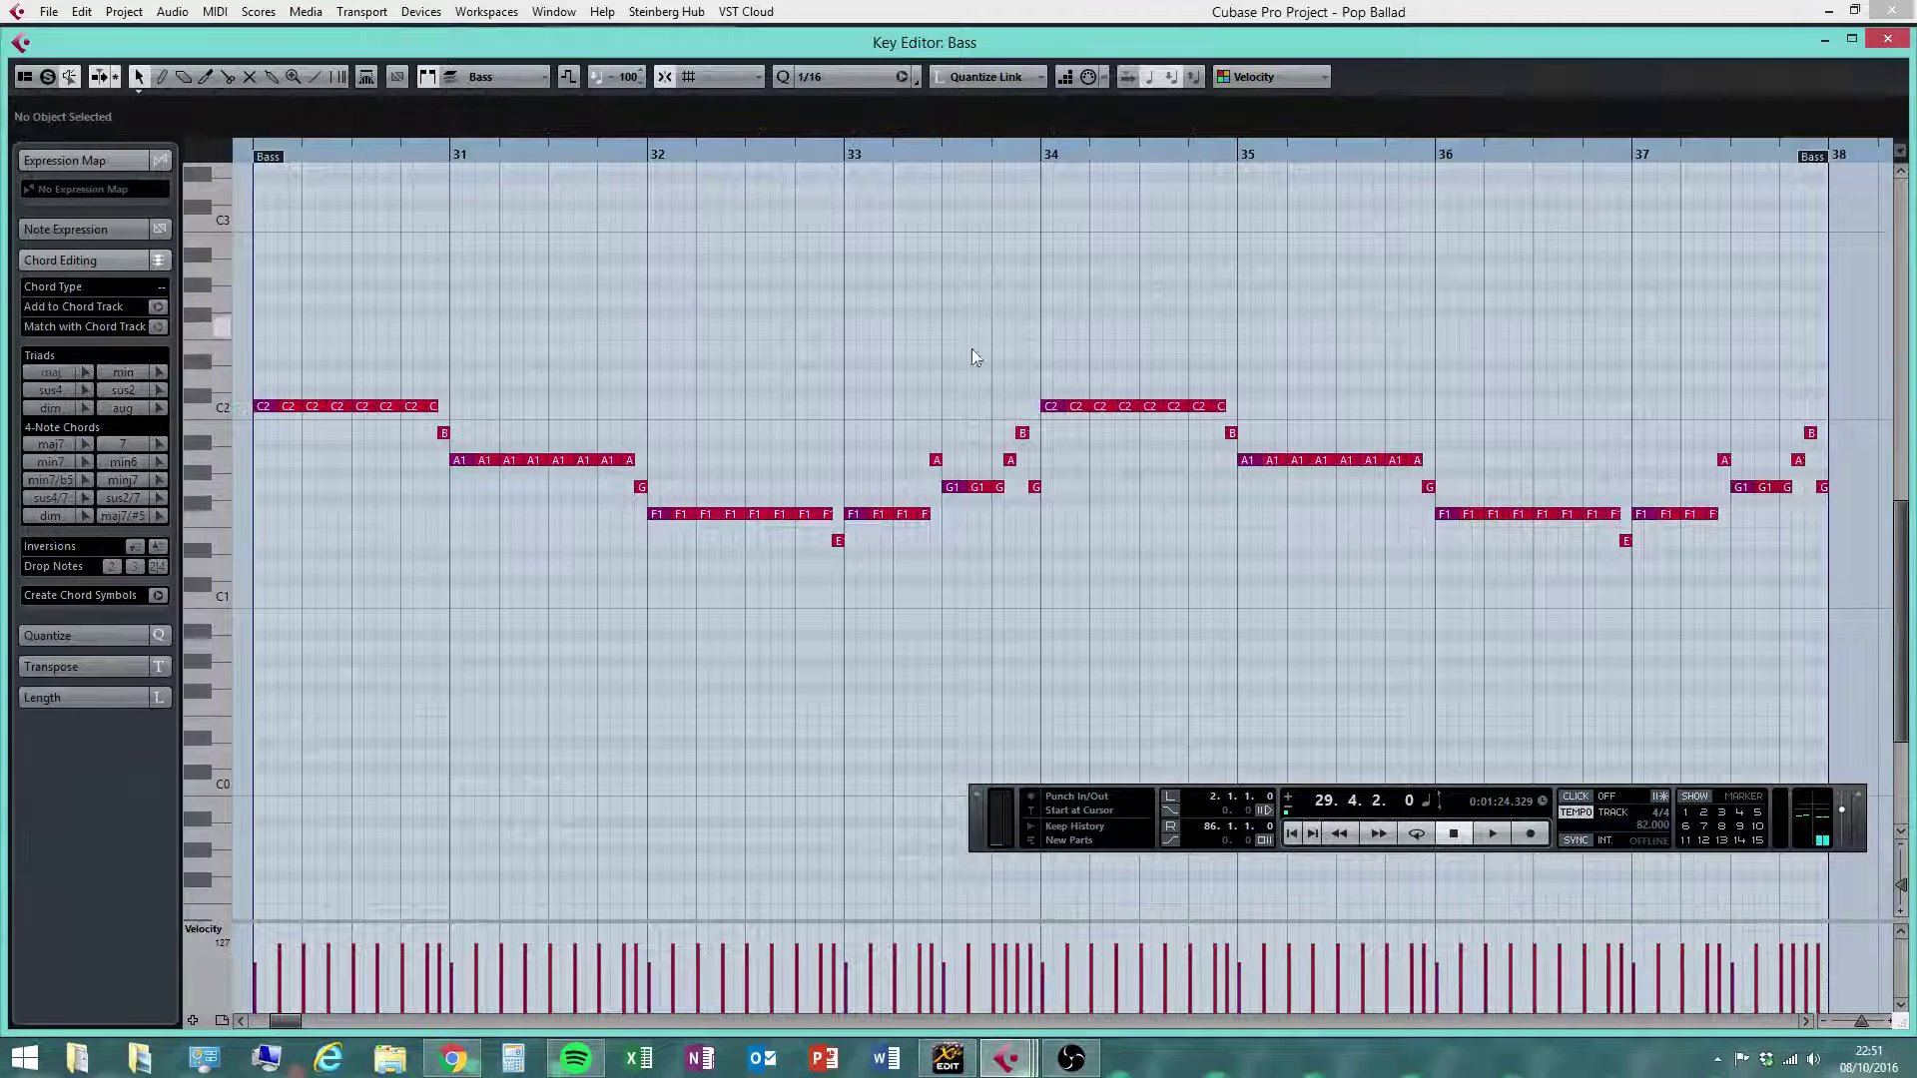
Level the velocities of all bass notes in bars 30 to 37 to 88 with the Line tool, and return to the selection tool
{"action": "left_click_drag", "start_coordinate": [249, 305], "coordinate": [1855, 733]}
{"action": "right_click", "coordinate": [585, 594]}
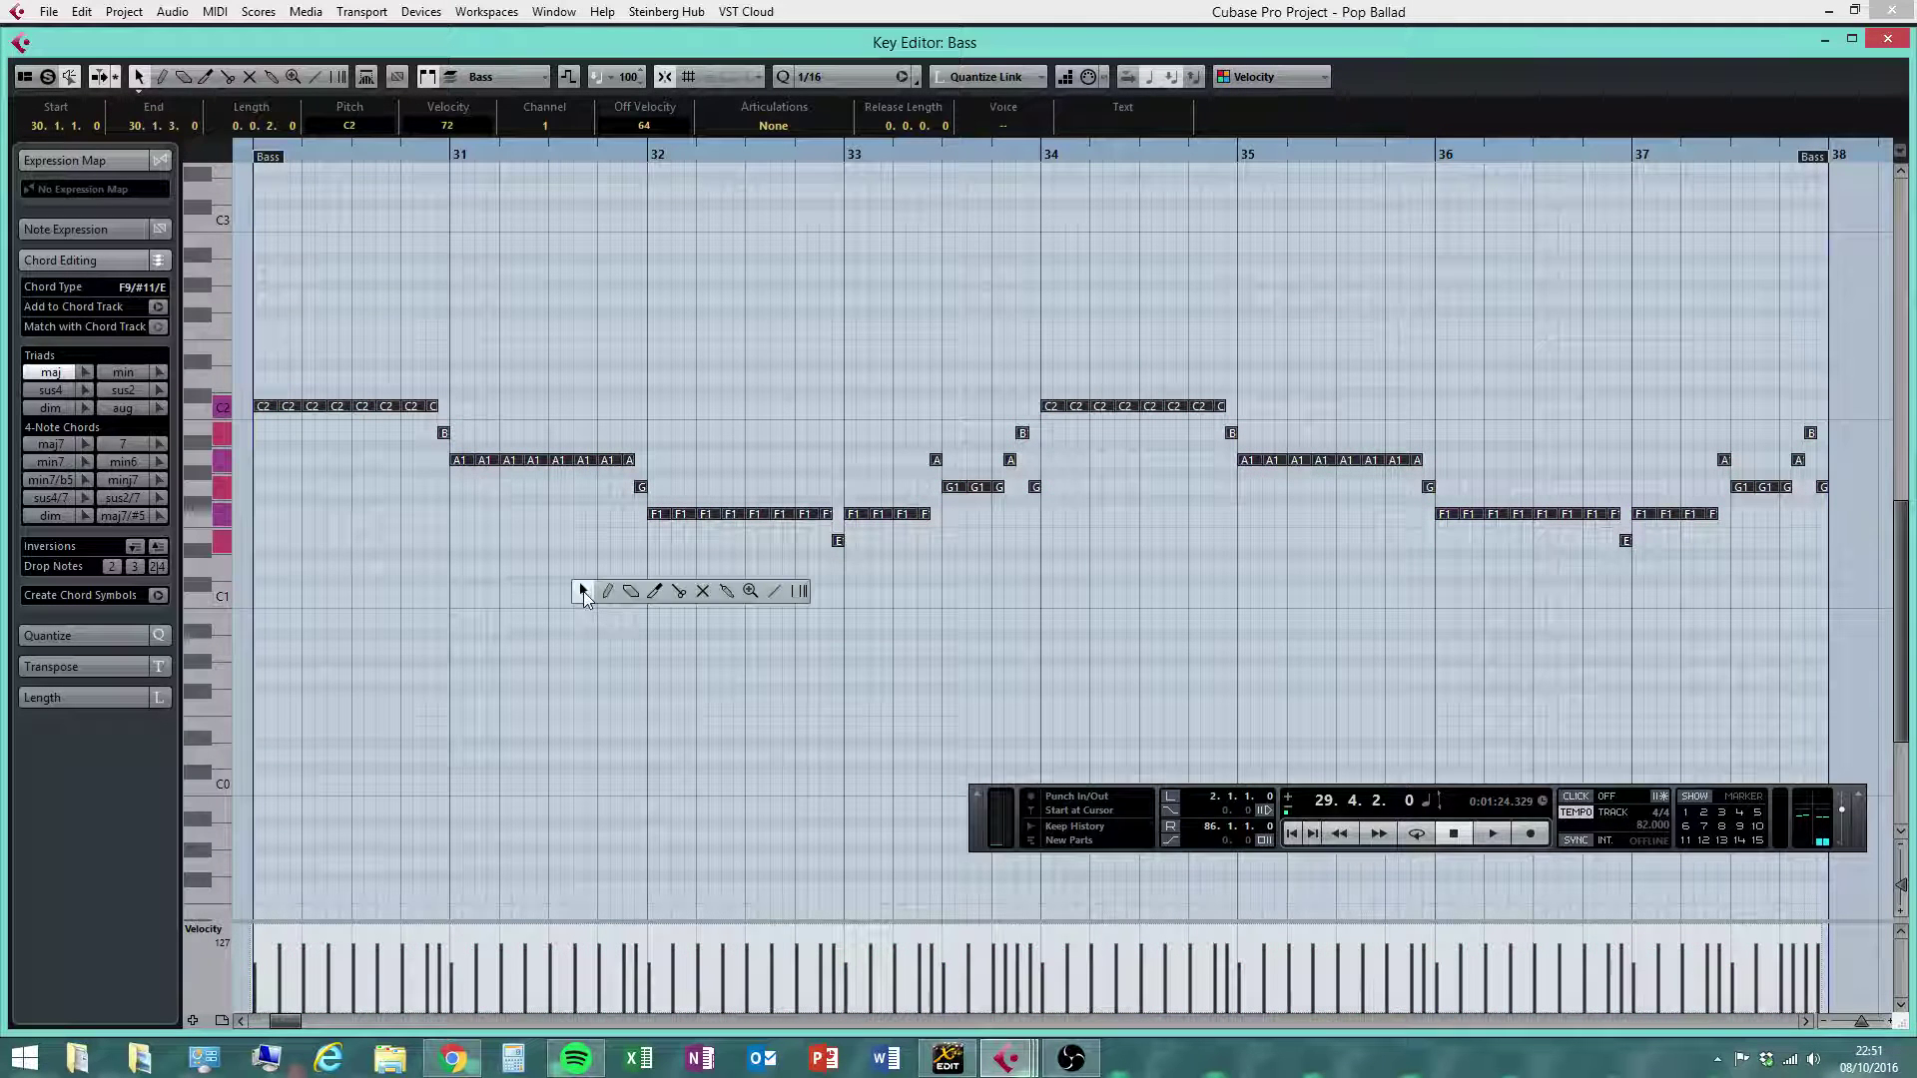
{"action": "left_click", "coordinate": [773, 591]}
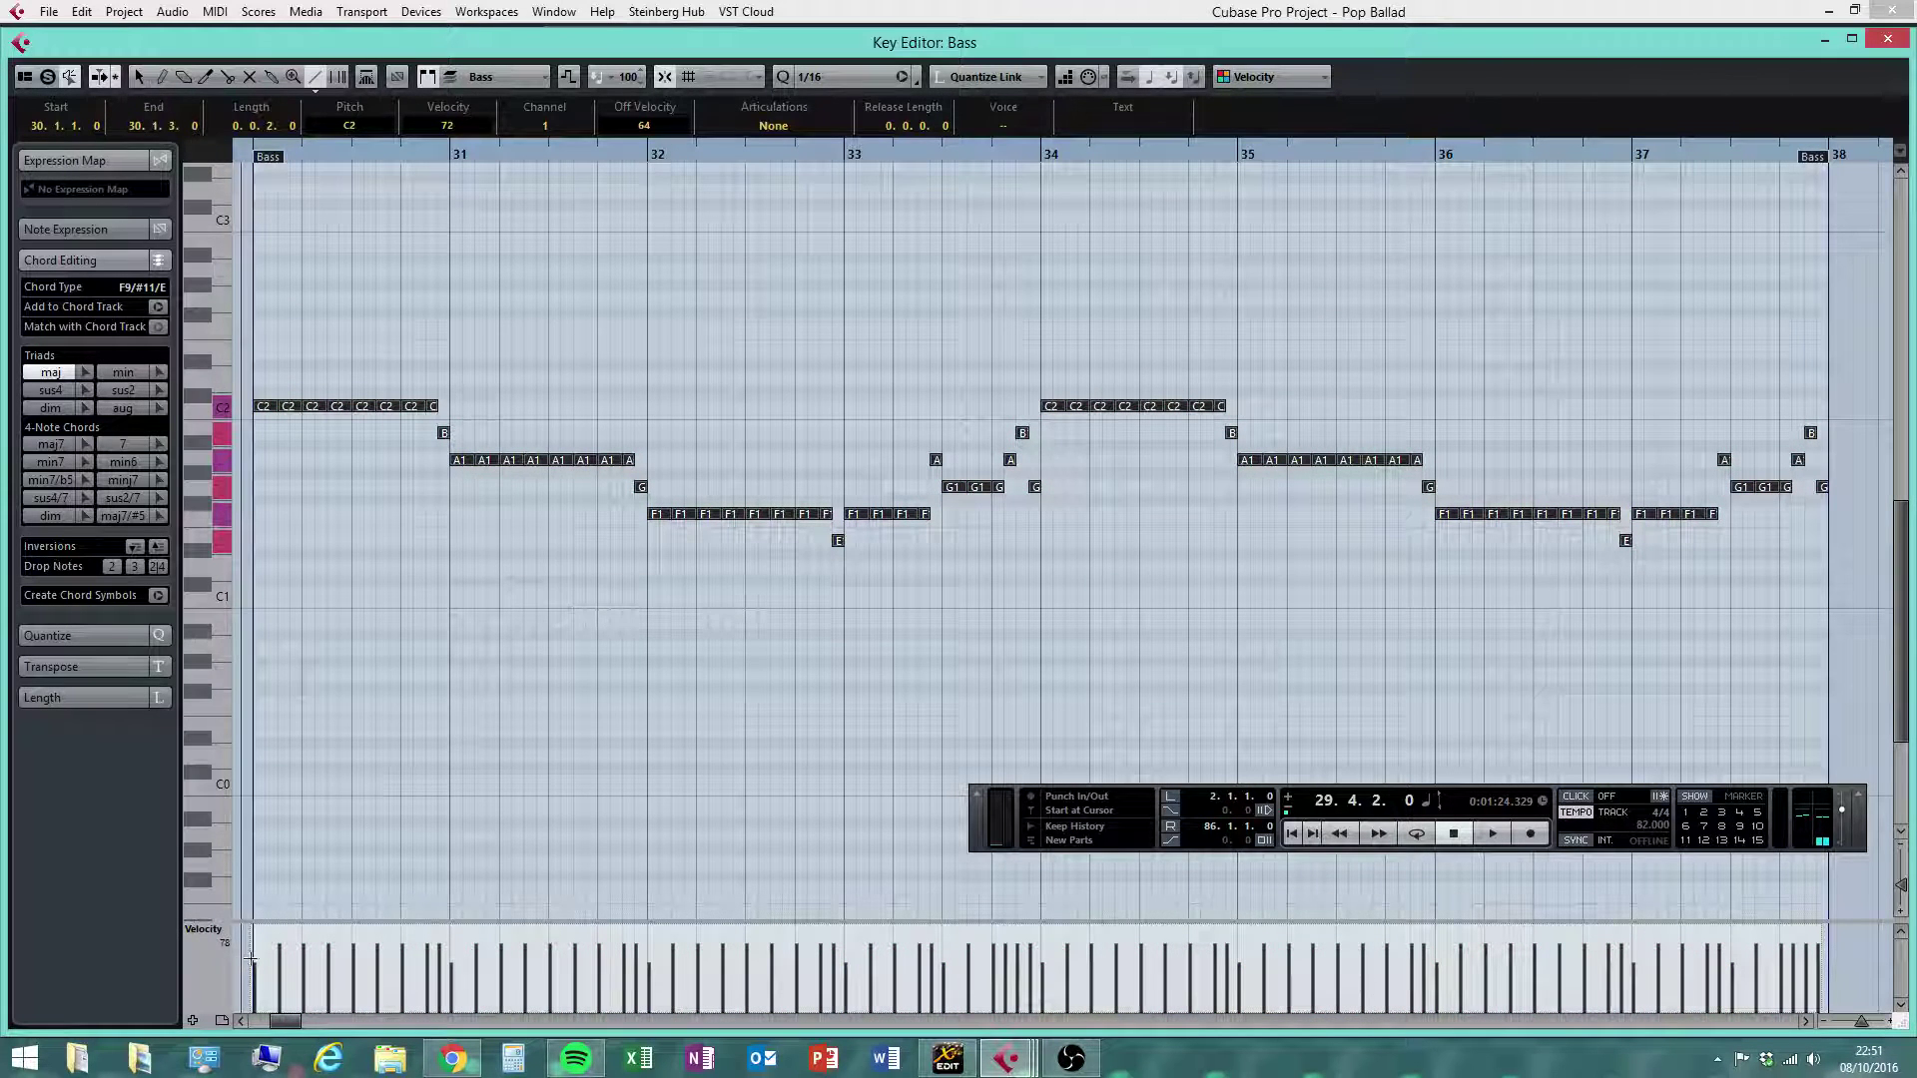
{"action": "left_click_drag", "start_coordinate": [250, 953], "coordinate": [1887, 949]}
{"action": "right_click", "coordinate": [1234, 430]}
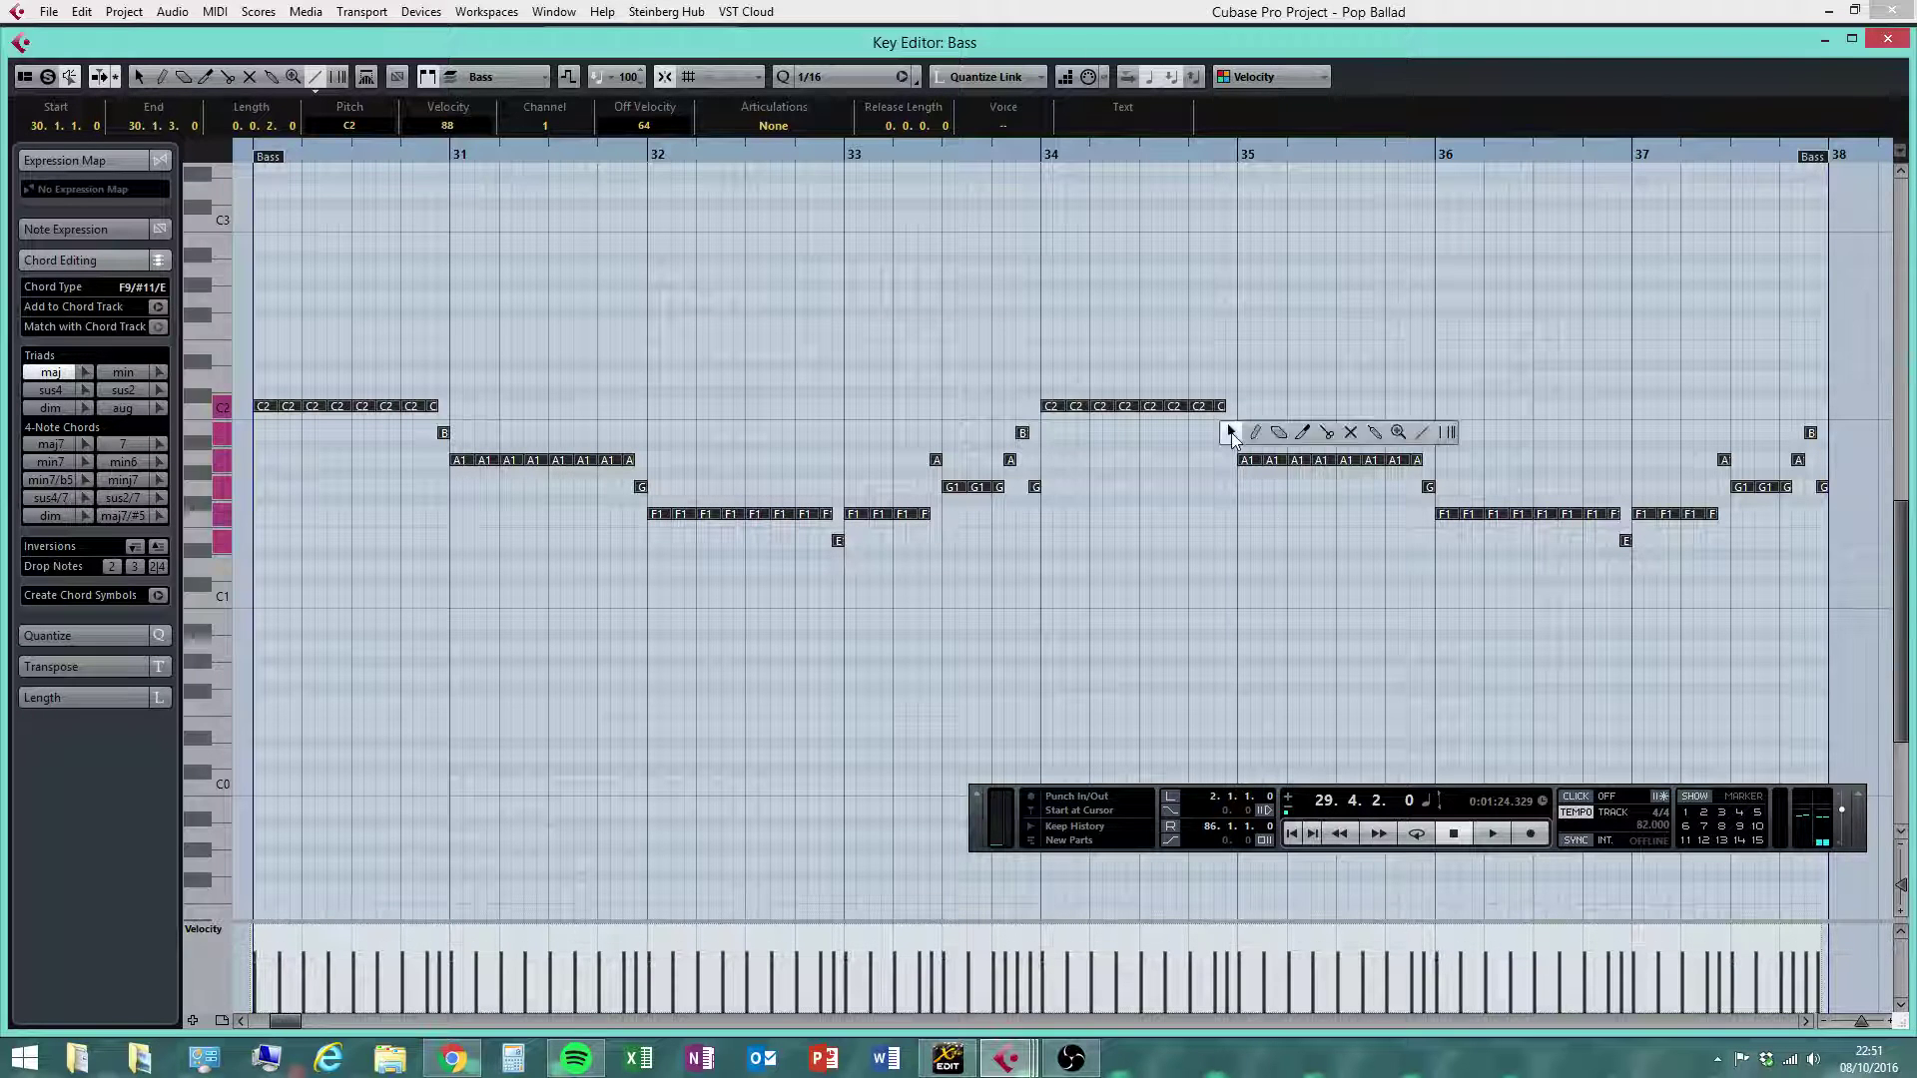
{"action": "left_click", "coordinate": [1236, 430]}
{"action": "left_click", "coordinate": [1188, 337]}
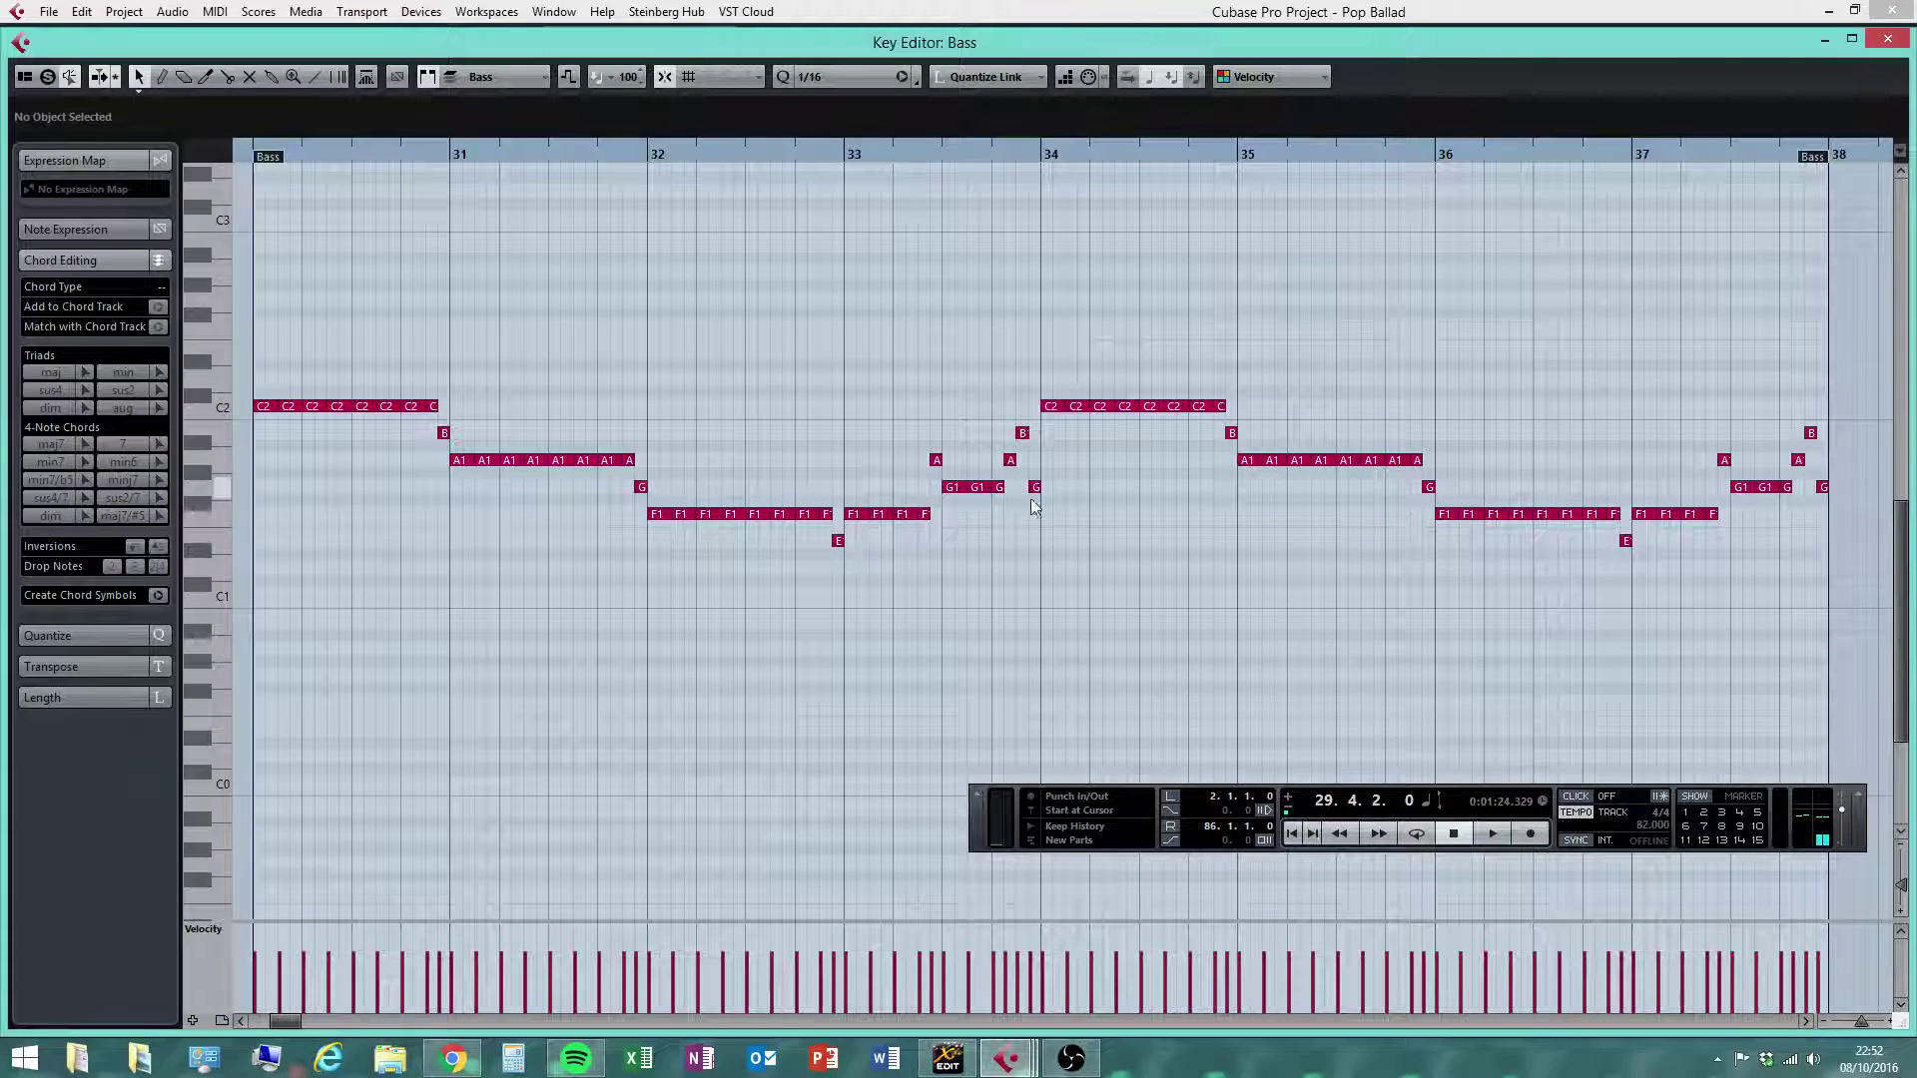
Close the bass part's editor, place the playhead at bar 22 and save the project
{"action": "left_click", "coordinate": [1887, 39]}
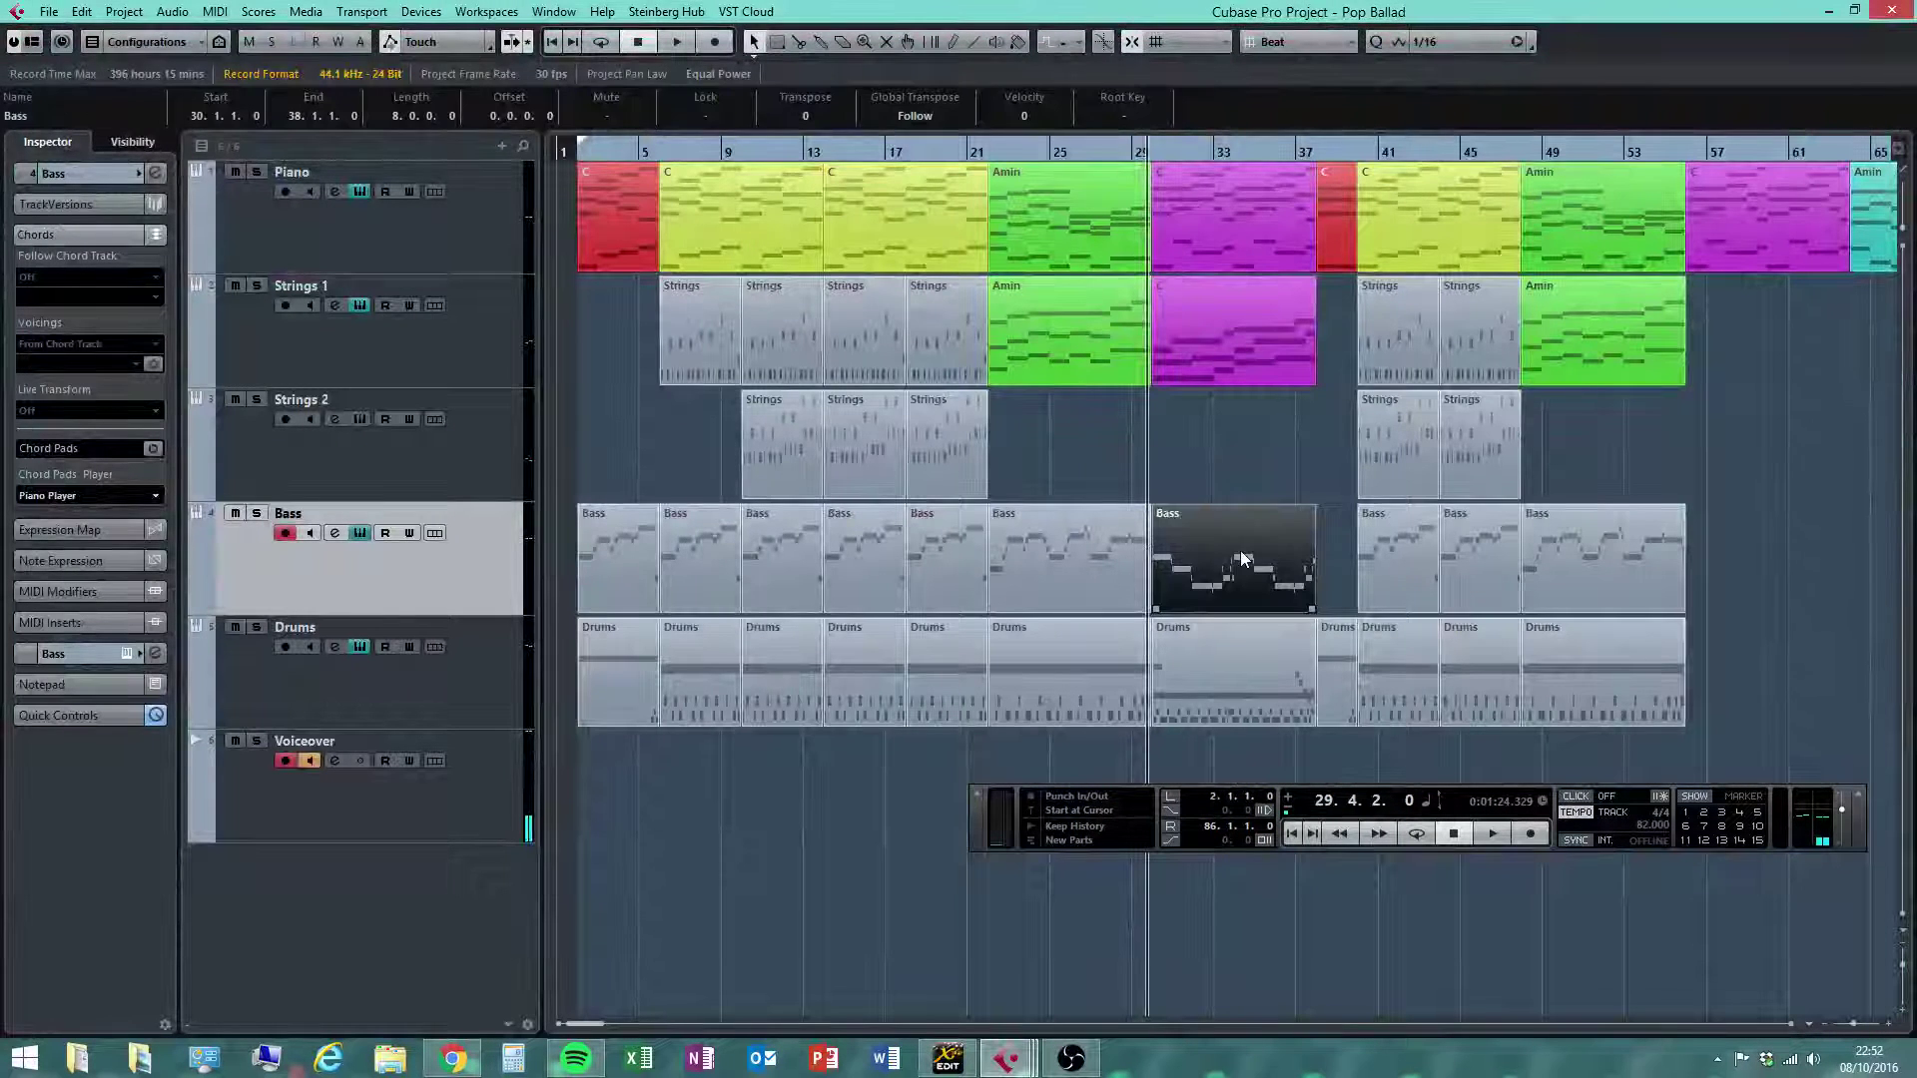
{"action": "left_click", "coordinate": [992, 152]}
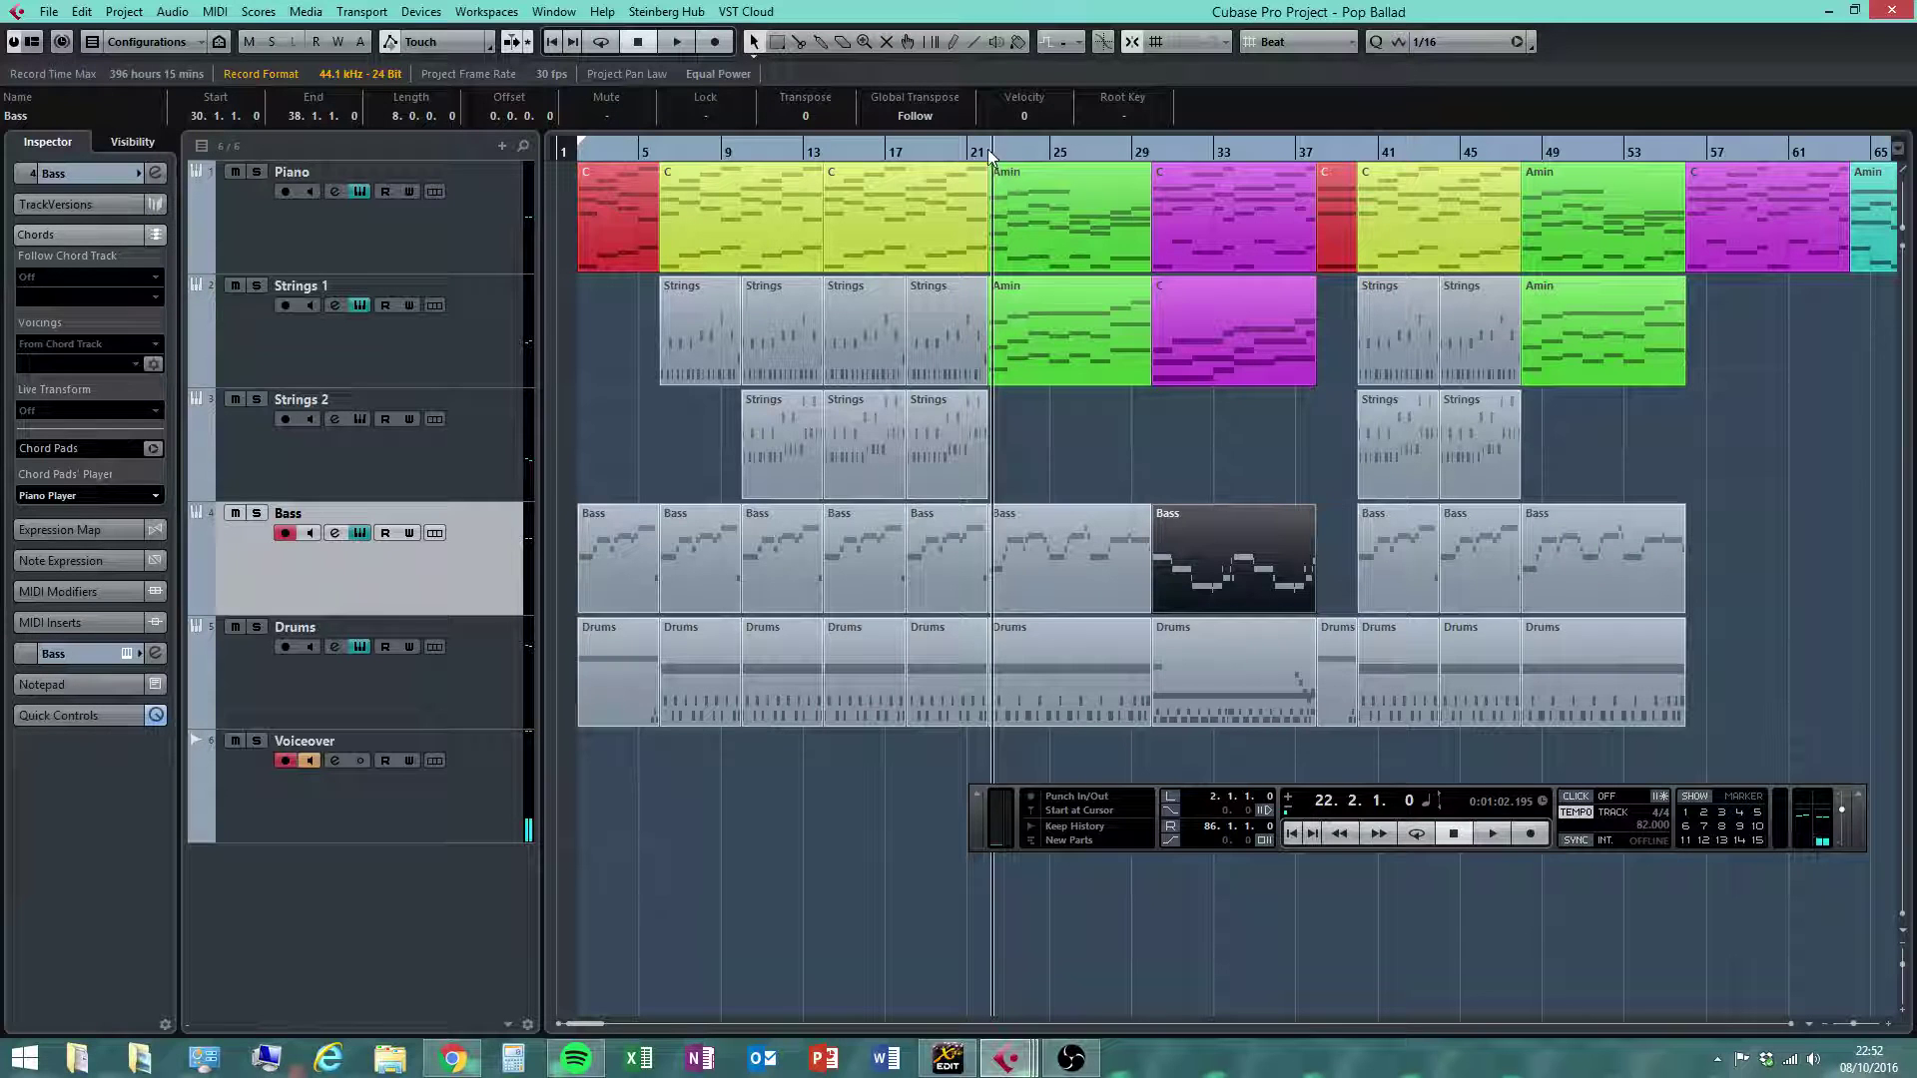
{"action": "left_click", "coordinate": [50, 17]}
{"action": "left_click", "coordinate": [88, 152]}
Play the arrangement from bar 22 to just past bar 38 to check the new bass line
{"action": "left_click", "coordinate": [1275, 437]}
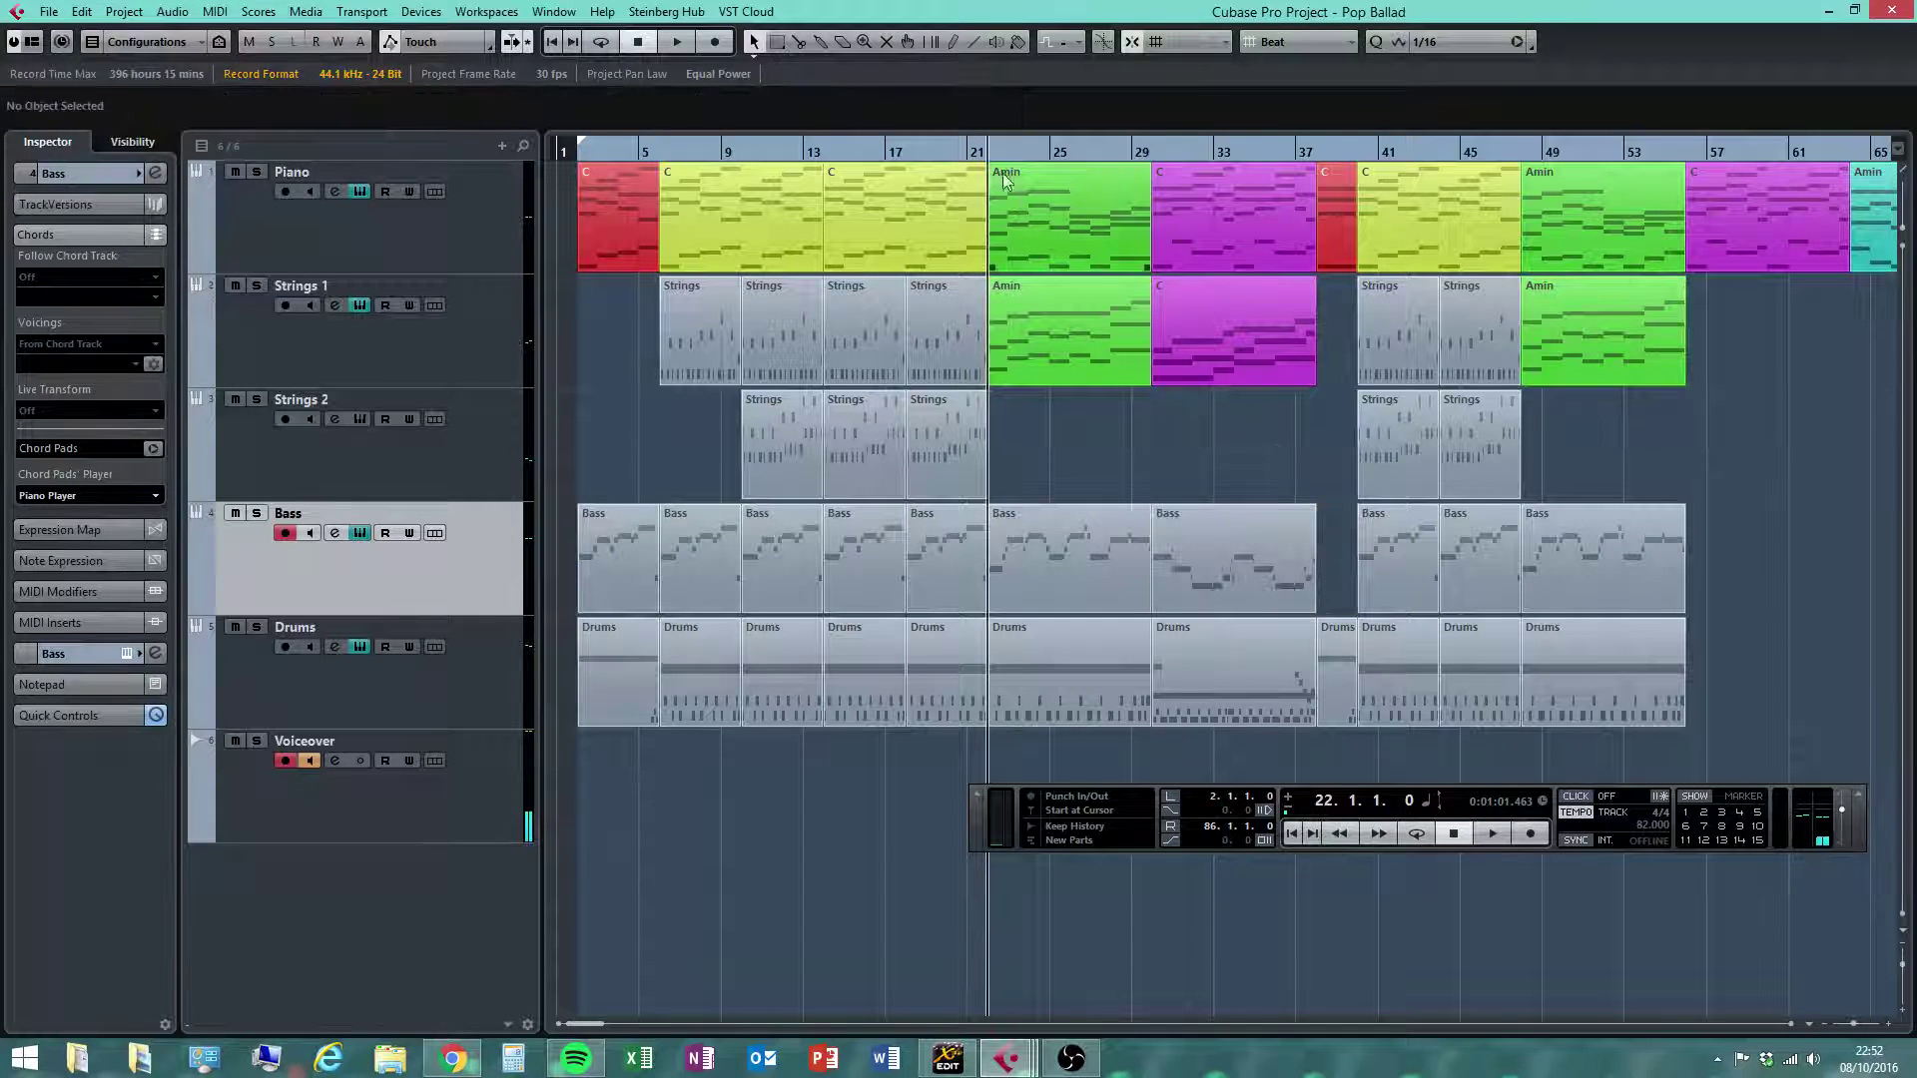
{"action": "left_click", "coordinate": [1493, 835]}
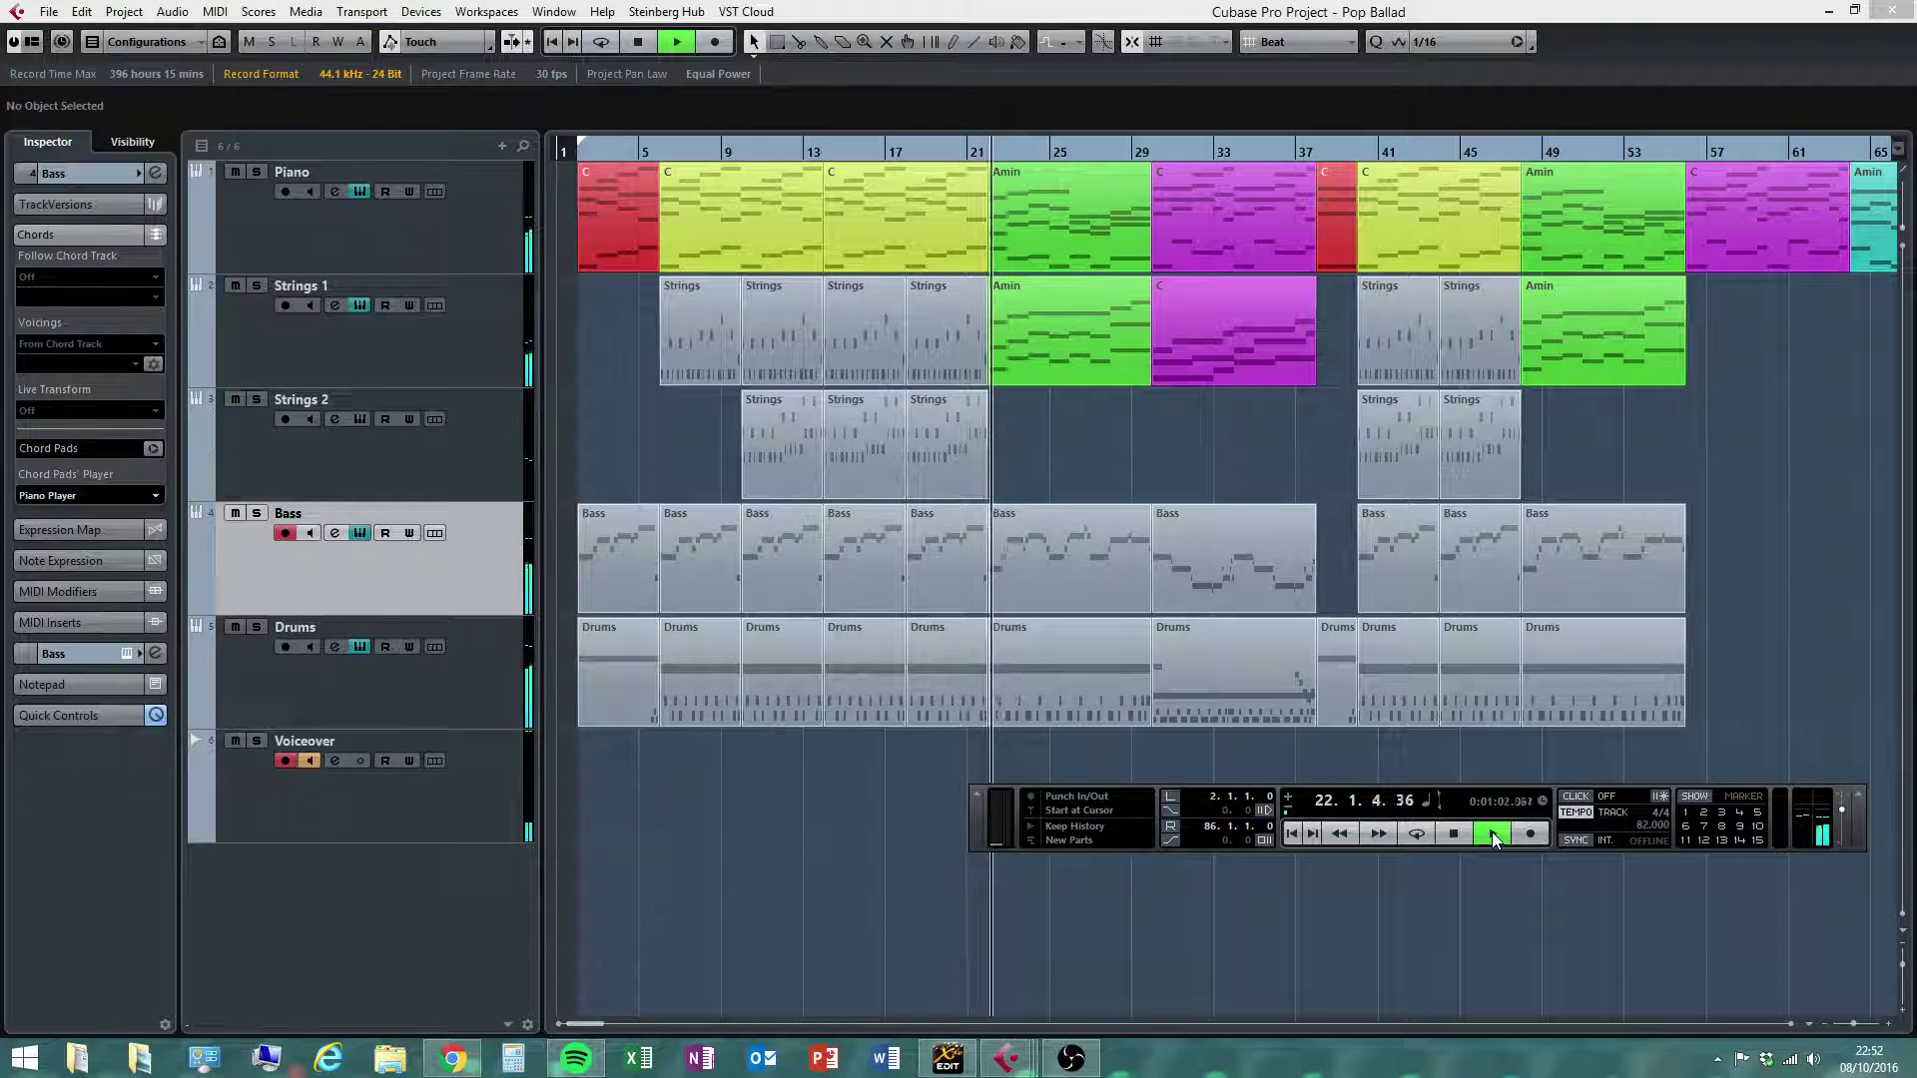
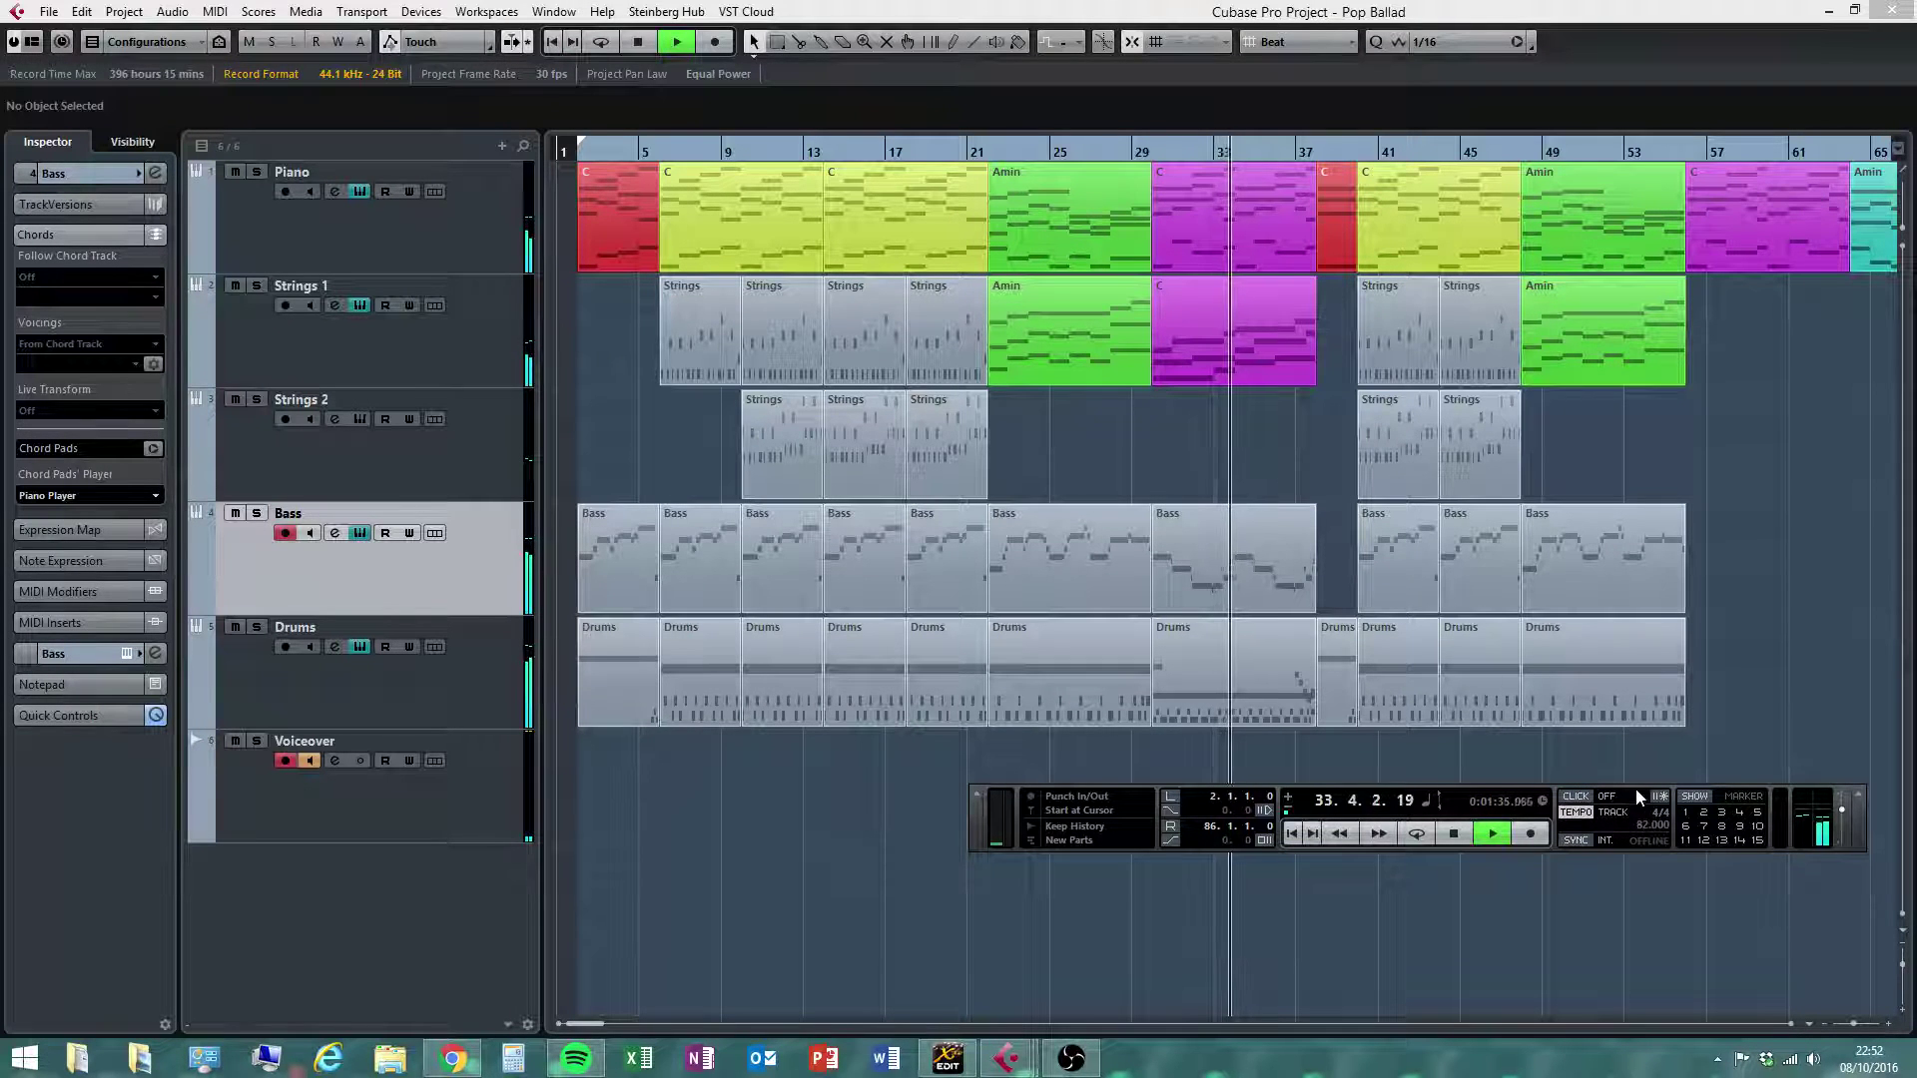
{"action": "left_click", "coordinate": [1334, 446]}
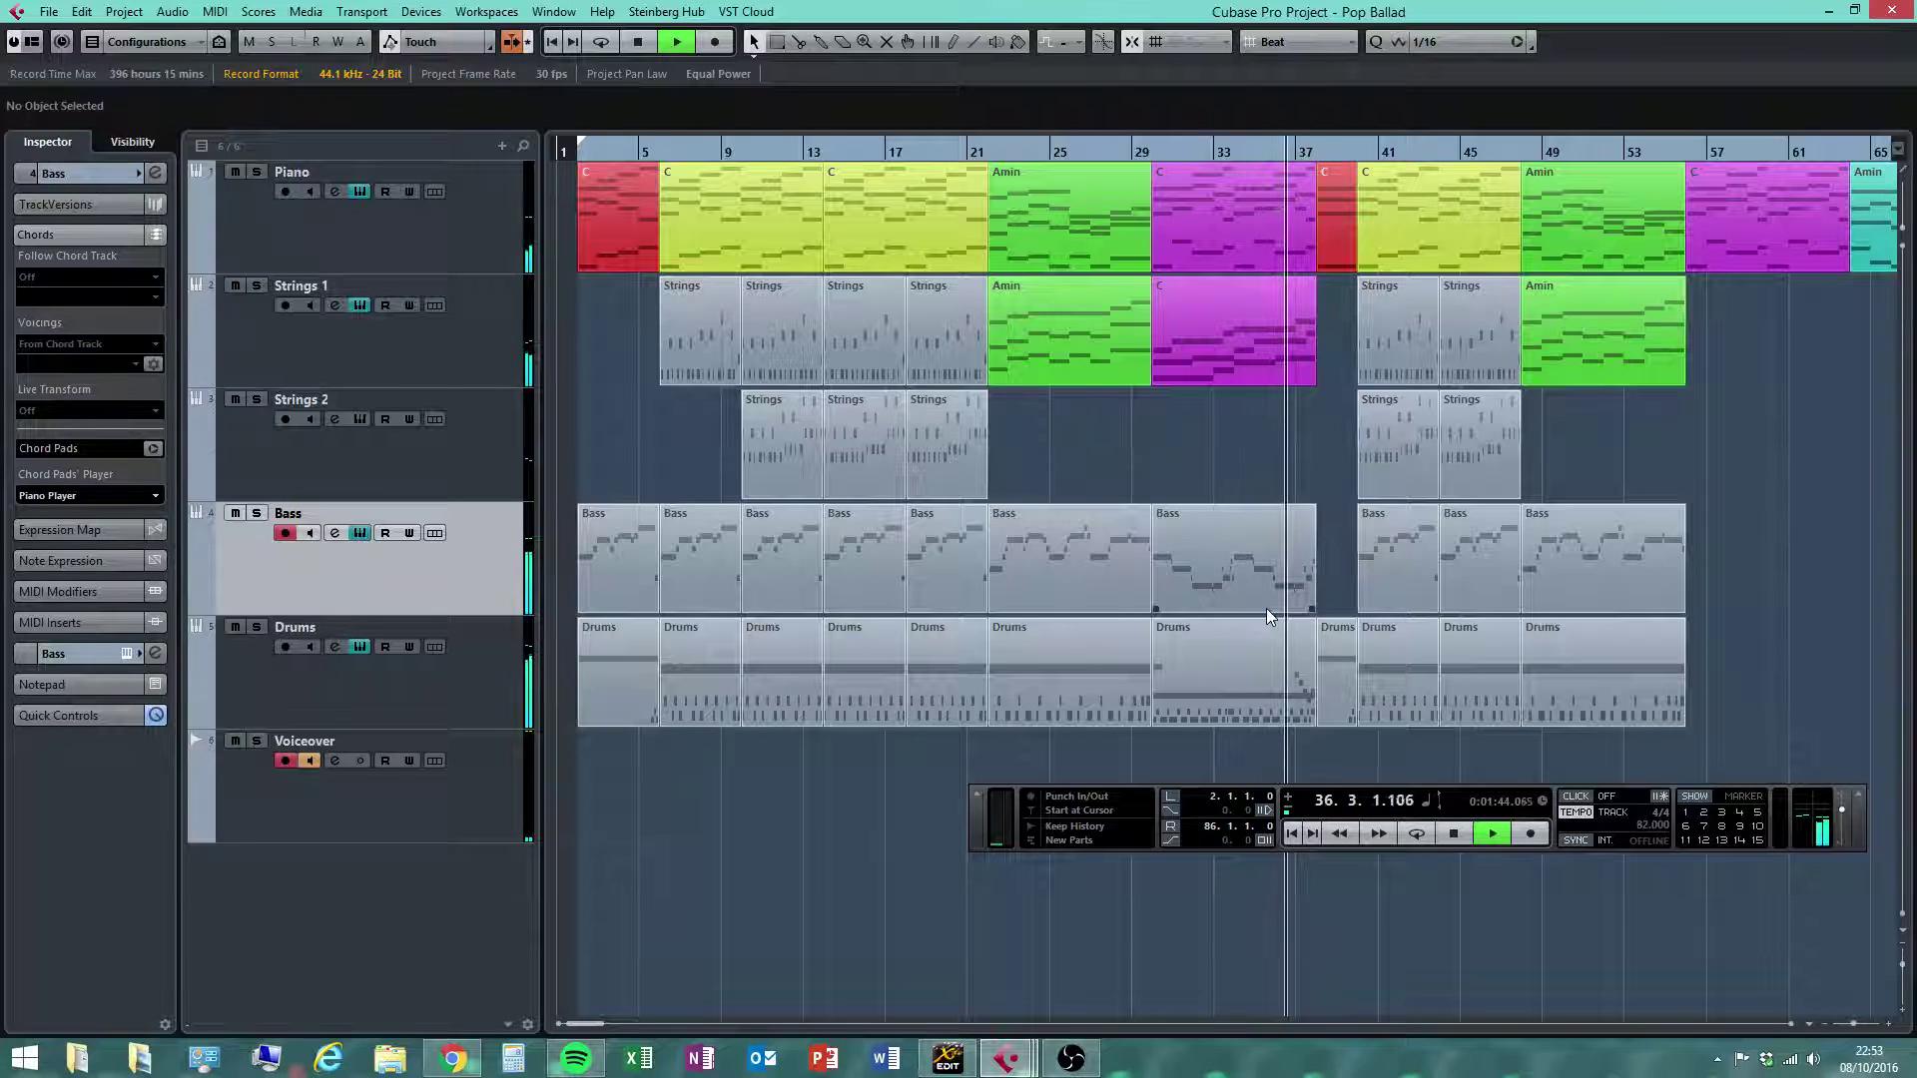
{"action": "left_click", "coordinate": [1455, 834]}
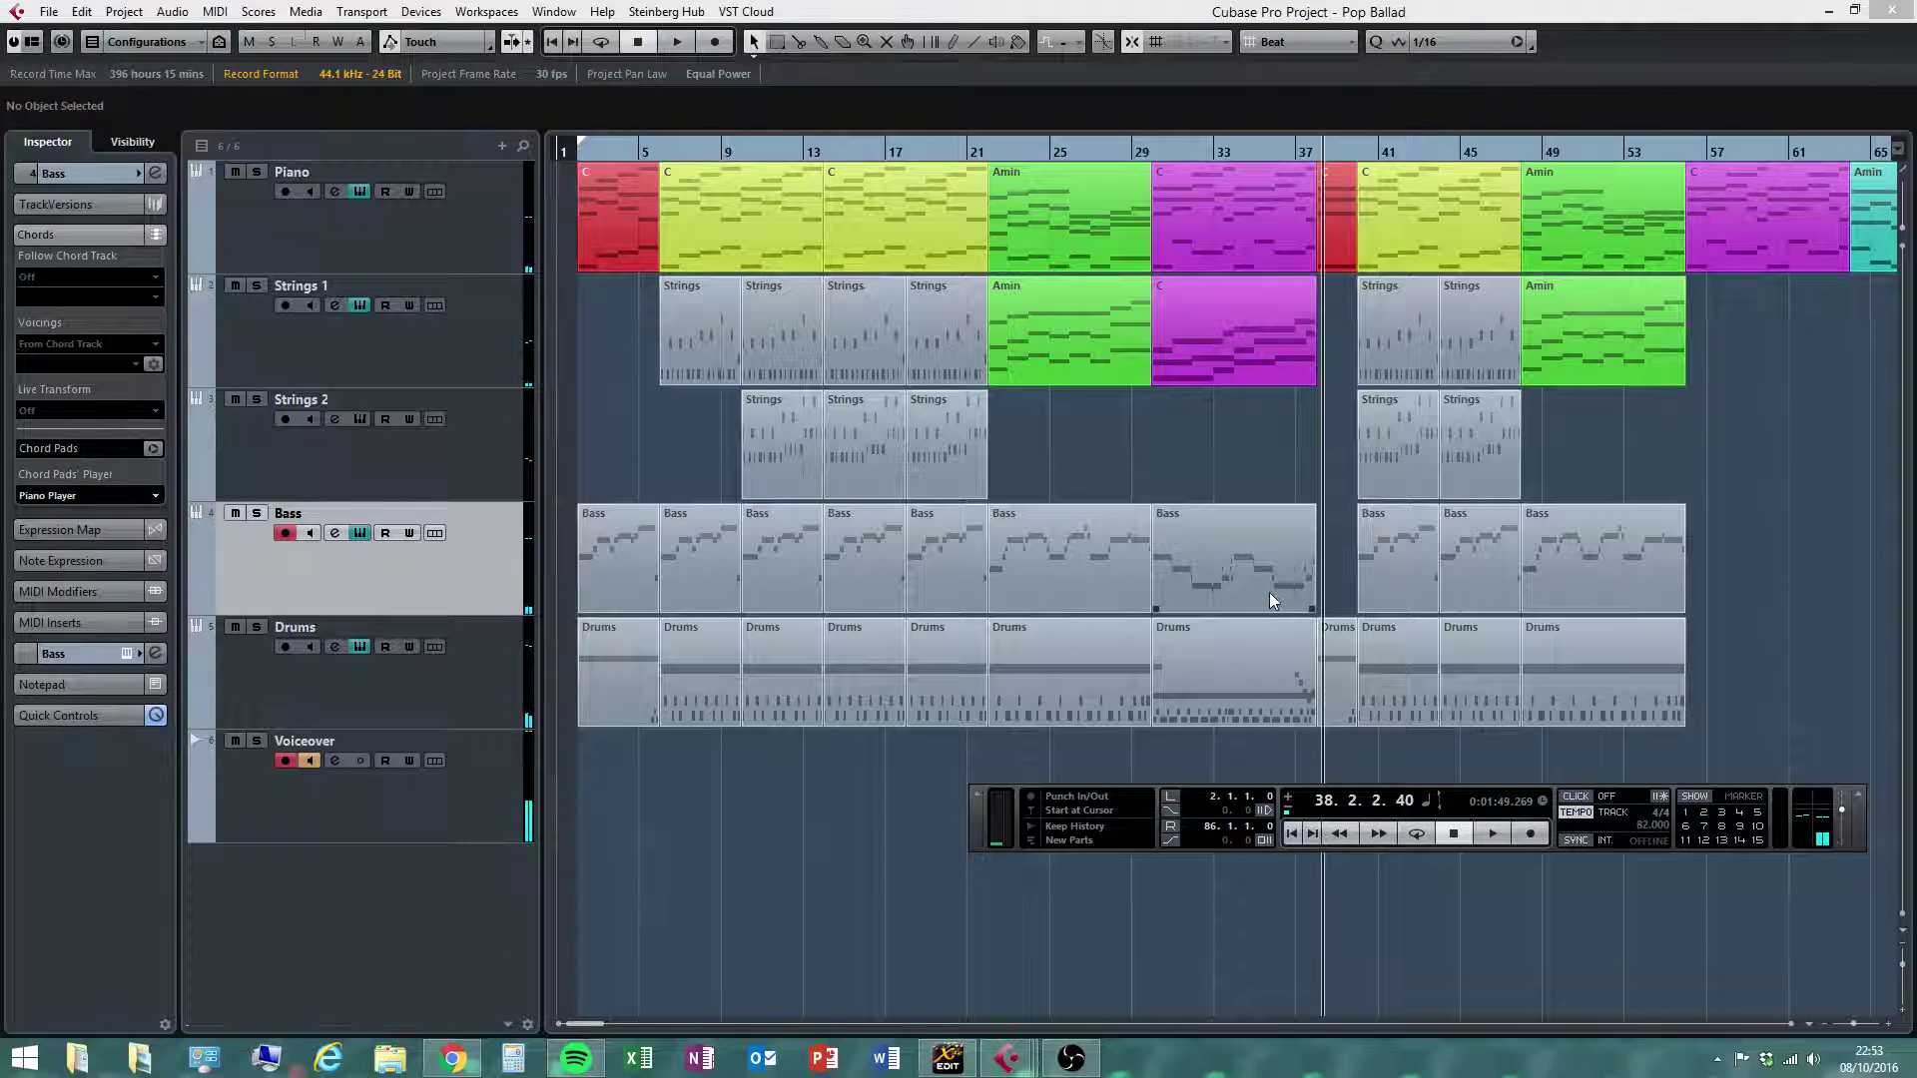
In the Bass part at bar 30, move the passing note at 31.4.4 to E2 and raise all notes from bar 32 onwards by an octave
{"action": "left_click", "coordinate": [1255, 351]}
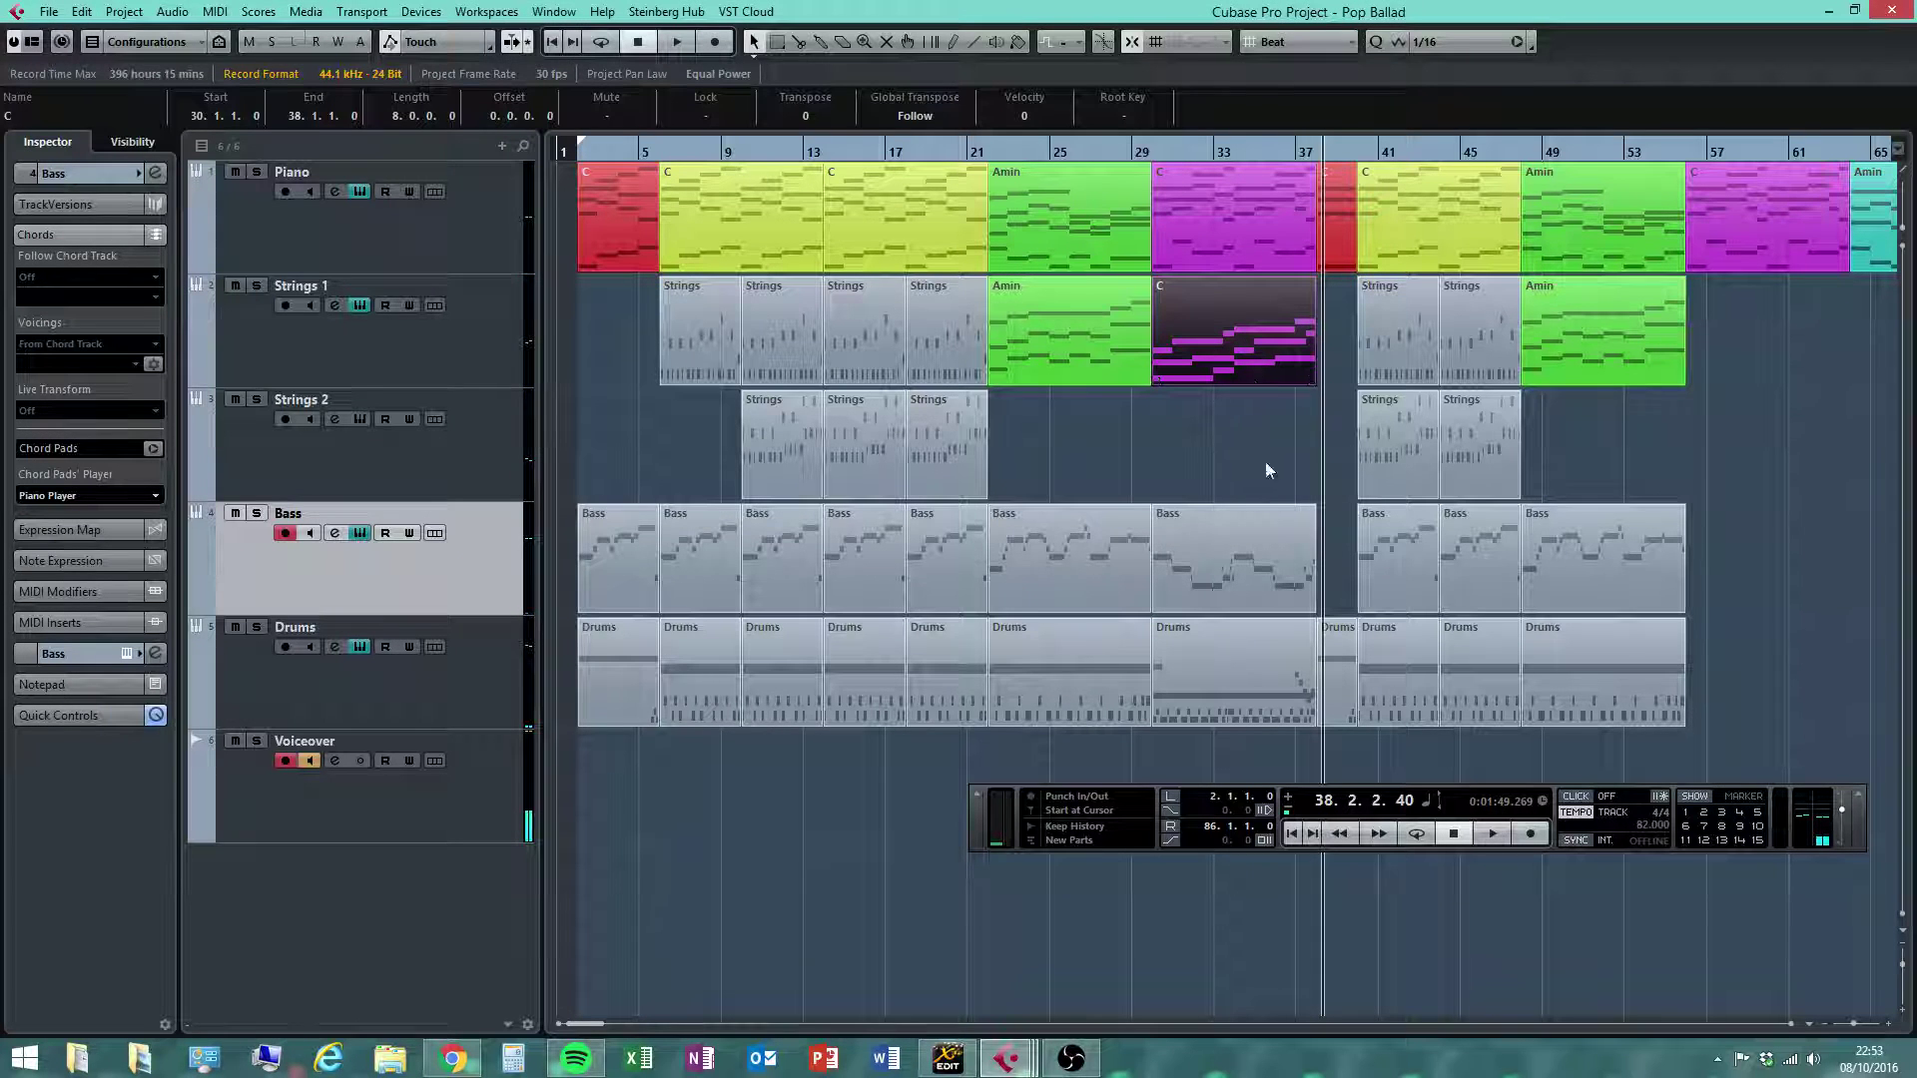
{"action": "left_click", "coordinate": [1268, 537]}
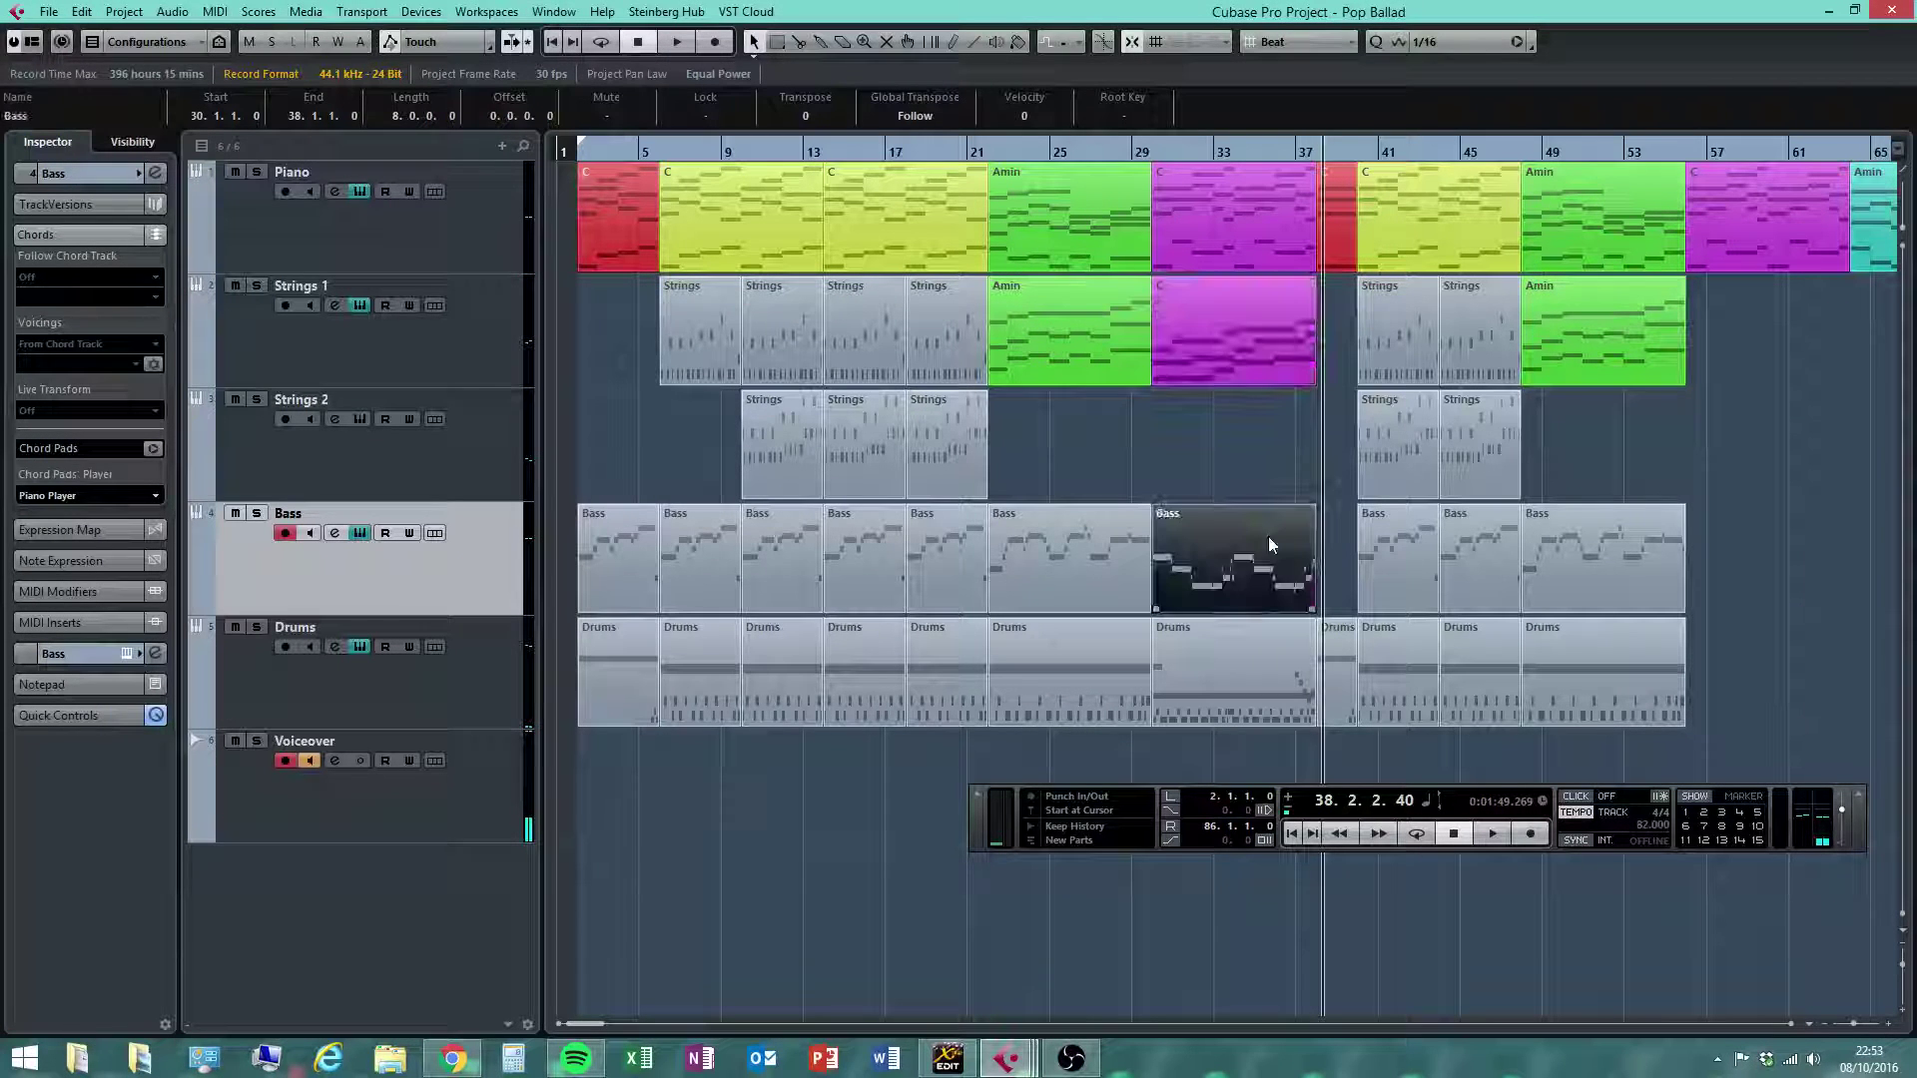
{"action": "double_click", "coordinate": [1240, 585]}
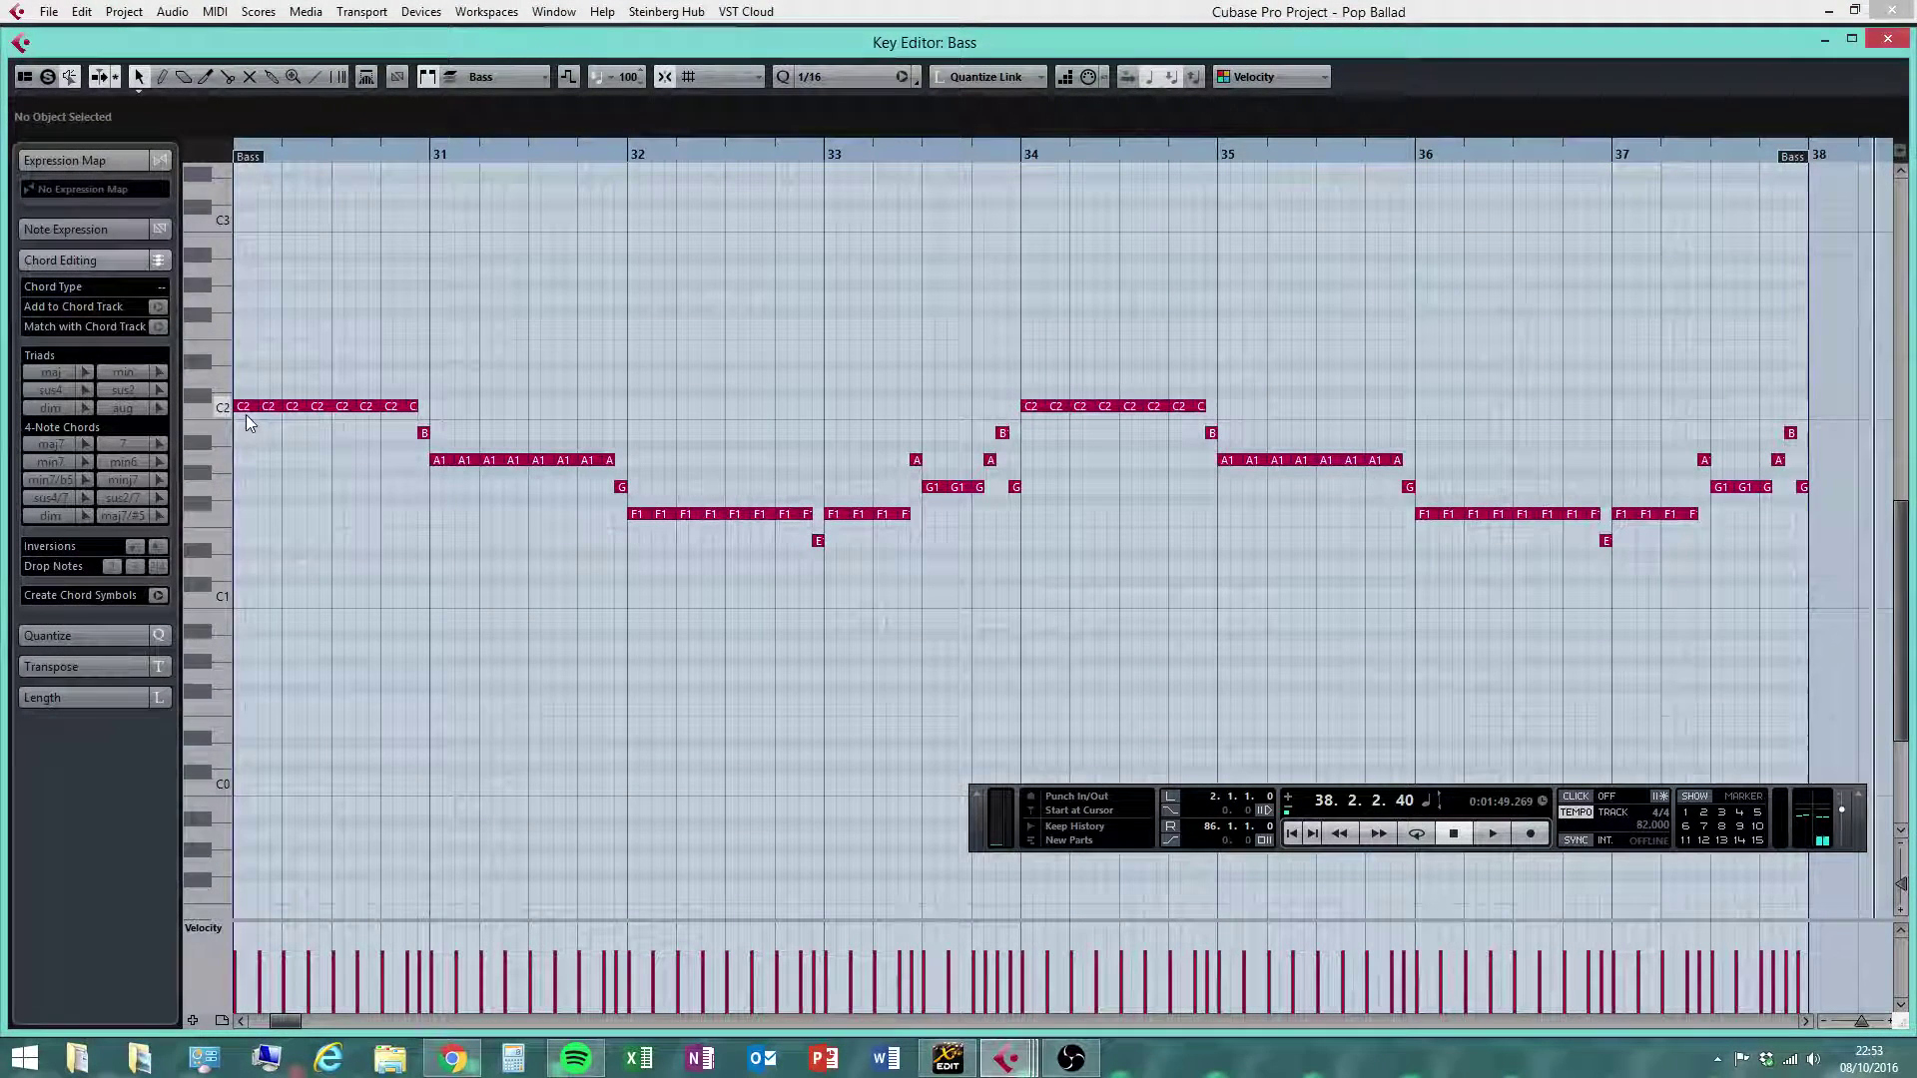
{"action": "left_click", "coordinate": [609, 462]}
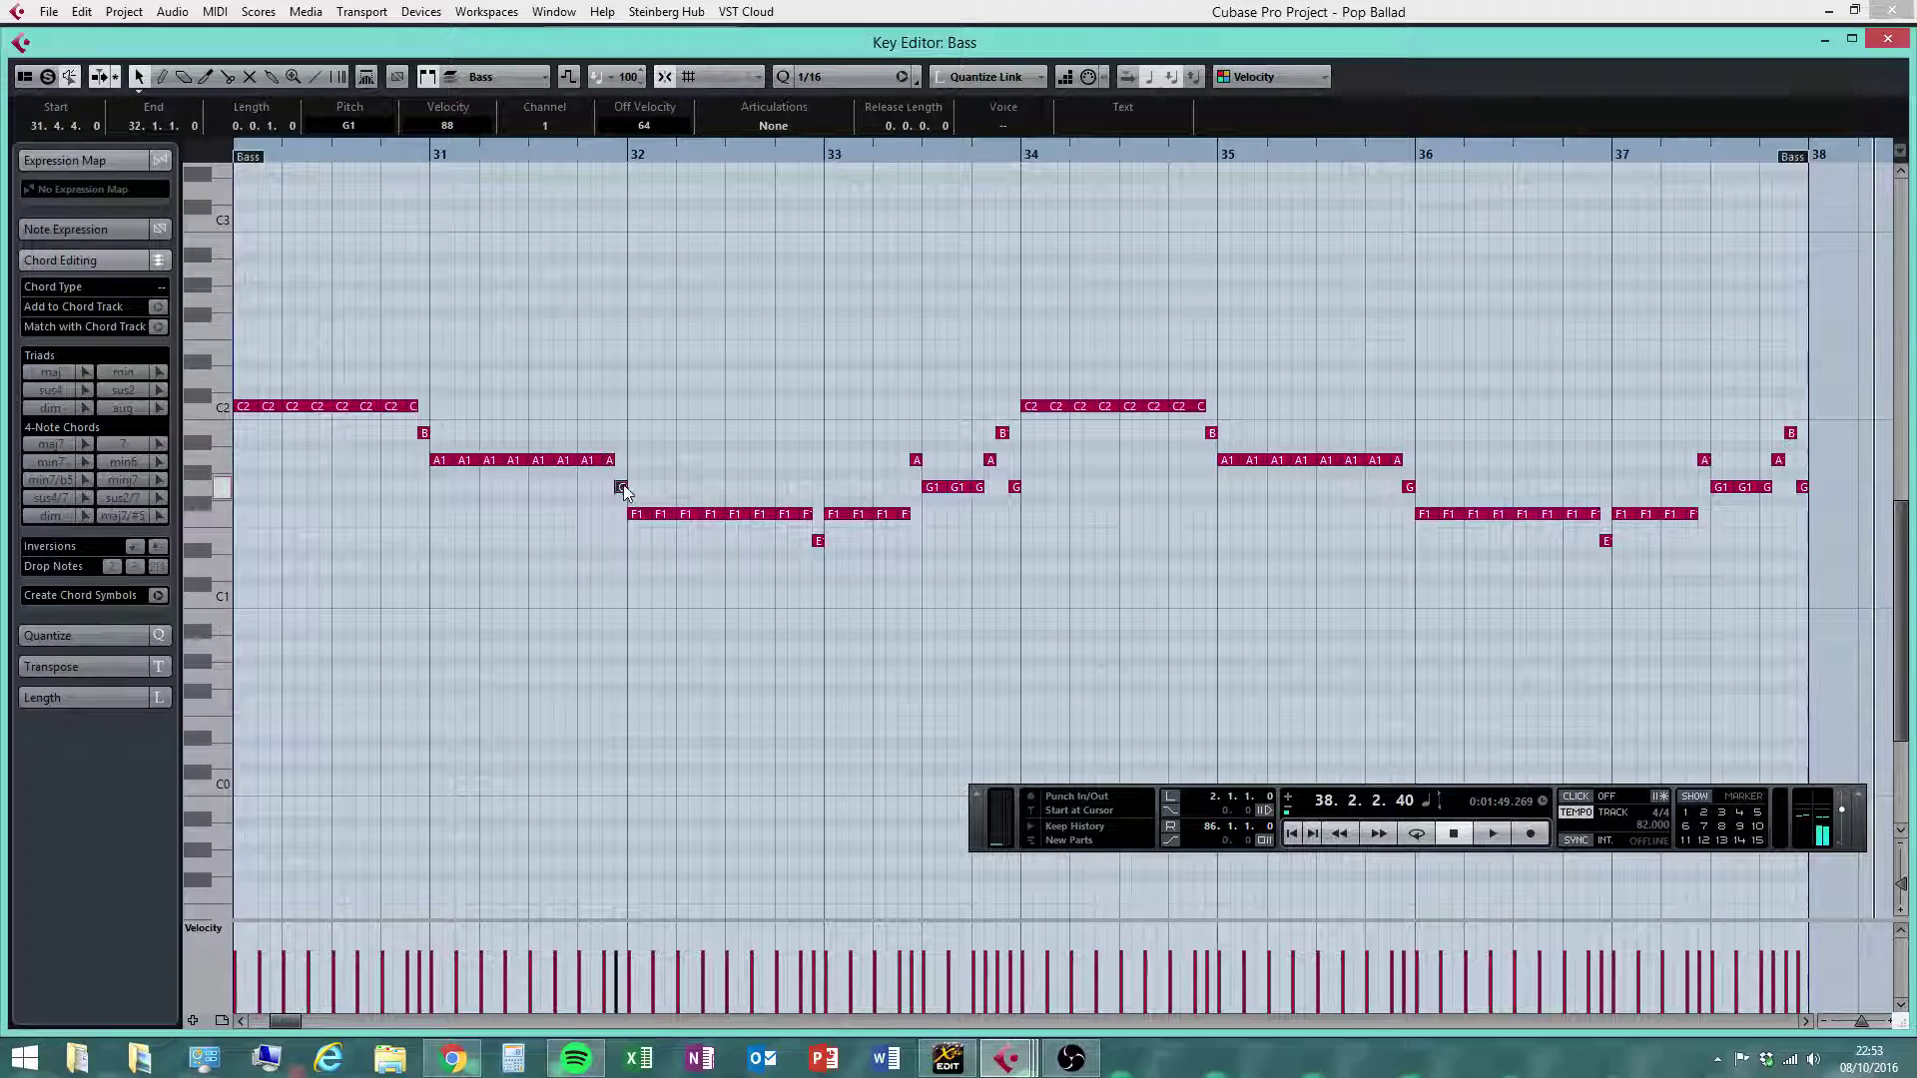
{"action": "left_click_drag", "start_coordinate": [622, 489], "coordinate": [621, 353]}
{"action": "left_click_drag", "start_coordinate": [638, 257], "coordinate": [1835, 703]}
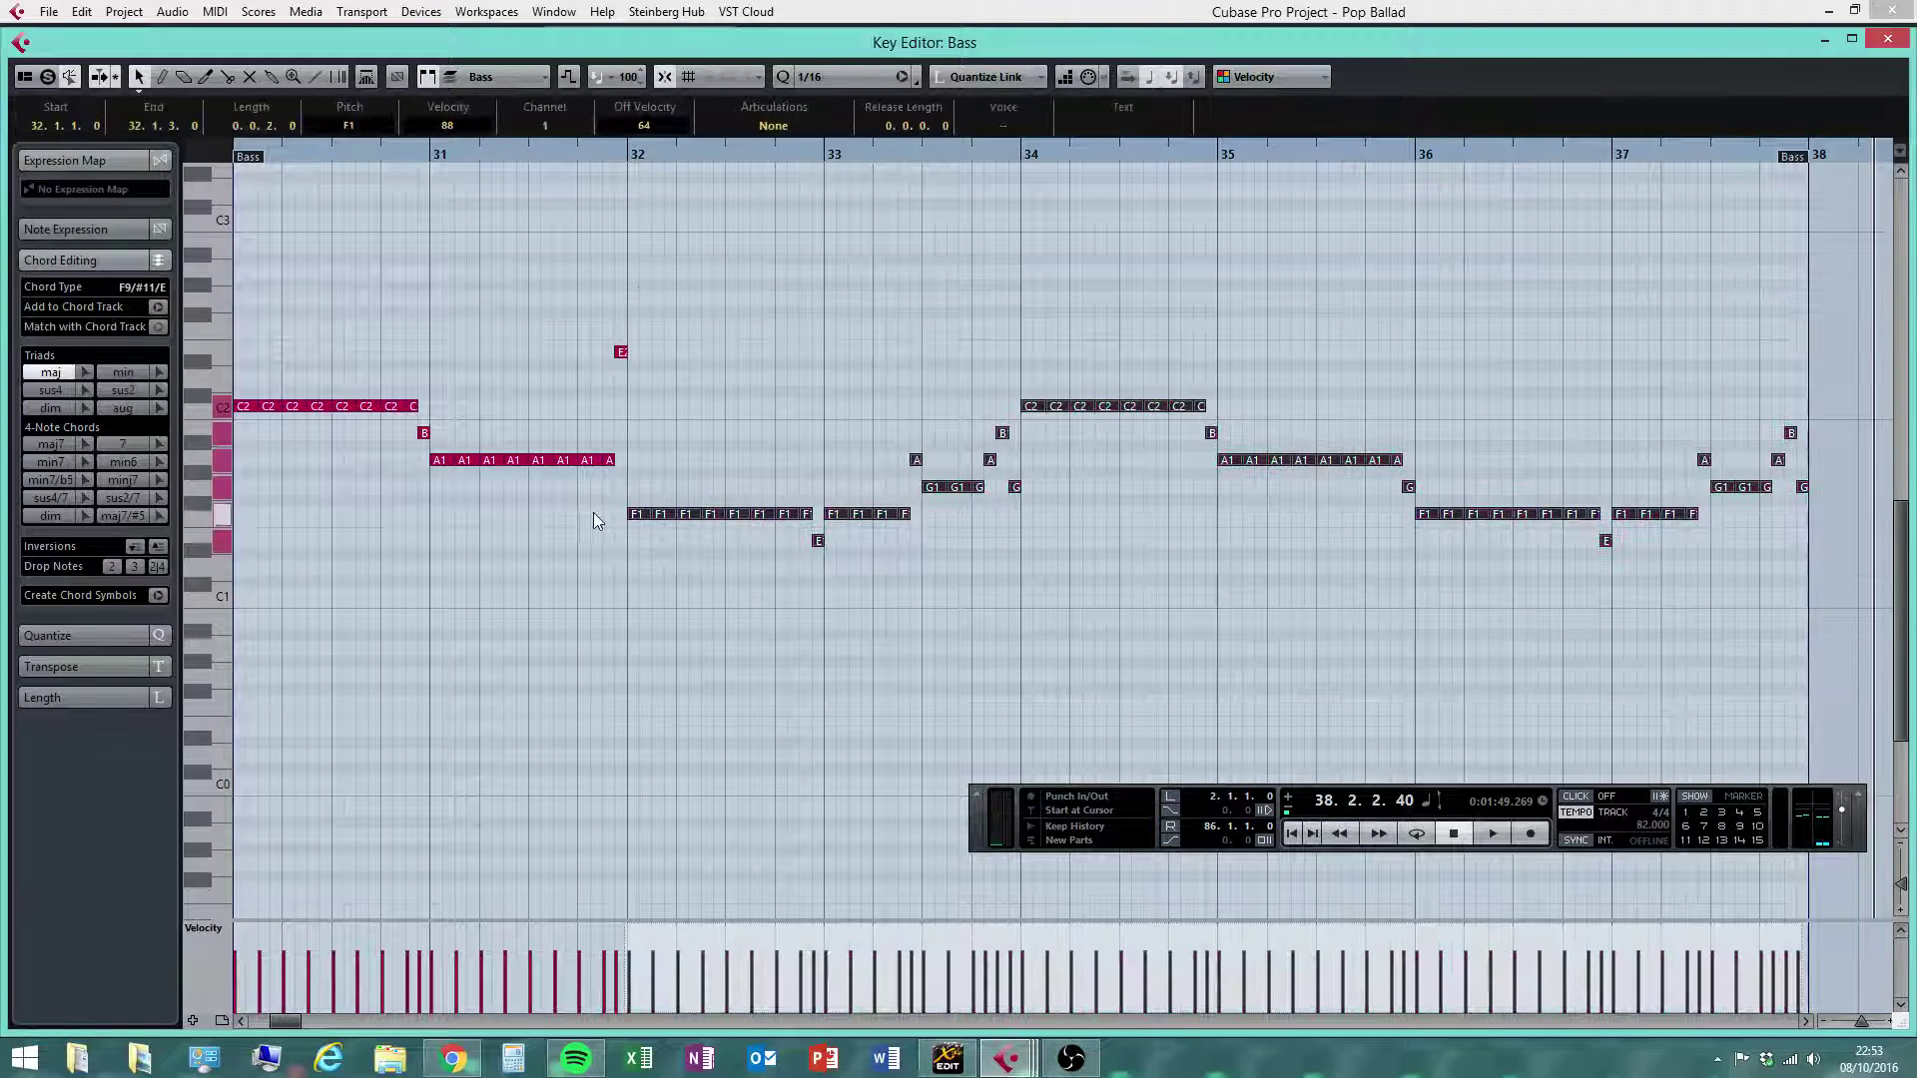
{"action": "left_click_drag", "start_coordinate": [639, 518], "coordinate": [641, 336]}
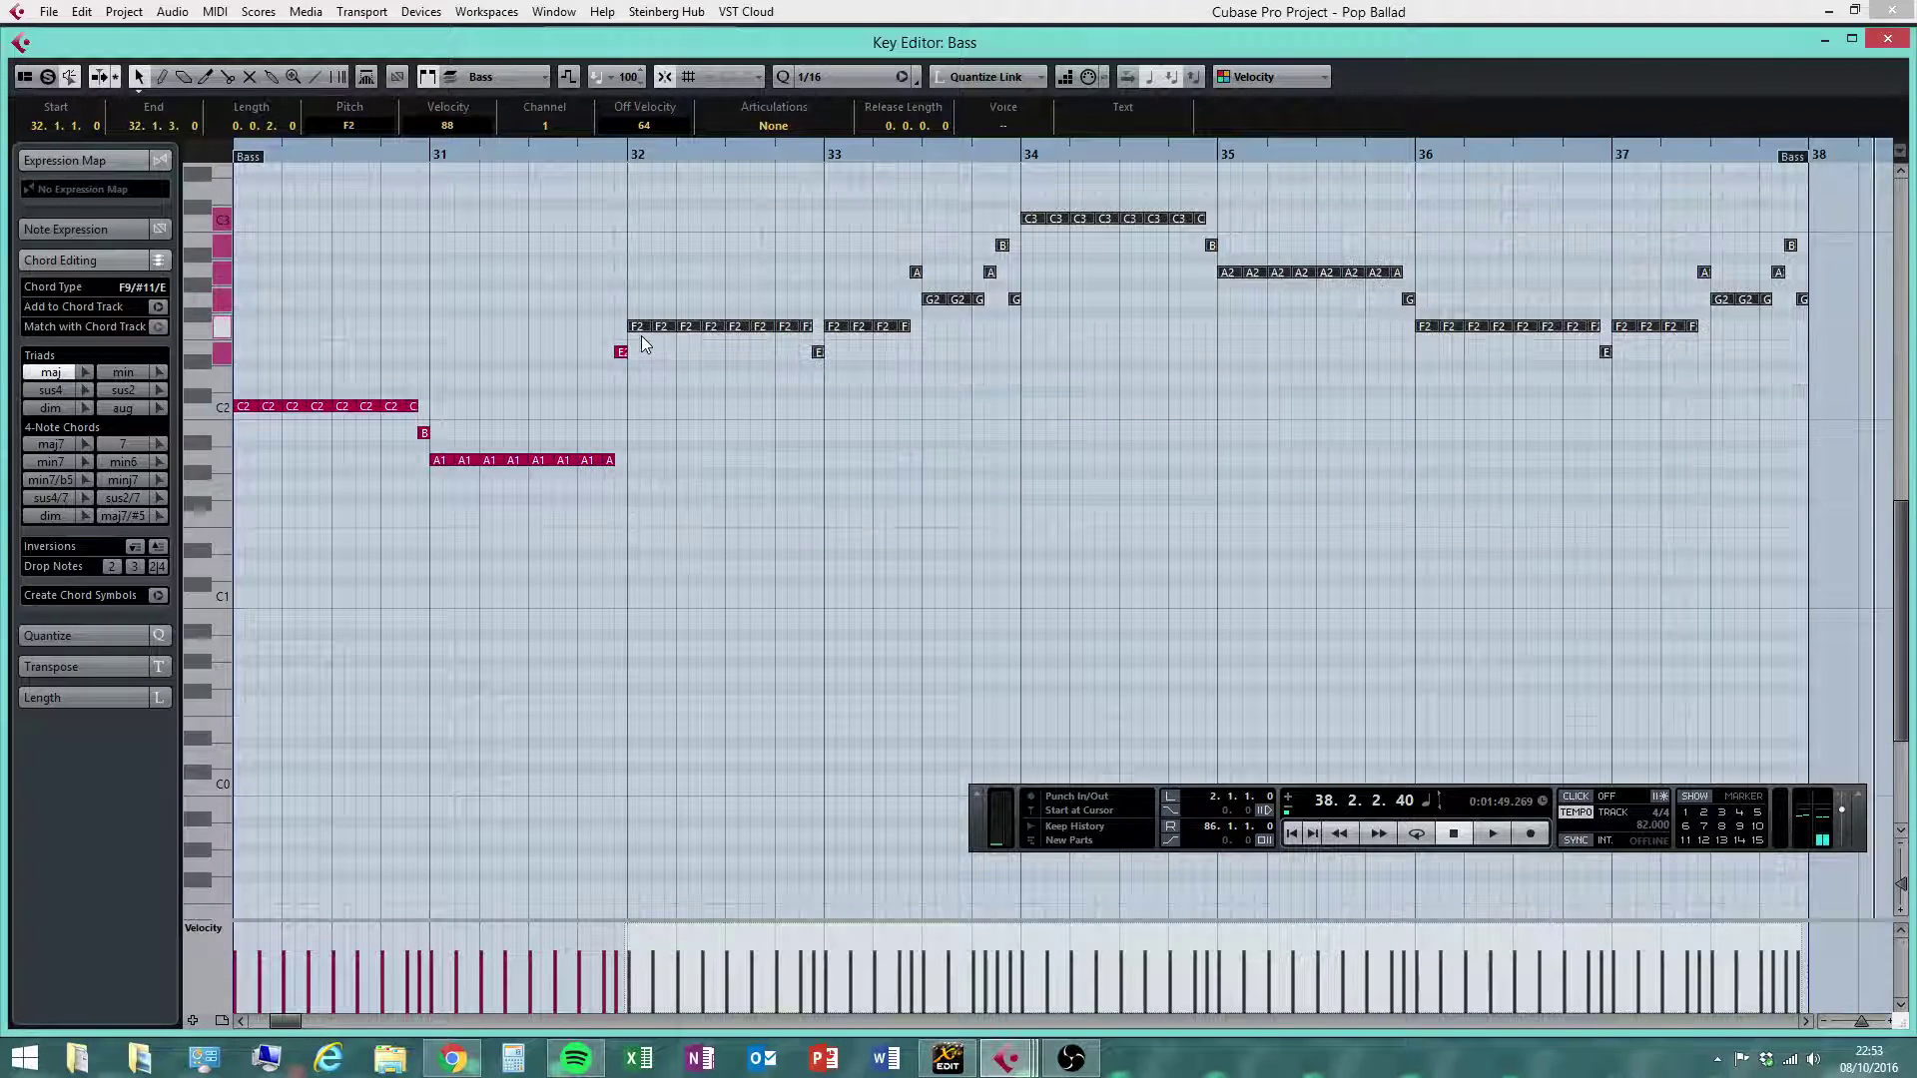
Play the bass line from 29.4.4 to beat 4 of bar 37 to check the raised register
{"action": "left_click", "coordinate": [696, 488]}
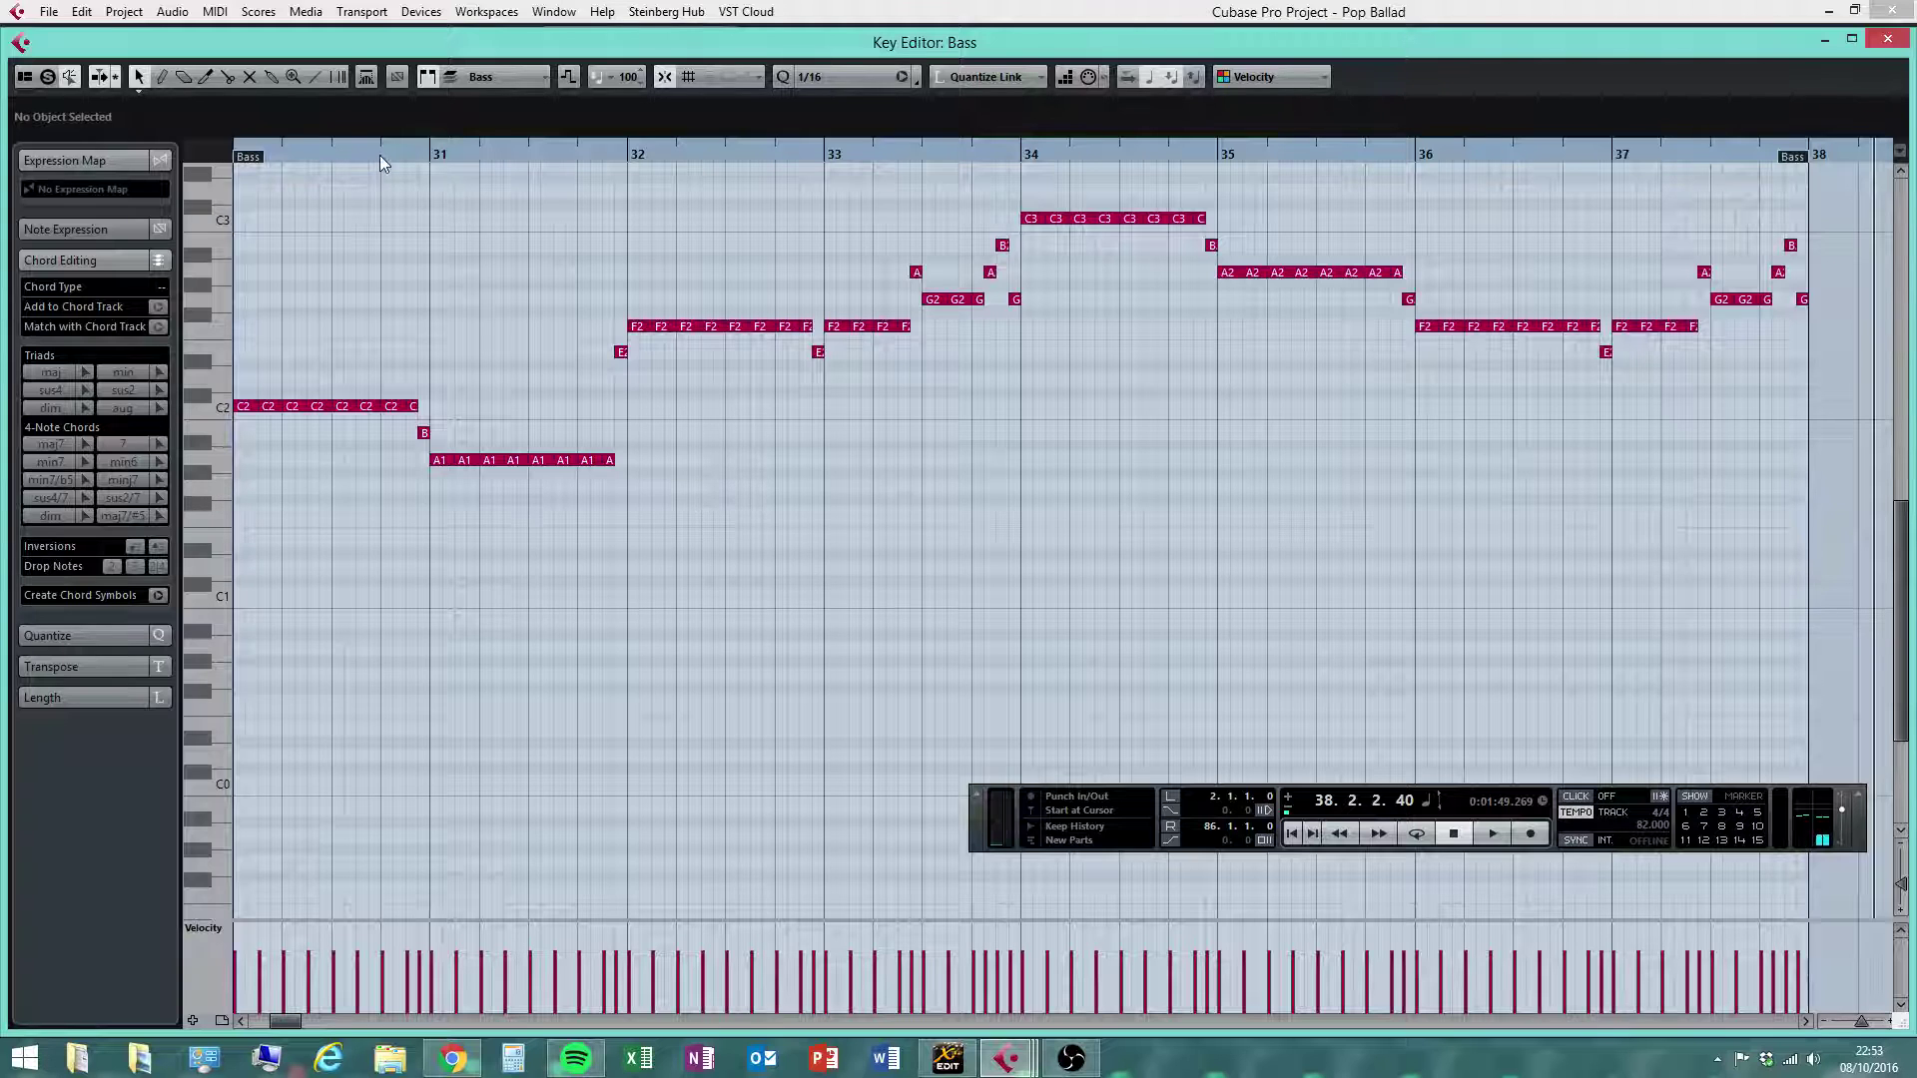
{"action": "left_click_drag", "start_coordinate": [380, 164], "coordinate": [241, 190]}
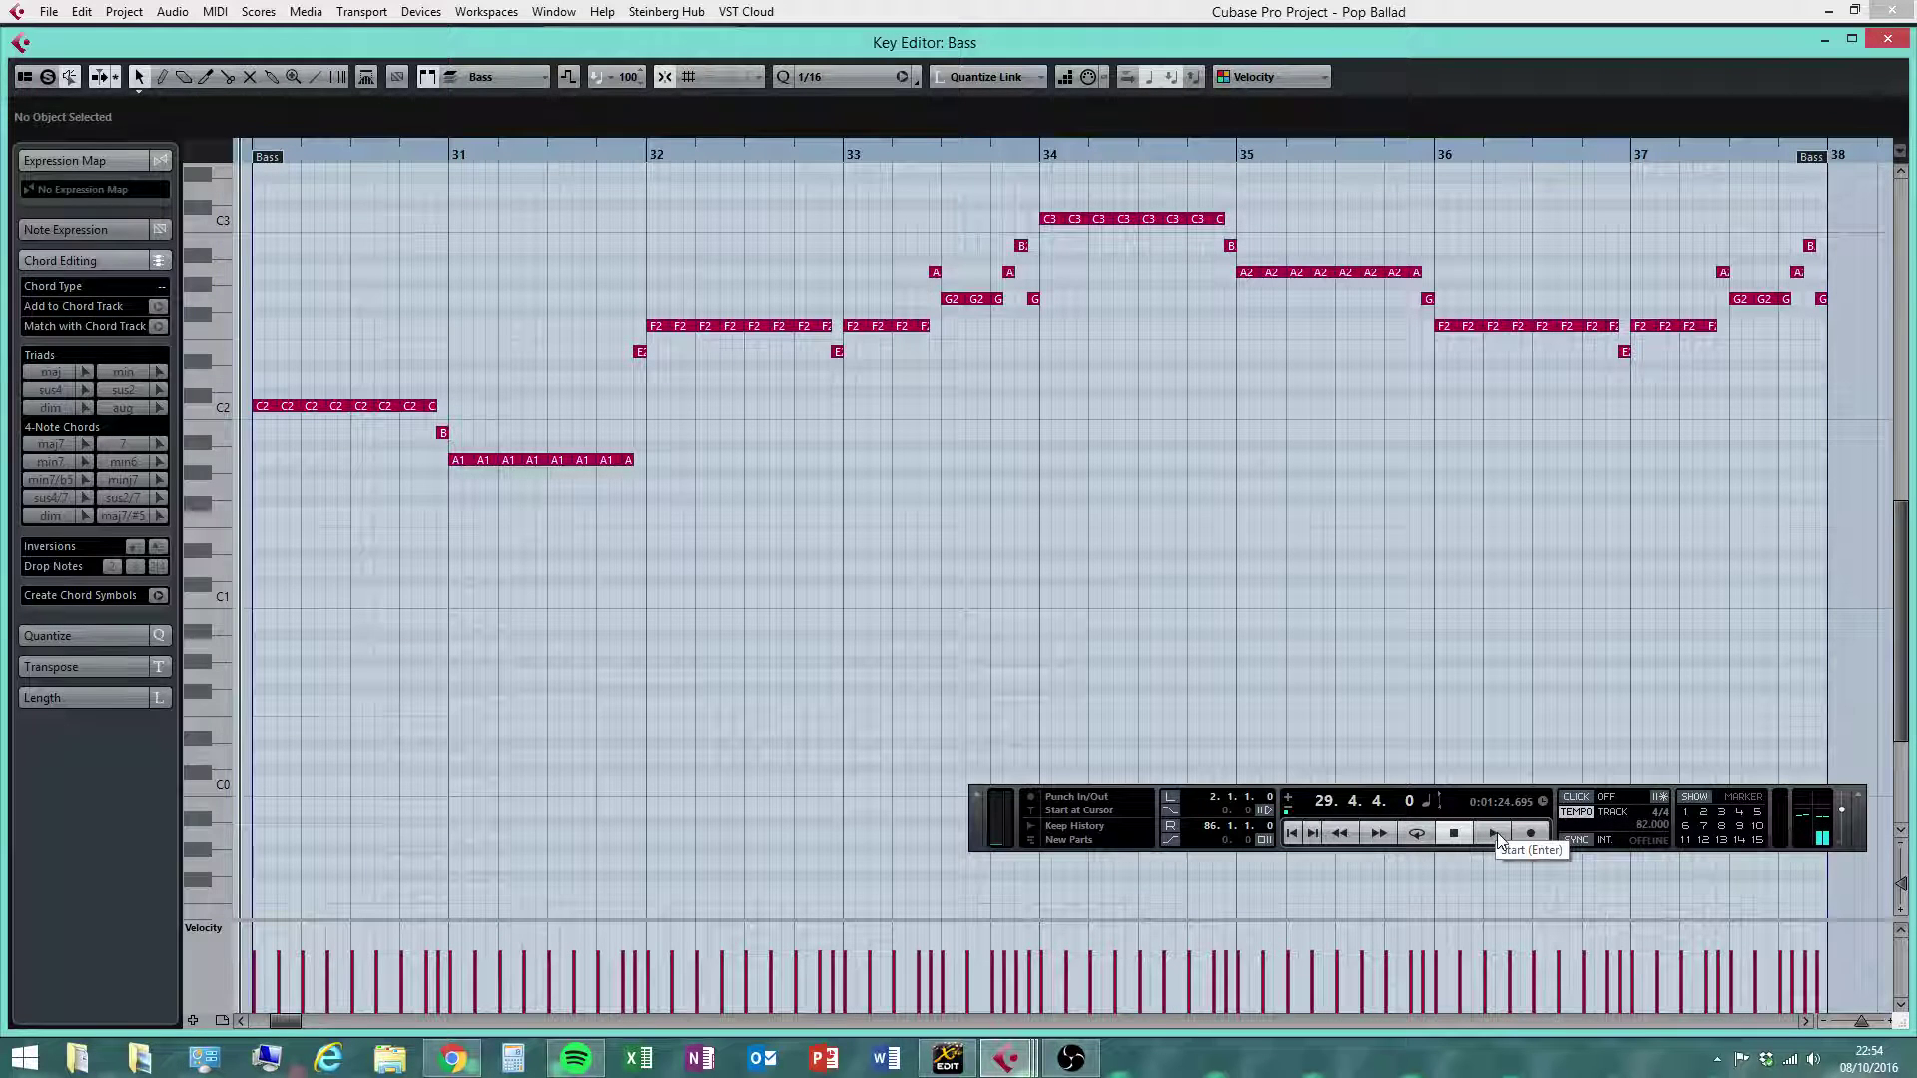
{"action": "left_click", "coordinate": [1495, 834]}
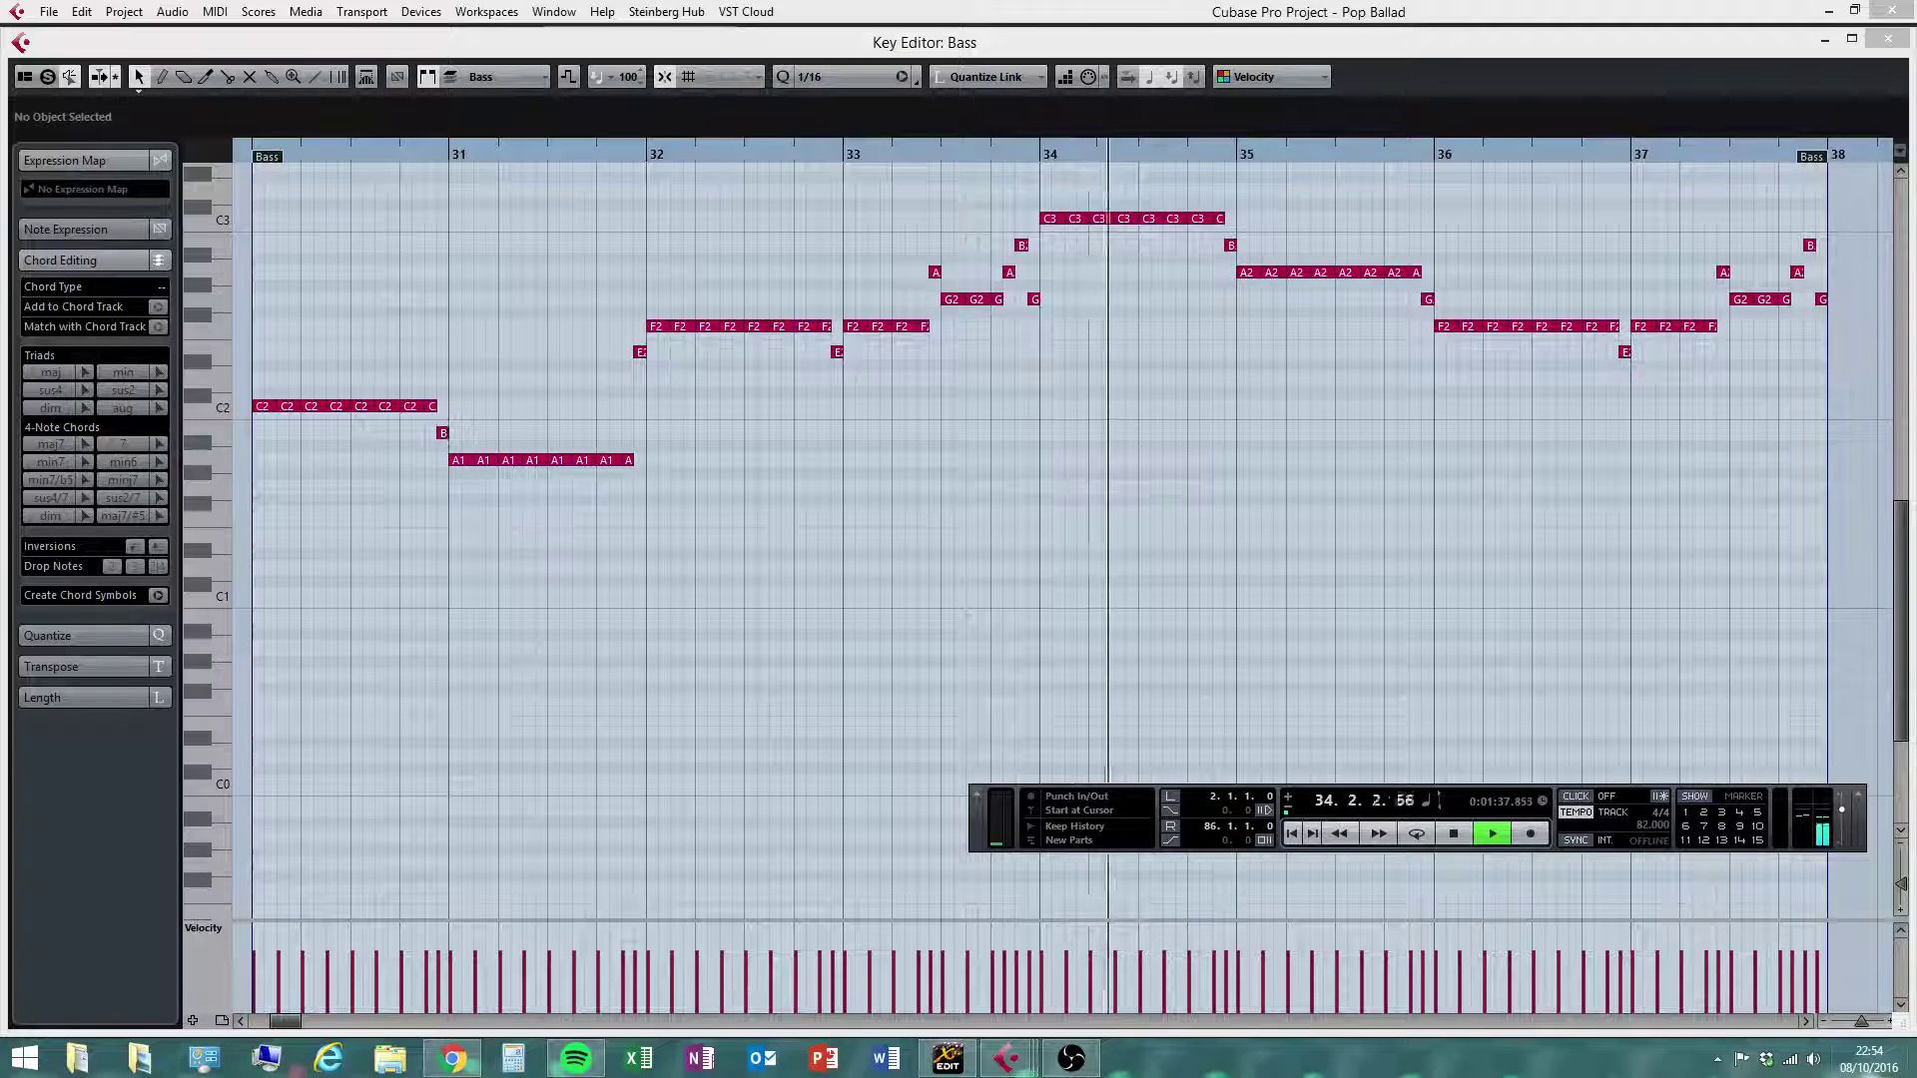
{"action": "left_click", "coordinate": [1805, 1021]}
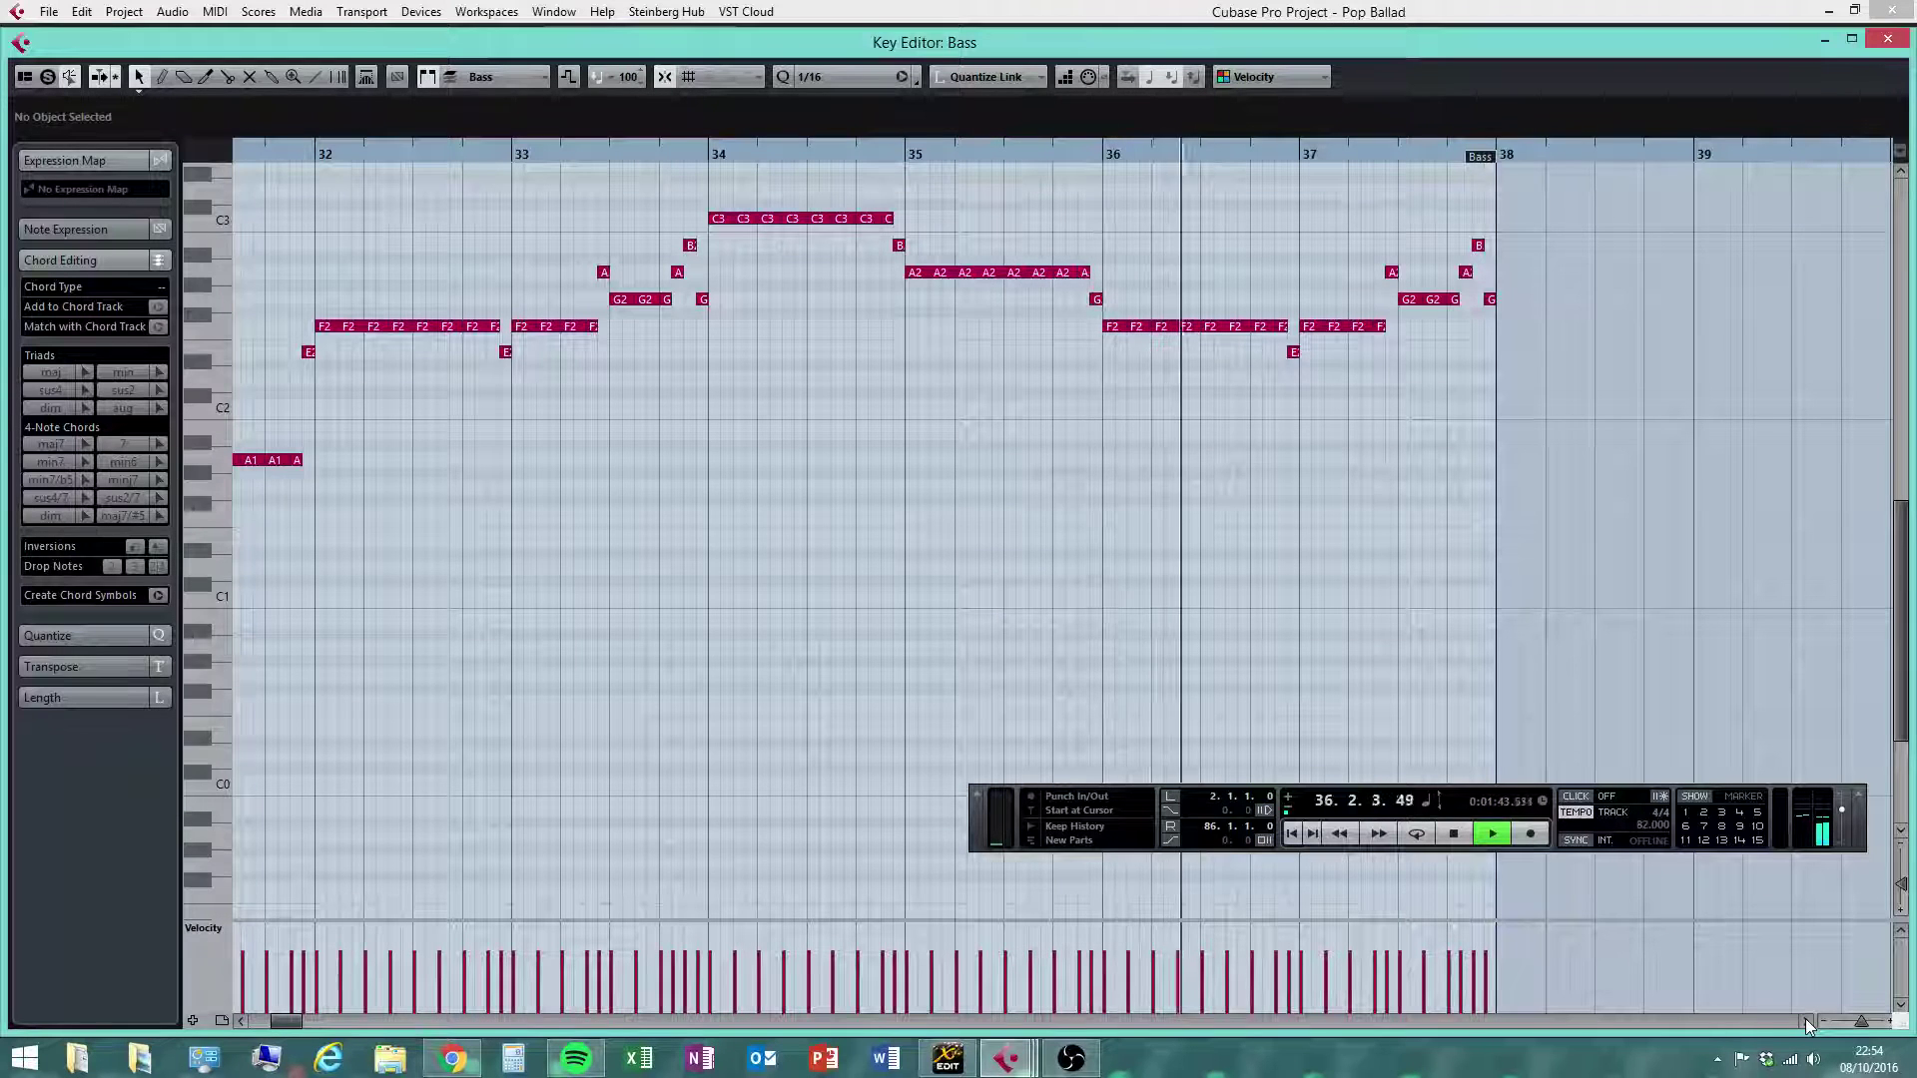
{"action": "left_click", "coordinate": [1455, 834]}
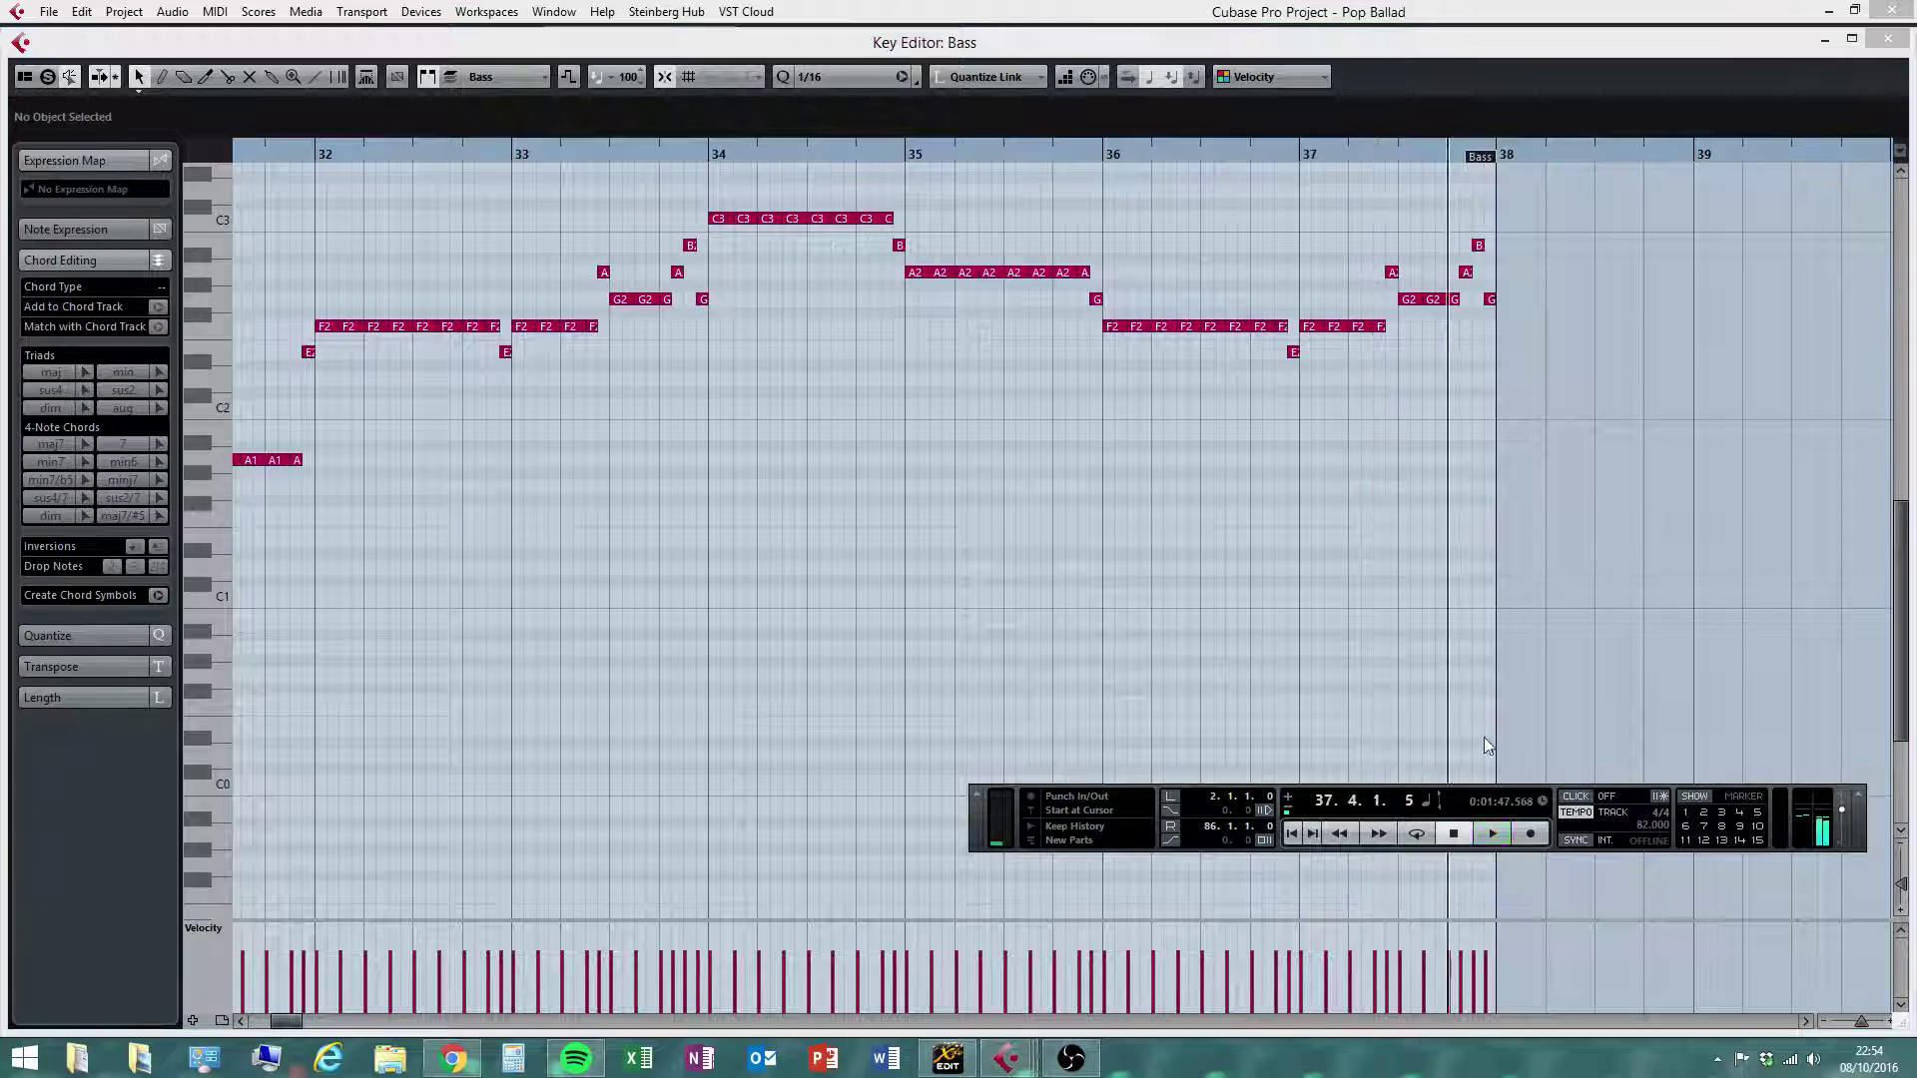
Lower the last four notes of bar 37, from 37.4.1 onwards, by an octave in the Bass part
{"action": "left_click_drag", "start_coordinate": [1538, 211], "coordinate": [1454, 369]}
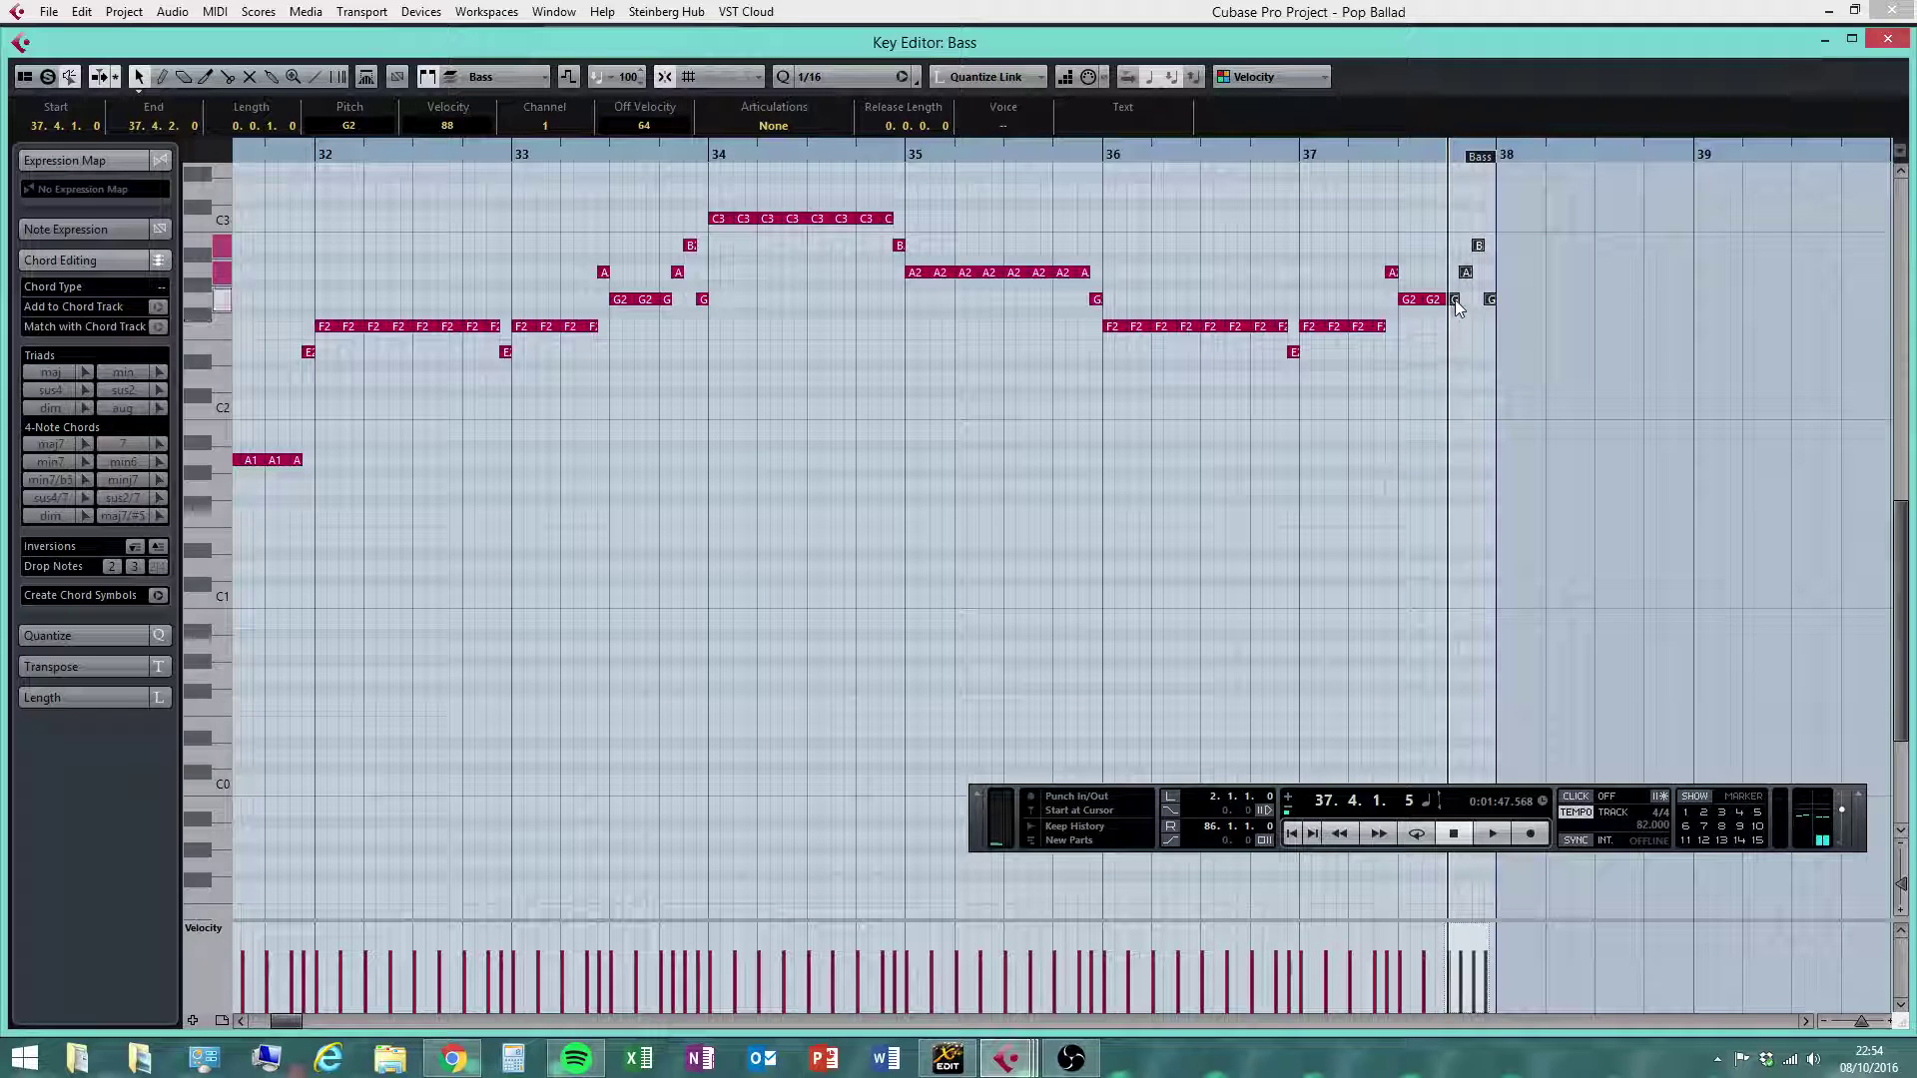
{"action": "left_click_drag", "start_coordinate": [1455, 302], "coordinate": [1458, 494]}
{"action": "left_click", "coordinate": [1506, 480]}
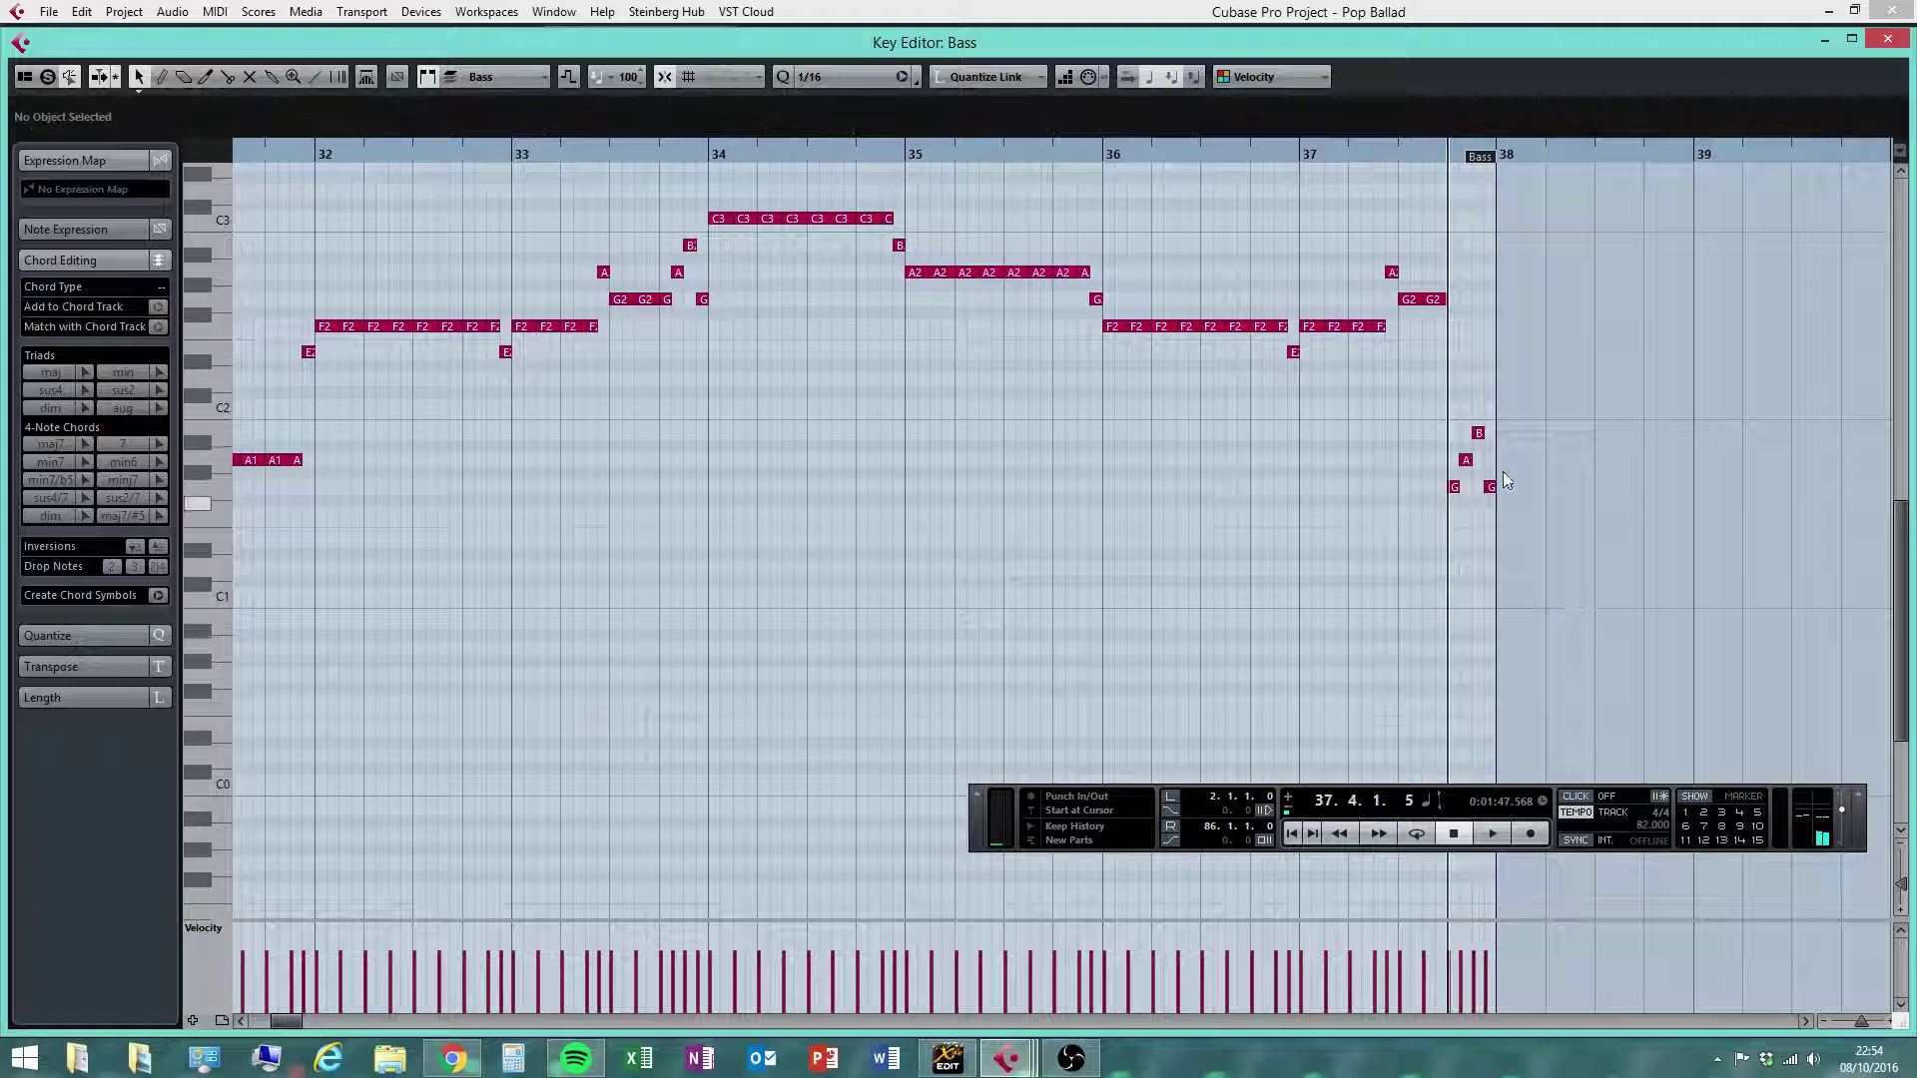
Play from 37.2.2 to just past the start of bar 38 to check the lowered ending, and close the bass part's editor
{"action": "left_click_drag", "start_coordinate": [1388, 149], "coordinate": [1362, 149]}
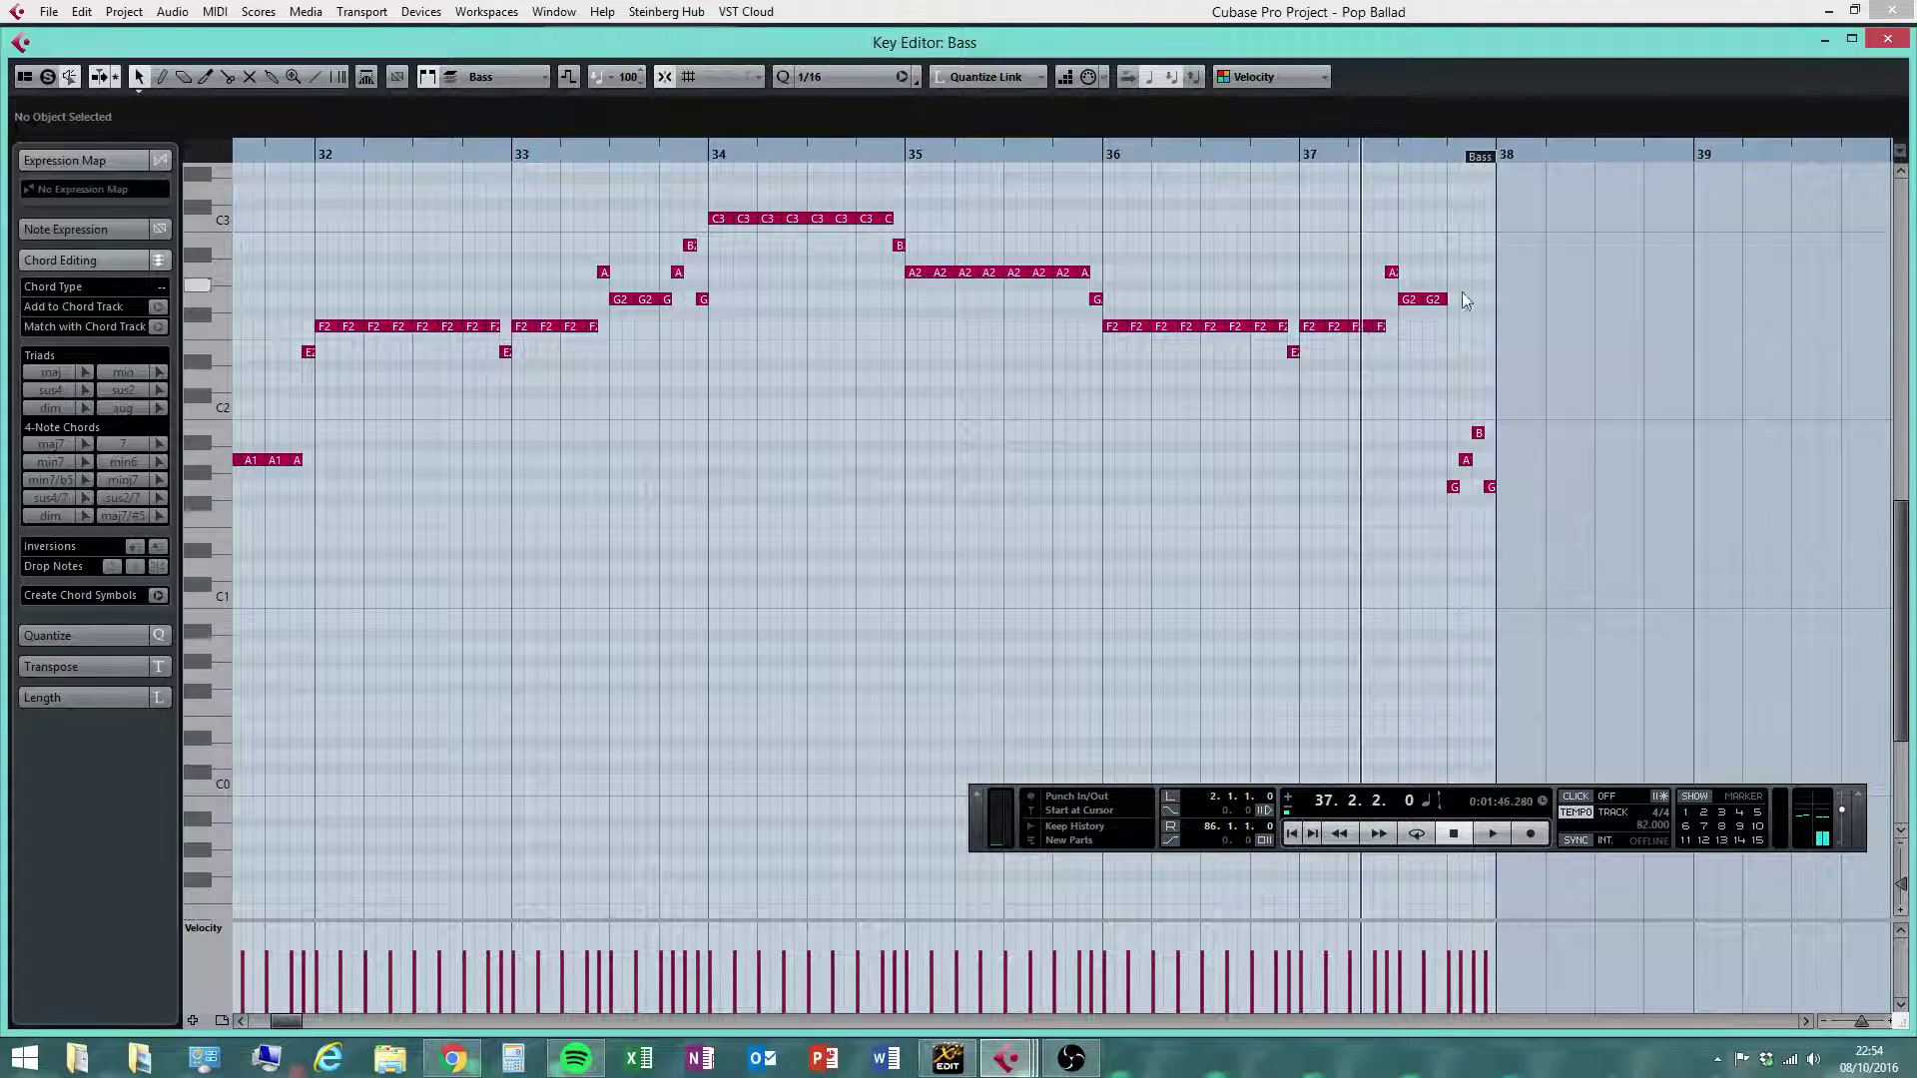
{"action": "left_click", "coordinate": [1491, 832]}
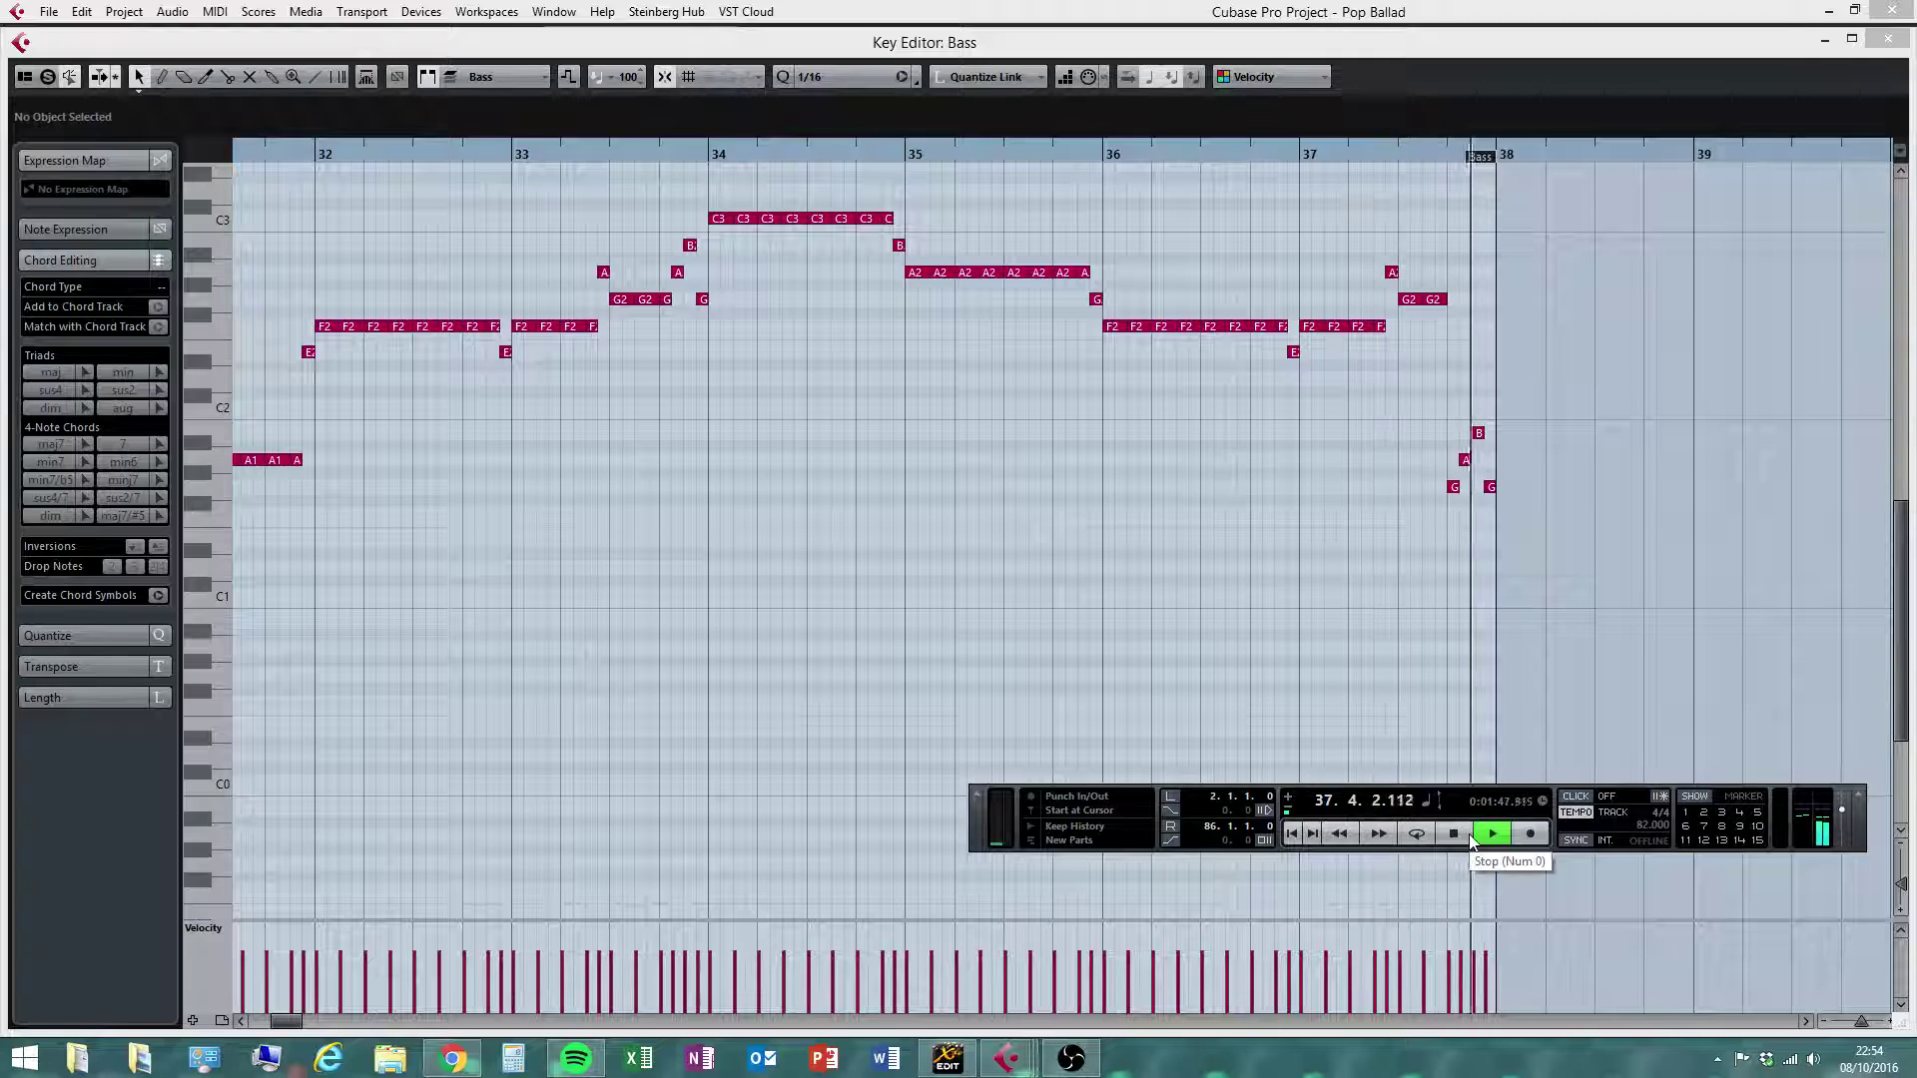
{"action": "left_click", "coordinate": [1454, 833]}
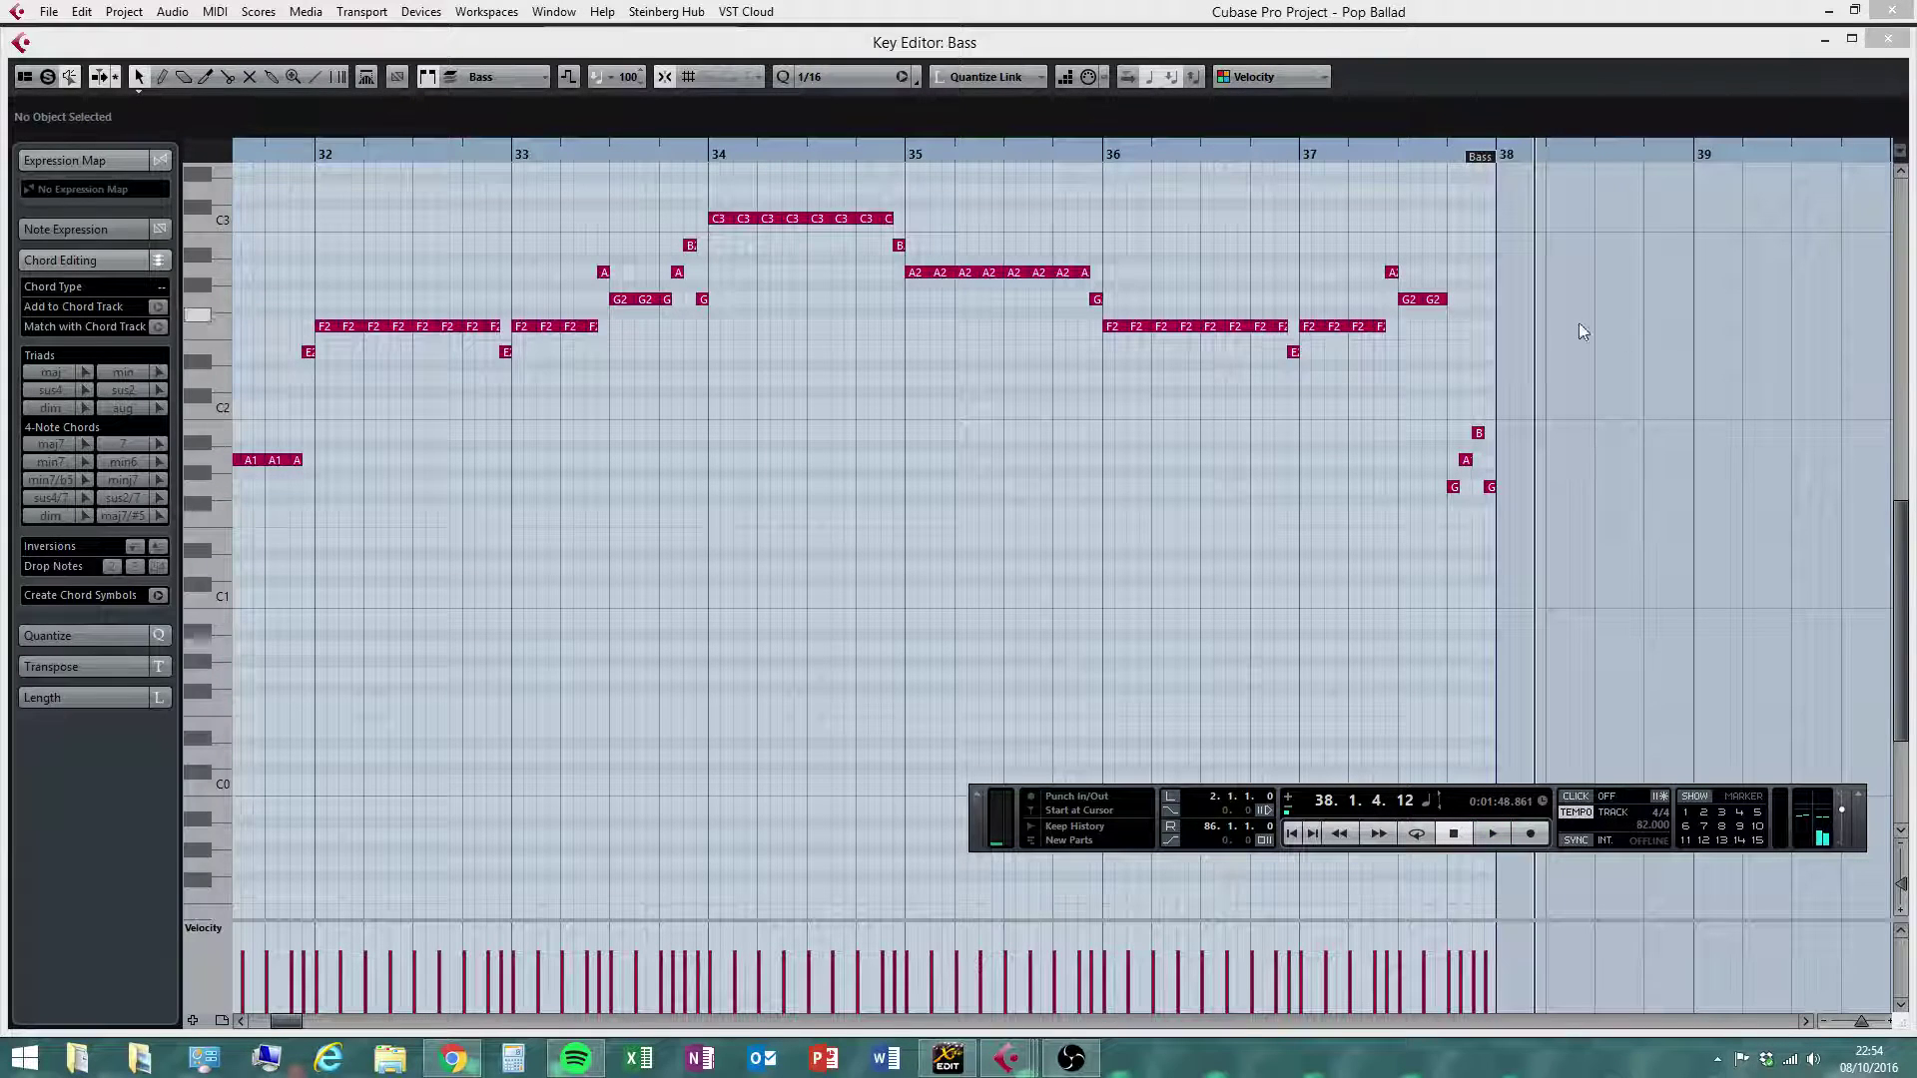
{"action": "left_click", "coordinate": [1887, 38]}
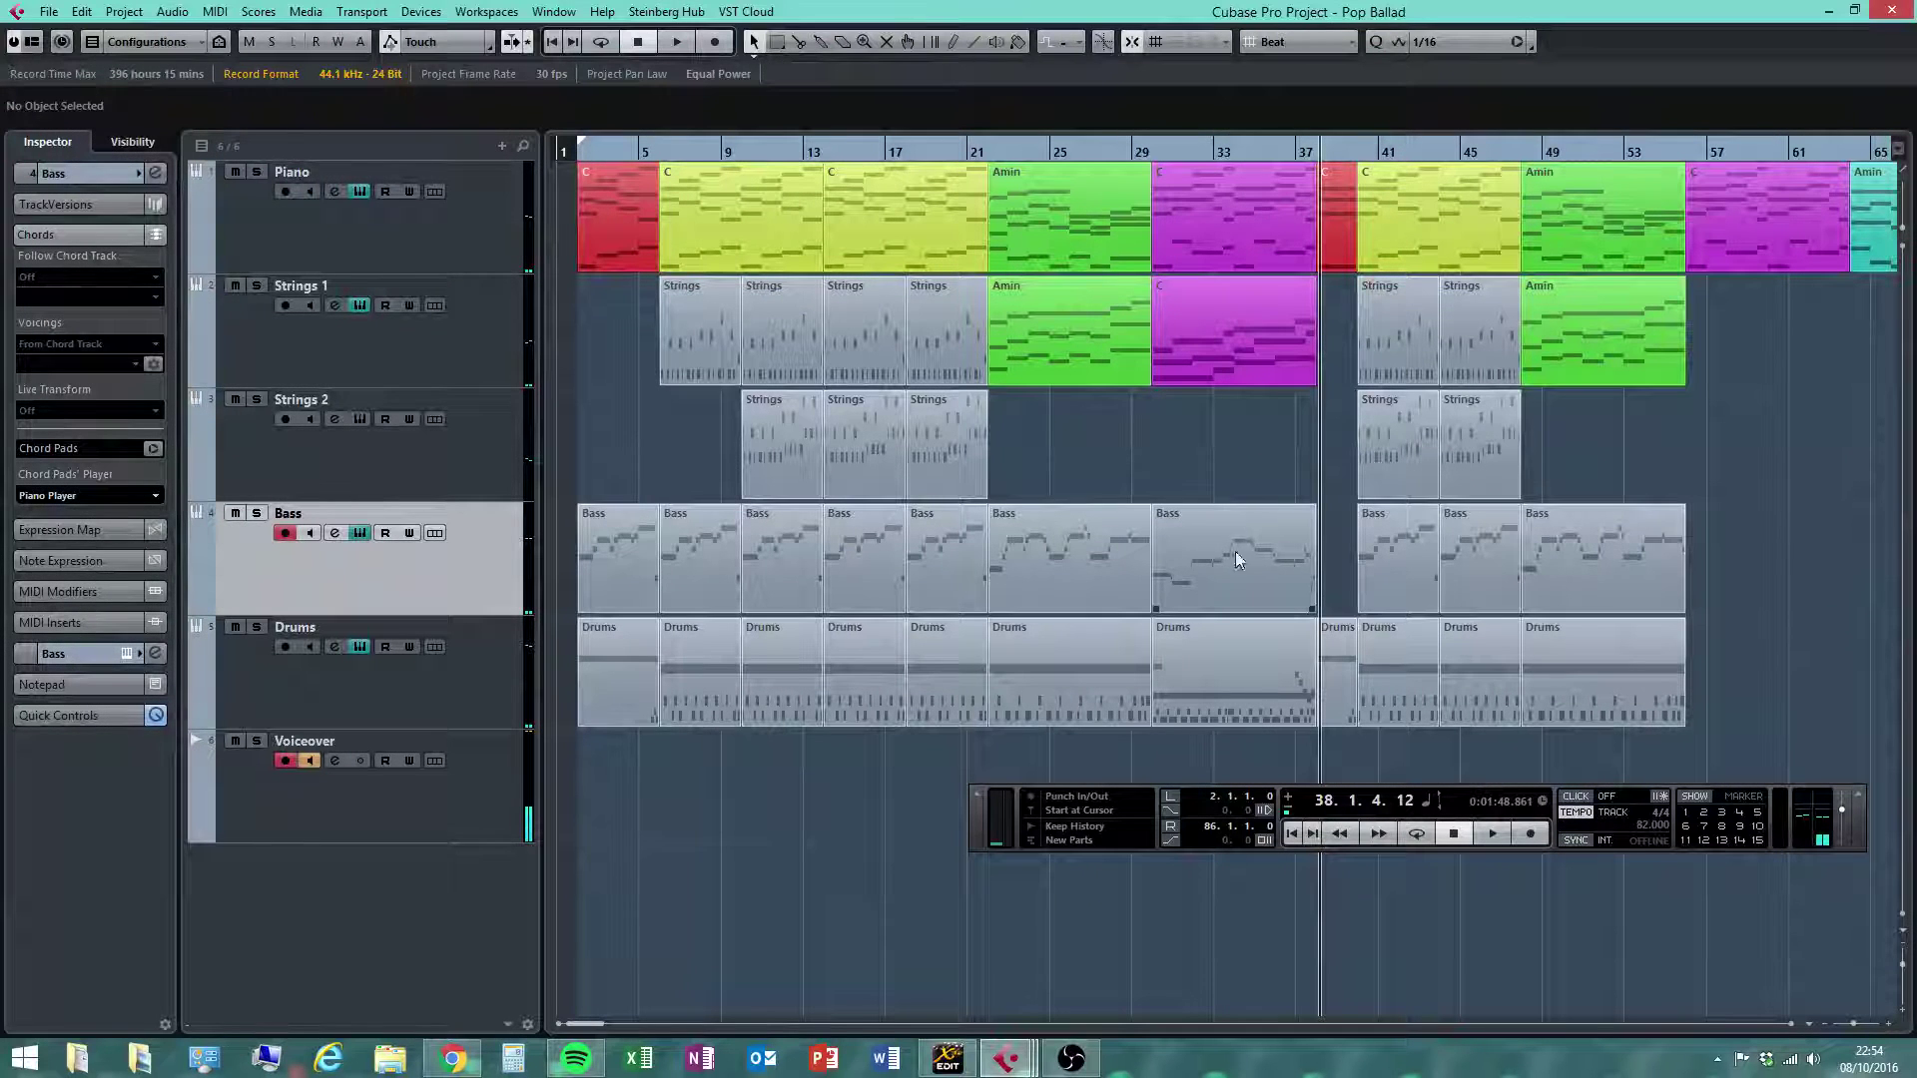
Copy the Strings 1, Bass and Drums parts of bars 30 to 38 to bar 56 and to bar 72
{"action": "left_click", "coordinate": [1214, 663]}
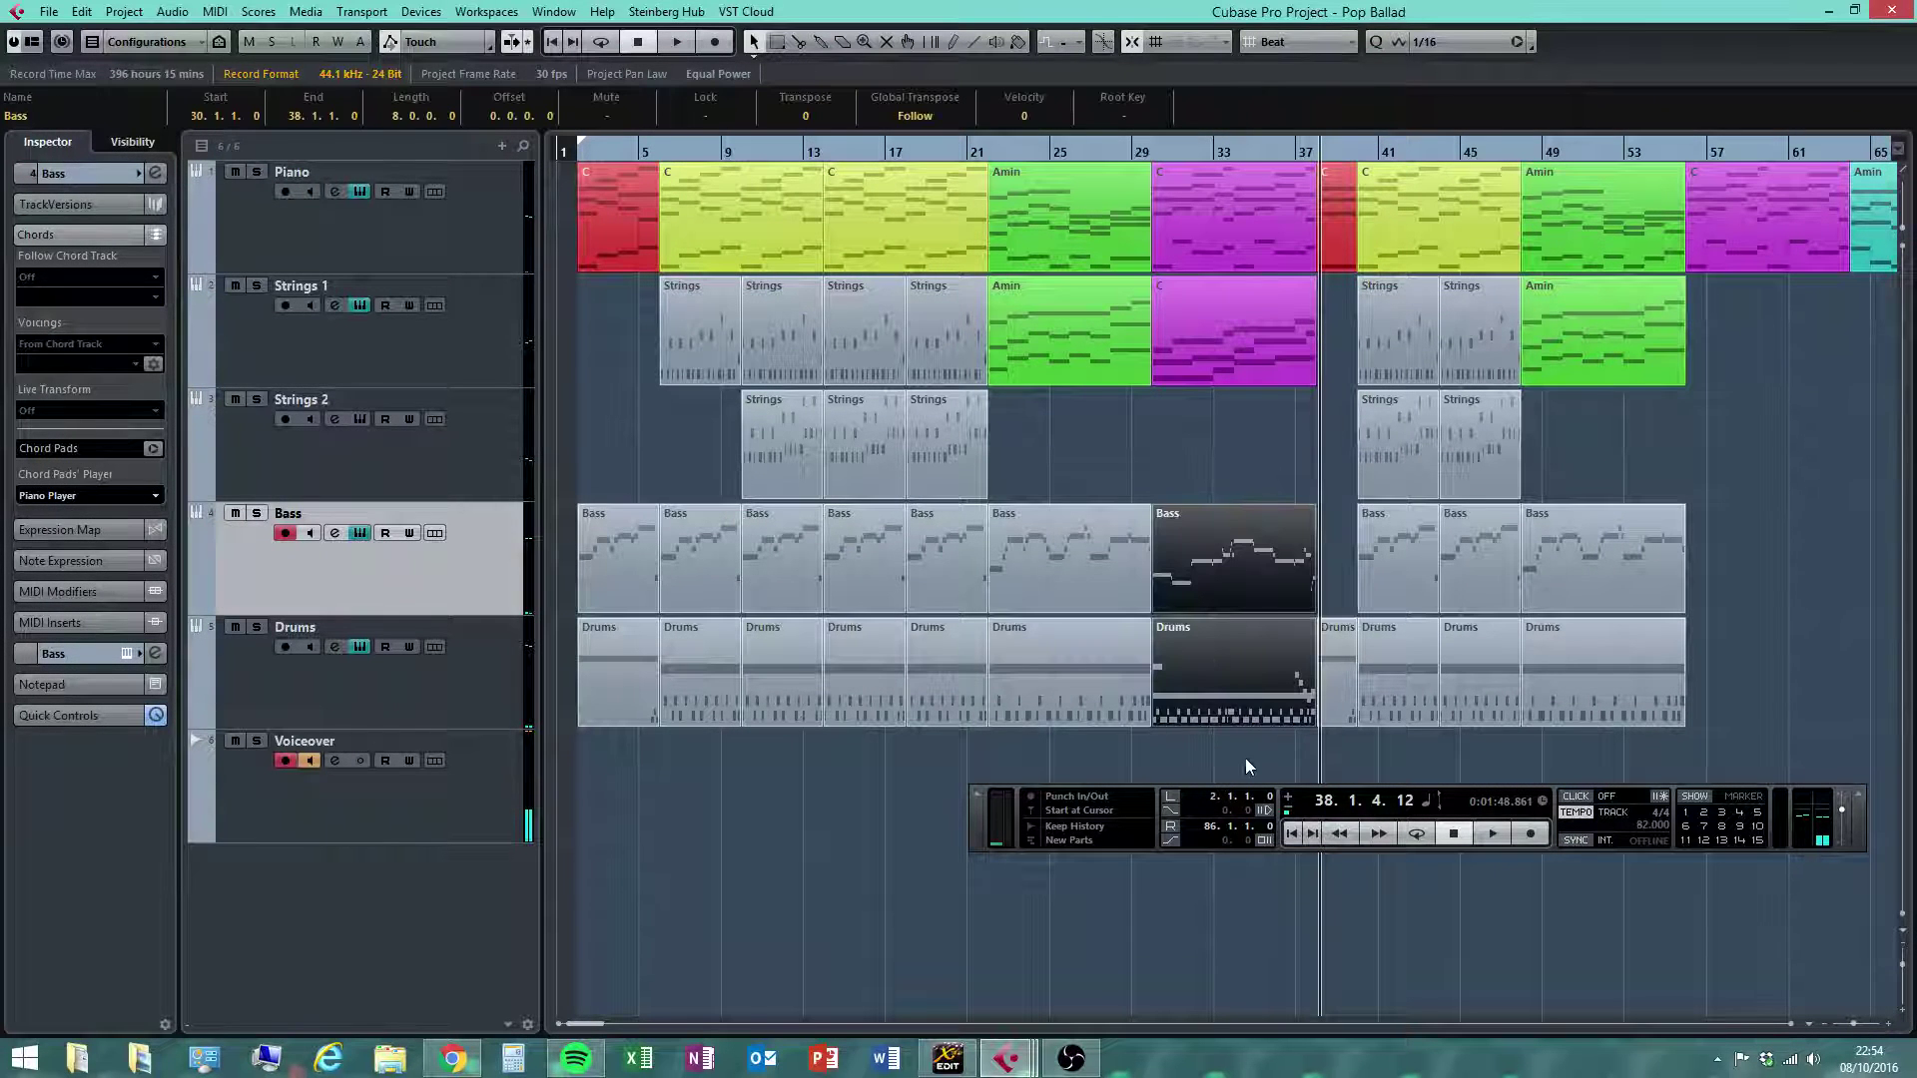
{"action": "left_click", "coordinate": [1242, 315], "text": "shift"}
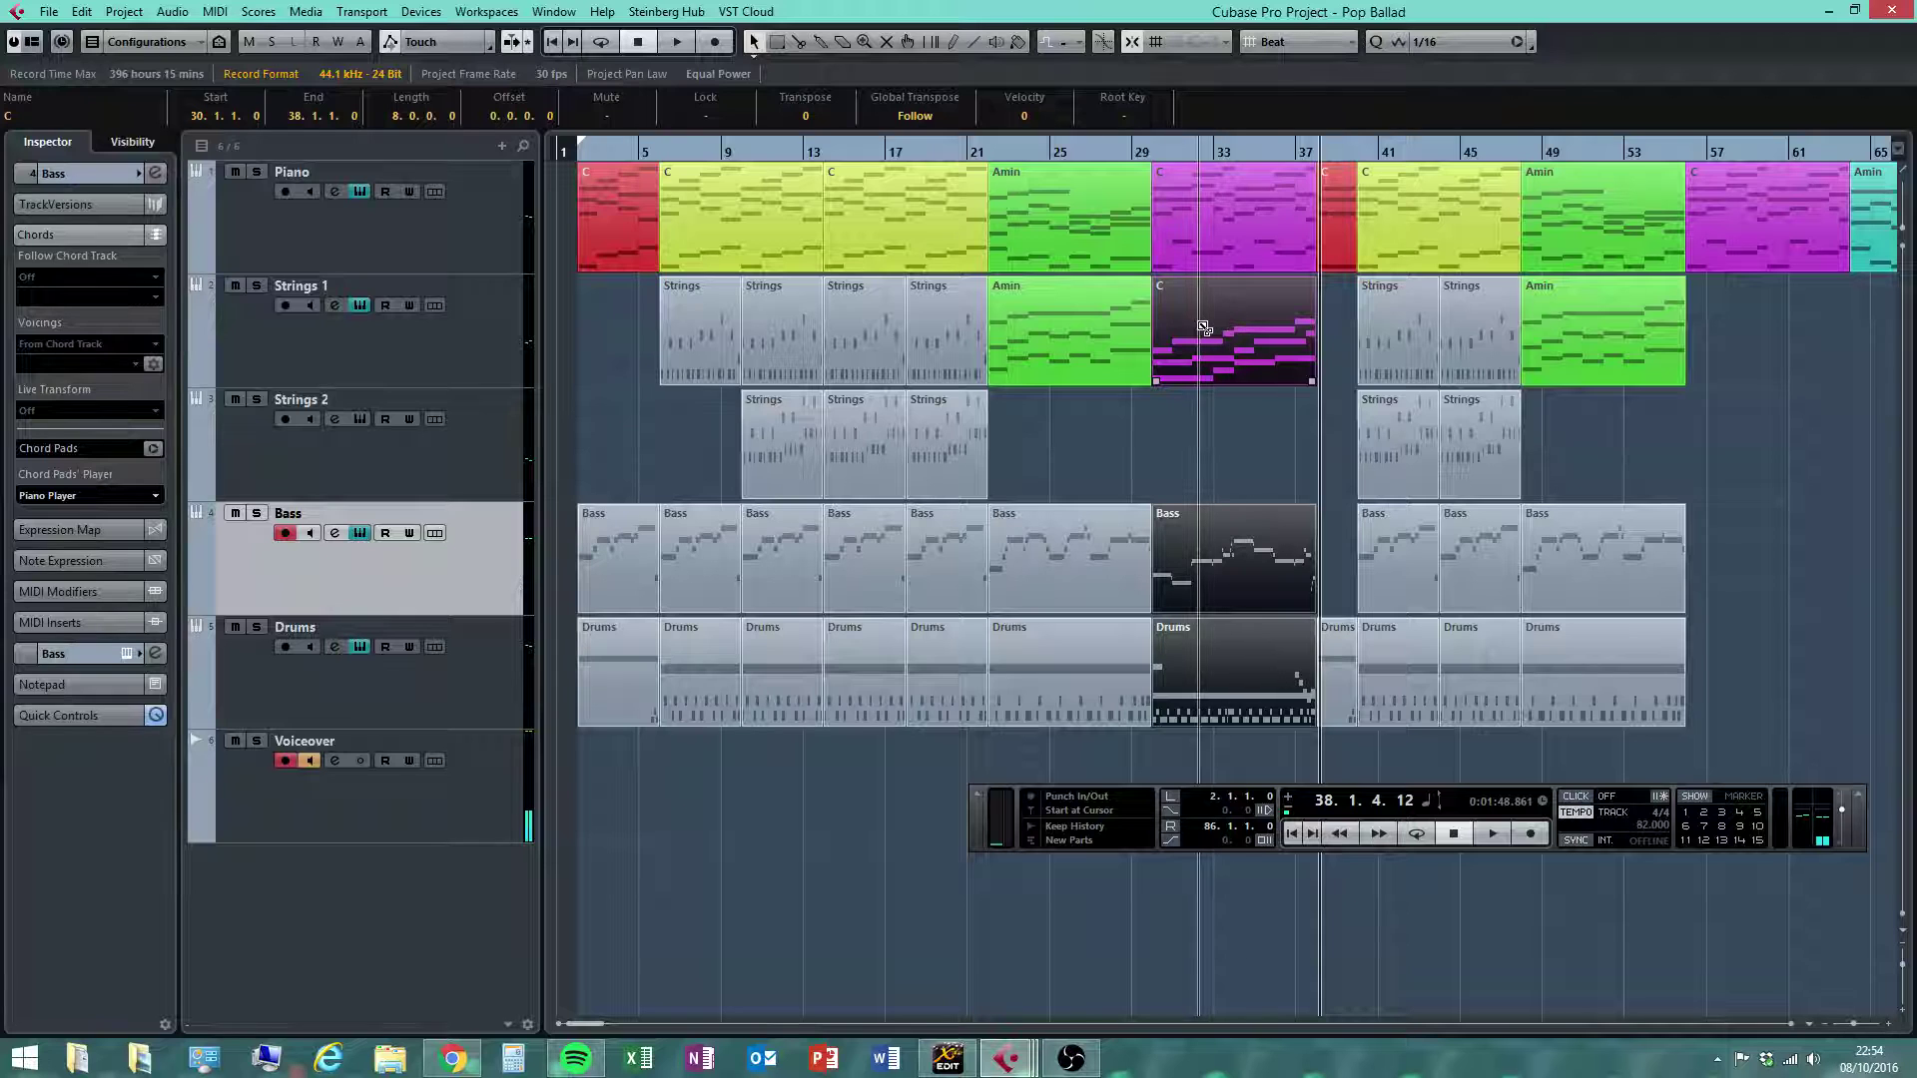
{"action": "left_click_drag", "start_coordinate": [1204, 330], "coordinate": [1733, 330]}
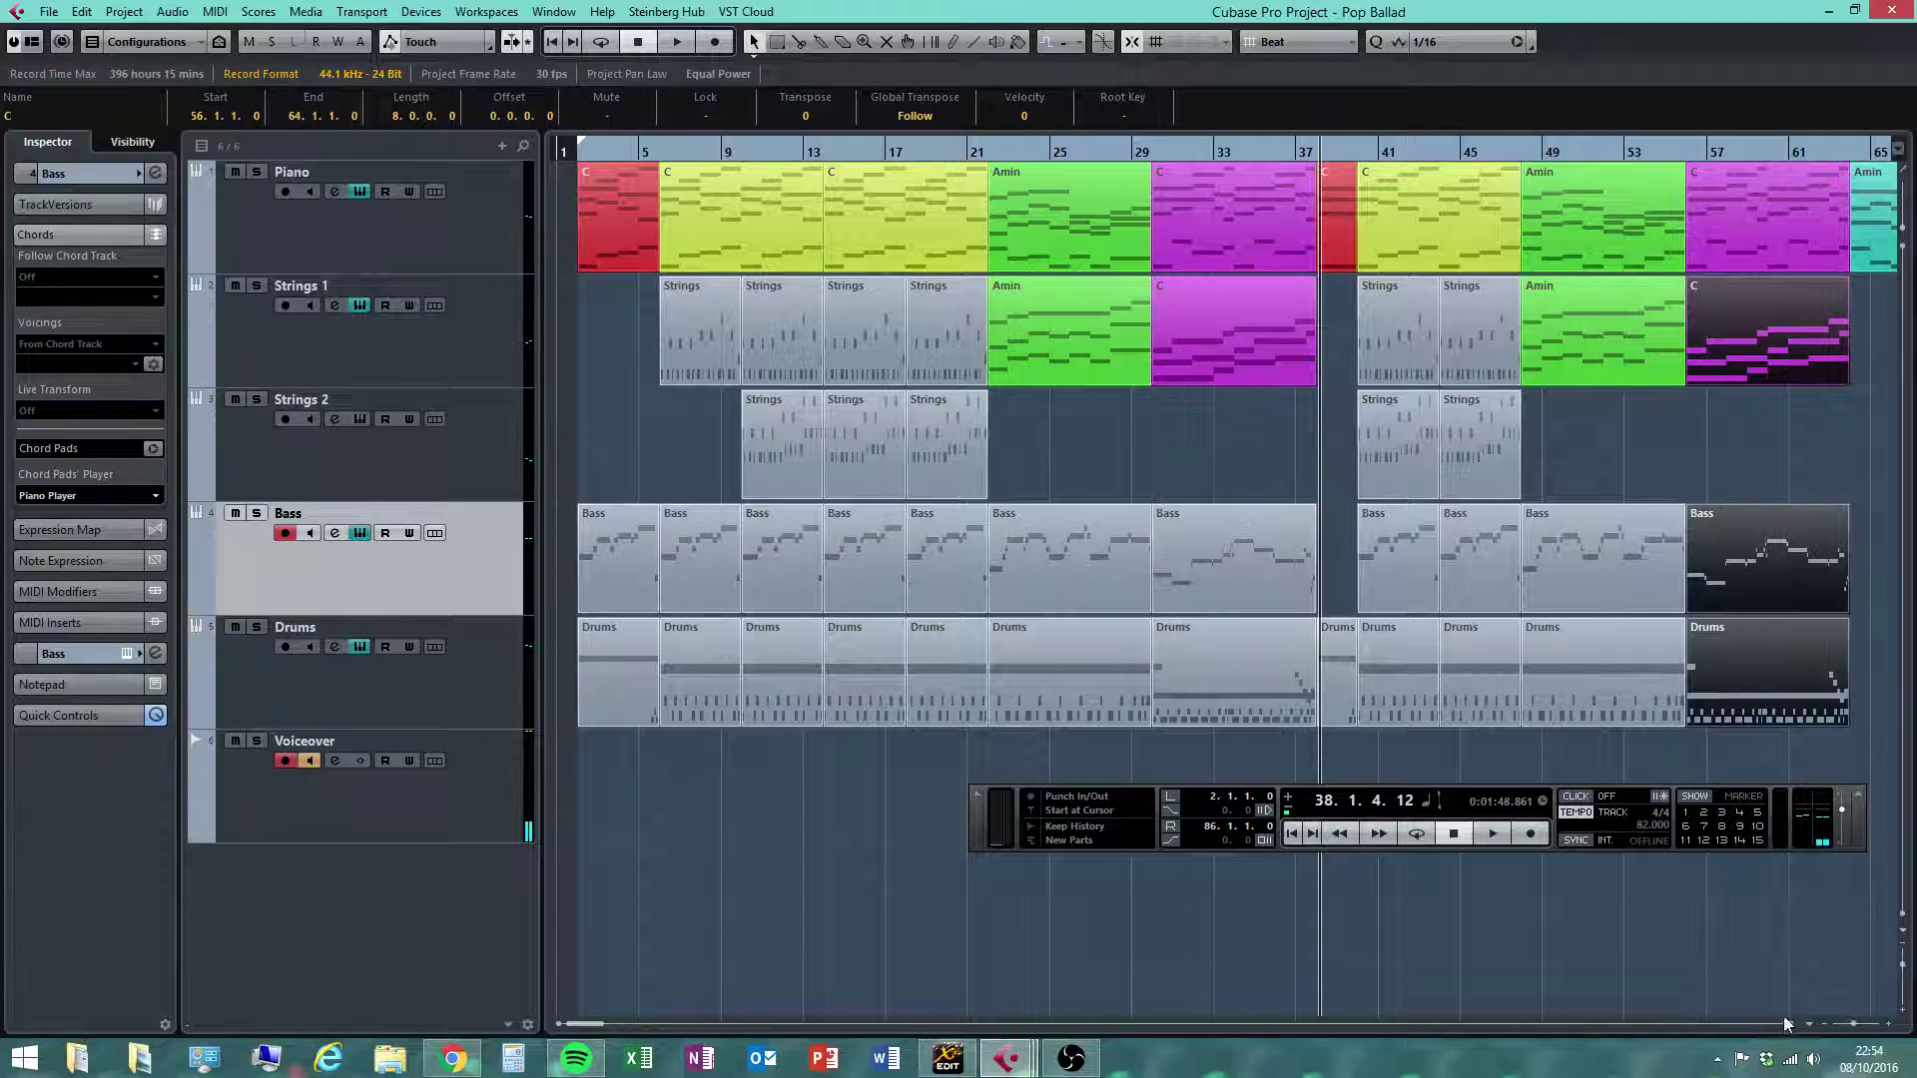
{"action": "scroll", "coordinate": [1783, 1015], "scroll_direction": "right", "scroll_amount": 10}
{"action": "left_click_drag", "start_coordinate": [948, 355], "coordinate": [1276, 355]}
{"action": "left_click", "coordinate": [1621, 576]}
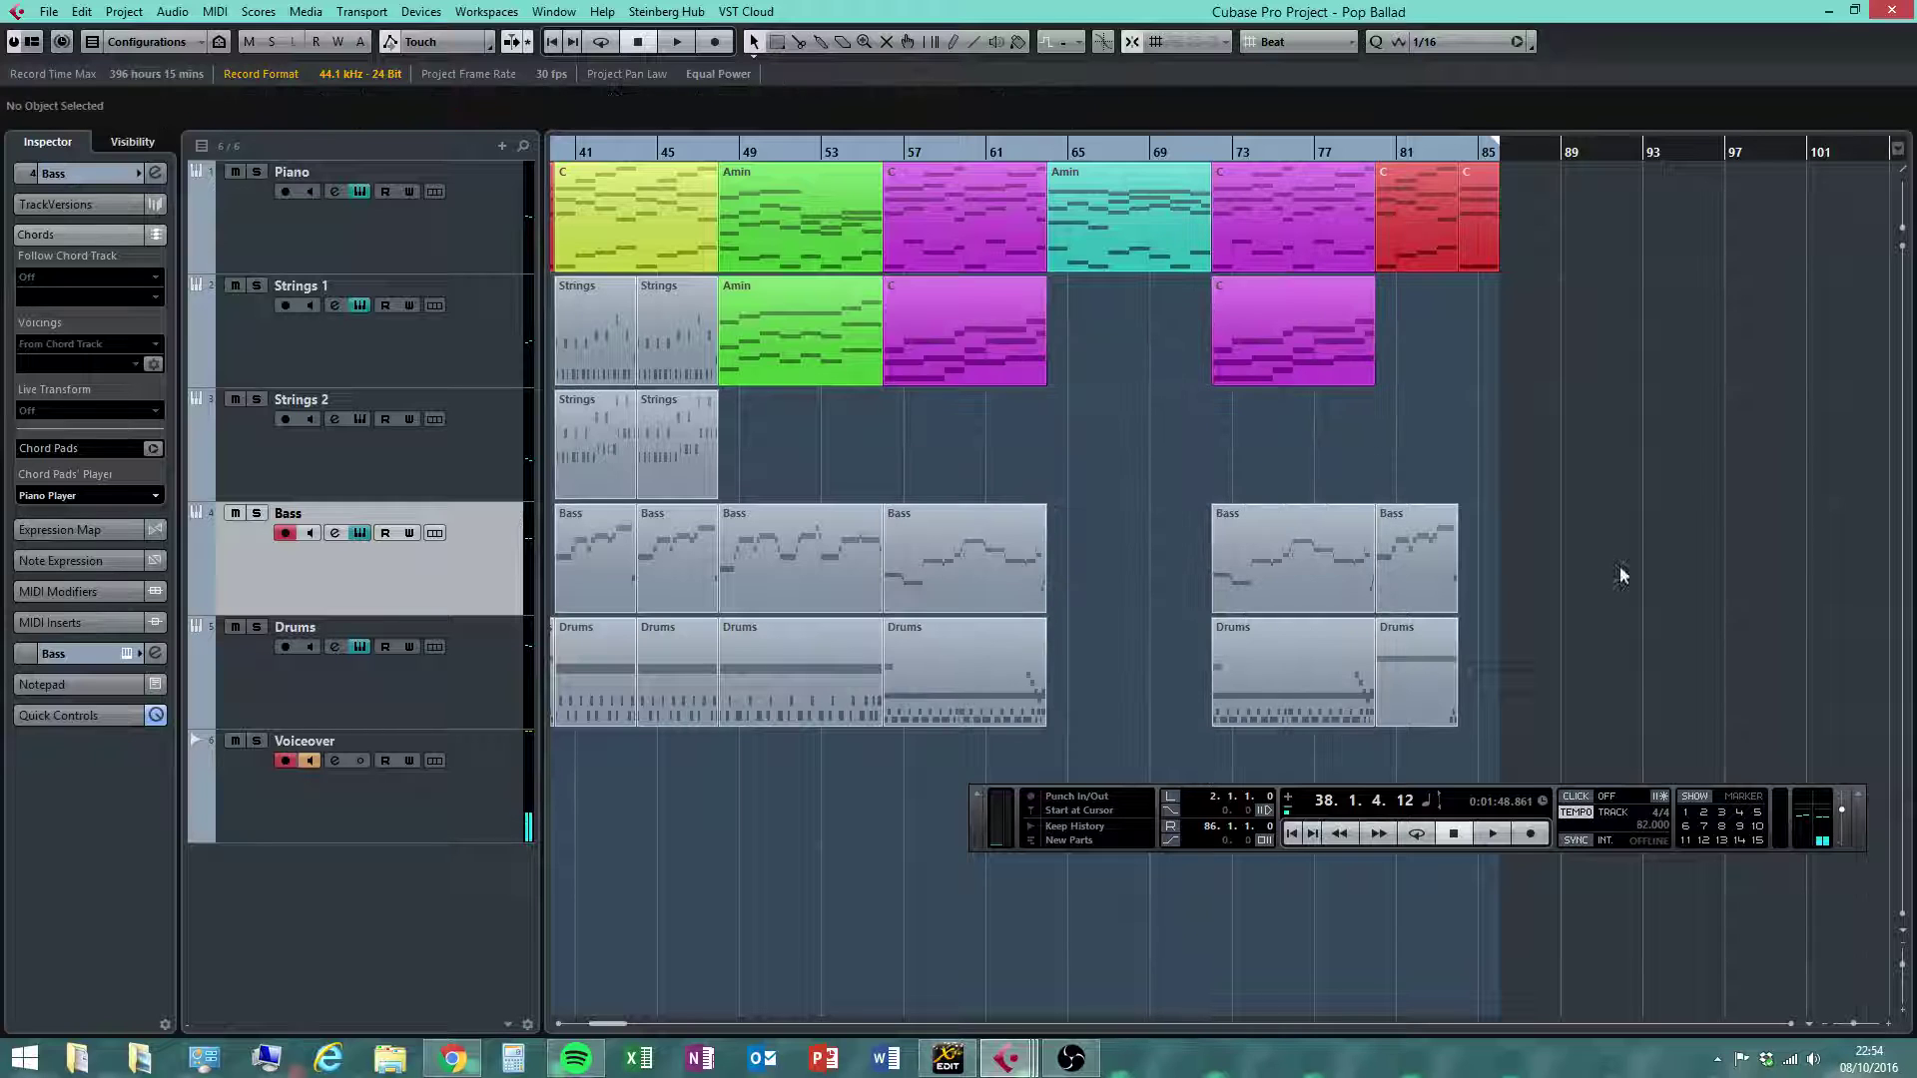
Play the arrangement from 33.3.1 to the start of bar 40 to hear the two bars that lack a bass part
{"action": "left_click", "coordinate": [1824, 1026]}
{"action": "left_click", "coordinate": [1824, 1027]}
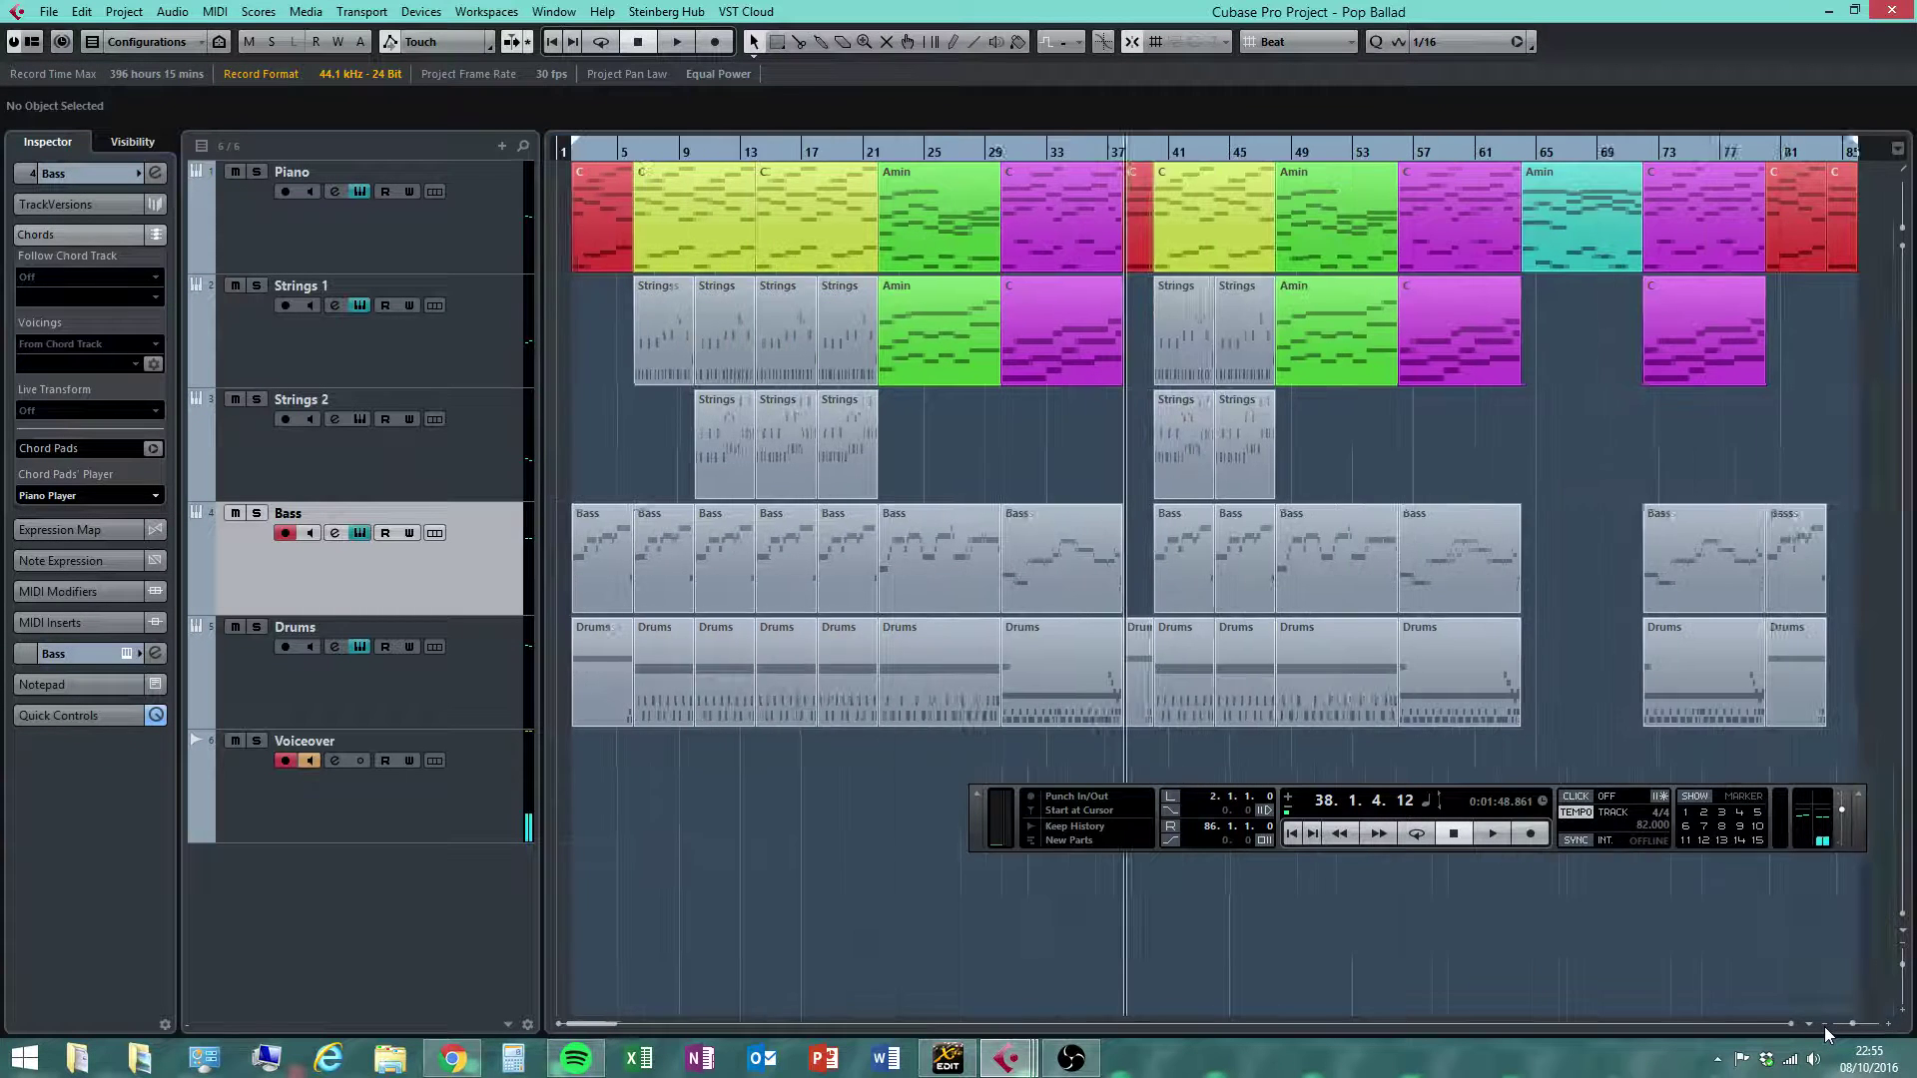
{"action": "left_click", "coordinate": [1824, 1026]}
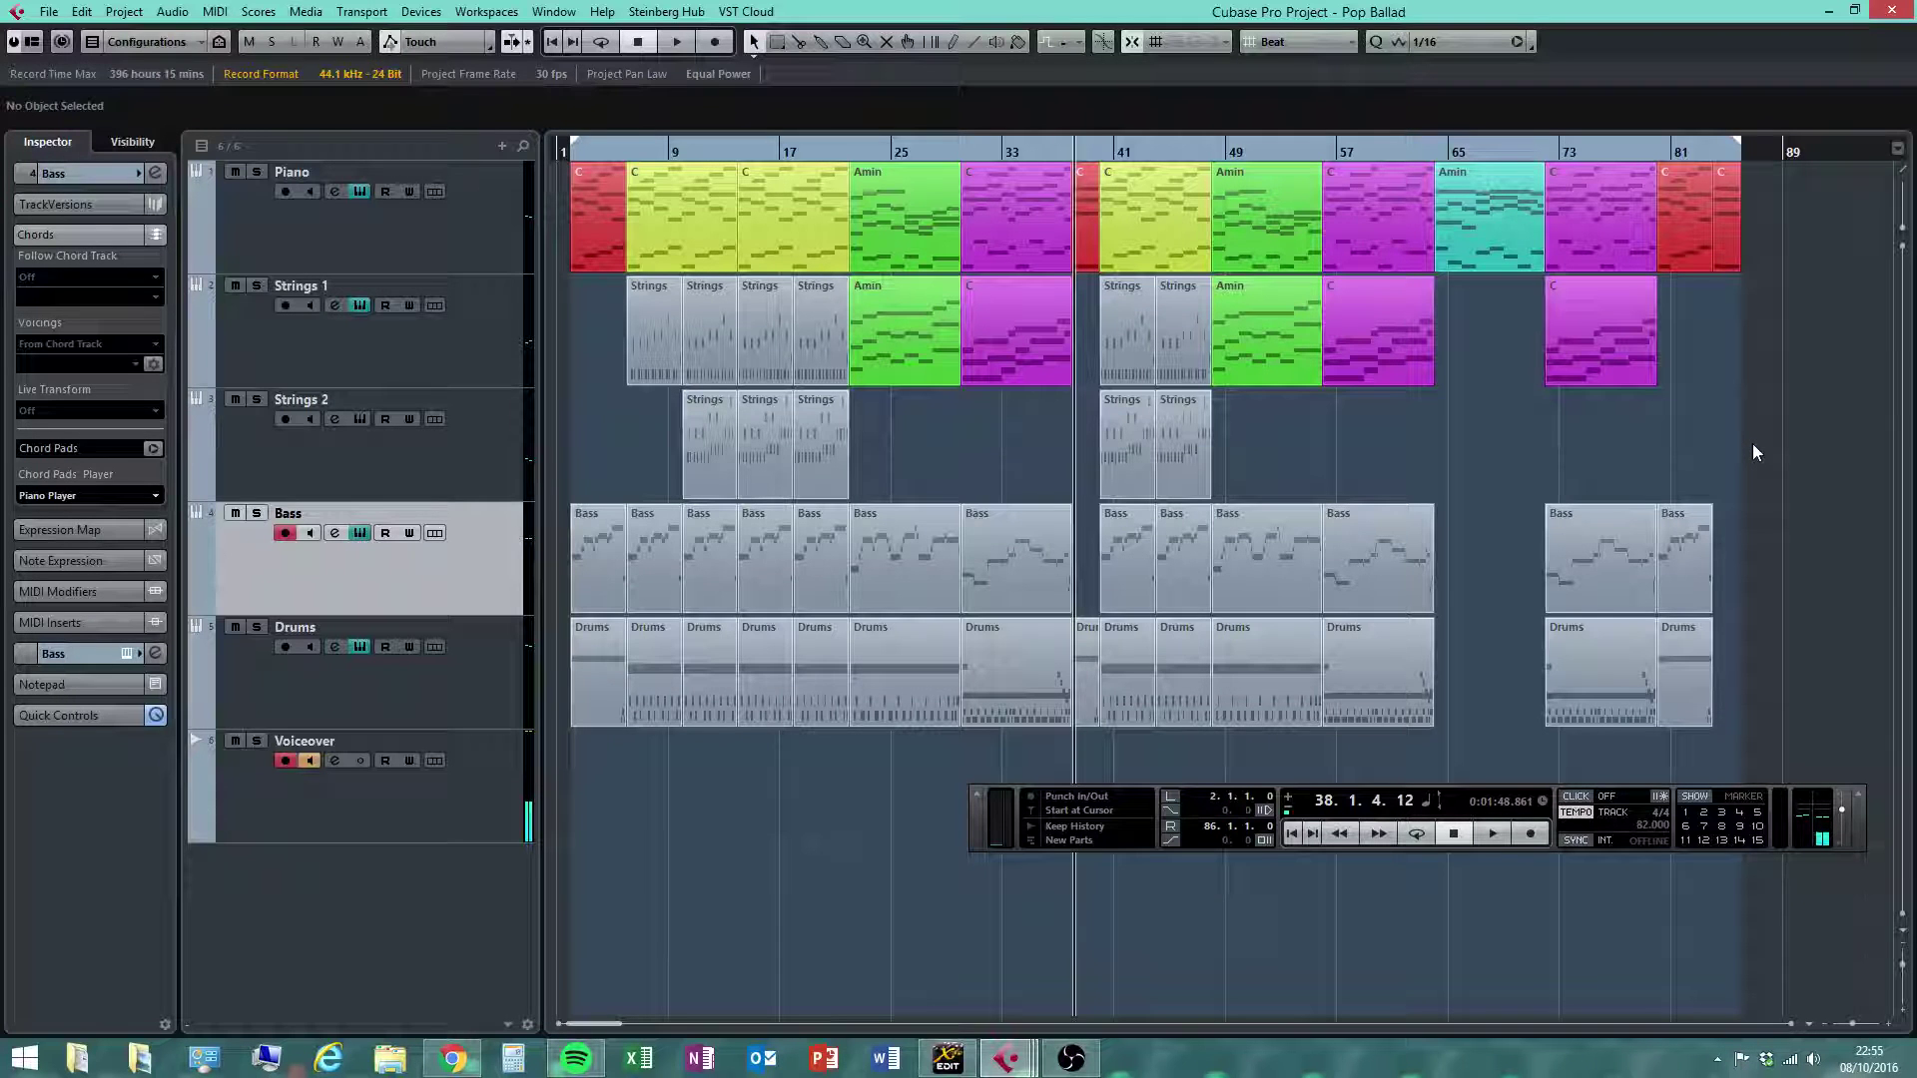
{"action": "left_click", "coordinate": [1061, 154]}
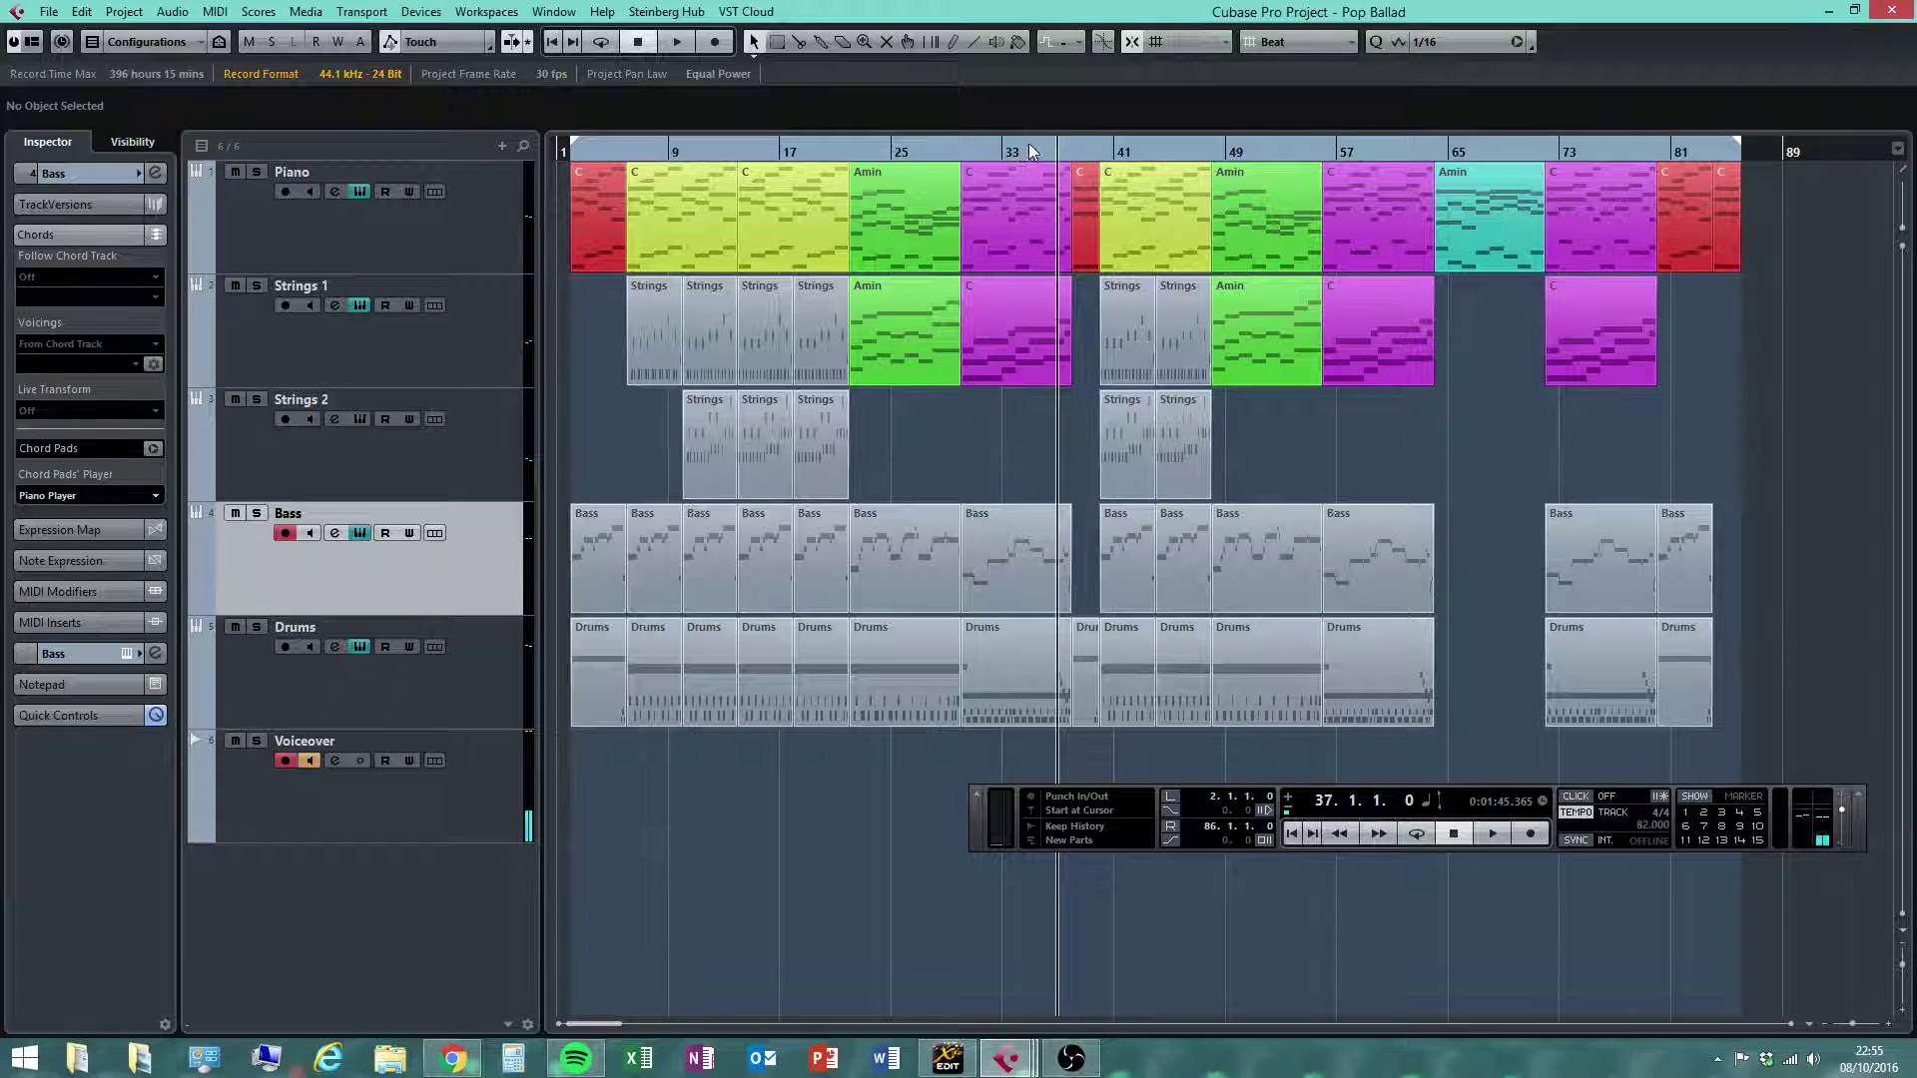
{"action": "left_click_drag", "start_coordinate": [1048, 154], "coordinate": [1021, 200]}
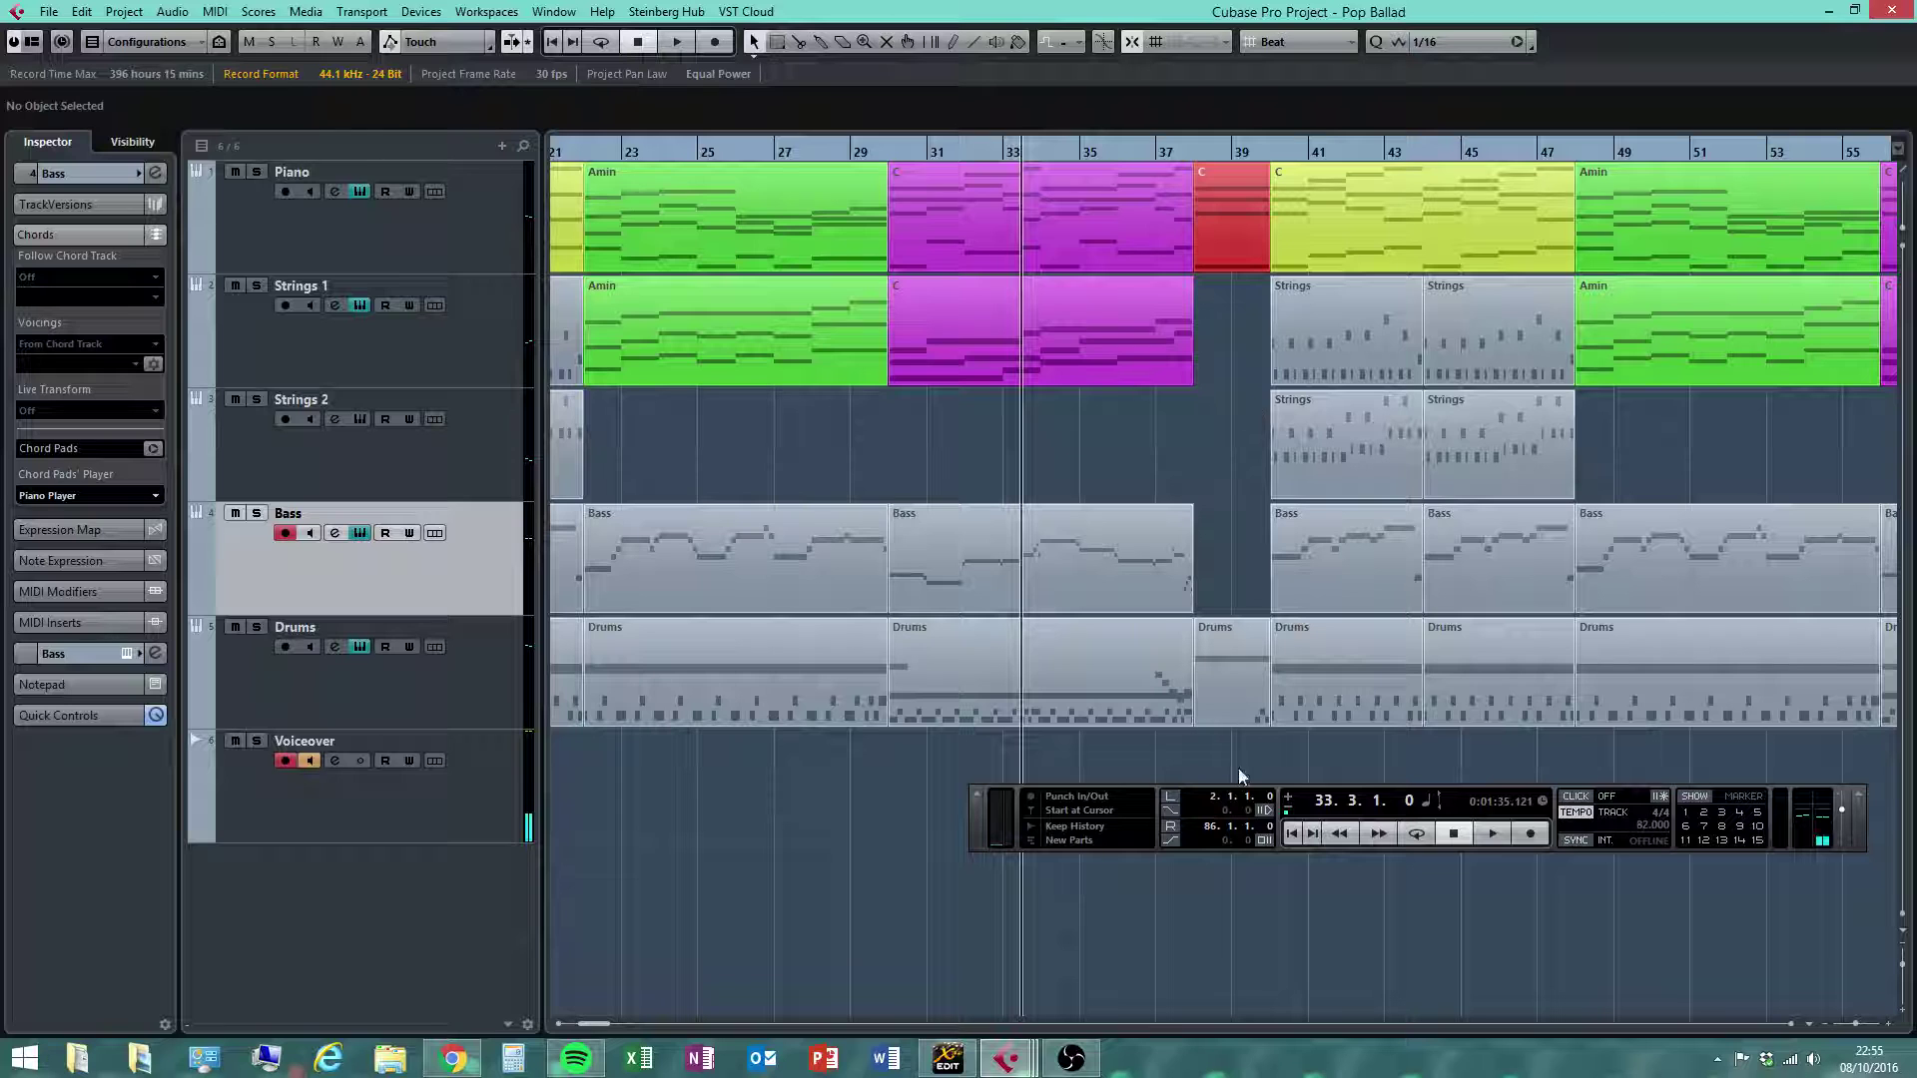
{"action": "left_click_drag", "start_coordinate": [1242, 776], "coordinate": [1238, 214]}
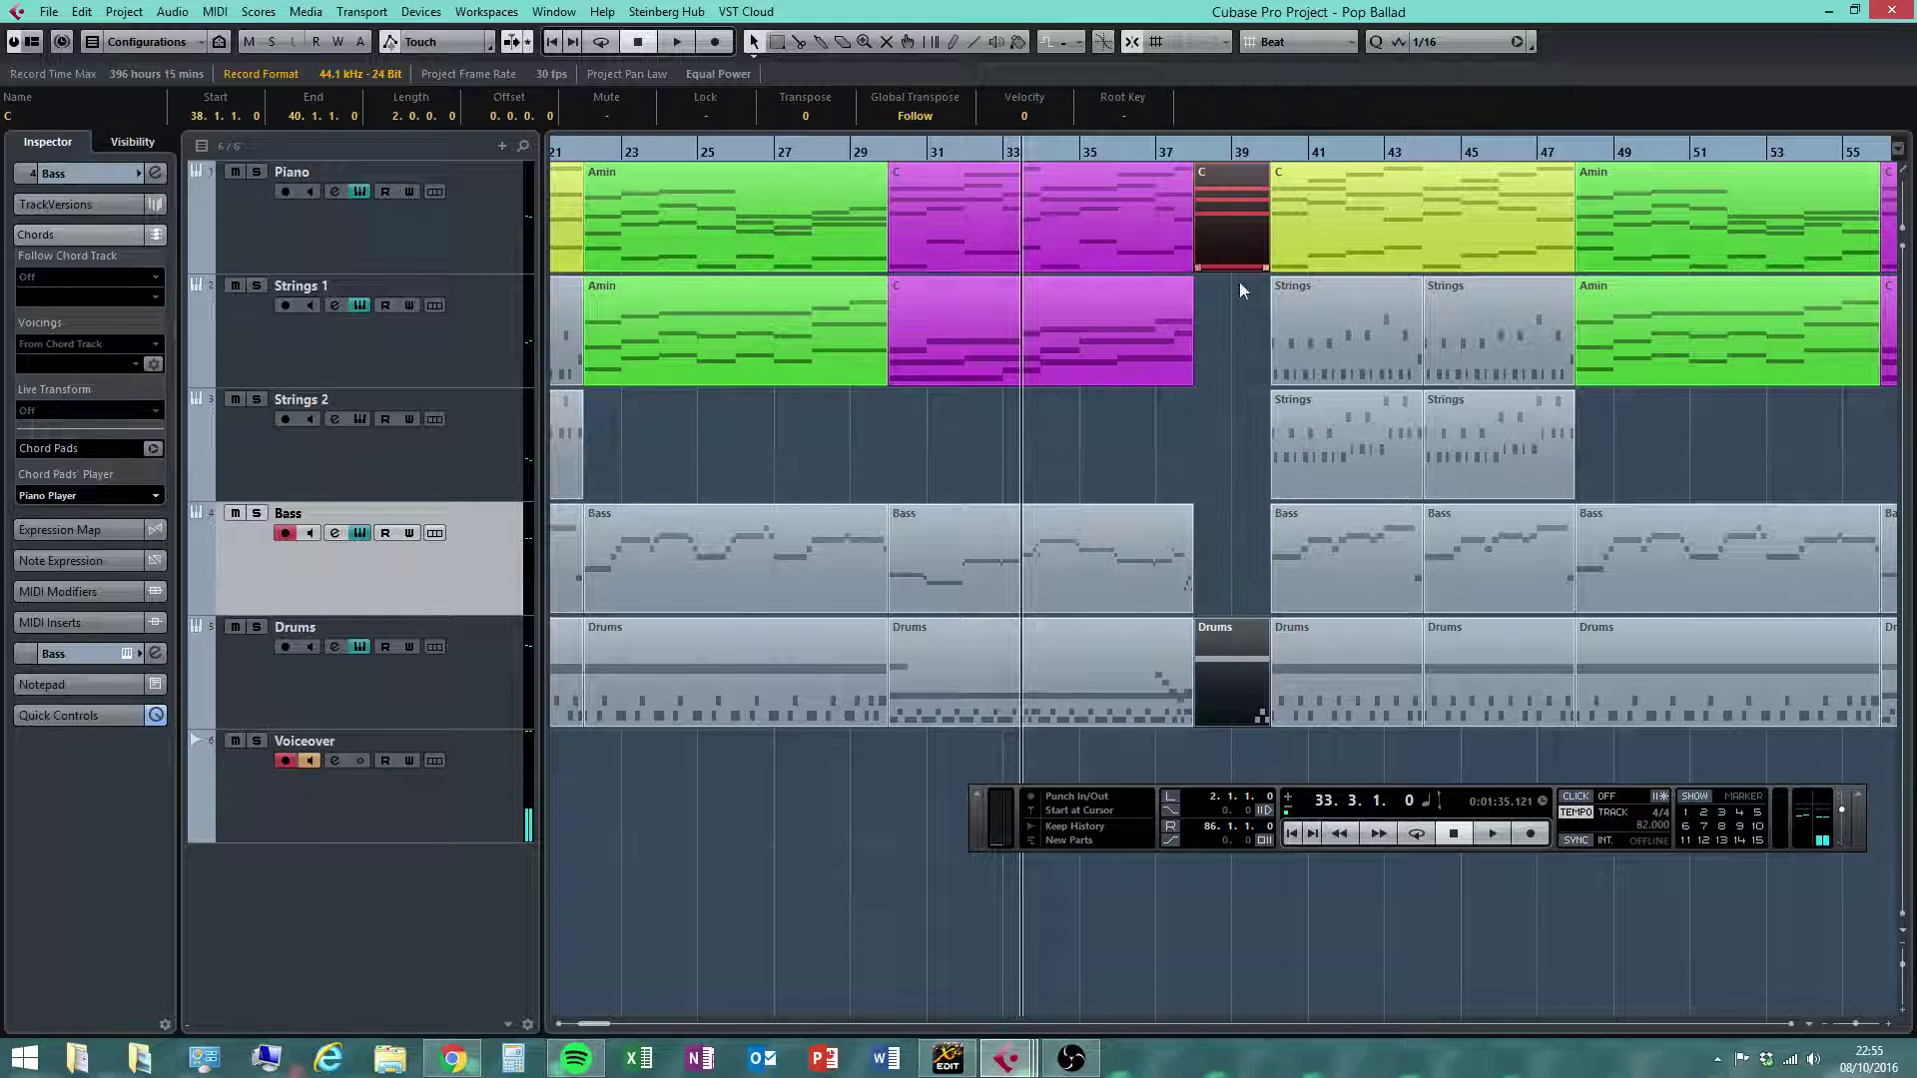
{"action": "left_click", "coordinate": [1501, 839]}
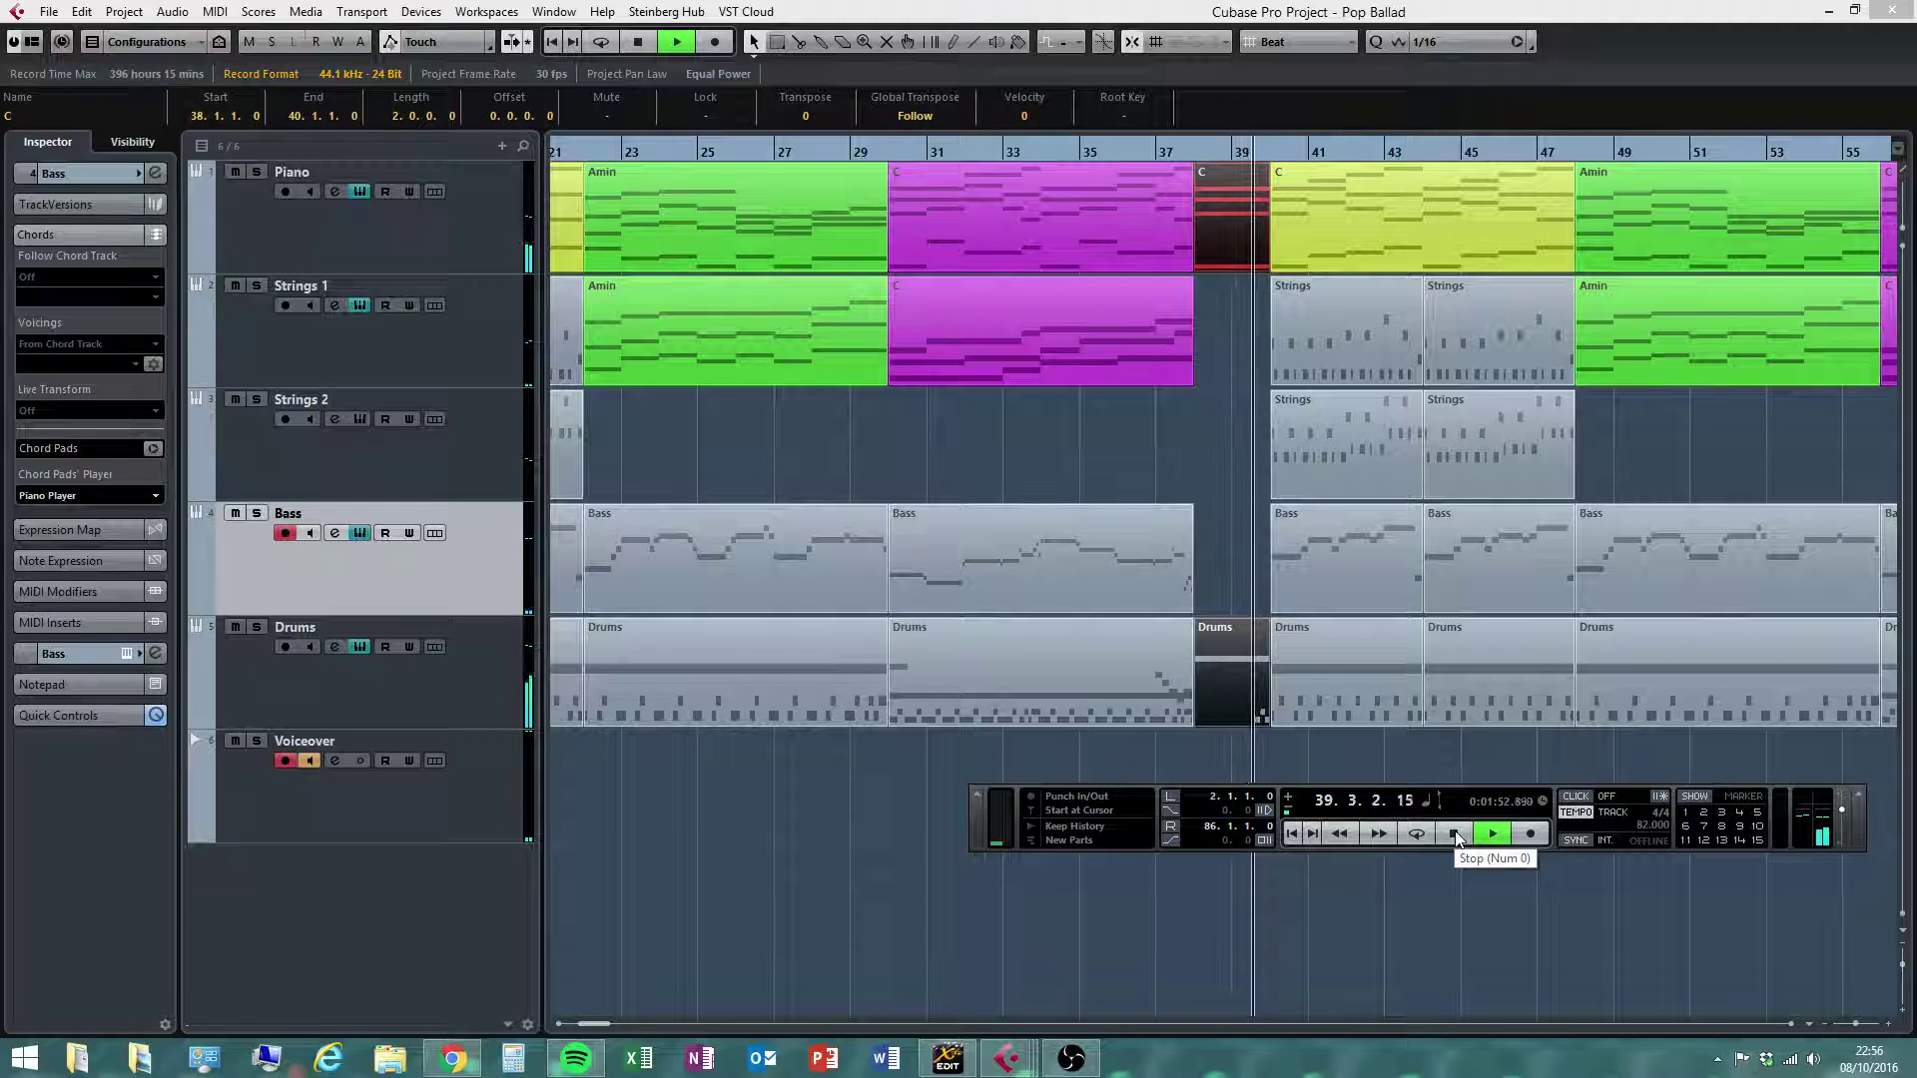
{"action": "left_click", "coordinate": [1455, 835]}
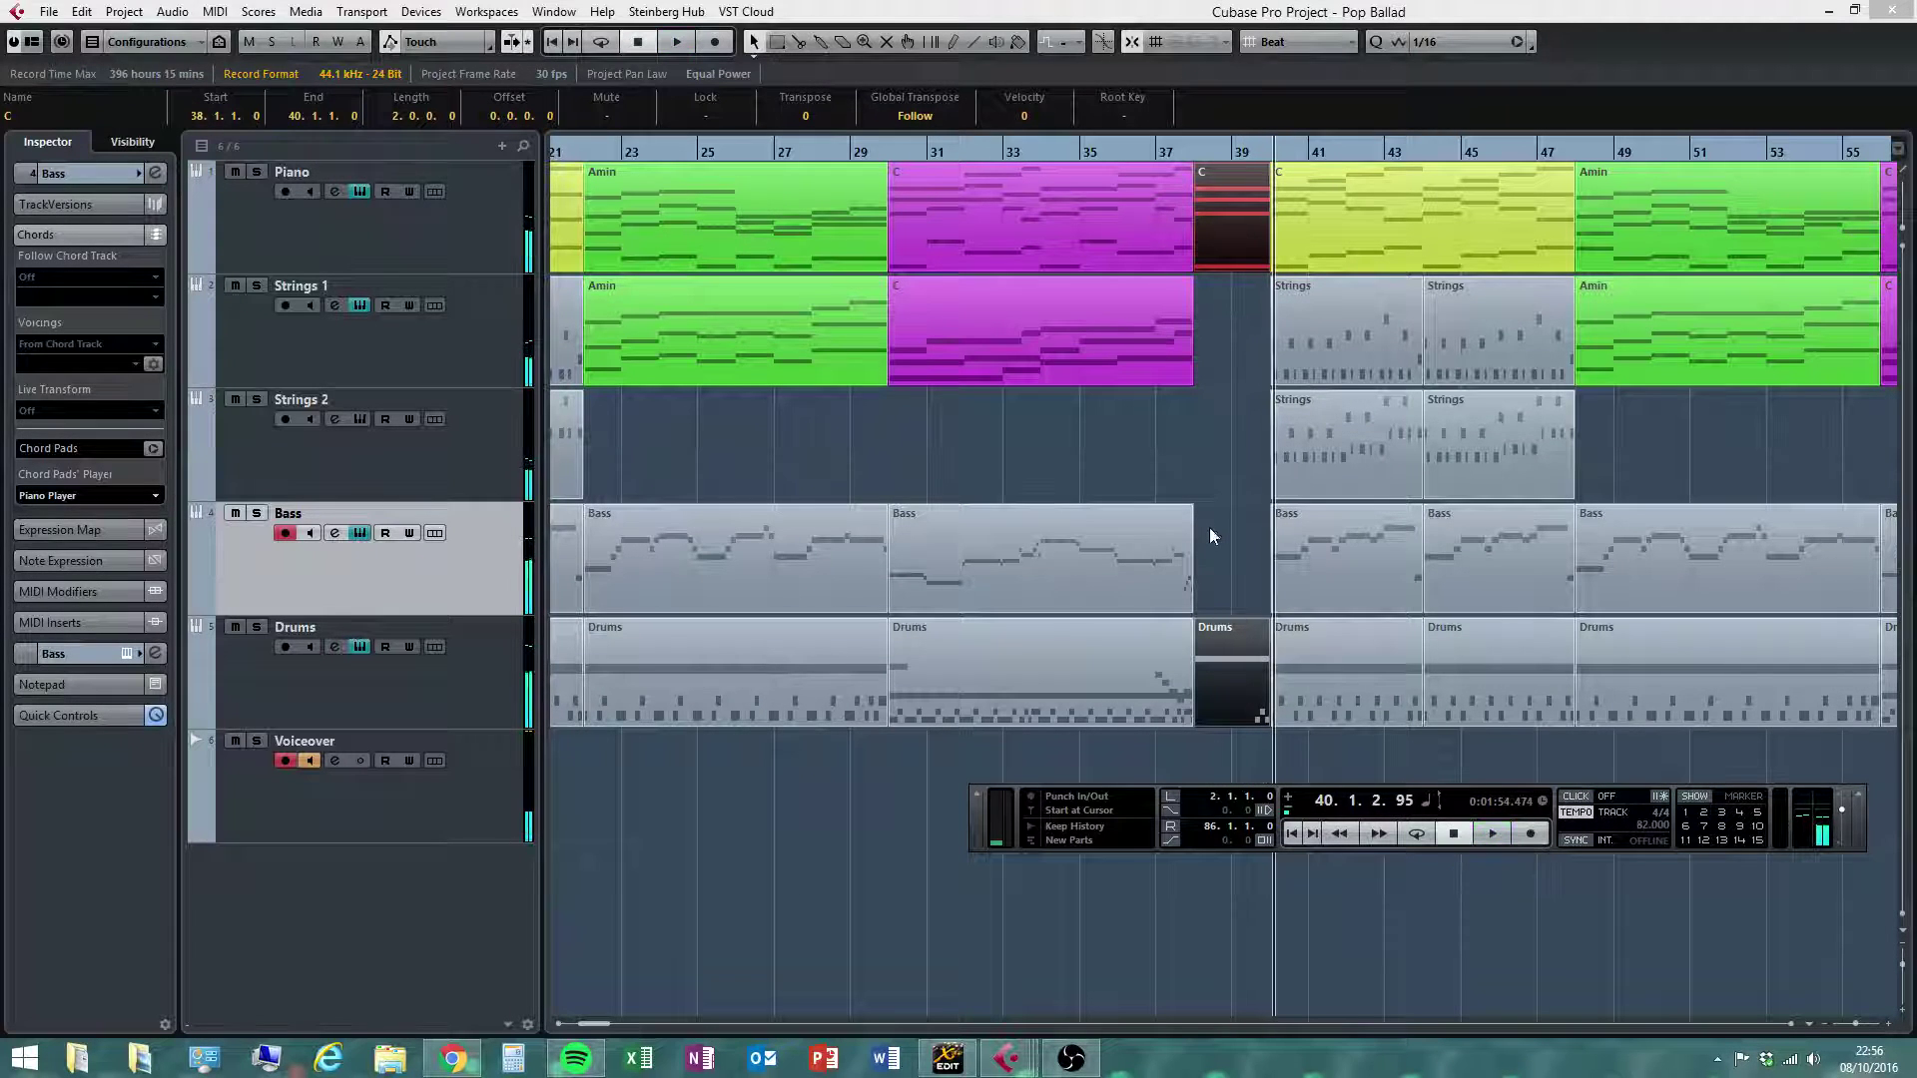
Draw an empty part from bar 38 to bar 40 on the Bass track and open it in the Key Editor
{"action": "left_click", "coordinate": [1184, 597]}
{"action": "right_click", "coordinate": [1228, 557]}
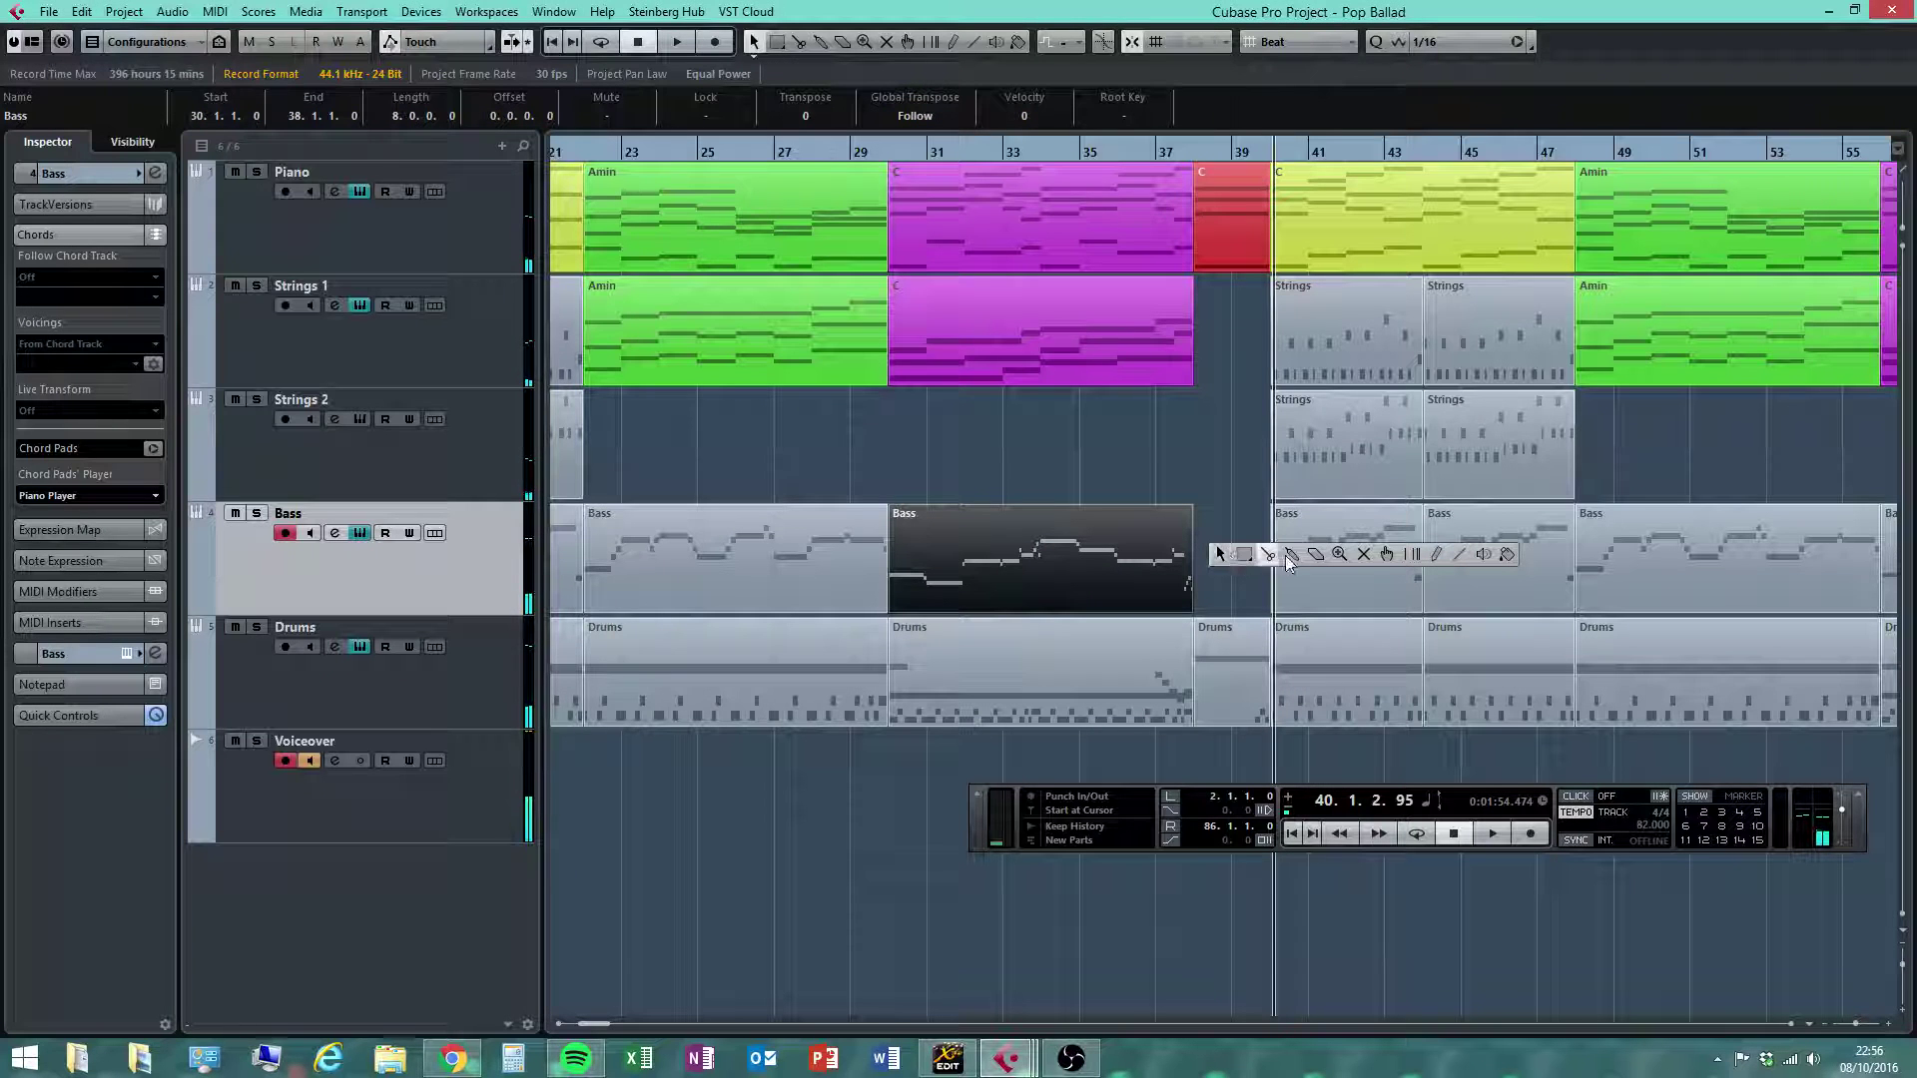
{"action": "left_click", "coordinate": [1437, 554]}
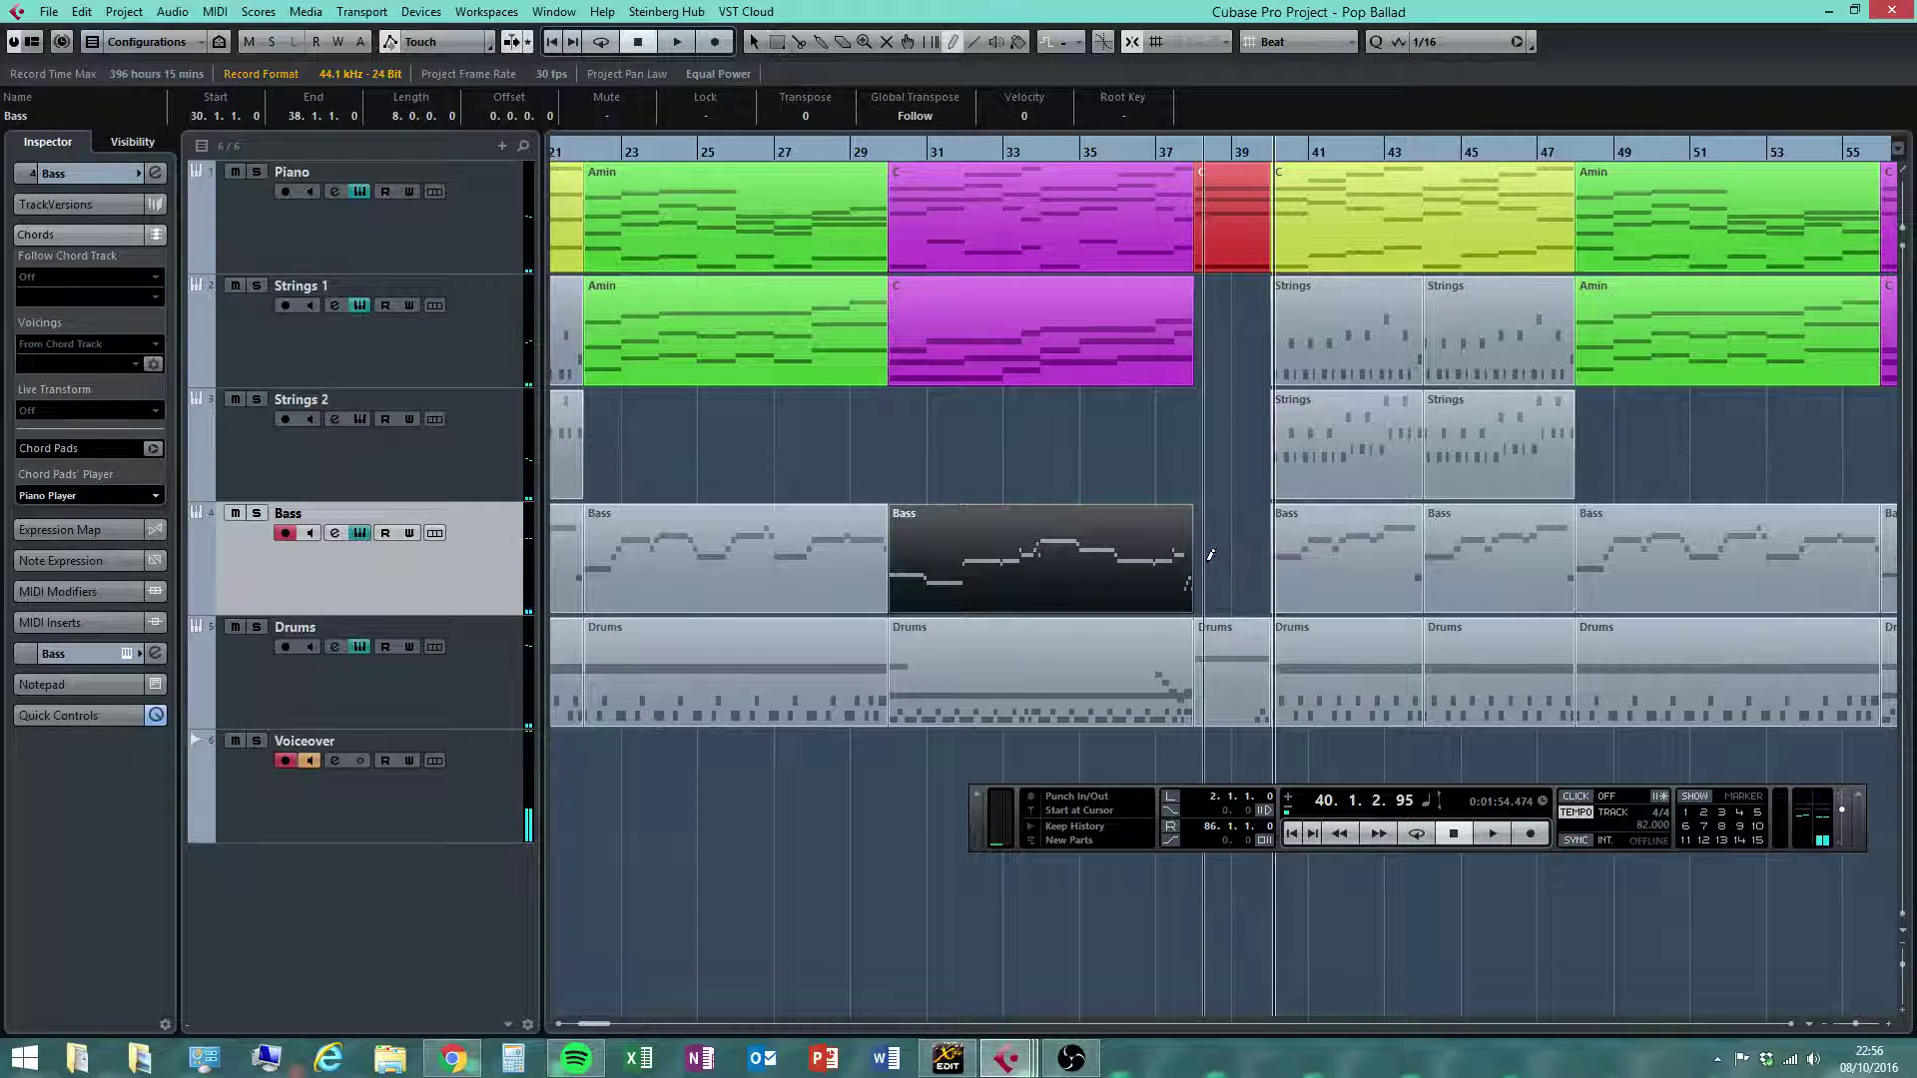
{"action": "left_click_drag", "start_coordinate": [1204, 554], "coordinate": [1271, 555]}
{"action": "key", "text": "1"}
{"action": "double_click", "coordinate": [1260, 555]}
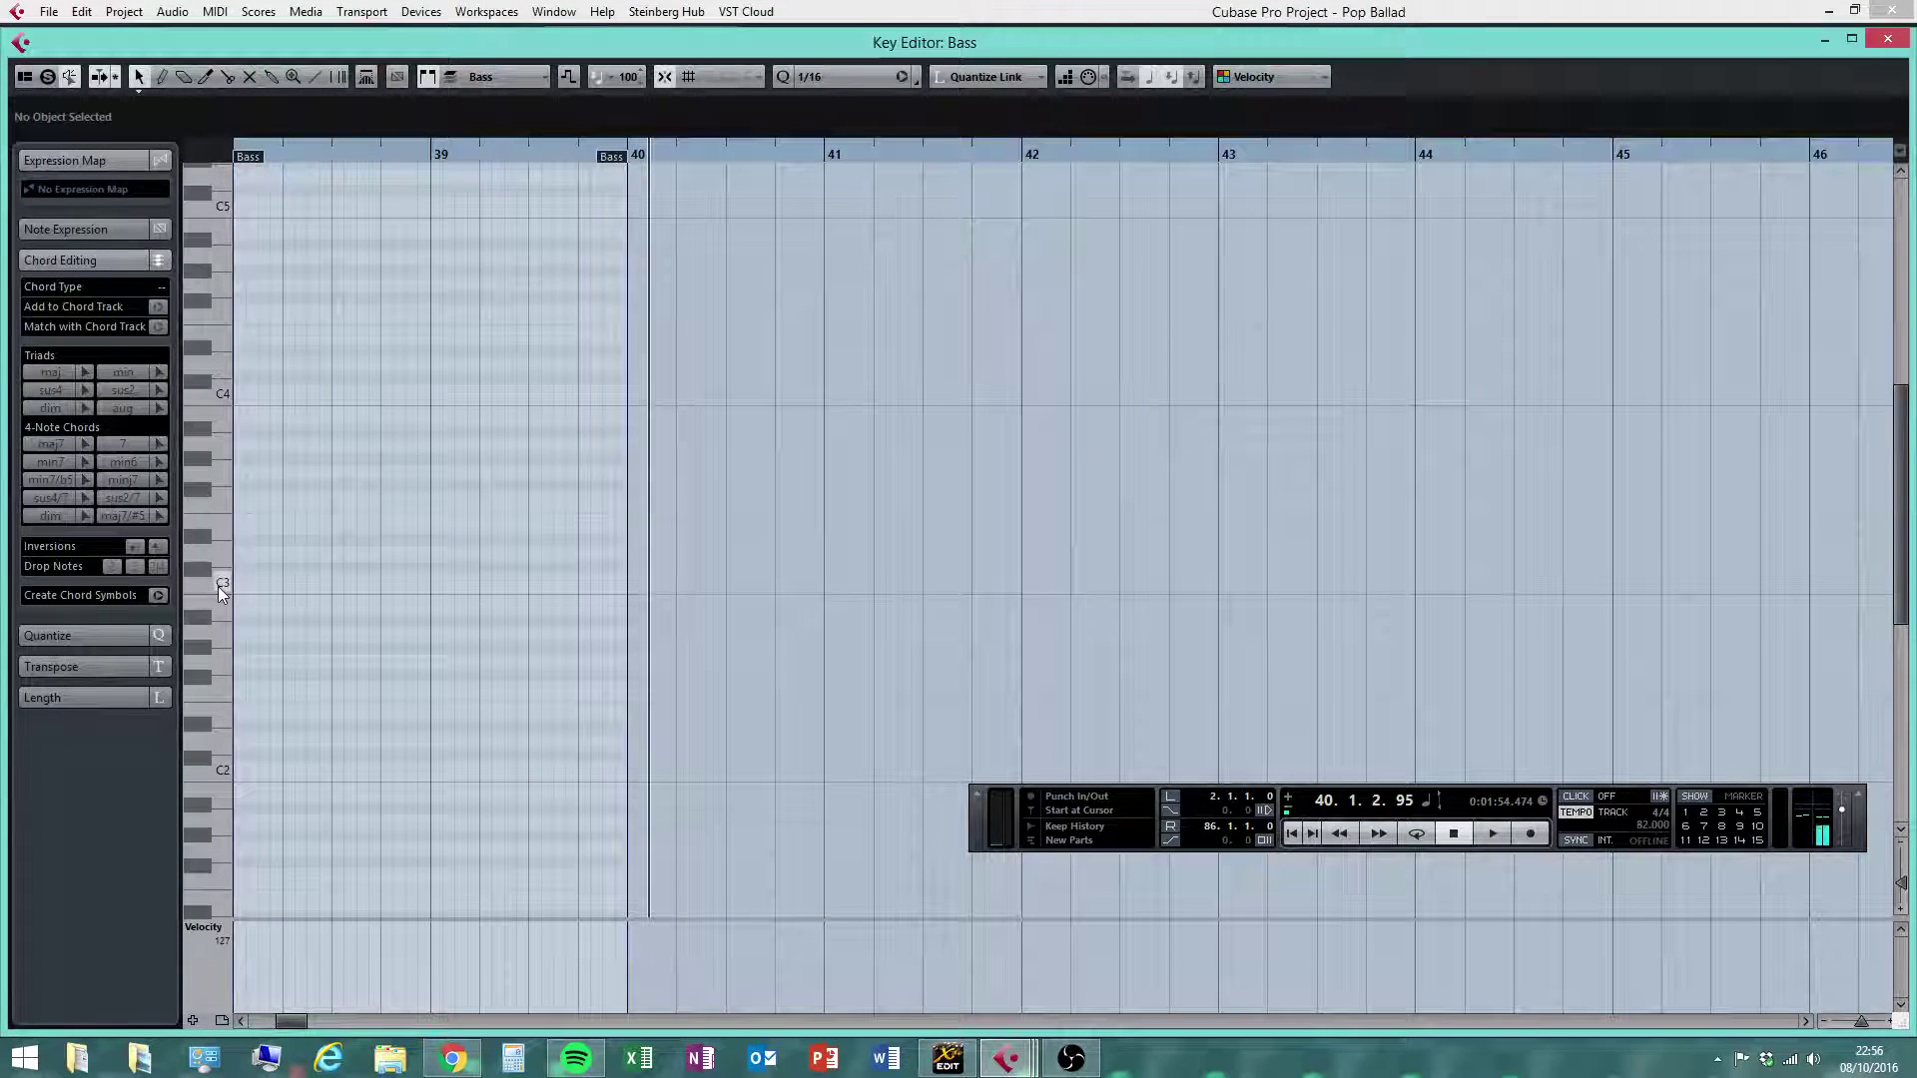
In bar 38, draw a three-beat C2 and, with quantize set to 1/8, two eighth-note G1s on beat 4
{"action": "right_click", "coordinate": [220, 769]}
{"action": "left_click", "coordinate": [330, 797]}
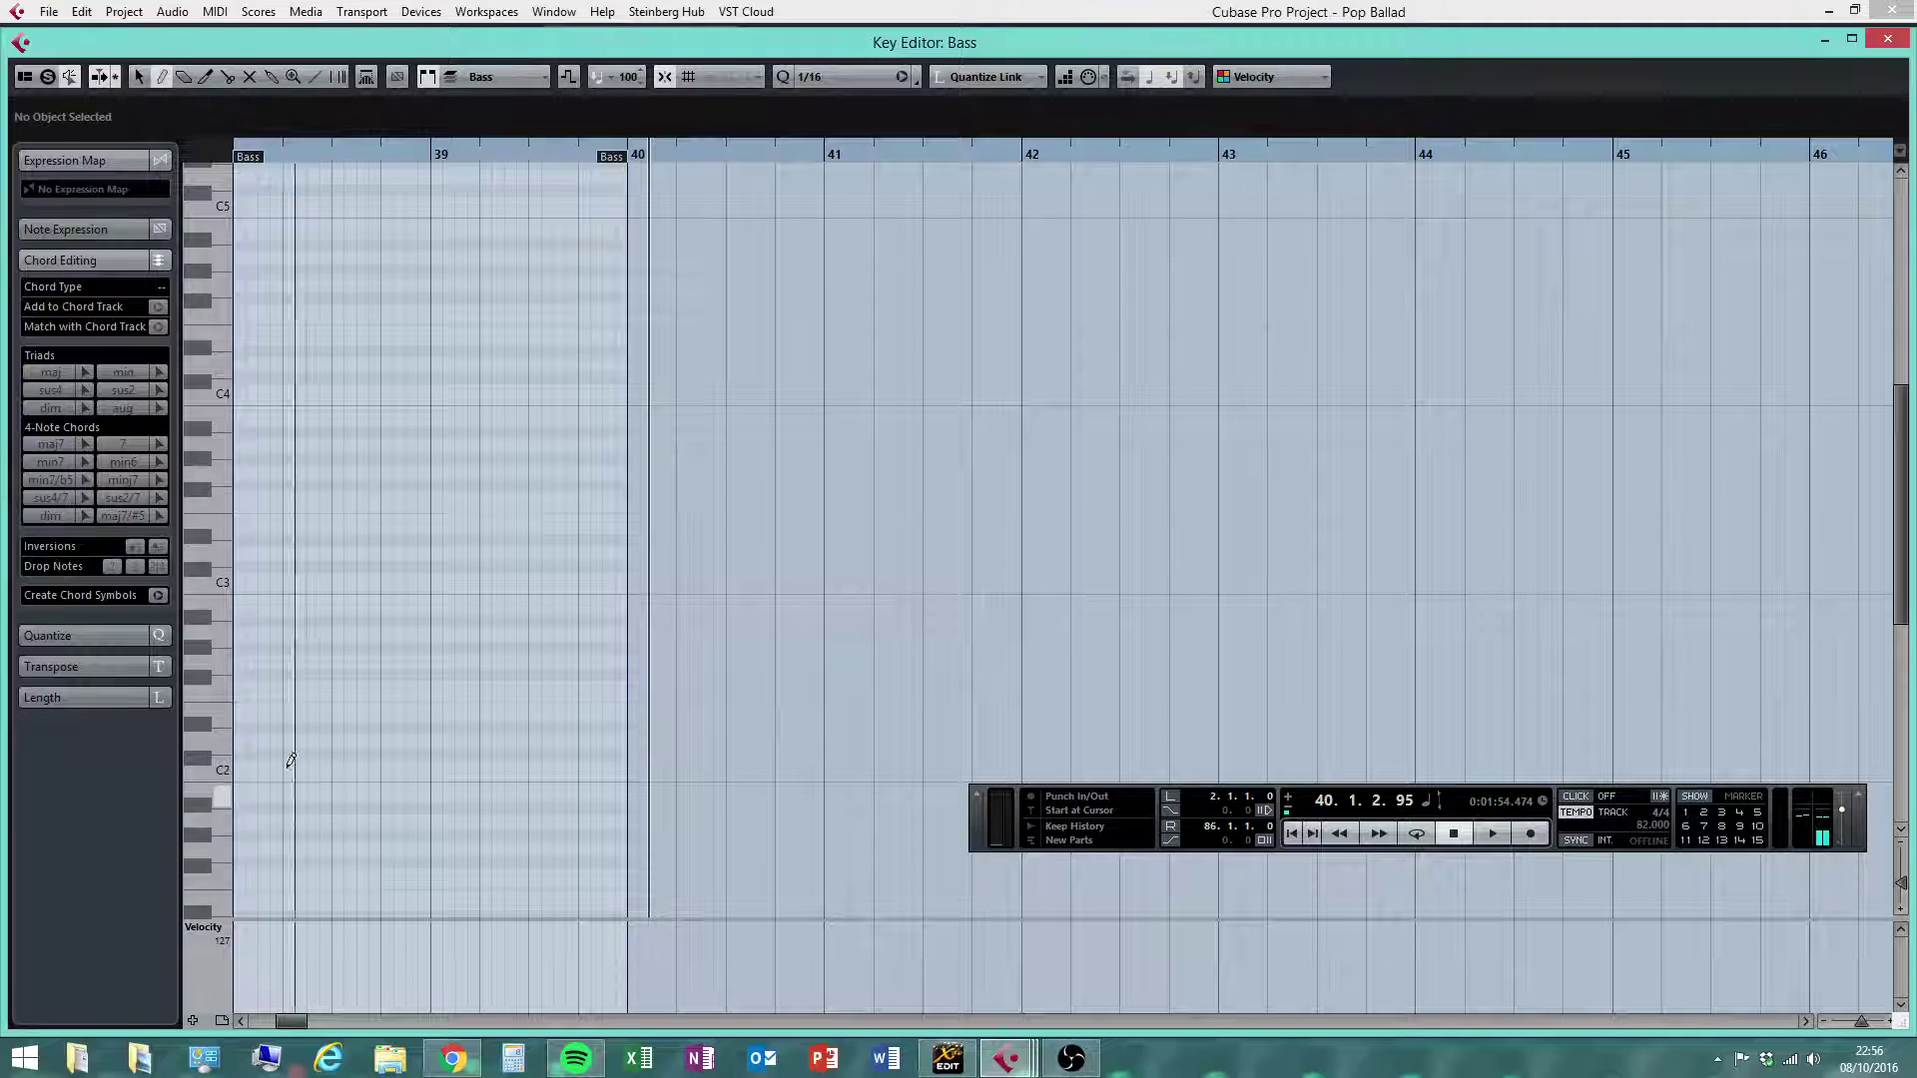
{"action": "mouse_move", "coordinate": [240, 768]}
{"action": "left_mouse_down"}
{"action": "mouse_move", "coordinate": [413, 736]}
{"action": "mouse_move", "coordinate": [387, 734]}
{"action": "left_mouse_up"}
{"action": "left_click", "coordinate": [808, 80]}
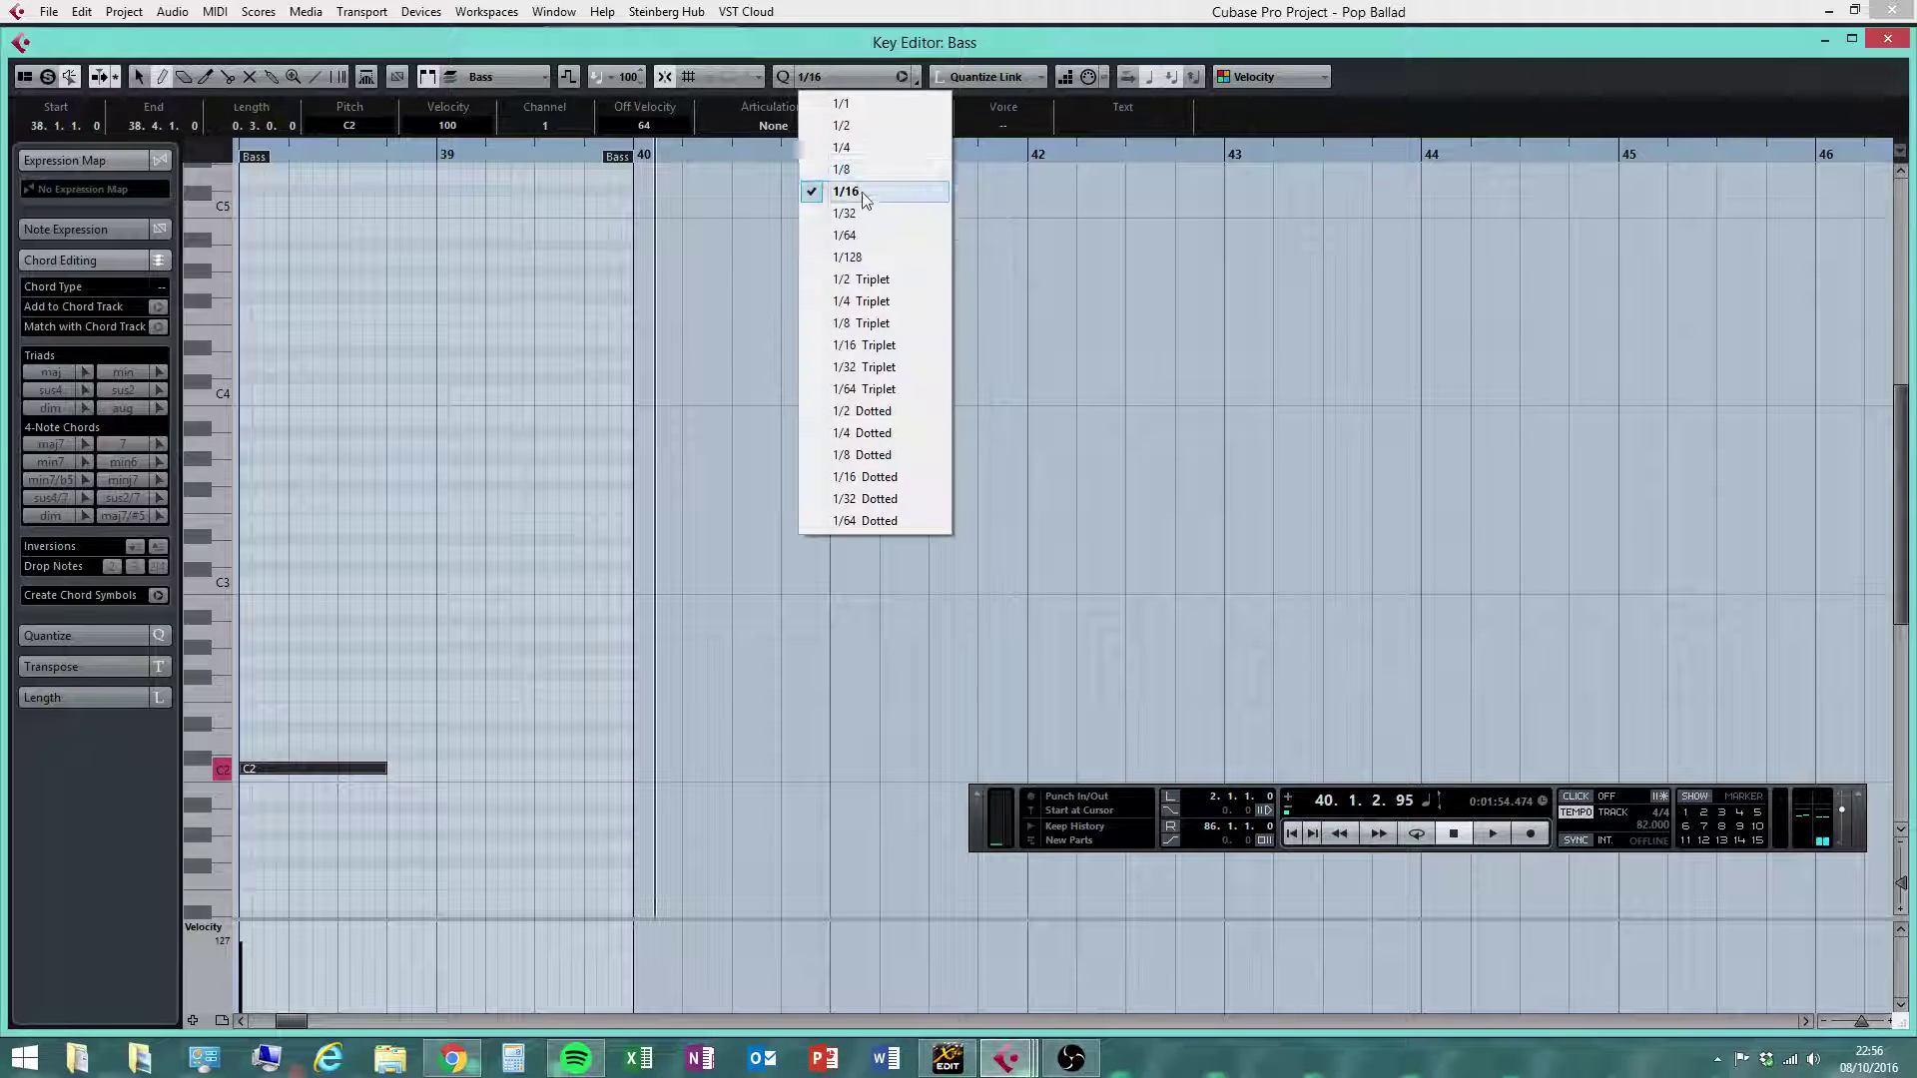
{"action": "left_click", "coordinate": [829, 167]}
{"action": "scroll", "coordinate": [446, 807], "scroll_direction": "down", "scroll_amount": 3}
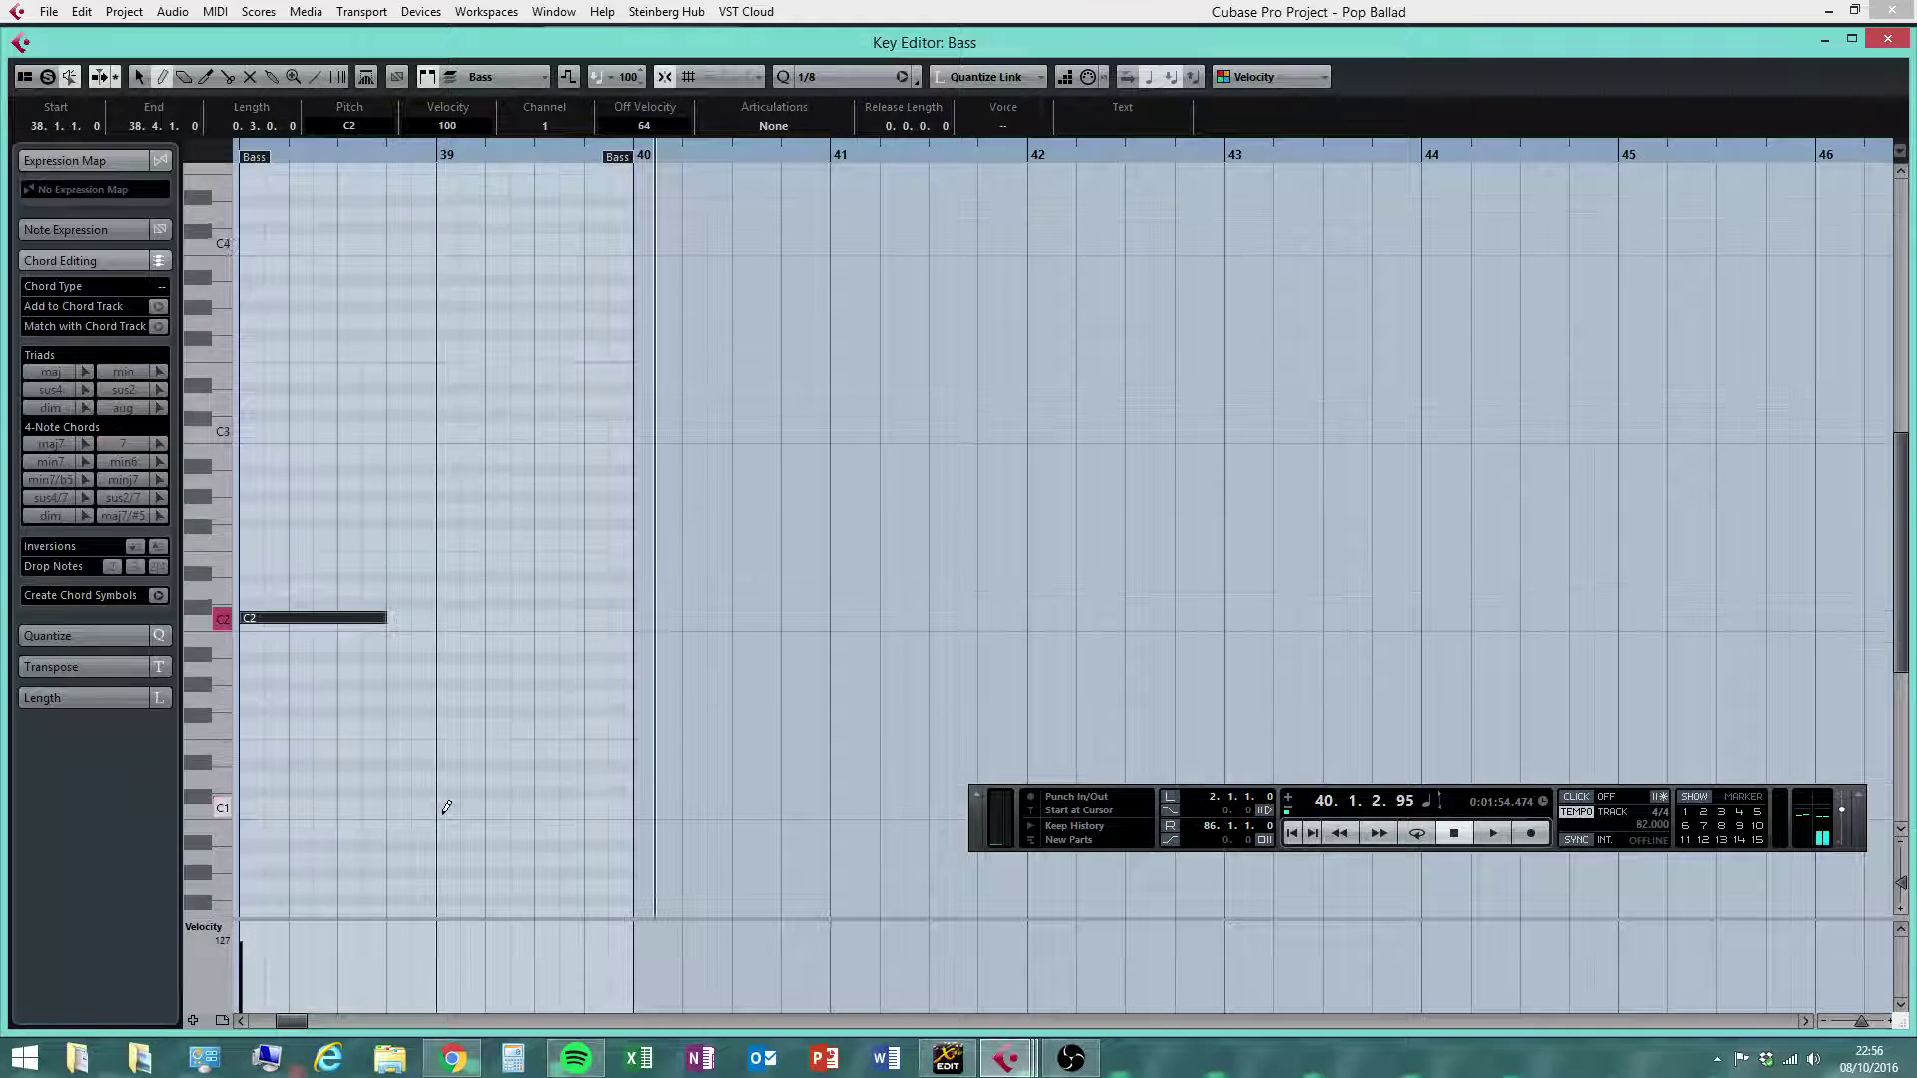
{"action": "left_click", "coordinate": [400, 699]}
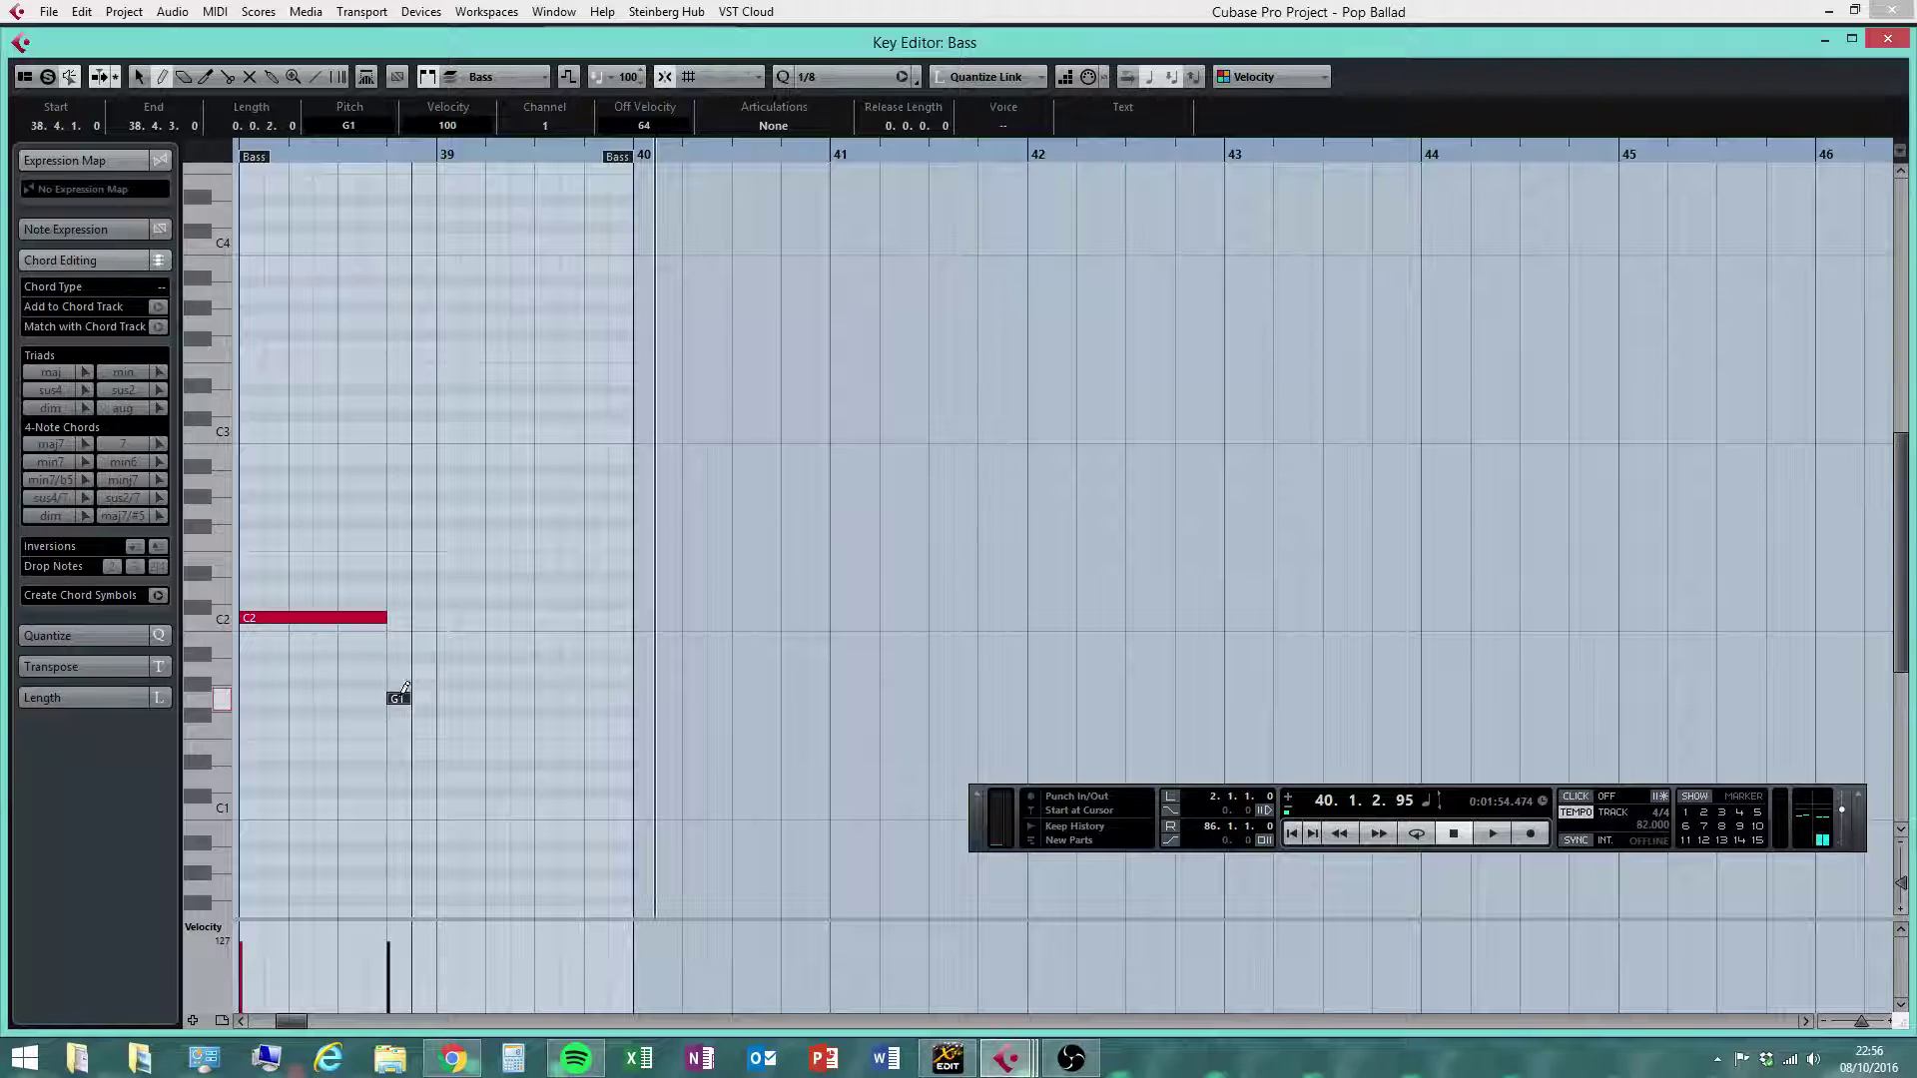
{"action": "left_click", "coordinate": [423, 699]}
In bar 39, draw a three-beat C2 followed by eighth notes F2 and G2 on beat 4, and return to the selection tool
{"action": "left_click_drag", "start_coordinate": [453, 616], "coordinate": [577, 614]}
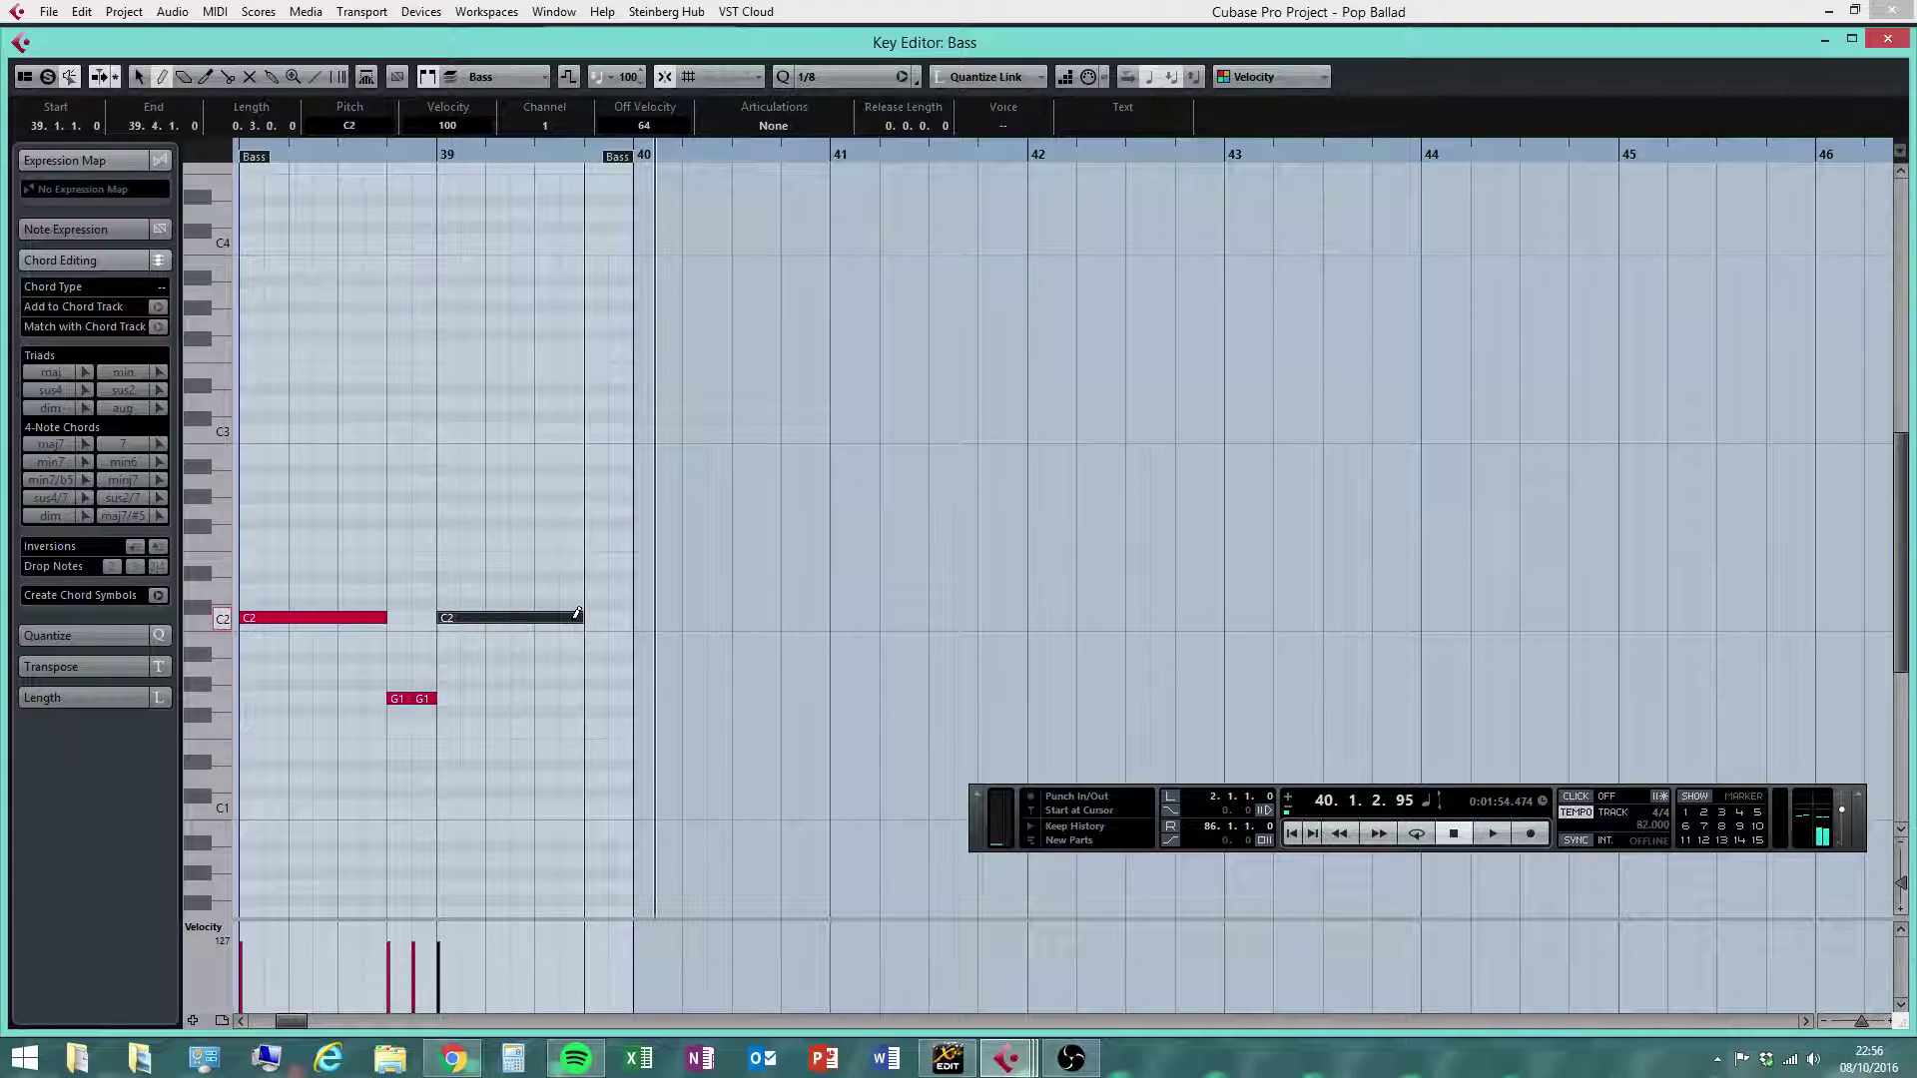
{"action": "left_click", "coordinate": [597, 538]}
{"action": "left_click", "coordinate": [615, 511]}
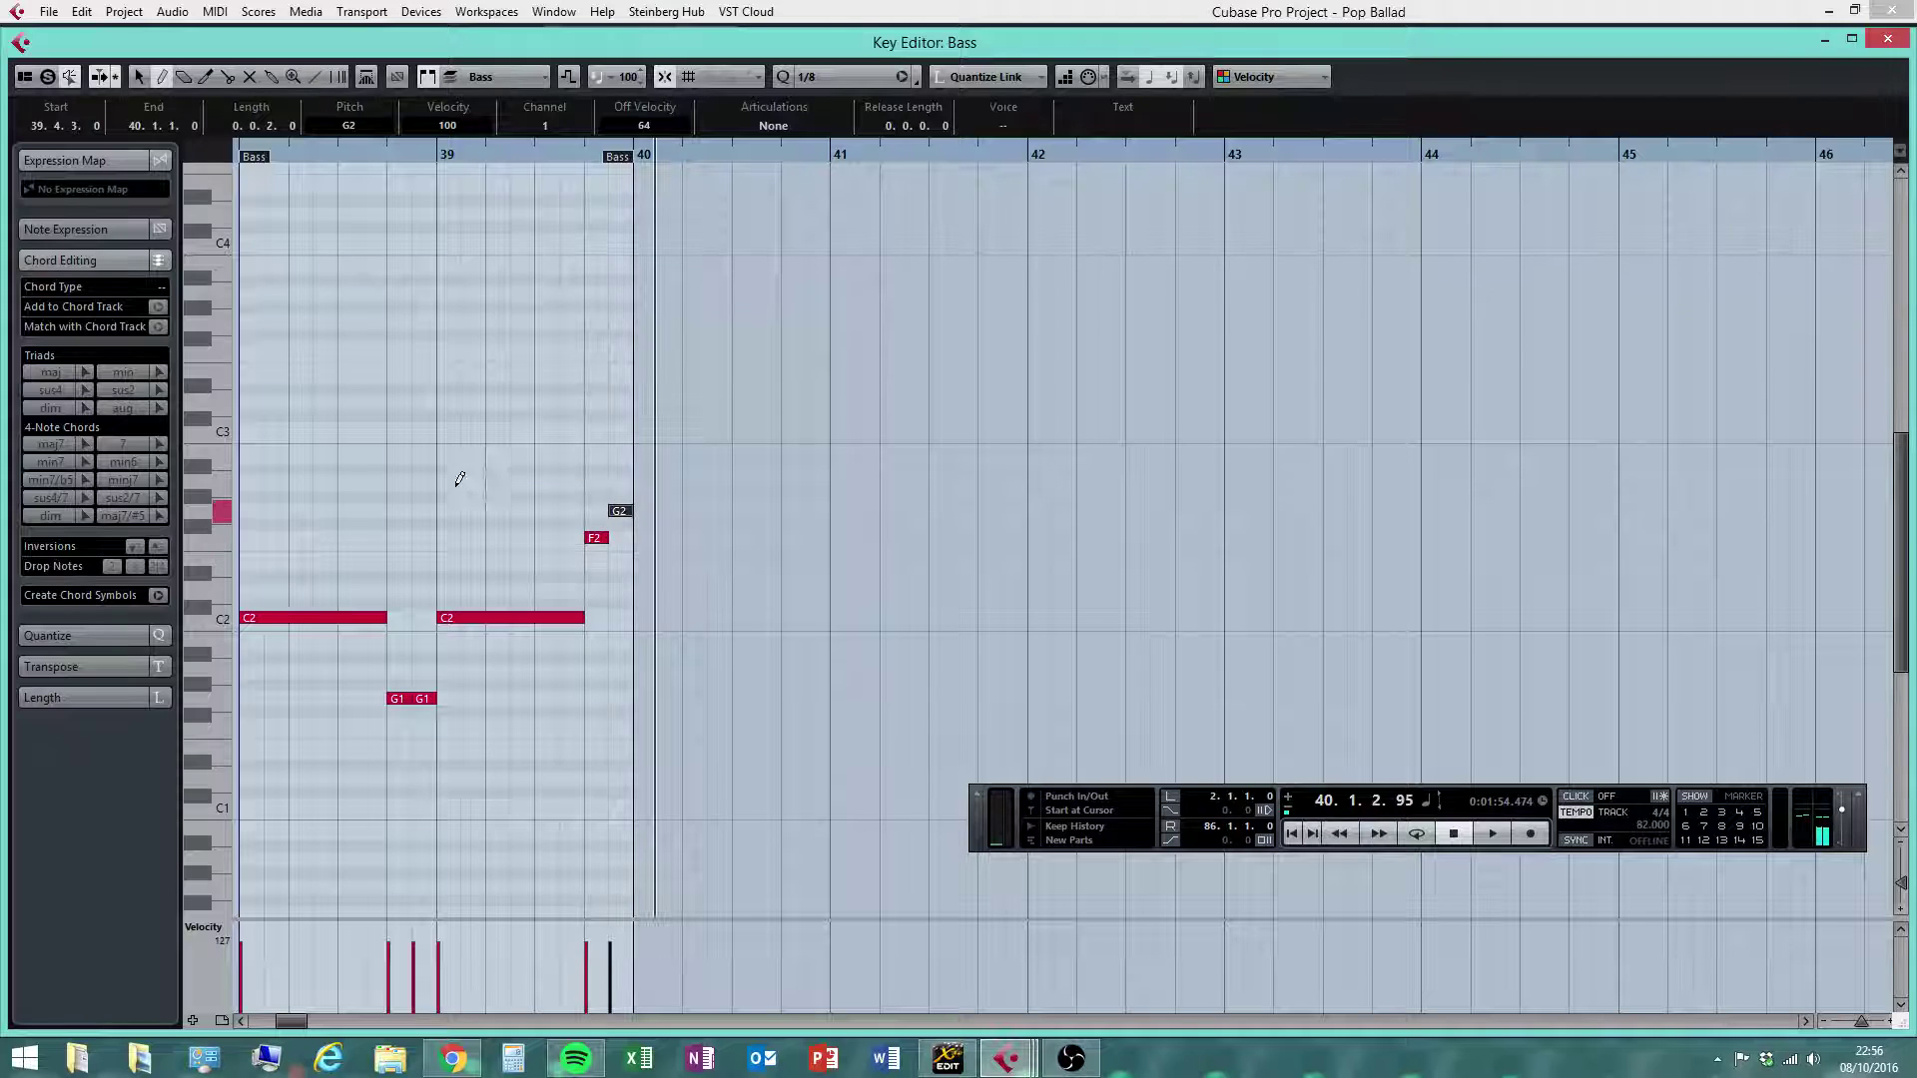
{"action": "key", "text": "1"}
{"action": "left_click", "coordinate": [616, 713]}
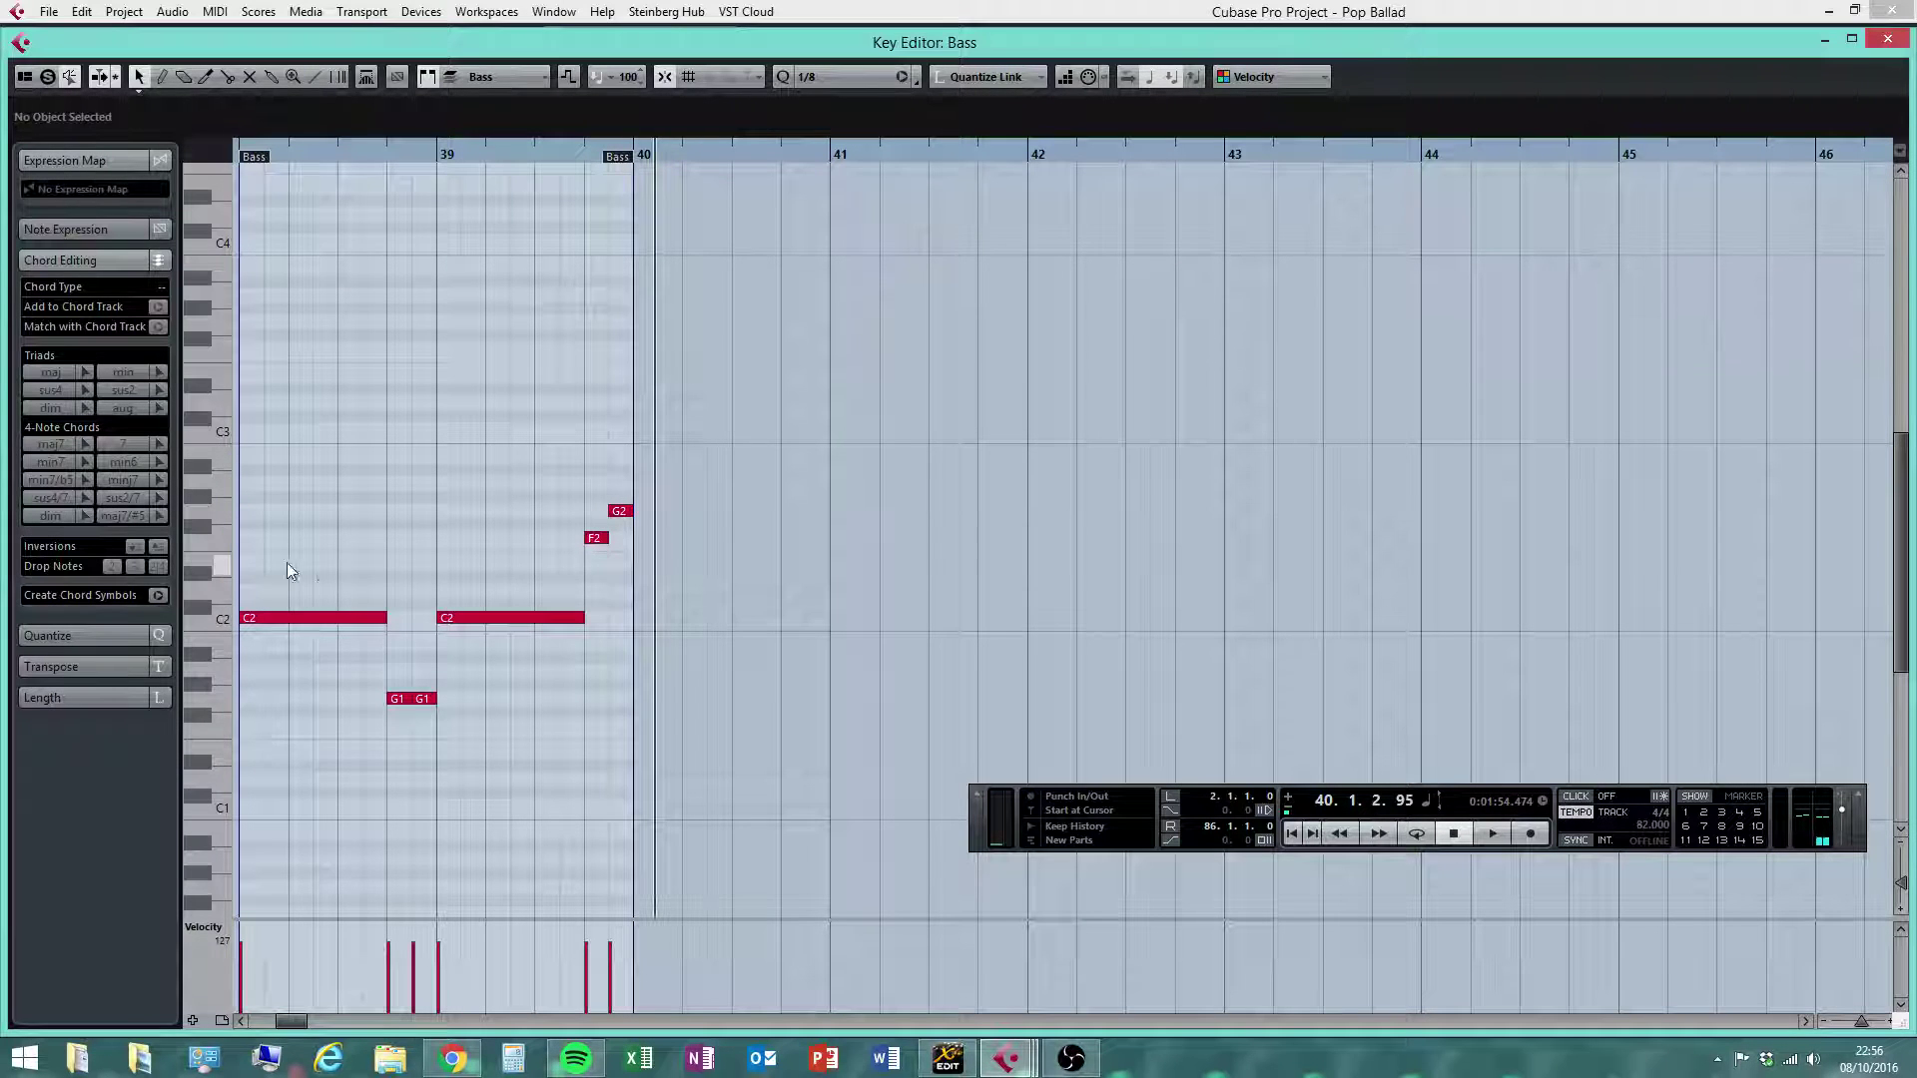
Review the new bass notes in bars 38 and 39, selecting the C2, G1, F2 and G2 notes in turn
{"action": "left_click_drag", "start_coordinate": [286, 562], "coordinate": [328, 833]}
{"action": "left_click_drag", "start_coordinate": [371, 683], "coordinate": [556, 747]}
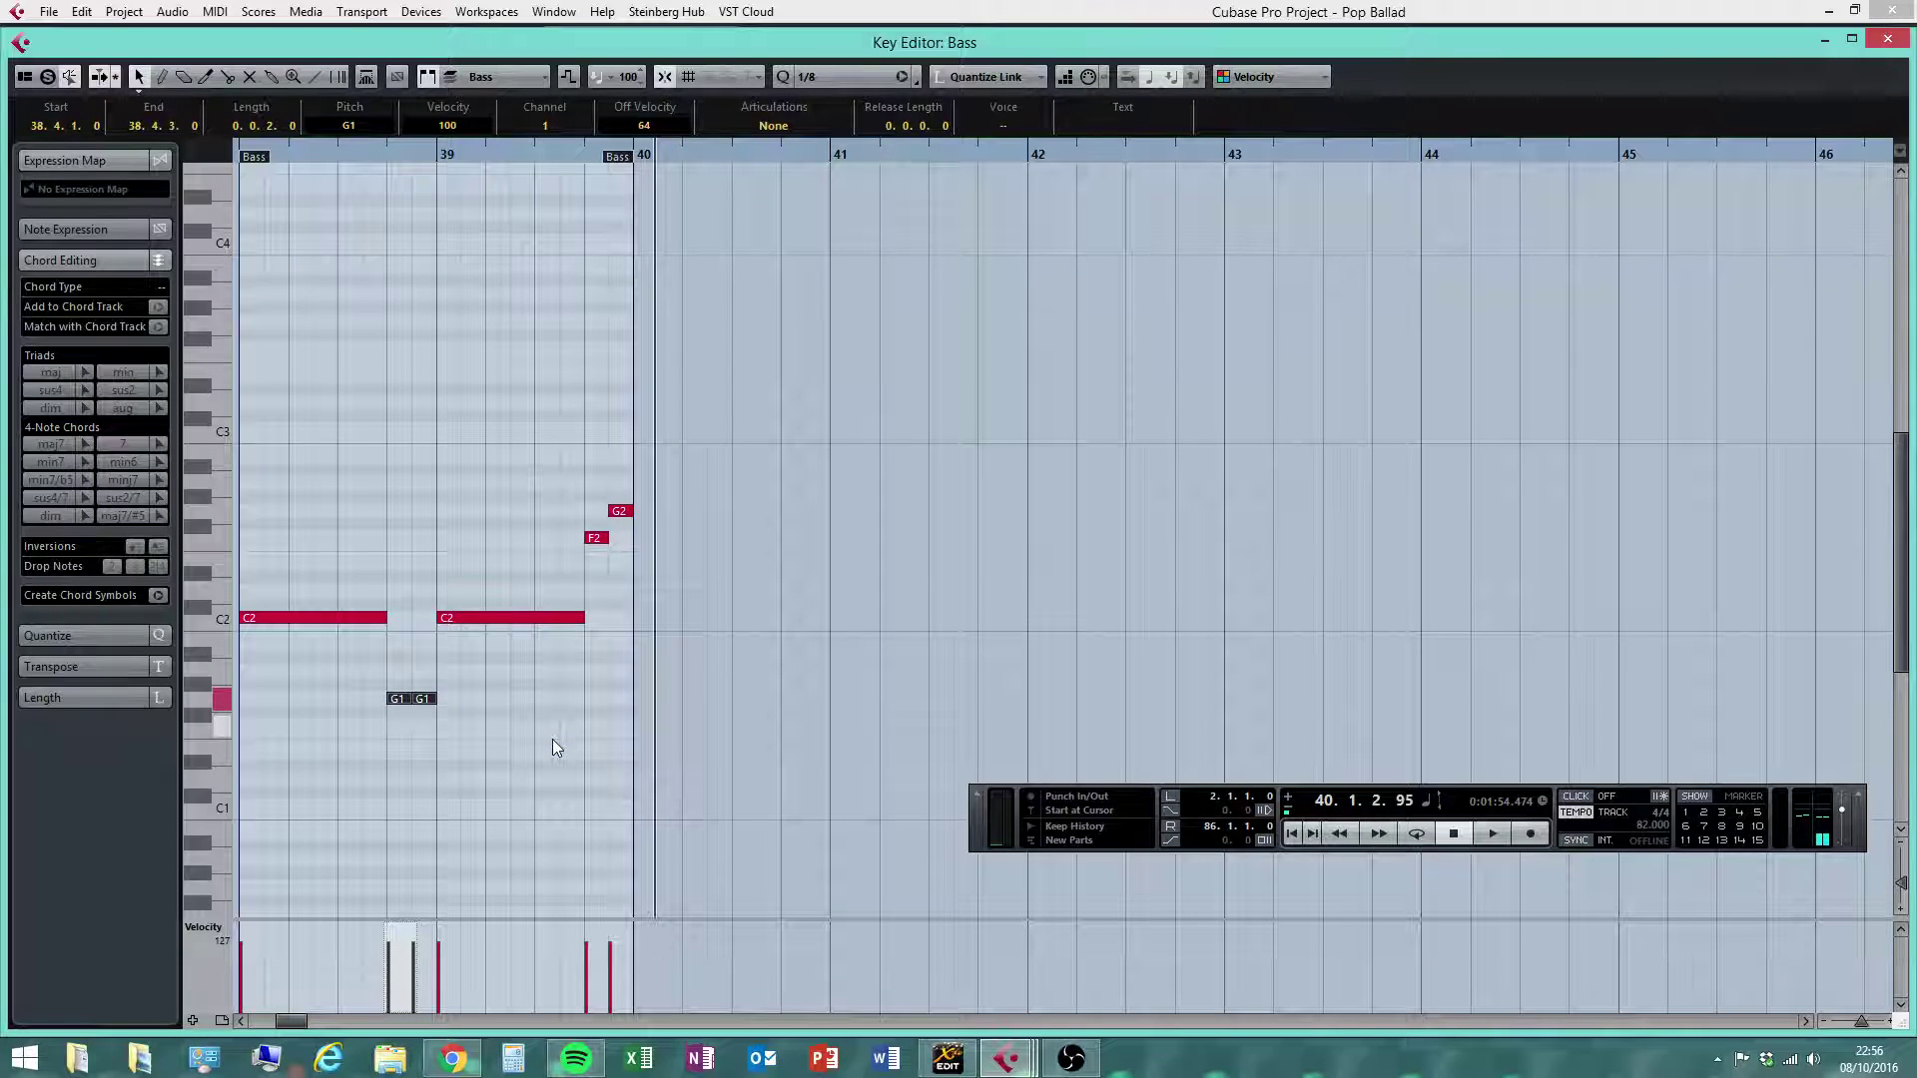
{"action": "left_click_drag", "start_coordinate": [285, 589], "coordinate": [518, 716]}
{"action": "left_click_drag", "start_coordinate": [329, 519], "coordinate": [337, 701]}
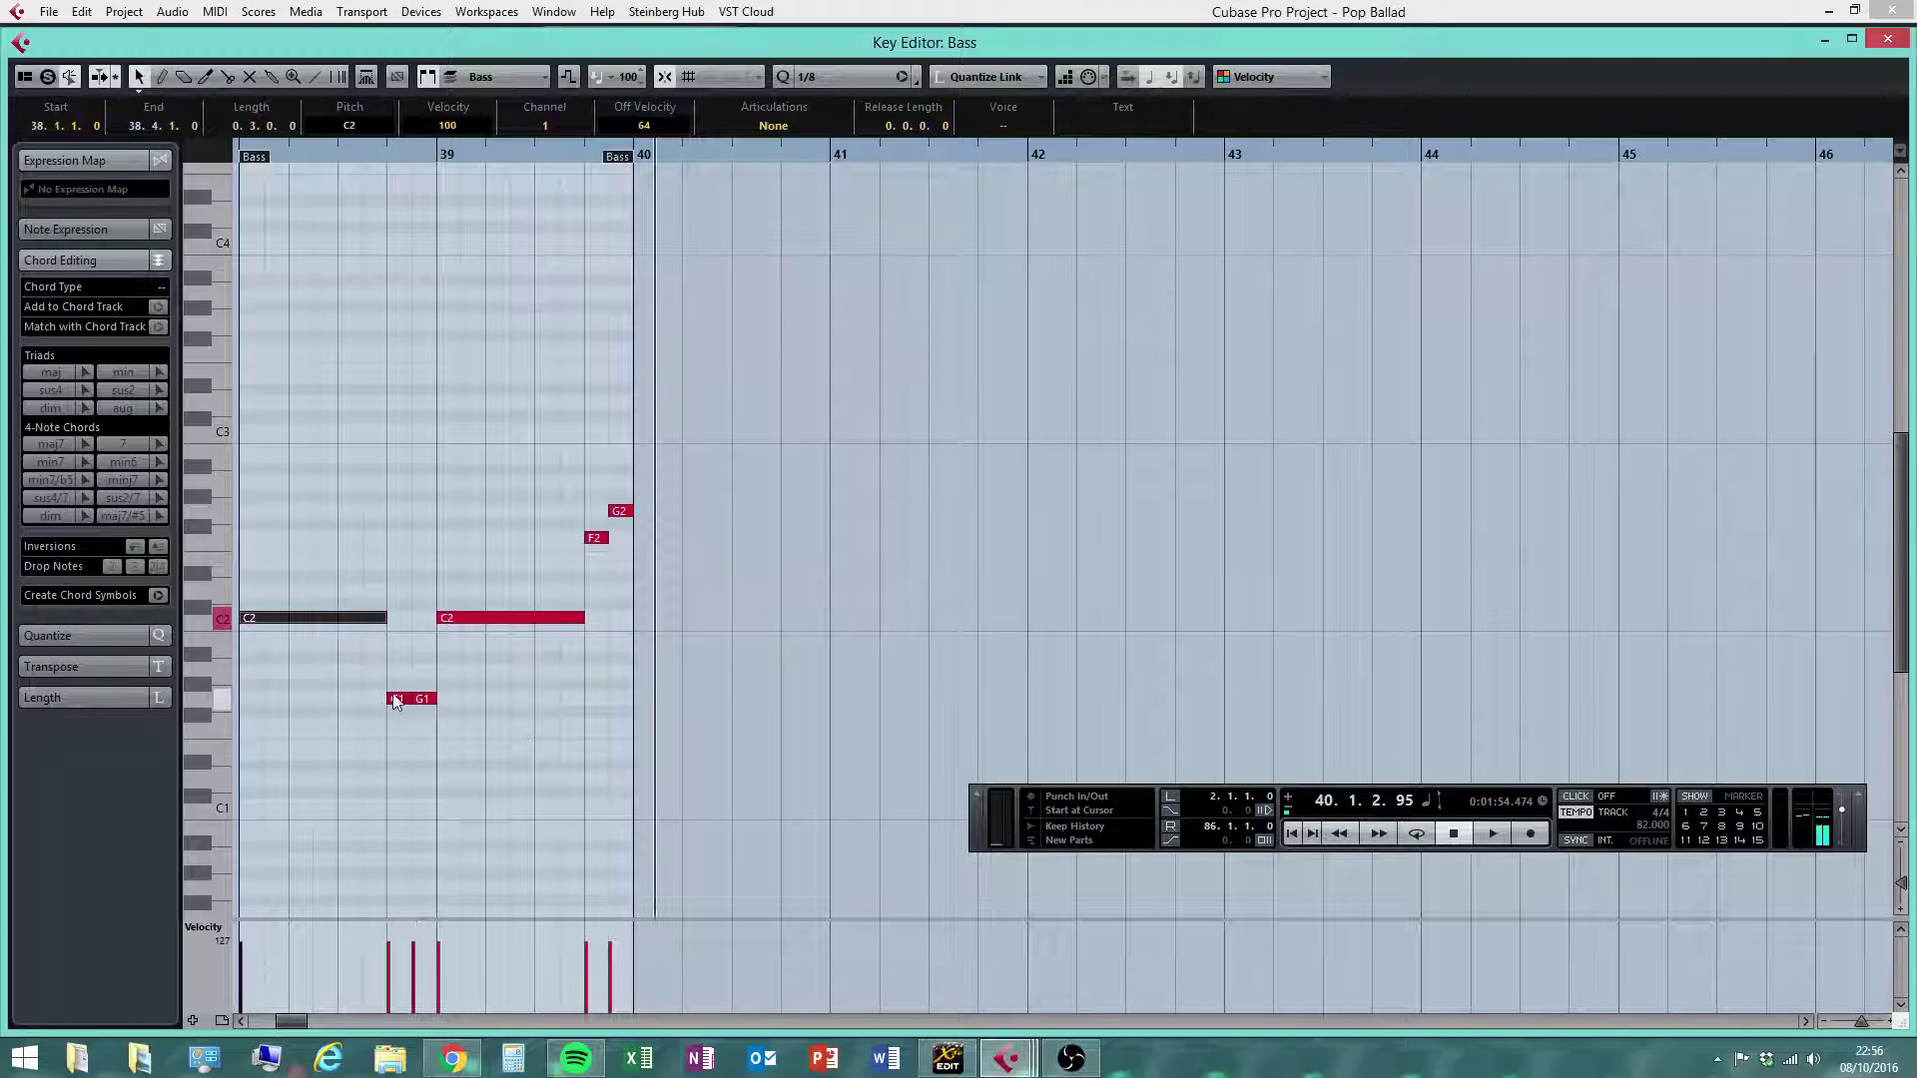
{"action": "left_click", "coordinate": [397, 699]}
{"action": "left_click", "coordinate": [422, 699]}
{"action": "left_click", "coordinate": [457, 619]}
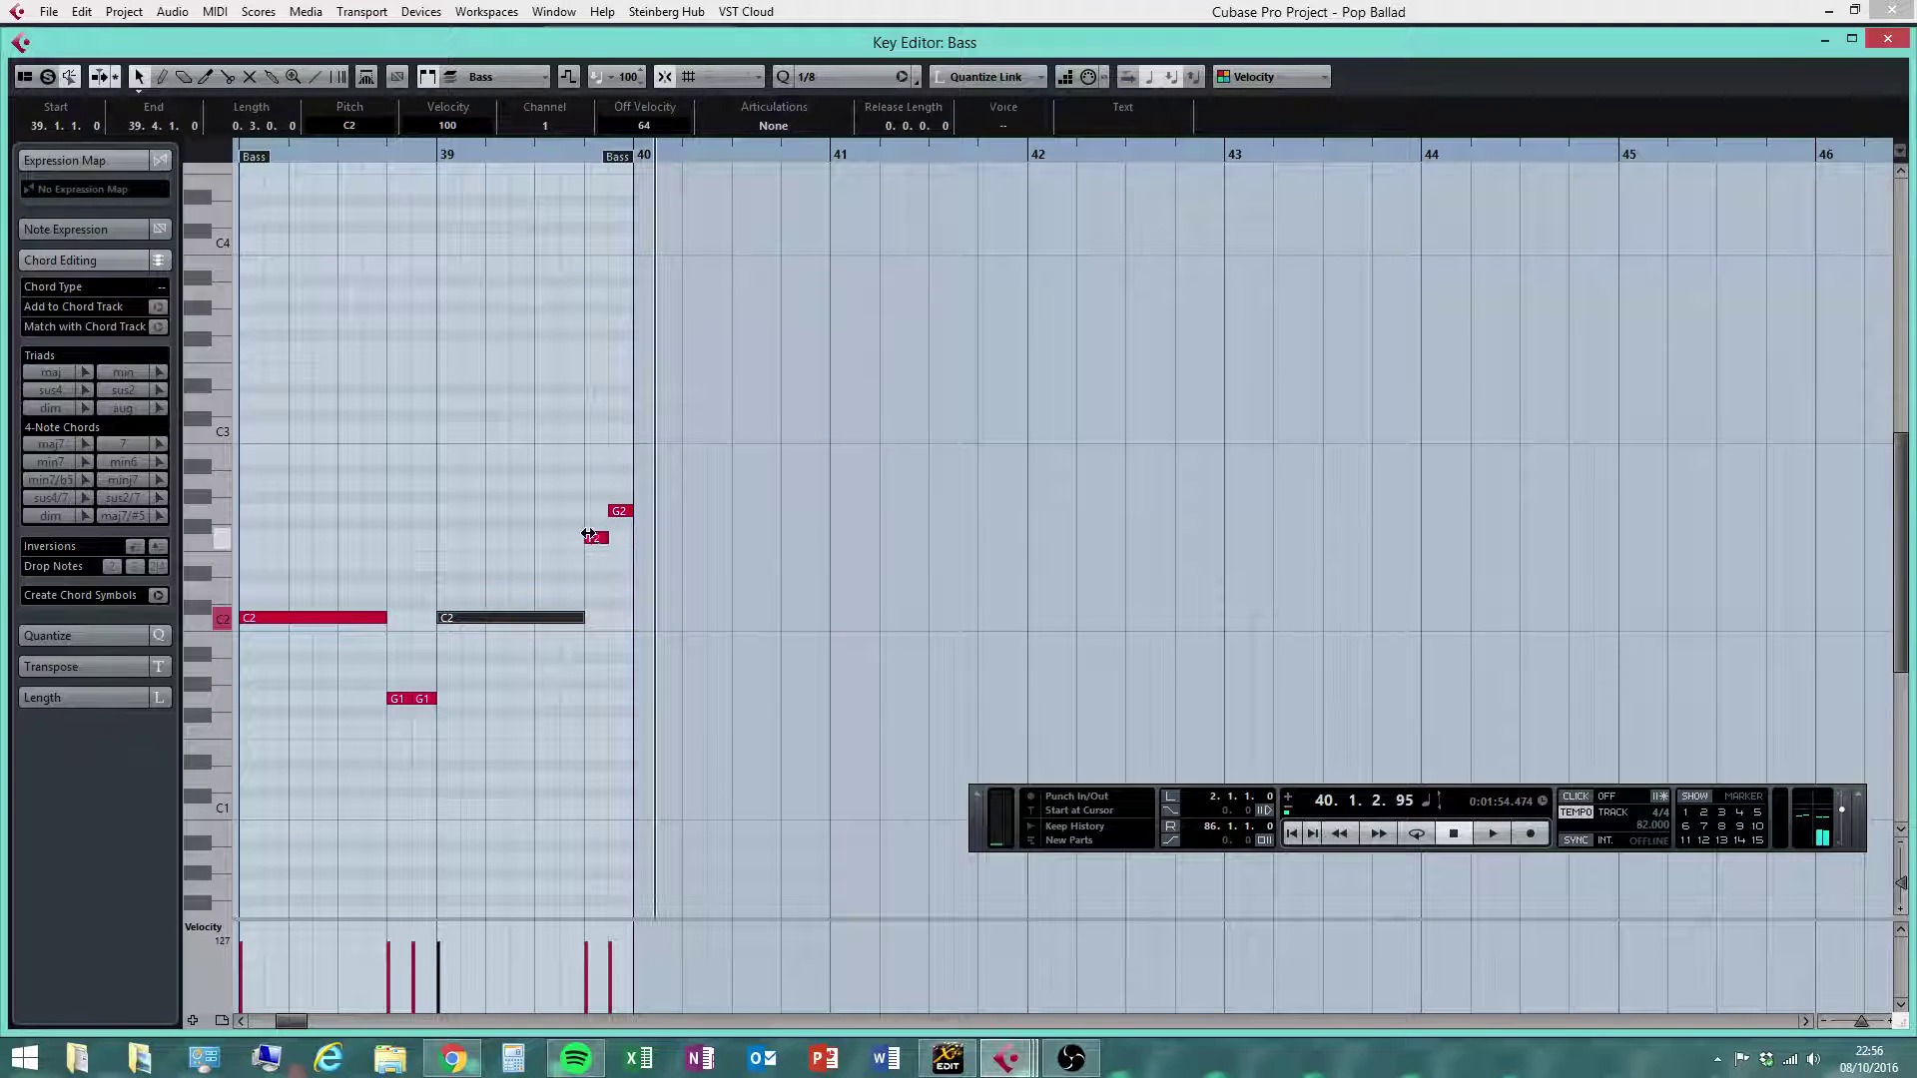
{"action": "left_click", "coordinate": [601, 540]}
{"action": "left_click", "coordinate": [620, 512]}
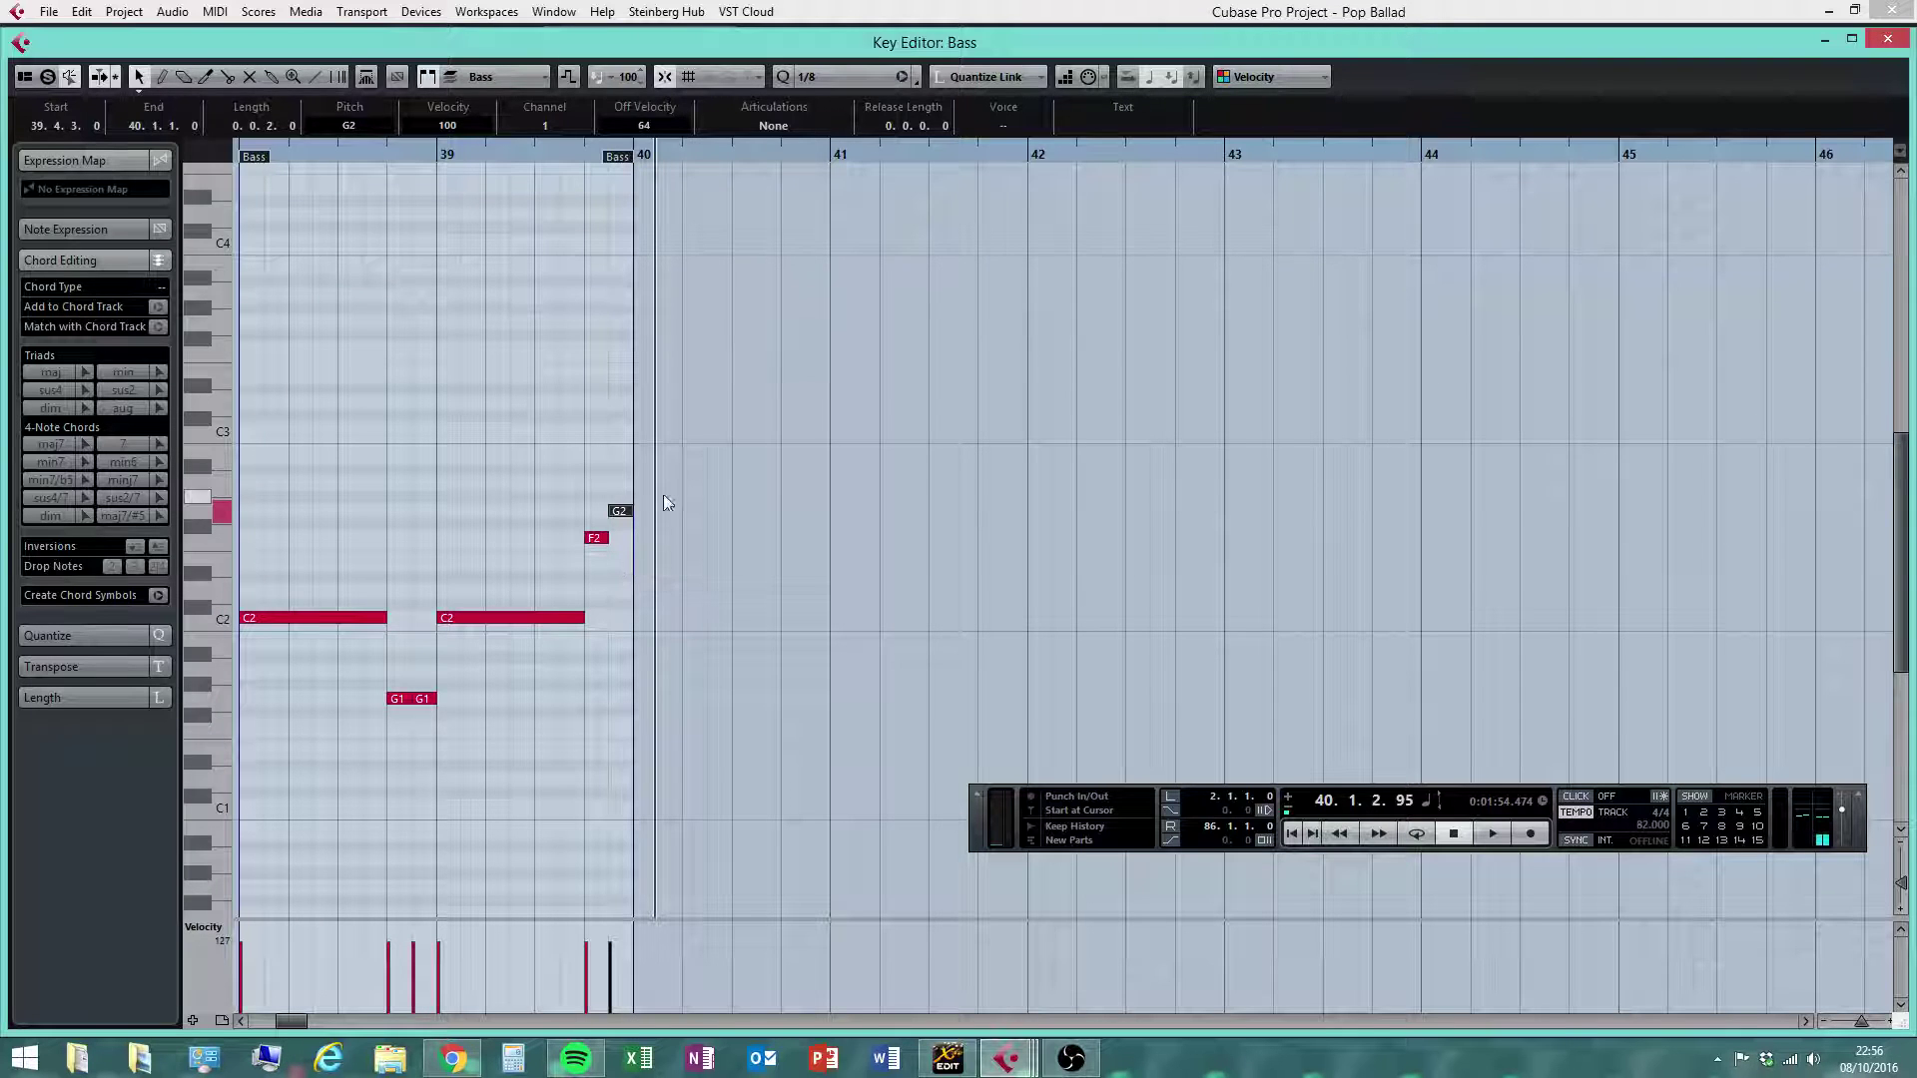
{"action": "left_click_drag", "start_coordinate": [662, 495], "coordinate": [513, 575]}
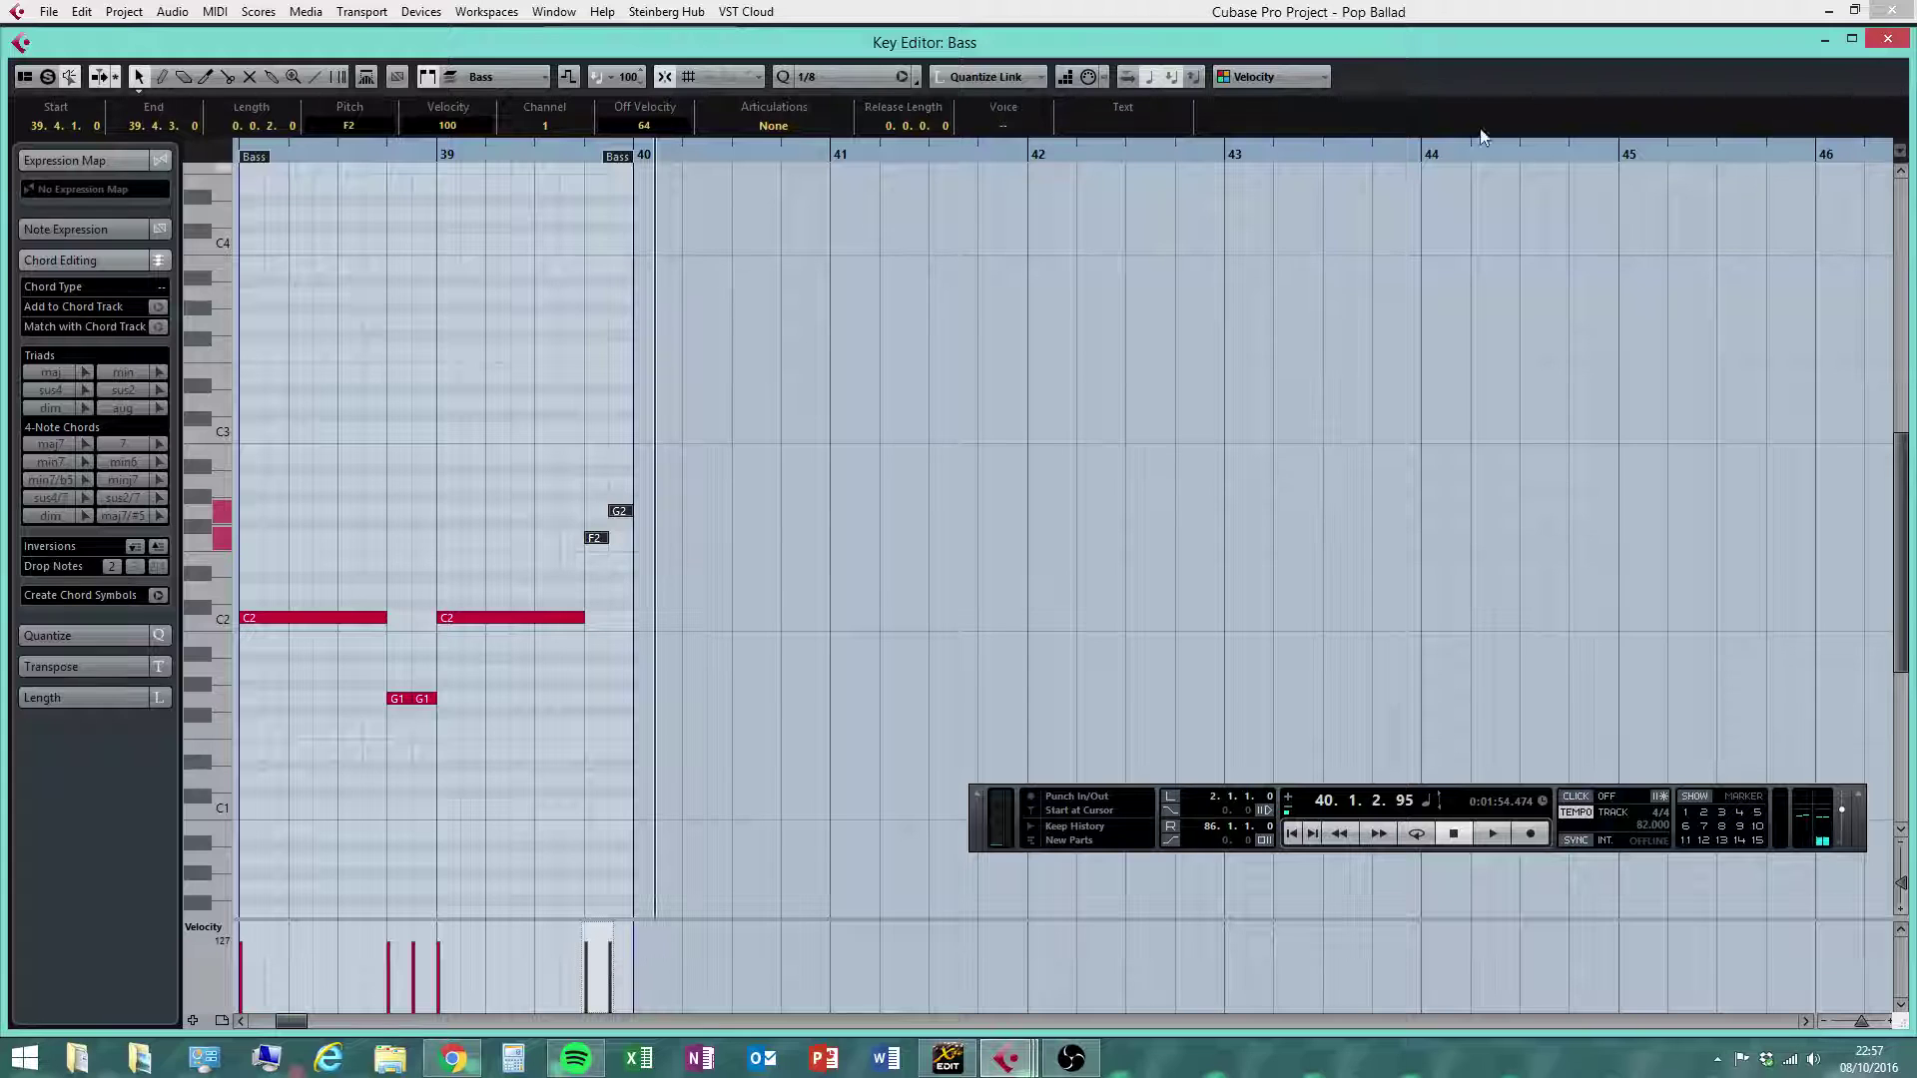
Close the Key Editor and play the arrangement from bar 37 into bar 40 to hear the new bass part
{"action": "left_click", "coordinate": [1887, 40]}
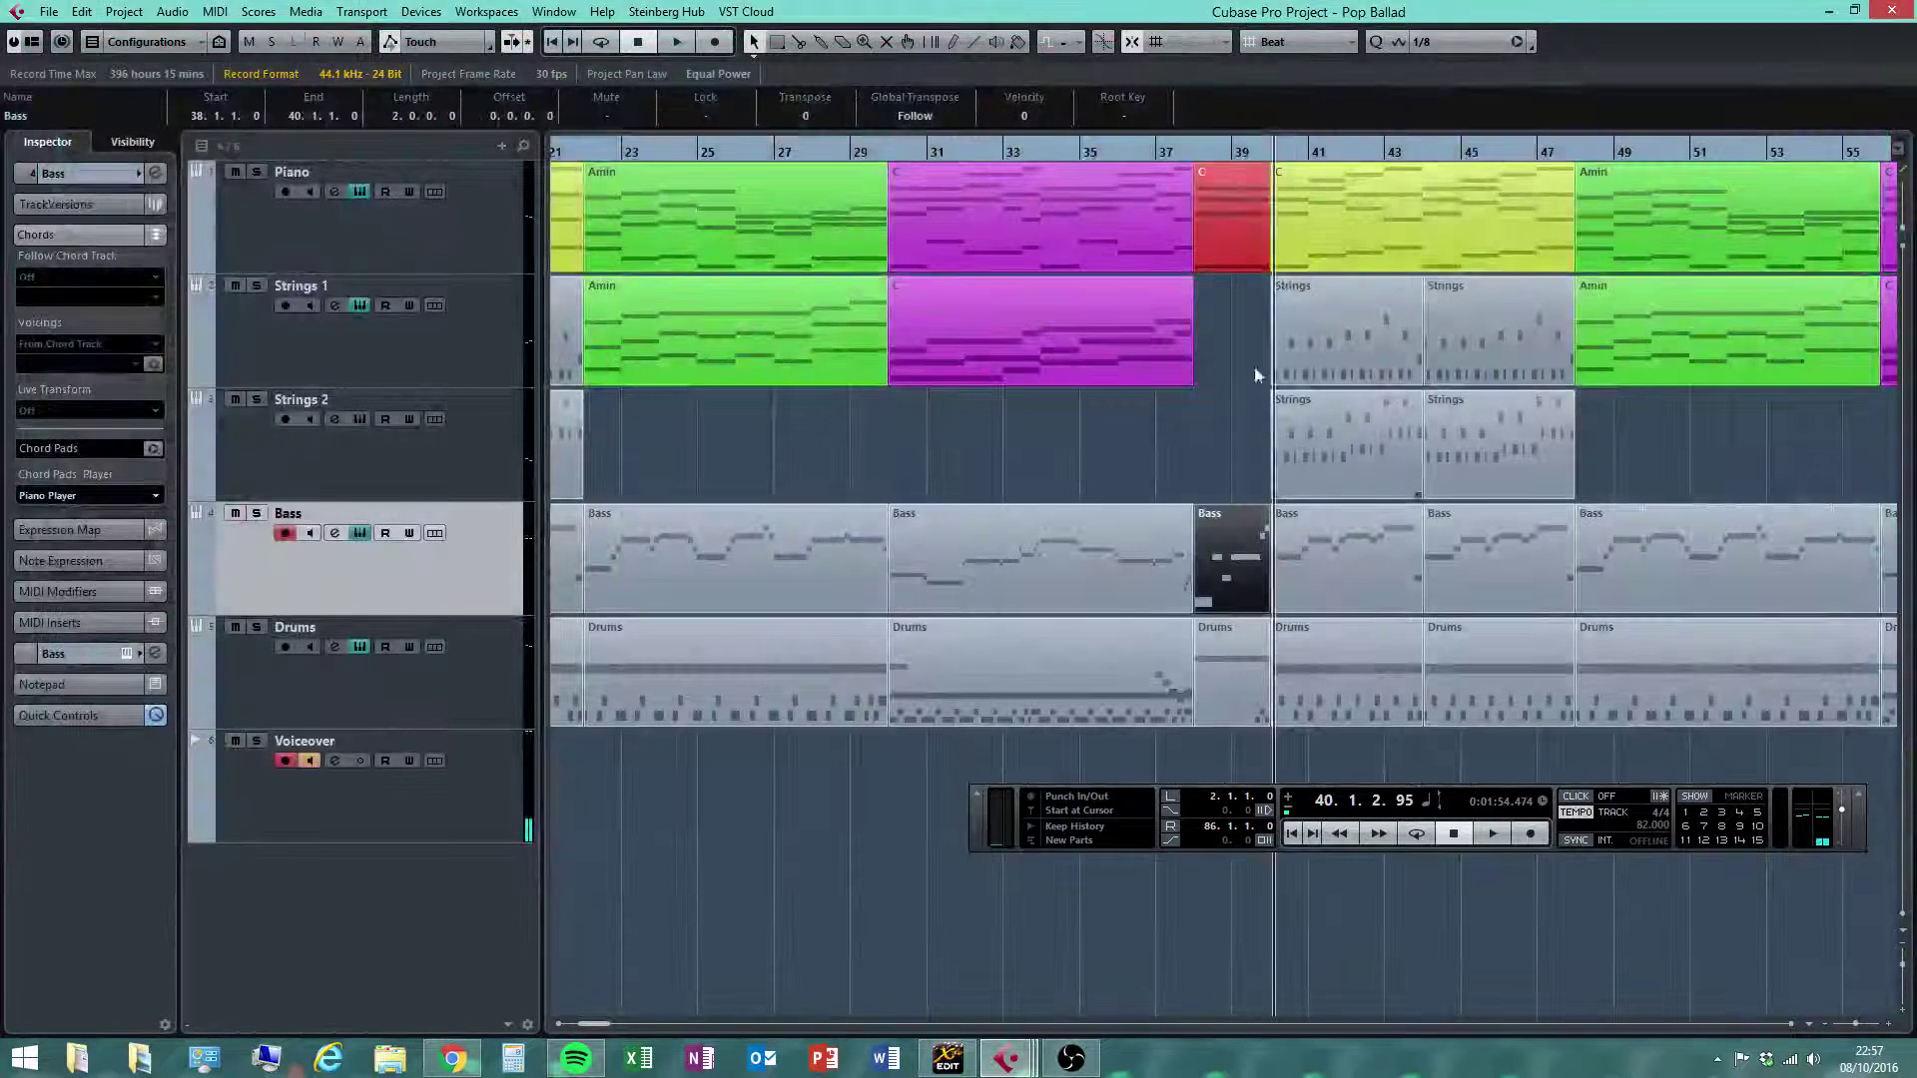
{"action": "left_click", "coordinate": [1189, 158]}
{"action": "left_click", "coordinate": [1156, 158]}
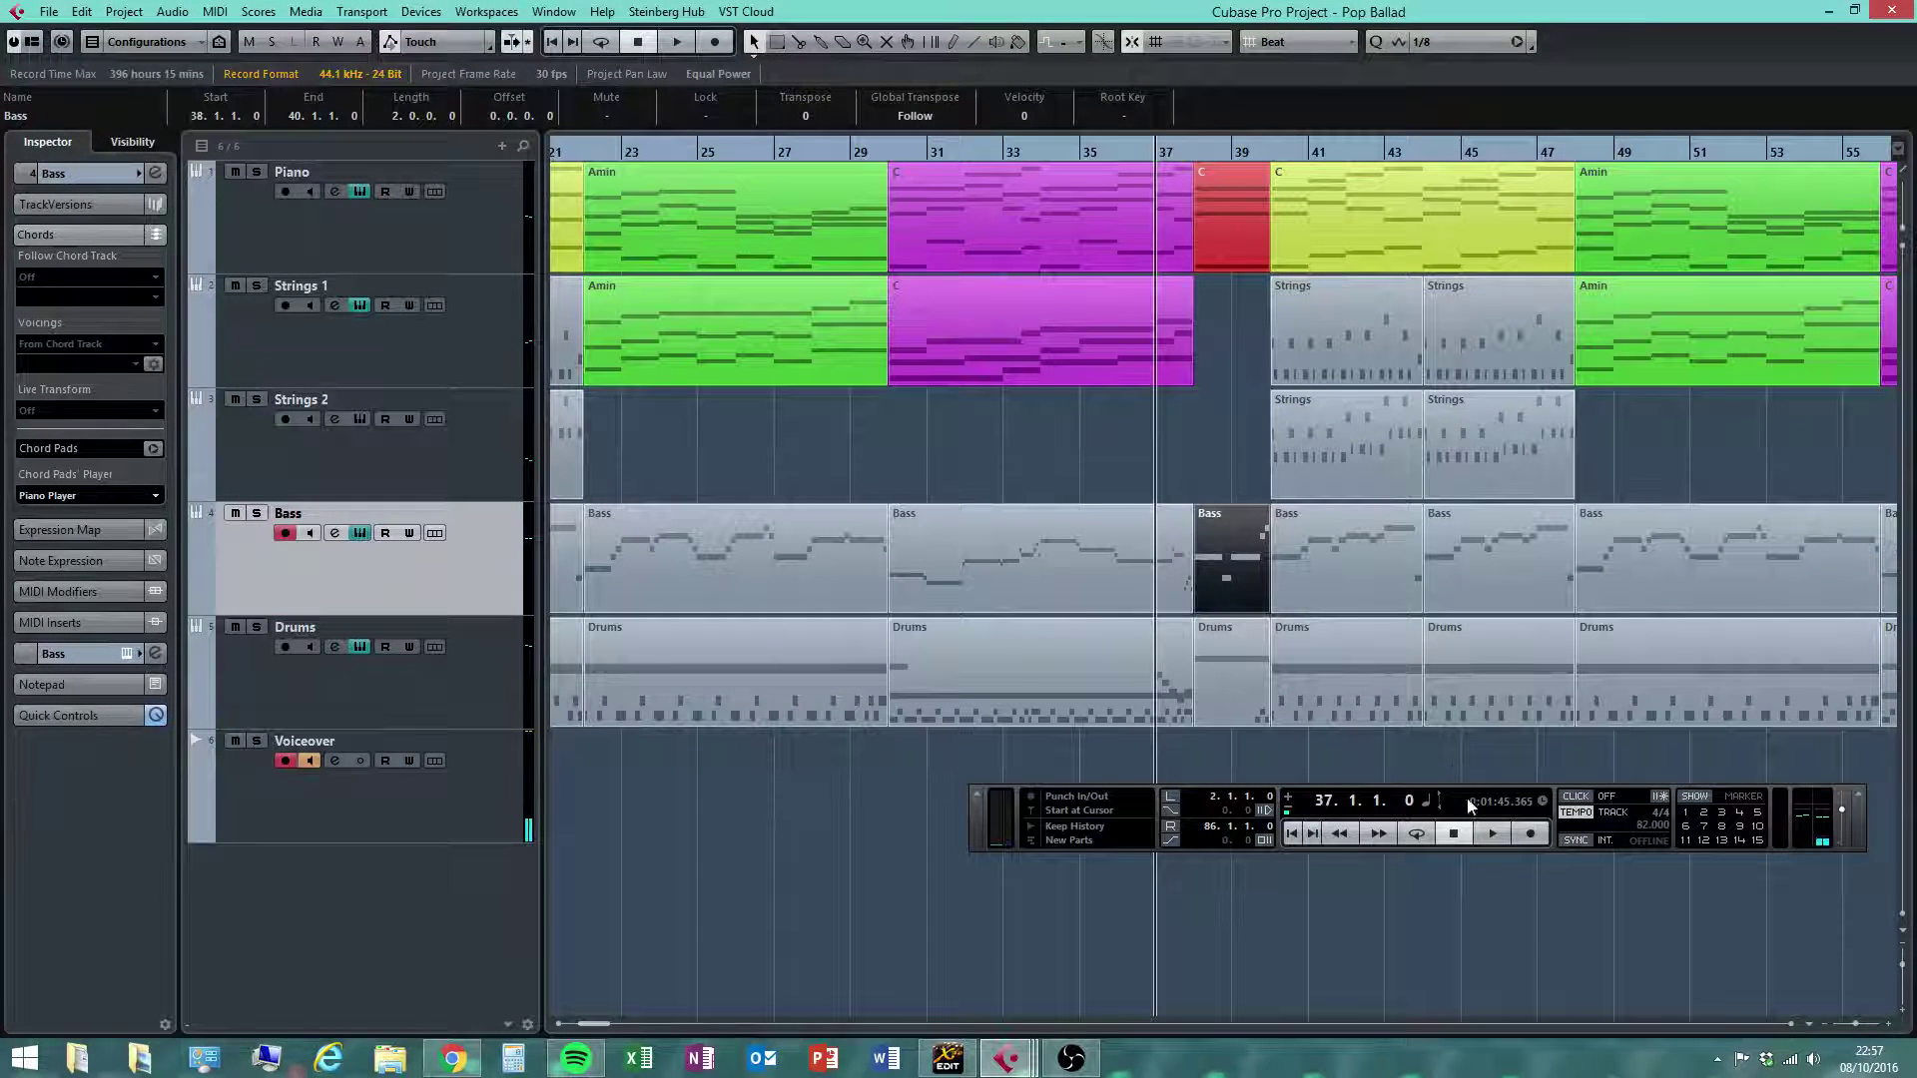
{"action": "left_click", "coordinate": [1492, 834]}
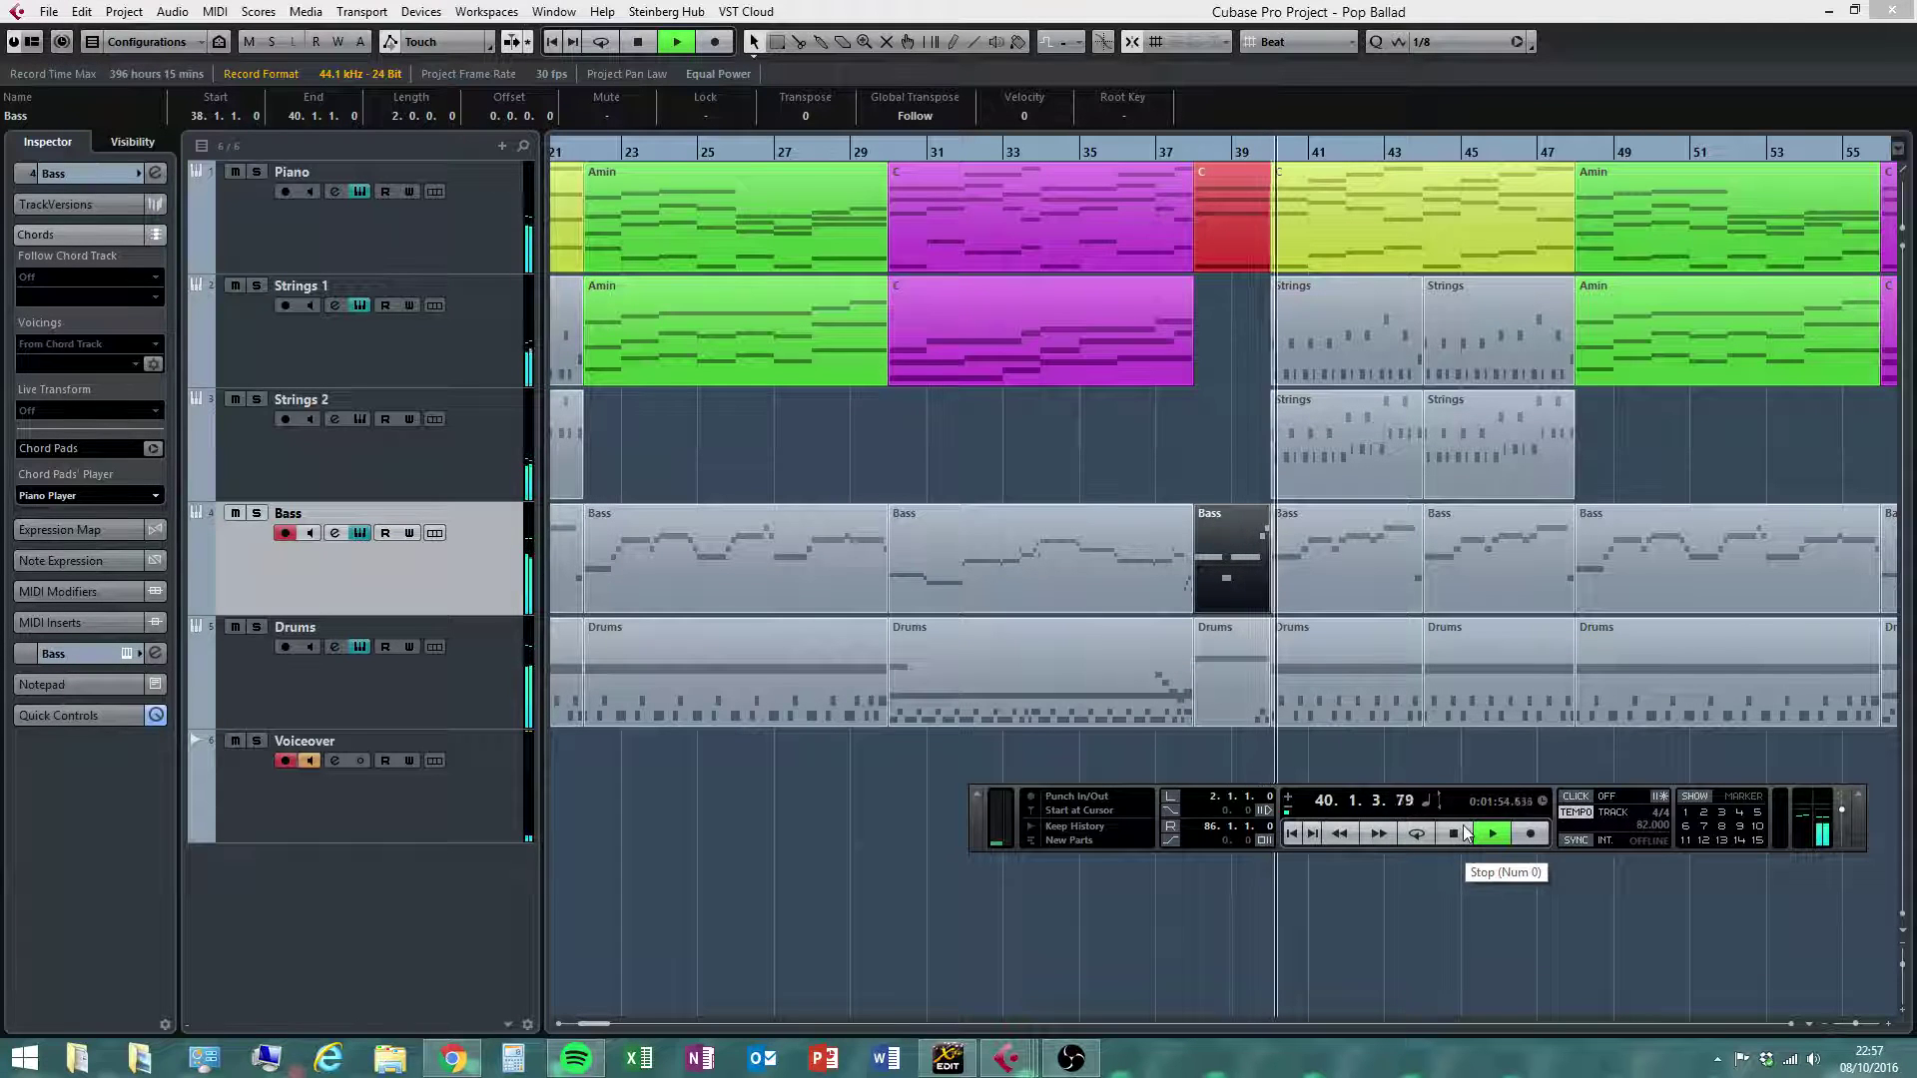
{"action": "left_click", "coordinate": [1459, 832]}
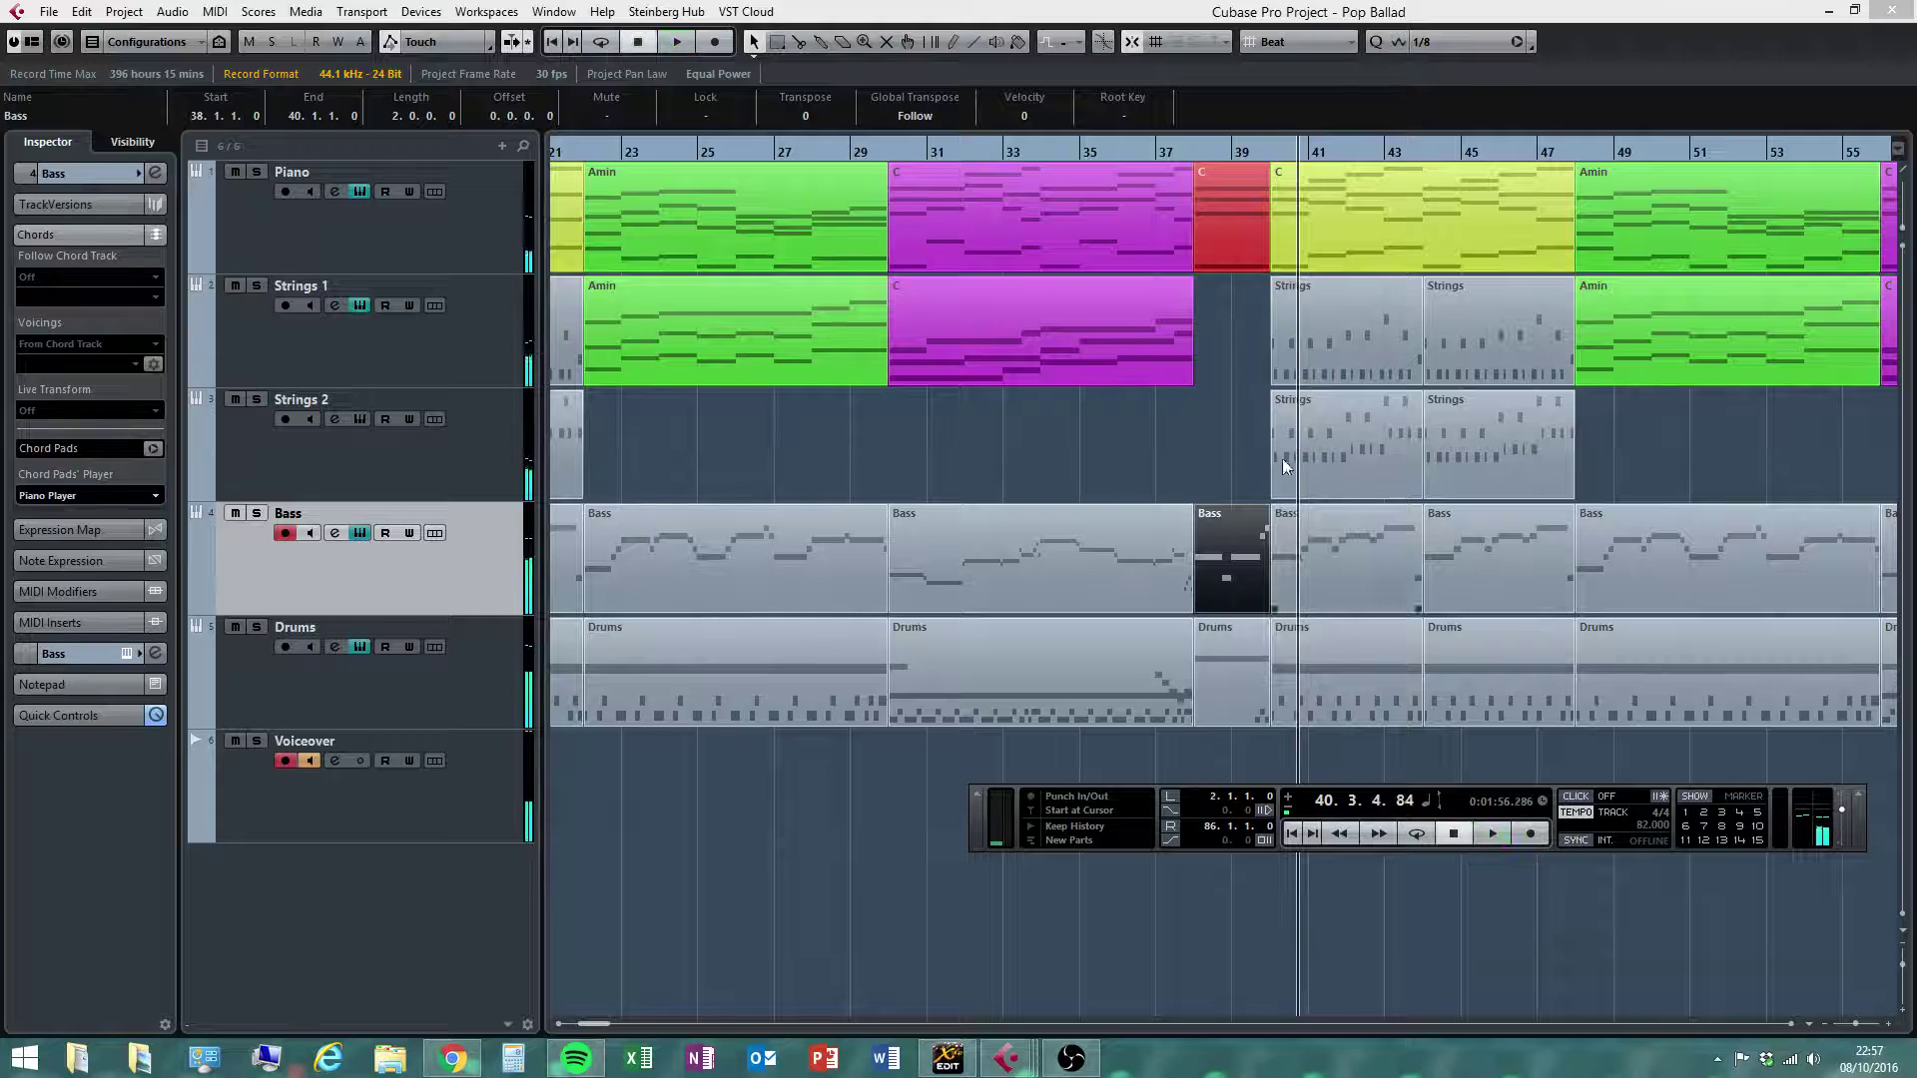
{"action": "left_click", "coordinate": [1222, 428]}
{"action": "right_click", "coordinate": [1199, 439]}
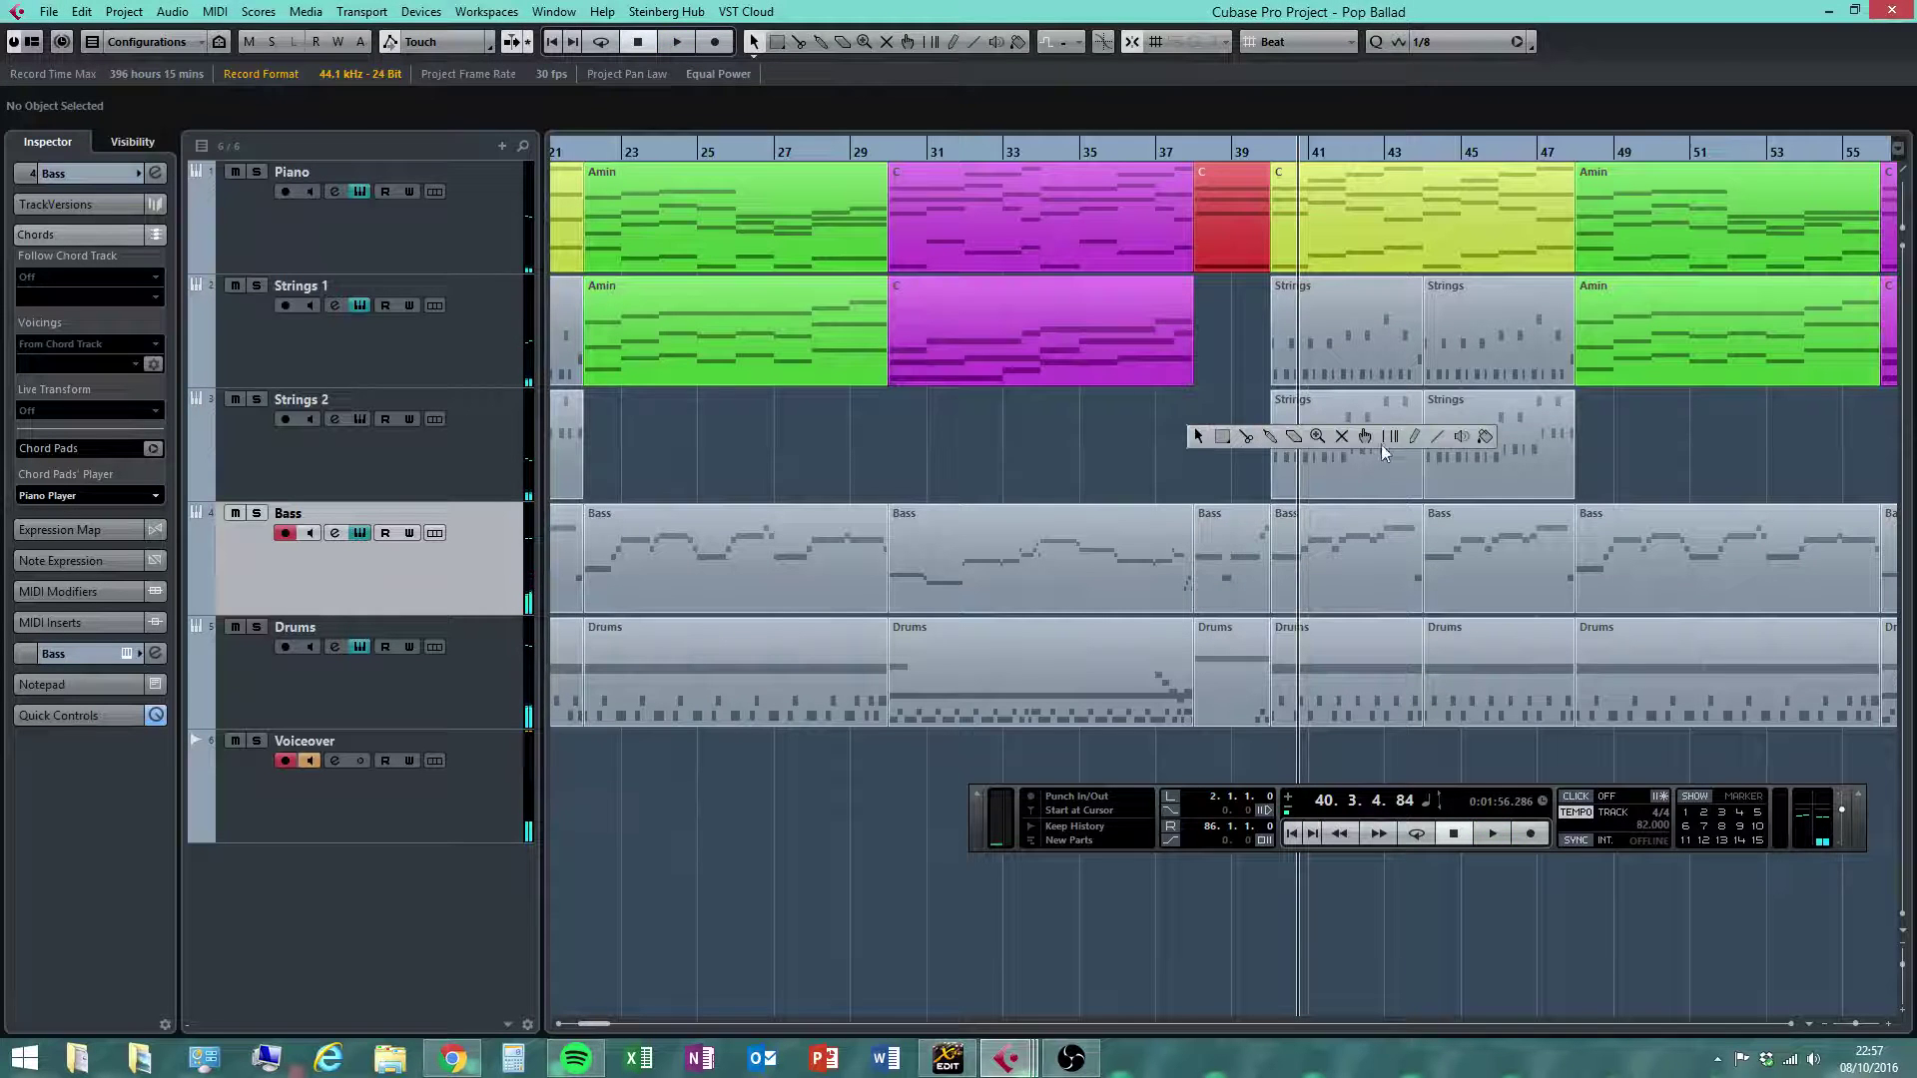
{"action": "left_click", "coordinate": [1417, 437]}
{"action": "key", "text": "1"}
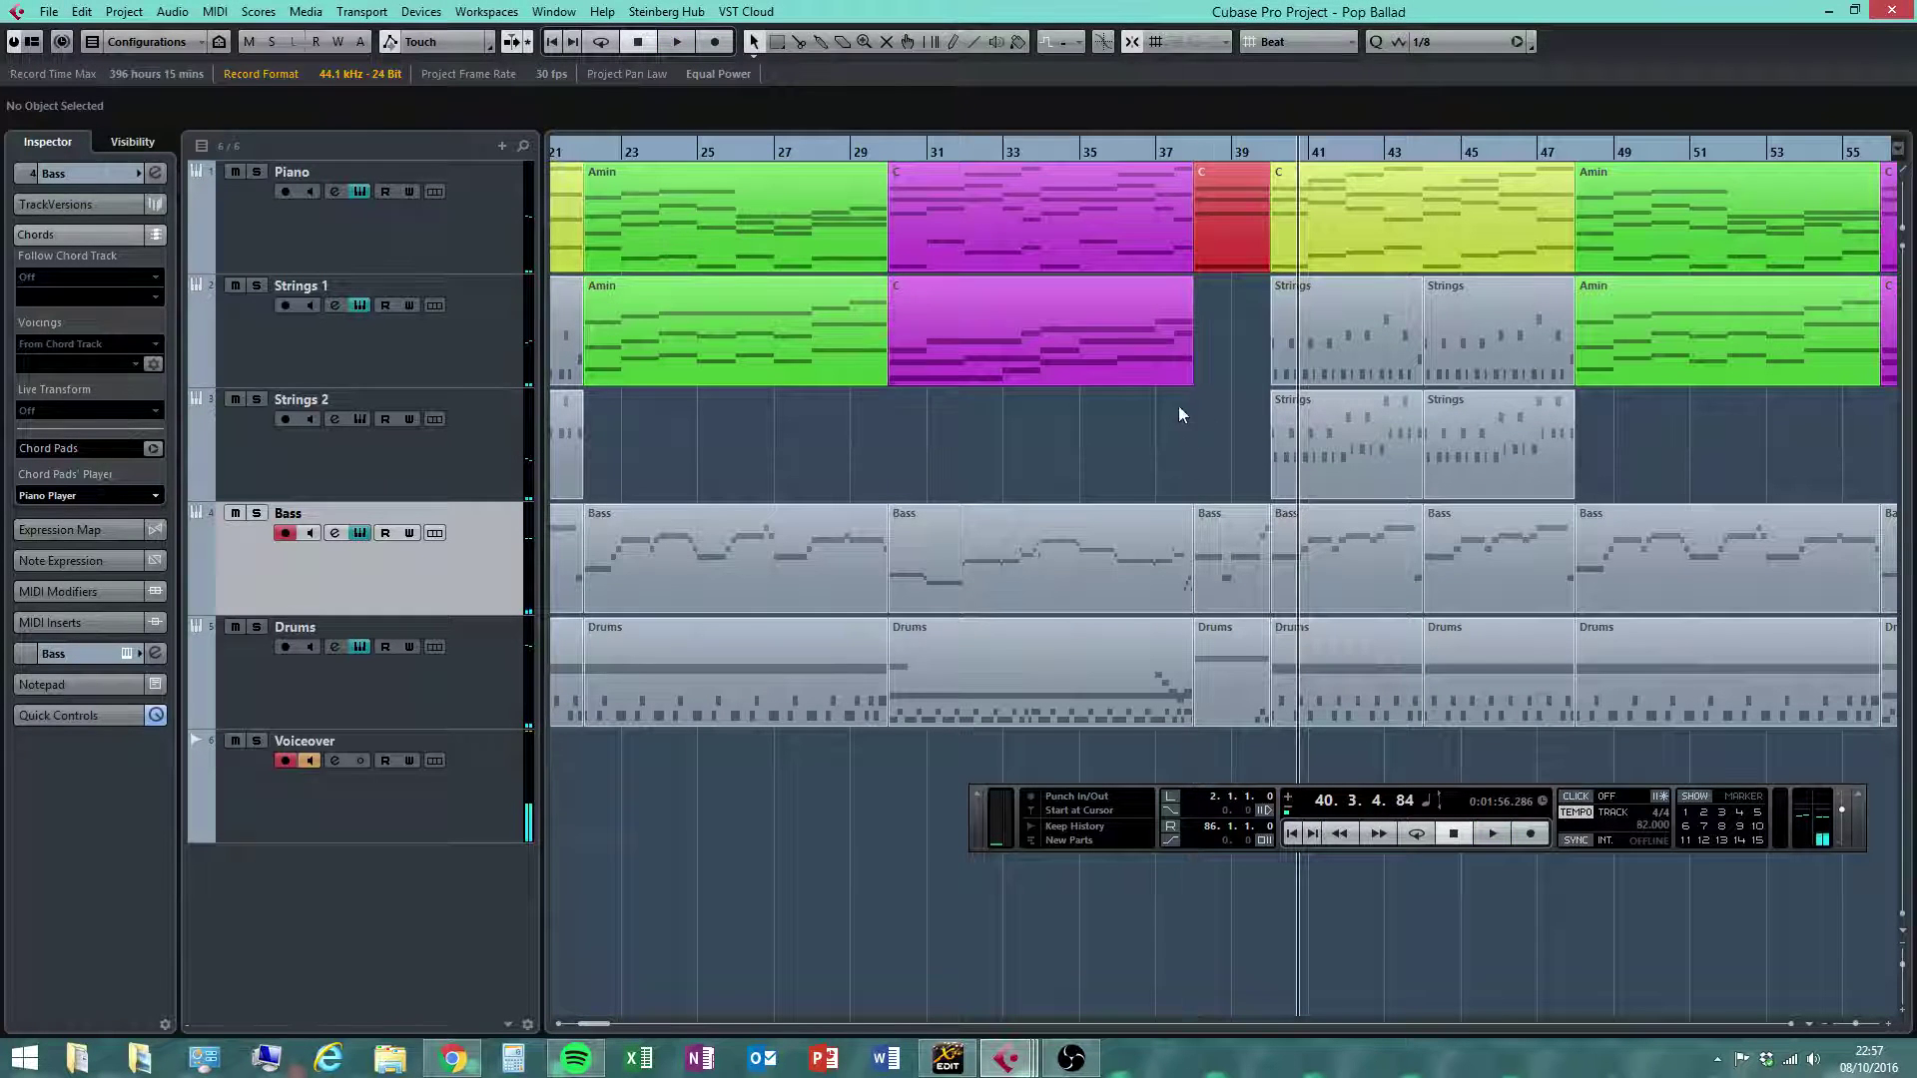
Extend the Strings 1 part that starts at bar 30 to end at bar 40, and open it in the Key Editor
{"action": "left_click", "coordinate": [1184, 351]}
{"action": "left_click_drag", "start_coordinate": [1189, 381], "coordinate": [1268, 393]}
{"action": "left_click", "coordinate": [1260, 401]}
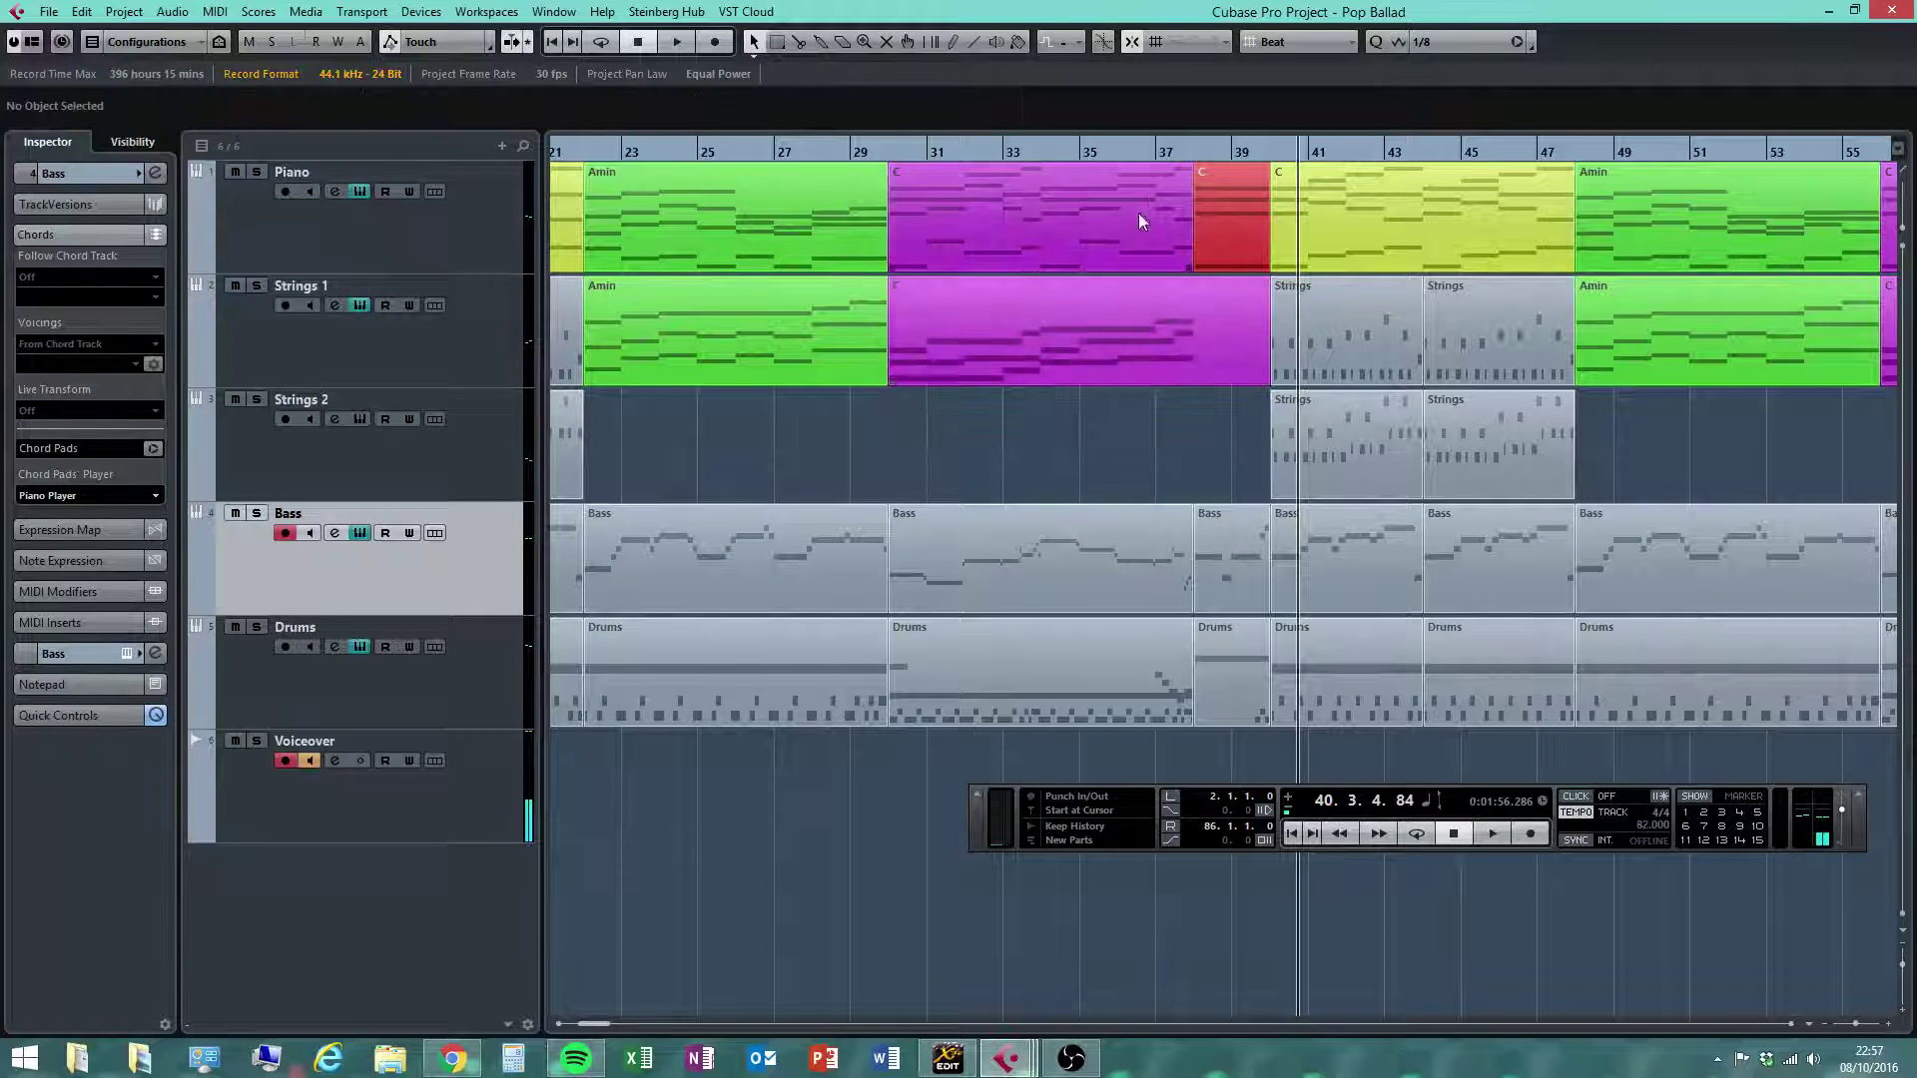
{"action": "left_click", "coordinate": [1154, 147]}
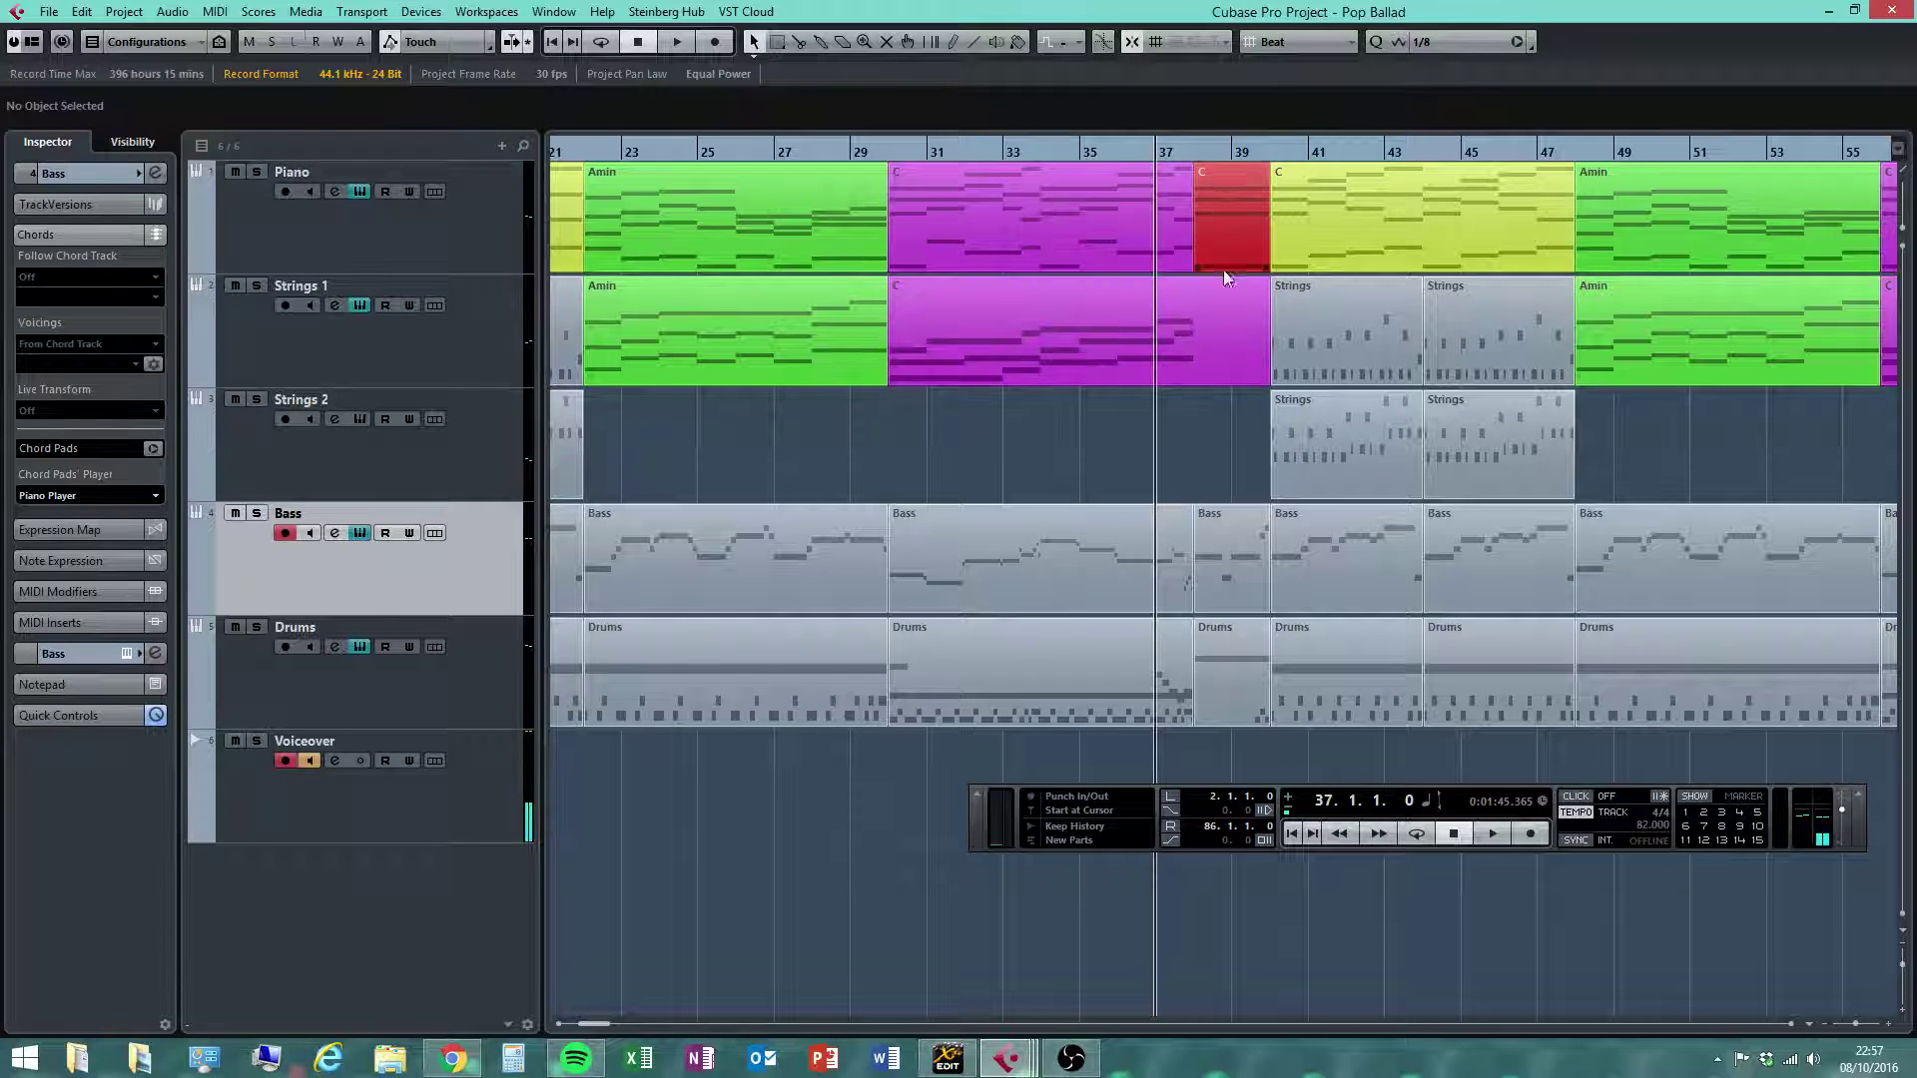
{"action": "double_click", "coordinate": [1195, 330]}
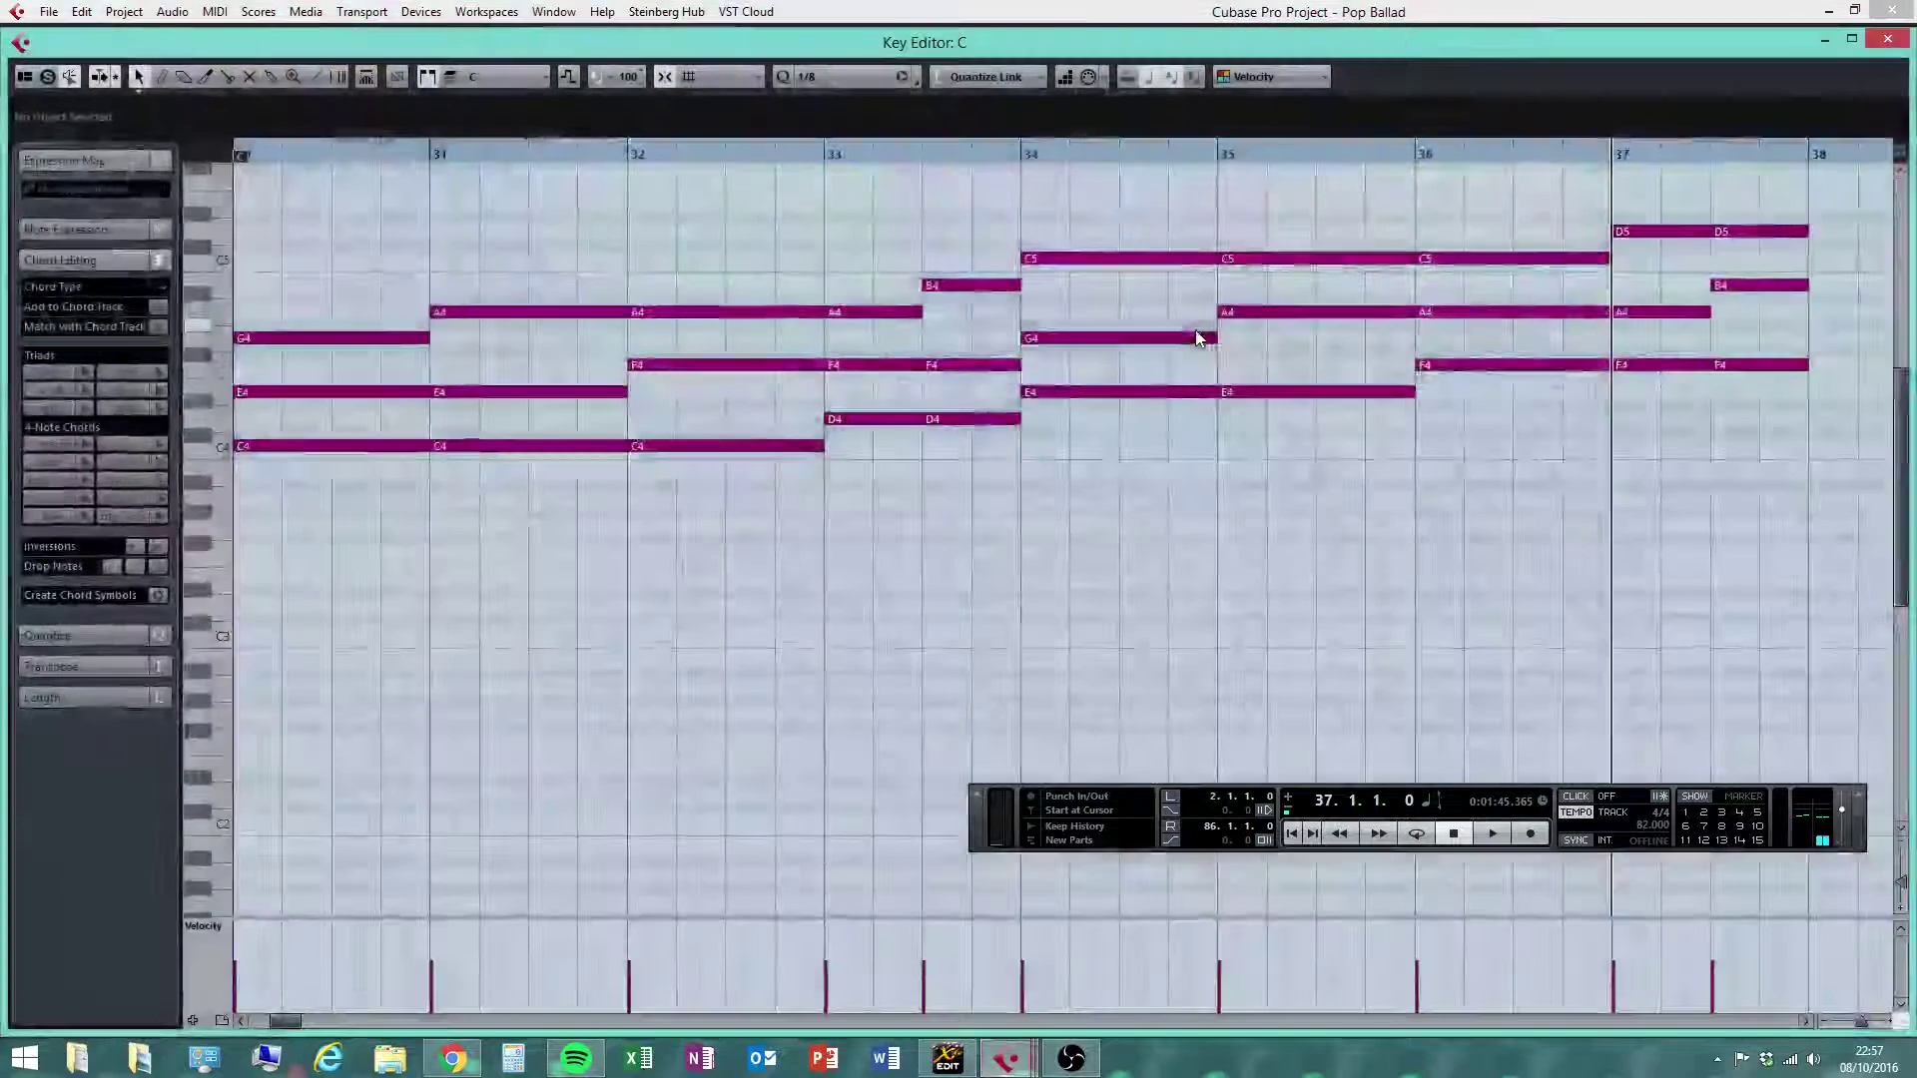
{"action": "left_click", "coordinate": [1807, 1022]}
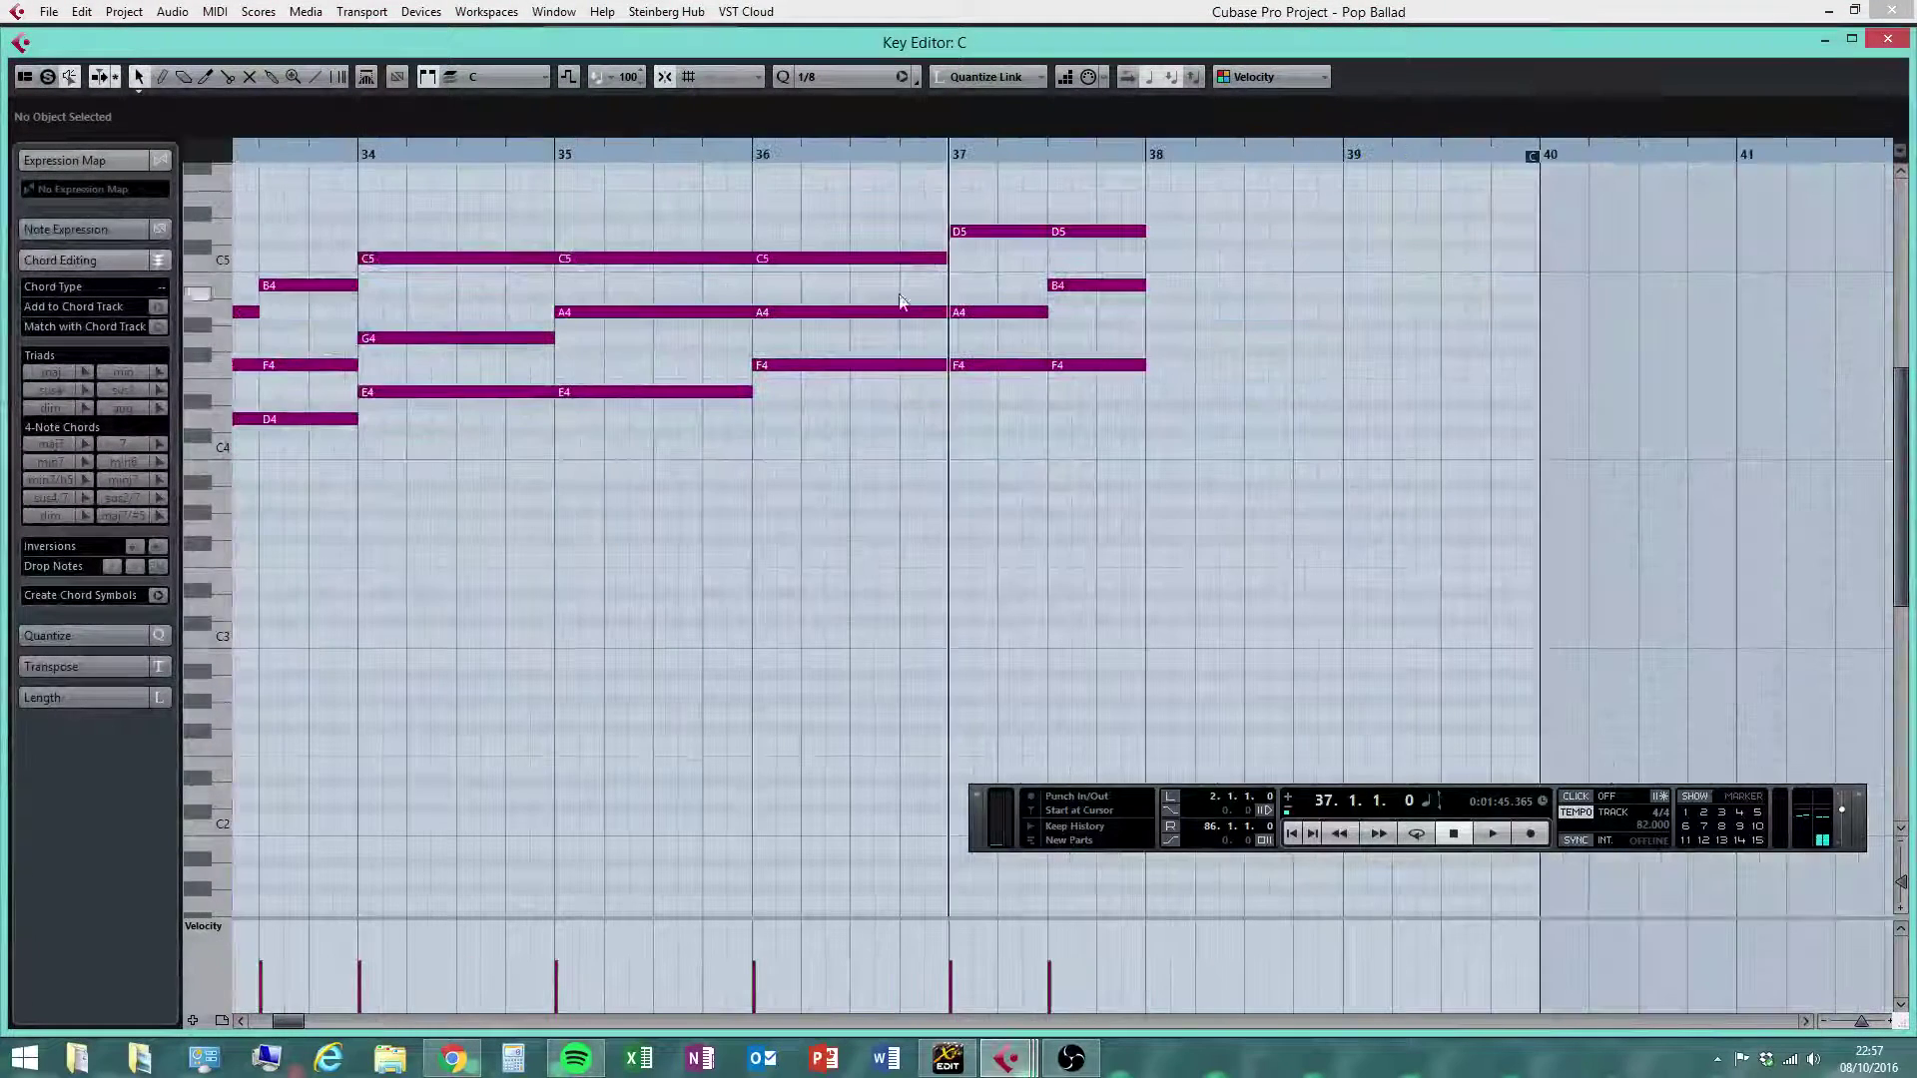
Play the strings from 35.2.3 into bar 38 and select the last chord of bar 37
{"action": "left_click_drag", "start_coordinate": [744, 149], "coordinate": [629, 163]}
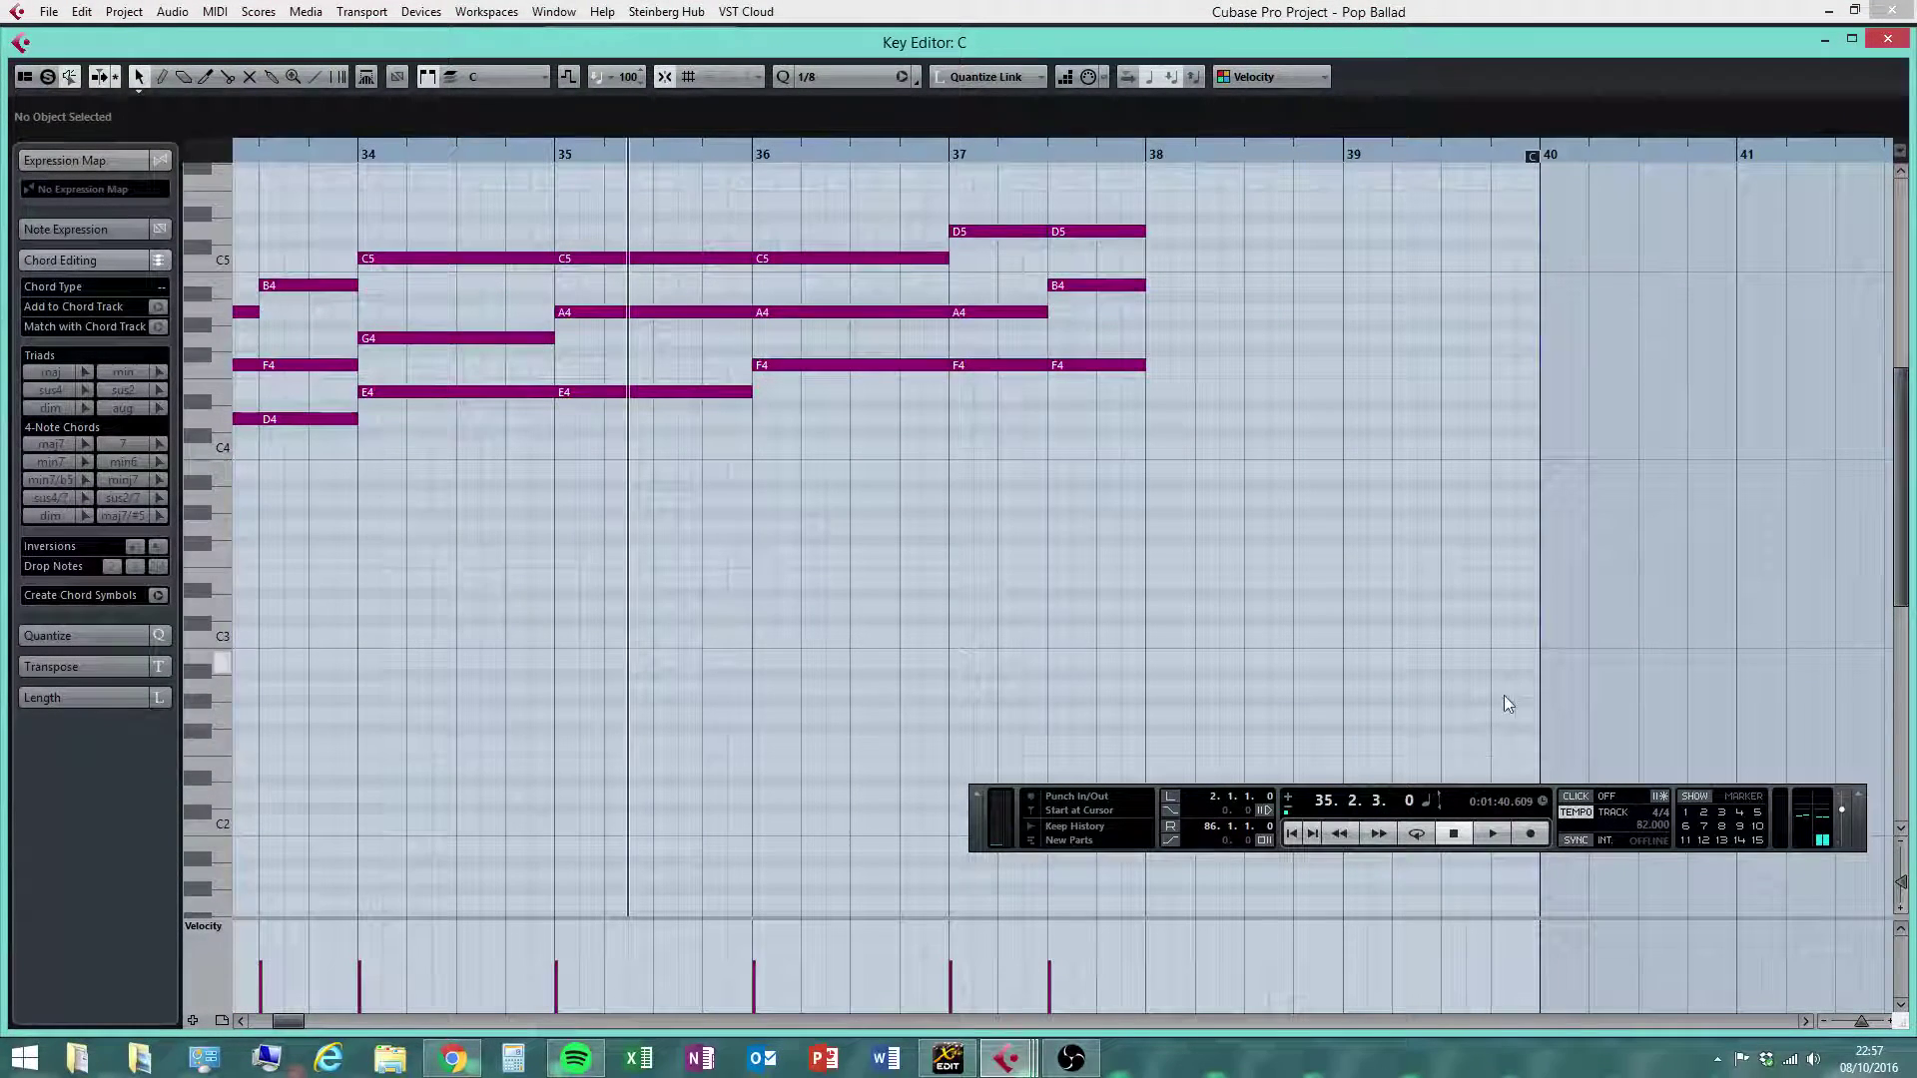
{"action": "left_click", "coordinate": [1505, 838]}
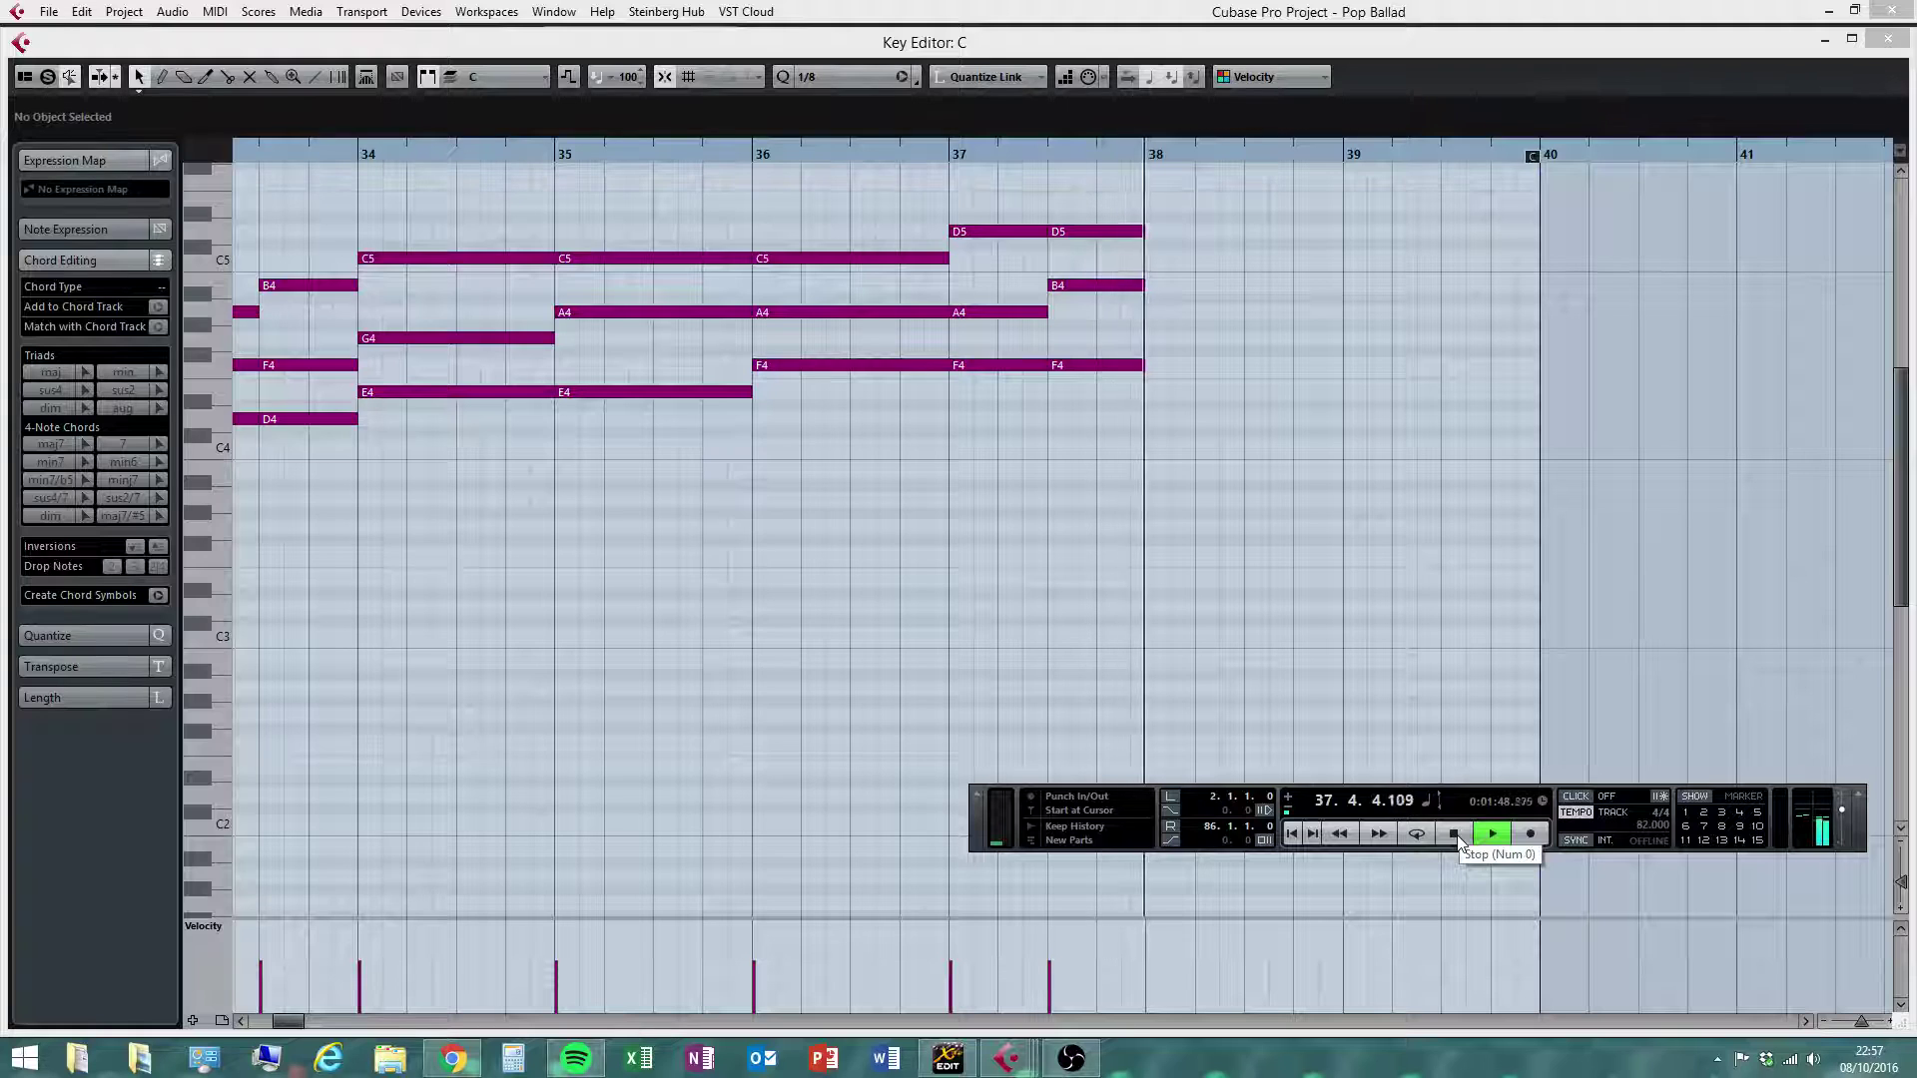
{"action": "left_click", "coordinate": [1453, 833]}
{"action": "left_click_drag", "start_coordinate": [1063, 205], "coordinate": [1154, 408]}
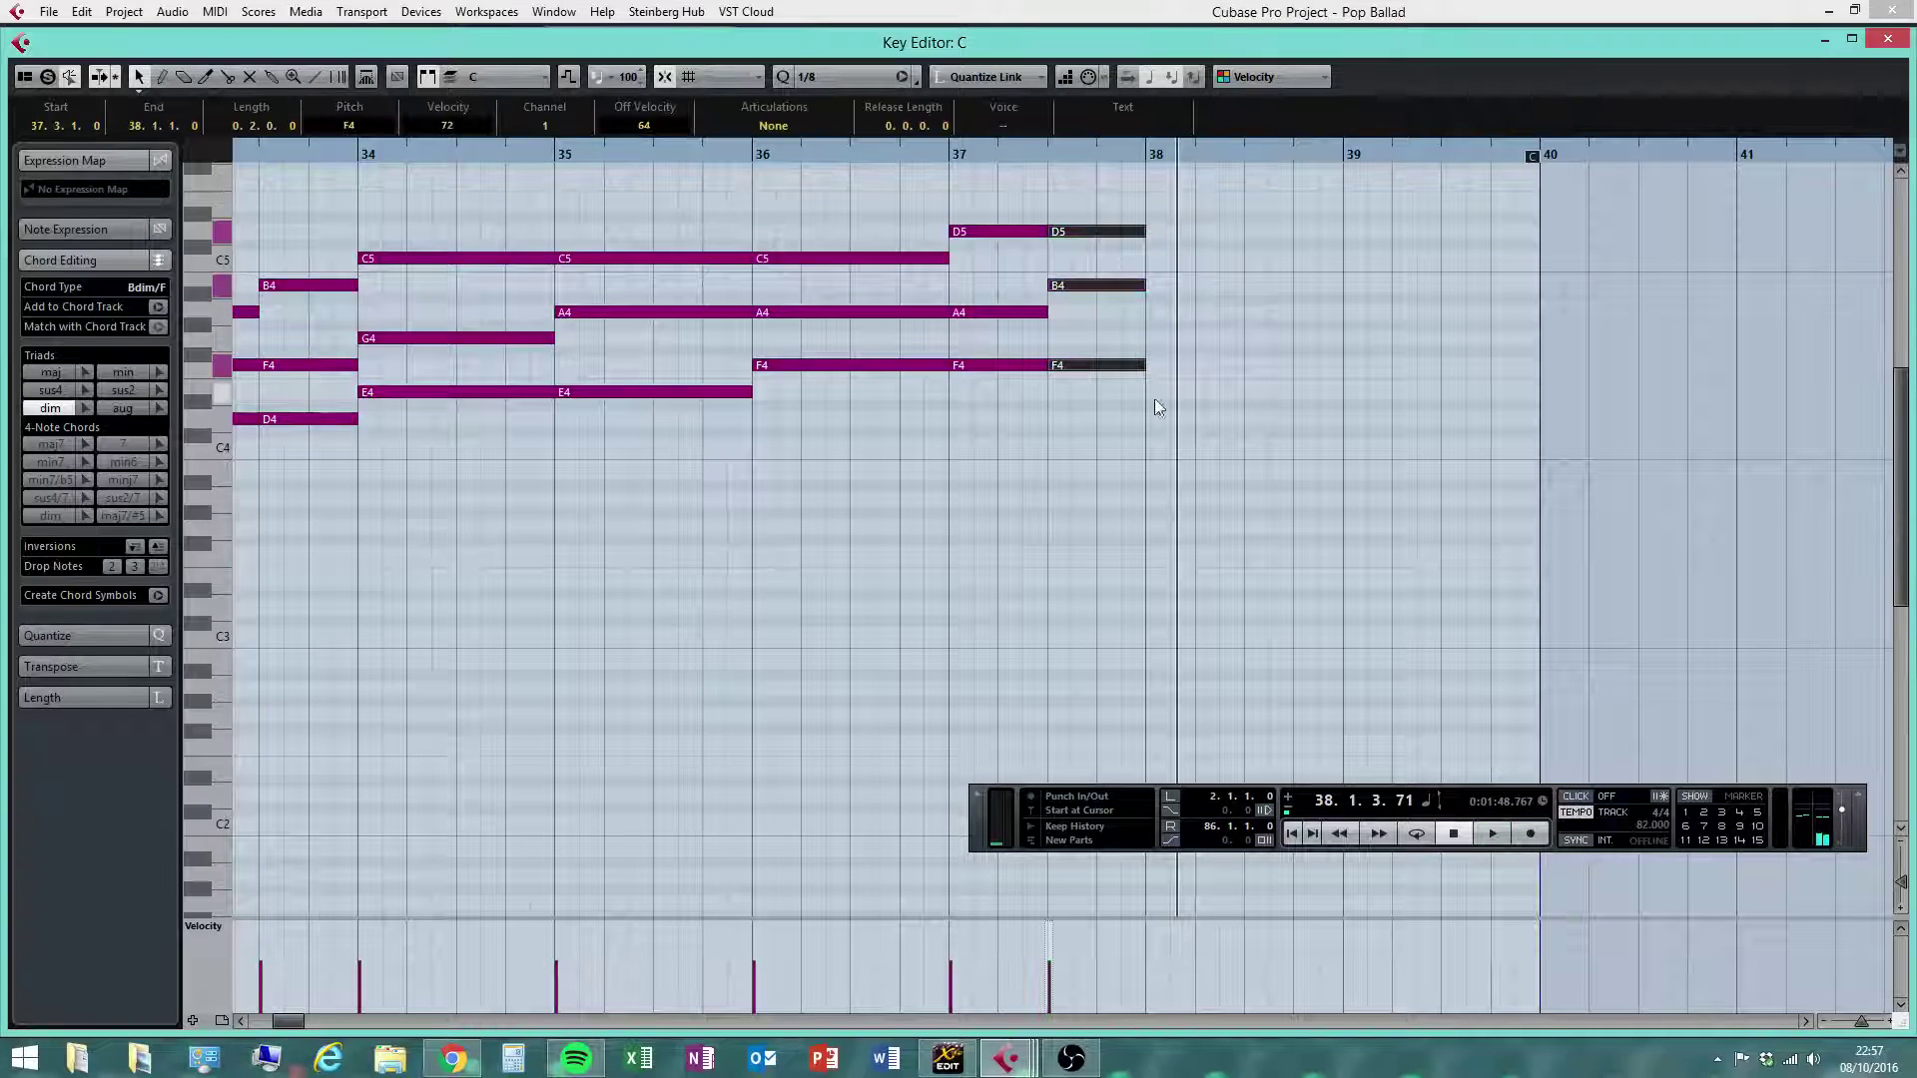
Draw a C5 filling bar 38 in the Strings 1 part and return to the selection tool
{"action": "right_click", "coordinate": [1149, 335]}
{"action": "left_click", "coordinate": [1175, 342]}
{"action": "left_click", "coordinate": [1155, 258]}
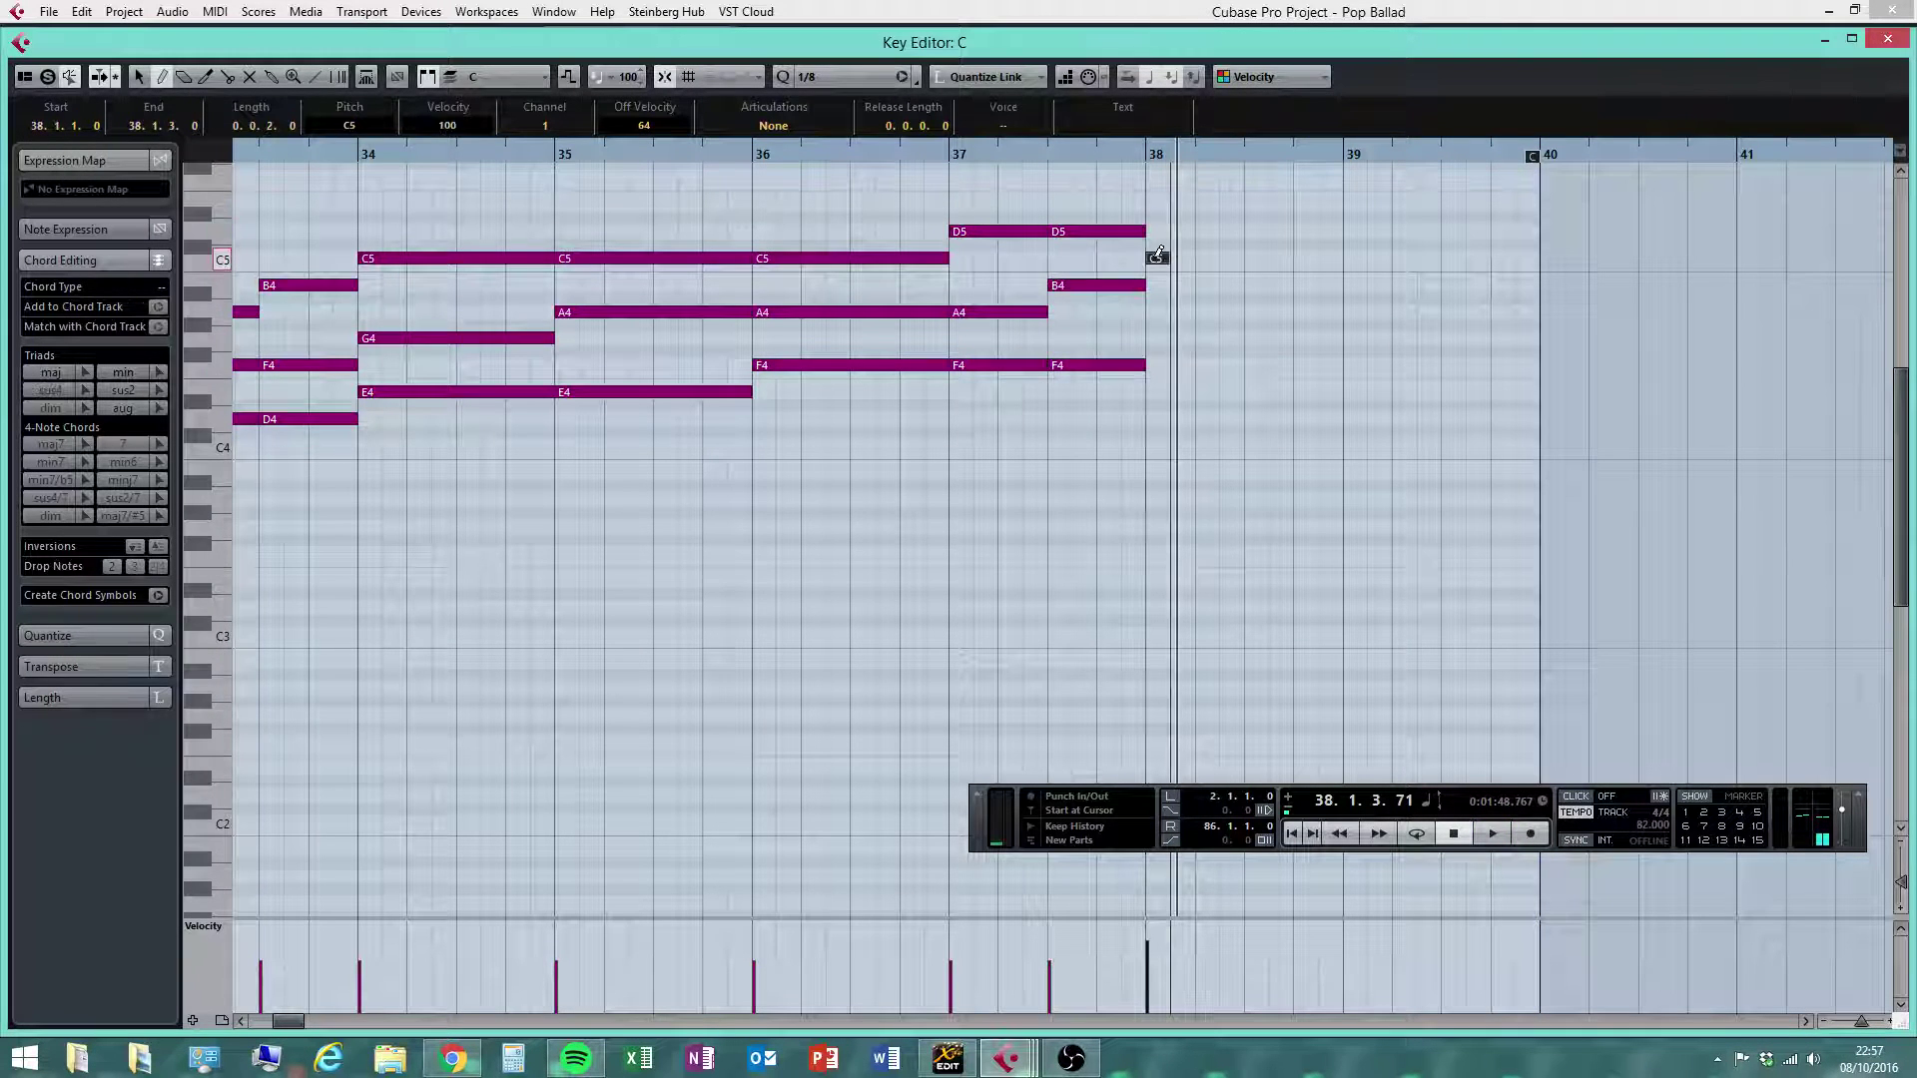
{"action": "left_click_drag", "start_coordinate": [1156, 255], "coordinate": [1340, 257]}
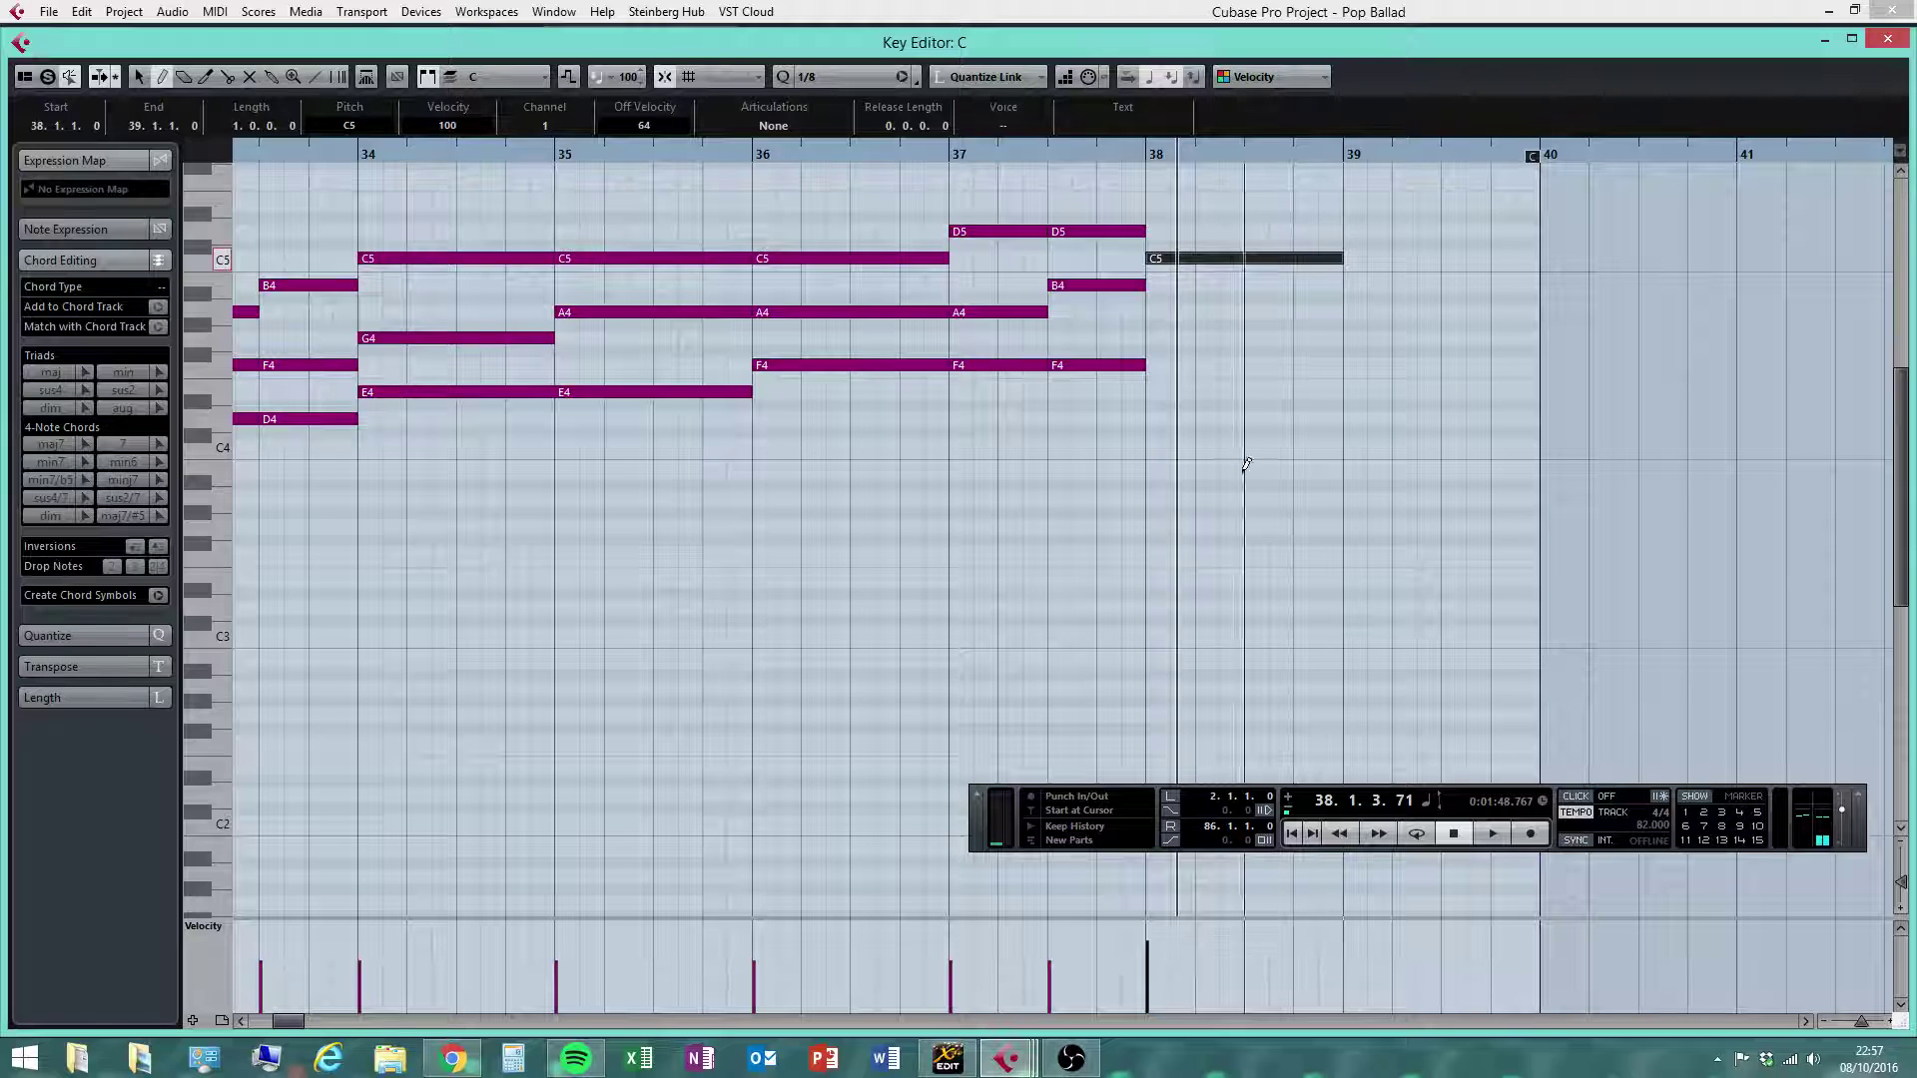
{"action": "key", "text": "1"}
Complete the bar 38 strings chord with one-bar G4 and E4 notes below the C5
{"action": "left_click", "coordinate": [1129, 287]}
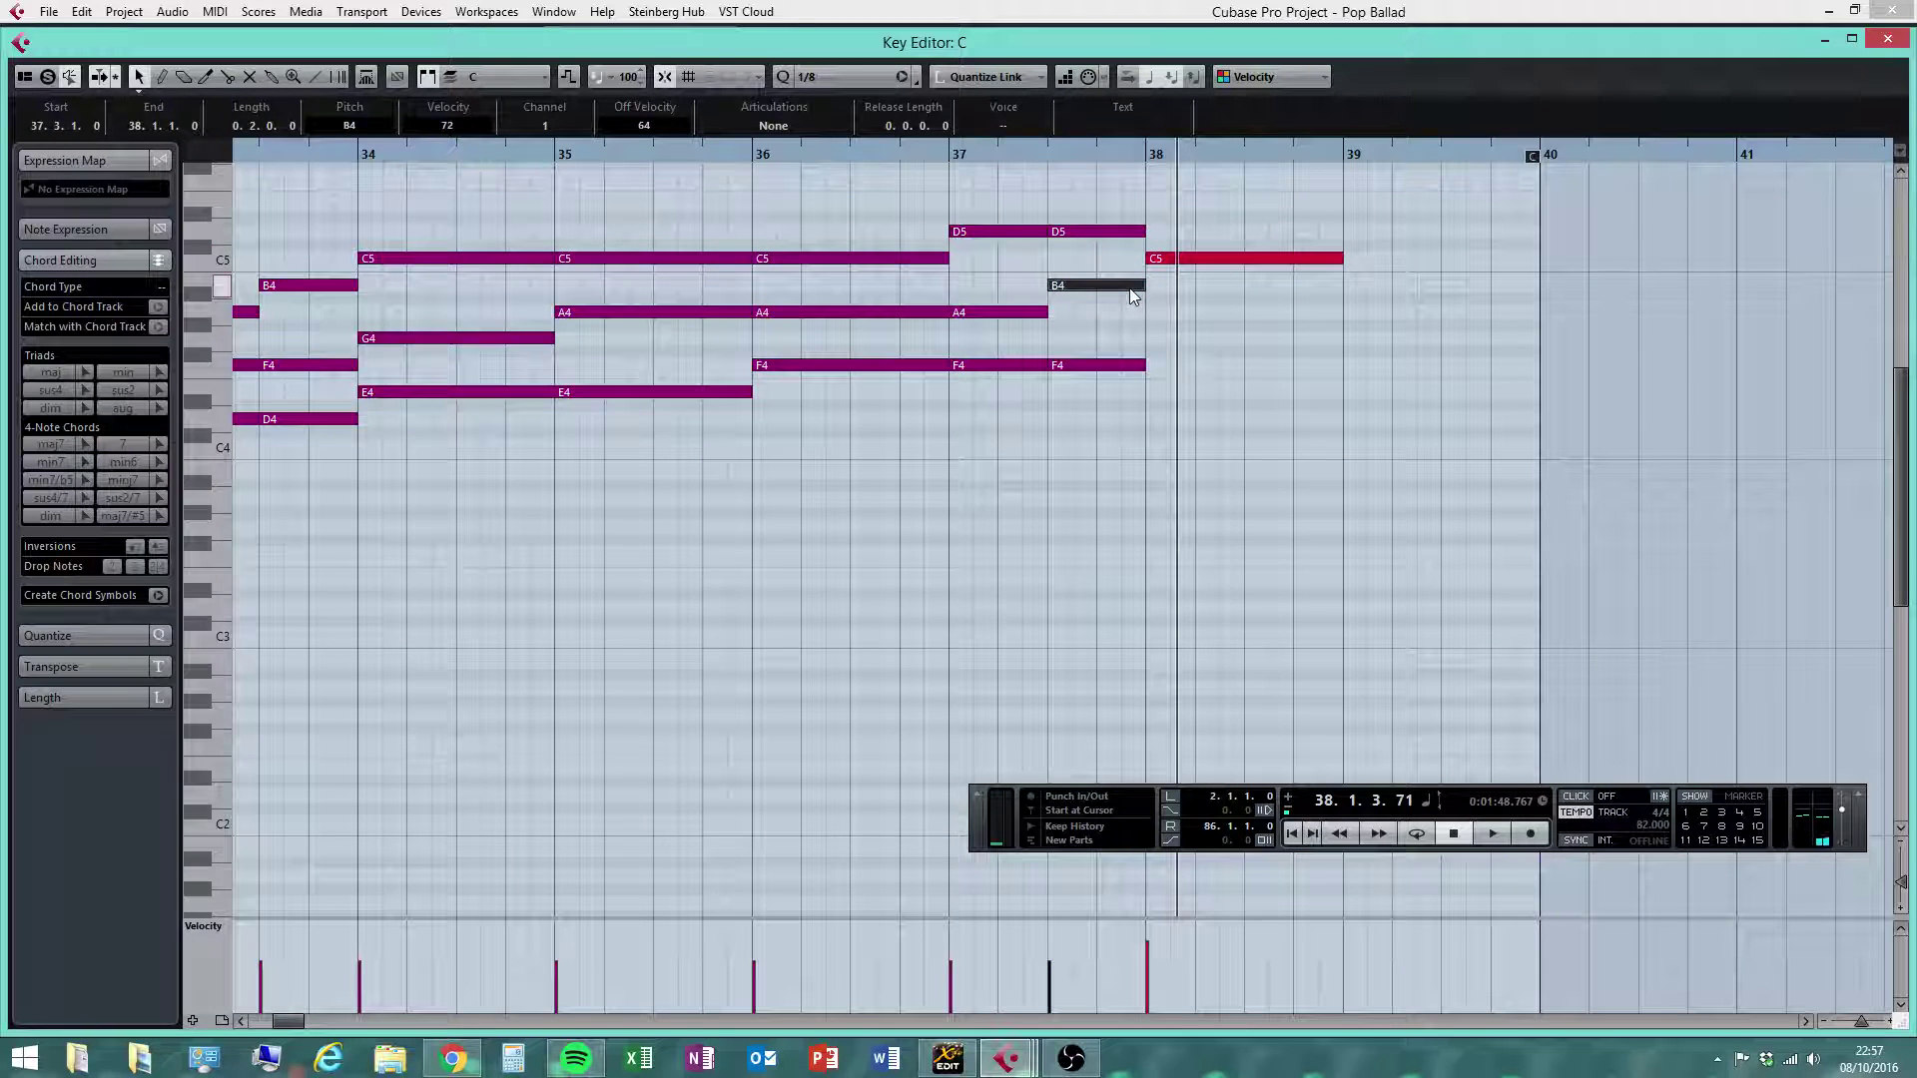
{"action": "right_click", "coordinate": [1165, 351]}
{"action": "left_click", "coordinate": [1195, 365]}
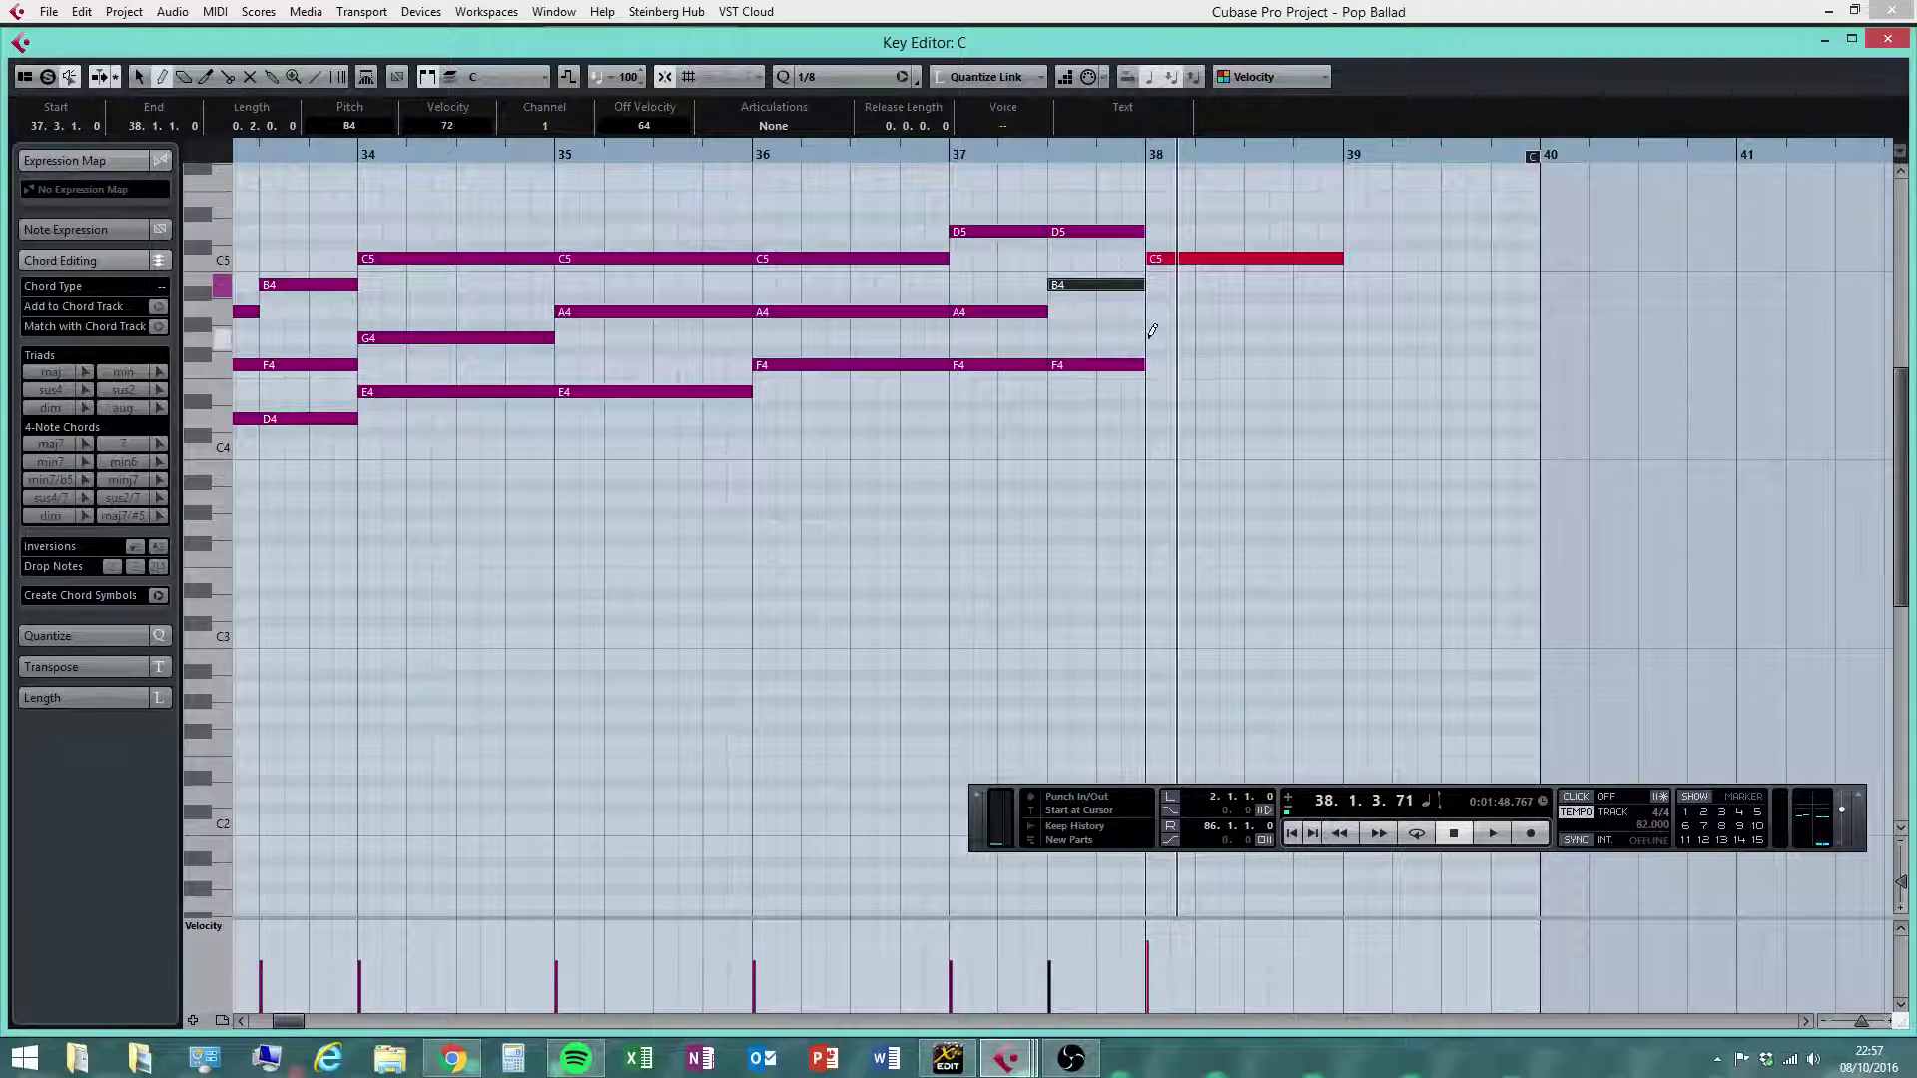
{"action": "left_click_drag", "start_coordinate": [1150, 338], "coordinate": [1343, 338]}
{"action": "key", "text": "1"}
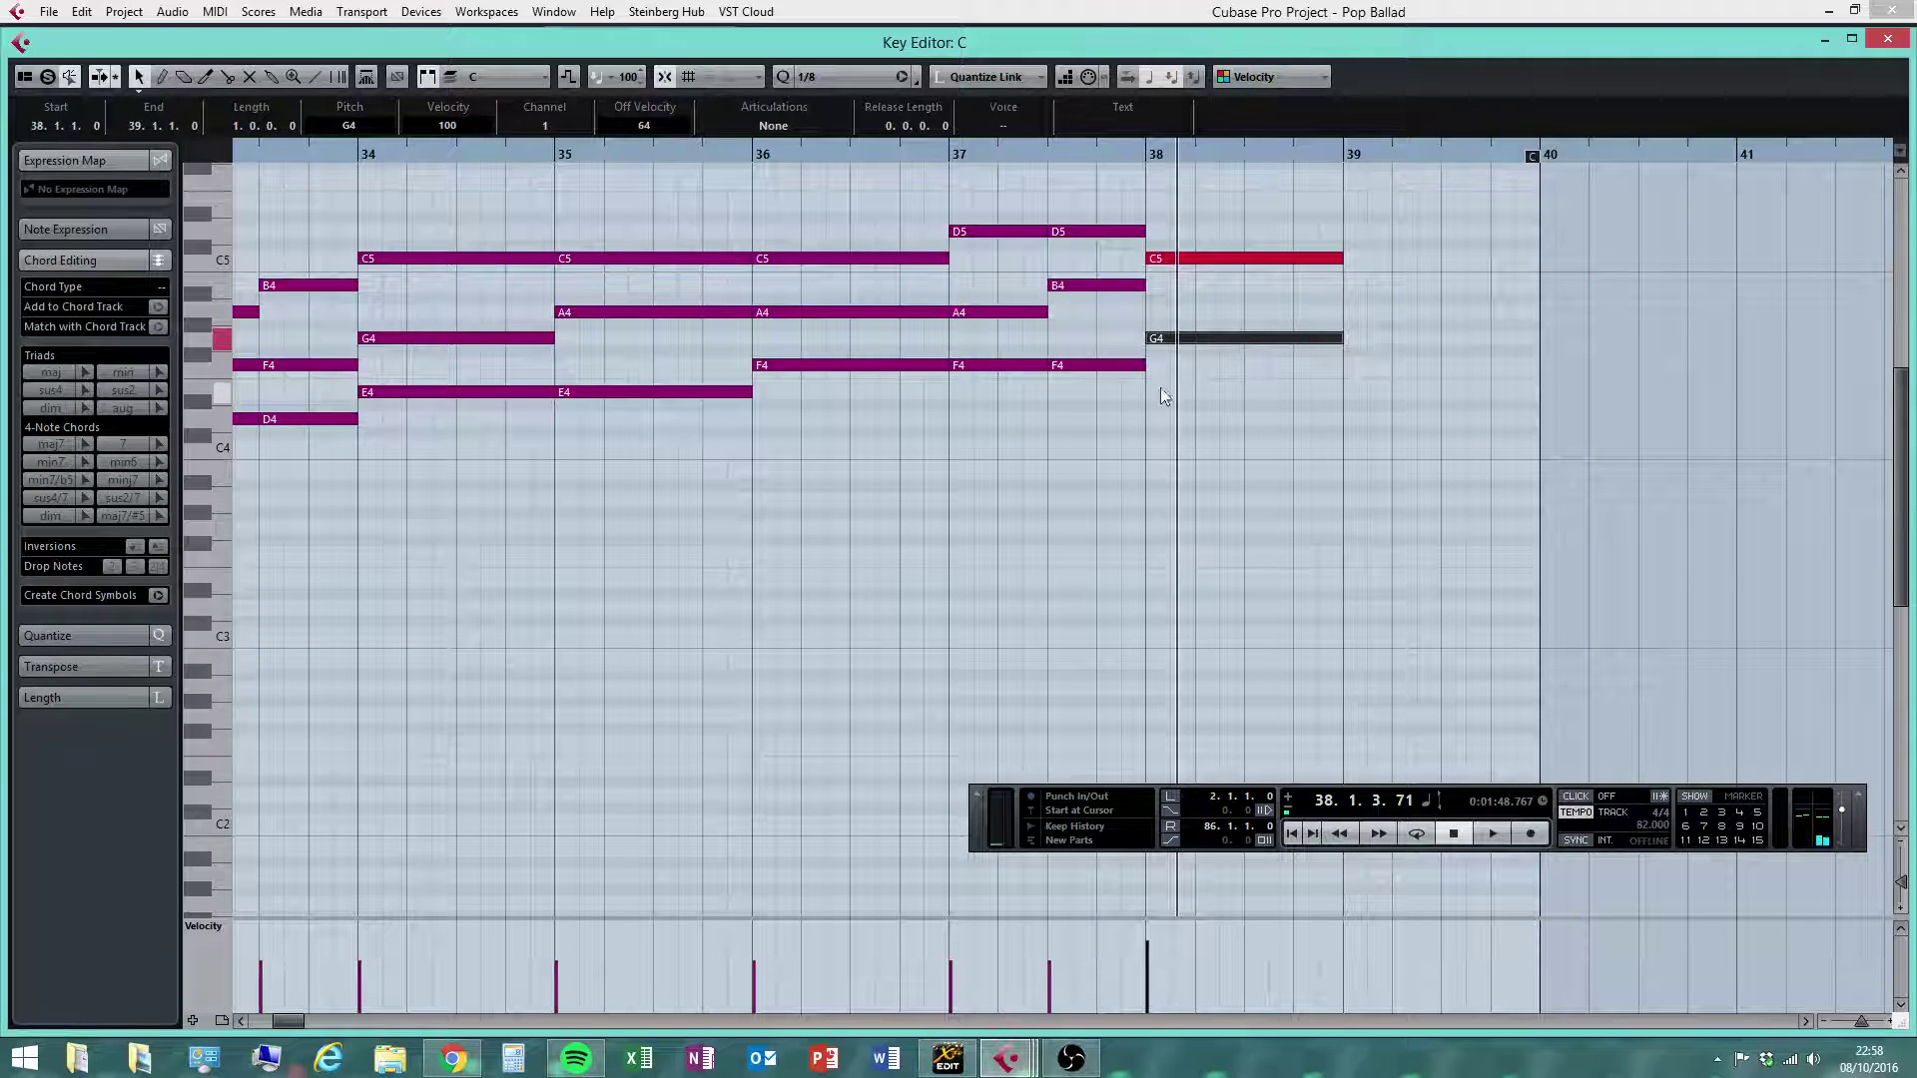
{"action": "right_click", "coordinate": [1183, 439]}
{"action": "left_click", "coordinate": [1221, 451]}
{"action": "left_click_drag", "start_coordinate": [1150, 391], "coordinate": [1343, 385]}
{"action": "key", "text": "1"}
{"action": "left_click", "coordinate": [1220, 527]}
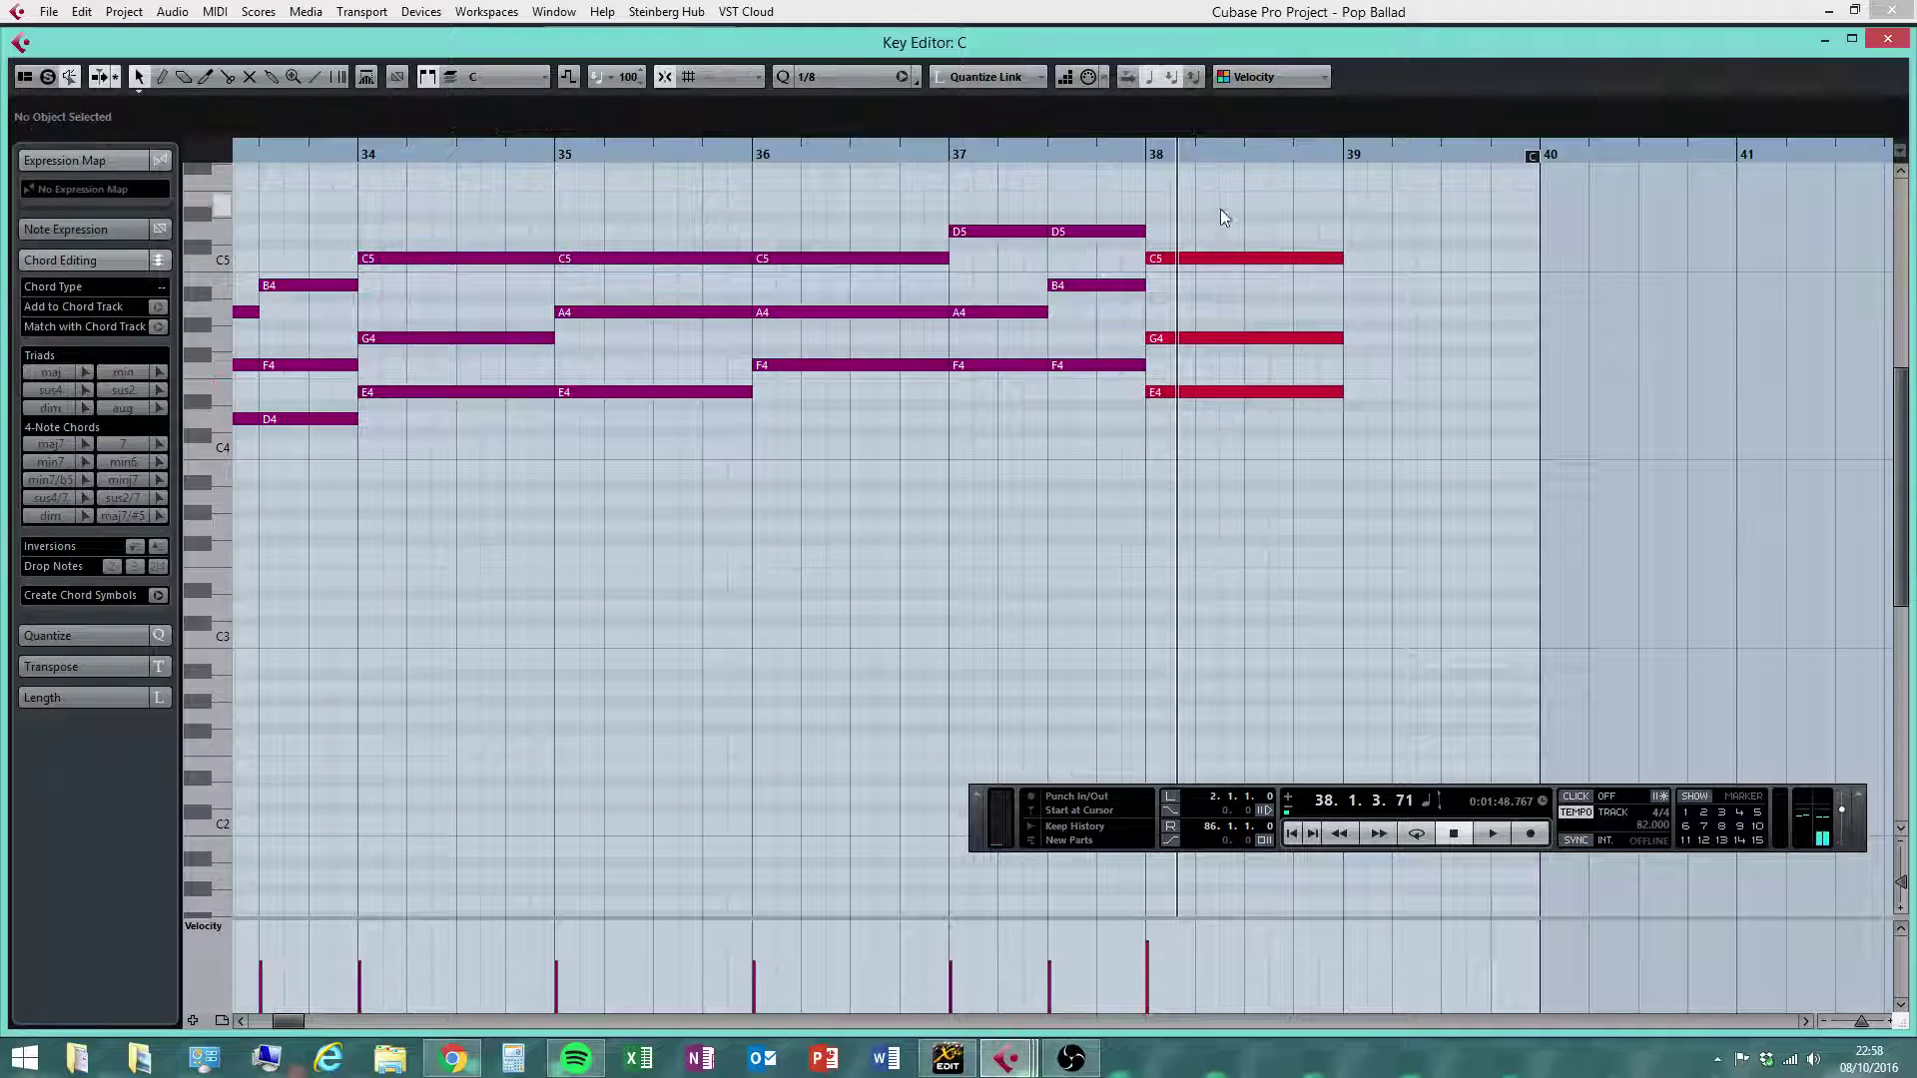
Examine the new chord notes in bar 38 and compare them with the D5 at the end of bar 37
{"action": "left_click", "coordinate": [1212, 298]}
{"action": "mouse_move", "coordinate": [1194, 391]}
{"action": "left_mouse_down"}
{"action": "mouse_move", "coordinate": [1196, 300]}
{"action": "mouse_move", "coordinate": [1200, 378]}
{"action": "left_mouse_up"}
{"action": "left_click", "coordinate": [1178, 542]}
{"action": "left_click_drag", "start_coordinate": [1270, 212], "coordinate": [1228, 519]}
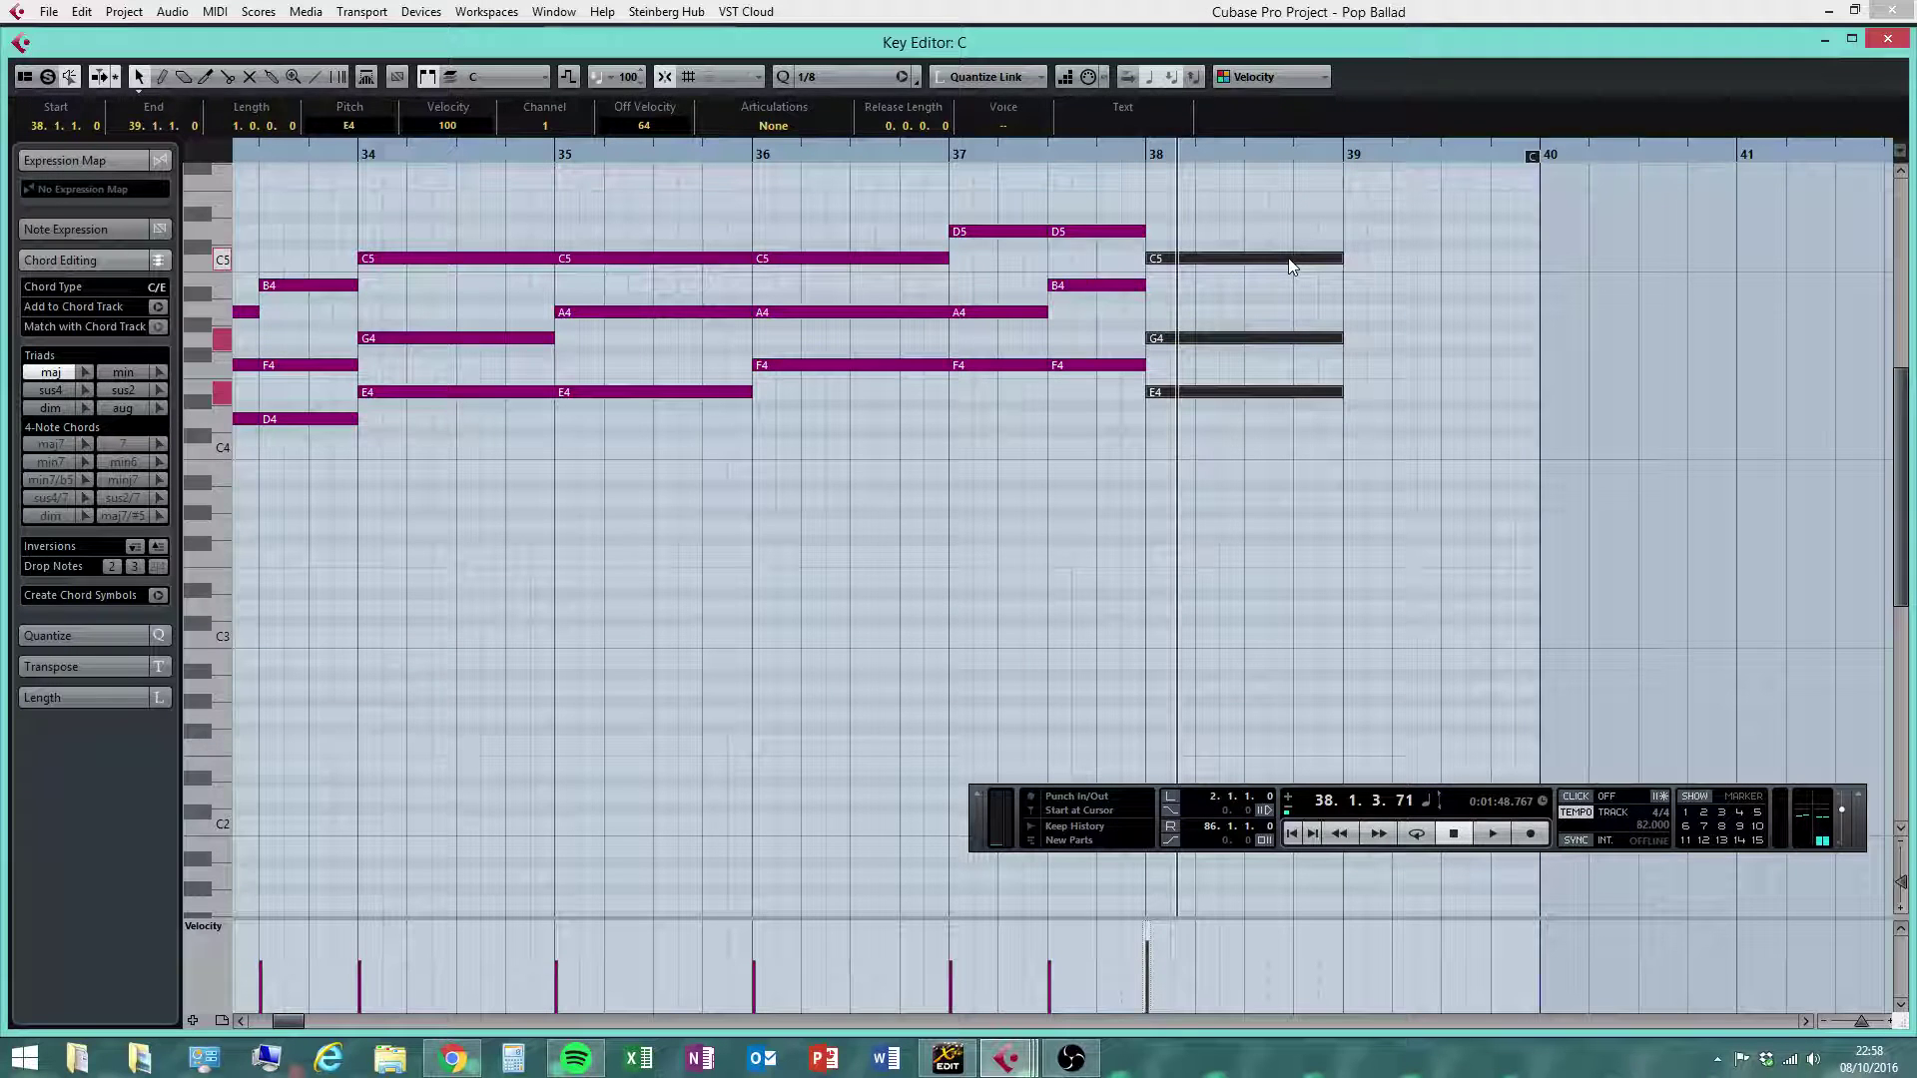
{"action": "left_click", "coordinate": [1116, 231]}
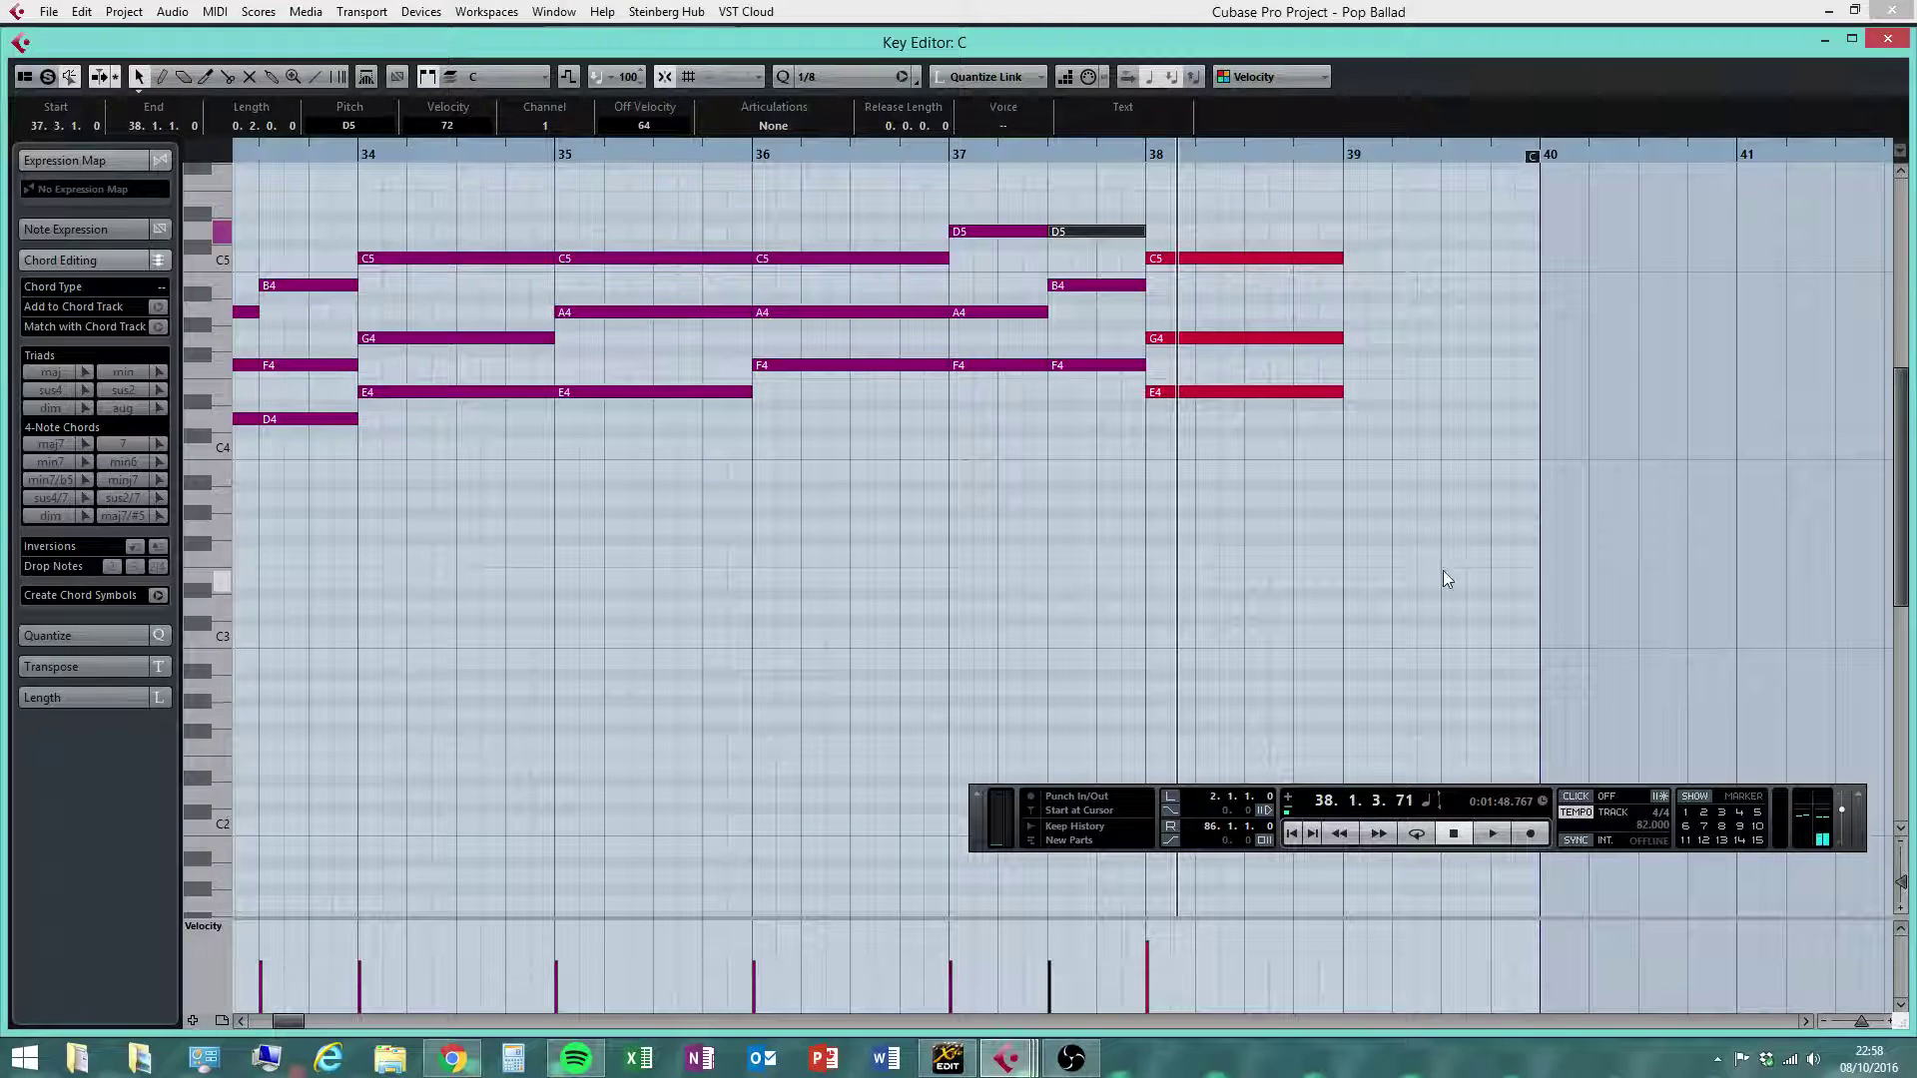
Set the velocity of the three-note chord in bar 38 to 67 and play from 36.3.3 into bar 39 to hear it
{"action": "right_click", "coordinate": [1273, 499]}
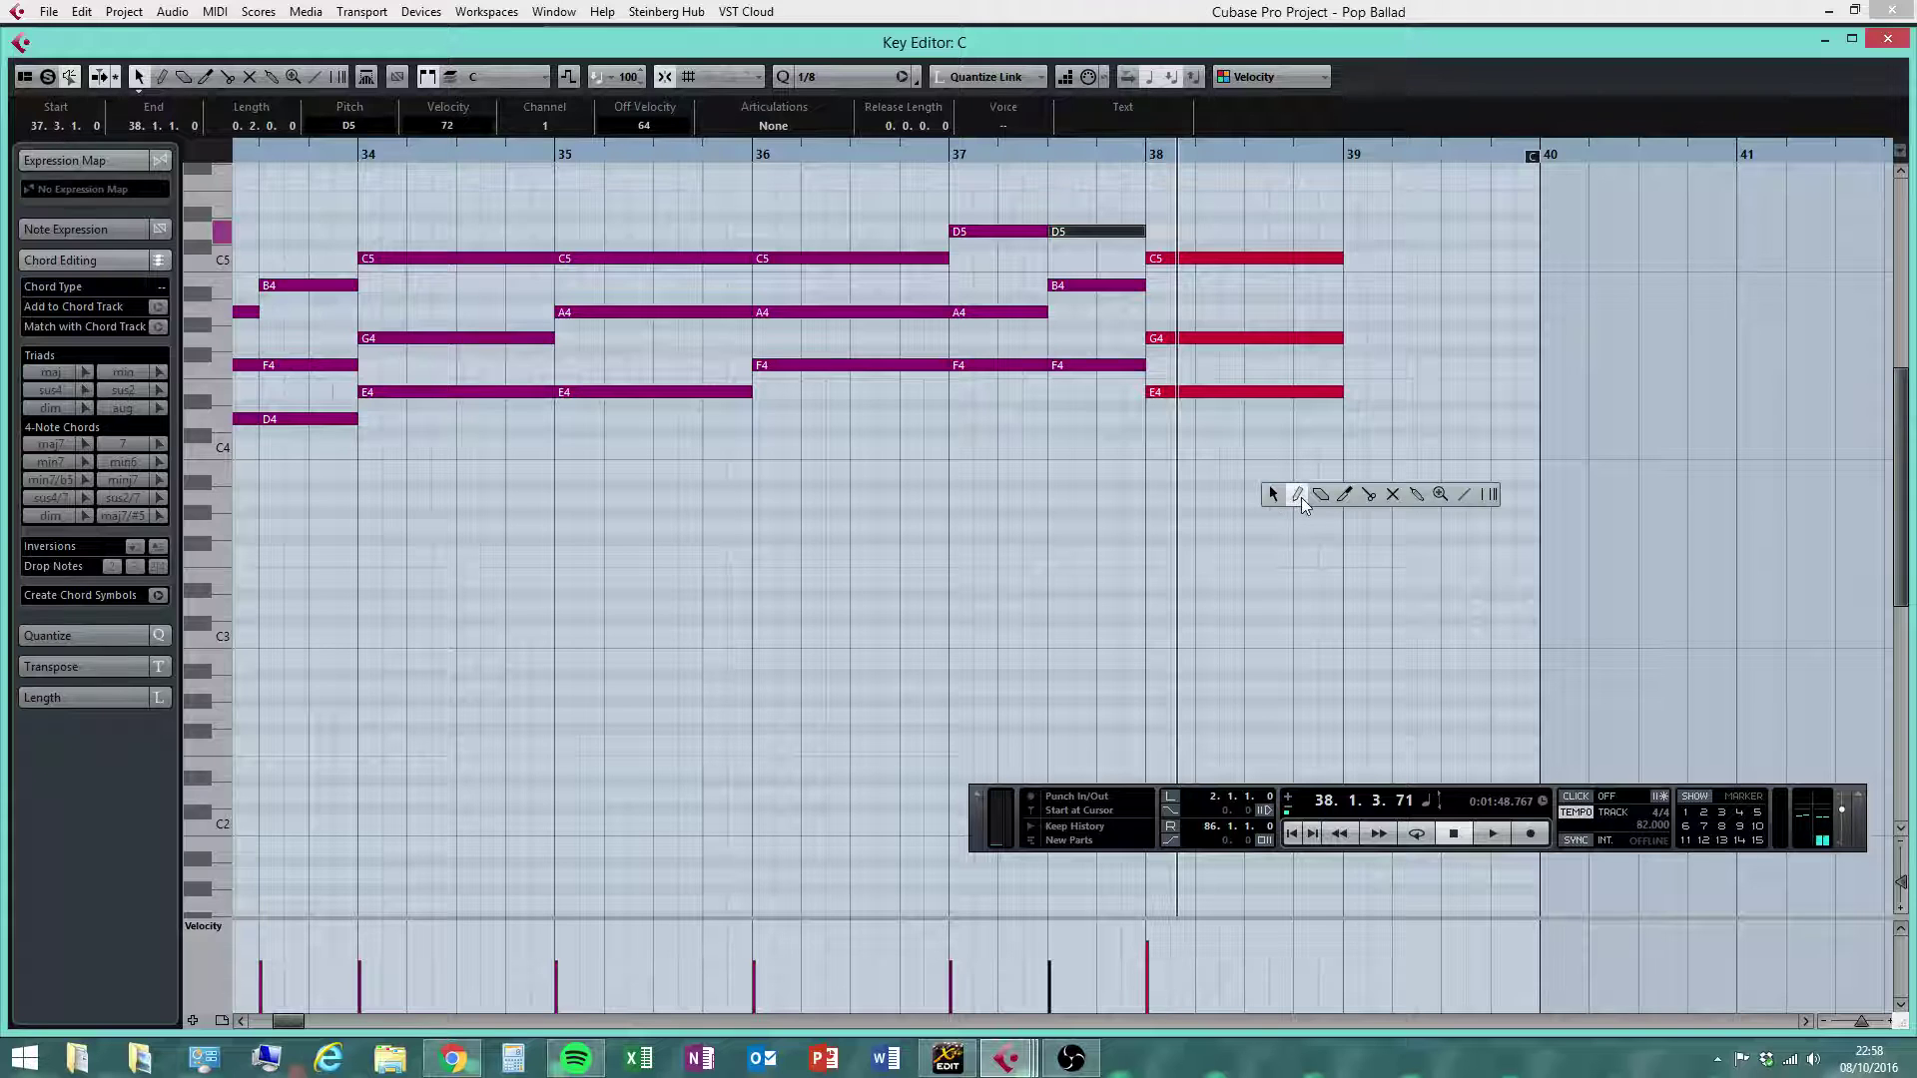
{"action": "left_click", "coordinate": [1298, 494]}
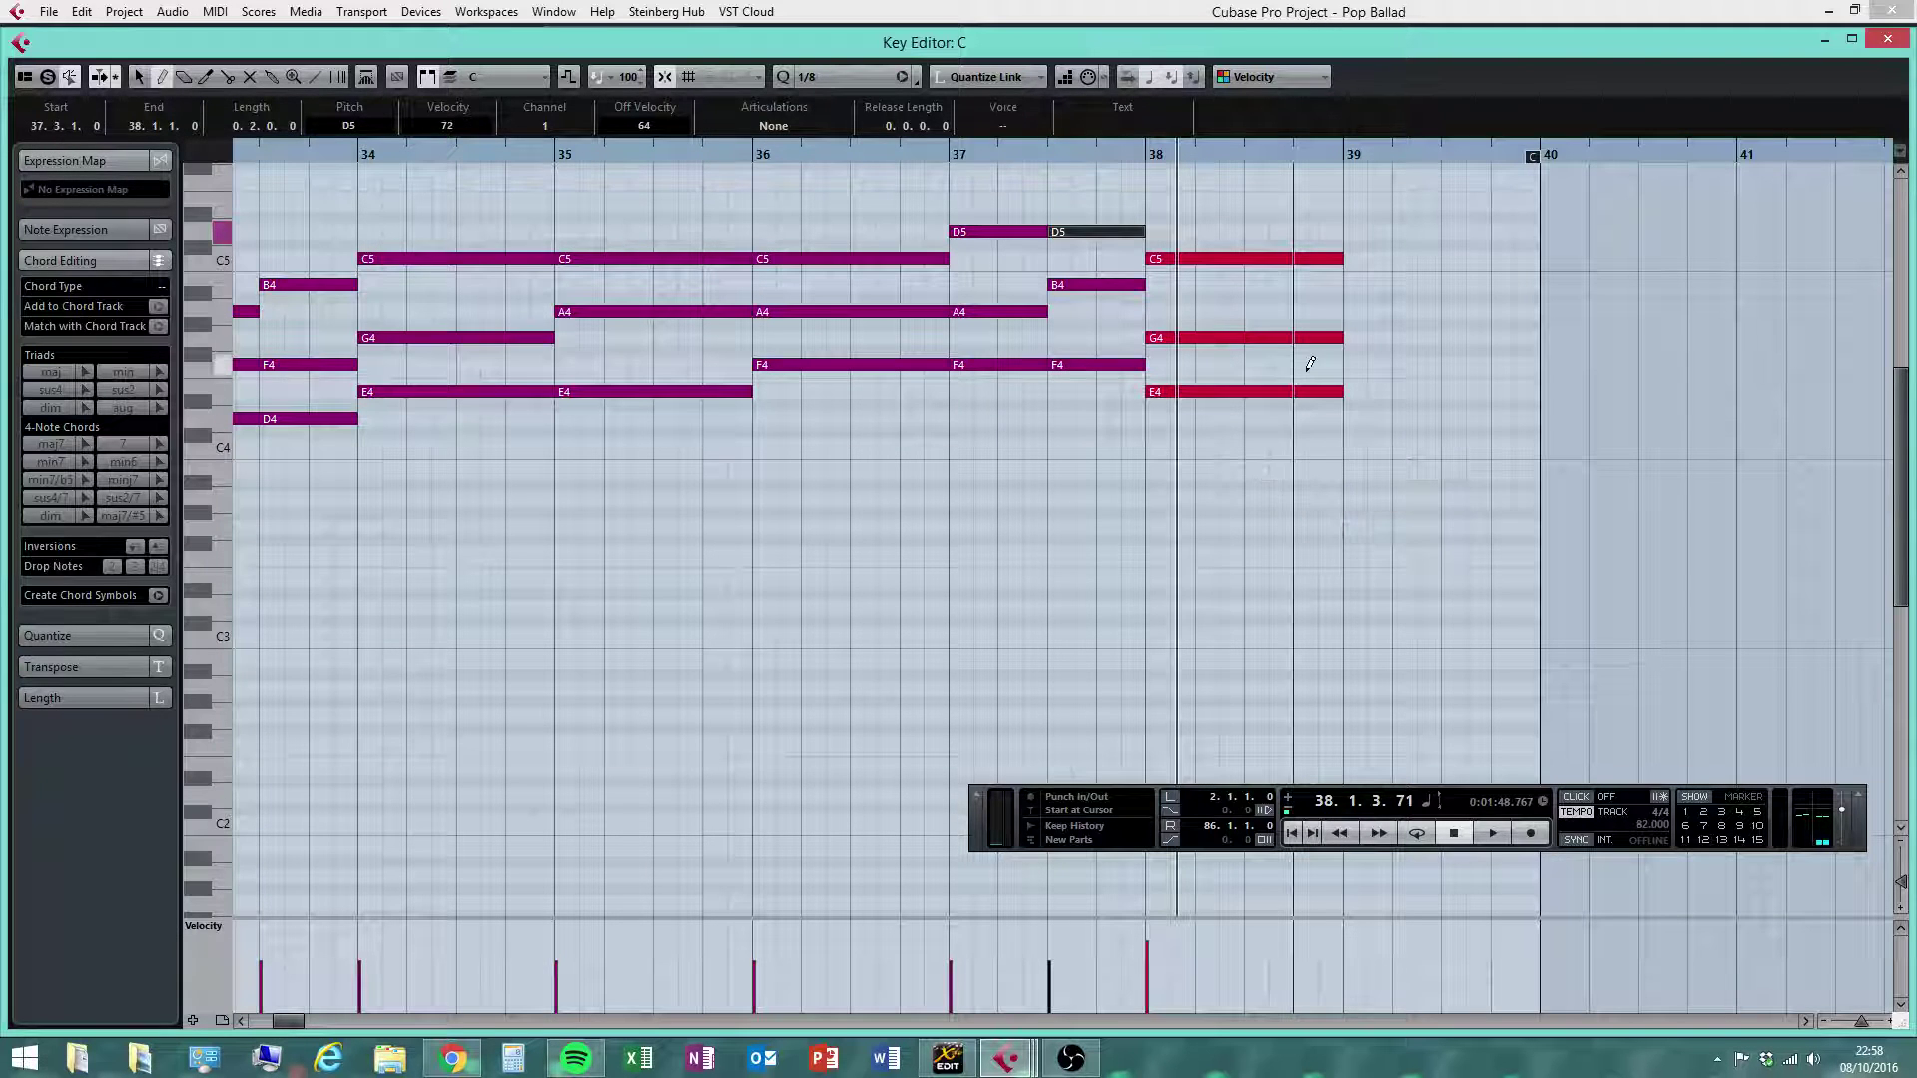
{"action": "left_click", "coordinate": [877, 165]}
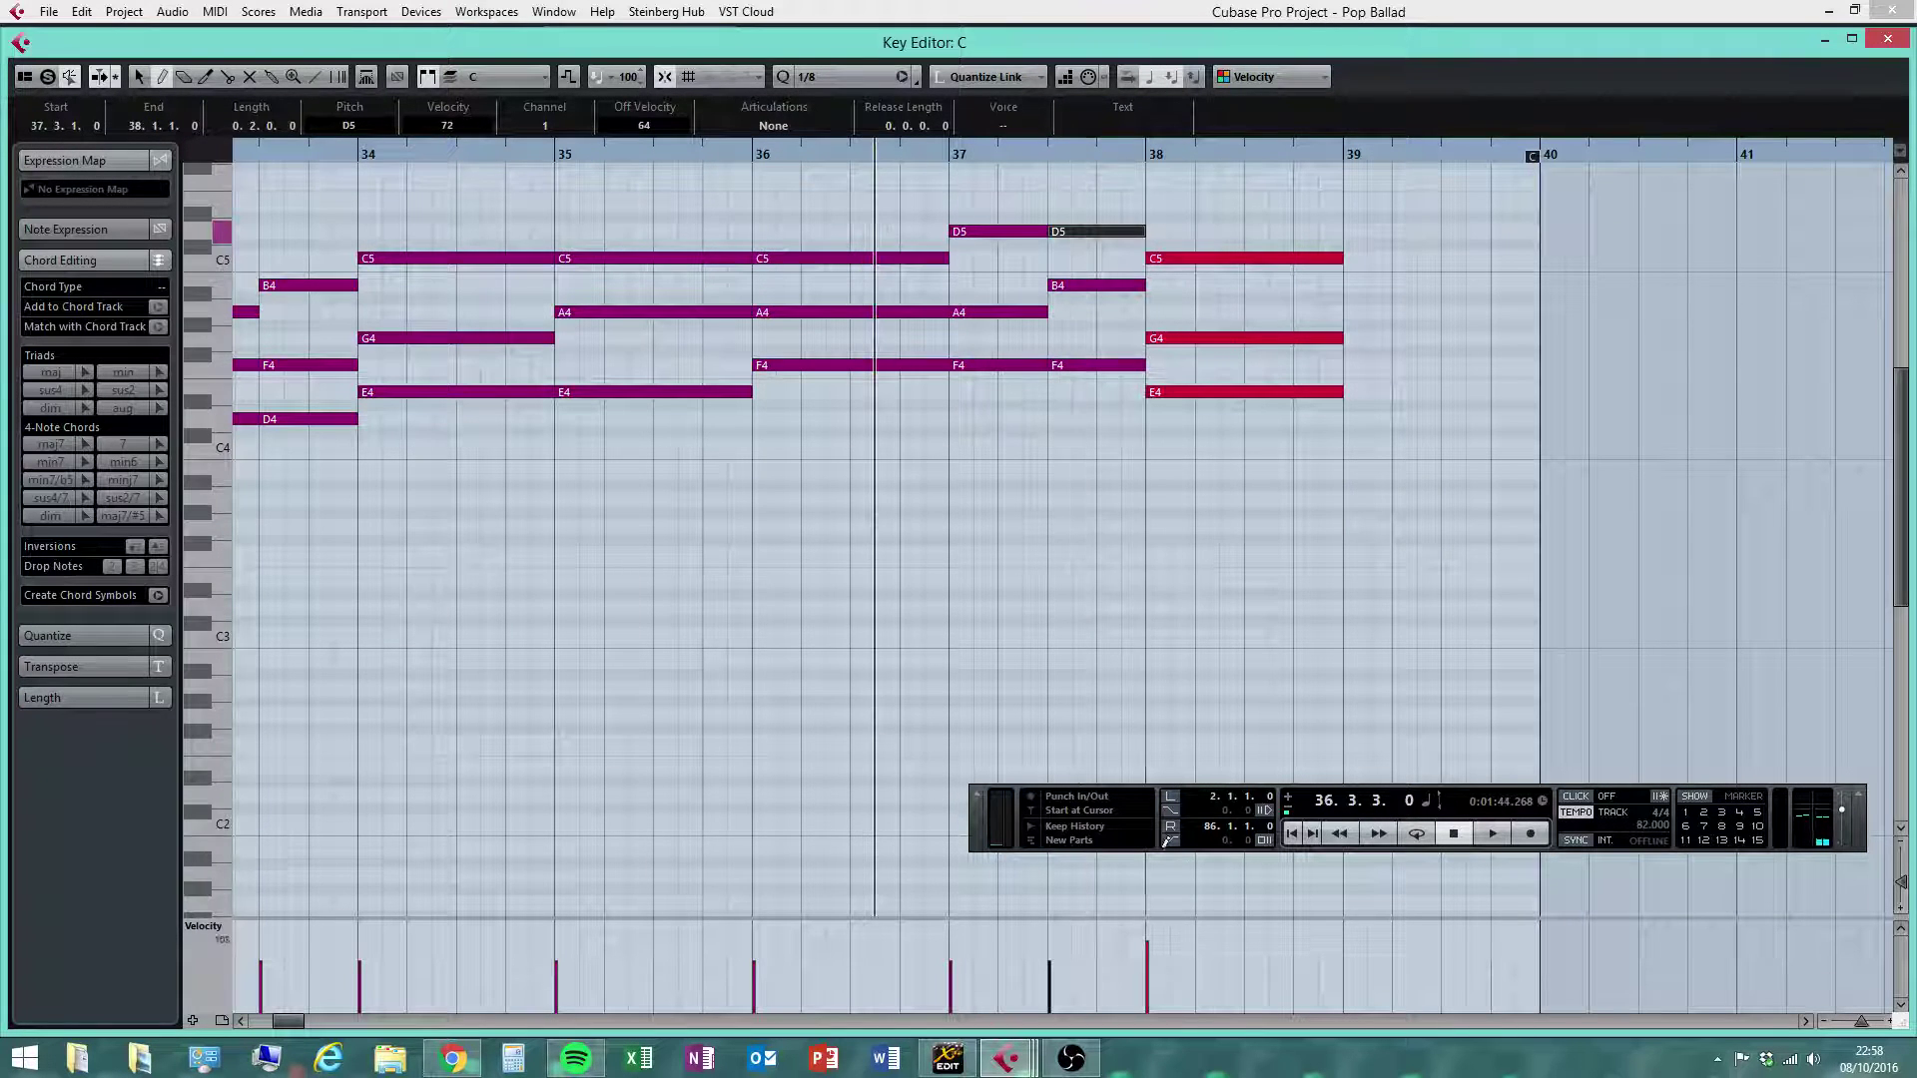
{"action": "right_click", "coordinate": [1202, 577]}
{"action": "left_click", "coordinate": [1210, 575]}
{"action": "left_click_drag", "start_coordinate": [1231, 220], "coordinate": [1208, 559]}
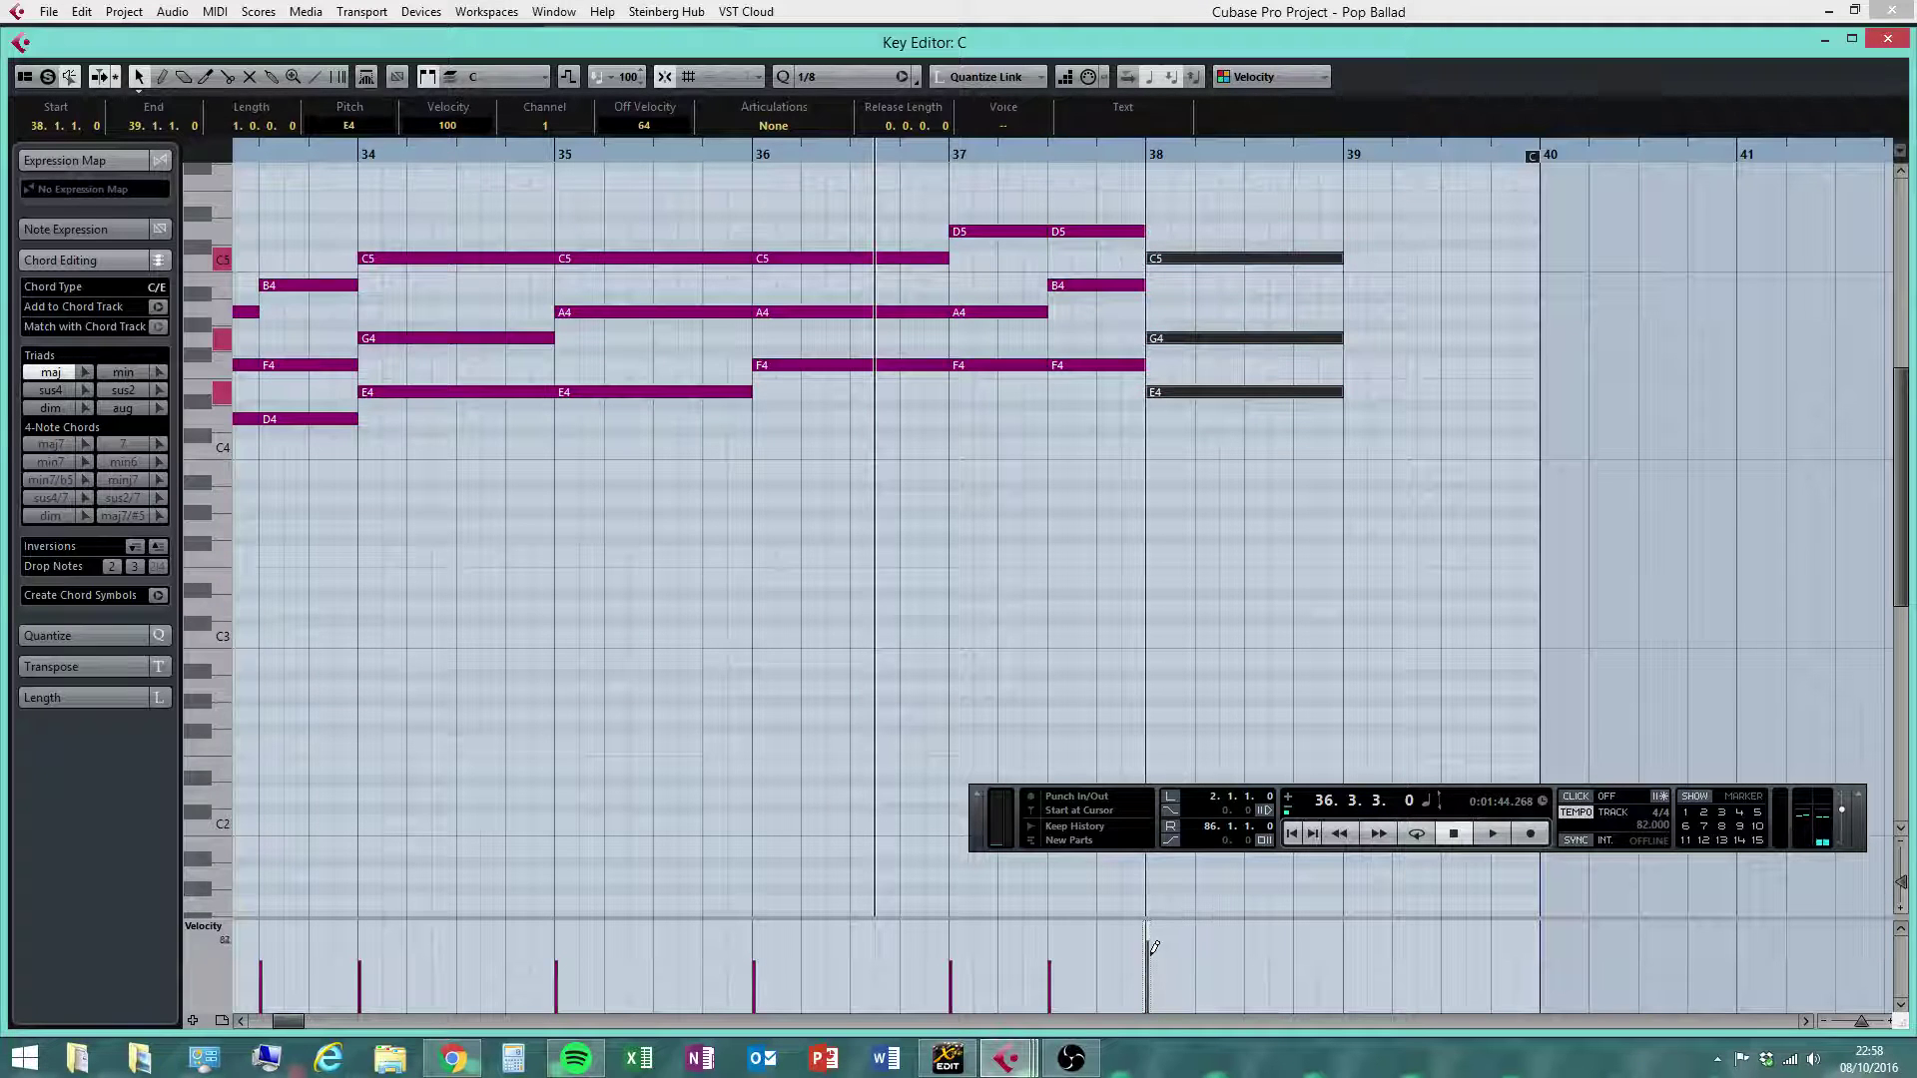
{"action": "key", "text": "space"}
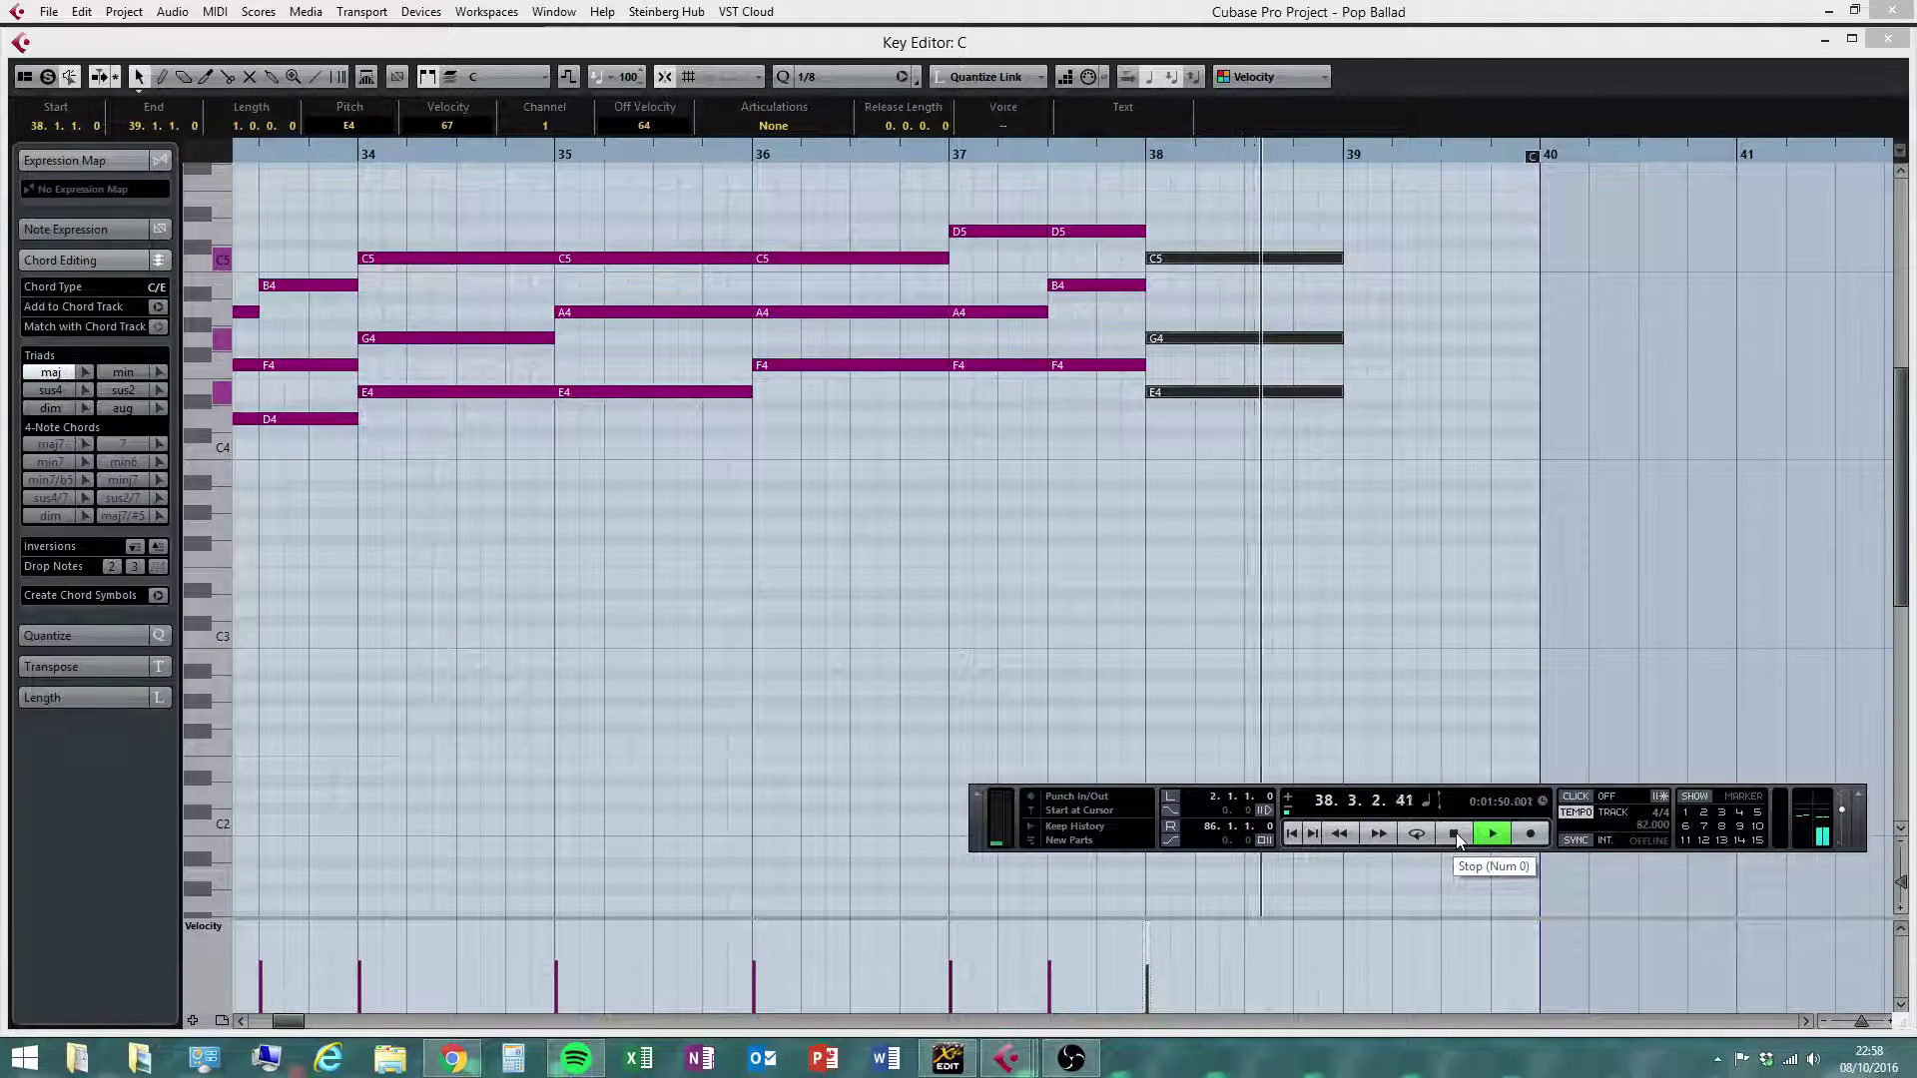
{"action": "left_click", "coordinate": [1456, 833]}
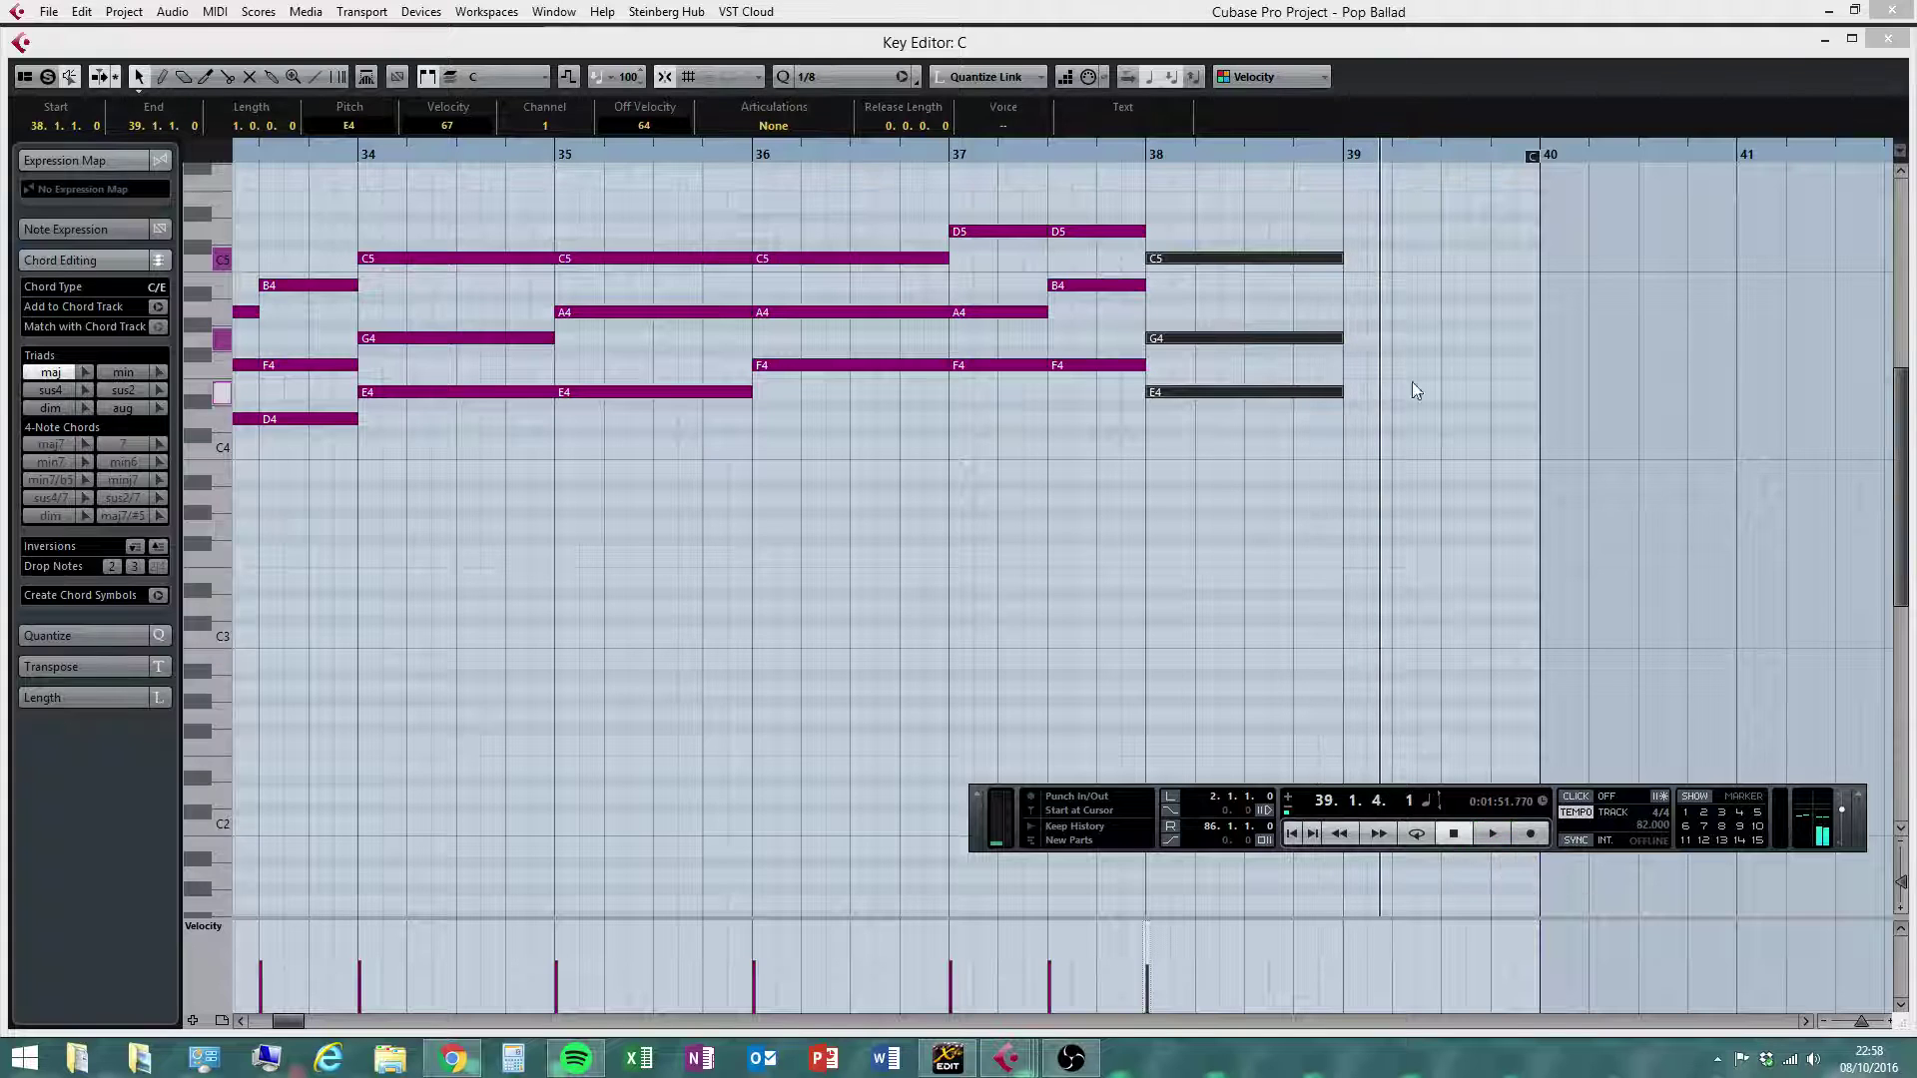
Draw a descending run of 0.0.2.0-long notes through bar 39: C5, B4, A4, G4, F4, E4, D4
{"action": "right_click", "coordinate": [1374, 294]}
{"action": "left_click", "coordinate": [1341, 297]}
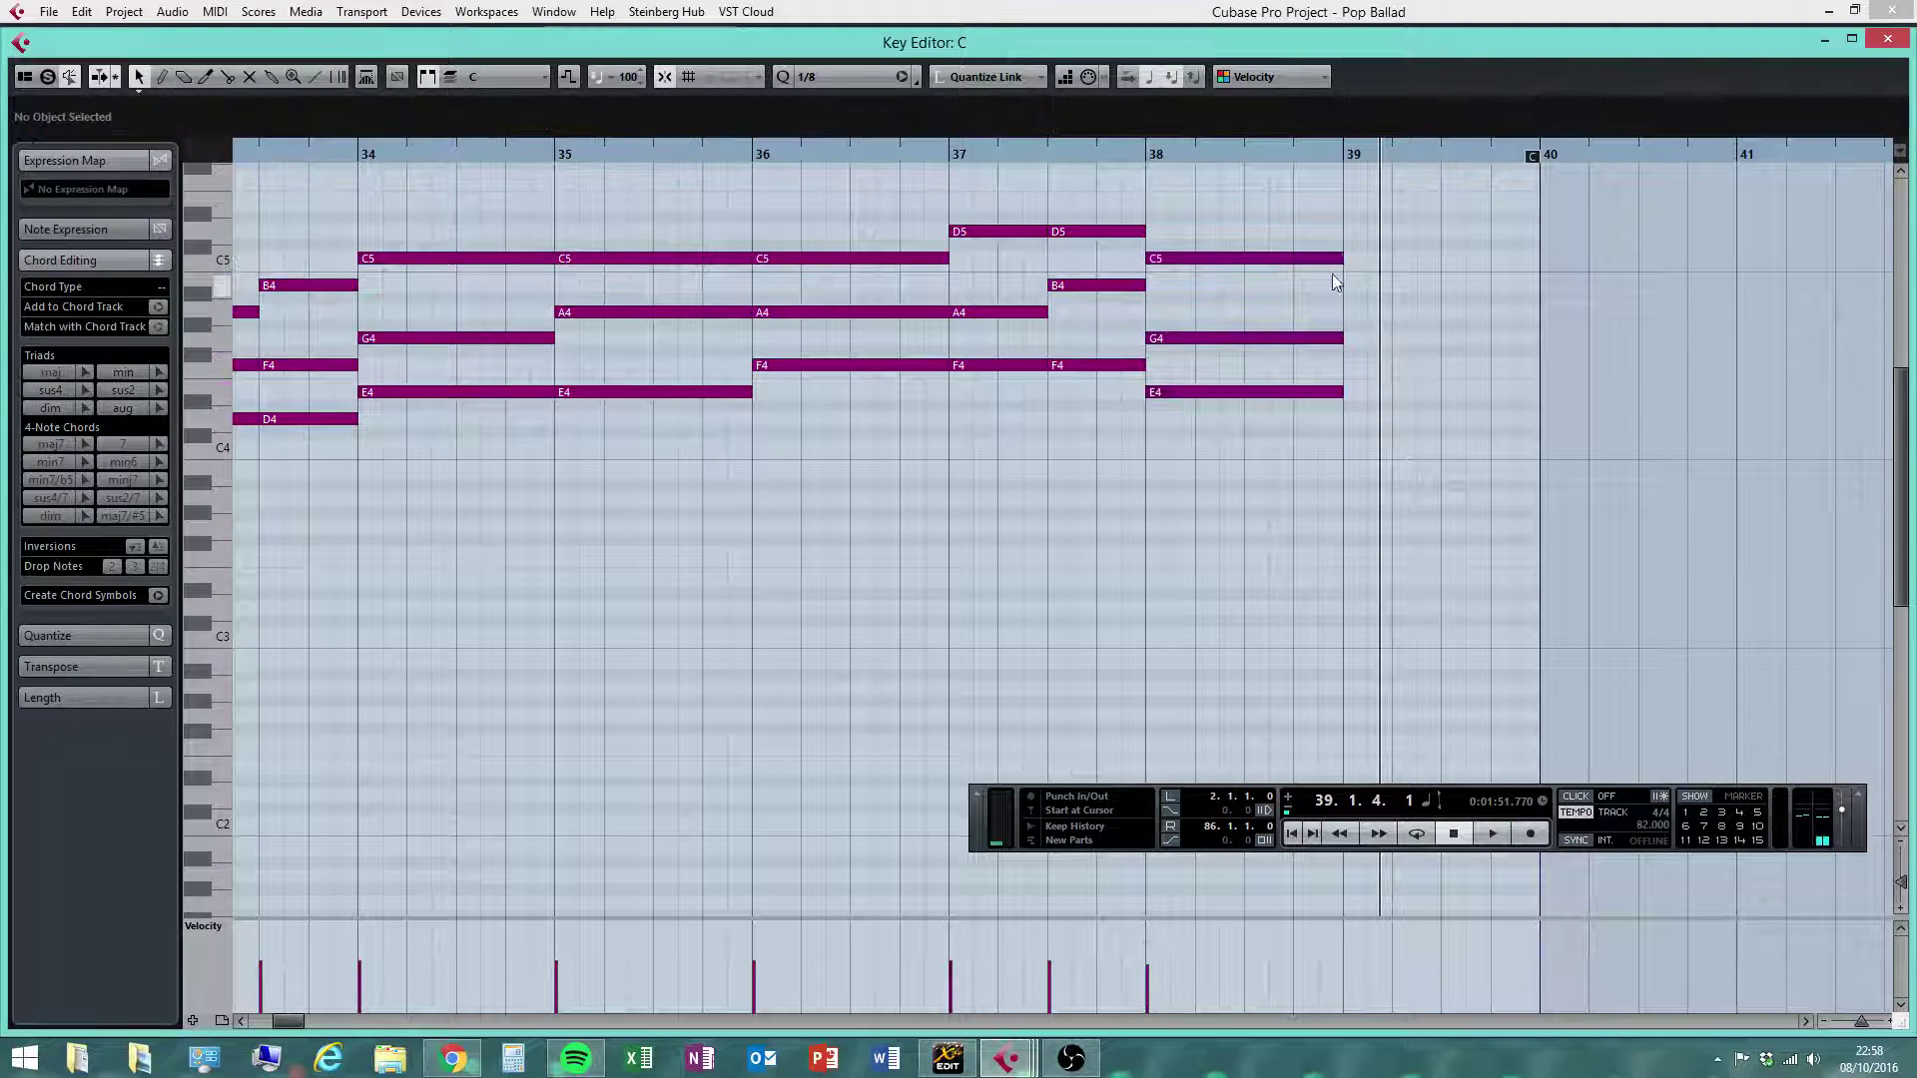
{"action": "right_click", "coordinate": [1368, 288]}
{"action": "left_click", "coordinate": [1340, 285]}
{"action": "left_click", "coordinate": [1354, 258]}
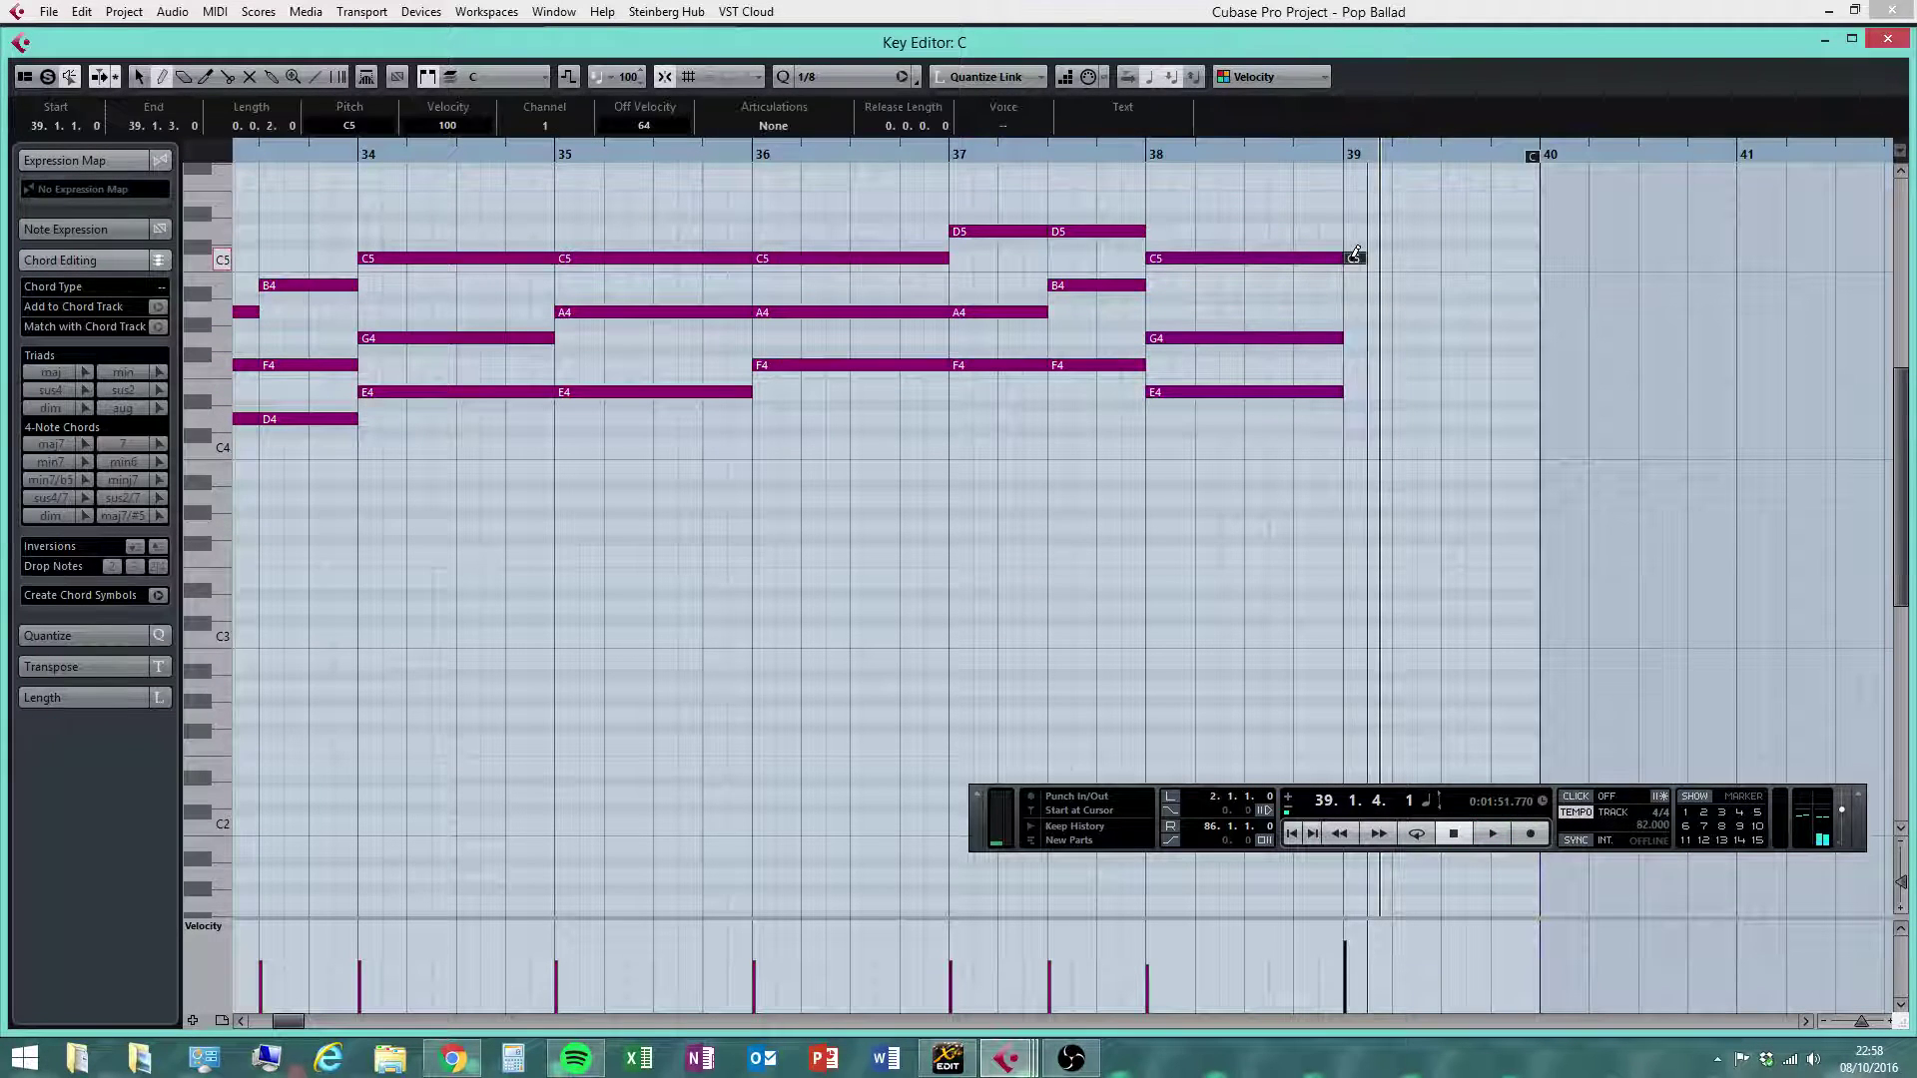
{"action": "left_click", "coordinate": [1379, 286]}
{"action": "left_click", "coordinate": [1407, 311]}
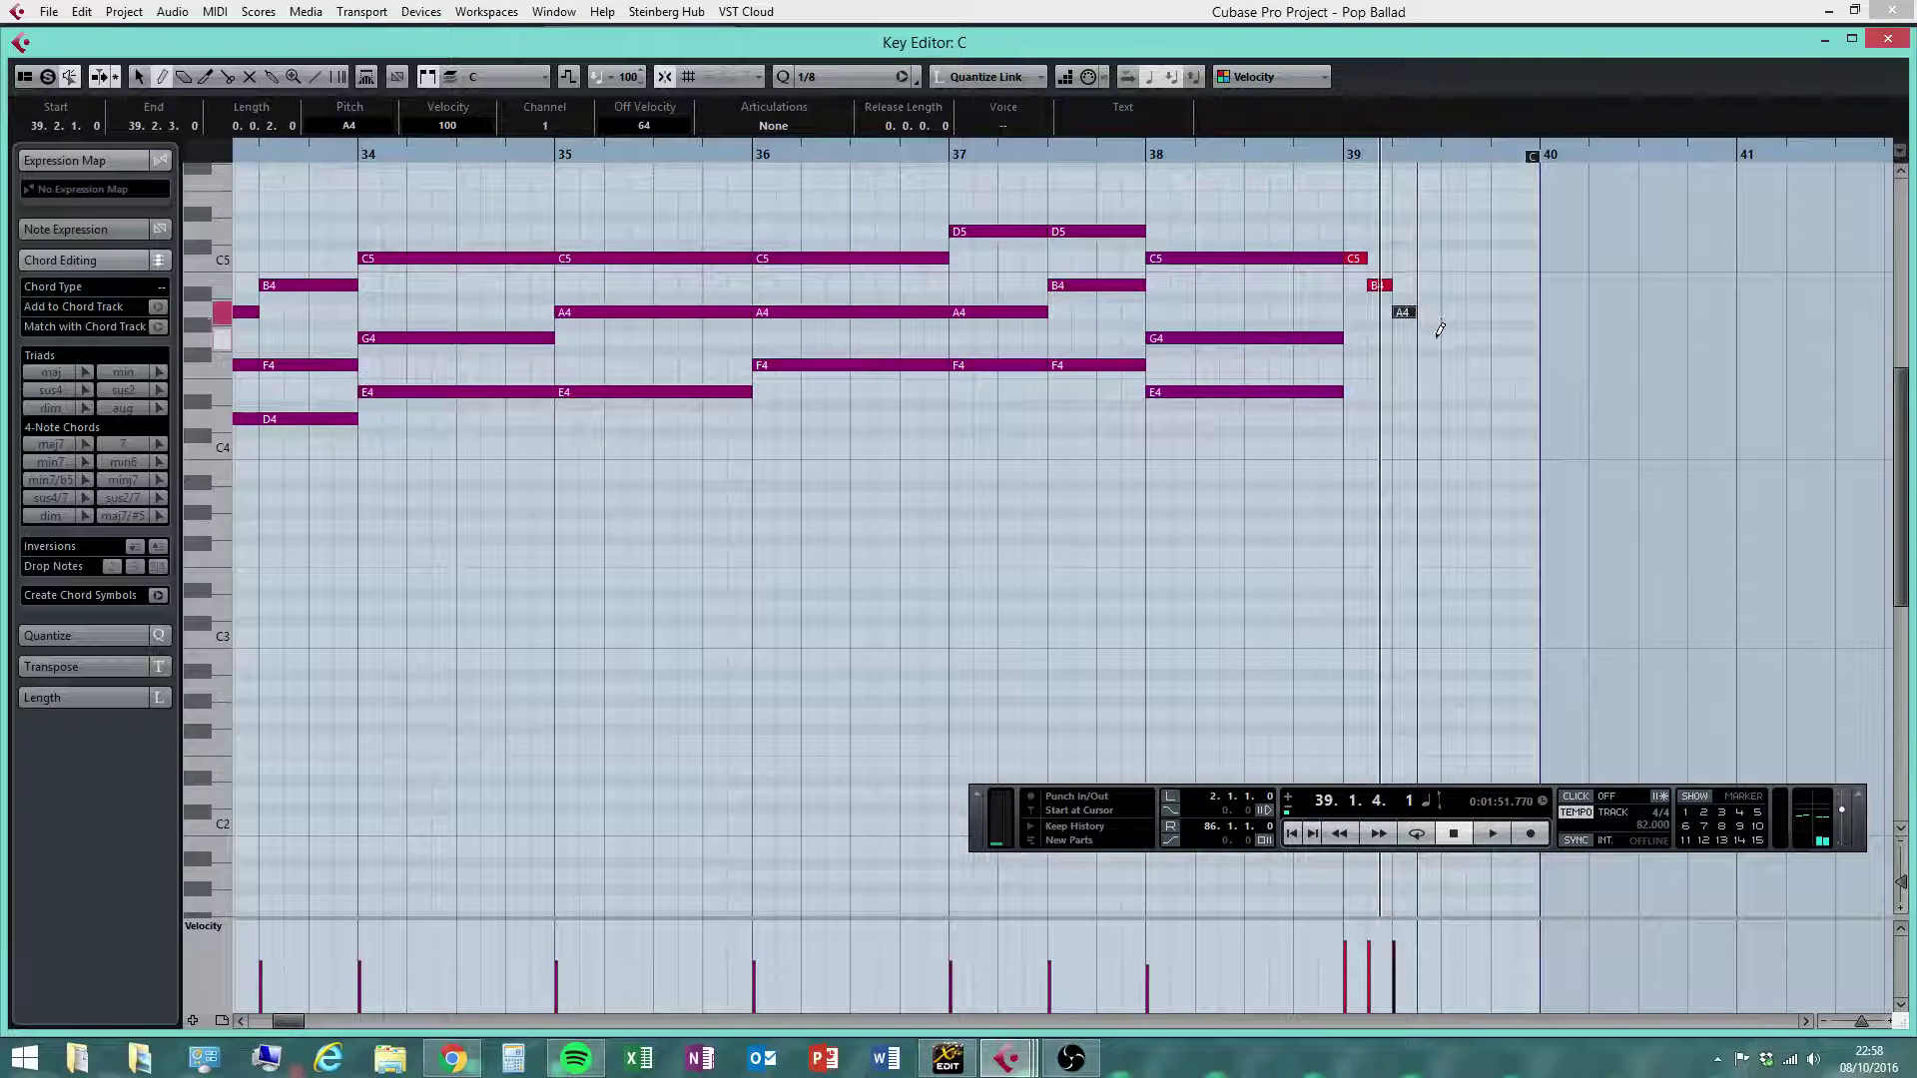
{"action": "left_click", "coordinate": [1429, 338]}
{"action": "left_click", "coordinate": [1453, 365]}
{"action": "left_click", "coordinate": [1478, 393]}
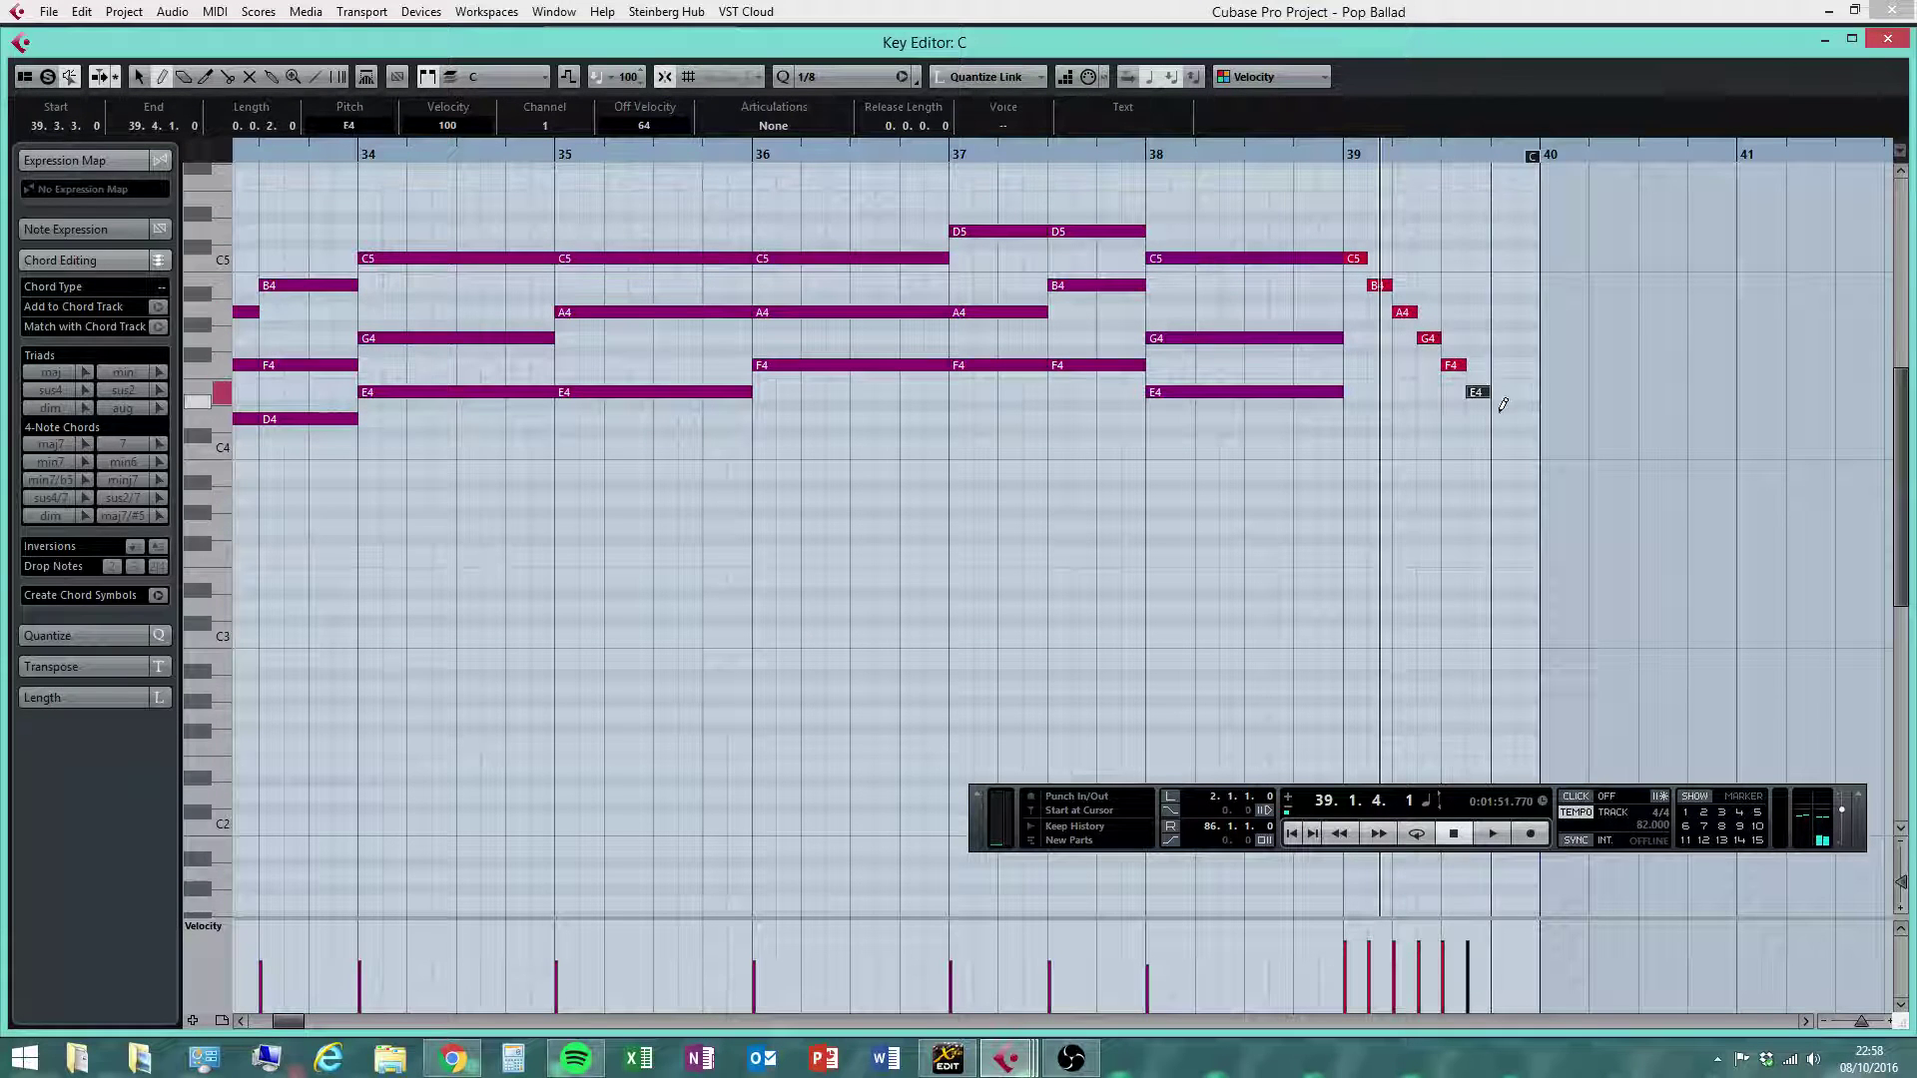
{"action": "left_click", "coordinate": [1503, 418]}
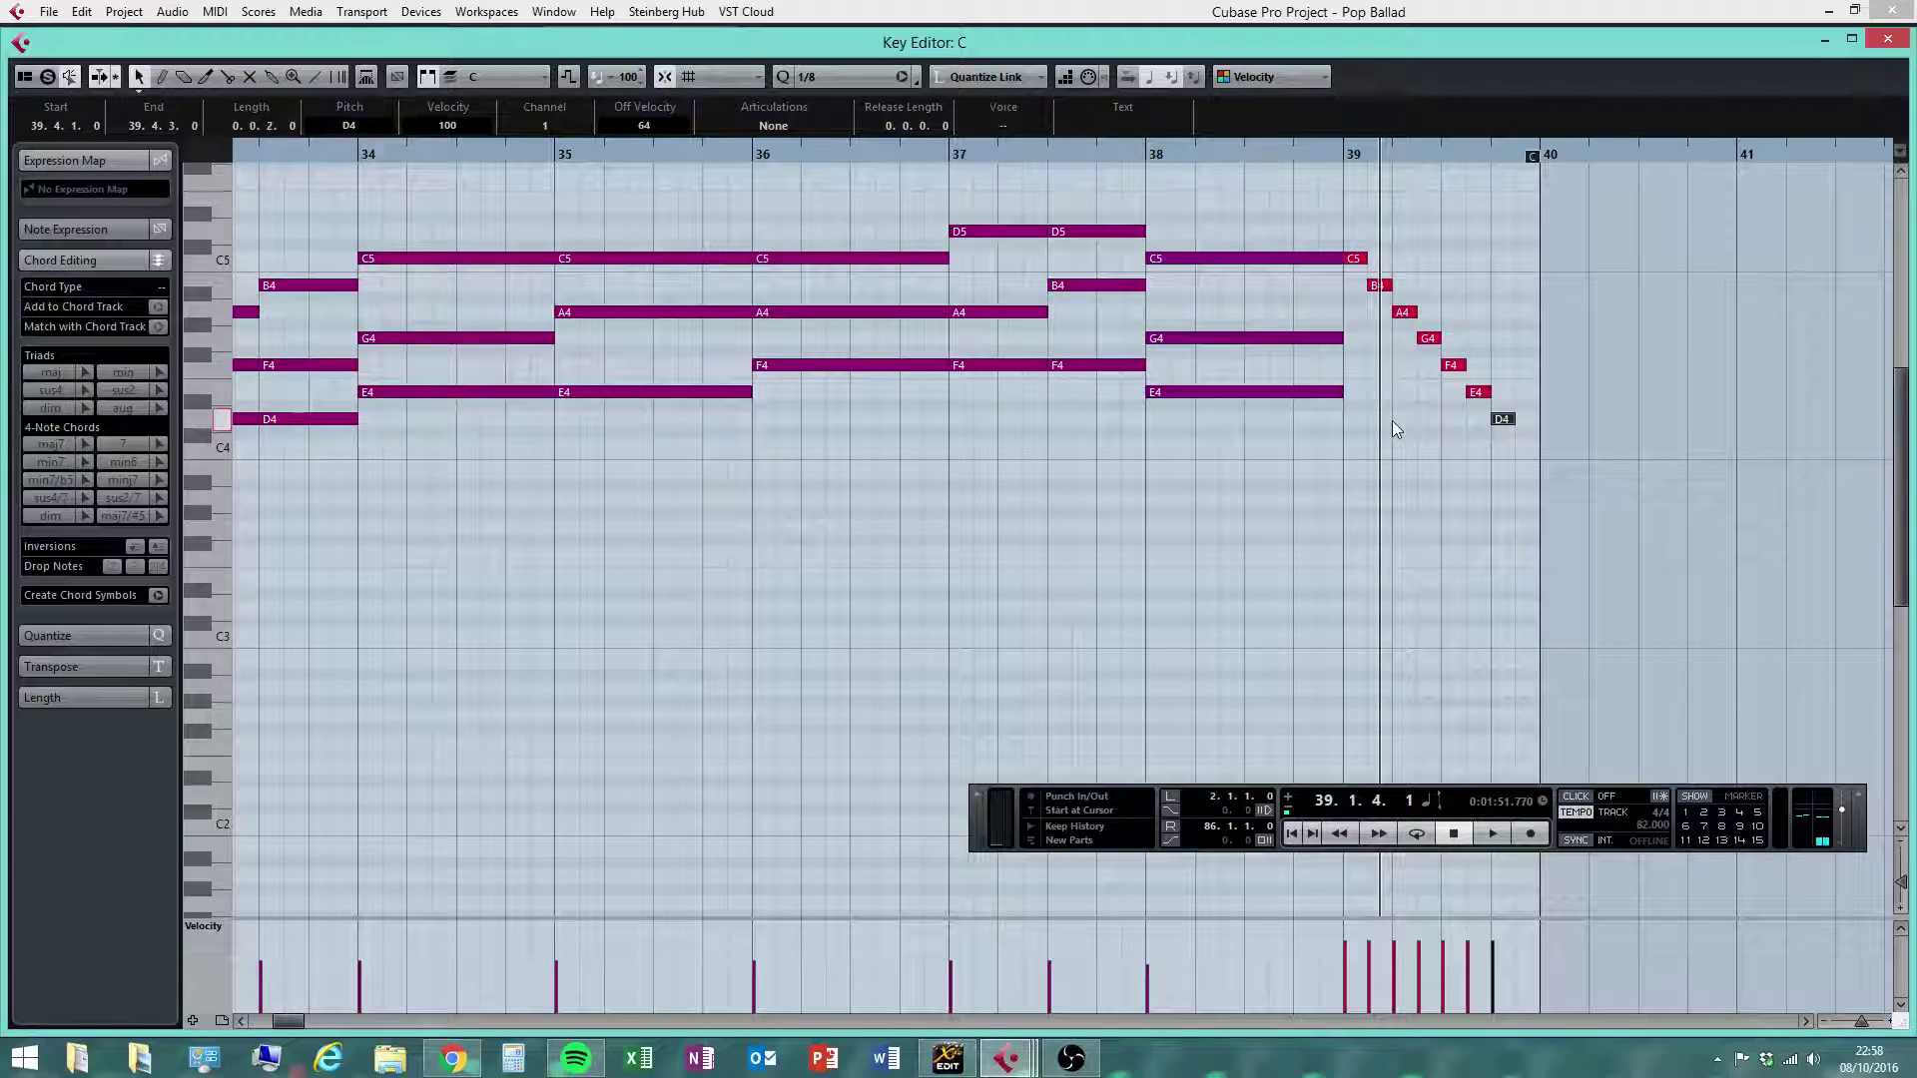
Finish the bar 39 run with an E4 of length 0.0.2.0 at 39.4.3
{"action": "right_click", "coordinate": [1500, 386]}
{"action": "left_click", "coordinate": [1517, 389]}
{"action": "left_click", "coordinate": [1529, 392]}
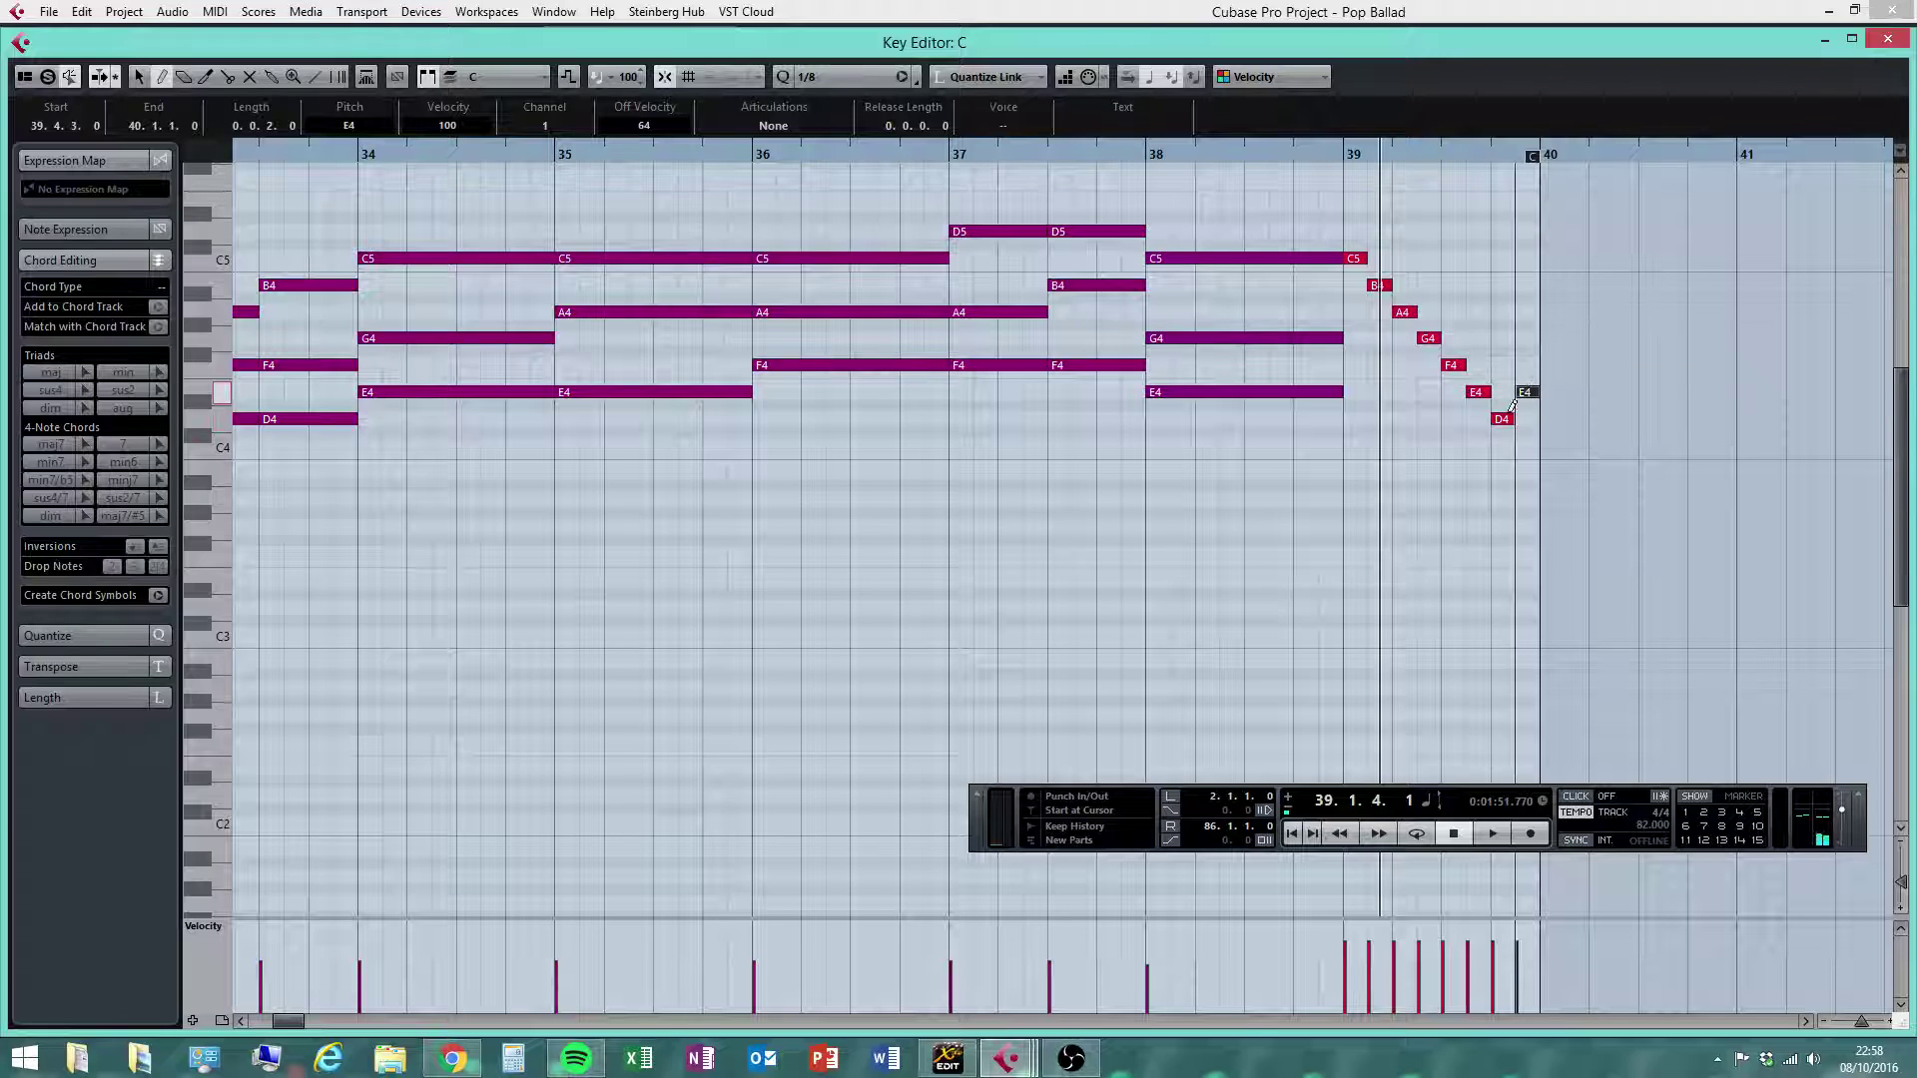
Select all eight notes of the bar 39 run and even out their velocities at about 69
{"action": "right_click", "coordinate": [1457, 461]}
{"action": "left_click", "coordinate": [1465, 471]}
{"action": "left_click", "coordinate": [1345, 472]}
{"action": "mouse_move", "coordinate": [1649, 207]}
{"action": "left_mouse_down"}
{"action": "mouse_move", "coordinate": [1416, 528]}
{"action": "mouse_move", "coordinate": [1357, 572]}
{"action": "left_mouse_up"}
{"action": "left_click_drag", "start_coordinate": [1336, 961], "coordinate": [1516, 964]}
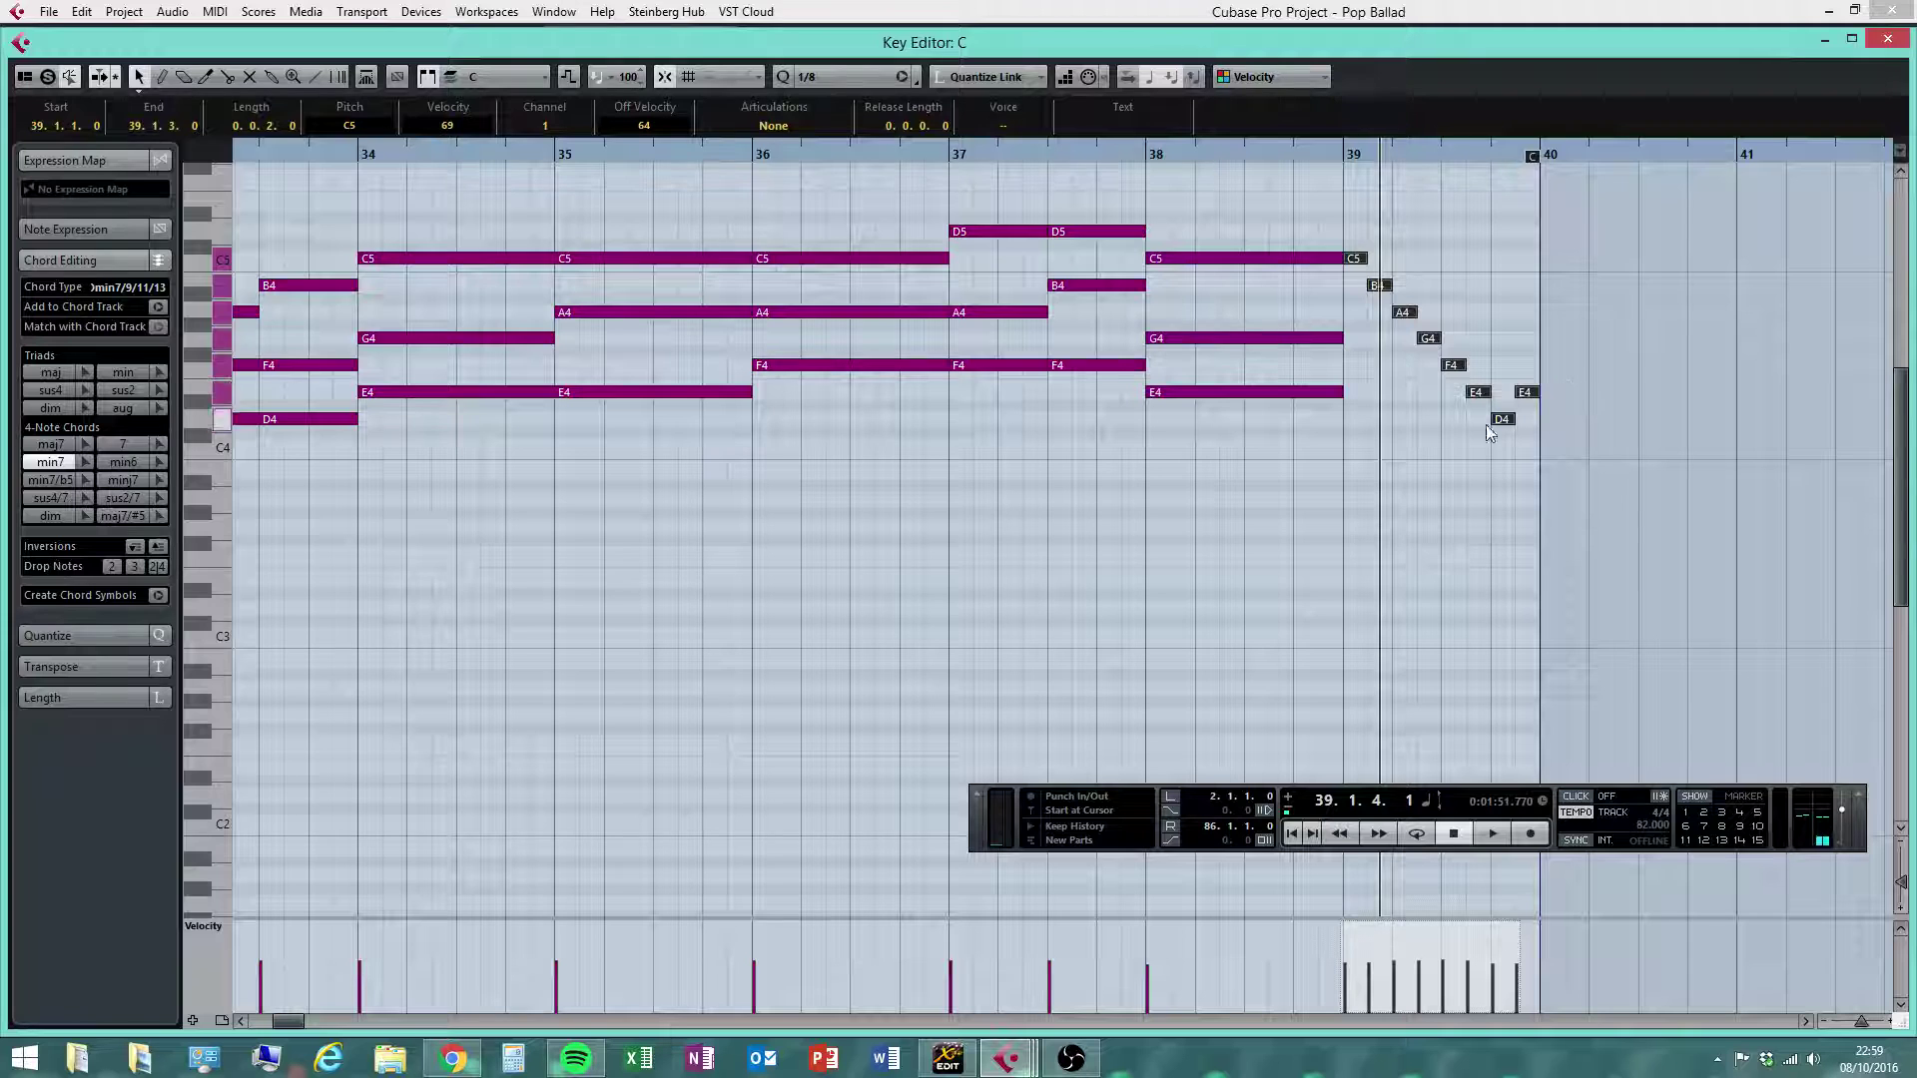
{"action": "left_click", "coordinate": [1457, 651]}
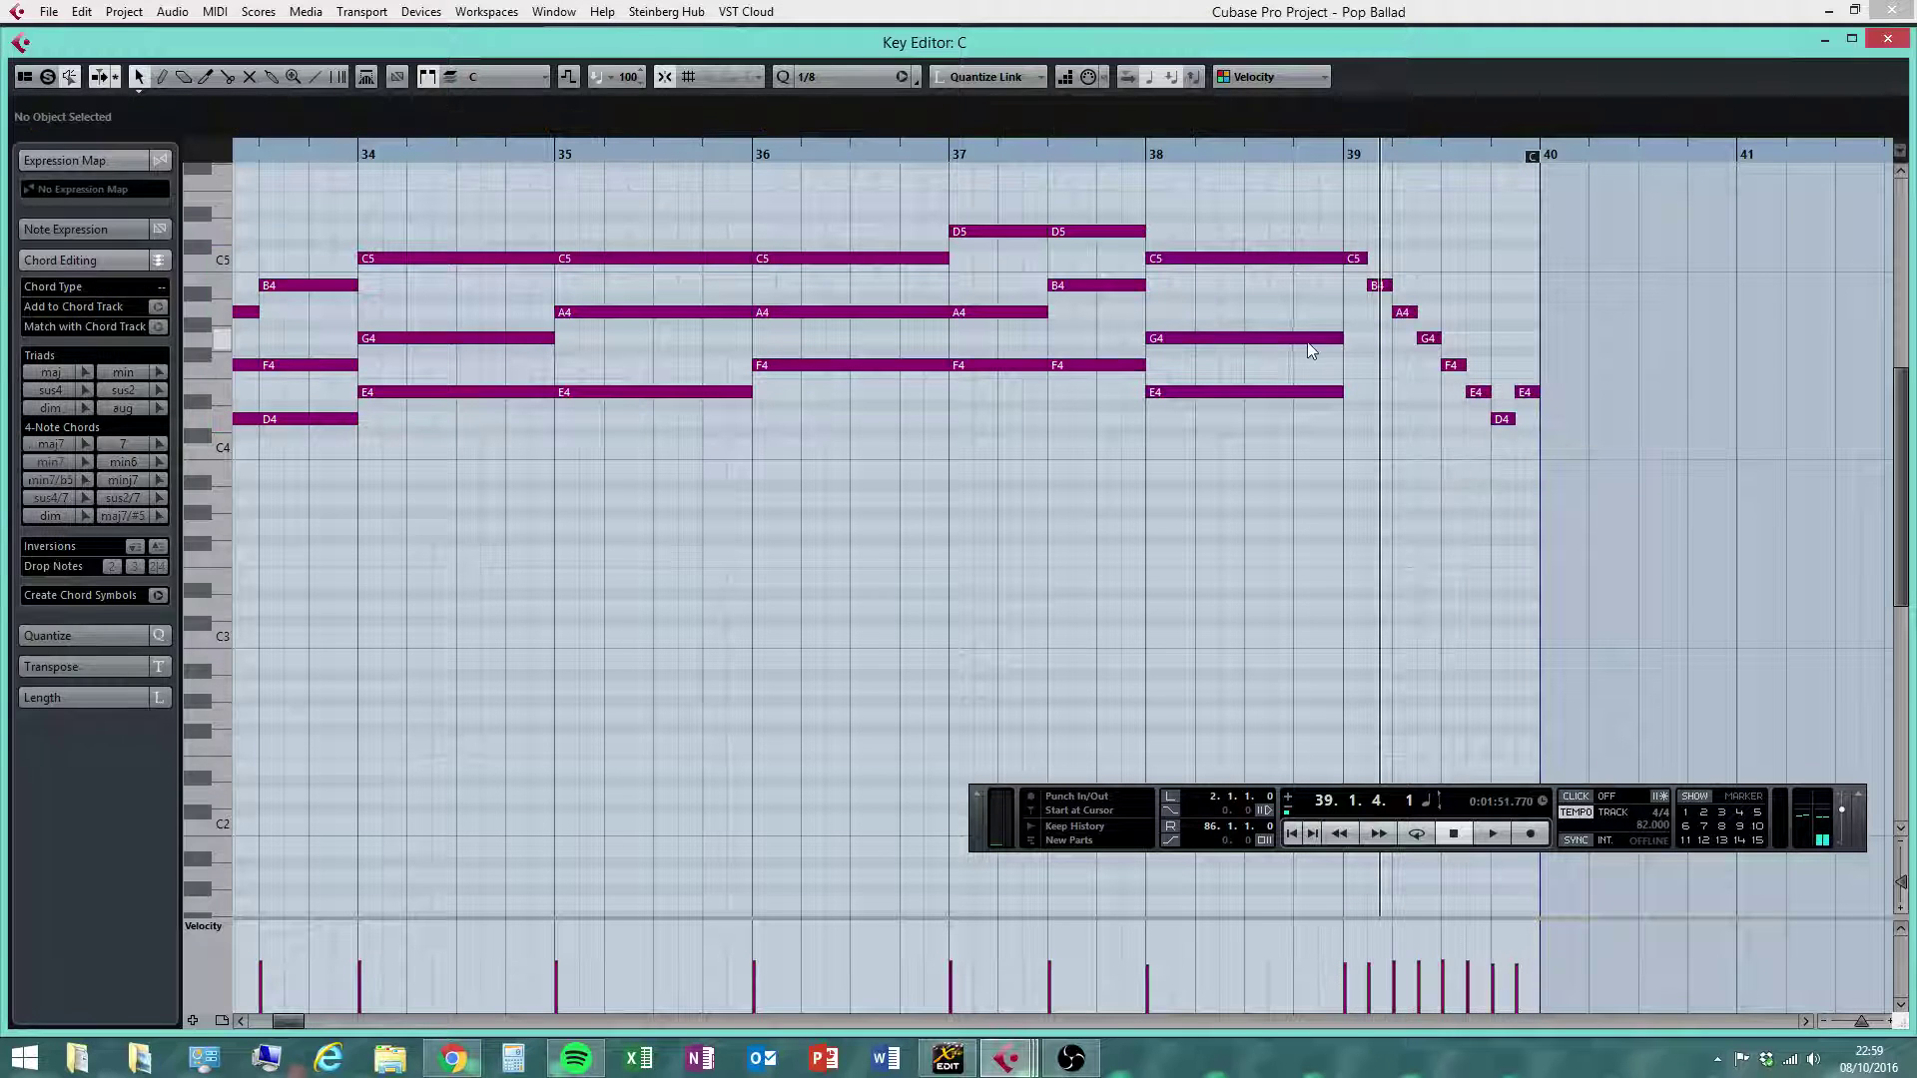
Add a lower line of equally short notes beneath the bar 39 run: F4, E4, D4, C4, B3, A3, B3, G3
{"action": "left_click", "coordinate": [1282, 339]}
{"action": "right_click", "coordinate": [1400, 465]}
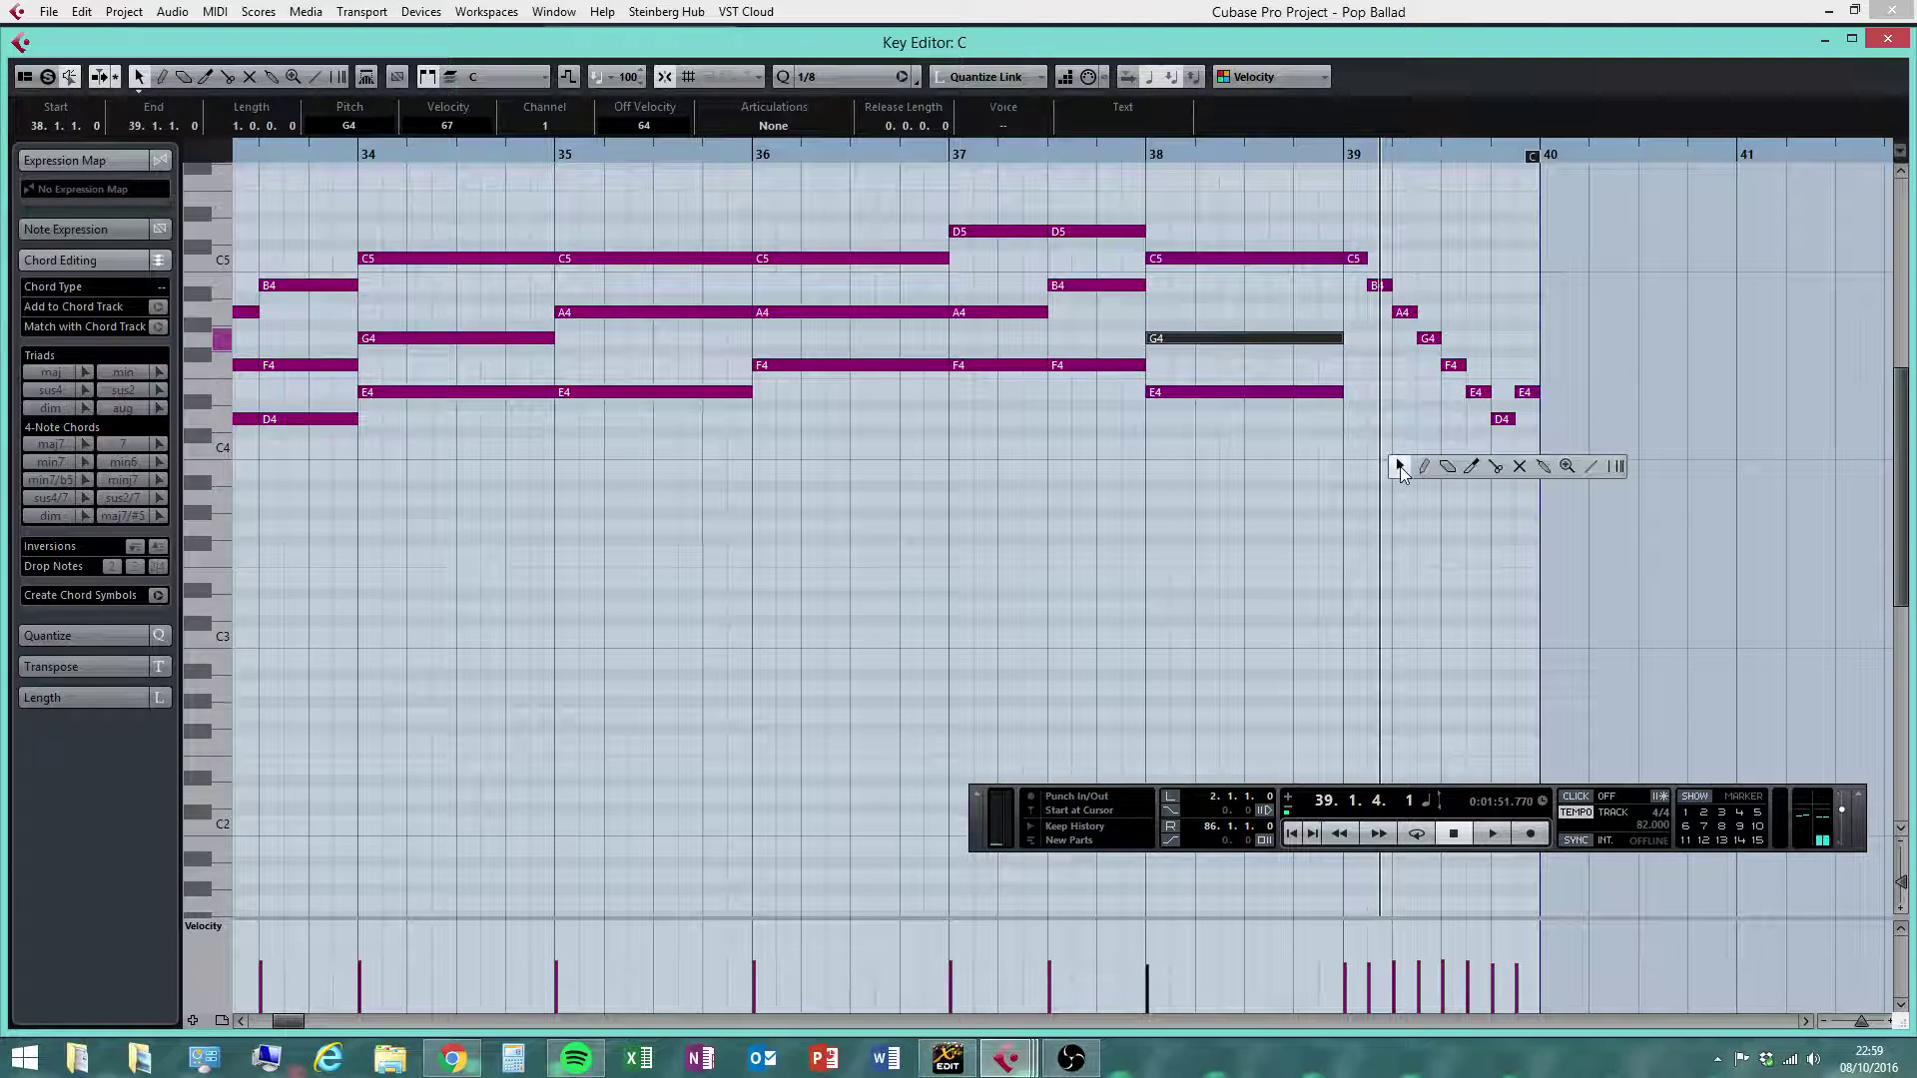
{"action": "left_click", "coordinate": [1423, 466]}
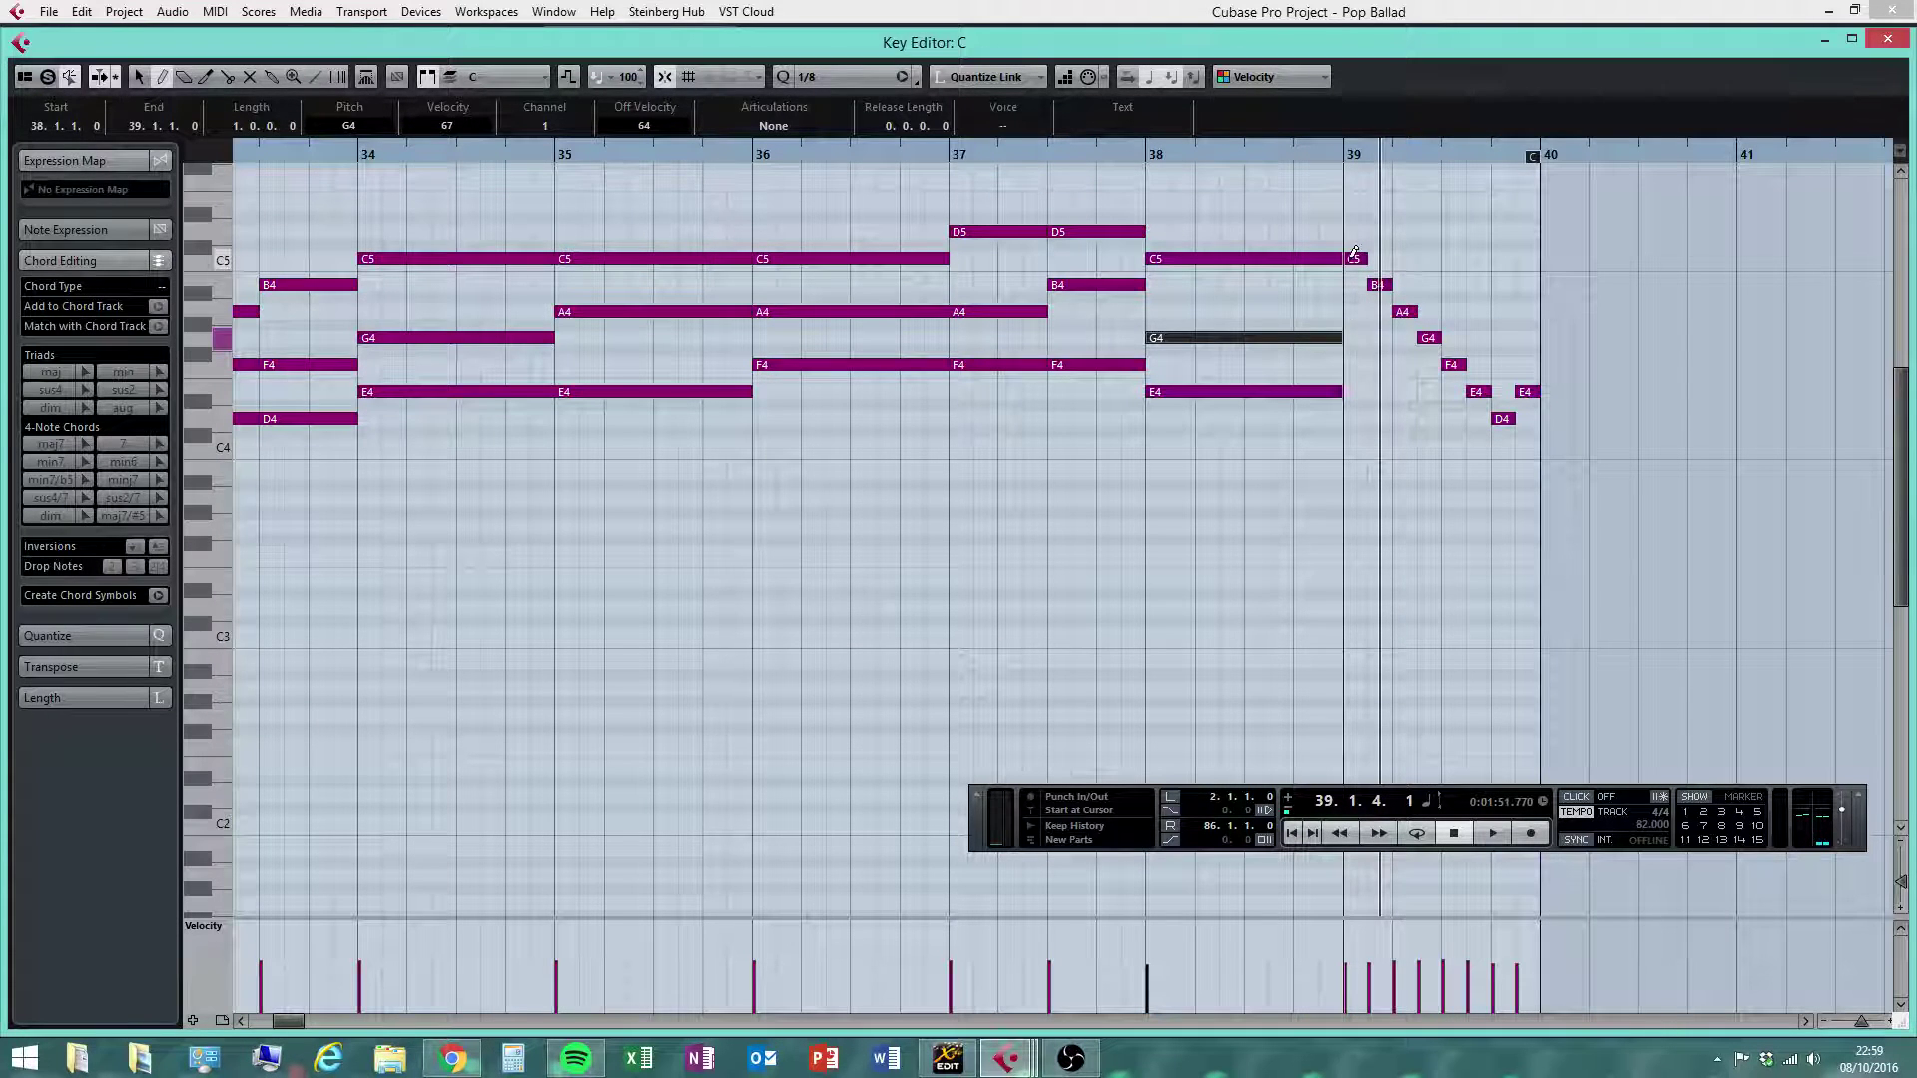
{"action": "left_click", "coordinate": [1355, 391]}
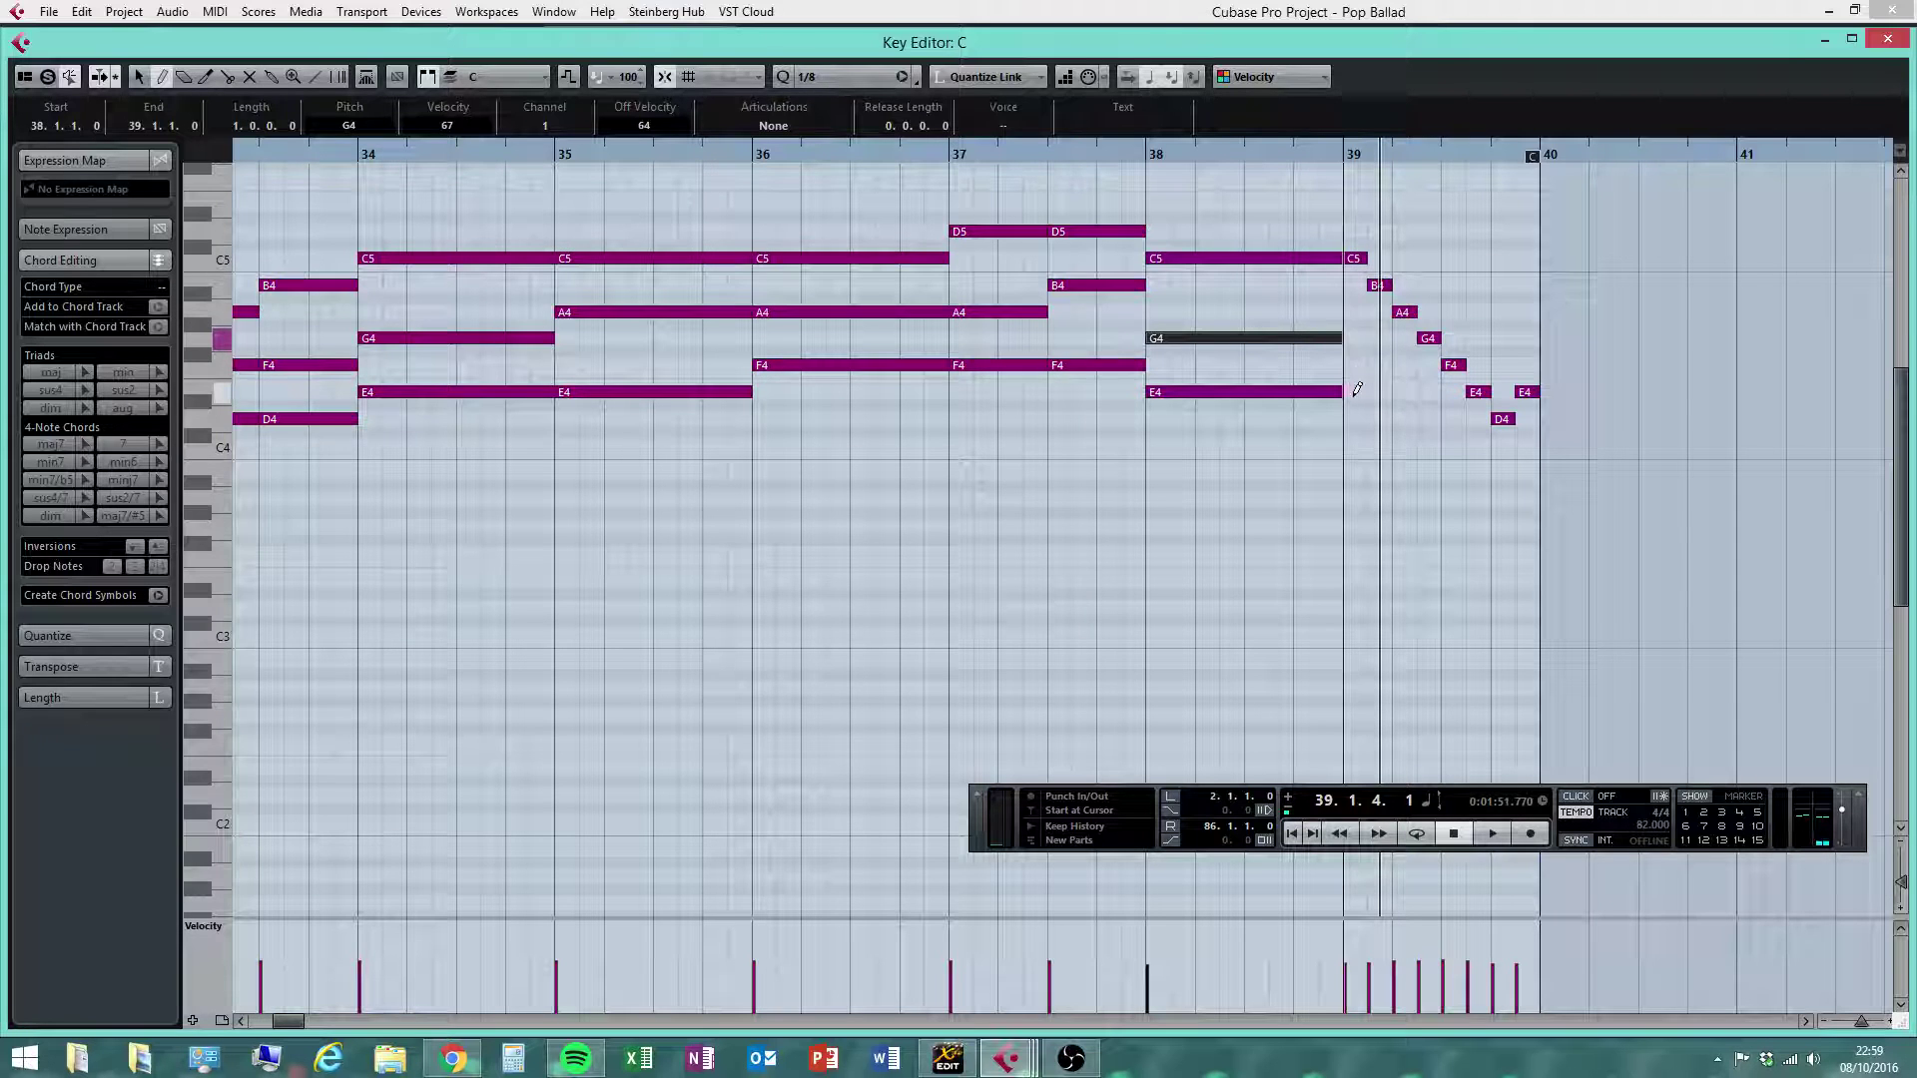
{"action": "left_click_drag", "start_coordinate": [1360, 375], "coordinate": [1359, 372]}
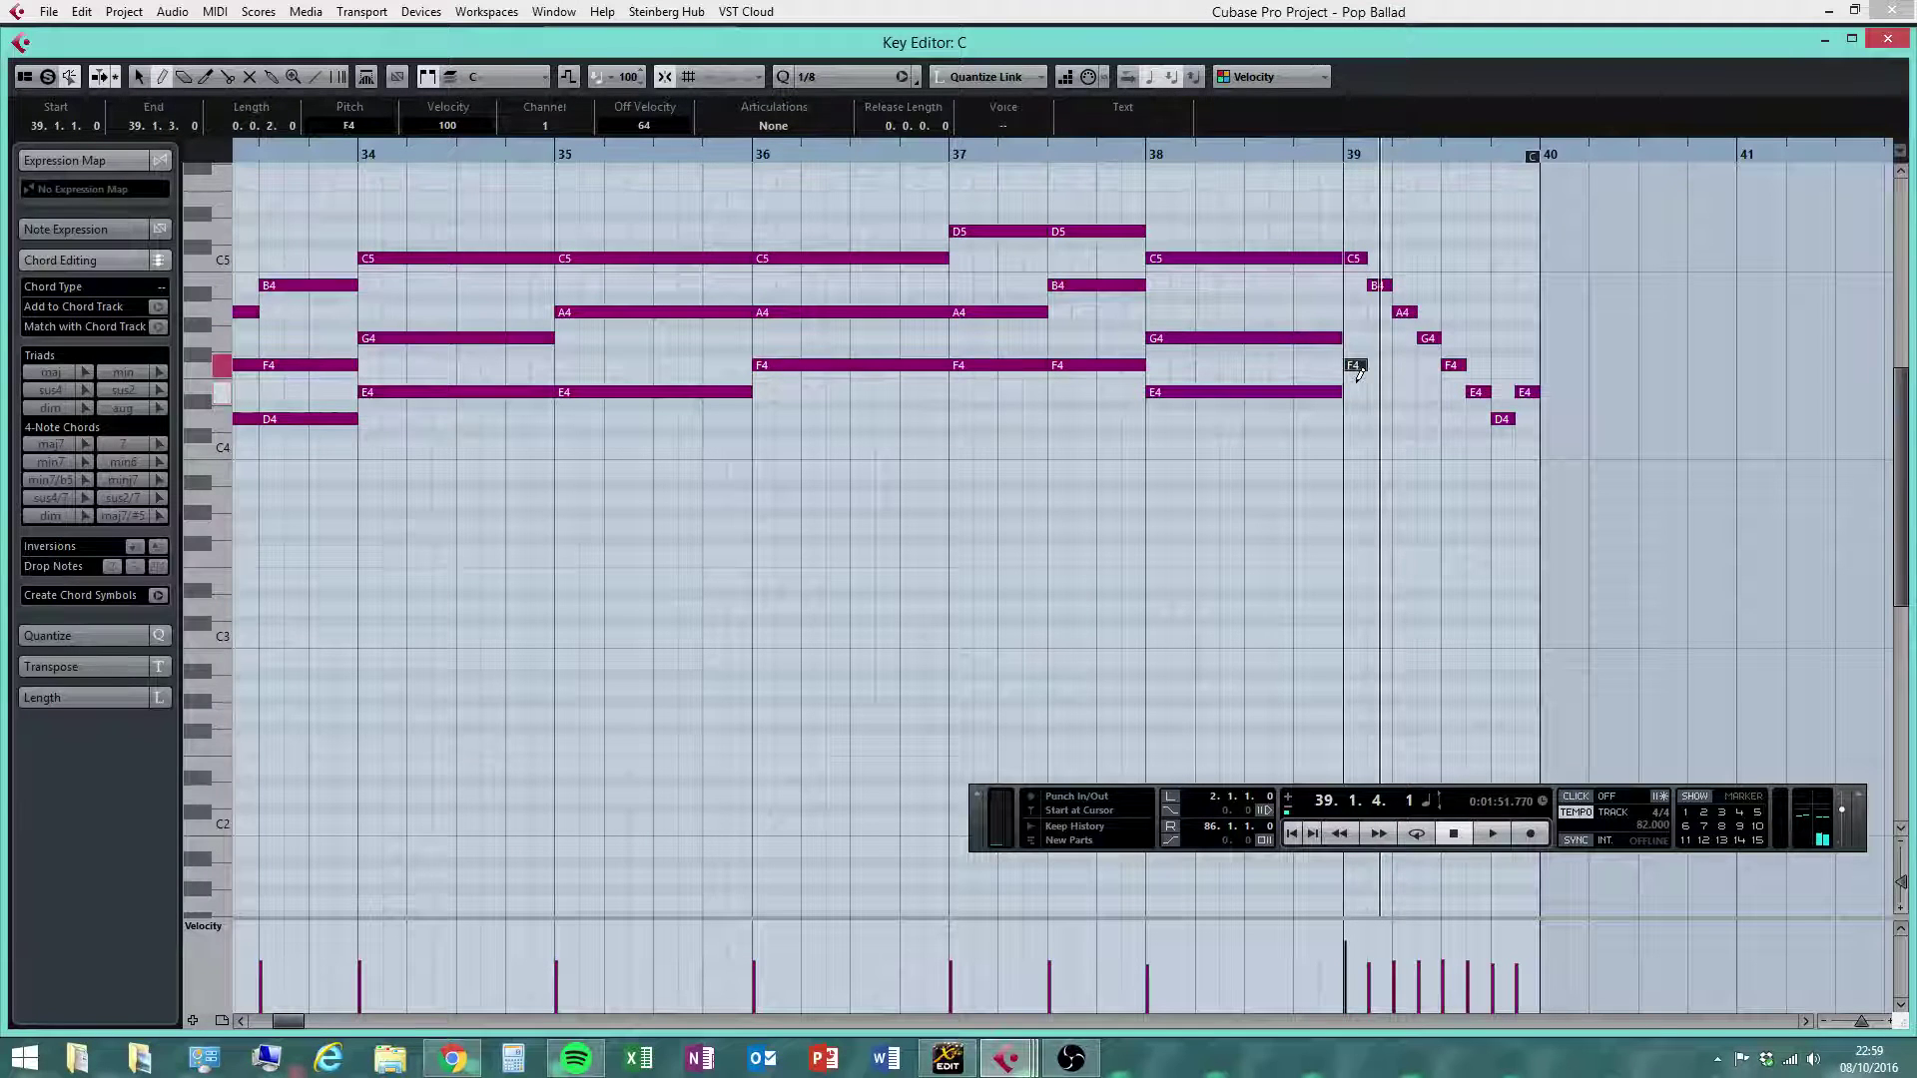
{"action": "left_click", "coordinate": [1405, 419]}
{"action": "left_click", "coordinate": [1428, 445]}
{"action": "left_click", "coordinate": [1452, 472]}
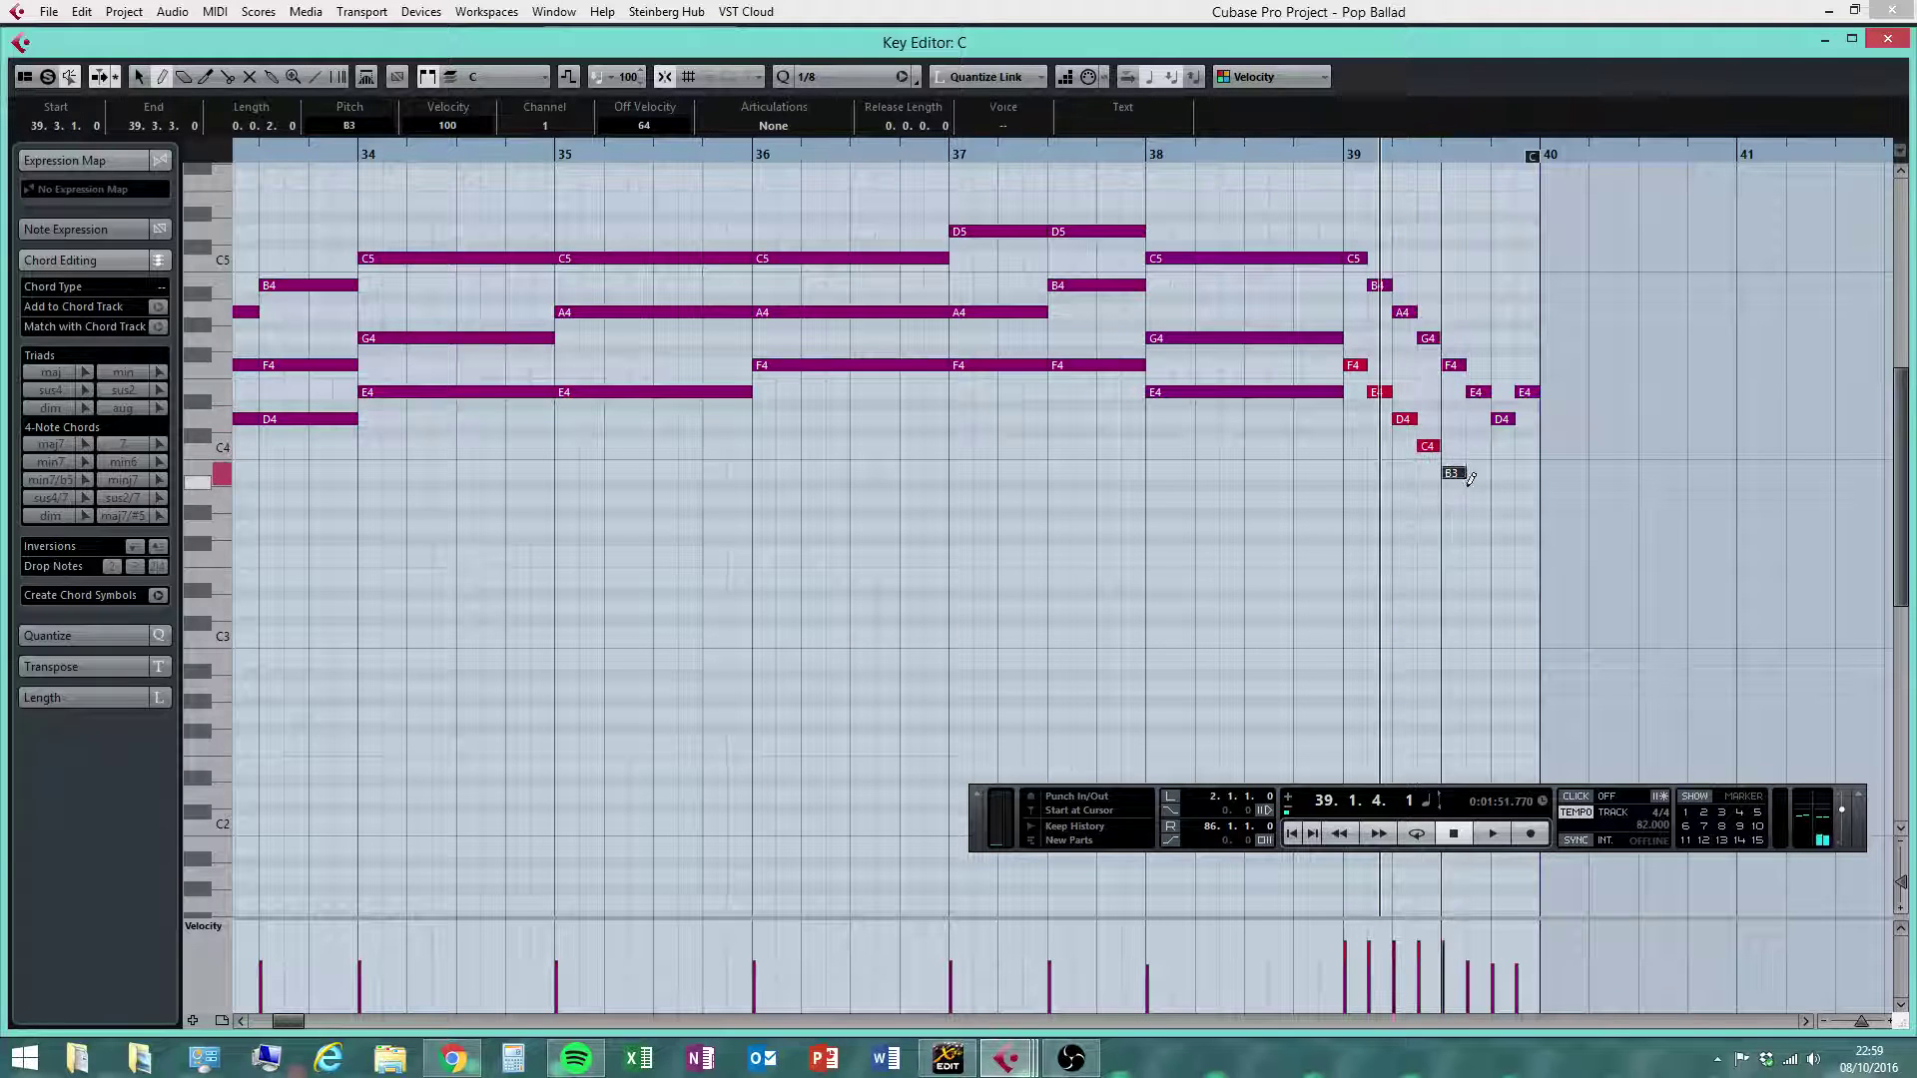
{"action": "left_click", "coordinate": [1477, 499]}
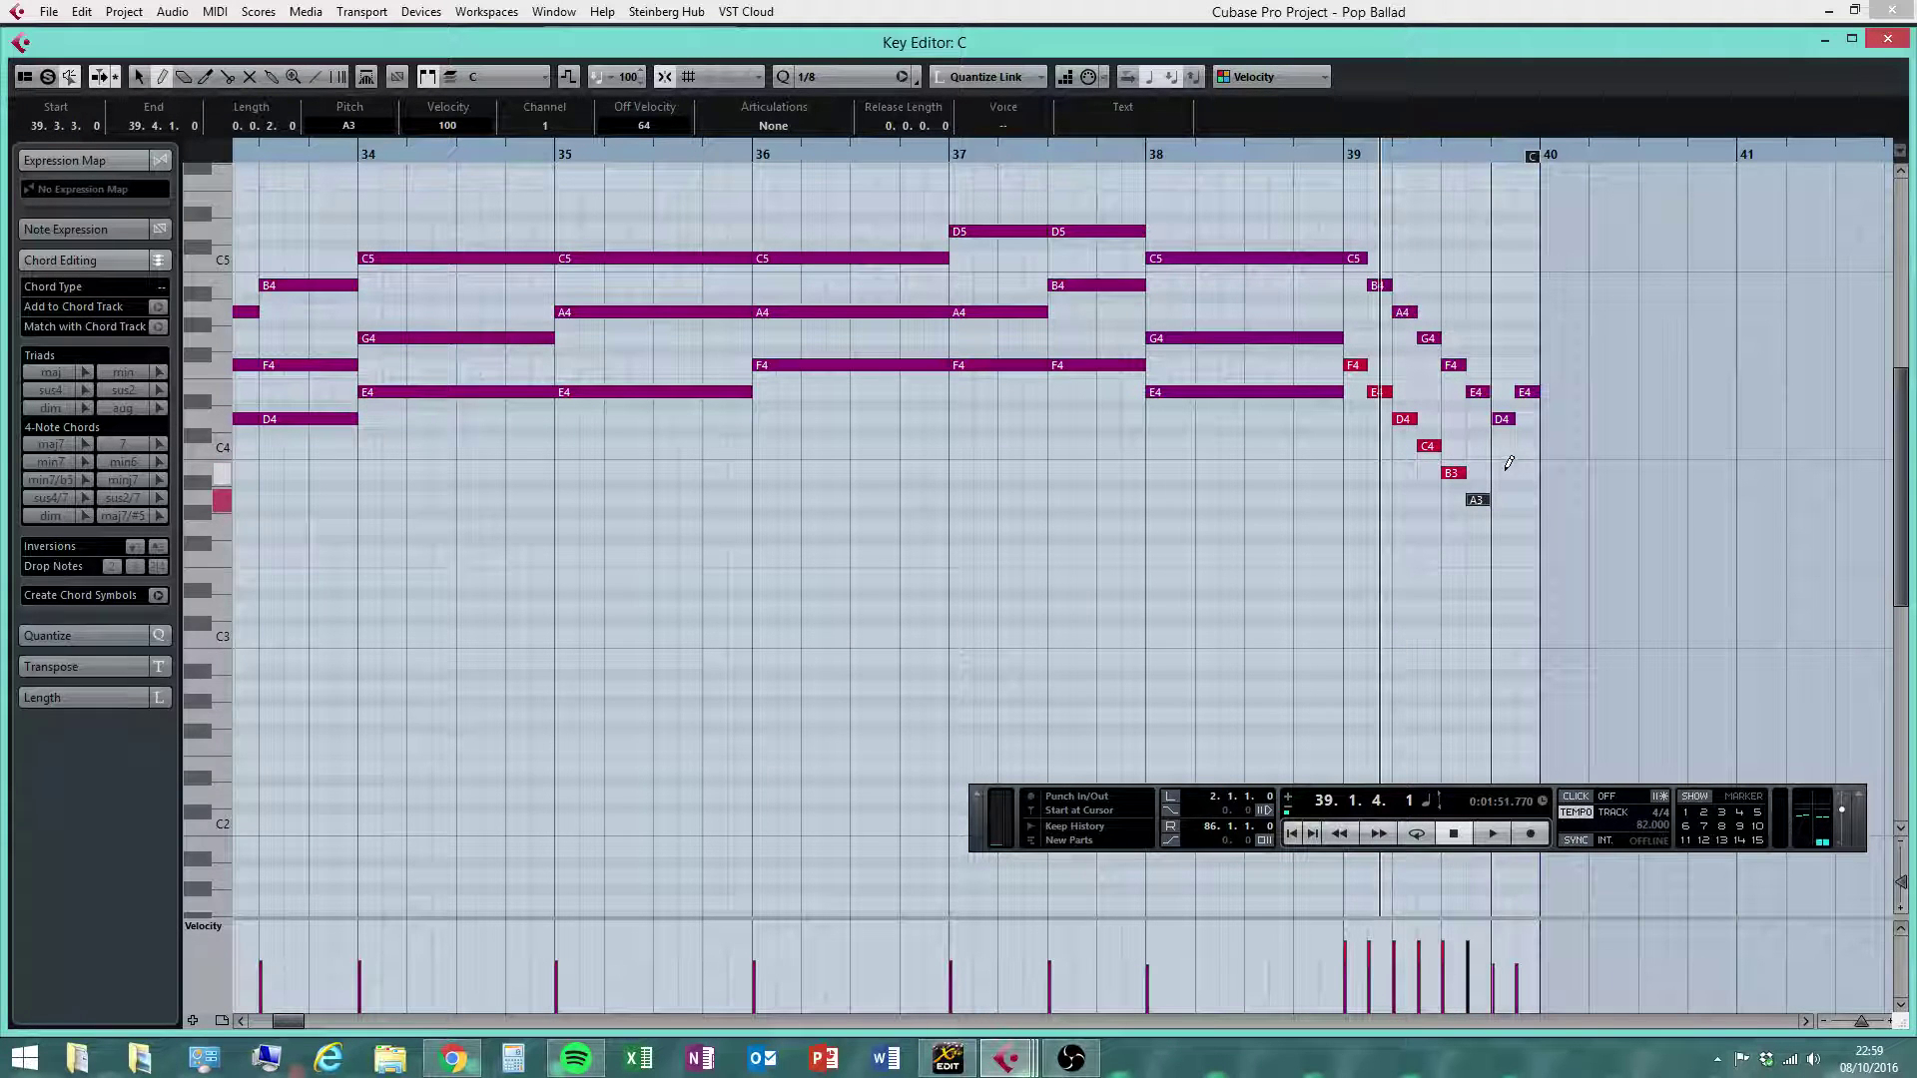
{"action": "left_click", "coordinate": [1505, 472]}
{"action": "left_click", "coordinate": [1527, 580]}
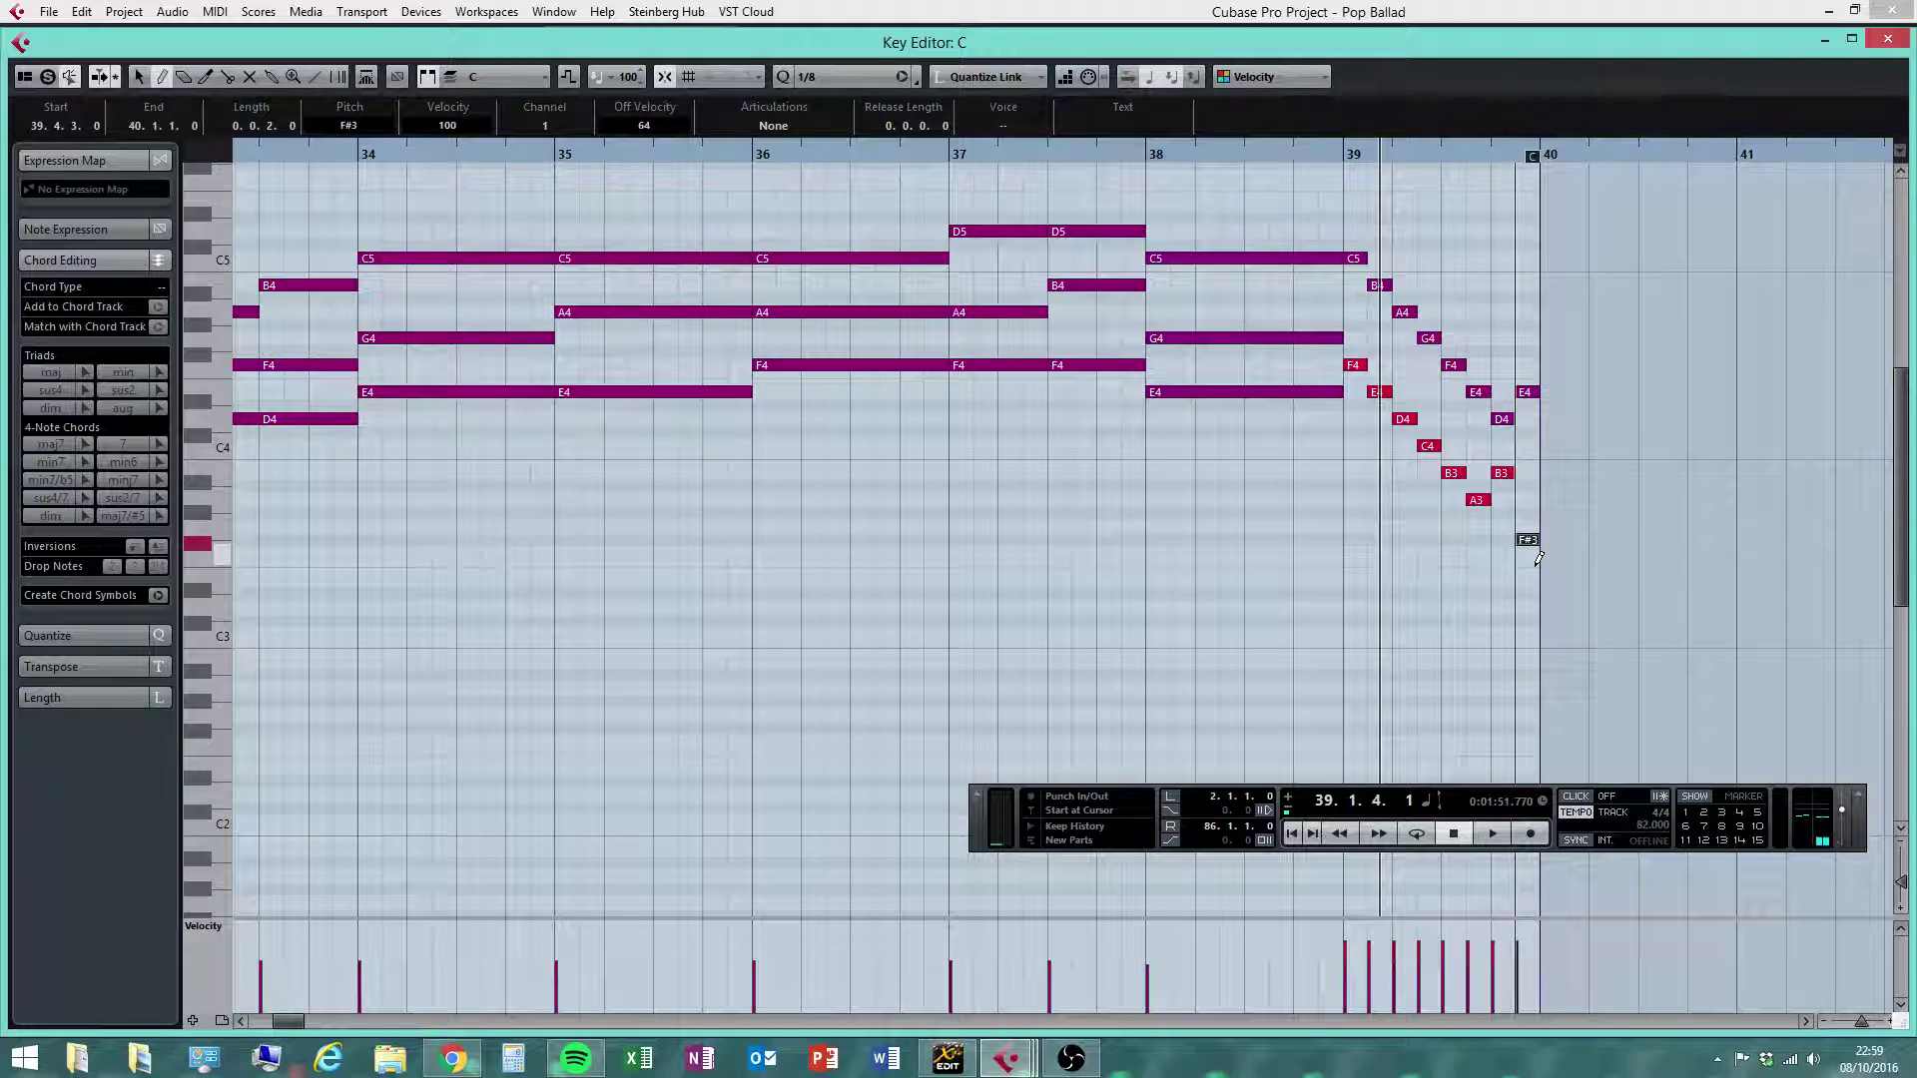
{"action": "left_click_drag", "start_coordinate": [1537, 557], "coordinate": [1538, 544]}
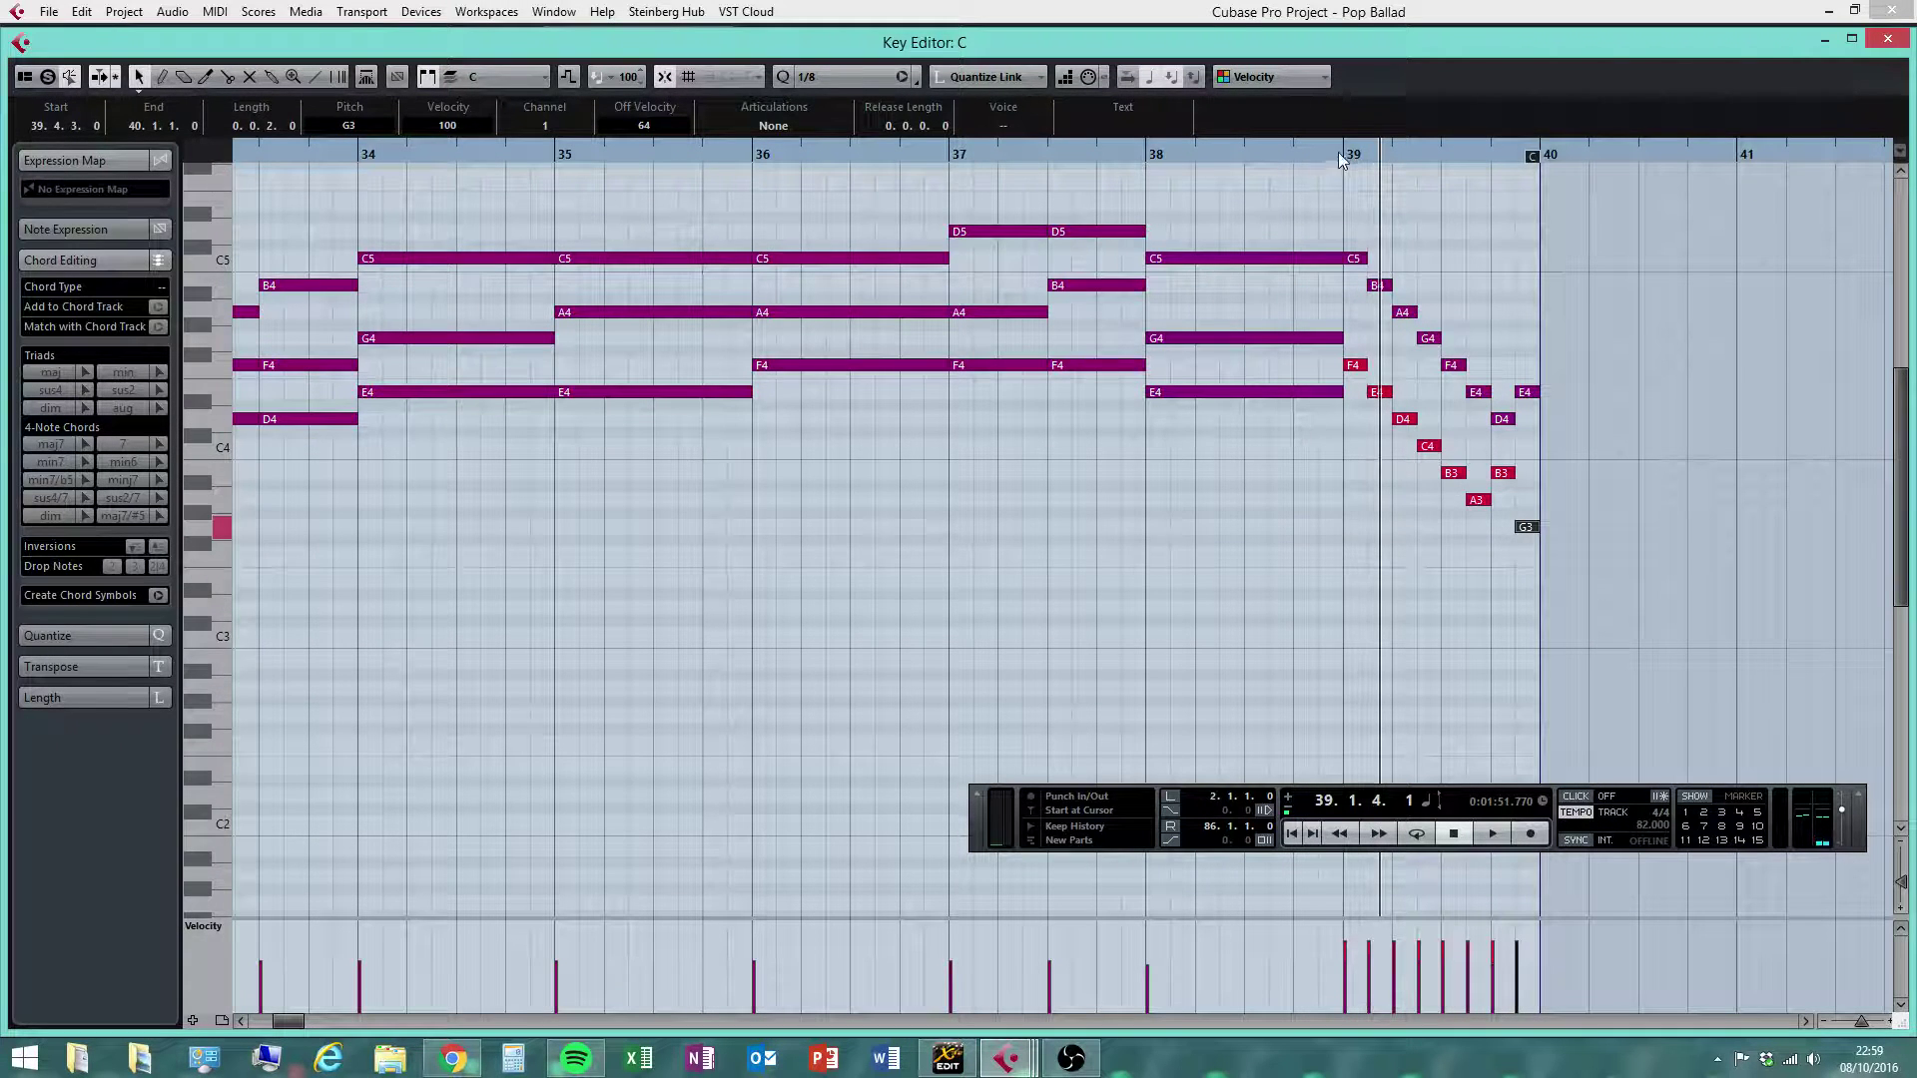
Ramp the velocities of all bar 39 notes from 54 at the start up to about 67
{"action": "left_click_drag", "start_coordinate": [1339, 153], "coordinate": [1120, 186]}
{"action": "left_click_drag", "start_coordinate": [1625, 220], "coordinate": [1356, 655]}
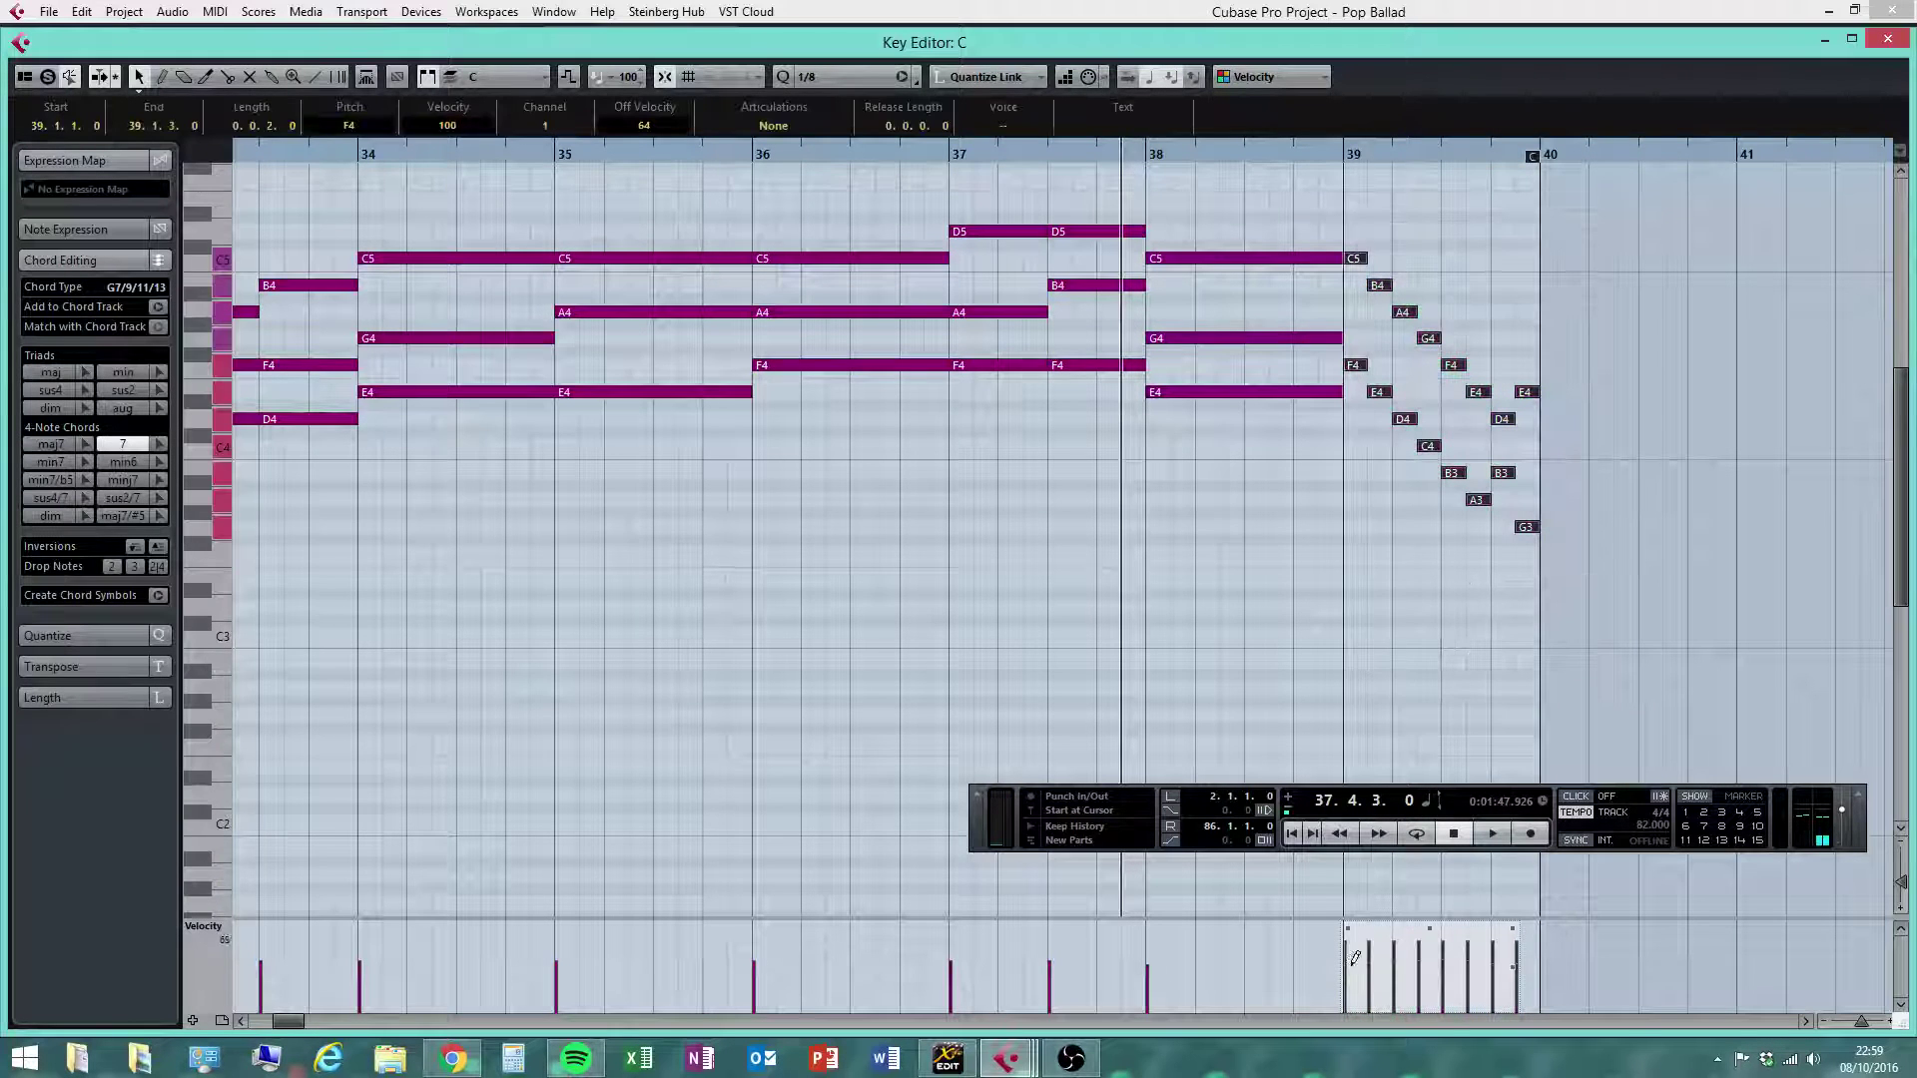
{"action": "left_click_drag", "start_coordinate": [1345, 964], "coordinate": [1514, 963]}
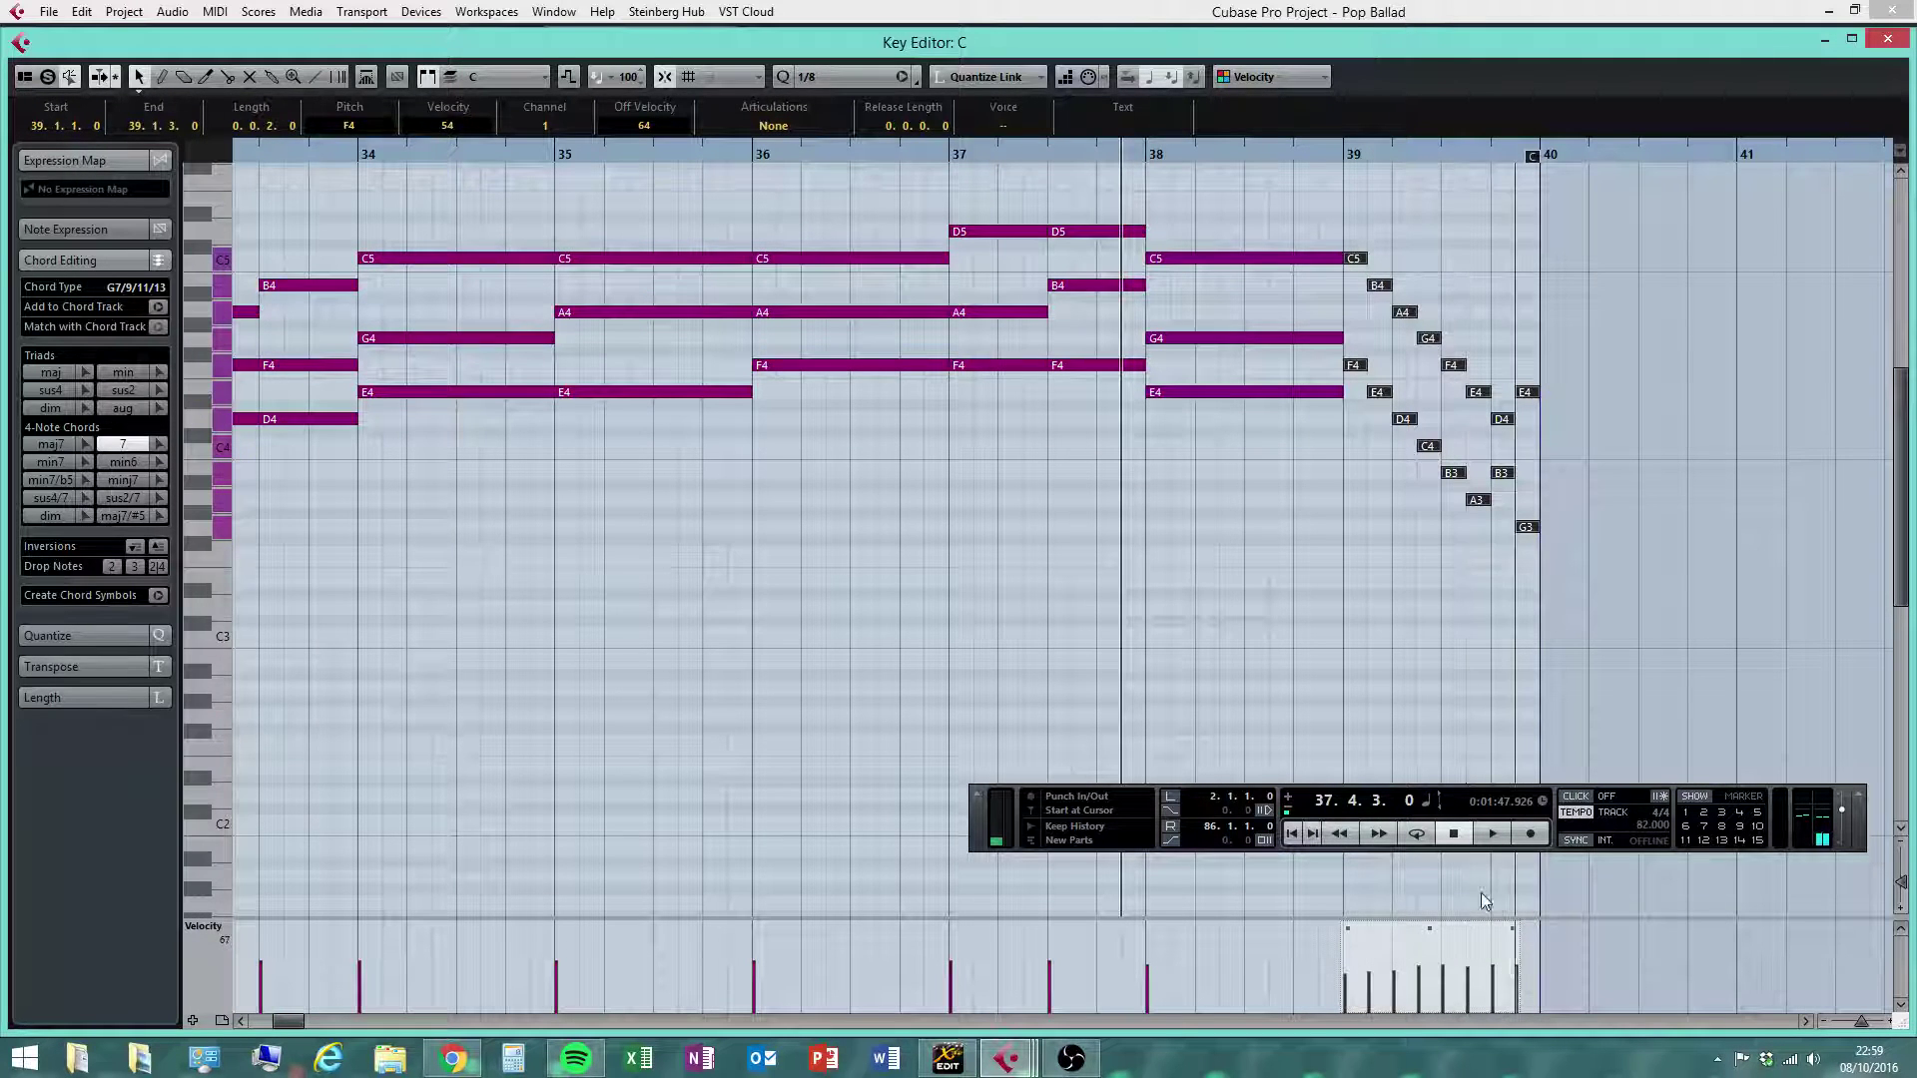
{"action": "right_click", "coordinate": [1398, 549]}
{"action": "left_click", "coordinate": [1396, 547]}
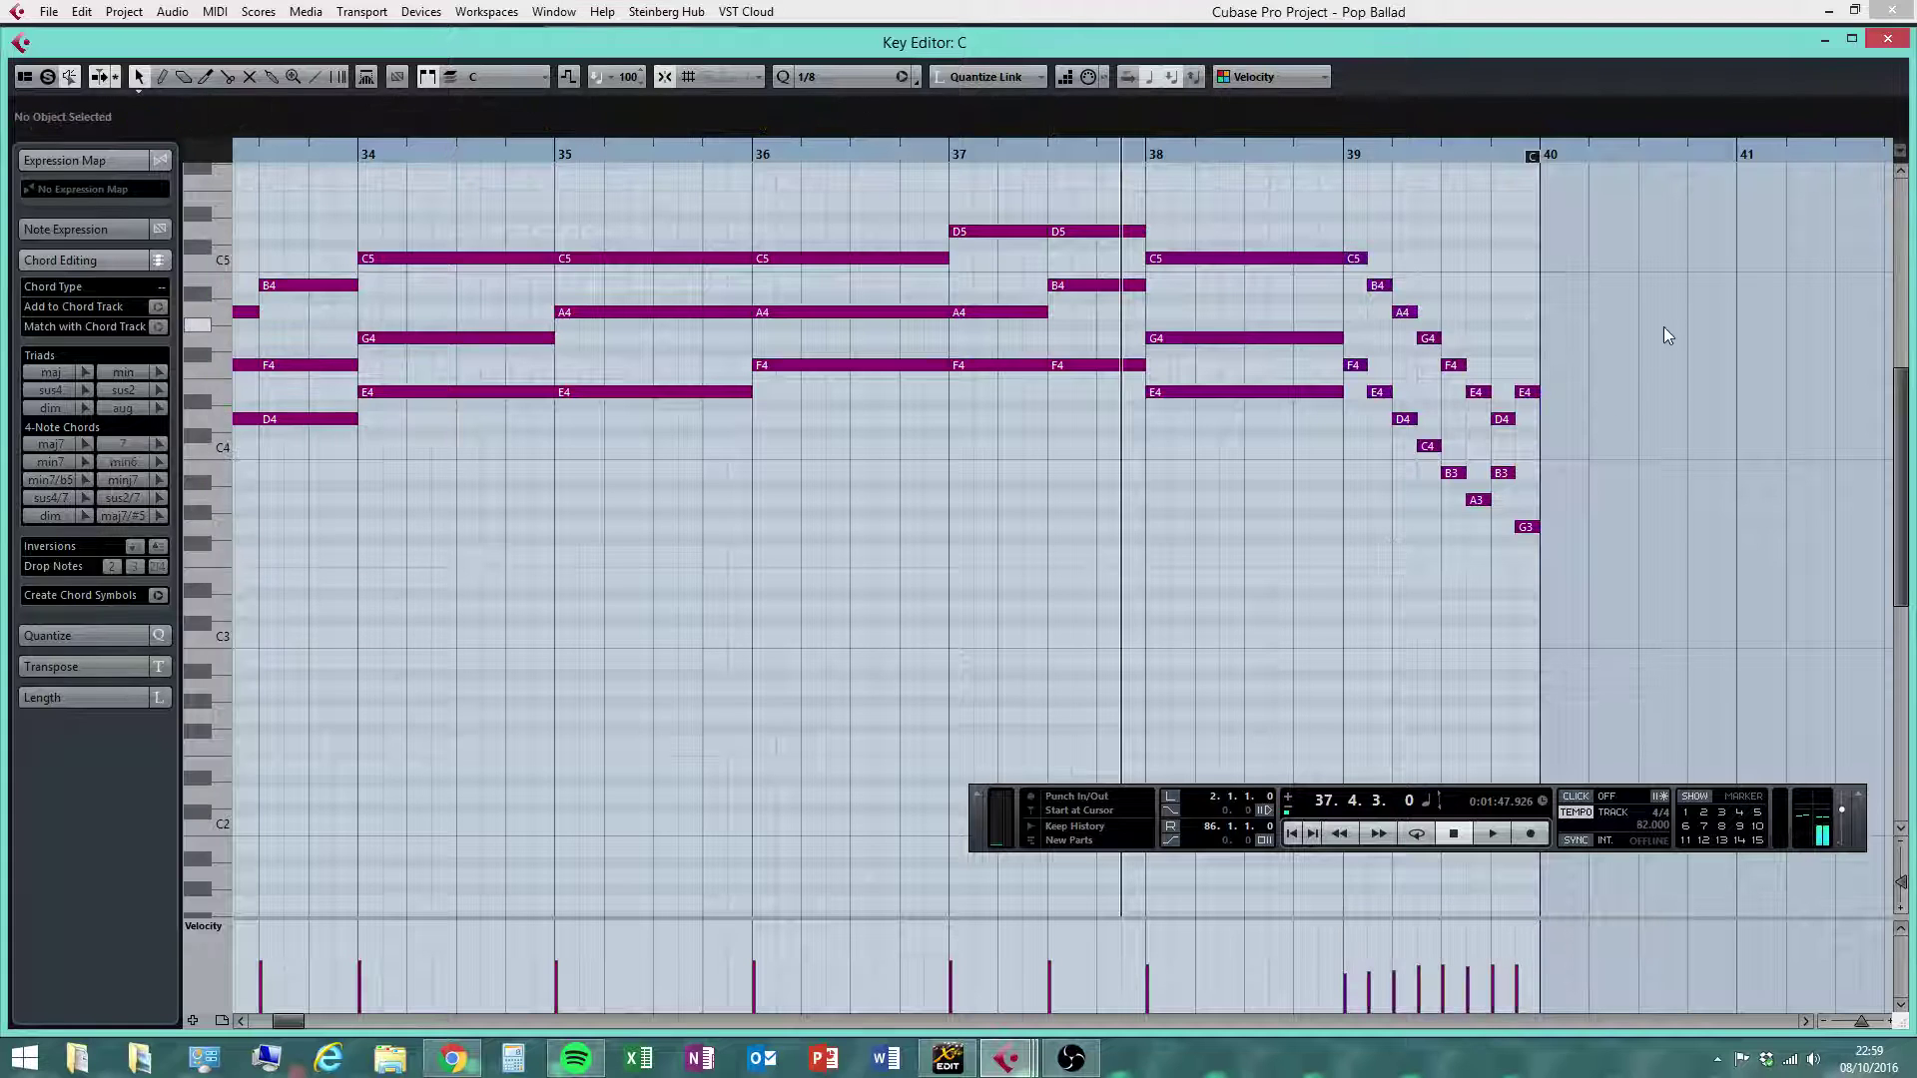
Play from 38.1.1 into bar 40 to hear the chord and the two-part run
{"action": "left_click", "coordinate": [1148, 160]}
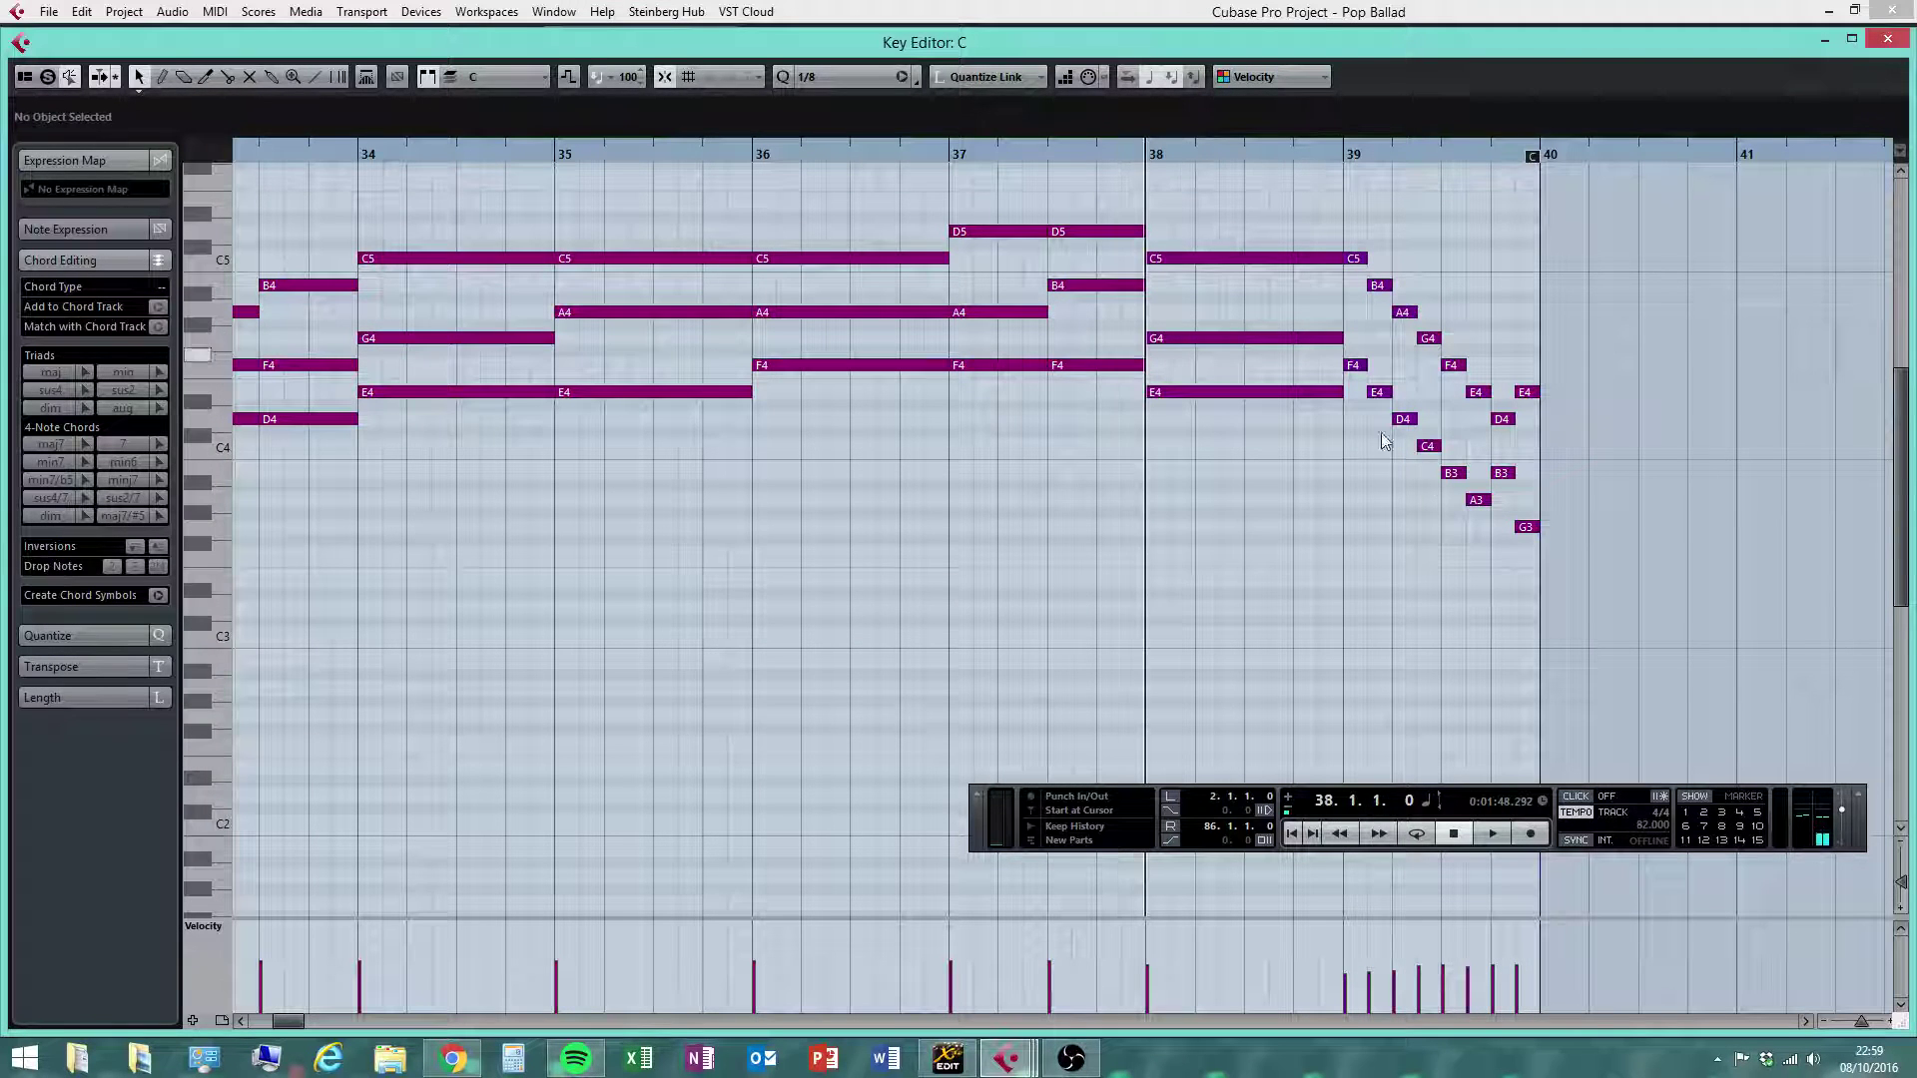
{"action": "left_click", "coordinate": [1494, 834]}
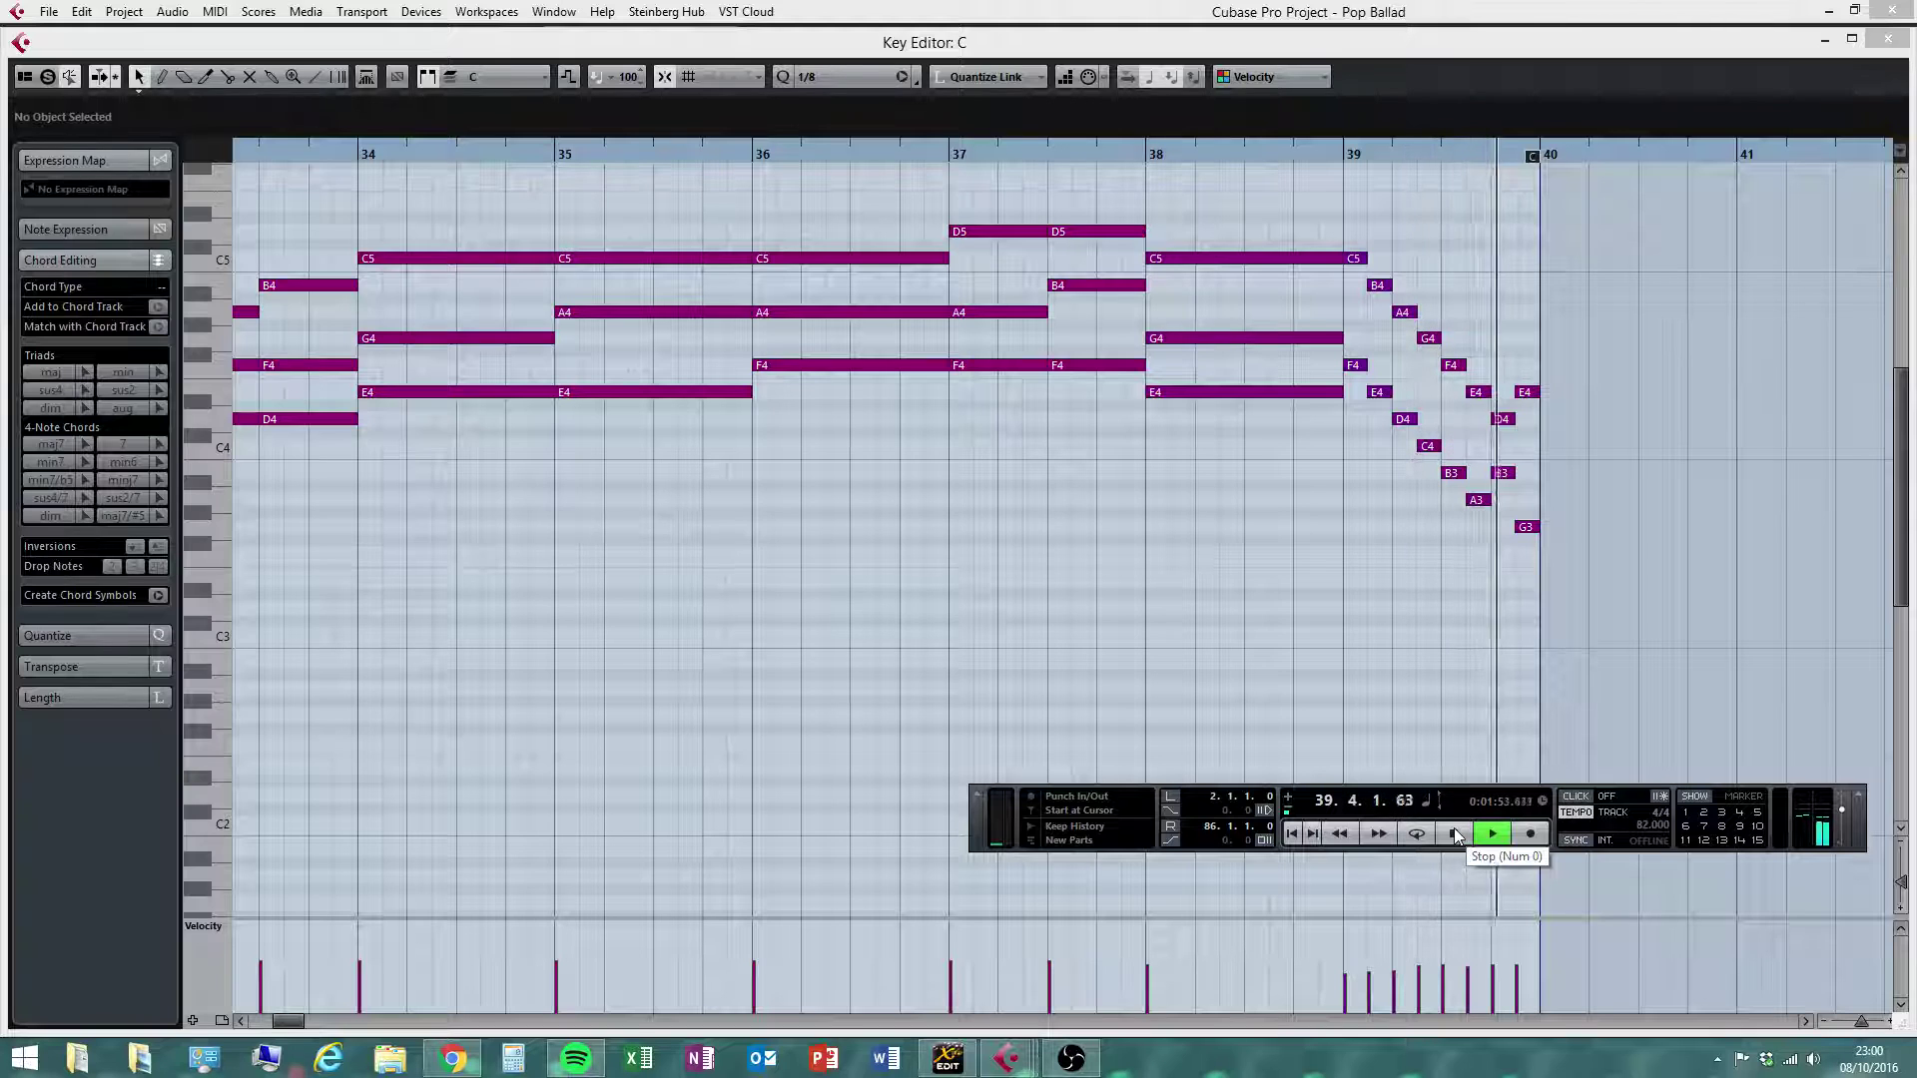
{"action": "left_click", "coordinate": [1453, 832]}
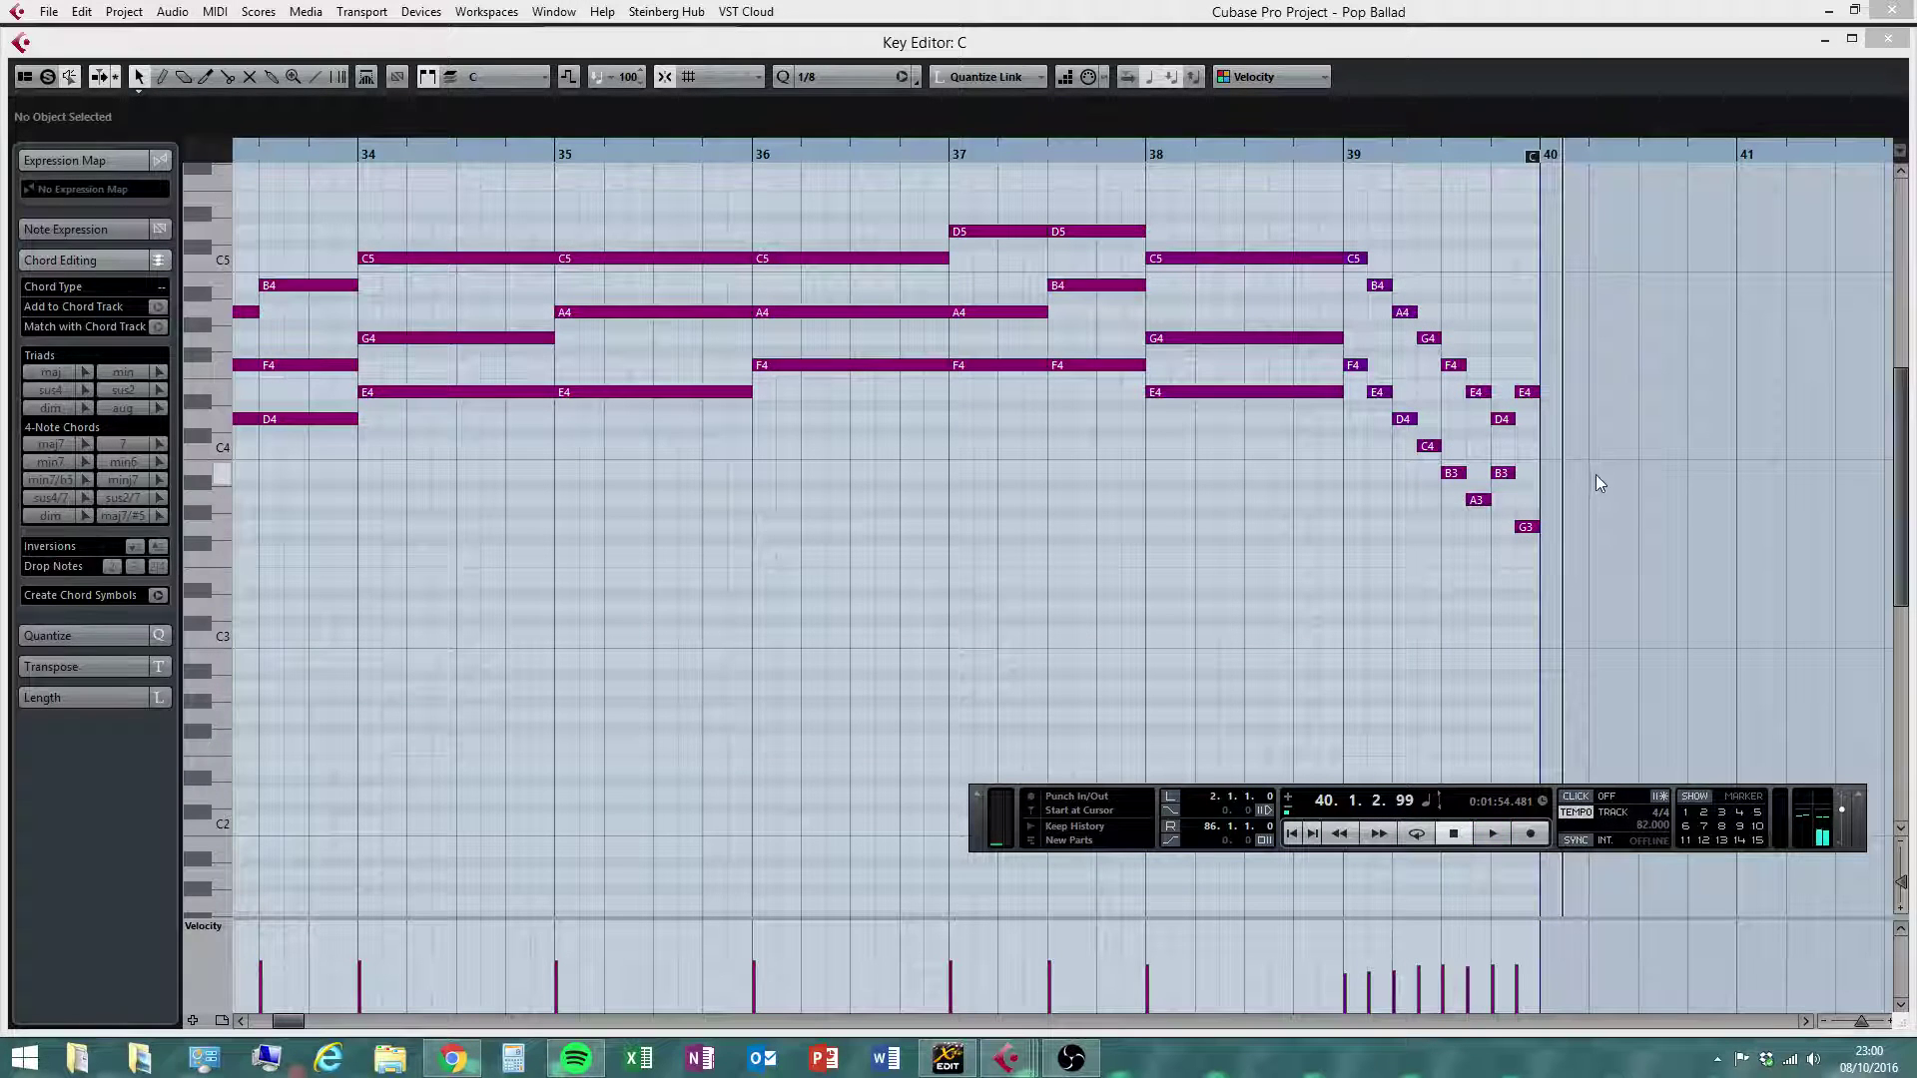
Delete the whole lower line from bar 39, keeping only the upper run from C5 to E4
{"action": "left_click_drag", "start_coordinate": [1595, 476], "coordinate": [1419, 566]}
{"action": "key", "text": "Delete"}
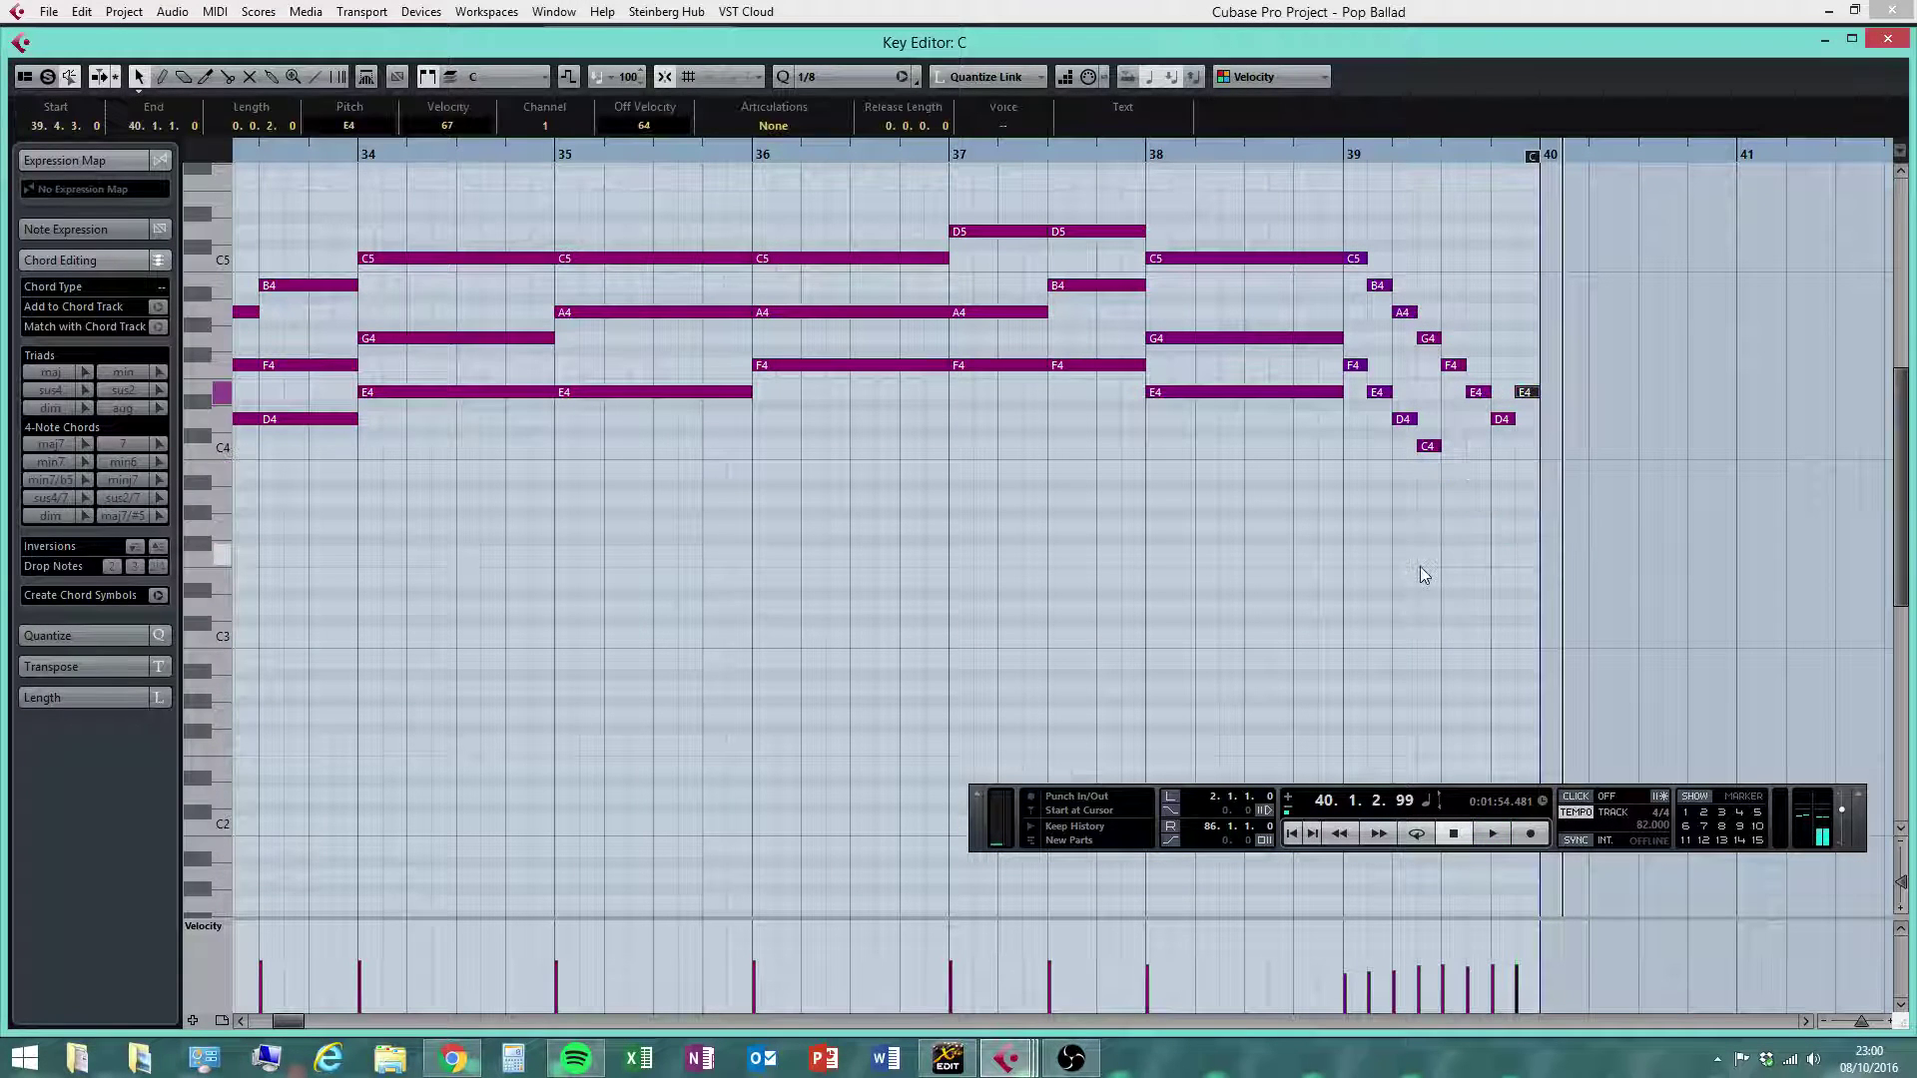
{"action": "left_click_drag", "start_coordinate": [1430, 496], "coordinate": [1357, 367]}
{"action": "key", "text": "Delete"}
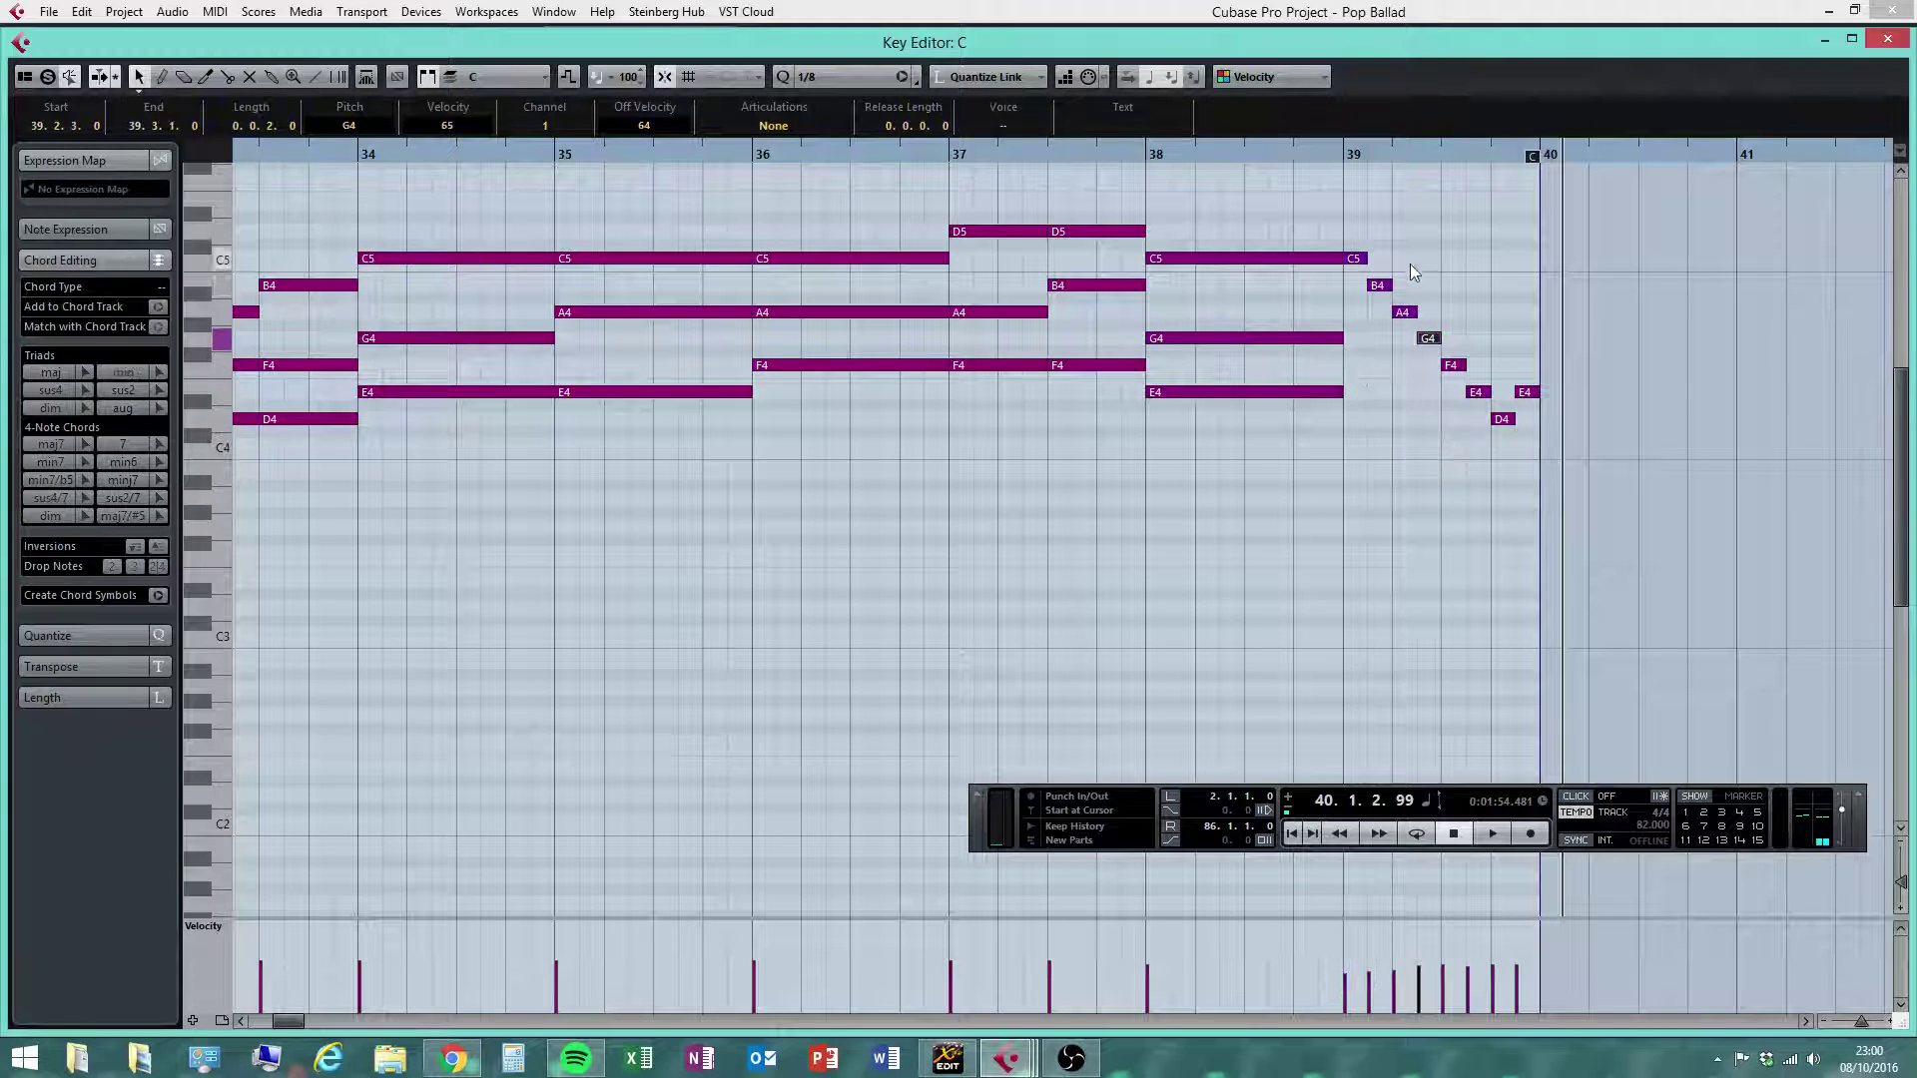
{"action": "left_click", "coordinate": [1410, 264]}
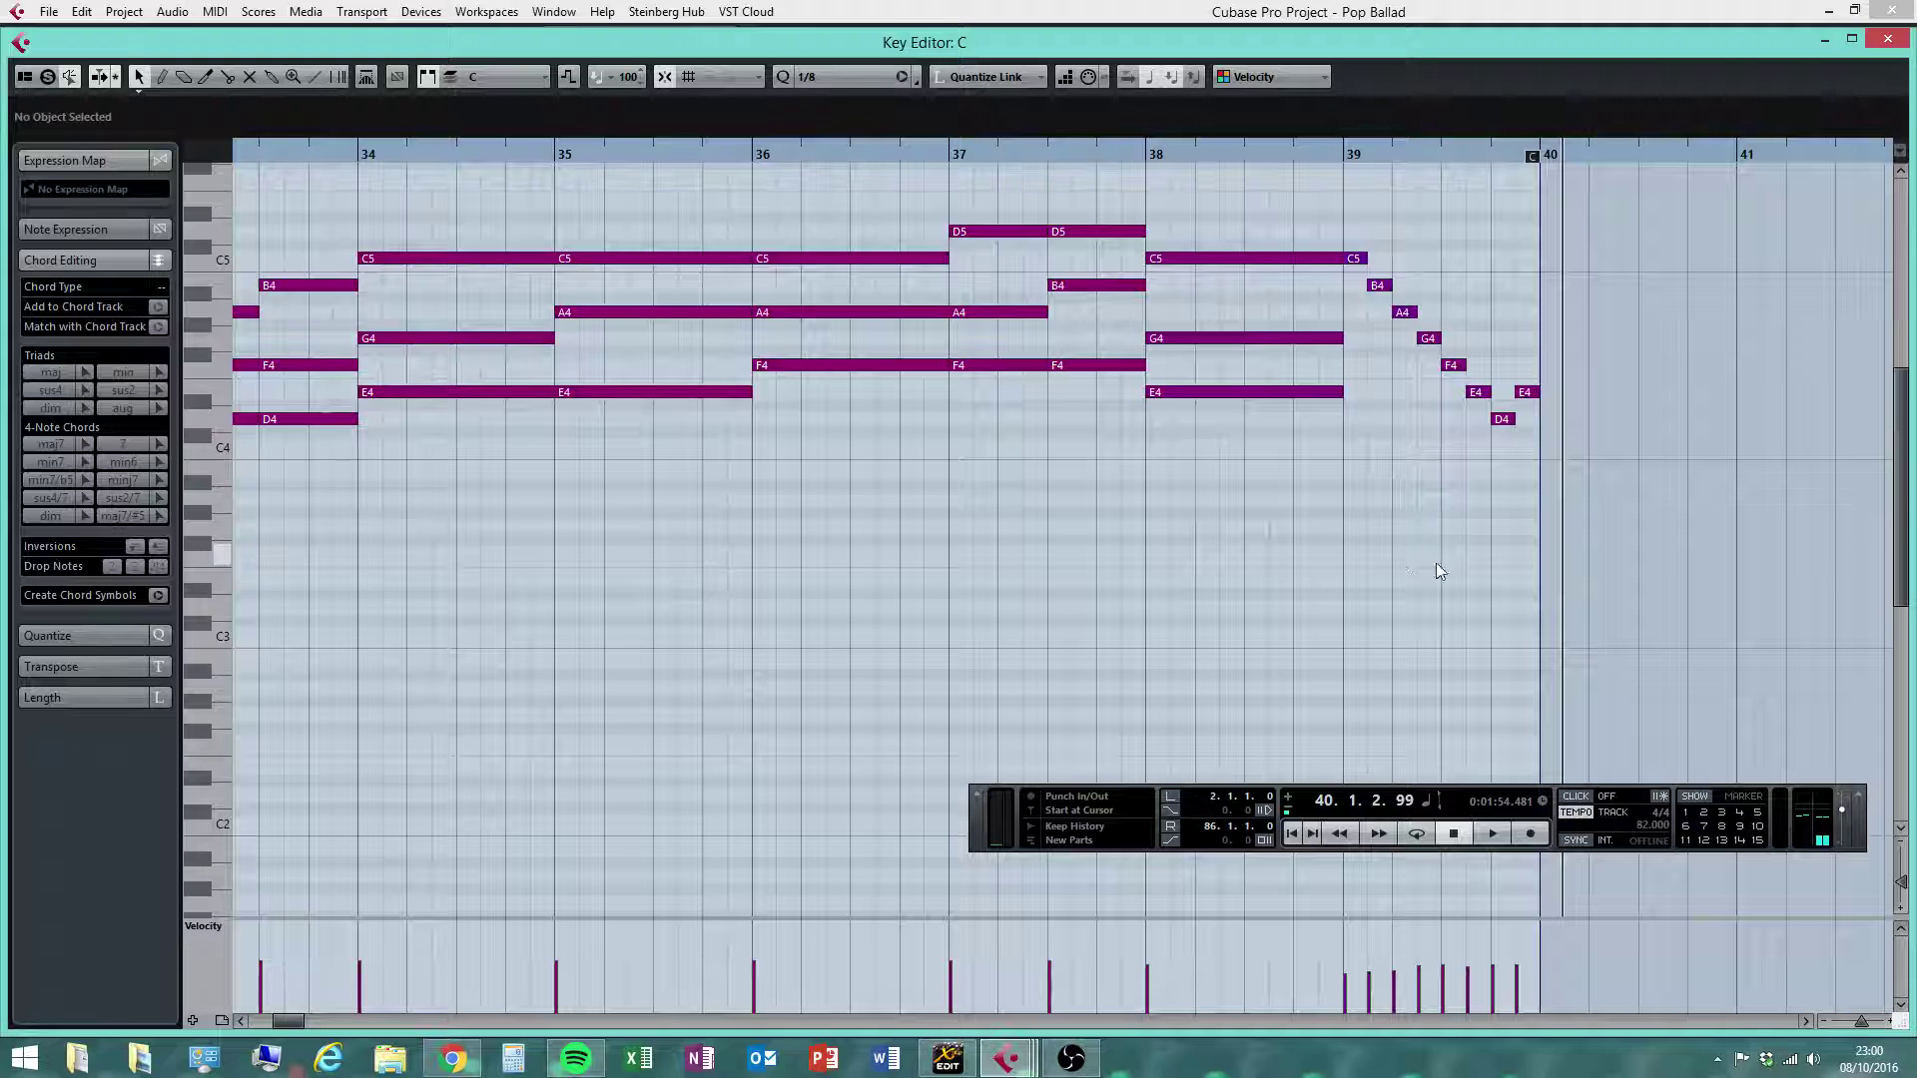
Audition the G4 and E4 of the bar 38 chord and draw a one-bar C4 beneath the run in bar 39
{"action": "left_click", "coordinate": [1278, 339]}
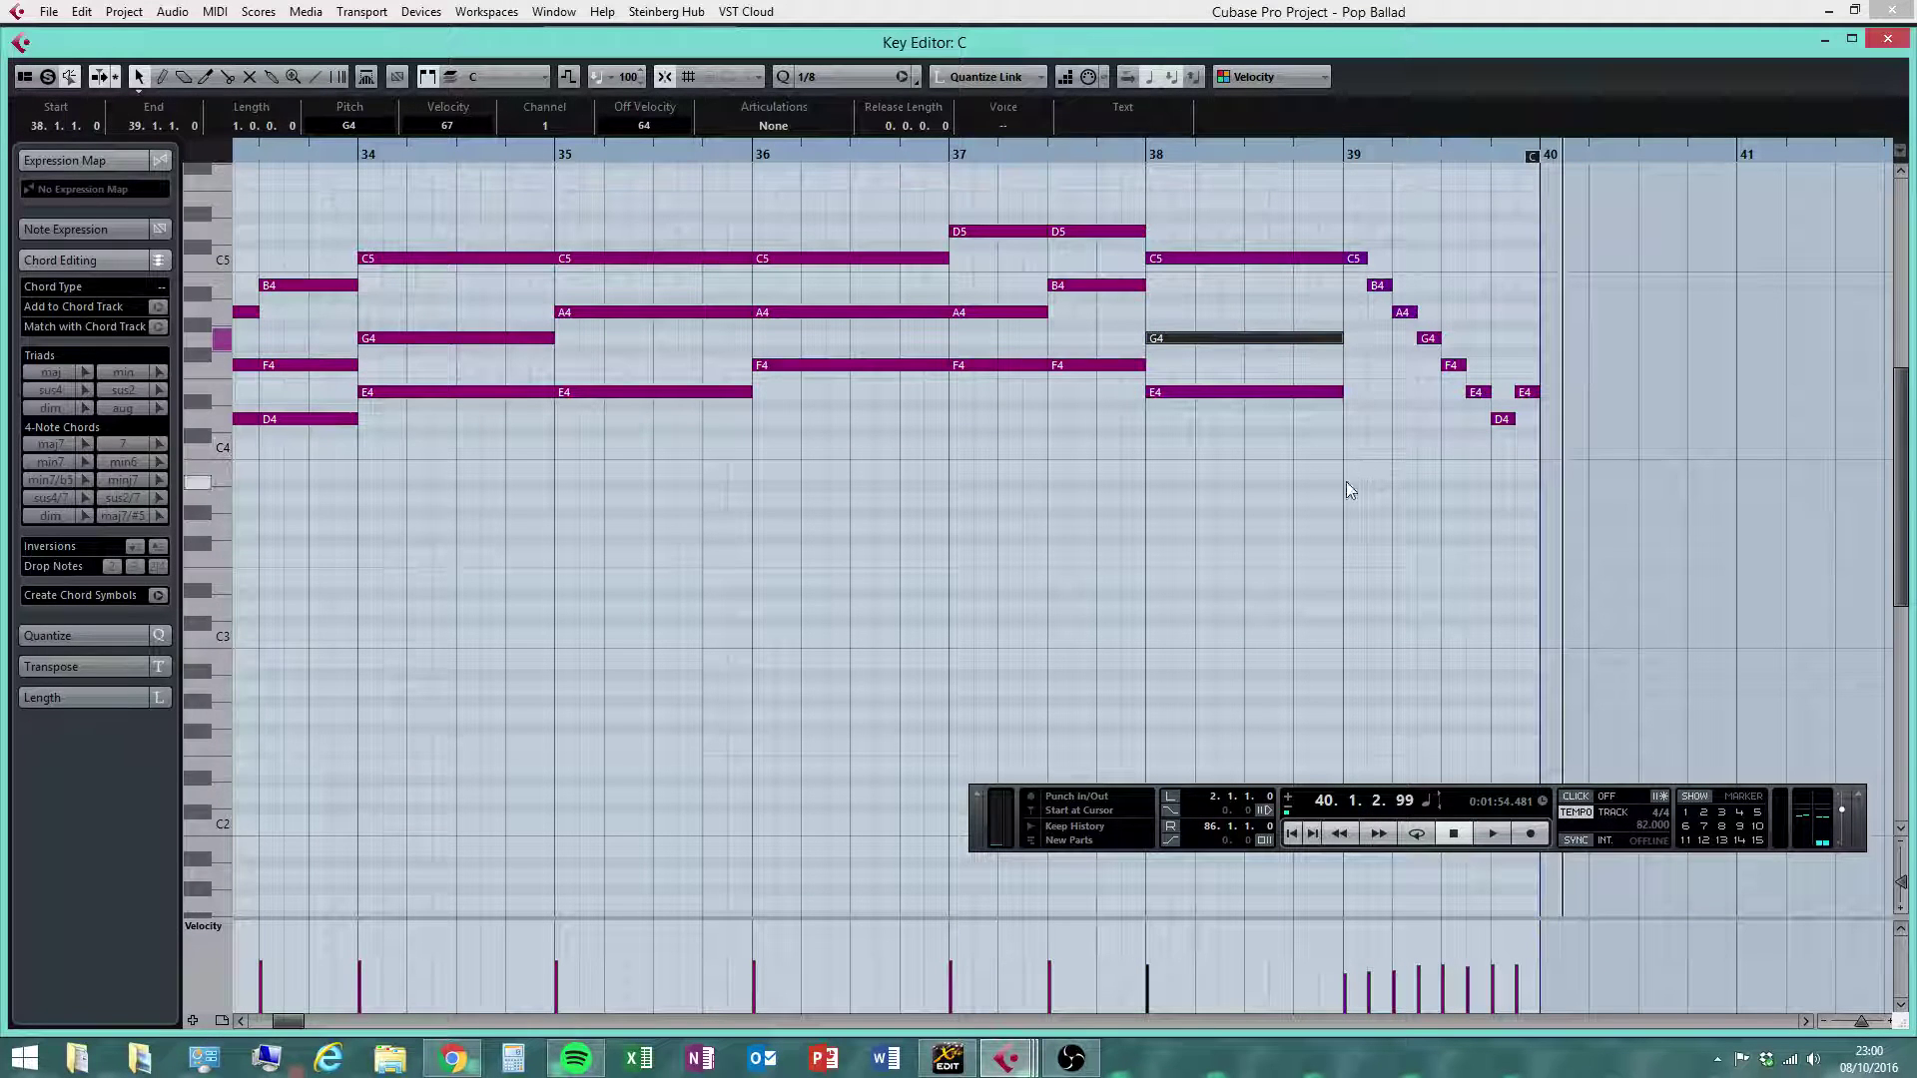
{"action": "left_click", "coordinate": [1295, 395]}
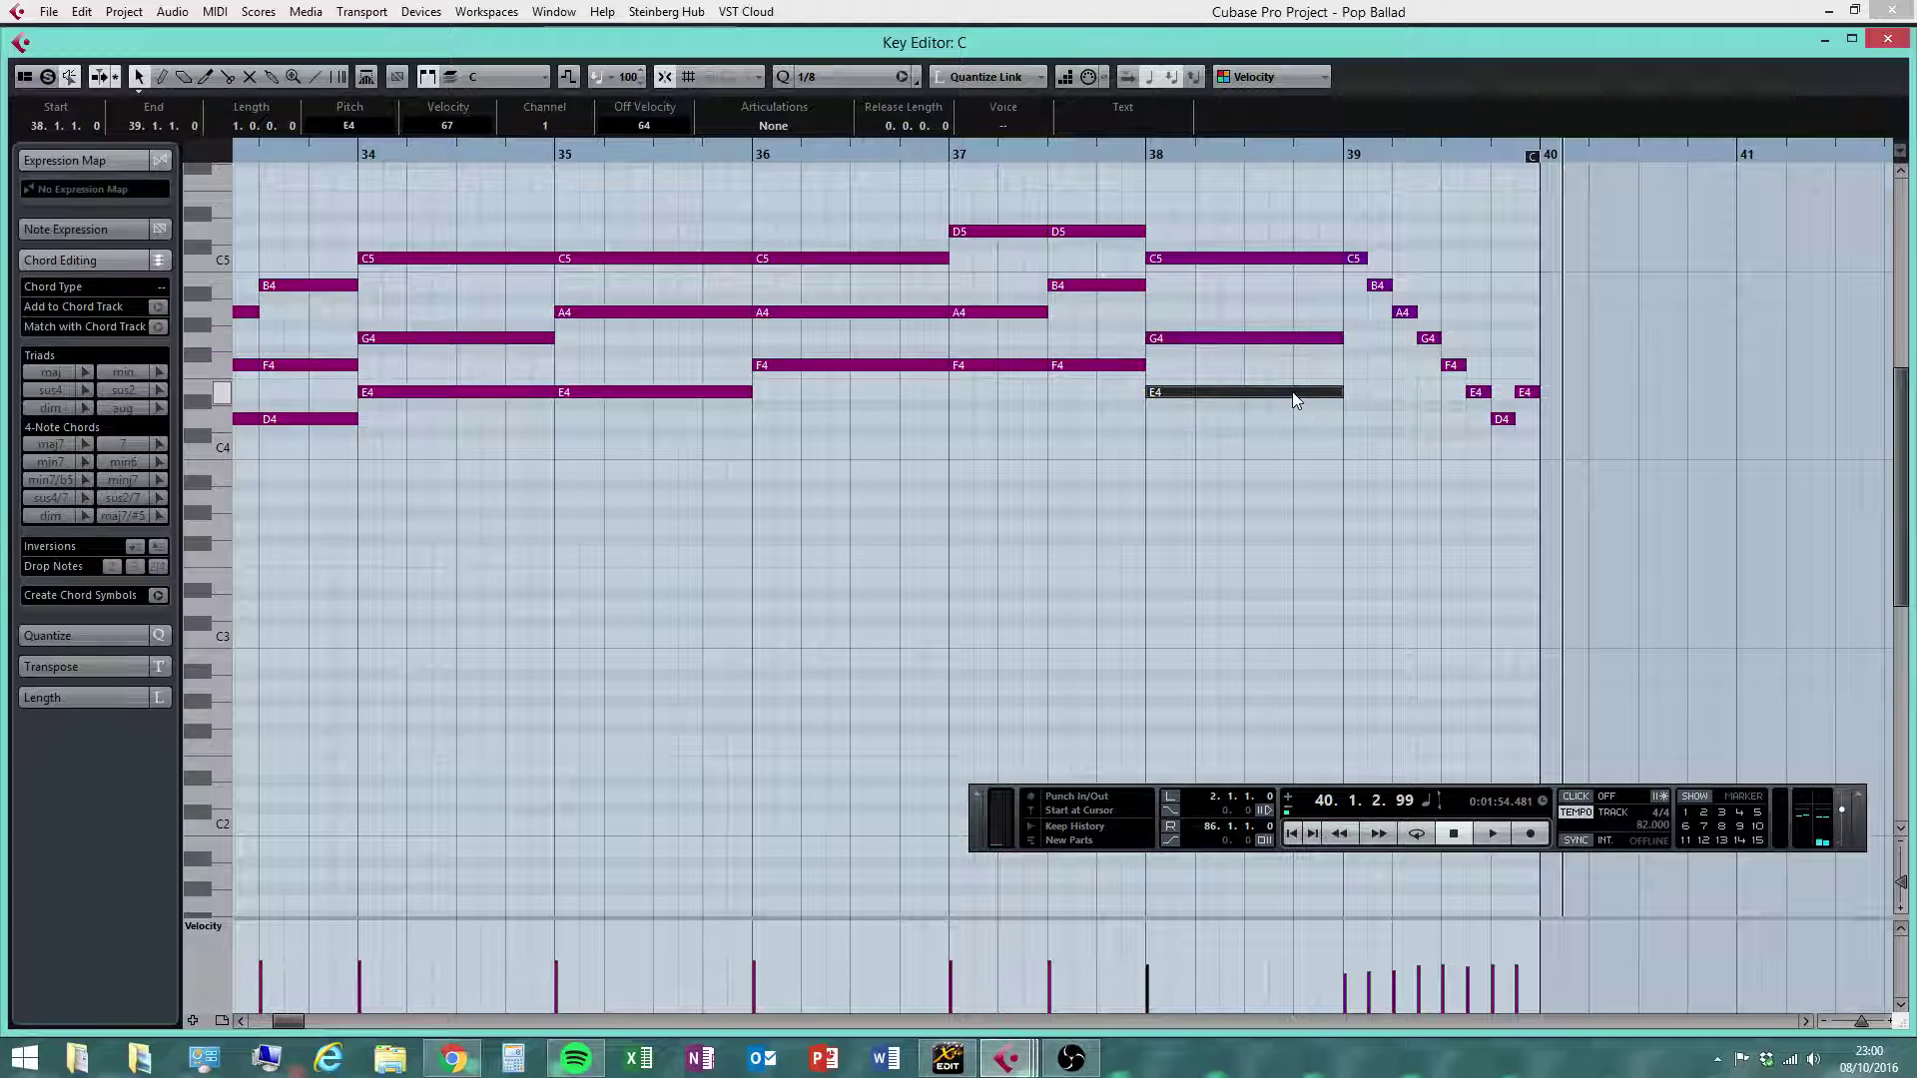
{"action": "right_click", "coordinate": [1321, 478]}
{"action": "left_click", "coordinate": [1364, 481]}
{"action": "right_click", "coordinate": [1368, 457]}
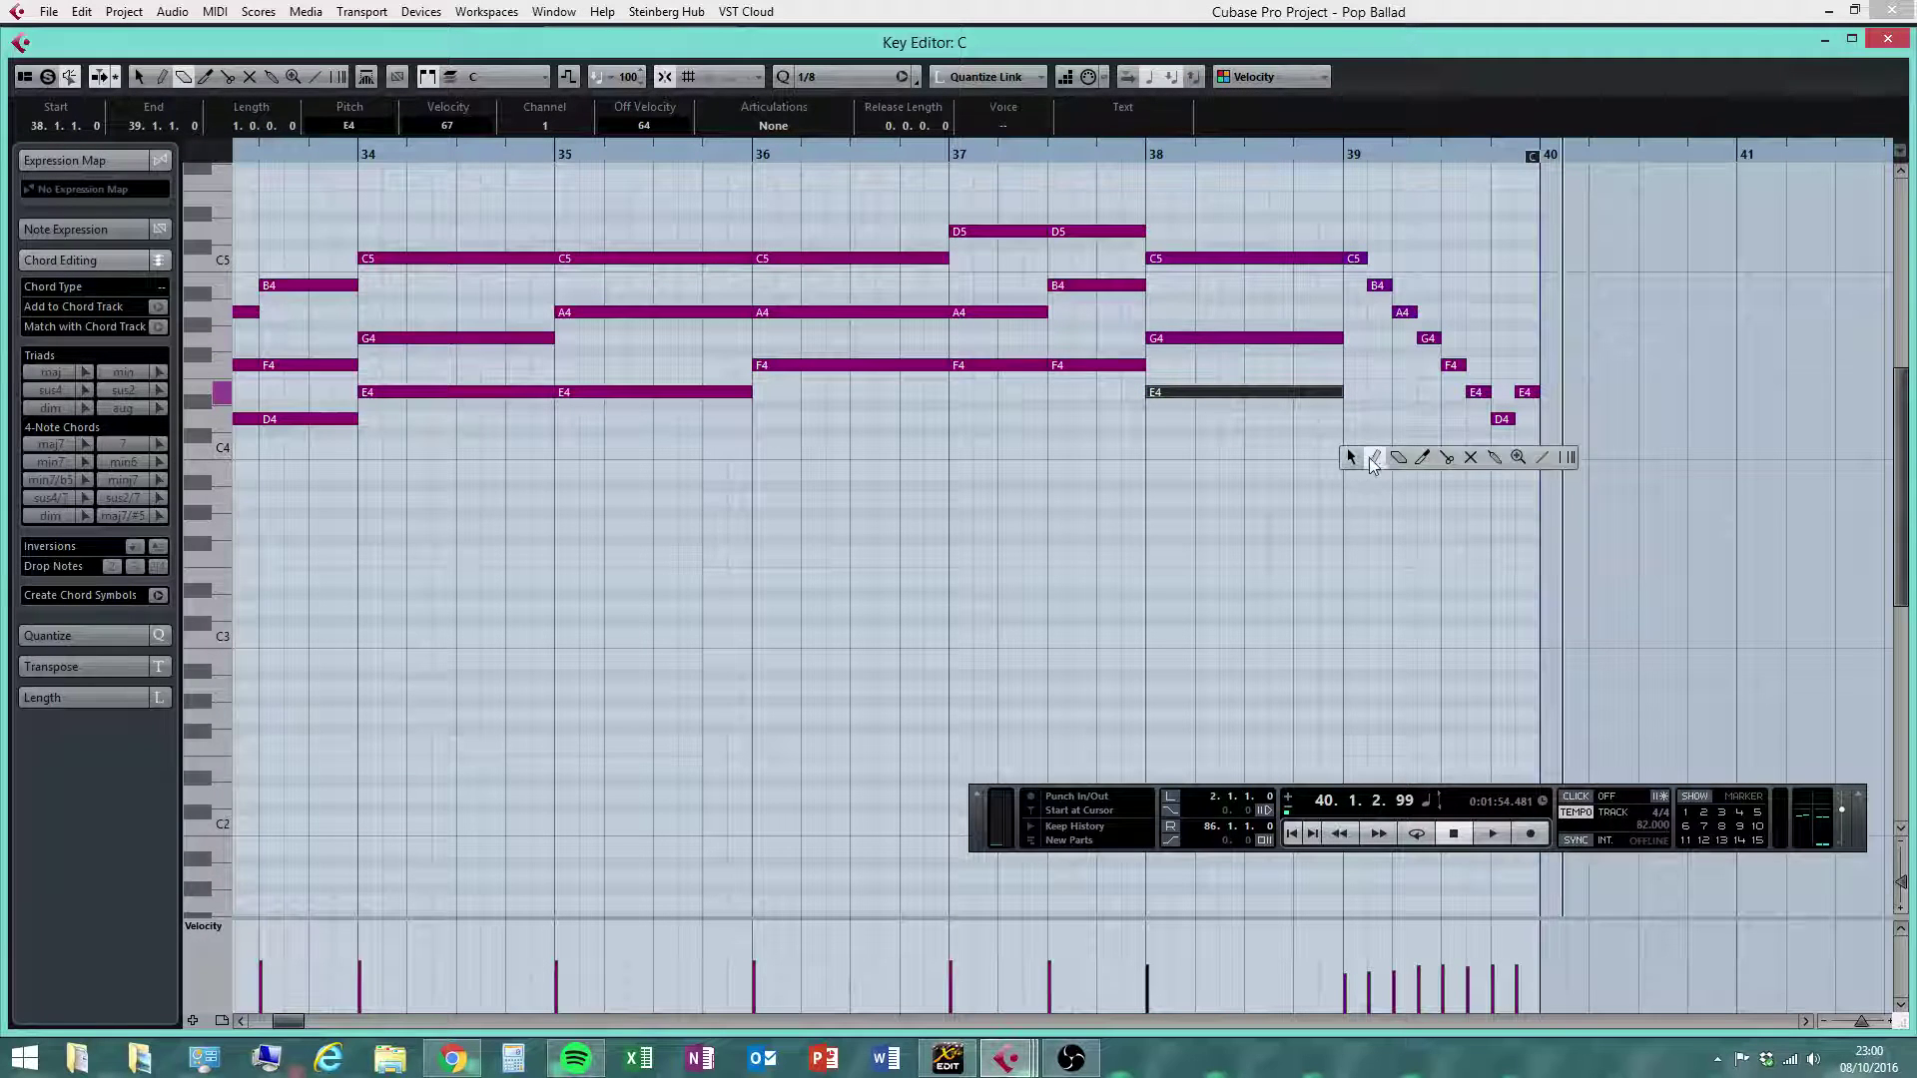
{"action": "left_click", "coordinate": [1376, 458]}
{"action": "left_click_drag", "start_coordinate": [1348, 446], "coordinate": [1535, 449]}
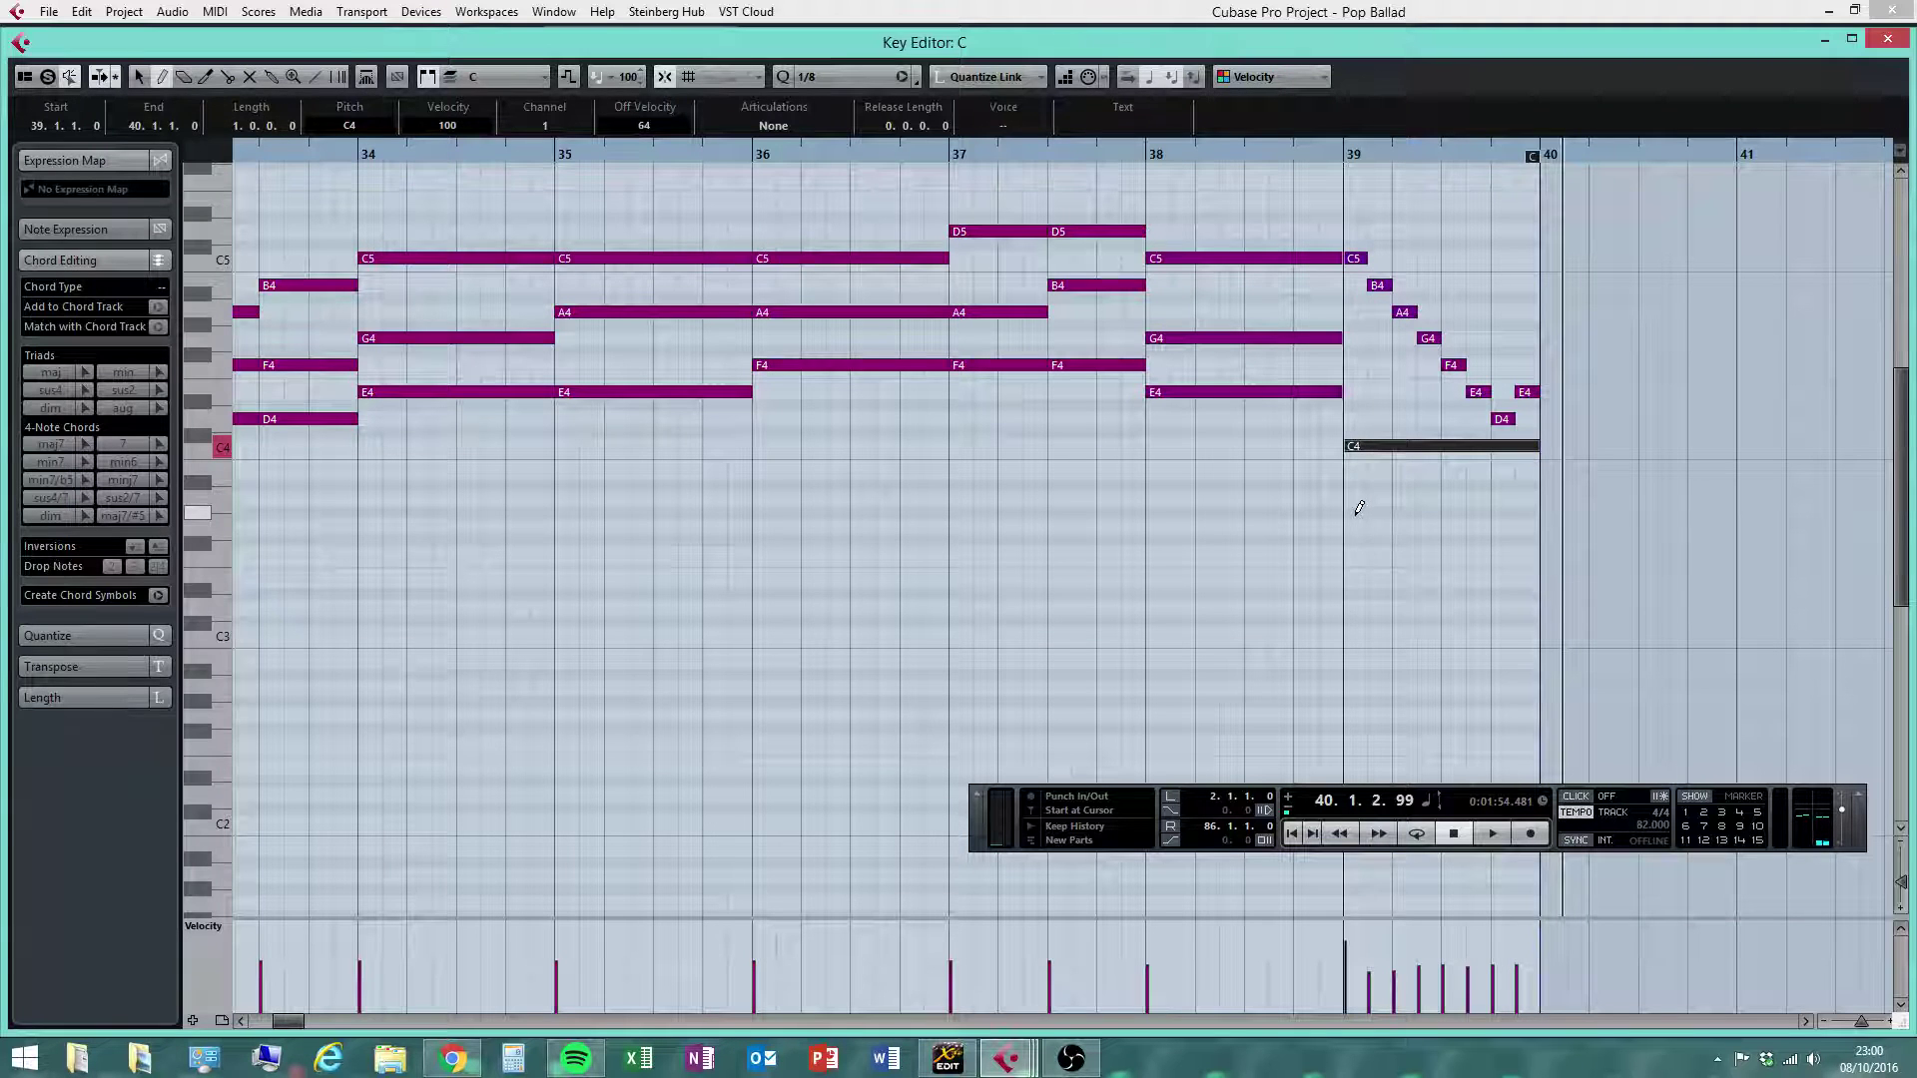
Add a one-bar G3 note under the C4 in bar 39 and lower both notes' velocity to 69
{"action": "left_click_drag", "start_coordinate": [1350, 527], "coordinate": [1537, 527]}
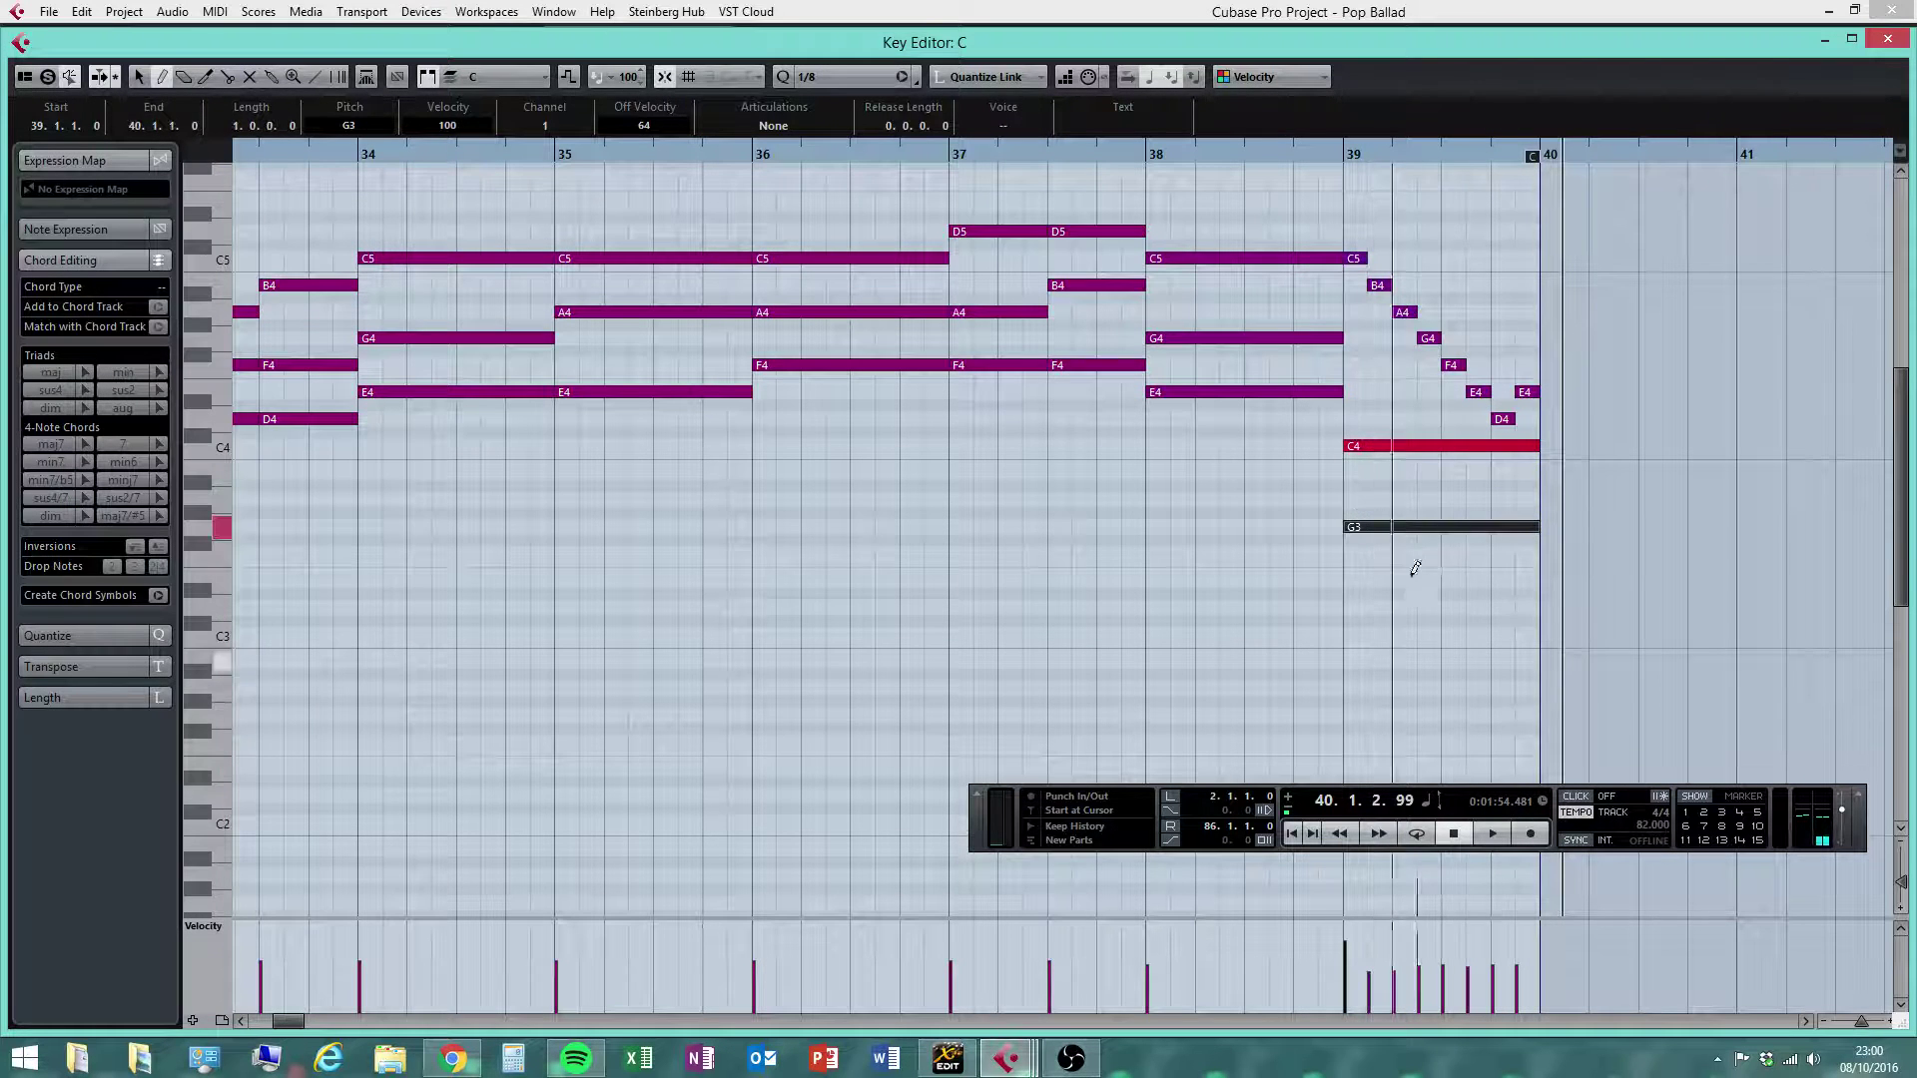
{"action": "left_click_drag", "start_coordinate": [1389, 413], "coordinate": [1400, 601]}
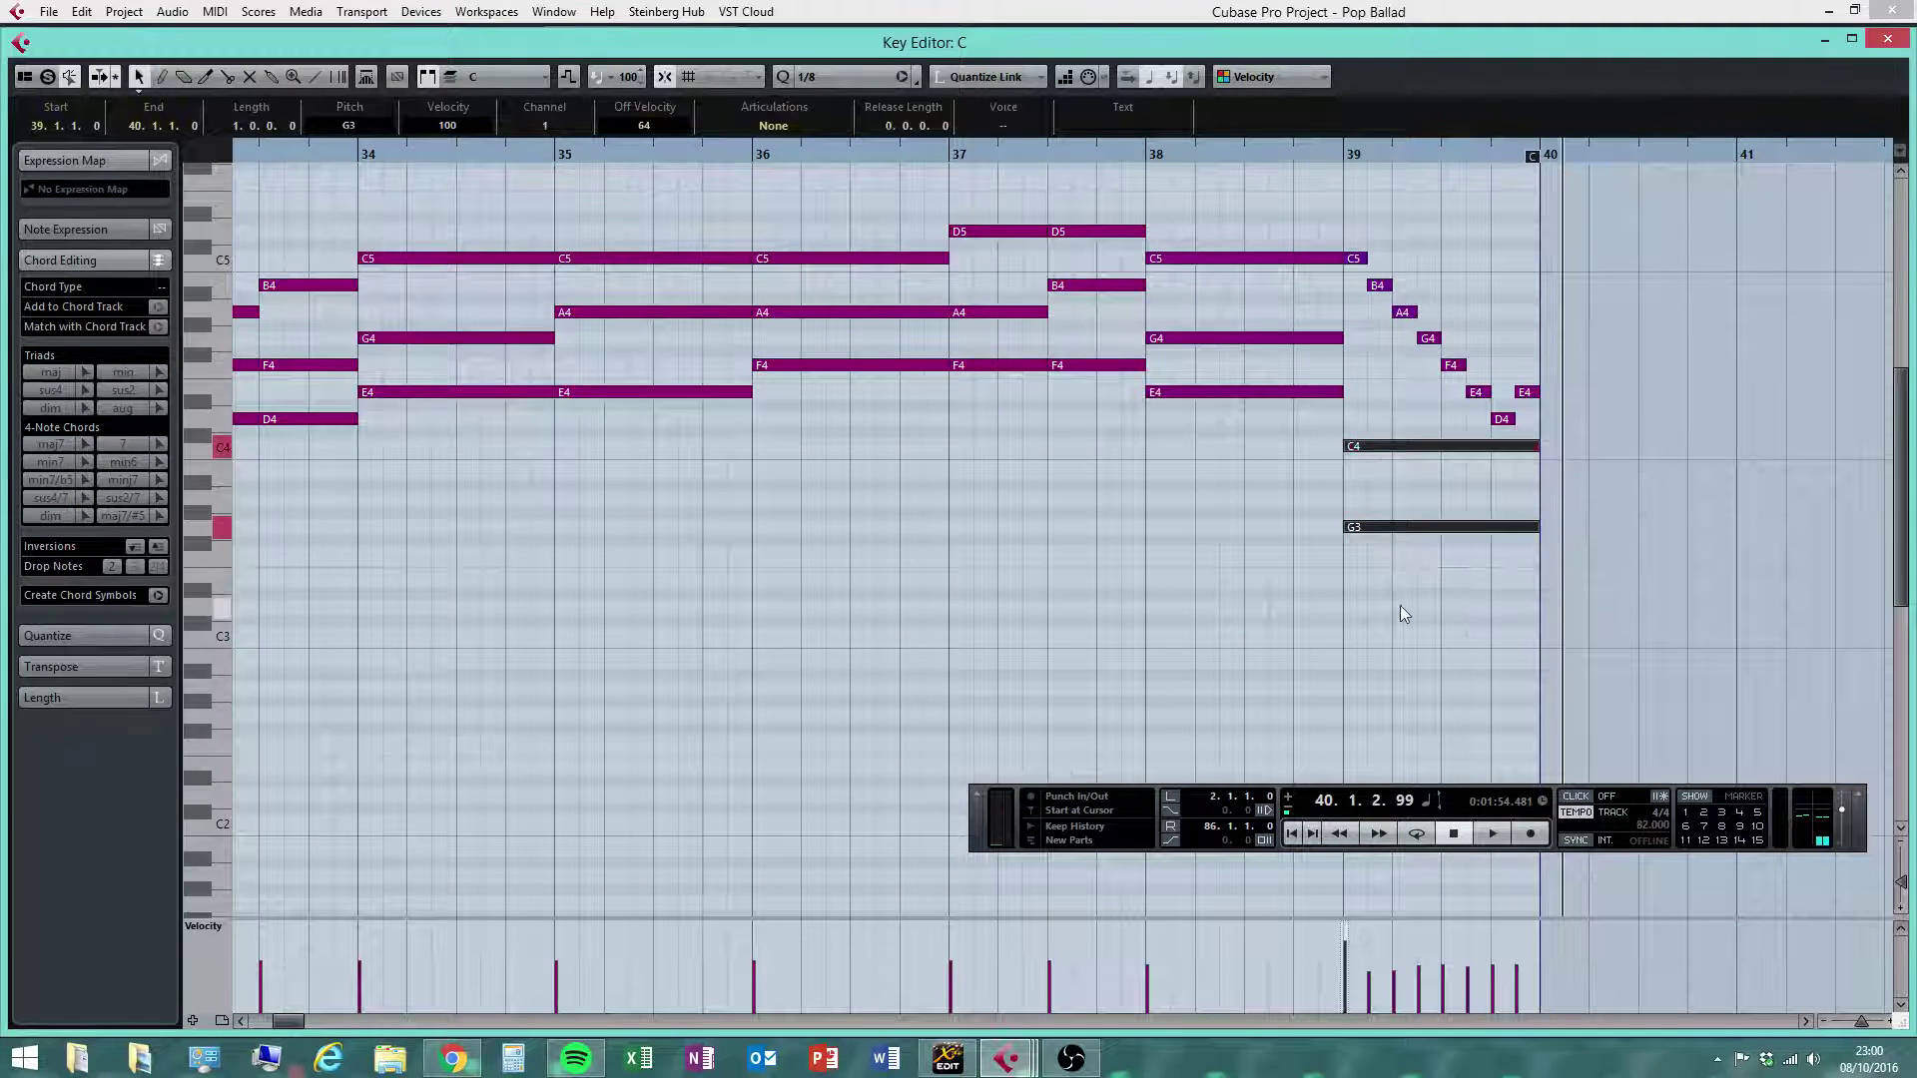
{"action": "left_click", "coordinate": [1345, 964]}
{"action": "right_click", "coordinate": [1288, 413]}
{"action": "left_click", "coordinate": [1294, 423]}
Play the passage from around the middle of bar 37 through the end of bar 39
{"action": "left_click_drag", "start_coordinate": [1334, 156], "coordinate": [1047, 178]}
{"action": "left_click", "coordinate": [1494, 835]}
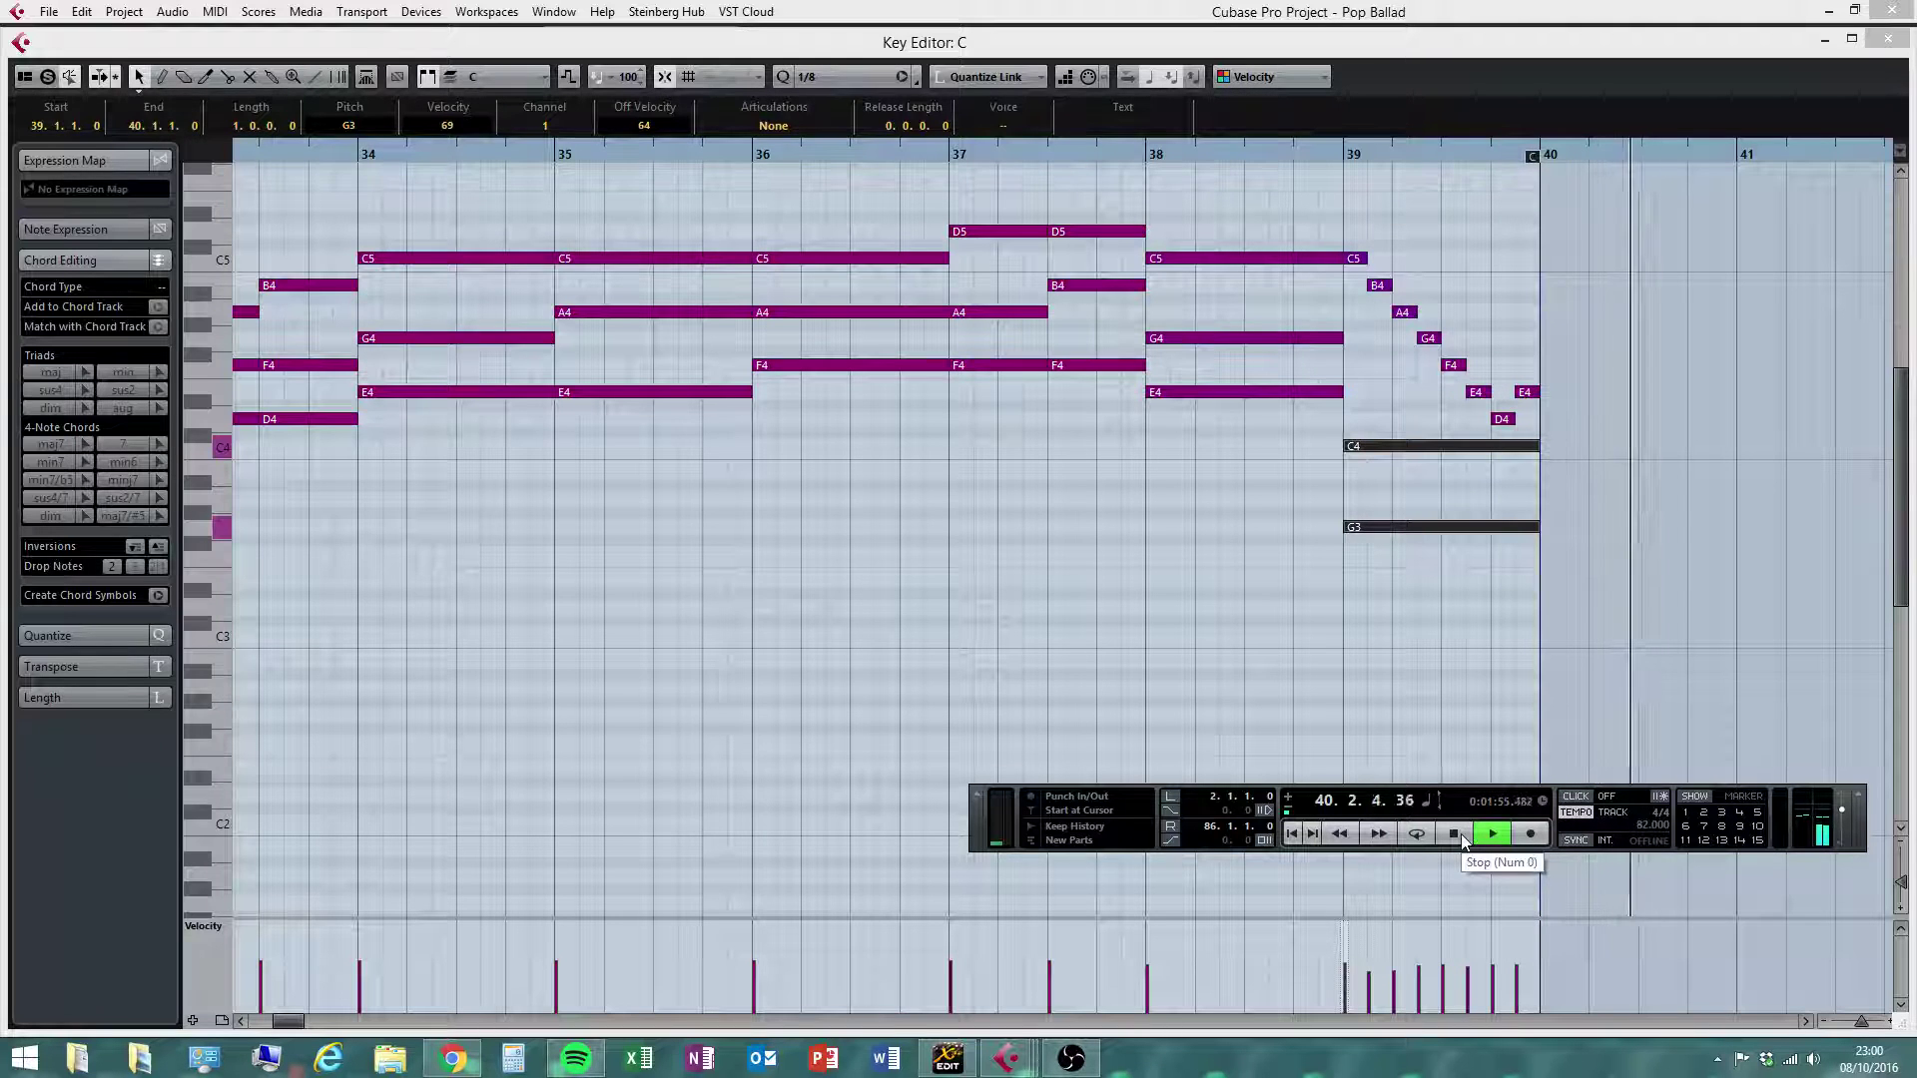
{"action": "left_click", "coordinate": [1460, 835]}
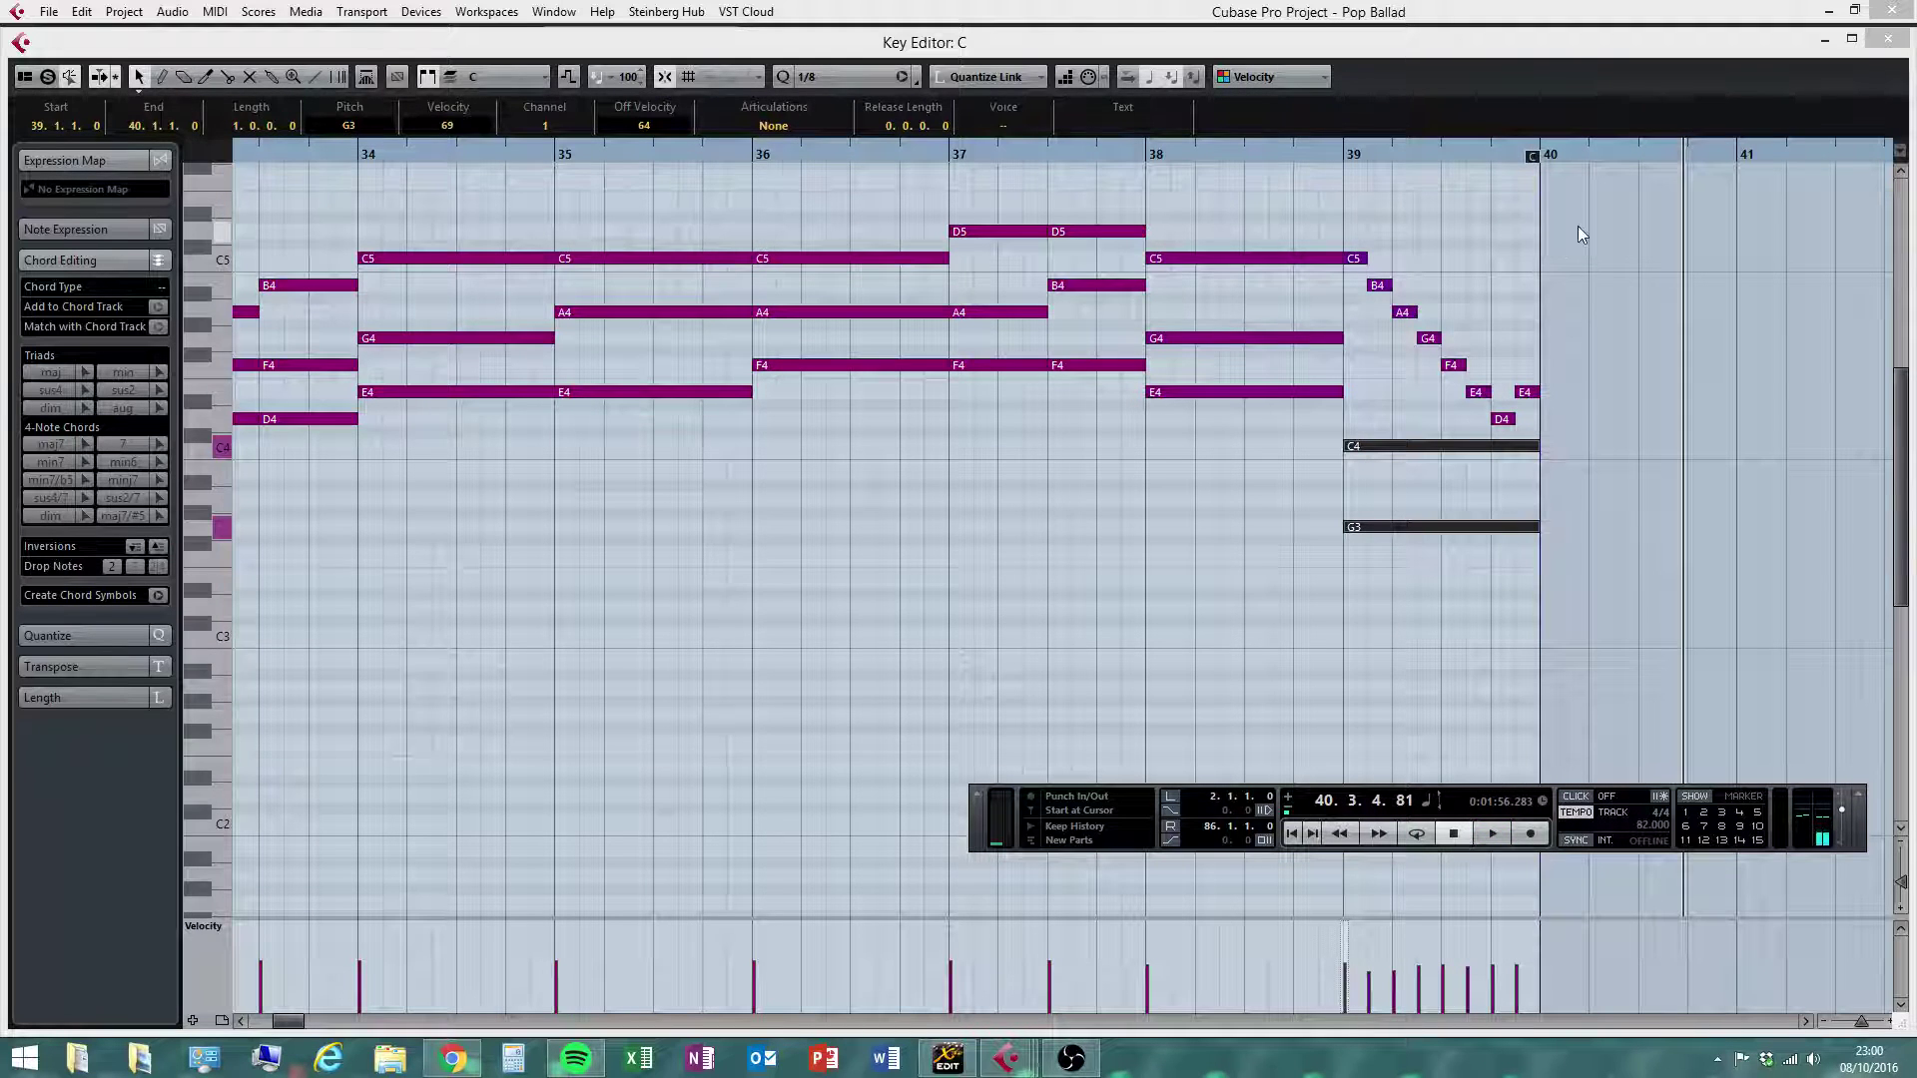
Raise the velocities of bar 39's descending run to about 95 and of its C4 and G3 to 91
{"action": "left_click_drag", "start_coordinate": [1577, 225], "coordinate": [1363, 413]}
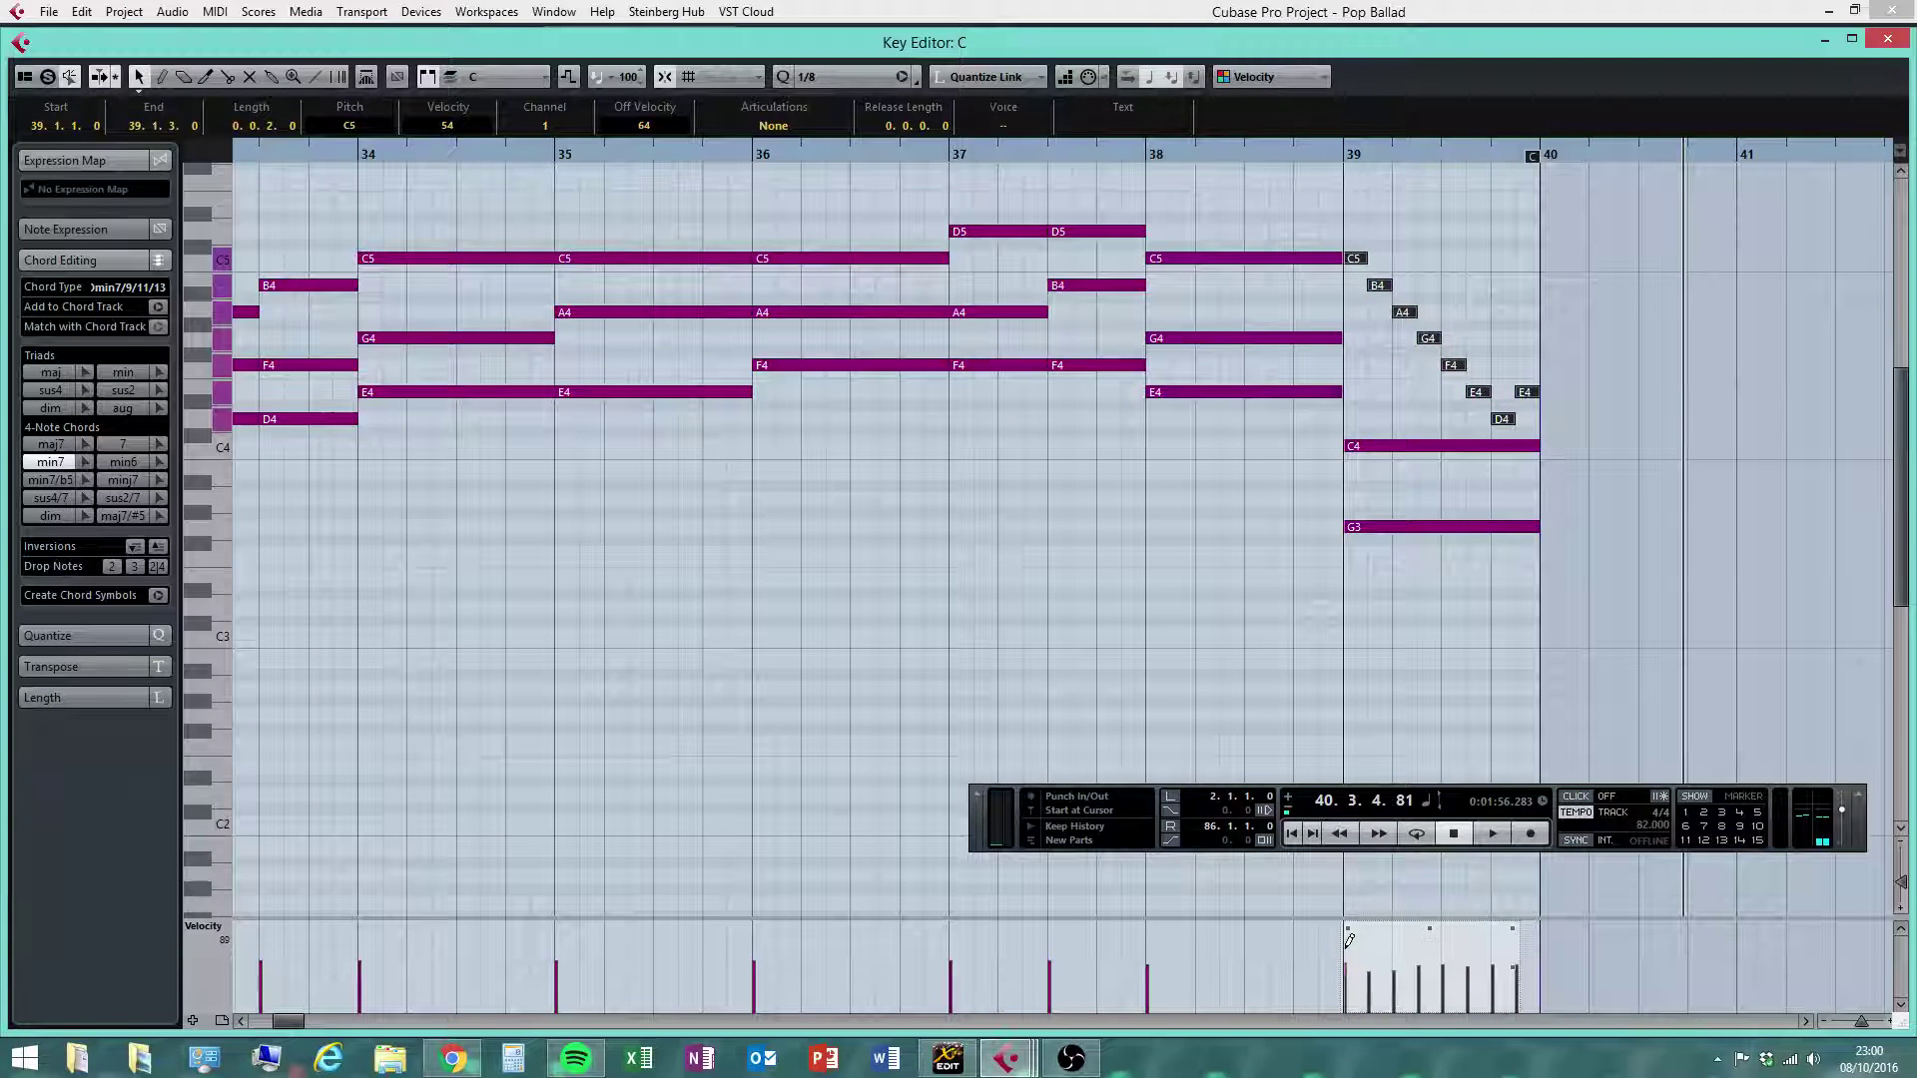
{"action": "left_click_drag", "start_coordinate": [1349, 938], "coordinate": [1369, 935]}
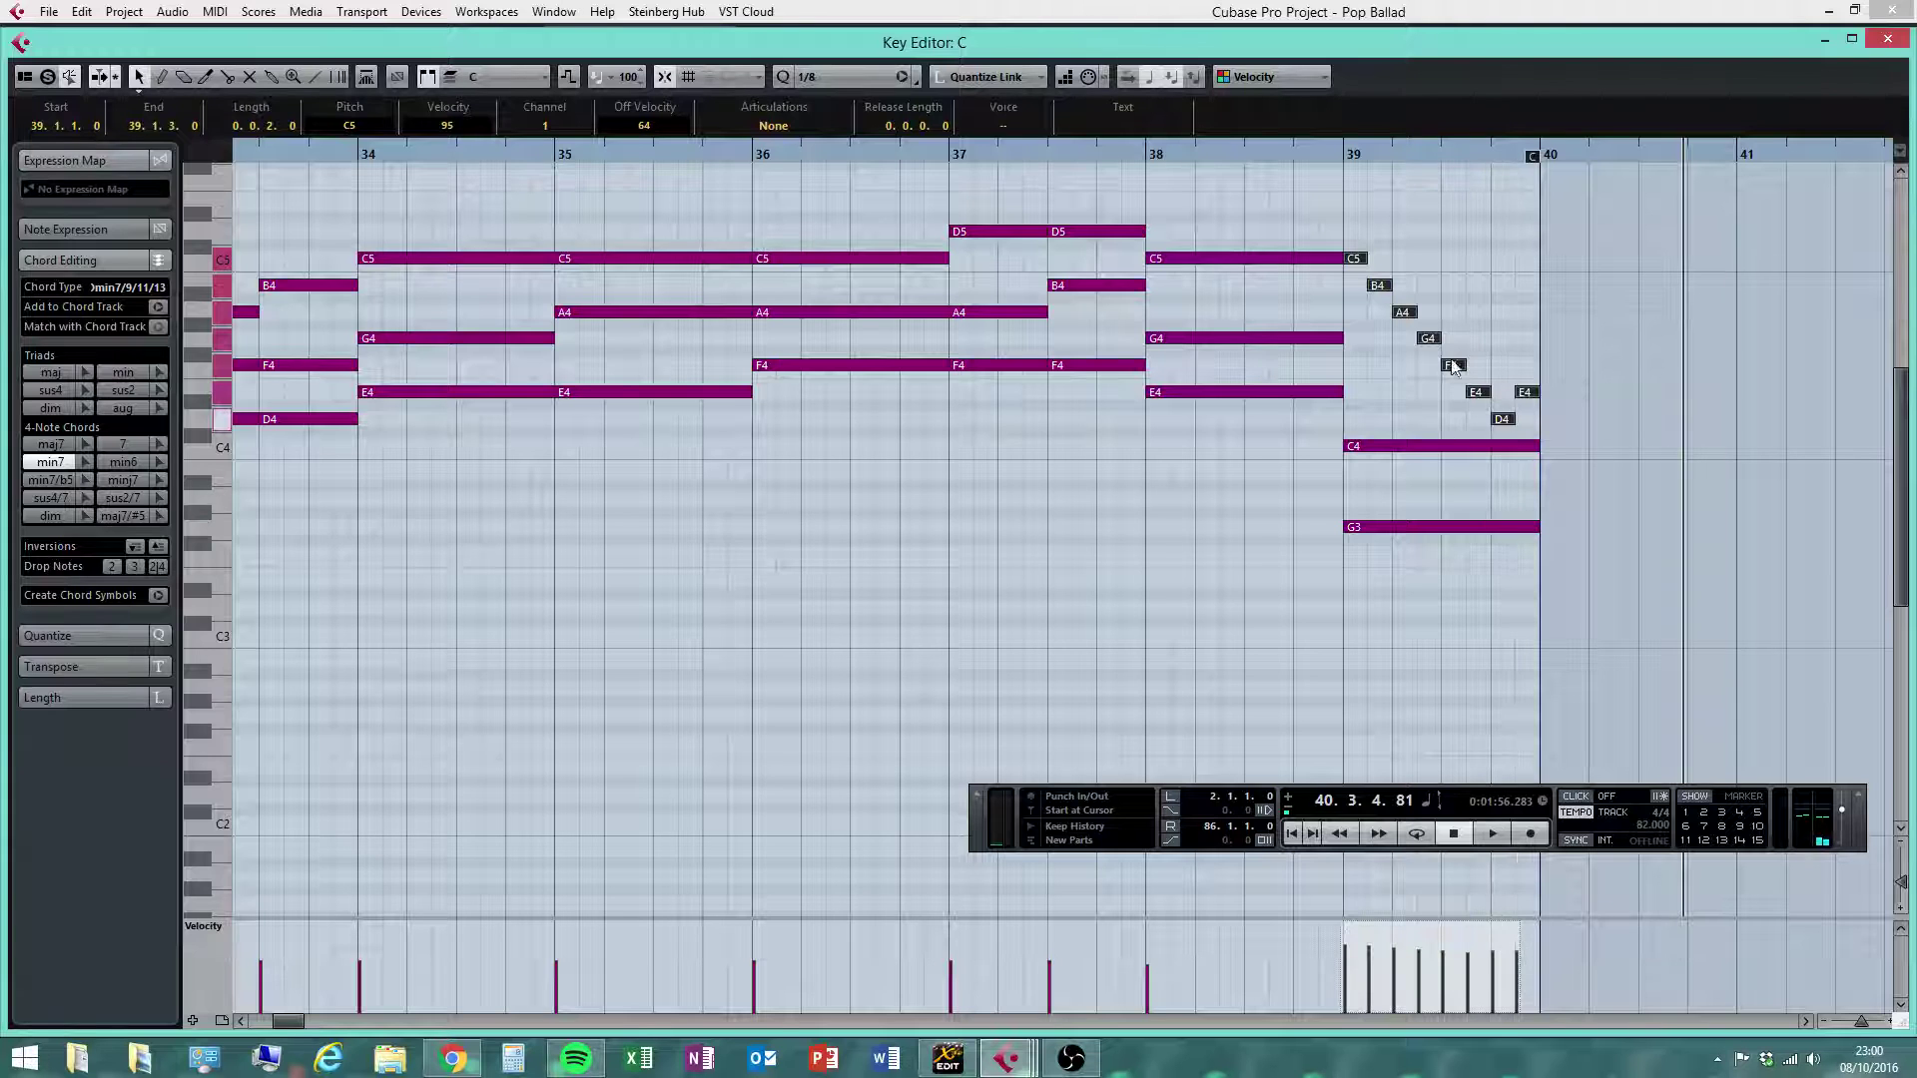
{"action": "left_click", "coordinate": [1340, 158]}
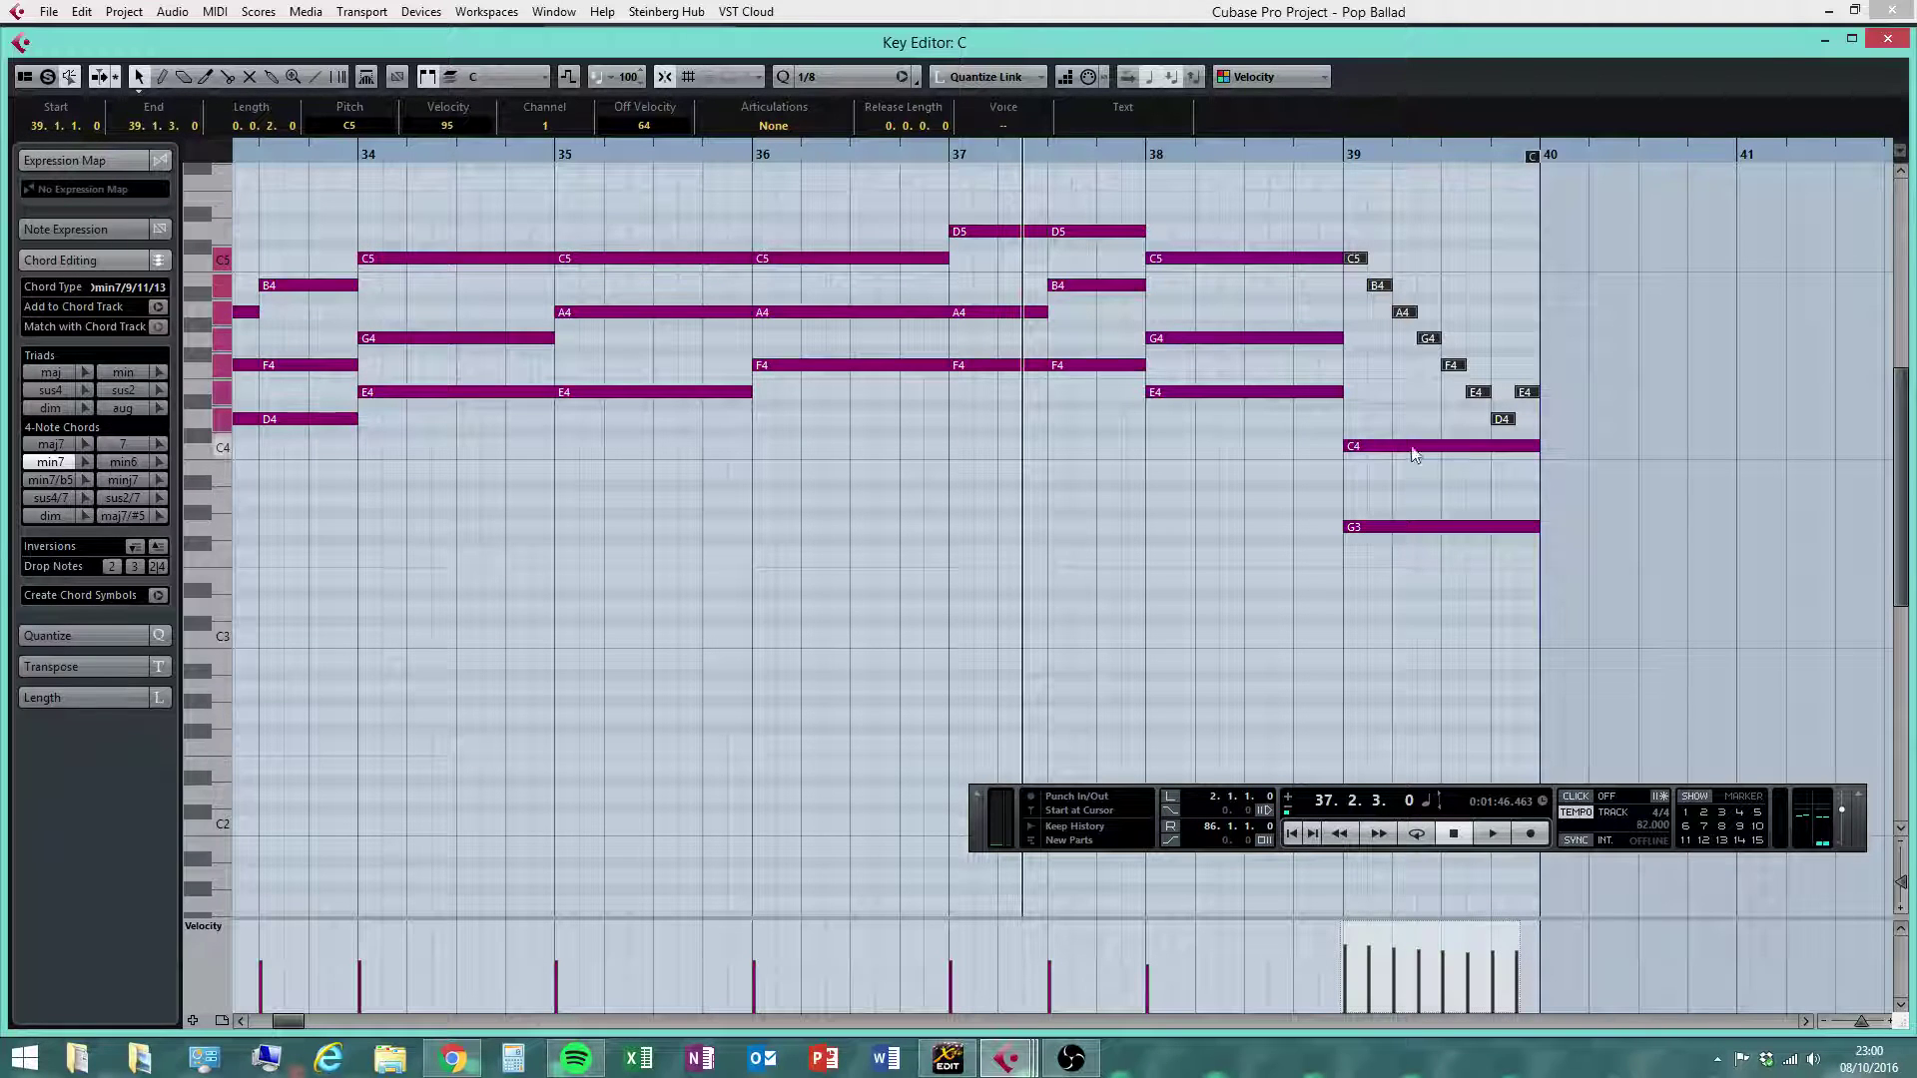
{"action": "left_click_drag", "start_coordinate": [1415, 431], "coordinate": [1395, 579]}
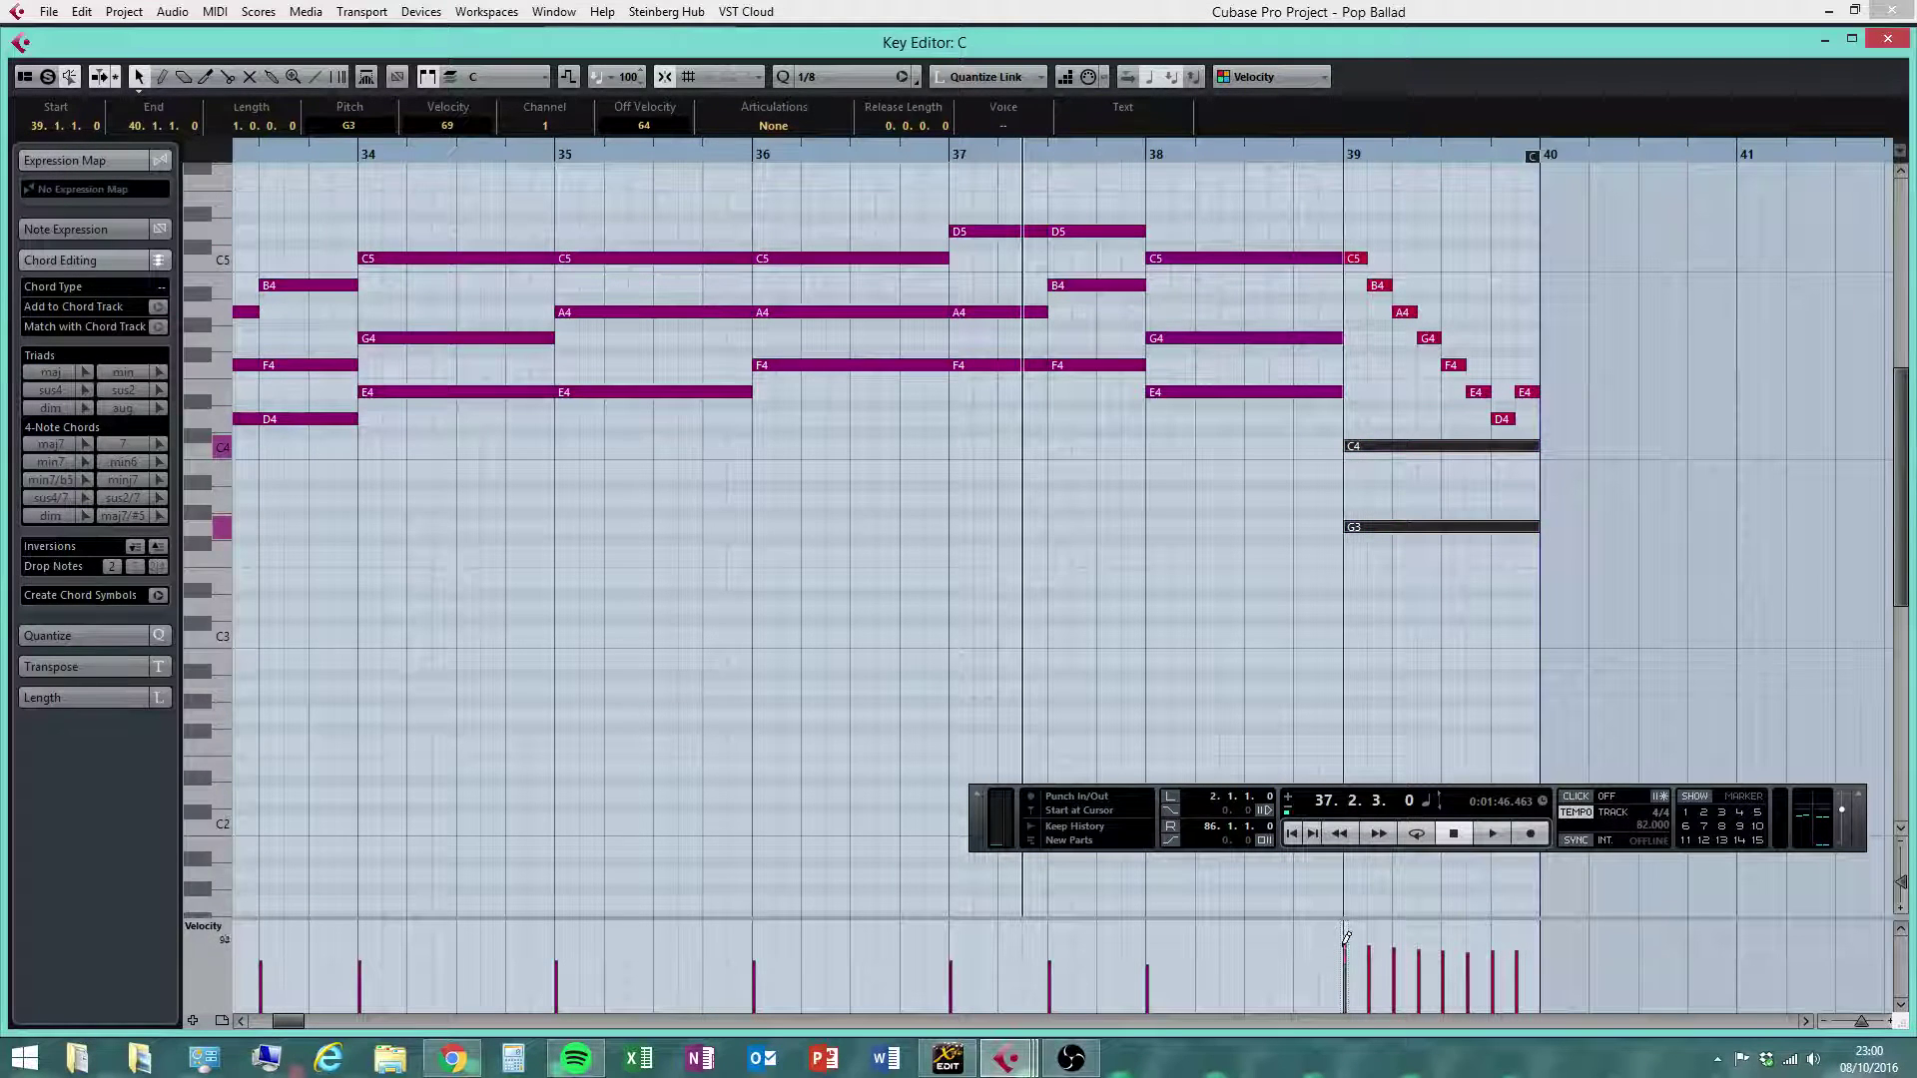
Play from bar 37 to hear the louder notes in bar 39, stopping after the bar ends
{"action": "left_click", "coordinate": [1492, 833]}
{"action": "left_click", "coordinate": [1363, 602]}
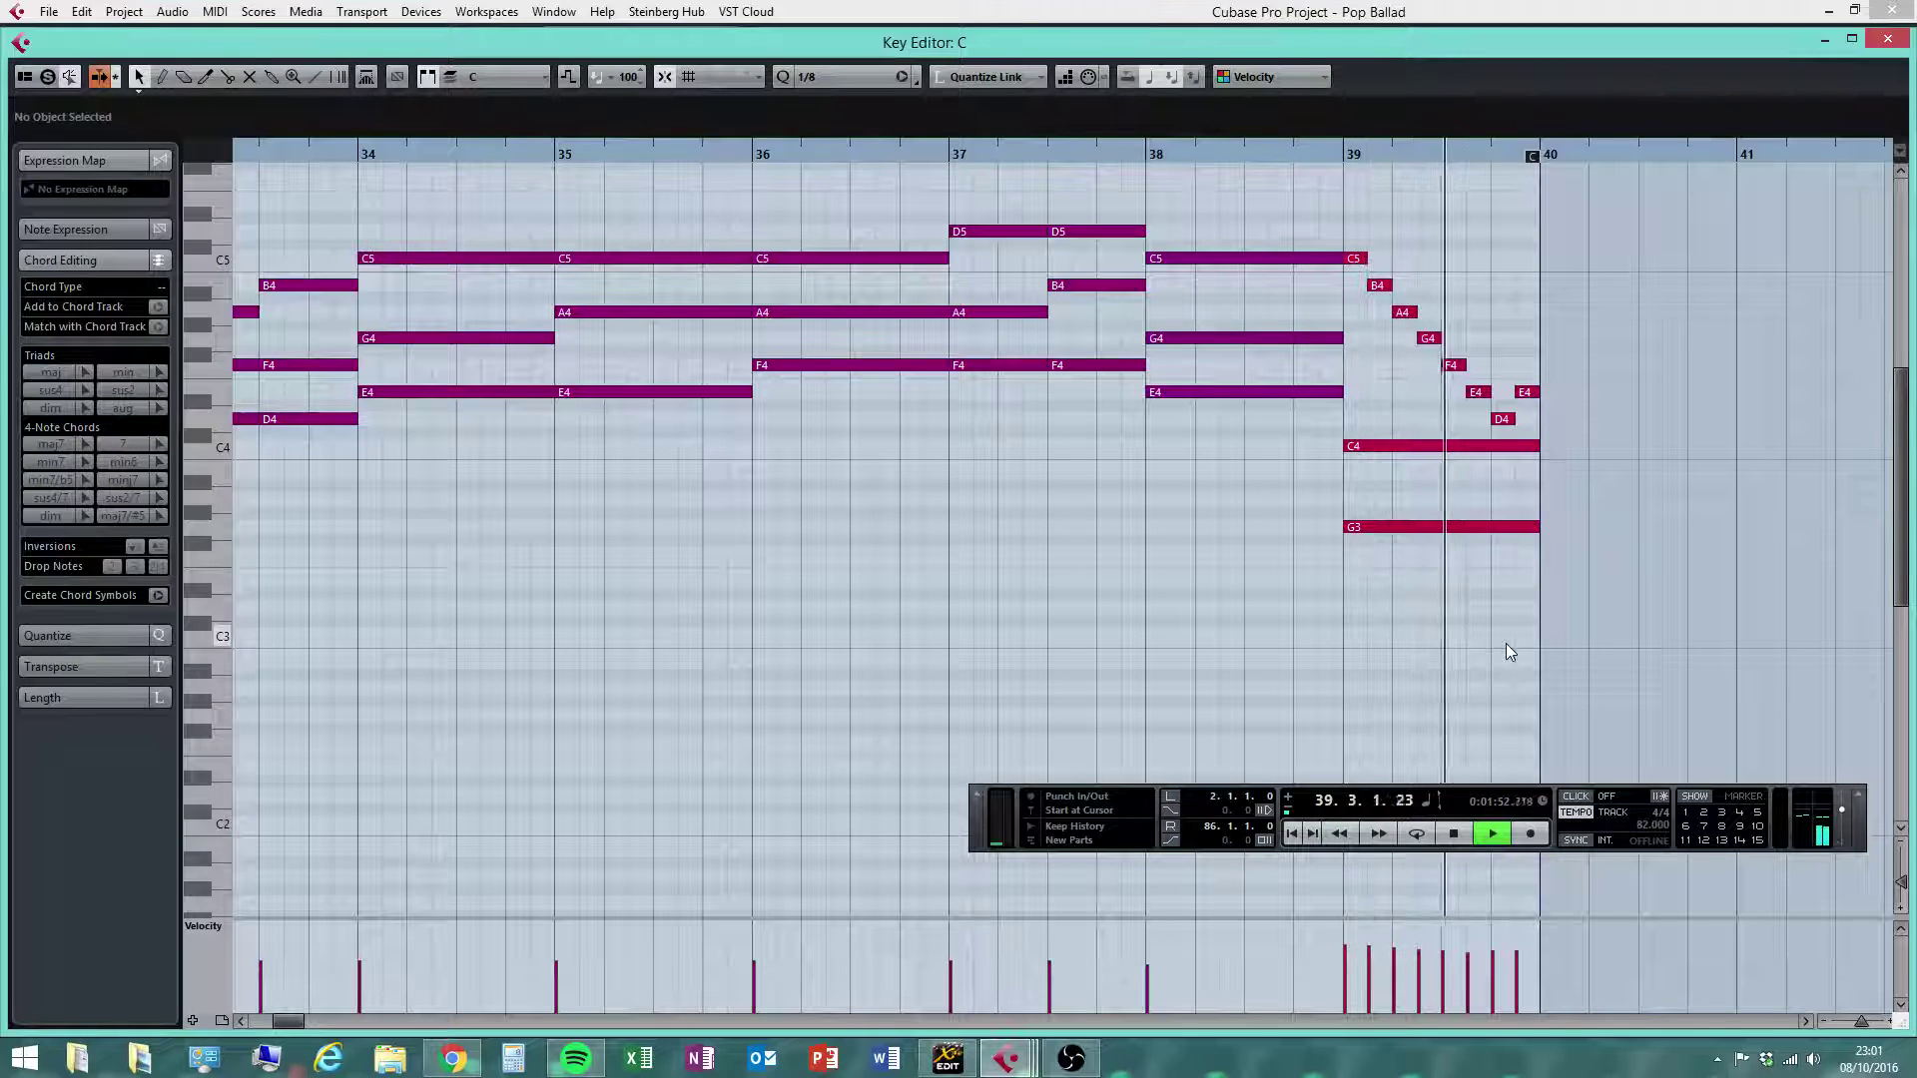
{"action": "left_click", "coordinate": [1454, 833]}
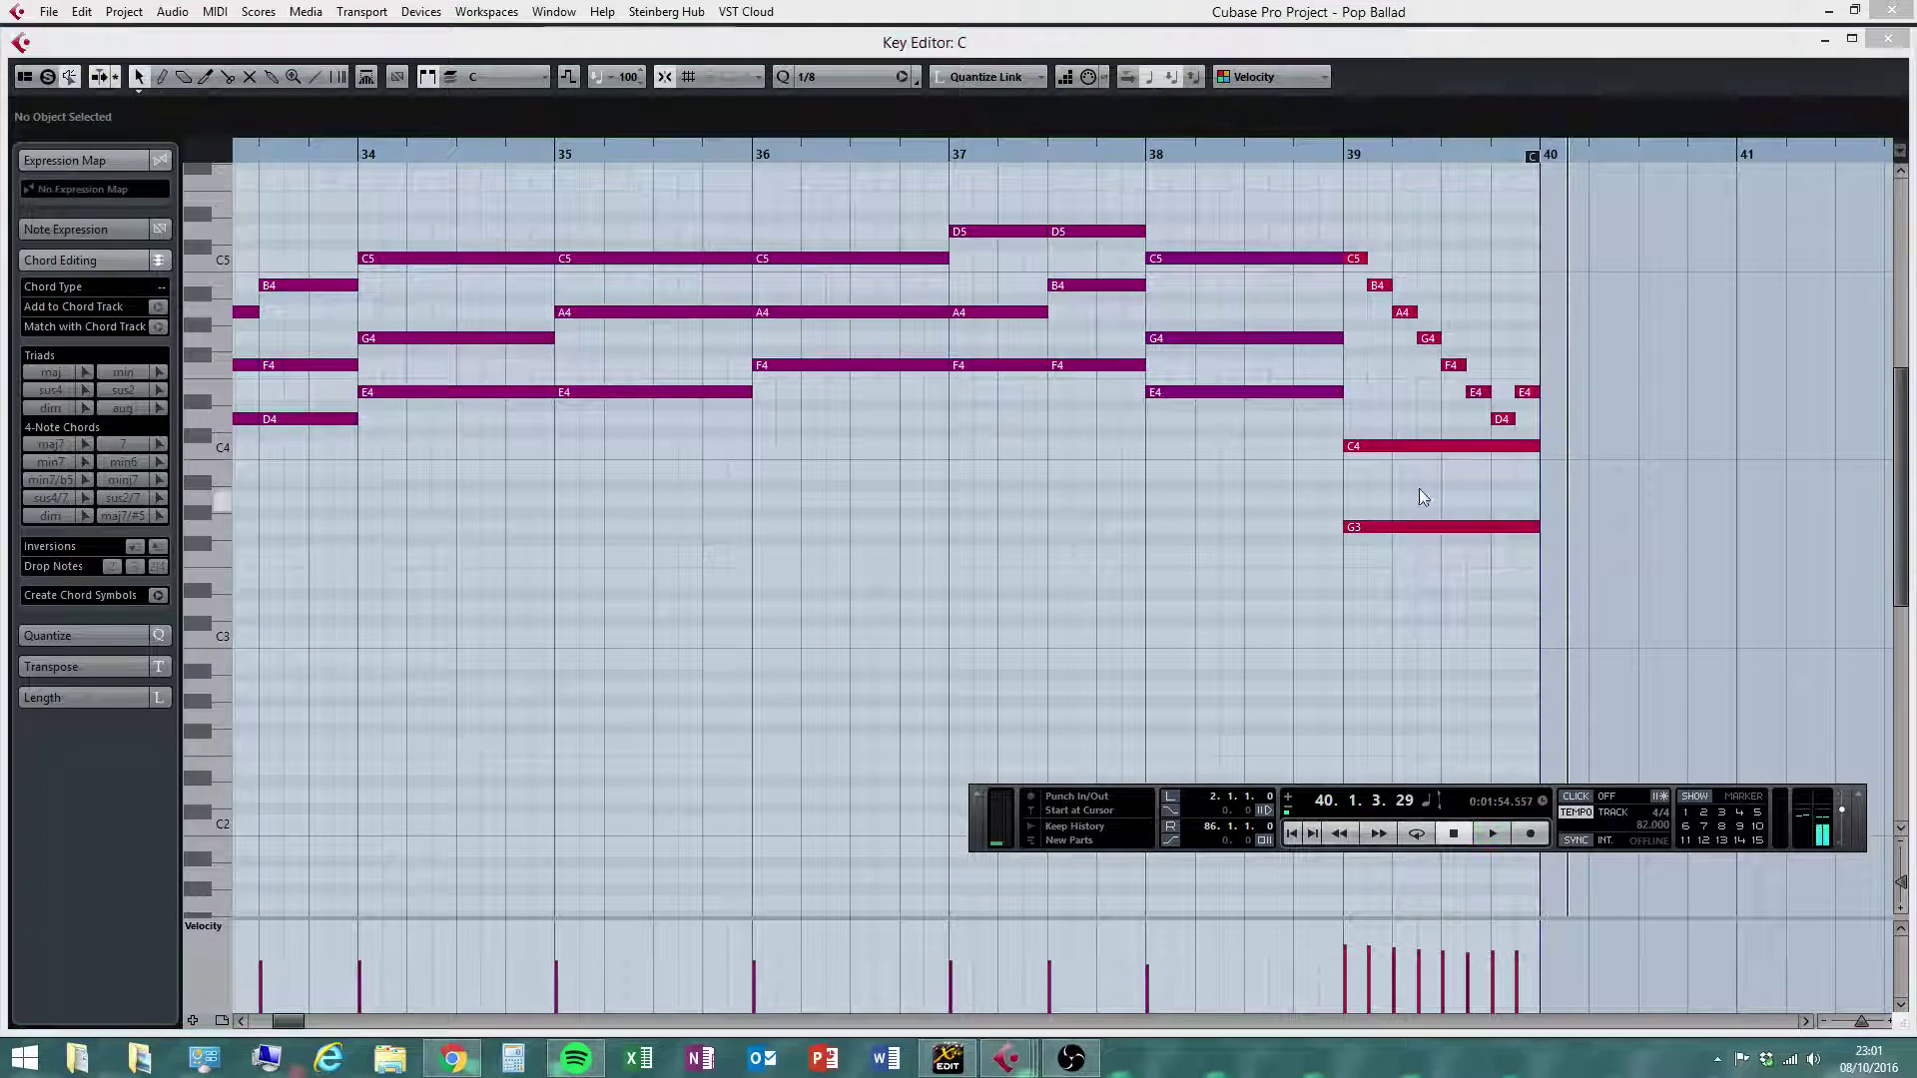
Shorten the C4 in bar 39 to half a bar and add a half-bar B3 directly after it
{"action": "left_click_drag", "start_coordinate": [1406, 412], "coordinate": [1384, 605]}
{"action": "left_click", "coordinate": [1375, 527]}
{"action": "left_click", "coordinate": [1374, 448]}
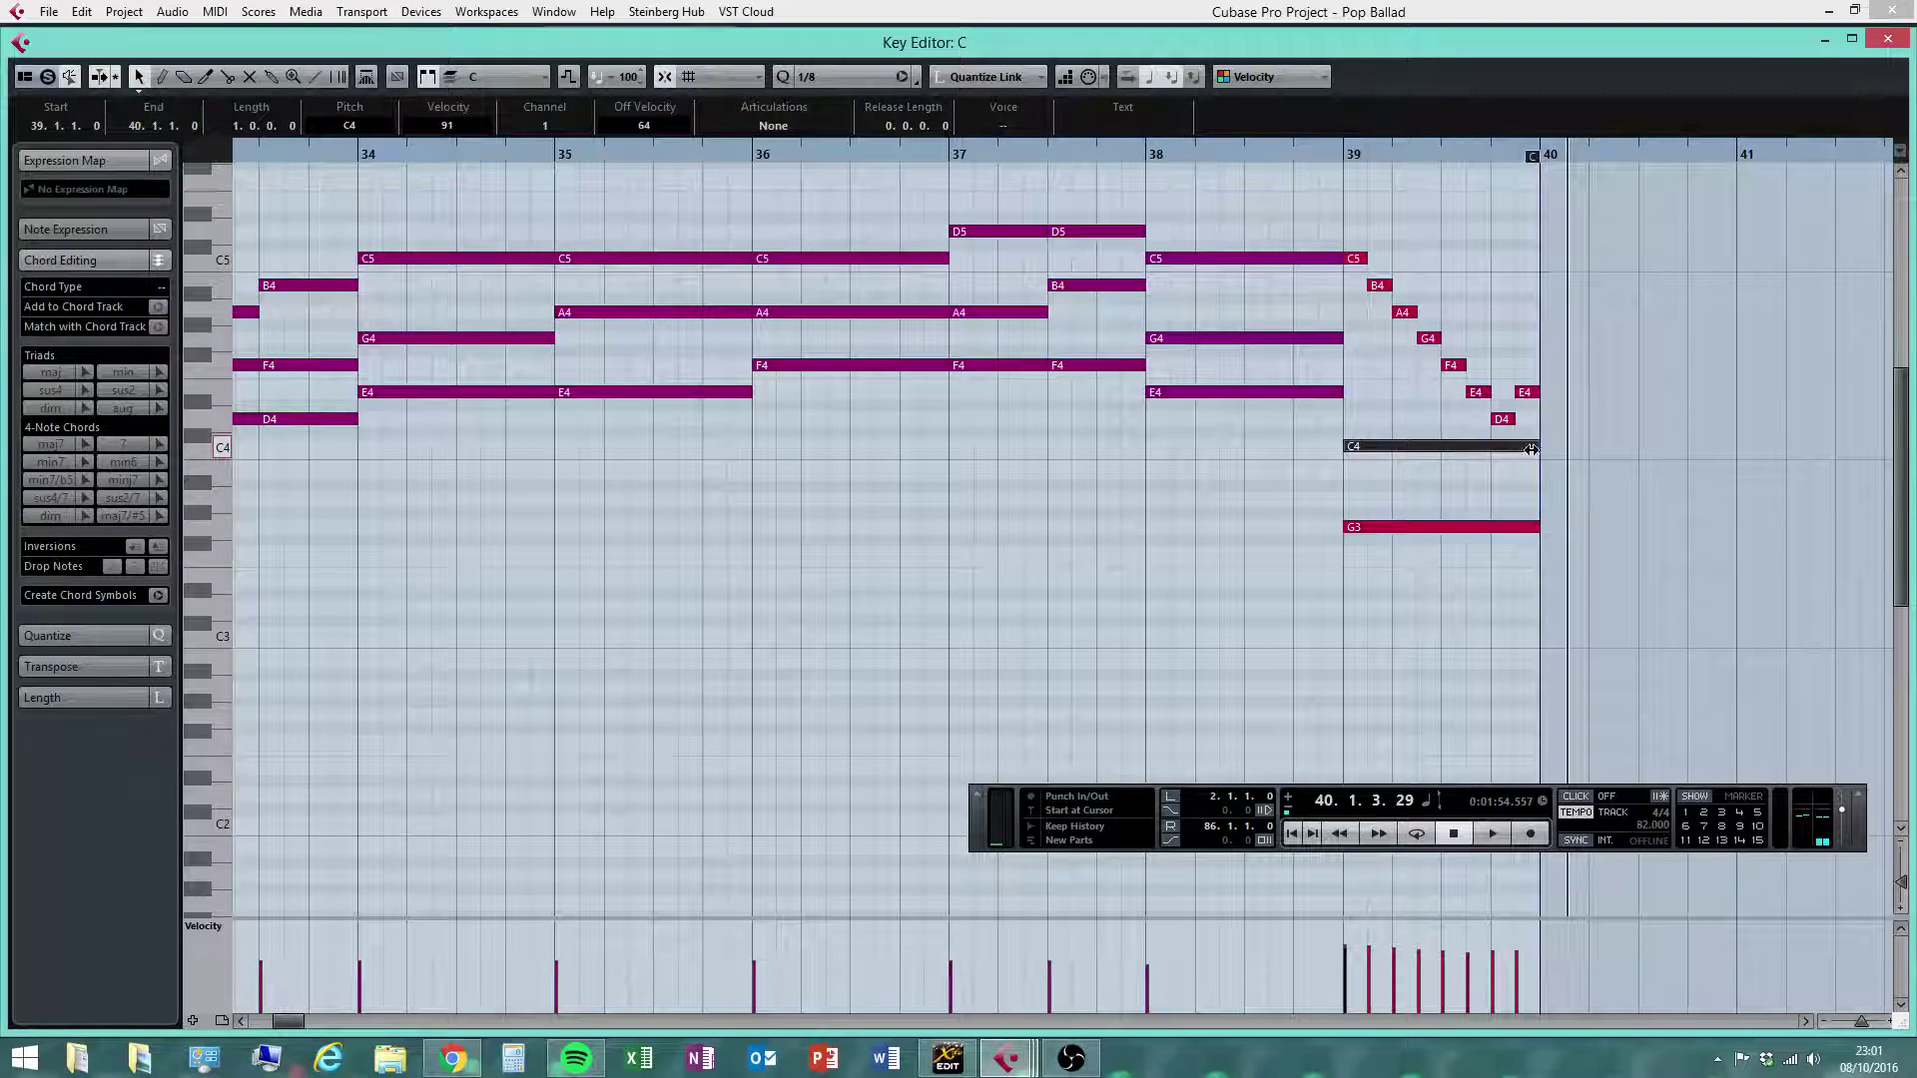
{"action": "mouse_move", "coordinate": [1531, 449]}
{"action": "left_mouse_down"}
{"action": "mouse_move", "coordinate": [1440, 449]}
{"action": "mouse_move", "coordinate": [1536, 472]}
{"action": "left_mouse_up"}
{"action": "right_click", "coordinate": [1455, 488]}
{"action": "left_click", "coordinate": [1476, 489]}
{"action": "left_click", "coordinate": [1380, 486]}
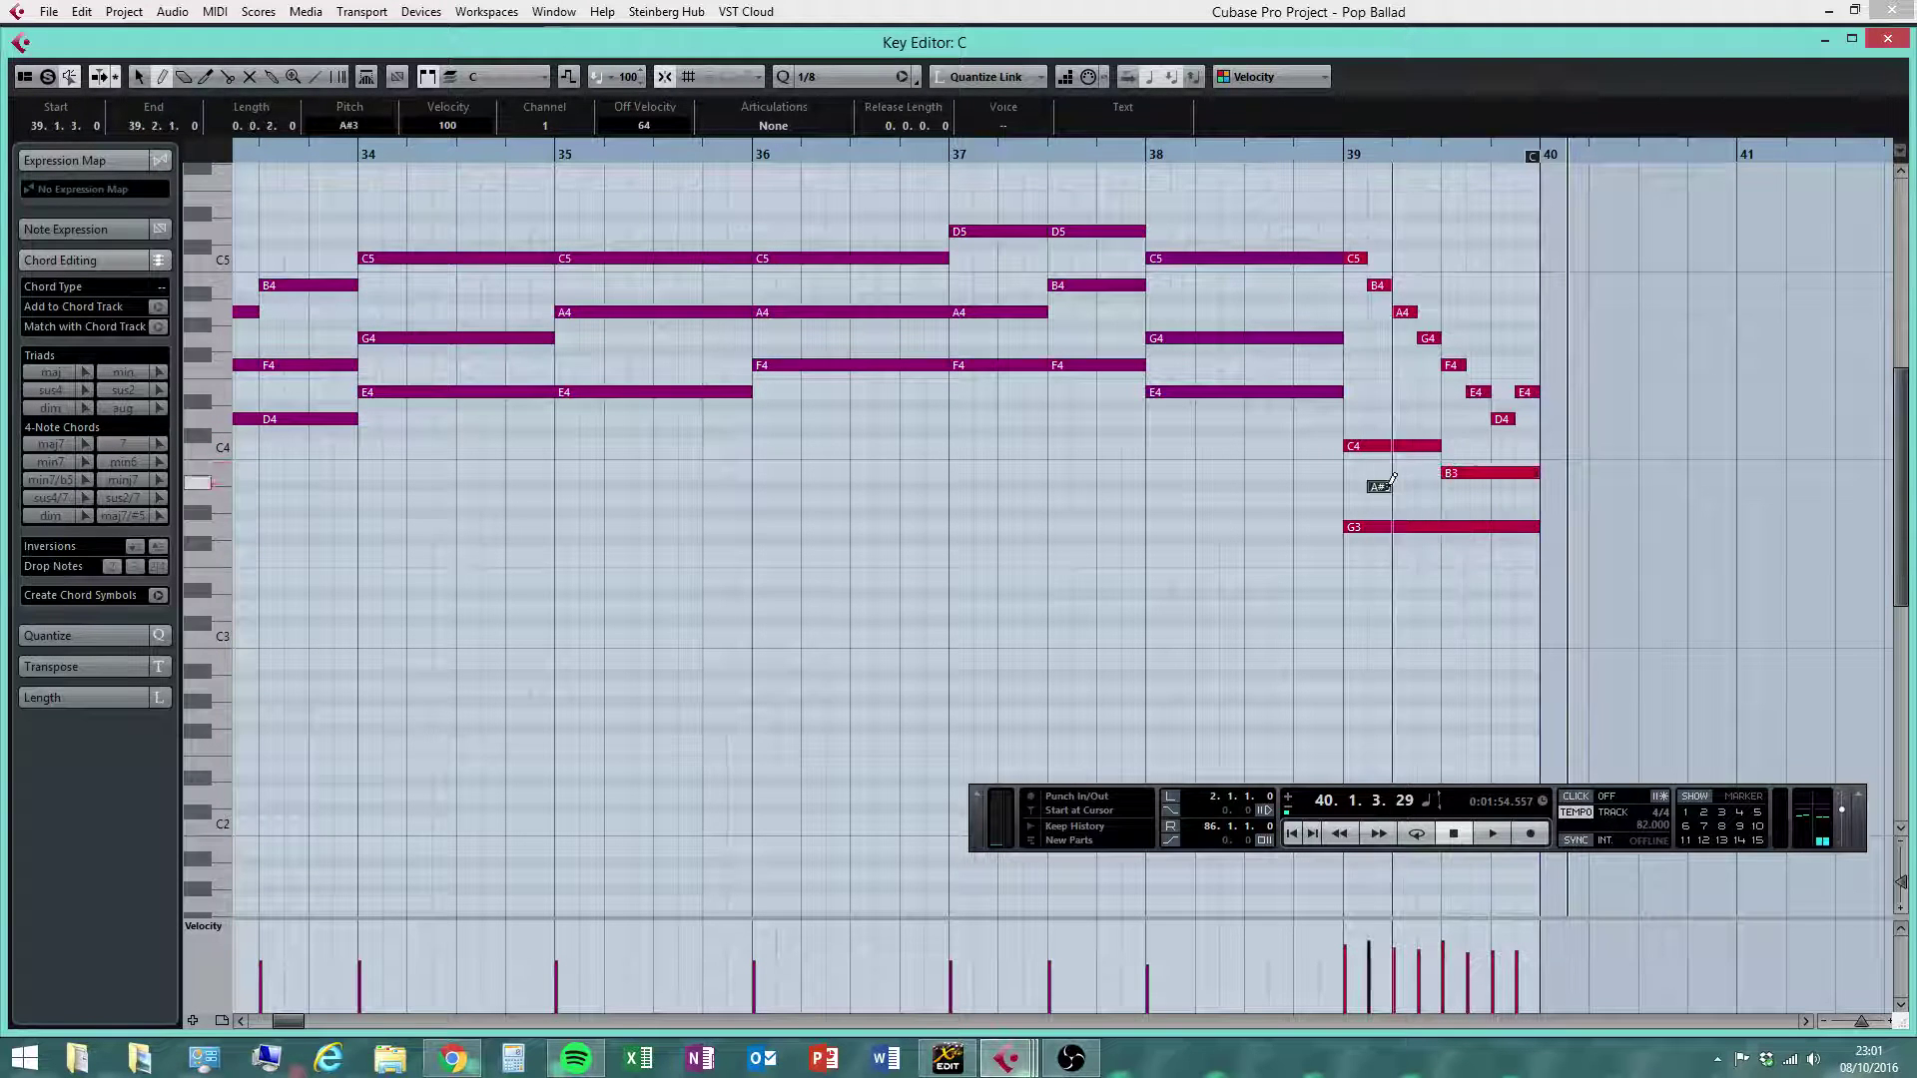
{"action": "key", "text": "Delete"}
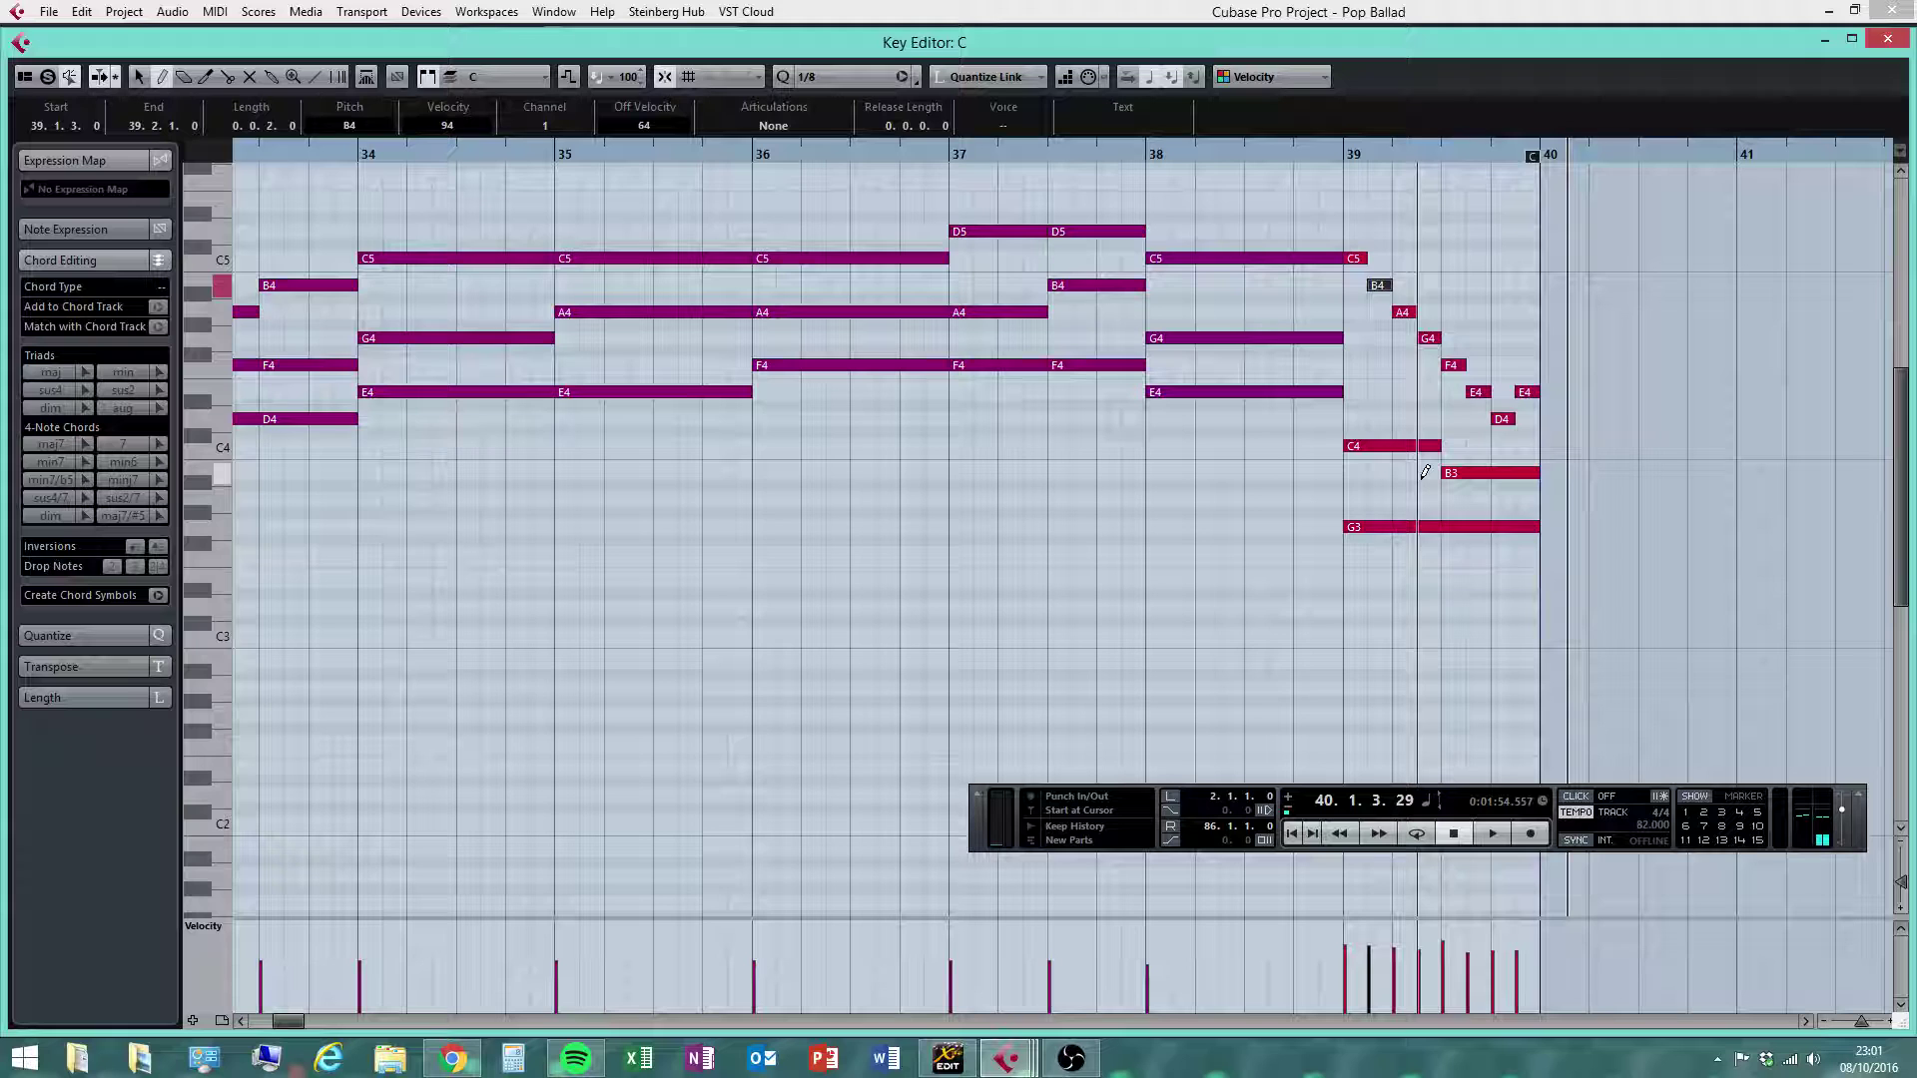
{"action": "left_click", "coordinate": [1486, 675]}
{"action": "right_click", "coordinate": [1463, 649]}
{"action": "left_click", "coordinate": [1470, 649]}
{"action": "left_click_drag", "start_coordinate": [1434, 631], "coordinate": [1579, 725]}
{"action": "key", "text": "Delete"}
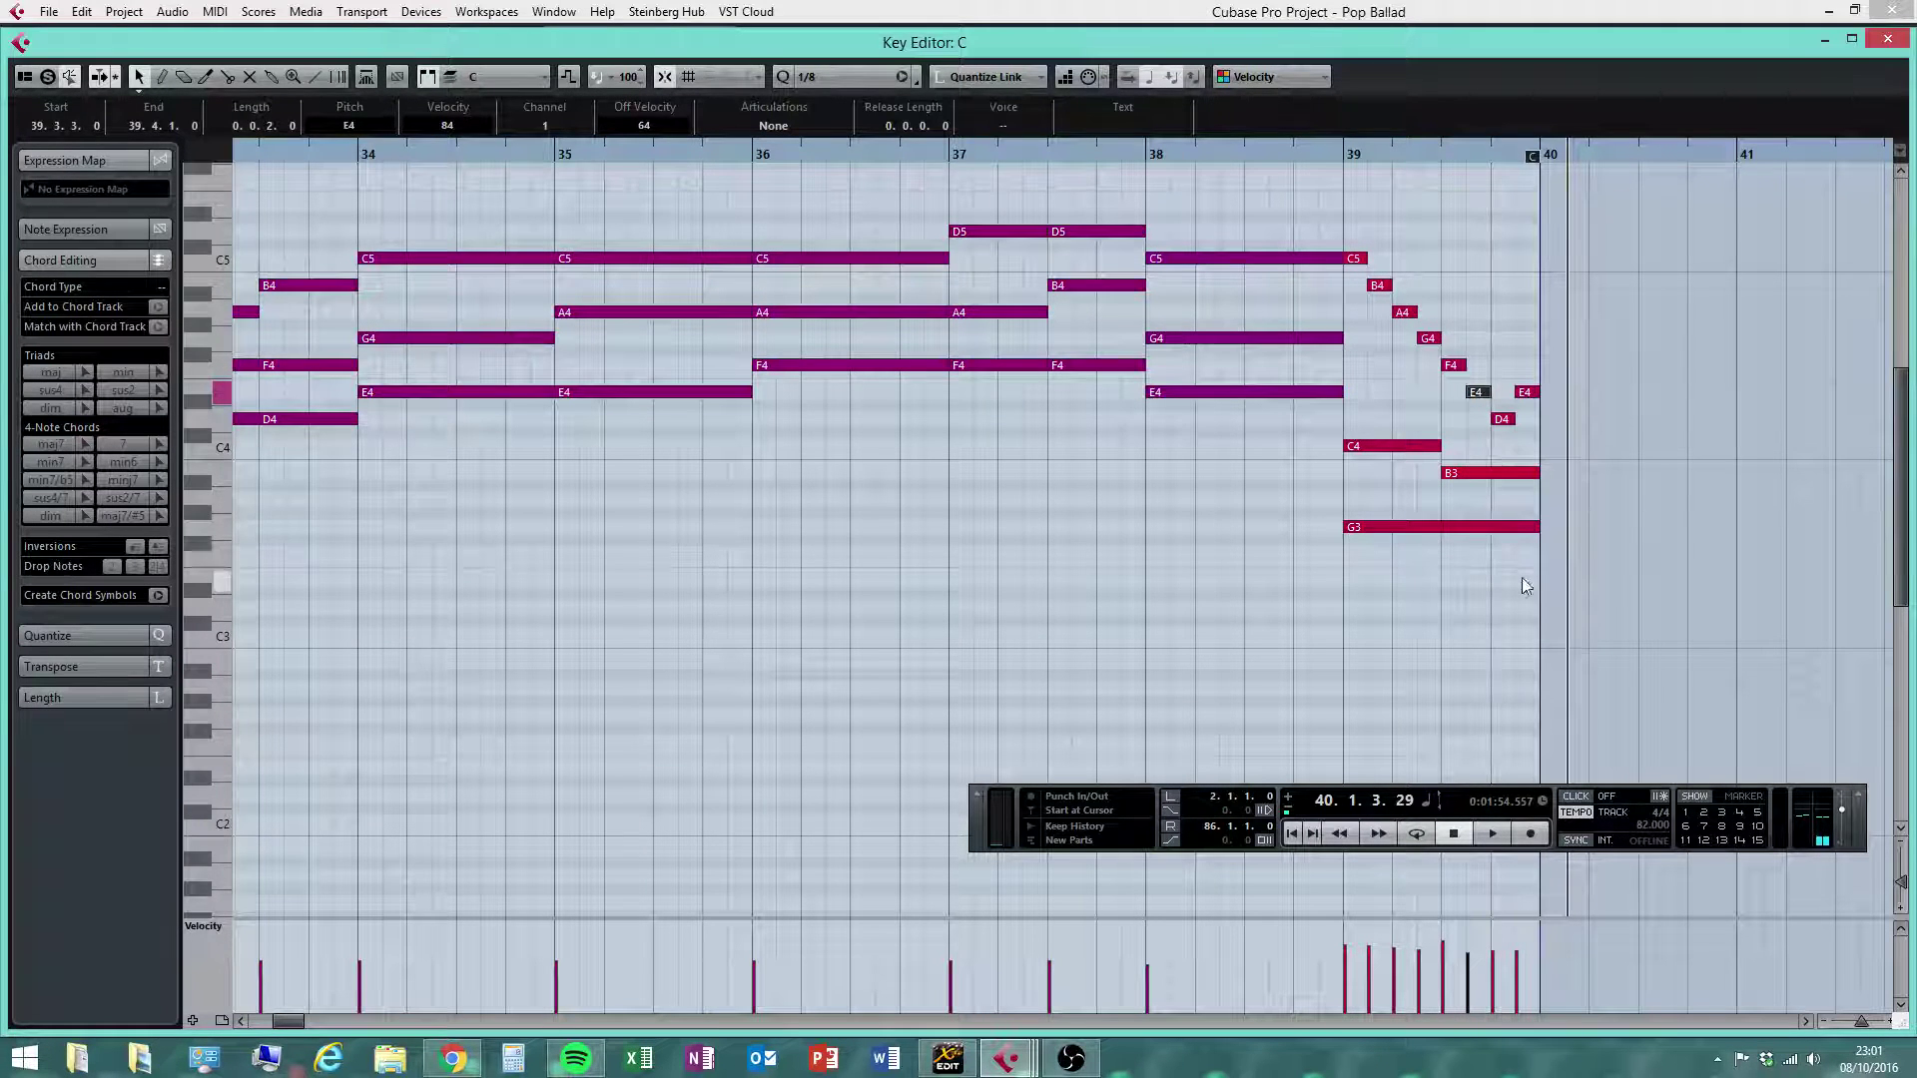
Lower the B3 note's velocity to 87 and start playback from the middle of bar 36
{"action": "left_click", "coordinate": [1497, 473]}
{"action": "left_click_drag", "start_coordinate": [1444, 940], "coordinate": [1444, 951]}
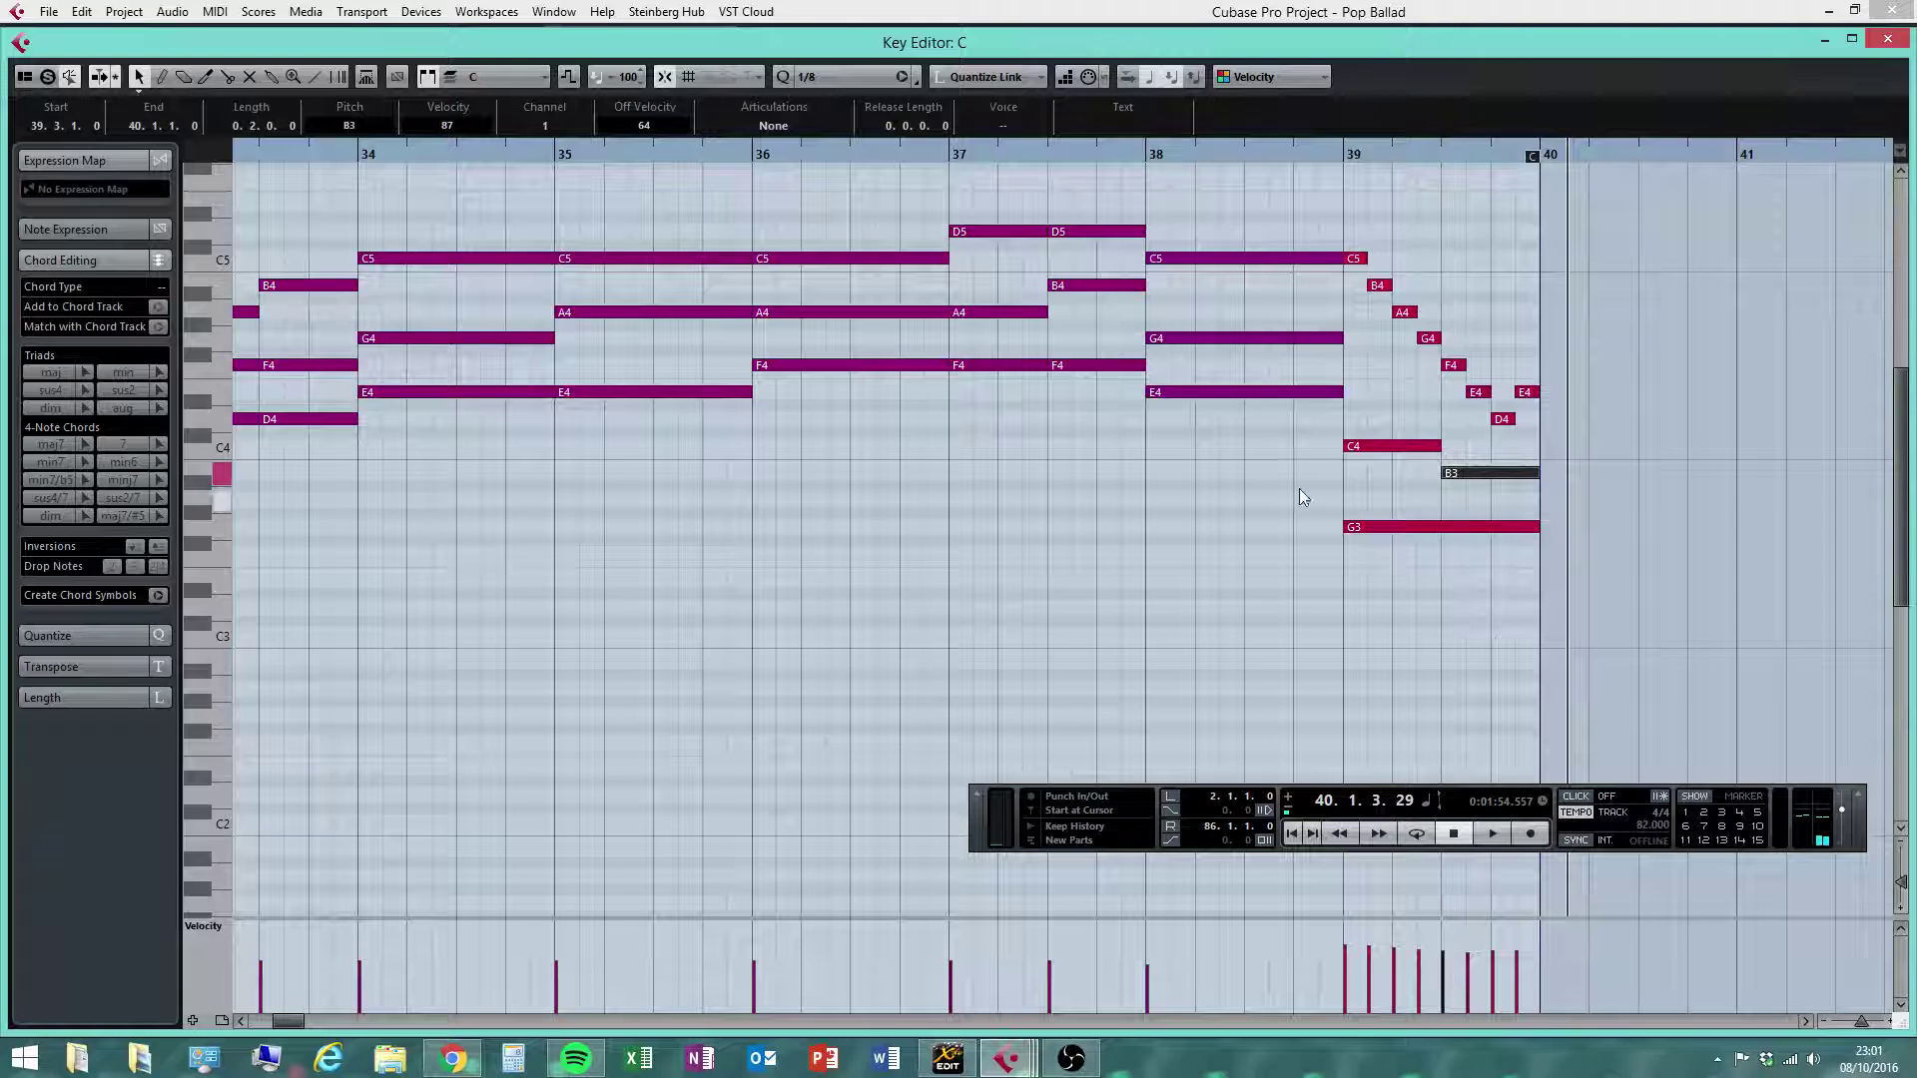
{"action": "left_click", "coordinate": [856, 155]}
{"action": "left_click", "coordinate": [1499, 835]}
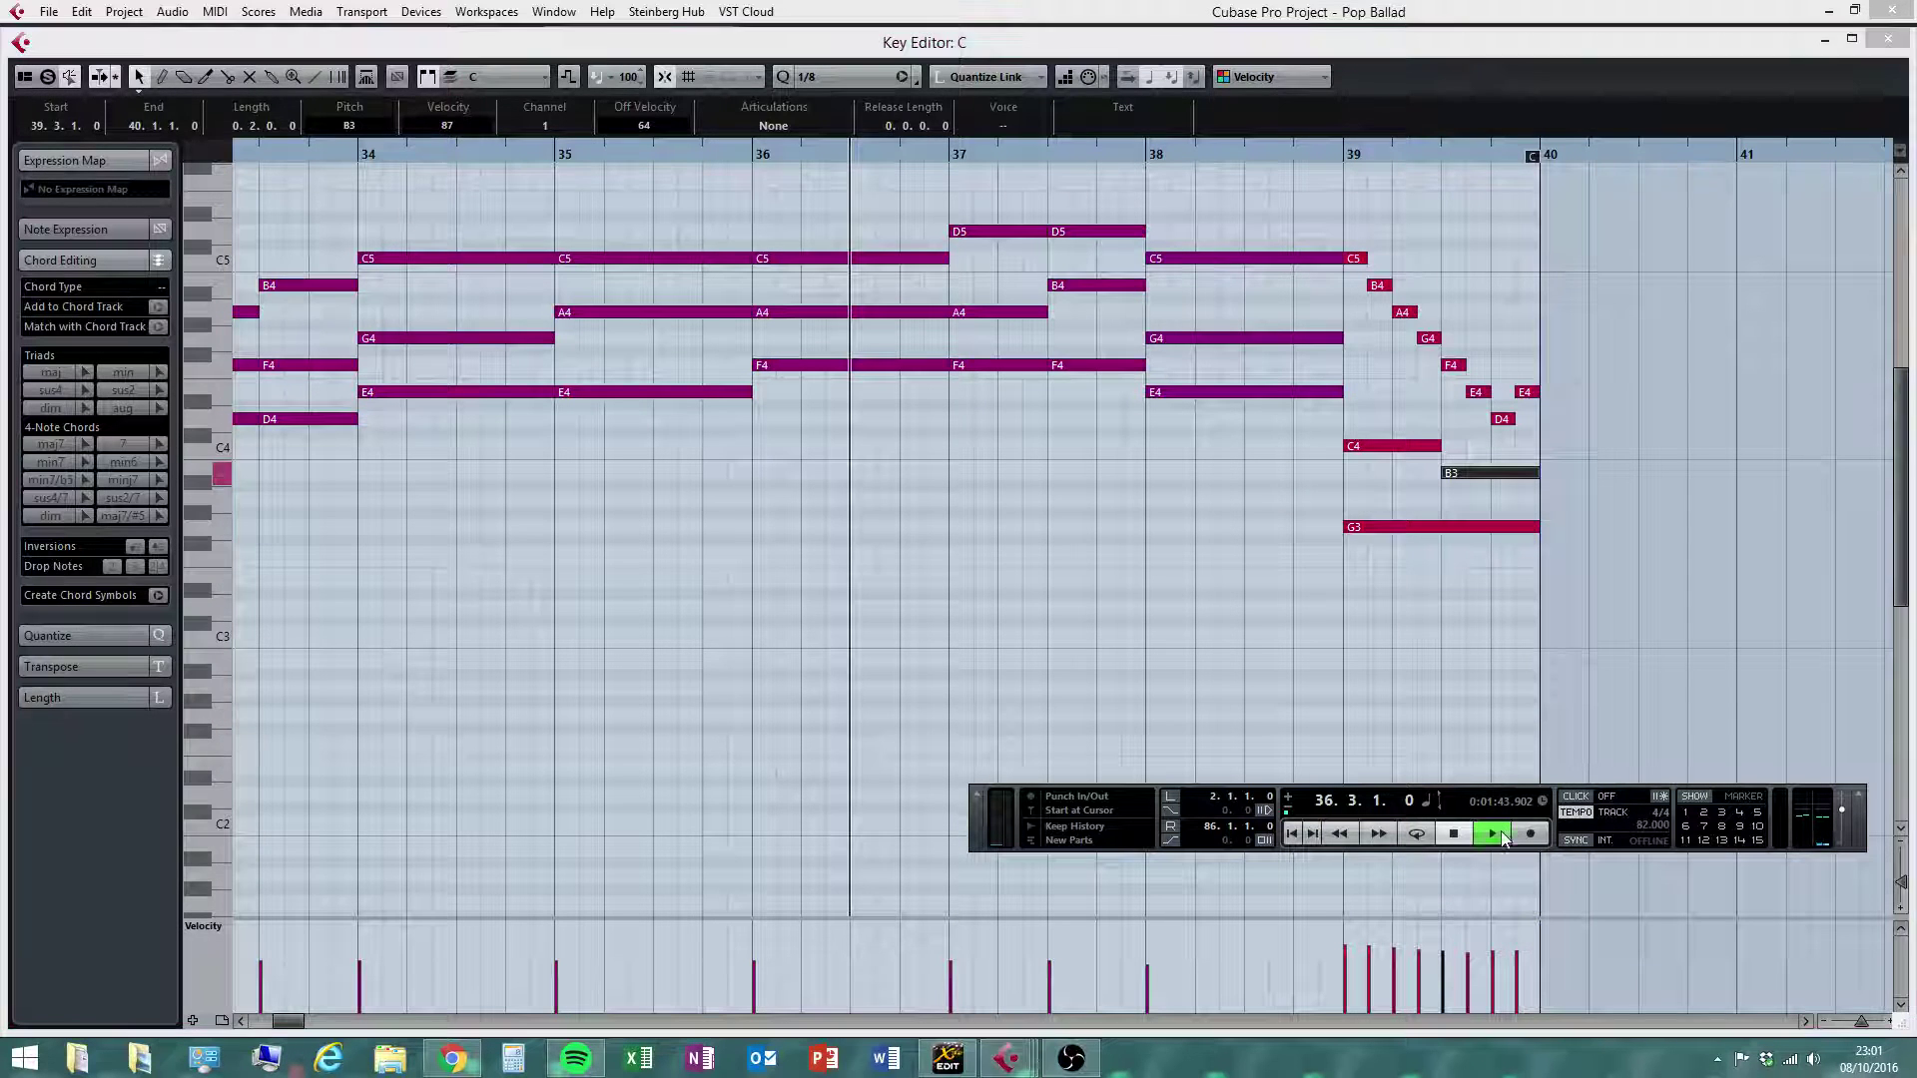
{"action": "left_click", "coordinate": [1444, 620]}
Lower the velocities of all bar 39 notes with a Line tool ramp falling from 71 to about 62, and stop playback
{"action": "left_click_drag", "start_coordinate": [1681, 213], "coordinate": [1344, 671]}
{"action": "right_click", "coordinate": [1364, 715]}
{"action": "left_click", "coordinate": [1556, 713]}
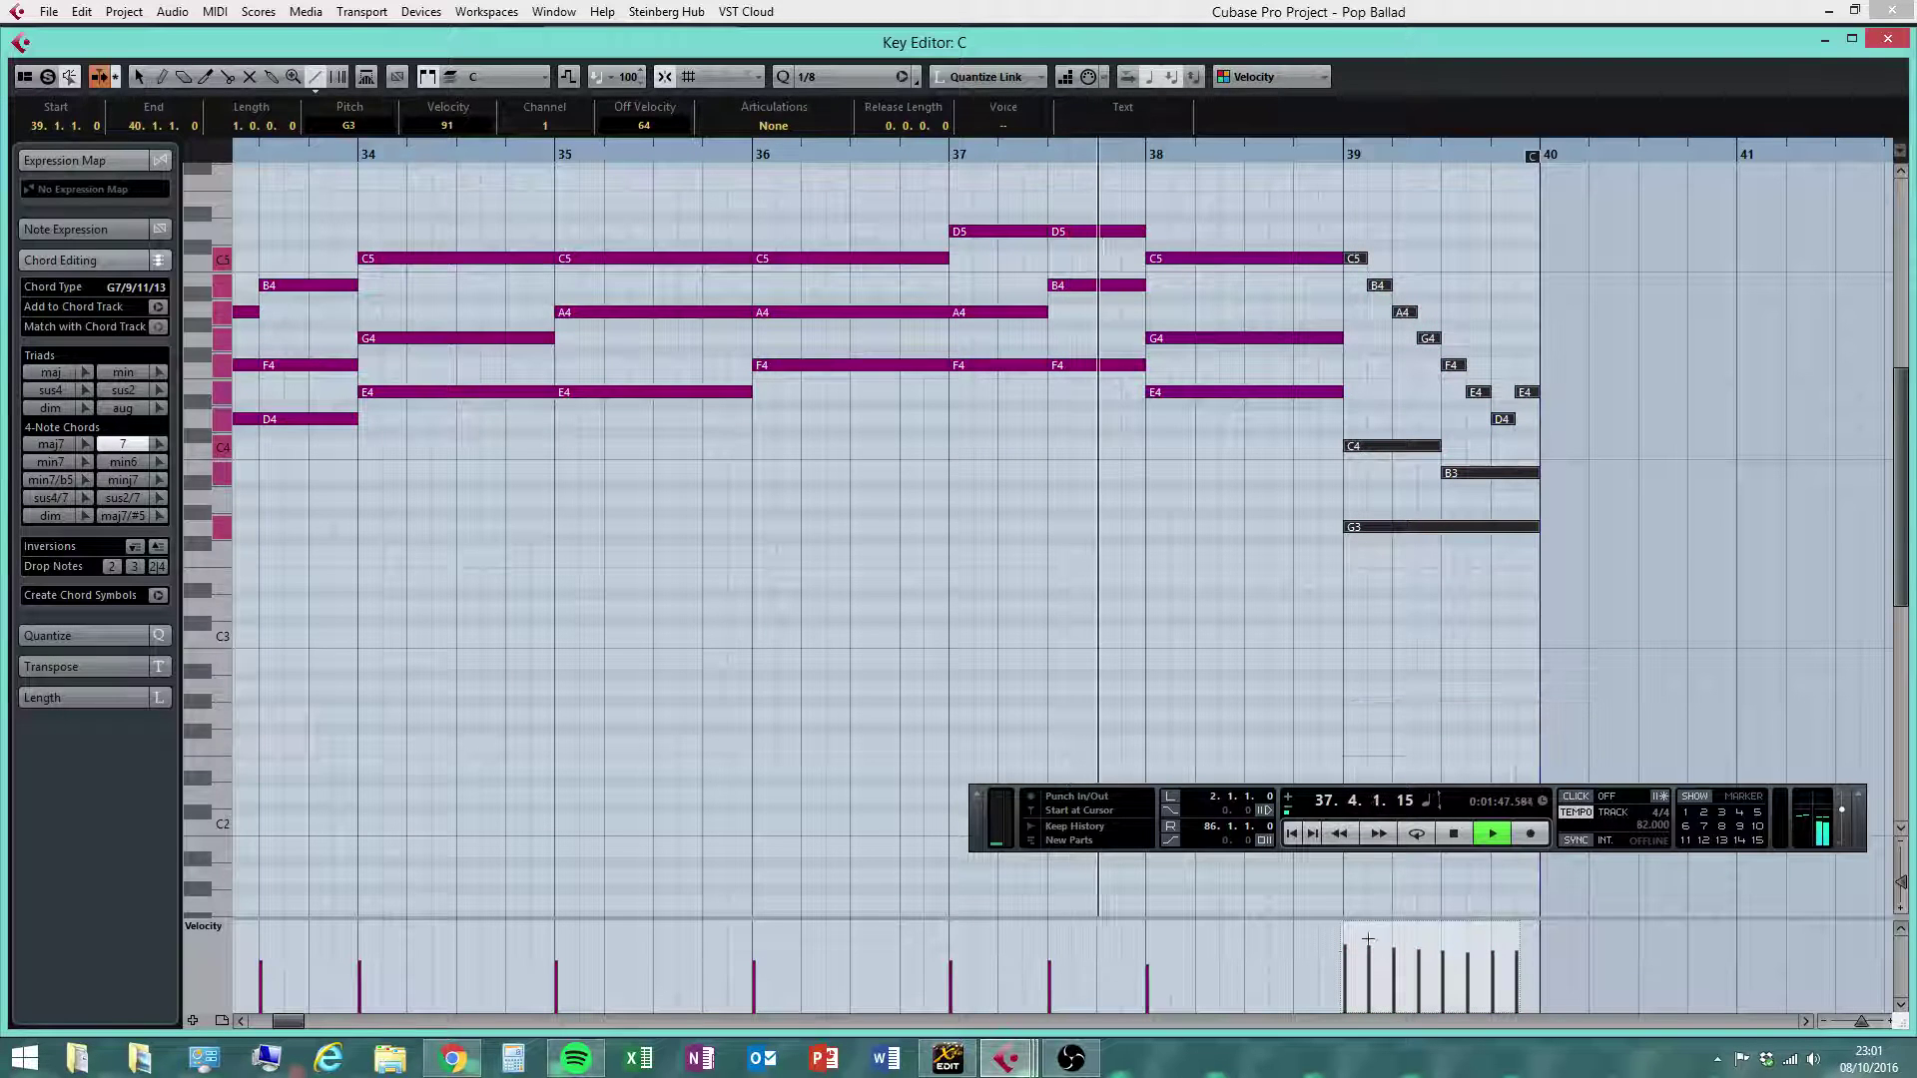
{"action": "left_click_drag", "start_coordinate": [1346, 962], "coordinate": [1562, 968]}
{"action": "right_click", "coordinate": [1495, 632]}
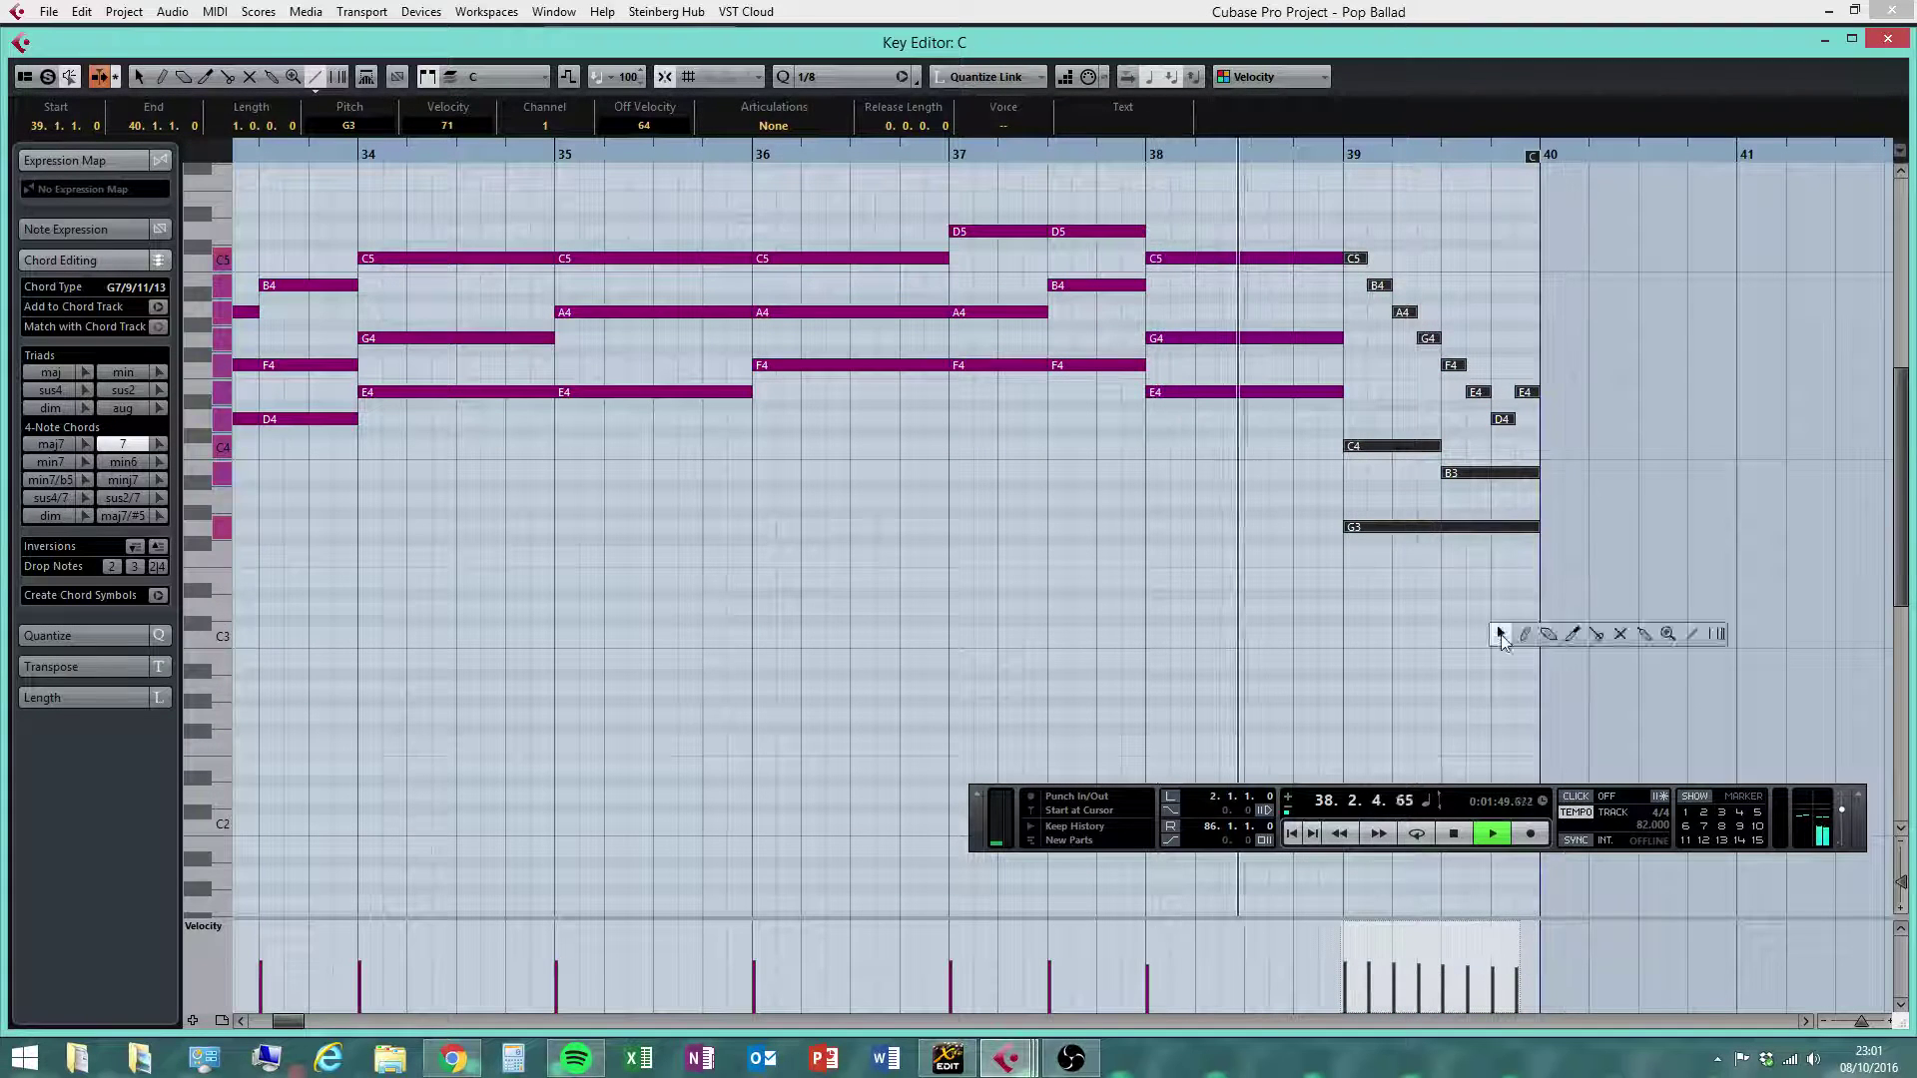
{"action": "left_click", "coordinate": [1495, 632]}
{"action": "left_click", "coordinate": [1494, 631]}
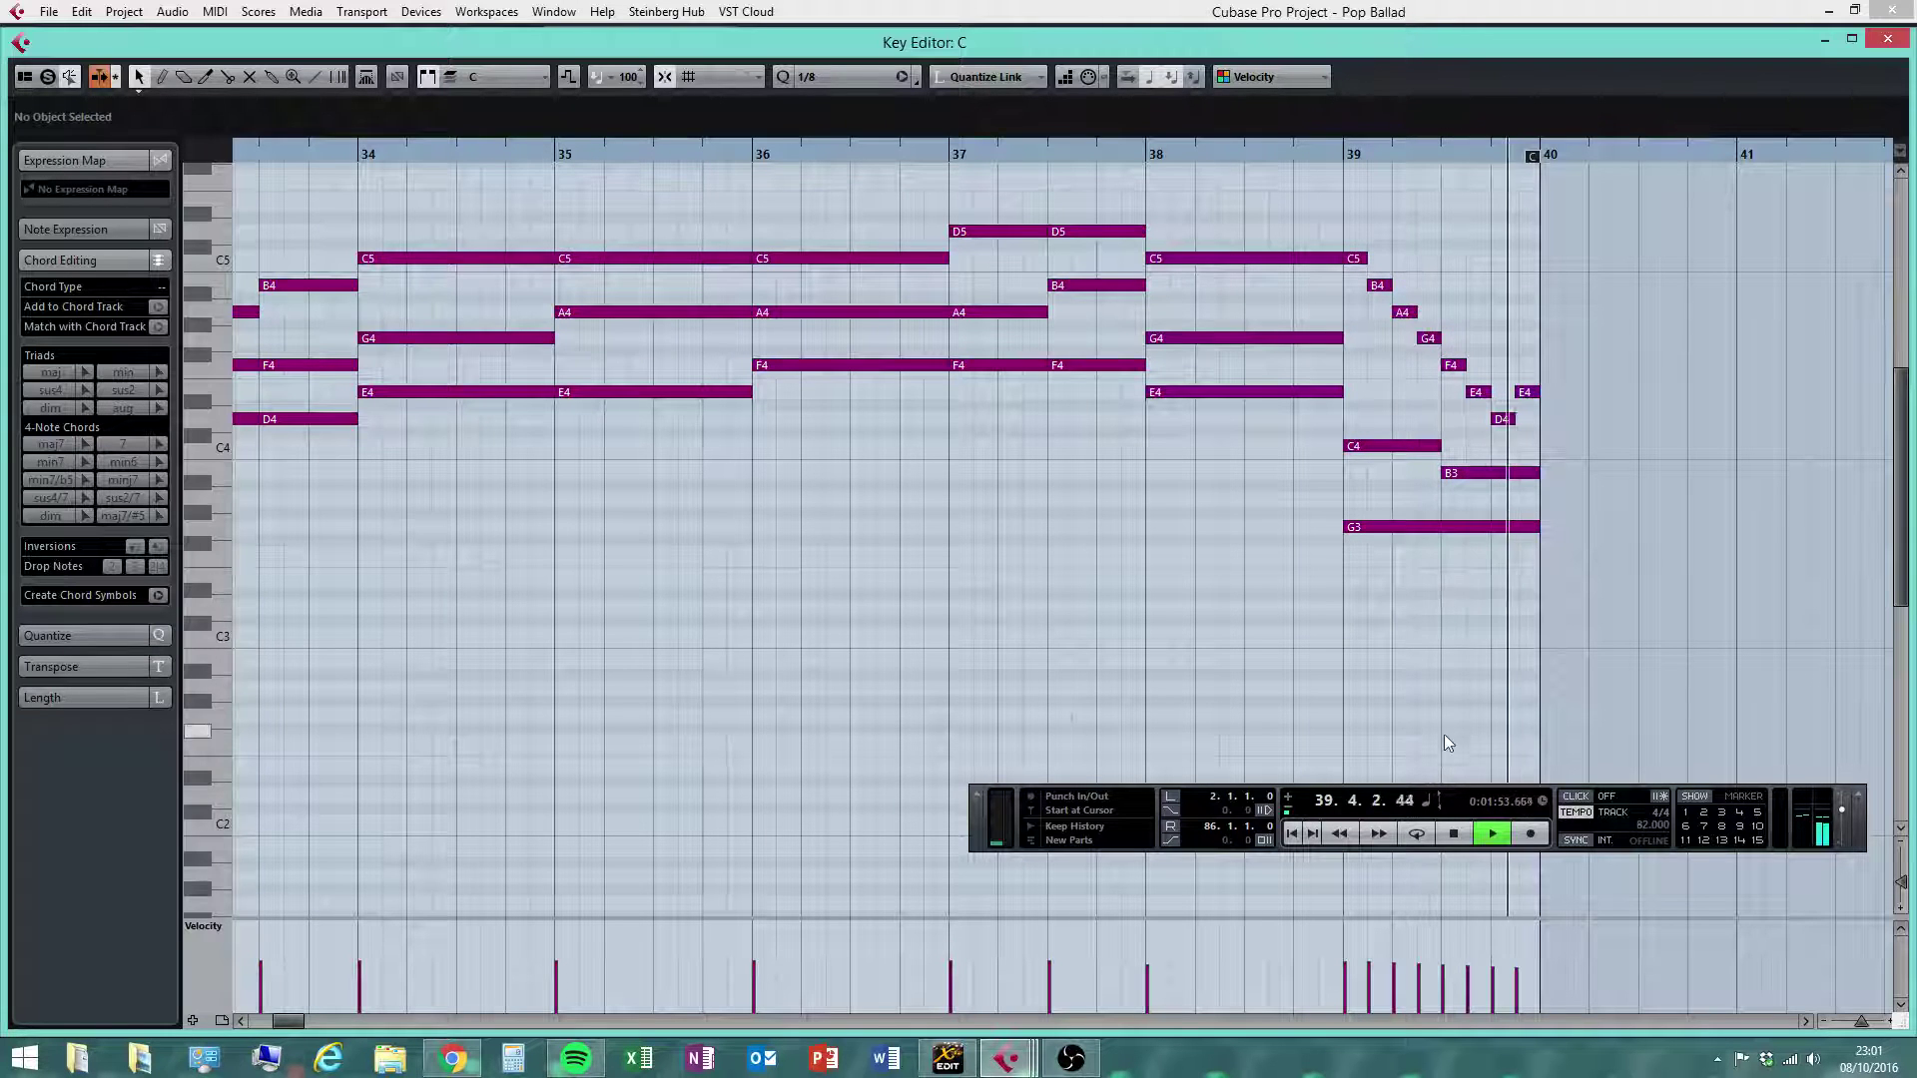
{"action": "left_click", "coordinate": [1456, 842]}
Rework the second half of bar 39's descending run into the eighth notes G4, F4, E4 and D4
{"action": "left_click", "coordinate": [1398, 446]}
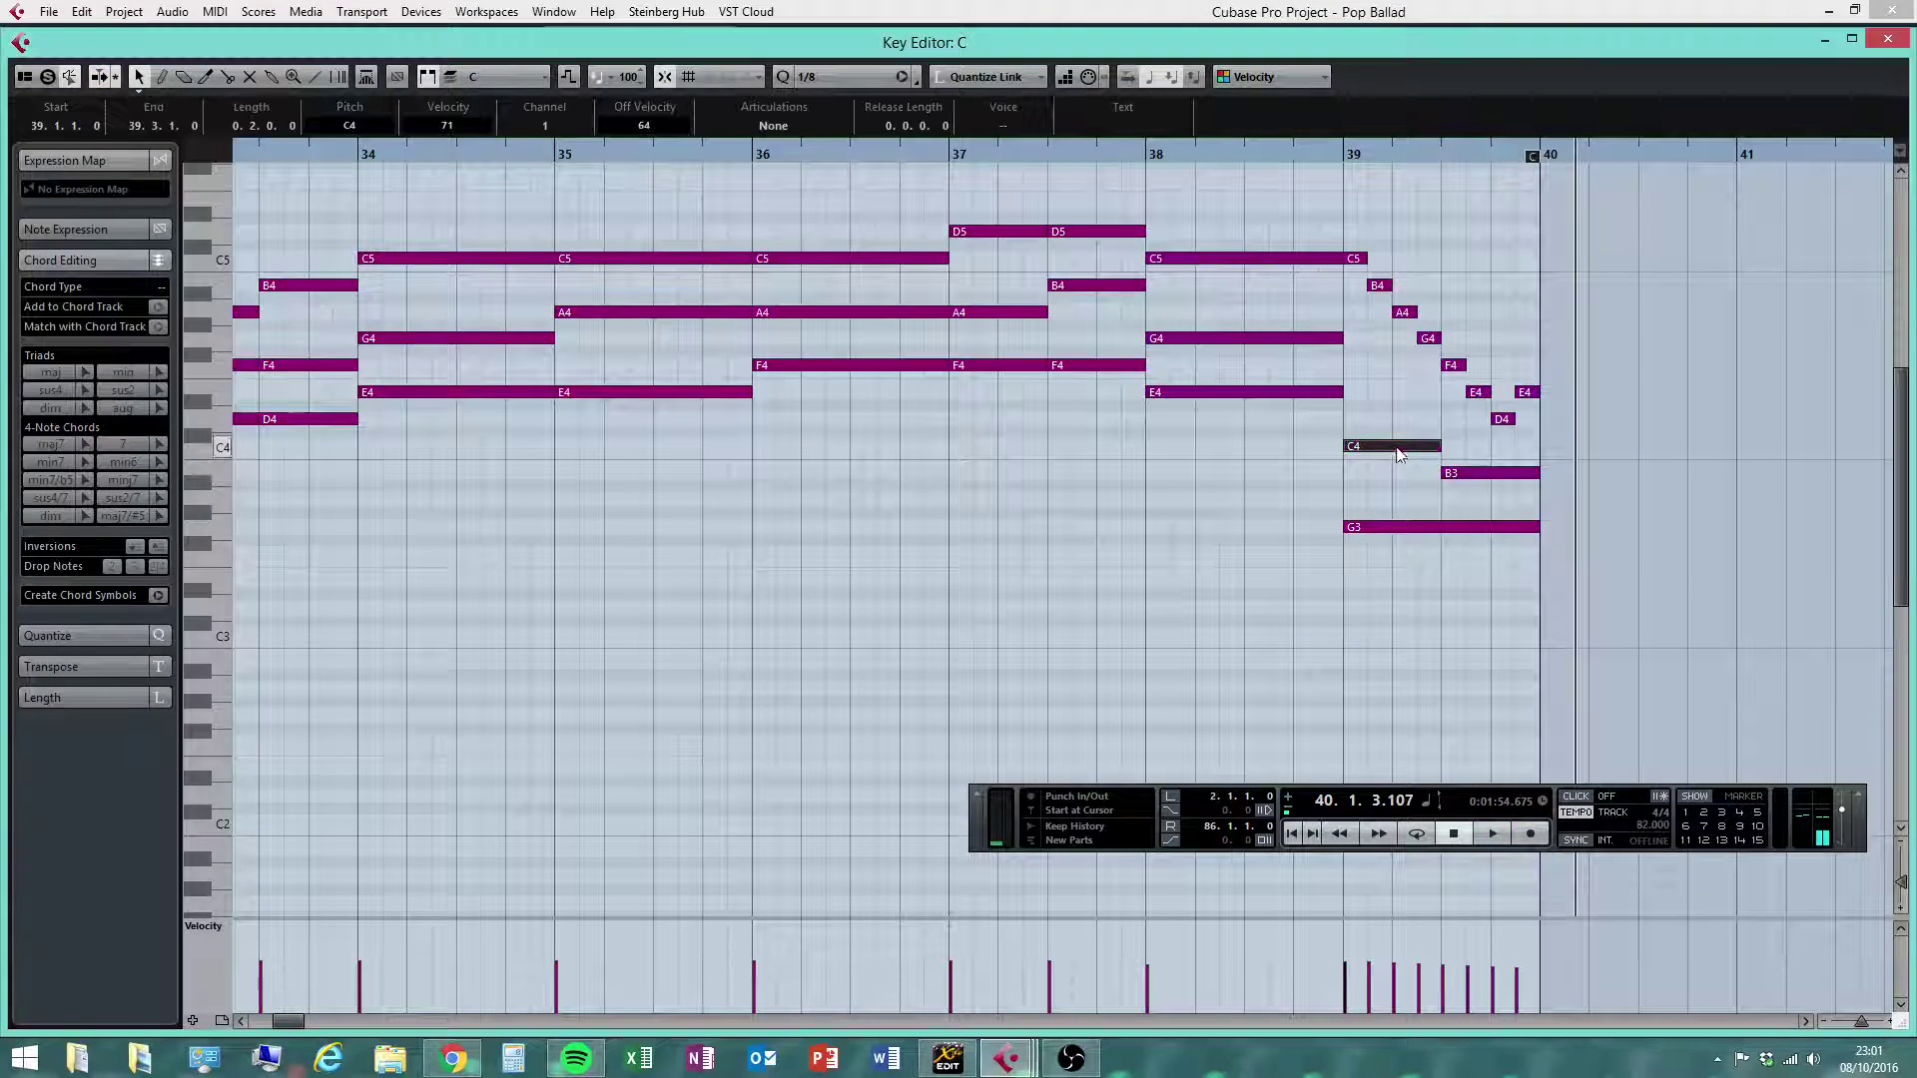
{"action": "left_click", "coordinate": [1478, 473]}
{"action": "left_click", "coordinate": [1426, 338]}
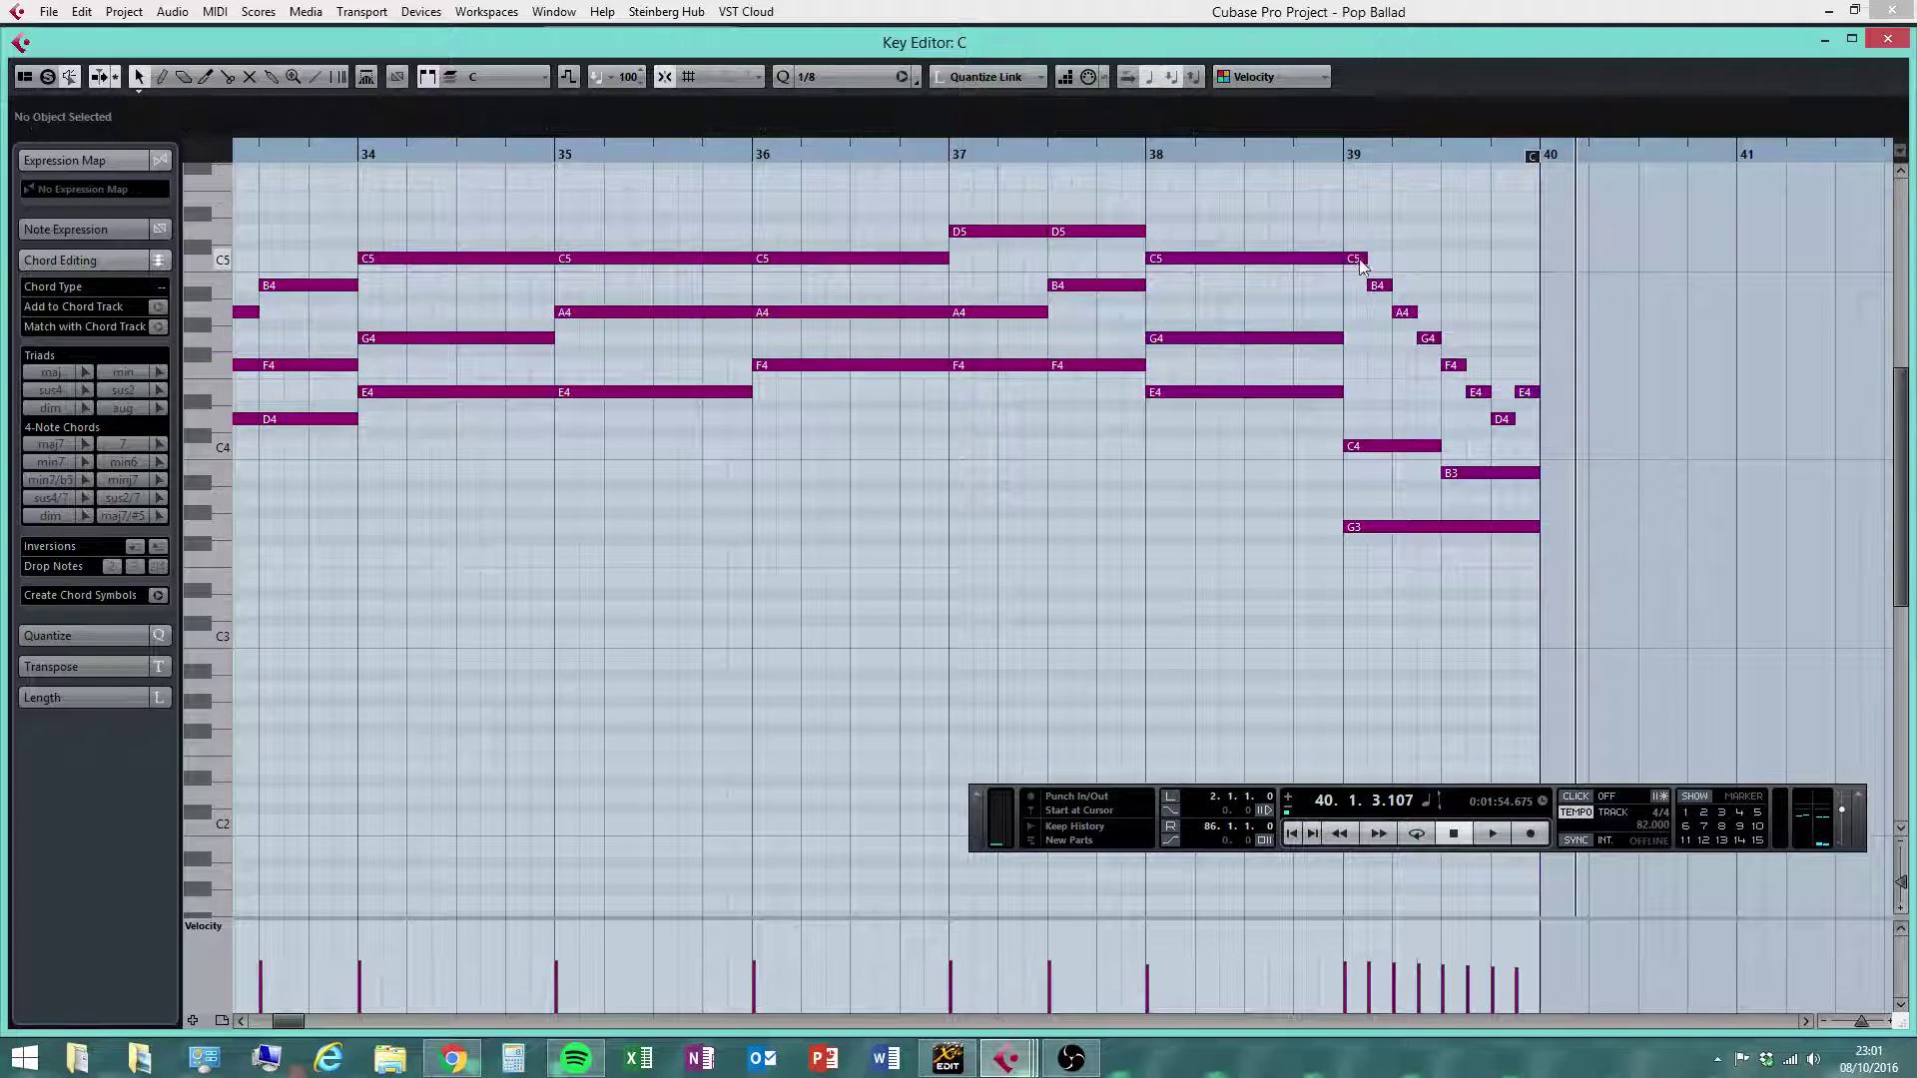
{"action": "left_click", "coordinate": [1403, 313]}
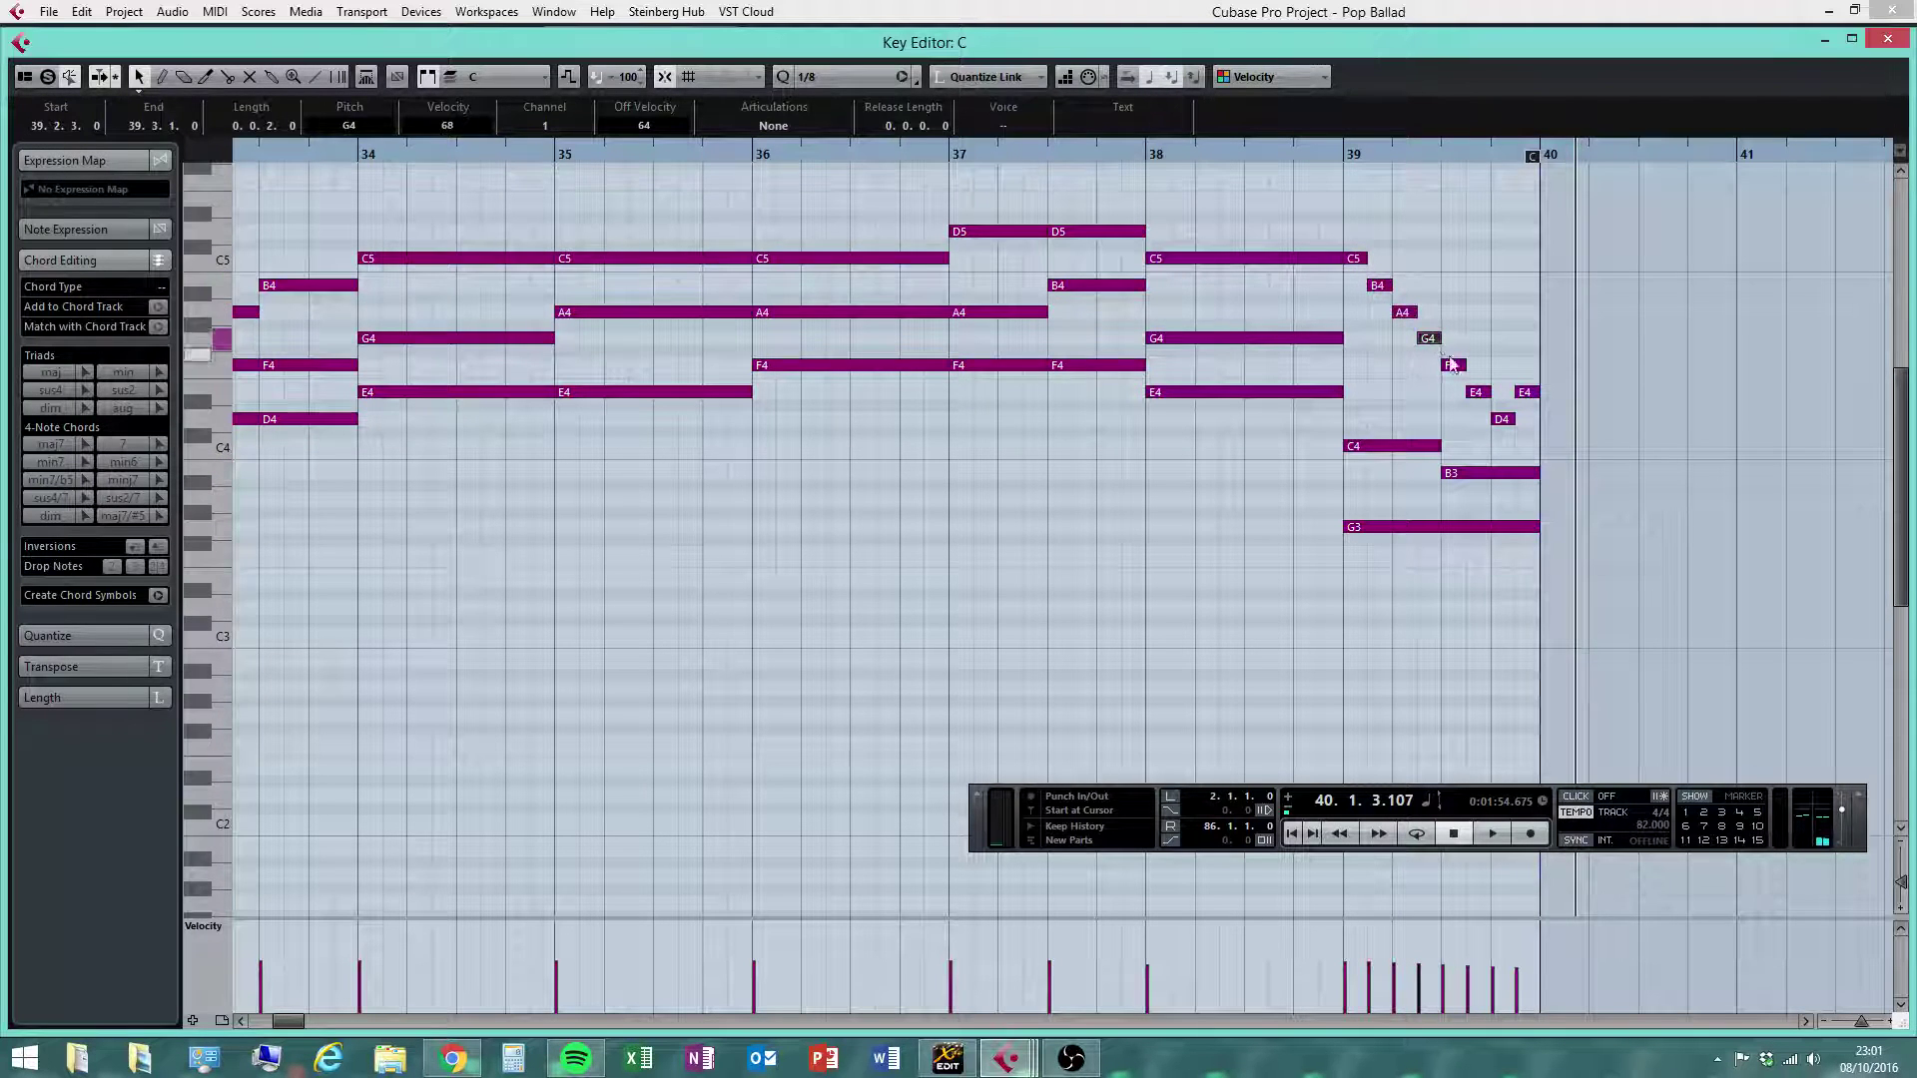
{"action": "left_click_drag", "start_coordinate": [1452, 366], "coordinate": [1528, 420]}
Play the reworked run from bar 38 through the end of bar 39
{"action": "left_click", "coordinate": [1247, 155]}
{"action": "key", "text": "space"}
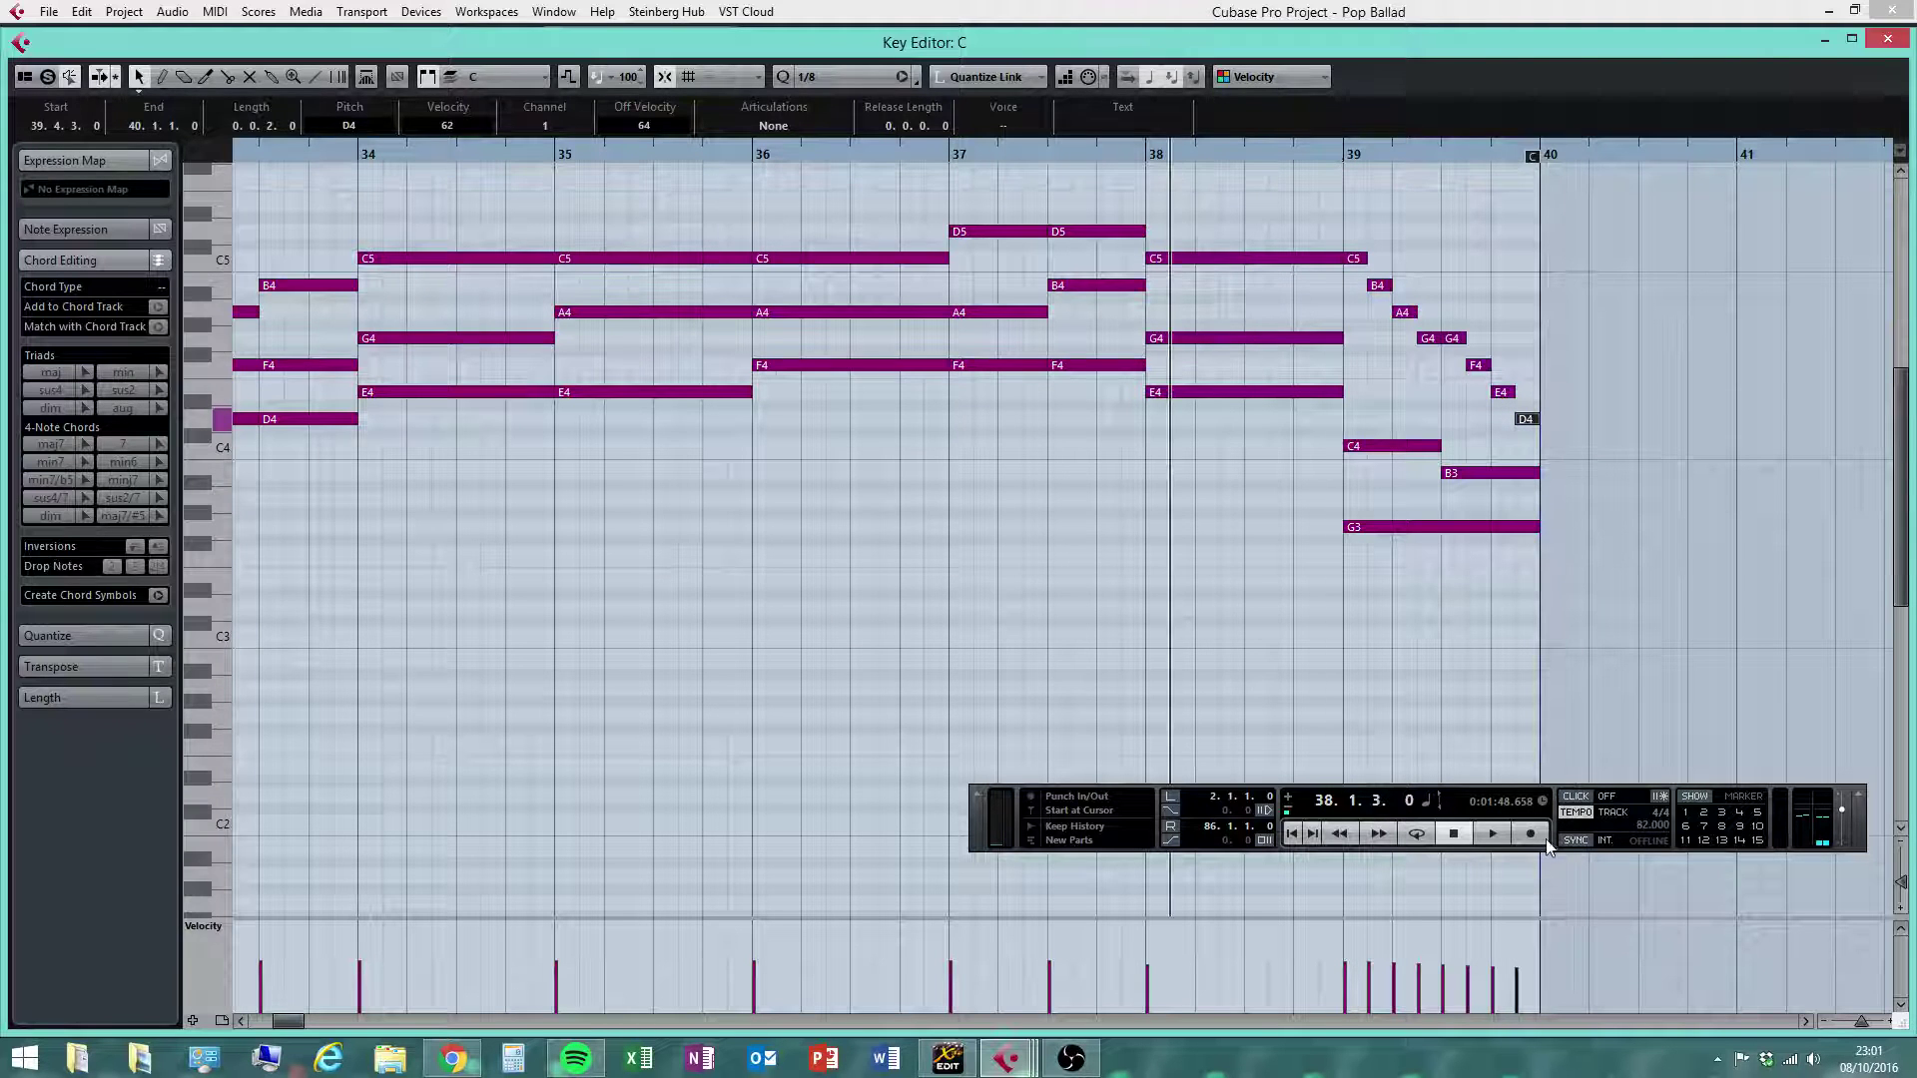
{"action": "left_click", "coordinate": [1494, 834]}
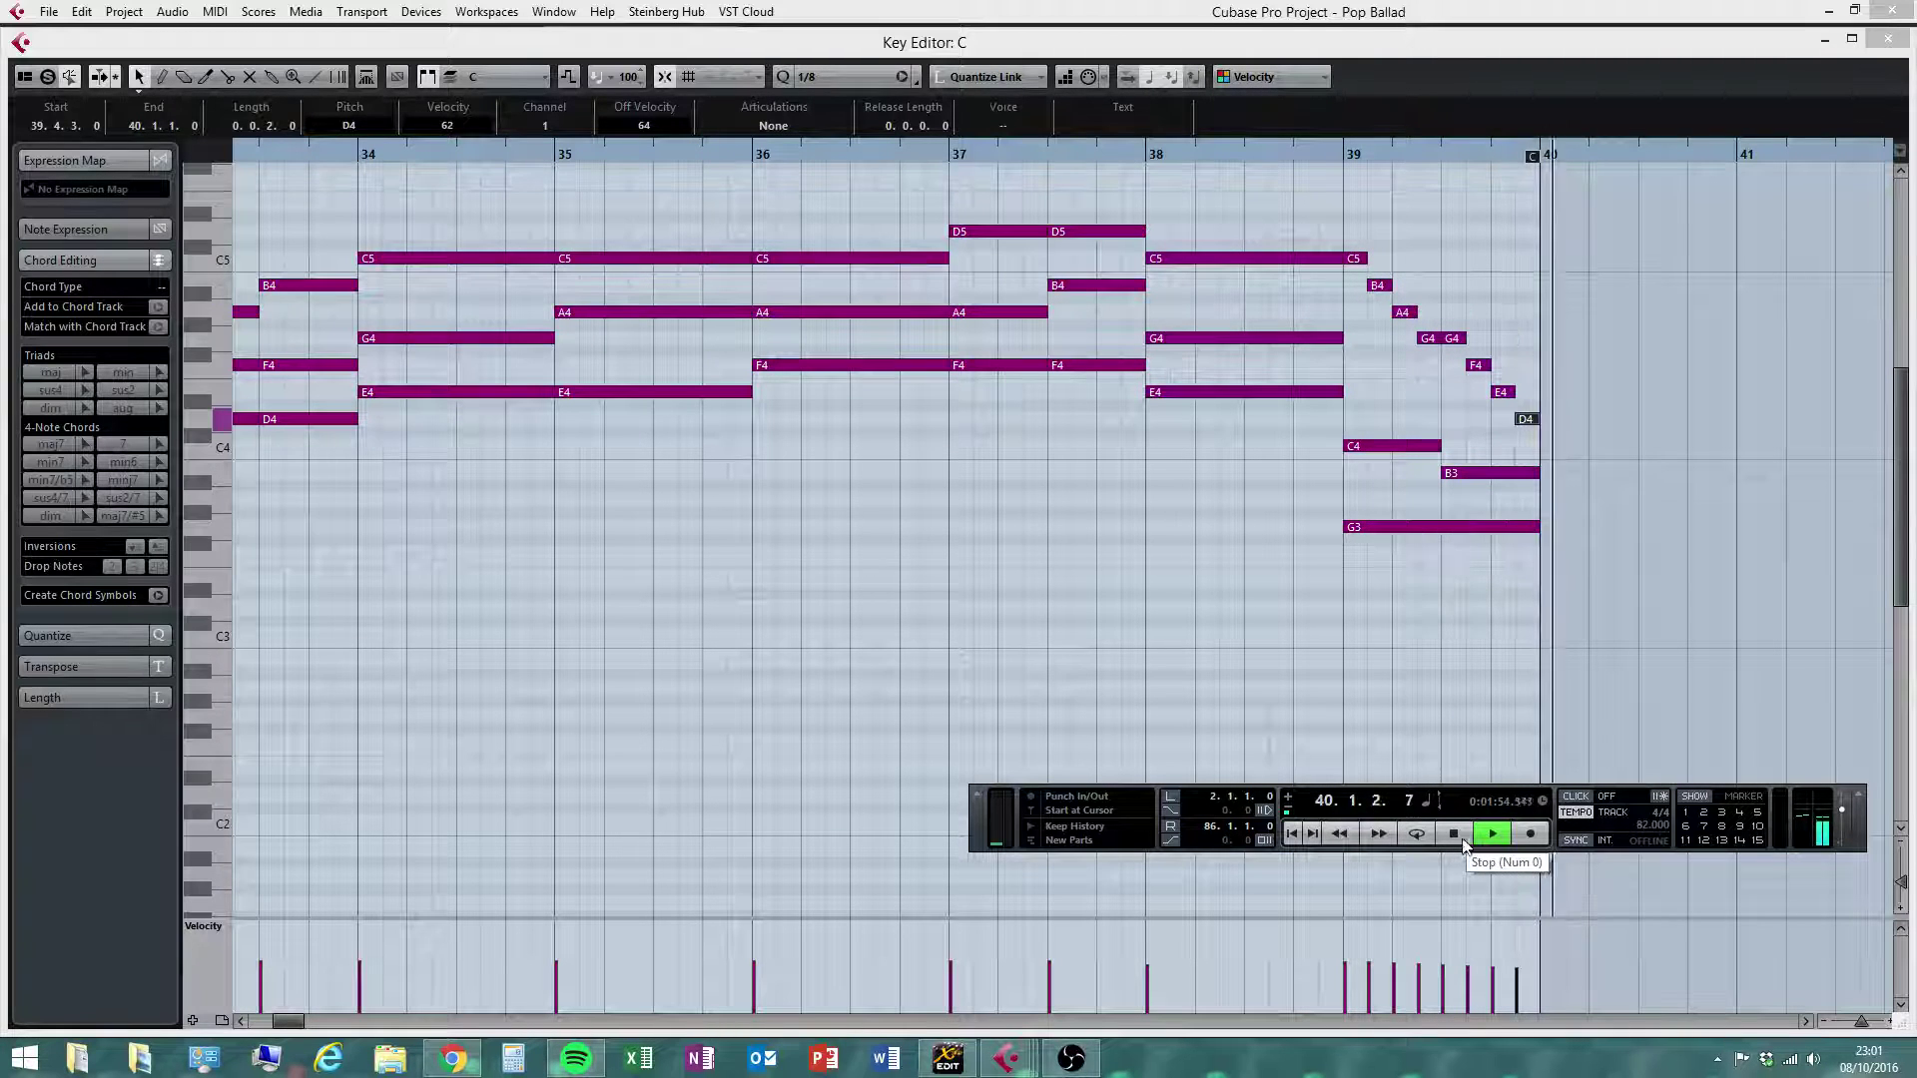
{"action": "left_click", "coordinate": [1459, 839]}
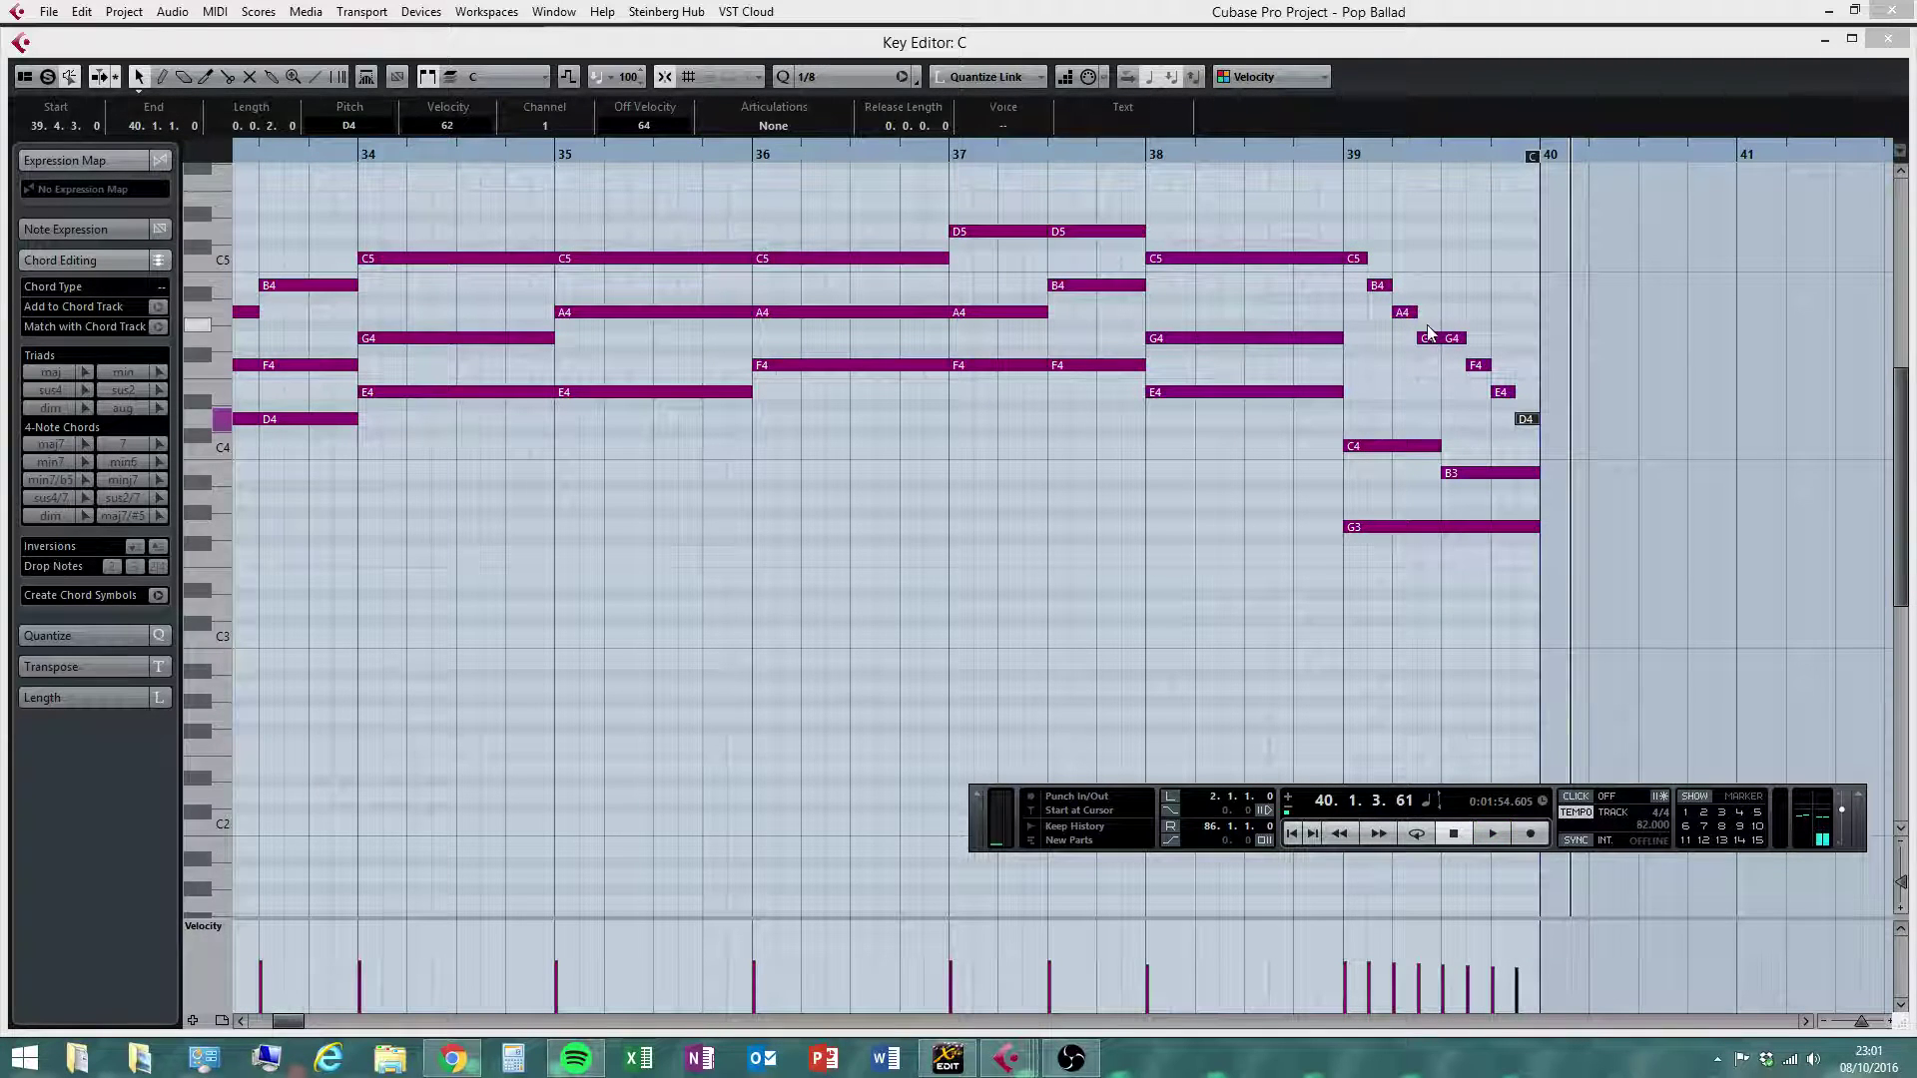
Delete the repeated G4 in bar 39 and lengthen the first G4 to fill its place
{"action": "left_click", "coordinate": [1450, 341]}
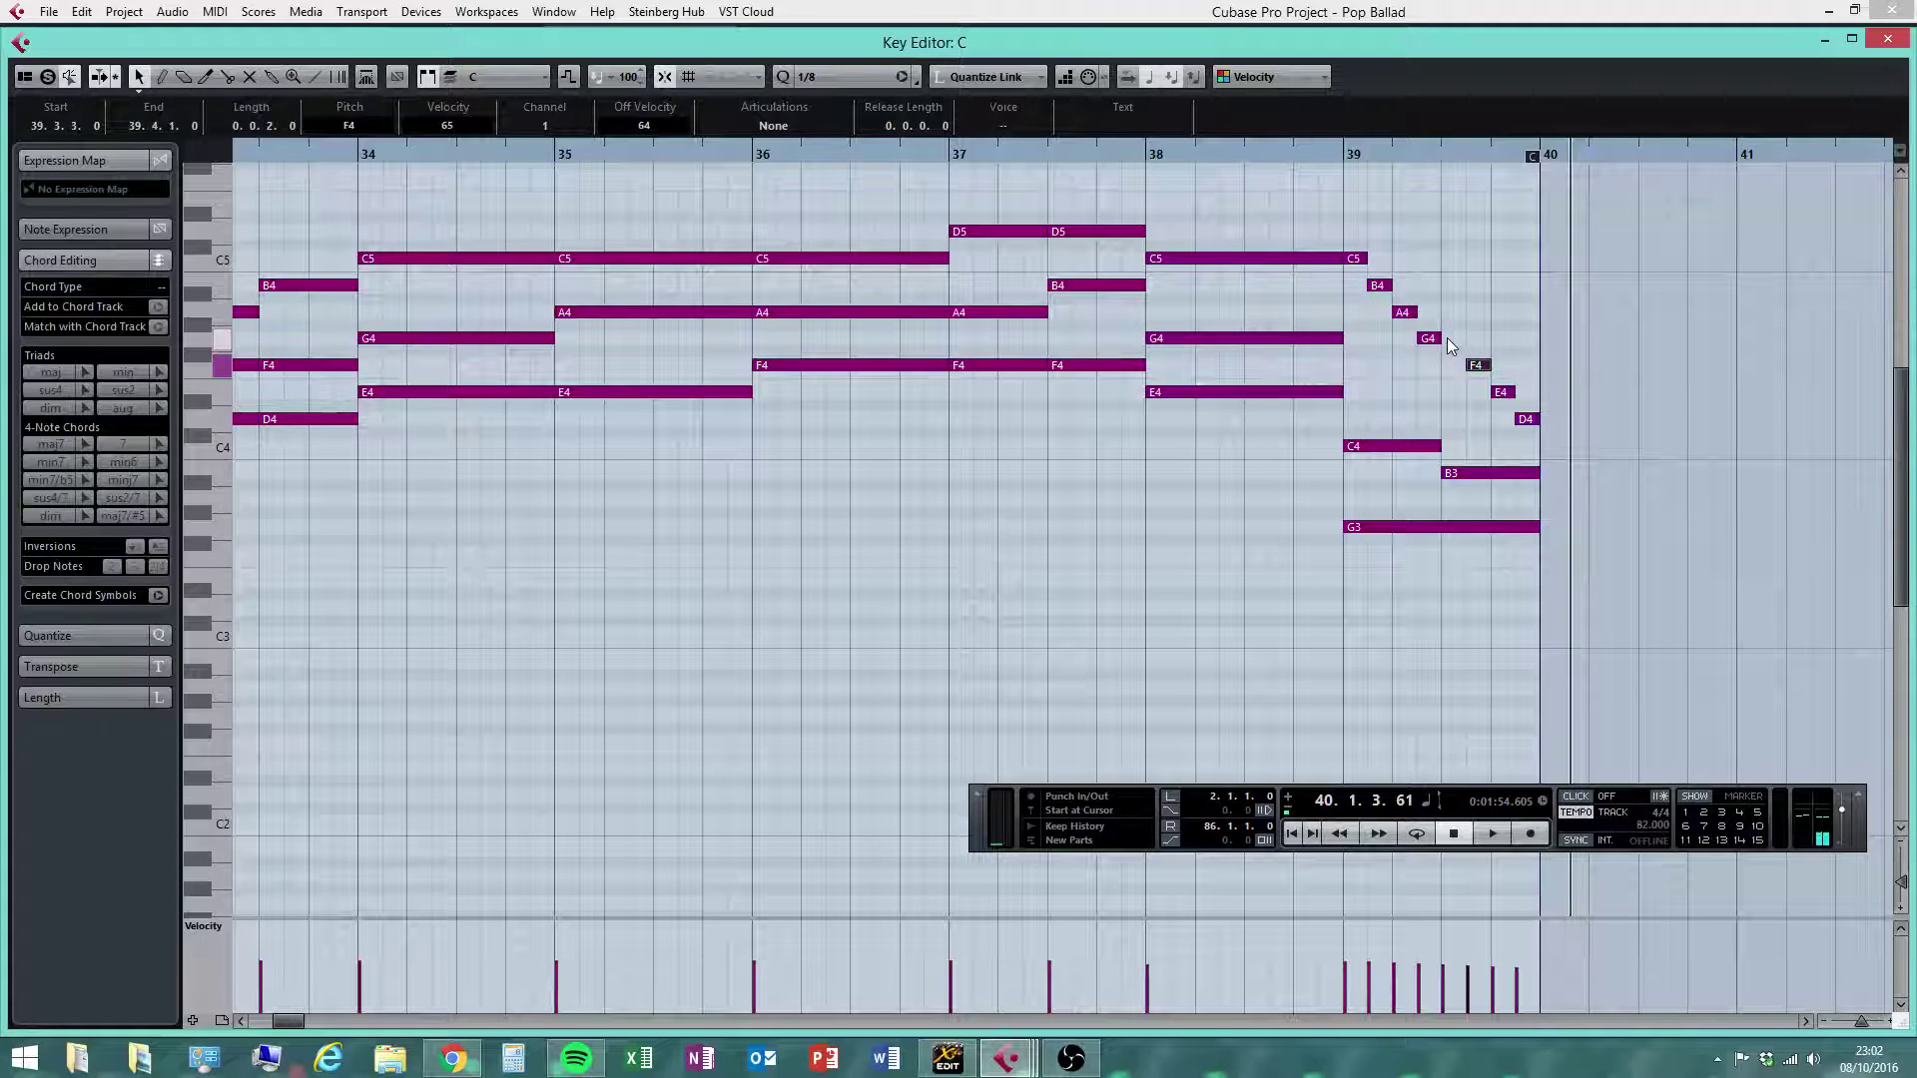
{"action": "left_click_drag", "start_coordinate": [1440, 338], "coordinate": [1465, 340]}
{"action": "left_click", "coordinate": [1435, 377]}
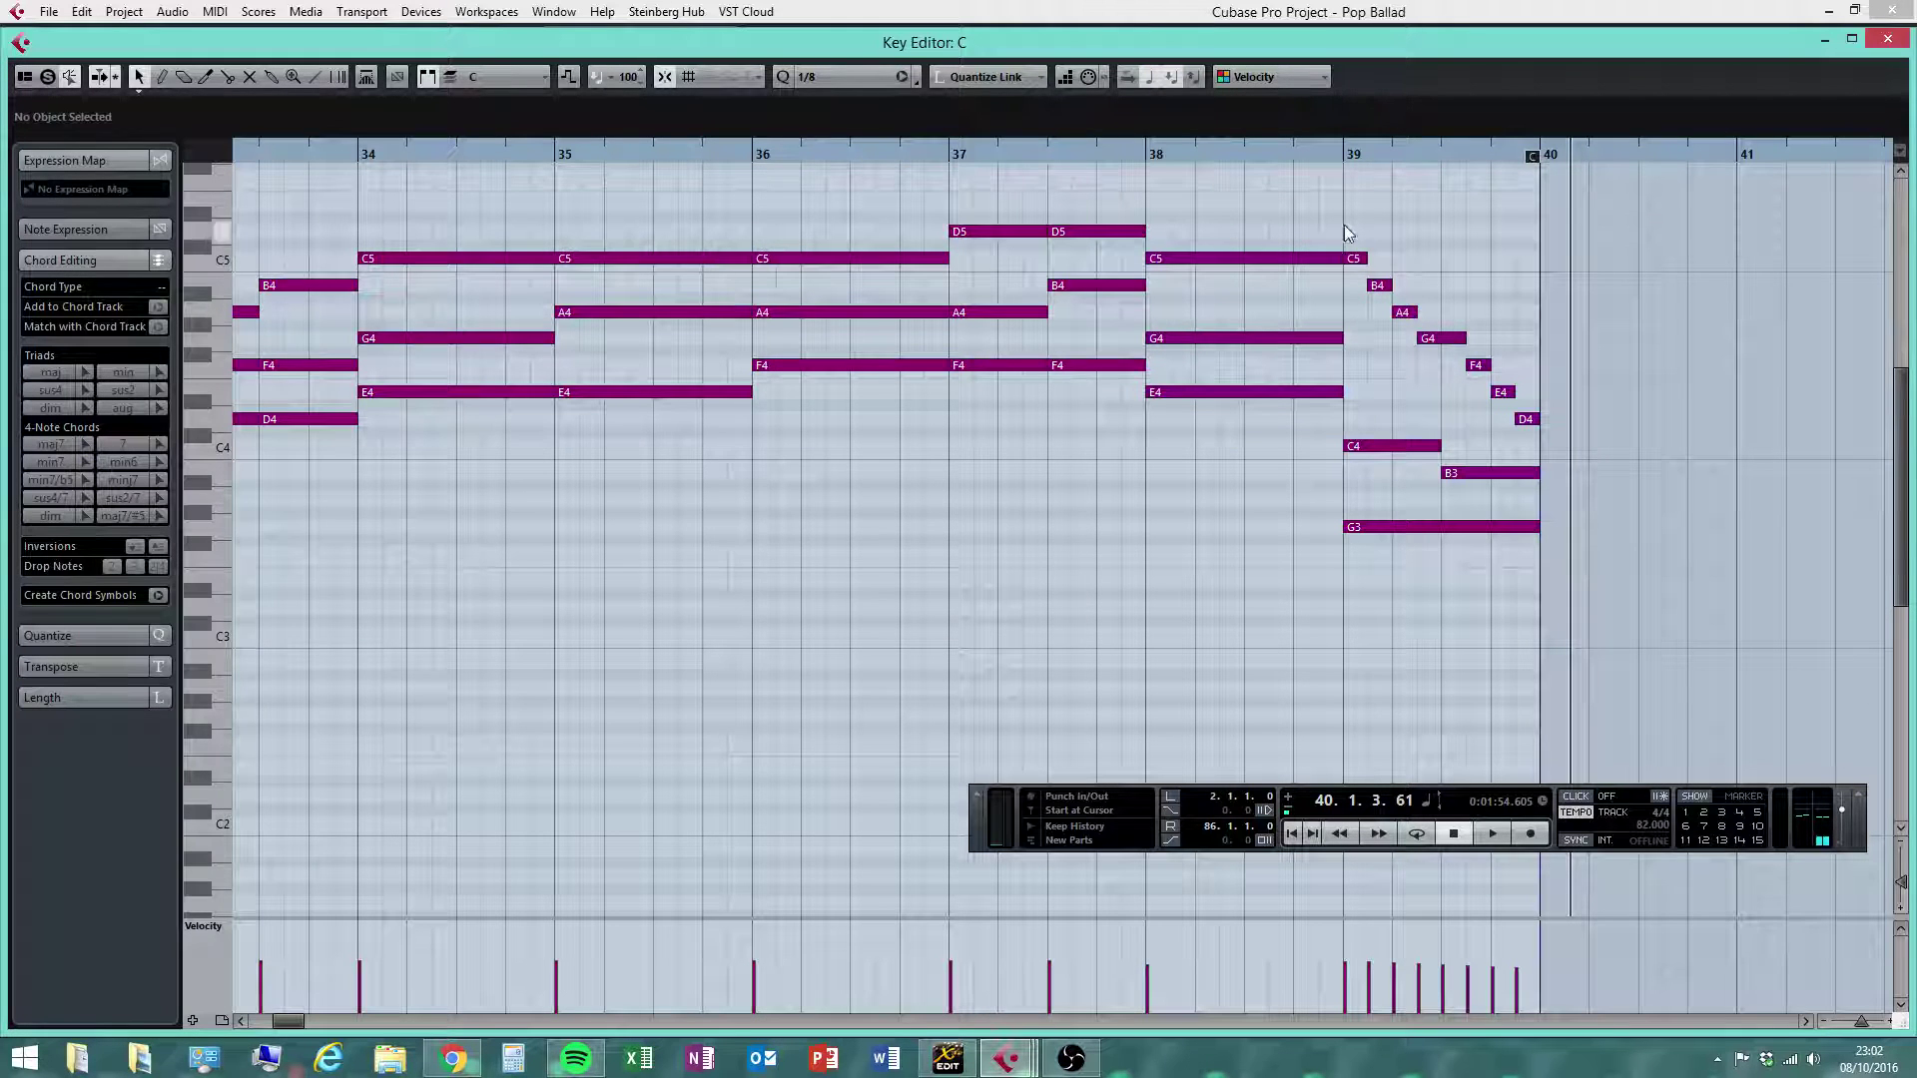
Select the notes in the first half of bar 39 and examine which chord they form
{"action": "left_click_drag", "start_coordinate": [1352, 241], "coordinate": [1434, 637]}
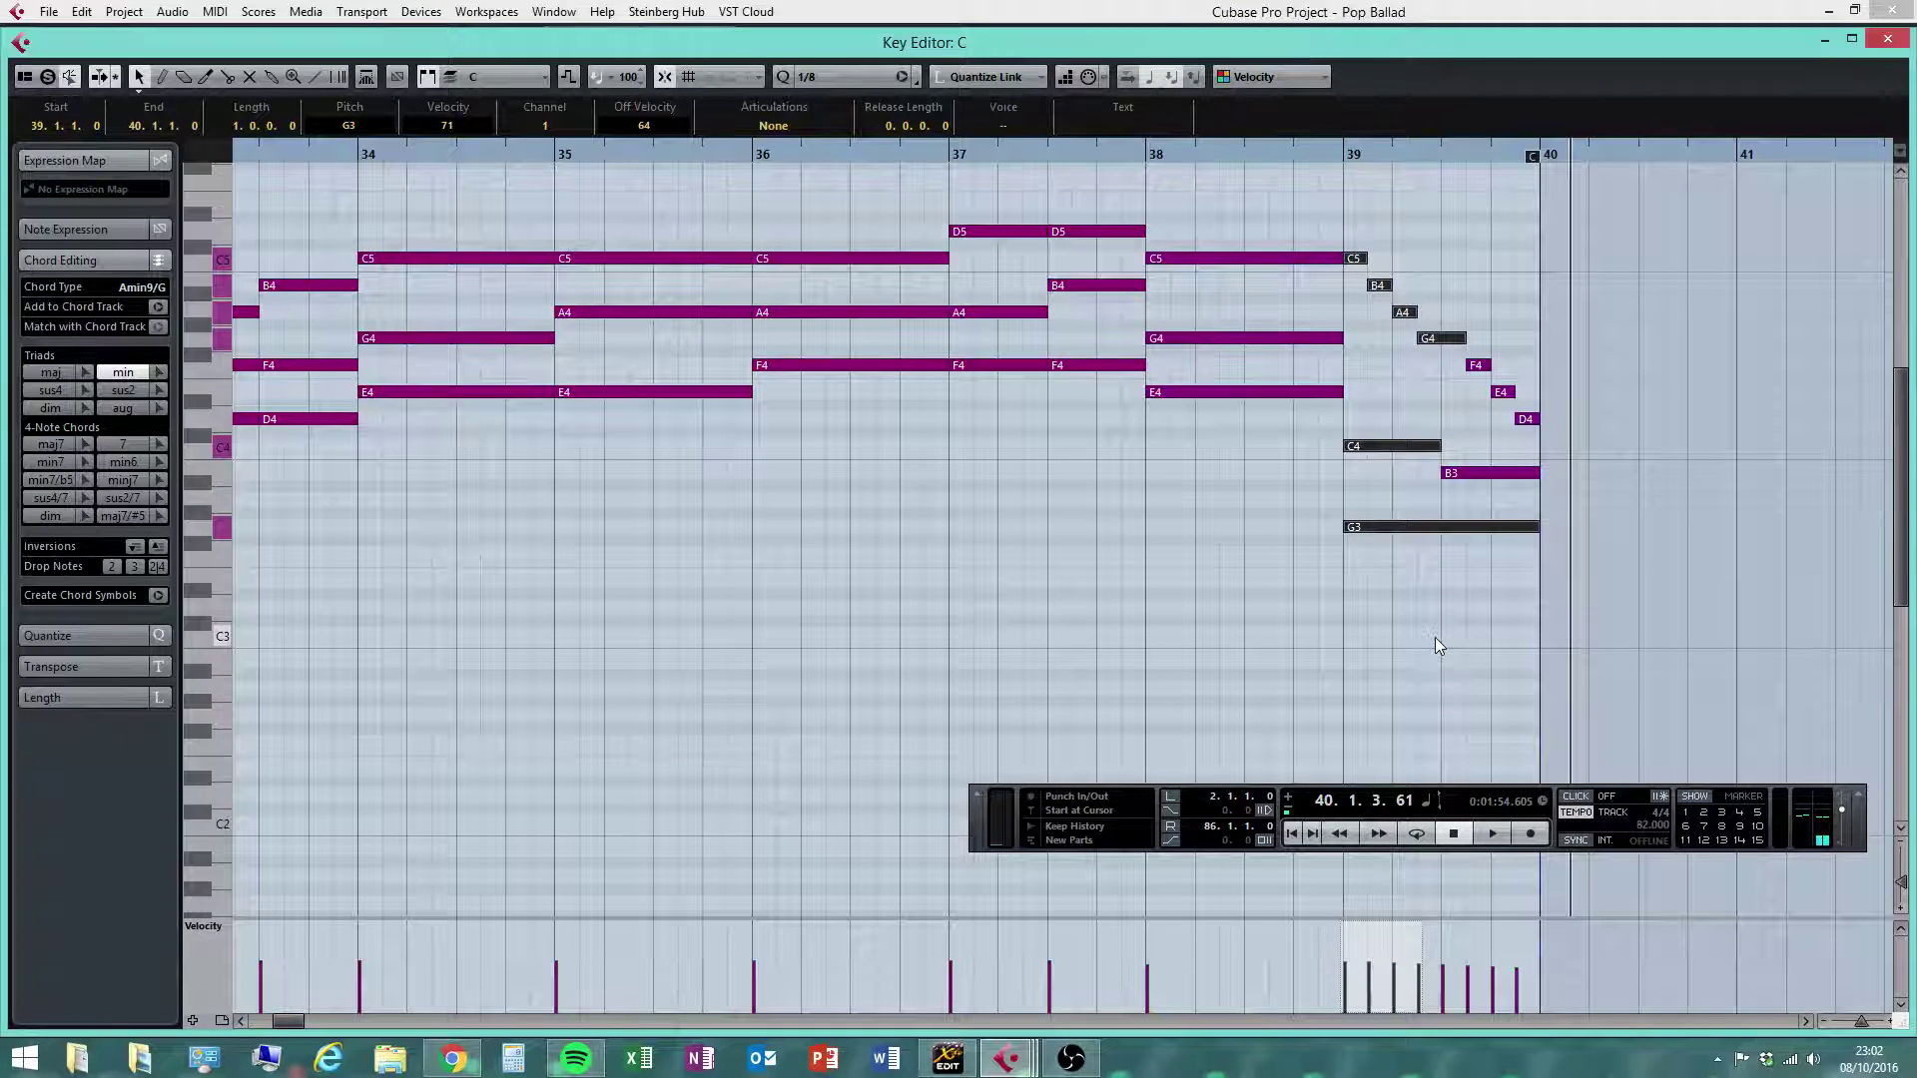
{"action": "left_click", "coordinate": [1392, 617]}
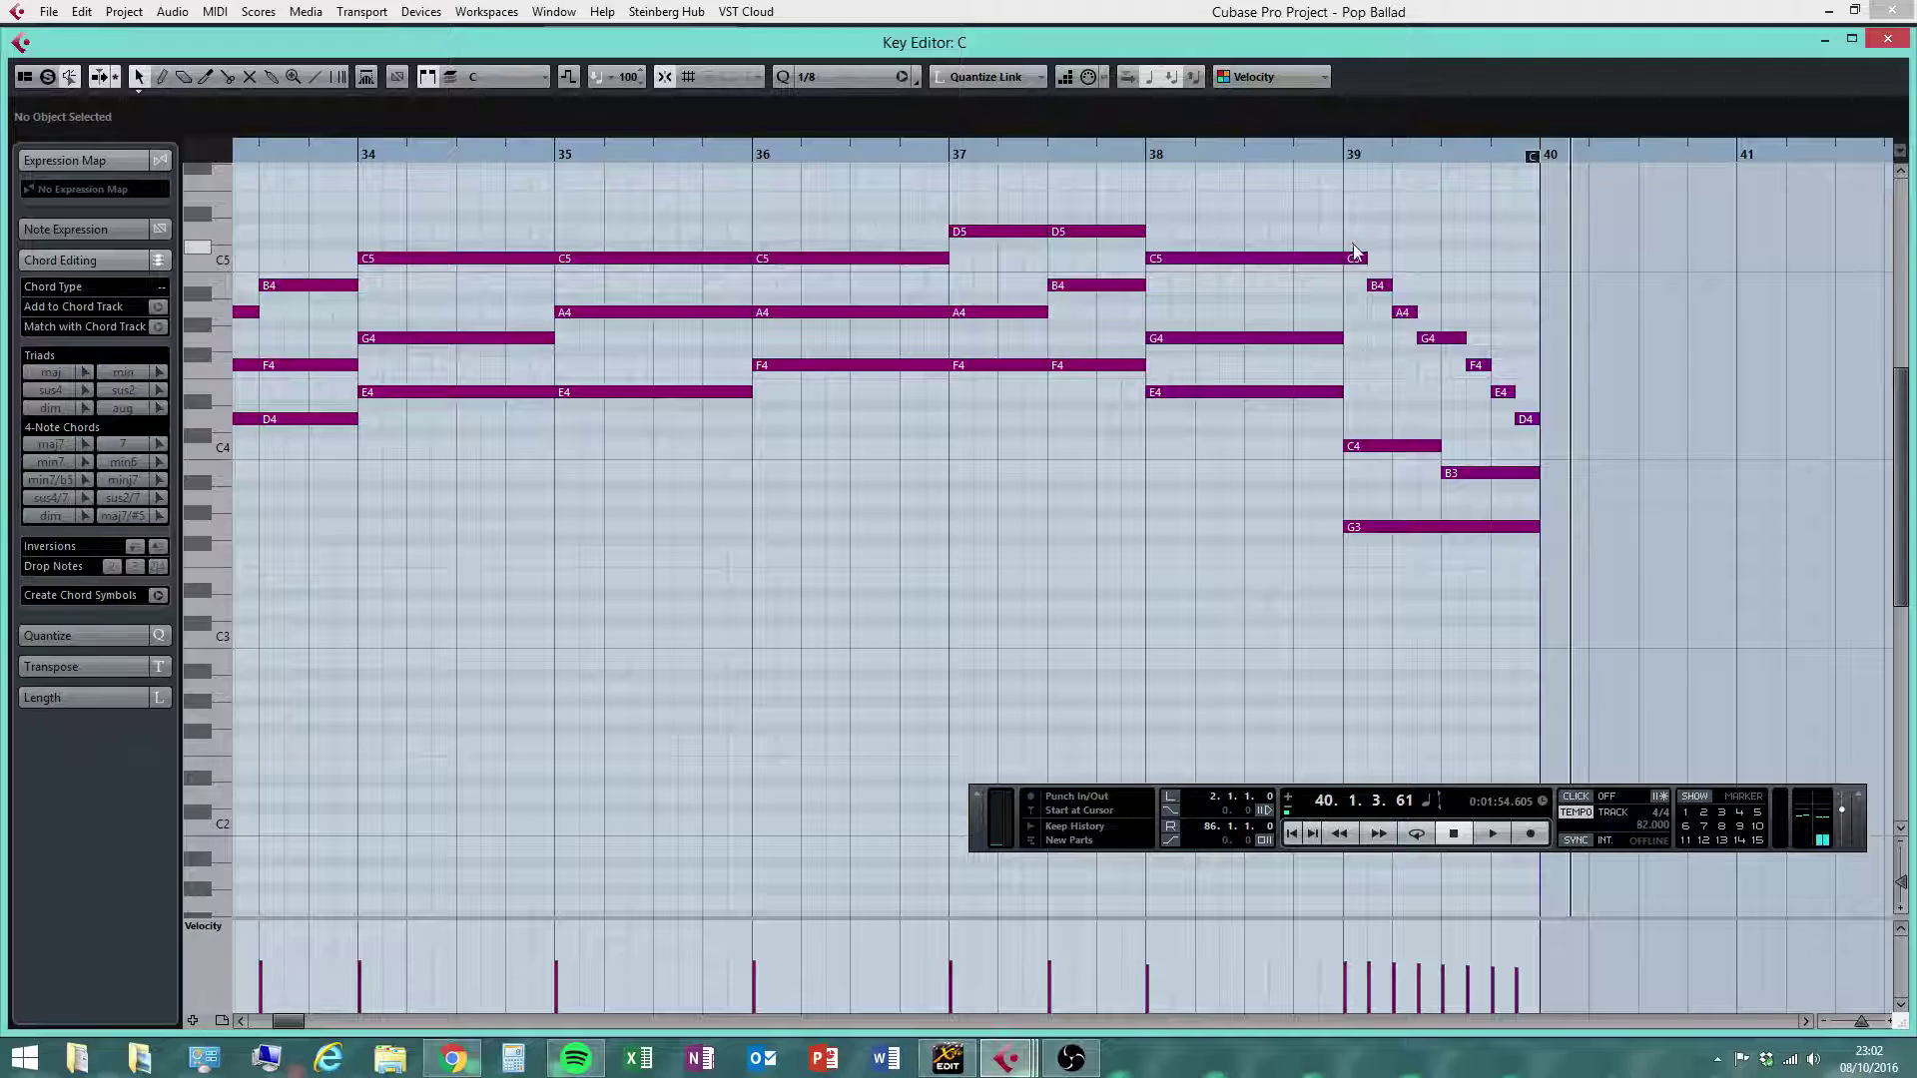
{"action": "left_click_drag", "start_coordinate": [1352, 244], "coordinate": [1361, 625]}
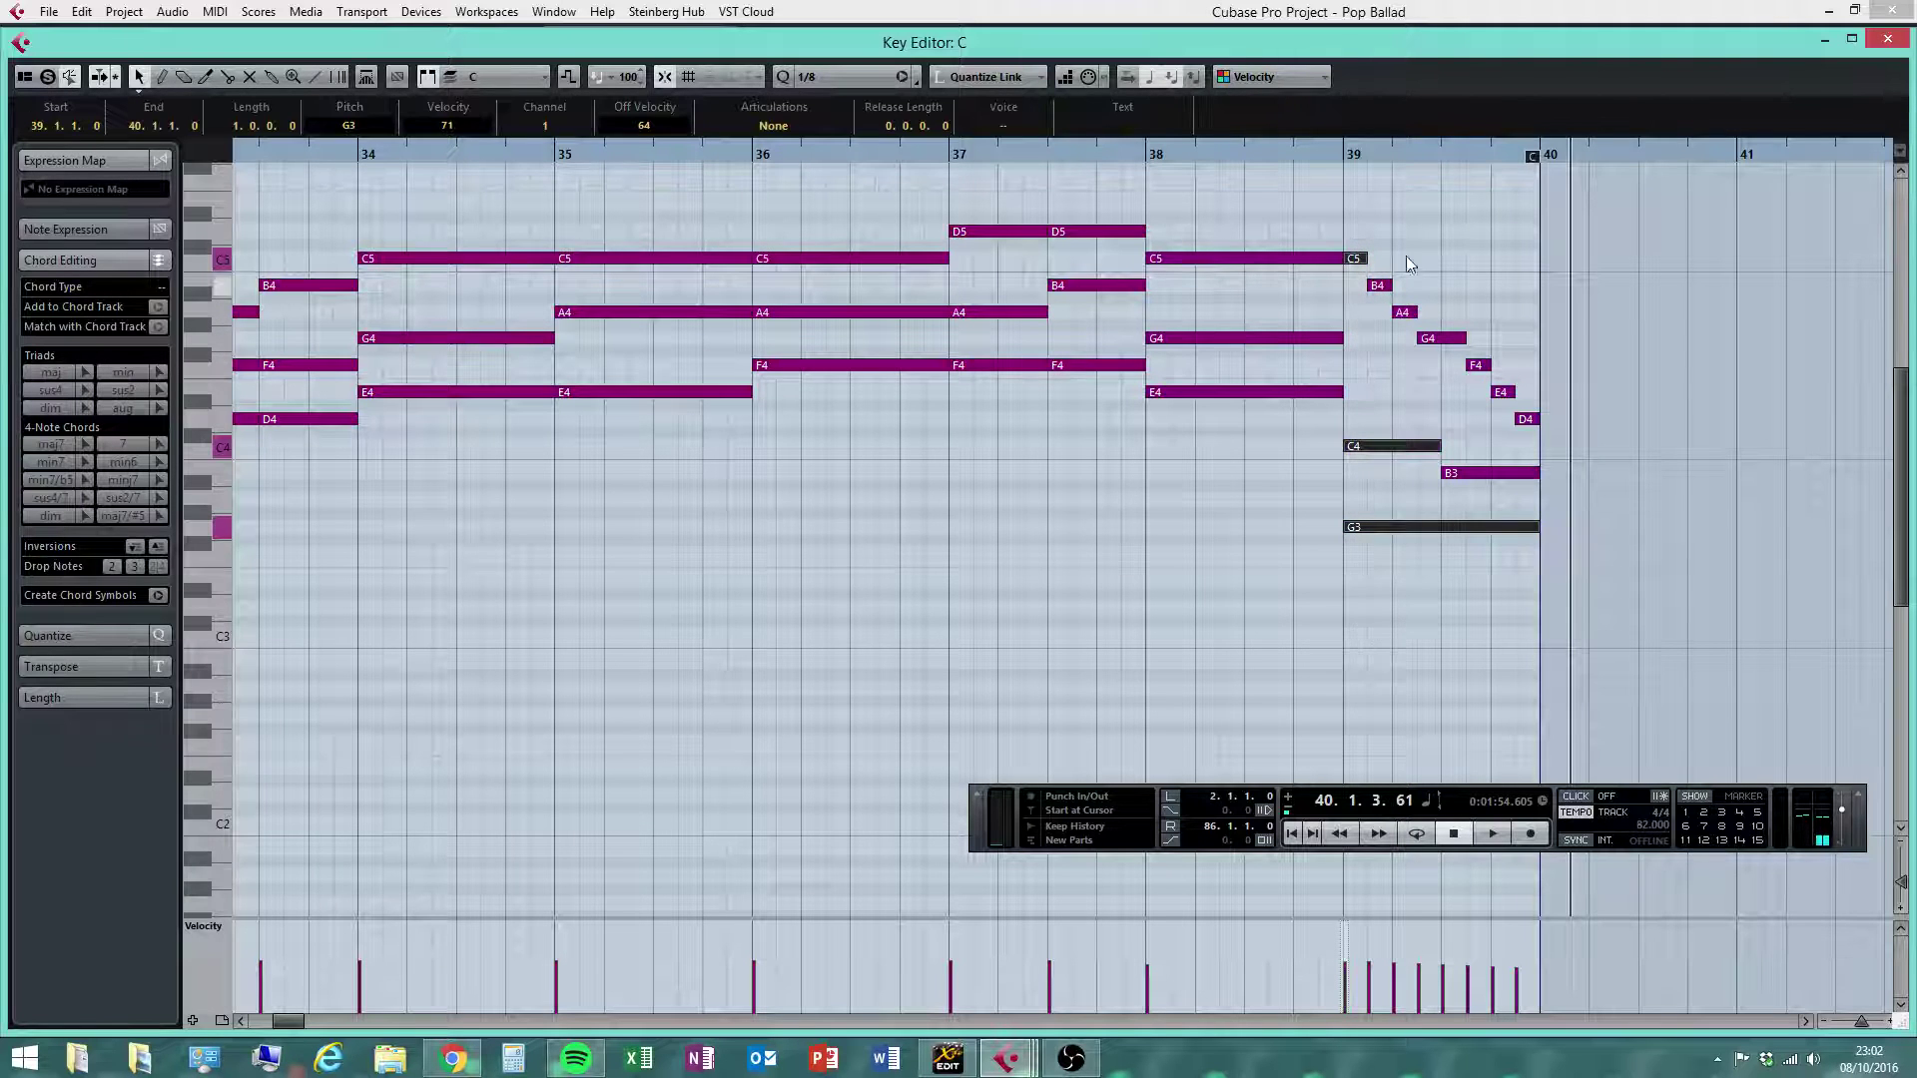
{"action": "left_click", "coordinate": [1417, 399]}
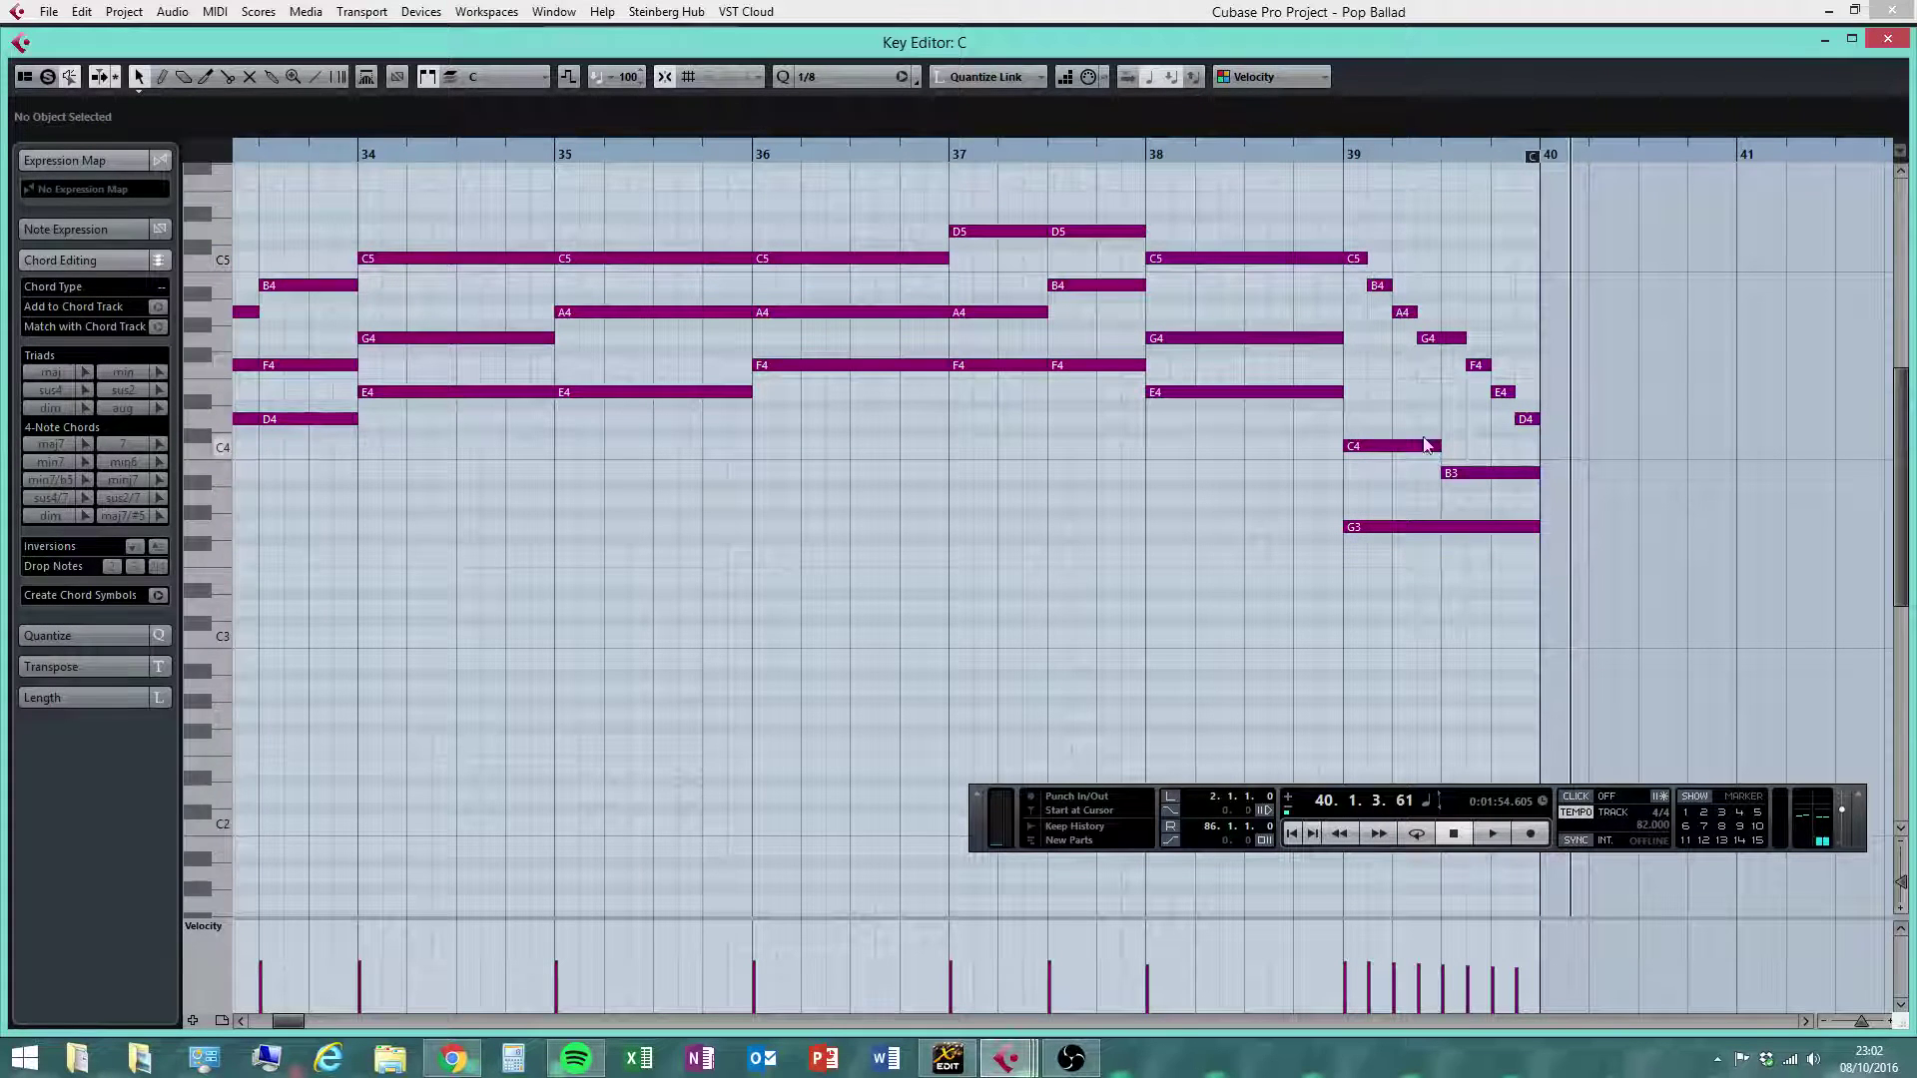
Examine the chord type of the notes in the second half of bar 39 and audition its G3, B3, D4 and F4
{"action": "left_click_drag", "start_coordinate": [1587, 291], "coordinate": [1456, 673]}
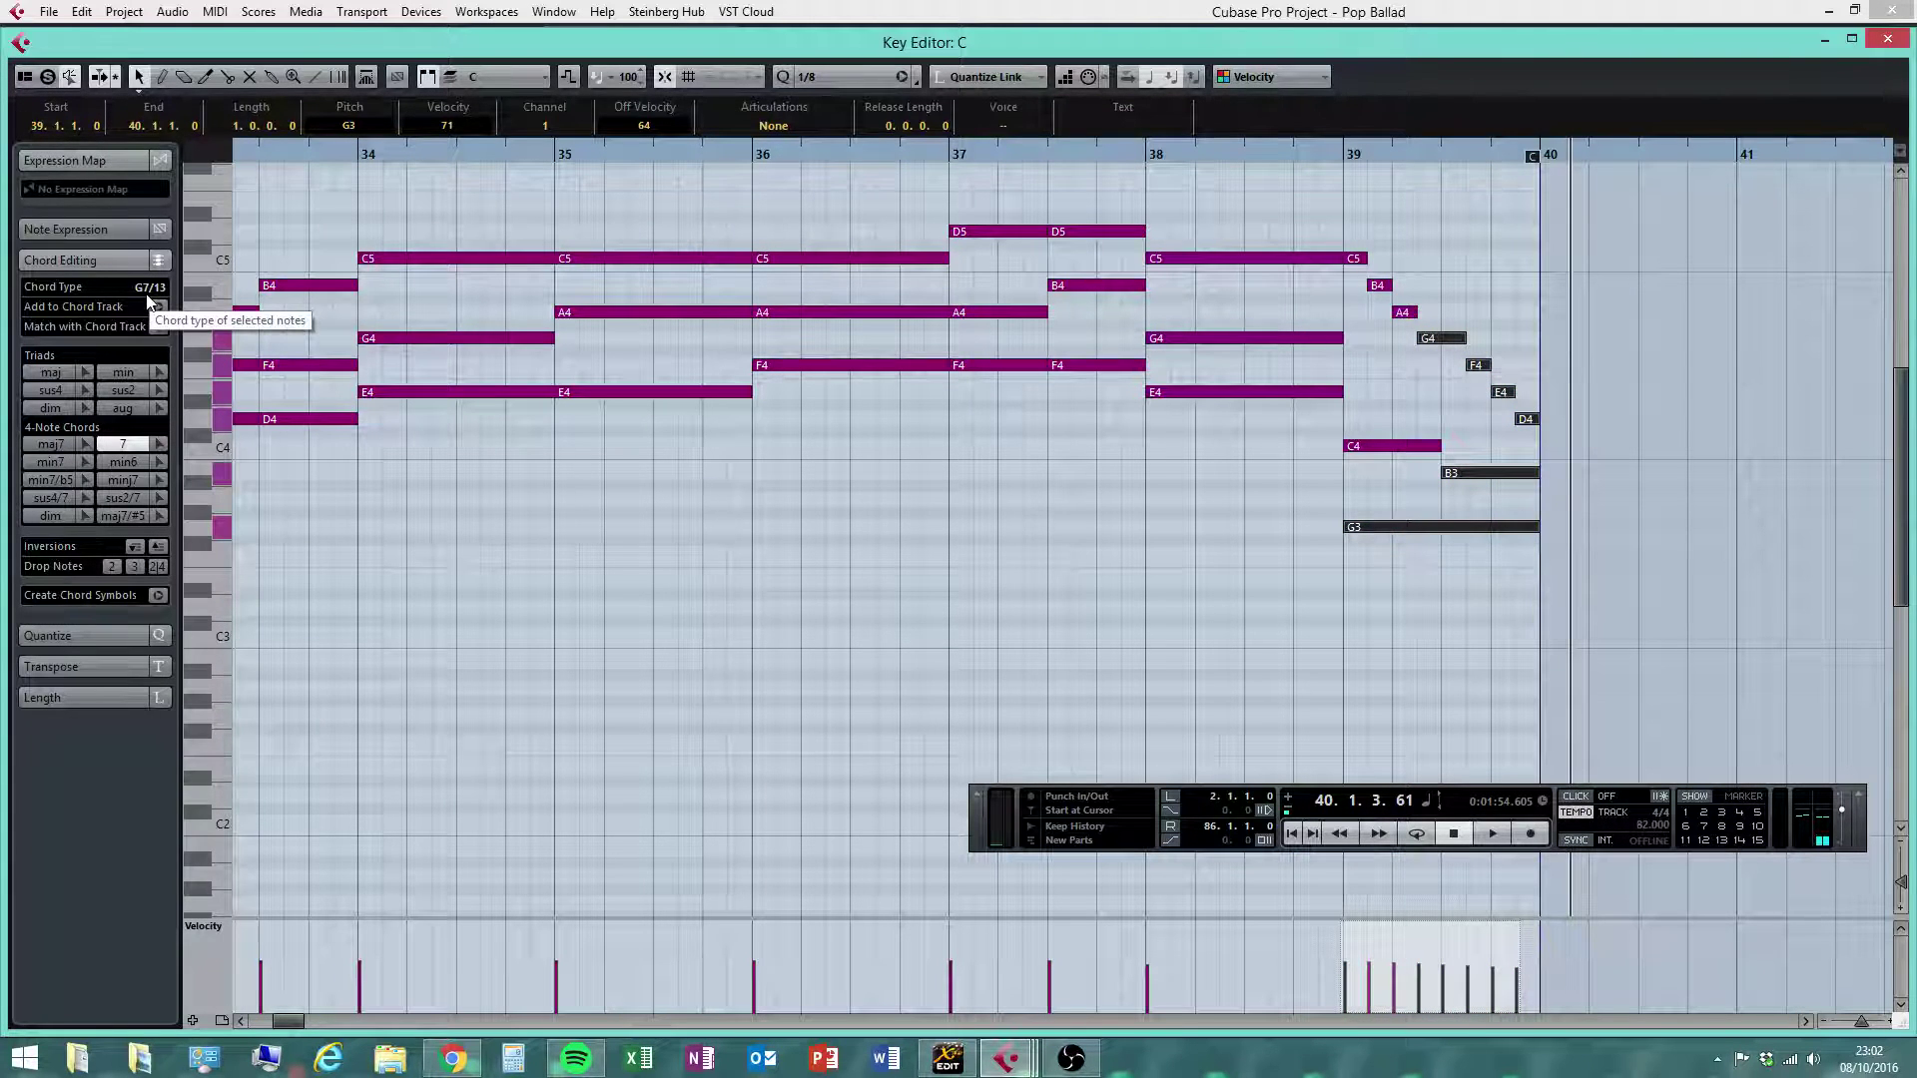
{"action": "left_click", "coordinate": [1576, 471]}
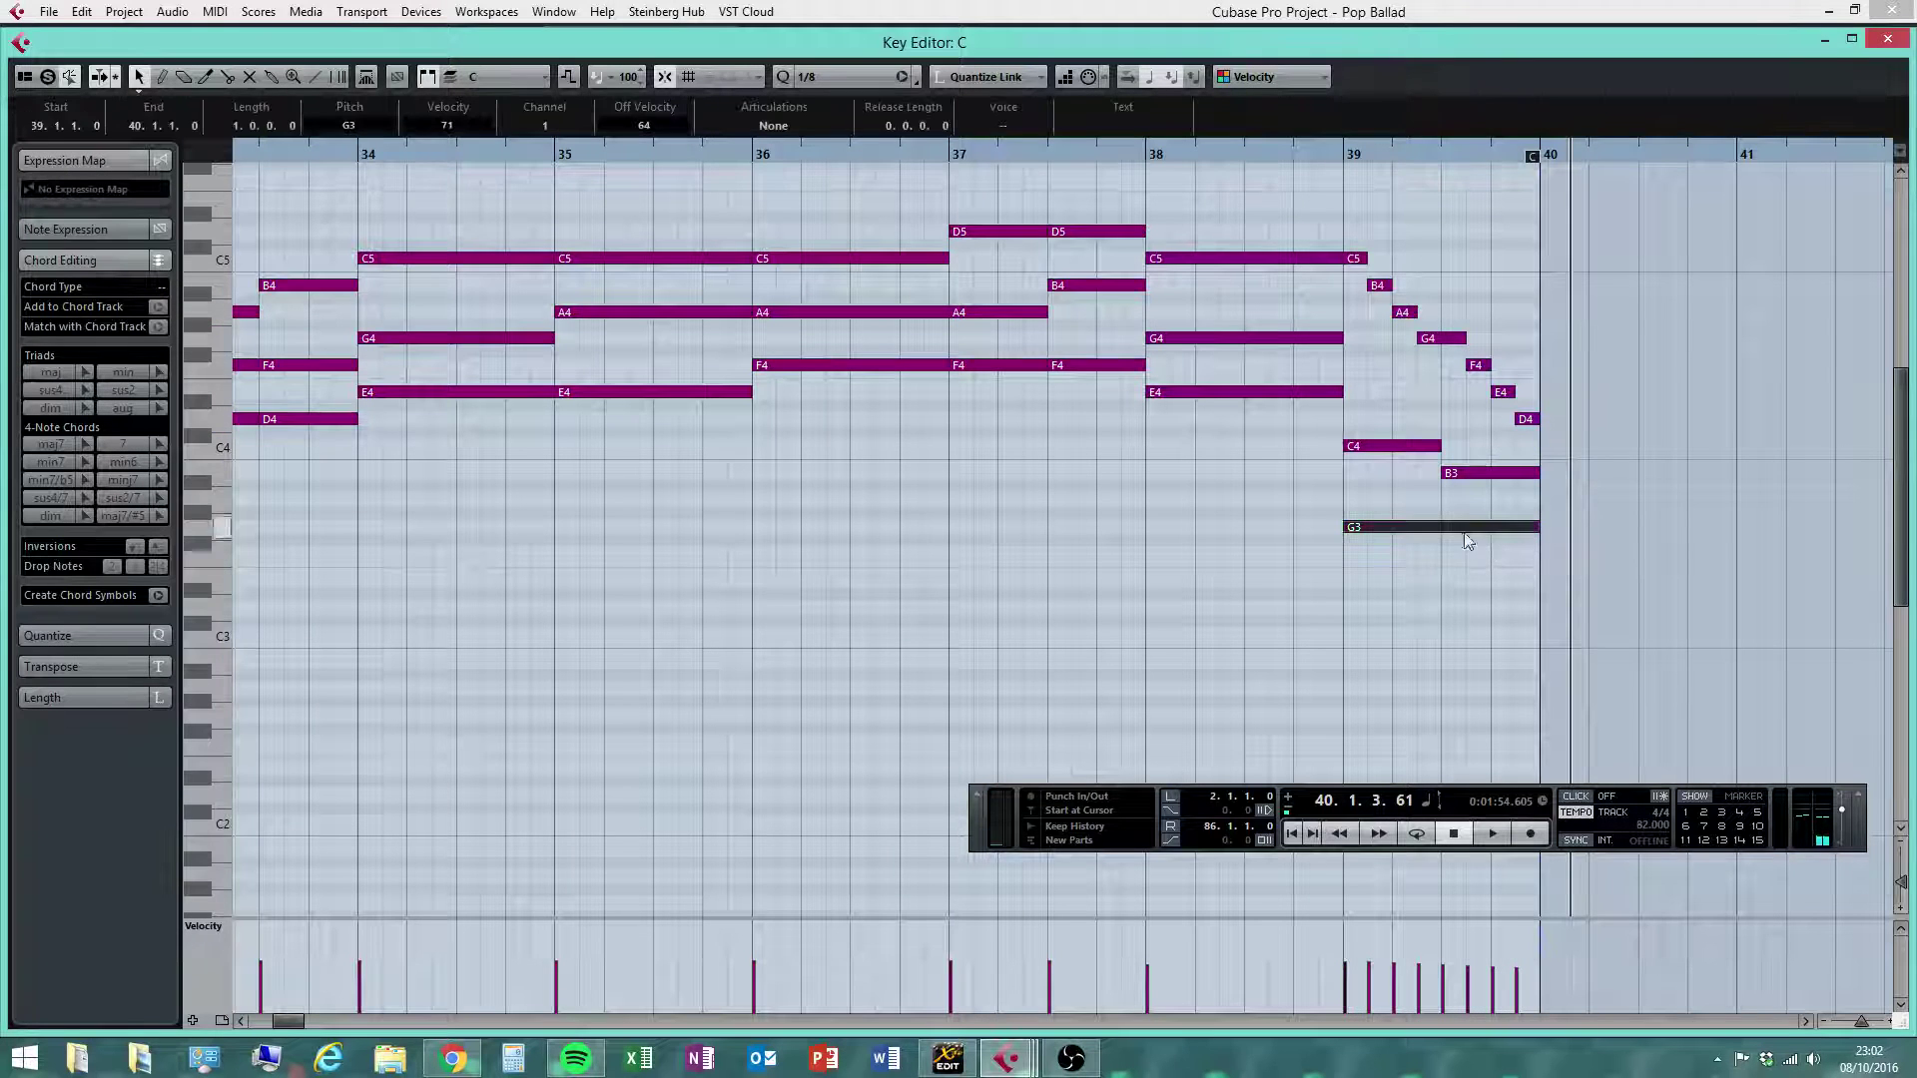
{"action": "left_click", "coordinate": [1483, 475]}
{"action": "left_click", "coordinate": [1526, 421]}
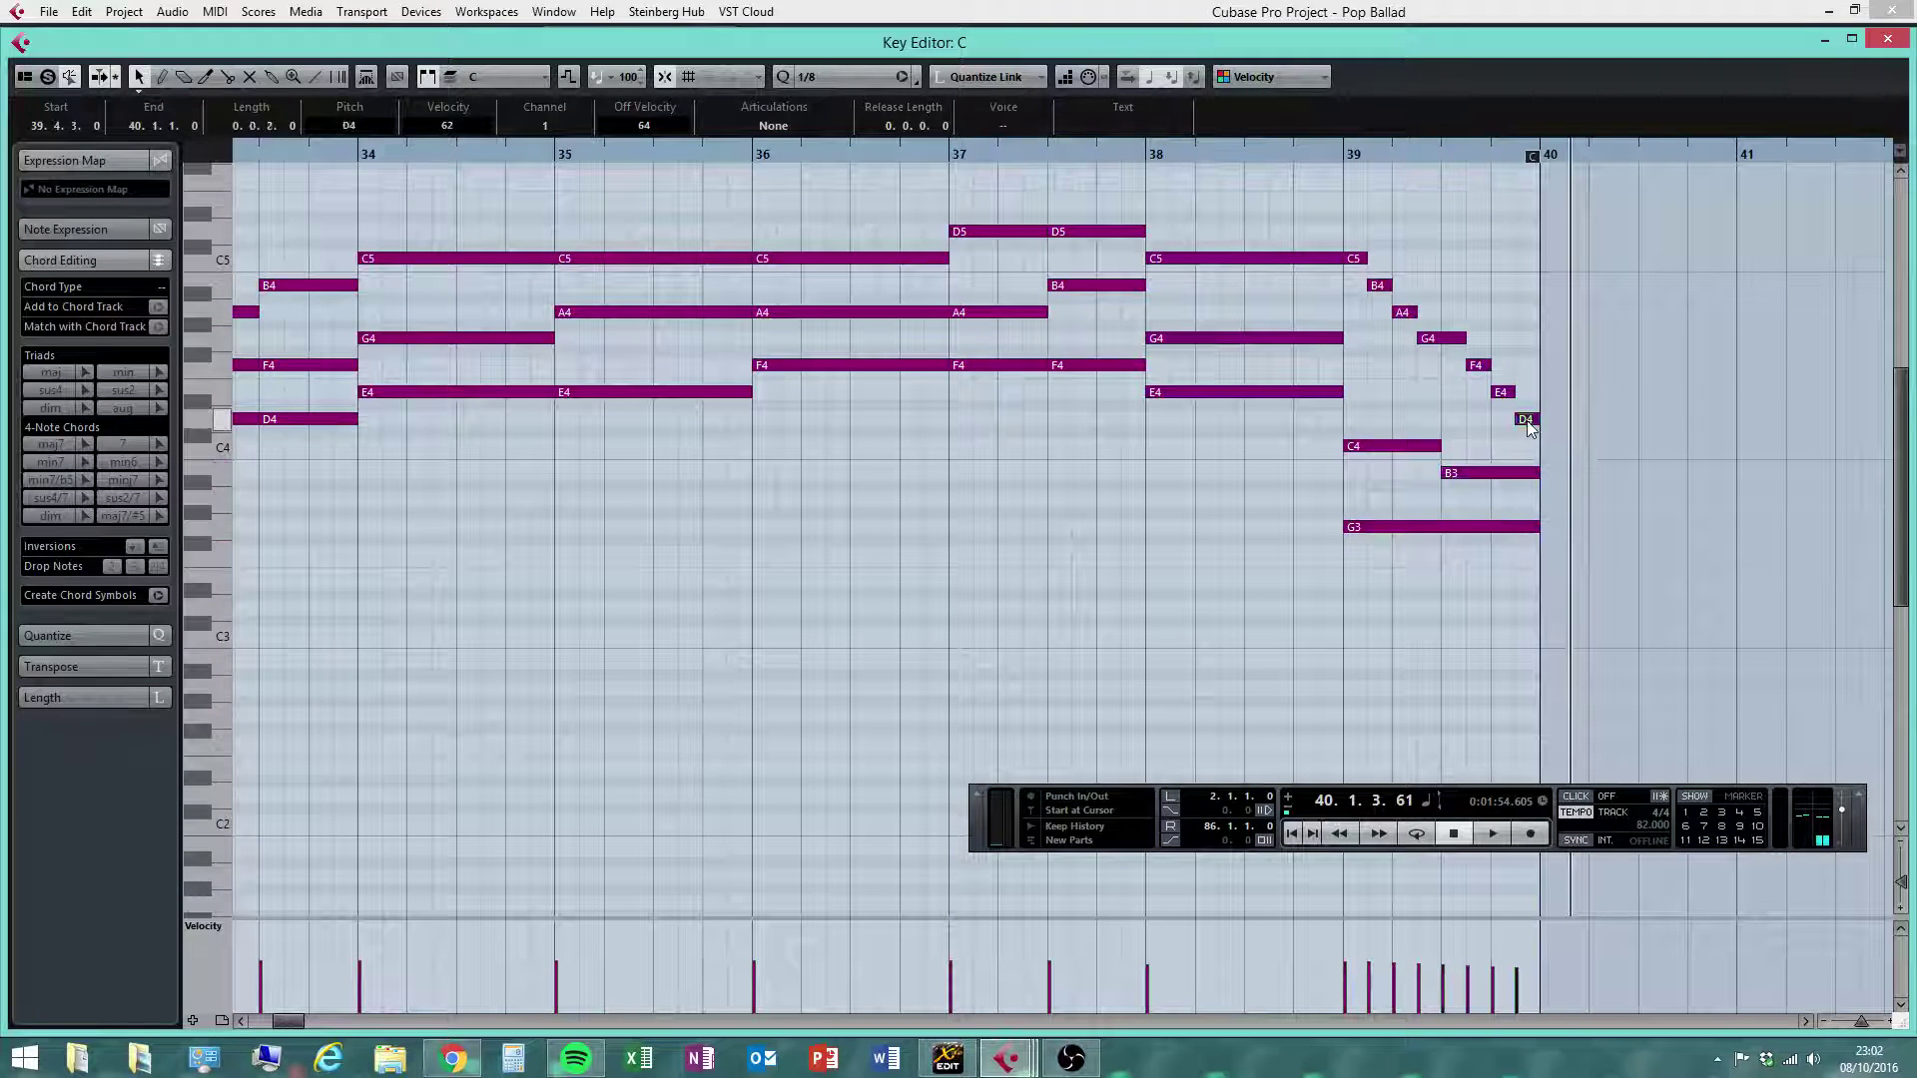
{"action": "left_click", "coordinate": [1475, 366]}
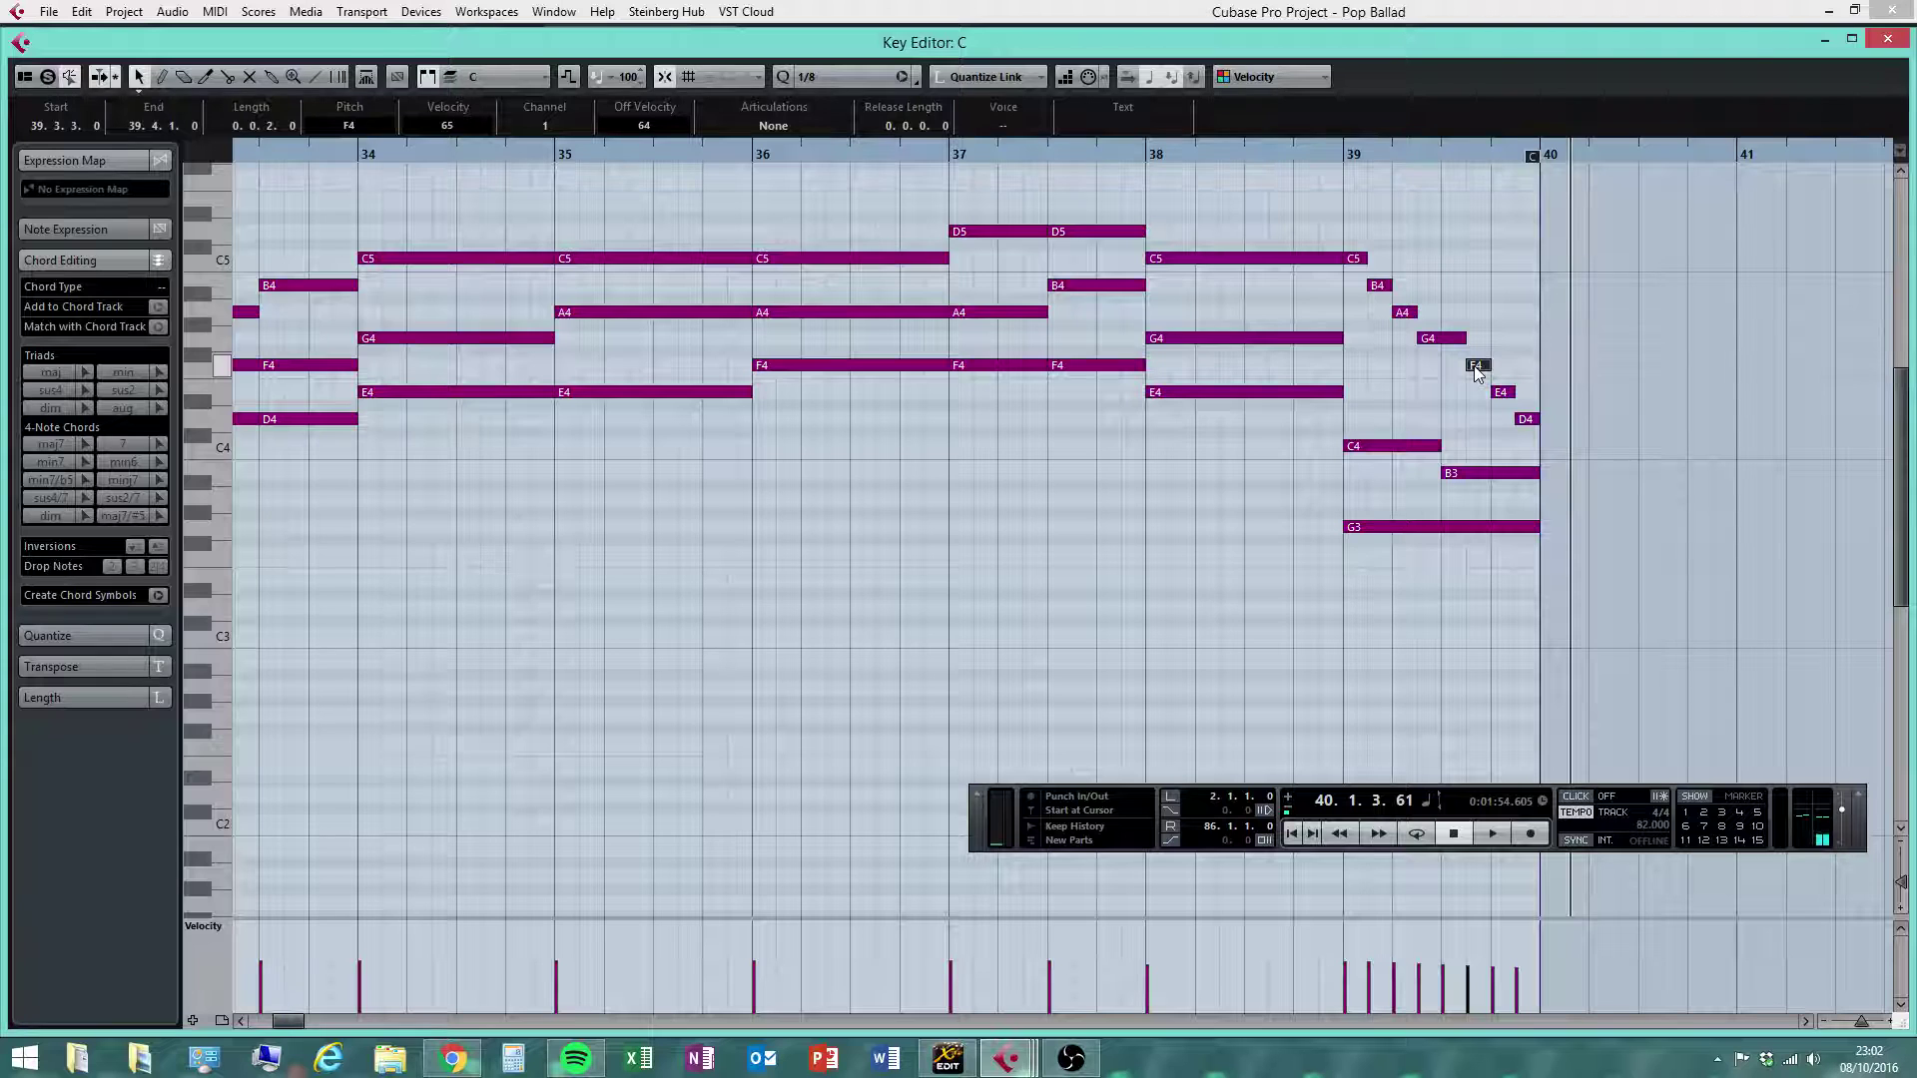
Select the second-half notes of bar 39, from G4 down to D4 with B3 and G3, and examine their chord type
{"action": "left_click", "coordinate": [1502, 394]}
{"action": "left_click_drag", "start_coordinate": [1648, 297], "coordinate": [1454, 653]}
{"action": "left_click", "coordinate": [1486, 440]}
{"action": "left_click_drag", "start_coordinate": [1633, 293], "coordinate": [1454, 655]}
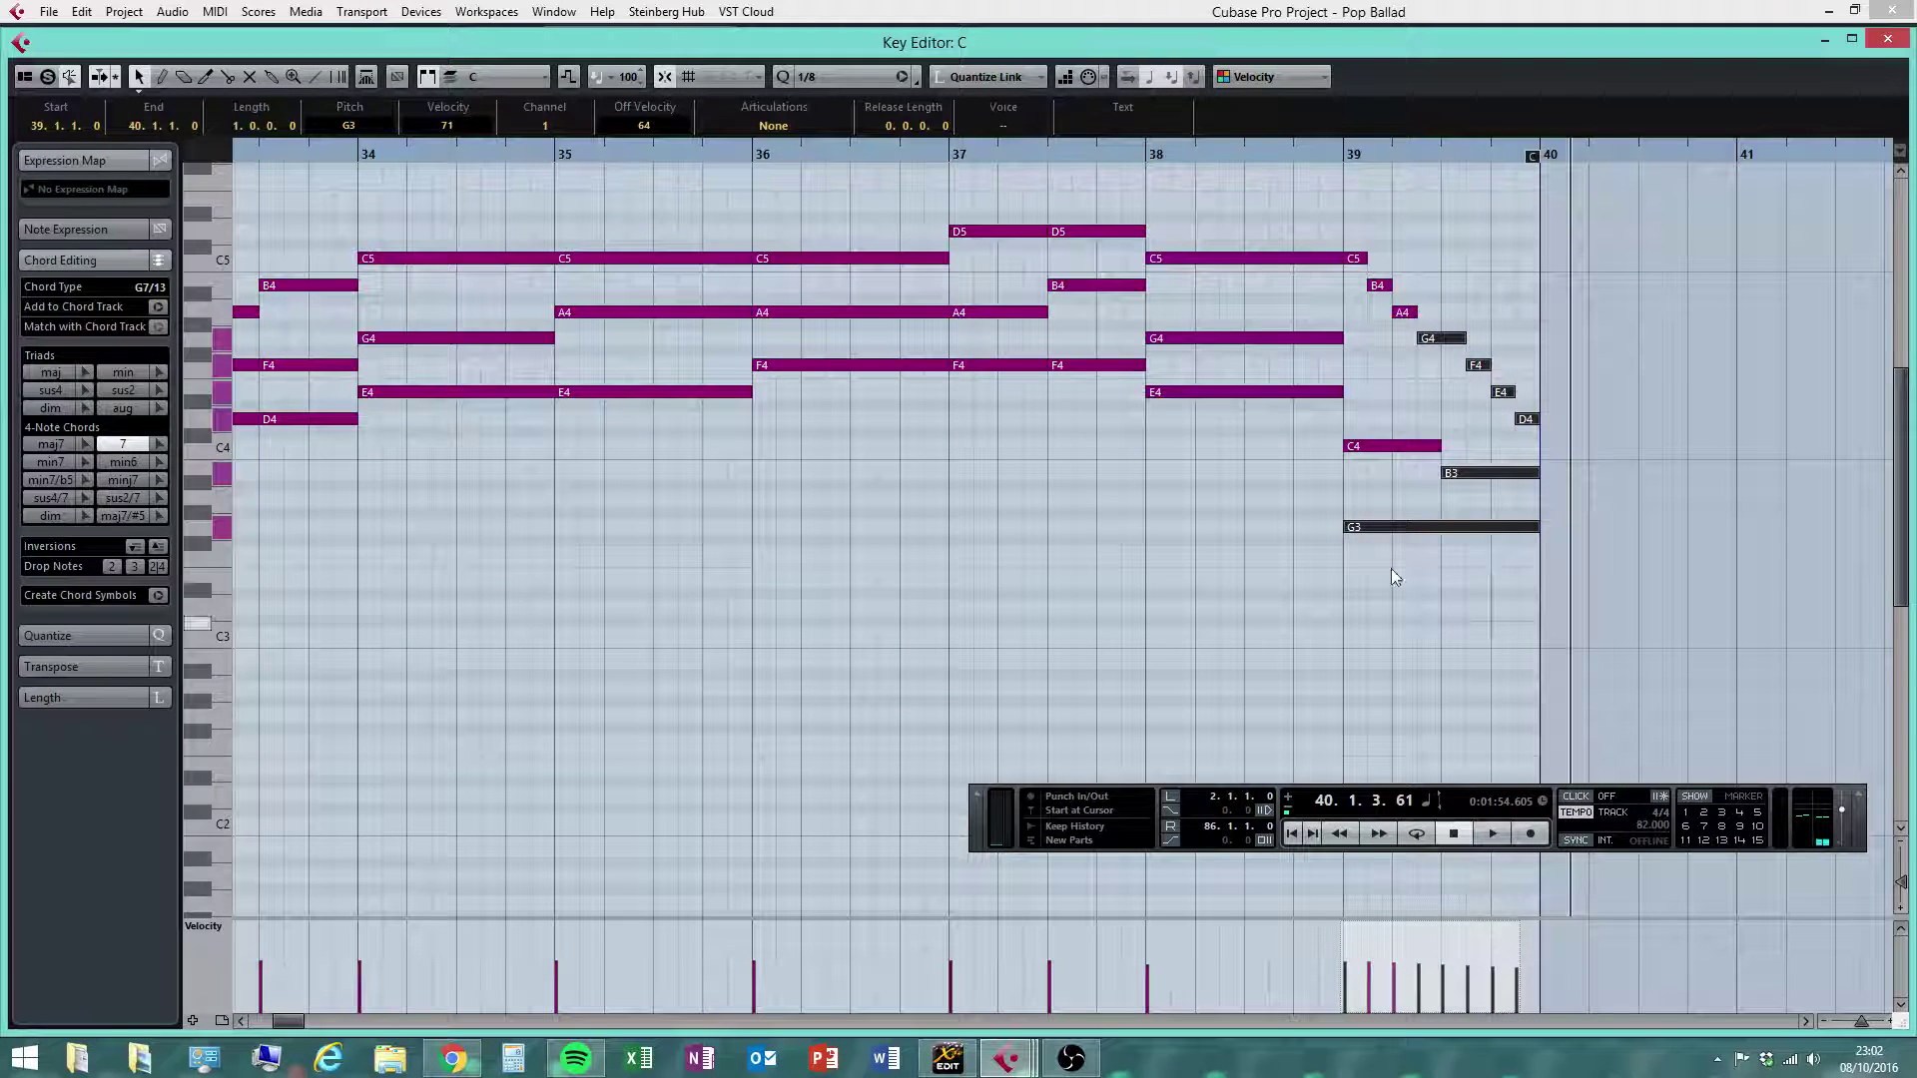
Close the Key Editor and play the arrangement from the end of bar 32
{"action": "left_click", "coordinate": [1887, 40]}
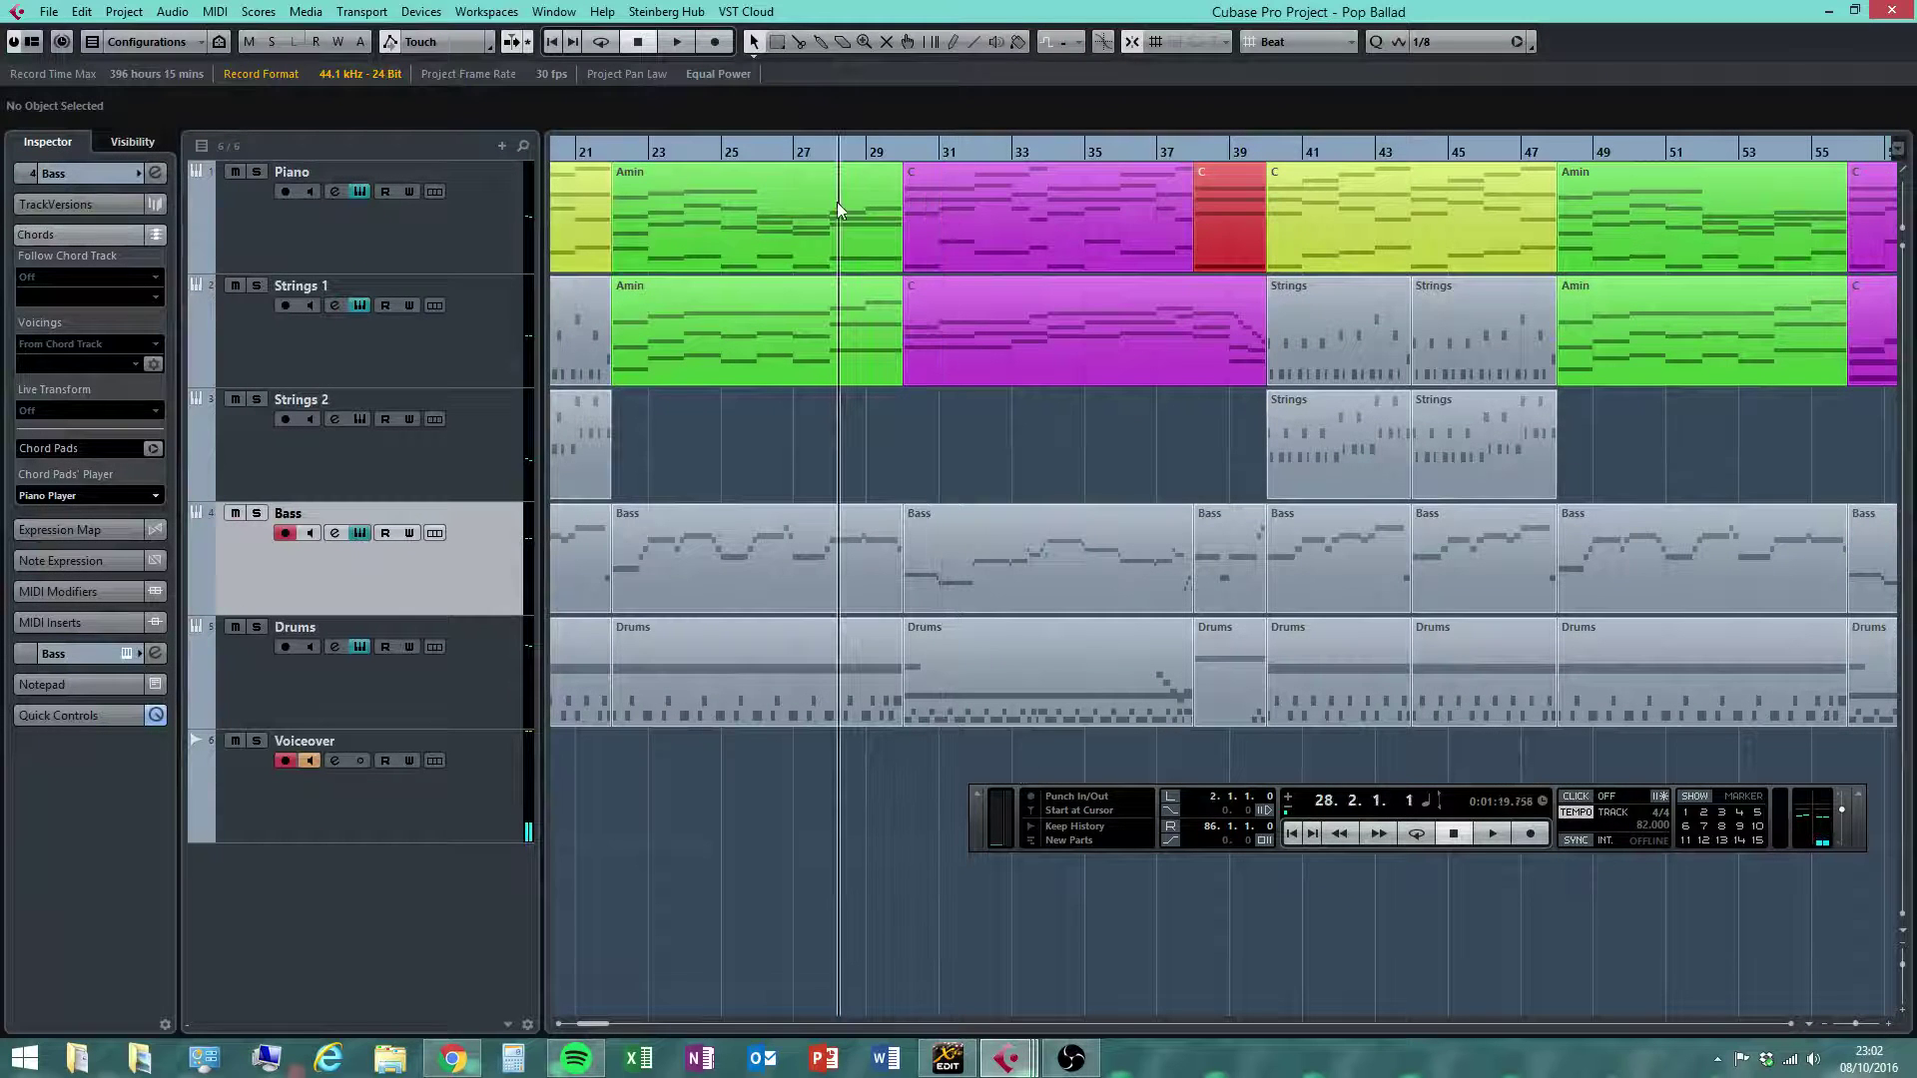
{"action": "left_click", "coordinate": [1005, 150]}
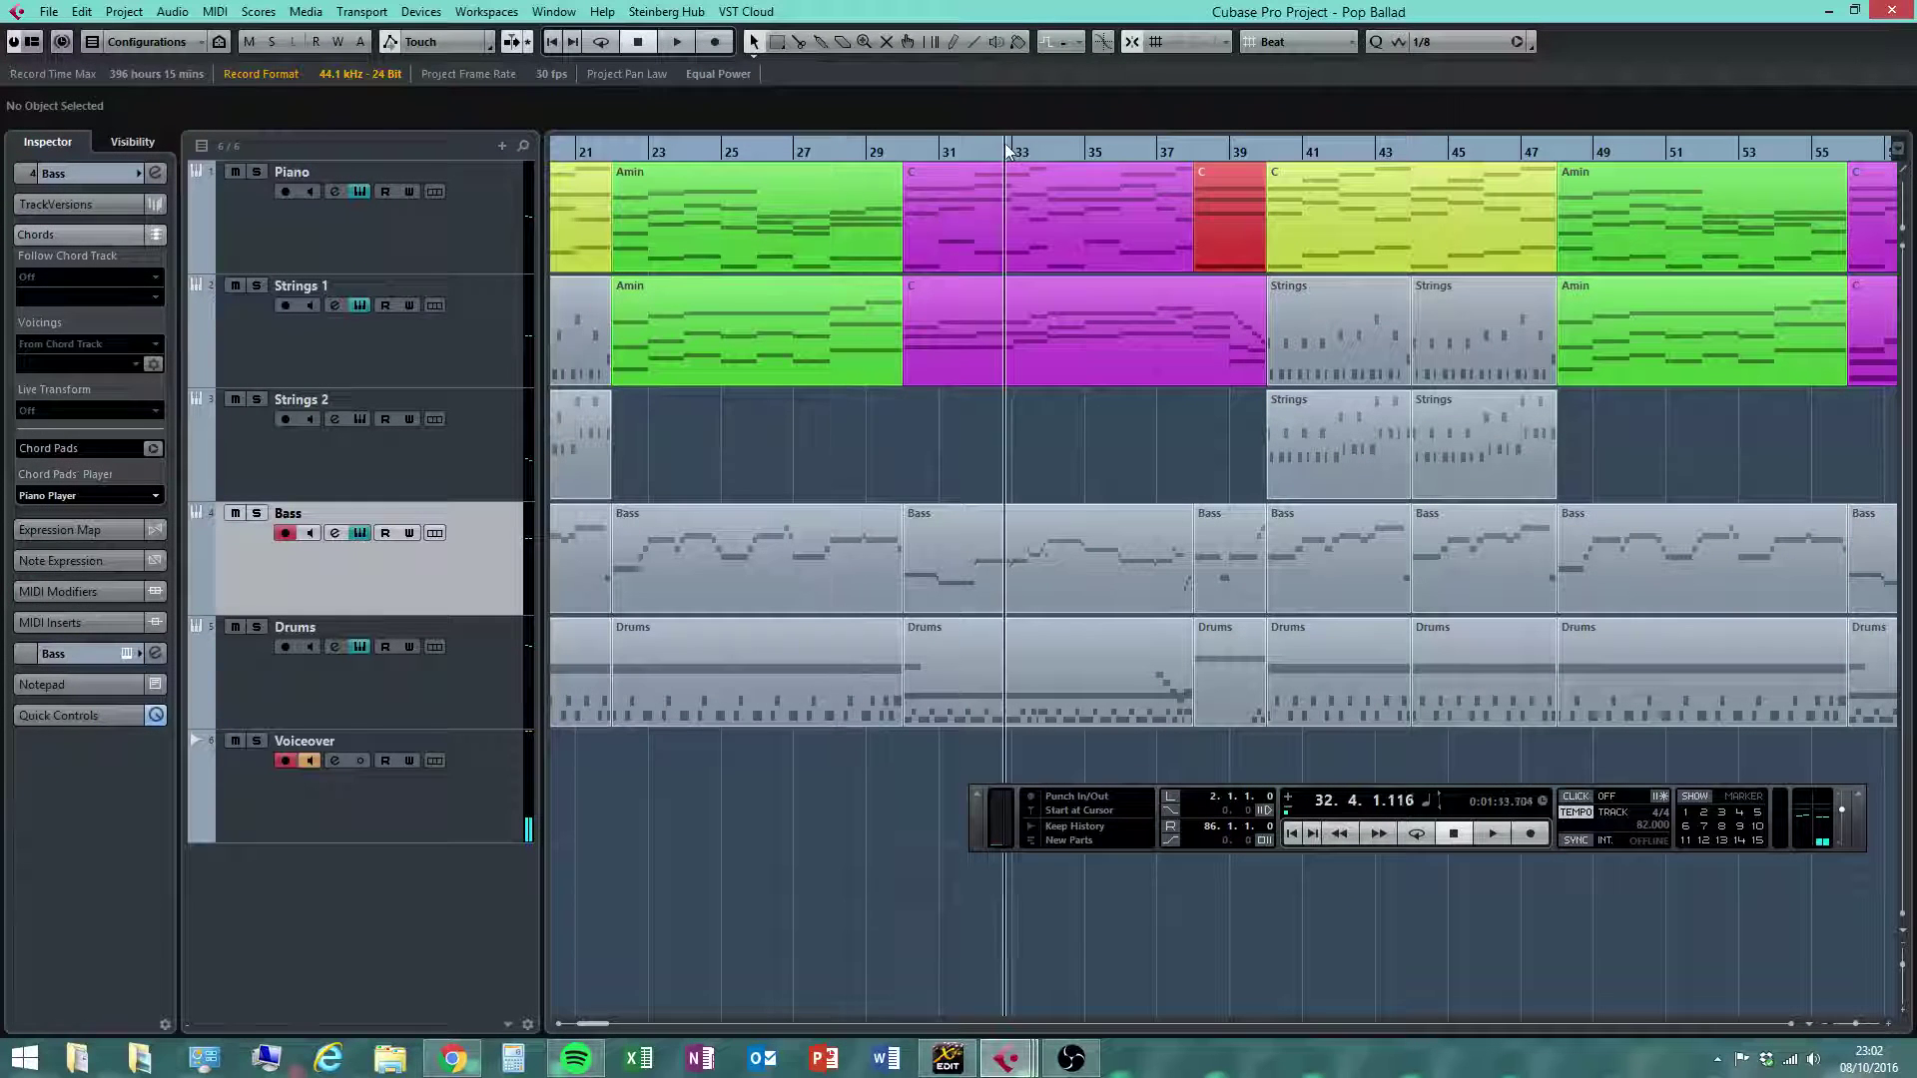
{"action": "left_click", "coordinate": [1501, 834]}
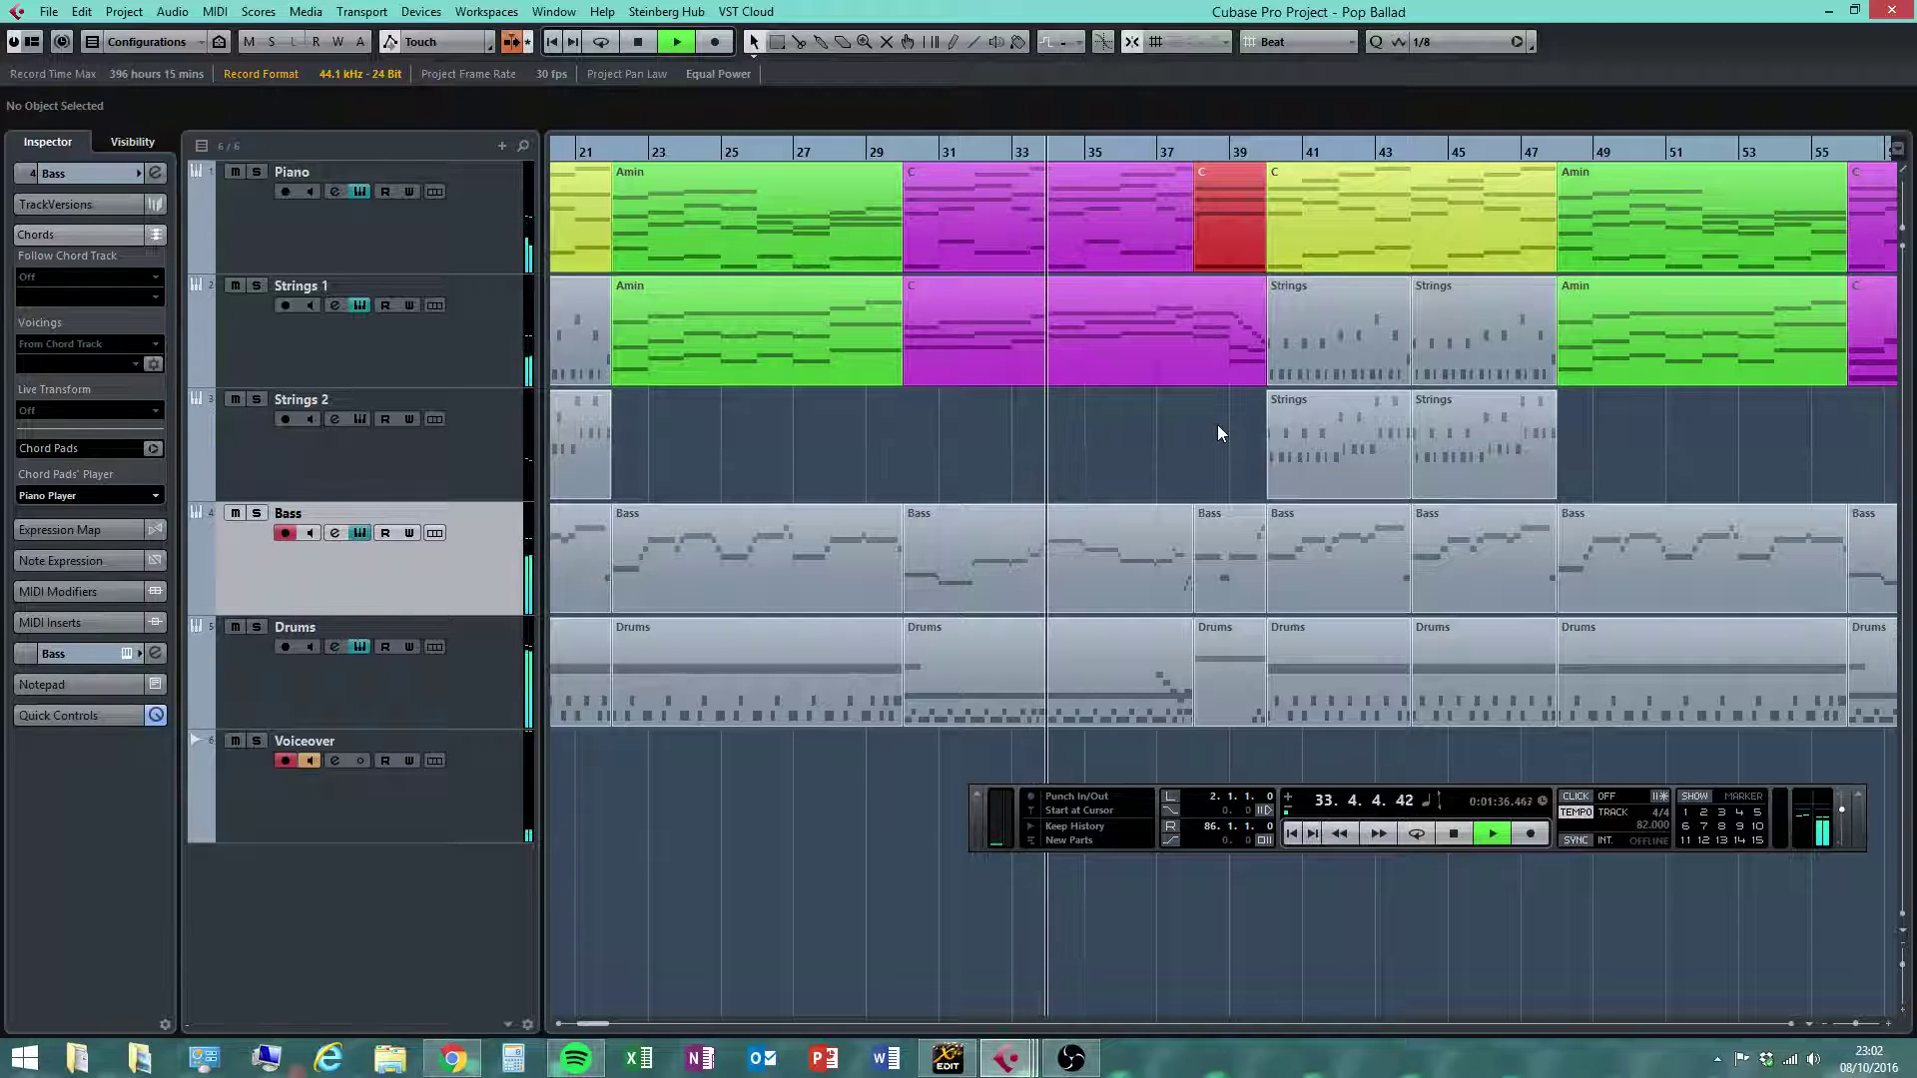
{"action": "left_click", "coordinate": [47, 11]}
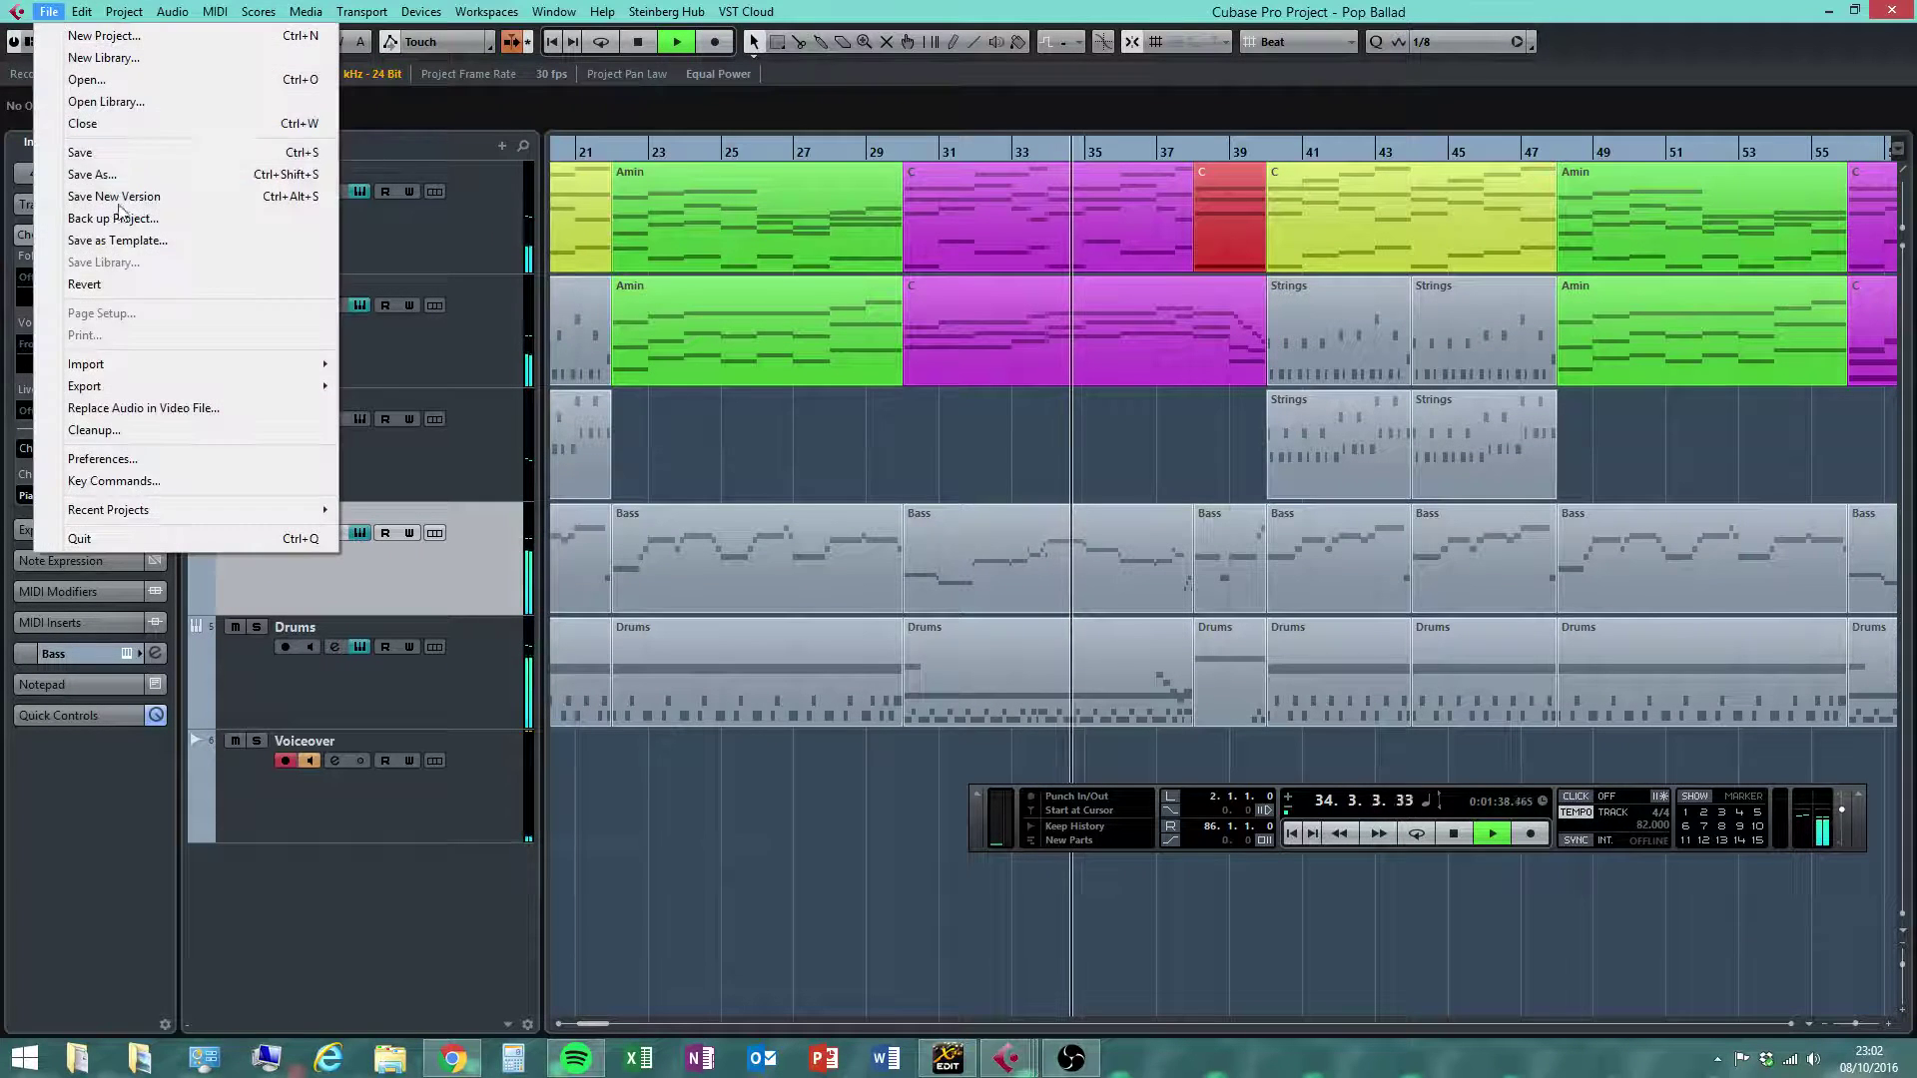
{"action": "left_click", "coordinate": [92, 173]}
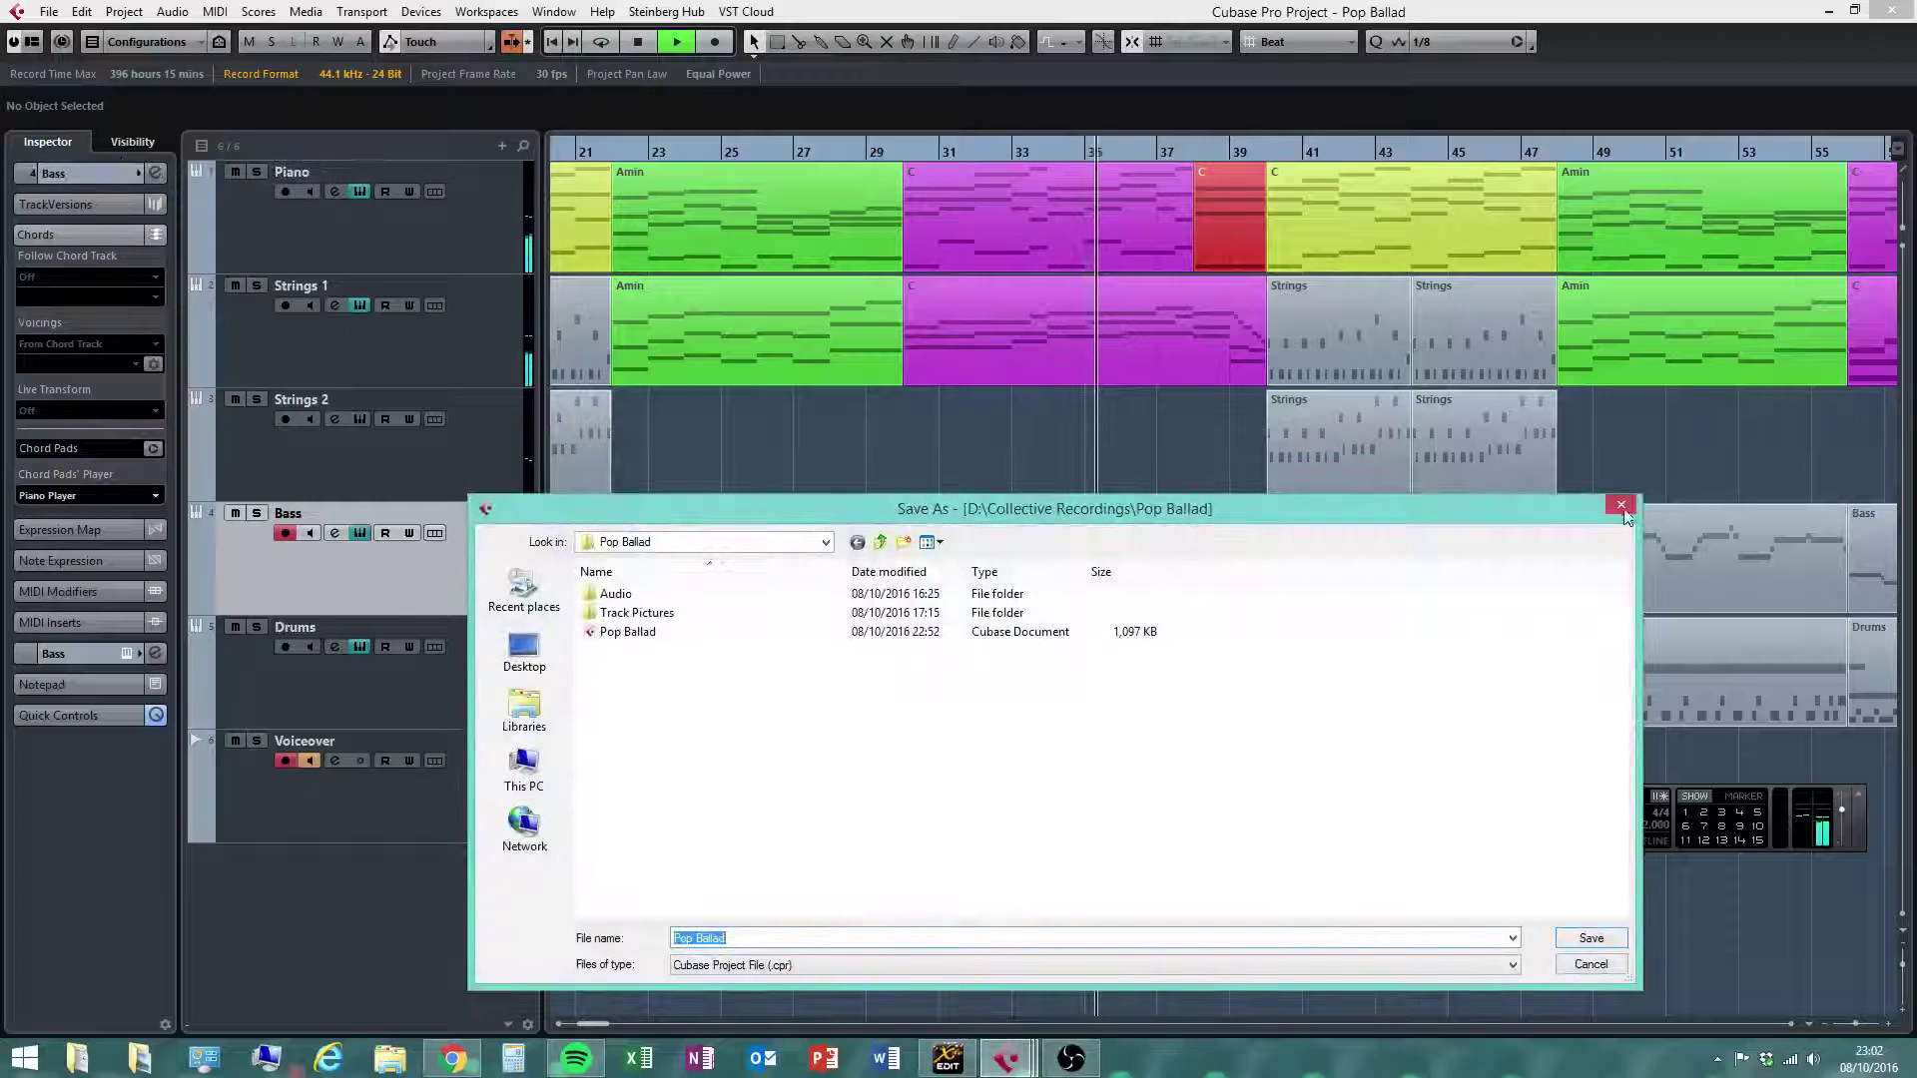
{"action": "left_click", "coordinate": [1621, 506]}
{"action": "left_click", "coordinate": [48, 11]}
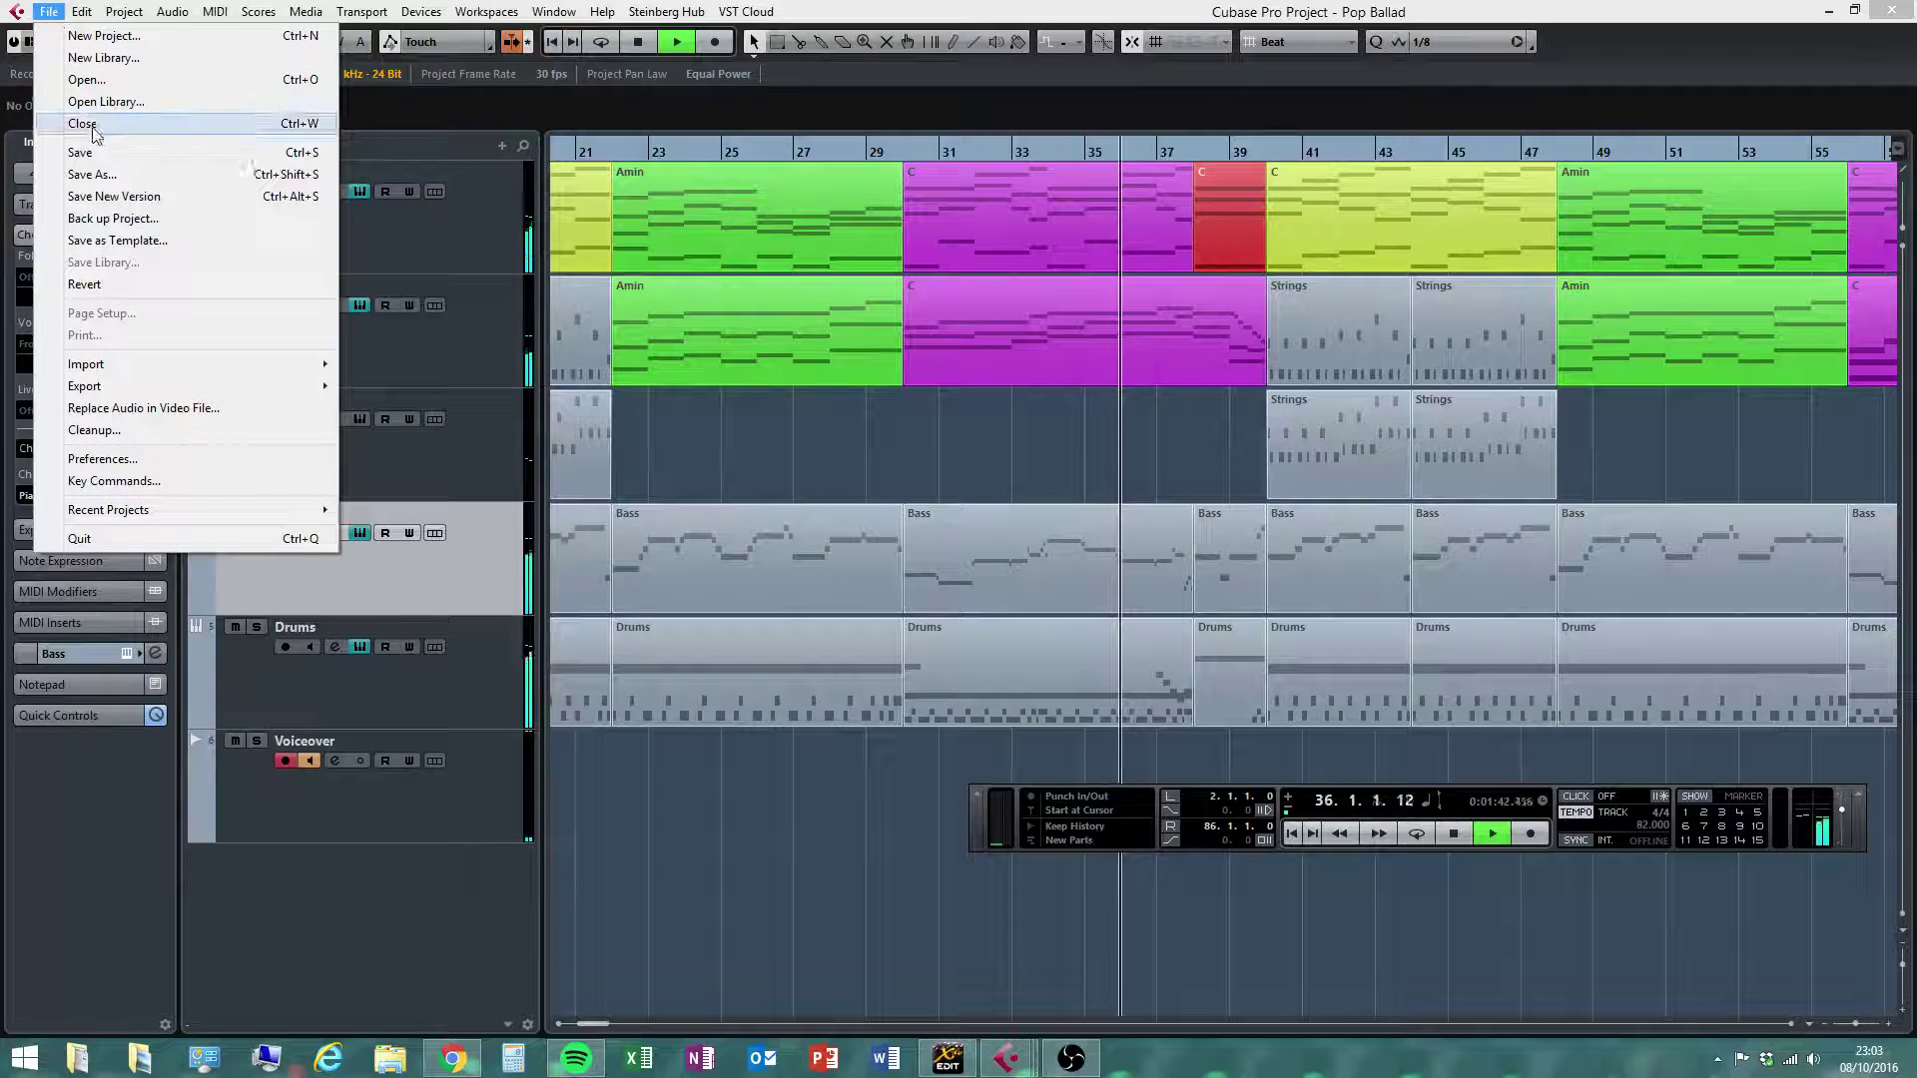
{"action": "key", "text": "Escape"}
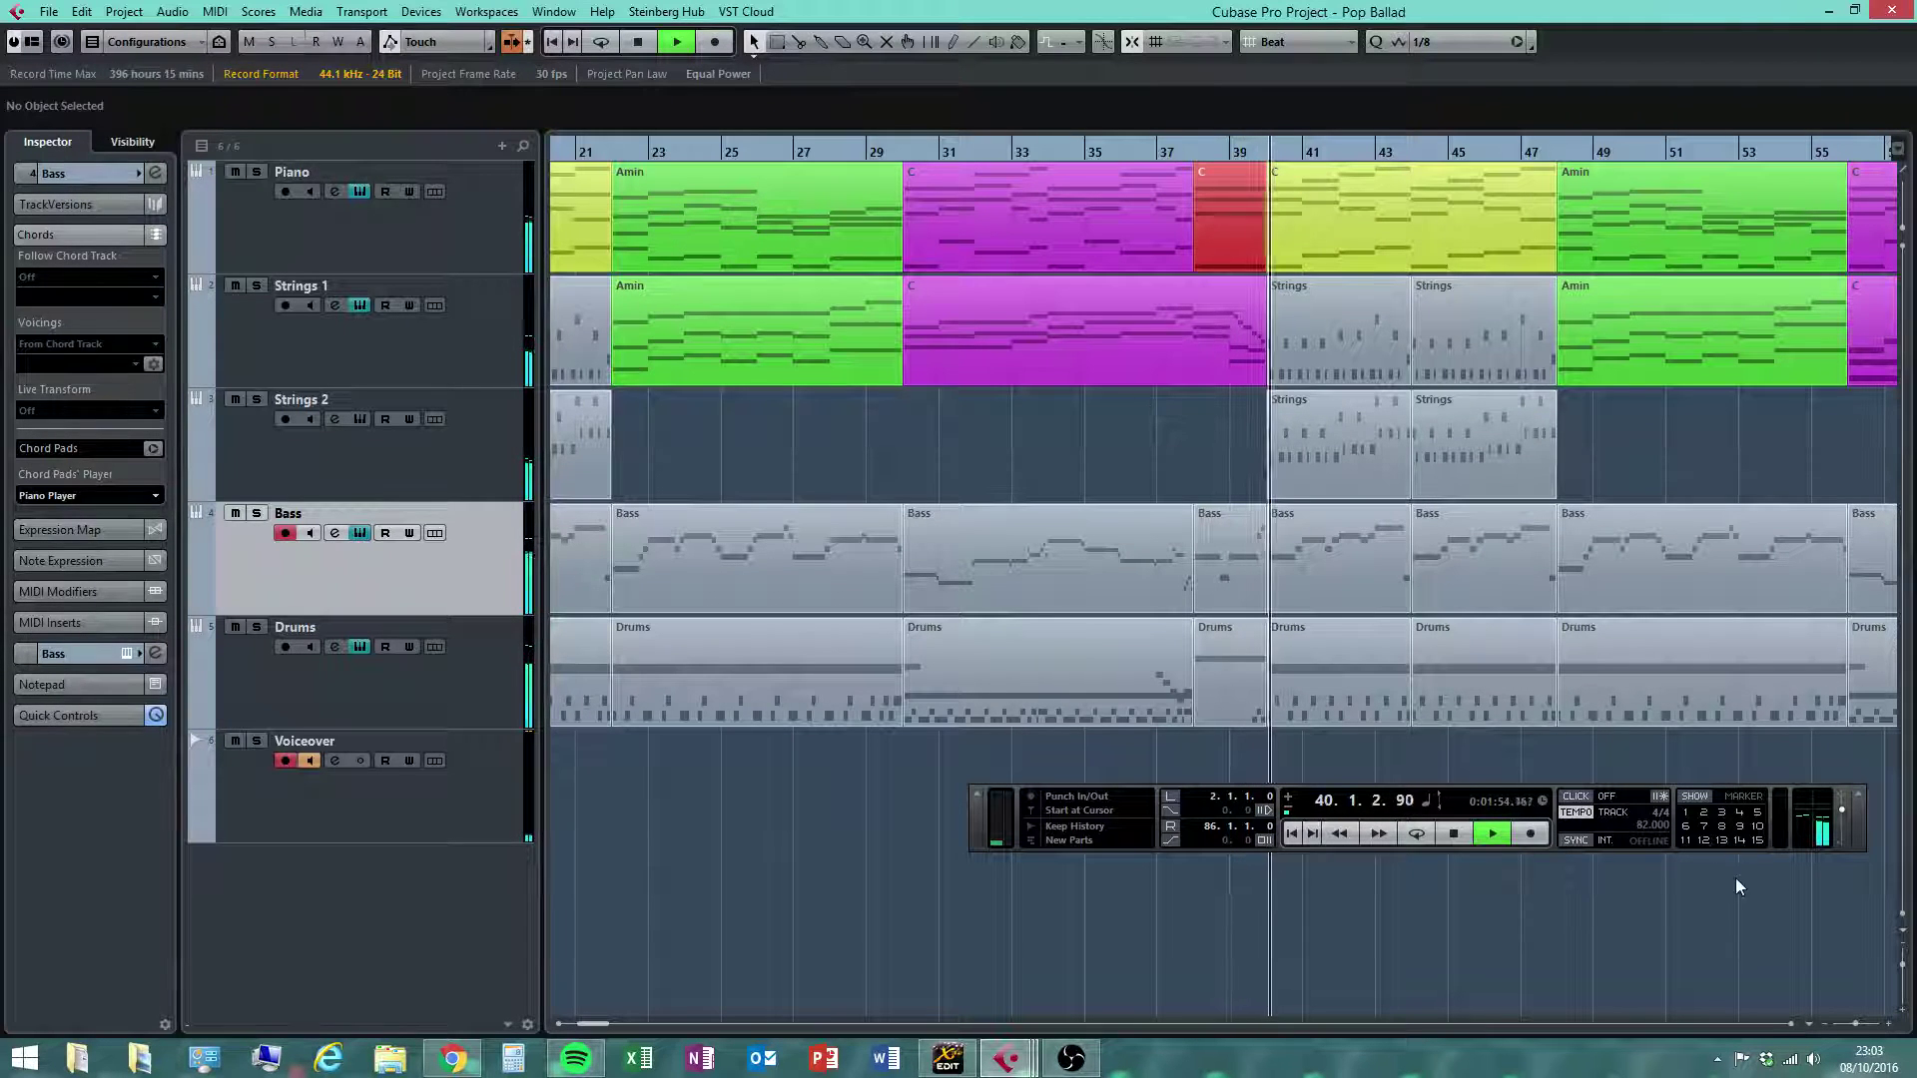
Listen on into bar 42 with the whole arrangement in view, select the Strings 1 part at bars 30–40, and stop playback
{"action": "left_click", "coordinate": [1788, 1026]}
{"action": "left_click", "coordinate": [1788, 1025]}
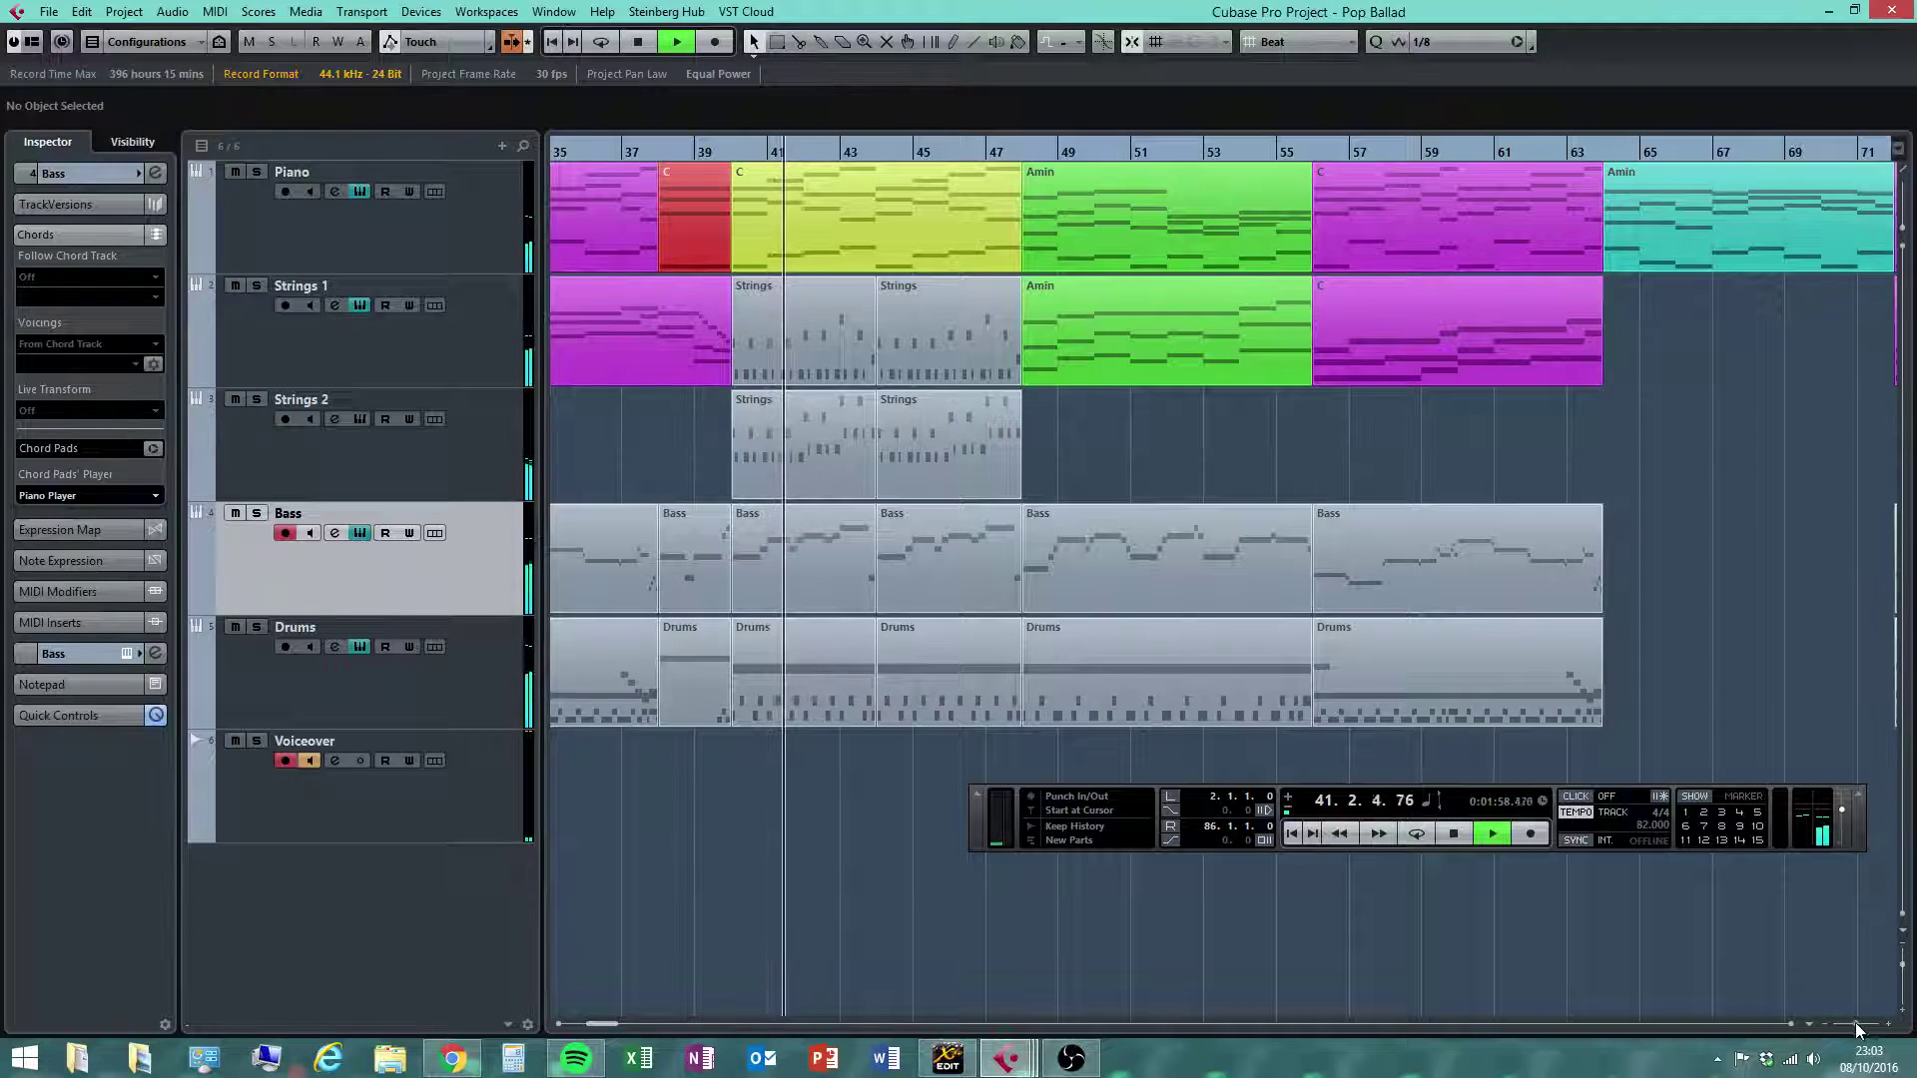
{"action": "left_click_drag", "start_coordinate": [1855, 1023], "coordinate": [1852, 1023]}
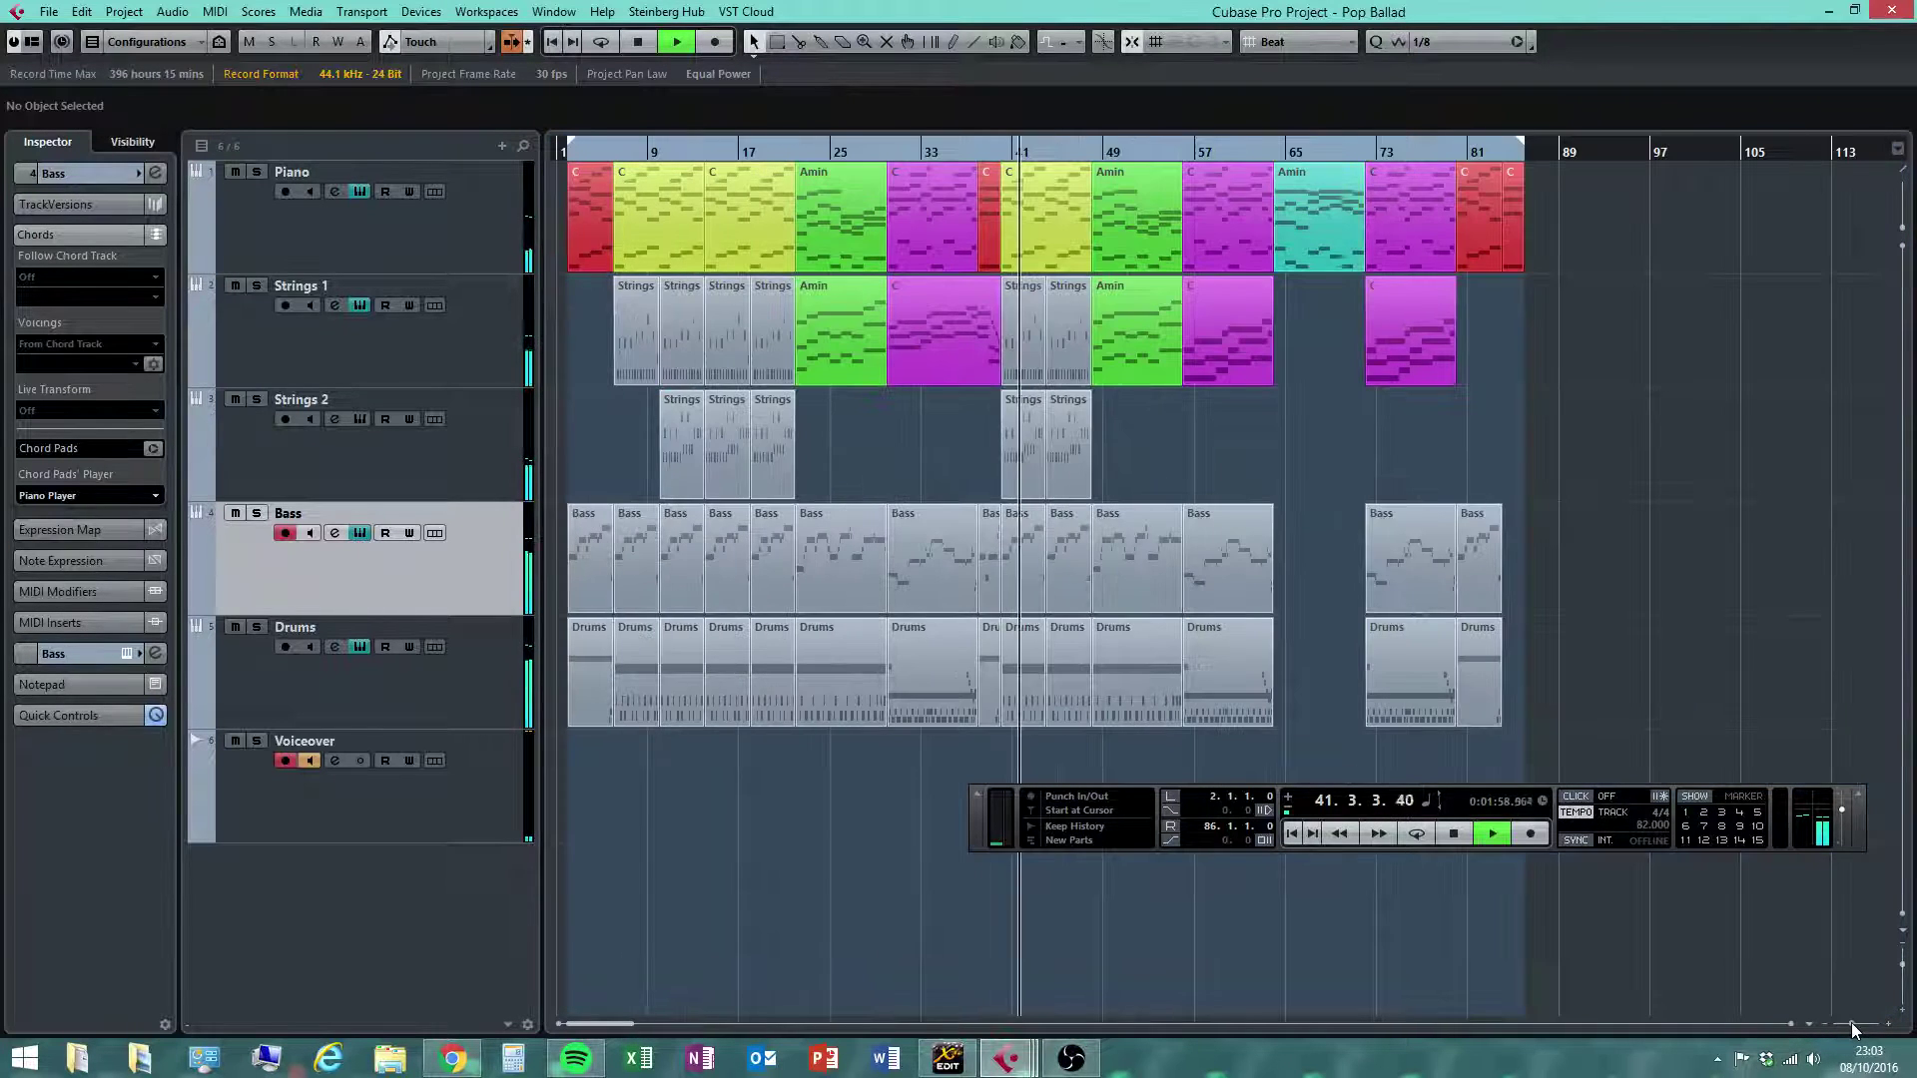
{"action": "left_click", "coordinate": [931, 339]}
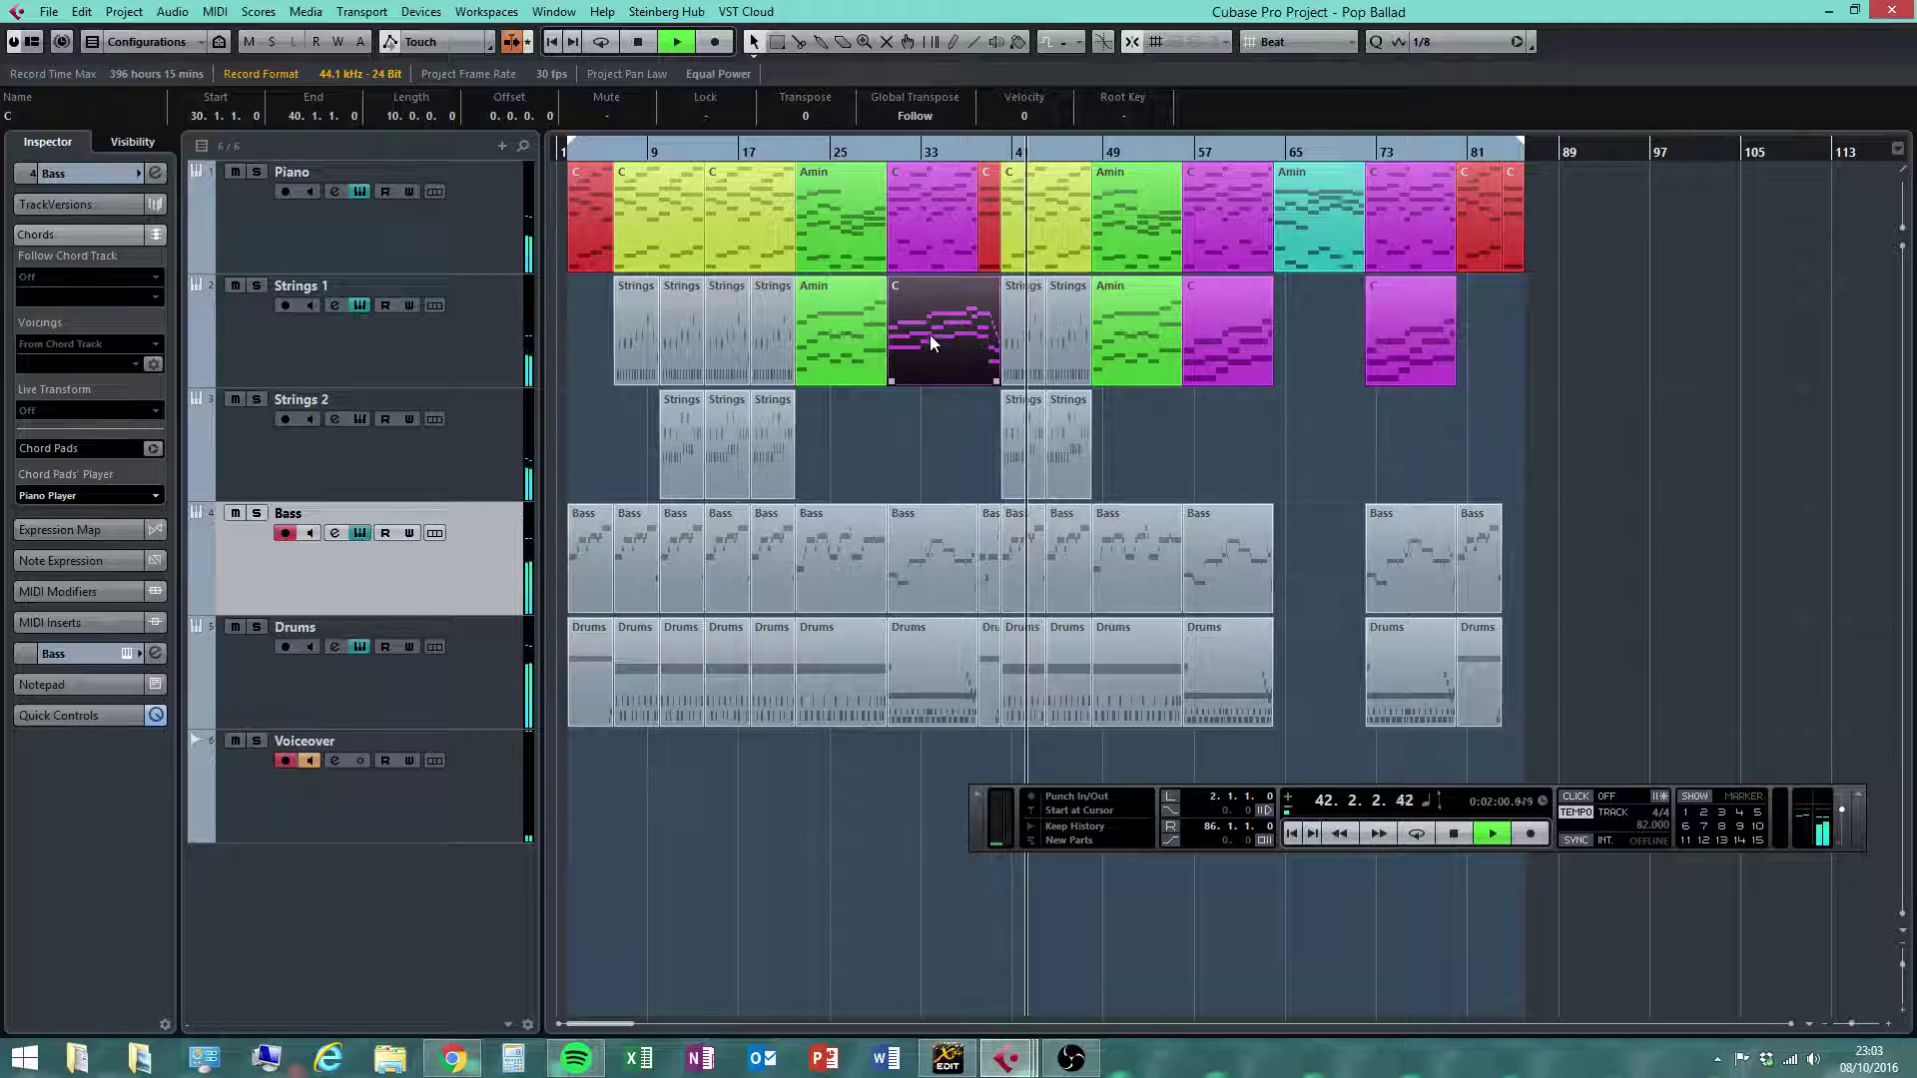
{"action": "left_click", "coordinate": [1453, 834]}
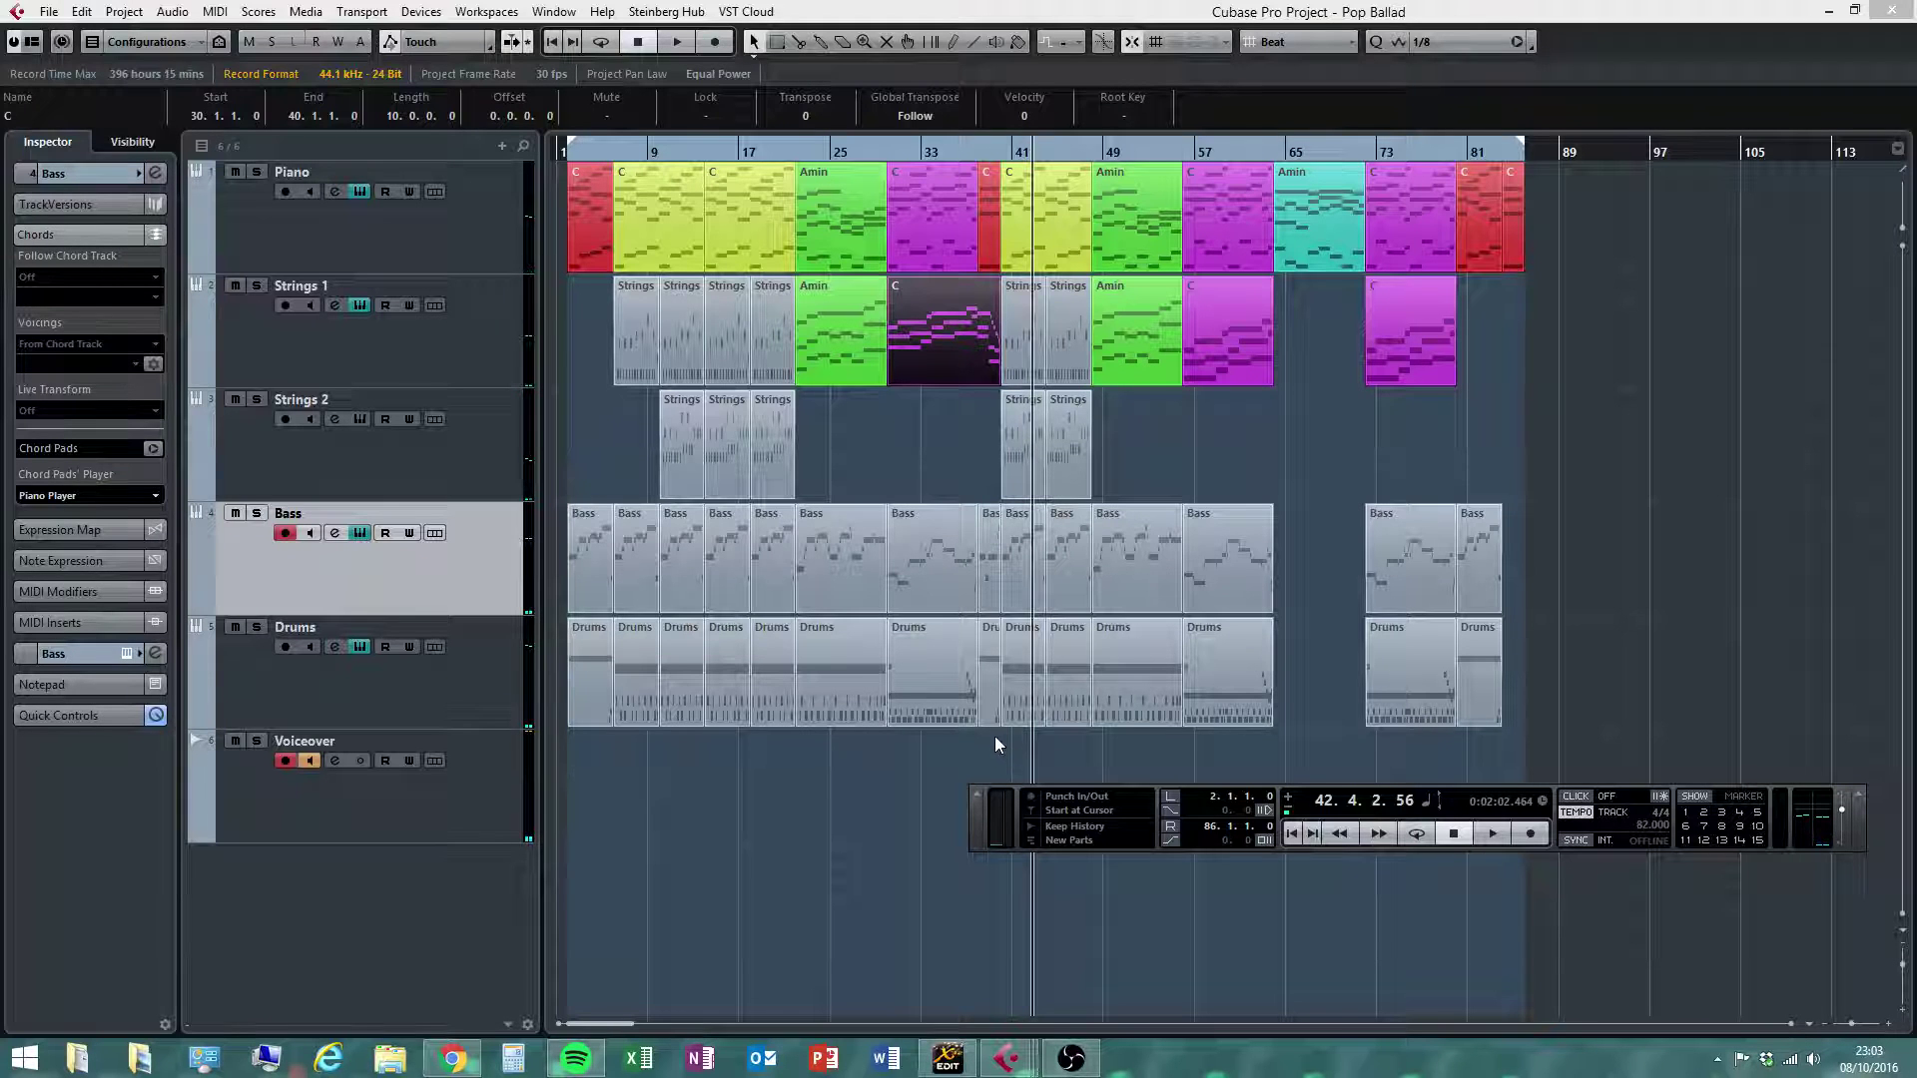
Select the Bass and Drums parts at bars 84–86 and inspect the arrangement of the closing bars
{"action": "left_click_drag", "start_coordinate": [994, 735], "coordinate": [1516, 565]}
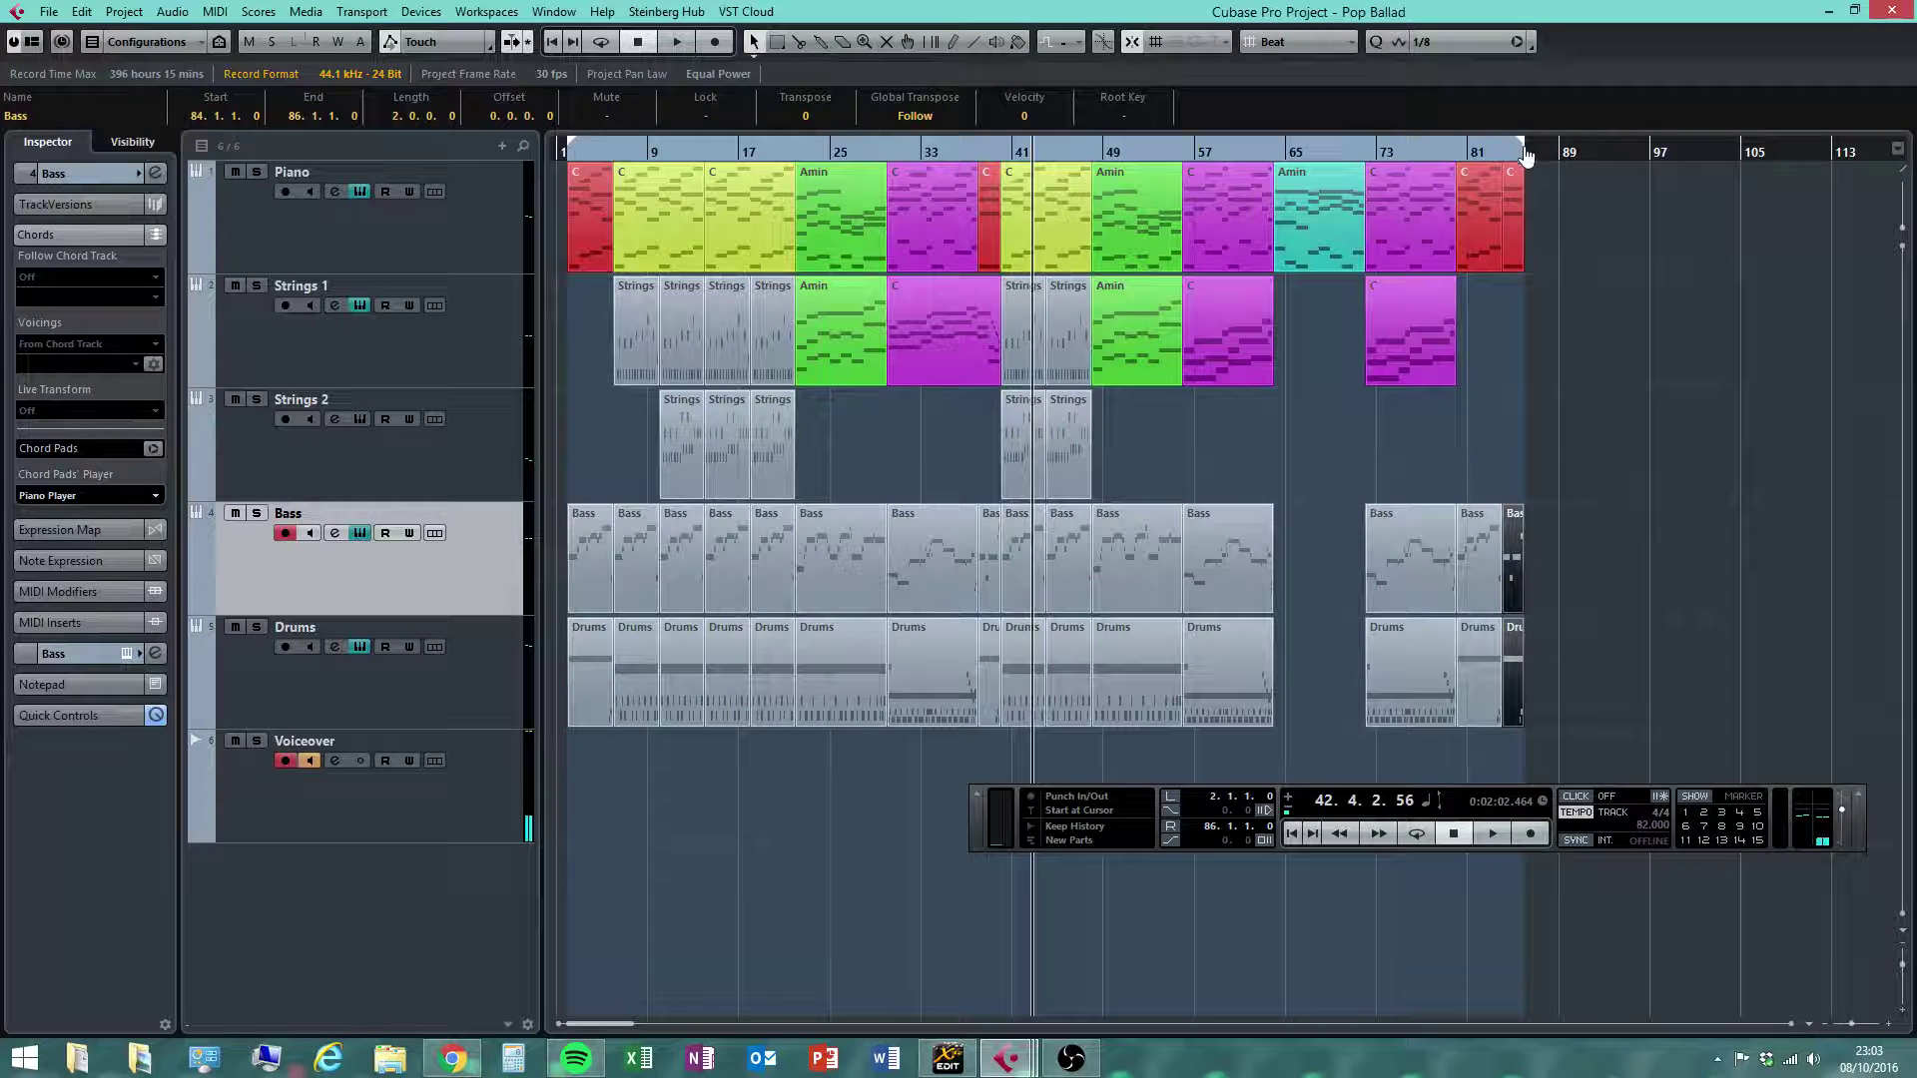
{"action": "left_click_drag", "start_coordinate": [1546, 171], "coordinate": [1492, 213]}
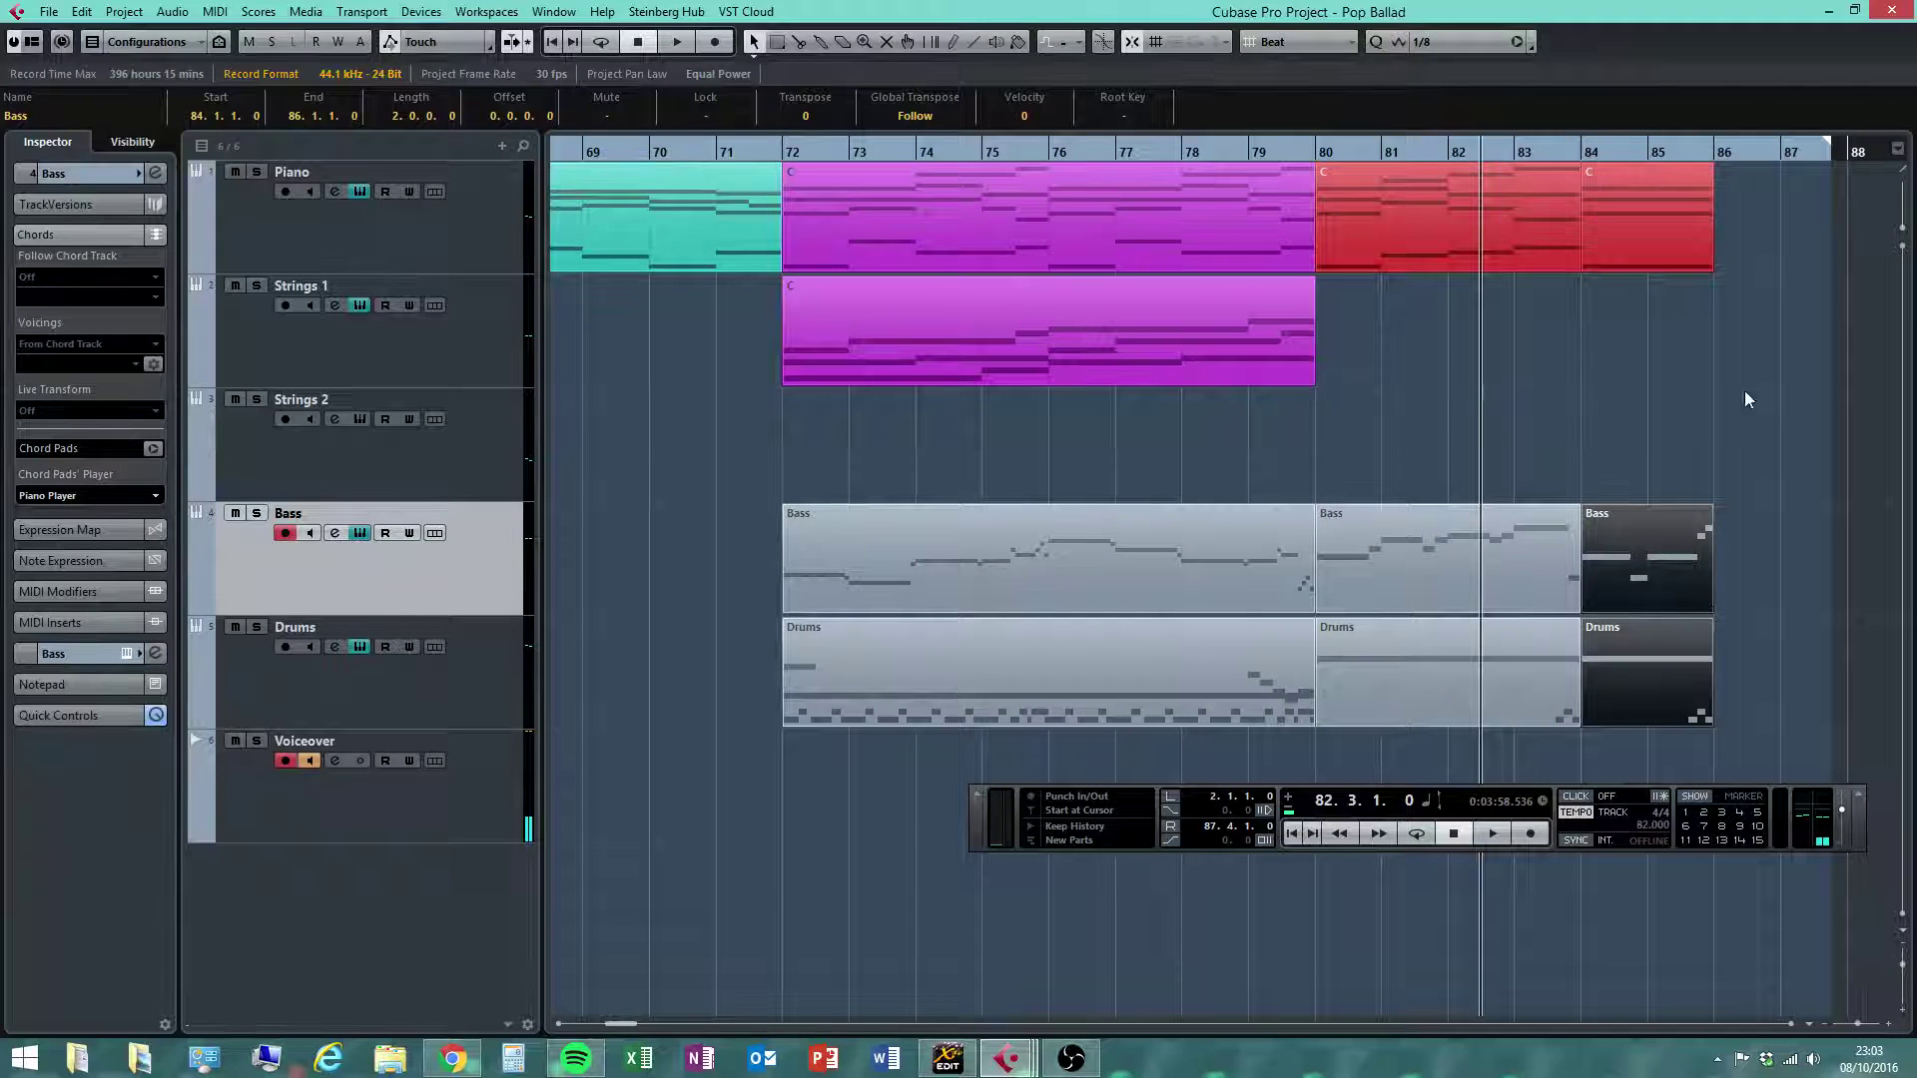
{"action": "left_click_drag", "start_coordinate": [1860, 1026], "coordinate": [1852, 1026]}
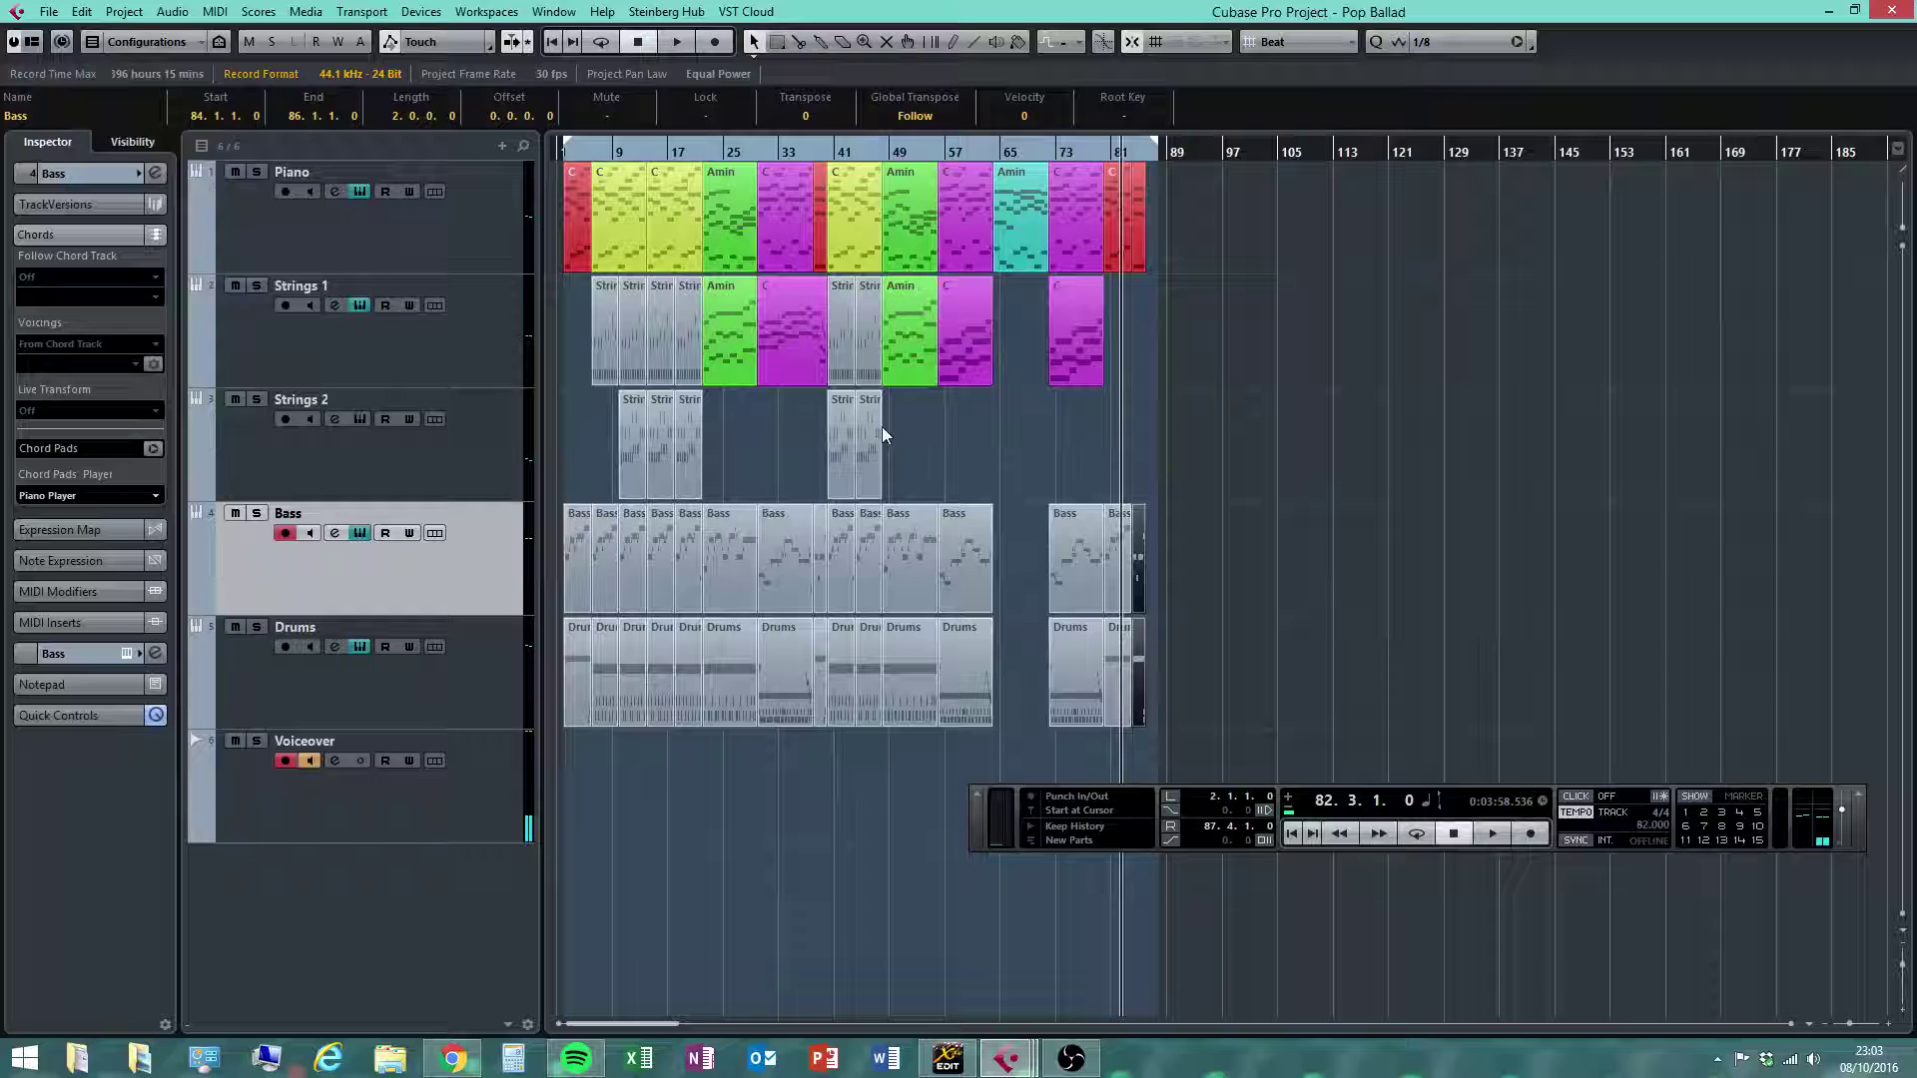
Split the Strings 1 part spanning bars 30–40 at bar 38
{"action": "right_click", "coordinate": [811, 348]}
{"action": "left_click", "coordinate": [858, 351]}
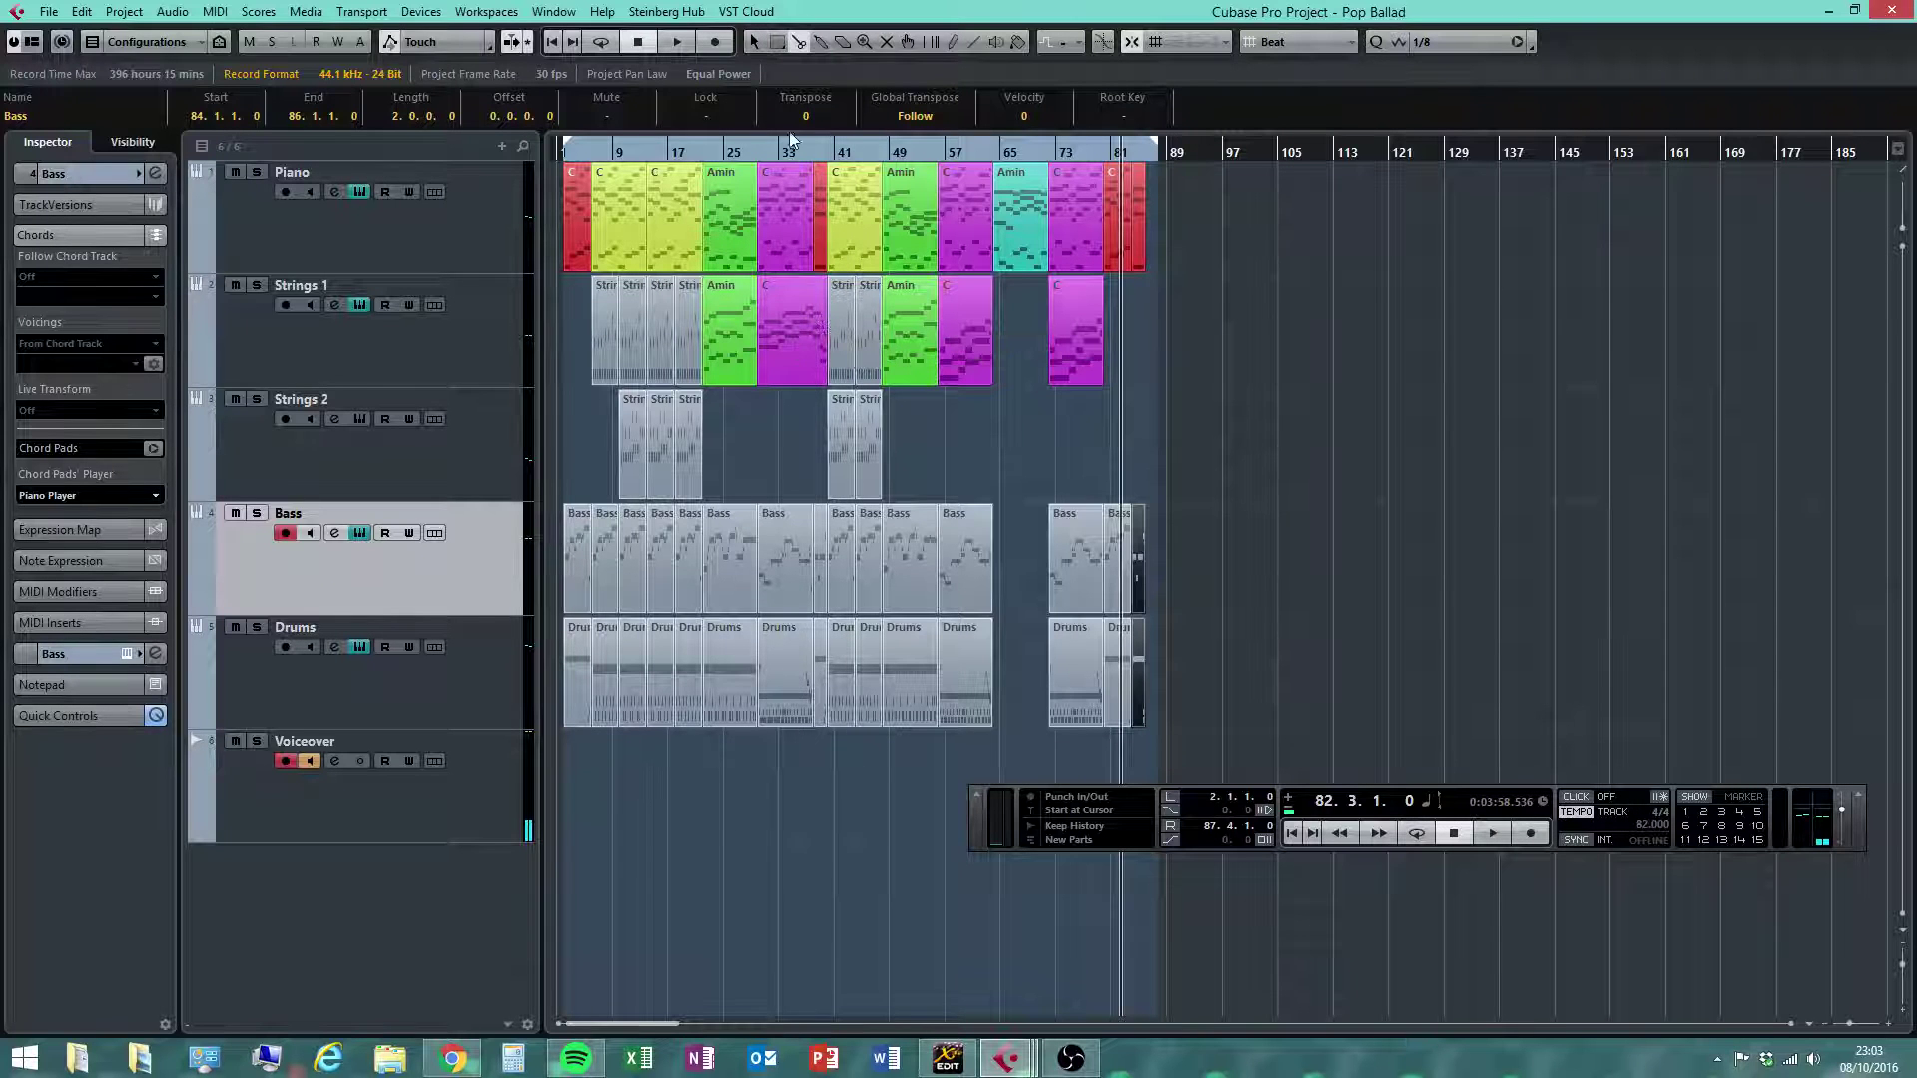
{"action": "left_click_drag", "start_coordinate": [809, 156], "coordinate": [812, 205]}
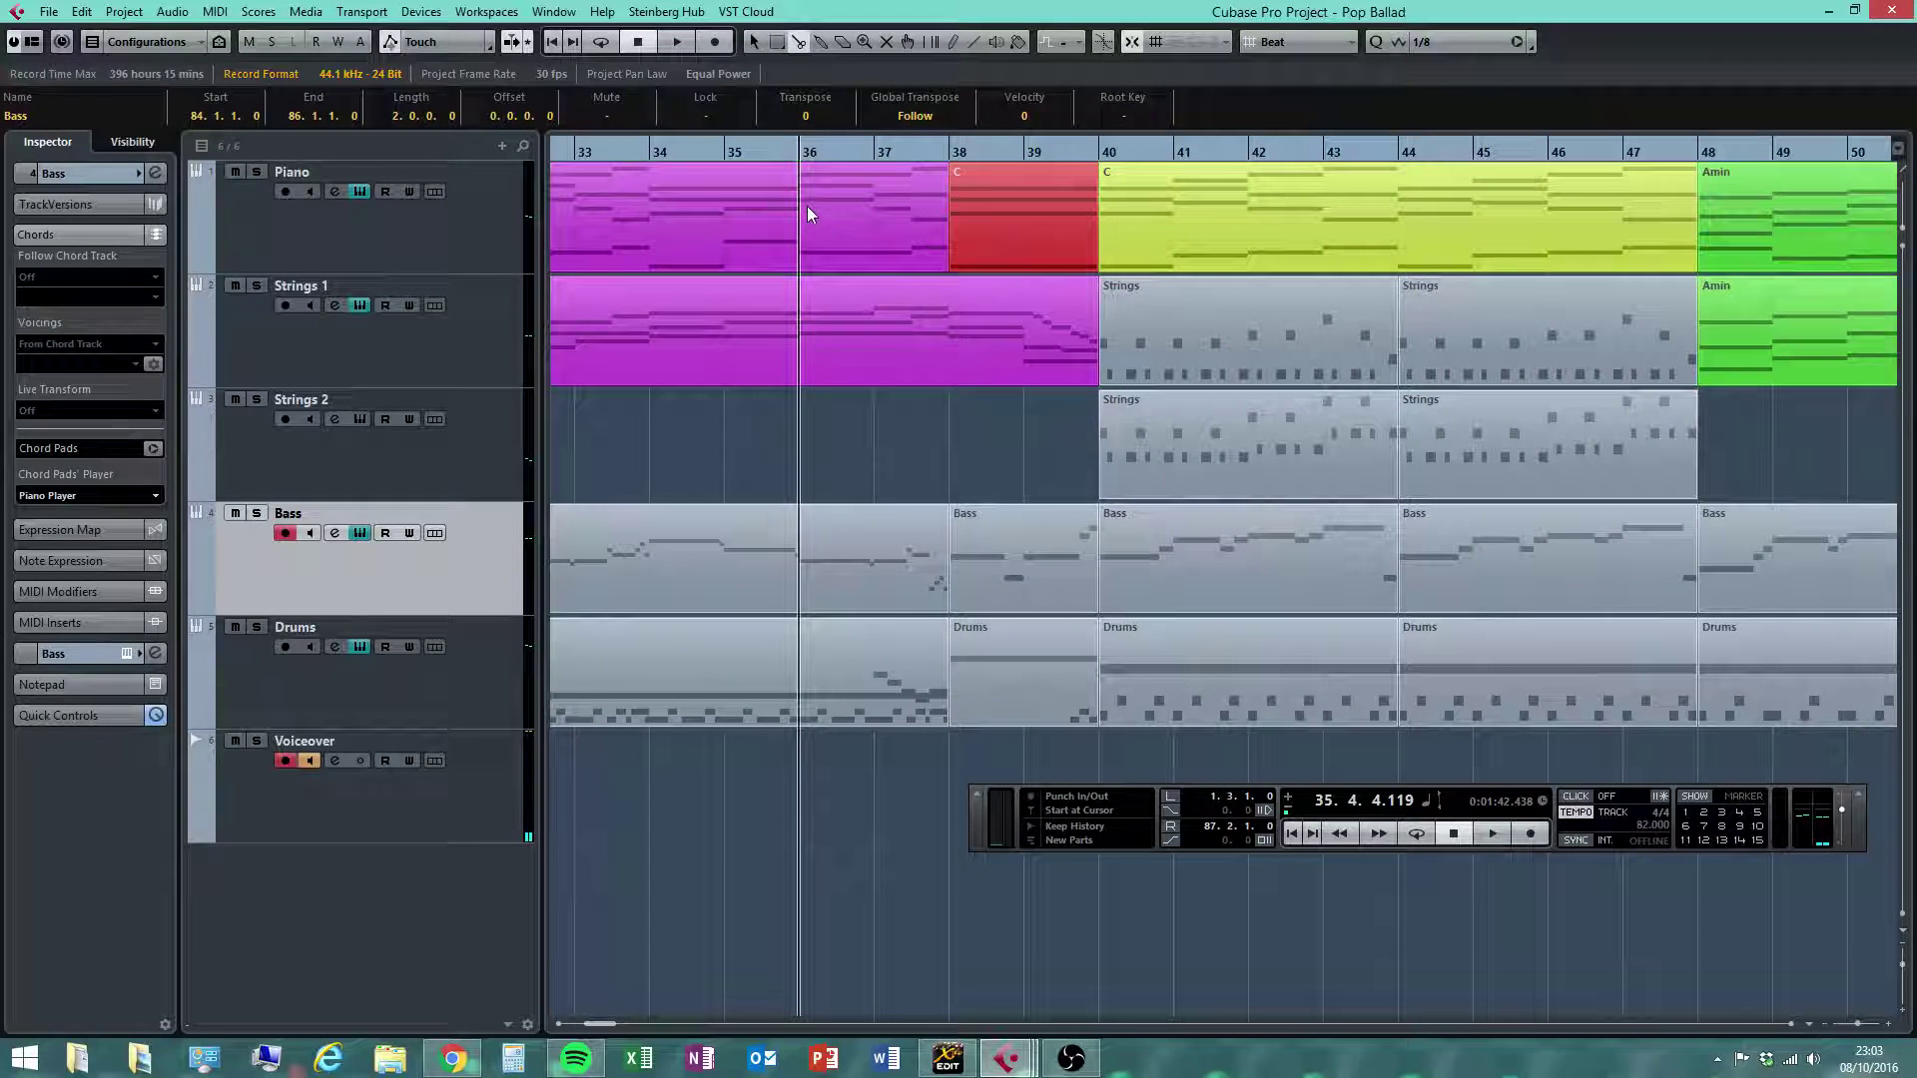
{"action": "left_click", "coordinate": [964, 344]}
Copy the two-bar Strings 1 part at bar 38 to bar 84 on the same track
{"action": "key", "text": "1"}
{"action": "left_click", "coordinate": [979, 347]}
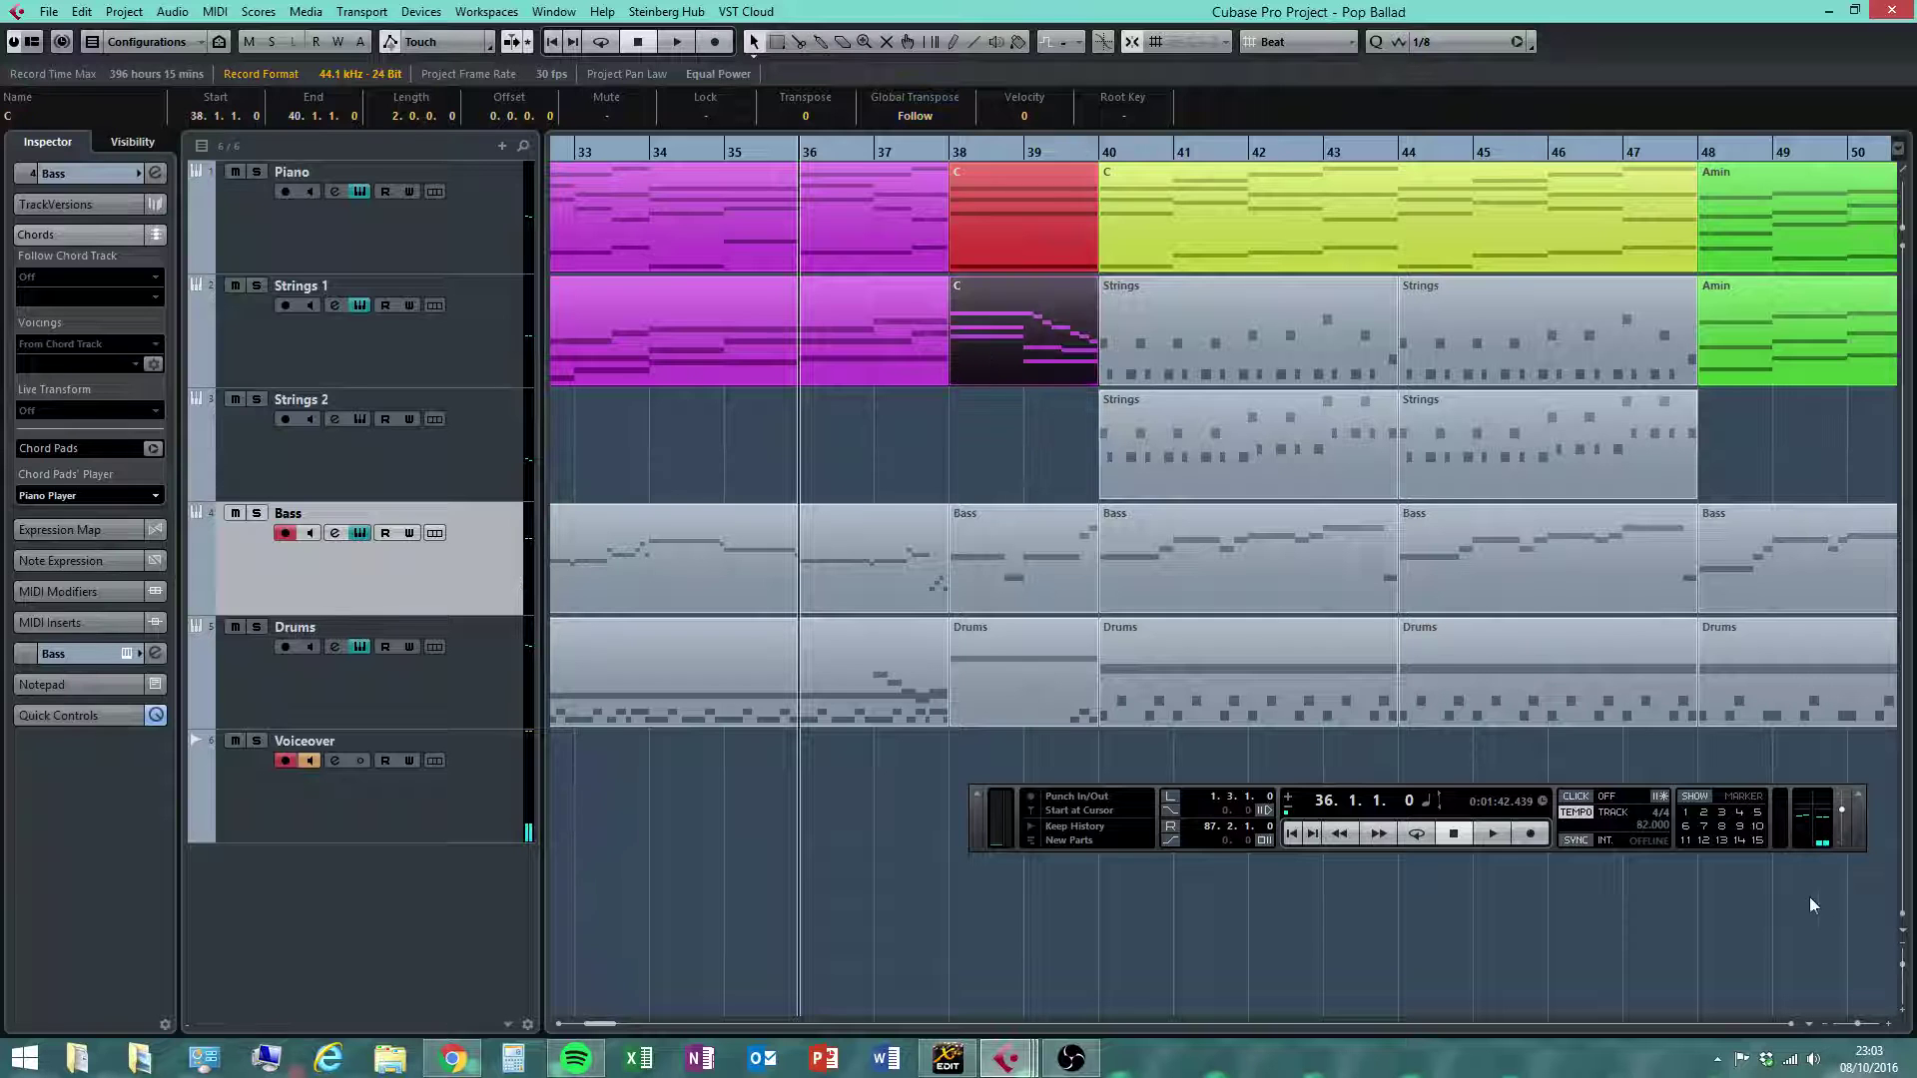
{"action": "left_click_drag", "start_coordinate": [1014, 348], "coordinate": [1446, 354]}
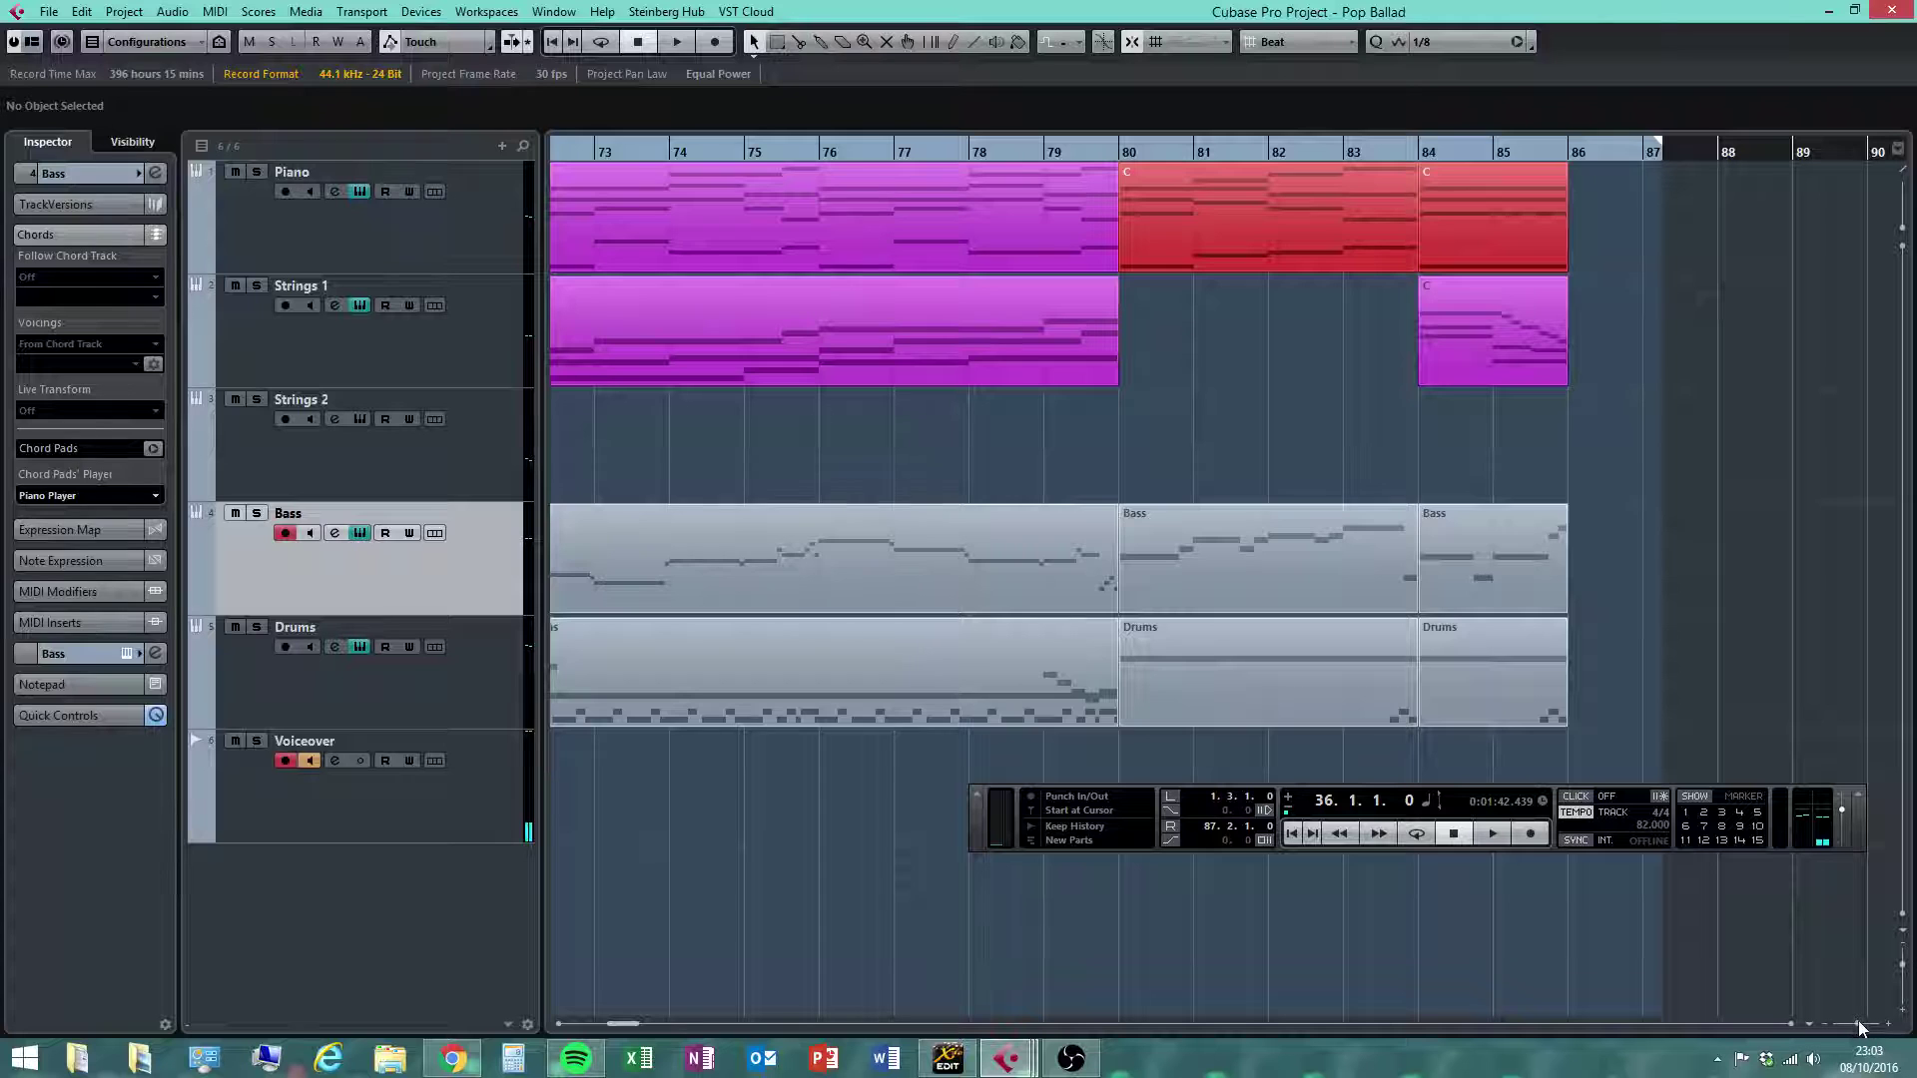
{"action": "left_click_drag", "start_coordinate": [1858, 1024], "coordinate": [1851, 1025]}
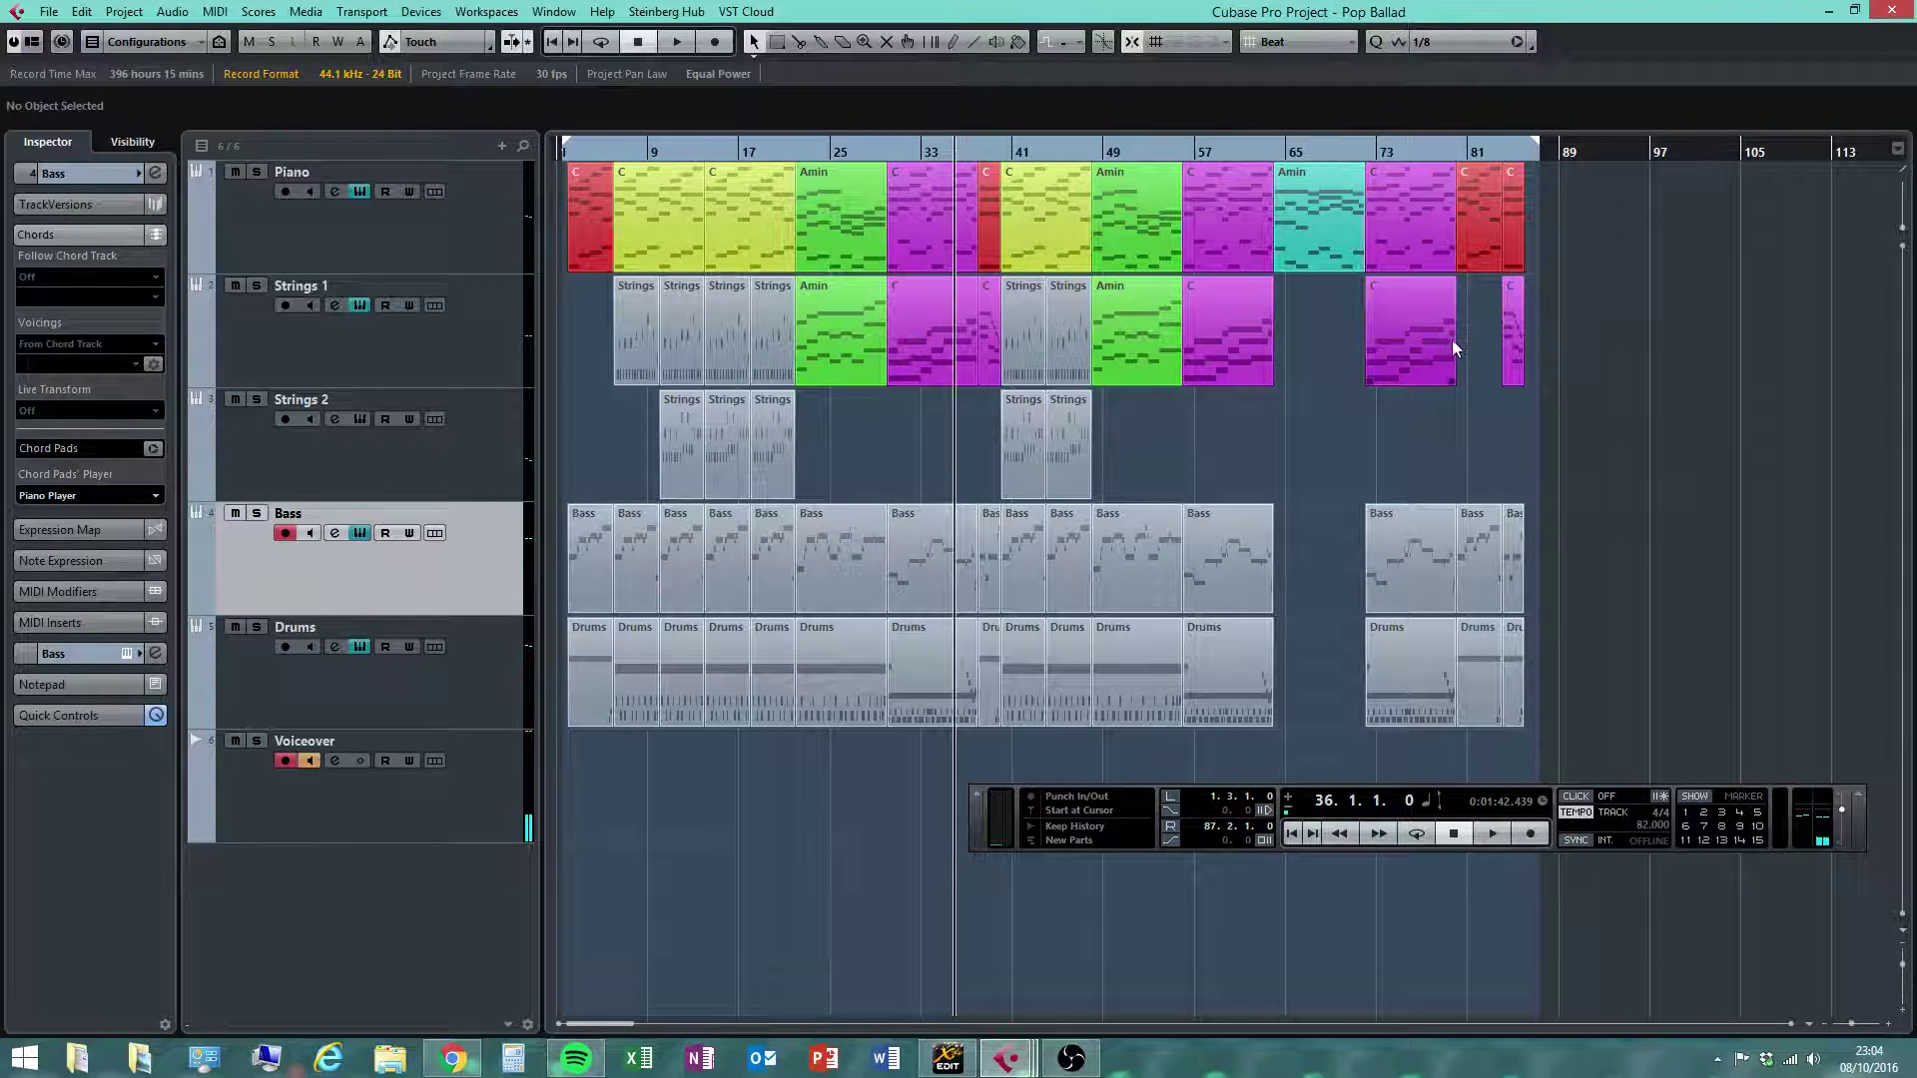
Save the project under its existing name
{"action": "left_click", "coordinate": [48, 12]}
{"action": "left_click", "coordinate": [60, 154]}
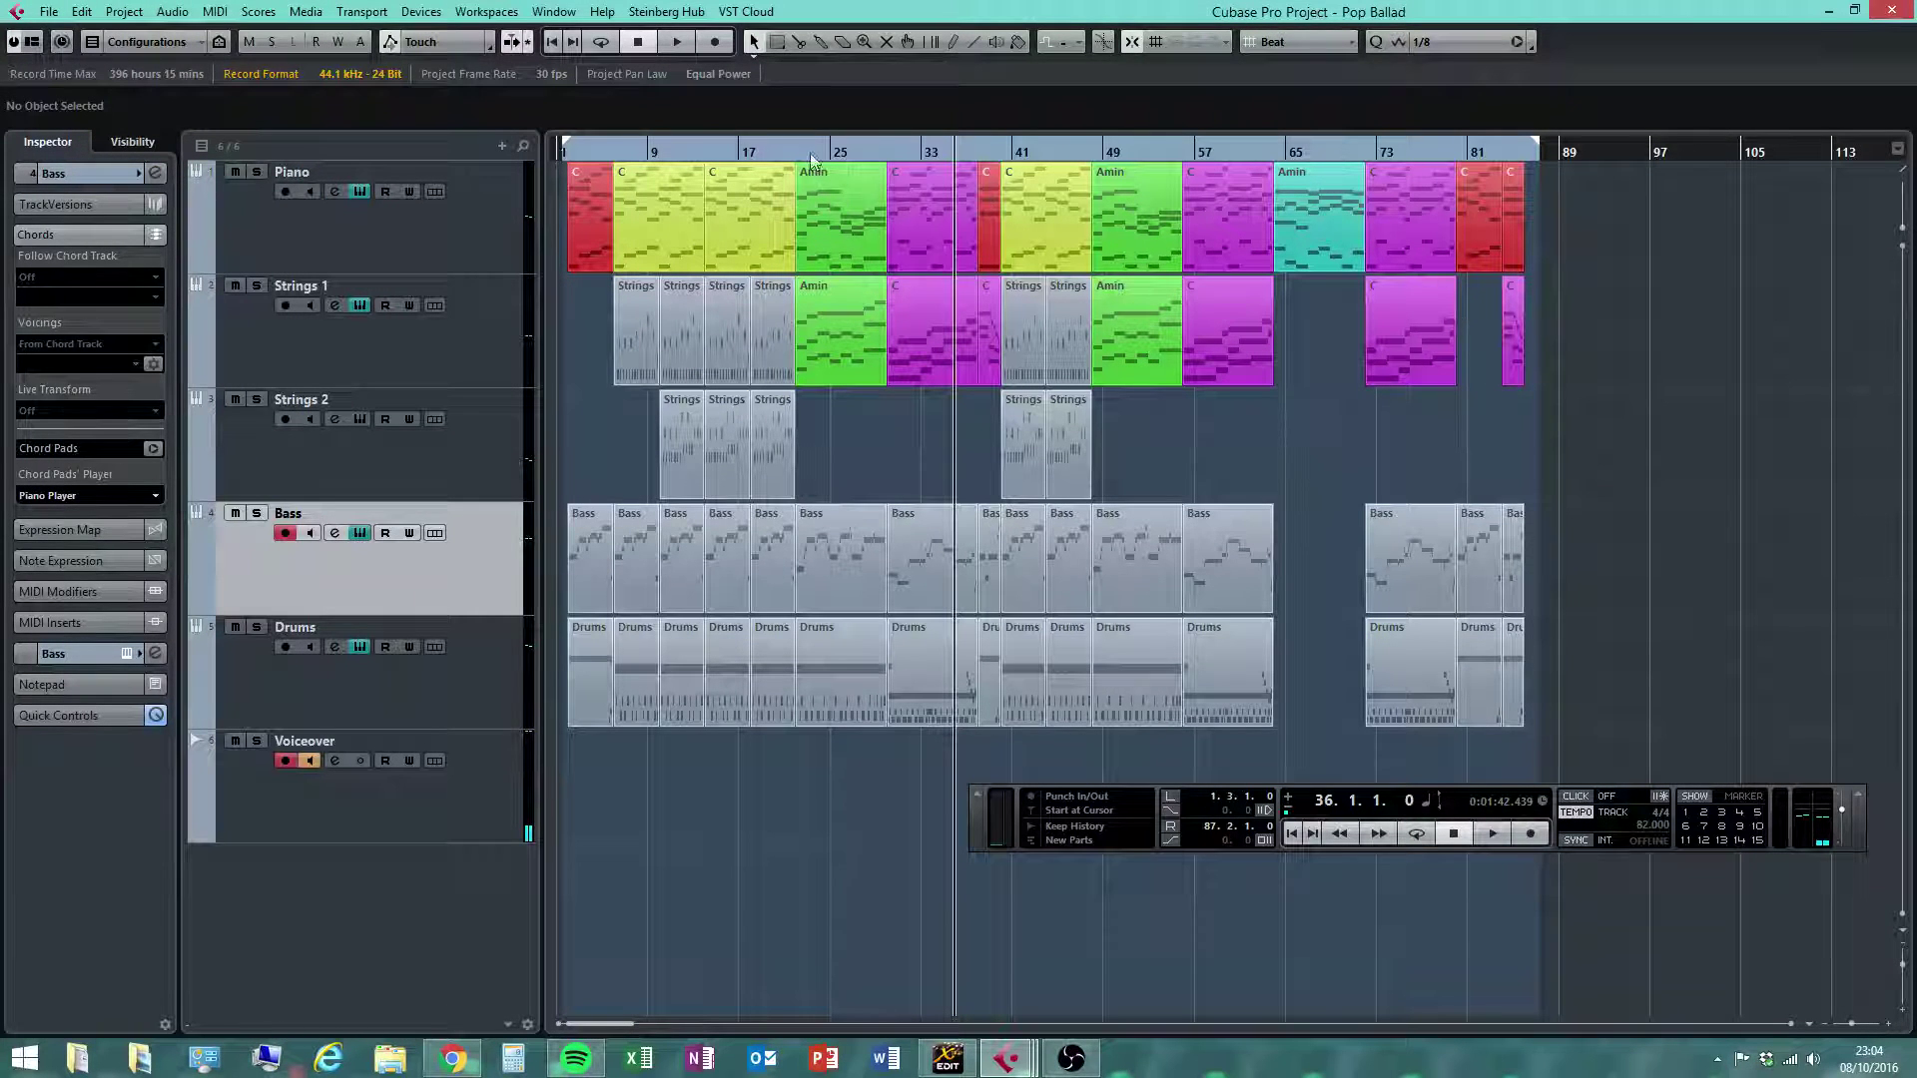
{"action": "left_click", "coordinate": [48, 12]}
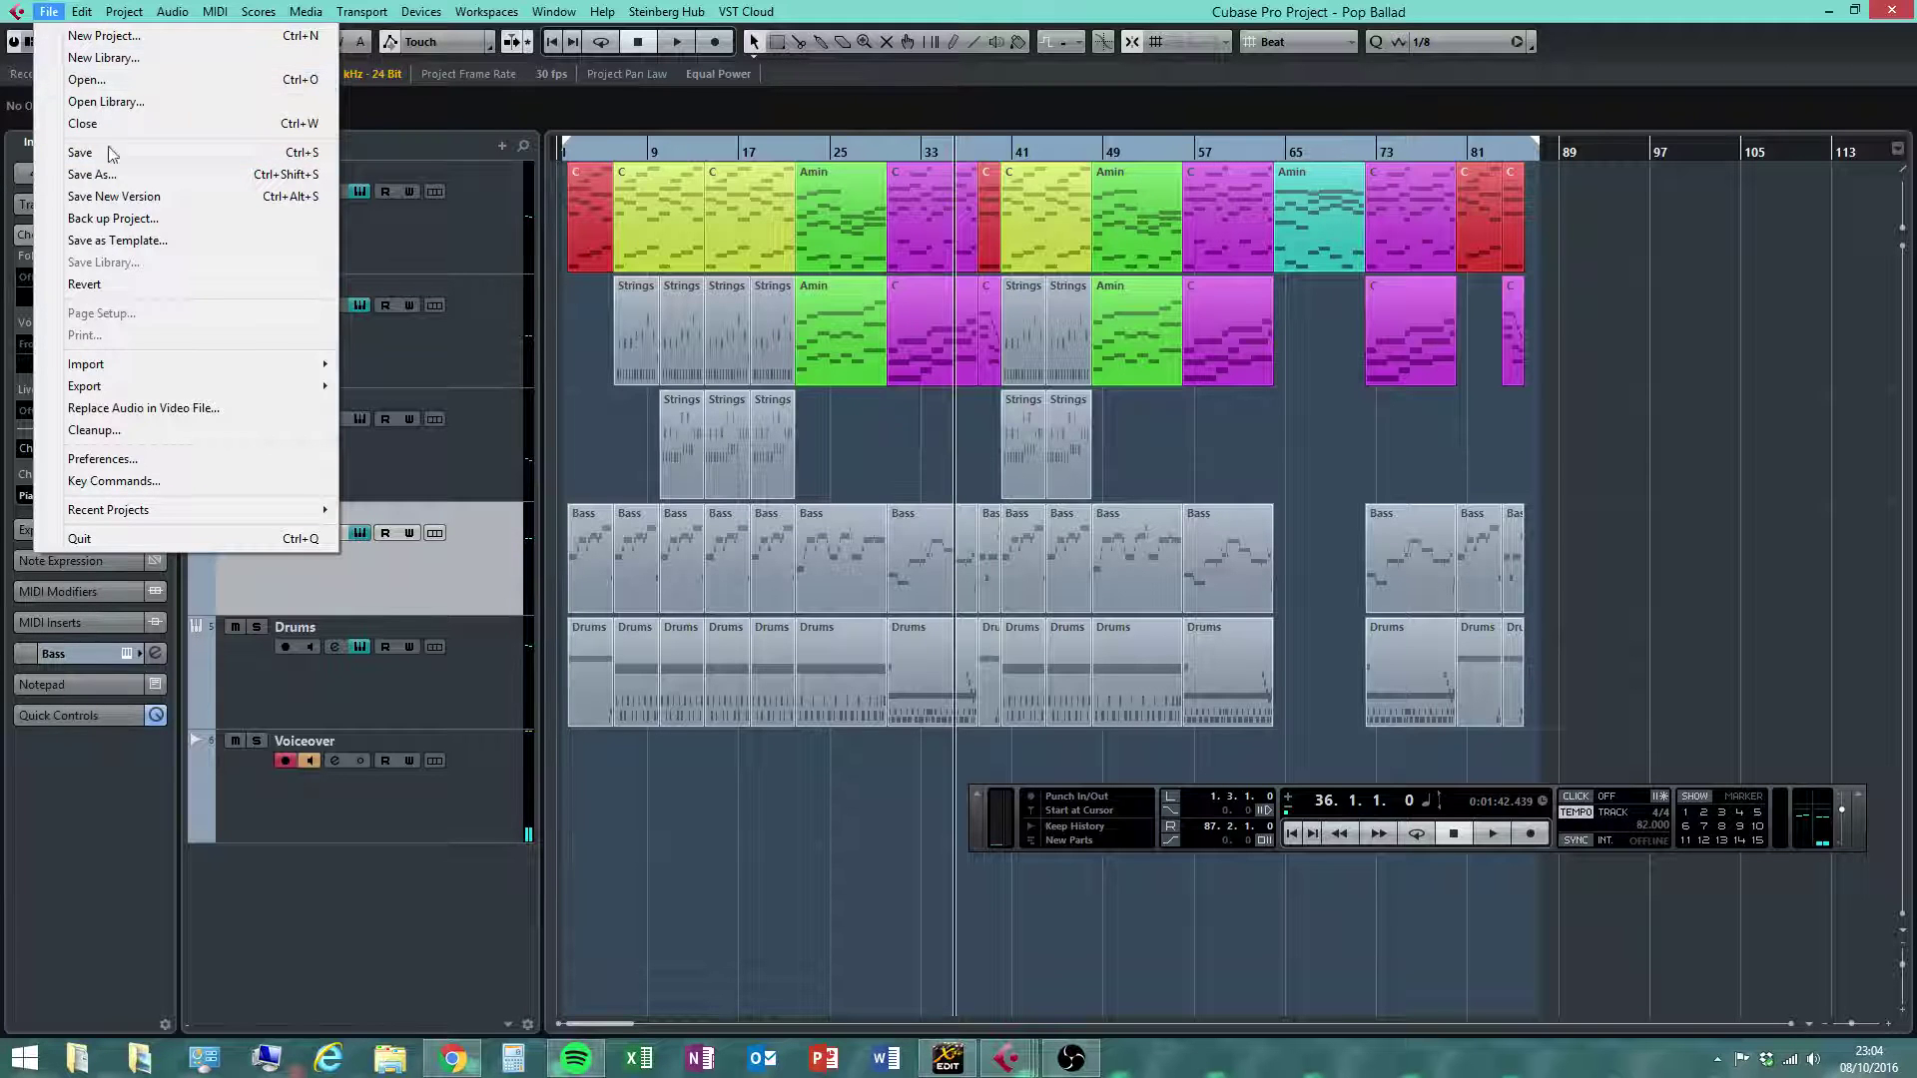
{"action": "left_click", "coordinate": [60, 152]}
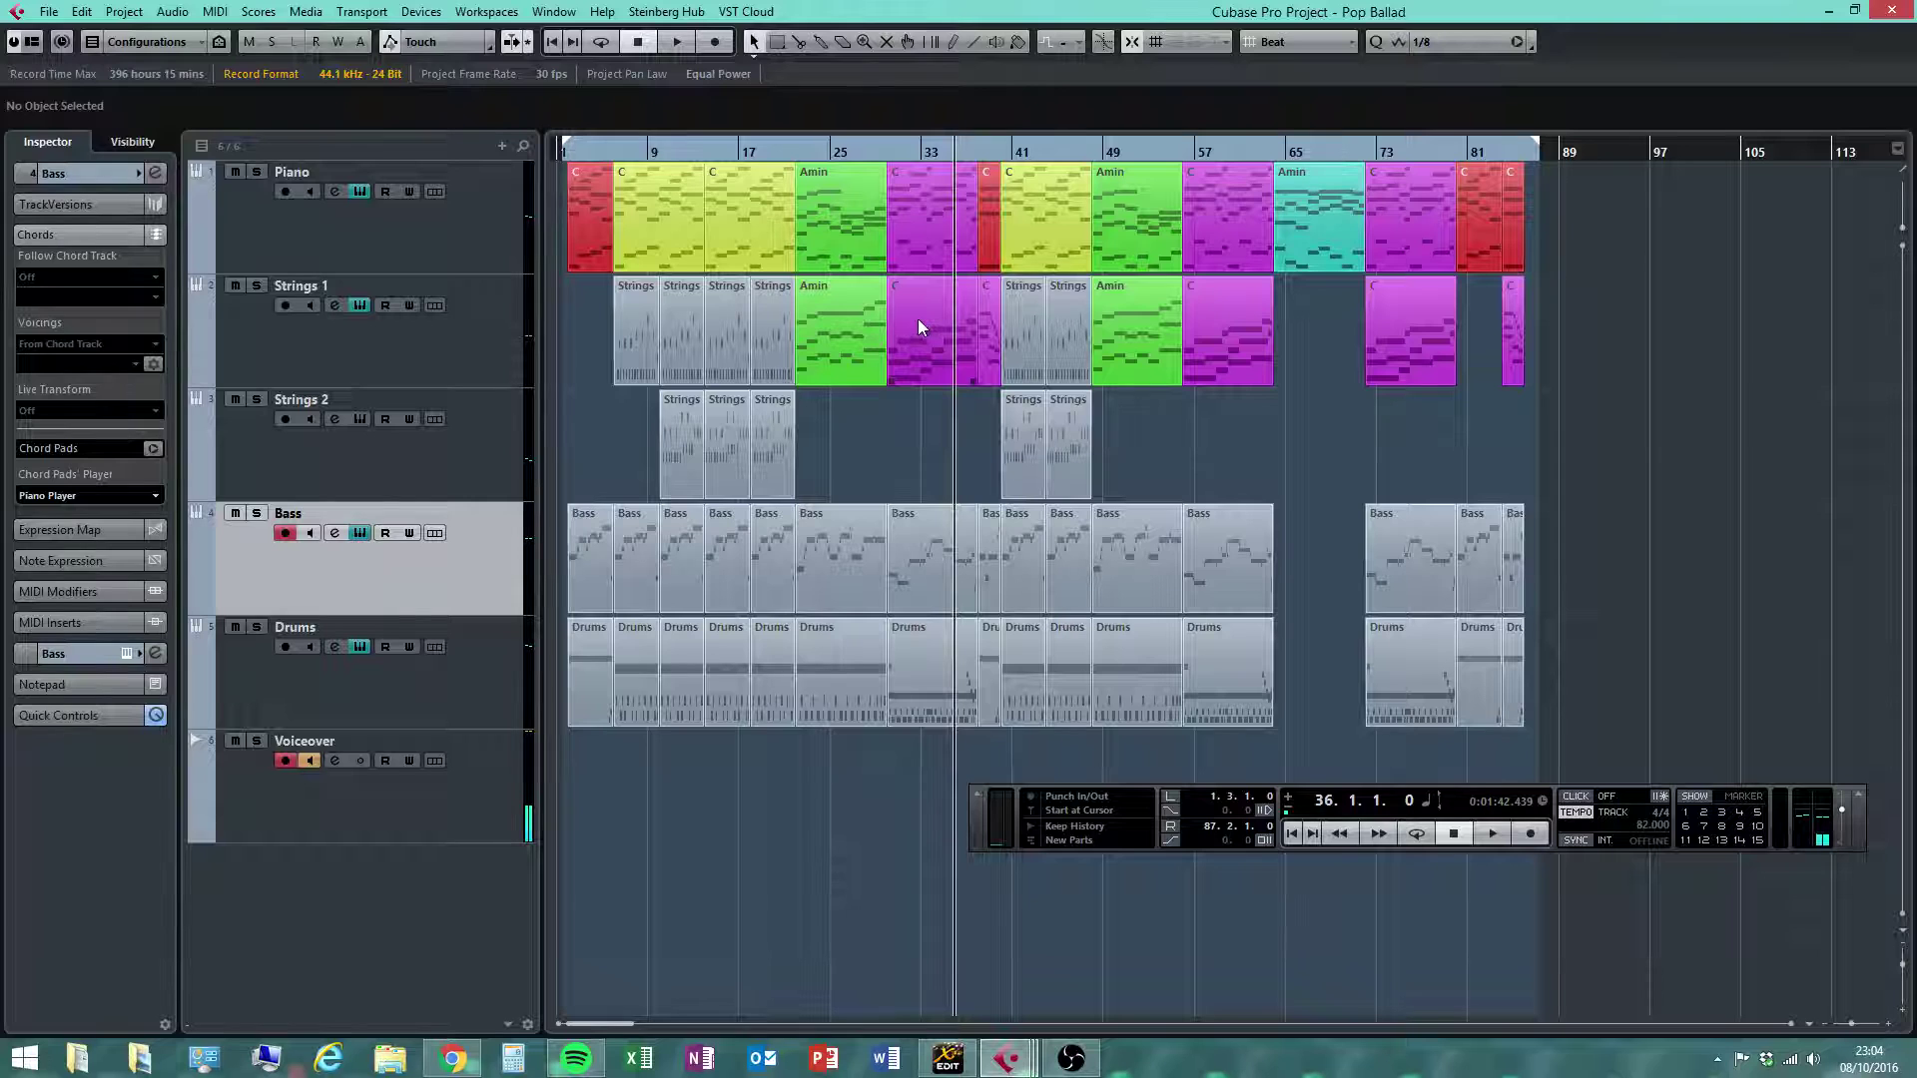
Review the Strings 1, Bass and Drums parts across bars 22–40, and the section without them at bars 64–72
{"action": "left_click", "coordinate": [839, 356]}
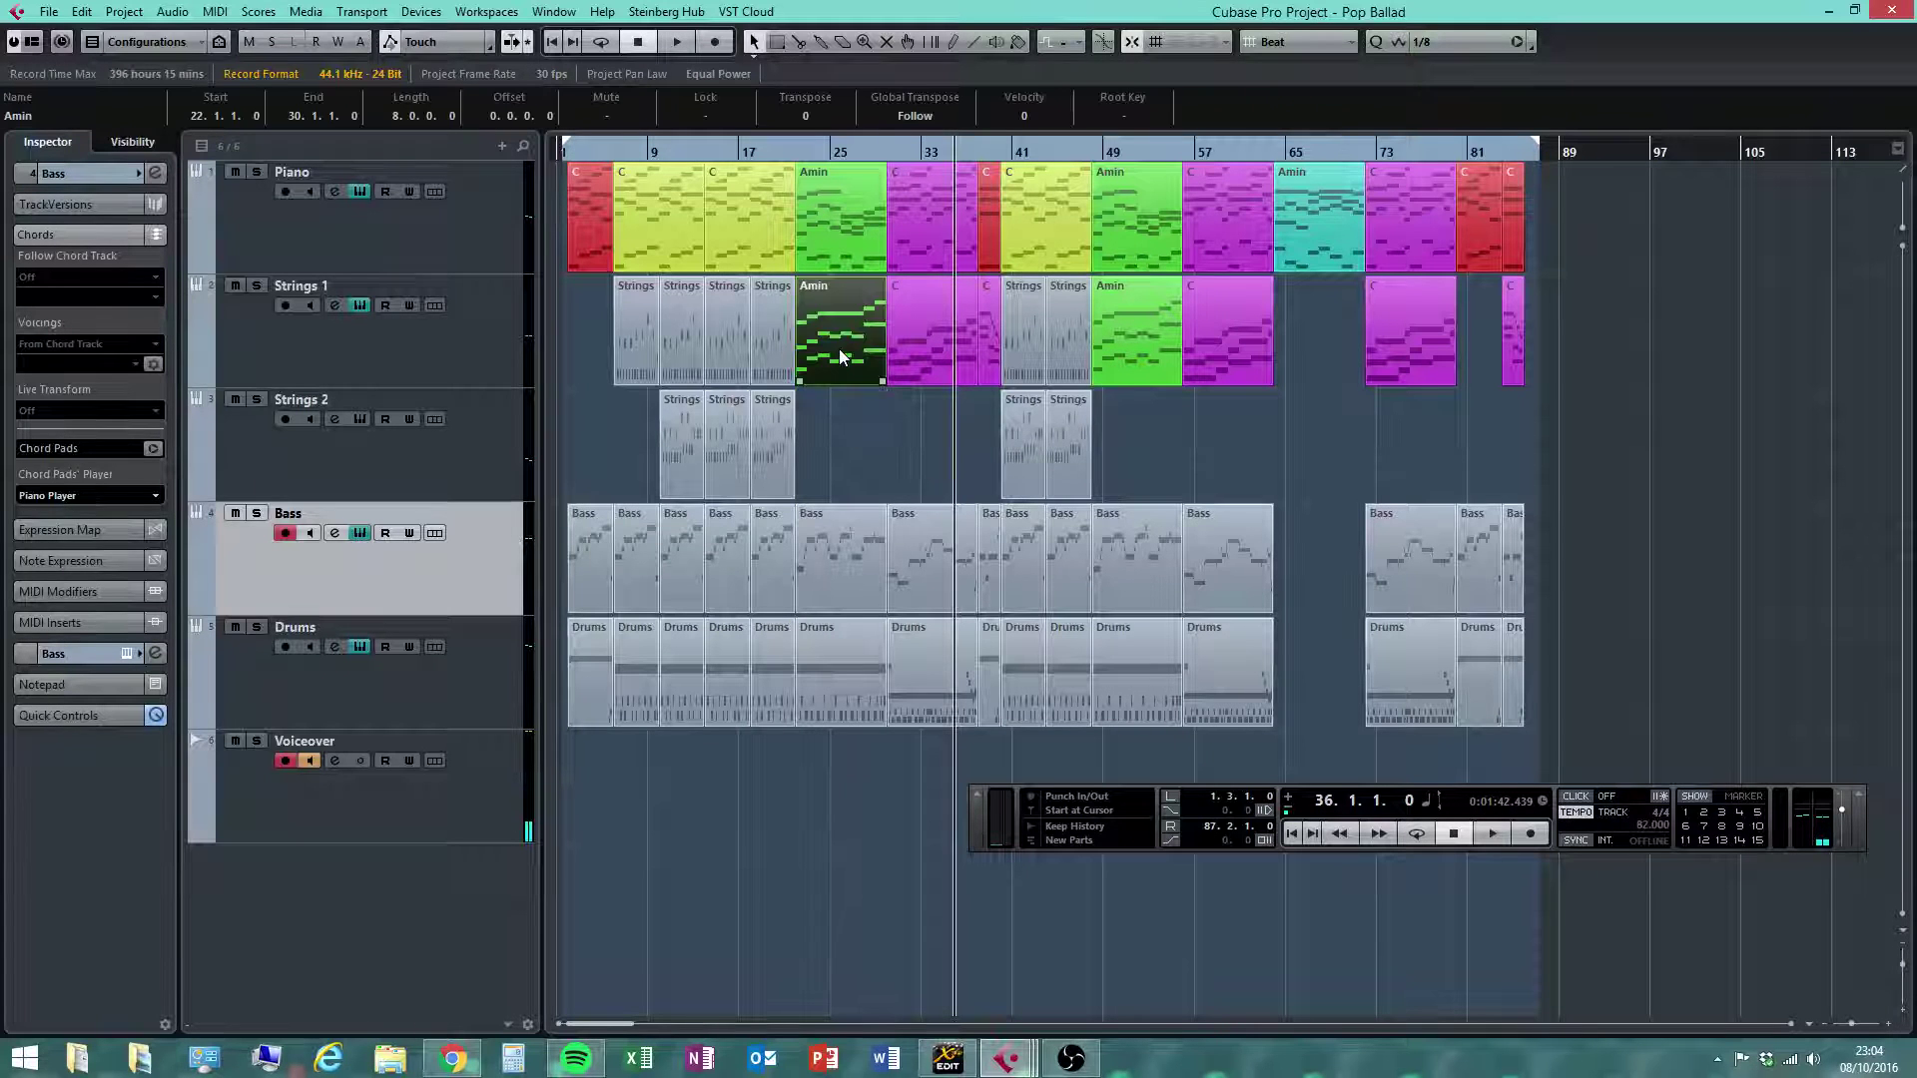
{"action": "left_click_drag", "start_coordinate": [870, 784], "coordinate": [861, 364]}
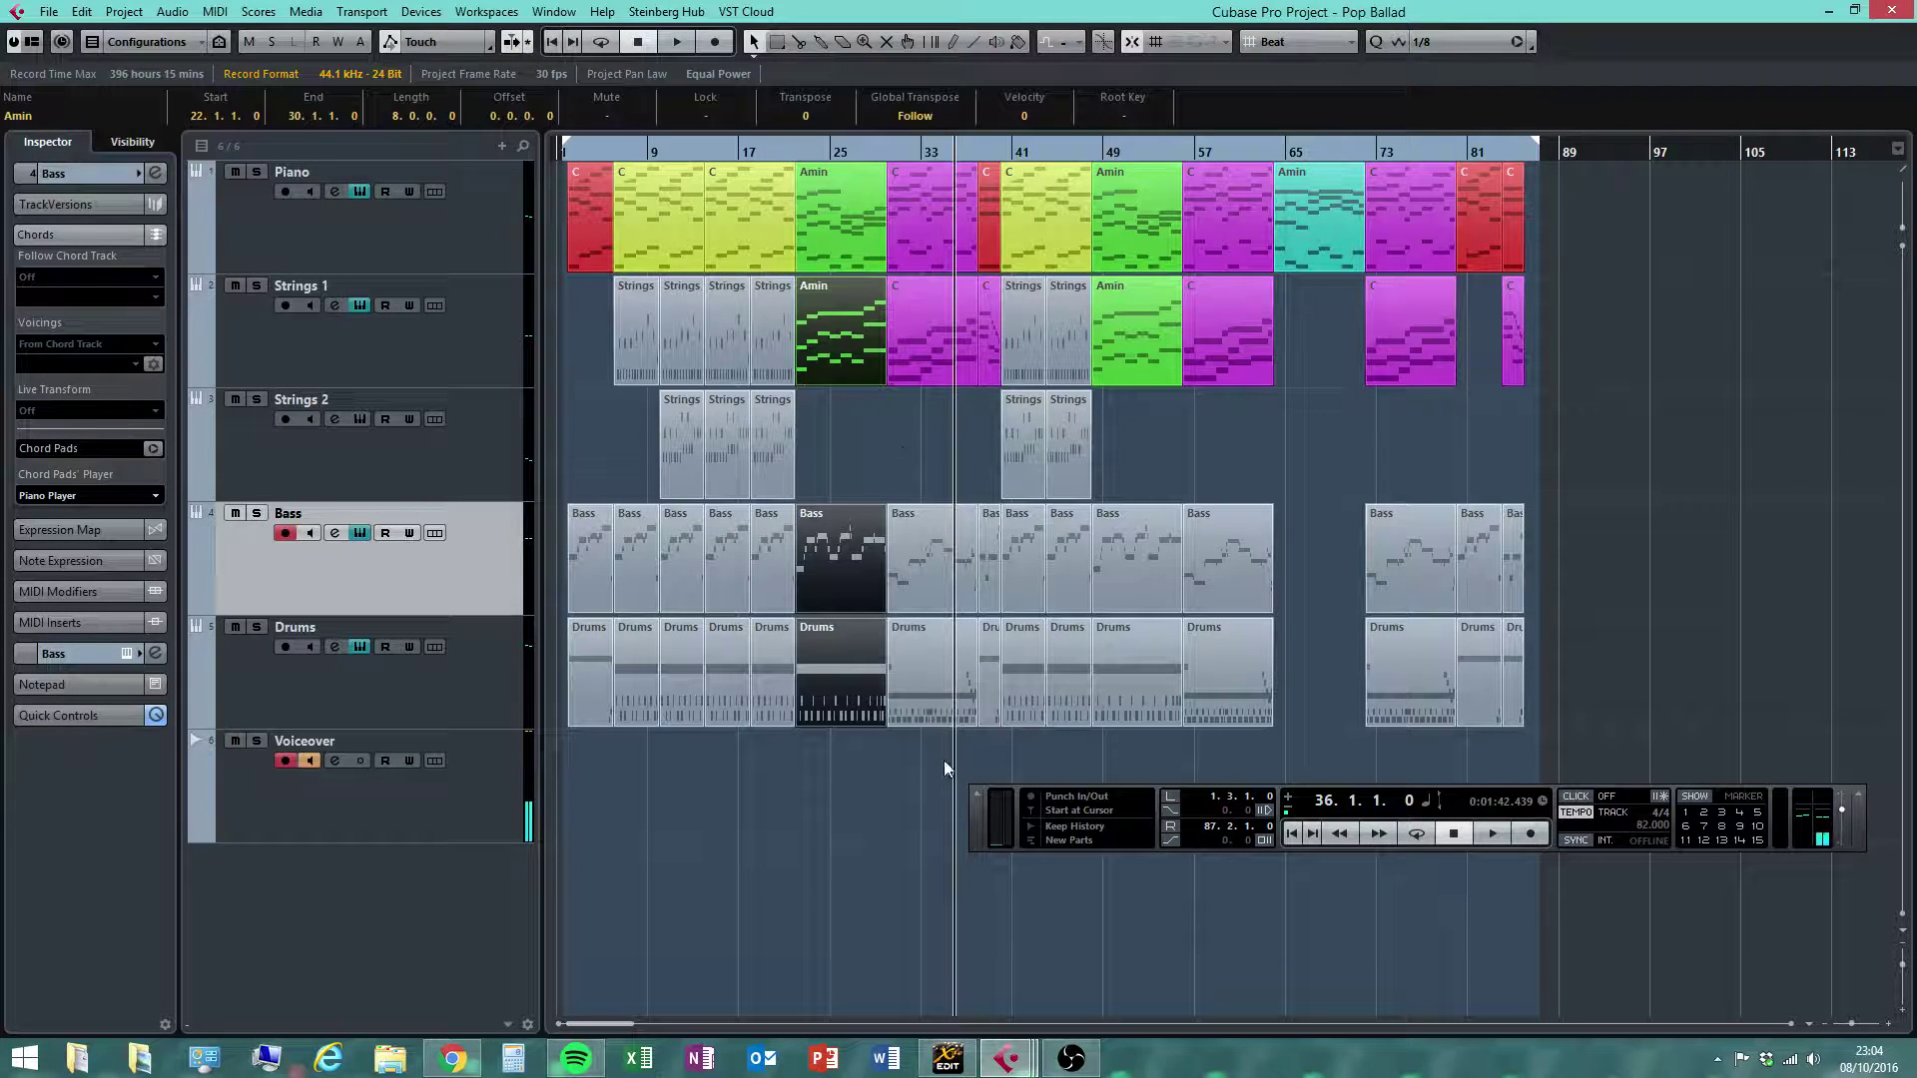
{"action": "left_click_drag", "start_coordinate": [1005, 747], "coordinate": [944, 346]}
{"action": "left_click", "coordinate": [1288, 403]}
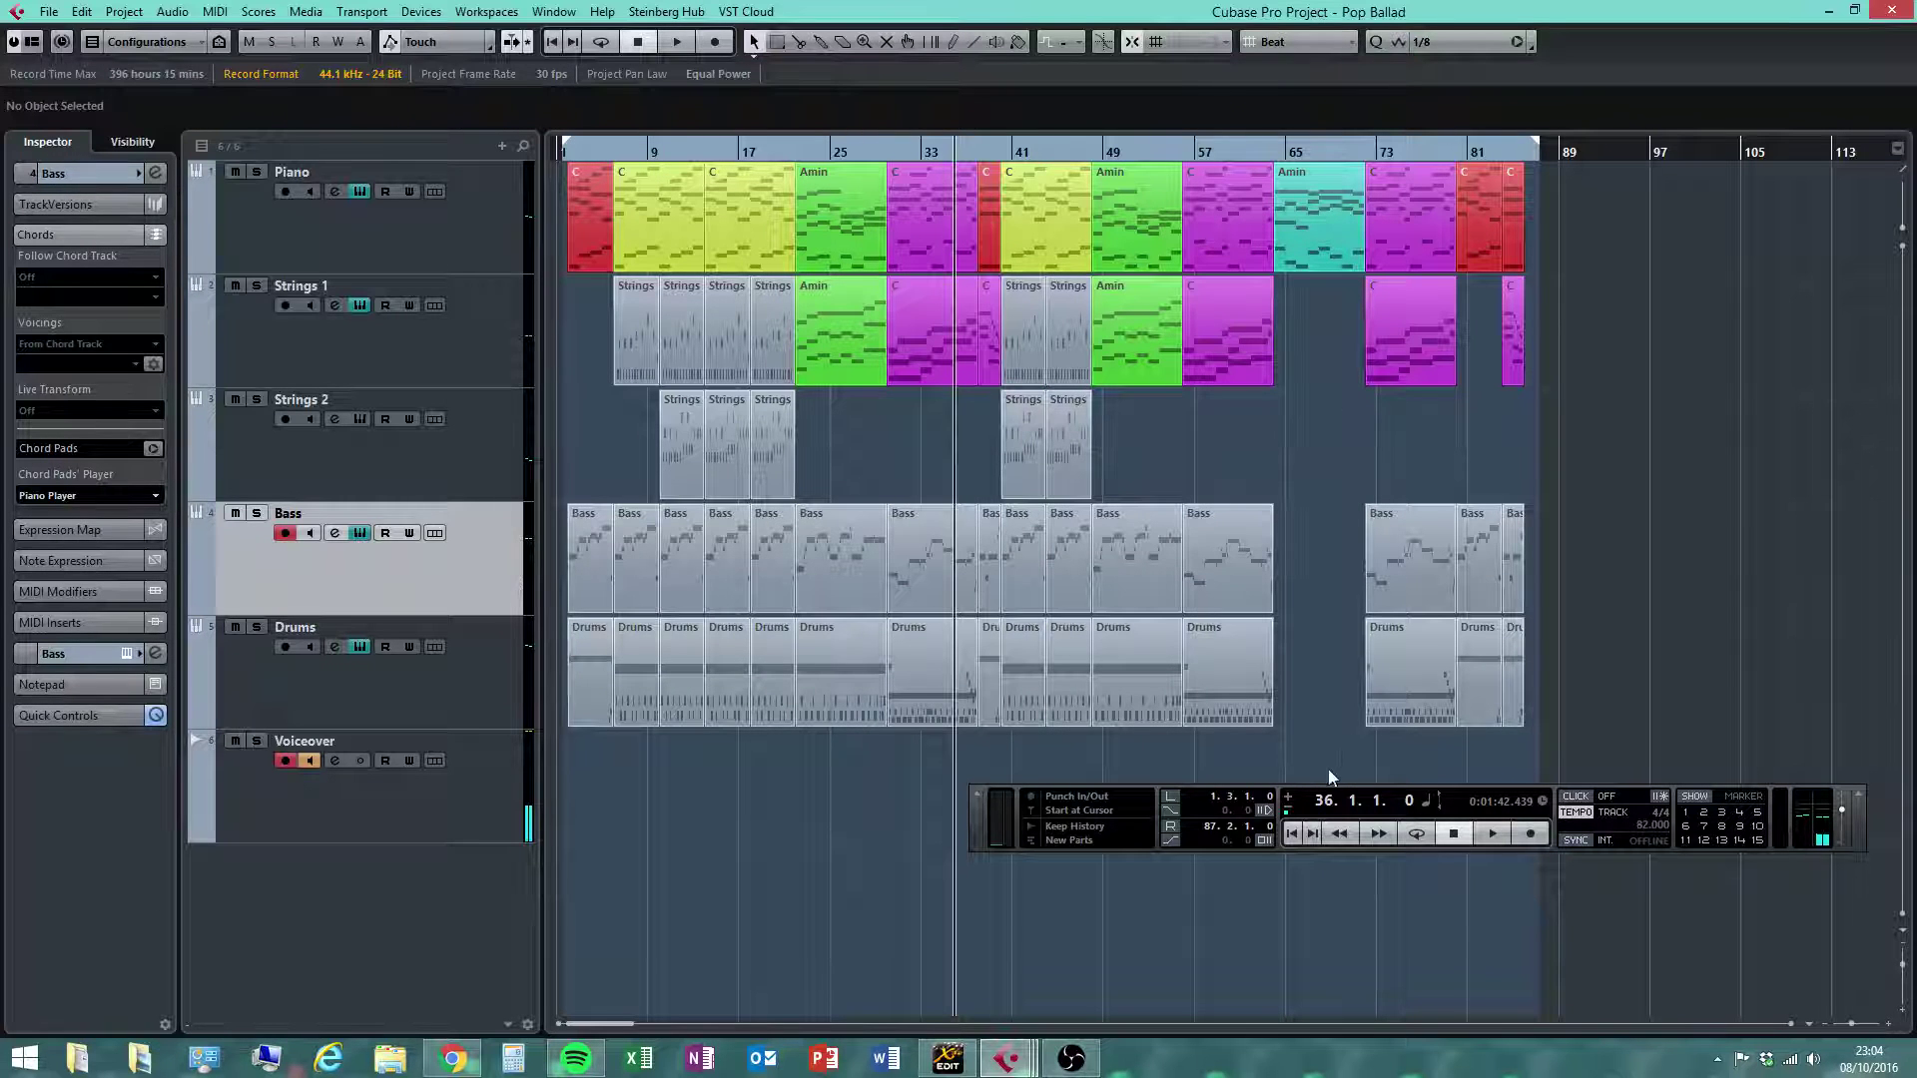
{"action": "left_click_drag", "start_coordinate": [1329, 771], "coordinate": [1316, 321]}
Play the arrangement from bar 61 into the beginning of the bar 64 section
{"action": "left_click_drag", "start_coordinate": [1852, 1025], "coordinate": [1855, 1024]}
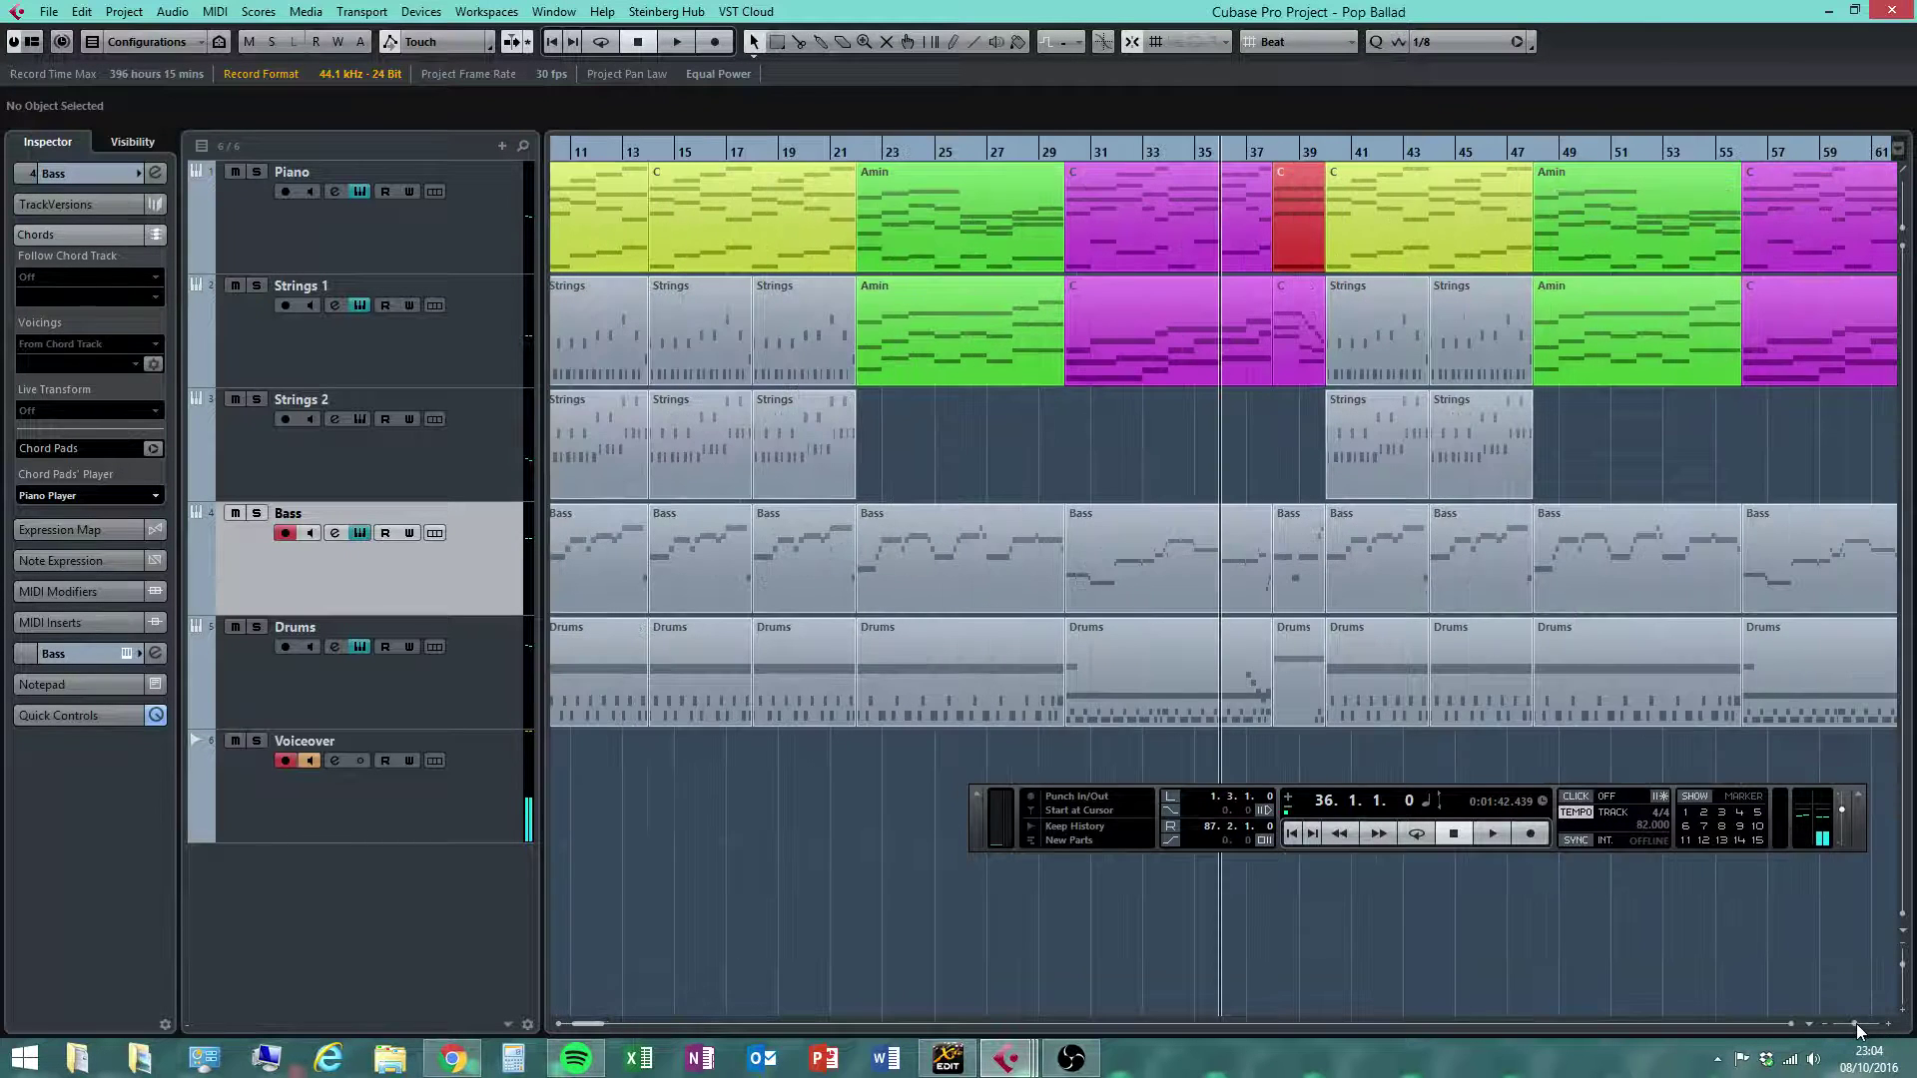
{"action": "left_click", "coordinate": [1794, 1024]}
{"action": "left_click", "coordinate": [1794, 1022]}
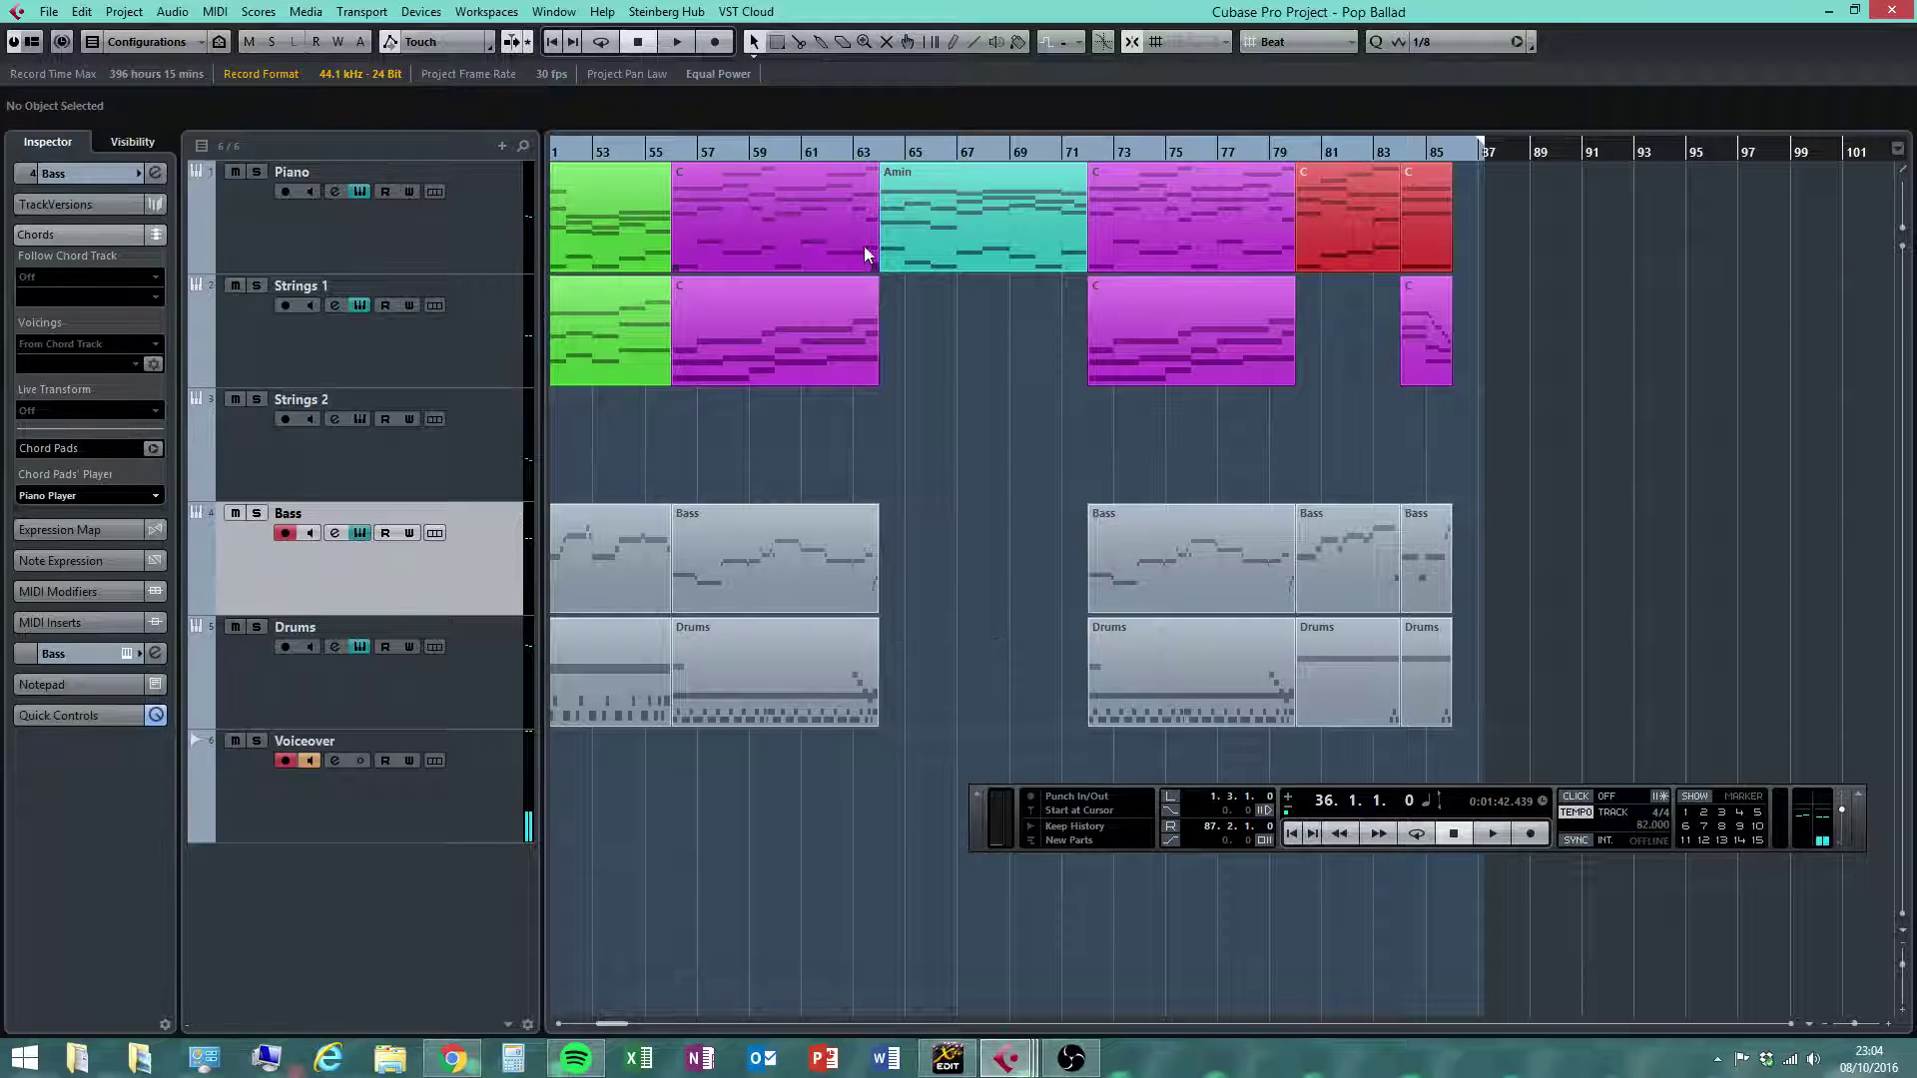
{"action": "left_click_drag", "start_coordinate": [859, 152], "coordinate": [810, 200]}
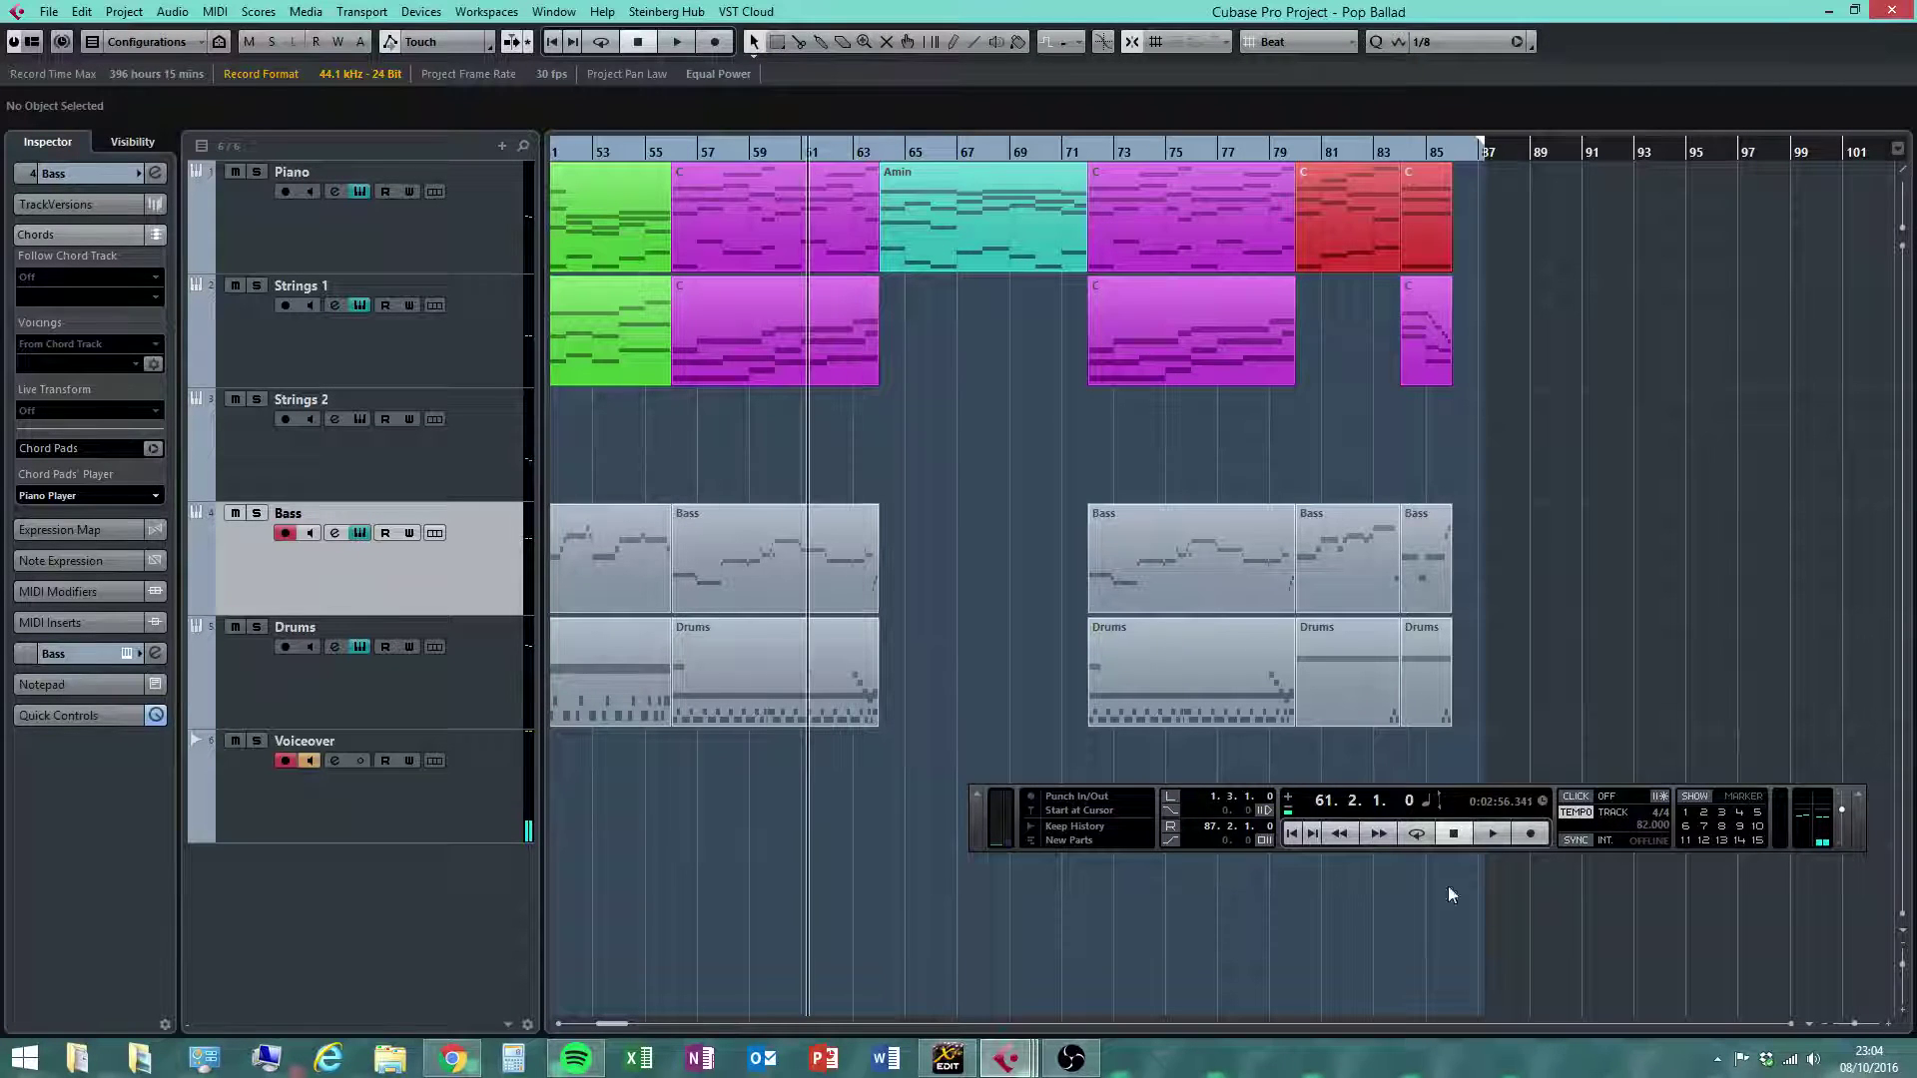
{"action": "left_click", "coordinate": [1493, 835]}
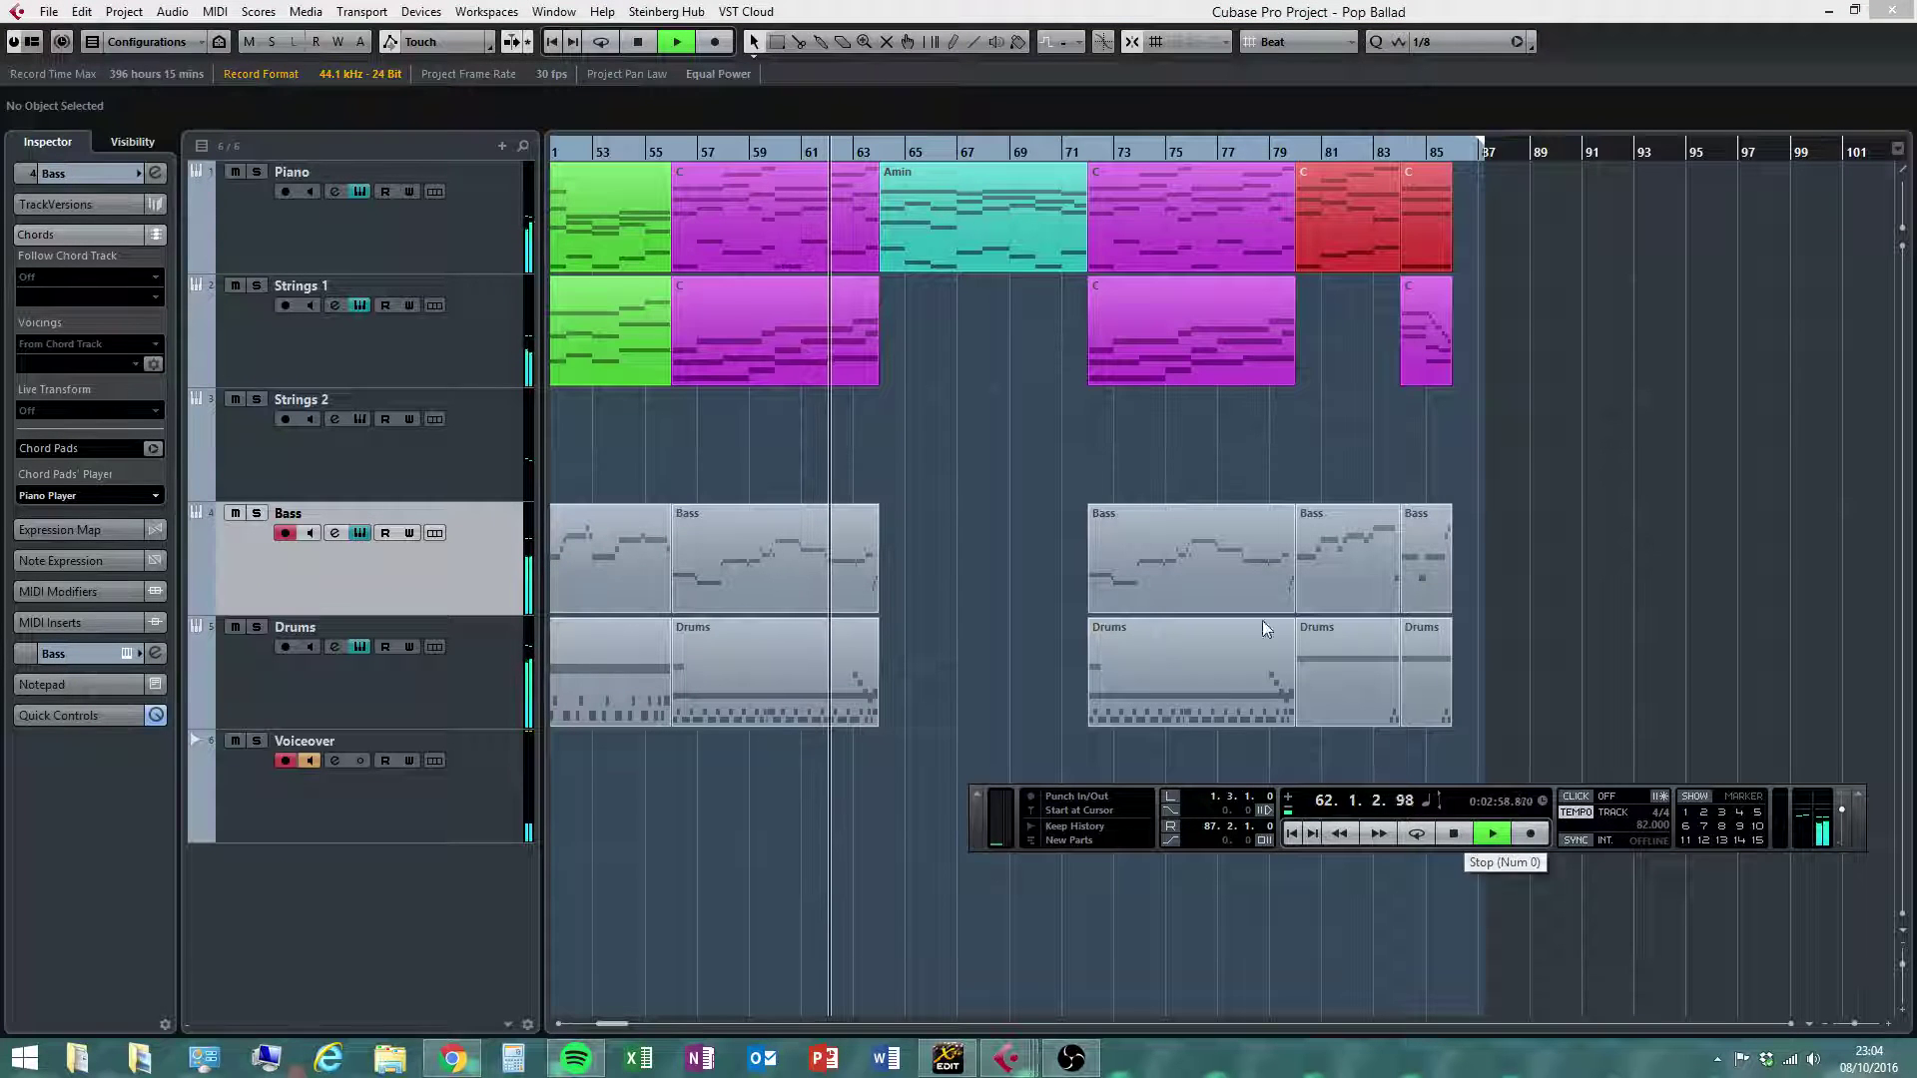
{"action": "left_click", "coordinate": [1454, 833]}
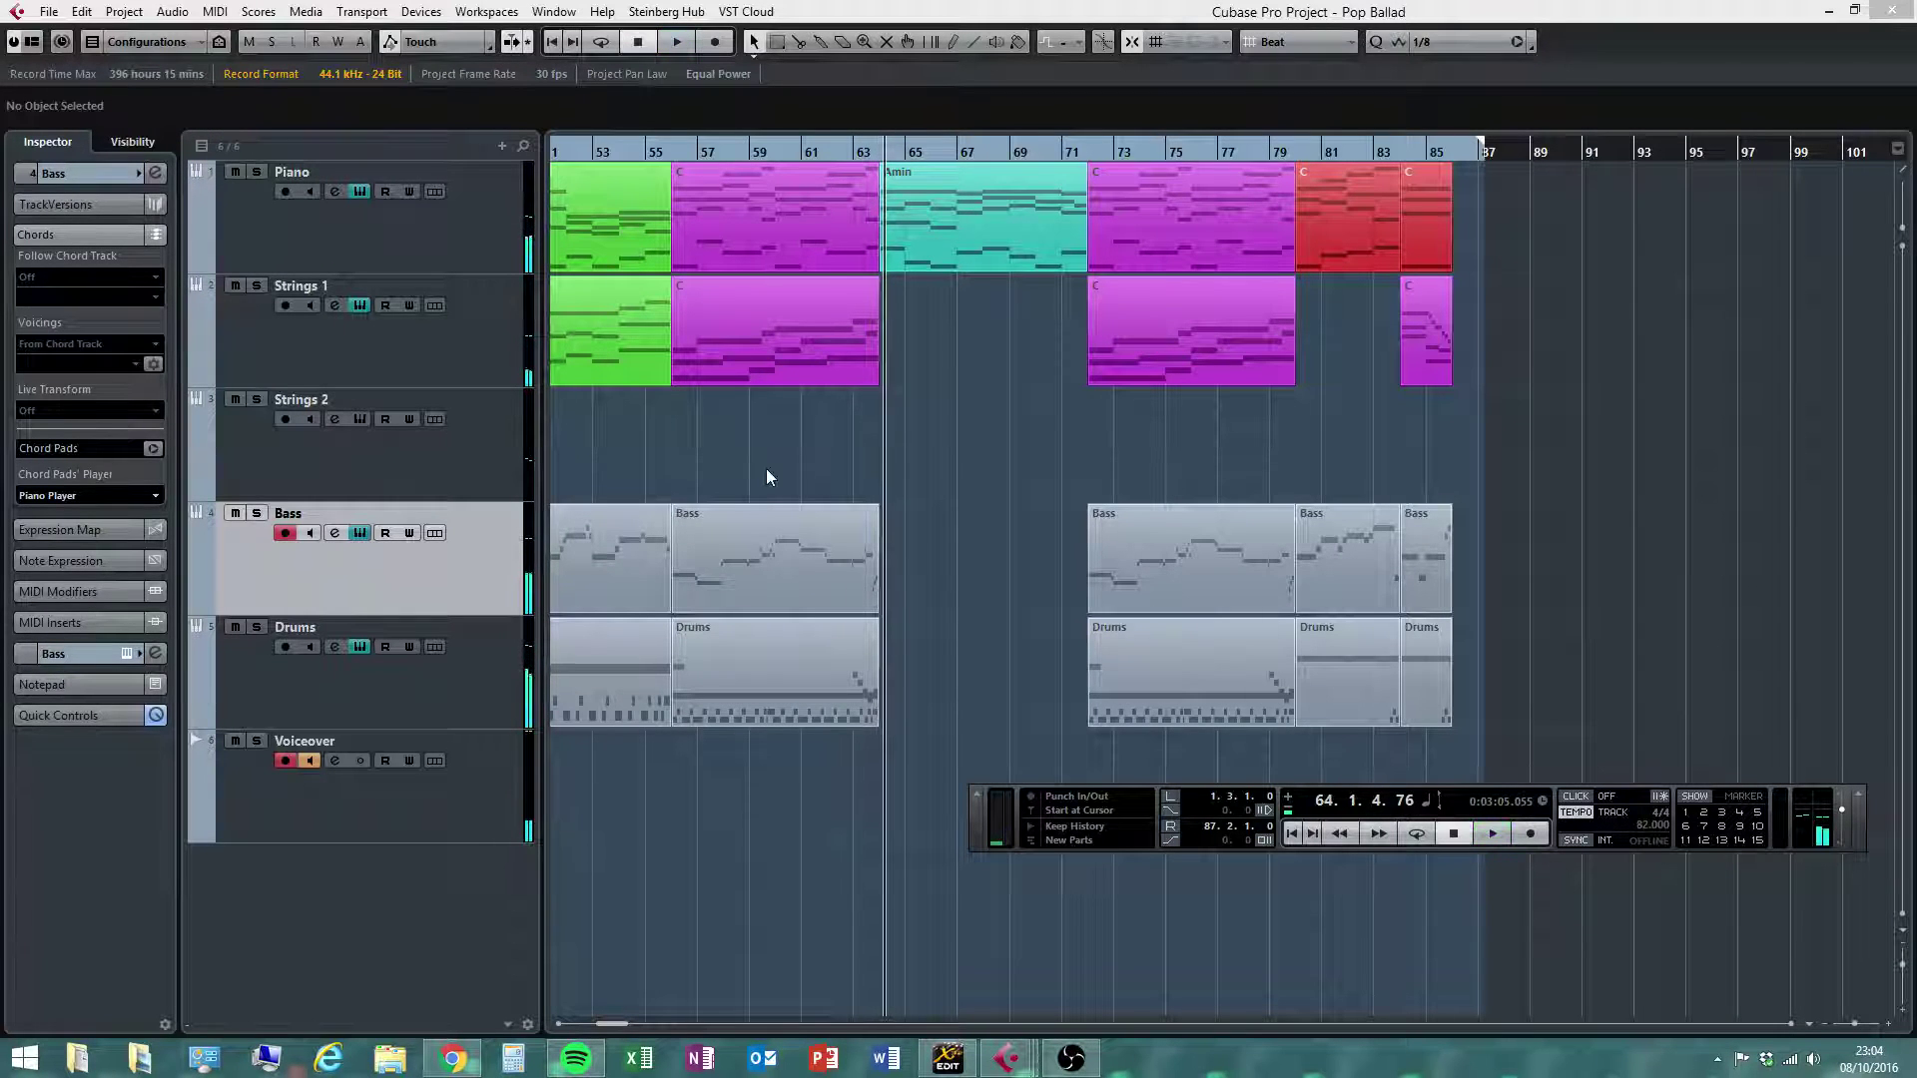
Draw an empty part on the Drums track from bar 64 to bar 72, and return to the selection tool
{"action": "right_click", "coordinate": [996, 649]}
{"action": "left_click", "coordinate": [1211, 651]}
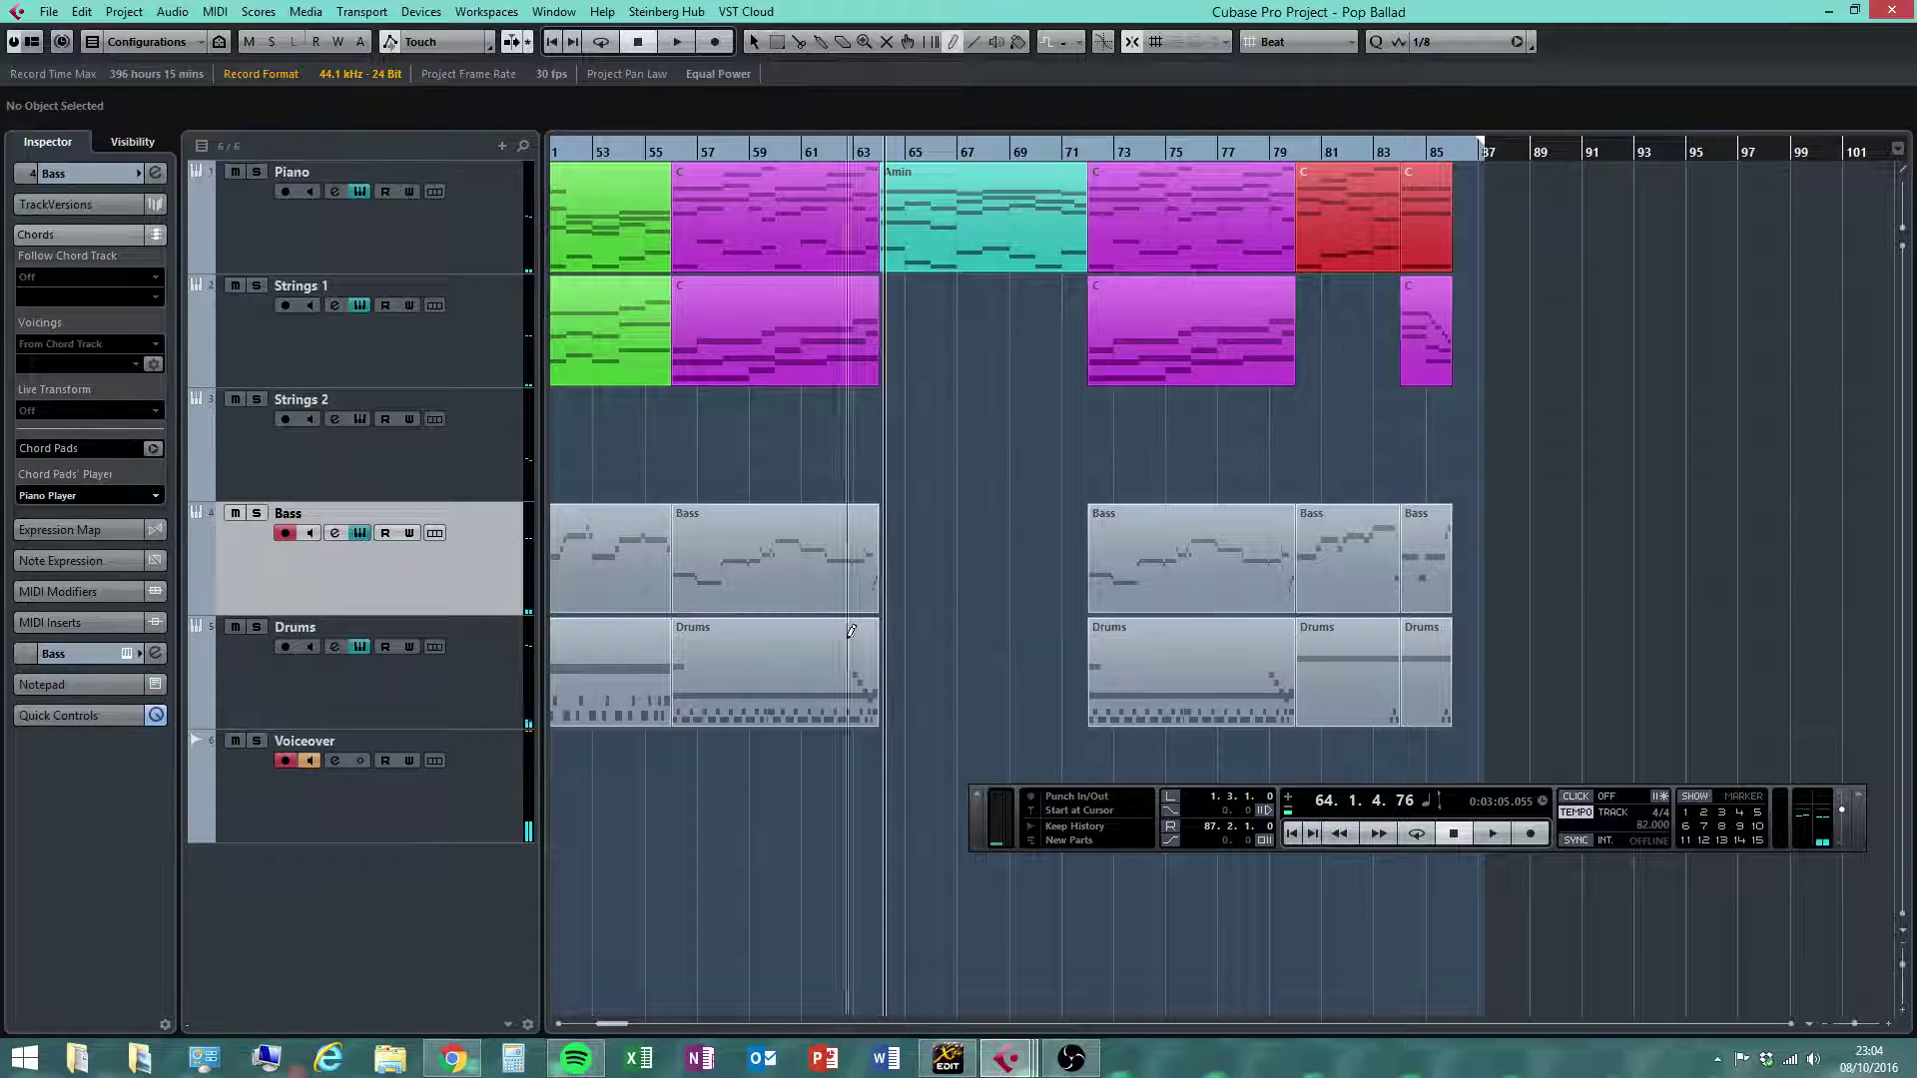
{"action": "left_click_drag", "start_coordinate": [885, 629], "coordinate": [1089, 626]}
{"action": "right_click", "coordinate": [1022, 702]}
{"action": "left_click", "coordinate": [1022, 702]}
Open the empty Drums part at bar 64 in the Key Editor and activate the Draw tool around C1
{"action": "double_click", "coordinate": [946, 682]}
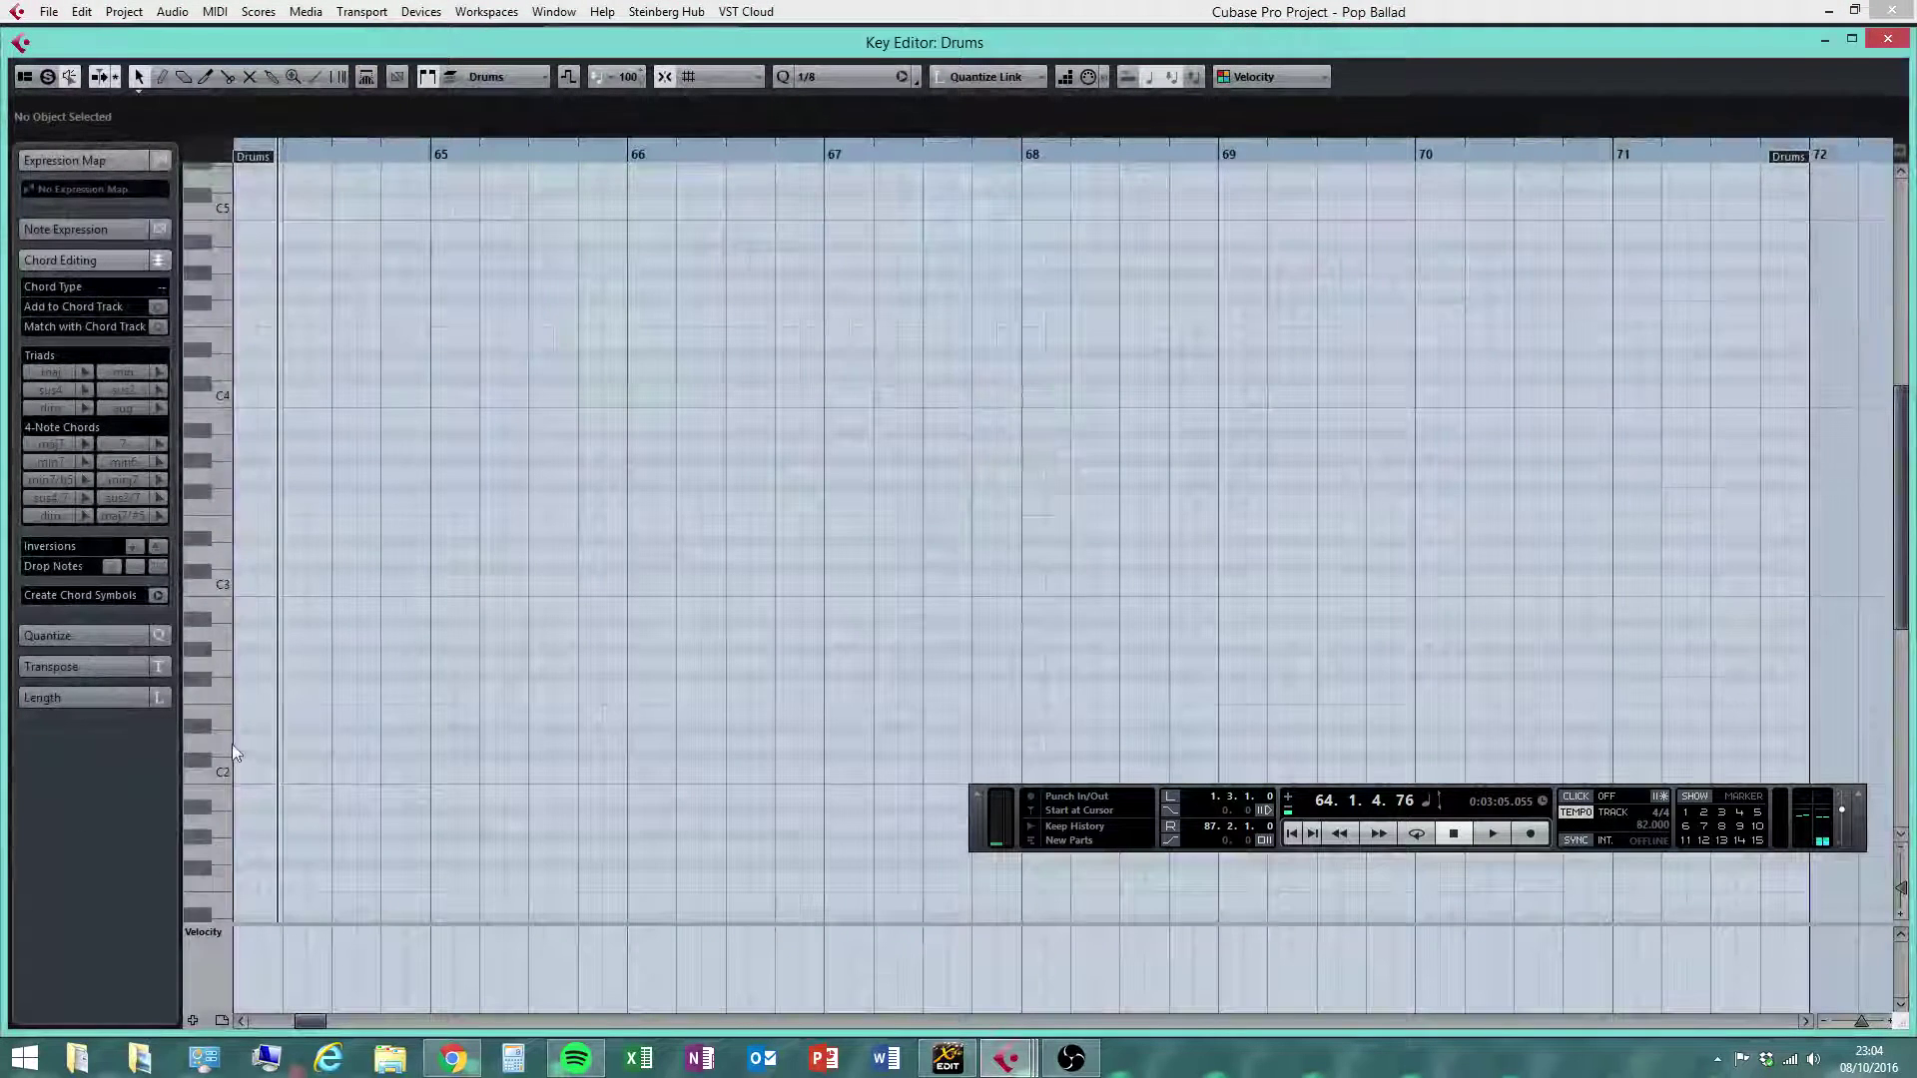
{"action": "scroll", "coordinate": [231, 744], "scroll_direction": "down", "scroll_amount": 5}
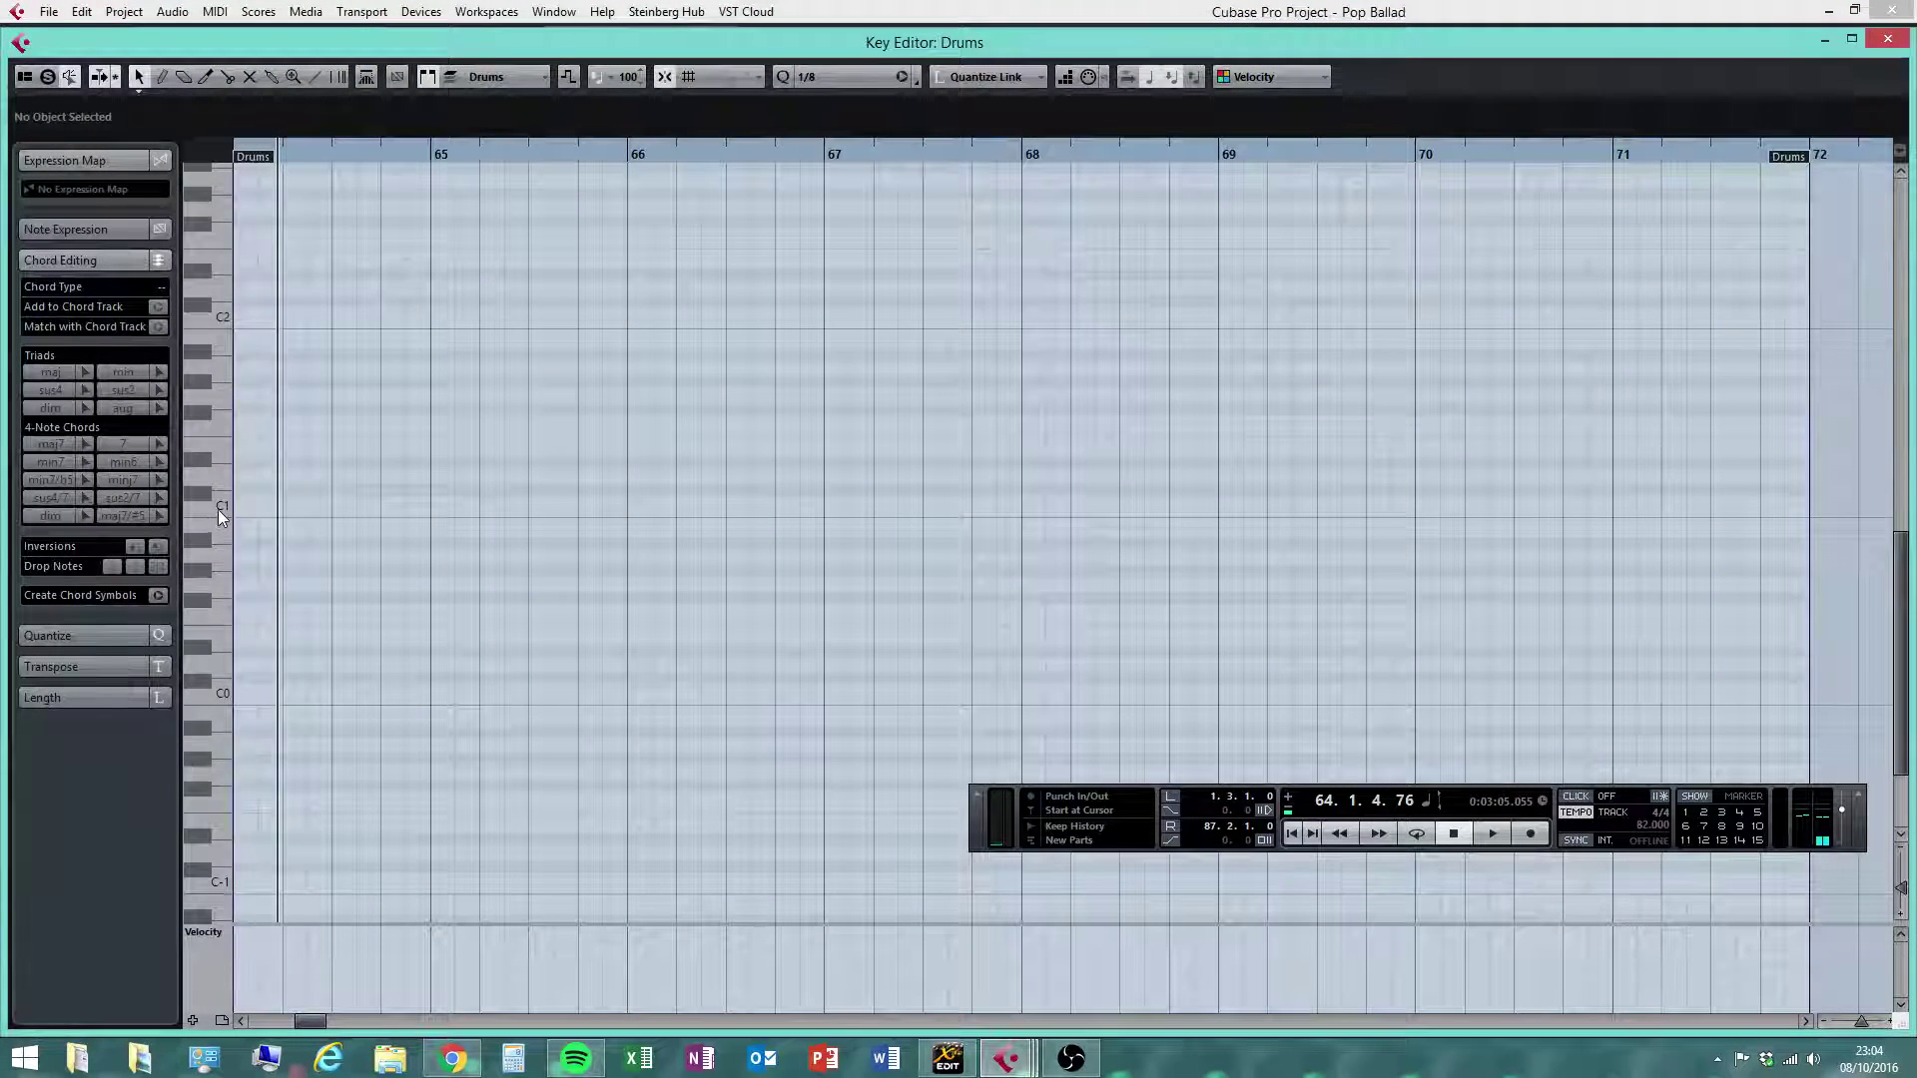
{"action": "right_click", "coordinate": [307, 613]}
{"action": "left_click", "coordinate": [333, 609]}
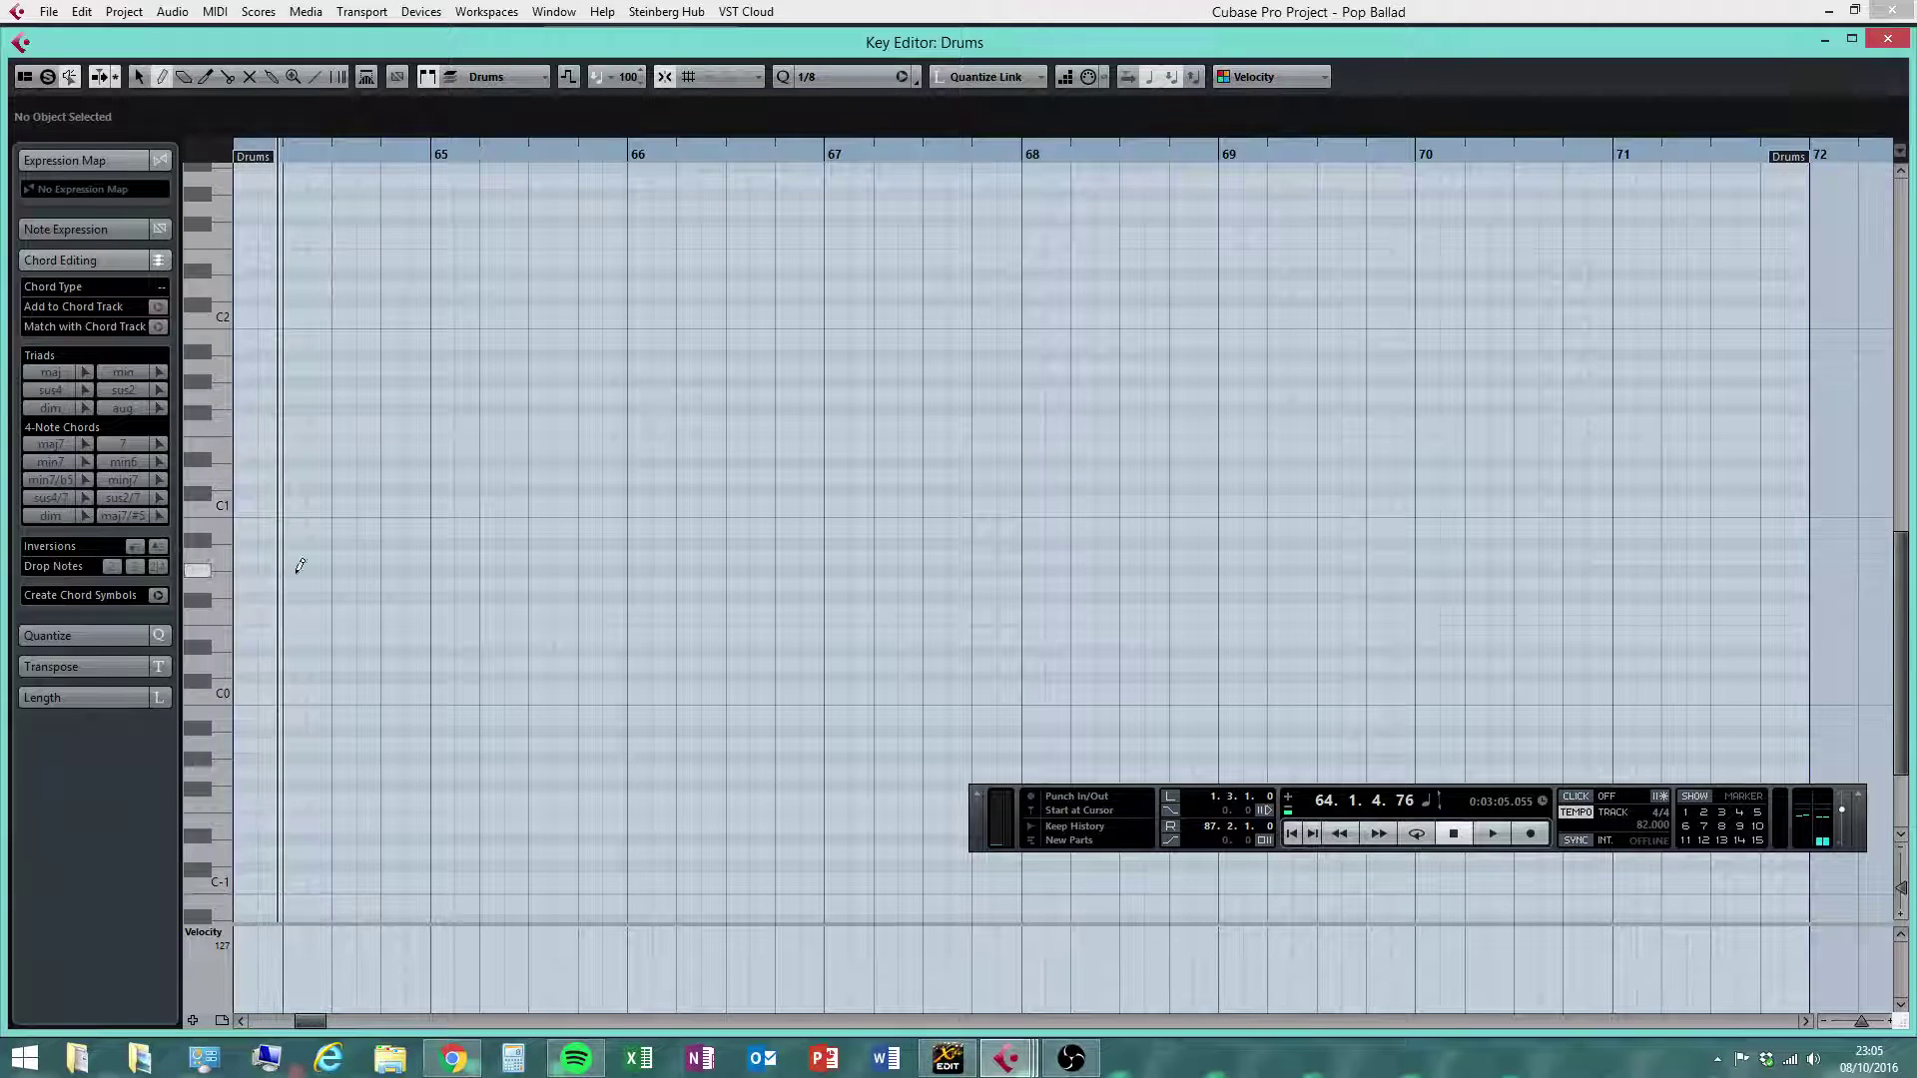
Draw eighth notes in bar 64: C1 at 64.1.1, 64.2.3 and 64.3.3, D1 at 64.3.1, 64.4.1 and 64.4.3
{"action": "left_click", "coordinate": [247, 505]}
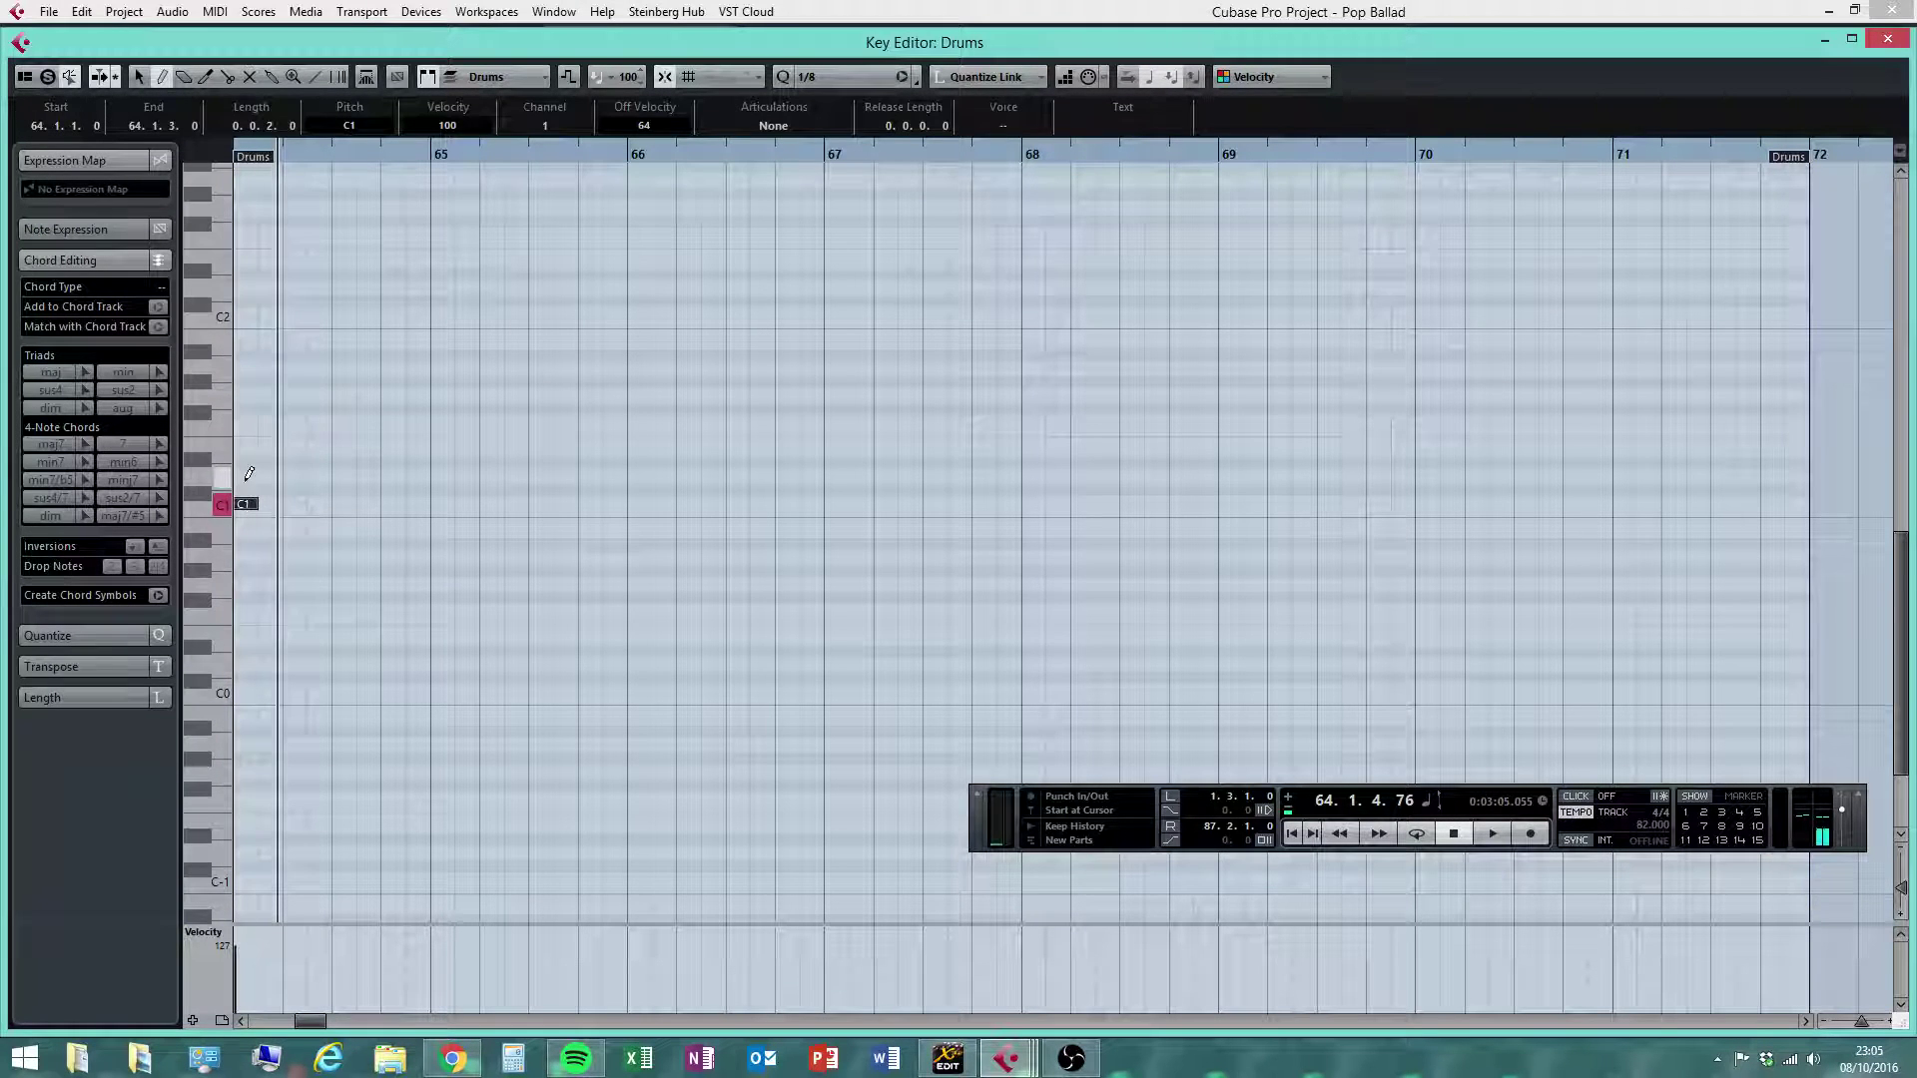
{"action": "left_click", "coordinate": [322, 504]}
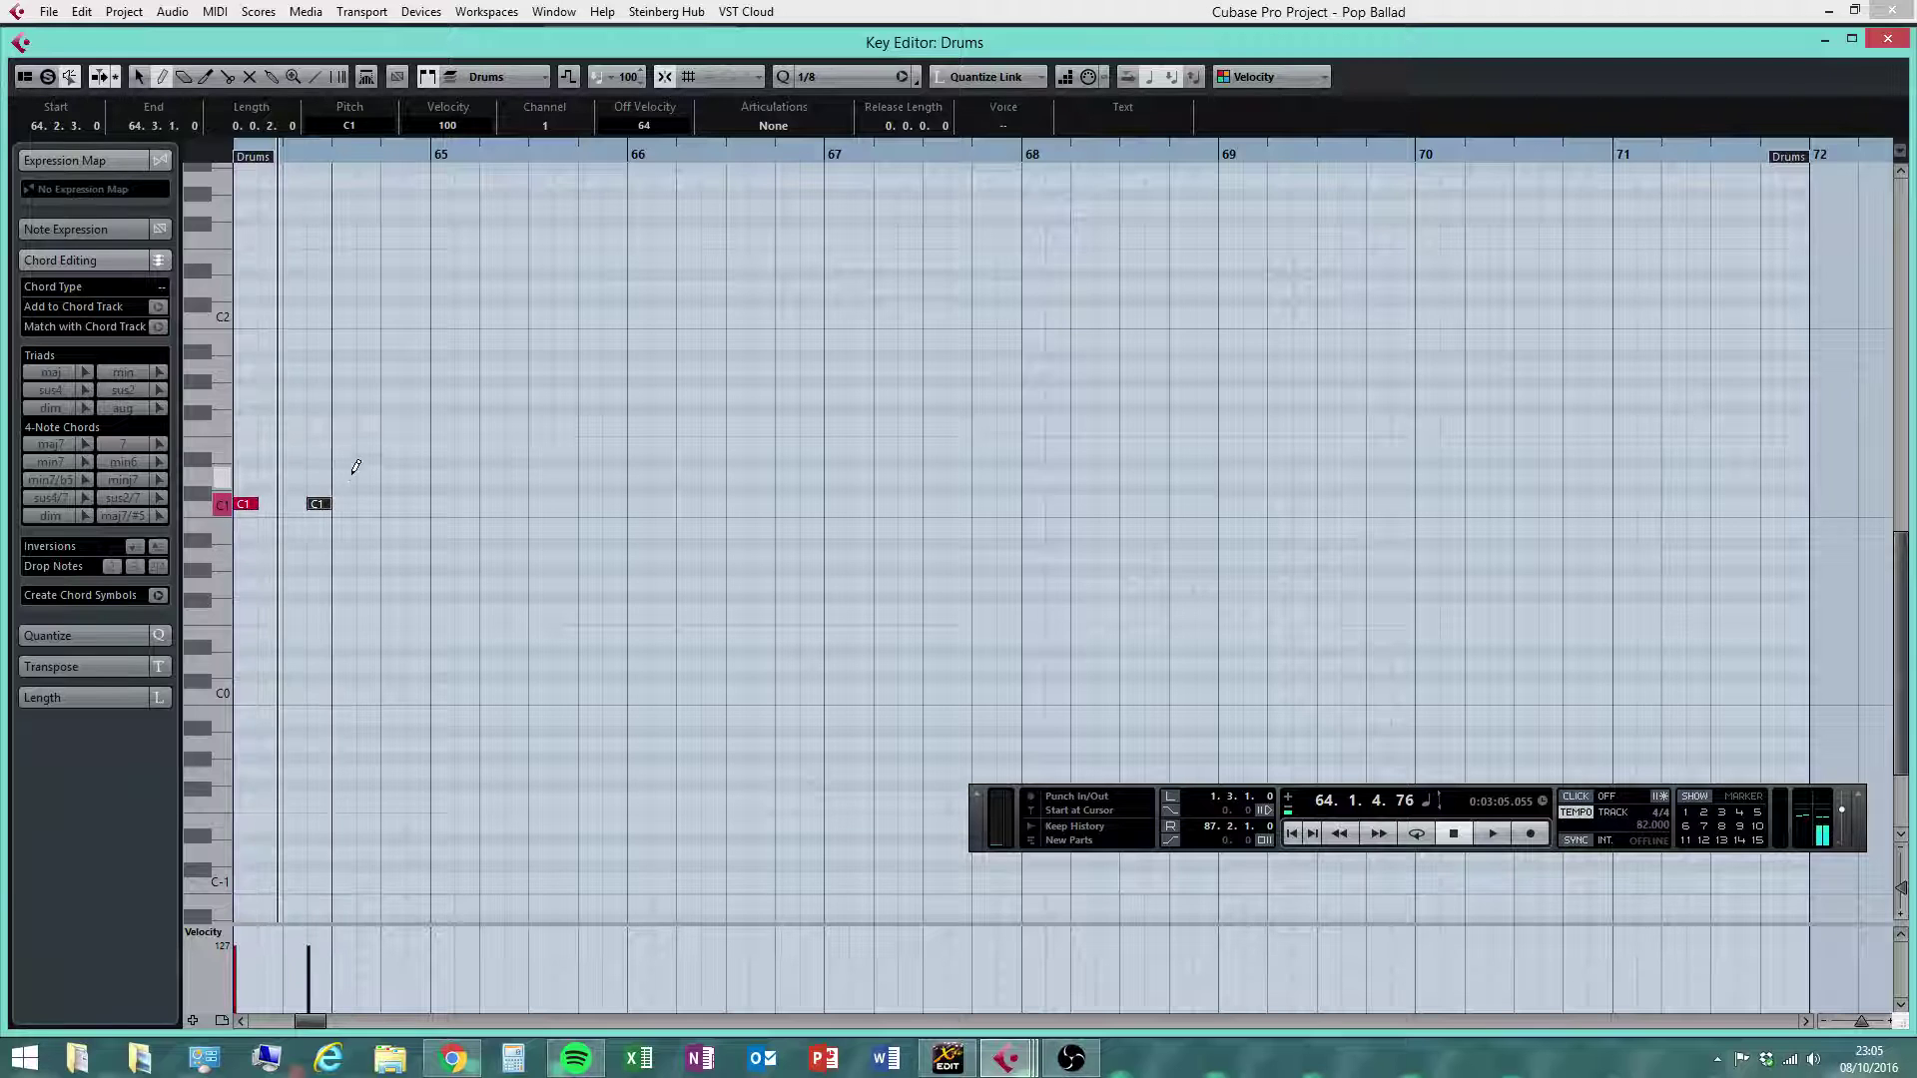
{"action": "left_click", "coordinate": [344, 477]}
{"action": "left_click", "coordinate": [381, 504]}
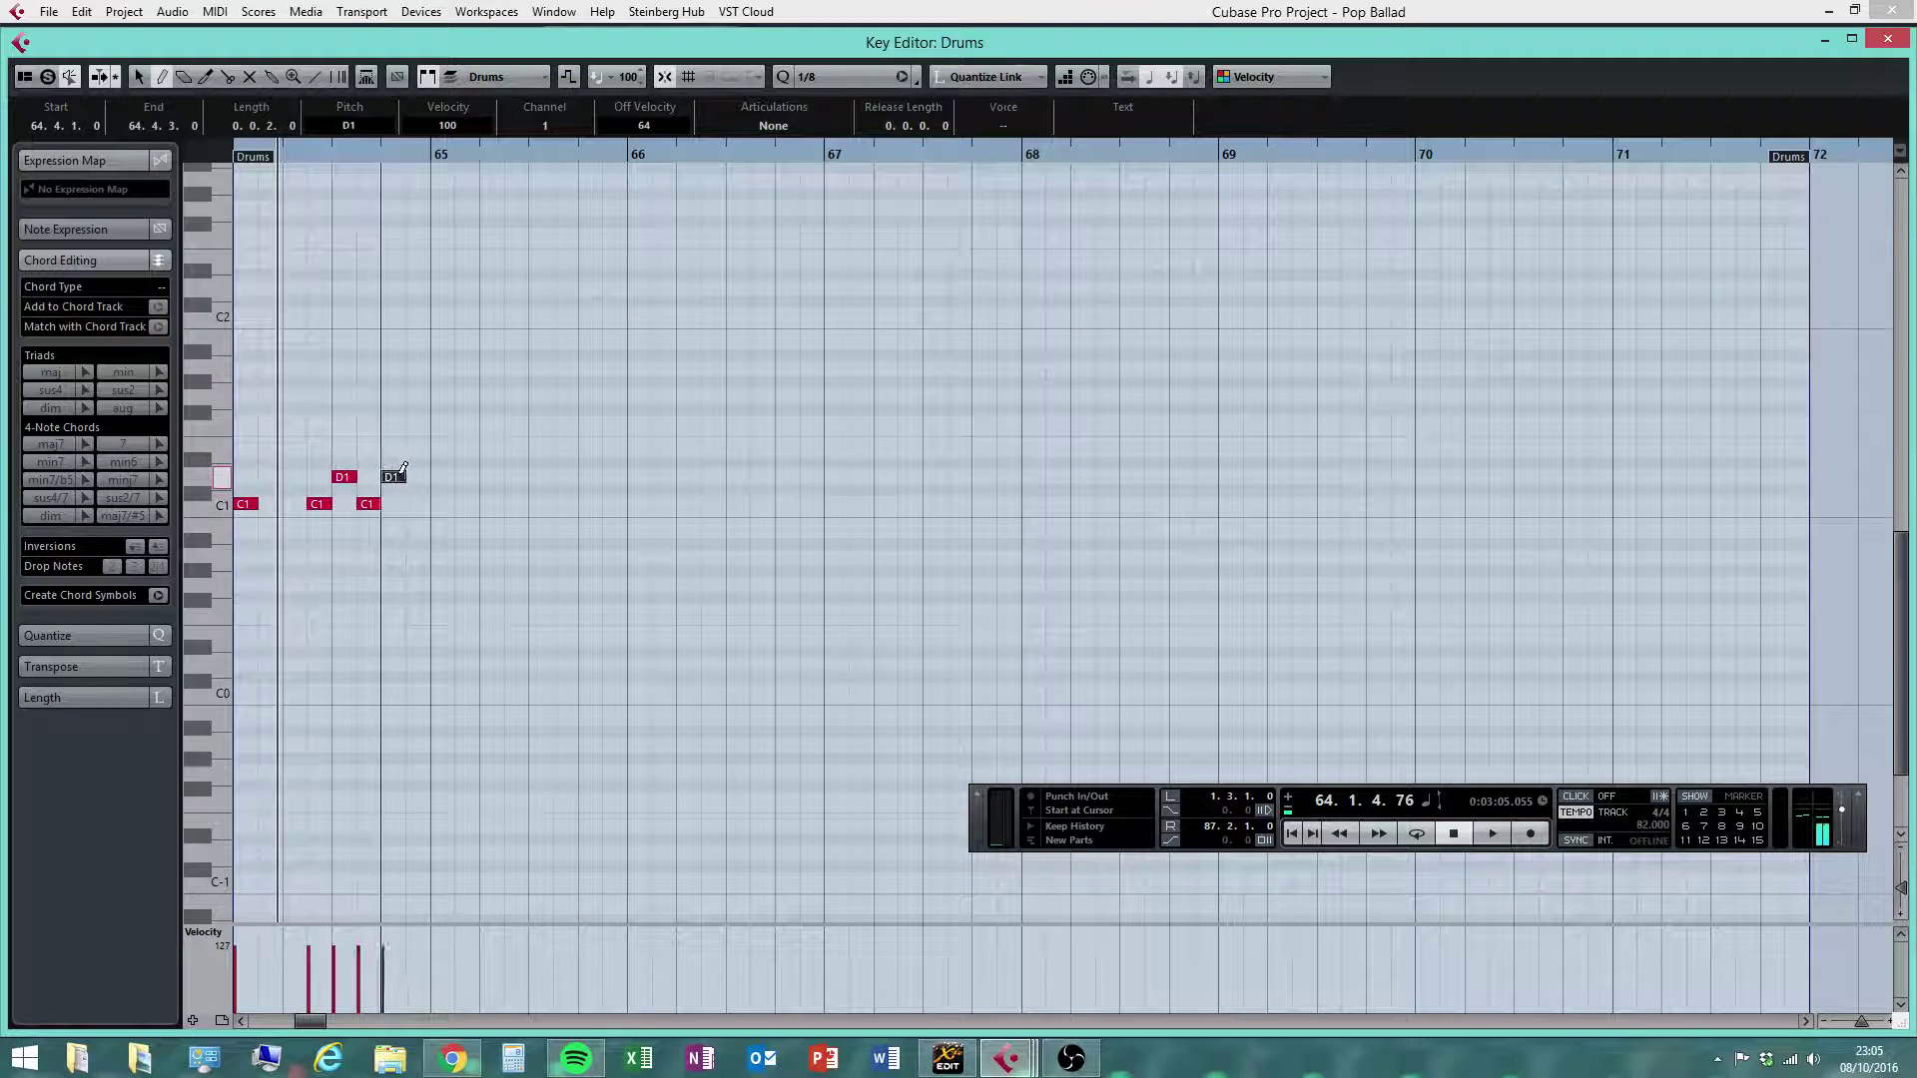
{"action": "left_click", "coordinate": [416, 477]}
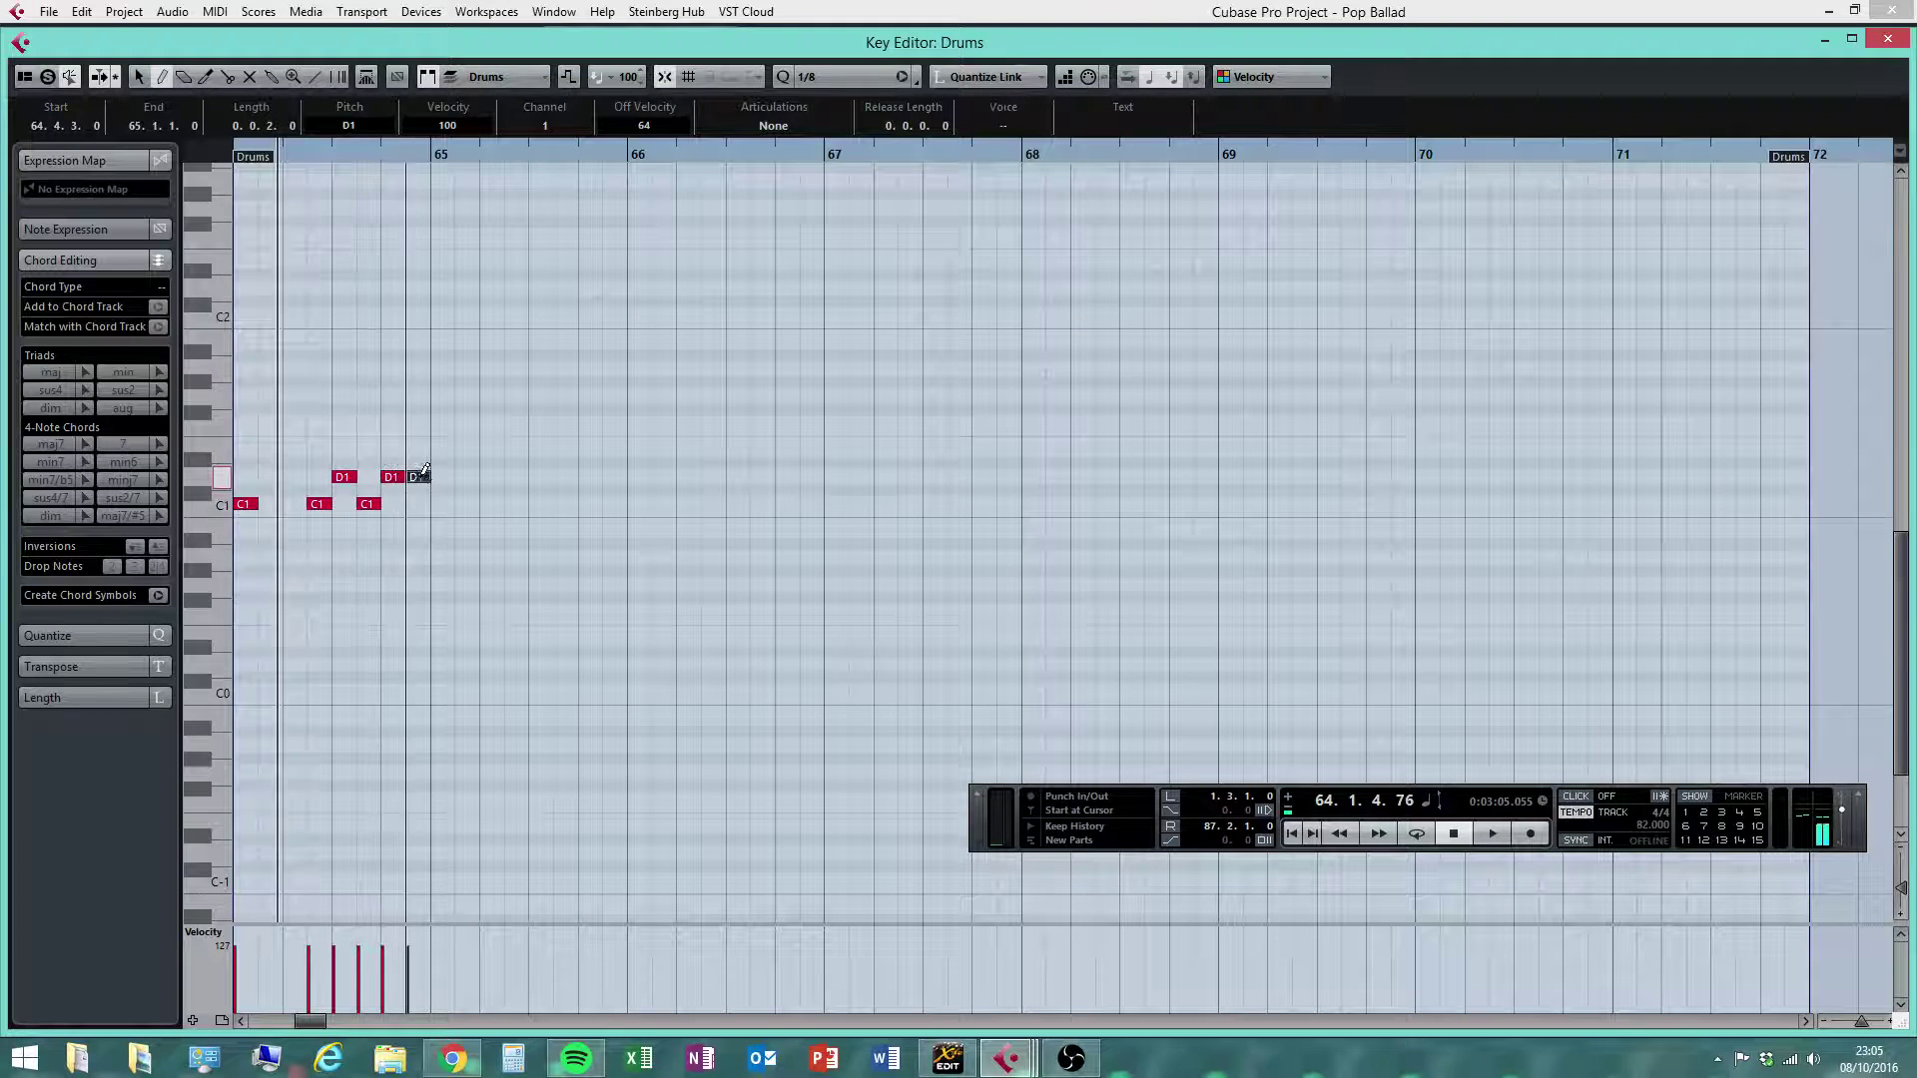
Draw the same C1 and D1 eighth-note pattern in bar 65, ending with two 1/16 D1 notes at 65.4.3 and 65.4.4
{"action": "left_click", "coordinate": [515, 504]}
{"action": "left_click", "coordinate": [540, 477]}
{"action": "left_click", "coordinate": [565, 504]}
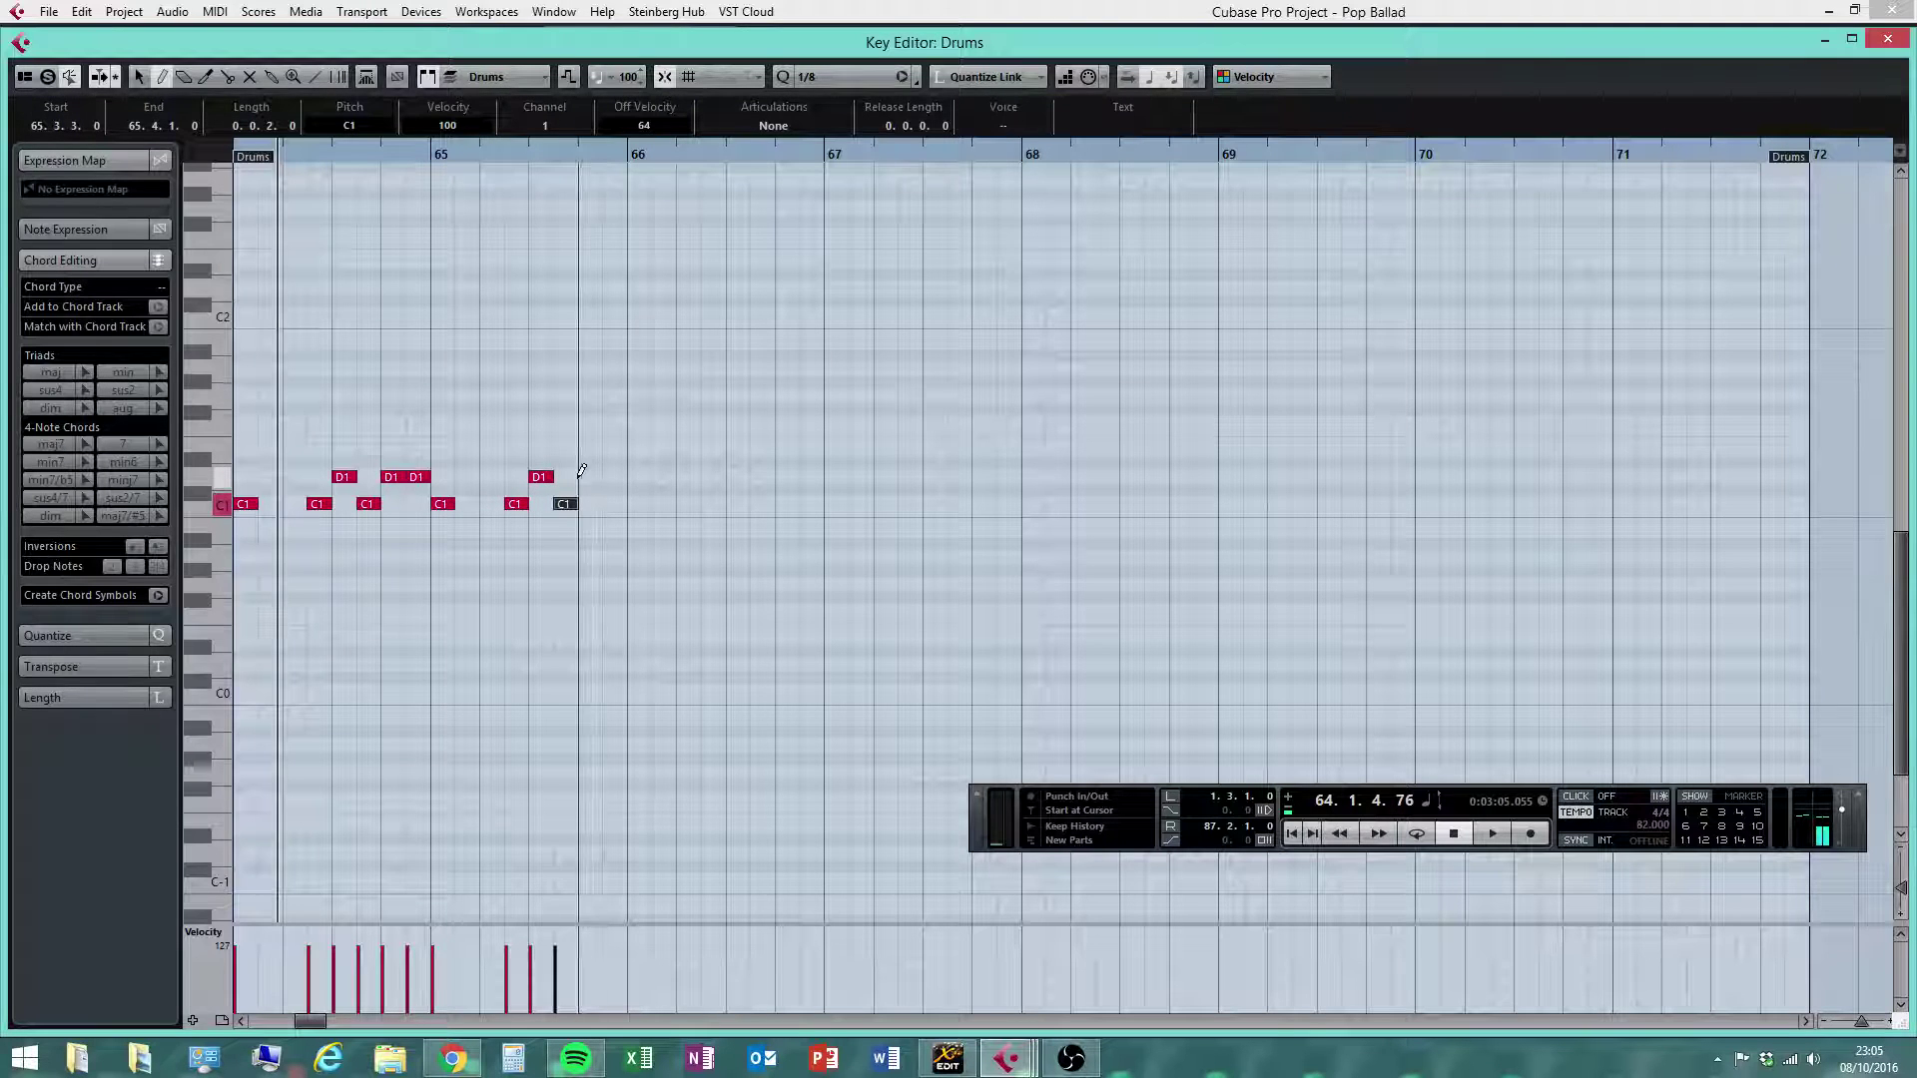
{"action": "left_click", "coordinate": [590, 477]}
{"action": "left_click", "coordinate": [825, 76]}
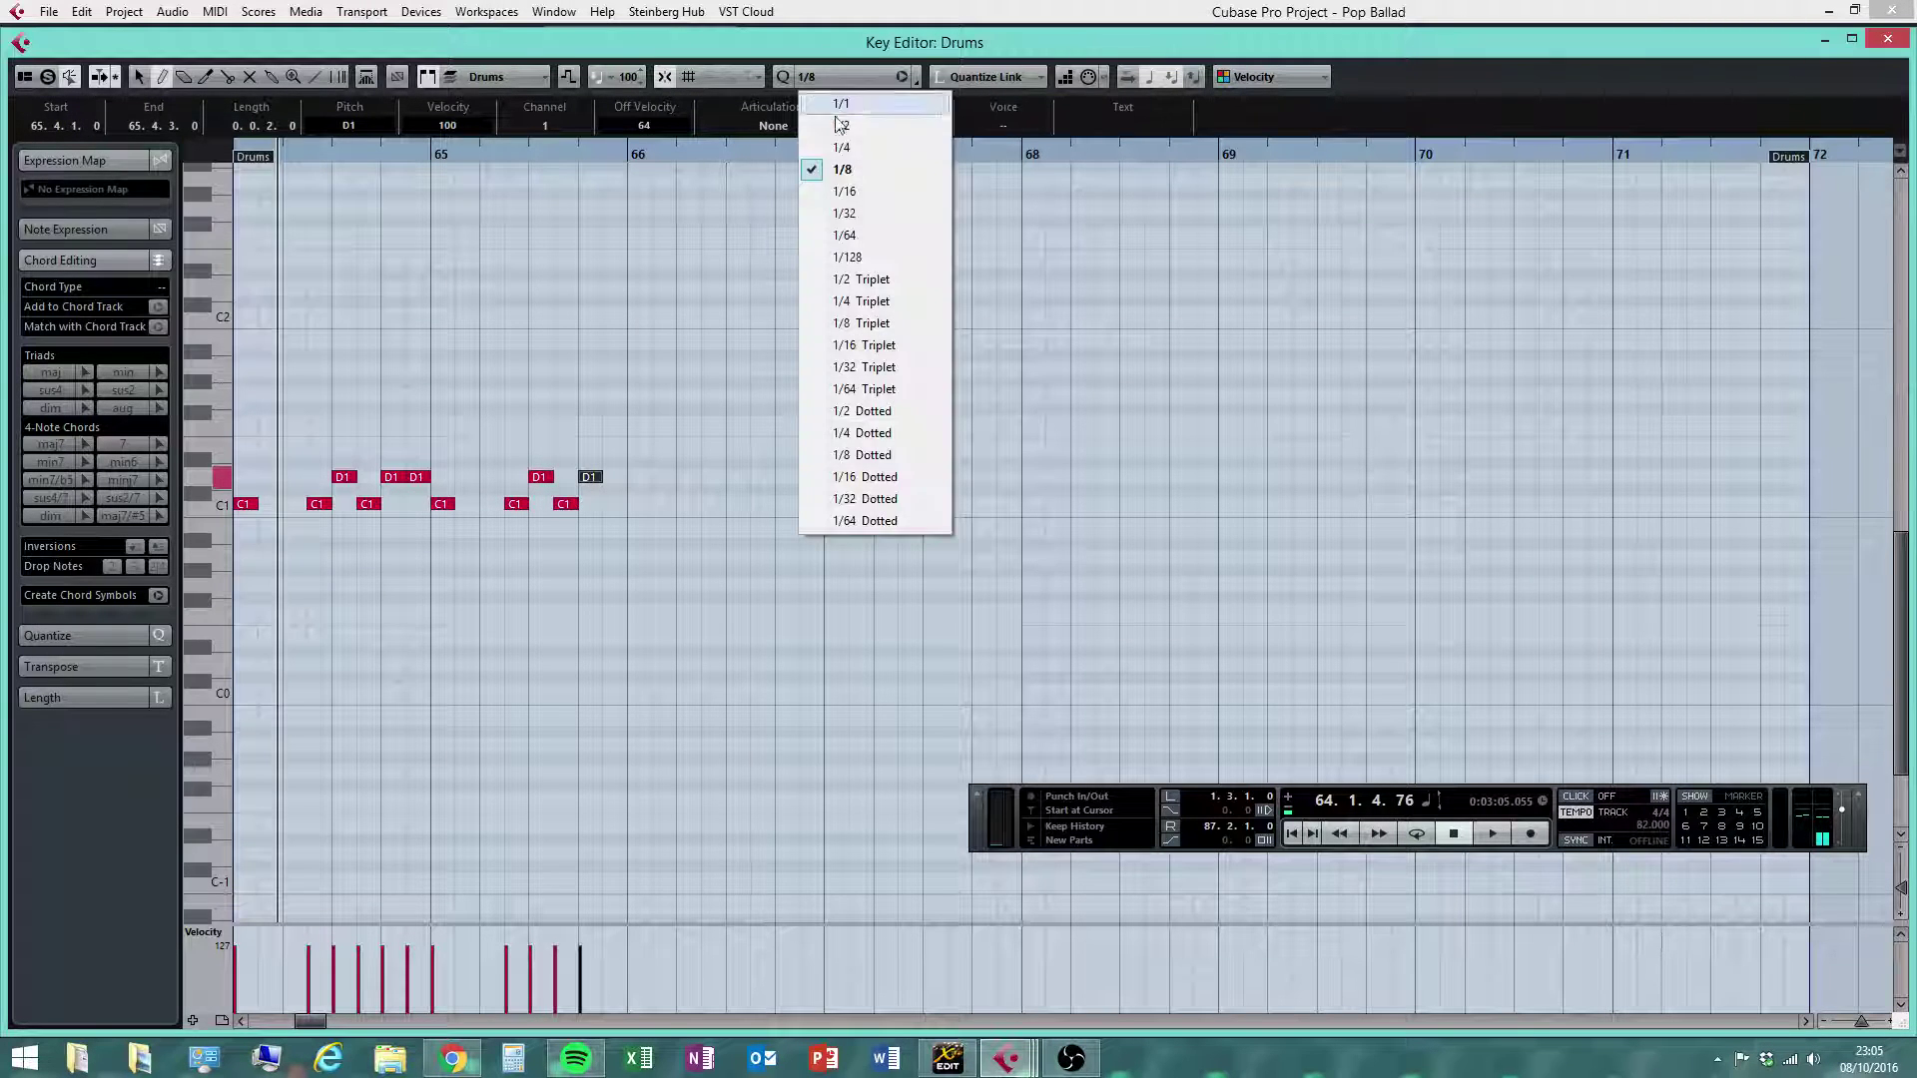
{"action": "left_click", "coordinate": [833, 195]}
{"action": "left_click", "coordinate": [607, 478]}
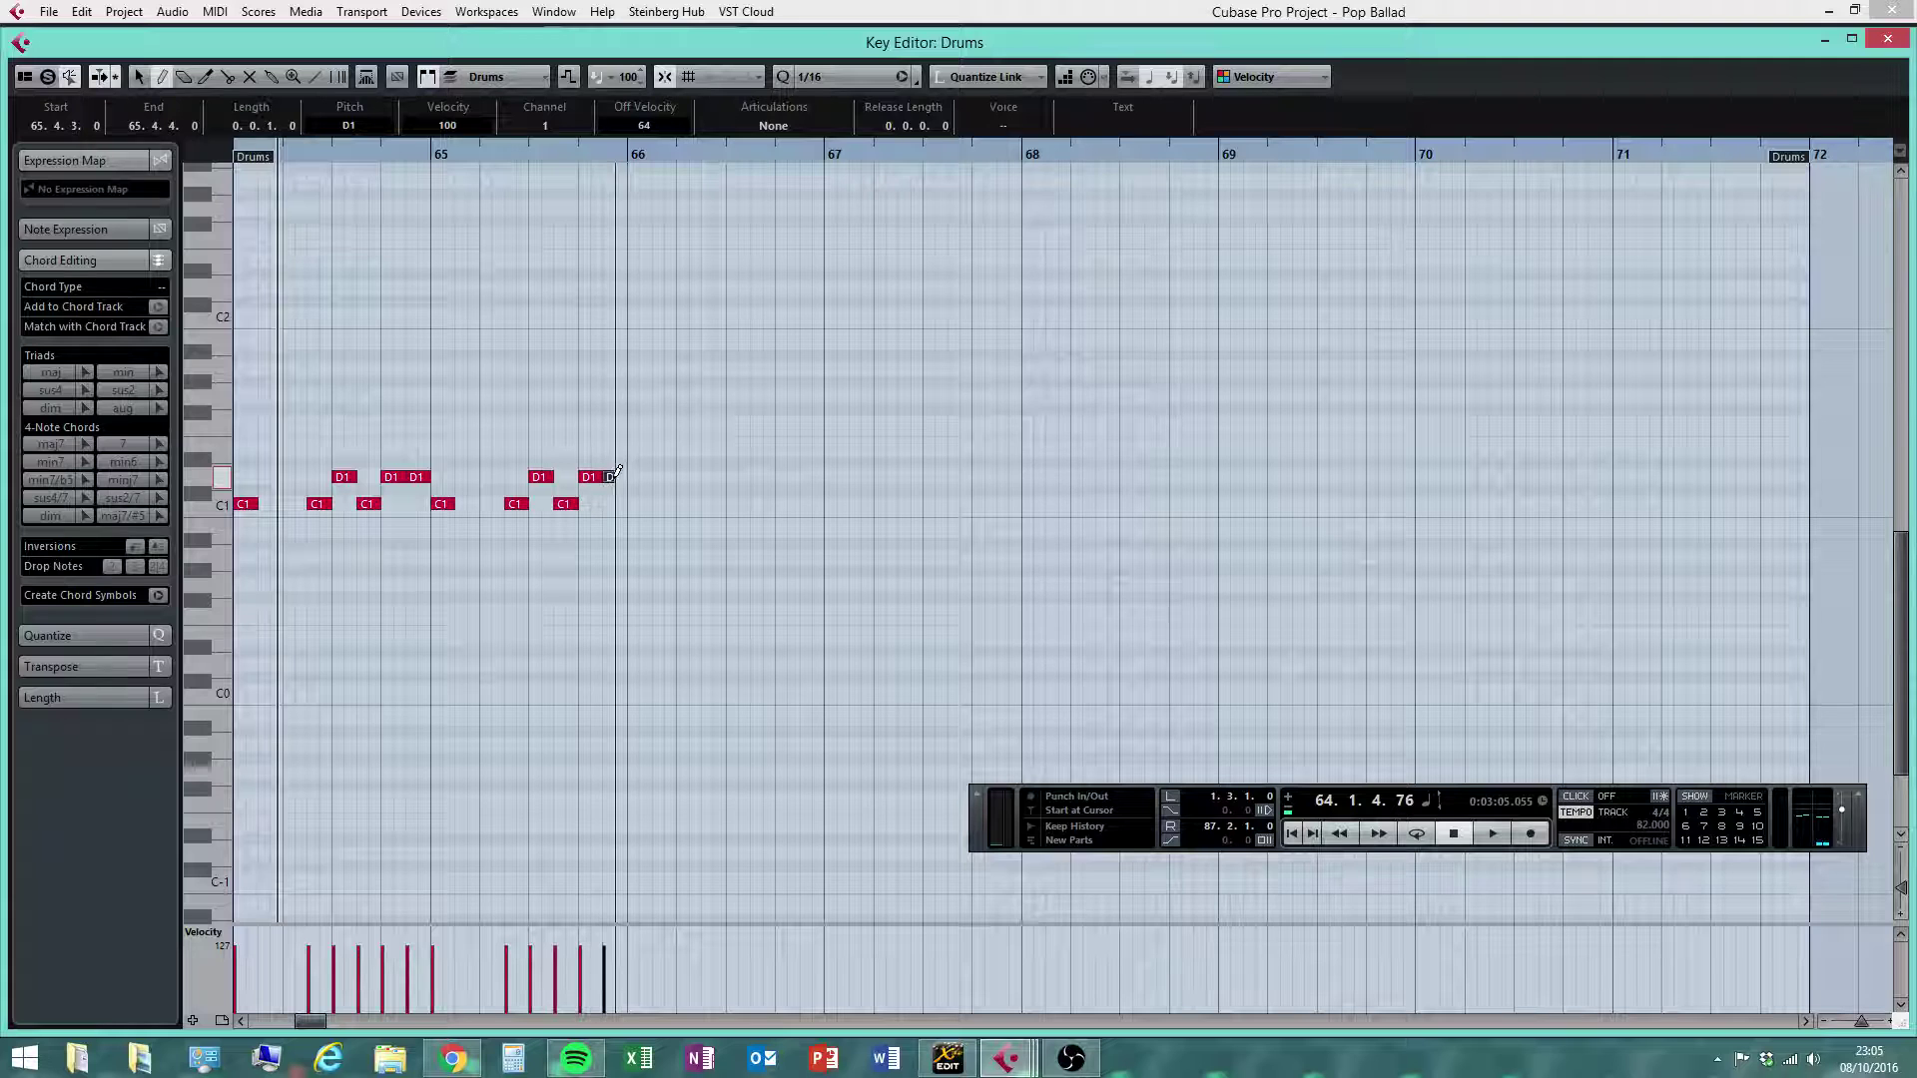
{"action": "left_click", "coordinate": [619, 477]}
{"action": "left_click_drag", "start_coordinate": [692, 410], "coordinate": [222, 545]}
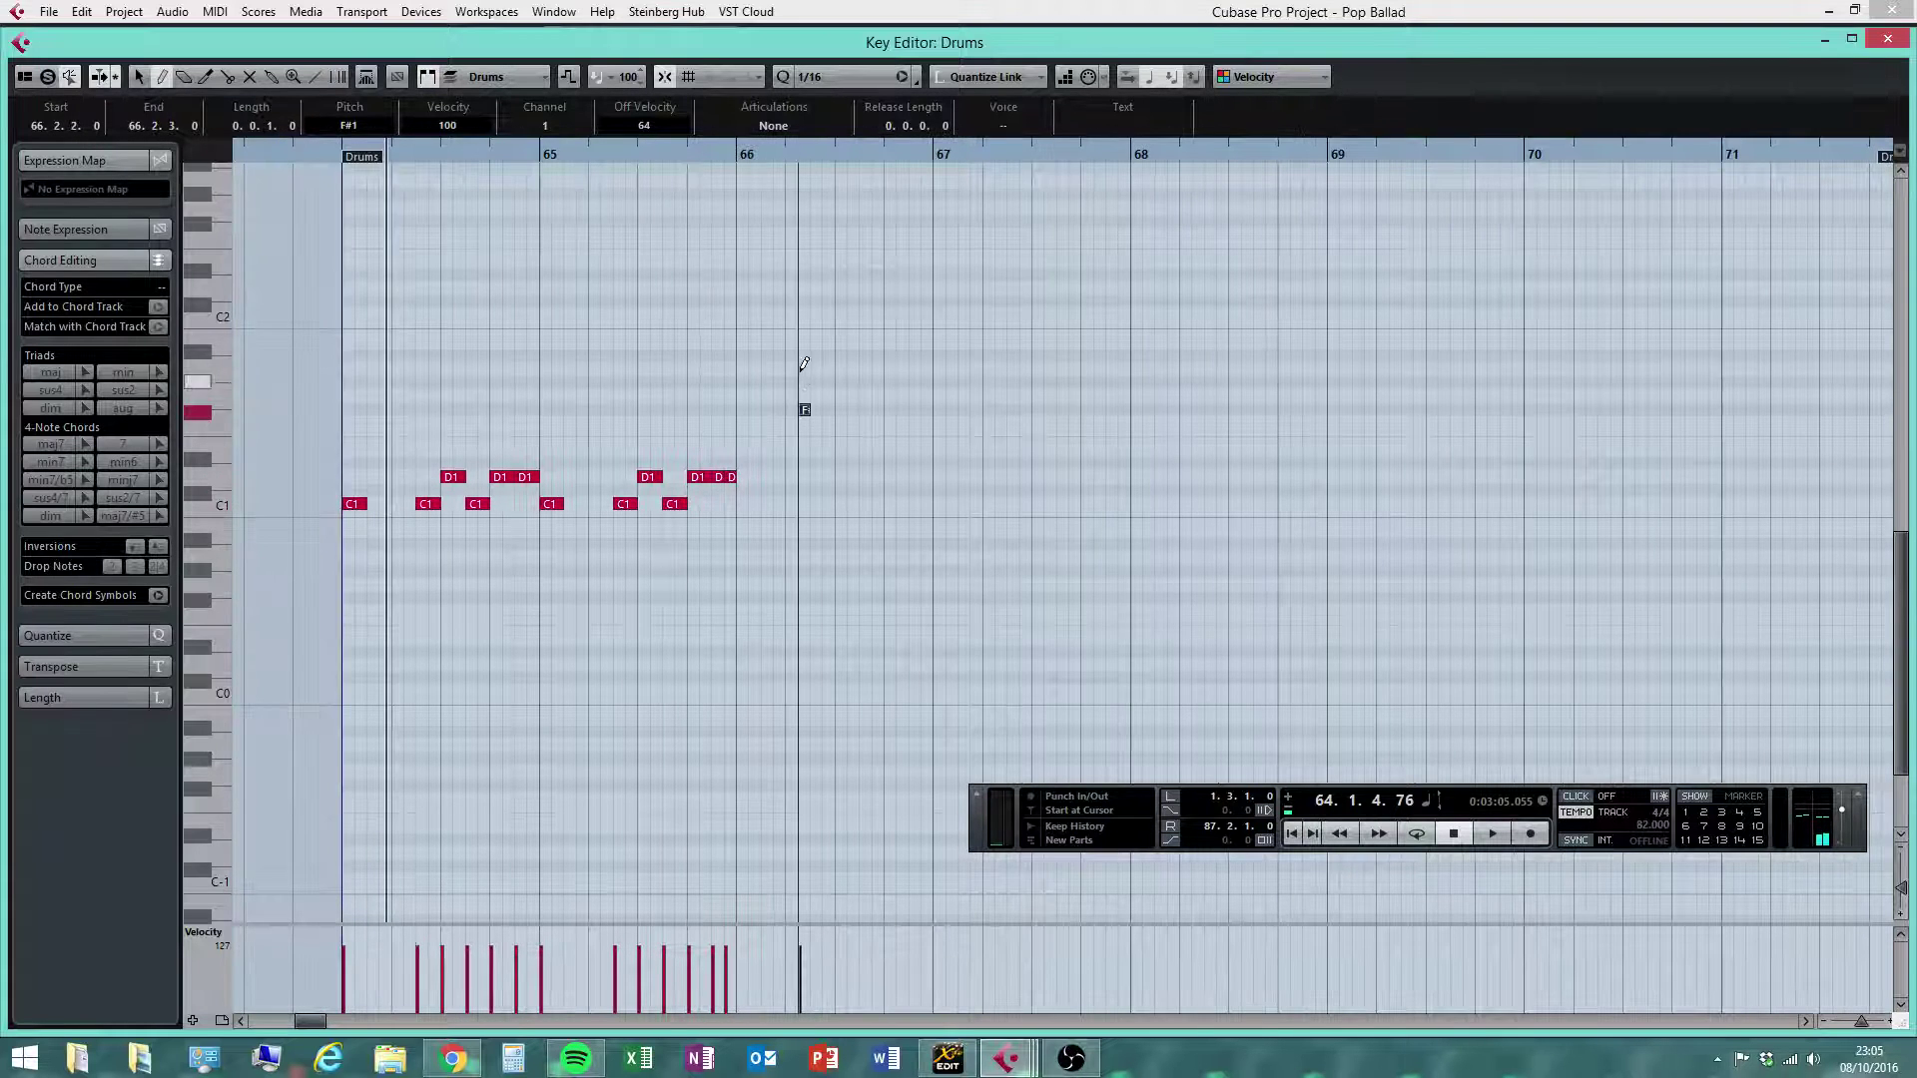
{"action": "key", "text": "Delete"}
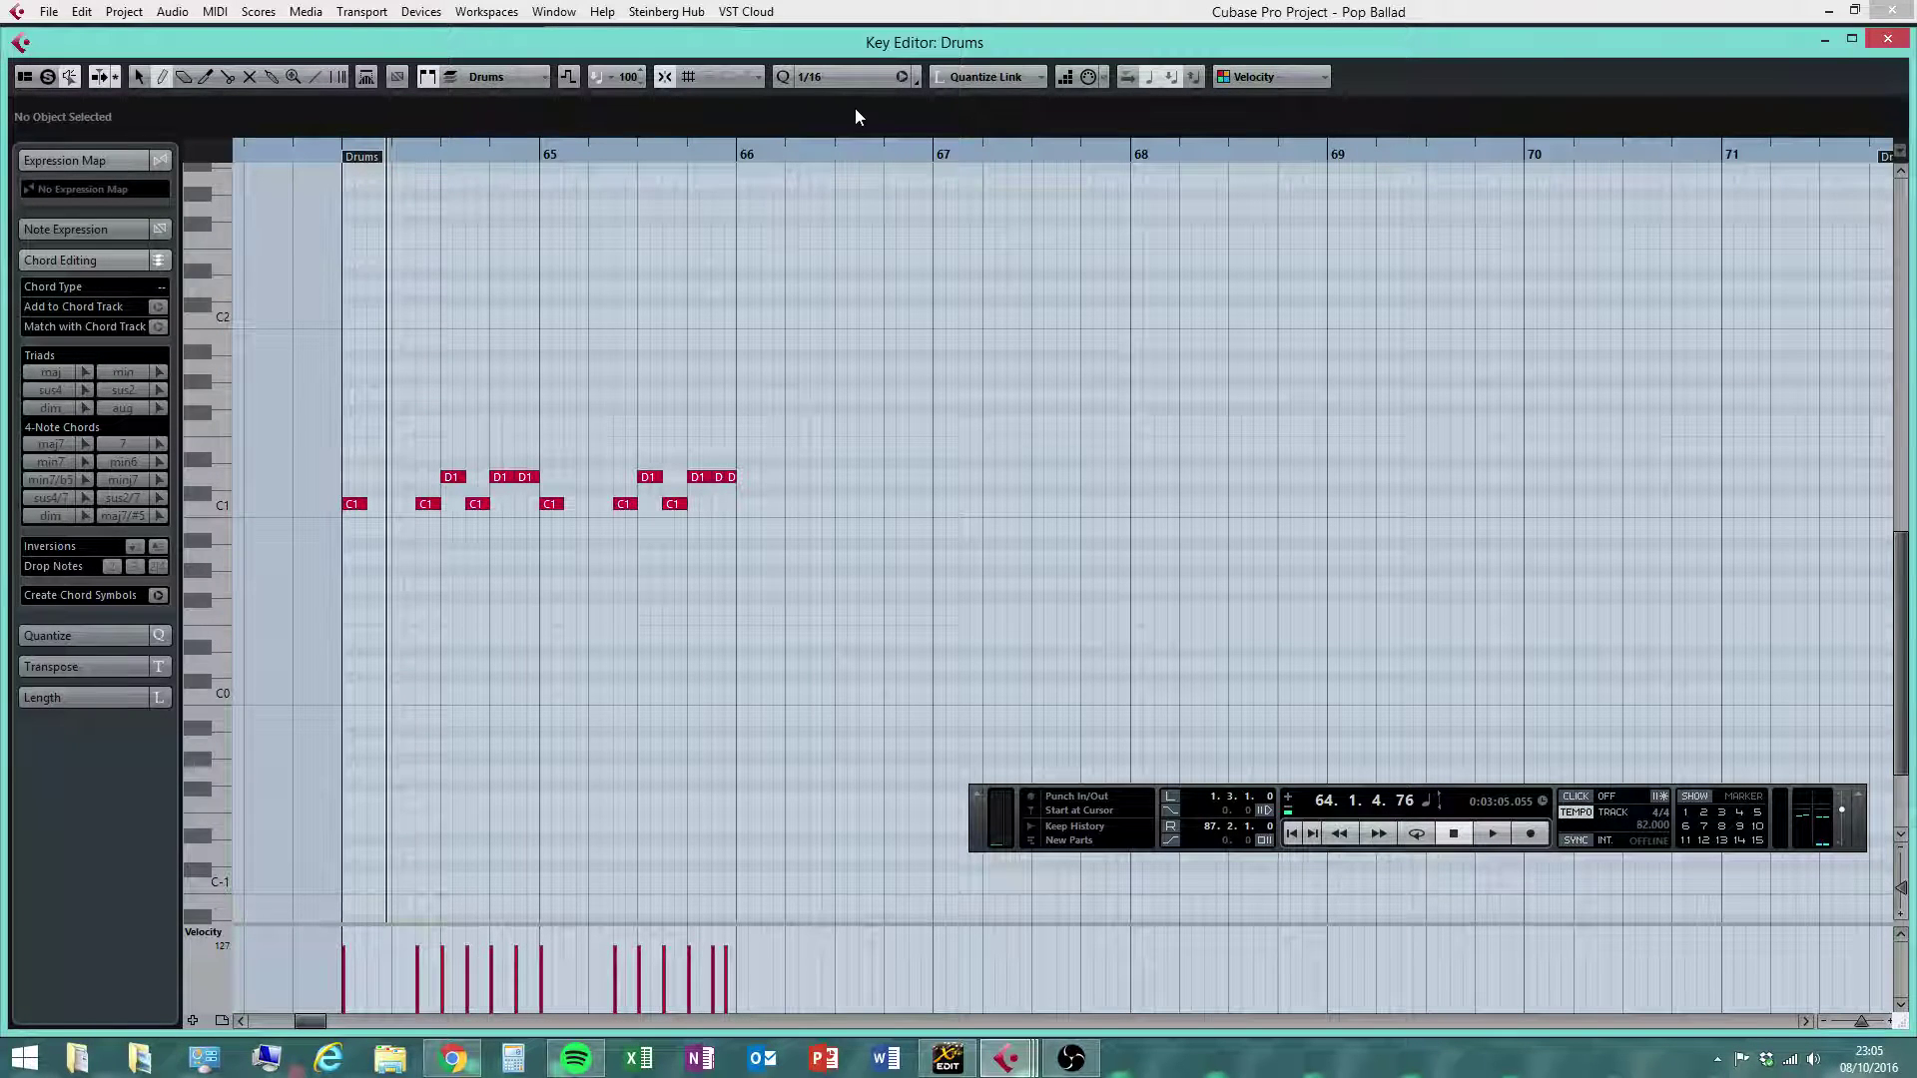
Set the quantize value to 1/8 and draw consecutive D#2 eighth notes in bar 64, from 64.1.1 through 64.4.1
{"action": "left_click", "coordinate": [814, 68]}
{"action": "left_click", "coordinate": [847, 170]}
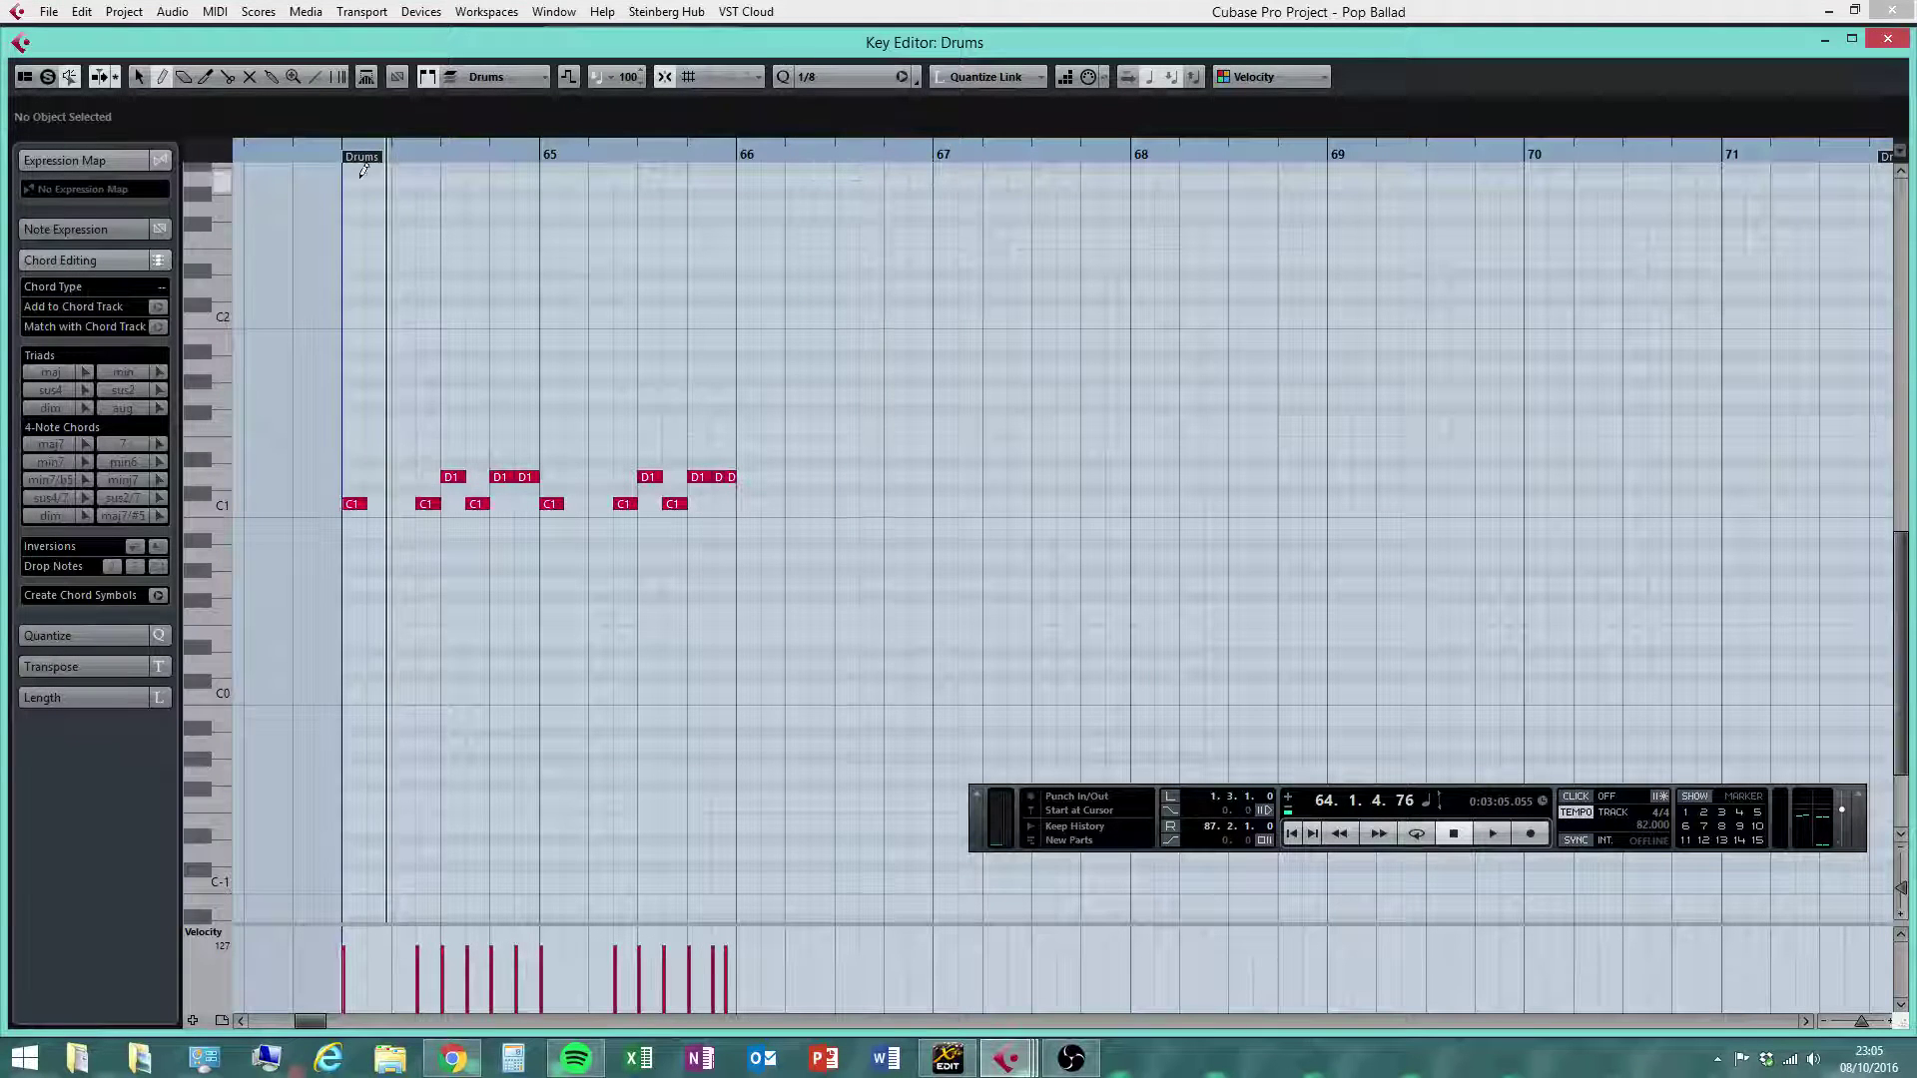
{"action": "key", "text": "h"}
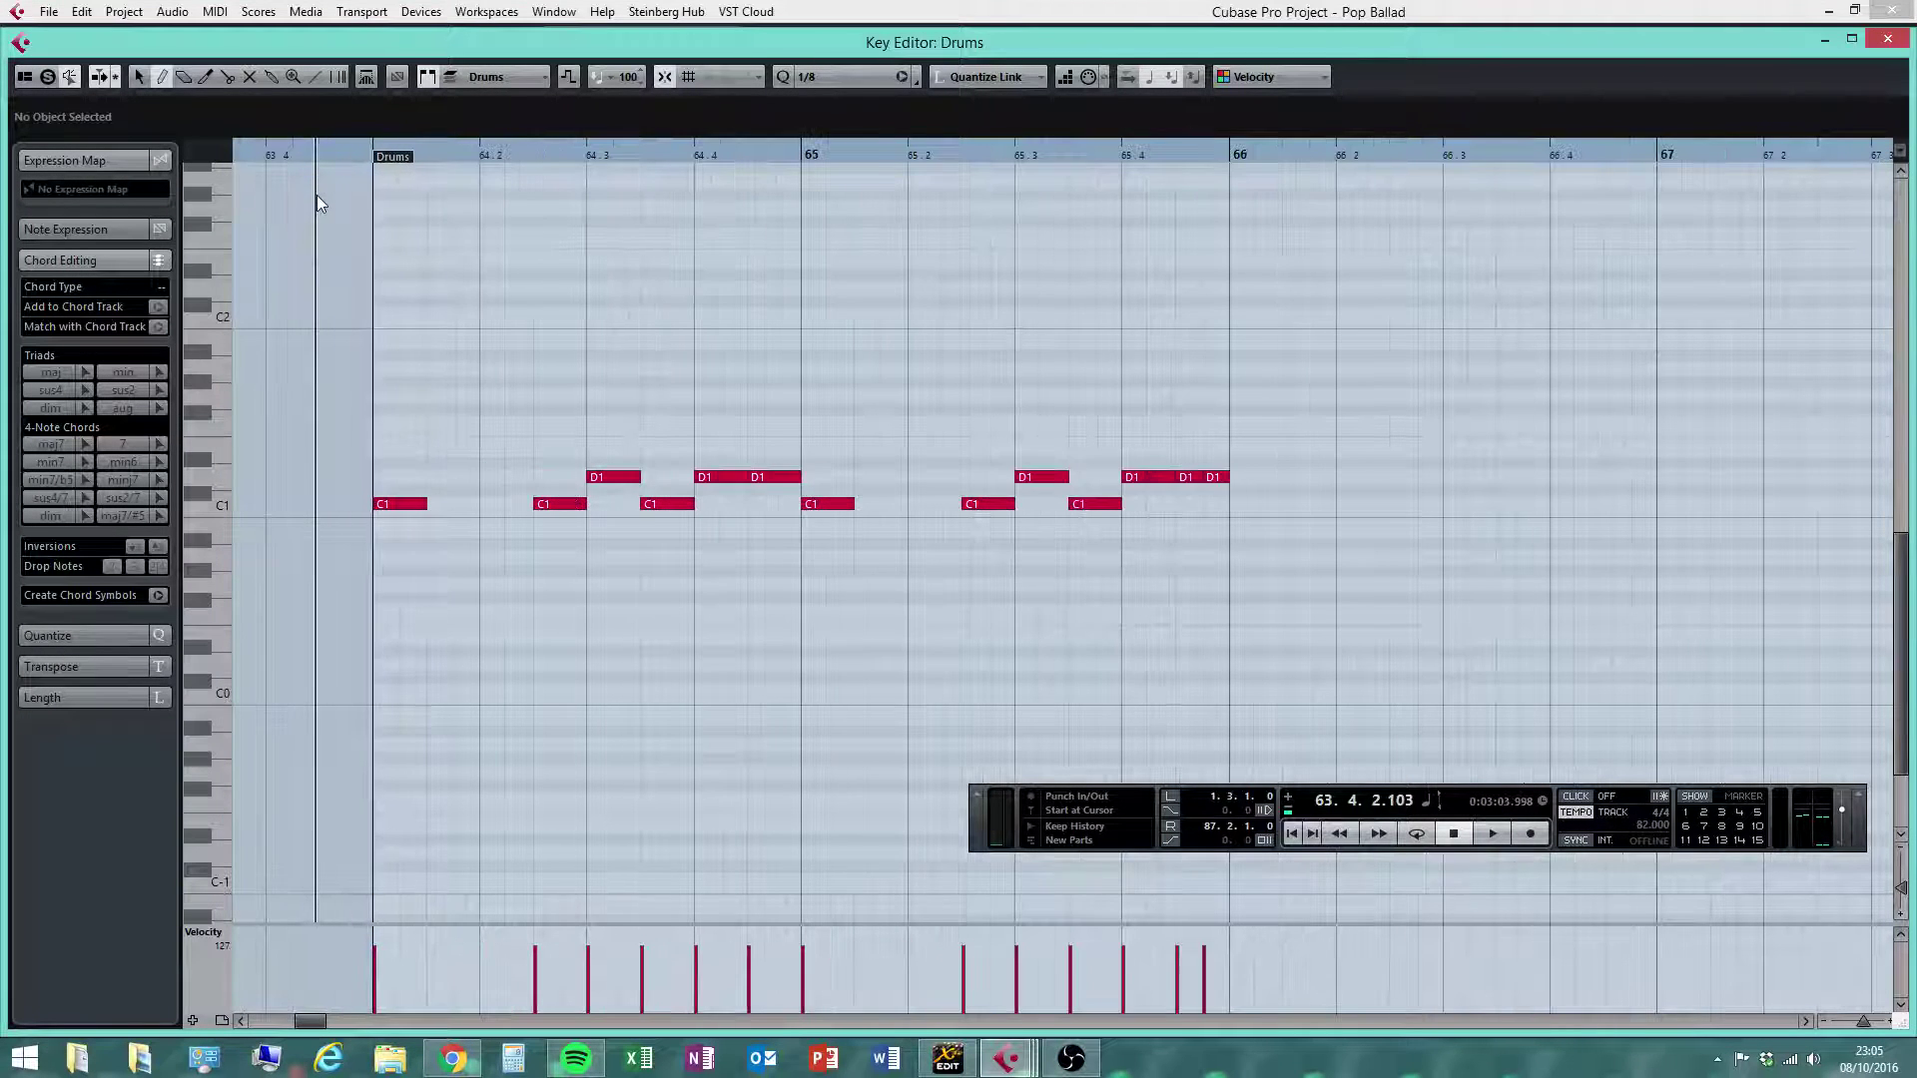
{"action": "left_click", "coordinate": [425, 261]}
{"action": "key", "text": "Down"}
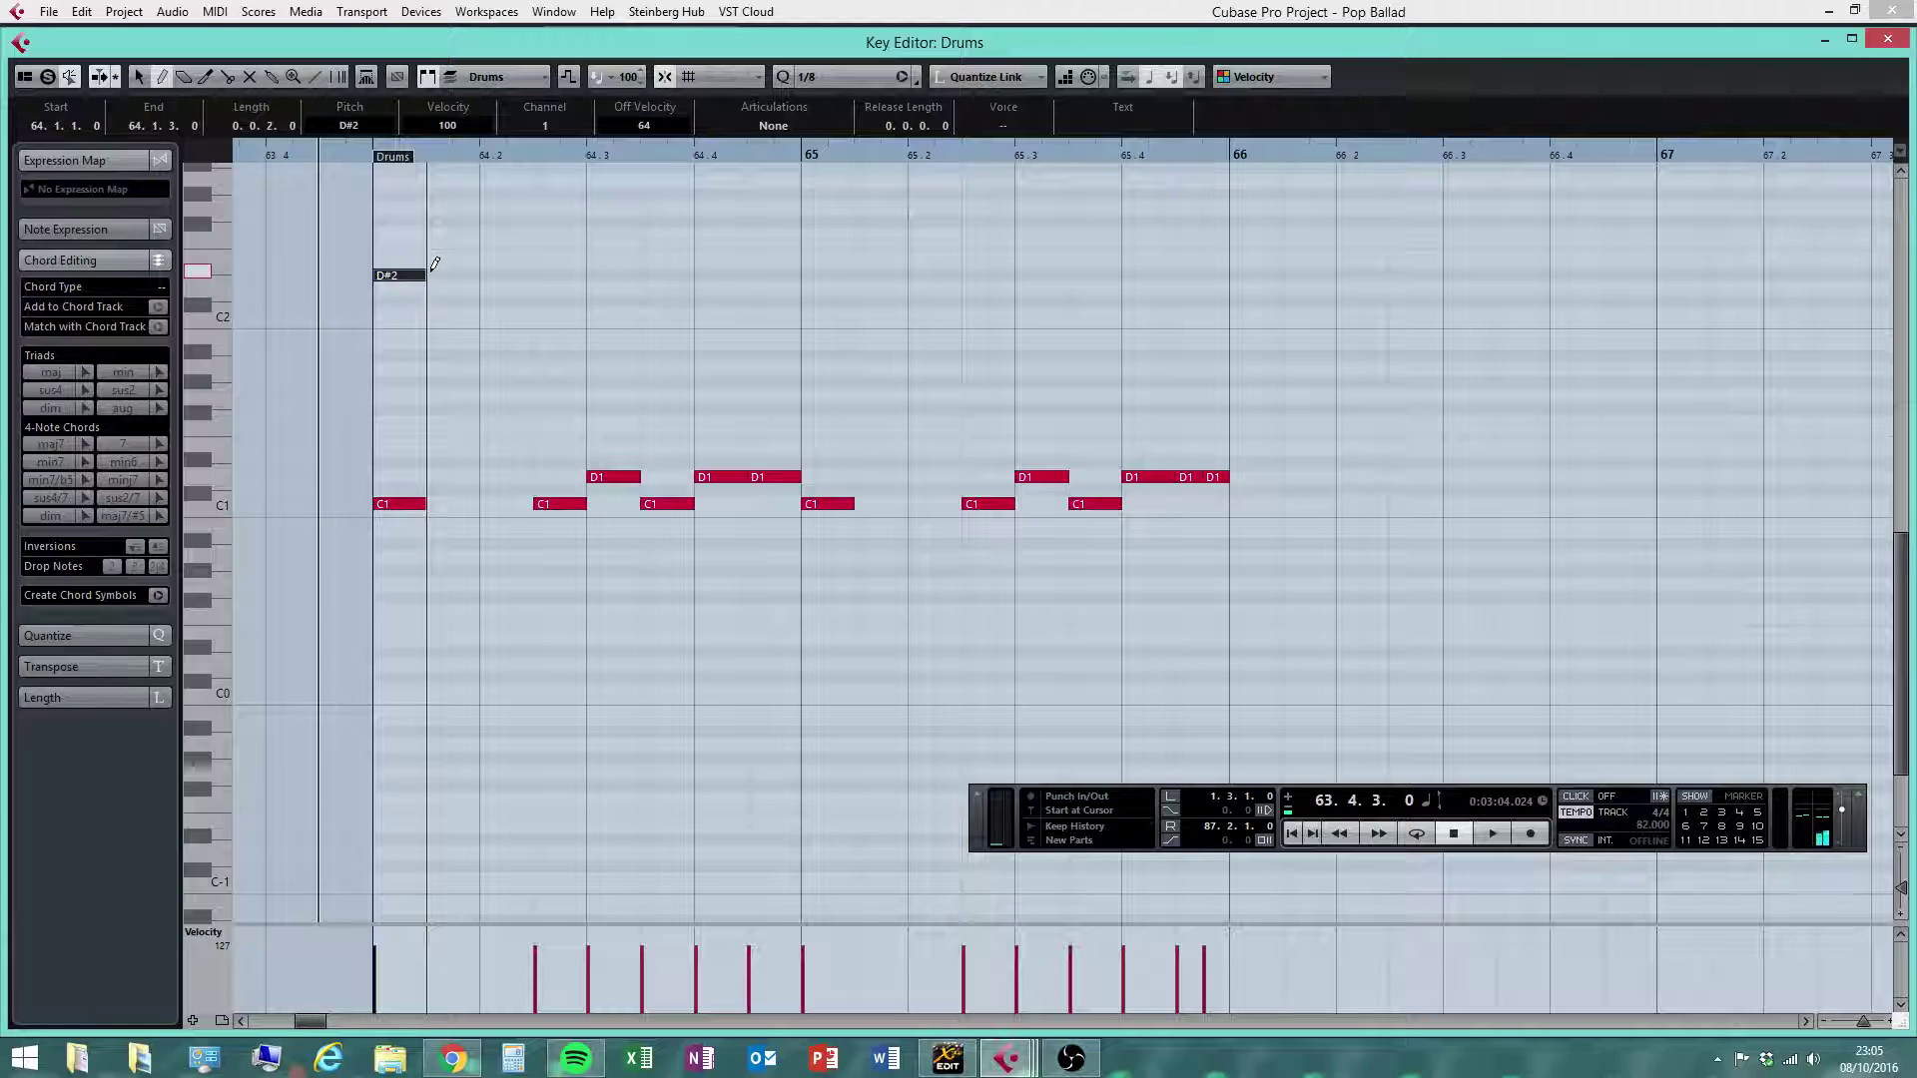
{"action": "left_click", "coordinate": [451, 268]}
{"action": "left_click", "coordinate": [513, 267]}
{"action": "left_click", "coordinate": [551, 267]}
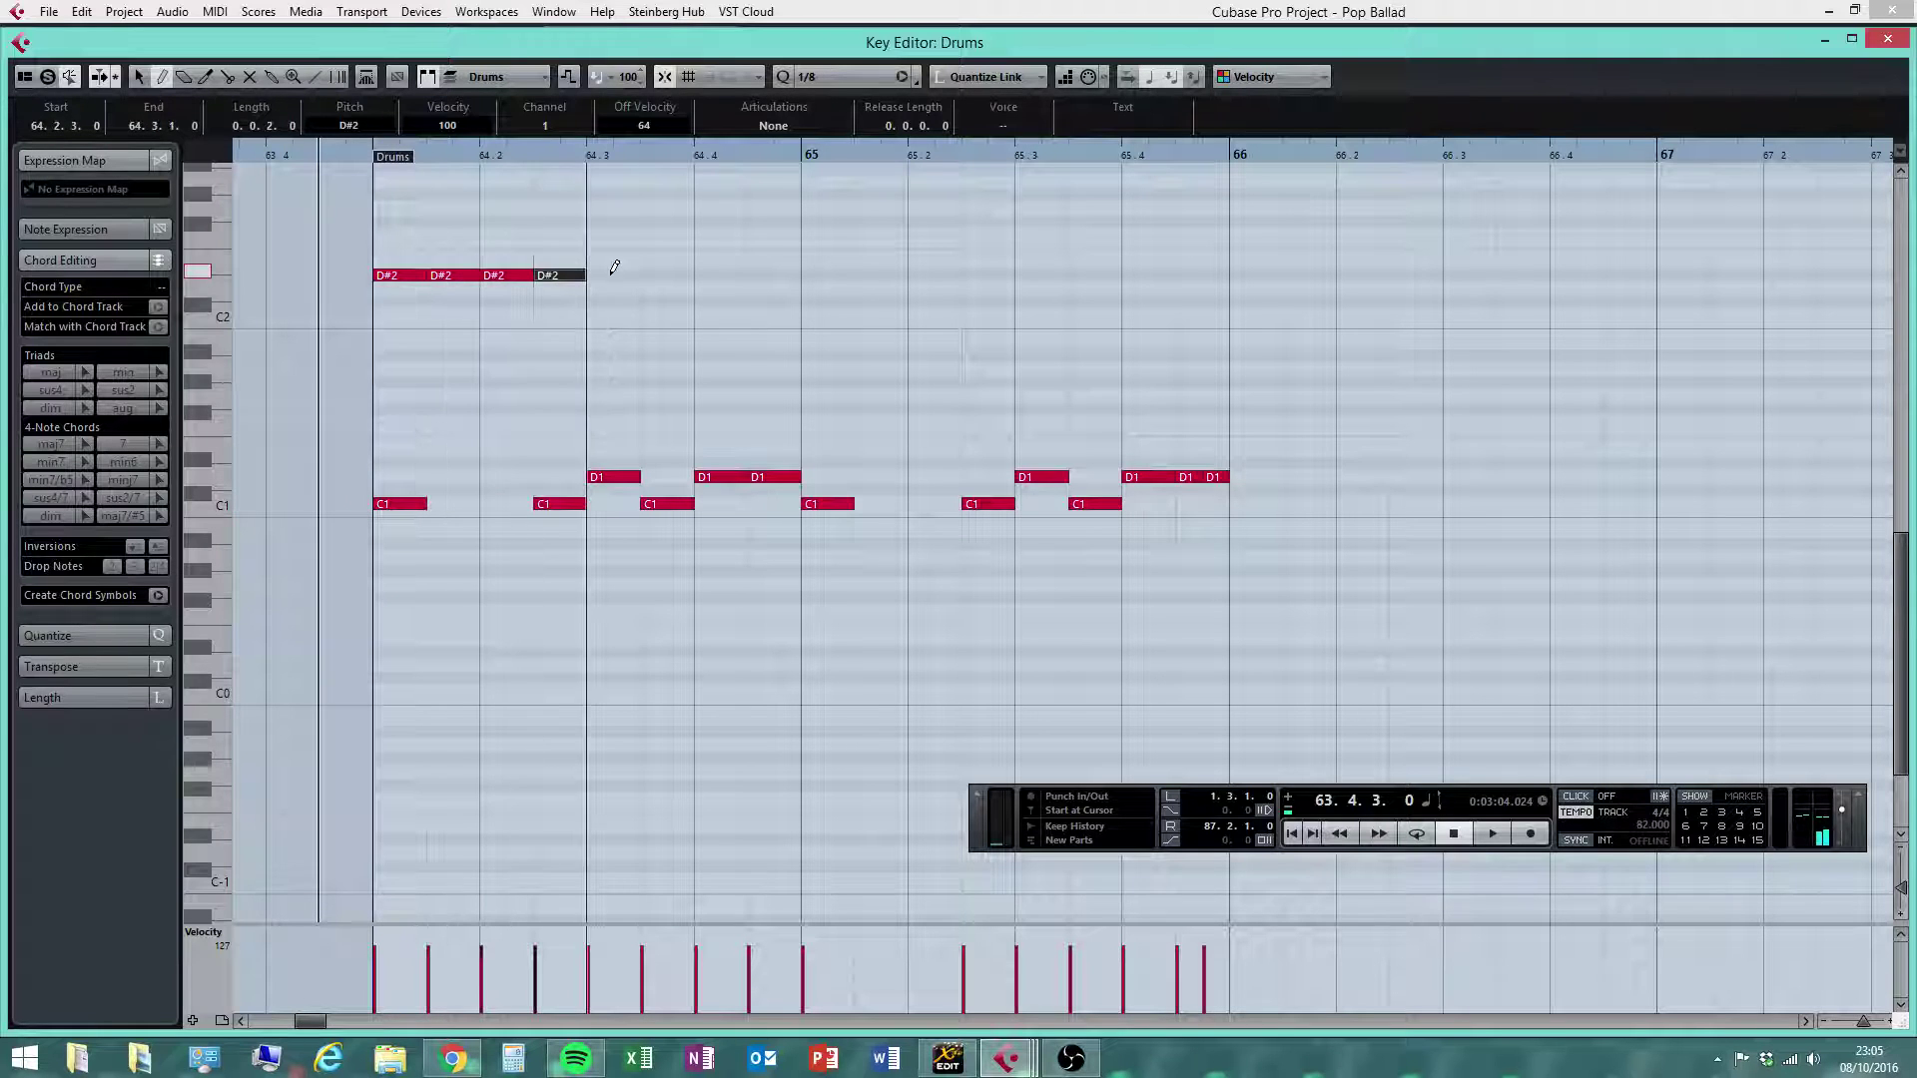
{"action": "left_click", "coordinate": [614, 268]}
{"action": "left_click", "coordinate": [665, 267]}
{"action": "left_click", "coordinate": [715, 268]}
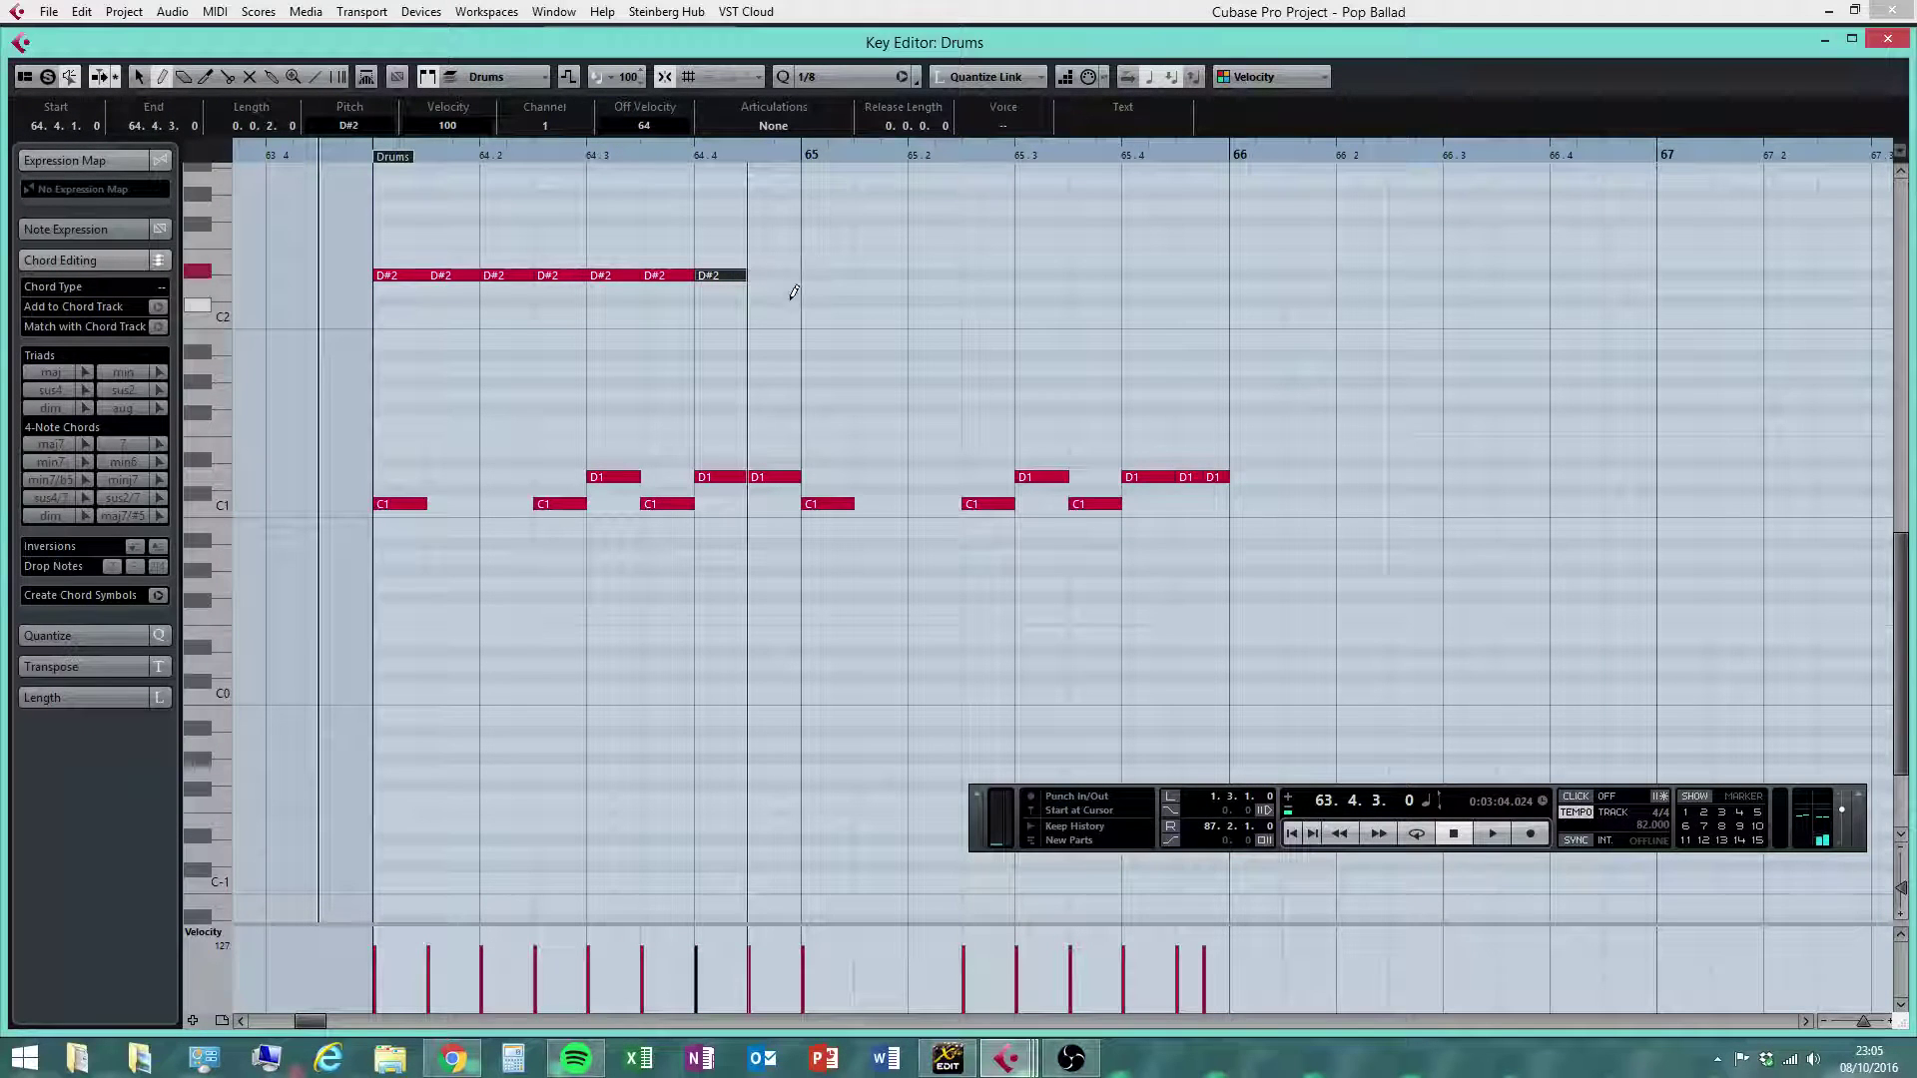
Set the quantize value to 1/16 and finish bar 64 with two D#2 sixteenth notes at 64.4.3 and 64.4.4
{"action": "left_click", "coordinate": [842, 76]}
{"action": "left_click", "coordinate": [869, 189]}
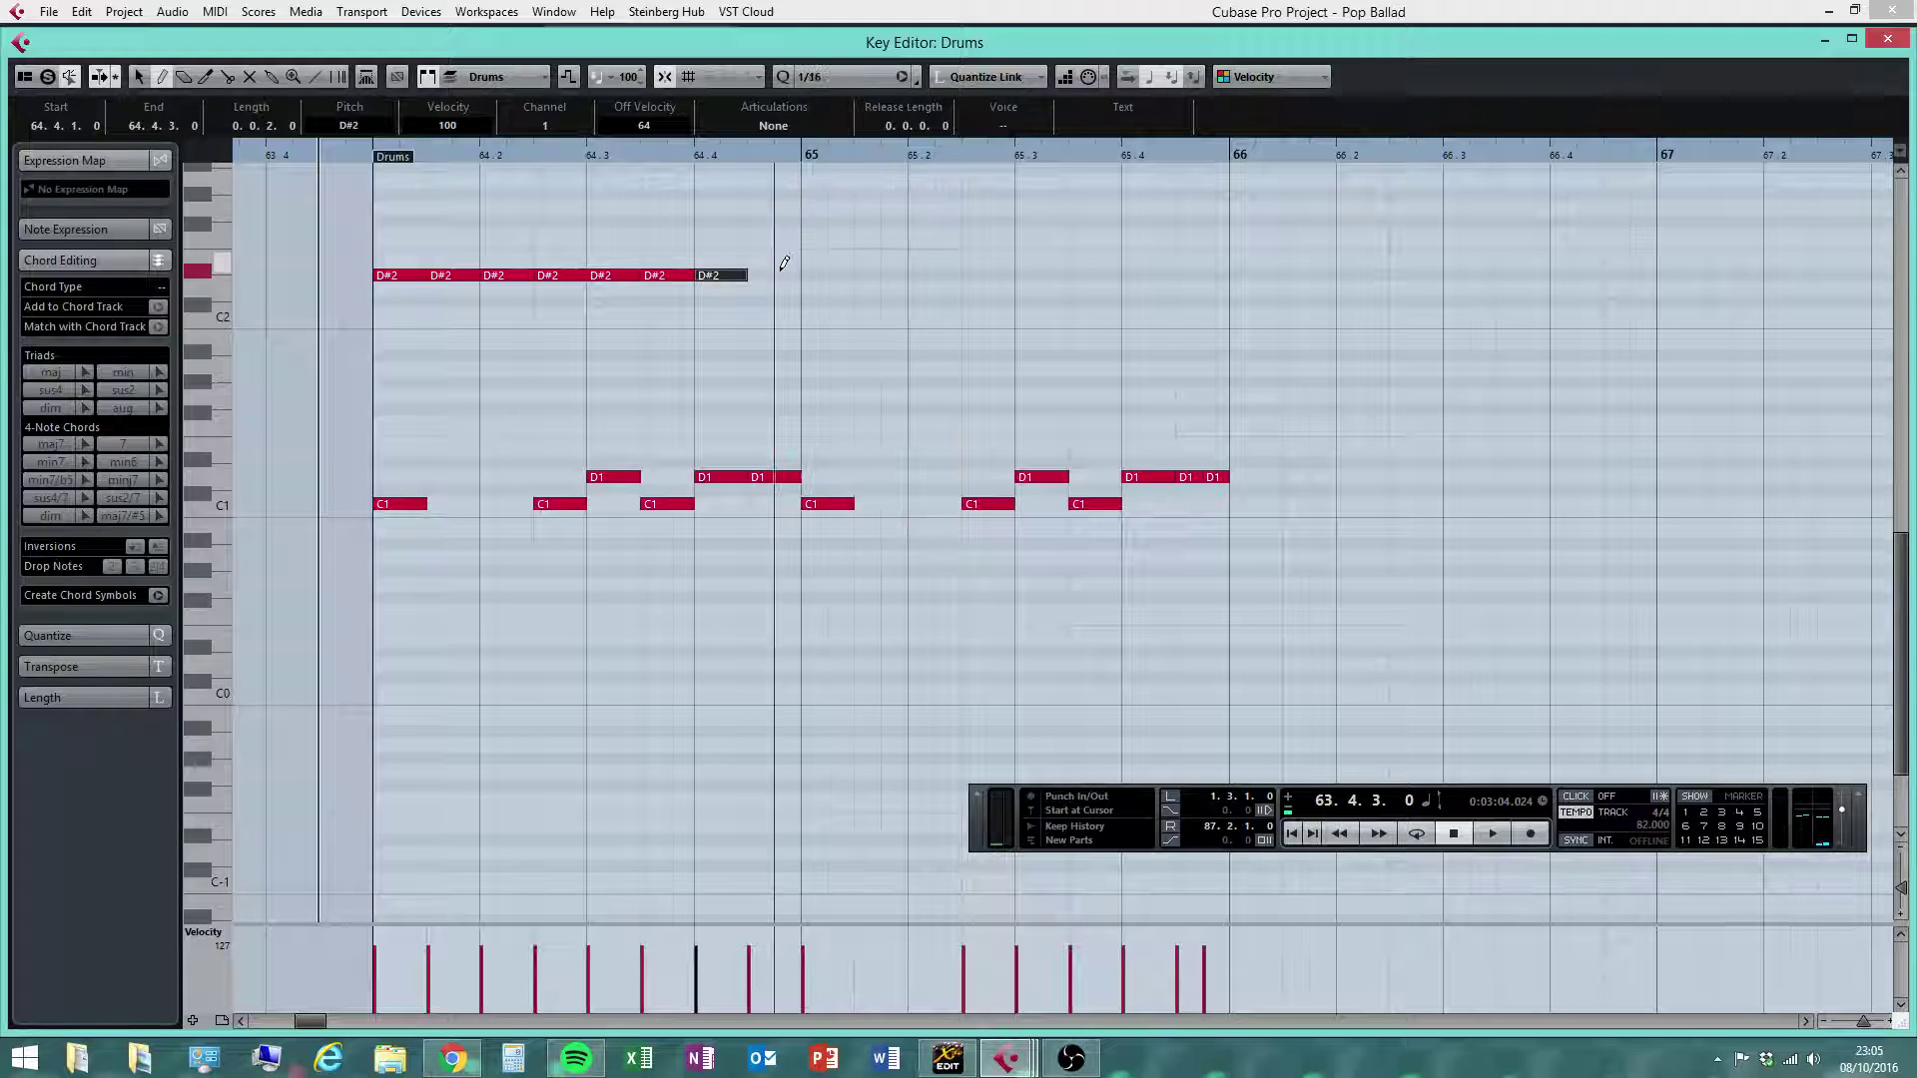
{"action": "left_click", "coordinate": [761, 275]}
{"action": "left_click", "coordinate": [789, 273]}
Select all the D#2 notes in bar 64 and duplicate them into bar 65
{"action": "right_click", "coordinate": [809, 306]}
{"action": "left_click", "coordinate": [820, 319]}
{"action": "left_click_drag", "start_coordinate": [859, 236], "coordinate": [350, 314]}
{"action": "key", "text": "alt+d"}
Select all the drum notes, play the pattern through bars 64 and 65, and return the playback position to 64.1.1
{"action": "left_click_drag", "start_coordinate": [1329, 207], "coordinate": [321, 629]}
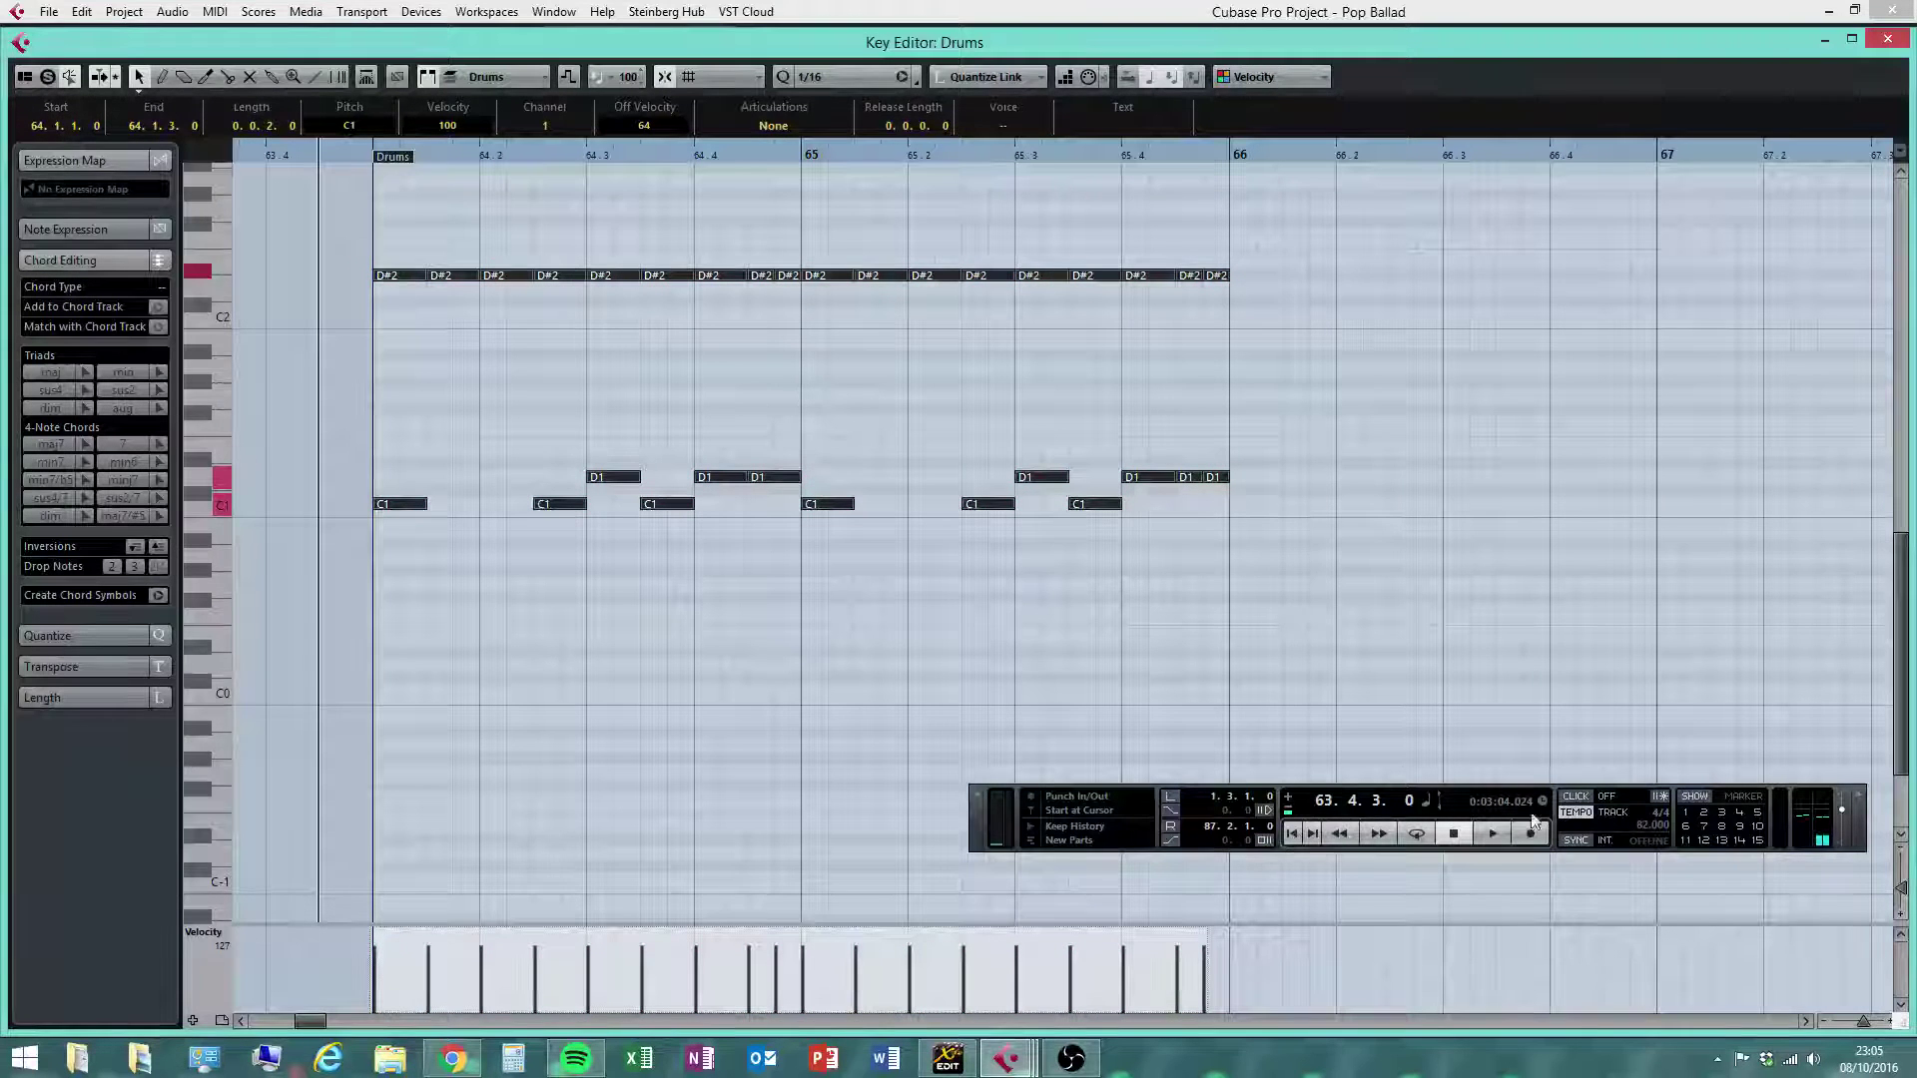
{"action": "left_click", "coordinate": [1490, 834]}
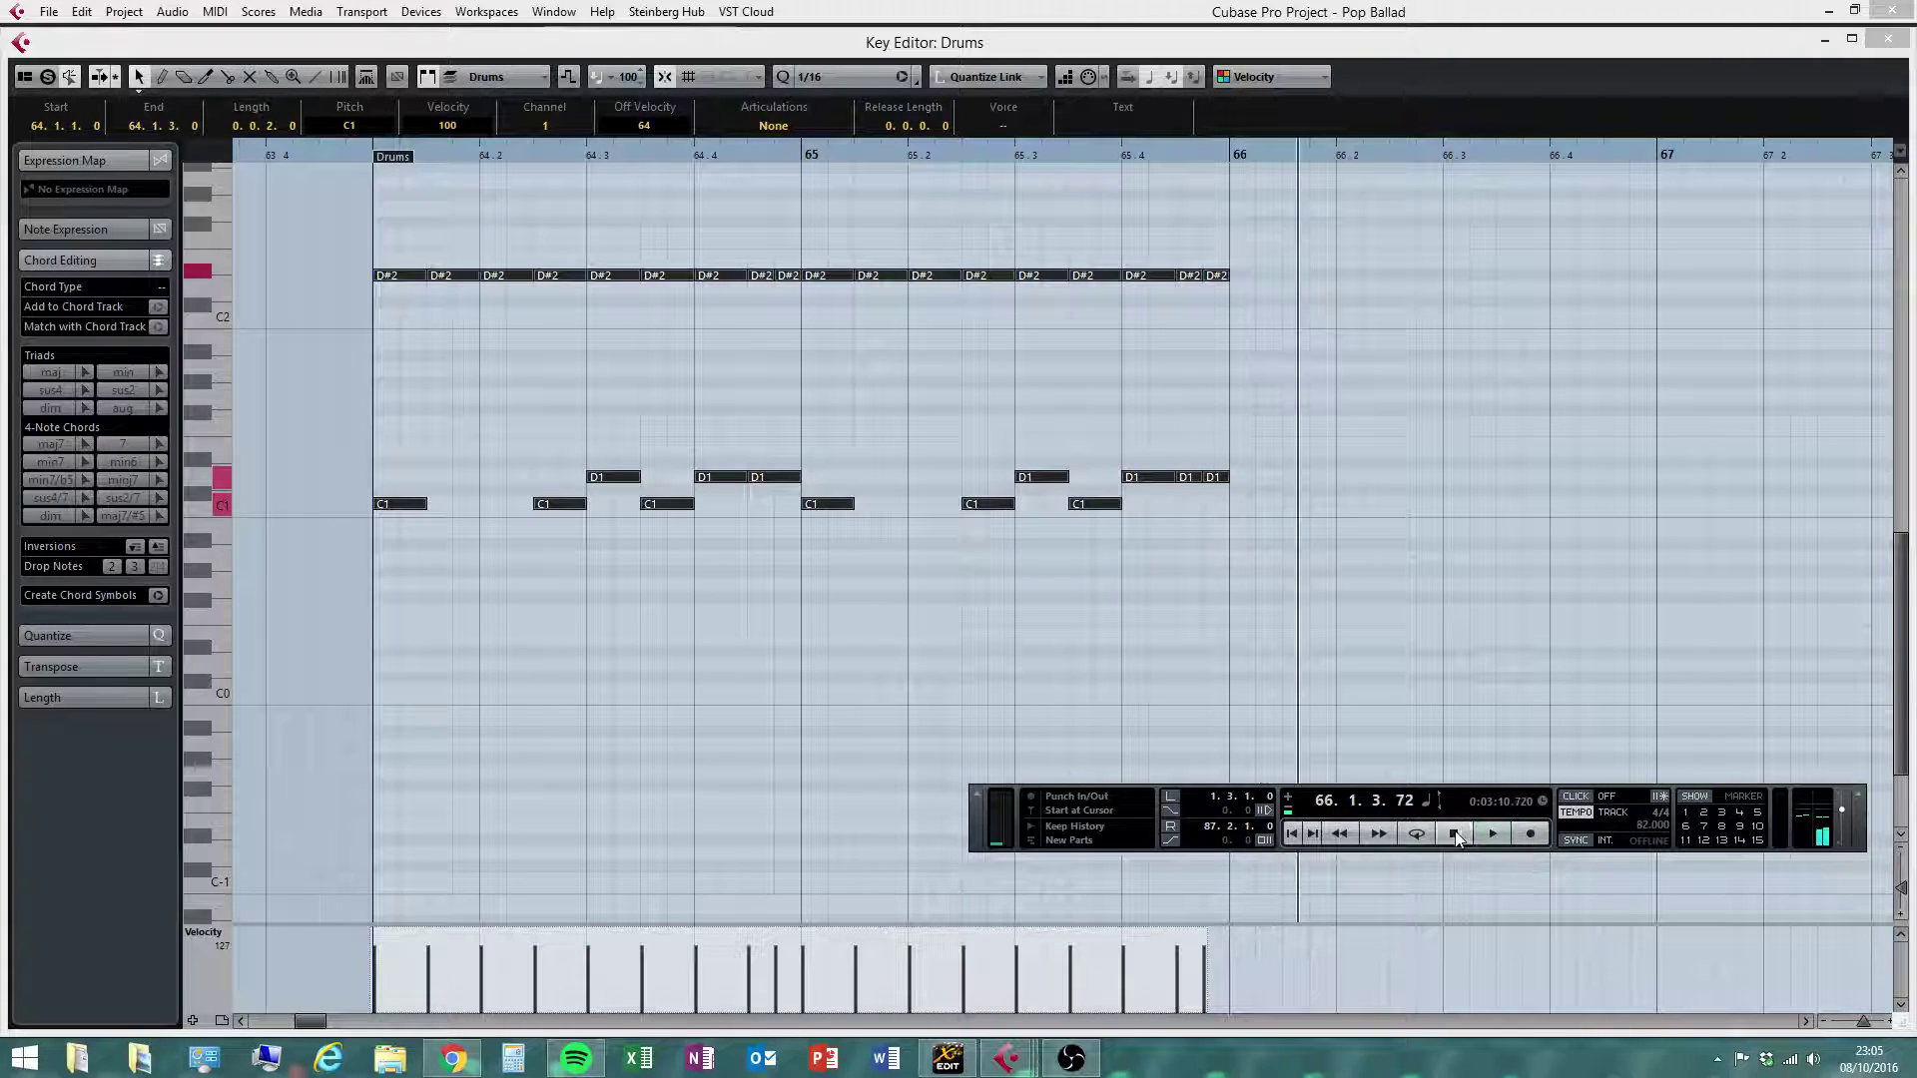
{"action": "key", "text": "space"}
{"action": "left_click_drag", "start_coordinate": [353, 155], "coordinate": [550, 263]}
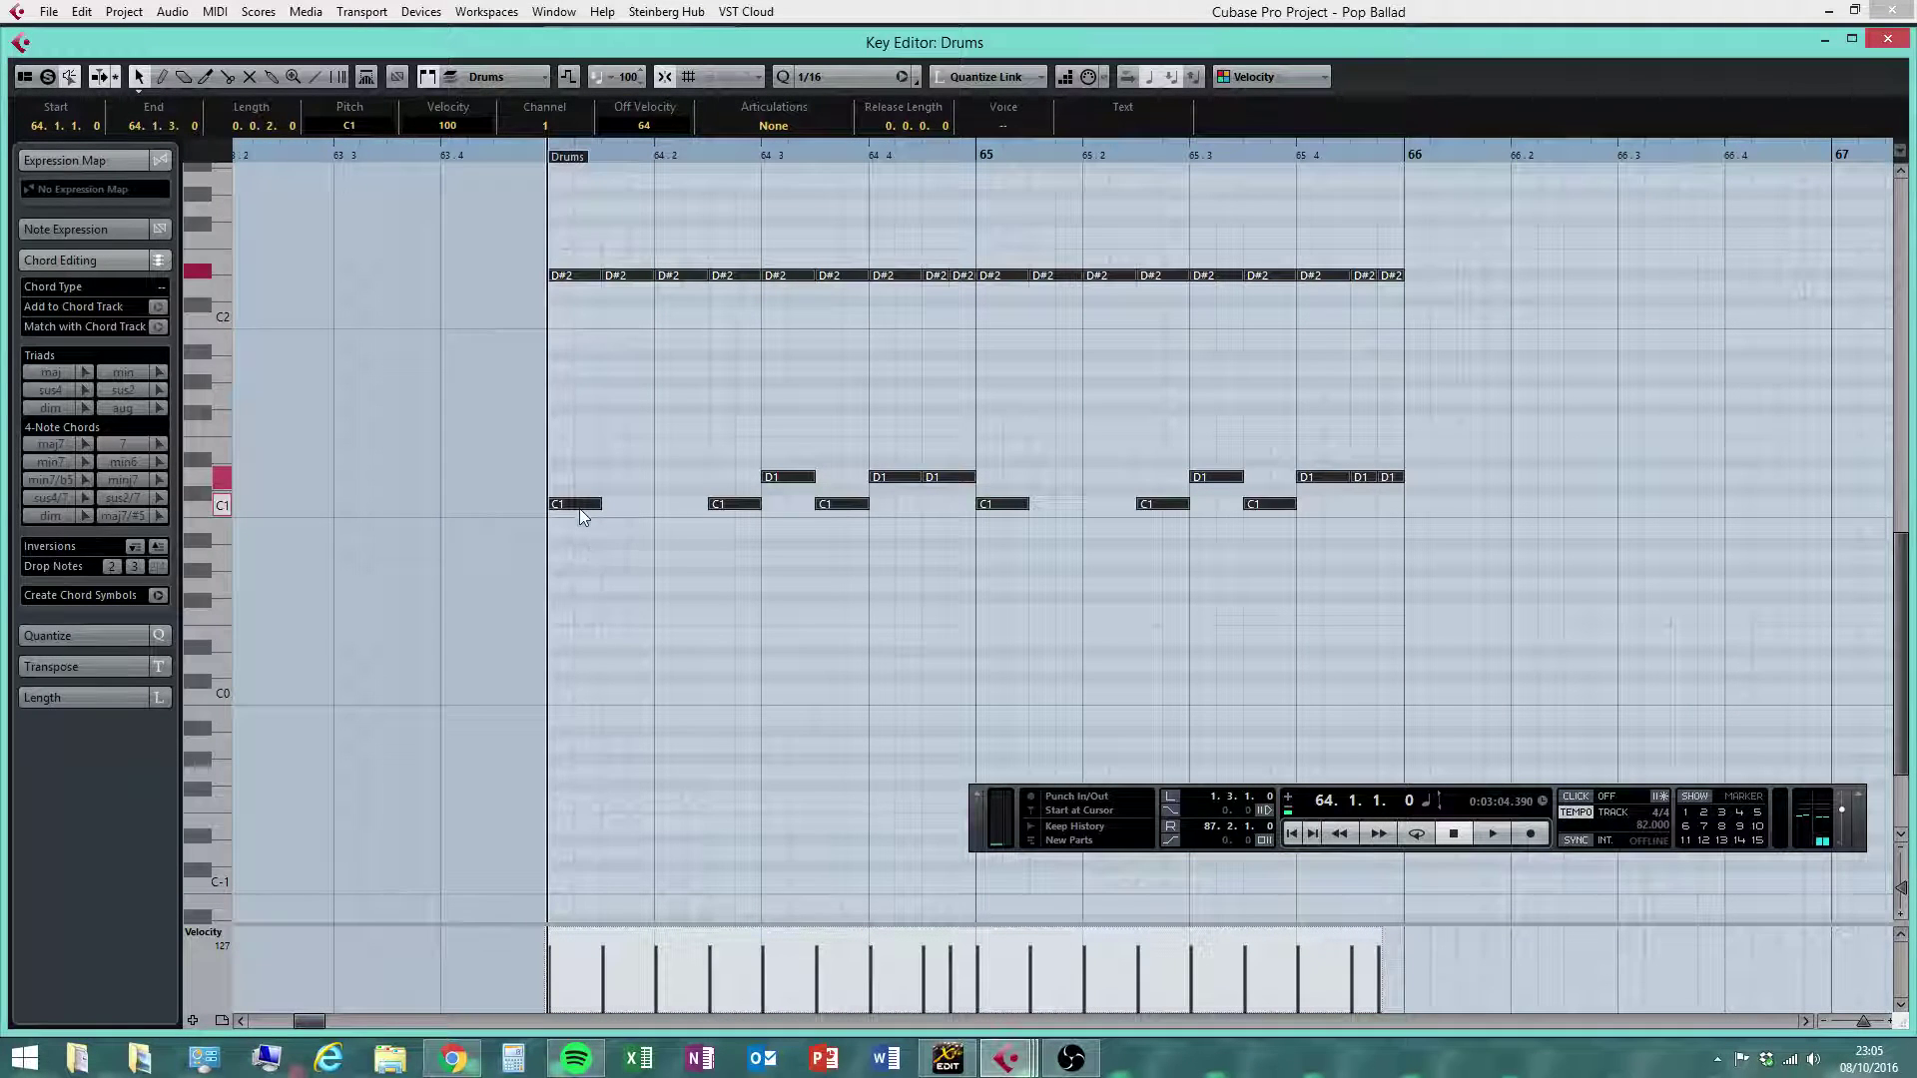
Delete all the C1 and D1 notes in bars 64 and 65, keeping the D#2 row
{"action": "left_click_drag", "start_coordinate": [1543, 410], "coordinate": [413, 559]}
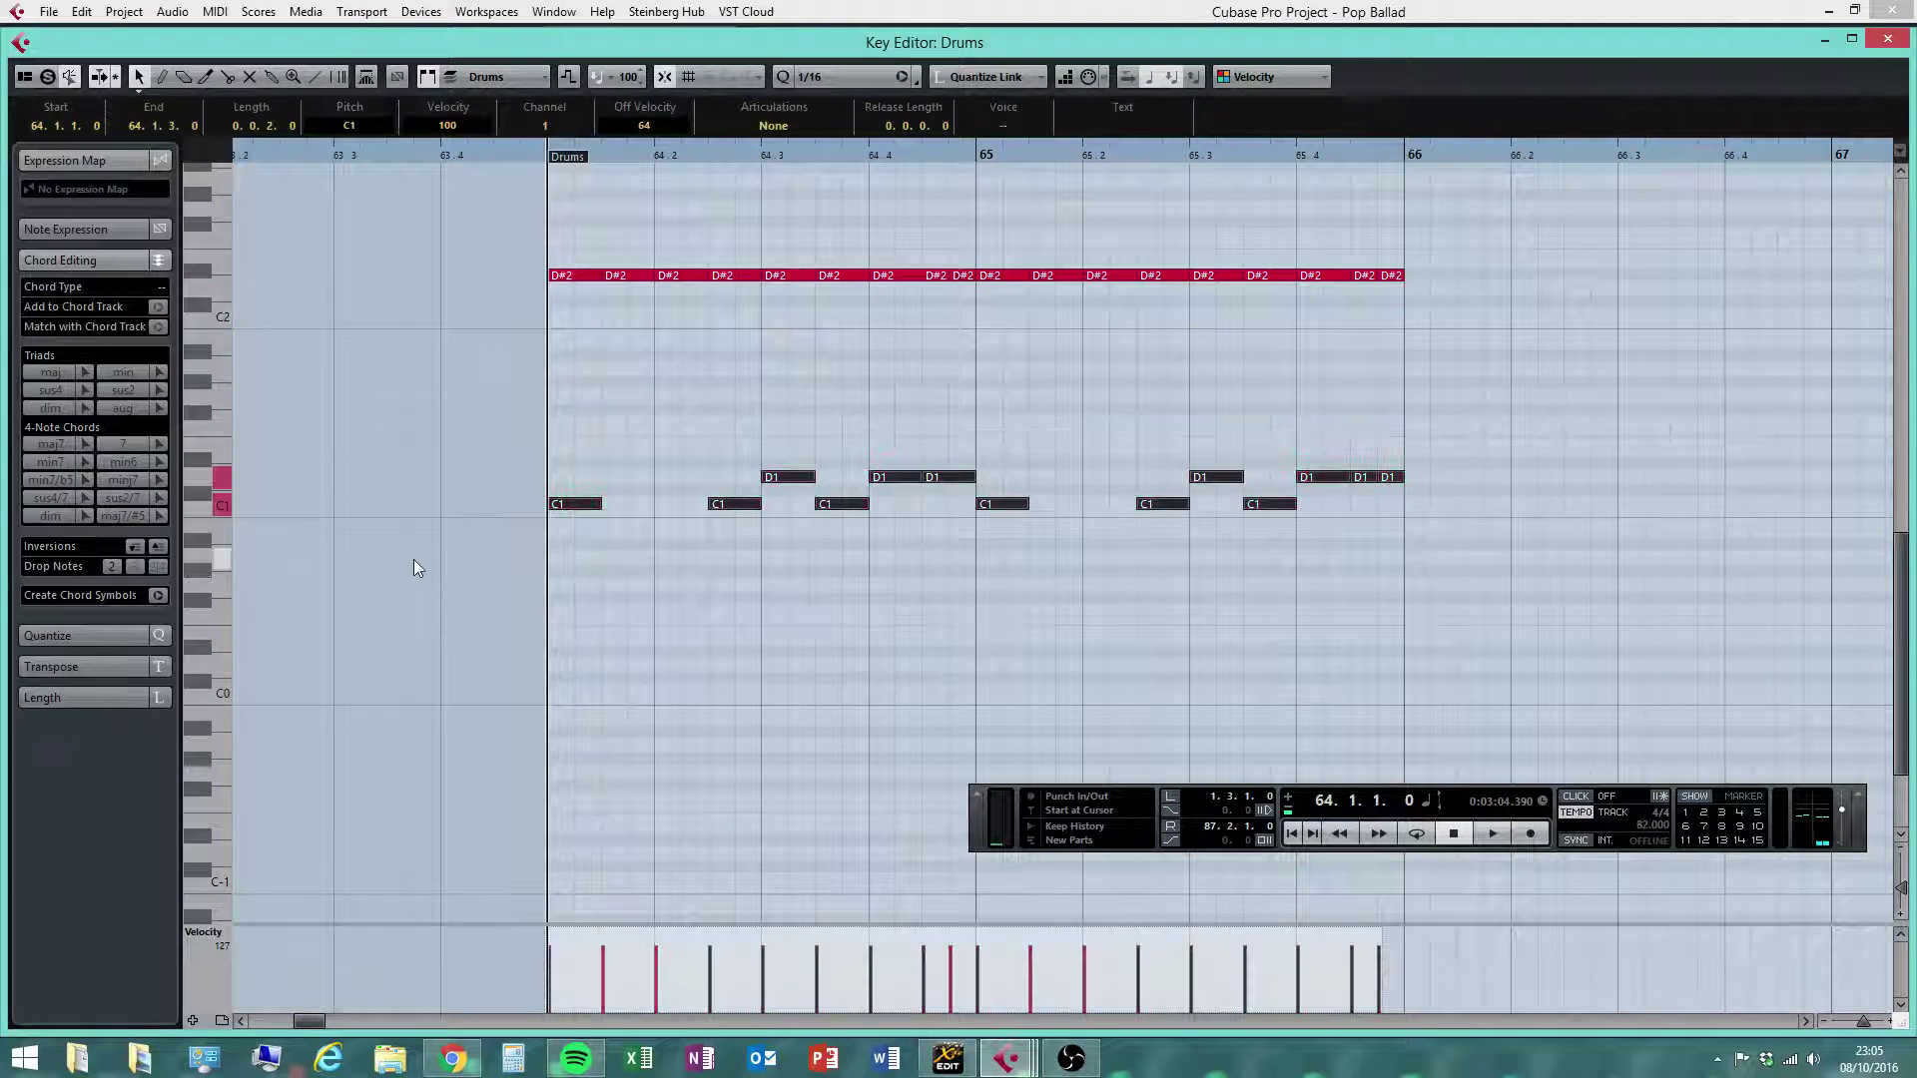
{"action": "key", "text": "Delete"}
Draw sixteenth notes in bar 64, beats 1–2: C1 at 64.1.1, 64.1.4 and 64.2.2, D1 at 64.2.1, 64.2.3 and 64.2.4
{"action": "right_click", "coordinate": [641, 536]}
{"action": "left_click", "coordinate": [663, 536]}
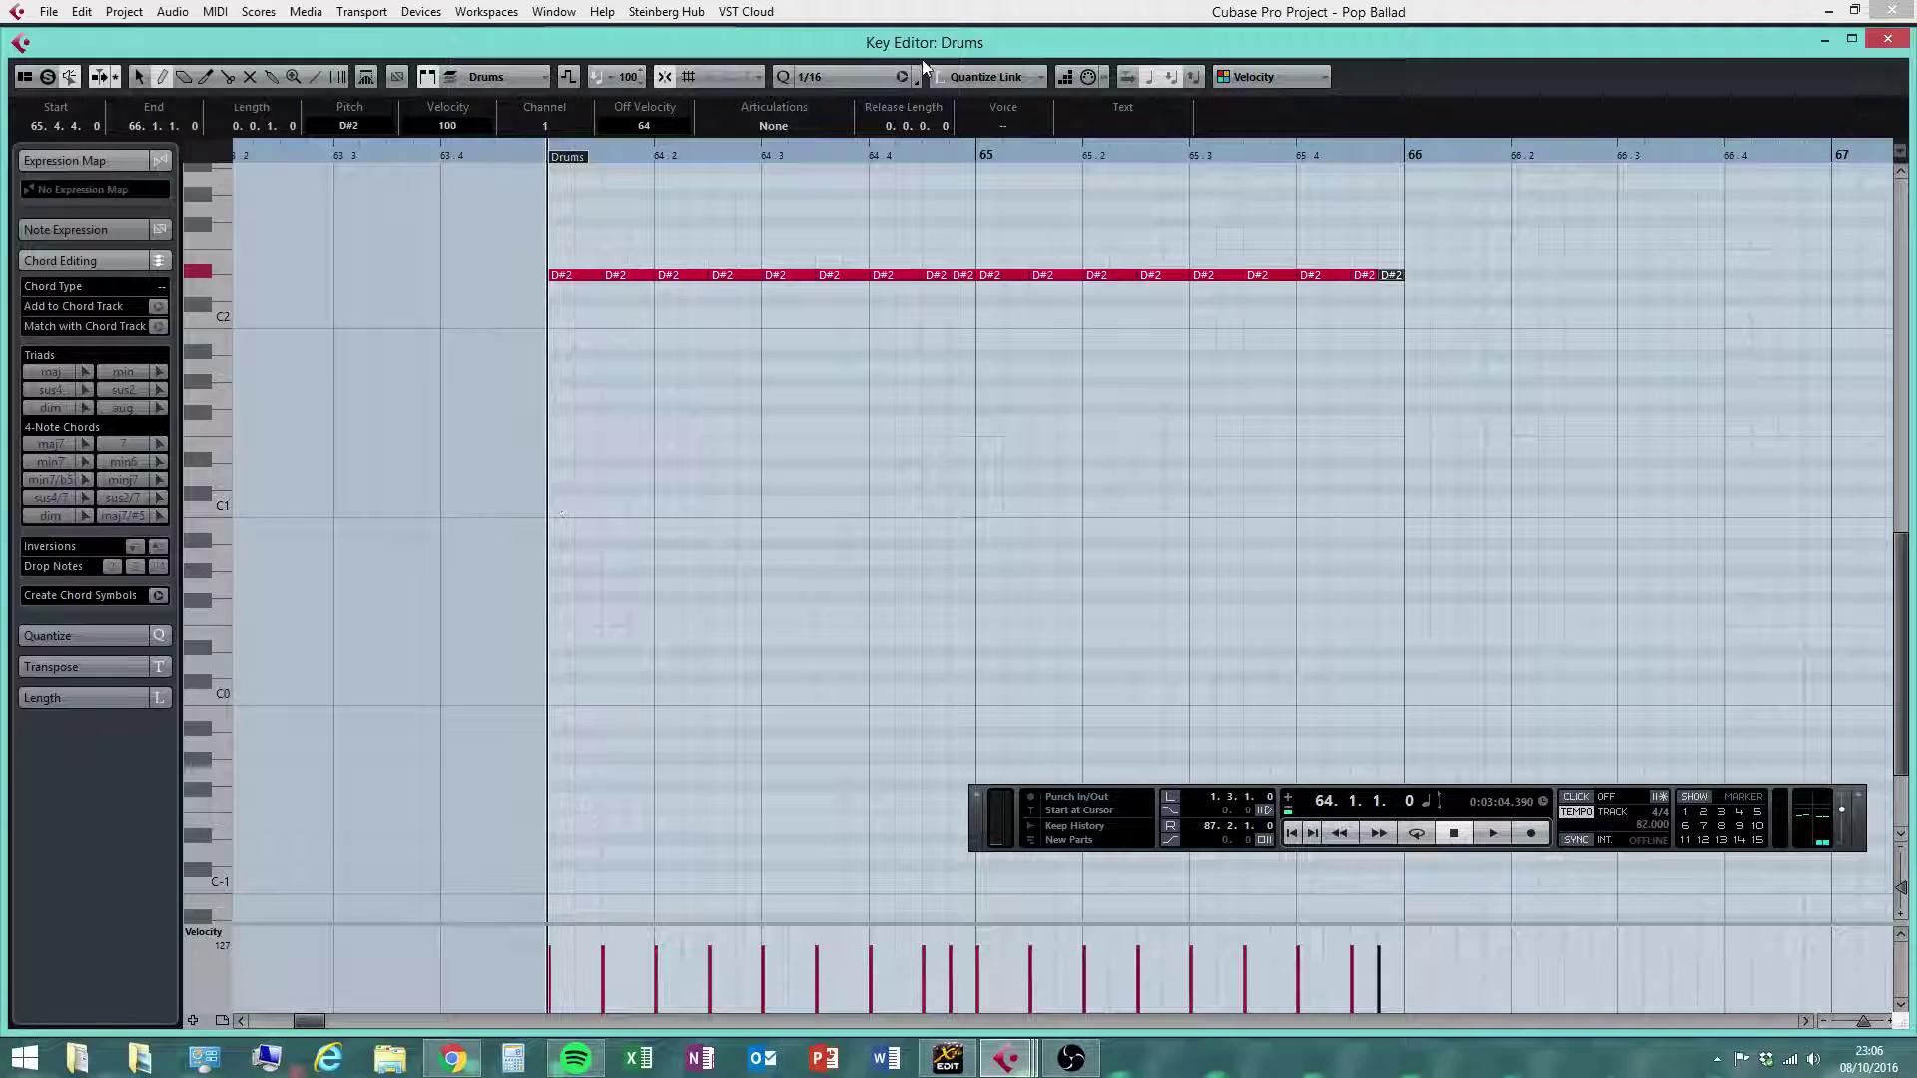
{"action": "left_click", "coordinate": [565, 506]}
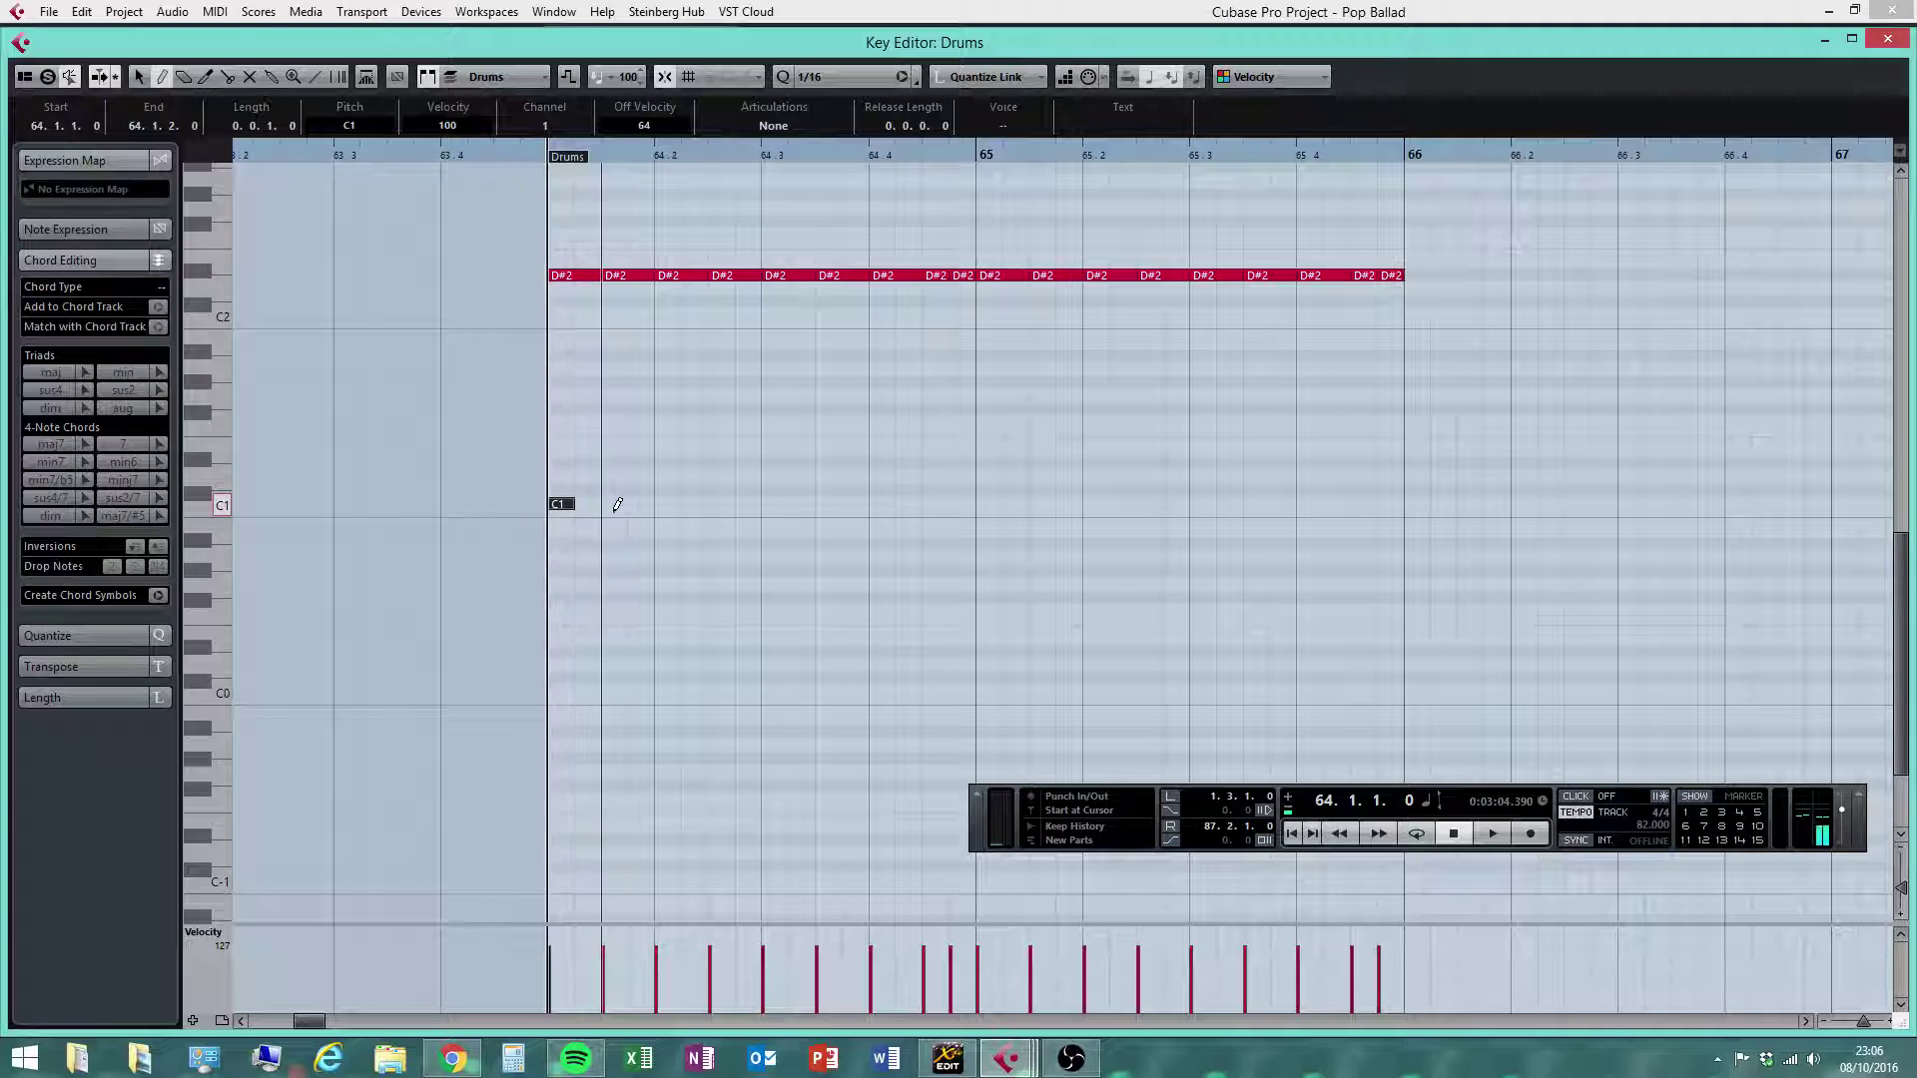
{"action": "left_click", "coordinate": [640, 506]}
{"action": "left_click", "coordinate": [667, 478]}
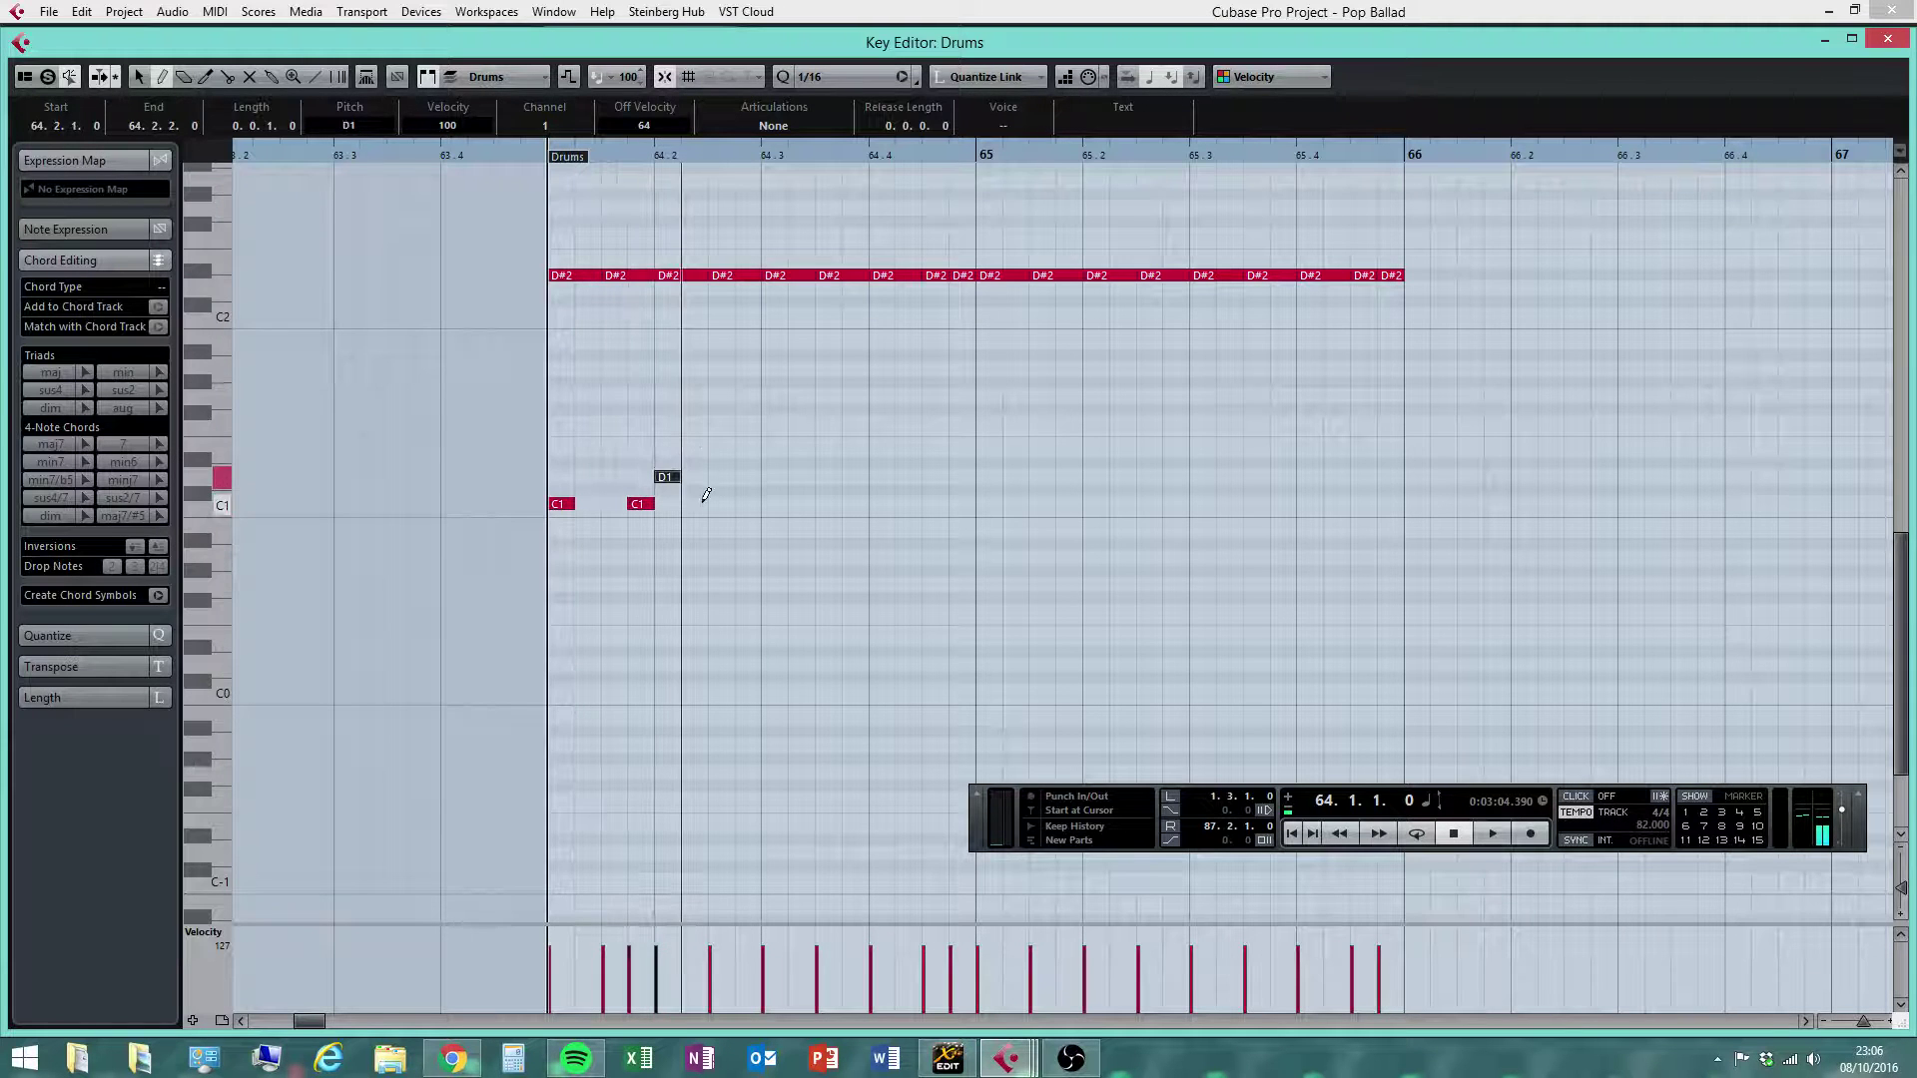
{"action": "left_click", "coordinate": [693, 504]}
{"action": "left_click", "coordinate": [721, 477]}
{"action": "left_click", "coordinate": [747, 477]}
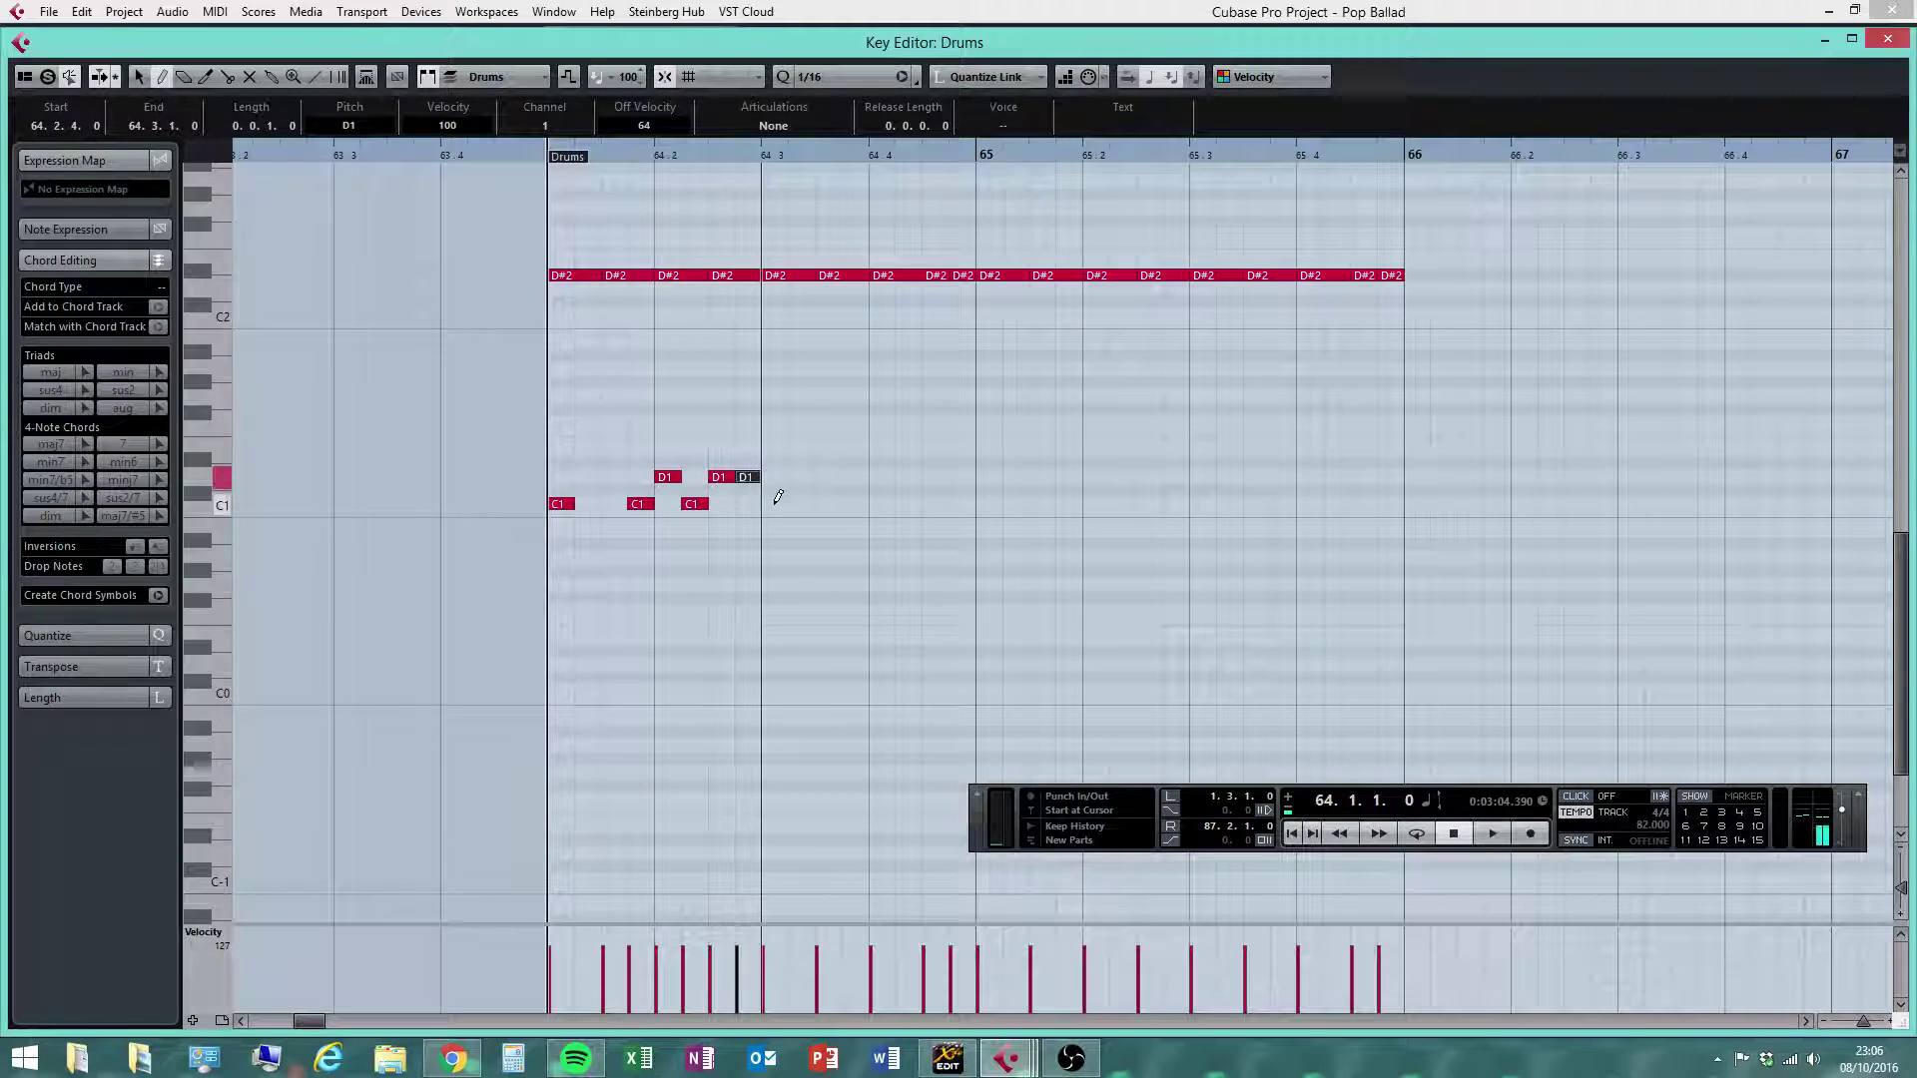
Repeat the C1 and D1 sixteenth-note pattern in beats 3 and 4 of bar 64, and play the bar back
{"action": "left_click", "coordinate": [854, 505]}
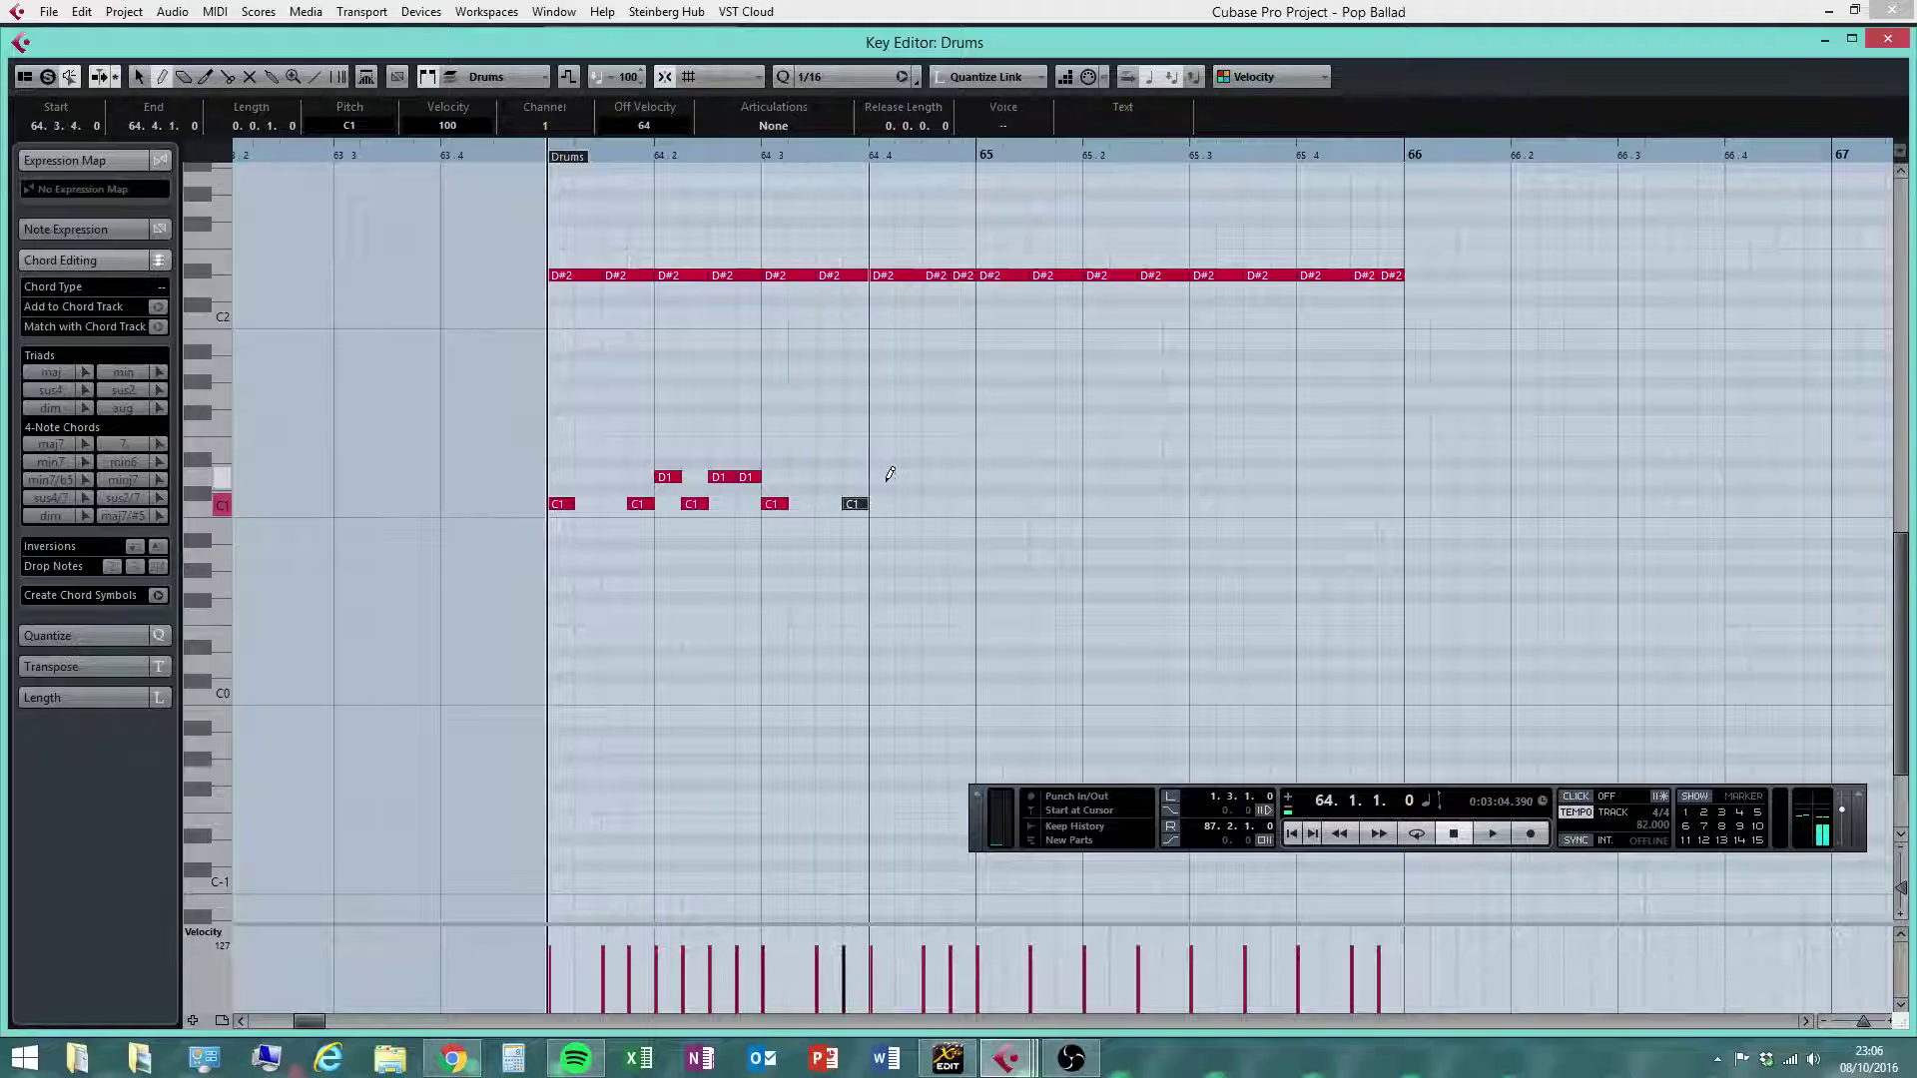
{"action": "left_click", "coordinate": [882, 477]}
{"action": "left_click", "coordinate": [908, 505]}
{"action": "left_click", "coordinate": [934, 477]}
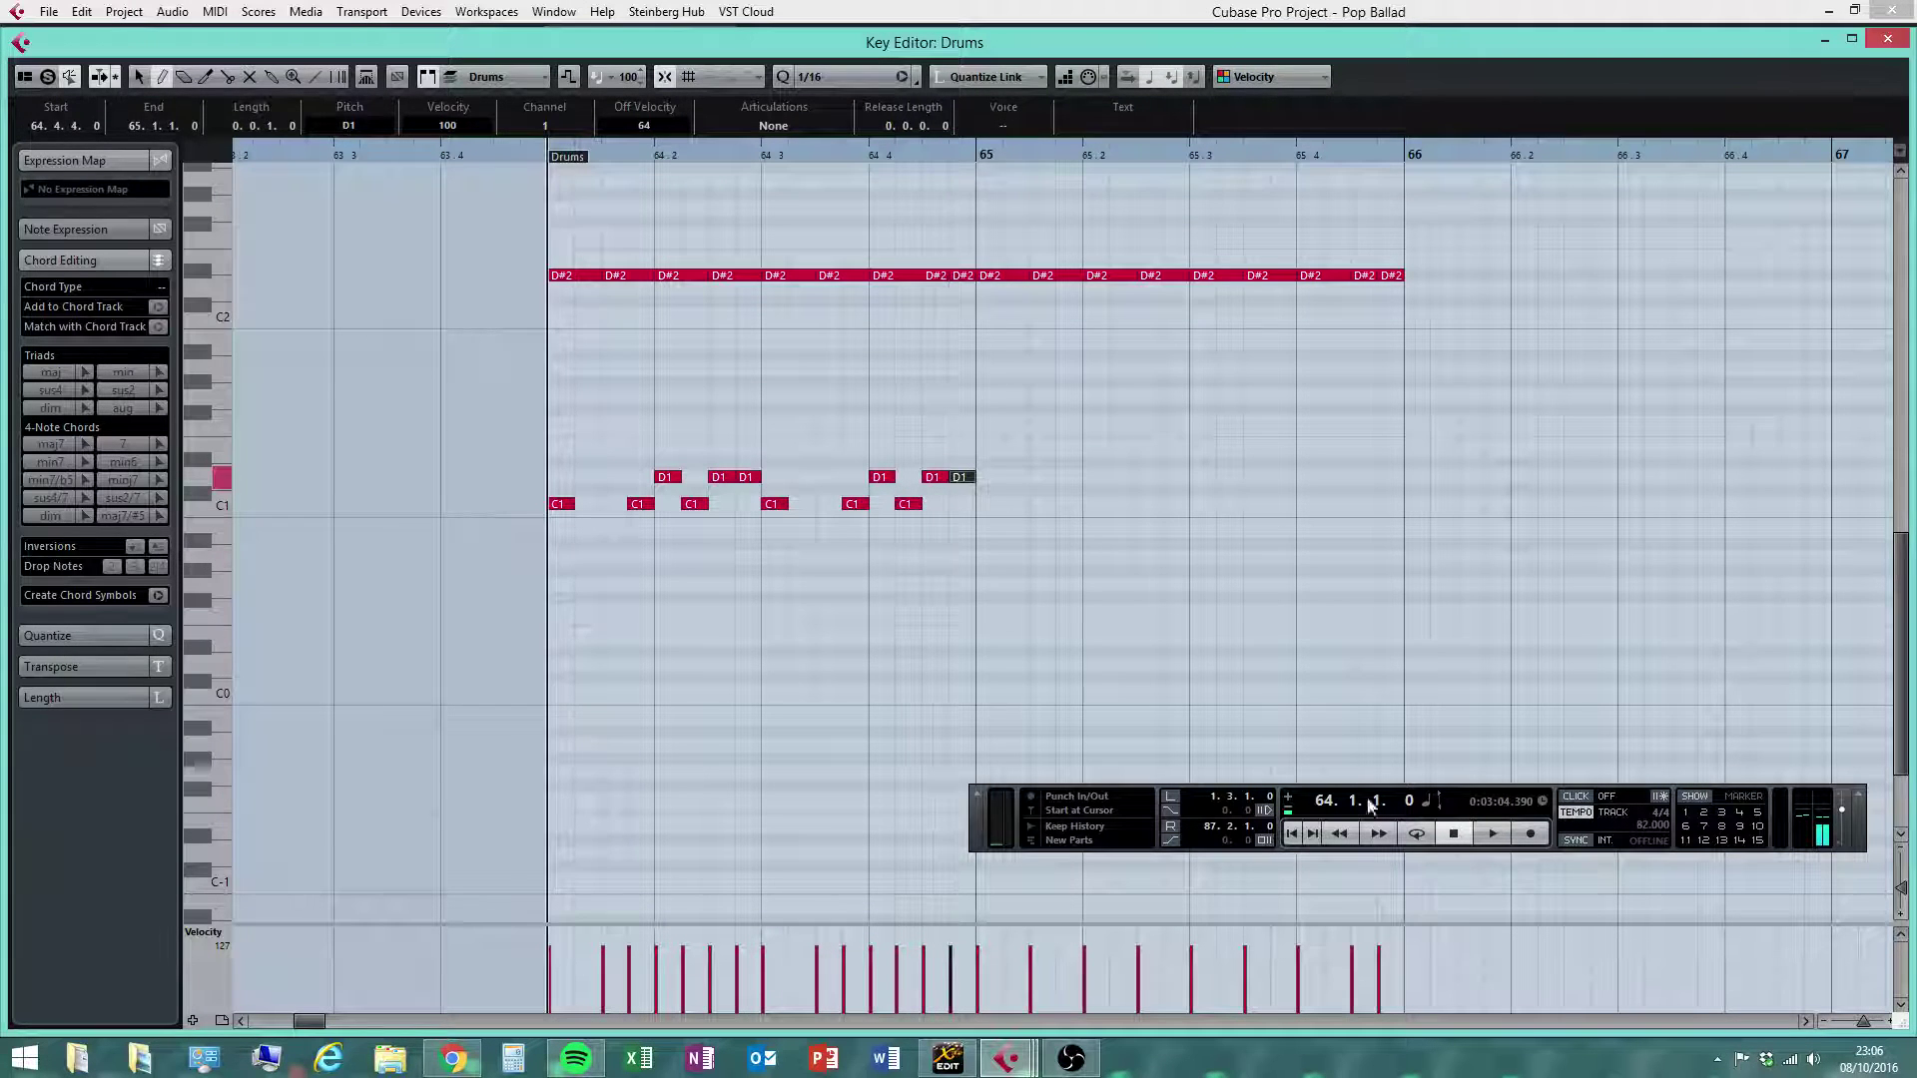
{"action": "left_click", "coordinate": [1493, 833]}
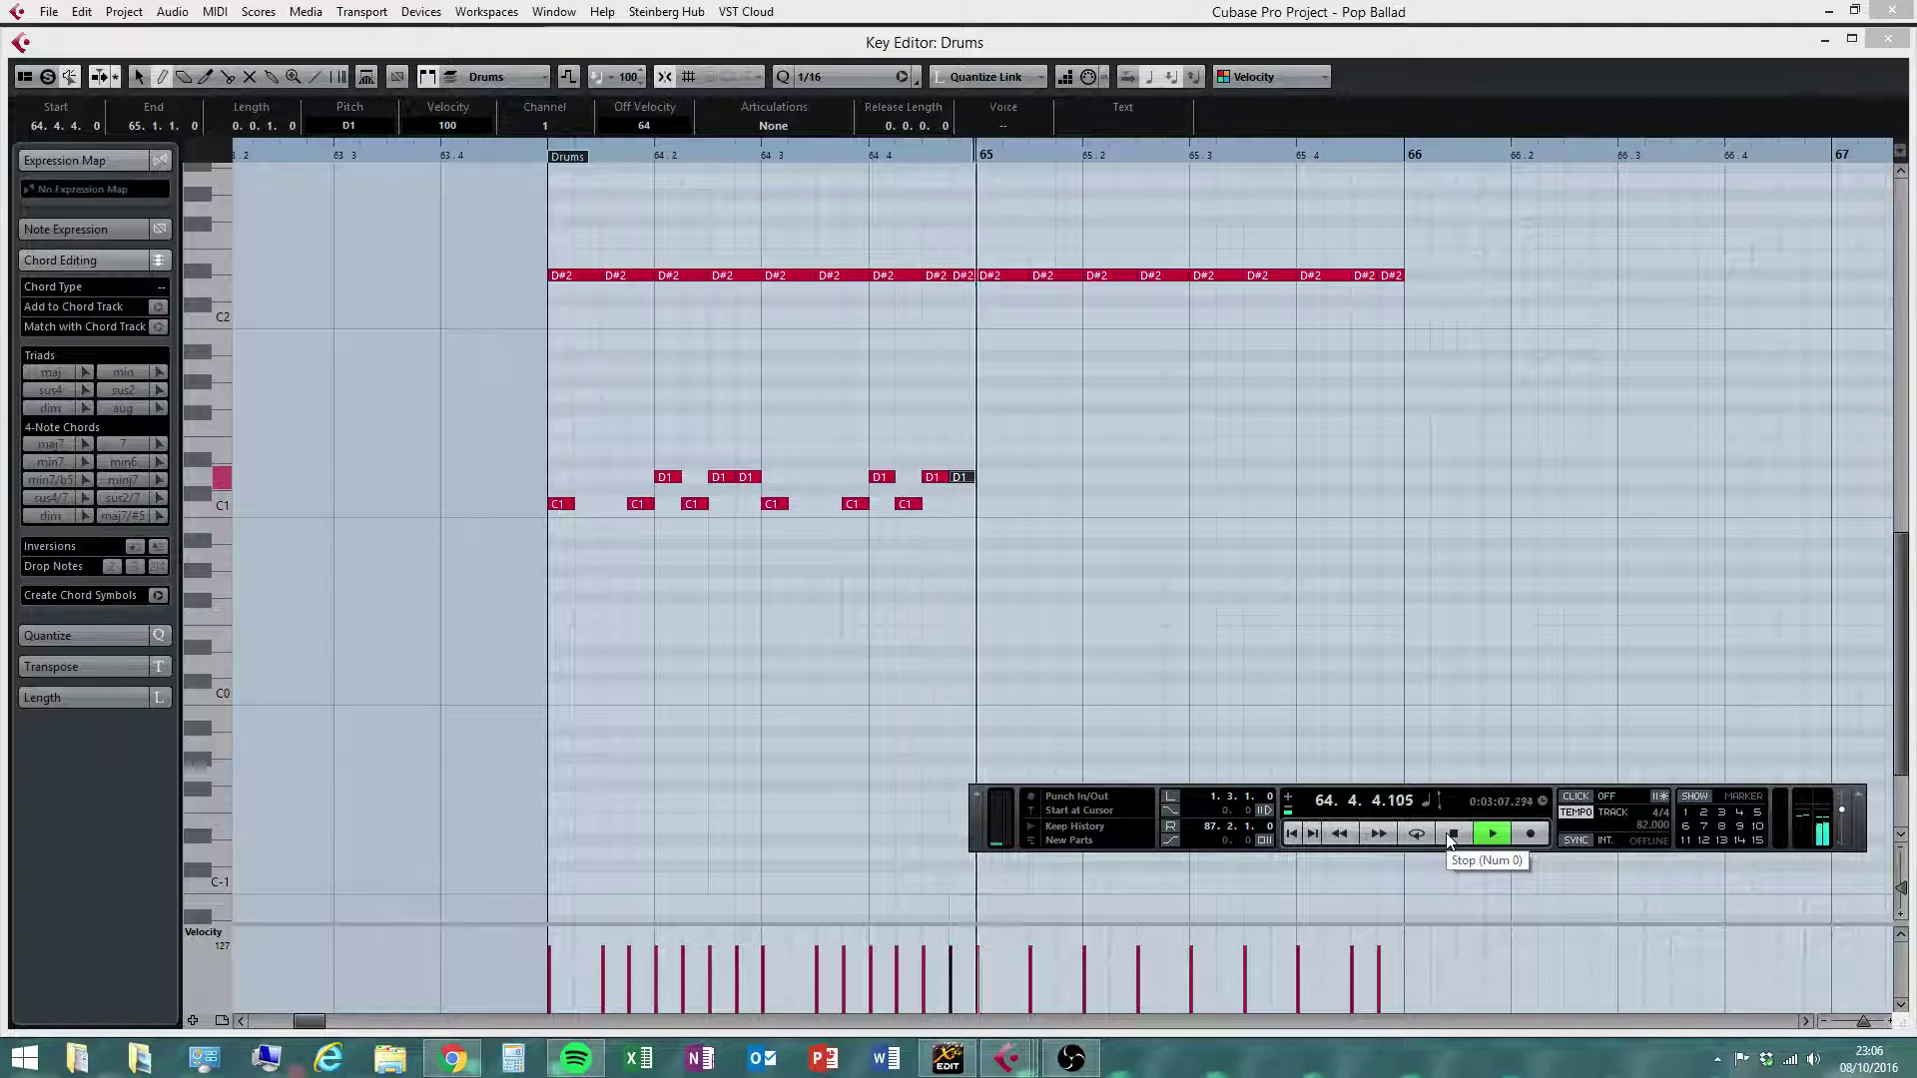
{"action": "left_click", "coordinate": [1453, 835]}
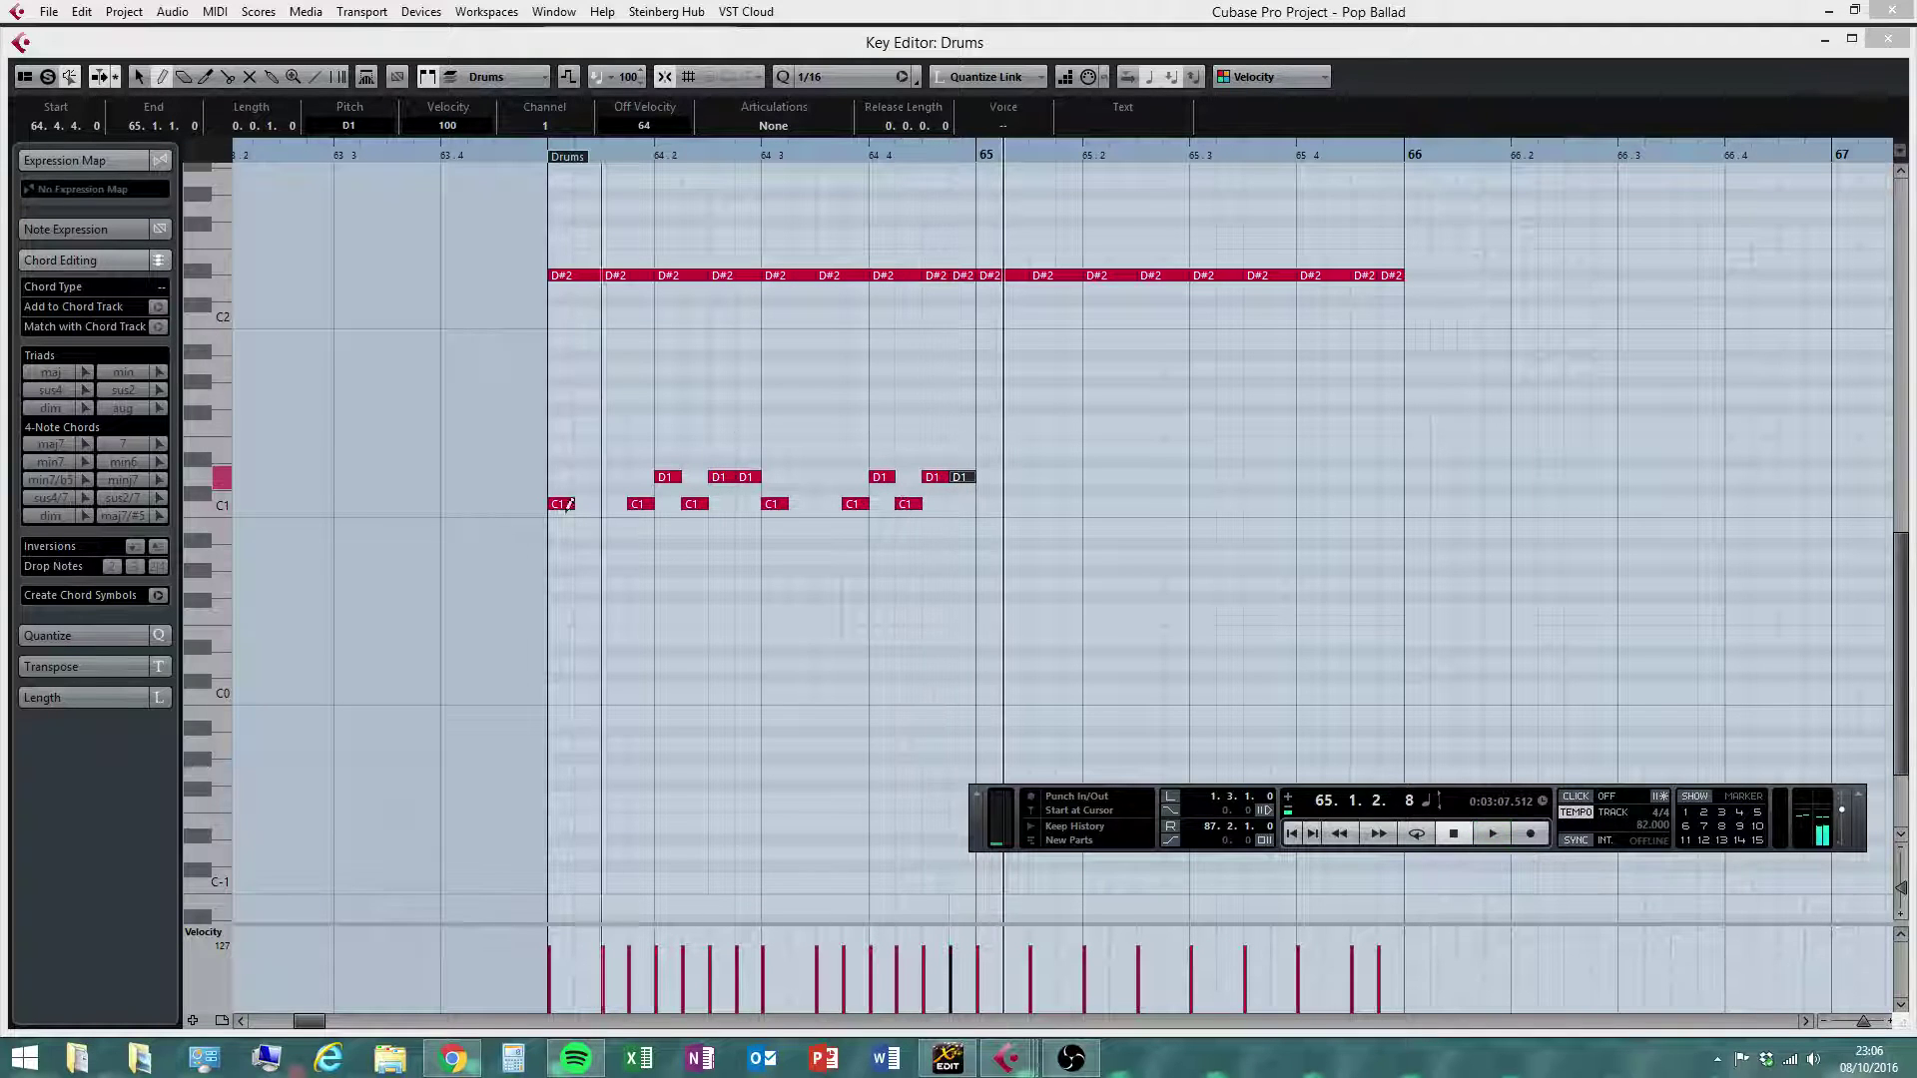
Delete the C1 note at 64.2.2 from the Drums part, reopening the part in the Key Editor
{"action": "left_click", "coordinate": [704, 506]}
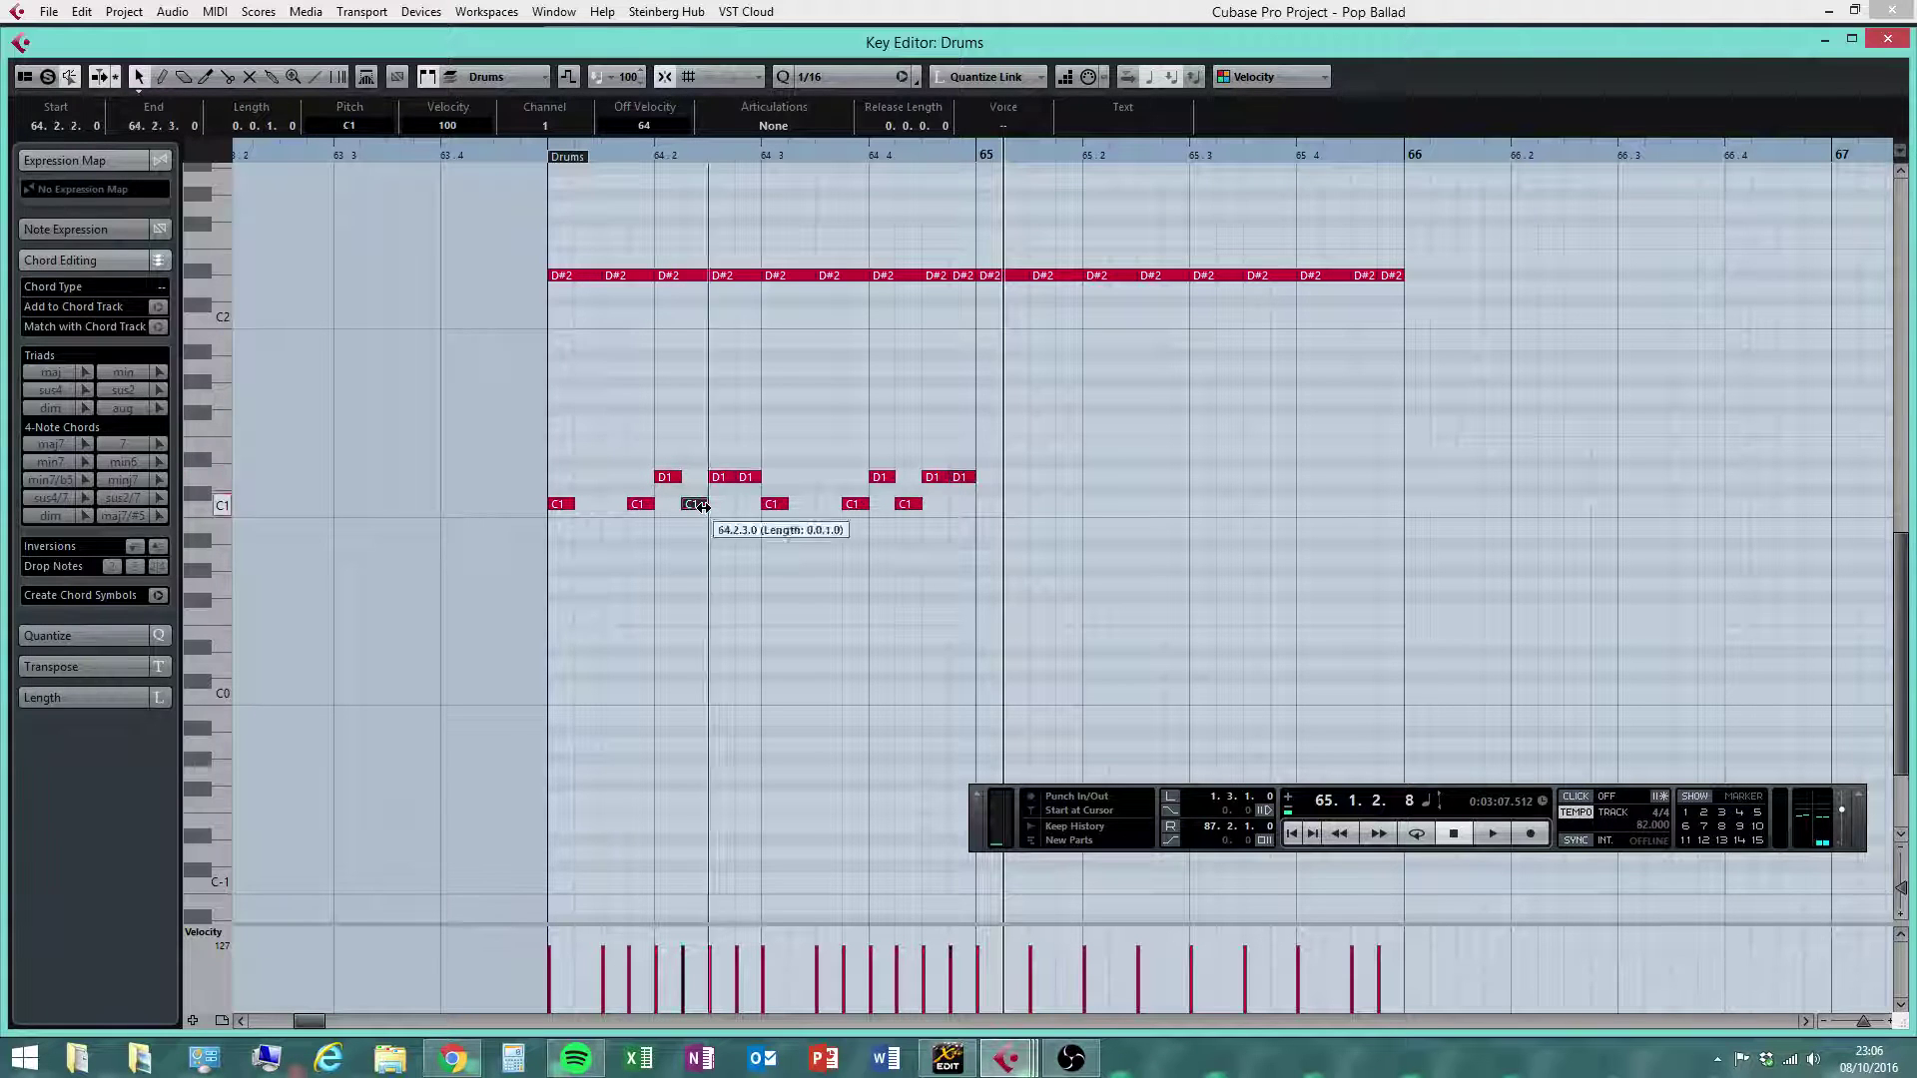
{"action": "key", "text": "Return"}
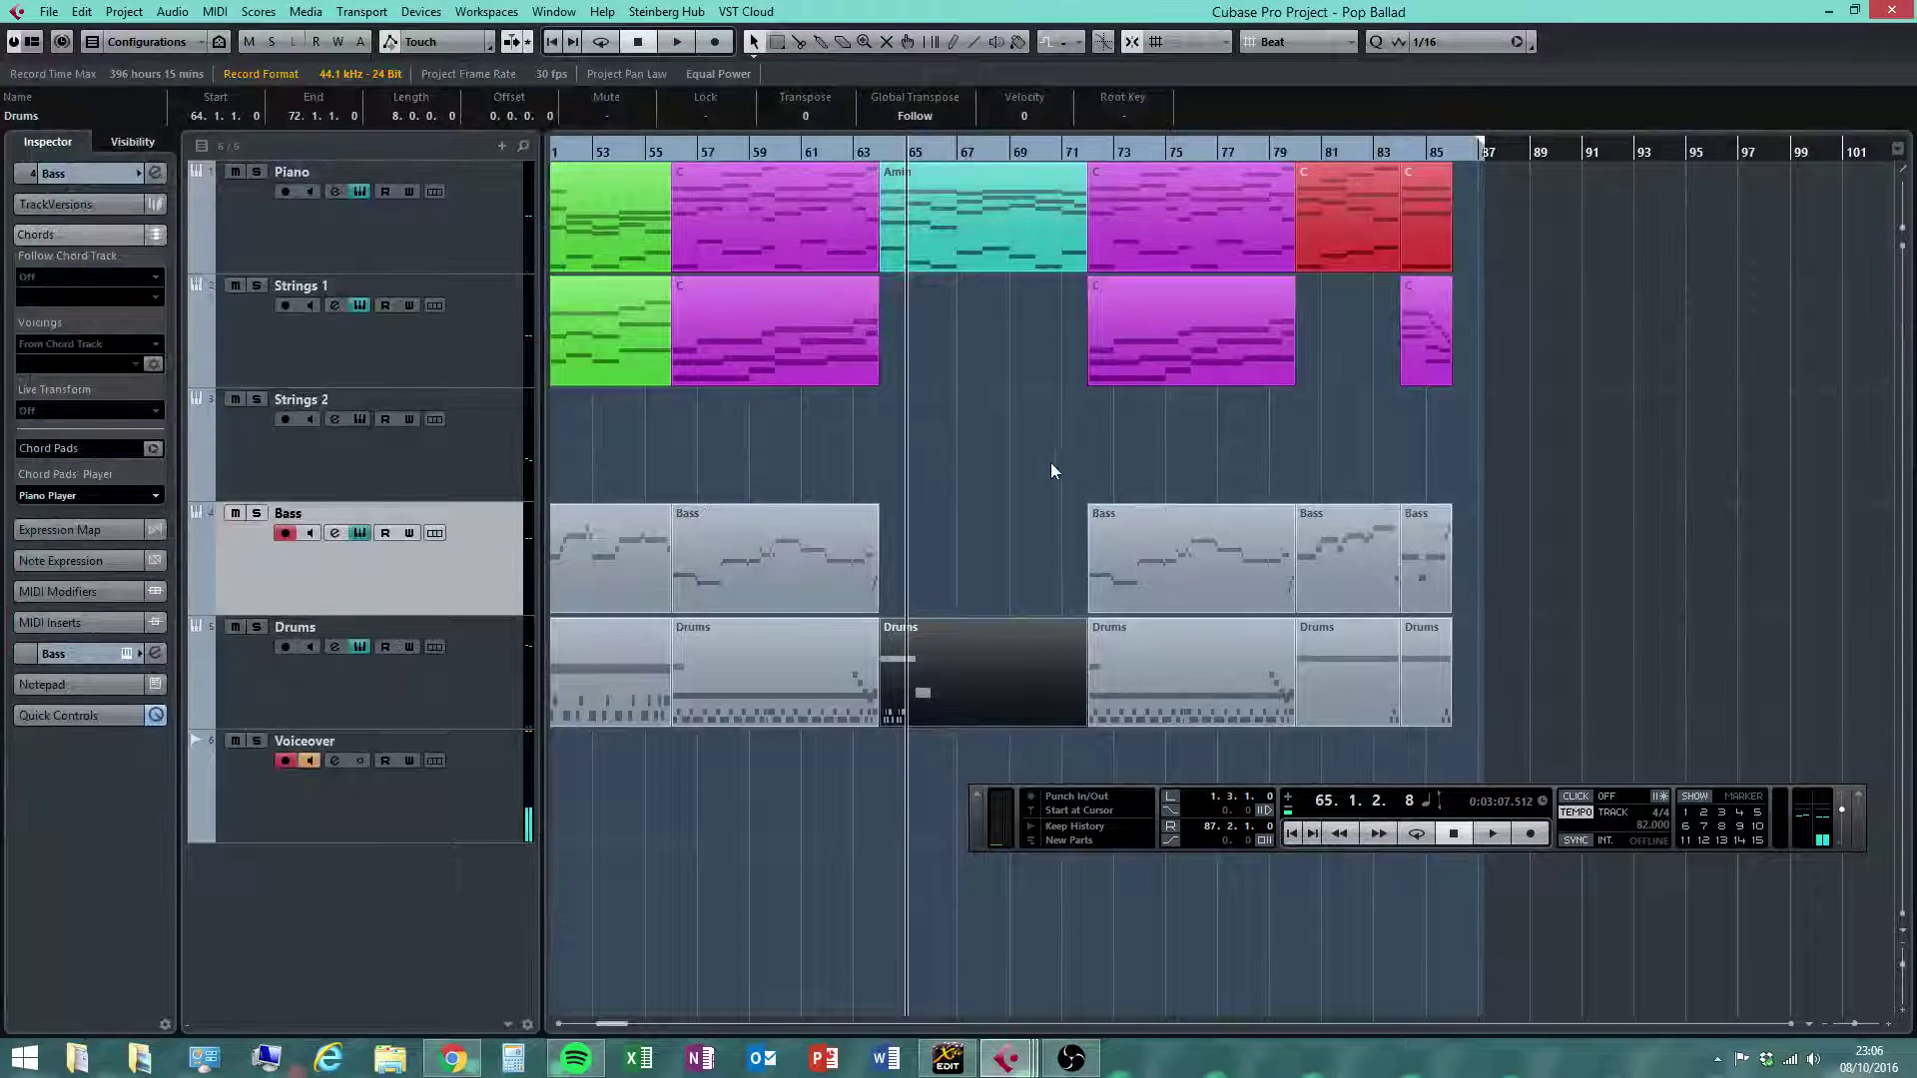
{"action": "double_click", "coordinate": [983, 661]}
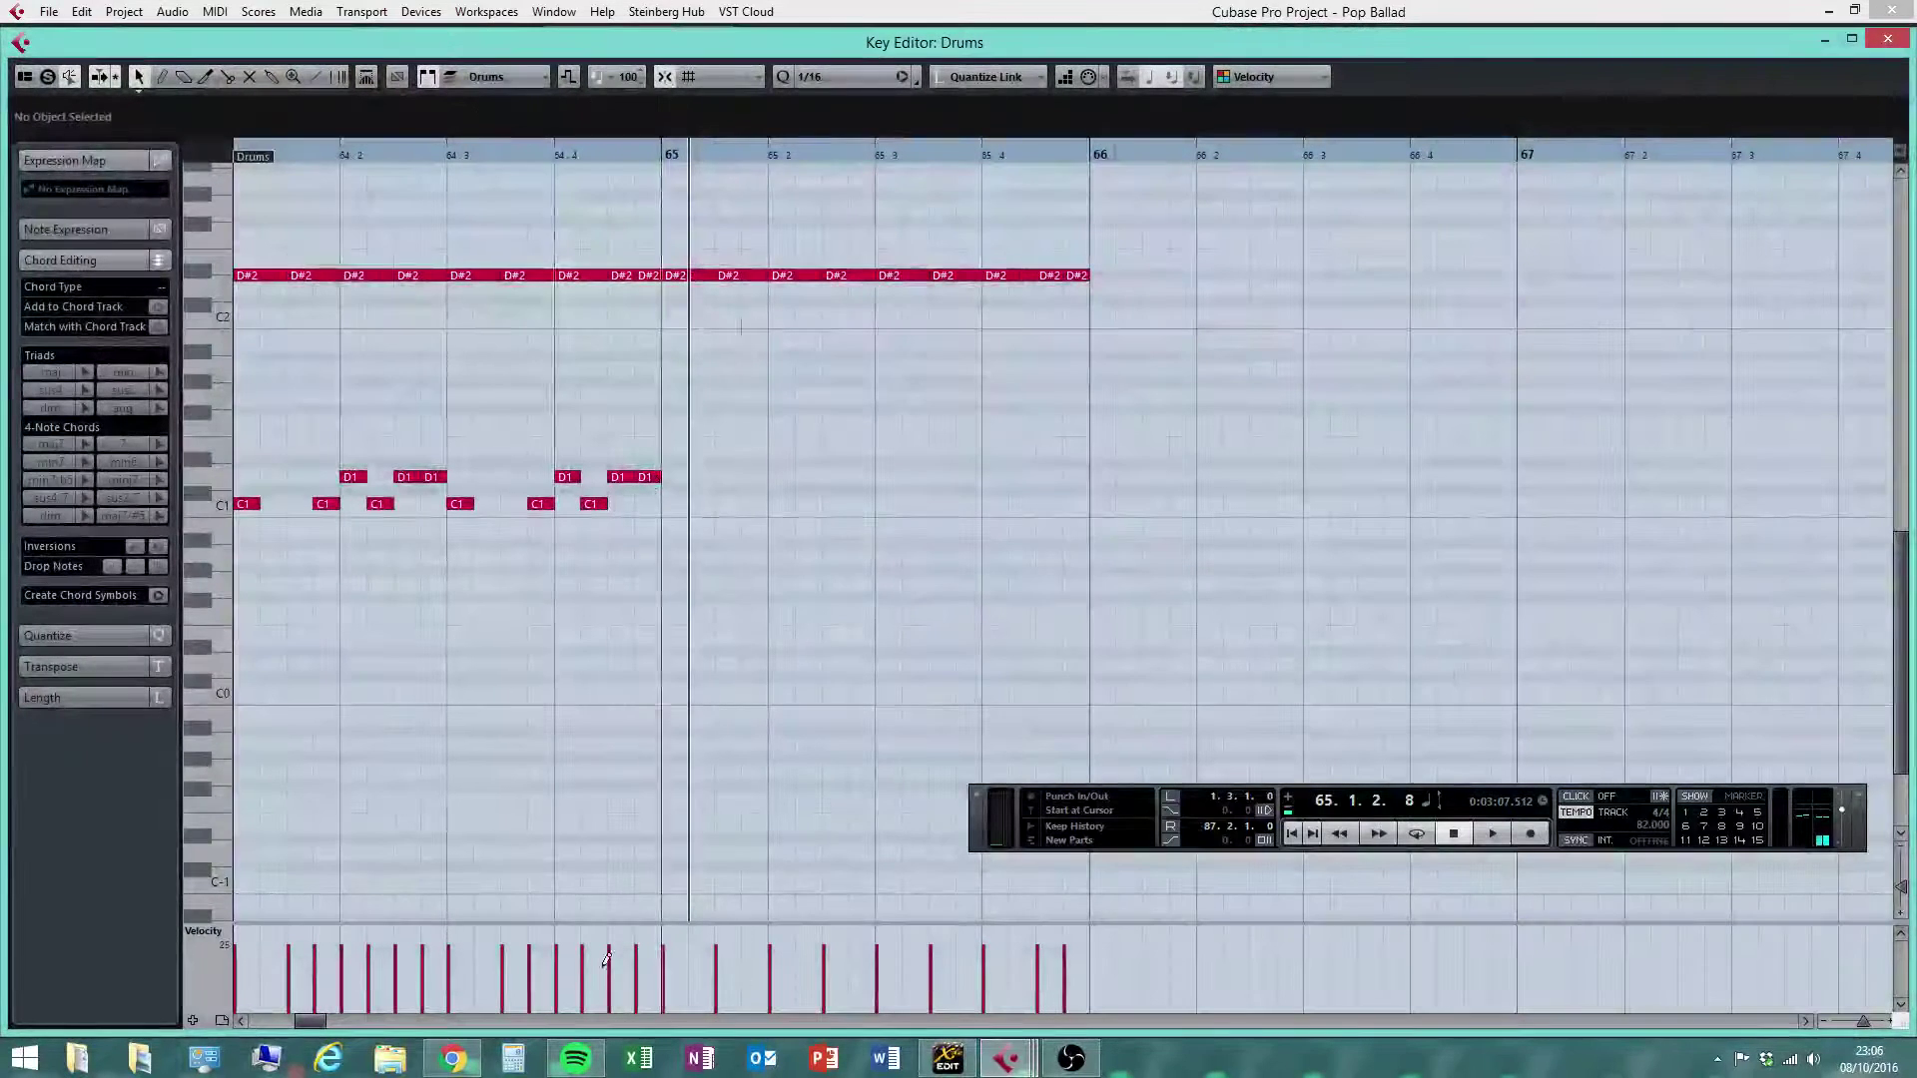
{"action": "left_click", "coordinate": [242, 1021]}
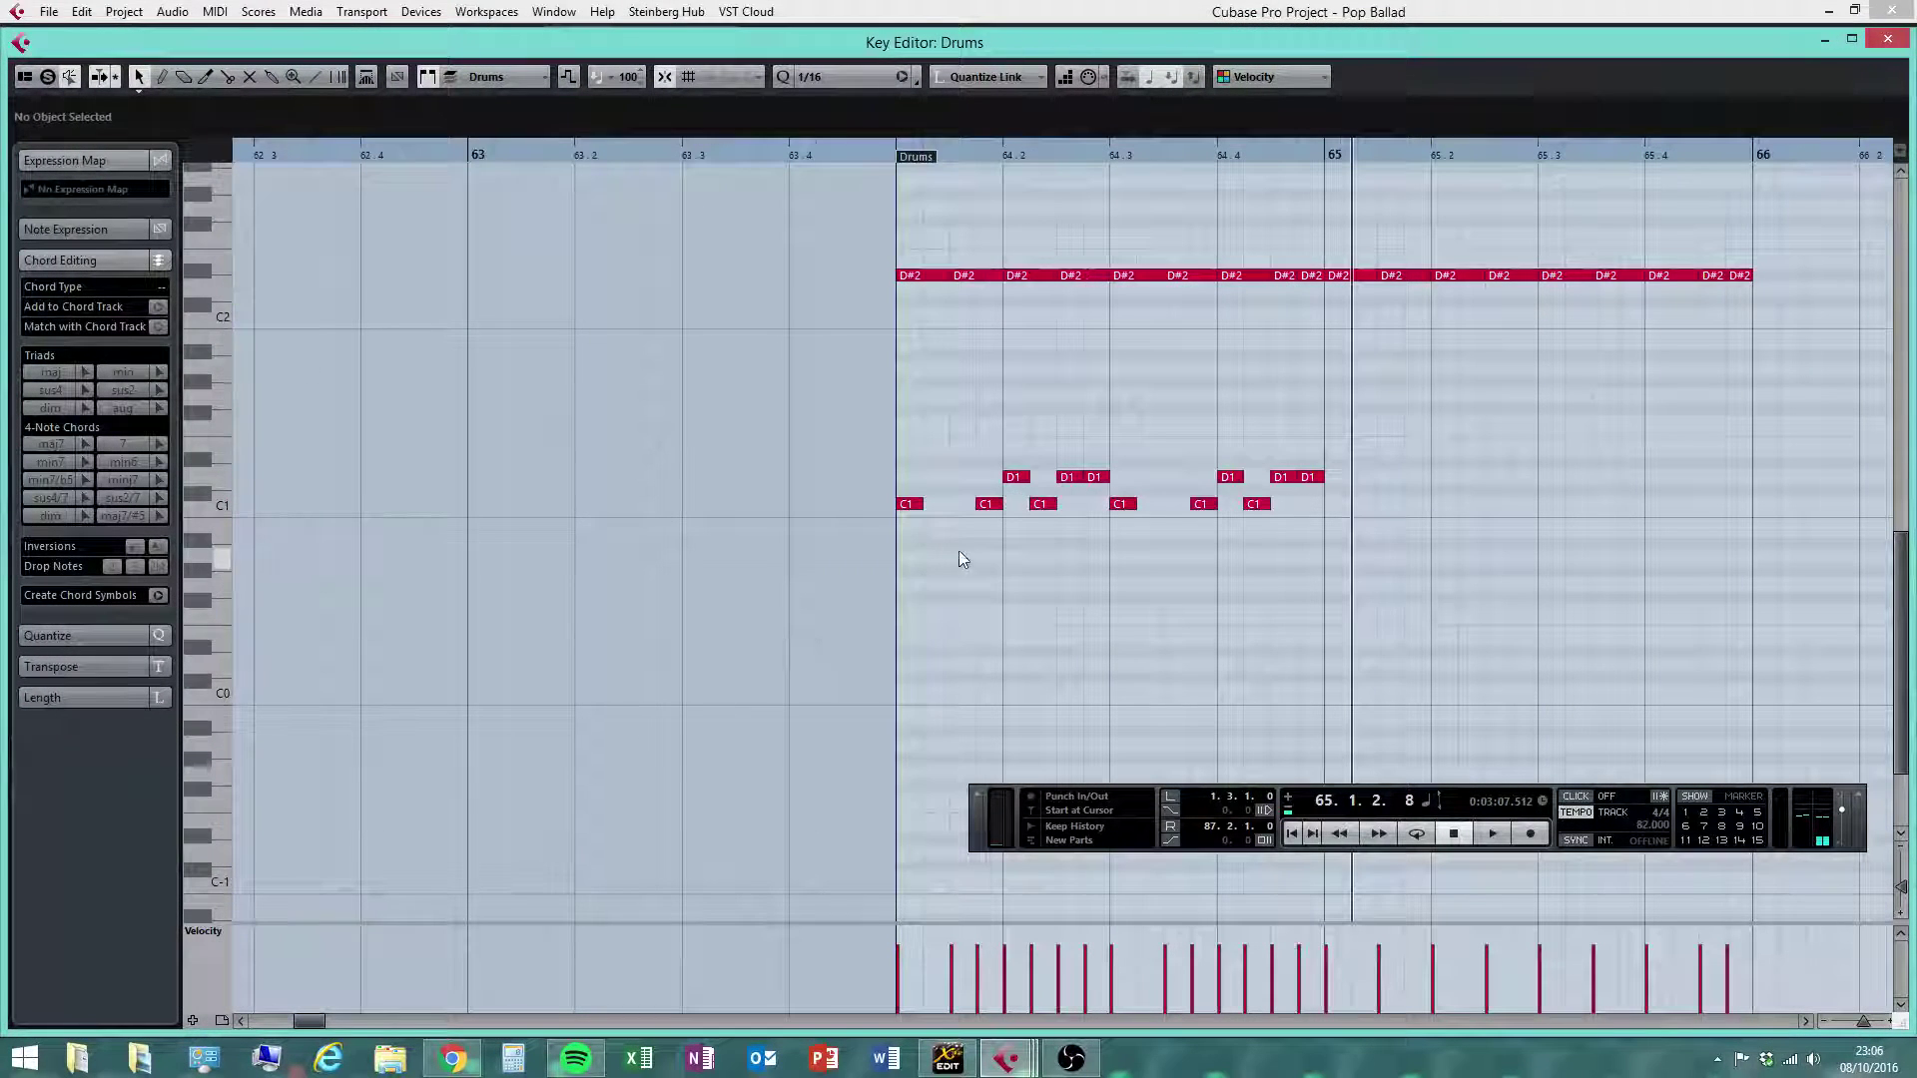
{"action": "left_click", "coordinate": [1043, 504]}
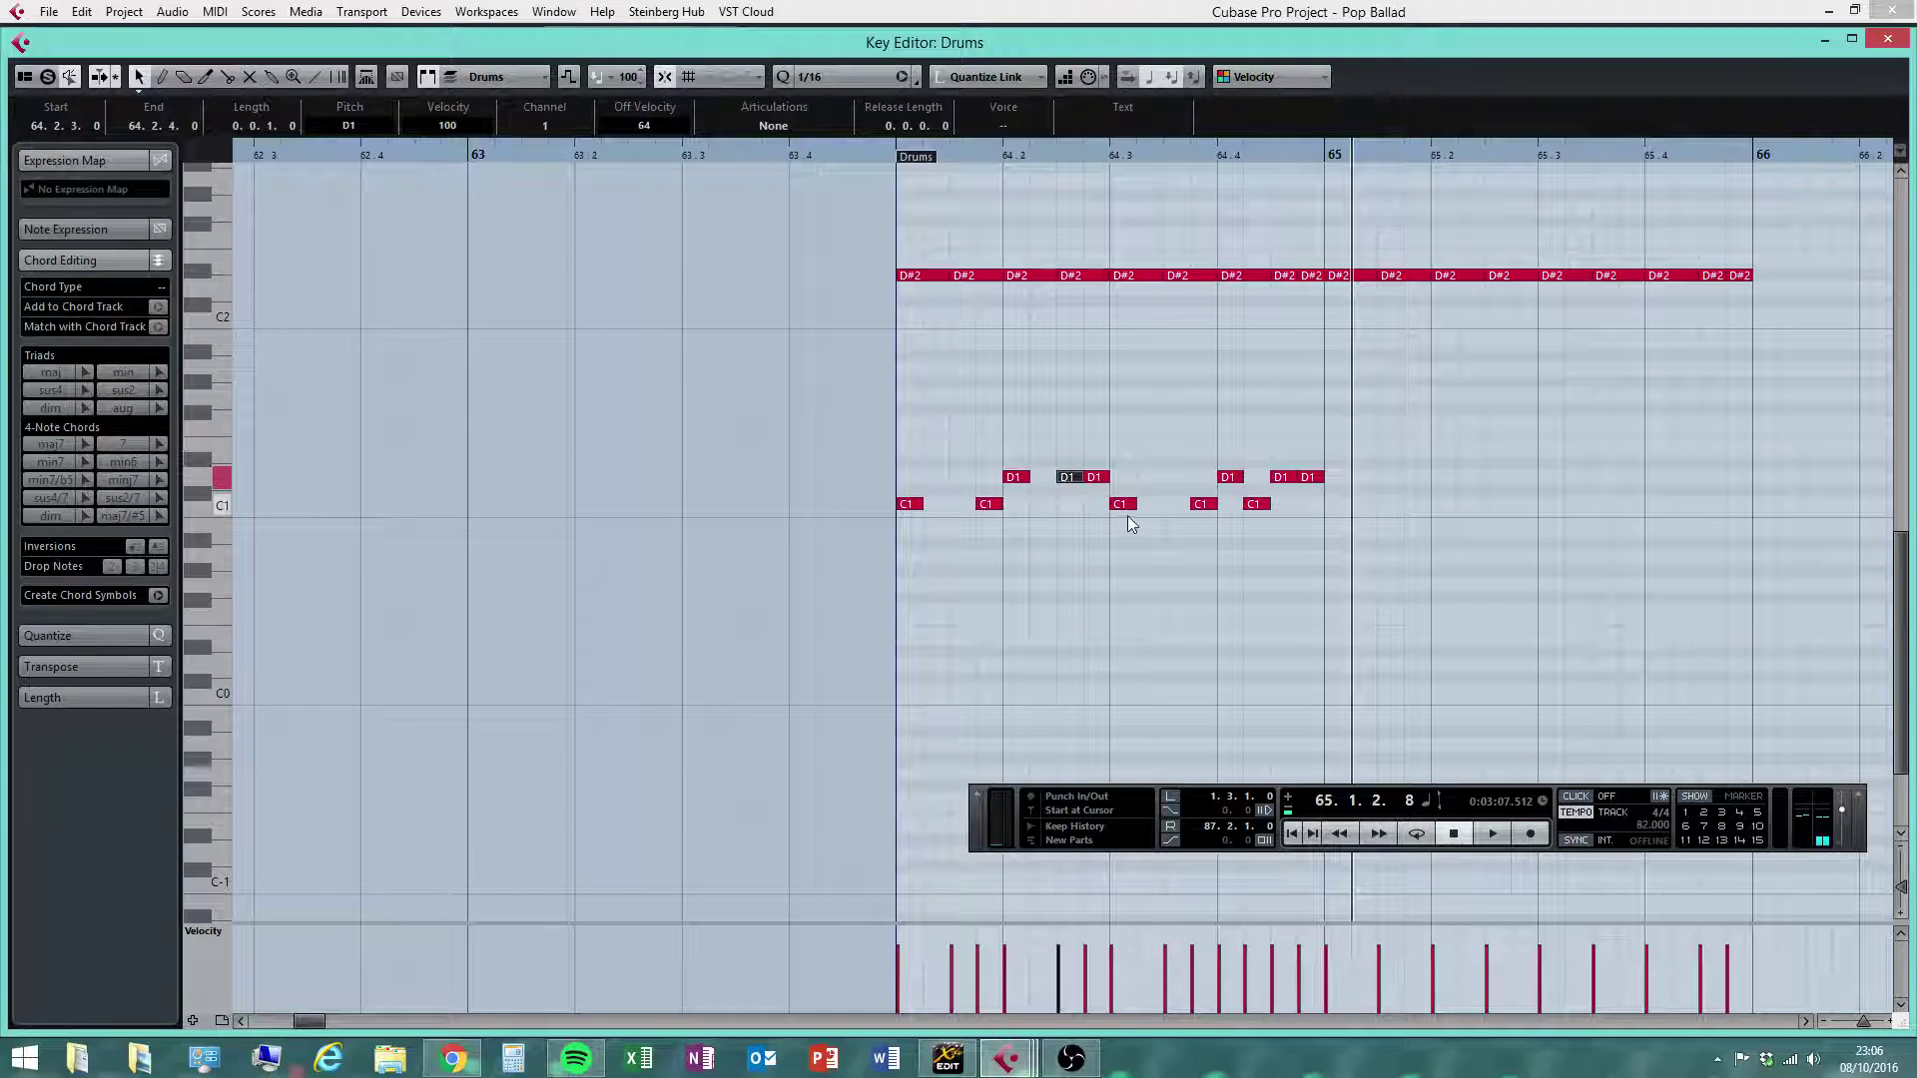
Delete the C1 note at 64.4.2, lower the D1 notes at 64.2.4 and 64.4.4 to C1, and play the bar back
{"action": "left_click", "coordinate": [1256, 502]}
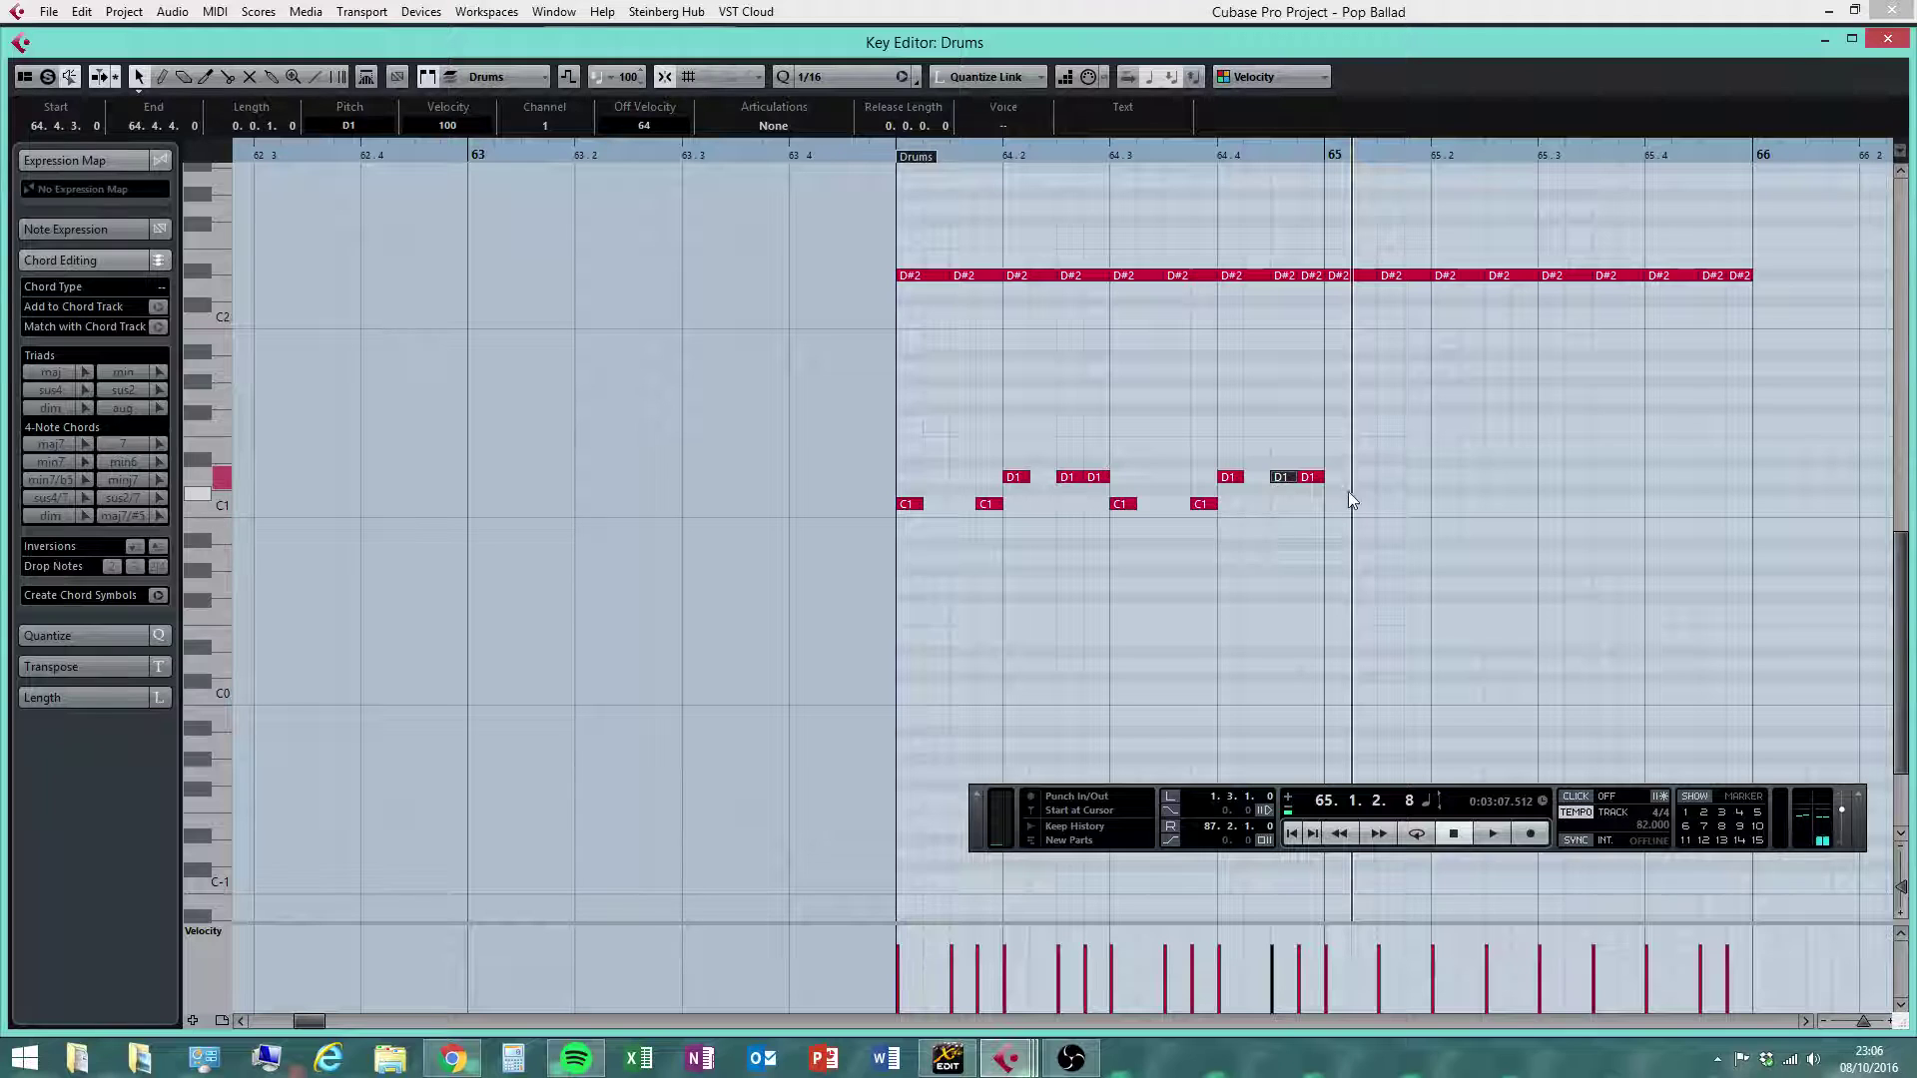
{"action": "key", "text": "Down"}
{"action": "key", "text": "Down"}
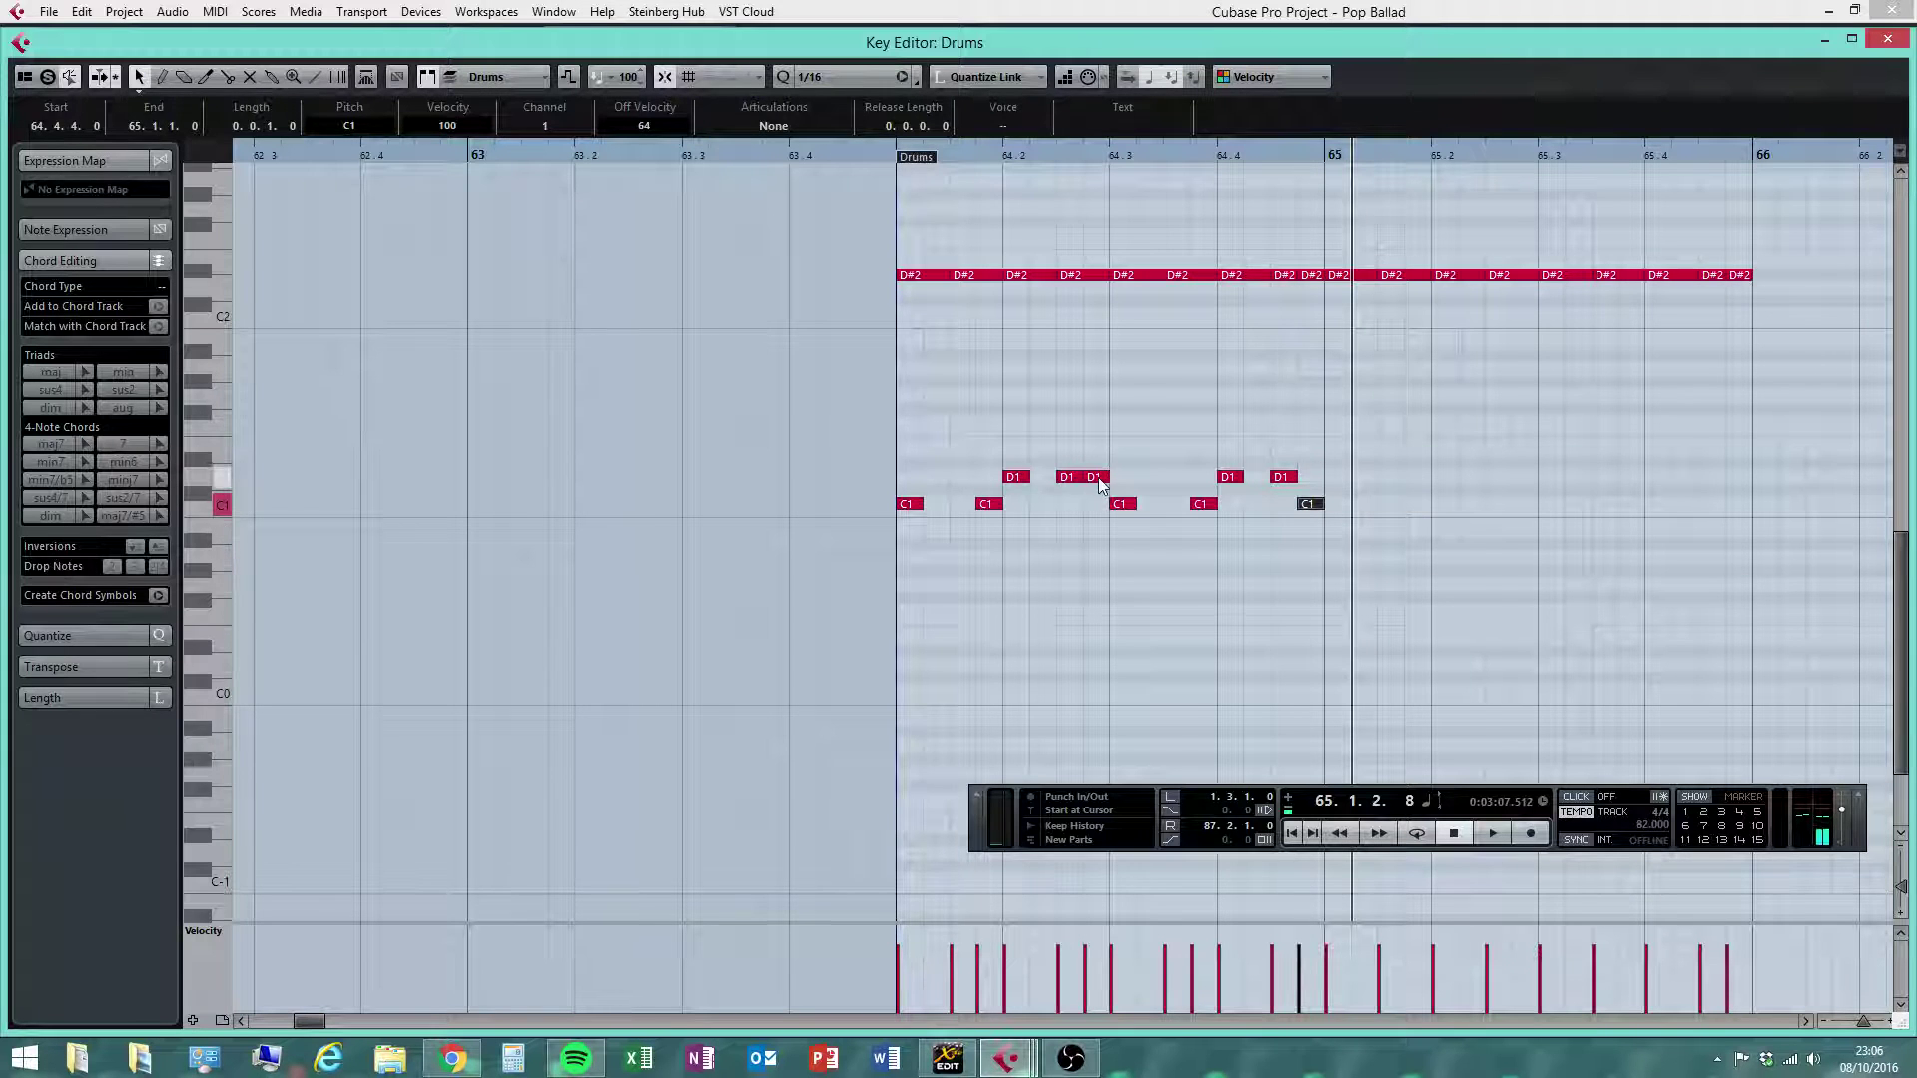
{"action": "left_click_drag", "start_coordinate": [1098, 478], "coordinate": [1098, 505]}
{"action": "left_click", "coordinate": [1464, 837]}
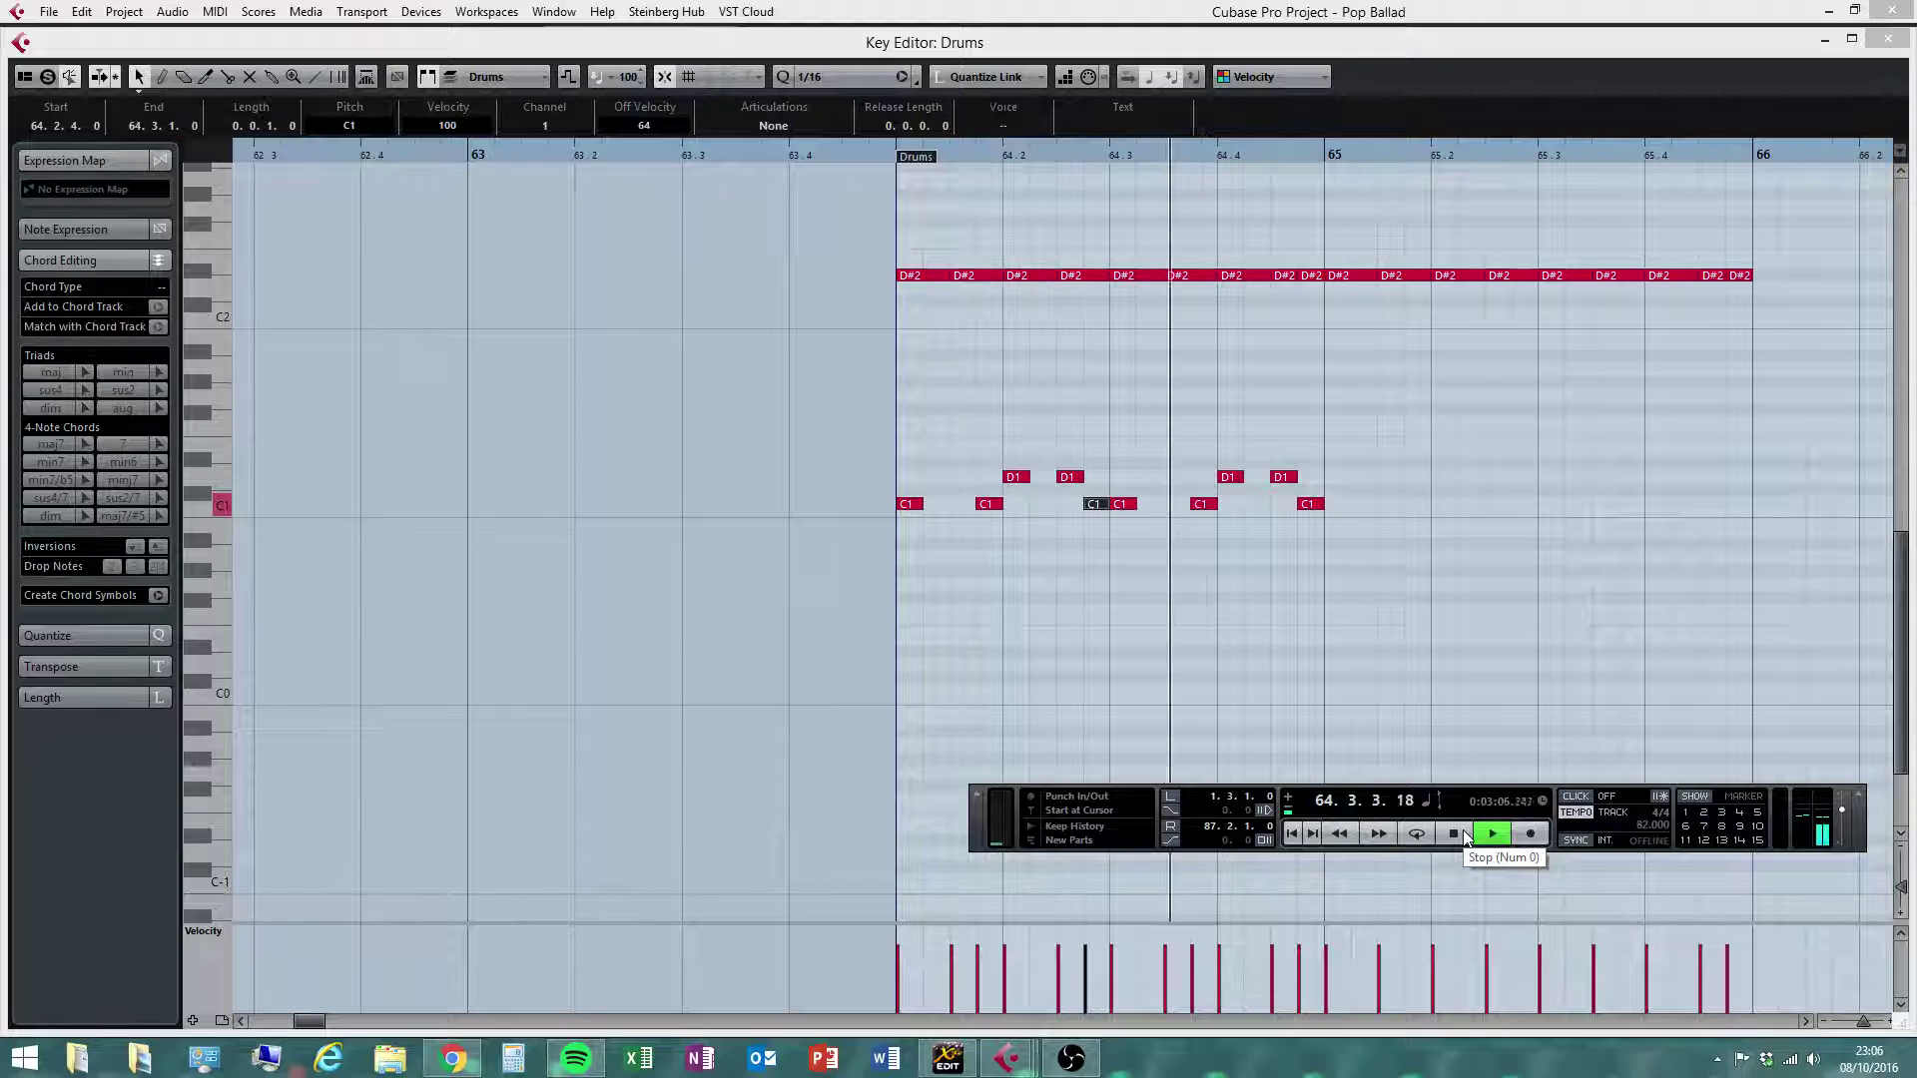
{"action": "left_click", "coordinate": [1463, 837]}
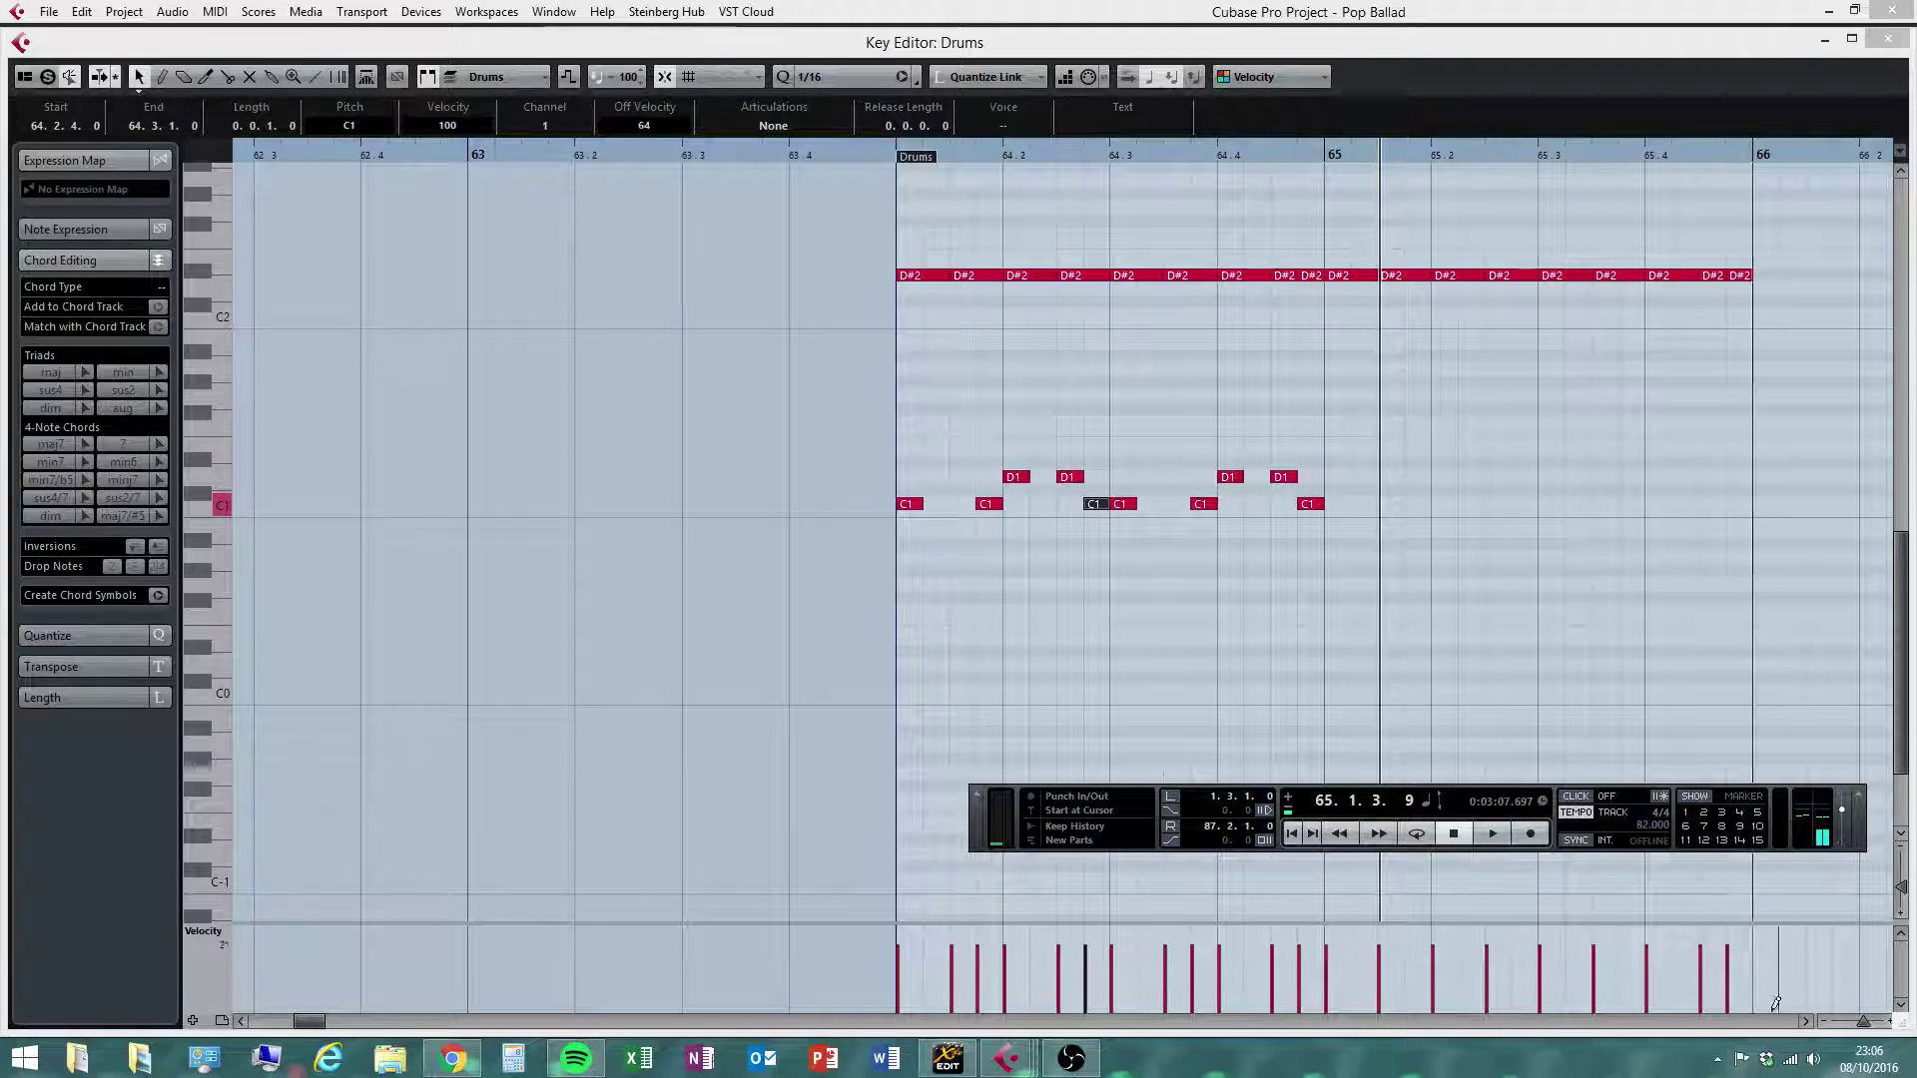
Rearrange the last two notes of bar 64 as C1 at 64.4.3 and D1 at 64.4.4, and audition the pattern
{"action": "left_click", "coordinate": [1805, 1021]}
{"action": "left_click", "coordinate": [722, 511]}
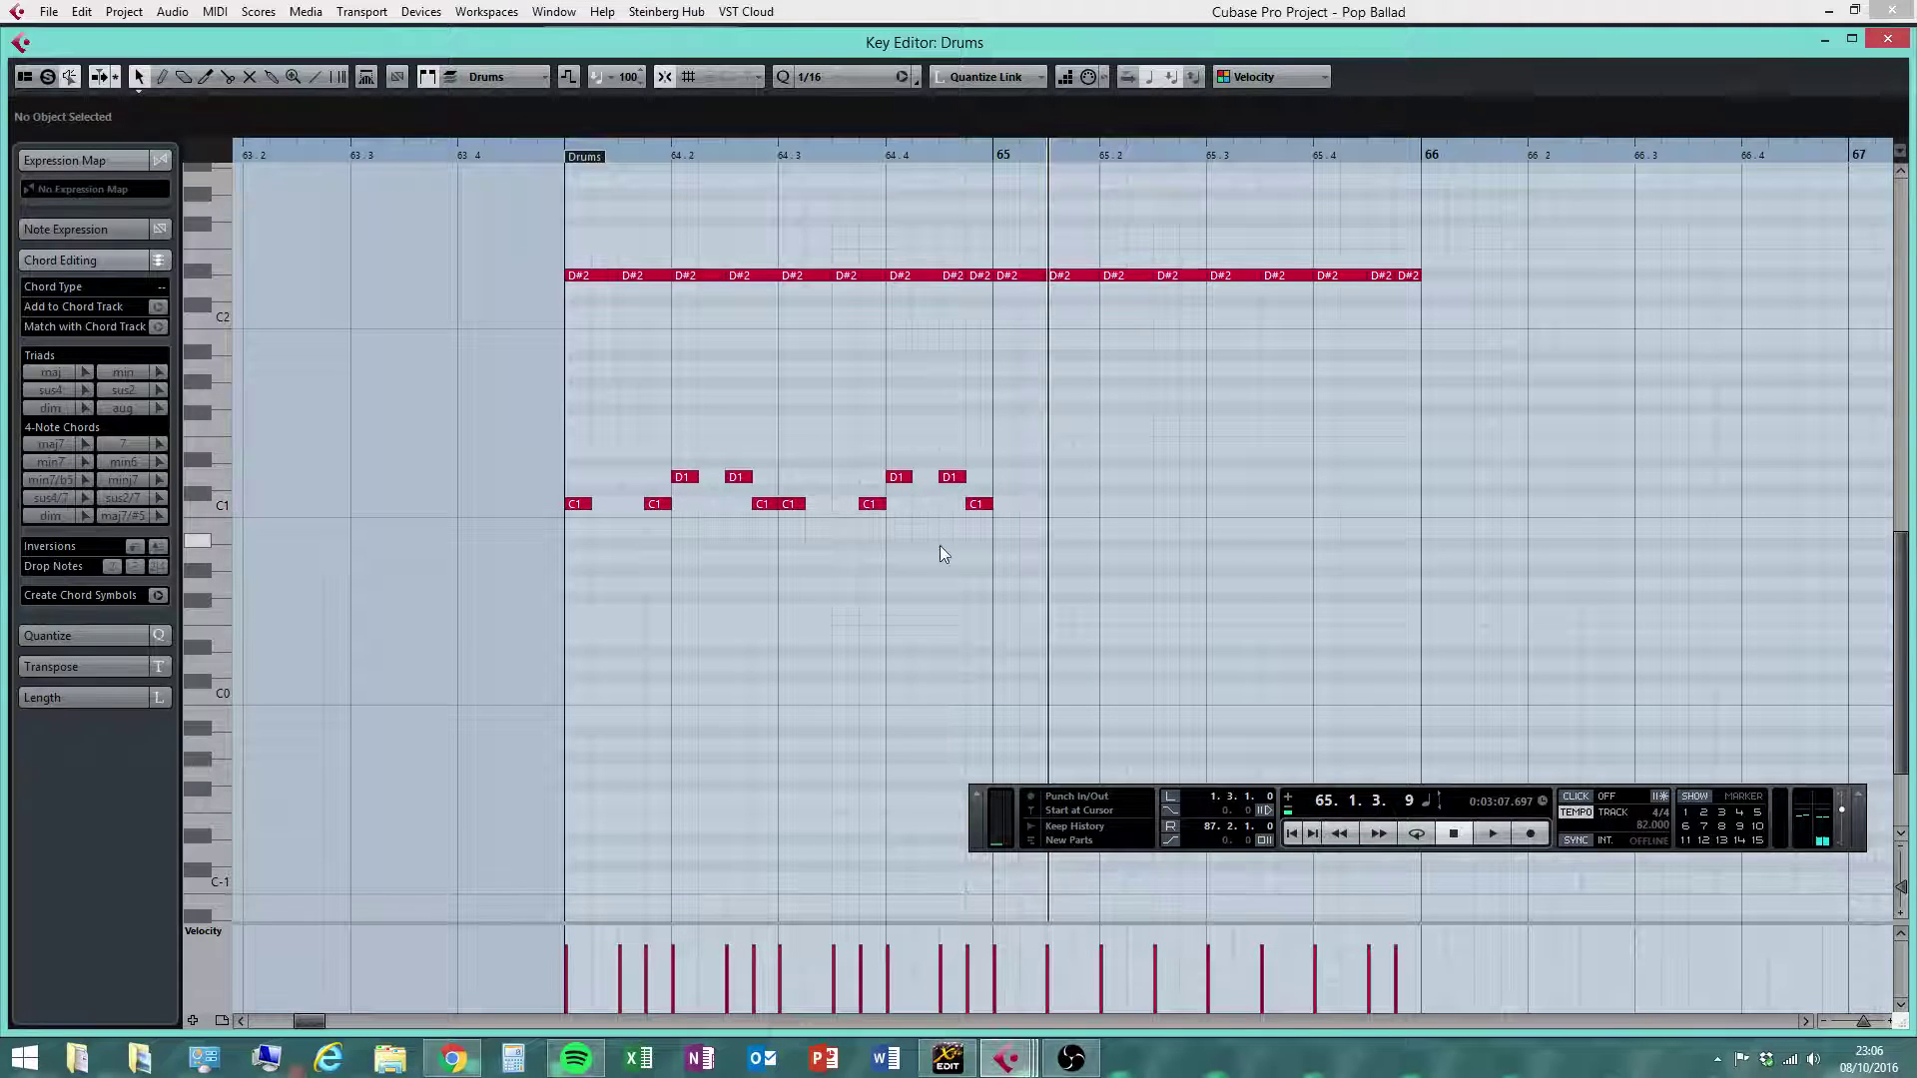
{"action": "mouse_move", "coordinate": [951, 477]}
{"action": "left_mouse_down"}
{"action": "mouse_move", "coordinate": [950, 503]}
{"action": "mouse_move", "coordinate": [978, 477]}
{"action": "left_mouse_up"}
{"action": "left_click", "coordinate": [1064, 565]}
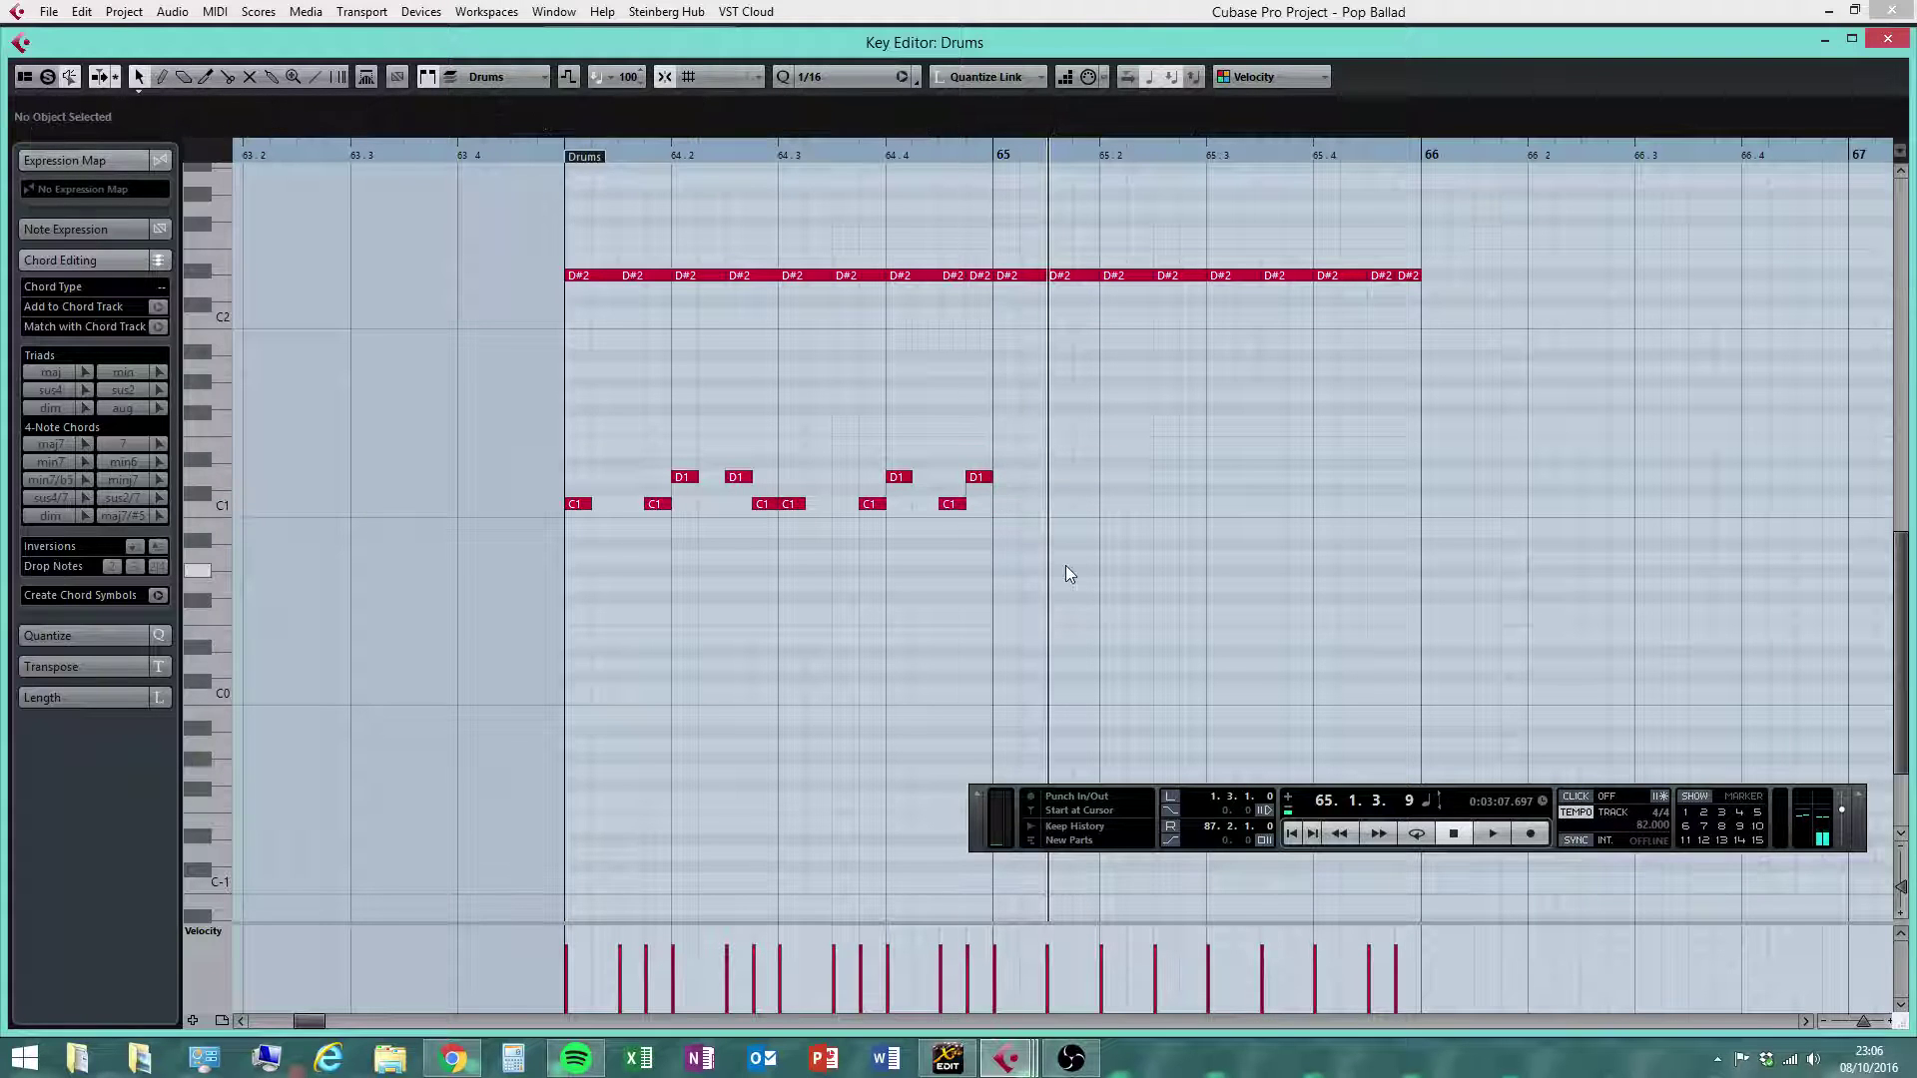
{"action": "left_click_drag", "start_coordinate": [1066, 389], "coordinate": [543, 551]}
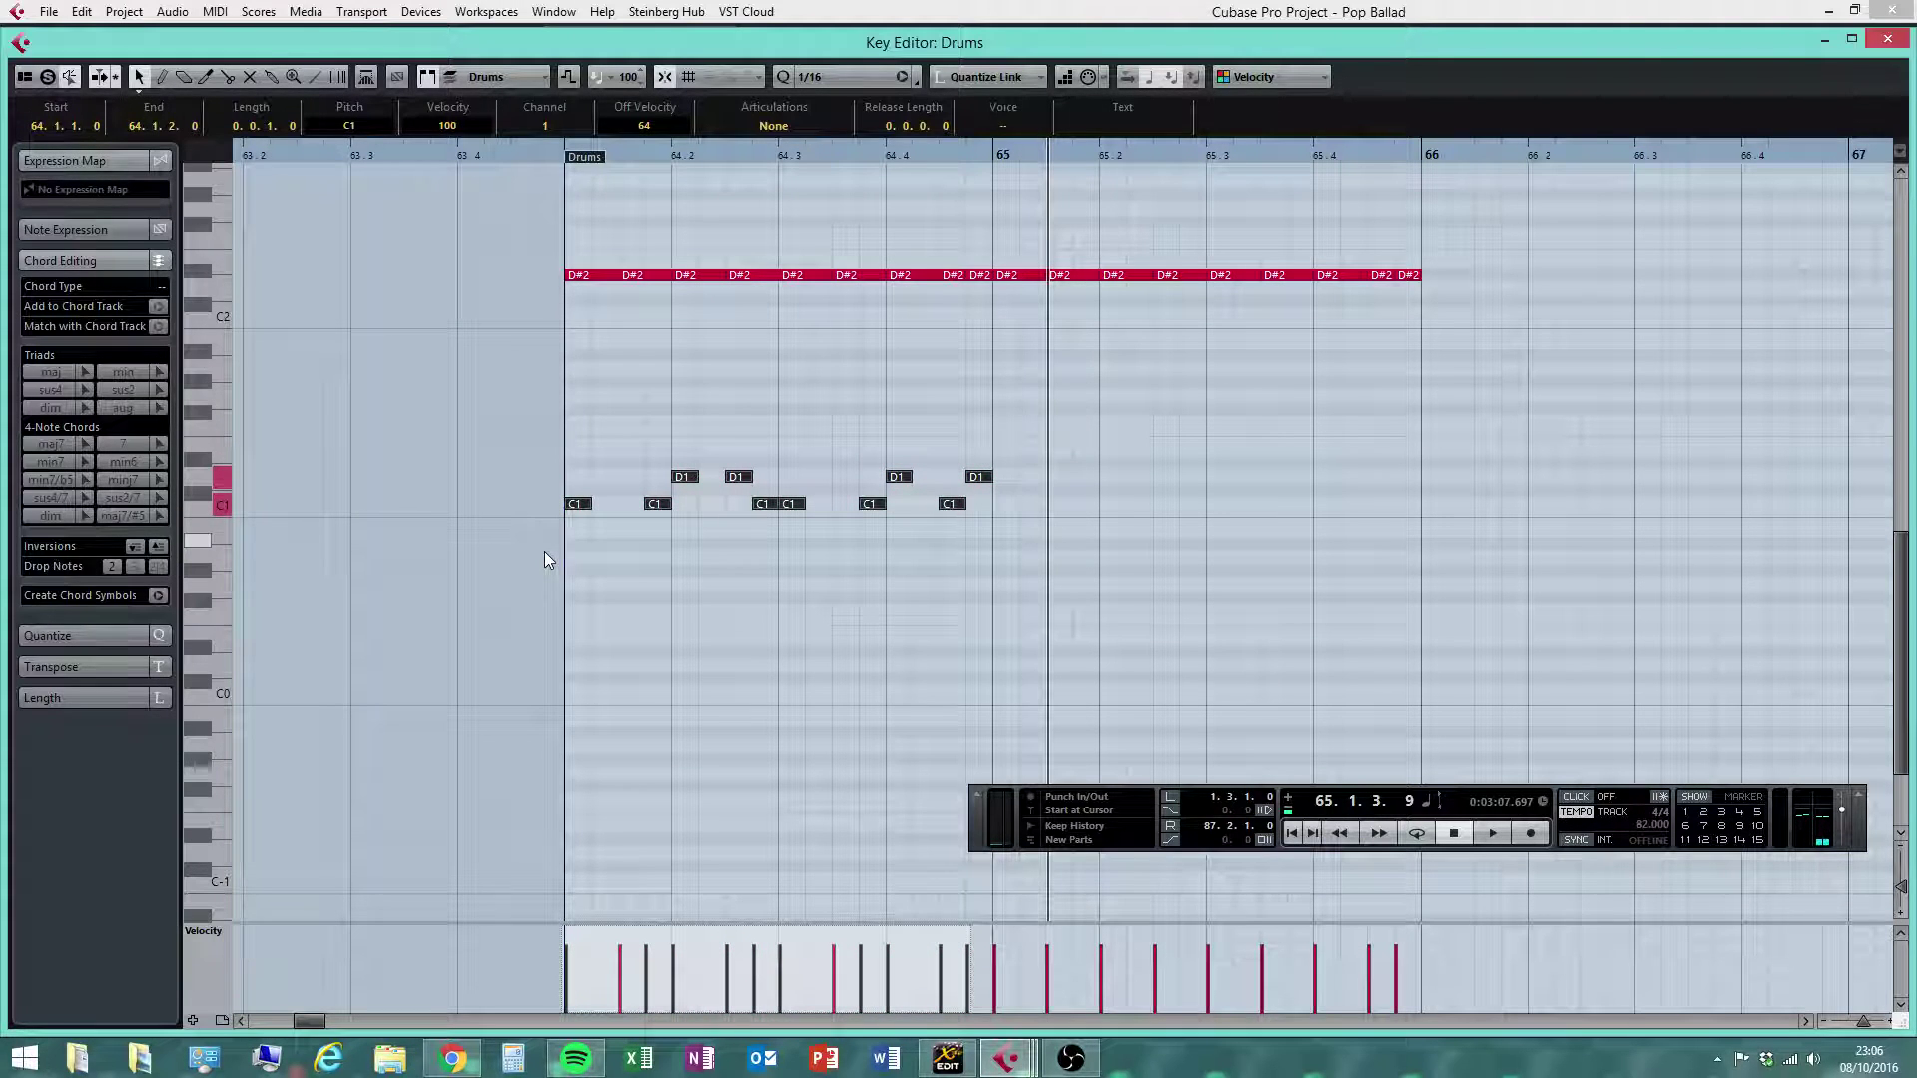
{"action": "left_click", "coordinate": [1448, 833]}
{"action": "left_click", "coordinate": [1488, 833]}
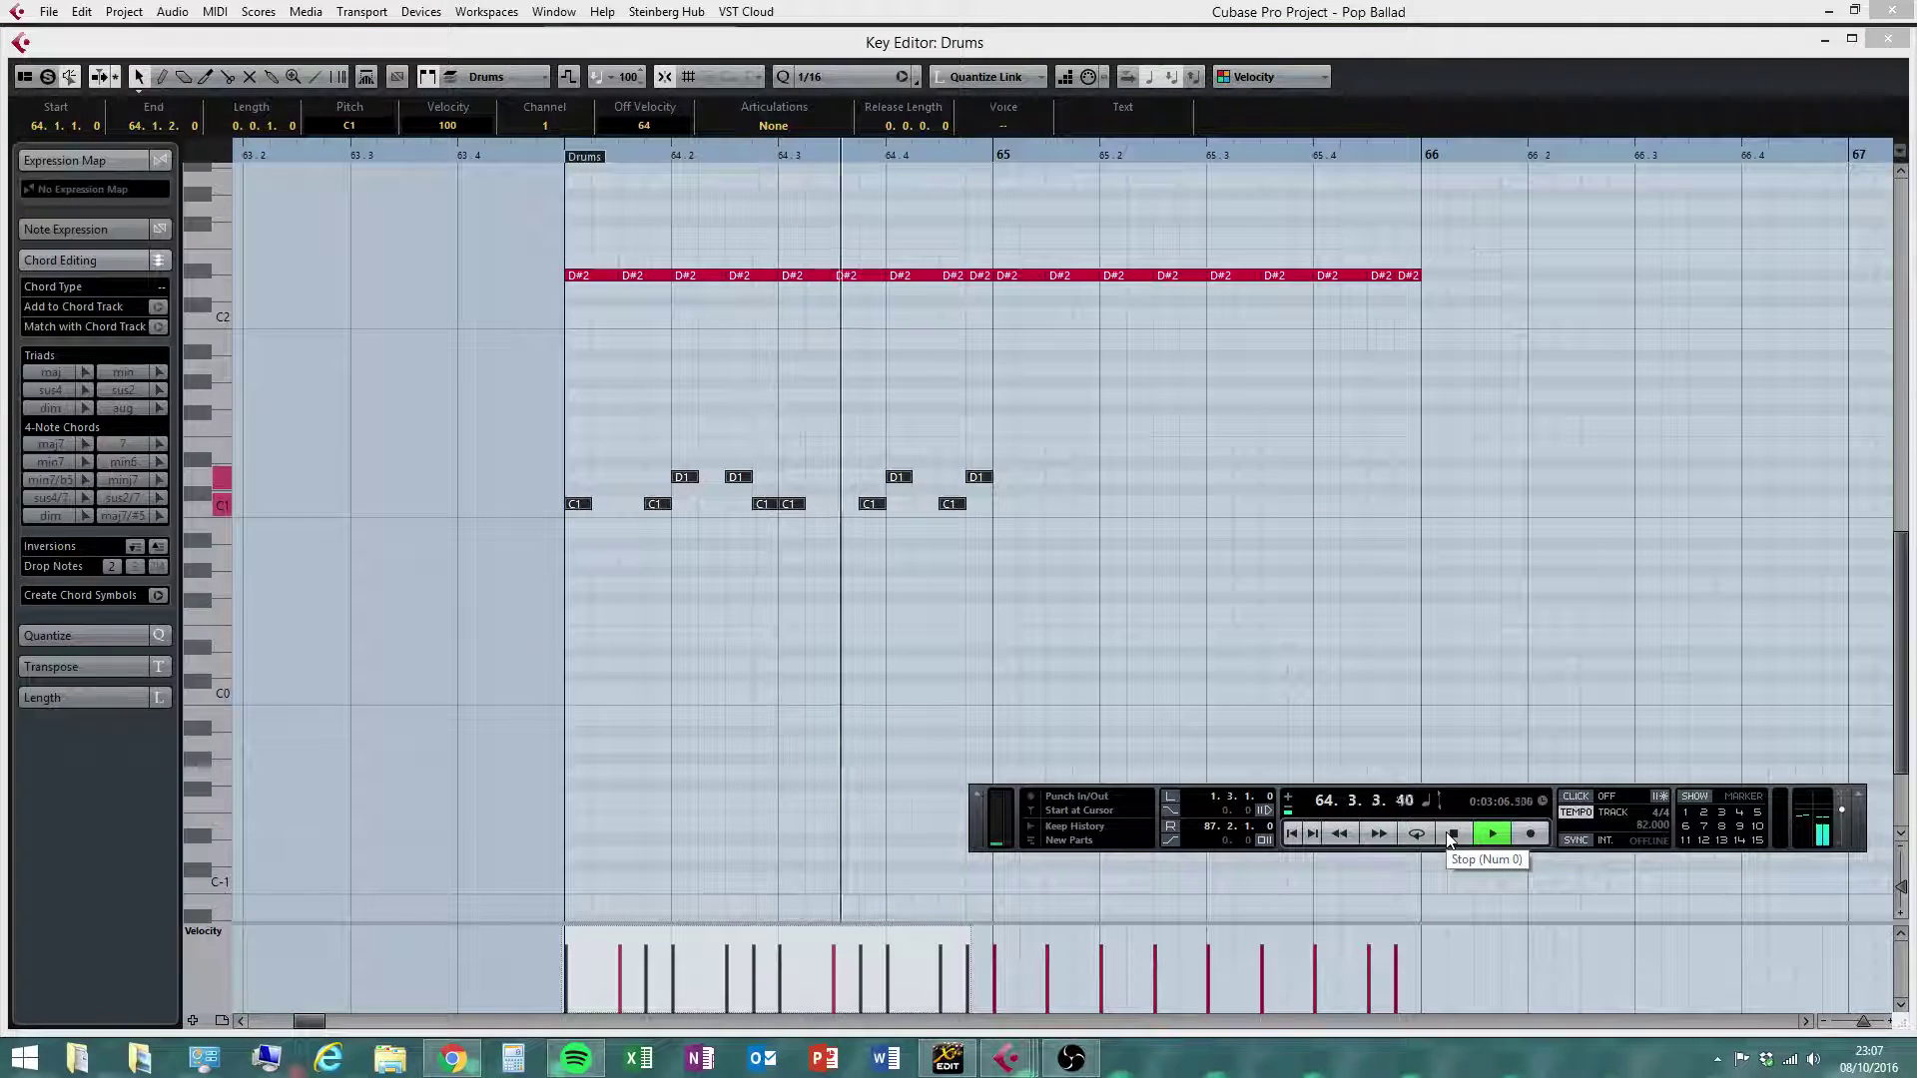
{"action": "left_click", "coordinate": [1449, 833]}
Duplicate bar 64's C1 and D1 pattern into bar 65 and start playback from bar 63
{"action": "left_click_drag", "start_coordinate": [1060, 422], "coordinate": [575, 558]}
{"action": "key", "text": "ctrl+d"}
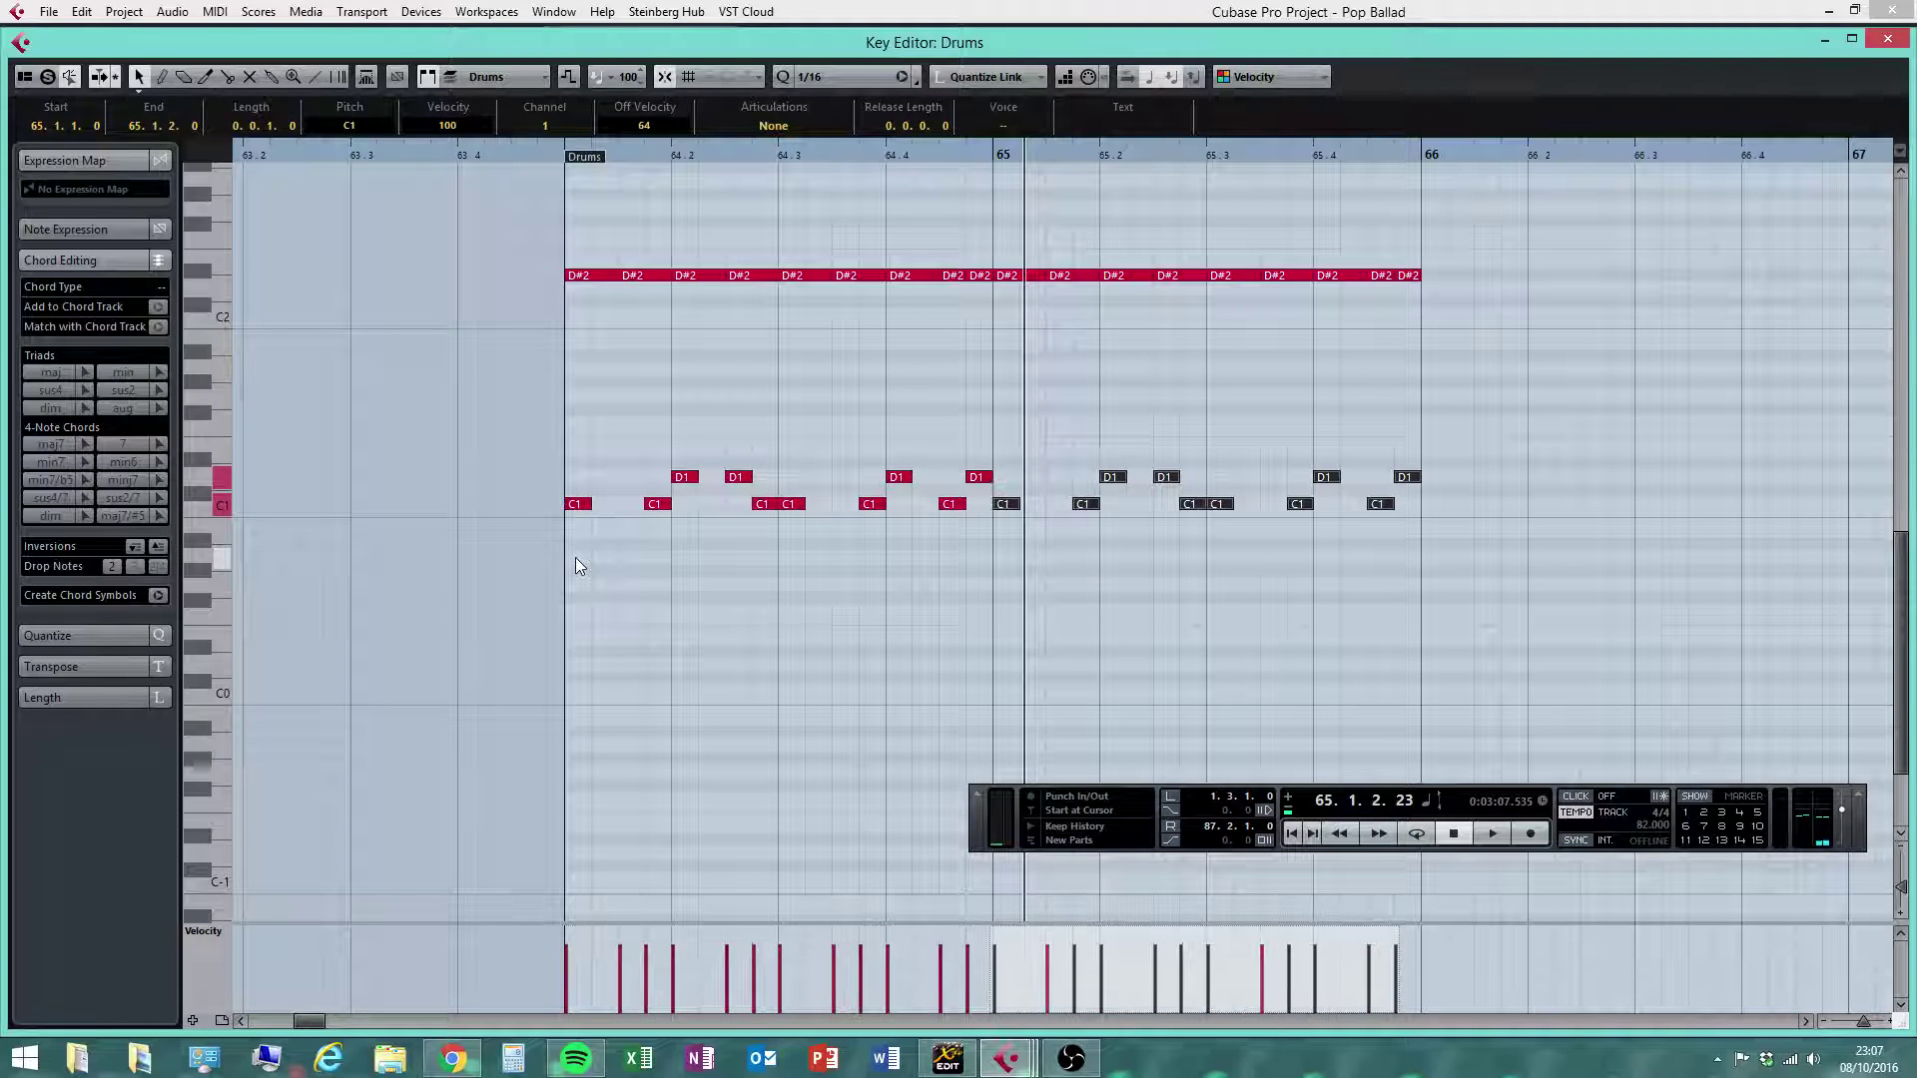
{"action": "left_click", "coordinate": [1053, 411]}
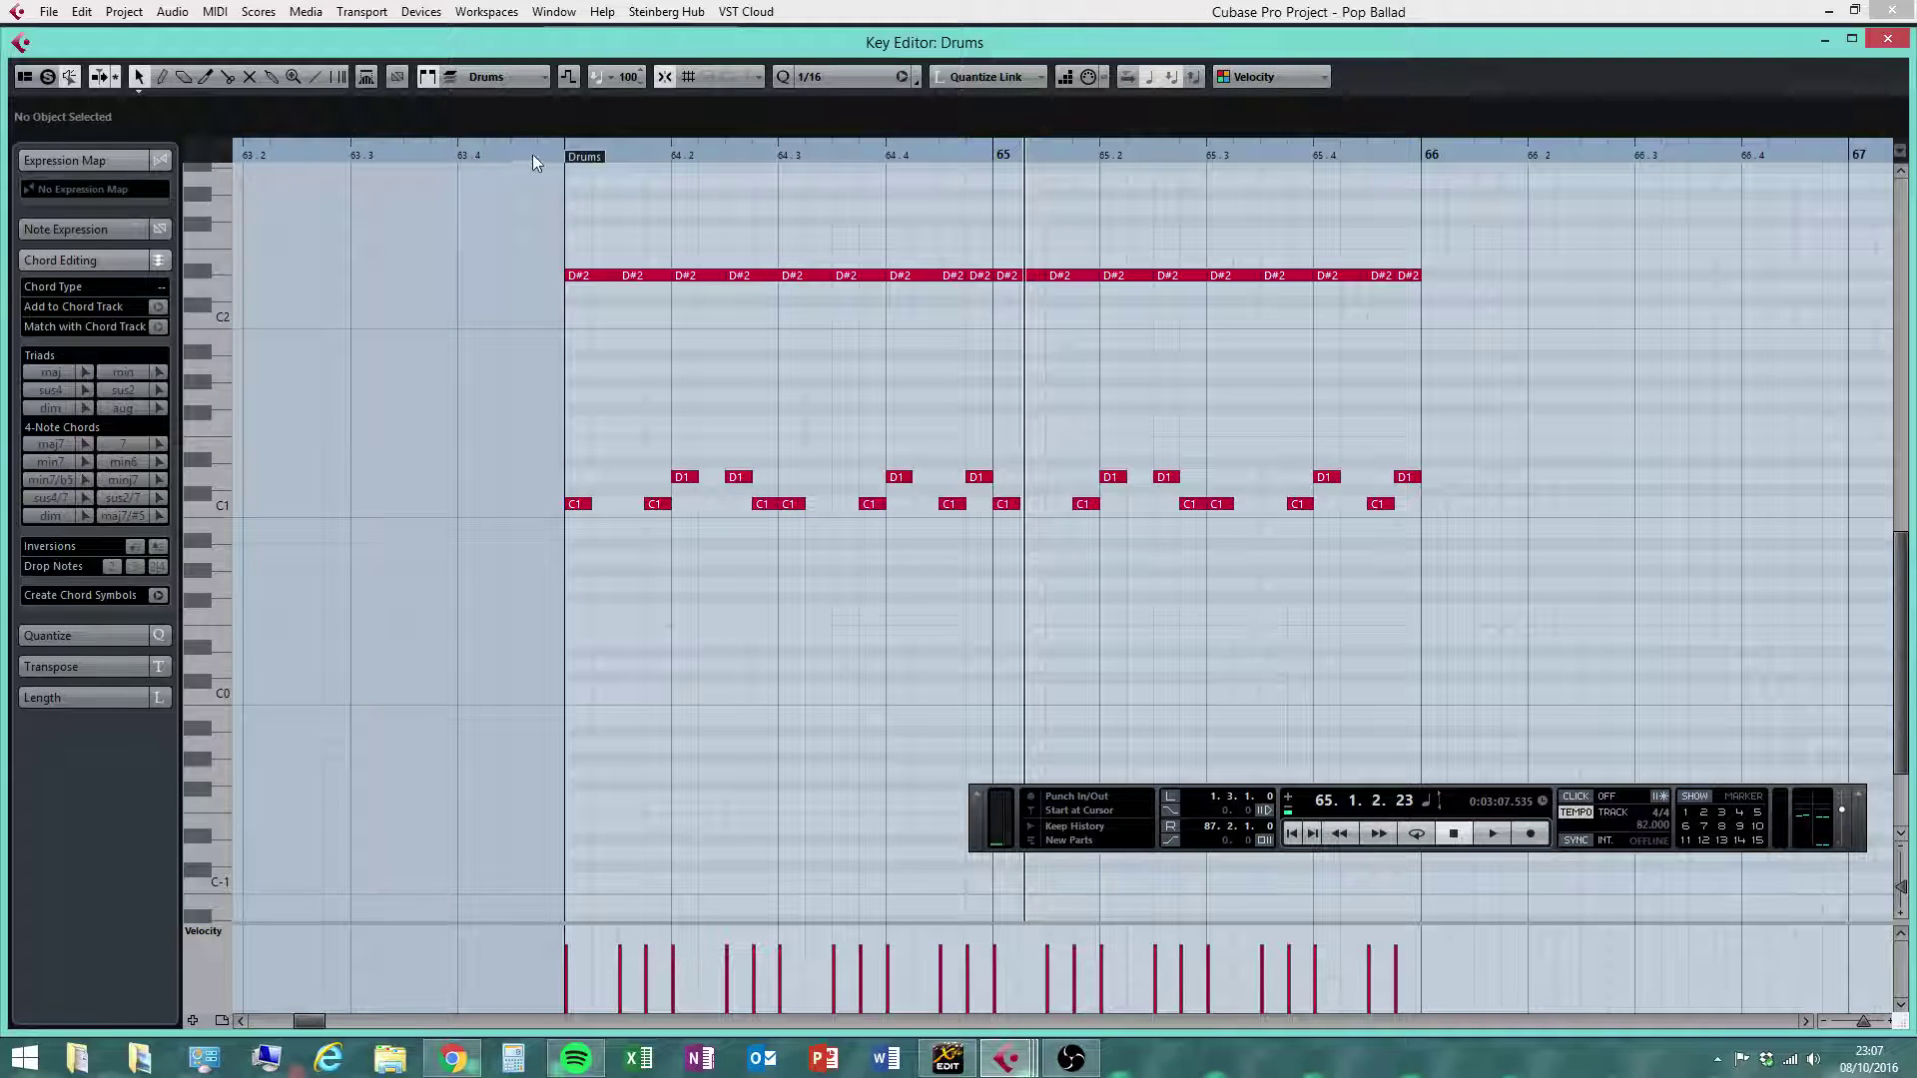
{"action": "left_click_drag", "start_coordinate": [531, 154], "coordinate": [389, 183]}
{"action": "left_click", "coordinate": [1491, 835]}
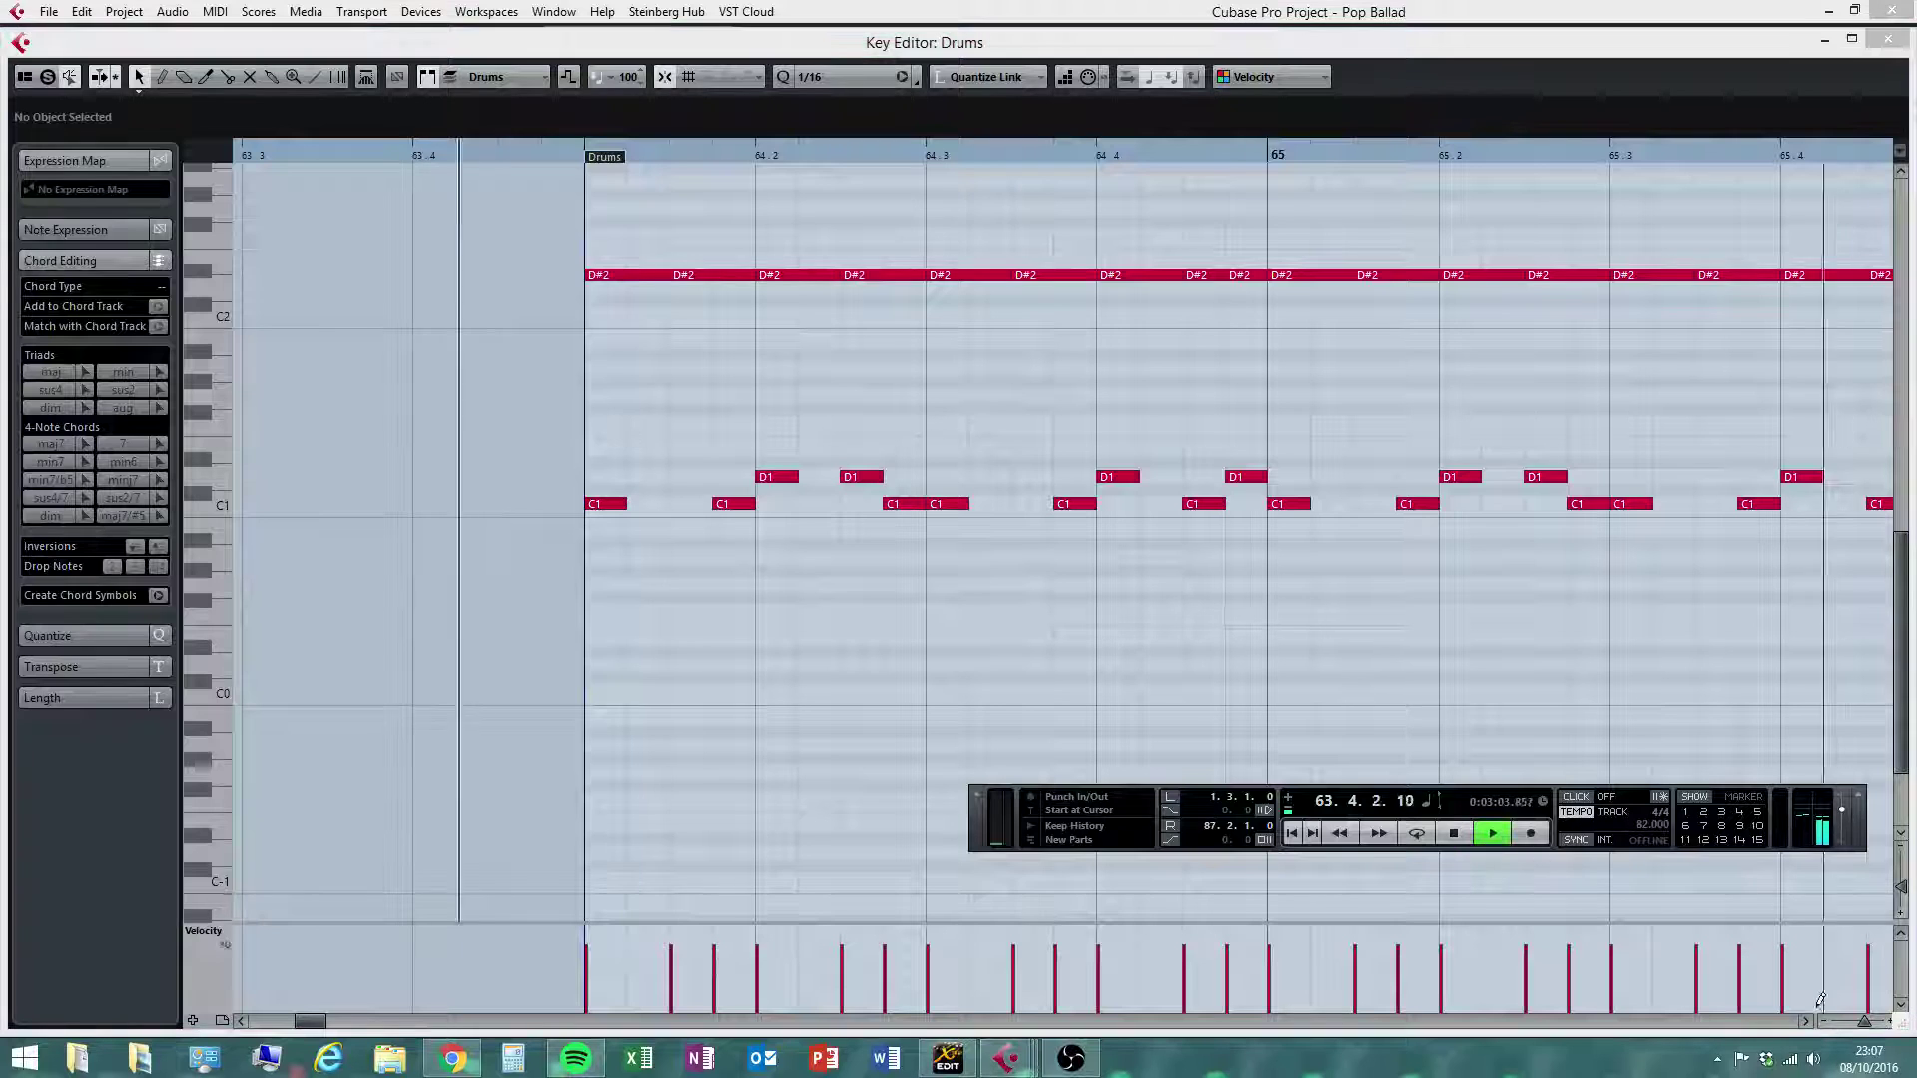
Duplicate all the drum notes of bars 64–65, including the D#2 row, into bars 66–67
{"action": "left_click_drag", "start_coordinate": [1864, 1021], "coordinate": [1859, 1018]}
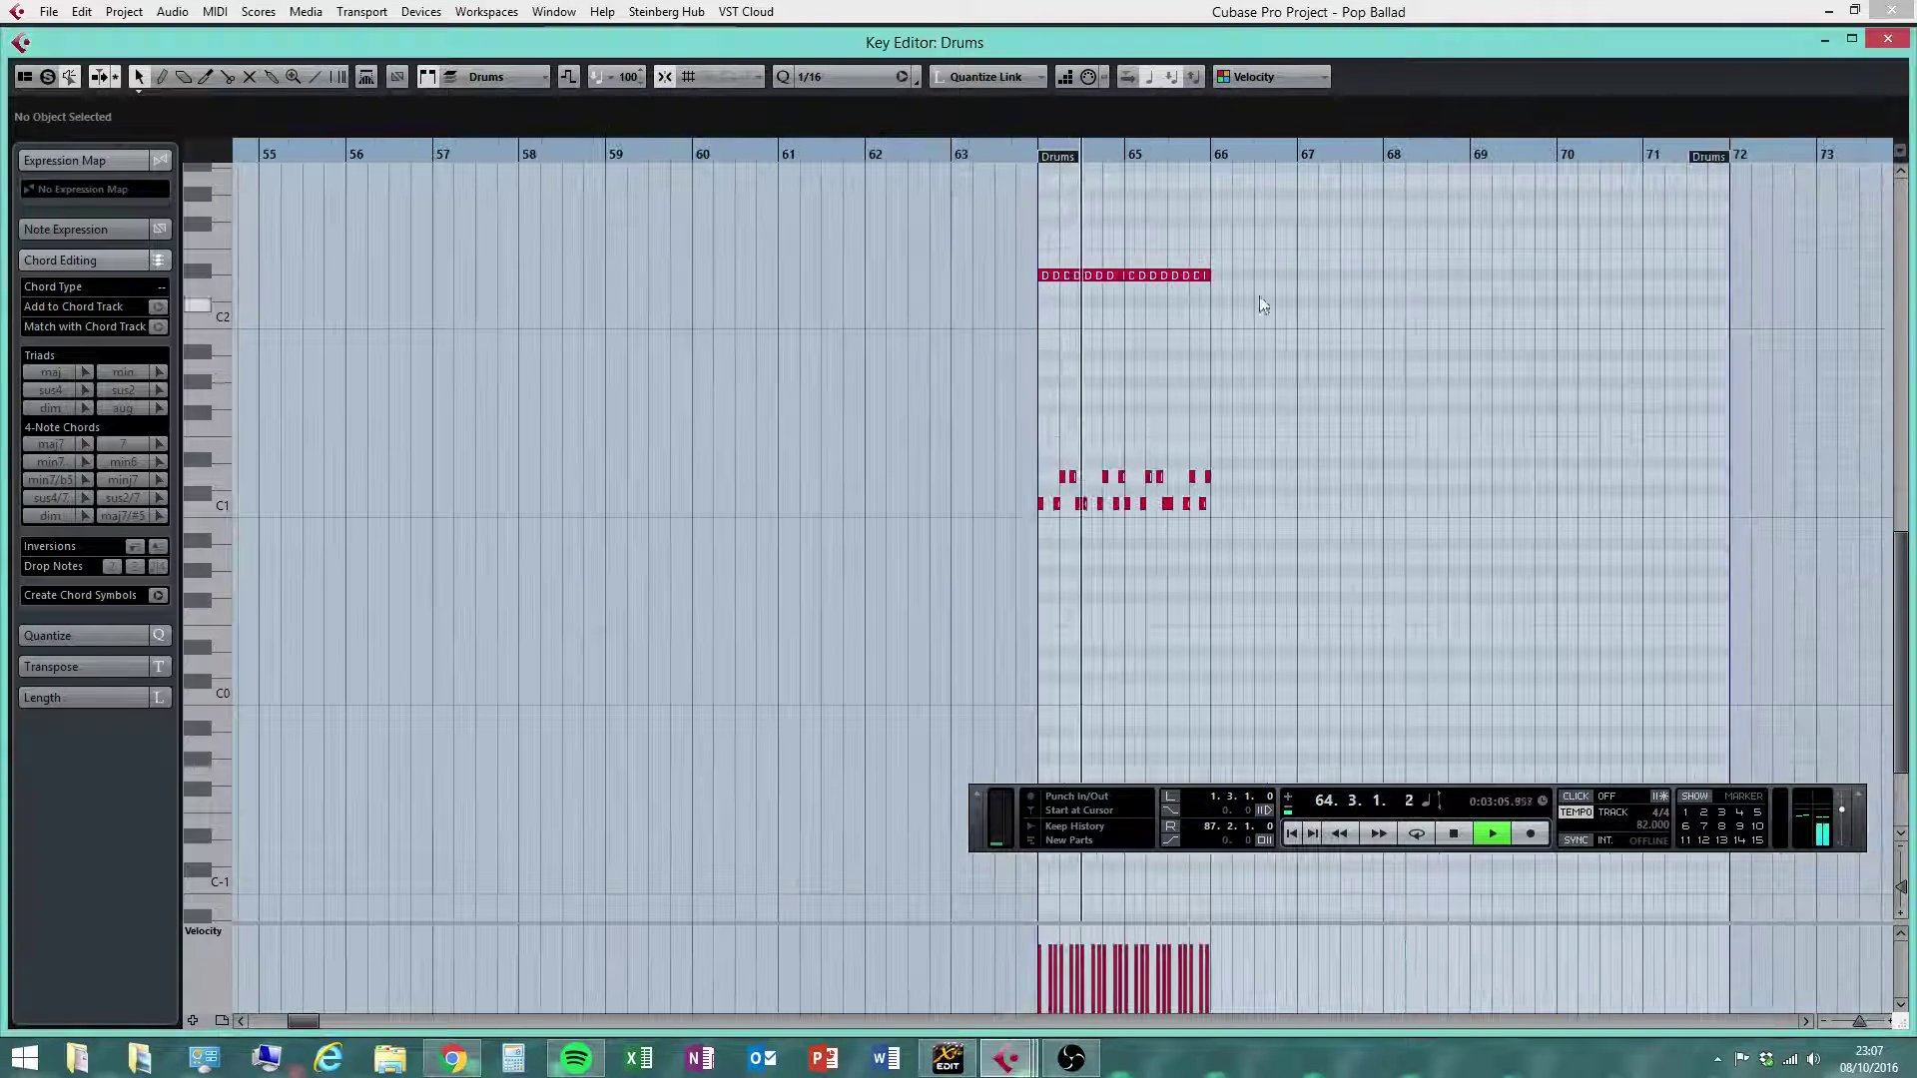
{"action": "left_click_drag", "start_coordinate": [1238, 222], "coordinate": [950, 643]}
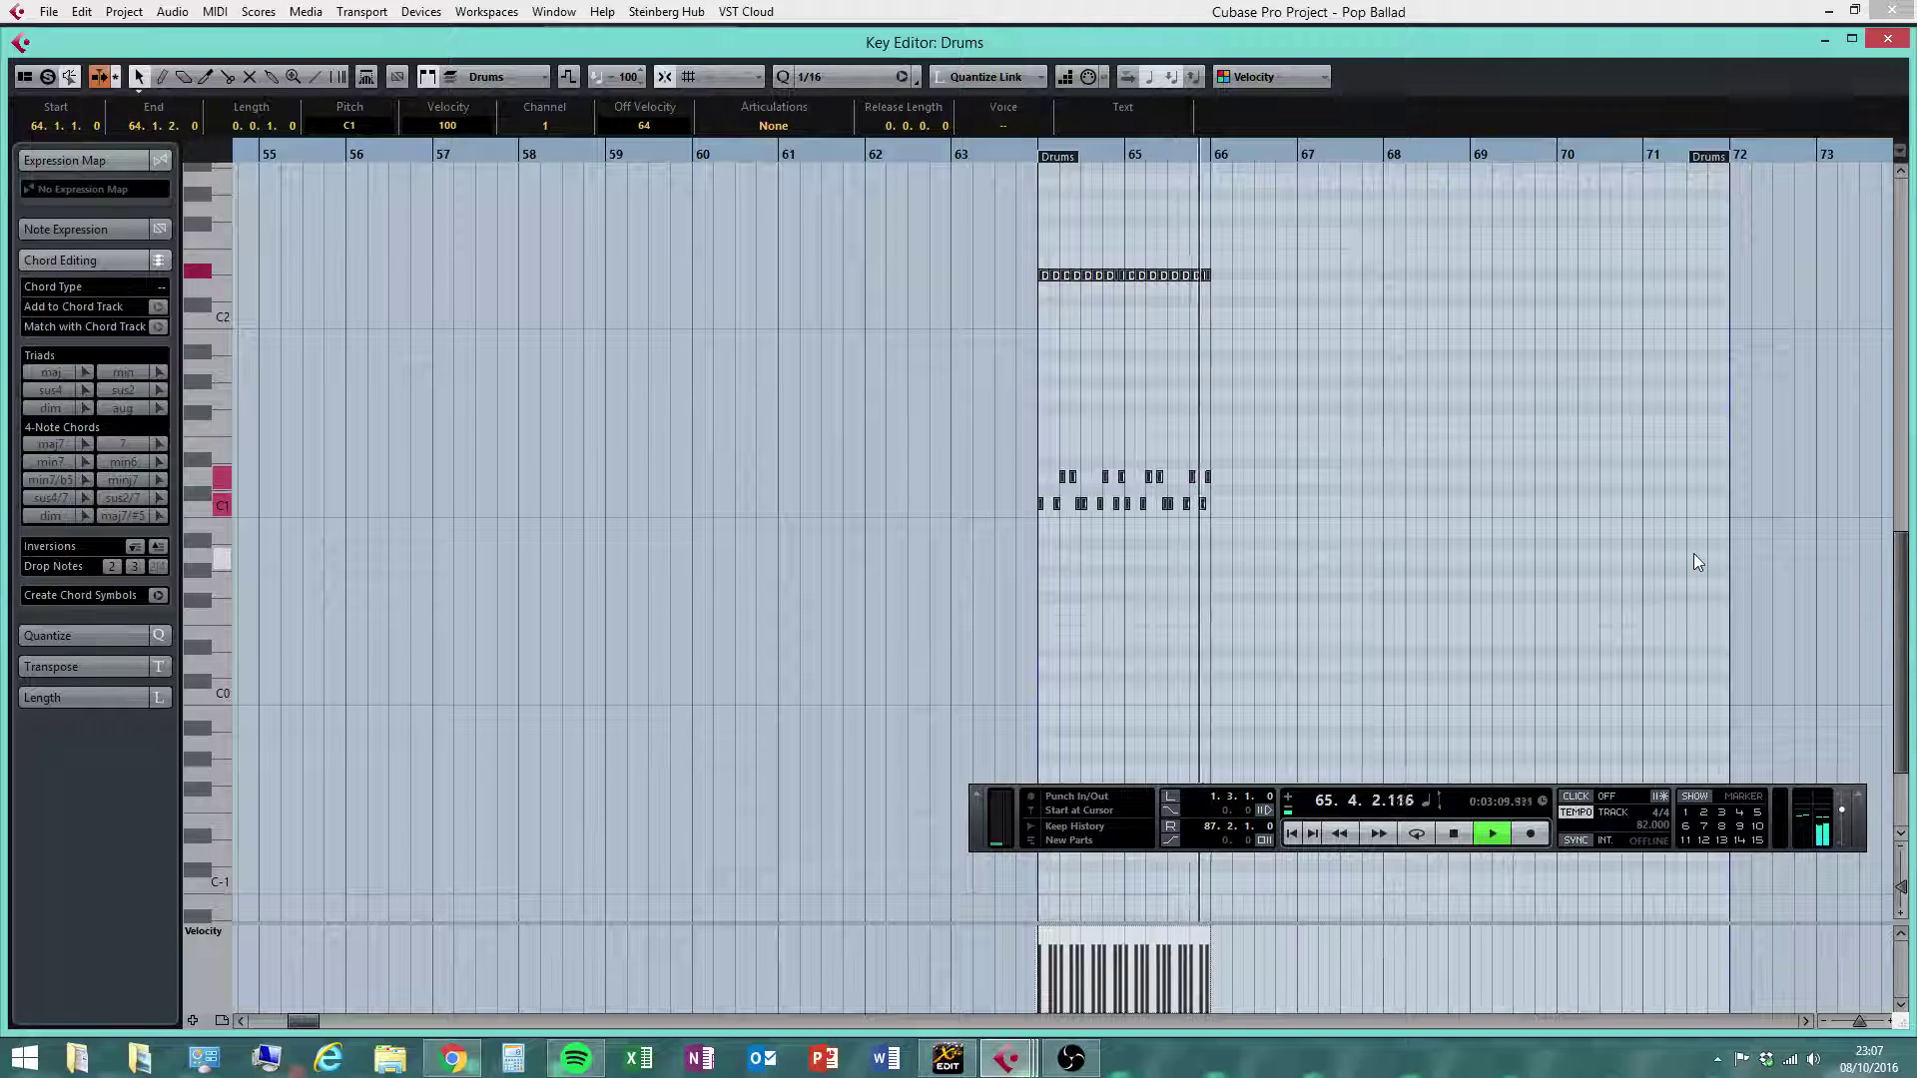
{"action": "key", "text": "ctrl+d"}
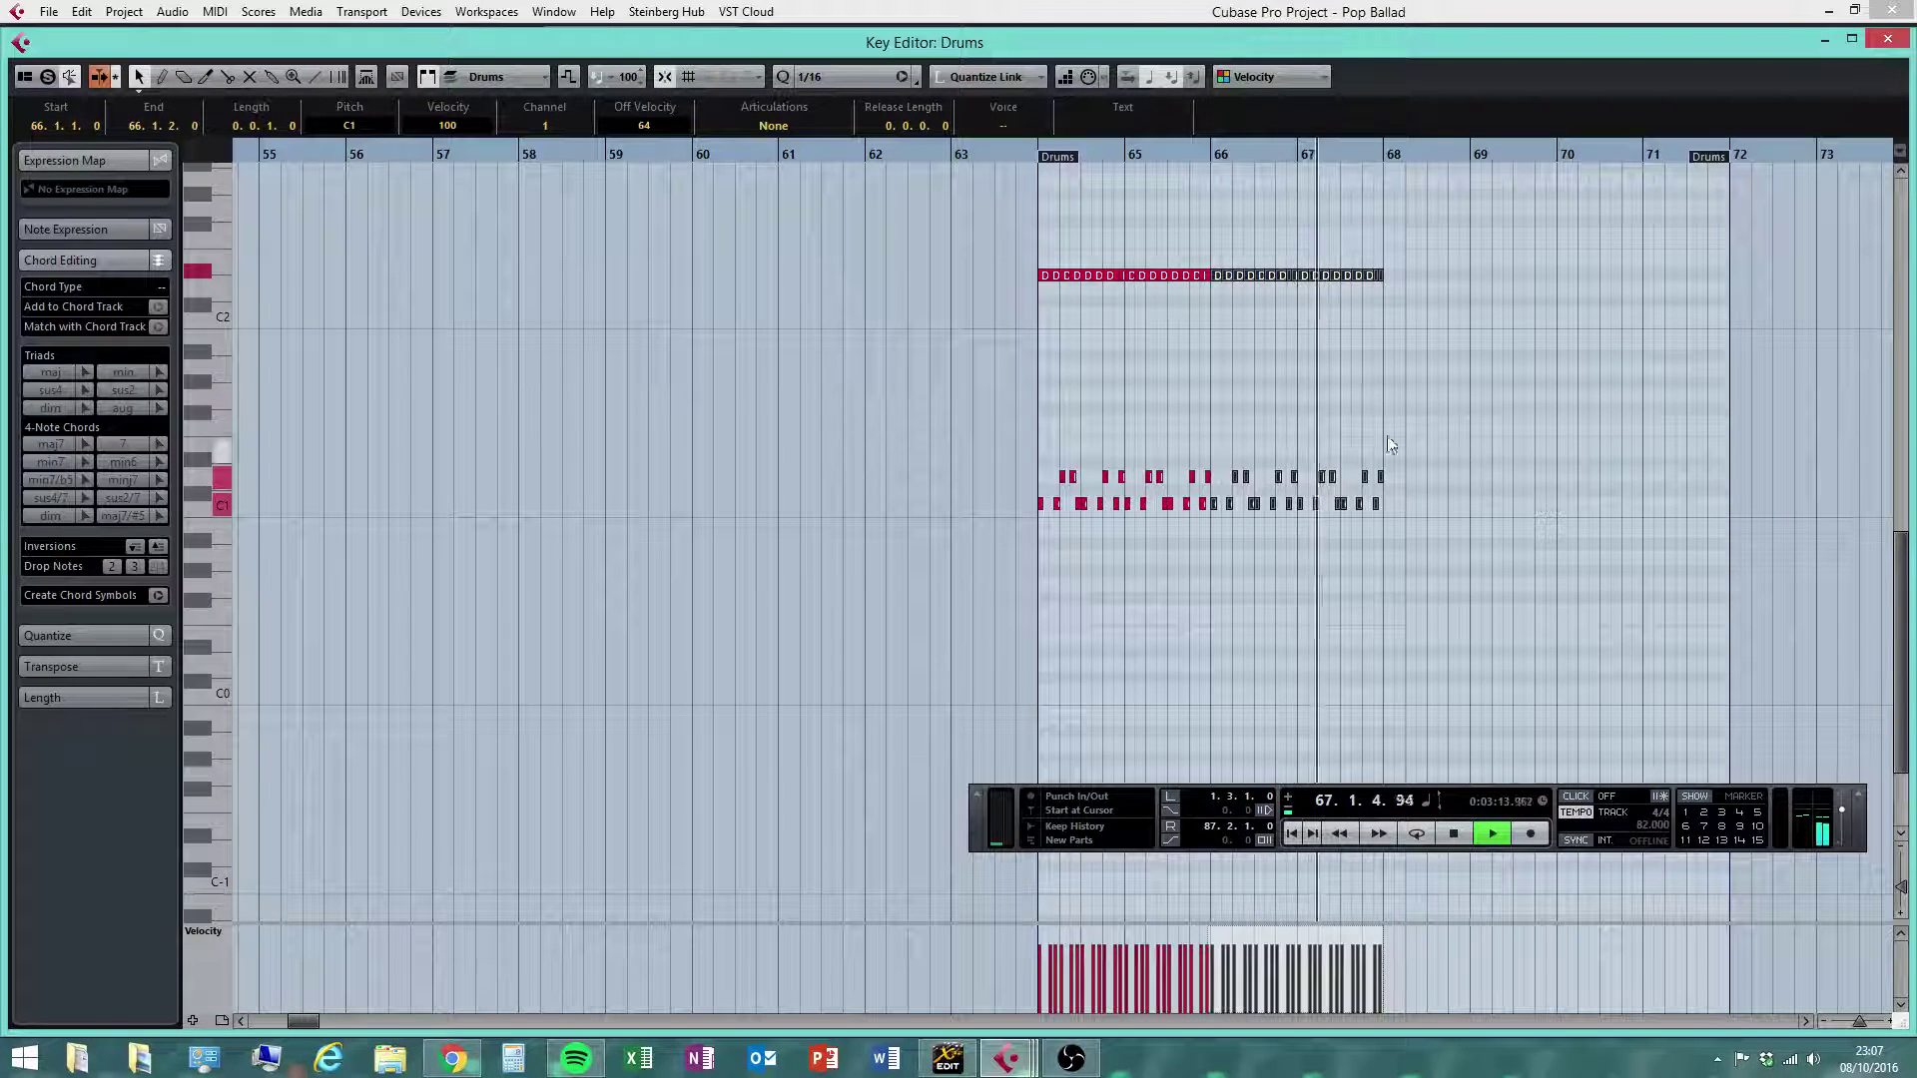
Duplicate the complete four-bar drum pattern of bars 64–67 to fill bars 68–71
{"action": "right_click", "coordinate": [1059, 336]}
{"action": "left_click", "coordinate": [1082, 335]}
{"action": "scroll", "coordinate": [1194, 456], "scroll_direction": "up", "scroll_amount": 3}
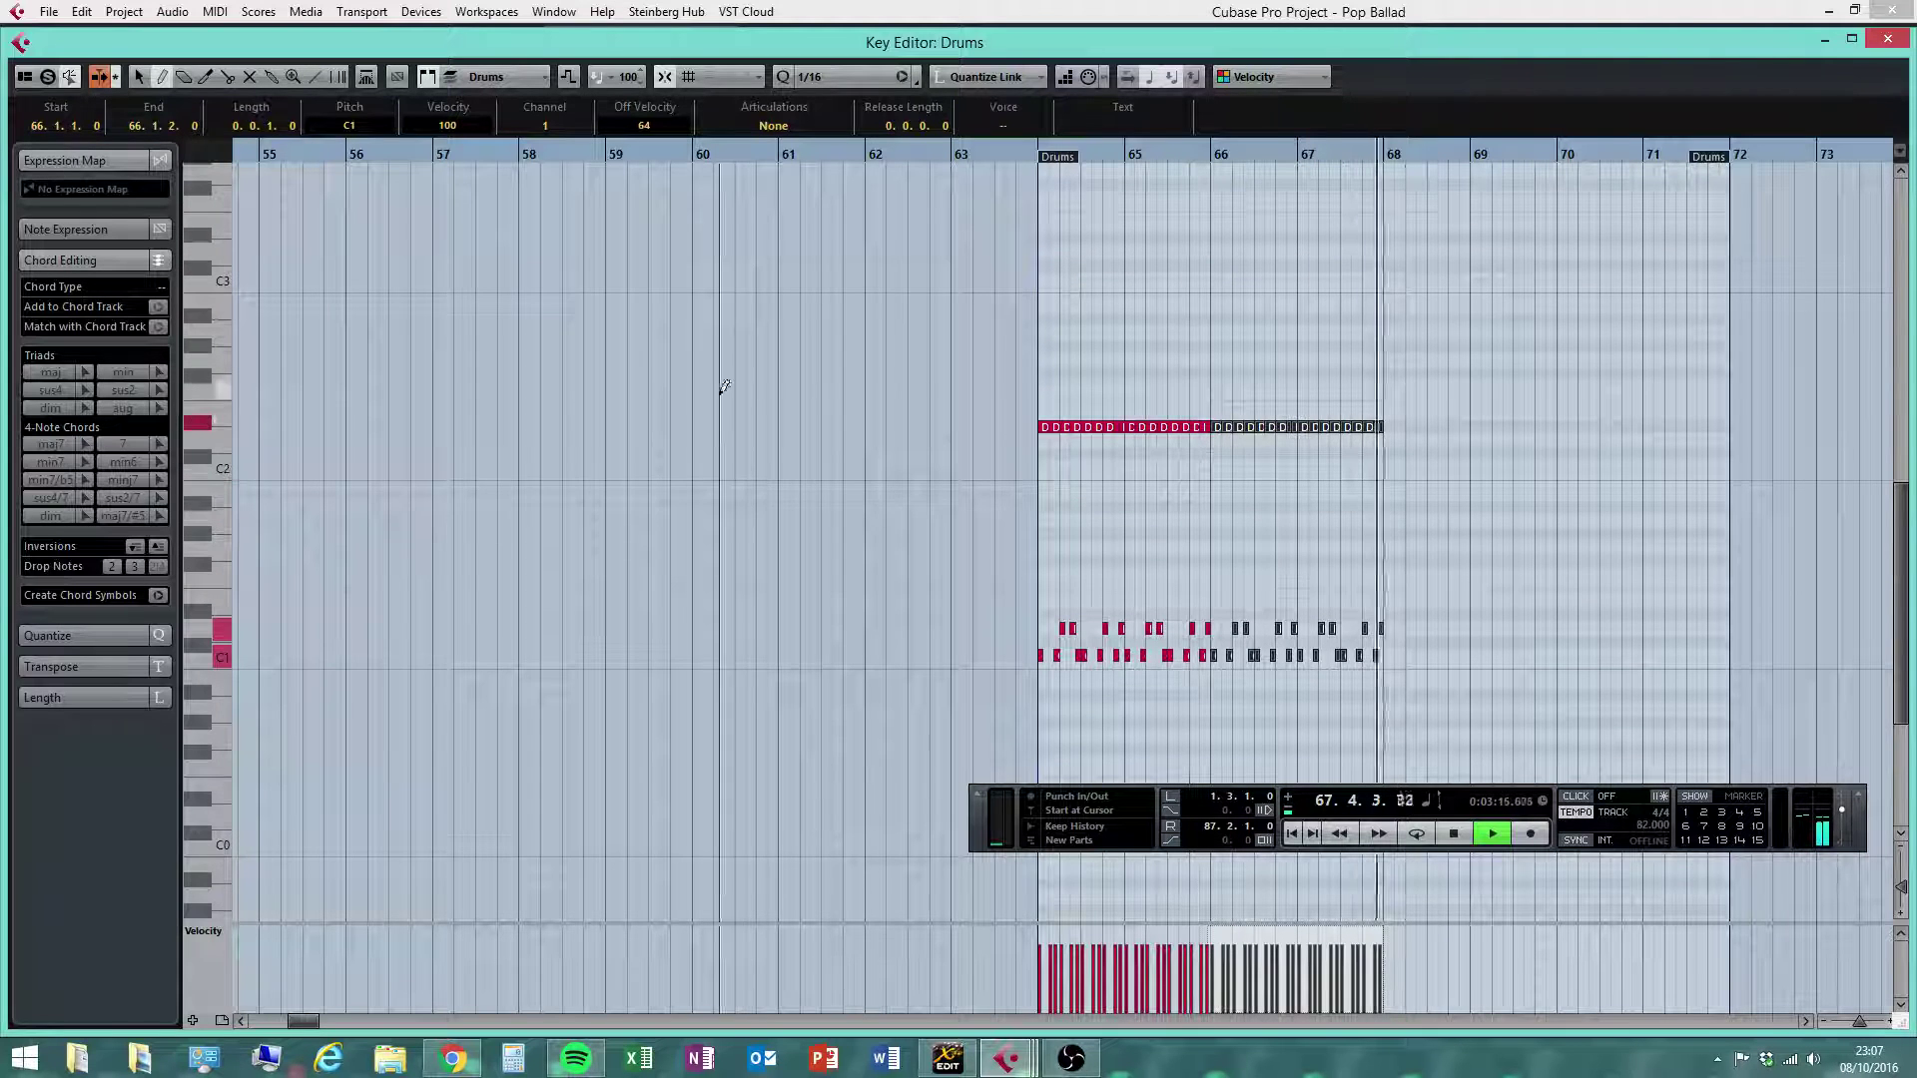
{"action": "right_click", "coordinate": [1450, 410]}
{"action": "left_click", "coordinate": [1453, 412]}
{"action": "left_click_drag", "start_coordinate": [1444, 376], "coordinate": [961, 711]}
{"action": "key", "text": "alt+d"}
Draw one-bar C#2 notes at the start of bars 64, 67 and 70 in the Drums part
{"action": "right_click", "coordinate": [1126, 356]}
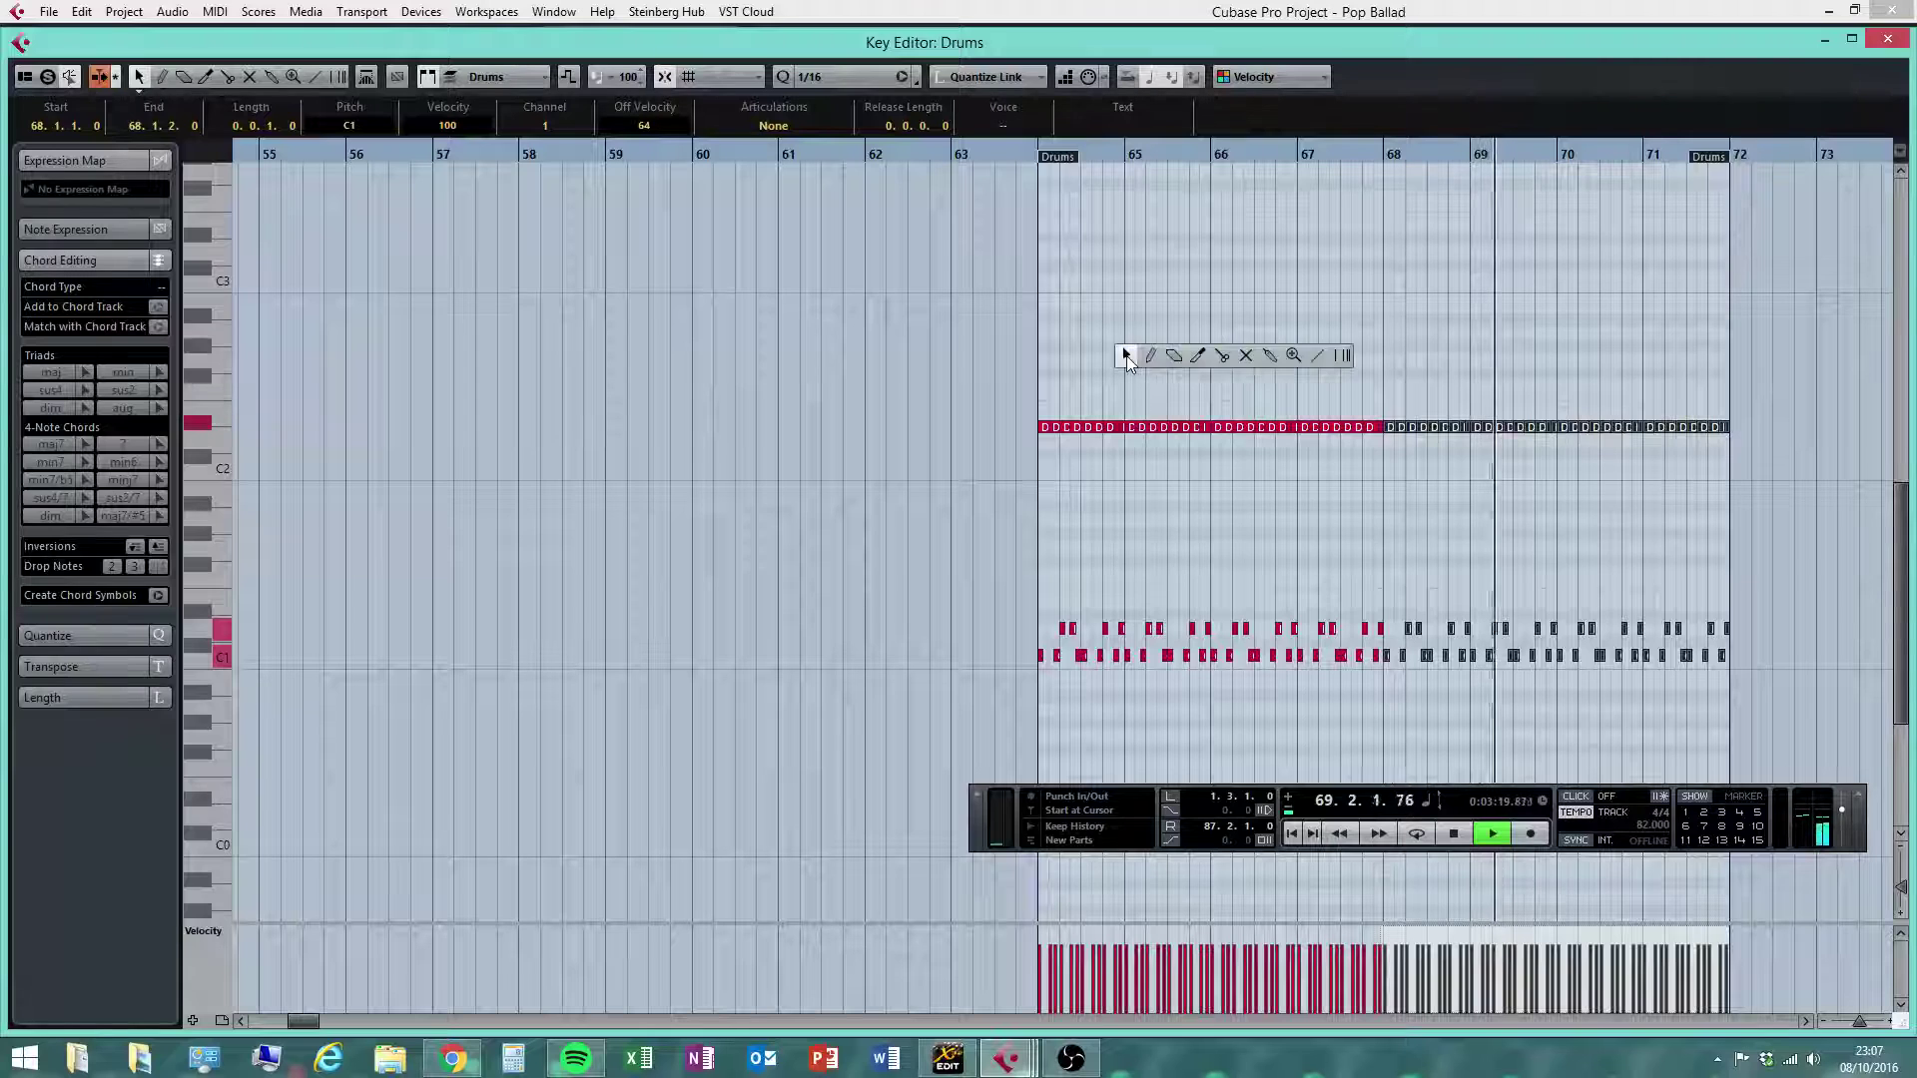
{"action": "left_click", "coordinate": [1154, 357]}
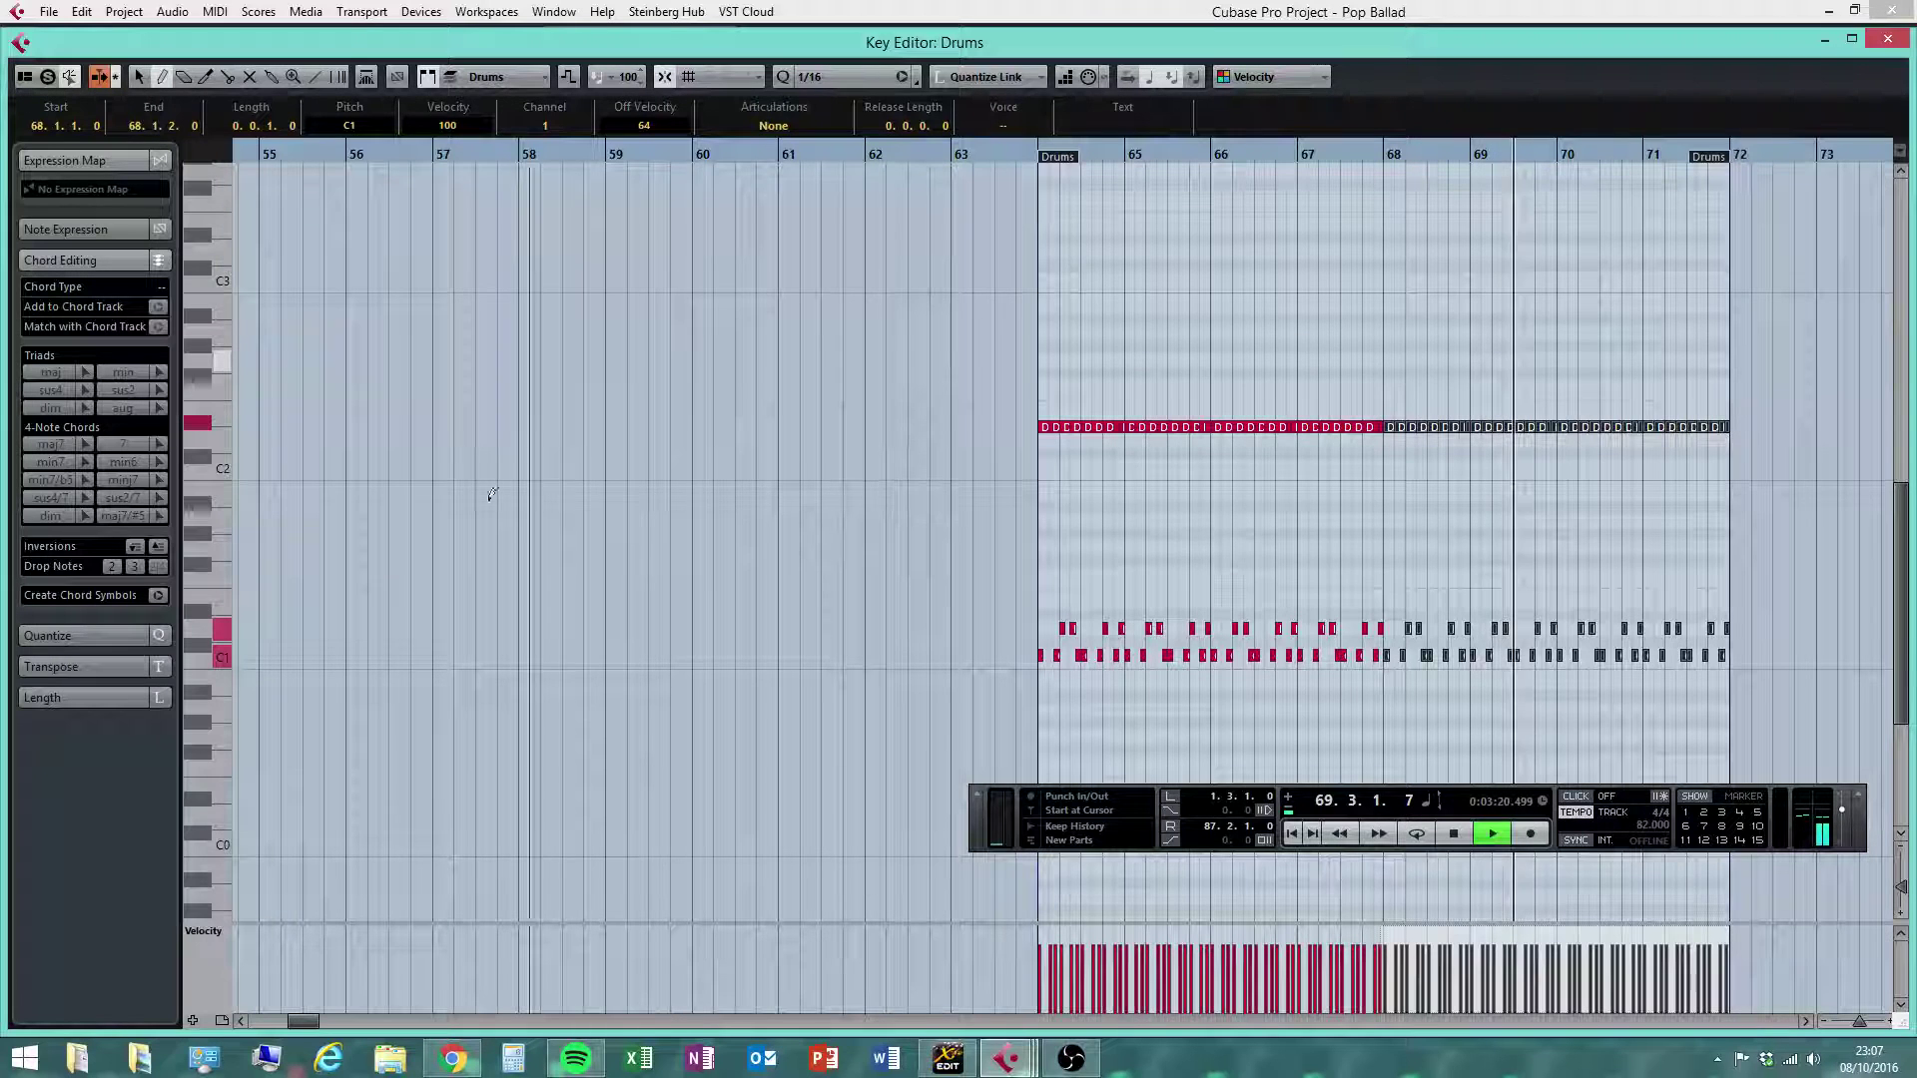
{"action": "left_click", "coordinate": [1048, 450]}
{"action": "mouse_move", "coordinate": [1048, 450]}
{"action": "left_mouse_down"}
{"action": "mouse_move", "coordinate": [1123, 451]}
{"action": "mouse_move", "coordinate": [1037, 454]}
{"action": "left_mouse_up"}
{"action": "right_click", "coordinate": [1122, 512]}
{"action": "left_click", "coordinate": [1122, 513]}
{"action": "right_click", "coordinate": [1165, 531]}
{"action": "left_click", "coordinate": [1189, 529]}
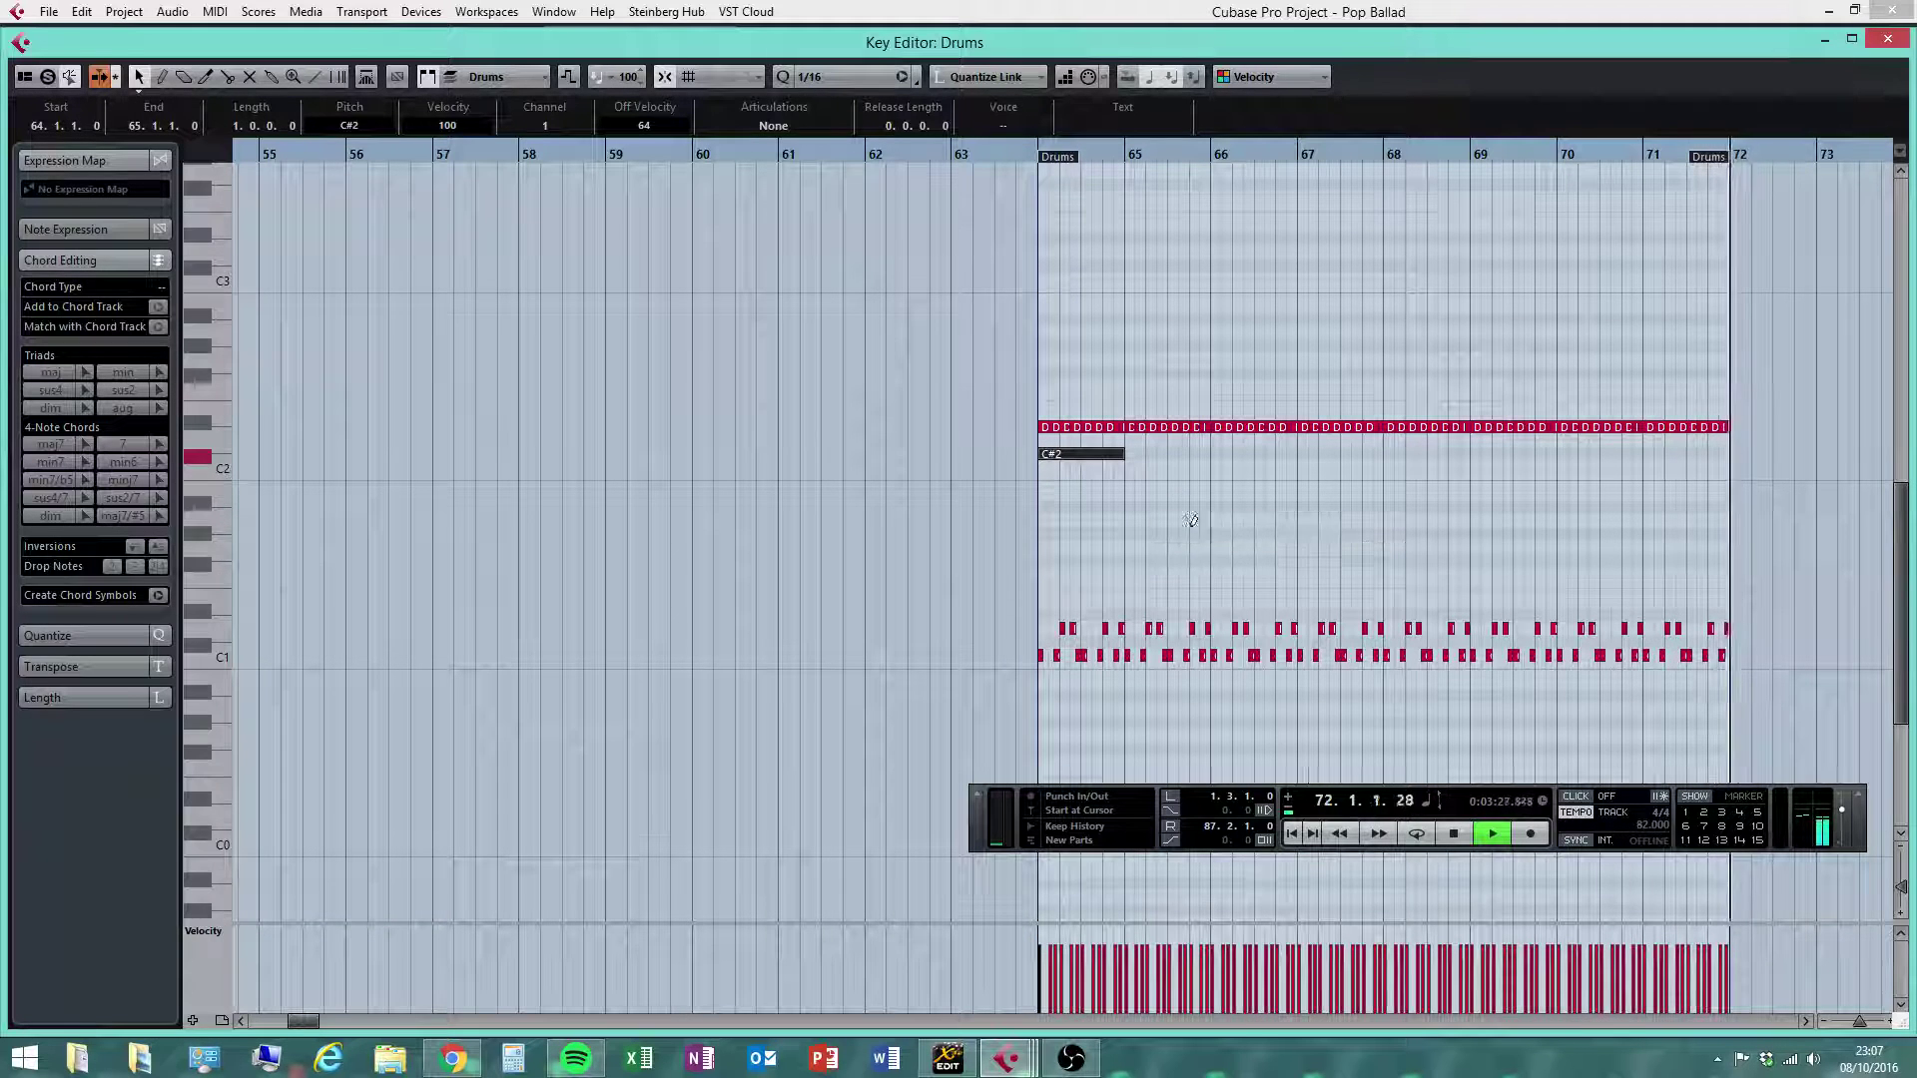
{"action": "left_click_drag", "start_coordinate": [1303, 452], "coordinate": [1383, 449]}
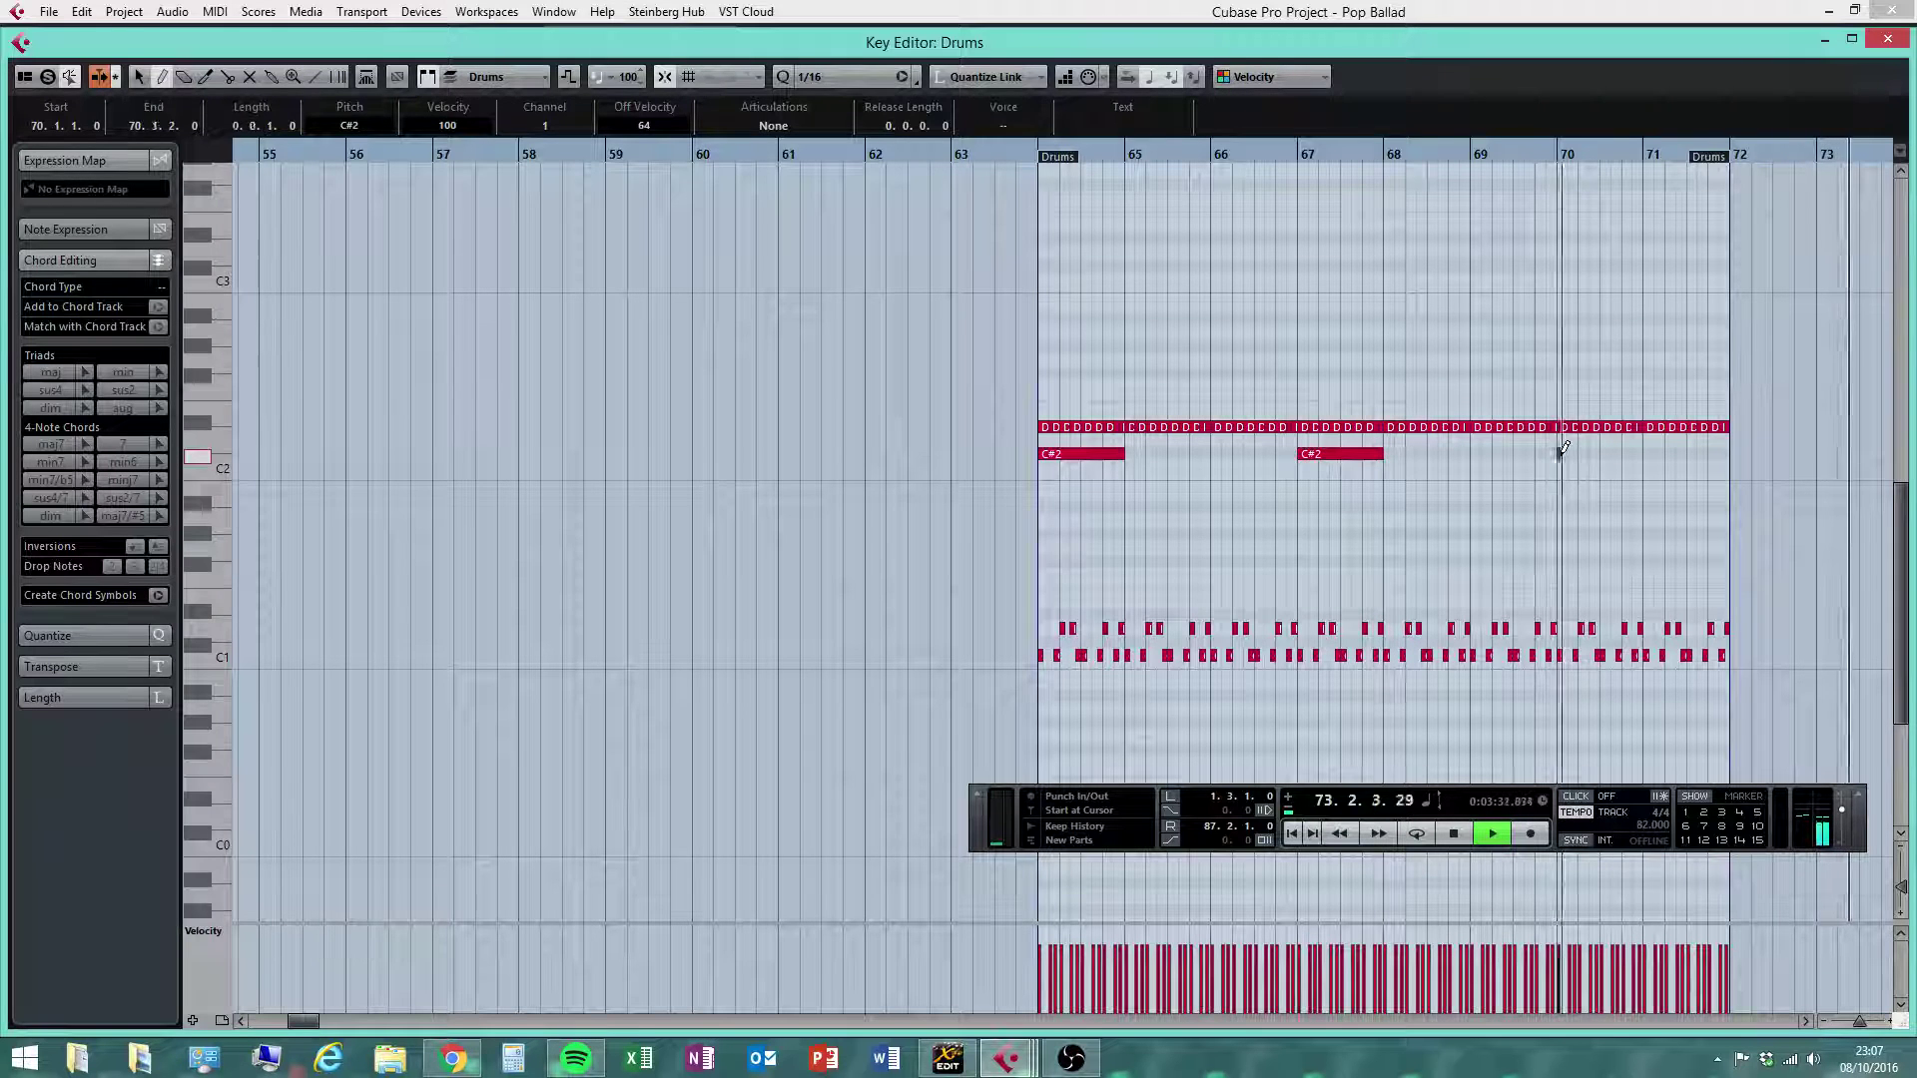
{"action": "mouse_move", "coordinate": [1561, 451]}
{"action": "left_mouse_down"}
{"action": "mouse_move", "coordinate": [1638, 460]}
{"action": "mouse_move", "coordinate": [1626, 472]}
{"action": "mouse_move", "coordinate": [1674, 491]}
{"action": "mouse_move", "coordinate": [1001, 483]}
{"action": "mouse_move", "coordinate": [990, 460]}
{"action": "left_mouse_up"}
Lower the velocity of the three C#2 notes together, stop playback and close the Key Editor
{"action": "key", "text": "1"}
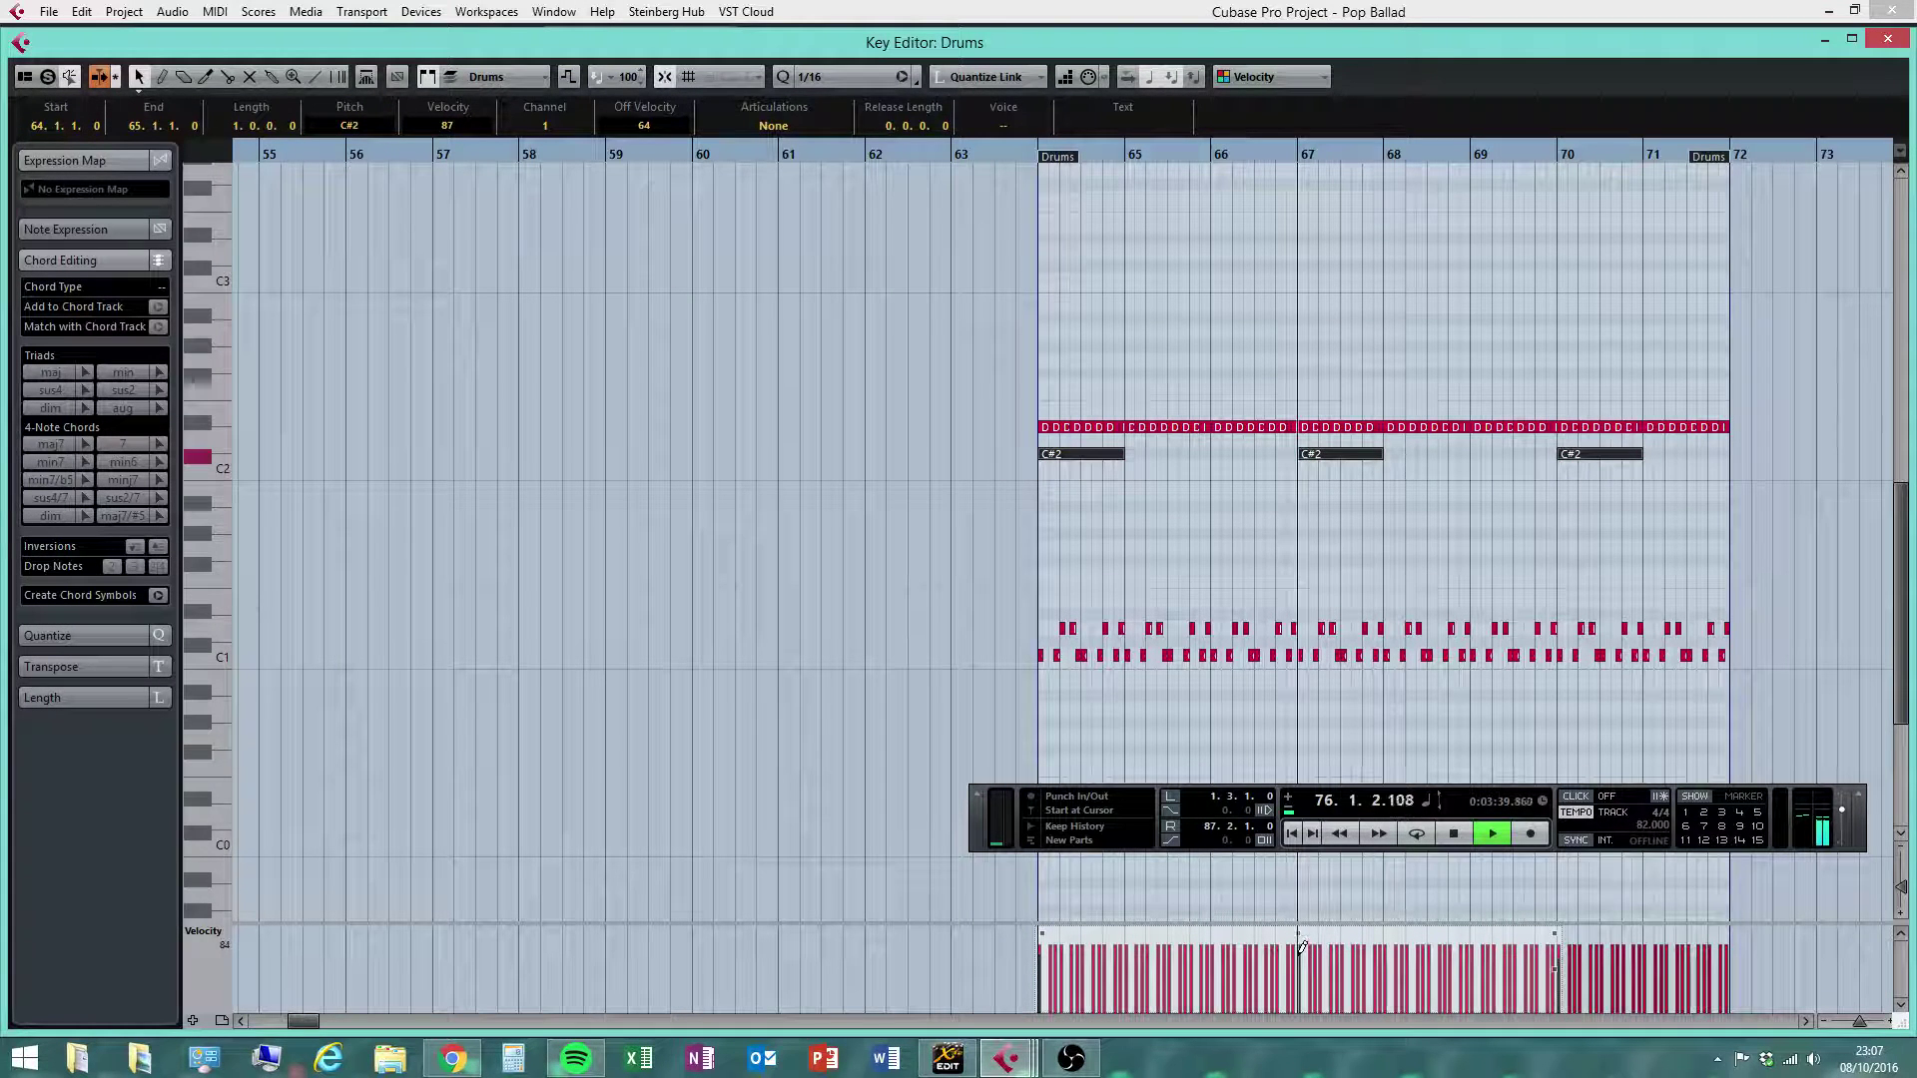
{"action": "key", "text": "space"}
{"action": "left_click", "coordinate": [1094, 364]}
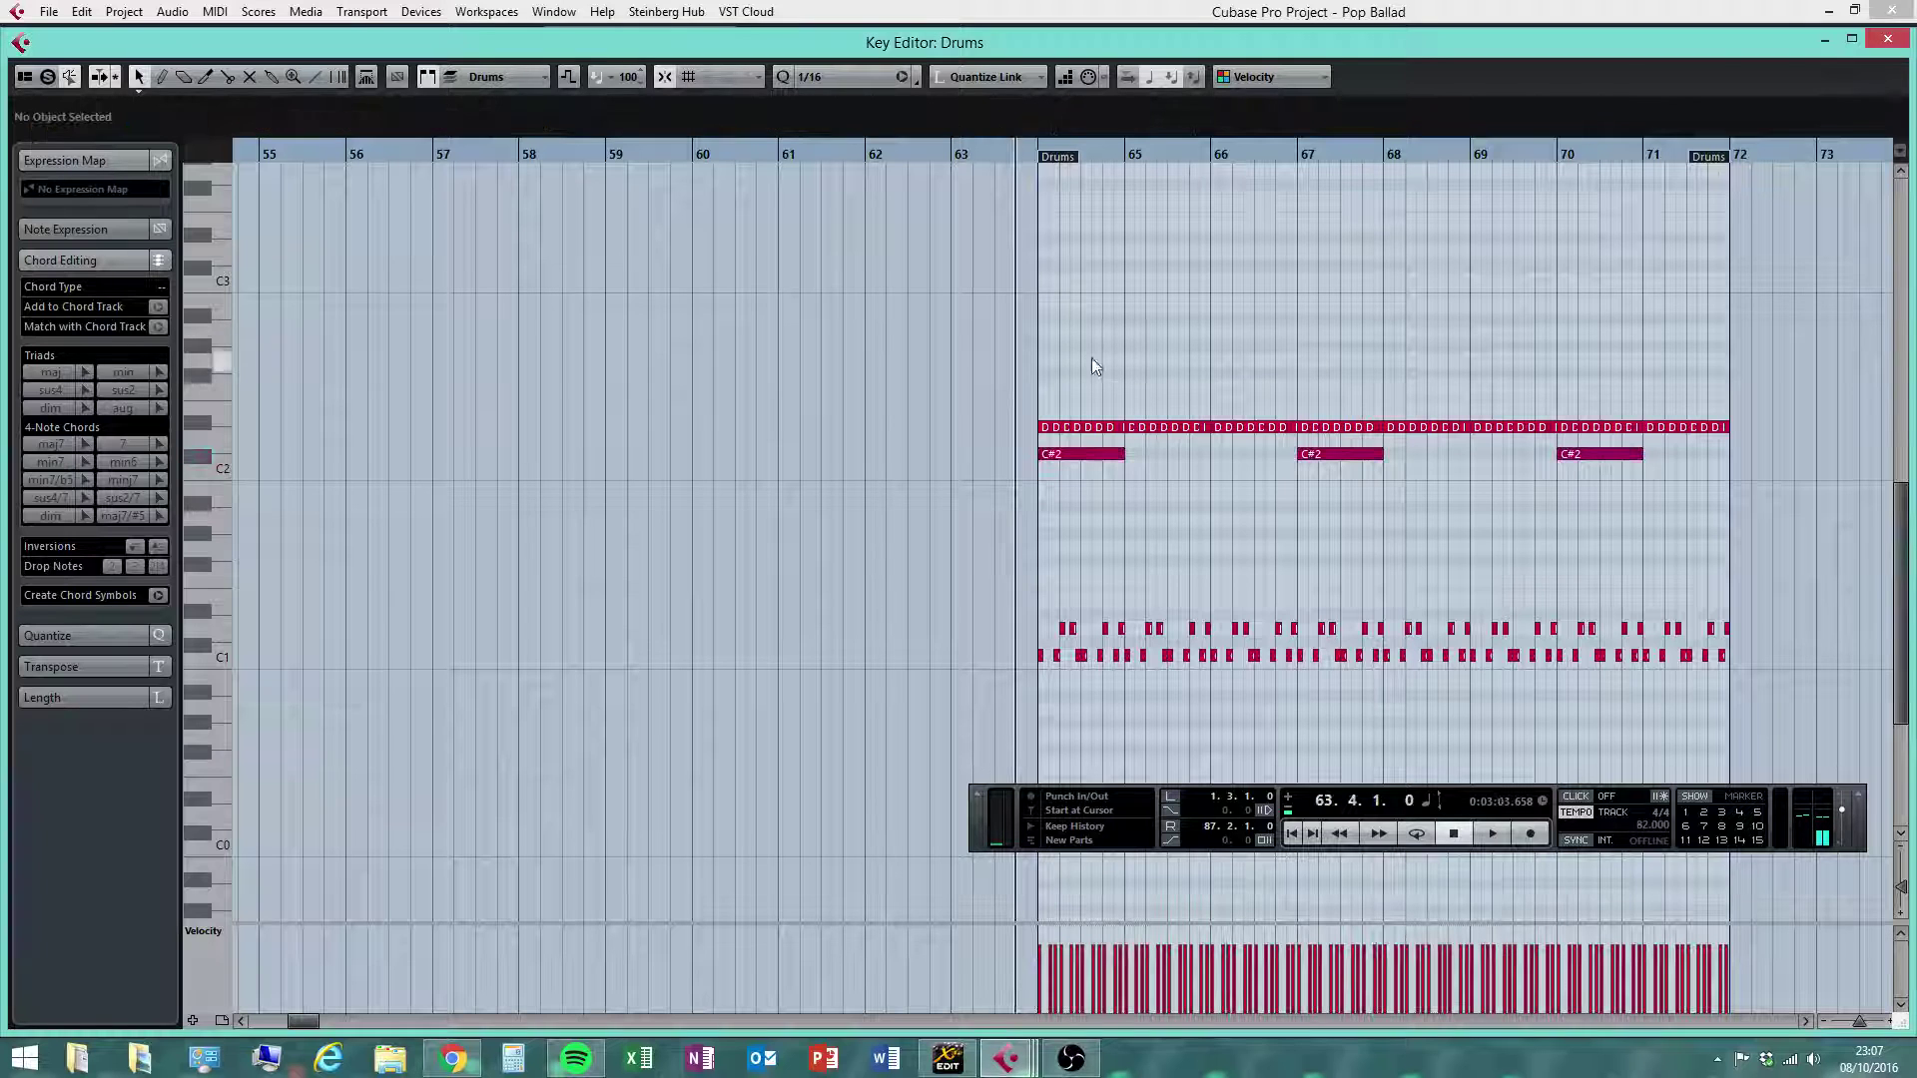
{"action": "left_click", "coordinate": [1890, 40]}
{"action": "left_click", "coordinate": [1082, 462]}
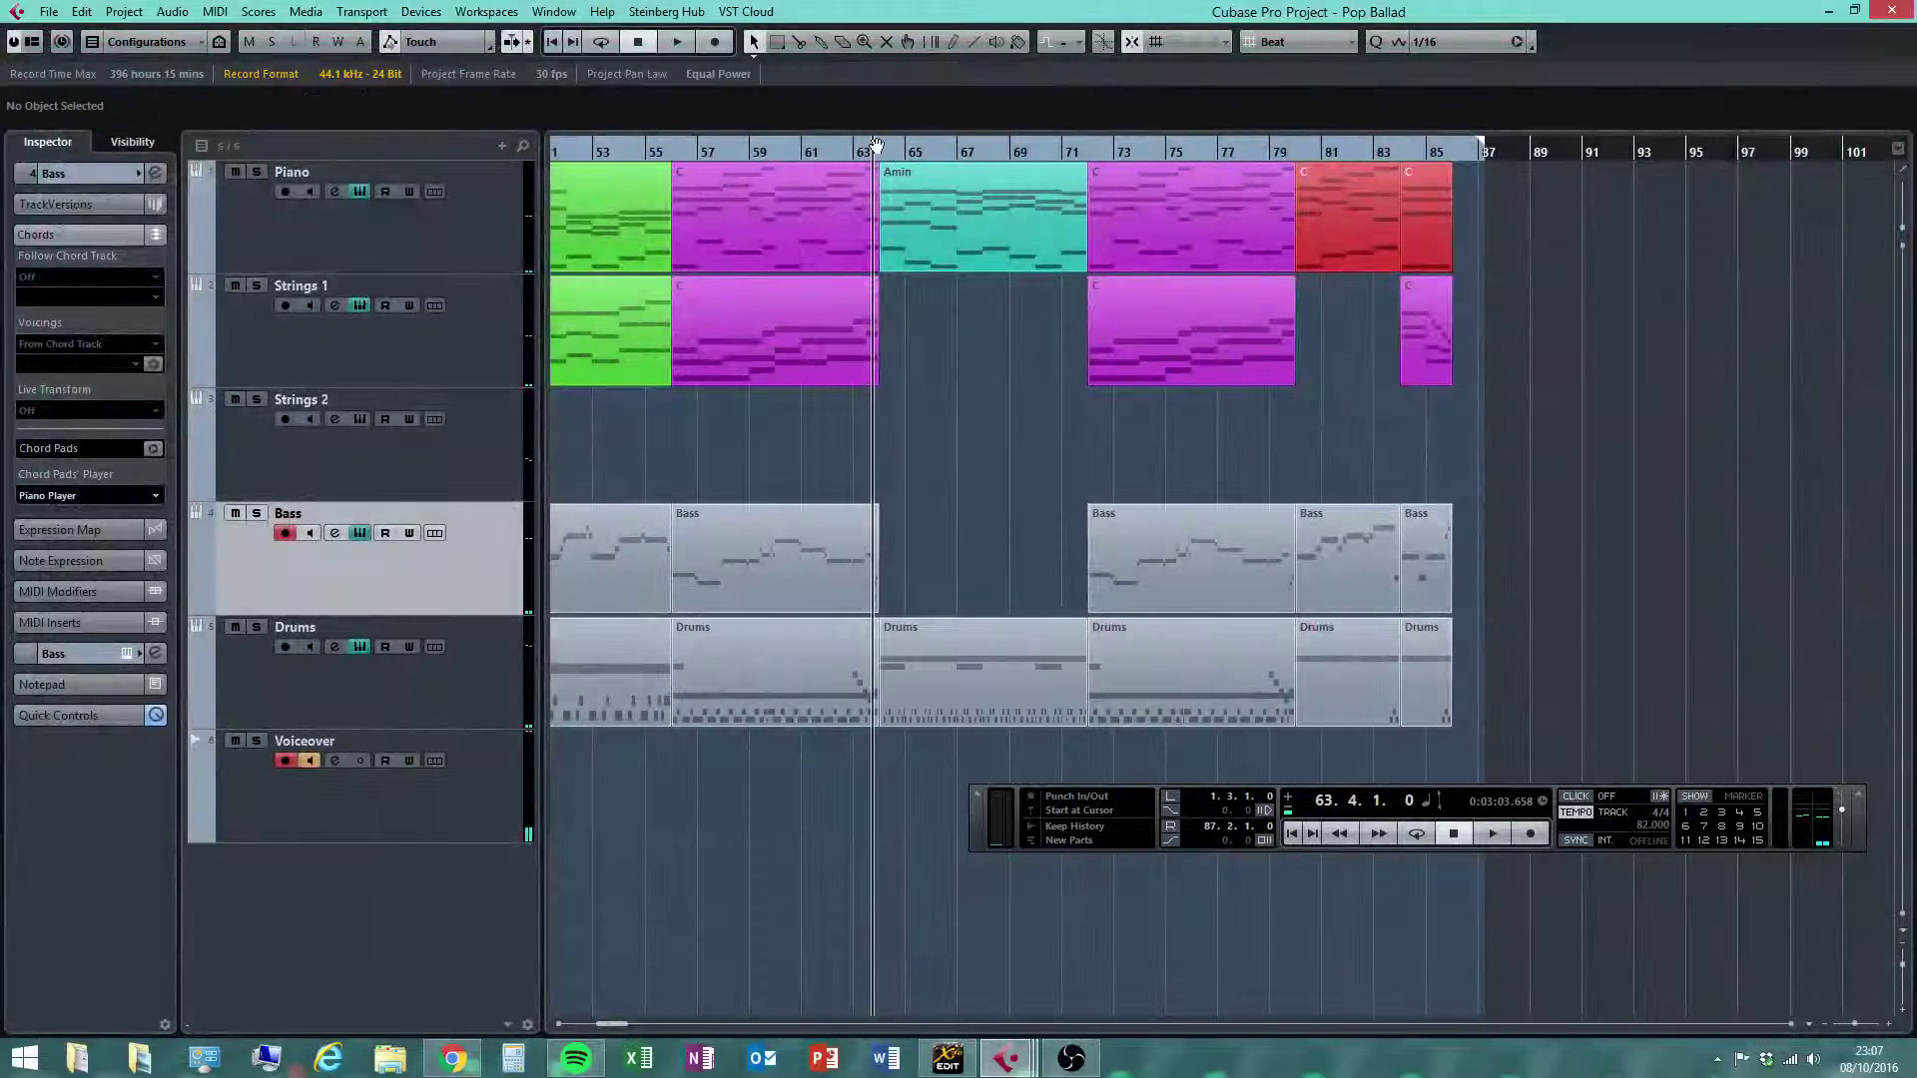
Play the arrangement from bar 60 and skip ahead to hear the transition into the new drum section at bar 64
{"action": "left_click", "coordinate": [872, 151]}
{"action": "left_click", "coordinate": [787, 159]}
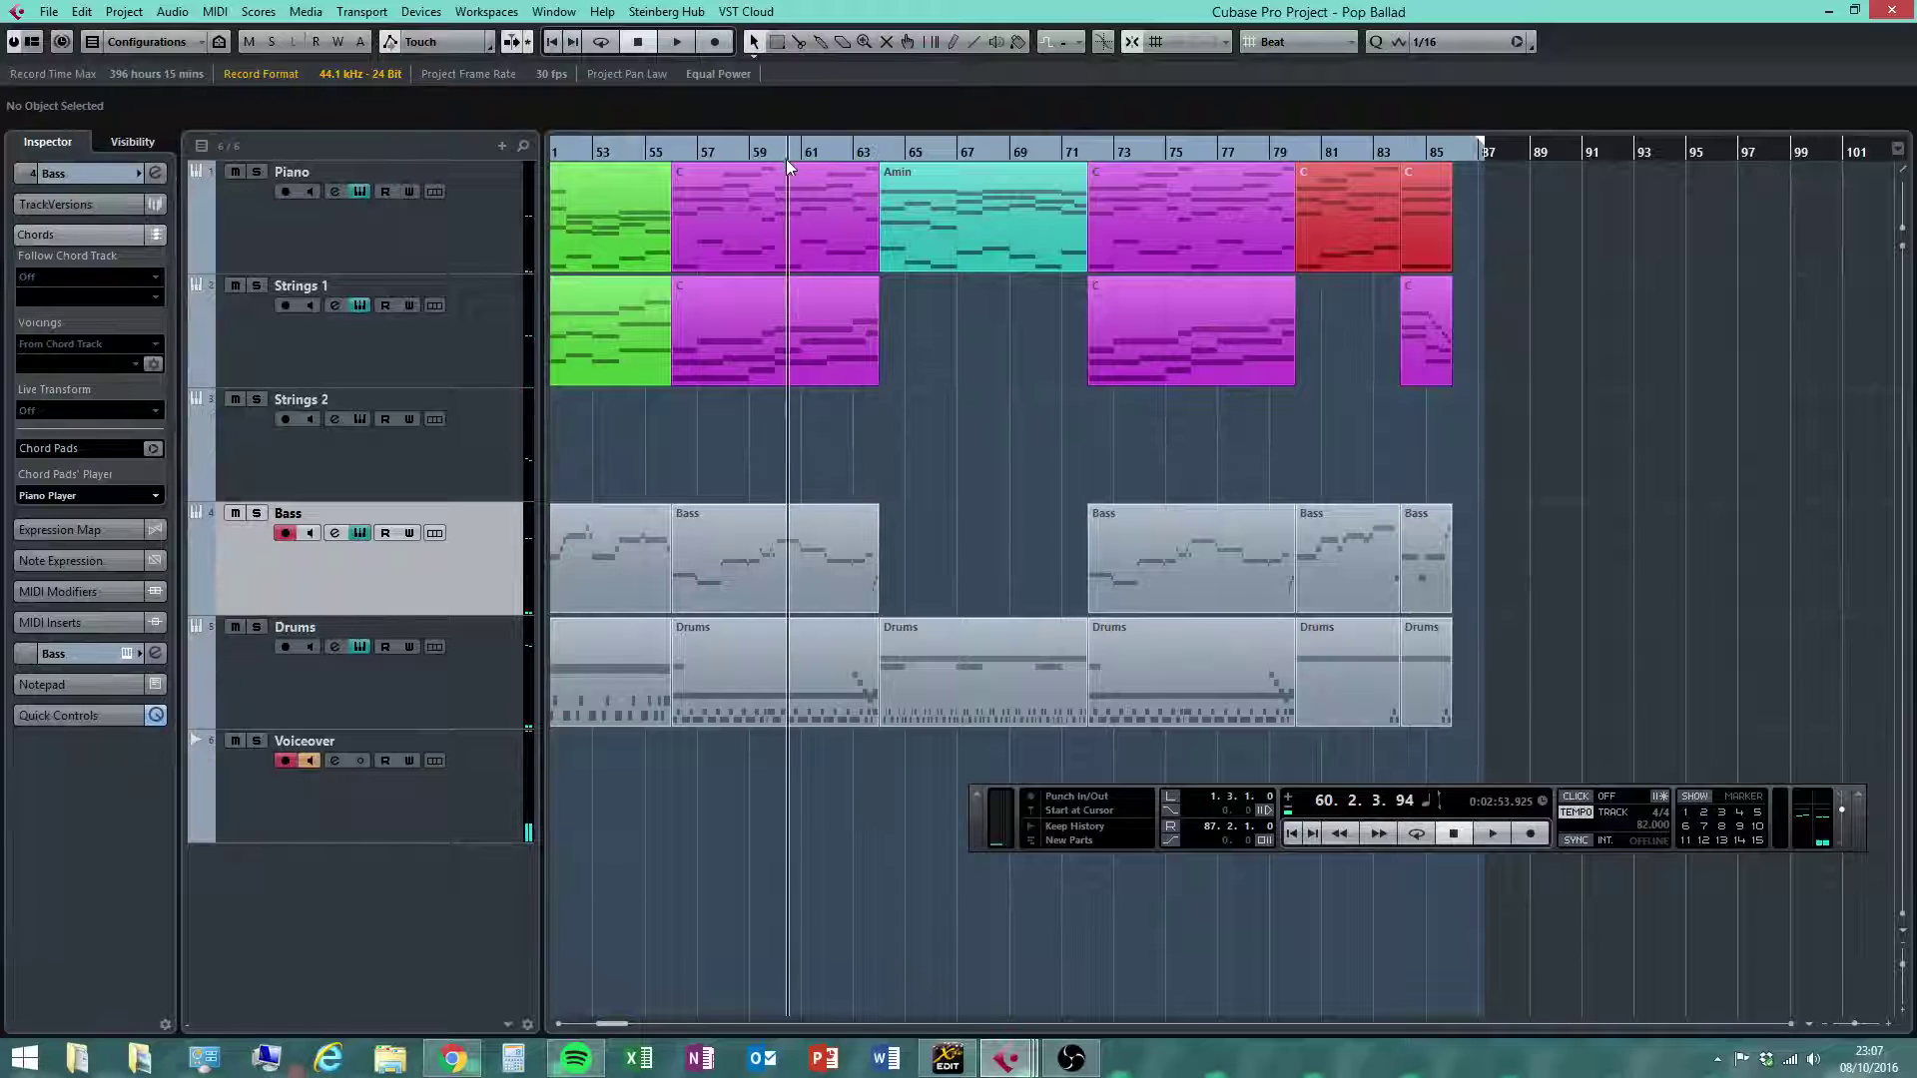
{"action": "left_click", "coordinate": [1491, 834]}
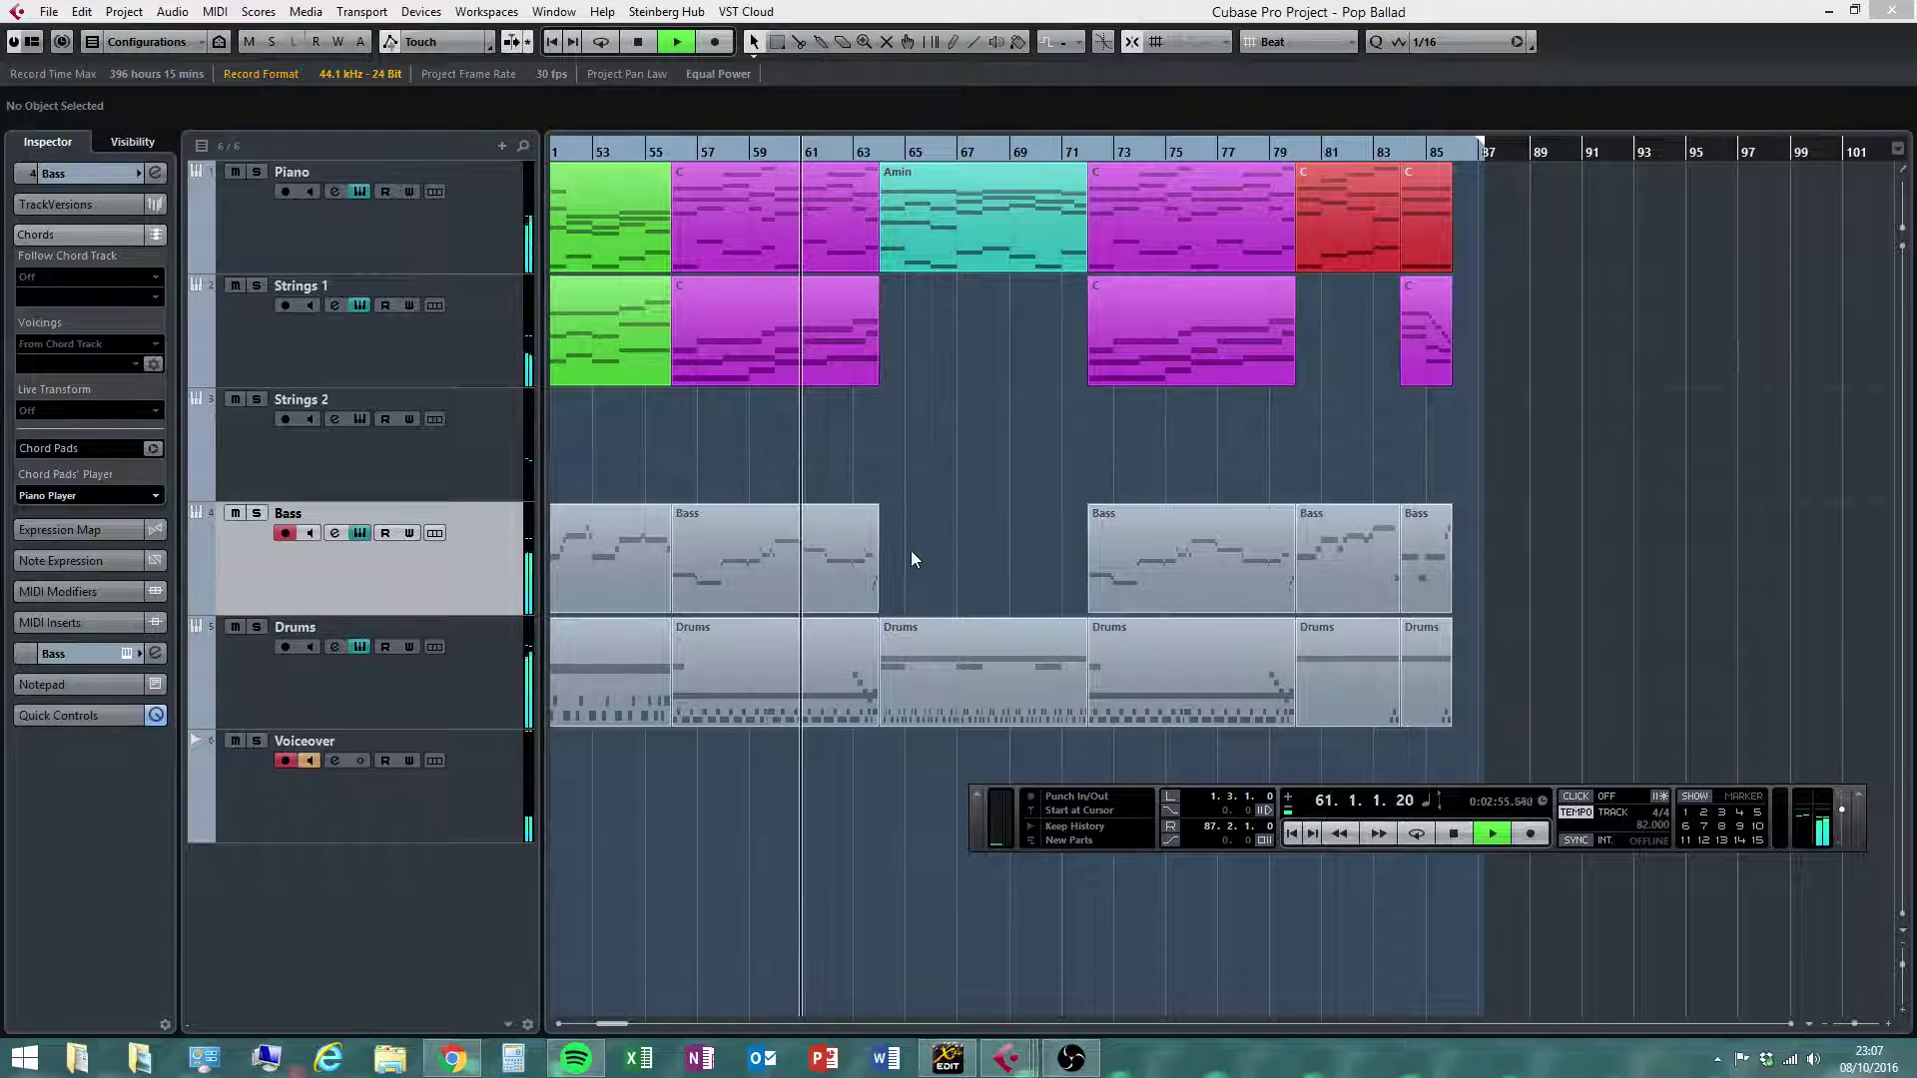
{"action": "left_click", "coordinate": [851, 153]}
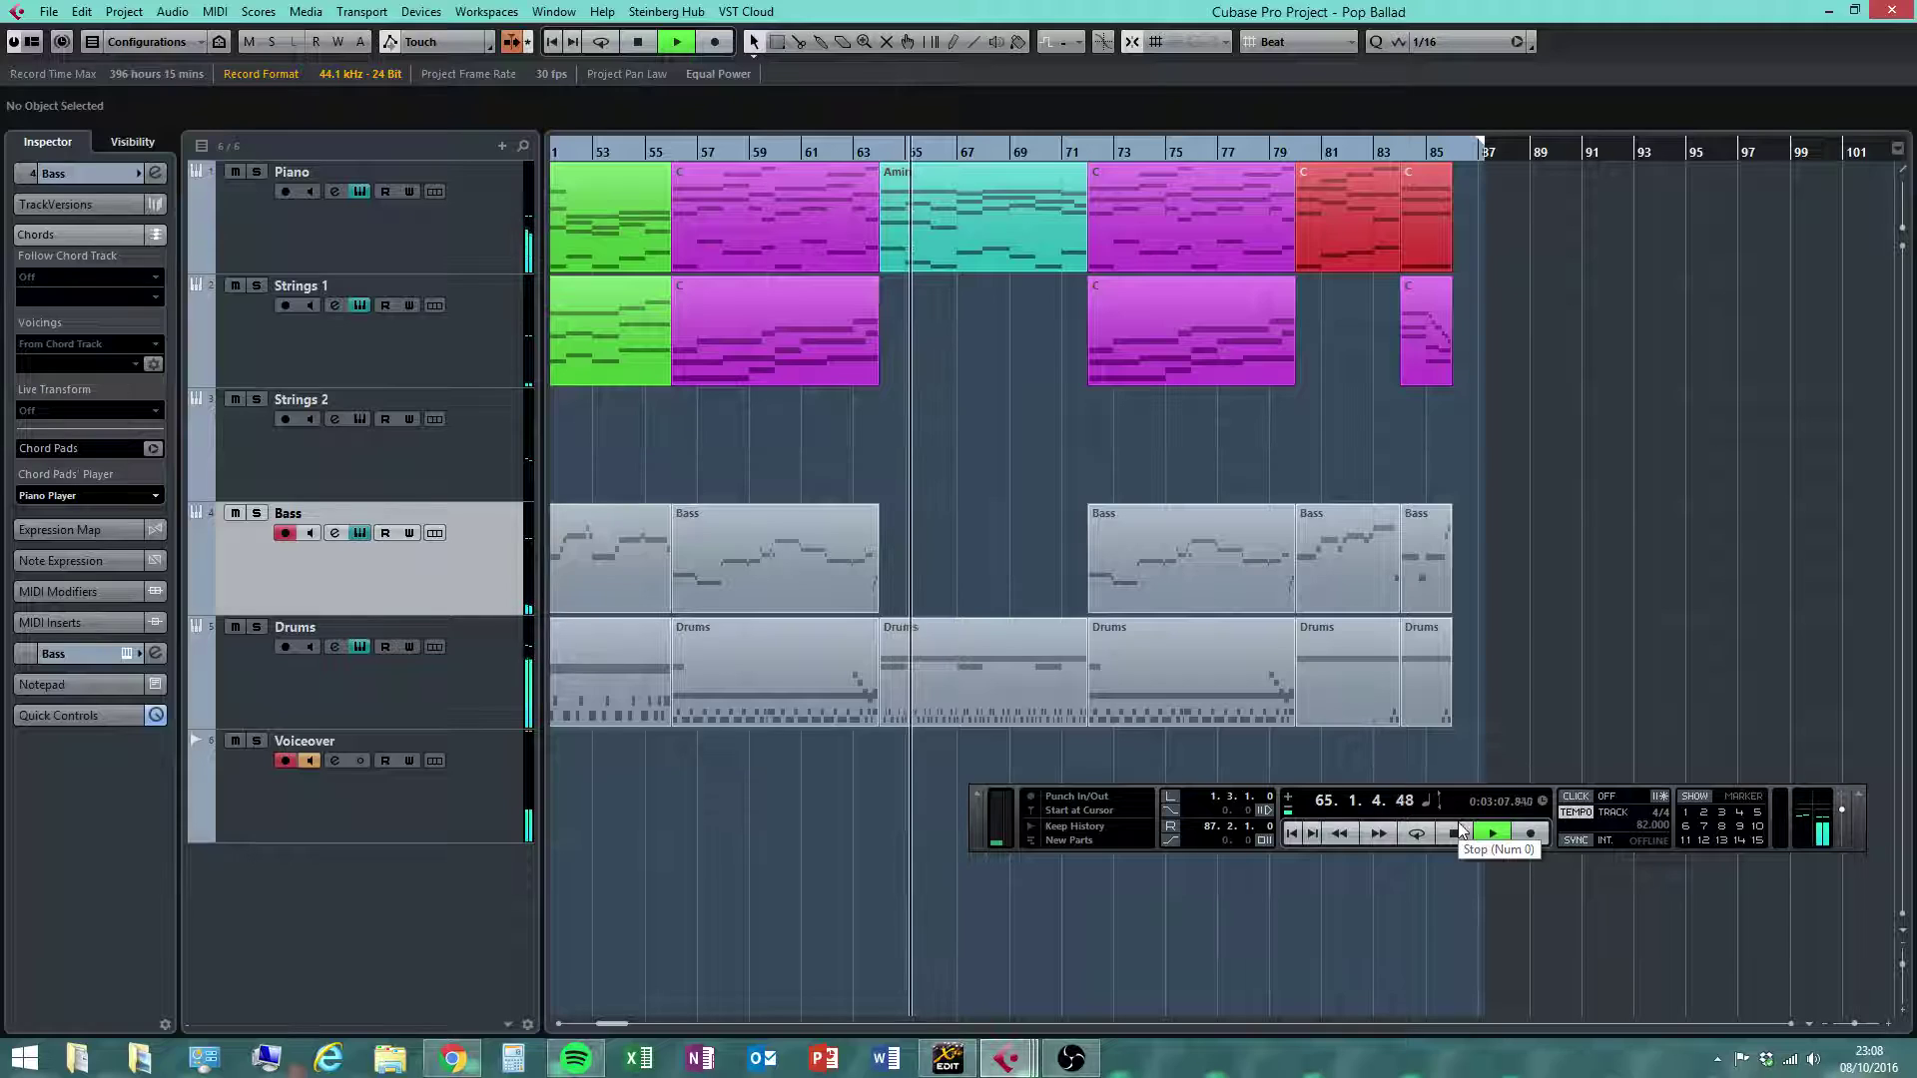
Copy the low root notes between C1 and A1 from the piano's Amin part and close its editor
{"action": "double_click", "coordinate": [951, 260]}
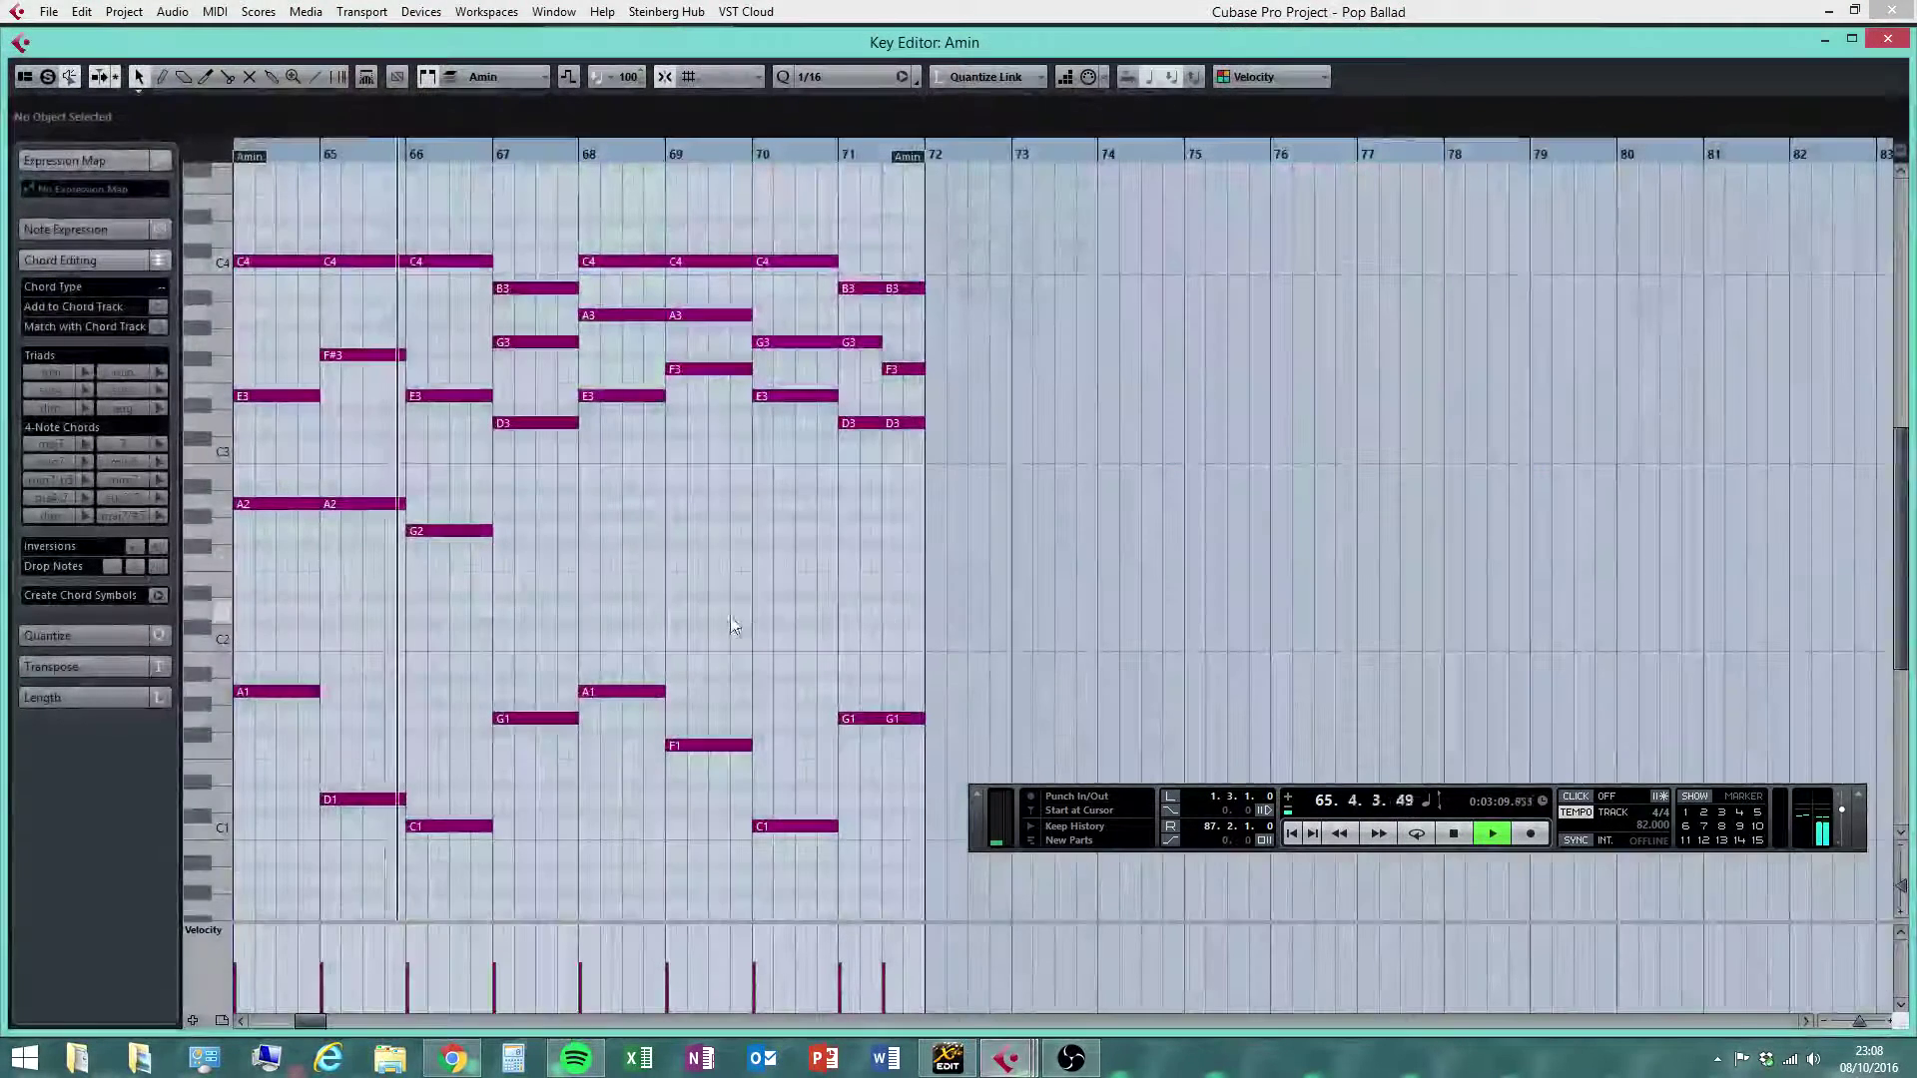
{"action": "left_click_drag", "start_coordinate": [302, 639], "coordinate": [945, 853]}
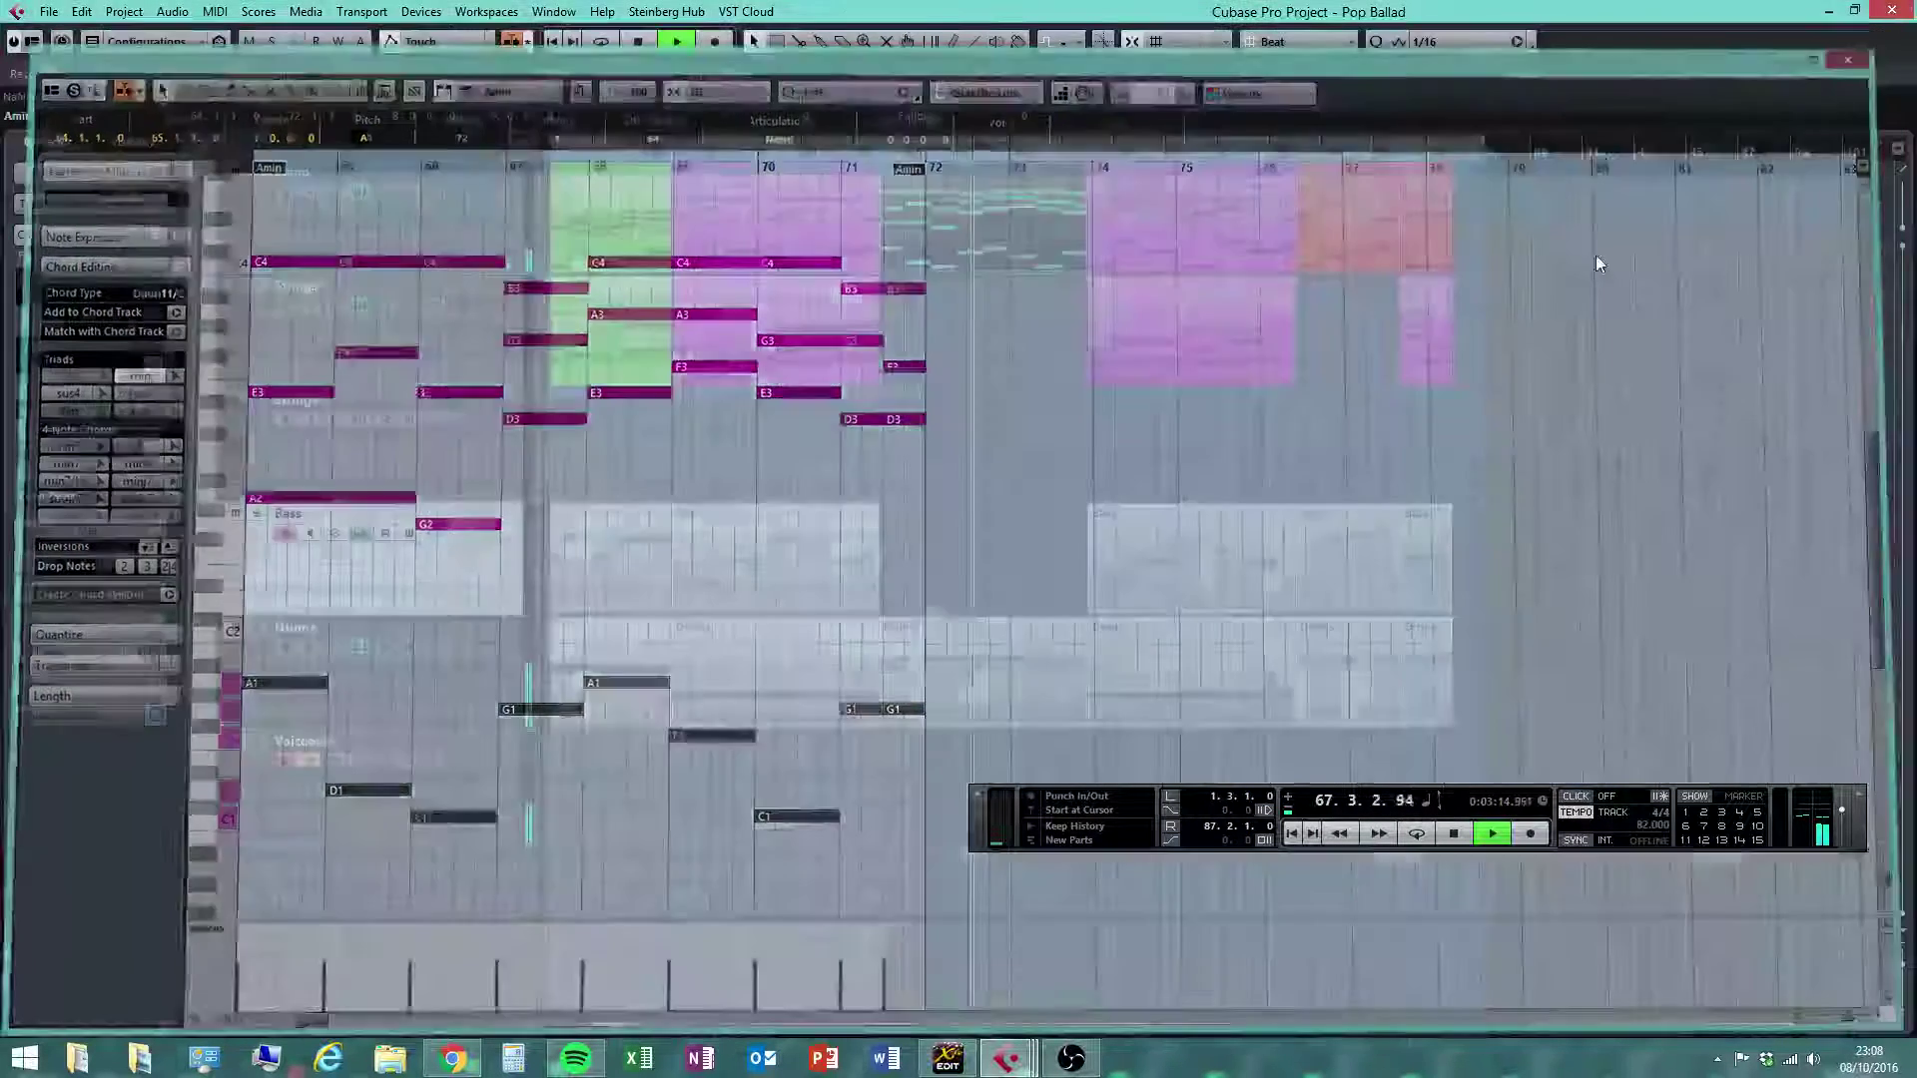
{"action": "left_click", "coordinate": [1887, 42]}
Stop playback and place the project cursor at 64.1.1 with the selection tool active
{"action": "right_click", "coordinate": [983, 567]}
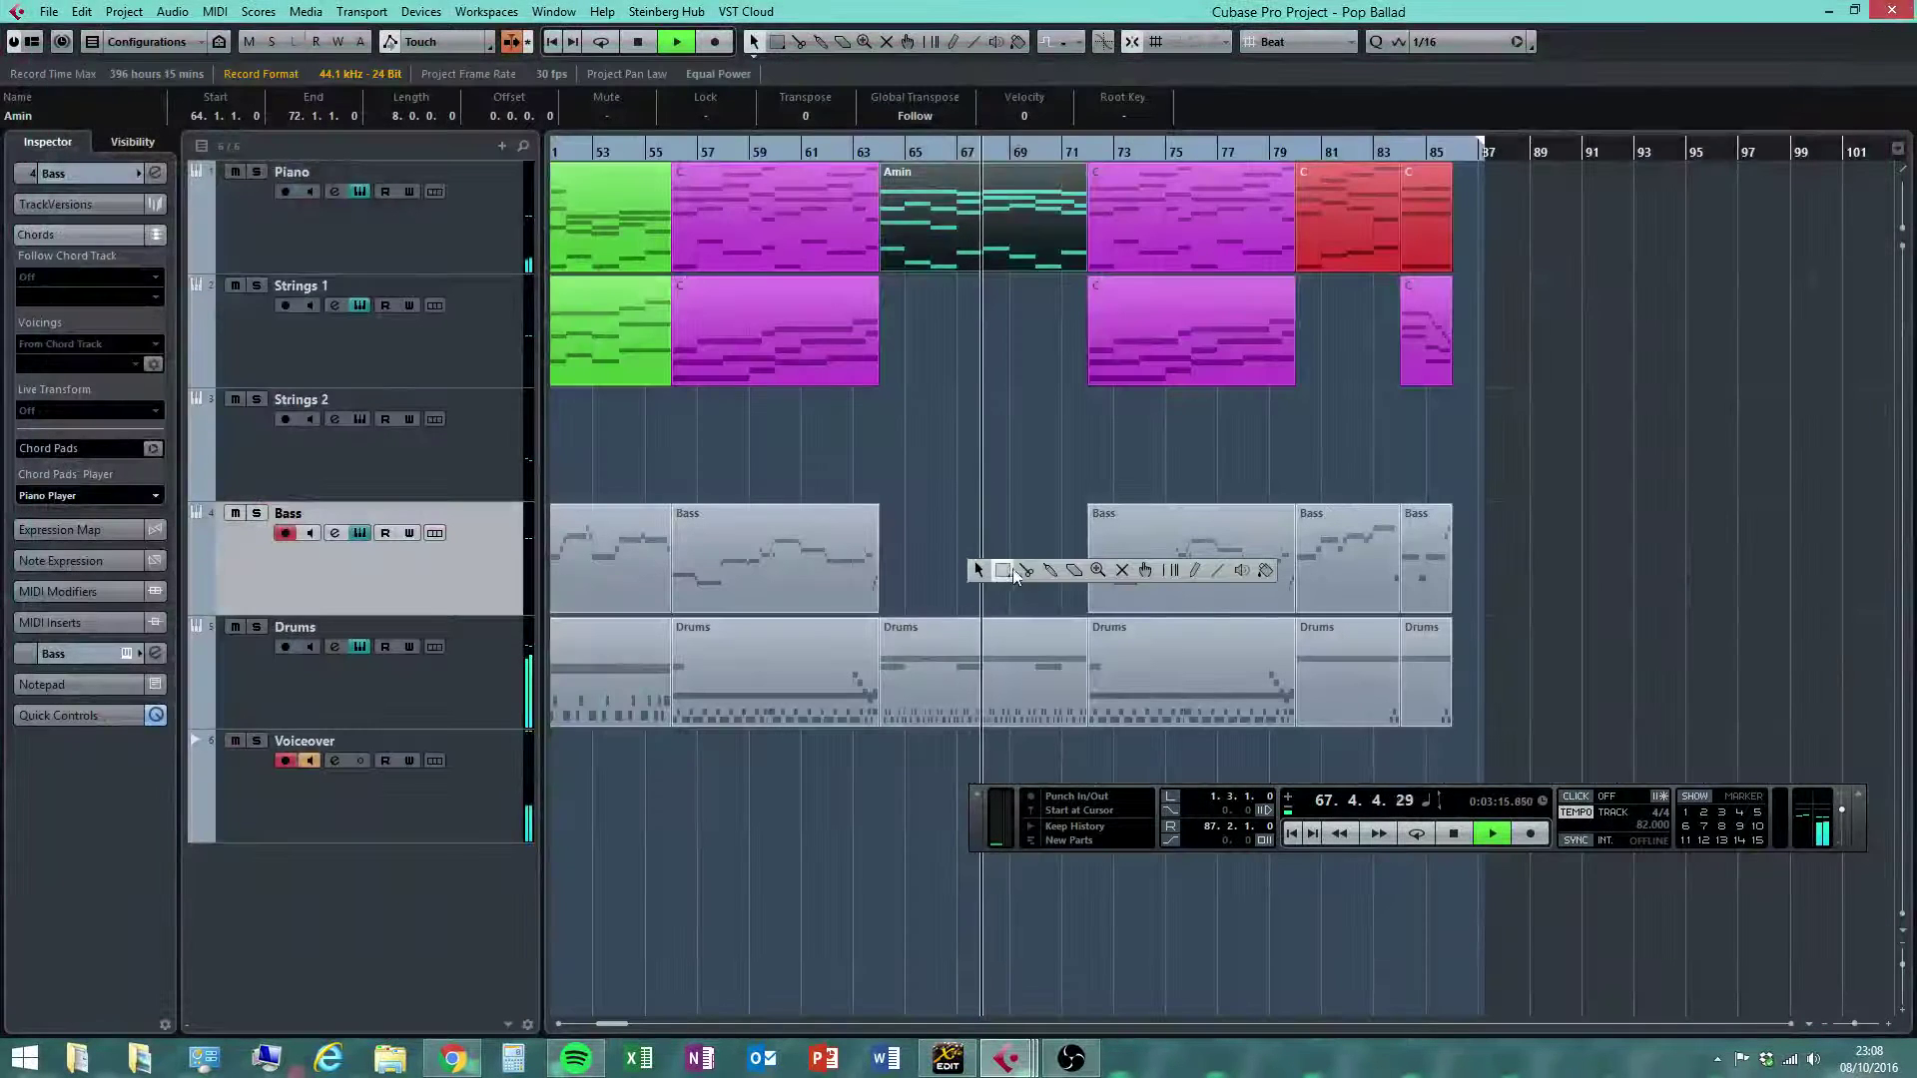
{"action": "left_click", "coordinate": [1218, 570]}
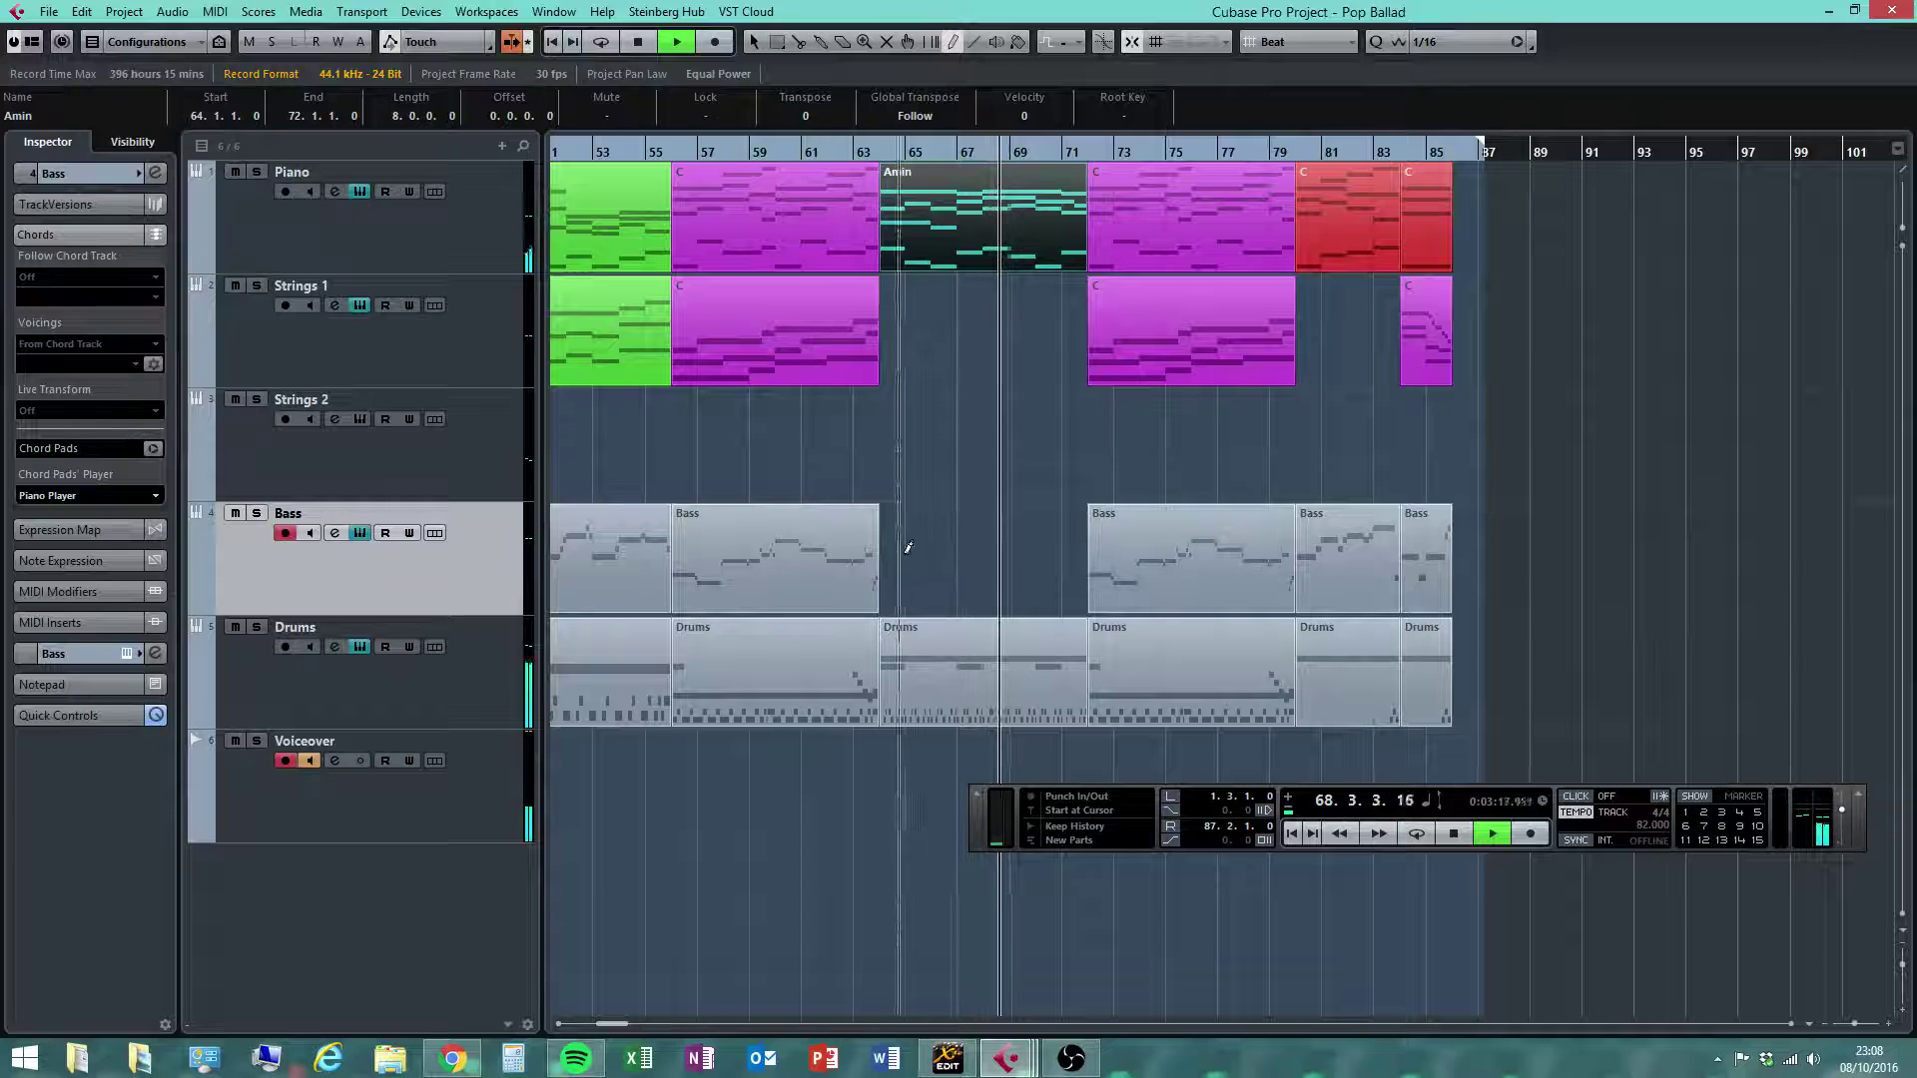
{"action": "right_click", "coordinate": [903, 345]}
{"action": "left_click", "coordinate": [911, 351]}
{"action": "left_click", "coordinate": [879, 151]}
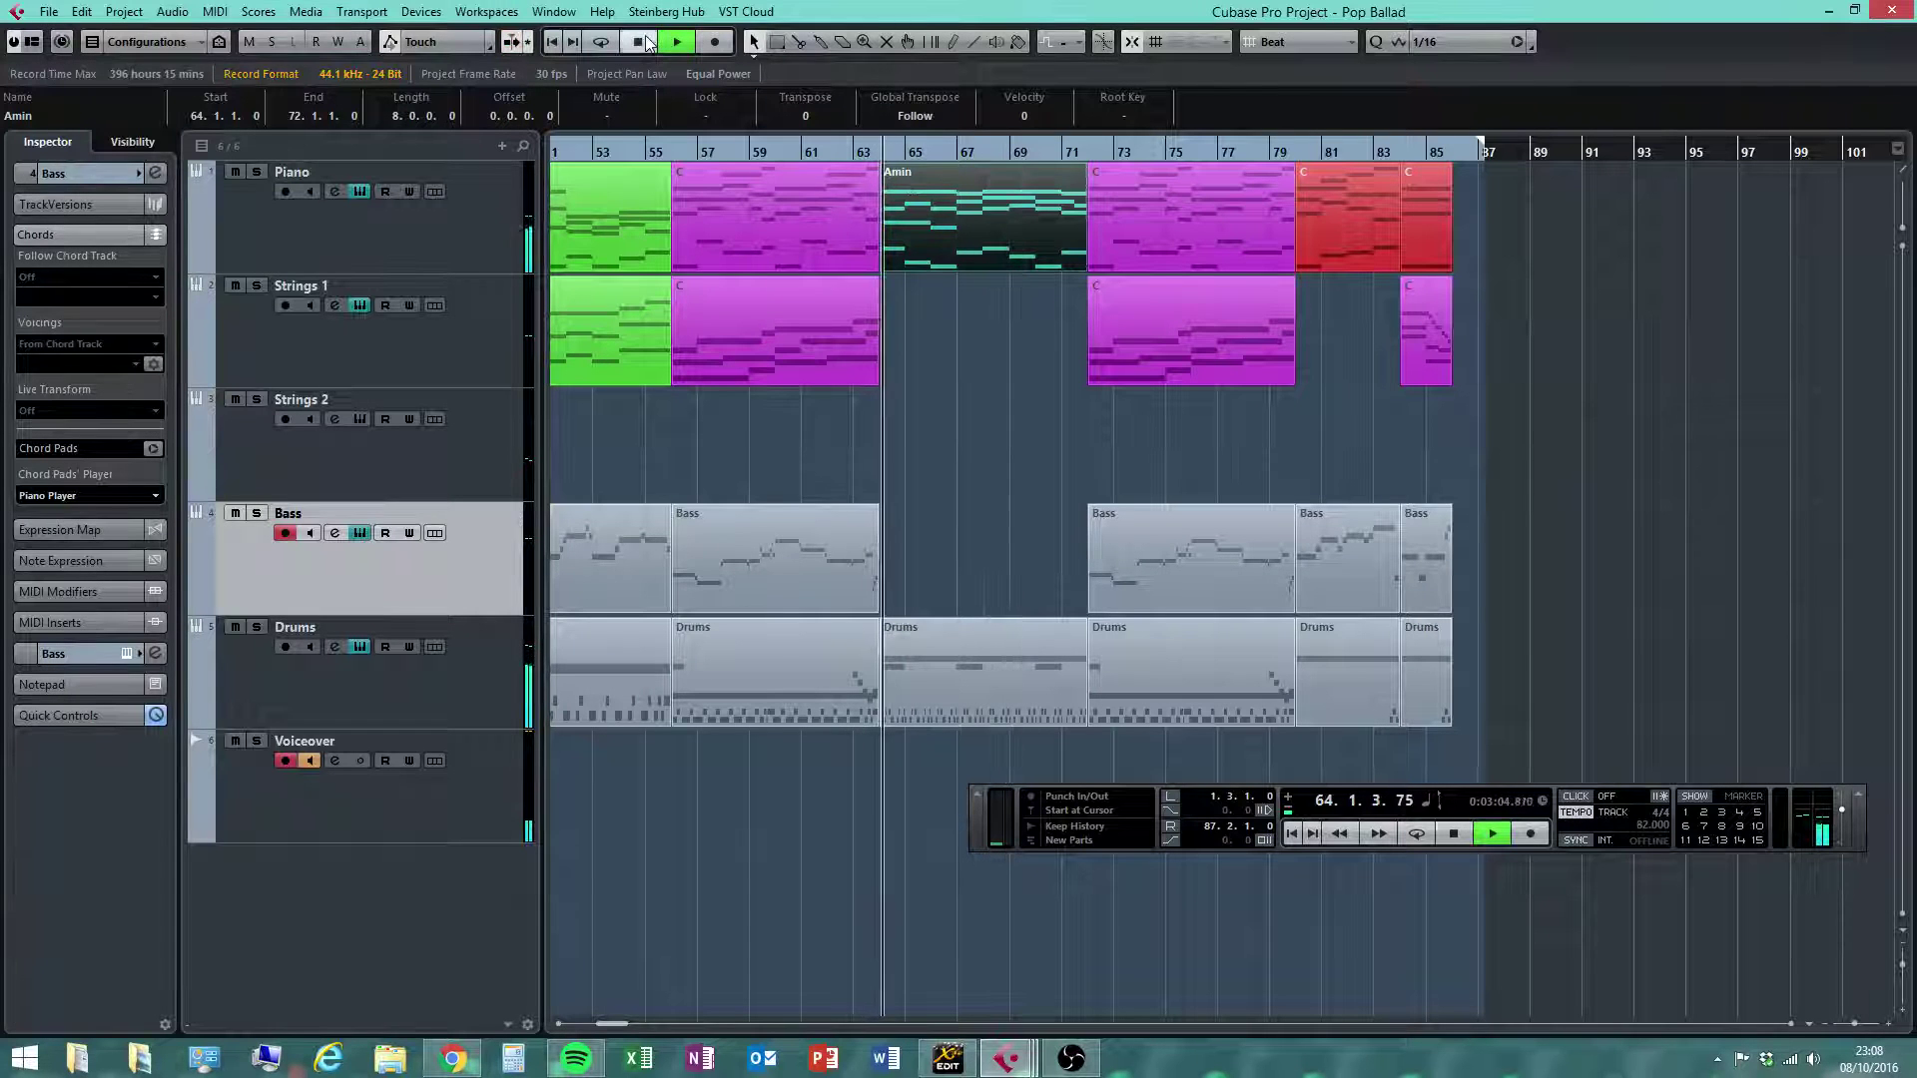
{"action": "left_click", "coordinate": [879, 155]}
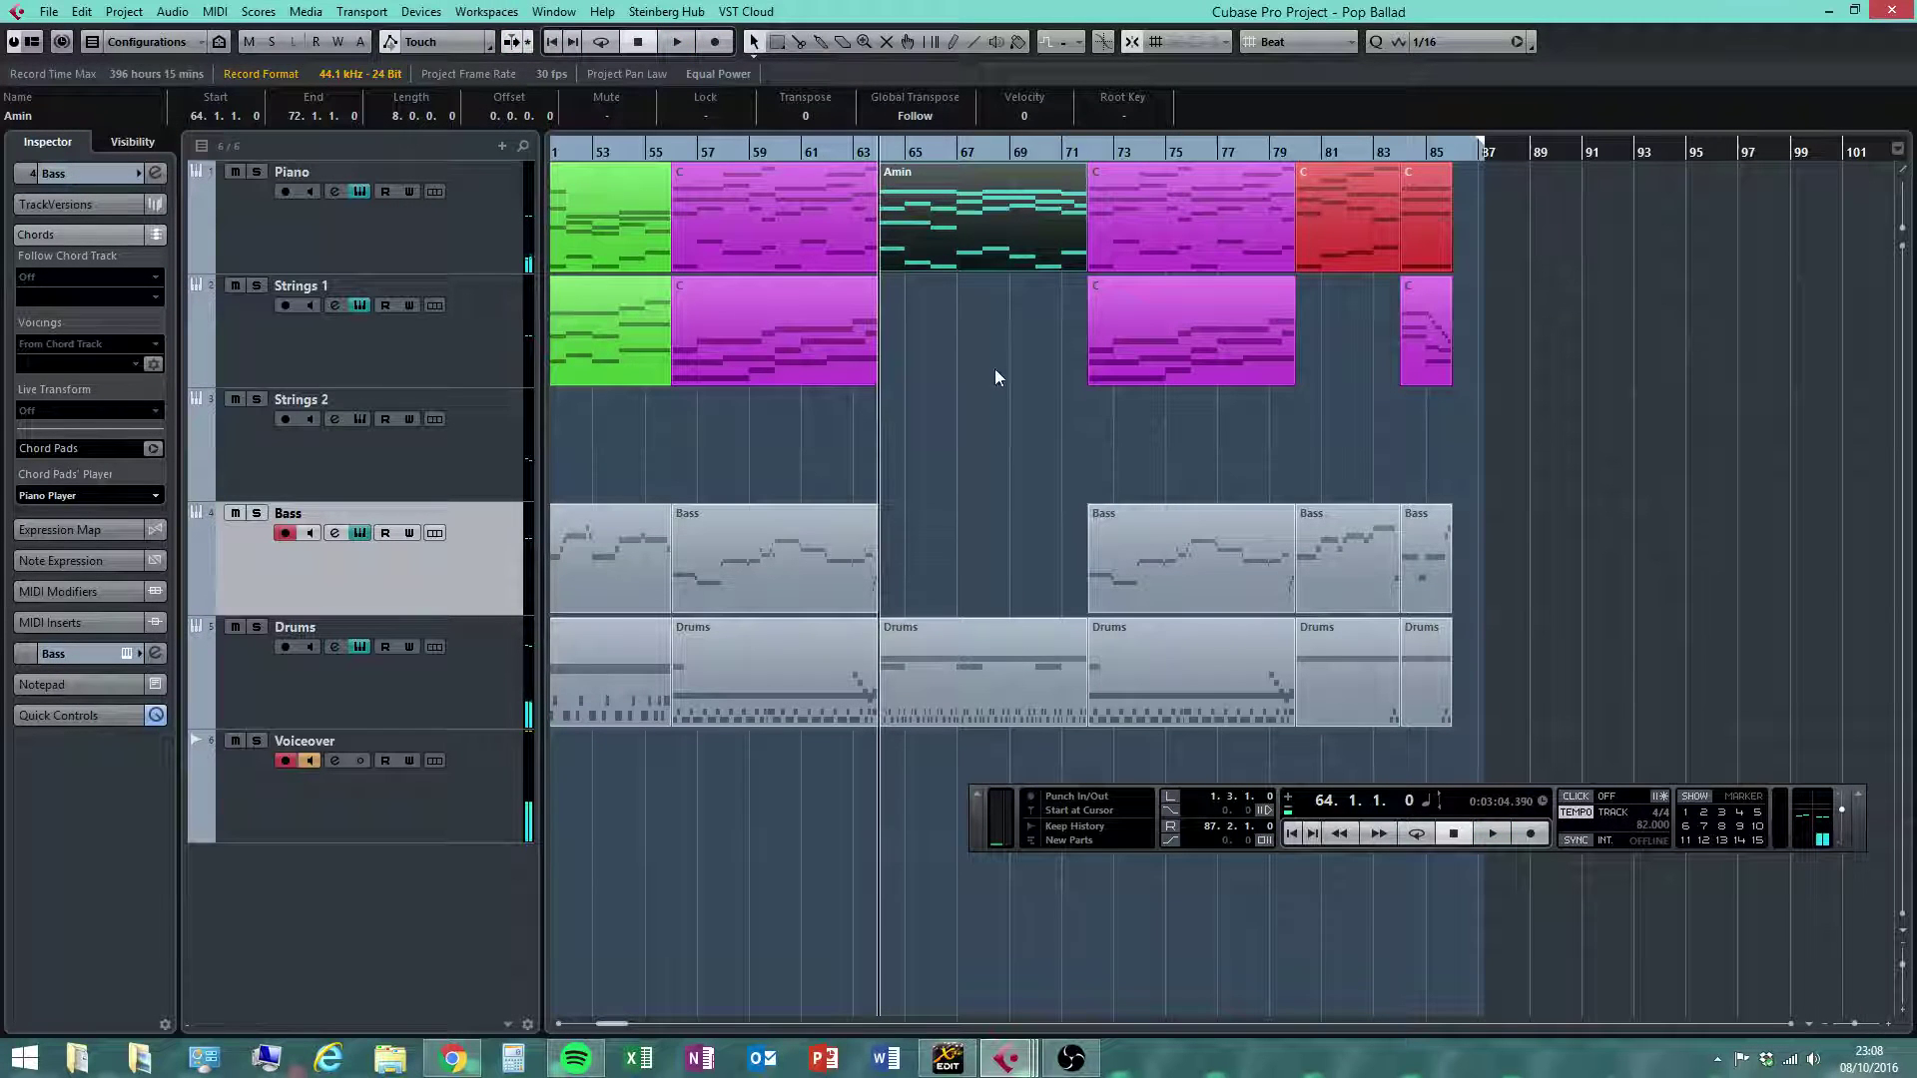
{"action": "key", "text": "ctrl+d"}
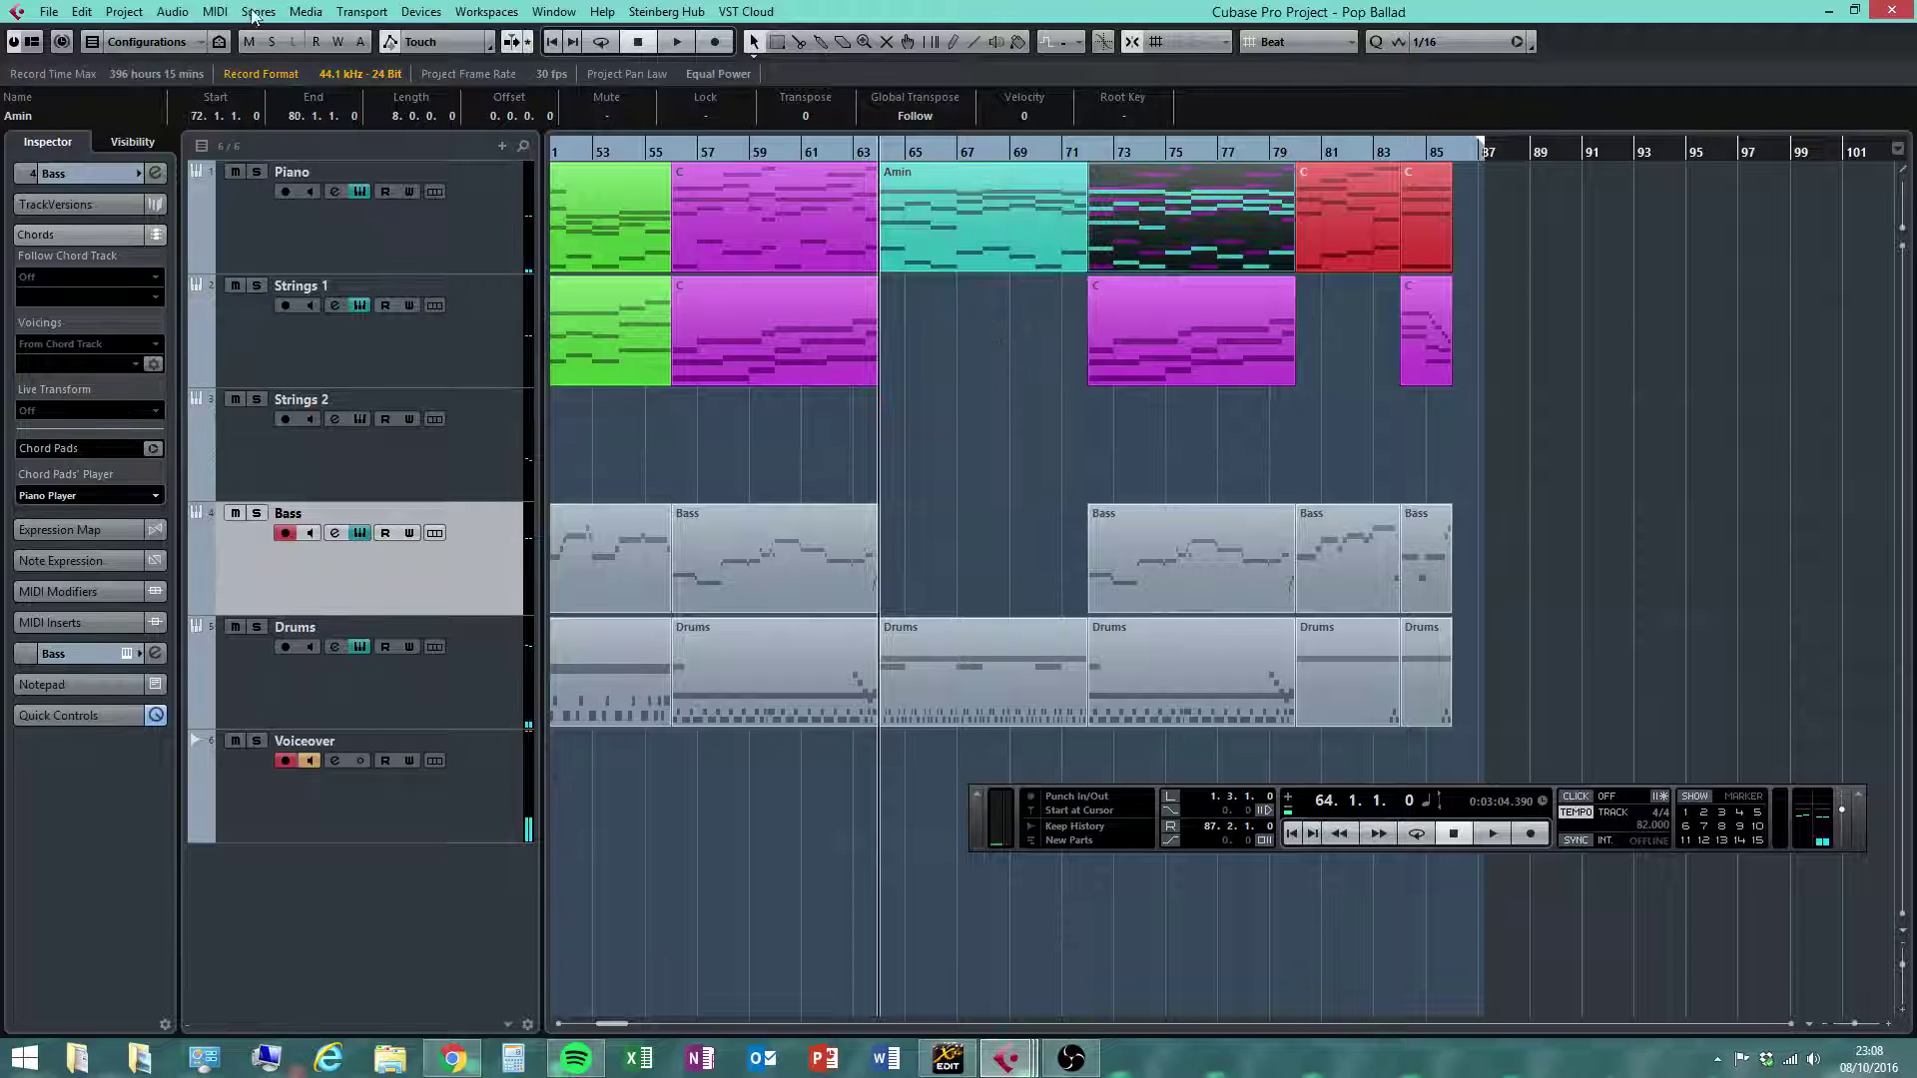
{"action": "left_click", "coordinate": [82, 11]}
{"action": "left_click", "coordinate": [120, 32]}
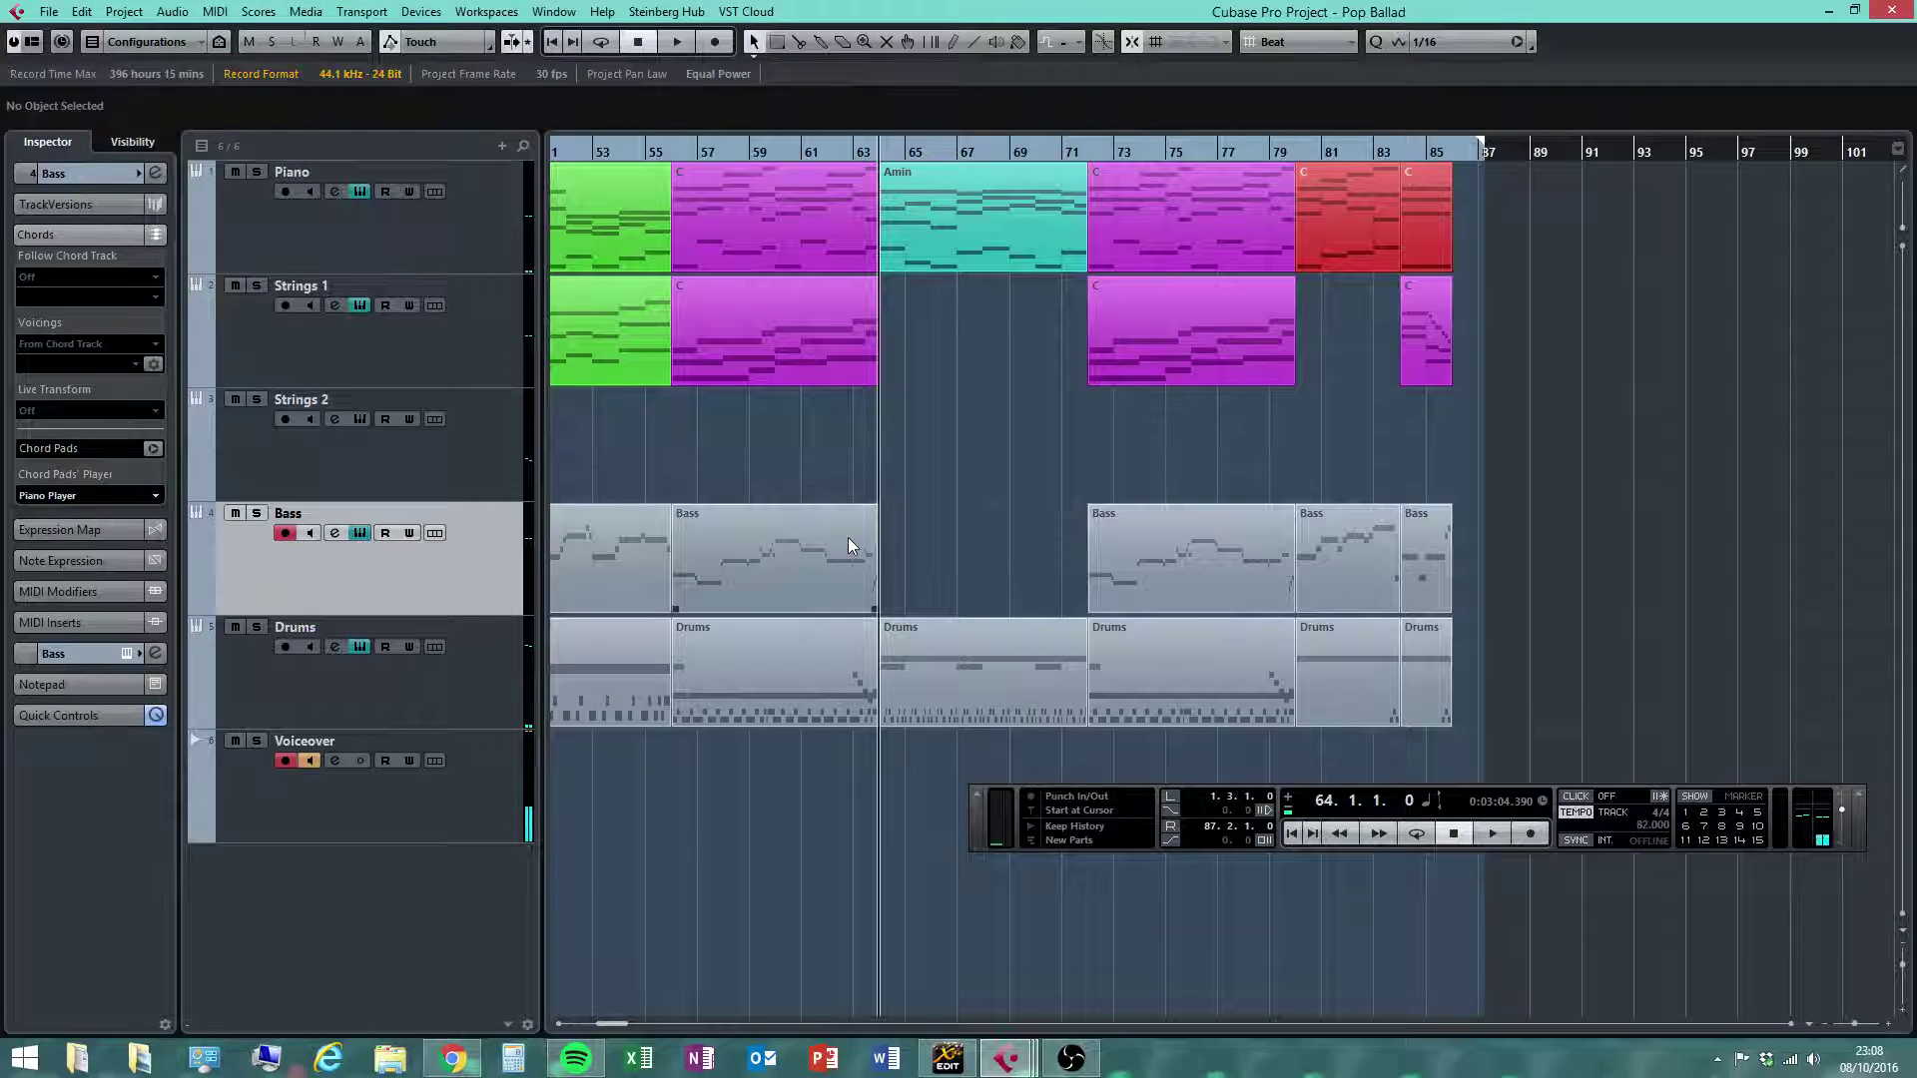
Paste the copied root notes onto the Bass track at bar 64 and open the resulting part in the Key Editor
{"action": "key", "text": "ctrl+v"}
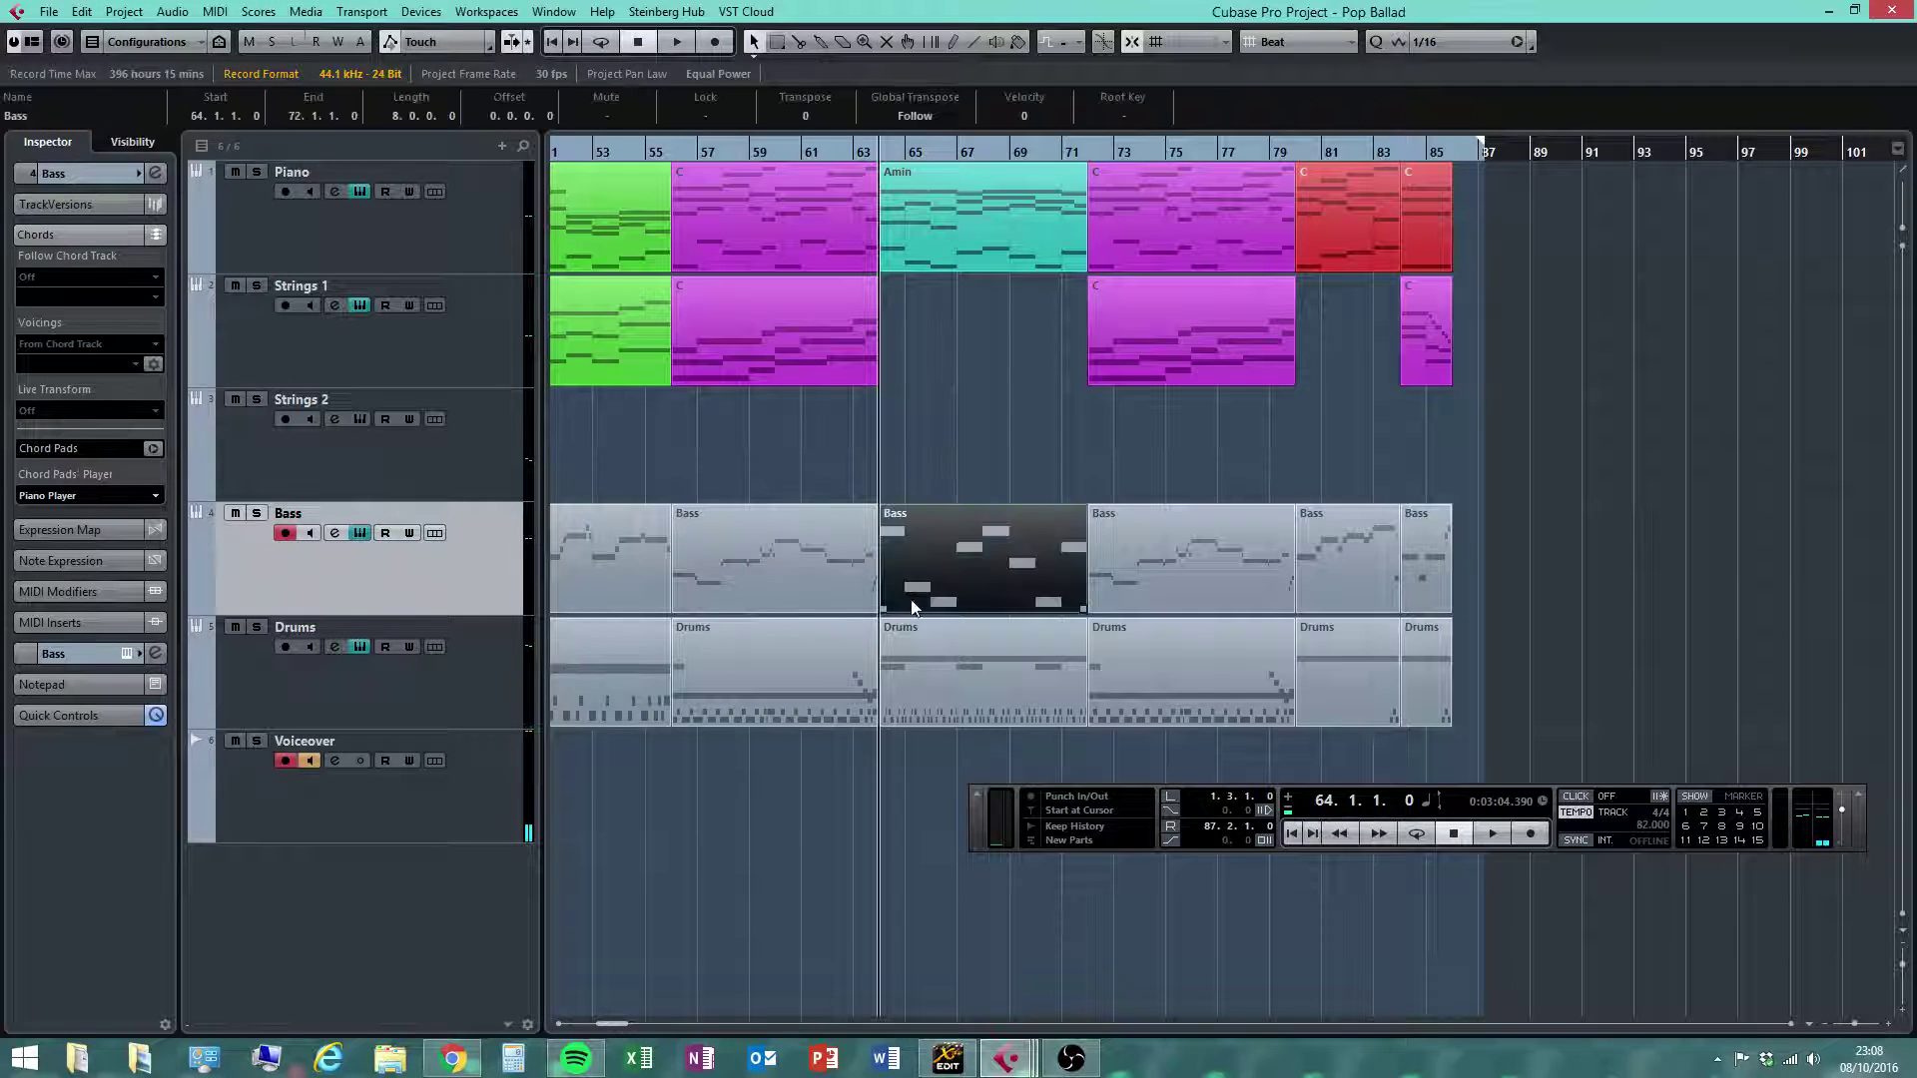
{"action": "left_click", "coordinate": [966, 425]}
{"action": "left_click", "coordinate": [945, 550]}
{"action": "double_click", "coordinate": [947, 557]}
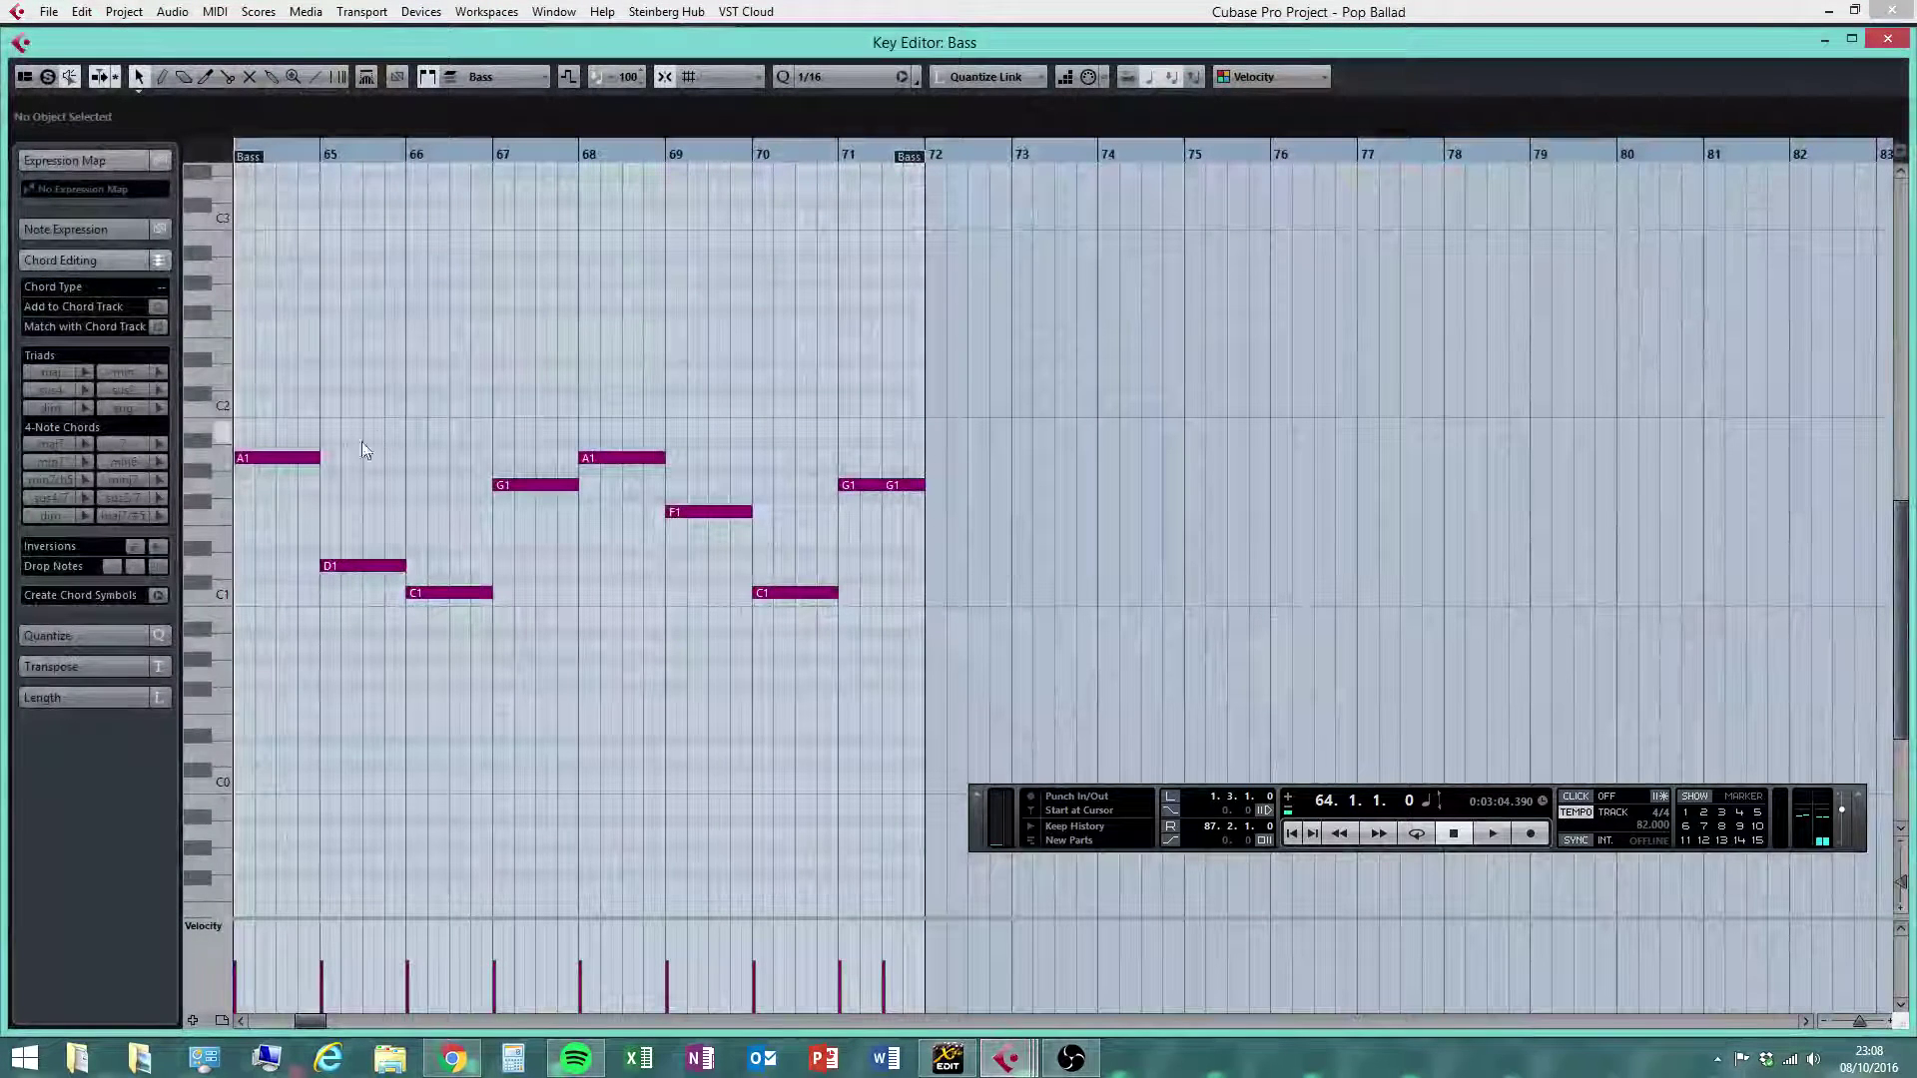
Raise the D1, F1 and both C1 root notes by an octave to D2, F2 and C2, and audition notes
{"action": "left_click_drag", "start_coordinate": [344, 544], "coordinate": [547, 677]}
{"action": "left_click_drag", "start_coordinate": [327, 503], "coordinate": [849, 691]}
{"action": "left_click_drag", "start_coordinate": [362, 572], "coordinate": [361, 382]}
{"action": "left_click", "coordinate": [379, 517]}
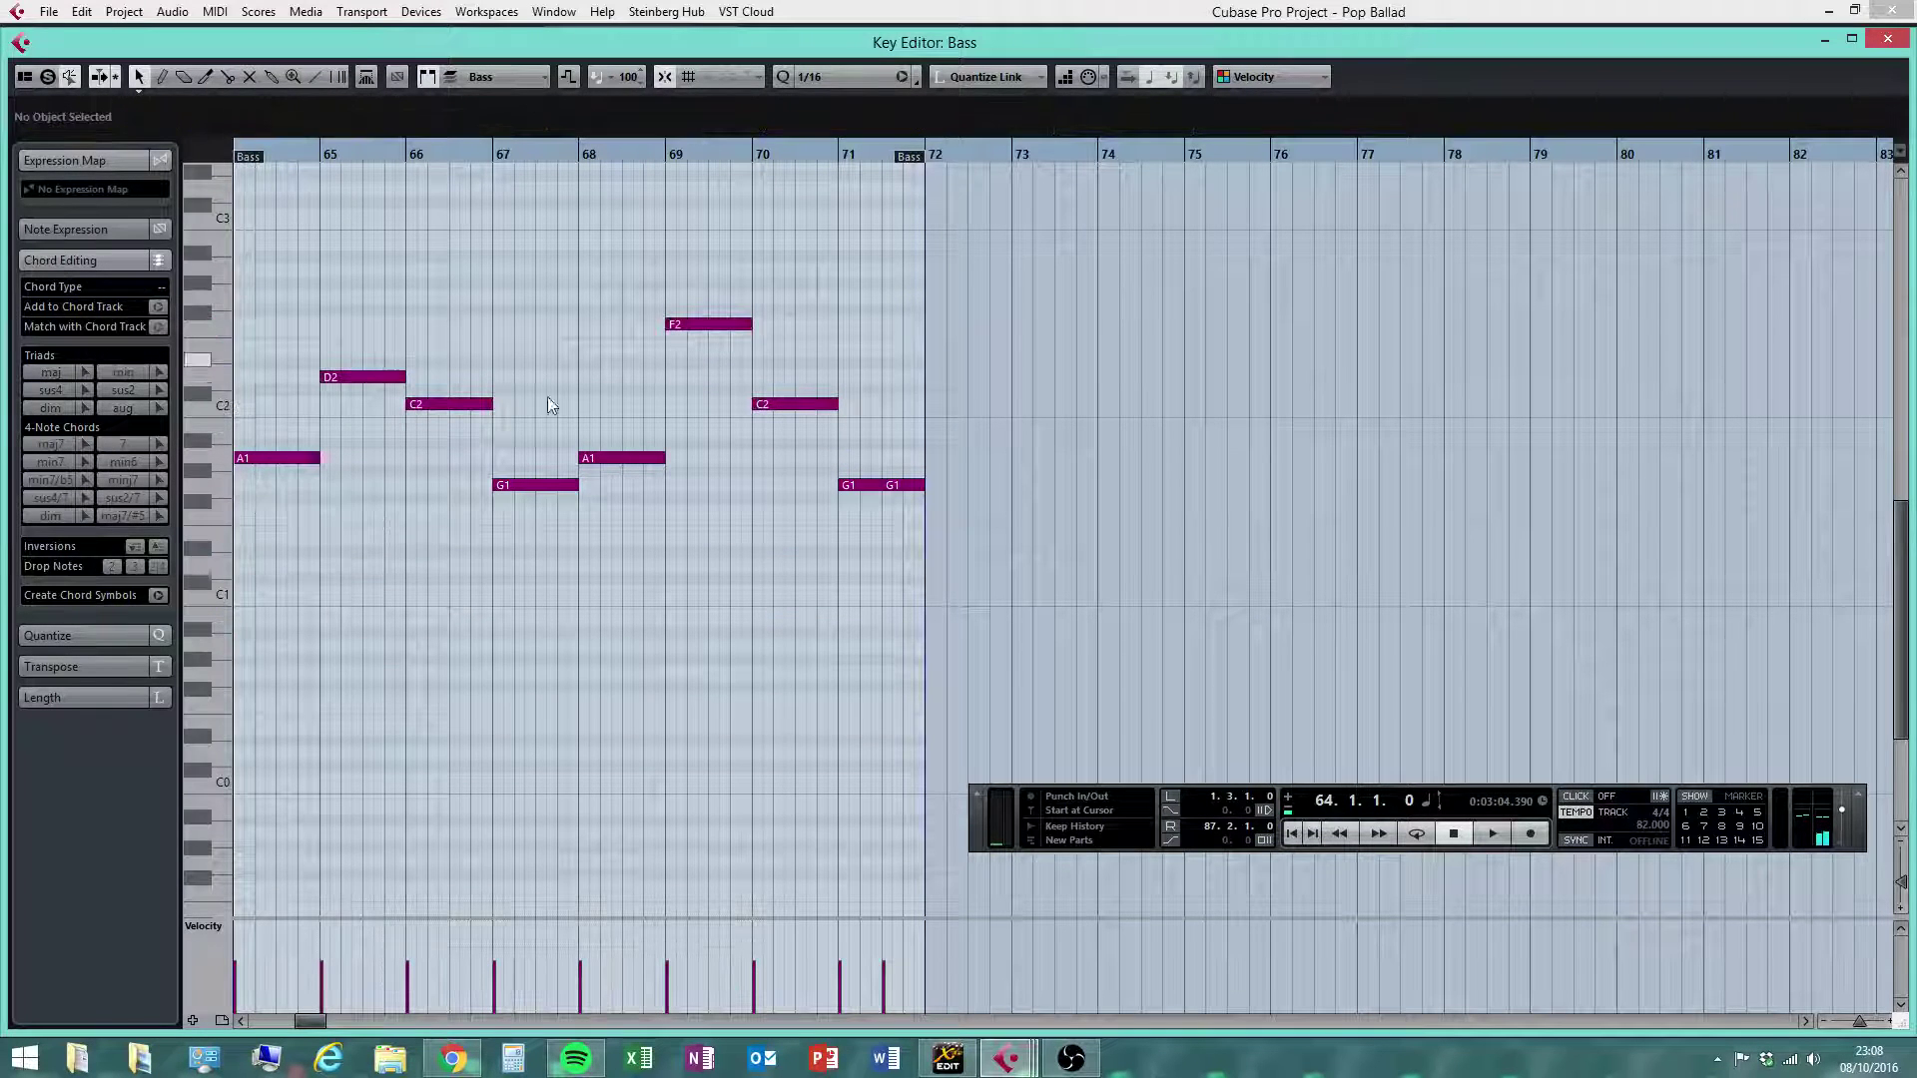
{"action": "left_click", "coordinate": [517, 487]}
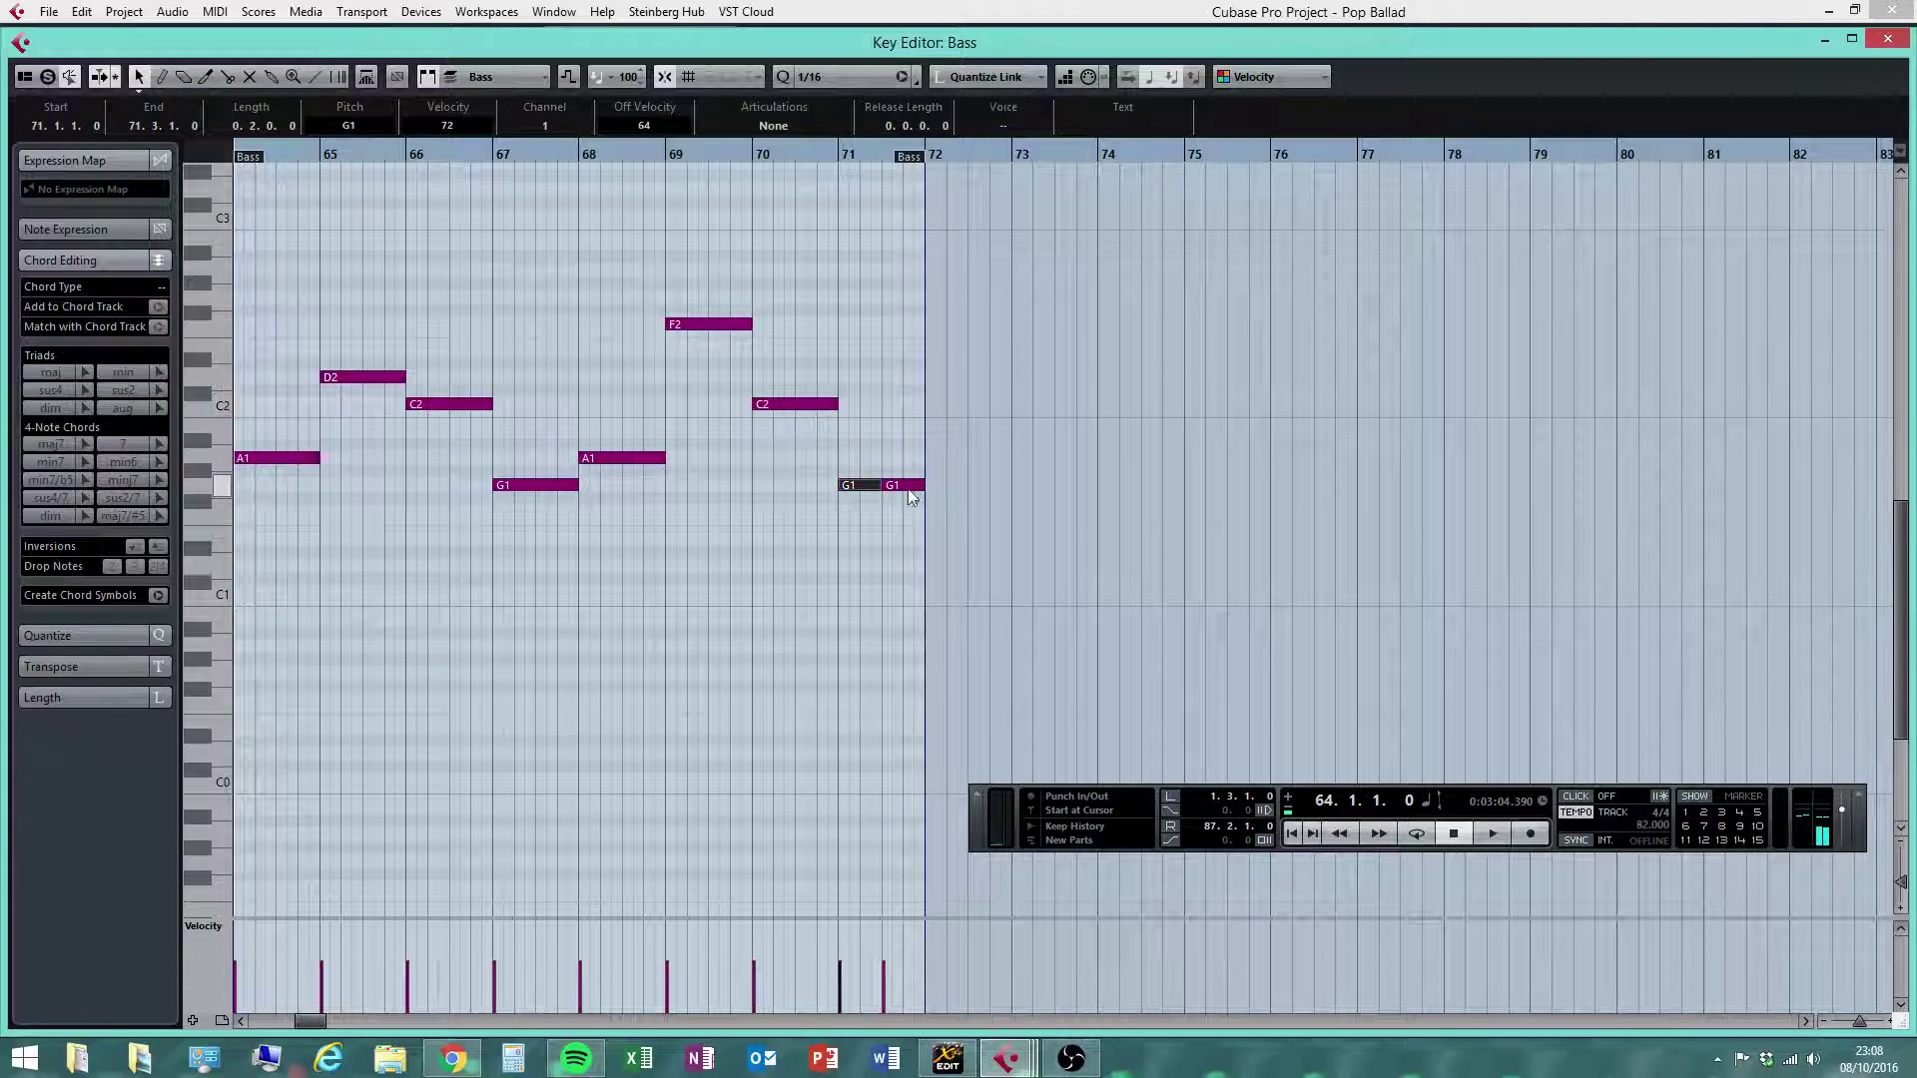
{"action": "left_click", "coordinate": [297, 460]}
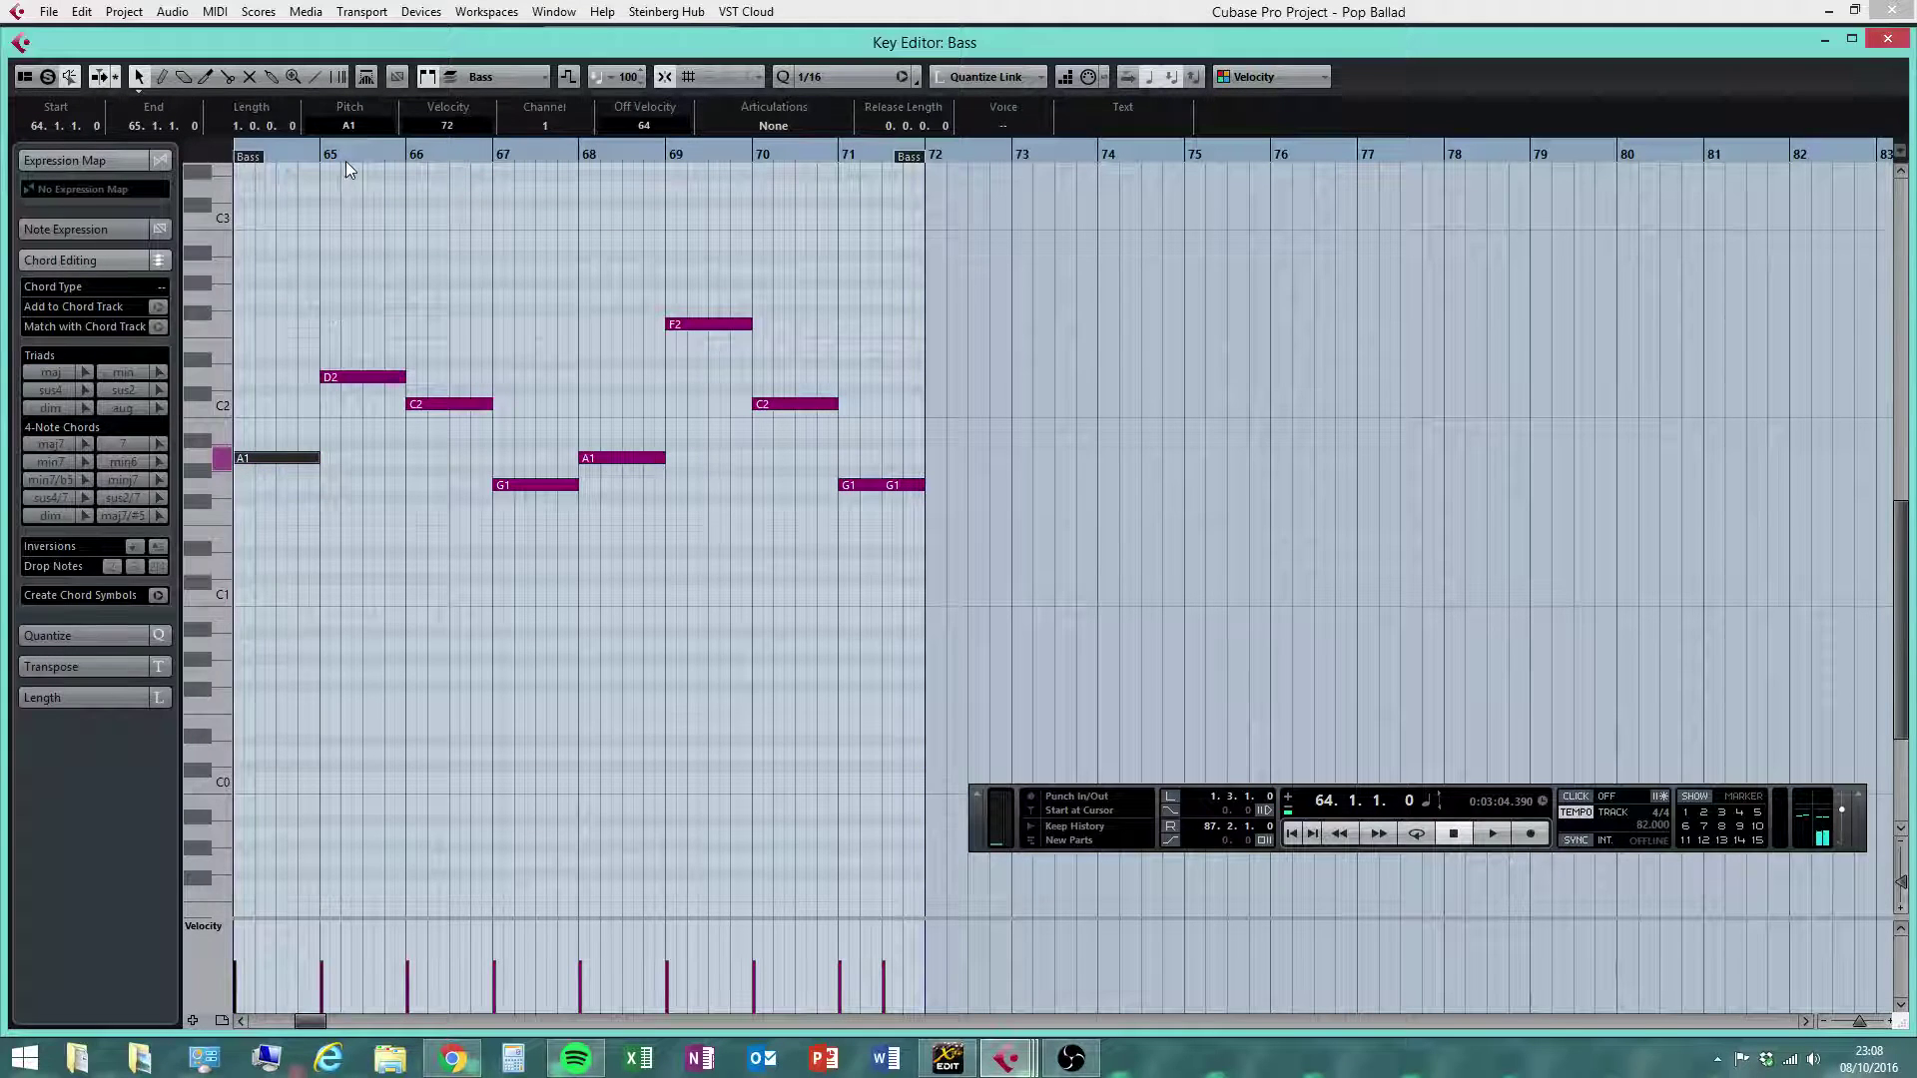
Shorten the A1 at bar 64 to 0.0.2.0 and draw repeated A1 notes in a galloping rhythm up to 64.3.3
{"action": "left_click_drag", "start_coordinate": [346, 160], "coordinate": [238, 238]}
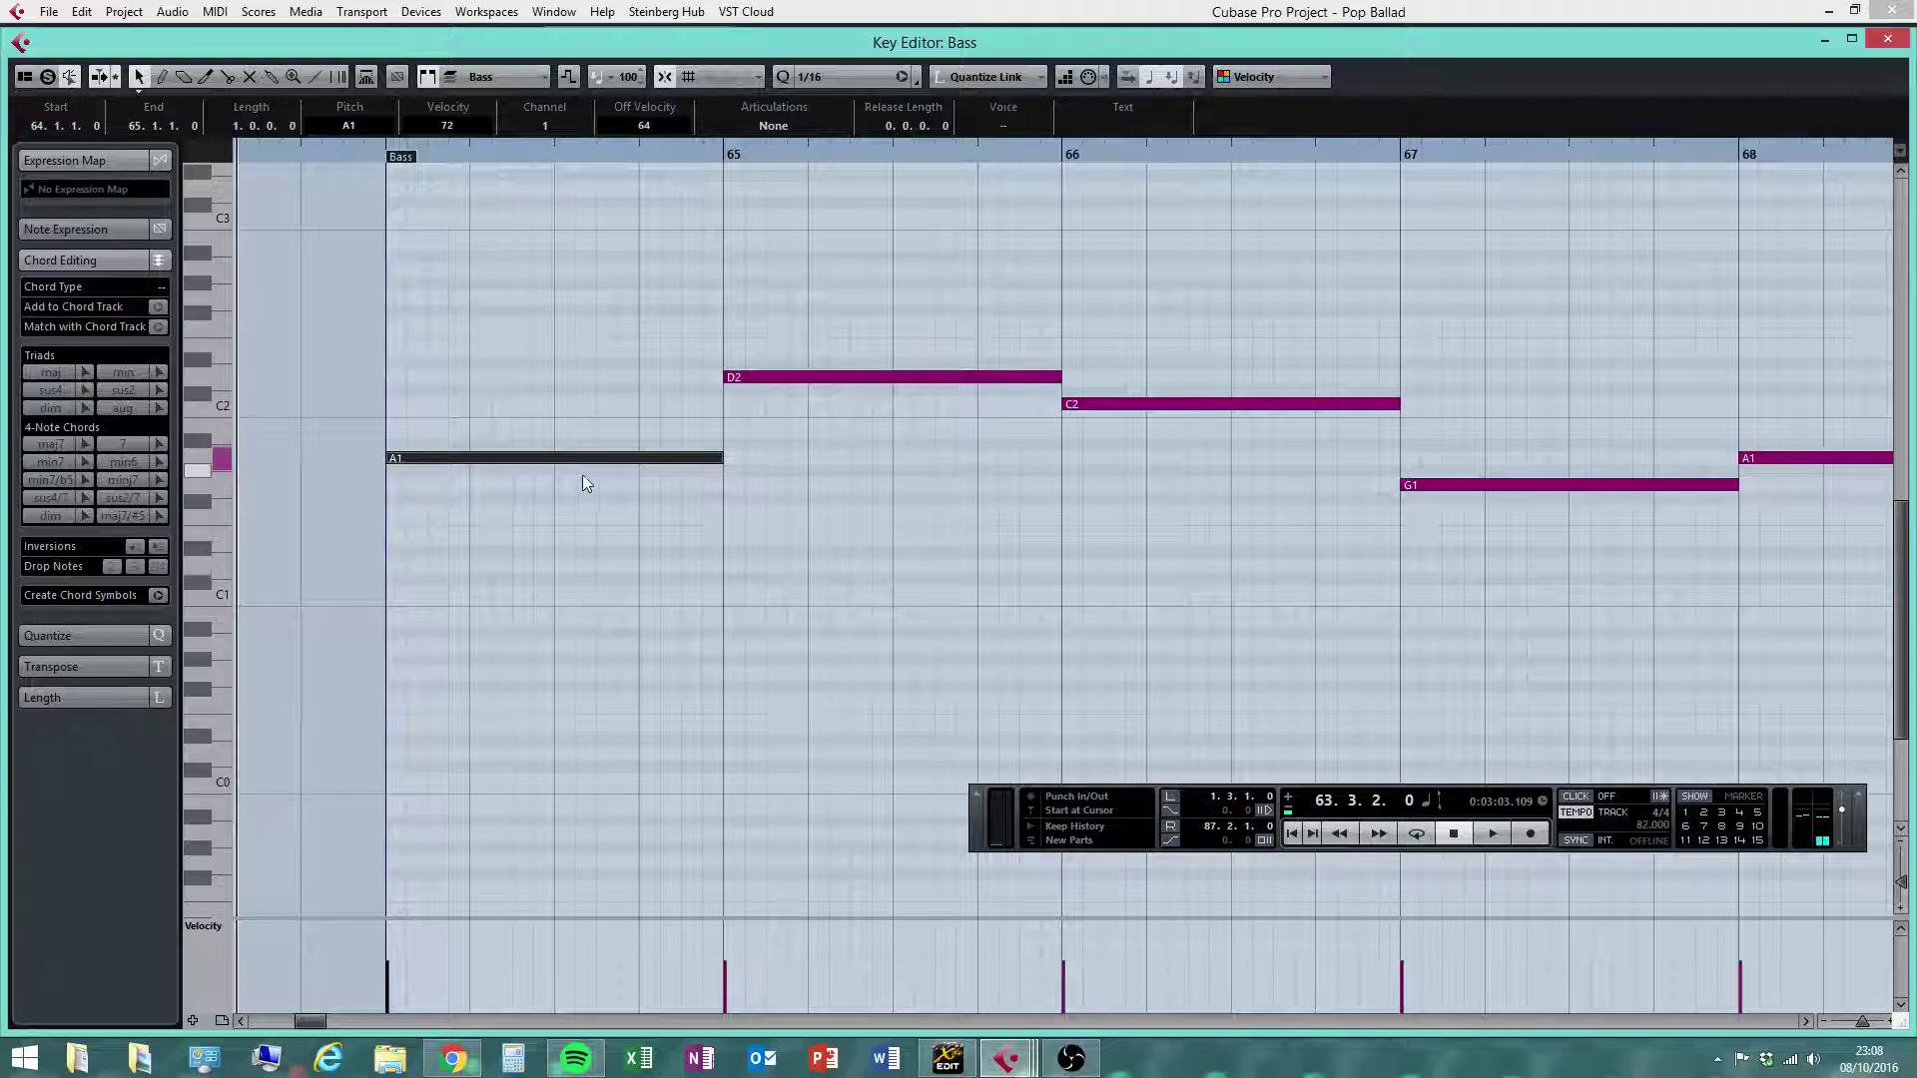
{"action": "left_click_drag", "start_coordinate": [718, 459], "coordinate": [425, 467]}
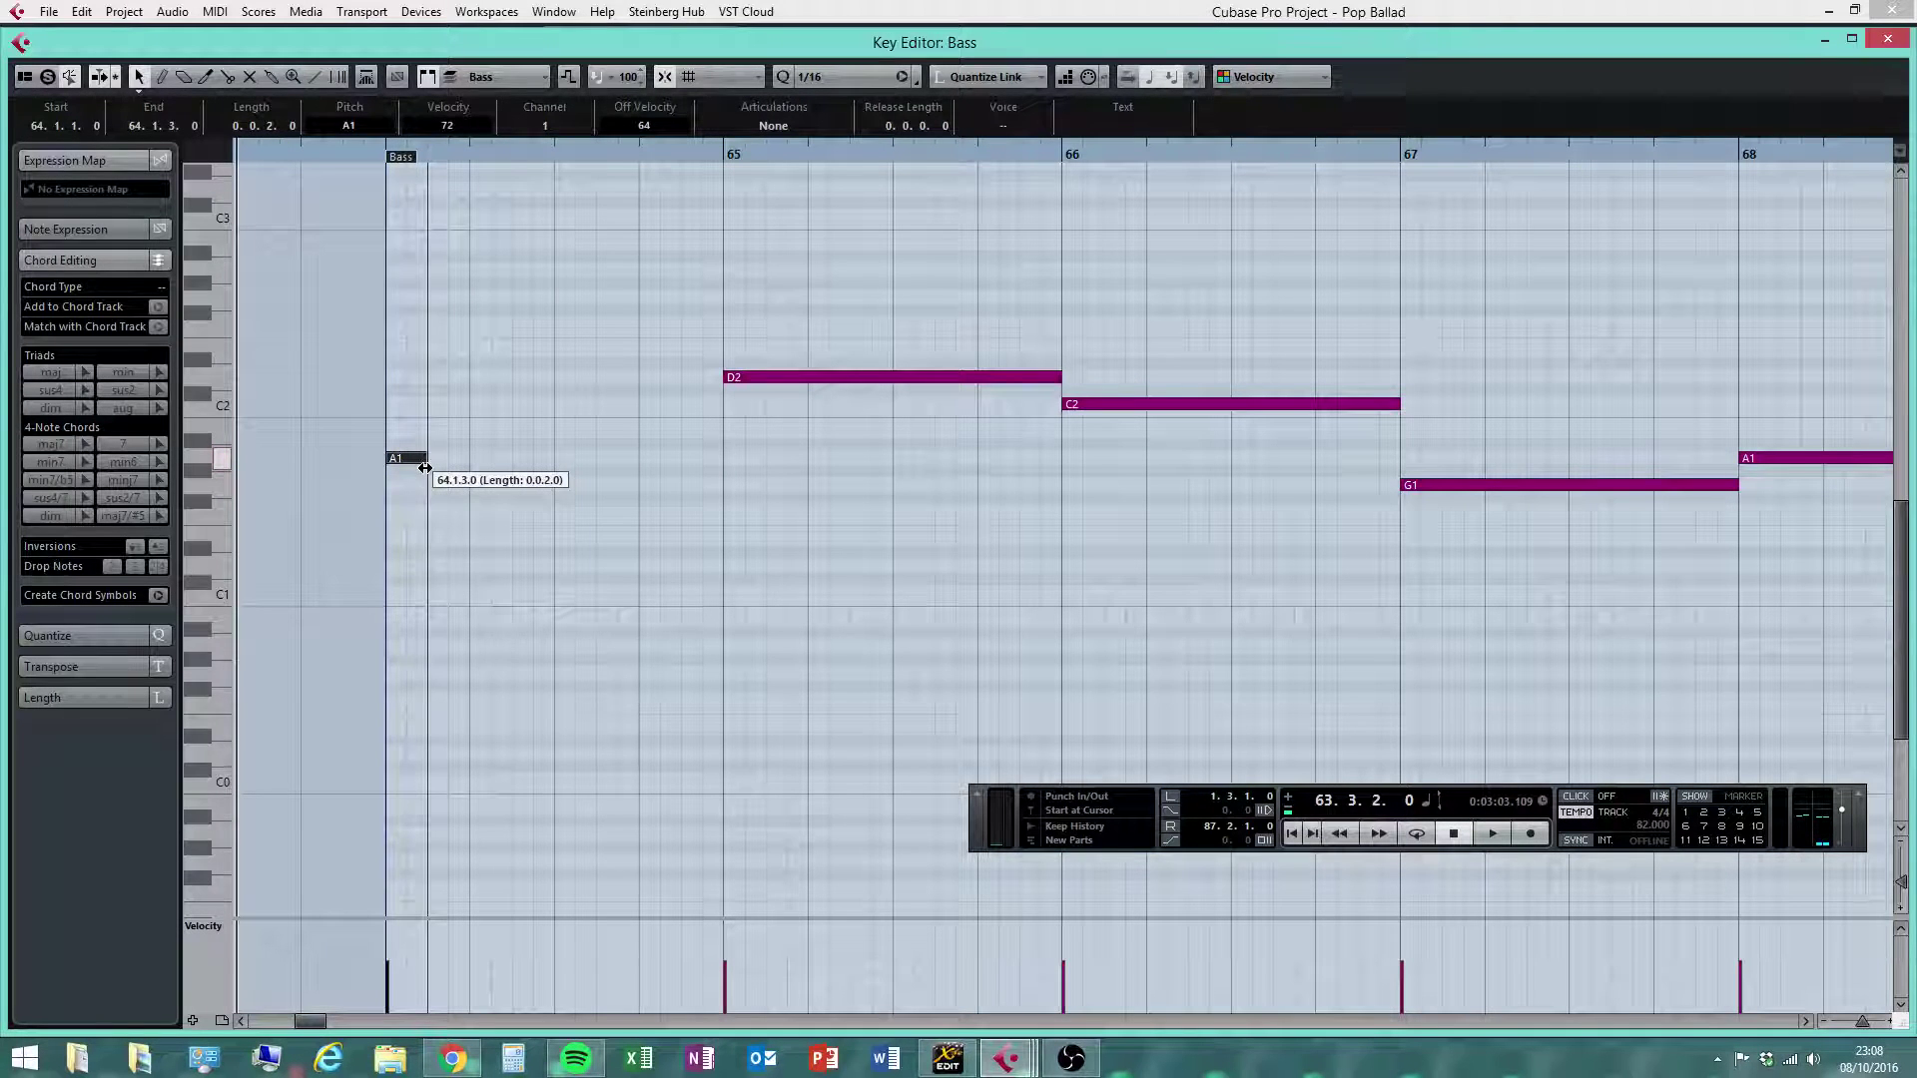
{"action": "left_click", "coordinate": [449, 505]}
{"action": "left_click", "coordinate": [436, 458]}
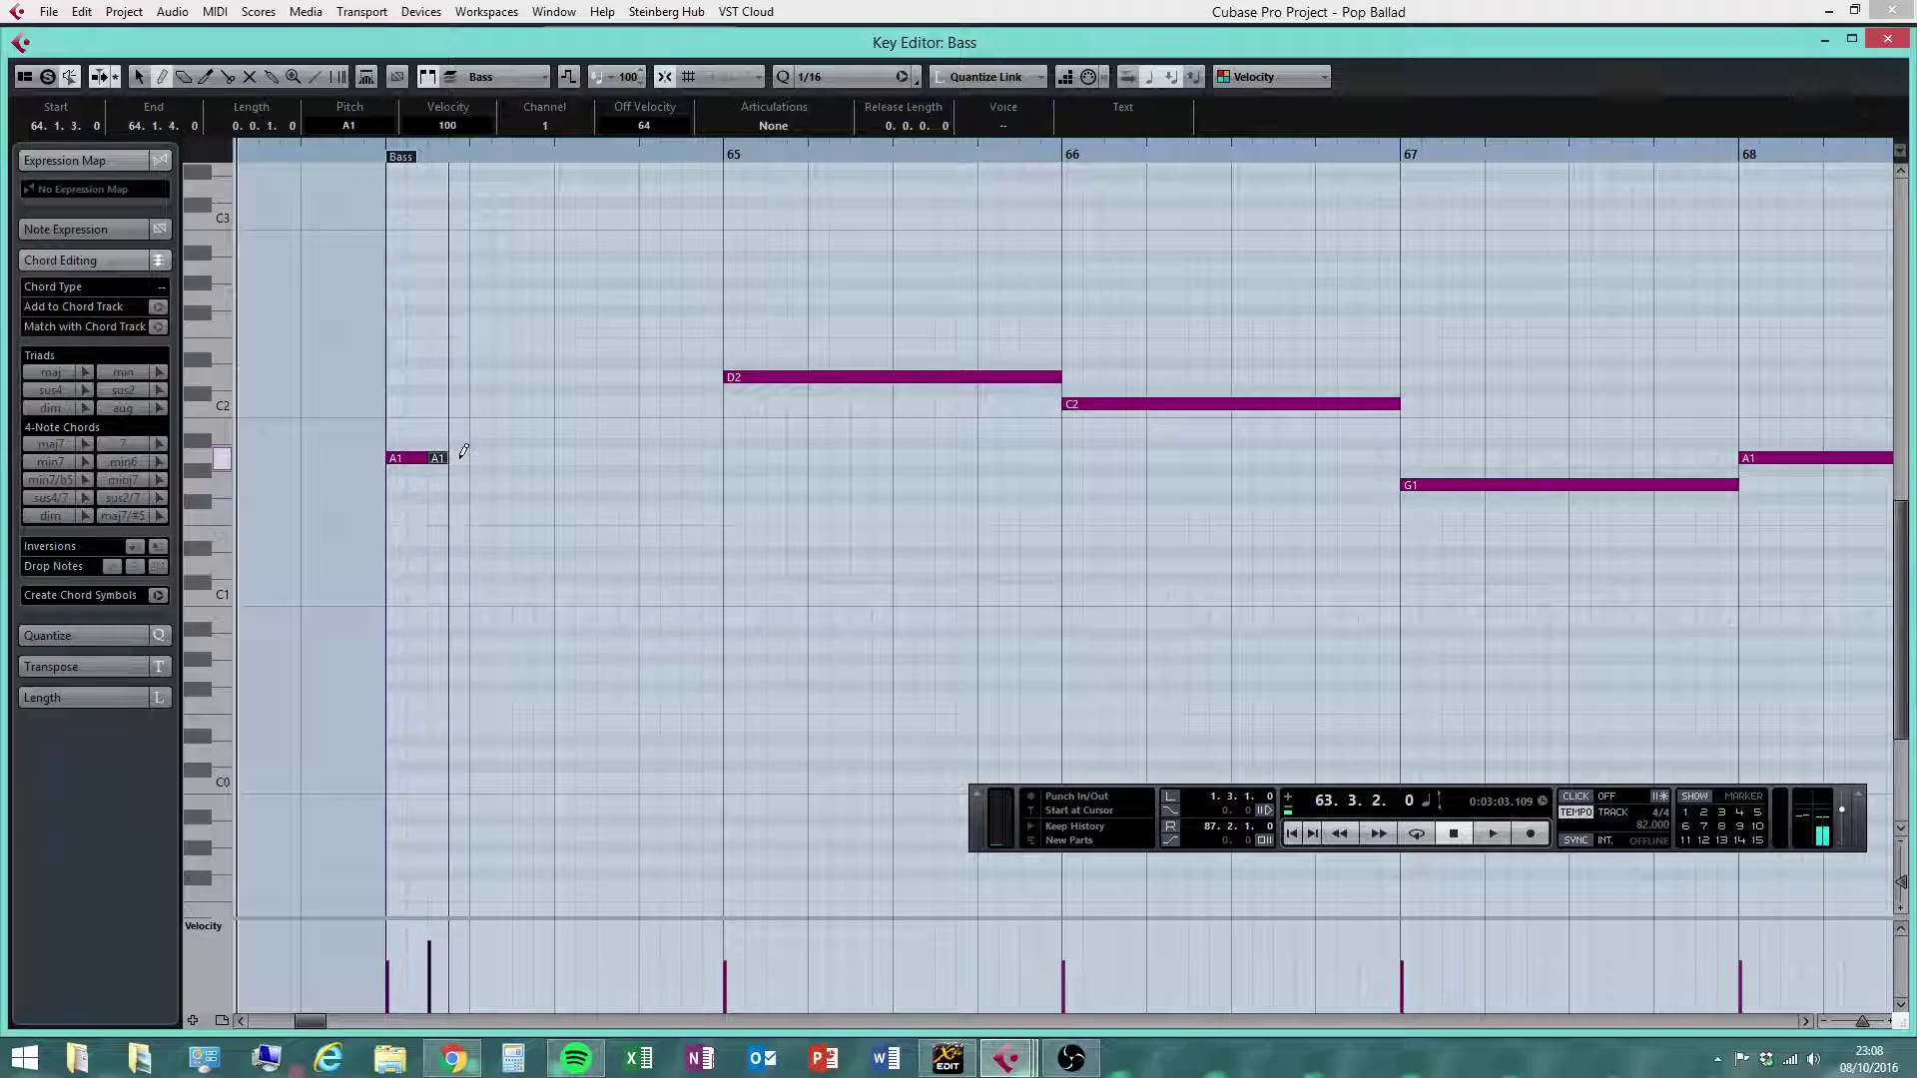
{"action": "left_click", "coordinate": [456, 459]}
{"action": "left_click_drag", "start_coordinate": [476, 458], "coordinate": [599, 458]}
{"action": "left_click", "coordinate": [519, 459]}
{"action": "left_click", "coordinate": [540, 458]}
{"action": "left_click", "coordinate": [609, 458]}
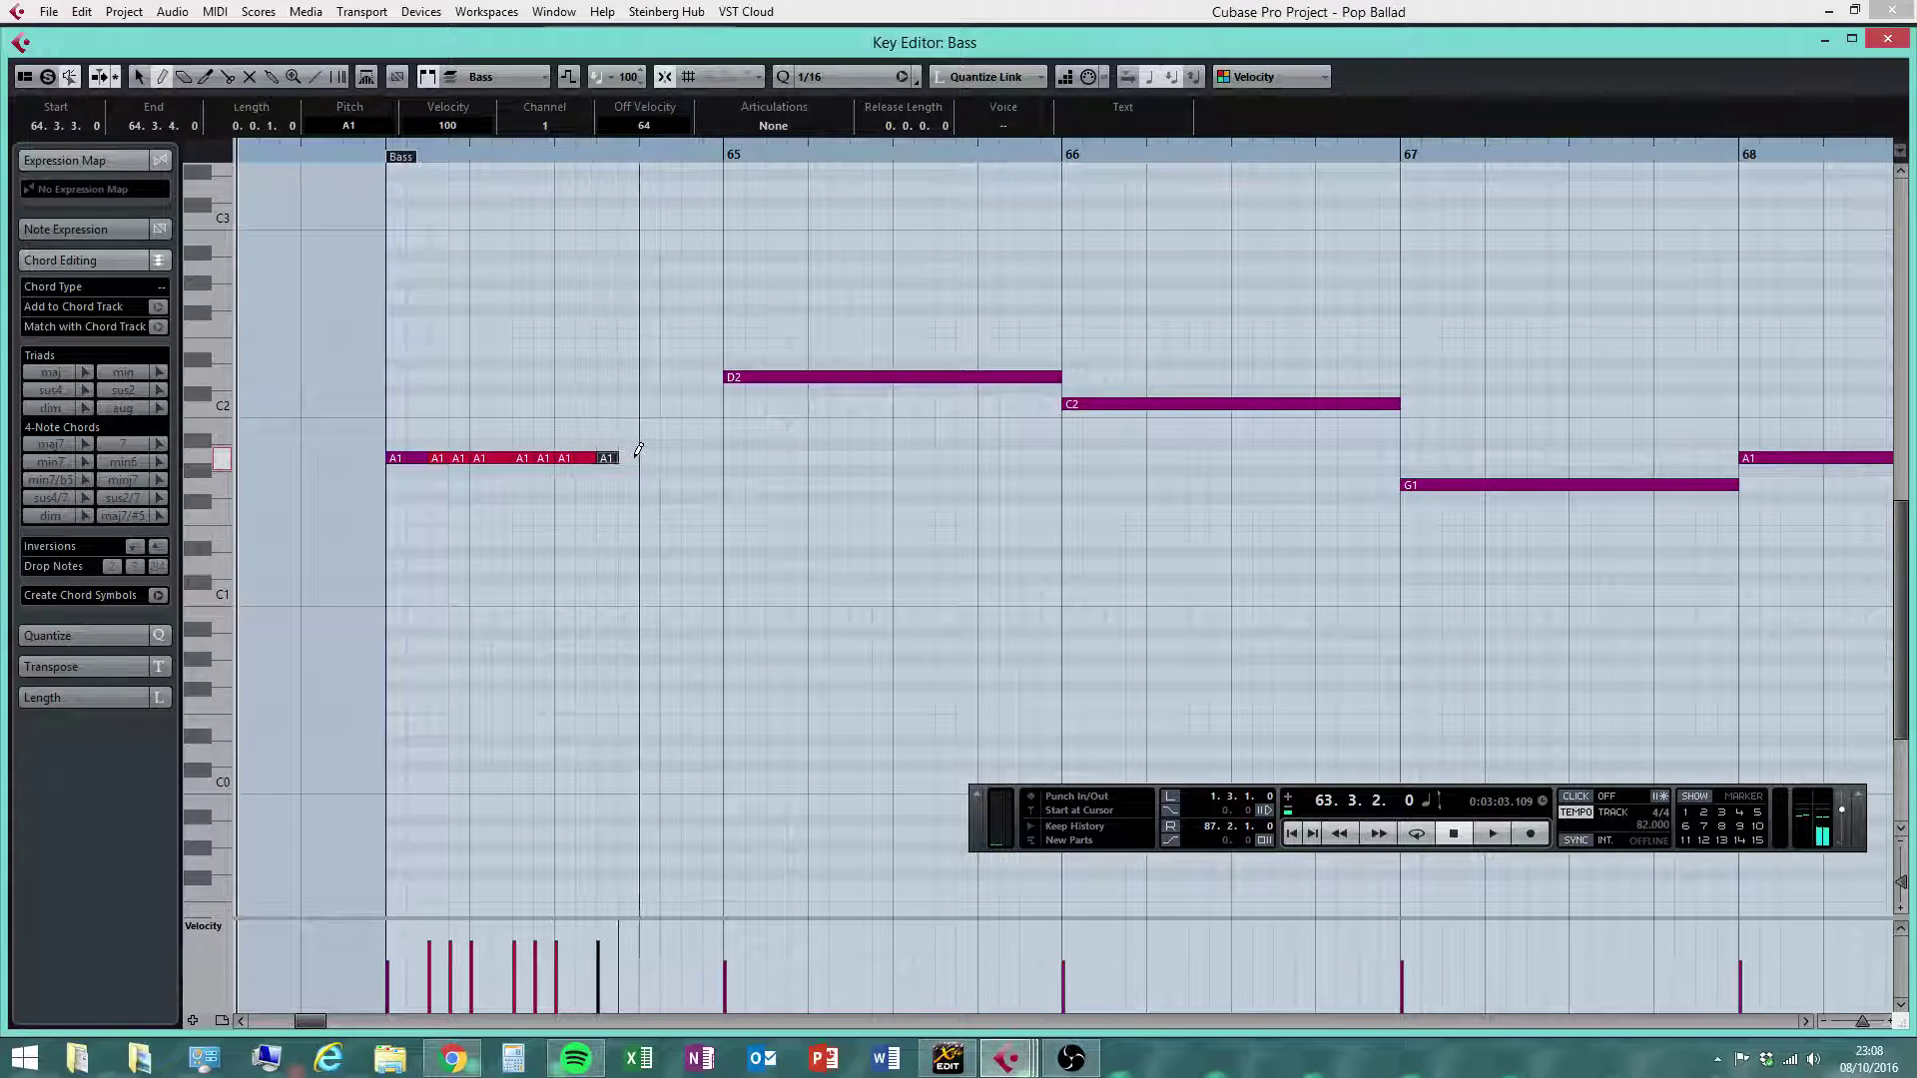
Finish bar 64 with another A1 and a sixteenth-note run of B1, C2 and A1
{"action": "left_click", "coordinate": [654, 458]}
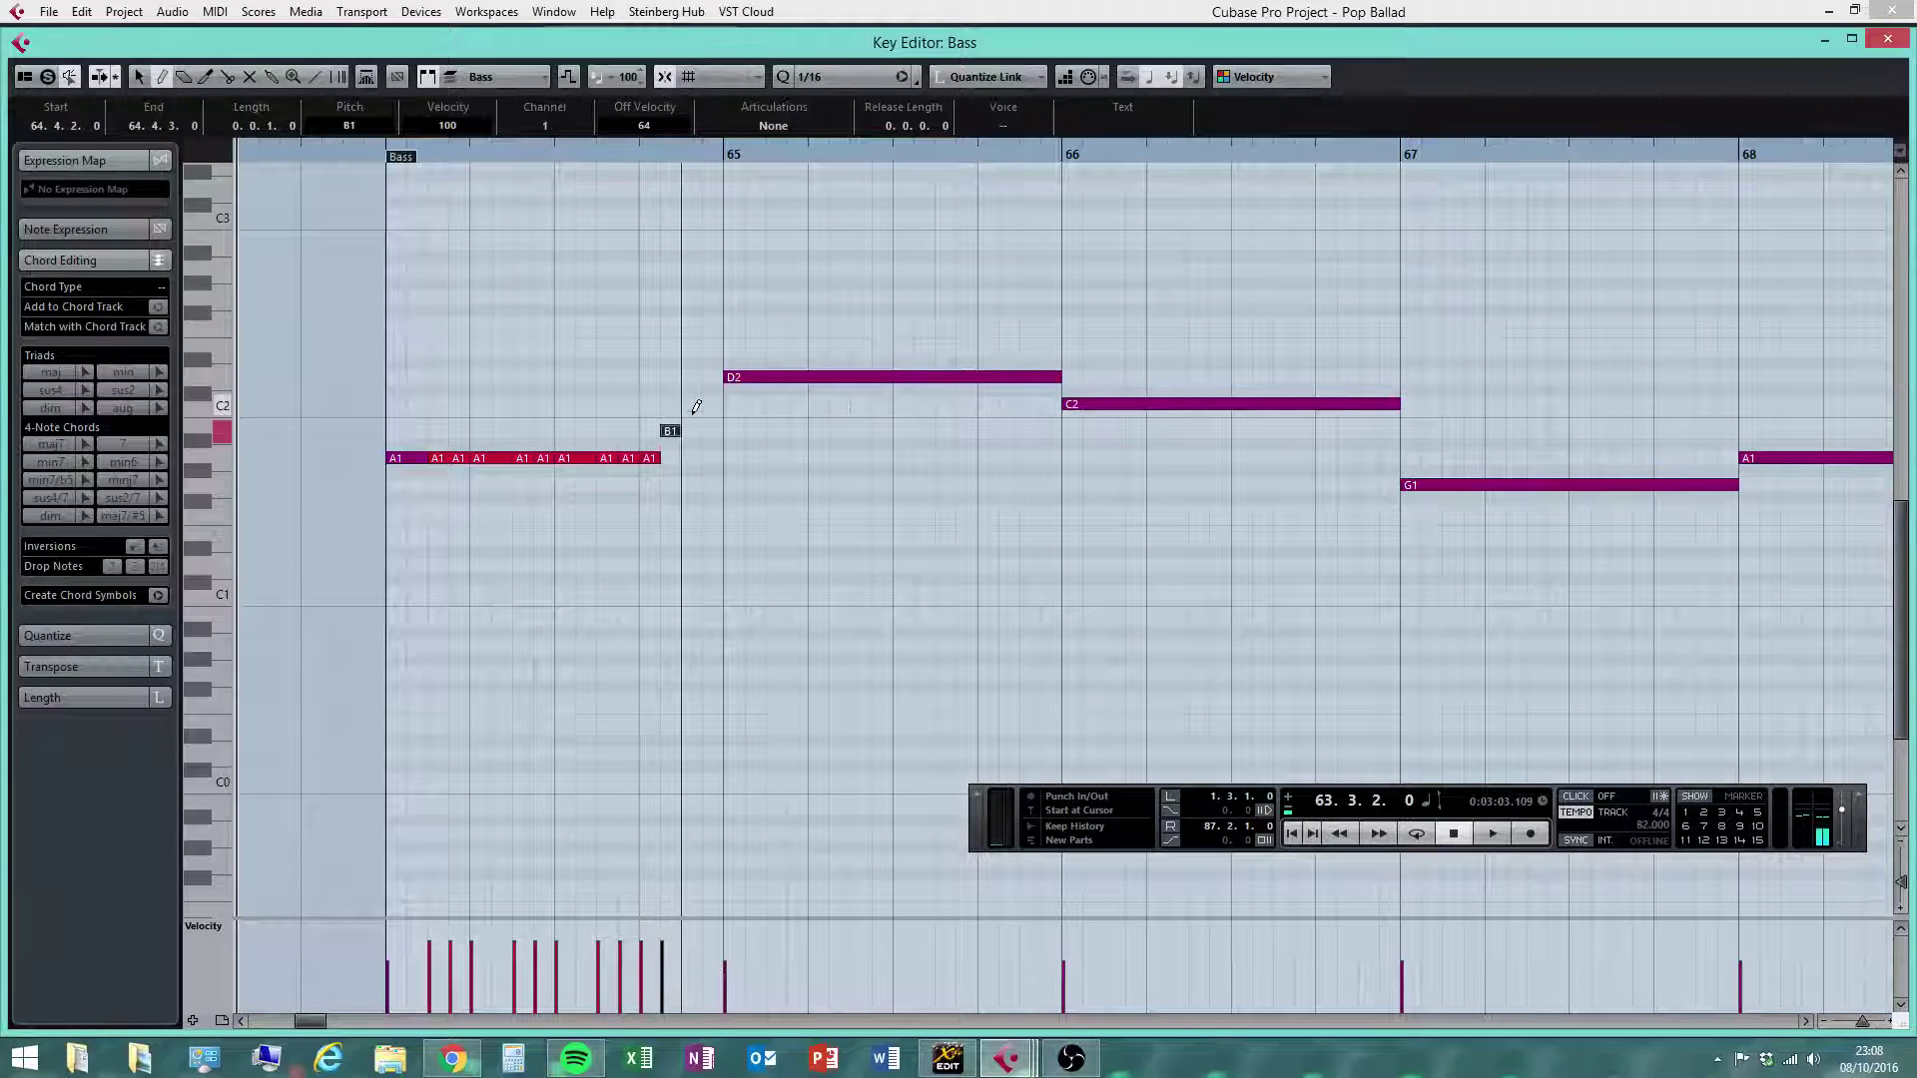
{"action": "left_click", "coordinate": [692, 405]}
{"action": "left_click", "coordinate": [712, 458]}
{"action": "key", "text": "1"}
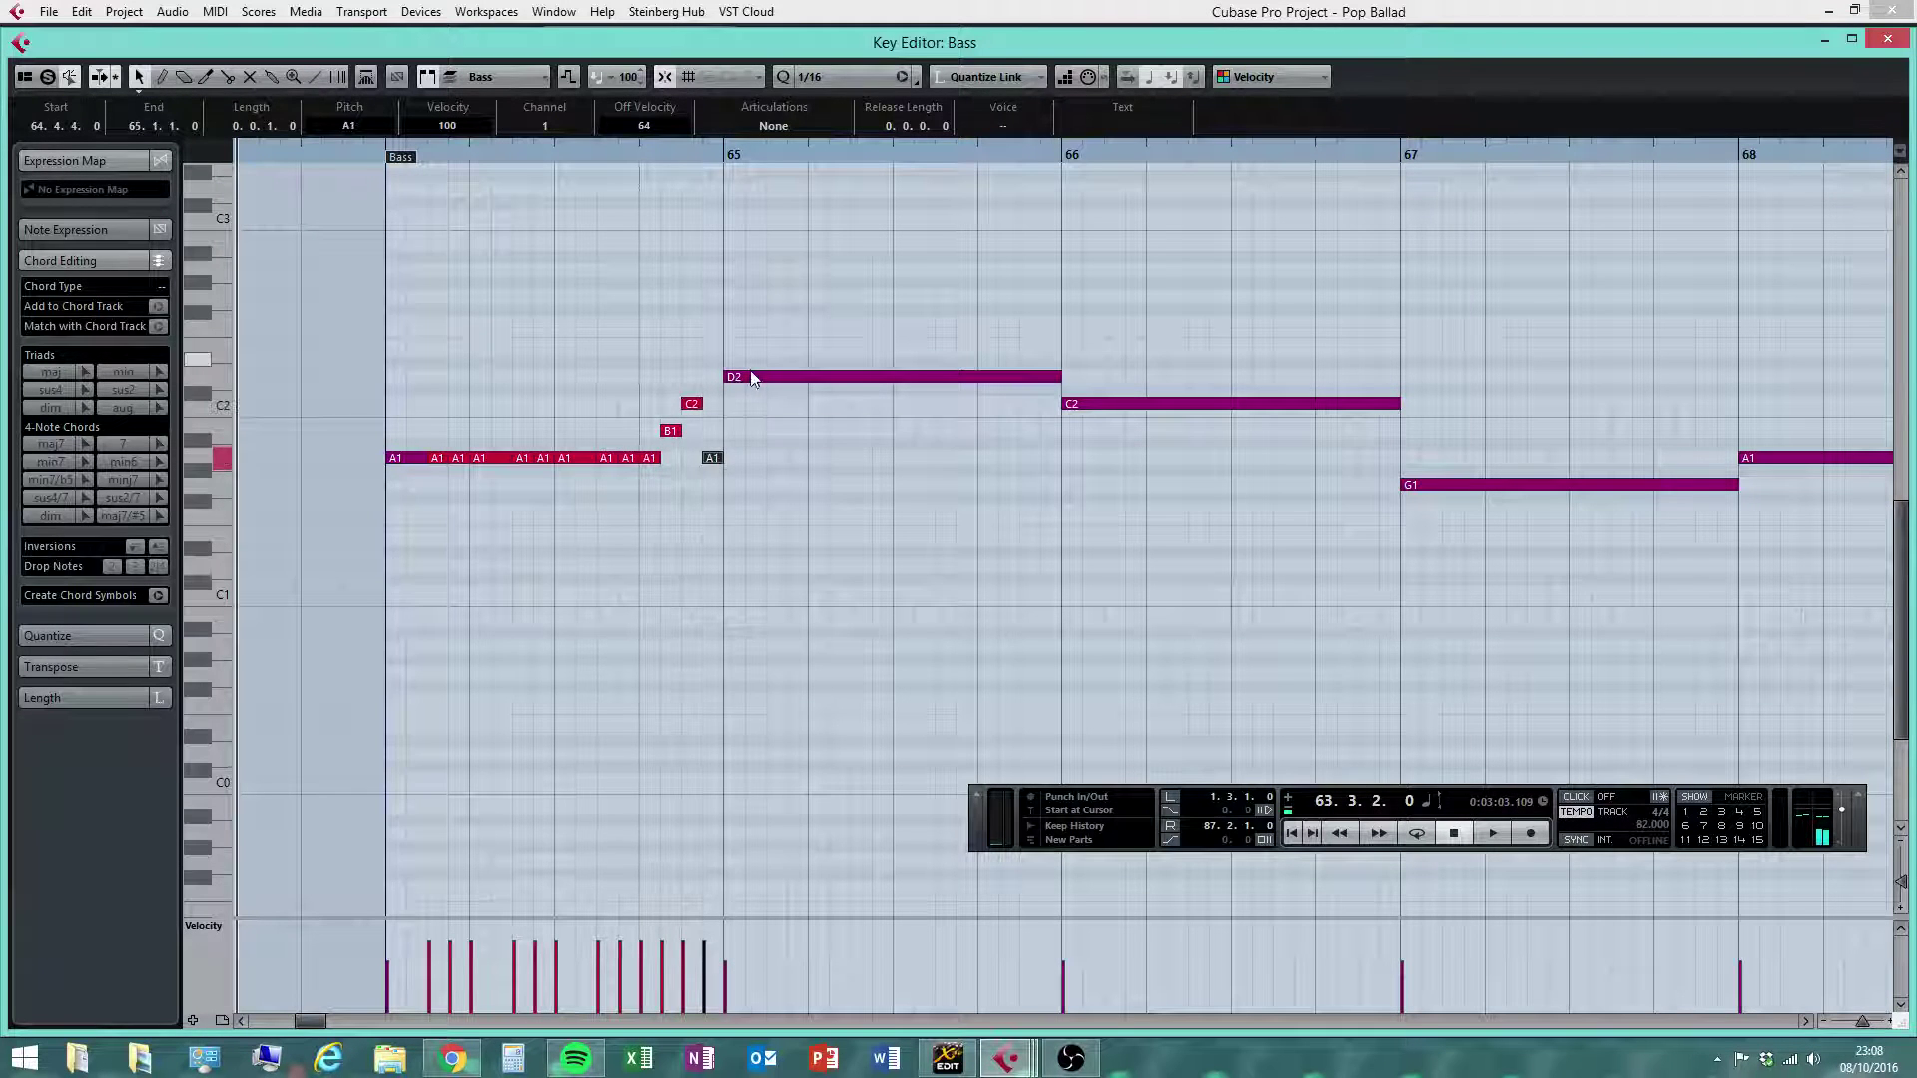
Shorten the D2 at bar 65 to an eighth note and add two sixteenth D2 notes plus an eighth D2 on beat 2
{"action": "left_click", "coordinate": [747, 380]}
{"action": "left_click_drag", "start_coordinate": [1055, 377], "coordinate": [755, 402]}
{"action": "left_click", "coordinate": [800, 427]}
{"action": "left_click", "coordinate": [777, 378]}
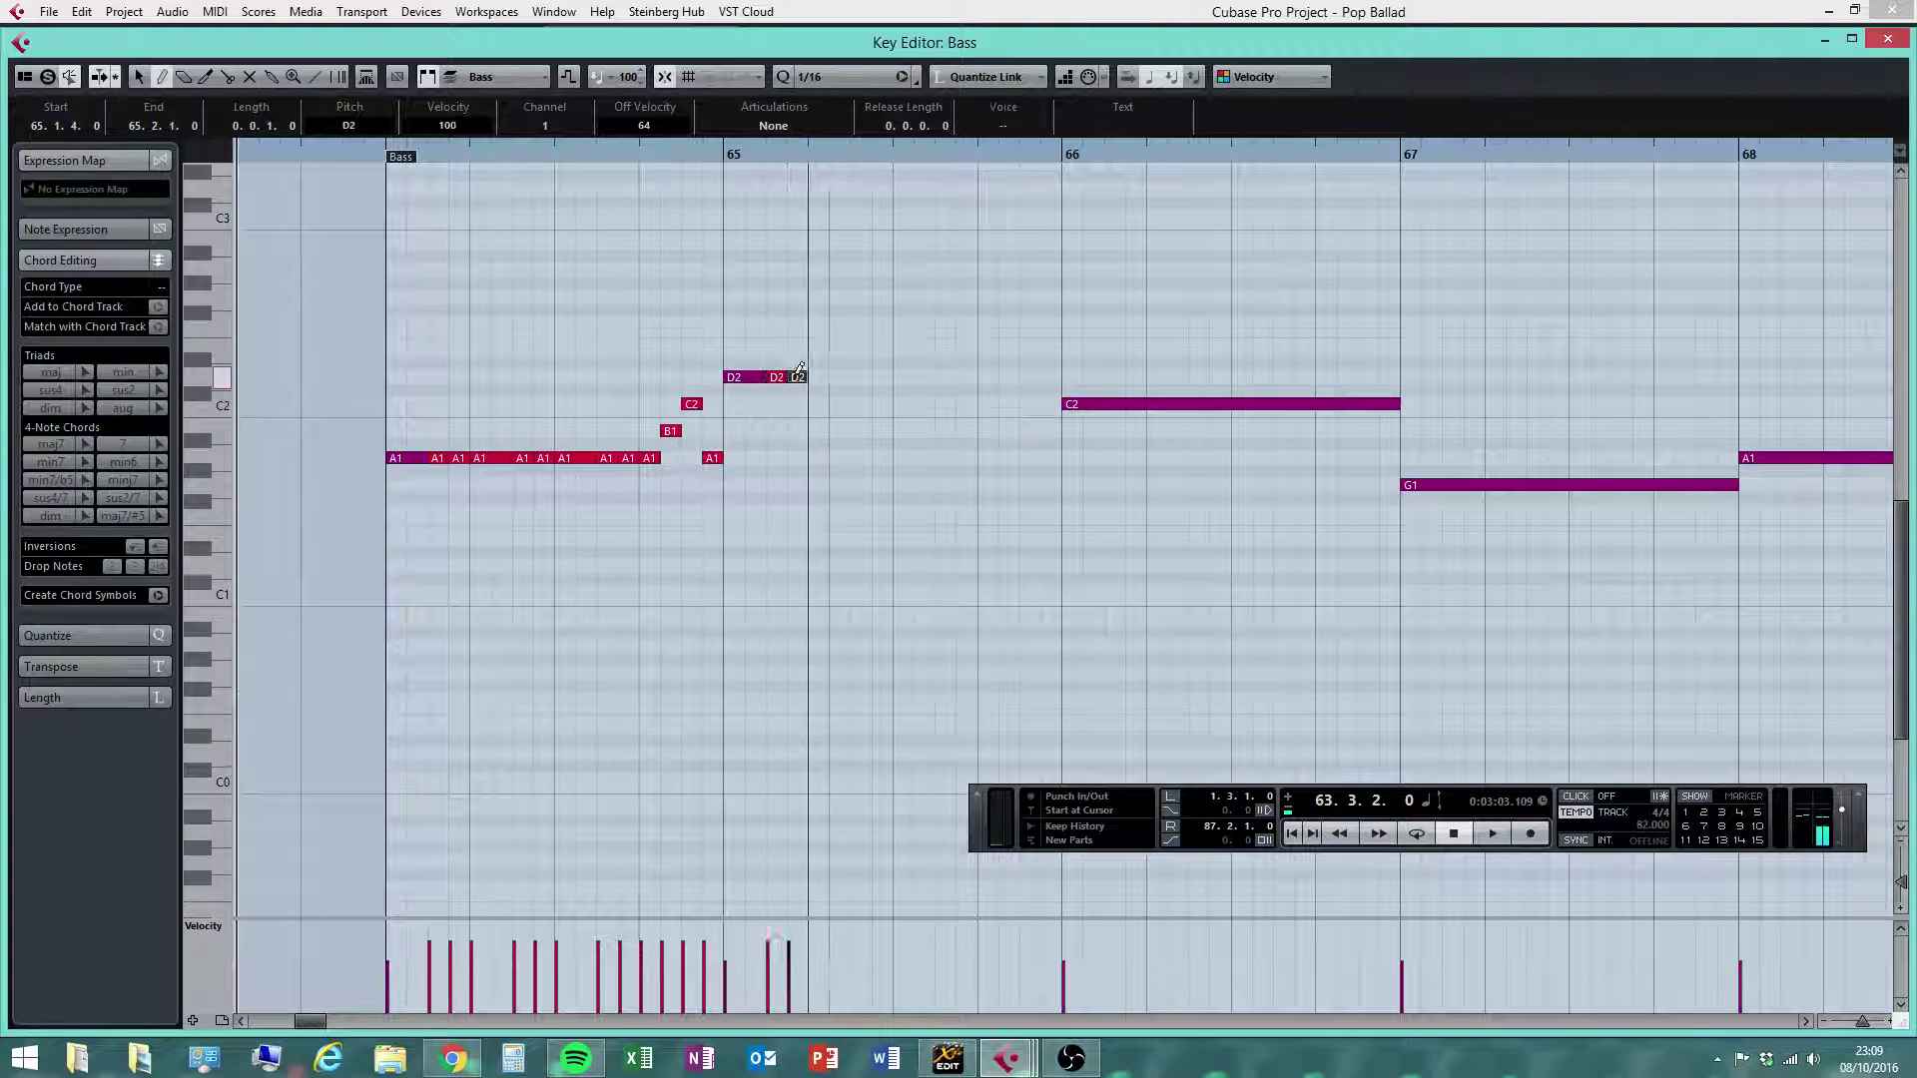
{"action": "left_click", "coordinate": [797, 377]}
{"action": "left_click", "coordinate": [818, 377]}
{"action": "left_click_drag", "start_coordinate": [852, 368], "coordinate": [850, 367]}
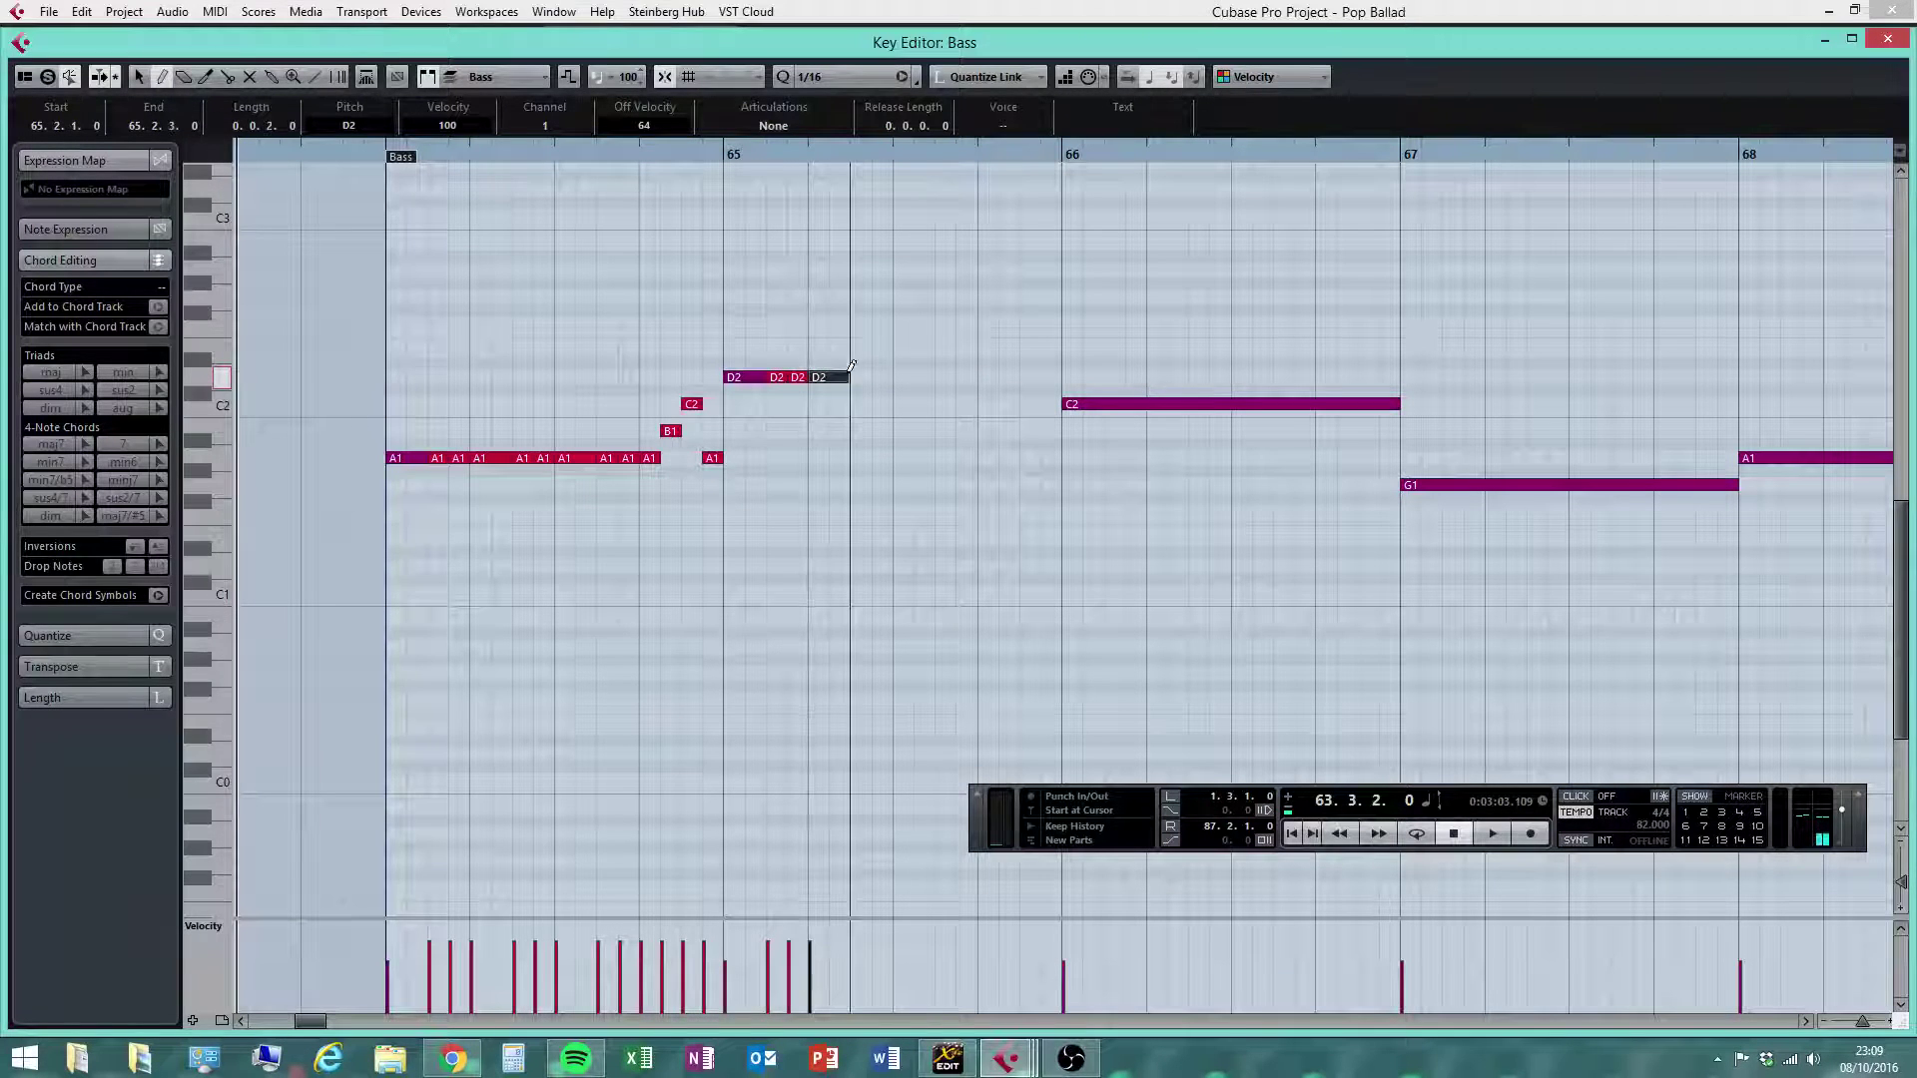
Continue the repeated D2 rhythm in bar 65 from 65.2.3 through the end of beat 3
{"action": "left_click", "coordinate": [864, 376]}
{"action": "left_click", "coordinate": [896, 376]}
{"action": "key", "text": "1"}
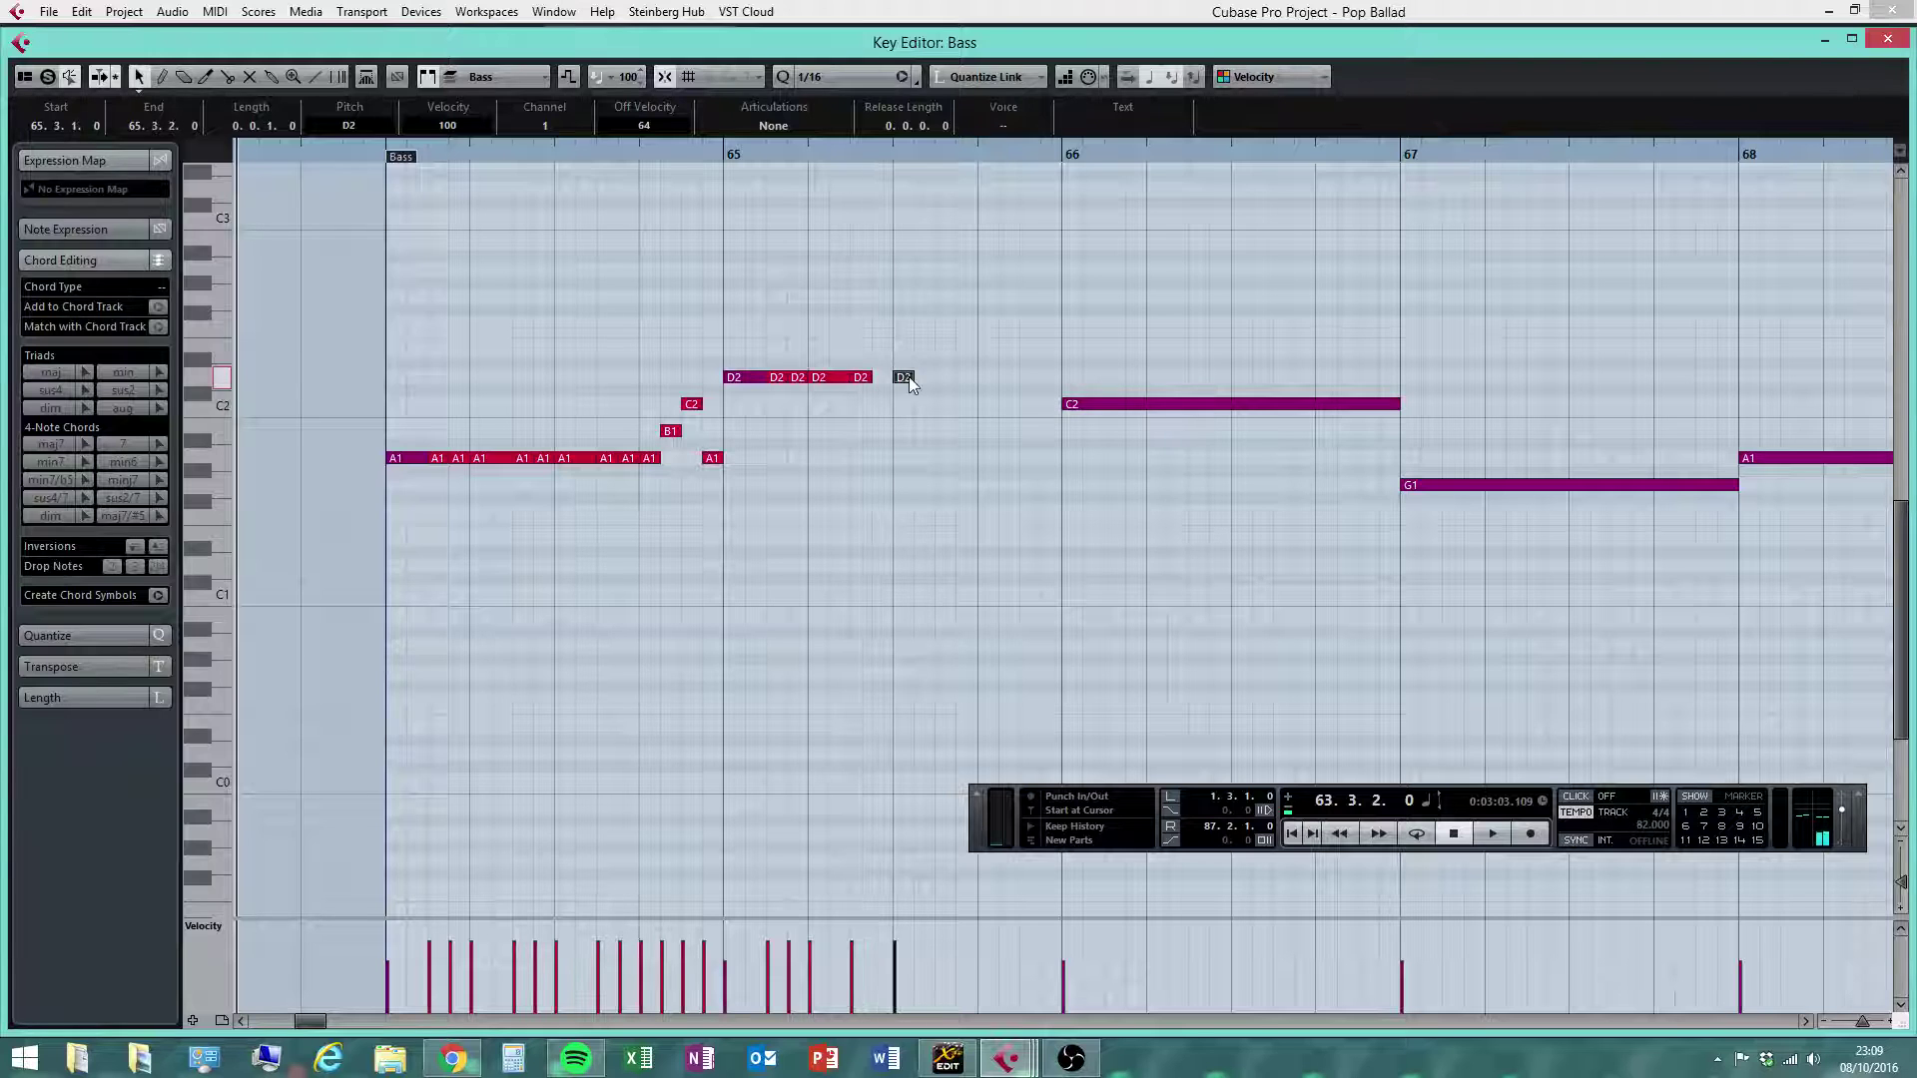
{"action": "left_click", "coordinate": [948, 419]}
{"action": "left_click", "coordinate": [905, 376]}
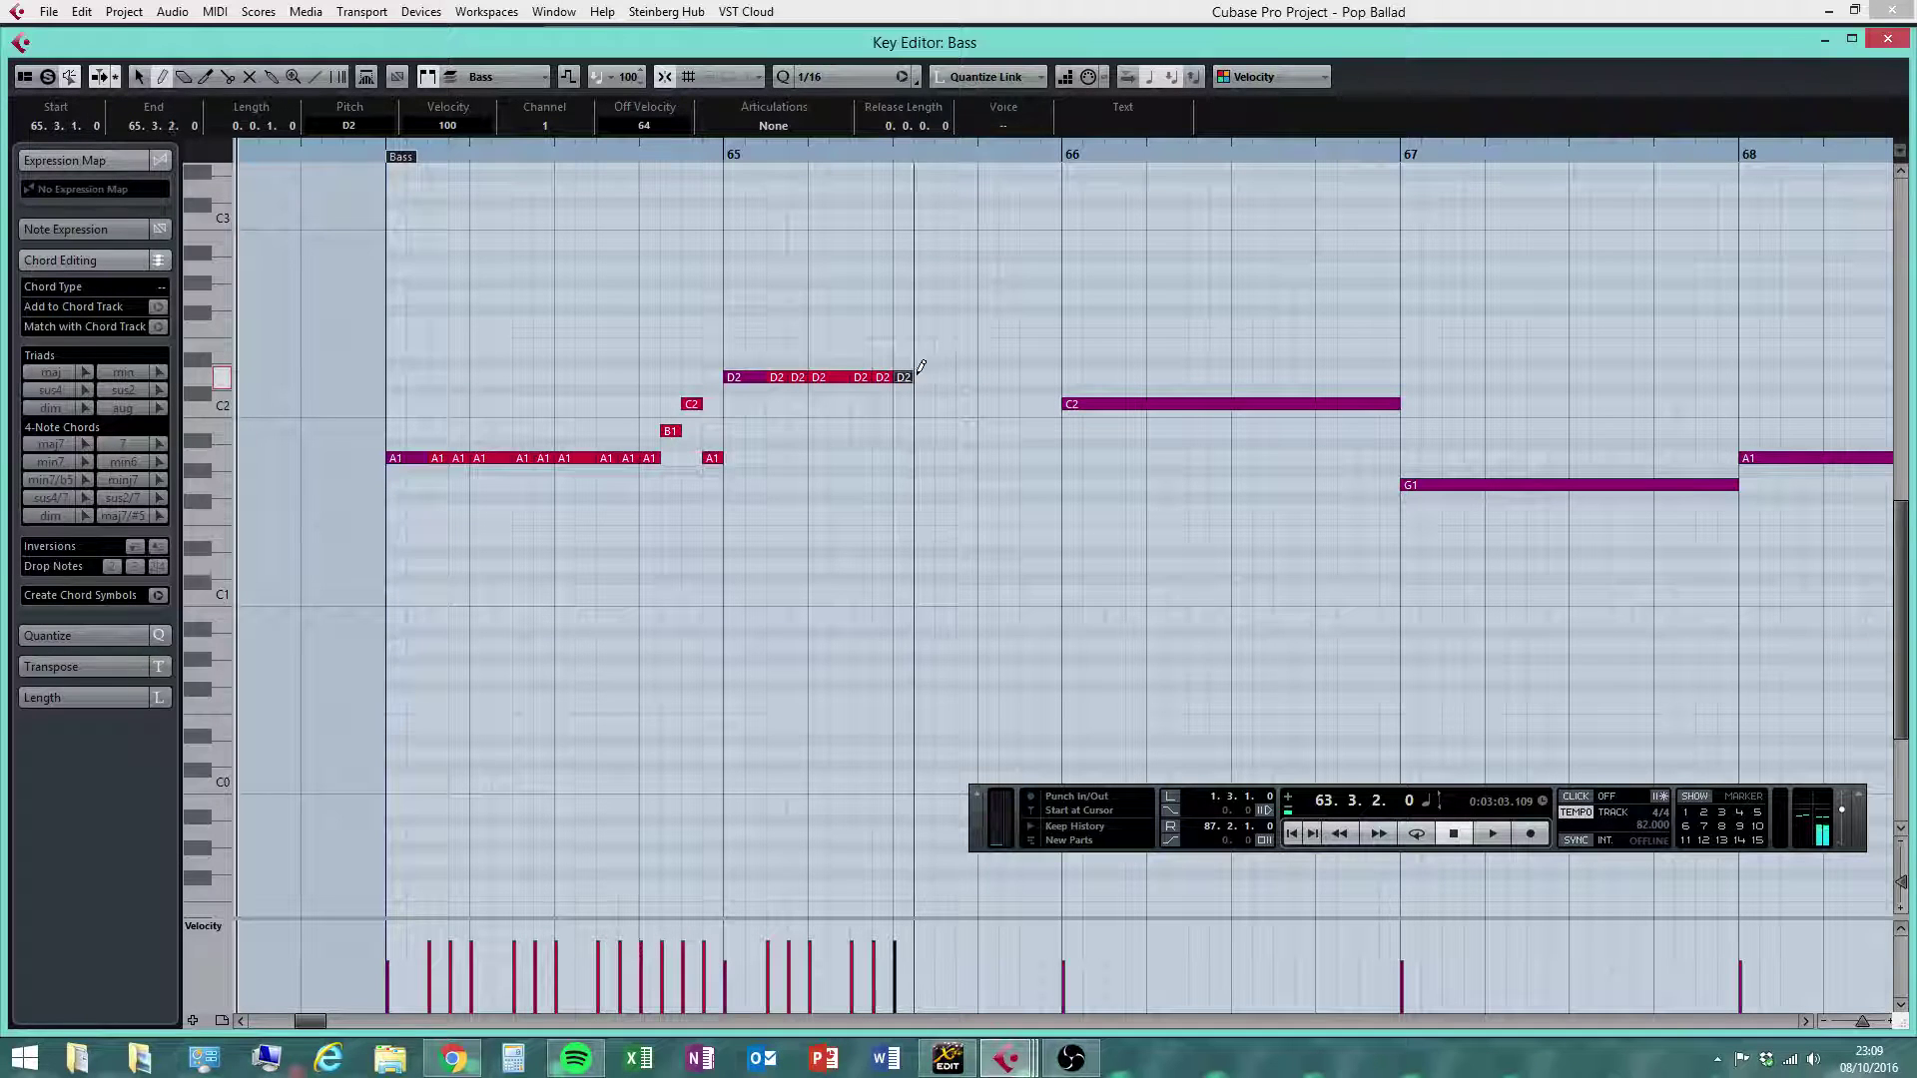
{"action": "left_click", "coordinate": [966, 376]}
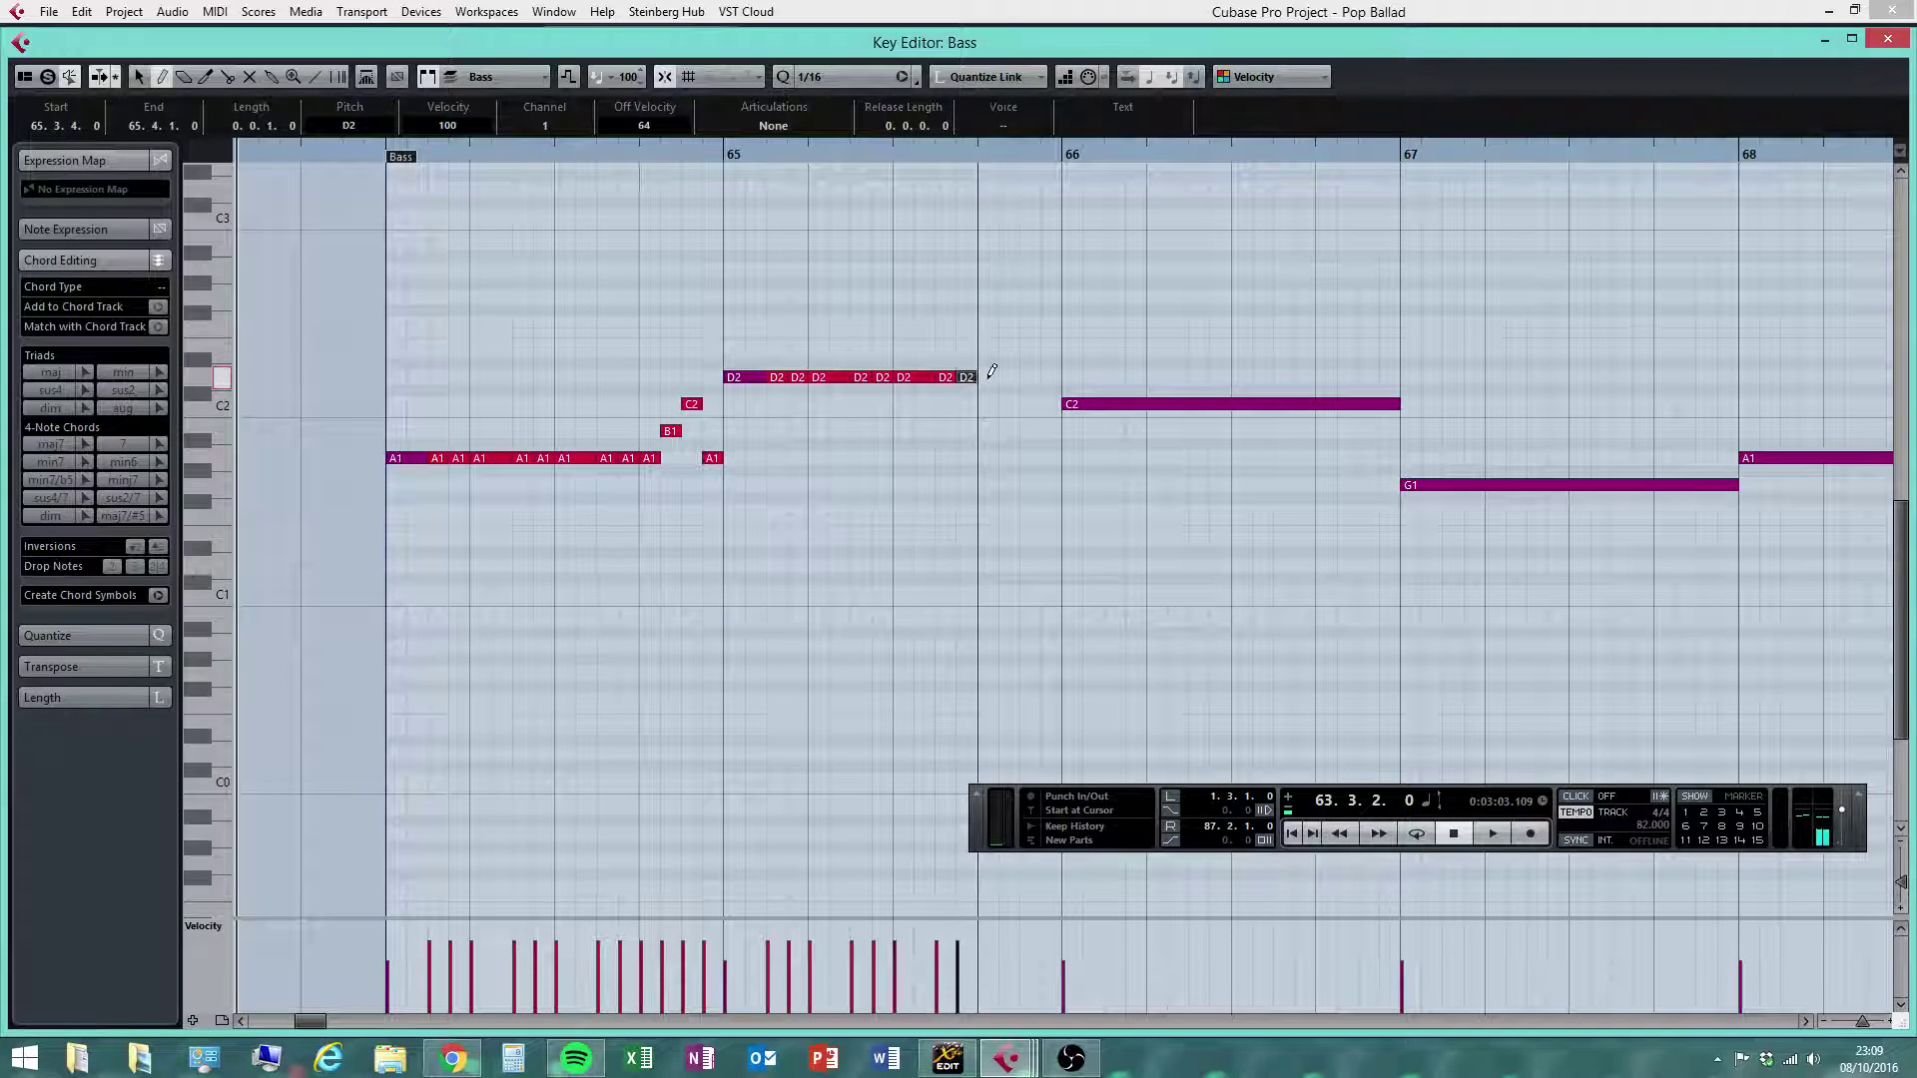
End bar 65 with a sixteenth-note run of C2, B1 and D2
{"action": "left_click", "coordinate": [1031, 431]}
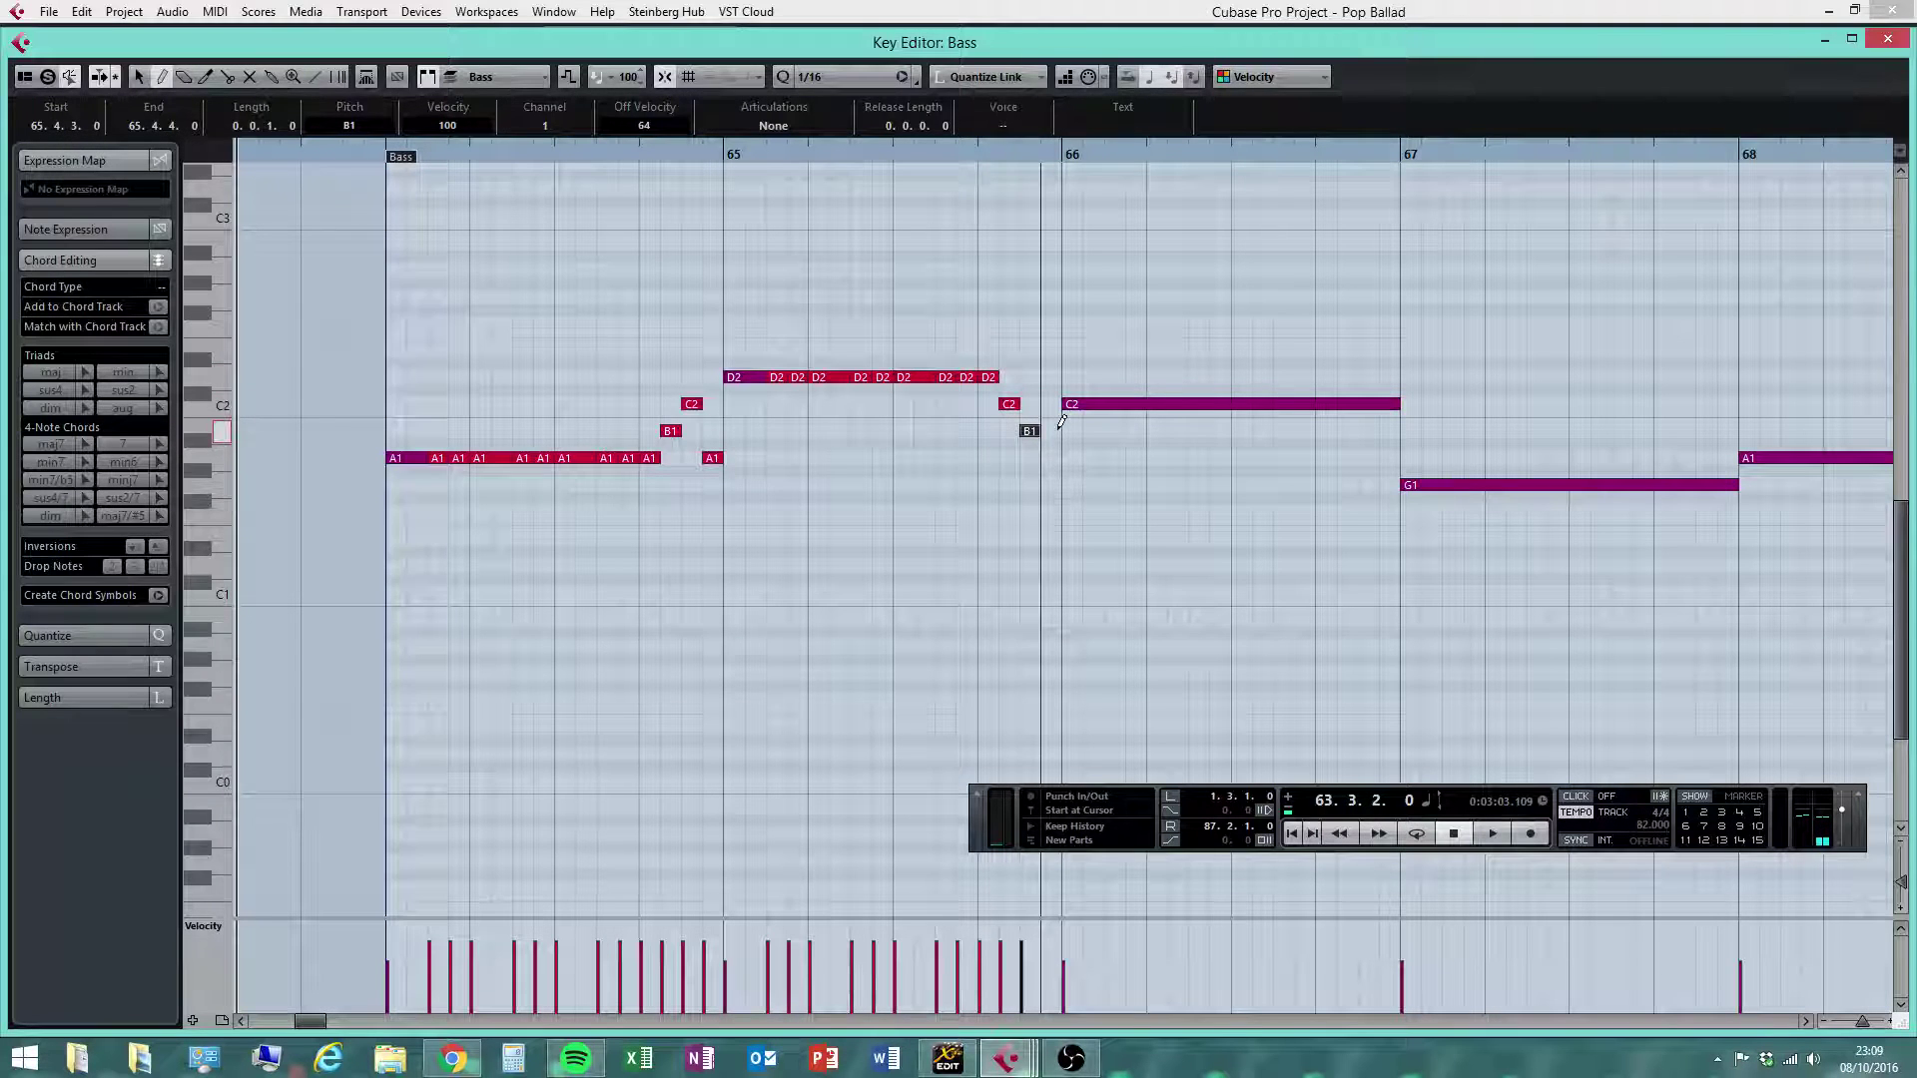
{"action": "right_click", "coordinate": [1067, 432]}
{"action": "left_click", "coordinate": [1085, 455]}
Shorten the C2 at bar 66 to an eighth note and repeat C2 in the same rhythm up to beat 2
{"action": "left_click", "coordinate": [1103, 406]}
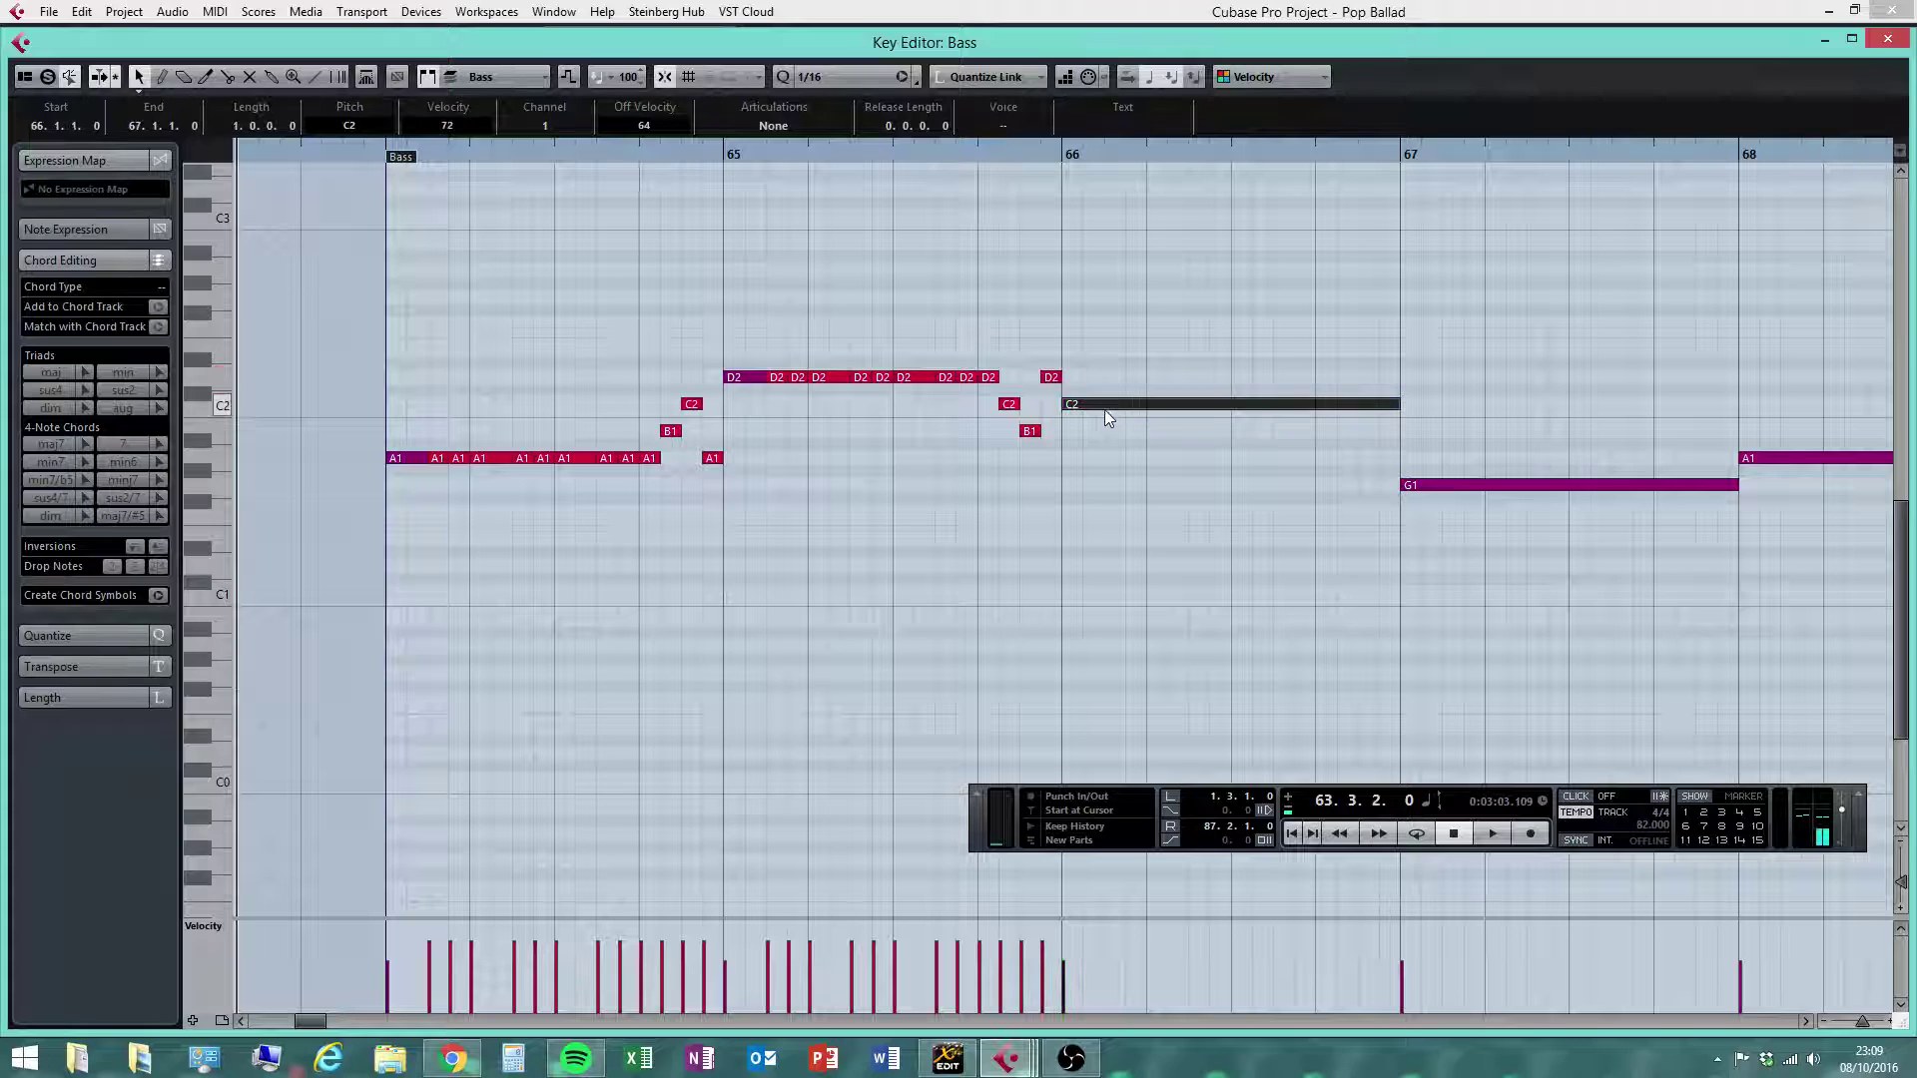
{"action": "mouse_move", "coordinate": [1399, 404]}
{"action": "left_mouse_down"}
{"action": "mouse_move", "coordinate": [1094, 410]}
{"action": "mouse_move", "coordinate": [1184, 391]}
{"action": "left_mouse_up"}
{"action": "right_click", "coordinate": [1084, 436]}
{"action": "left_click", "coordinate": [1122, 457]}
{"action": "left_click", "coordinate": [1113, 402]}
{"action": "left_click", "coordinate": [1135, 404]}
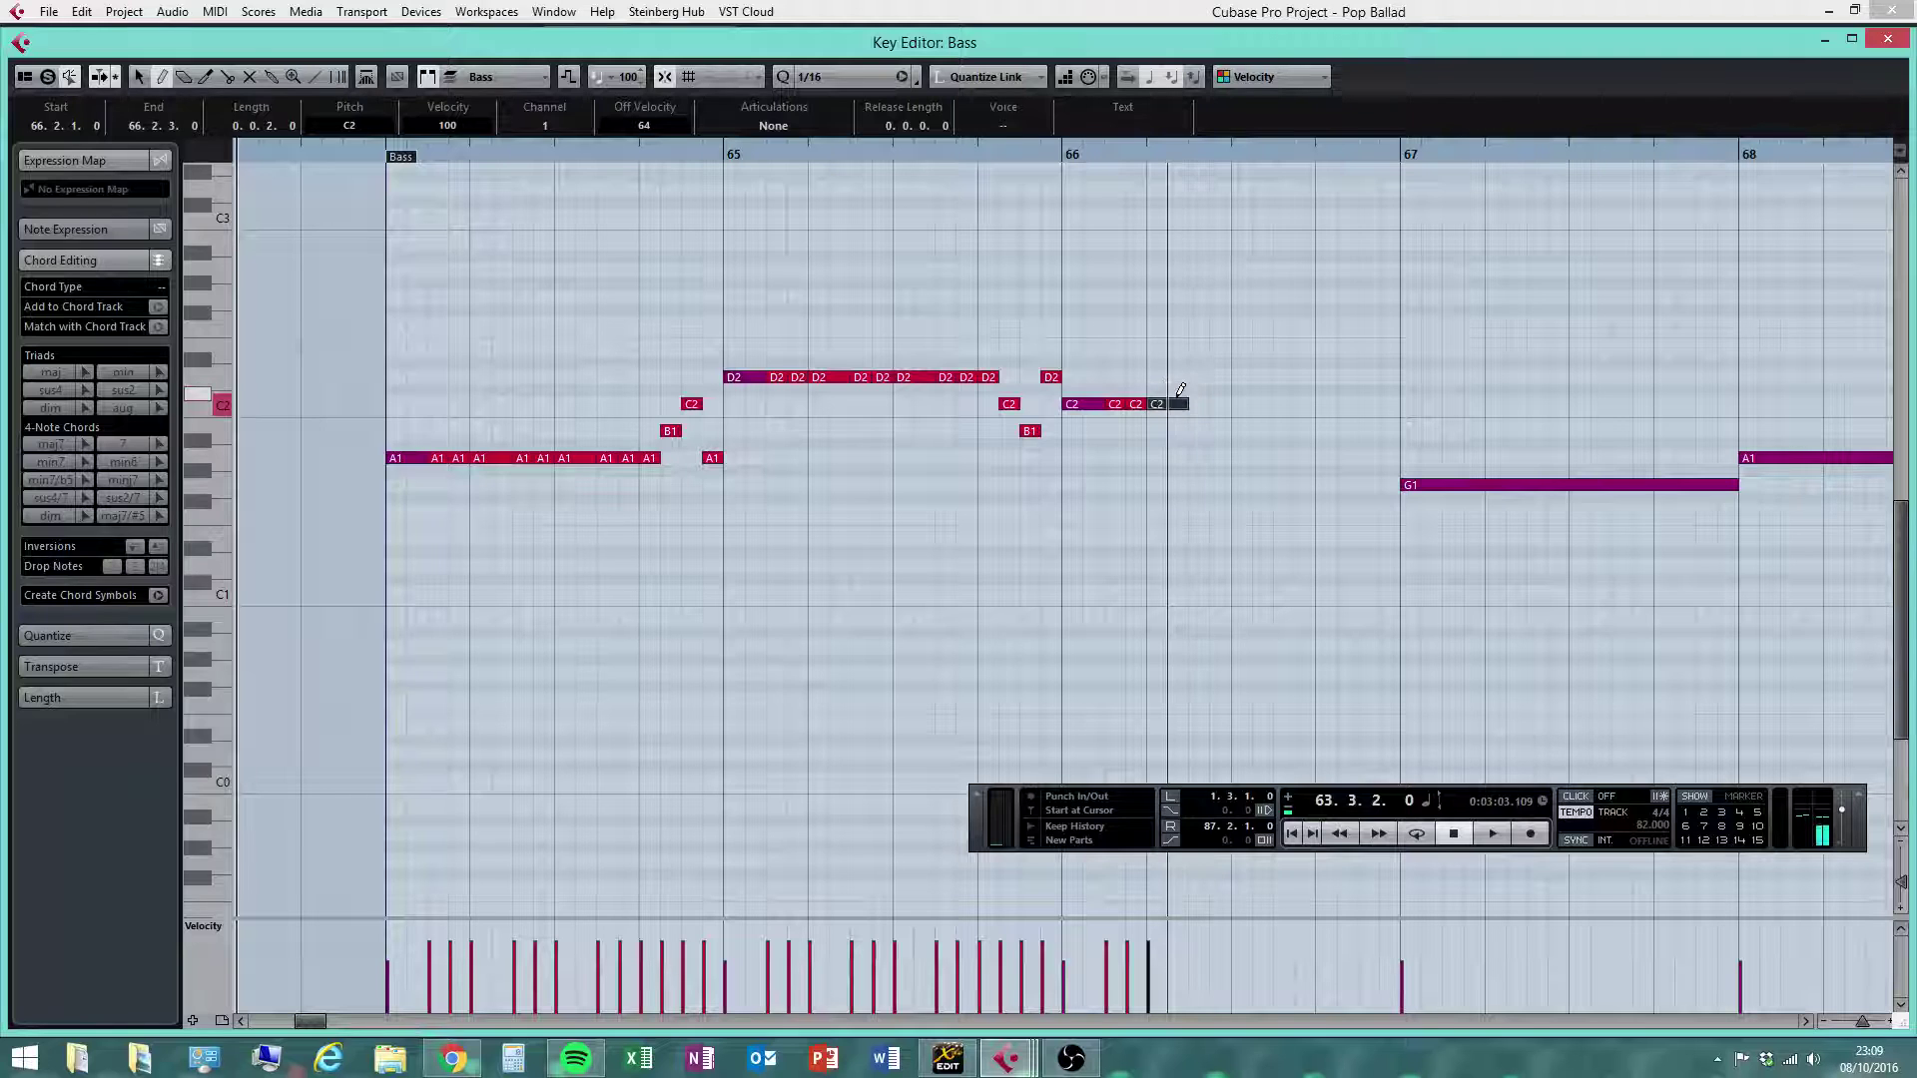
Continue the repeated C2 notes in bar 66 through the end of beat 3
{"action": "left_click_drag", "start_coordinate": [1236, 403], "coordinate": [1313, 403]}
{"action": "right_click", "coordinate": [1274, 403]}
{"action": "left_click", "coordinate": [1273, 406]}
{"action": "right_click", "coordinate": [1289, 482]}
{"action": "left_click", "coordinate": [1313, 481]}
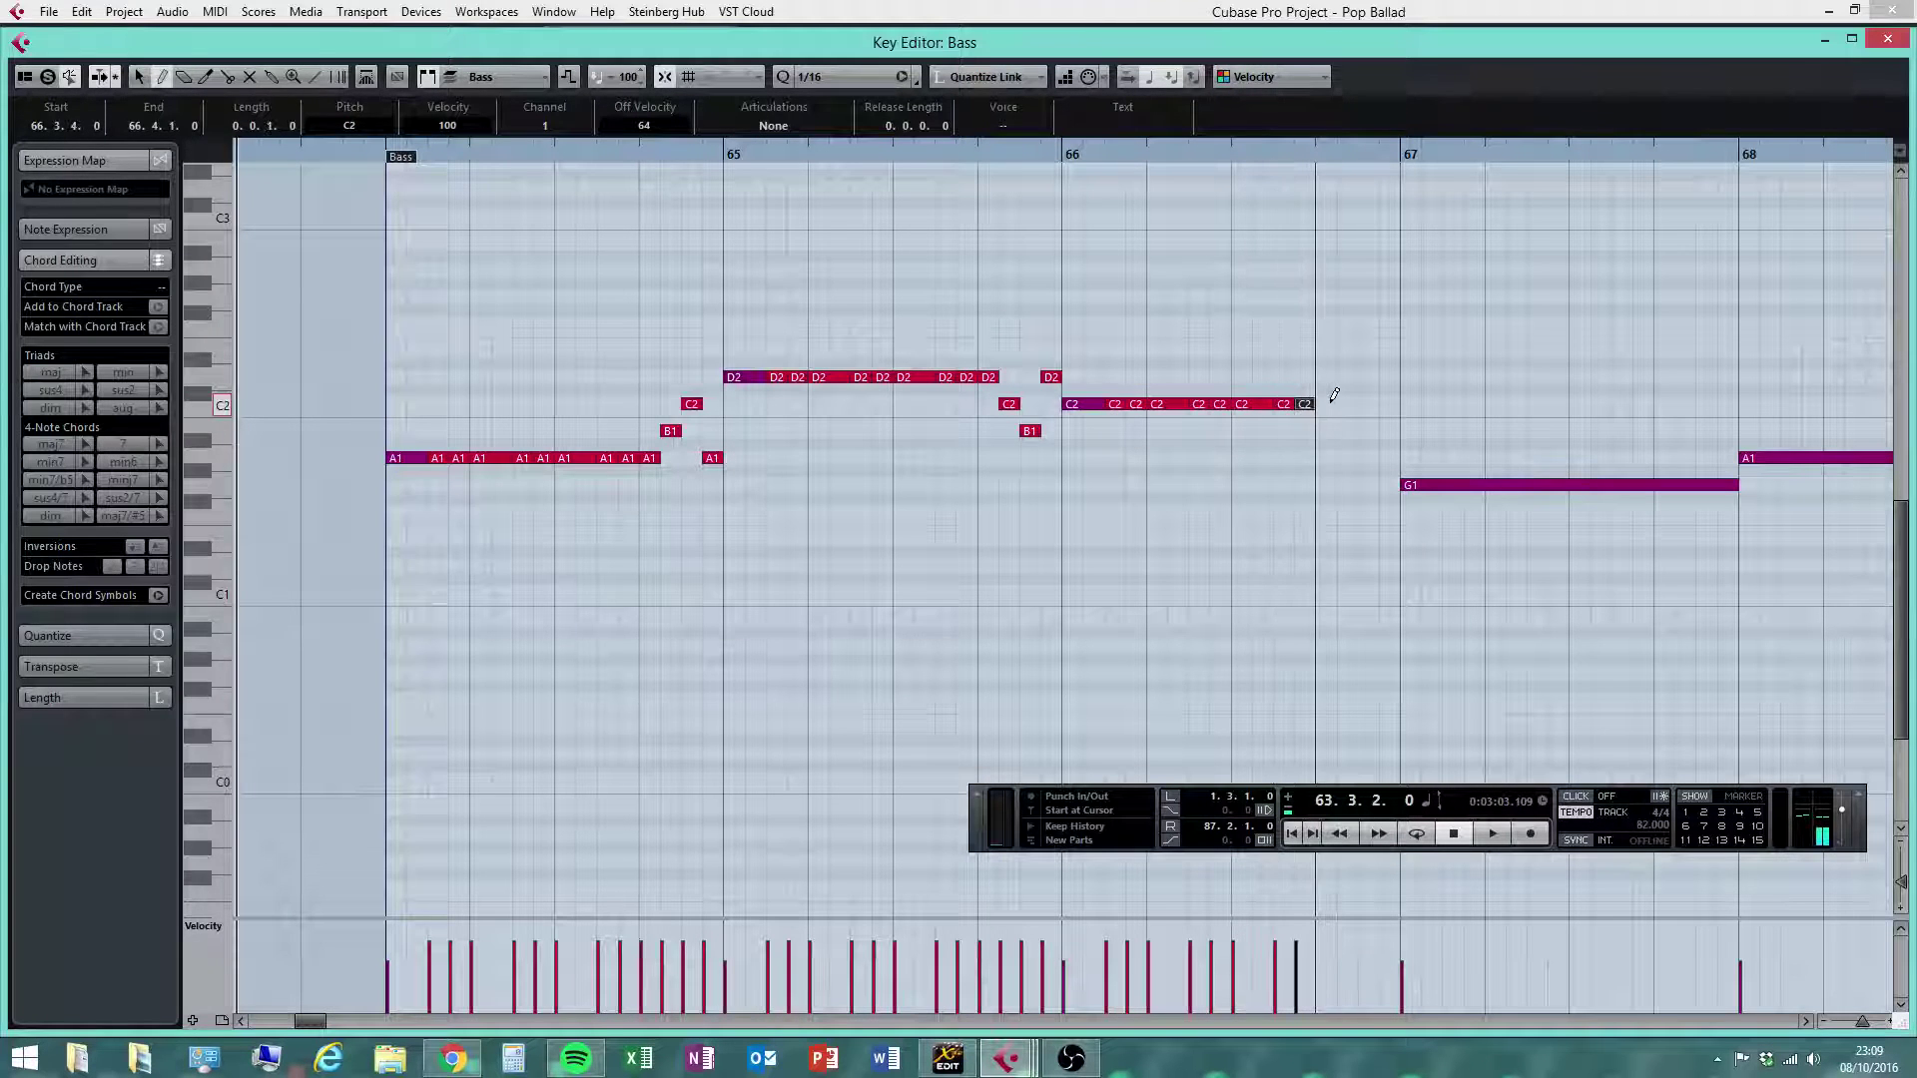
Finish bar 66 with a C2 on beat 4 and a sixteenth-note run of B1, A1 and B1
{"action": "left_click", "coordinate": [1330, 403]}
{"action": "left_click", "coordinate": [1366, 455]}
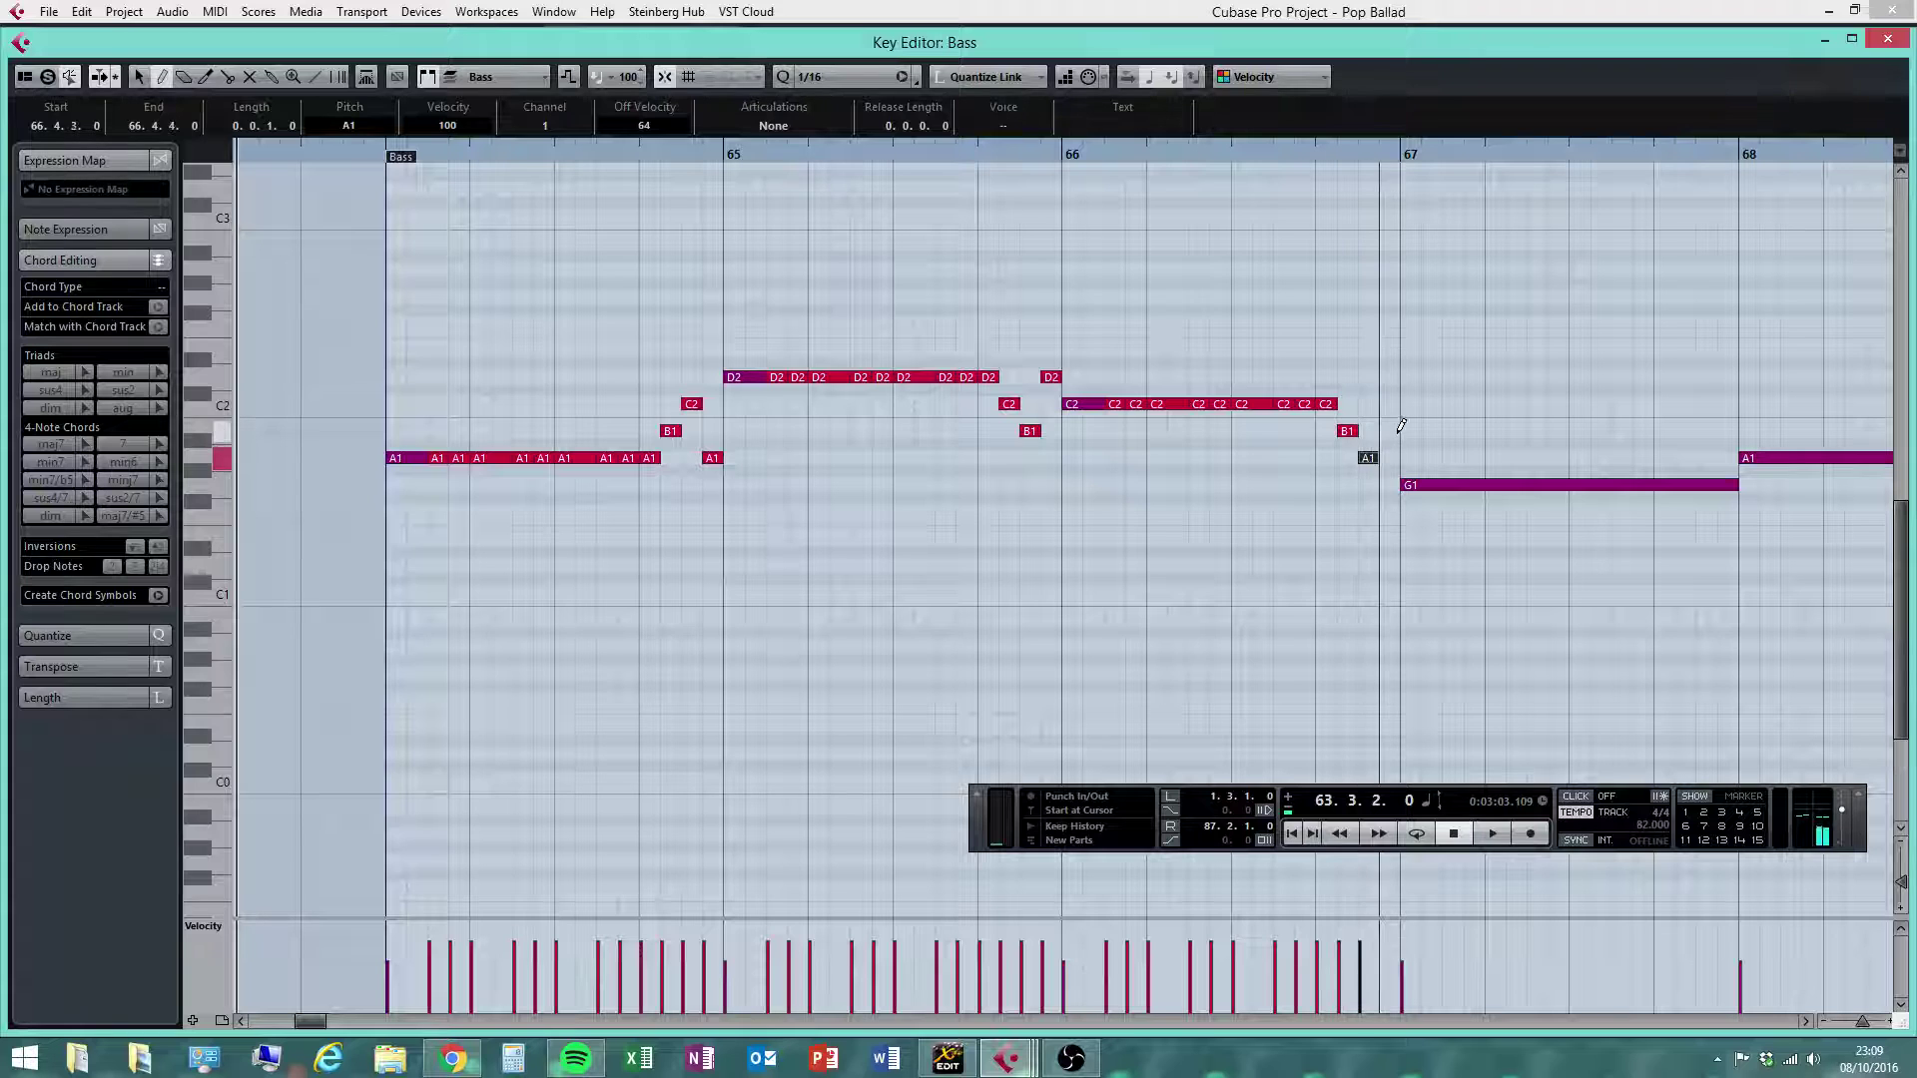
{"action": "left_click", "coordinate": [1392, 431]}
Shorten the G1 at bar 67 to an eighth note and repeat G1 in the same galloping rhythm up to 67.3.3
{"action": "right_click", "coordinate": [1461, 525]}
{"action": "left_click", "coordinate": [1462, 525]}
{"action": "mouse_move", "coordinate": [1738, 485]}
{"action": "left_mouse_down"}
{"action": "mouse_move", "coordinate": [1442, 488]}
{"action": "mouse_move", "coordinate": [1610, 485]}
{"action": "left_mouse_up"}
{"action": "right_click", "coordinate": [1457, 544]}
{"action": "left_click", "coordinate": [1493, 562]}
{"action": "left_click", "coordinate": [1454, 487]}
{"action": "left_click", "coordinate": [1472, 486]}
{"action": "left_click", "coordinate": [1537, 486]}
{"action": "left_click", "coordinate": [1559, 486]}
{"action": "left_click", "coordinate": [1616, 486]}
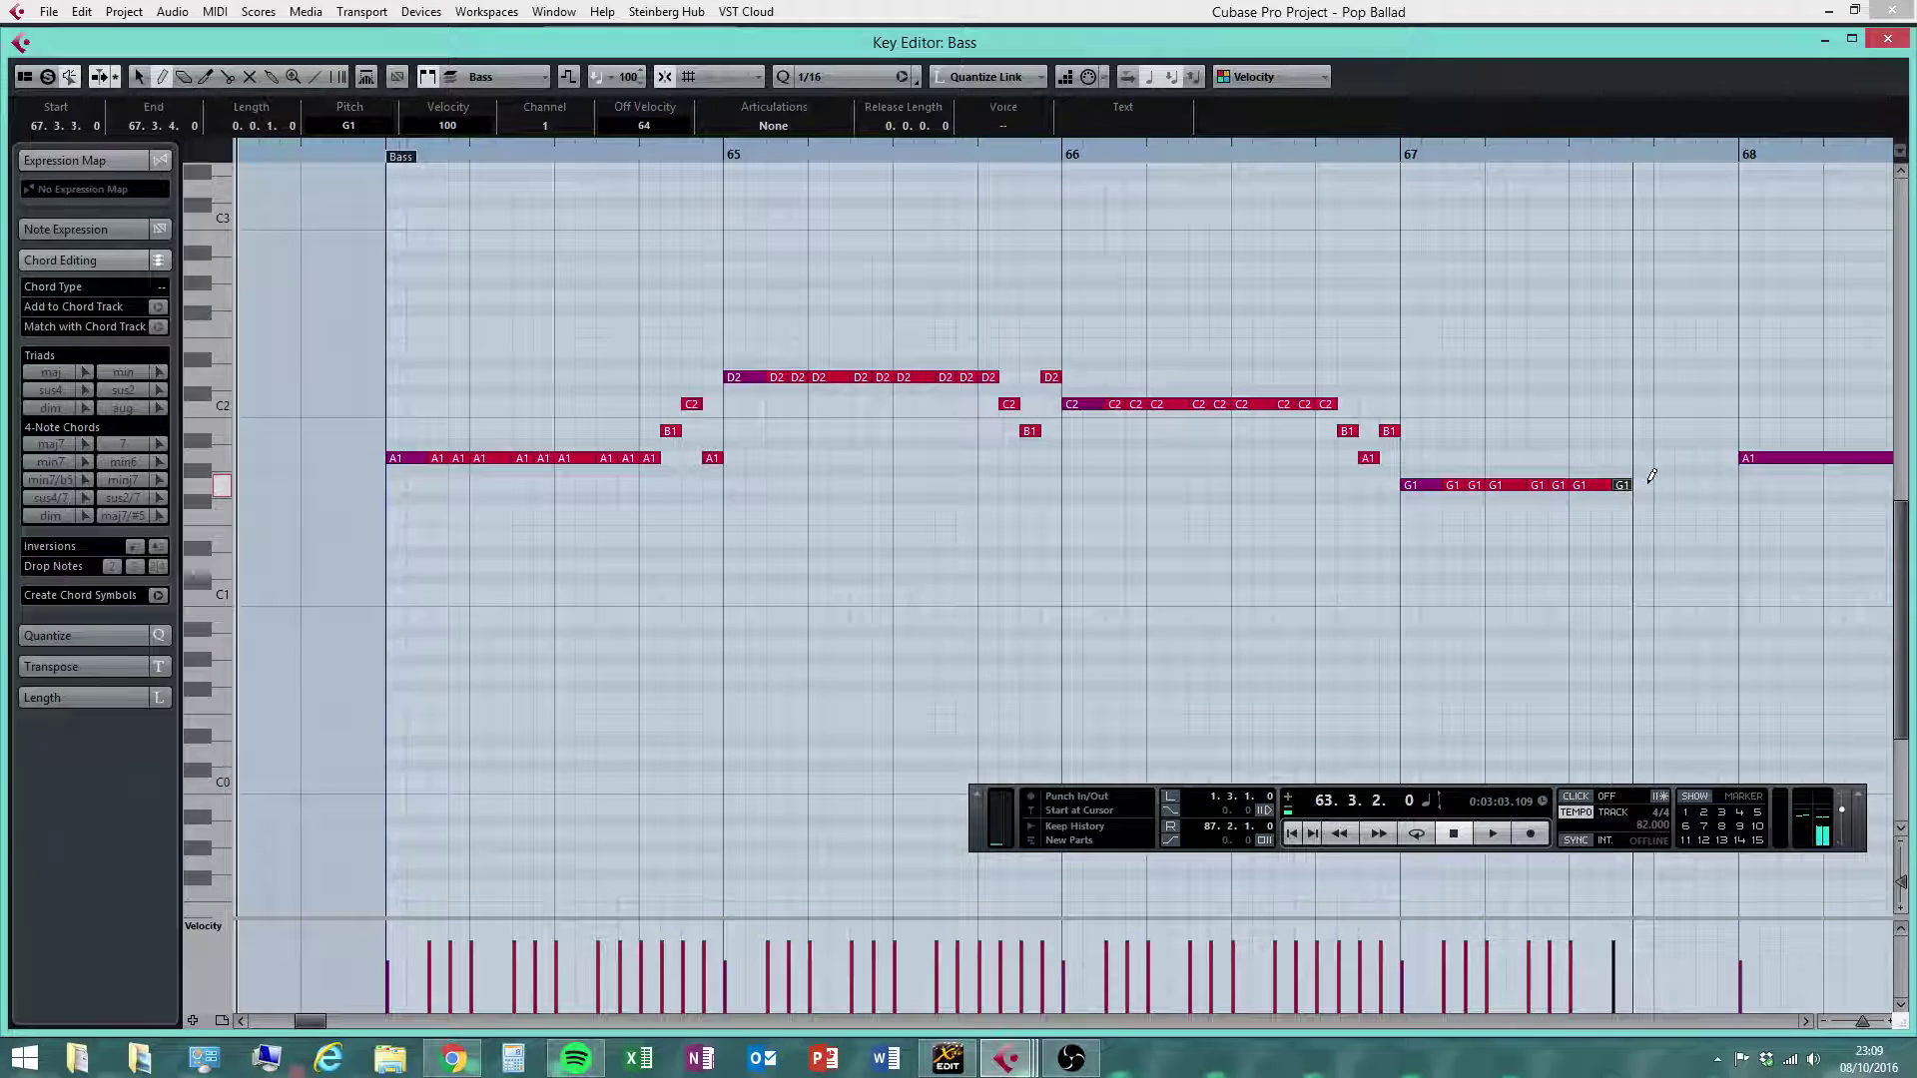
Complete bar 67 with two more G1 notes and a closing run of A1, B1 and G1
{"action": "left_click", "coordinate": [1637, 486]}
{"action": "left_click", "coordinate": [1658, 486]}
{"action": "left_click", "coordinate": [1685, 458]}
{"action": "left_click", "coordinate": [1707, 431]}
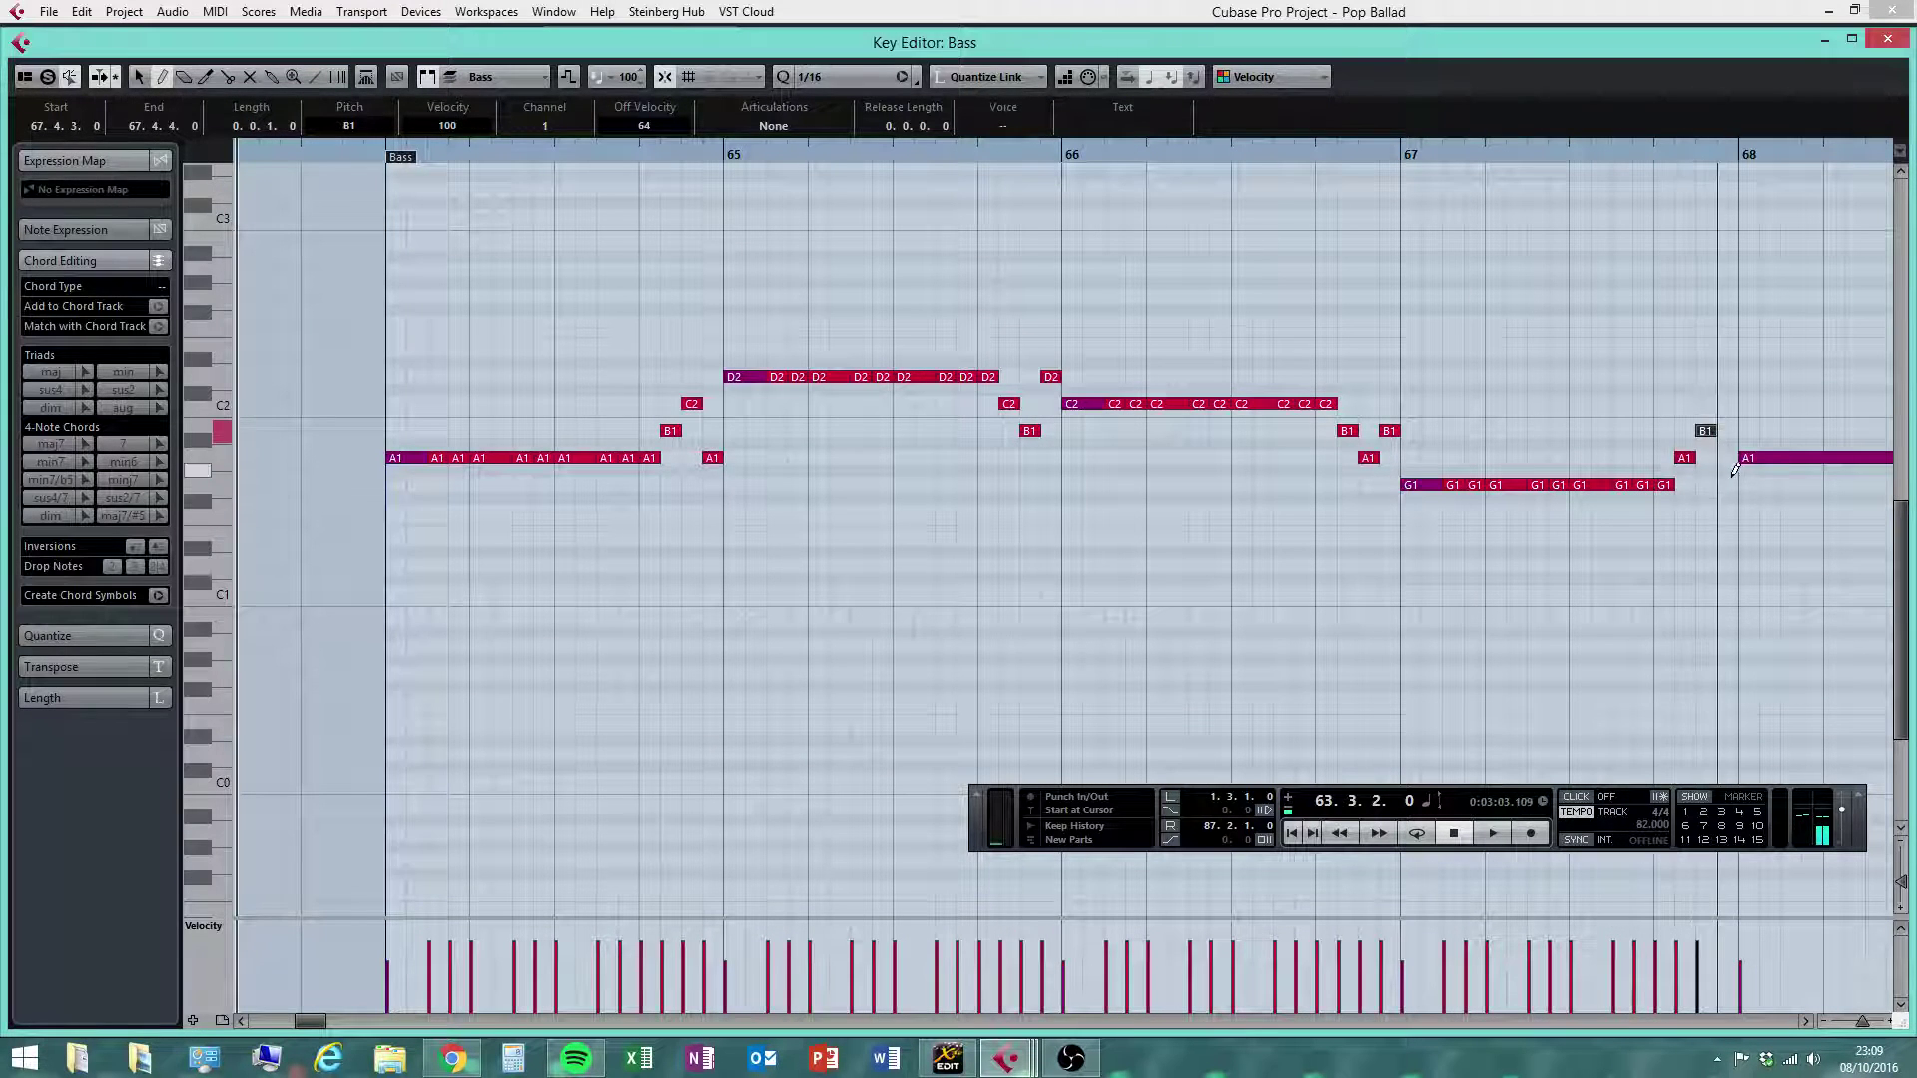
{"action": "left_click", "coordinate": [1727, 486]}
Shorten the A1 at bar 68 to an eighth note and repeat A1 in the same rhythm up to beat 3
{"action": "left_click", "coordinate": [1807, 1022]}
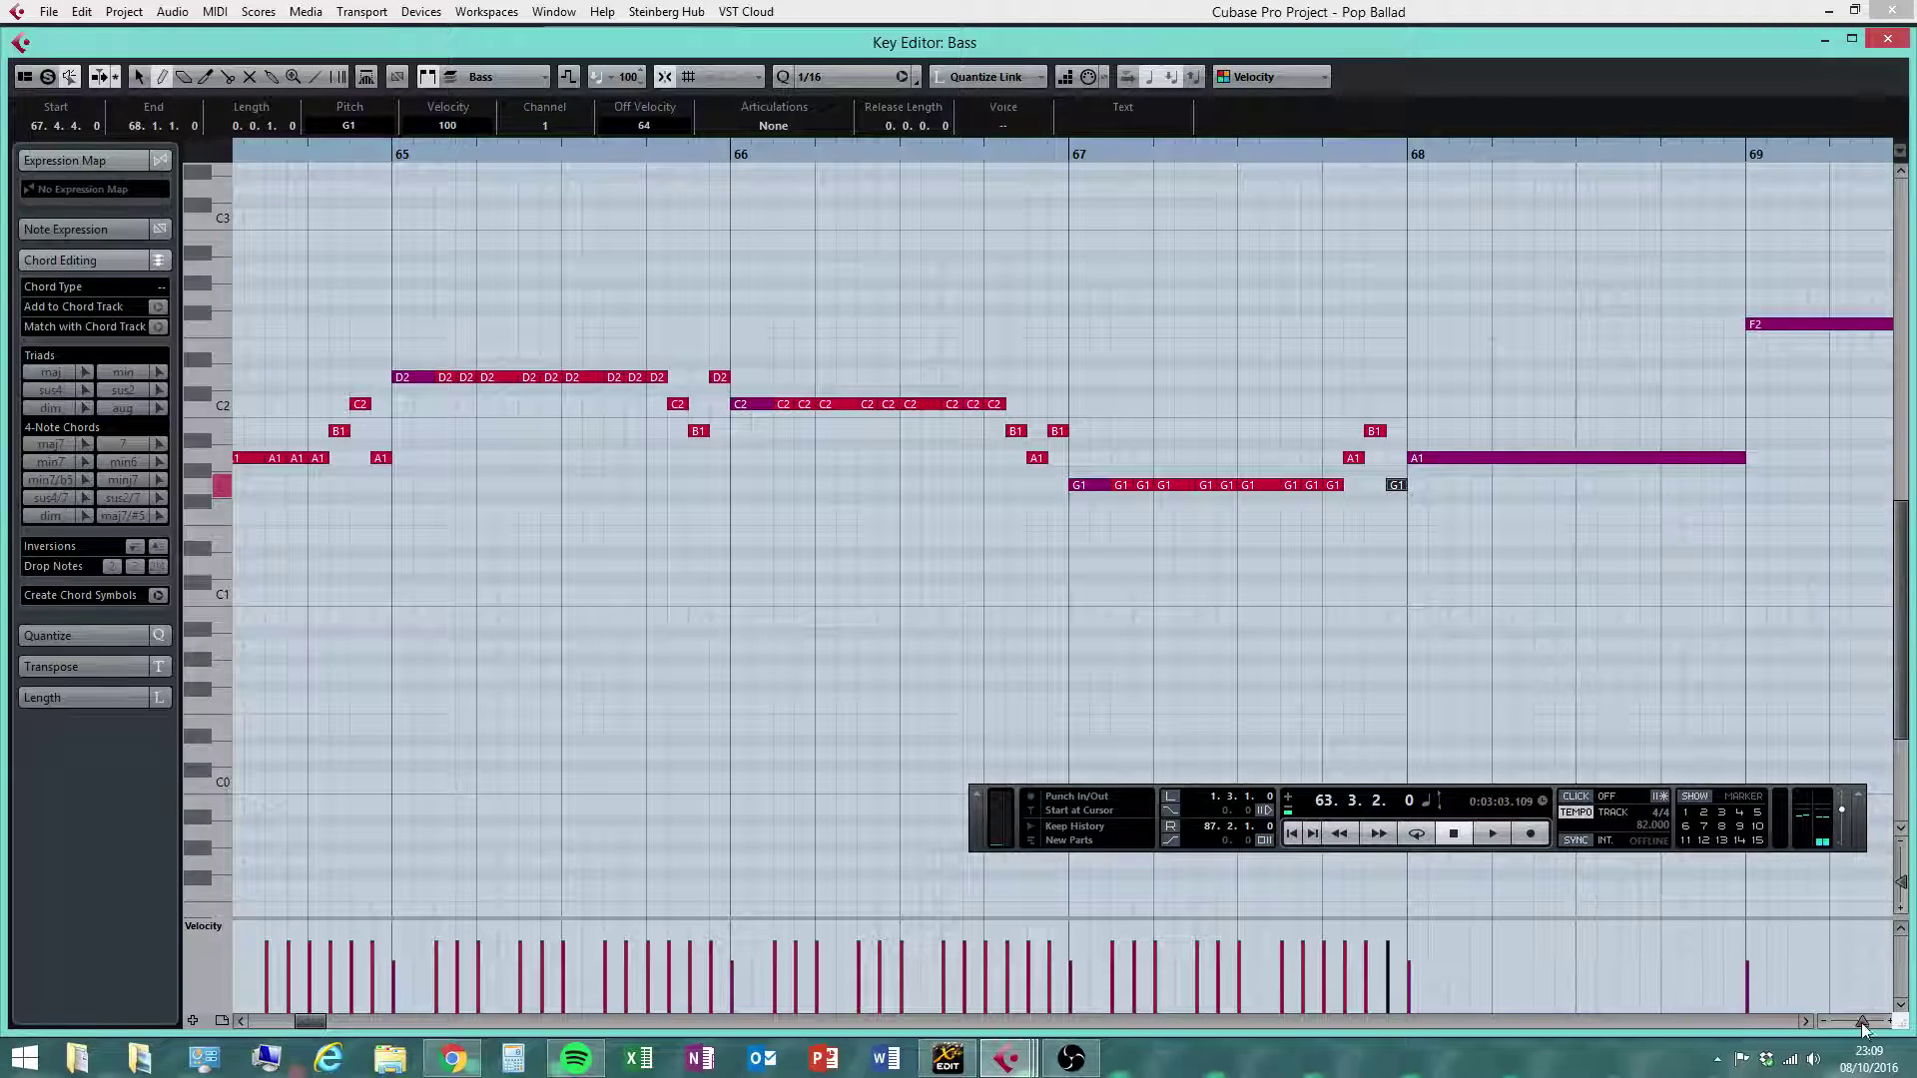
{"action": "left_click_drag", "start_coordinate": [1863, 1022], "coordinate": [1860, 1021]}
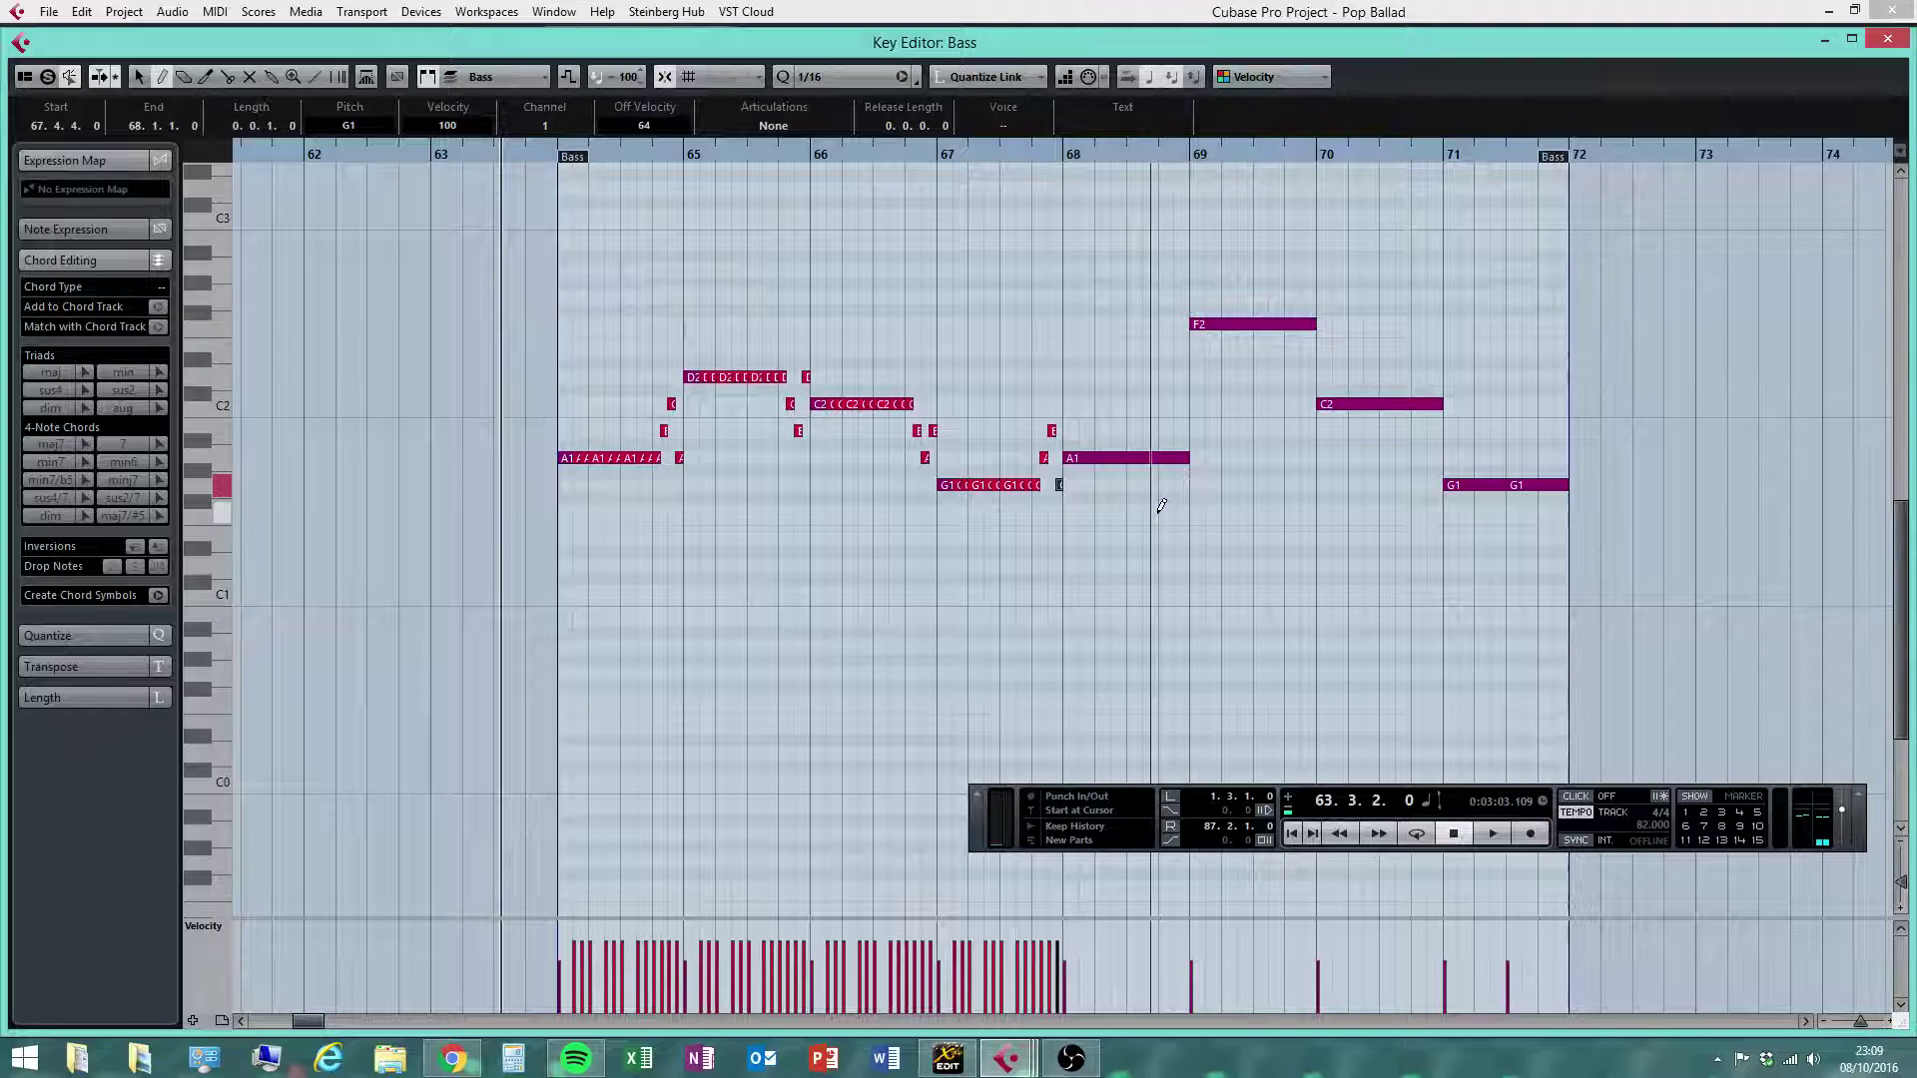
{"action": "left_click_drag", "start_coordinate": [1053, 152], "coordinate": [1062, 213]}
{"action": "right_click", "coordinate": [1175, 345]}
{"action": "left_click", "coordinate": [1178, 350]}
{"action": "mouse_move", "coordinate": [1422, 457]}
{"action": "left_mouse_down"}
{"action": "mouse_move", "coordinate": [1115, 459]}
{"action": "mouse_move", "coordinate": [1208, 452]}
{"action": "left_mouse_up"}
{"action": "right_click", "coordinate": [1118, 522]}
{"action": "left_click", "coordinate": [1120, 457]}
{"action": "left_click", "coordinate": [1141, 457]}
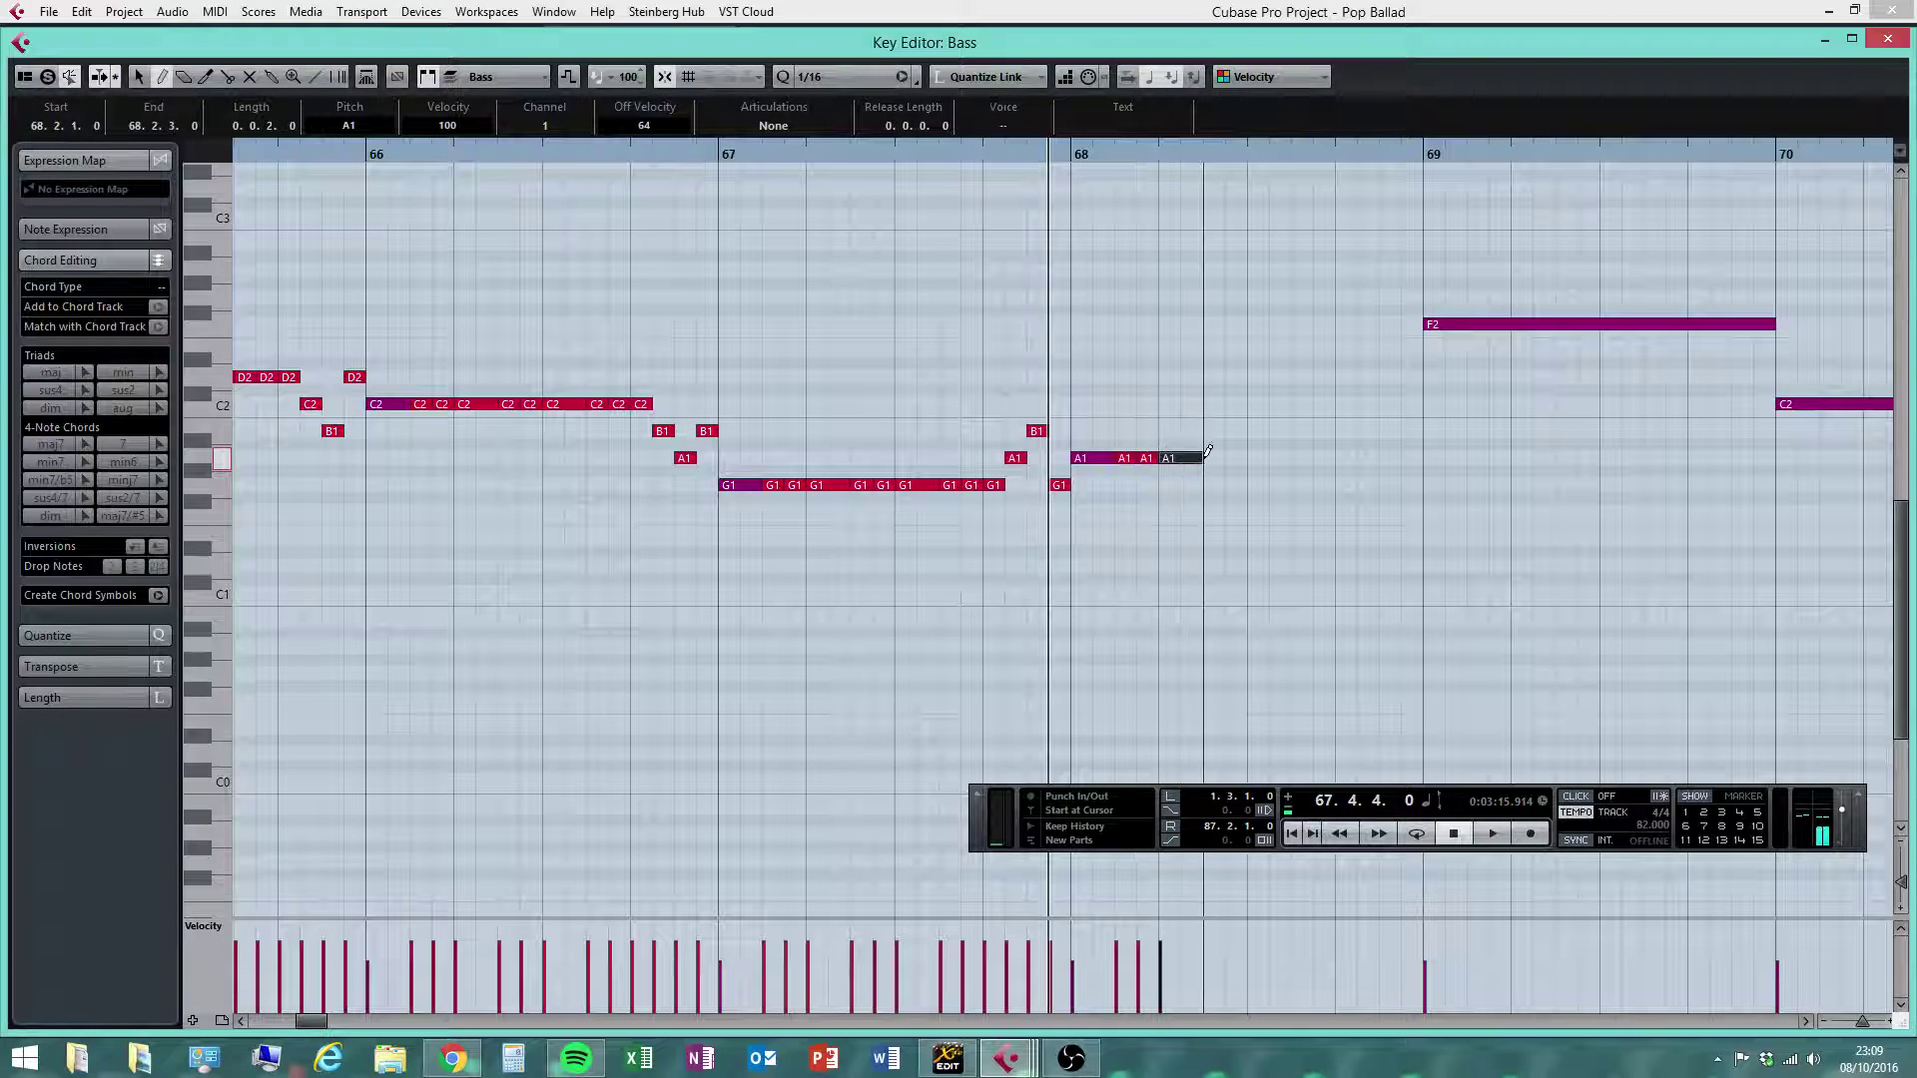
{"action": "left_click", "coordinate": [1213, 457]}
{"action": "left_click", "coordinate": [1259, 457]}
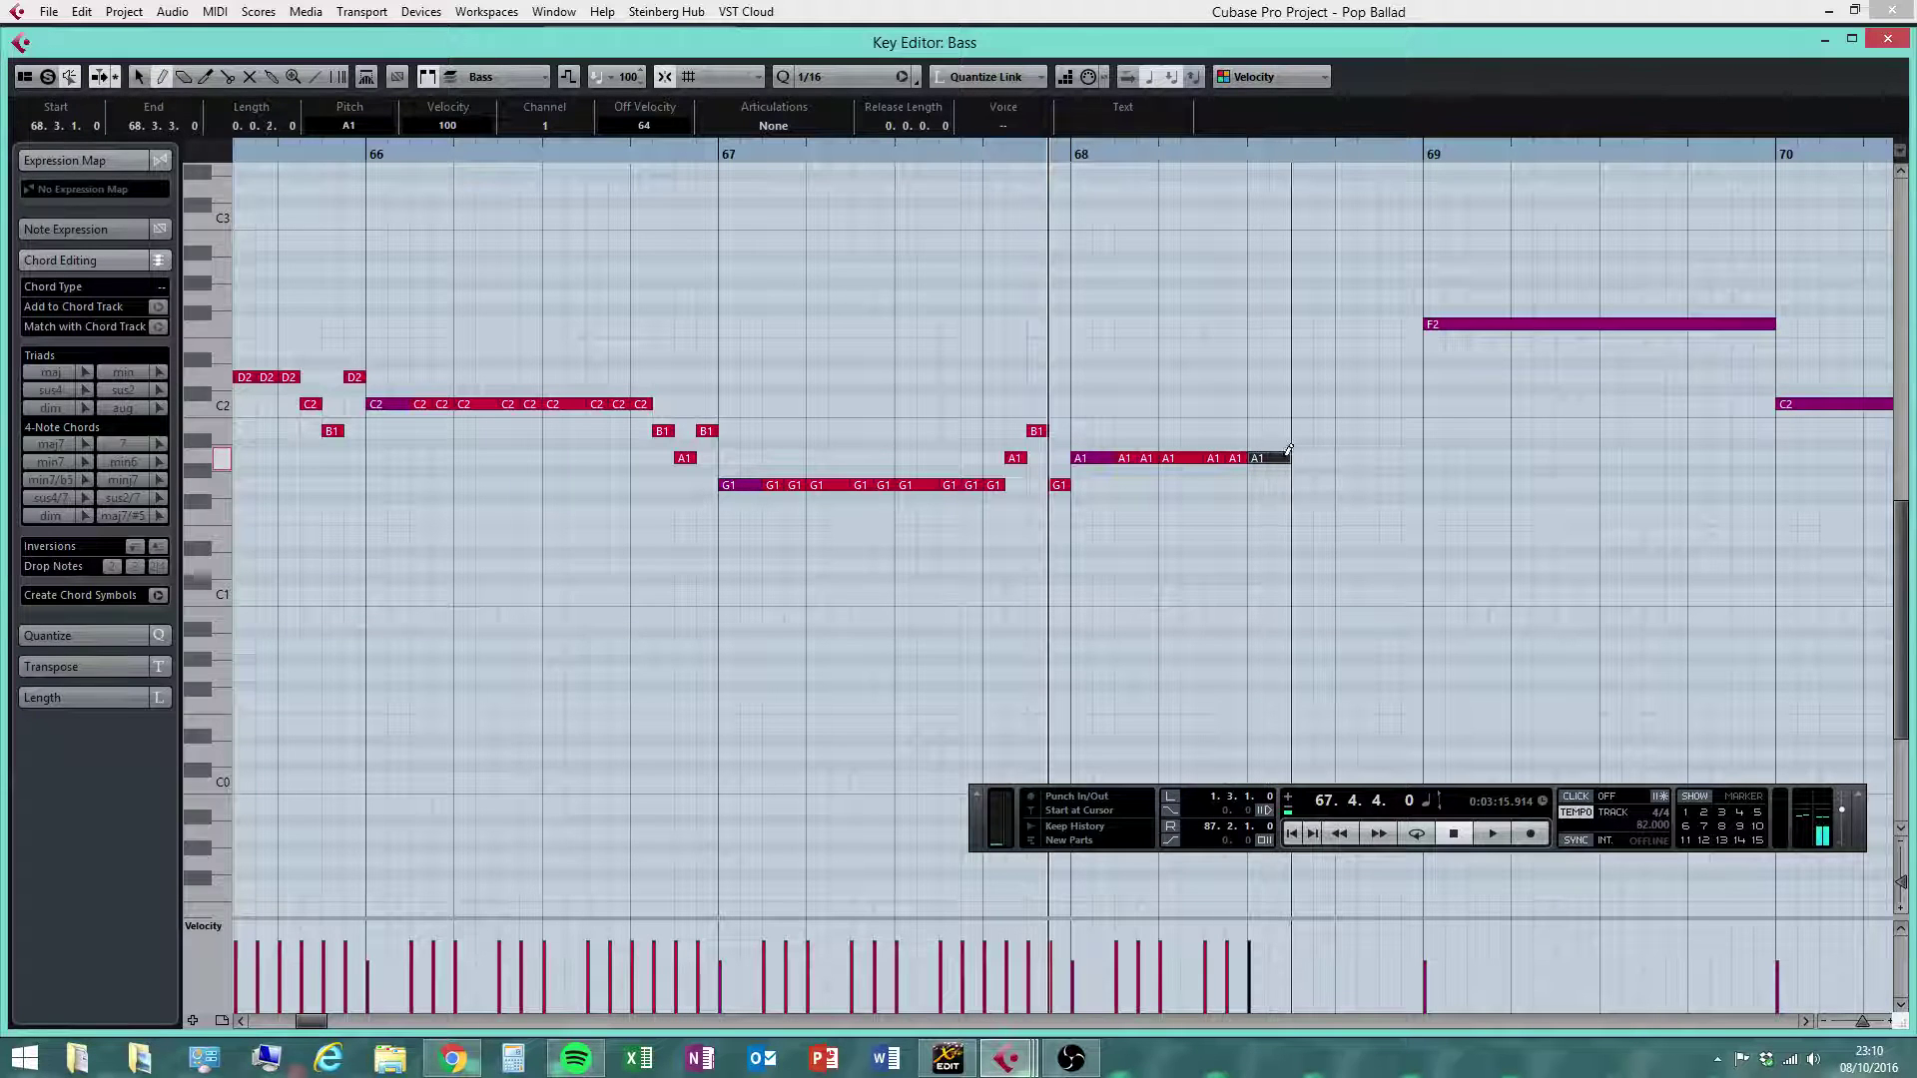
Complete bar 68 with three sixteenth A1 notes and an ascending run of B1, C2 and E2
{"action": "left_click", "coordinate": [1308, 457]}
{"action": "left_click", "coordinate": [1328, 457]}
{"action": "left_click", "coordinate": [1350, 457]}
{"action": "left_click", "coordinate": [1370, 430]}
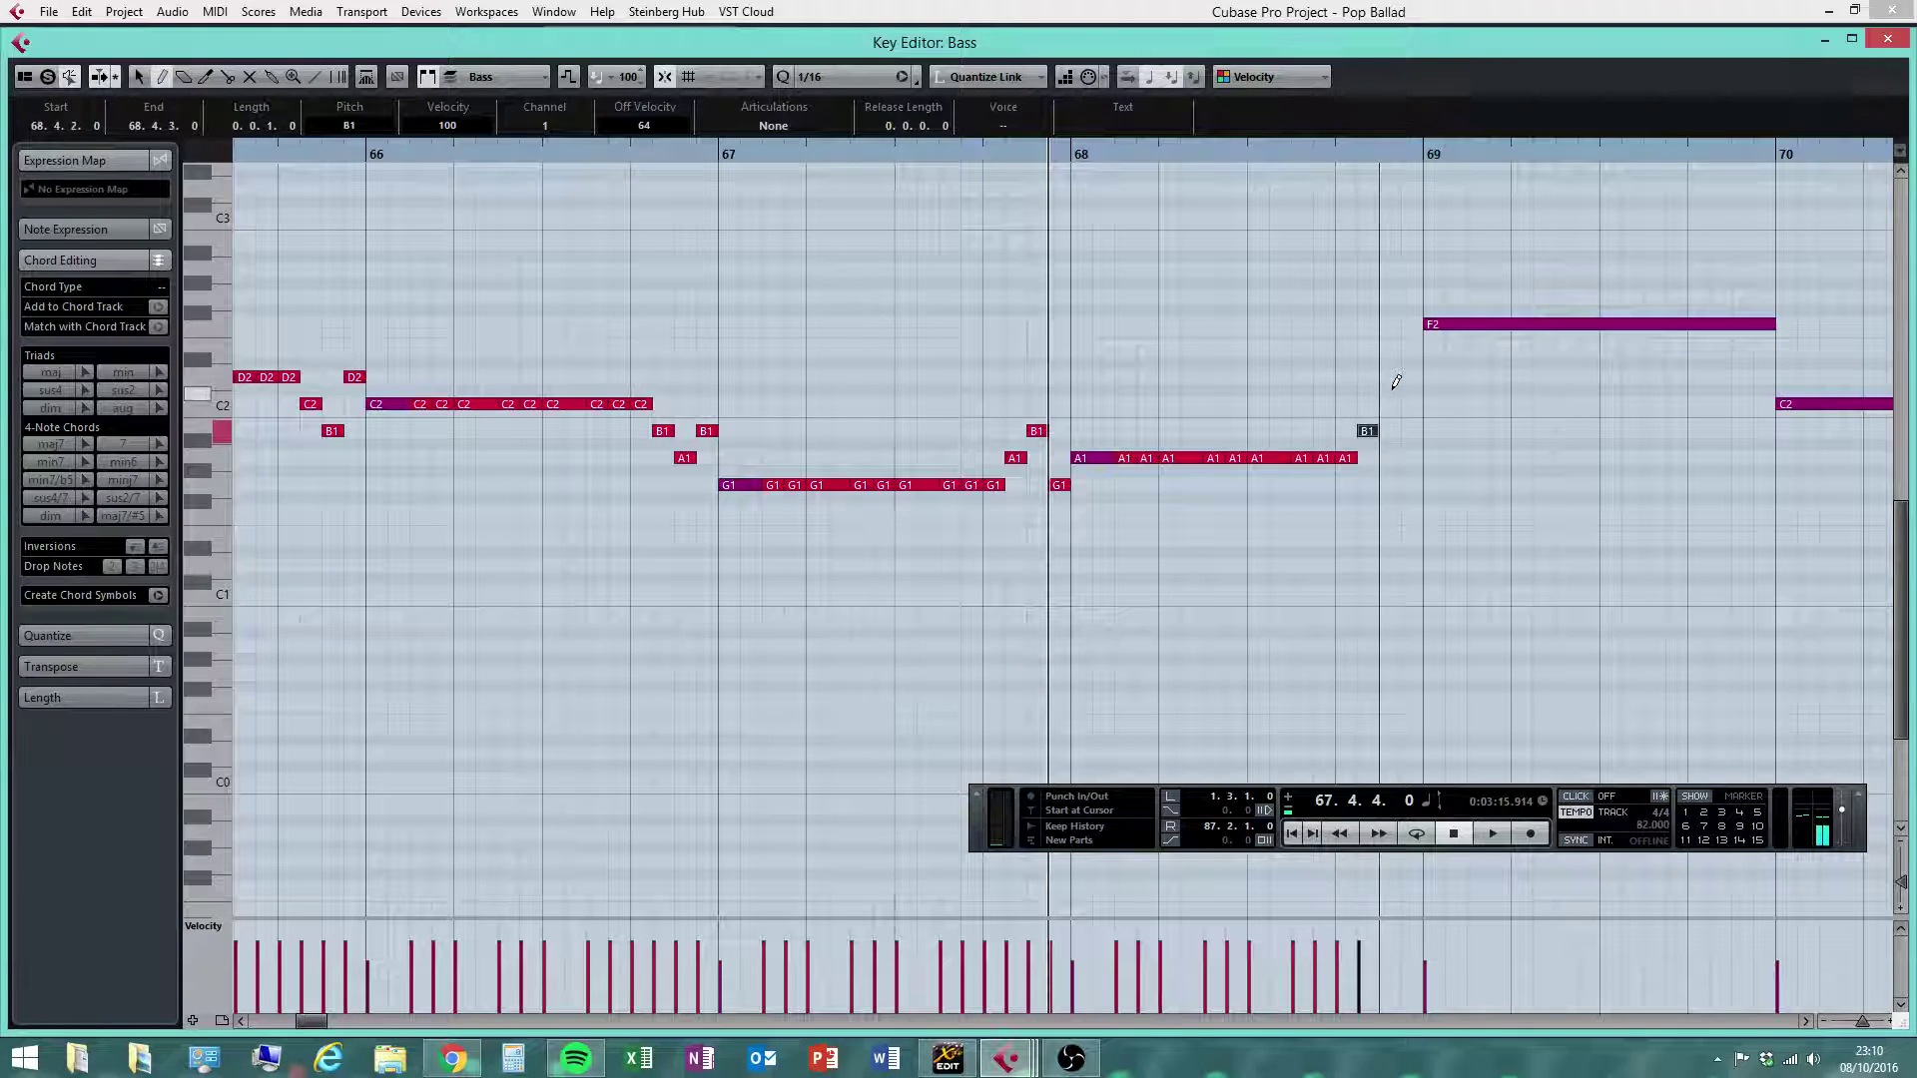
{"action": "left_click", "coordinate": [1390, 404]}
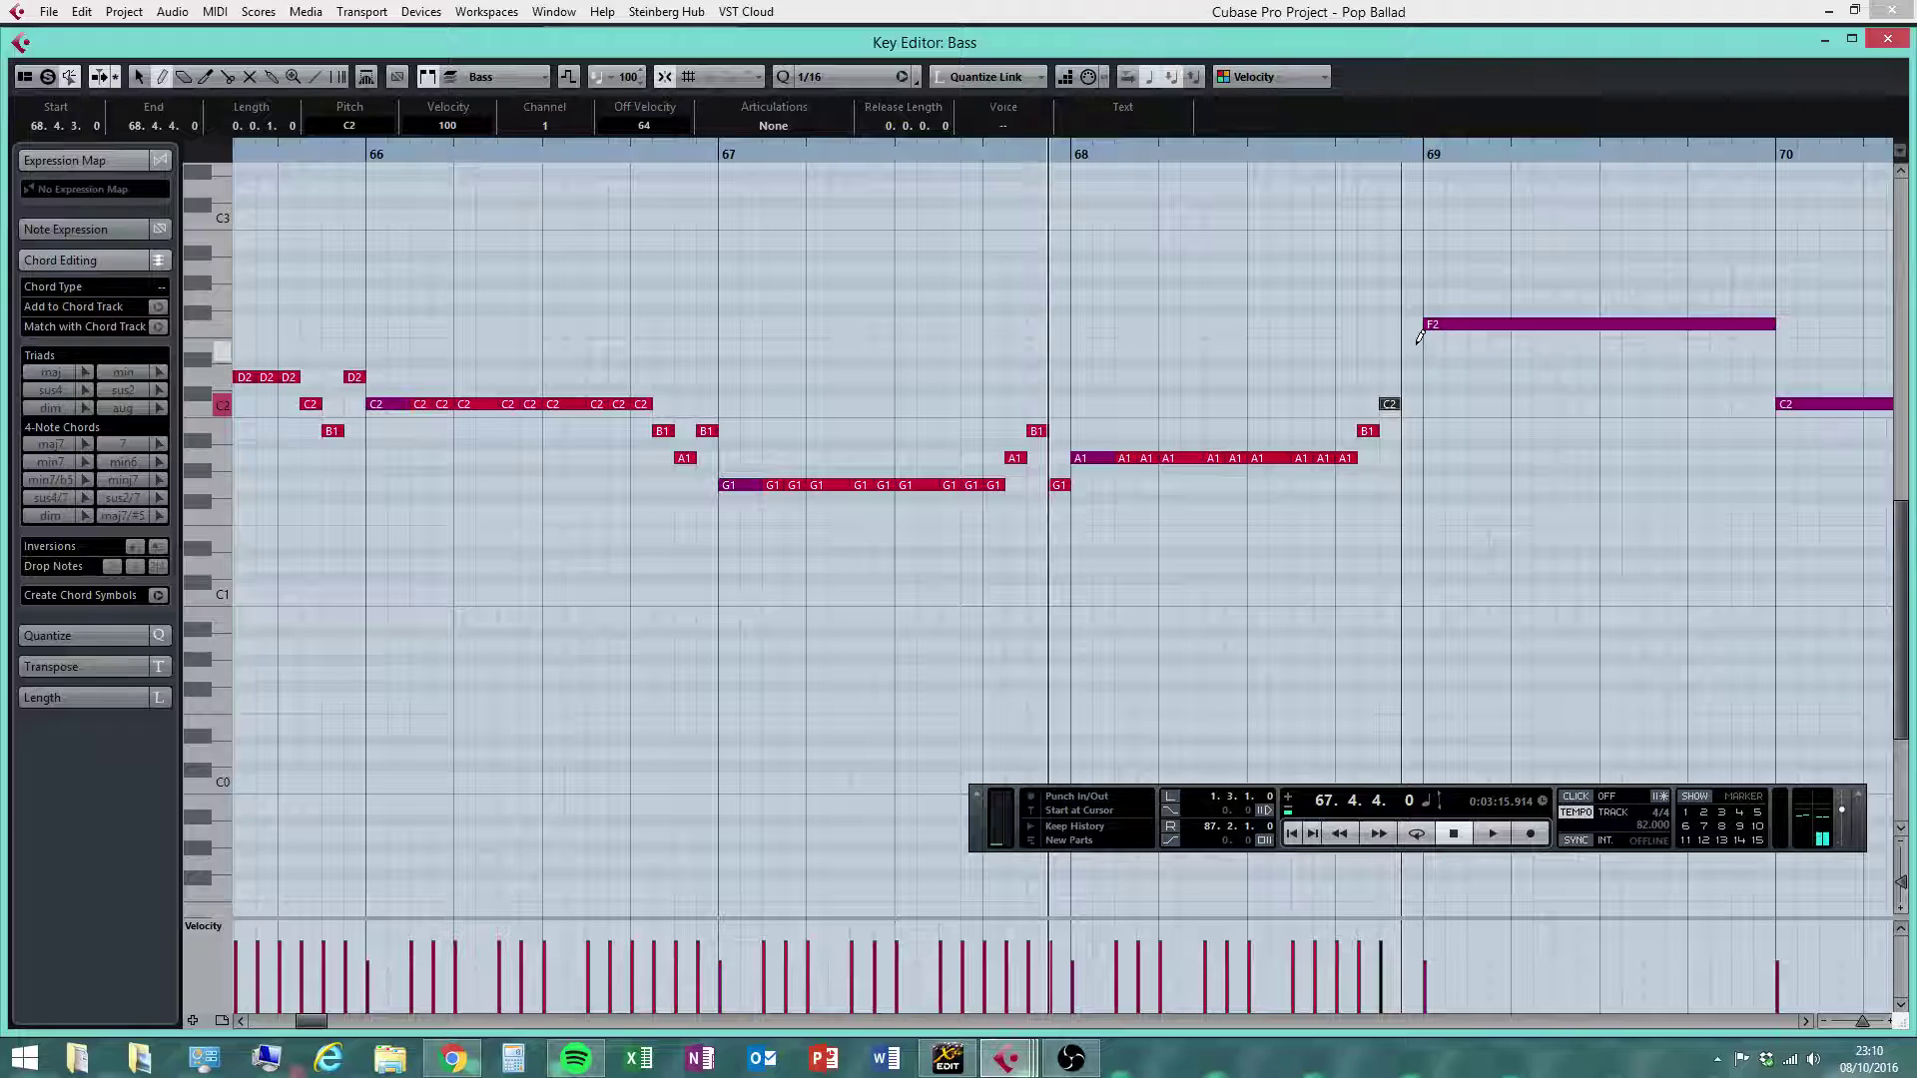
{"action": "left_click", "coordinate": [1411, 350]}
Shorten the F2 at bar 69 to an eighth note and repeat F2 in the same rhythm through beat 2
{"action": "mouse_move", "coordinate": [1788, 324]}
{"action": "left_mouse_down"}
{"action": "mouse_move", "coordinate": [1464, 365]}
{"action": "mouse_move", "coordinate": [1559, 317]}
{"action": "mouse_move", "coordinate": [1662, 323]}
{"action": "left_mouse_up"}
{"action": "left_click", "coordinate": [1498, 389]}
{"action": "left_click", "coordinate": [1477, 323]}
{"action": "left_click", "coordinate": [1498, 323]}
{"action": "left_click", "coordinate": [1588, 323]}
Add an F2 on beat 3 of bar 69 and trim it to a length of 0.0.2.0
{"action": "right_click", "coordinate": [1645, 326]}
{"action": "left_click", "coordinate": [1642, 325]}
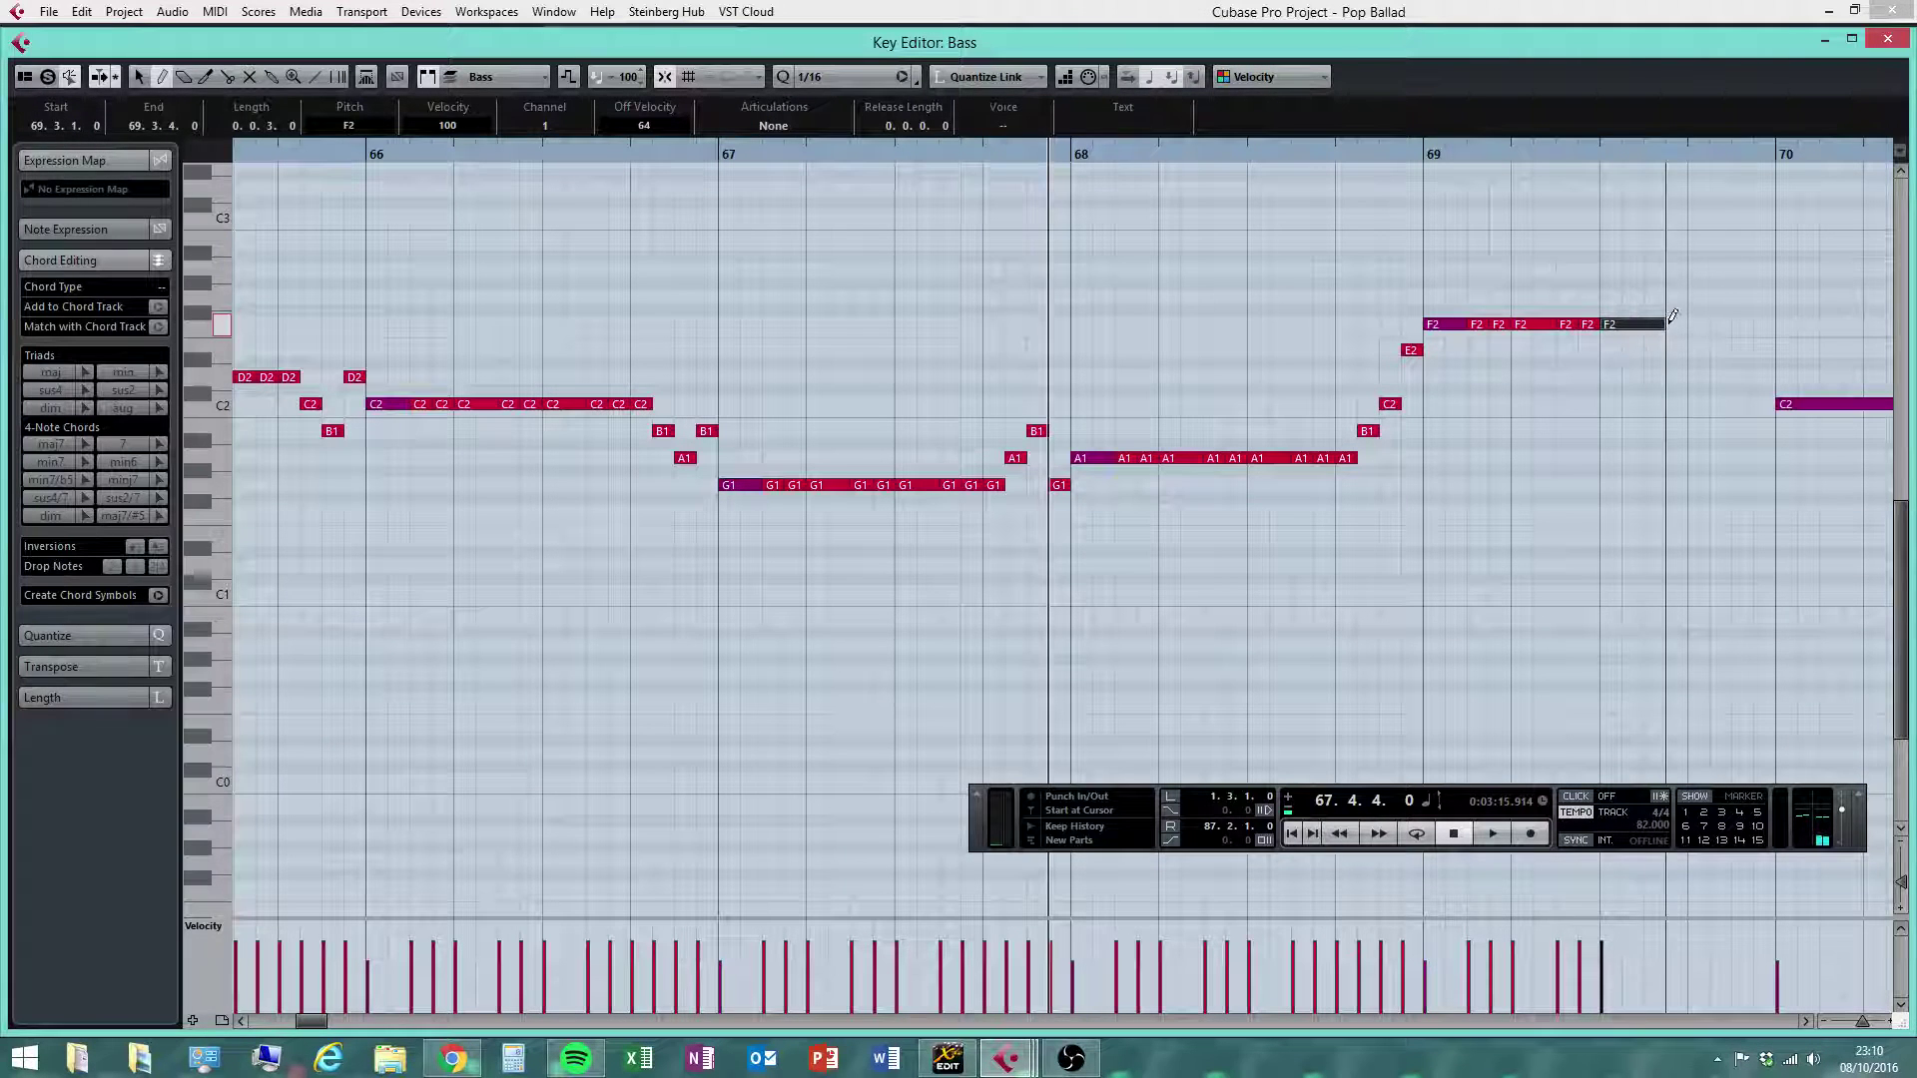
{"action": "right_click", "coordinate": [1640, 325]}
{"action": "left_click", "coordinate": [1658, 324]}
{"action": "left_click_drag", "start_coordinate": [1665, 326], "coordinate": [1636, 328]}
Complete bar 69 with three sixteenth F2 notes and a descending run of E2, D2 and B1
{"action": "right_click", "coordinate": [1650, 362]}
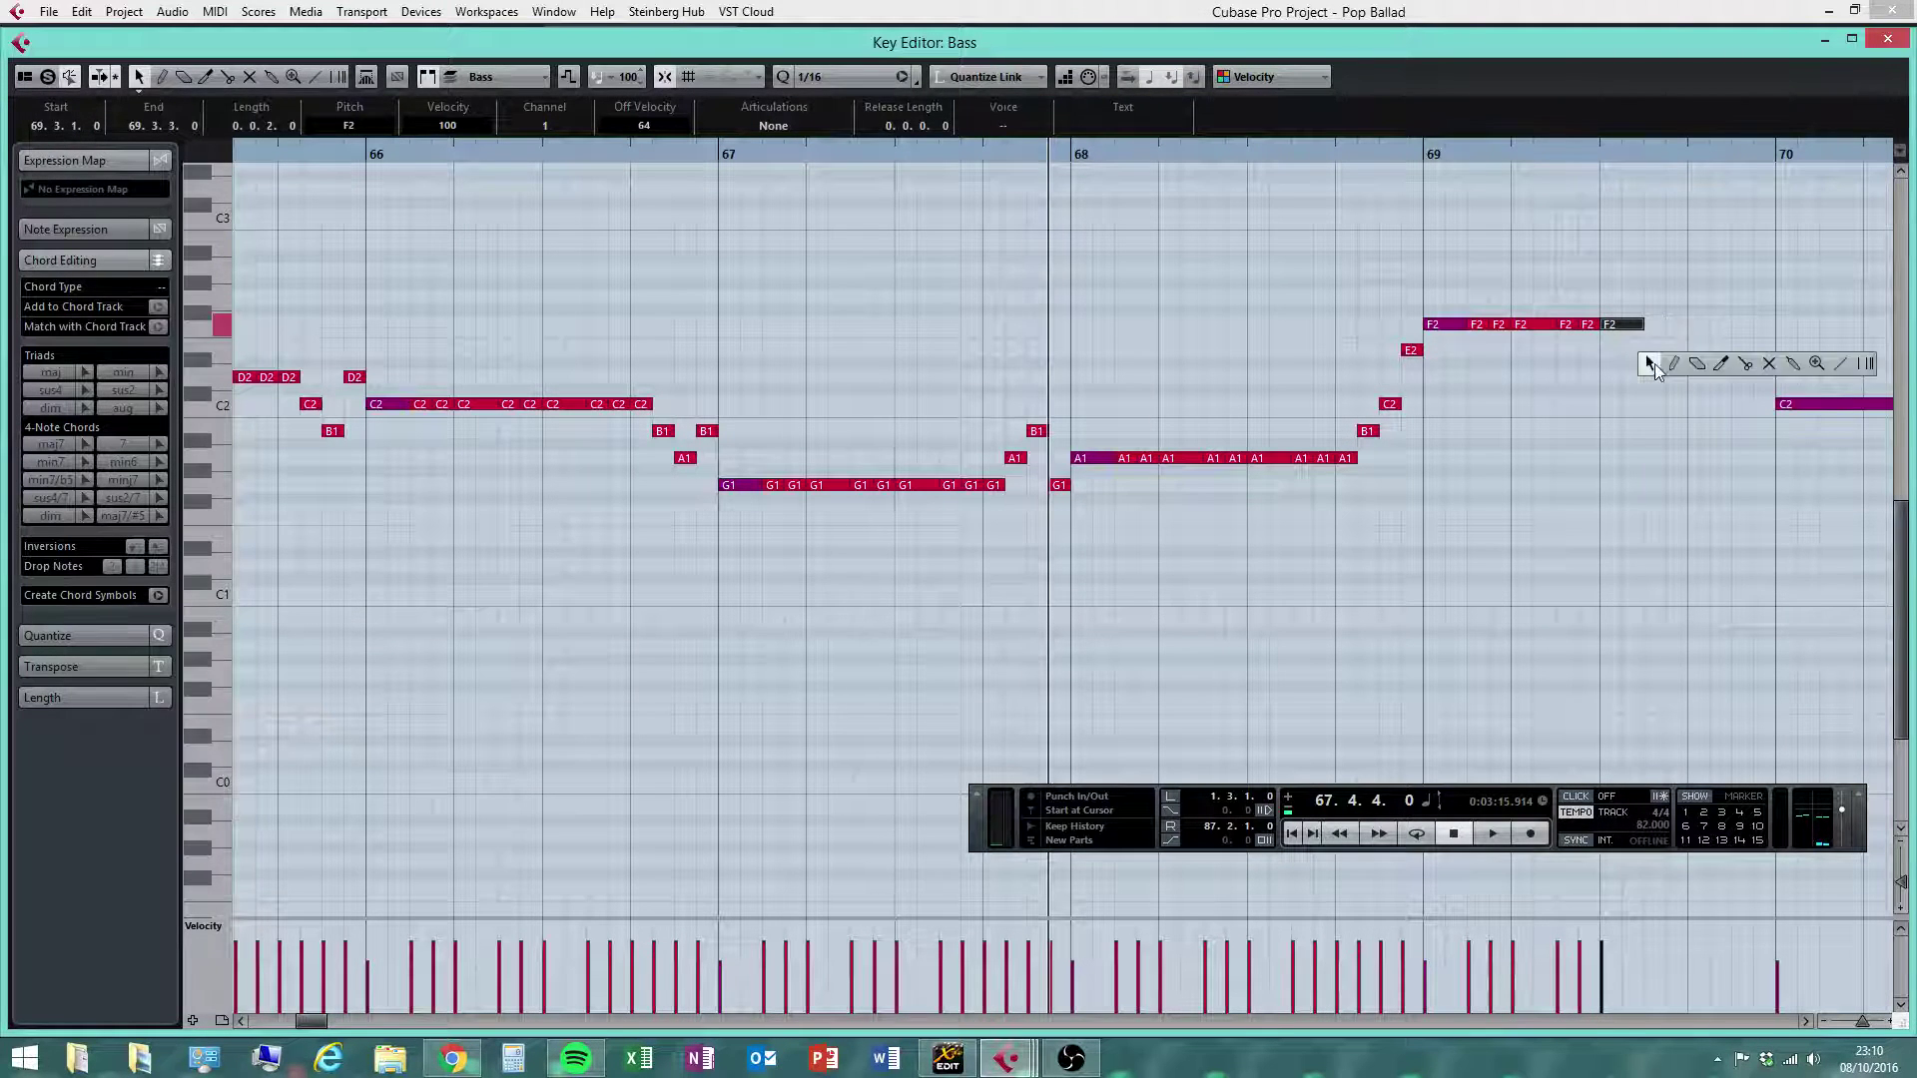
{"action": "left_click", "coordinate": [1670, 364]}
{"action": "left_click", "coordinate": [1655, 322]}
{"action": "left_click", "coordinate": [1675, 321]}
{"action": "left_click", "coordinate": [1698, 324]}
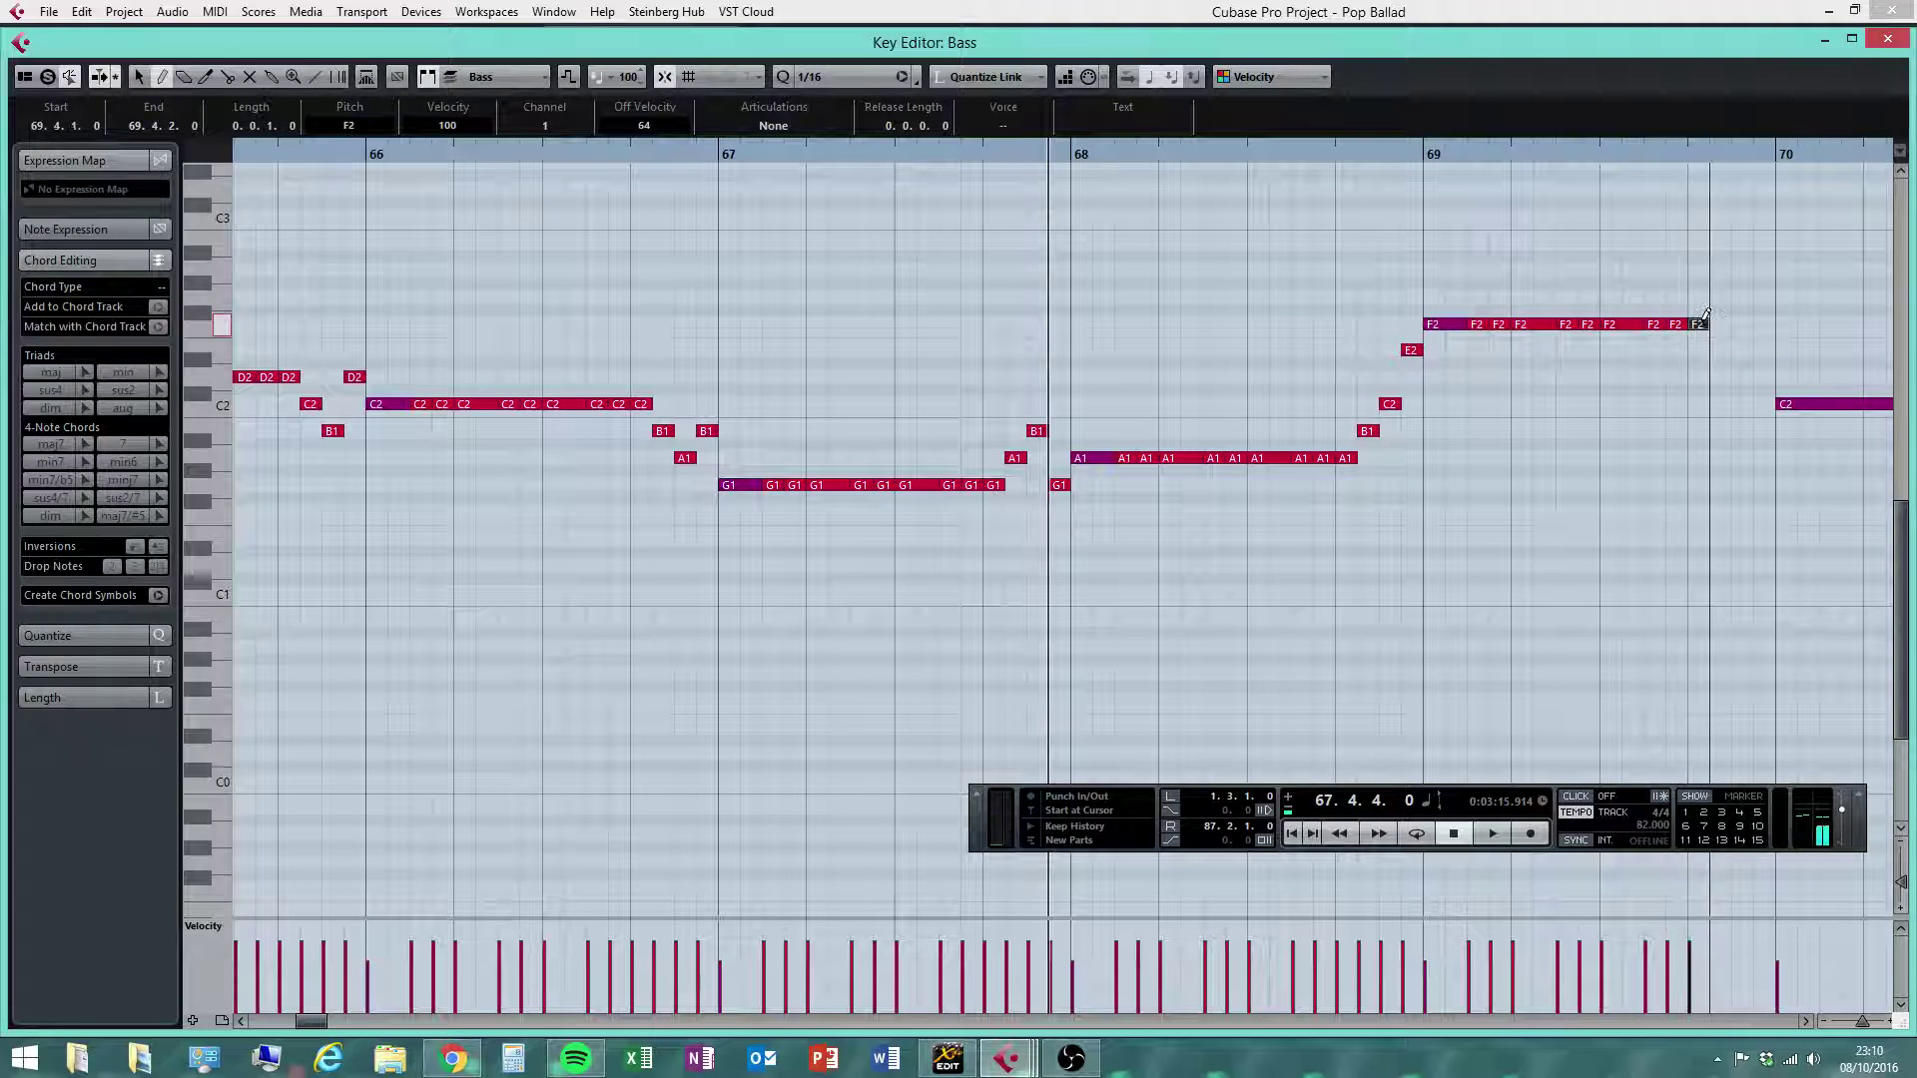
{"action": "left_click", "coordinate": [1719, 350]}
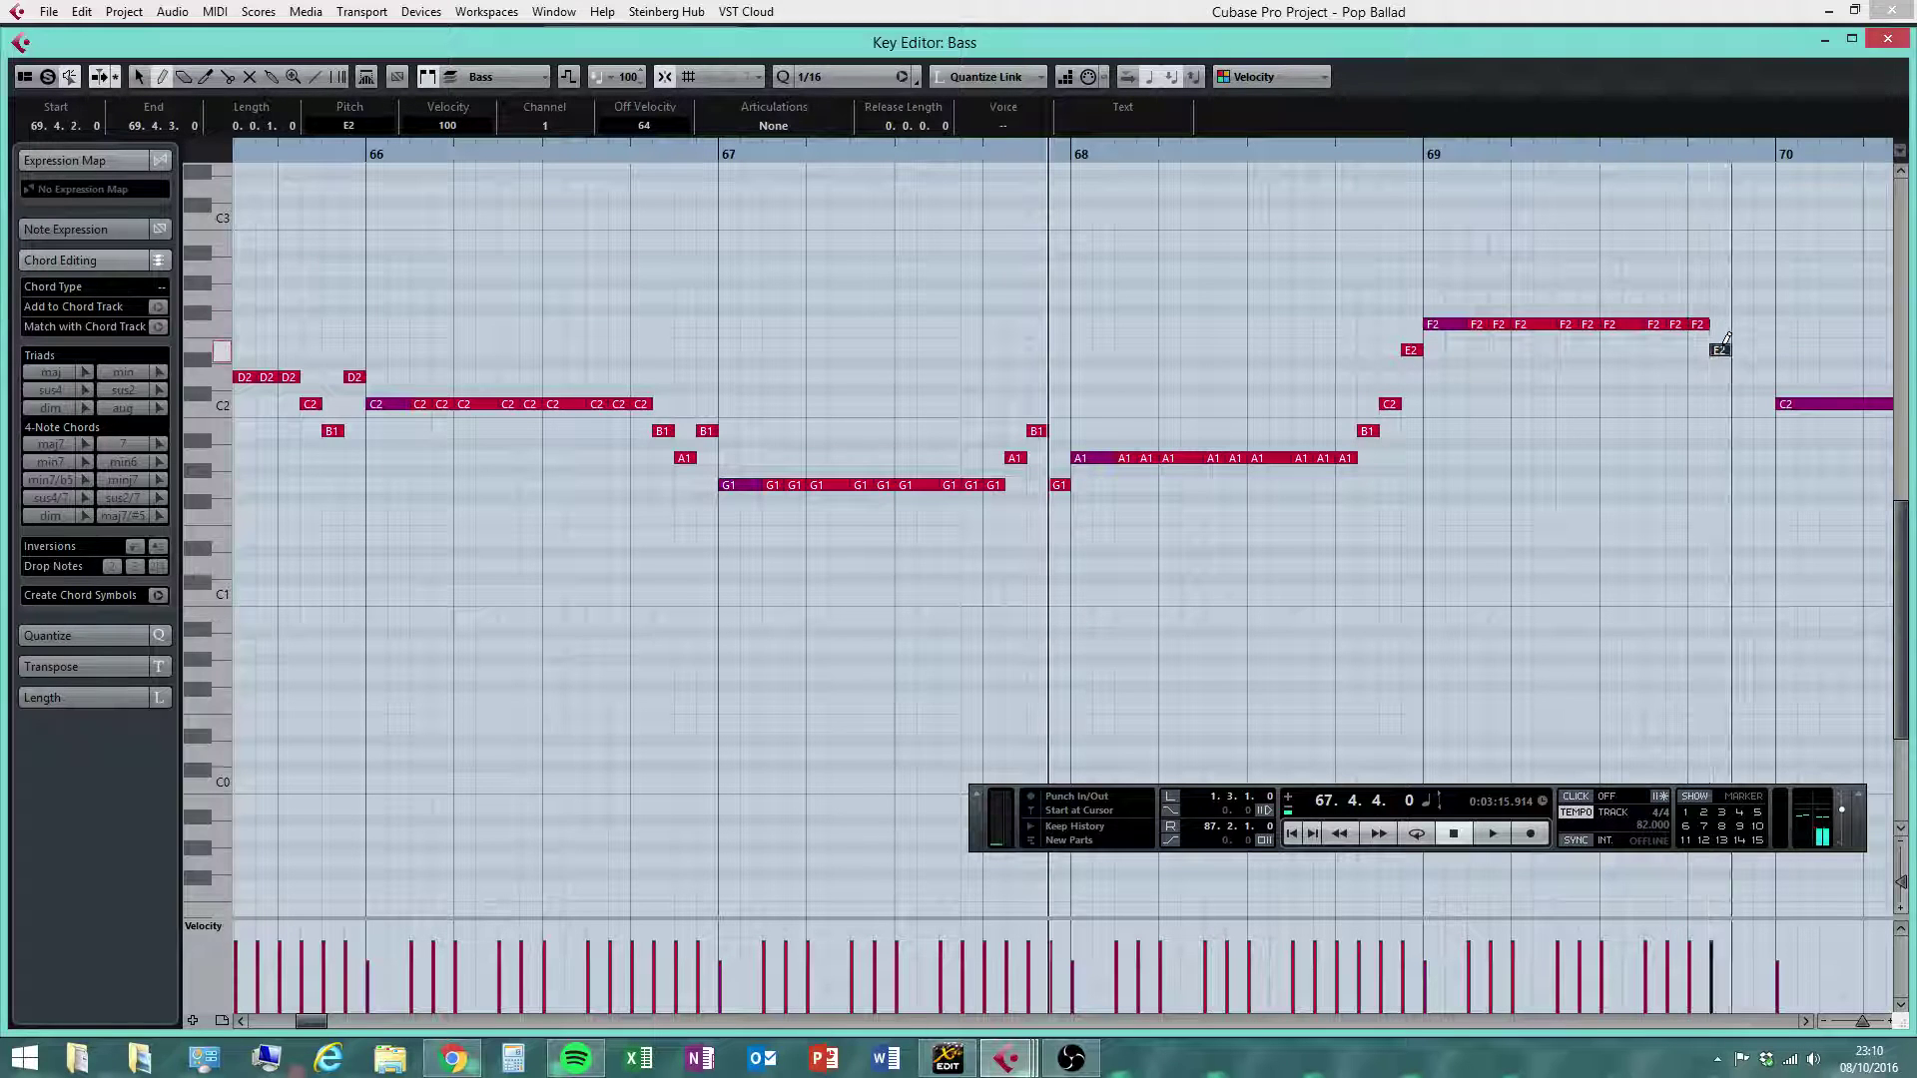
{"action": "left_click", "coordinate": [1759, 430]}
Shorten the C2 at bar 70 to an eighth note and repeat C2 in the galloping rhythm through beat 3
{"action": "left_click", "coordinate": [1803, 1021]}
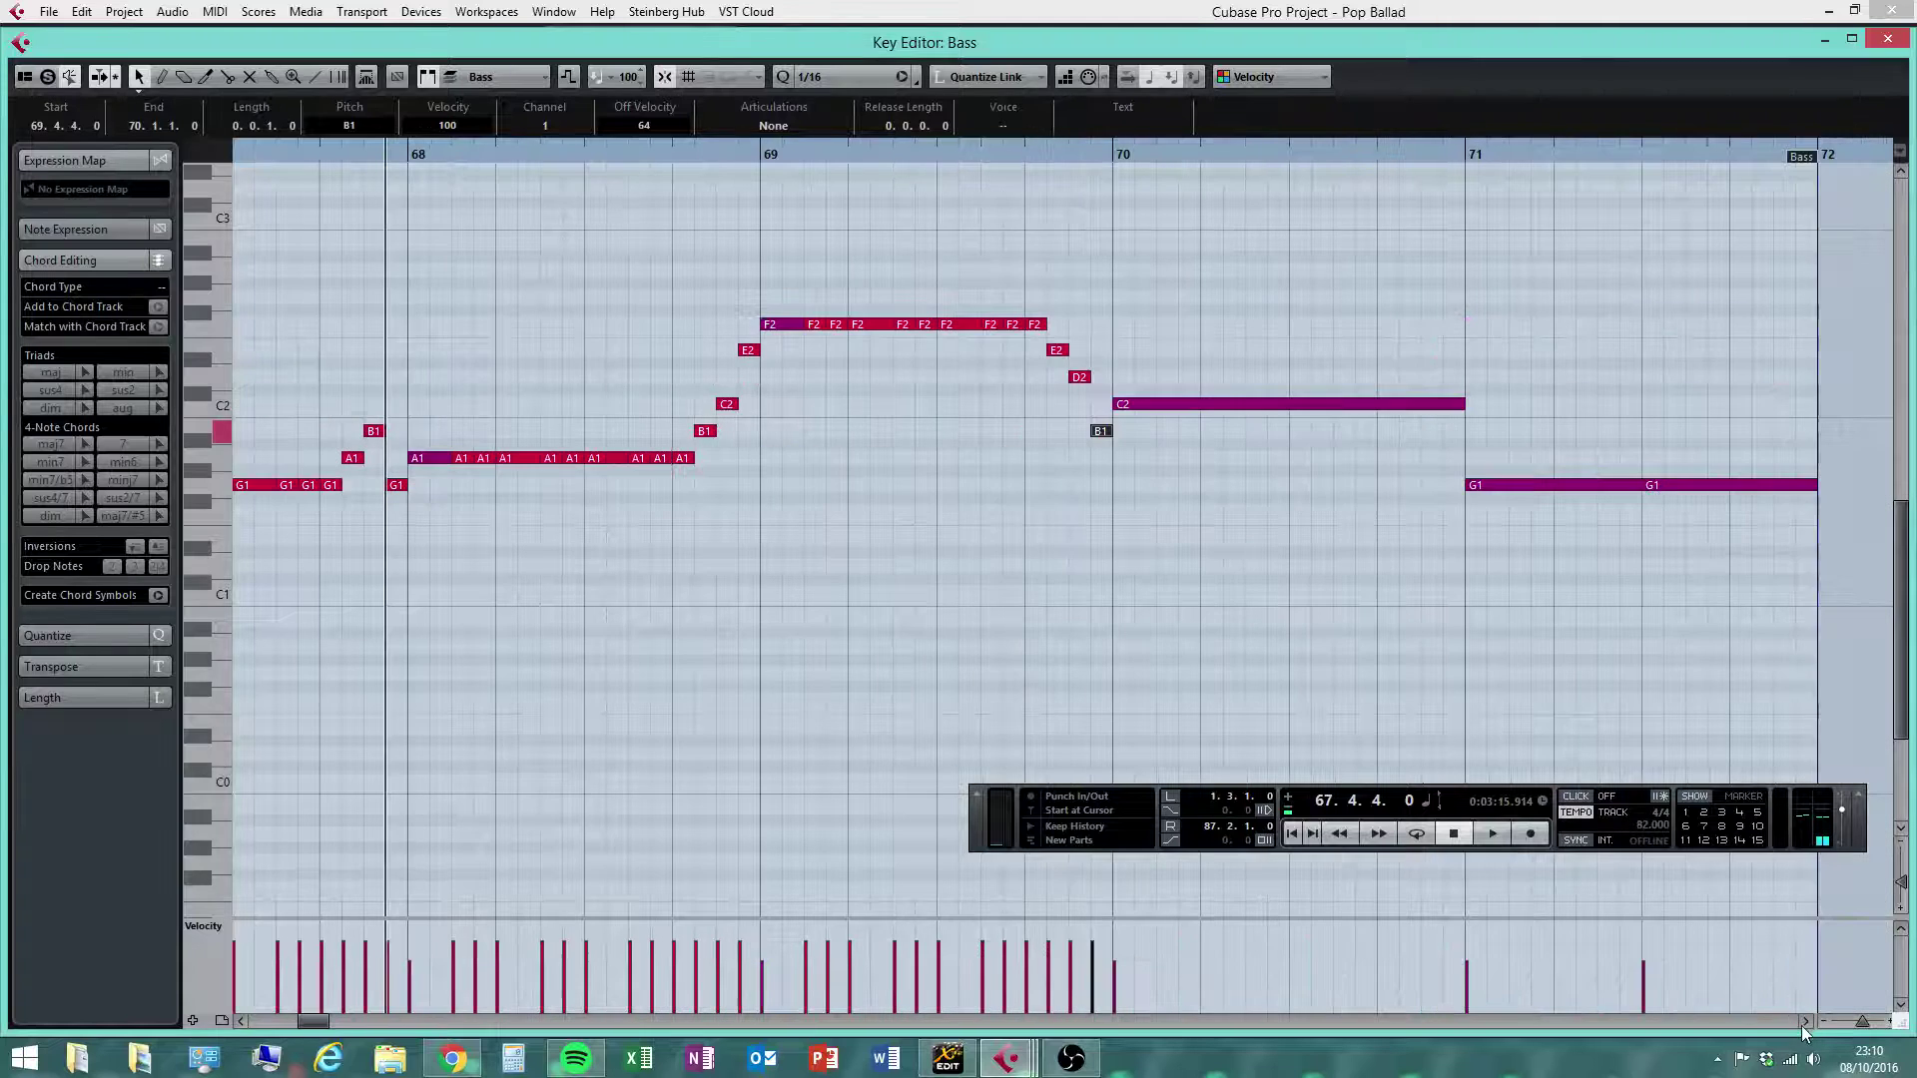
{"action": "mouse_move", "coordinate": [1463, 404]}
{"action": "left_mouse_down"}
{"action": "mouse_move", "coordinate": [1158, 431]}
{"action": "mouse_move", "coordinate": [1330, 405]}
{"action": "left_mouse_up"}
{"action": "right_click", "coordinate": [1168, 445]}
{"action": "left_click", "coordinate": [1188, 447]}
{"action": "left_click", "coordinate": [1173, 407]}
{"action": "left_click", "coordinate": [1190, 406]}
{"action": "left_click", "coordinate": [1254, 403]}
{"action": "left_click", "coordinate": [1345, 404]}
{"action": "left_click", "coordinate": [1366, 404]}
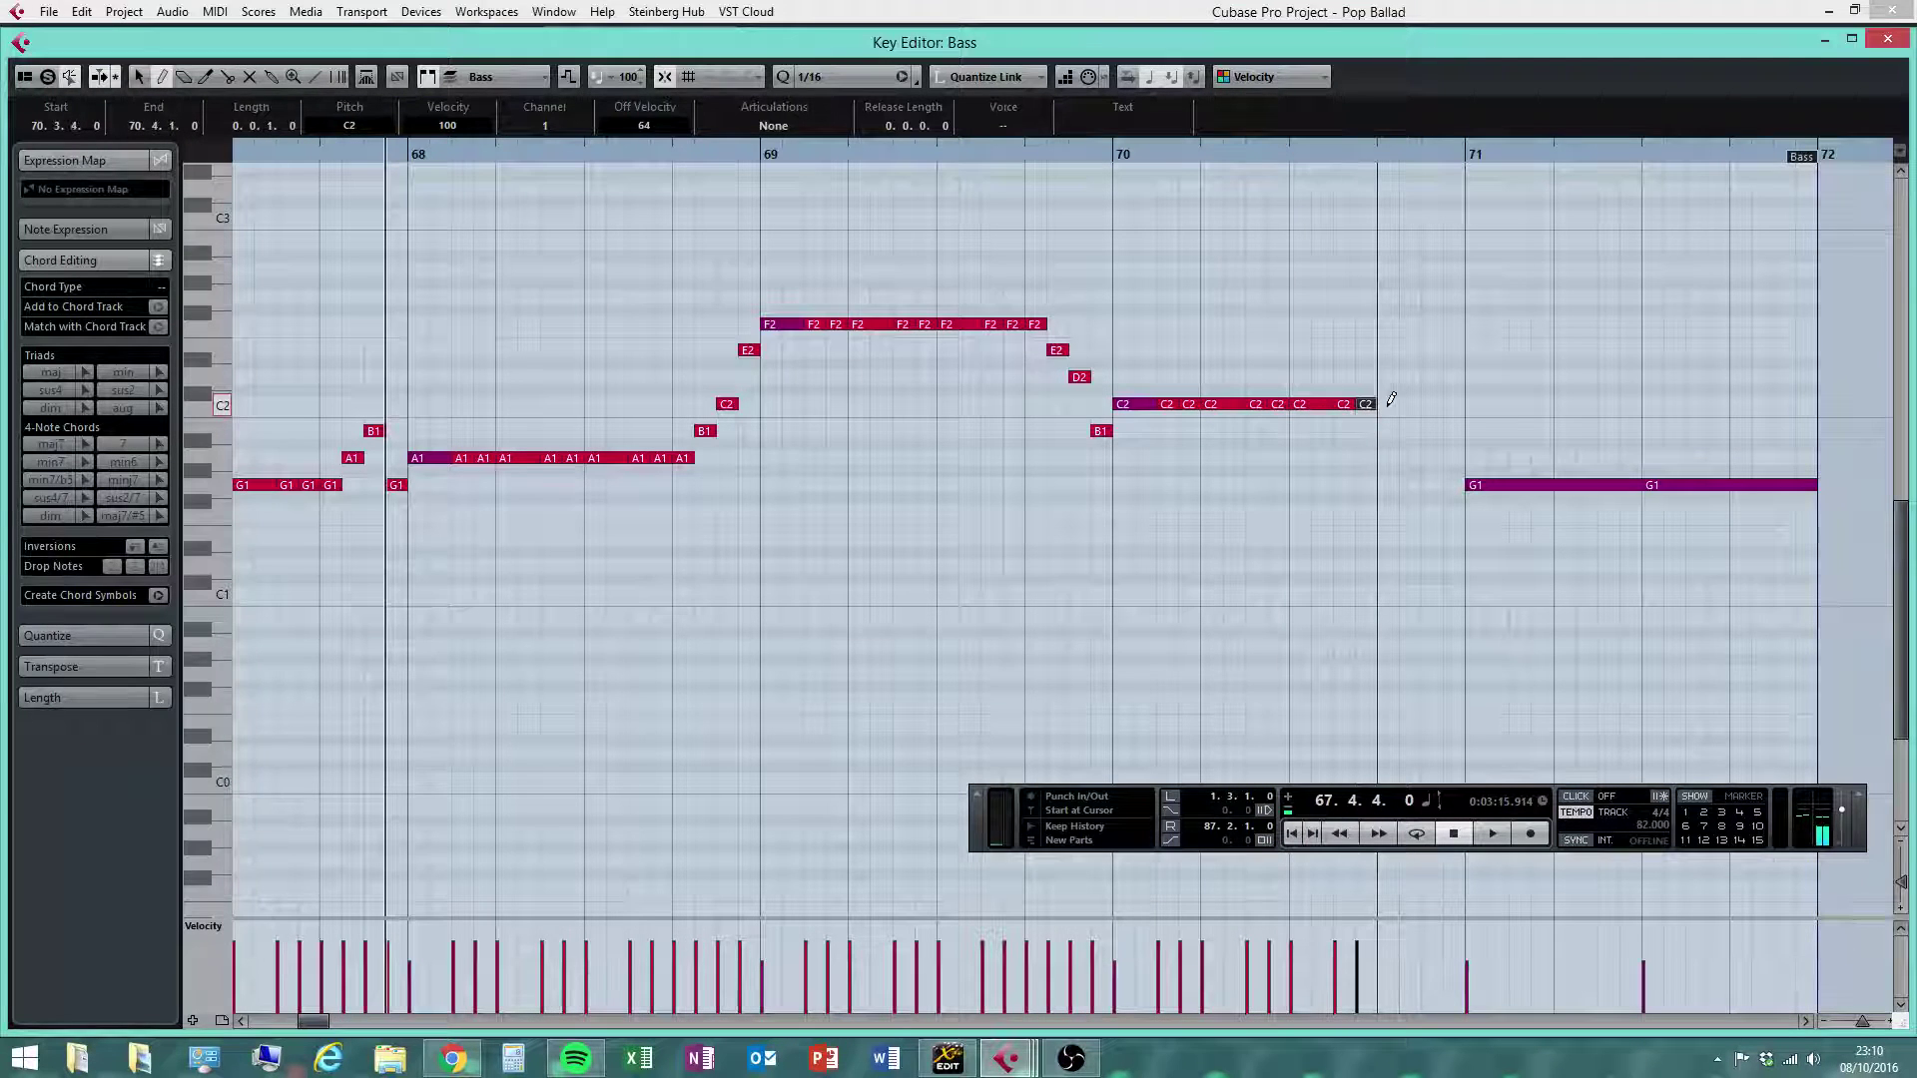
Finish bar 70 with a C2 on beat 4 followed by sixteenth notes B1, A1 and B1
{"action": "left_click", "coordinate": [1387, 405]}
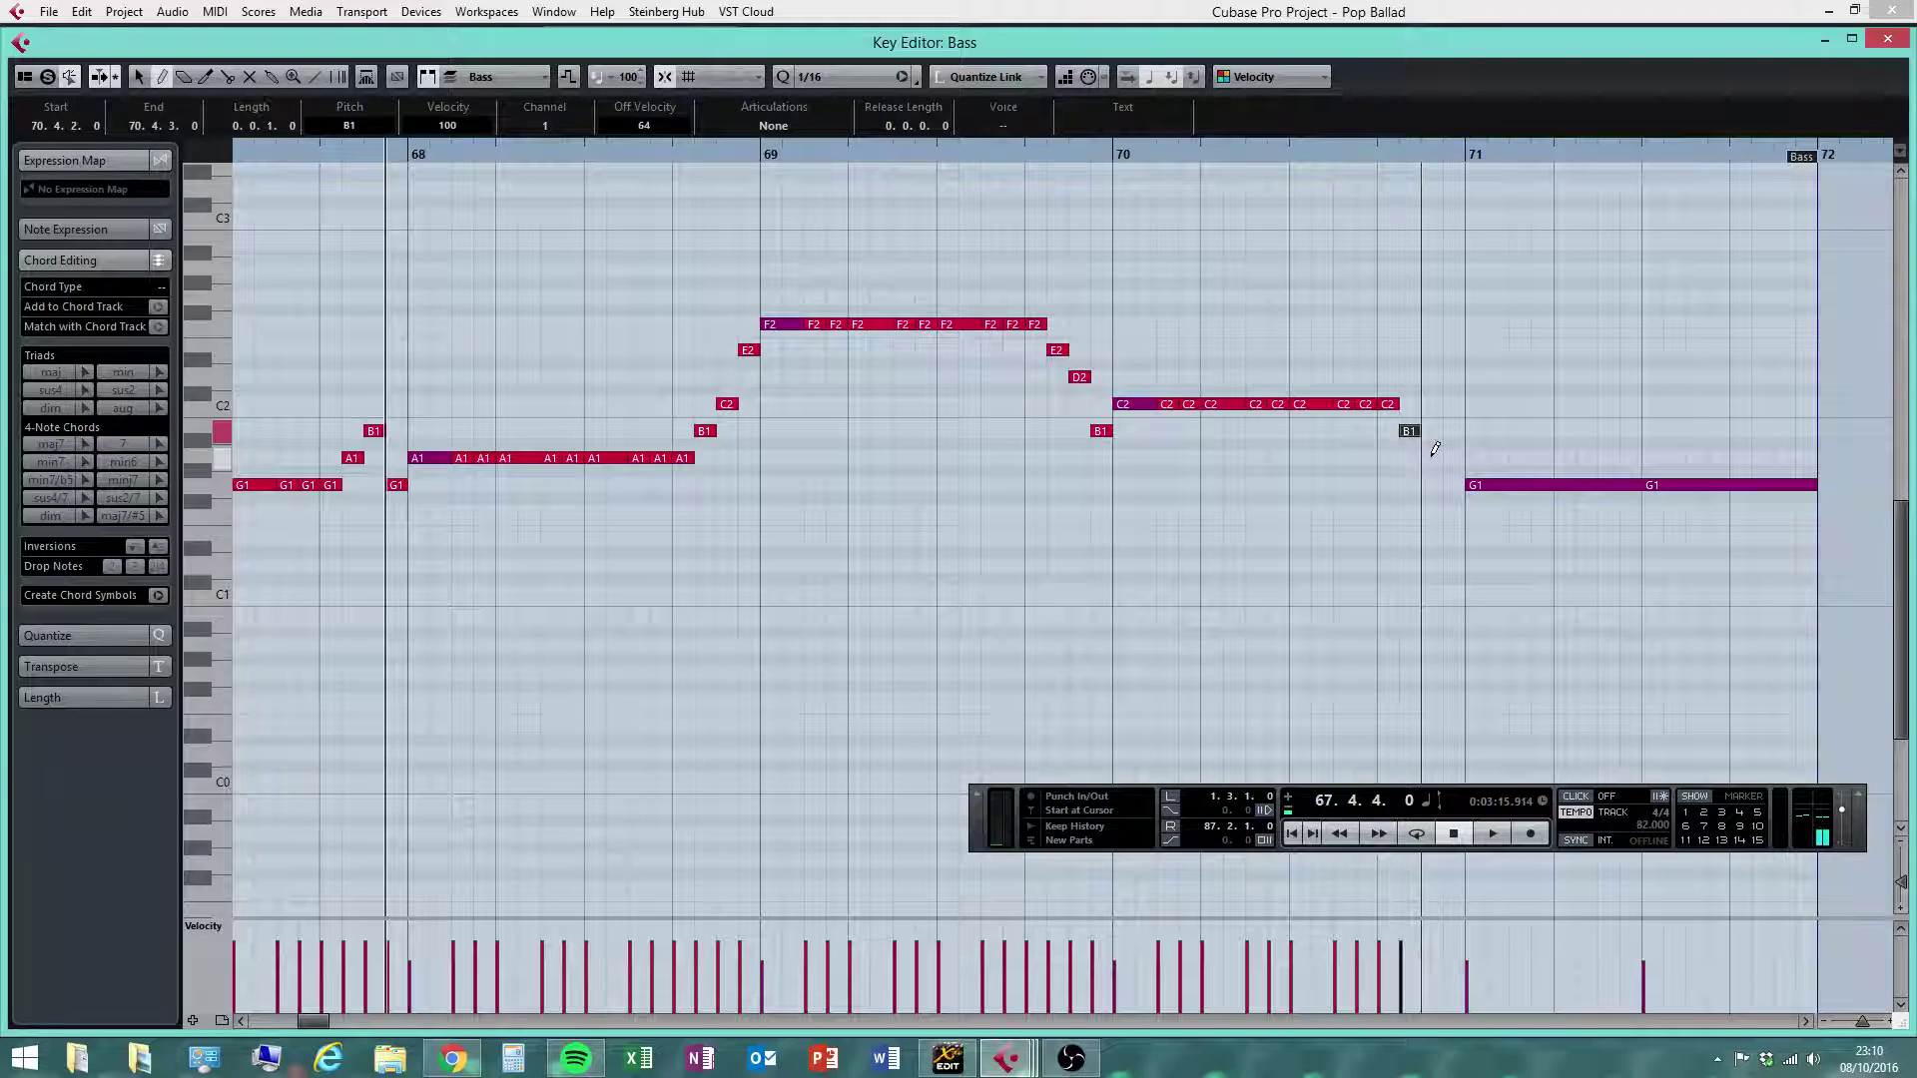
{"action": "left_click", "coordinate": [1453, 432]}
{"action": "key", "text": "1"}
Shorten the first G1 of bar 71 to an eighth note and fill the bar's first half with repeated G1 notes
{"action": "mouse_move", "coordinate": [1636, 485]}
{"action": "left_mouse_down"}
{"action": "mouse_move", "coordinate": [1510, 485]}
{"action": "mouse_move", "coordinate": [1598, 481]}
{"action": "left_mouse_up"}
{"action": "right_click", "coordinate": [1502, 521]}
{"action": "left_click", "coordinate": [1523, 521]}
{"action": "left_click", "coordinate": [1518, 485]}
{"action": "left_click", "coordinate": [1538, 484]}
{"action": "left_click", "coordinate": [1603, 484]}
{"action": "left_click", "coordinate": [1624, 485]}
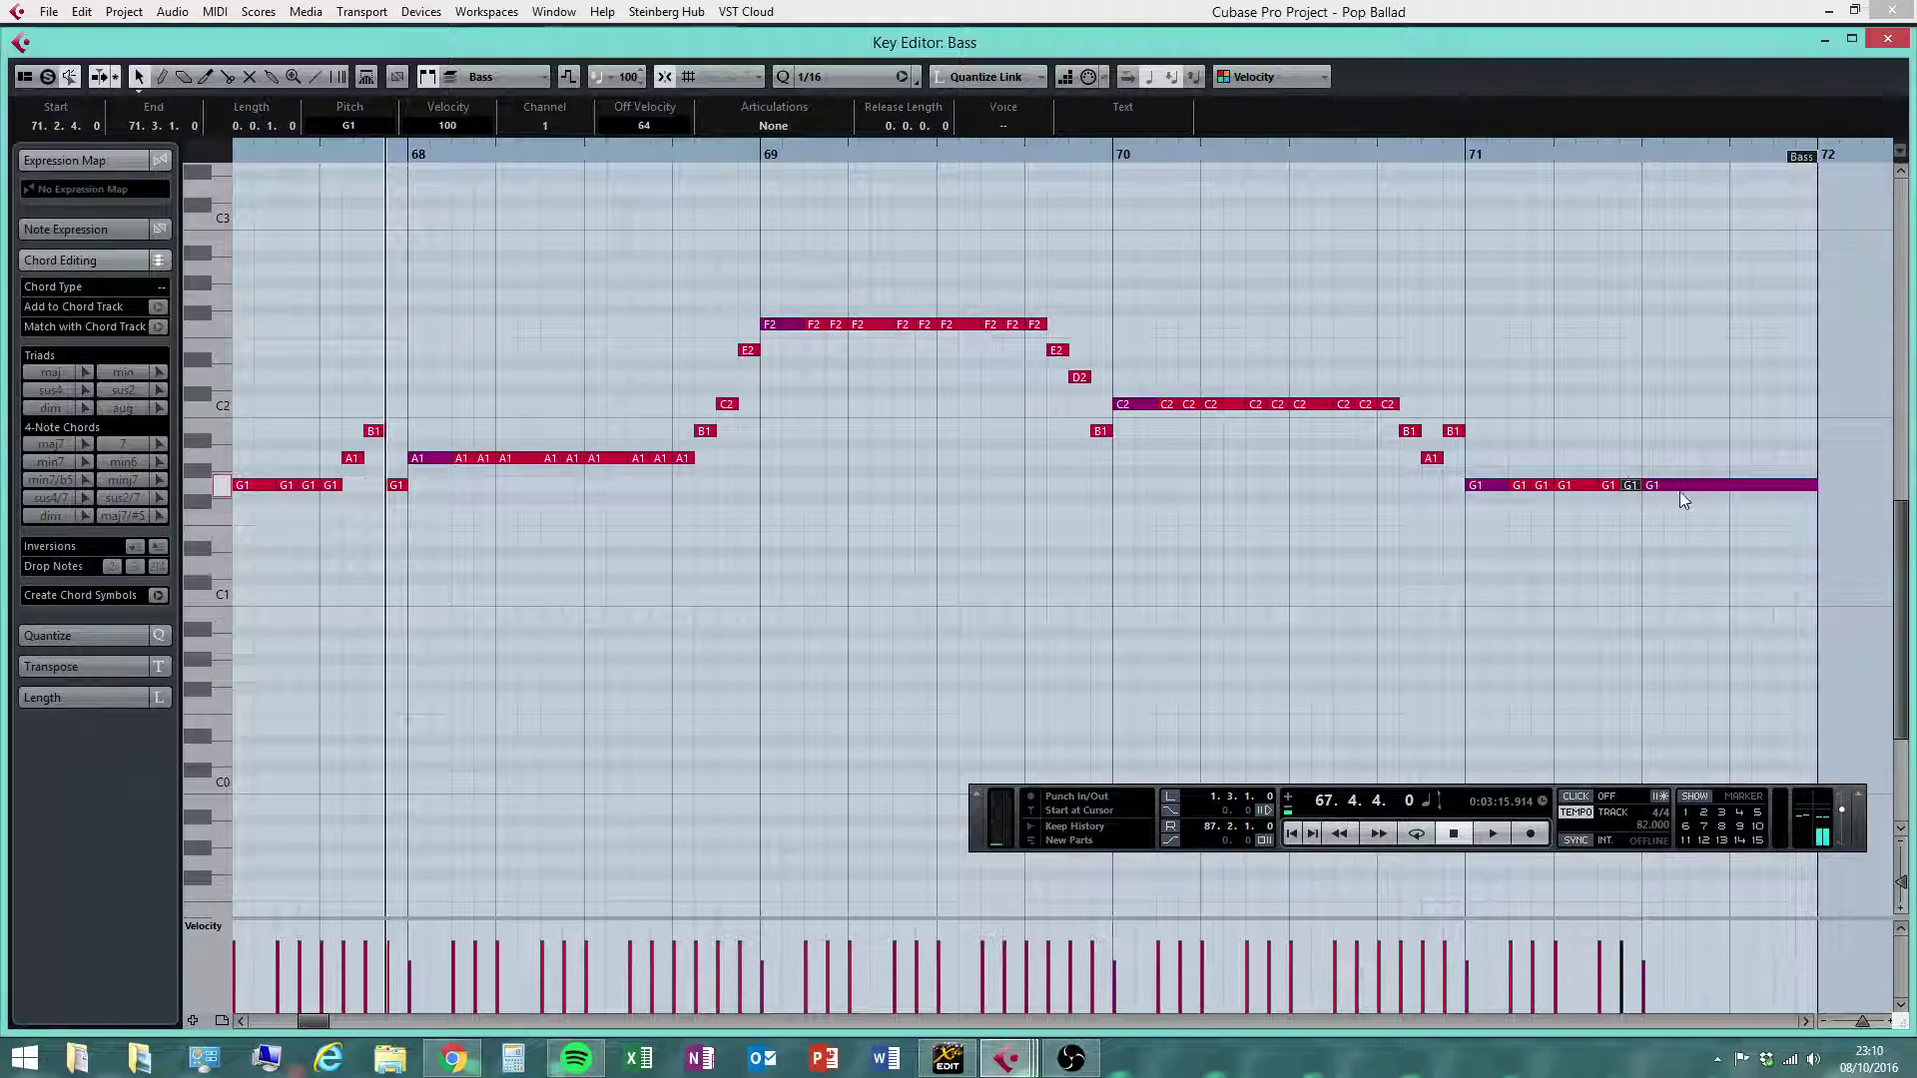
Shorten the G1 on bar 71's third beat to a sixteenth and finish the bar with sixteenths A1, B1, C2, D2, E2, F2 and D2
{"action": "left_click_drag", "start_coordinate": [1747, 499], "coordinate": [1663, 497]}
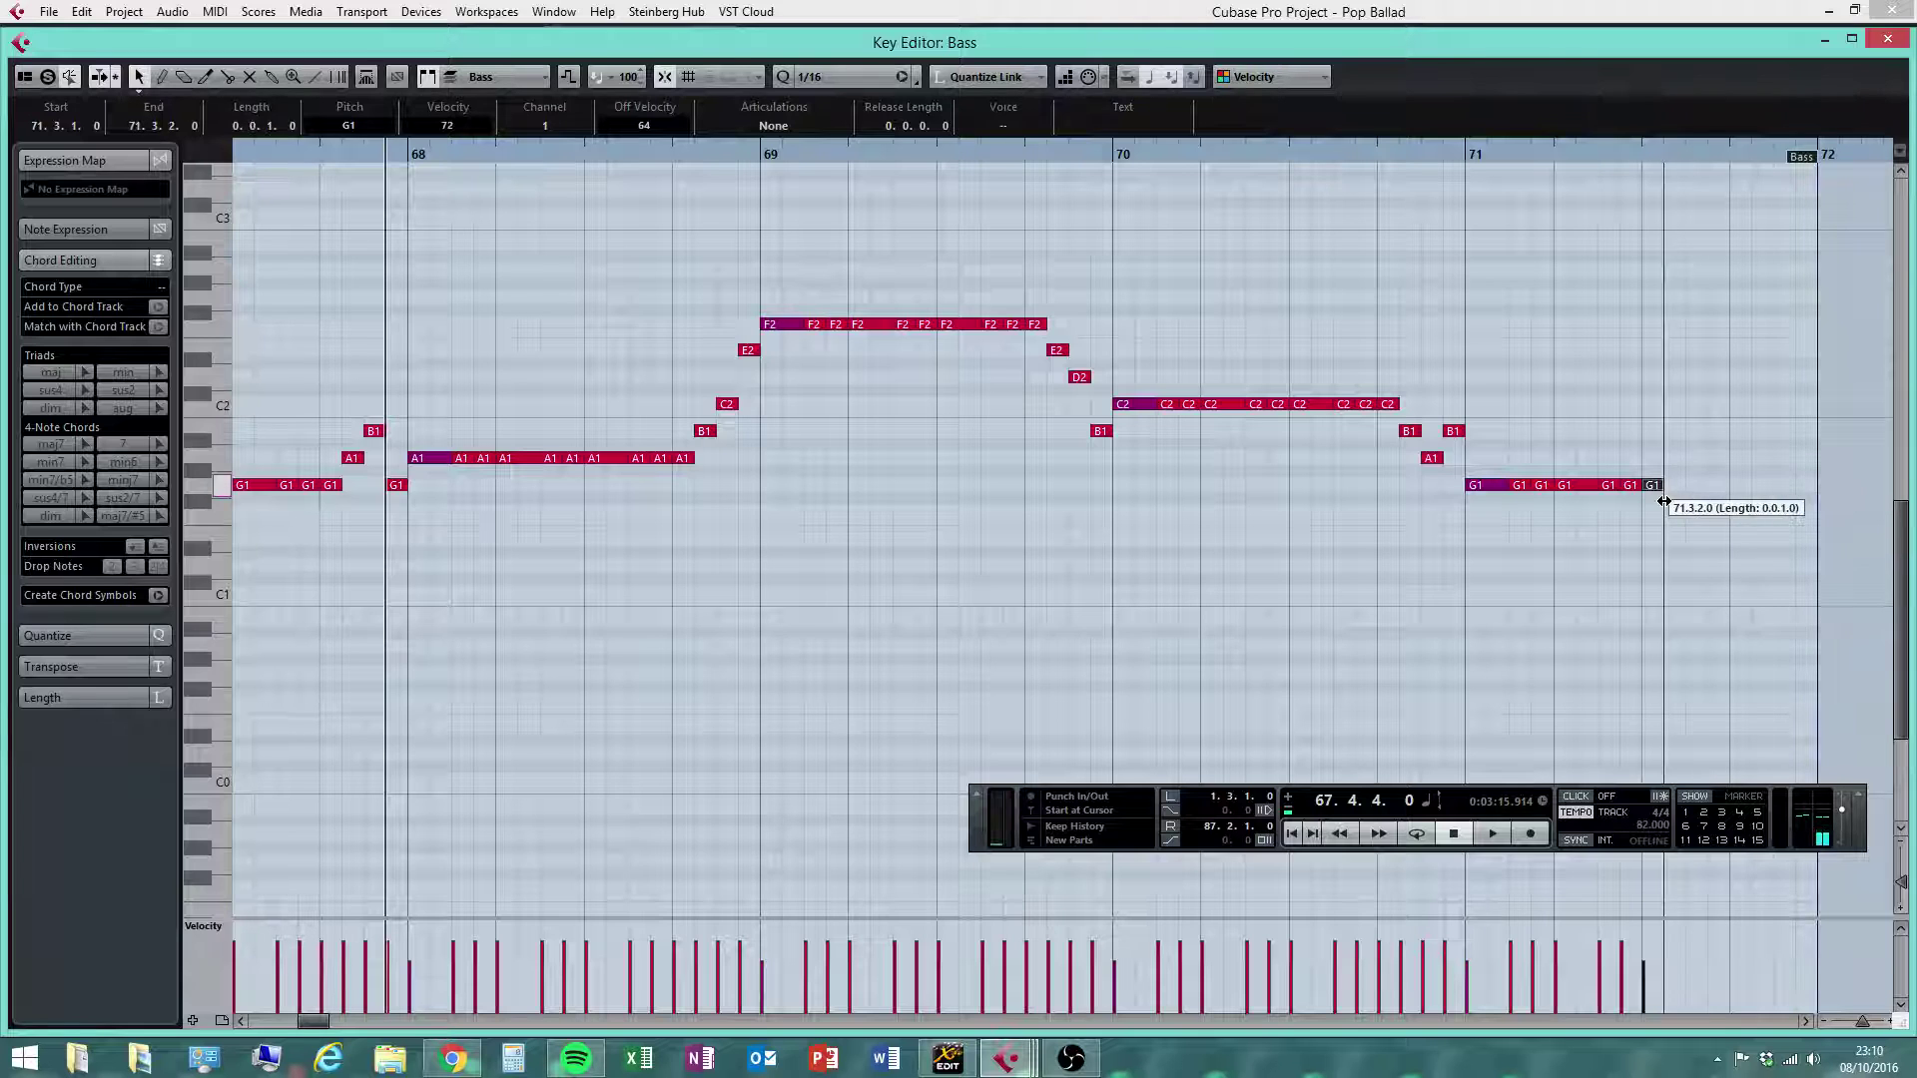
{"action": "right_click", "coordinate": [1676, 541]}
{"action": "left_click", "coordinate": [1701, 541]}
{"action": "left_click", "coordinate": [1673, 458]}
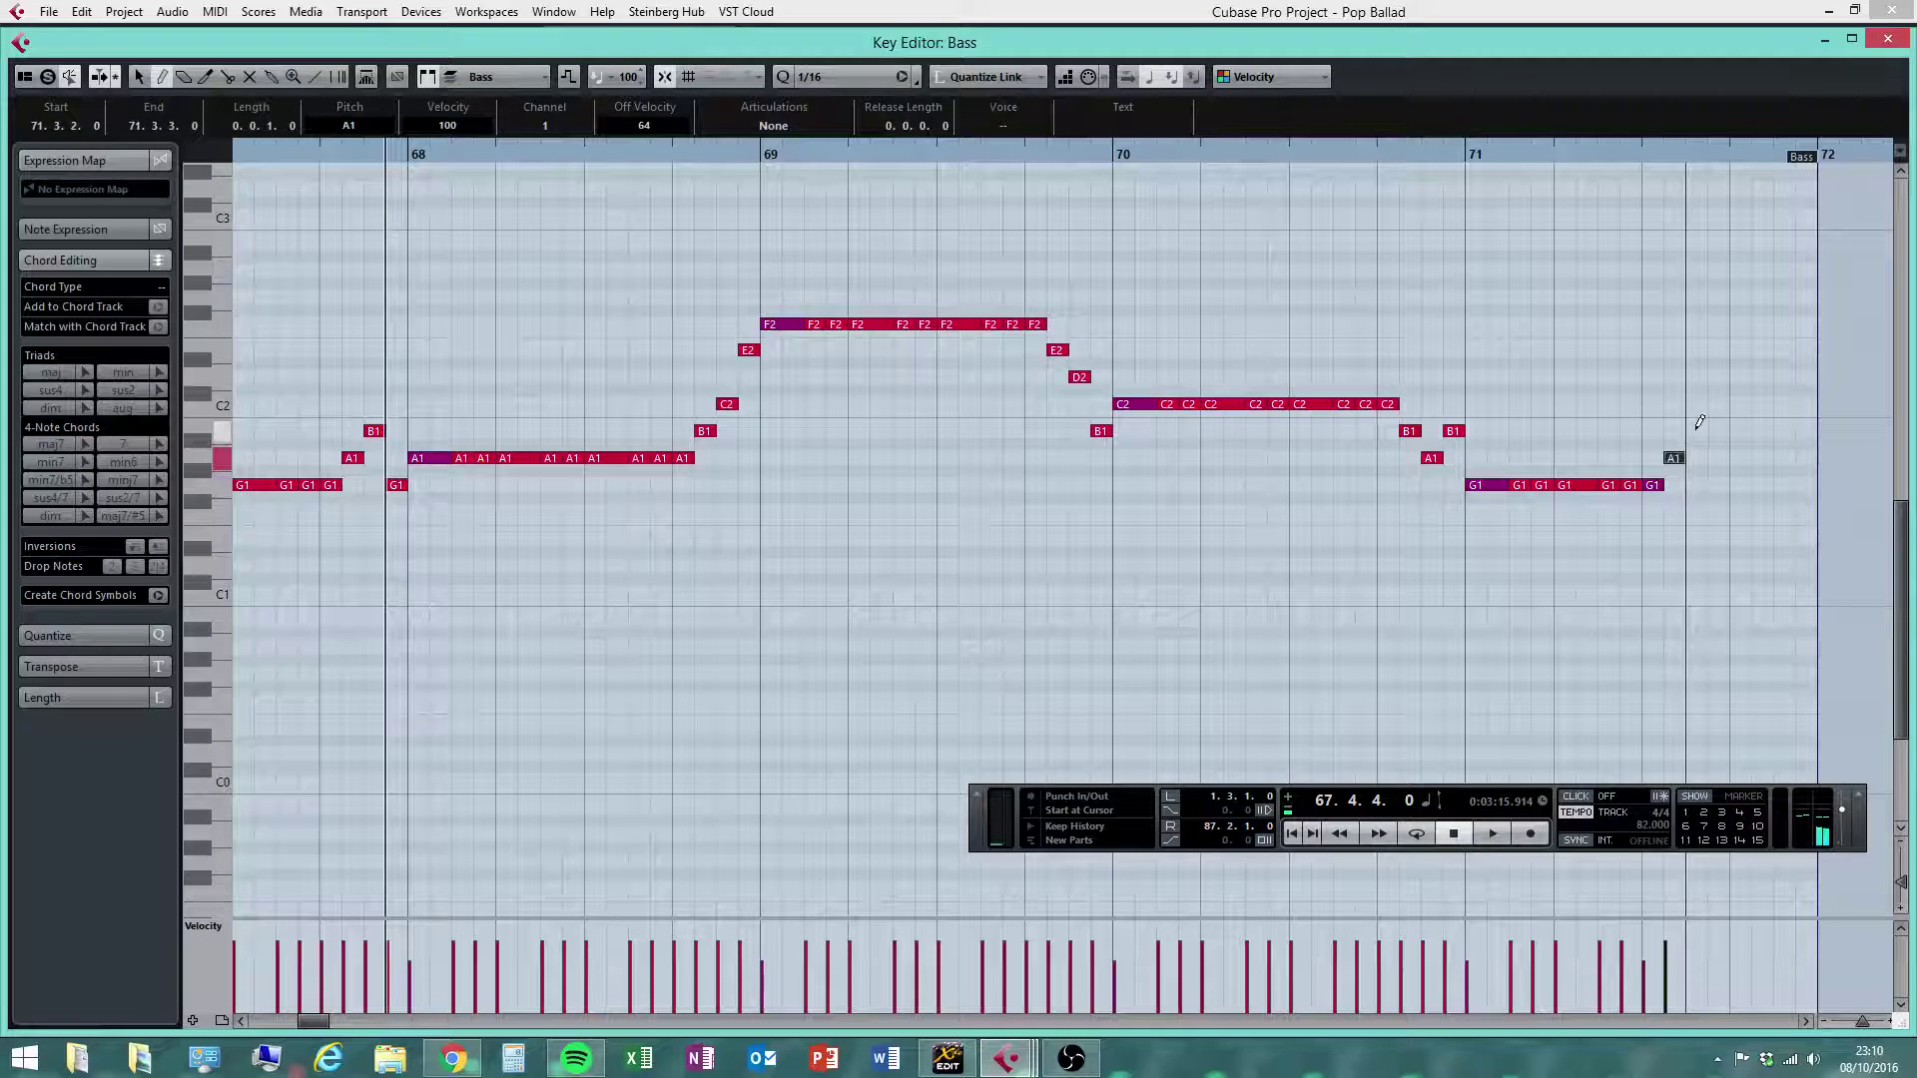
{"action": "left_click", "coordinate": [1695, 430]}
{"action": "left_click", "coordinate": [1717, 403]}
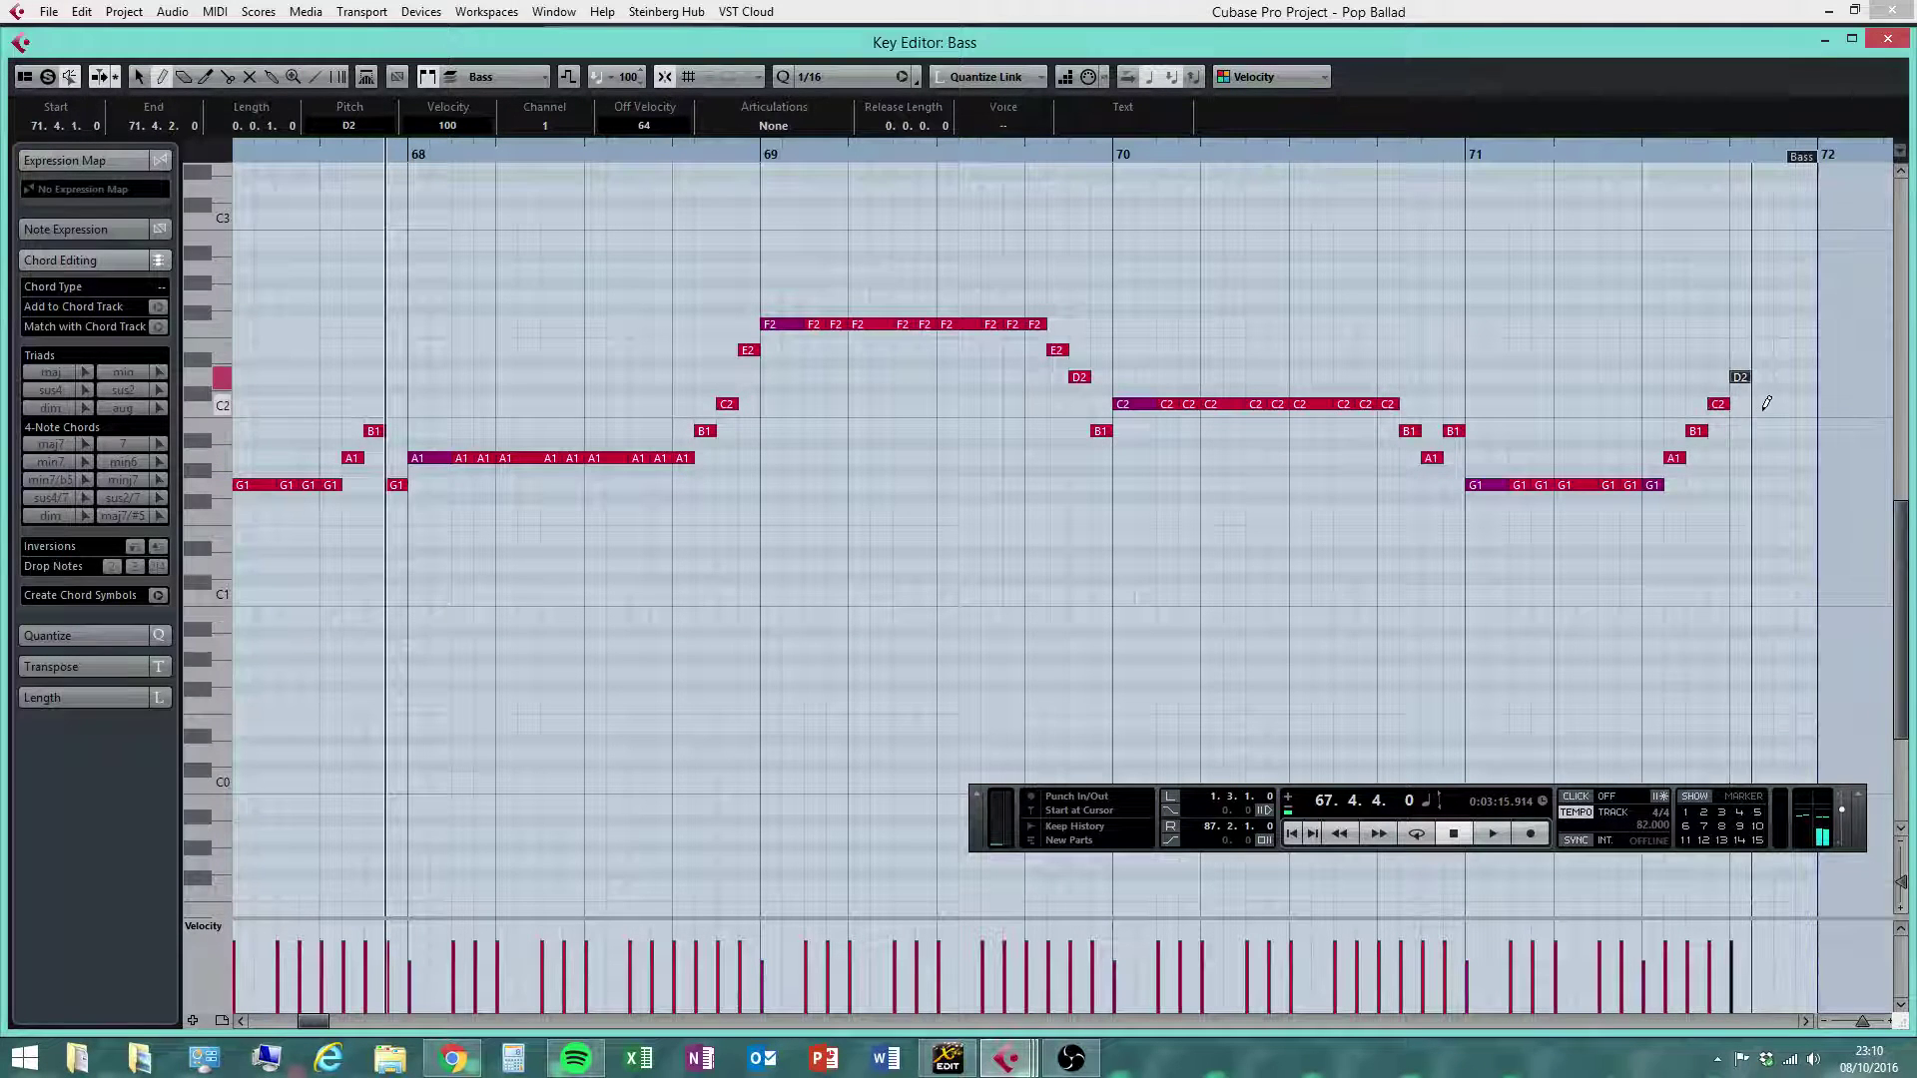
{"action": "left_click", "coordinate": [1761, 349]}
{"action": "left_click", "coordinate": [1782, 324]}
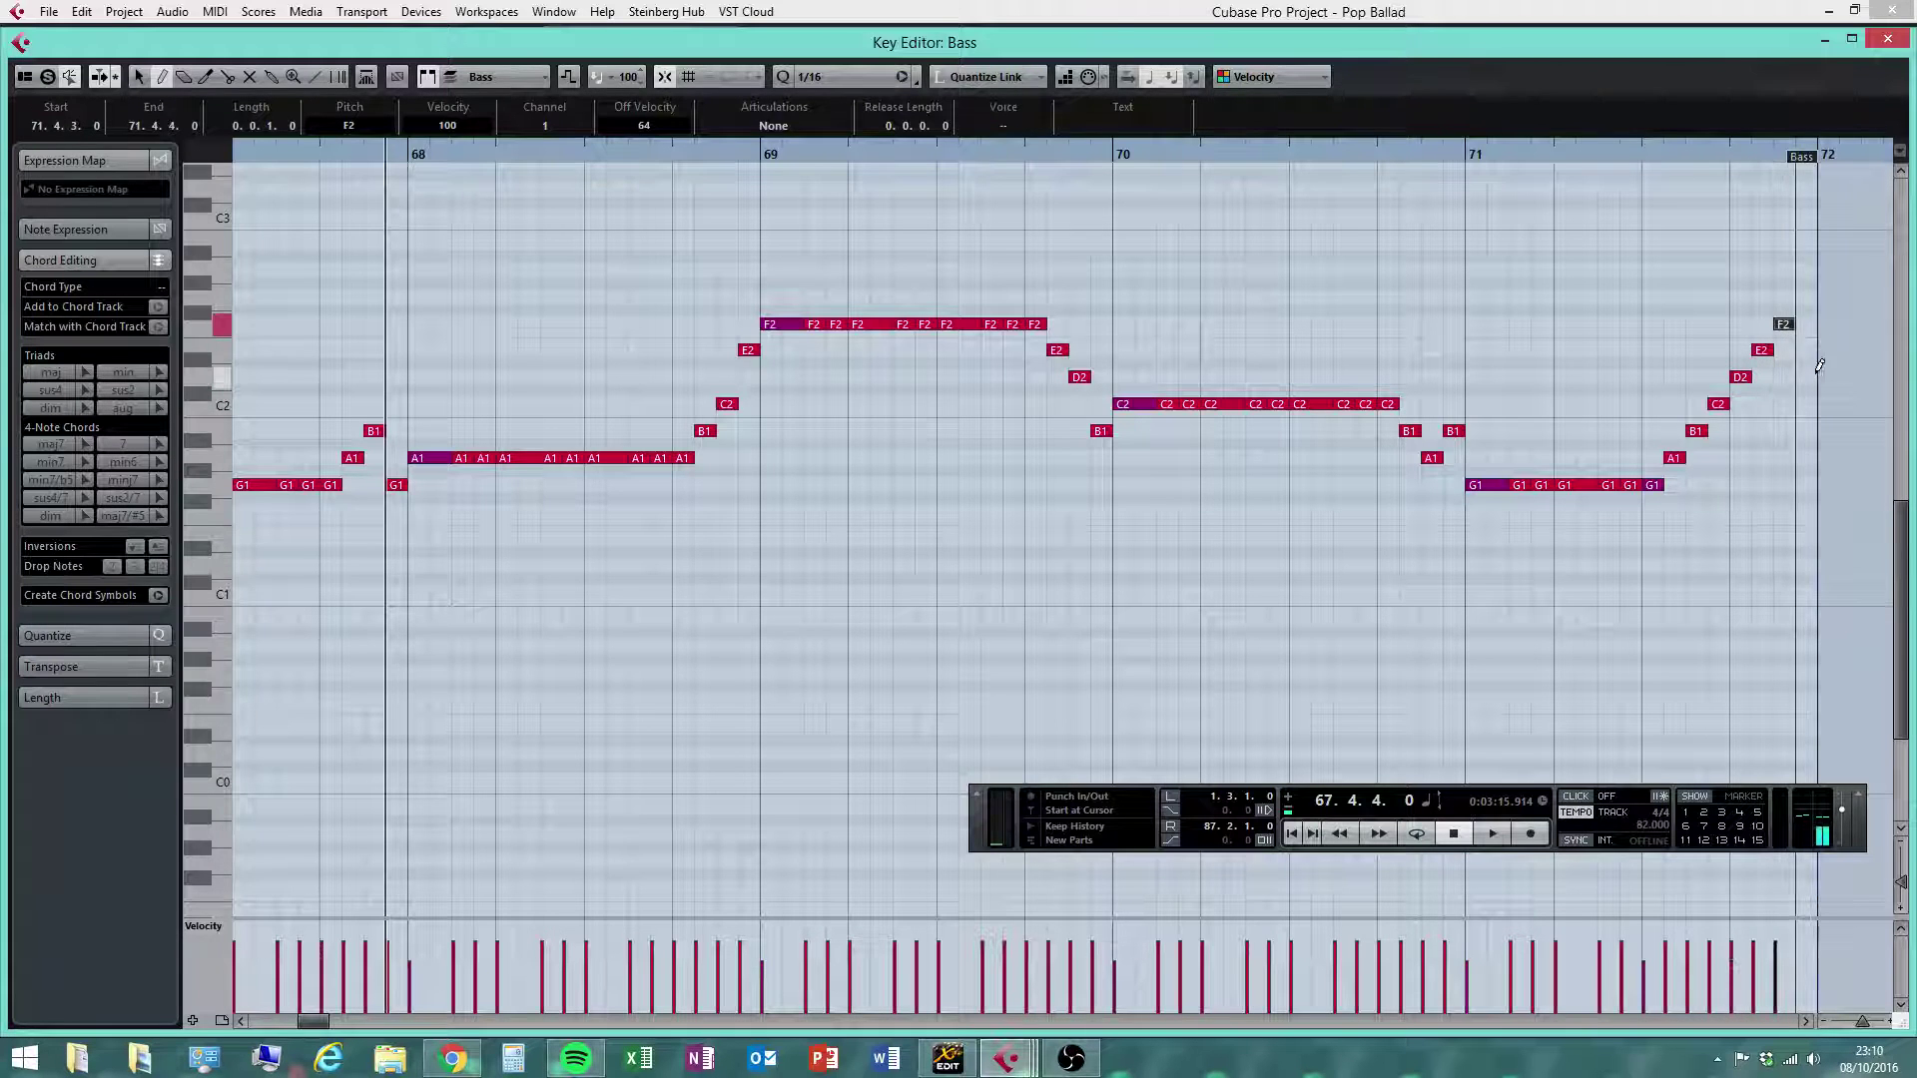
{"action": "key", "text": "1"}
{"action": "left_click", "coordinate": [1710, 496]}
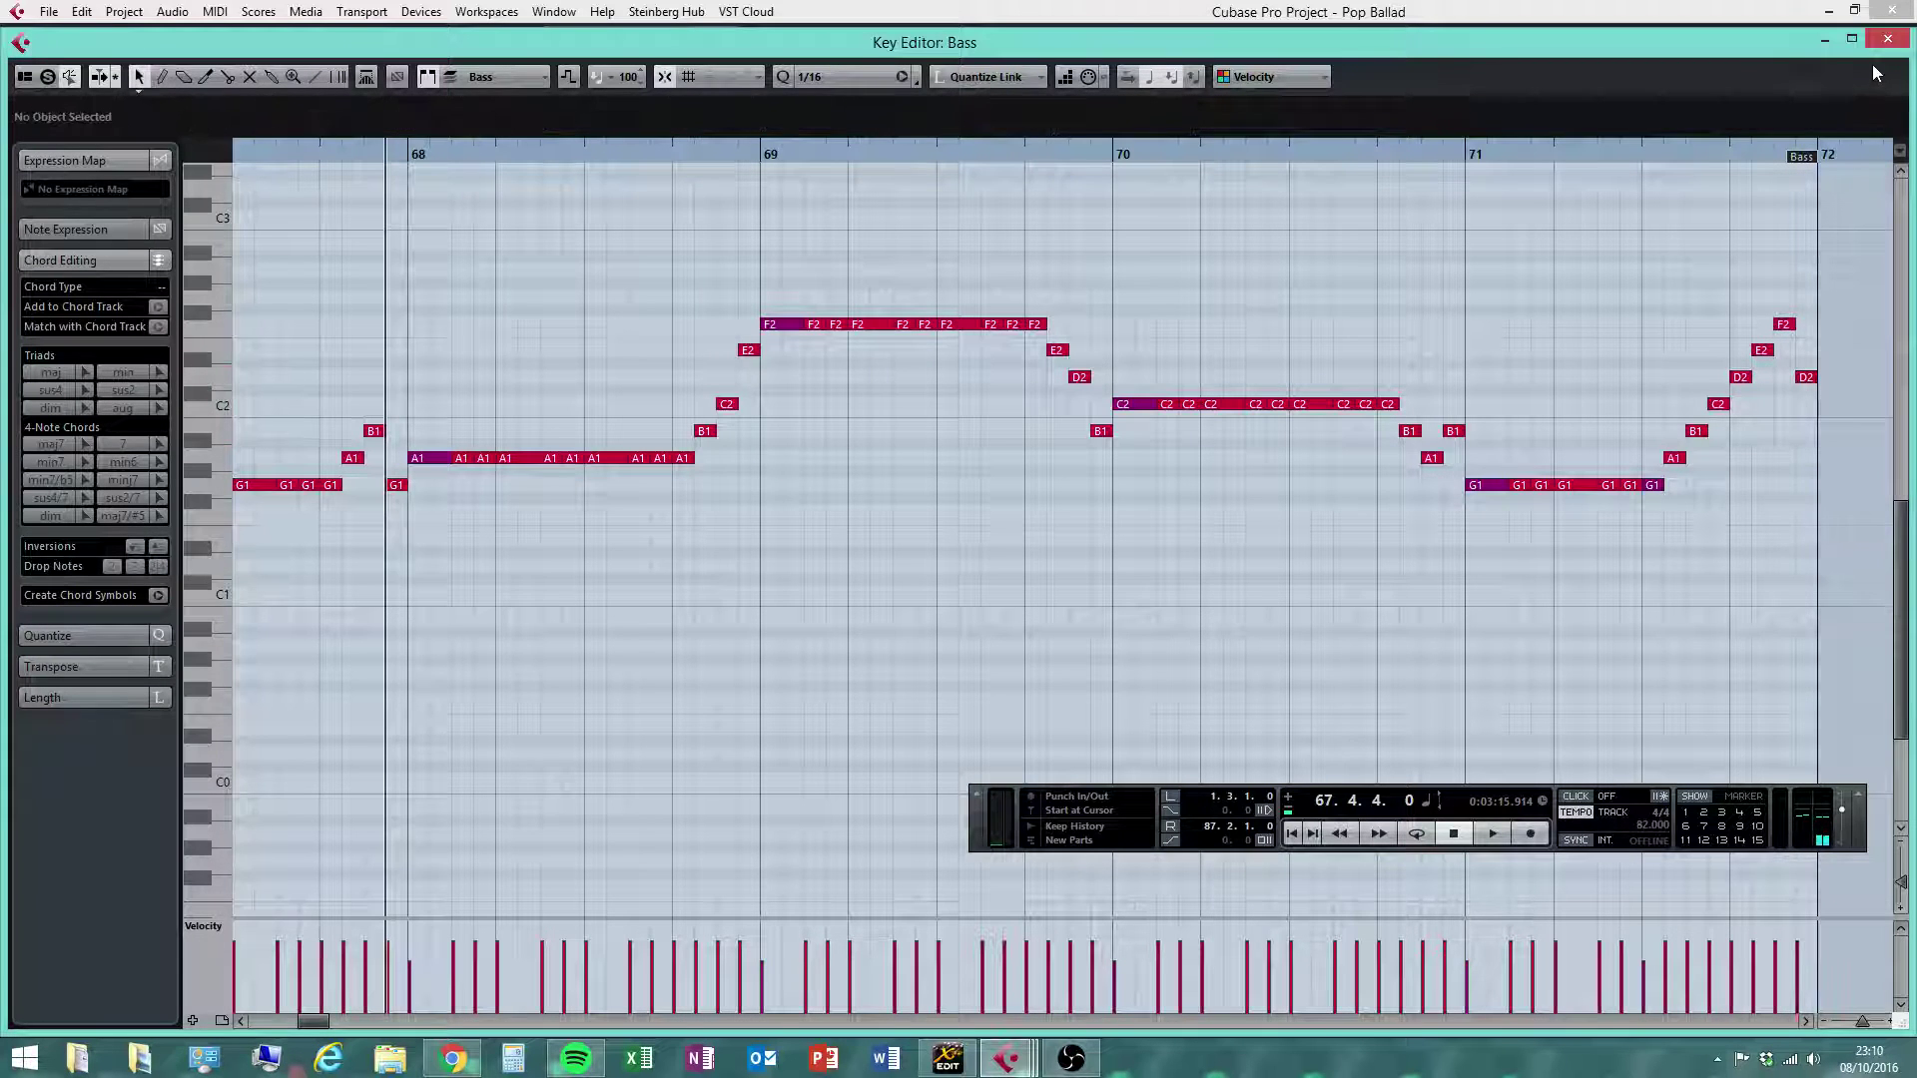
Level the velocities of all bass notes in bars 64–71 with a straight line and close the bass editor
{"action": "left_click_drag", "start_coordinate": [1861, 1016], "coordinate": [1857, 1022]}
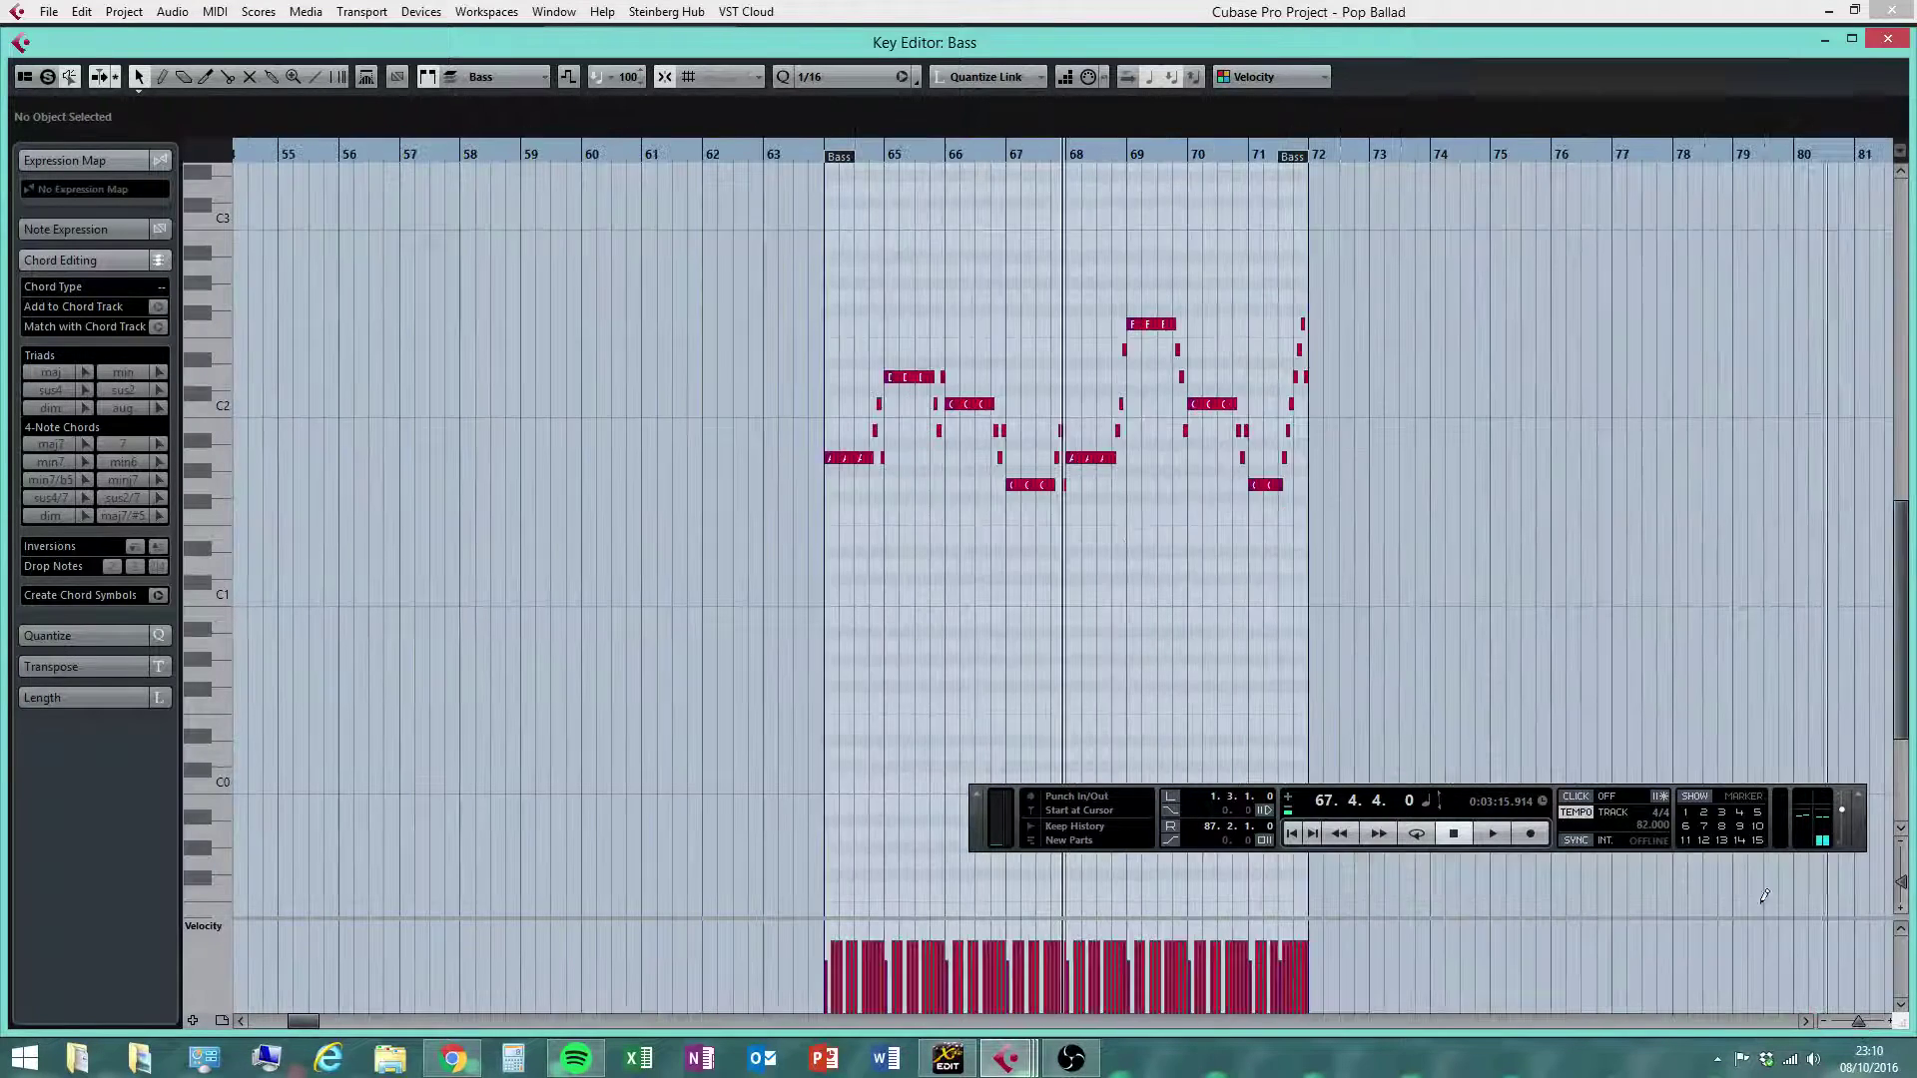
{"action": "left_click_drag", "start_coordinate": [763, 279], "coordinate": [1595, 574]}
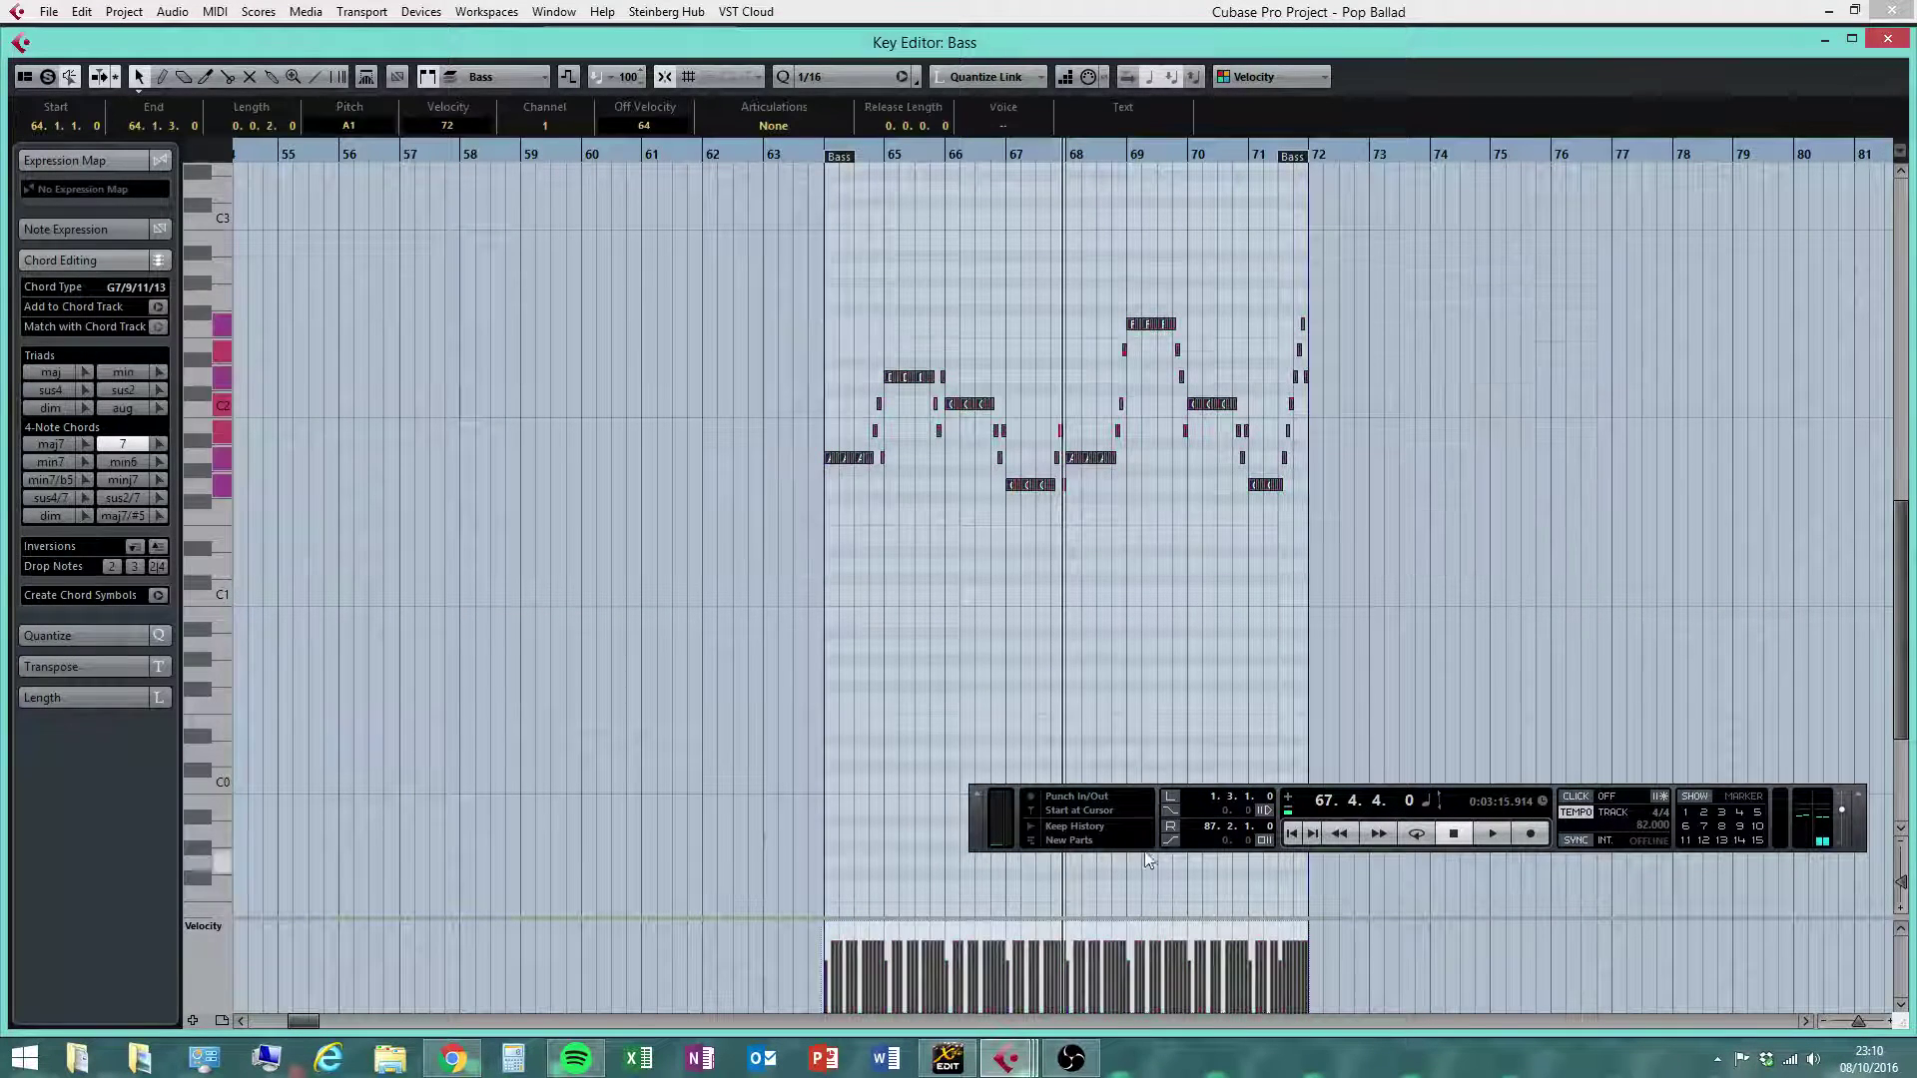
{"action": "left_click", "coordinate": [1161, 671]}
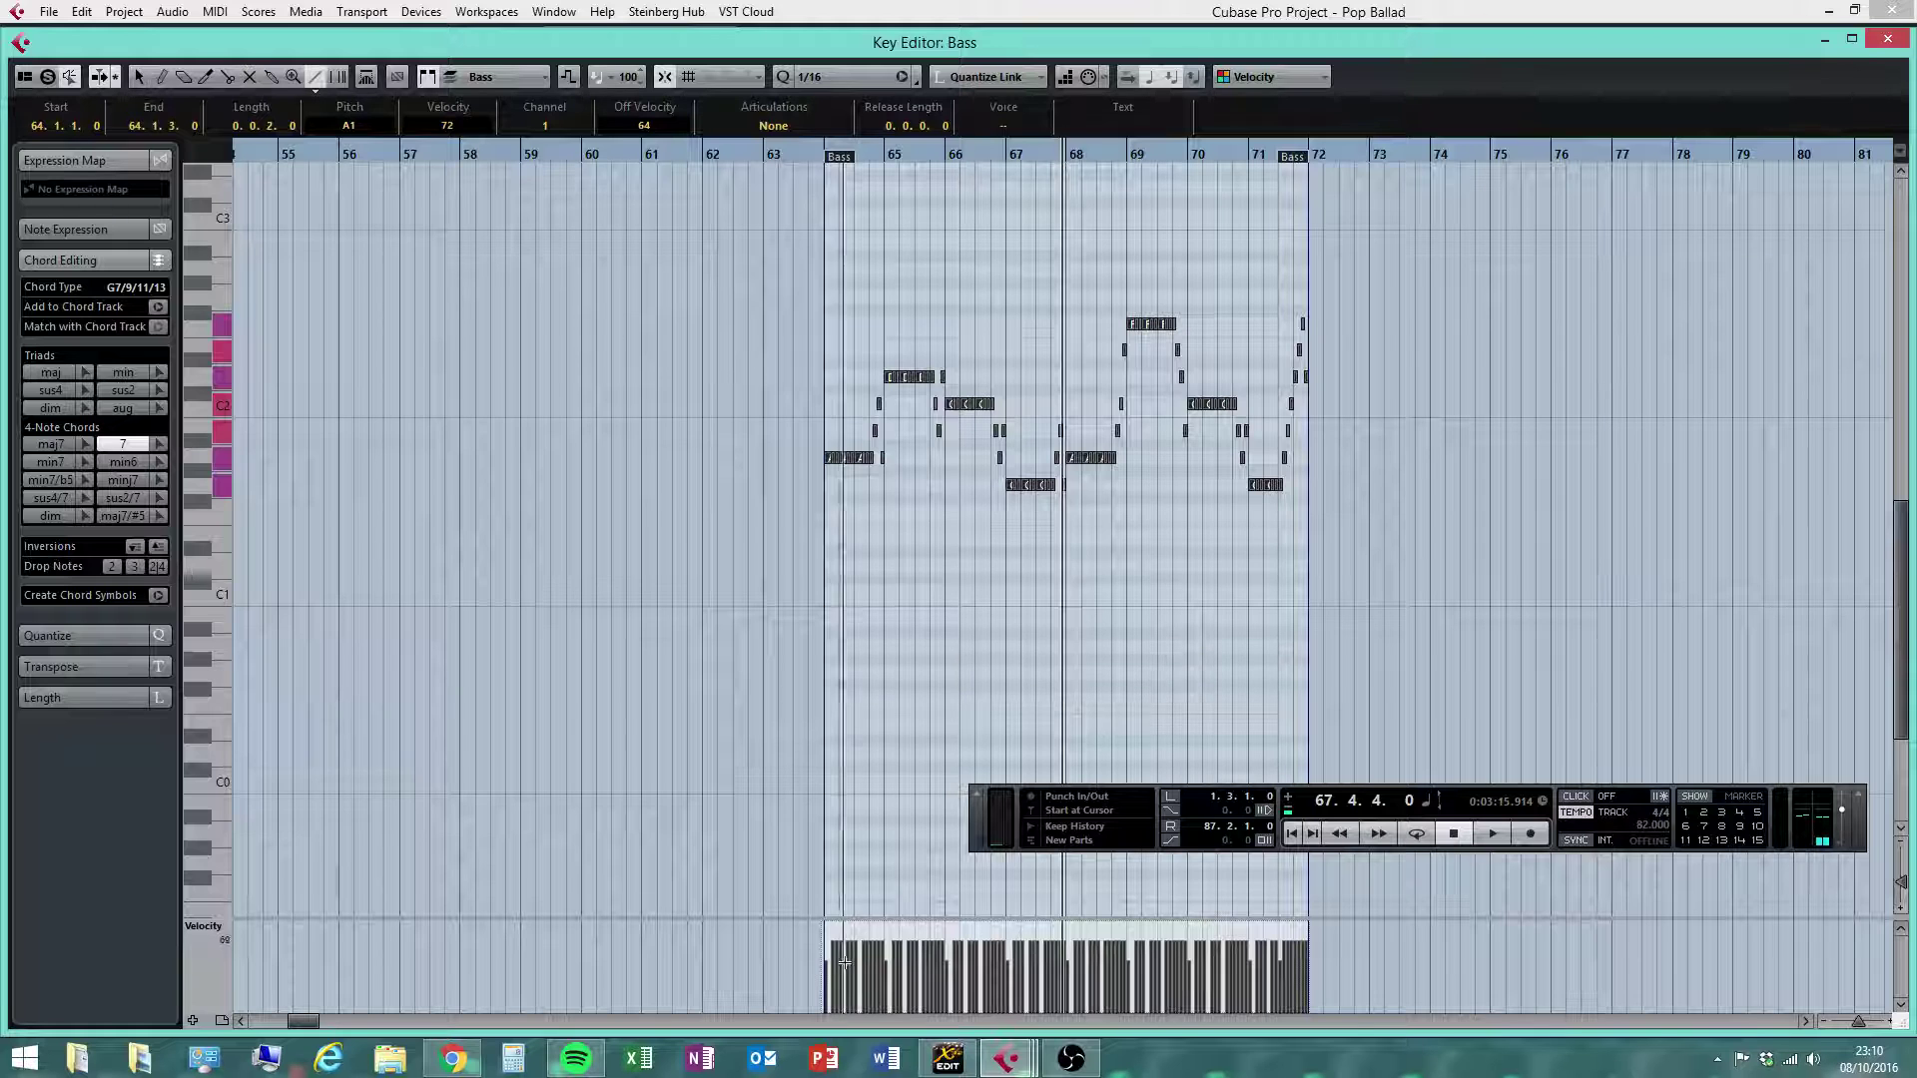
{"action": "left_click_drag", "start_coordinate": [817, 959], "coordinate": [1483, 951]}
{"action": "key", "text": "1"}
{"action": "left_click", "coordinate": [937, 351]}
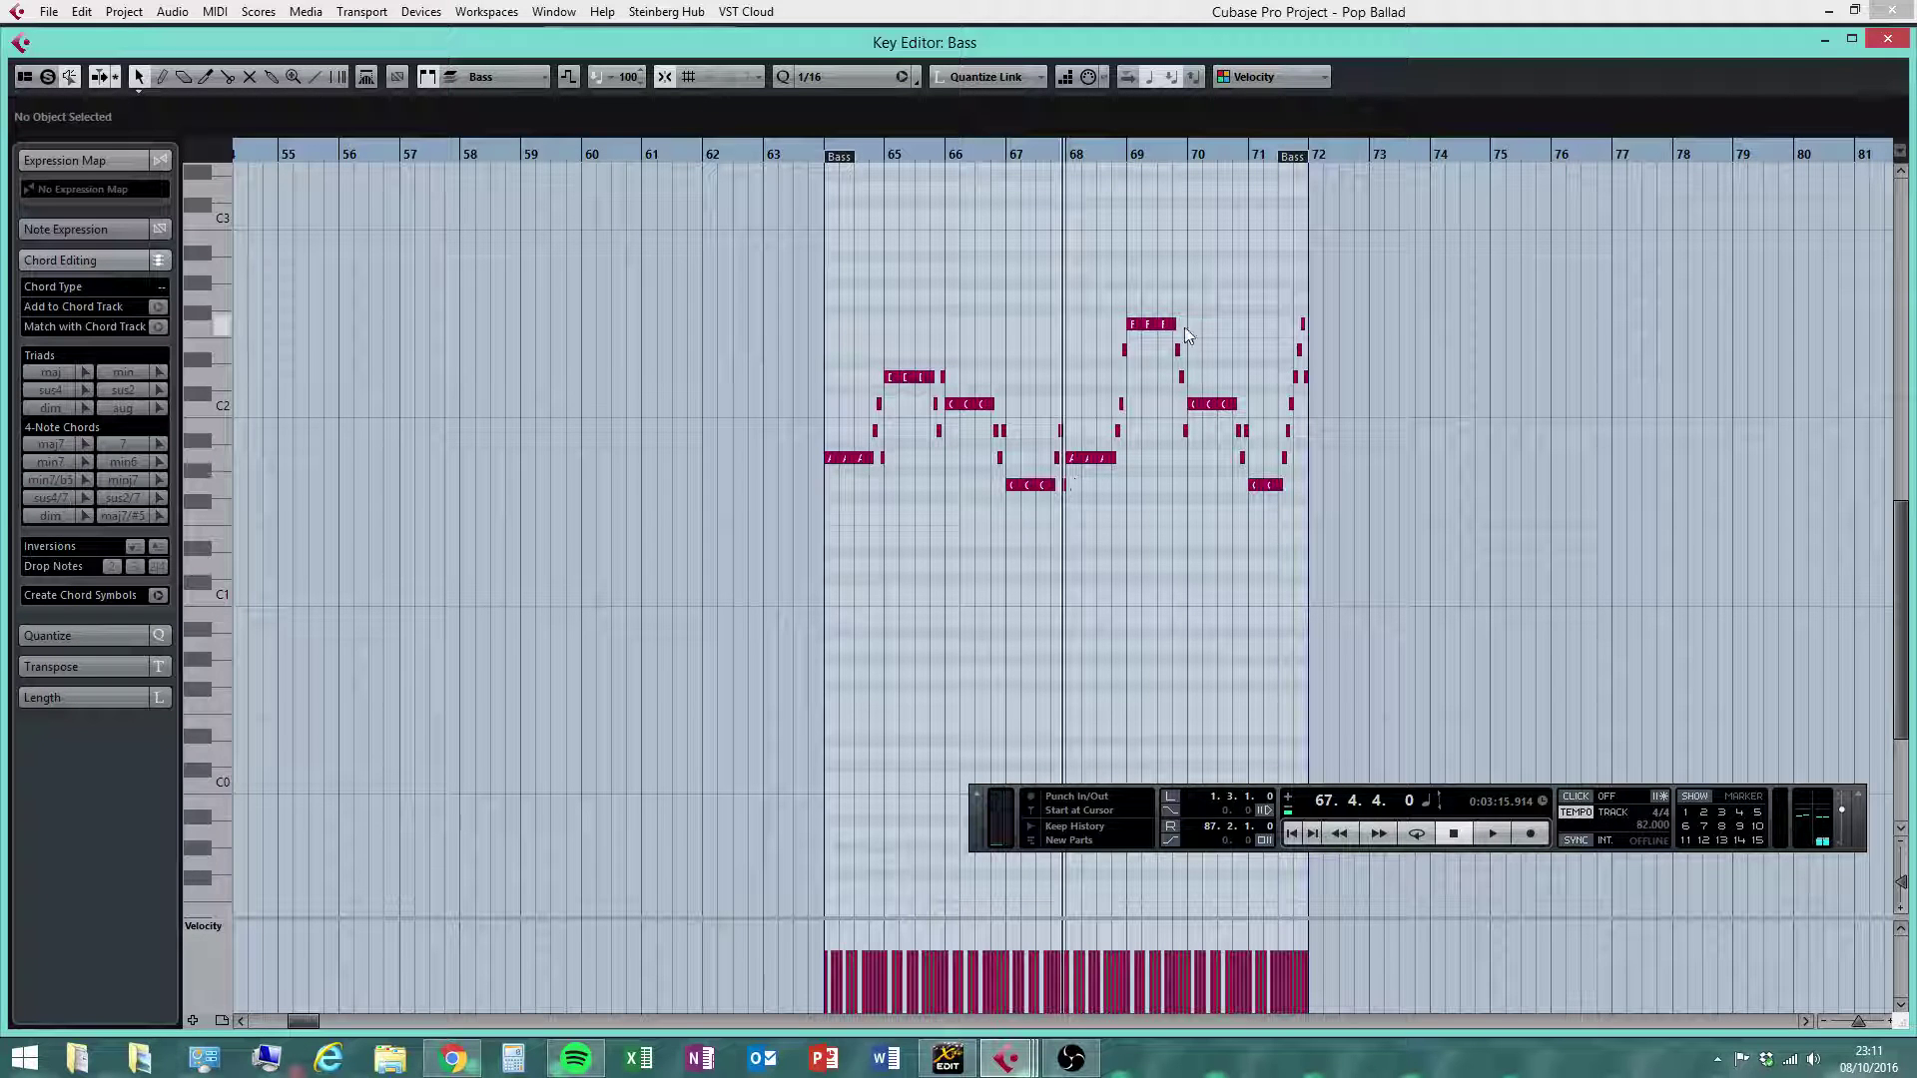
{"action": "left_click", "coordinate": [1890, 39]}
Play the arrangement from about bar 60 to hear the new bass line with the double-time drums
{"action": "left_click_drag", "start_coordinate": [816, 151], "coordinate": [774, 168]}
{"action": "left_click", "coordinate": [1487, 833]}
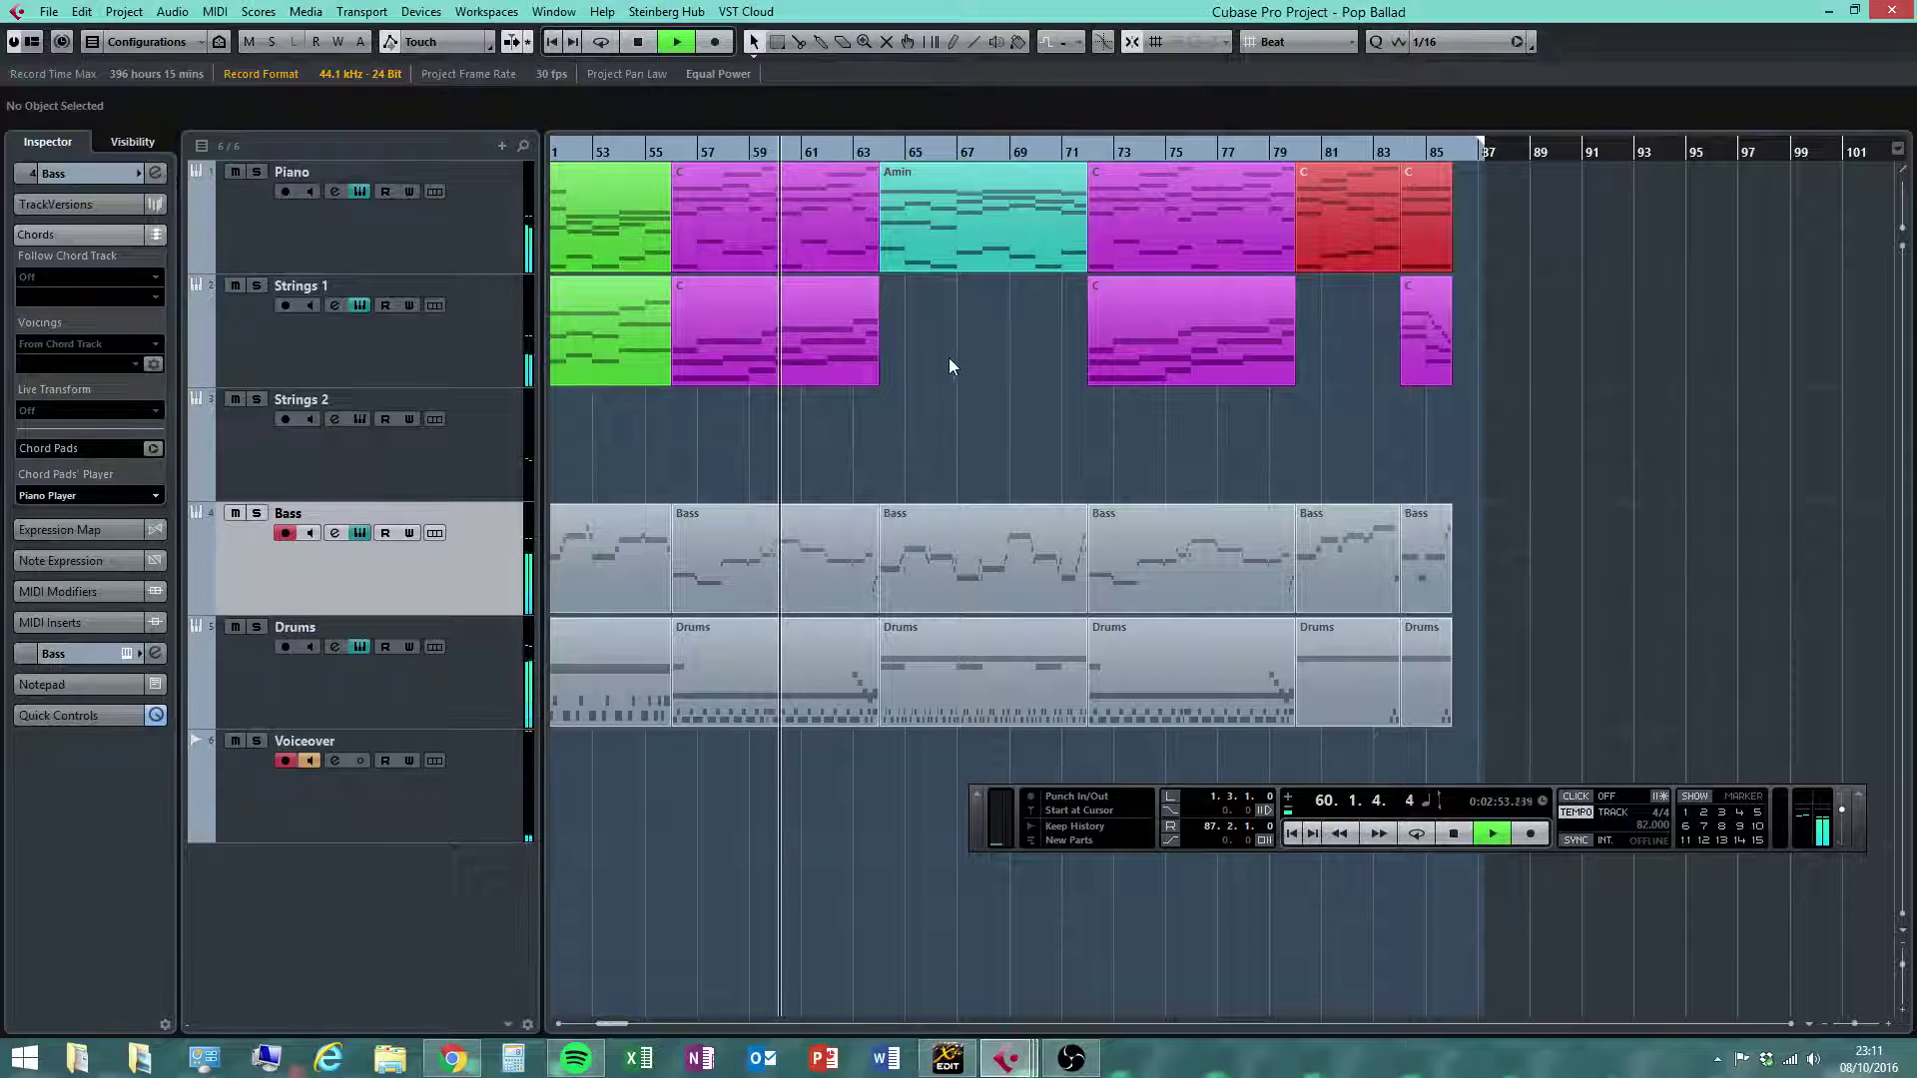
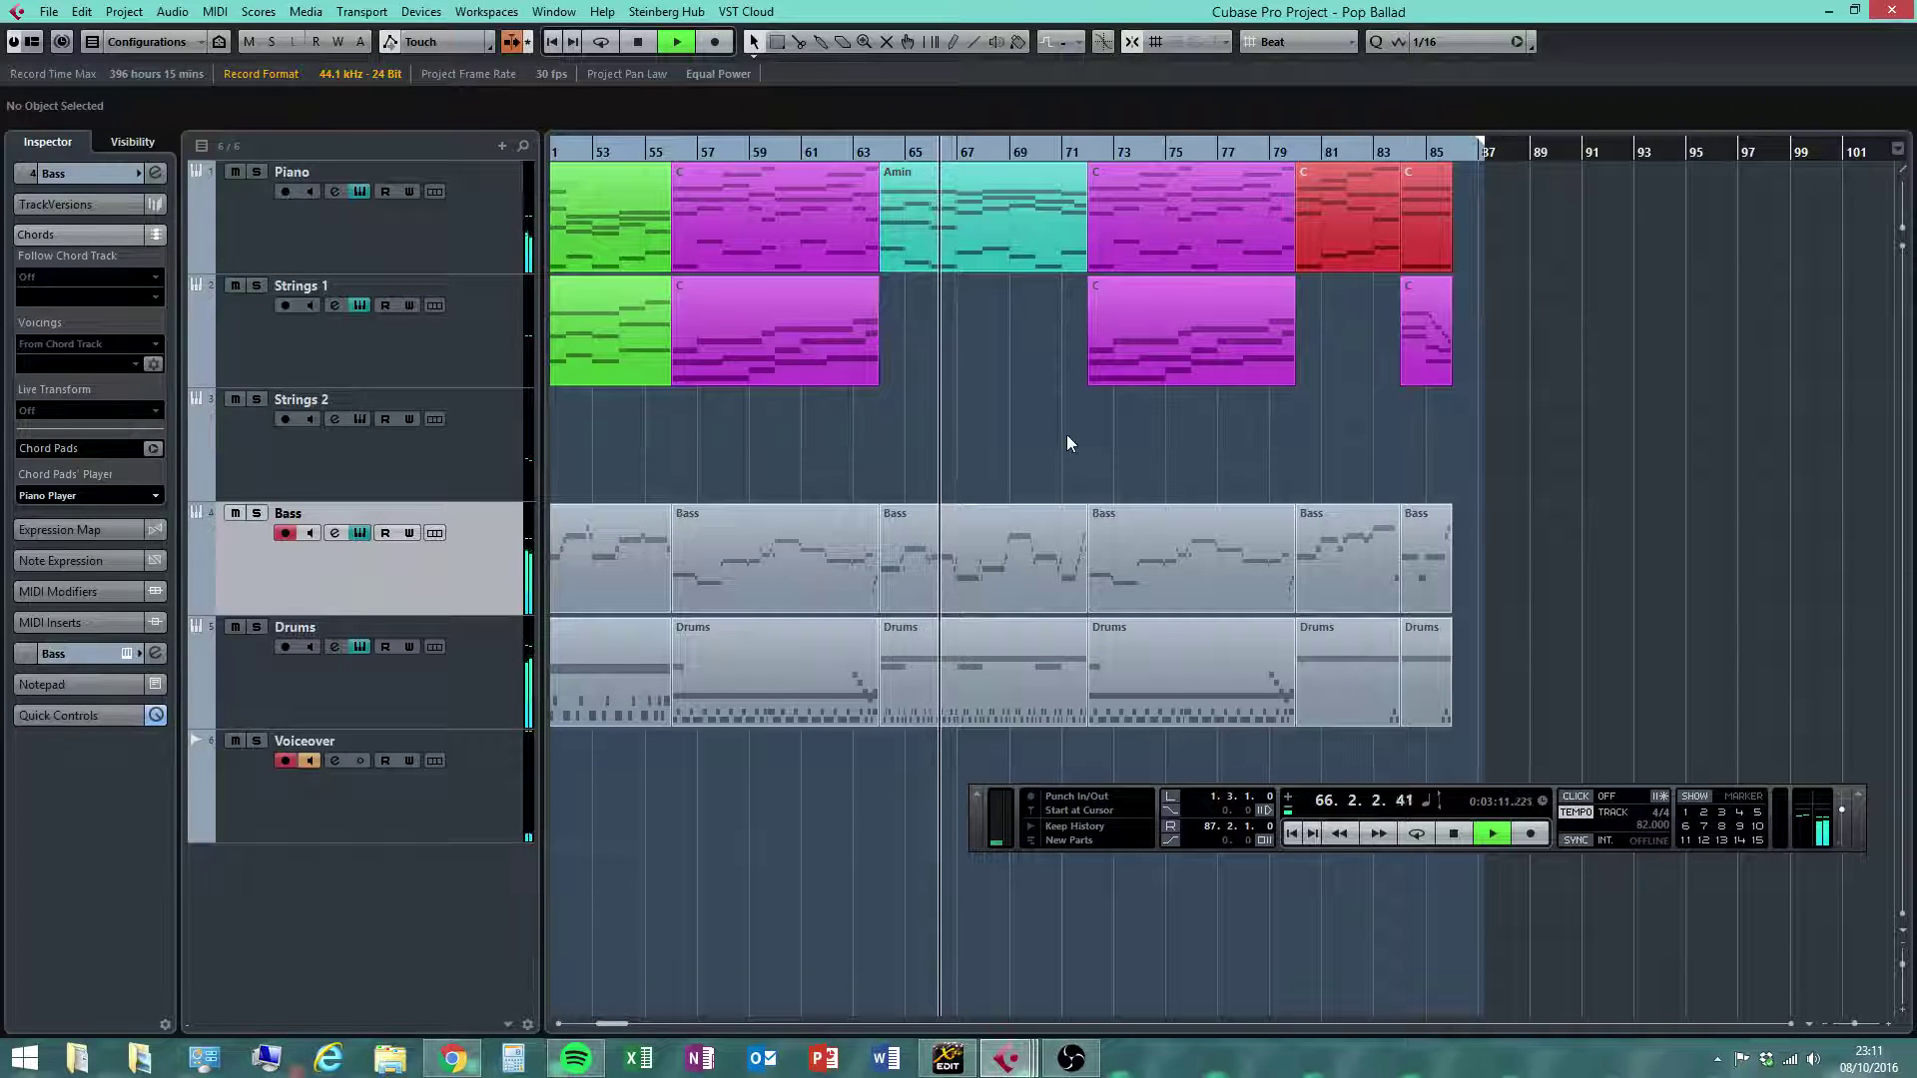
{"action": "left_click", "coordinate": [1458, 833]}
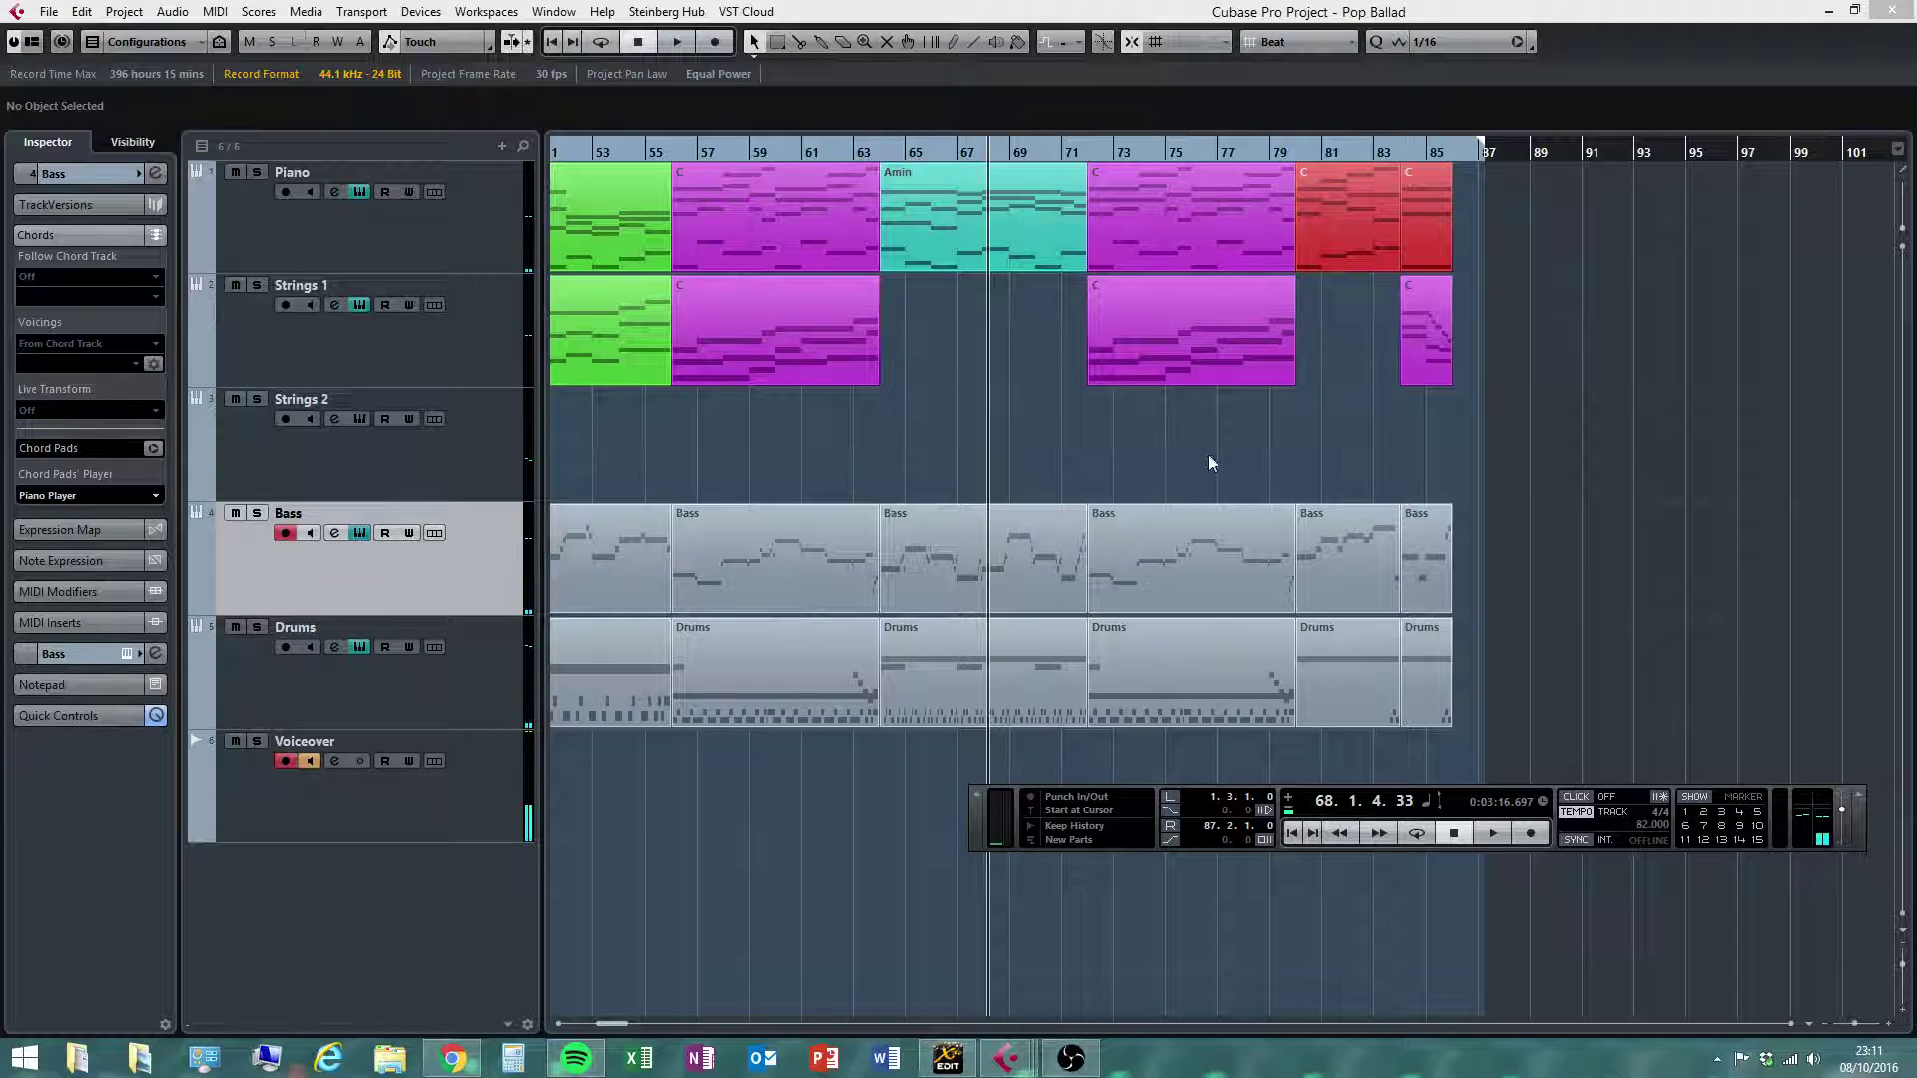
{"action": "left_click", "coordinate": [825, 159]}
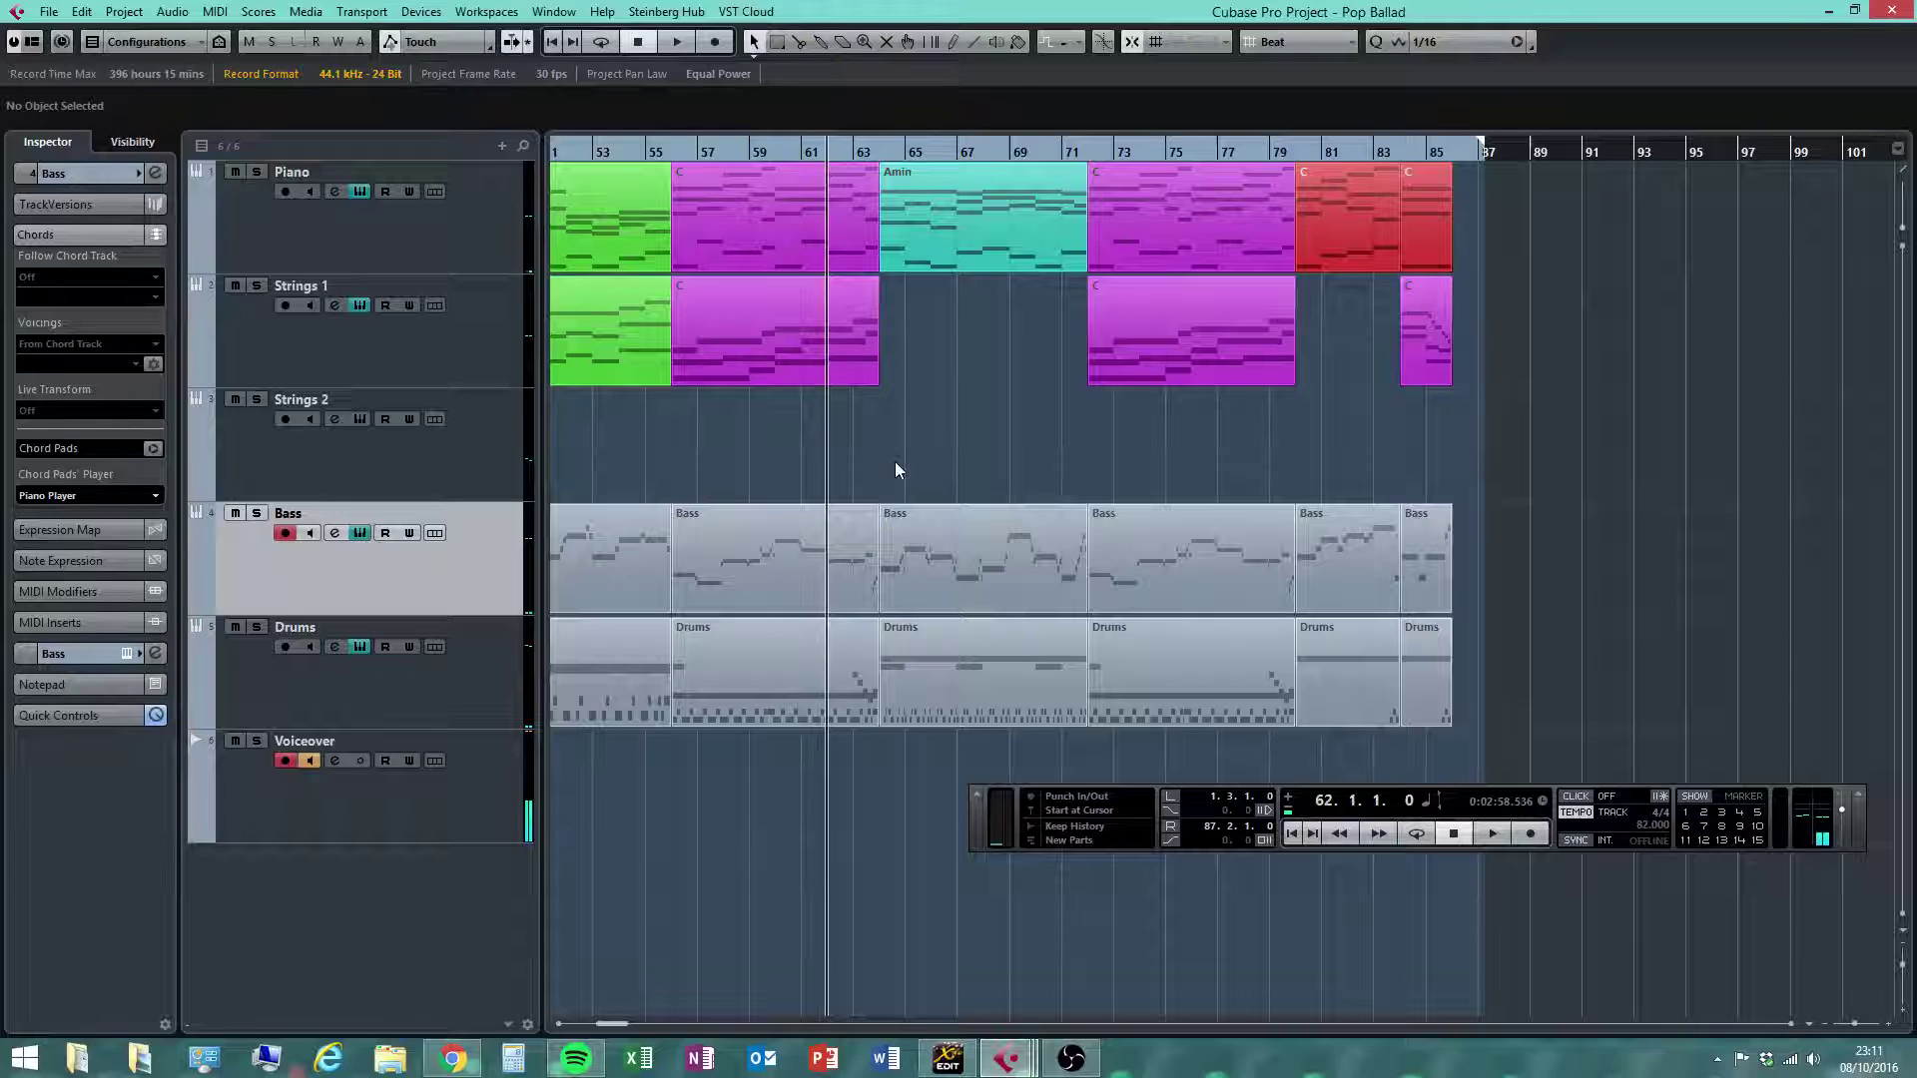
{"action": "right_click", "coordinate": [939, 385]}
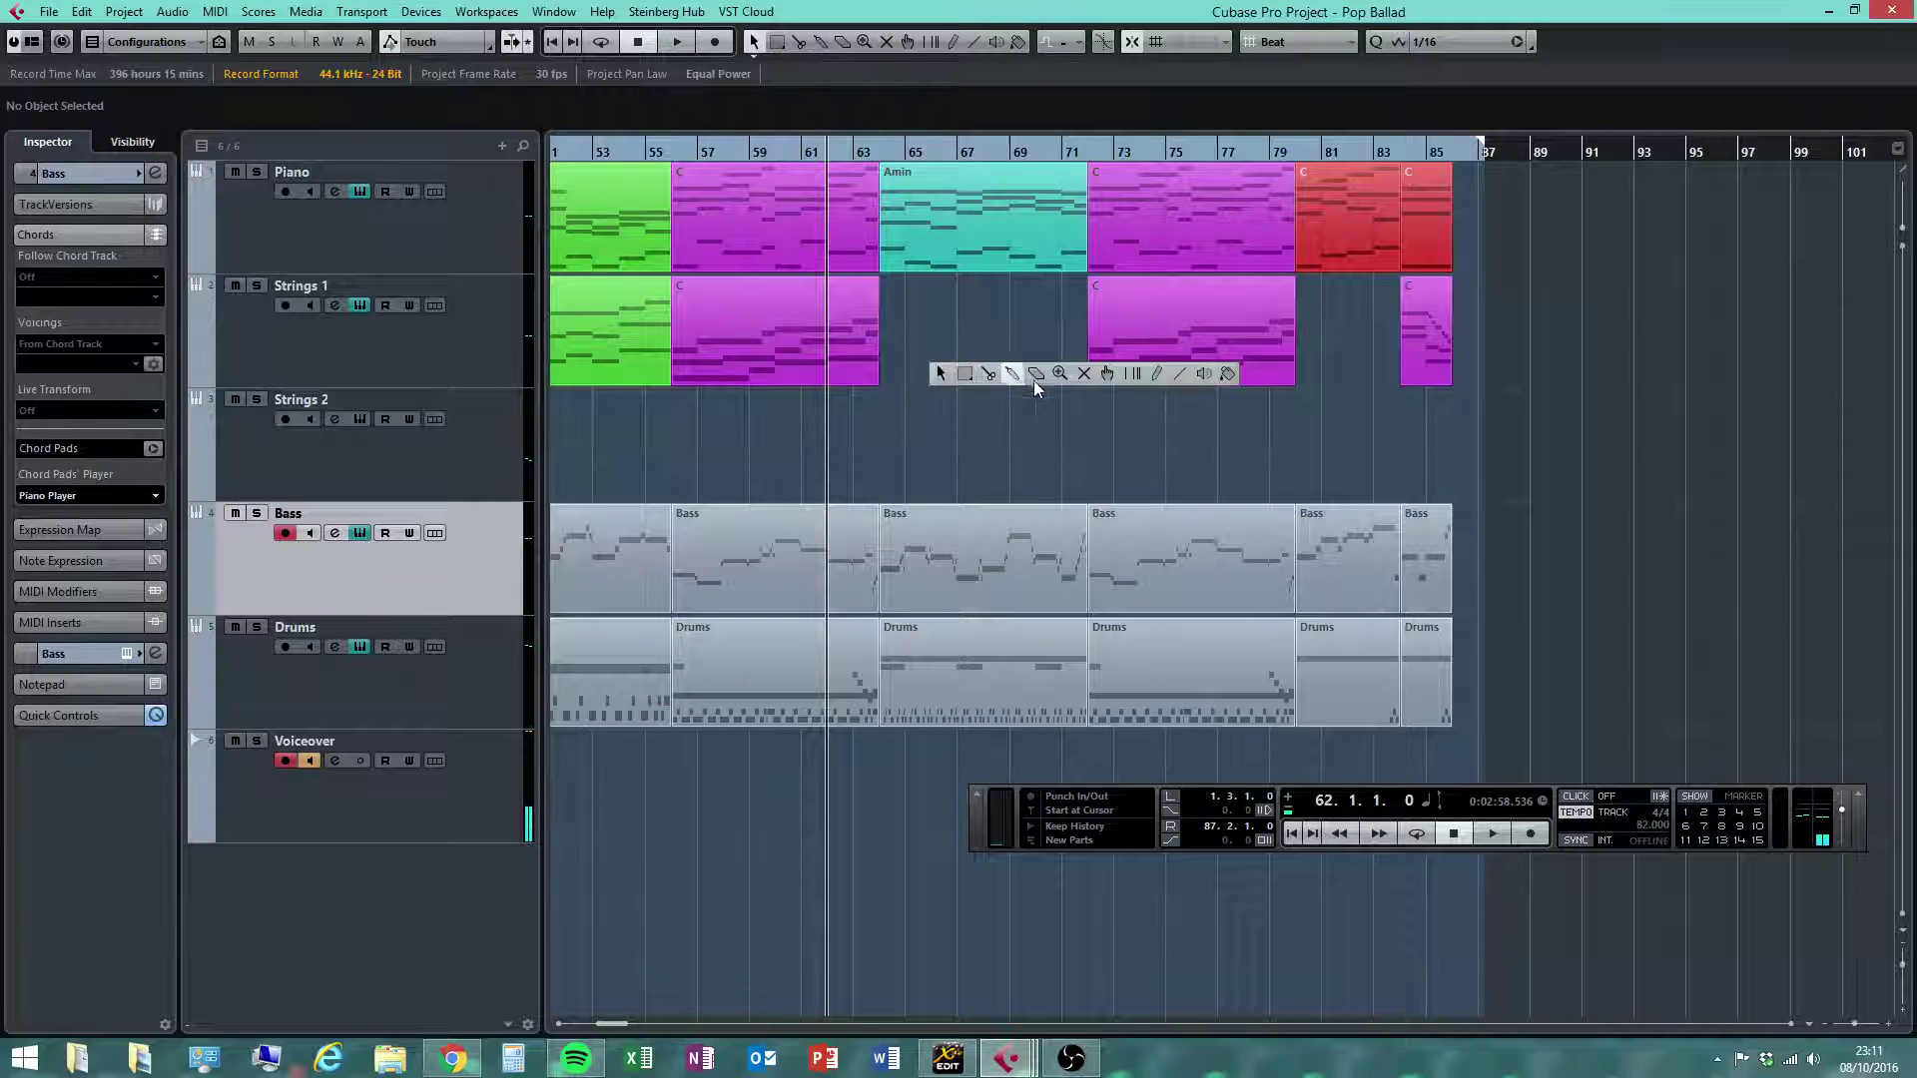
{"action": "left_click", "coordinate": [1158, 375]}
{"action": "left_click_drag", "start_coordinate": [879, 296], "coordinate": [1087, 296]}
{"action": "right_click", "coordinate": [1010, 464]}
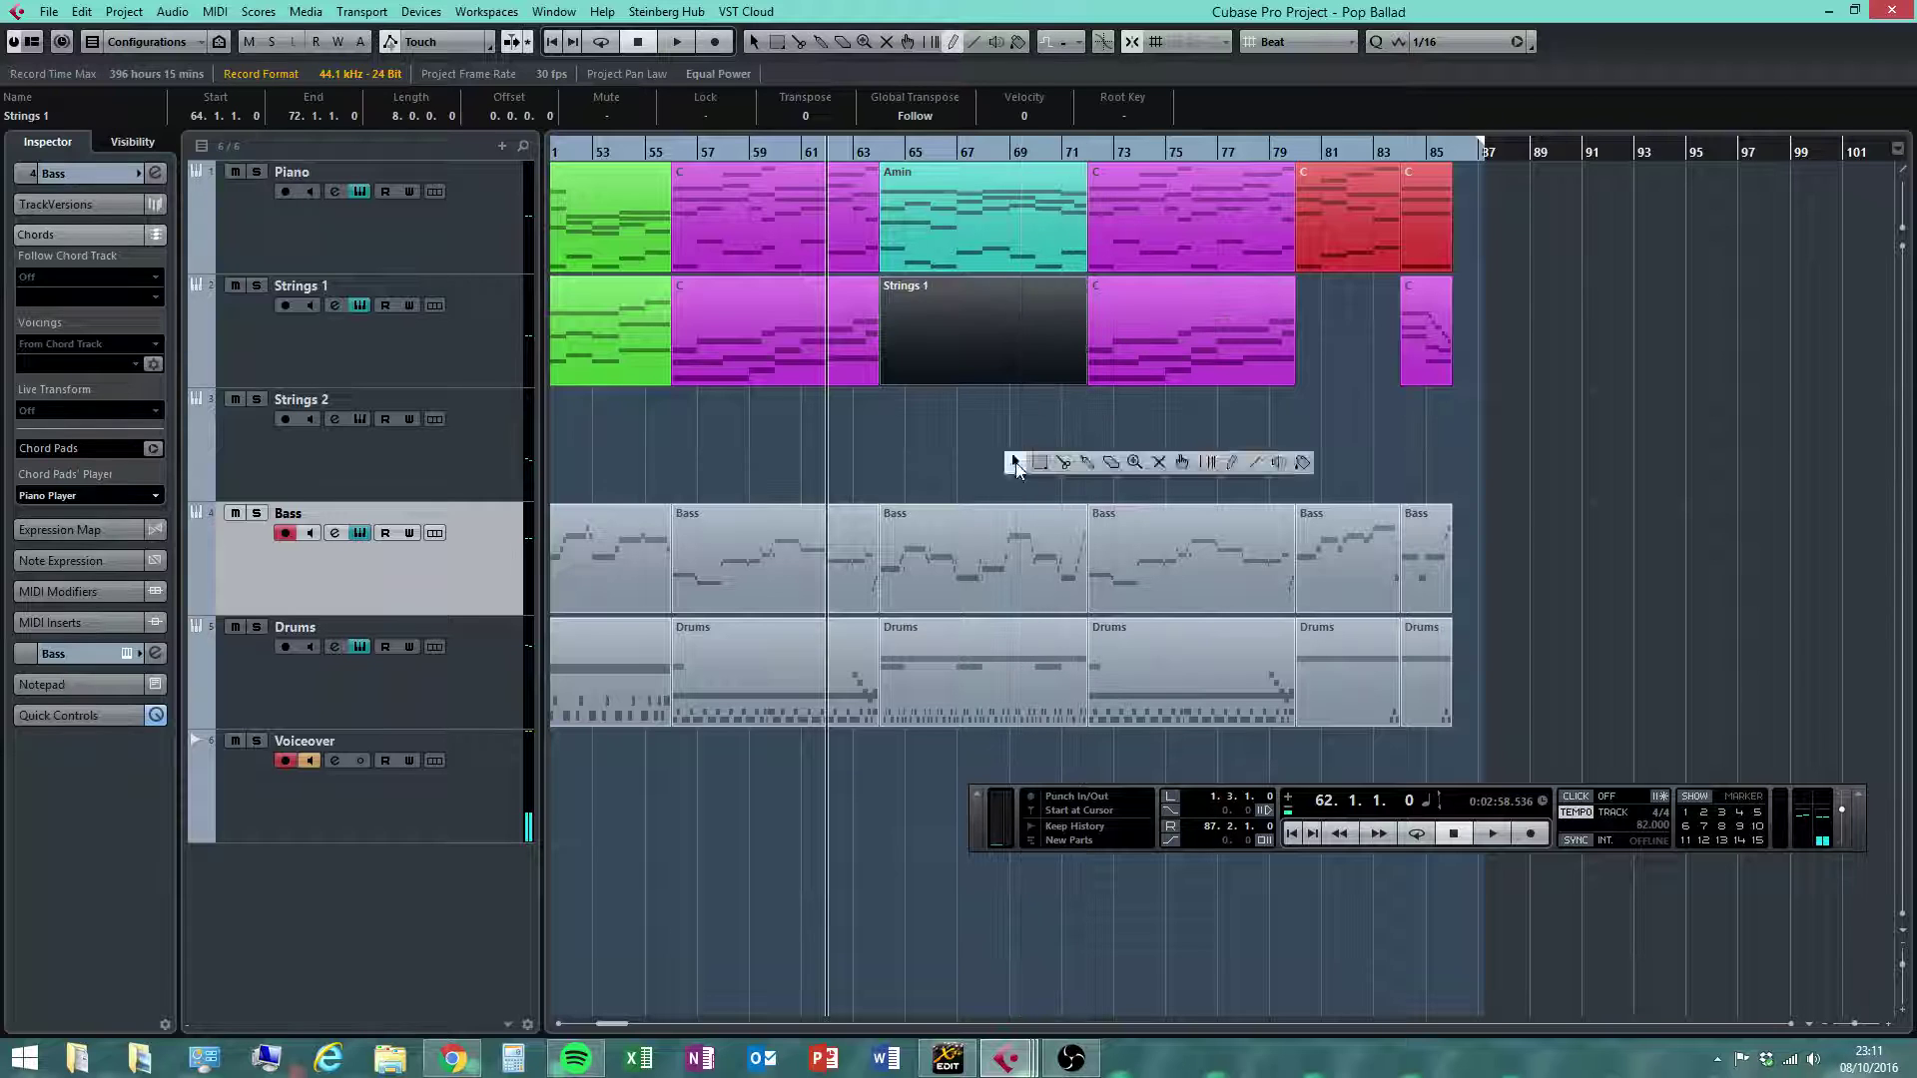
{"action": "left_click", "coordinate": [1017, 458]}
{"action": "left_click", "coordinate": [947, 328]}
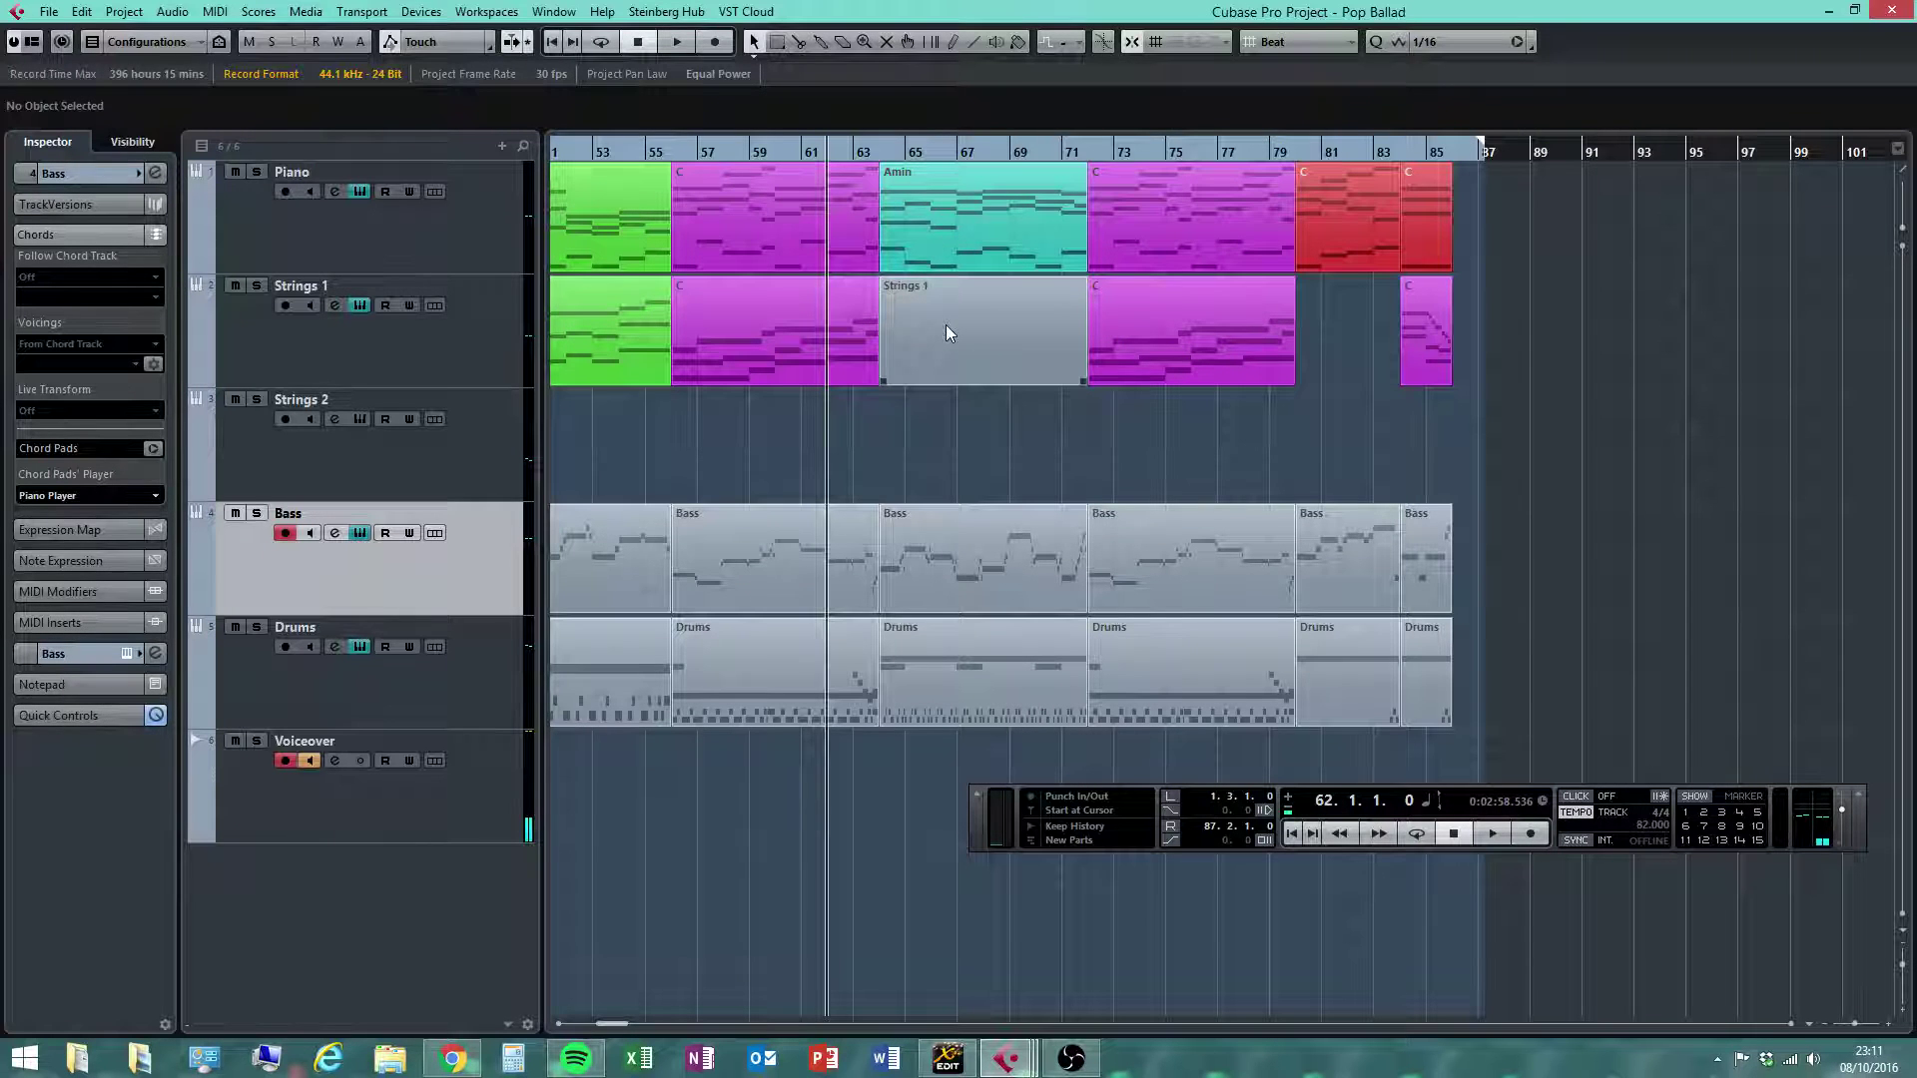
{"action": "double_click", "coordinate": [912, 333]}
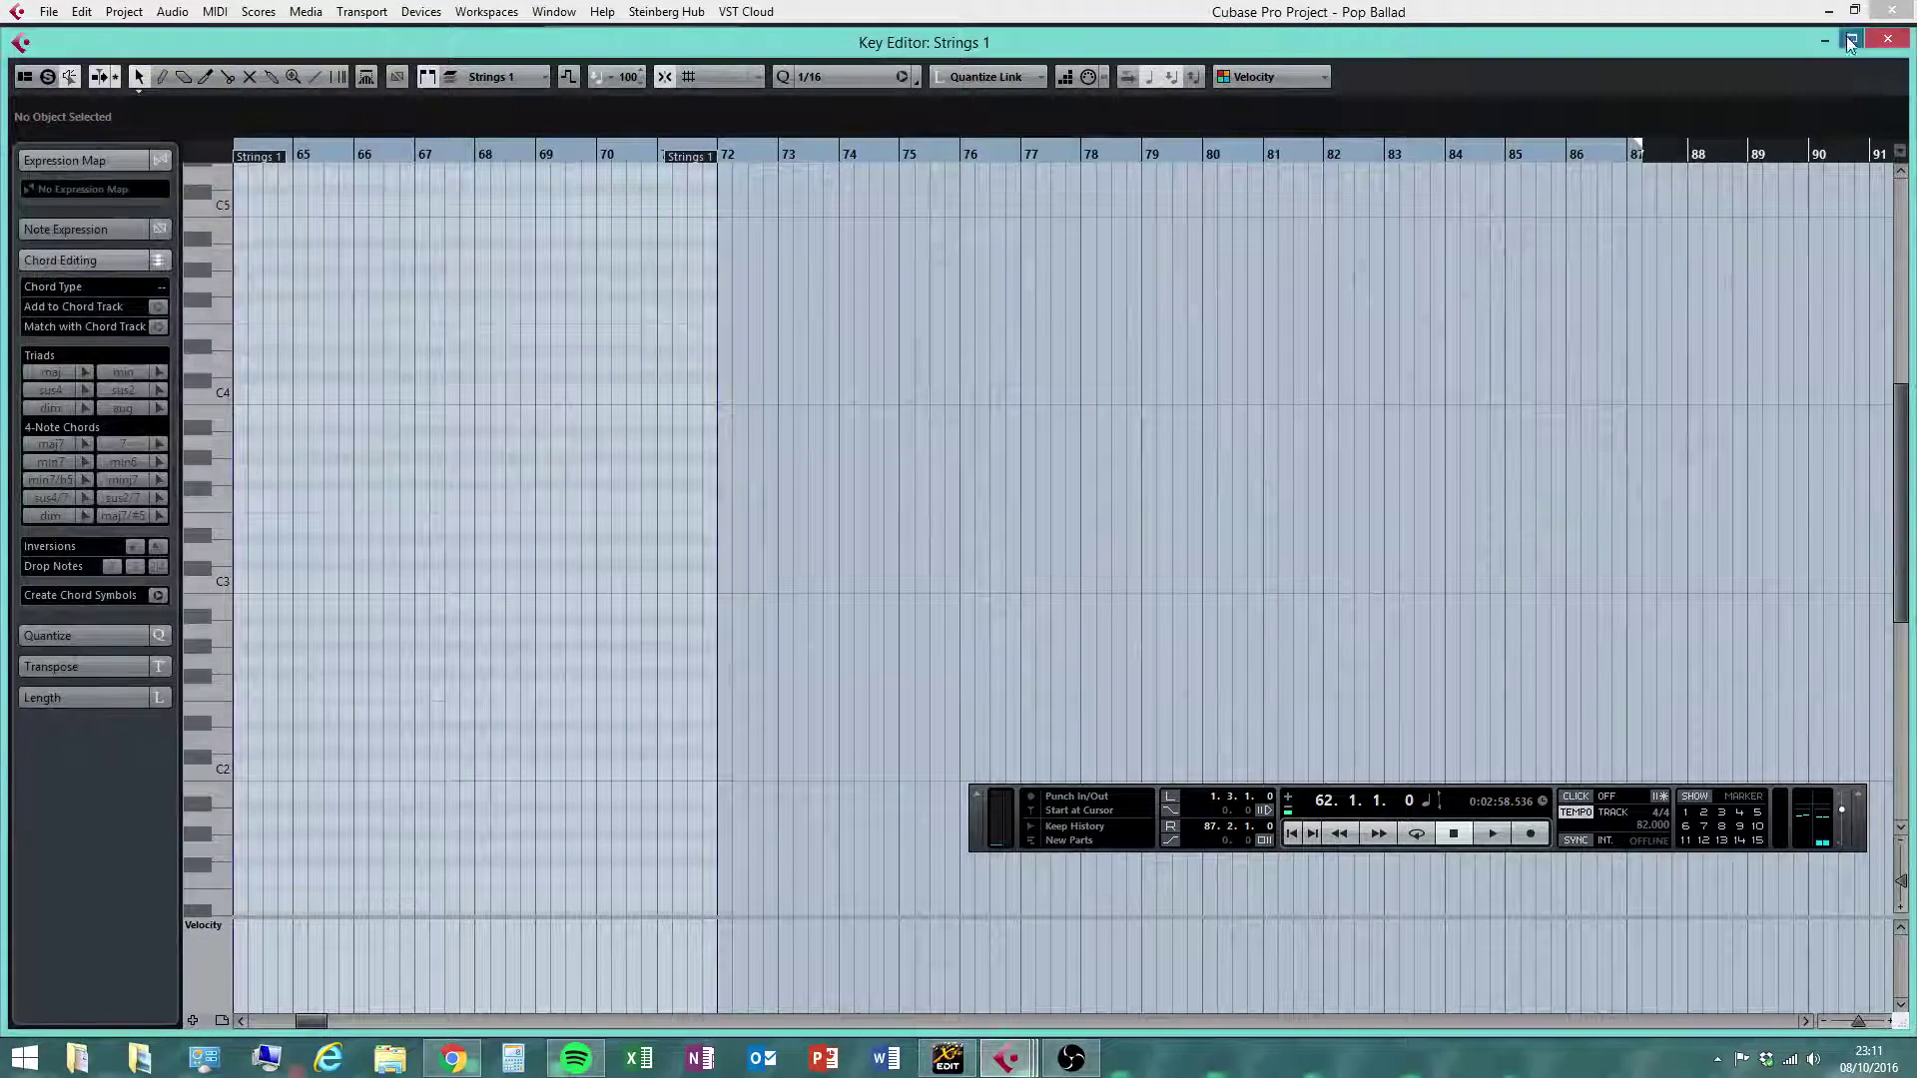
{"action": "left_click", "coordinate": [1849, 40]}
{"action": "left_click_drag", "start_coordinate": [819, 155], "coordinate": [789, 166]}
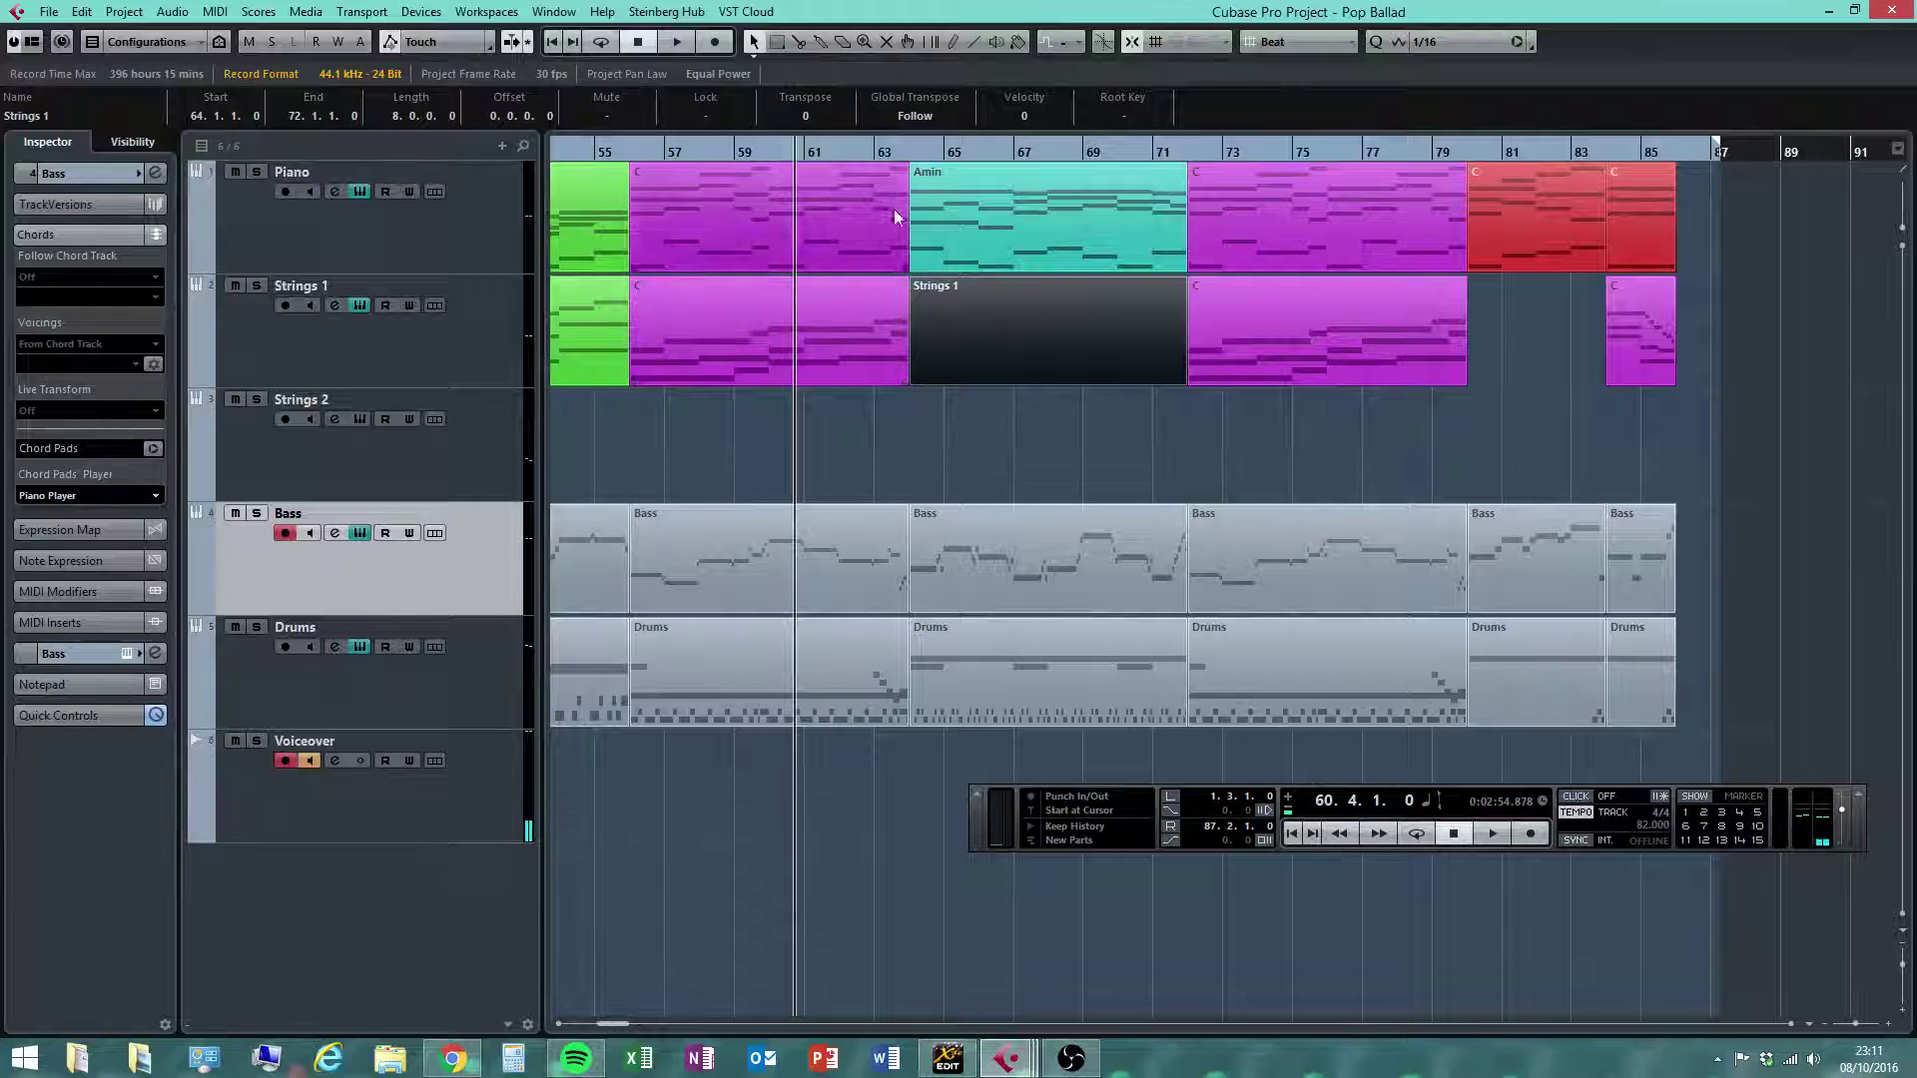
{"action": "left_click", "coordinate": [975, 198]}
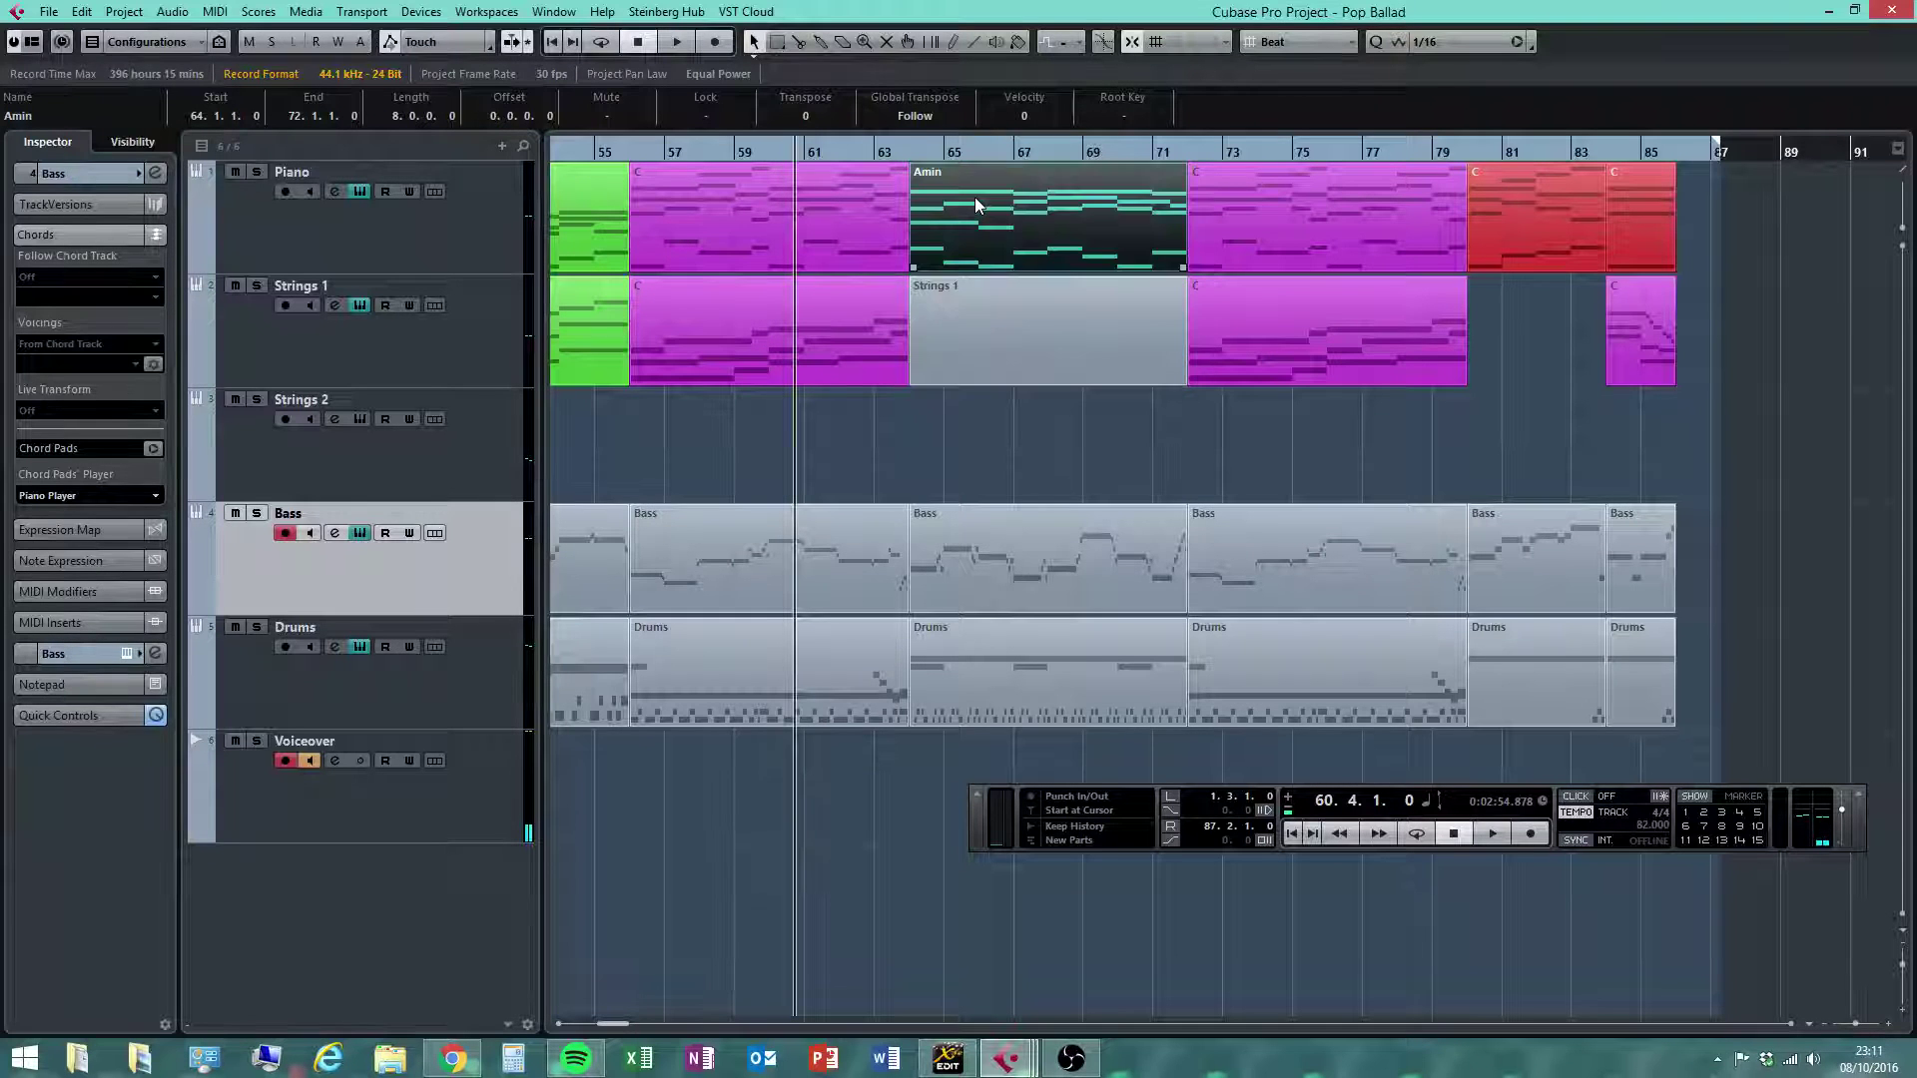
{"action": "left_click", "coordinate": [1022, 353]}
{"action": "key", "text": "Delete"}
Copy the piano's Amin part at bars 64–72 to the Strings 1 track and delete the low root notes from the copy
{"action": "left_click", "coordinate": [1116, 250]}
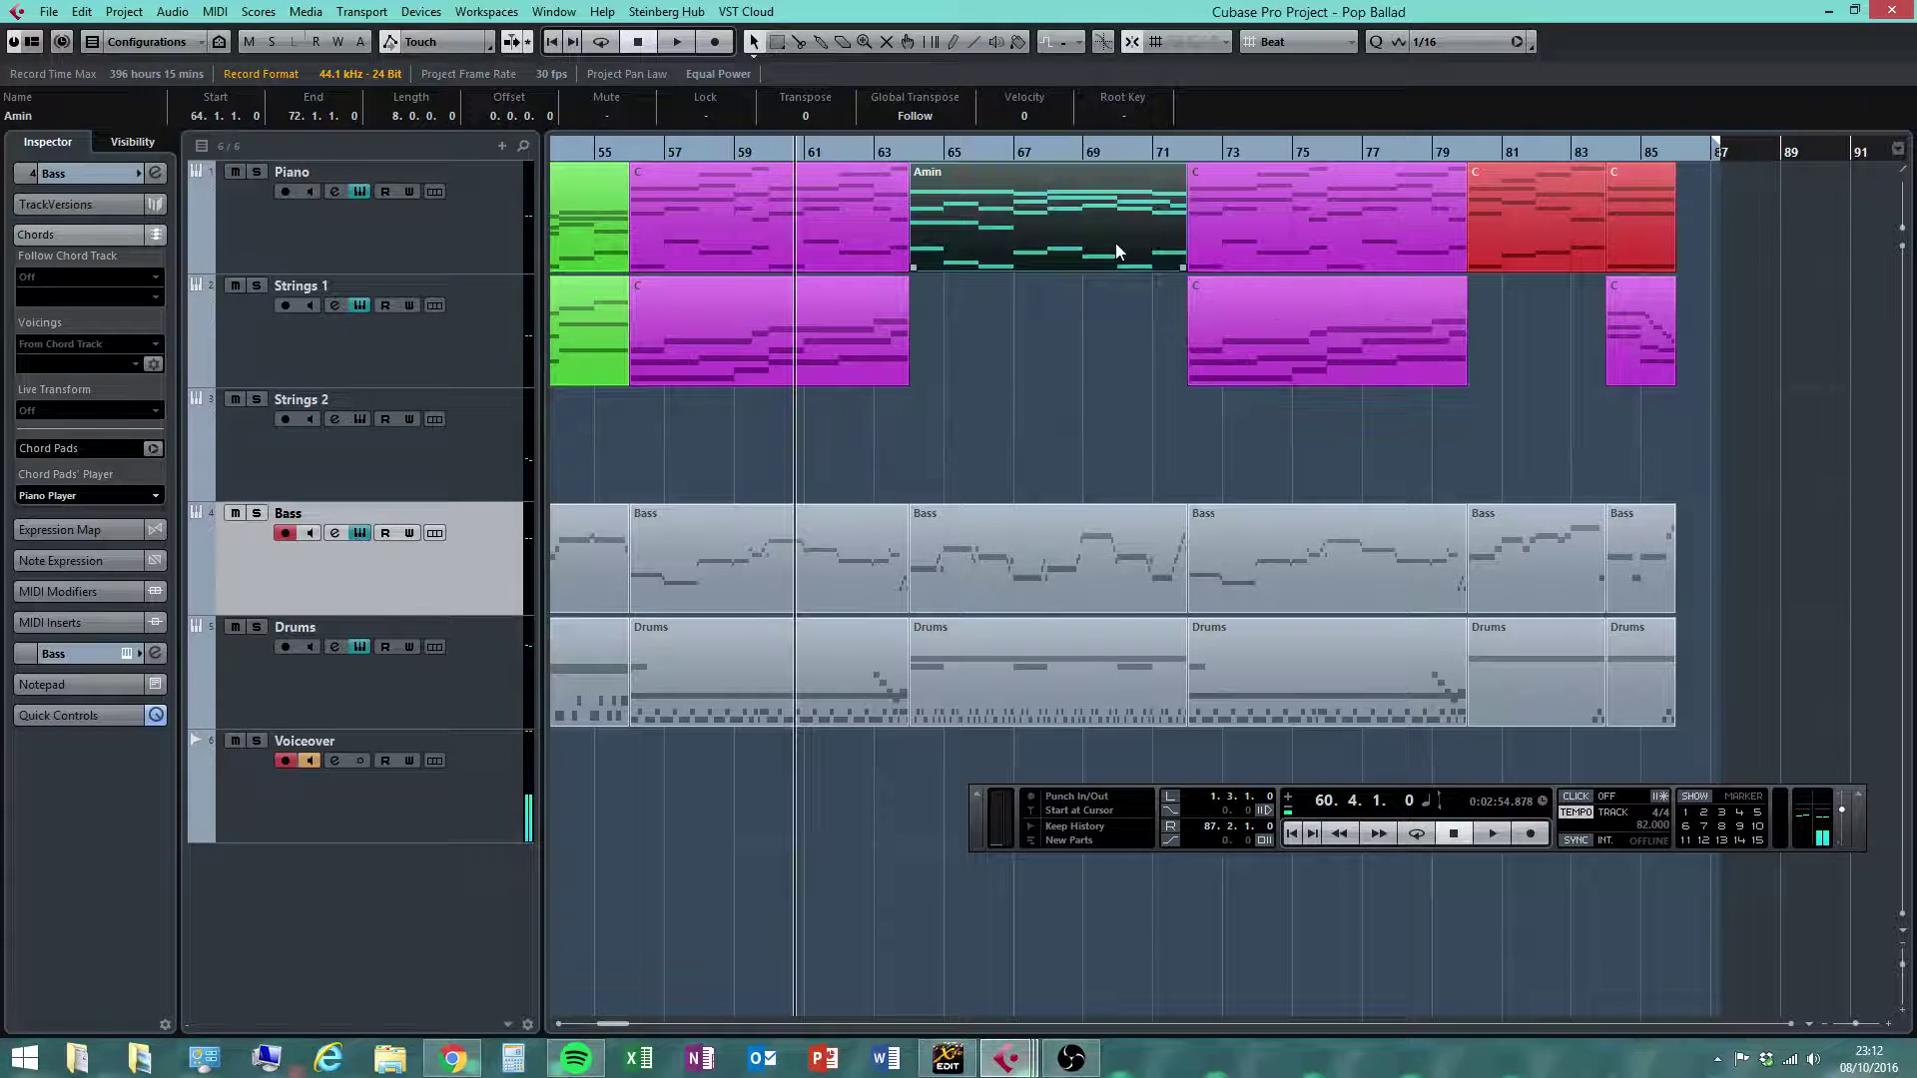
{"action": "left_click_drag", "start_coordinate": [1117, 243], "coordinate": [1093, 320]}
{"action": "double_click", "coordinate": [1062, 378]}
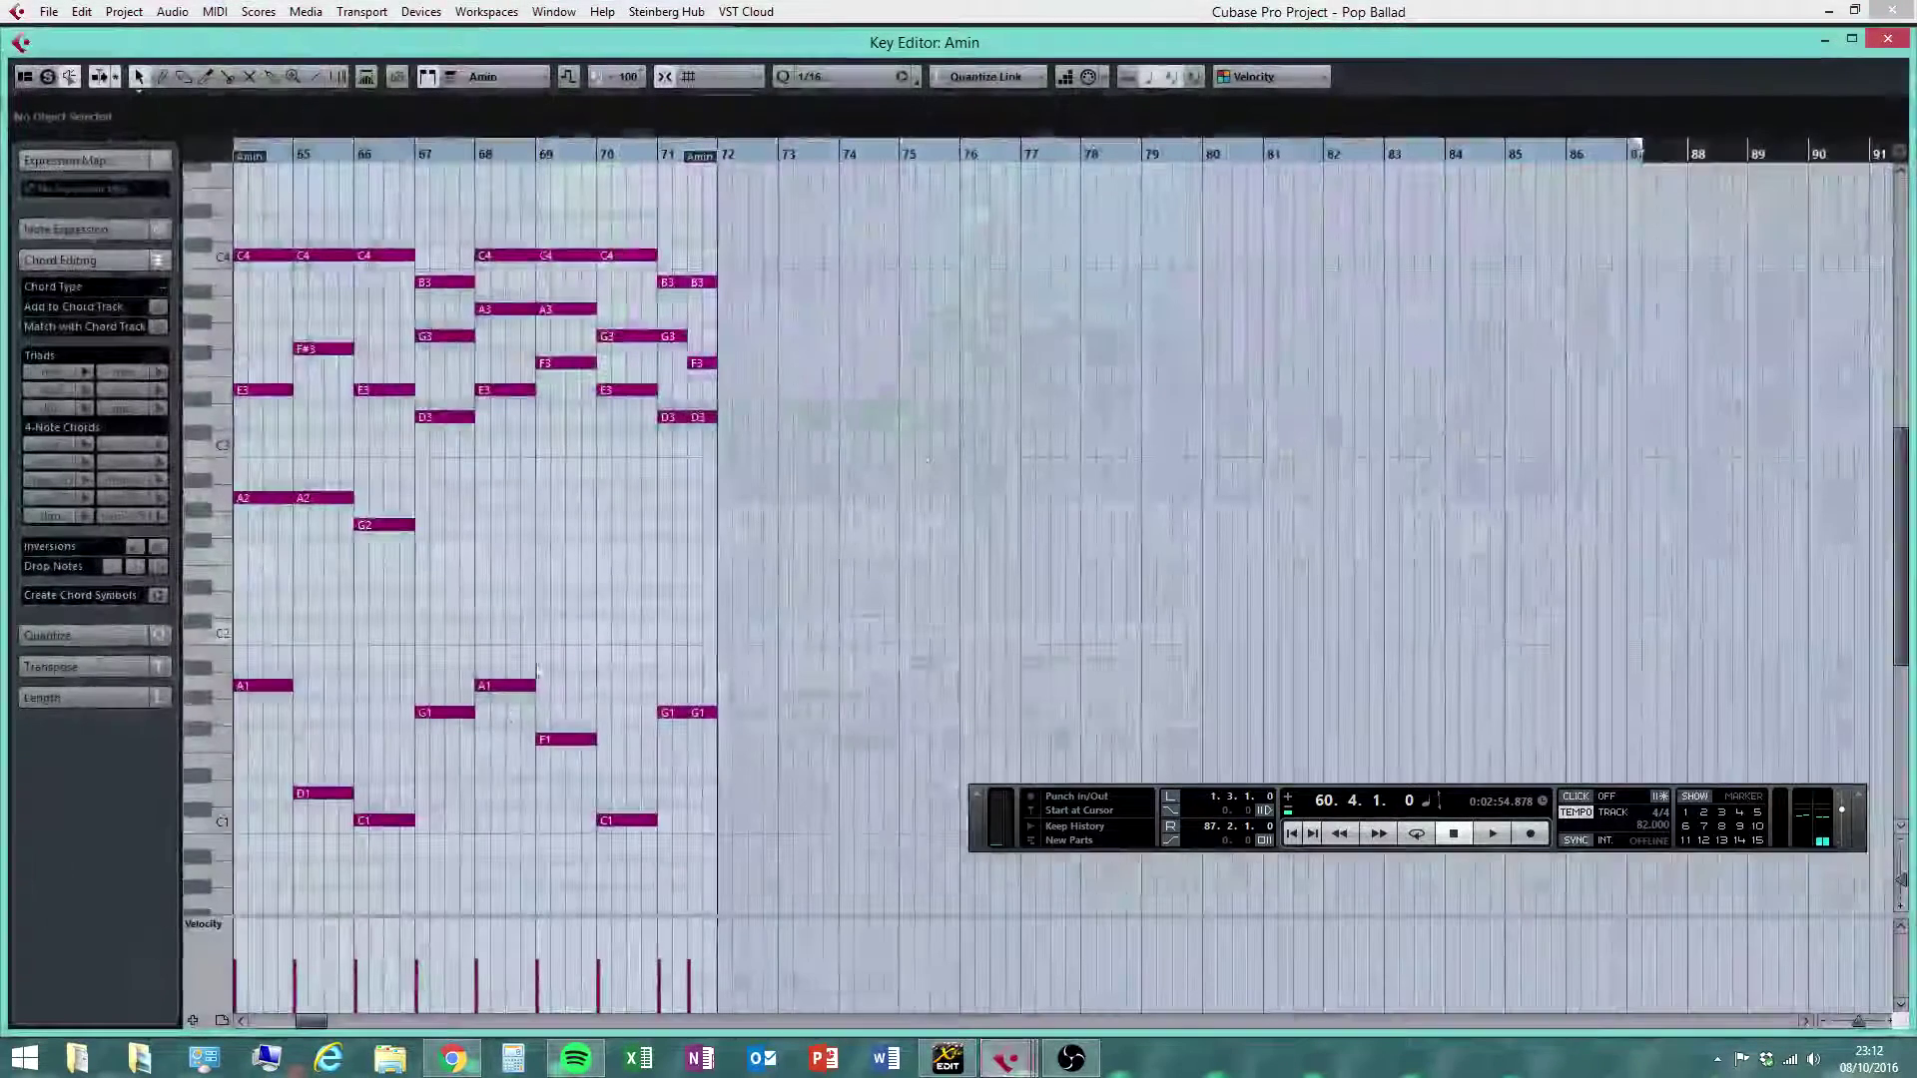
{"action": "left_click_drag", "start_coordinate": [834, 627], "coordinate": [273, 865]}
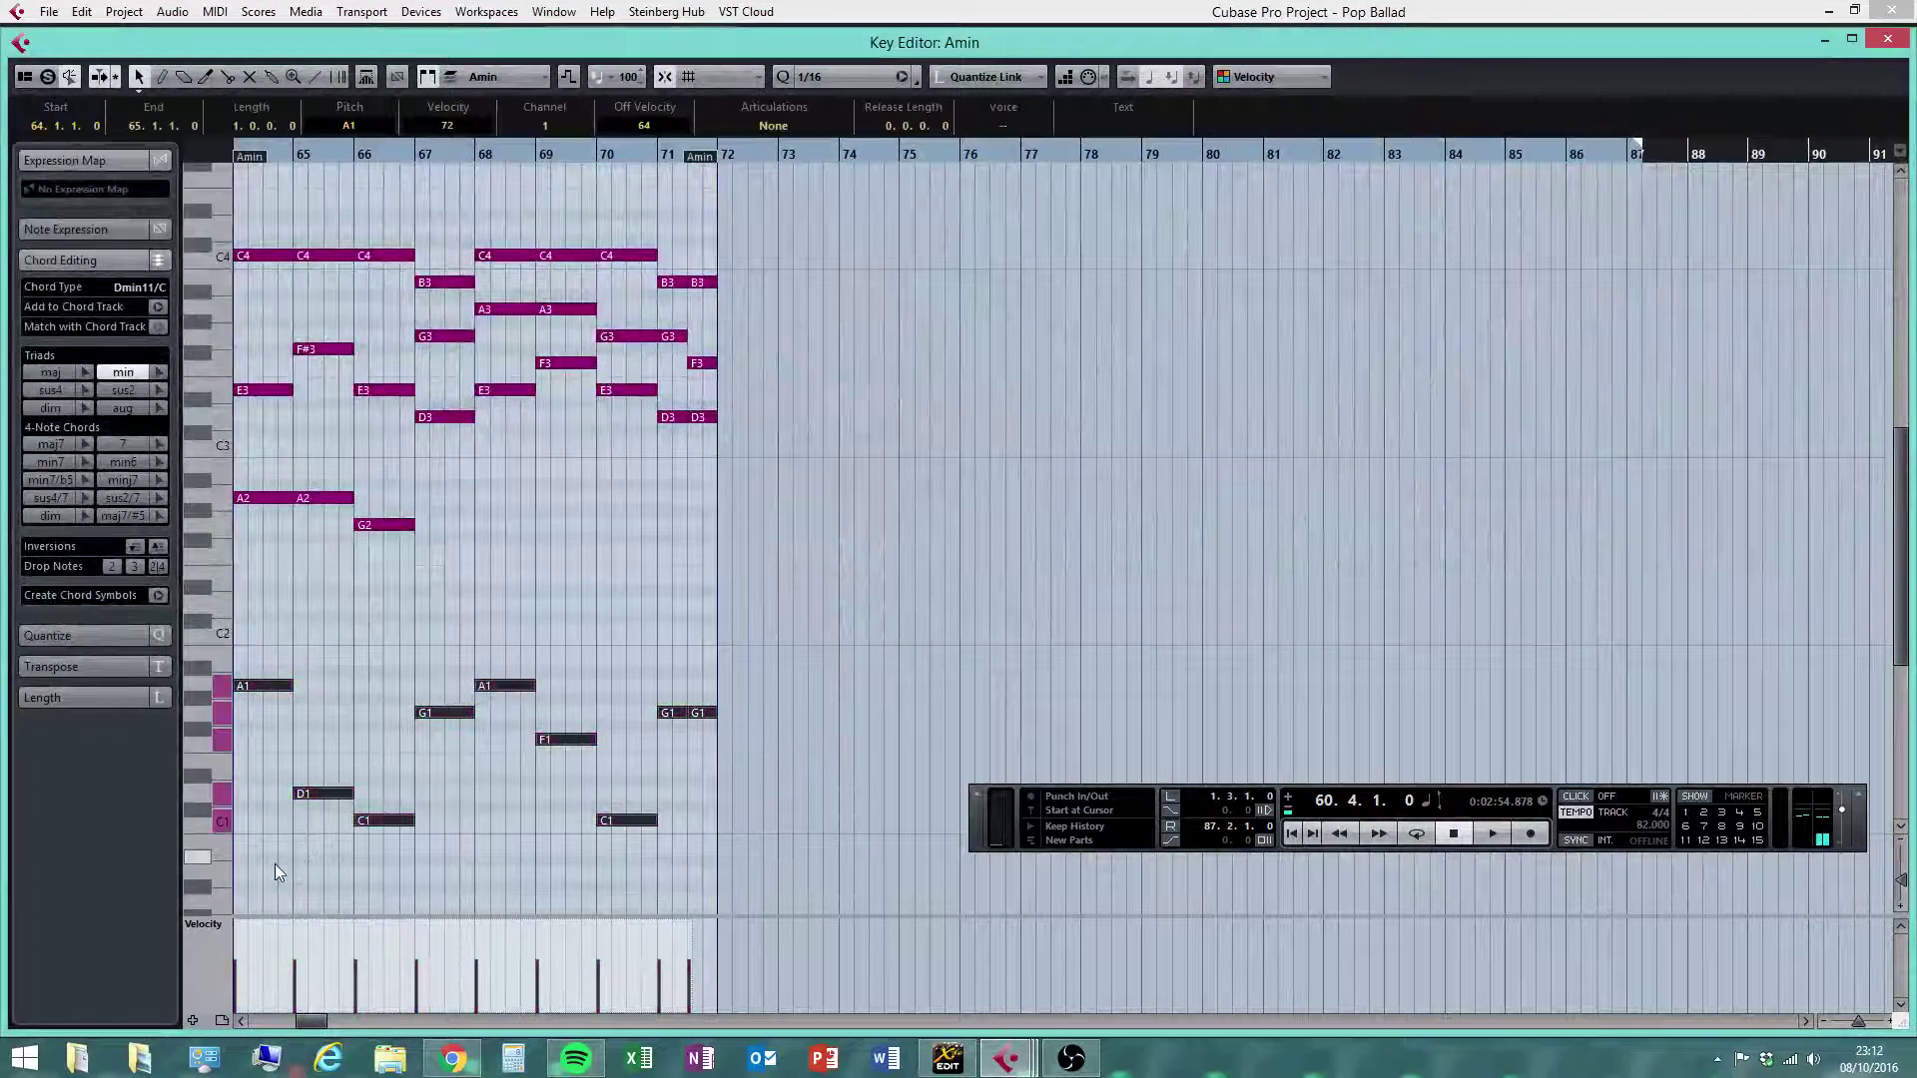
{"action": "key", "text": "Delete"}
Set the quantize value to 1/8 and shorten the three notes of the bar 64 chord to eighth notes
{"action": "left_click_drag", "start_coordinate": [308, 139], "coordinate": [304, 271]}
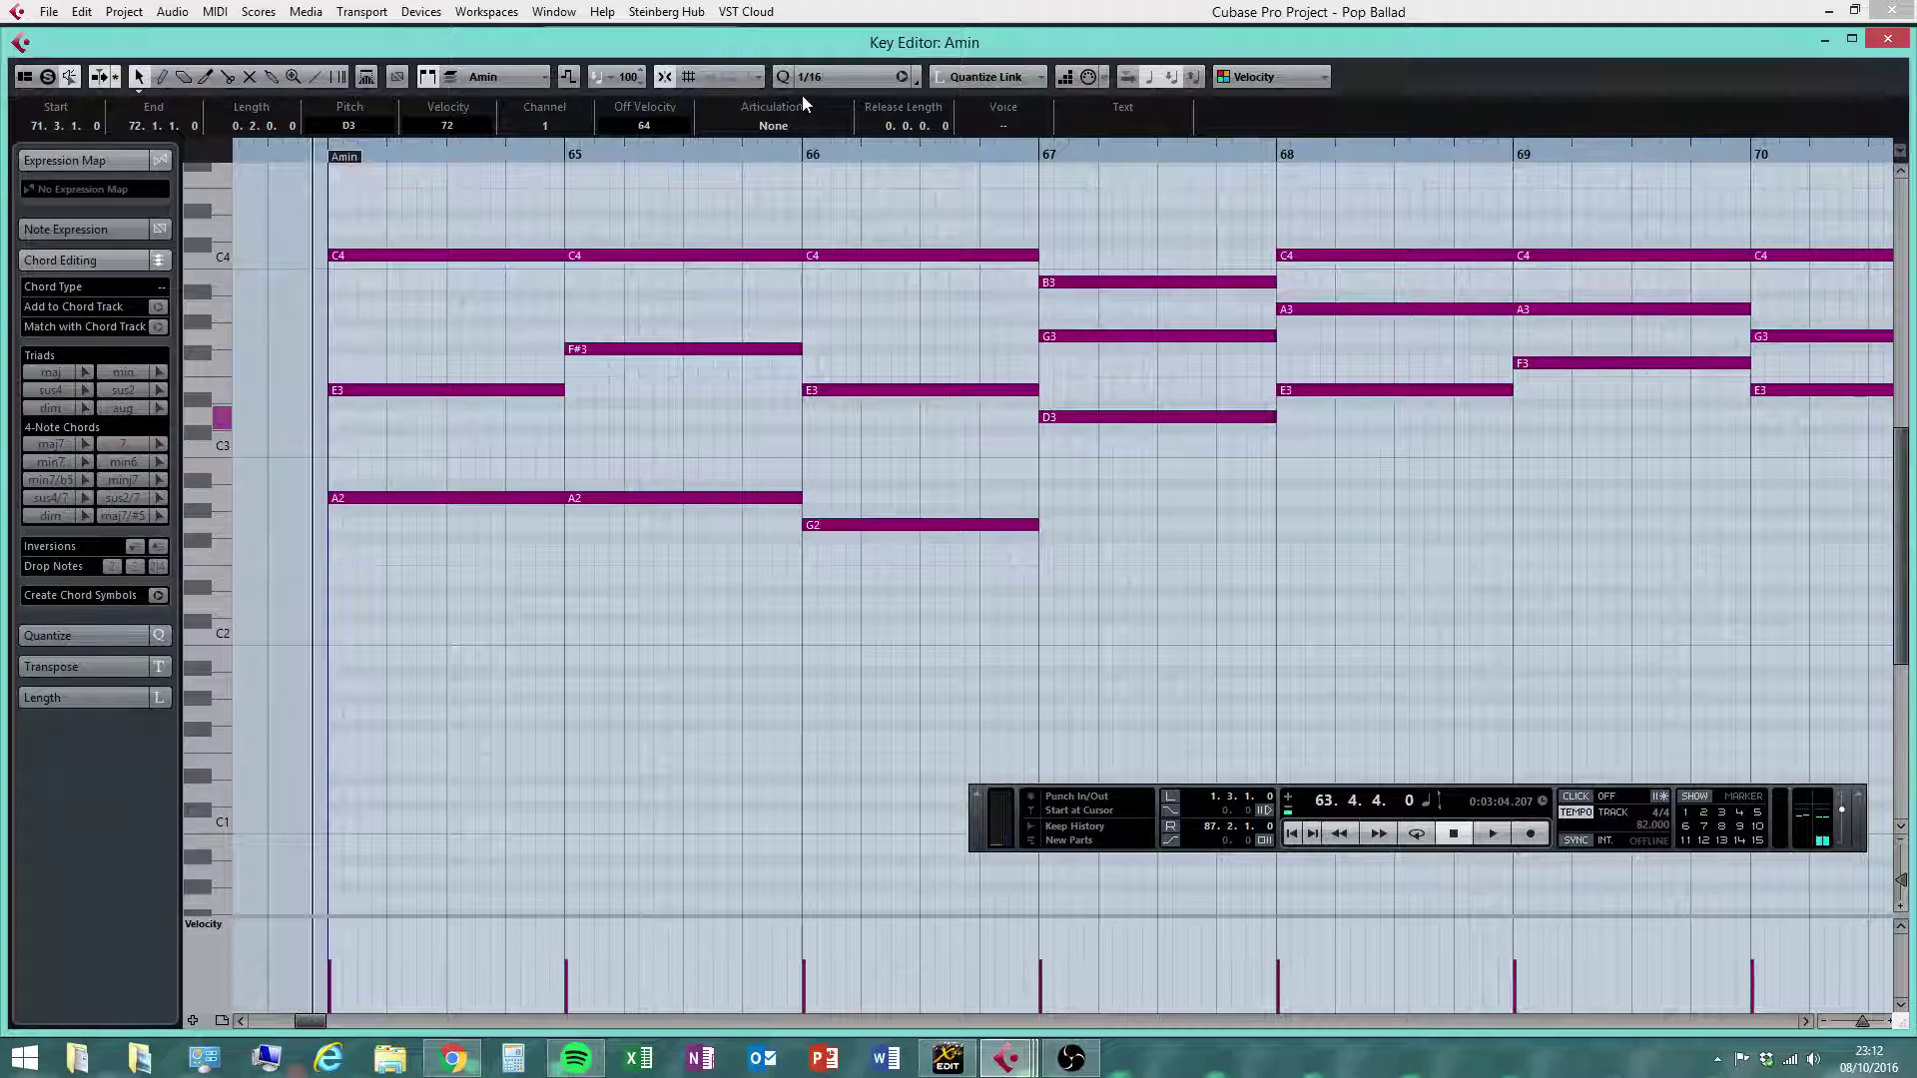
{"action": "left_click", "coordinate": [823, 78]}
{"action": "left_click", "coordinate": [843, 169]}
{"action": "left_click_drag", "start_coordinate": [378, 239], "coordinate": [391, 578]}
{"action": "left_click_drag", "start_coordinate": [562, 499], "coordinate": [358, 499]}
Duplicate the eighth-note chord seven times to fill bar 64 and play the result back
{"action": "left_click_drag", "start_coordinate": [375, 225], "coordinate": [351, 561]}
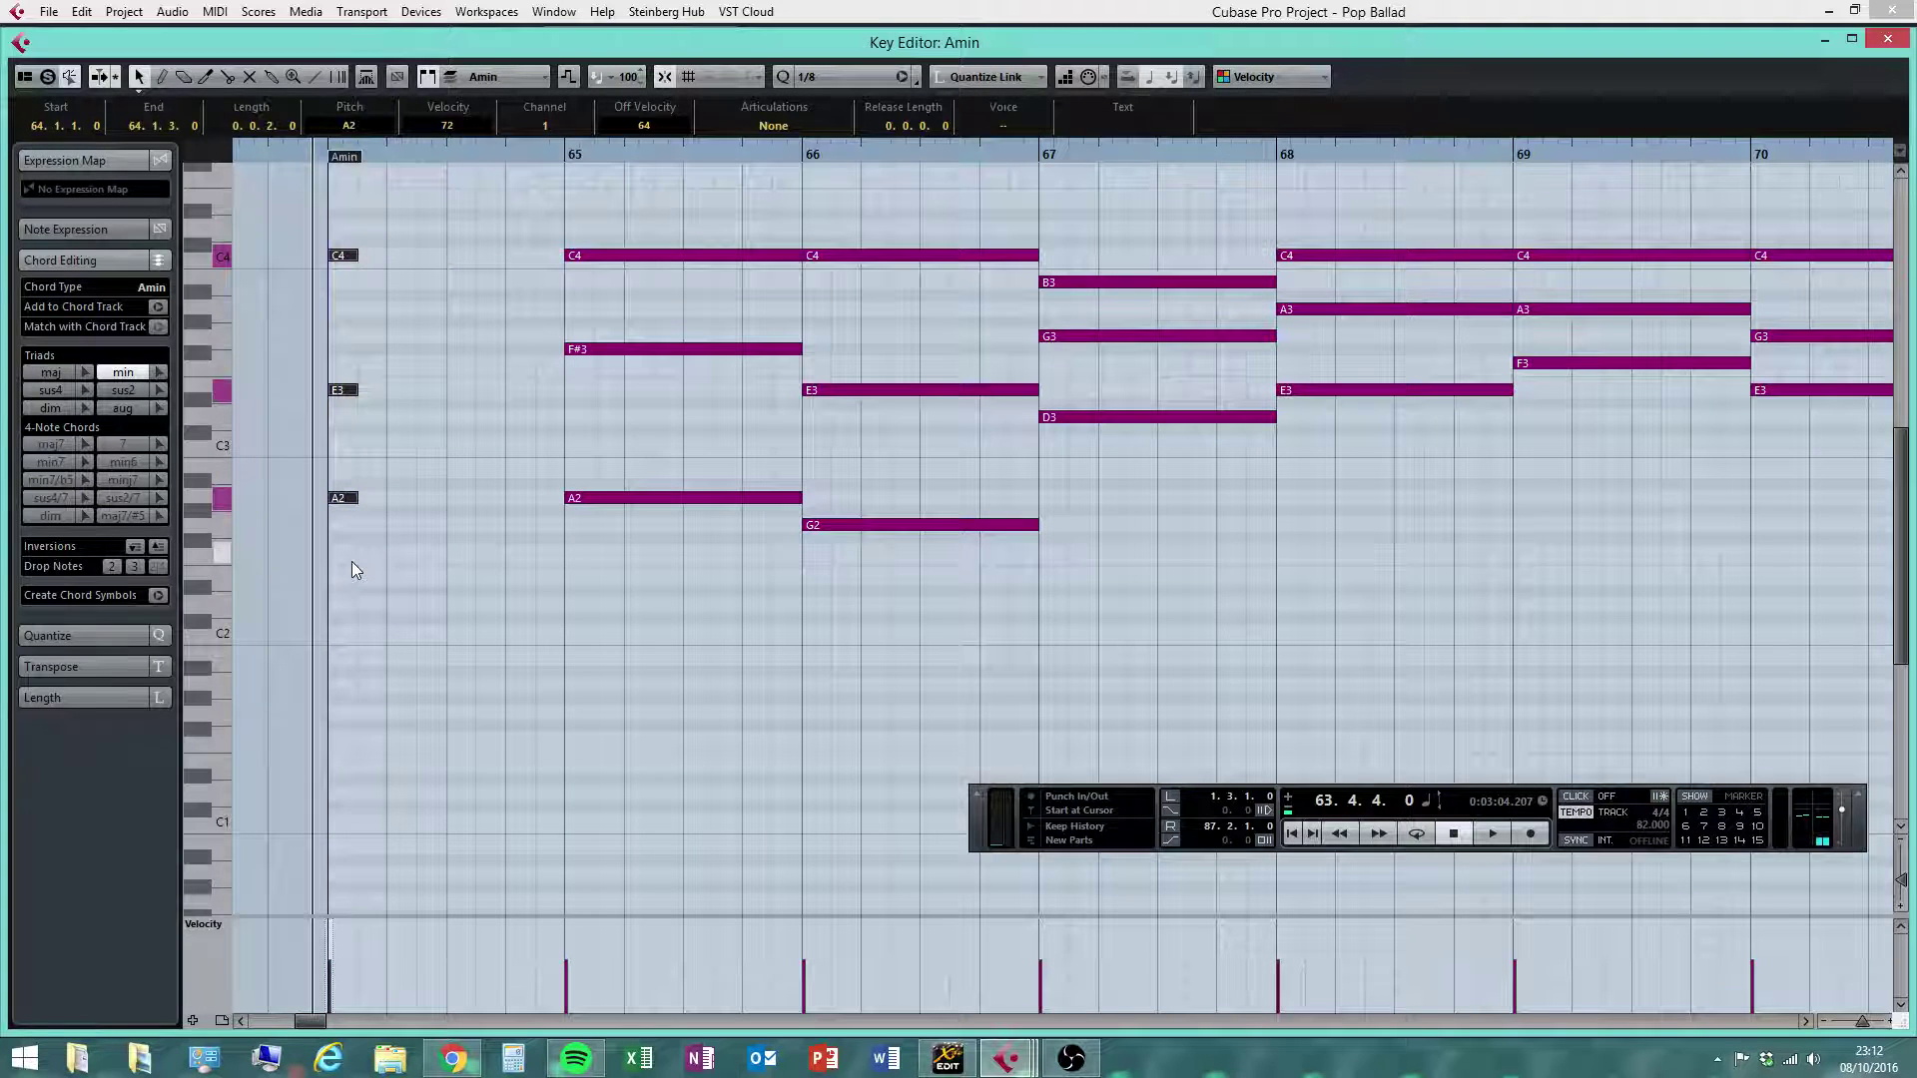
{"action": "key", "text": "alt+d"}
{"action": "key", "text": "alt+d"}
{"action": "key", "text": "alt+d"}
{"action": "key", "text": "alt+d"}
{"action": "key", "text": "alt+d"}
{"action": "key", "text": "alt+d"}
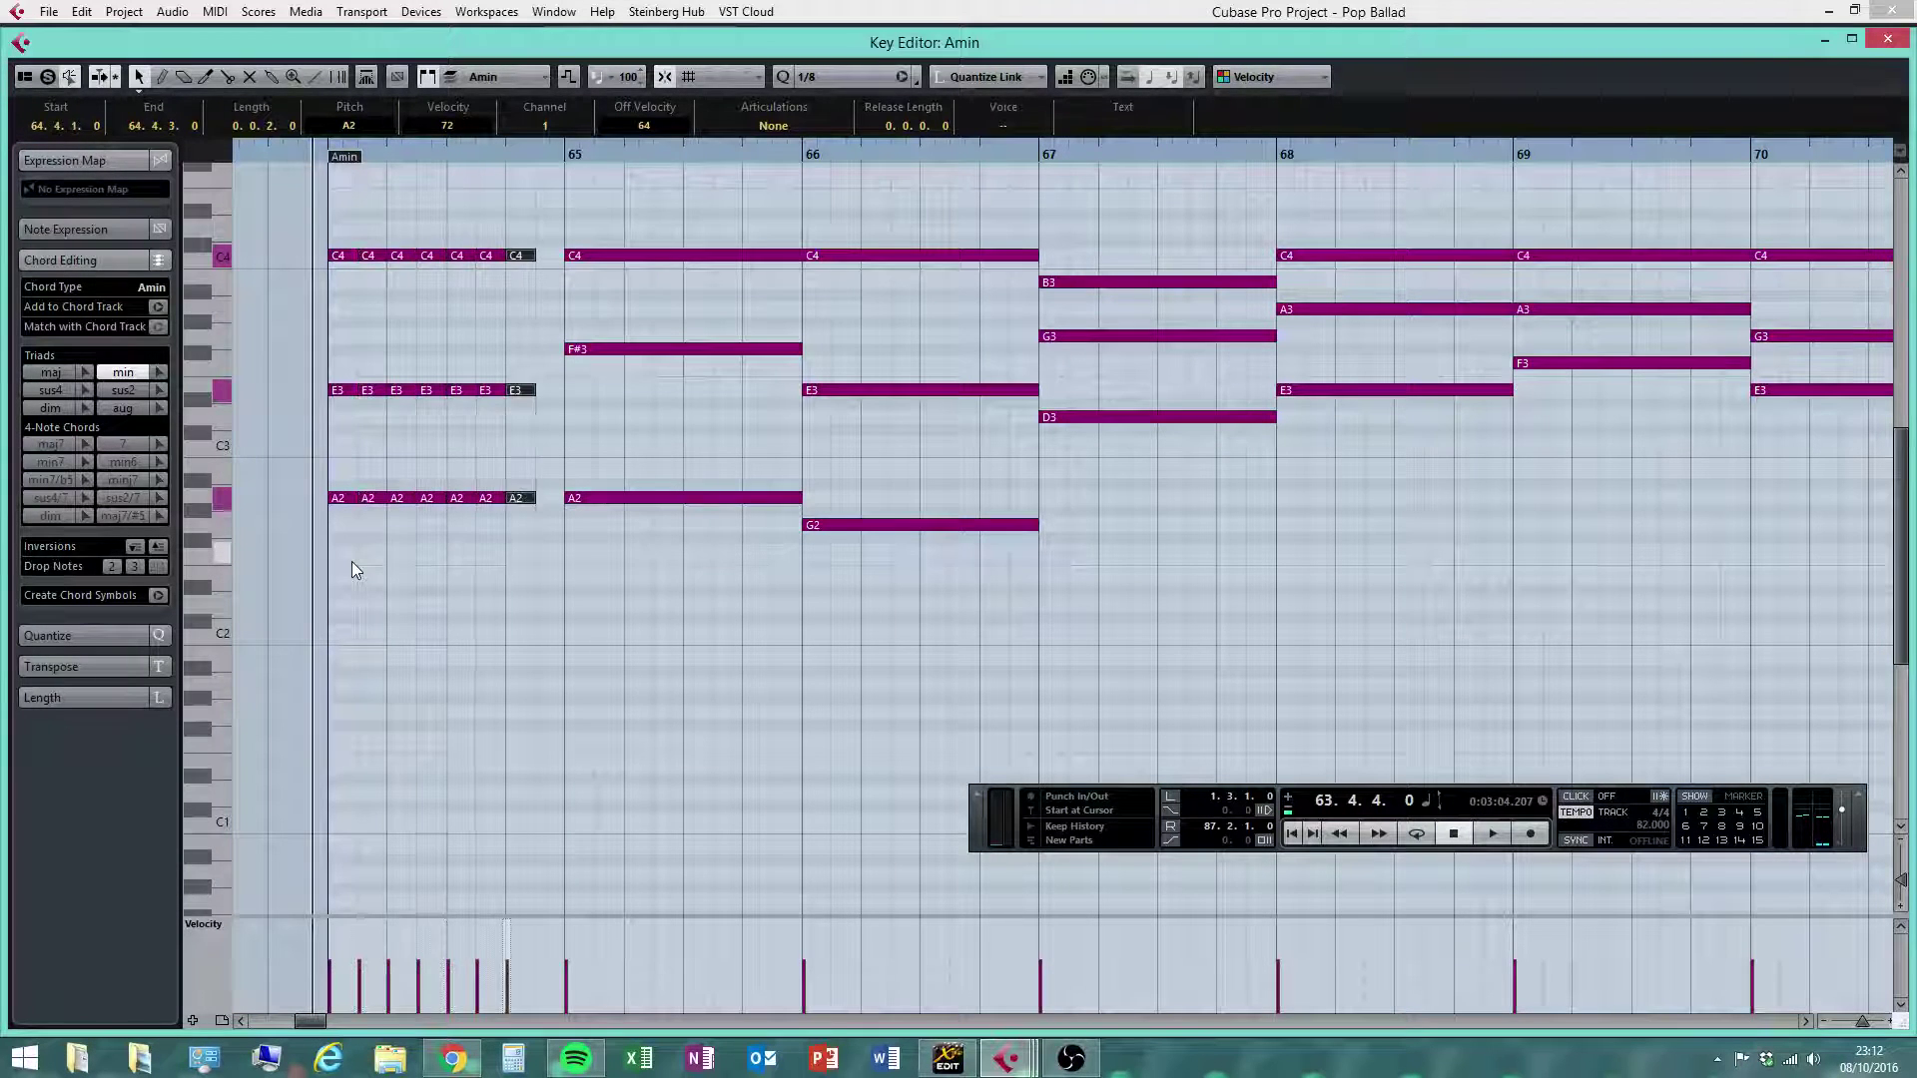
{"action": "key", "text": "alt+d"}
{"action": "left_click", "coordinate": [1493, 834]}
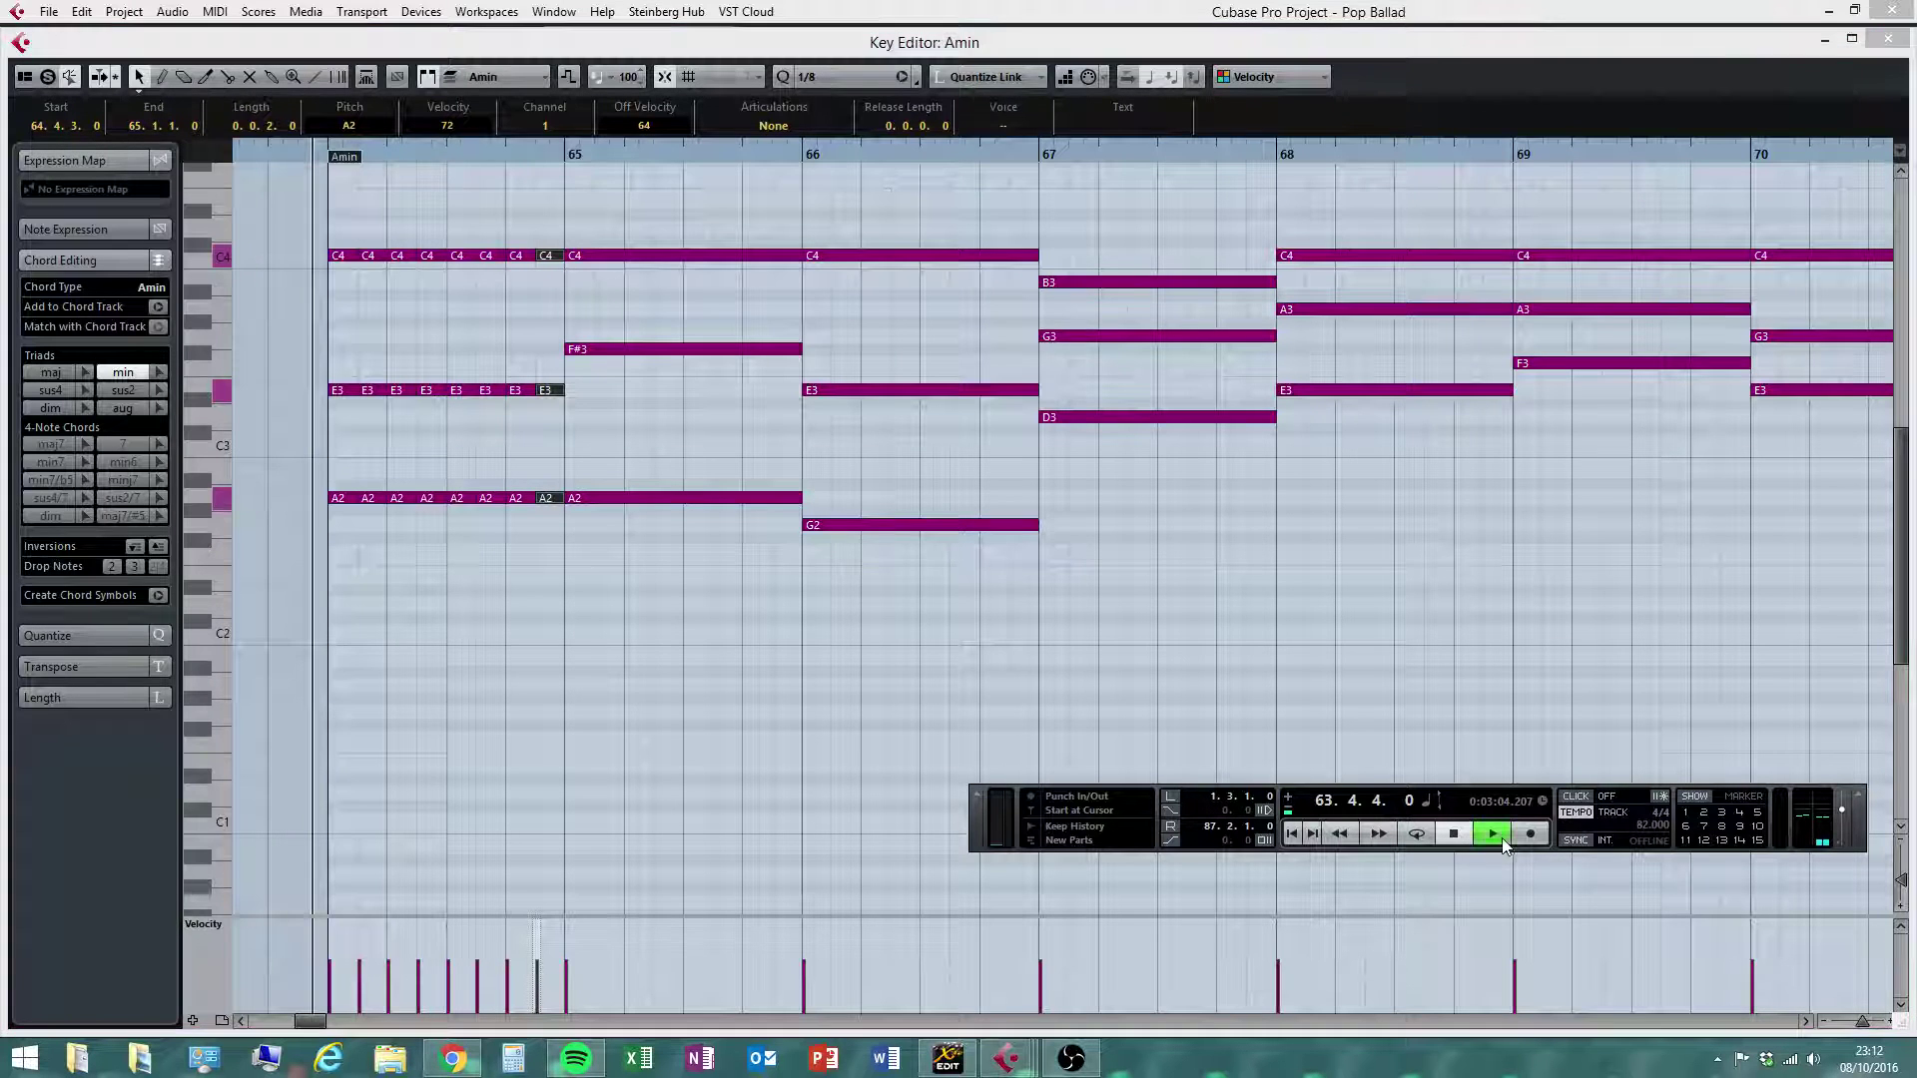
{"action": "left_click", "coordinate": [1456, 834]}
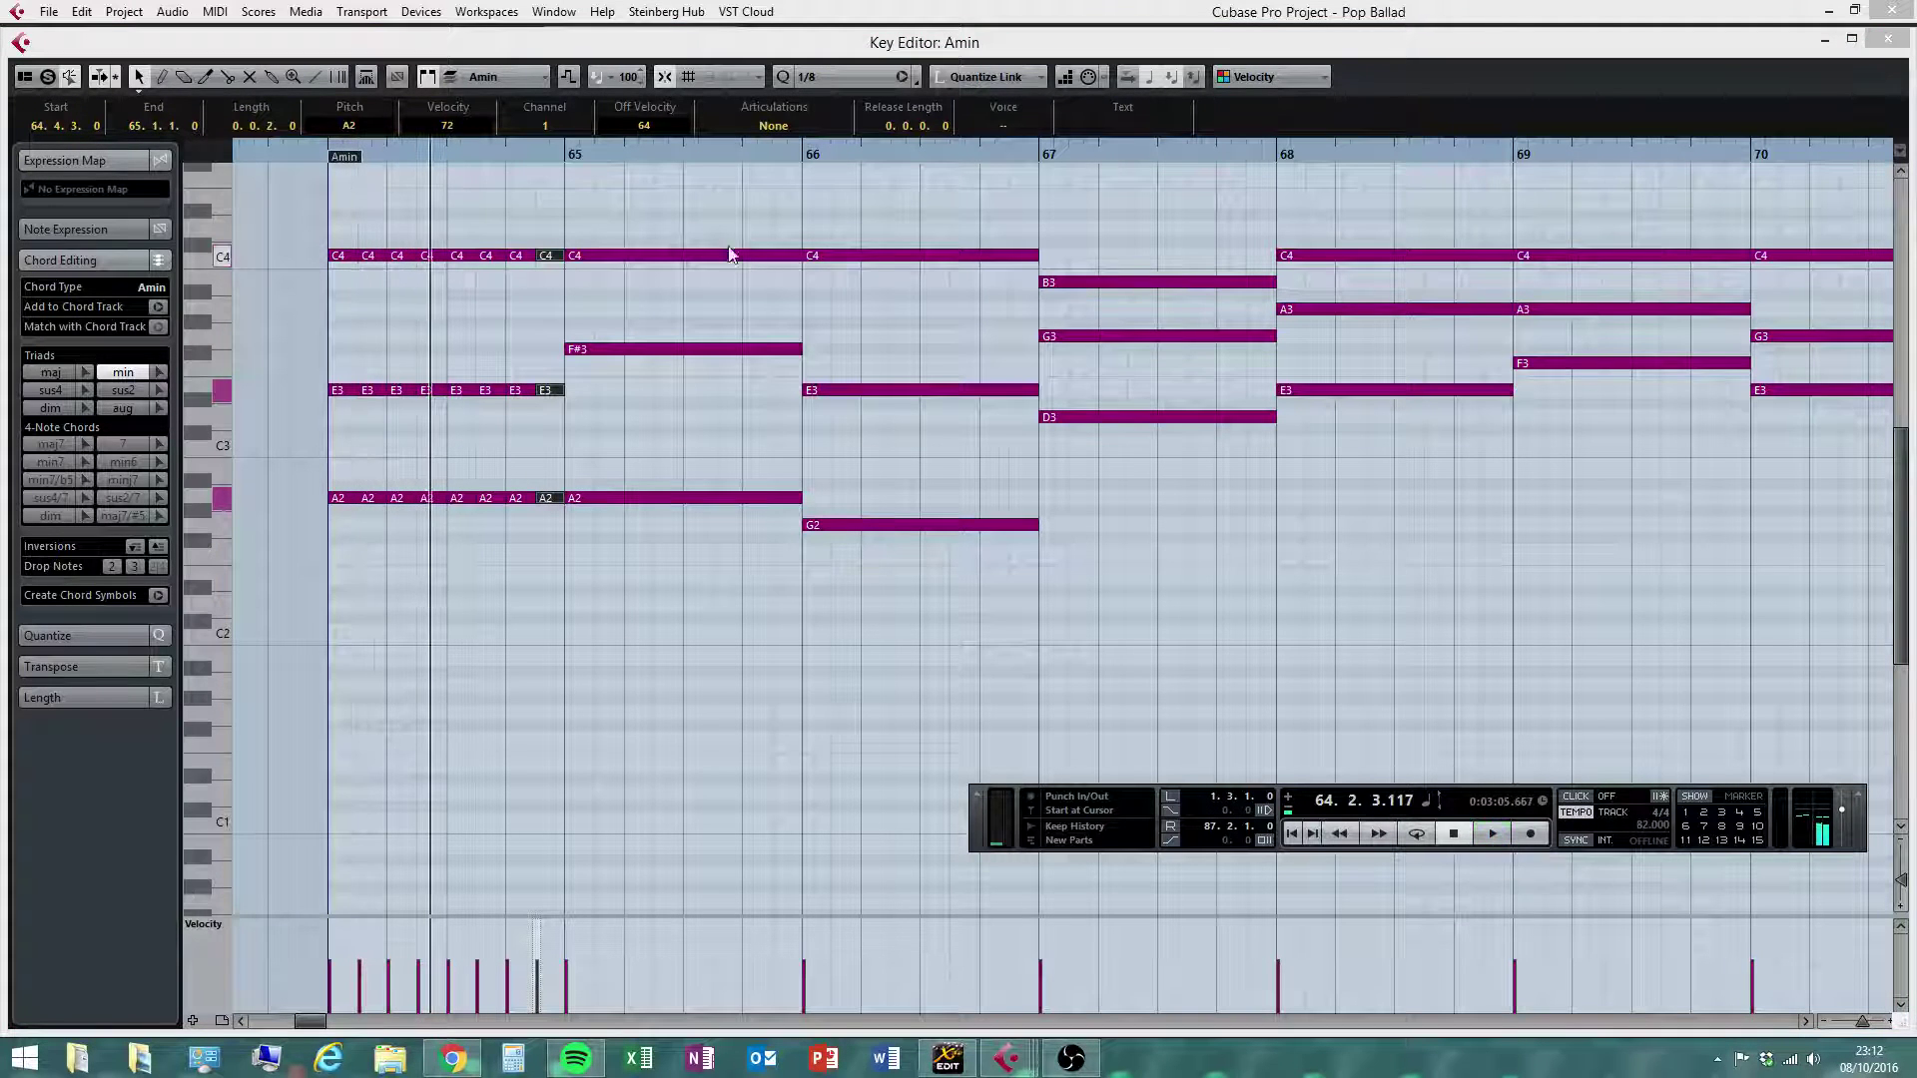
Set the quantize value to 1/16 and shorten all the repeated chords in bar 64 to sixteenth notes
{"action": "left_click_drag", "start_coordinate": [294, 237], "coordinate": [554, 603]}
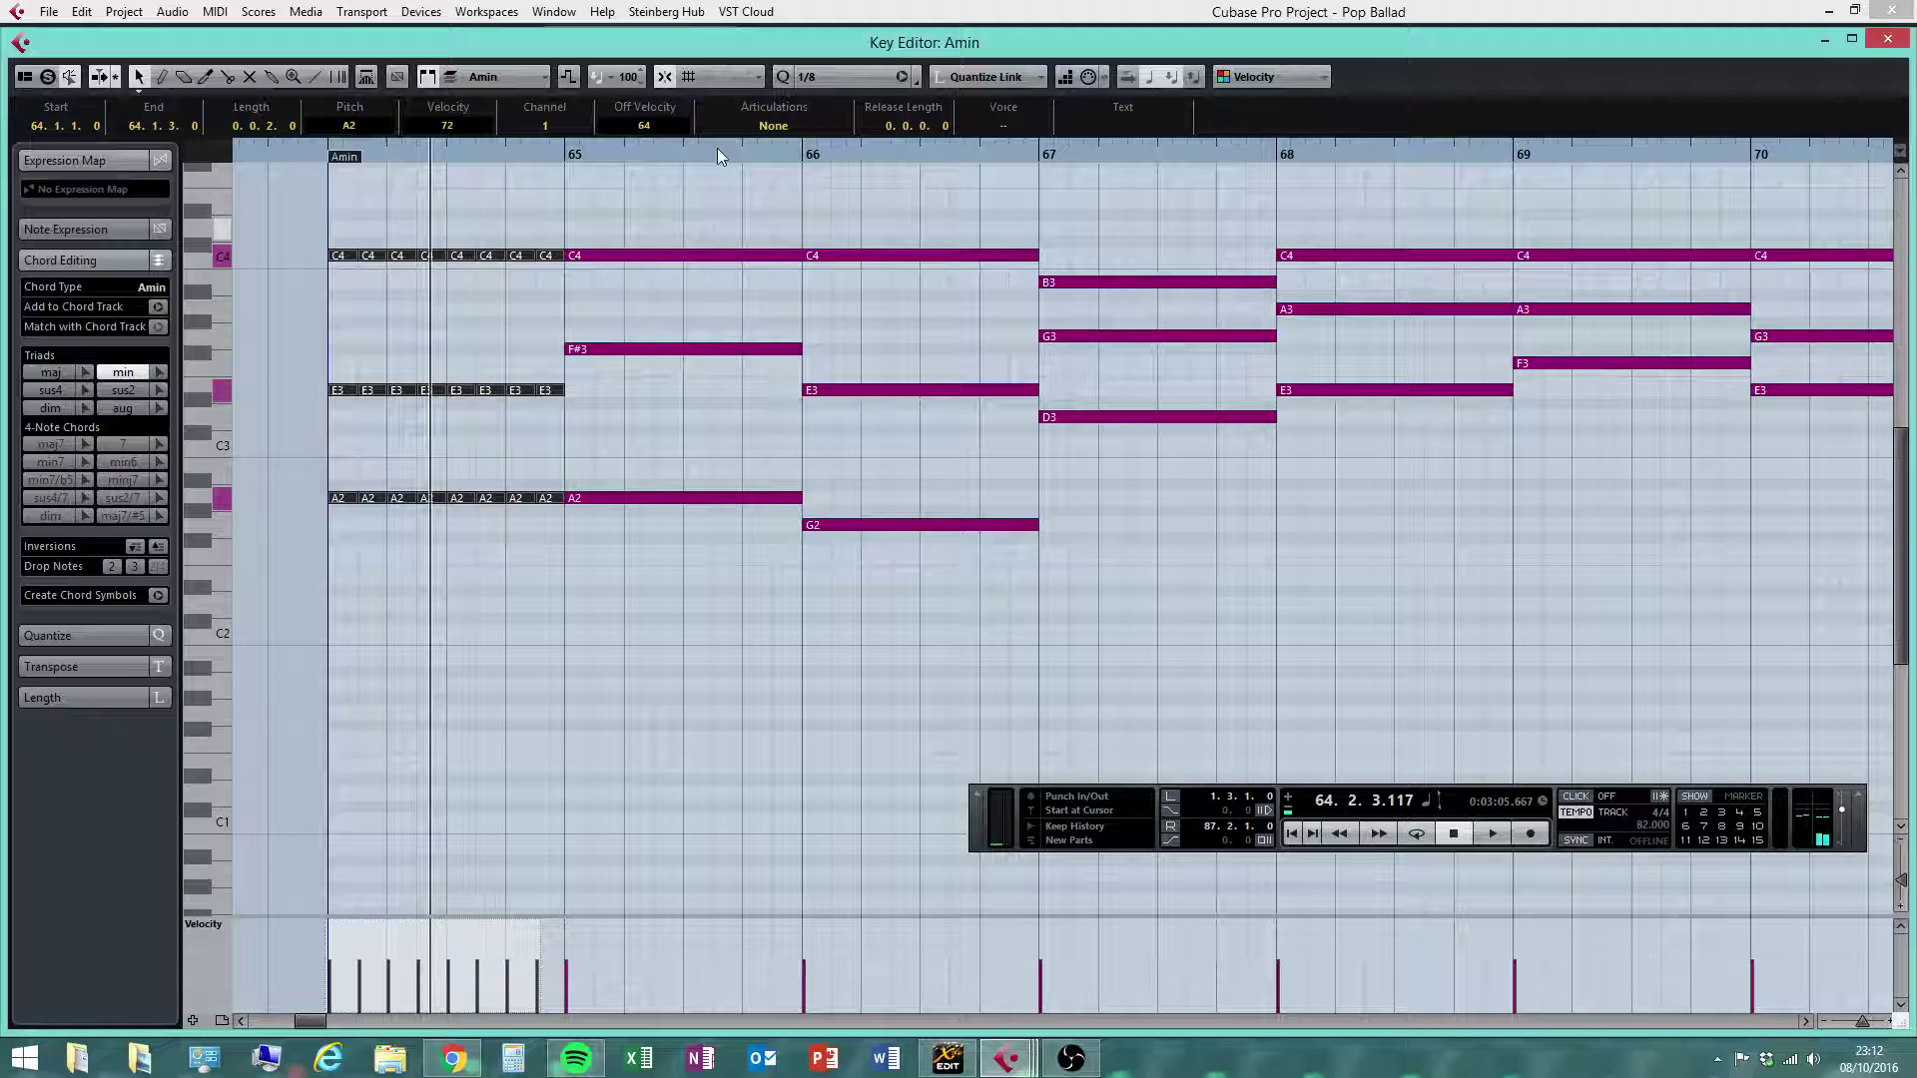
{"action": "left_click", "coordinate": [813, 76]}
{"action": "left_click", "coordinate": [844, 190]}
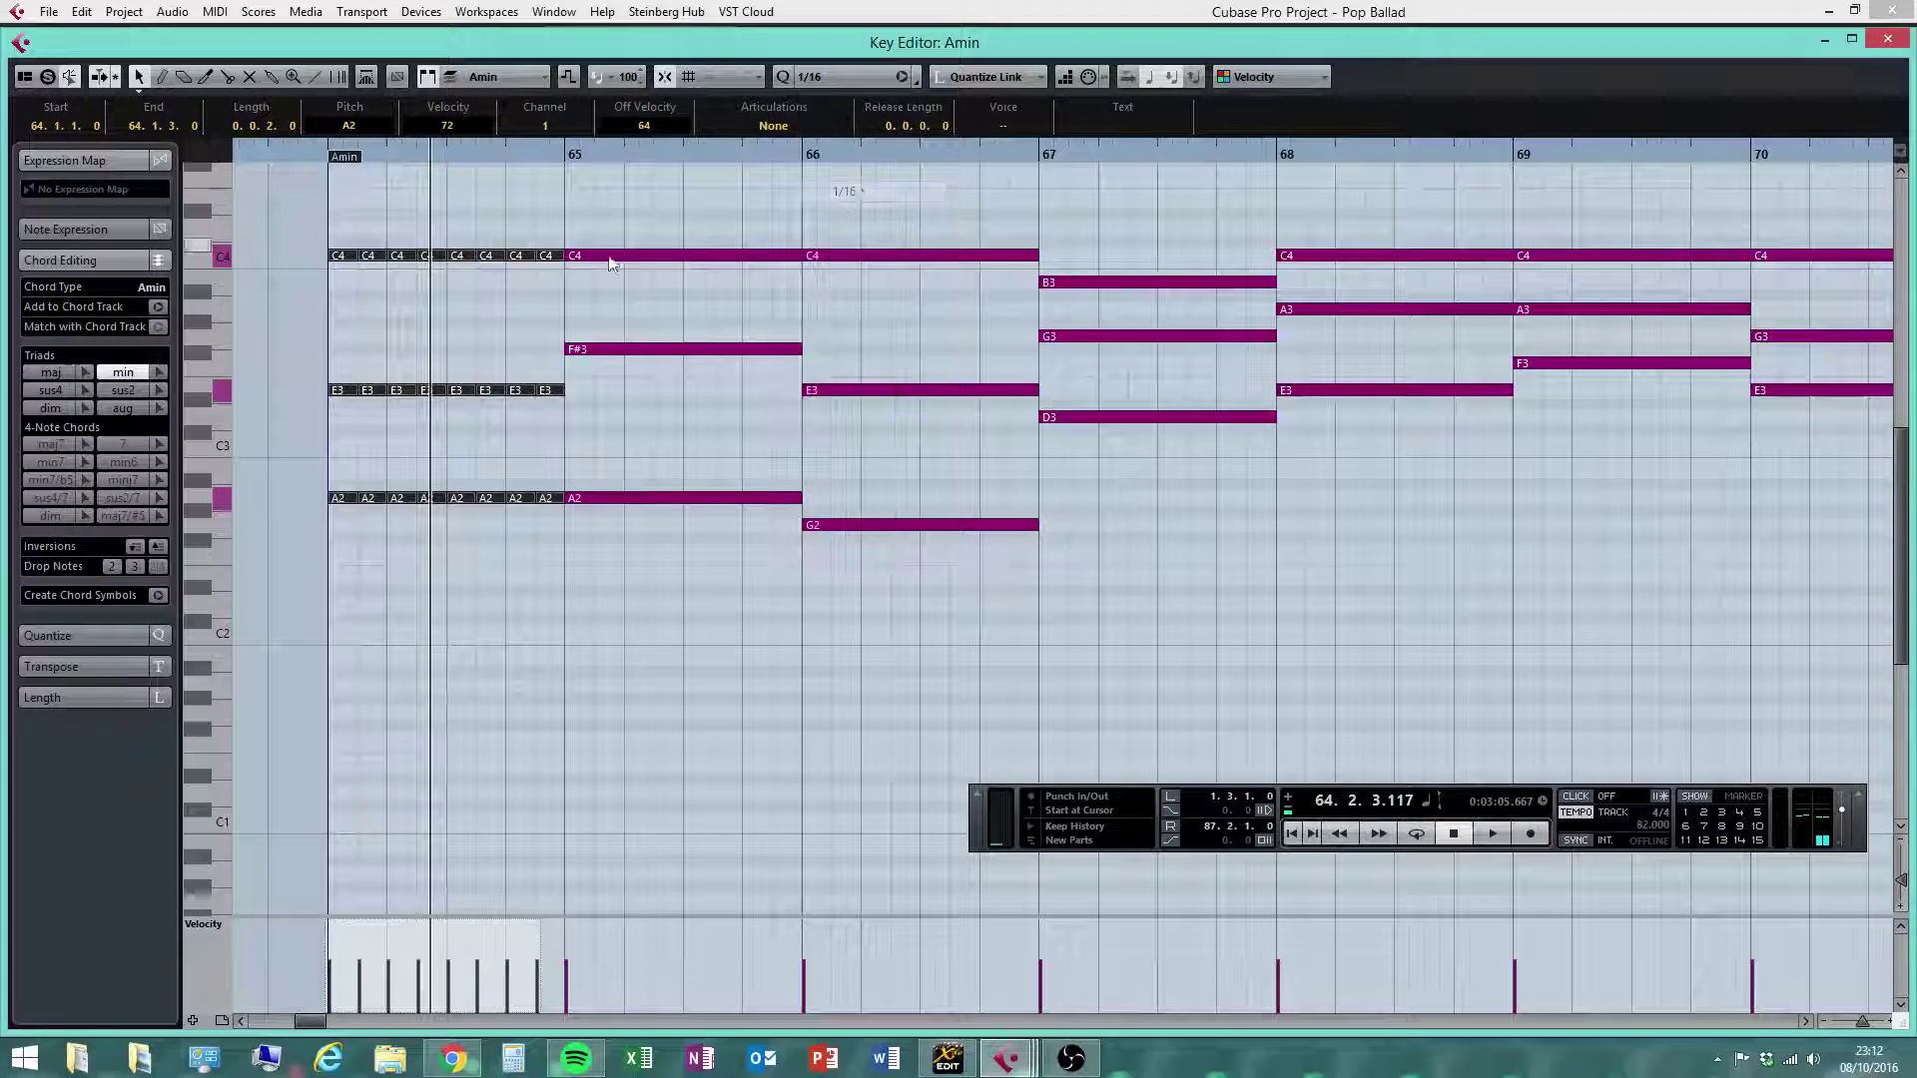
{"action": "left_click", "coordinate": [557, 256]}
{"action": "left_click_drag", "start_coordinate": [251, 247], "coordinate": [554, 625]}
{"action": "left_click", "coordinate": [531, 549]}
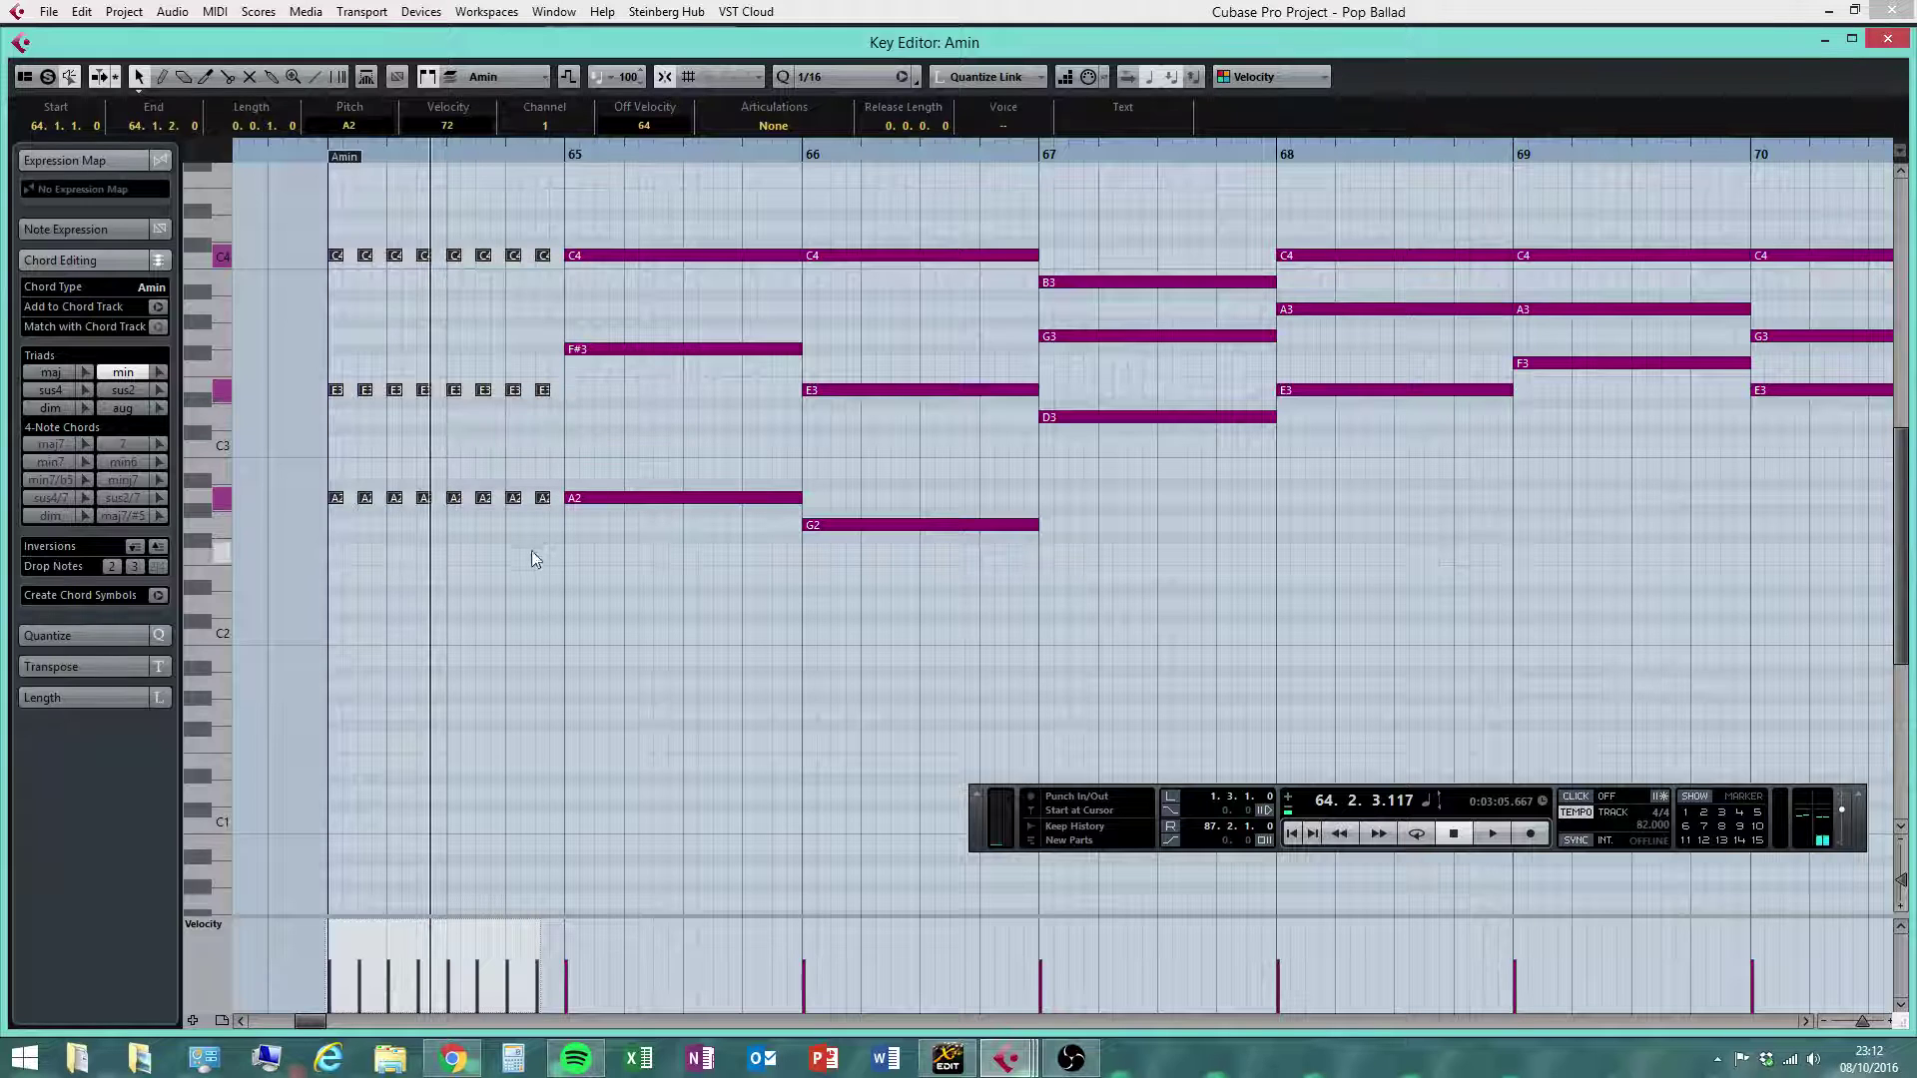
Play bar 64 from just before its start to hear the shortened string chords
{"action": "left_click", "coordinate": [314, 158]}
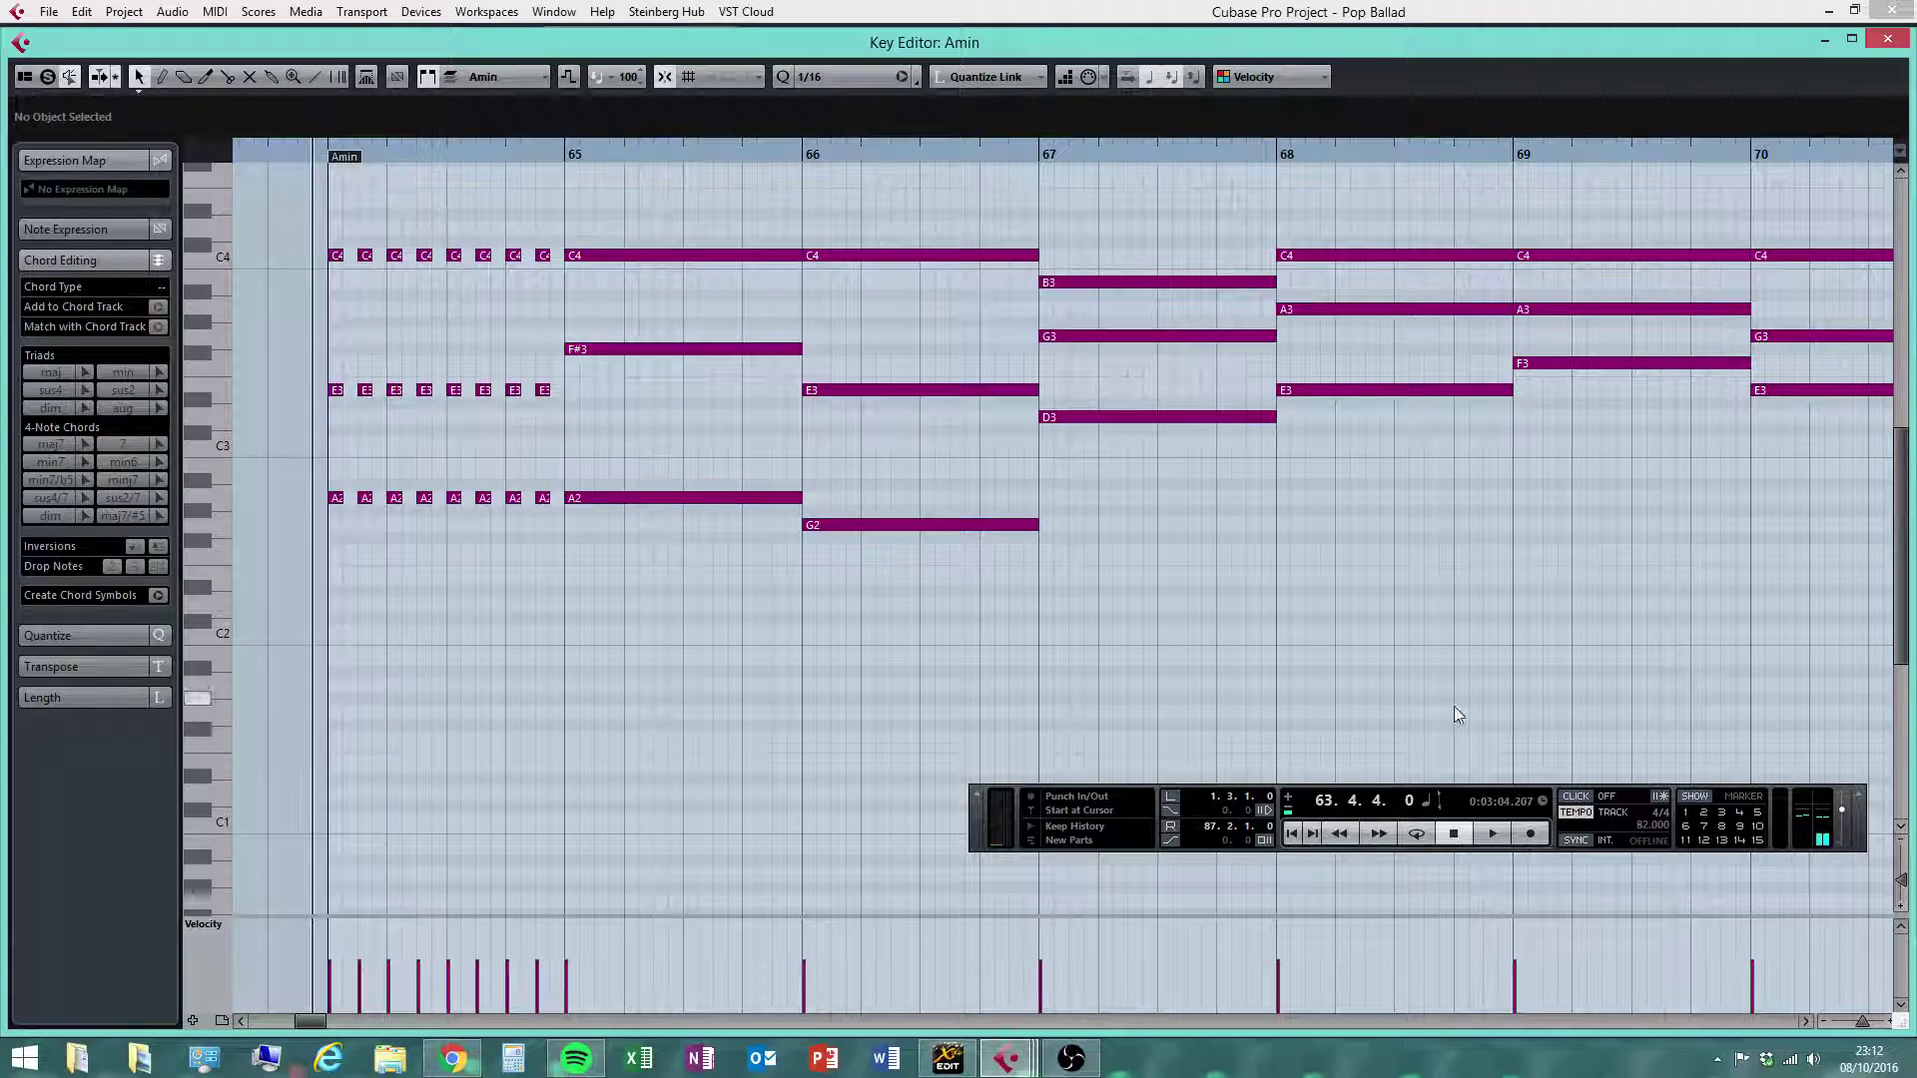
{"action": "left_click", "coordinate": [1491, 833]}
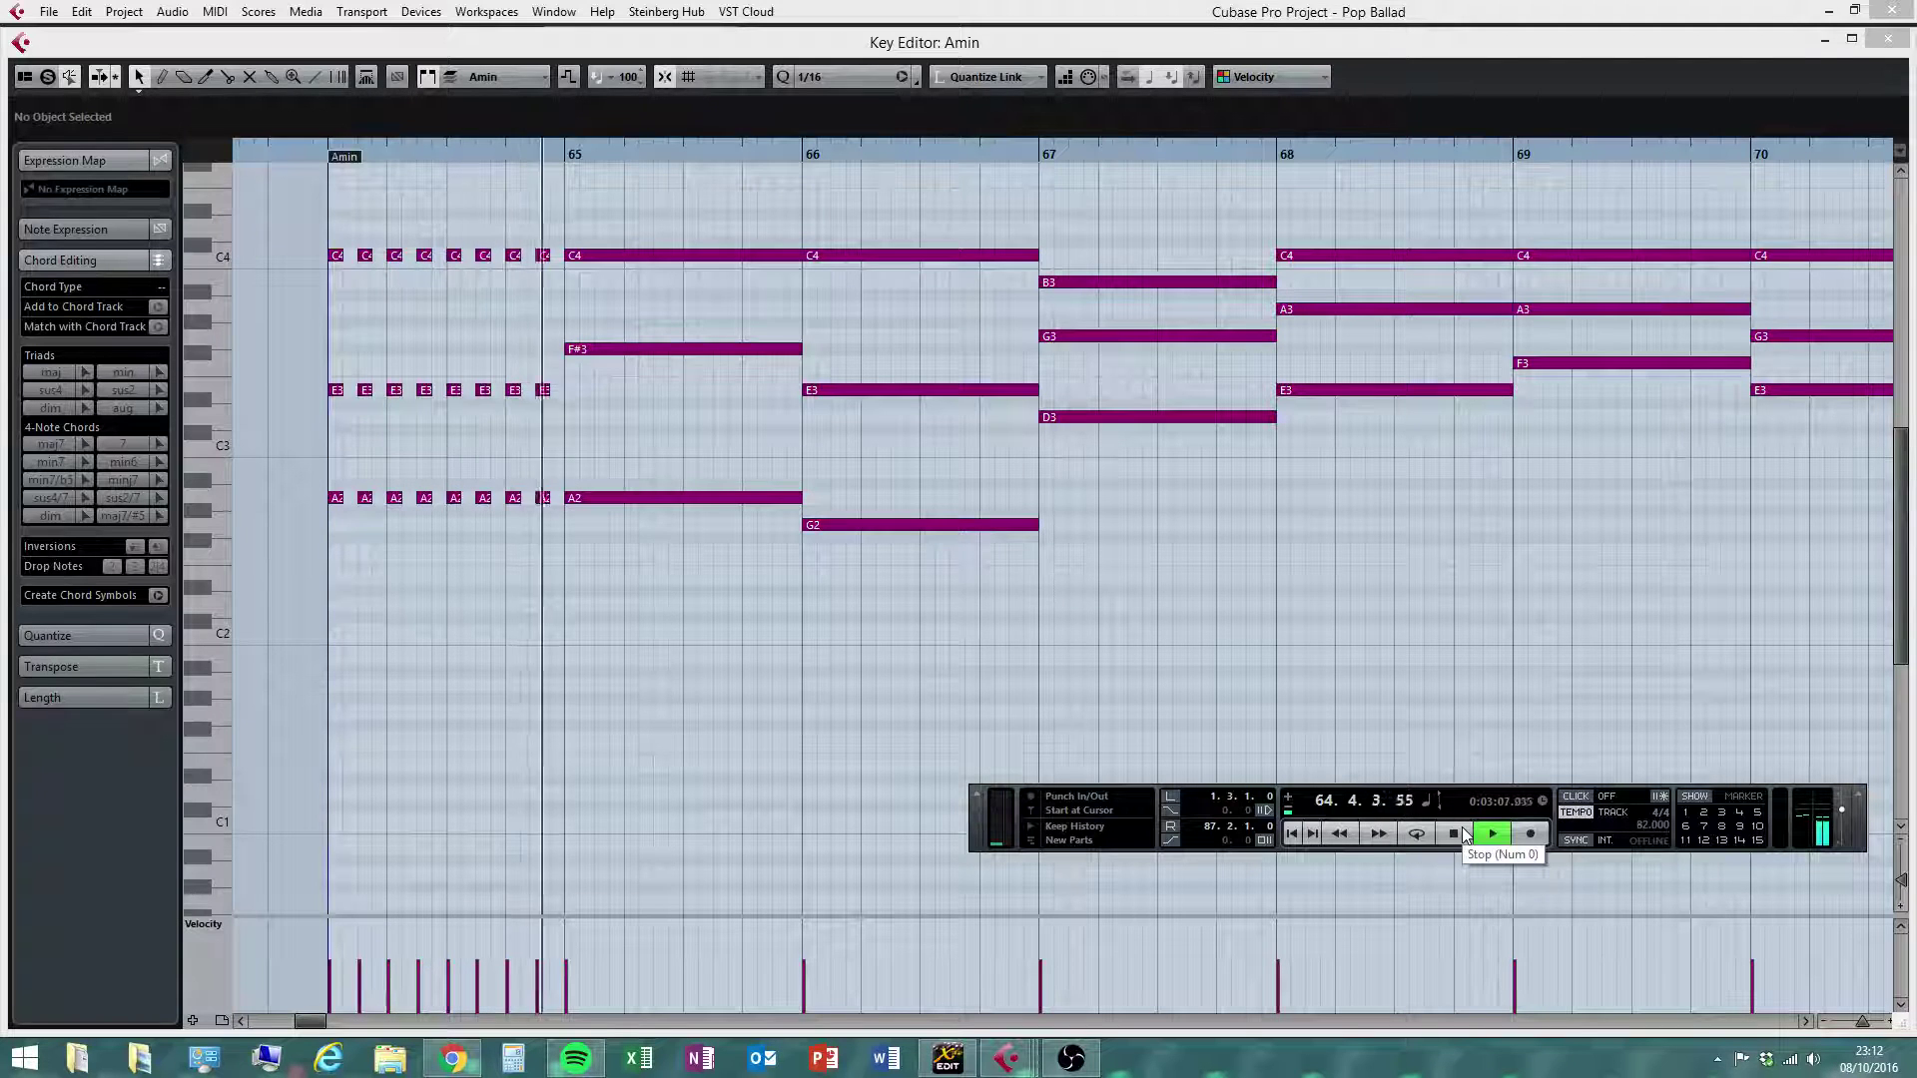
{"action": "left_click", "coordinate": [1460, 834]}
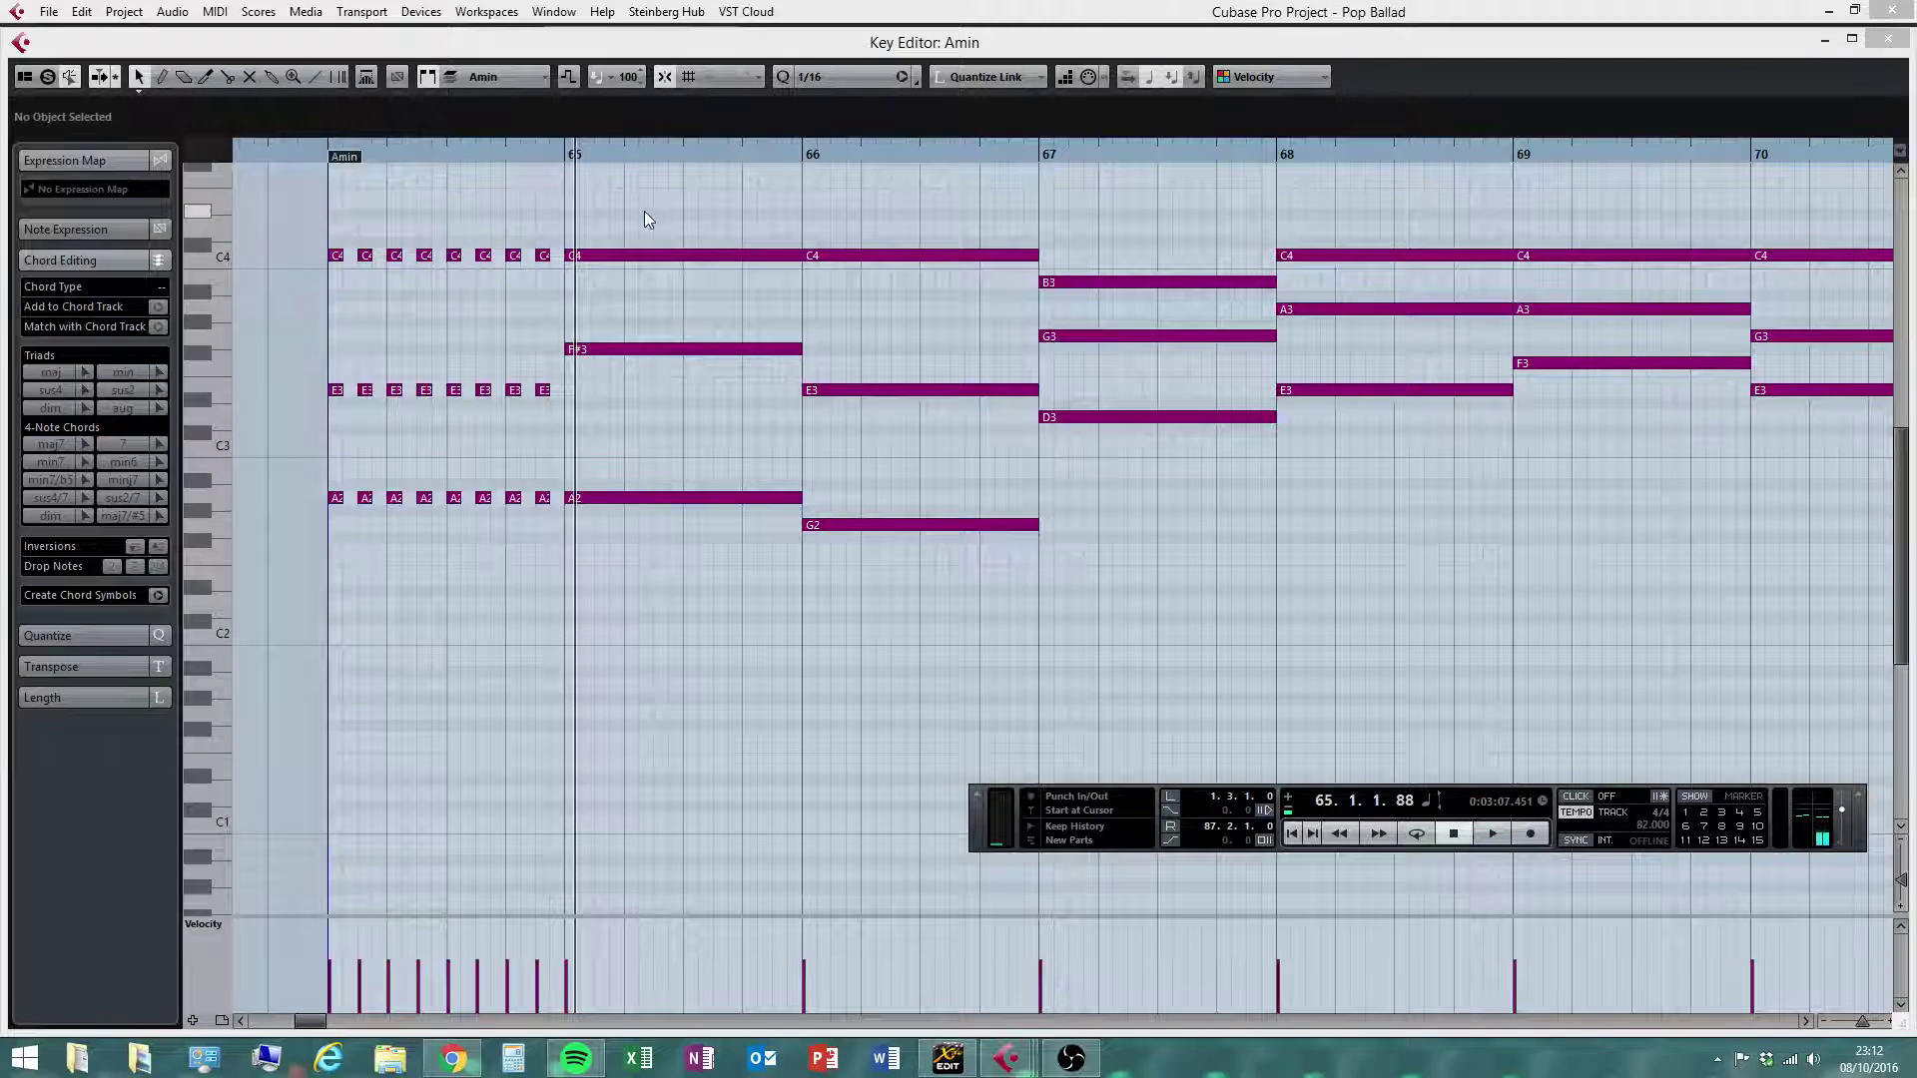
Select all the held string chords from bar 65 to bar 71 and shorten them to eighth notes
{"action": "left_click_drag", "start_coordinate": [669, 212], "coordinate": [1895, 547]}
{"action": "left_click_drag", "start_coordinate": [1852, 679], "coordinate": [1686, 657]}
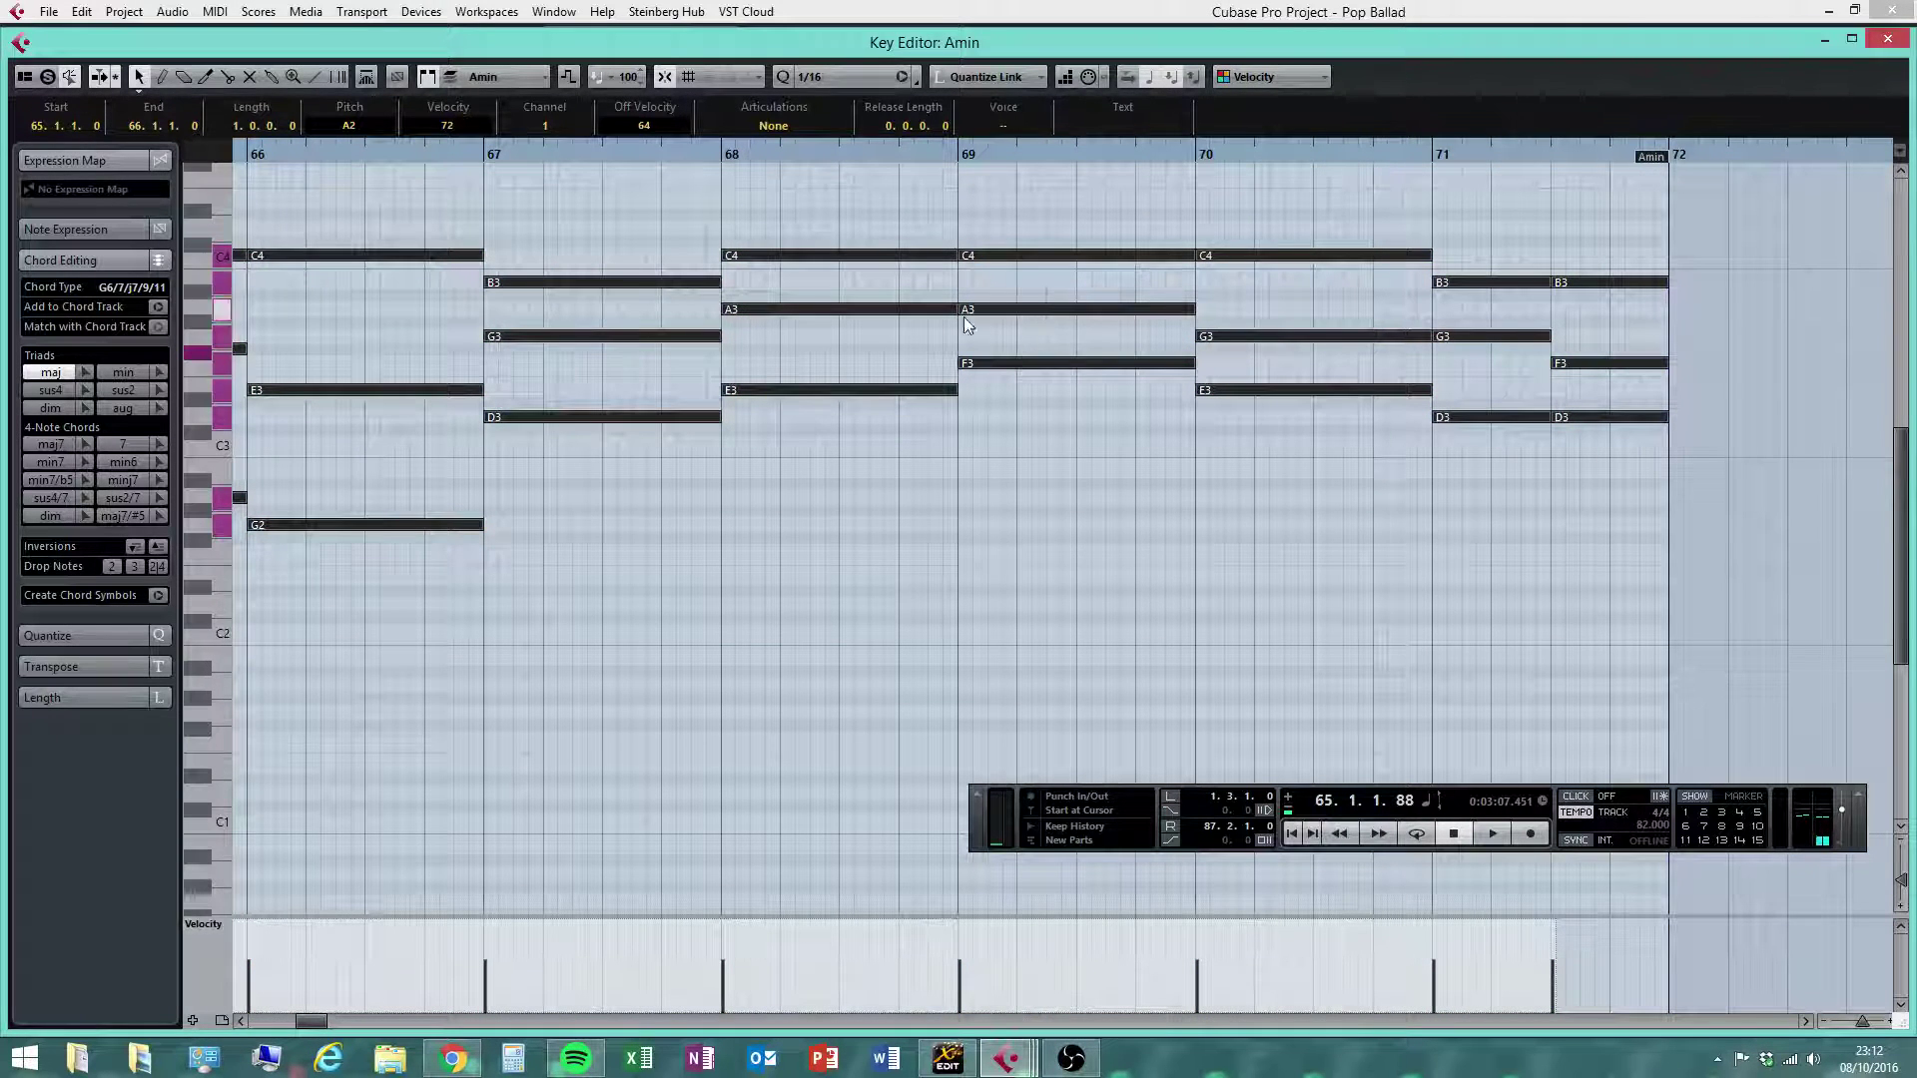
{"action": "left_click_drag", "start_coordinate": [1360, 225], "coordinate": [795, 669]}
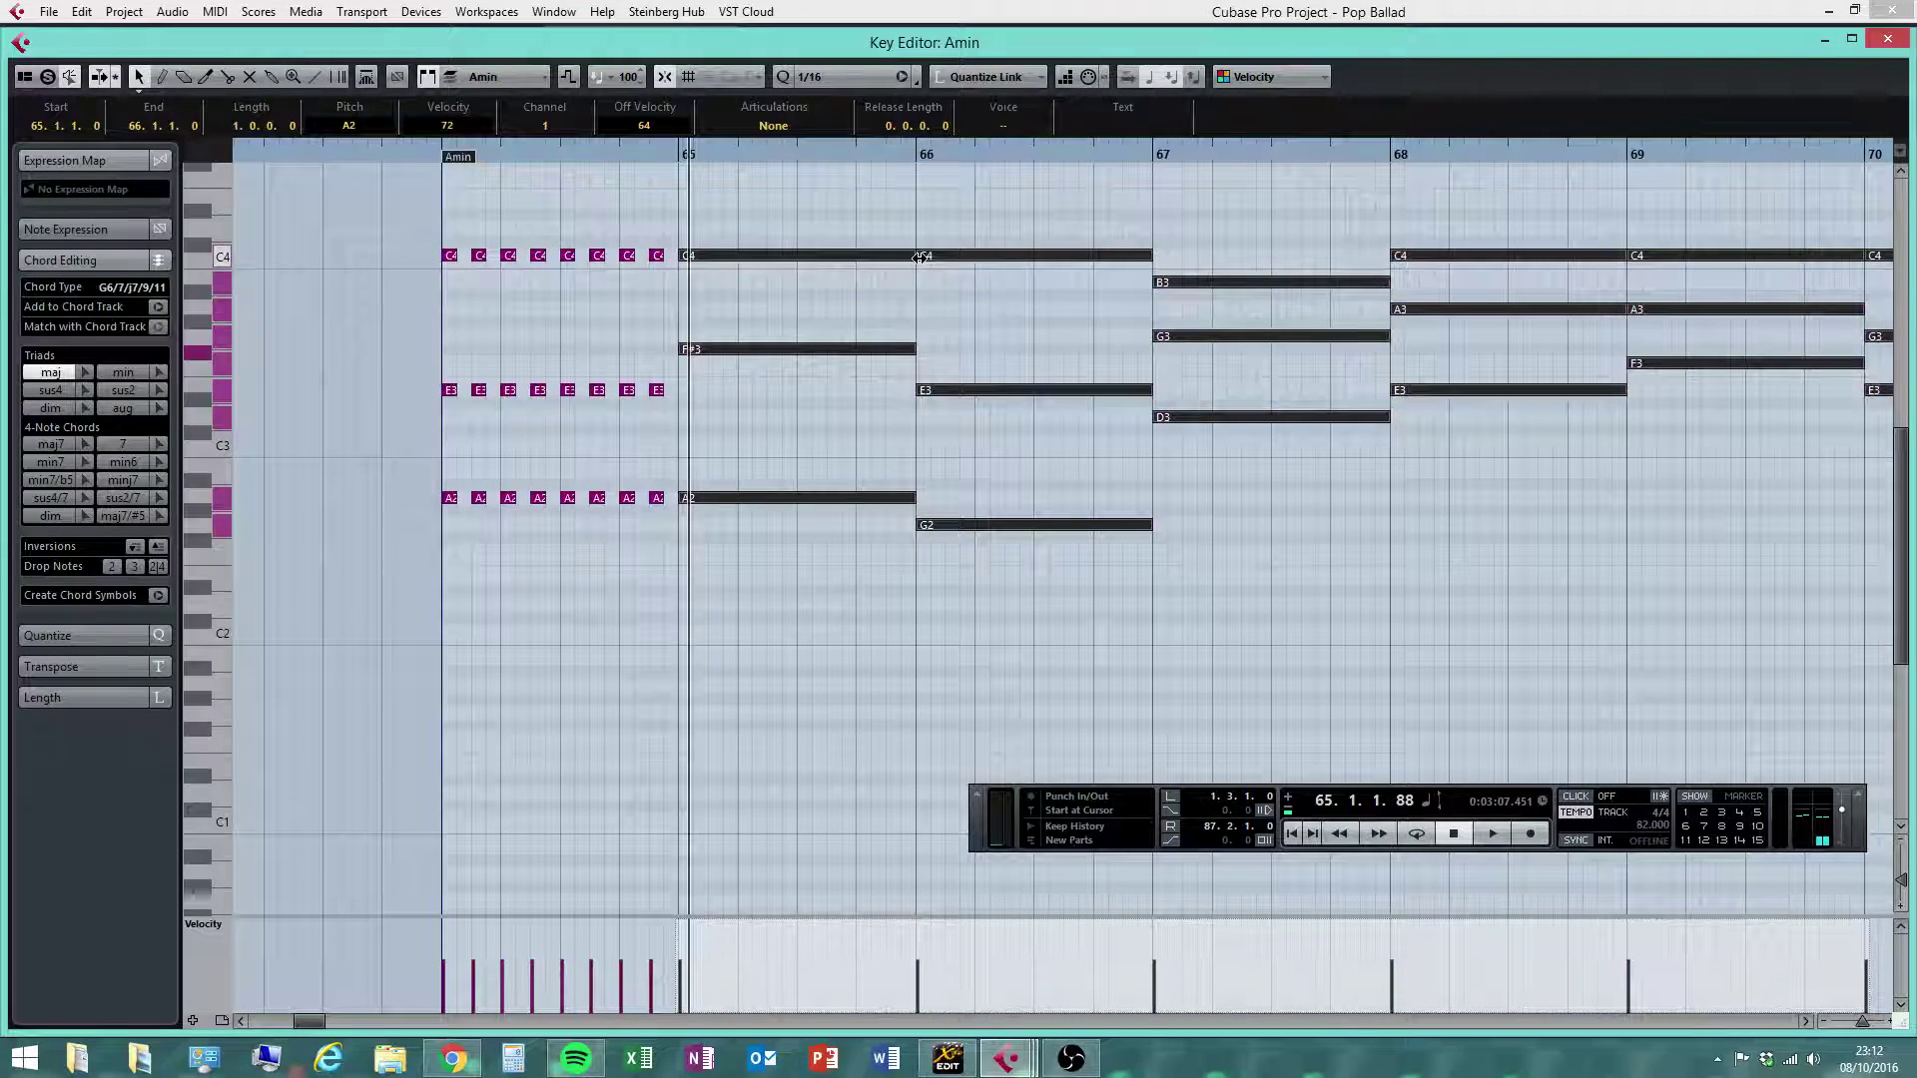
{"action": "left_click_drag", "start_coordinate": [921, 258], "coordinate": [708, 598]}
Duplicate the eighth-note chord at bar 65 seven times to fill the bar
{"action": "left_click", "coordinate": [801, 359]}
{"action": "key", "text": "ctrl+d"}
{"action": "key", "text": "ctrl+d"}
{"action": "key", "text": "ctrl+d"}
{"action": "key", "text": "ctrl+d"}
{"action": "key", "text": "ctrl+d"}
{"action": "key", "text": "ctrl+d"}
{"action": "key", "text": "ctrl+d"}
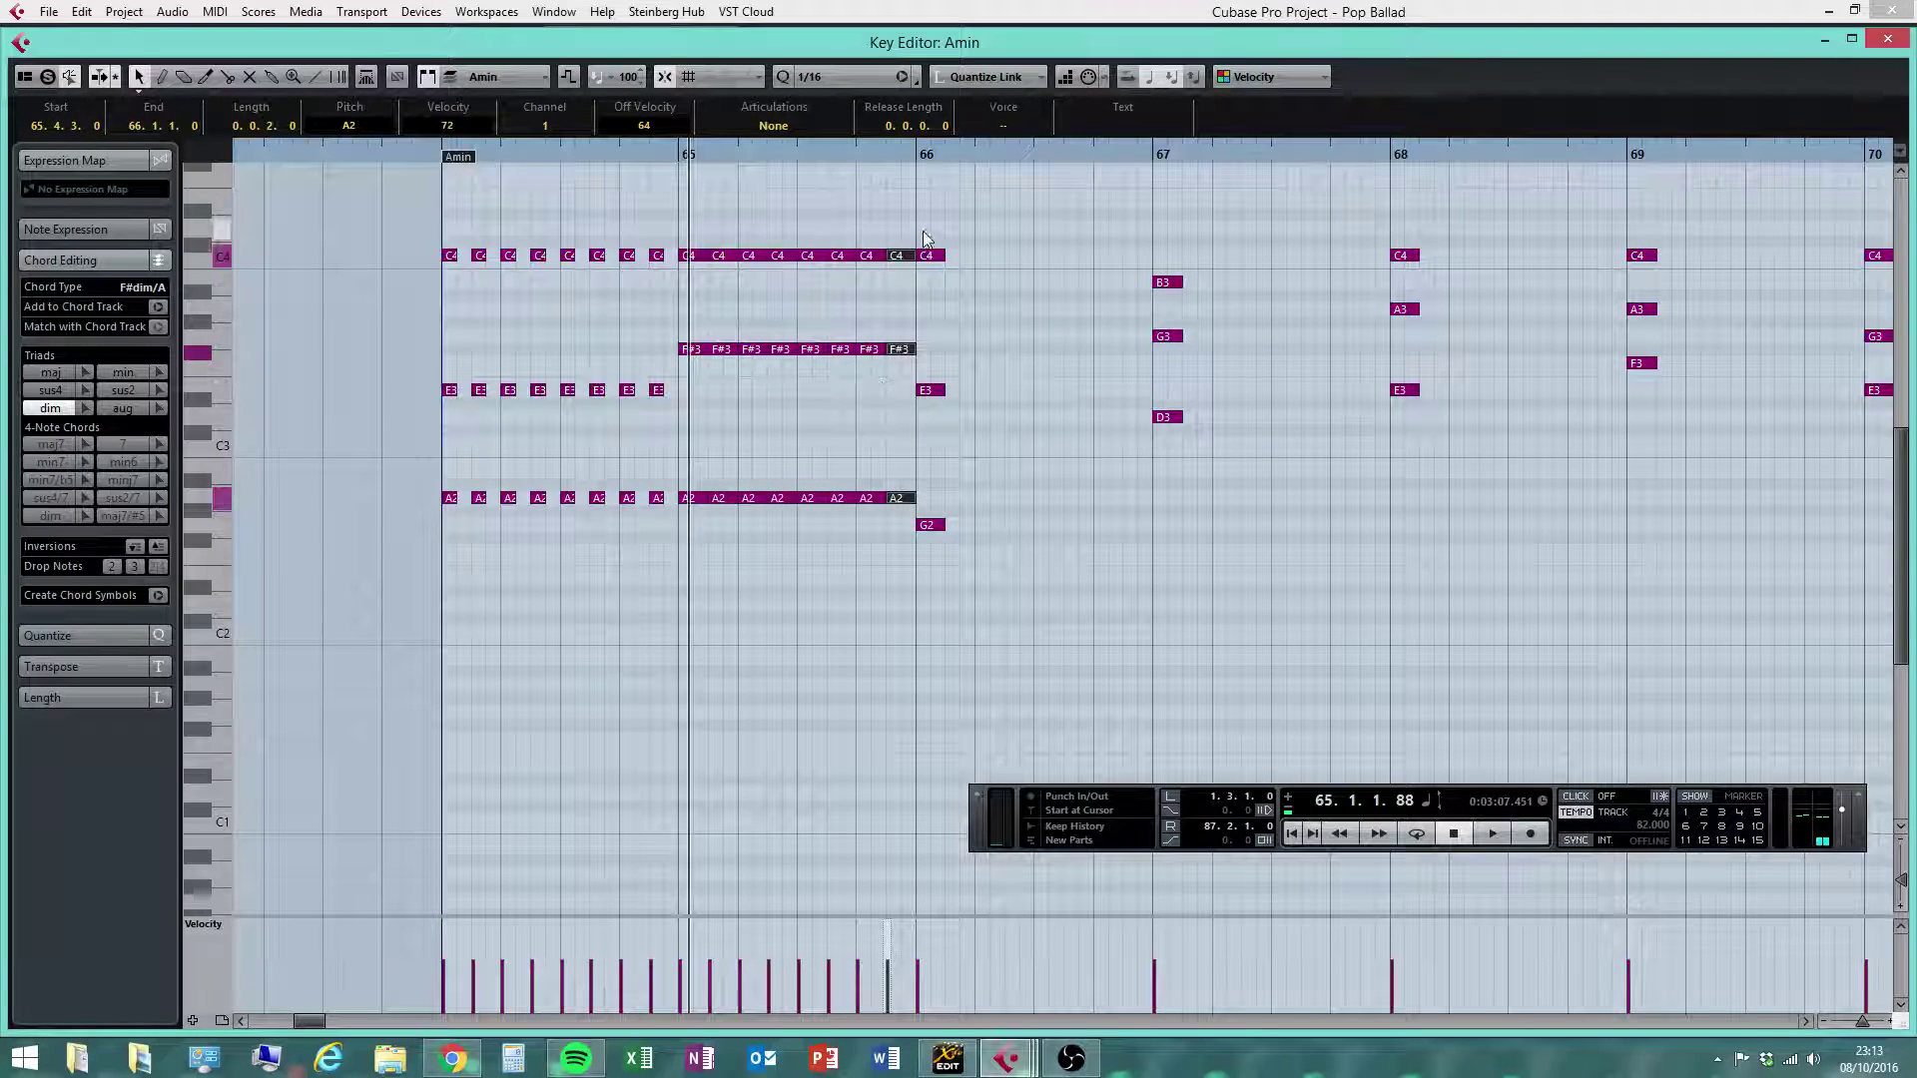
Select the C4, E3 and G2 chord at bar 66 and duplicate it seven times to fill the bar
{"action": "left_click_drag", "start_coordinate": [922, 230], "coordinate": [927, 565]}
{"action": "key", "text": "ctrl+d"}
{"action": "key", "text": "ctrl+d"}
{"action": "key", "text": "ctrl+d"}
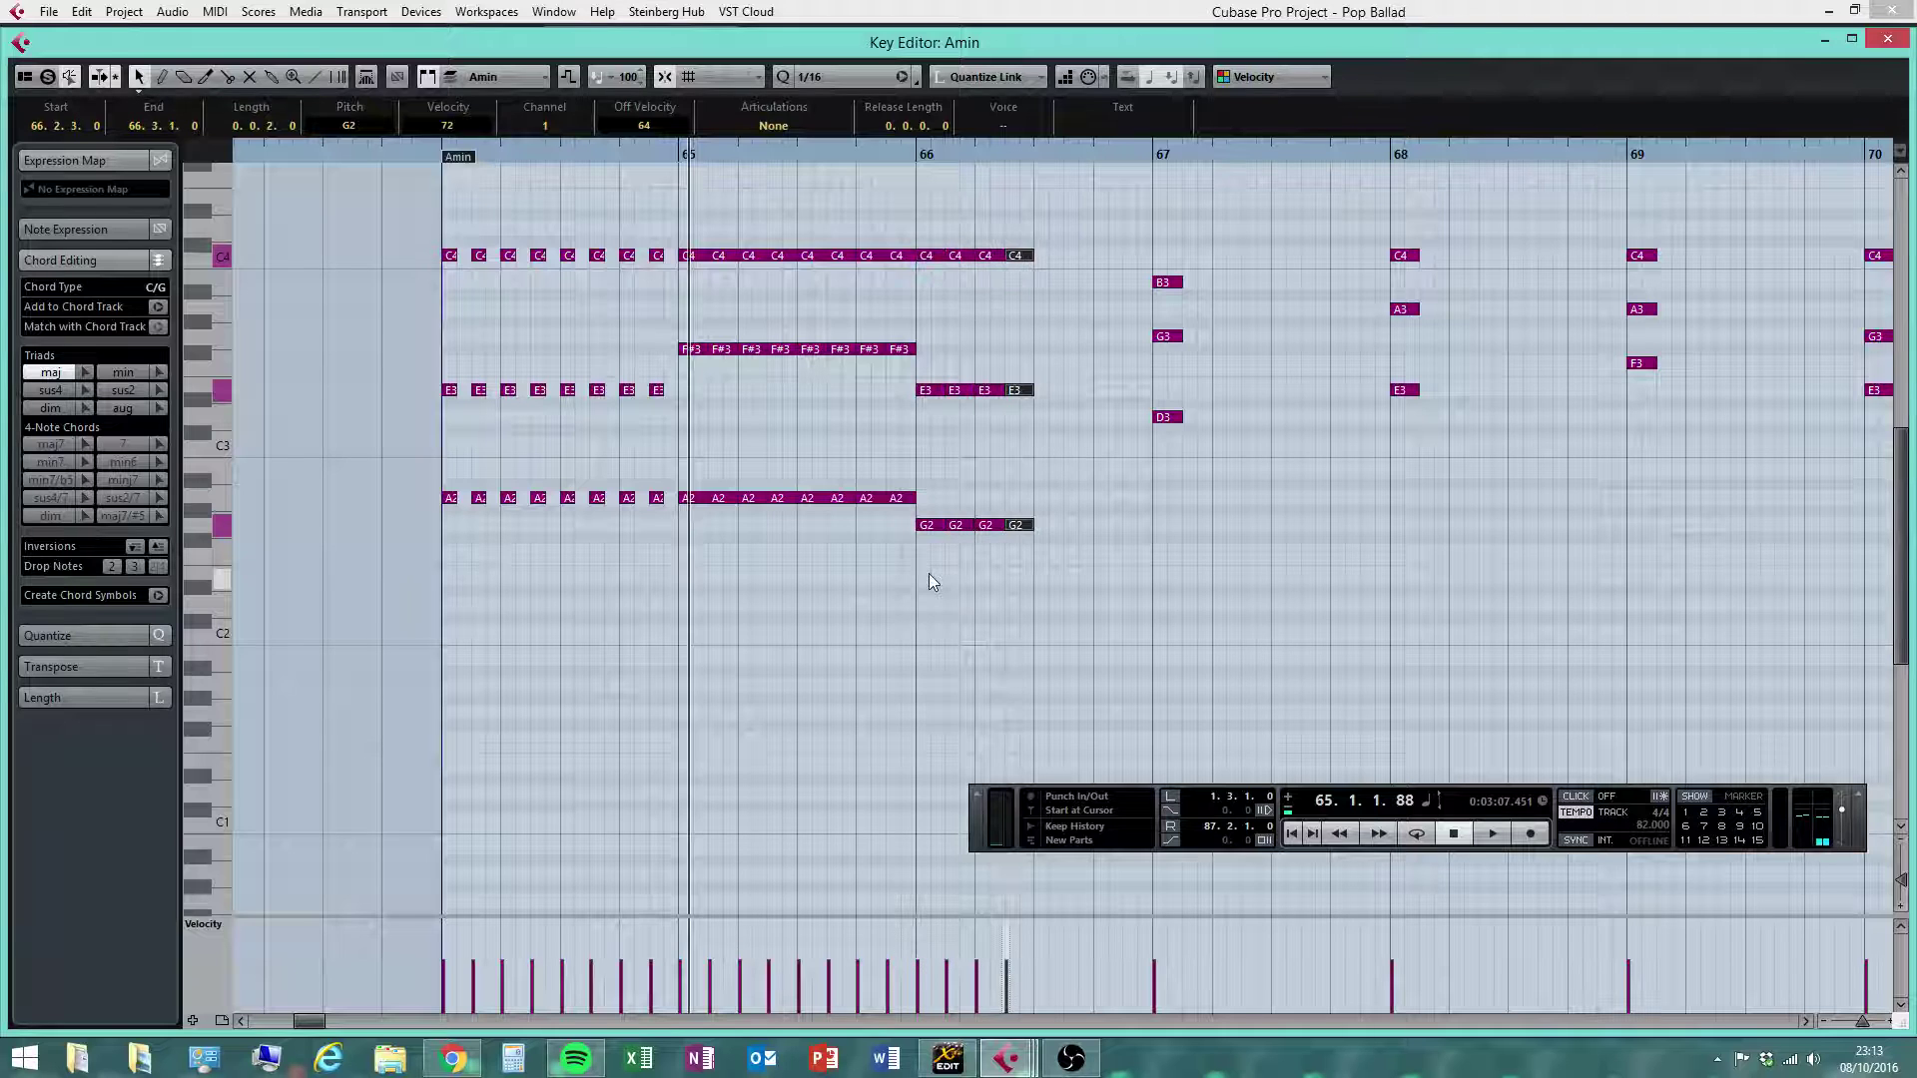
{"action": "key", "text": "ctrl+d"}
{"action": "key", "text": "ctrl+d"}
{"action": "key", "text": "ctrl+d"}
{"action": "key", "text": "ctrl+d"}
Select the B3, G3 and D3 chord at bar 67 and duplicate it seven times to fill the bar
{"action": "left_click_drag", "start_coordinate": [1205, 258], "coordinate": [1171, 477]}
{"action": "key", "text": "ctrl+d"}
{"action": "key", "text": "ctrl+d"}
{"action": "key", "text": "ctrl+d"}
{"action": "key", "text": "ctrl+d"}
{"action": "key", "text": "ctrl+d"}
{"action": "key", "text": "ctrl+d"}
{"action": "key", "text": "ctrl+d"}
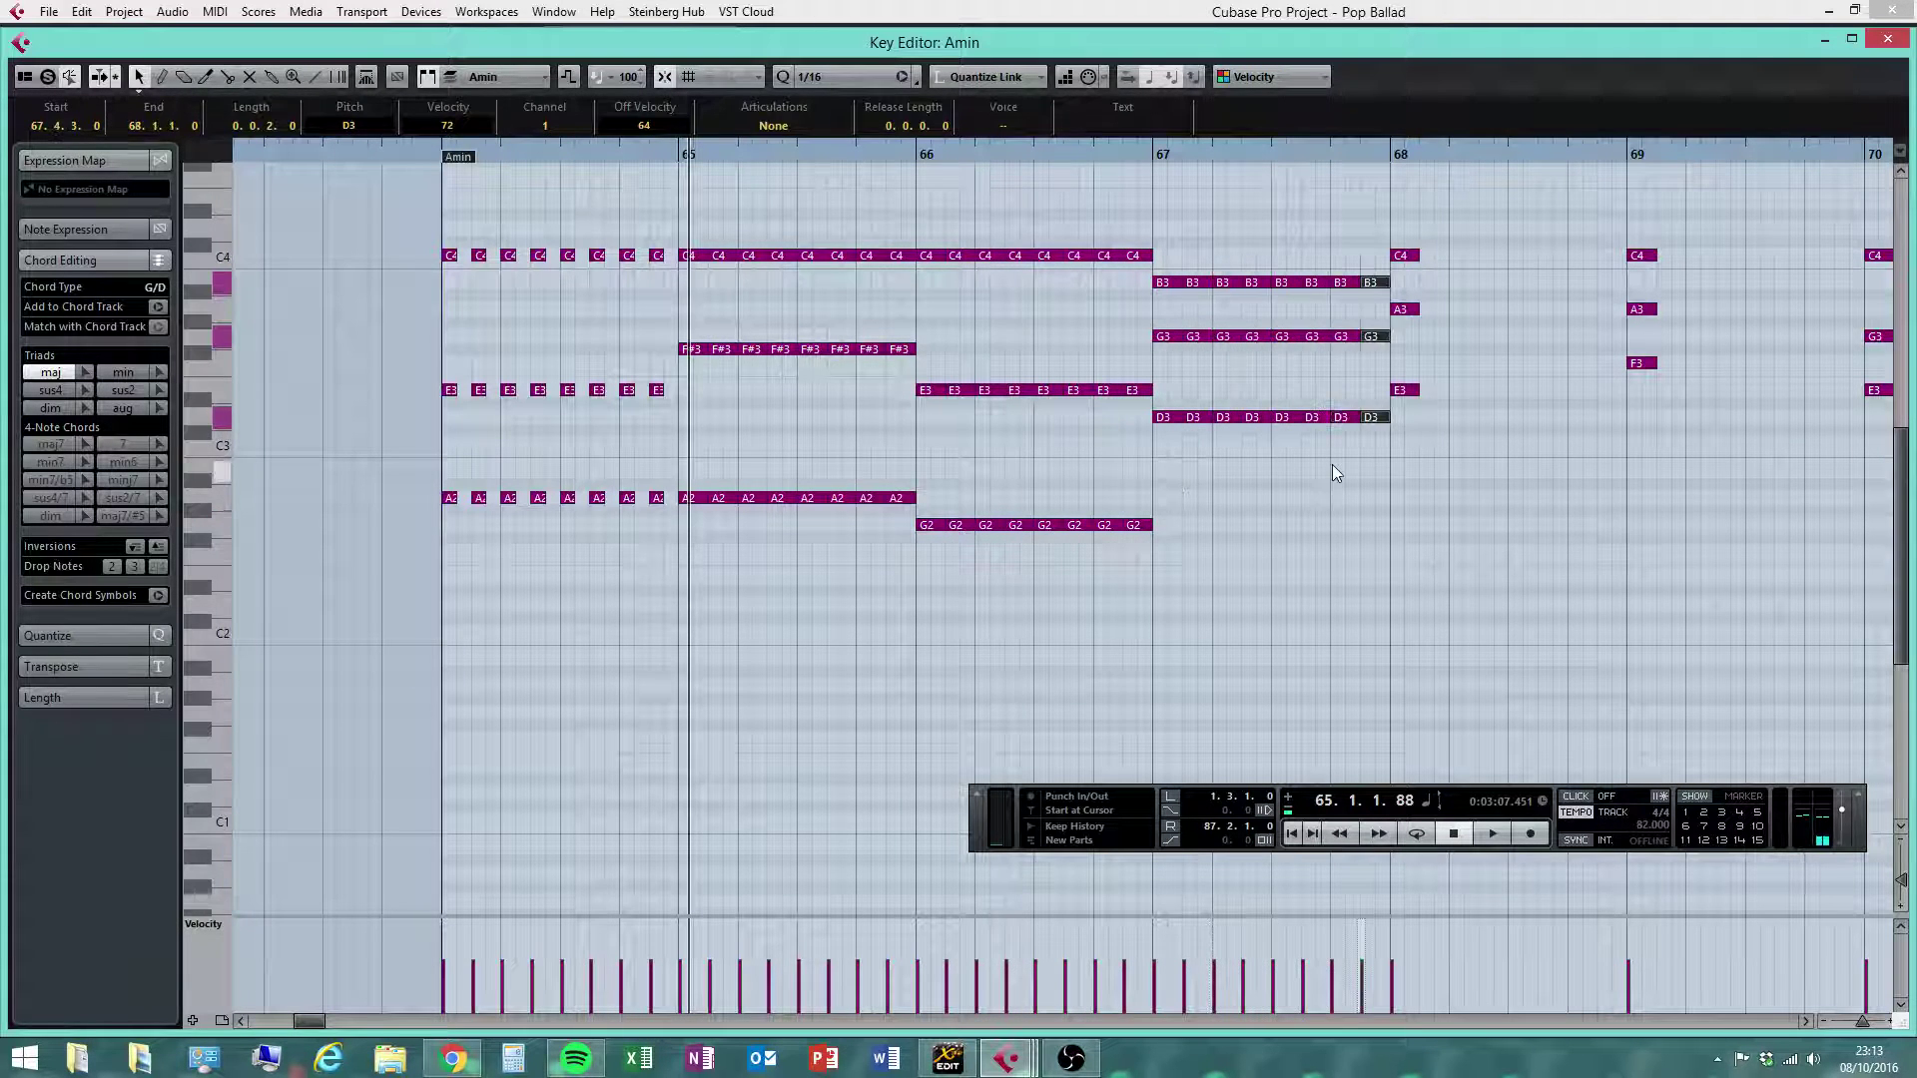
Select the C4, A3 and E3 chord at bar 68 and duplicate it seven times to fill the bar
{"action": "left_click_drag", "start_coordinate": [1410, 228], "coordinate": [1422, 440]}
{"action": "key", "text": "ctrl+d"}
{"action": "key", "text": "ctrl+d"}
{"action": "key", "text": "ctrl+d"}
{"action": "key", "text": "ctrl+d"}
{"action": "key", "text": "ctrl+d"}
{"action": "key", "text": "ctrl+d"}
{"action": "key", "text": "ctrl+d"}
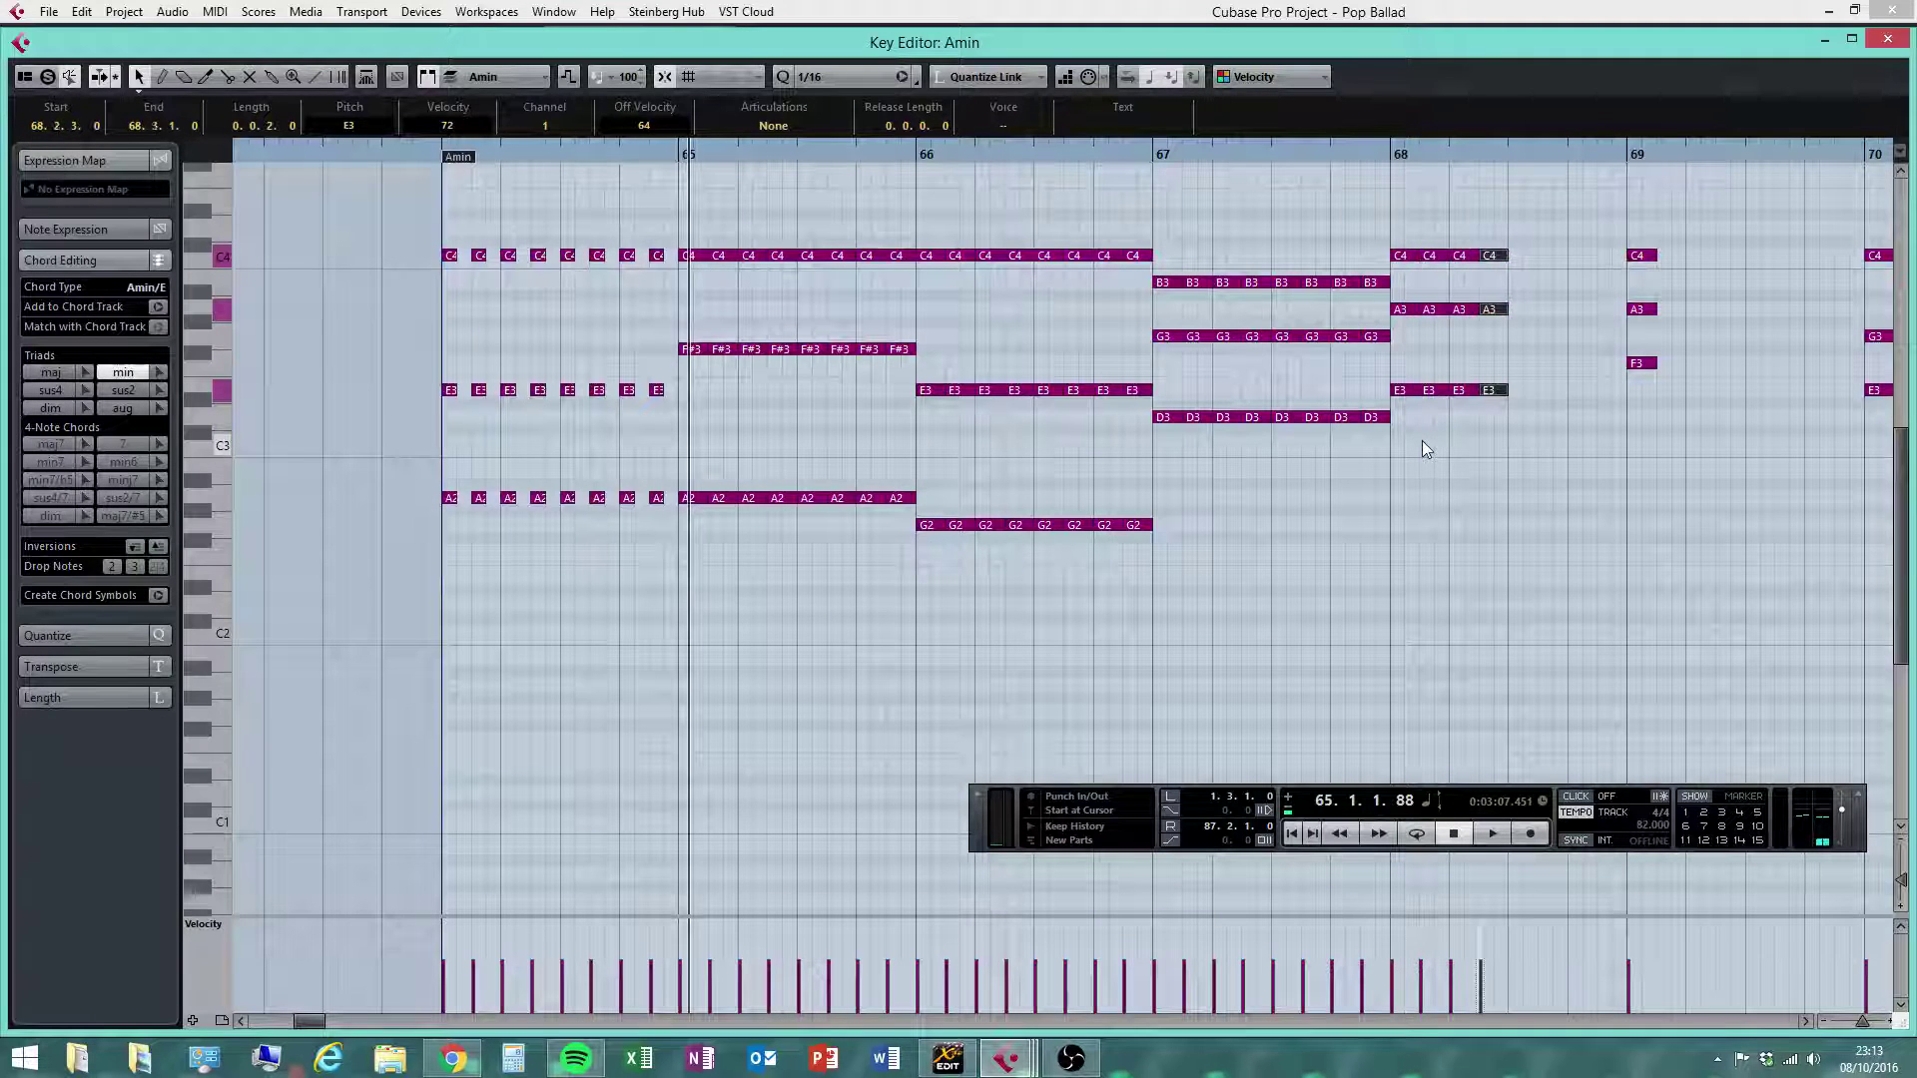
Select the C4, A3 and F3 chord at bar 69 and duplicate it seven times to fill the bar
{"action": "left_click_drag", "start_coordinate": [1643, 224], "coordinate": [1640, 404]}
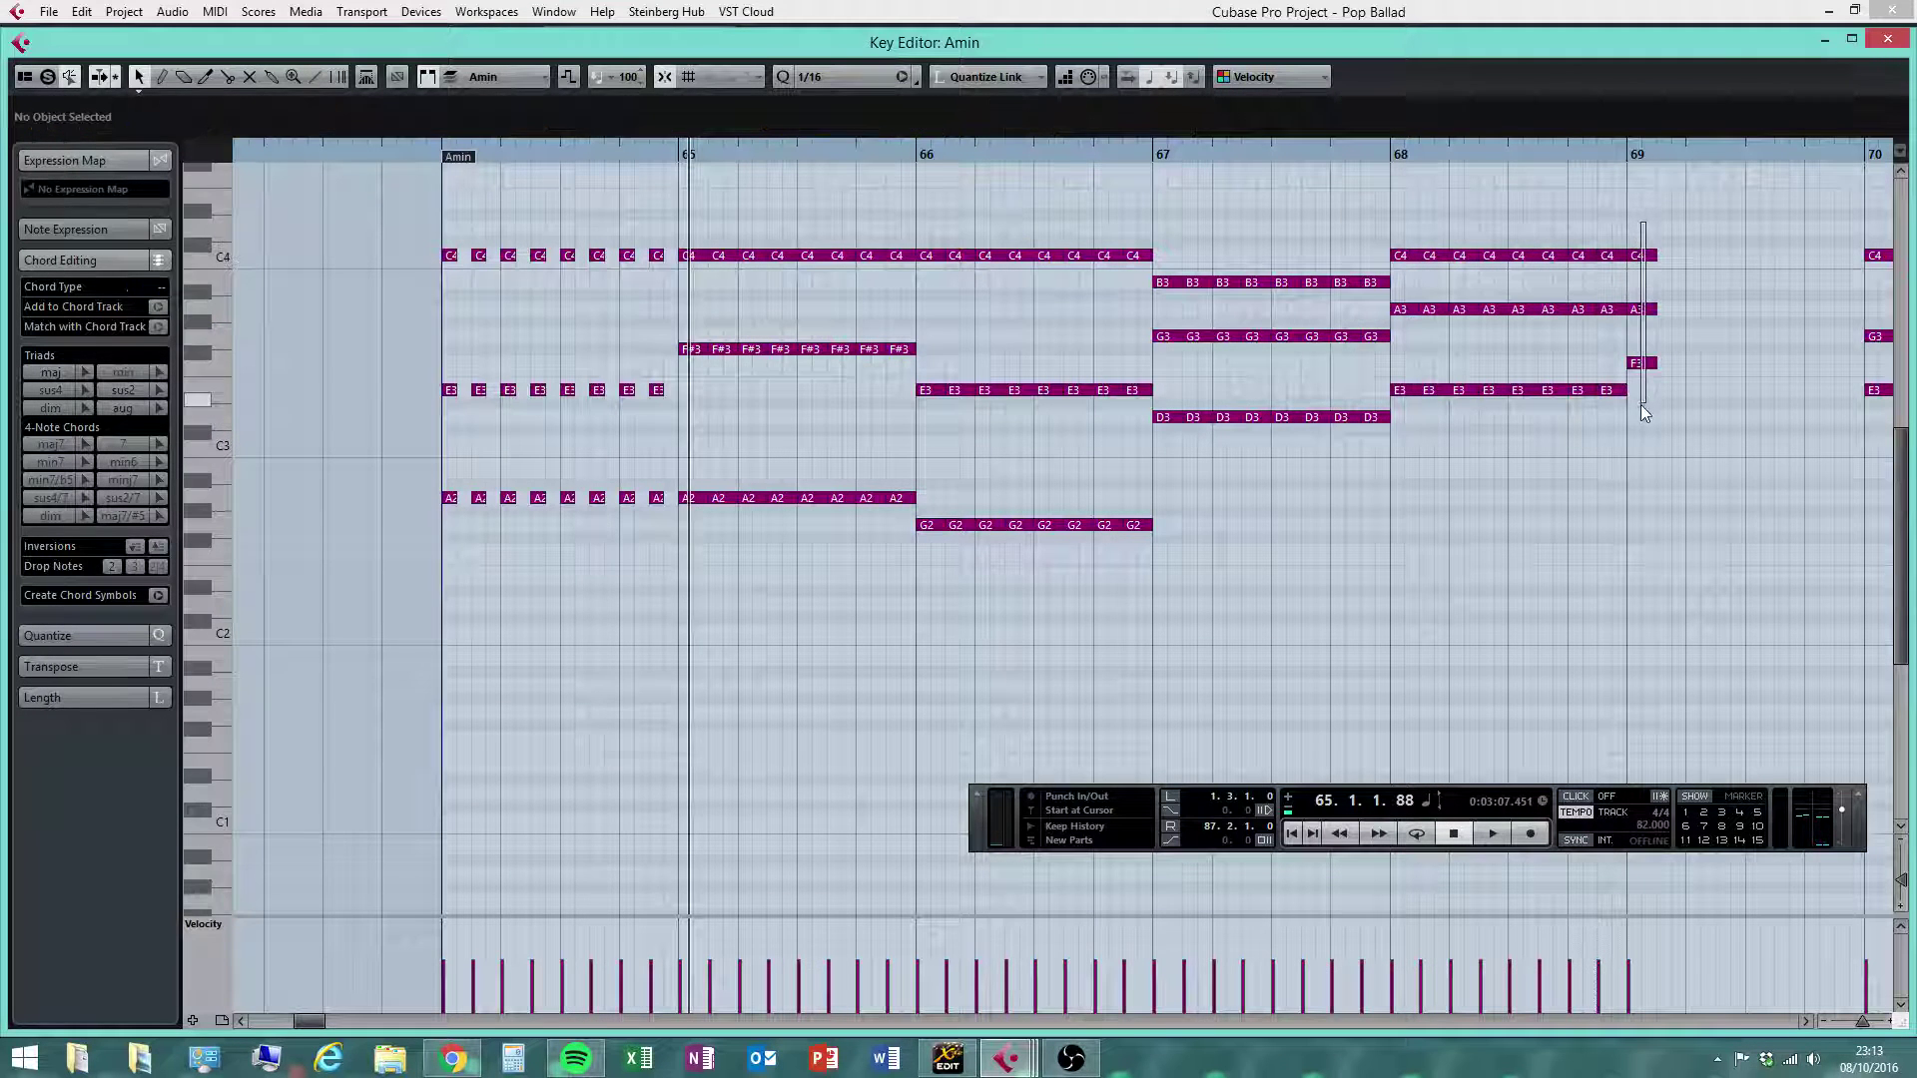
{"action": "key", "text": "ctrl+d"}
{"action": "key", "text": "ctrl+d"}
{"action": "key", "text": "ctrl+d"}
{"action": "key", "text": "ctrl+d"}
{"action": "key", "text": "ctrl+d"}
{"action": "key", "text": "ctrl+d"}
{"action": "key", "text": "ctrl+d"}
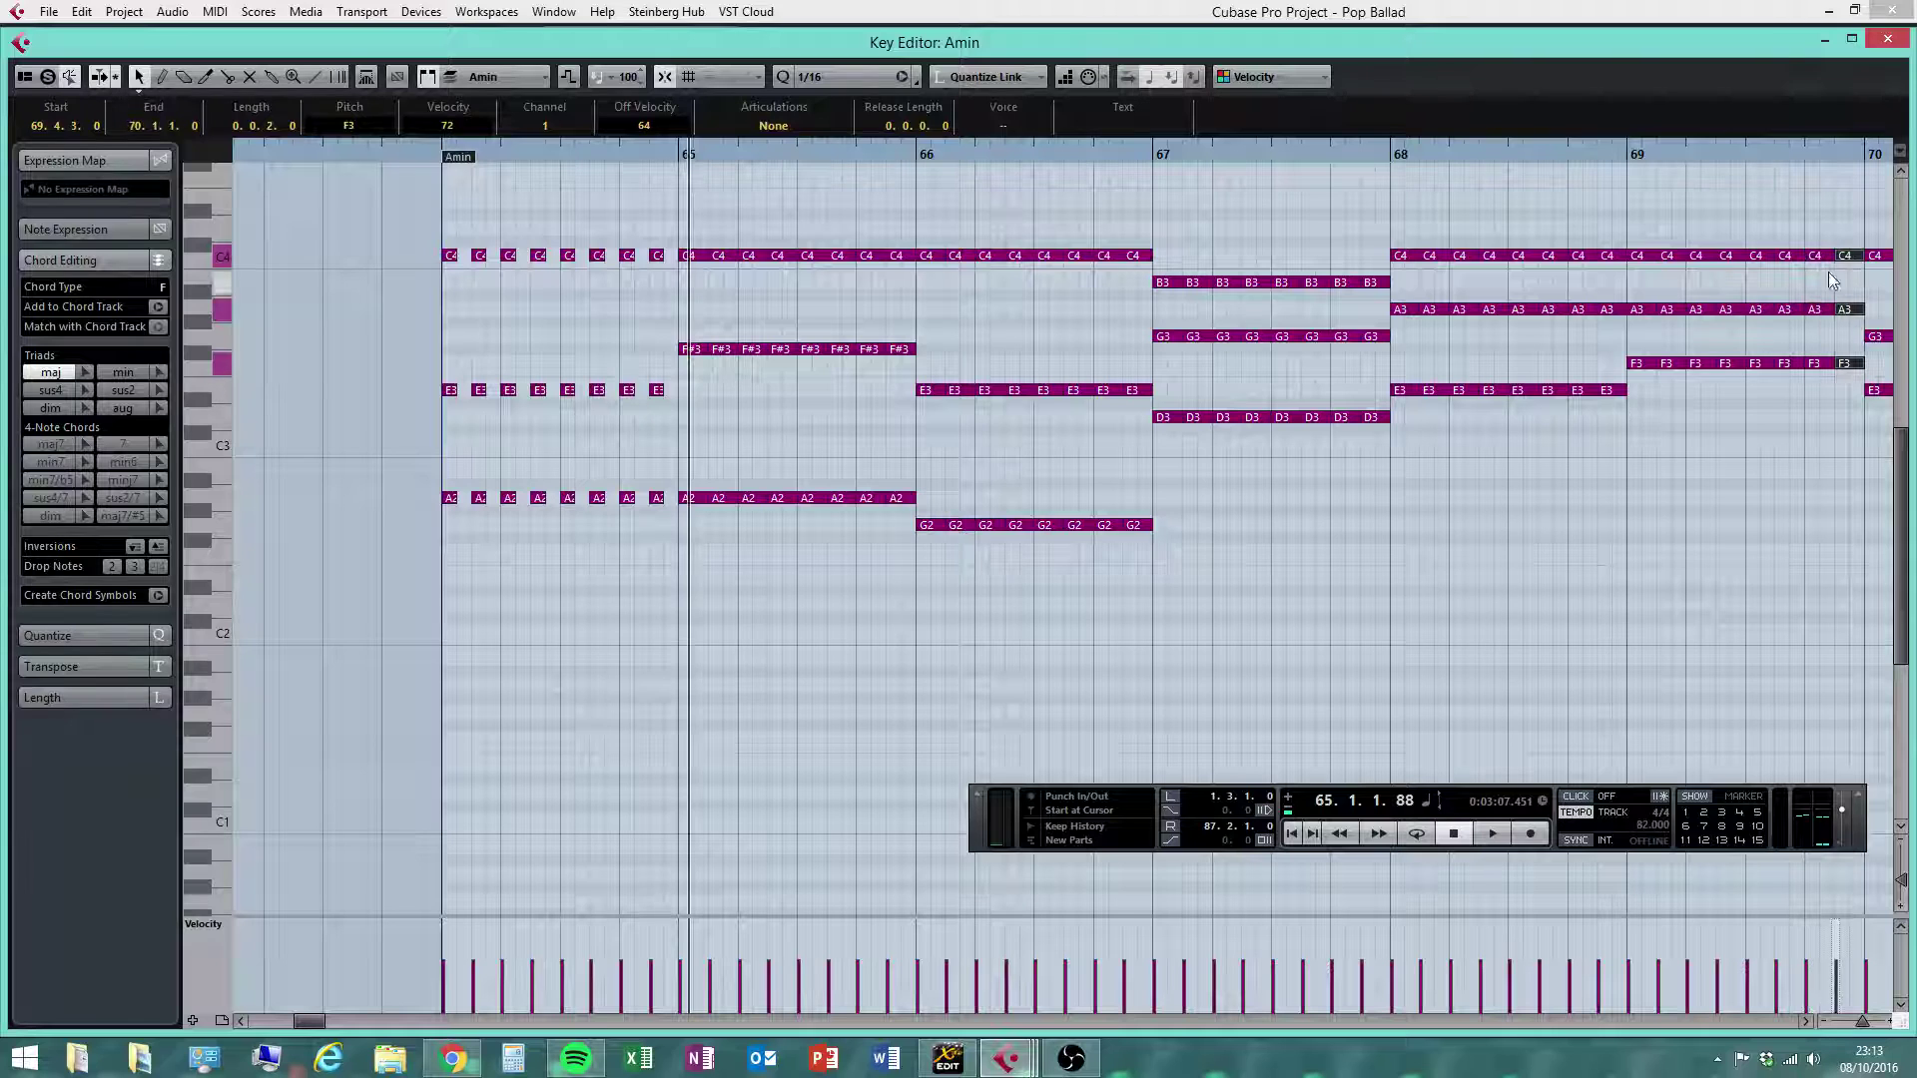
Select the C4, G3 and E3 chord at bar 70 and duplicate it seven times to fill the bar
{"action": "left_click_drag", "start_coordinate": [1890, 232], "coordinate": [1278, 454]}
{"action": "key", "text": "ctrl+d"}
{"action": "key", "text": "ctrl+d"}
{"action": "key", "text": "ctrl+d"}
{"action": "key", "text": "ctrl+d"}
{"action": "key", "text": "ctrl+d"}
{"action": "key", "text": "ctrl+d"}
{"action": "key", "text": "ctrl+d"}
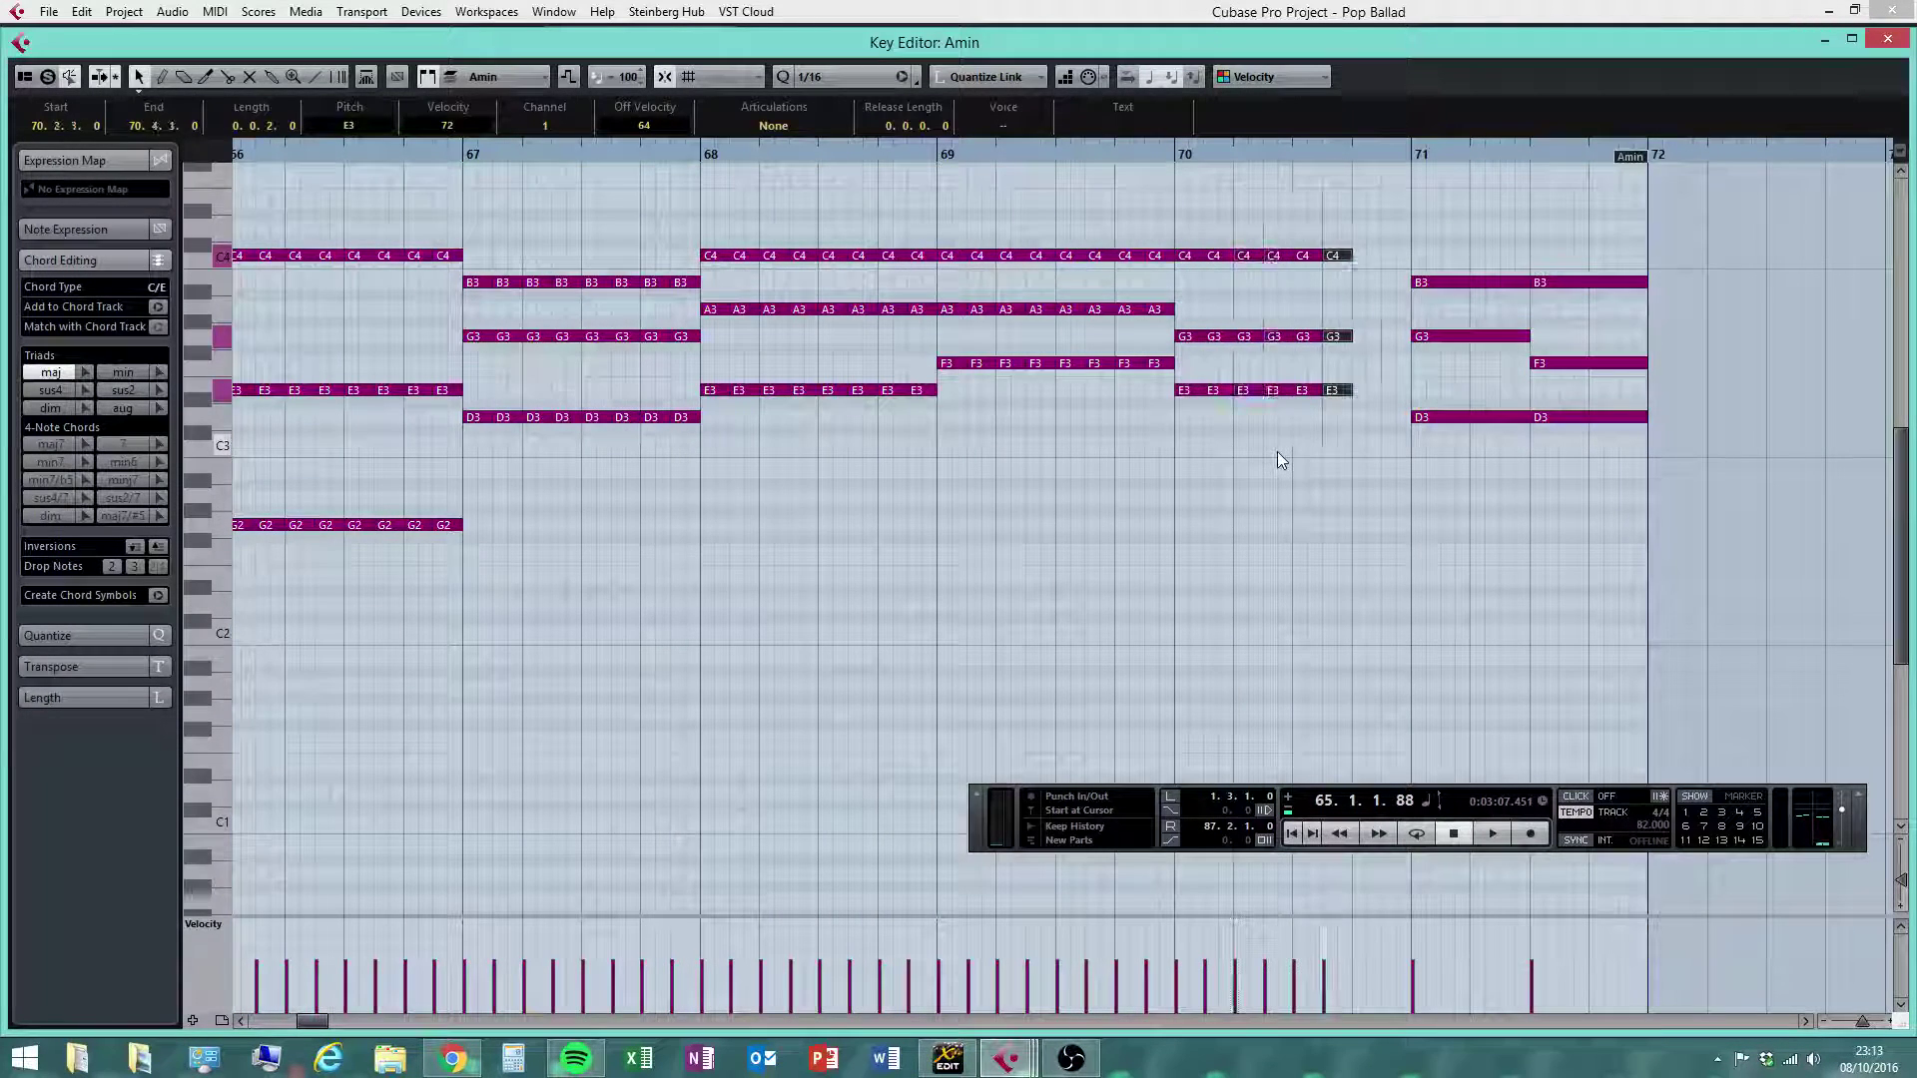
Shorten the first half-bar chord of bar 71 to an eighth note and duplicate it three times
{"action": "left_click_drag", "start_coordinate": [1481, 240], "coordinate": [1468, 539]}
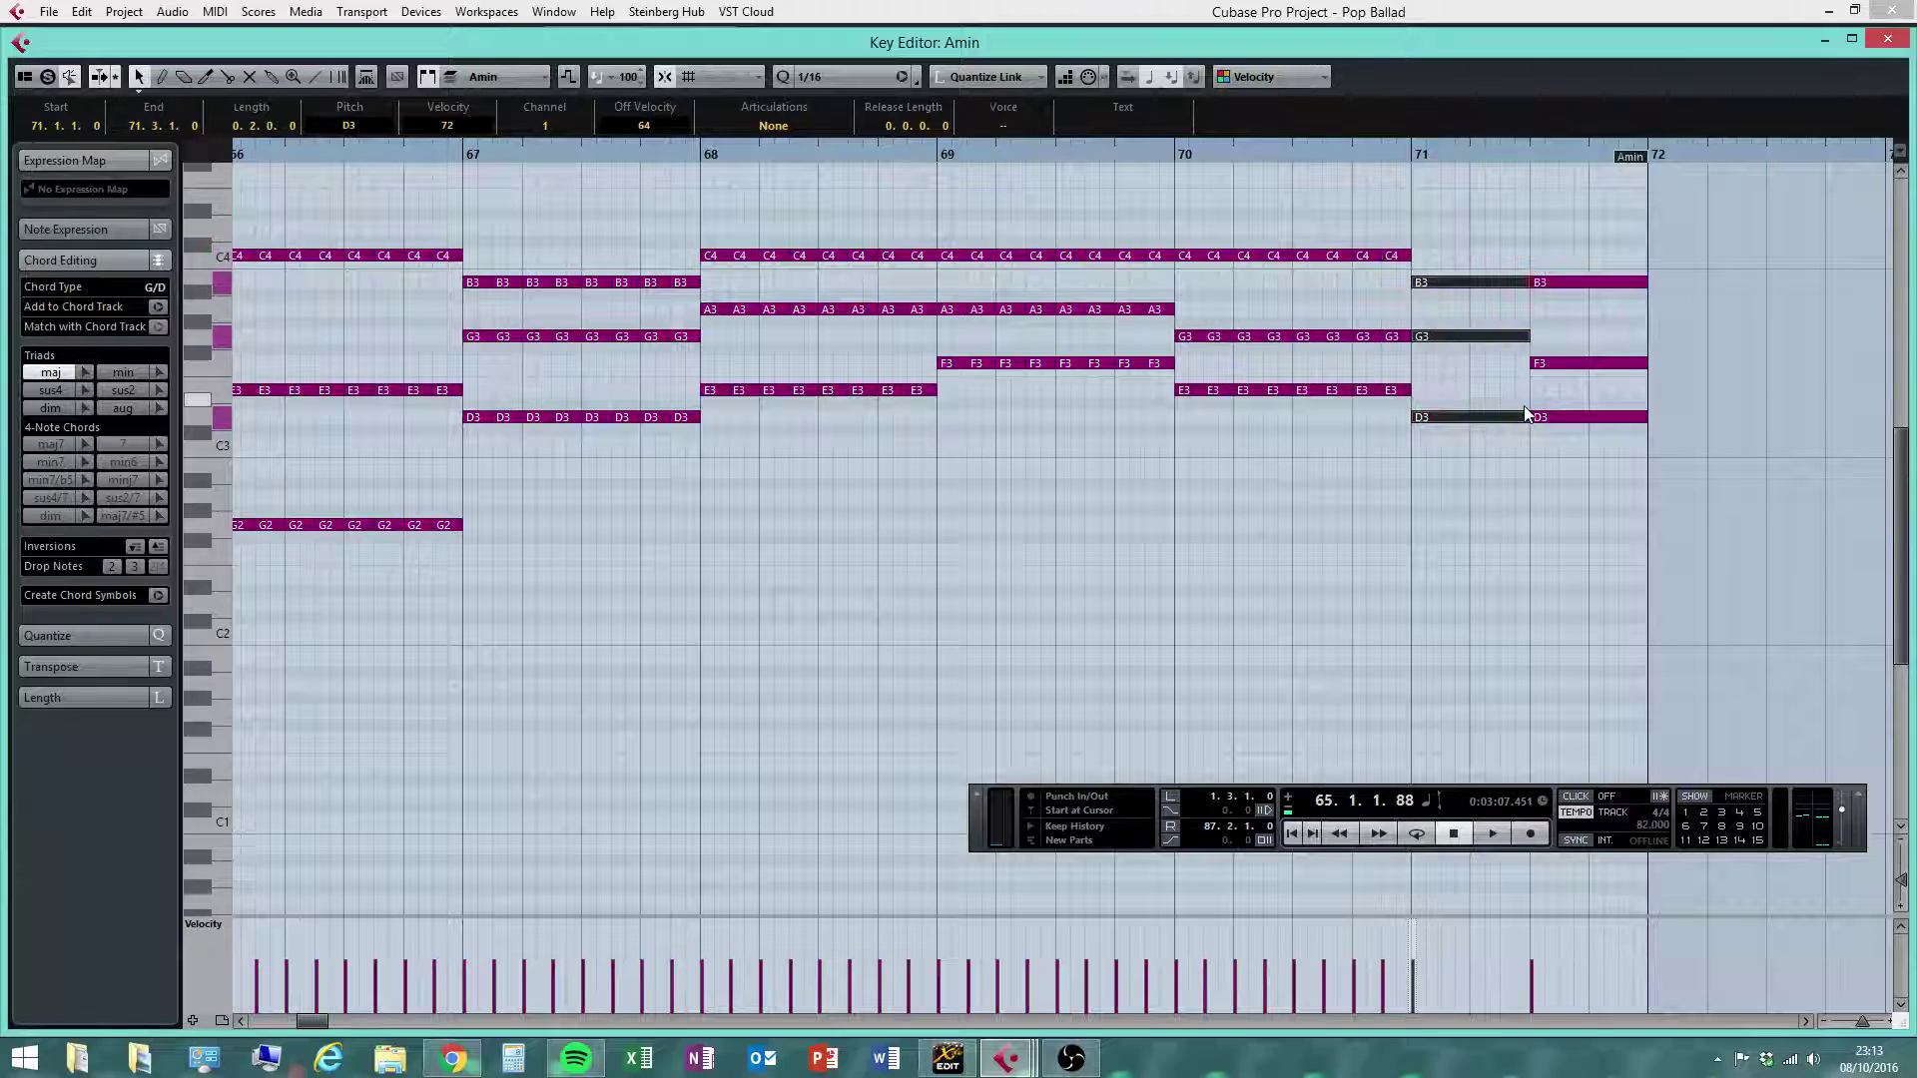
{"action": "left_click_drag", "start_coordinate": [1525, 418], "coordinate": [1440, 419]}
{"action": "key", "text": "ctrl+d"}
{"action": "key", "text": "ctrl+d"}
{"action": "key", "text": "ctrl+d"}
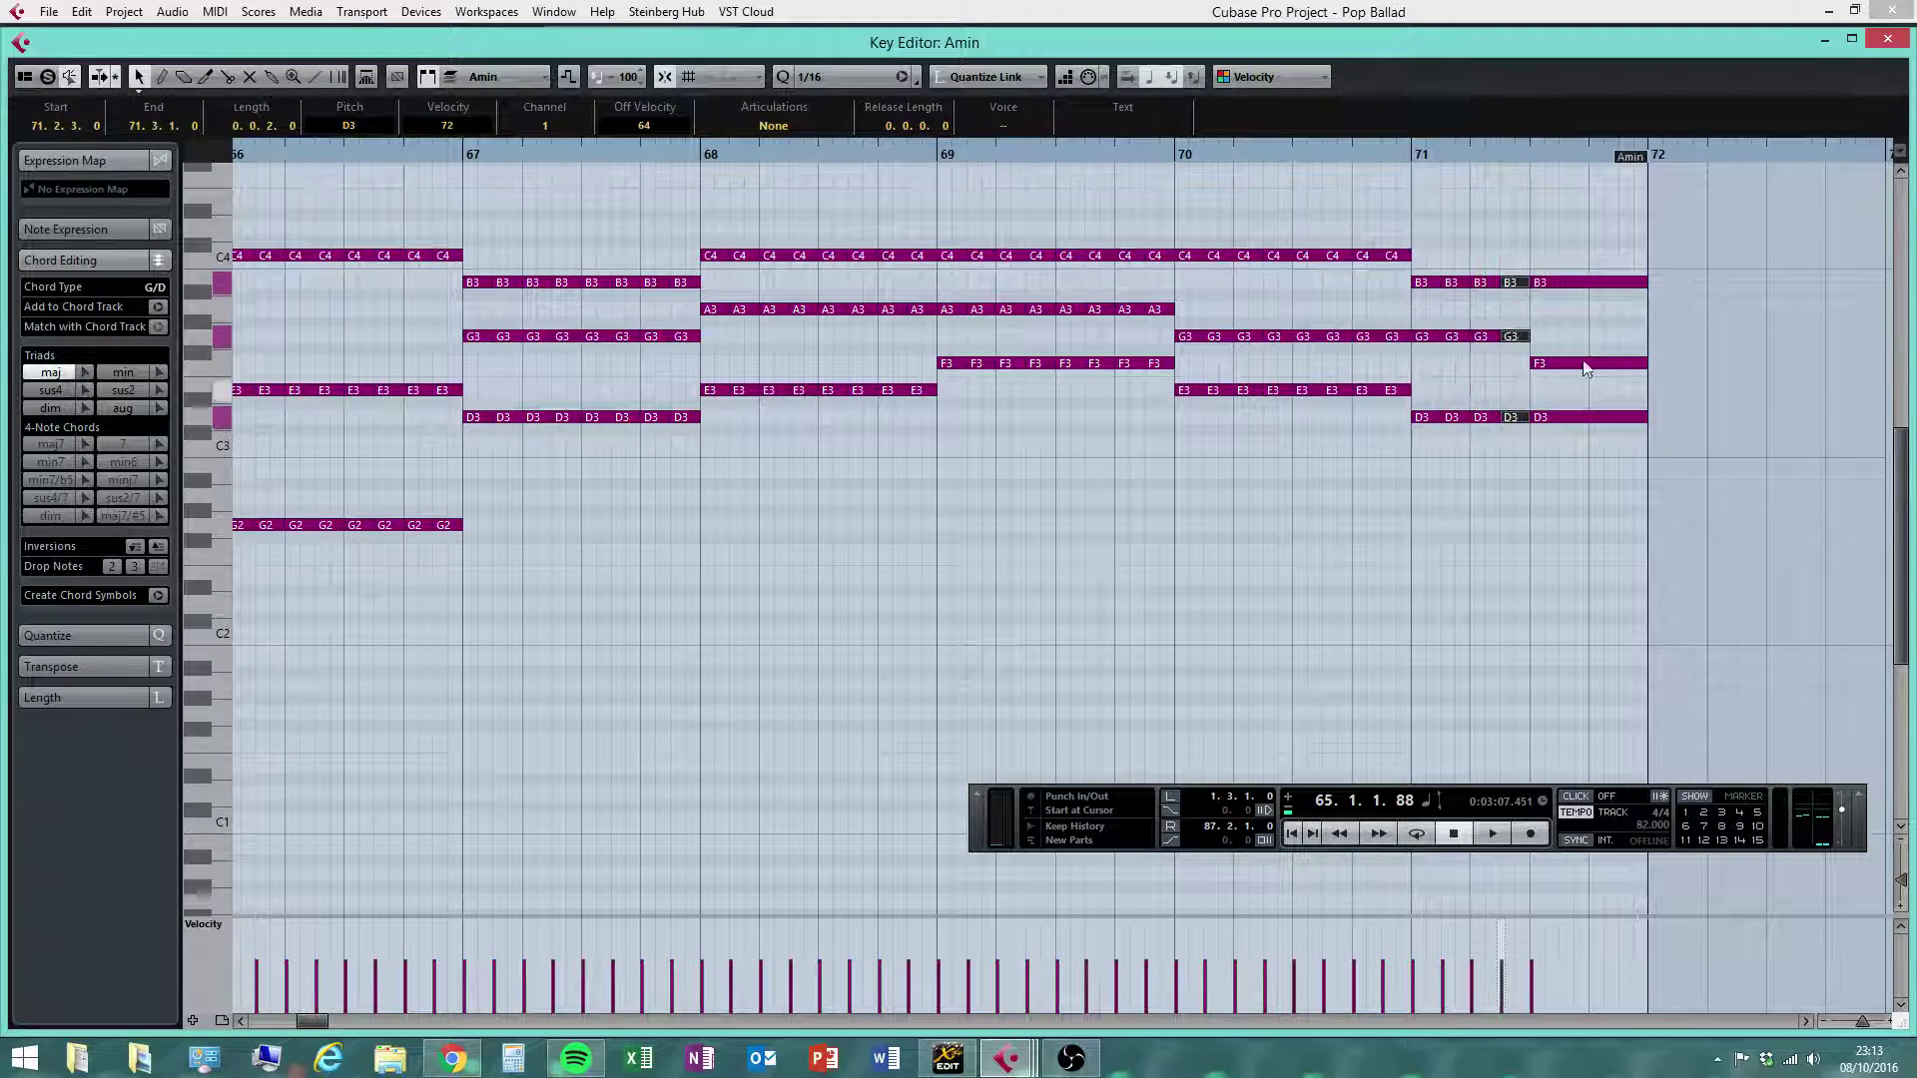
Shorten the second half-bar chord of bar 71 to an eighth note and duplicate it three times
{"action": "left_click_drag", "start_coordinate": [1623, 250], "coordinate": [1603, 496]}
{"action": "left_click", "coordinate": [1646, 411]}
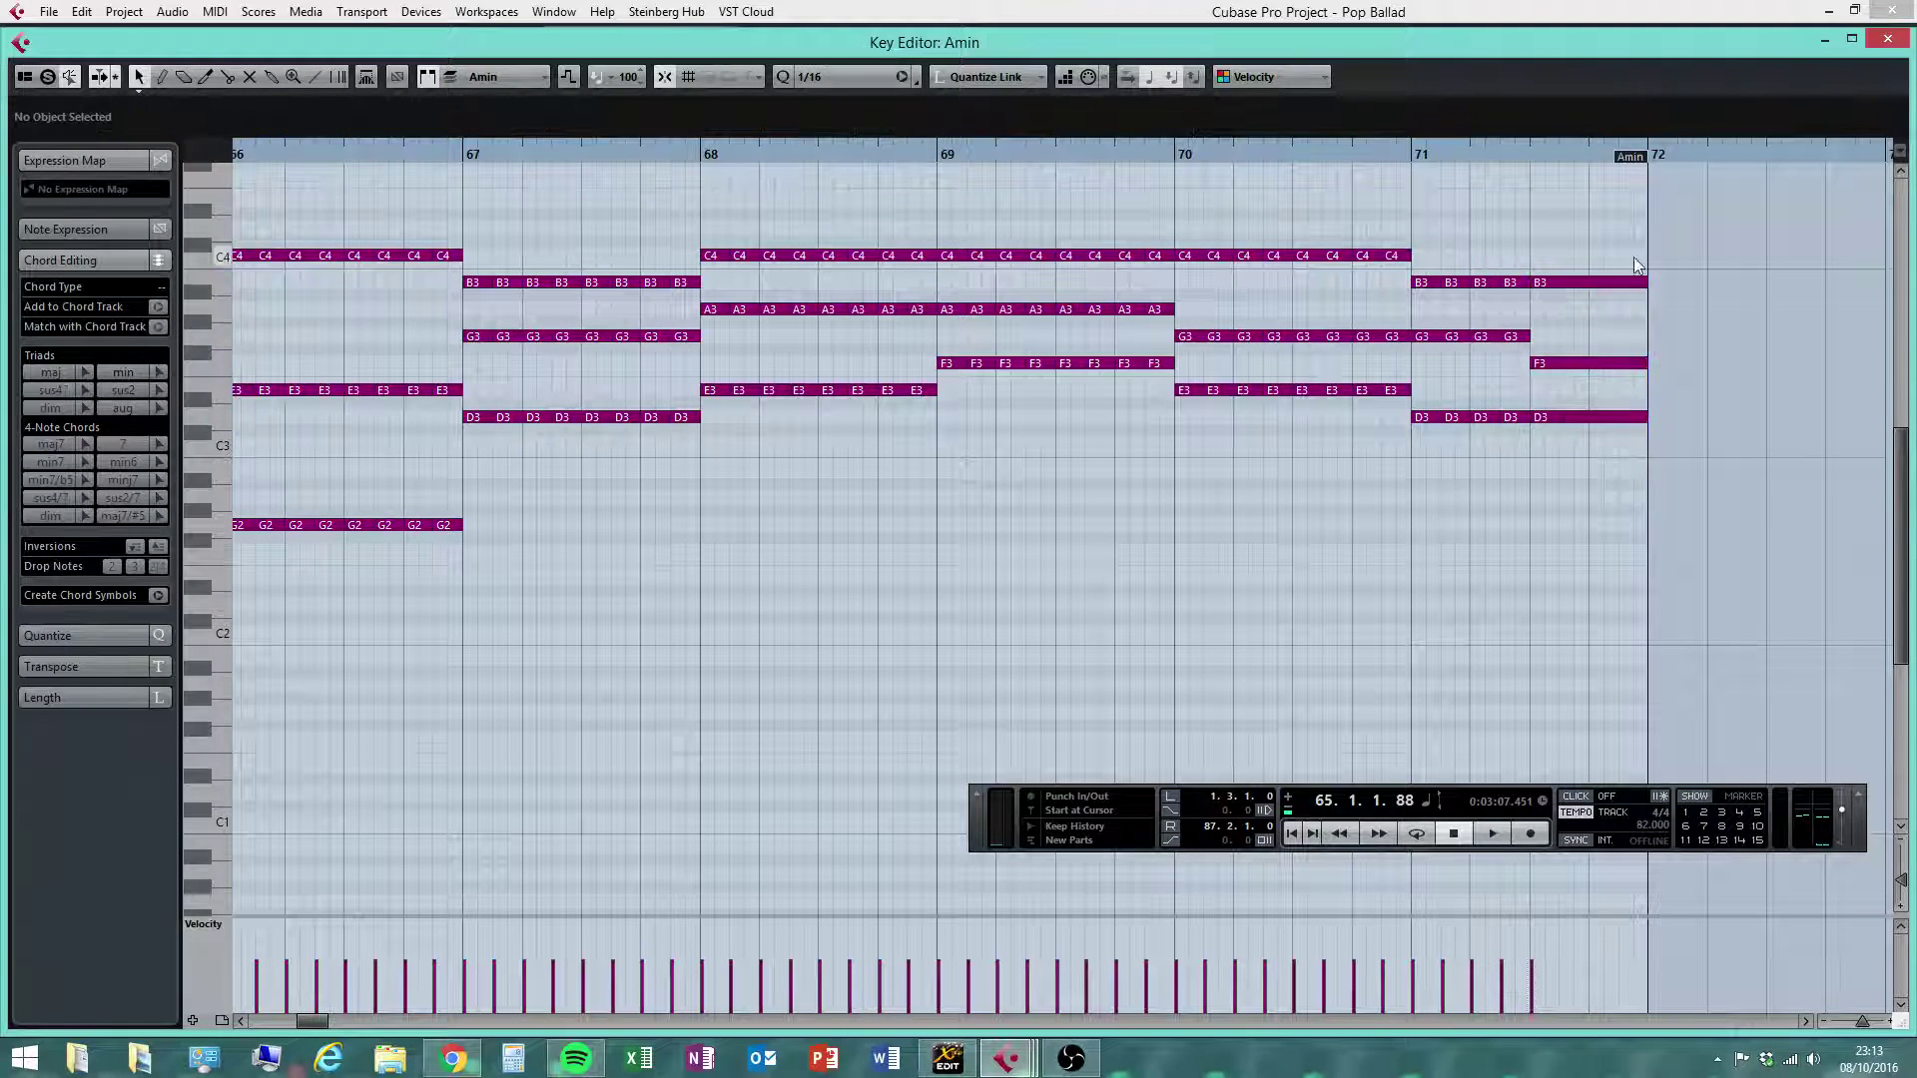
{"action": "left_click_drag", "start_coordinate": [1633, 256], "coordinate": [1561, 419]}
{"action": "key", "text": "ctrl+d"}
{"action": "key", "text": "ctrl+d"}
{"action": "key", "text": "ctrl+d"}
Shorten all the repeated chords in bars 65 to 71 to sixteenth notes and close the Key Editor
{"action": "left_click_drag", "start_coordinate": [1709, 203], "coordinate": [601, 647]}
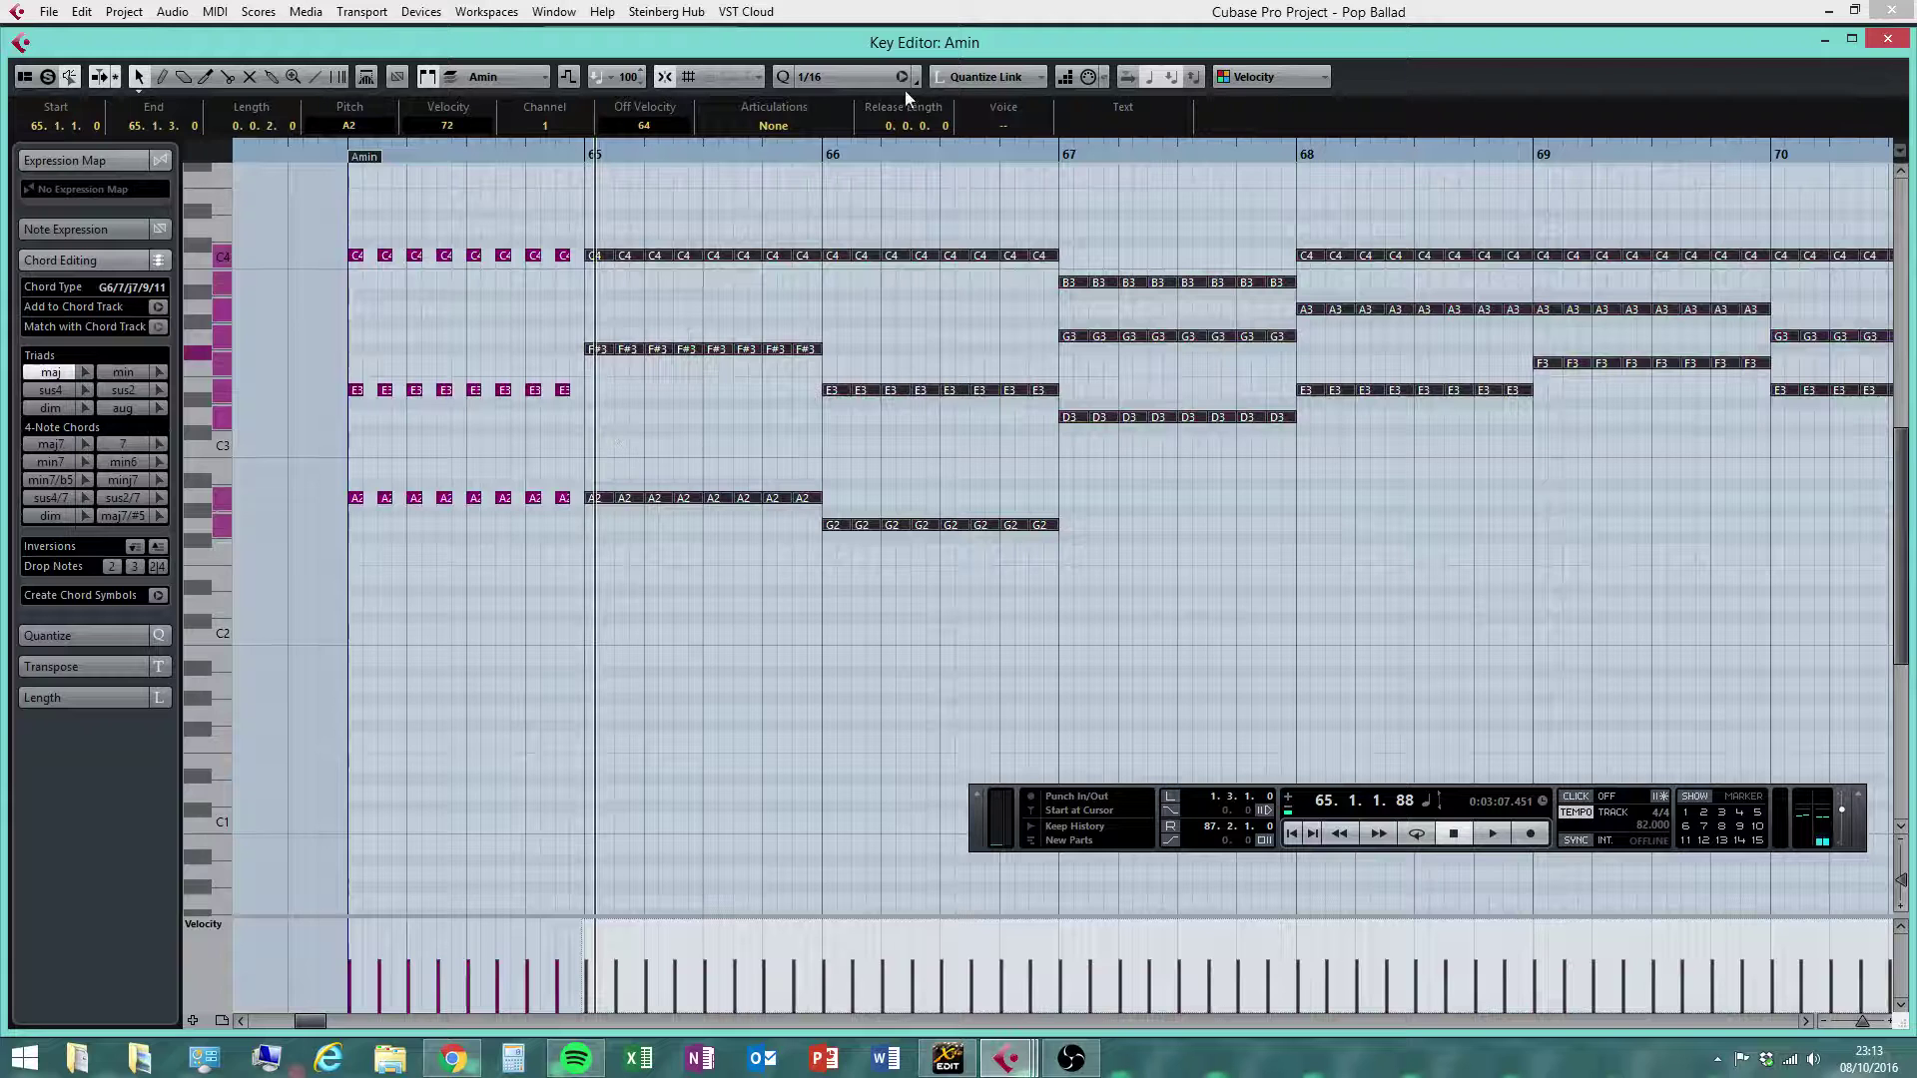
{"action": "left_click_drag", "start_coordinate": [819, 257], "coordinate": [805, 258]}
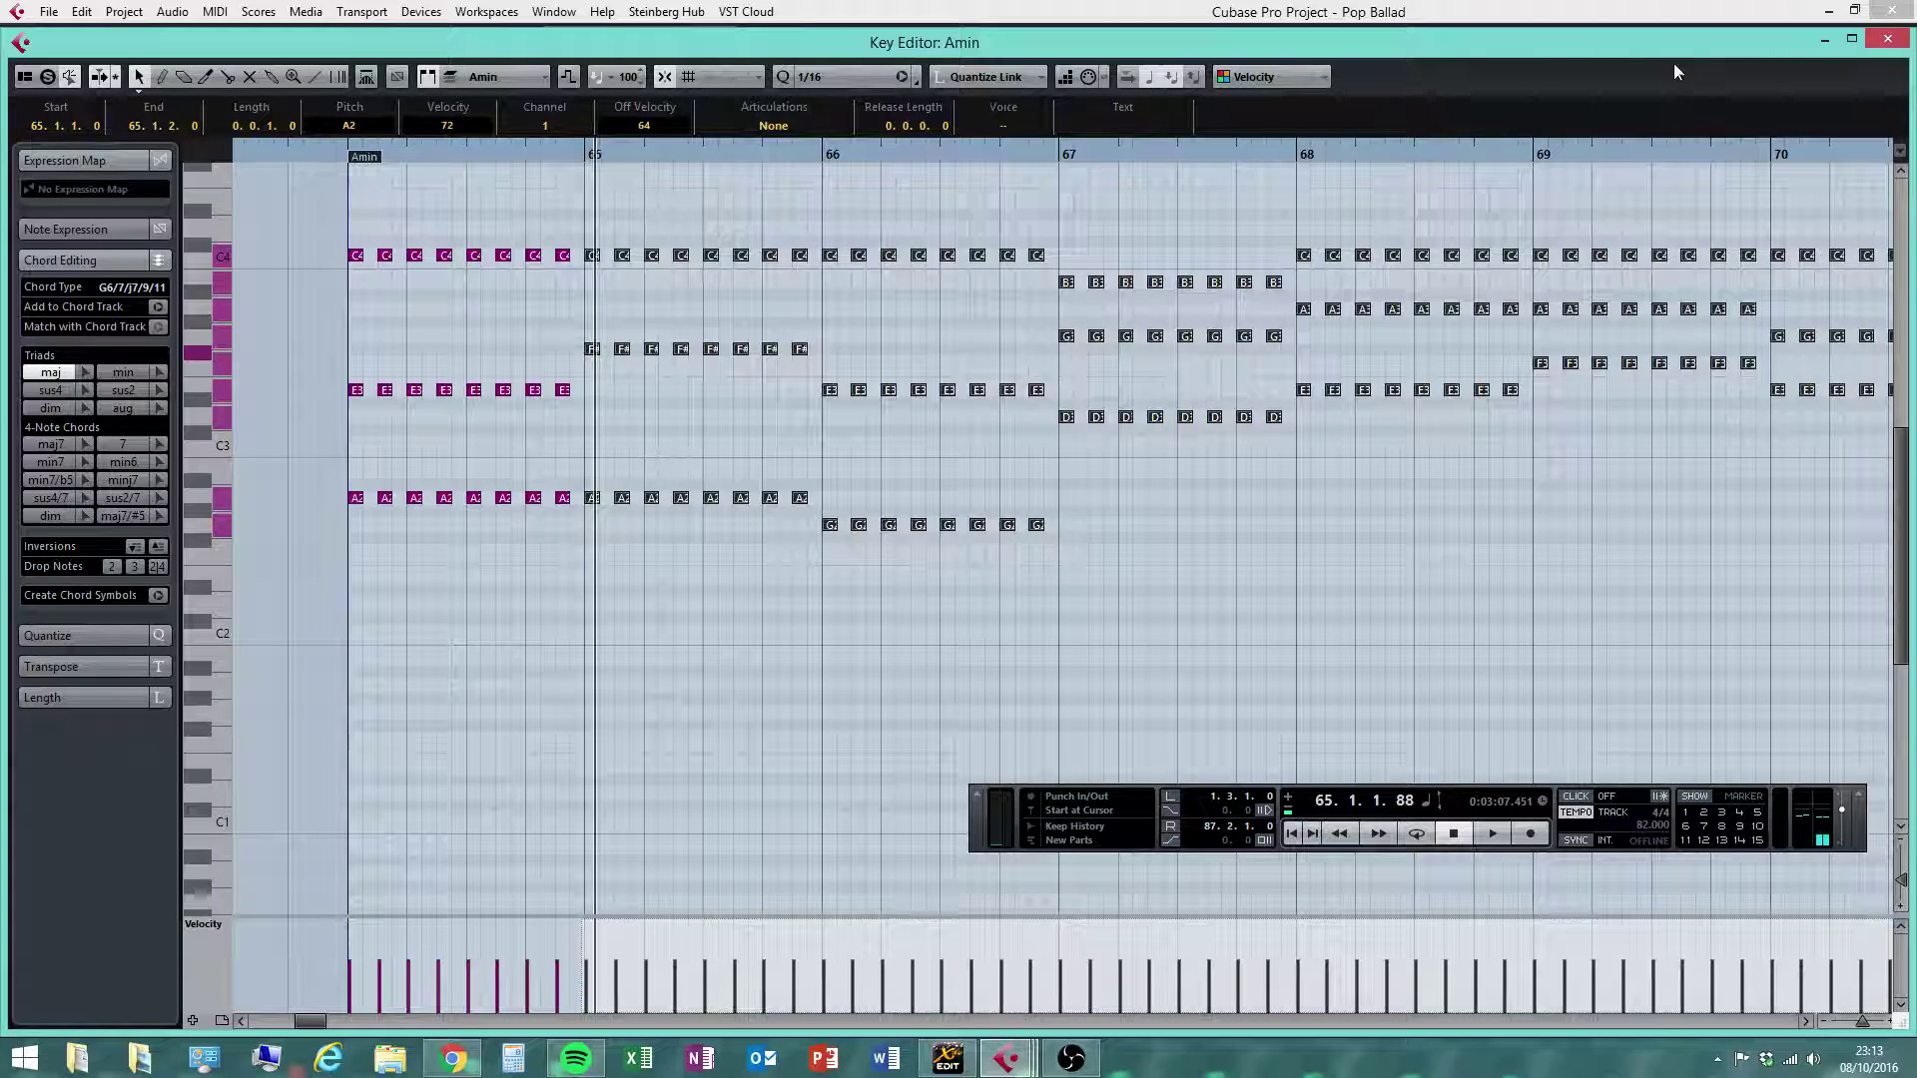
{"action": "left_click", "coordinate": [1886, 38]}
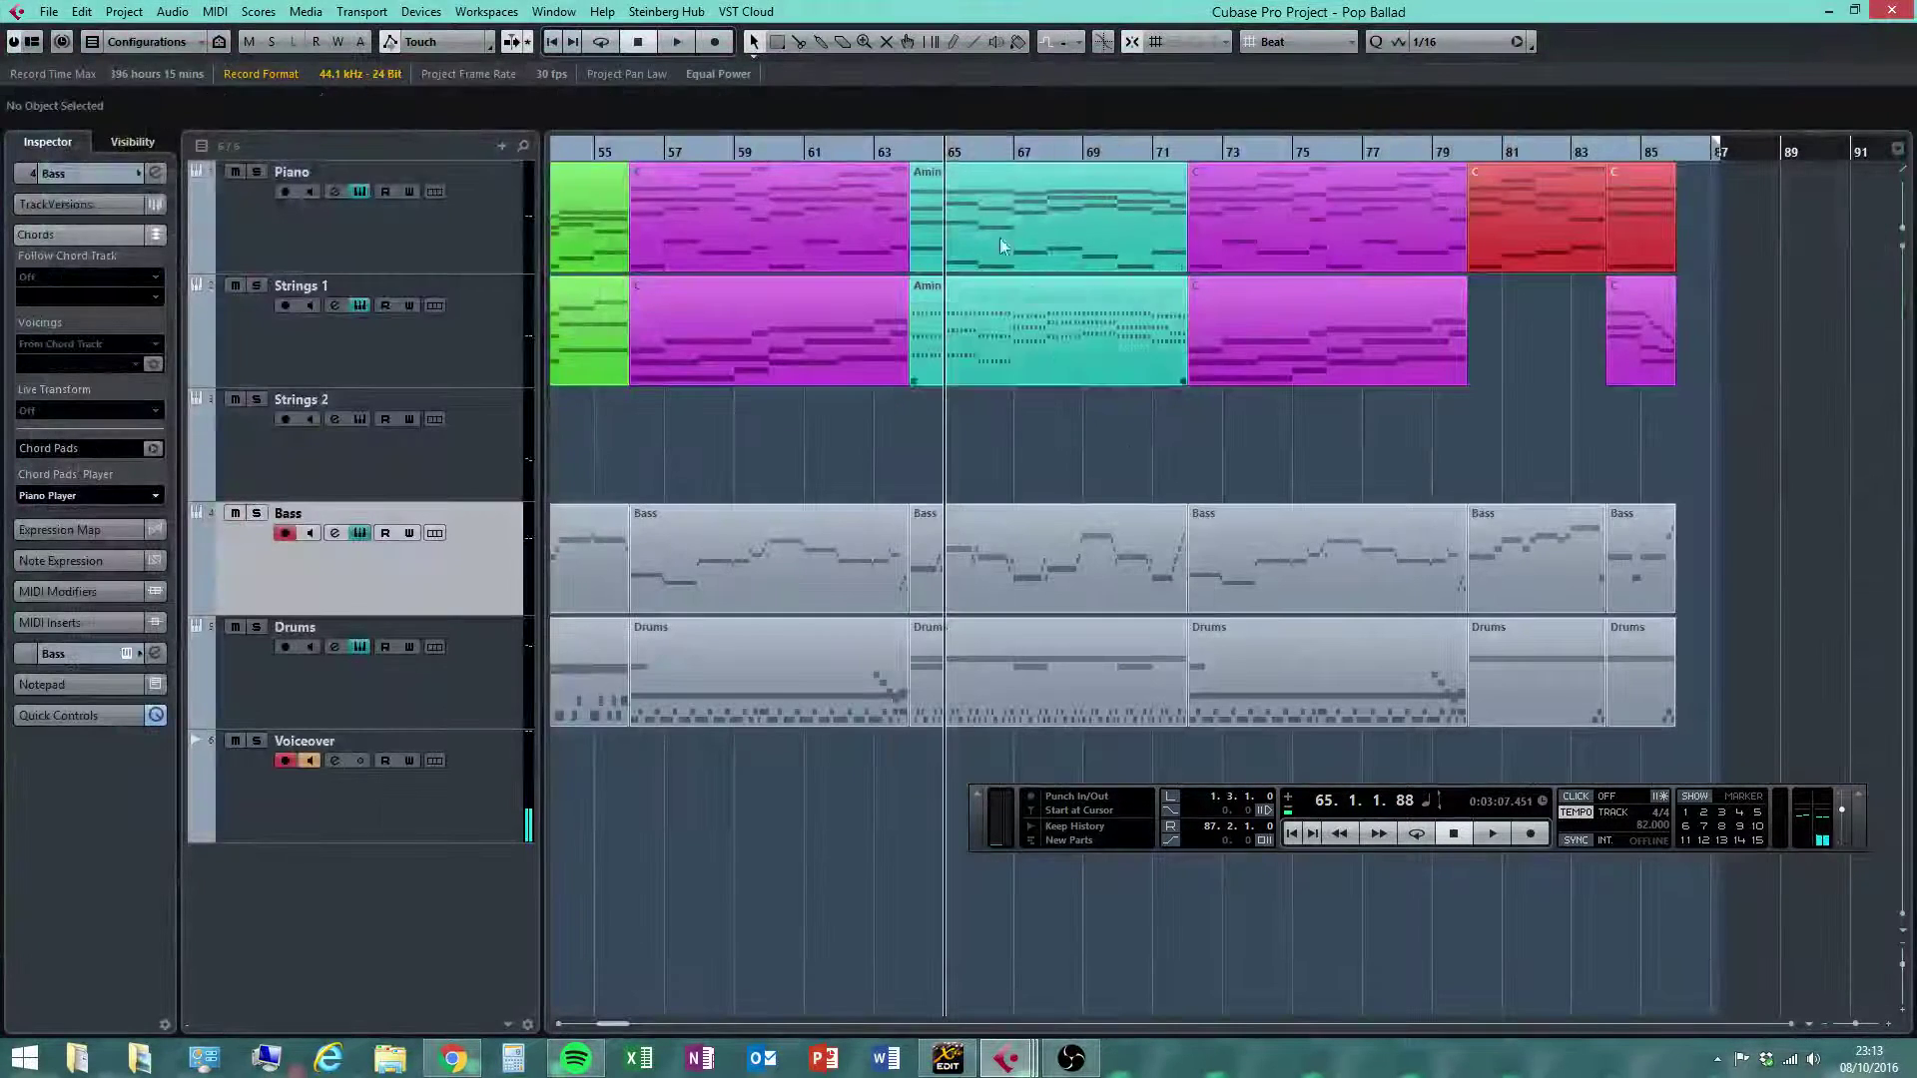
Play the arrangement from bar 62 through the staccato strings section and into bar 73
{"action": "left_click", "coordinate": [843, 152]}
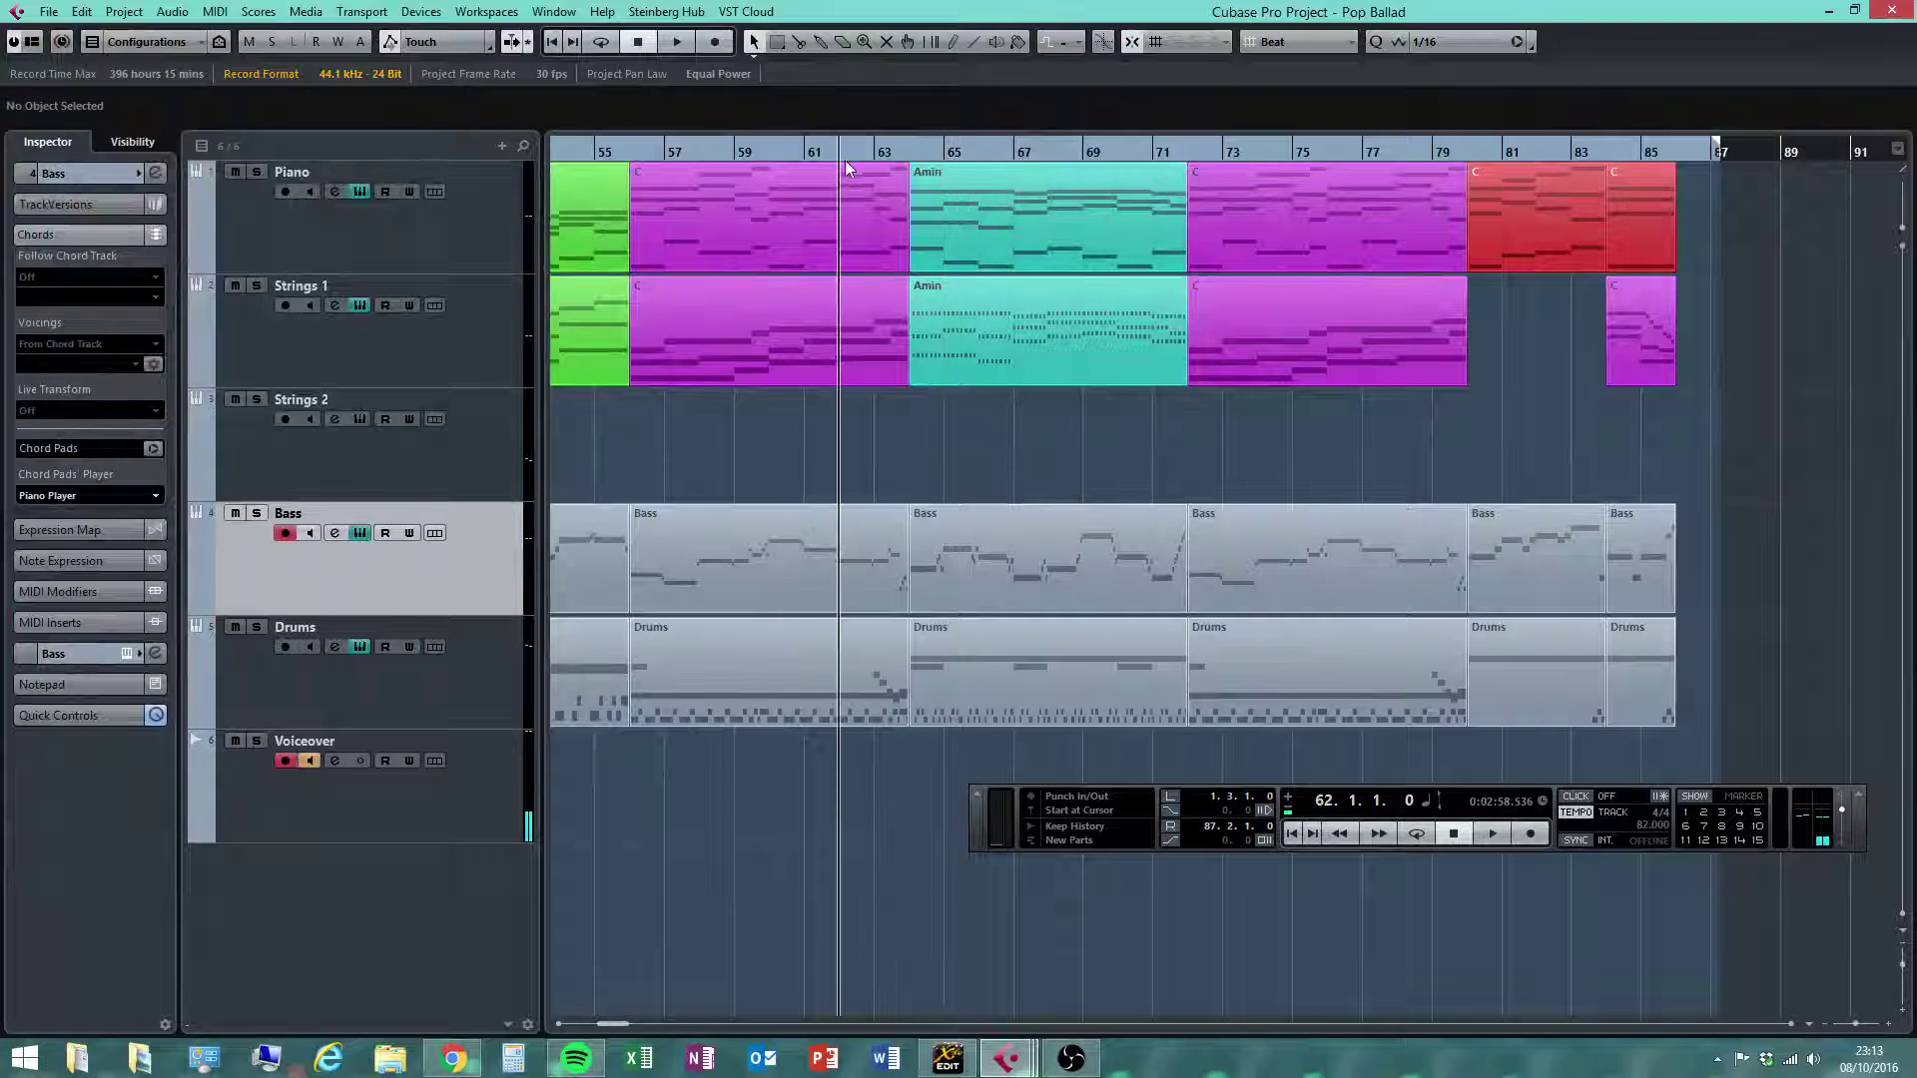
{"action": "left_click", "coordinate": [1495, 836]}
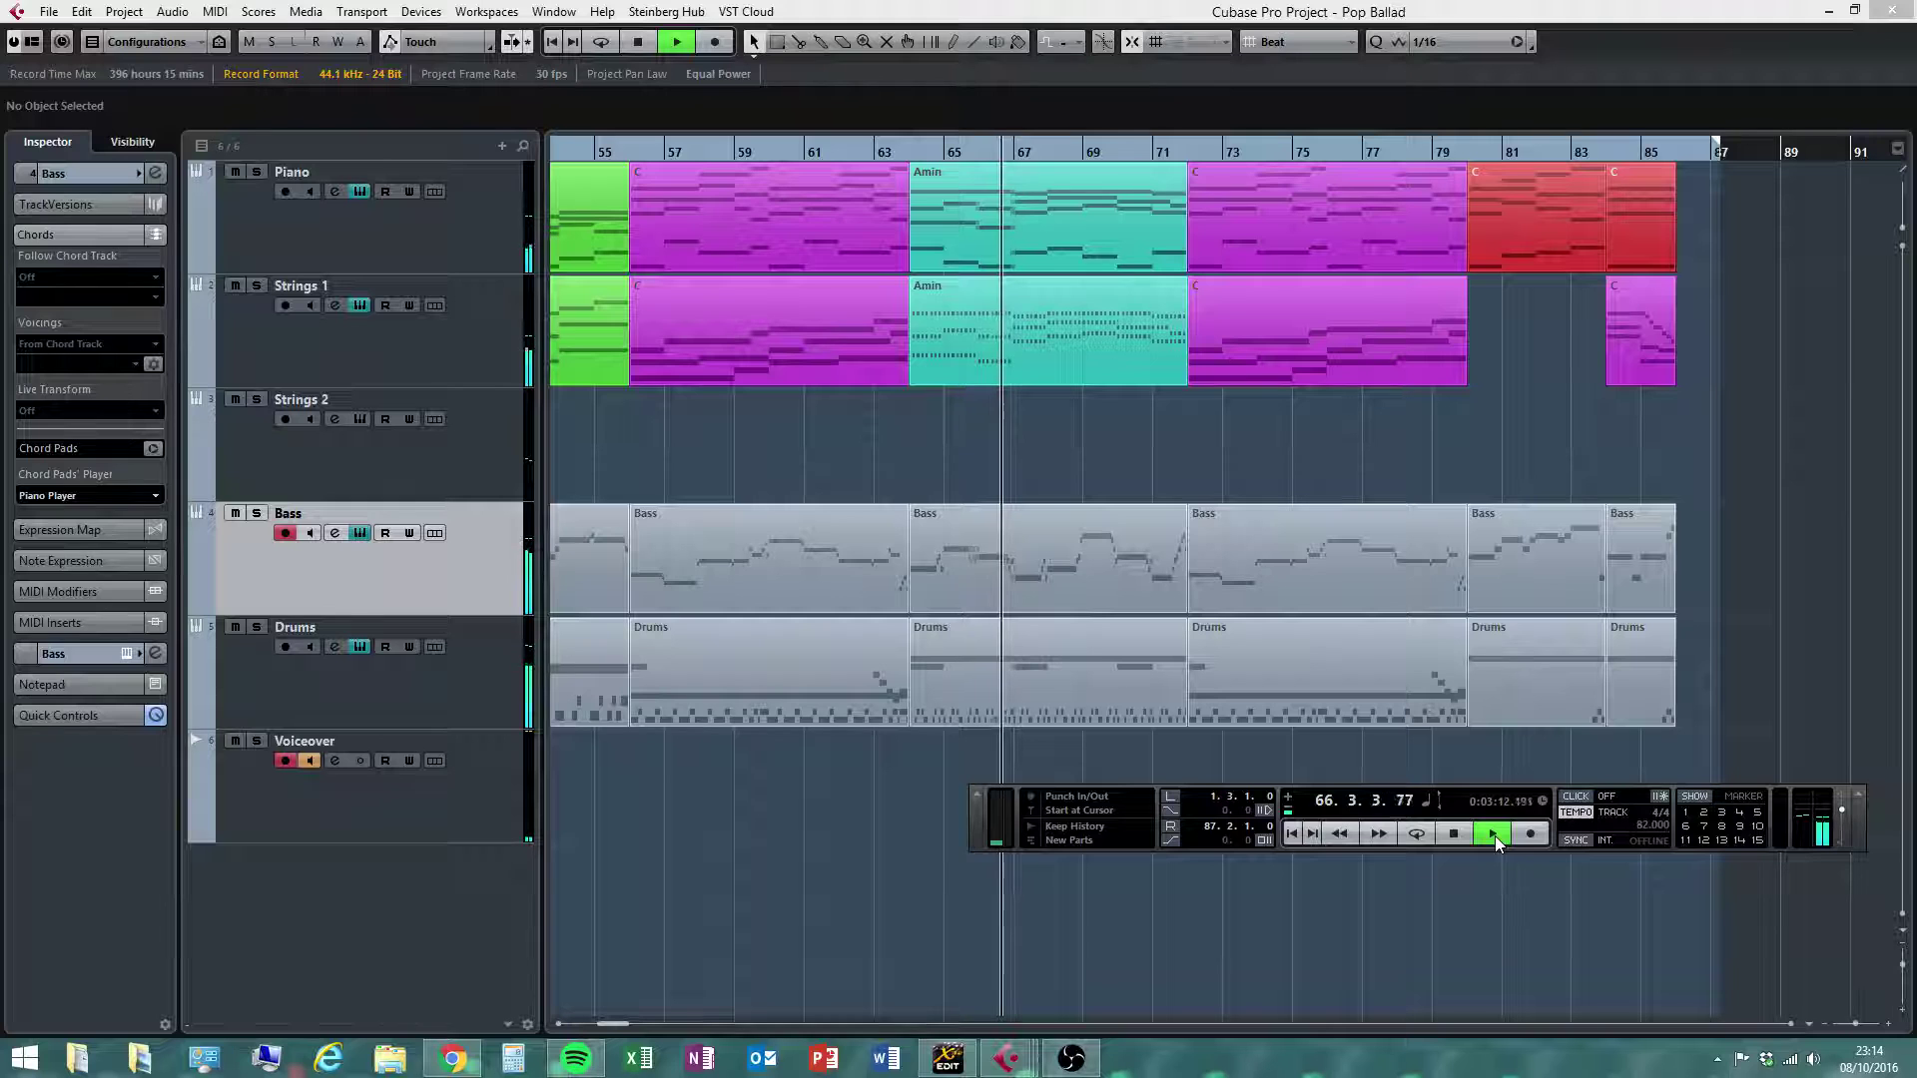
{"action": "left_click", "coordinate": [1789, 1026]}
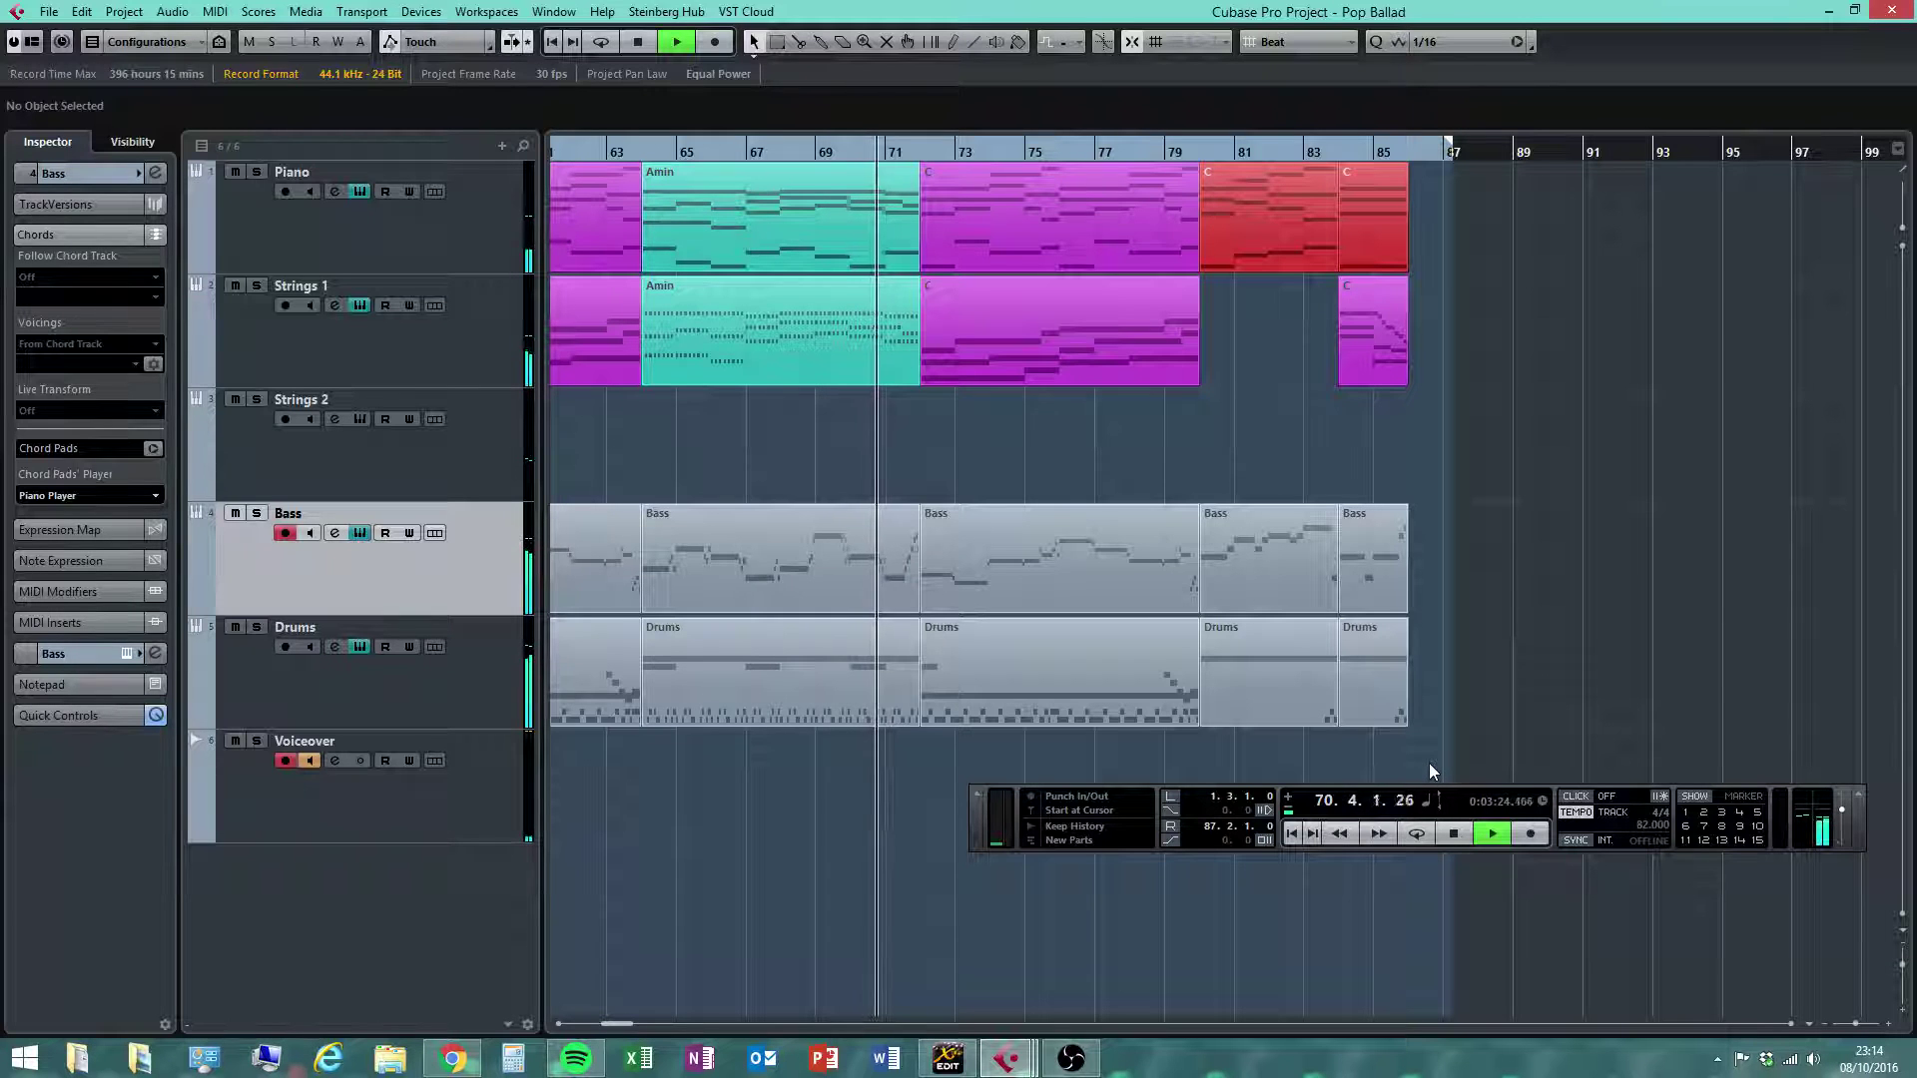
{"action": "left_click", "coordinate": [1455, 834]}
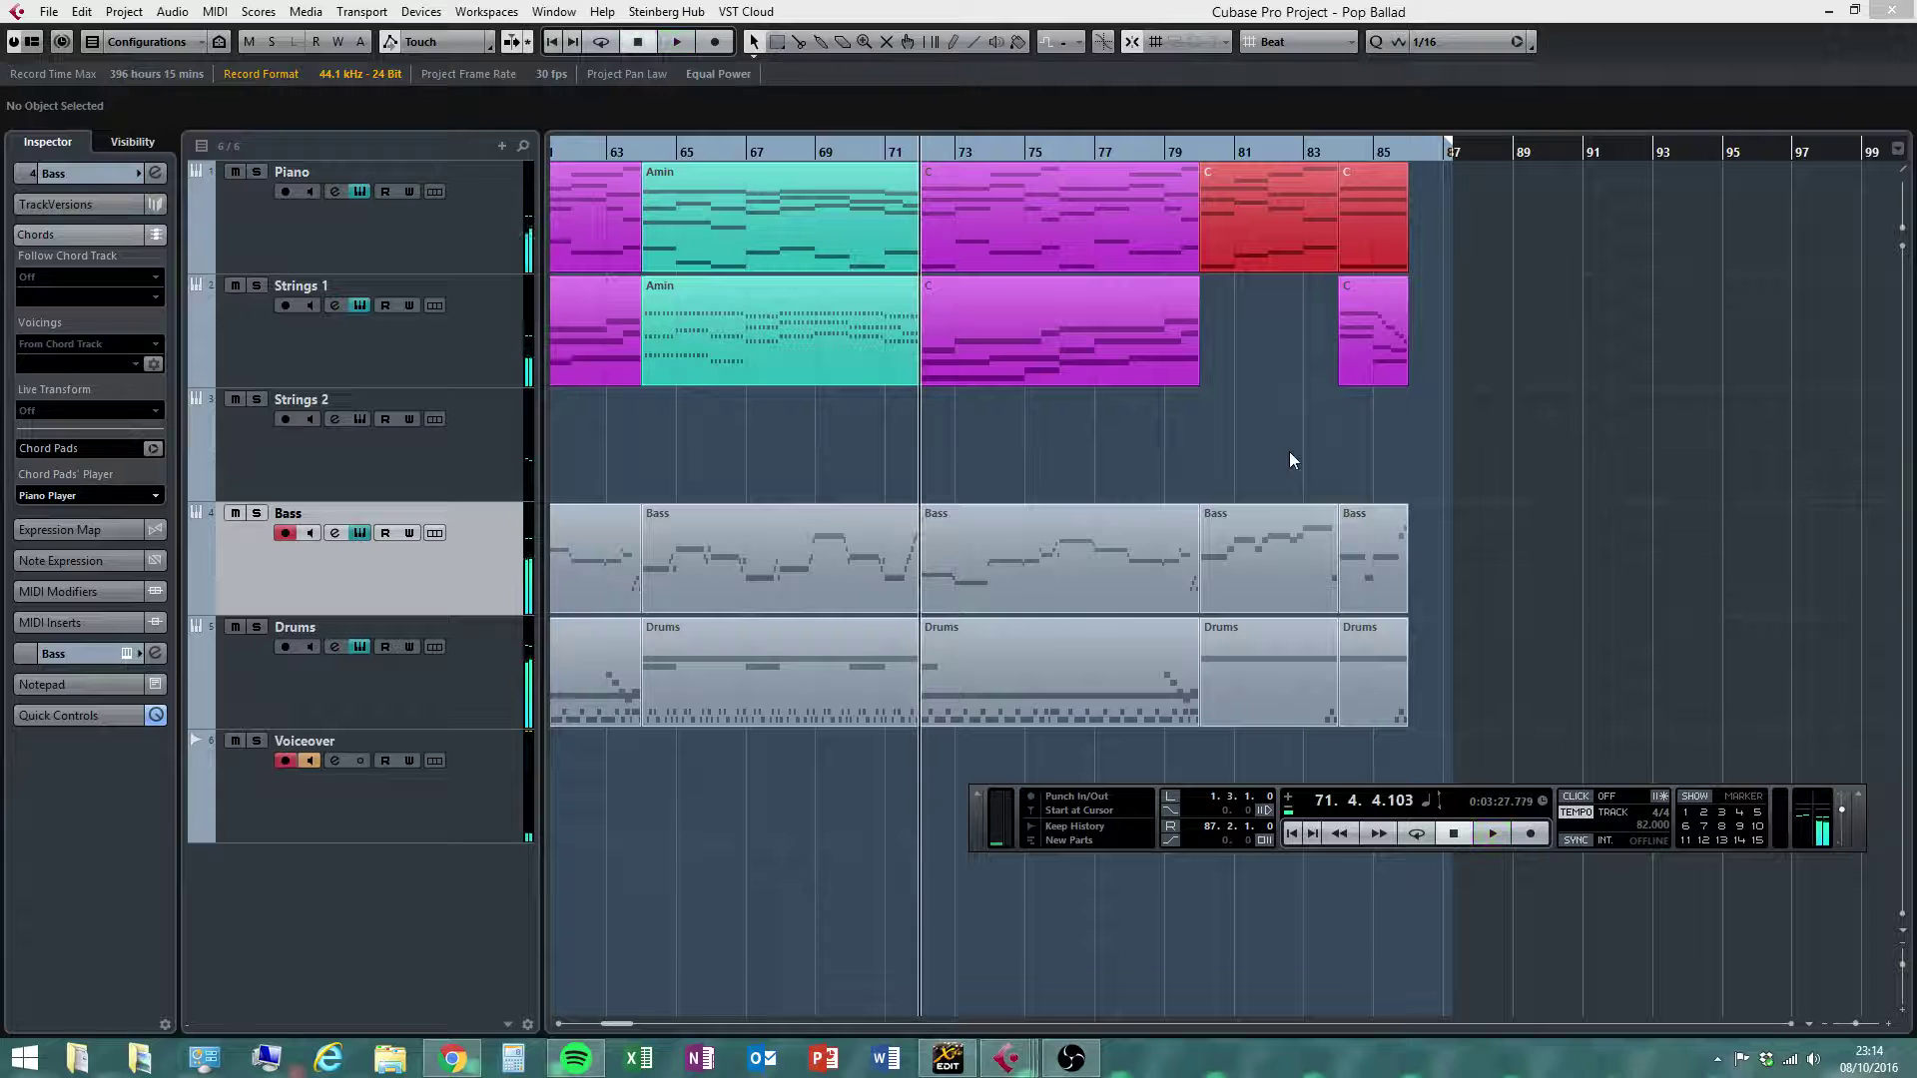
{"action": "left_click", "coordinate": [1491, 834]}
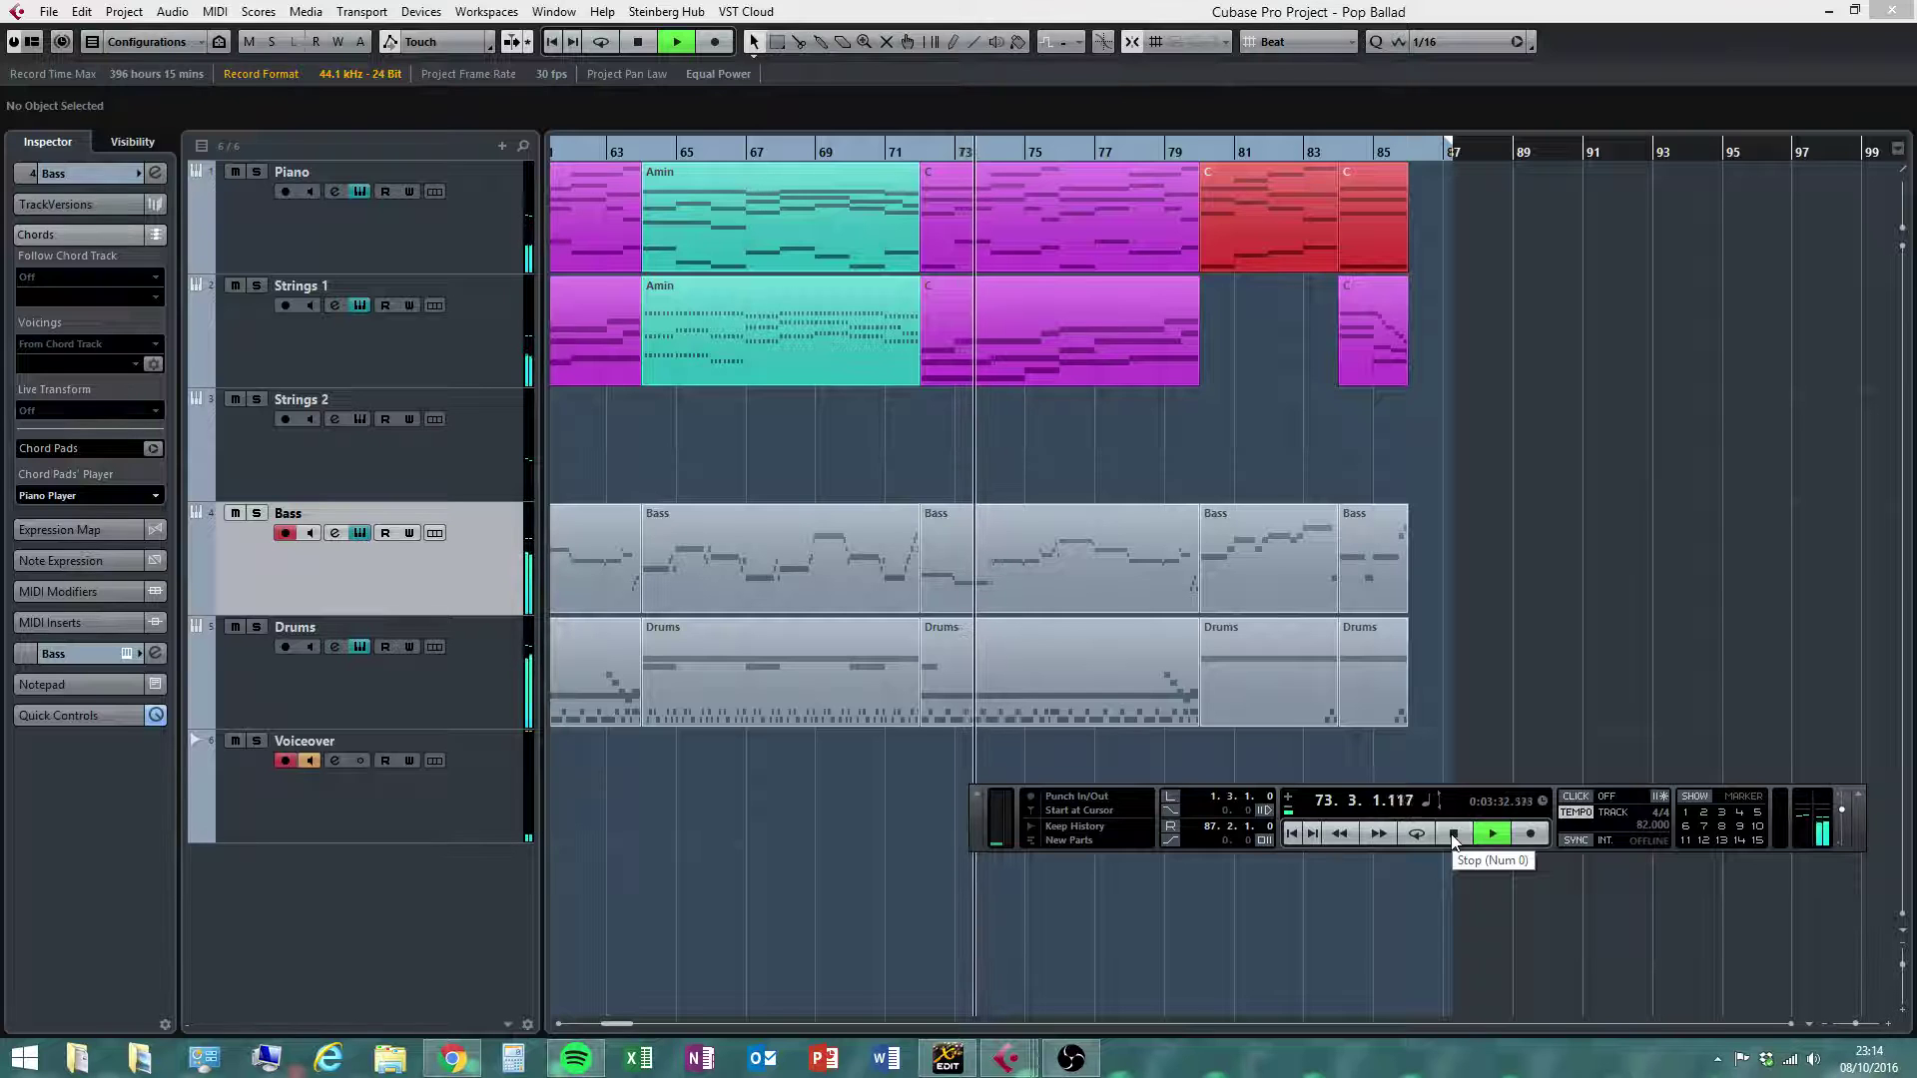
{"action": "left_click", "coordinate": [1454, 835]}
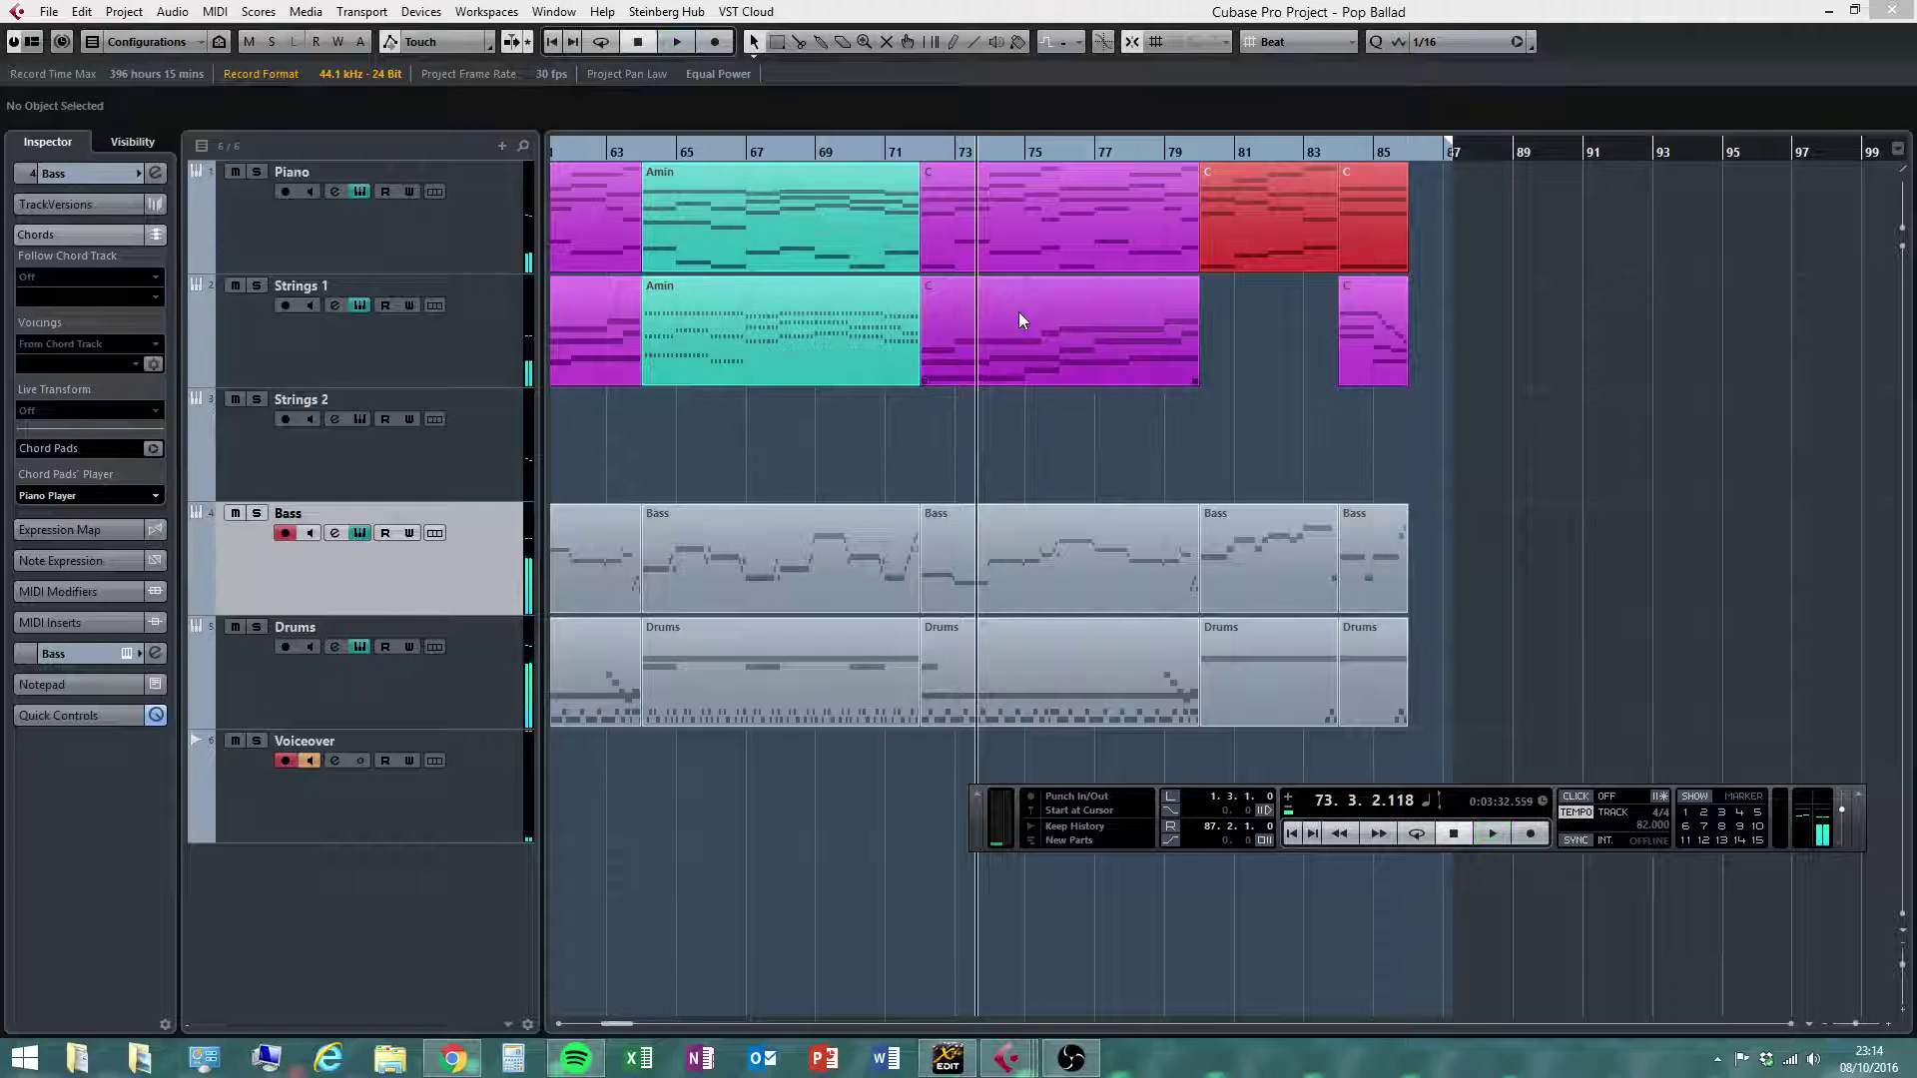
Save the project
{"action": "left_click", "coordinate": [45, 12]}
{"action": "left_click", "coordinate": [80, 150]}
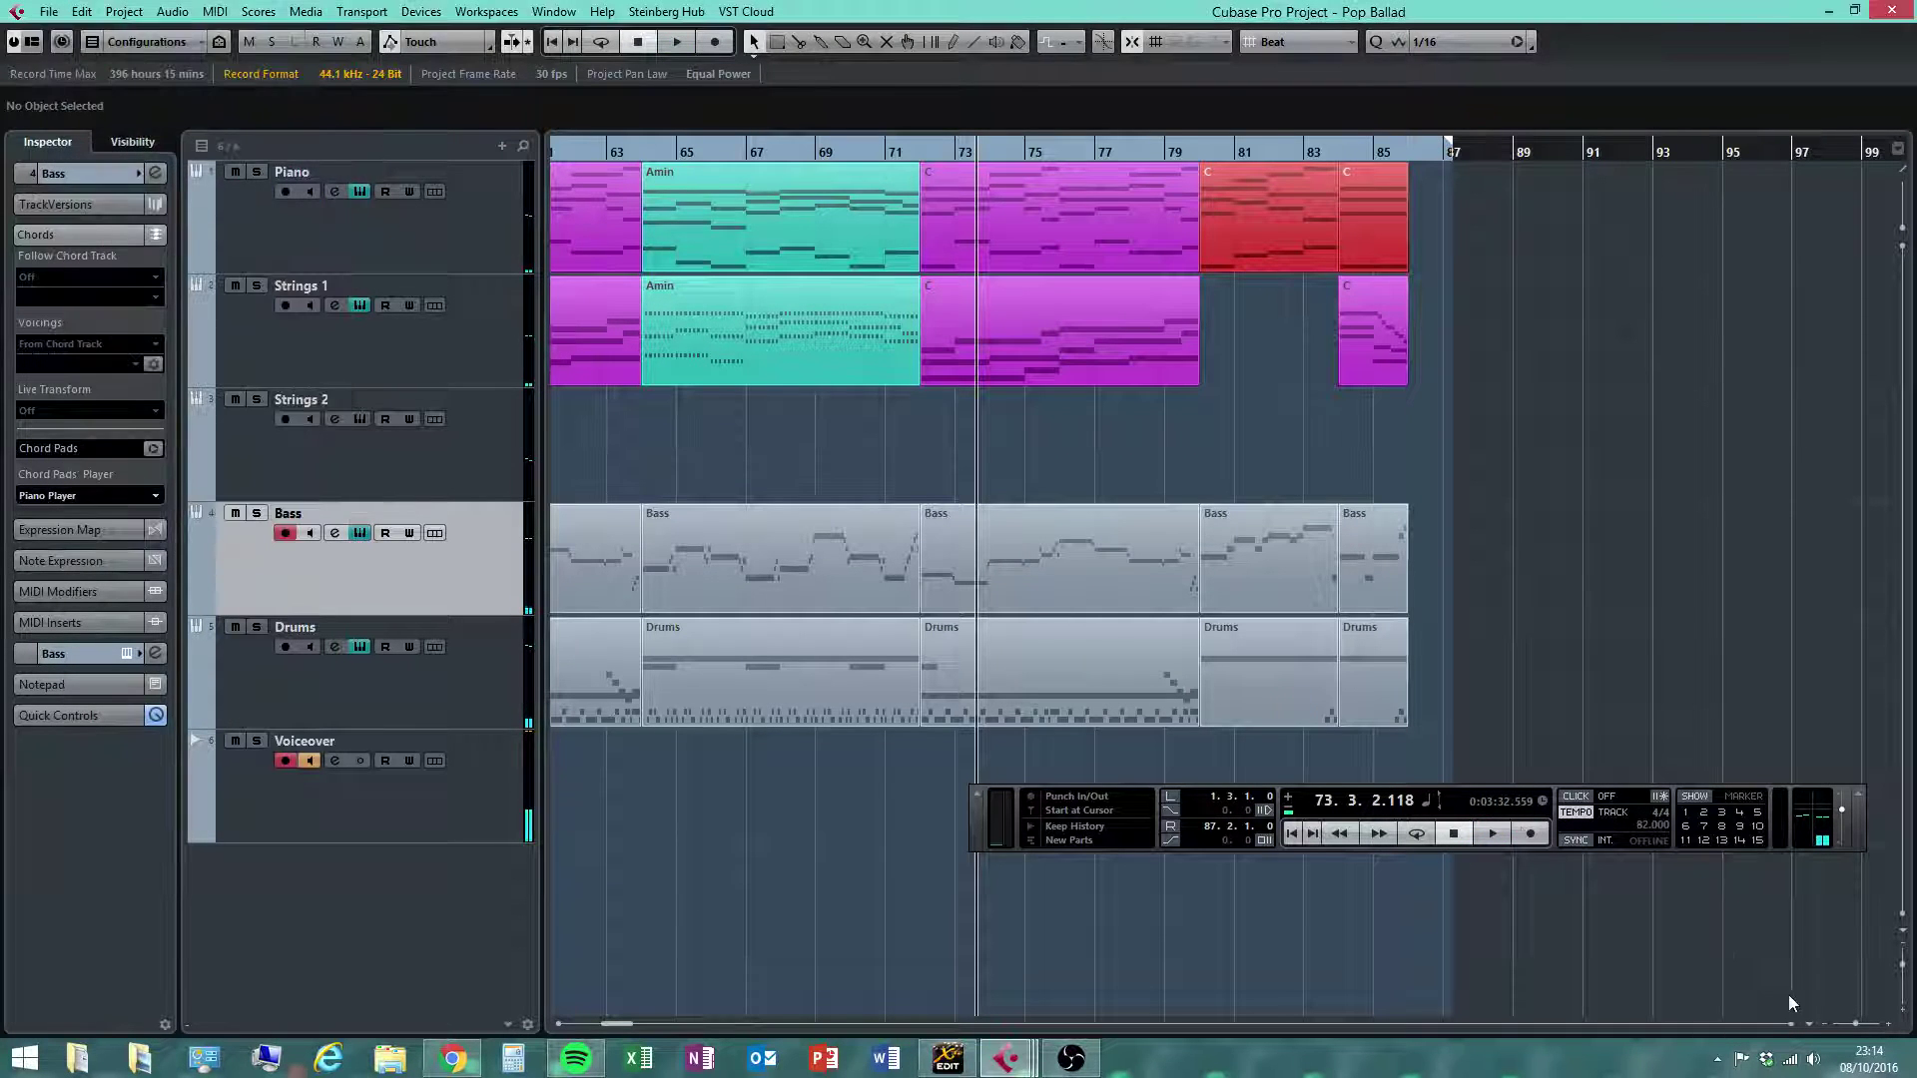
Copy the red piano part at bars 80–84 onto the Strings 1 track at the same position
{"action": "left_click_drag", "start_coordinate": [1855, 1026], "coordinate": [1852, 1026]}
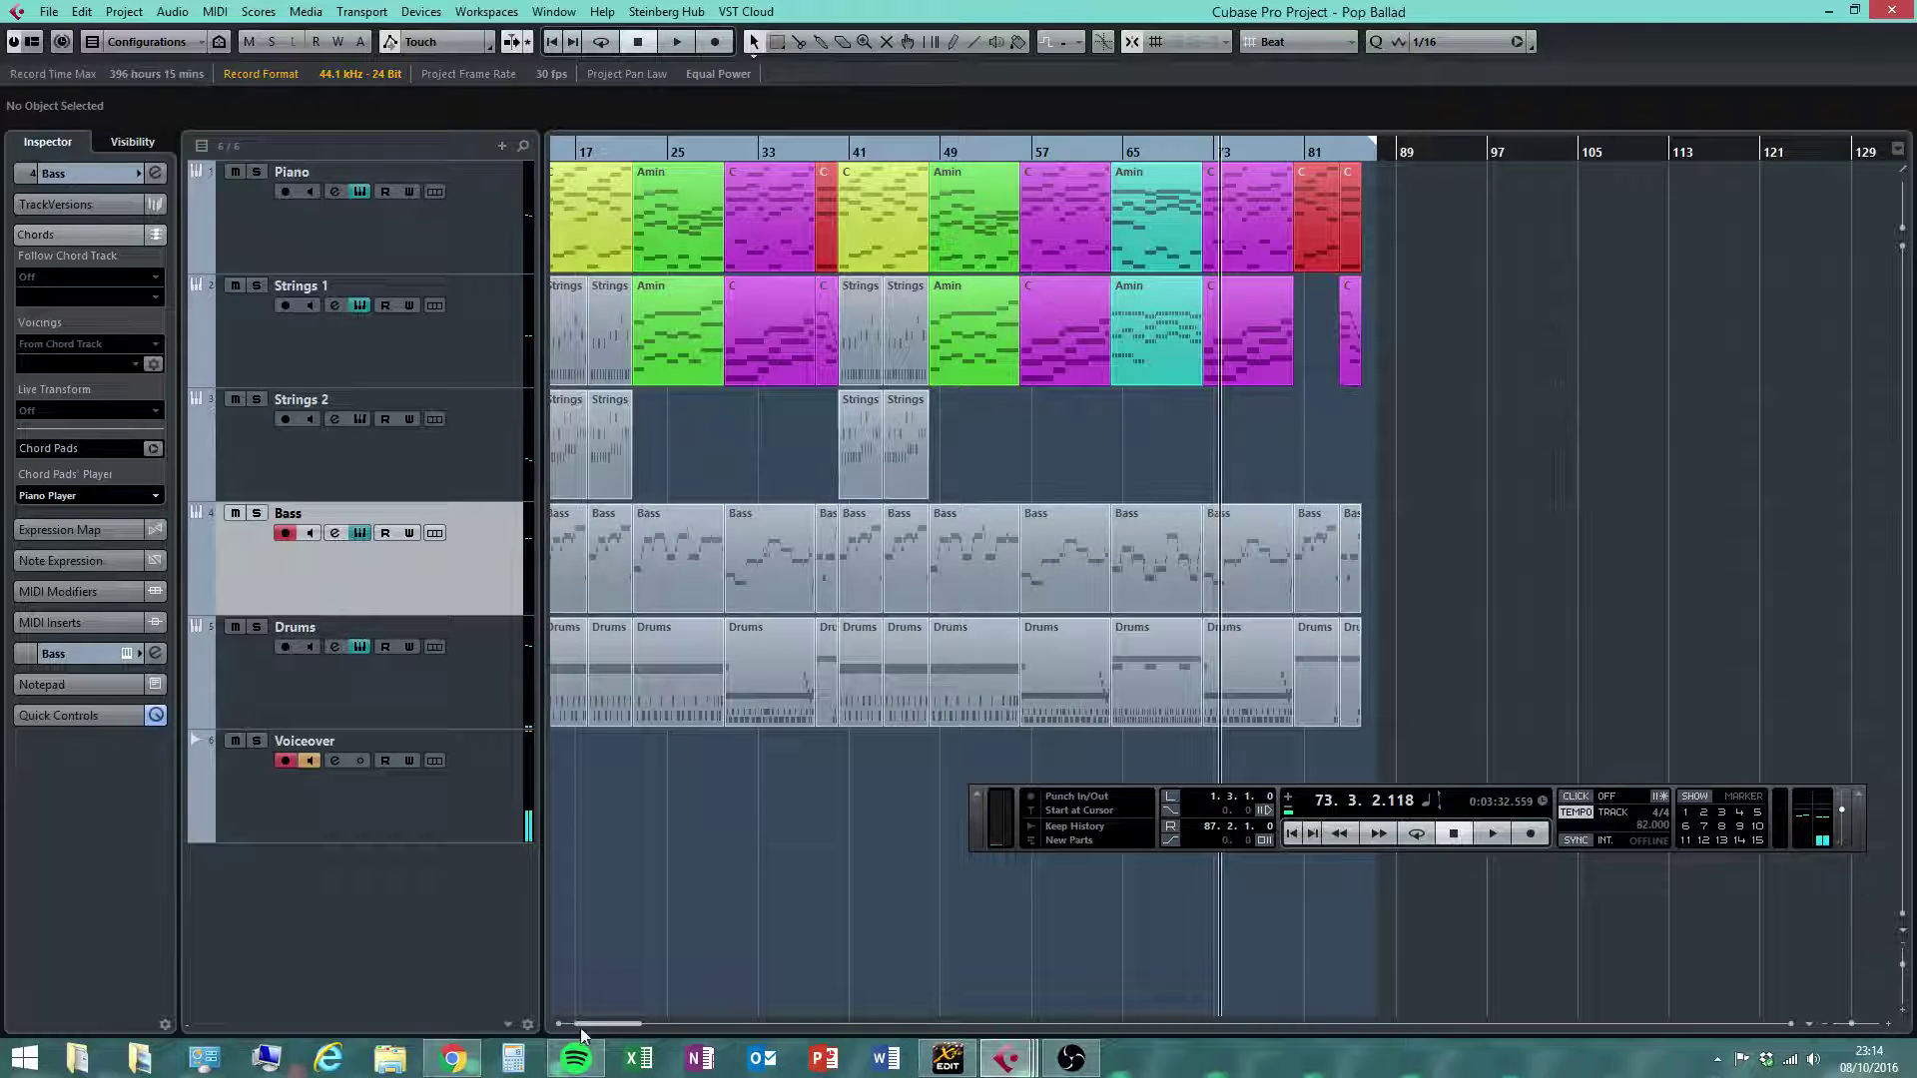
{"action": "left_click_drag", "start_coordinate": [625, 1020], "coordinate": [614, 1024]}
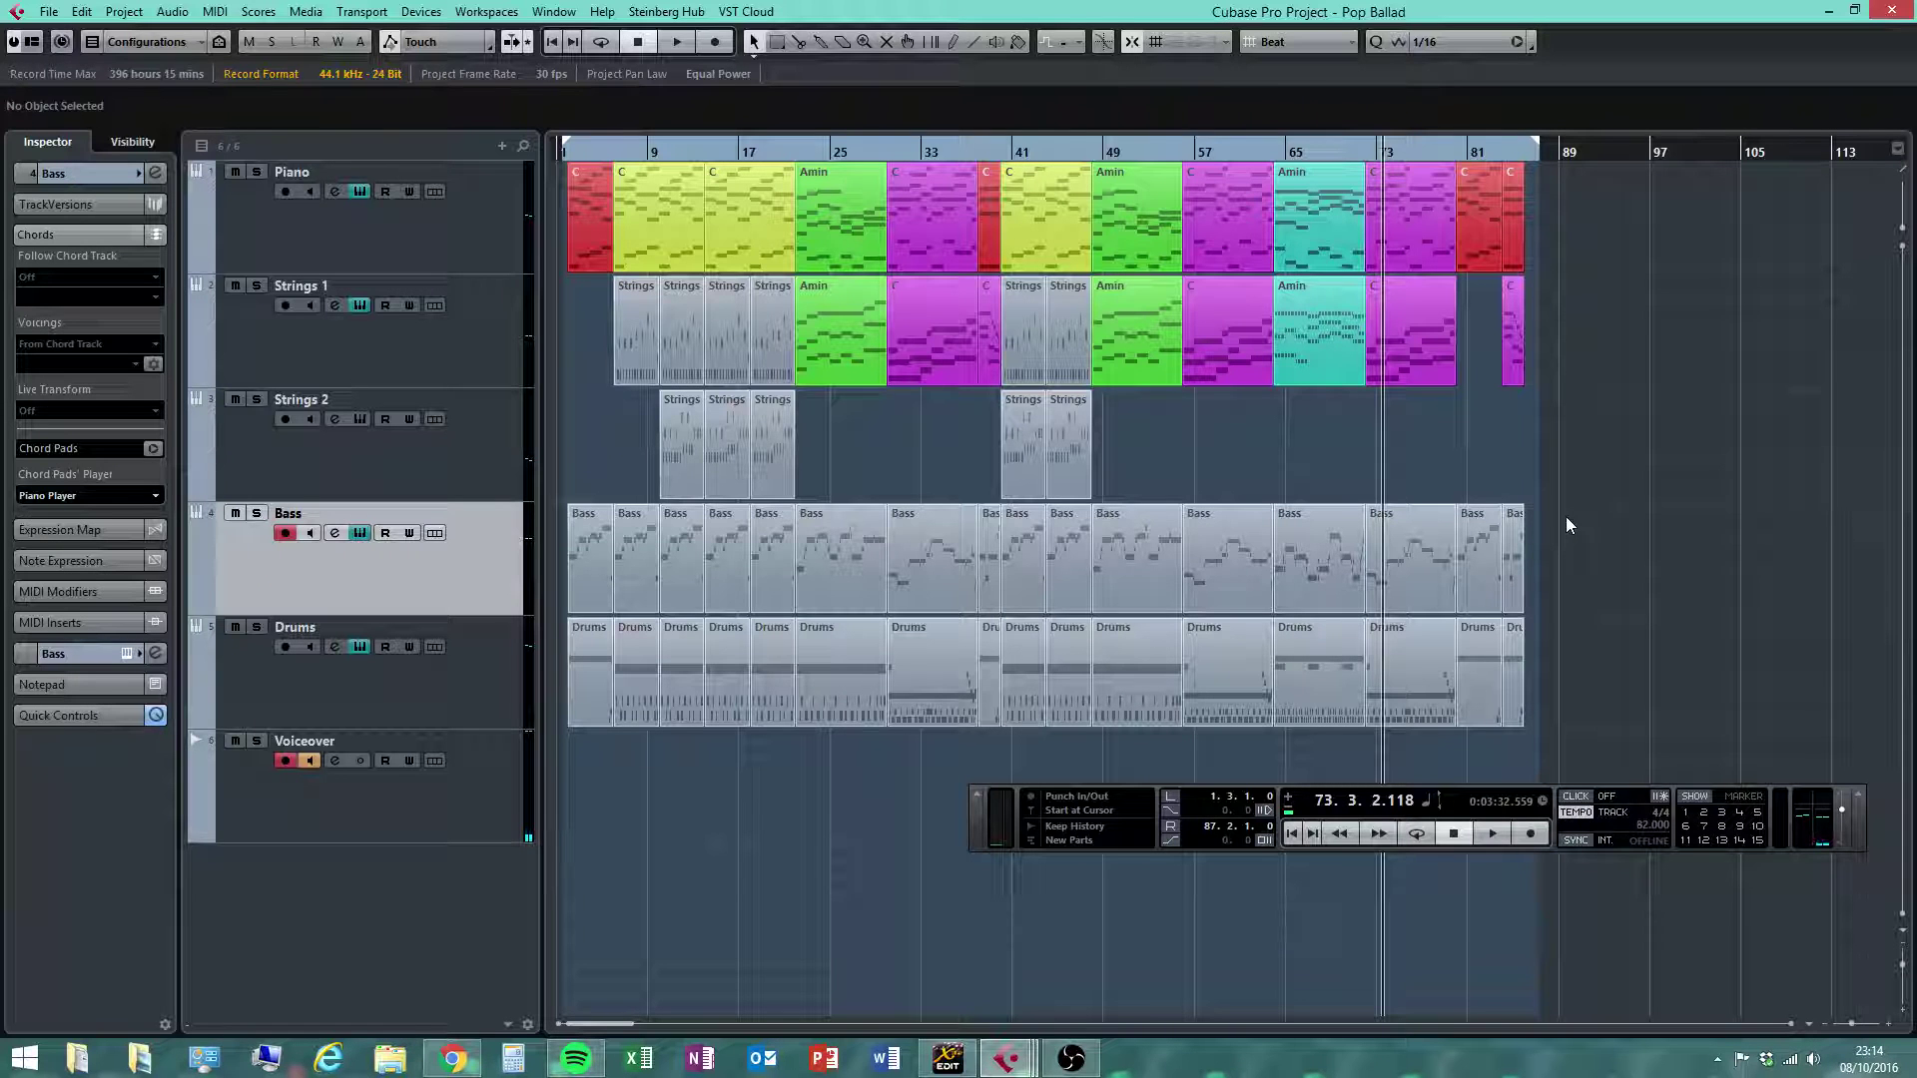
{"action": "left_click_drag", "start_coordinate": [1480, 154], "coordinate": [1448, 217]}
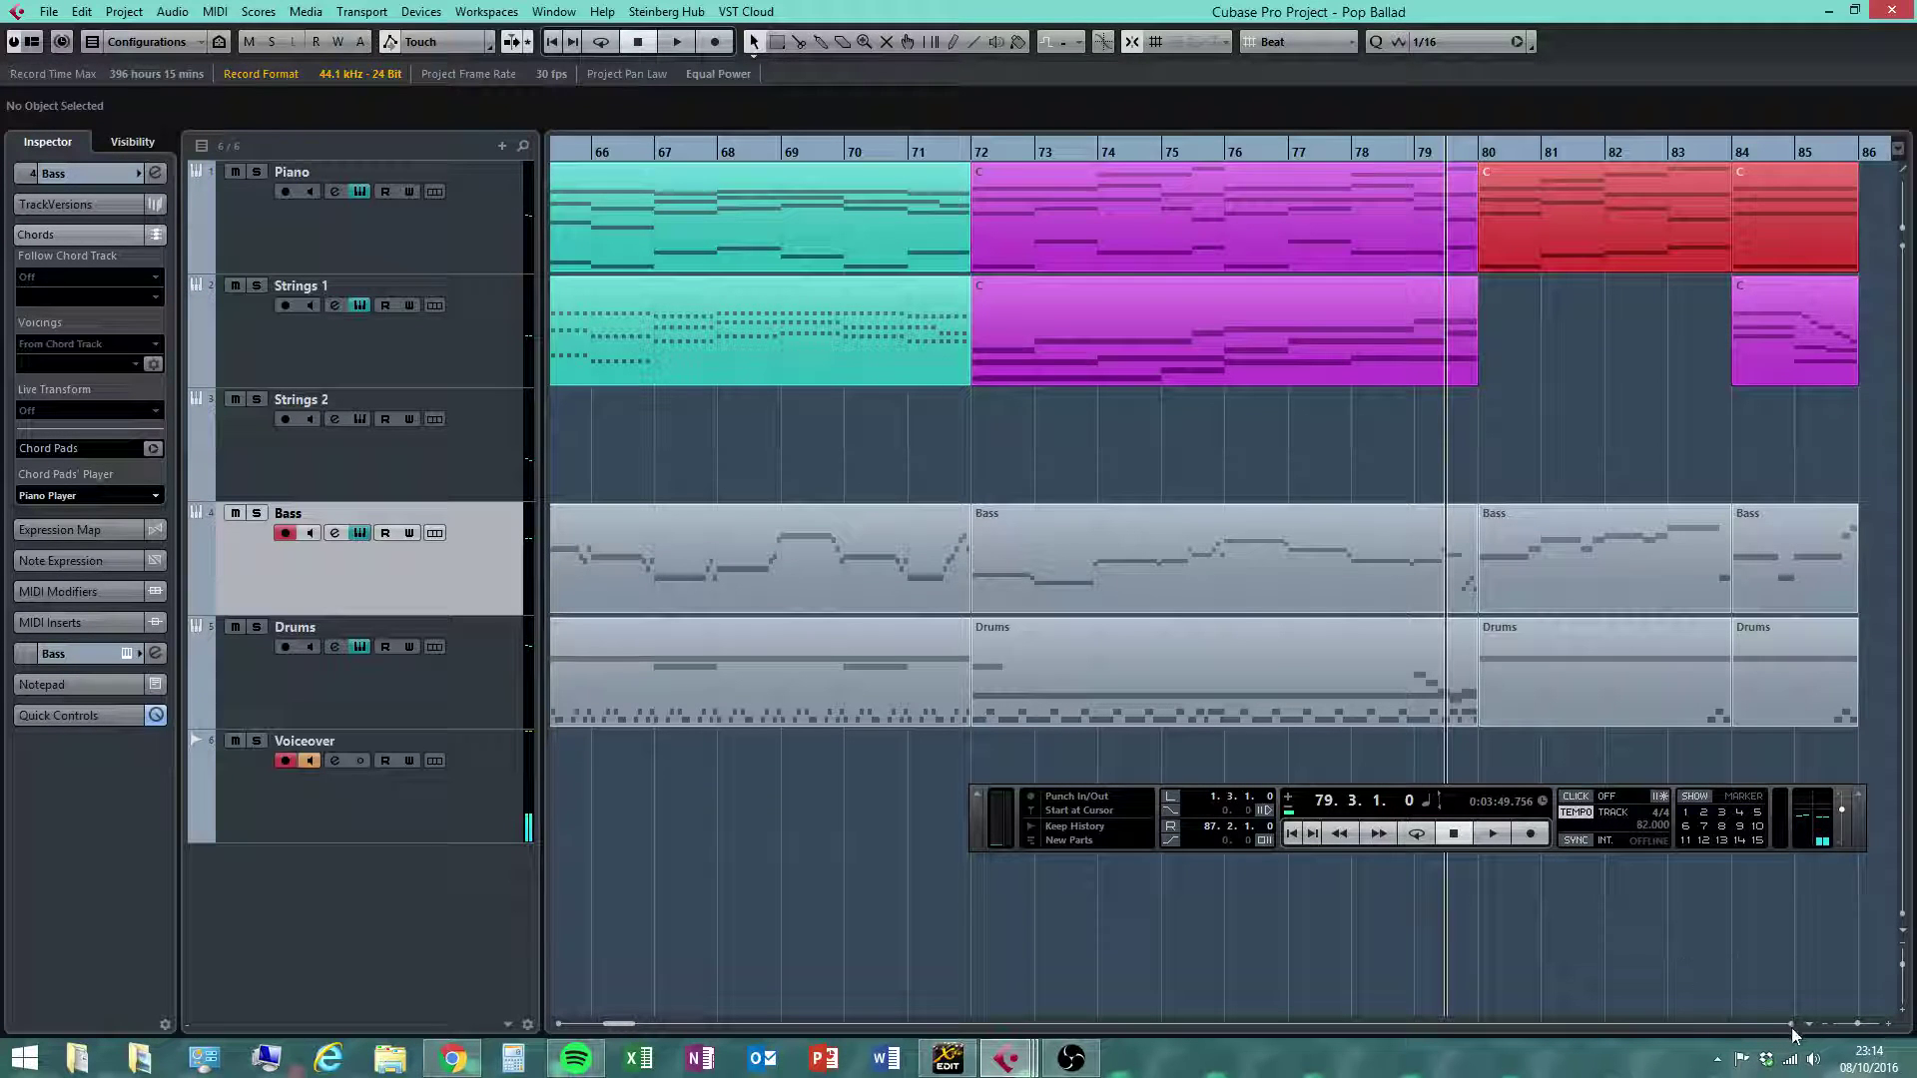
{"action": "scroll", "coordinate": [1794, 1033], "scroll_direction": "right", "scroll_amount": 3}
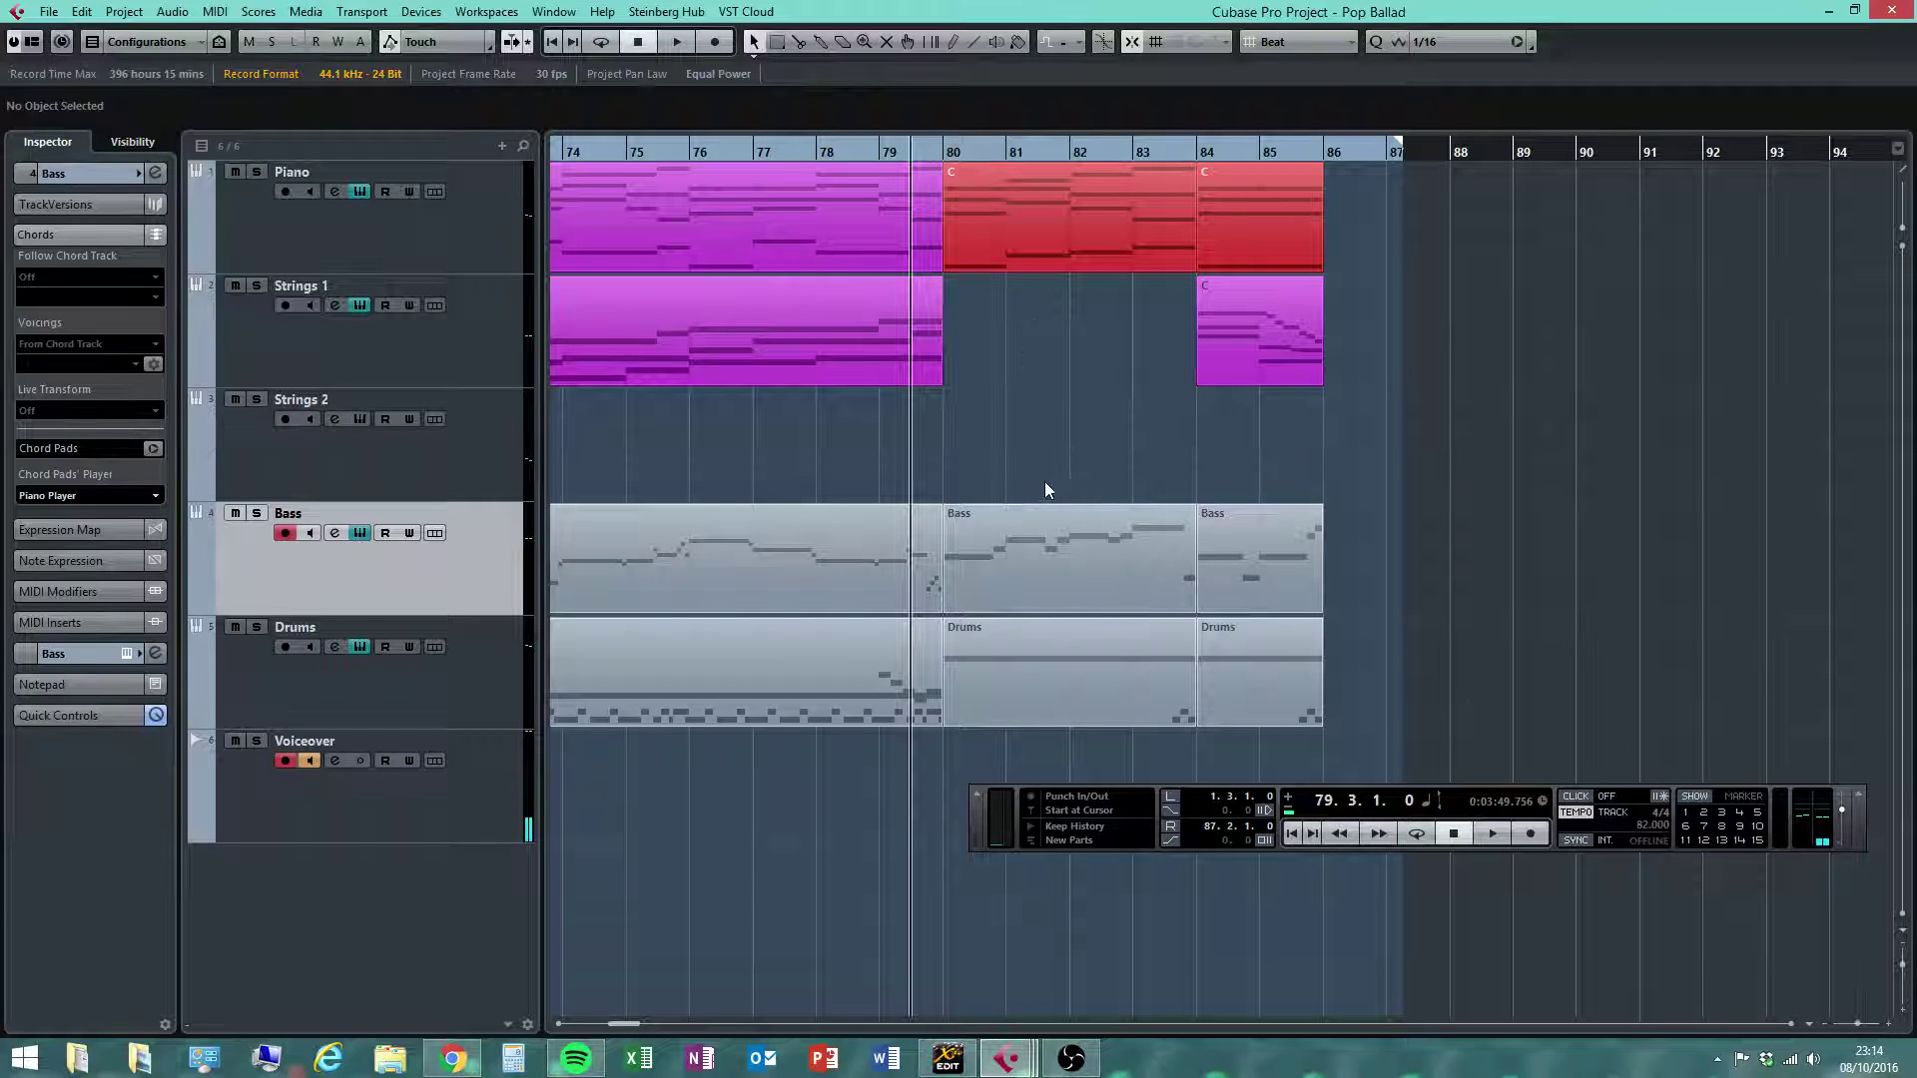
{"action": "right_click", "coordinate": [1028, 433]}
{"action": "left_click", "coordinate": [994, 404]}
{"action": "left_click", "coordinate": [1040, 221]}
{"action": "left_click_drag", "start_coordinate": [1036, 218], "coordinate": [1033, 360]}
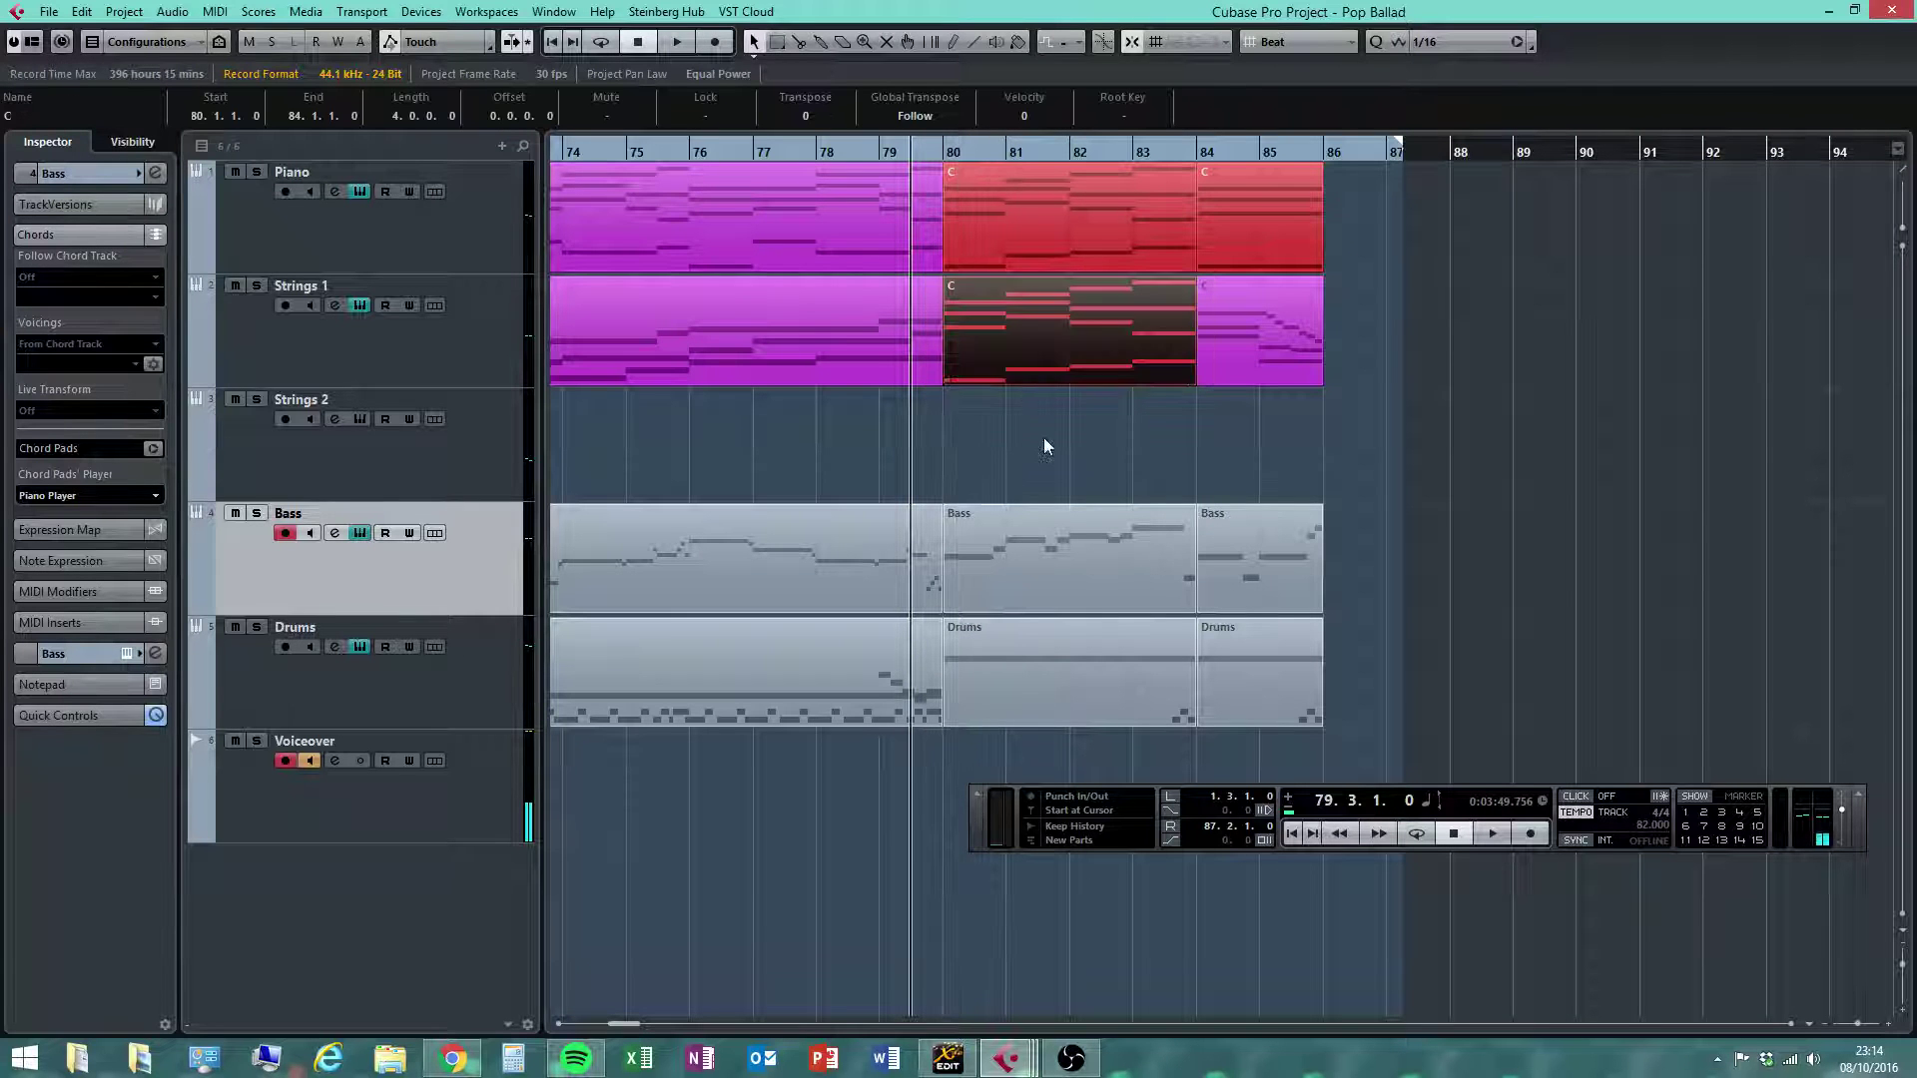
Open the copied strings part at bar 80 and delete its low bass notes C1, E1, F1 and G1
{"action": "double_click", "coordinate": [1042, 334]}
{"action": "left_click_drag", "start_coordinate": [387, 673], "coordinate": [1123, 850]}
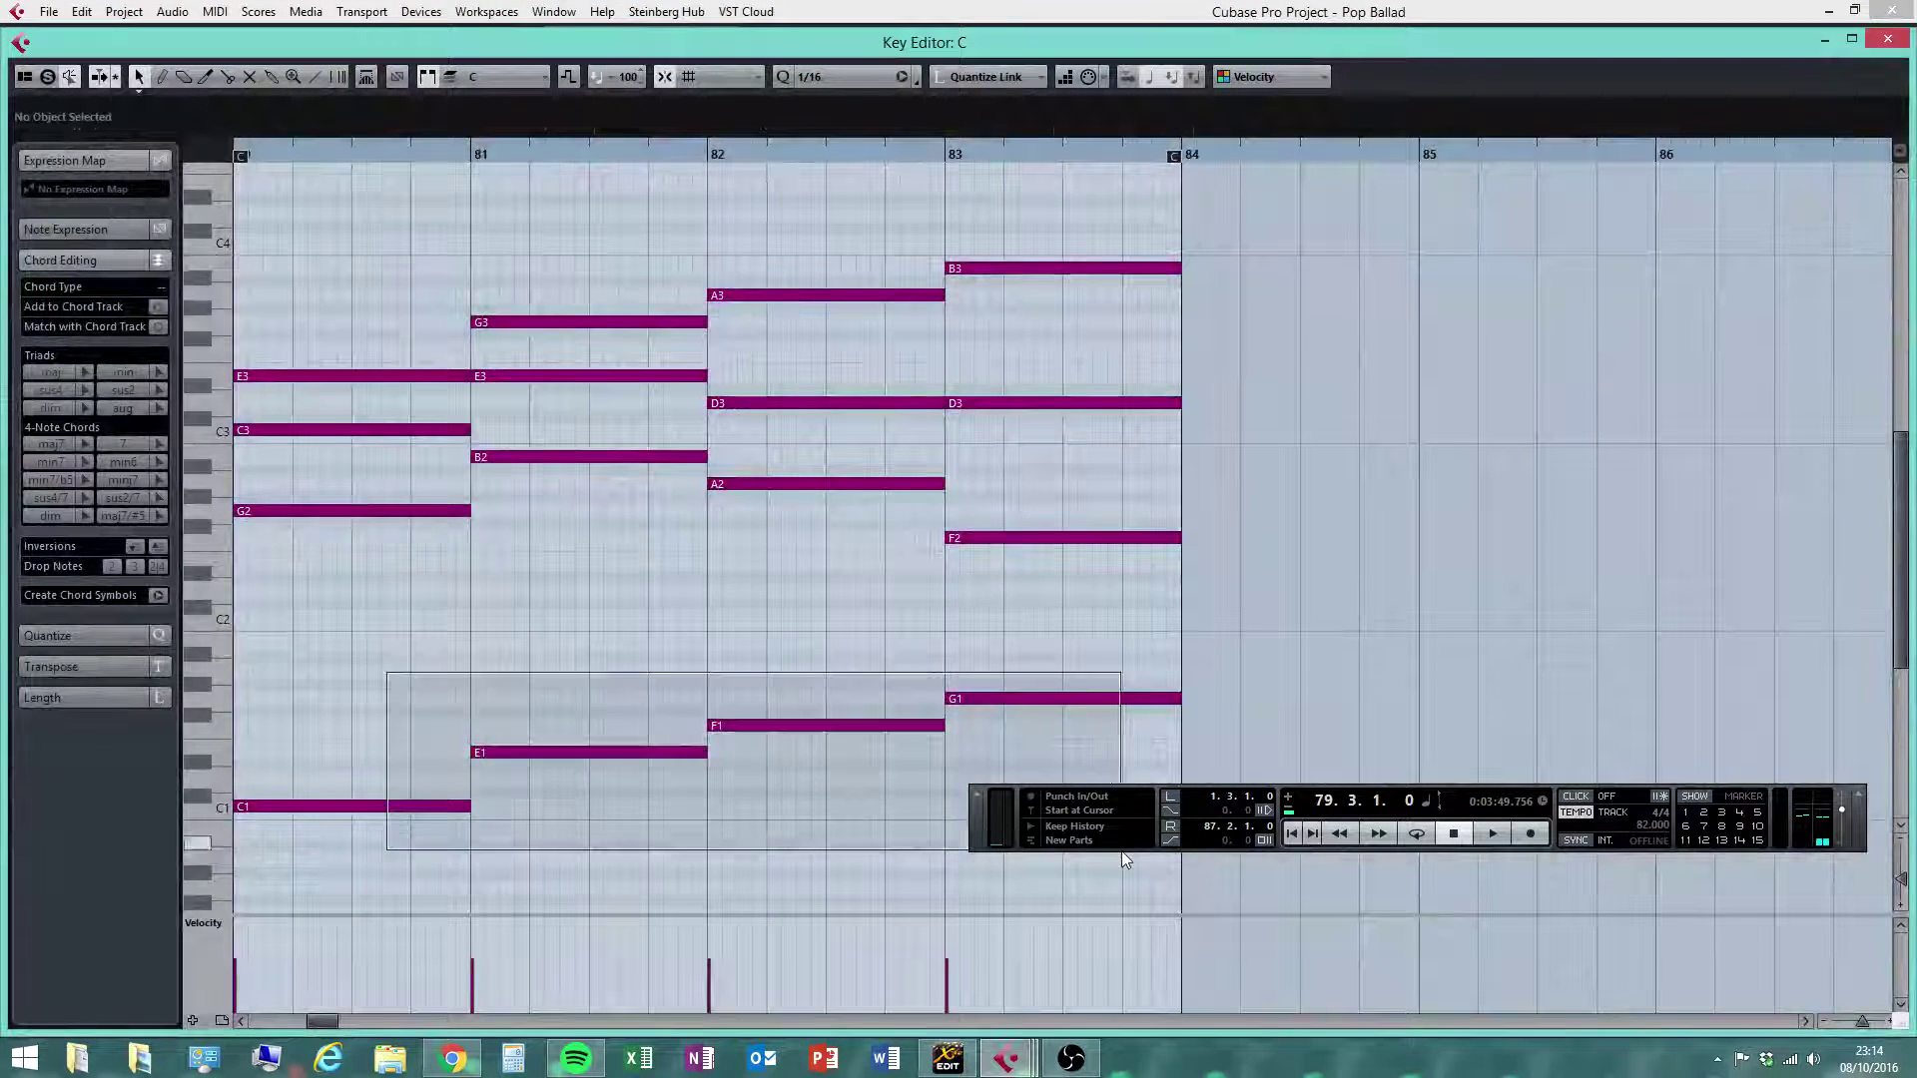
{"action": "key", "text": "Delete"}
{"action": "left_click", "coordinate": [833, 646]}
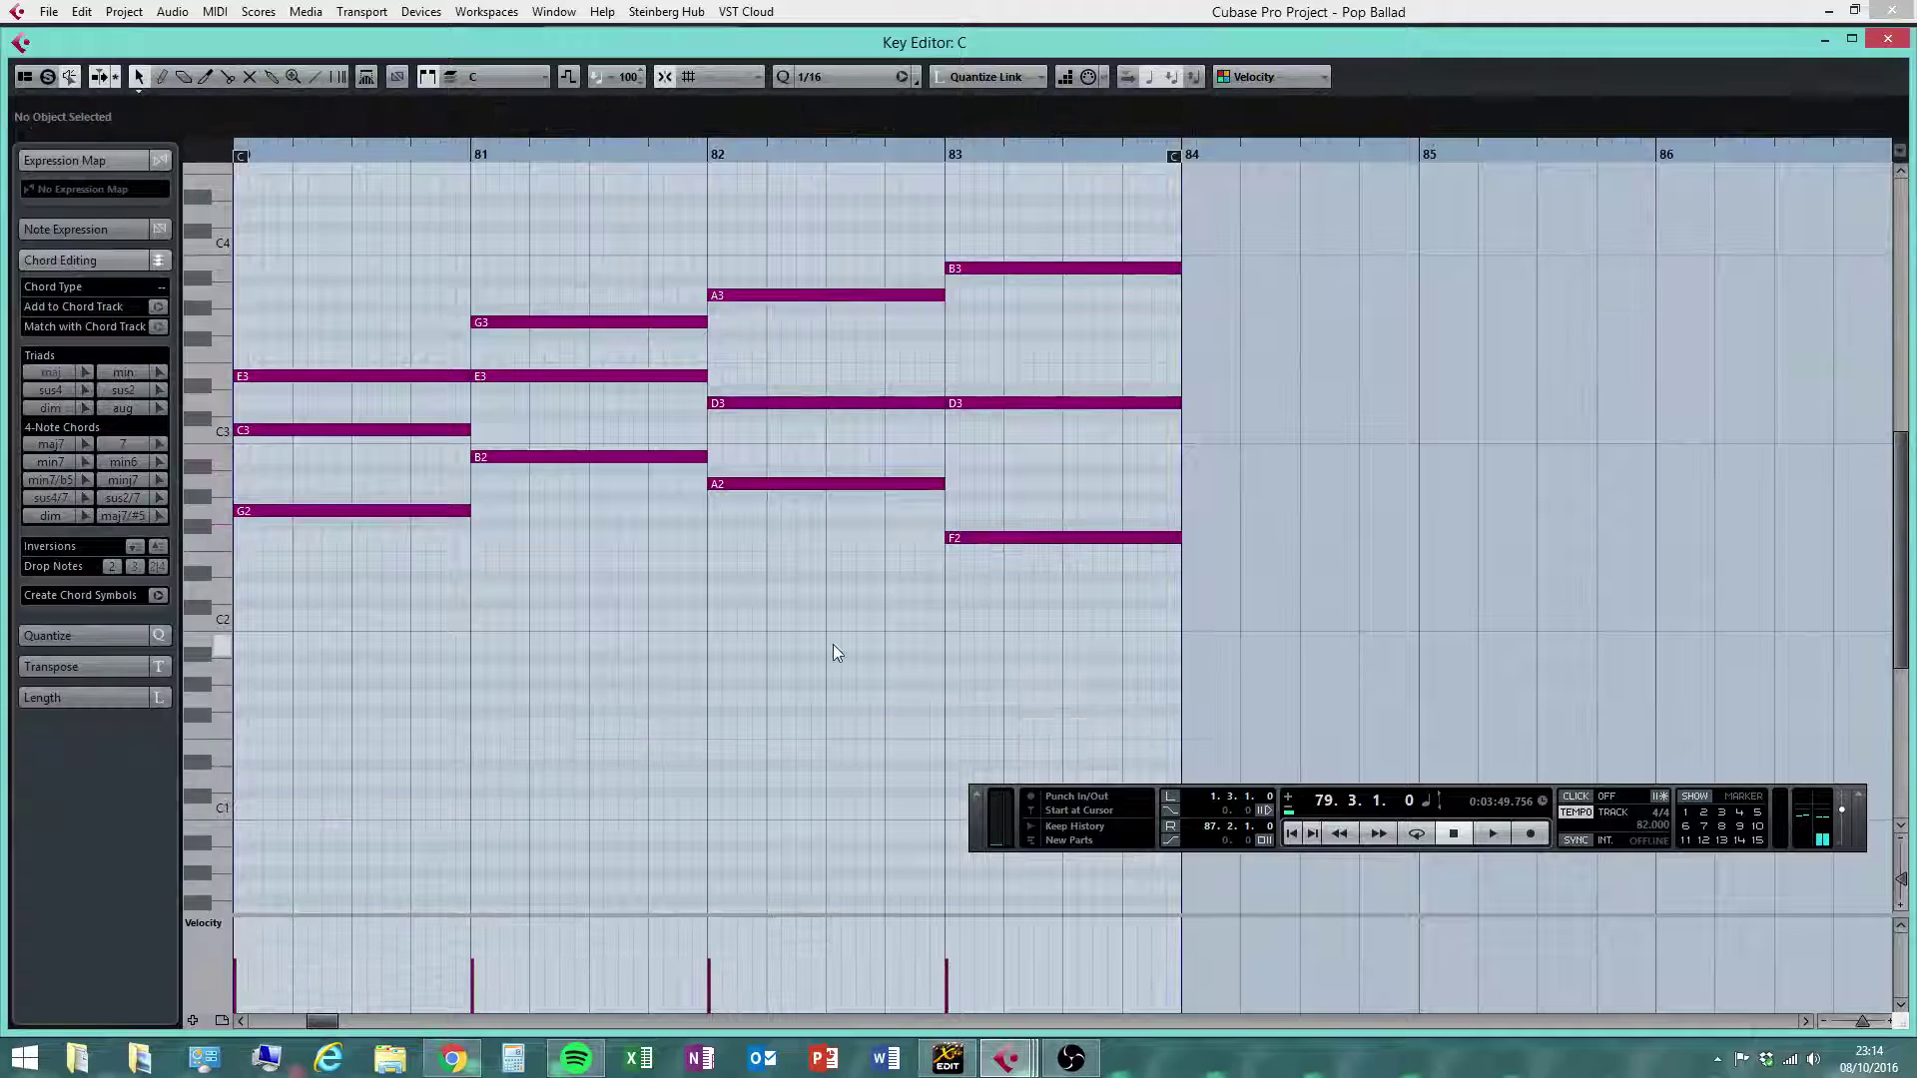
Lower the top notes of the string chords: G3 to G2 in bar 81, A3 to F2 in bar 82 and B3 to B2 in bar 83
{"action": "left_click", "coordinate": [421, 379]}
{"action": "left_click_drag", "start_coordinate": [535, 323], "coordinate": [540, 519]}
{"action": "left_click", "coordinate": [755, 299]}
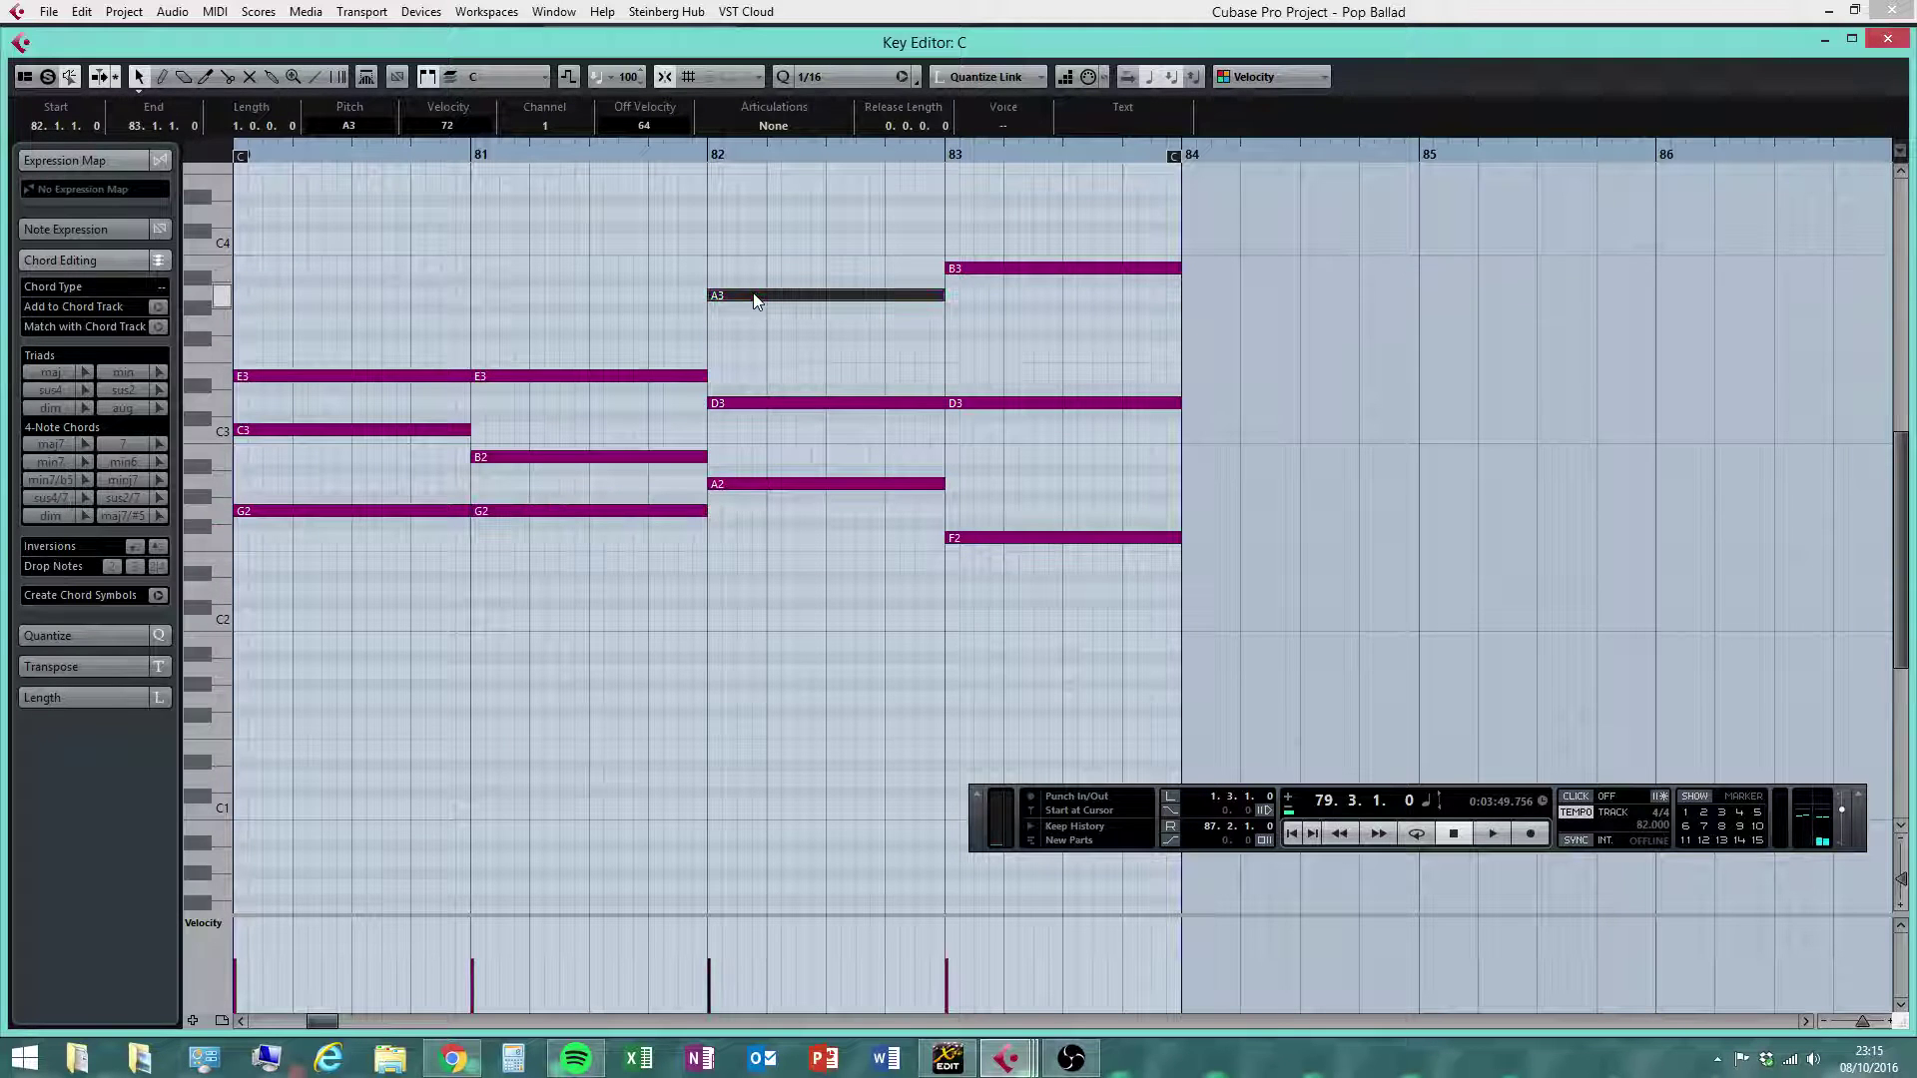
{"action": "left_click_drag", "start_coordinate": [753, 297], "coordinate": [762, 549]}
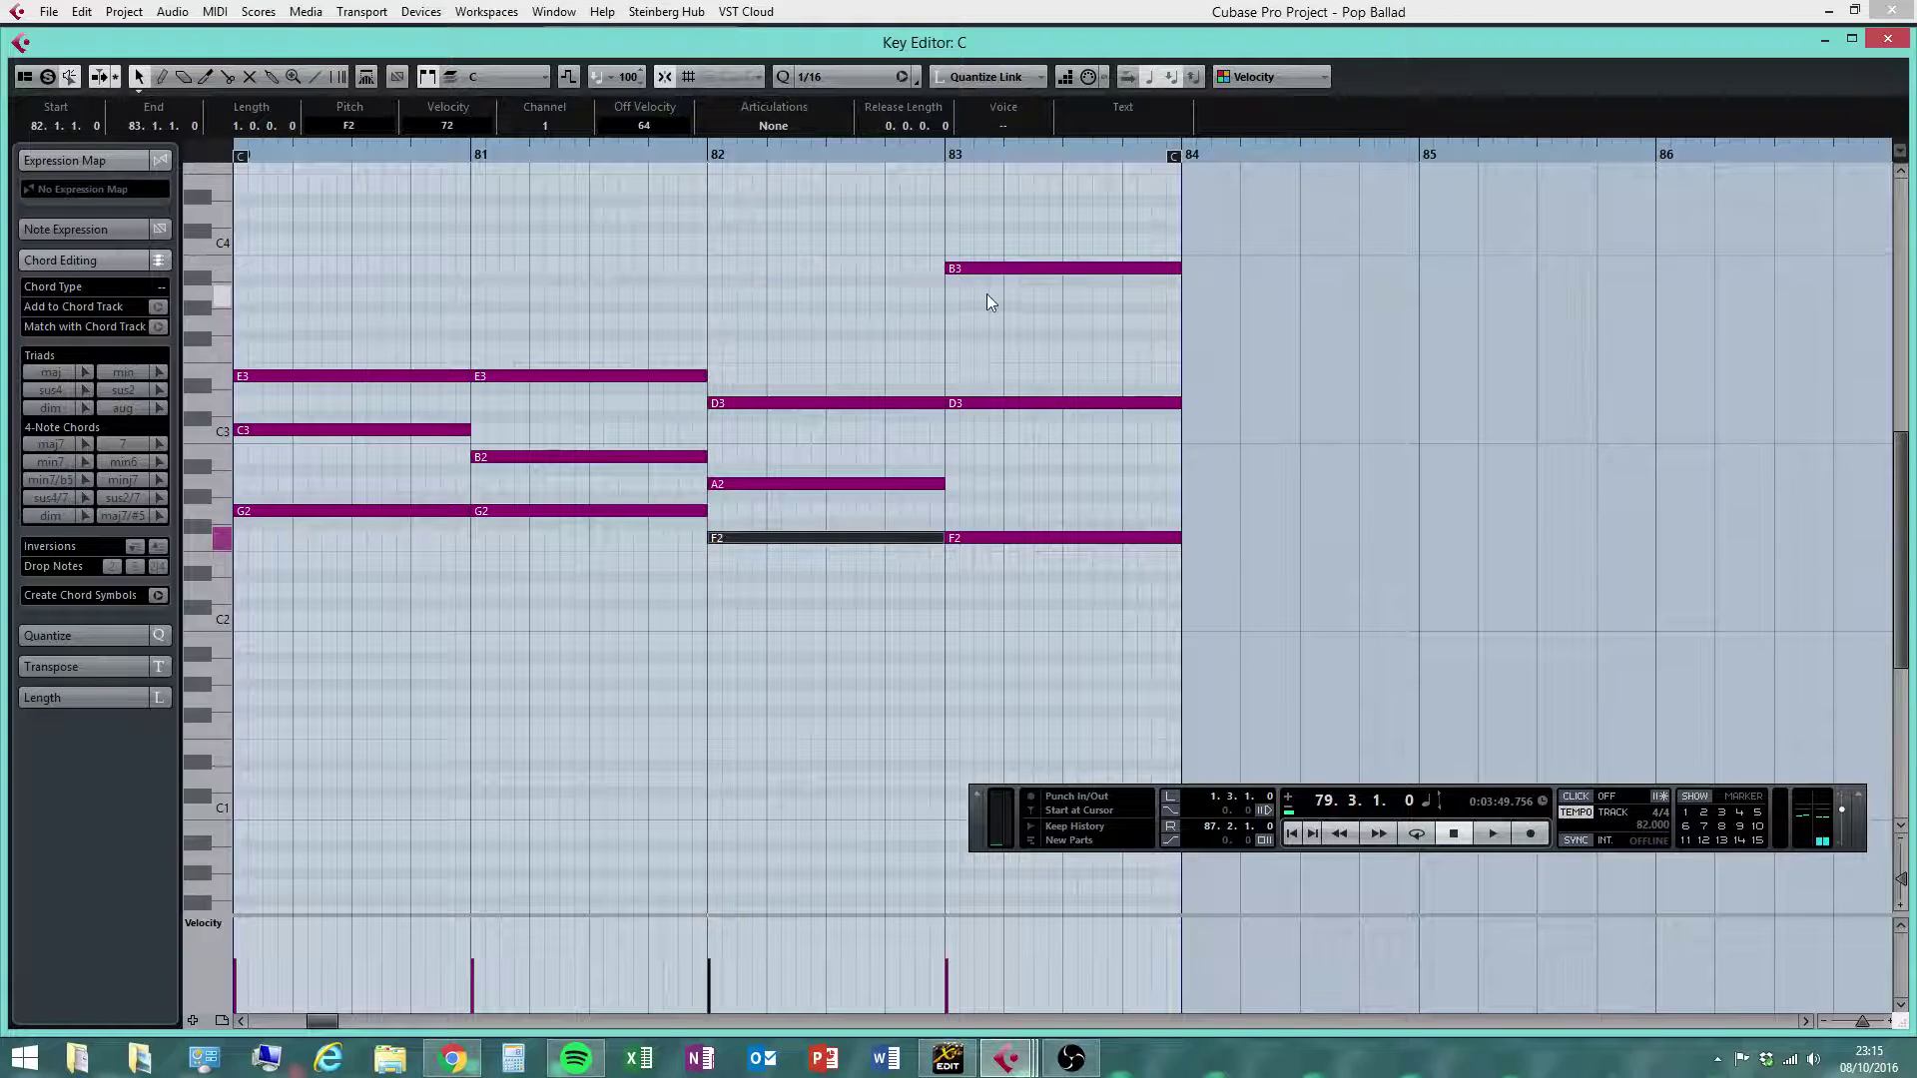
{"action": "left_click_drag", "start_coordinate": [857, 352], "coordinate": [779, 644]}
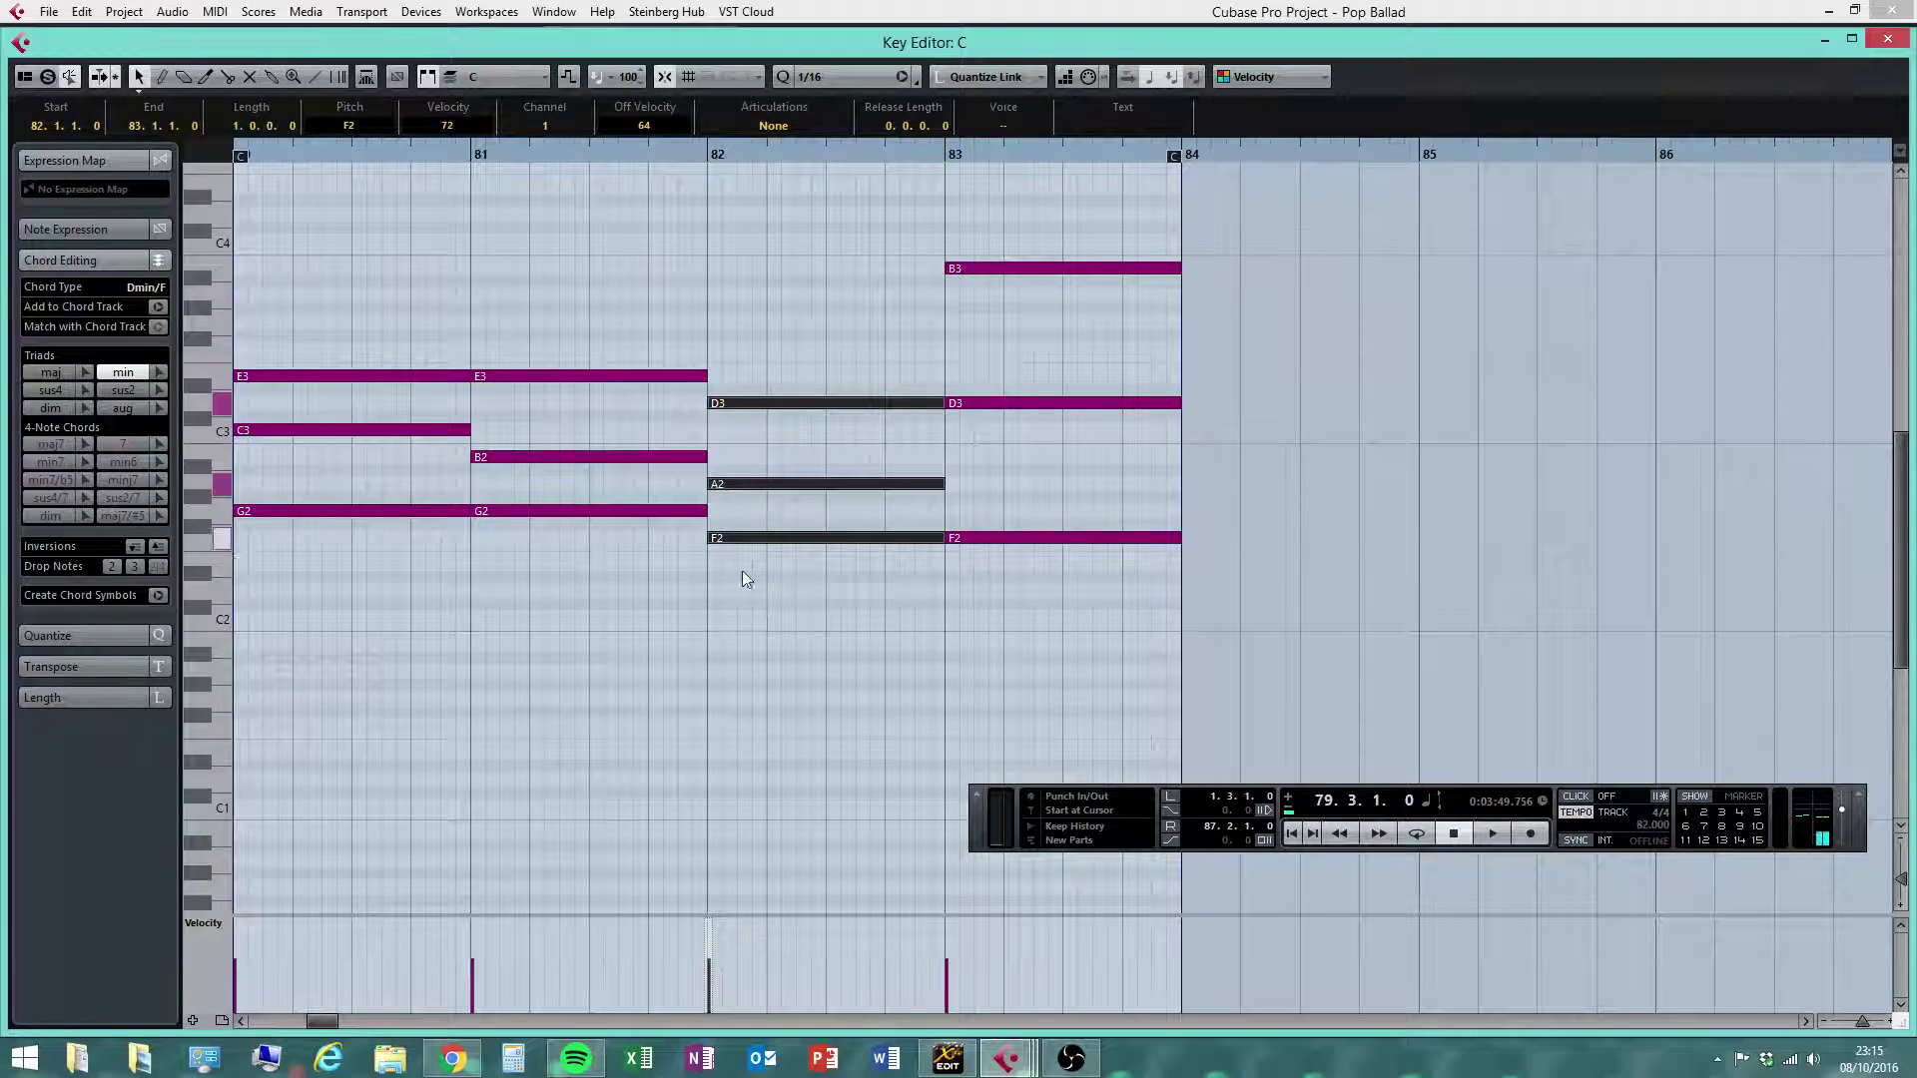
{"action": "left_click", "coordinate": [1034, 258]}
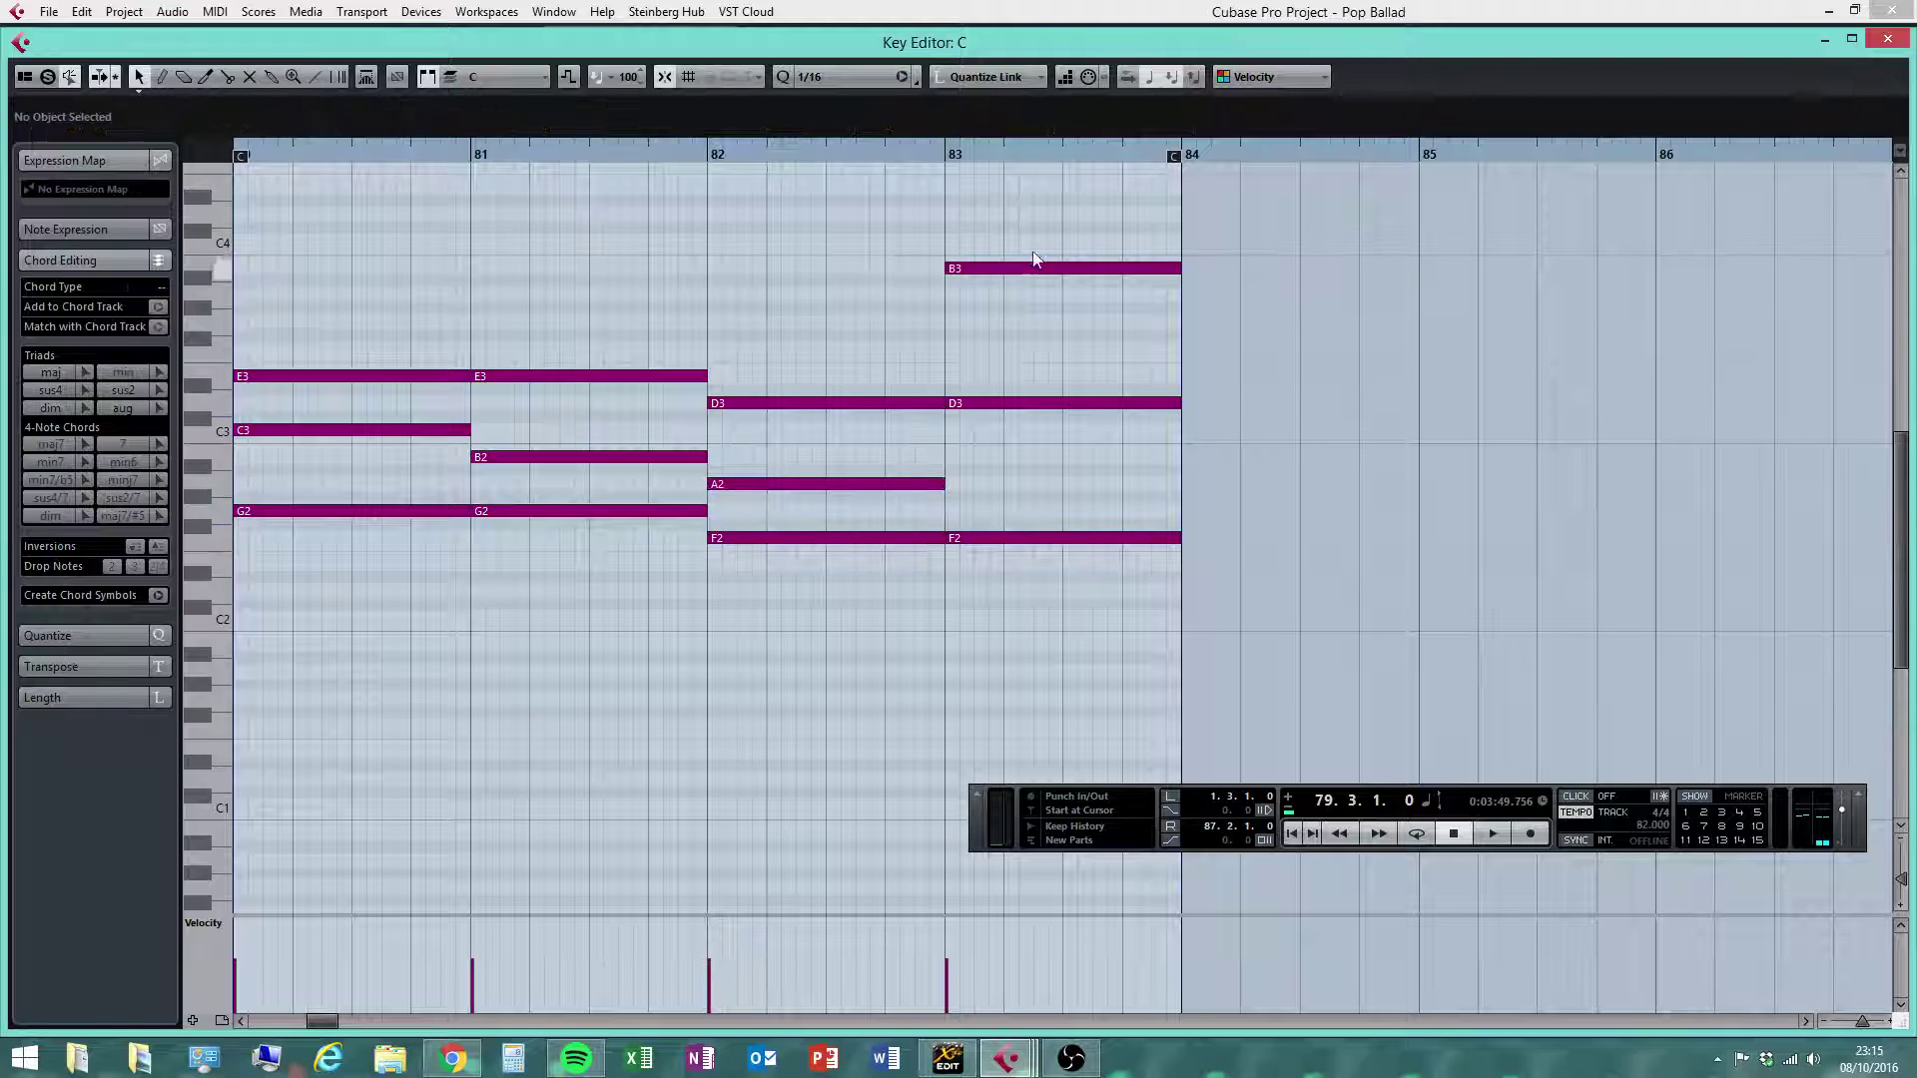
{"action": "left_click_drag", "start_coordinate": [1031, 280], "coordinate": [1032, 469]}
Close the strings editor and play back from bar 77 into bar 81 to check the new held chords
{"action": "left_click", "coordinate": [1887, 39]}
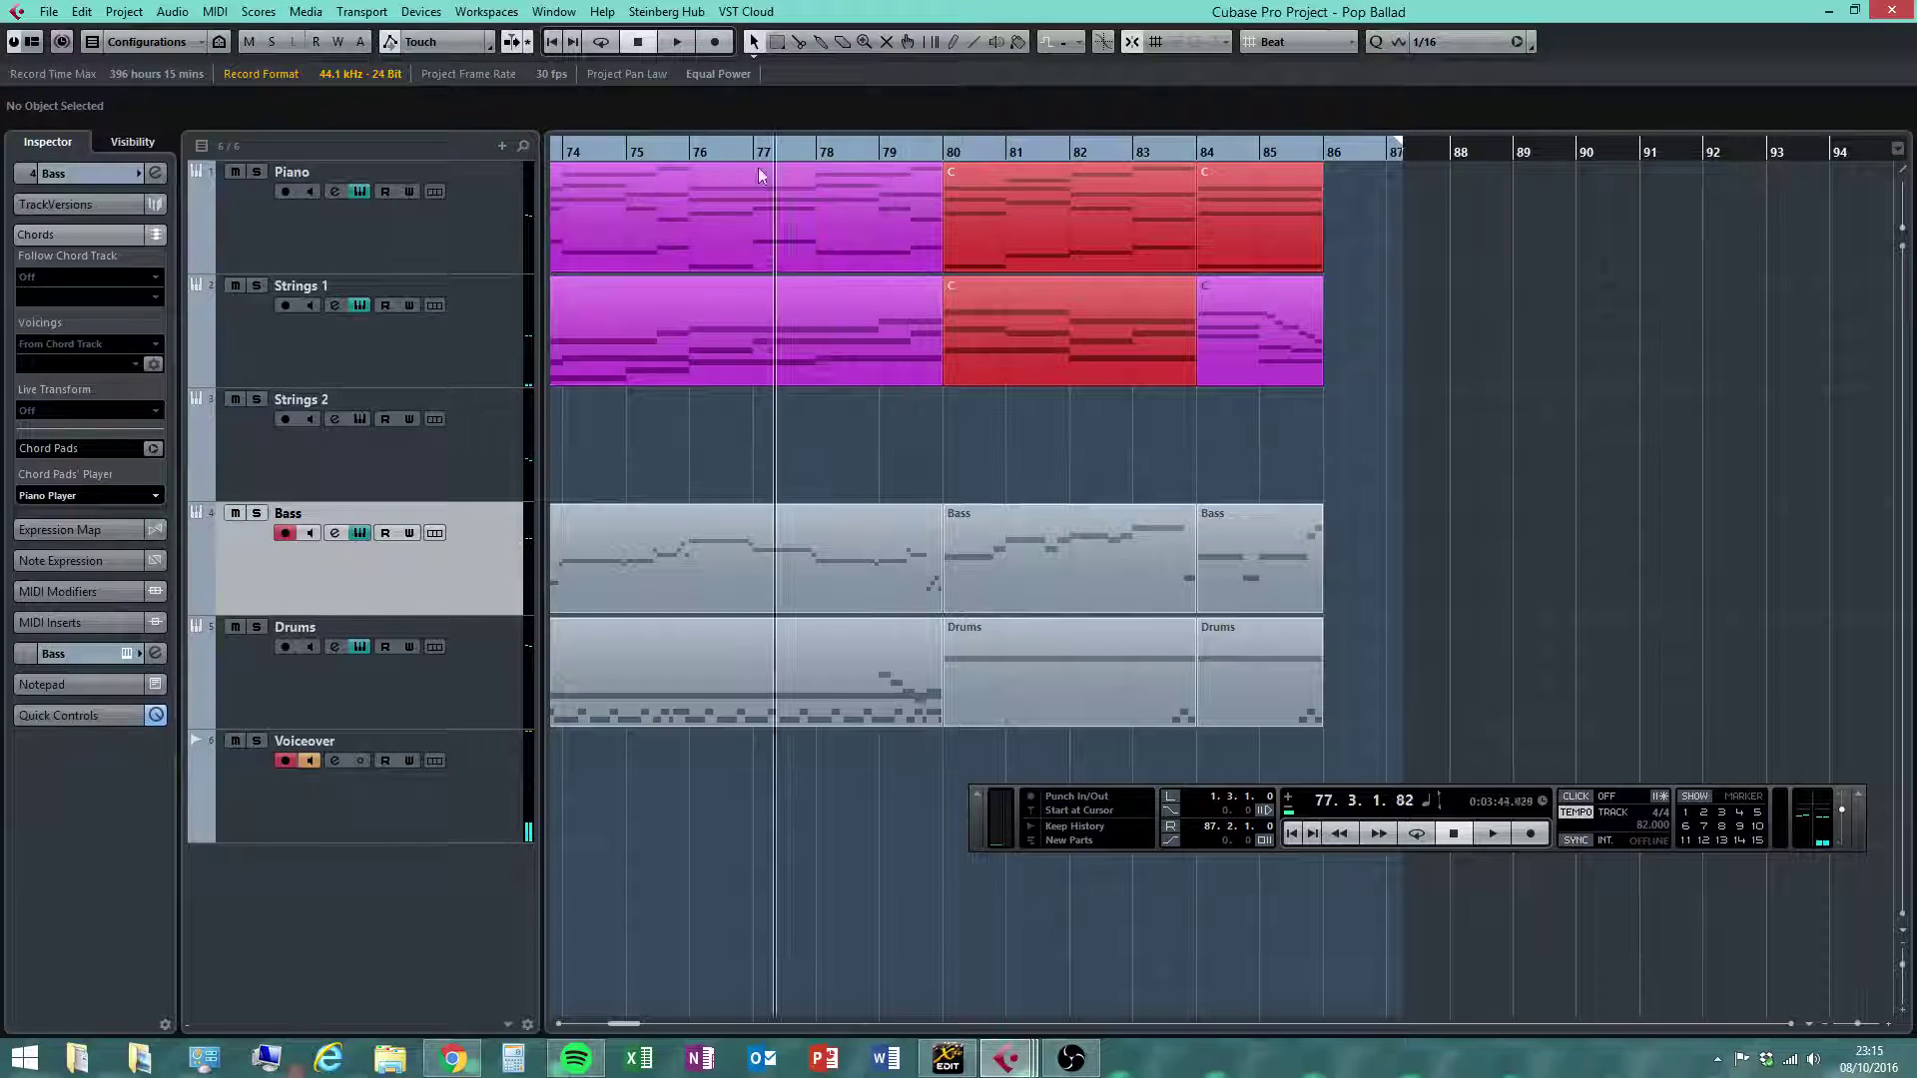
{"action": "left_click", "coordinate": [1501, 832]}
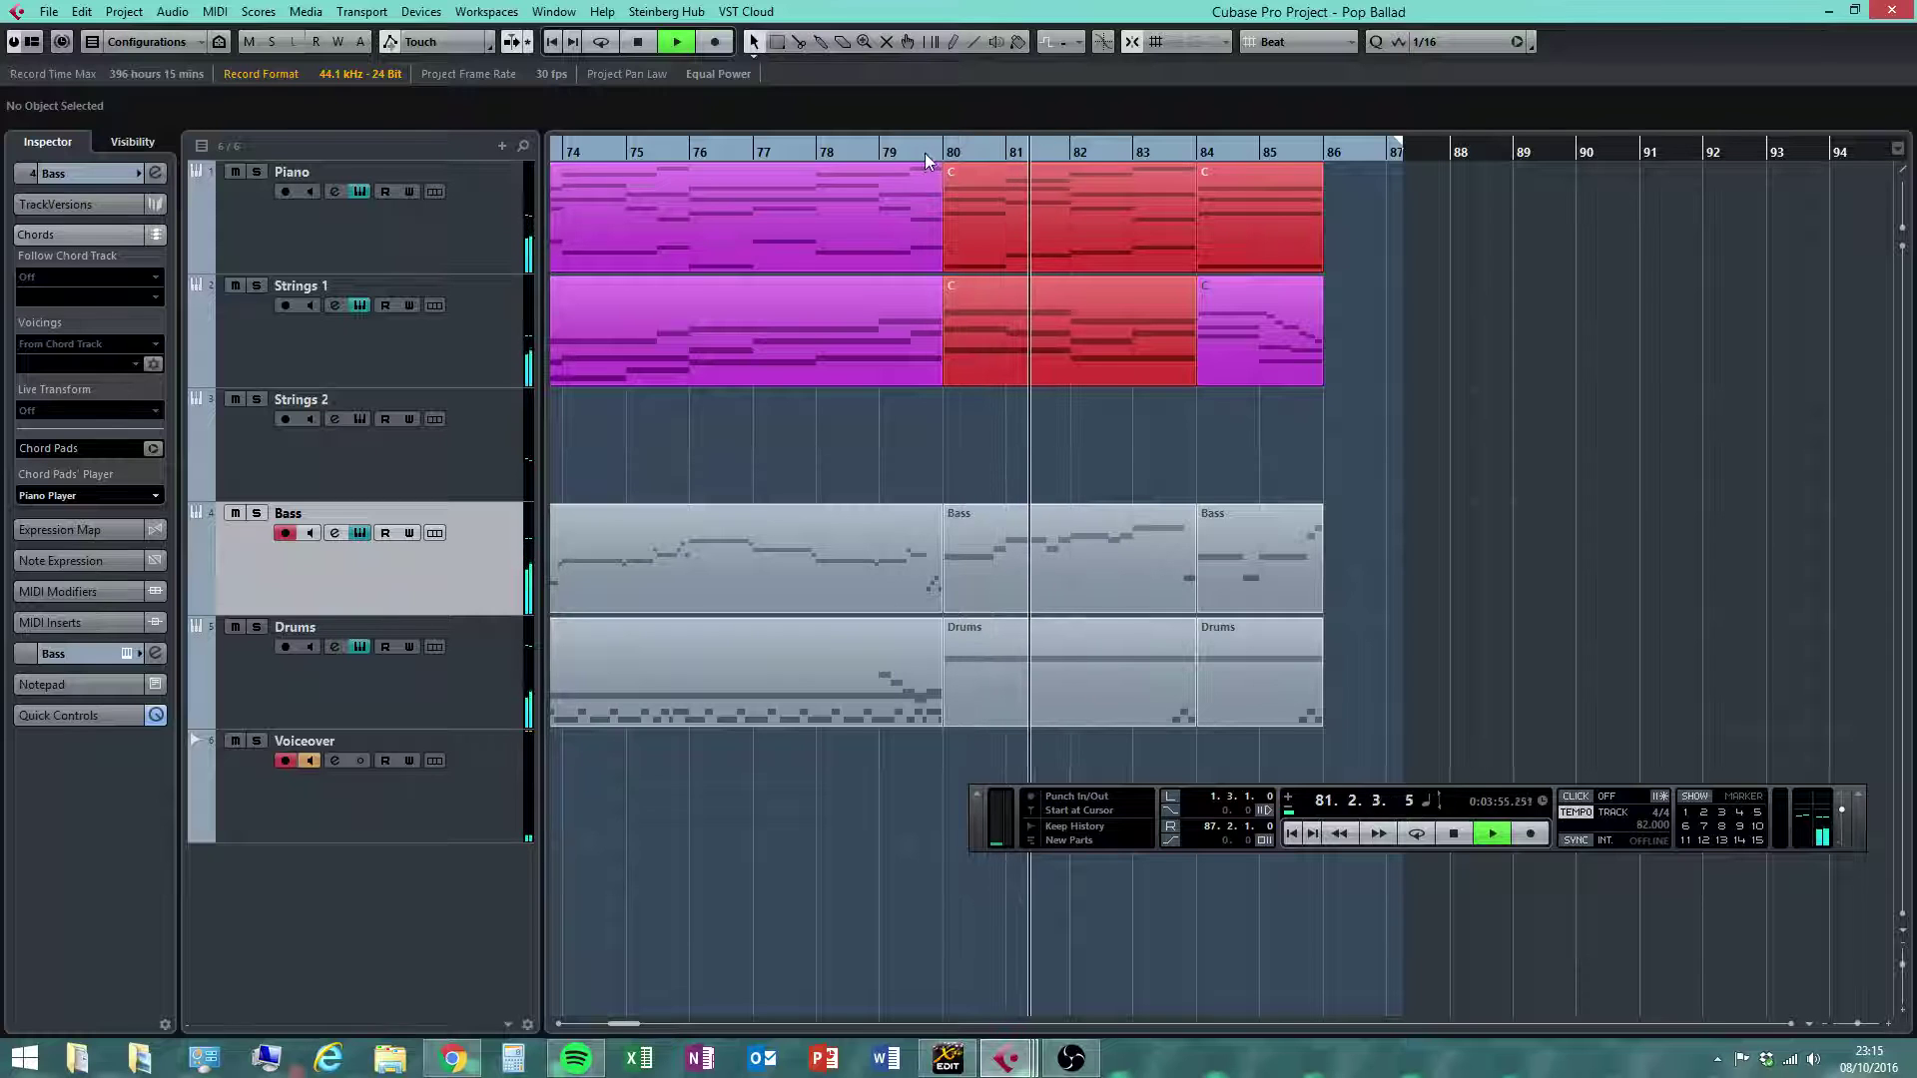
{"action": "left_click", "coordinate": [814, 152]}
{"action": "left_click", "coordinate": [1452, 833]}
Open the Drums part at bar 80 and draw a one-bar C#2 note at its start
{"action": "double_click", "coordinate": [973, 653]}
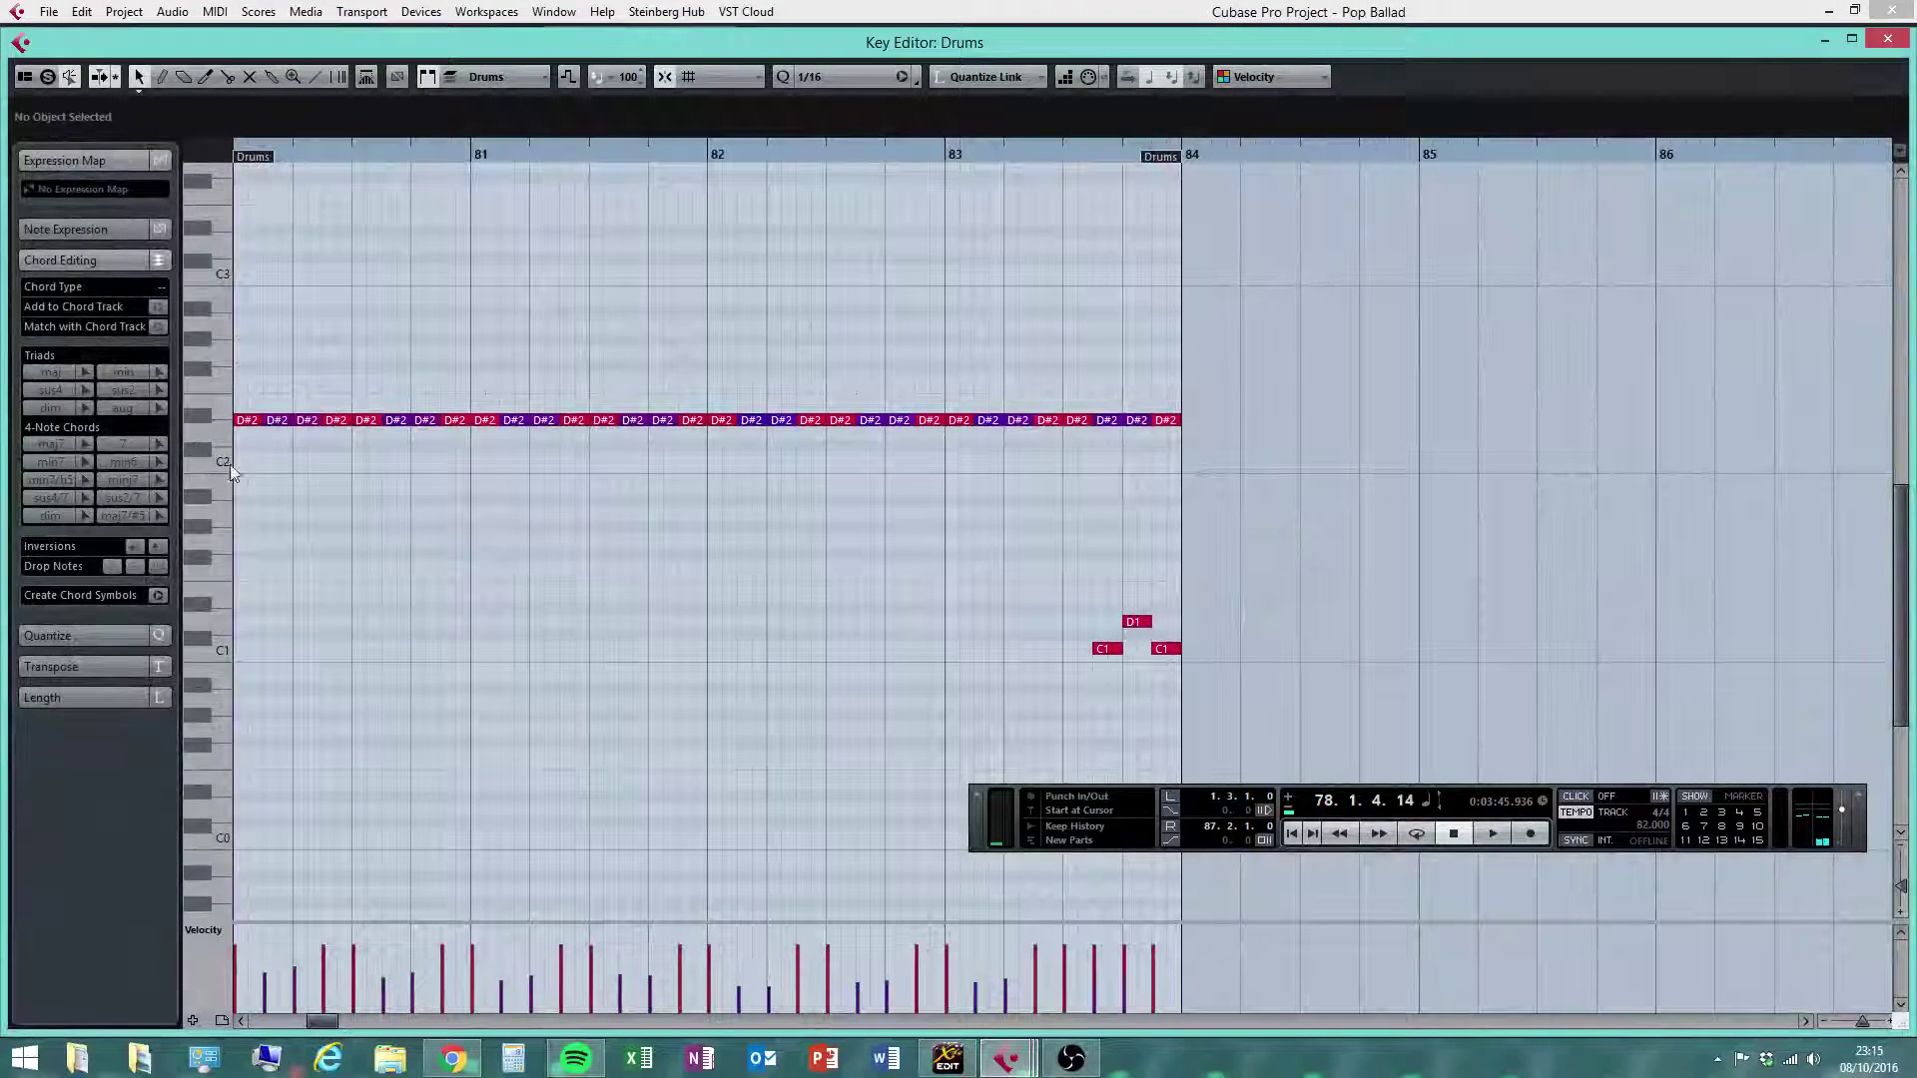
{"action": "right_click", "coordinate": [301, 485]}
{"action": "left_click", "coordinate": [337, 494]}
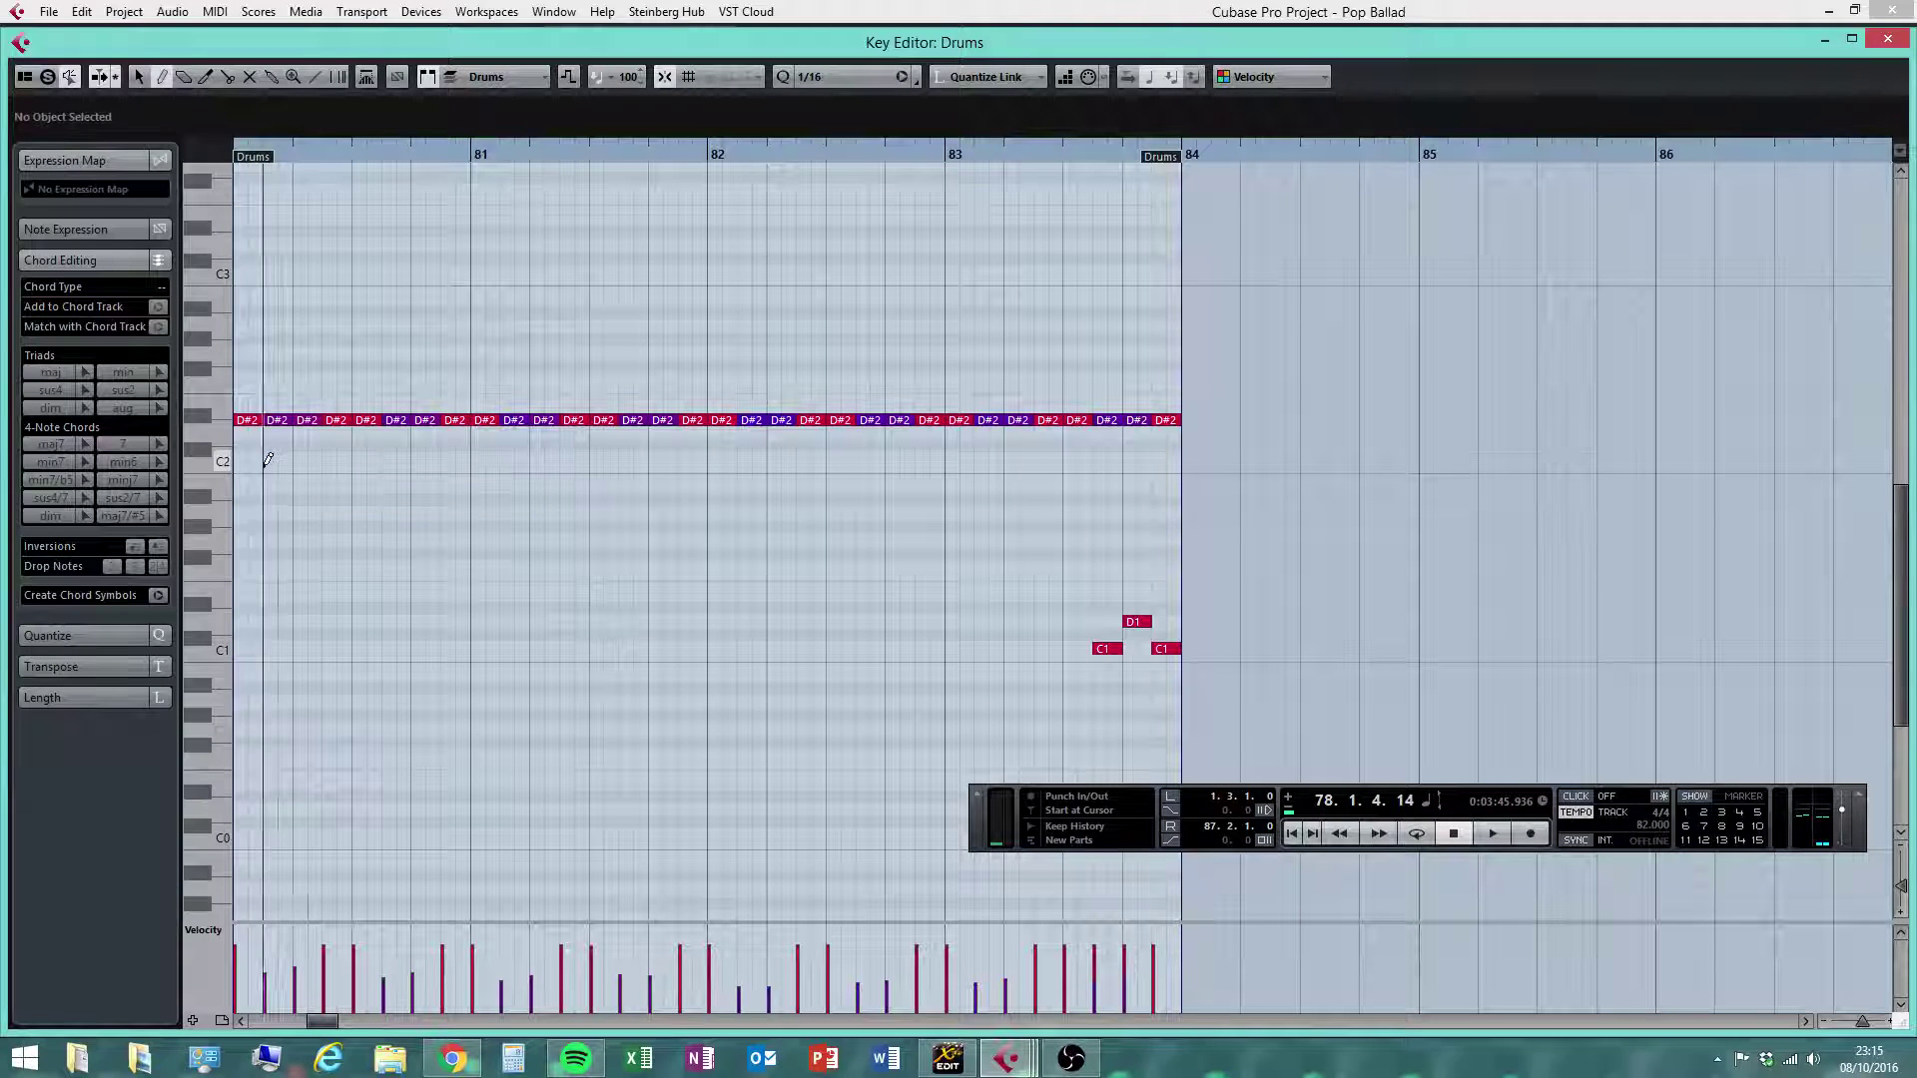
{"action": "left_click_drag", "start_coordinate": [240, 440], "coordinate": [477, 440]}
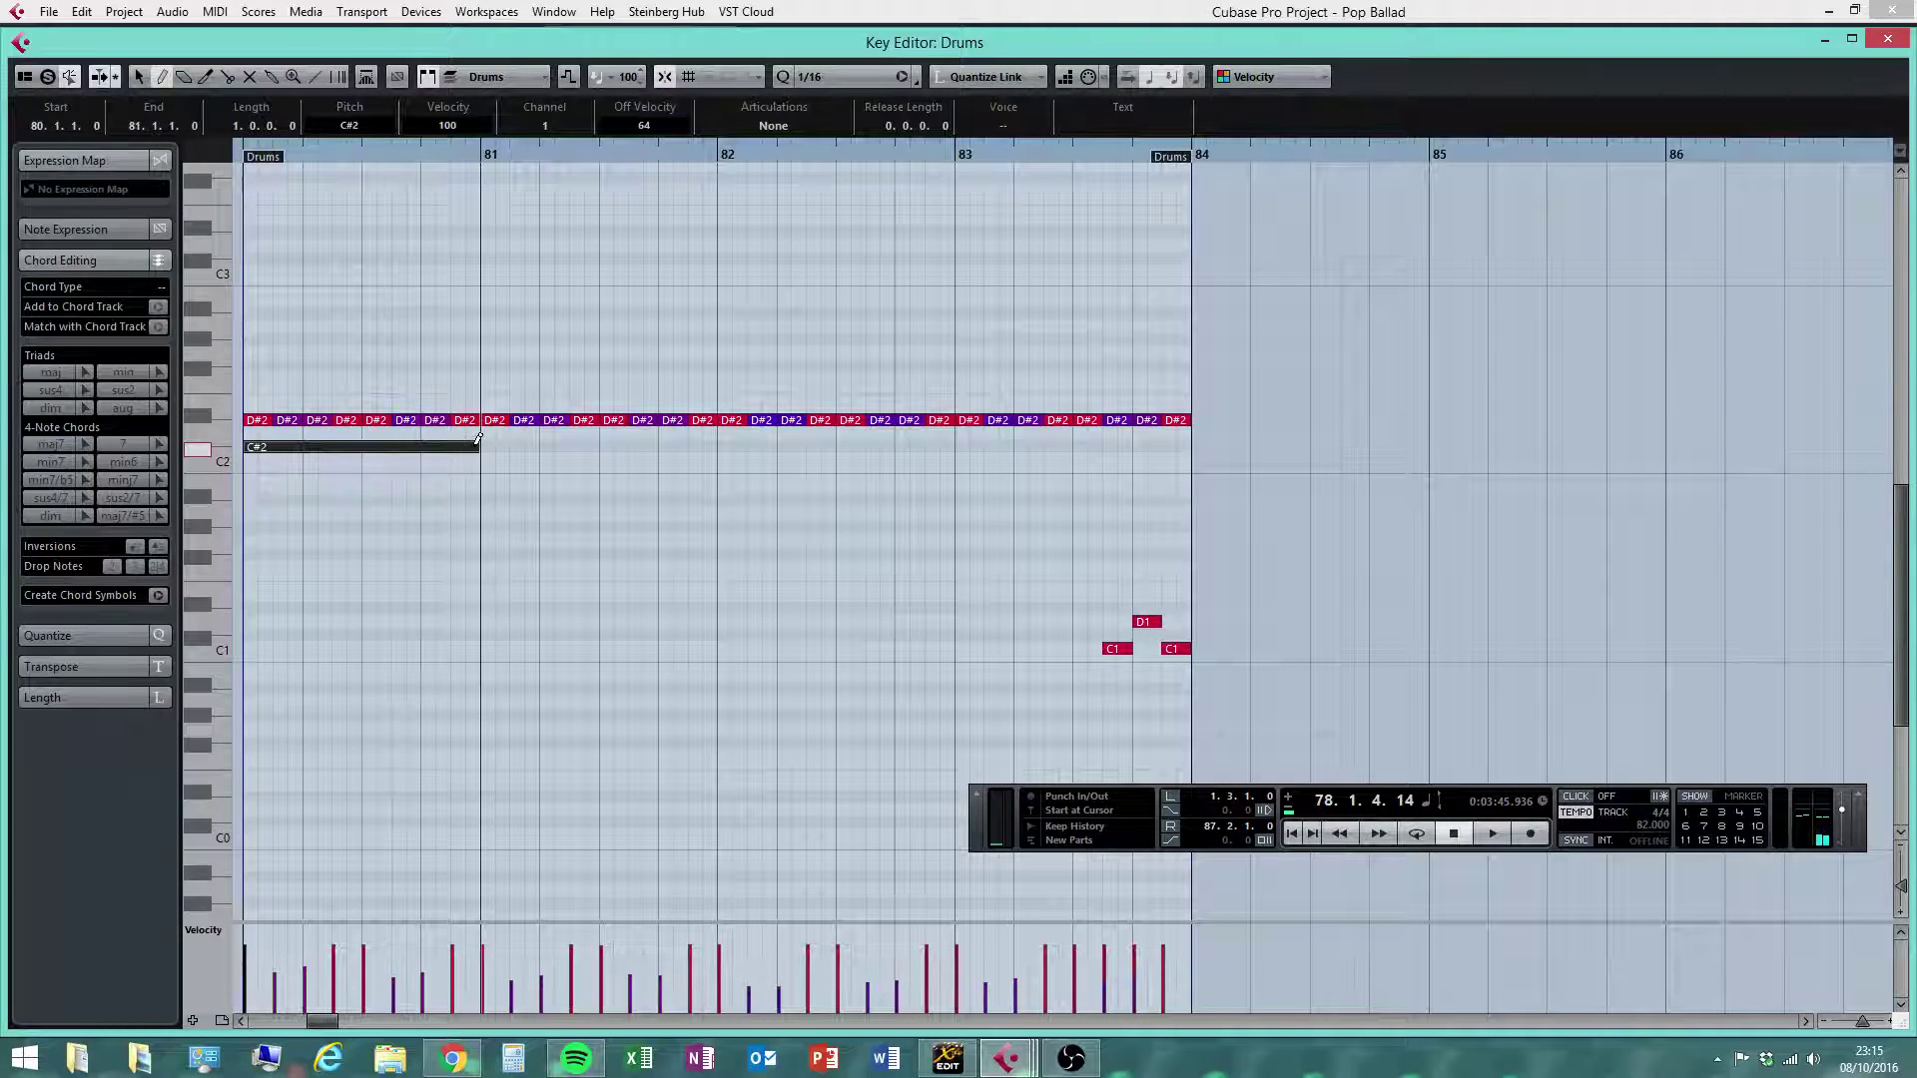
{"action": "left_click", "coordinate": [249, 954]}
{"action": "key", "text": "1"}
{"action": "left_click", "coordinate": [1098, 242]}
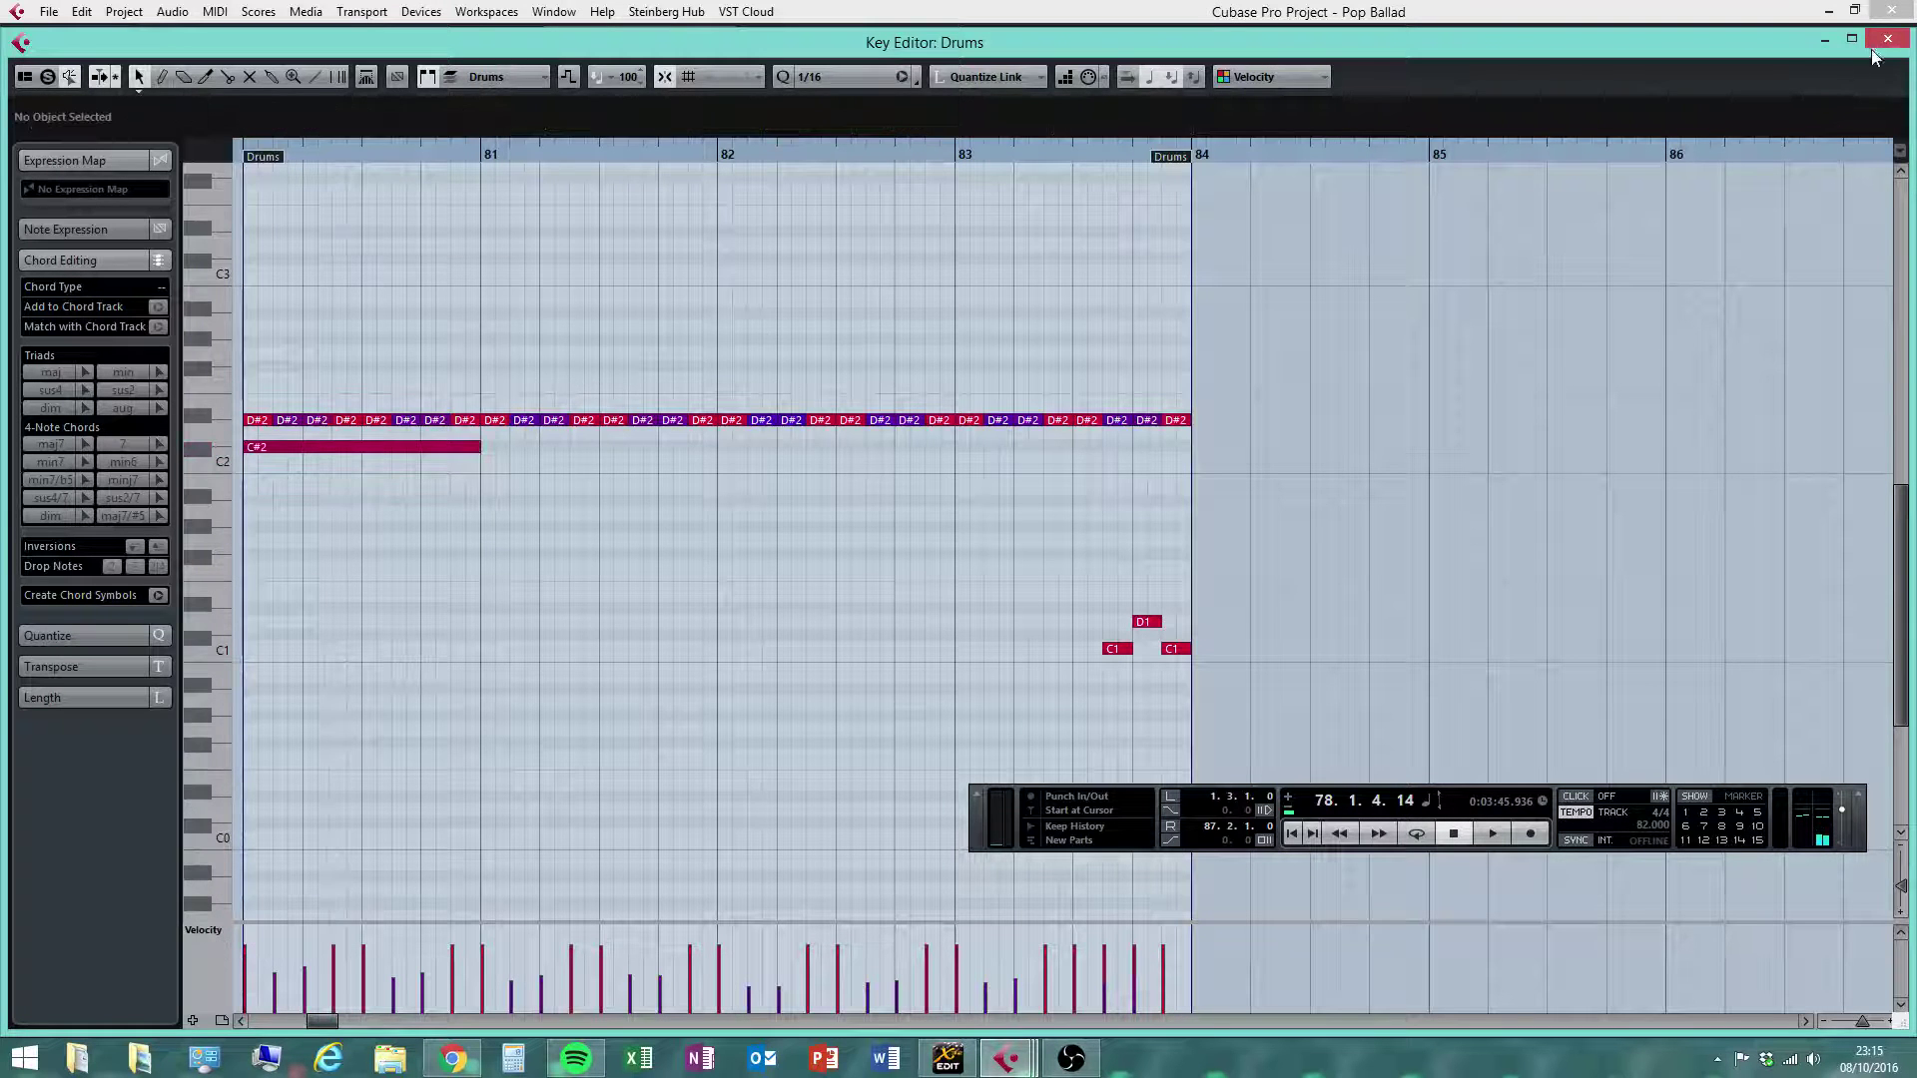
{"action": "left_click", "coordinate": [1885, 40]}
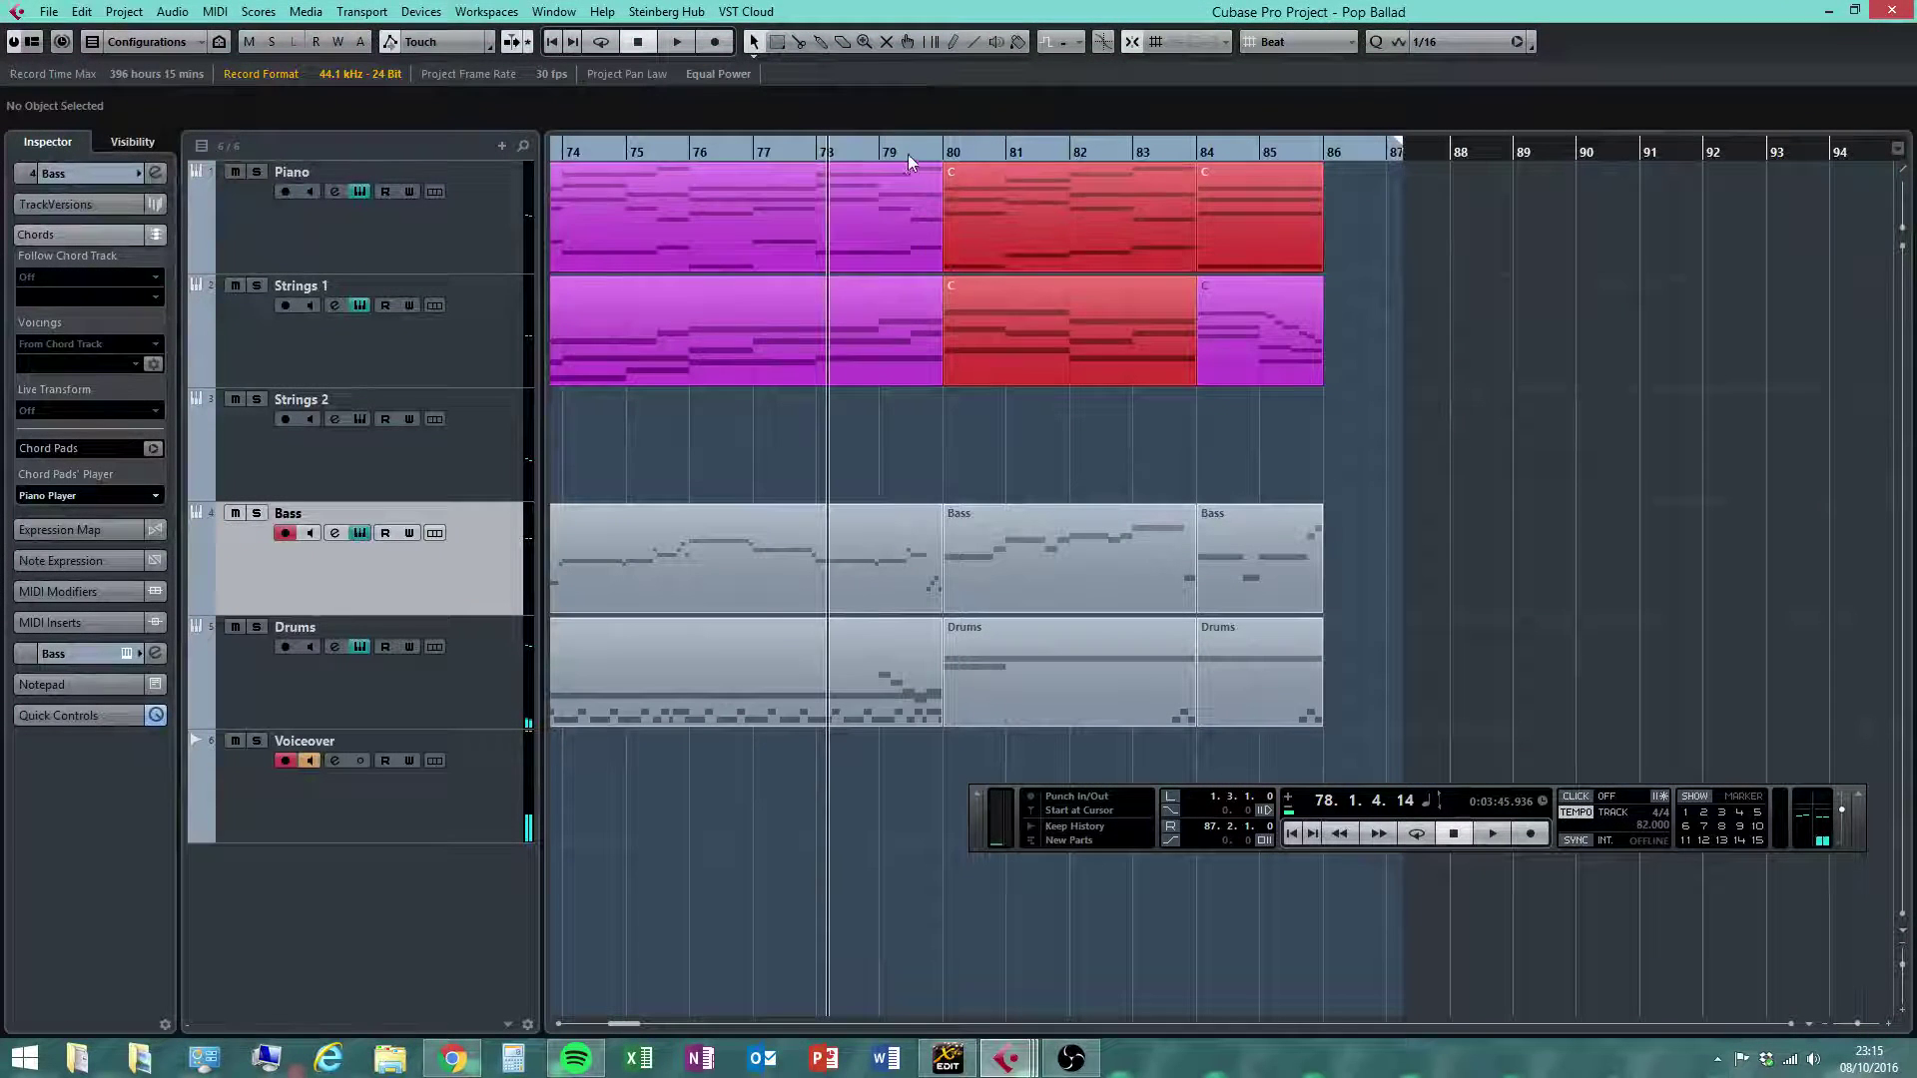
Place the playback cursor at bar 76 beat 4 and move the right locator to bar 86 beat 3
{"action": "left_click_drag", "start_coordinate": [766, 153], "coordinate": [738, 189]}
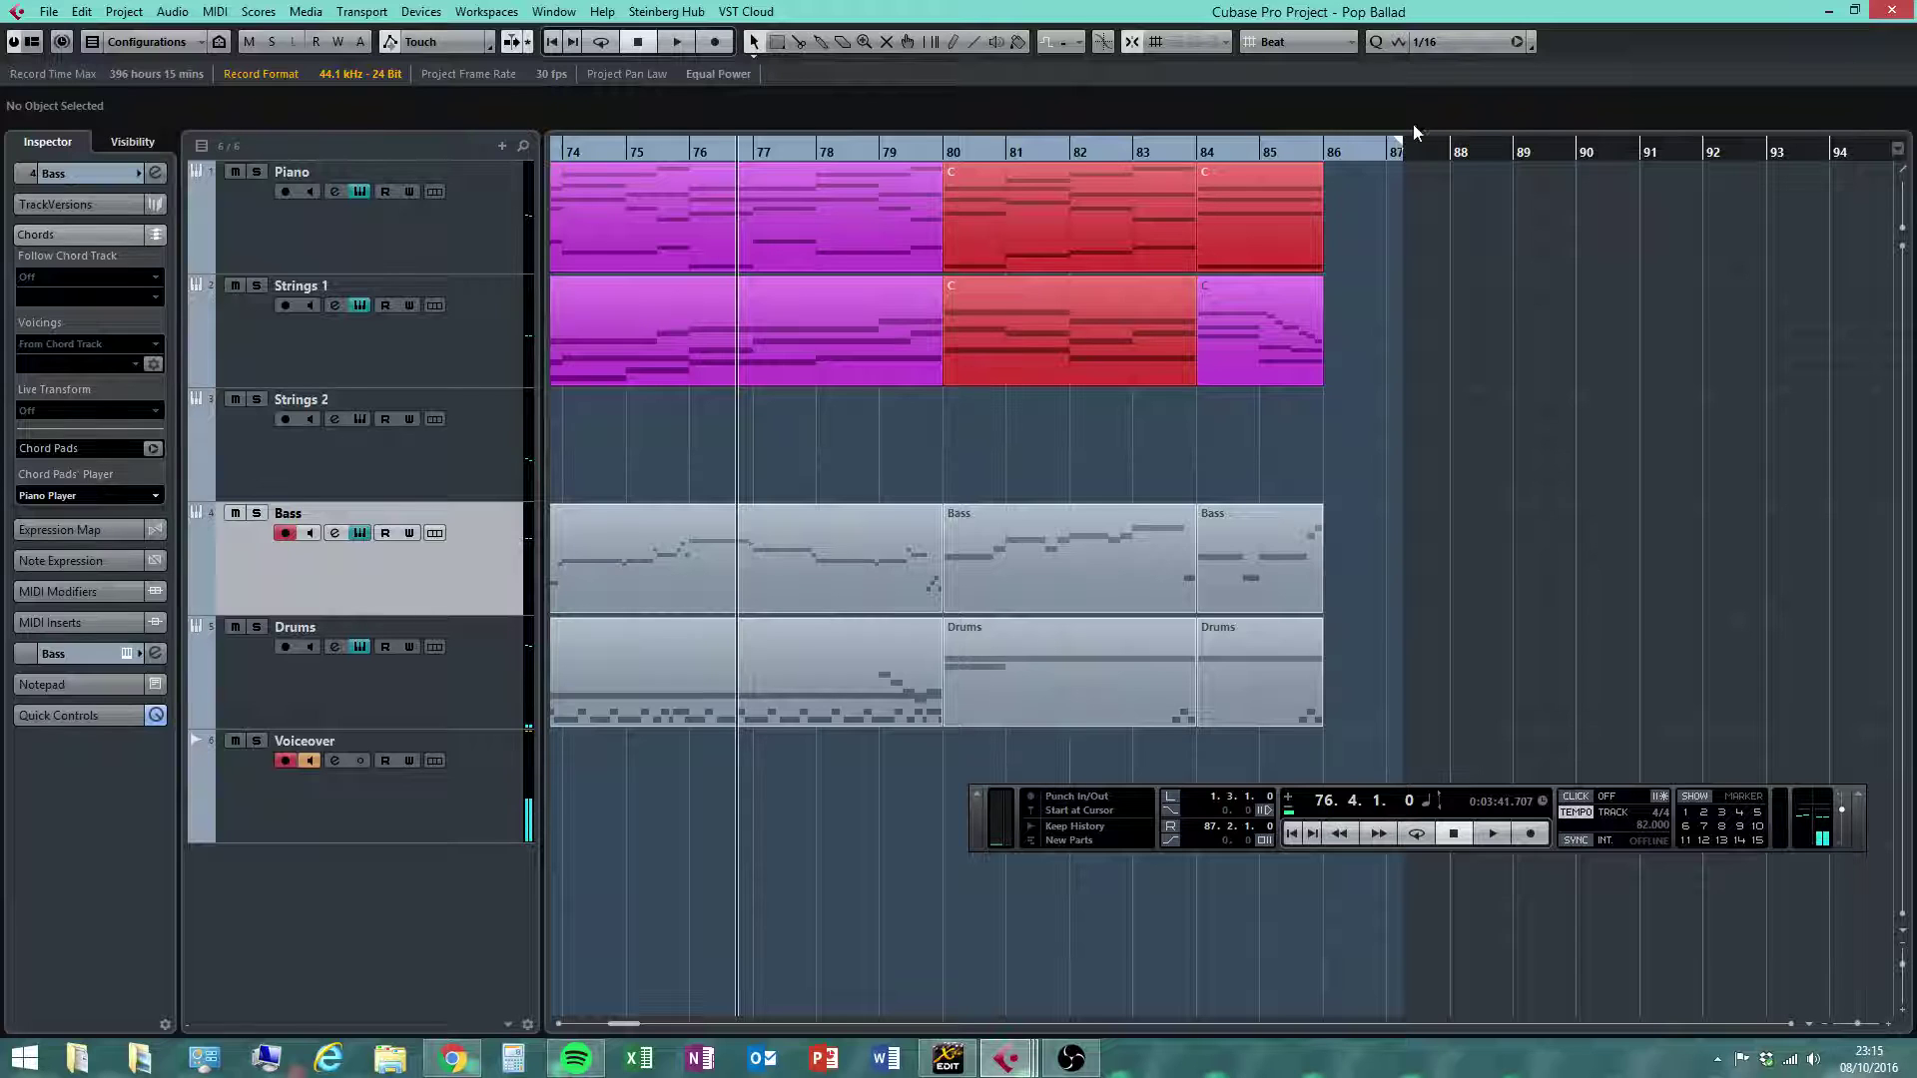
{"action": "left_click_drag", "start_coordinate": [1355, 168], "coordinate": [1355, 170]}
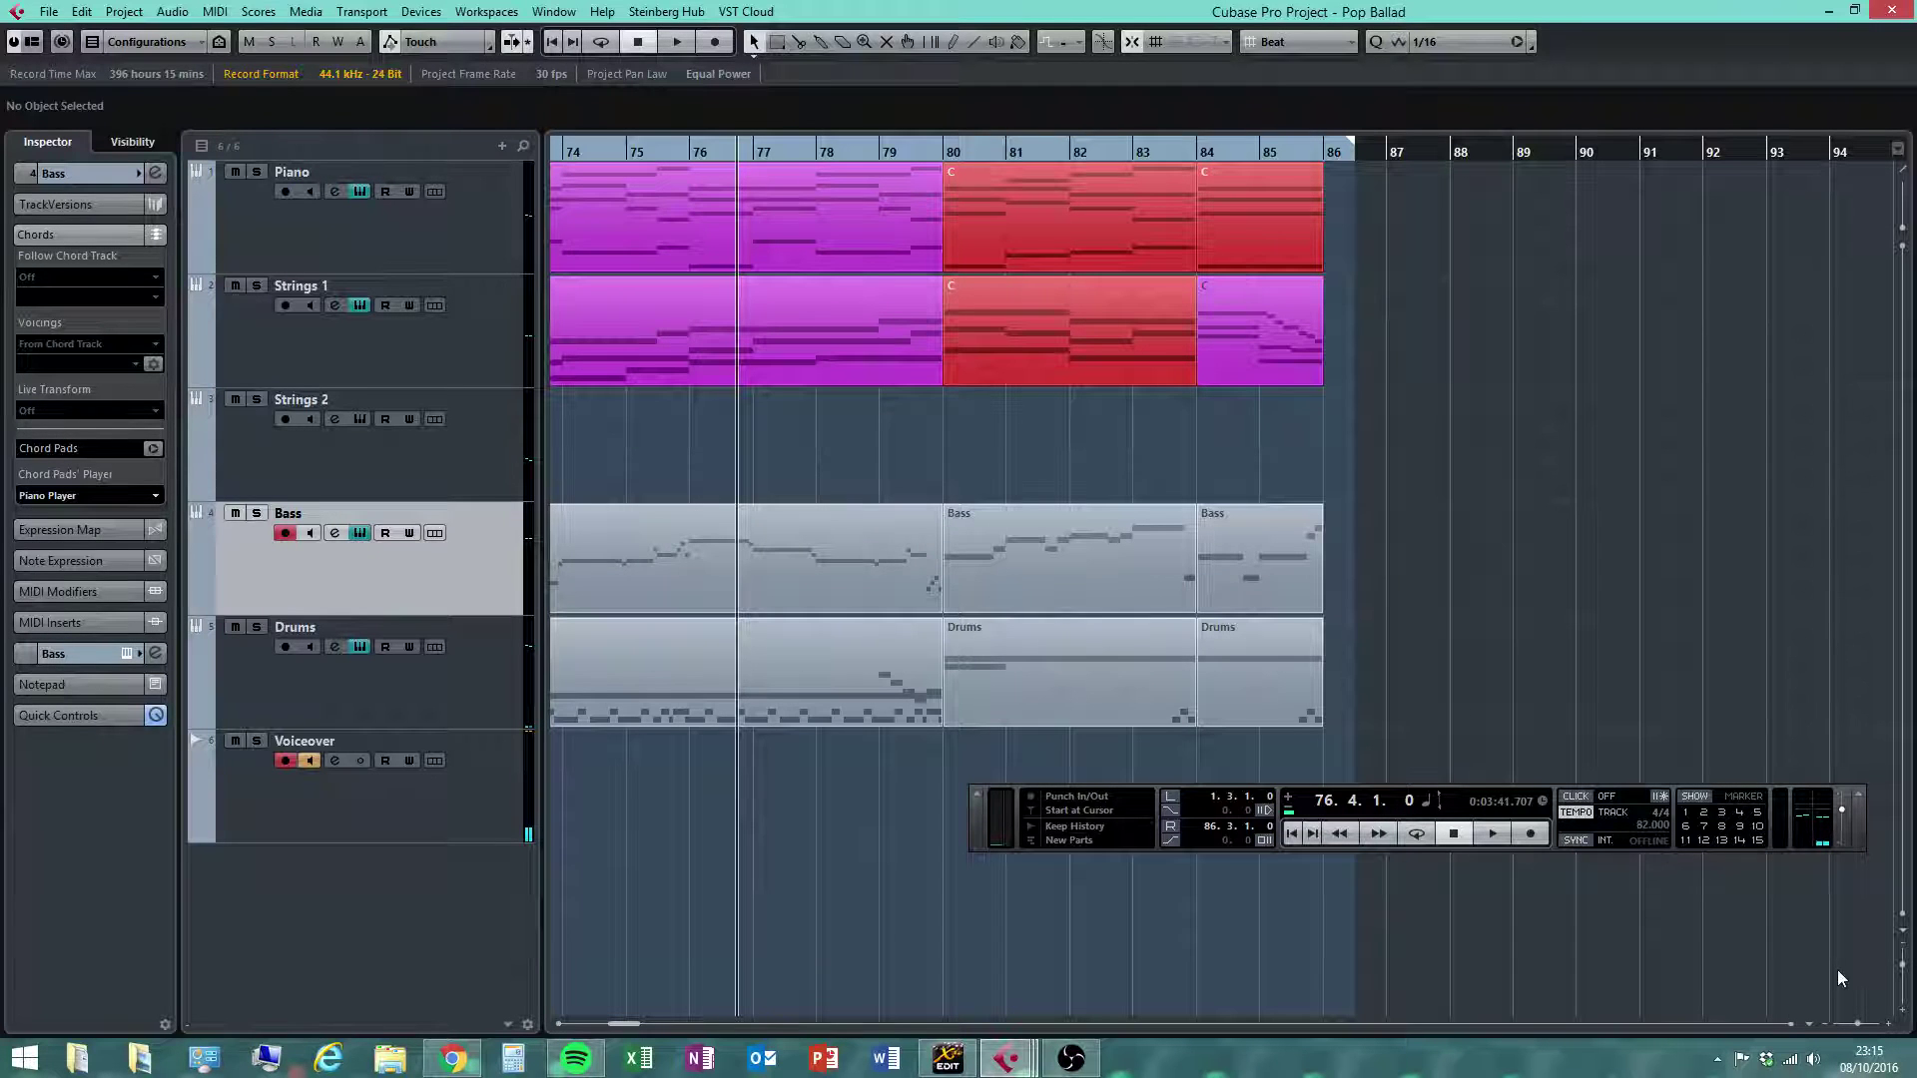
{"action": "left_click_drag", "start_coordinate": [1859, 1026], "coordinate": [1855, 1027]}
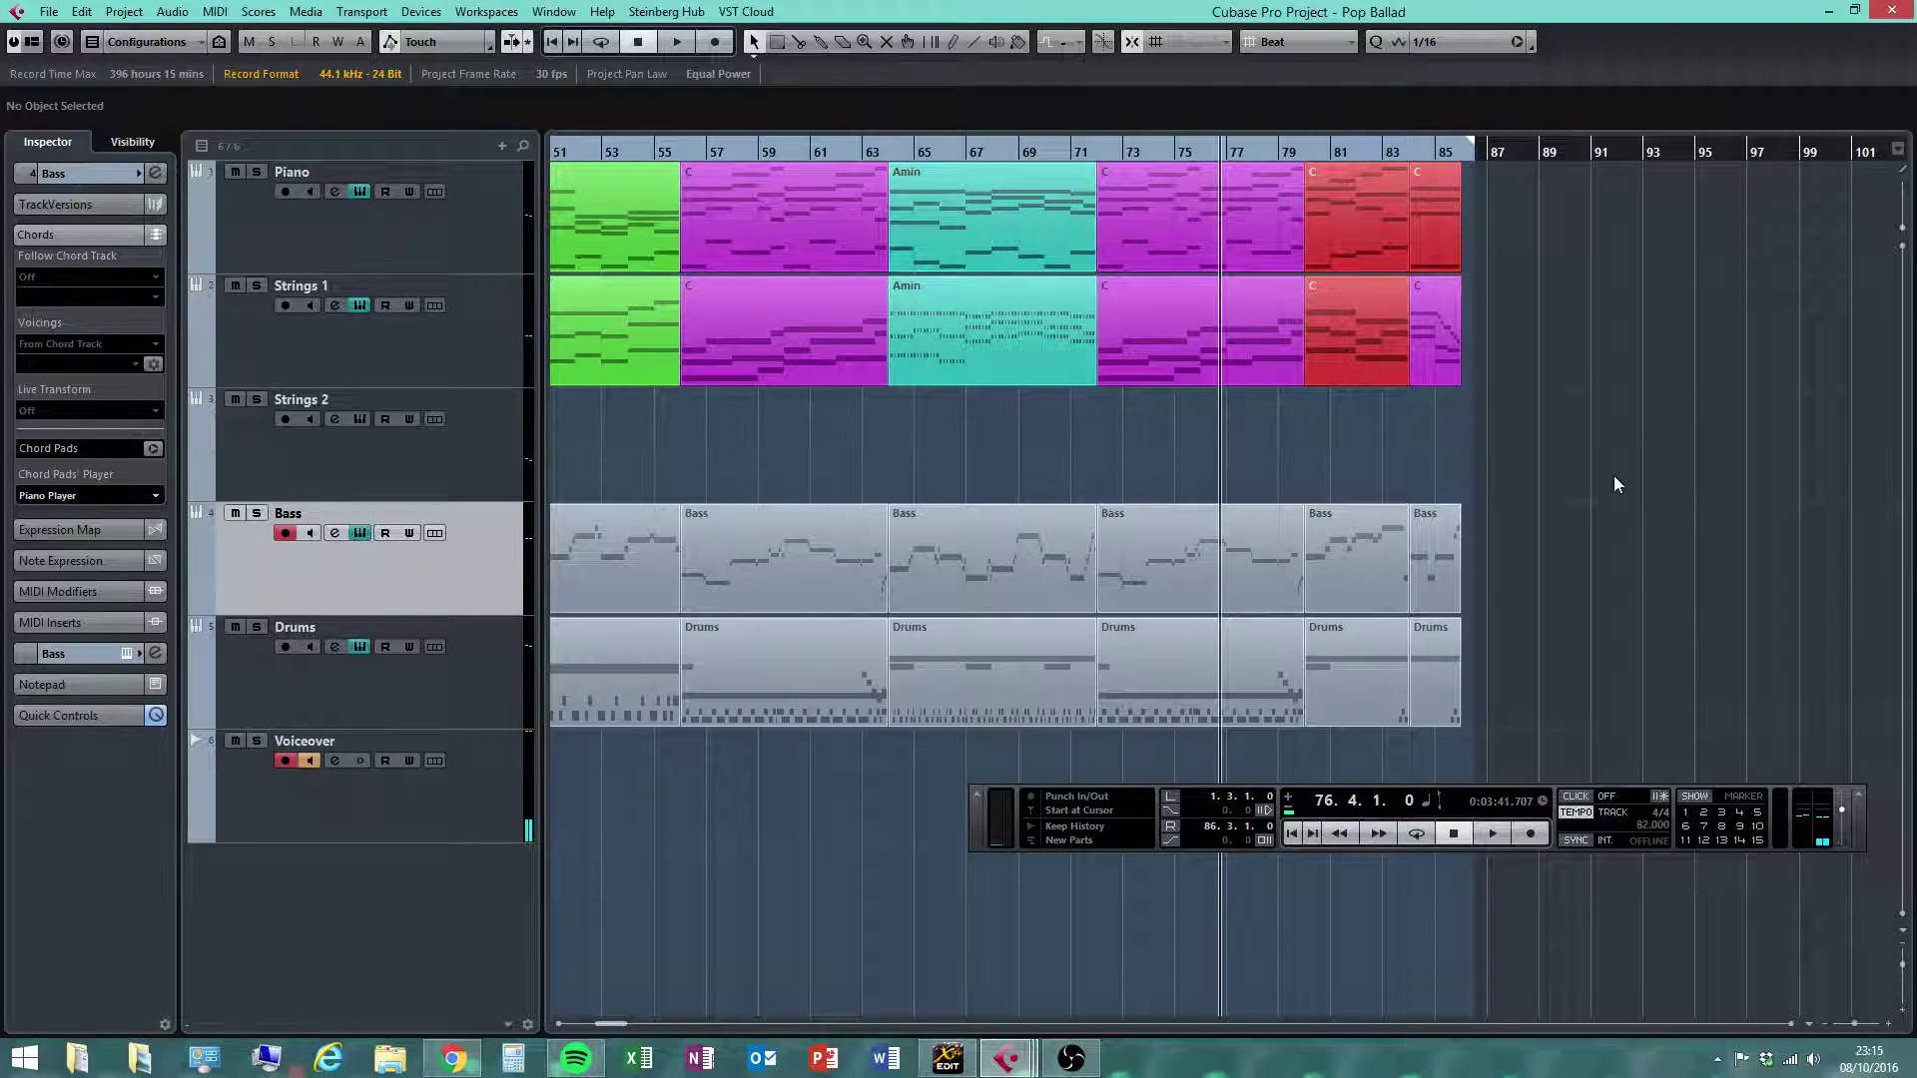
In the final Strings 1 part, delete all notes in bar 85 and lengthen the C5, G4 and E4 chord to two bars
{"action": "left_click", "coordinate": [1440, 332]}
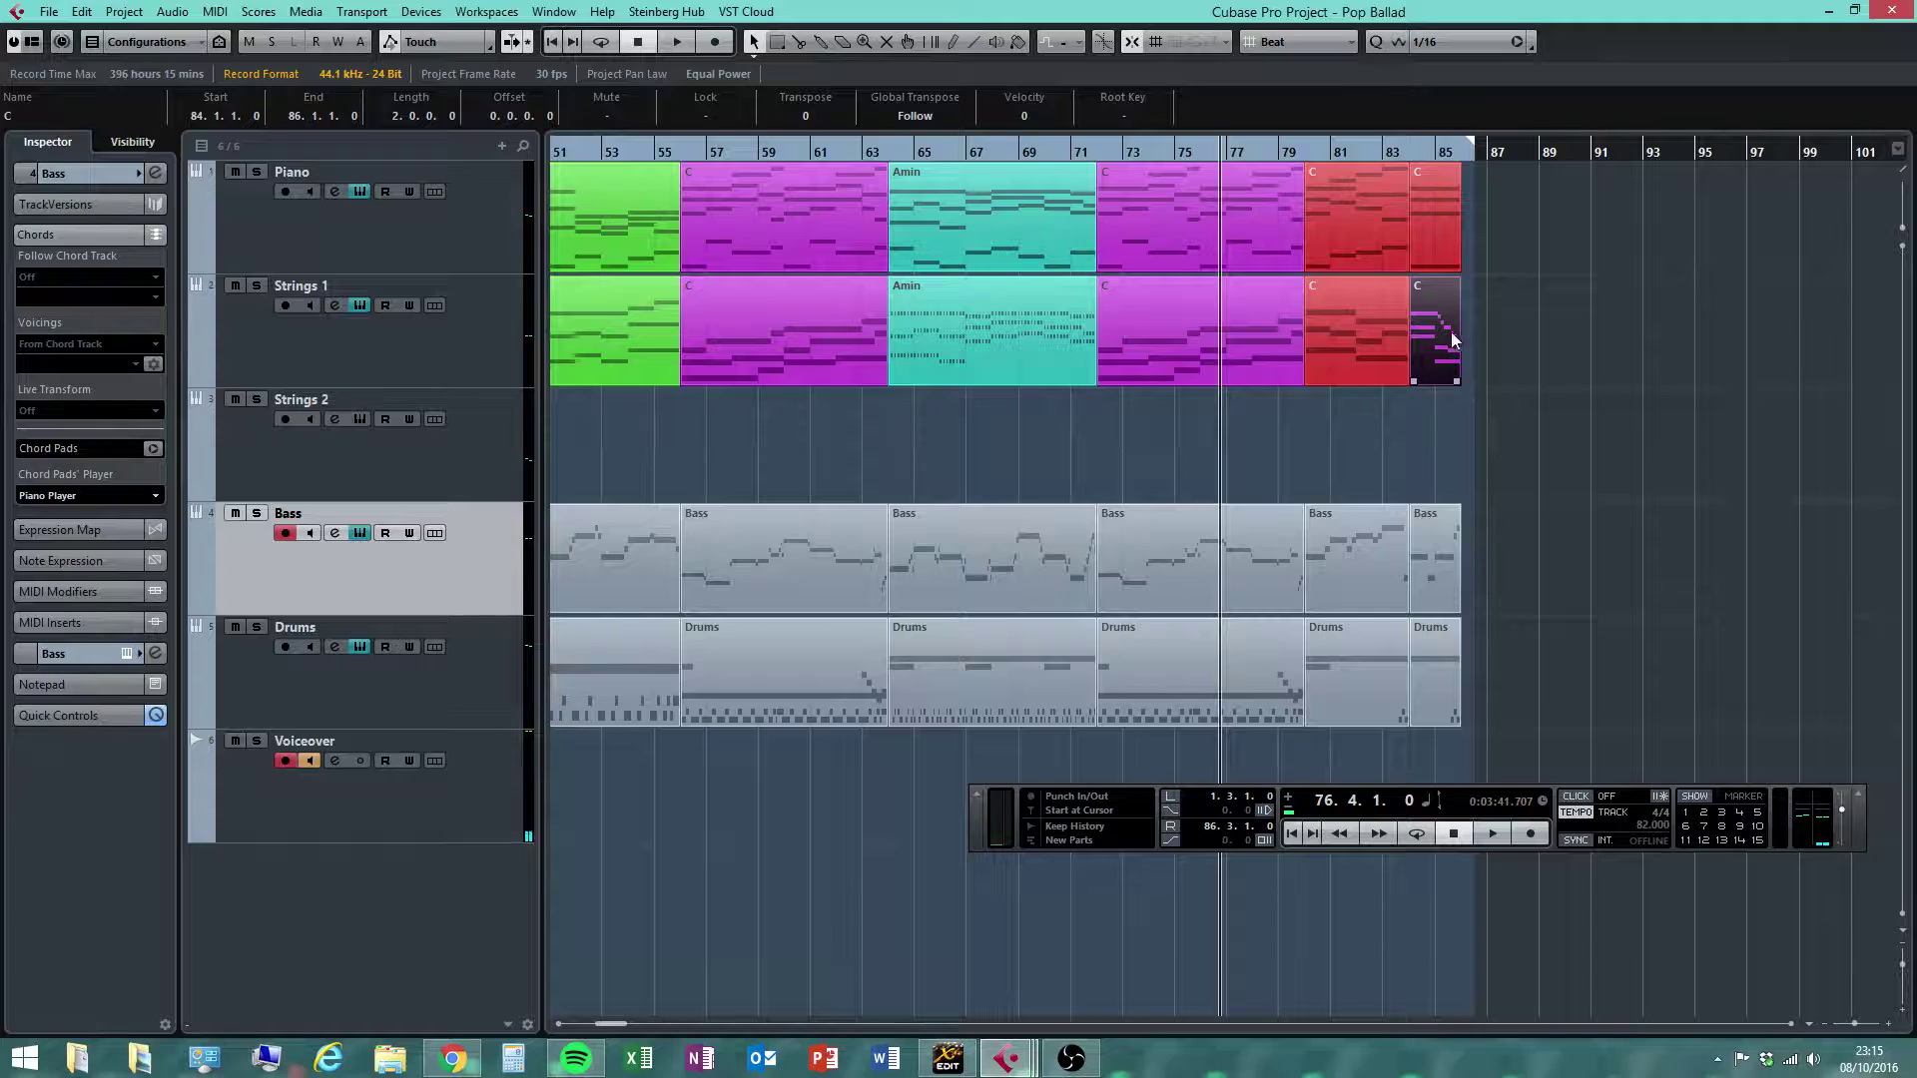
{"action": "double_click", "coordinate": [1450, 328]}
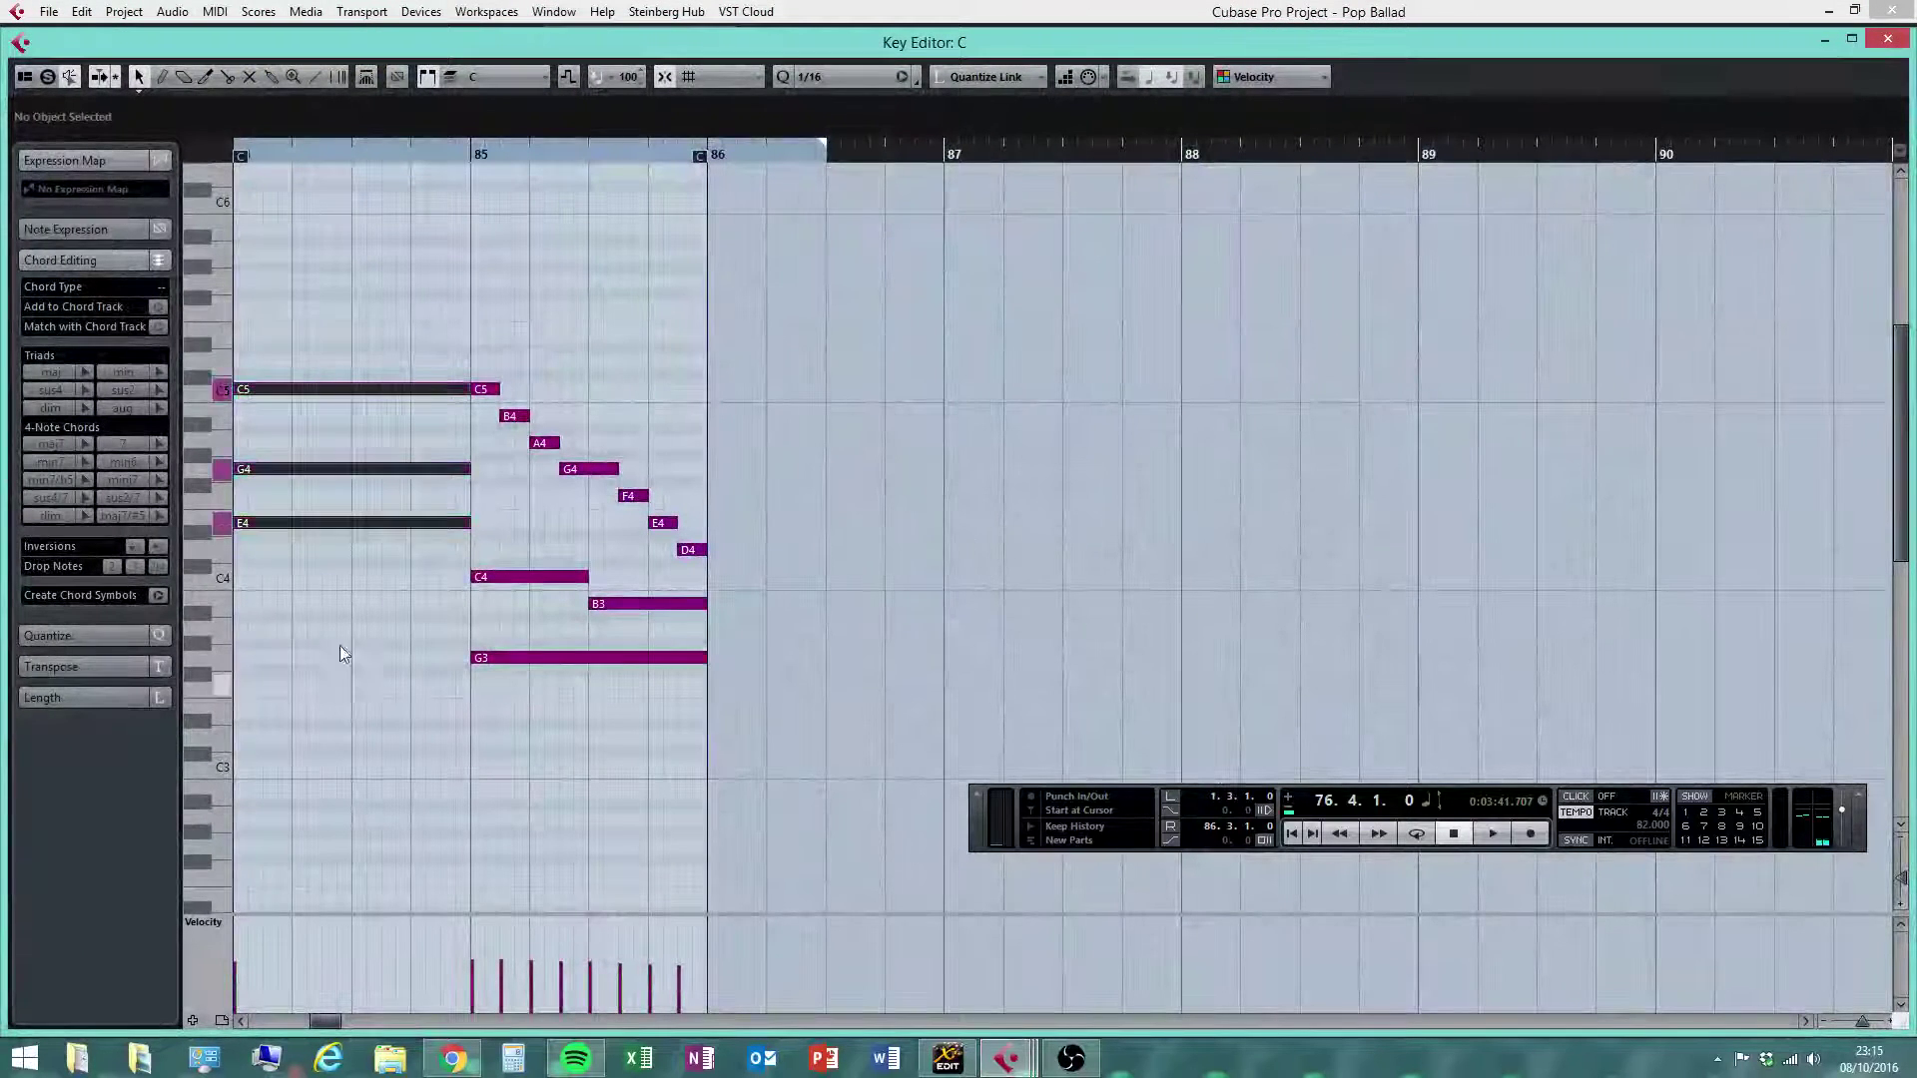
{"action": "left_click_drag", "start_coordinate": [835, 316], "coordinate": [496, 804]}
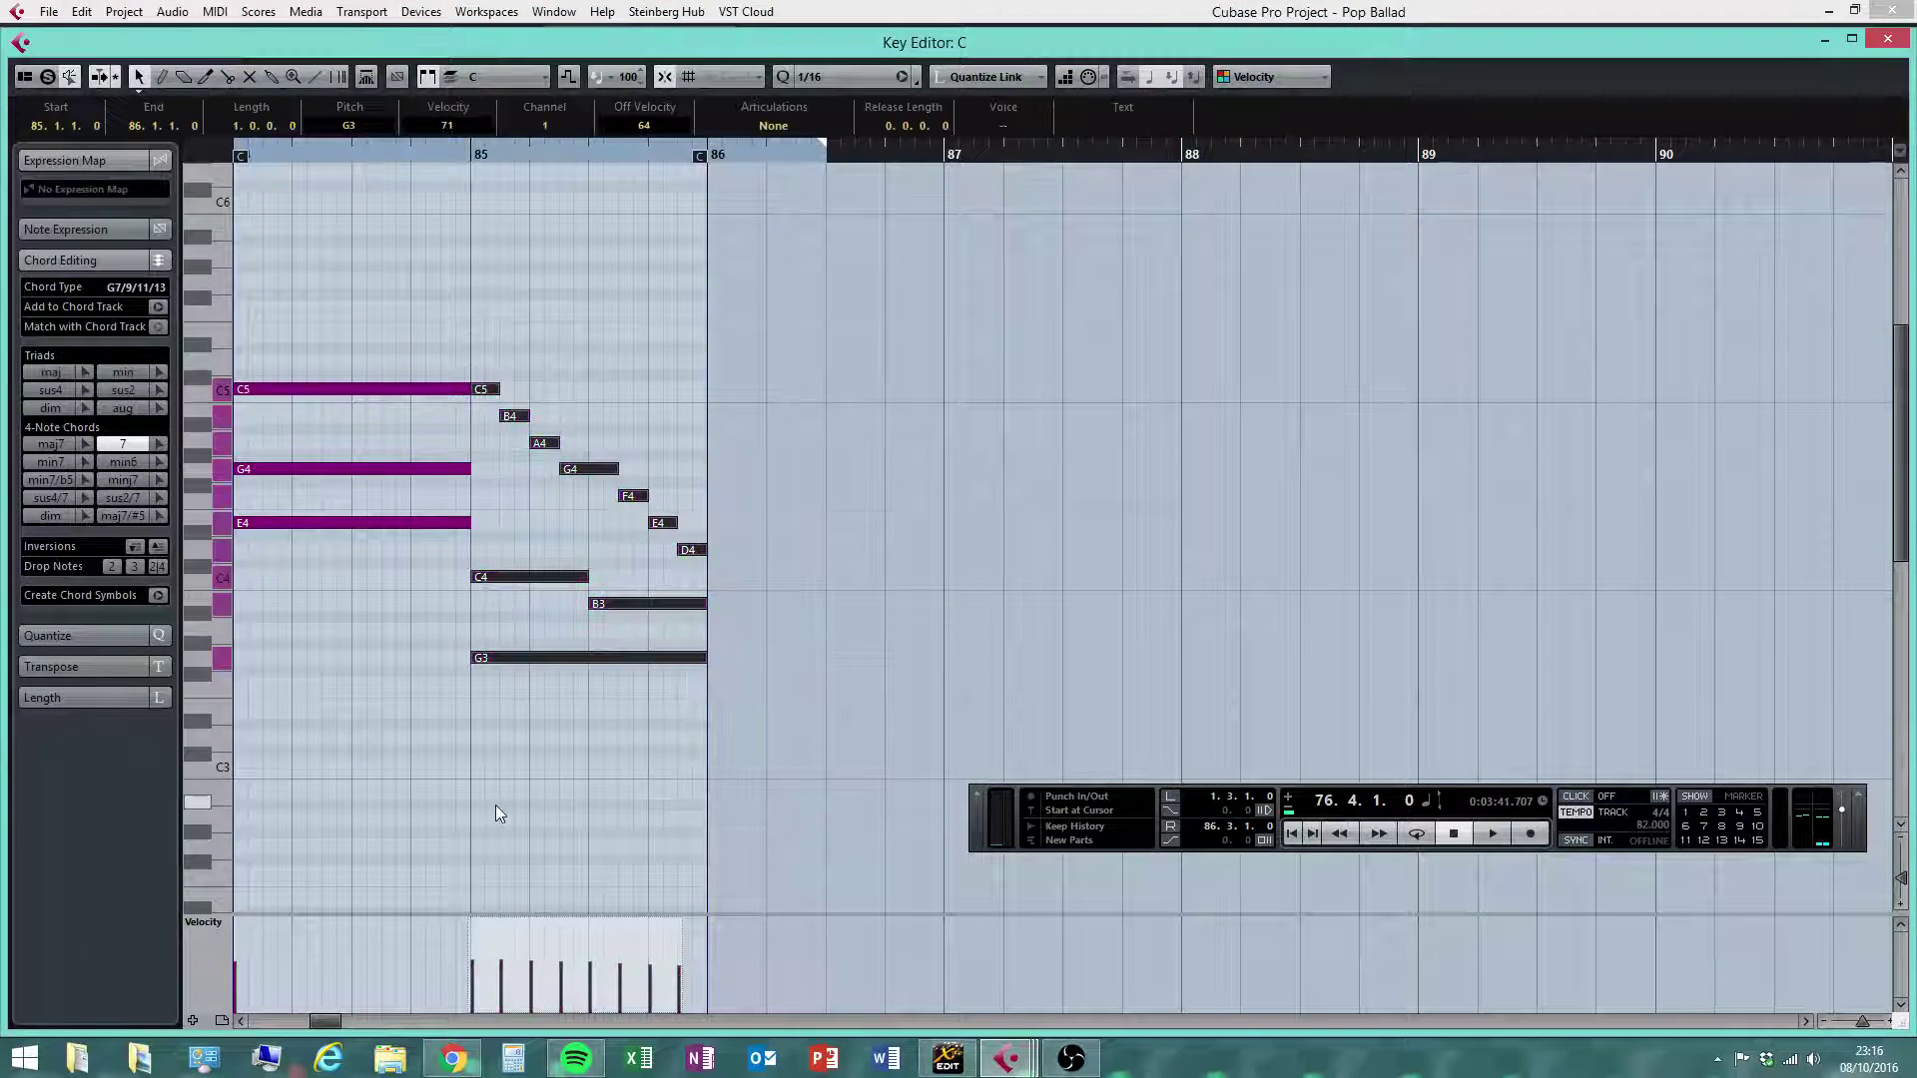
{"action": "key", "text": "Delete"}
{"action": "left_click_drag", "start_coordinate": [434, 301], "coordinate": [409, 699]}
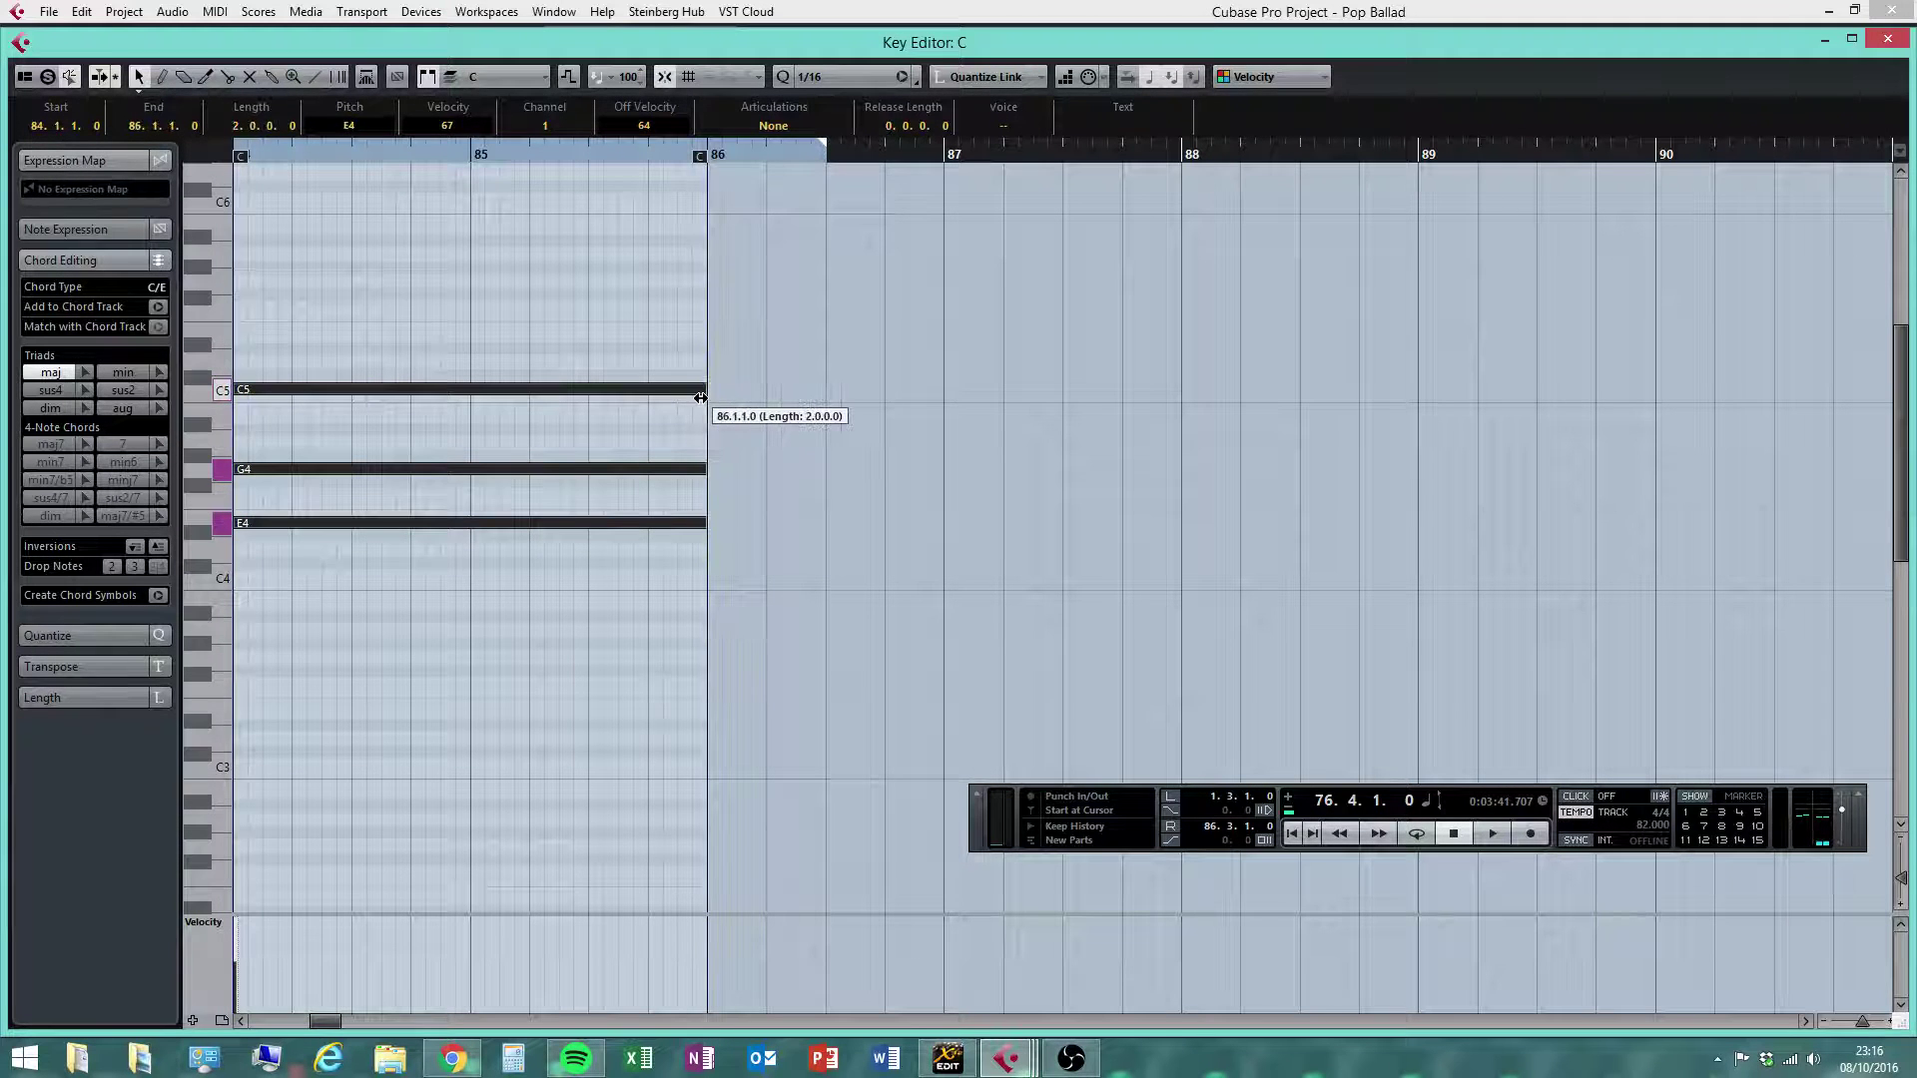
{"action": "left_click", "coordinate": [1895, 39]}
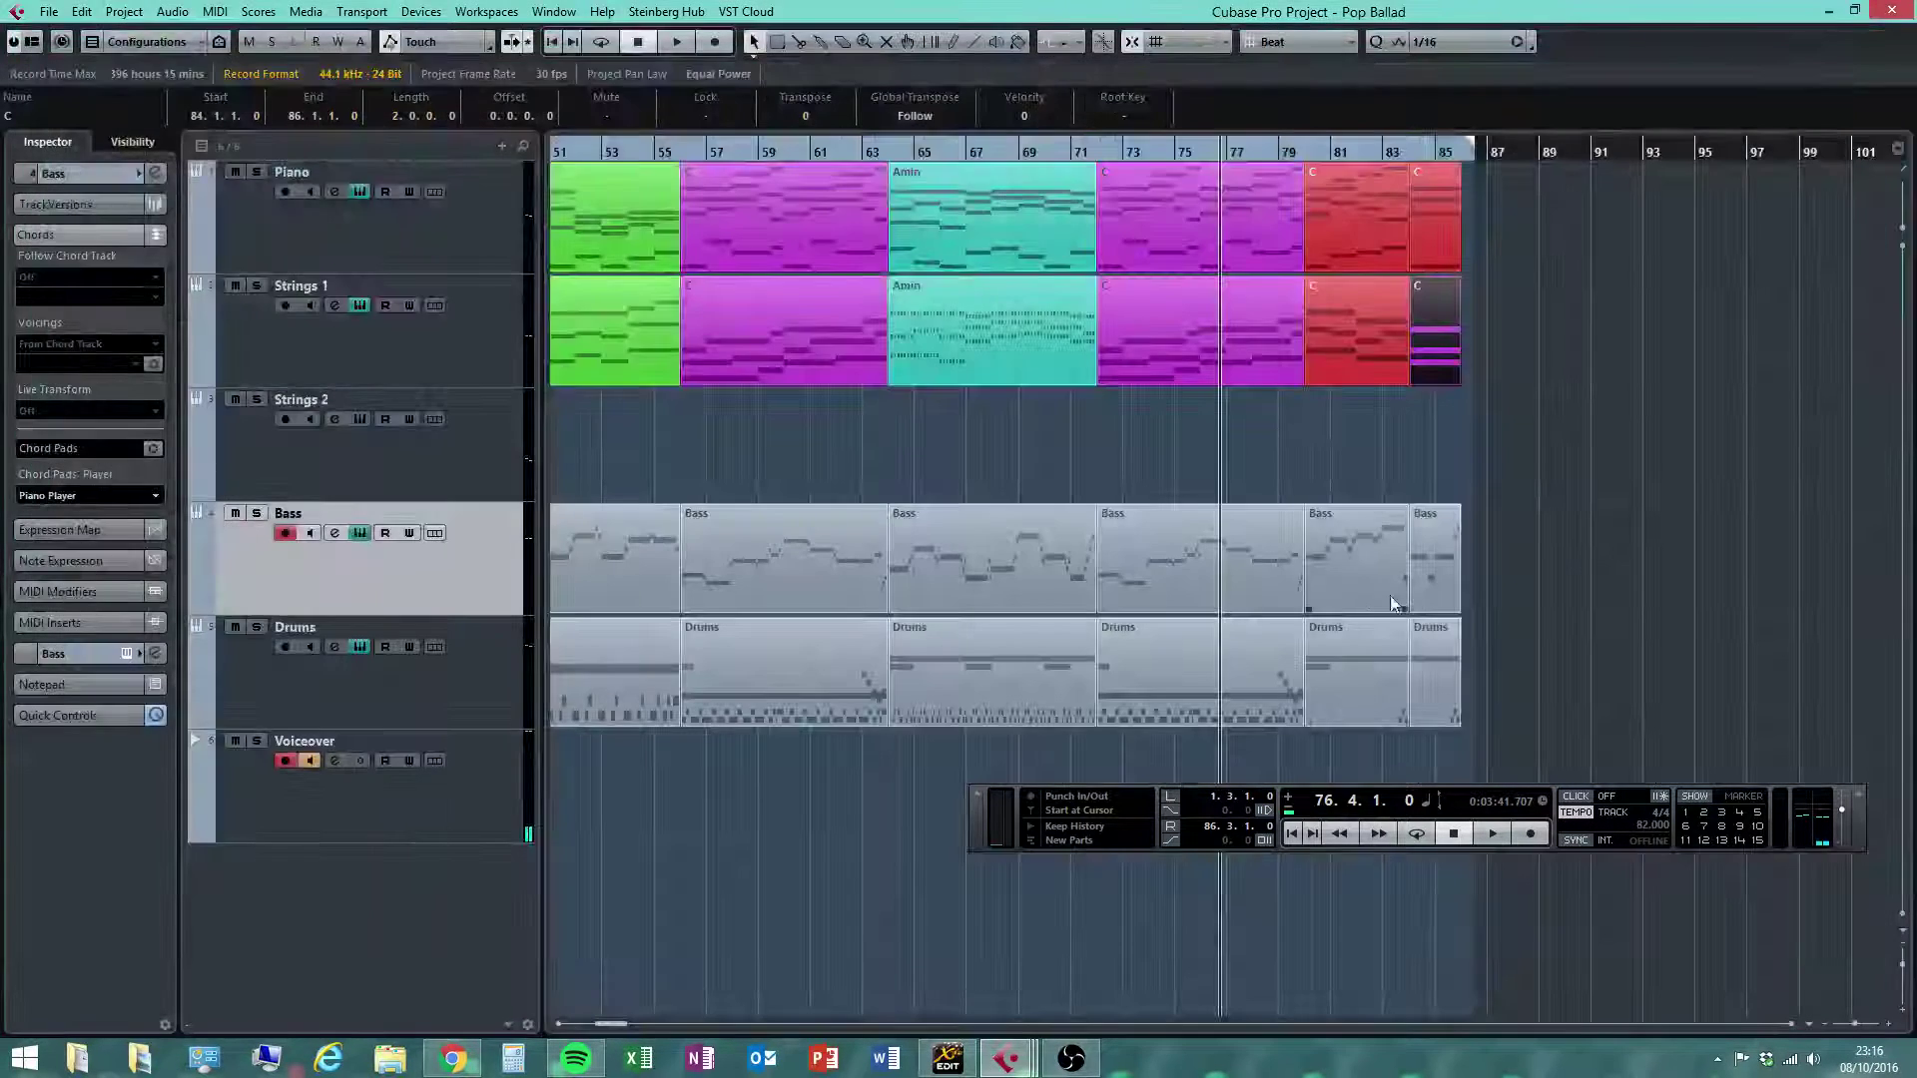
In the final Bass part, delete every note except the first C2 and lengthen it to fill both bars
{"action": "double_click", "coordinate": [1438, 577]}
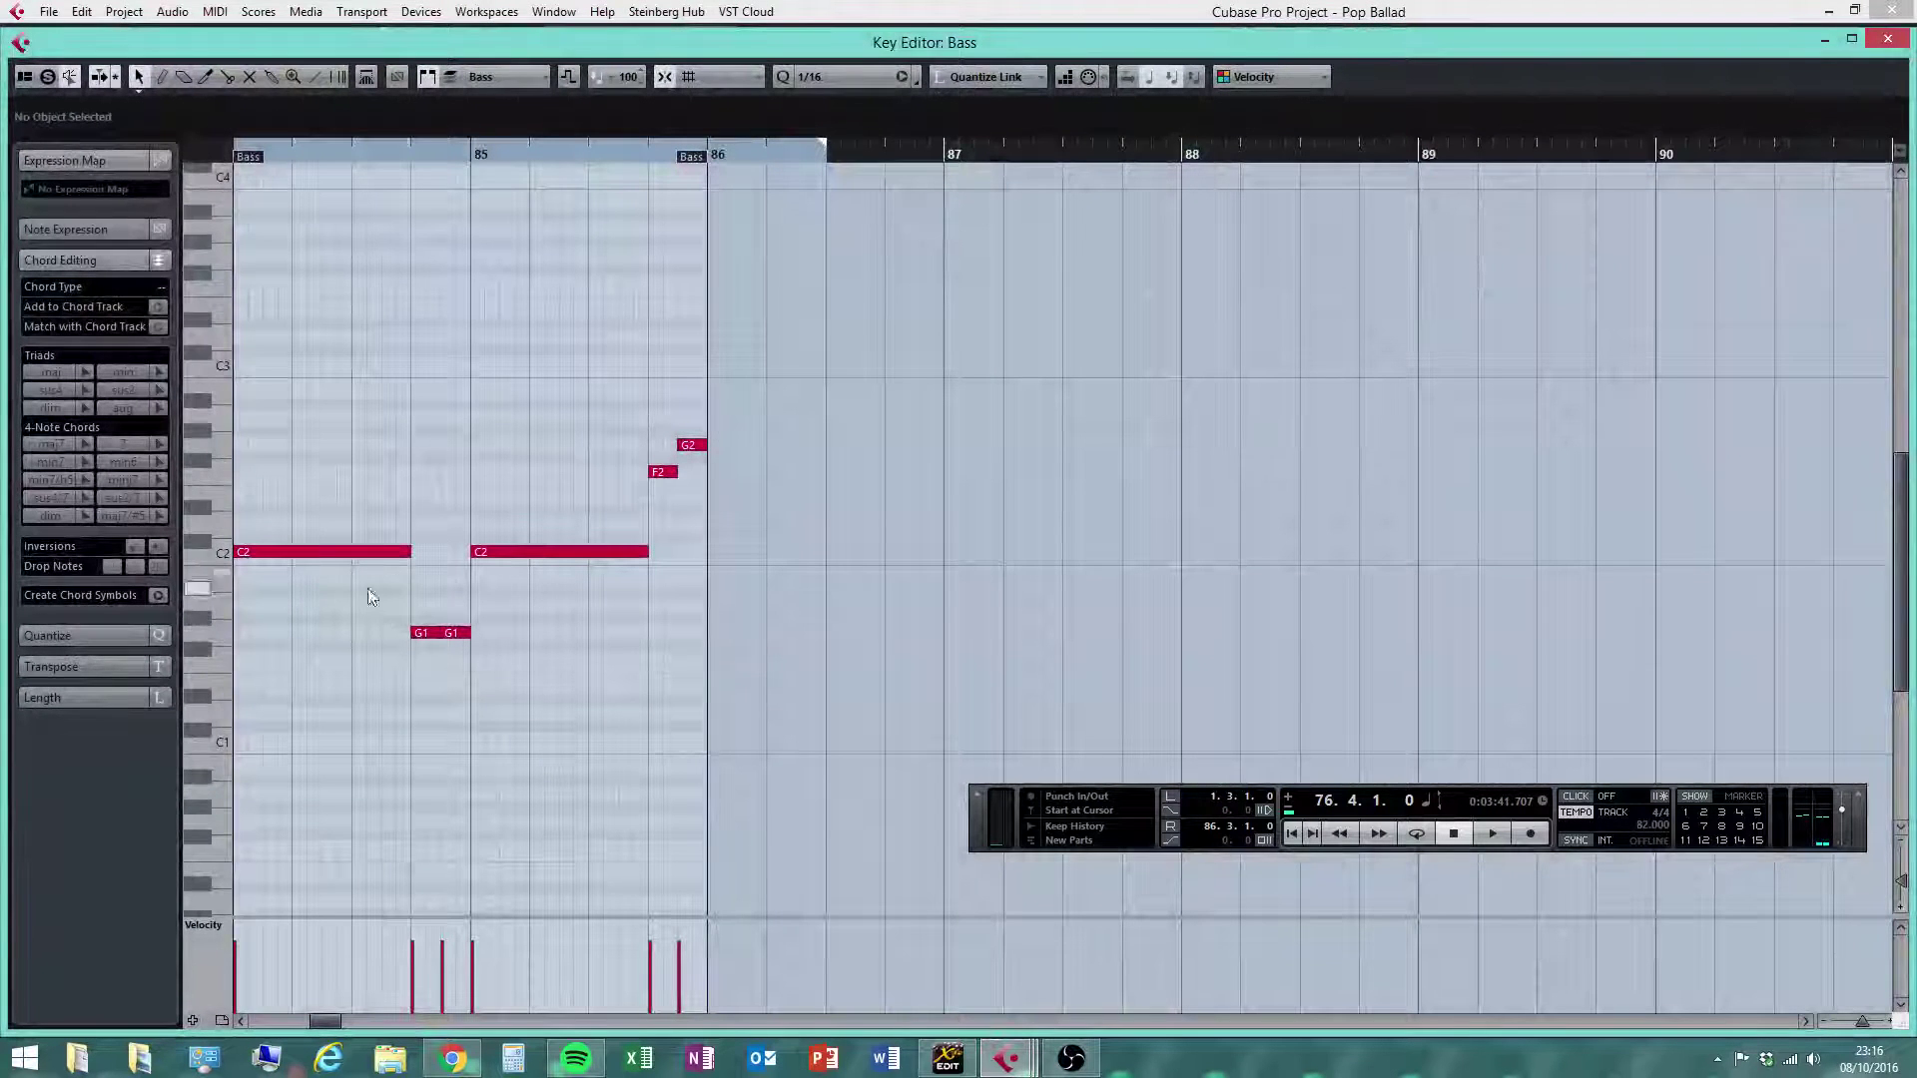
{"action": "left_click", "coordinate": [340, 555]}
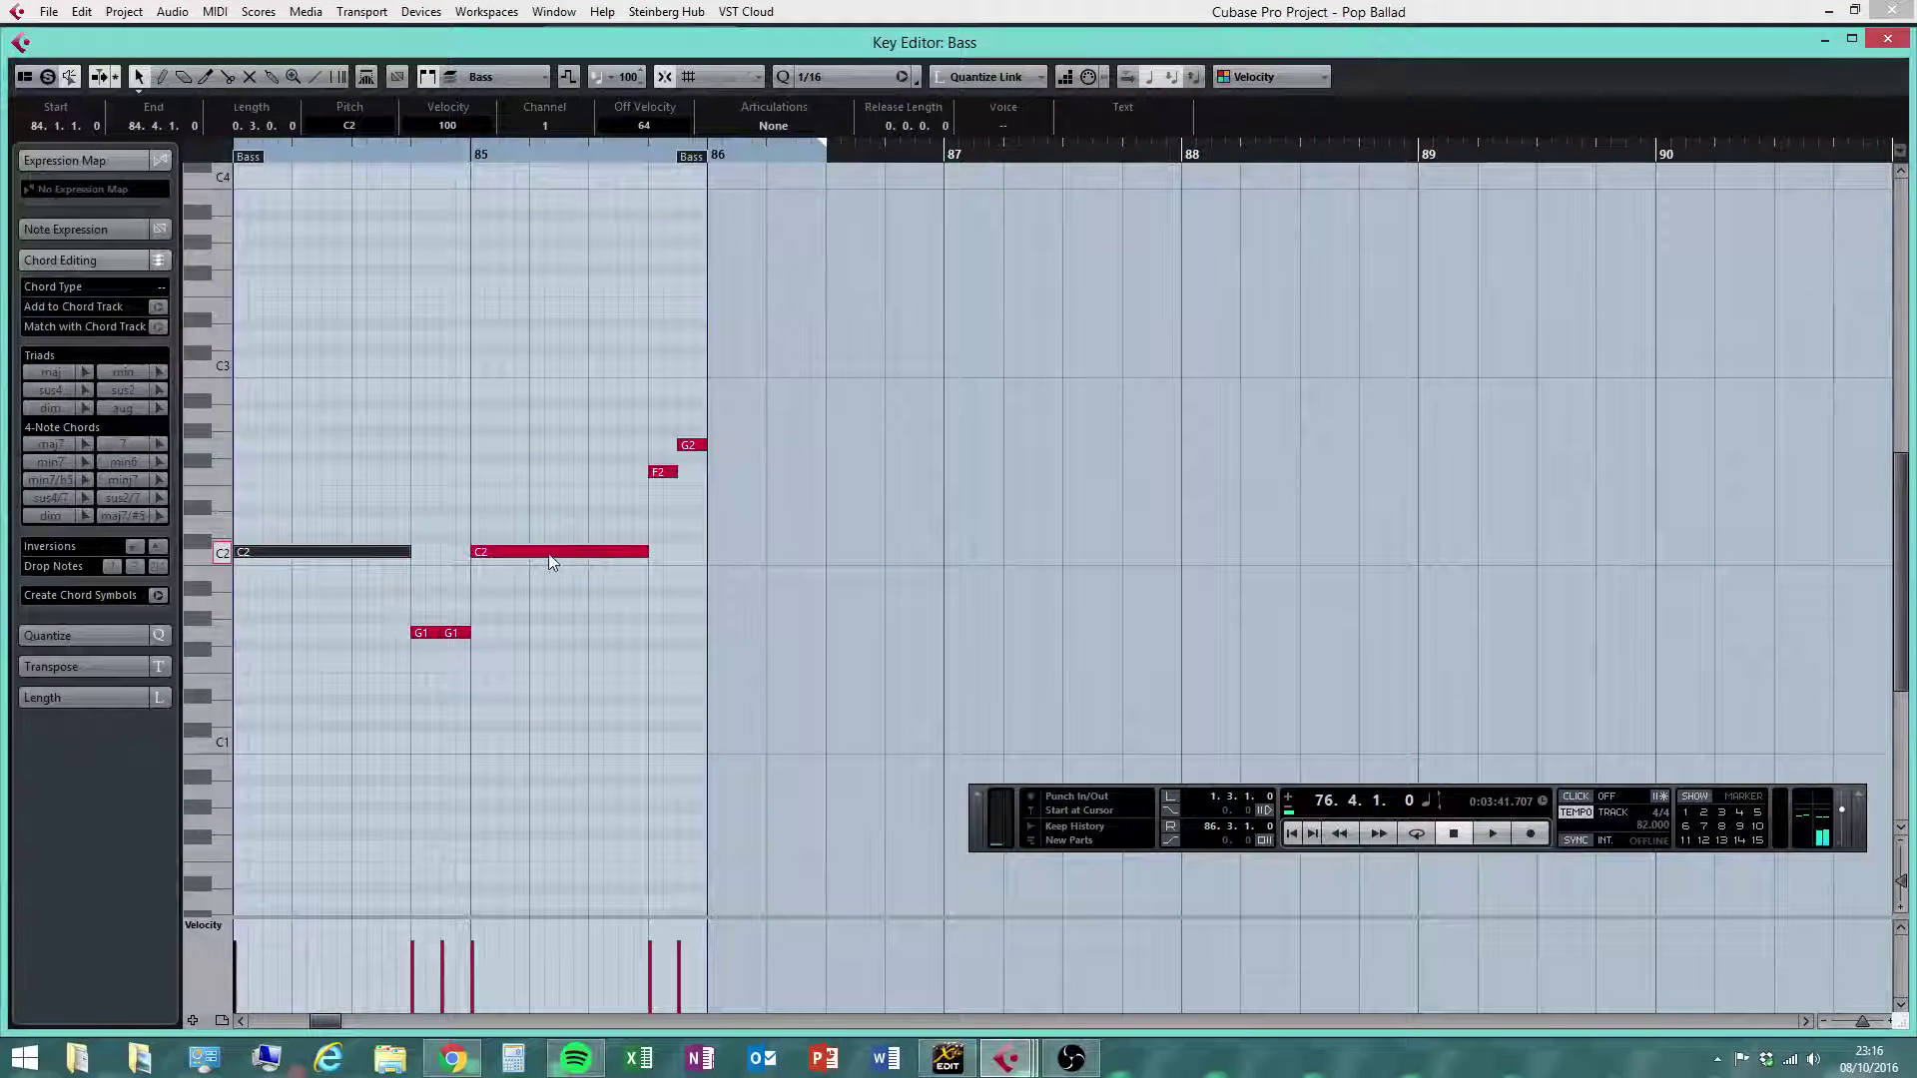
{"action": "left_click_drag", "start_coordinate": [650, 424], "coordinate": [739, 499]}
{"action": "key", "text": "Delete"}
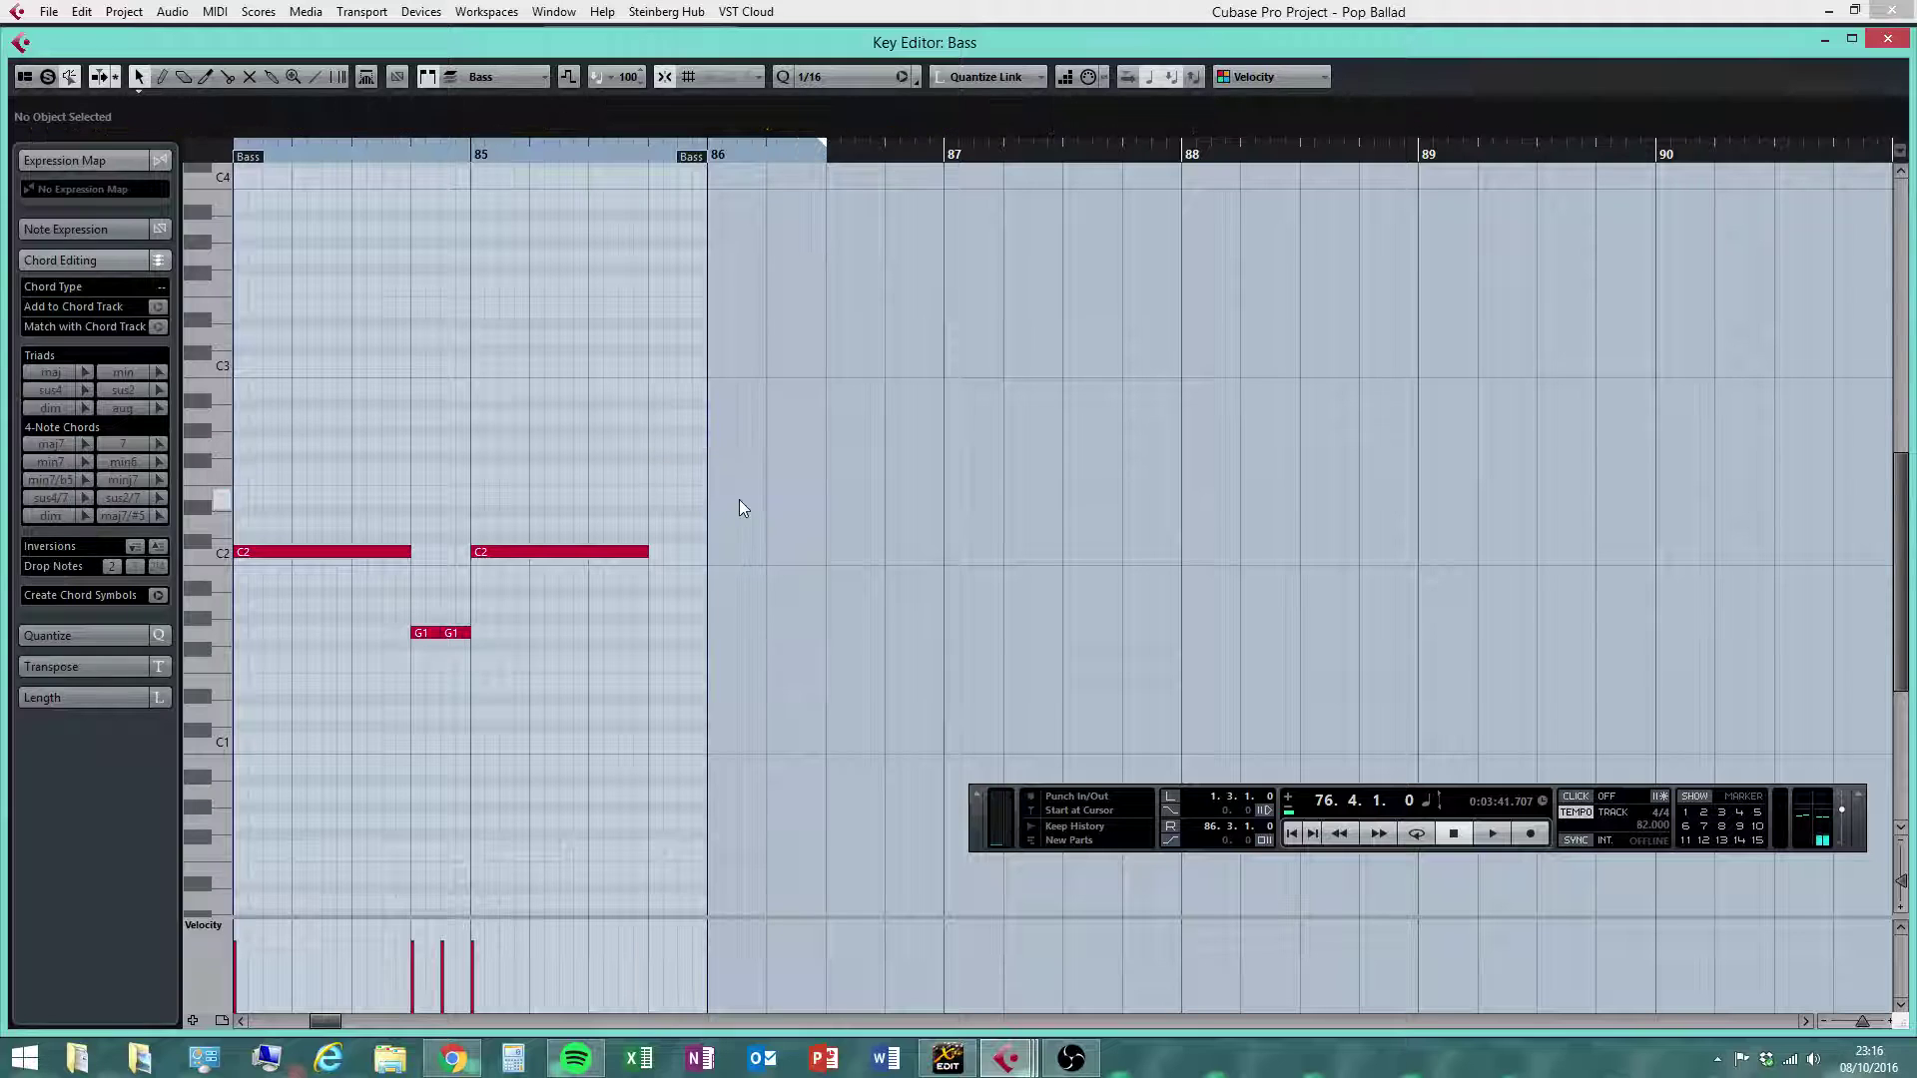
{"action": "left_click_drag", "start_coordinate": [342, 631], "coordinate": [544, 697]}
{"action": "key", "text": "Delete"}
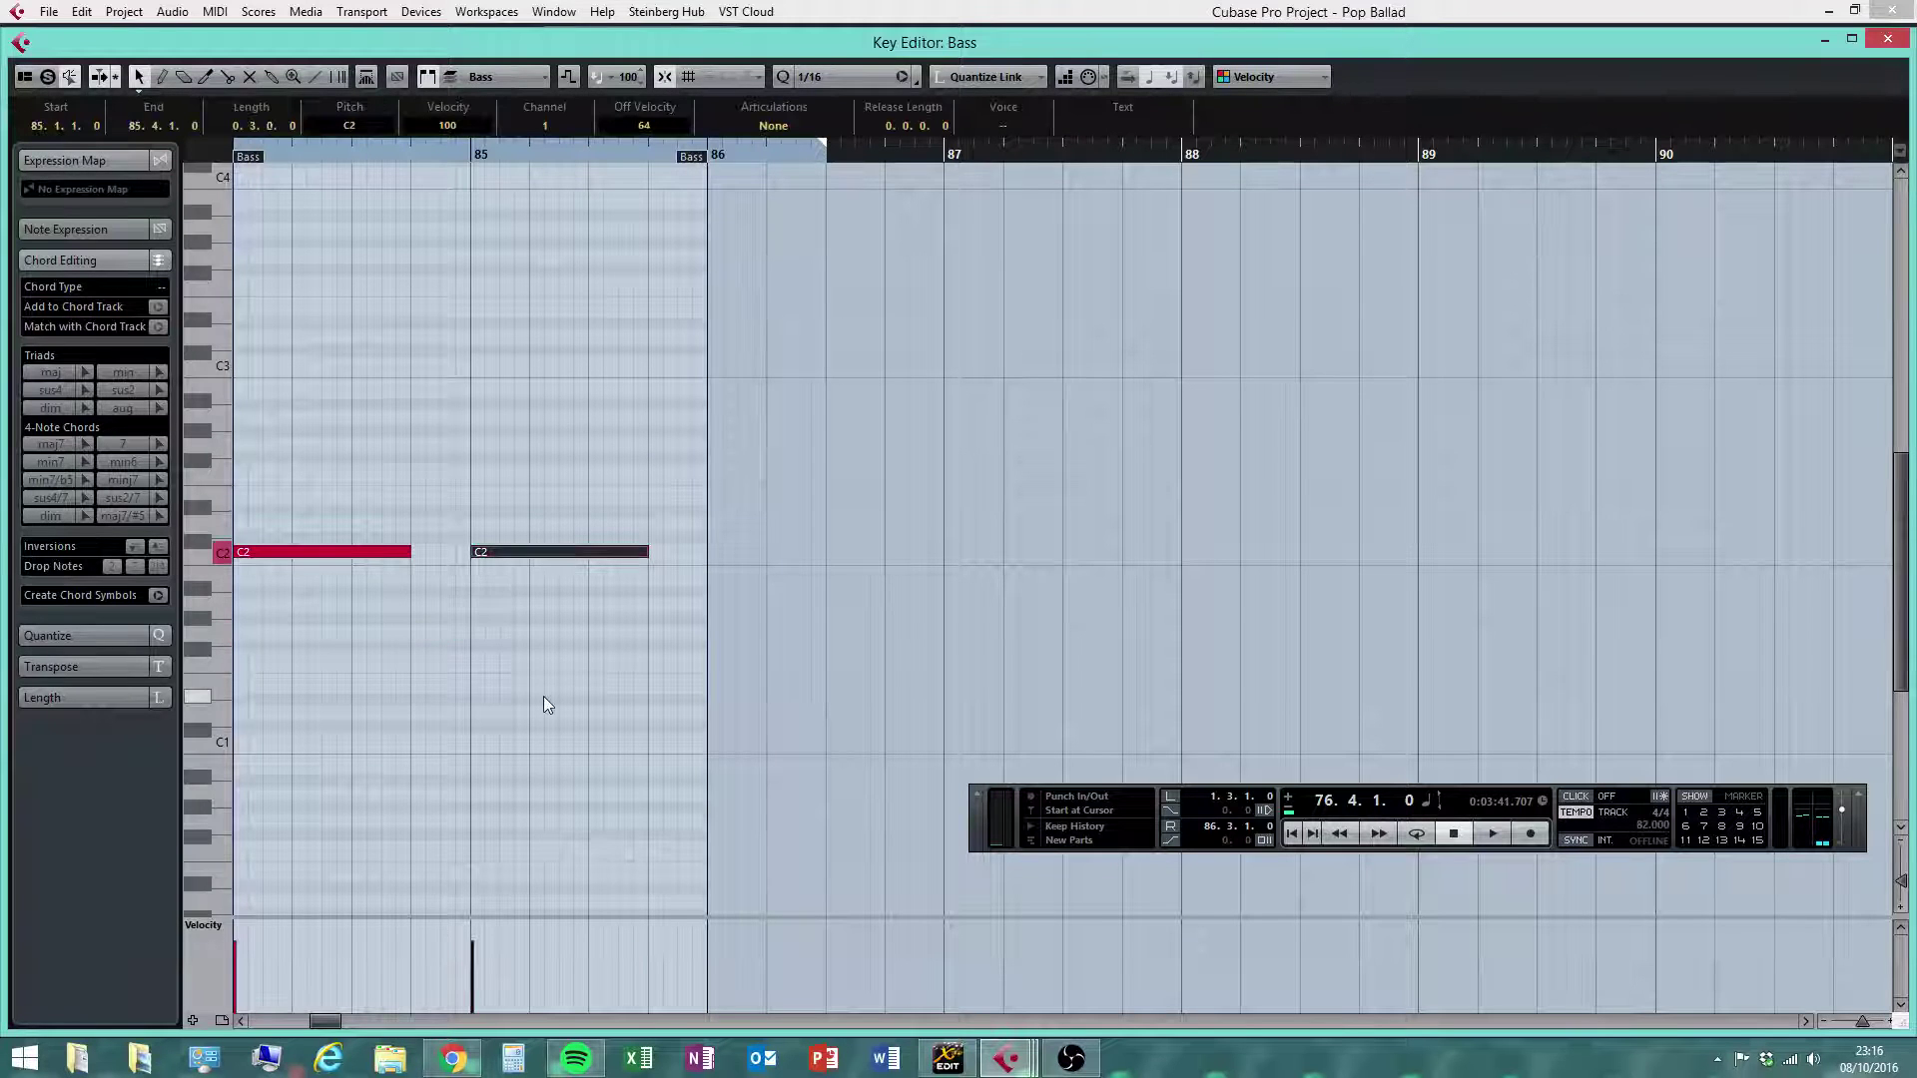
{"action": "key", "text": "Delete"}
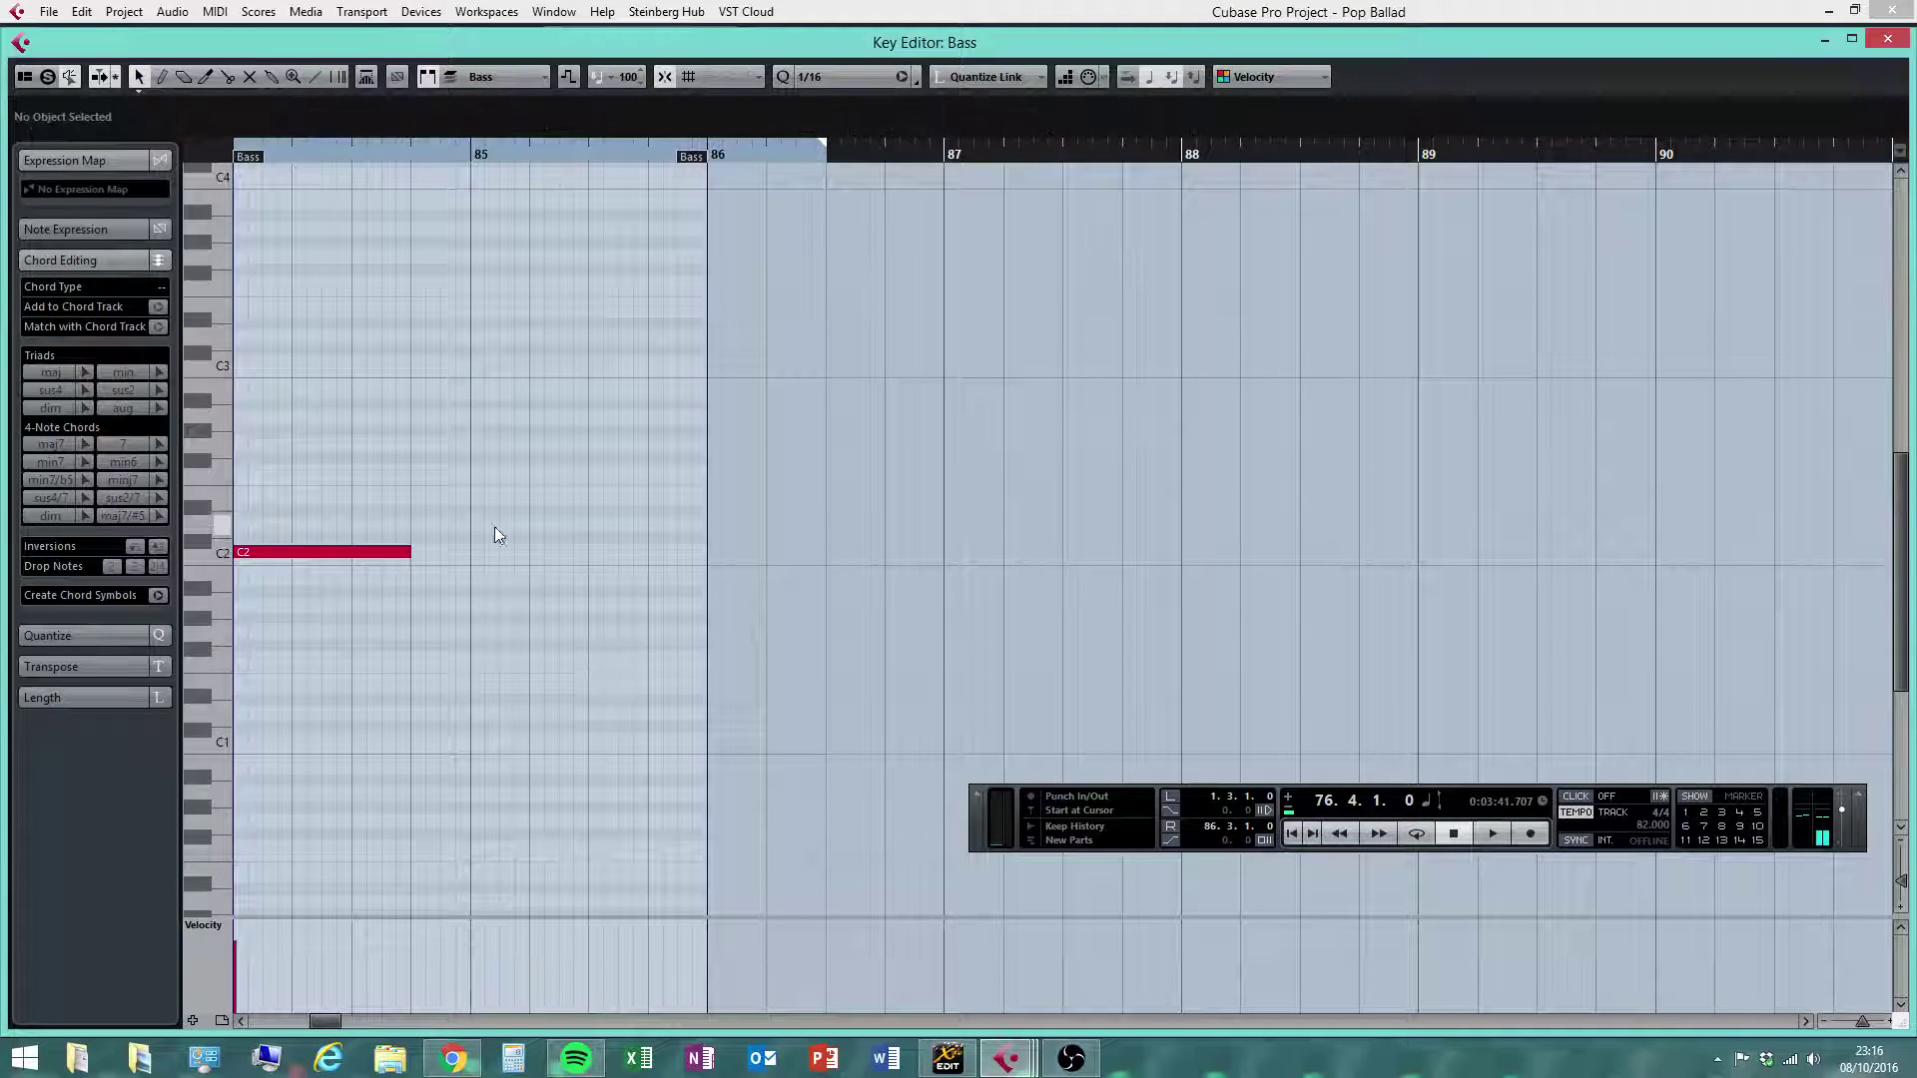
{"action": "left_click_drag", "start_coordinate": [408, 552], "coordinate": [704, 557]}
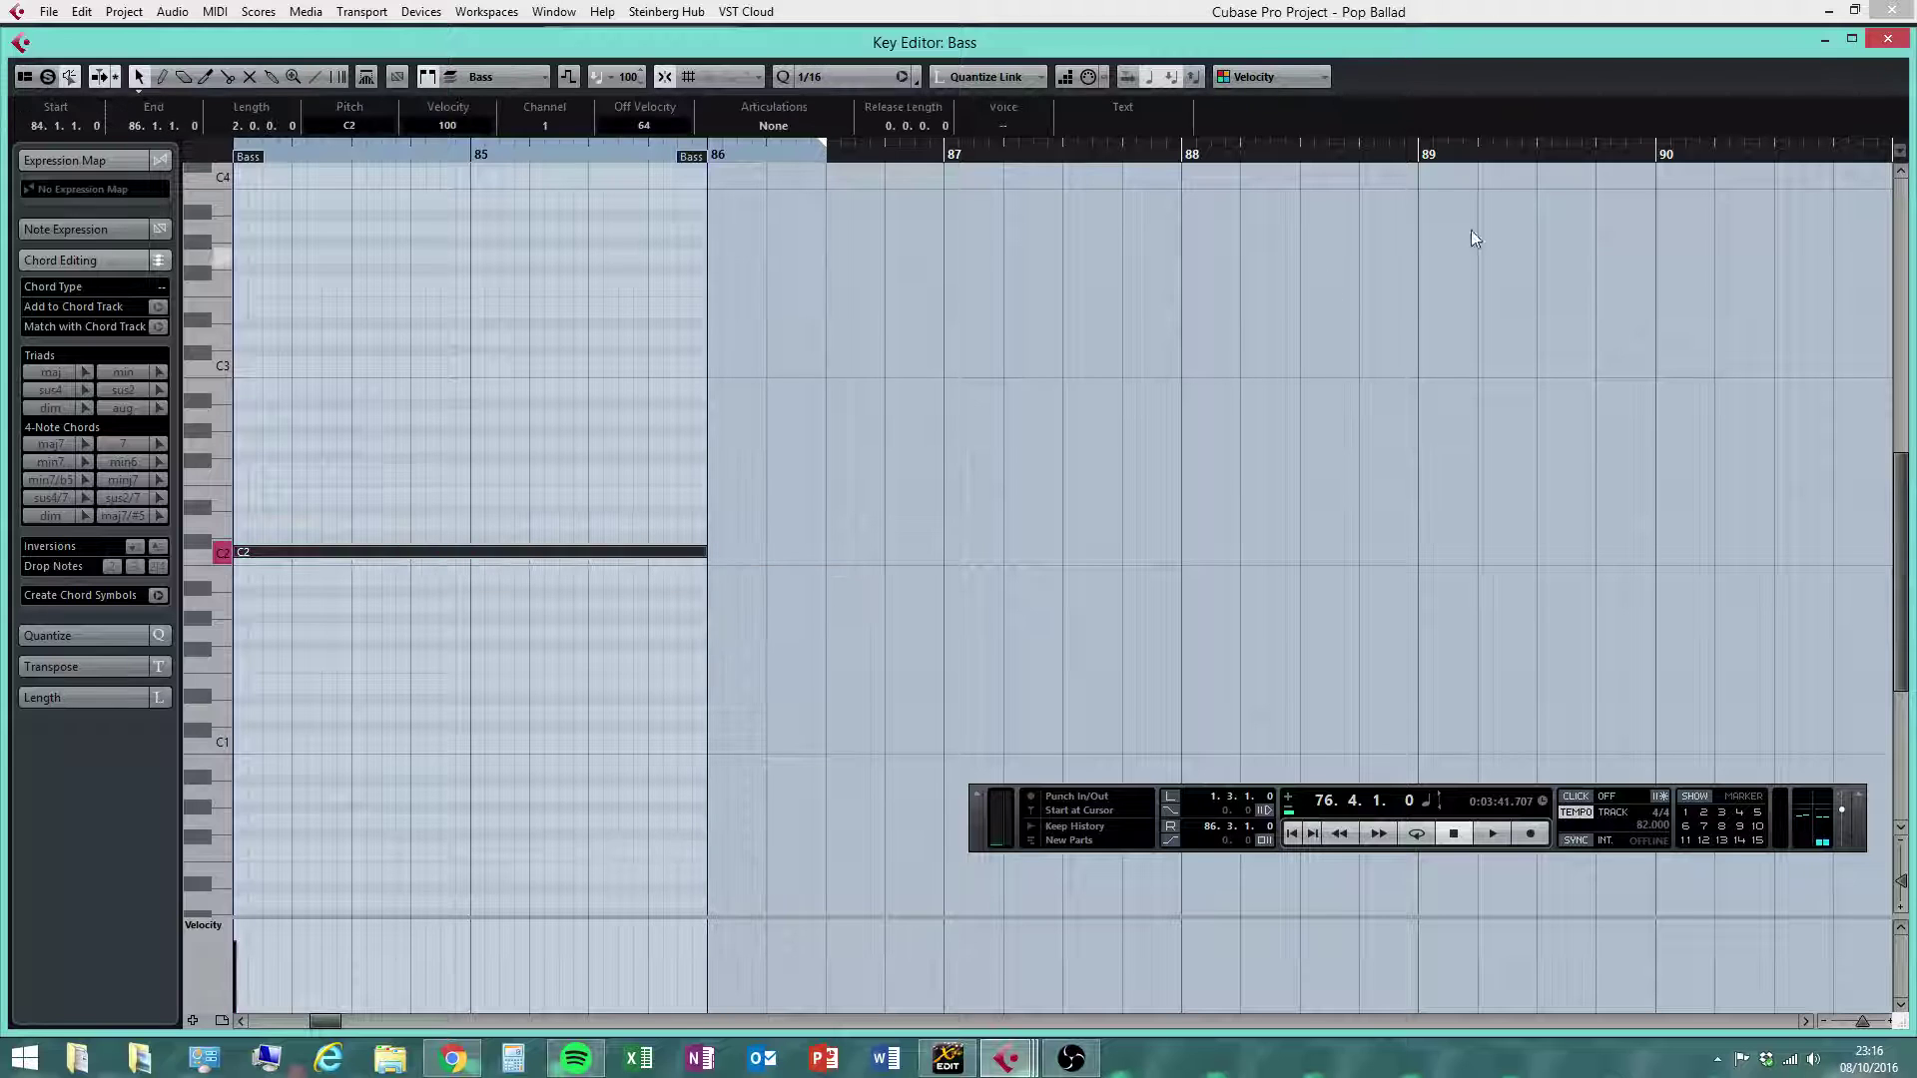
{"action": "left_click", "coordinate": [1887, 40]}
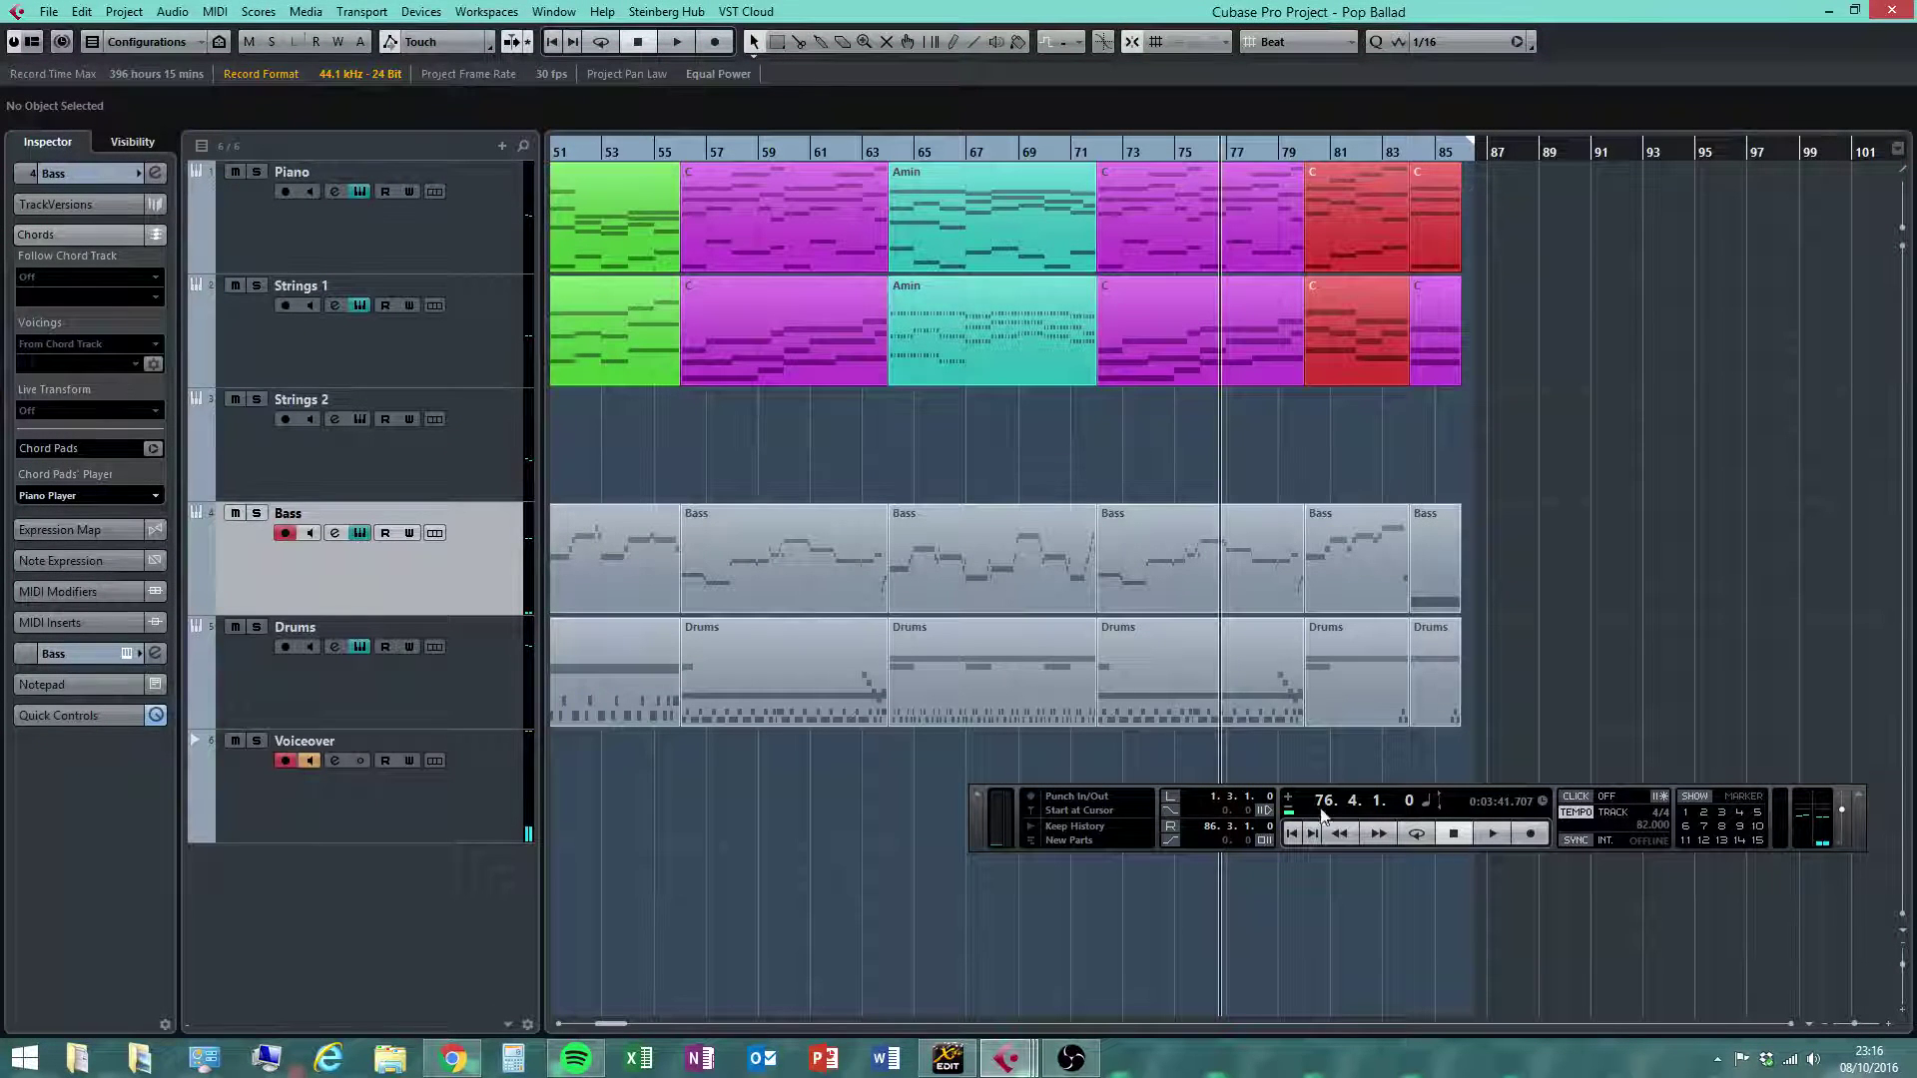
Set the left locator to bar 2 and the right locator to bar 86, and play the whole arrangement from the start
{"action": "left_click", "coordinate": [1293, 834]}
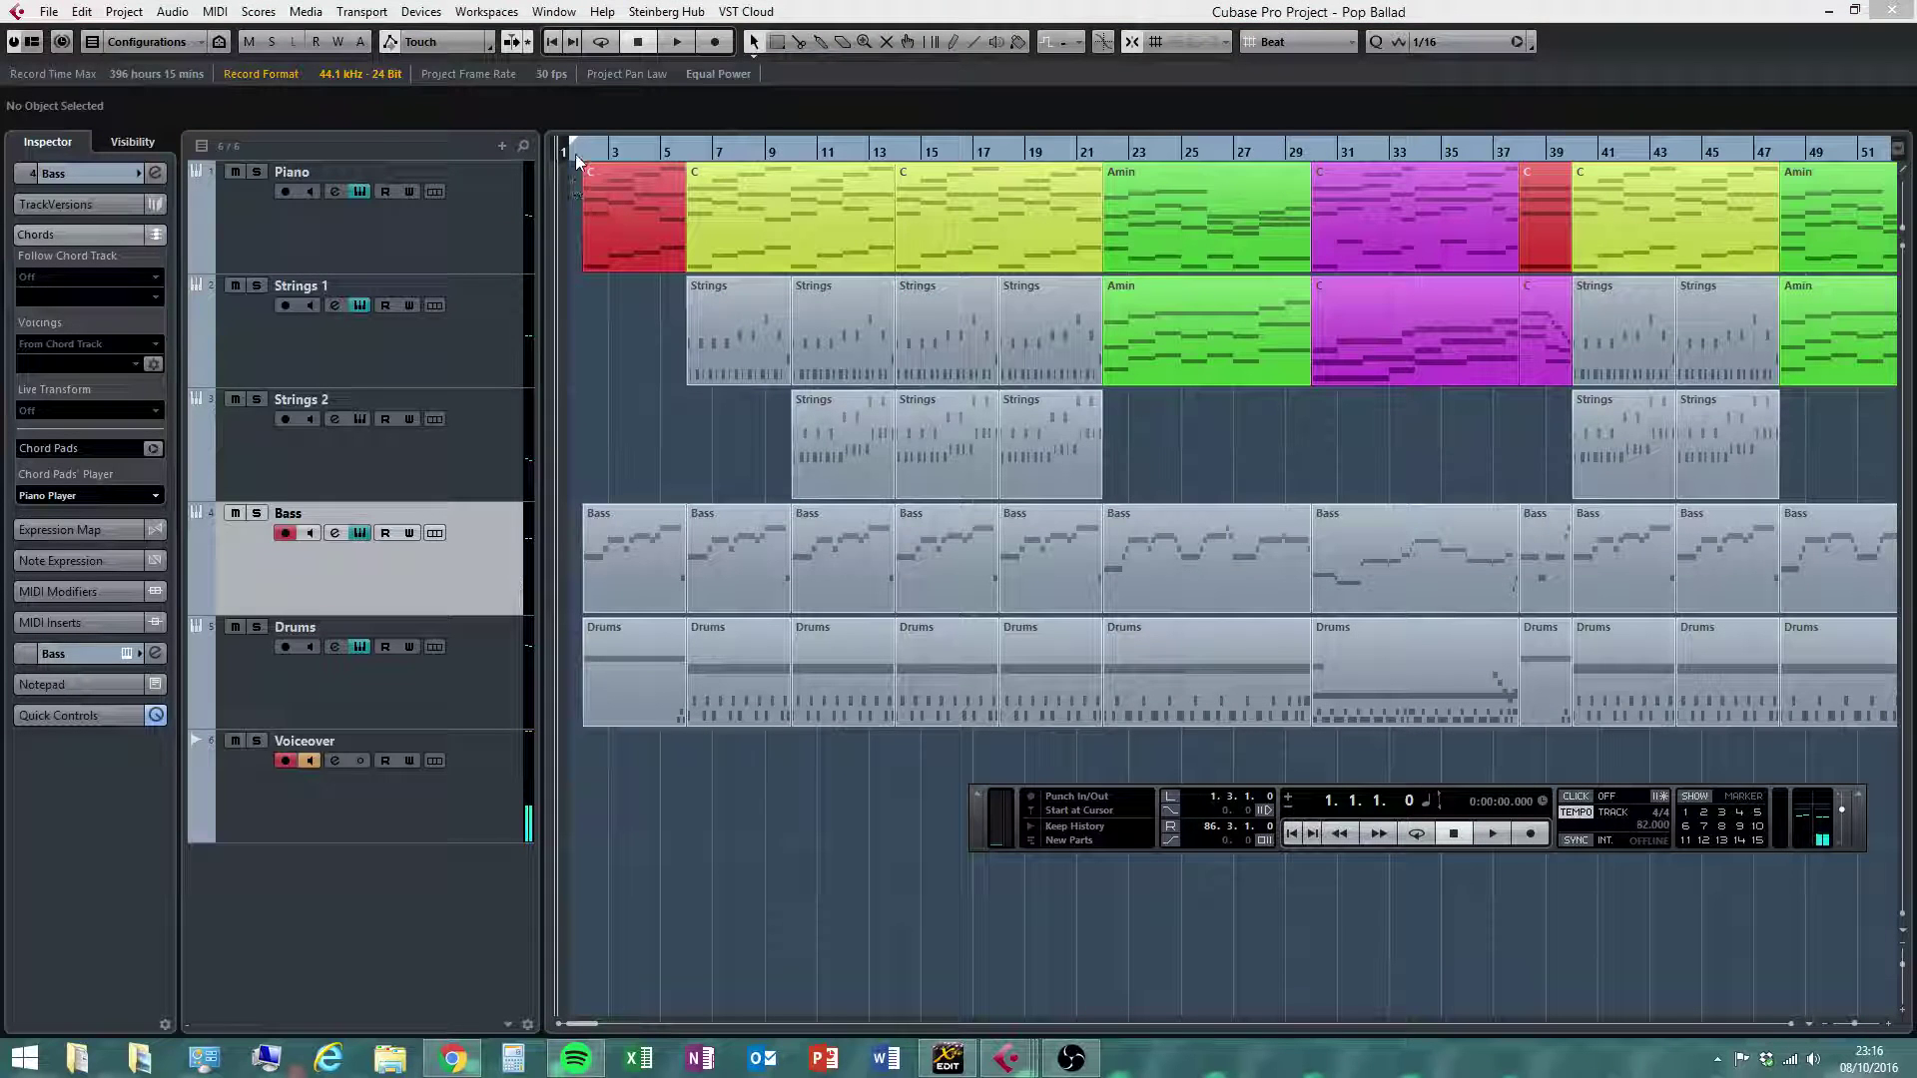
{"action": "left_click_drag", "start_coordinate": [574, 147], "coordinate": [589, 157]}
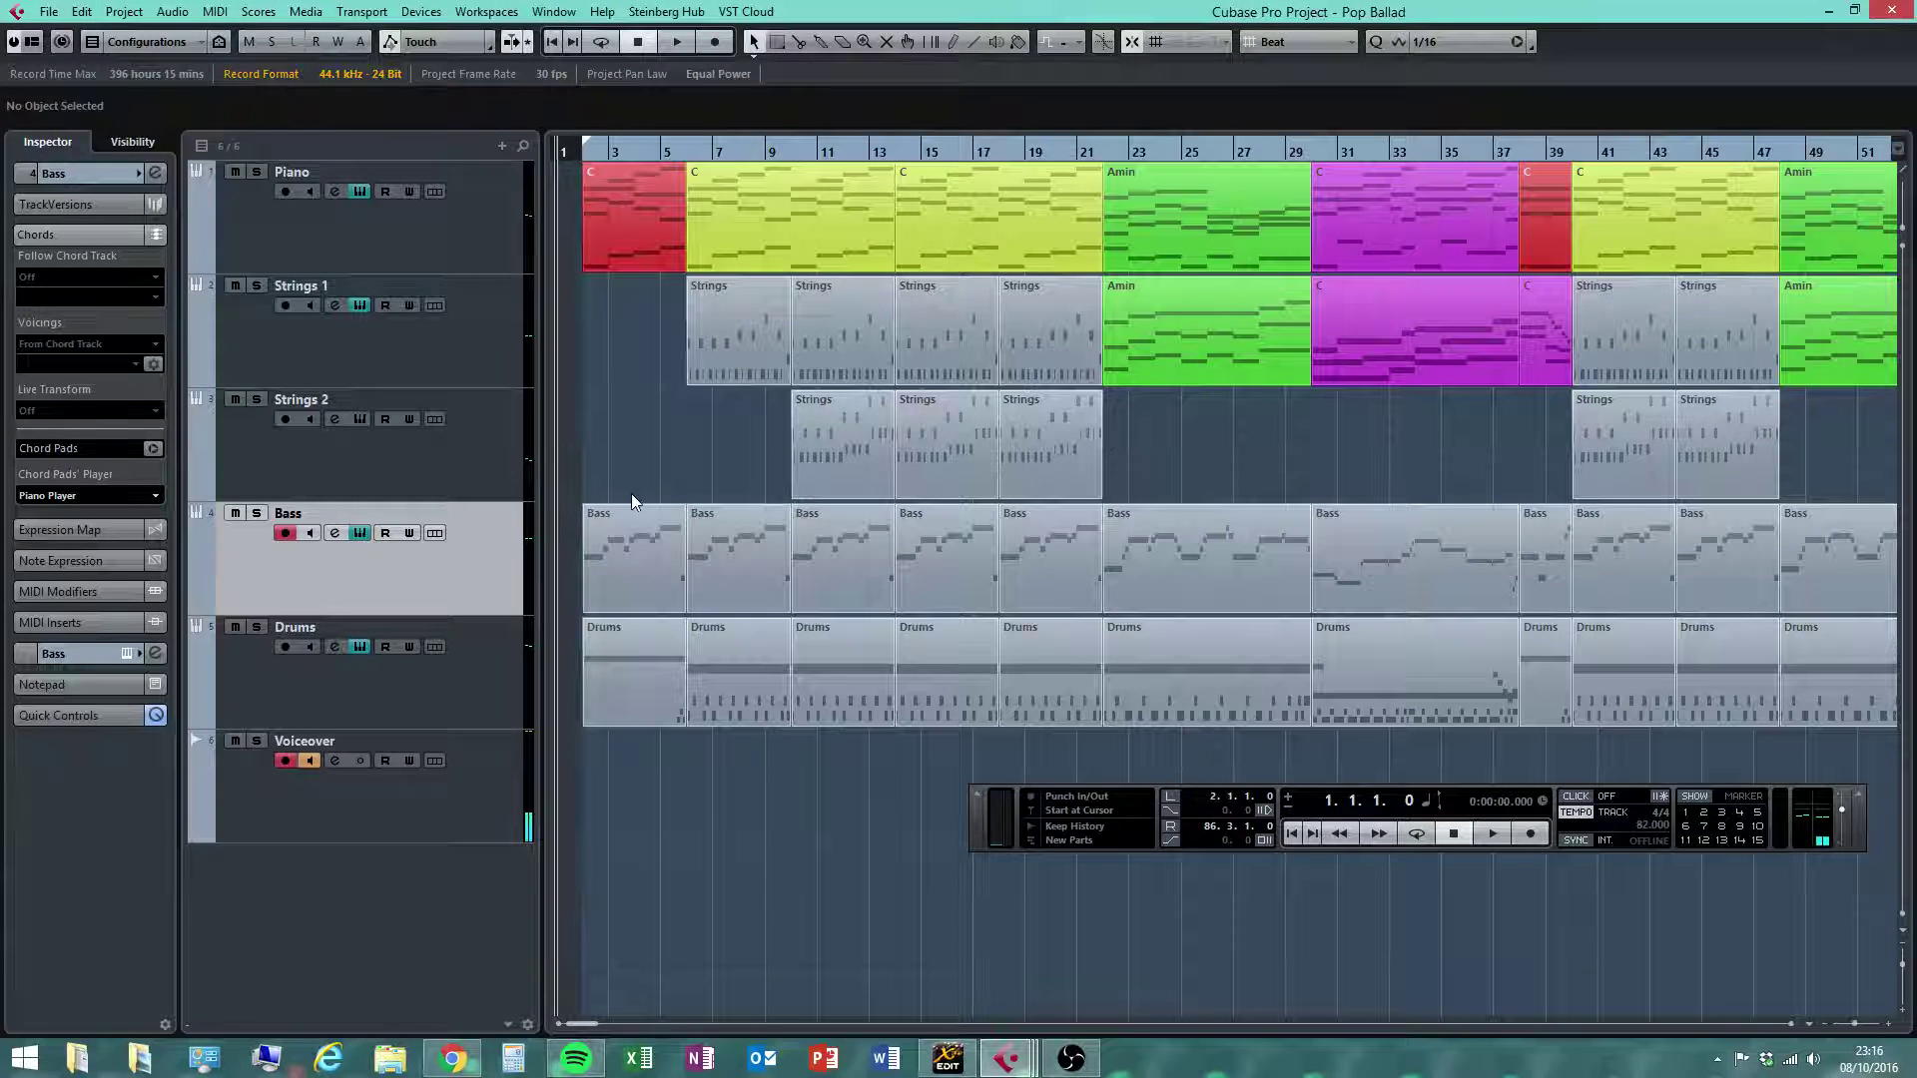
{"action": "left_click", "coordinate": [1826, 1025]}
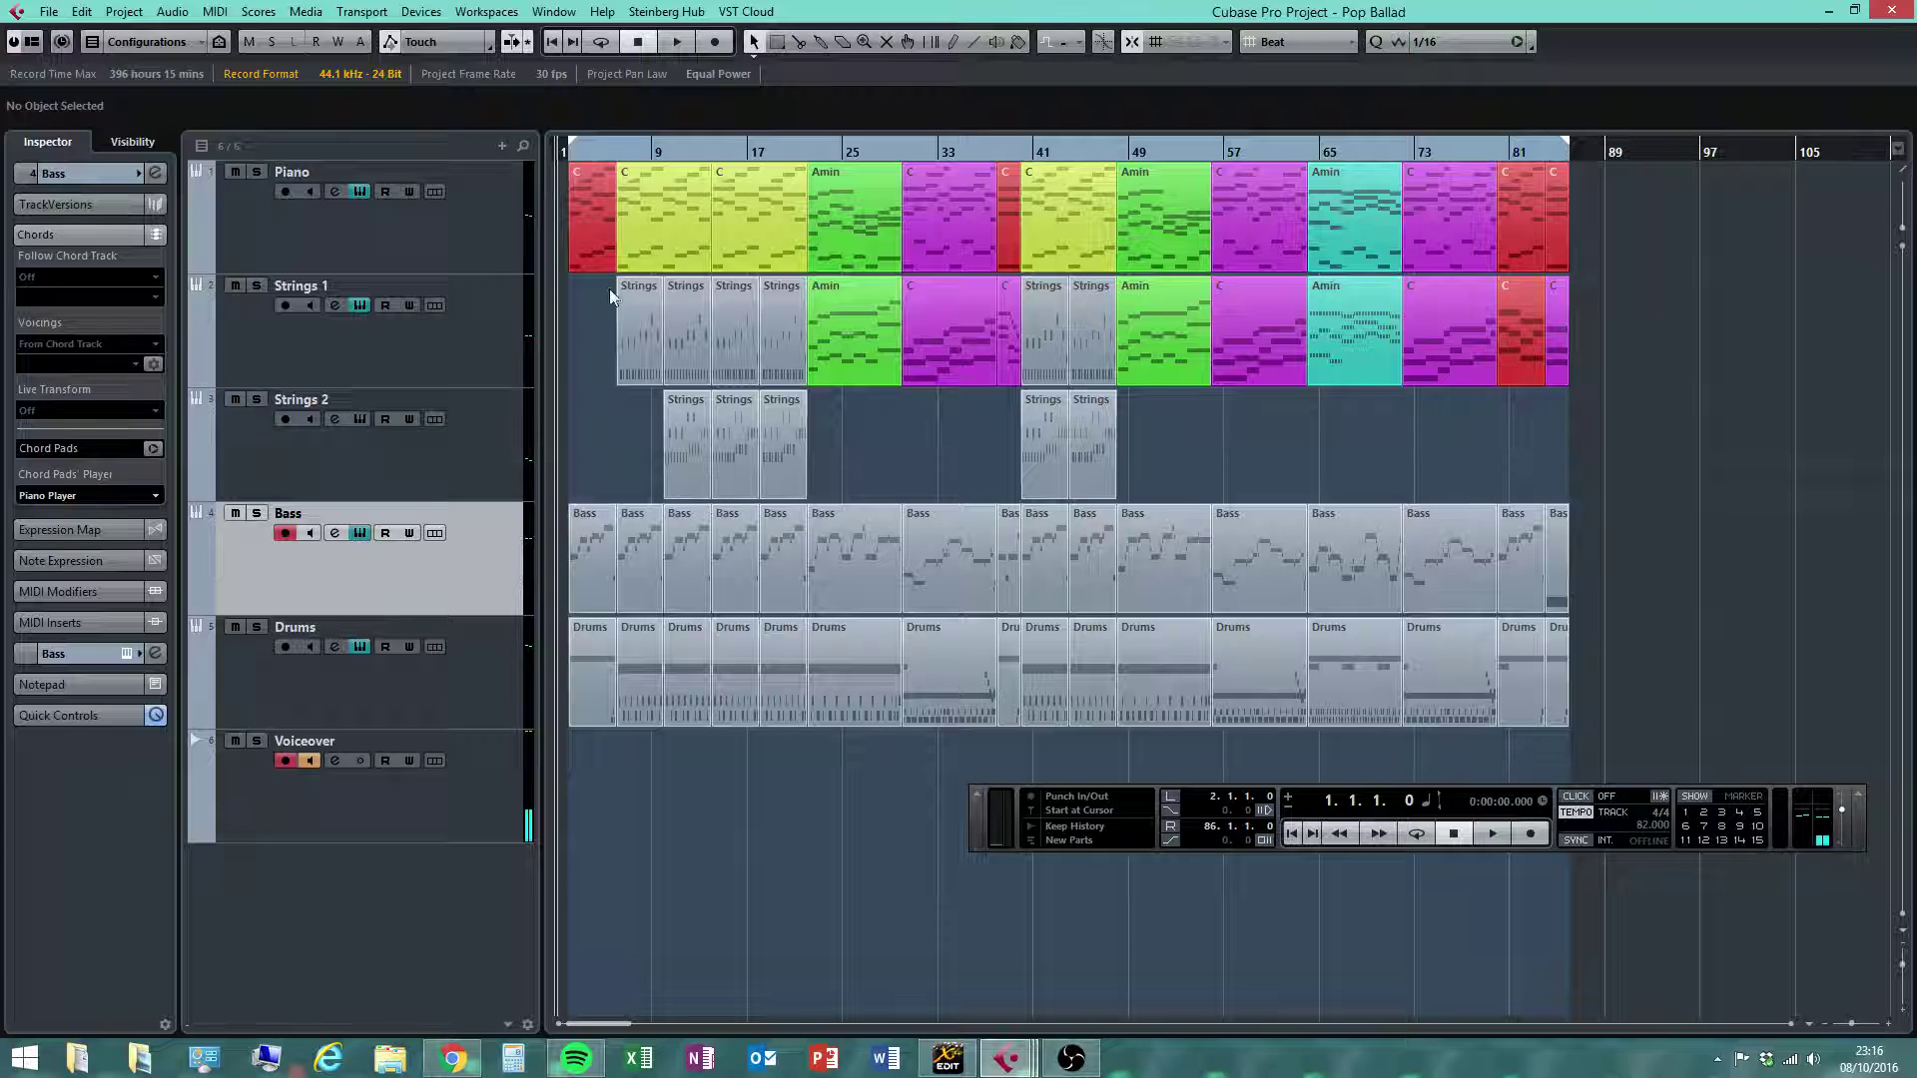
{"action": "left_click", "coordinate": [1498, 831]}
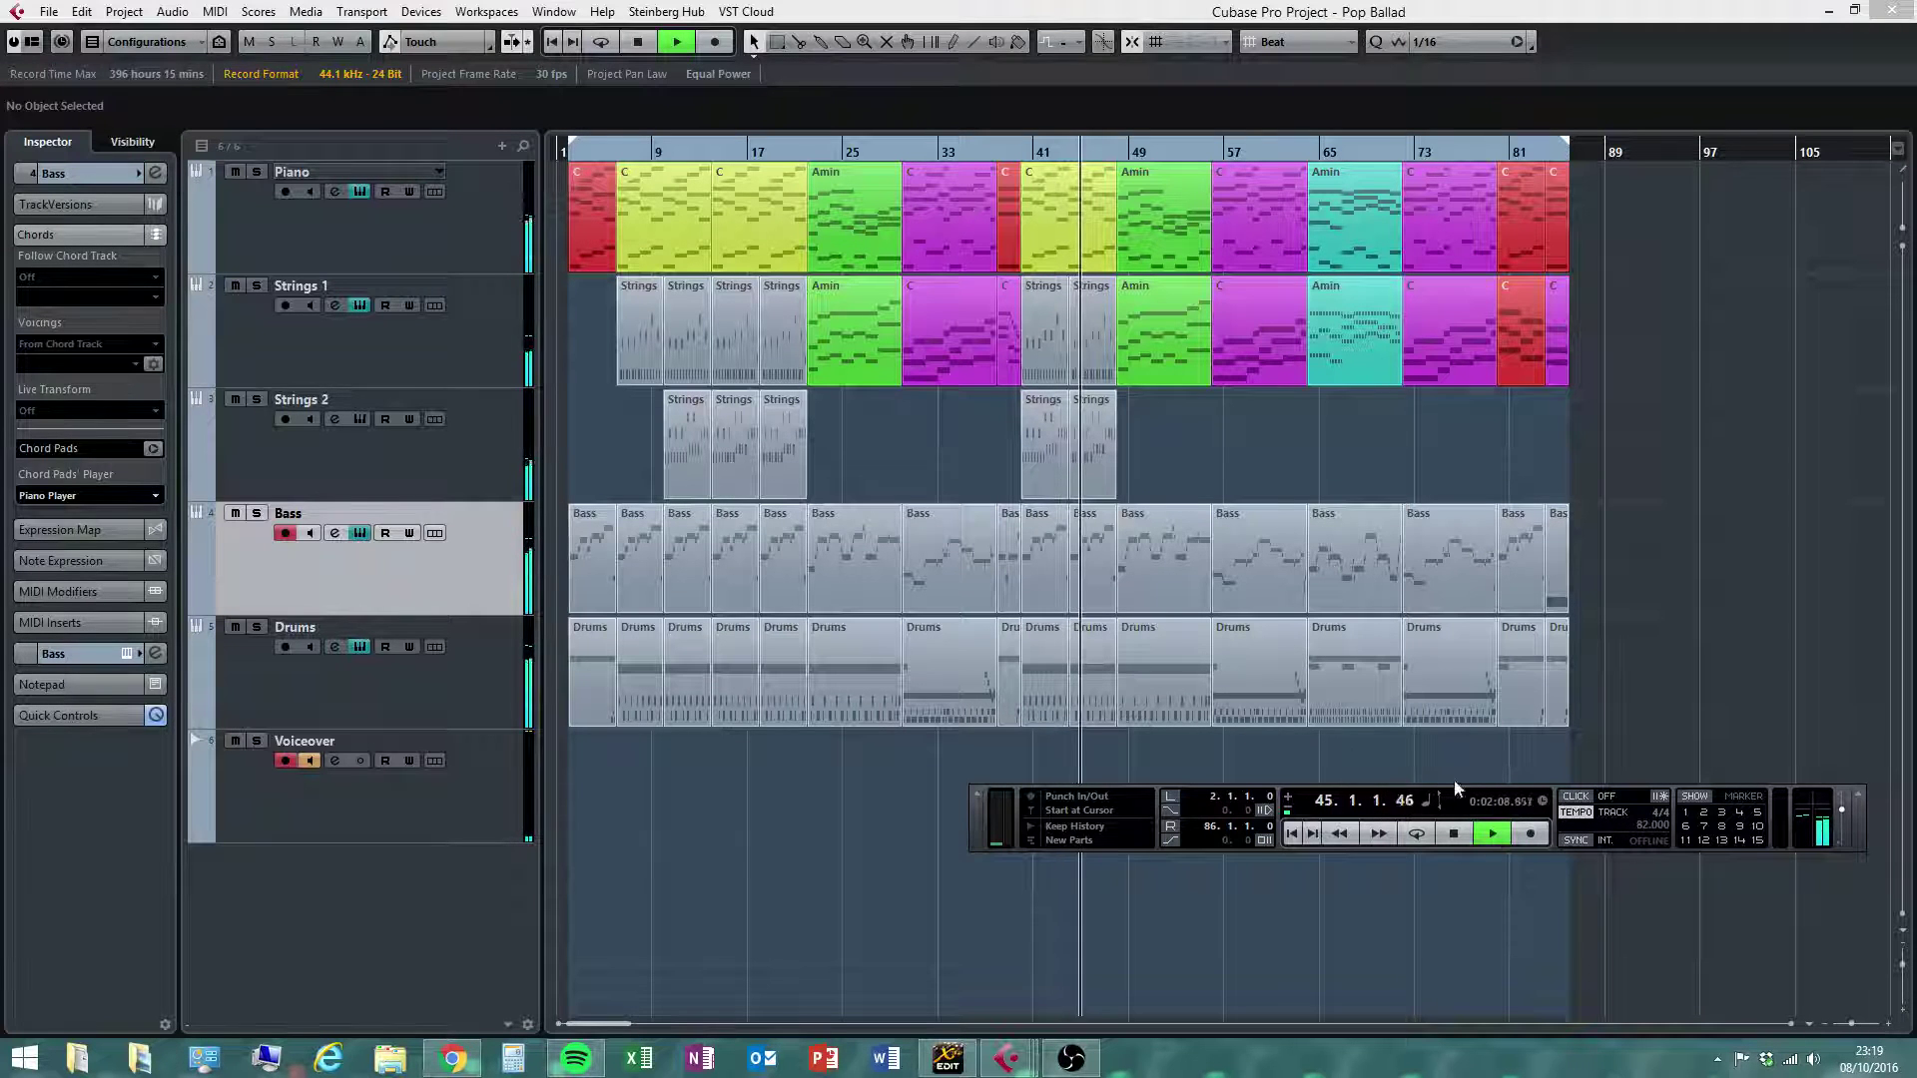
Colour all parts from bar 80 to the end on every track red with Color 1
{"action": "left_click_drag", "start_coordinate": [1607, 242], "coordinate": [1534, 785]}
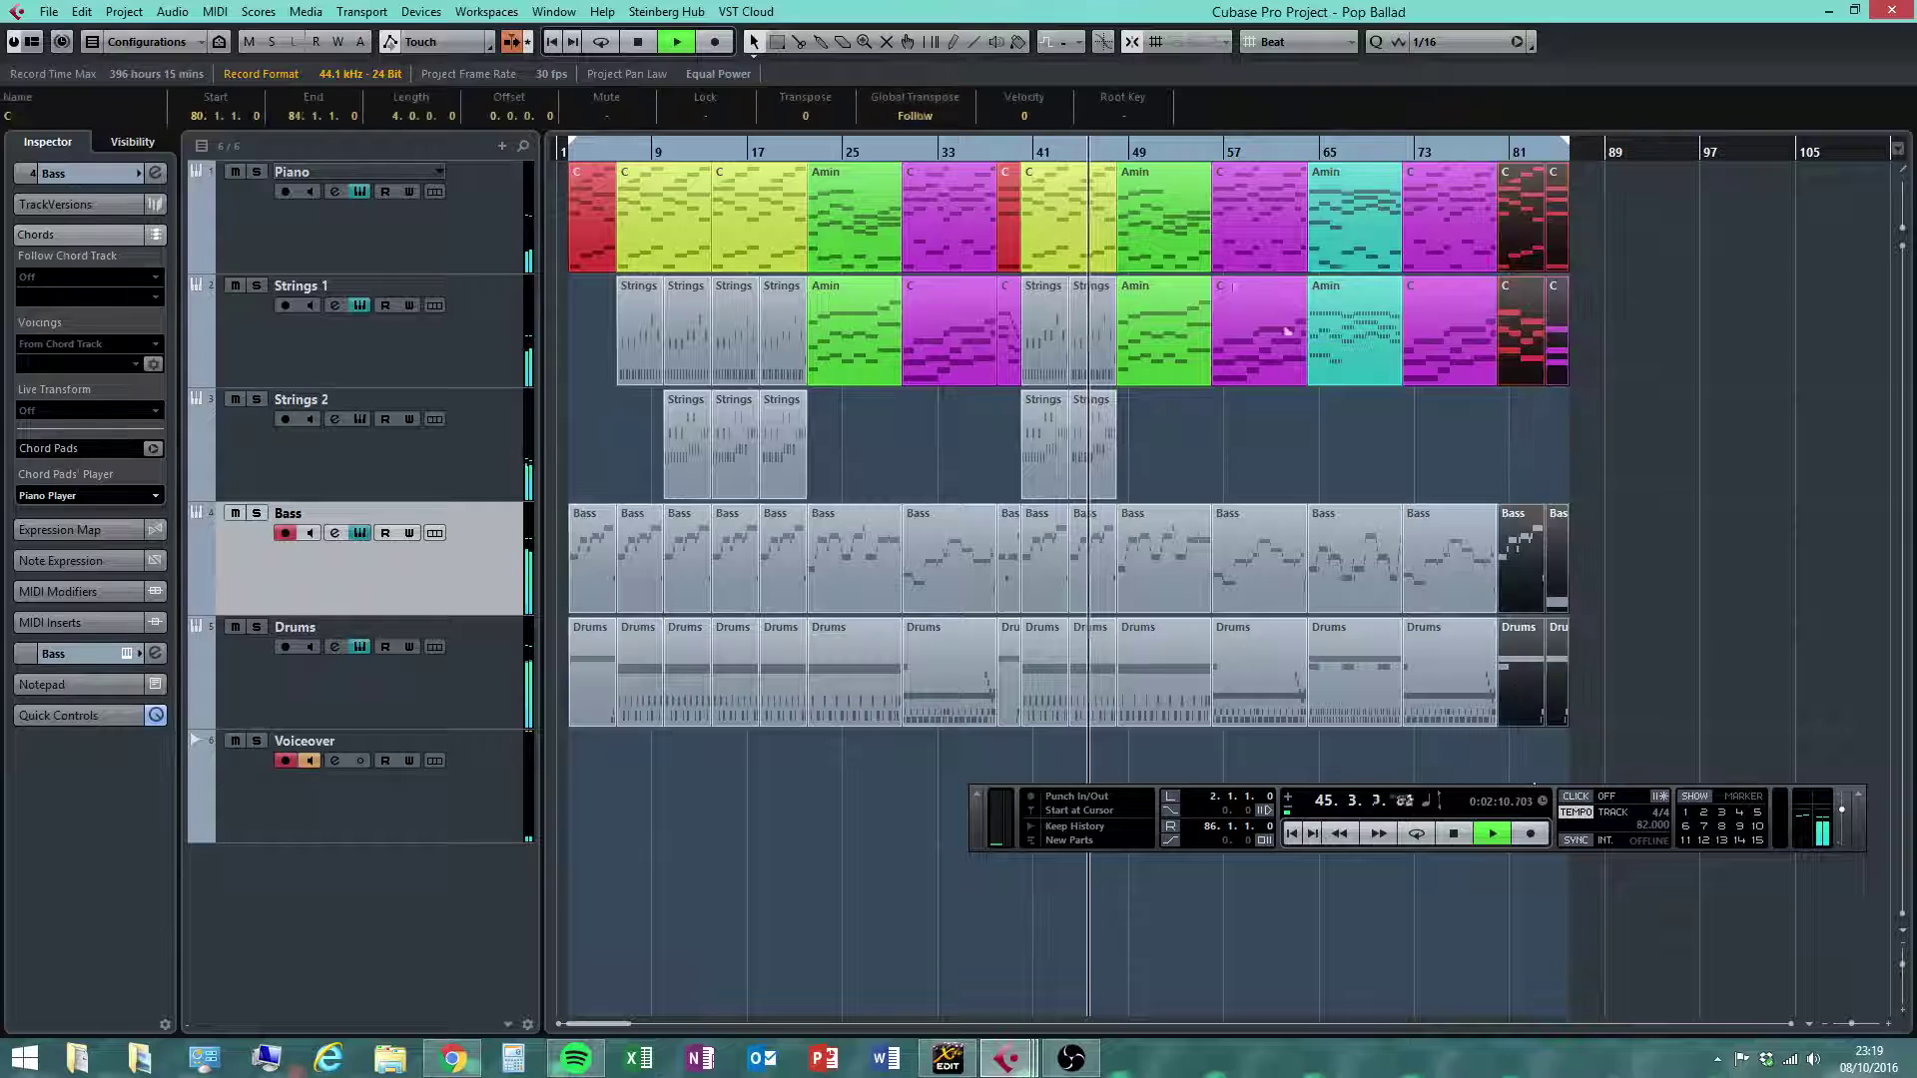
{"action": "left_click", "coordinate": [1018, 55]}
{"action": "left_click", "coordinate": [1048, 103]}
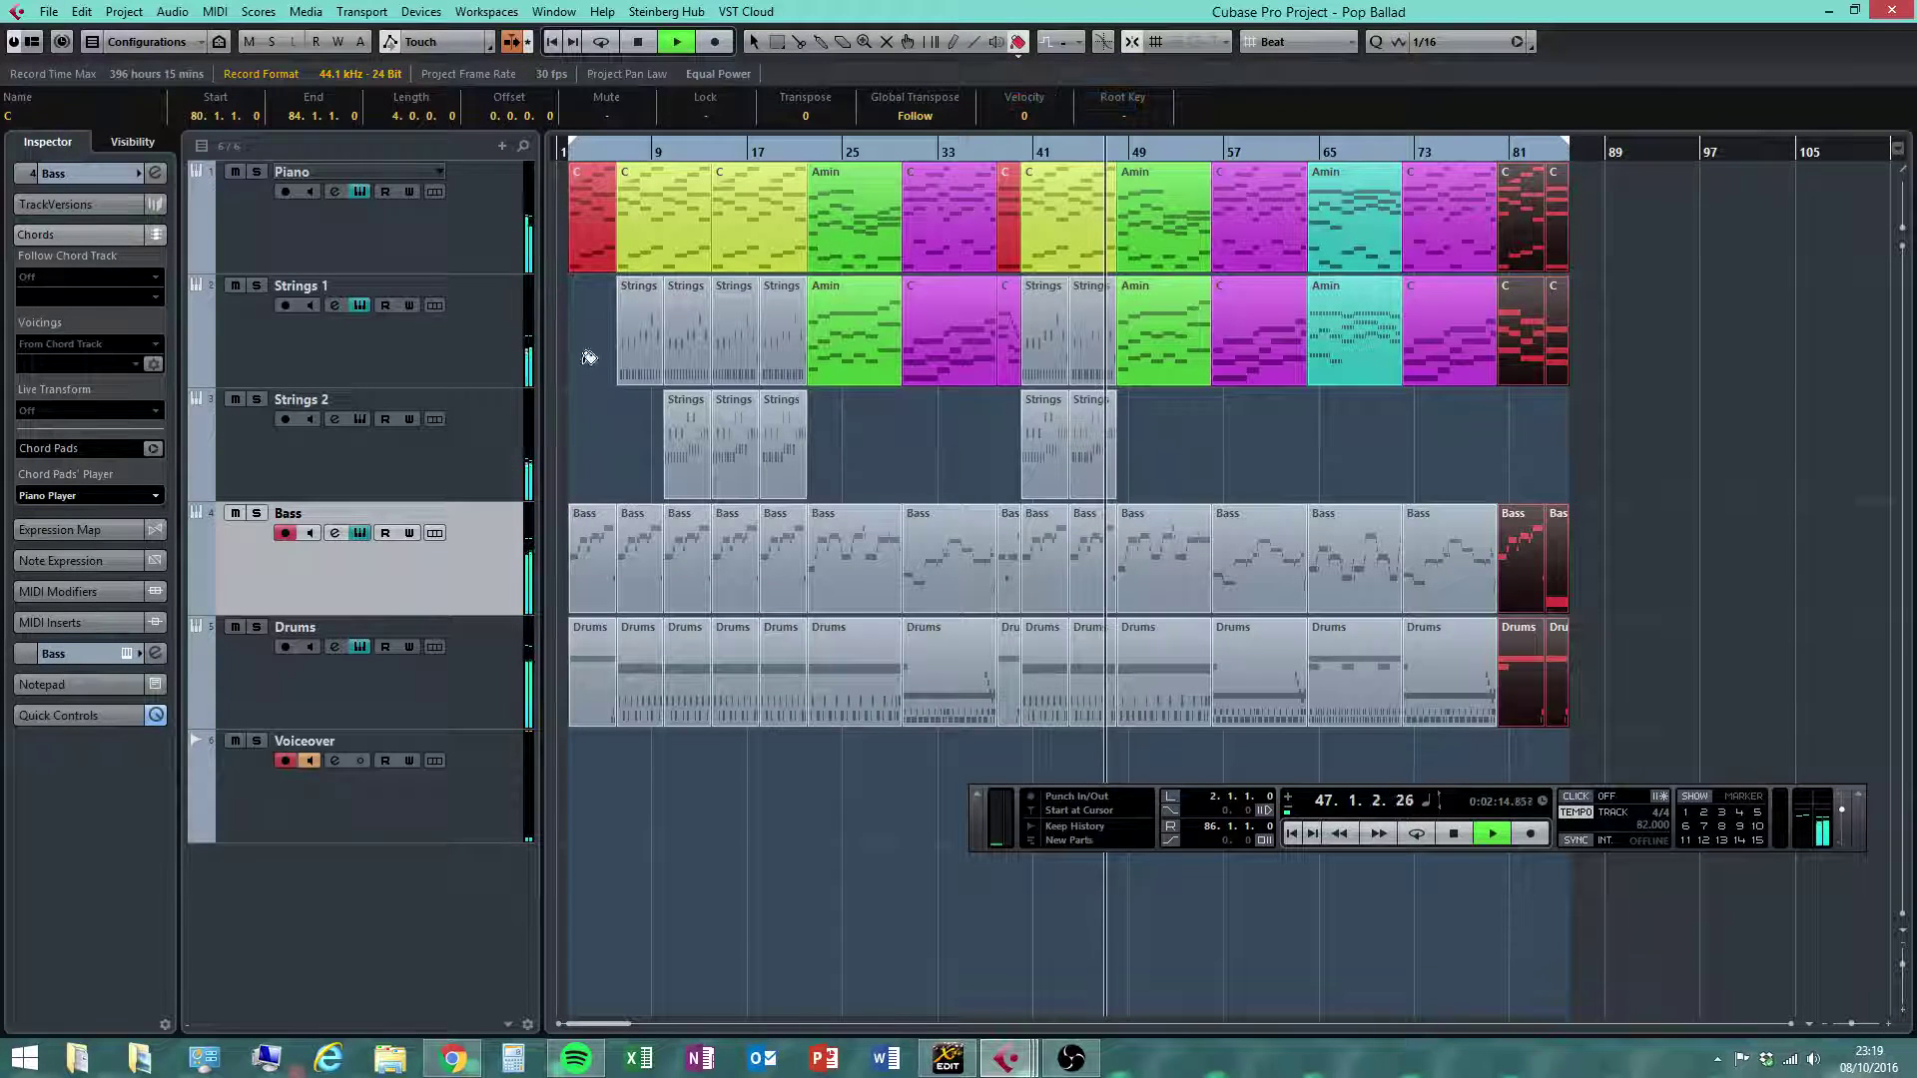
Colour the Bass and Drums parts at bar 2 and the Strings 1, Bass and Drums parts at bar 38 red
{"action": "left_click", "coordinate": [584, 532]}
{"action": "left_click", "coordinate": [600, 644]}
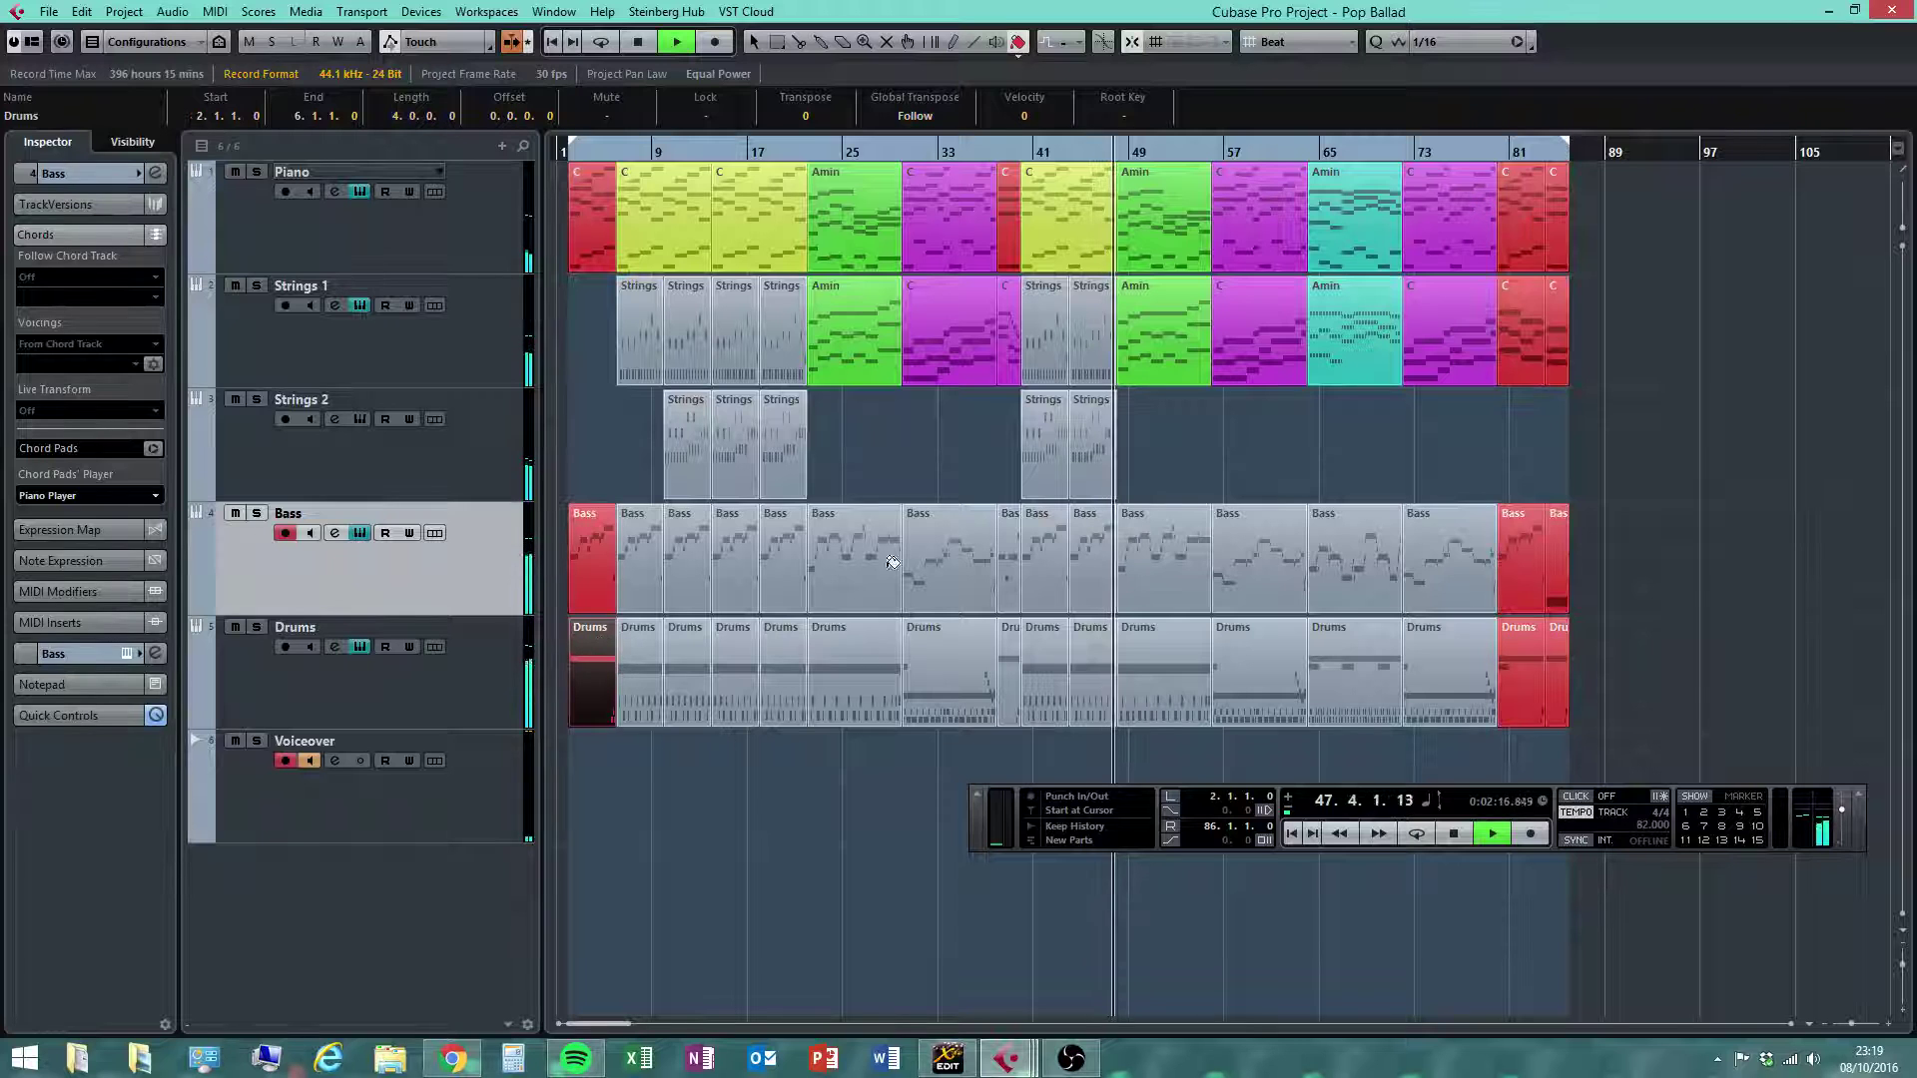
{"action": "left_click", "coordinate": [1013, 329]}
{"action": "left_click", "coordinate": [1014, 527]}
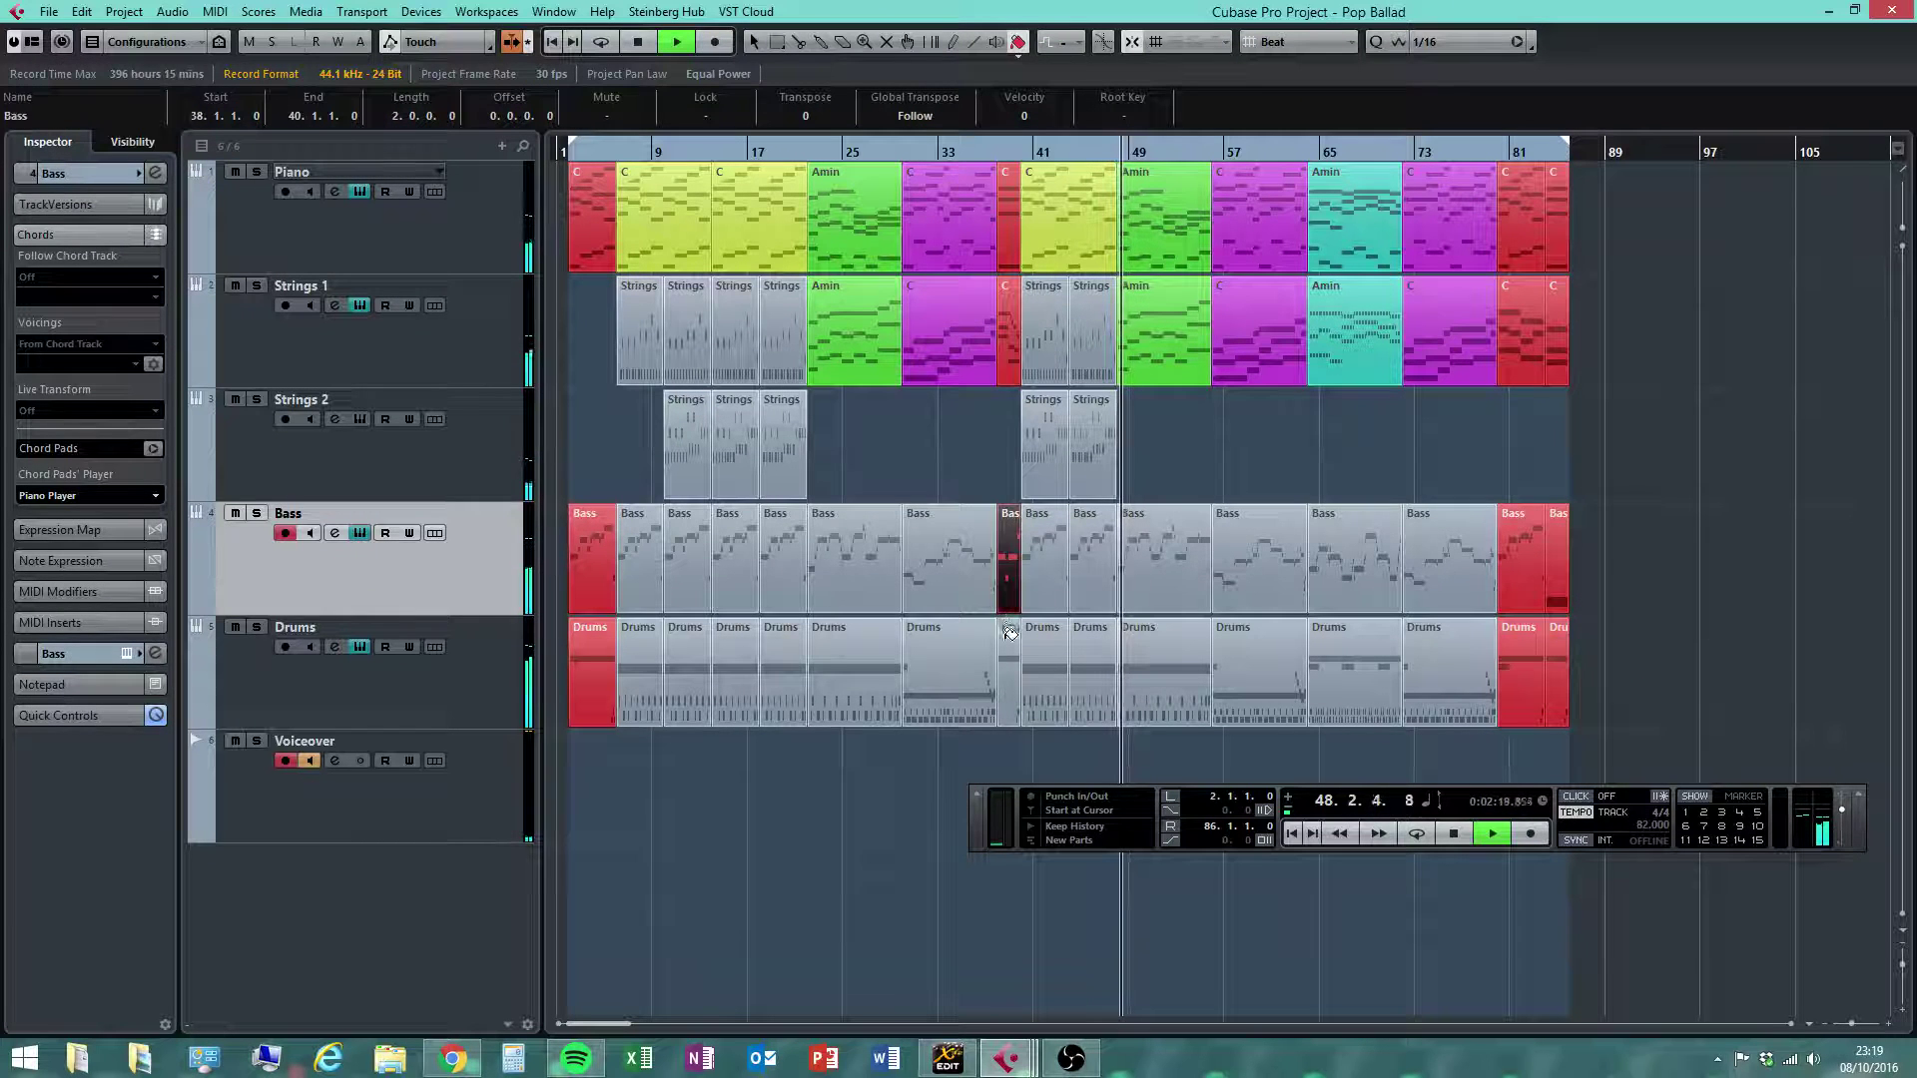
{"action": "right_click", "coordinate": [952, 437]}
{"action": "left_click", "coordinate": [948, 443]}
{"action": "left_click", "coordinate": [948, 444]}
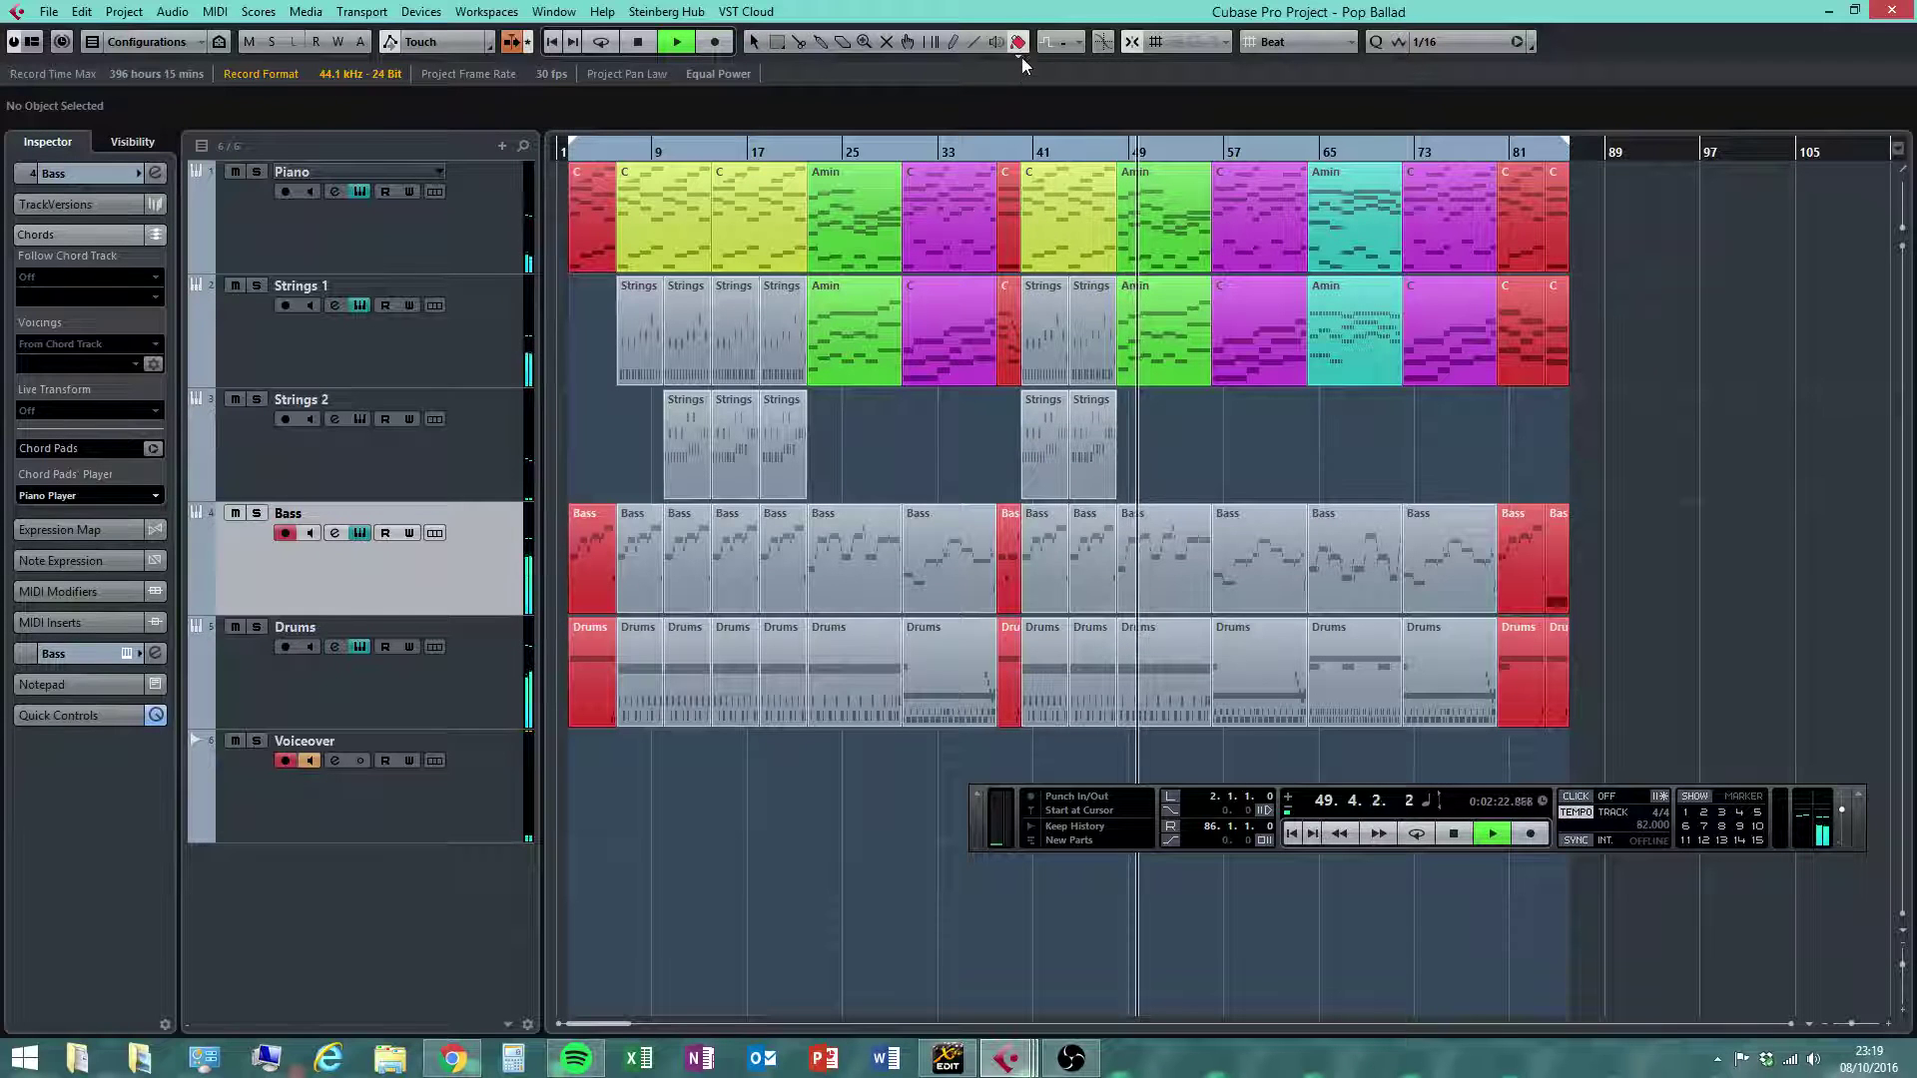
{"action": "left_click", "coordinate": [1021, 55]}
{"action": "left_click", "coordinate": [1044, 160]}
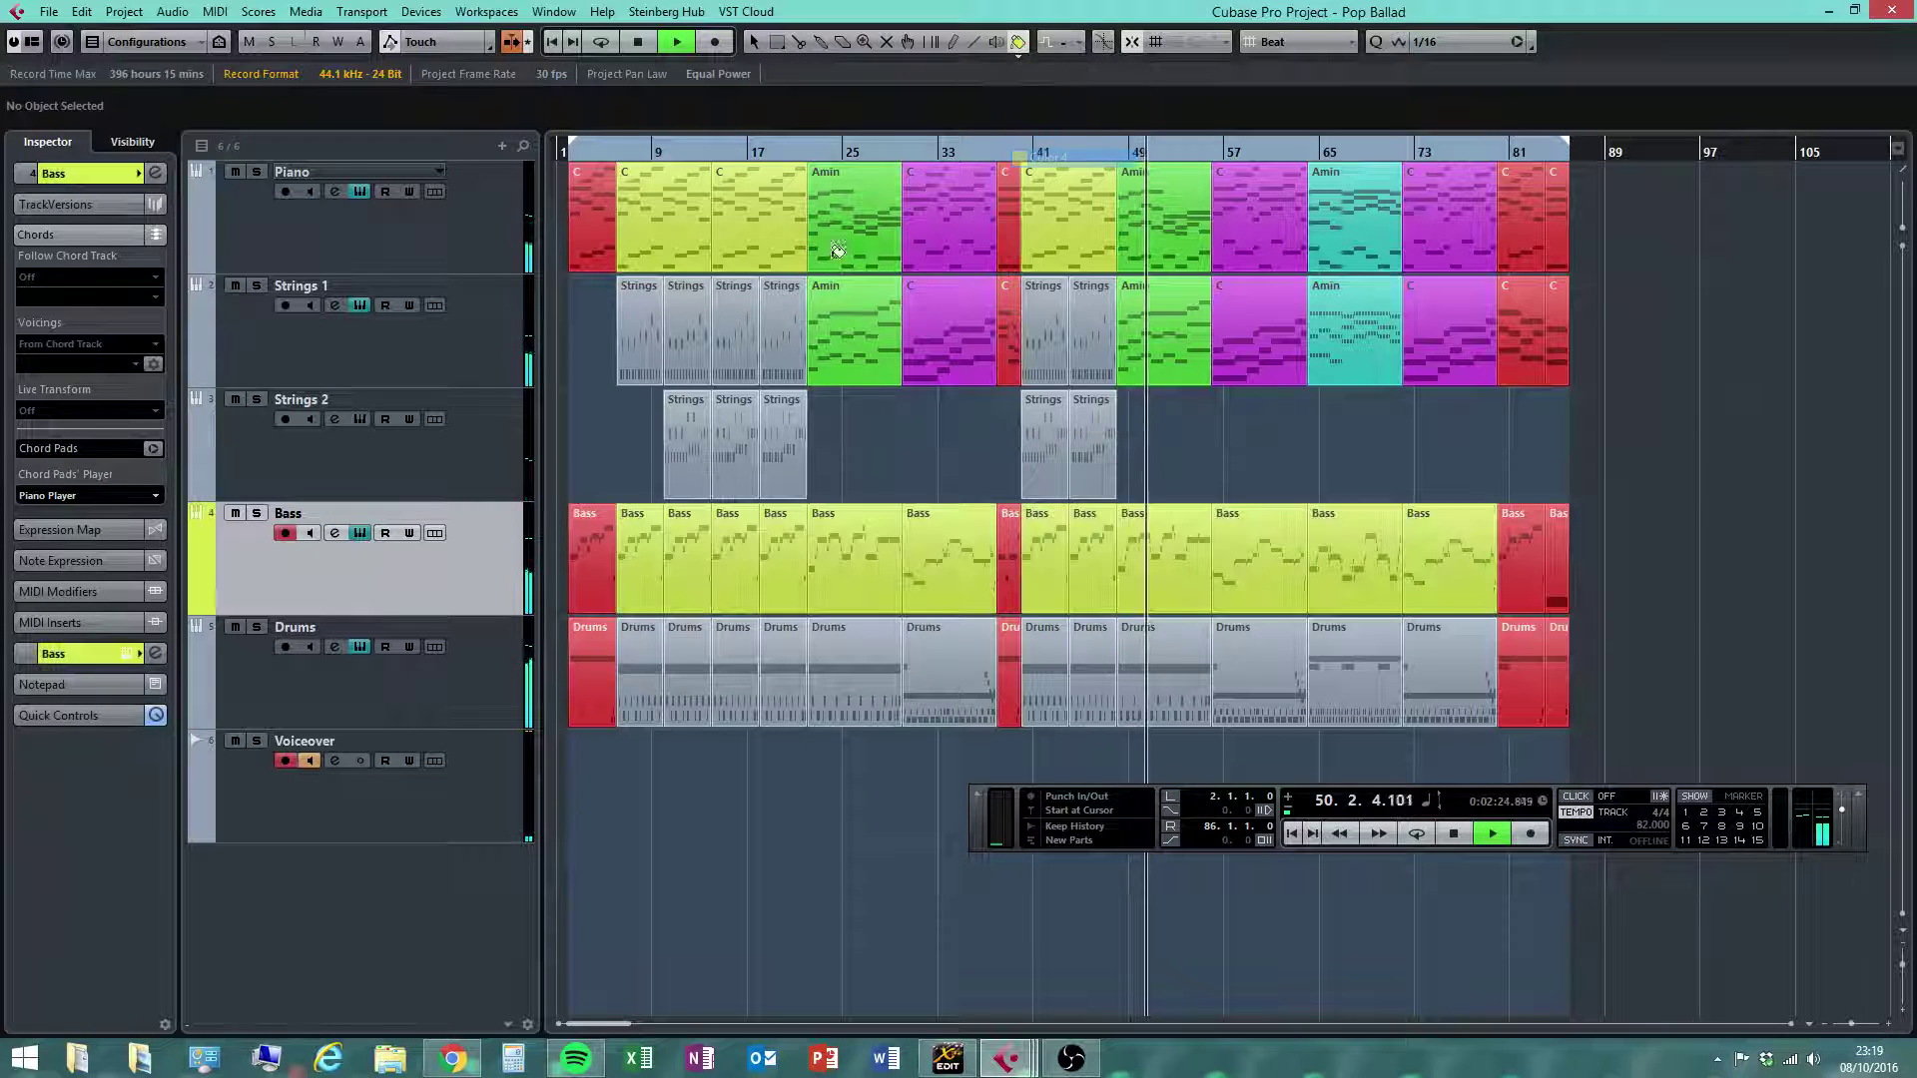
{"action": "left_click", "coordinate": [108, 36]}
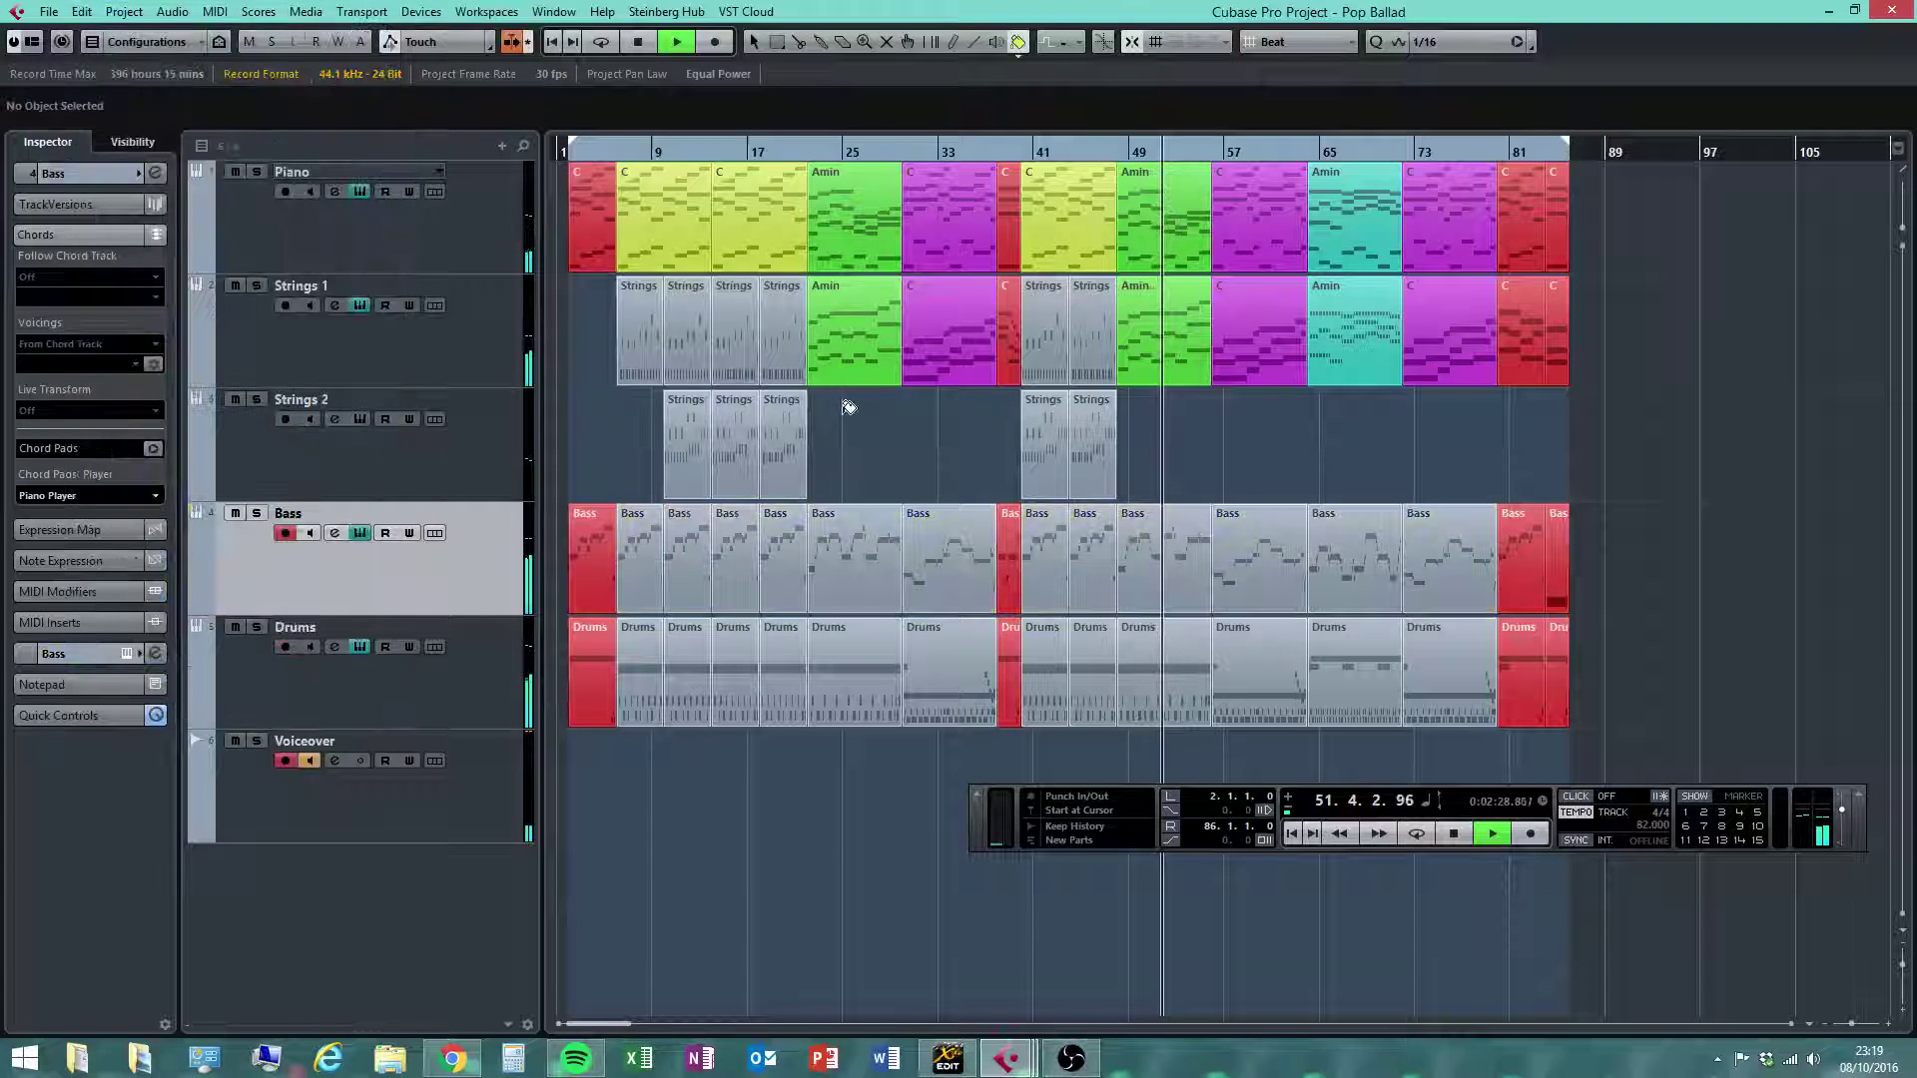
{"action": "right_click", "coordinate": [871, 431]}
{"action": "left_click", "coordinate": [879, 439]}
Choose Color 4 for colouring parts and undo the resulting recolouring of the whole Bass track
{"action": "left_click", "coordinate": [1014, 42]}
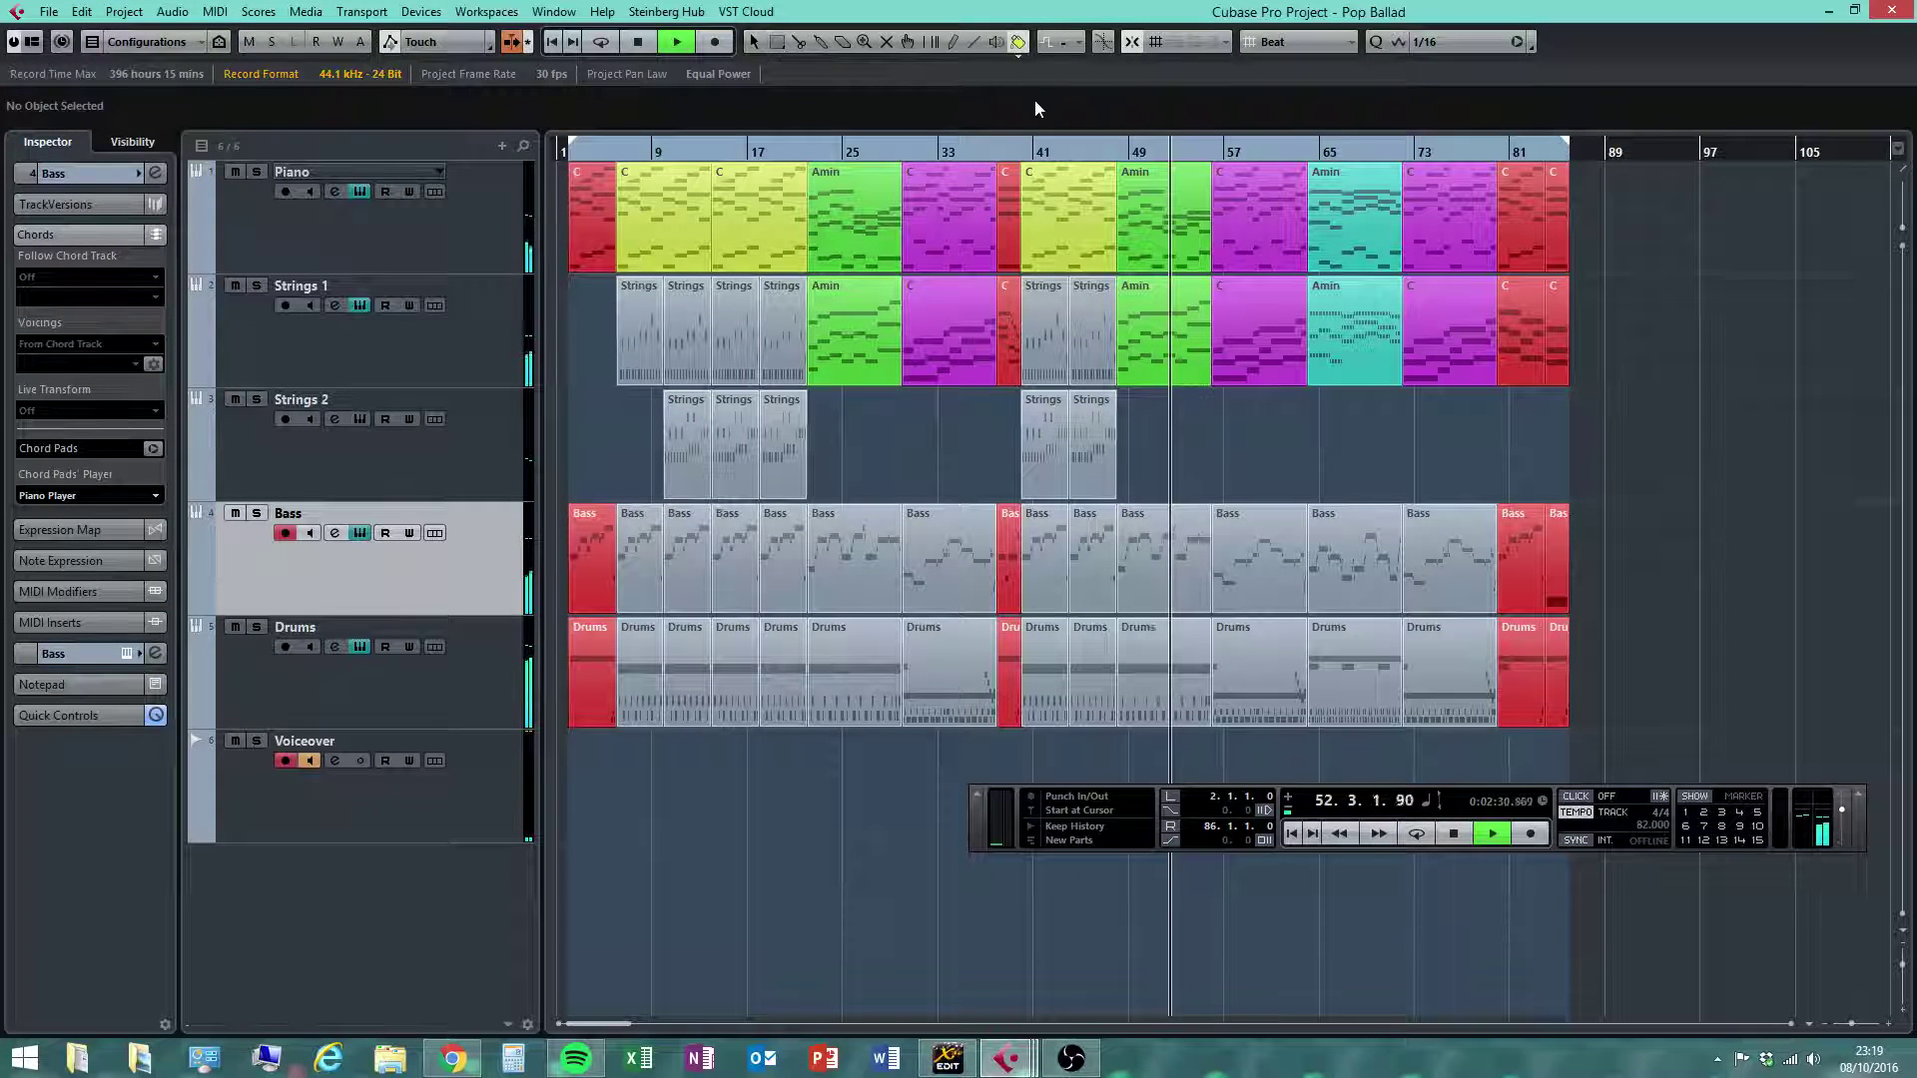
{"action": "left_click", "coordinate": [1018, 54]}
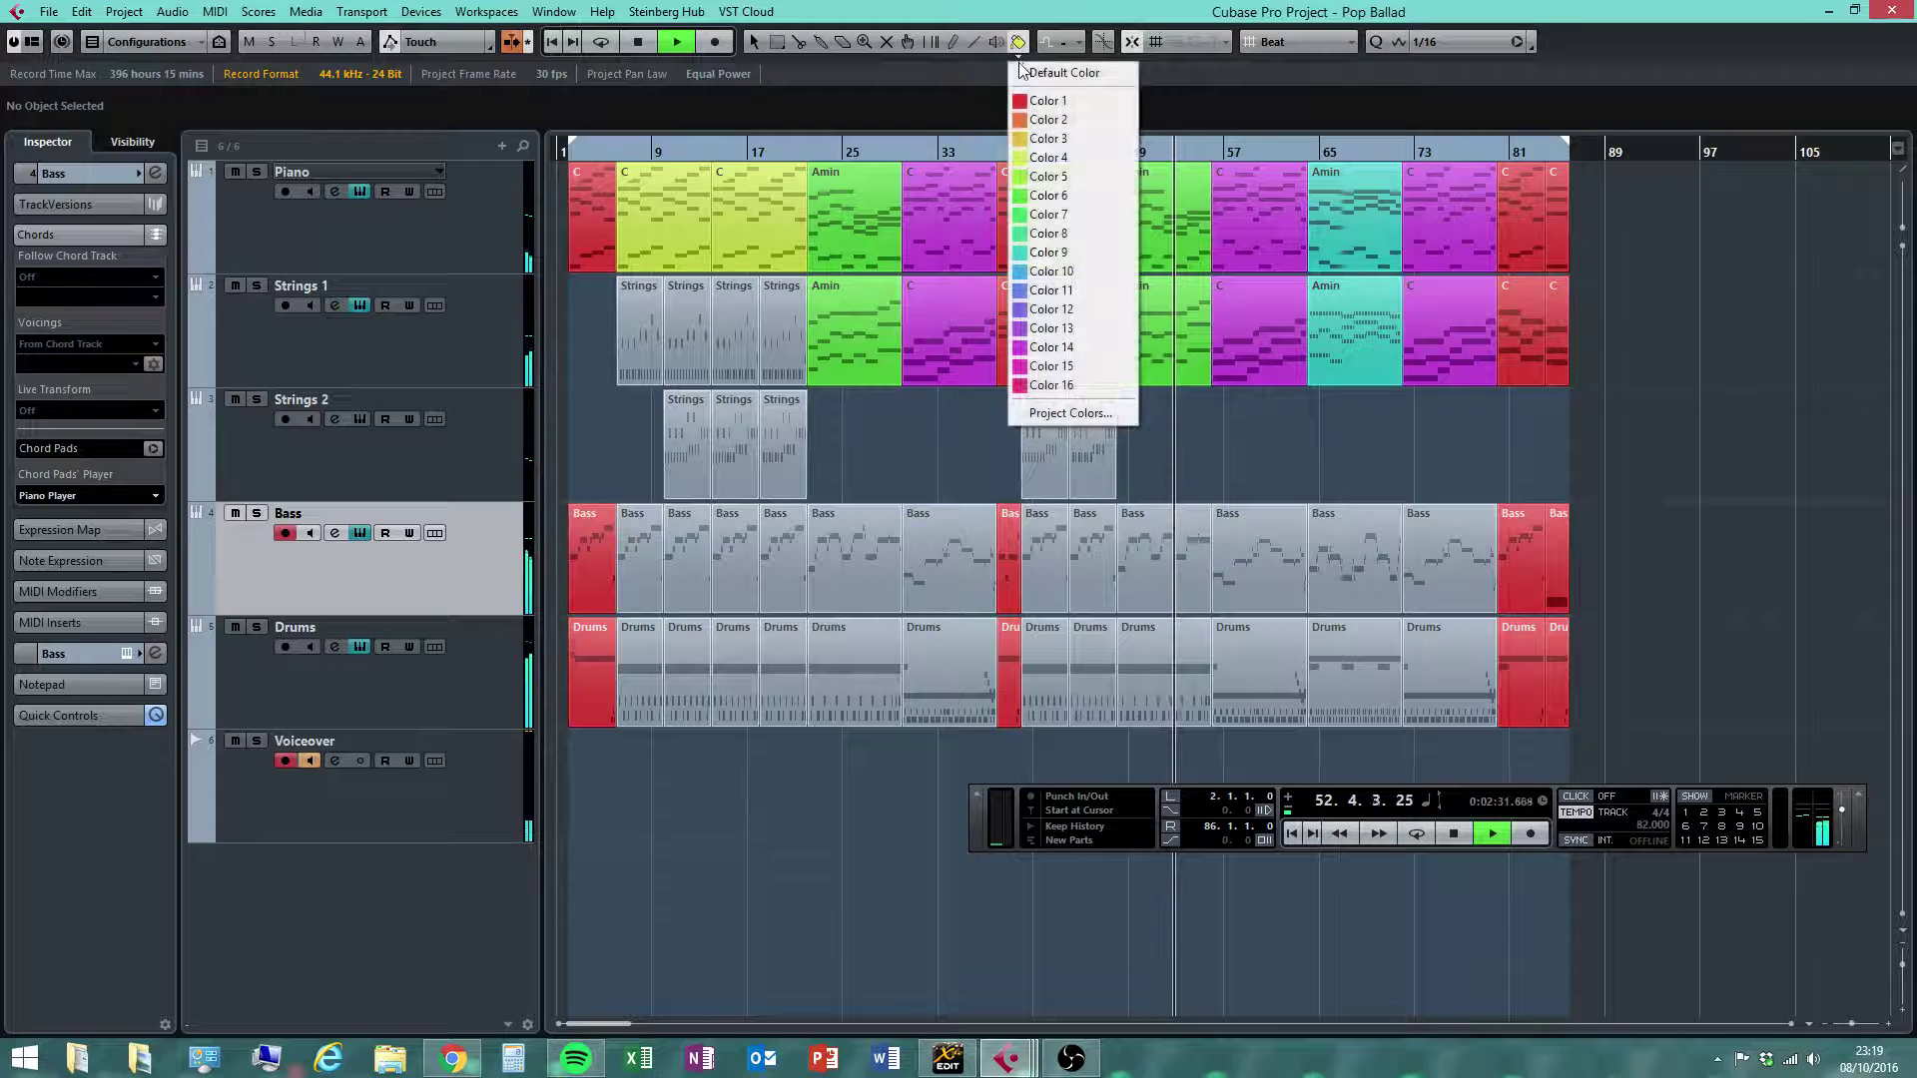
{"action": "left_click", "coordinate": [1058, 160]}
{"action": "left_click", "coordinate": [82, 12]}
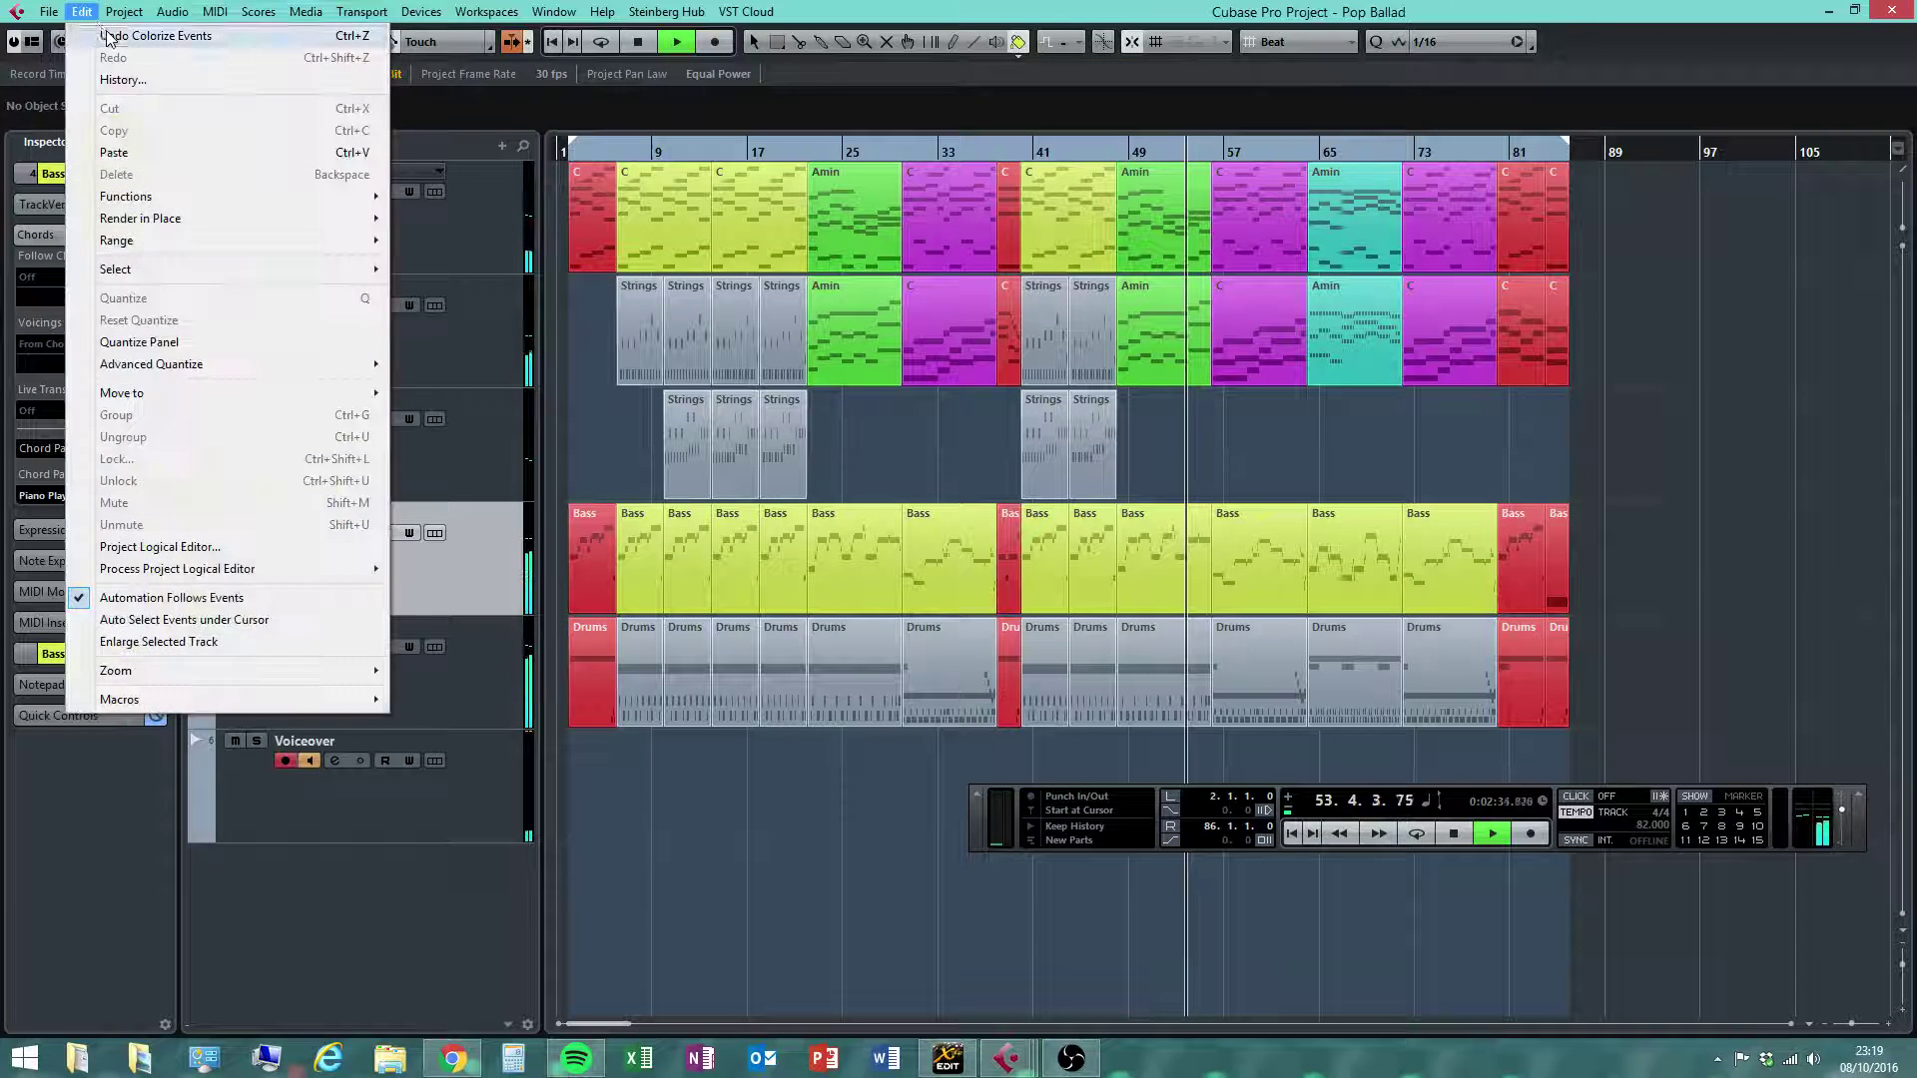
{"action": "left_click", "coordinate": [108, 38]}
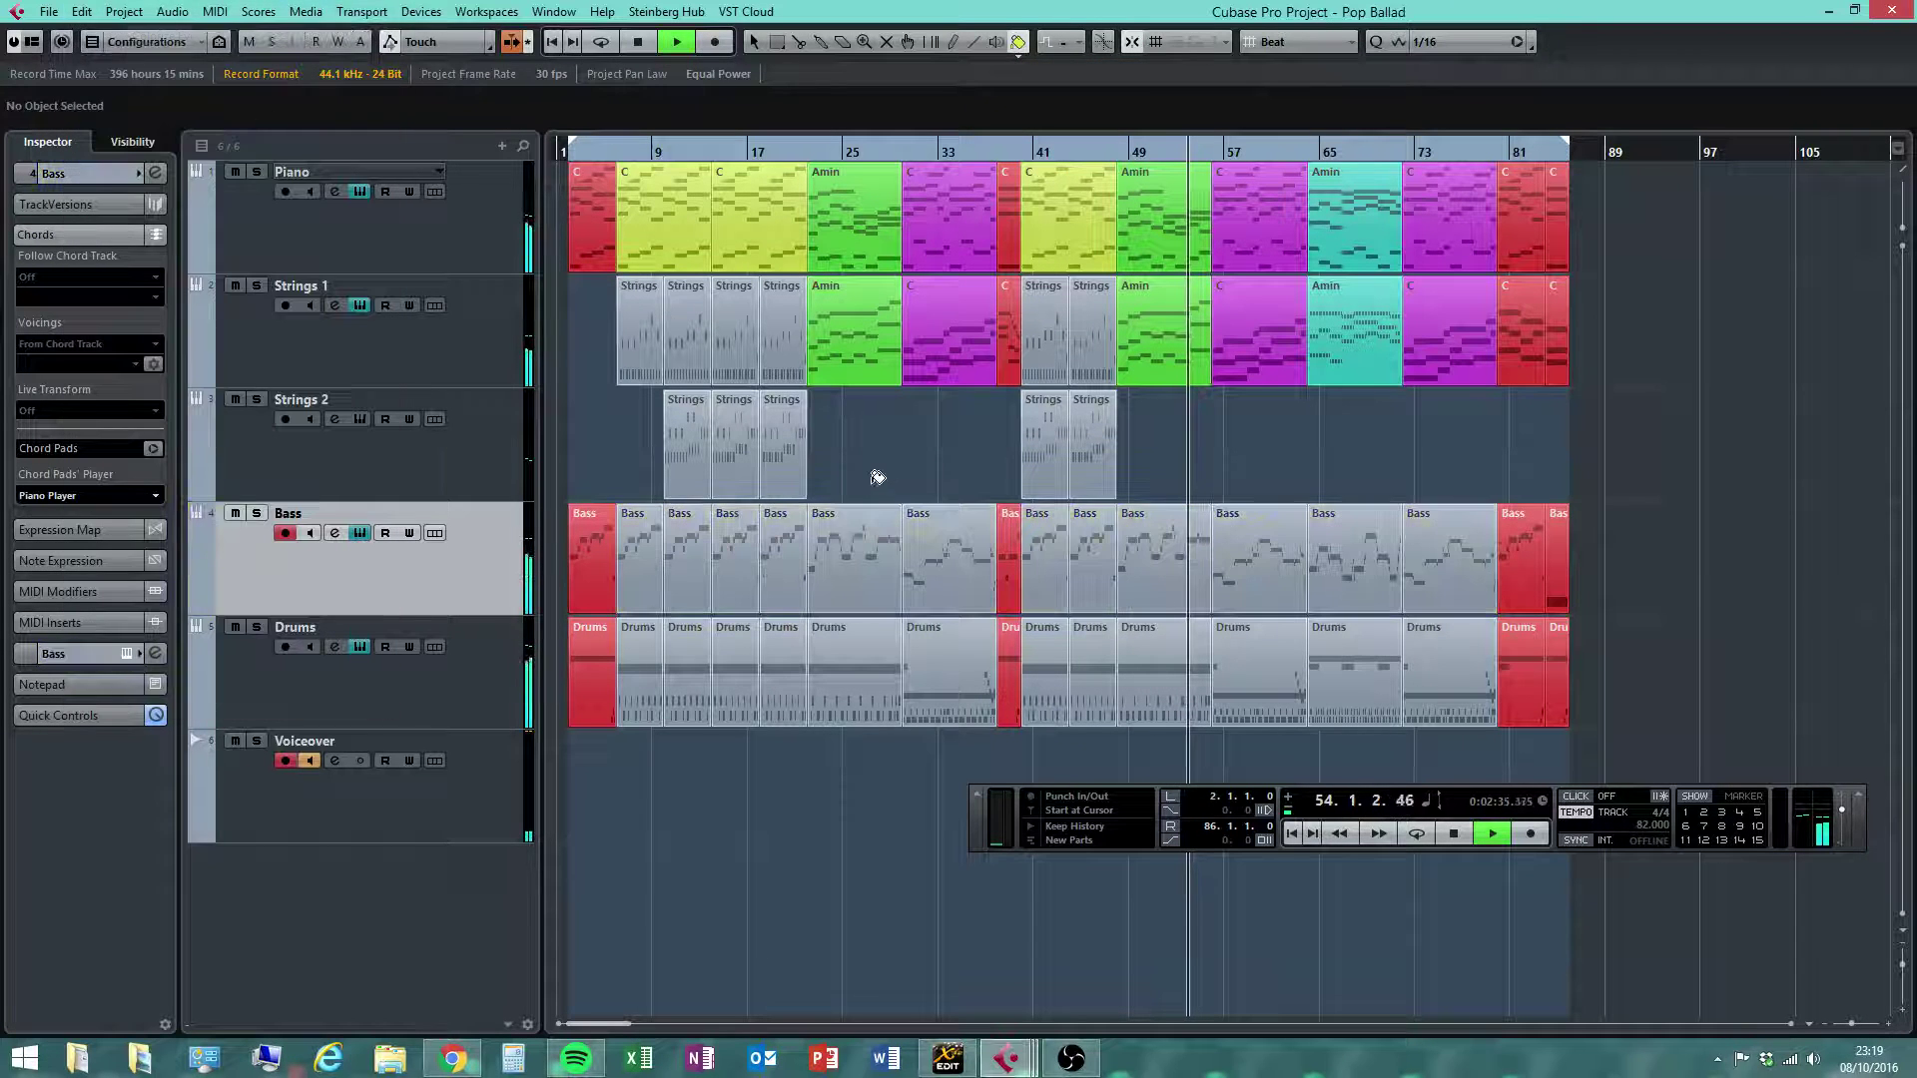
Colour the four Bass parts from bar 6 to 22 and the three Strings 2 parts from bar 10 to 22 yellow
{"action": "left_click", "coordinate": [651, 557]}
{"action": "left_click", "coordinate": [689, 554]}
{"action": "left_click", "coordinate": [736, 554]}
{"action": "left_click", "coordinate": [785, 549]}
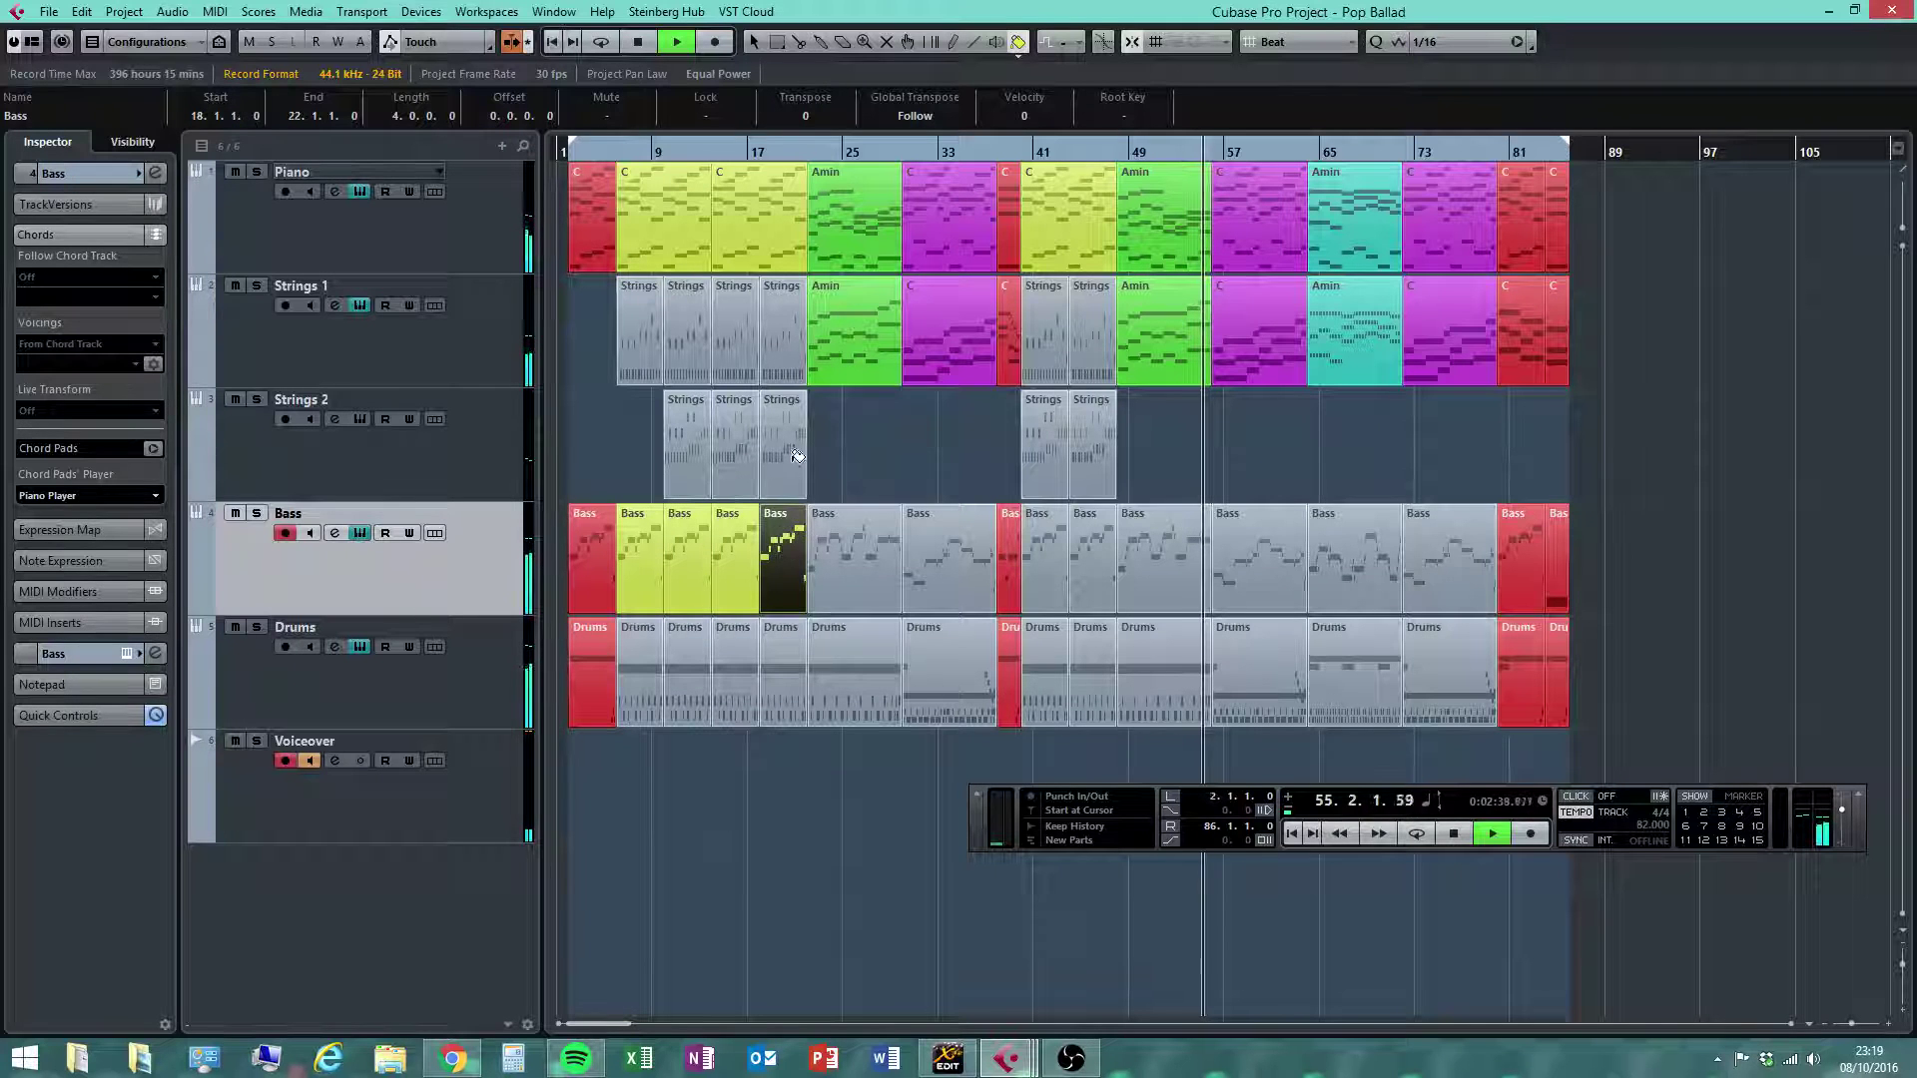
{"action": "left_click", "coordinate": [789, 454]}
{"action": "left_click", "coordinate": [739, 451]}
{"action": "left_click", "coordinate": [689, 449]}
Colour the four Strings 1 parts and the four Drums parts between bars 6 and 22 yellow
{"action": "left_click", "coordinate": [688, 340]}
{"action": "left_click", "coordinate": [737, 337]}
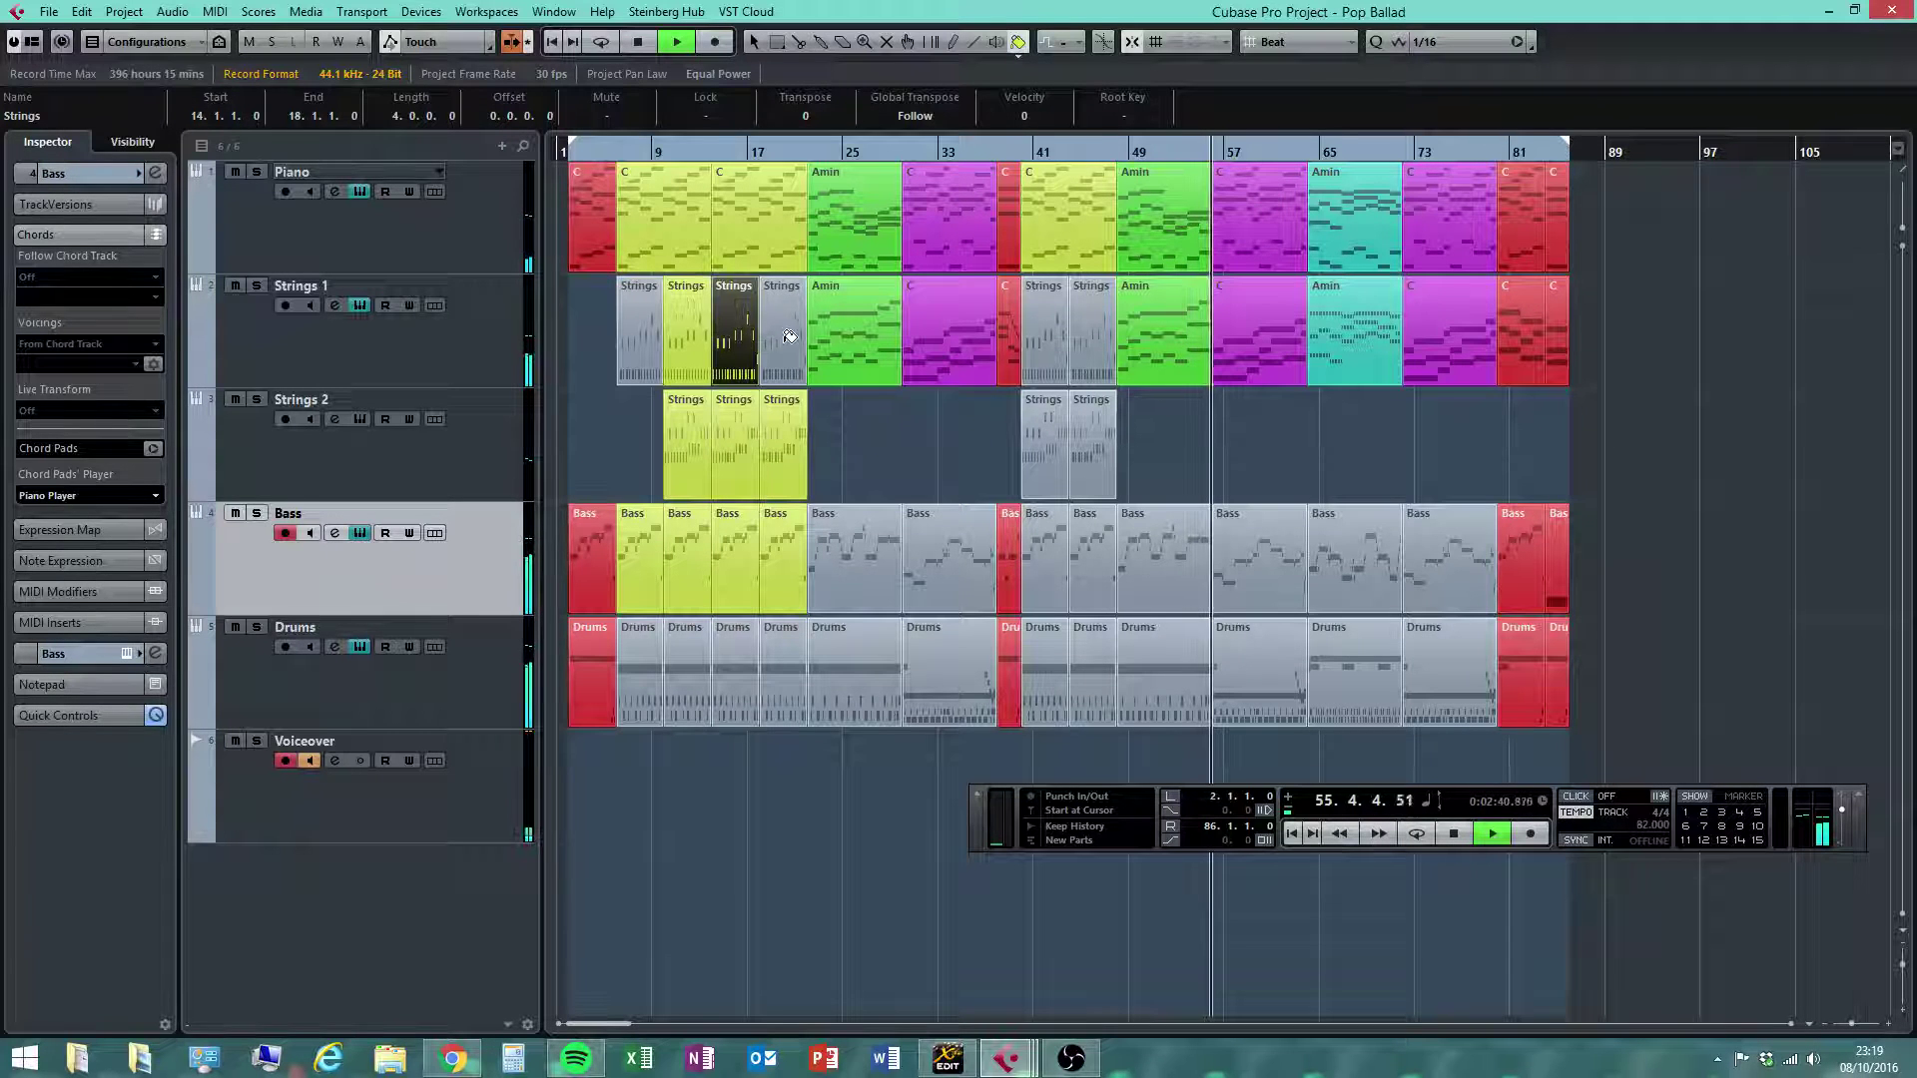
{"action": "left_click", "coordinate": [787, 336]}
{"action": "left_click", "coordinate": [639, 334]}
{"action": "left_click", "coordinate": [639, 659]}
{"action": "left_click", "coordinate": [687, 654]}
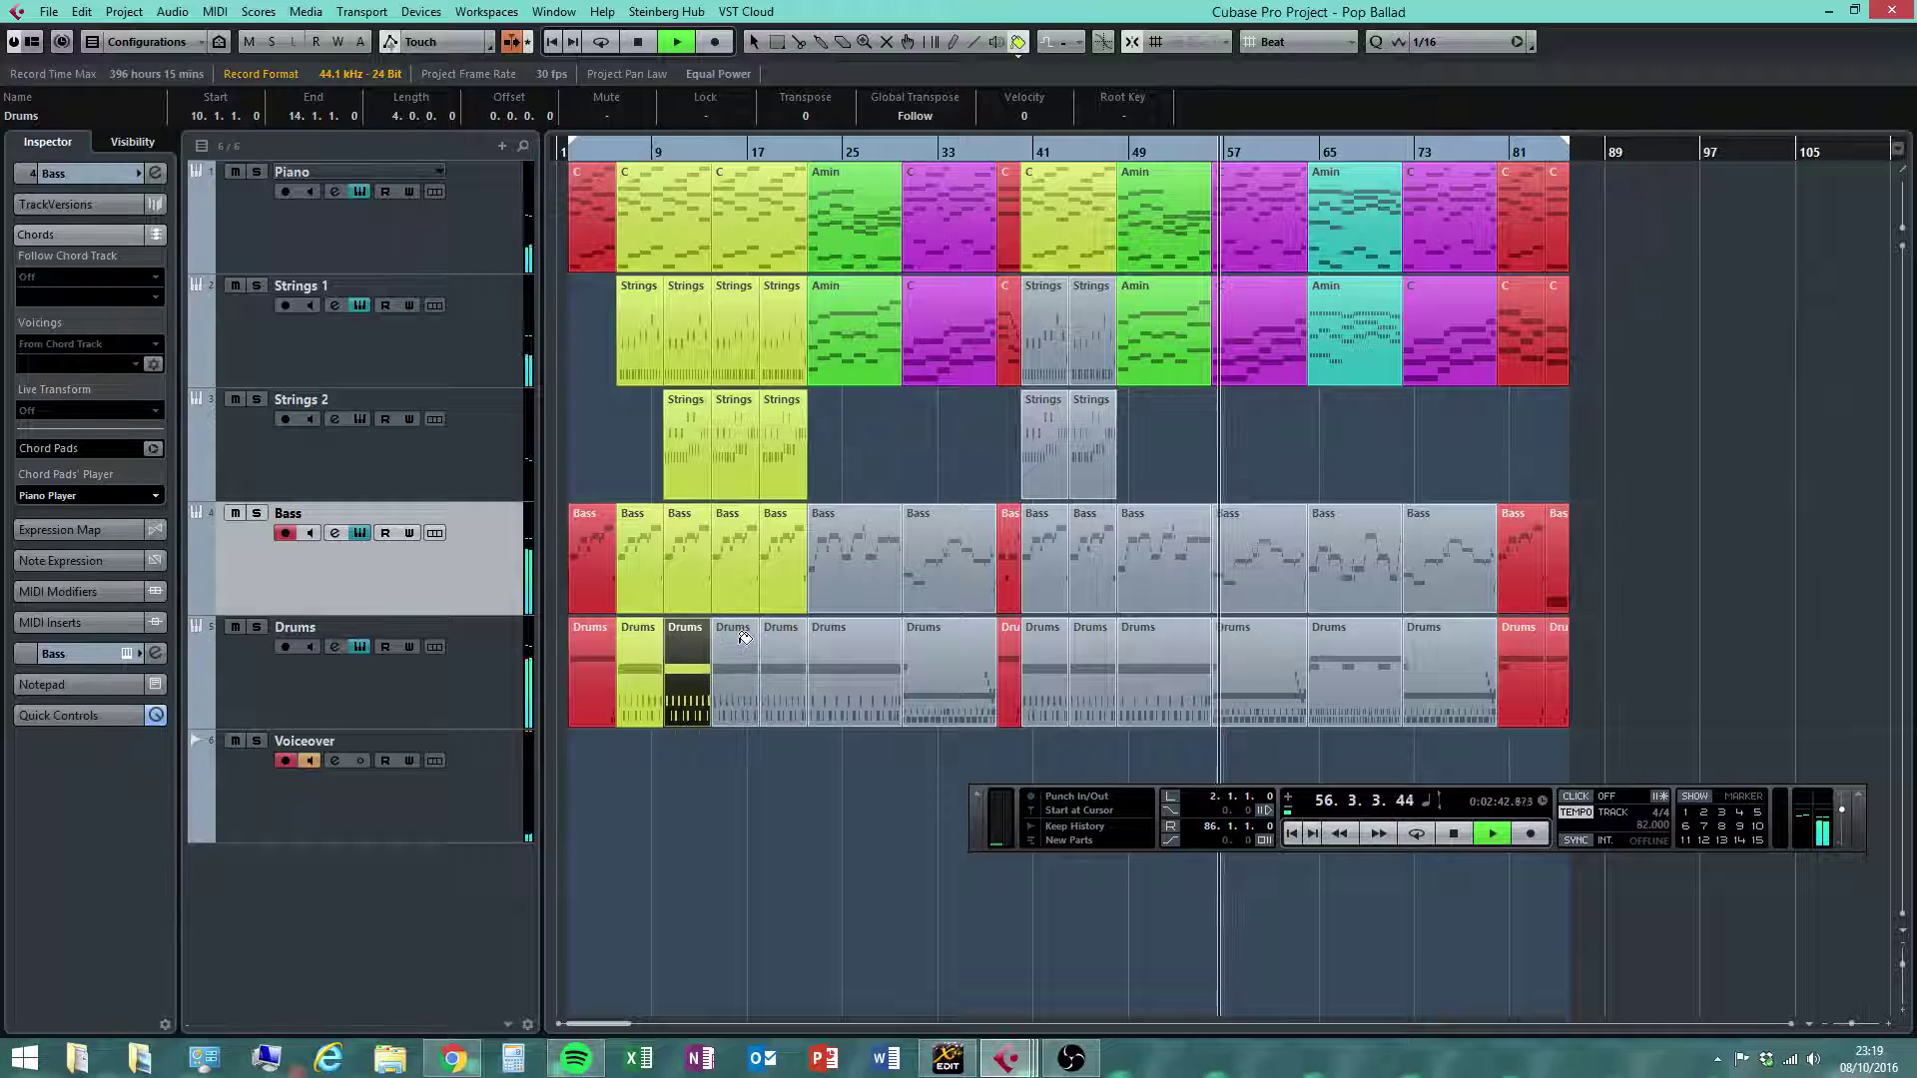
{"action": "left_click", "coordinate": [744, 637]}
{"action": "left_click", "coordinate": [791, 639]}
Colour the Strings 1, Strings 2, Bass and Drums parts between bars 40 and 48 yellow
{"action": "left_click", "coordinate": [1049, 344]}
{"action": "left_click", "coordinate": [1091, 340]}
{"action": "left_click", "coordinate": [1091, 449]}
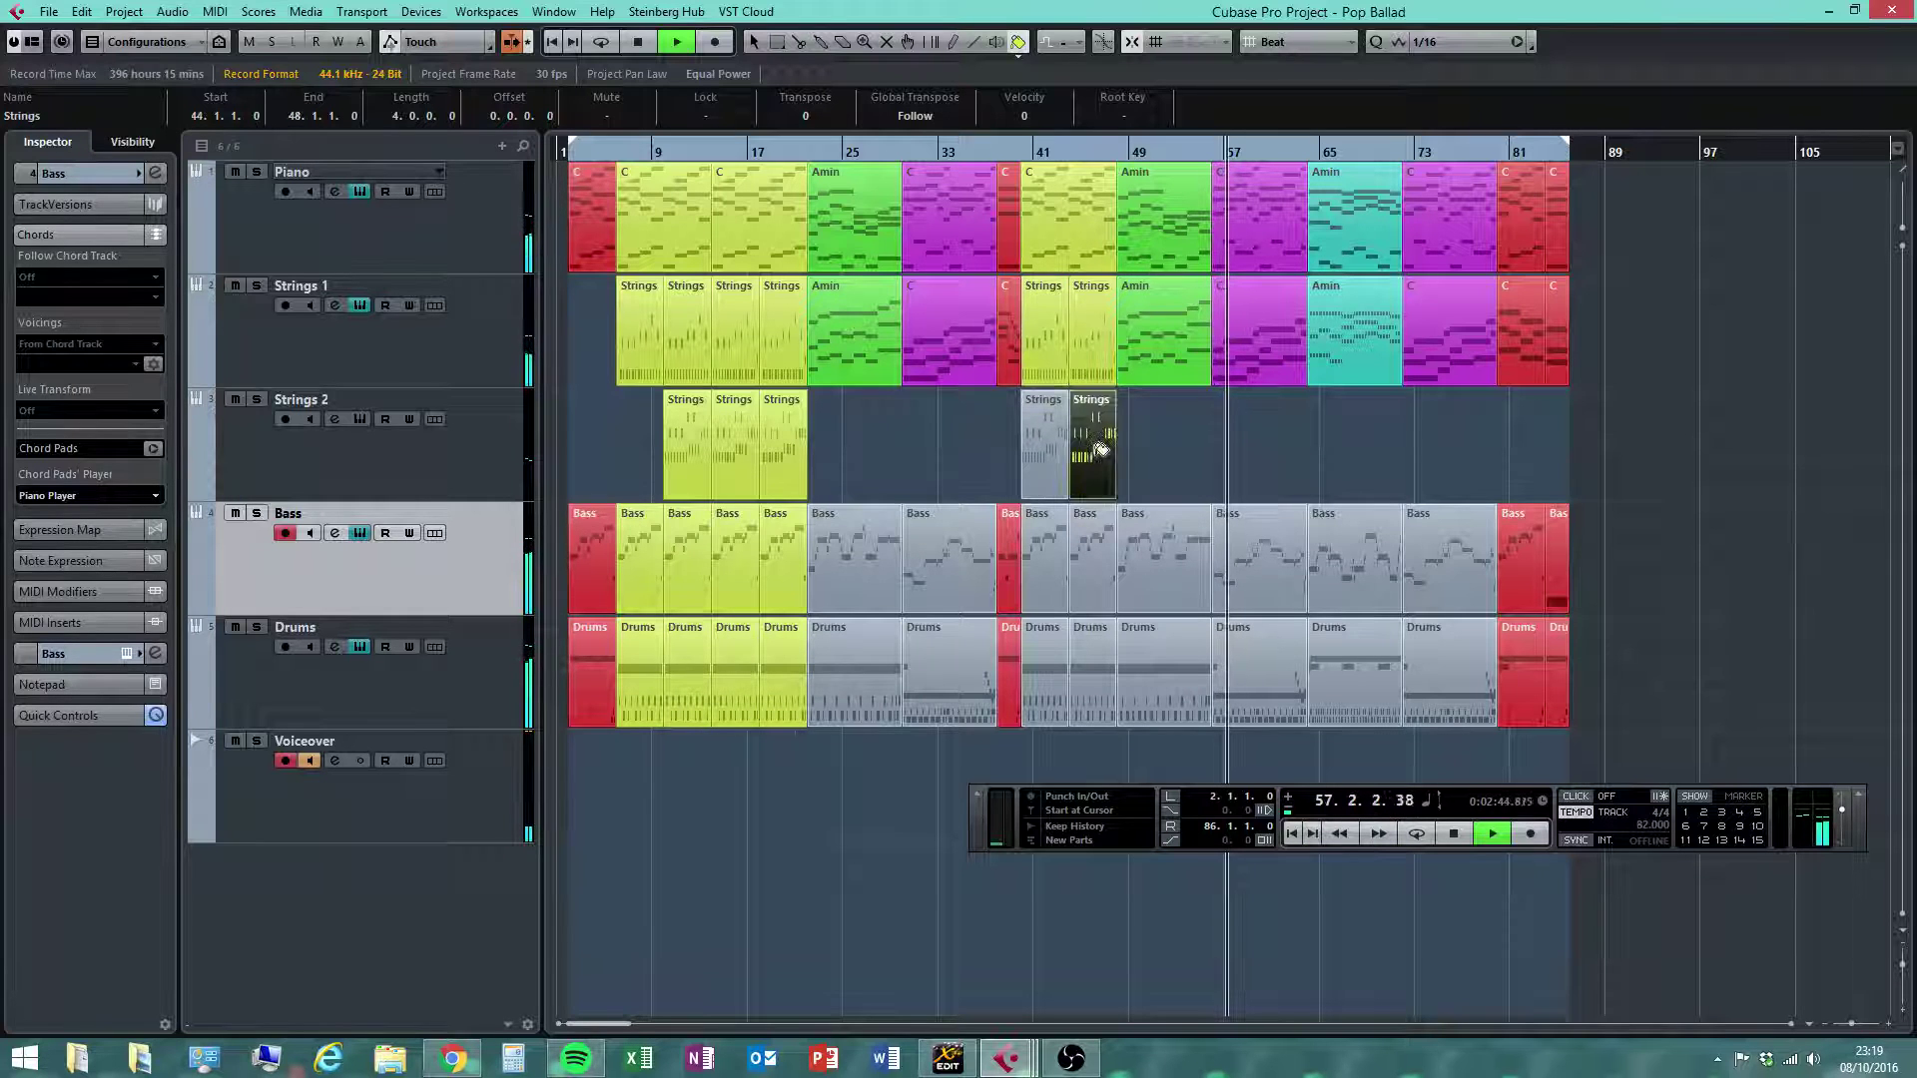
{"action": "left_click", "coordinate": [1044, 450]}
{"action": "left_click", "coordinate": [1056, 548]}
{"action": "left_click", "coordinate": [1090, 579]}
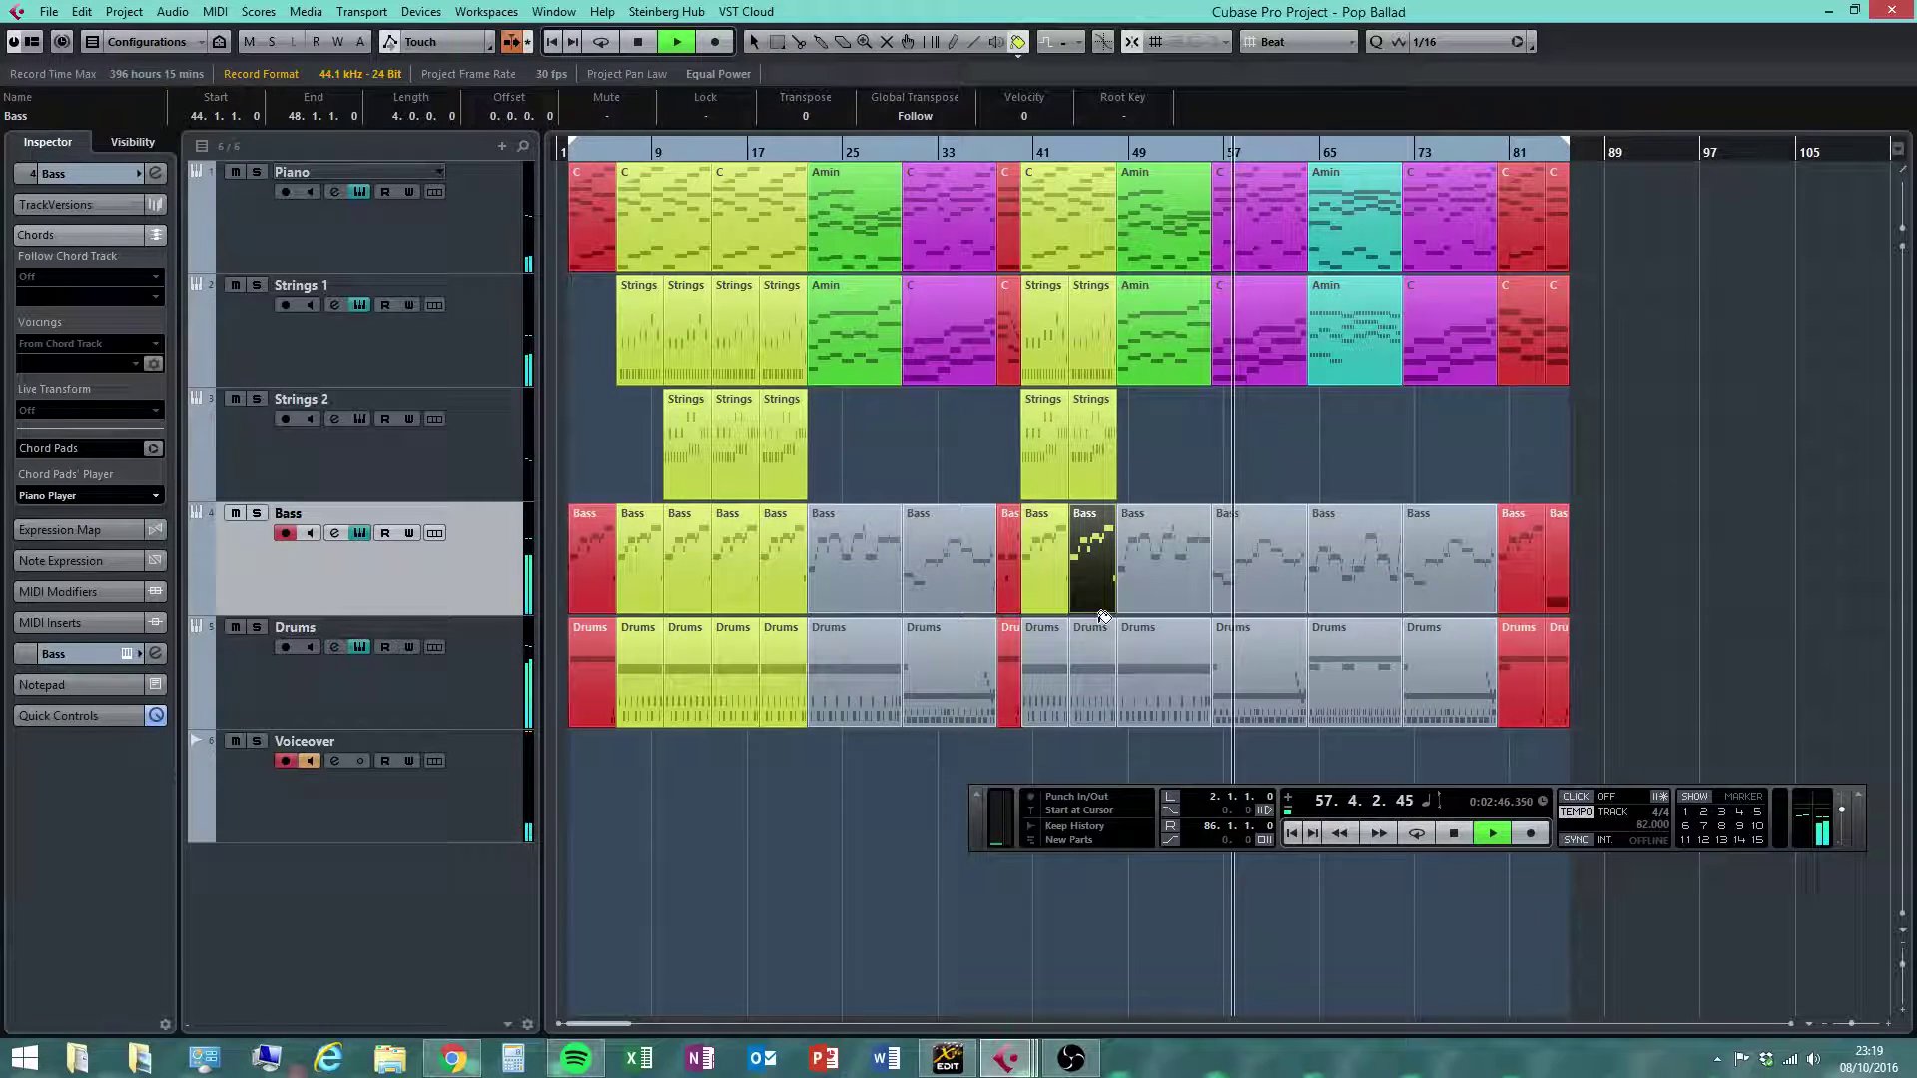
{"action": "left_click", "coordinate": [1088, 664]}
{"action": "left_click", "coordinate": [1045, 666]}
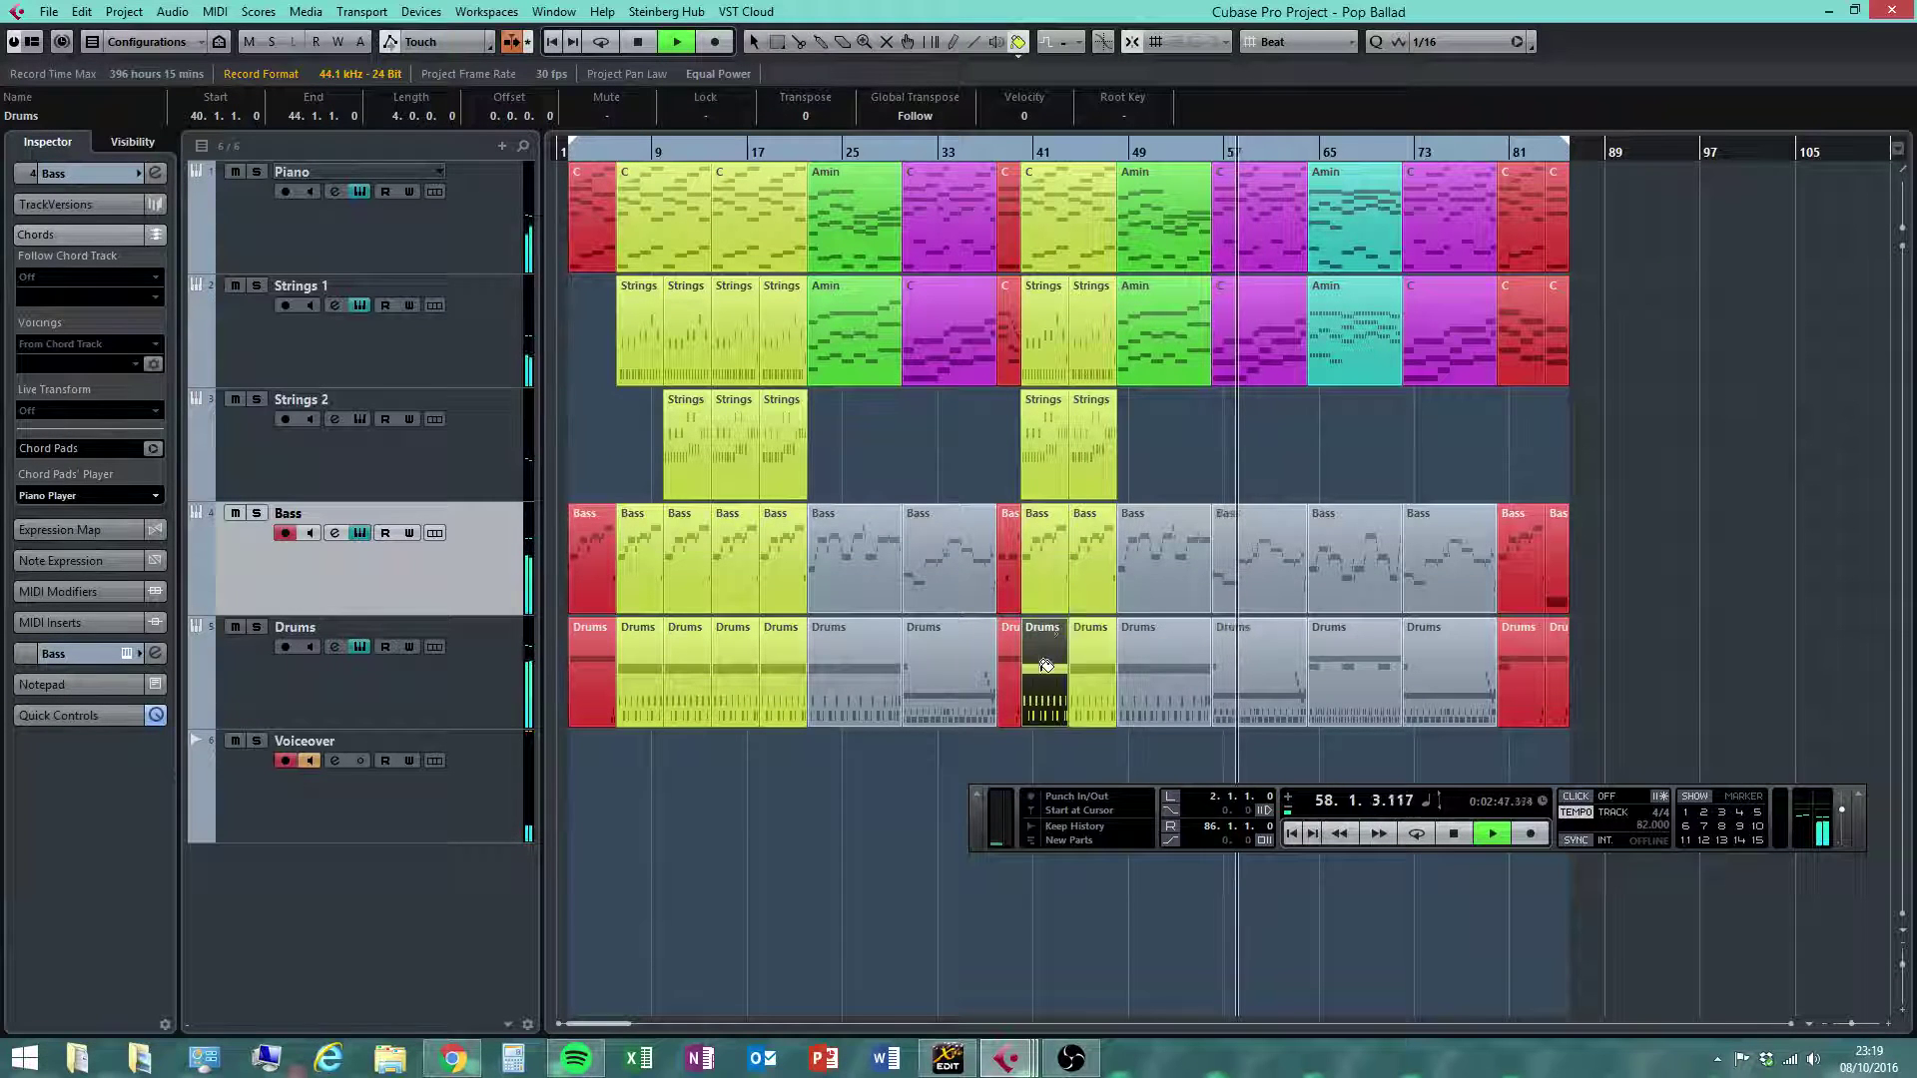
Deselect all parts, try Color 5 as the part colour, and undo the resulting recolouring of the Bass track
{"action": "left_click", "coordinate": [1017, 57]}
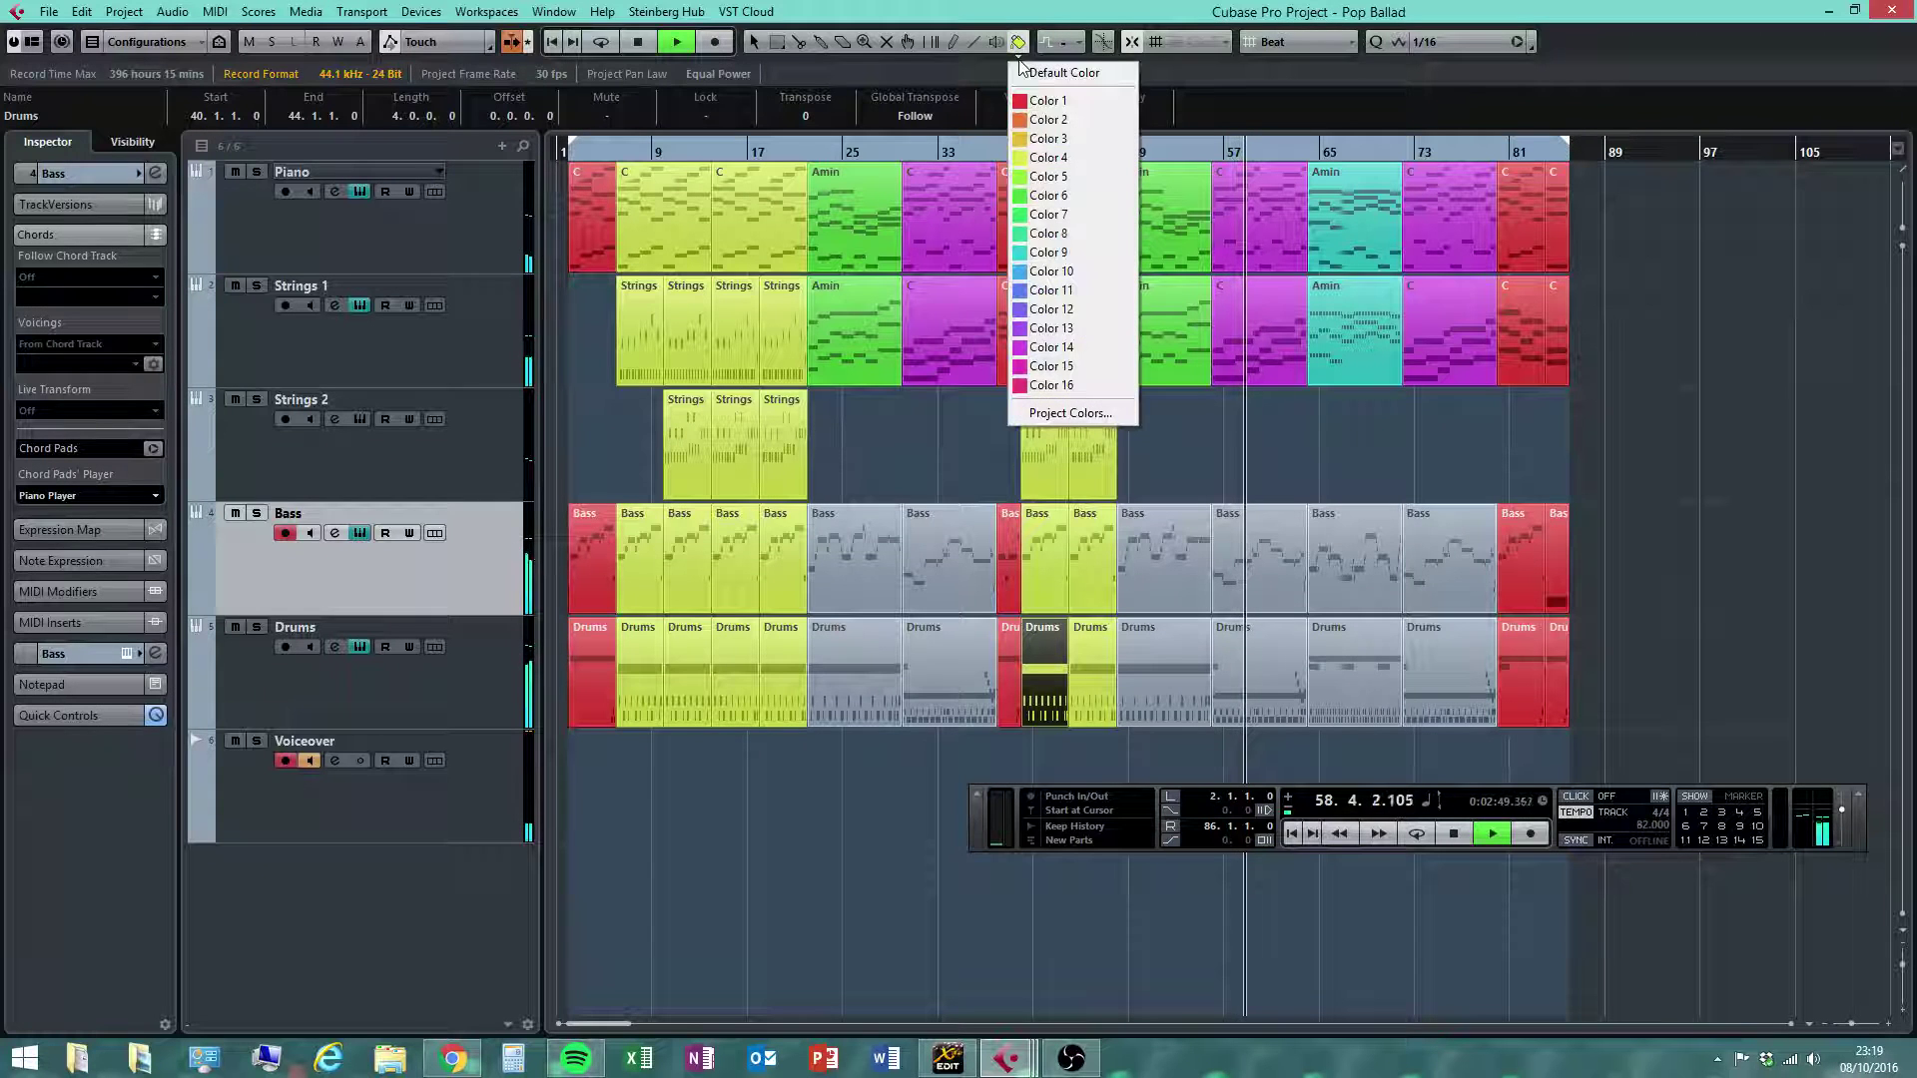
{"action": "right_click", "coordinate": [949, 430]}
{"action": "left_click", "coordinate": [949, 429]}
{"action": "left_click", "coordinate": [940, 430]}
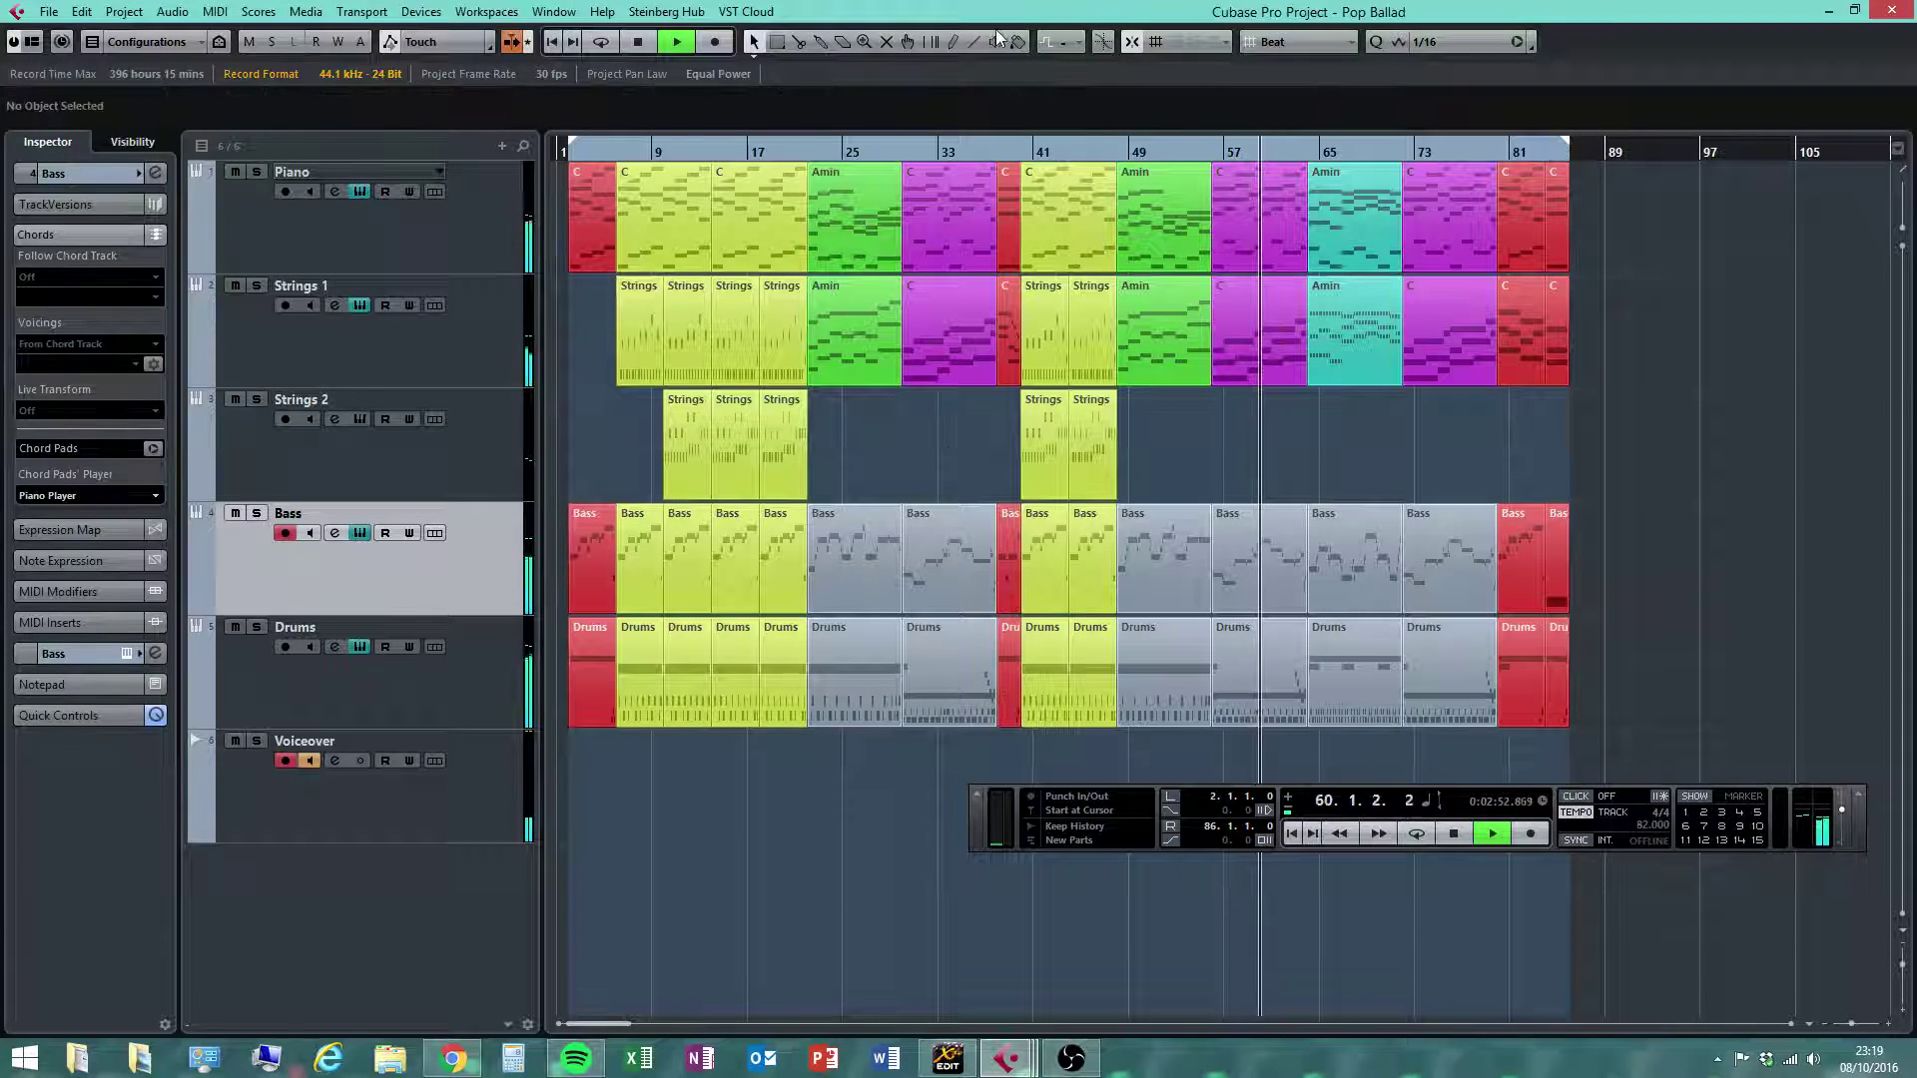
{"action": "left_click", "coordinate": [1018, 58]}
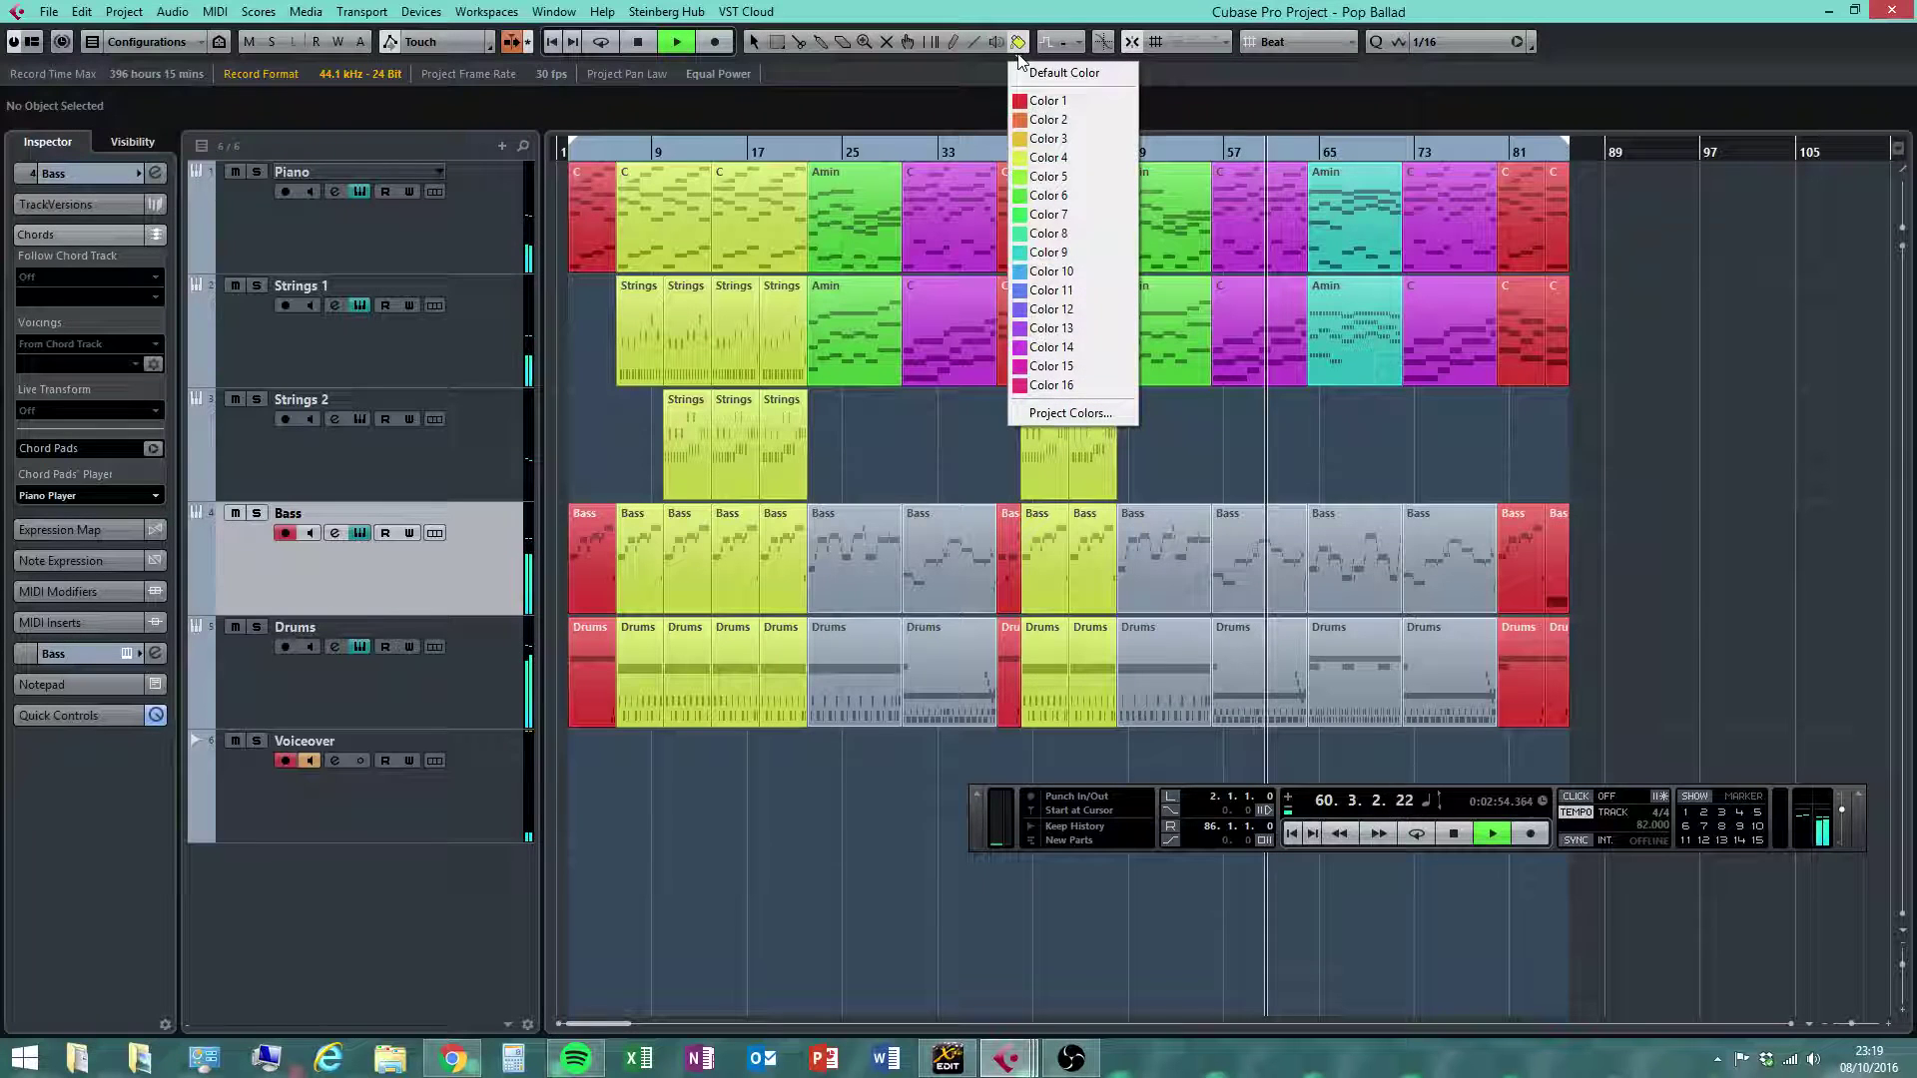
{"action": "left_click", "coordinate": [1069, 179]}
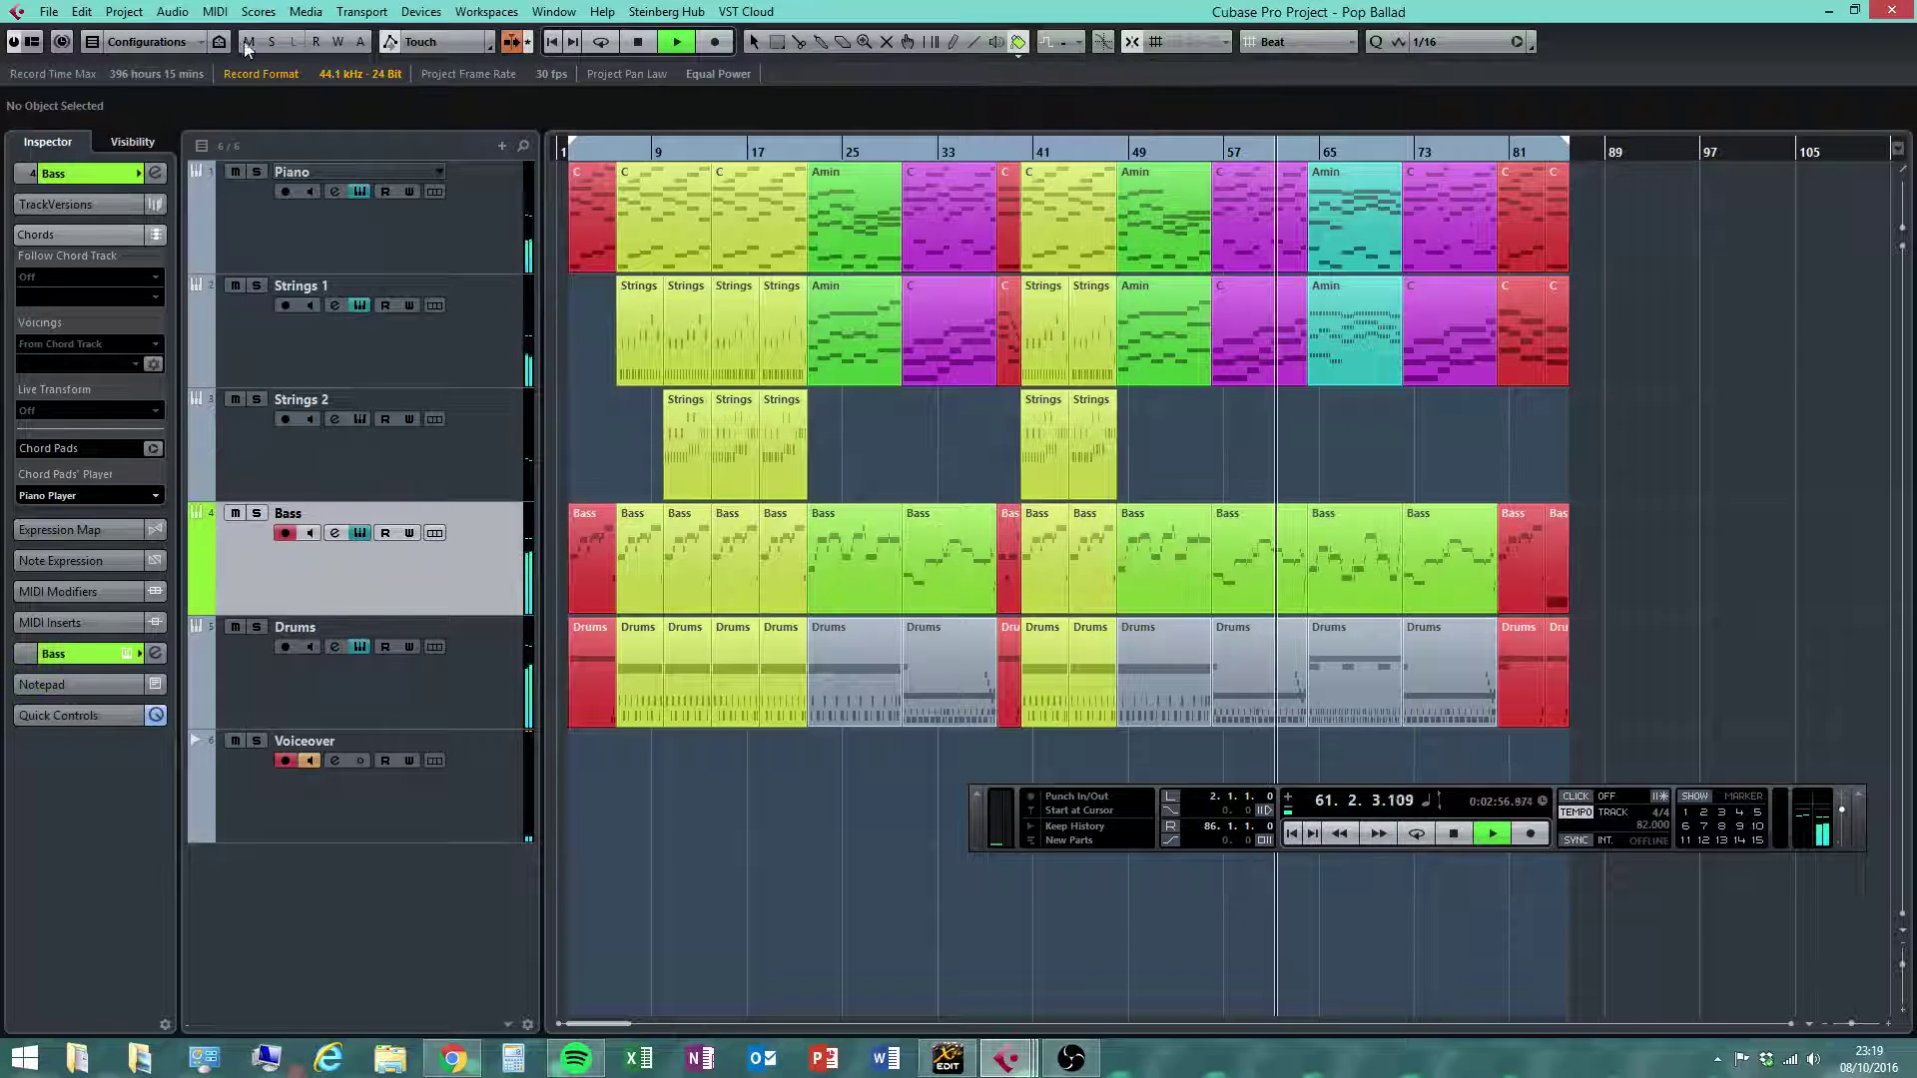
{"action": "left_click", "coordinate": [82, 11]}
{"action": "left_click", "coordinate": [112, 38]}
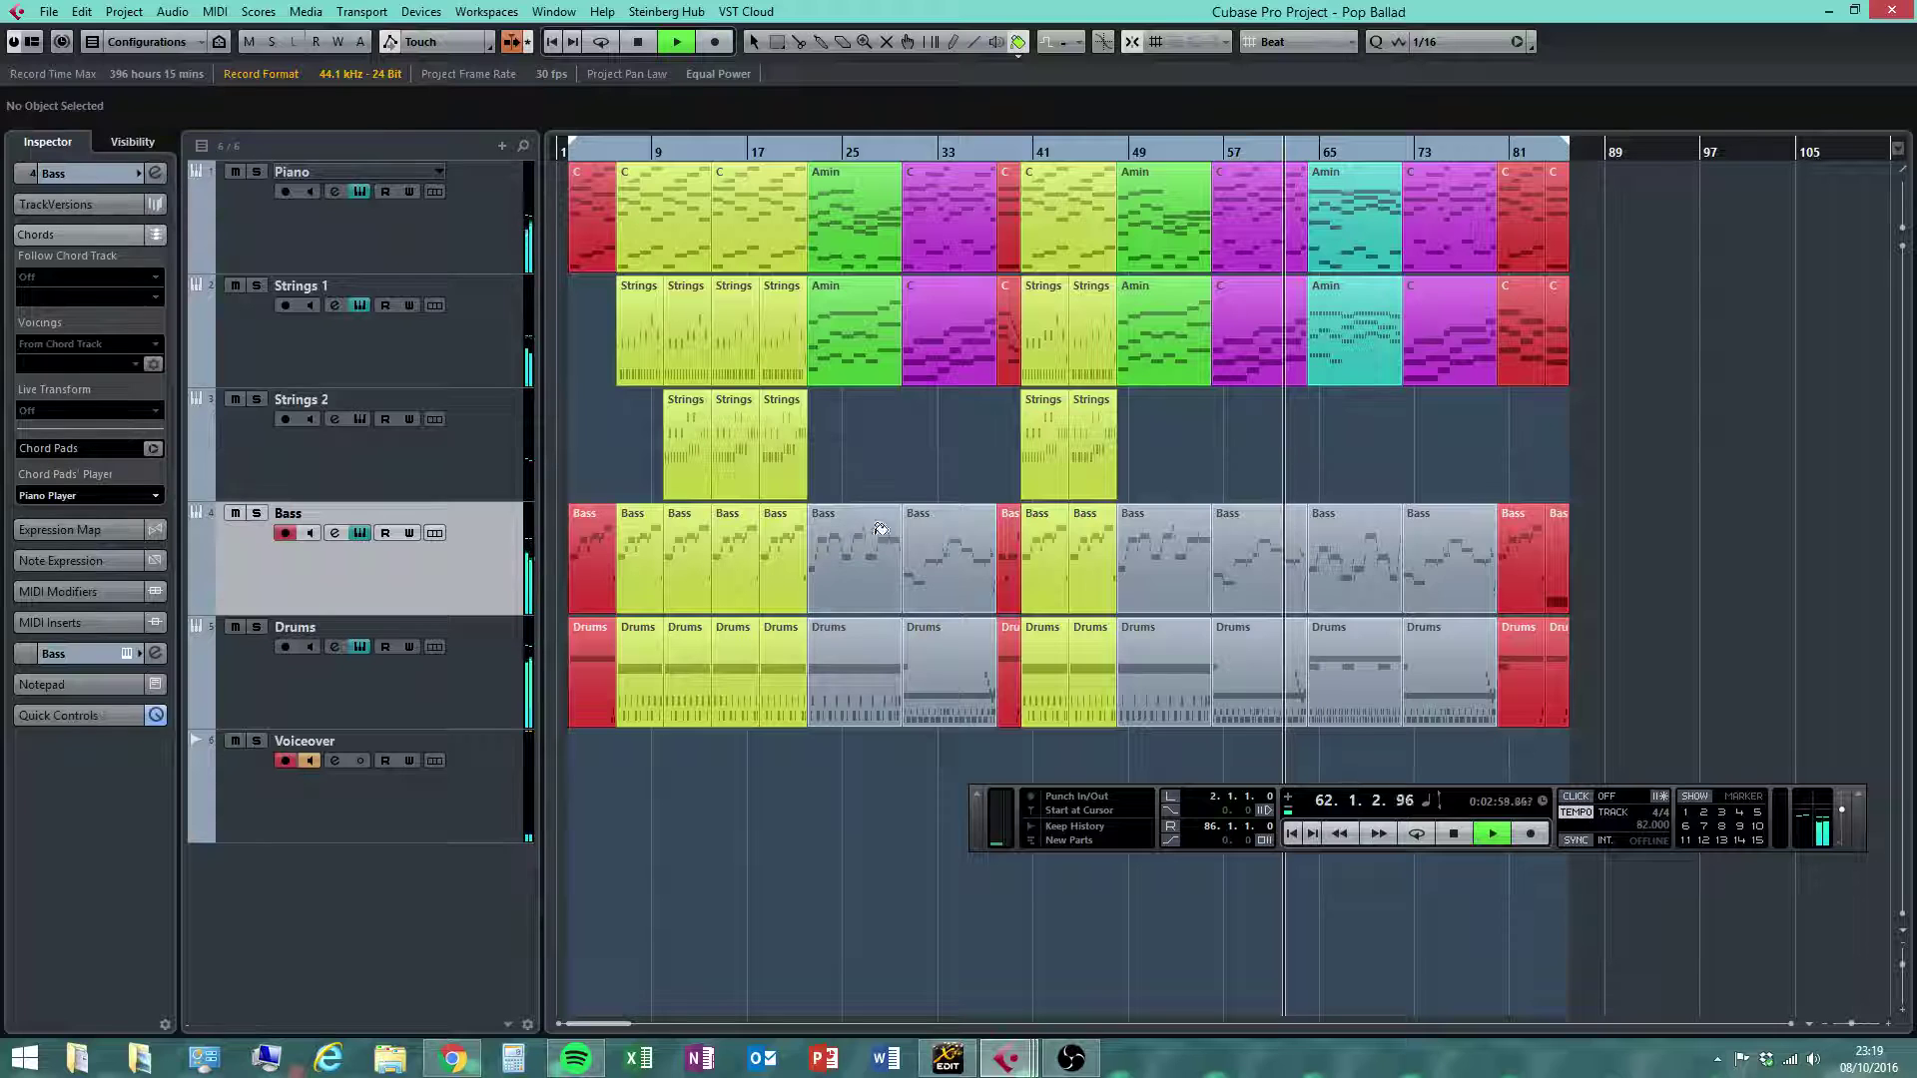
Colour the Bass and Drums parts at bars 22 and 48 green with Color 6
{"action": "left_click", "coordinate": [860, 532]}
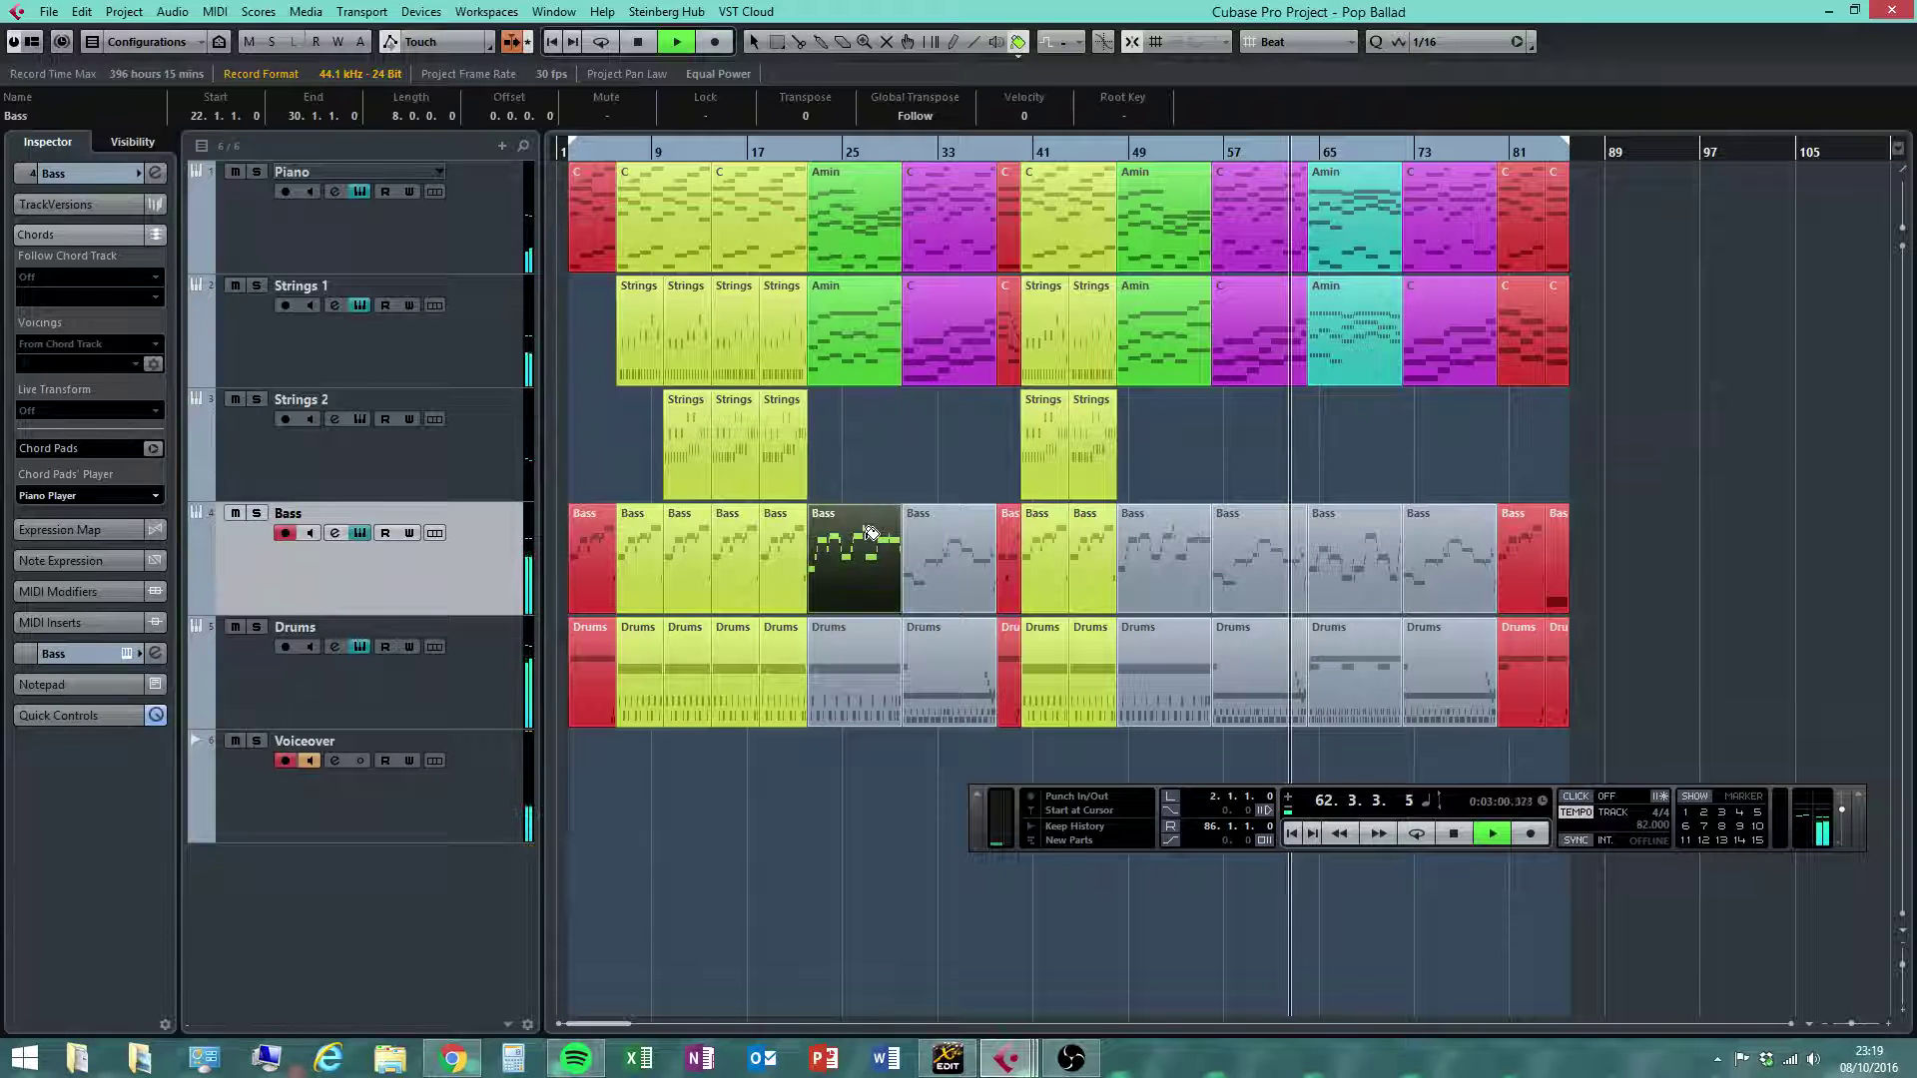
{"action": "left_click", "coordinate": [855, 671]}
{"action": "left_click", "coordinate": [1016, 54]}
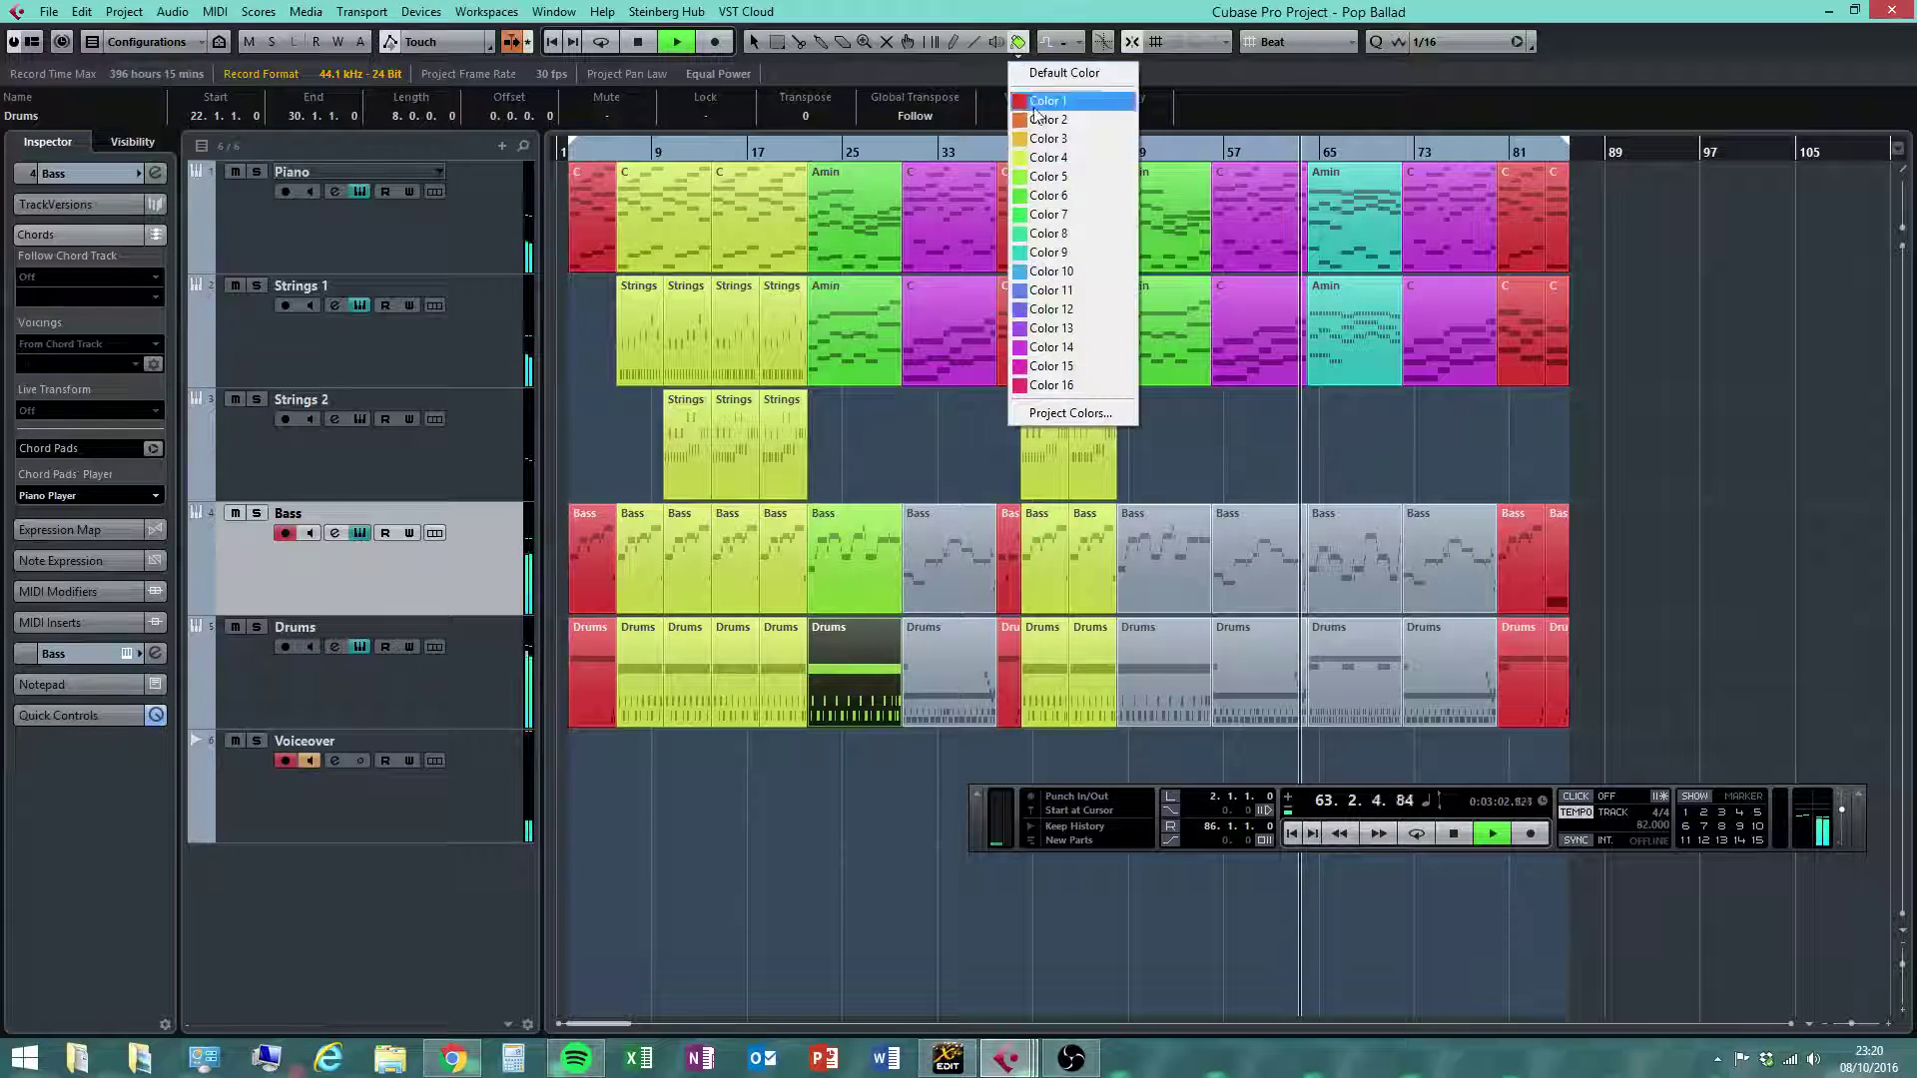
{"action": "left_click", "coordinate": [1063, 195]}
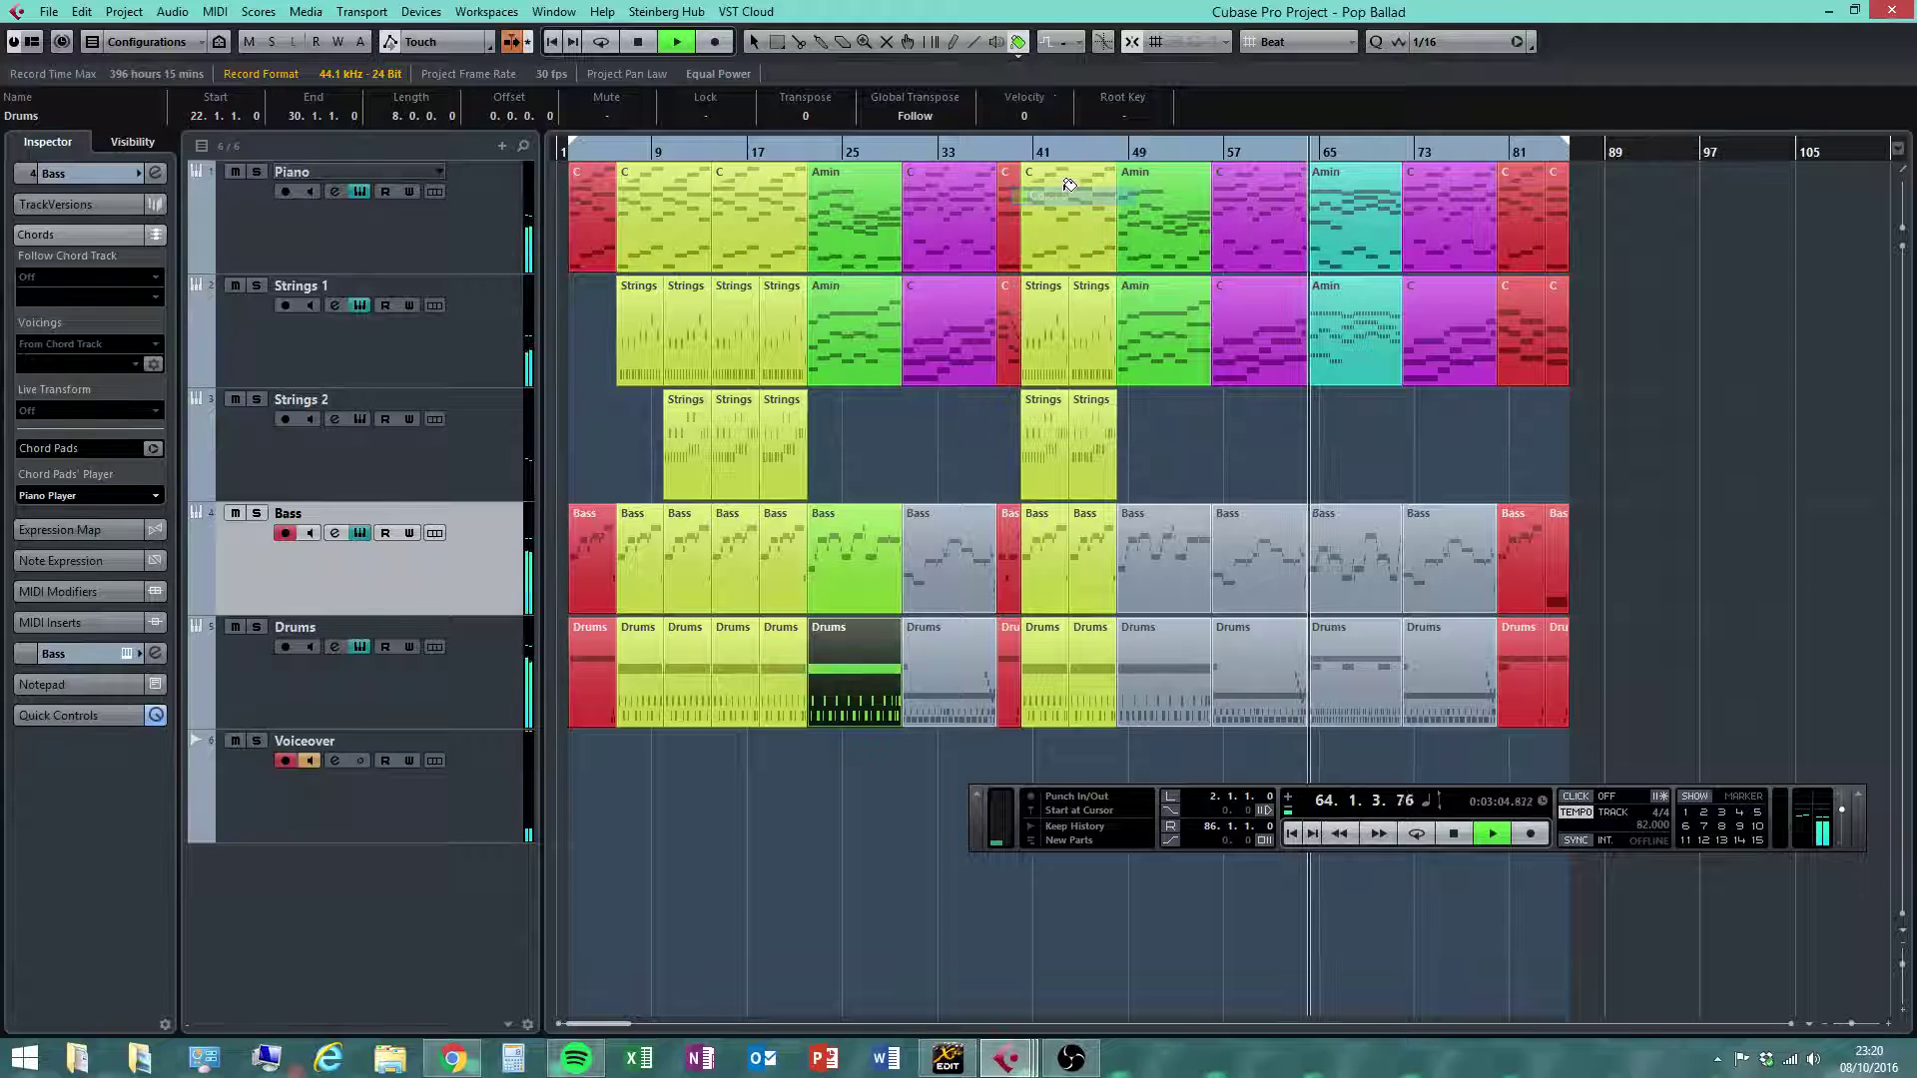
{"action": "left_click", "coordinate": [902, 572]}
{"action": "left_click", "coordinate": [1161, 564]}
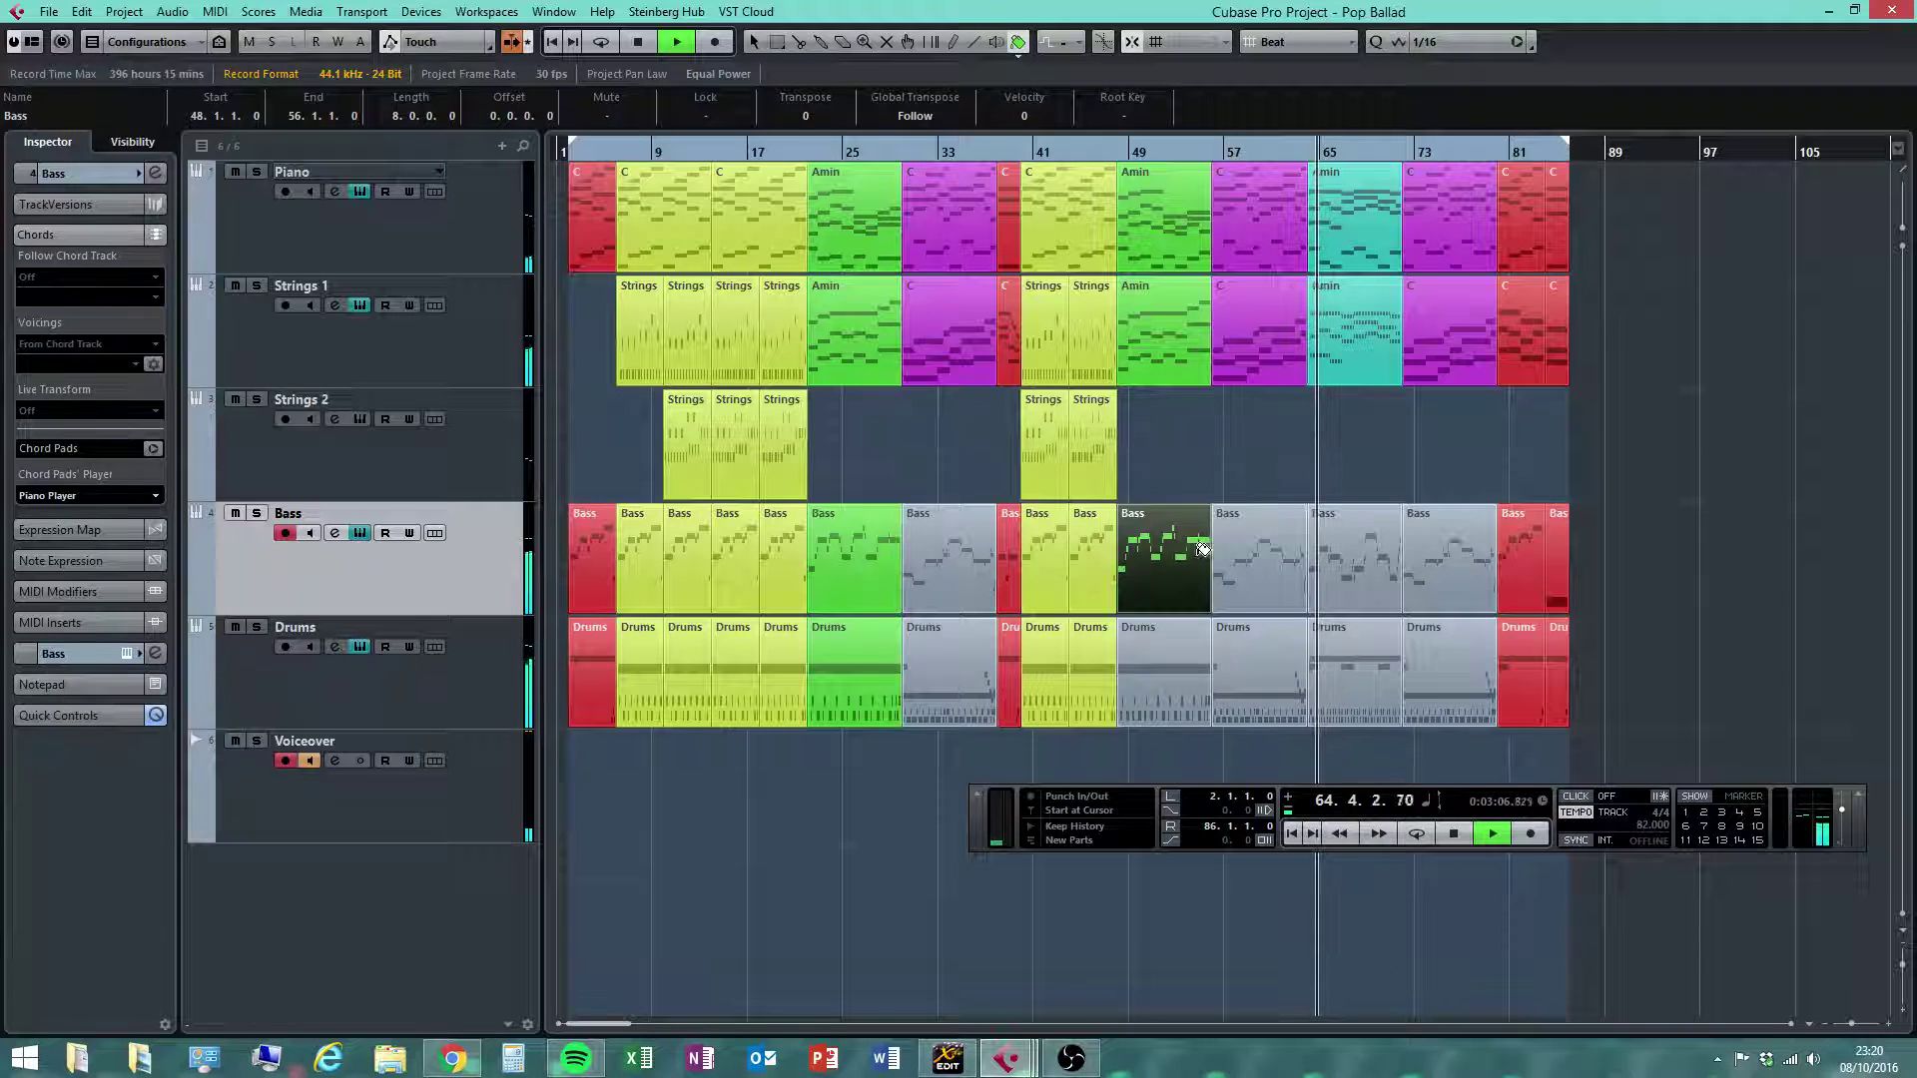
{"action": "left_click", "coordinate": [1161, 673]}
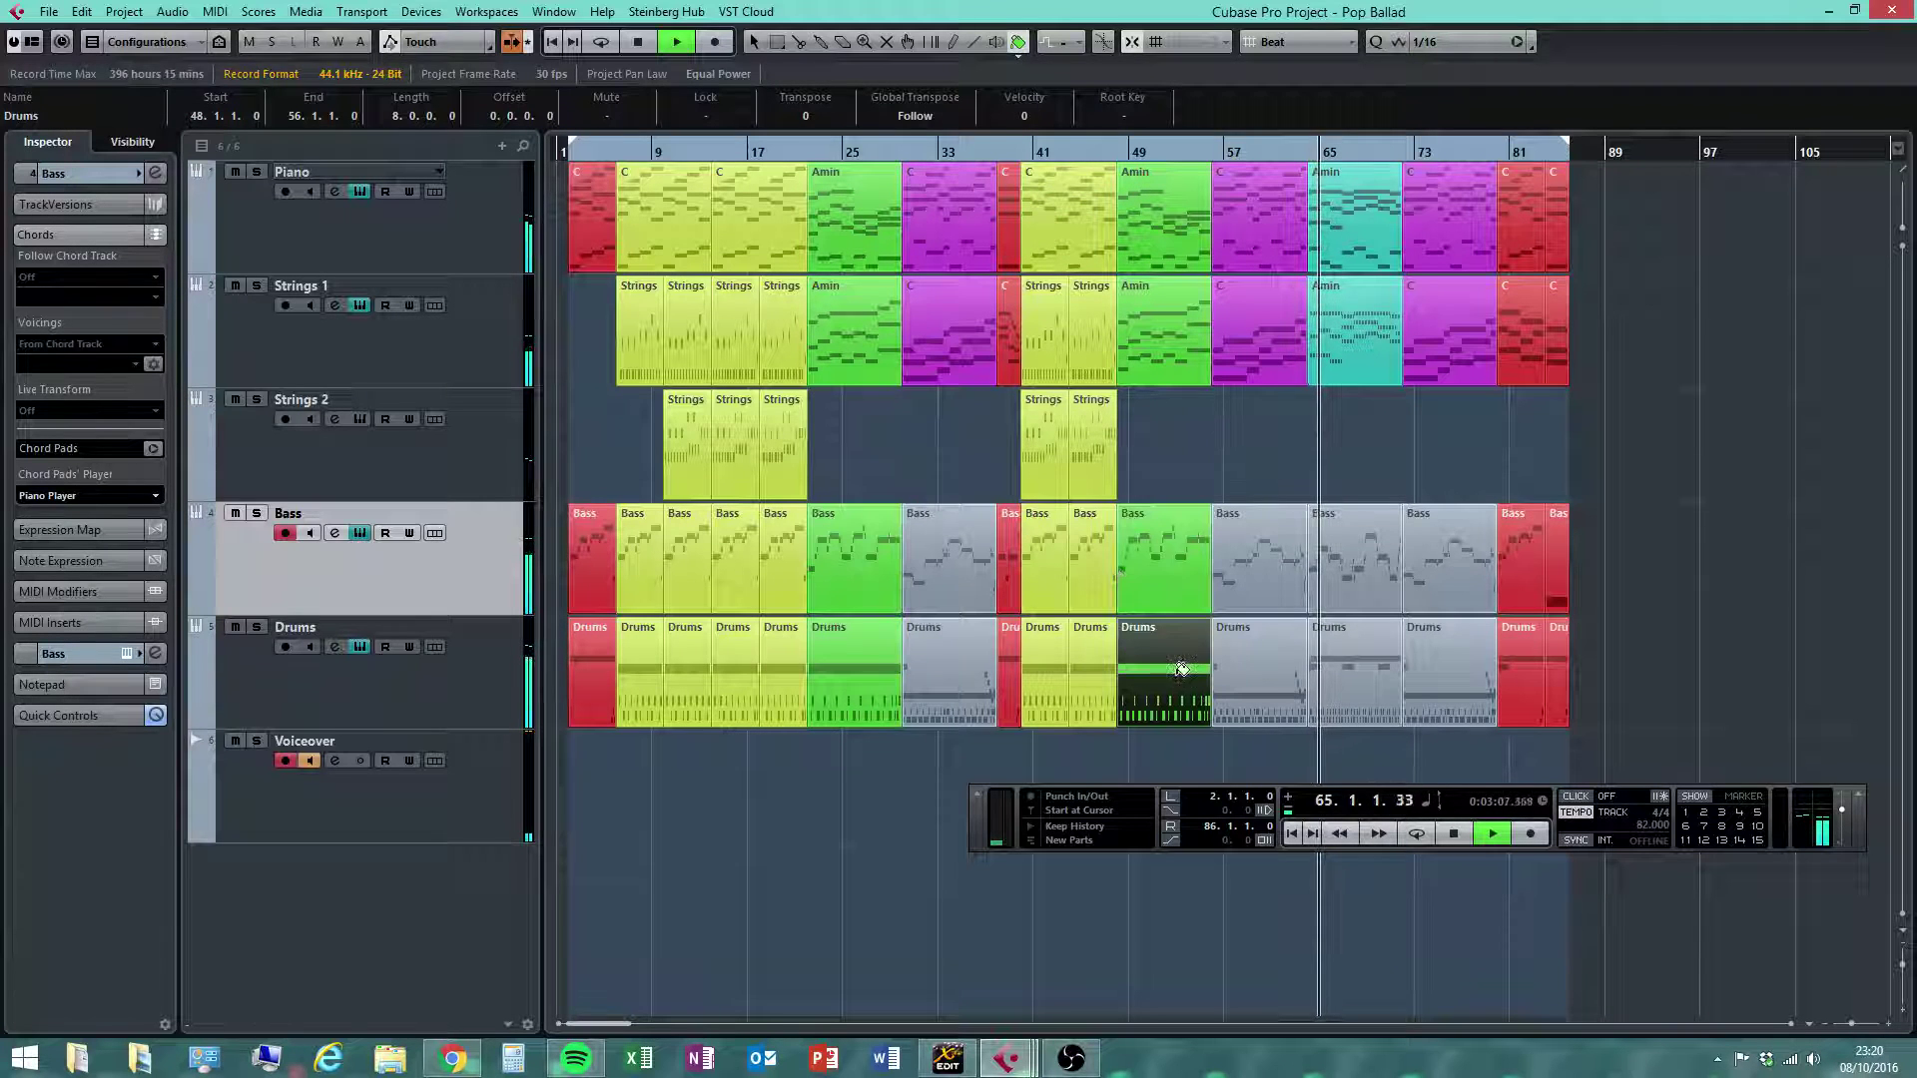
Select the Bass and Drums parts at bar 30 together and colour them purple with Color 14
{"action": "right_click", "coordinate": [954, 427]}
{"action": "left_click", "coordinate": [948, 429]}
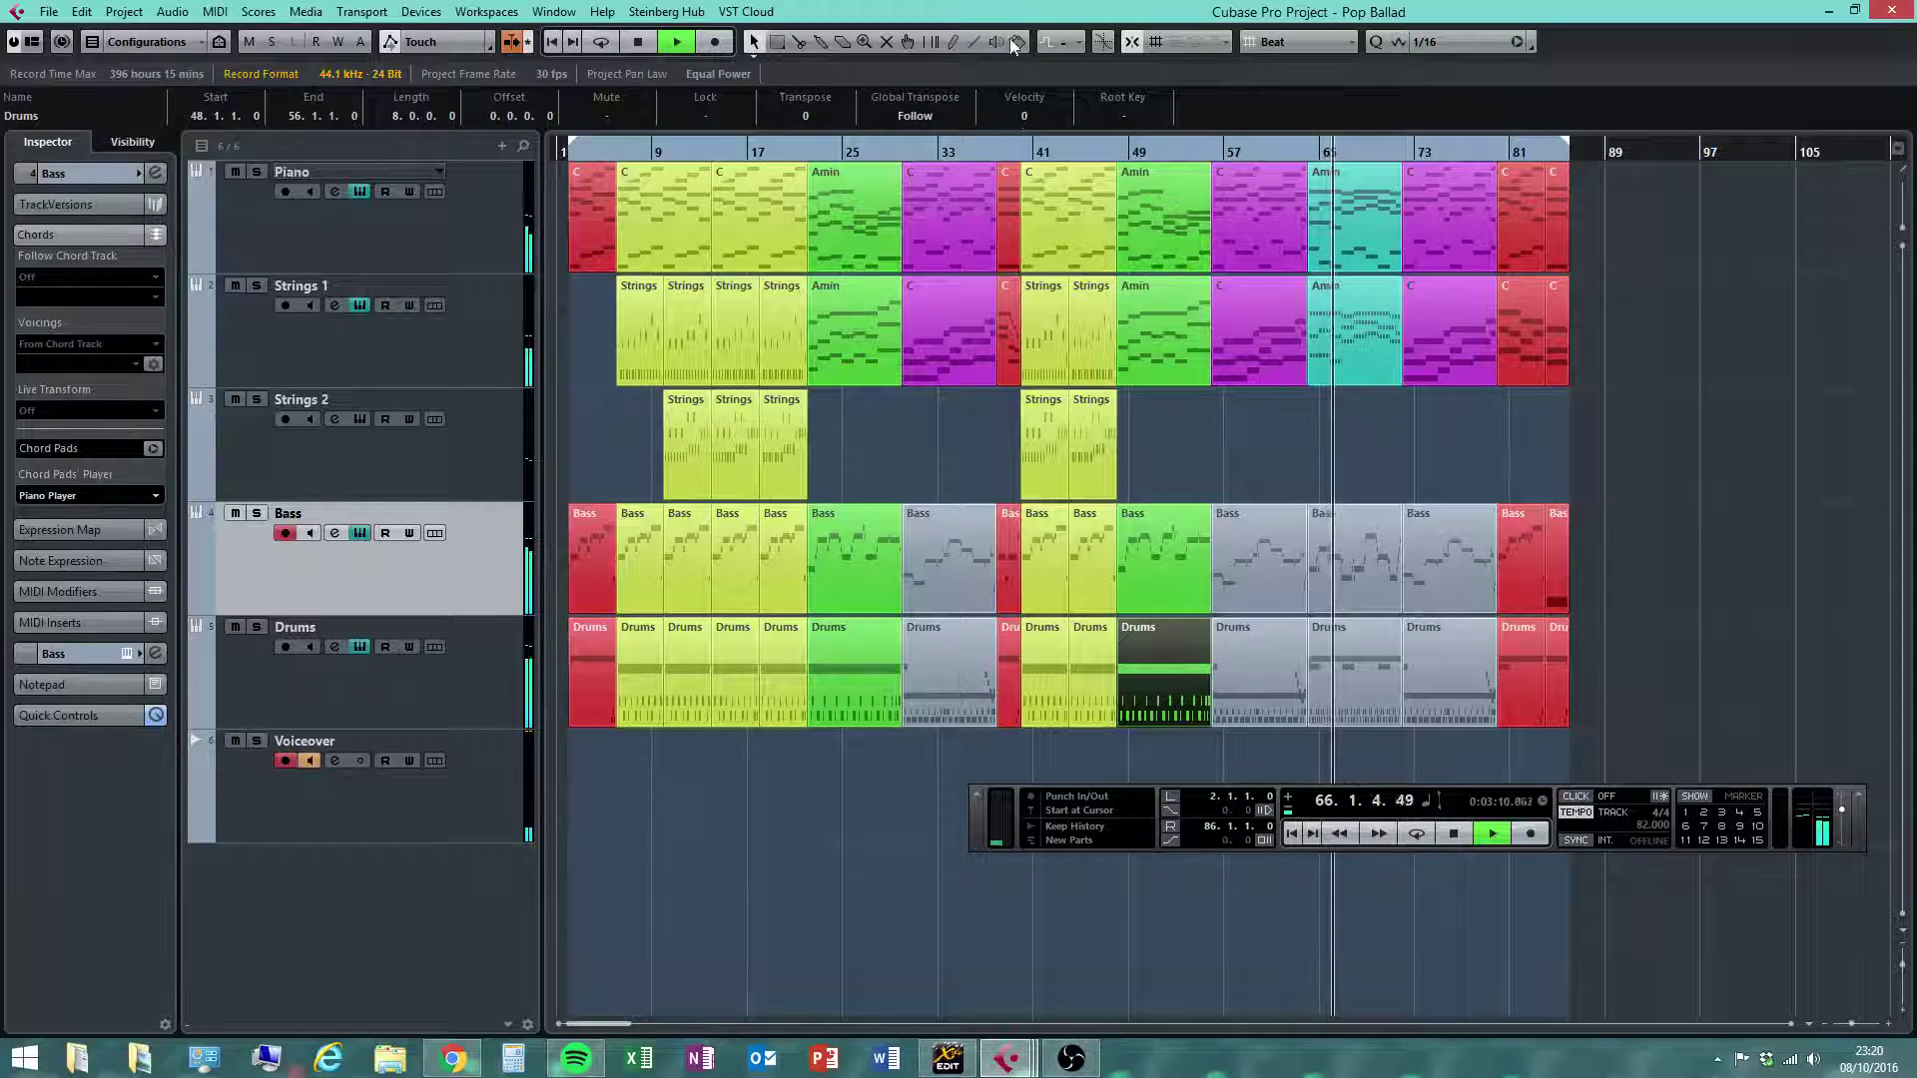
{"action": "left_click", "coordinate": [987, 541]}
{"action": "left_click", "coordinate": [948, 682], "text": "shift"}
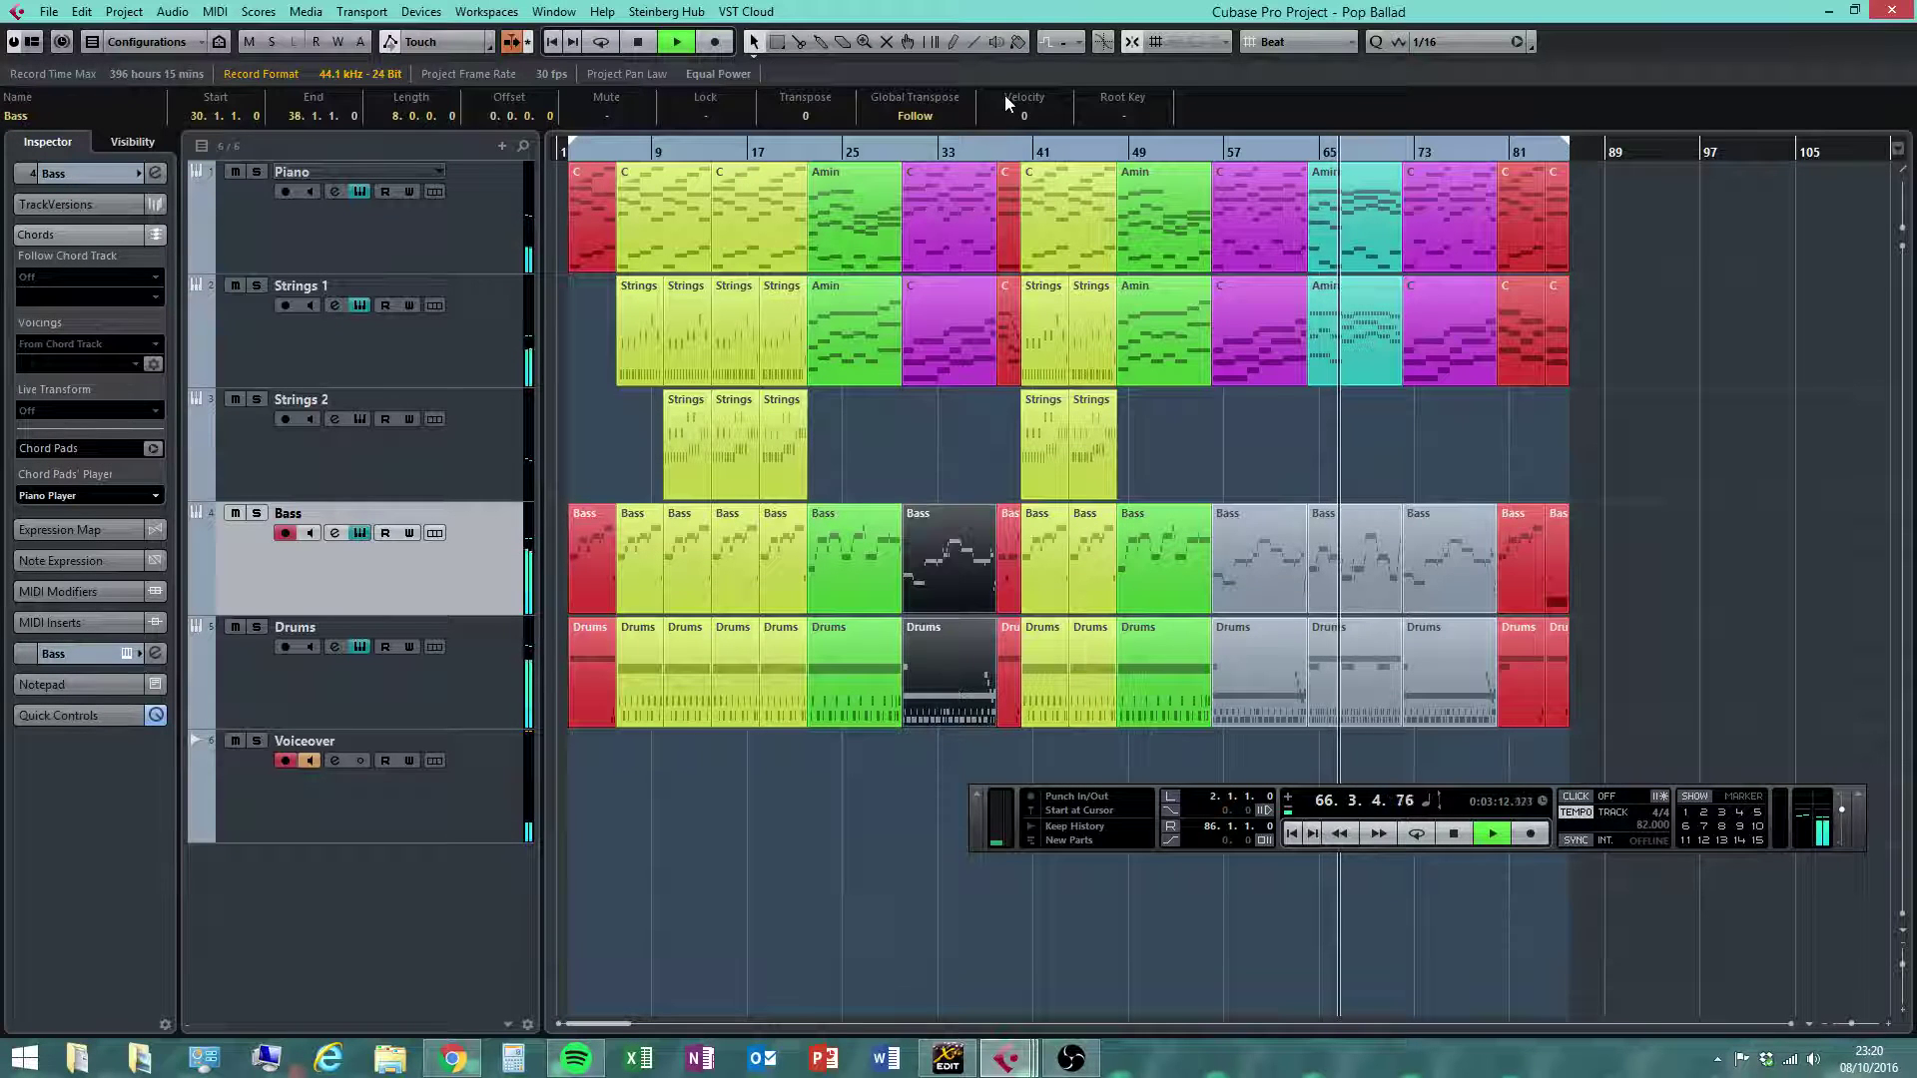
{"action": "left_click", "coordinate": [1022, 44]}
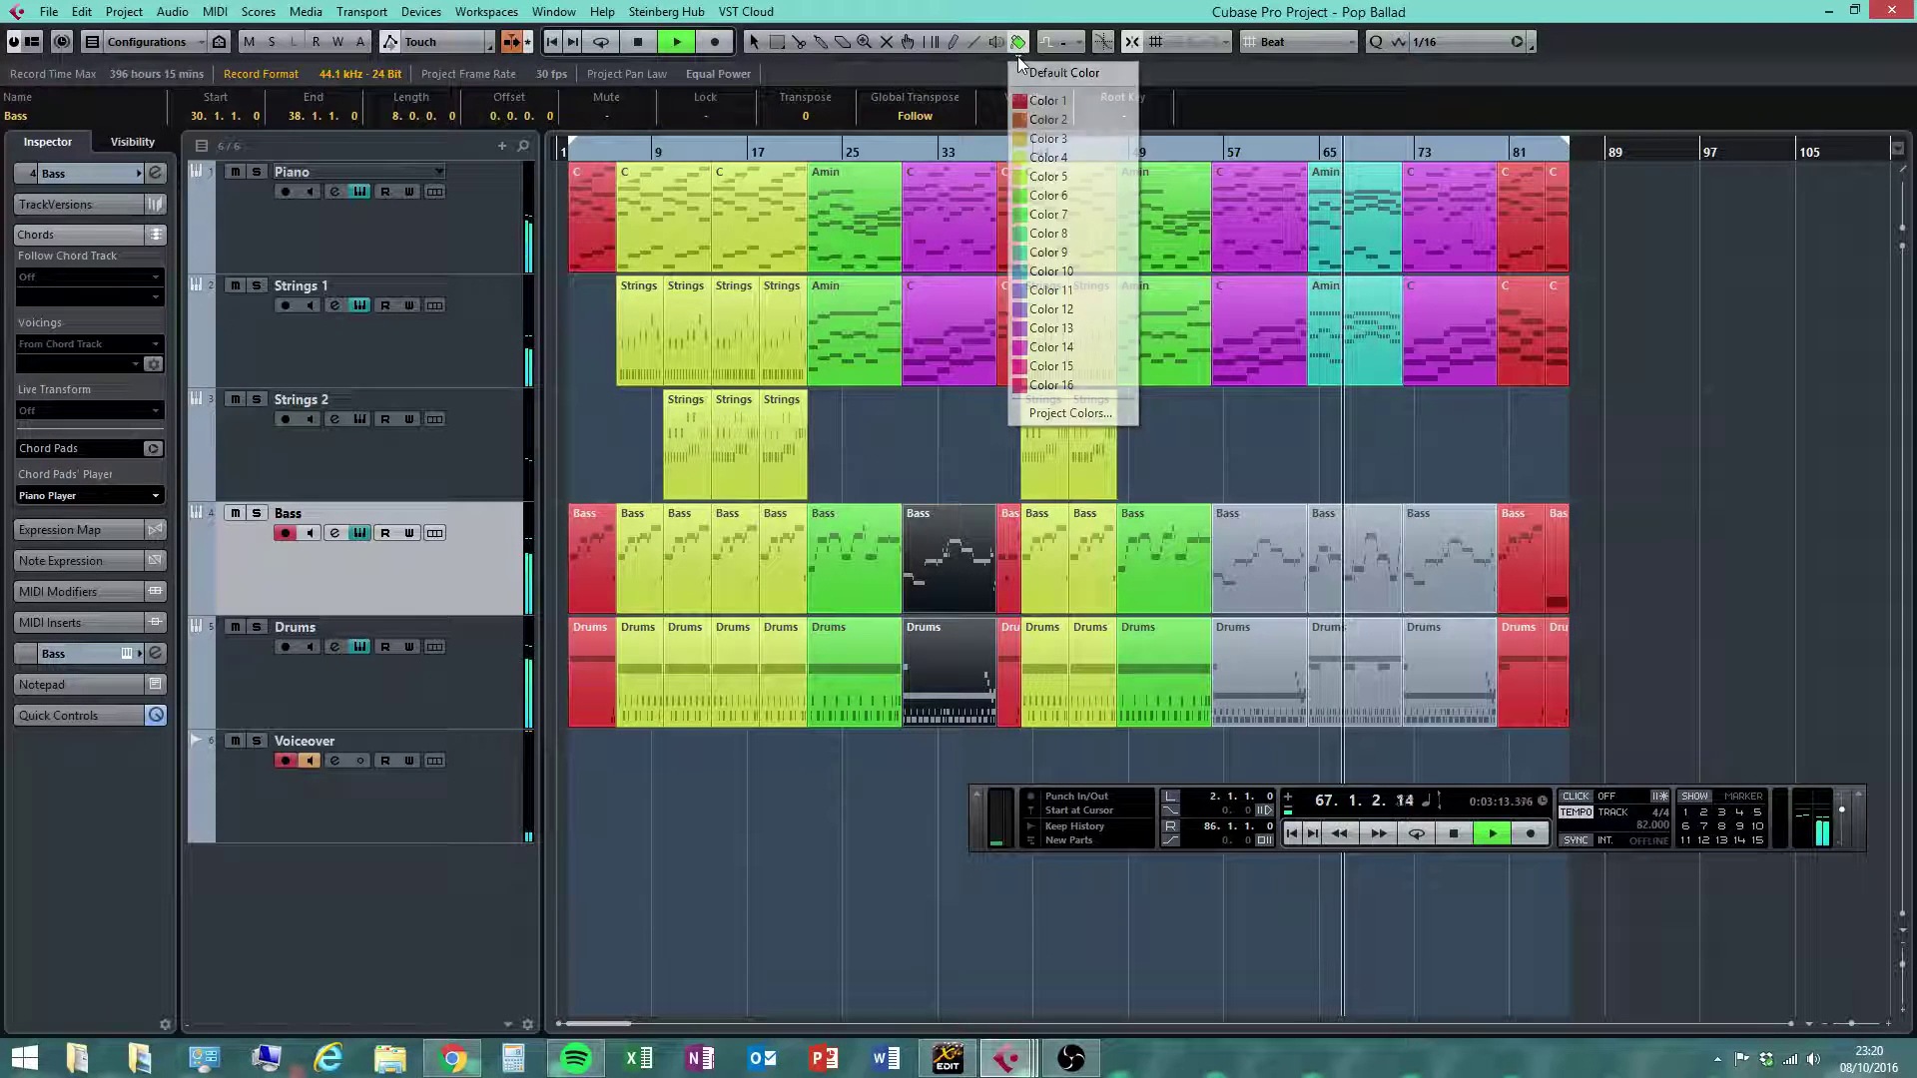
{"action": "left_click", "coordinate": [1063, 348]}
Colour the Bass and Drums parts at bars 56 and 72 with the same purple
{"action": "left_click", "coordinate": [1258, 559]}
{"action": "left_click", "coordinate": [1258, 674]}
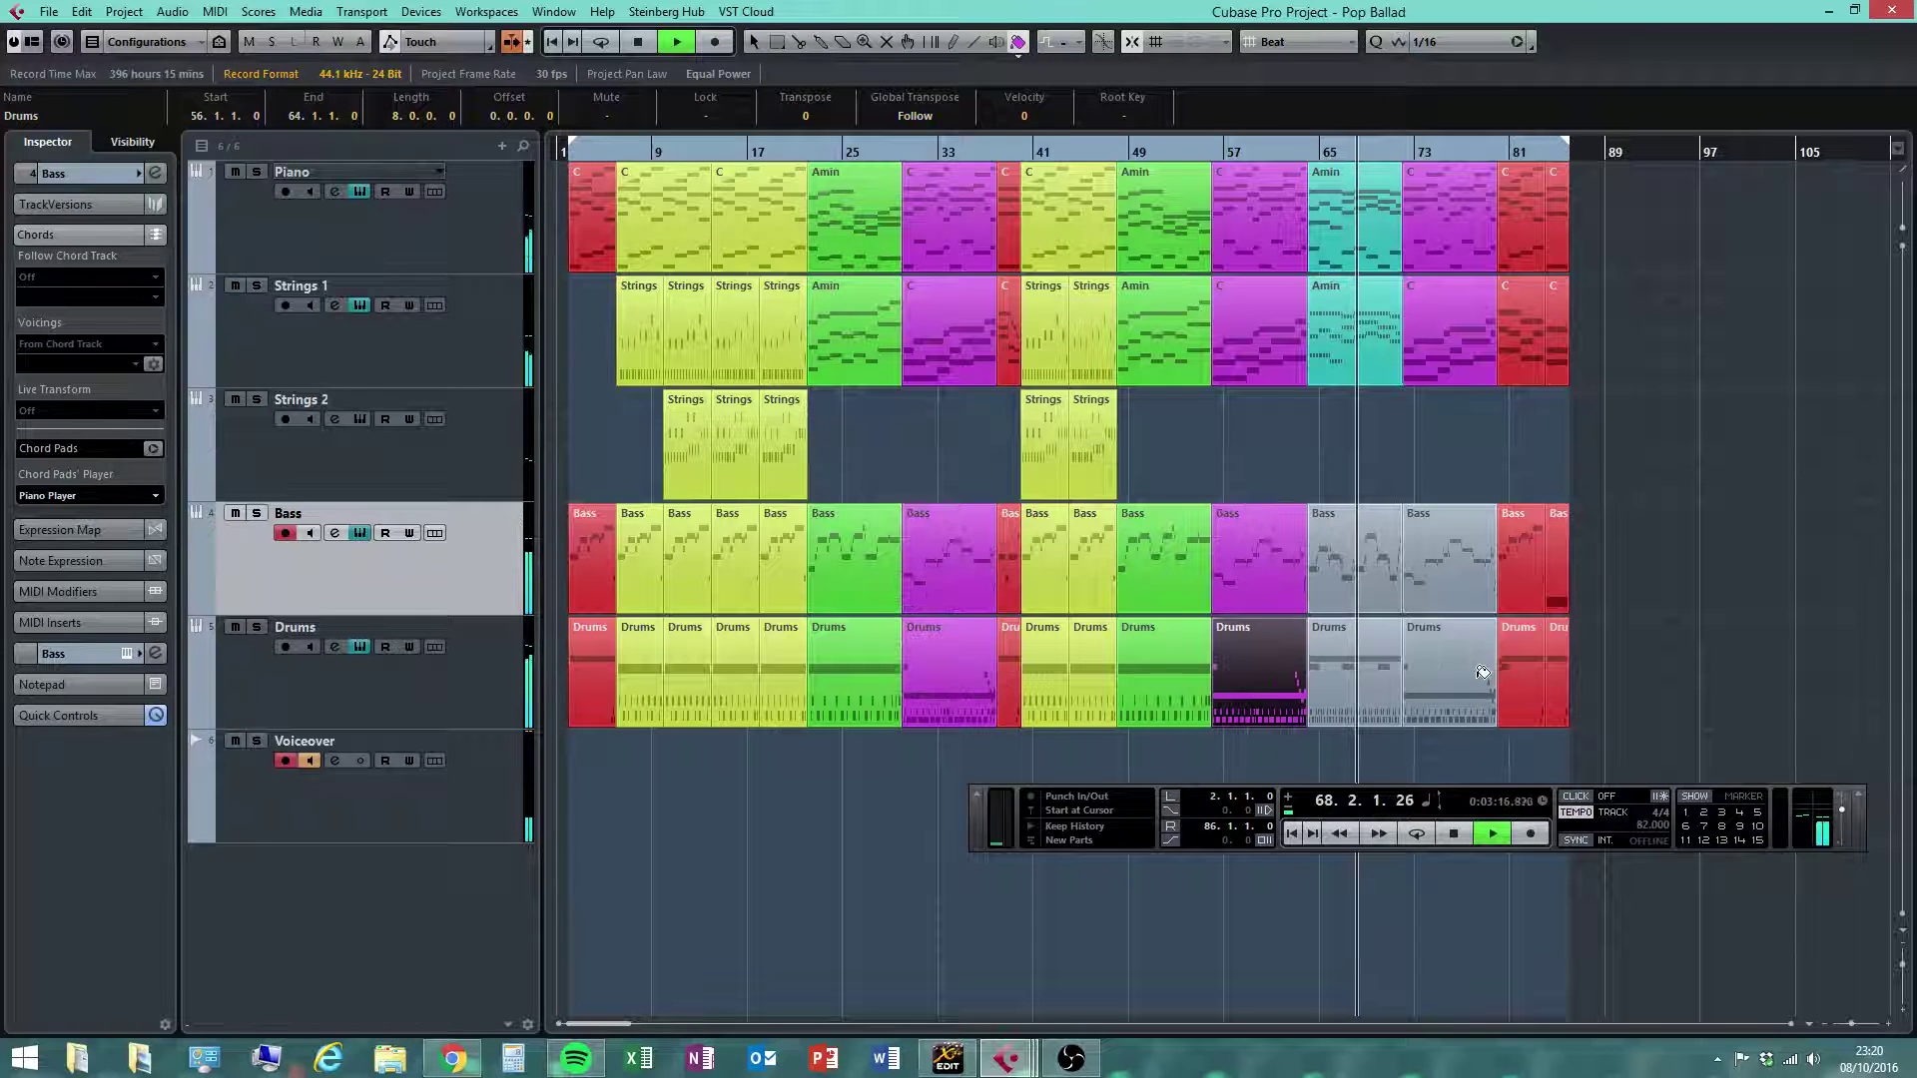
{"action": "left_click", "coordinate": [1483, 672]}
{"action": "left_click", "coordinate": [1447, 577]}
Colour the Bass and Drums parts at bar 64 turquoise to match the Piano and Strings 1 parts, and deselect them
{"action": "right_click", "coordinate": [1248, 452]}
{"action": "left_click", "coordinate": [1256, 460]}
{"action": "left_click_drag", "start_coordinate": [1351, 464], "coordinate": [1372, 661]}
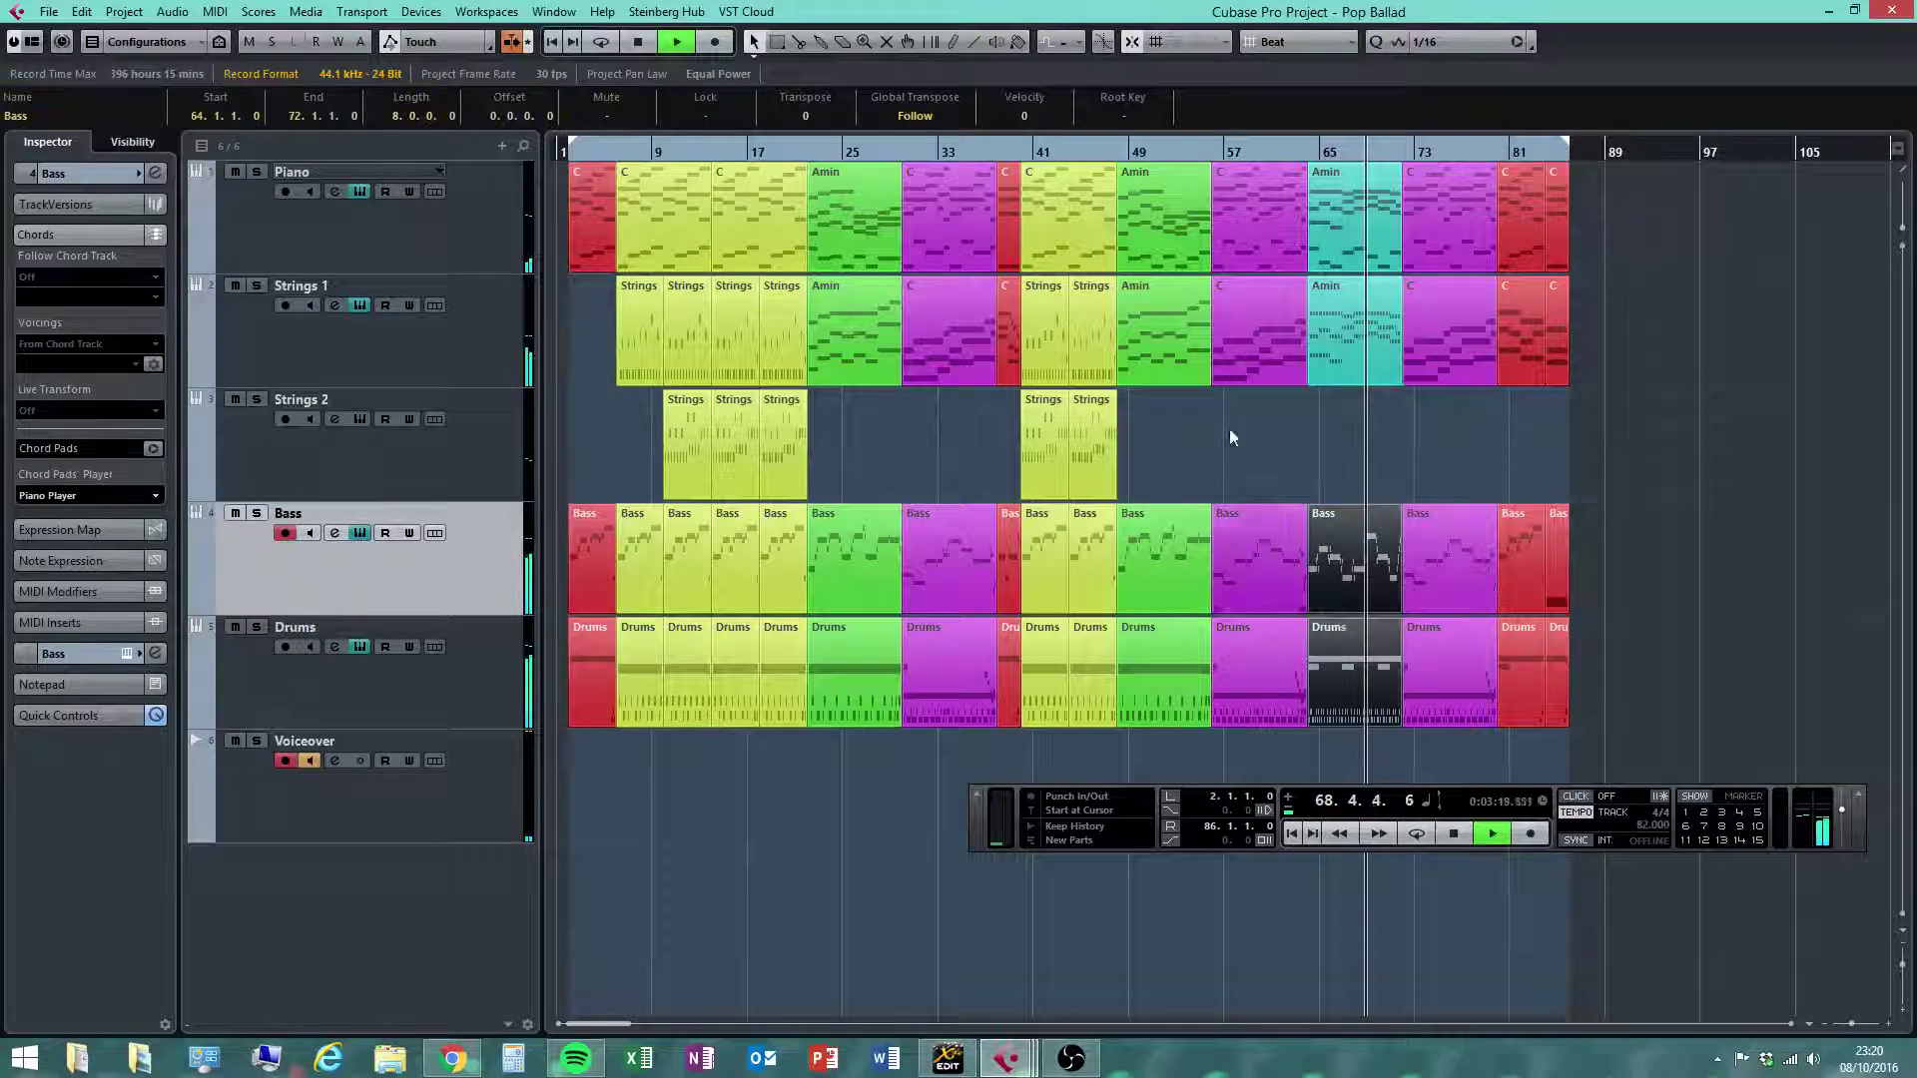
{"action": "left_click", "coordinate": [1019, 42]}
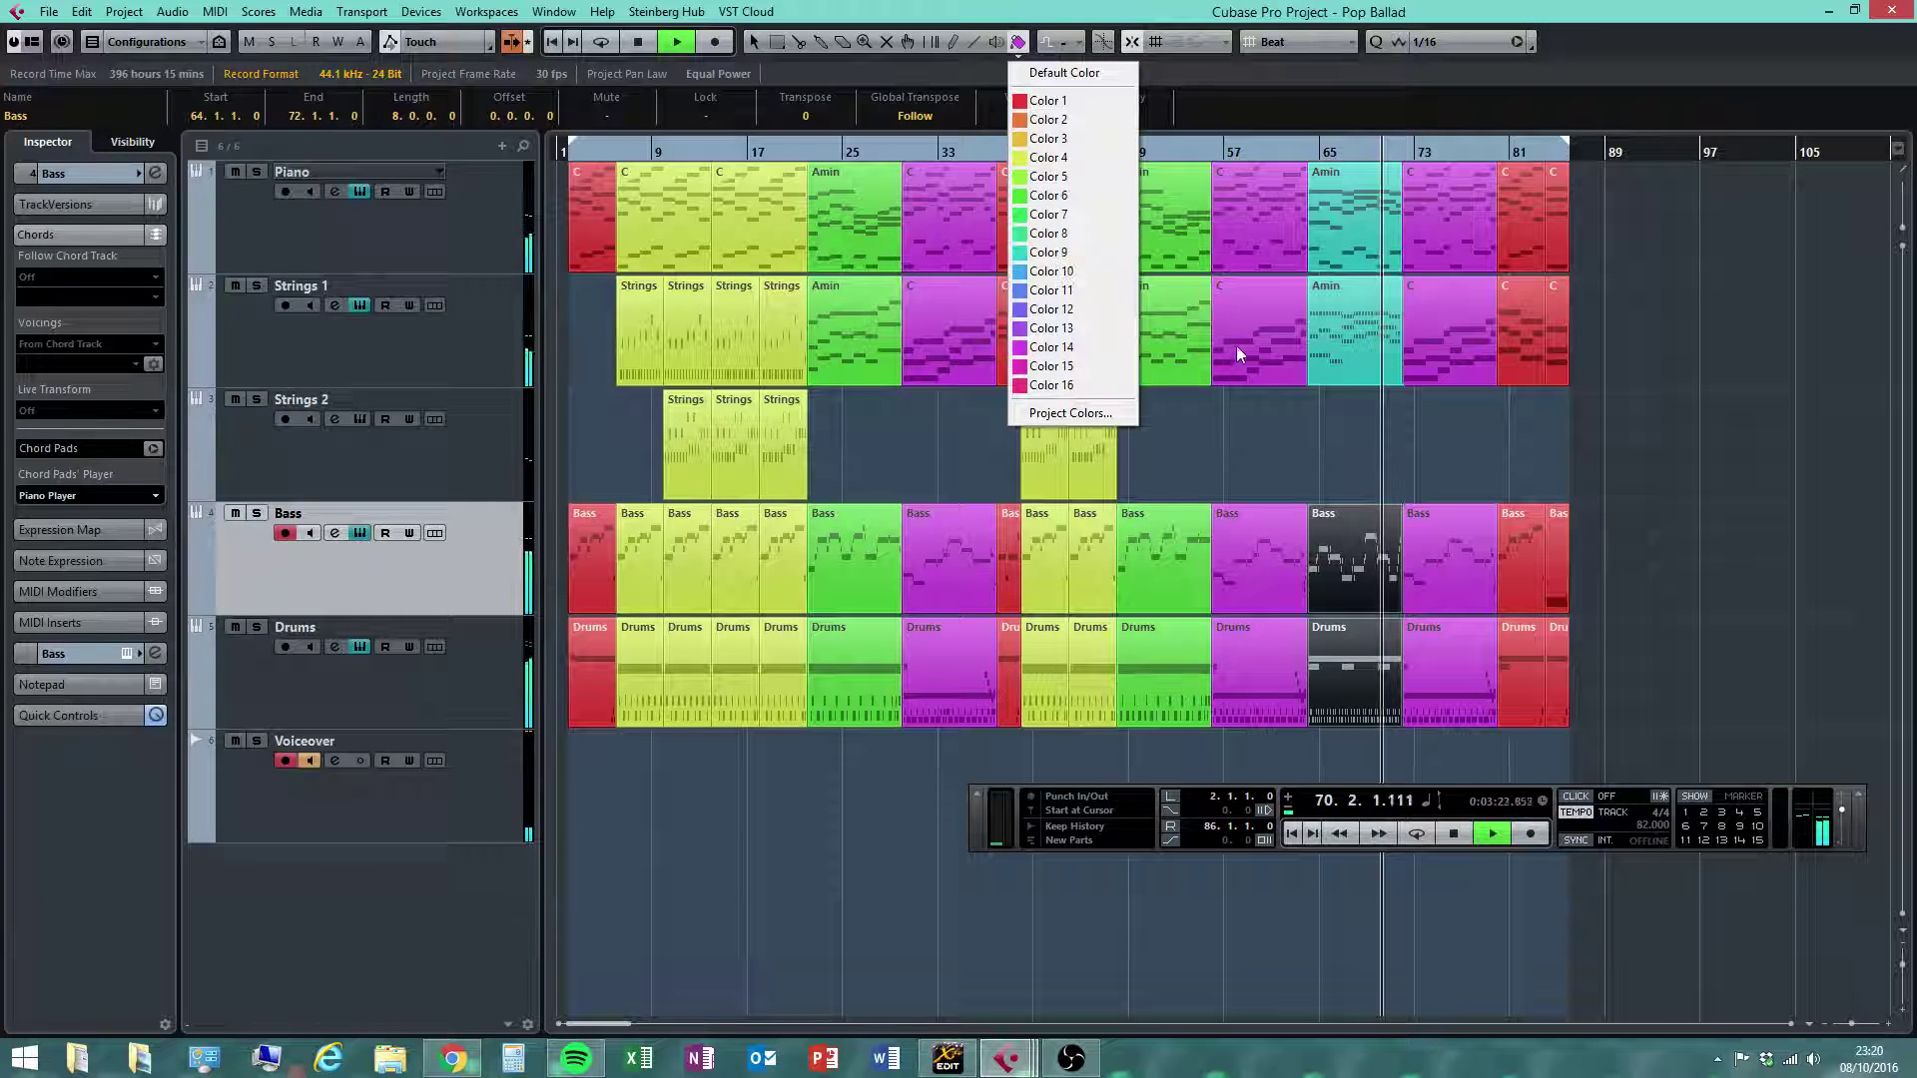
{"action": "right_click", "coordinate": [1367, 425]}
{"action": "left_click", "coordinate": [1374, 433]}
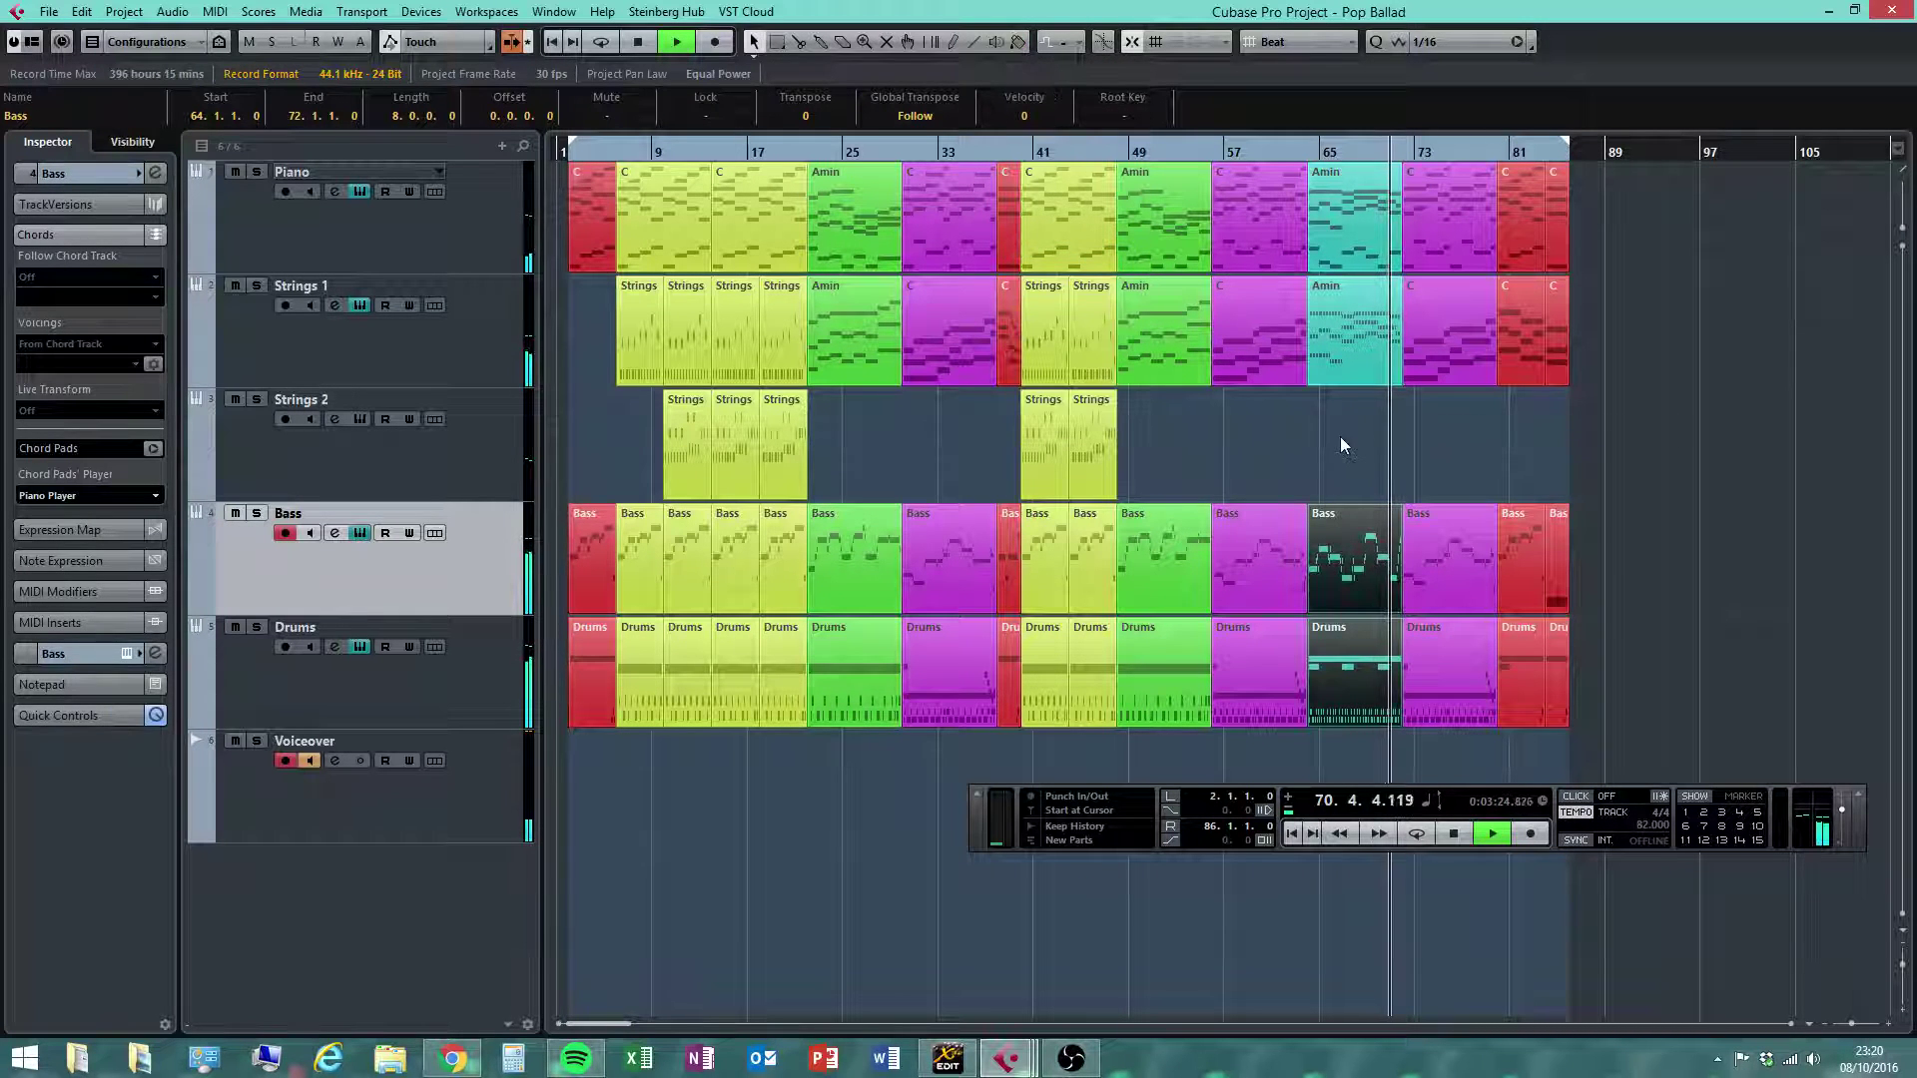
{"action": "left_click", "coordinate": [1340, 439]}
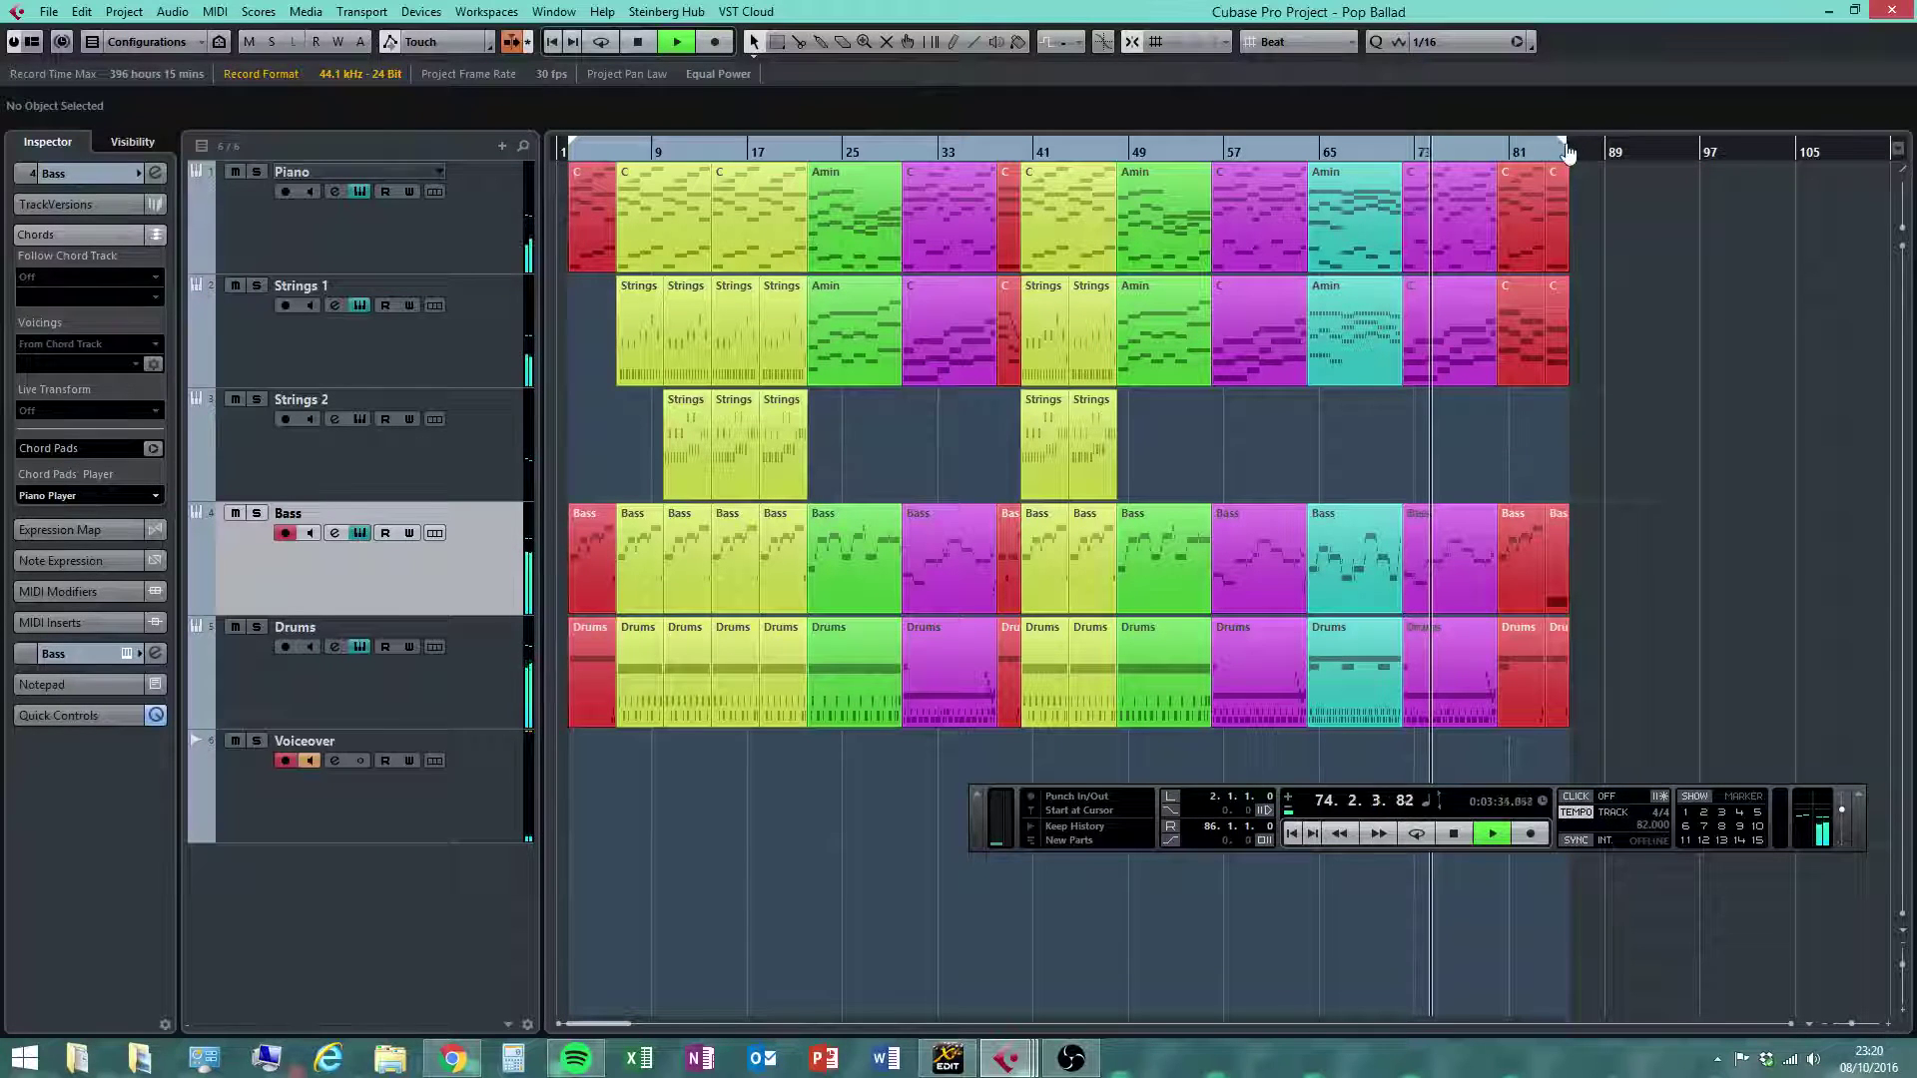
Set the right locator to bar 86 beat 3 and the left locator to bar 1, and save the project
{"action": "left_click_drag", "start_coordinate": [1567, 152], "coordinate": [1575, 151]}
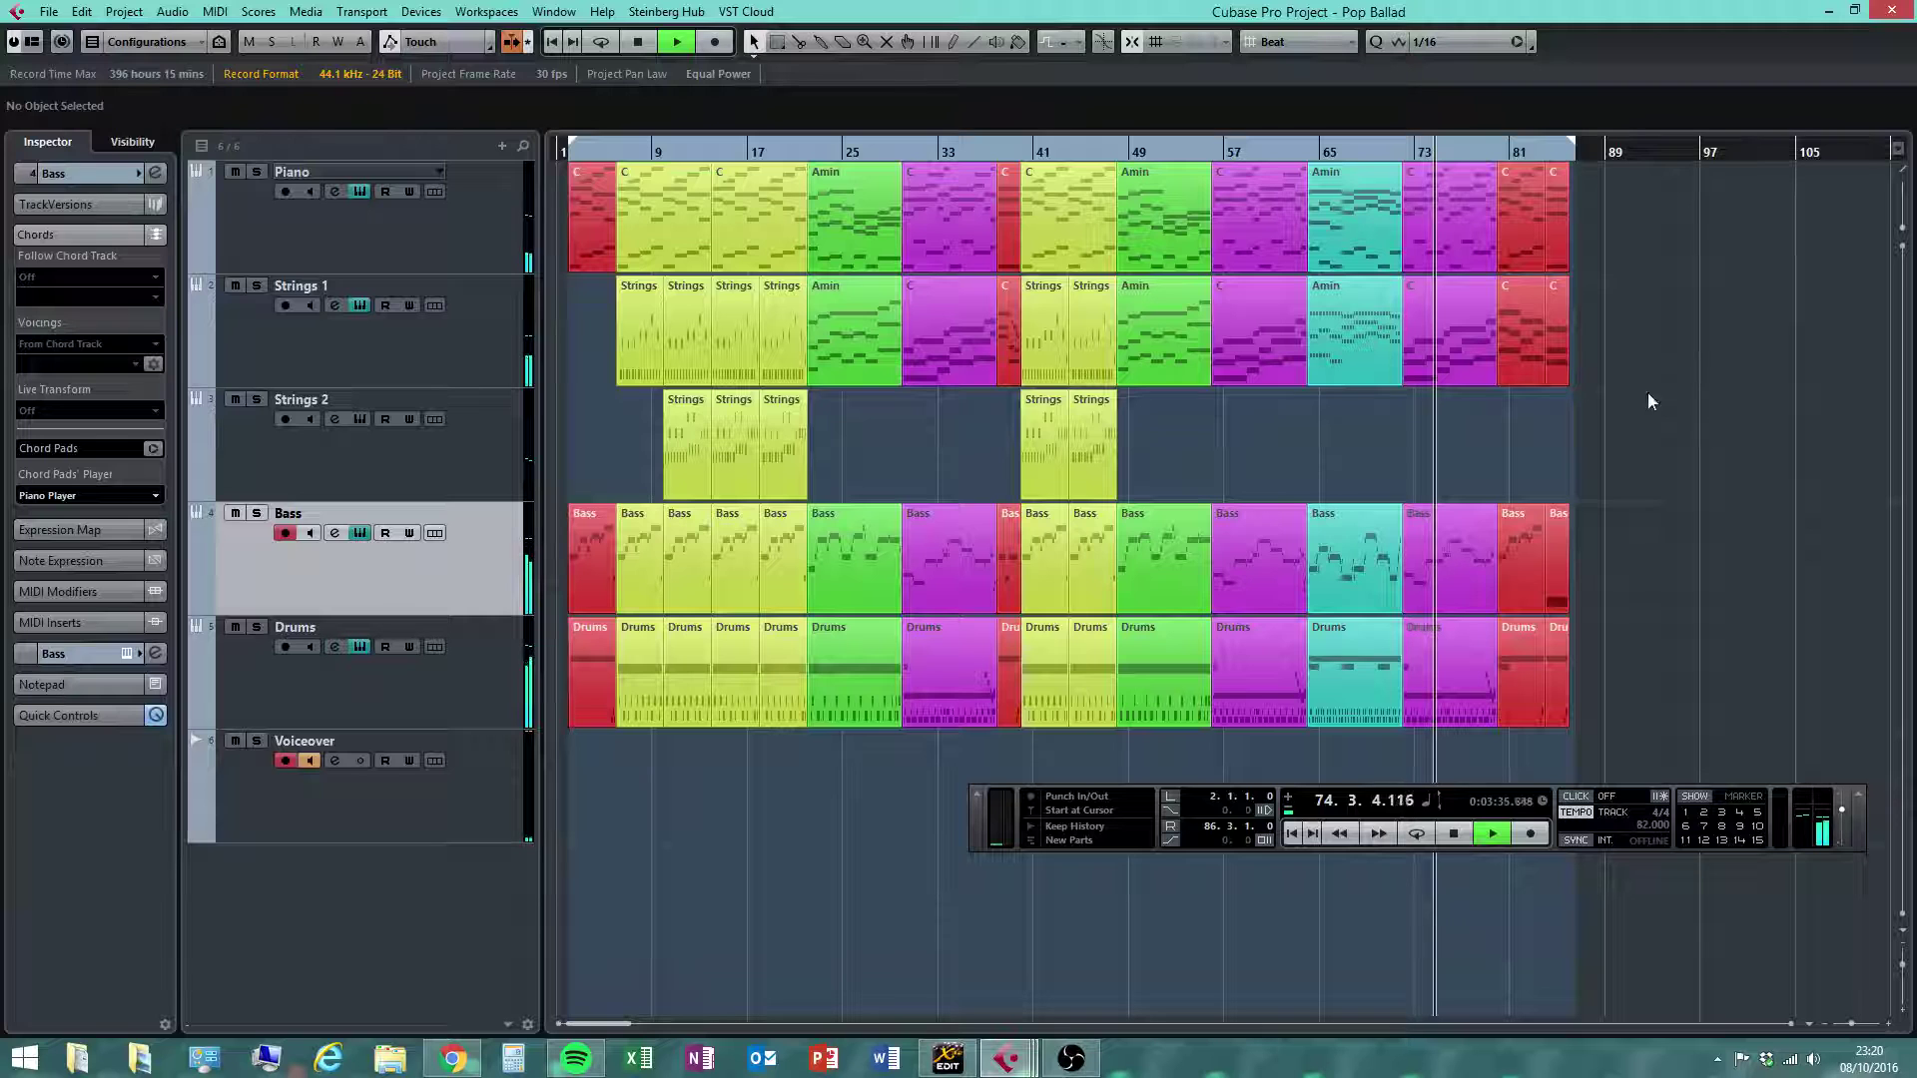
{"action": "left_click", "coordinate": [48, 12]}
{"action": "left_click", "coordinate": [148, 155]}
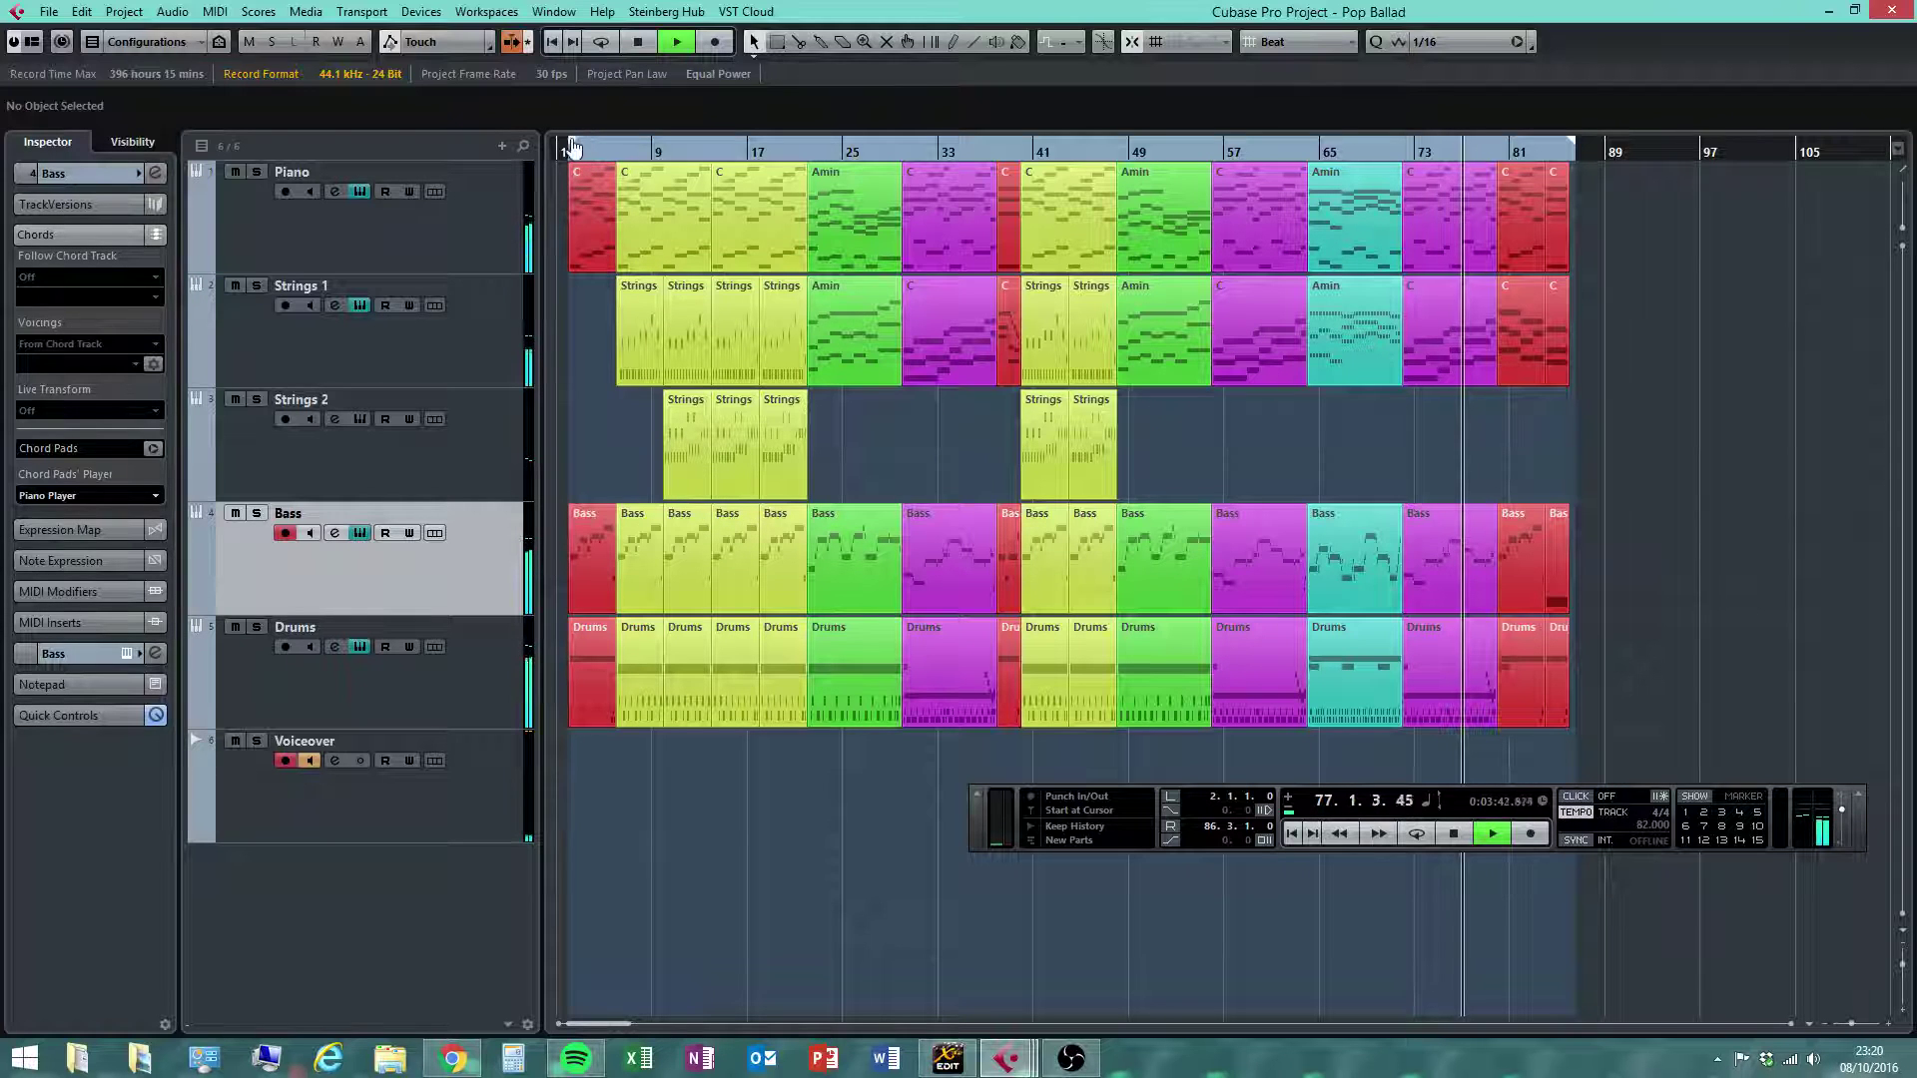
{"action": "left_click_drag", "start_coordinate": [566, 146], "coordinate": [556, 146]}
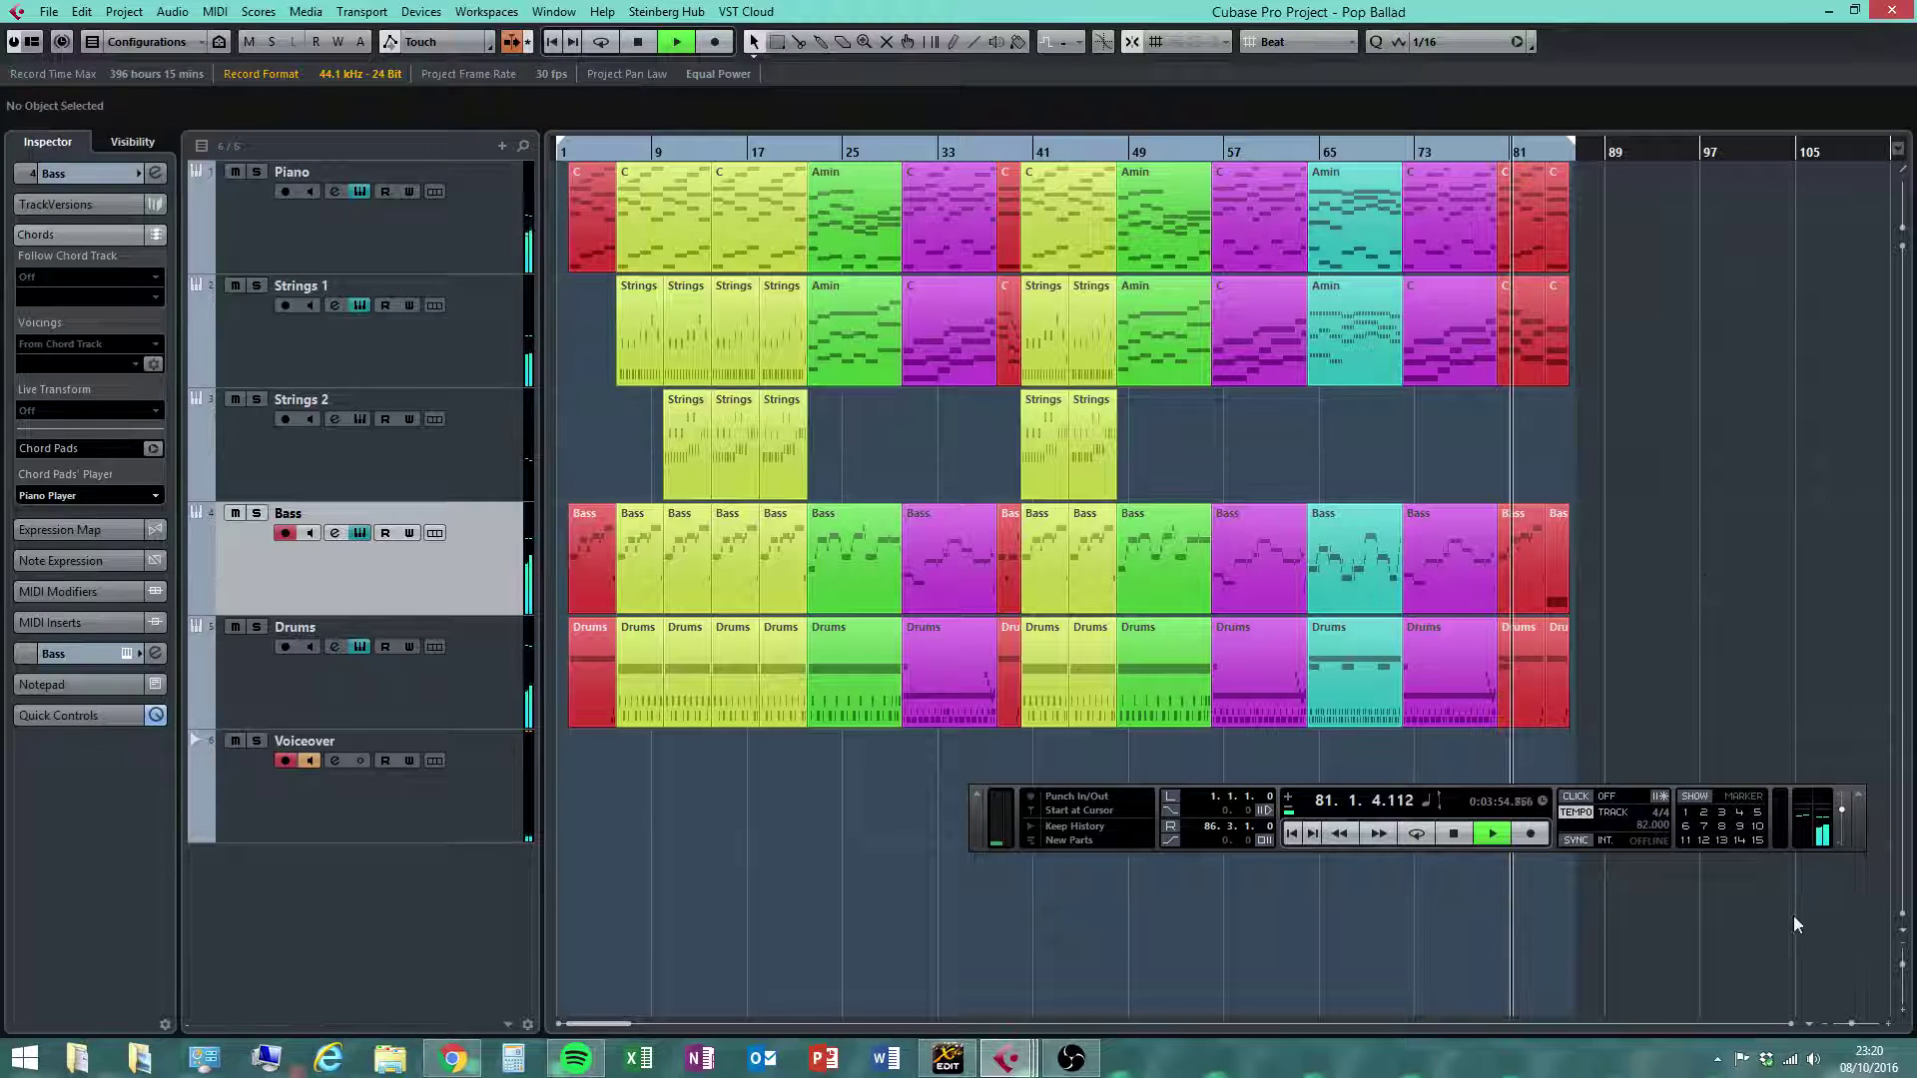
Focus on the ending from bar 80, listen until playback passes the last parts, and stop it
{"action": "left_click", "coordinate": [1793, 1023]}
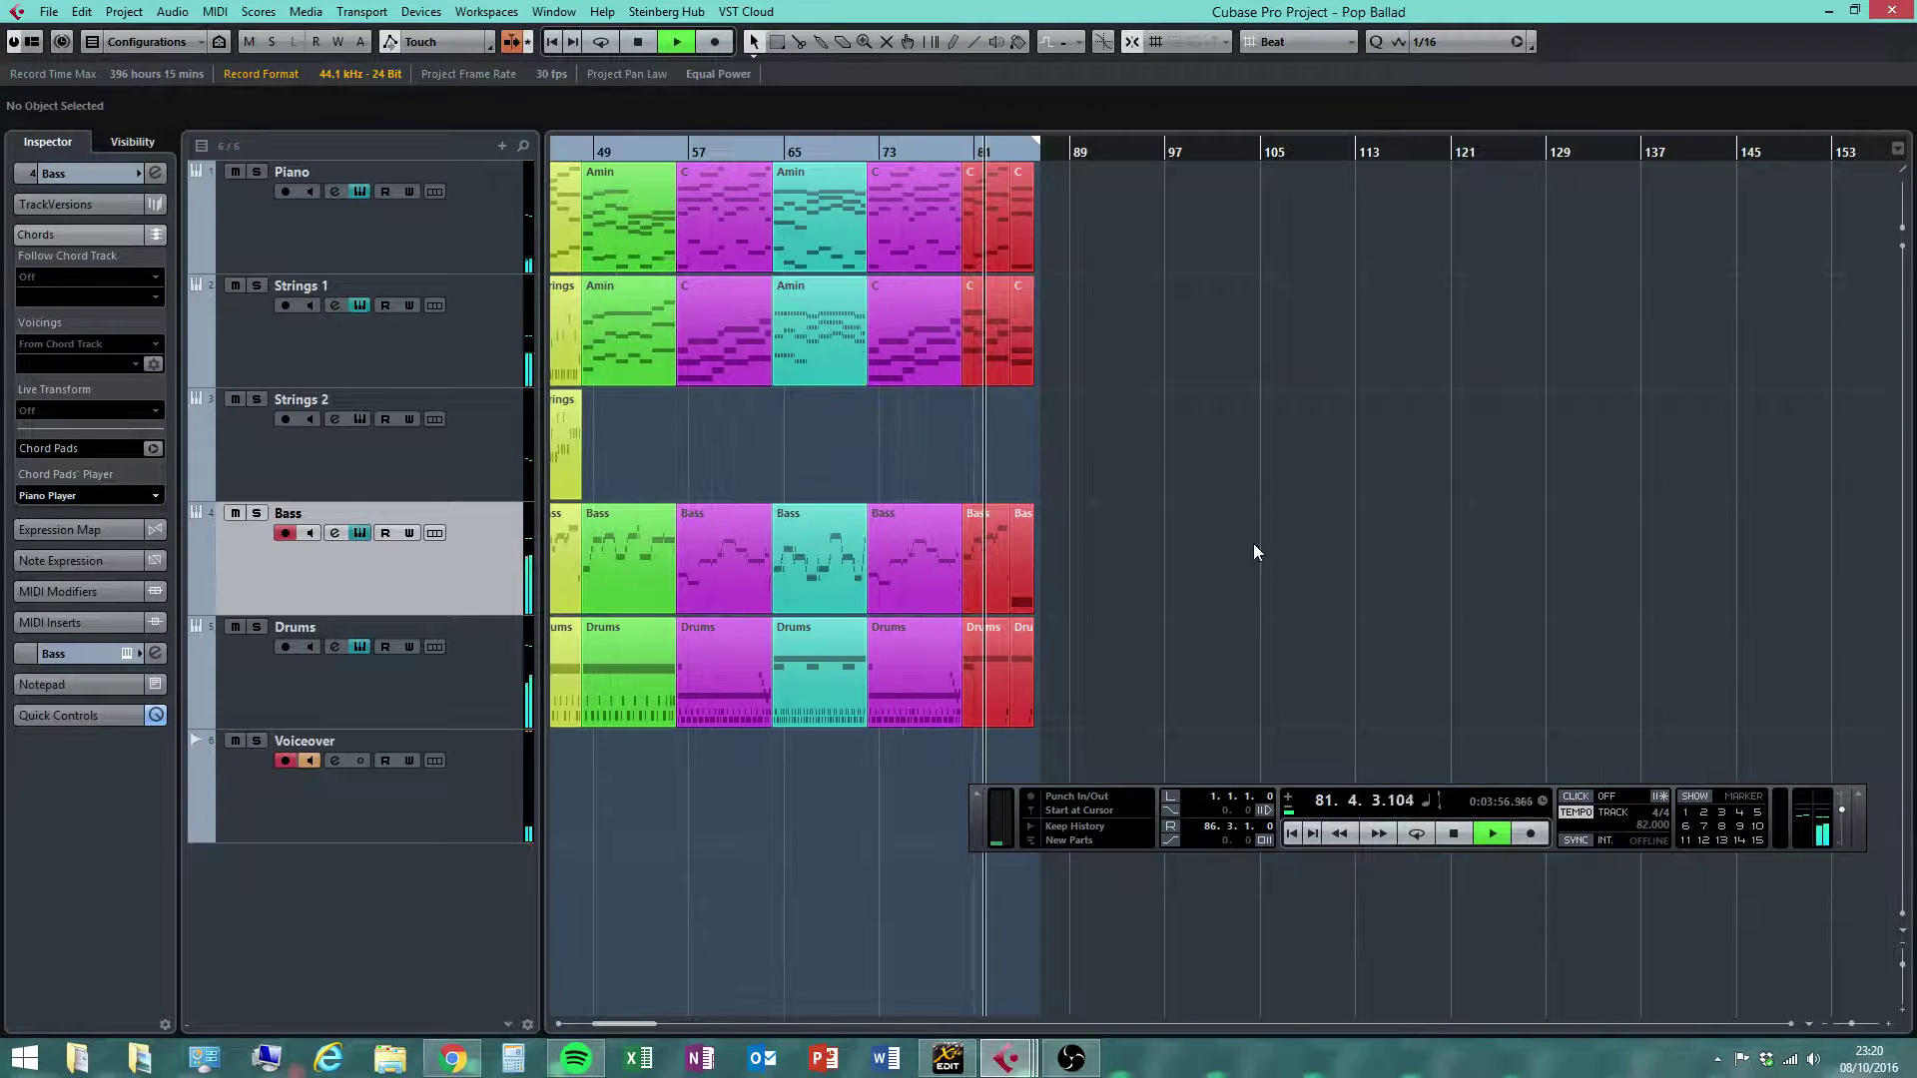
{"action": "left_click_drag", "start_coordinate": [1851, 1027], "coordinate": [1855, 1029]}
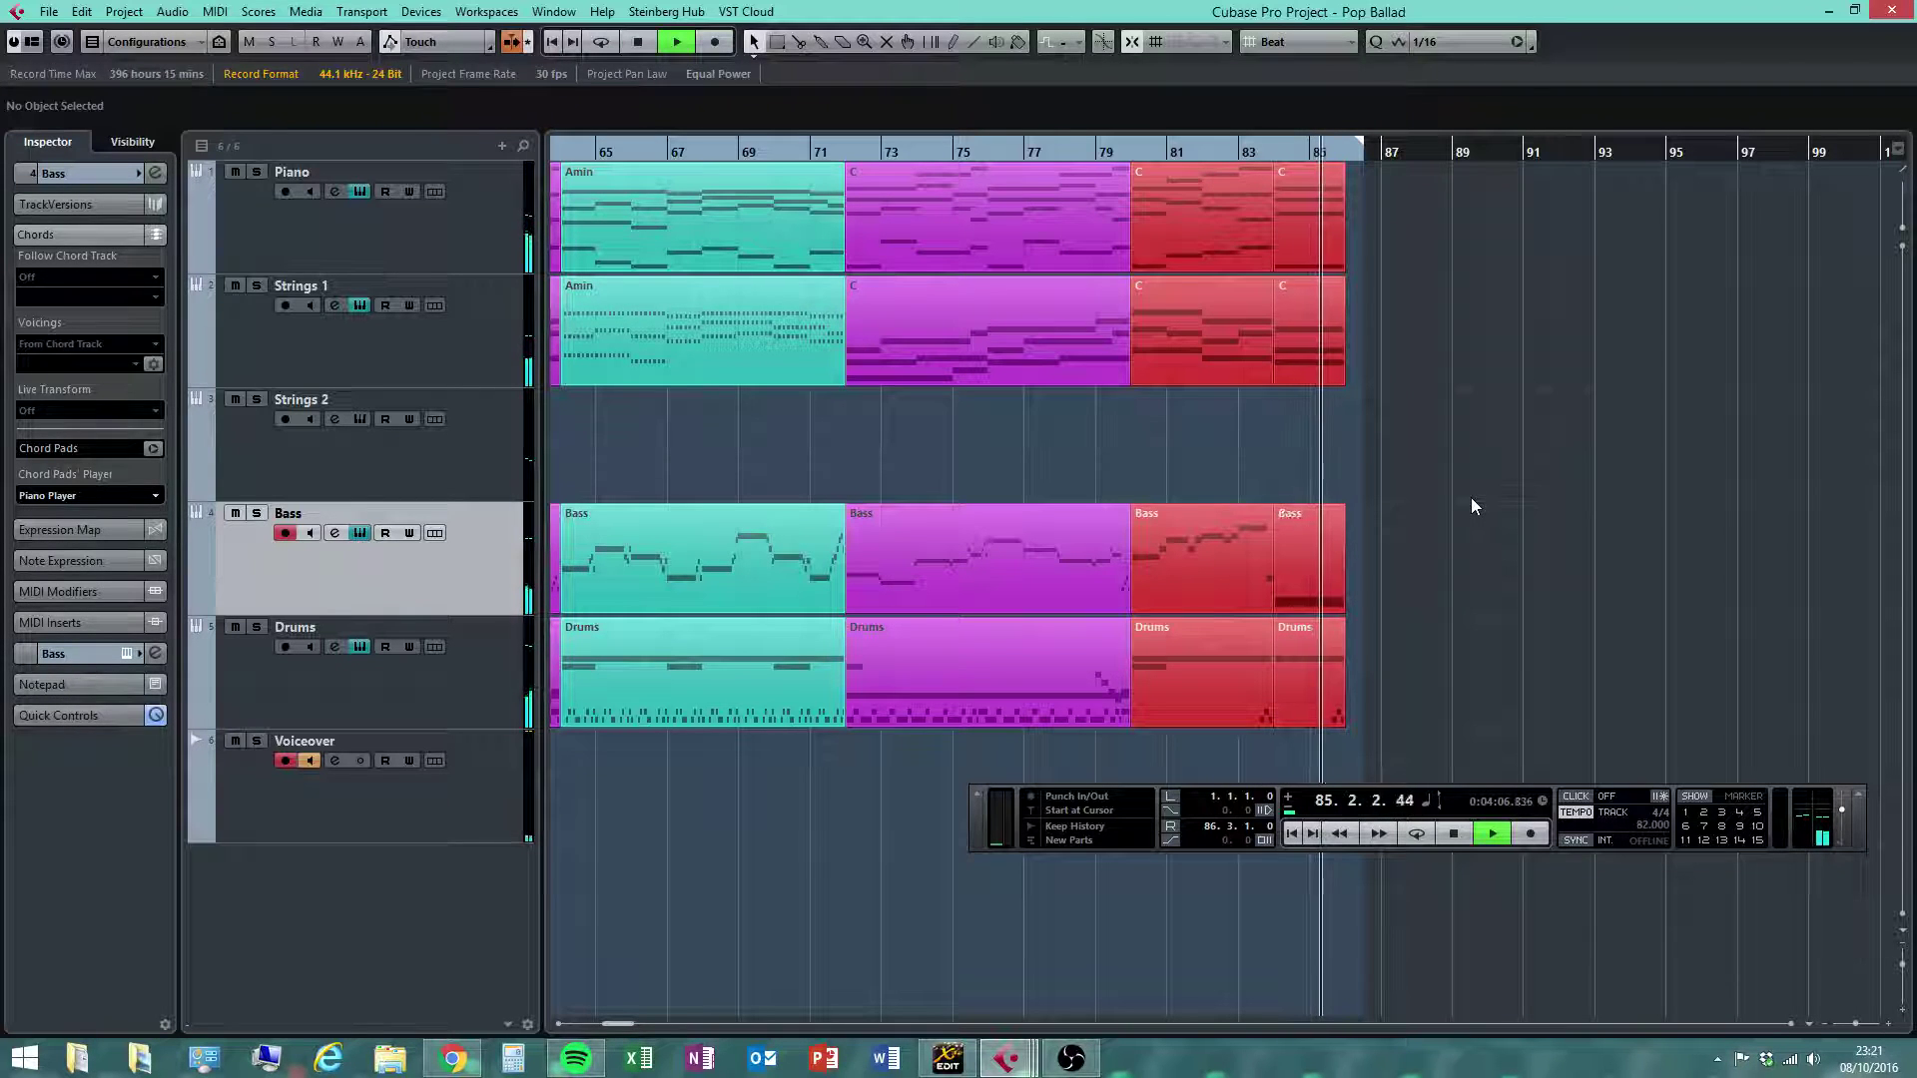
{"action": "left_click", "coordinate": [1458, 834]}
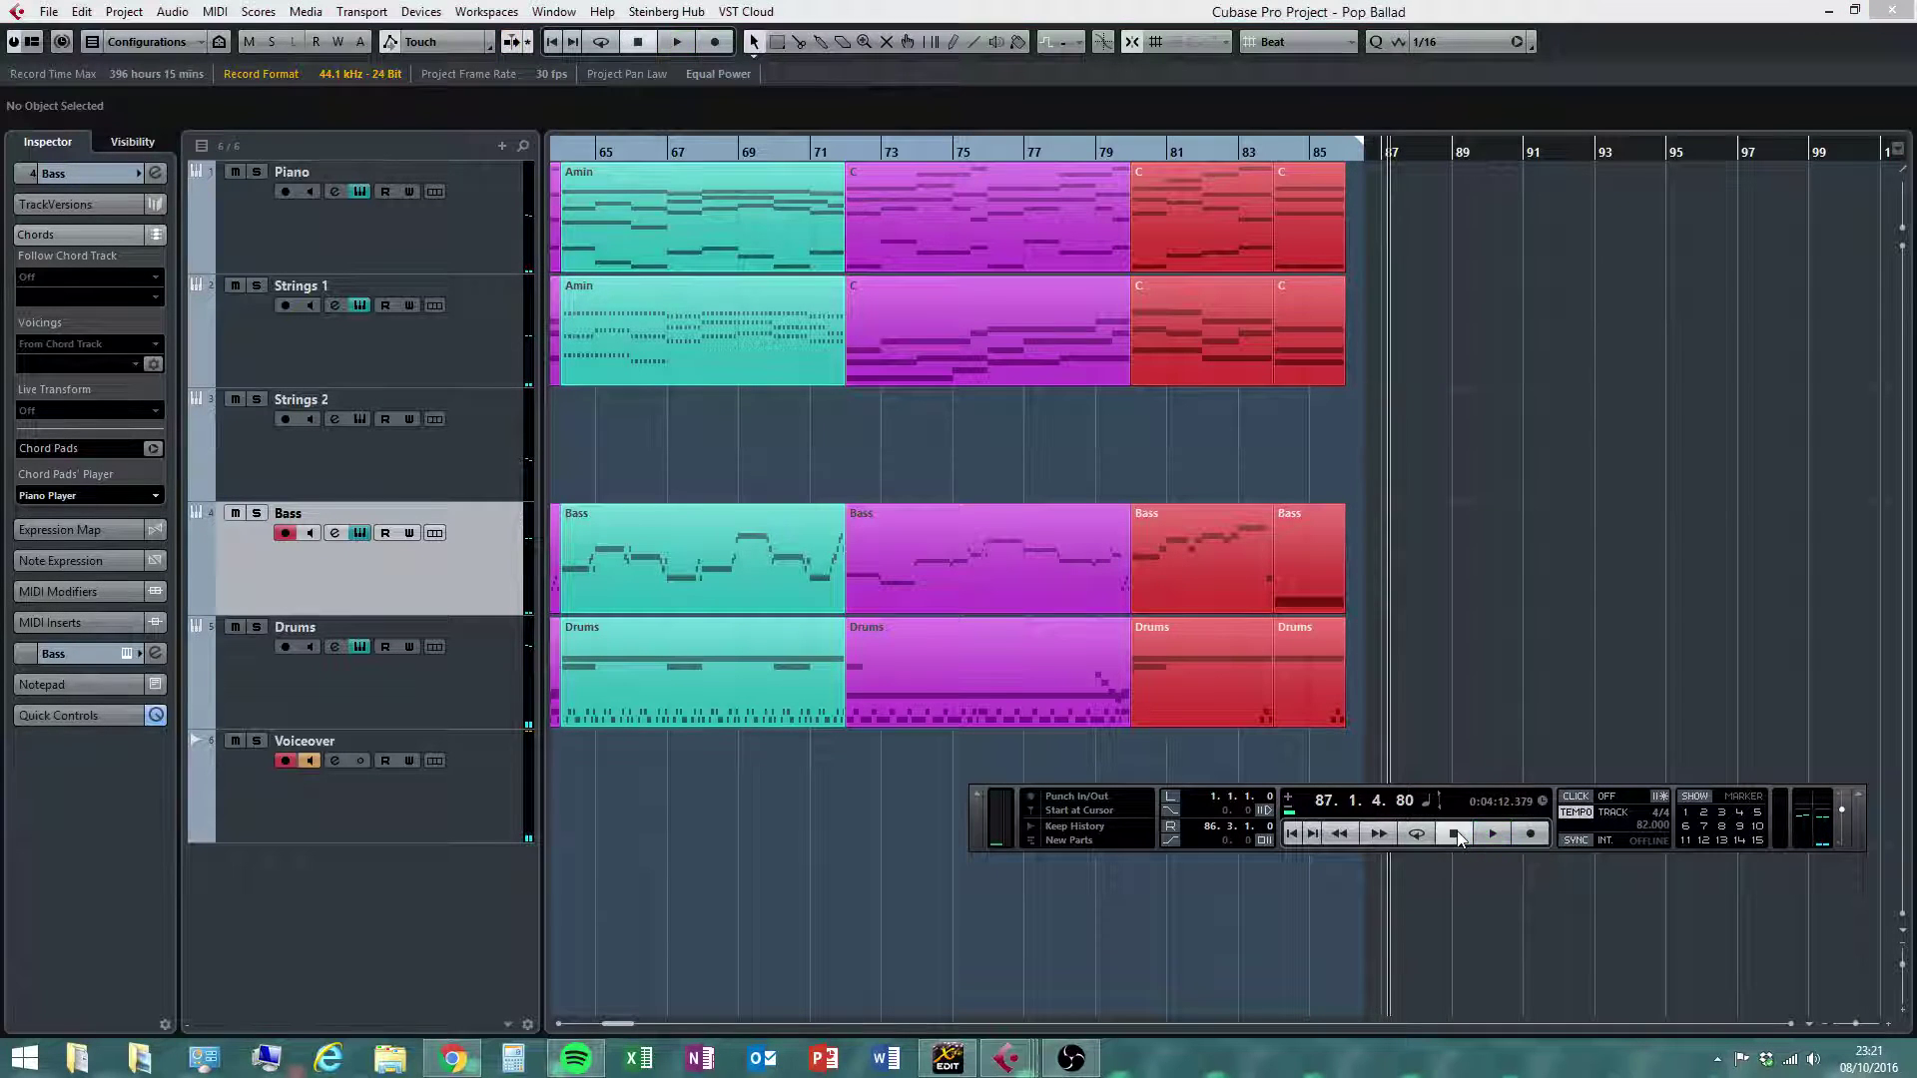
{"action": "right_click", "coordinate": [1405, 681]}
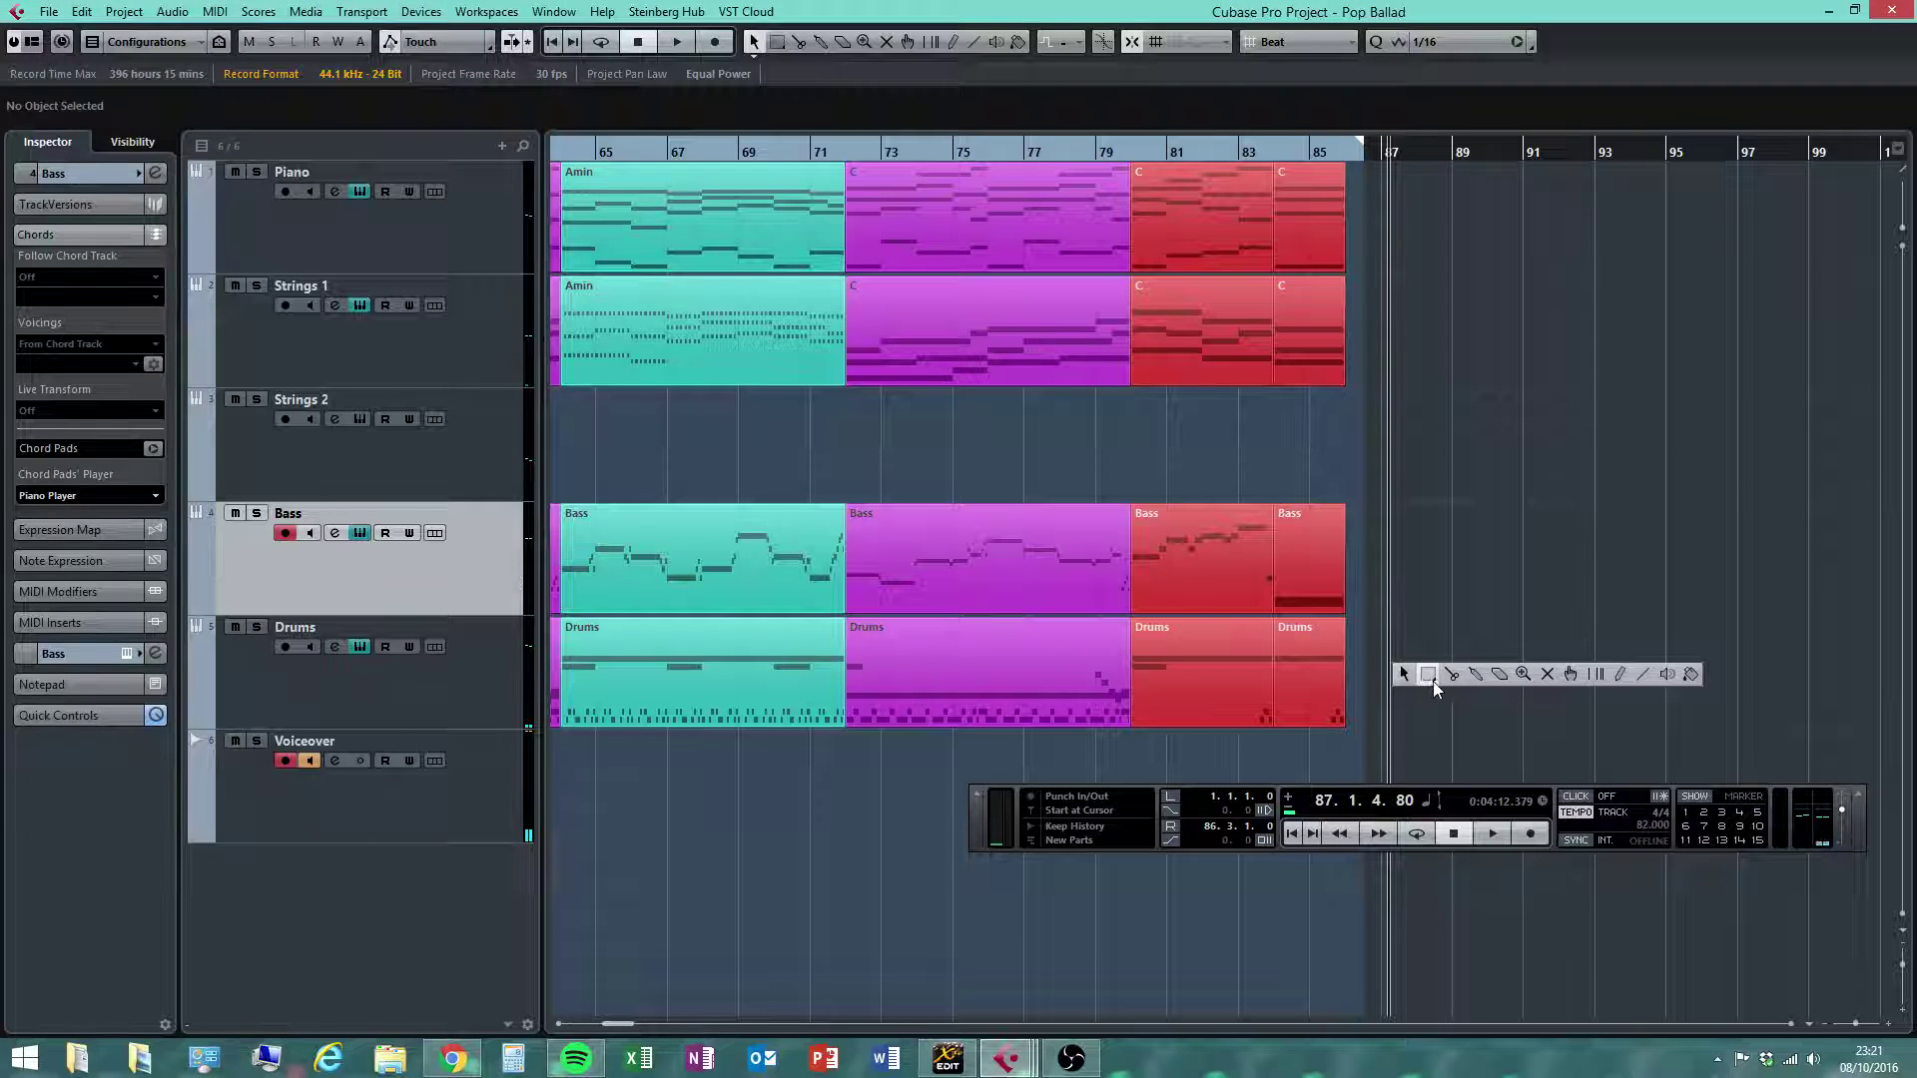
Extend the last Drums part to bar 86 beat 3 and draw an eighth-note C1 at the start of bar 86
{"action": "left_click_drag", "start_coordinate": [1345, 725], "coordinate": [1361, 726]}
{"action": "double_click", "coordinate": [1356, 715]}
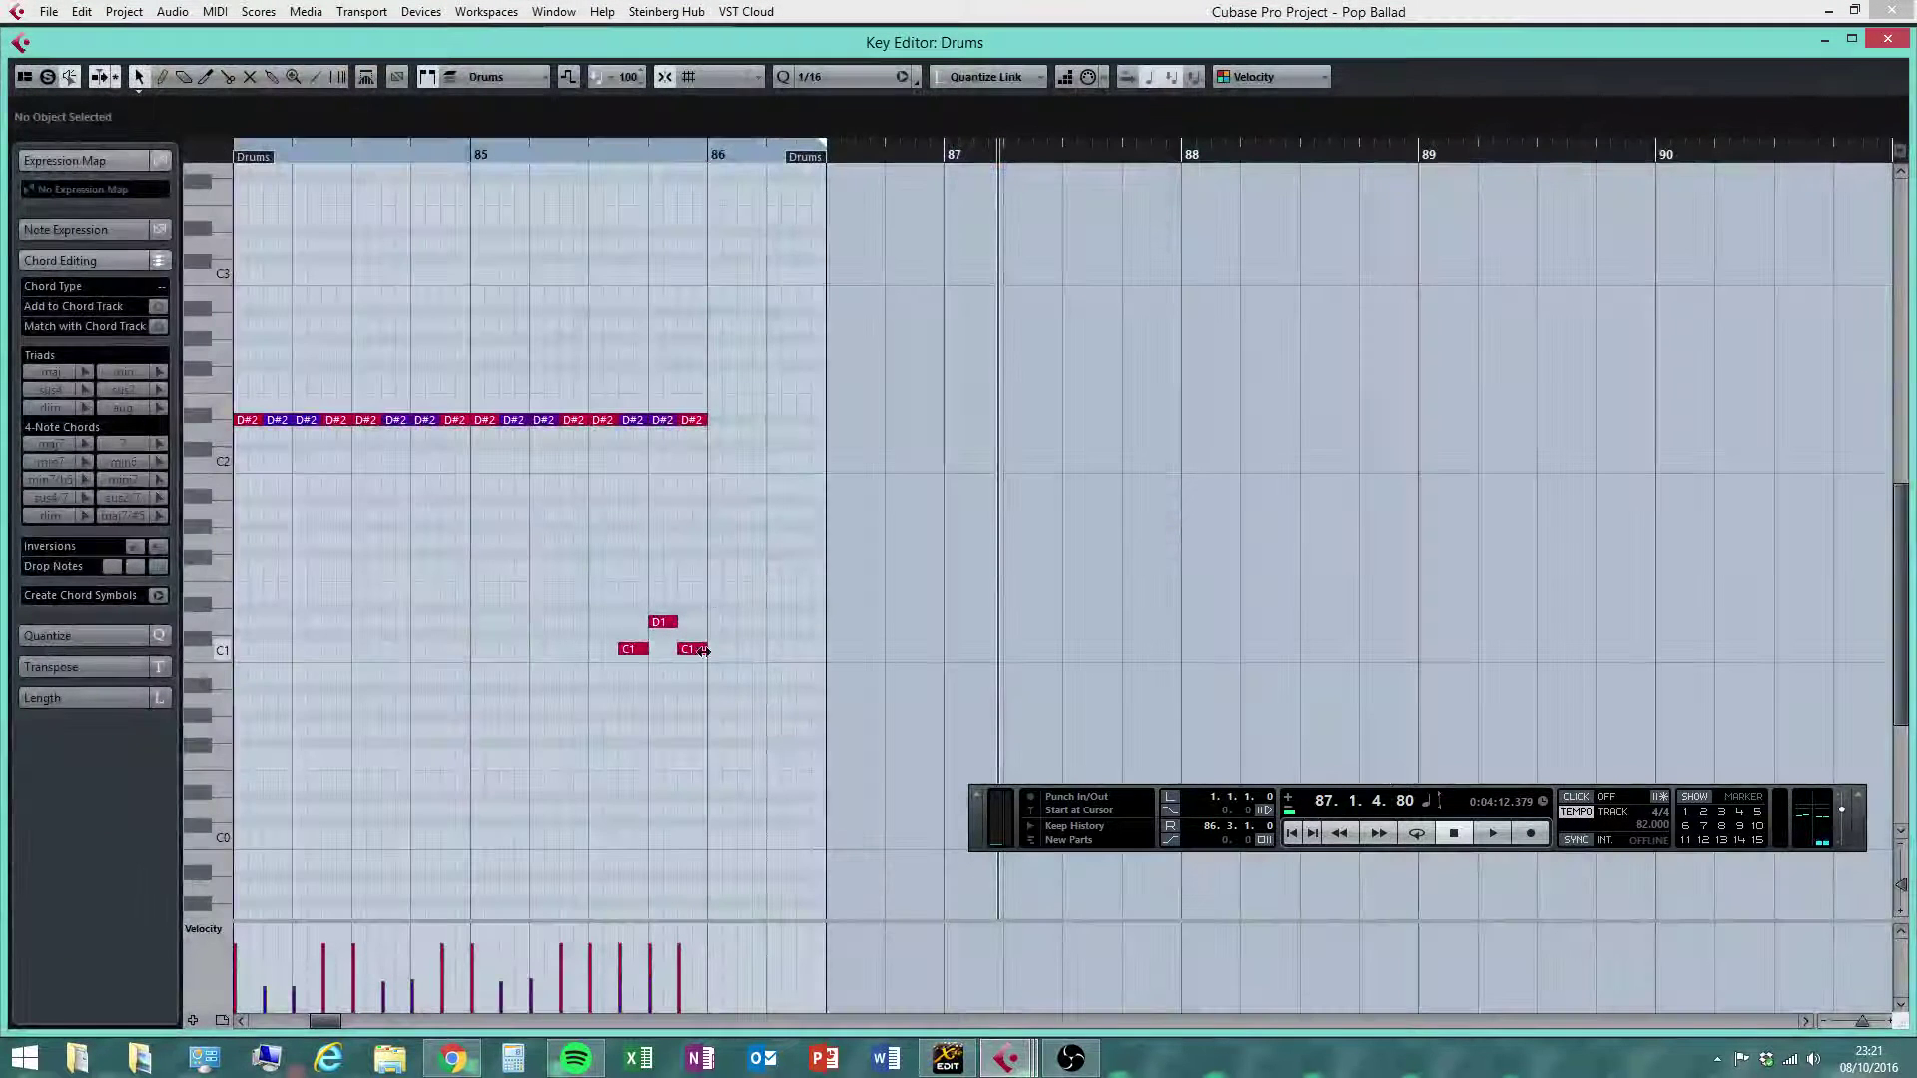
{"action": "right_click", "coordinate": [762, 684]}
{"action": "left_click", "coordinate": [789, 685]}
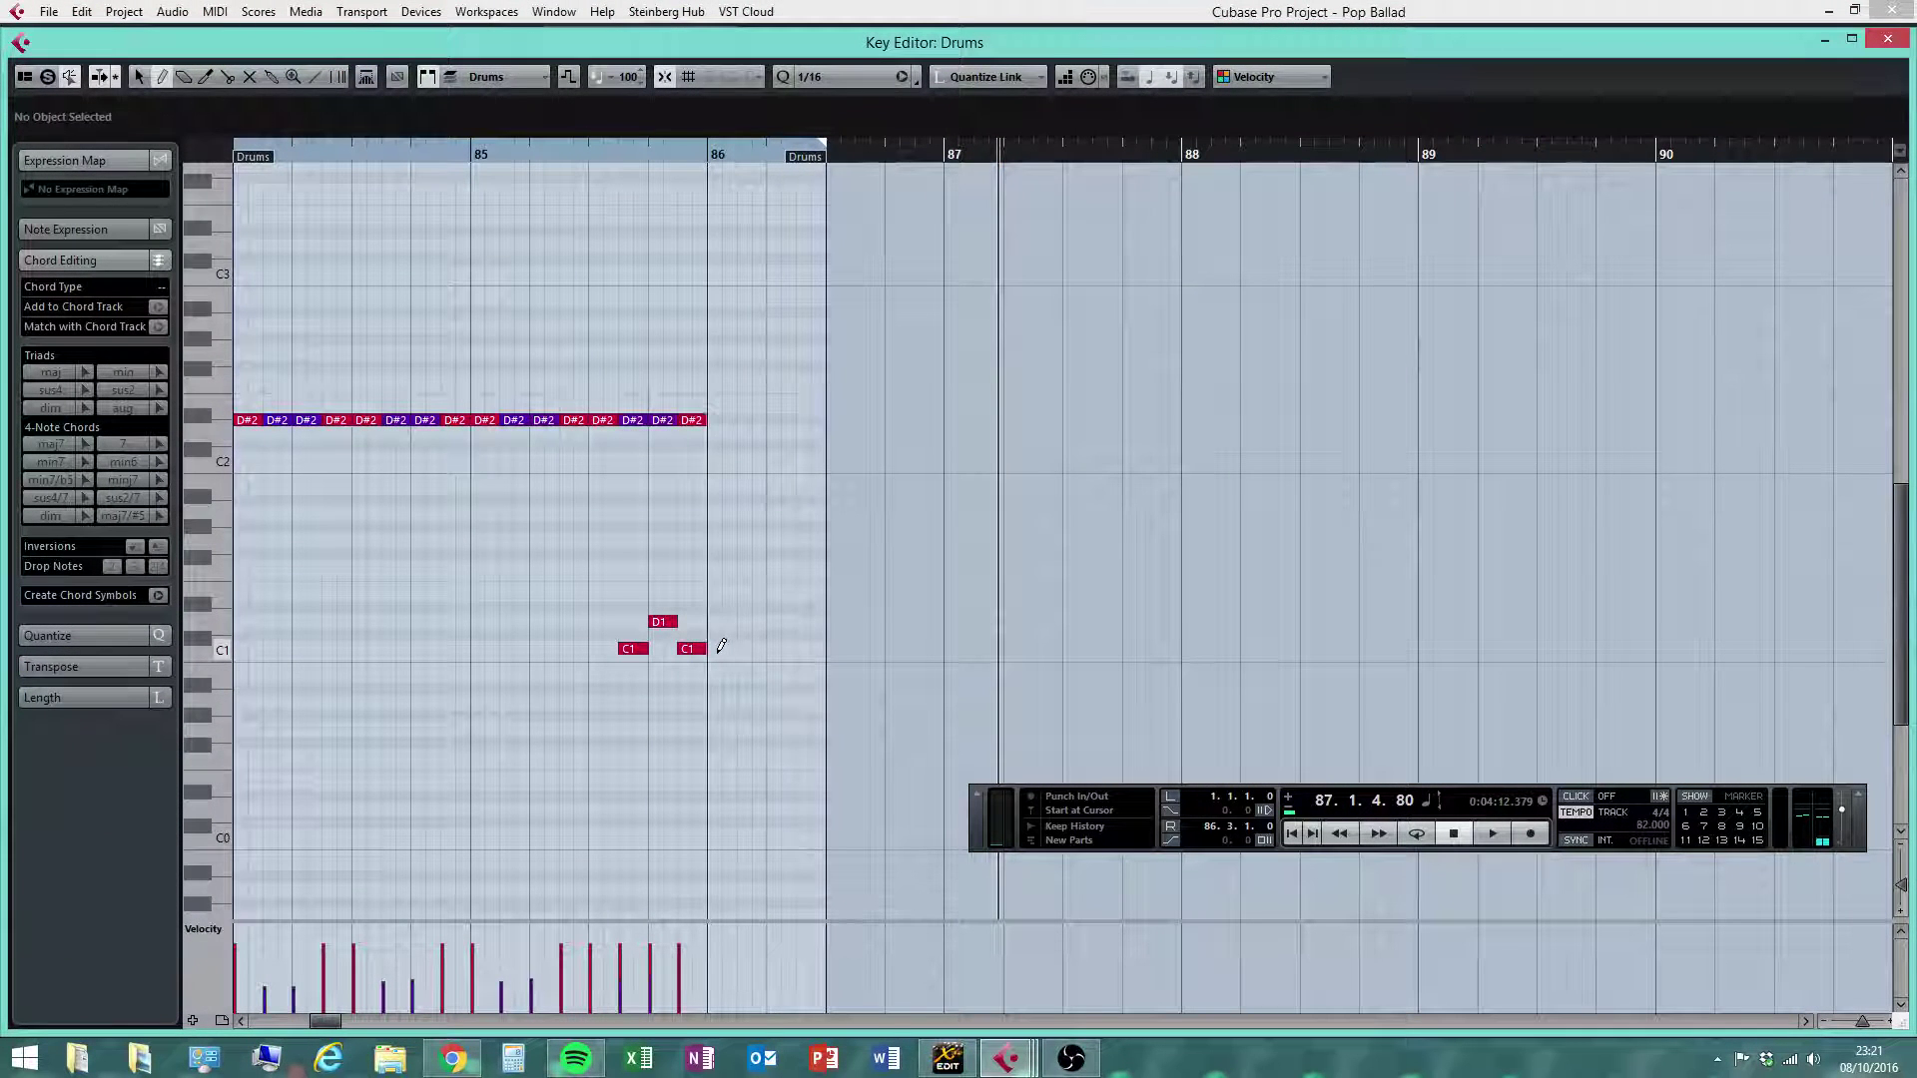
{"action": "left_click_drag", "start_coordinate": [717, 652], "coordinate": [736, 649]}
{"action": "right_click", "coordinate": [723, 570]}
{"action": "left_click", "coordinate": [728, 558]}
{"action": "left_click", "coordinate": [728, 597]}
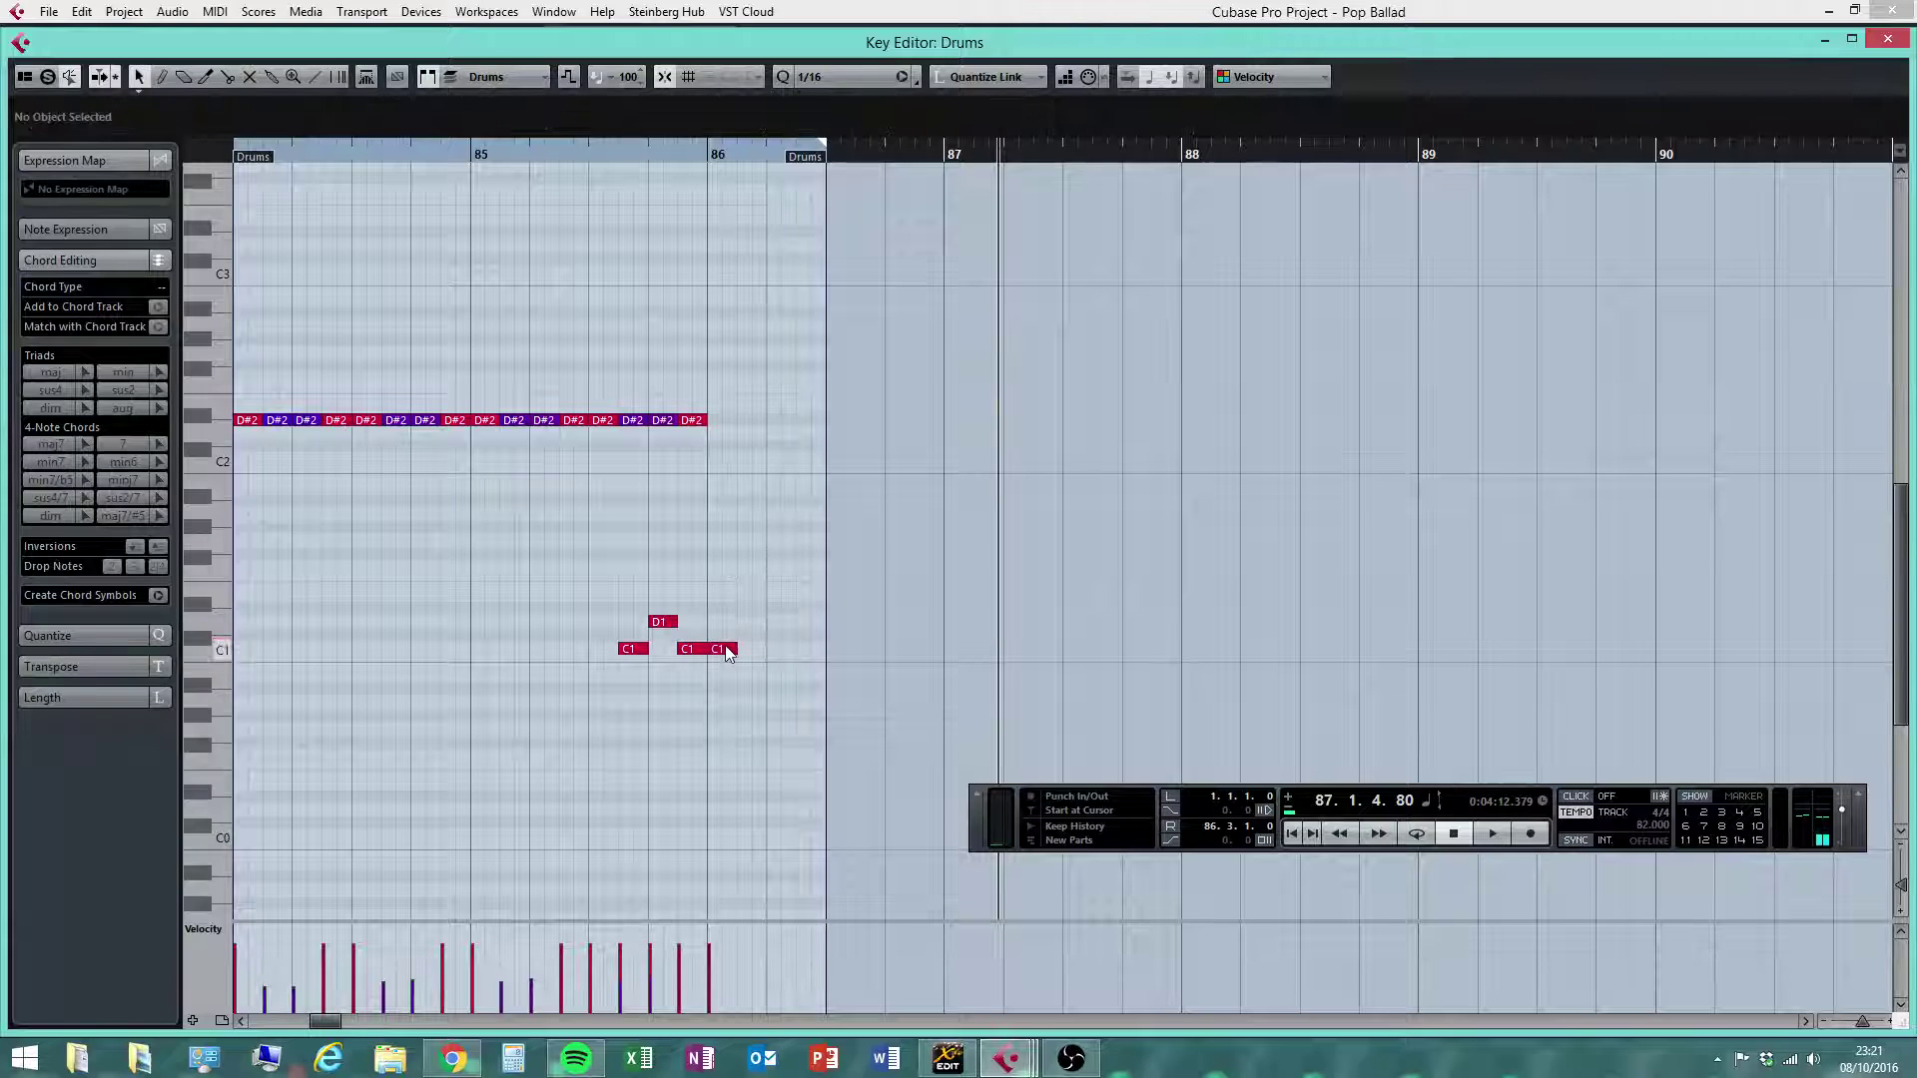
Draw a quarter-note C#2 at the start of bar 86 in the last Drums part and close its editor
{"action": "right_click", "coordinate": [724, 511]}
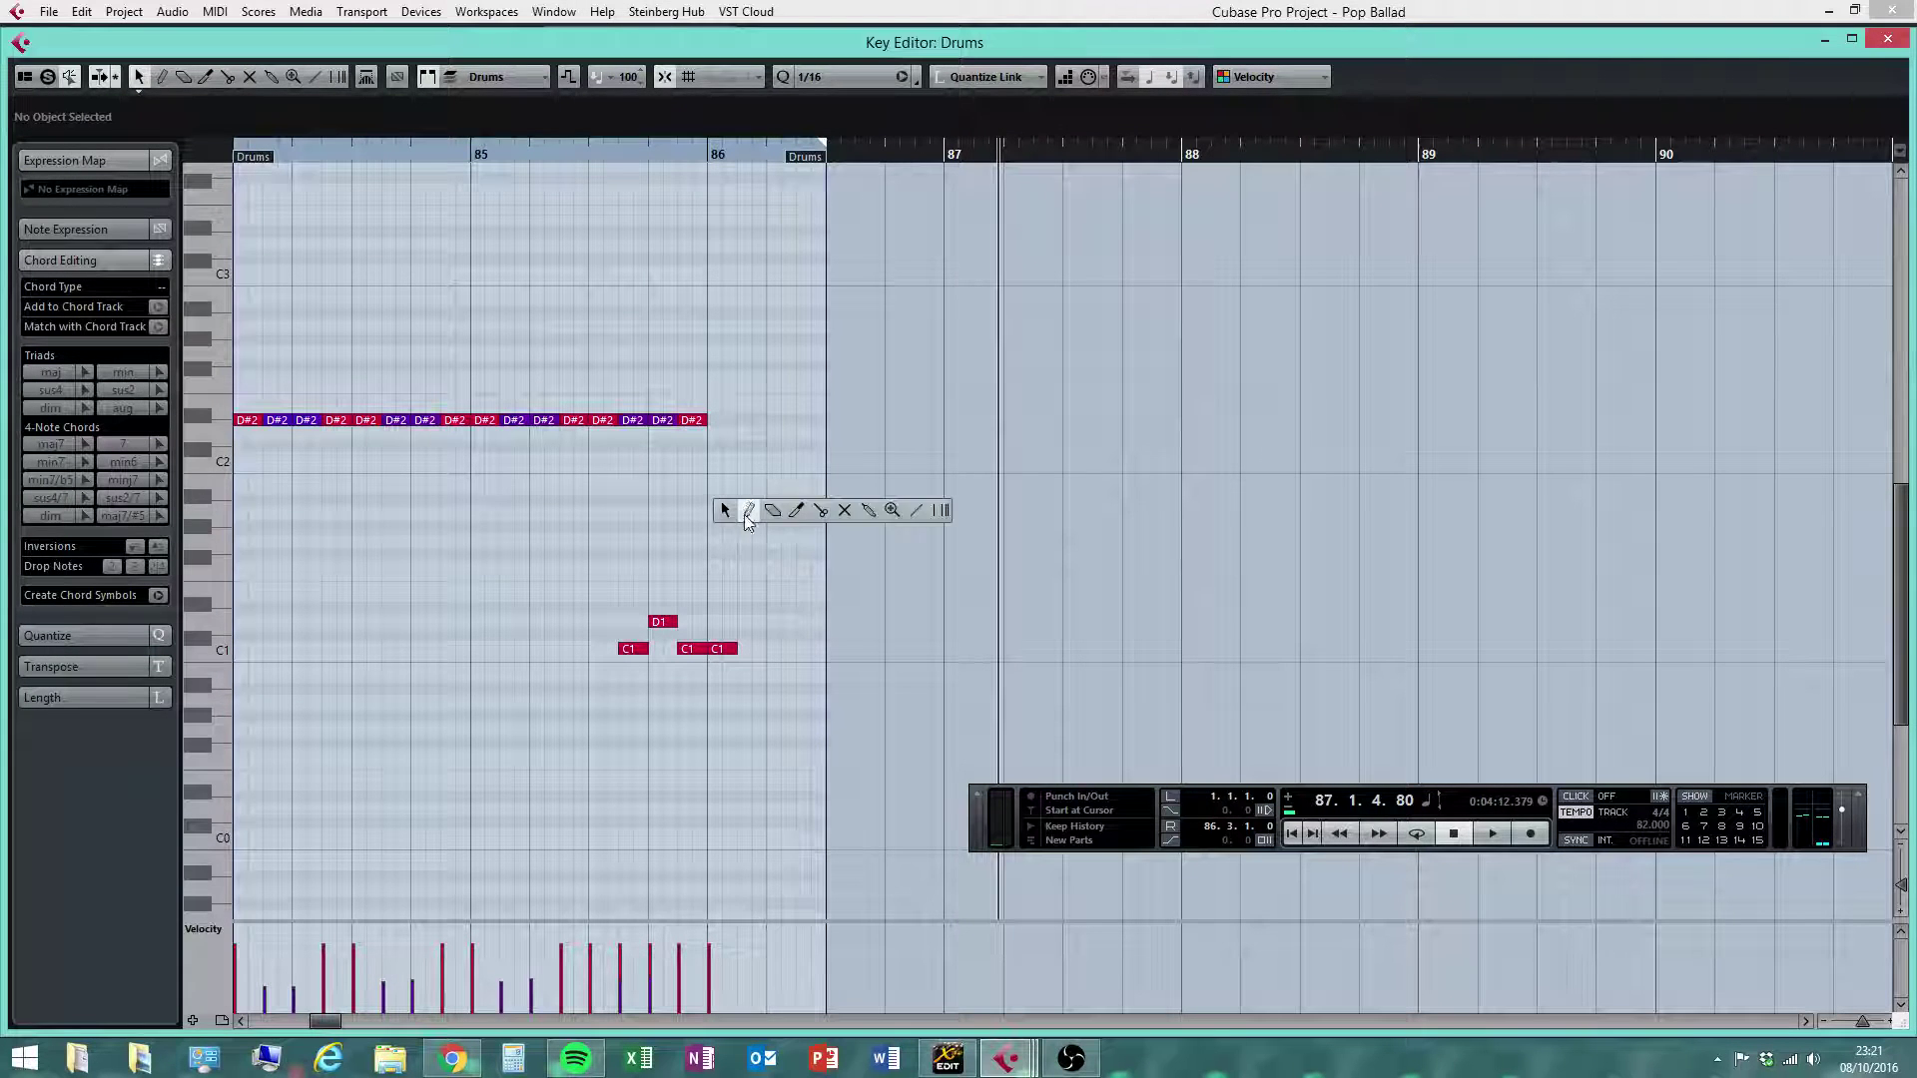
{"action": "left_click", "coordinate": [750, 510]}
{"action": "left_click_drag", "start_coordinate": [721, 439], "coordinate": [766, 437]}
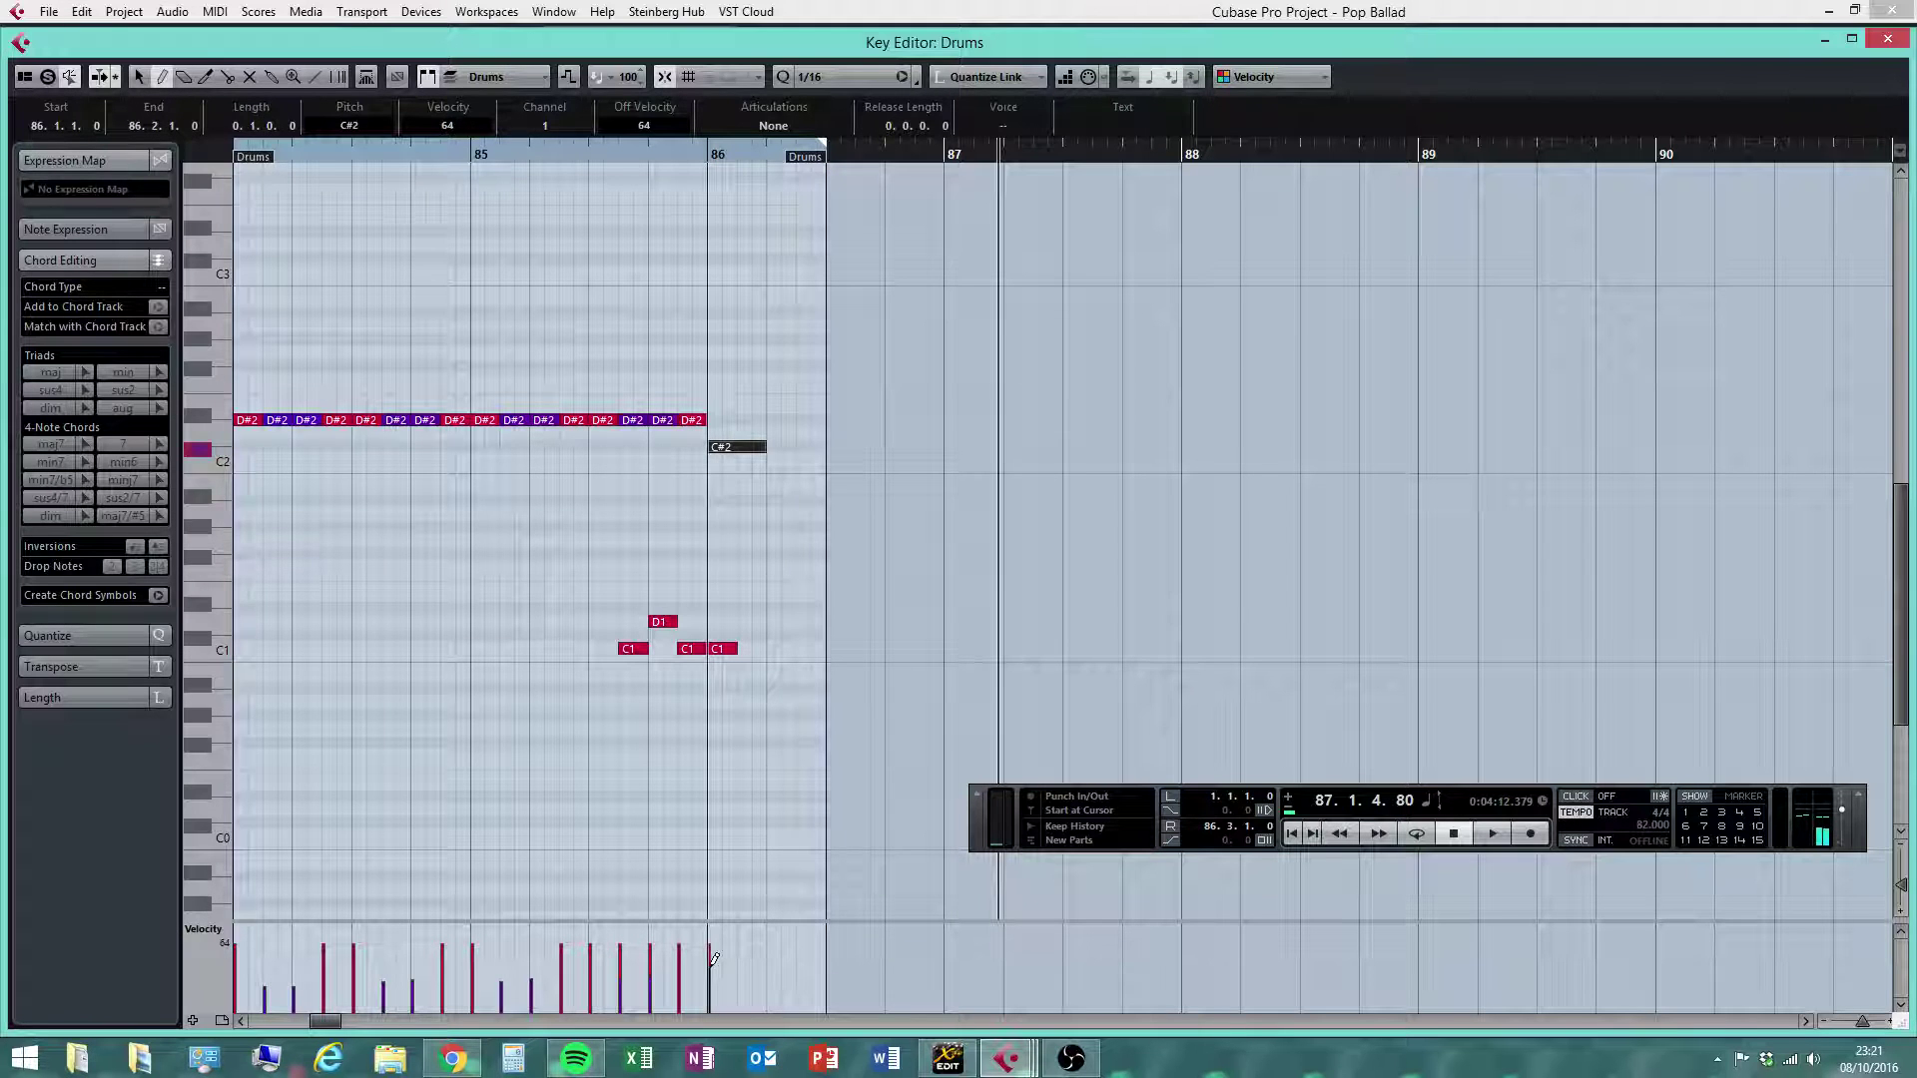
{"action": "right_click", "coordinate": [757, 611]}
{"action": "left_click", "coordinate": [761, 610]}
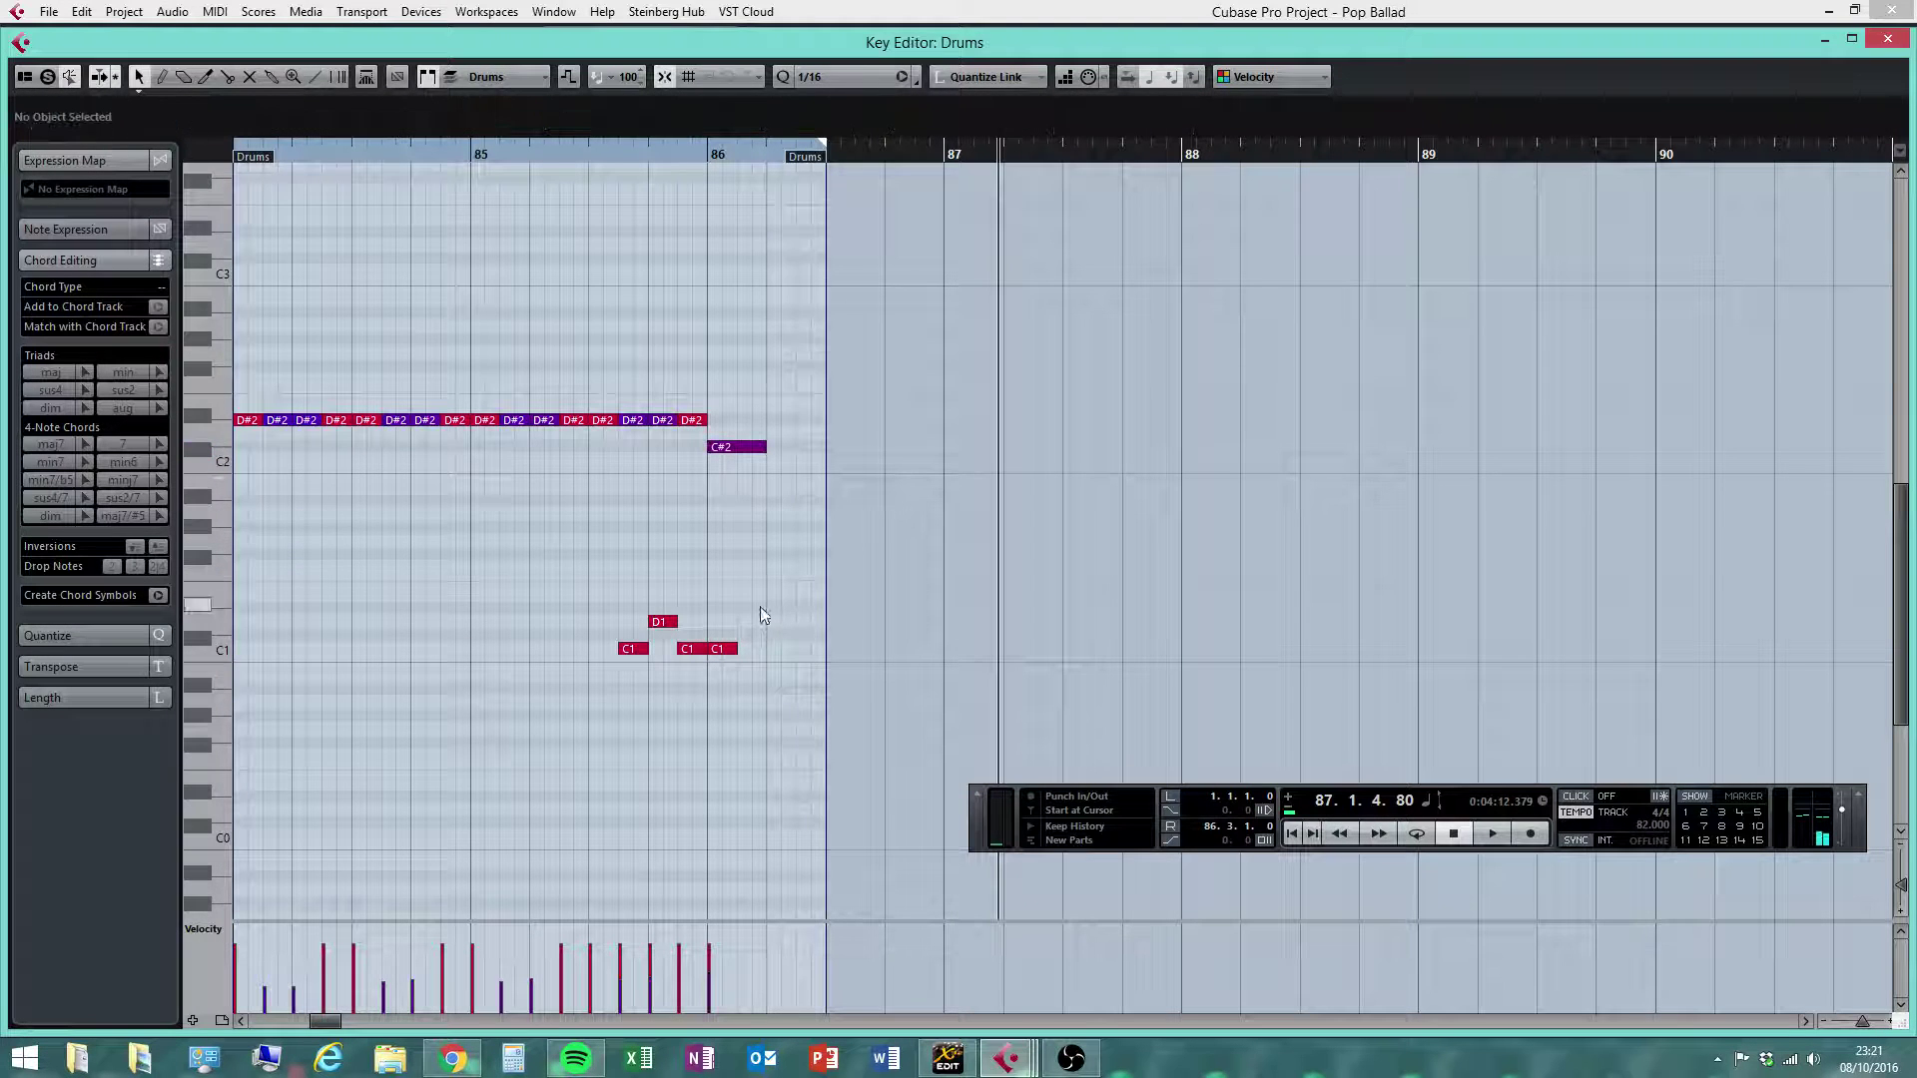
{"action": "left_click", "coordinate": [1887, 42]}
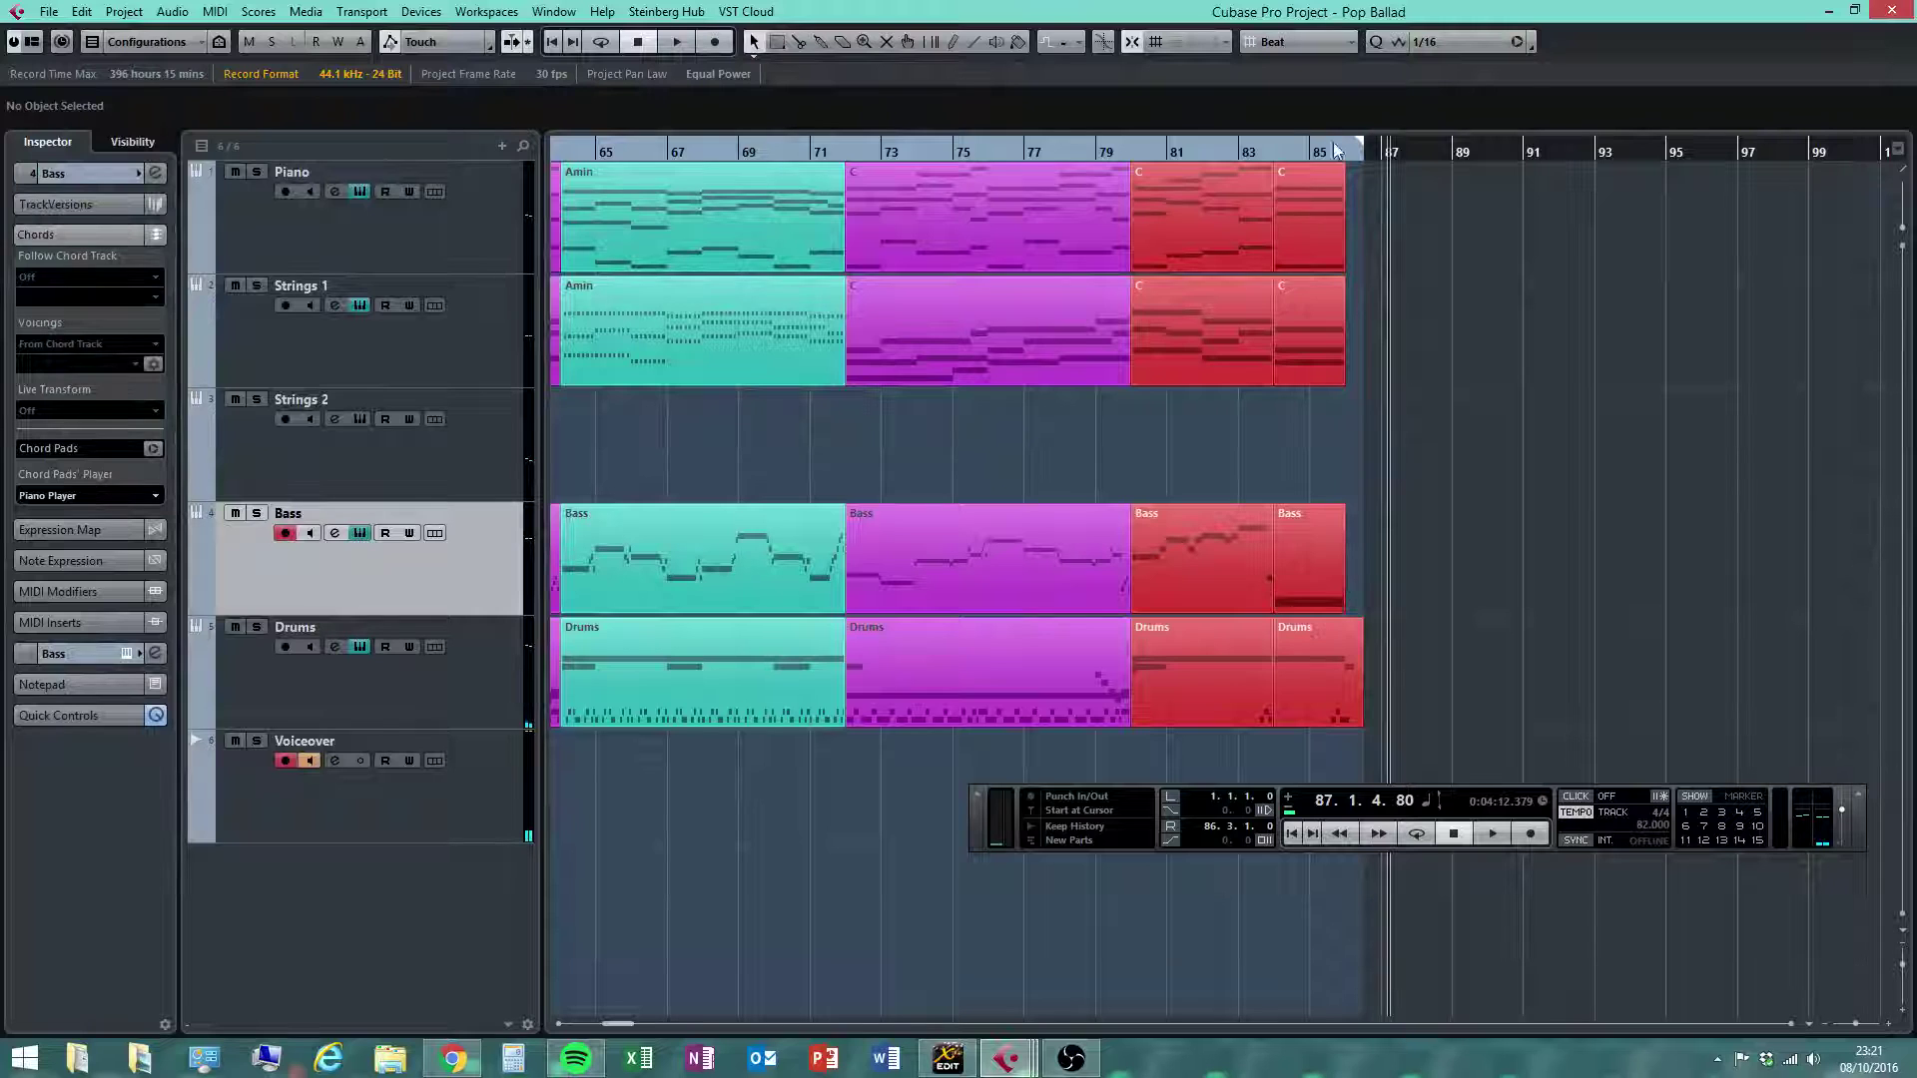
Play the ending from about bar 83 until it fades past the last parts, and move the right locator to bar 87
{"action": "left_click_drag", "start_coordinate": [1336, 149], "coordinate": [1255, 150]}
{"action": "key", "text": "space"}
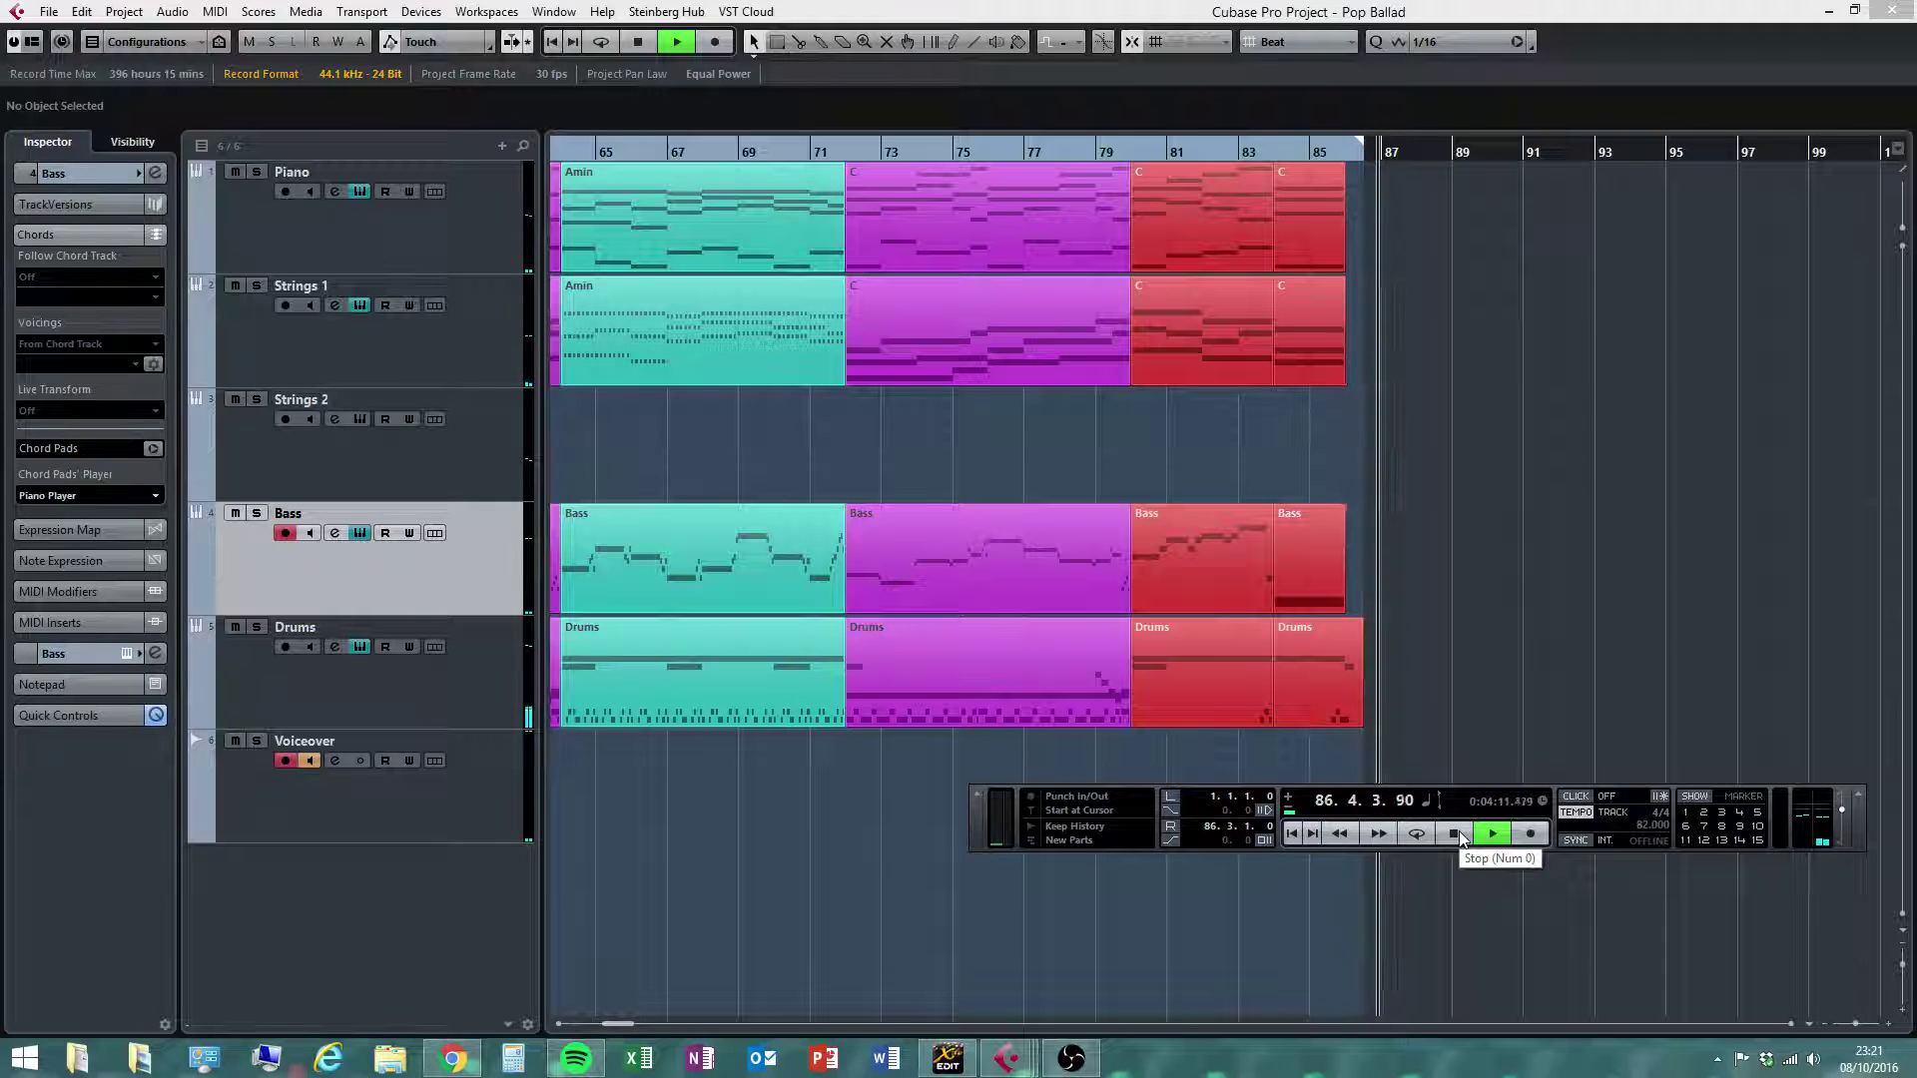
{"action": "left_click", "coordinate": [1456, 835]}
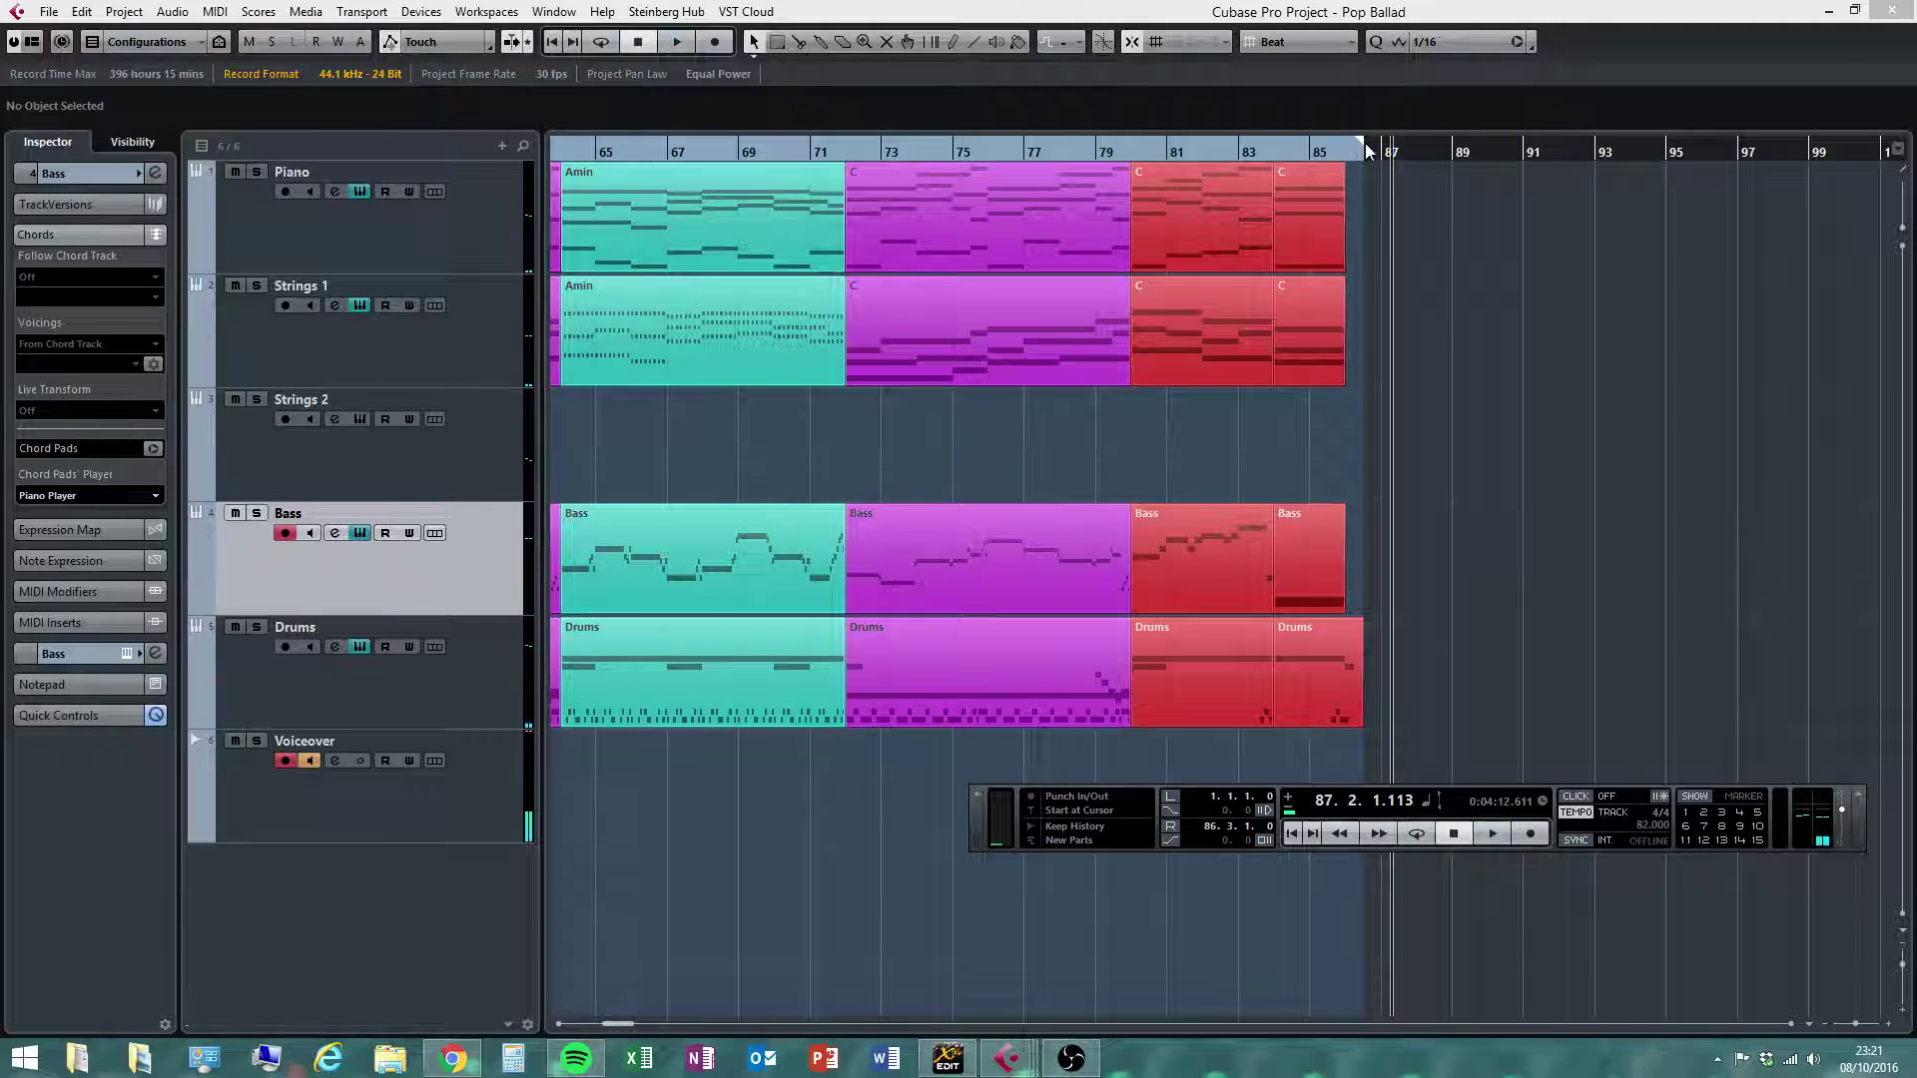
{"action": "left_click_drag", "start_coordinate": [1368, 150], "coordinate": [1379, 150]}
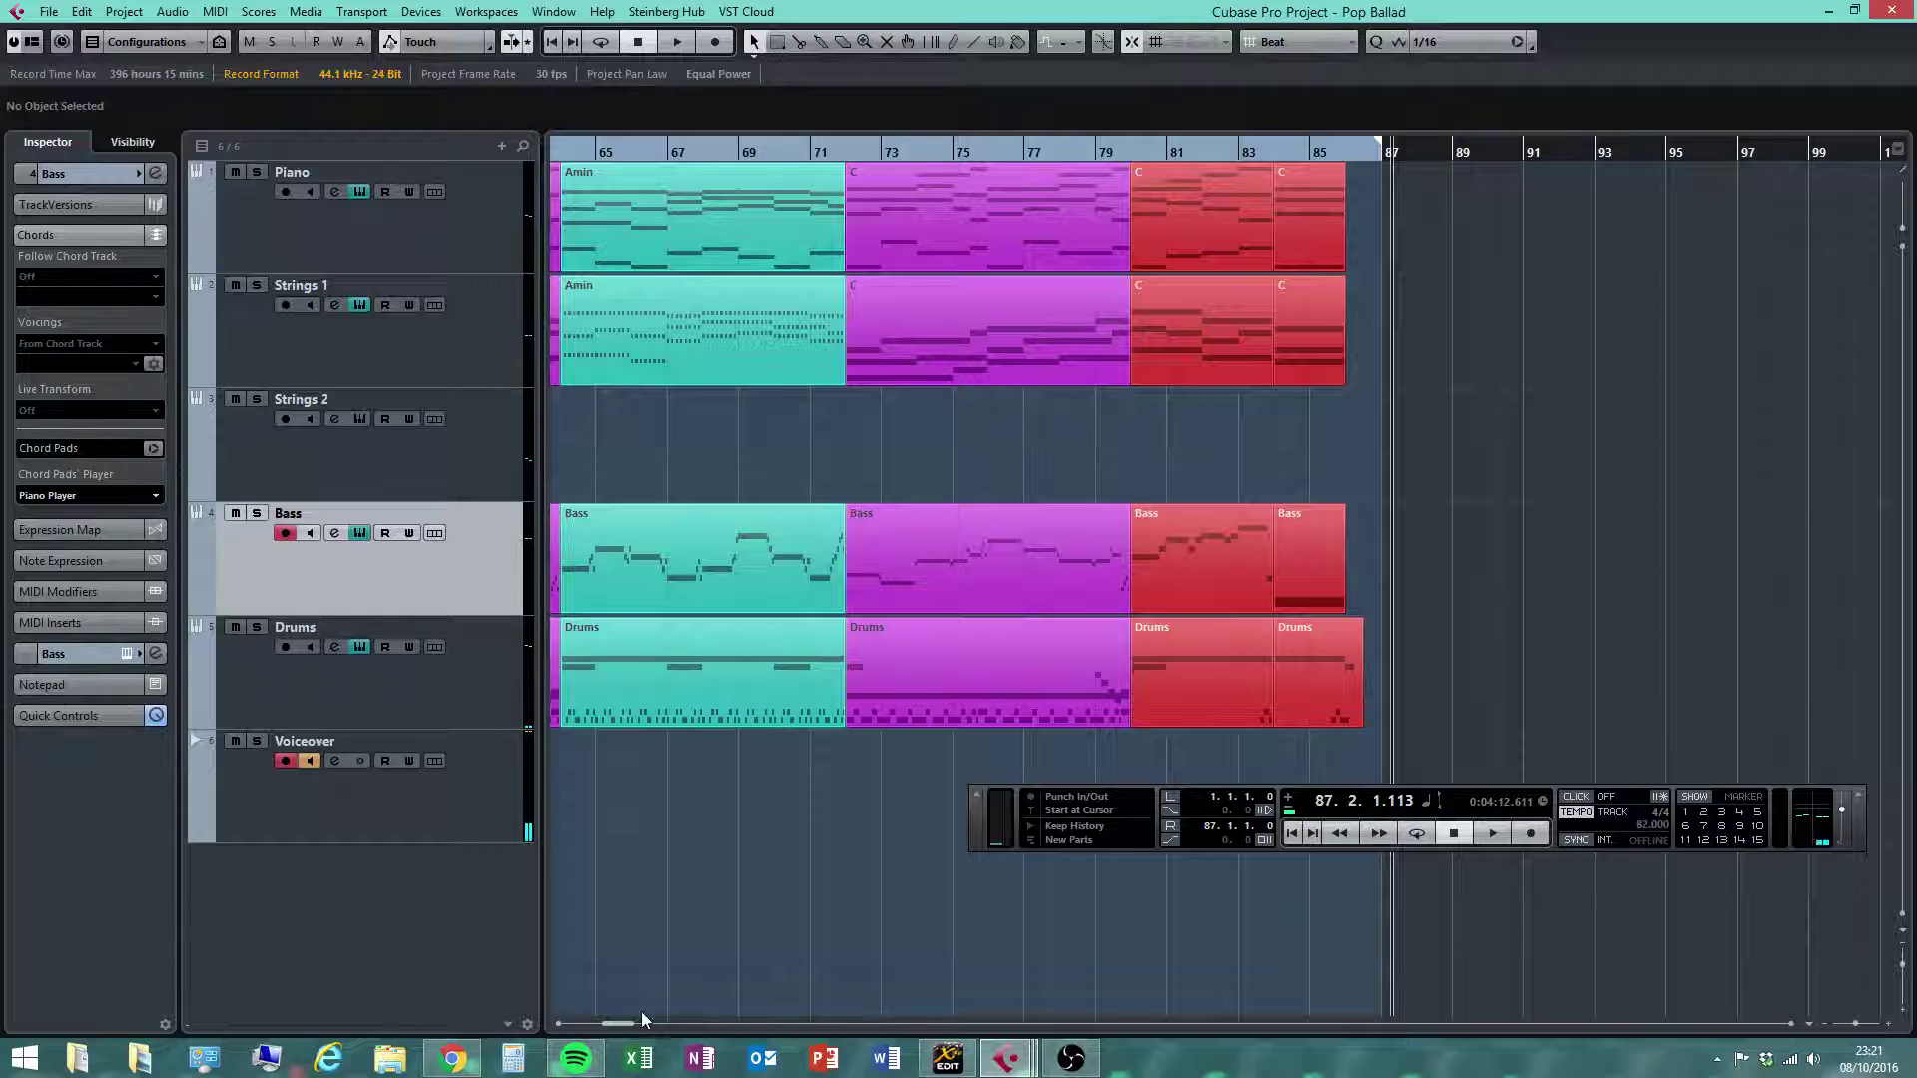
Zoom out until the whole arrangement from bar 1 to the right locator is in view, and save the project
{"action": "left_click_drag", "start_coordinate": [641, 1021], "coordinate": [572, 1030]}
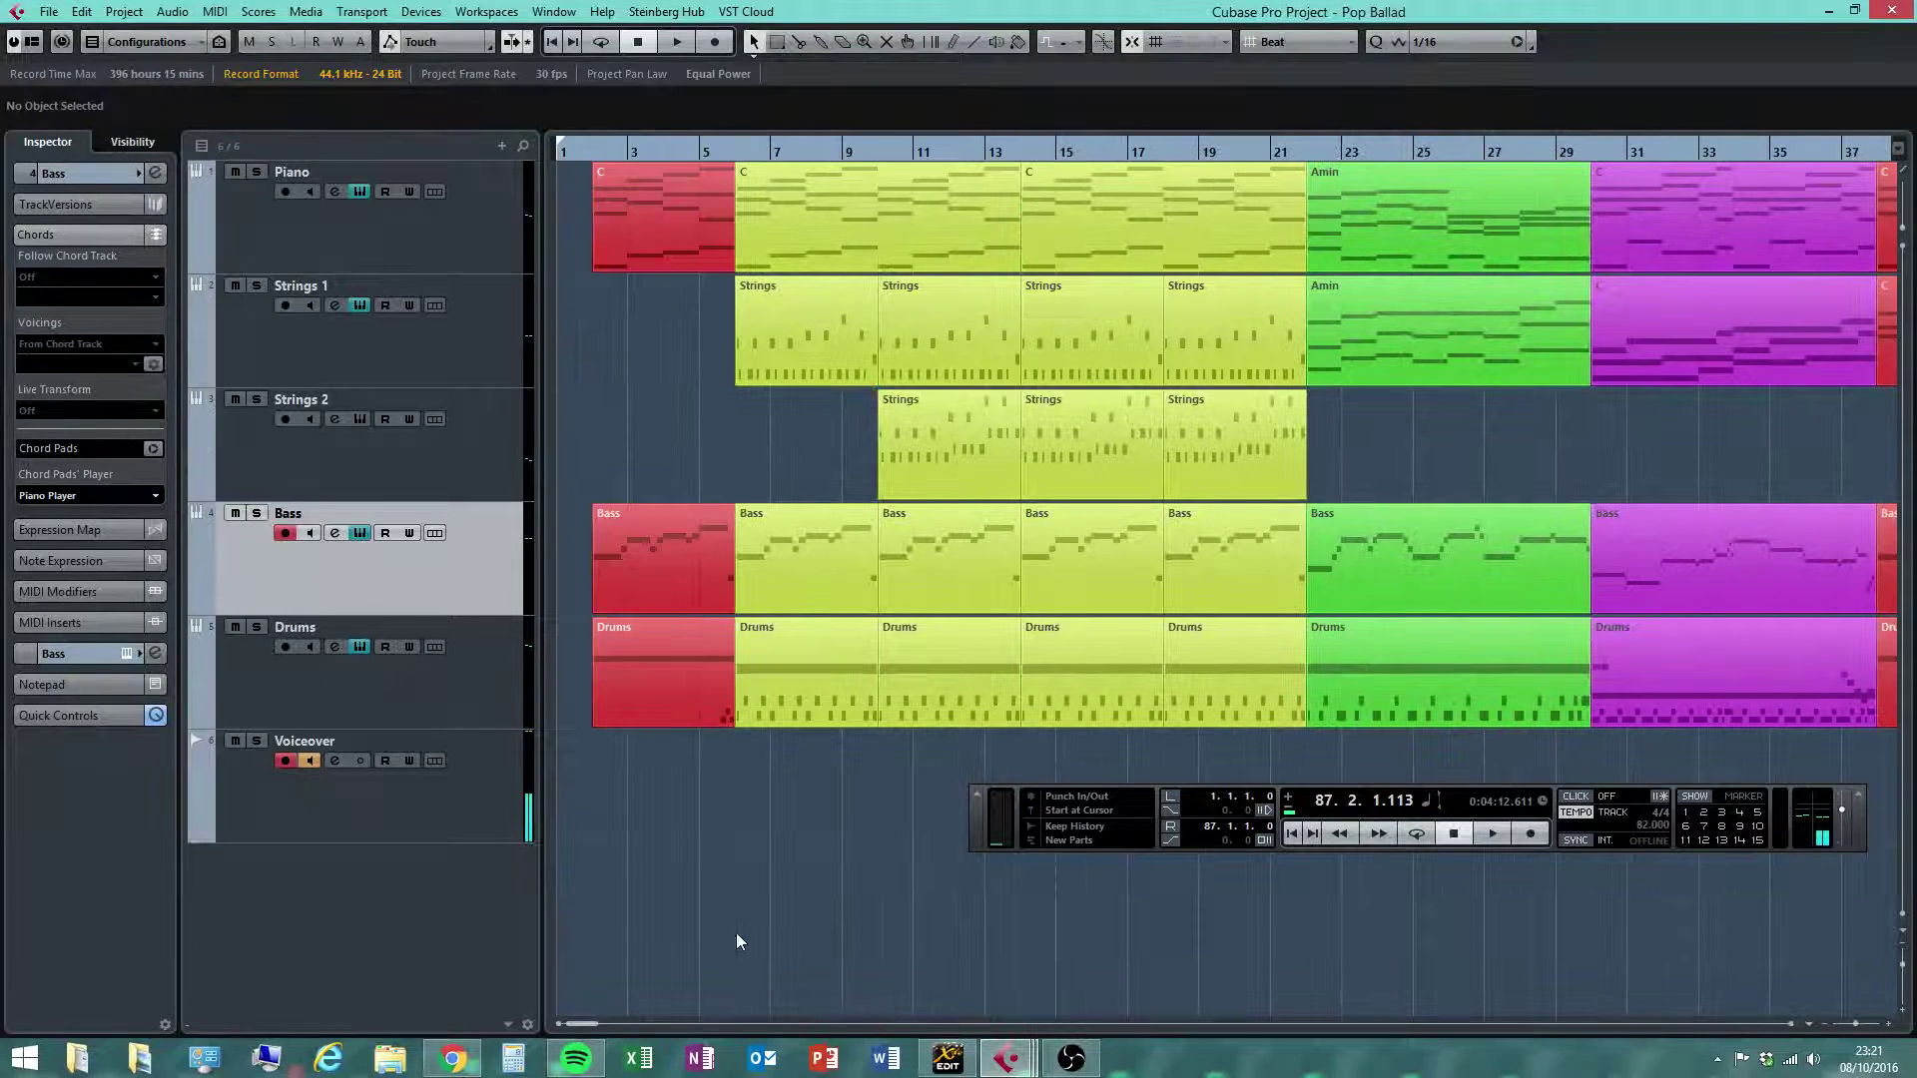
{"action": "left_click", "coordinate": [1823, 1022]}
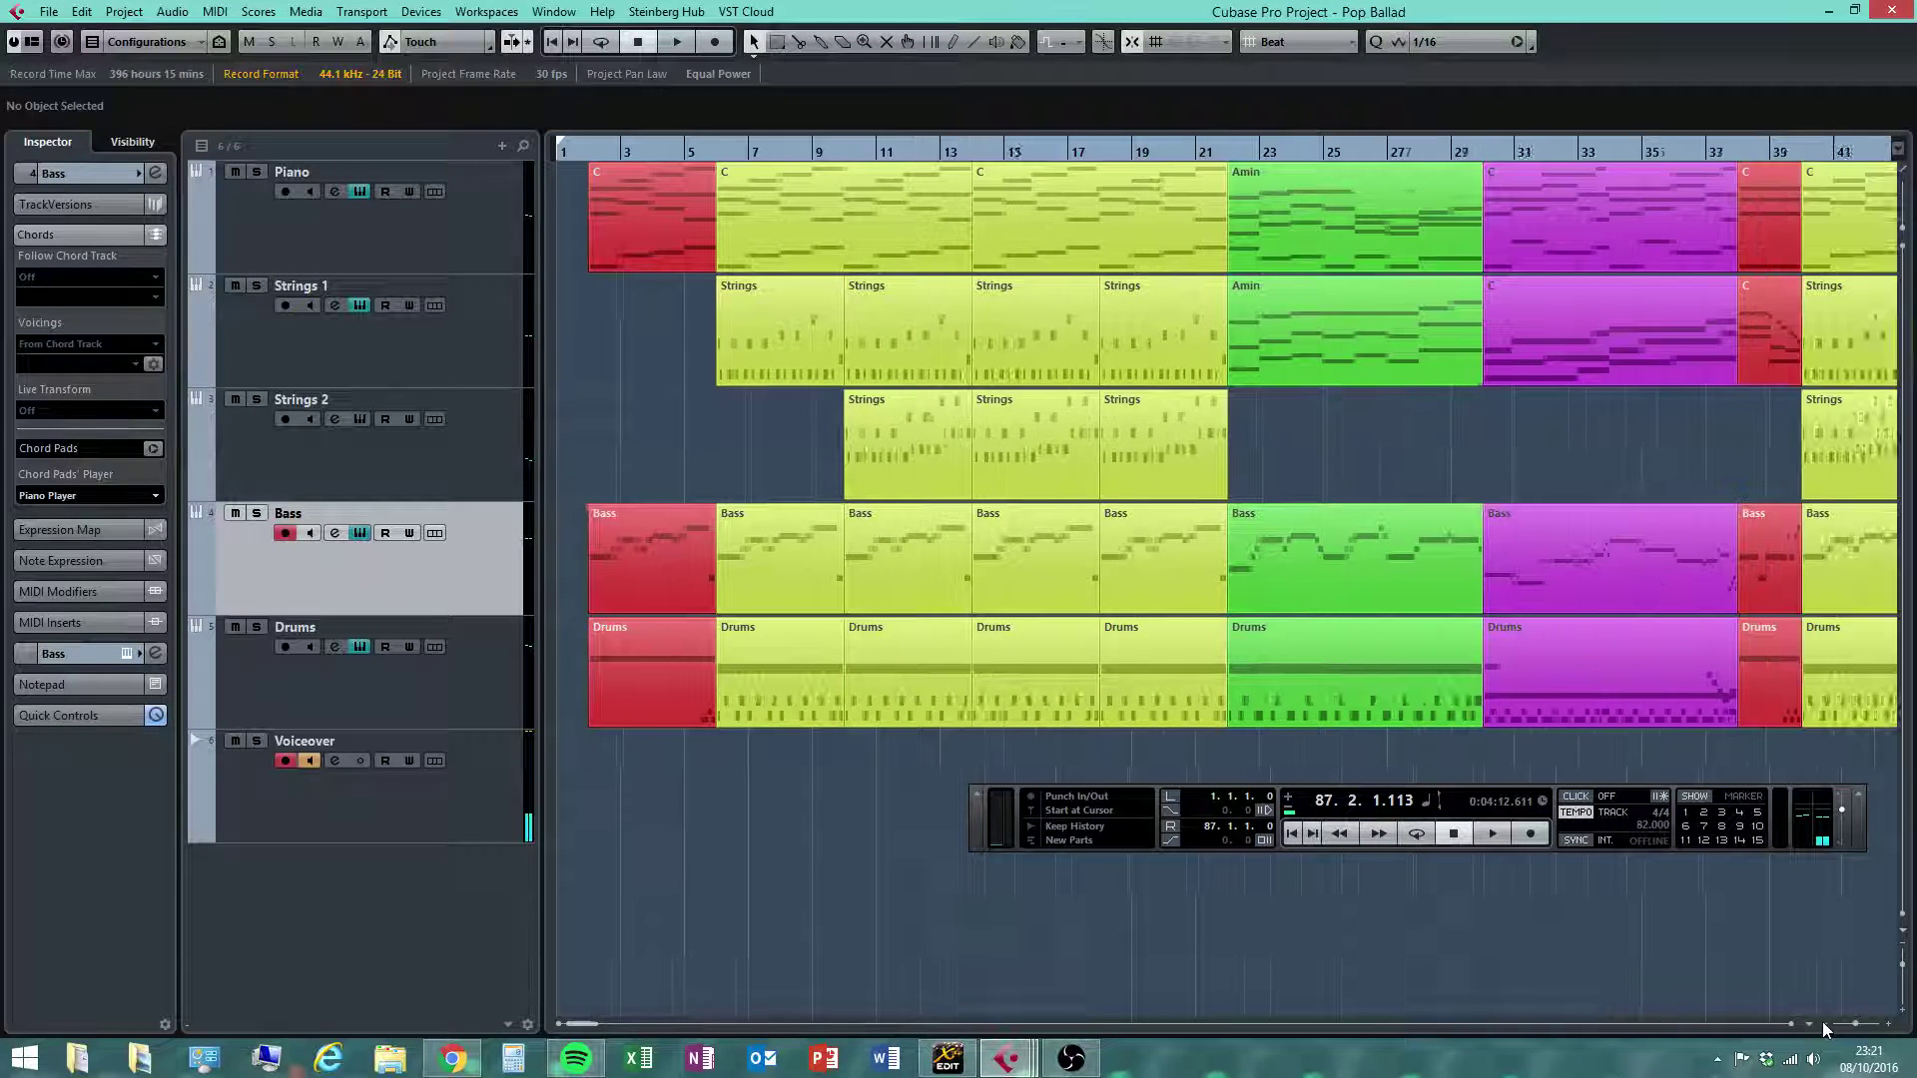
{"action": "left_click", "coordinate": [1823, 1023]}
{"action": "left_click", "coordinate": [1823, 1022]}
{"action": "left_click", "coordinate": [1823, 1022]}
{"action": "left_click", "coordinate": [1823, 1022]}
{"action": "left_click", "coordinate": [1823, 1022]}
{"action": "left_click", "coordinate": [1823, 1022]}
{"action": "left_click", "coordinate": [1823, 1022]}
{"action": "left_click", "coordinate": [1823, 1022]}
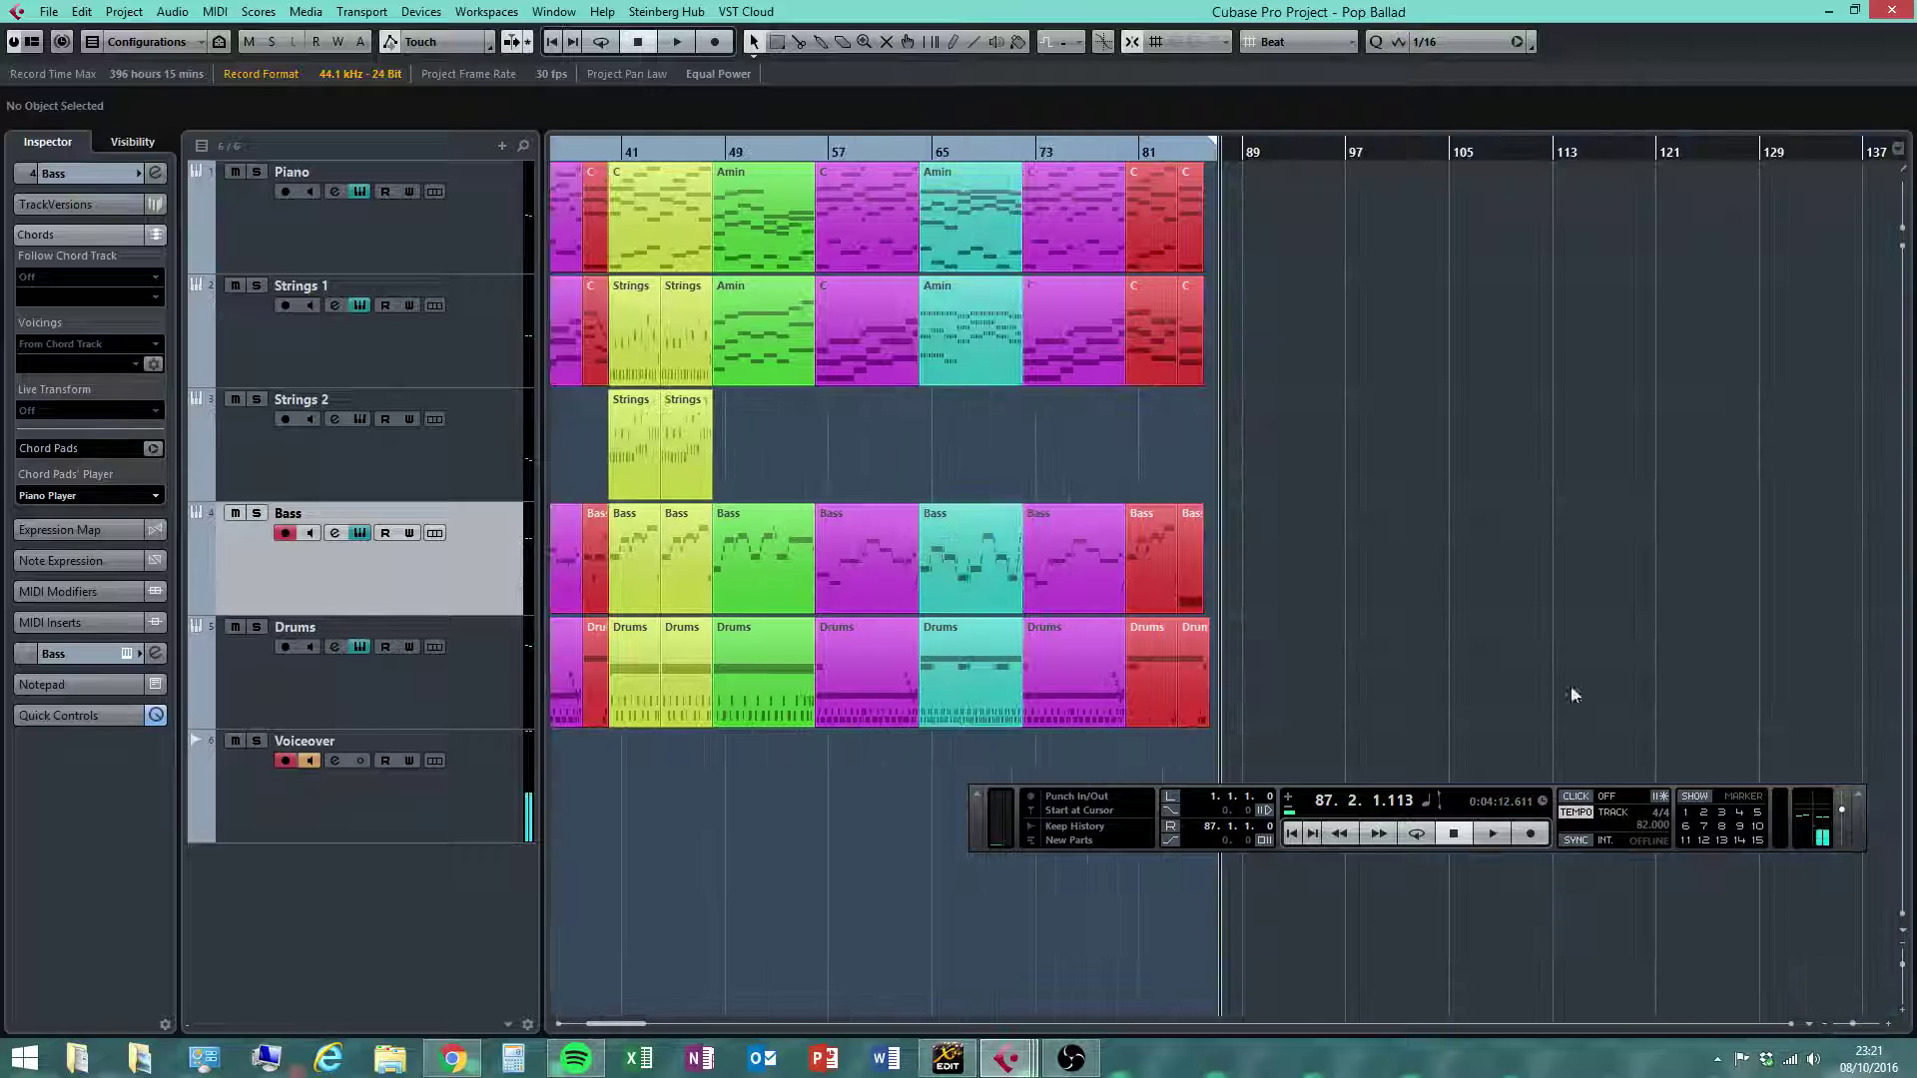
{"action": "left_click_drag", "start_coordinate": [623, 1025], "coordinate": [595, 1031]}
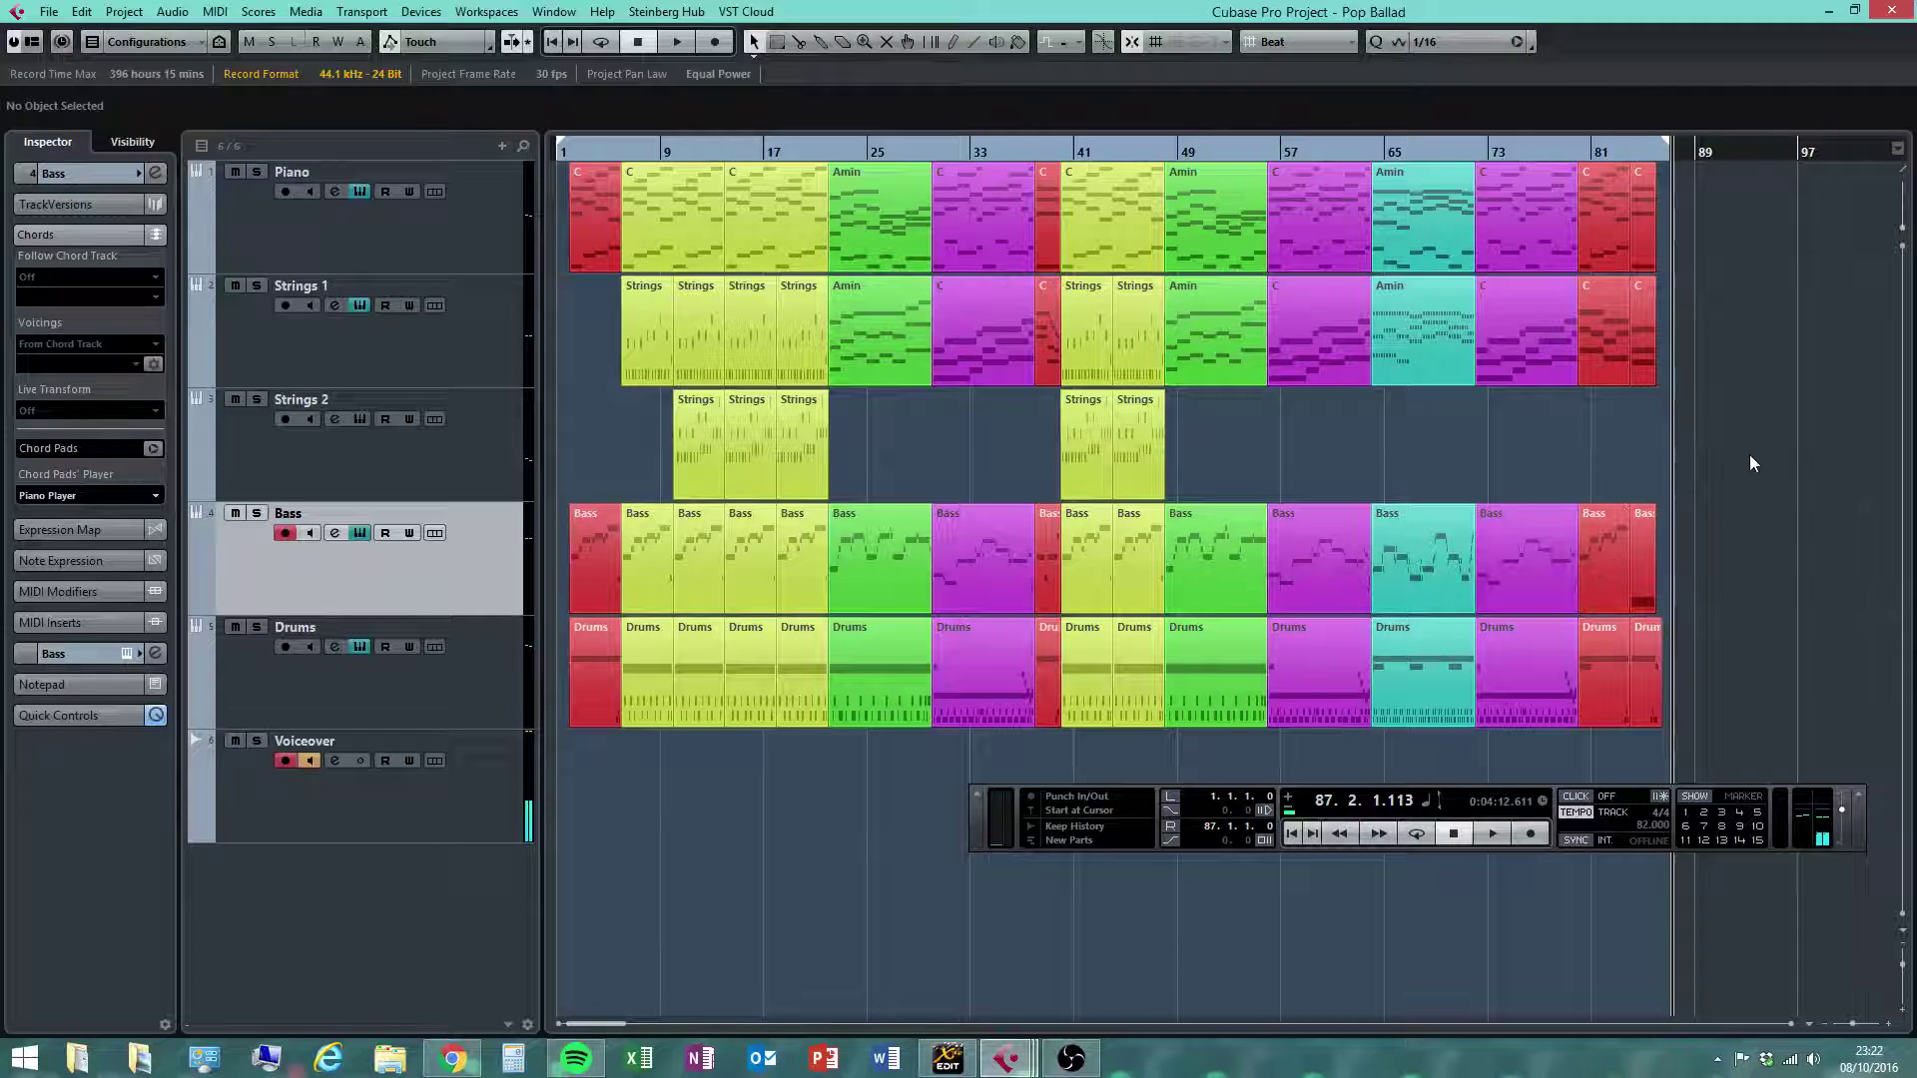
{"action": "left_click", "coordinate": [47, 14]}
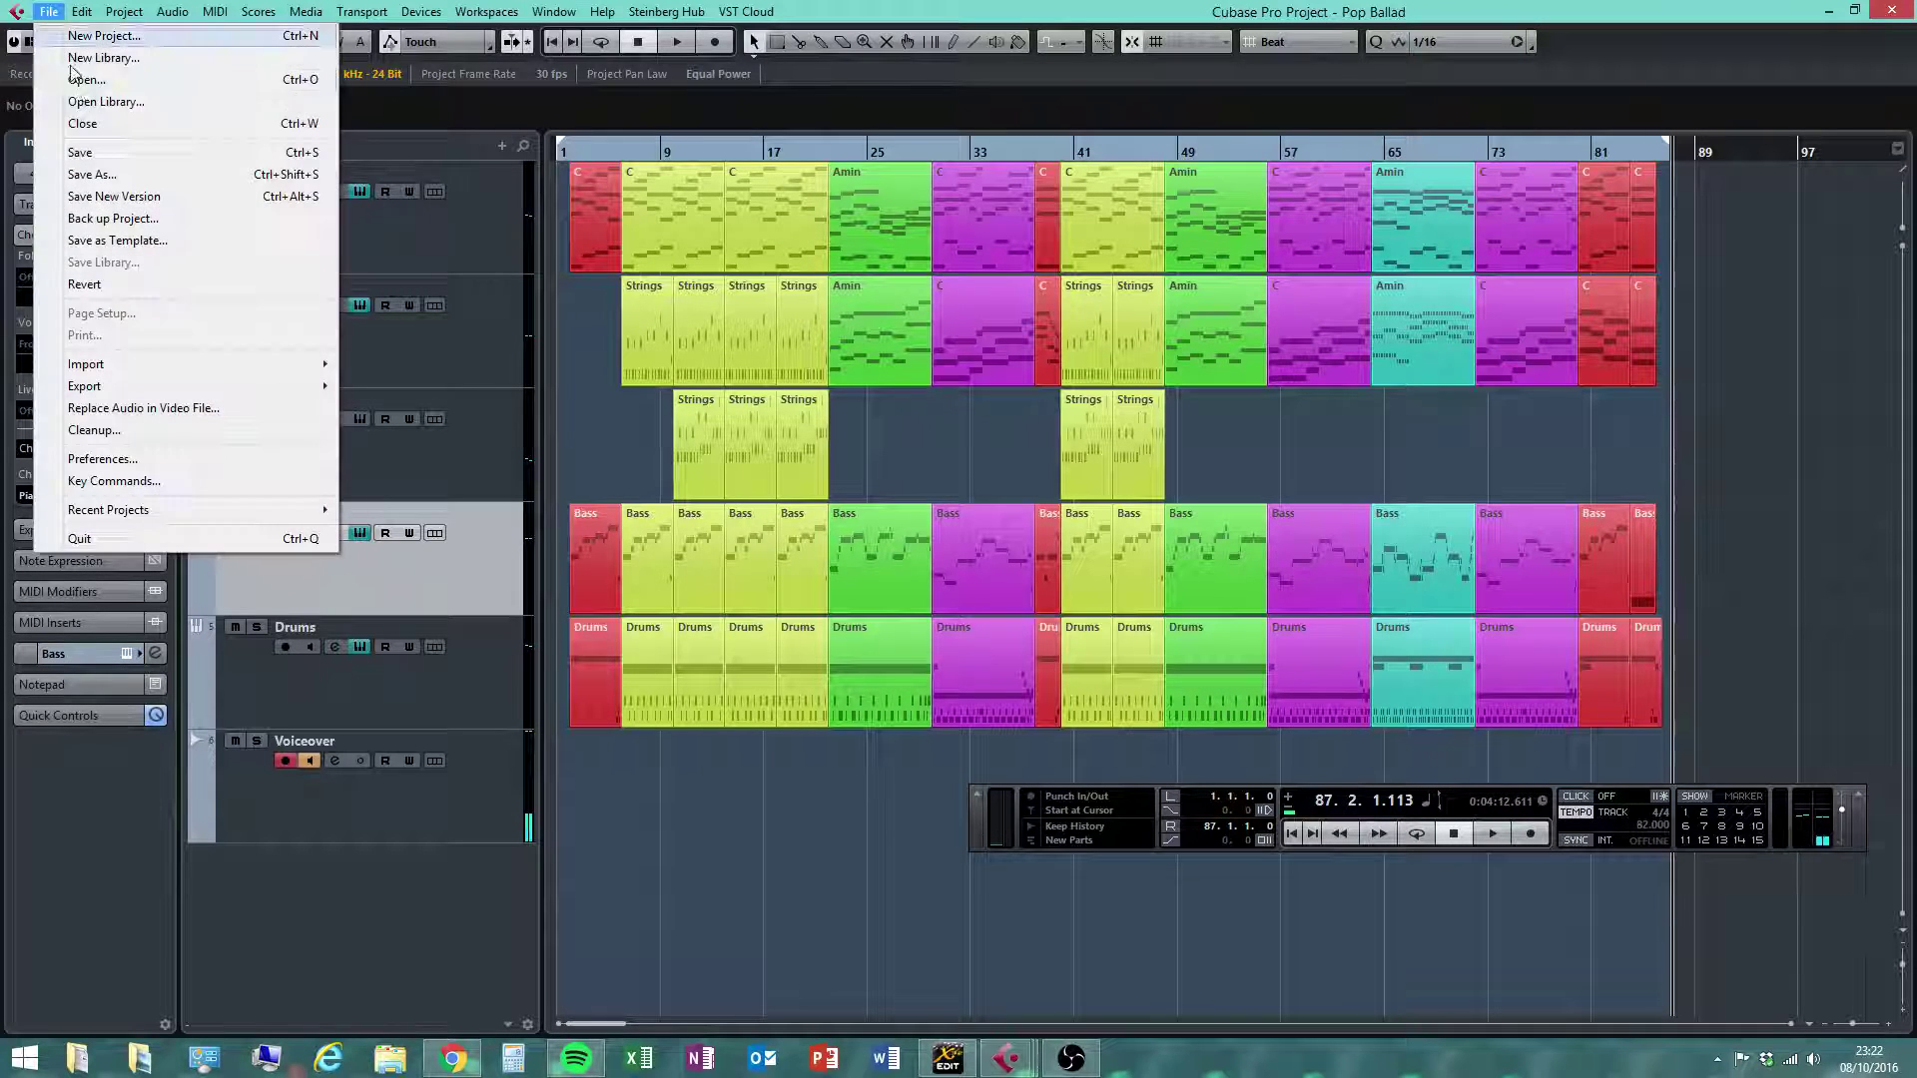
{"action": "left_click", "coordinate": [60, 150]}
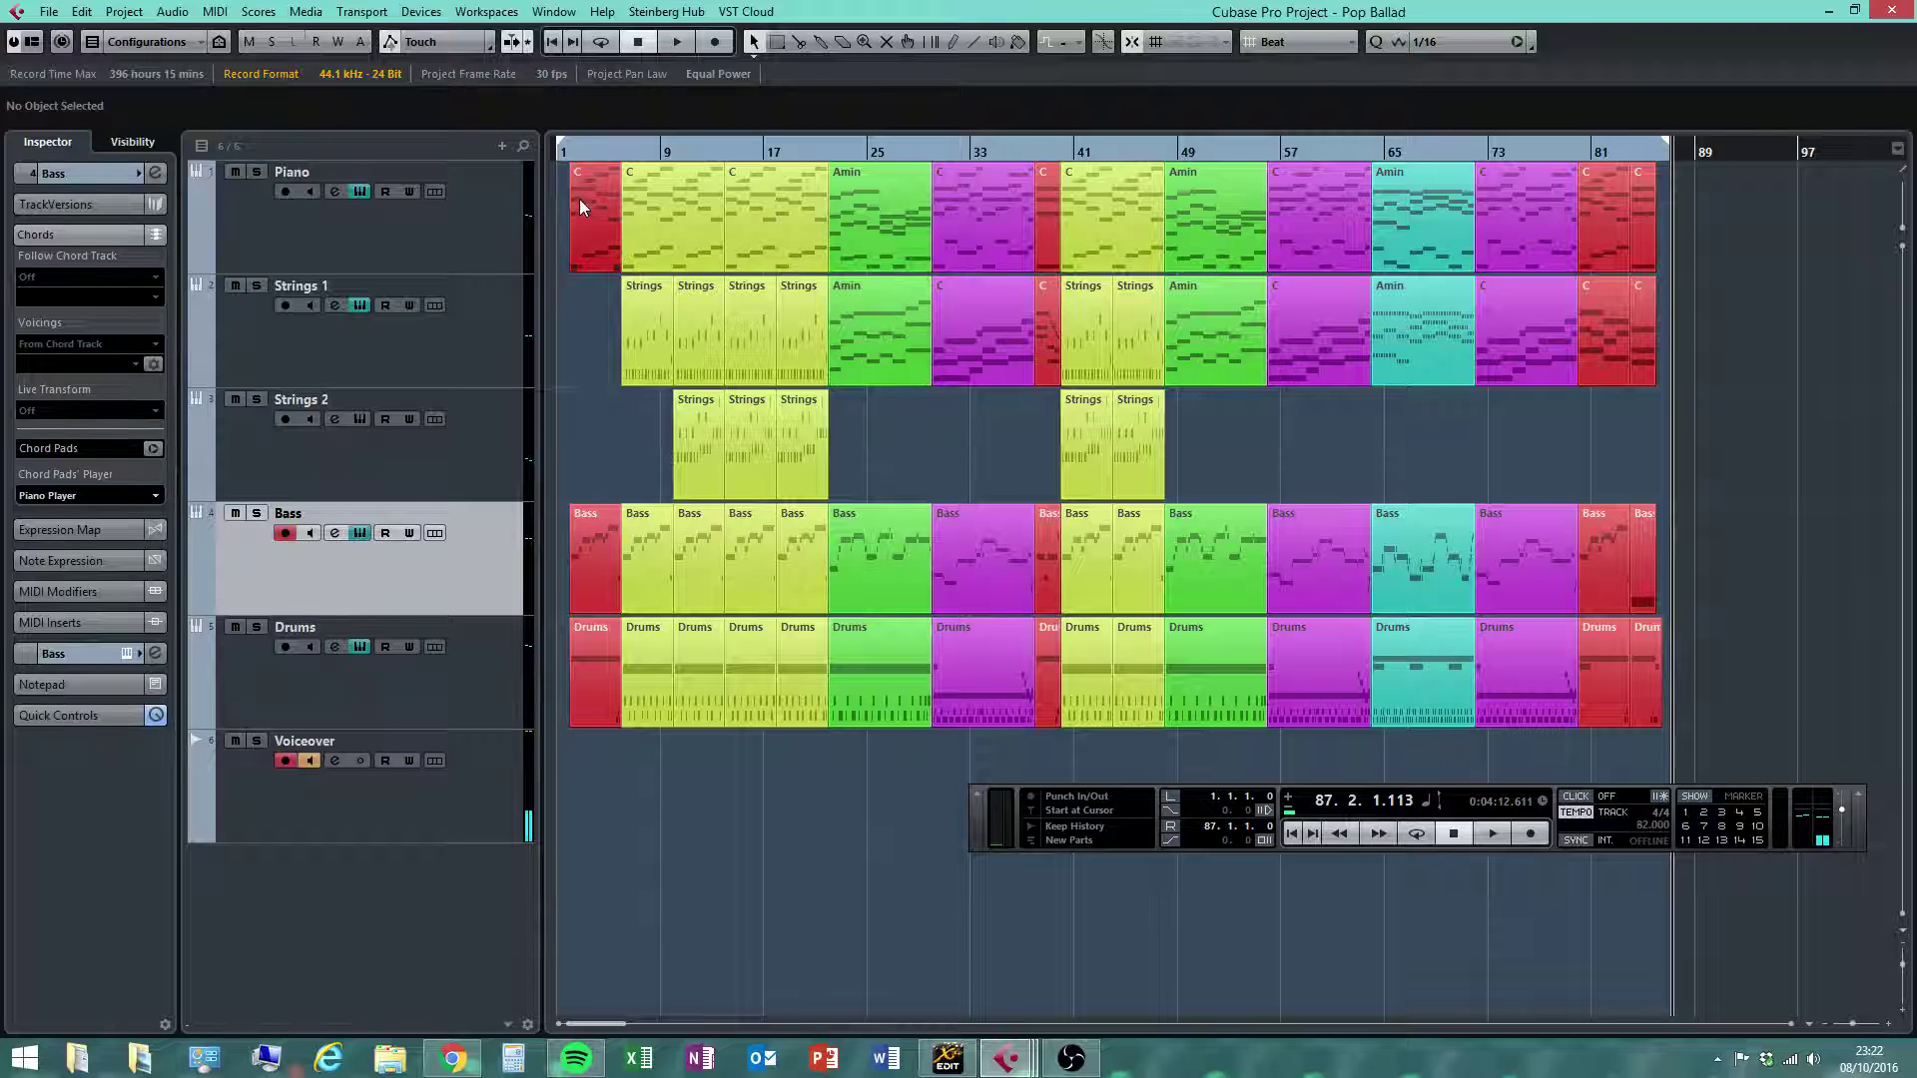
Highlight the Piano parts and the parts on all tracks in turn, deselecting them each time, and select the Voiceover track
{"action": "left_click_drag", "start_coordinate": [557, 205], "coordinate": [1733, 226]}
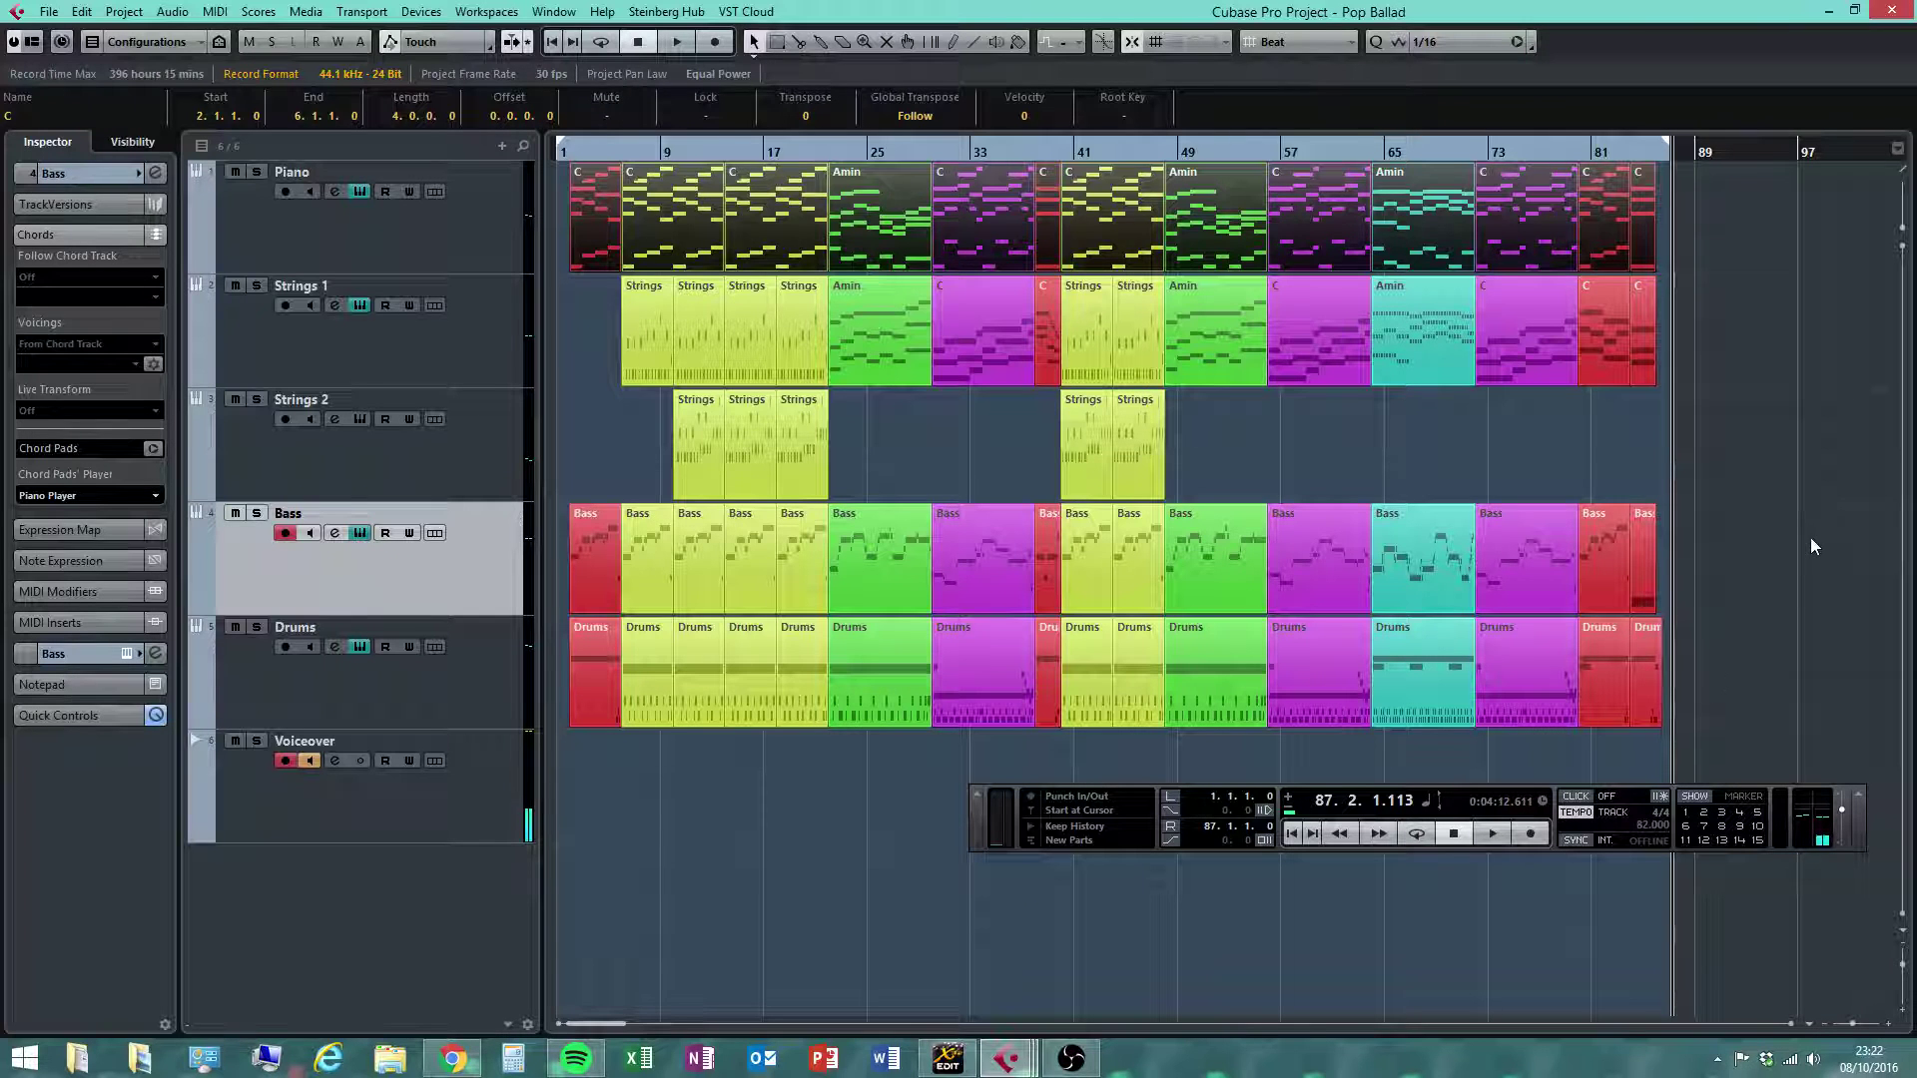
{"action": "left_click", "coordinate": [1488, 468]}
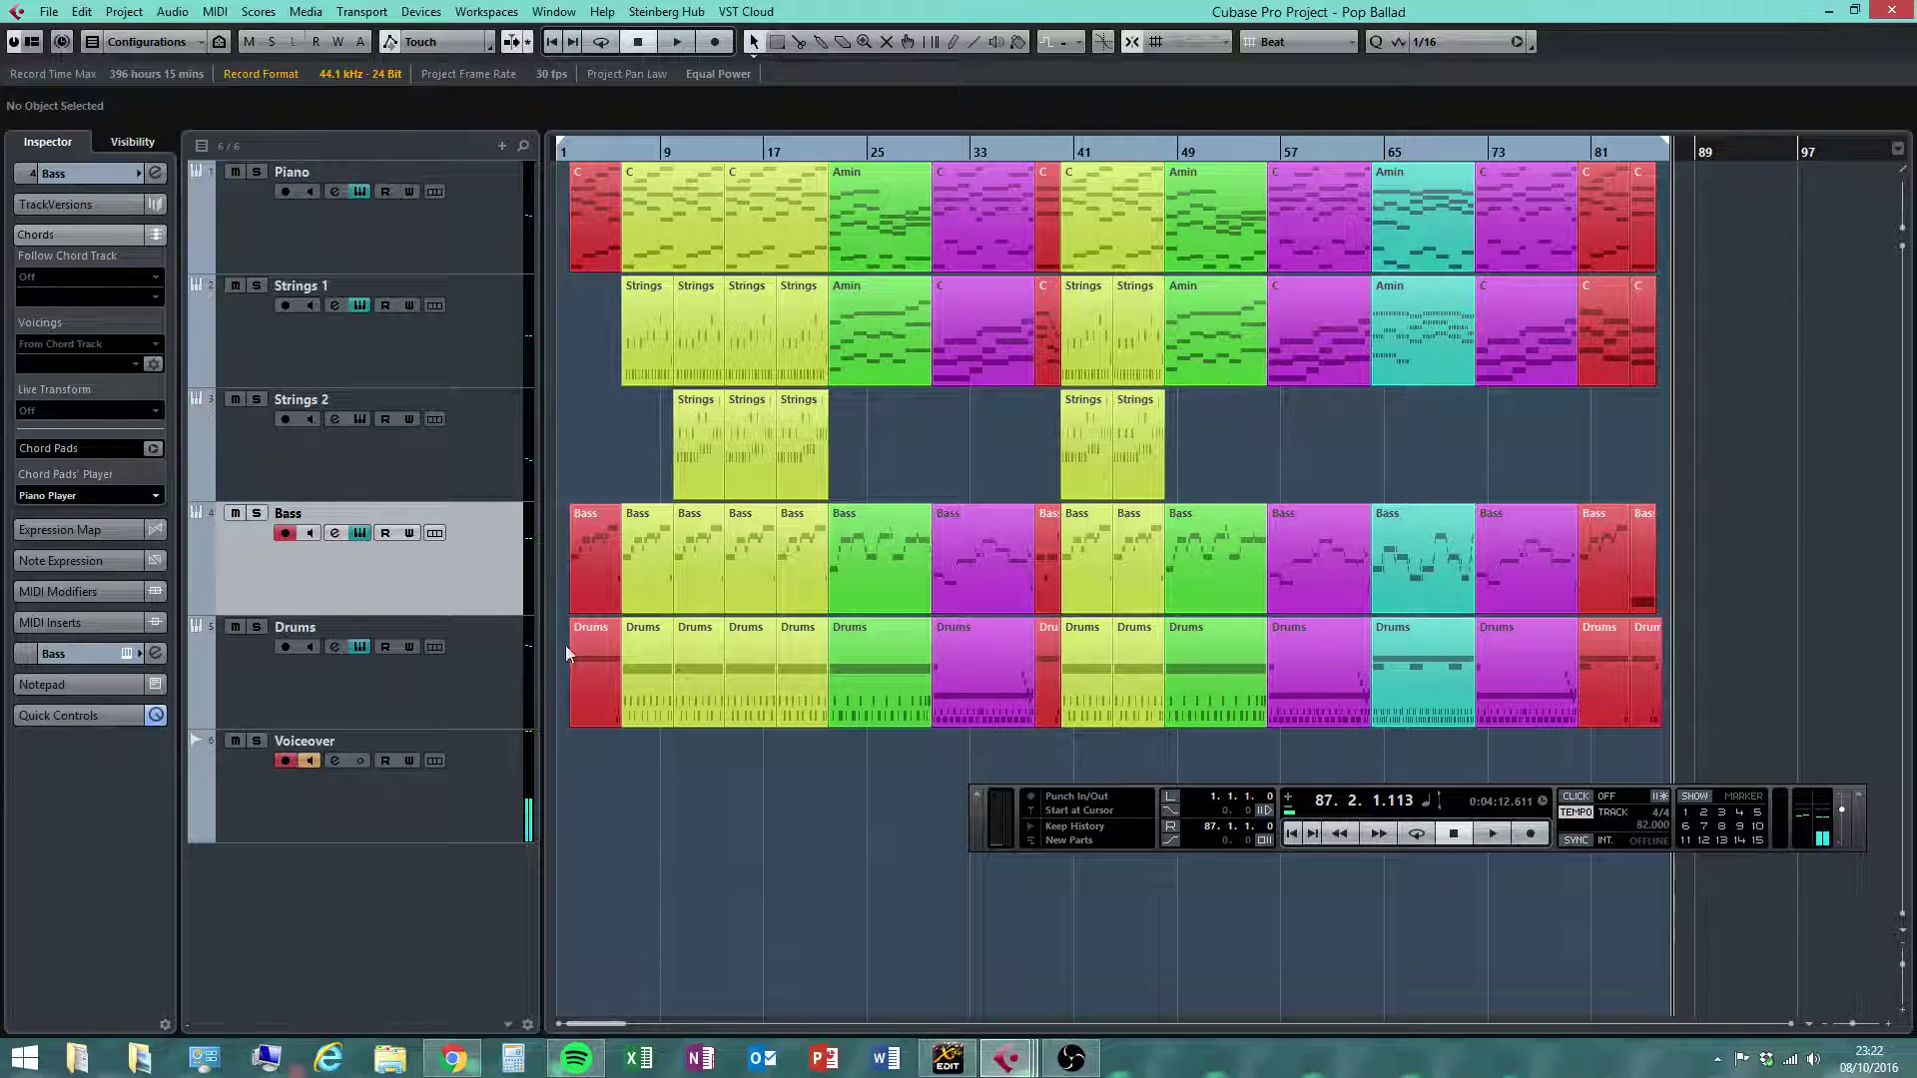
{"action": "left_click", "coordinate": [518, 782]}
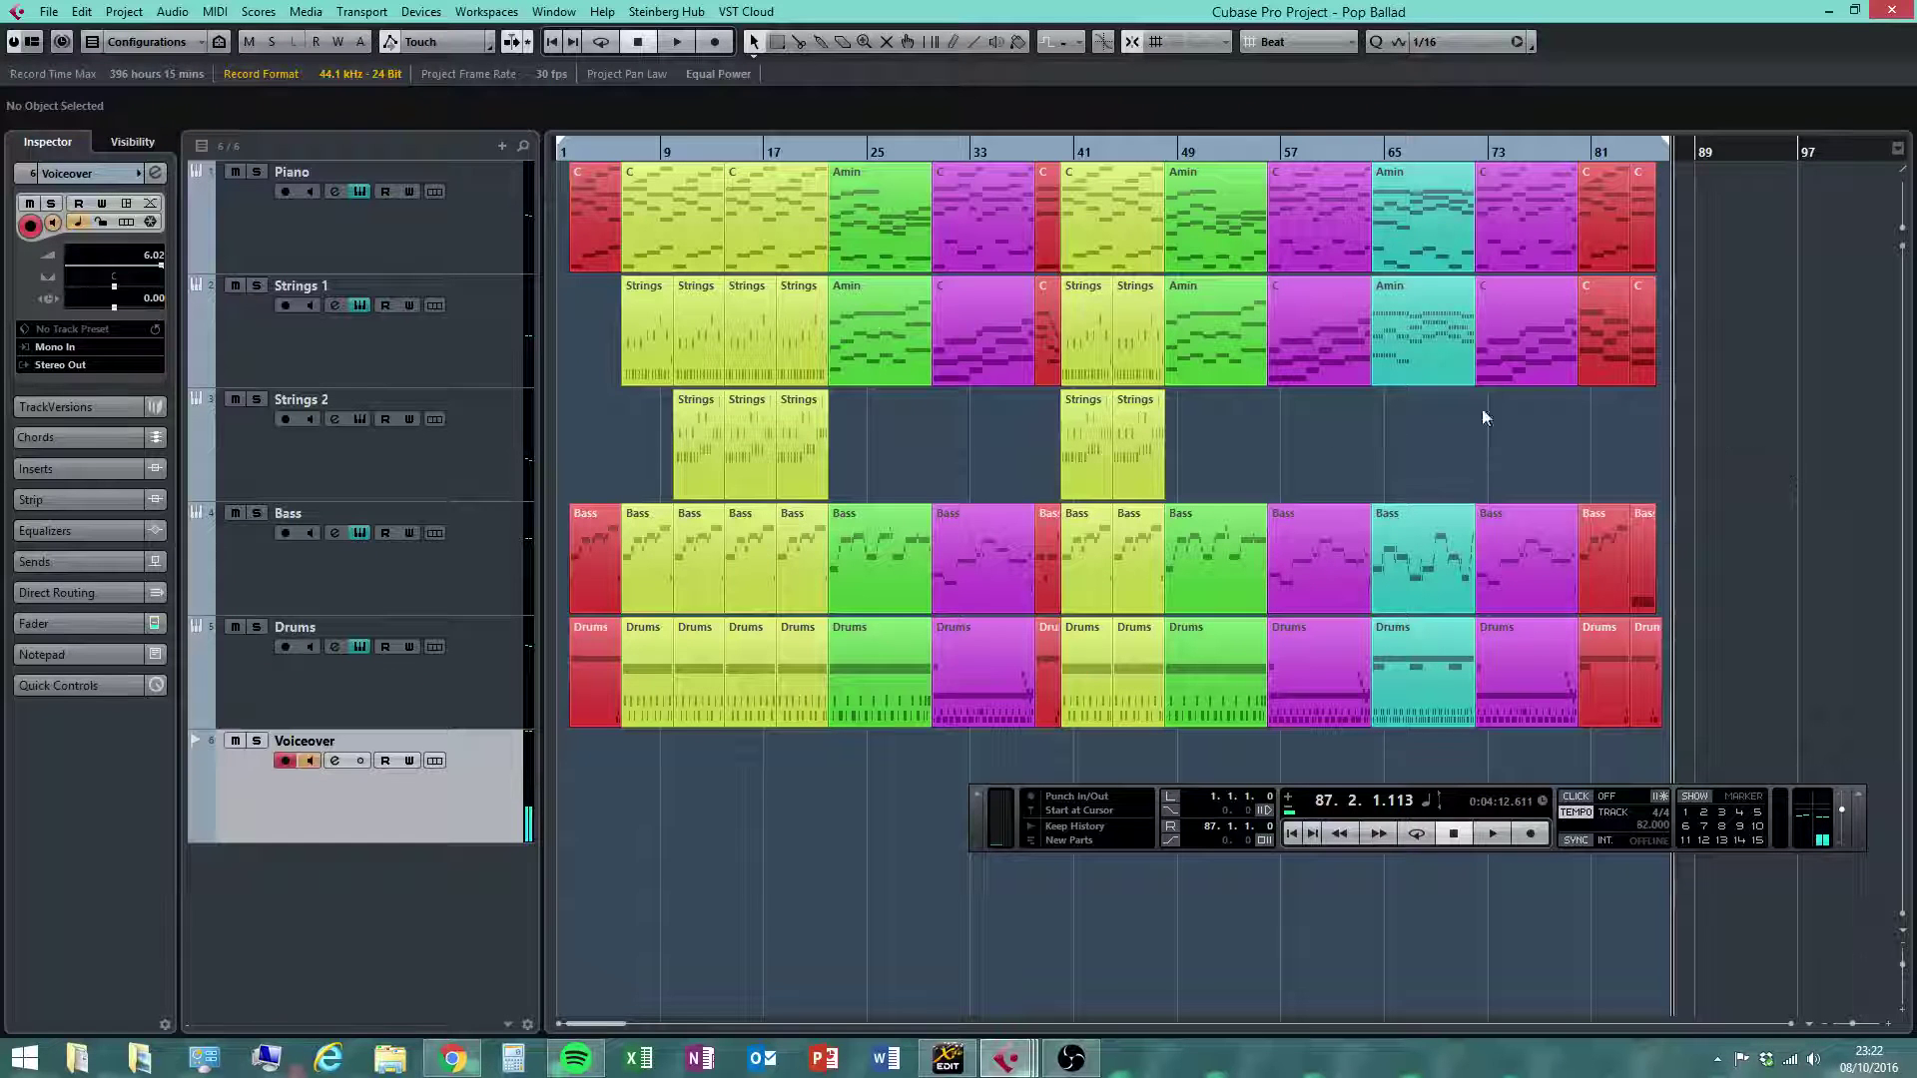
{"action": "left_click_drag", "start_coordinate": [1729, 230], "coordinate": [465, 700]}
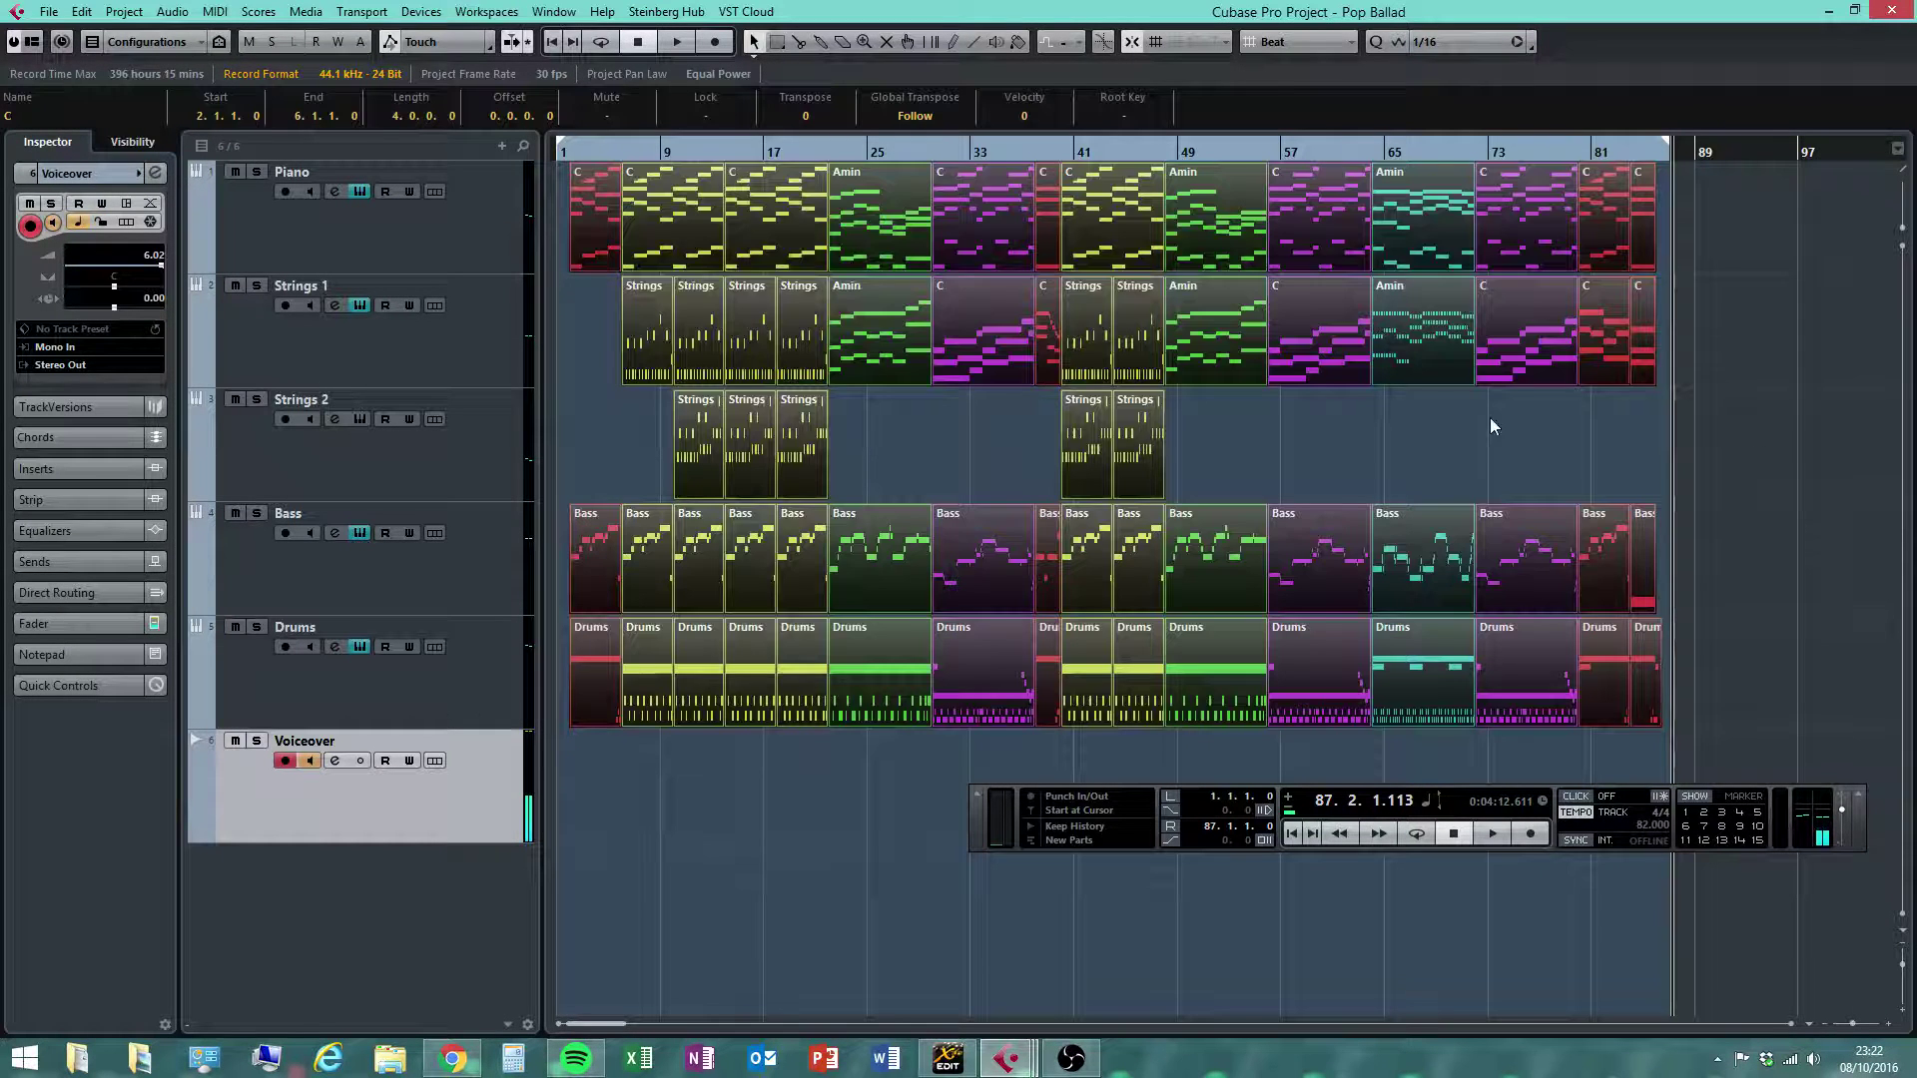
{"action": "left_click", "coordinate": [1789, 425]}
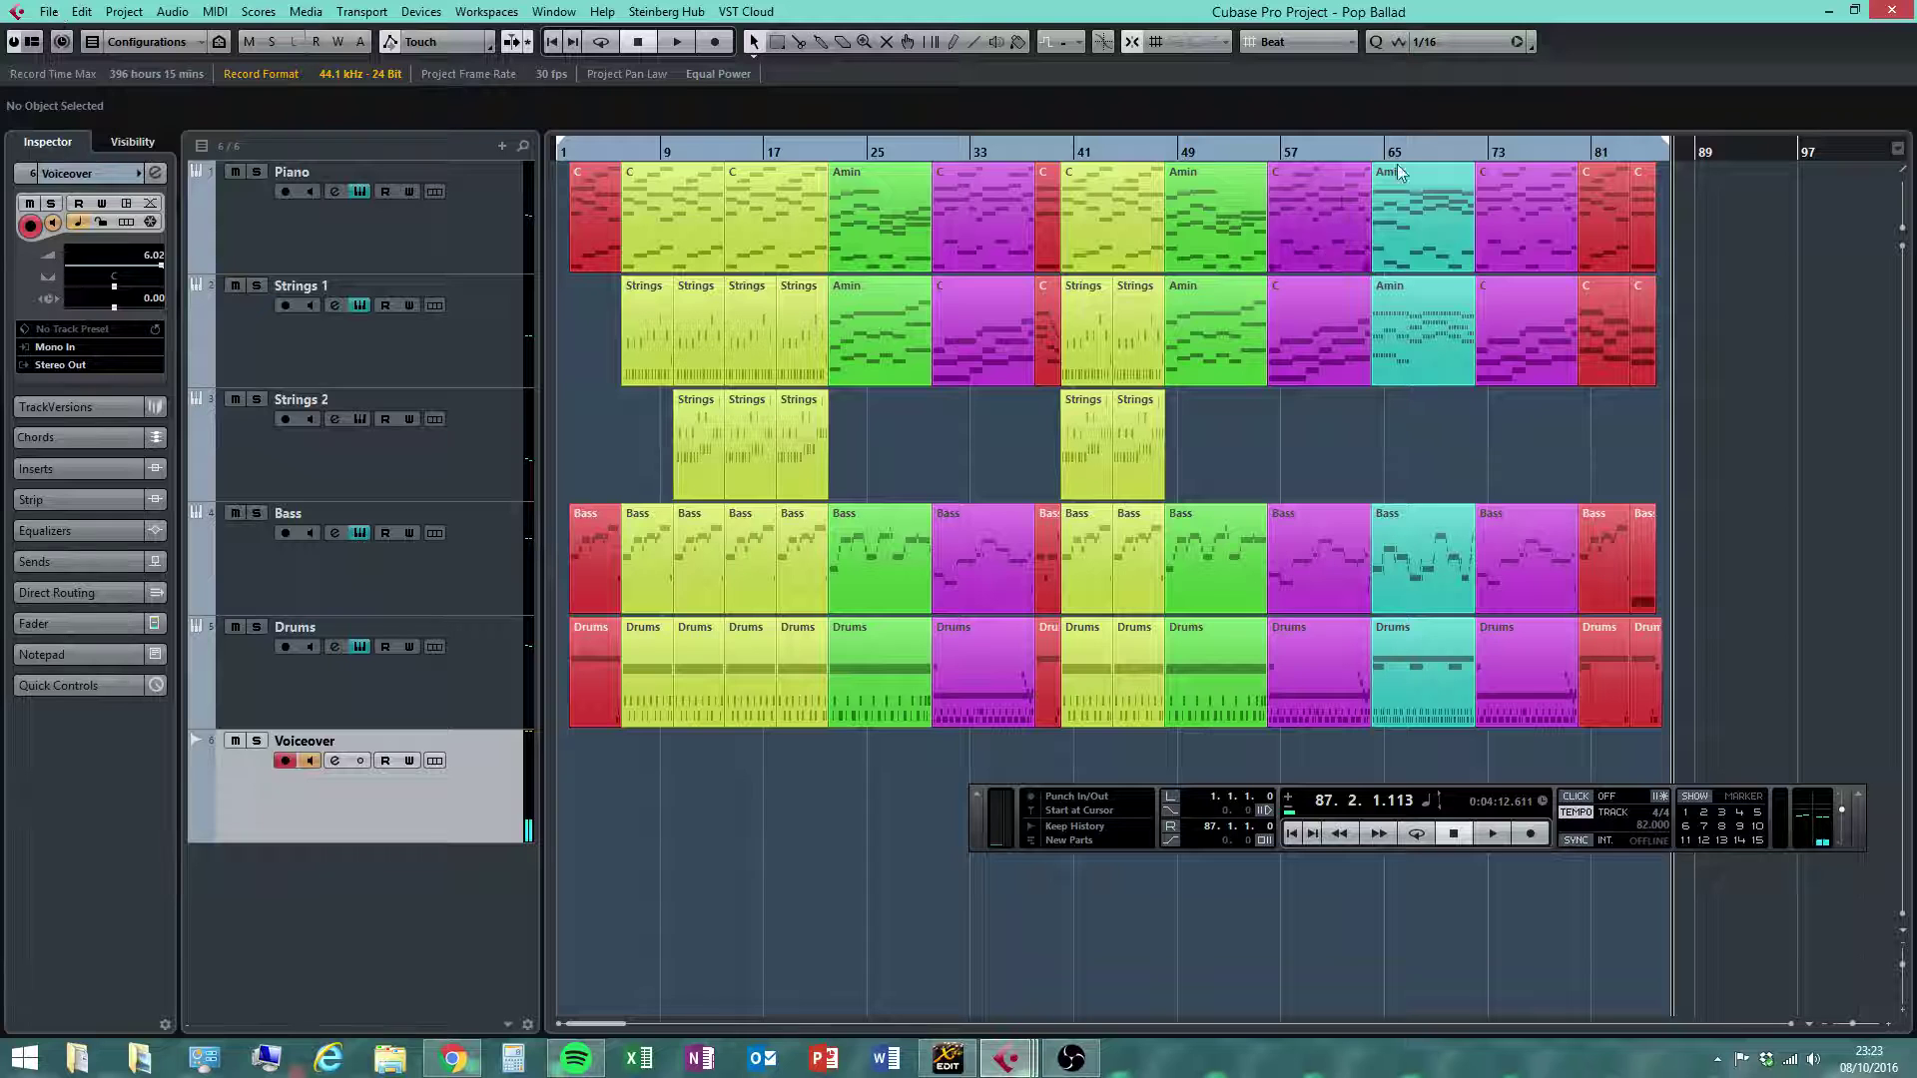
Save the finished Pop Ballad project
{"action": "left_click", "coordinate": [51, 14]}
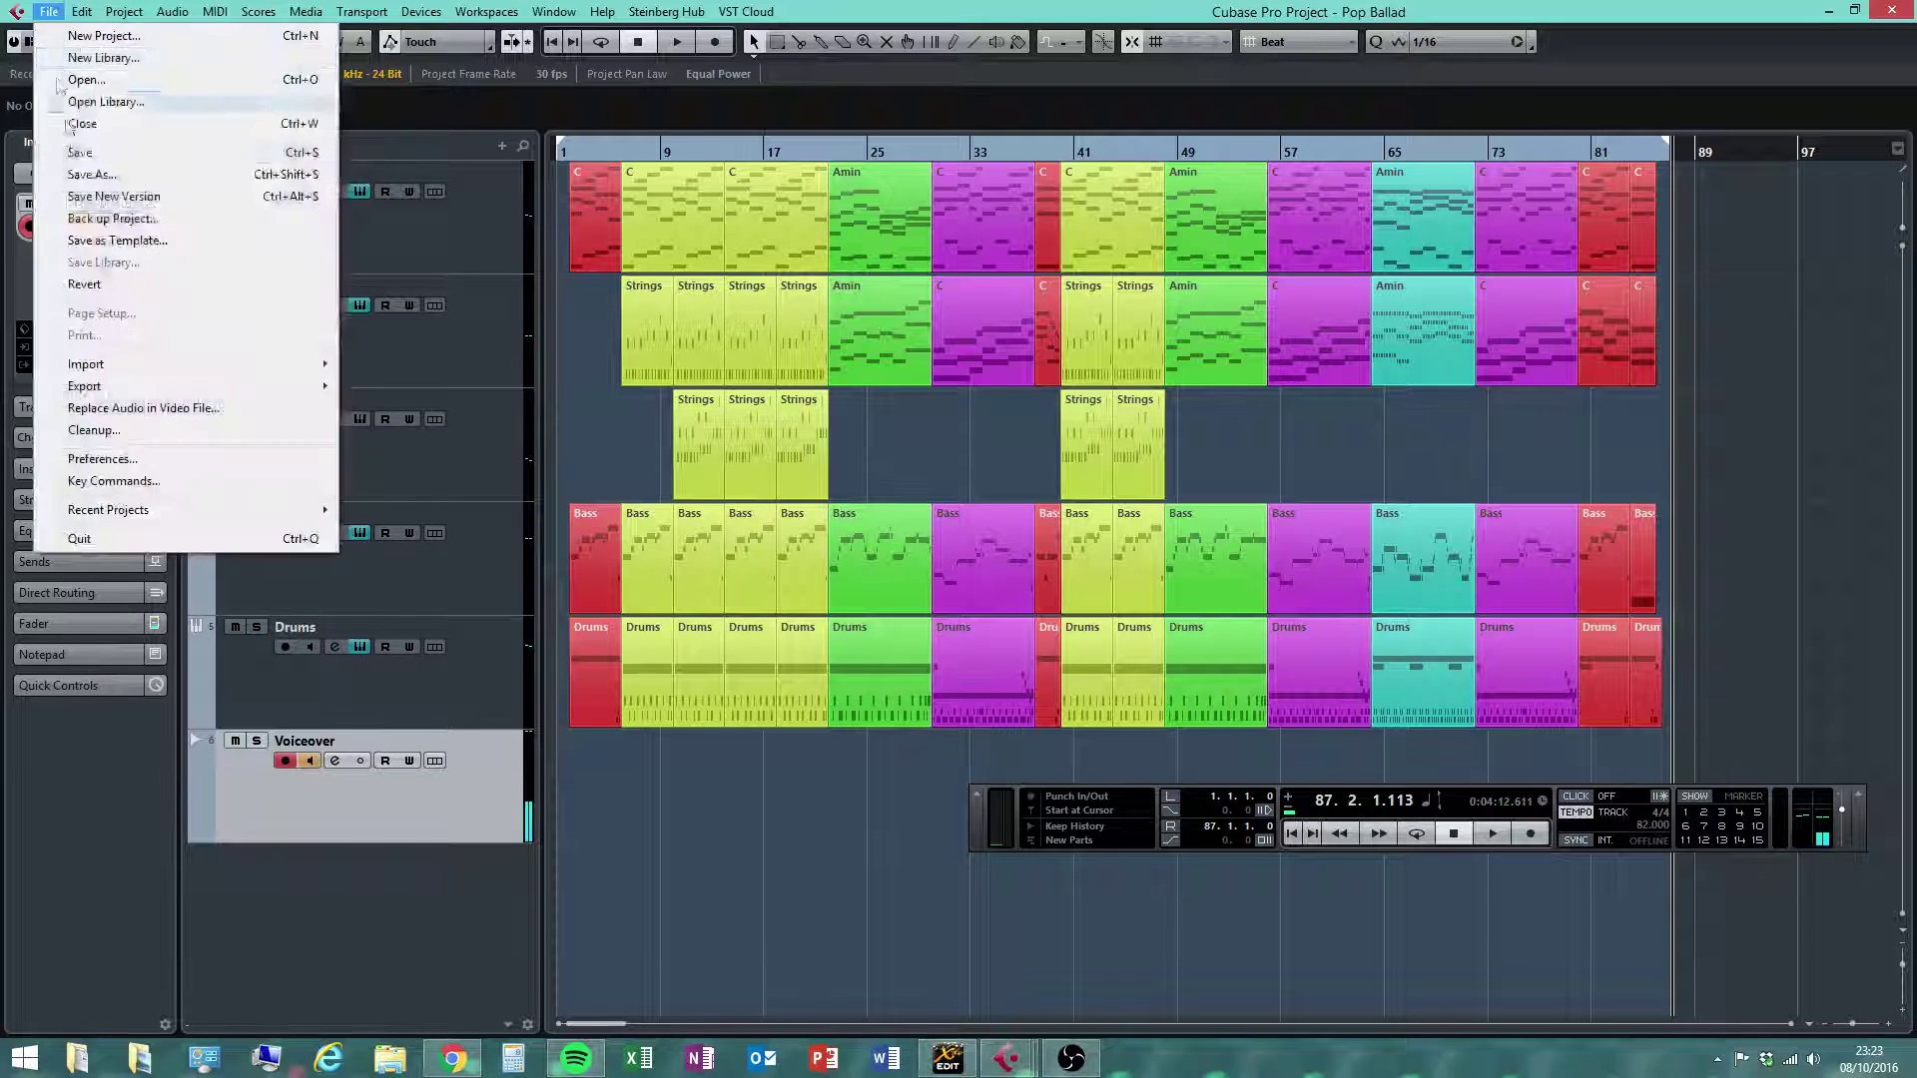
{"action": "left_click", "coordinate": [80, 153]}
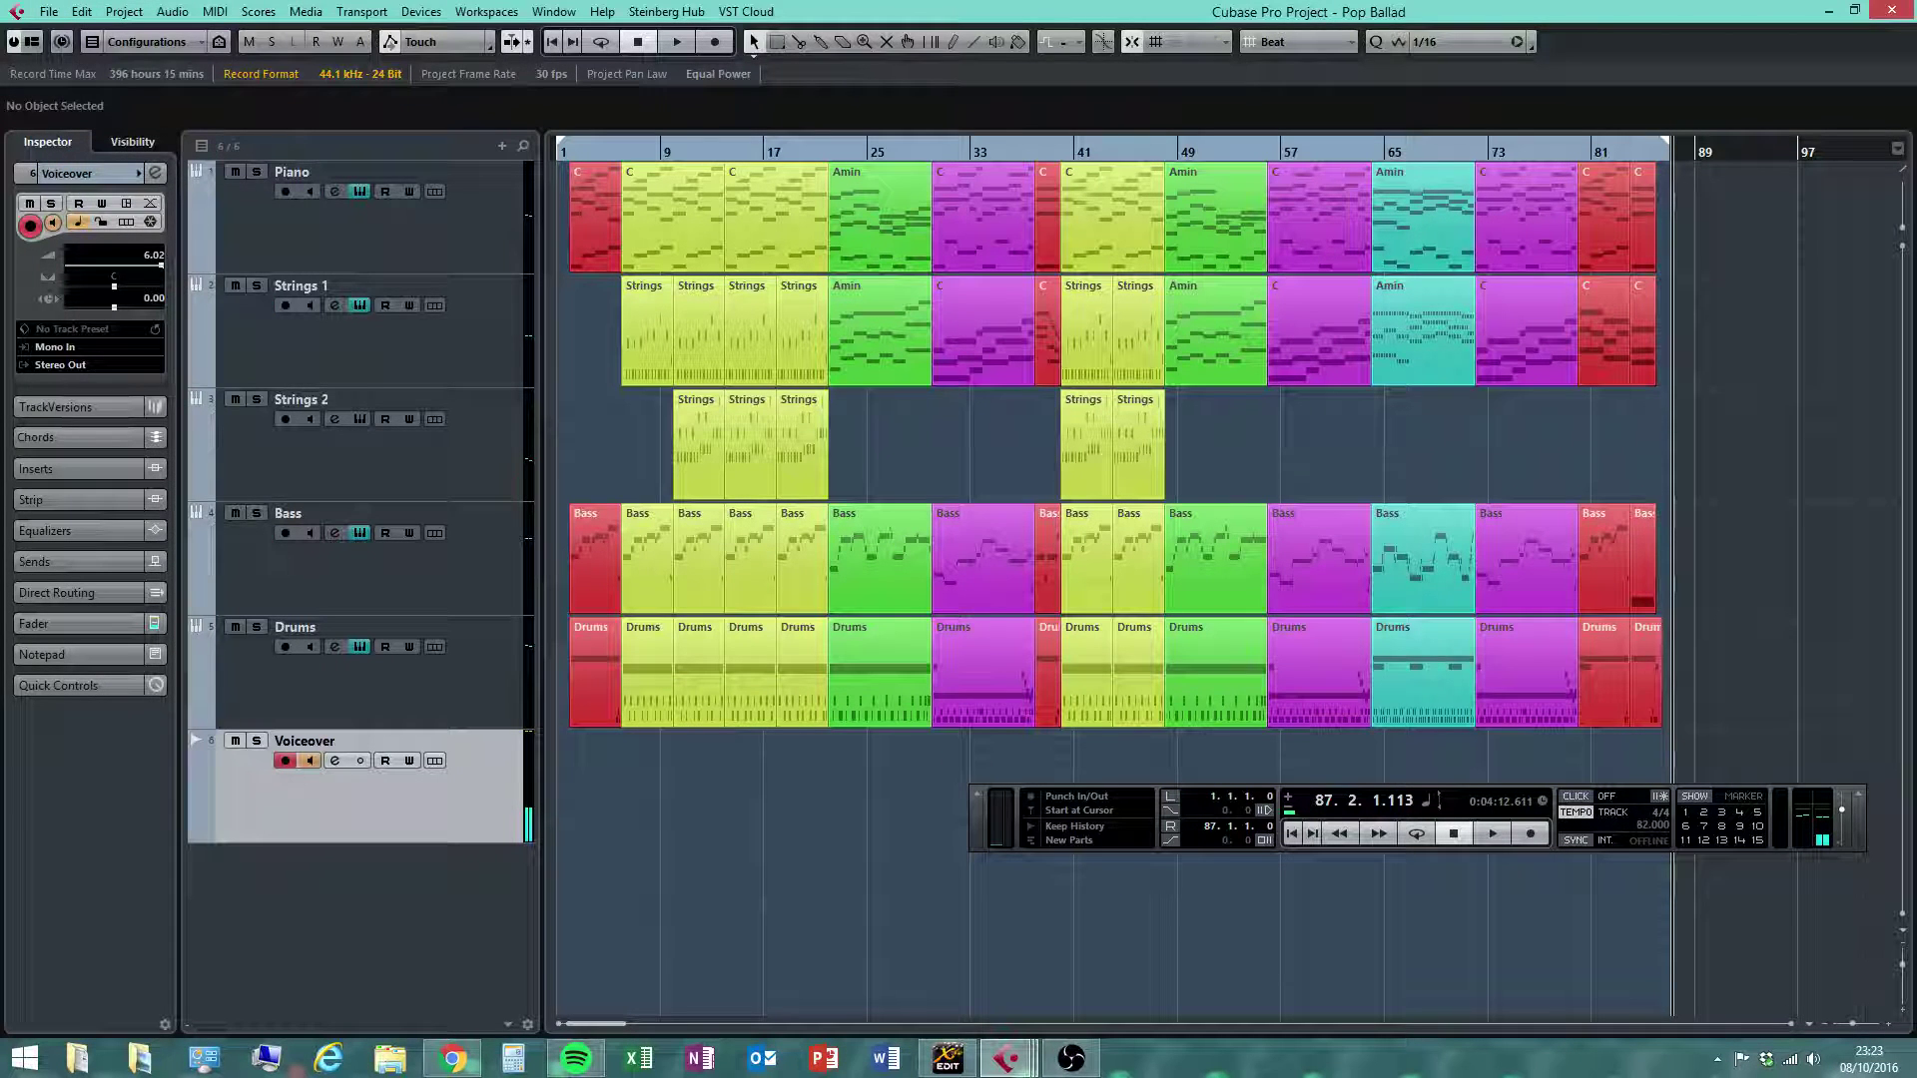